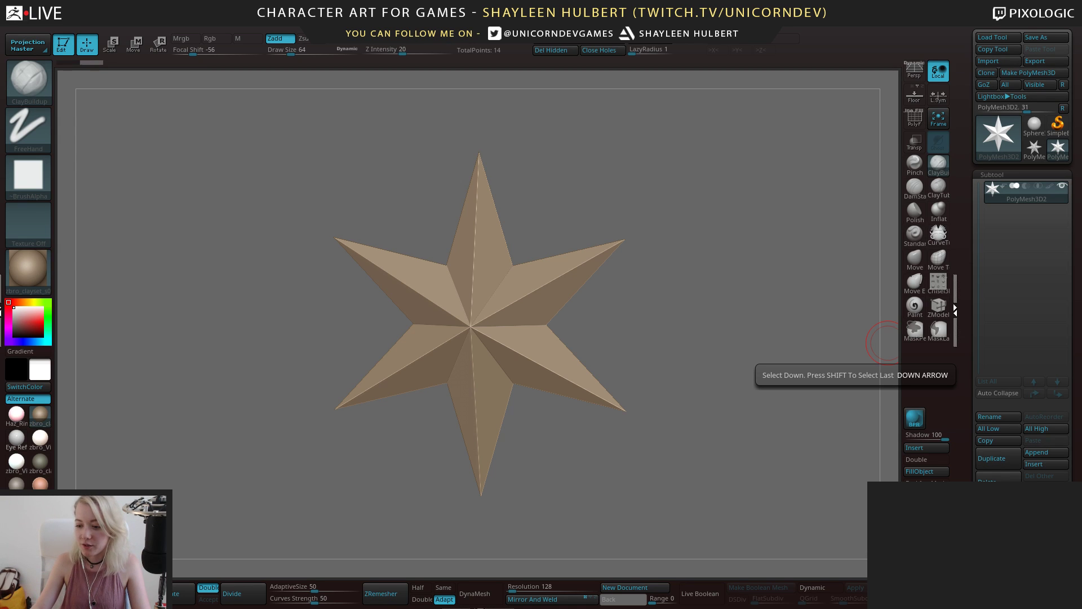
Switch to the weapon reference board, place it over the ZBrush viewport and widen its window
key(alt+Tab)
right_drag(334, 151, 223, 121)
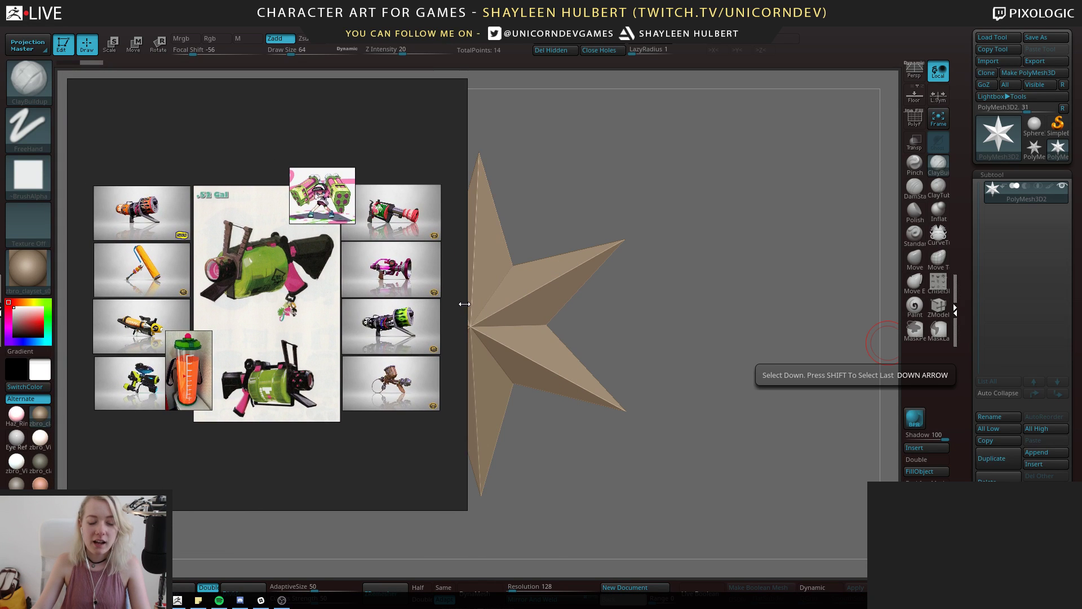
drag(464, 304, 606, 295)
middle_drag(265, 295, 389, 295)
scroll(350, 298, down, 3)
scroll(389, 296, up, 2)
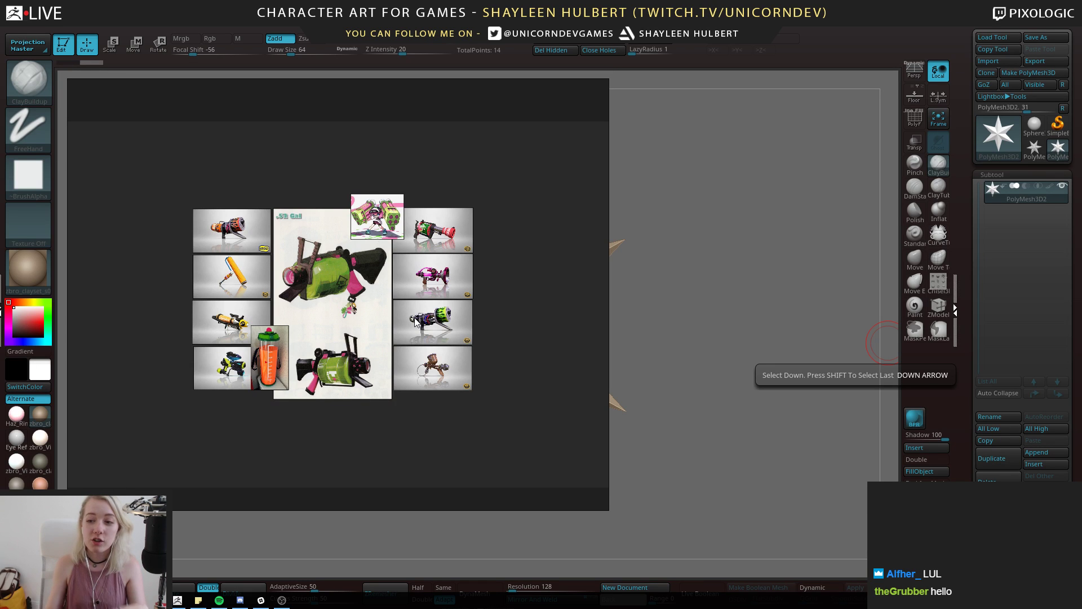
Examine the upper green weapon drawing on the .52 Gal sheet up close and within the whole reference board
scroll(312, 277, up, 7)
scroll(383, 293, up, 2)
scroll(392, 320, down, 2)
middle_drag(402, 313, 360, 310)
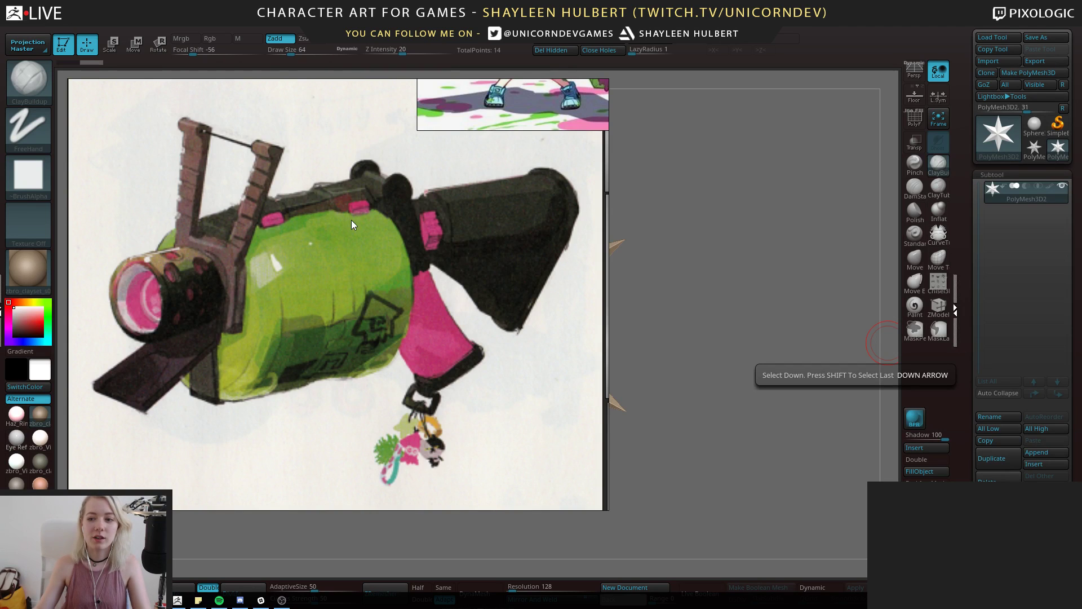
scroll(326, 252, down, 5)
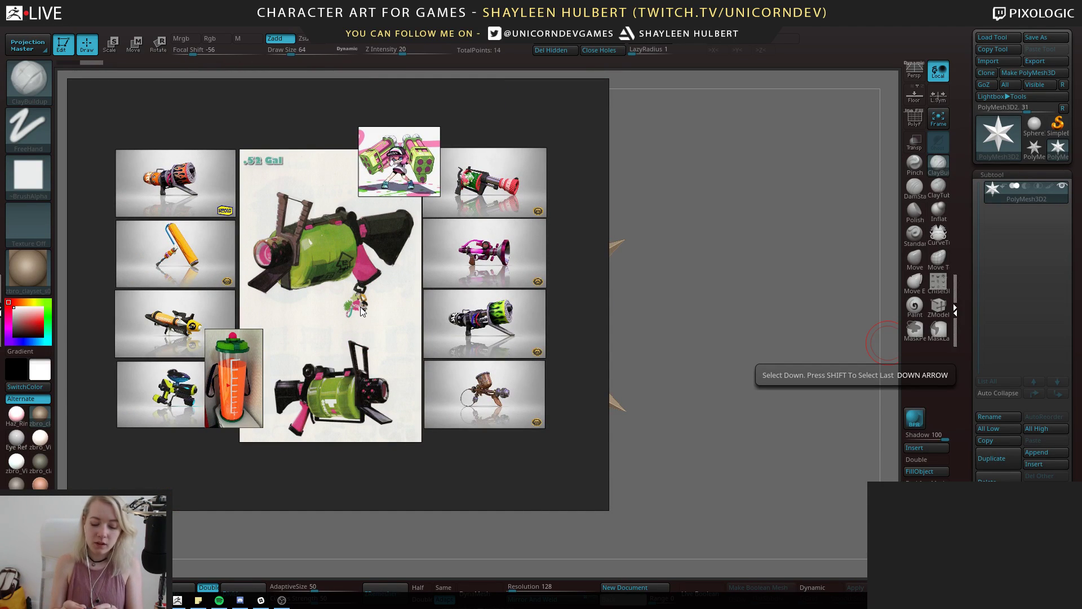
scroll(372, 302, down, 2)
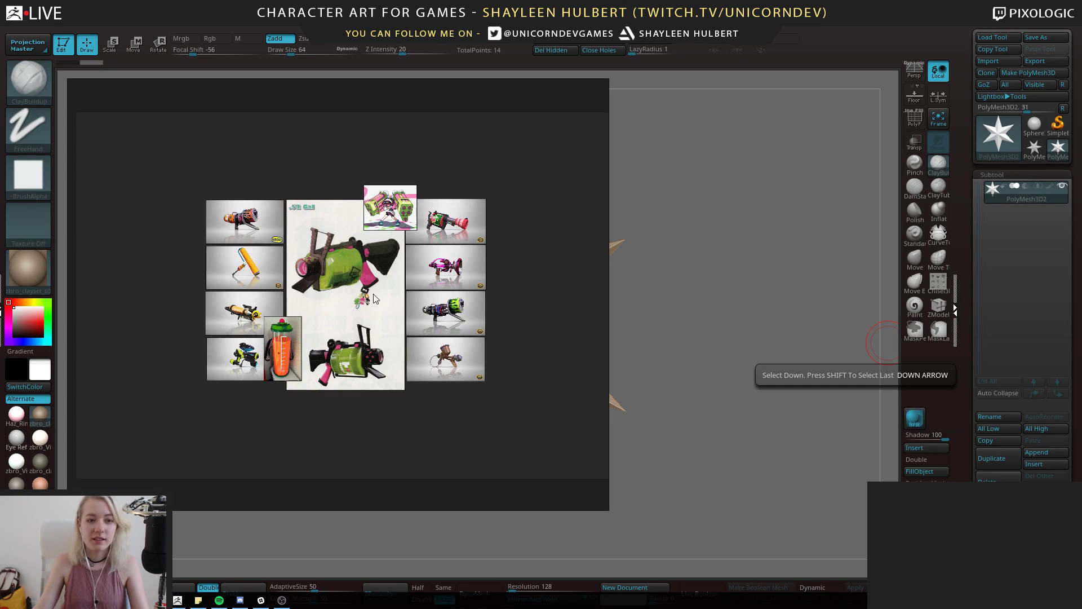
scroll(373, 298, up, 3)
scroll(376, 290, up, 1)
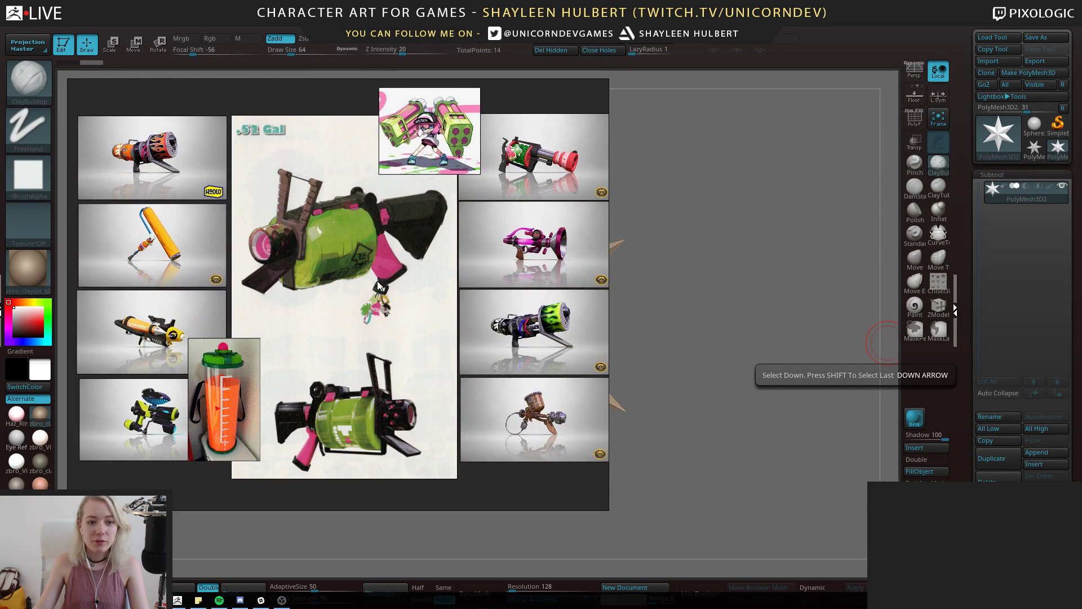
Nudge the .52 Gal sheet on the board and bring the orange bottle and character pictures back in front of it
drag(318, 232, 321, 256)
scroll(322, 256, up, 4)
scroll(344, 270, down, 5)
drag(385, 291, 380, 271)
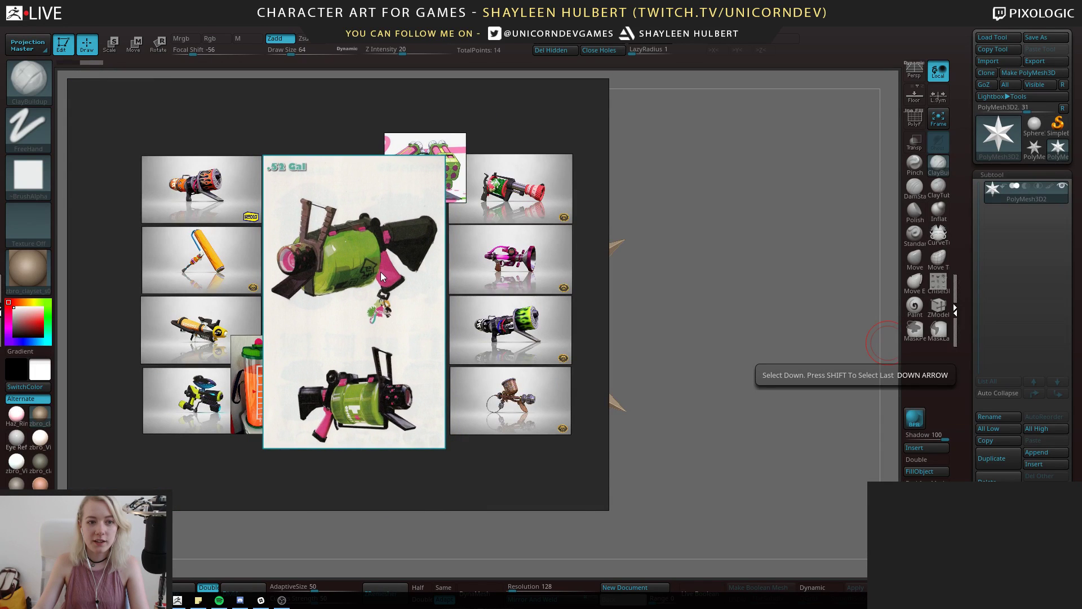
click(251, 394)
click(455, 143)
Study the .52 Gal sheet's upper drawing together with the surrounding weapon pictures
scroll(361, 356, down, 4)
scroll(361, 356, up, 5)
scroll(394, 354, down, 1)
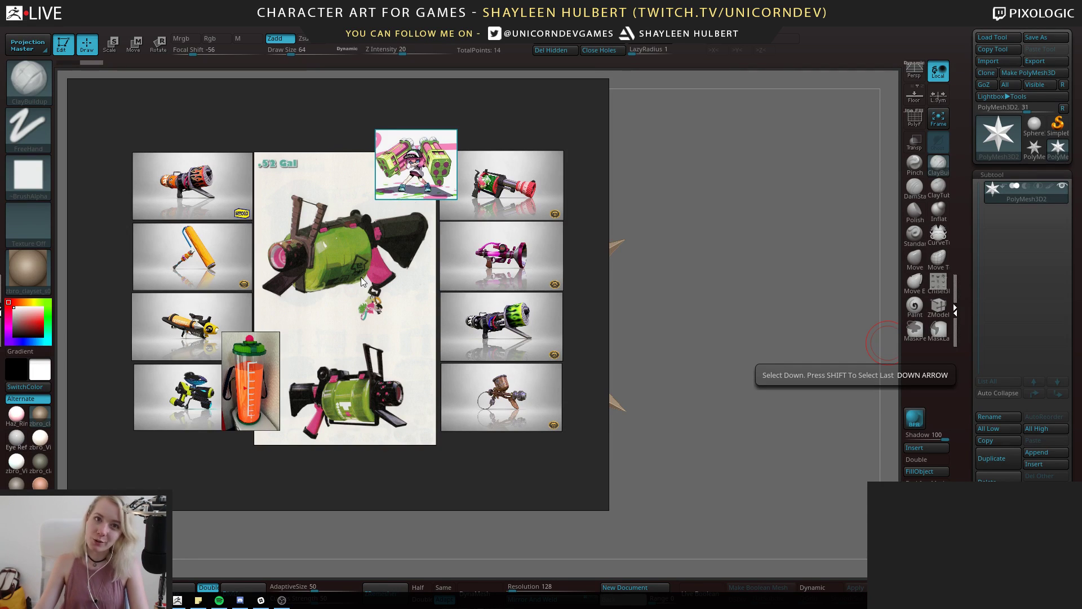
scroll(353, 296, up, 3)
scroll(381, 258, down, 2)
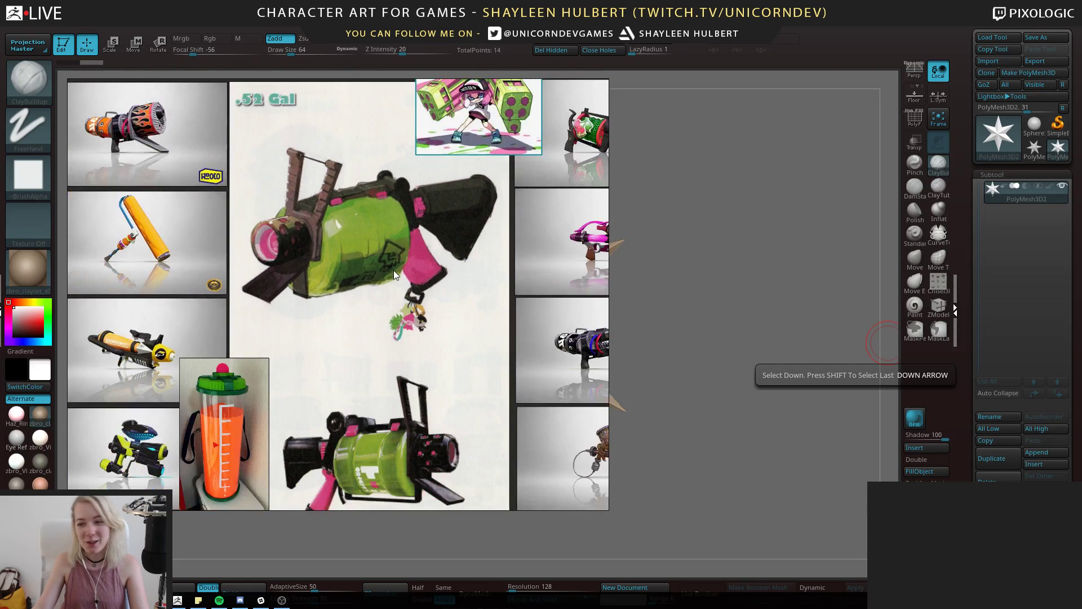
scroll(379, 259, up, 3)
scroll(381, 251, down, 2)
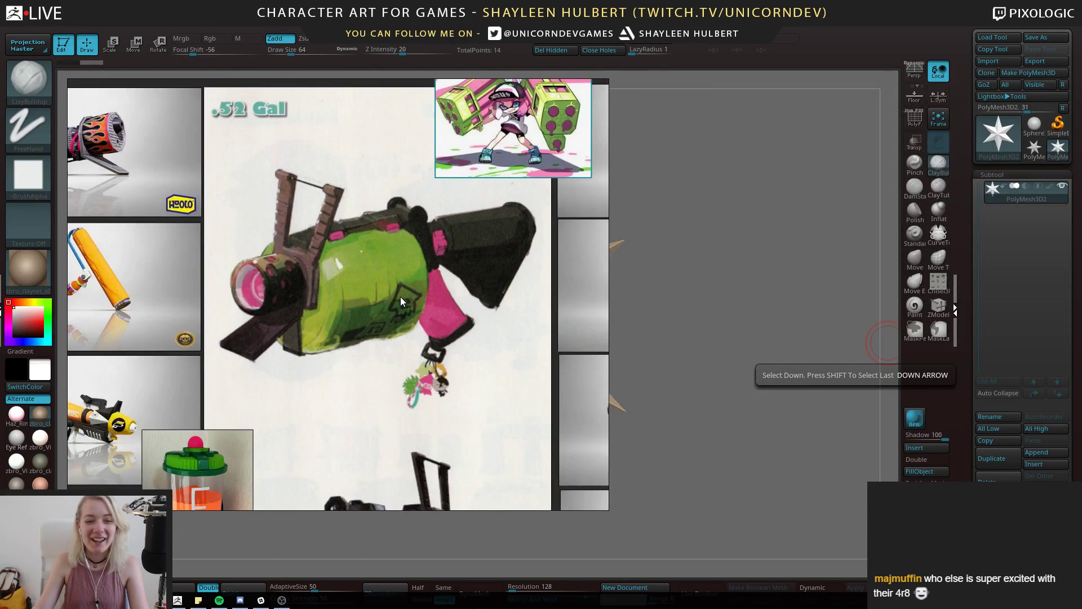
scroll(401, 296, down, 3)
scroll(374, 280, up, 2)
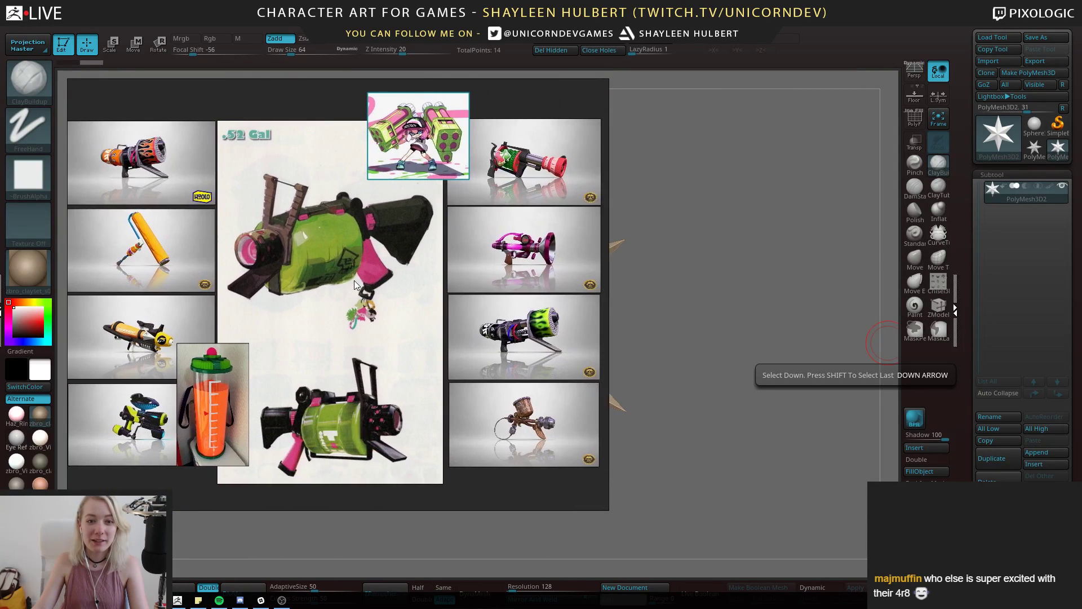
middle_drag(358, 281, 357, 278)
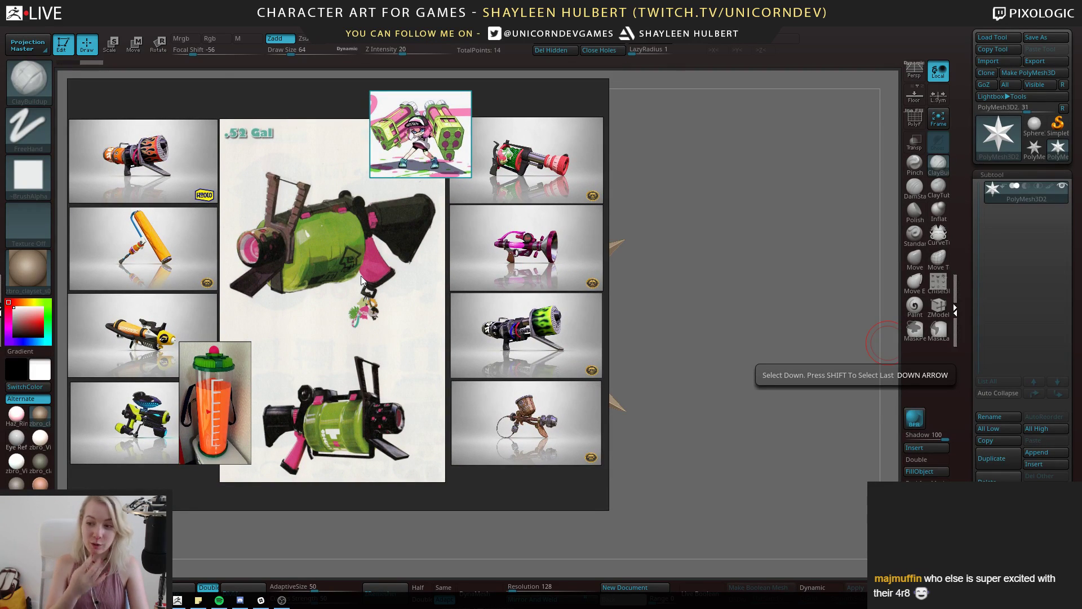
middle_drag(334, 282, 338, 283)
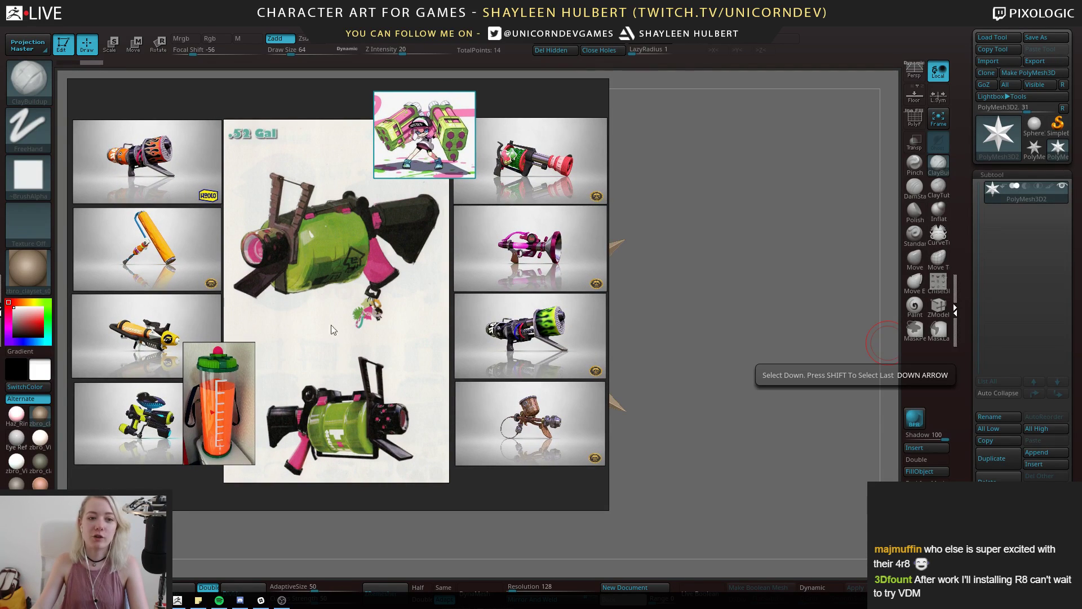
Inspect the barrel, tank, handle and stock on the lower .52 Gal drawing and compare them with the upper drawing
scroll(350, 258, up, 4)
middle_drag(417, 408, 421, 273)
scroll(421, 269, up, 3)
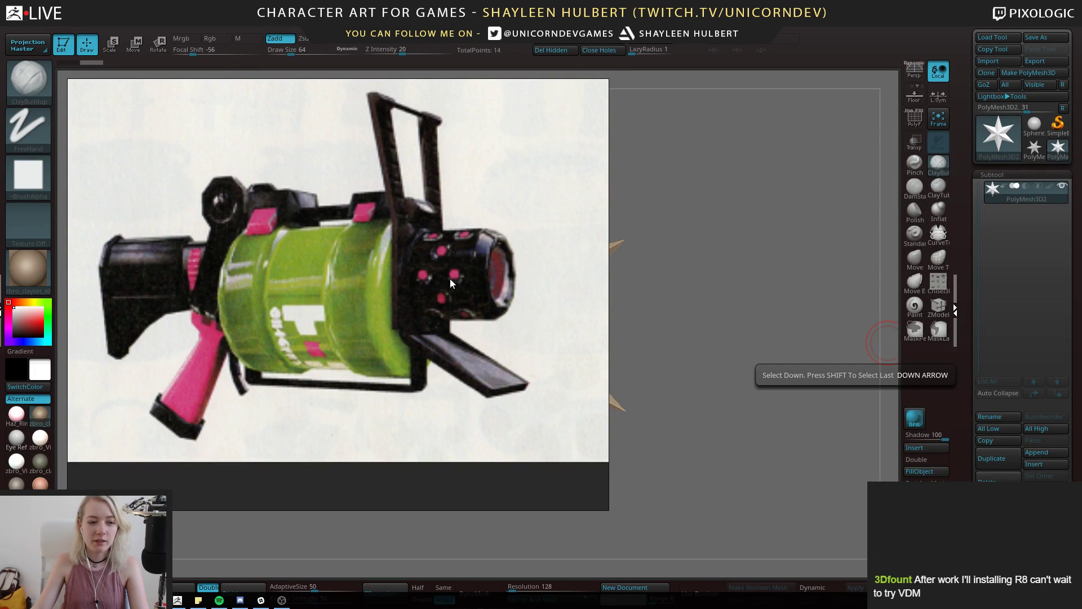
scroll(450, 278, down, 5)
scroll(448, 326, up, 4)
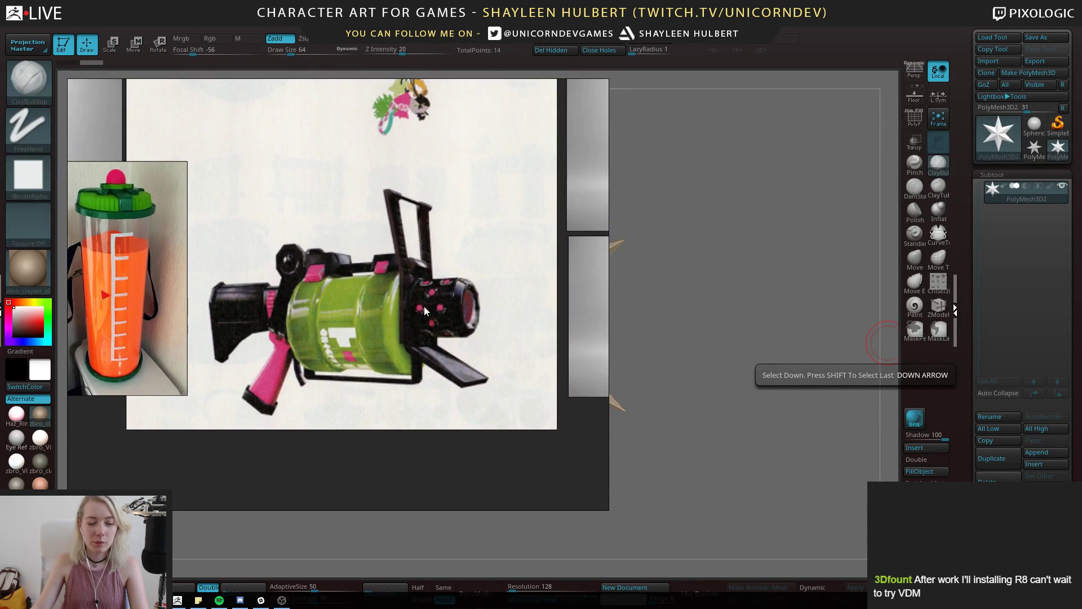
scroll(387, 306, up, 2)
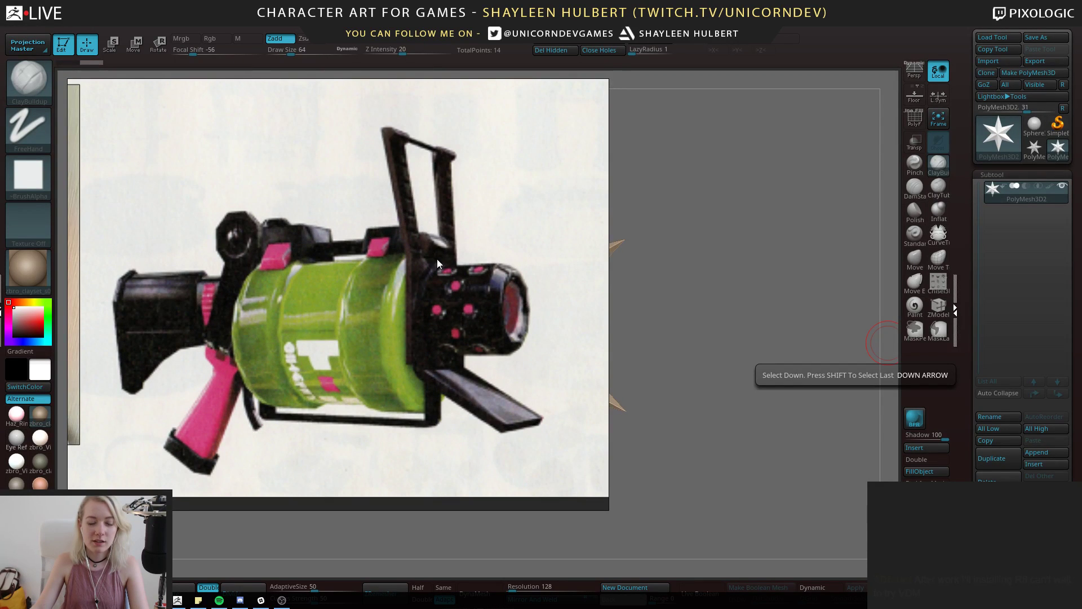
scroll(427, 282, down, 3)
scroll(395, 271, up, 5)
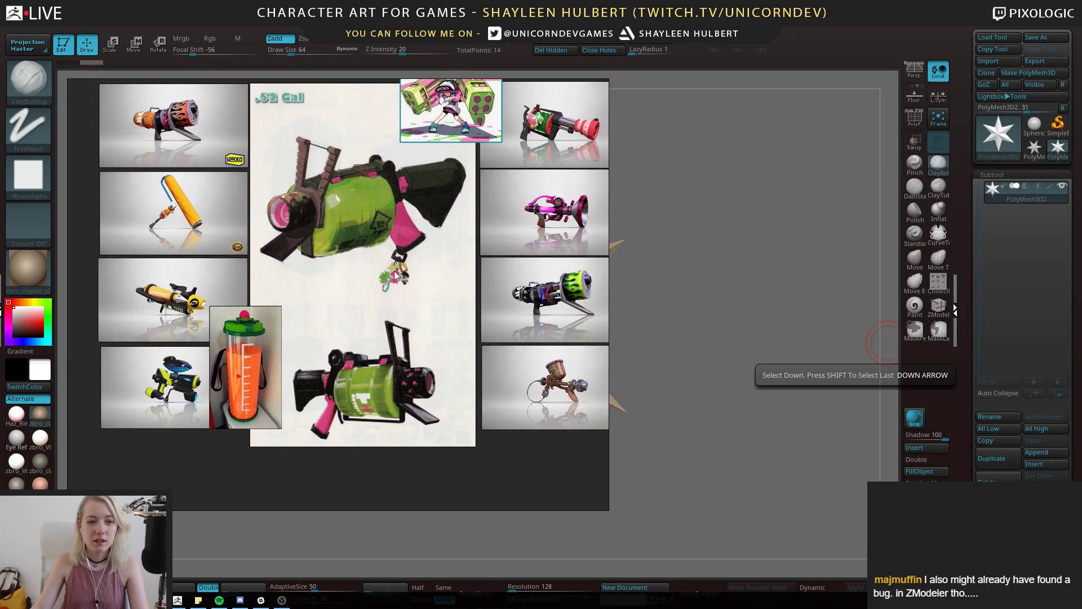
scroll(394, 276, up, 4)
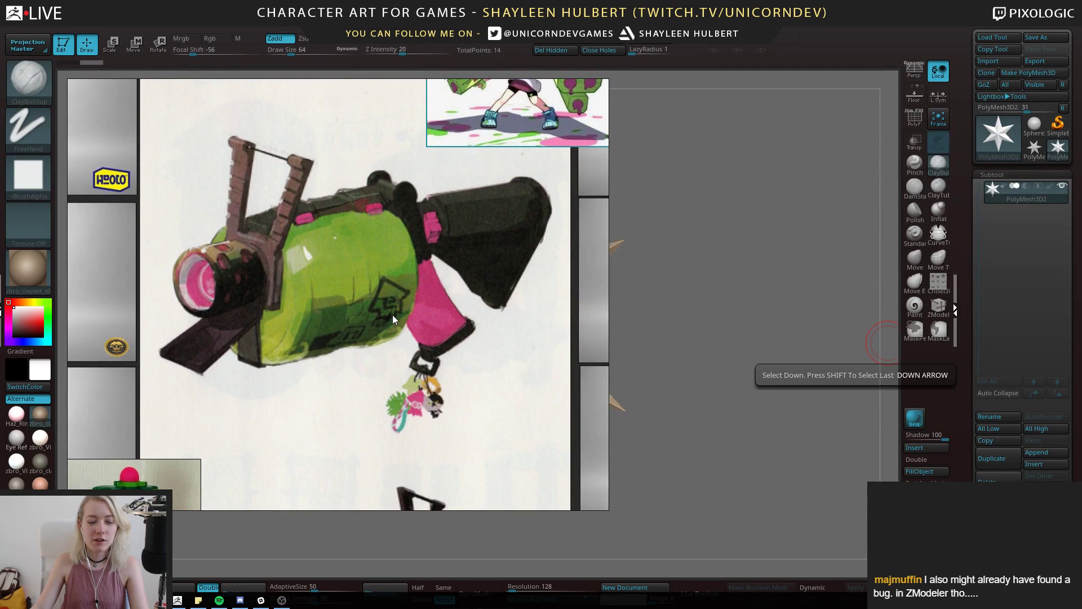
scroll(392, 313, down, 1)
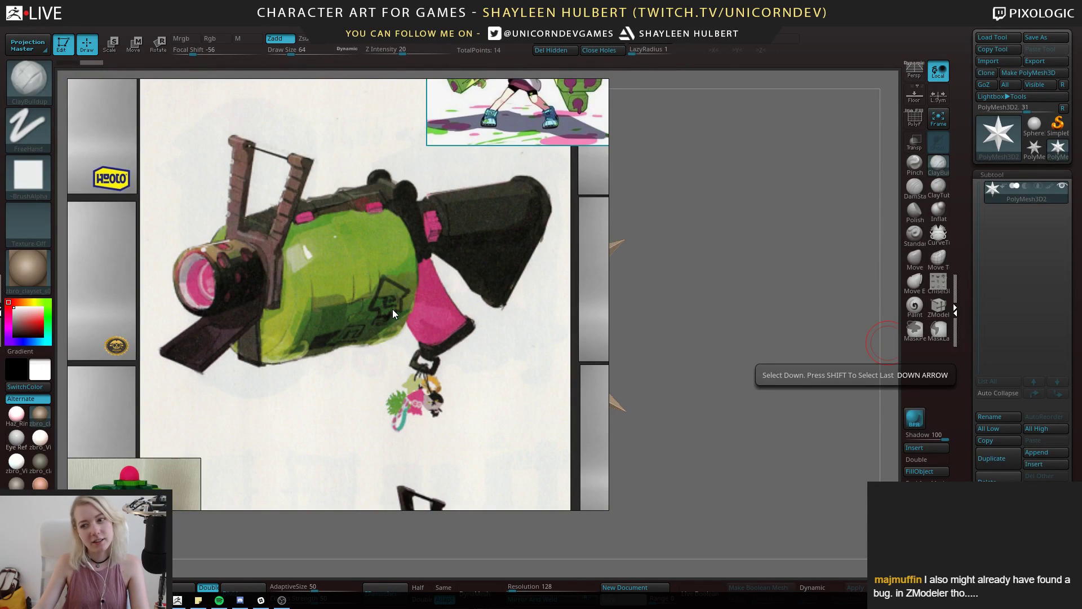
scroll(393, 309, down, 4)
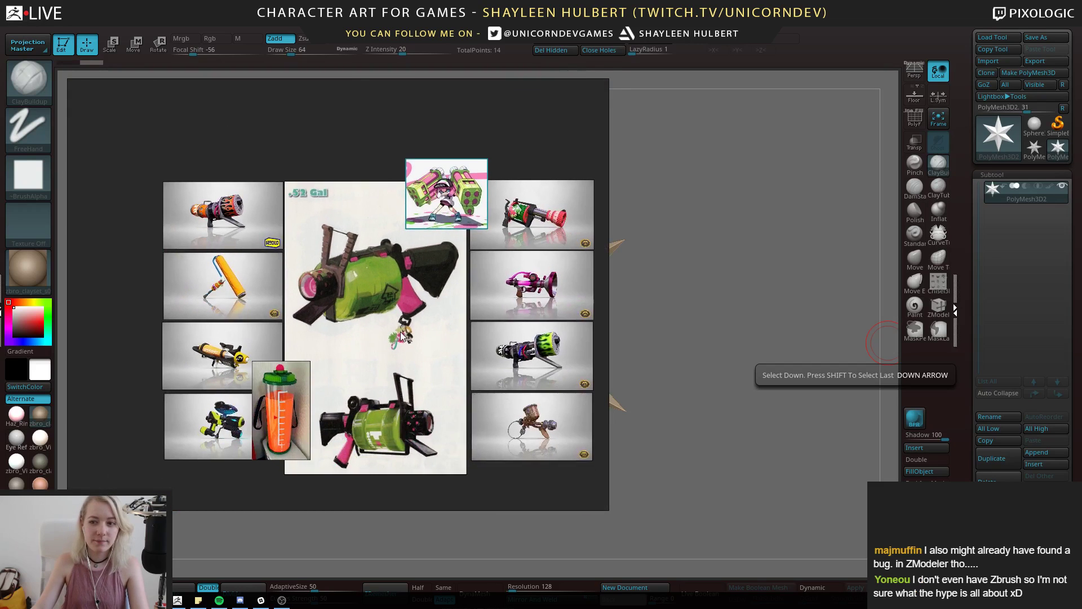
scroll(402, 326, up, 3)
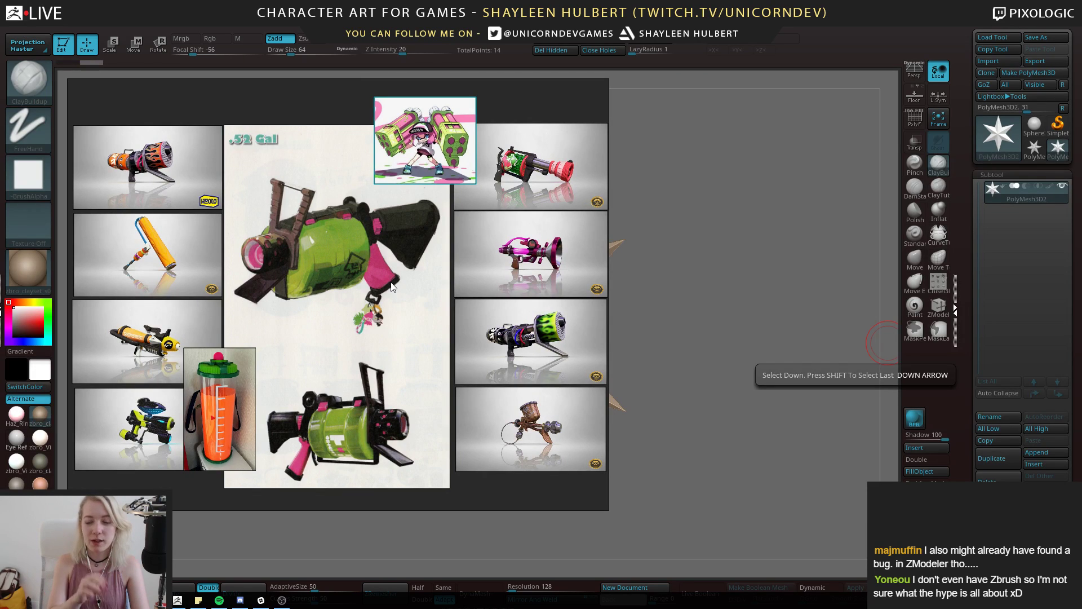
click(337, 249)
scroll(336, 246, down, 2)
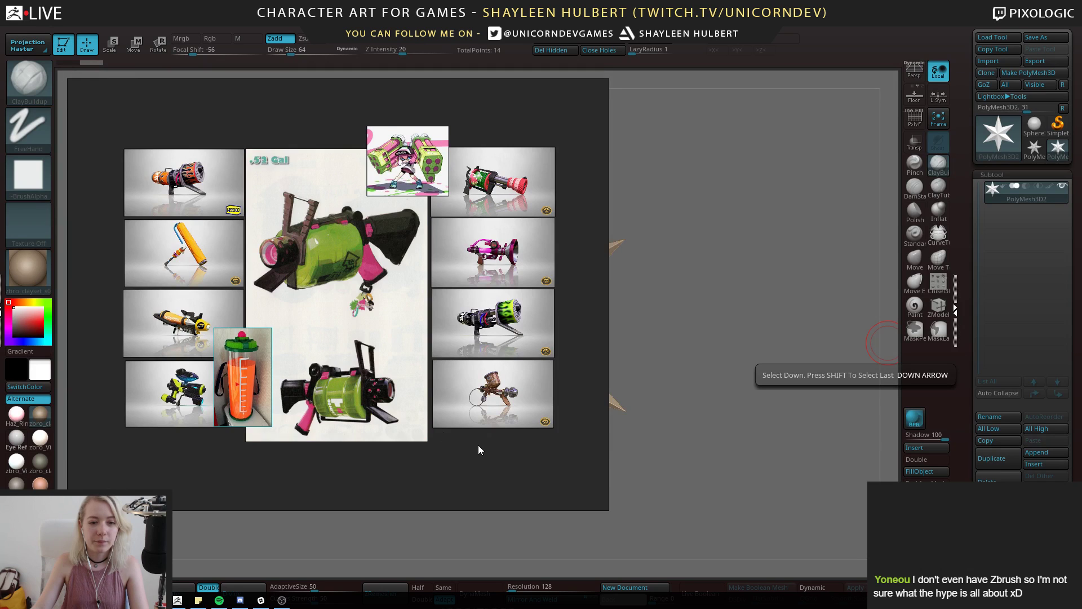
Go through the weapon pictures around the .52 Gal sheet in close-up, including the black and yellow blaster
scroll(524, 336, up, 6)
mouse_move(528, 284)
middle_down()
mouse_move(502, 398)
mouse_move(522, 530)
middle_up()
middle_drag(468, 260, 476, 374)
scroll(387, 348, down, 1)
scroll(387, 349, down, 3)
middle_drag(387, 348, 571, 328)
middle_drag(191, 355, 377, 331)
scroll(169, 339, up, 3)
middle_drag(241, 484, 254, 266)
middle_drag(166, 437, 214, 231)
scroll(247, 350, up, 4)
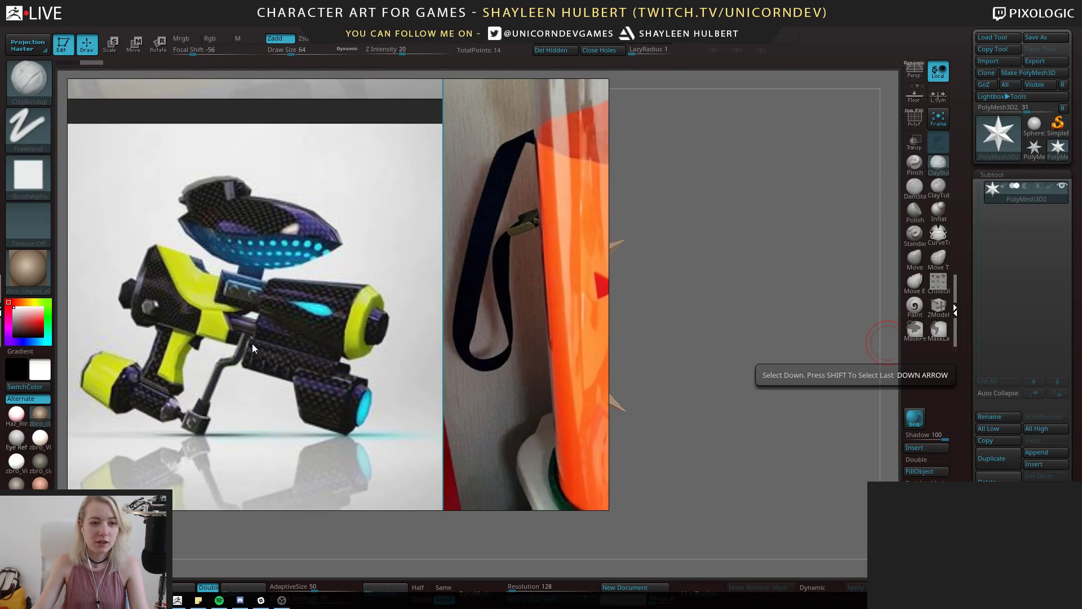
Examine the orange bottle photo's lid, transparent tube and liquid as a reference, then review the whole board
scroll(323, 323, down, 7)
middle_drag(375, 309, 313, 296)
scroll(272, 332, up, 5)
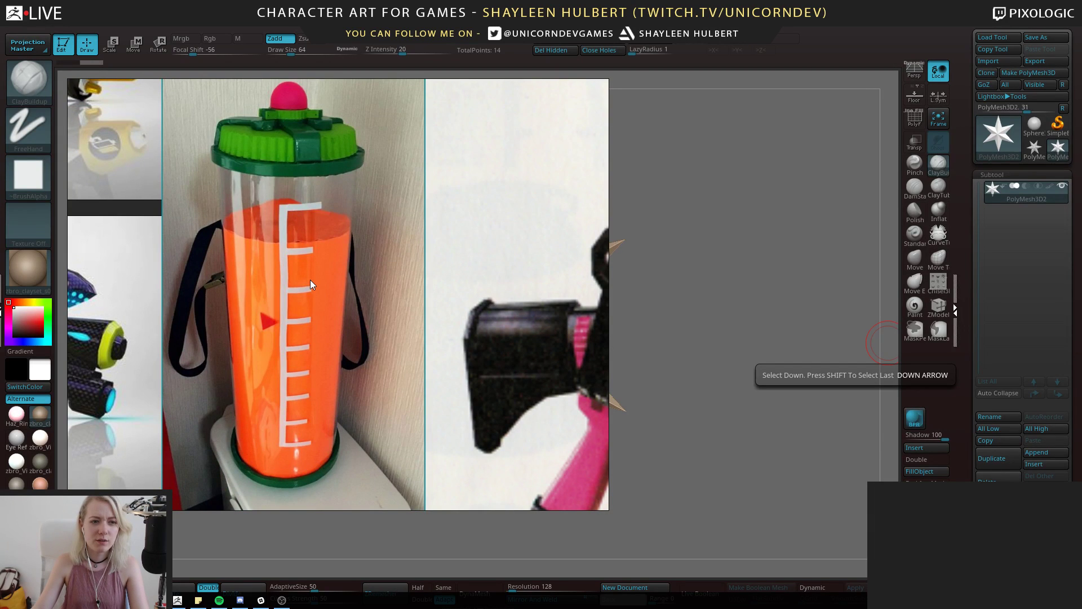
scroll(309, 250, down, 5)
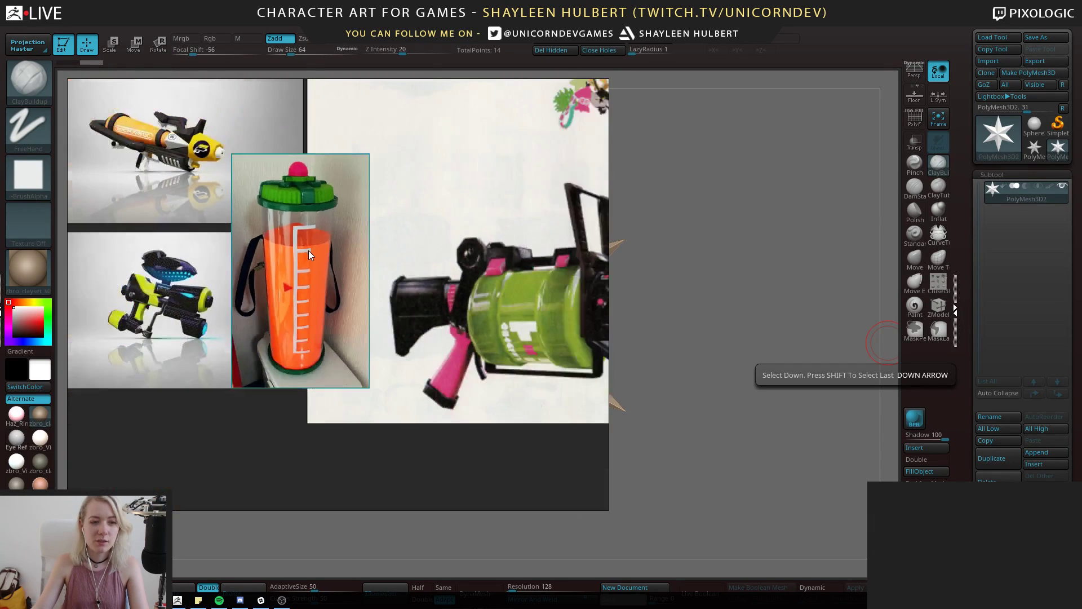
scroll(334, 248, down, 4)
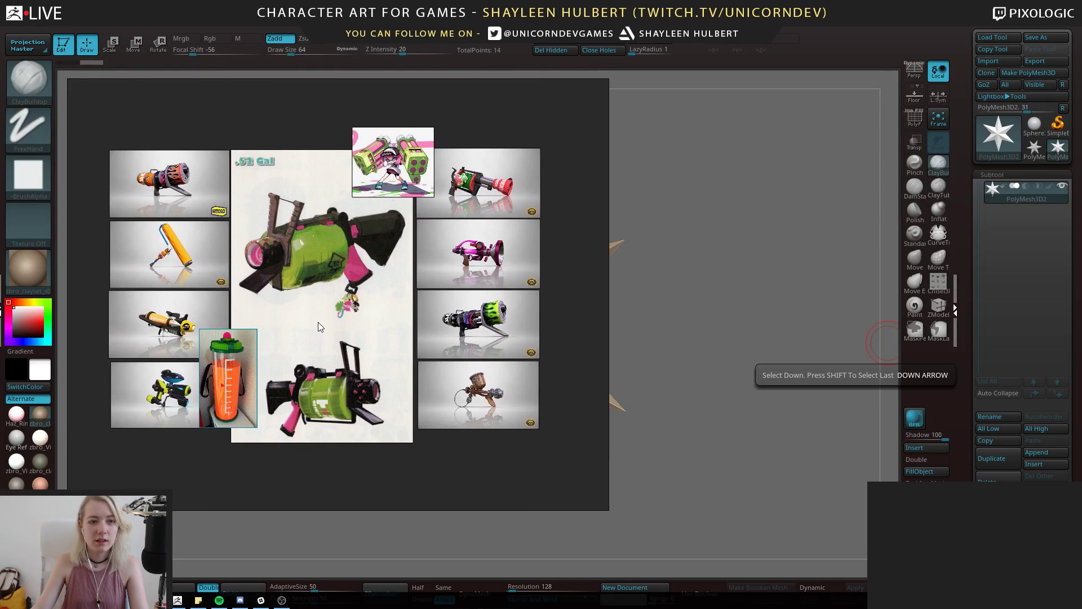
scroll(306, 320, up, 3)
middle_drag(336, 309, 338, 293)
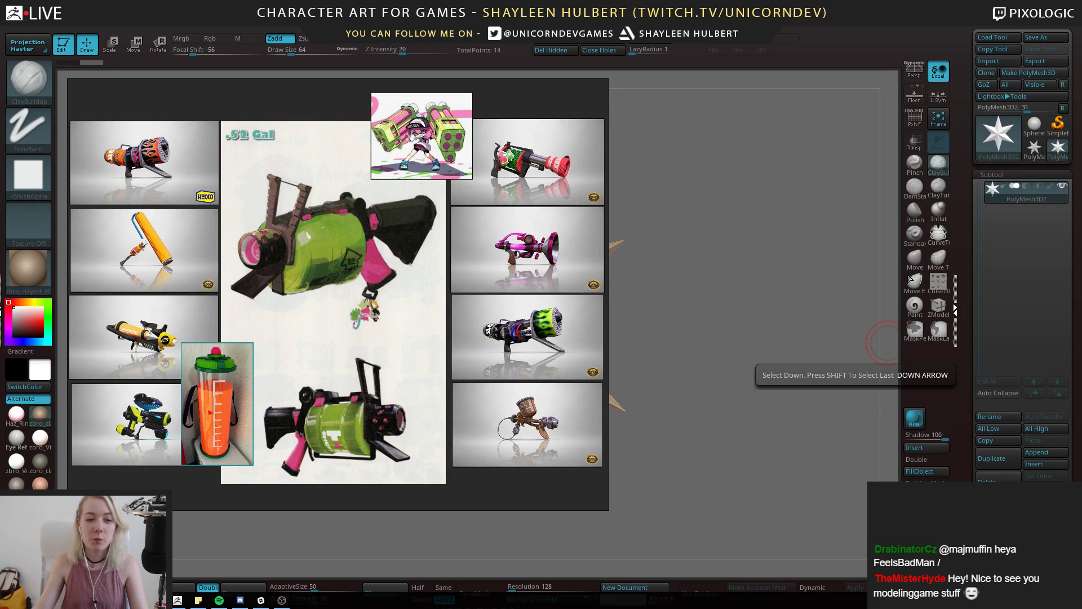
Select the .52 Gal sheet on the reference board and copy it
mouse_move(416, 324)
middle_down()
mouse_move(446, 330)
mouse_move(412, 327)
mouse_move(431, 337)
middle_up()
scroll(415, 328, down, 1)
scroll(411, 327, up, 1)
click(353, 272)
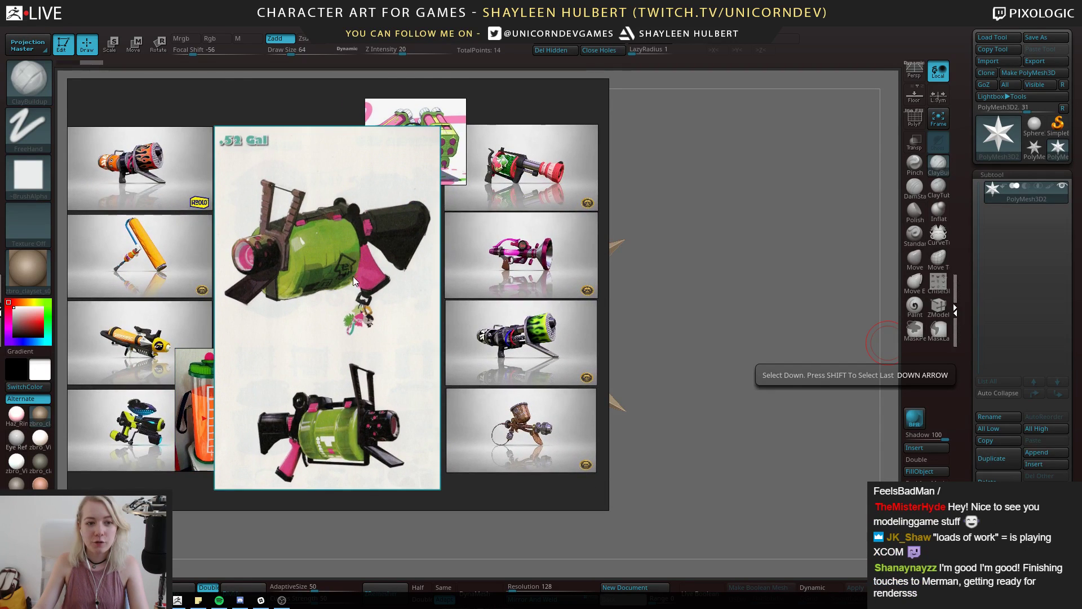
right_click(292, 261)
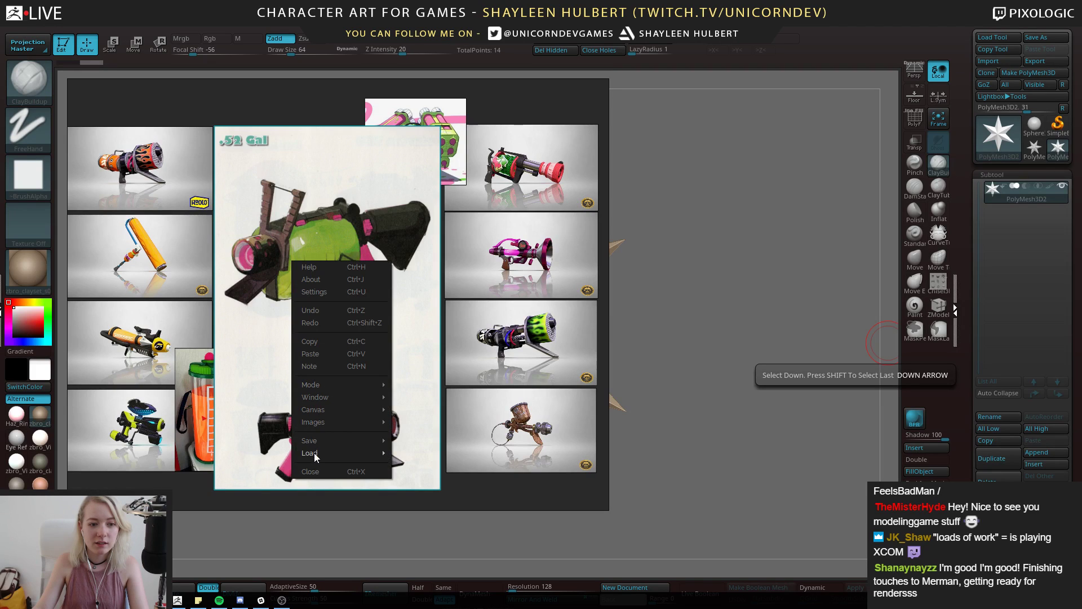
click(317, 341)
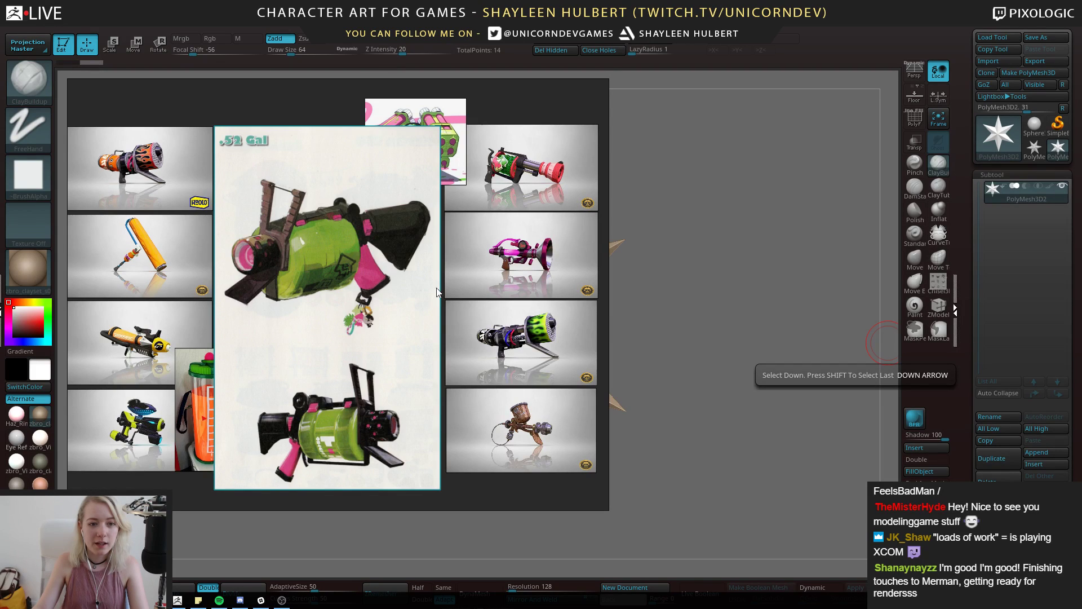
Launch Photoshop and close the Lazy Nezumi Pro update notice and window
click(10, 600)
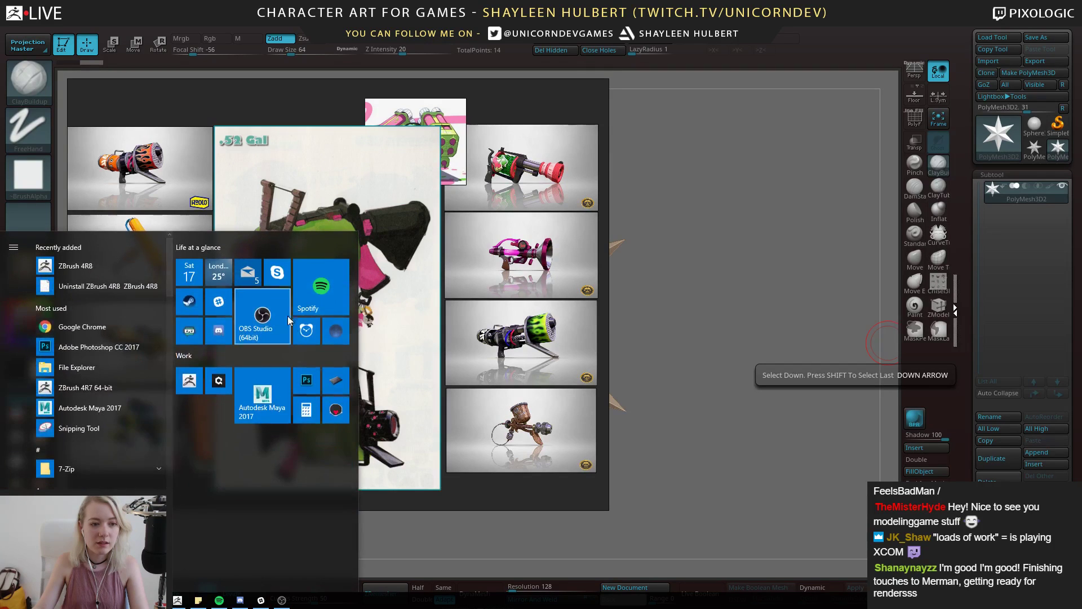
click(307, 380)
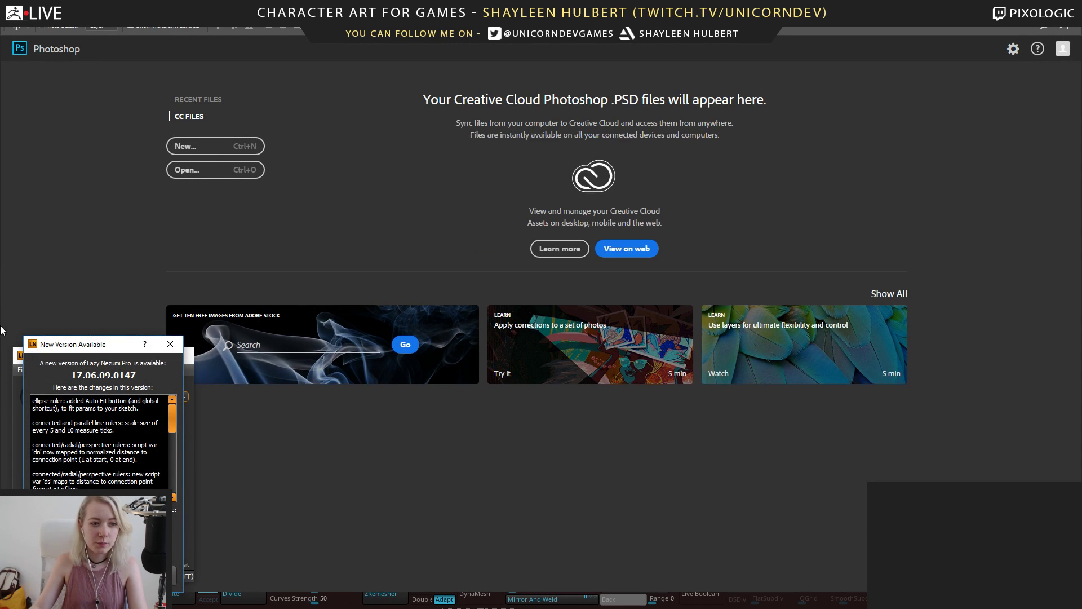
click(170, 344)
click(182, 355)
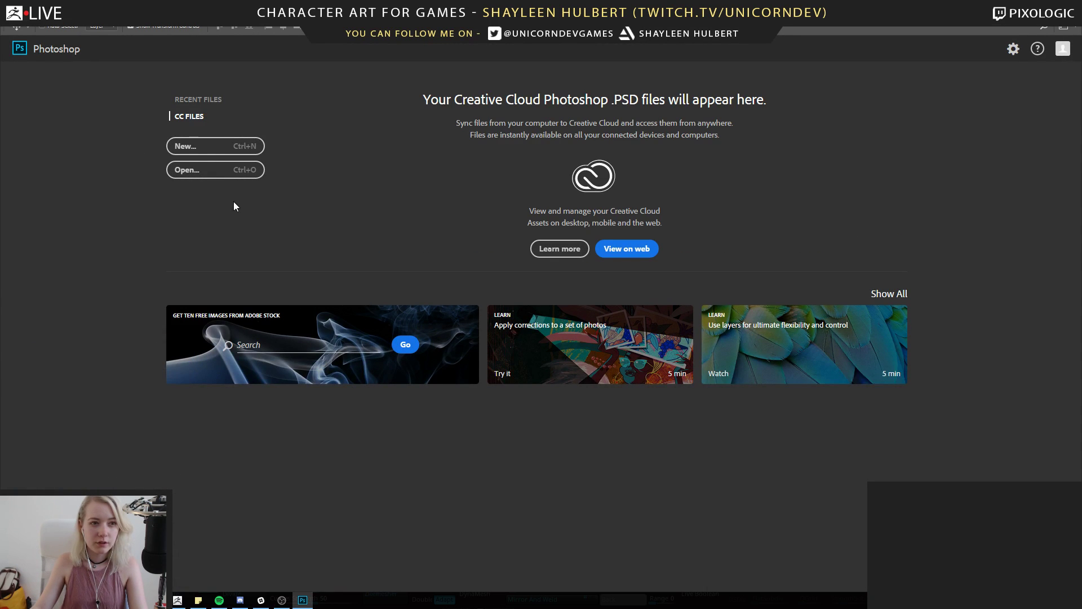
Create a new blank landscape document with a white background
click(30, 18)
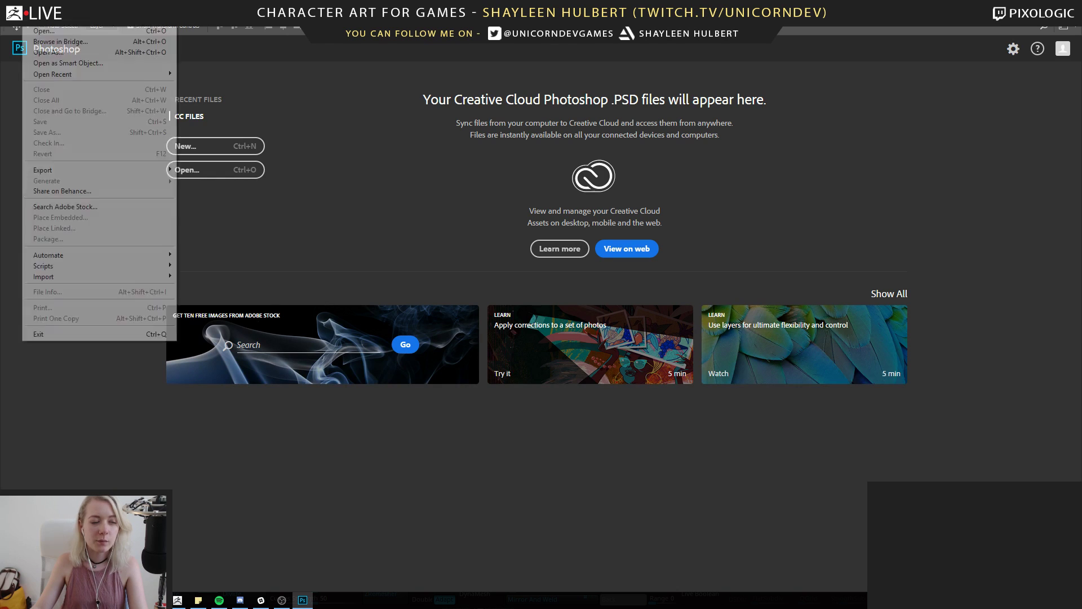
click(56, 24)
click(493, 103)
click(410, 98)
click(522, 163)
click(669, 212)
key(Return)
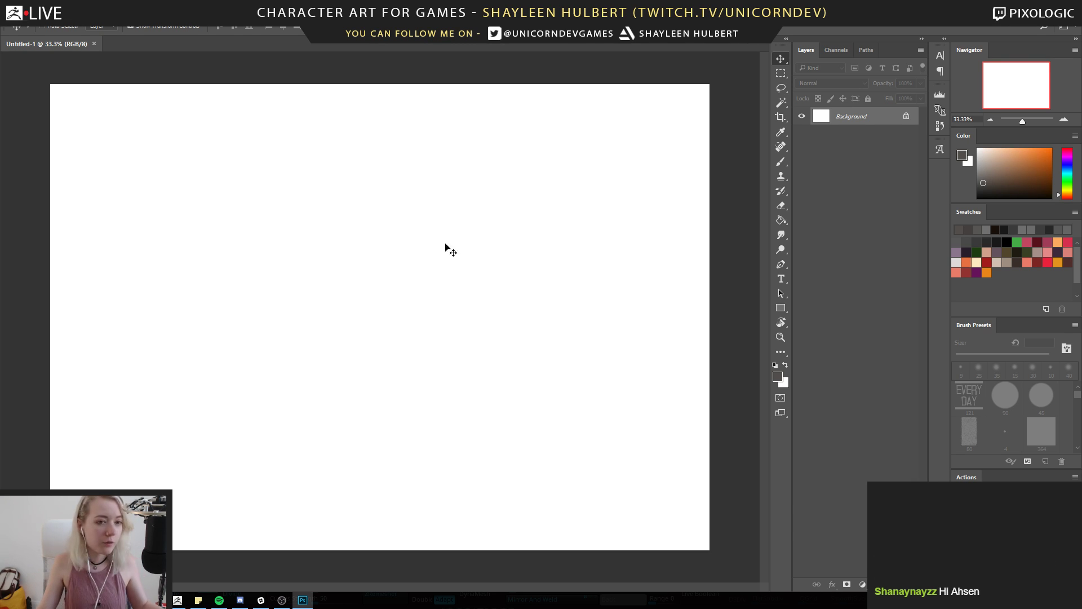
Paste the copied .52 Gal sheet and place a new mid-grey filled layer directly beneath it
key(ctrl+v)
click(782, 219)
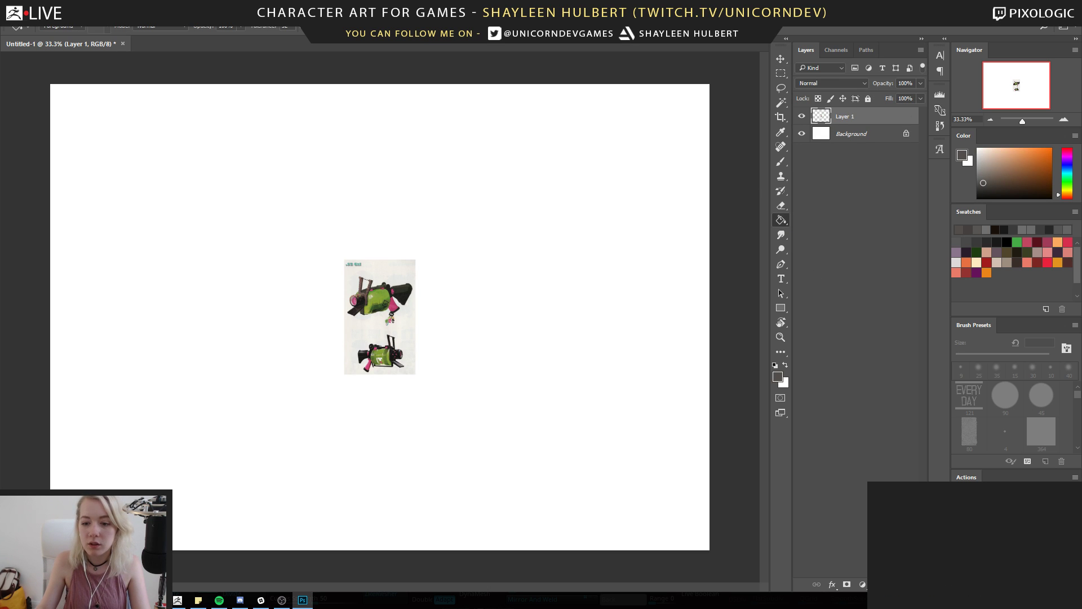
key(ctrl+alt+shift+n)
drag(979, 173, 960, 176)
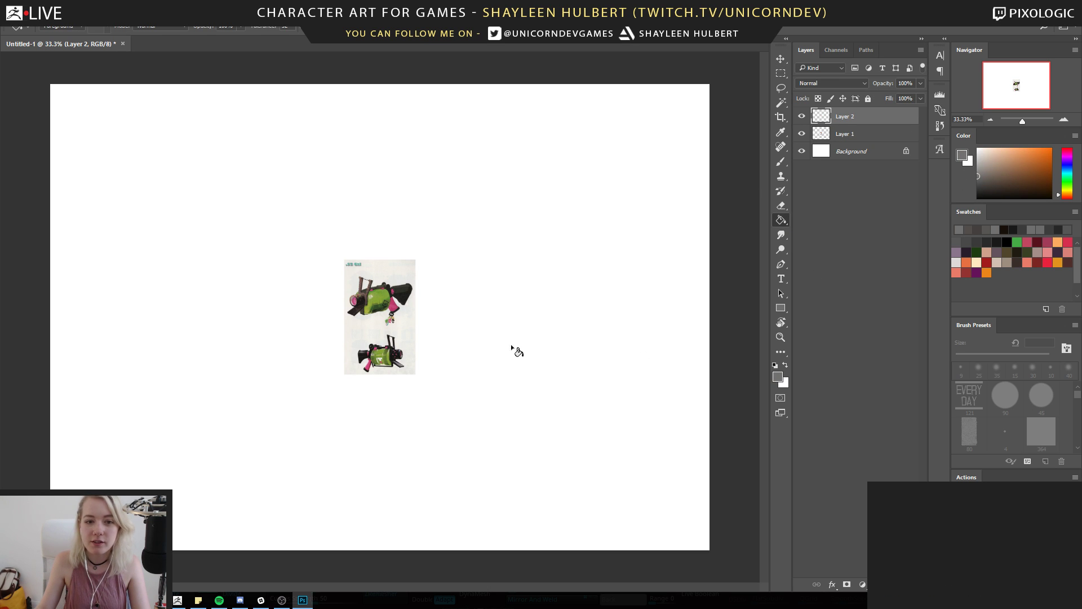
click(514, 341)
mouse_move(856, 120)
mouse_down()
mouse_move(859, 150)
mouse_move(862, 128)
mouse_up()
Group and lock the sheet and grey fill layers, and add an empty layer above the group for annotations
shift+click(861, 117)
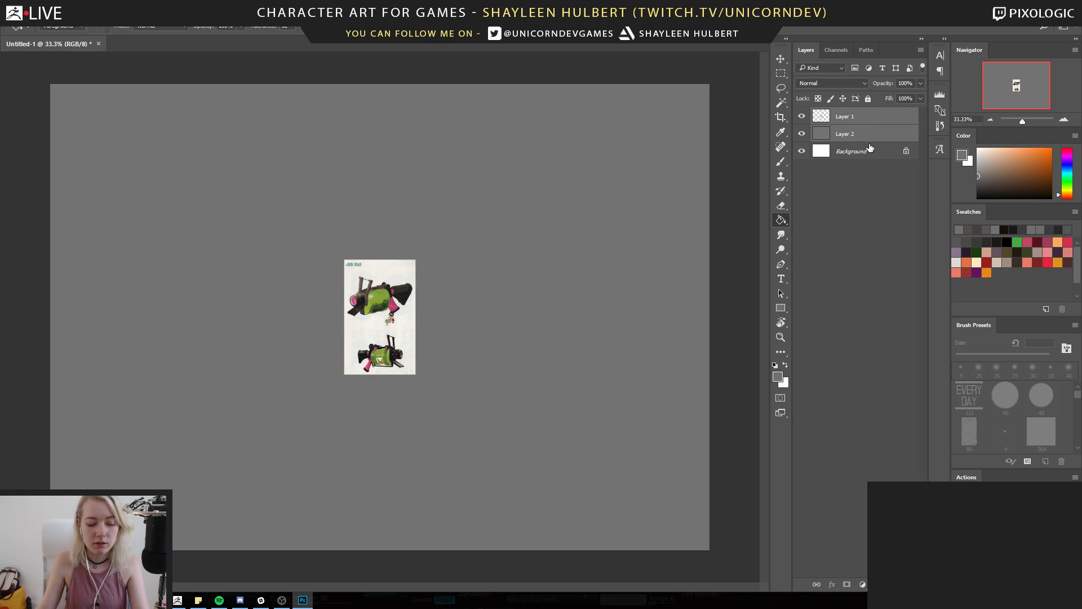
key(ctrl+g)
click(868, 99)
key(ctrl+shift+alt+n)
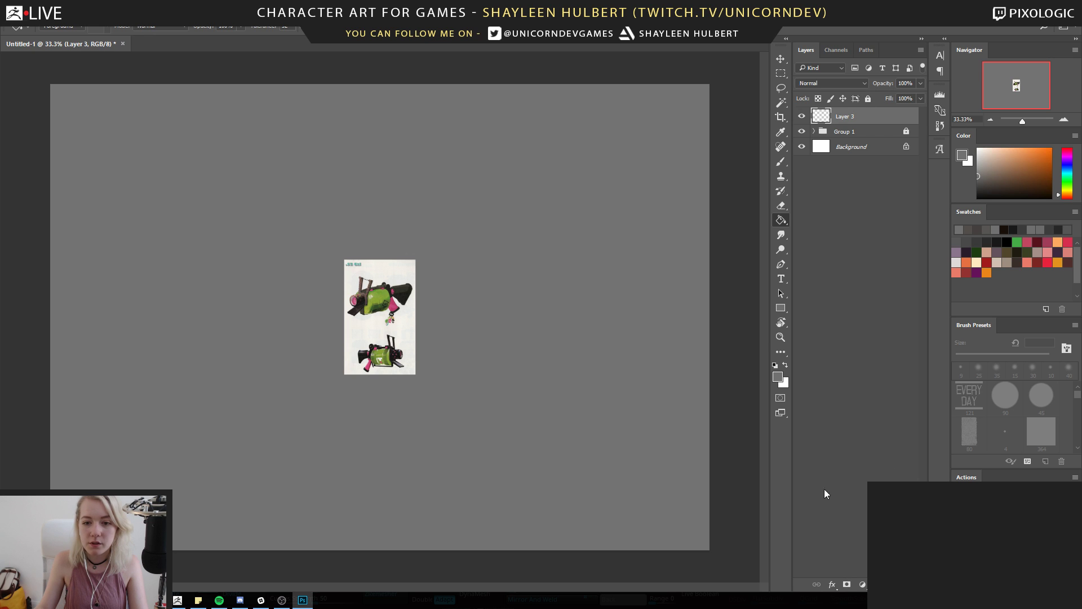
Frame the weapon sheet at 100% and set the Brush tool to a bright red colour
click(781, 336)
click(380, 301)
click(380, 302)
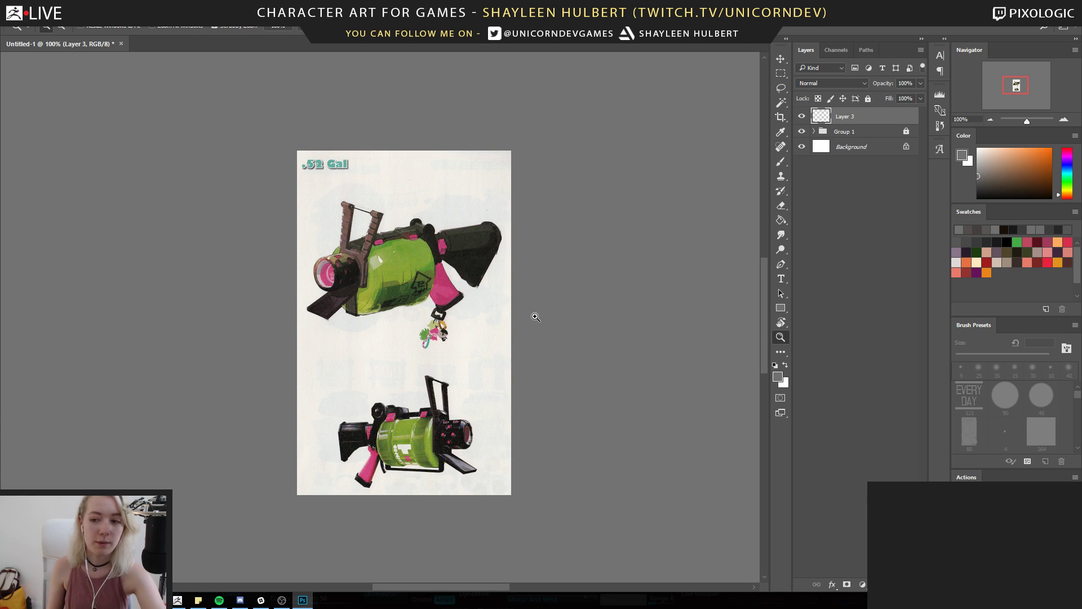
click(523, 312)
mouse_move(339, 345)
mouse_down()
mouse_move(507, 345)
mouse_move(477, 342)
mouse_up()
alt+click(504, 345)
alt+click(503, 345)
click(488, 337)
click(780, 163)
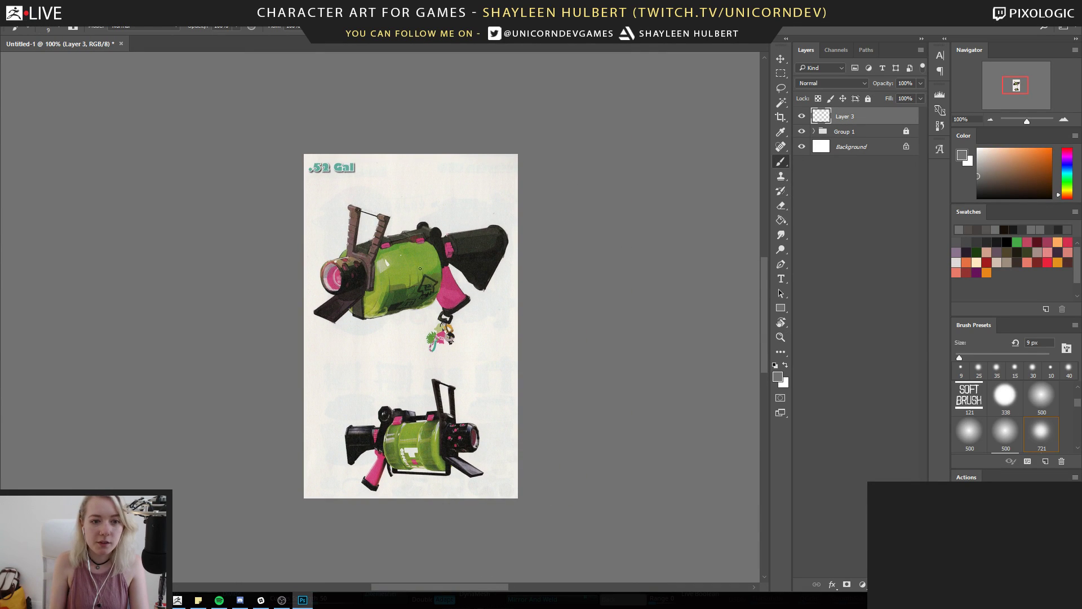
click(1067, 198)
click(1047, 153)
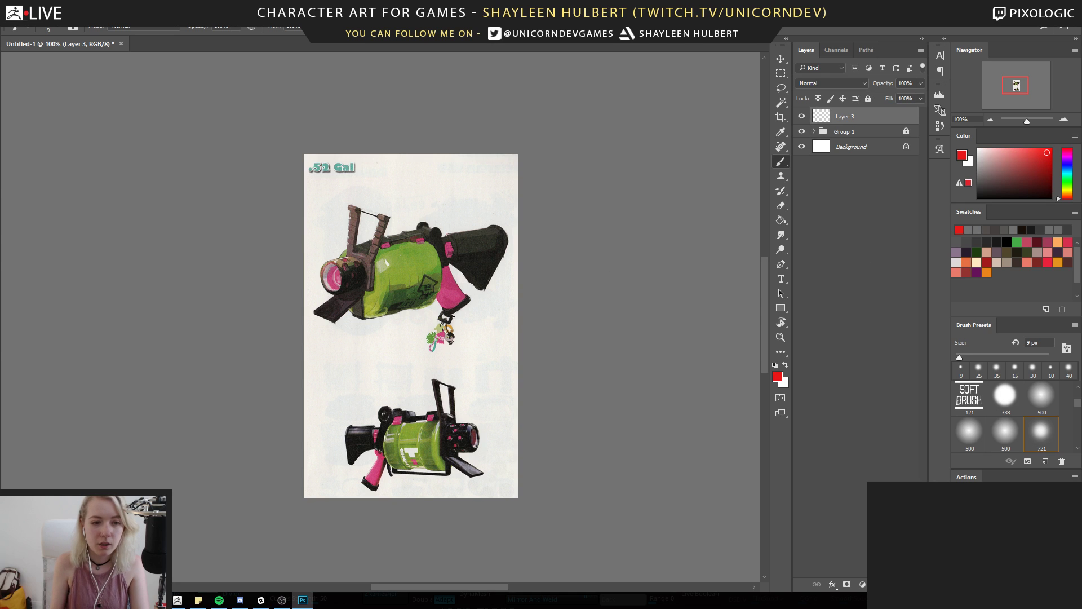
Draw three red arrows pointing to the upper weapon's green tank, front muzzle and black stock
drag(403, 256, 432, 150)
drag(396, 247, 409, 249)
mouse_move(326, 256)
mouse_down()
mouse_move(236, 230)
mouse_move(328, 245)
mouse_up()
mouse_move(500, 284)
mouse_down()
mouse_move(517, 303)
mouse_move(583, 316)
mouse_move(515, 289)
mouse_up()
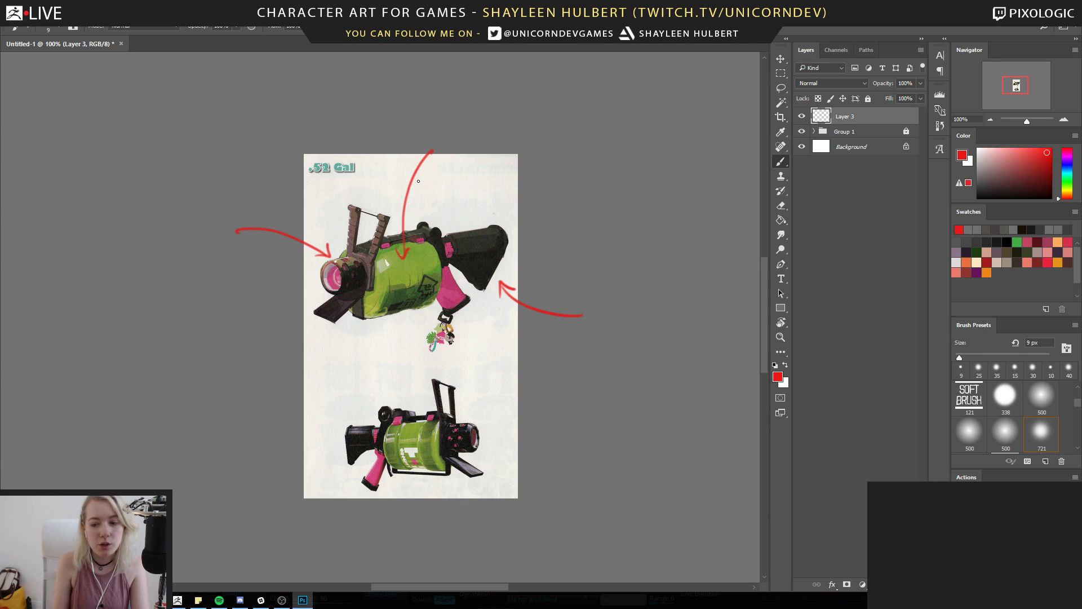
Outline the upper weapon's tank, front section, stock and pink handle as simple red shapes
mouse_move(374, 242)
mouse_down()
mouse_move(351, 308)
mouse_move(437, 302)
mouse_move(427, 236)
mouse_up()
mouse_move(349, 209)
mouse_down()
mouse_move(314, 311)
mouse_move(369, 289)
mouse_move(347, 207)
mouse_up()
mouse_move(435, 240)
mouse_down()
mouse_move(482, 293)
mouse_move(437, 307)
mouse_up()
key(ctrl+alt+z)
key(ctrl+alt+z)
mouse_move(458, 230)
mouse_down()
mouse_move(496, 283)
mouse_move(439, 257)
mouse_move(445, 316)
mouse_up()
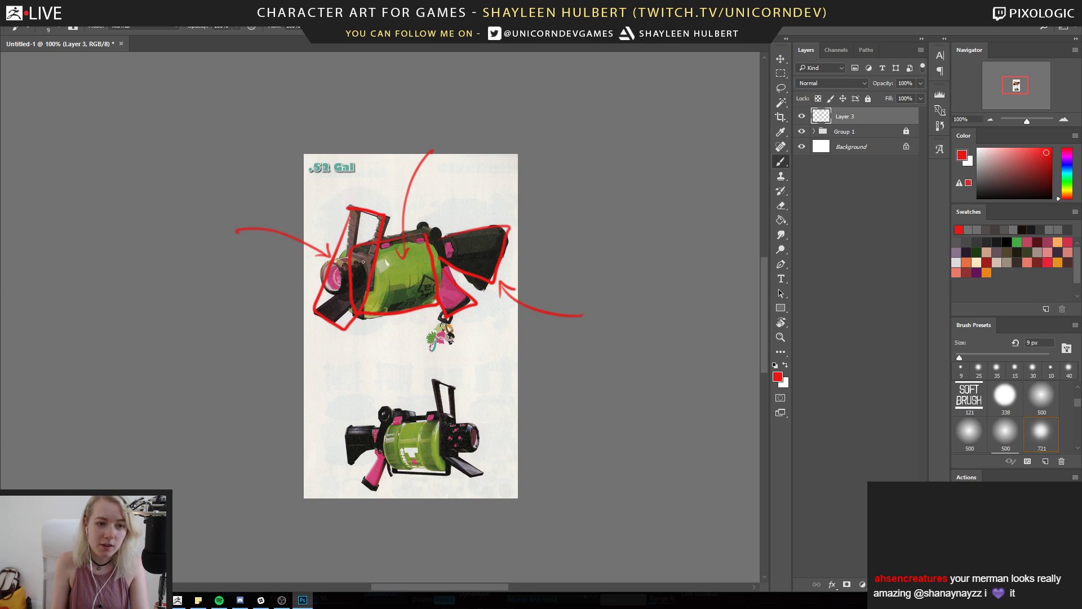
mouse_move(353, 209)
mouse_down()
mouse_move(384, 239)
mouse_move(365, 205)
mouse_up()
mouse_move(345, 254)
mouse_down()
mouse_move(365, 289)
mouse_move(340, 254)
mouse_up()
Undo the red shape outlines drawn over the upper weapon
key(ctrl+alt+z)
key(ctrl+alt+z)
key(ctrl+alt+z)
key(ctrl+alt+z)
key(ctrl+alt+z)
key(ctrl+alt+z)
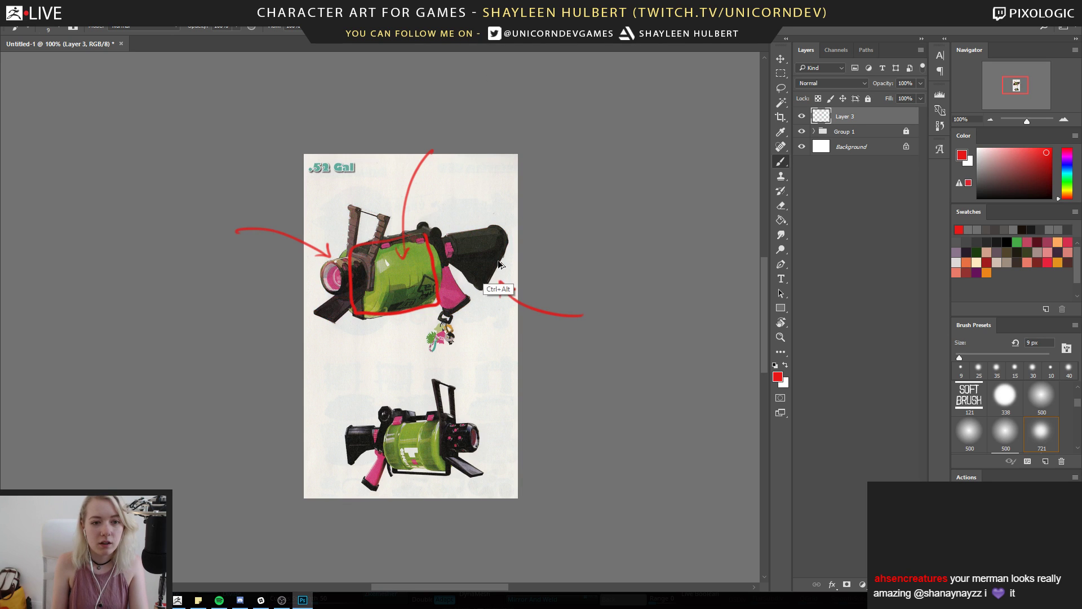
mouse_move(348, 258)
mouse_down()
mouse_move(432, 302)
mouse_move(365, 244)
mouse_move(346, 307)
mouse_move(338, 213)
mouse_up()
key(ctrl+alt+z)
key(ctrl+alt+z)
key(ctrl+alt+z)
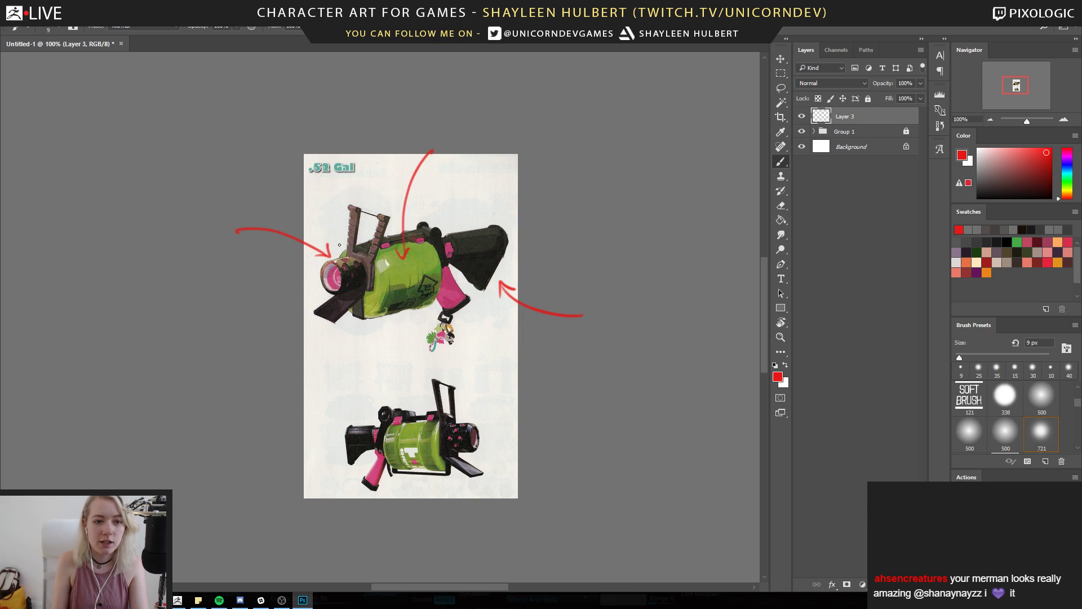
Handwrite the label "Body" at the end of the arrow pointing to the green tank
scroll(426, 296, up, 3)
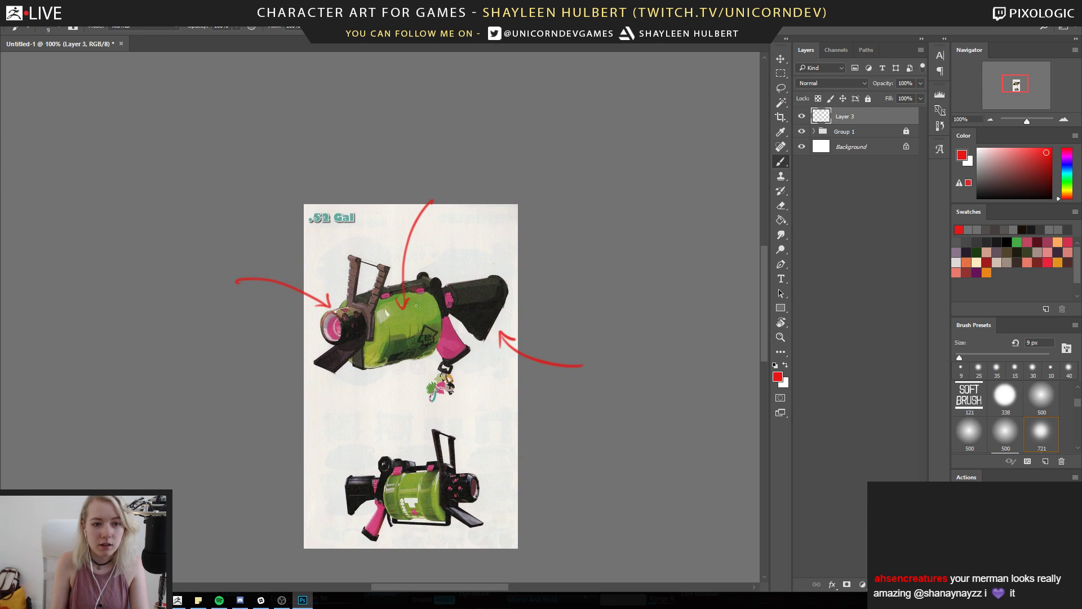
drag(436, 178, 447, 191)
drag(458, 184, 488, 194)
drag(496, 177, 492, 193)
Handwrite the label "hande" at the end of the arrow pointing to the stock
scroll(591, 339, down, 2)
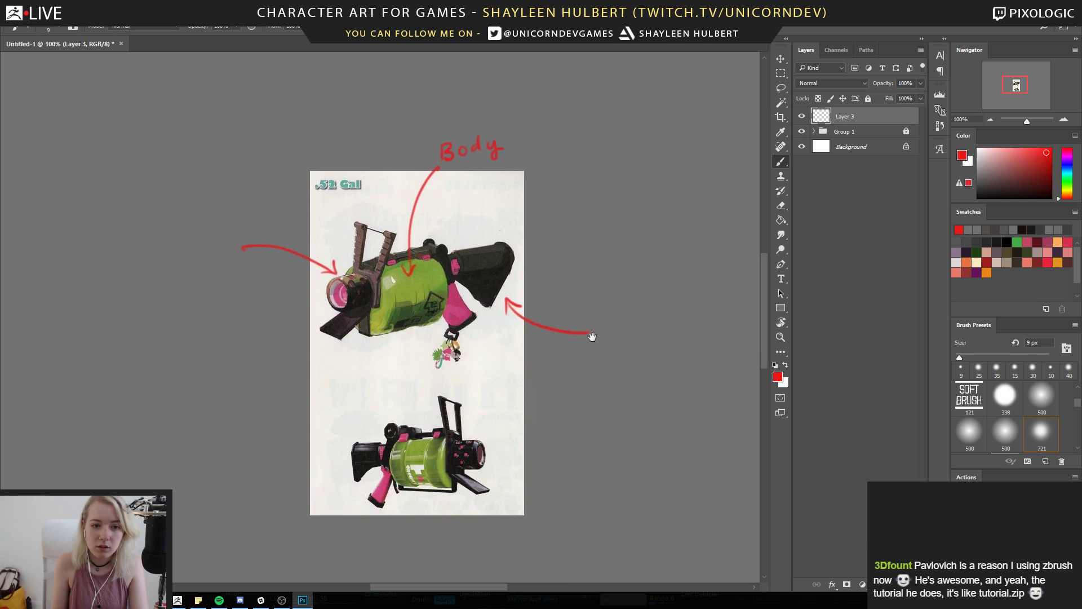
drag(593, 319, 651, 336)
mouse_move(426, 312)
mouse_down()
mouse_move(544, 329)
mouse_move(507, 307)
mouse_move(498, 314)
mouse_up()
key(ctrl+alt+z)
key(ctrl+alt+z)
mouse_move(314, 360)
mouse_down()
mouse_move(361, 352)
mouse_move(307, 355)
mouse_up()
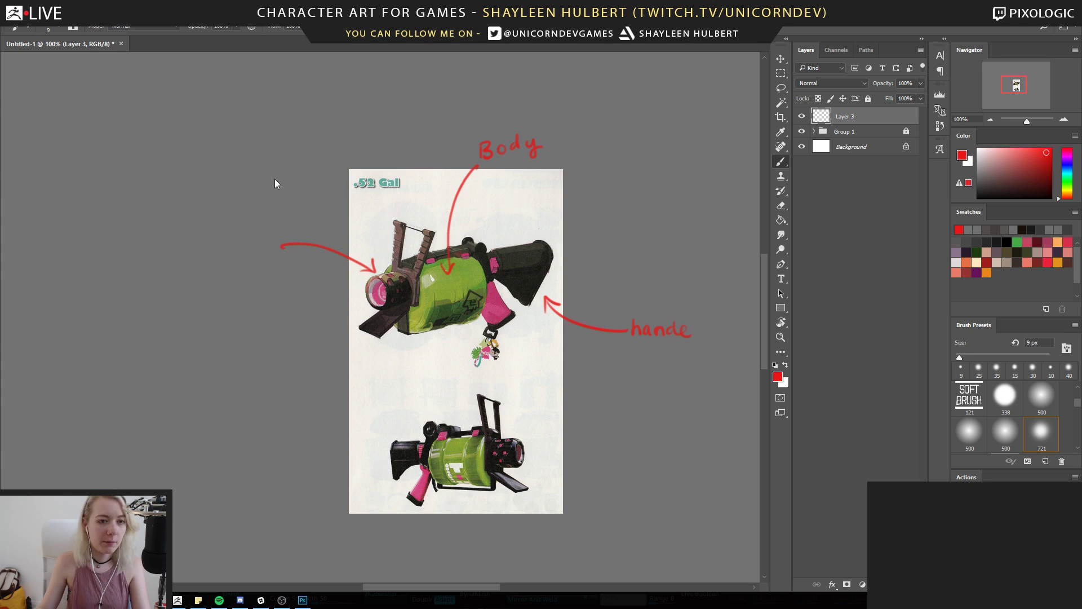
Paste the labelled pistol parts diagram and position it beside the sheet's lower-left edge
key(ctrl+v)
key(v)
drag(372, 310, 288, 406)
drag(424, 358, 433, 359)
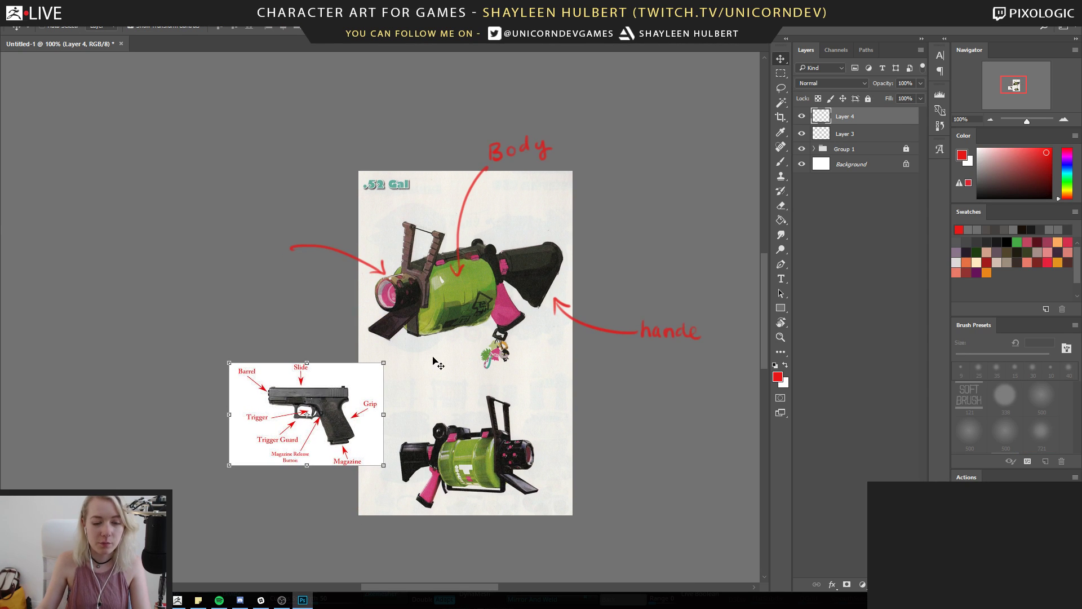
Handwrite the label "Barrel" in red at the end of the arrow pointing to the muzzle
click(780, 162)
drag(278, 299, 305, 290)
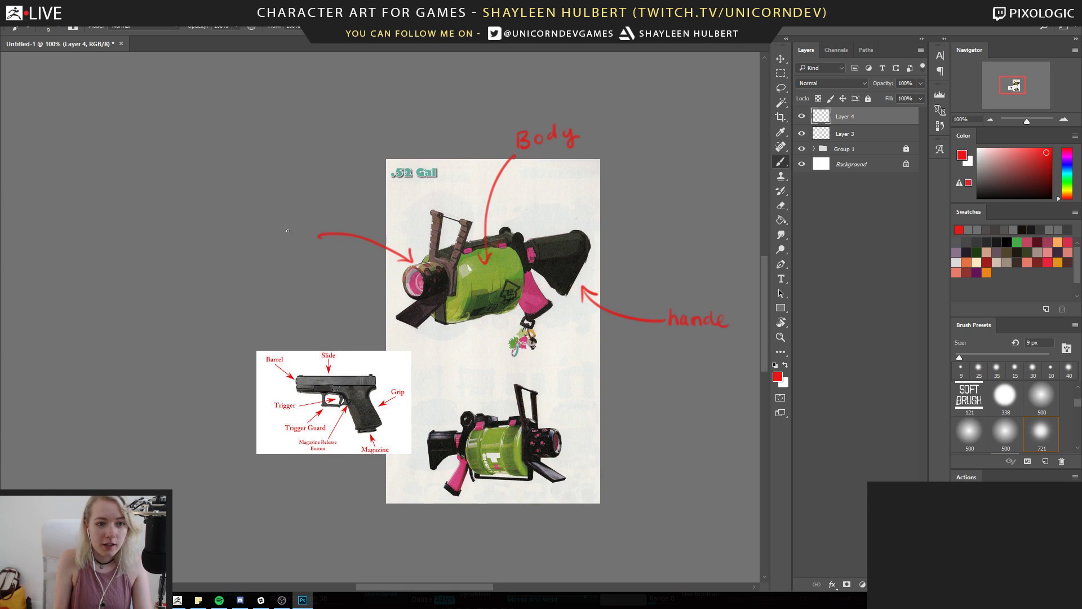
mouse_move(241, 210)
mouse_down()
mouse_move(244, 227)
mouse_move(276, 211)
mouse_move(306, 217)
mouse_up()
drag(584, 333, 492, 318)
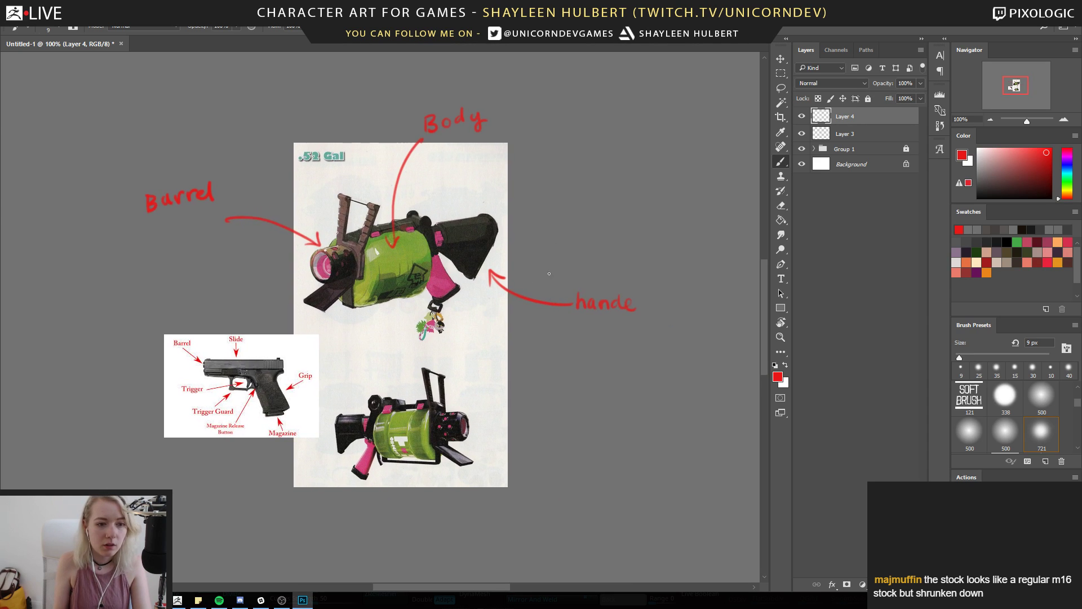
Erase the "hande" label on Layer 3 and handwrite "Grip" in its place
key(e)
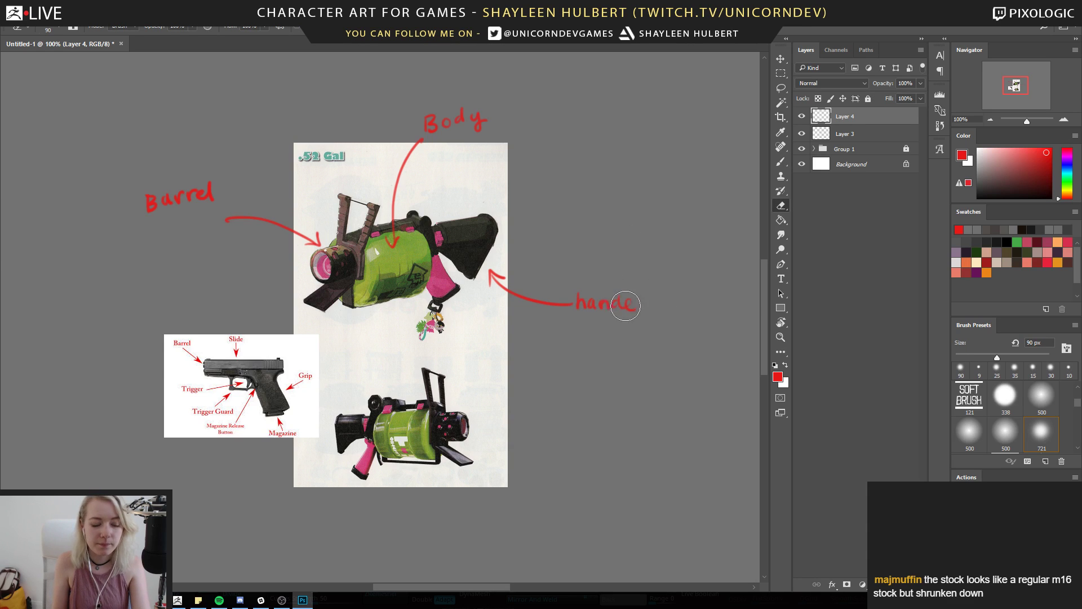
mouse_move(628, 314)
mouse_down()
mouse_move(592, 295)
mouse_move(627, 310)
mouse_move(587, 307)
mouse_move(648, 306)
mouse_up()
click(846, 133)
click(801, 133)
click(802, 134)
key(b)
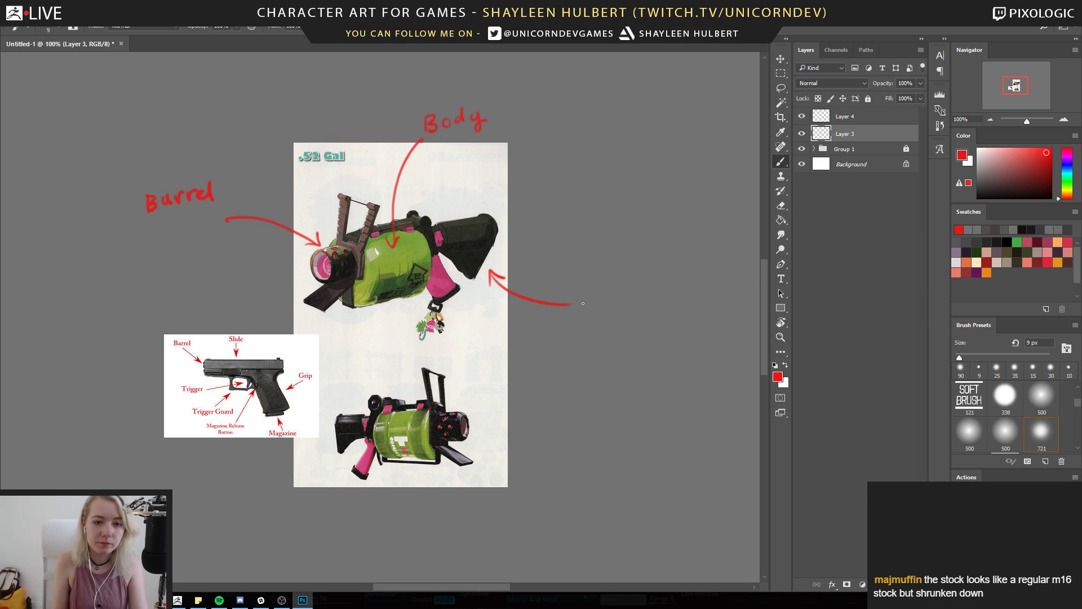
mouse_move(585, 296)
mouse_down()
mouse_move(582, 306)
mouse_move(601, 299)
mouse_move(606, 311)
mouse_up()
drag(613, 301, 620, 309)
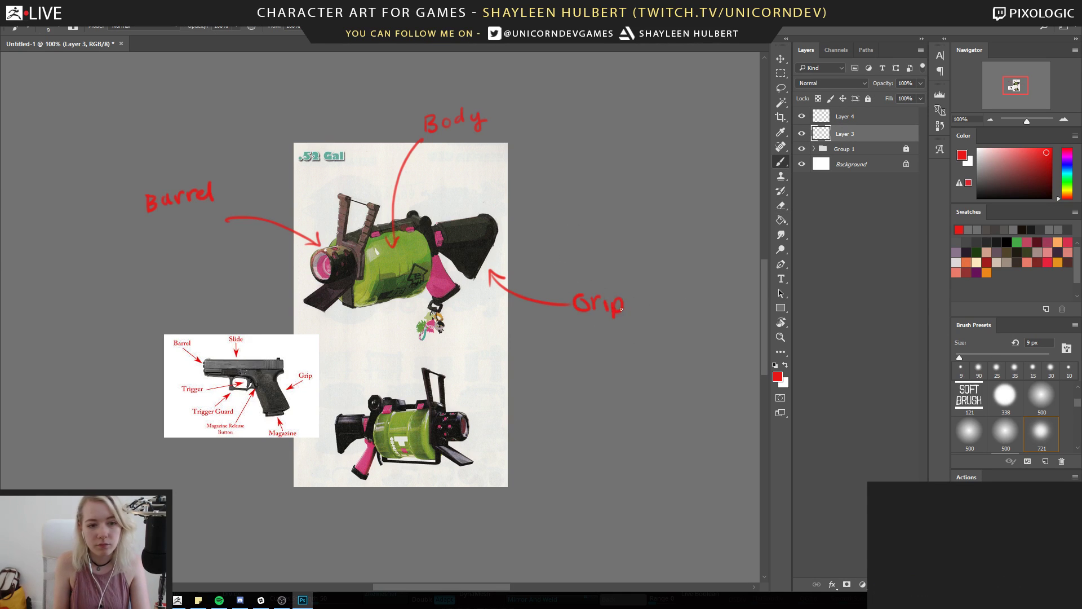
Erase the unclear letters of the "Grip" label and redraw them more legibly
drag(570, 253, 599, 273)
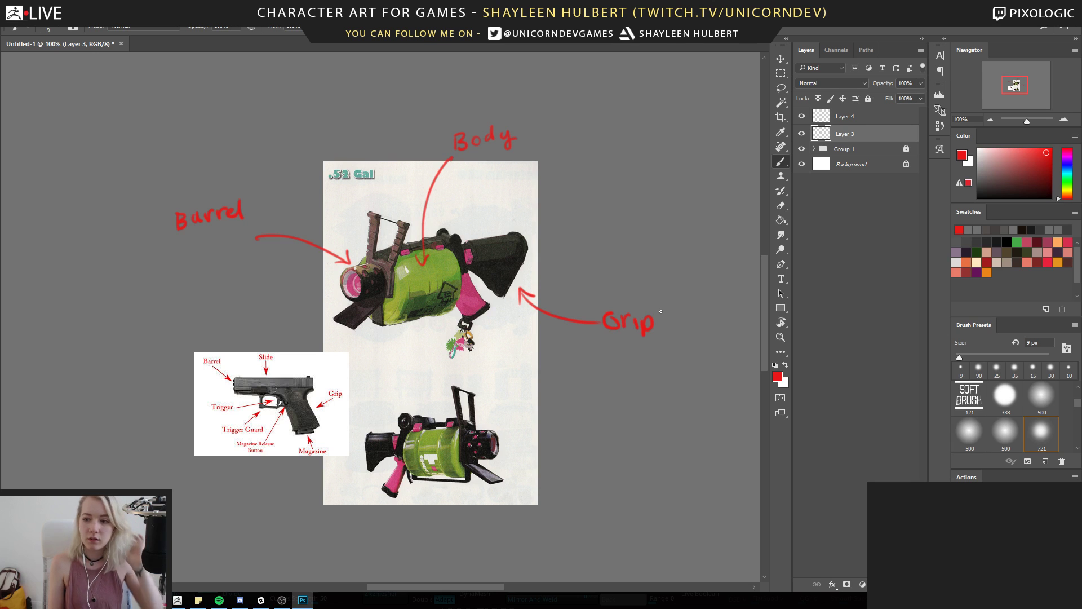
key(z)
alt+click(629, 367)
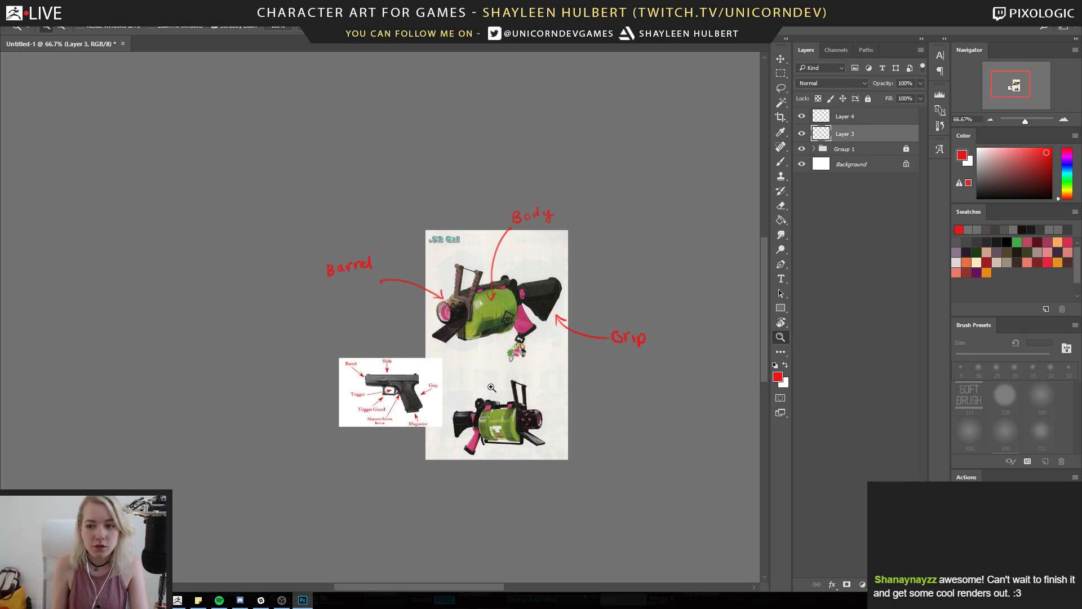
click(503, 379)
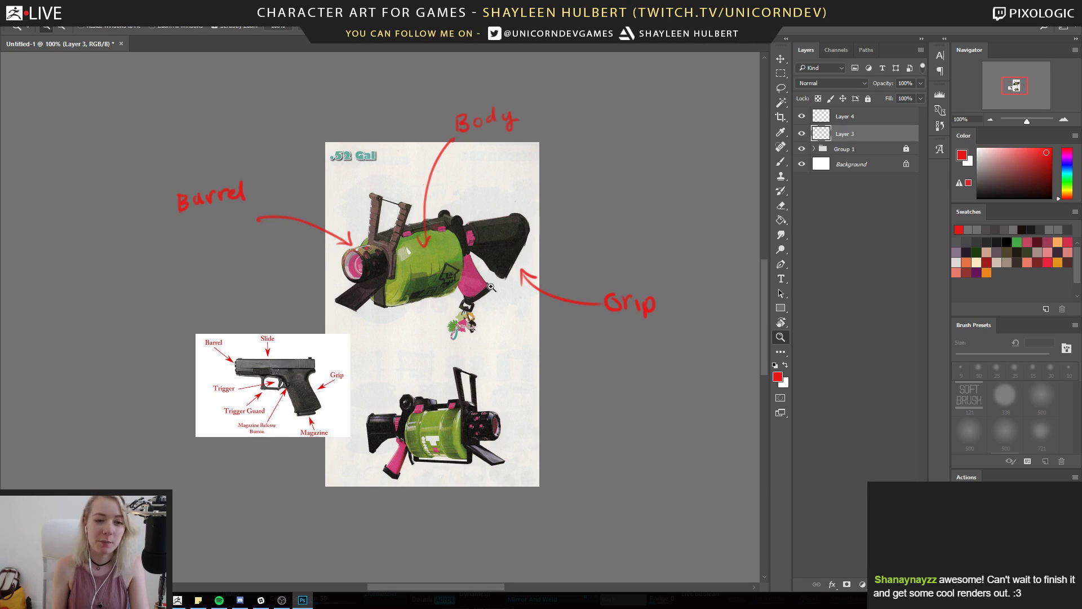
drag(434, 324, 466, 339)
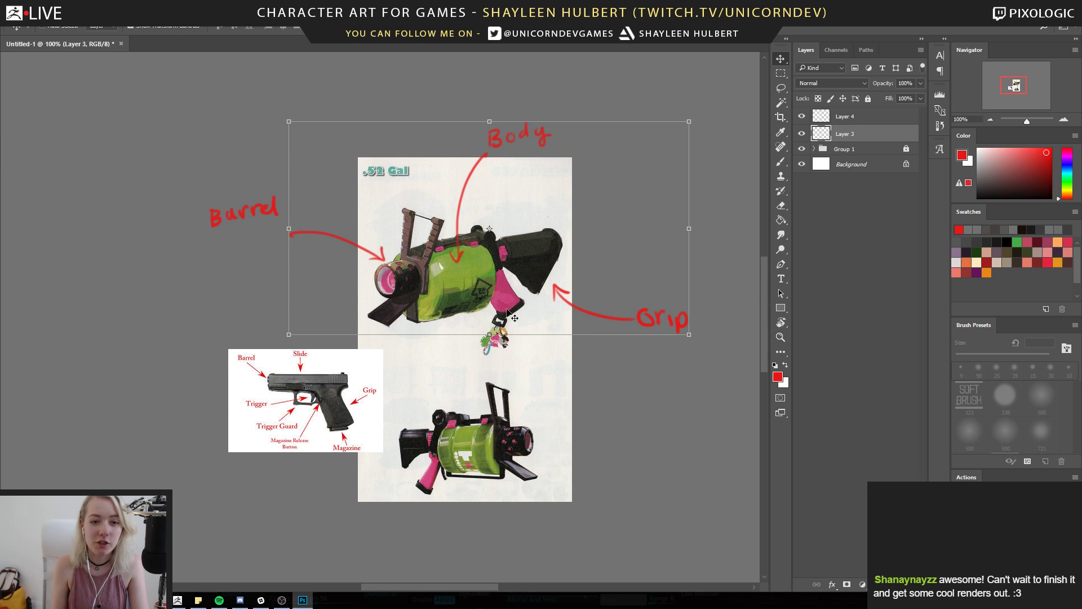
key(e)
mouse_move(671, 314)
mouse_down()
mouse_move(686, 324)
mouse_move(642, 322)
mouse_move(650, 317)
mouse_up()
key(b)
drag(658, 324, 666, 311)
mouse_move(672, 313)
mouse_down()
mouse_move(672, 324)
mouse_move(682, 321)
mouse_up()
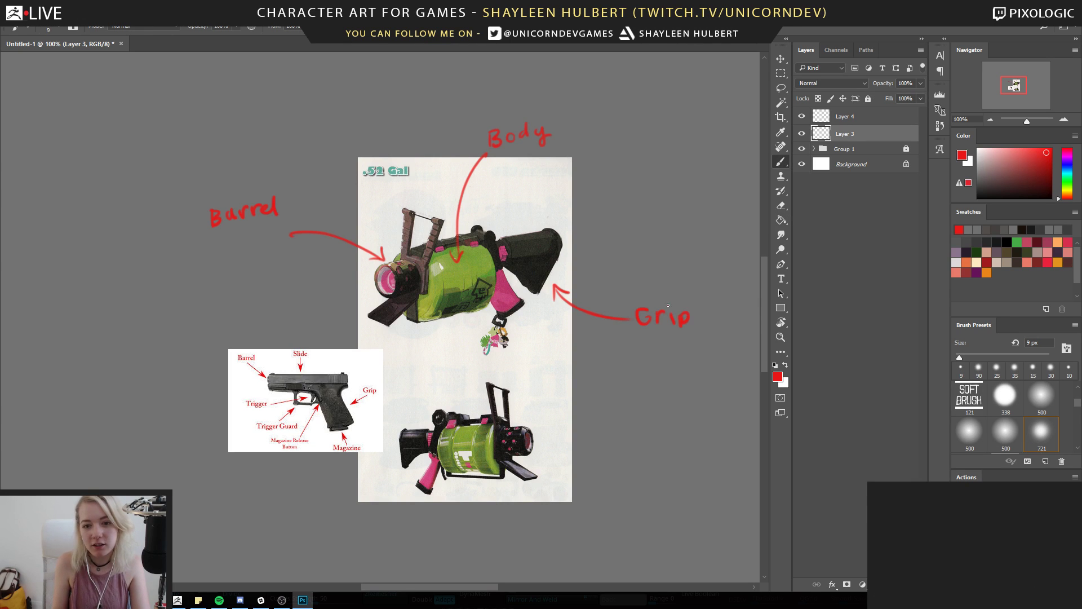
Paste the black revolver-style grenade launcher photo and move it below the pistol diagram
drag(600, 389, 591, 374)
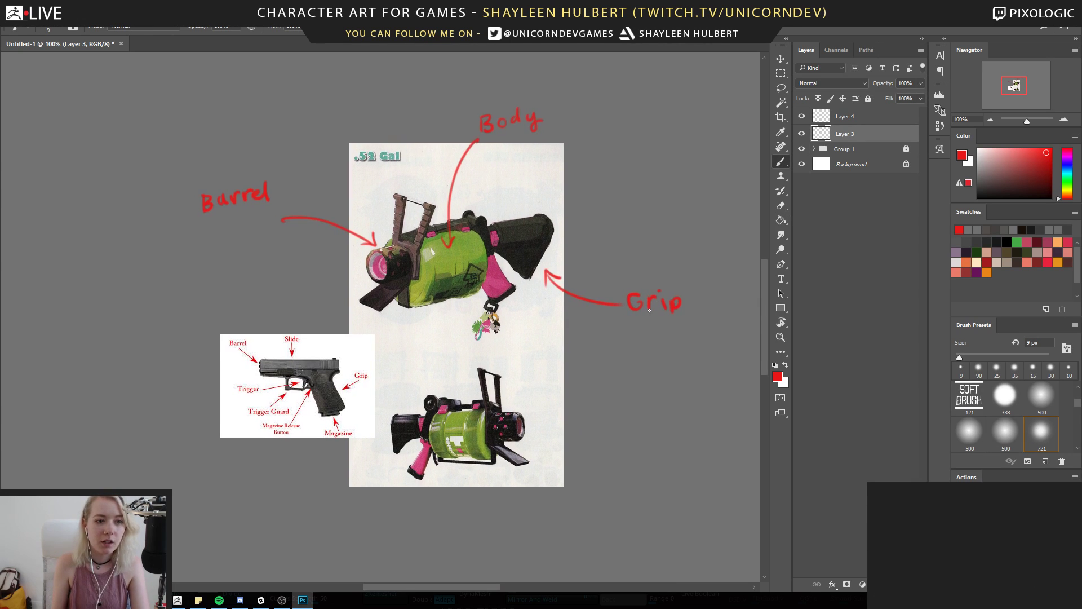
drag(509, 261, 537, 292)
drag(566, 205, 535, 278)
click(781, 339)
alt+click(649, 367)
drag(613, 381, 502, 342)
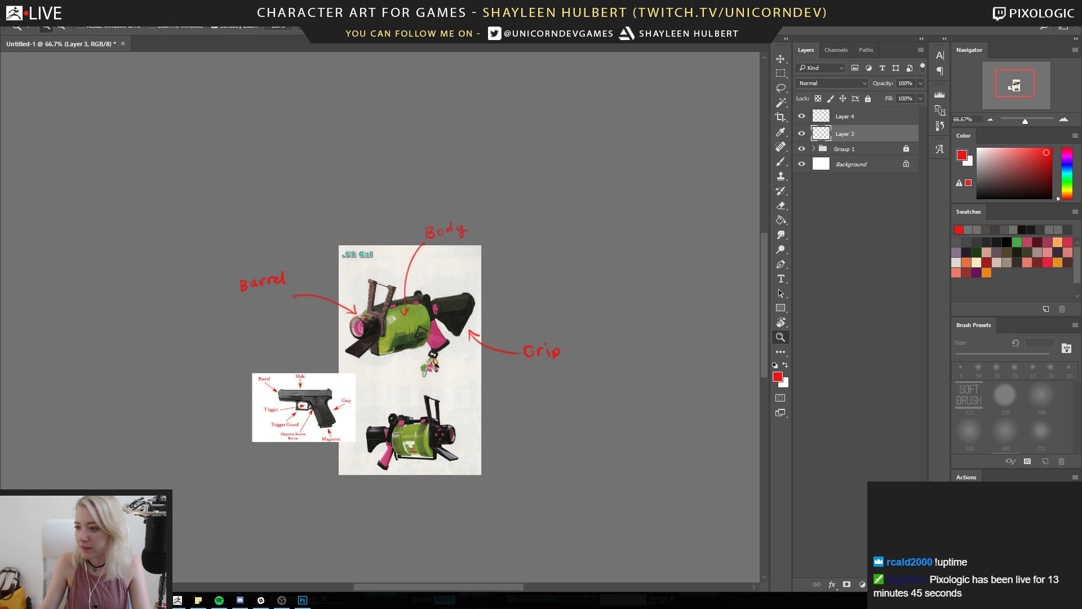
key(ctrl+v)
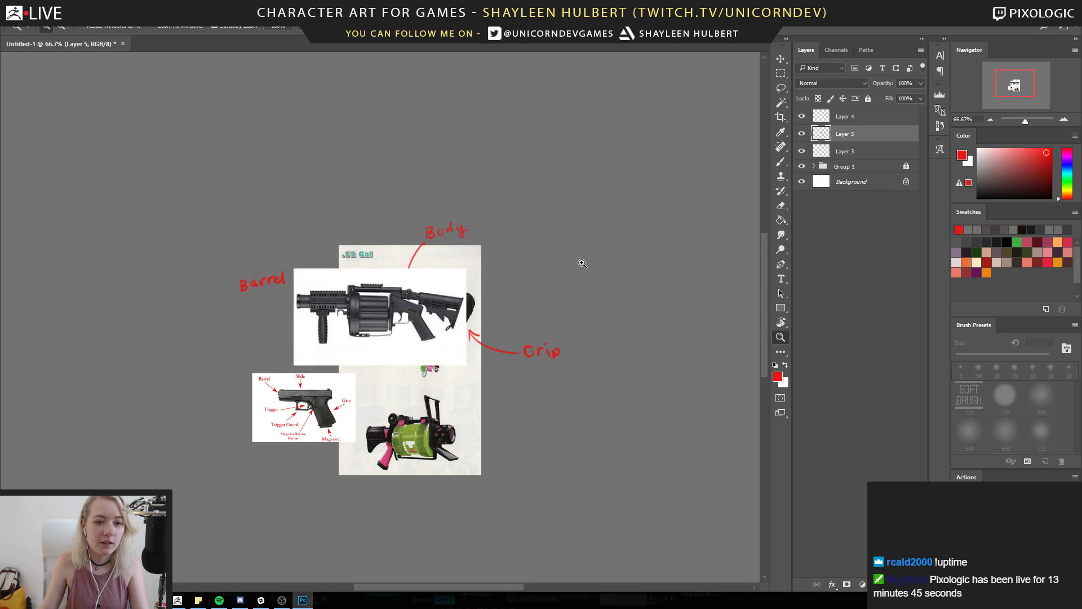
key(v)
drag(411, 318, 374, 491)
Examine the grenade launcher's barrel, cylinder, grip and stock up close and compare them with the .52 Gal artwork
click(781, 338)
click(319, 535)
click(248, 479)
click(248, 480)
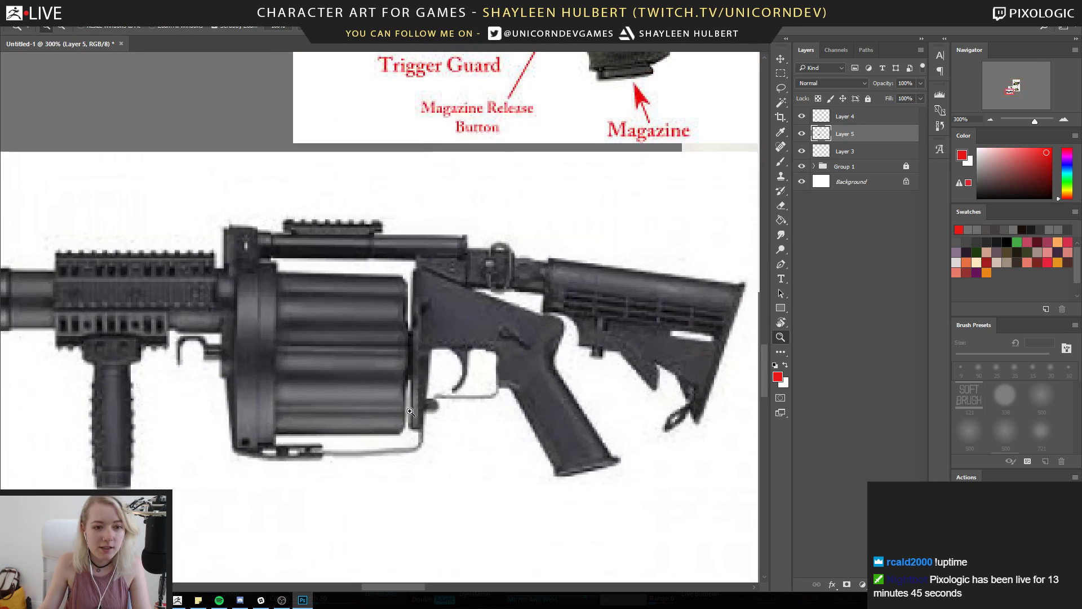
mouse_move(489, 384)
mouse_down()
mouse_move(464, 419)
mouse_move(528, 405)
mouse_up()
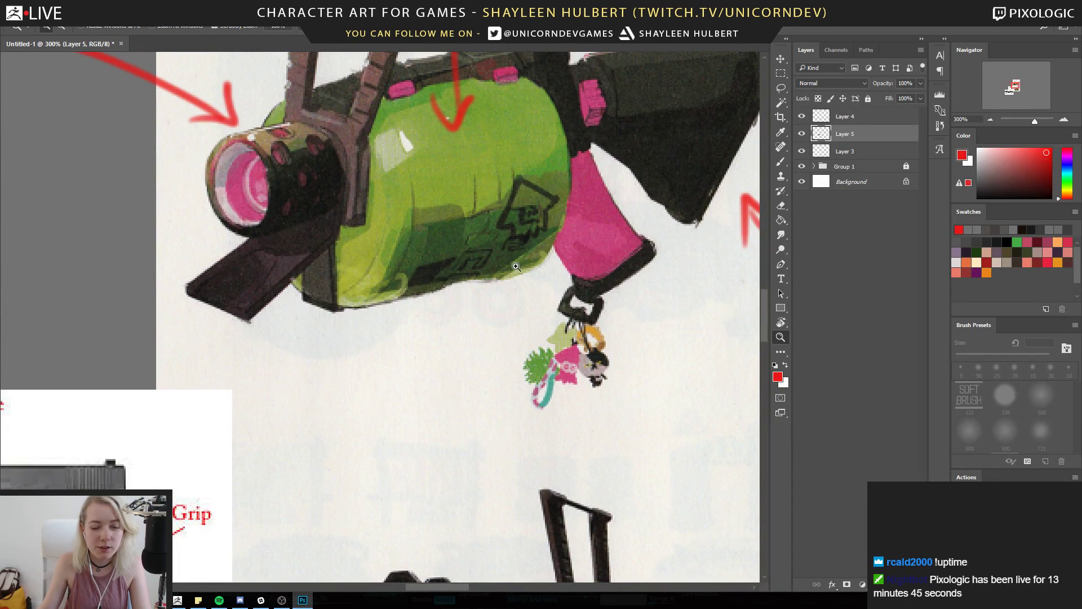
drag(225, 452, 541, 220)
mouse_move(141, 526)
mouse_down()
mouse_move(367, 314)
mouse_move(402, 229)
mouse_up()
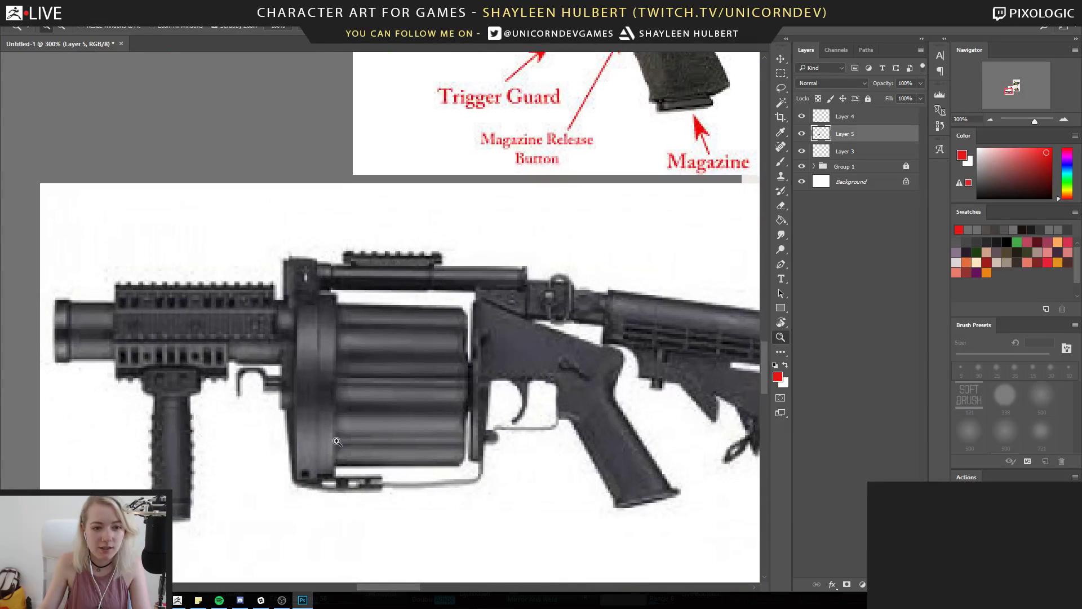
alt+click(524, 359)
alt+click(547, 340)
drag(546, 340, 401, 434)
drag(487, 357, 415, 396)
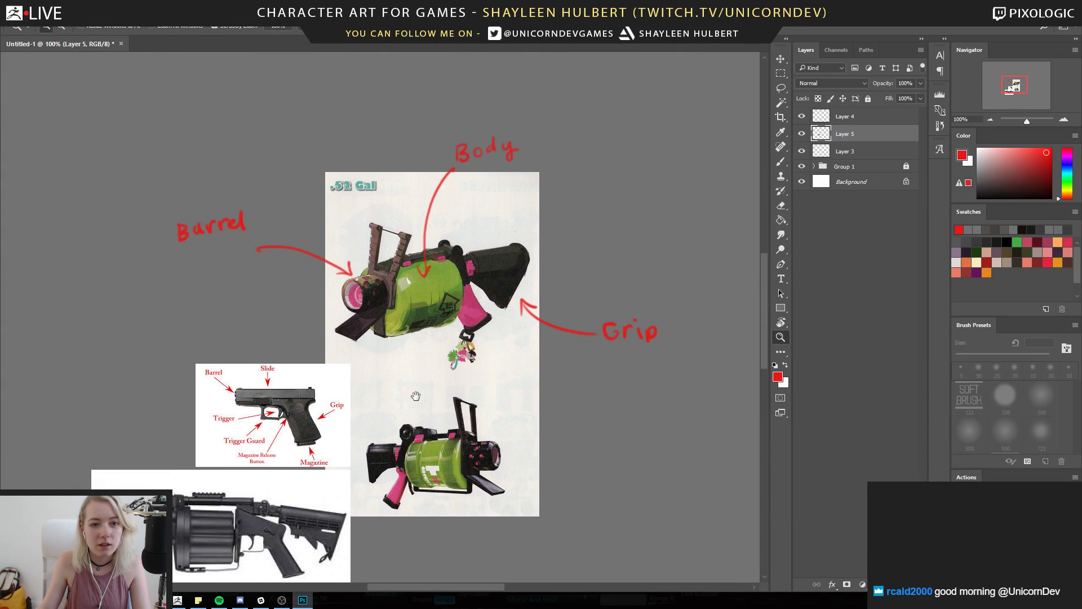
alt+click(437, 359)
drag(444, 324, 435, 314)
click(437, 285)
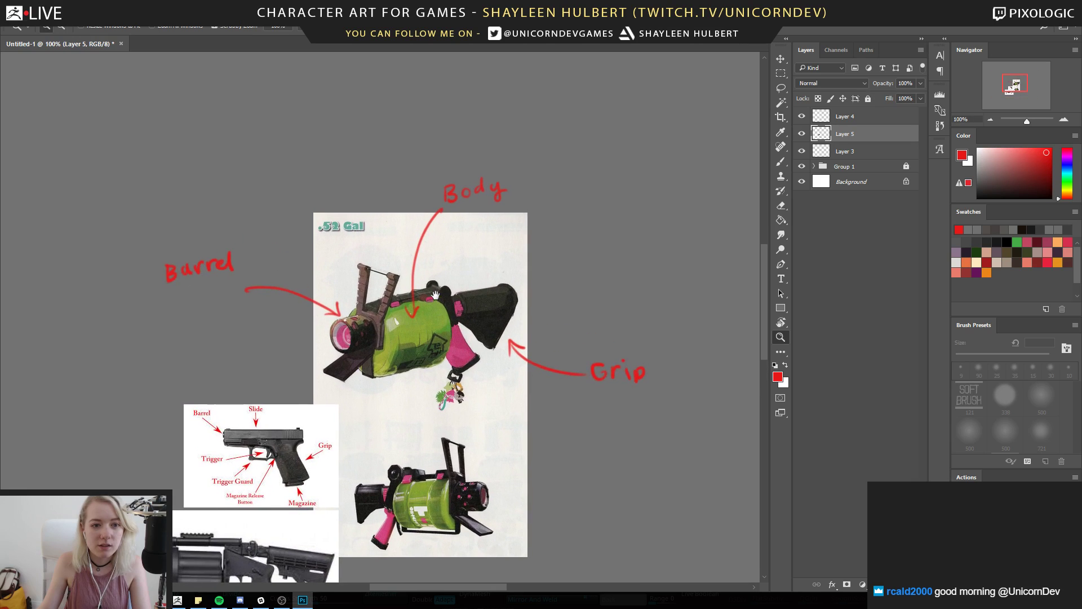
drag(406, 357, 411, 329)
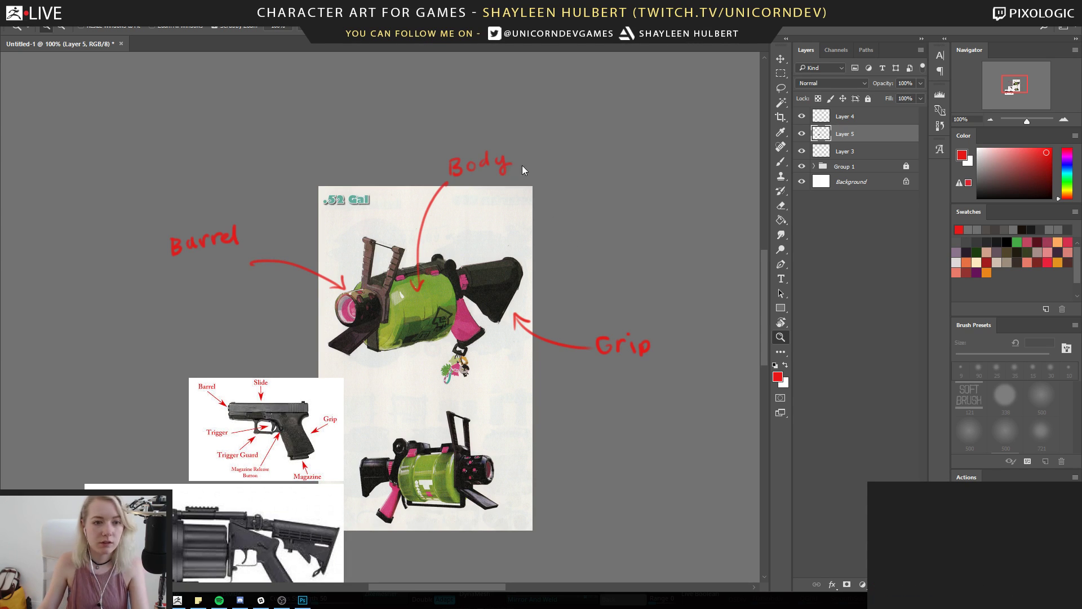
Paste the blue H2O water bottle photo, scale it down and place it above the upper-right corner of the .52 Gal sheet
key(ctrl+v)
key(v)
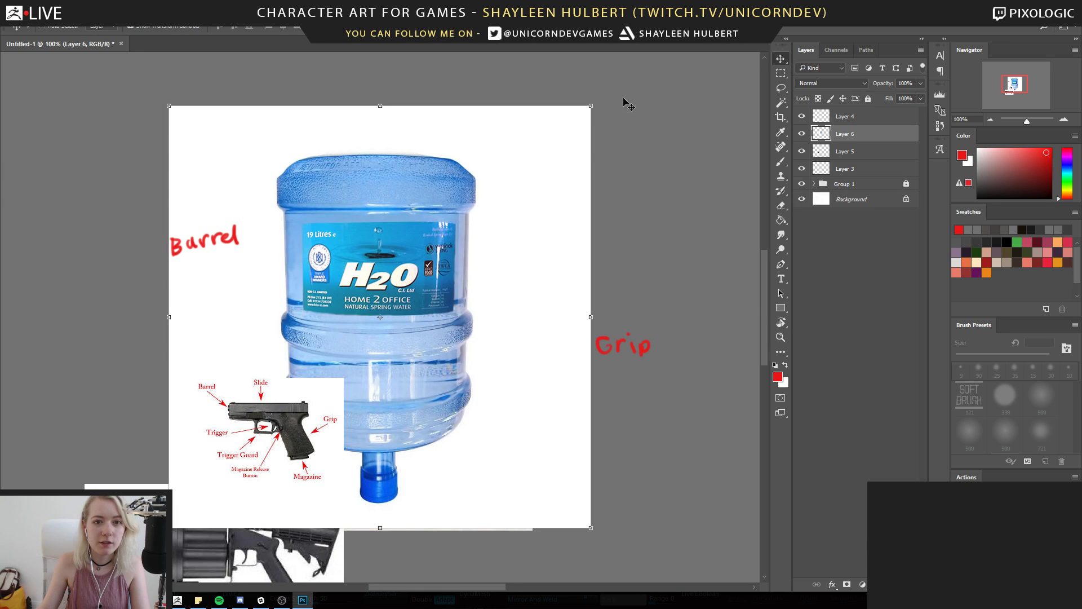
alt+shift+drag(590, 105, 478, 270)
drag(394, 297, 581, 80)
drag(574, 144, 561, 237)
drag(586, 199, 605, 207)
click(503, 32)
drag(536, 381, 523, 317)
alt+click(523, 317)
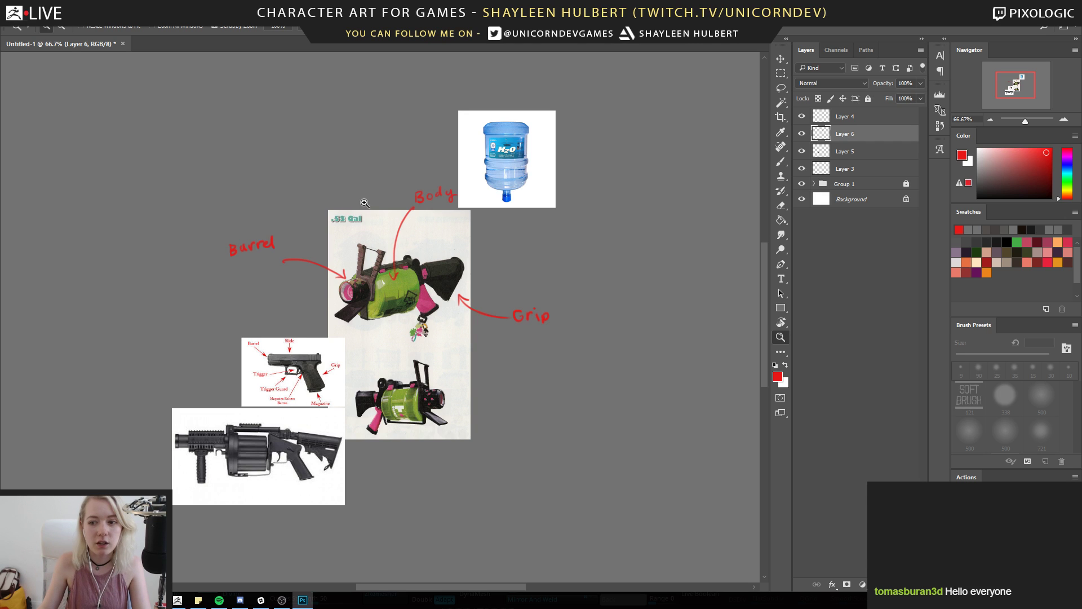
drag(352, 217, 364, 223)
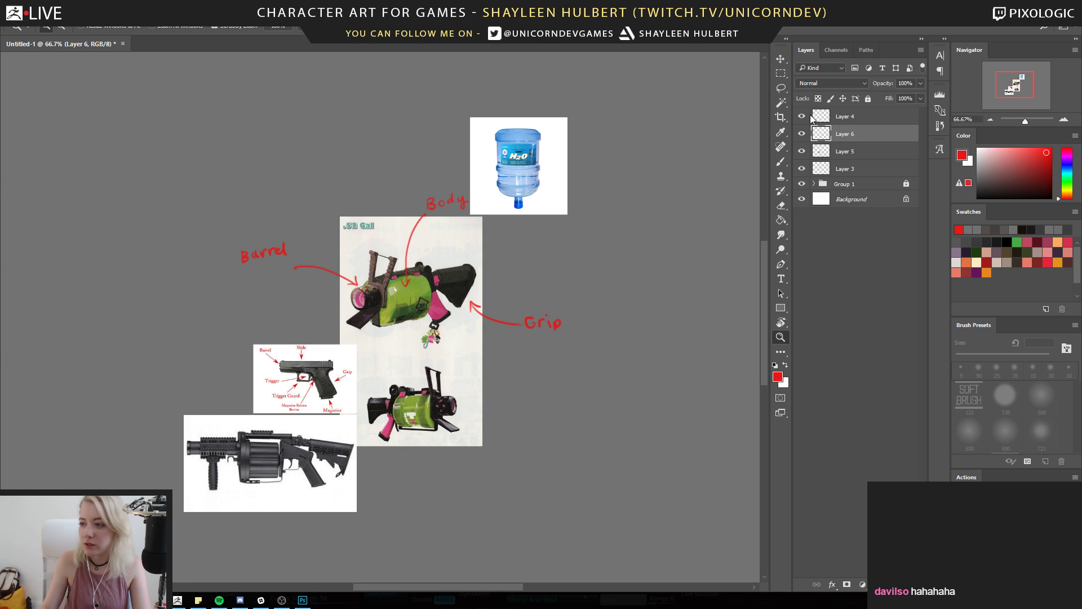
Shrink the pasted photo of the water bottle with a handle and place it beside the H2O bottle, above the .52 Gal sheet
click(780, 59)
drag(398, 295, 458, 131)
key(ctrl+t)
alt+shift+drag(523, 71, 482, 108)
drag(442, 152, 423, 139)
key(Return)
drag(652, 204, 643, 216)
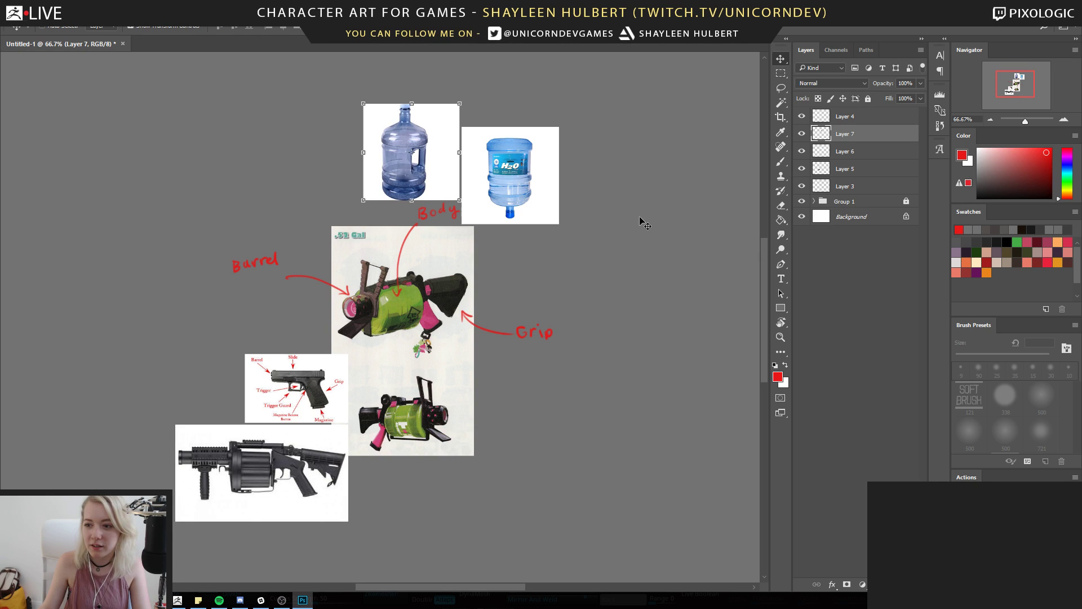
Sample the green of the .52 Gal's tank and paint a swatch with a 40 px brush on the grey canvas beside the sheet
click(781, 336)
drag(374, 406, 469, 458)
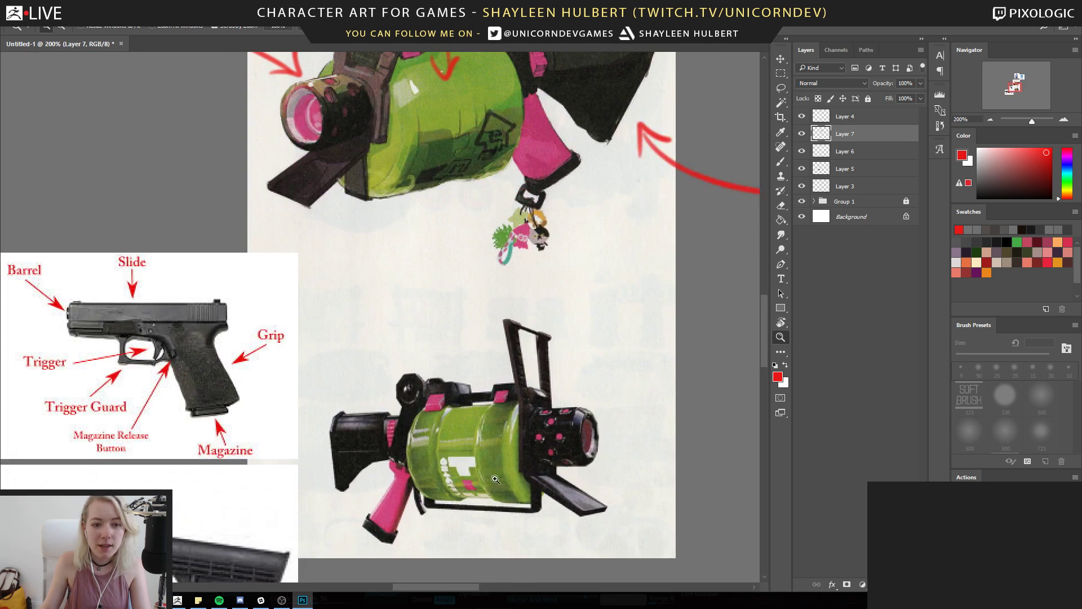
drag(472, 271, 473, 387)
drag(471, 458, 468, 408)
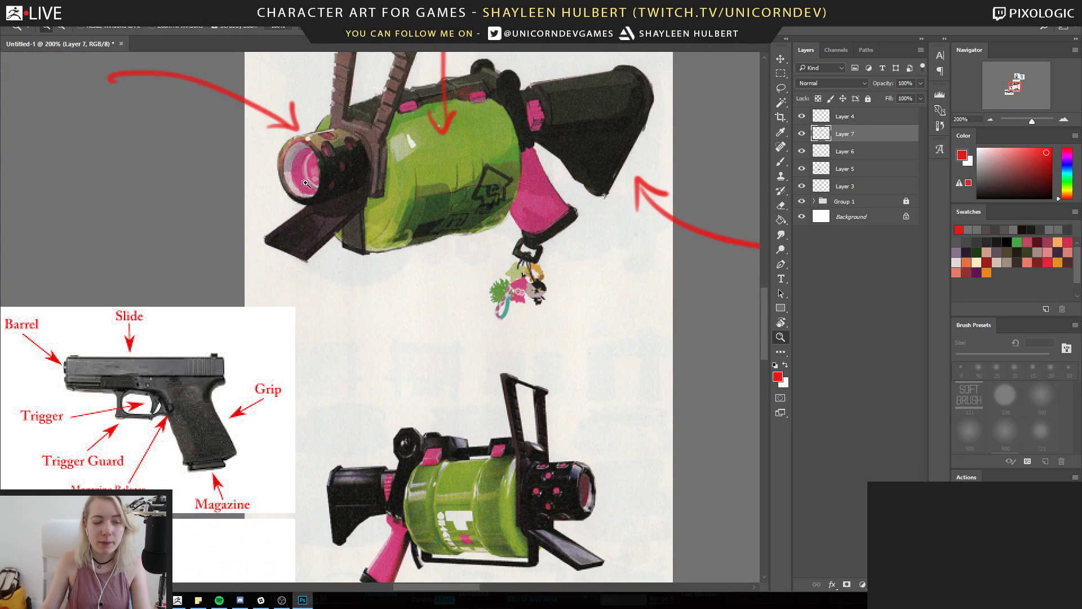
alt+click(476, 251)
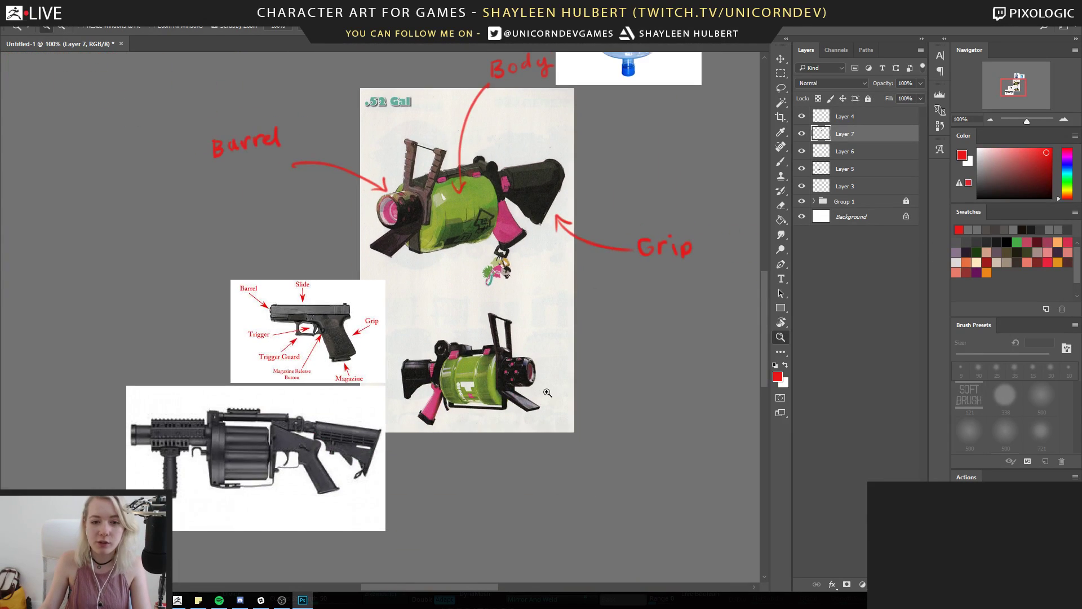
click(781, 162)
click(1068, 182)
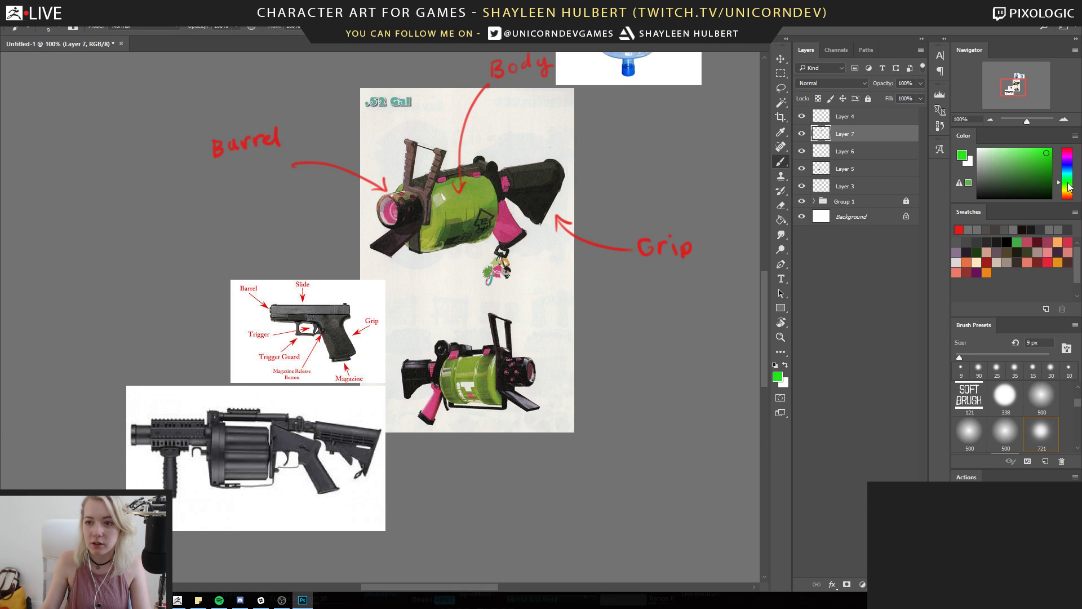
alt+click(470, 198)
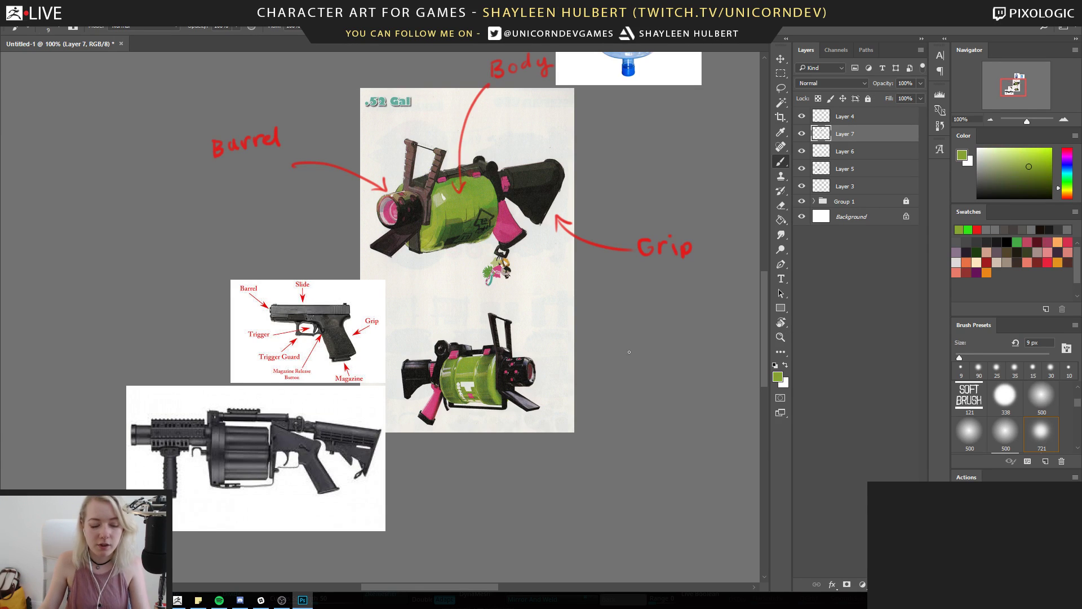
key(bracketright)
key(bracketright)
key(bracketright)
key(bracketright)
key(bracketright)
key(bracketright)
mouse_move(629, 147)
mouse_down()
mouse_move(617, 182)
mouse_move(621, 174)
mouse_up()
Sample the .52 Gal's pink grip colour and paint a reduced-opacity stroke overlapping the green swatch
alt+click(510, 227)
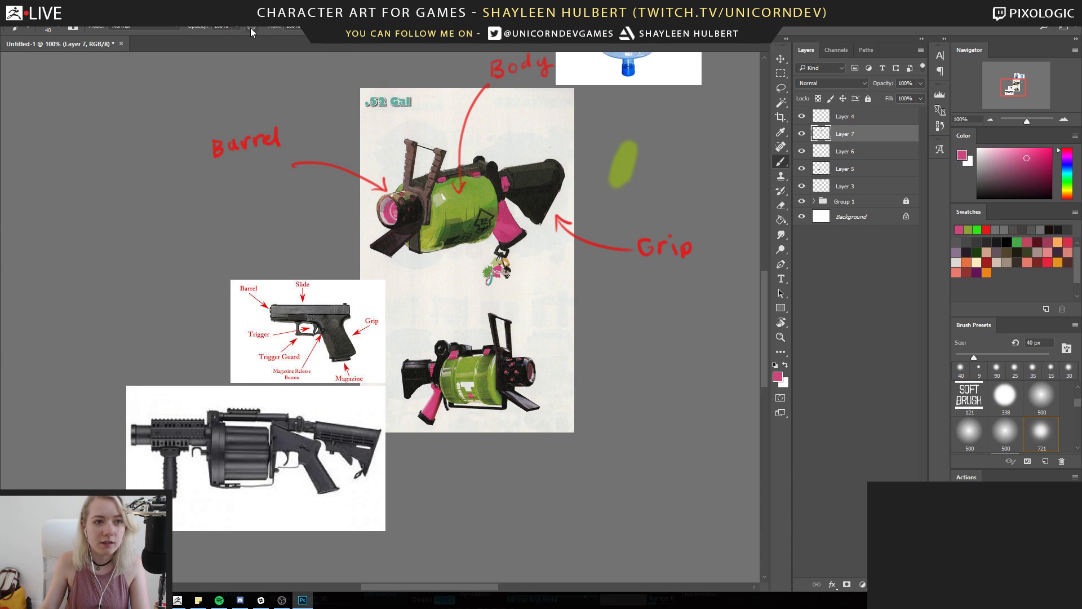
click(195, 38)
mouse_move(629, 163)
mouse_down()
mouse_move(622, 175)
mouse_move(637, 157)
mouse_move(626, 163)
mouse_up()
Sample the blended brown where green and pink overlap and paint a faint test stroke beside the swatch
click(780, 337)
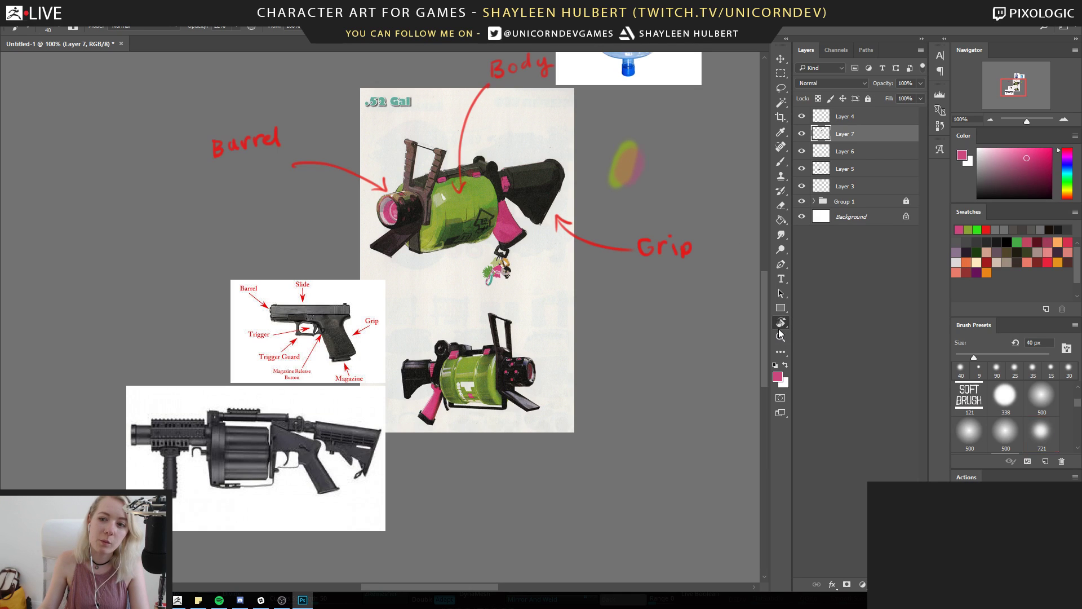
alt+click(566, 217)
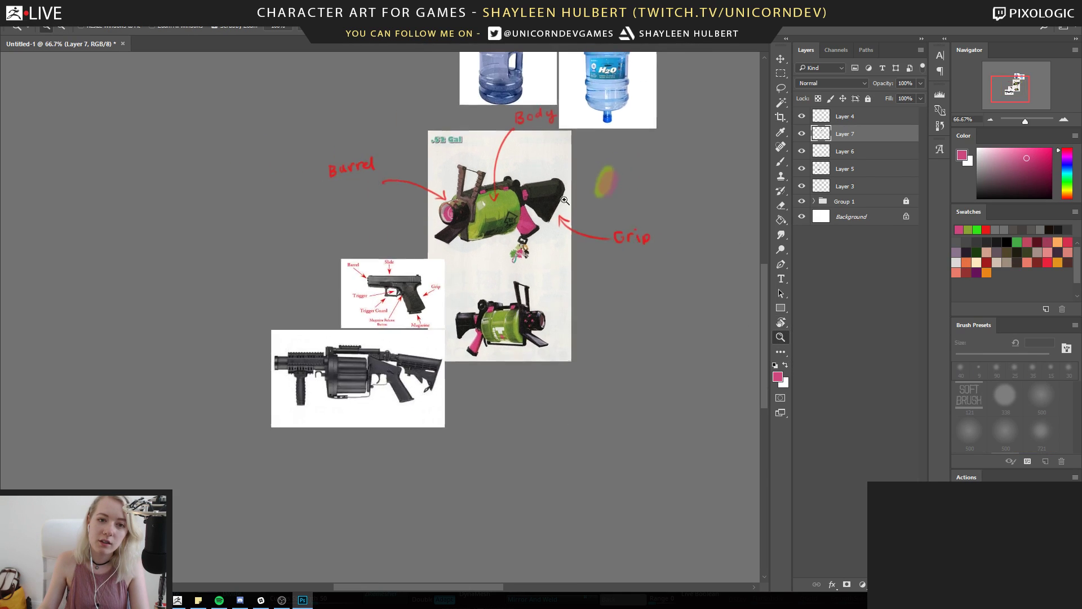
click(566, 203)
click(512, 207)
drag(409, 273, 451, 286)
drag(723, 216, 601, 256)
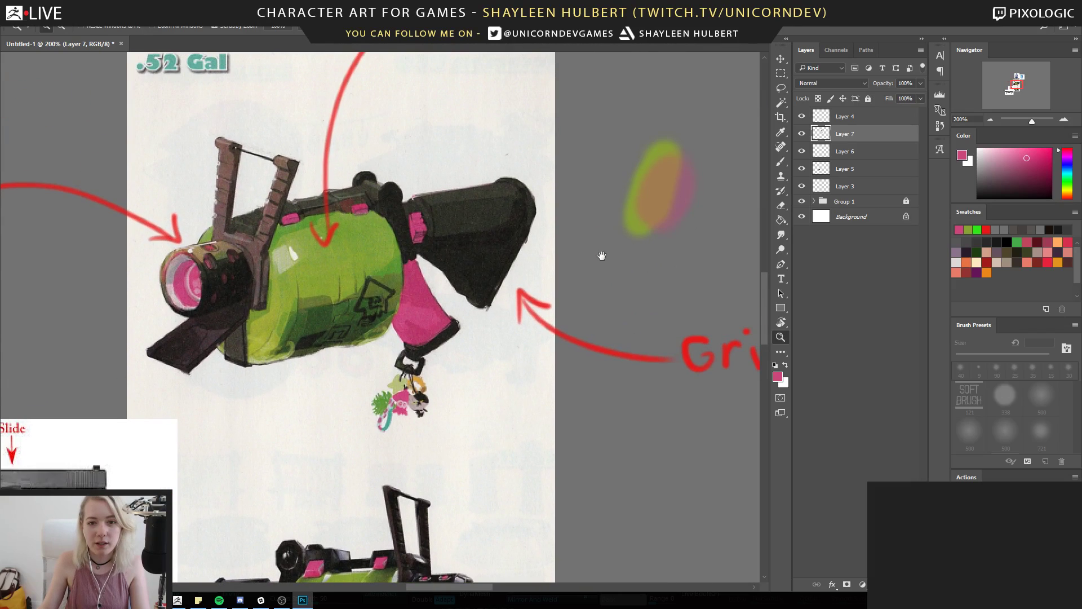
key(b)
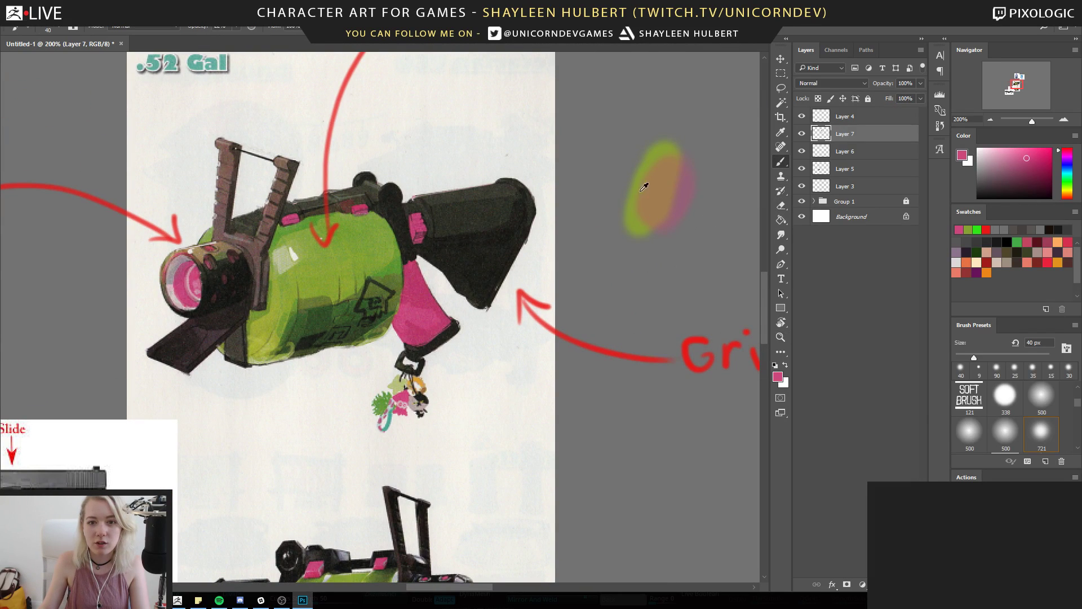
alt+click(666, 181)
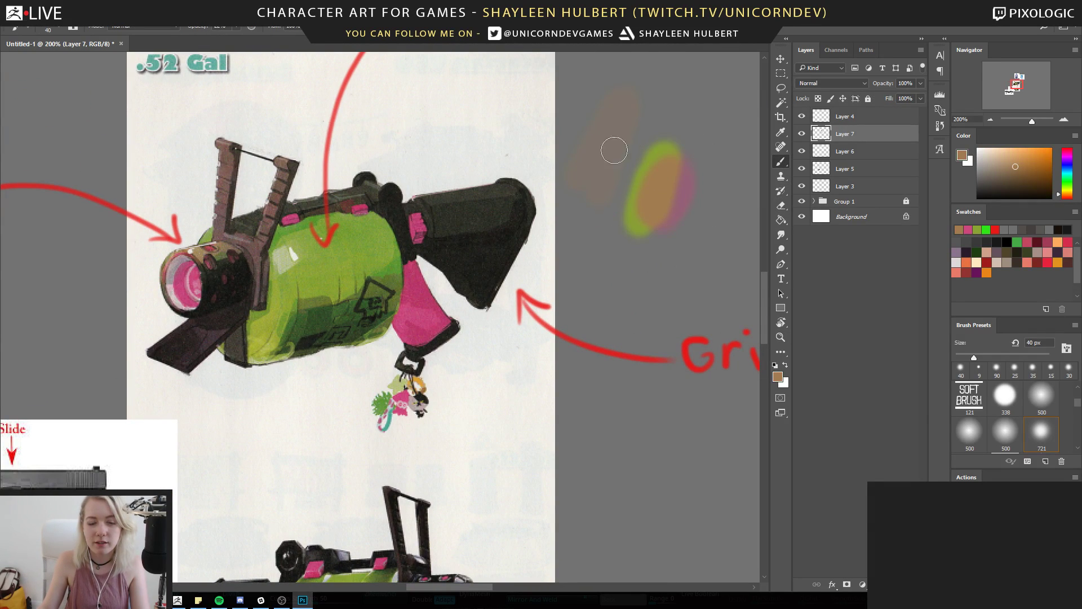
click(782, 338)
alt+click(498, 306)
alt+click(499, 306)
drag(603, 303, 573, 328)
click(465, 358)
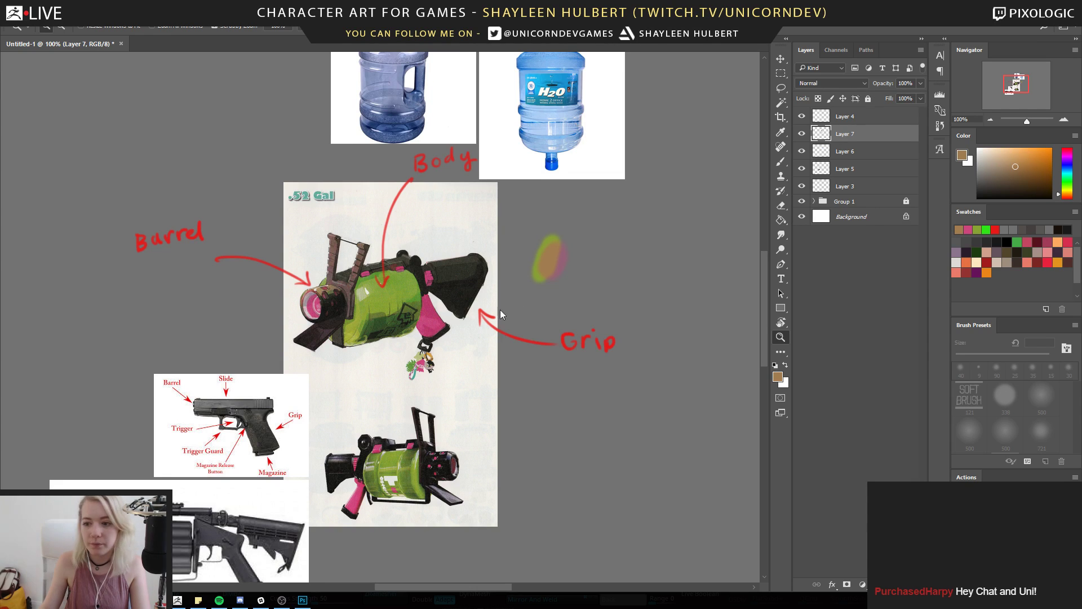
drag(445, 306, 489, 255)
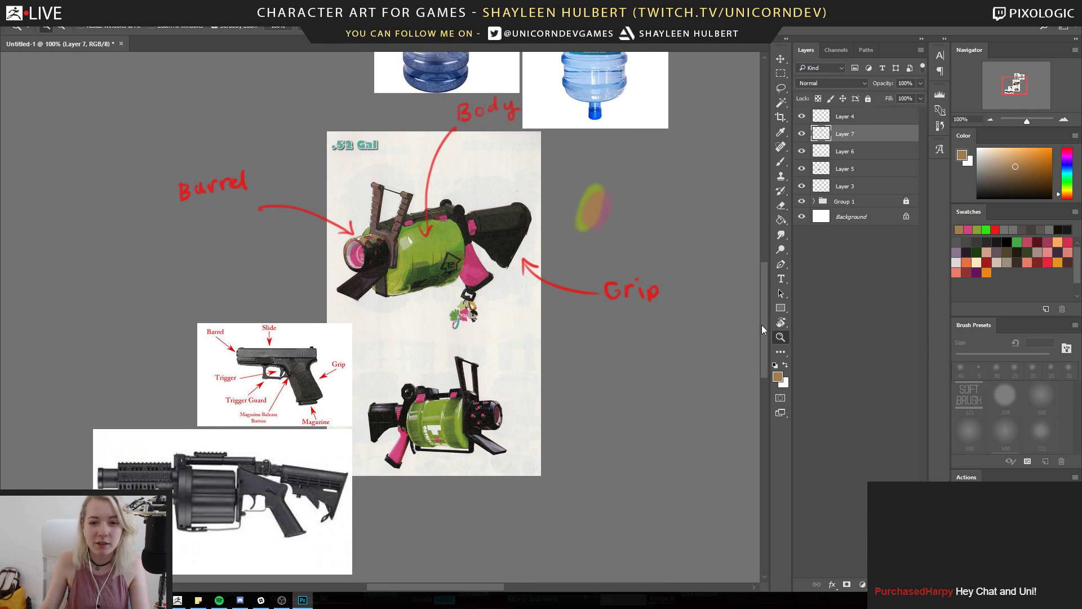
alt+click(570, 251)
click(601, 219)
Copy the green-pink swatch from Layer 7 onto its own layer above Layer 4 and place it beside the handled bottle photo
click(782, 60)
click(803, 117)
click(802, 117)
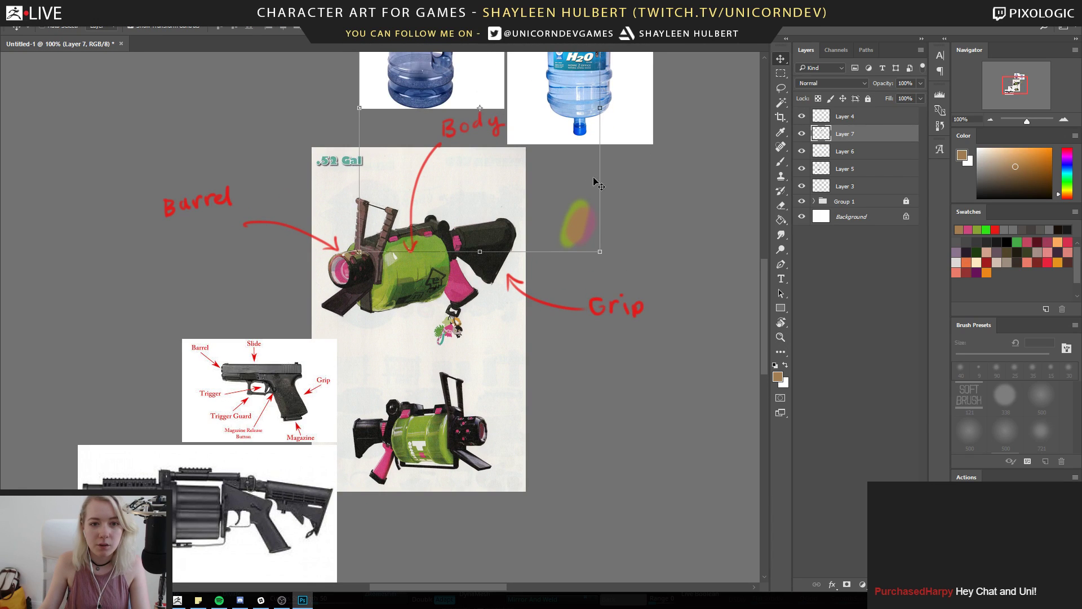
click(781, 88)
mouse_move(633, 185)
mouse_down()
mouse_move(577, 269)
mouse_move(631, 237)
mouse_up()
key(ctrl+j)
click(780, 60)
drag(838, 130, 842, 107)
drag(401, 226, 430, 365)
mouse_move(600, 367)
alt+mouse_down()
mouse_move(302, 209)
mouse_move(322, 249)
mouse_move(356, 243)
alt+mouse_up()
Touch up around the copied swatch and cover the one beside the .52 Gal sheet with background grey using a 90 px brush
key(e)
mouse_move(401, 202)
mouse_down()
mouse_move(395, 188)
mouse_move(408, 237)
mouse_up()
key(b)
alt+click(640, 359)
key(bracketright)
key(bracketright)
key(bracketright)
key(bracketright)
key(bracketright)
click(235, 26)
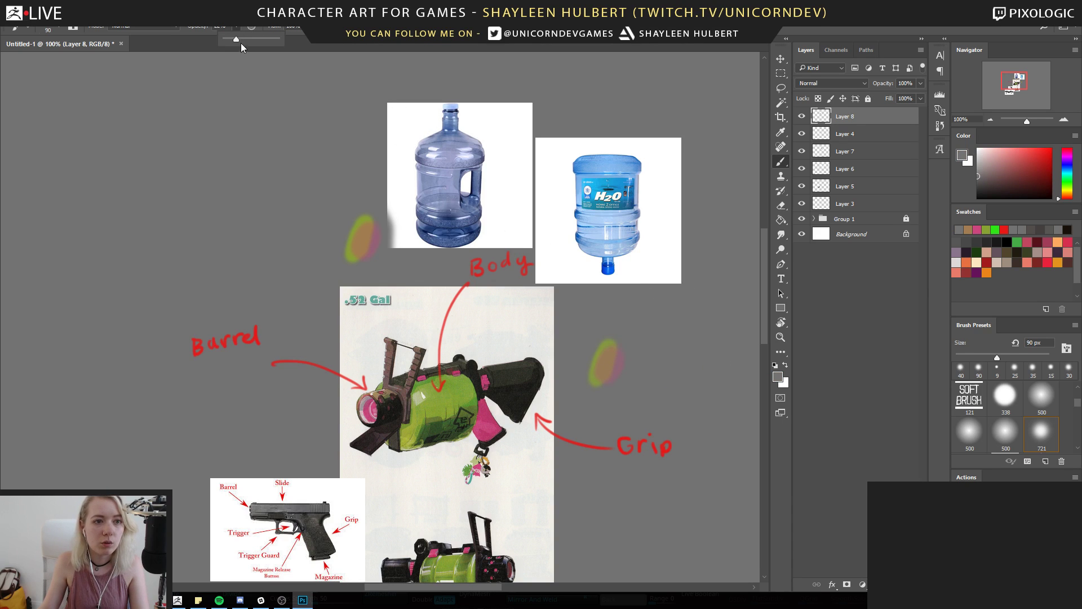
drag(592, 314, 592, 363)
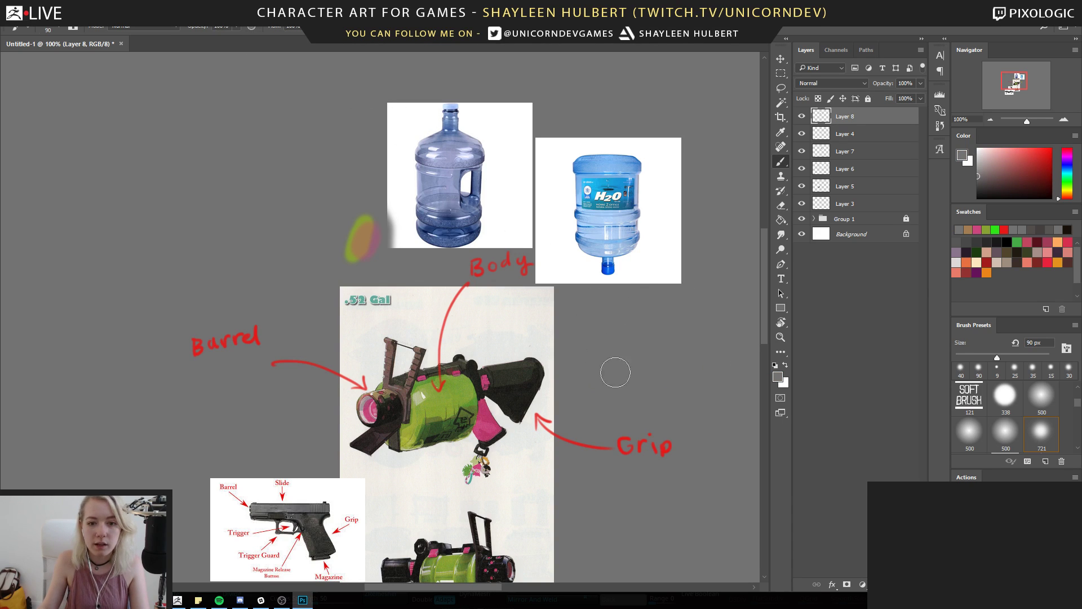
Review the whole reference board, comparing the bottle and gun photos with the annotated .52 Gal artwork
click(782, 338)
alt+click(625, 377)
mouse_move(630, 411)
mouse_down()
mouse_move(535, 352)
mouse_move(504, 359)
mouse_up()
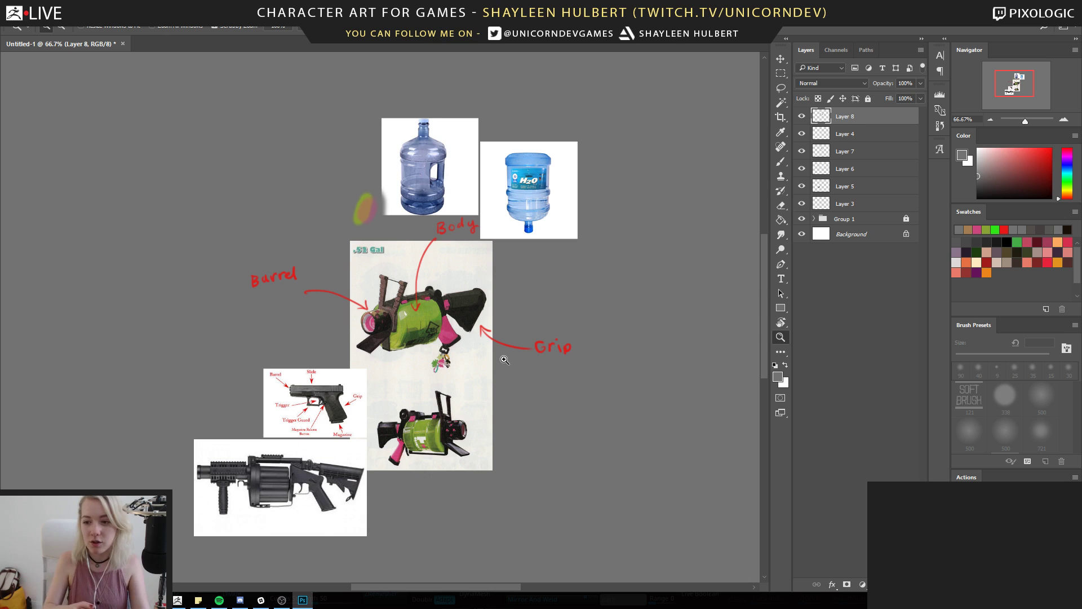
mouse_move(434, 300)
mouse_down()
mouse_move(462, 294)
mouse_move(449, 295)
mouse_up()
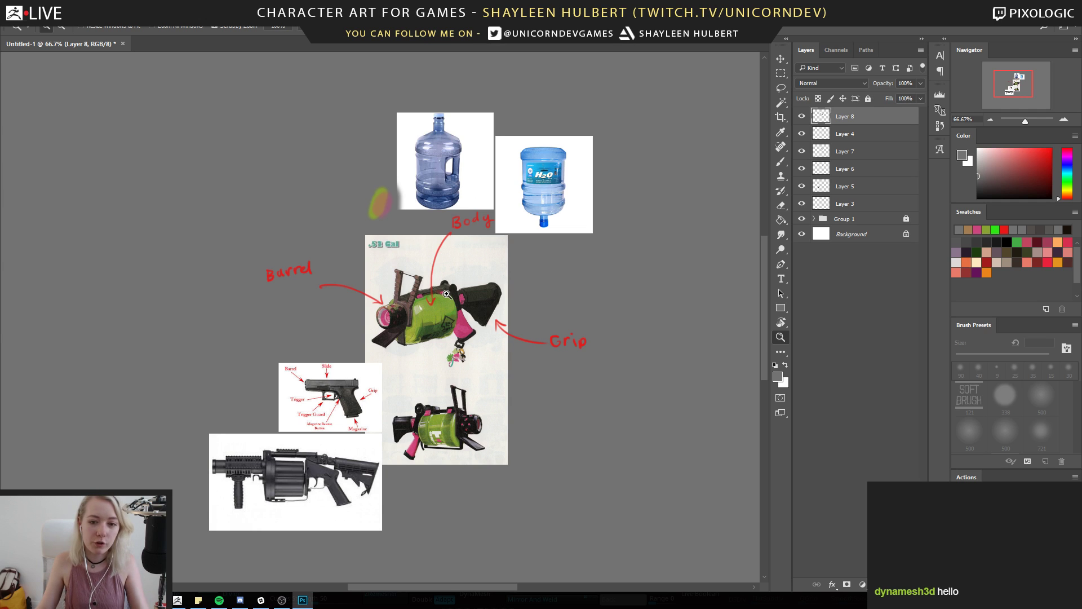
drag(496, 274, 490, 278)
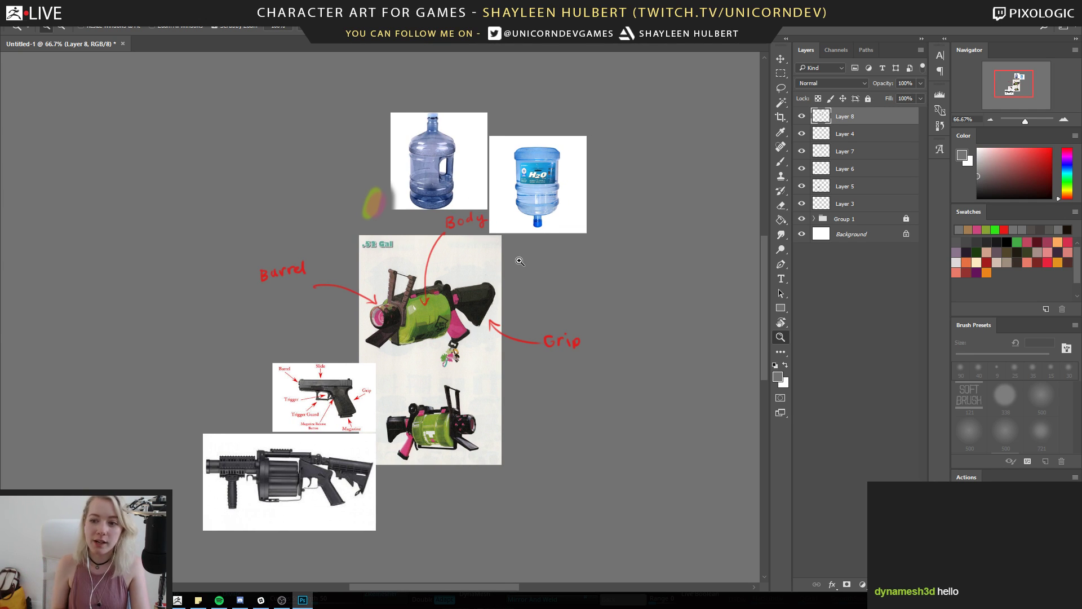
click(466, 292)
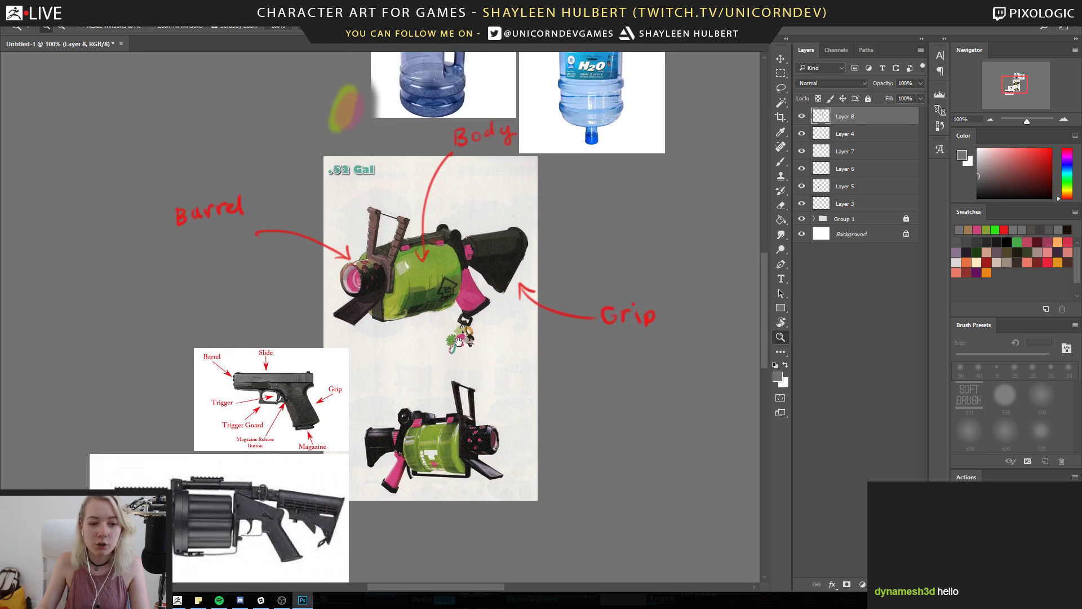
click(457, 290)
alt+click(470, 300)
alt+click(470, 299)
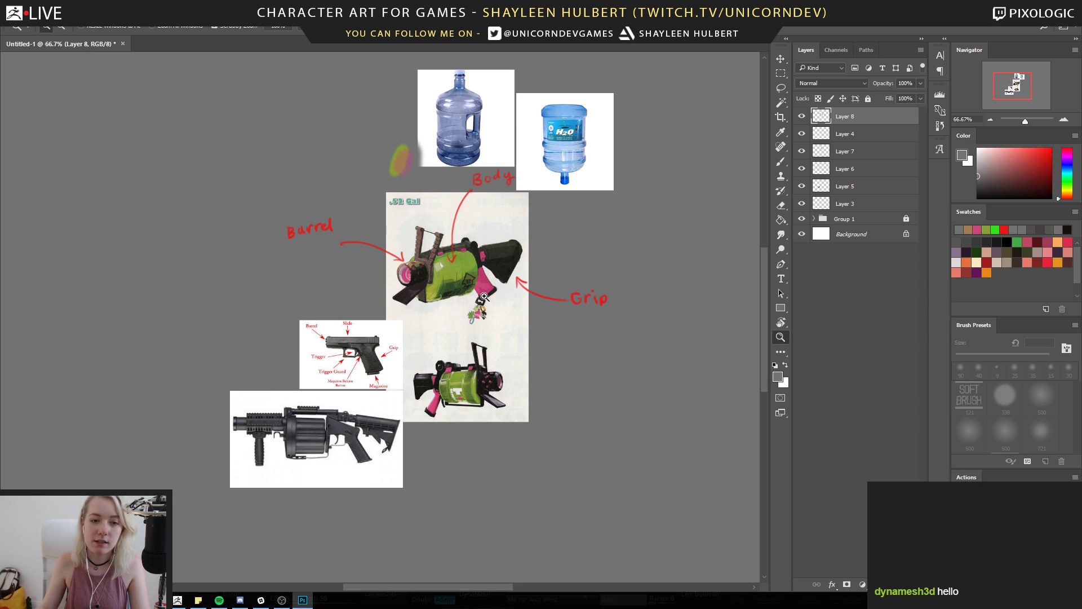
drag(516, 274, 496, 285)
drag(531, 247, 504, 262)
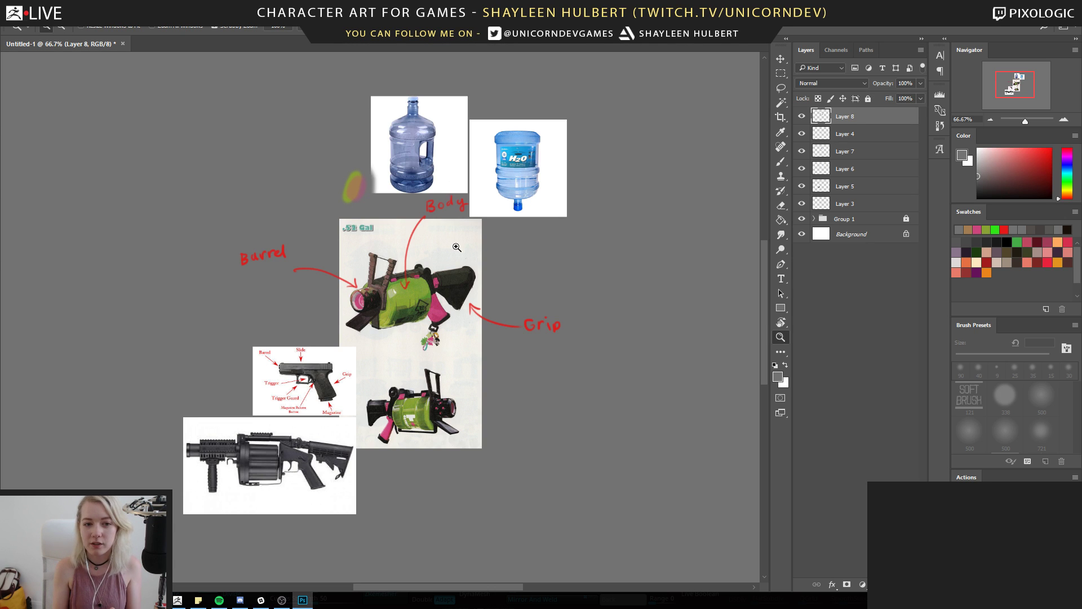
Examine up close how the stock, pink grip and top rail attach to the green tank in both .52 Gal views
click(443, 282)
click(444, 282)
drag(427, 329, 490, 246)
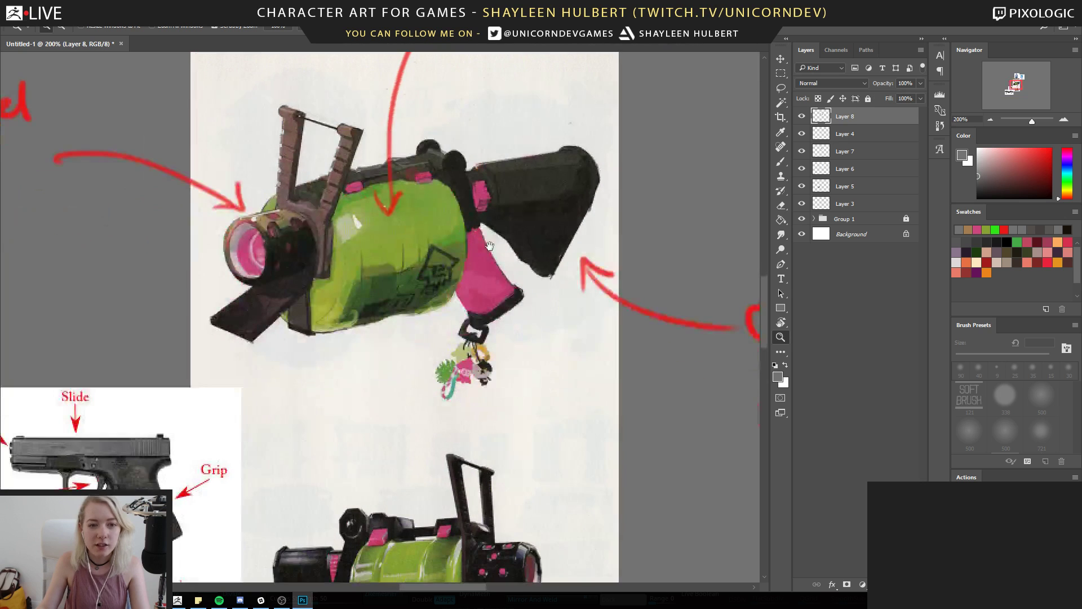
click(473, 157)
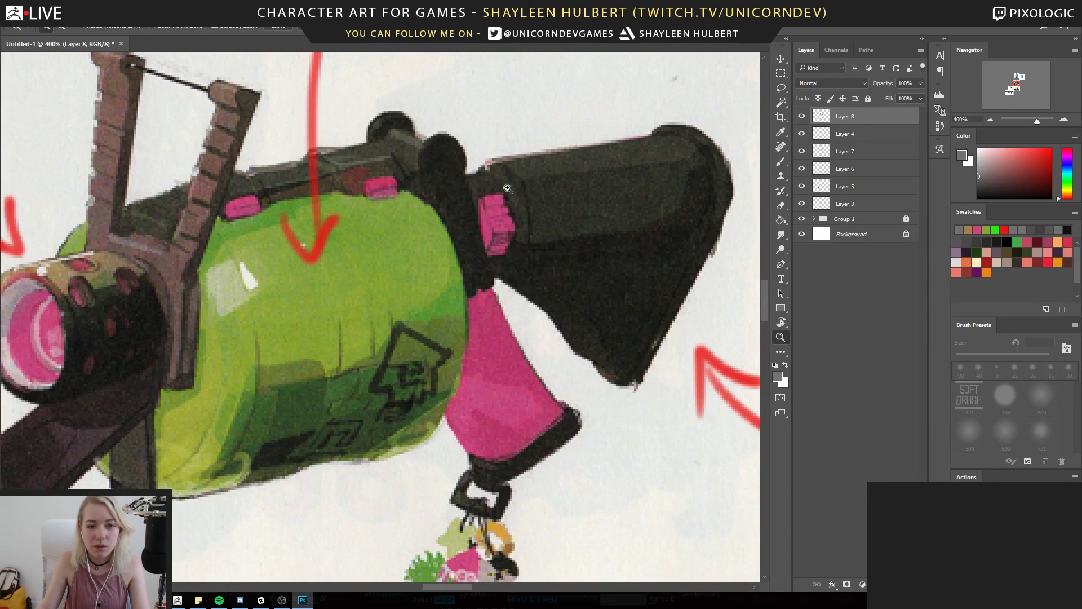
alt+click(481, 253)
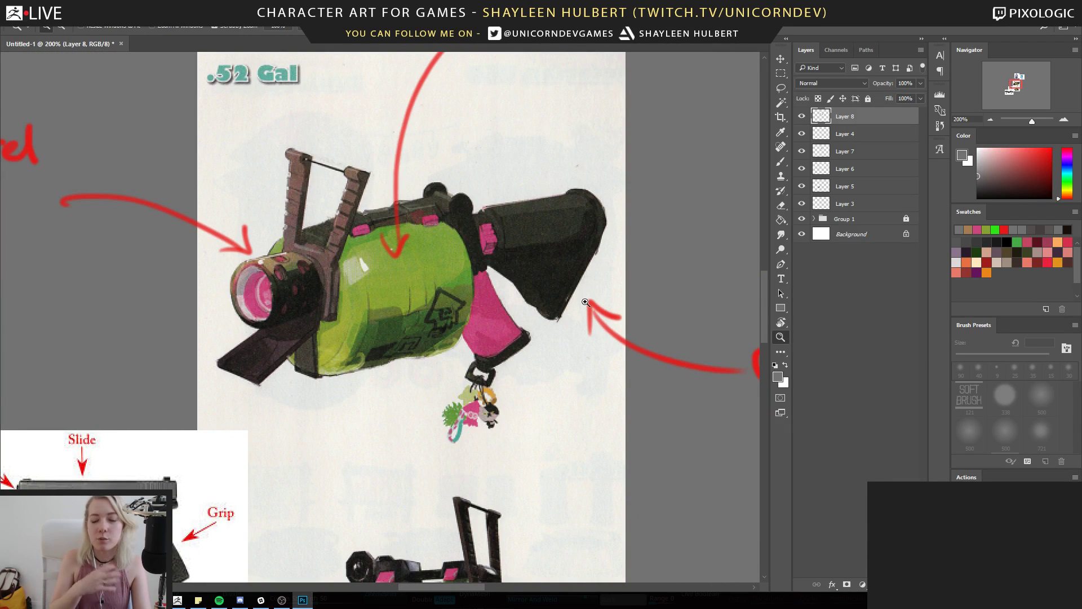
drag(507, 416, 474, 189)
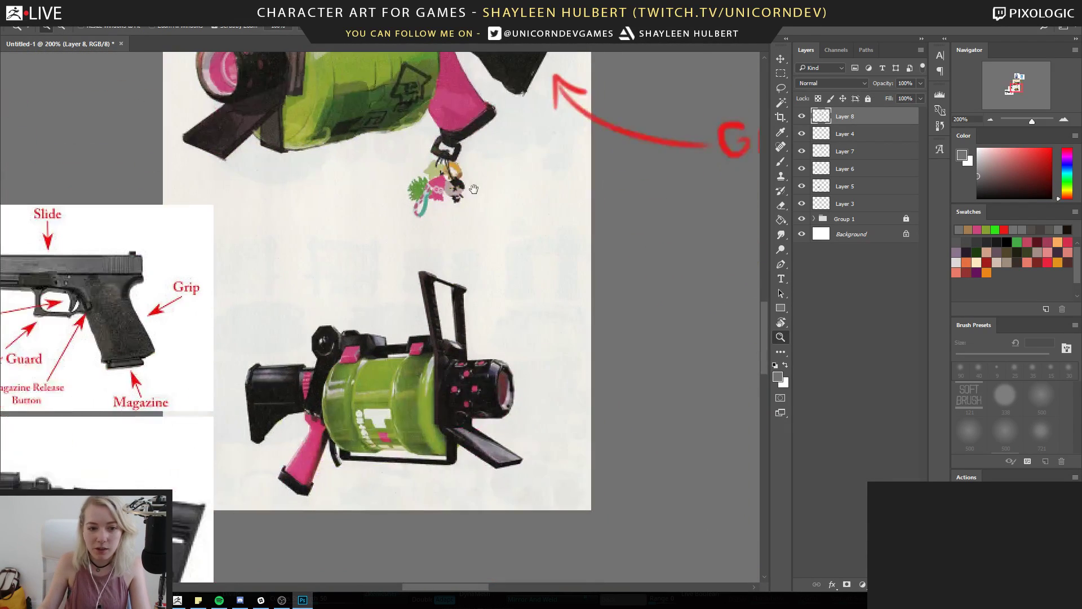
click(354, 342)
drag(343, 405, 392, 363)
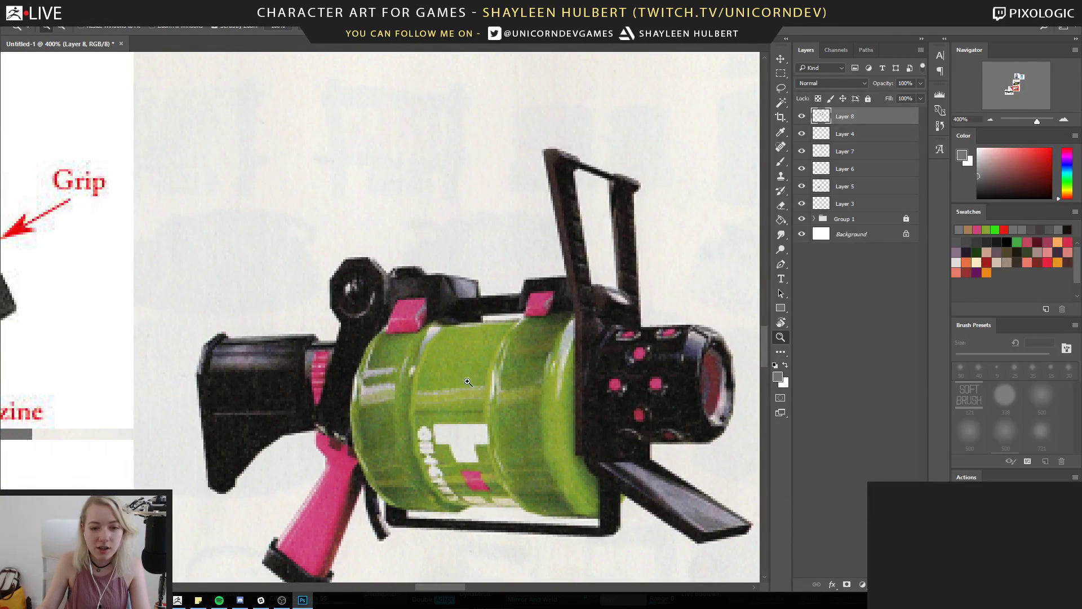
drag(572, 420, 535, 381)
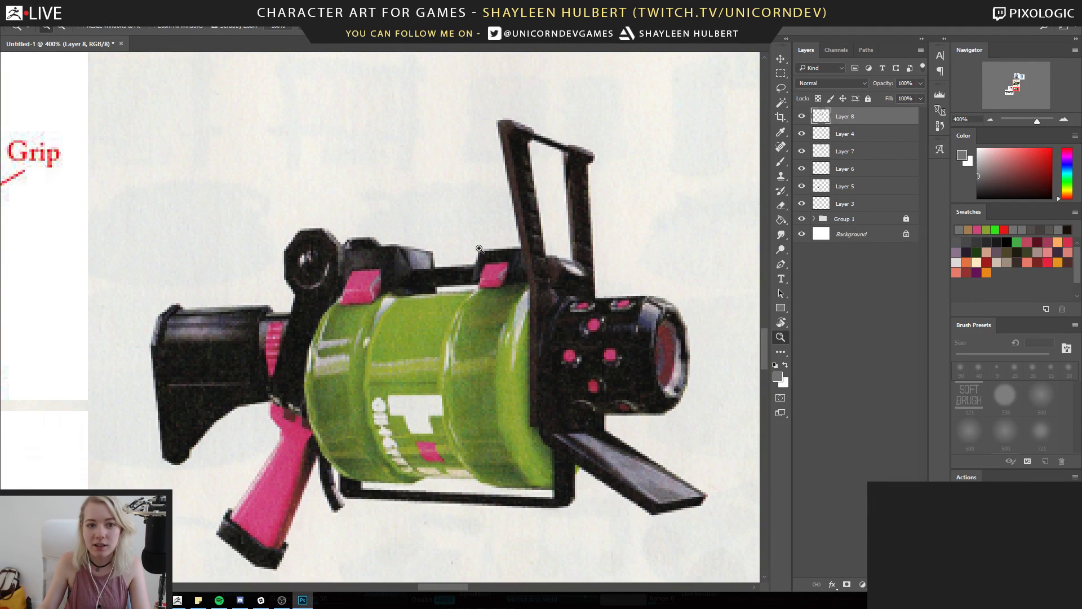
mouse_move(475, 222)
mouse_down()
mouse_move(467, 415)
mouse_move(423, 586)
mouse_move(411, 545)
mouse_up()
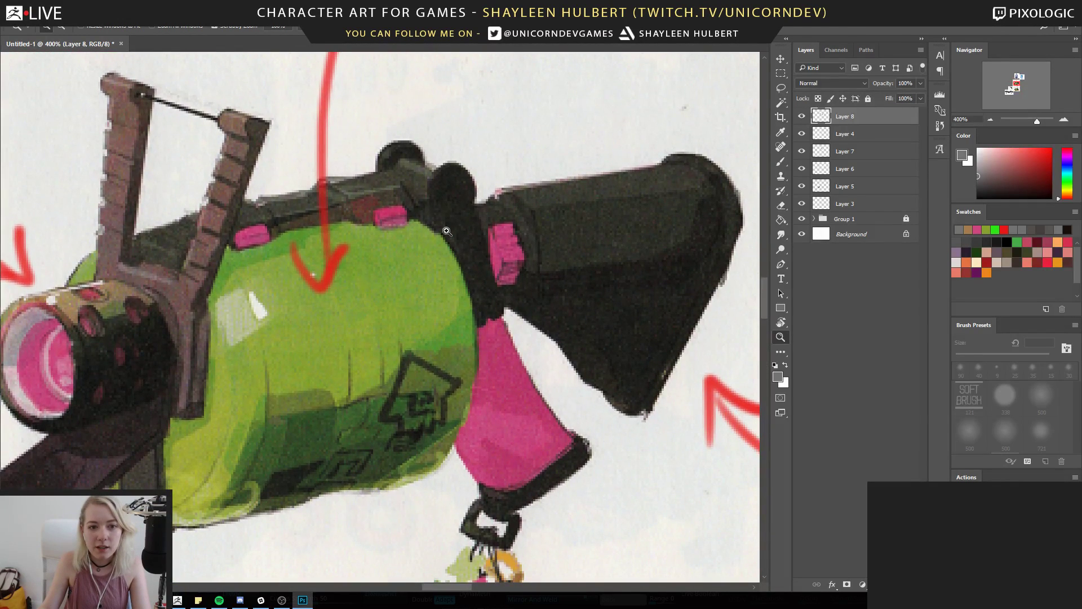
mouse_move(376, 465)
mouse_down()
mouse_move(465, 287)
mouse_move(501, 162)
mouse_up()
click(410, 230)
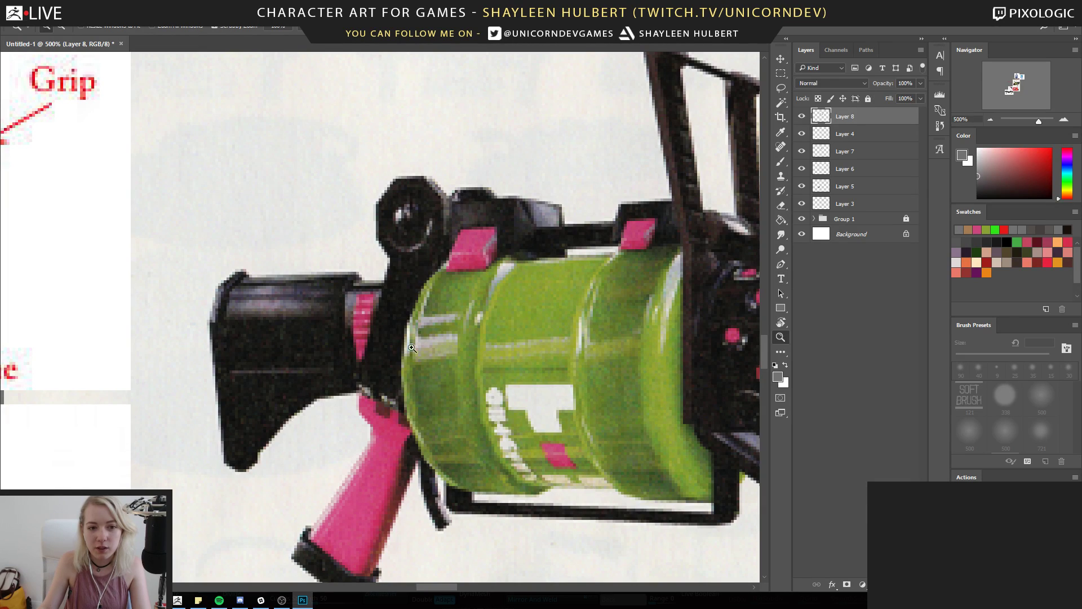
click(377, 297)
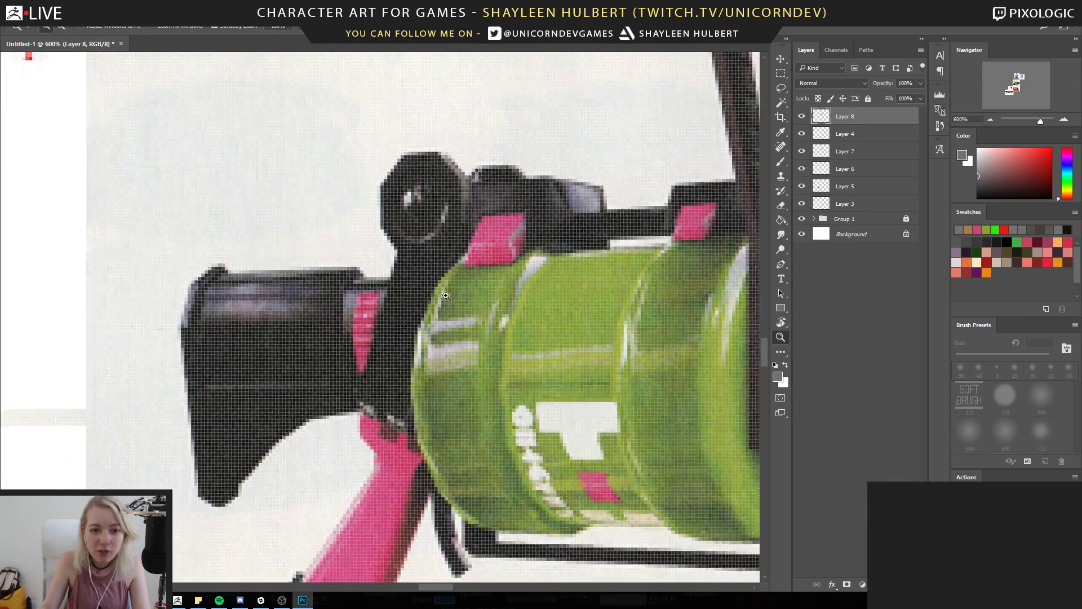
Examine how the stock, pink grip and carrying frame surround the green tank in the lower .52 Gal view
alt+click(439, 294)
alt+click(439, 294)
alt+click(440, 294)
click(441, 292)
click(440, 292)
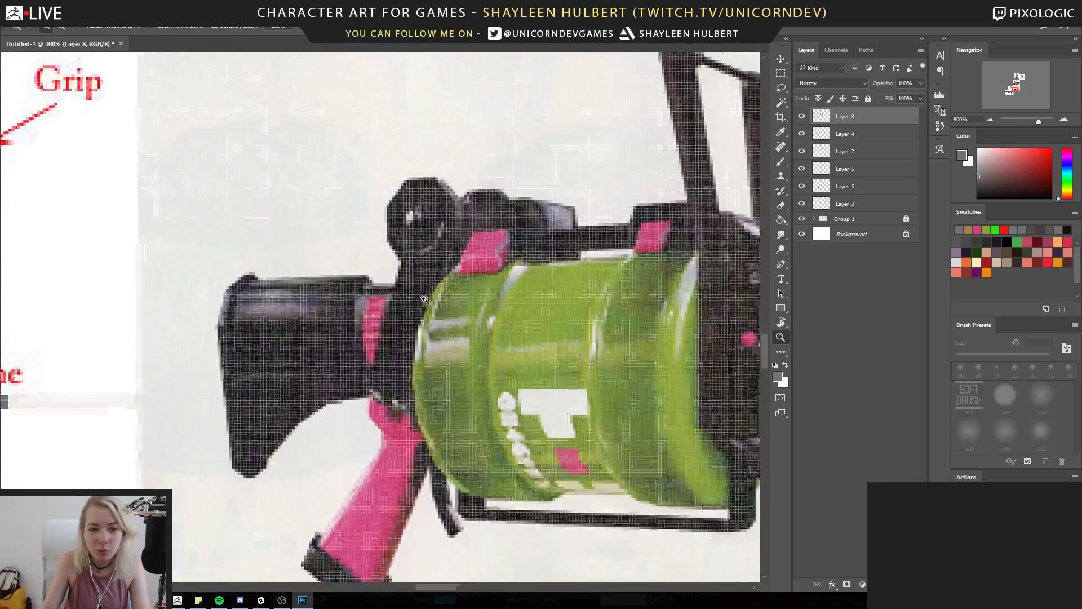
click(440, 292)
alt+click(504, 313)
alt+click(503, 314)
alt+click(504, 313)
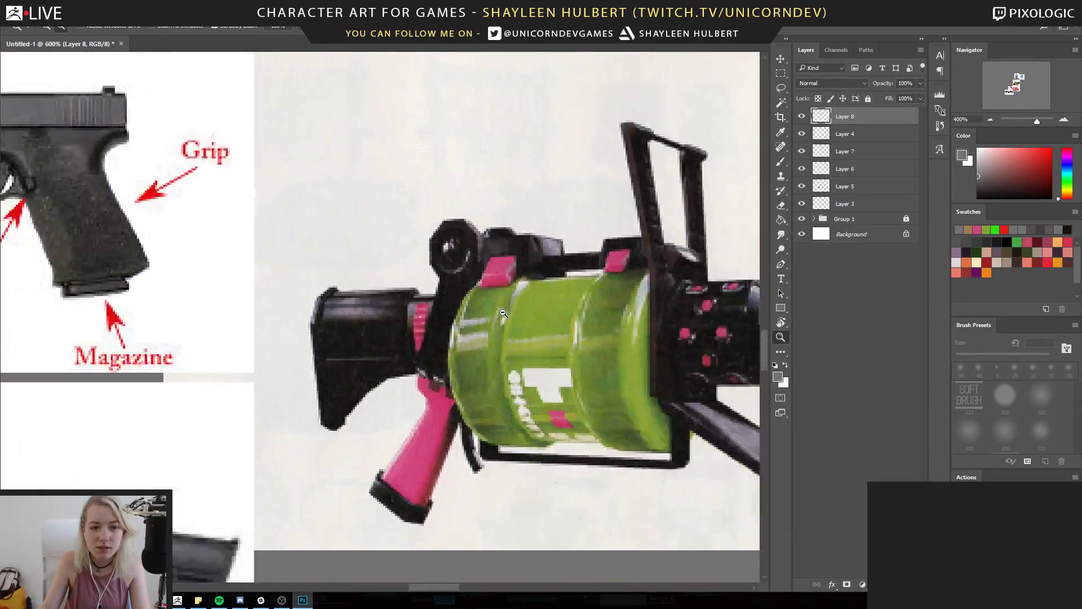
alt+click(503, 314)
alt+click(503, 314)
drag(552, 239, 518, 303)
click(505, 243)
drag(556, 273, 551, 308)
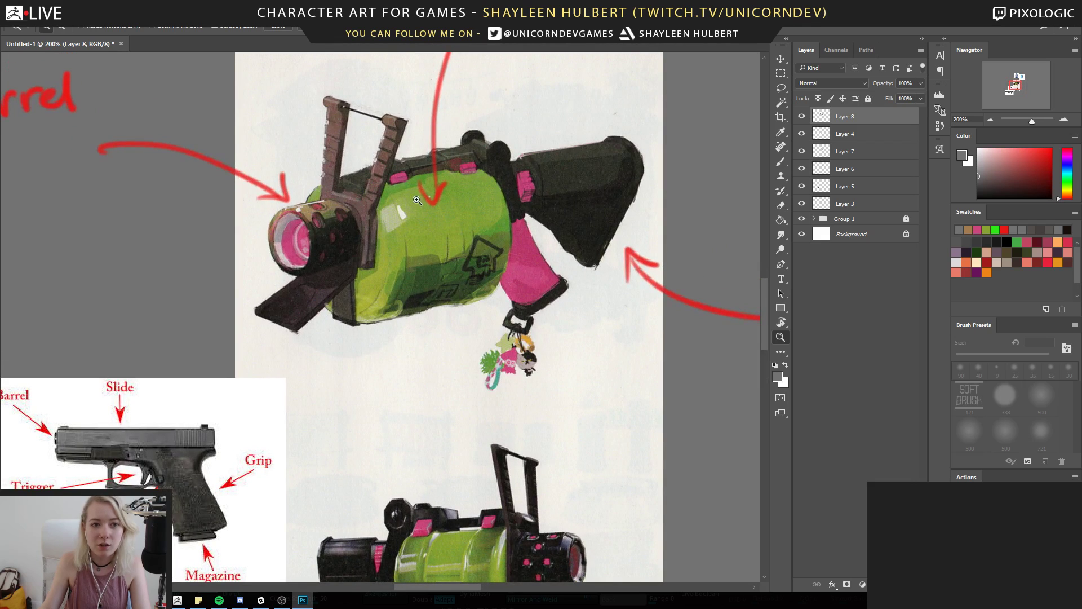
Compare the upright front frame and barrel assembly between the upper and lower .52 Gal views
alt+click(439, 211)
drag(352, 131, 400, 217)
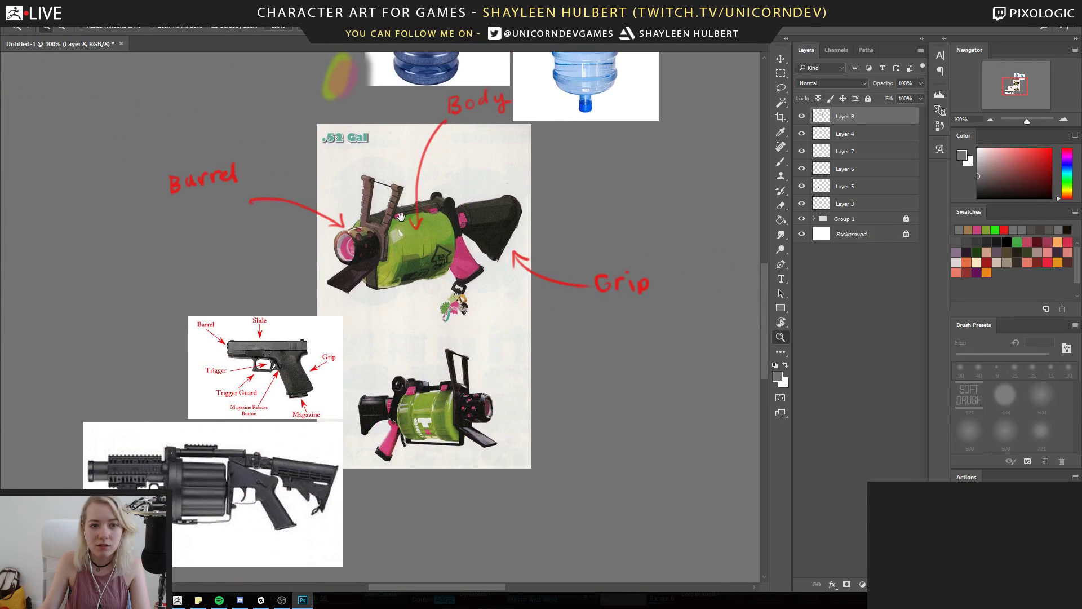
click(372, 182)
click(372, 182)
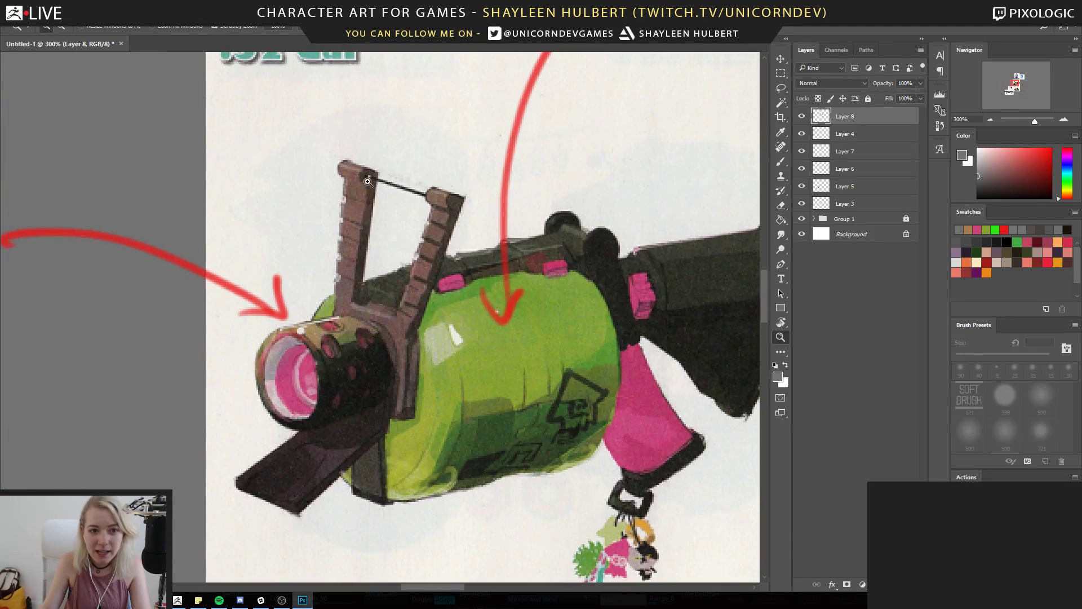
alt+click(509, 269)
alt+click(509, 268)
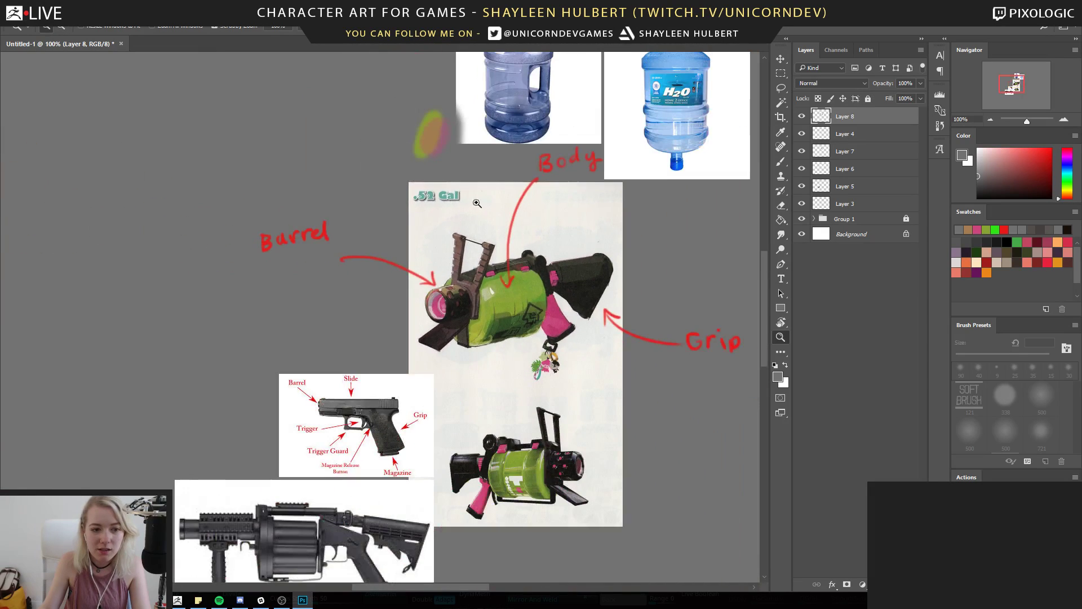
drag(492, 228, 405, 184)
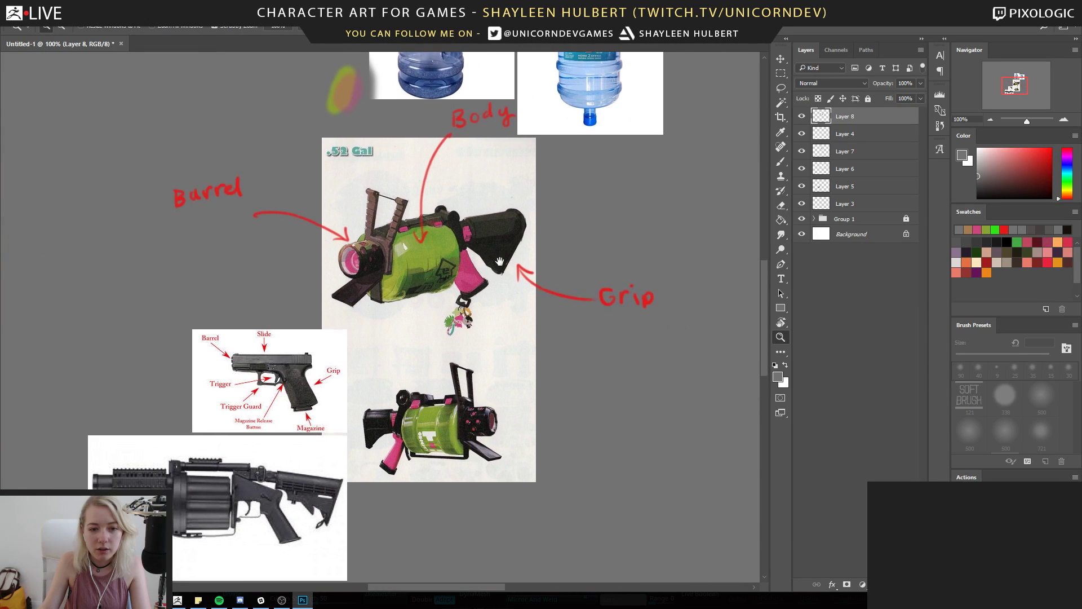
click(468, 396)
click(468, 396)
alt+click(458, 337)
drag(487, 425, 514, 374)
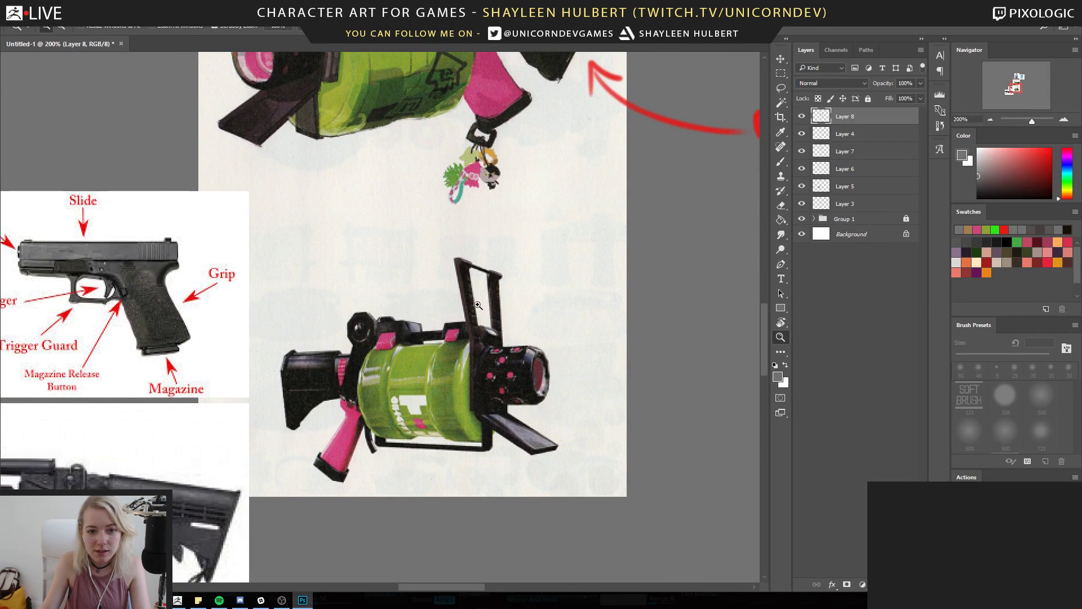
drag(475, 232, 495, 384)
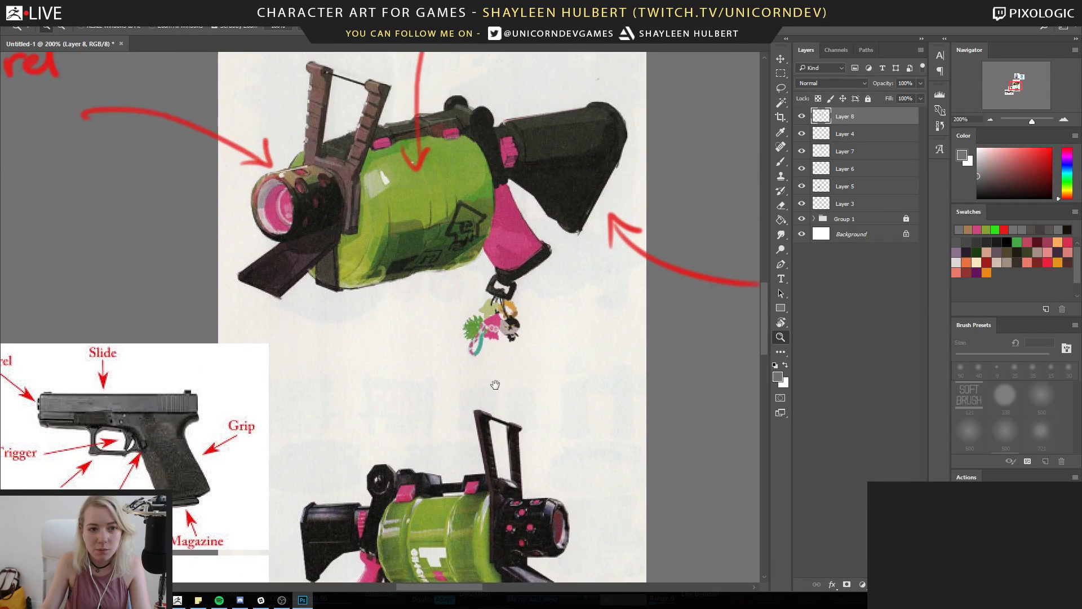
alt+click(470, 296)
alt+click(470, 296)
drag(542, 282, 470, 325)
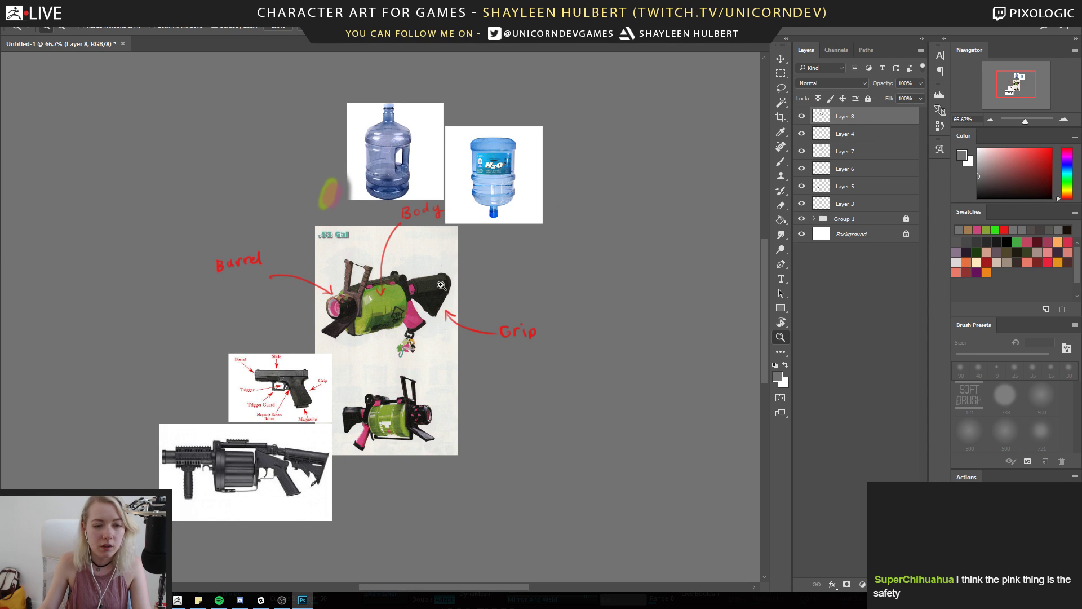
Compare the pink joint at the upper .52 Gal's stock with the stock and grip connection on the grenade launcher photo
click(411, 287)
click(411, 288)
click(412, 287)
drag(452, 317, 484, 299)
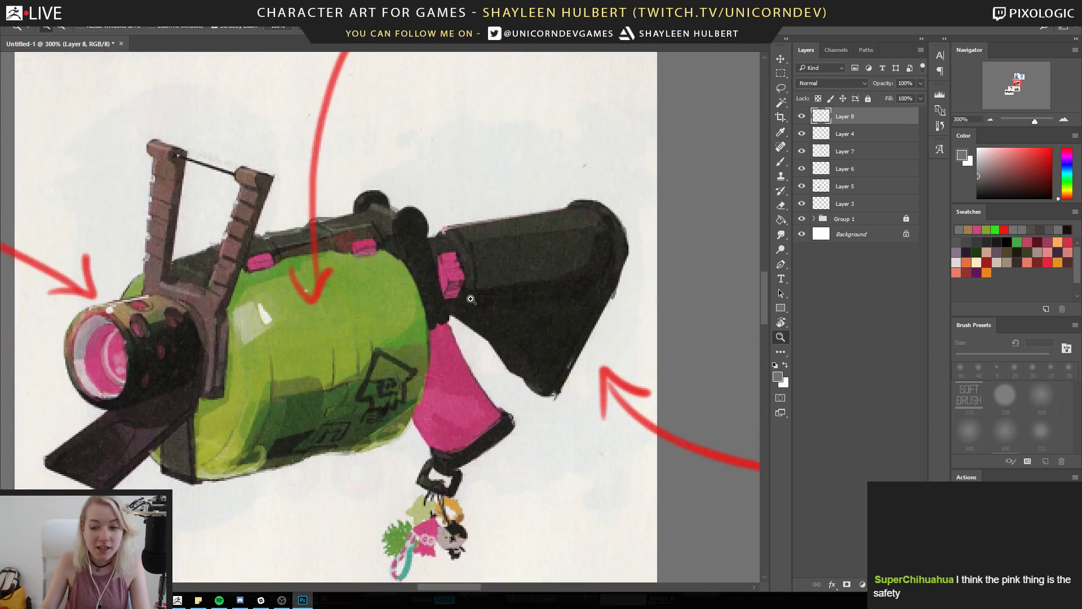
alt+click(463, 349)
drag(464, 384, 472, 183)
drag(376, 369, 510, 278)
drag(308, 404, 467, 307)
drag(373, 415, 426, 341)
click(423, 345)
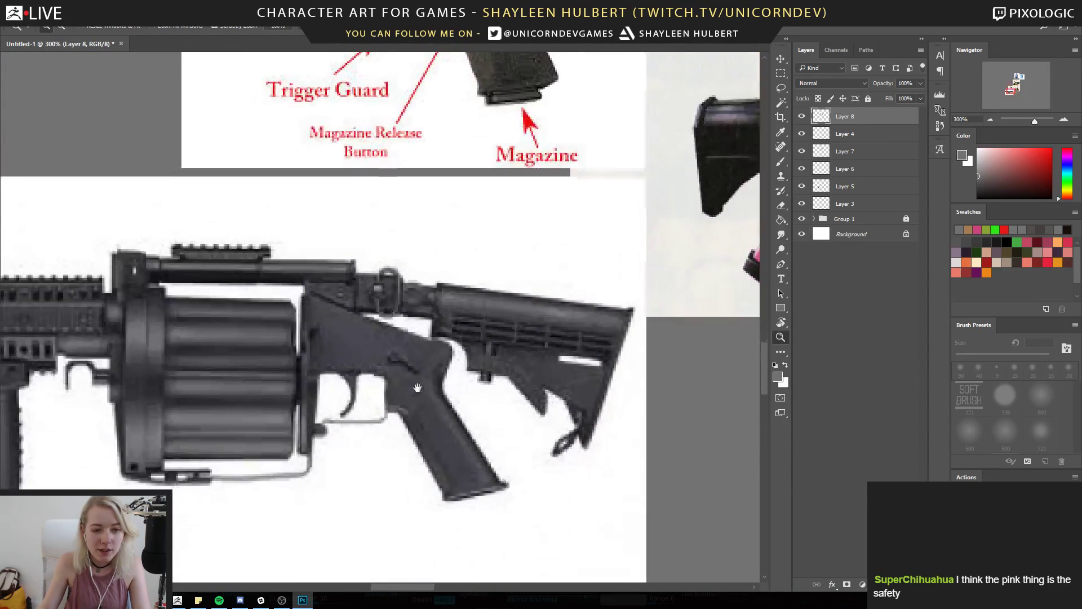
click(419, 351)
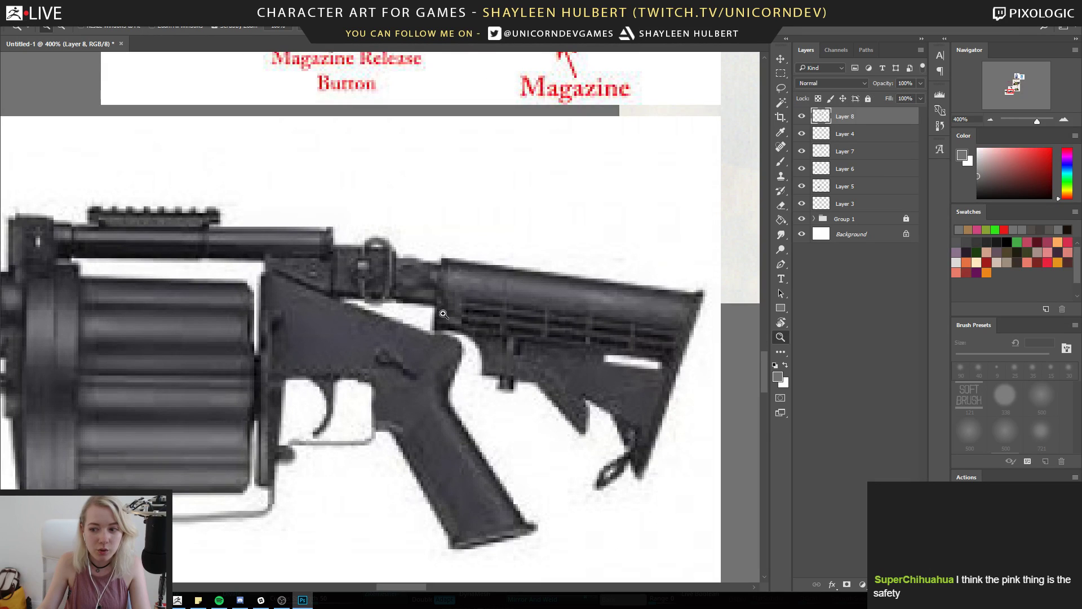
alt+click(485, 294)
drag(547, 246, 363, 286)
click(430, 427)
drag(461, 427, 468, 358)
alt+click(325, 361)
alt+click(325, 361)
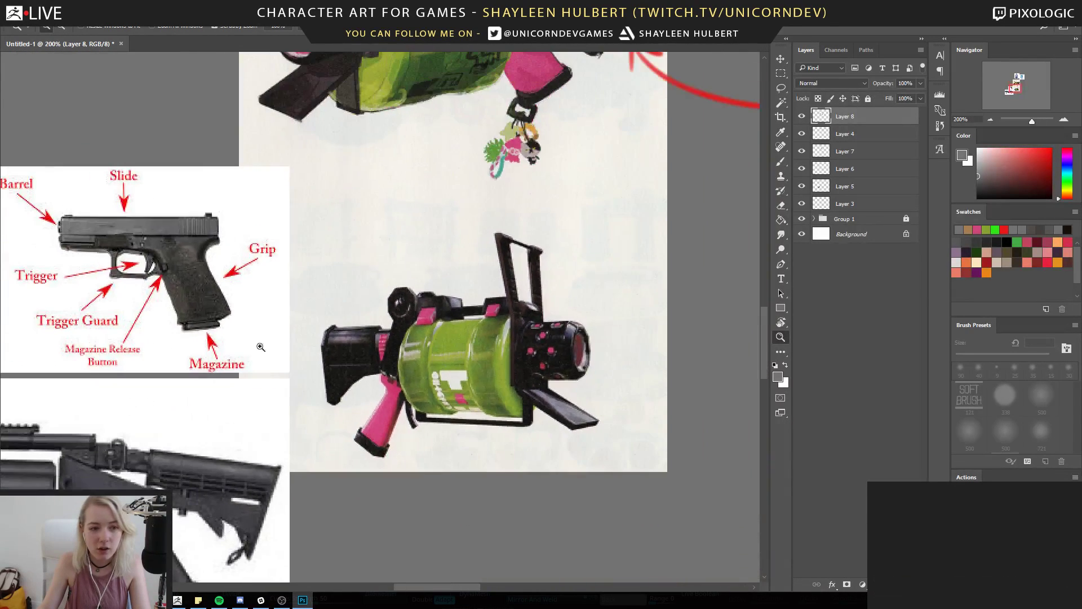
Compare the labelled pistol diagram with the corresponding parts in both .52 Gal views
drag(278, 356, 477, 403)
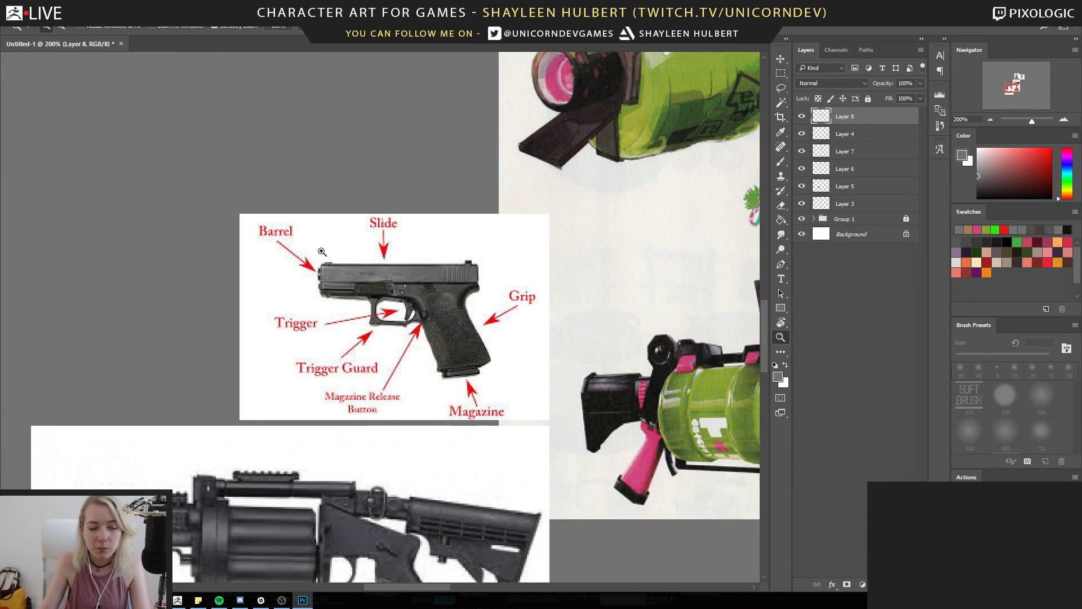
drag(595, 384, 376, 340)
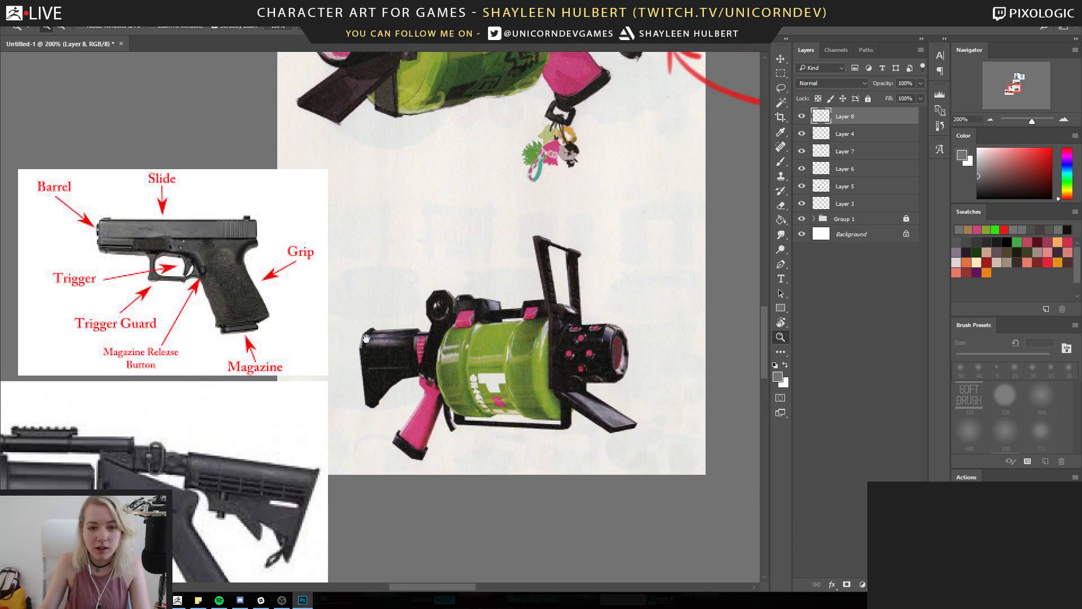
click(527, 371)
drag(575, 390, 496, 394)
alt+click(462, 324)
alt+click(462, 324)
drag(474, 268, 503, 350)
click(518, 317)
click(519, 316)
click(515, 316)
click(510, 314)
click(509, 315)
alt+click(430, 302)
alt+click(430, 301)
alt+click(430, 301)
alt+click(425, 288)
drag(452, 287, 465, 330)
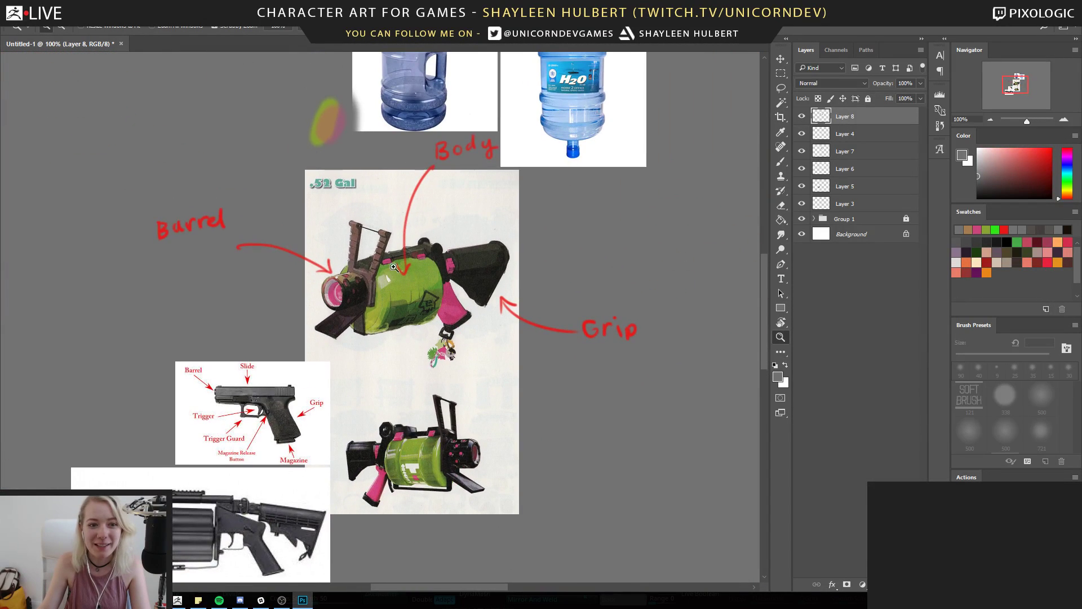
Study the pink grip and the curved black piece beside it in the lower .52 Gal view against the upper view
click(424, 474)
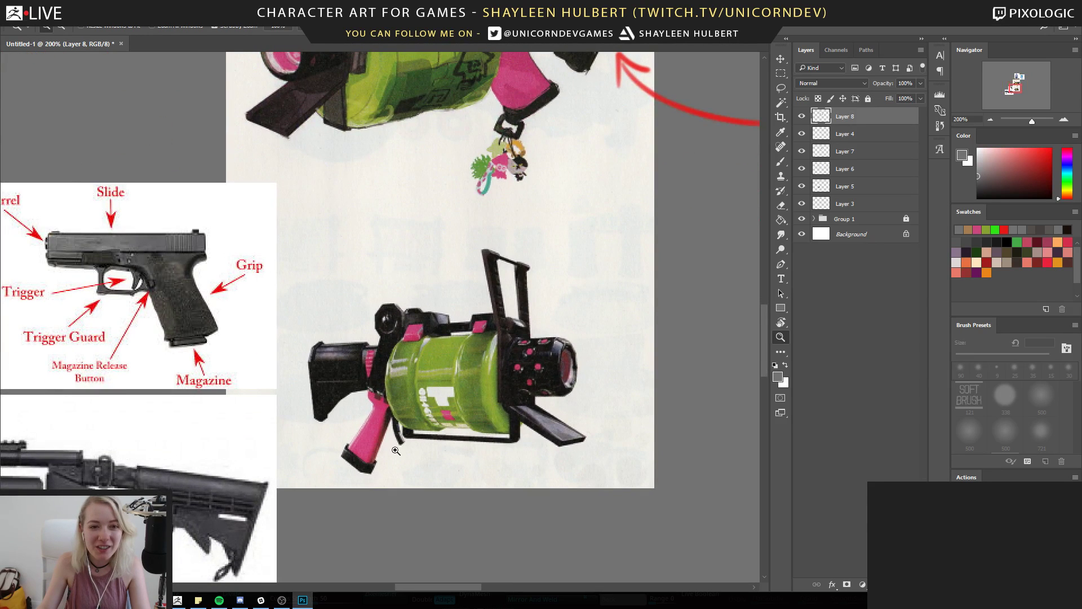
drag(505, 141, 514, 332)
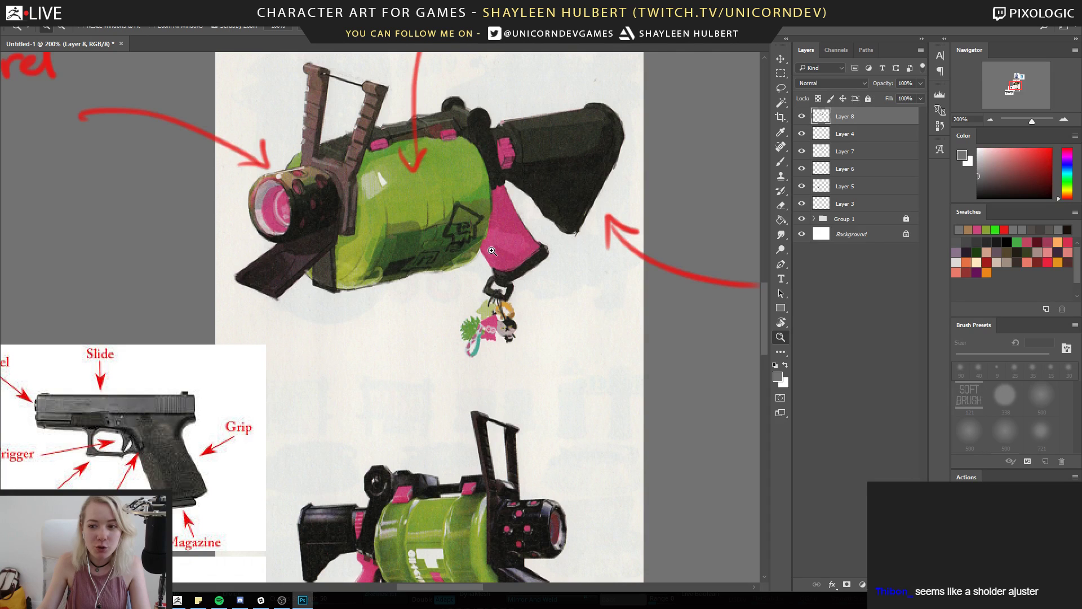
drag(420, 519, 503, 193)
click(476, 297)
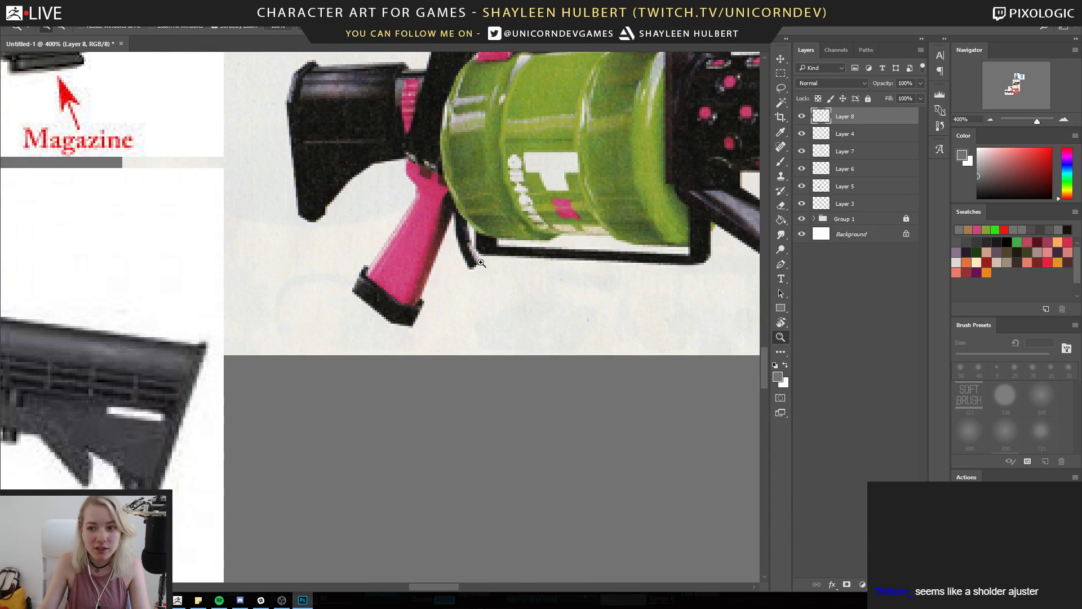
alt+click(483, 231)
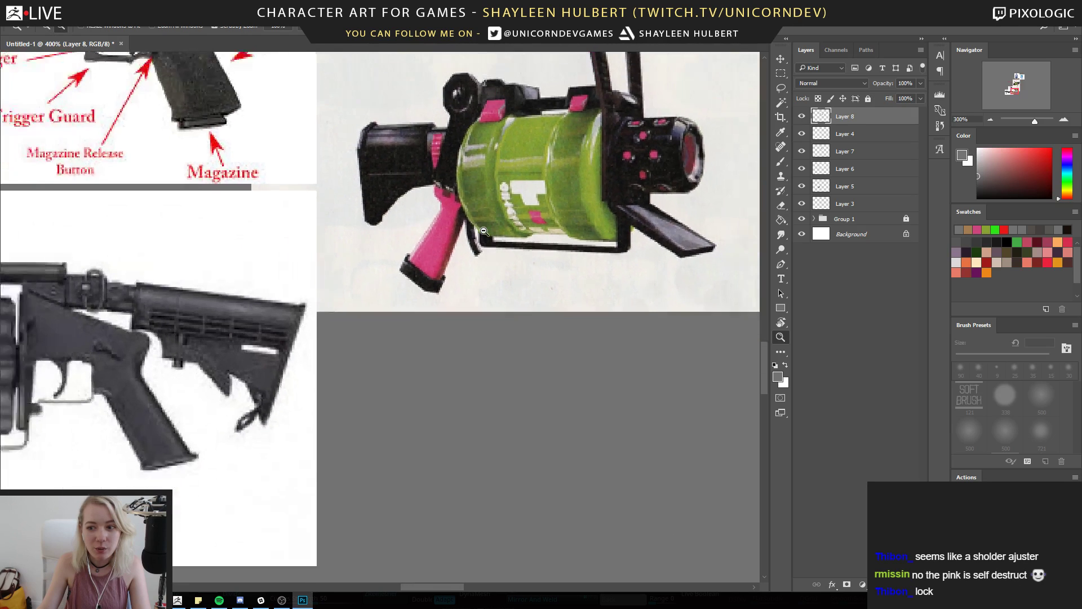
drag(520, 209, 501, 373)
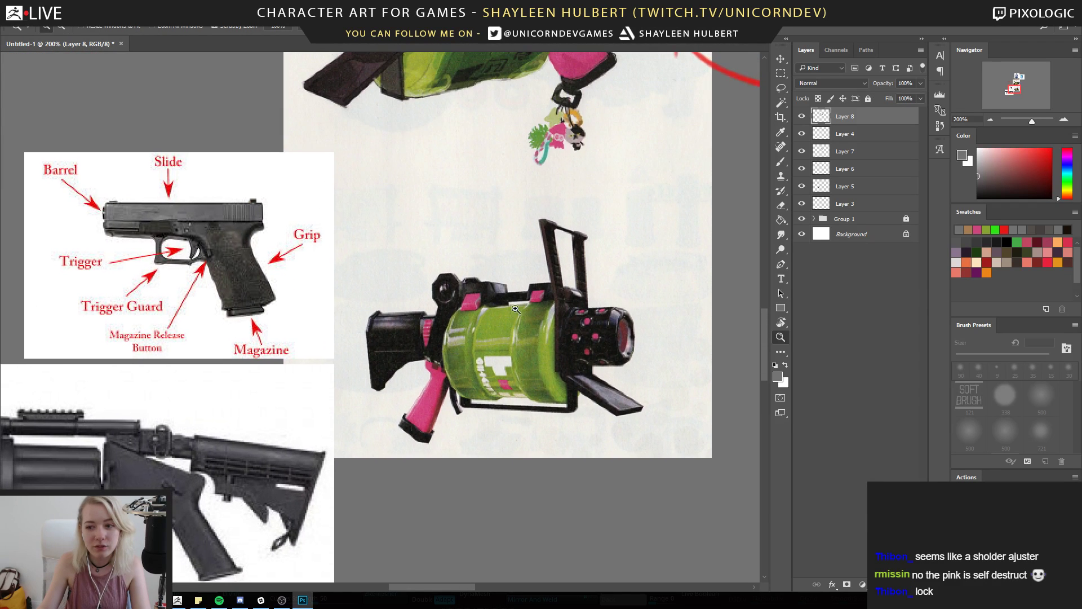
alt+click(507, 338)
drag(451, 238, 493, 320)
click(507, 285)
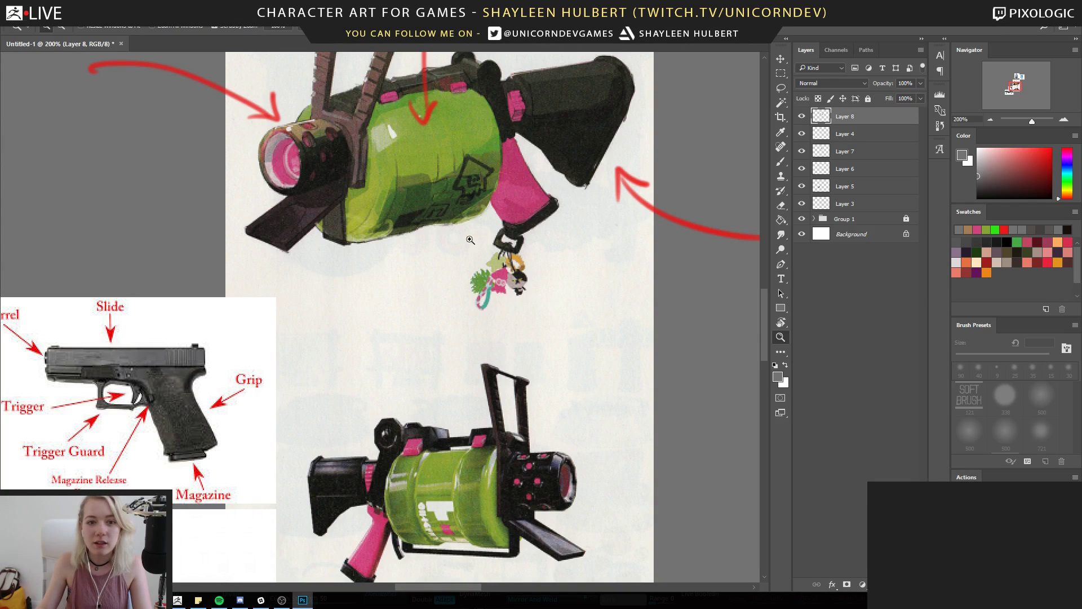
alt+click(485, 192)
drag(484, 192, 532, 231)
click(535, 288)
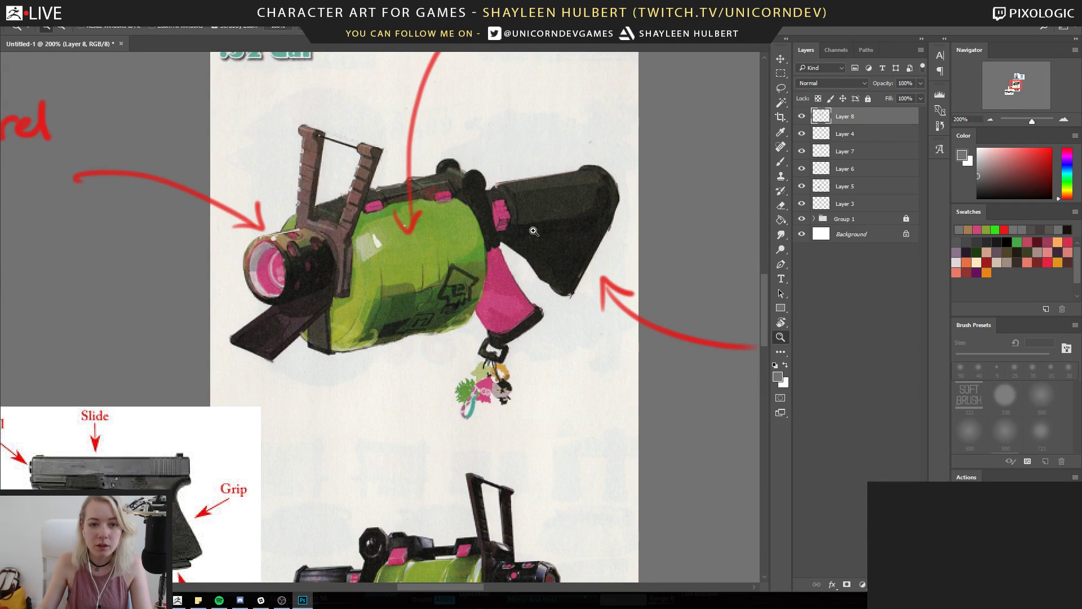
Compare the grenade launcher's overall construction with the .52 Gal artwork, including its stock, grip and central drum
drag(586, 248, 616, 230)
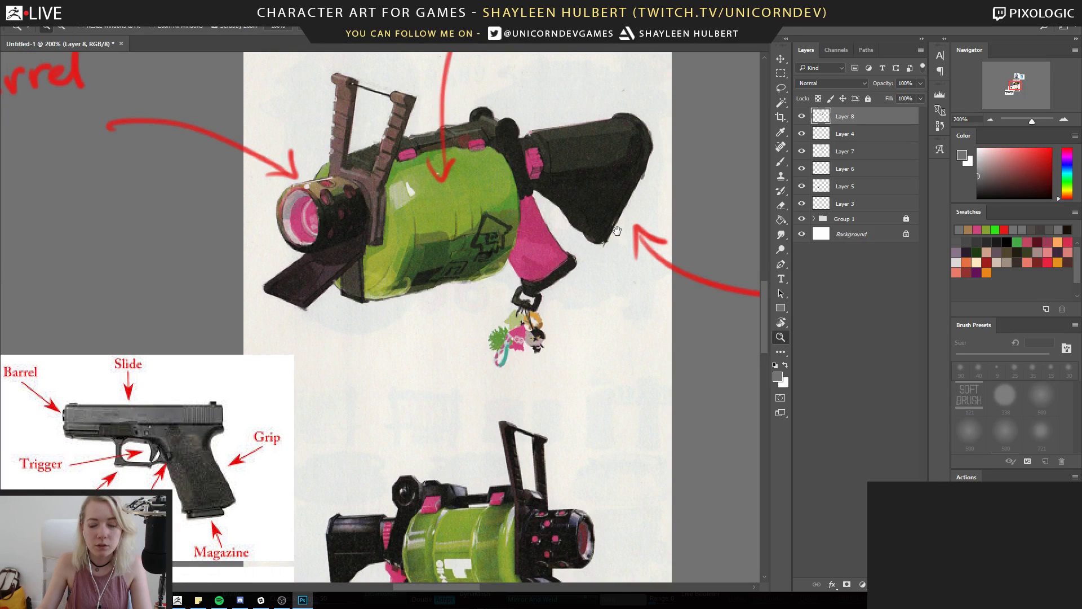
drag(641, 275, 580, 455)
alt+click(586, 276)
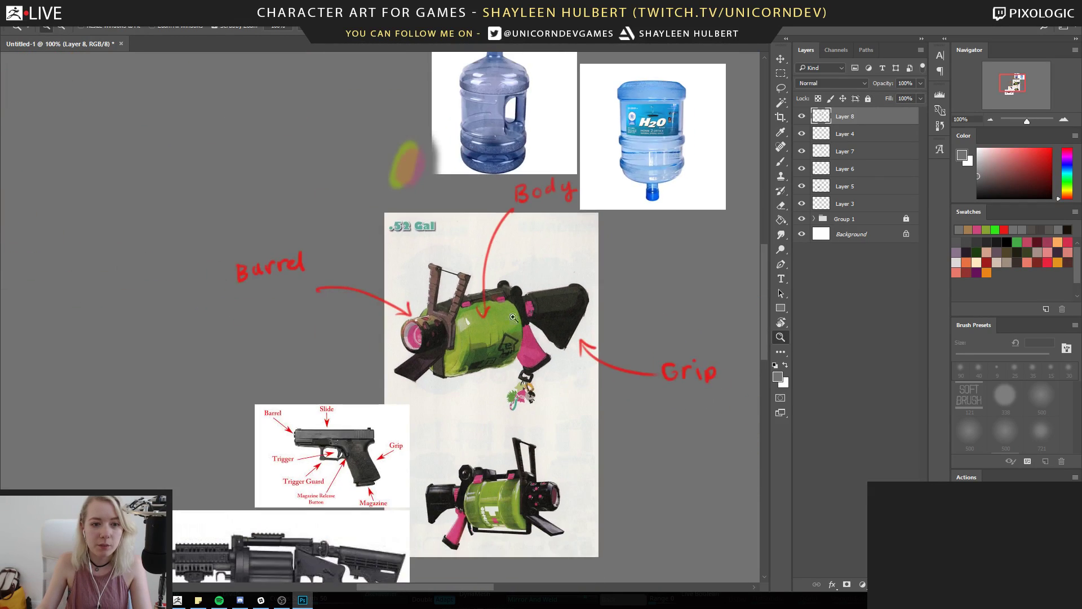
click(479, 297)
drag(369, 486, 497, 295)
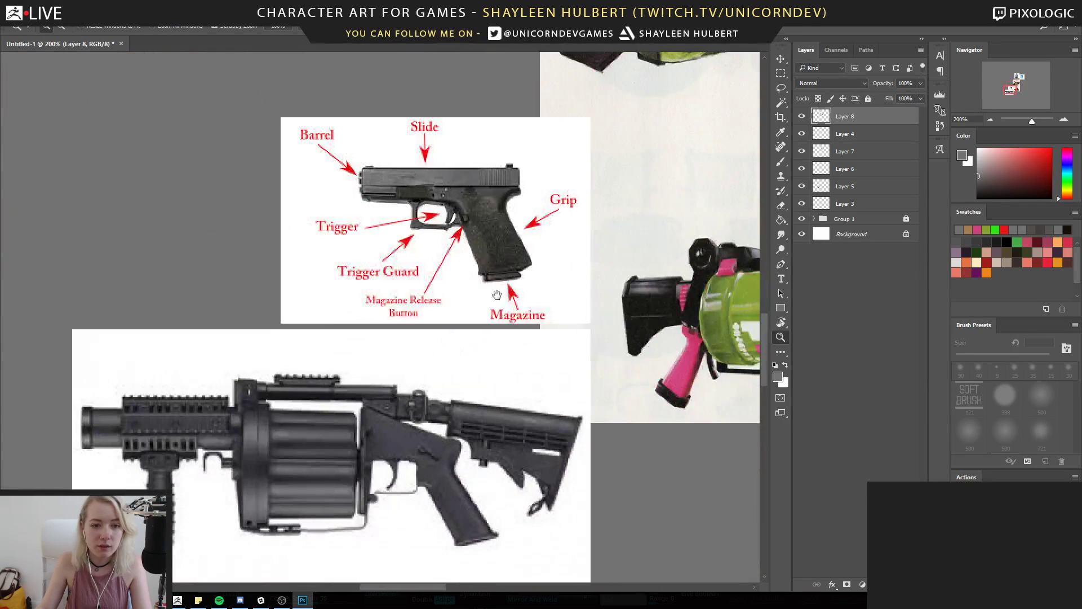
drag(450, 342, 298, 501)
drag(674, 169, 477, 412)
alt+click(533, 262)
drag(256, 586, 407, 364)
click(407, 364)
click(407, 364)
drag(552, 192, 169, 364)
drag(717, 207, 573, 271)
click(510, 279)
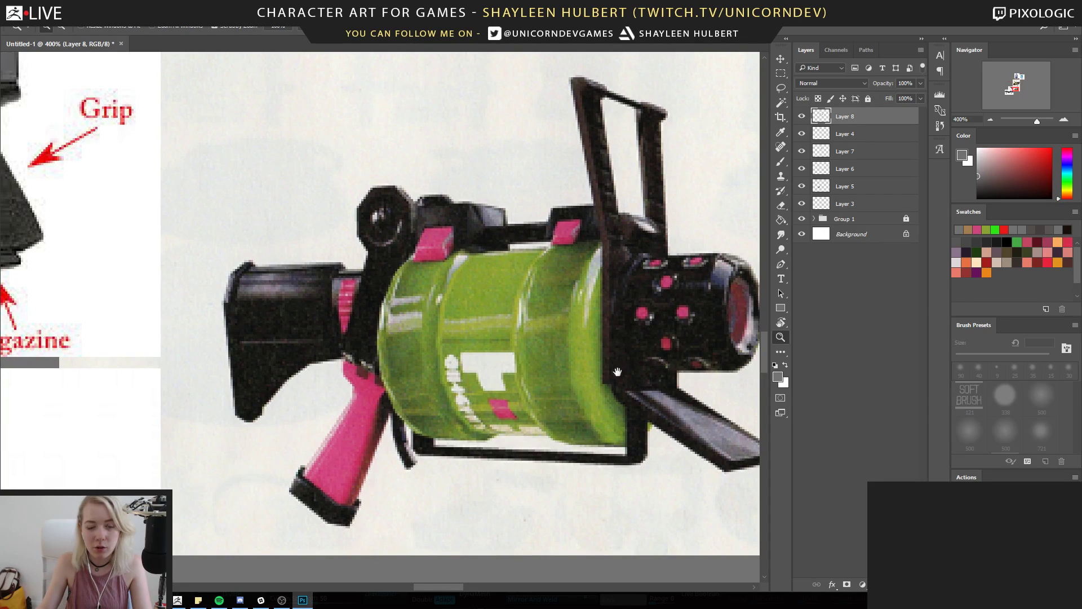
Inspect the lower .52 Gal's tank, surrounding frame and barrel, checking them against the rest of the reference board
drag(616, 368, 527, 381)
alt+click(548, 295)
drag(548, 294, 560, 392)
drag(573, 136, 488, 499)
drag(752, 200, 614, 467)
drag(469, 488, 499, 85)
drag(430, 437, 600, 85)
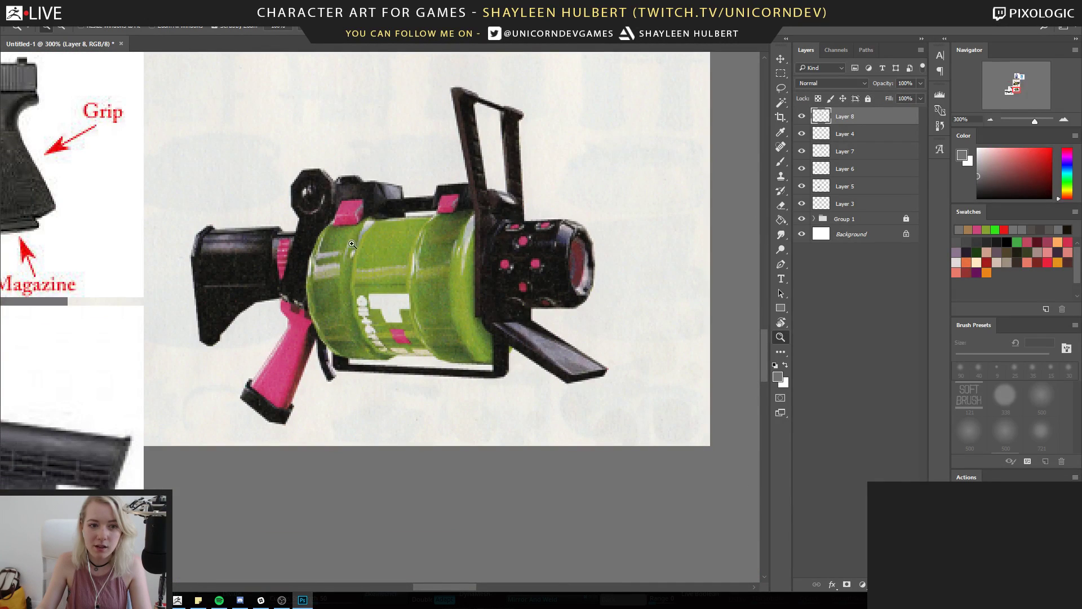
drag(335, 278, 441, 307)
mouse_move(615, 74)
mouse_down()
mouse_move(563, 283)
mouse_move(550, 496)
mouse_up()
mouse_move(493, 84)
mouse_down()
mouse_move(508, 316)
mouse_move(530, 414)
mouse_move(541, 62)
mouse_up()
drag(508, 566, 490, 194)
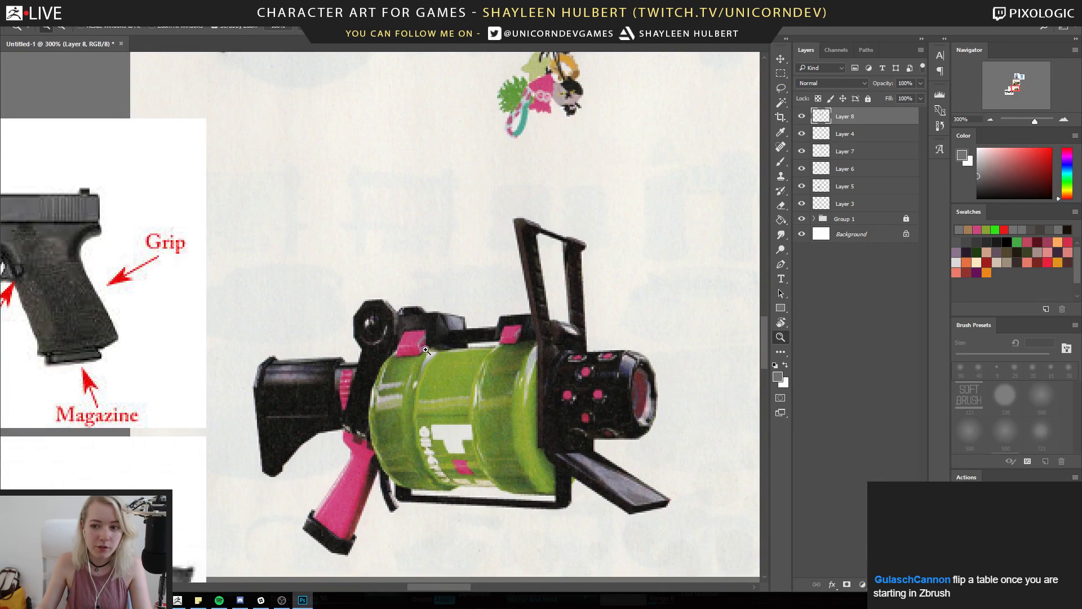
alt+scroll(424, 348, down, 1)
drag(432, 387, 490, 312)
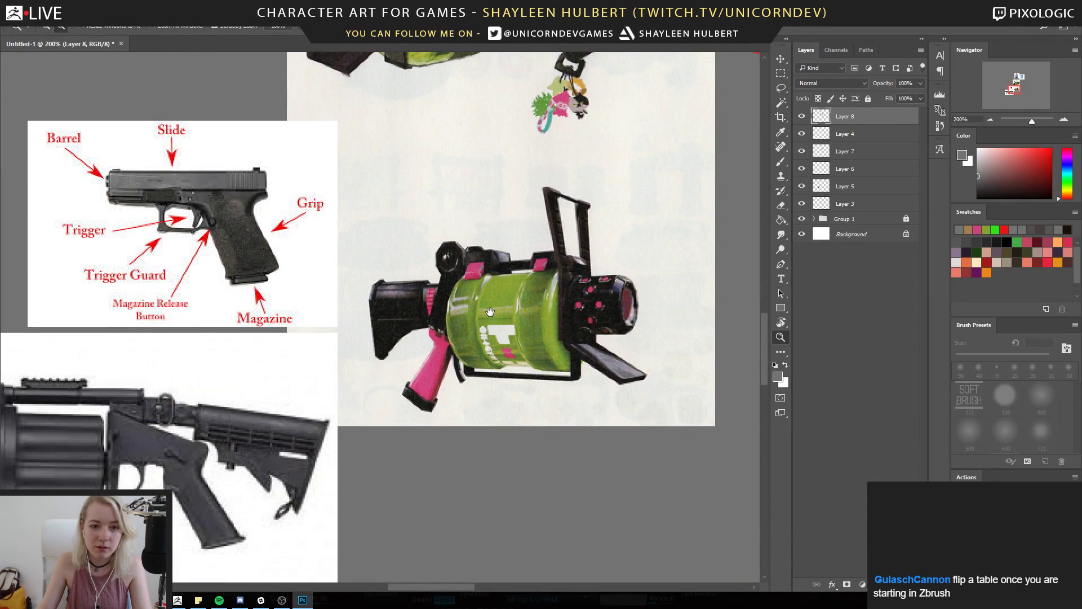
Copy the drum section of the grenade launcher photo onto a new layer and place it directly above the H2O bottle photo
drag(297, 419, 433, 389)
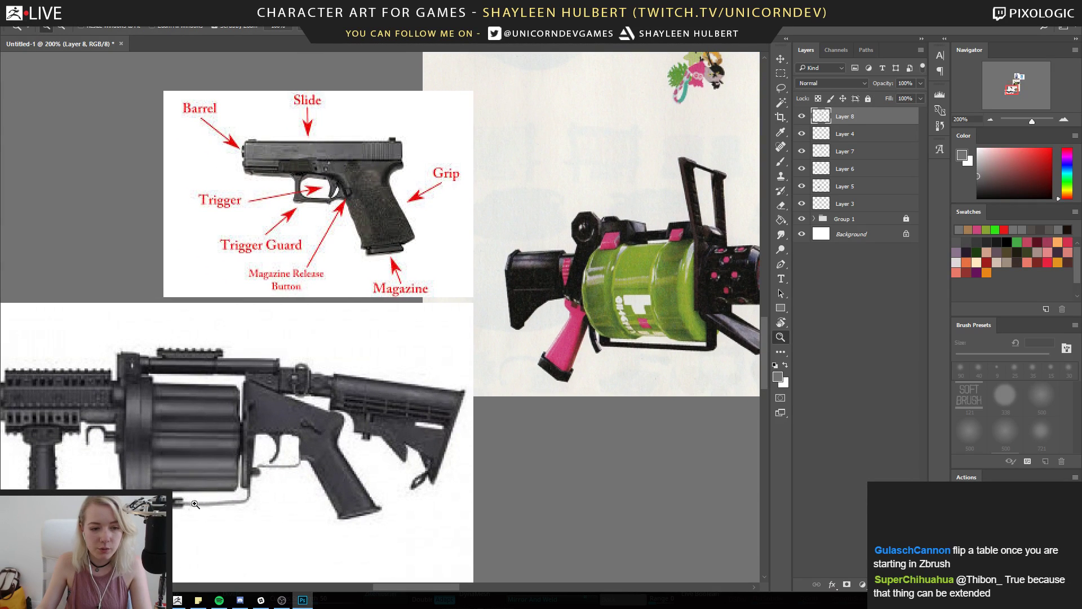
drag(189, 461, 237, 460)
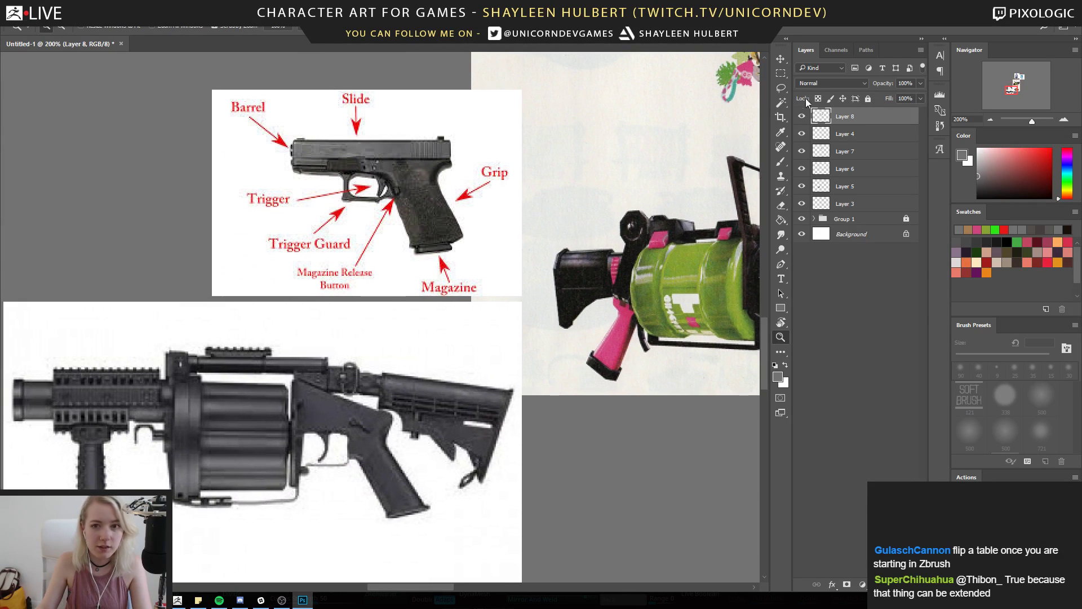
click(780, 73)
drag(148, 339, 318, 513)
drag(533, 271, 518, 376)
key(ctrl+v)
click(781, 59)
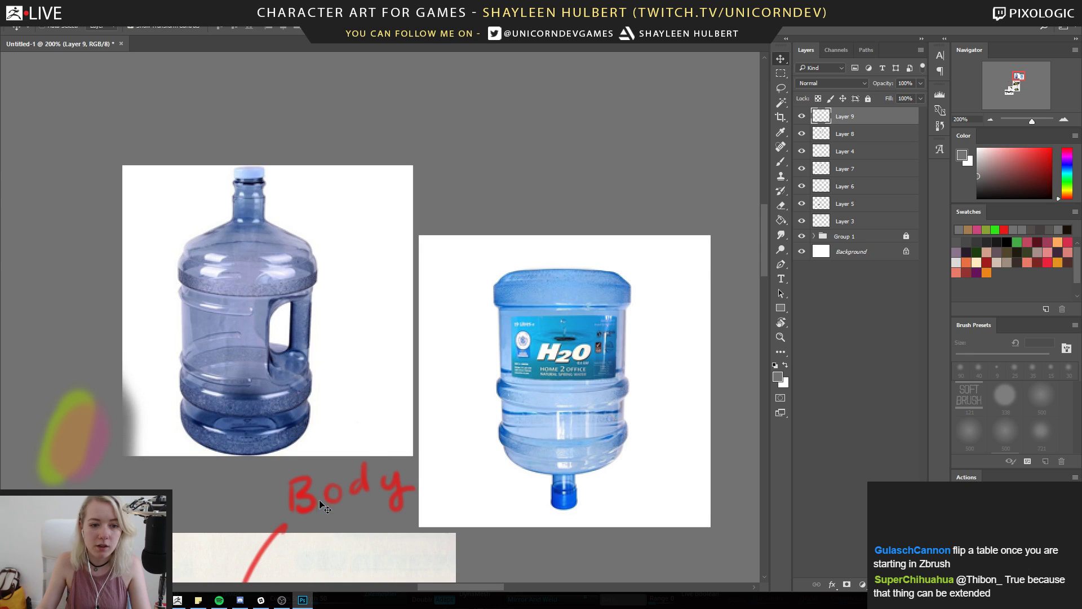
drag(346, 449, 494, 297)
drag(465, 371, 509, 329)
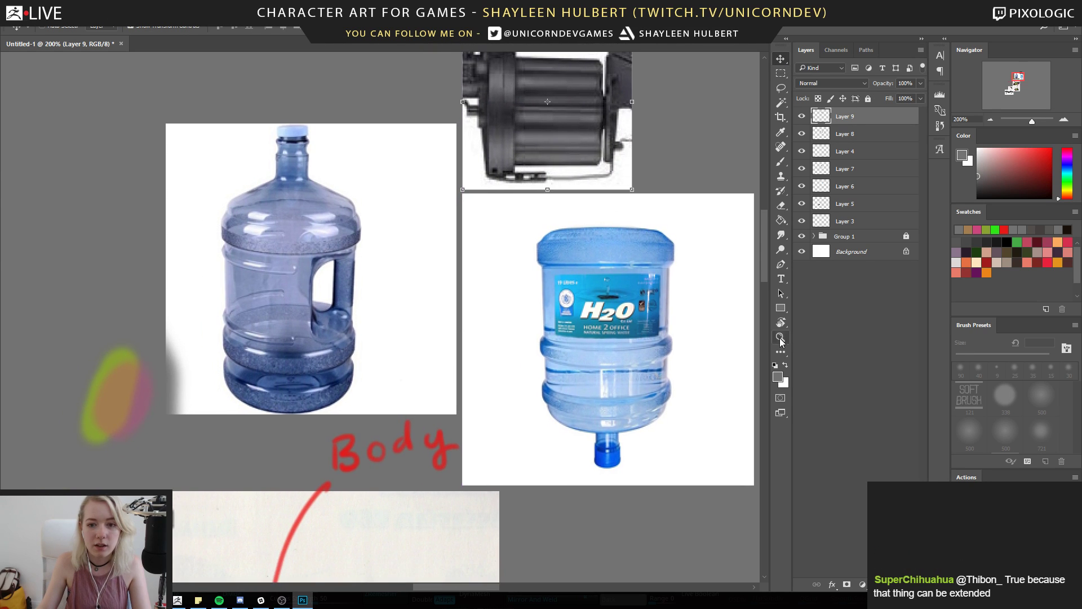
Compare the upper .52 Gal's tank, black stock and pink grip with the bottle photos and the grenade launcher photo
click(780, 341)
alt+click(625, 373)
drag(588, 404, 548, 252)
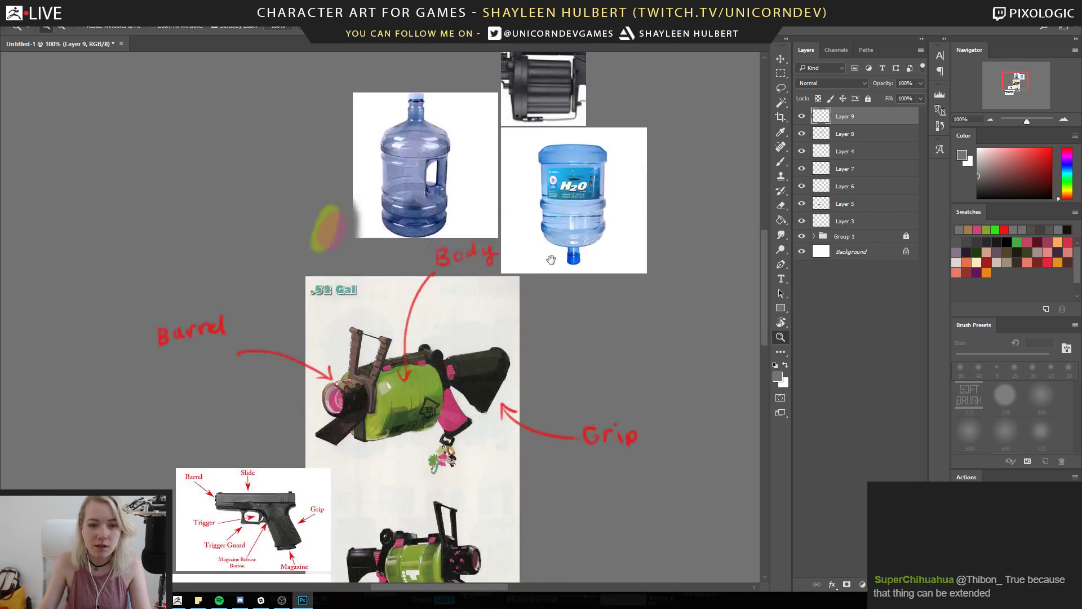
click(418, 358)
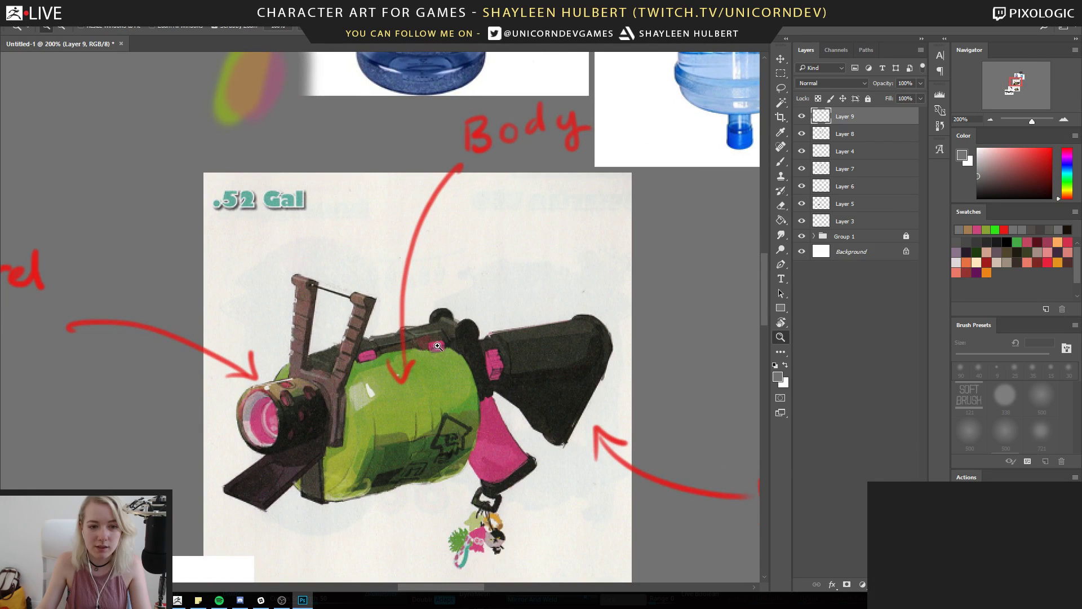
alt+click(495, 425)
drag(495, 426, 496, 266)
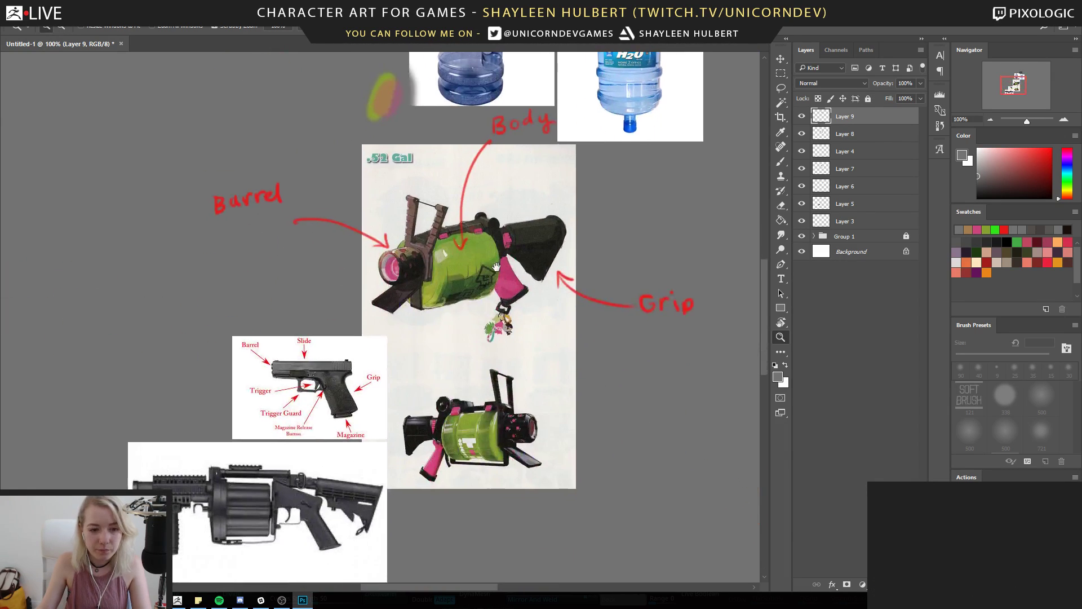
click(472, 356)
click(472, 356)
click(469, 216)
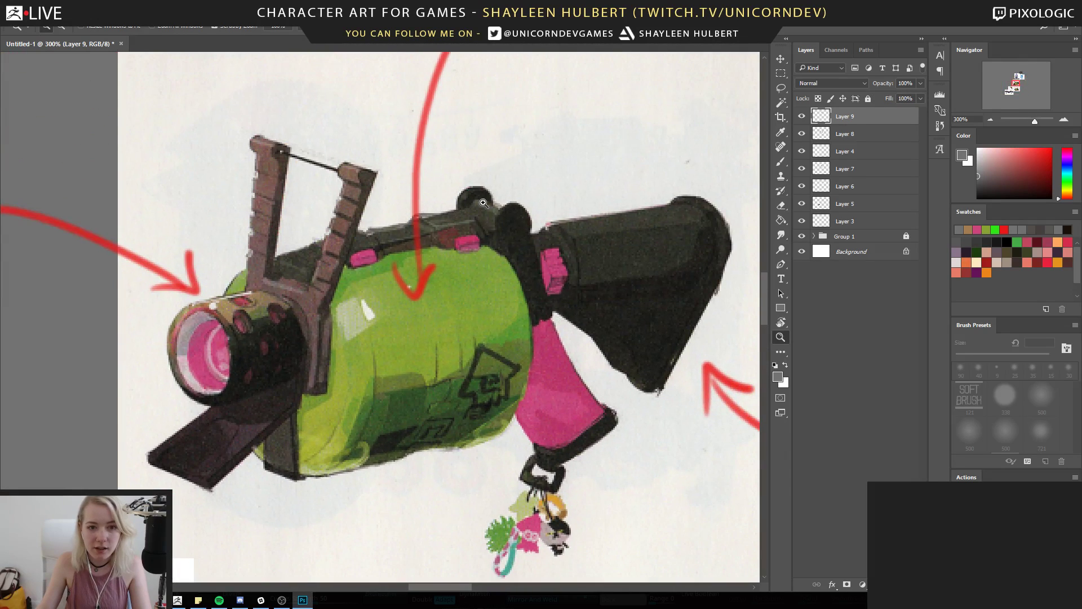
alt+click(522, 264)
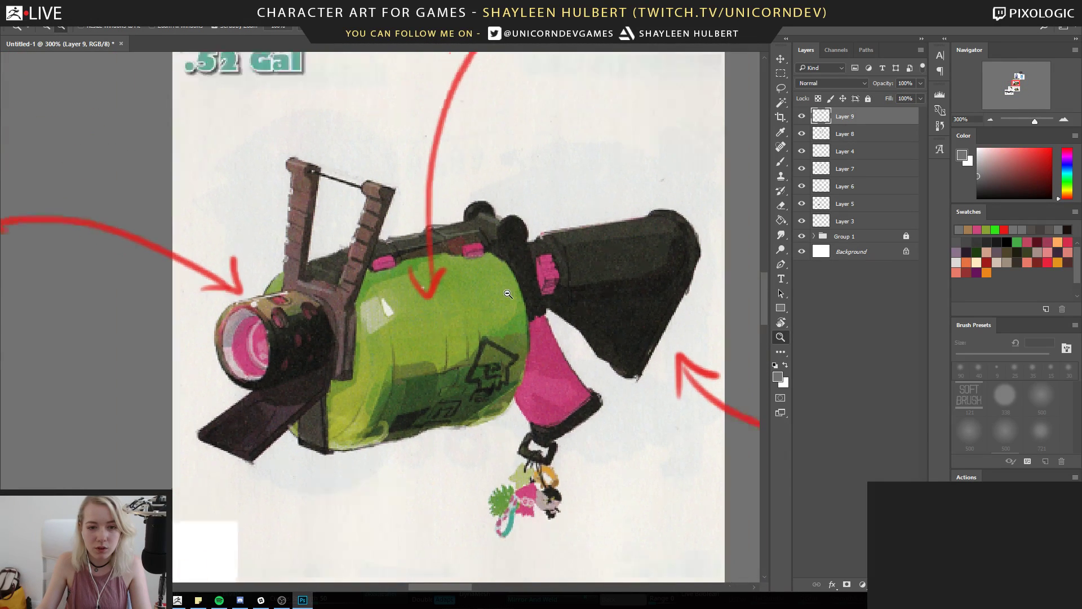
drag(526, 342, 599, 230)
drag(345, 484, 447, 278)
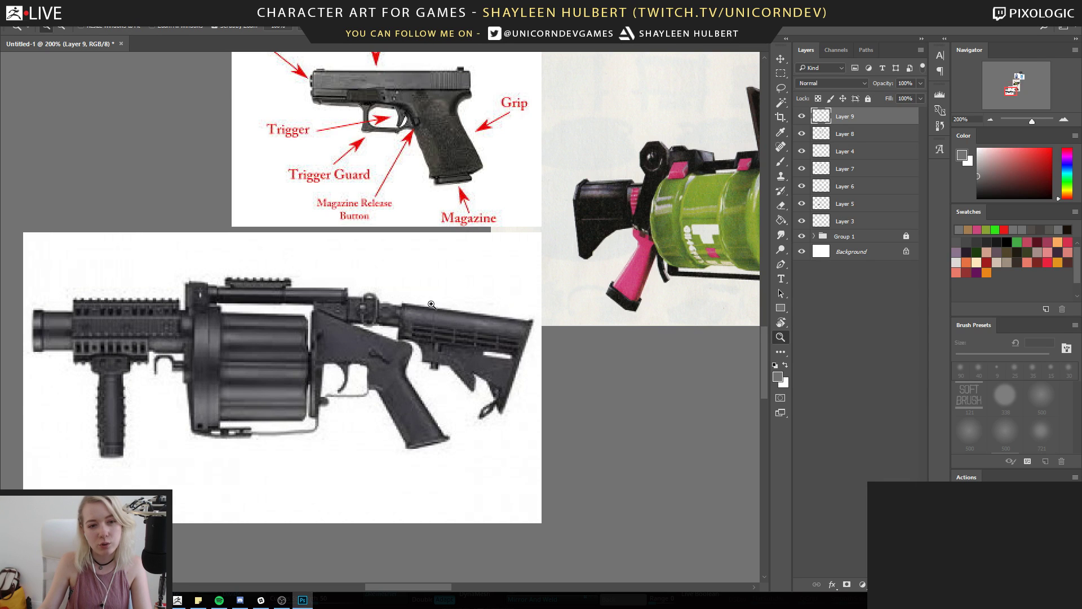
Handwrite "+ Shoulder guard?" beneath the Grip label on Layer 3, using the label's red and a 10 px brush
drag(490, 325, 383, 405)
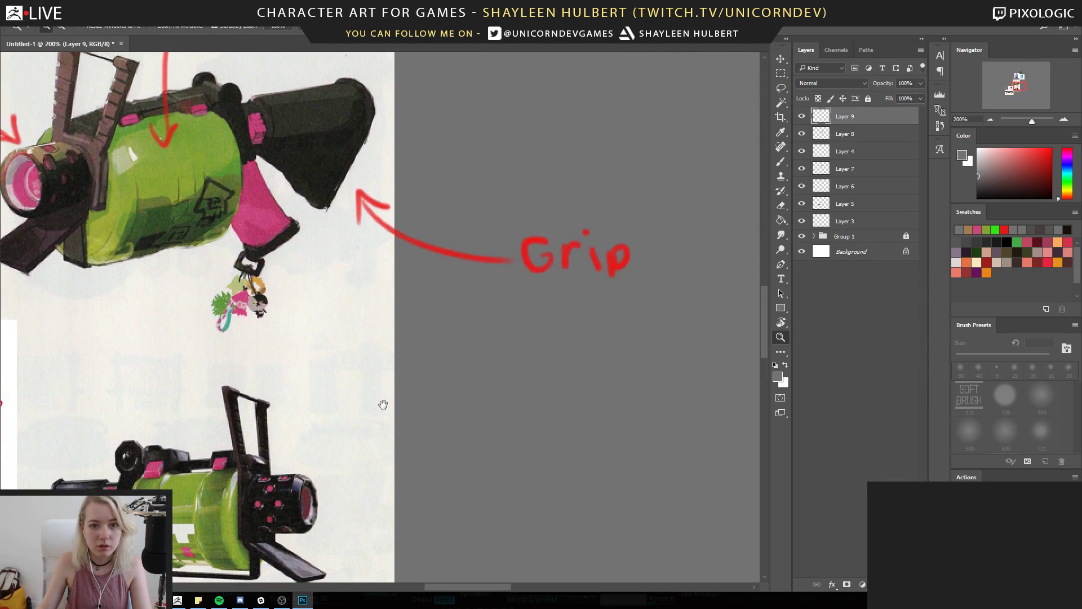
key(b)
click(846, 222)
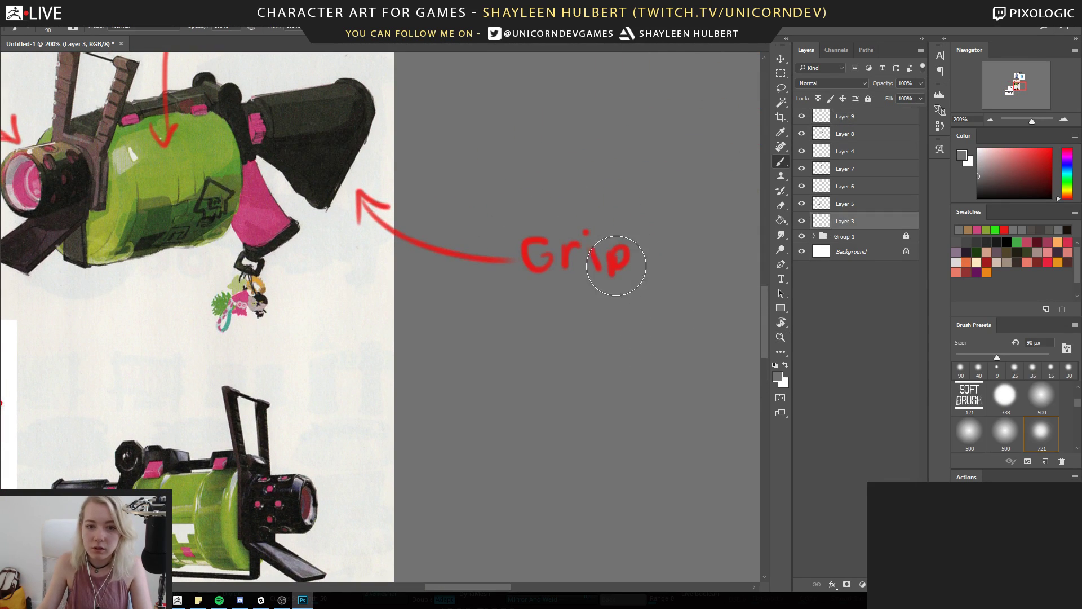
alt+click(537, 252)
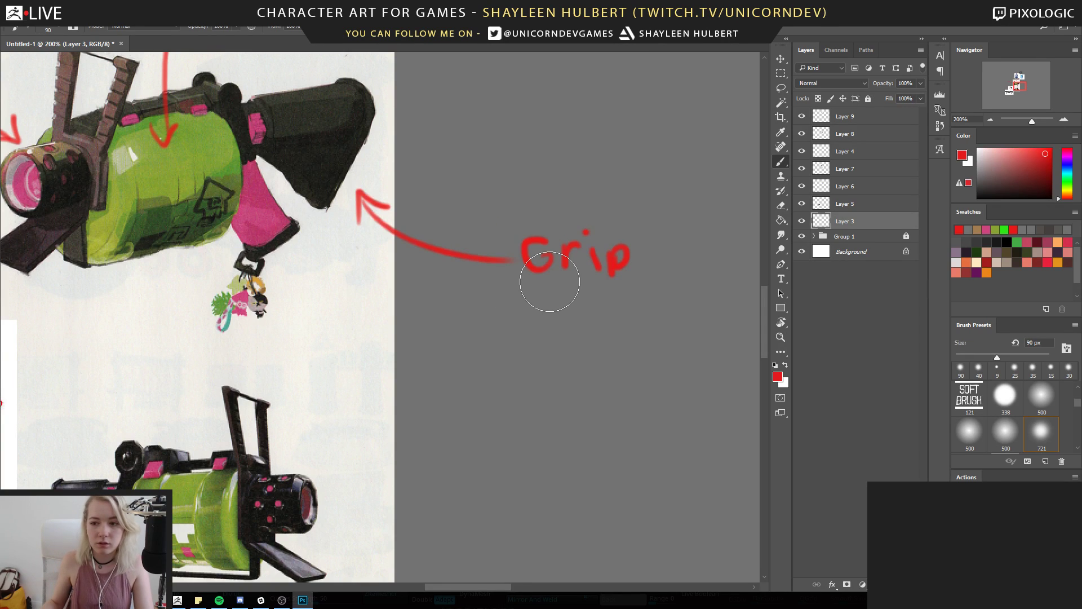
alt+right_drag(550, 281, 529, 288)
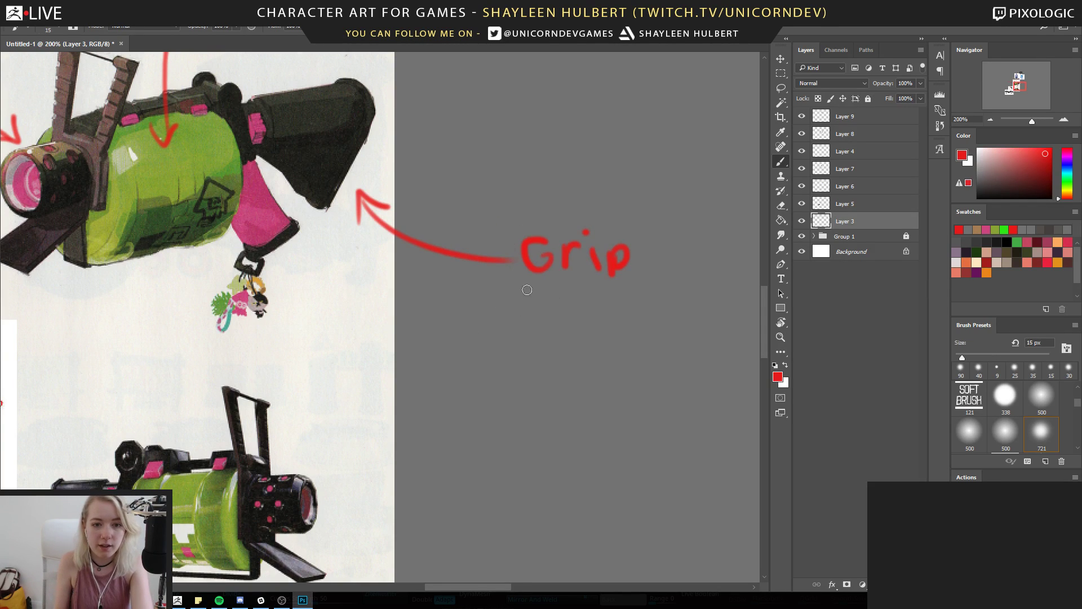
drag(504, 283, 499, 315)
mouse_move(493, 300)
mouse_down()
mouse_move(524, 293)
mouse_move(529, 320)
mouse_up()
mouse_move(554, 285)
mouse_down()
mouse_move(577, 324)
mouse_move(589, 305)
mouse_up()
mouse_move(601, 305)
mouse_down()
mouse_move(619, 324)
mouse_move(667, 321)
mouse_up()
mouse_move(671, 313)
mouse_down()
mouse_move(684, 320)
mouse_move(701, 299)
mouse_up()
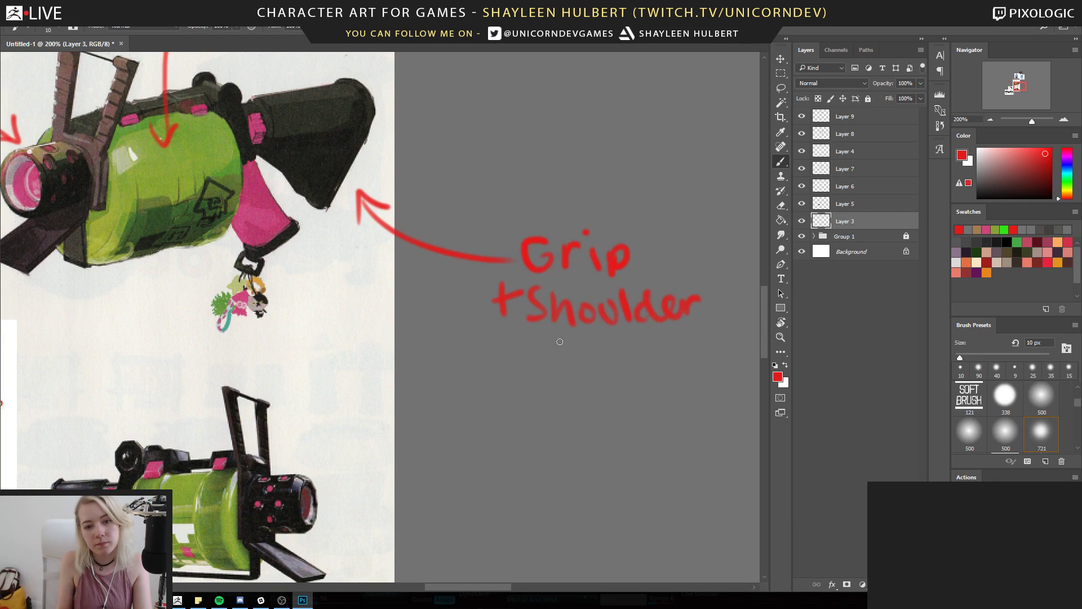
mouse_move(555, 338)
mouse_down()
mouse_move(539, 376)
mouse_move(613, 358)
mouse_up()
mouse_move(616, 345)
mouse_down()
mouse_move(631, 338)
mouse_move(664, 359)
mouse_move(676, 345)
mouse_up()
Check the lower .52 Gal's stock and grip against the grenade launcher's stock and grip
key(z)
alt+click(532, 362)
drag(467, 312, 689, 201)
click(533, 336)
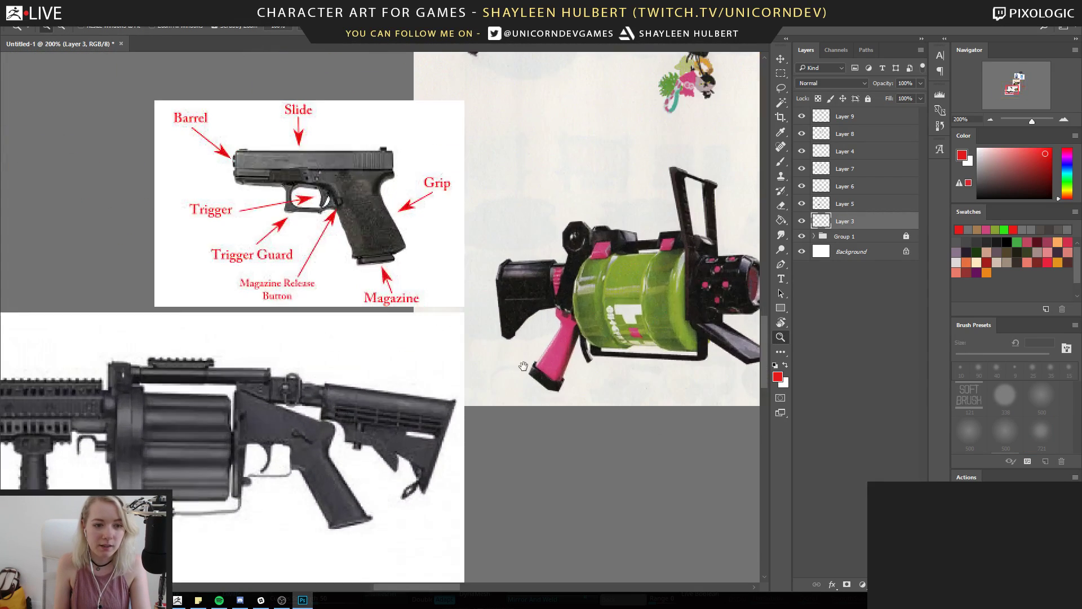
drag(522, 366, 560, 361)
alt+click(527, 350)
drag(542, 317, 510, 354)
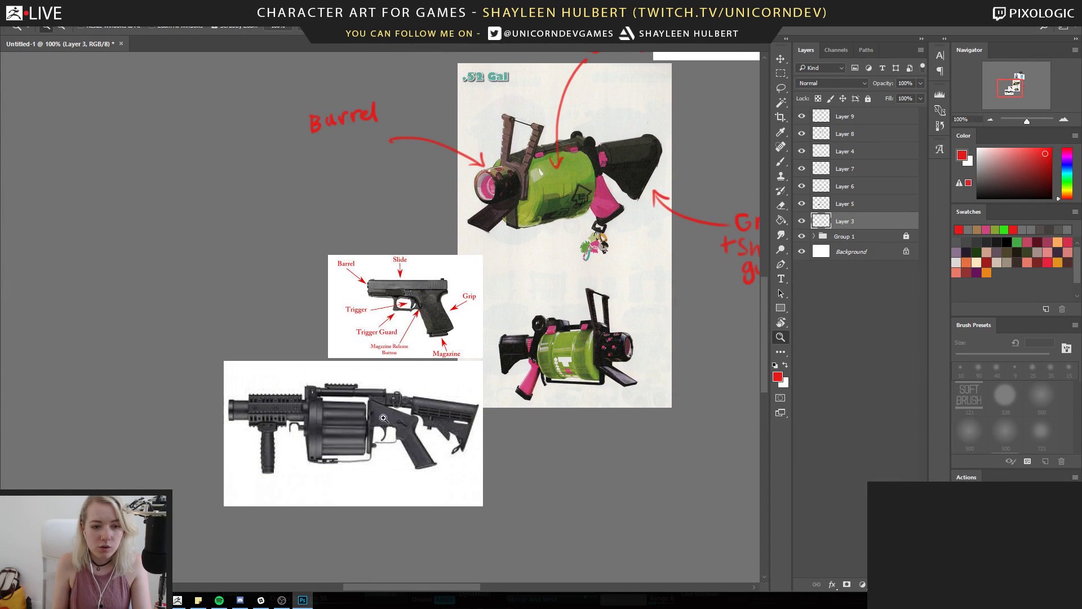
drag(528, 368, 346, 402)
Start a text layer beside the lower .52 Gal view with a 30 px font size
key(t)
click(514, 356)
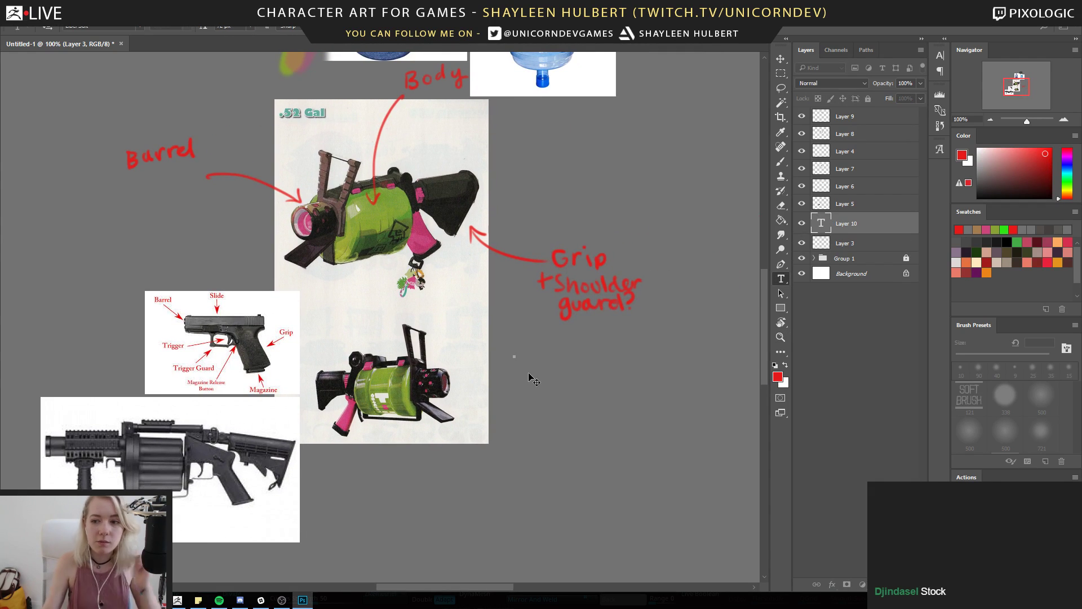
click(251, 26)
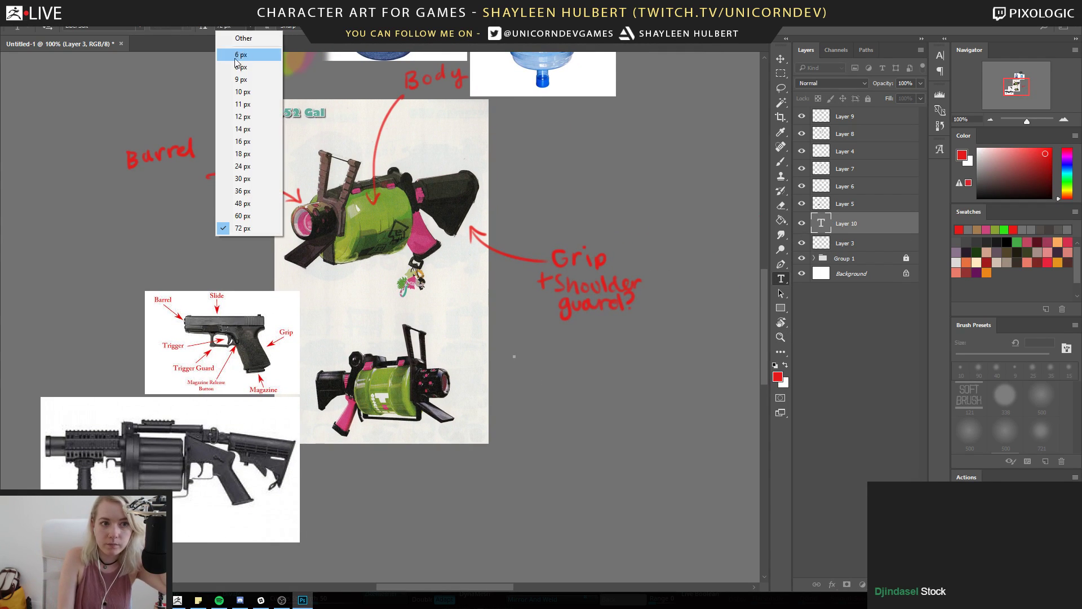
click(246, 180)
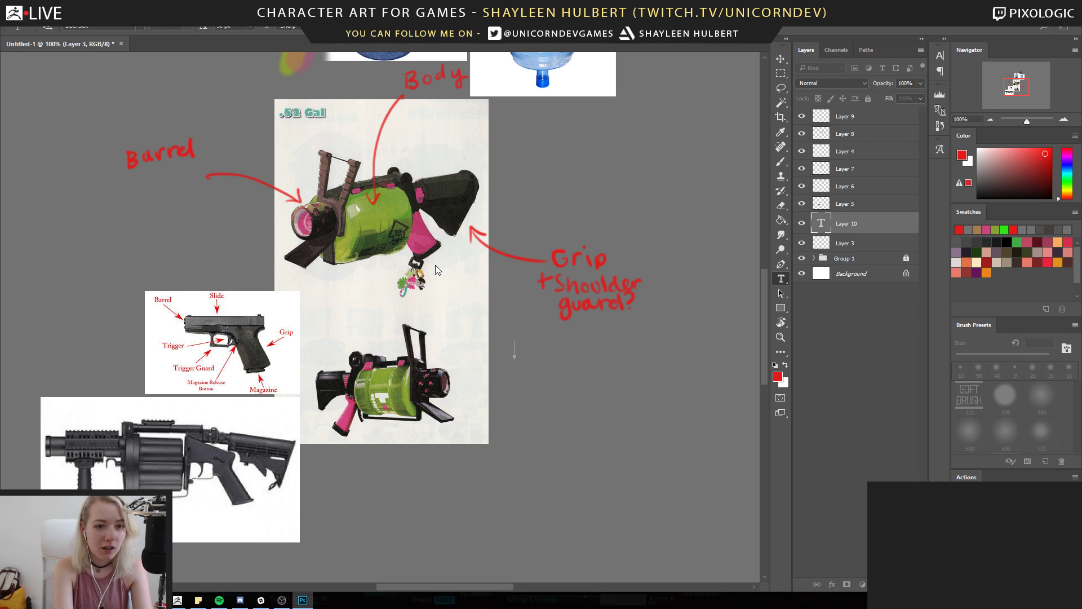
Enter the note "Stock connects with grip and then they connect with the Body"
text(Stcik)
key(BackSpace)
key(BackSpace)
key(BackSpace)
text(ock connects with)
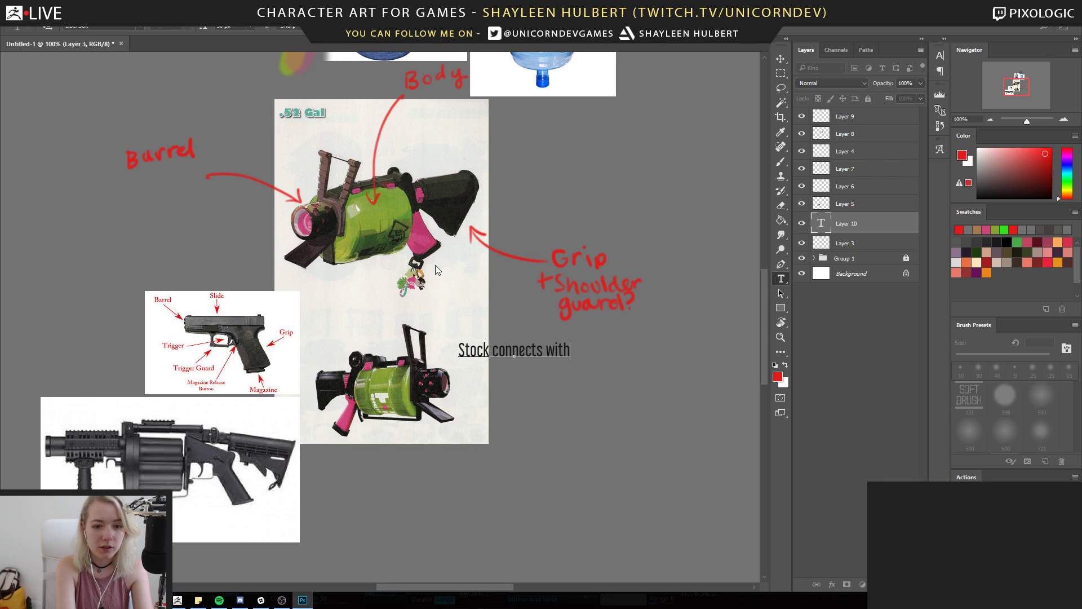
text( gri)
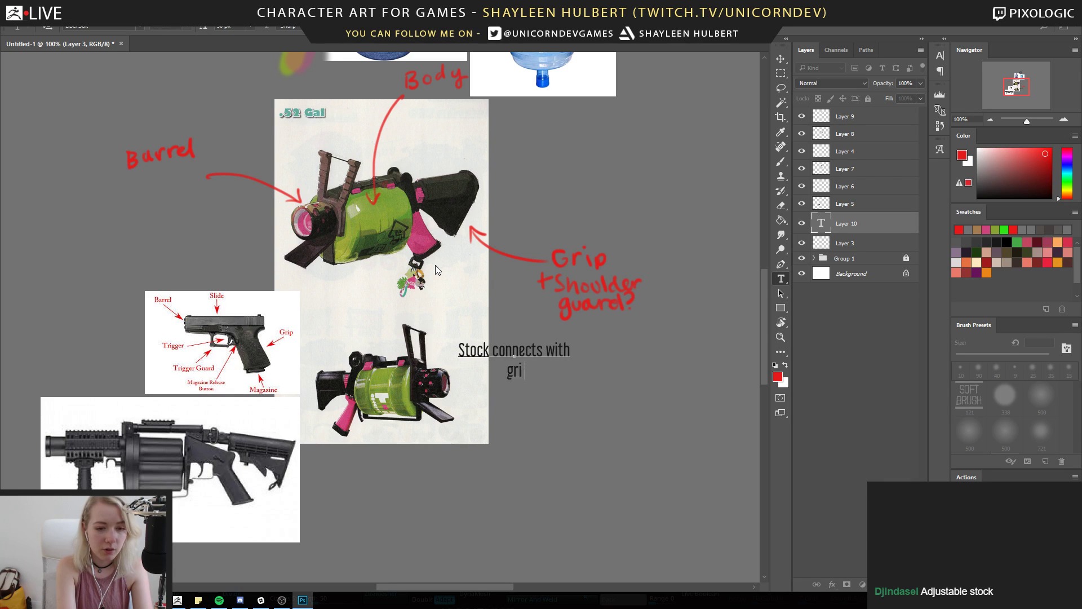
text(p and then t)
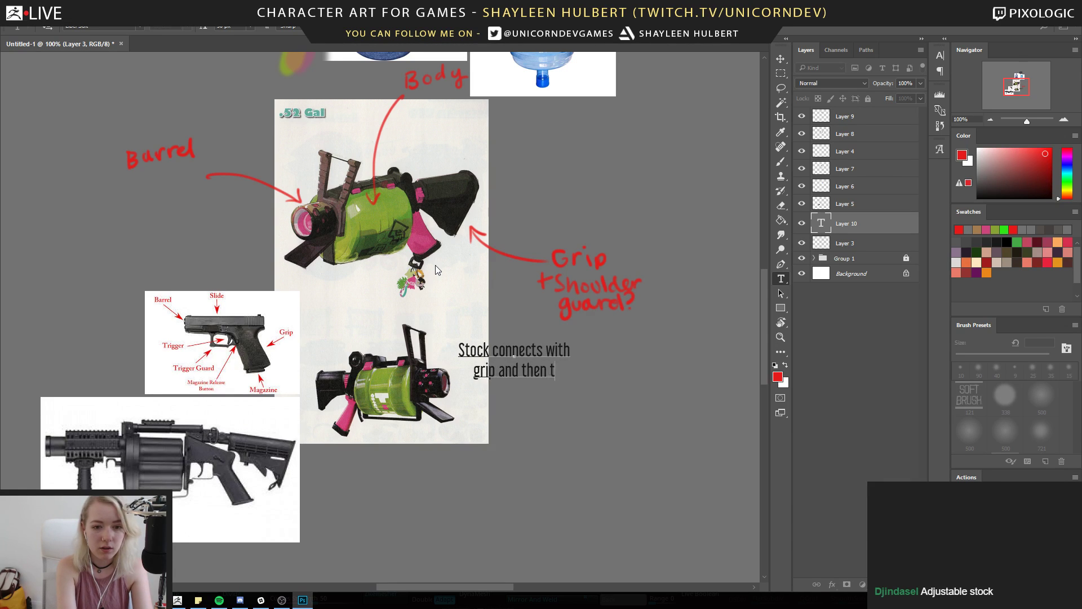
text(hey connect with the)
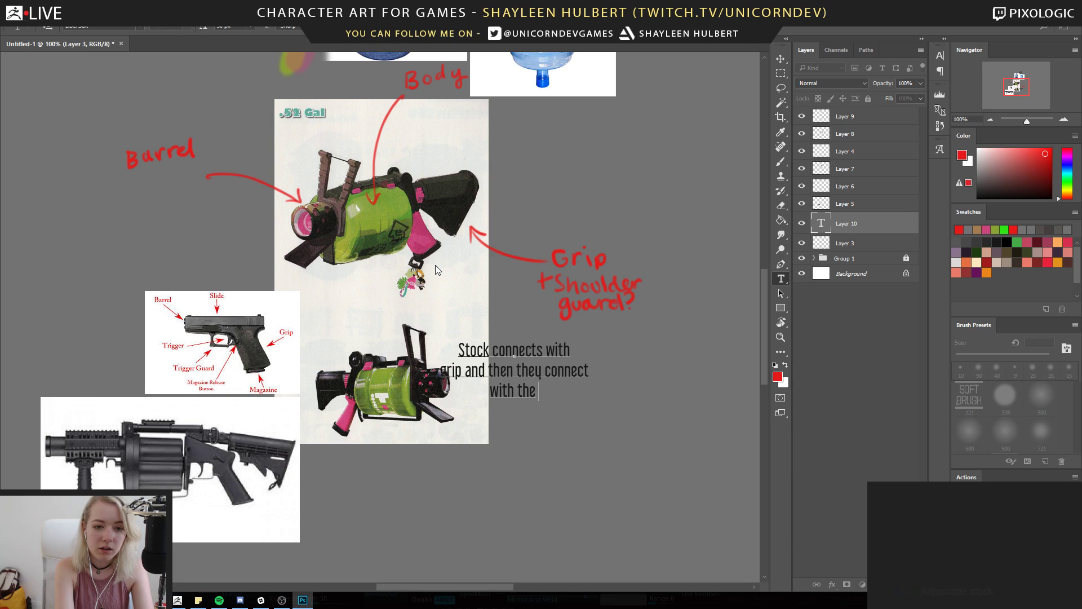
key(BackSpace)
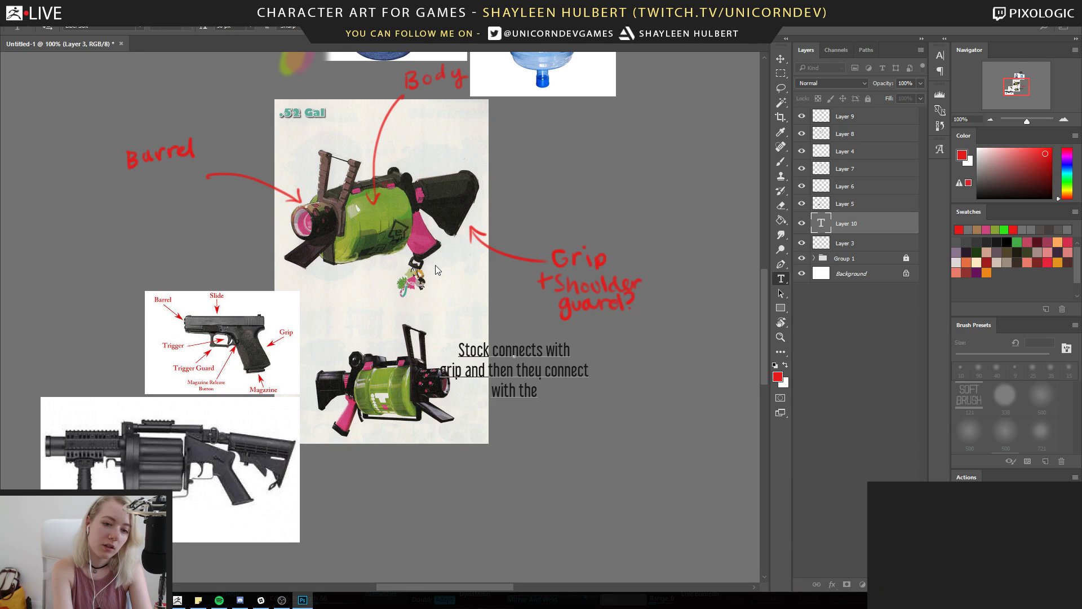
text(Bod)
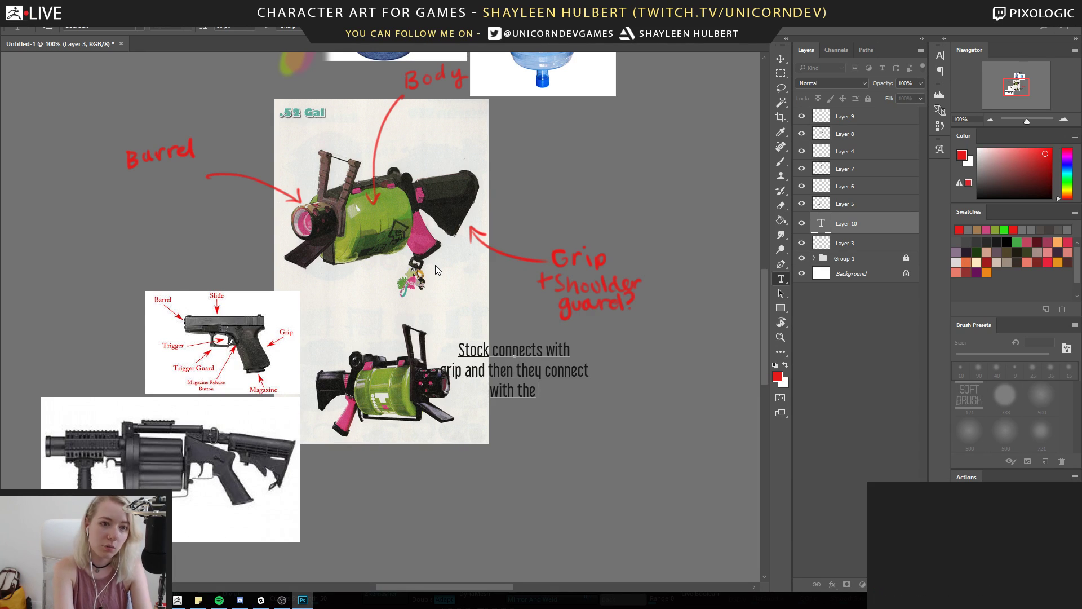
text(y)
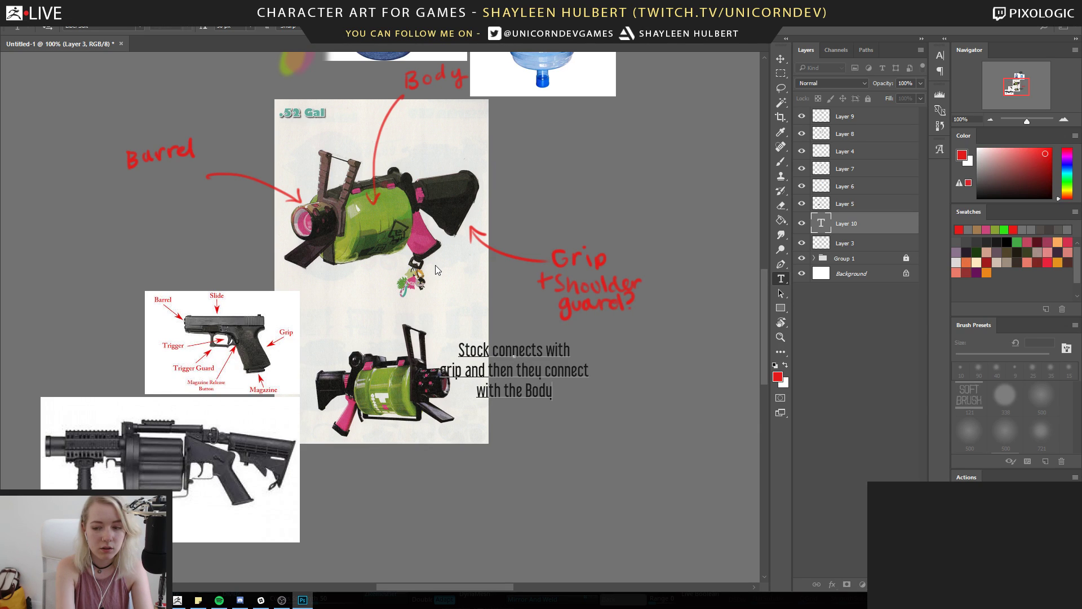
Bring the stock note's layer to the front and place the note, scaled down slightly, just below the H2O bottle photo
click(781, 58)
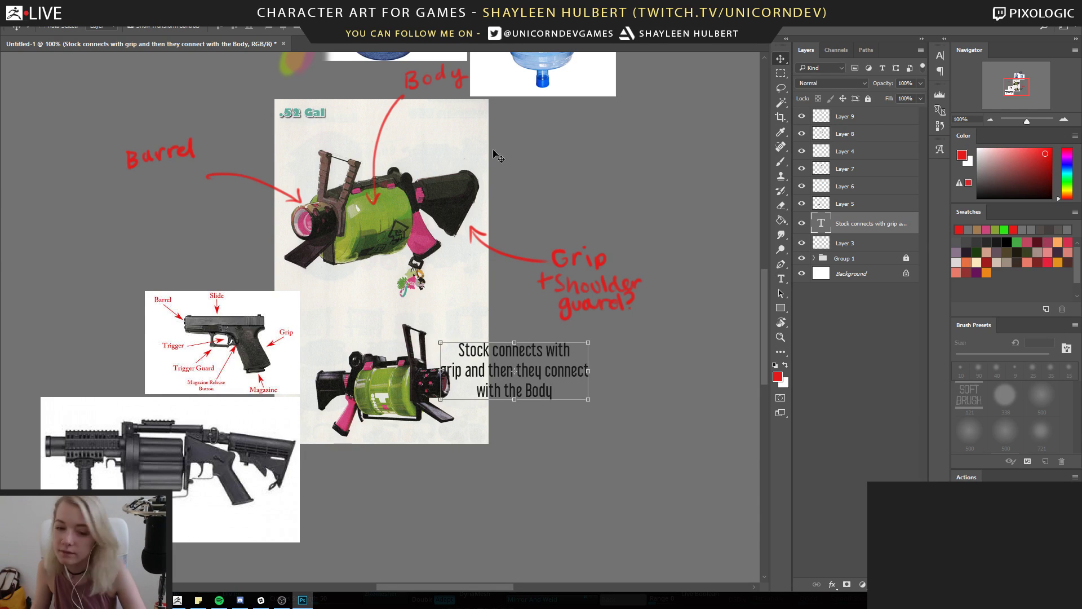
drag(576, 352, 616, 160)
drag(600, 173, 599, 288)
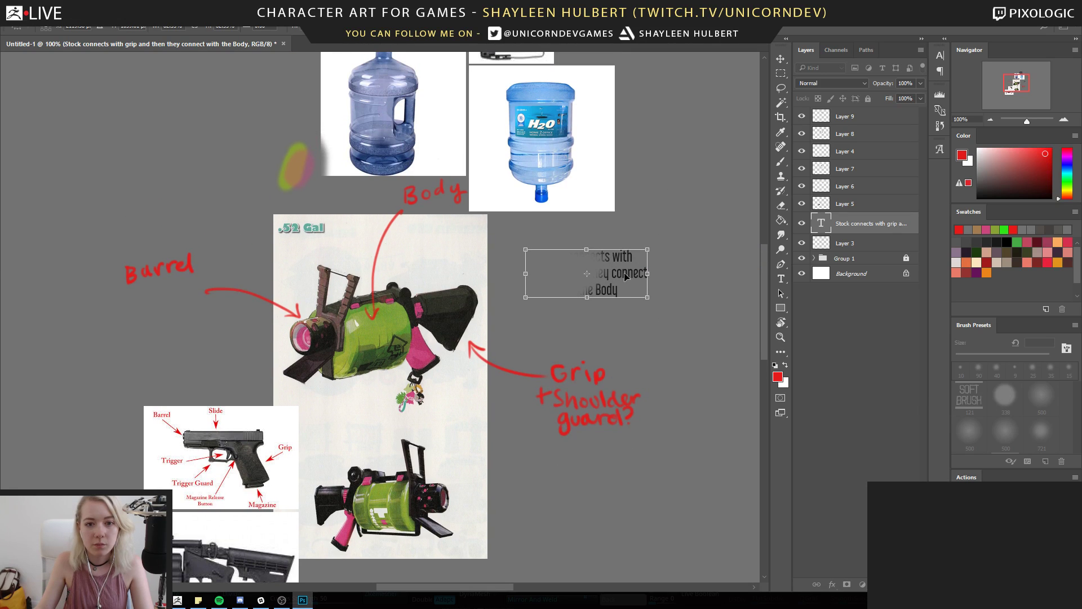
drag(848, 228, 873, 116)
drag(619, 274, 593, 245)
click(781, 336)
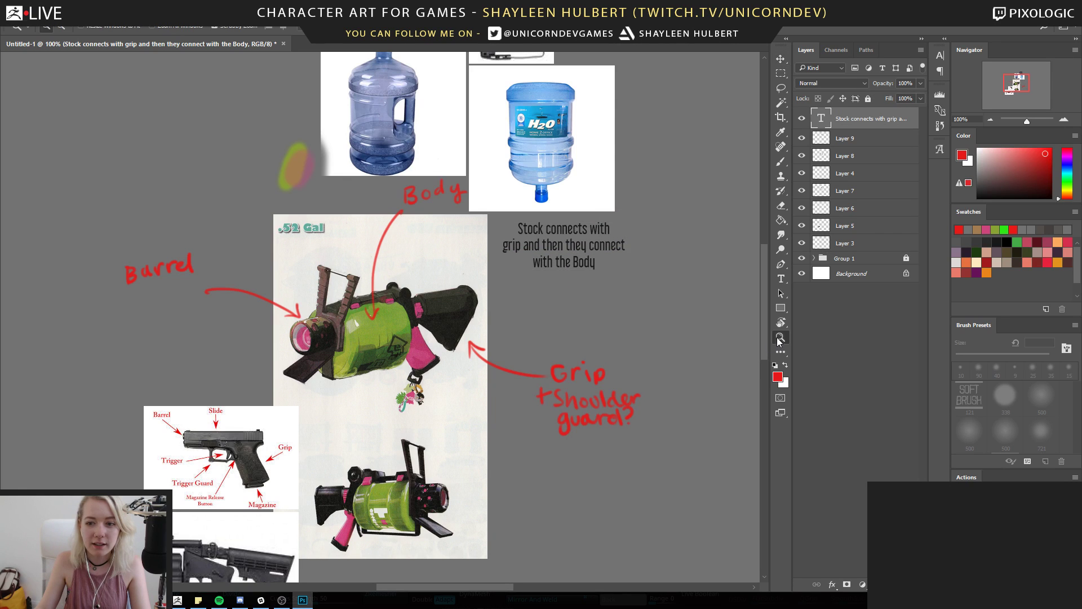
alt+click(546, 329)
click(549, 327)
key(v)
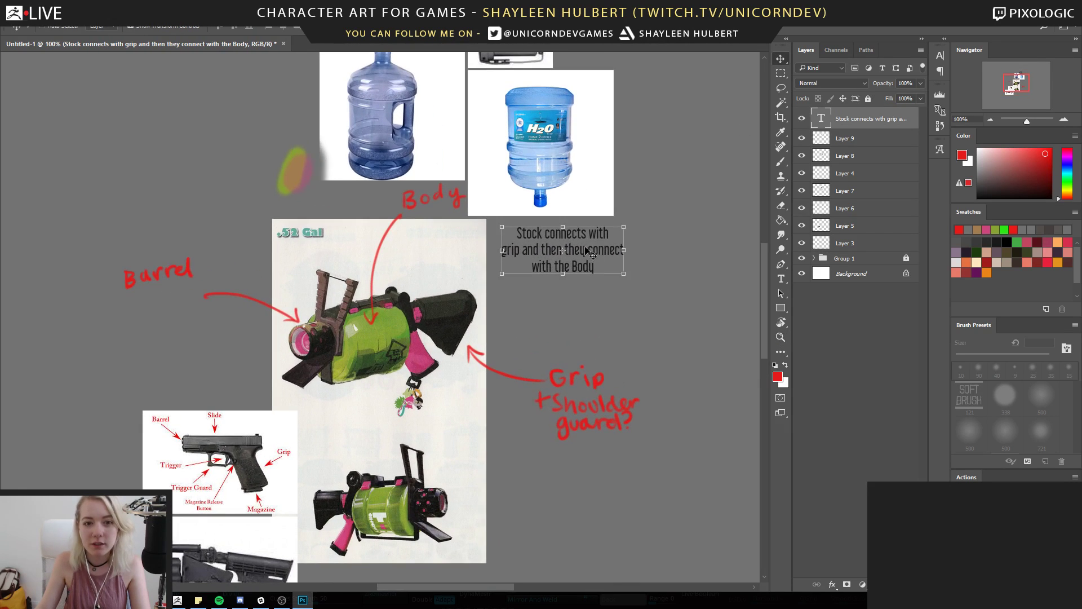
Review the whole reference board, then examine the upper .52 Gal's stock and pink grip up close
click(781, 337)
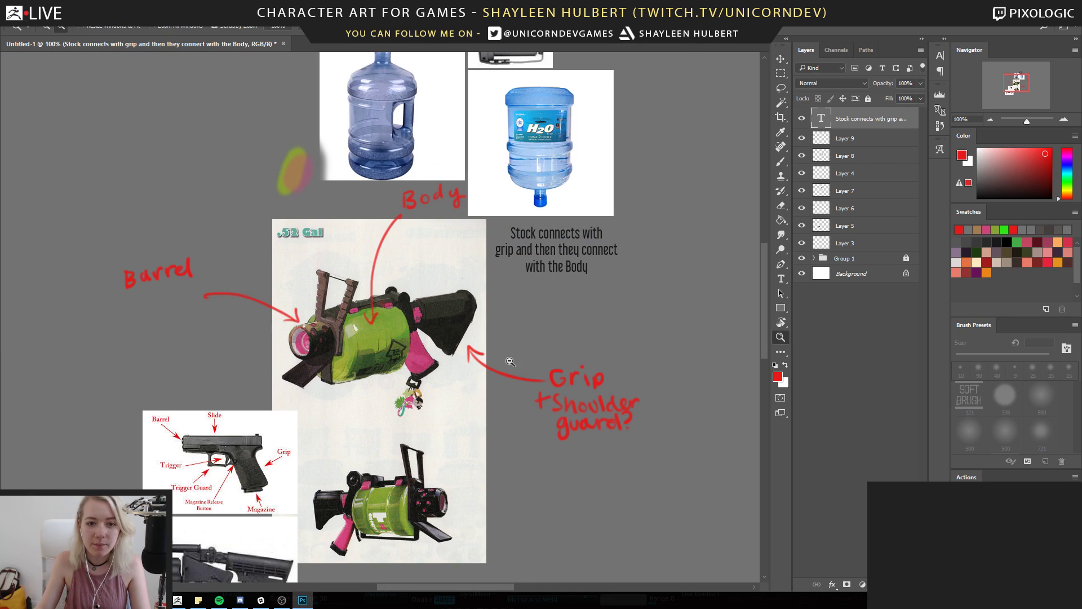
alt+click(516, 372)
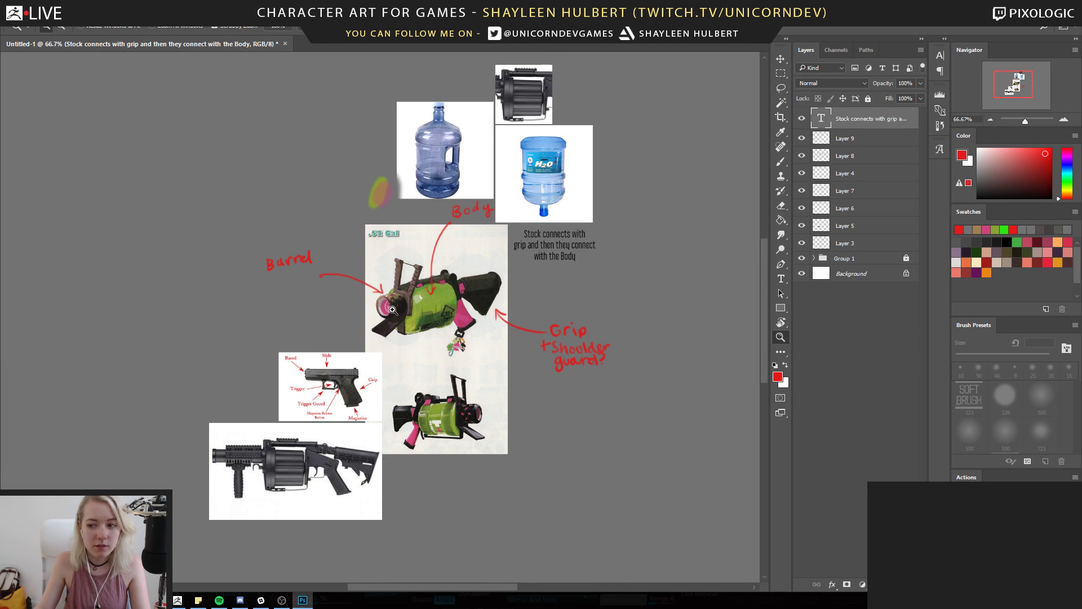
click(441, 306)
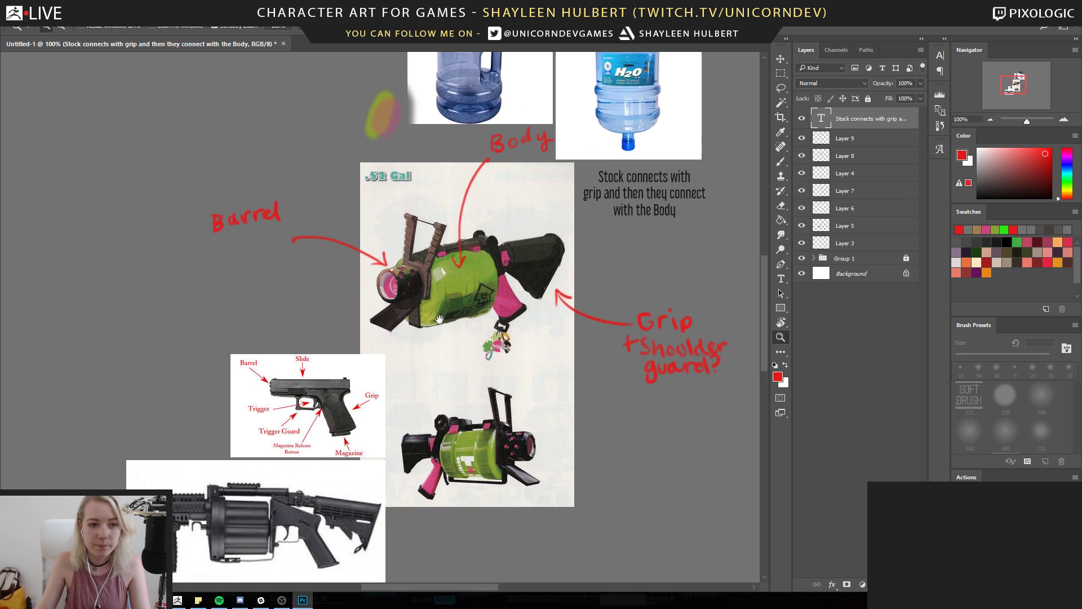
alt+click(456, 287)
scroll(475, 299, down, 2)
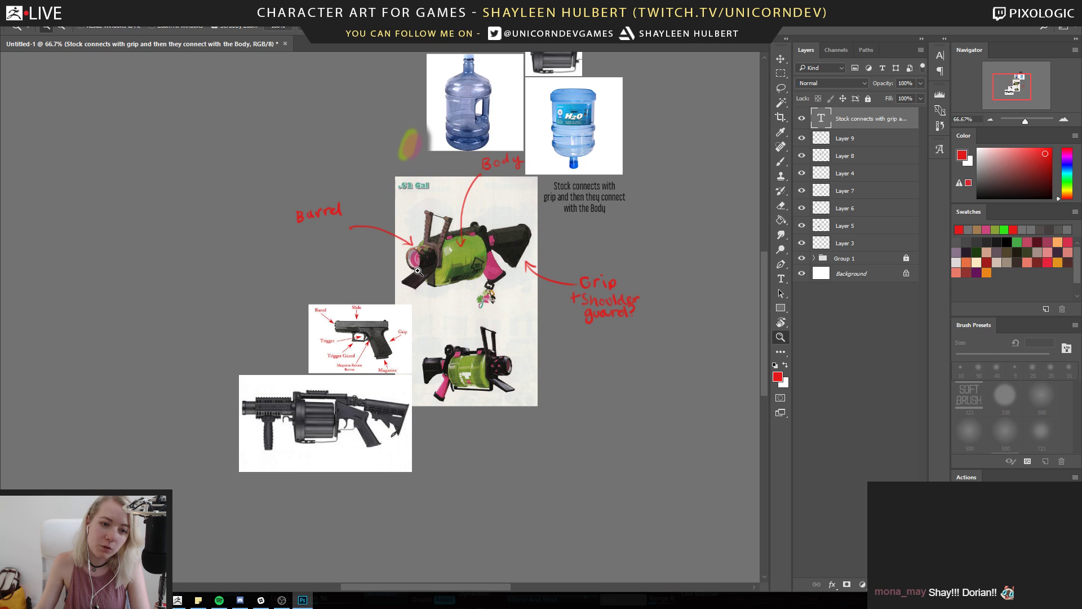
mouse_move(576, 294)
mouse_down()
mouse_move(514, 368)
mouse_move(565, 303)
mouse_up()
click(530, 354)
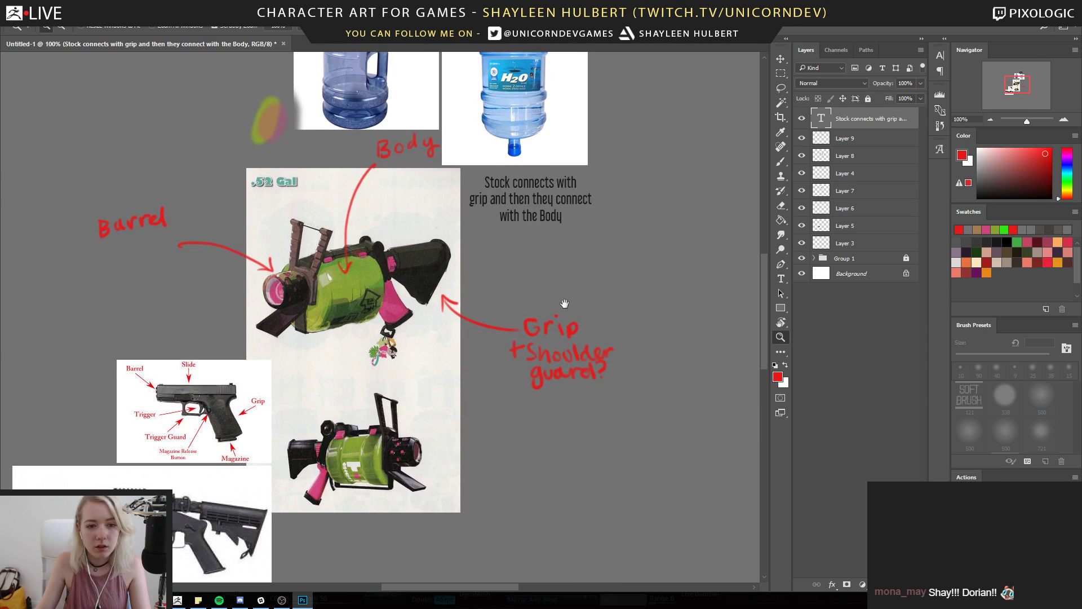
click(437, 337)
click(438, 338)
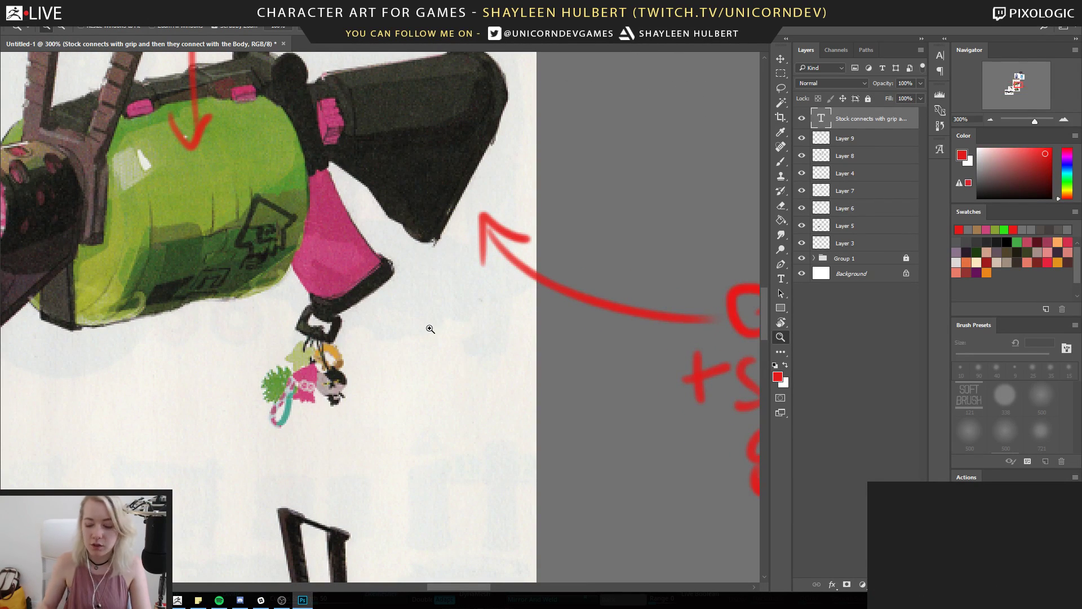
Add a new layer above the stock note and set up a black hard round brush at about 7 px
key(alt)
alt+click(467, 369)
drag(493, 404, 365, 398)
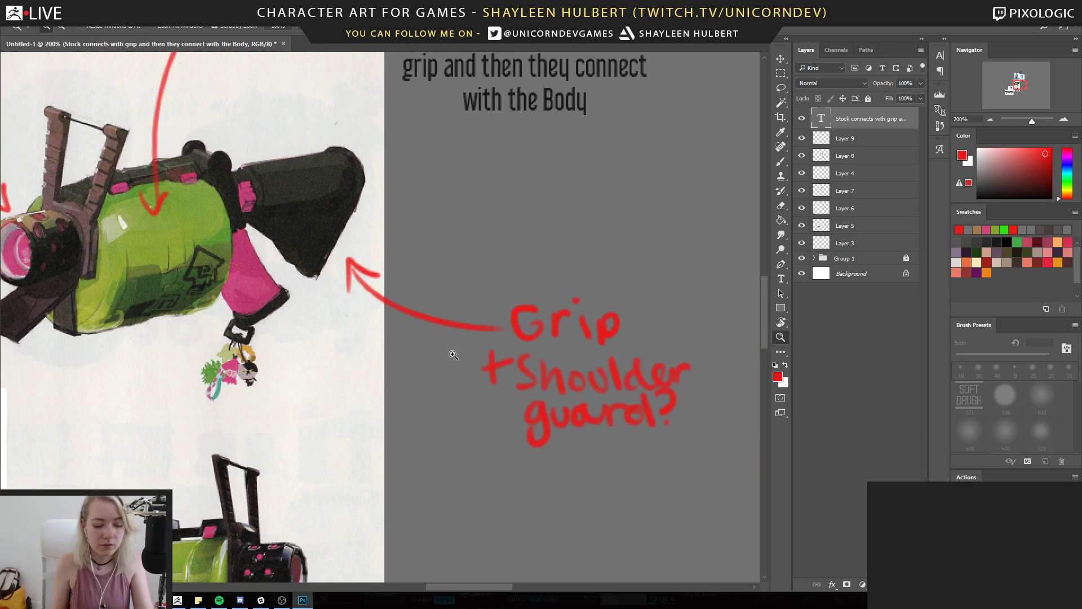
key(b)
drag(1018, 185, 964, 221)
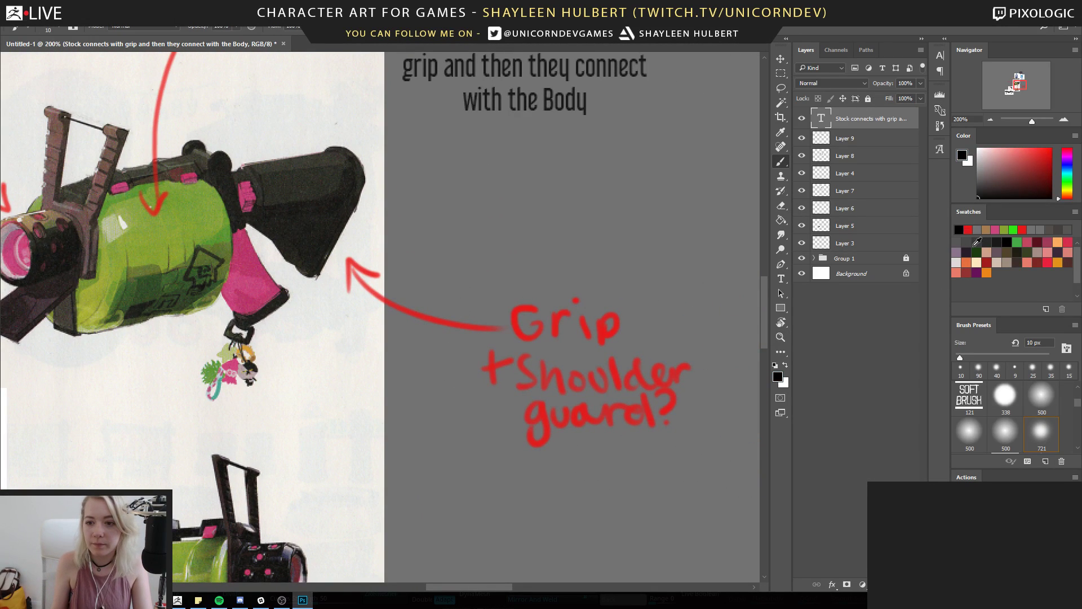
drag(1078, 404, 1077, 395)
click(1013, 404)
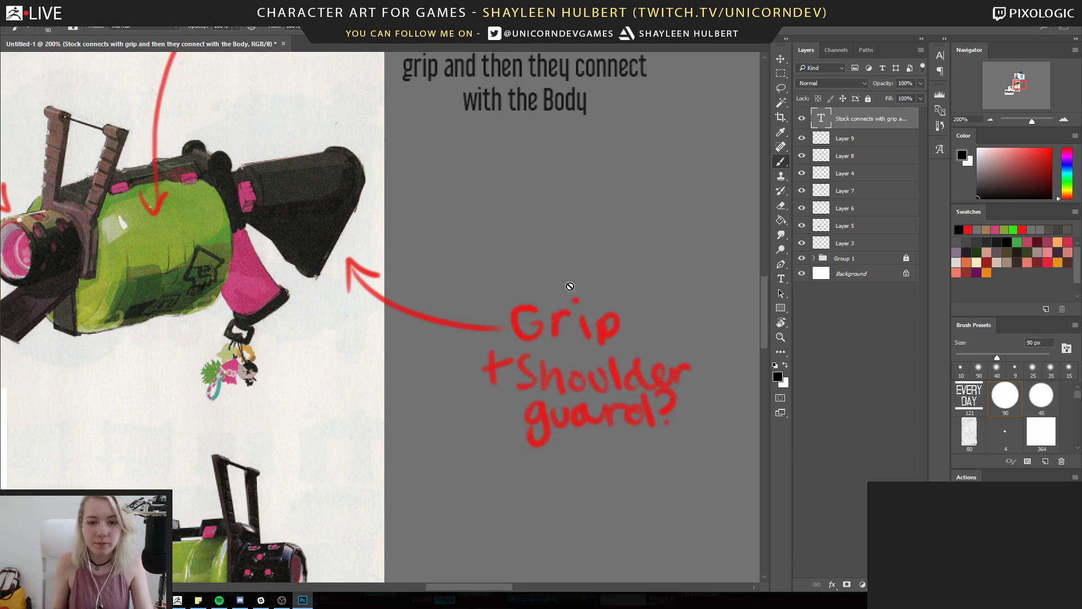
key(ctrl+alt+shift+n)
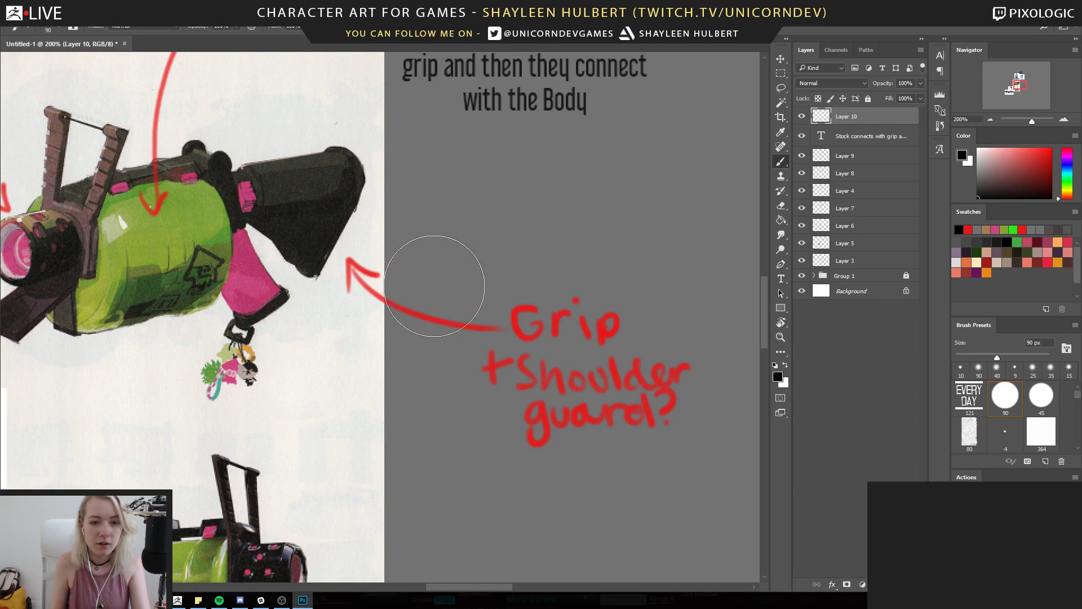
key(bracketleft)
key(bracketleft)
key(bracketleft)
key(bracketleft)
key(bracketleft)
key(bracketleft)
key(bracketleft)
key(bracketleft)
key(bracketleft)
key(bracketleft)
key(bracketleft)
key(bracketleft)
key(bracketleft)
key(bracketleft)
key(bracketleft)
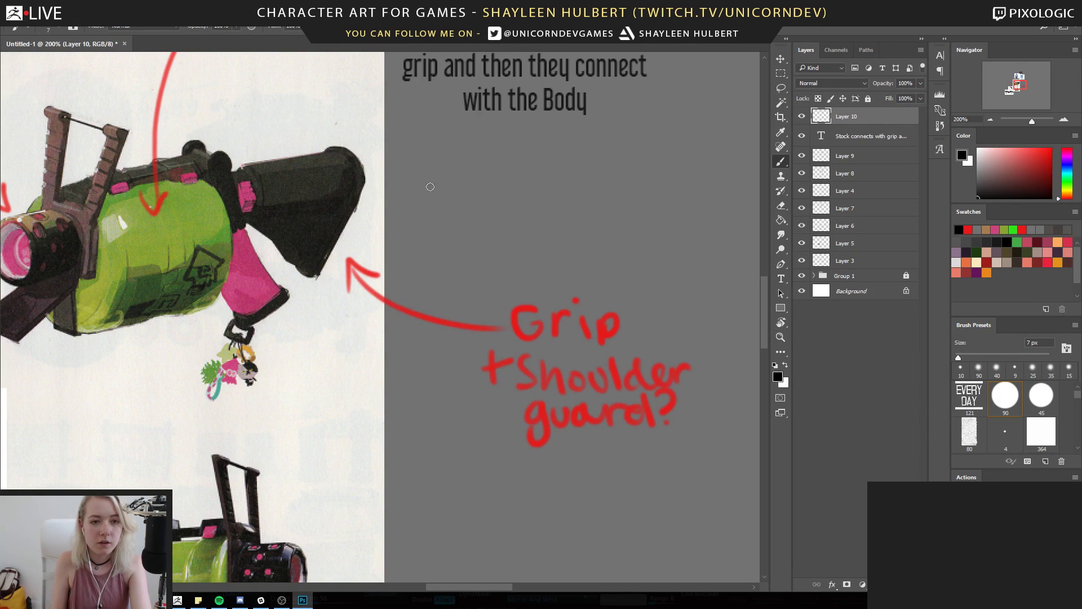
Sketch a rectangular buckle-like clip with a top tab and straps hanging from its centre, below the stock note, with a 5 px brush
mouse_move(477, 154)
mouse_down()
mouse_move(413, 178)
mouse_move(457, 205)
mouse_move(481, 202)
mouse_up()
mouse_move(427, 162)
mouse_down()
mouse_move(430, 188)
mouse_move(474, 197)
mouse_up()
drag(486, 161, 471, 195)
mouse_move(436, 162)
mouse_down()
mouse_move(488, 165)
mouse_move(432, 185)
mouse_up()
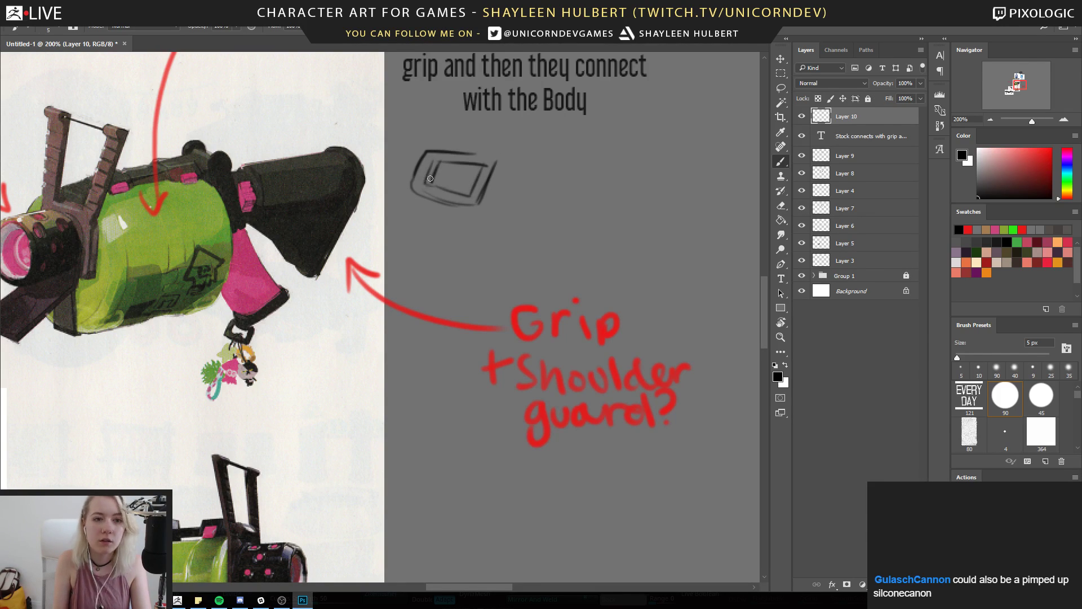
mouse_move(445, 144)
mouse_down()
mouse_move(437, 165)
mouse_move(479, 170)
mouse_move(488, 148)
mouse_move(479, 168)
mouse_move(495, 171)
mouse_move(475, 206)
mouse_up()
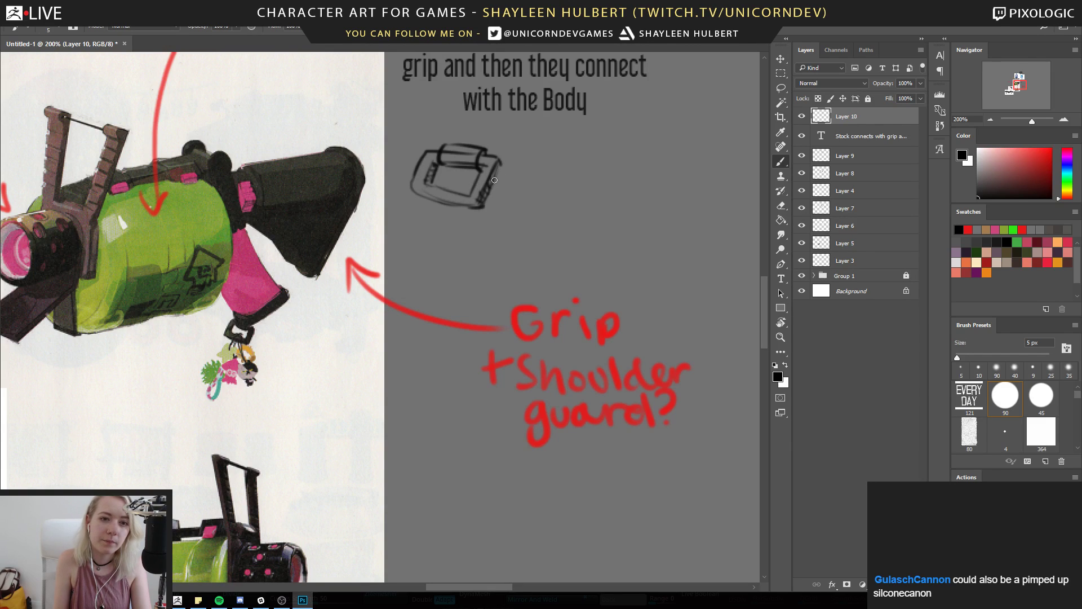
drag(446, 186, 451, 204)
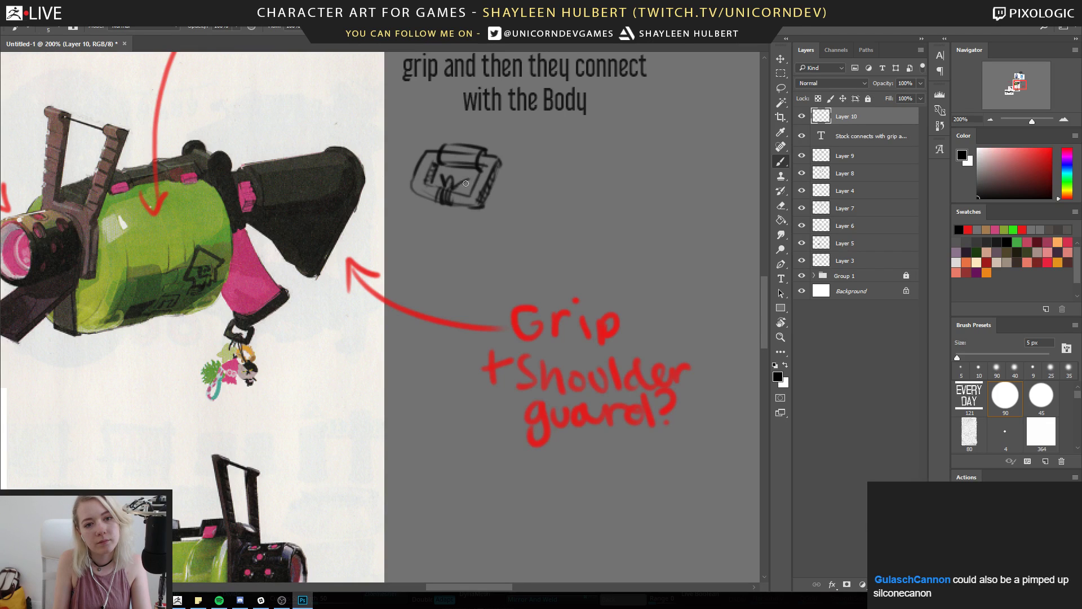
mouse_move(444, 181)
mouse_down()
mouse_move(455, 193)
mouse_move(427, 238)
mouse_up()
mouse_move(445, 201)
mouse_down()
mouse_move(437, 257)
mouse_move(448, 240)
mouse_up()
Draw a curved red arrow from the buckle sketch to the keychain clip under the upper .52 Gal's pink grip
drag(371, 294, 408, 320)
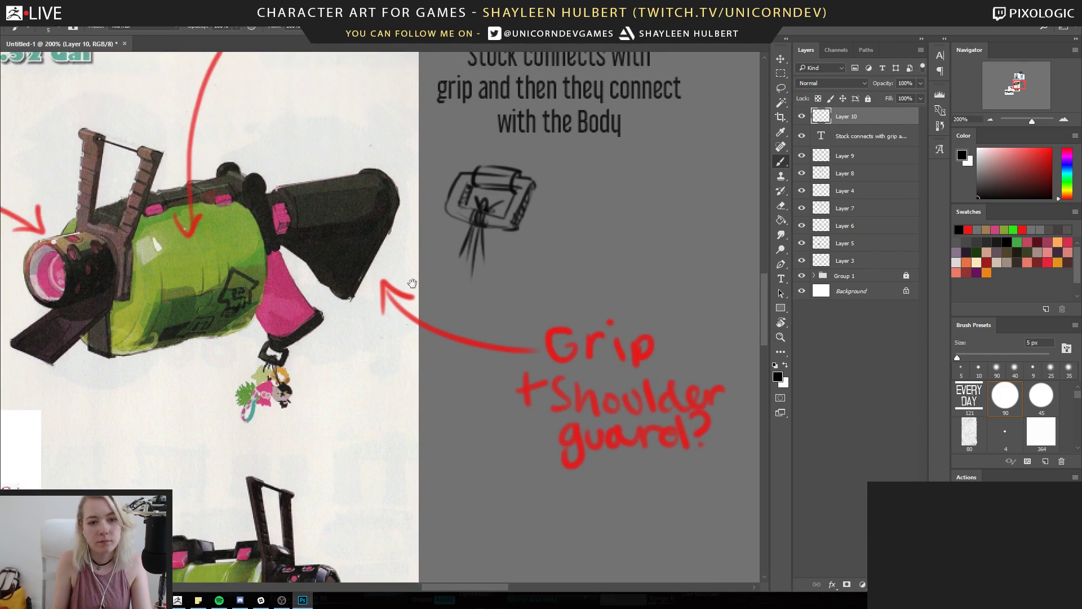
key(alt)
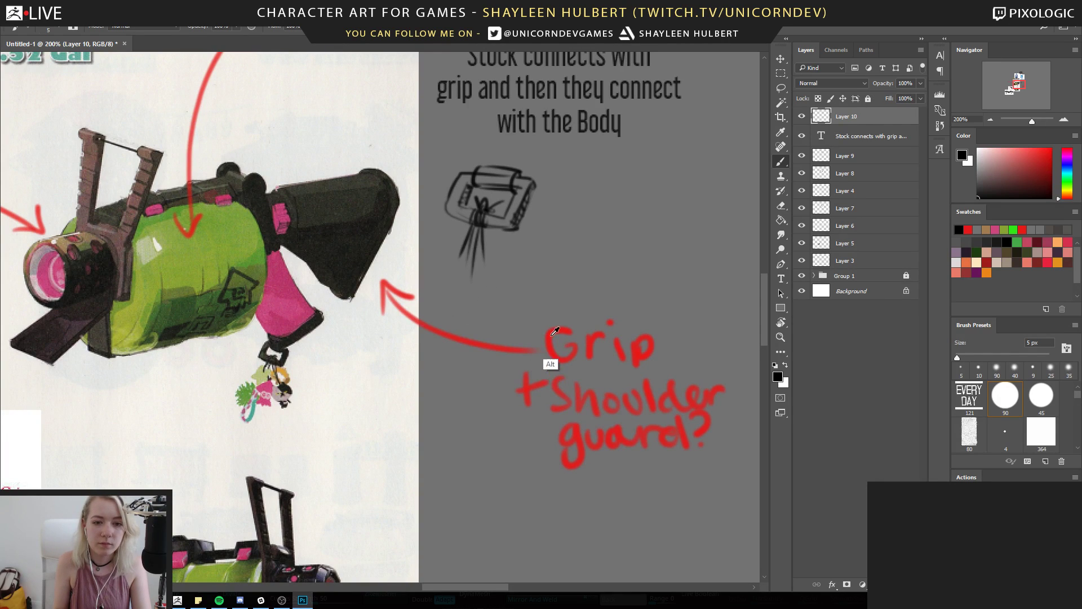
alt+click(553, 336)
mouse_move(300, 361)
mouse_down()
mouse_move(443, 317)
mouse_move(502, 260)
mouse_up()
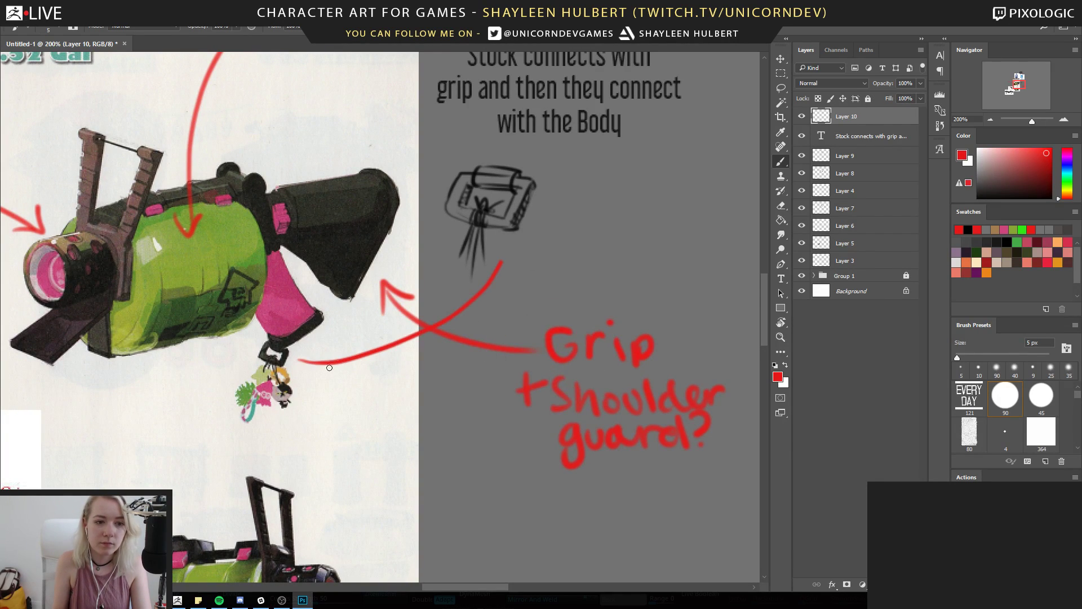
drag(306, 357, 295, 358)
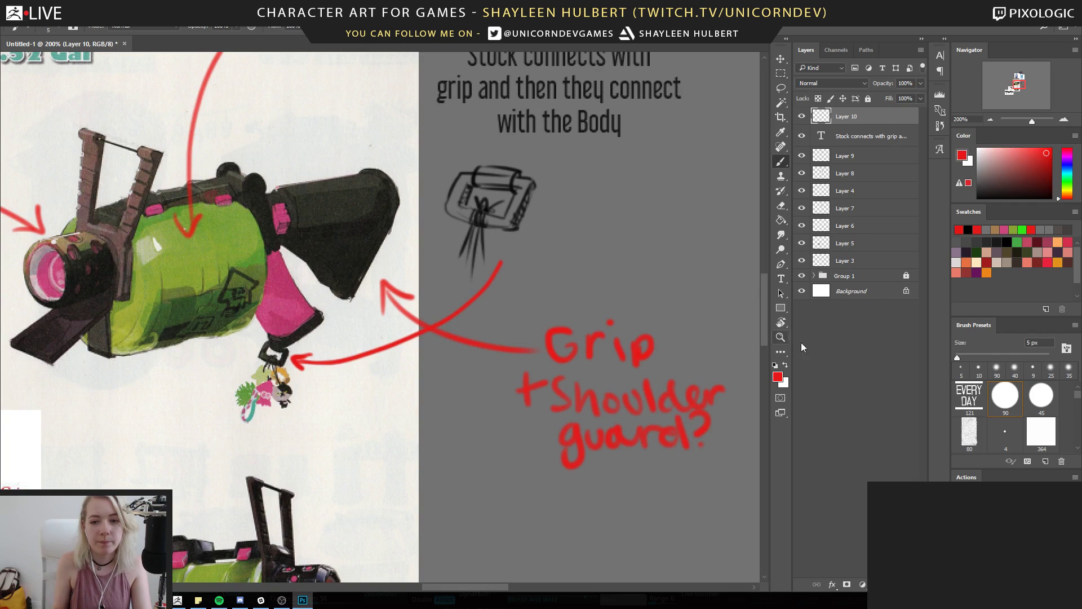
Lasso the buckle sketch and move it slightly away from the start of its red arrow, then deselect it
alt+click(449, 386)
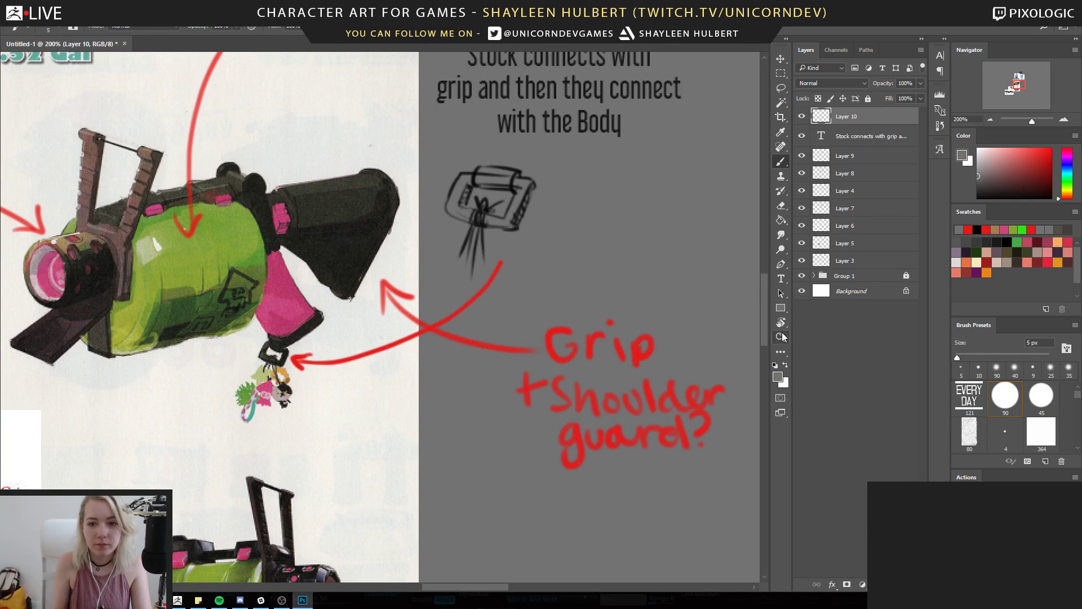
key(z)
alt+click(490, 372)
drag(523, 371, 497, 364)
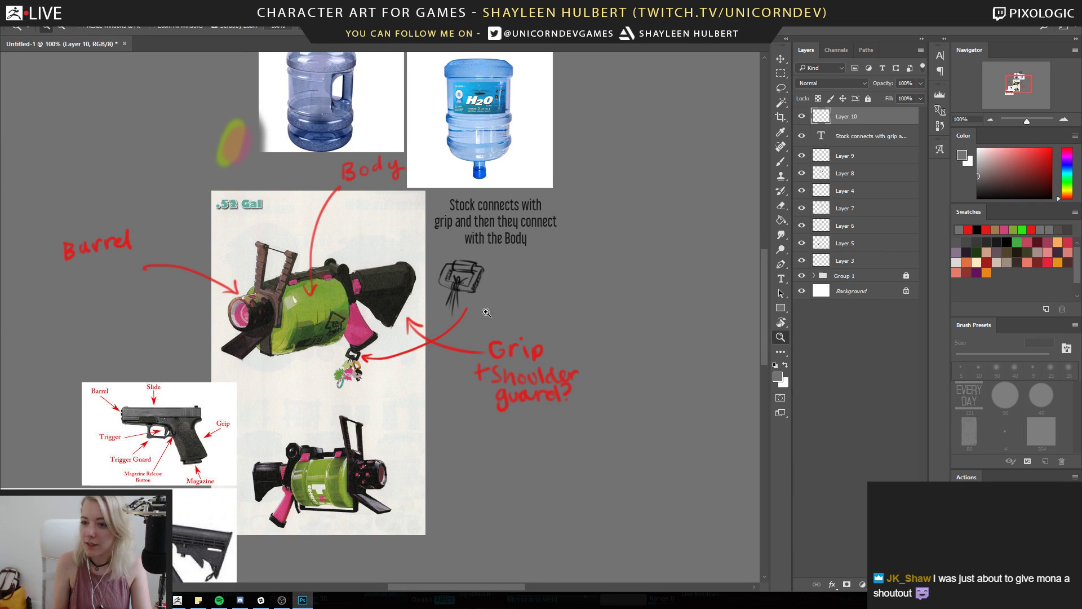
drag(427, 264, 478, 322)
drag(486, 412, 491, 334)
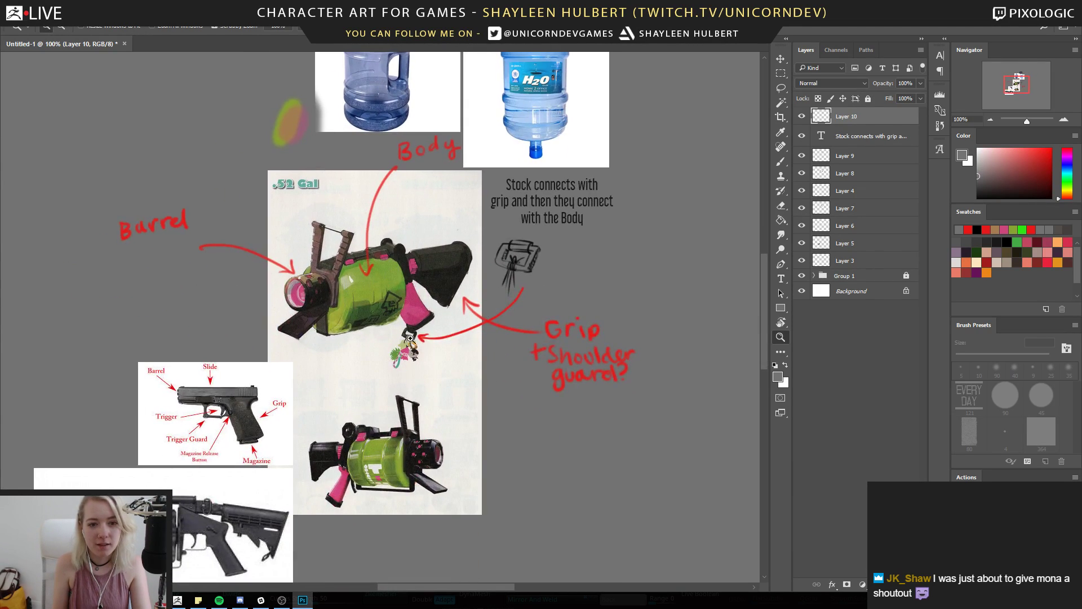
click(781, 88)
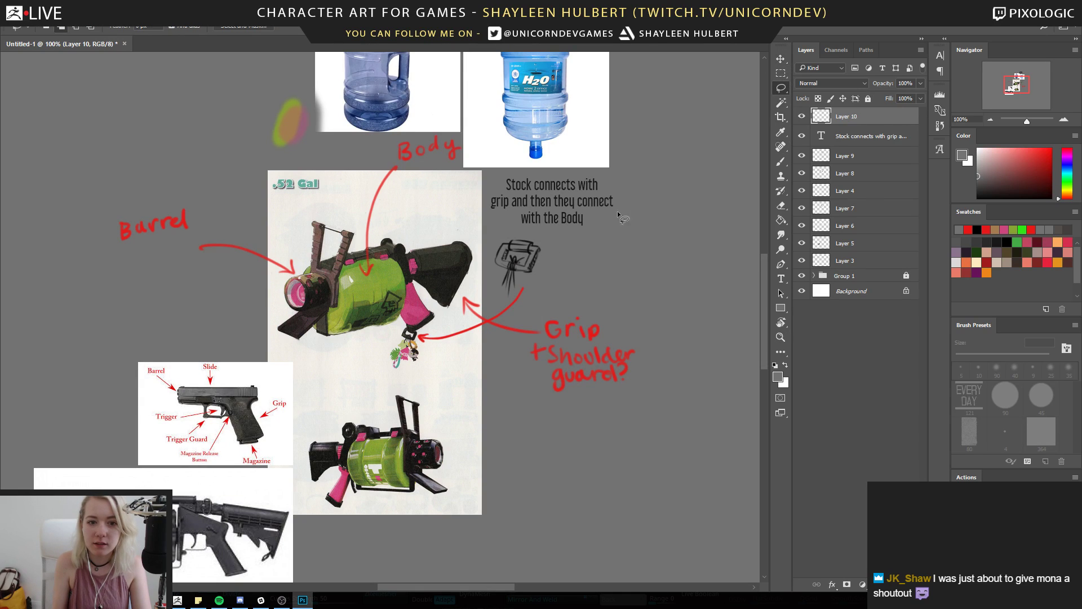
mouse_move(514, 225)
mouse_down()
mouse_move(485, 265)
mouse_move(553, 276)
mouse_move(530, 295)
mouse_up()
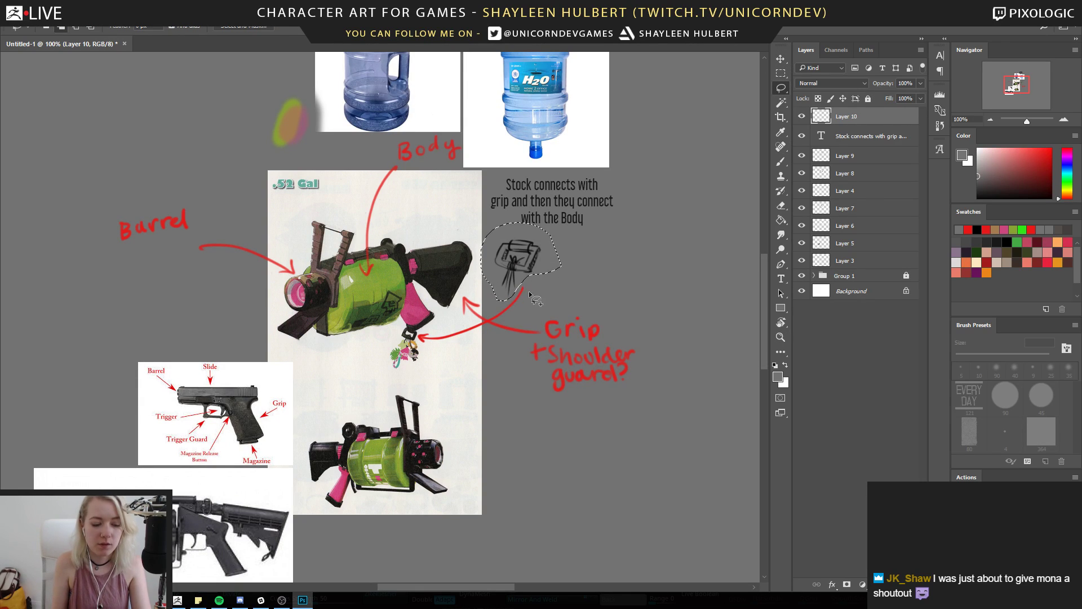
key(v)
drag(531, 252, 556, 265)
key(ctrl+d)
Examine how the upper .52 Gal's stock, pink grip and body meet up close, then review the whole board
click(780, 337)
alt+click(529, 363)
click(453, 388)
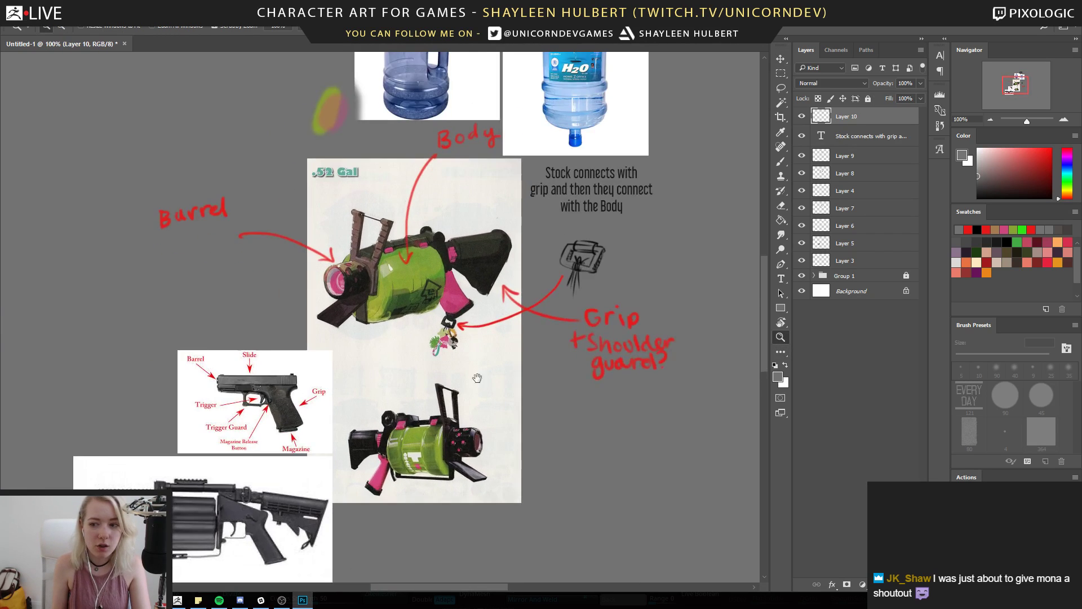
drag(469, 412, 480, 379)
click(468, 318)
click(468, 316)
drag(466, 271, 464, 452)
alt+click(483, 339)
click(533, 274)
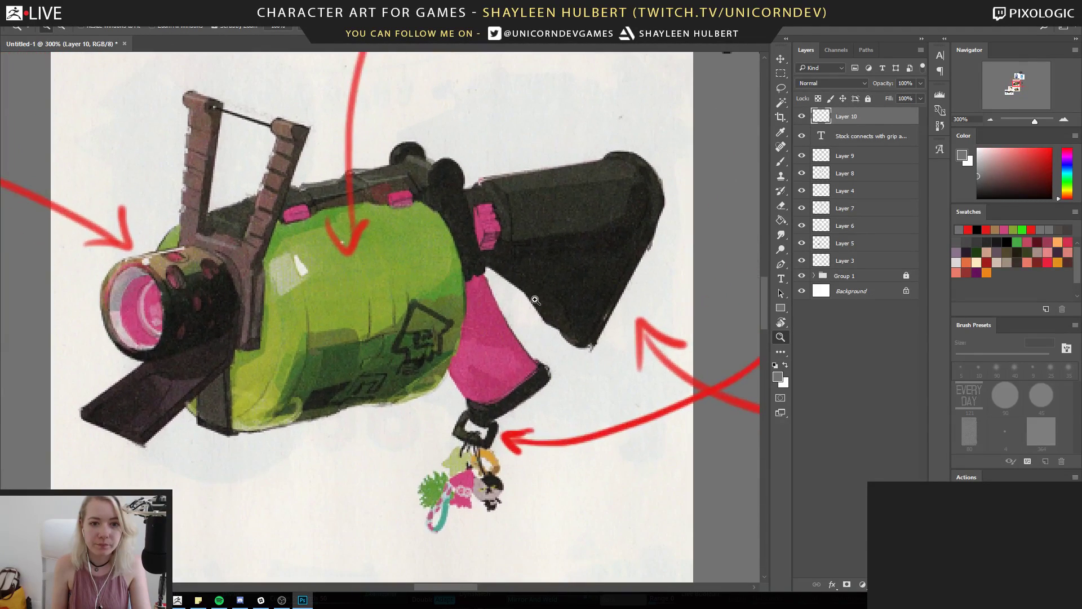
alt+click(532, 329)
alt+click(532, 329)
click(555, 321)
alt+click(477, 312)
alt+click(477, 311)
alt+click(476, 311)
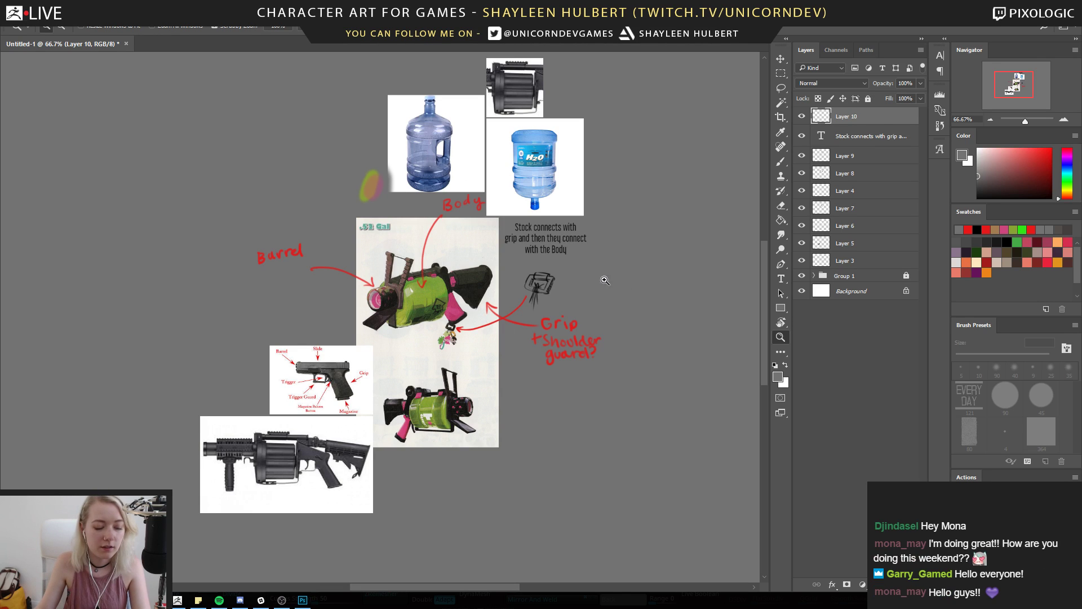
Paste the rifle stock reference photo onto the board and flip it horizontally
key(ctrl+v)
click(50, 6)
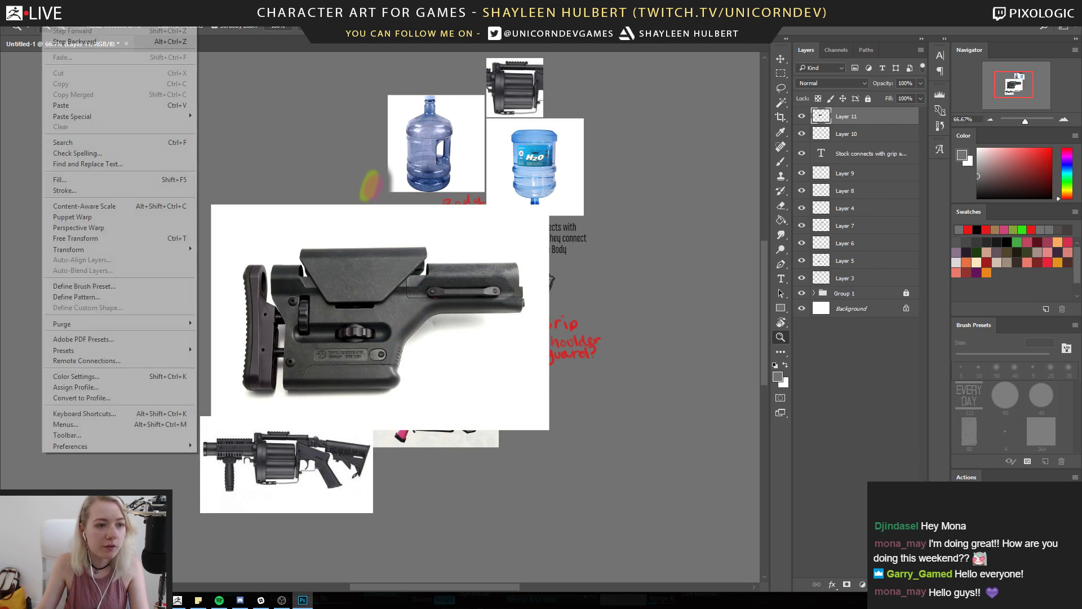
mouse_move(157, 250)
click(245, 372)
Scale the stock photo down proportionally and place it beside the lower .52 Gal view, beneath the grip and shoulder guard label
alt+shift+drag(545, 207, 539, 210)
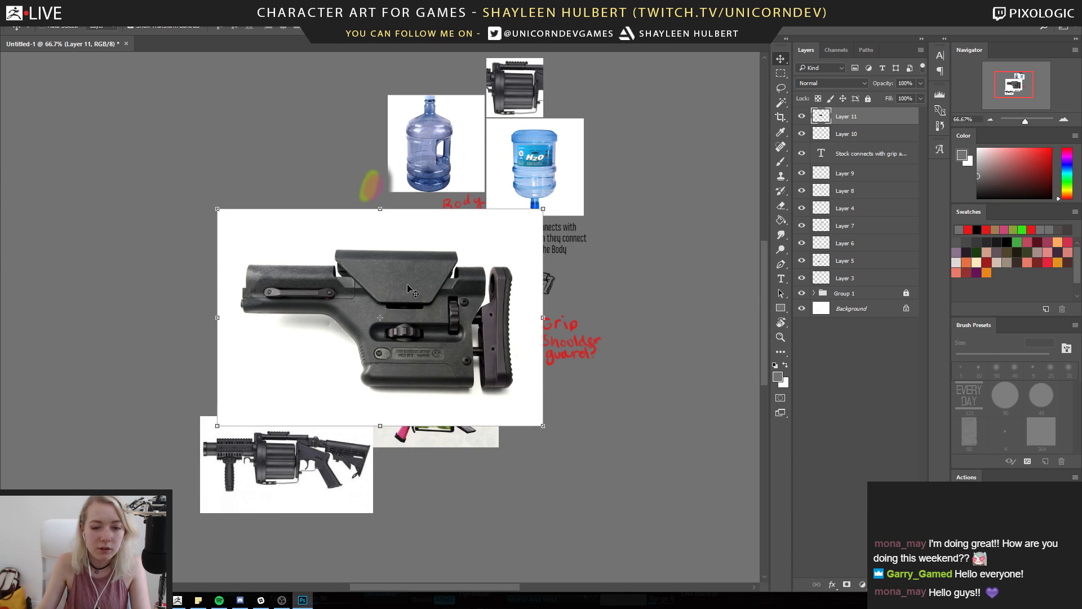
drag(380, 317, 520, 417)
alt+shift+drag(683, 310, 587, 375)
drag(536, 417, 665, 287)
drag(650, 327, 591, 340)
drag(618, 298, 572, 394)
key(Return)
Examine the stock photo's adjustment wheels up close, and compare it with the pistol, grenade launcher and .52 Gal references
click(783, 340)
click(528, 412)
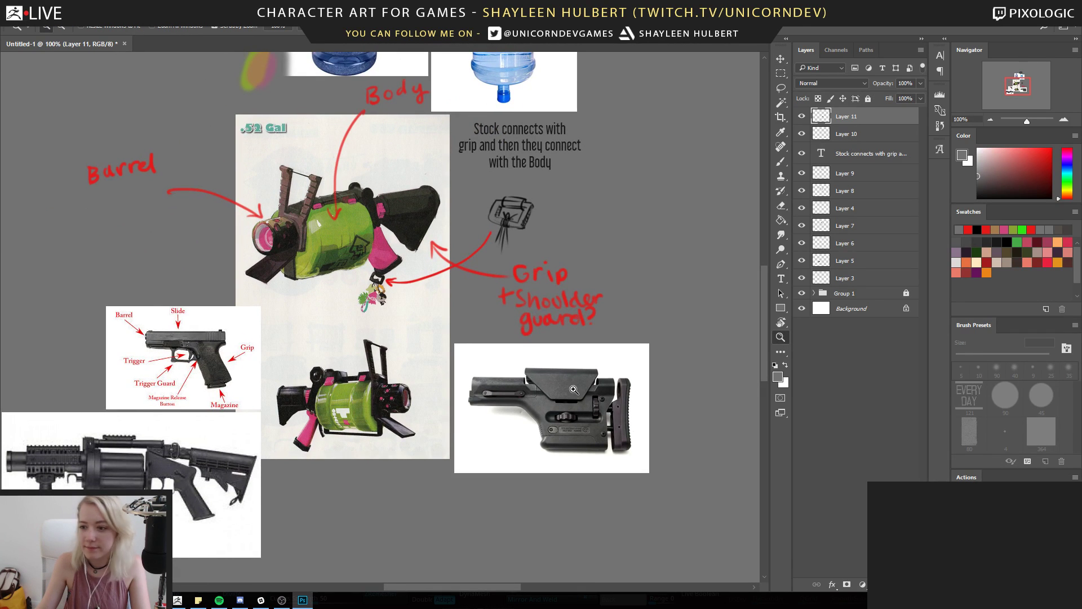
alt+click(500, 337)
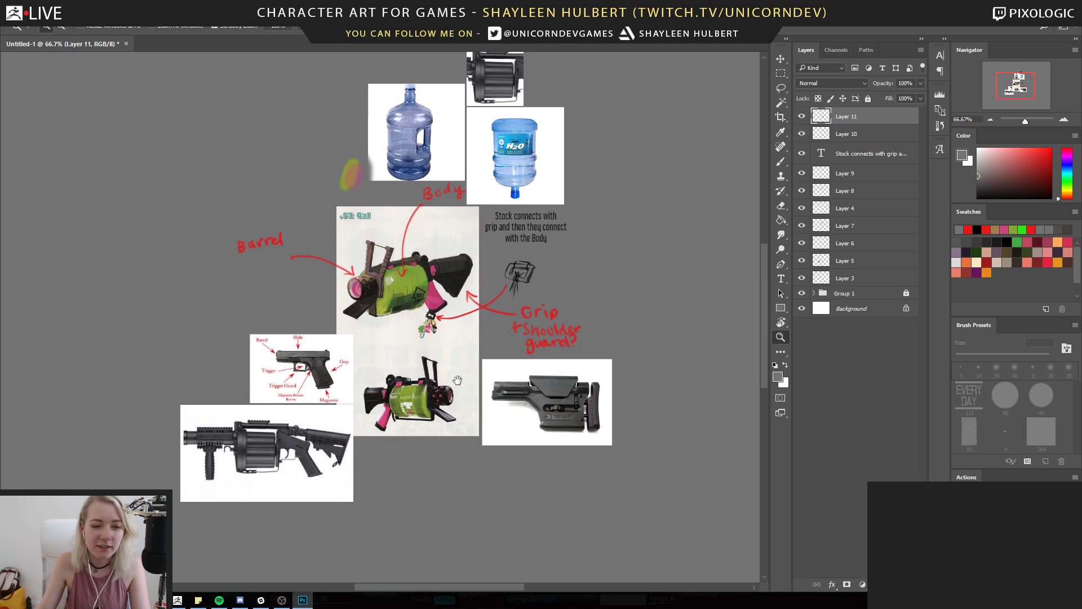
click(486, 341)
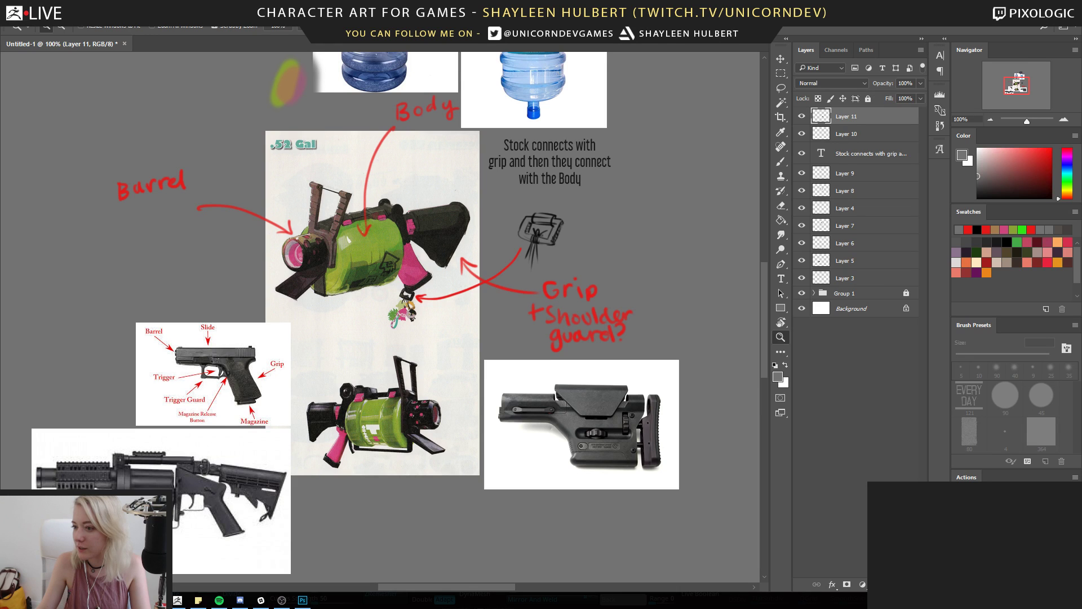
click(608, 439)
click(608, 438)
click(608, 438)
click(599, 432)
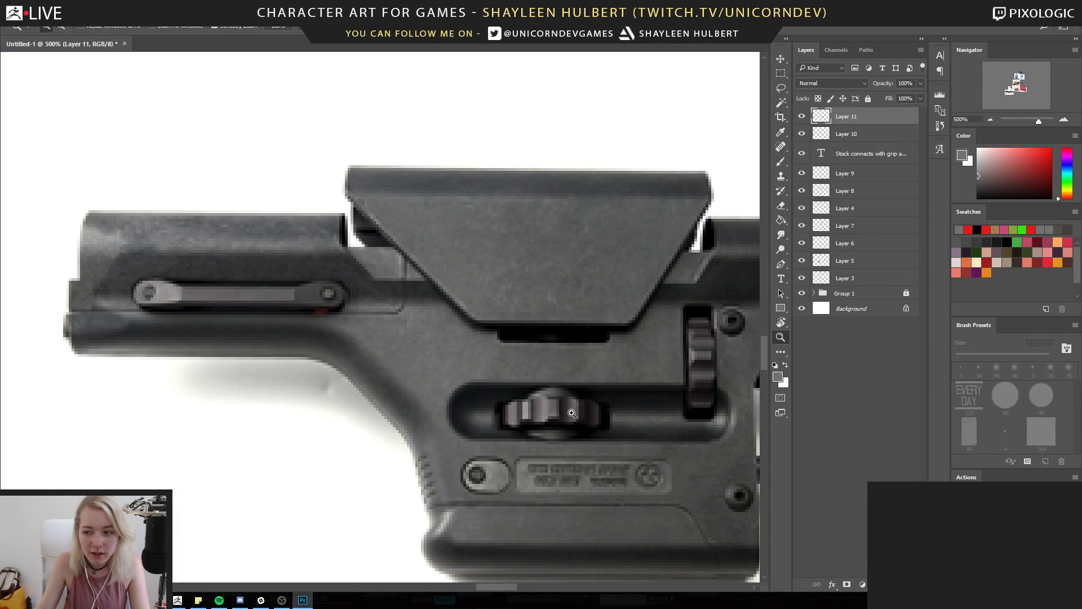
alt+click(517, 388)
alt+click(518, 388)
alt+click(519, 388)
alt+click(519, 387)
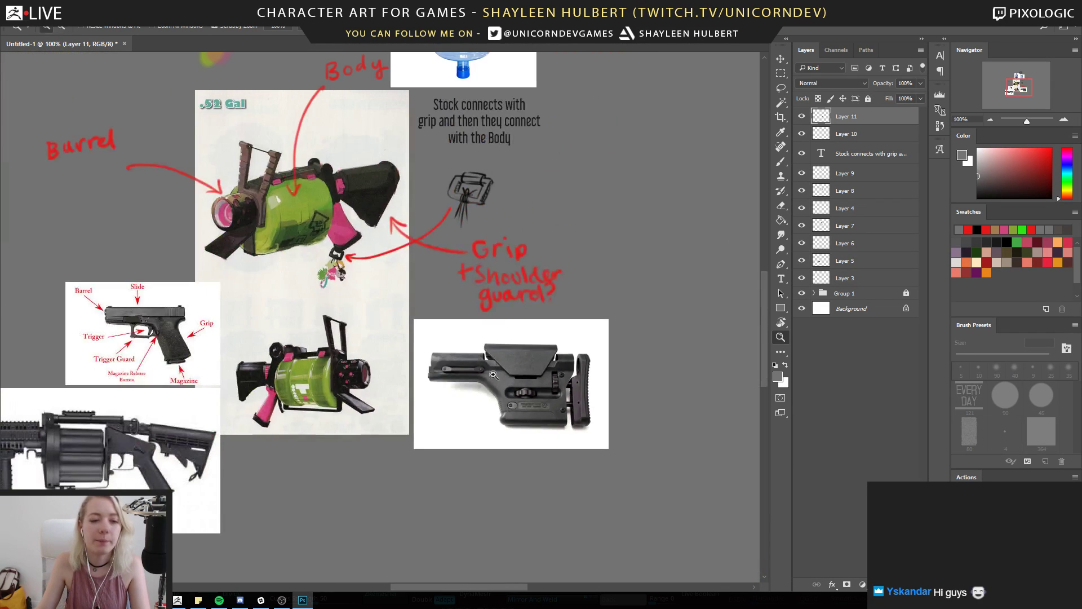
drag(413, 357, 440, 372)
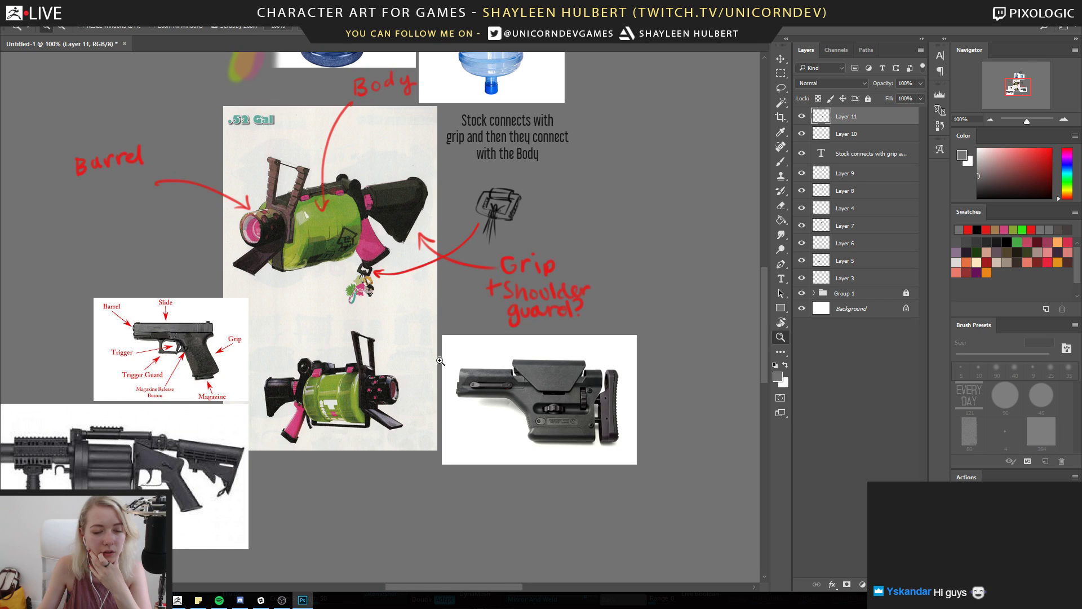
click(313, 374)
drag(394, 199, 411, 340)
drag(217, 440, 564, 205)
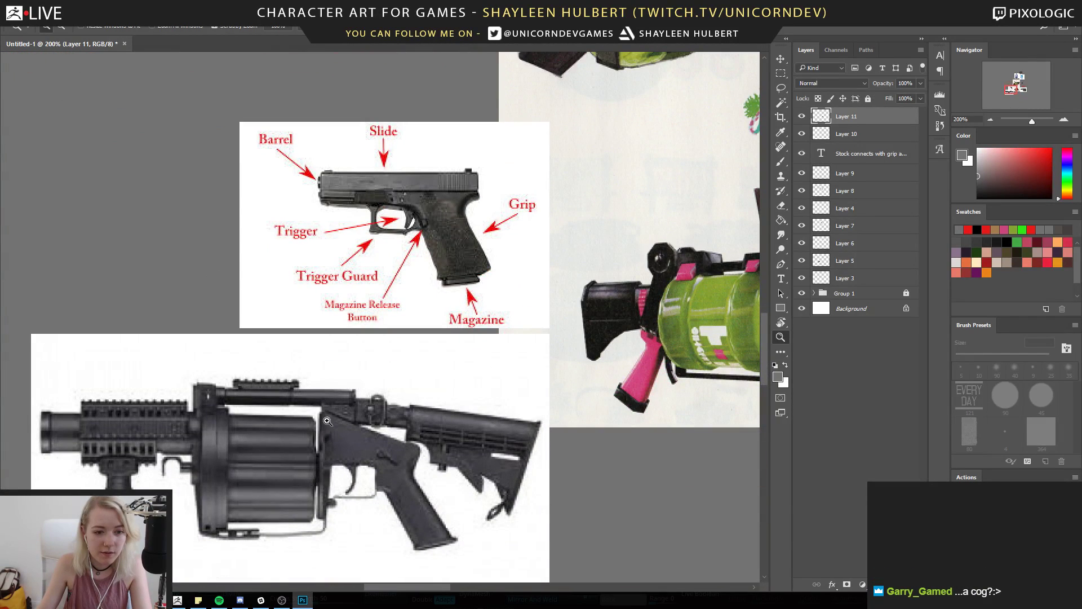
drag(511, 322, 377, 422)
drag(756, 210, 430, 393)
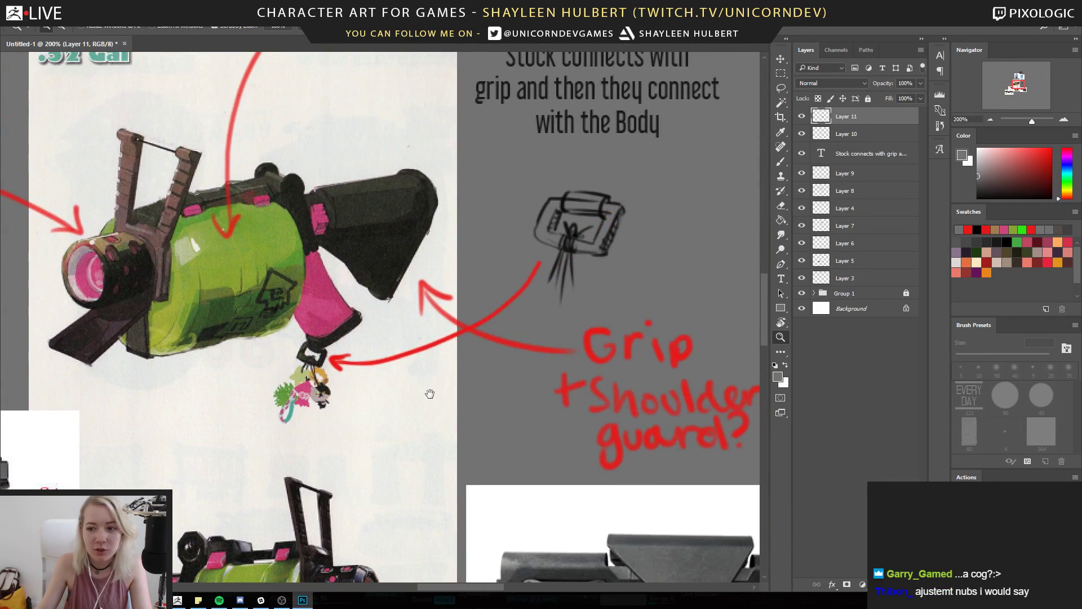
Sketch loose concentric circles in a dark colour beside the buckle sketch with the 5 px brush, undoing a stray stroke
key(ctrl+minus)
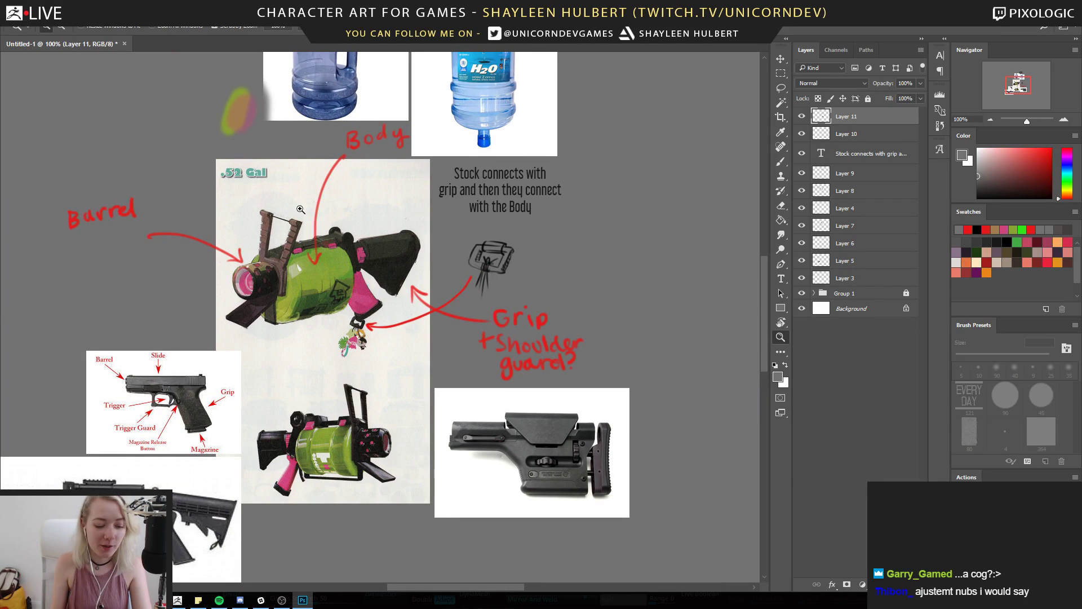
key(b)
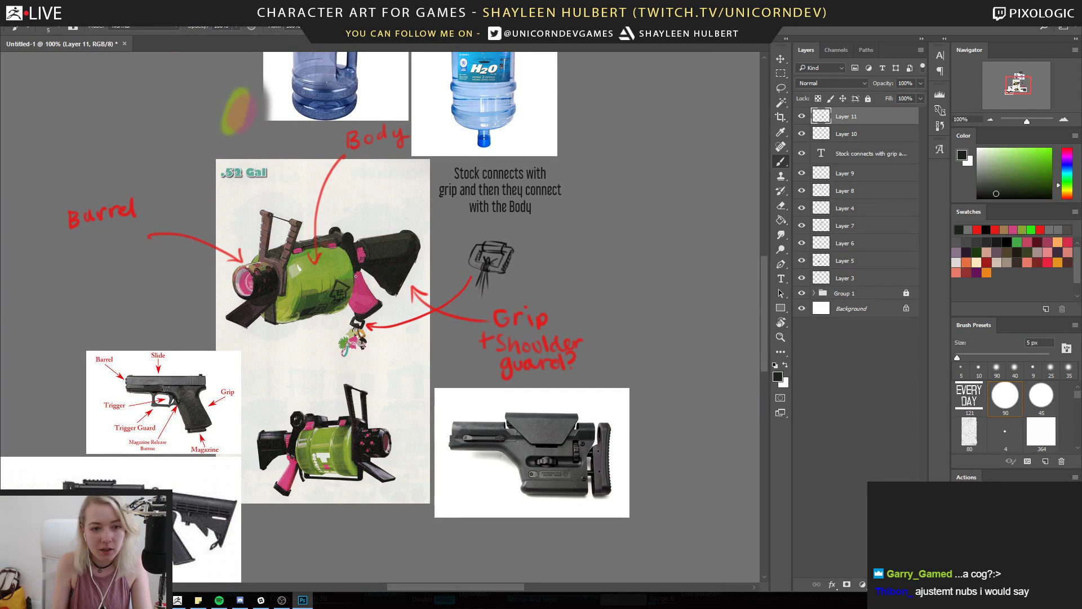
mouse_move(633, 227)
mouse_down()
mouse_move(661, 235)
mouse_move(605, 235)
mouse_move(646, 285)
mouse_move(614, 225)
mouse_move(589, 289)
mouse_move(634, 244)
mouse_move(639, 265)
mouse_up()
key(ctrl+alt+z)
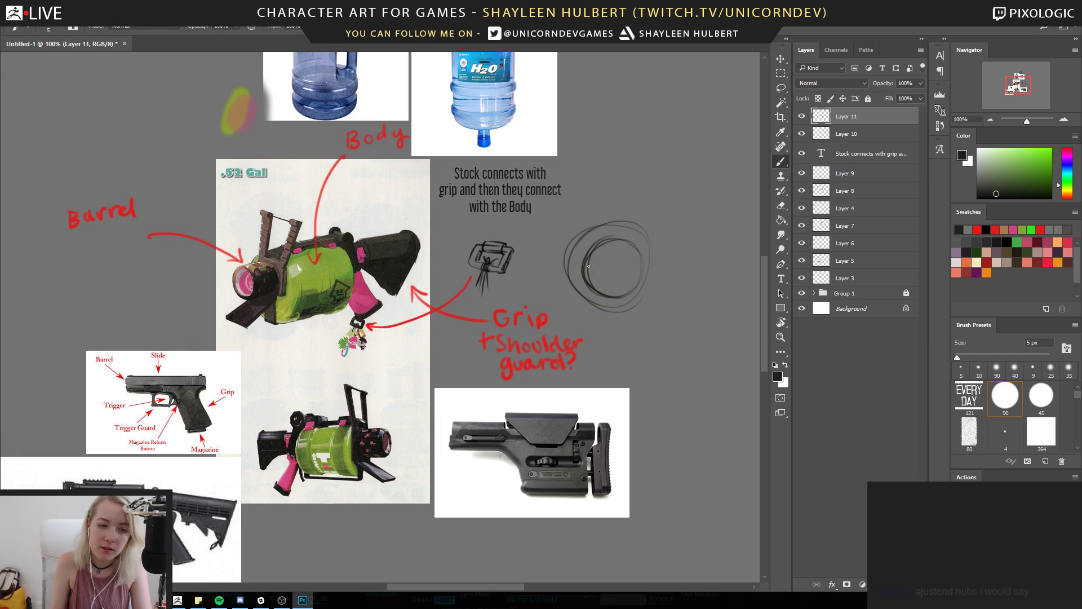
Add two upright side bars, a small central ring and a diagonal arrow pointing at the centre to the circle sketch
mouse_move(583, 266)
mouse_down()
mouse_move(594, 220)
mouse_move(586, 272)
mouse_up()
drag(637, 224, 649, 282)
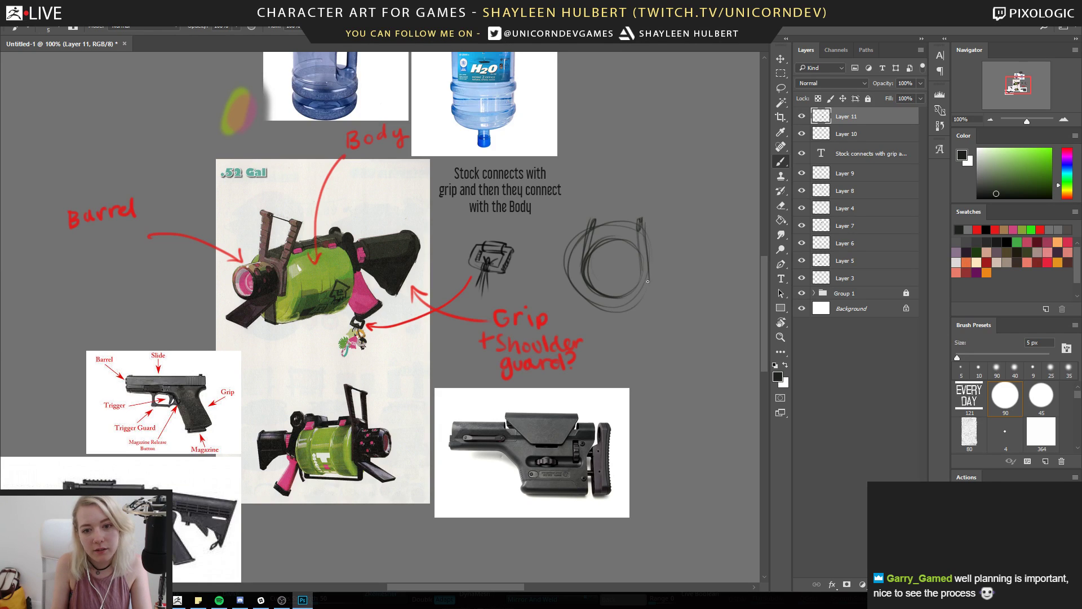
mouse_move(578, 284)
mouse_down()
mouse_move(593, 228)
mouse_move(610, 277)
mouse_move(617, 266)
mouse_move(679, 308)
mouse_up()
drag(615, 275, 623, 270)
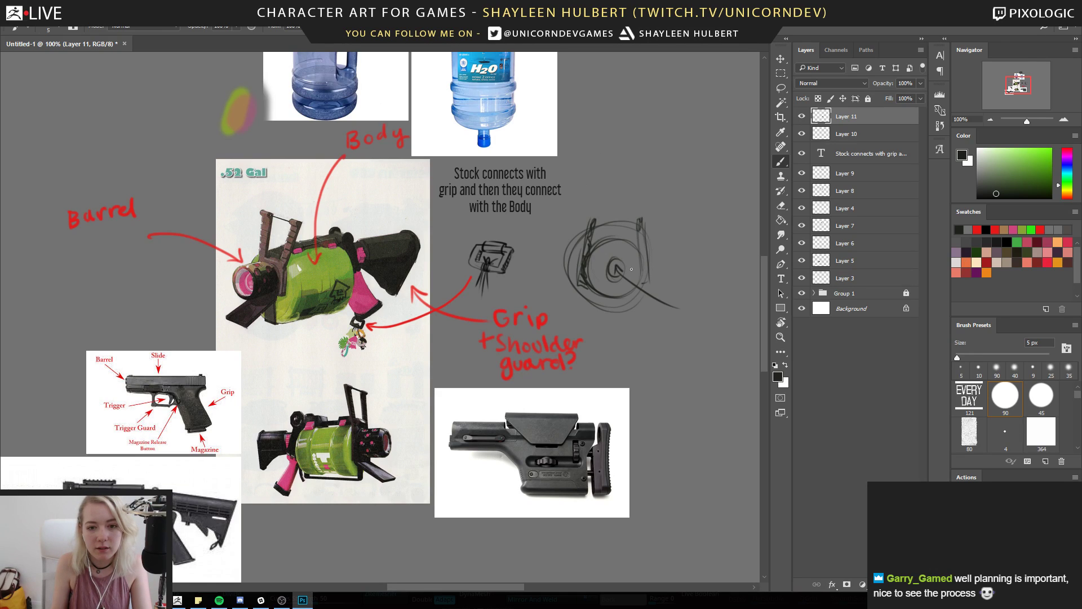
Handwrite the note "Stock connects" in the dark colour at the outer end of the circle sketch's diagonal line
drag(685, 302, 681, 315)
mouse_move(689, 300)
mouse_down()
mouse_move(691, 314)
mouse_move(706, 314)
mouse_up()
drag(712, 300, 711, 314)
drag(716, 302, 712, 329)
drag(715, 326, 721, 323)
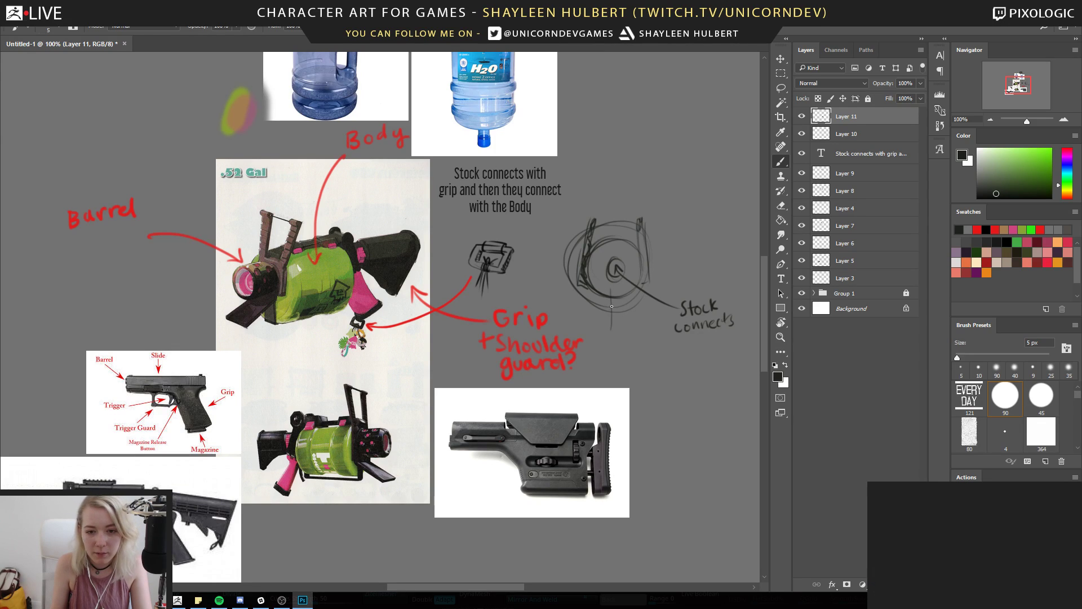
Sketch a narrow upright bar with a pointed lower end beneath the circle sketch's central ring
drag(618, 285, 620, 330)
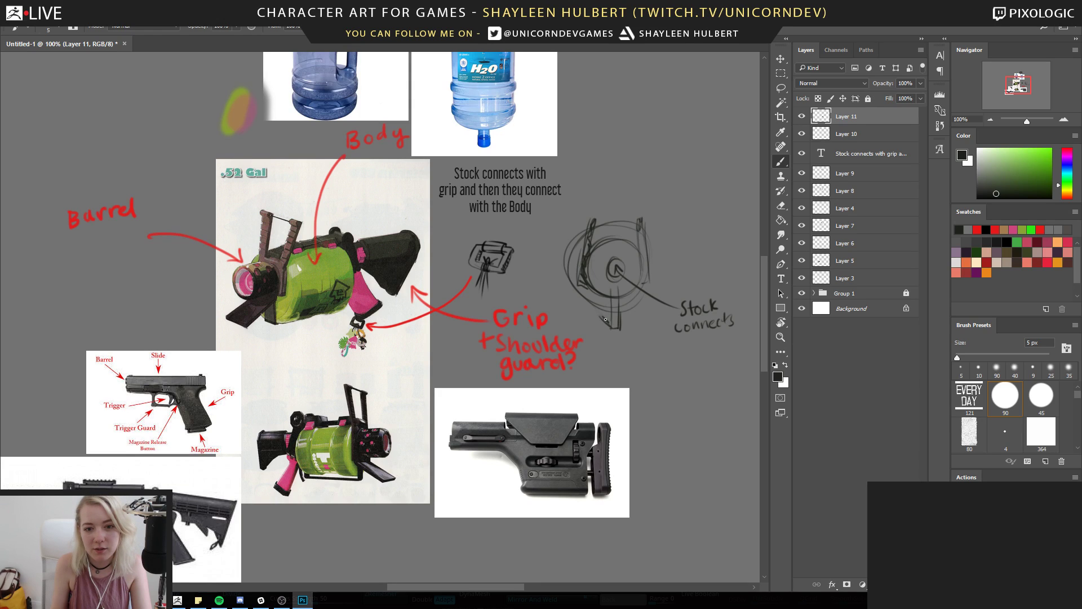
drag(619, 288, 621, 329)
drag(612, 296, 609, 330)
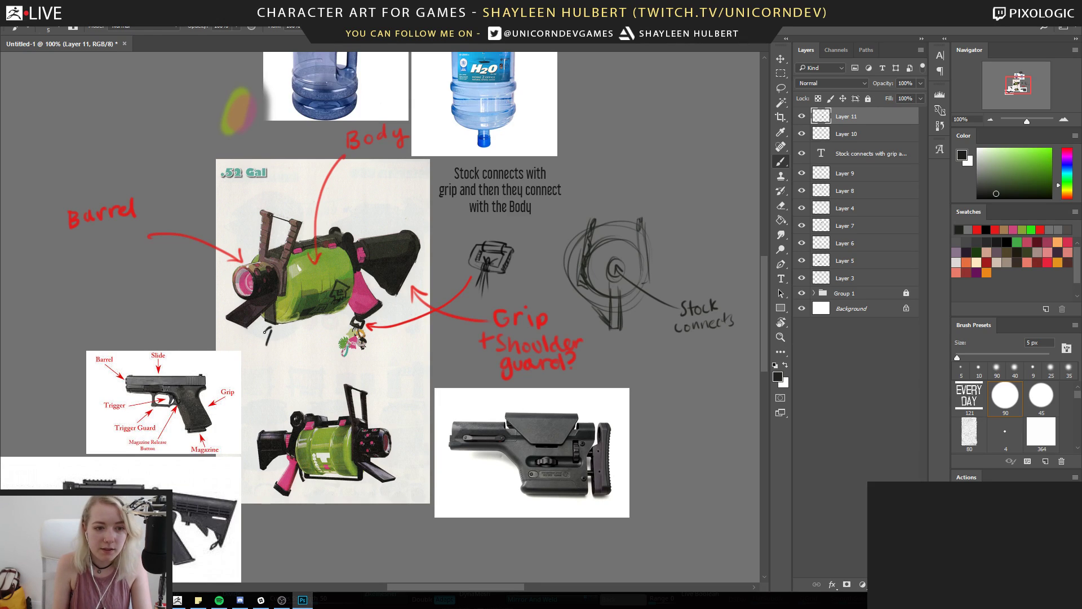
scroll(359, 339, up, 5)
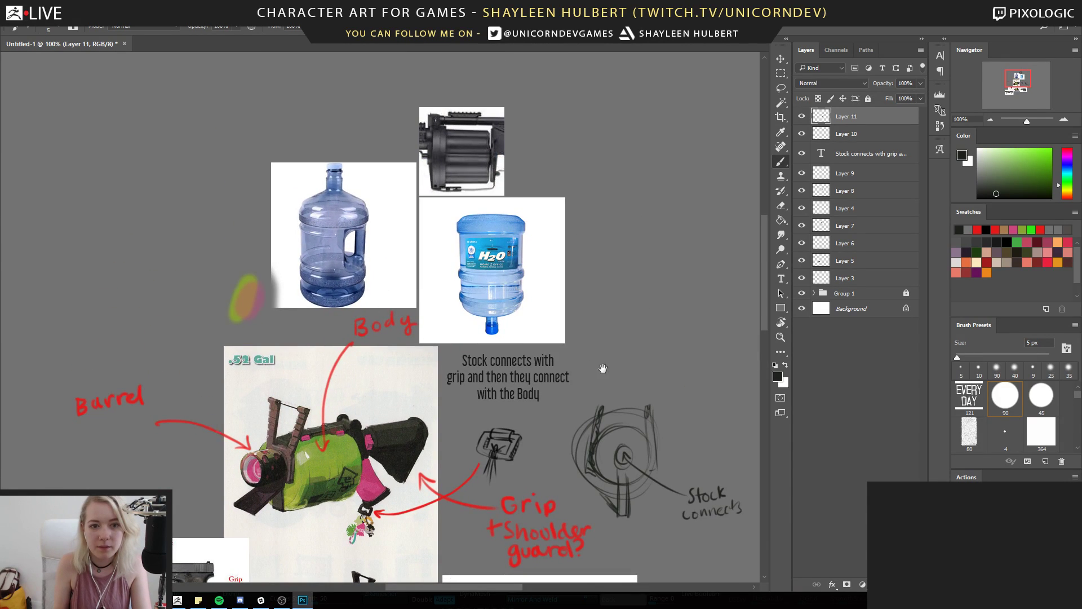
scroll(575, 347, down, 4)
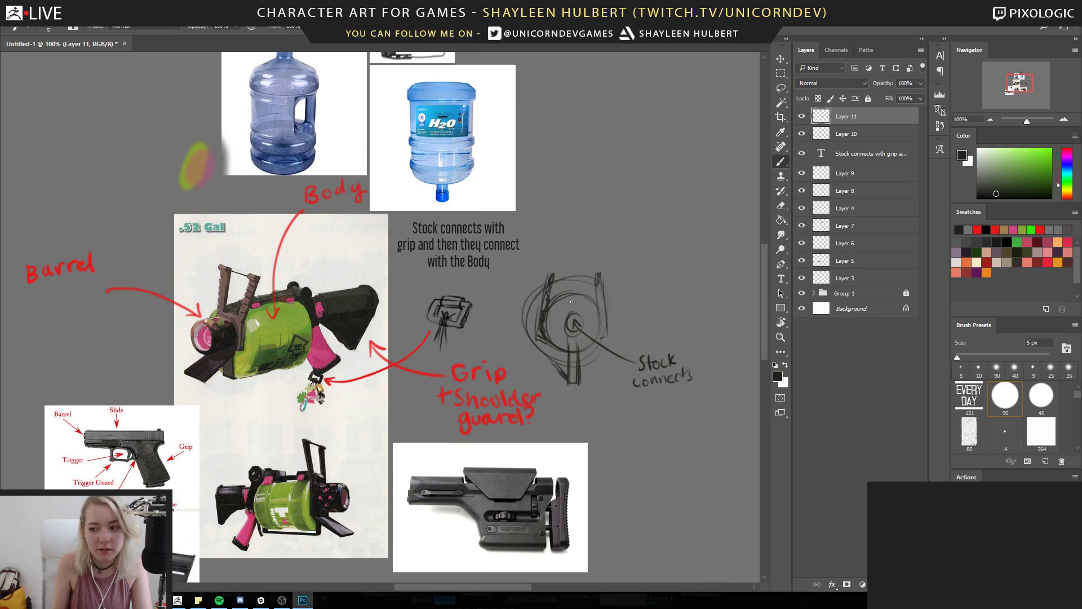
Fill the circle sketch's central disc and lower bar with dark diagonal hatching
mouse_move(553, 313)
mouse_down()
mouse_move(576, 327)
mouse_move(584, 316)
mouse_move(586, 350)
mouse_move(592, 333)
mouse_move(571, 378)
mouse_move(558, 367)
mouse_up()
drag(310, 353, 441, 289)
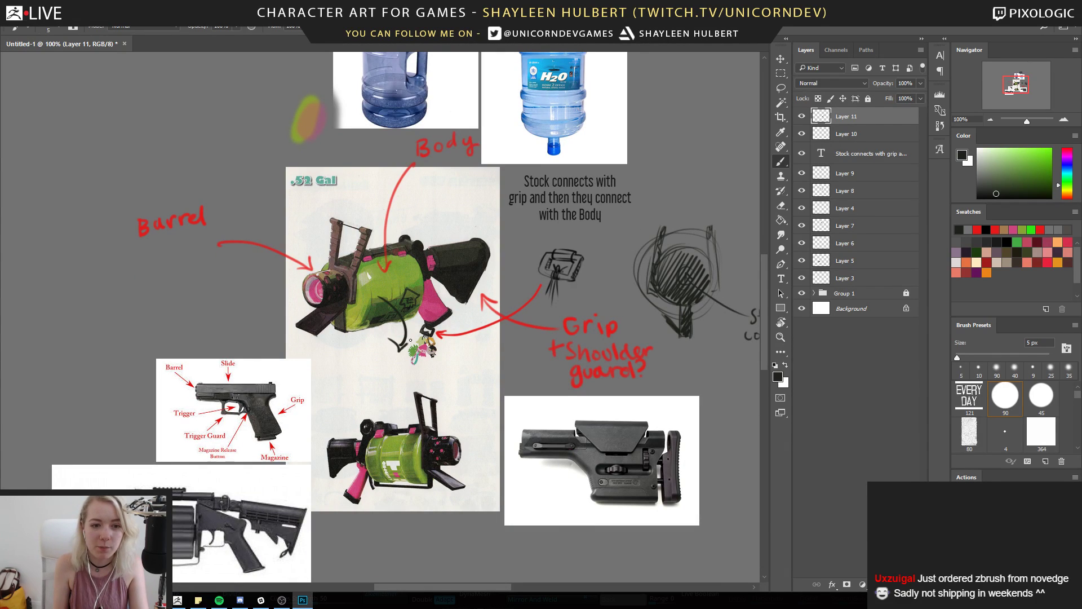
drag(601, 356, 471, 337)
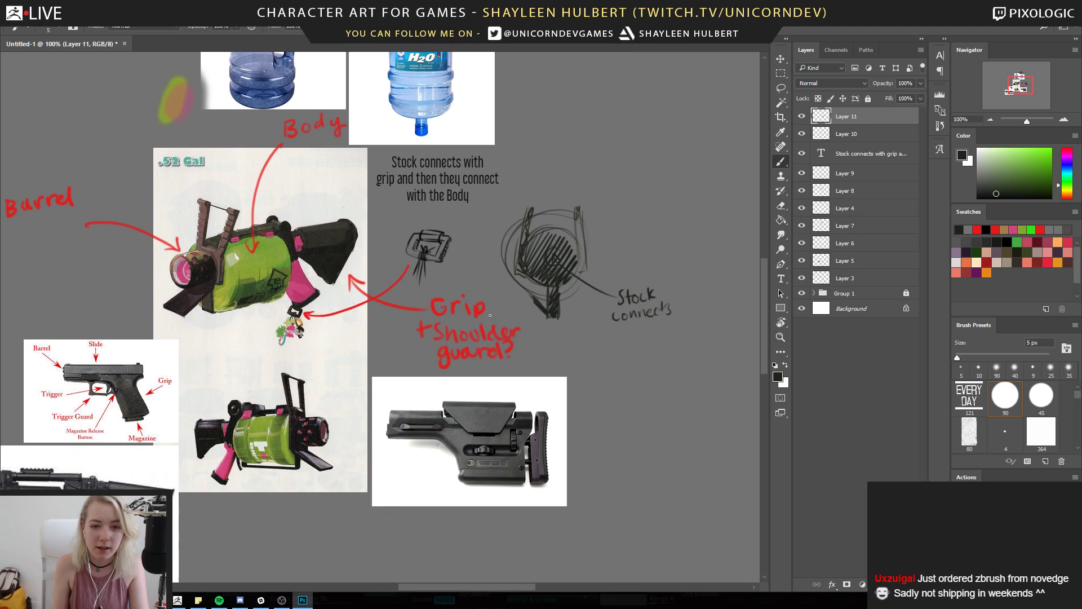
Darken both upright side bars of the circle sketch and thicken the hatching on the central disc
scroll(454, 293, up, 2)
drag(579, 259, 581, 302)
drag(580, 243, 584, 272)
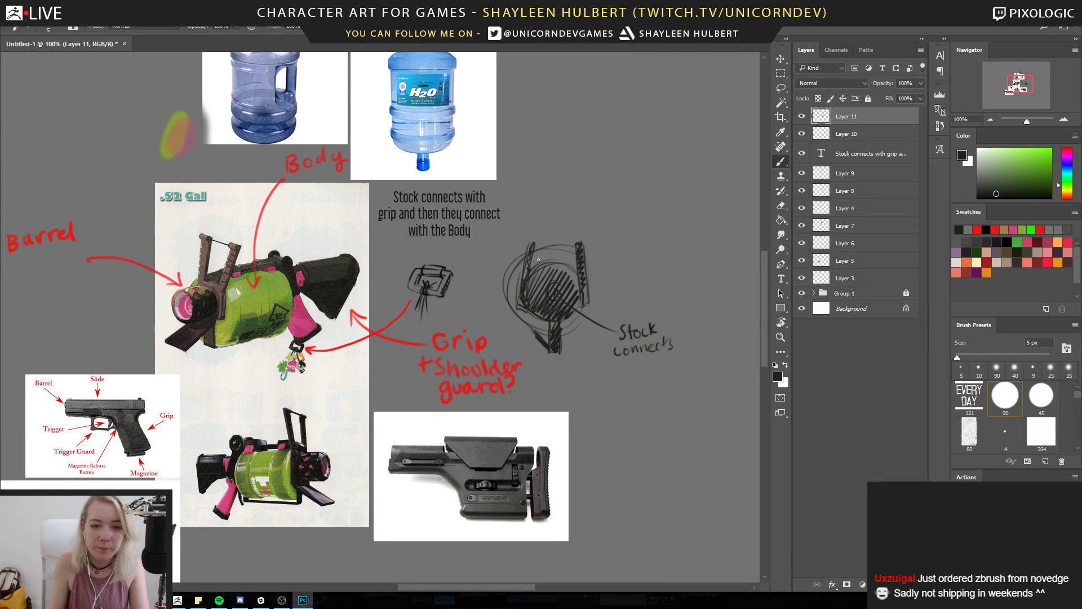
drag(527, 243, 518, 310)
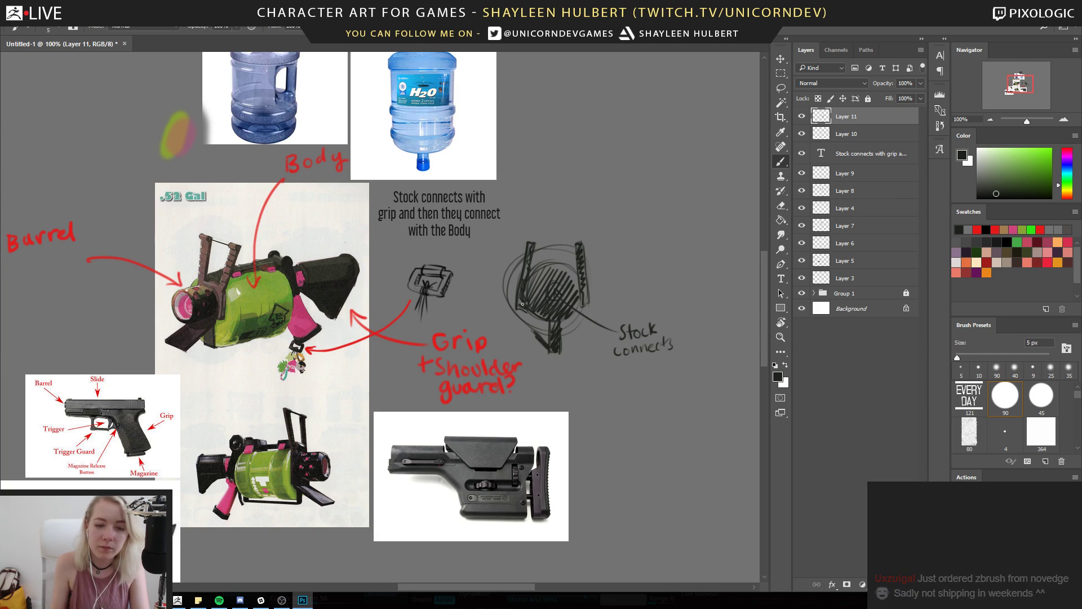
mouse_move(563, 260)
mouse_down()
mouse_move(575, 280)
mouse_move(565, 304)
mouse_up()
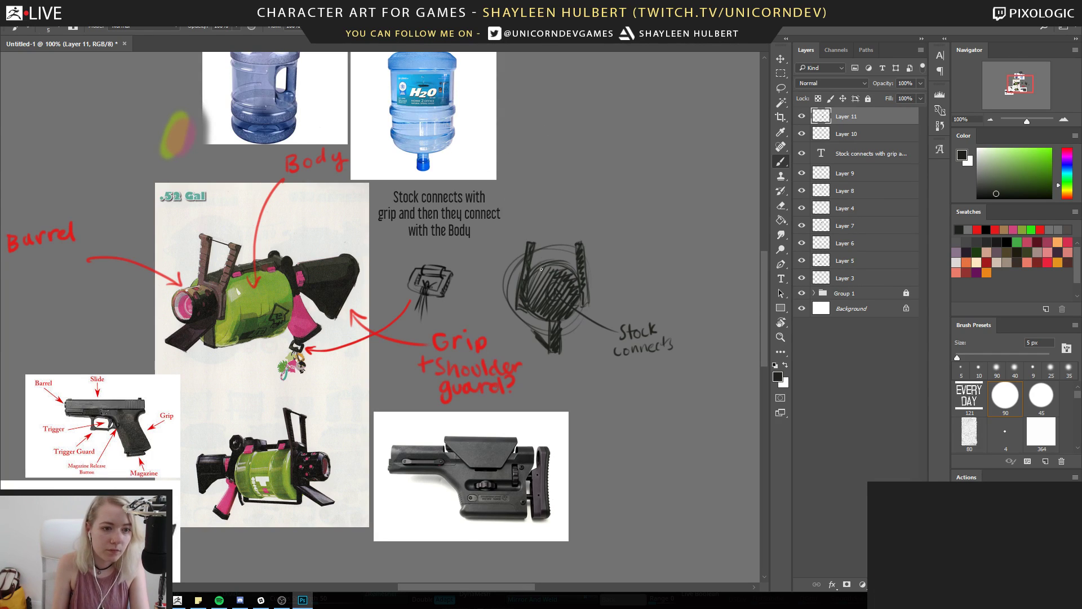
drag(499, 352, 542, 317)
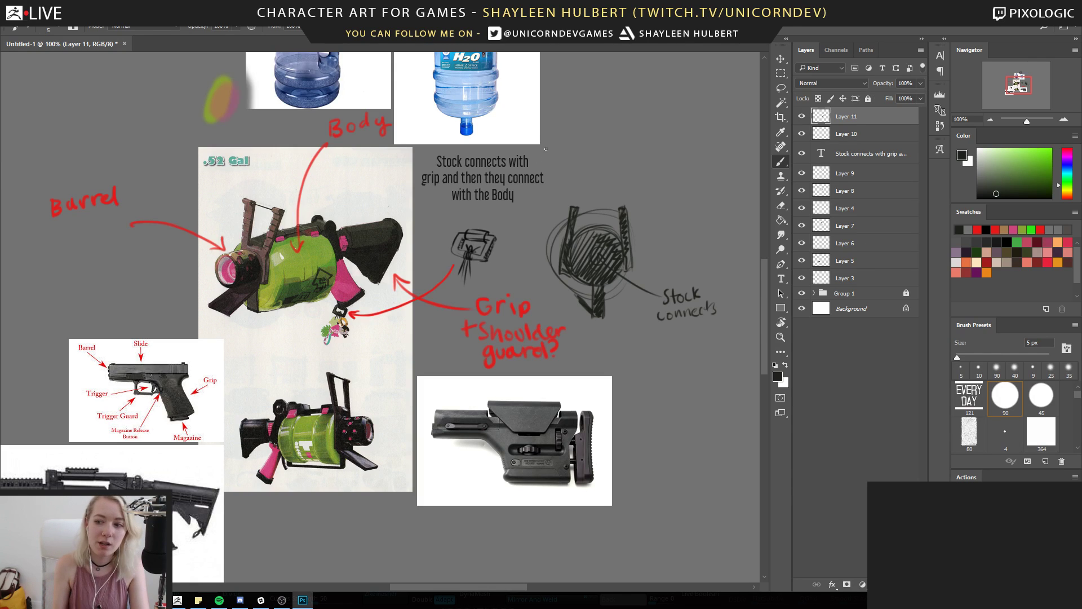
drag(630, 249, 614, 261)
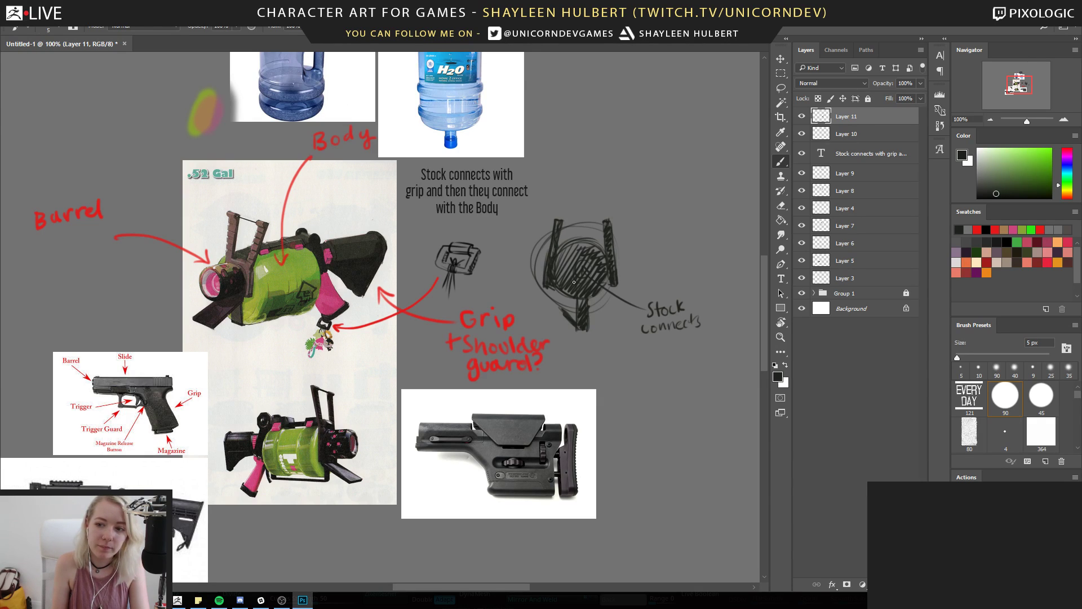
Paint a green ring around the hatched disc with a 20 px brush, using green sampled from the .52 Gal body
alt+scroll(764, 319, down, 1)
click(781, 337)
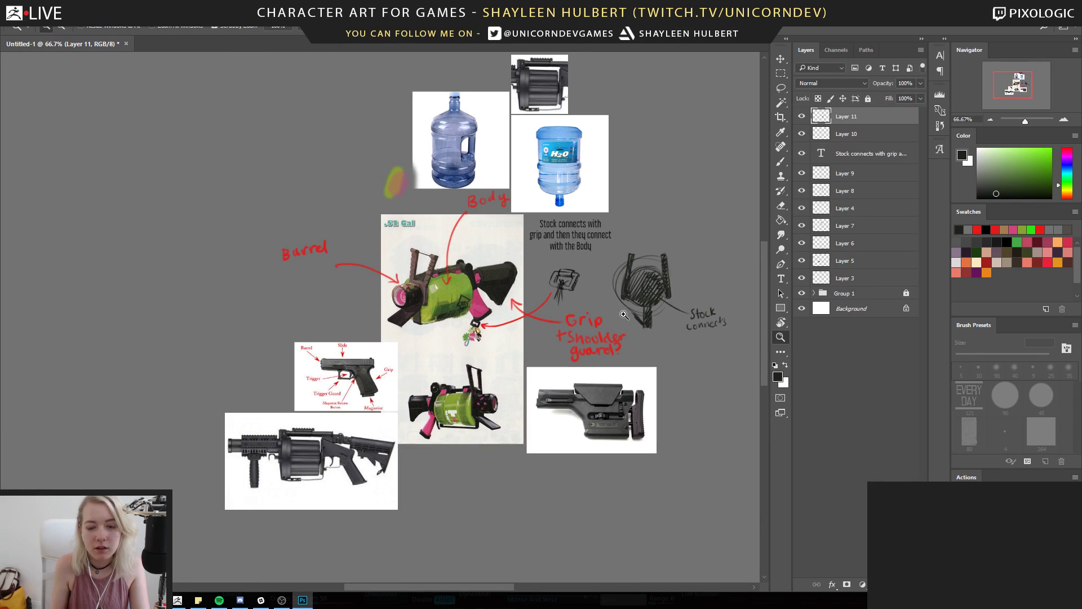
click(624, 314)
key(b)
alt+click(372, 265)
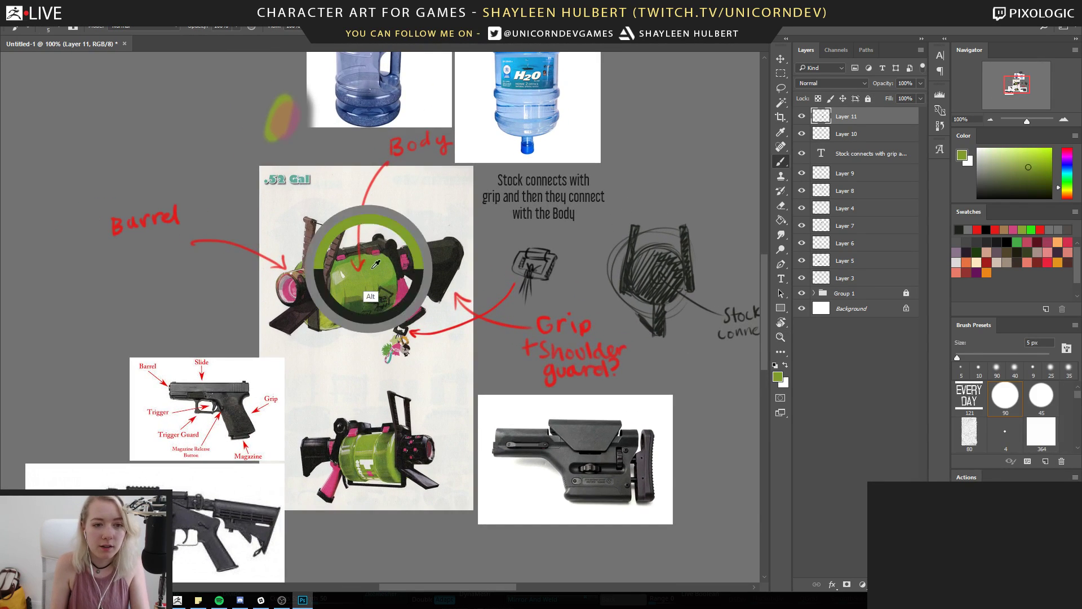
key(bracketright)
key(bracketright)
mouse_move(627, 256)
mouse_down()
mouse_move(620, 248)
mouse_move(609, 290)
mouse_move(634, 308)
mouse_move(684, 304)
mouse_move(669, 244)
mouse_move(645, 239)
mouse_move(676, 235)
mouse_move(699, 264)
mouse_move(690, 298)
mouse_up()
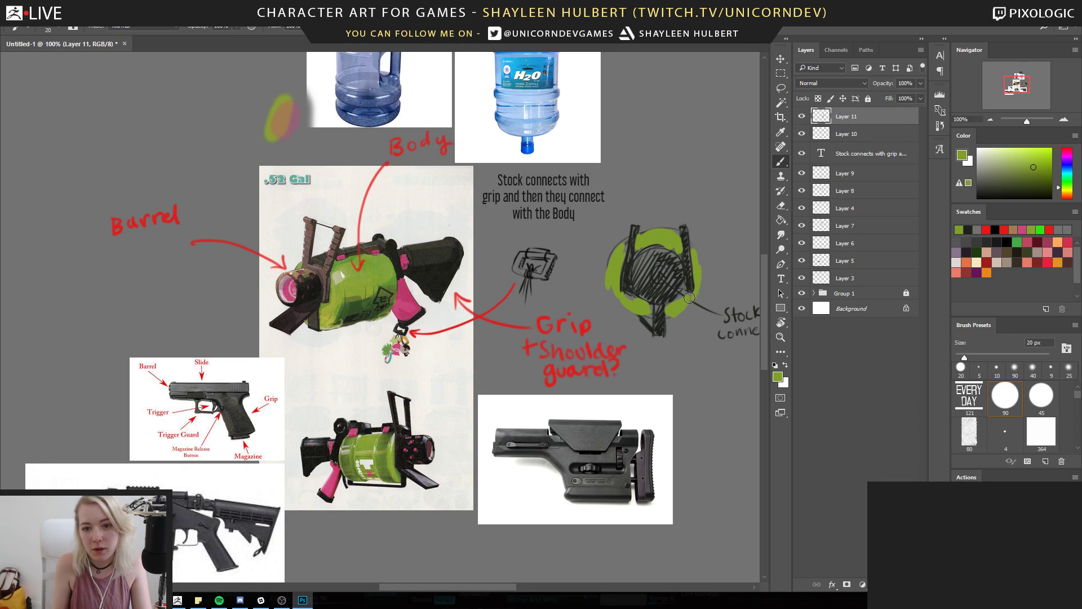
Outline the green ring, side bars and central disc in sampled dark grey with an 8 px brush
alt+click(626, 279)
key(bracketleft)
key(bracketleft)
key(bracketleft)
key(bracketleft)
mouse_move(612, 243)
mouse_down()
mouse_move(617, 310)
mouse_move(639, 272)
mouse_up()
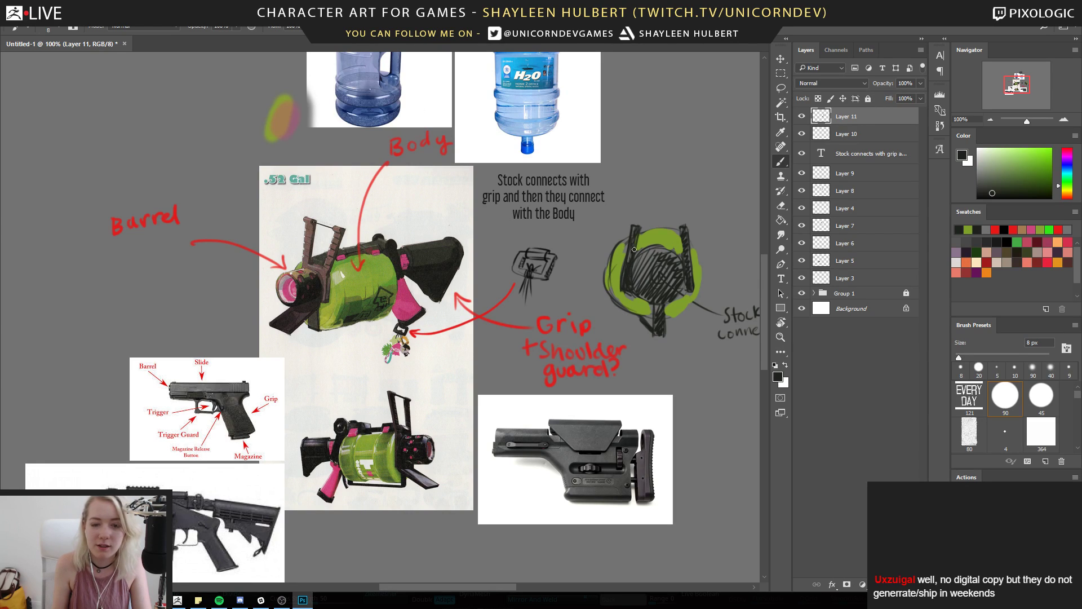
mouse_move(684, 237)
mouse_down()
mouse_move(681, 267)
mouse_move(691, 261)
mouse_up()
drag(677, 314, 704, 283)
mouse_move(691, 240)
mouse_down()
mouse_move(694, 300)
mouse_move(642, 233)
mouse_move(662, 228)
mouse_up()
mouse_move(654, 306)
mouse_down()
mouse_move(643, 294)
mouse_move(679, 300)
mouse_move(673, 289)
mouse_up()
drag(671, 247, 650, 254)
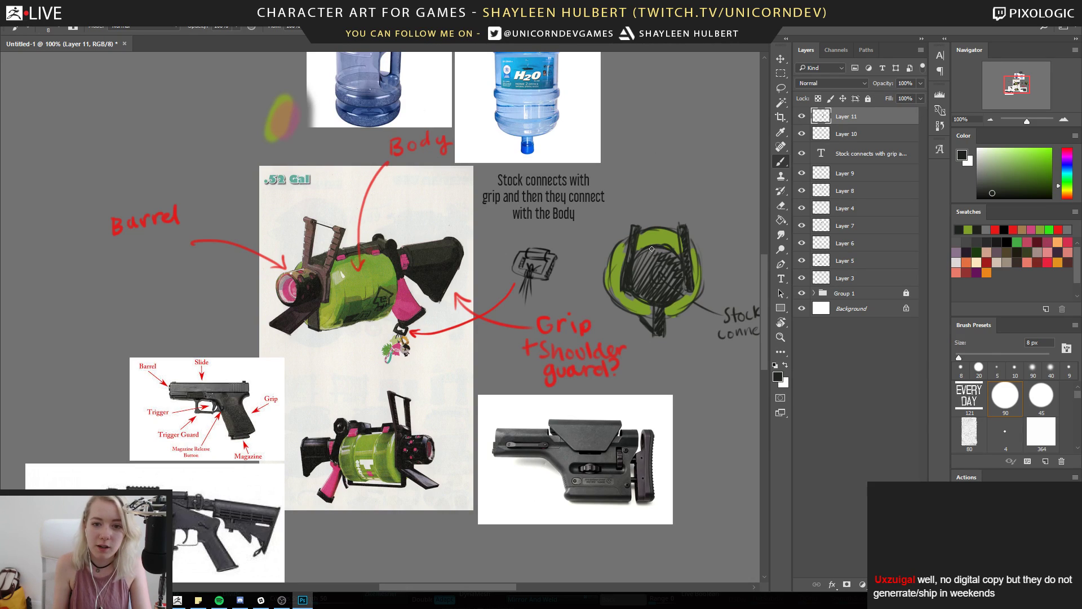
Paint over the stray outline along the ring's outer edge with the sampled background grey
mouse_move(637, 346)
mouse_down()
mouse_move(594, 333)
mouse_move(612, 320)
mouse_up()
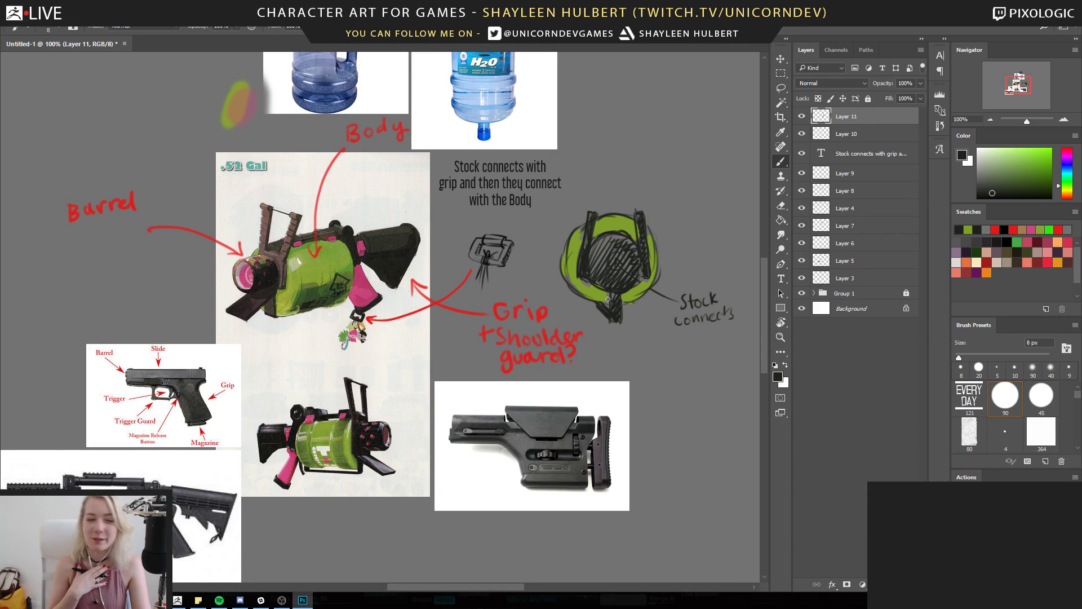
alt+click(562, 243)
drag(562, 244, 560, 265)
Handwrite "BACK!" above the circle sketch in the ring's green and outline the lettering in the sampled dark colour
alt+click(571, 285)
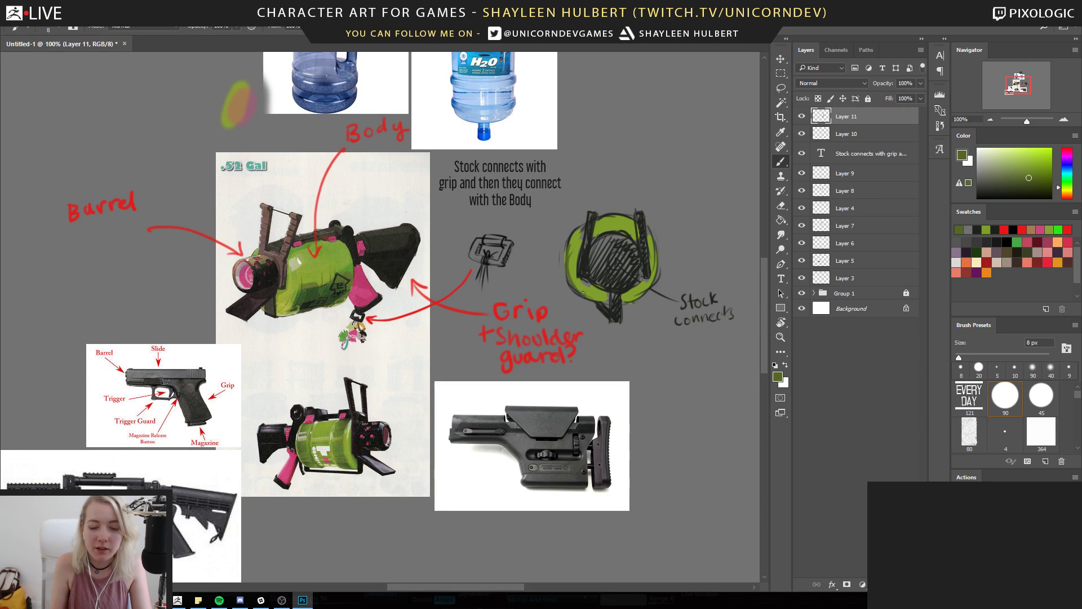
alt+click(572, 280)
drag(551, 345, 630, 351)
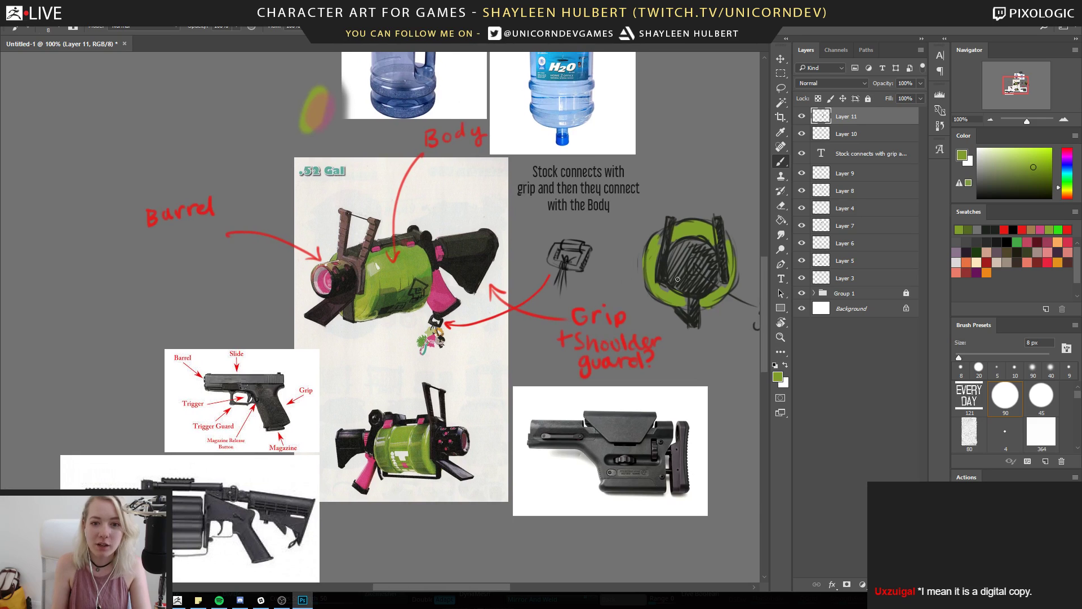
drag(641, 309, 543, 290)
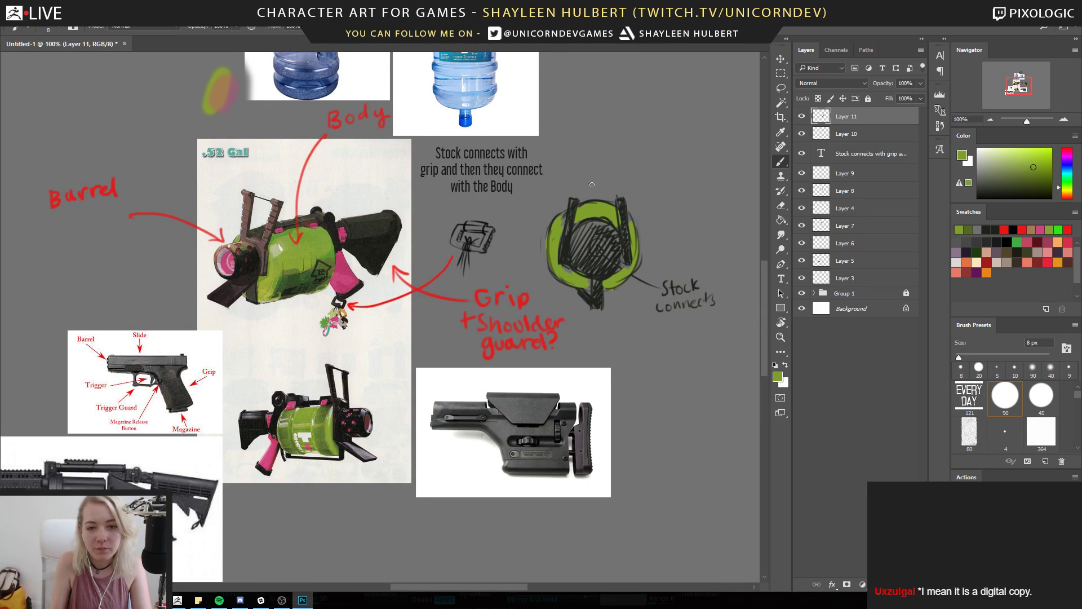
drag(589, 178, 622, 186)
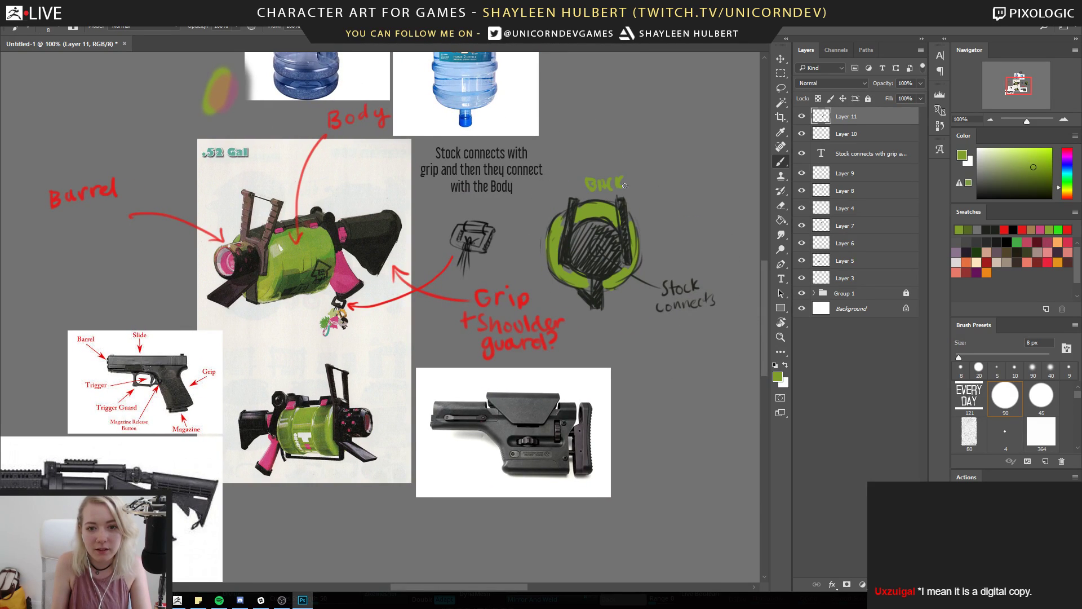
drag(478, 358, 520, 361)
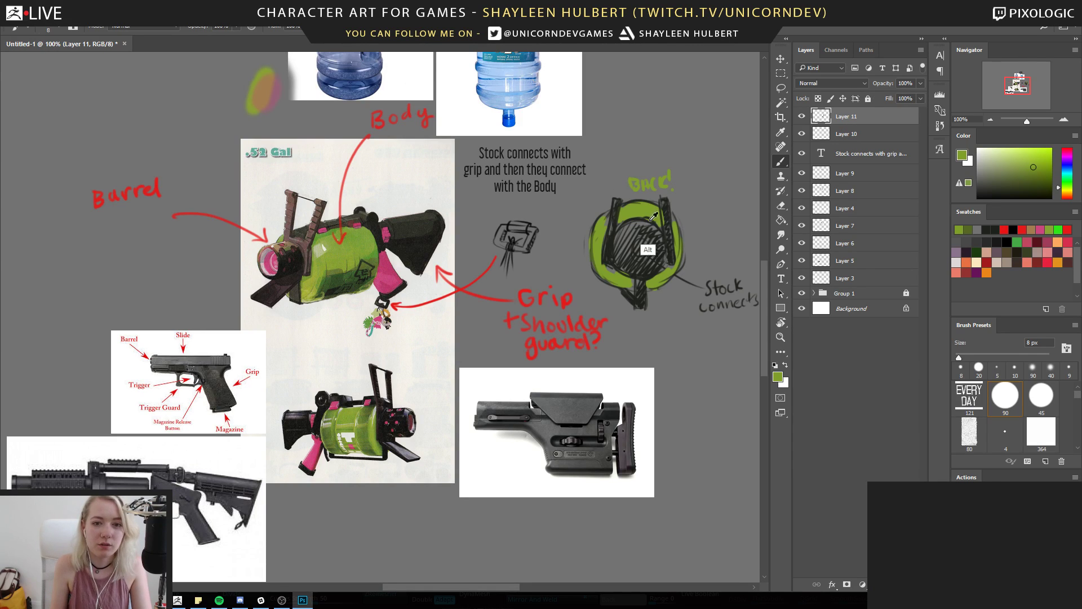
alt+click(625, 231)
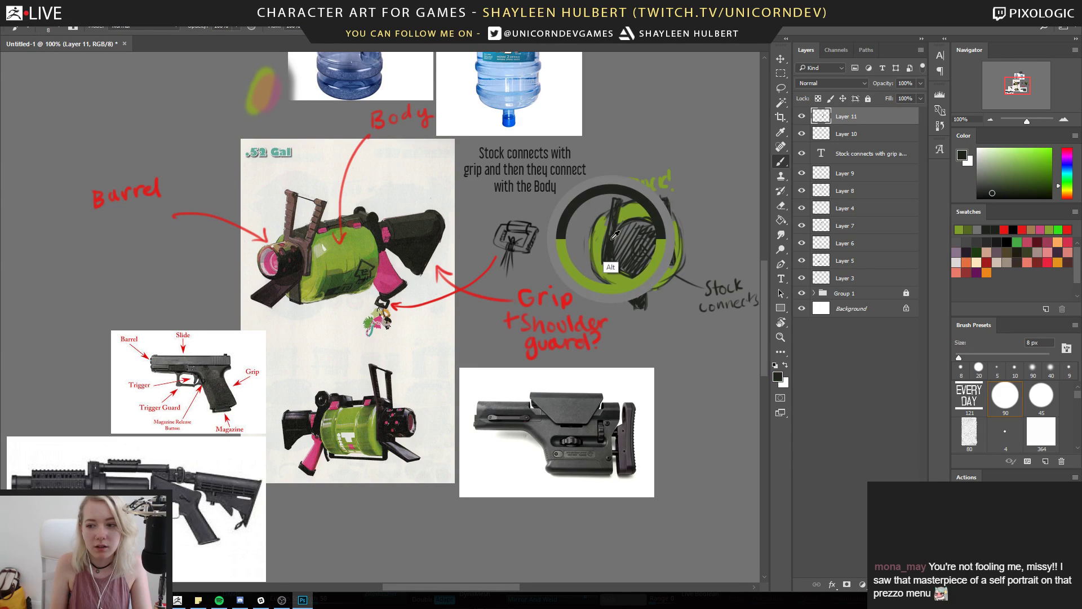
mouse_move(629, 179)
mouse_down()
mouse_move(636, 189)
mouse_move(672, 182)
mouse_up()
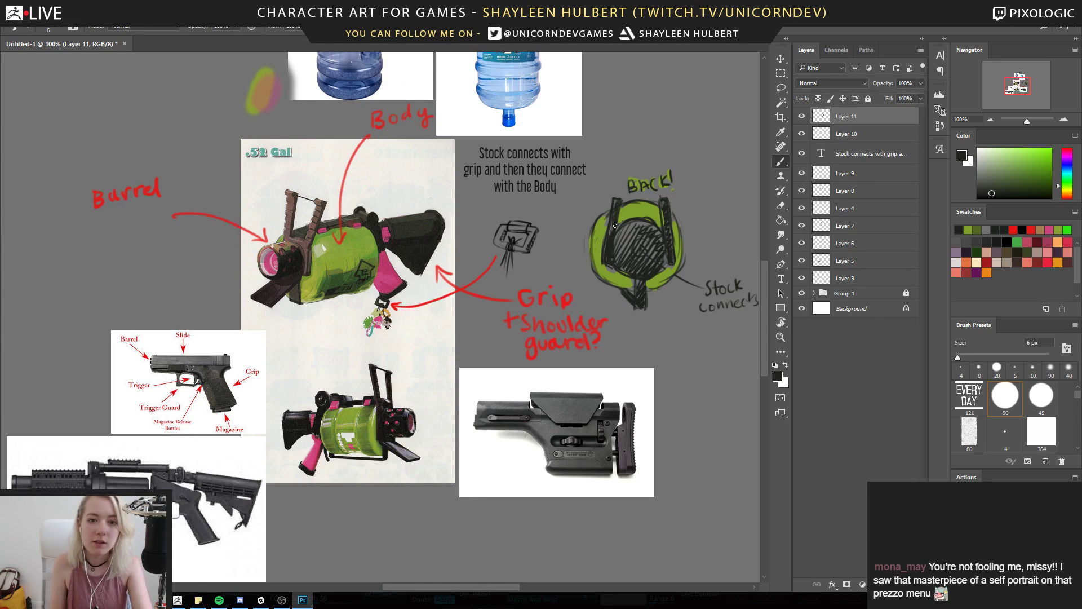
Clean up the overlapping lines inside the buckle sketch with sampled background grey, and pick its dark line colour again
drag(449, 352, 502, 336)
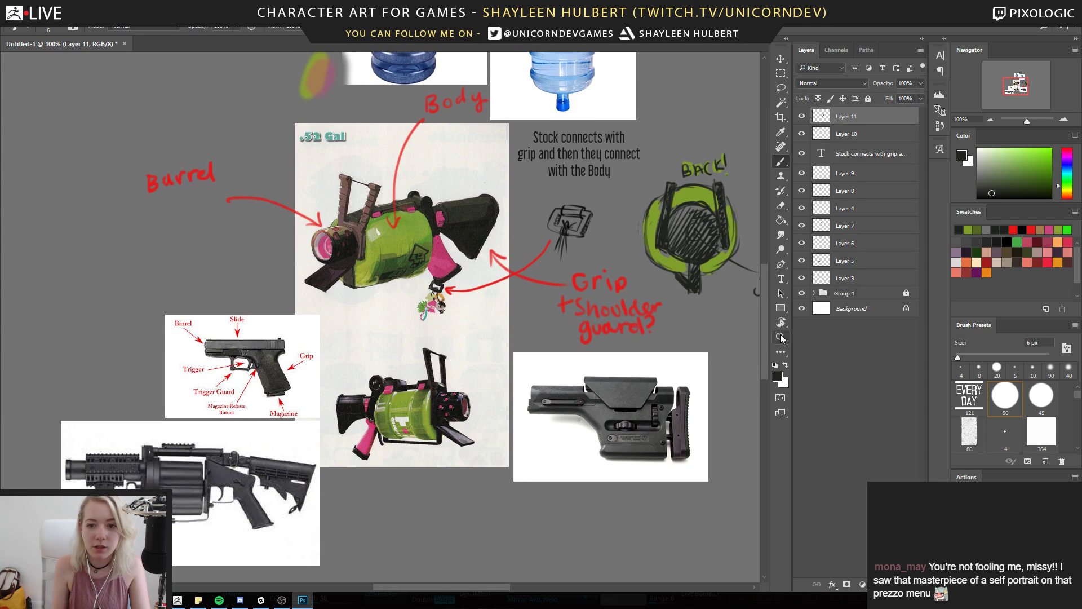
key(z)
click(563, 232)
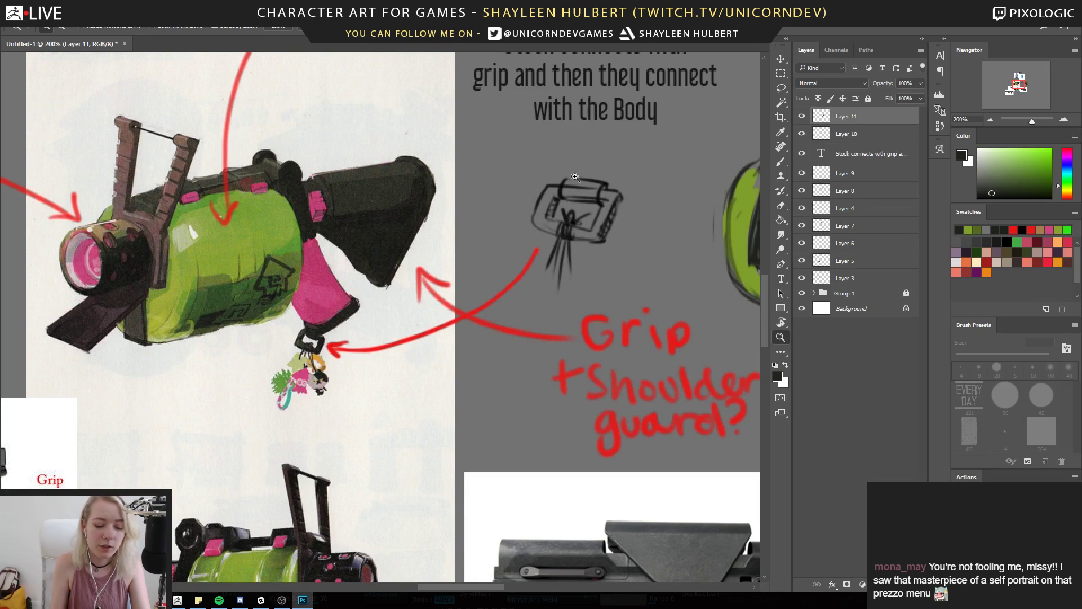
key(b)
alt+click(611, 164)
mouse_move(565, 185)
mouse_down()
mouse_move(603, 198)
mouse_move(584, 201)
mouse_up()
alt+click(596, 232)
Review the whole reference board and examine the two .52 Gal views up close
key(z)
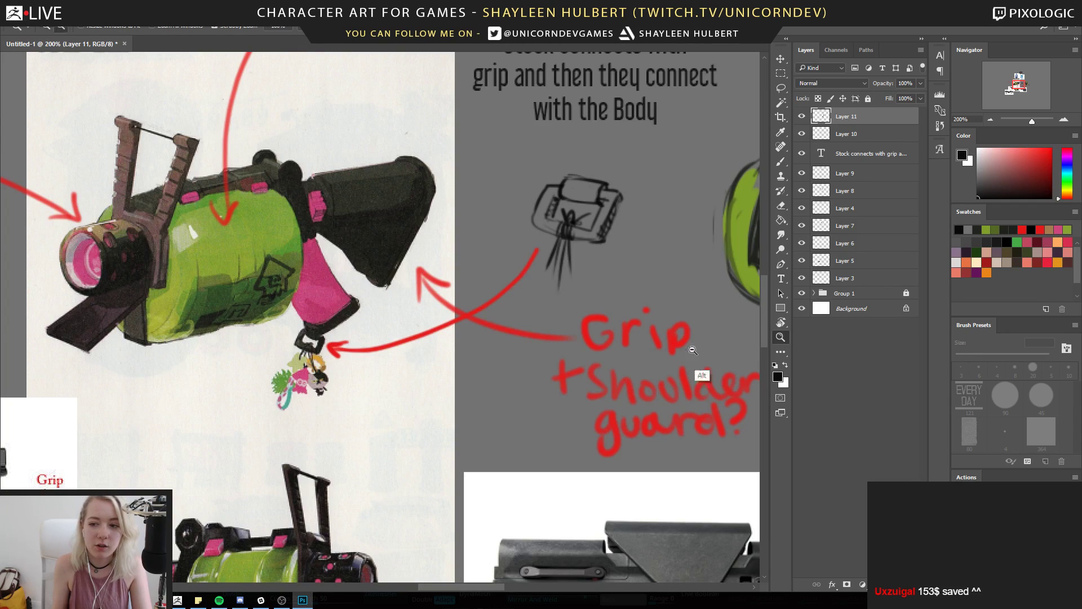
alt+click(612, 371)
alt+click(612, 371)
drag(661, 387, 572, 370)
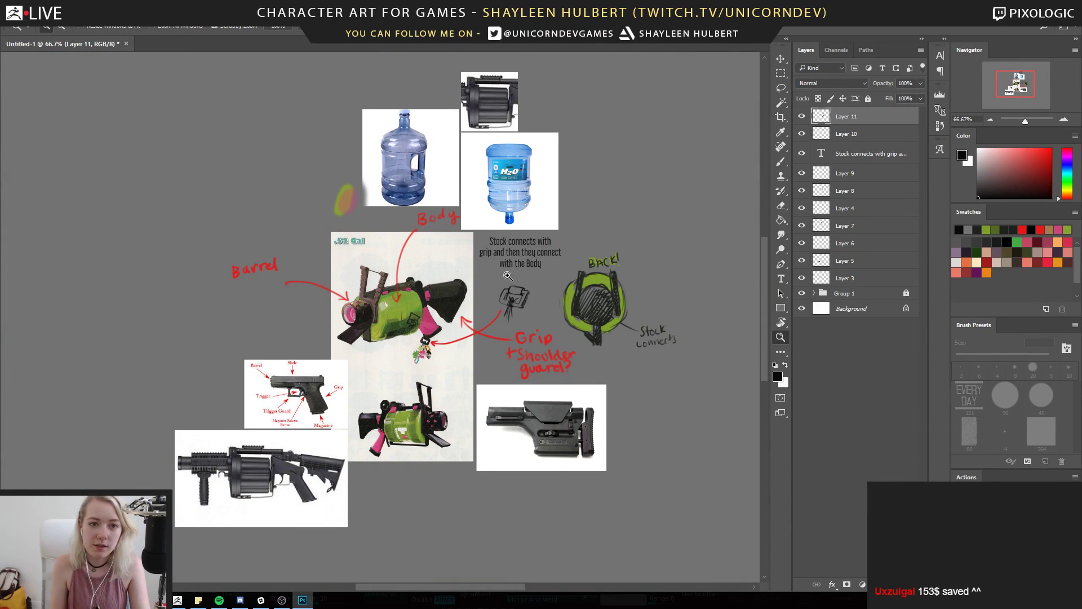
click(441, 390)
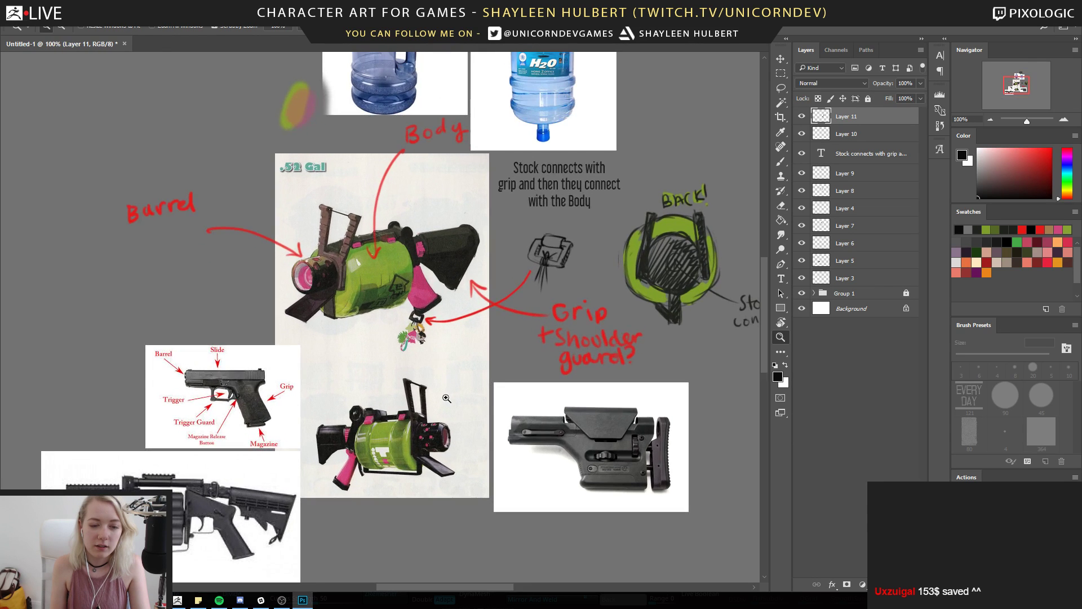
click(441, 393)
alt+click(434, 389)
alt+click(434, 389)
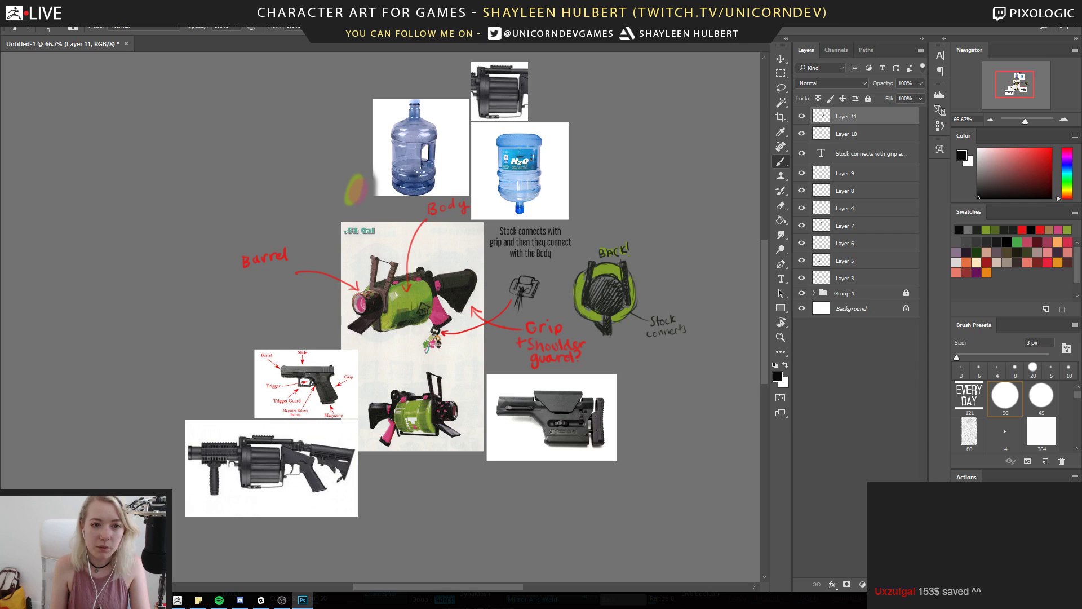
drag(574, 320, 555, 292)
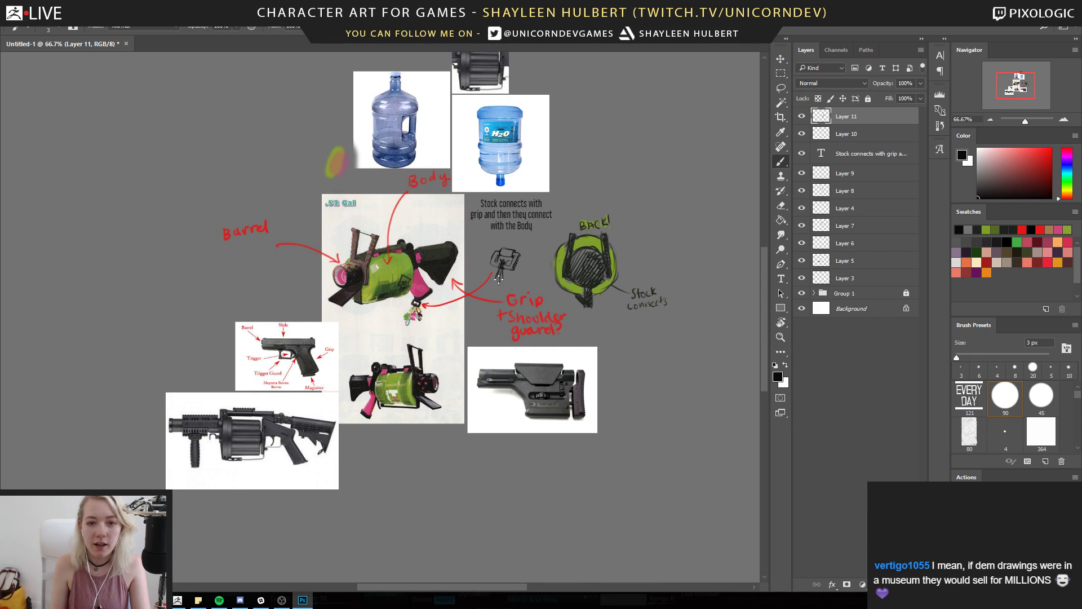
alt+click(566, 262)
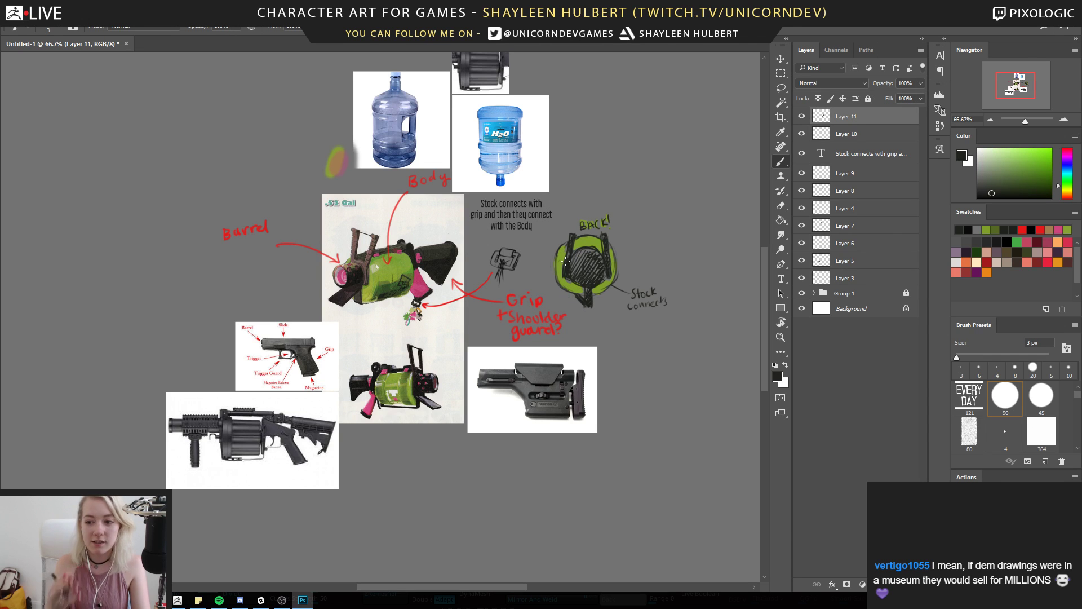
key(z)
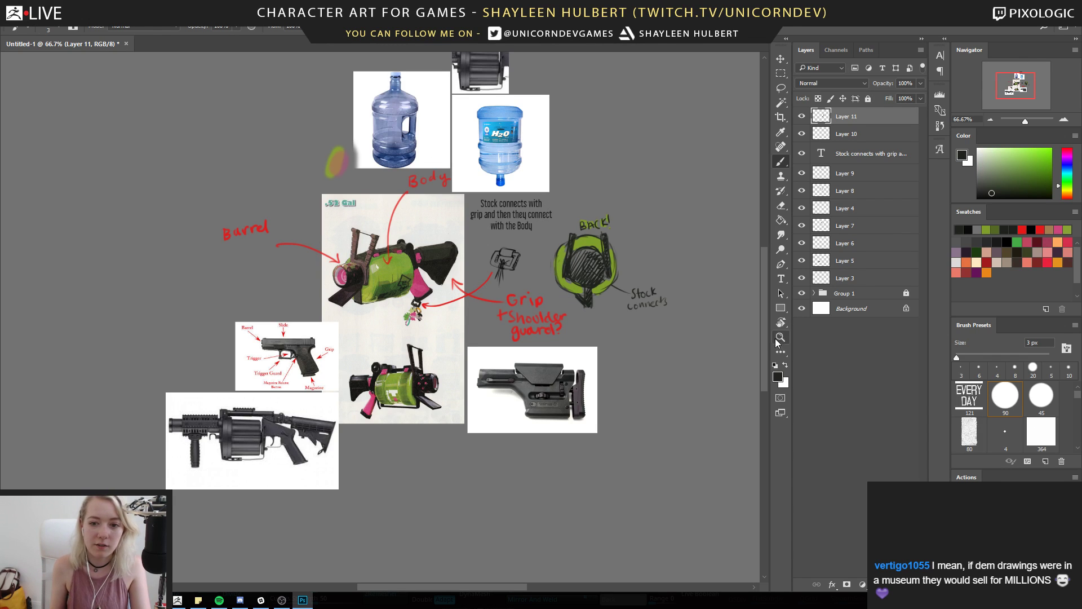
click(409, 334)
click(398, 348)
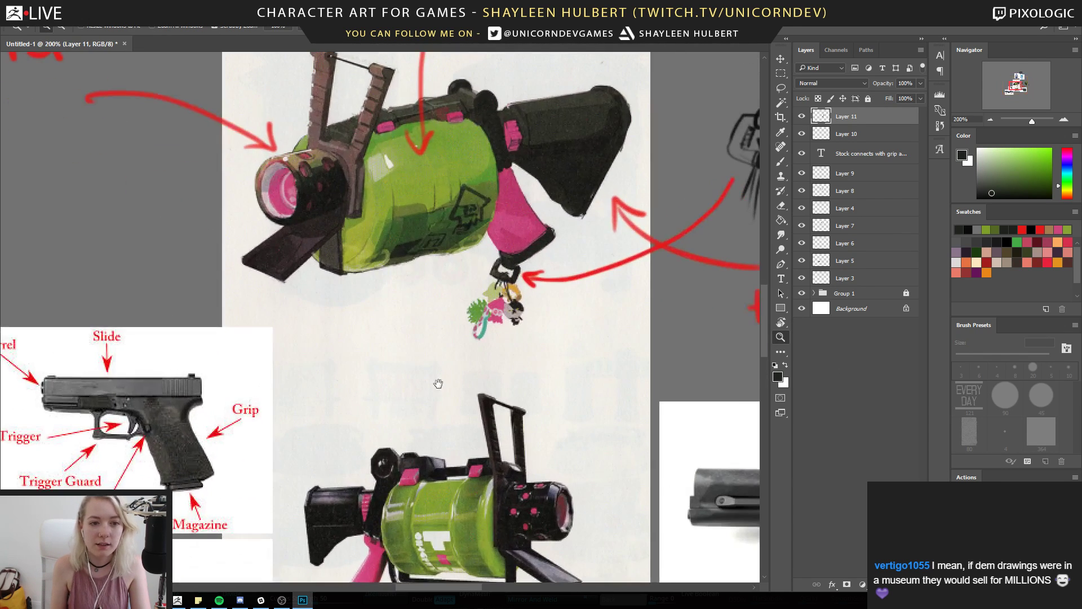
Try marking the rear end of the rifle stock photo with a sampled near-black brush colour, and undo the strokes
alt+click(366, 316)
drag(335, 296, 397, 321)
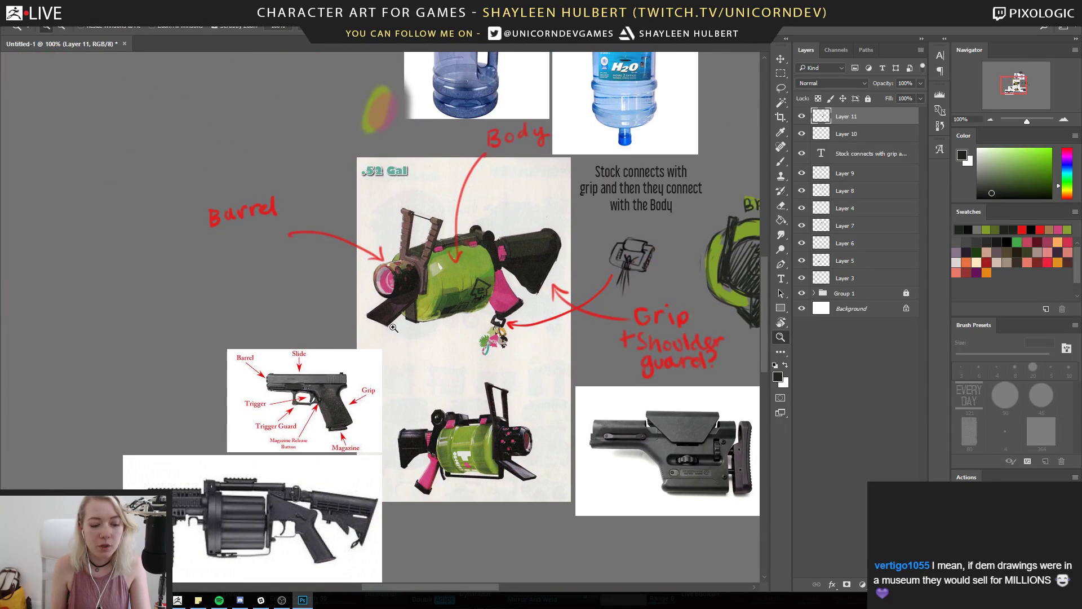
key(b)
alt+click(417, 275)
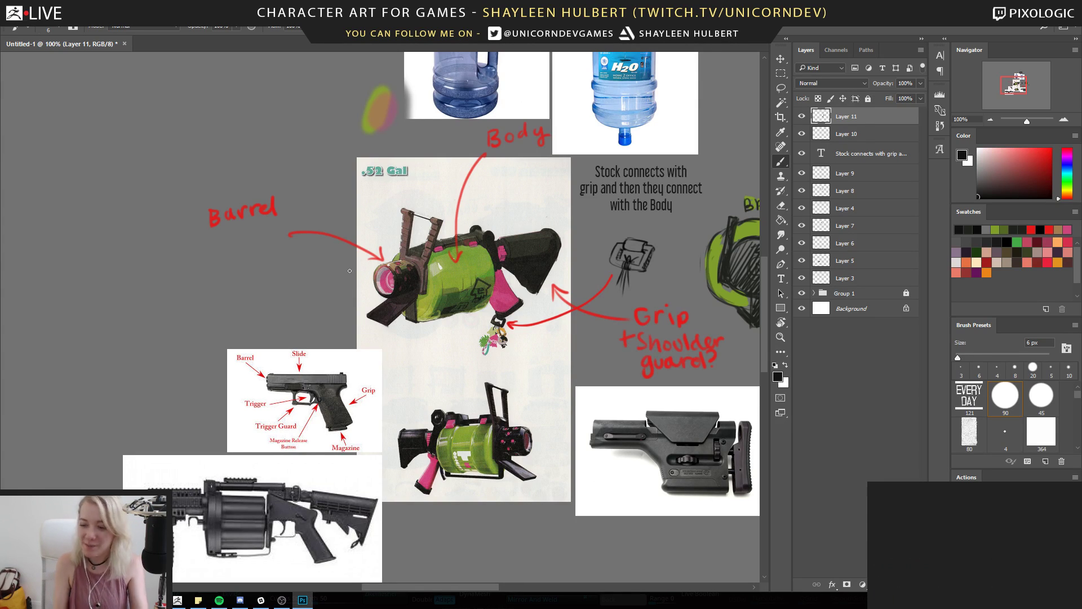
mouse_move(553, 367)
mouse_down()
mouse_move(401, 309)
mouse_move(407, 301)
mouse_up()
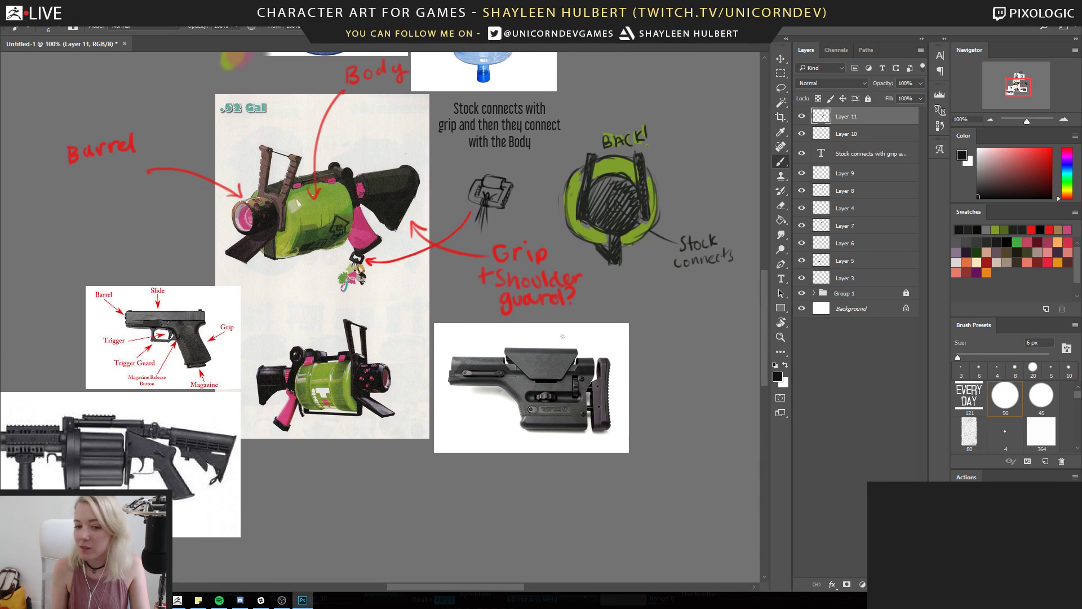
mouse_move(615, 401)
mouse_down()
mouse_move(652, 406)
mouse_move(609, 402)
mouse_up()
mouse_move(623, 412)
mouse_down()
mouse_move(612, 397)
mouse_move(615, 423)
mouse_up()
key(ctrl+alt+z)
key(ctrl+alt+z)
key(ctrl+alt+z)
key(ctrl+alt+z)
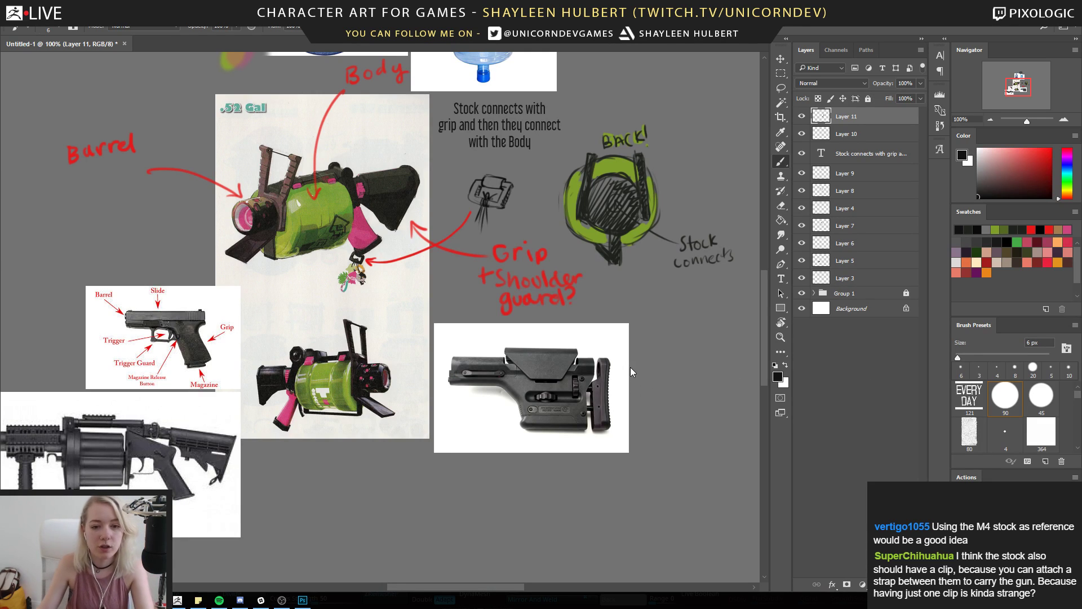
Paste in the copied buttstock photo and crop it to its butt-pad end
key(ctrl+v)
key(m)
drag(393, 233, 522, 427)
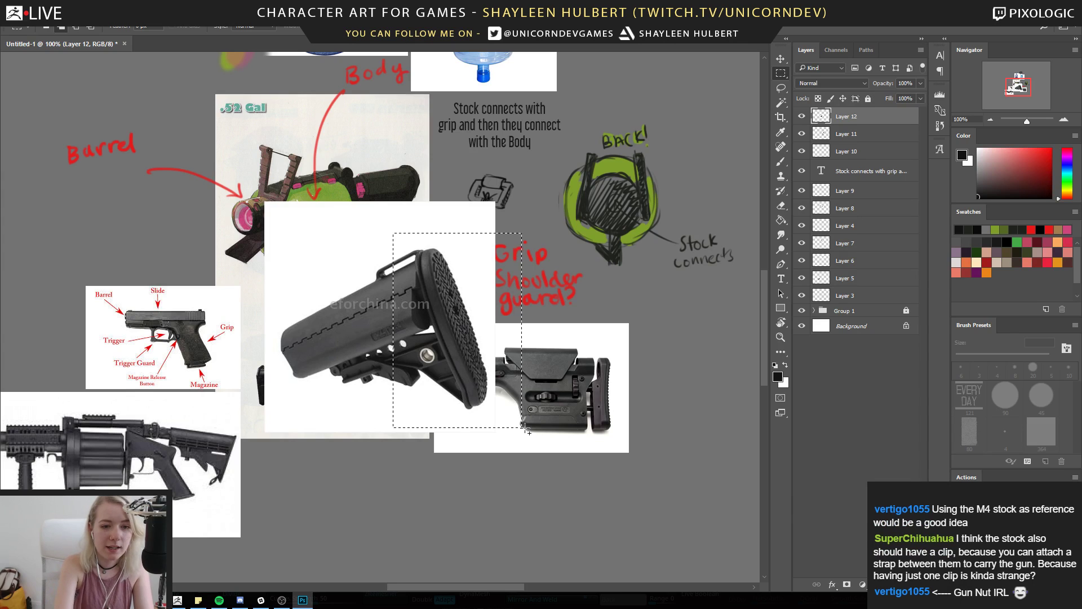
key(ctrl+shift+i)
key(Delete)
key(ctrl+d)
Place the cropped buttstock photo directly beside the existing rifle stock photo
click(781, 59)
drag(452, 306, 681, 352)
click(781, 337)
click(530, 224)
alt+click(423, 241)
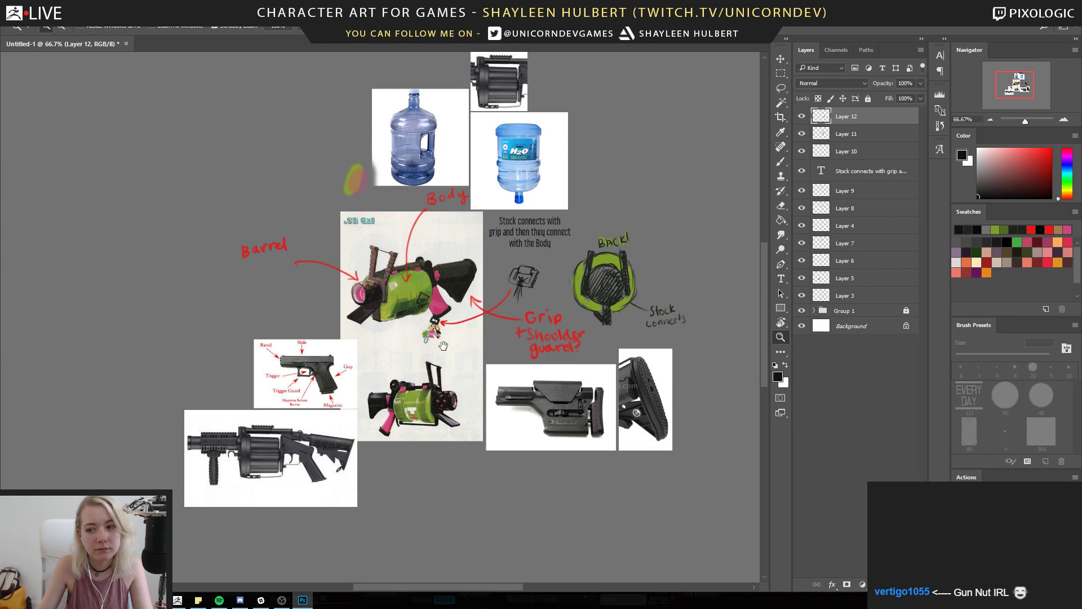
drag(534, 332, 504, 334)
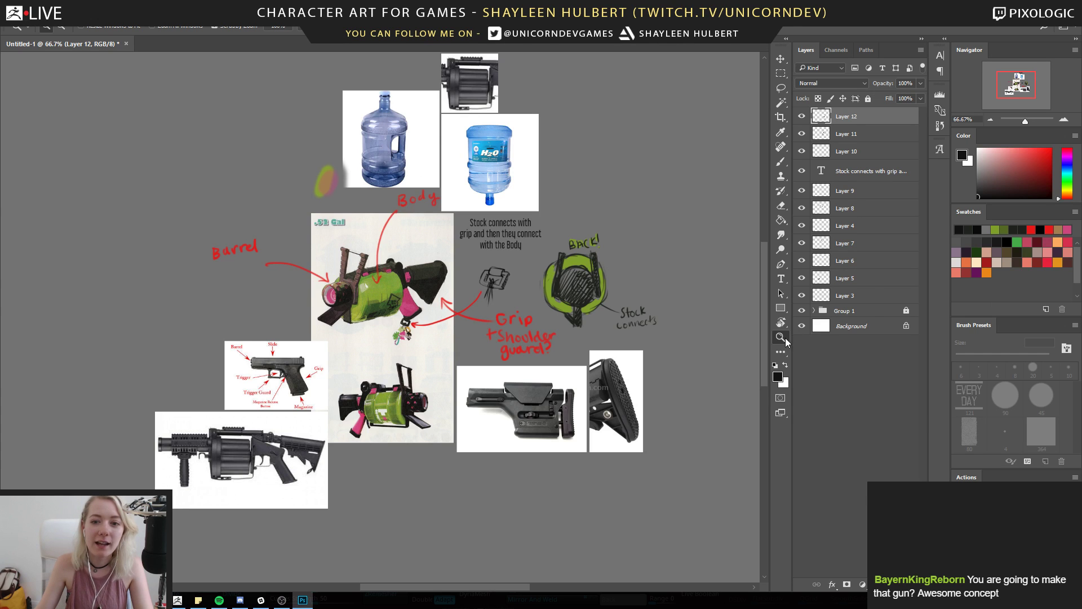
Examine the upper .52 Gal illustration up close and compare it with the surrounding notes and stock photos
click(497, 282)
click(388, 266)
drag(275, 301, 425, 295)
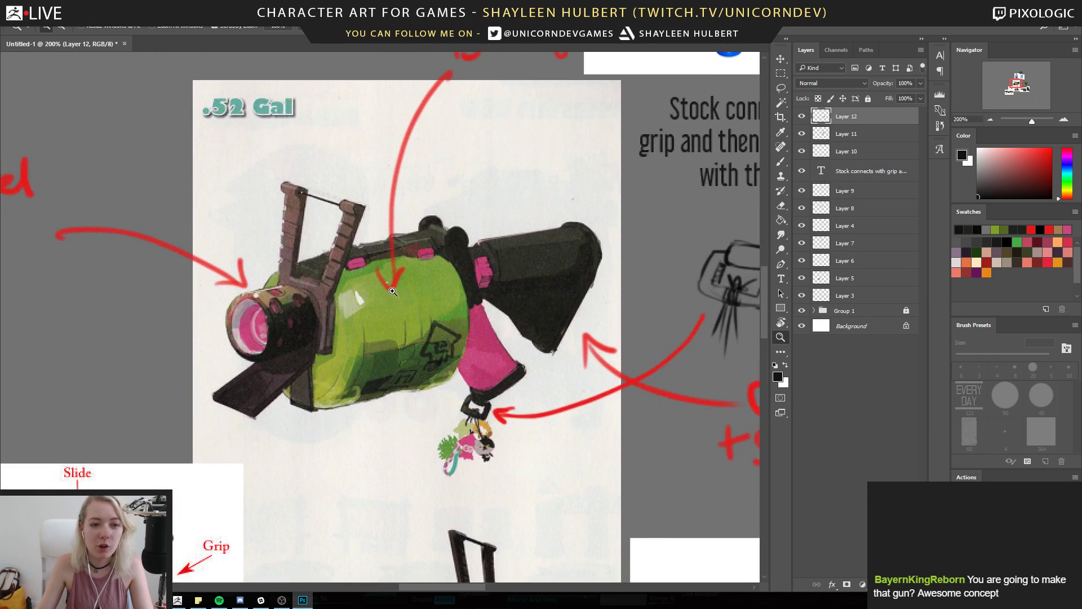
click(403, 290)
alt+click(403, 289)
alt+click(403, 290)
drag(492, 330, 447, 301)
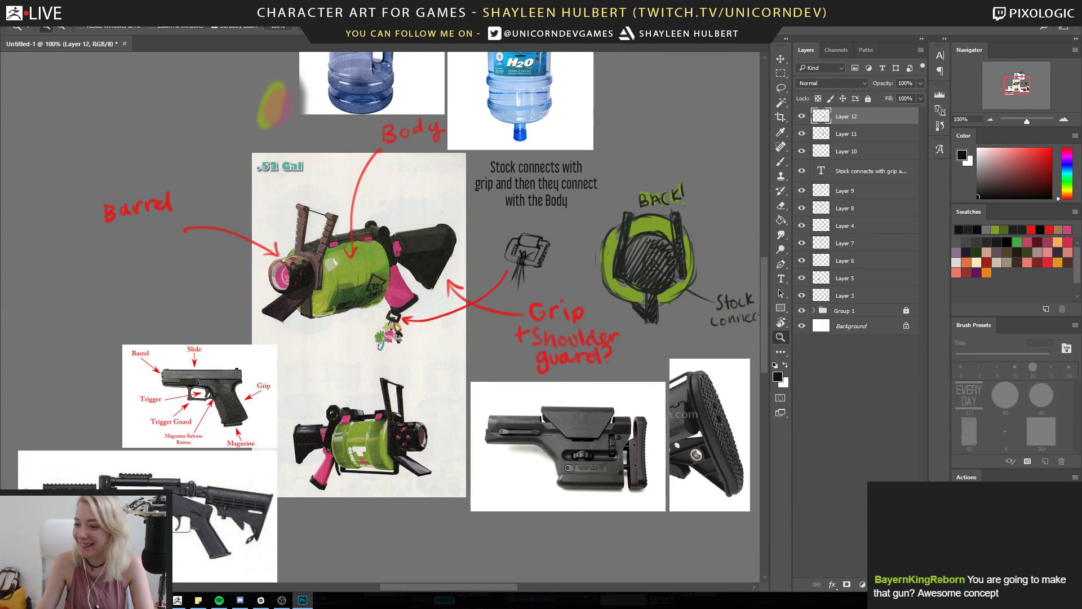
alt+click(447, 300)
click(451, 301)
drag(490, 319, 487, 287)
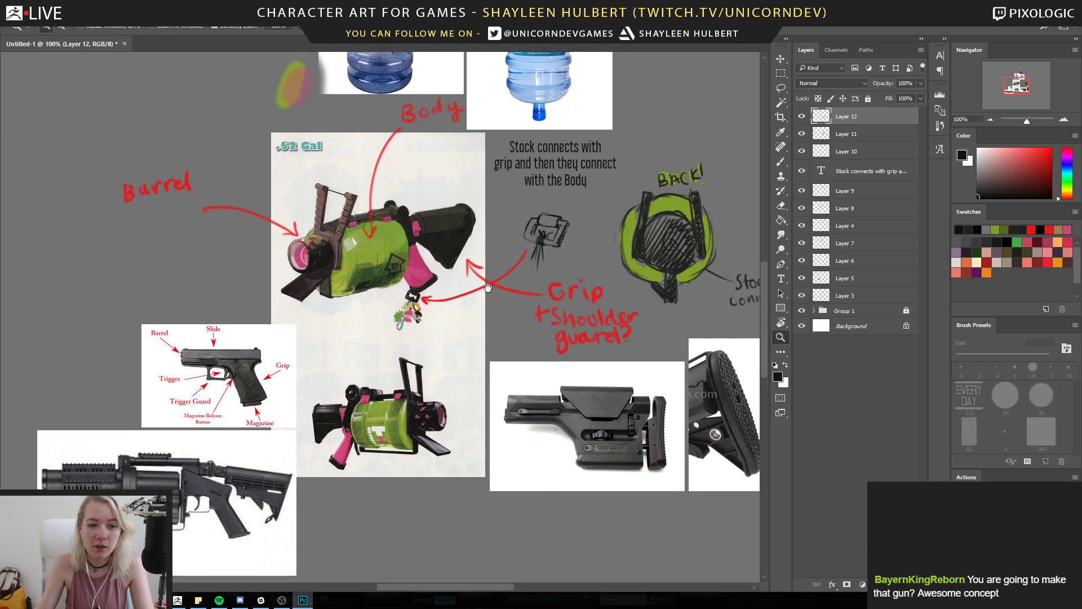
drag(352, 346, 377, 324)
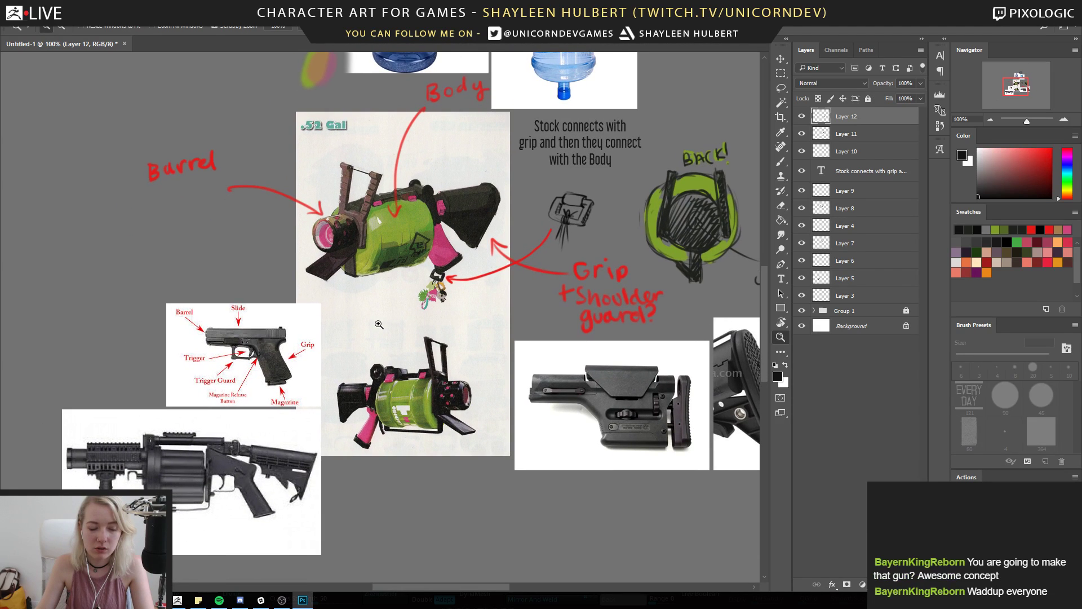
Study the labelled pistol diagram against the lower .52 Gal view and review the whole board
click(265, 351)
drag(254, 367, 369, 302)
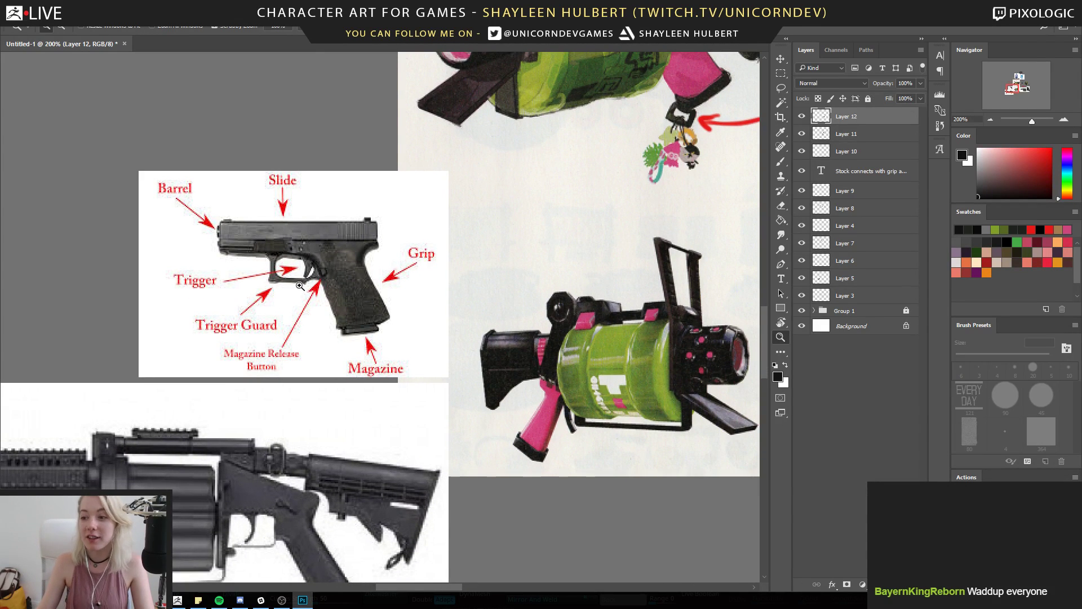
right_click(349, 260)
click(299, 148)
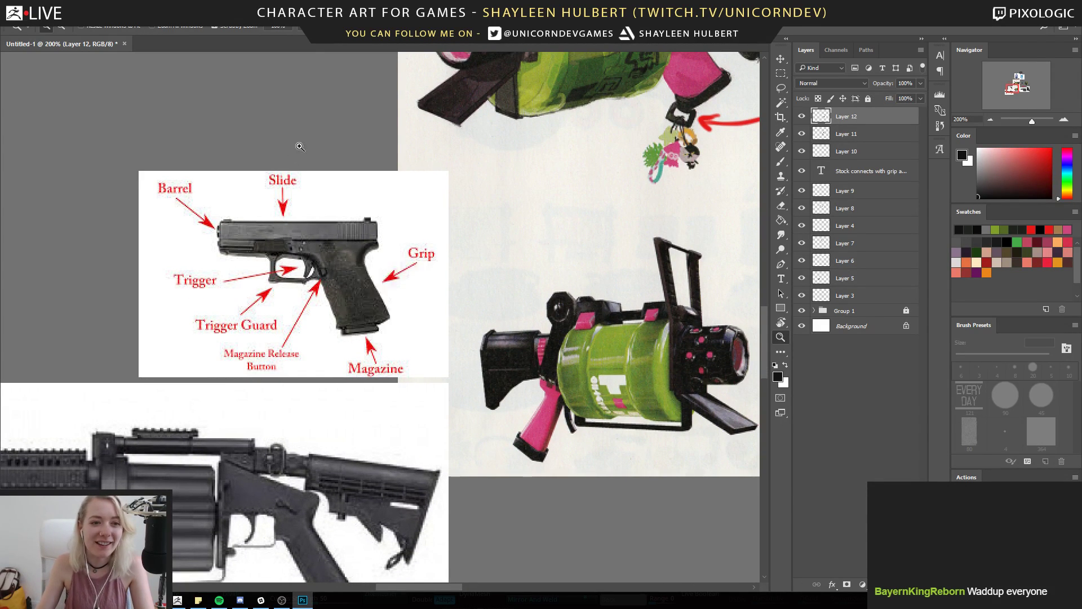
alt+click(307, 260)
drag(347, 273, 309, 255)
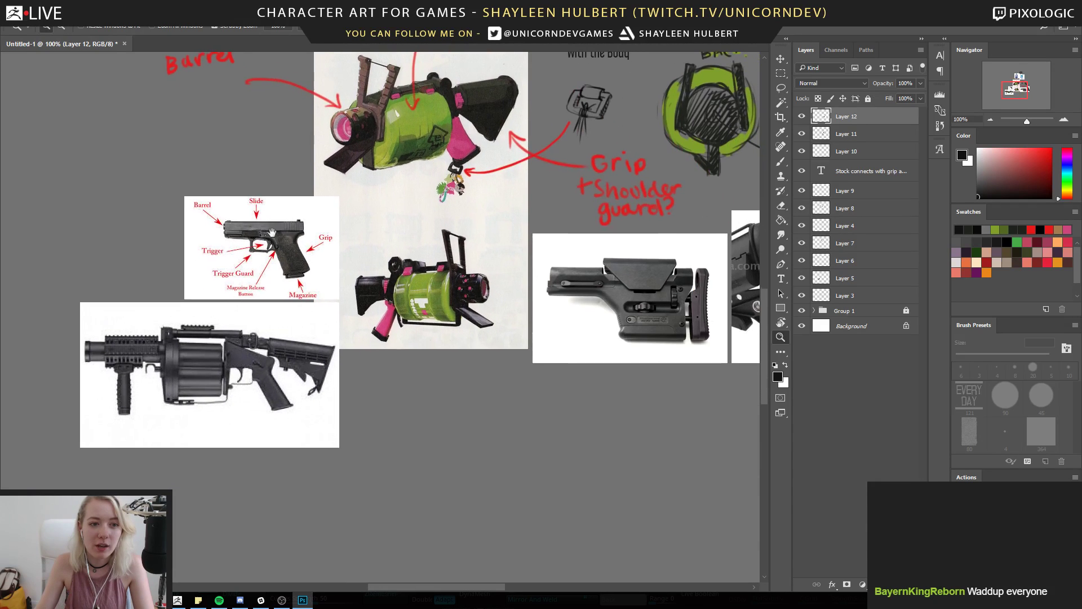
mouse_move(494, 260)
mouse_down()
mouse_move(420, 302)
mouse_move(445, 342)
mouse_move(469, 345)
mouse_up()
drag(451, 272, 479, 291)
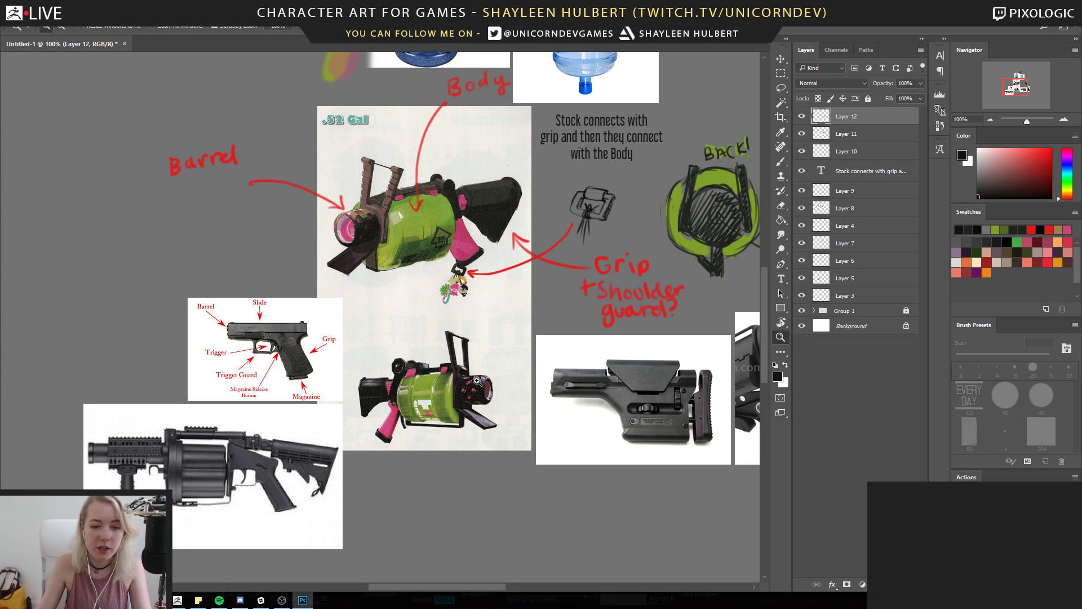
drag(543, 368, 422, 401)
alt+click(430, 317)
drag(419, 328, 466, 336)
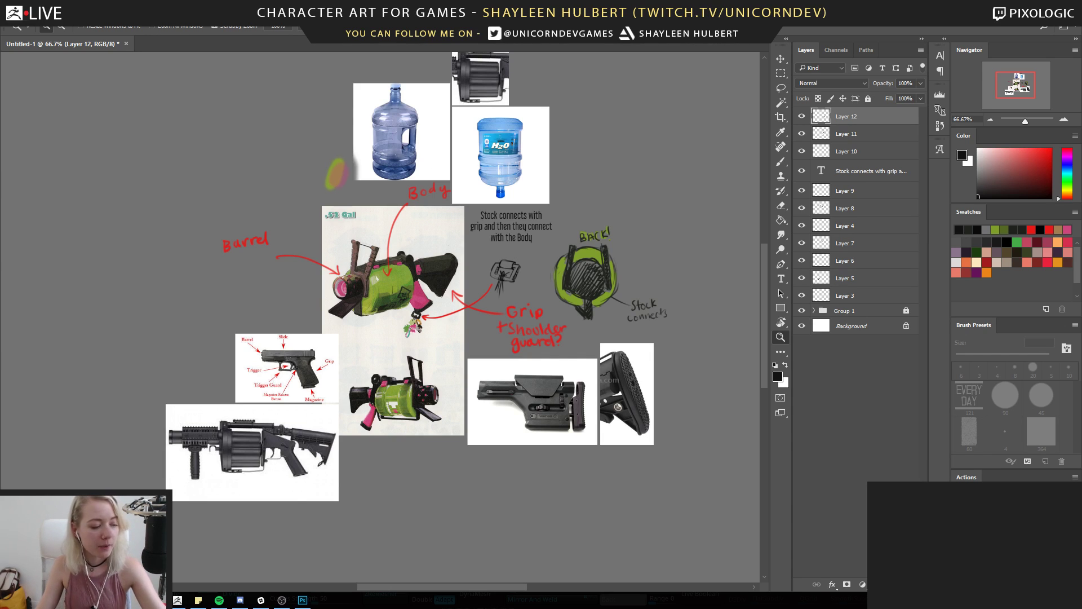
Compare the .52 Gal body and barrel with the water bottle, launcher and stock references
click(447, 298)
drag(435, 311, 433, 288)
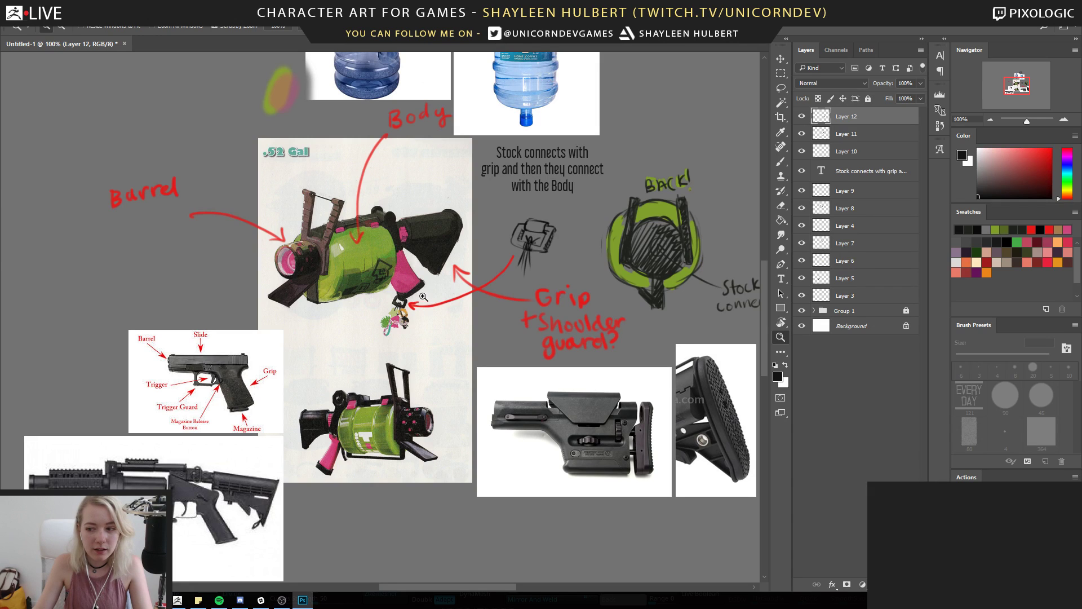
drag(441, 328, 433, 297)
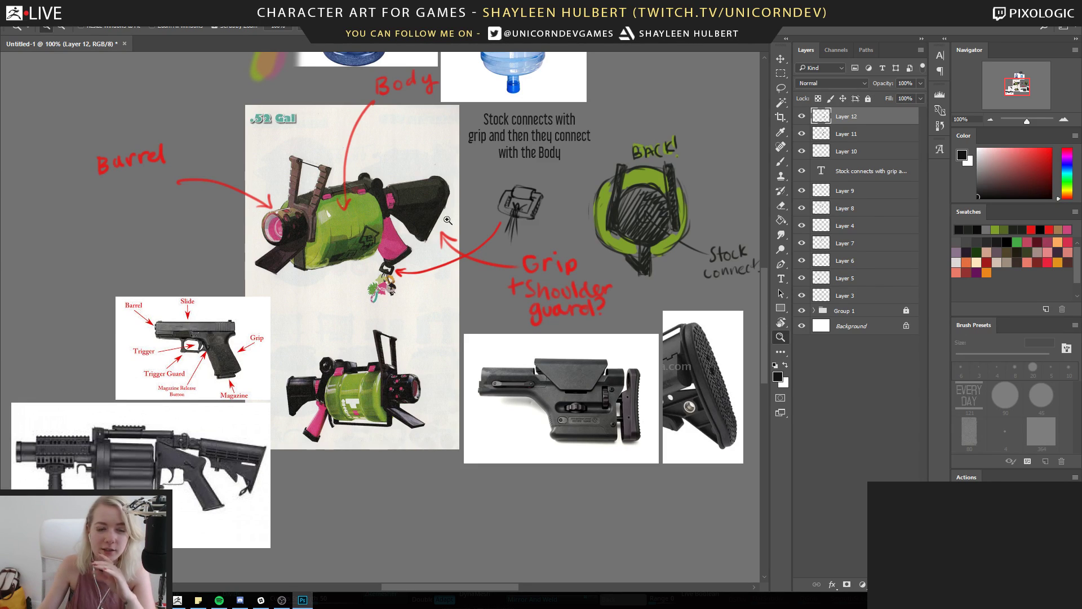
scroll(525, 164, up, 5)
click(536, 217)
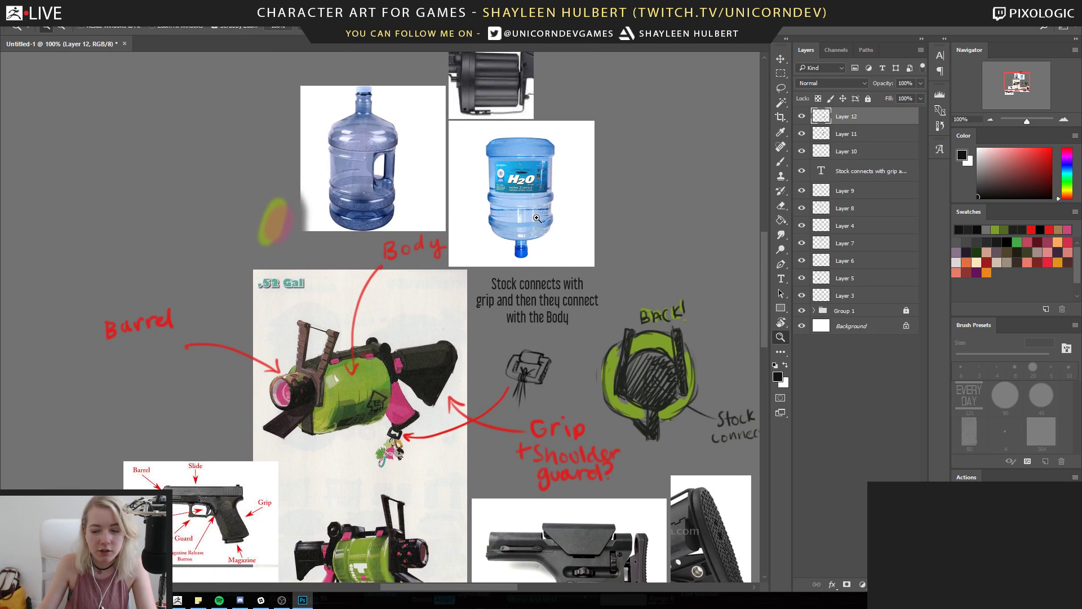
drag(386, 422, 486, 216)
alt+click(439, 282)
alt+click(351, 323)
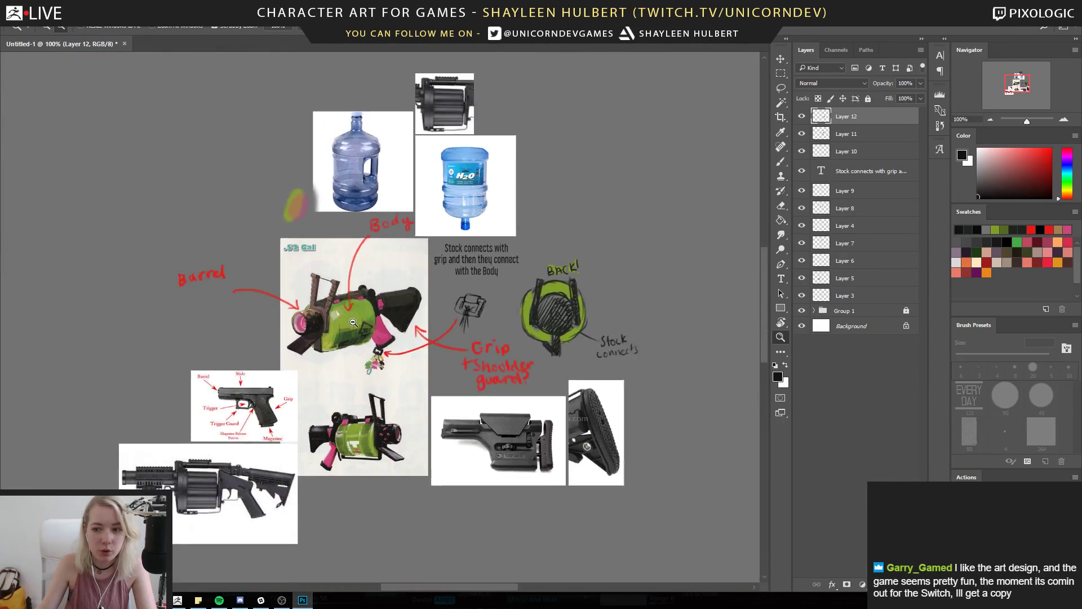
click(401, 317)
click(325, 293)
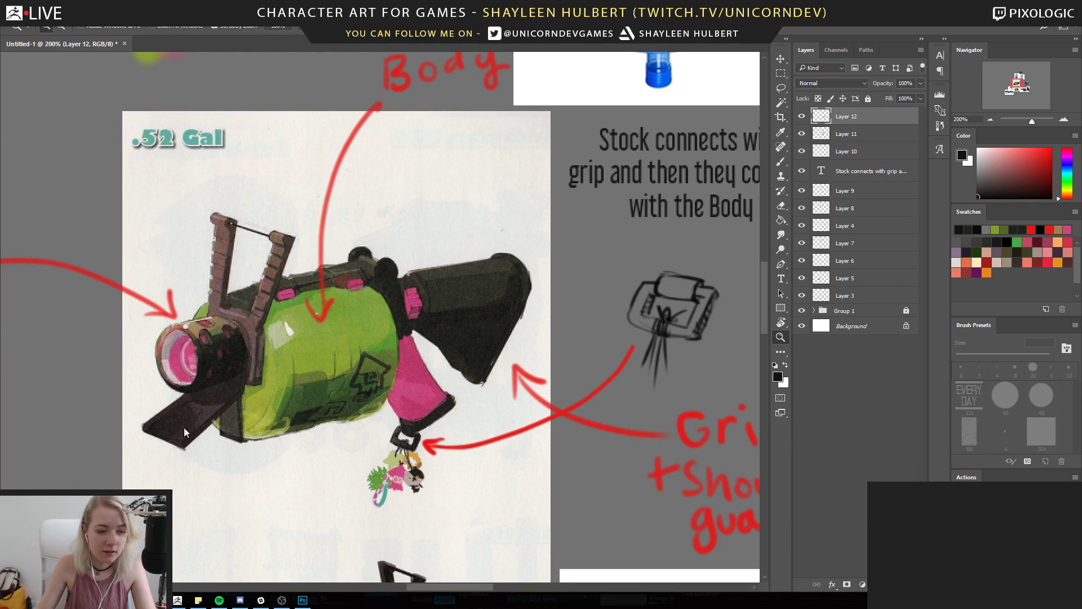
drag(312, 315, 410, 312)
alt+click(426, 293)
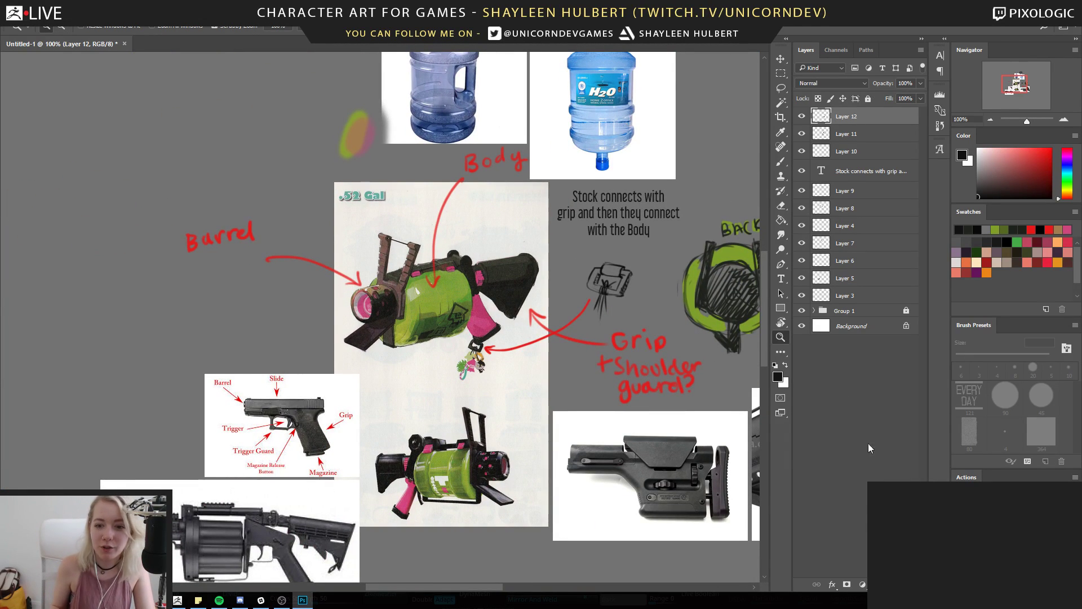
Add a new layer and set the brush colour to the pink sampled from inside the barrel
key(ctrl+shift+alt+n)
key(b)
alt+click(362, 307)
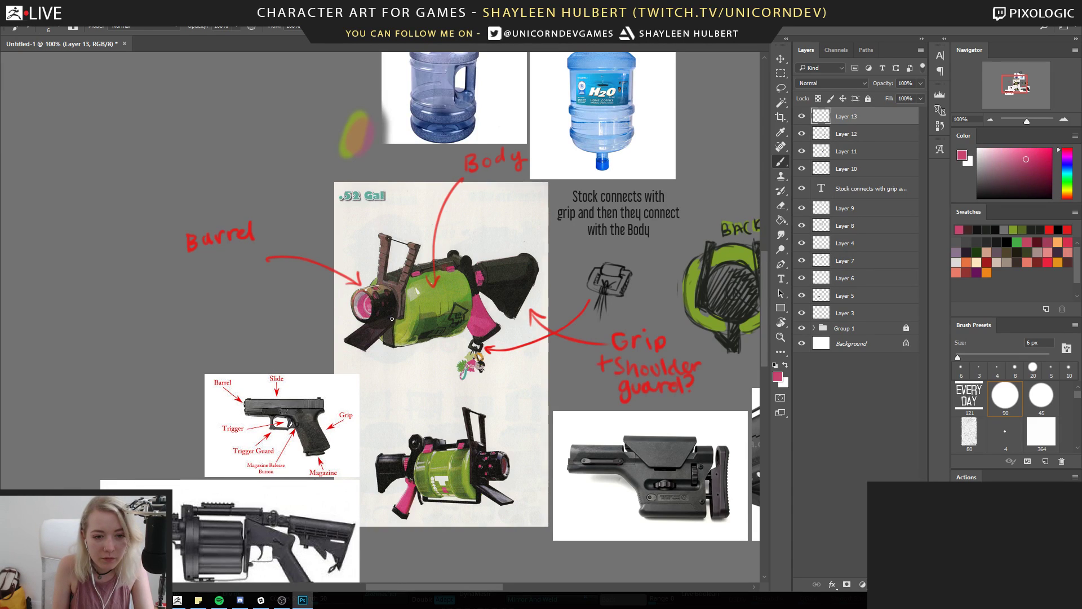
Try a pink sketch stroke near the upper .52 Gal's barrel and front handle, and undo it
mouse_move(341, 328)
mouse_down()
mouse_move(349, 213)
mouse_move(366, 207)
mouse_up()
key(ctrl+alt+z)
key(ctrl+alt+z)
key(ctrl+alt+z)
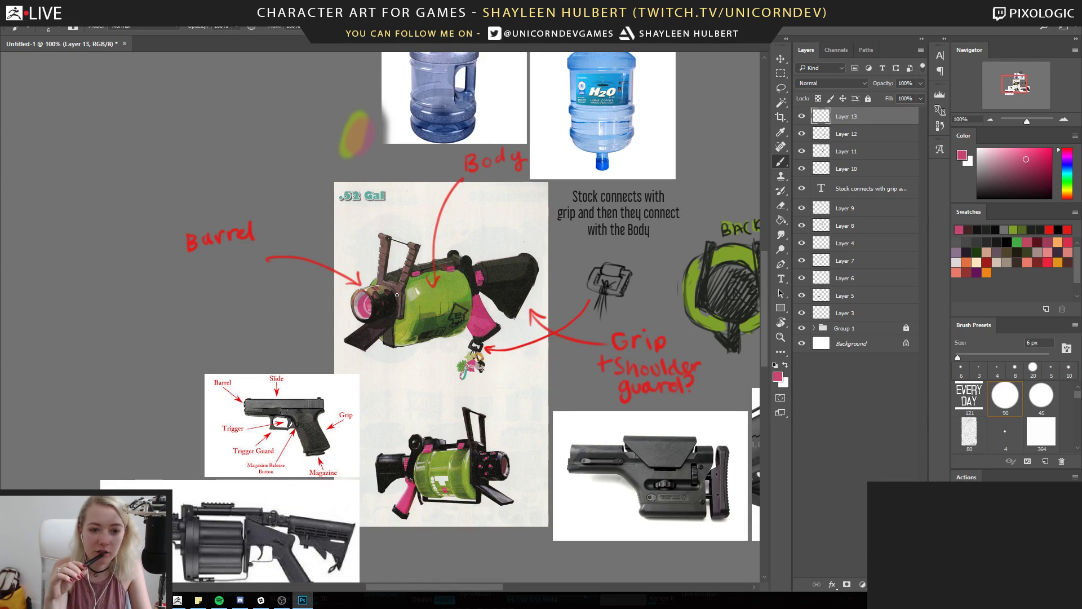
Try drawing a pink arrow and guide stroke at the pink connector between body and stock, and undo them
drag(489, 227, 482, 279)
drag(493, 268, 483, 279)
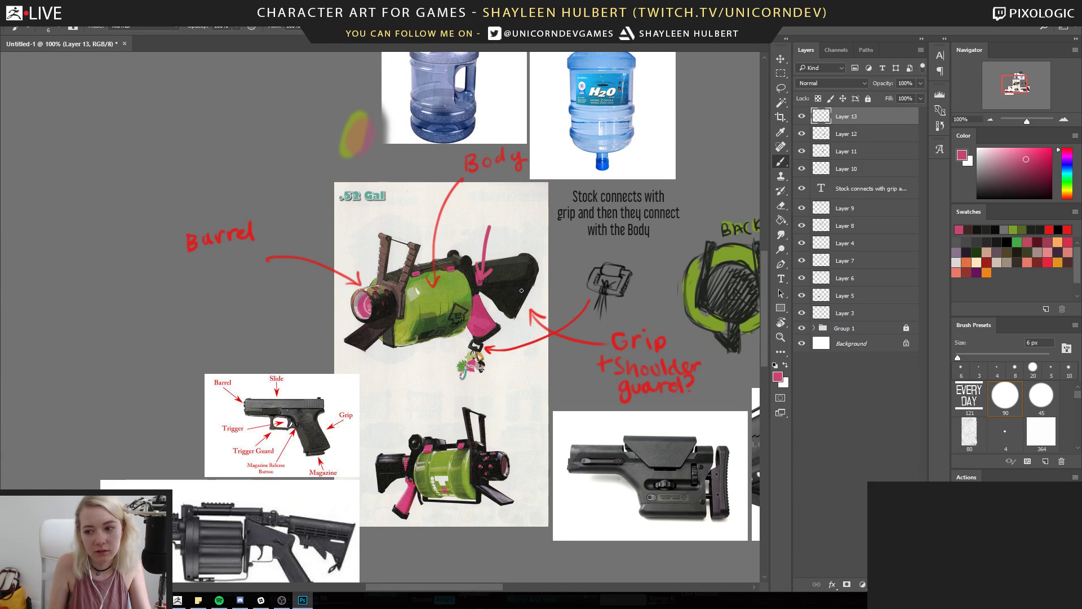
drag(466, 263, 475, 233)
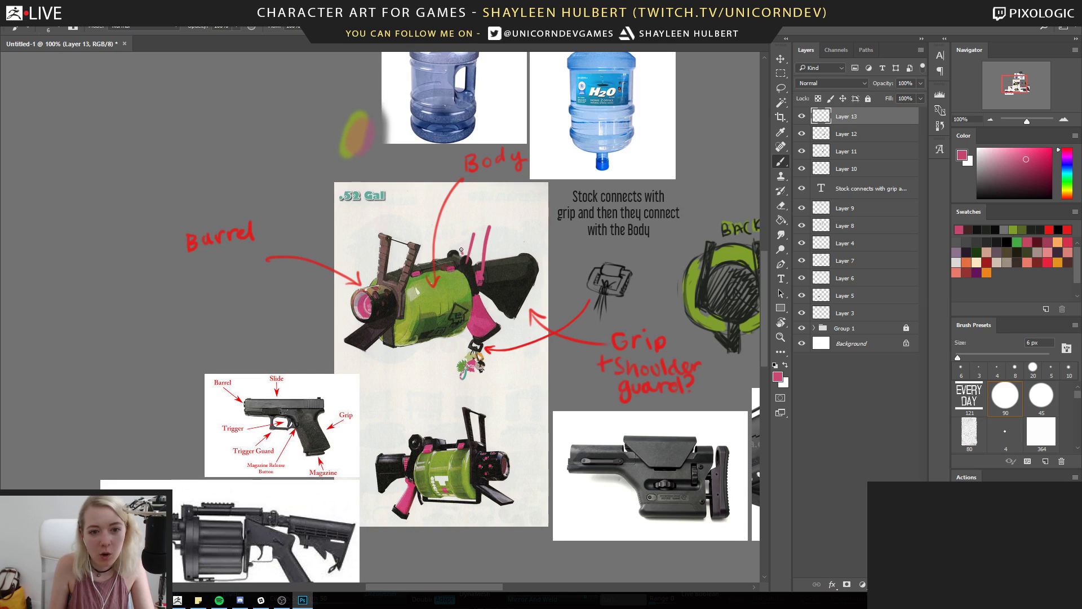
key(ctrl+alt+z)
key(ctrl+alt+z)
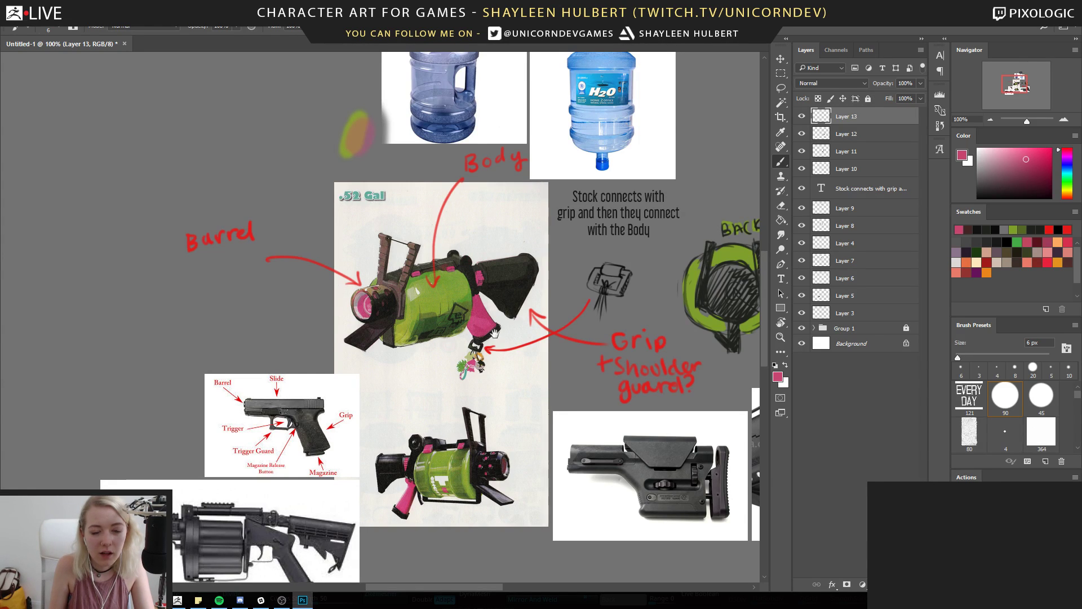
Try marking the latch behind the grenade launcher's drum with pink brush strokes, undoing the last stroke
scroll(507, 257, down, 3)
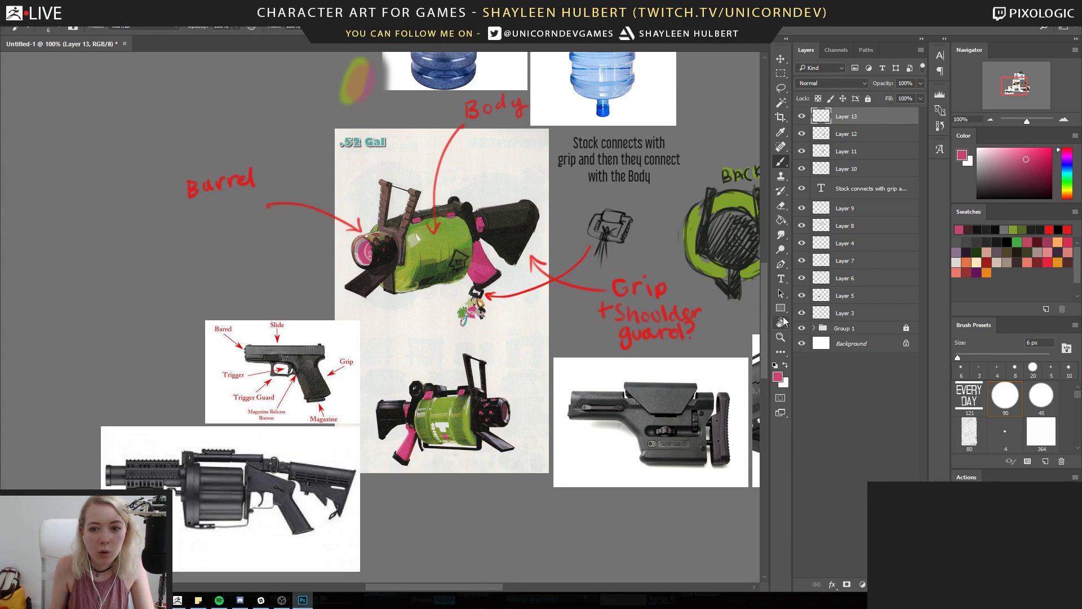
click(781, 337)
click(257, 509)
drag(259, 515, 405, 392)
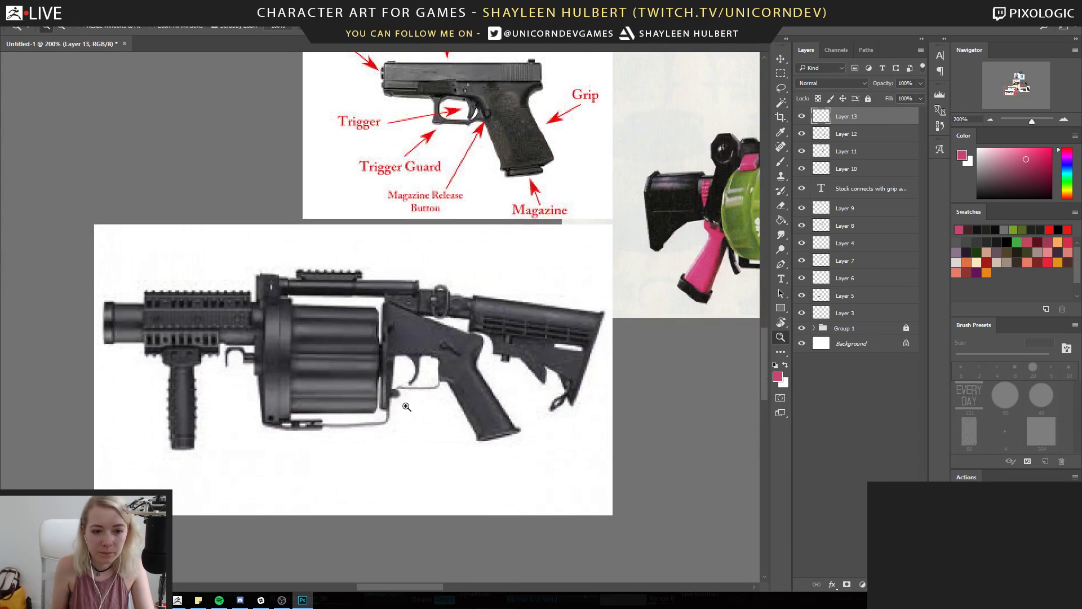
key(b)
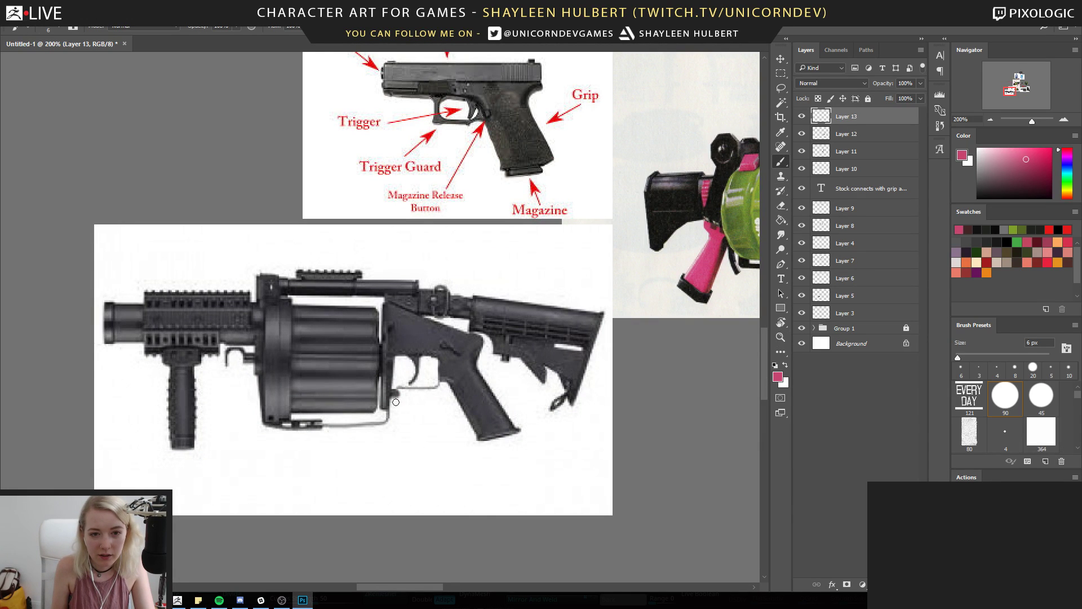
drag(369, 304, 186, 326)
mouse_move(182, 398)
mouse_down()
mouse_move(395, 433)
mouse_move(401, 407)
mouse_up()
key(ctrl+z)
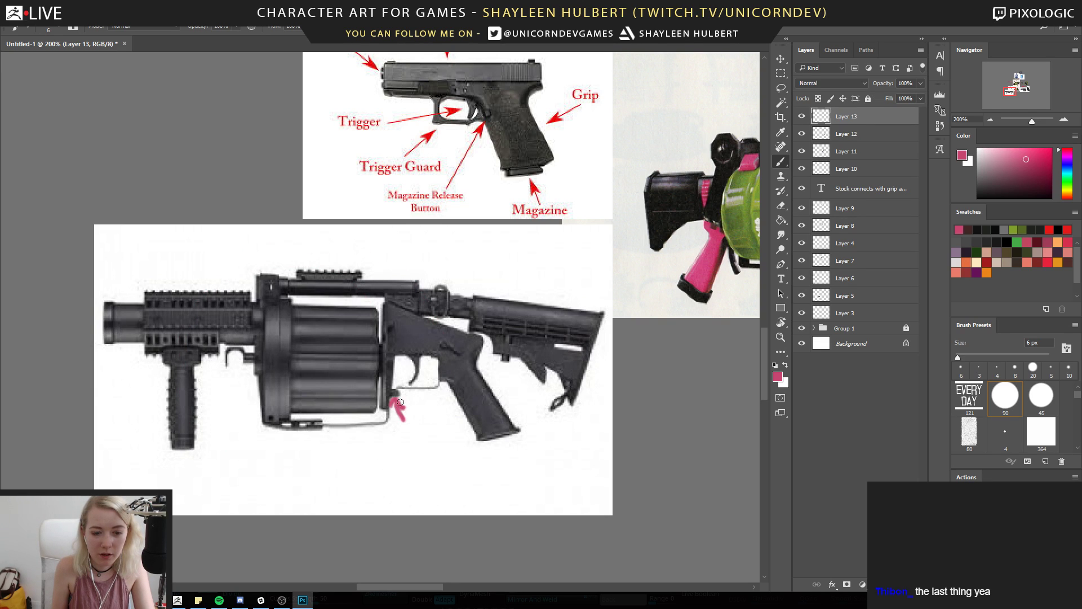
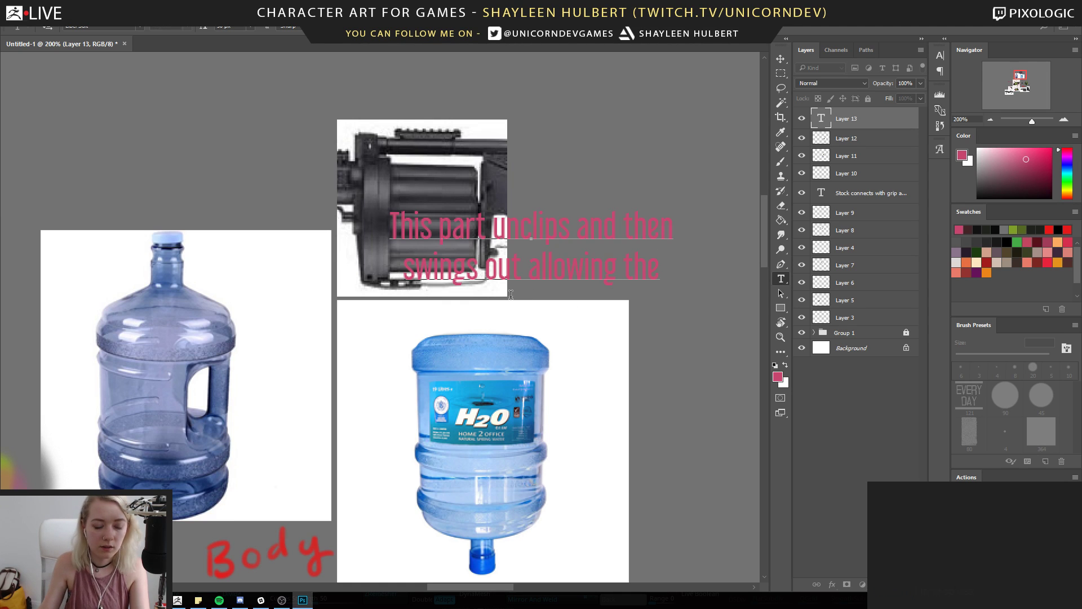
Continue the pink note over the drum photo with a third line reading "tank to fall out and reload"
key(Return)
text(tank to )
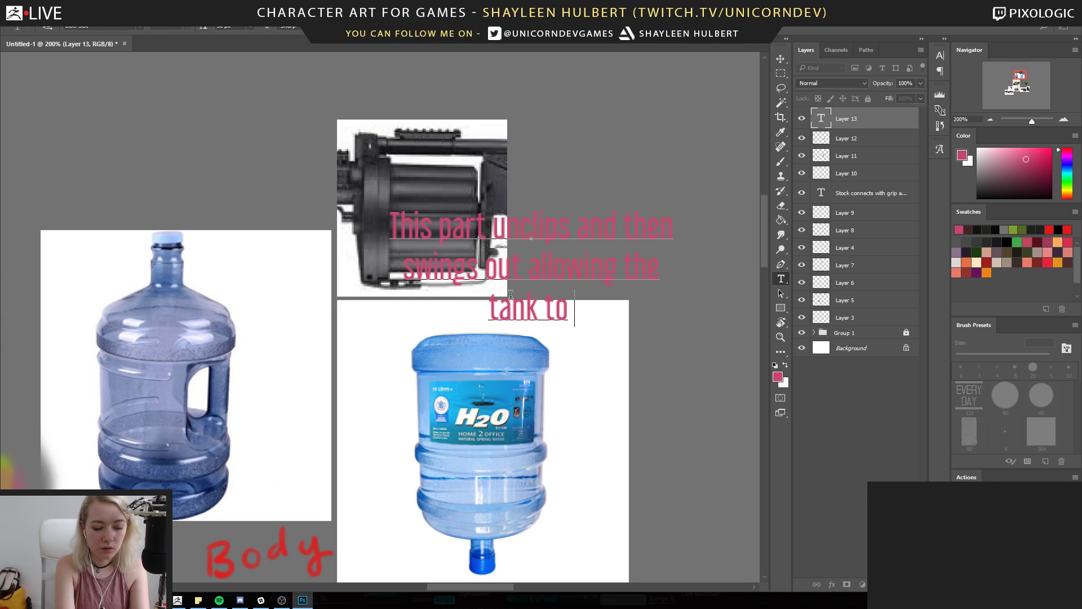
text(fall out and reload)
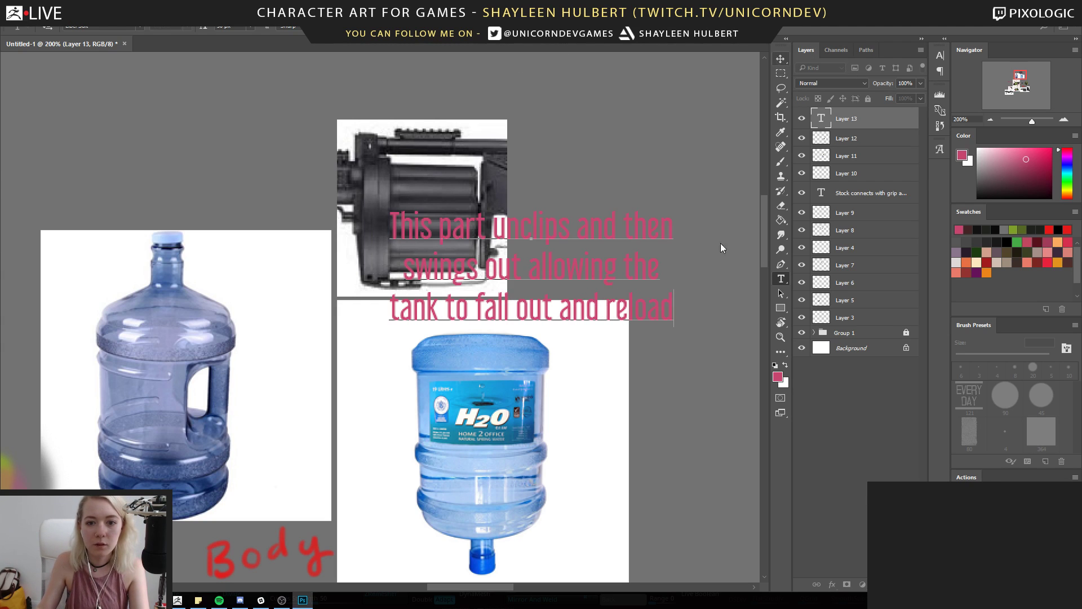
Recolour the whole reload note over the drum photo from pink to white
key(ctrl+a)
click(376, 27)
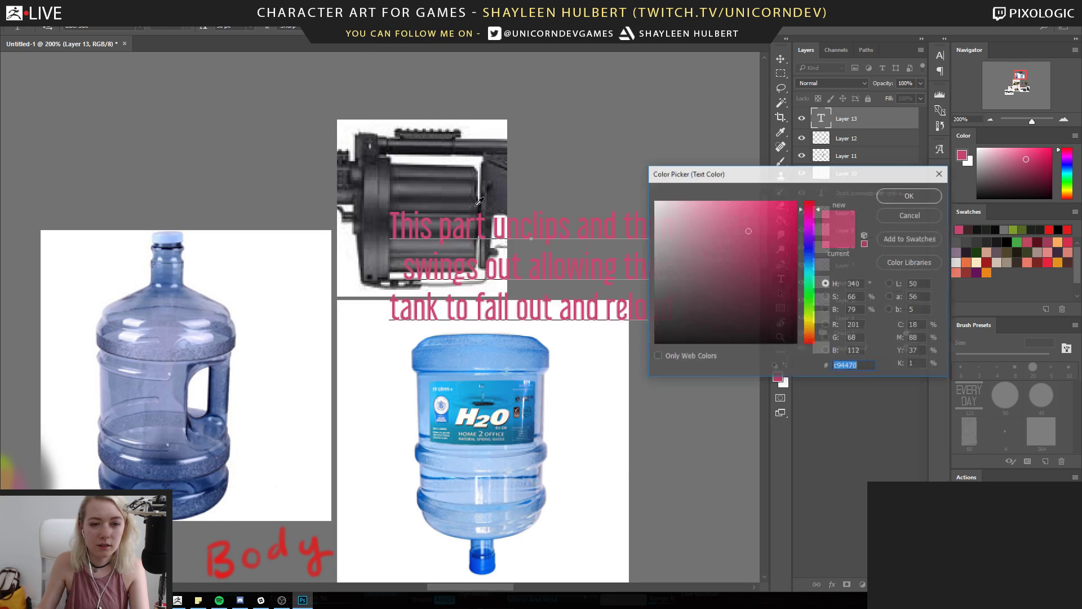
click(564, 374)
click(908, 197)
click(781, 60)
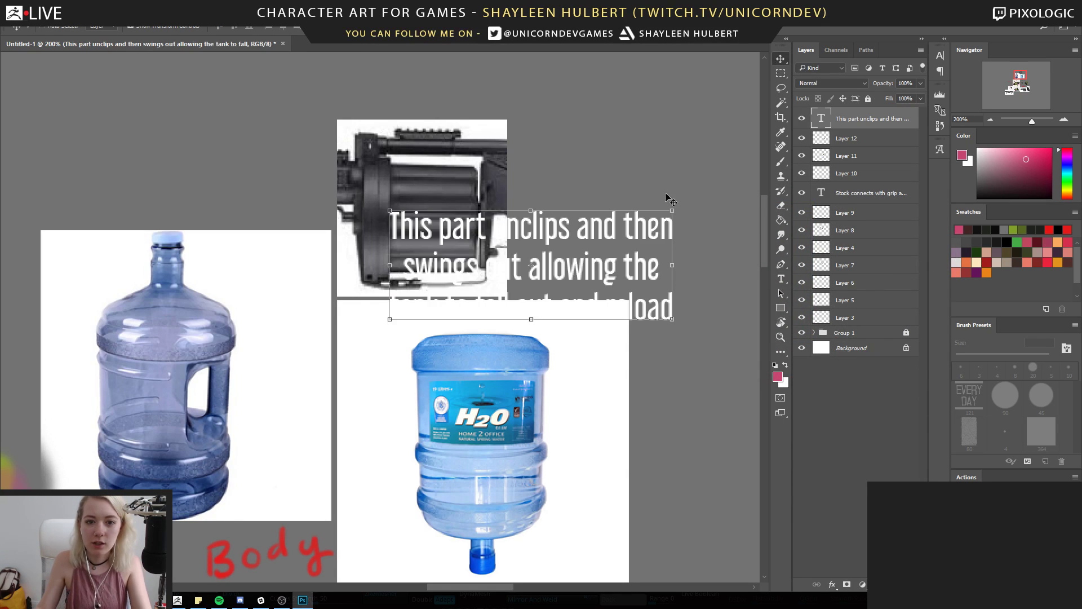
Move the white reload note beside the grenade launcher's drum photo and scale it down to about 60 percent
drag(562, 250, 558, 272)
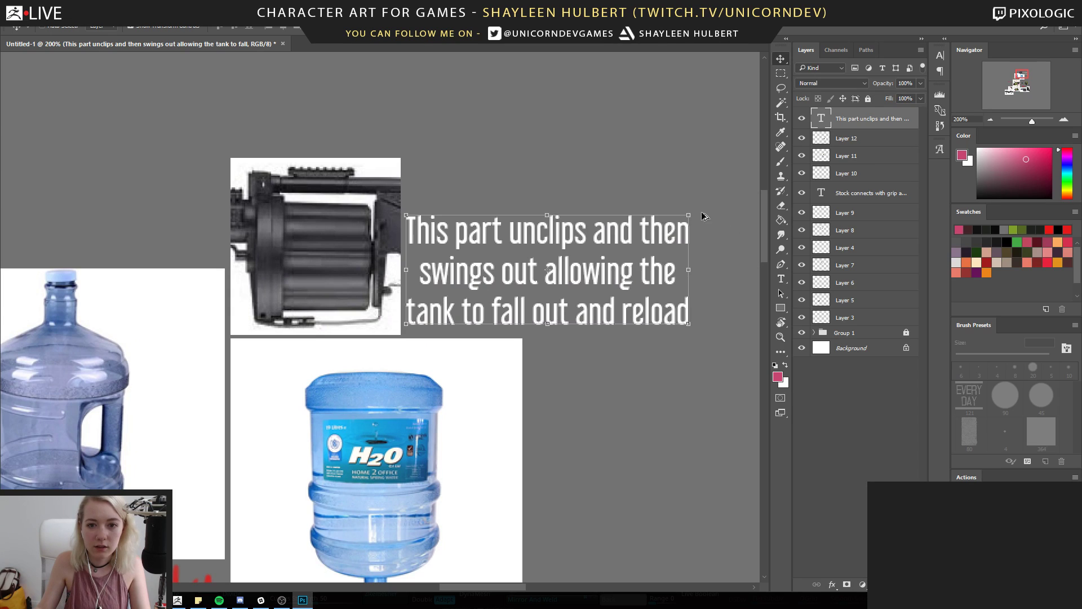
alt+shift+drag(689, 215, 561, 281)
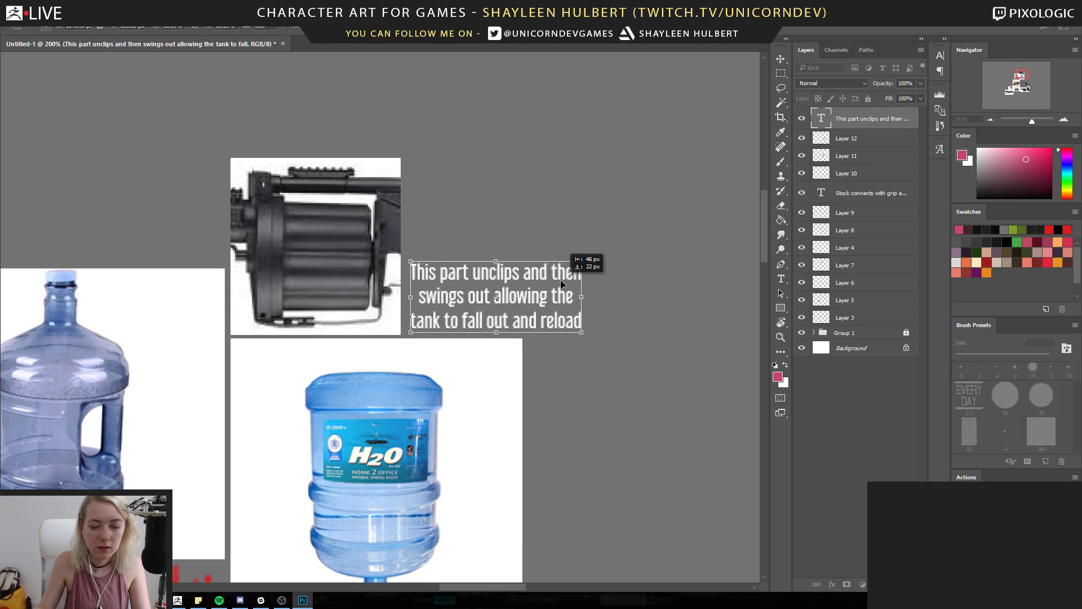
key(Return)
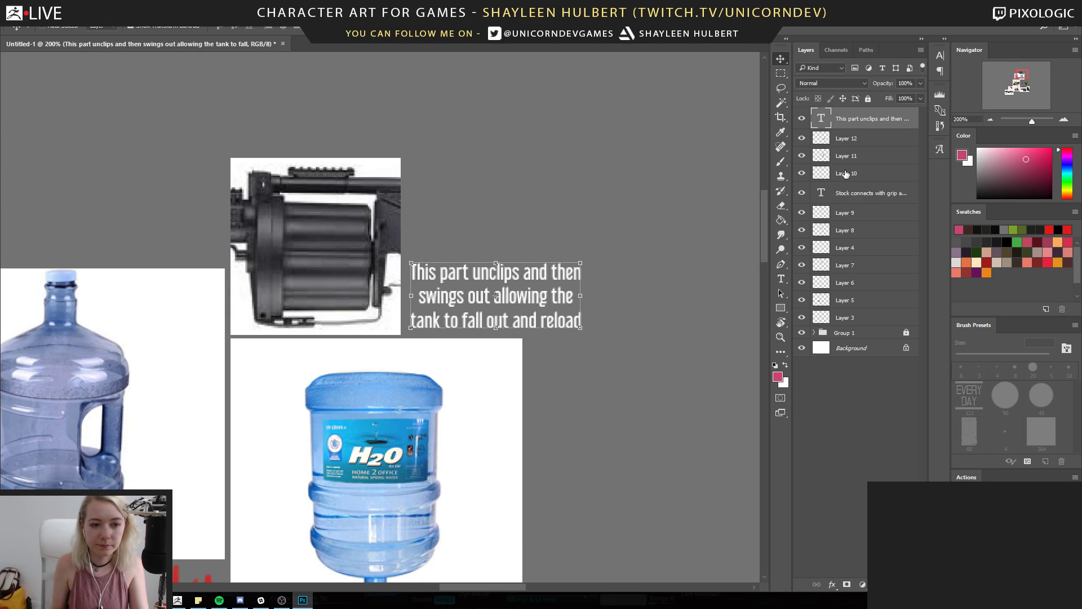
On Layer 12, circle the drum's lower bar and latch in green and draw a green arrow from the reload note
key(b)
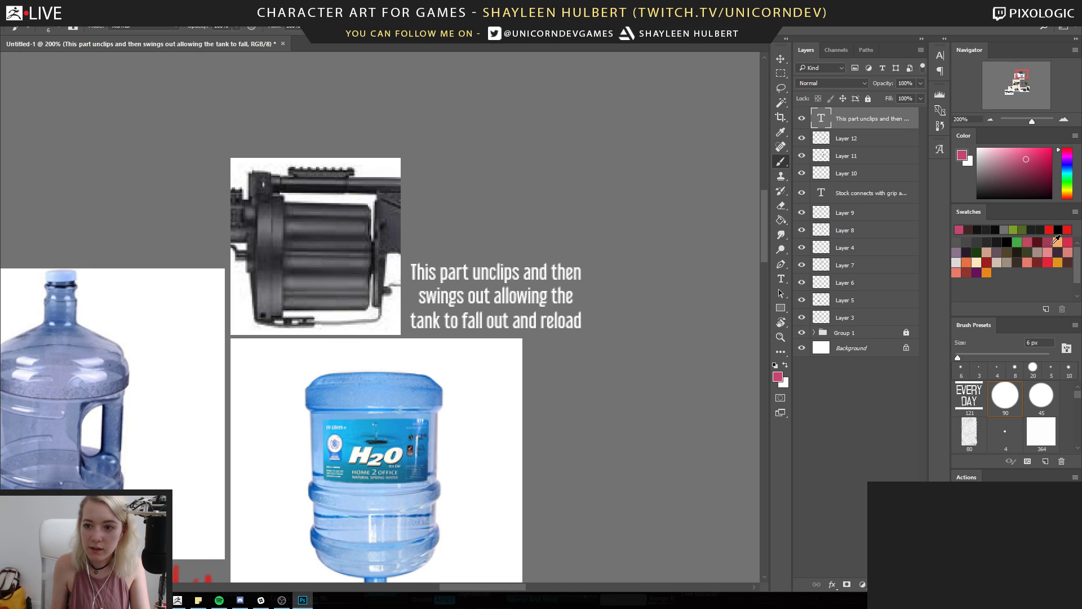
click(1017, 242)
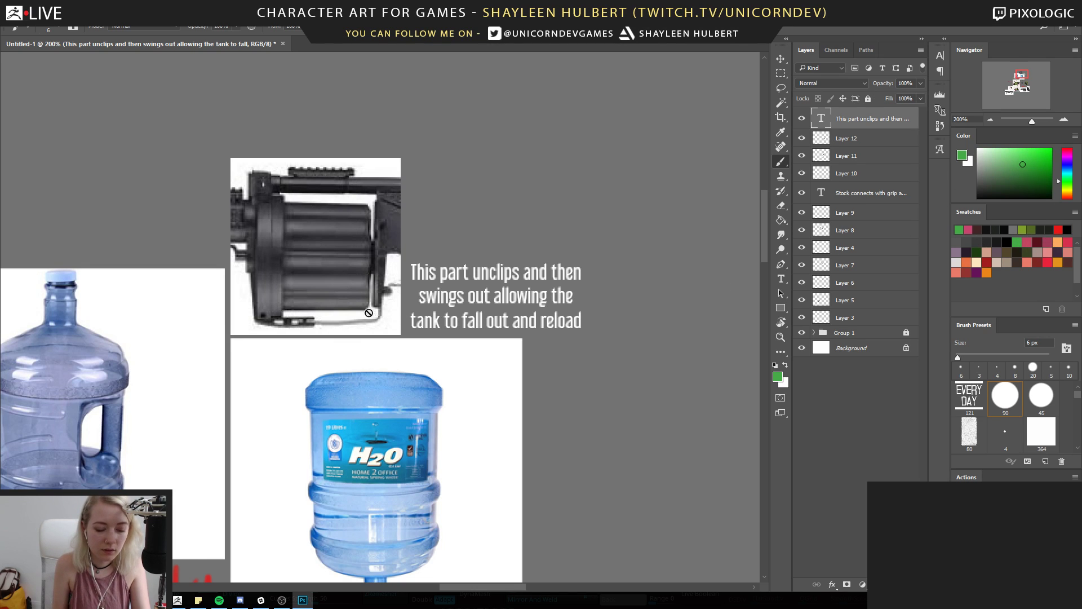
click(862, 141)
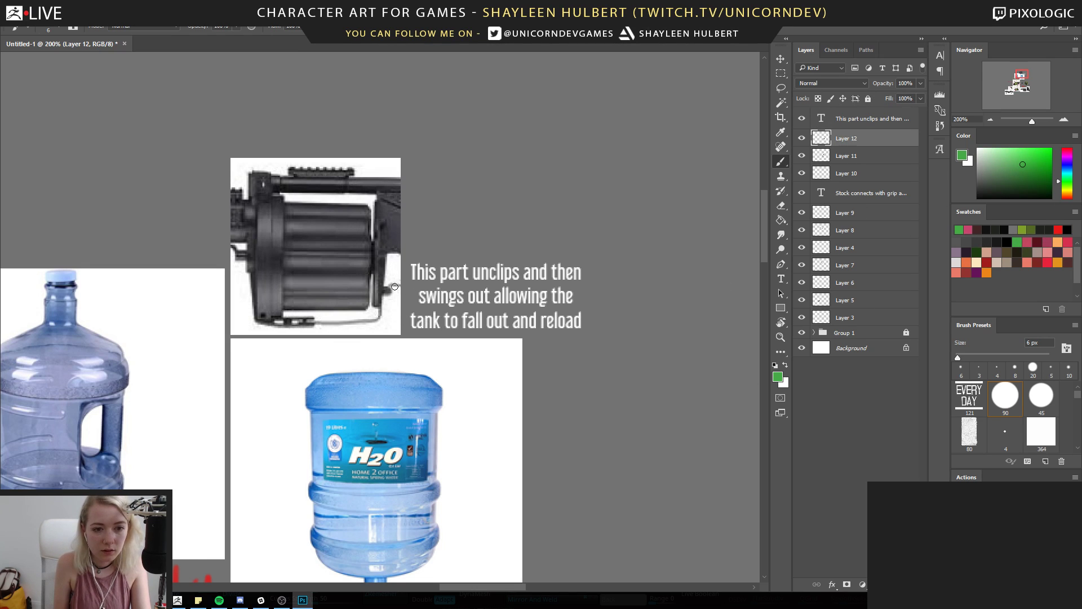
mouse_move(399, 290)
mouse_down()
mouse_move(359, 307)
mouse_move(285, 304)
mouse_move(285, 348)
mouse_move(389, 325)
mouse_up()
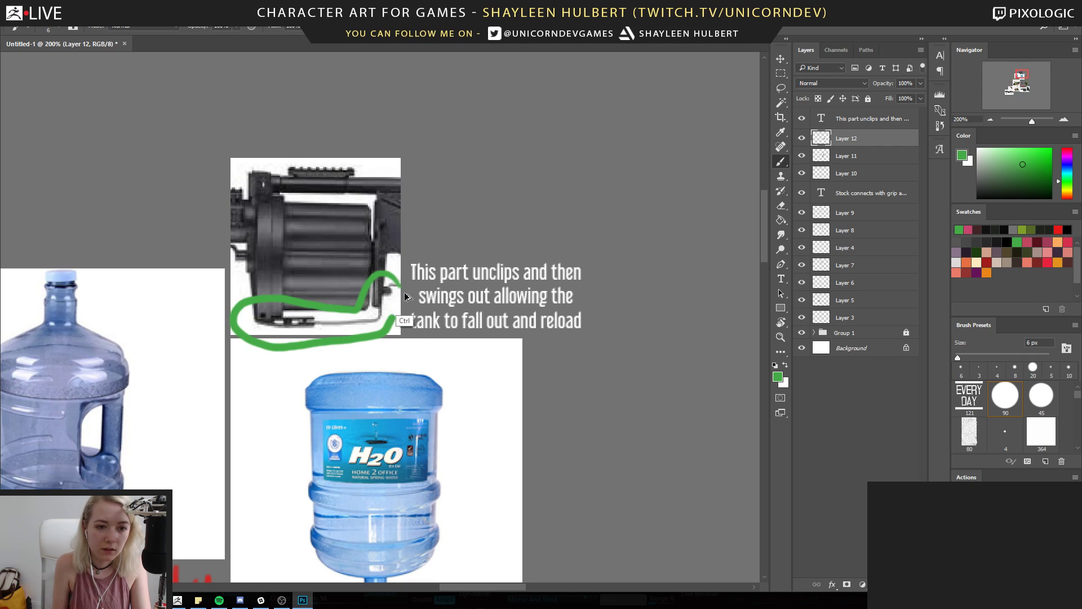
key(ctrl+z)
mouse_move(399, 287)
mouse_down()
mouse_move(249, 339)
mouse_move(389, 336)
mouse_move(400, 276)
mouse_up()
mouse_move(457, 257)
mouse_down()
mouse_move(402, 242)
mouse_move(418, 250)
mouse_up()
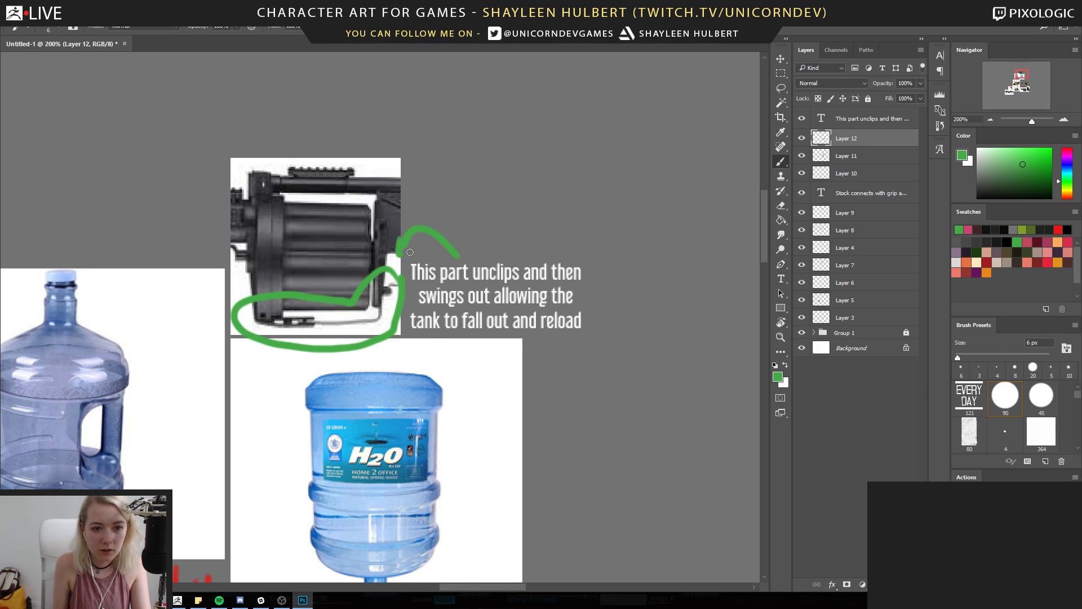
drag(409, 347, 487, 327)
Compare the marked bar on the drum photo with the tank and lower frame on the two .52 Gal illustrations
key(z)
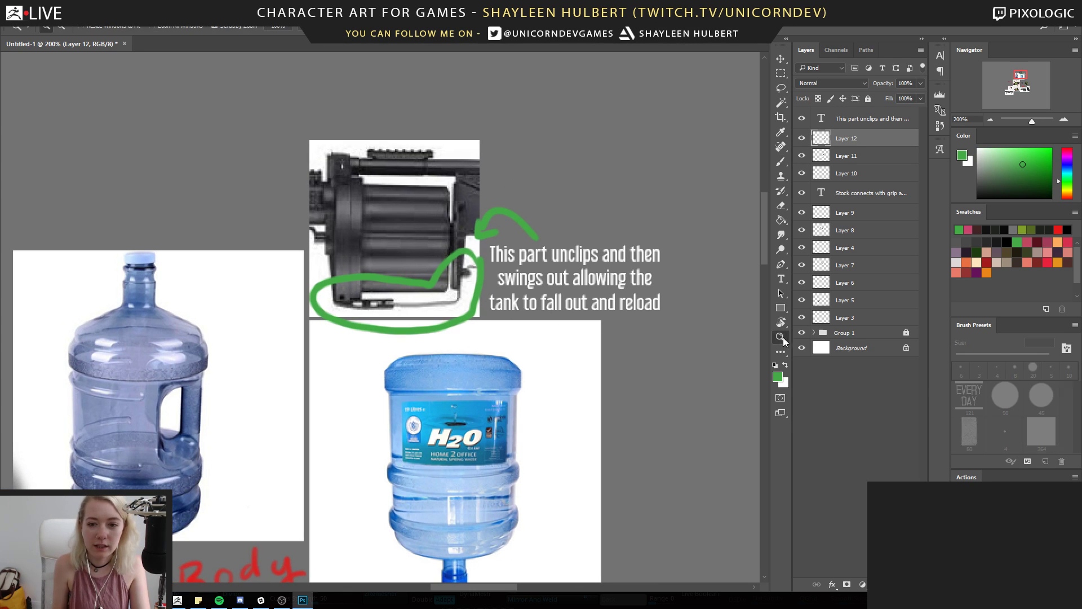
alt+click(448, 387)
alt+click(448, 388)
drag(446, 445, 488, 298)
click(489, 300)
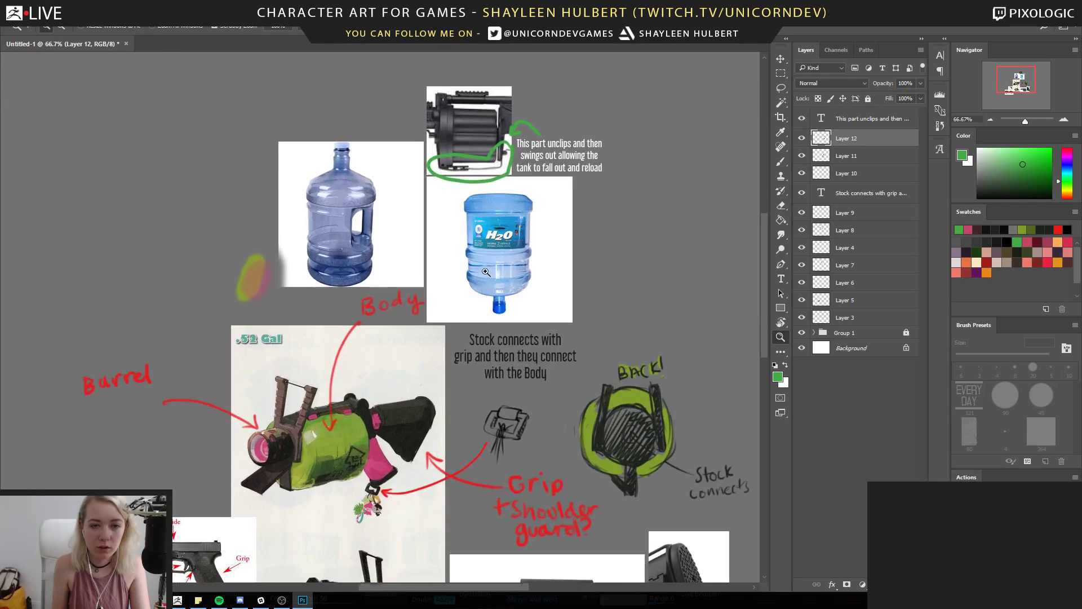
drag(394, 446, 524, 205)
click(472, 389)
click(473, 389)
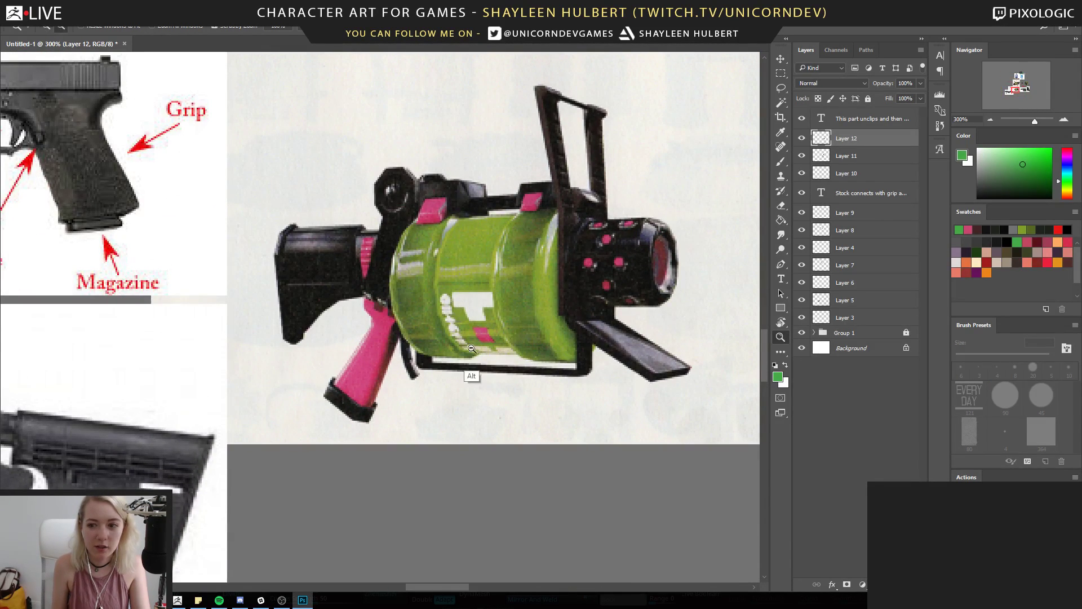
alt+click(474, 379)
alt+click(481, 387)
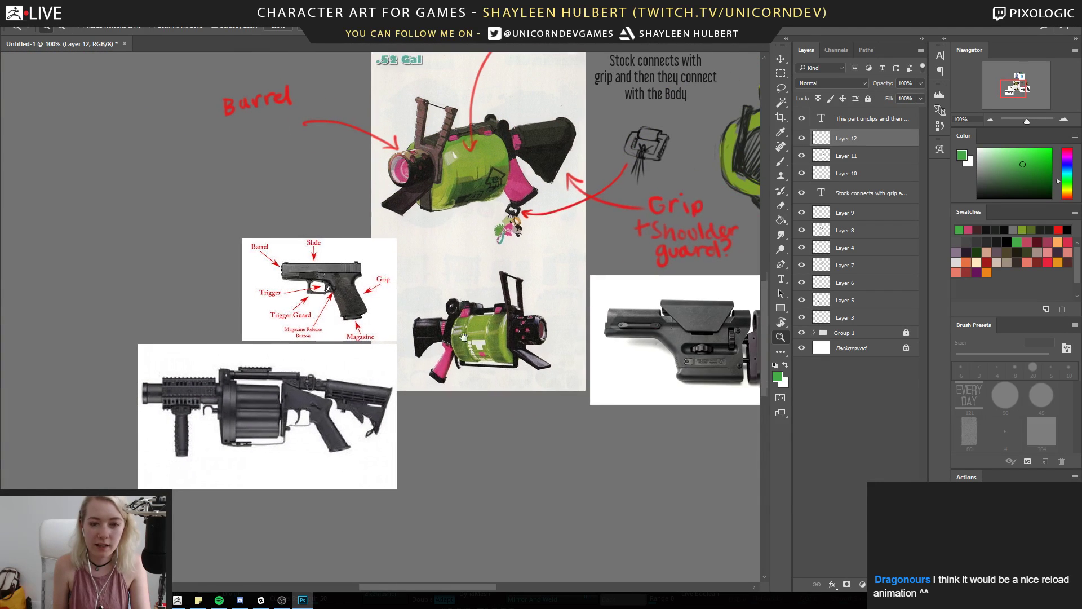
drag(474, 282, 448, 386)
drag(490, 312, 436, 360)
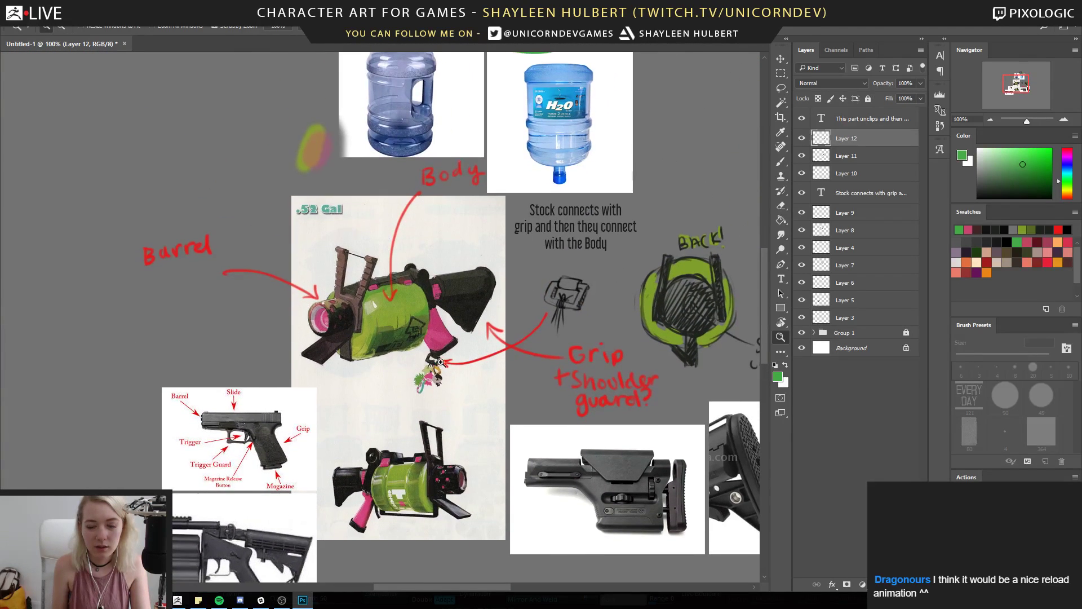
alt+click(446, 354)
click(505, 190)
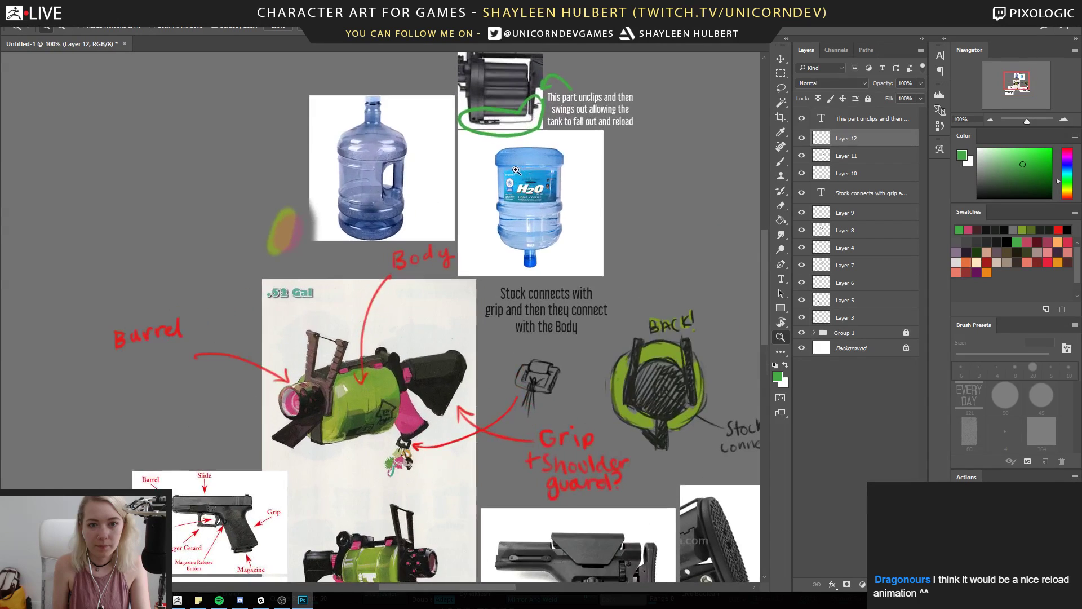
Erase the thick green outline and arrow around the grenade launcher's drum photo
drag(453, 286, 453, 363)
click(534, 162)
mouse_move(534, 164)
mouse_down()
mouse_move(482, 156)
mouse_move(565, 155)
mouse_up()
key(e)
key(b)
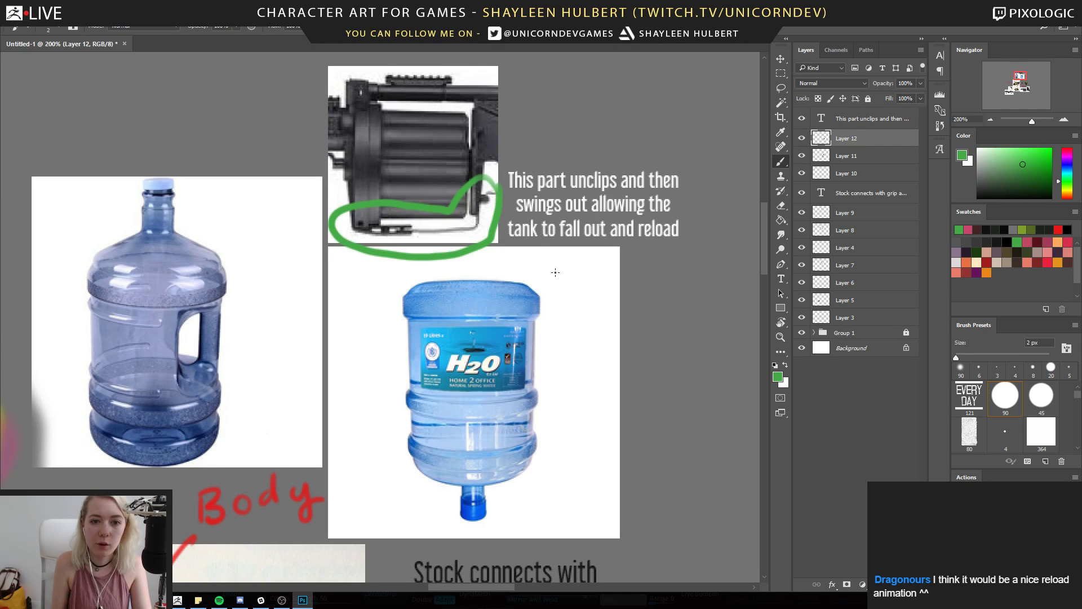
mouse_move(548, 164)
mouse_down()
mouse_move(472, 164)
mouse_move(487, 163)
mouse_move(451, 217)
mouse_move(462, 237)
mouse_move(543, 143)
mouse_up()
key(e)
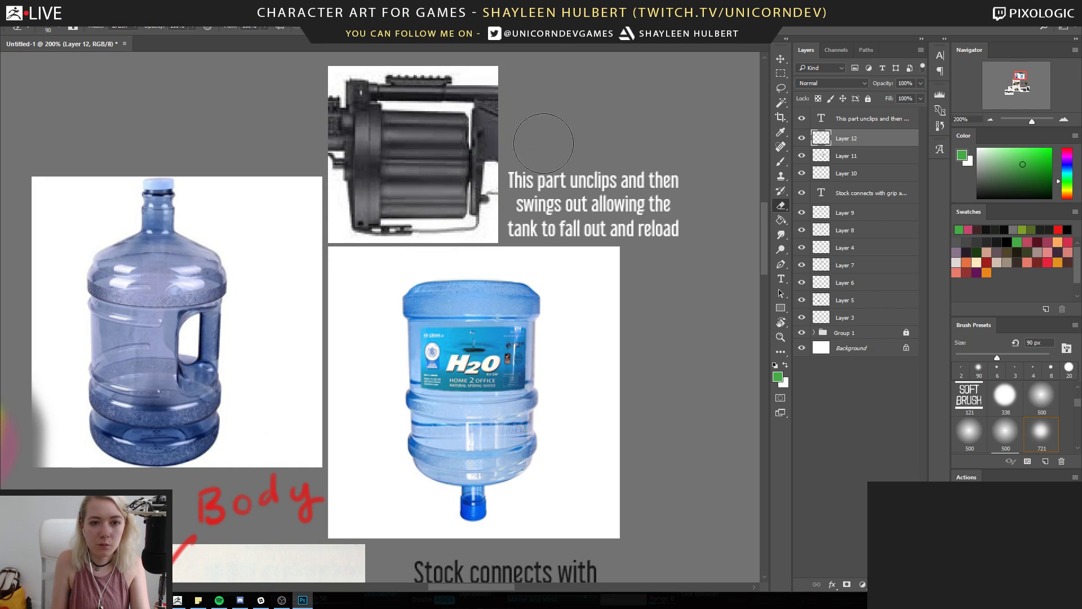
Redraw the green outline around the drum's lower bar and the arrow from the note with a thin 2 px brush
key(b)
mouse_move(489, 175)
mouse_down()
mouse_move(392, 255)
mouse_move(496, 187)
mouse_move(488, 177)
mouse_up()
mouse_move(556, 152)
mouse_down()
mouse_move(478, 164)
mouse_move(495, 161)
mouse_up()
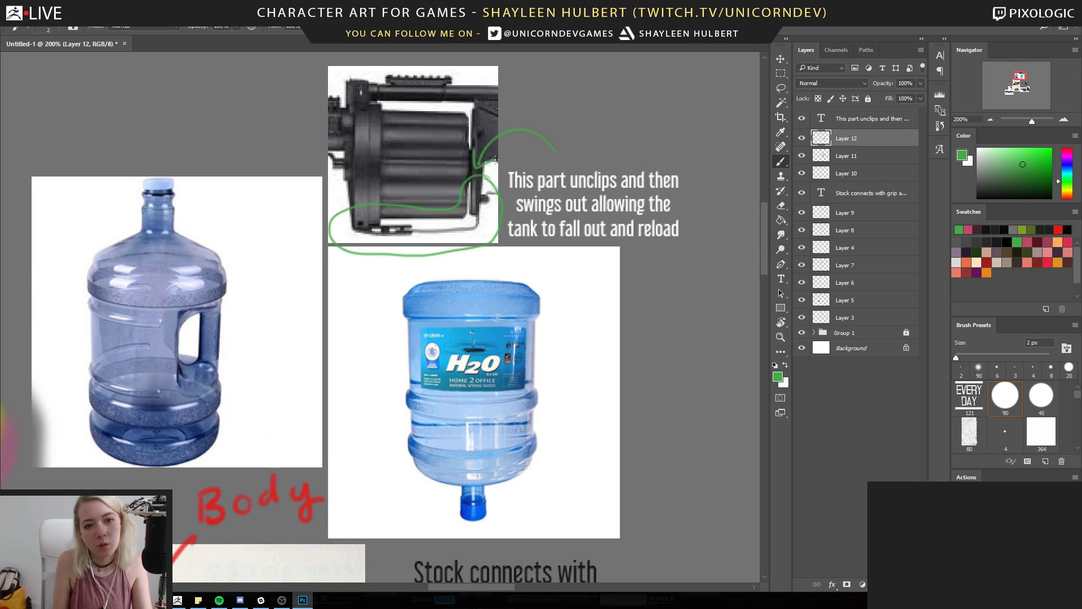
Examine how the tank sits between the barrel, lower frame bar and grip on the lower .52 Gal illustration
click(782, 338)
alt+click(404, 427)
alt+click(403, 426)
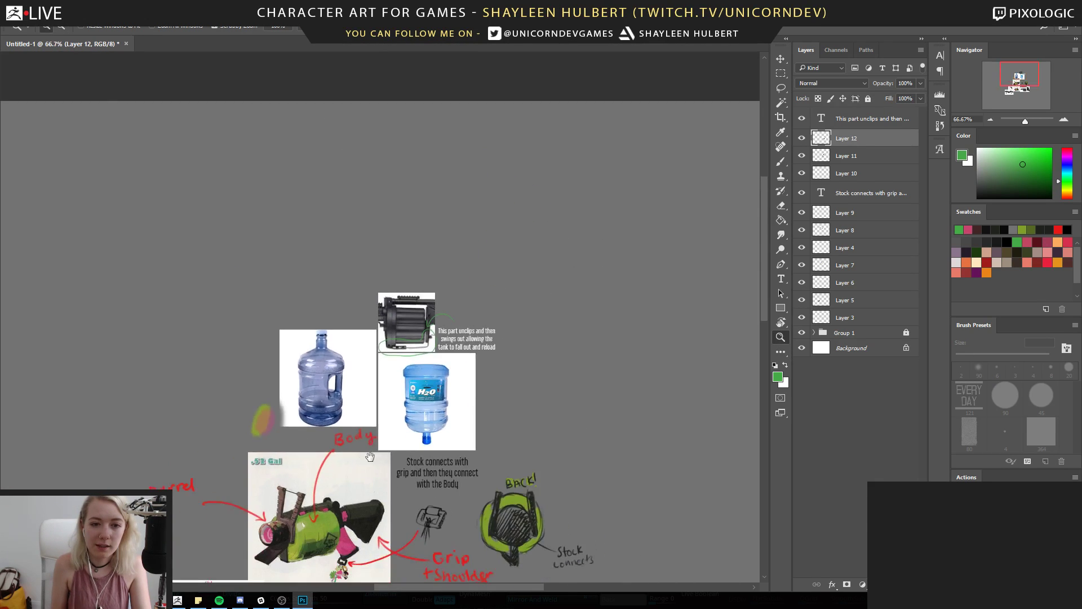
drag(370, 457, 473, 307)
click(469, 372)
drag(469, 372, 513, 276)
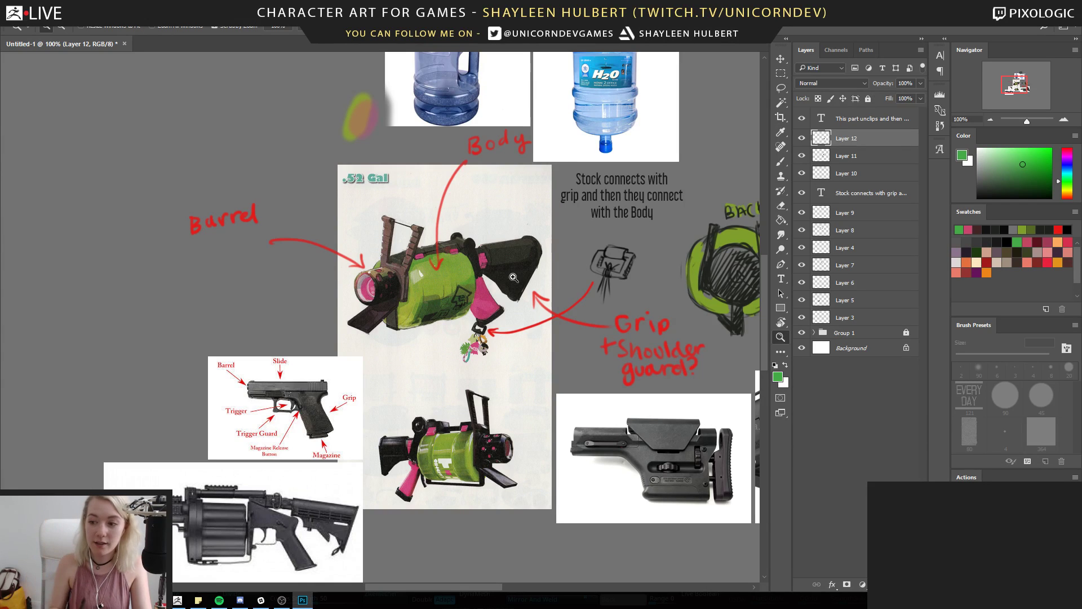
alt+click(494, 319)
click(484, 399)
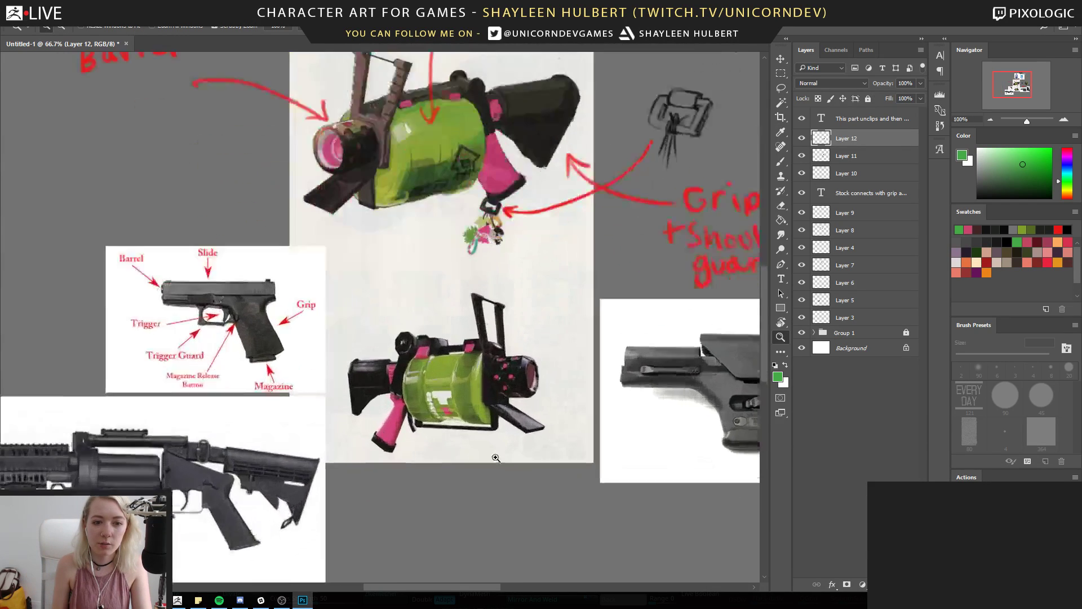
click(491, 419)
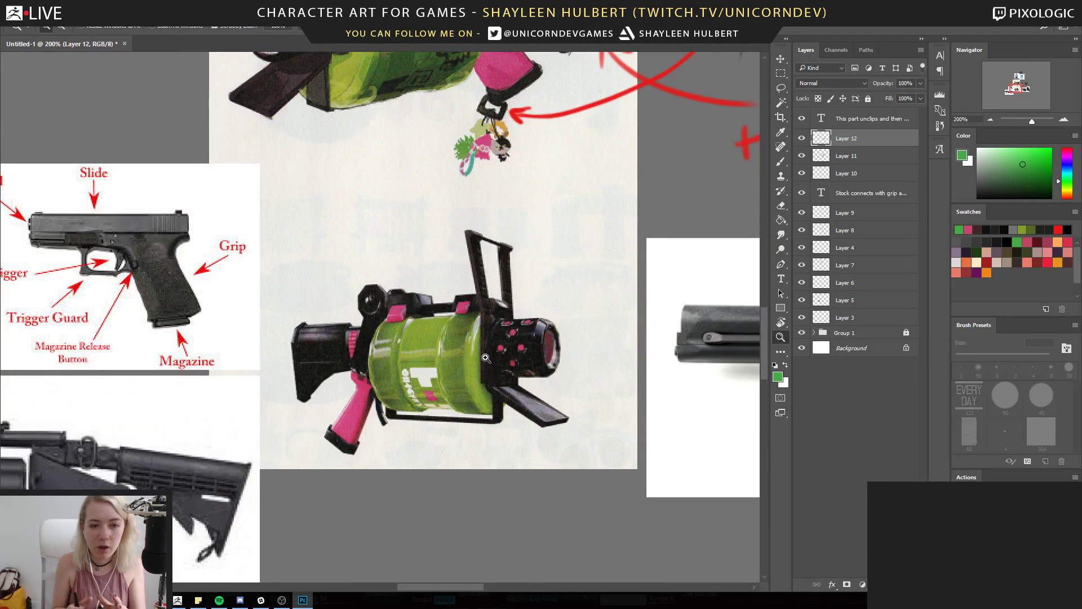
alt+click(430, 348)
click(440, 373)
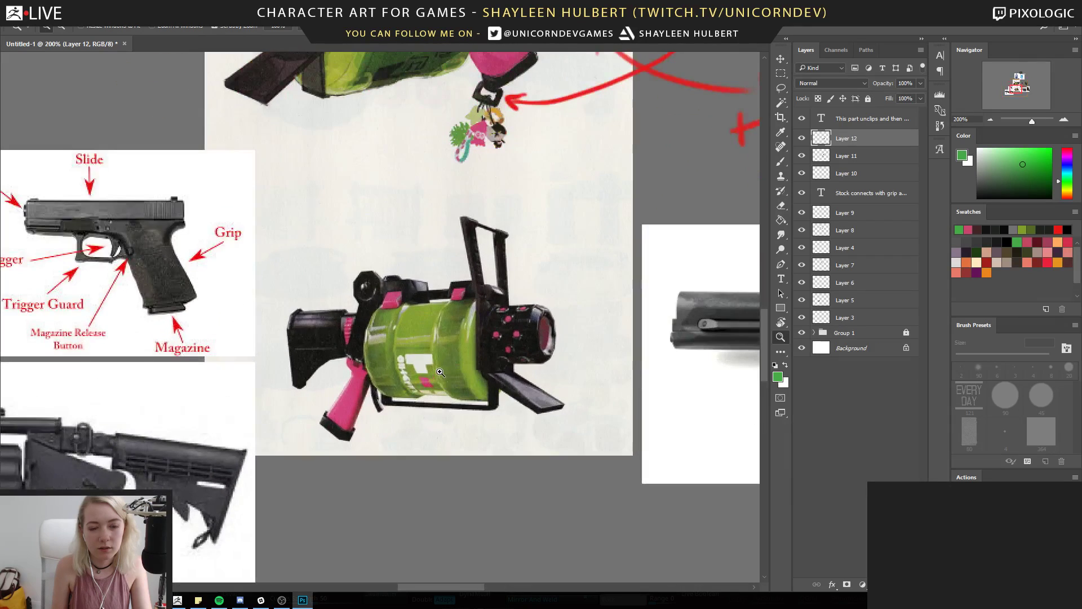
alt+click(440, 373)
drag(492, 333, 437, 420)
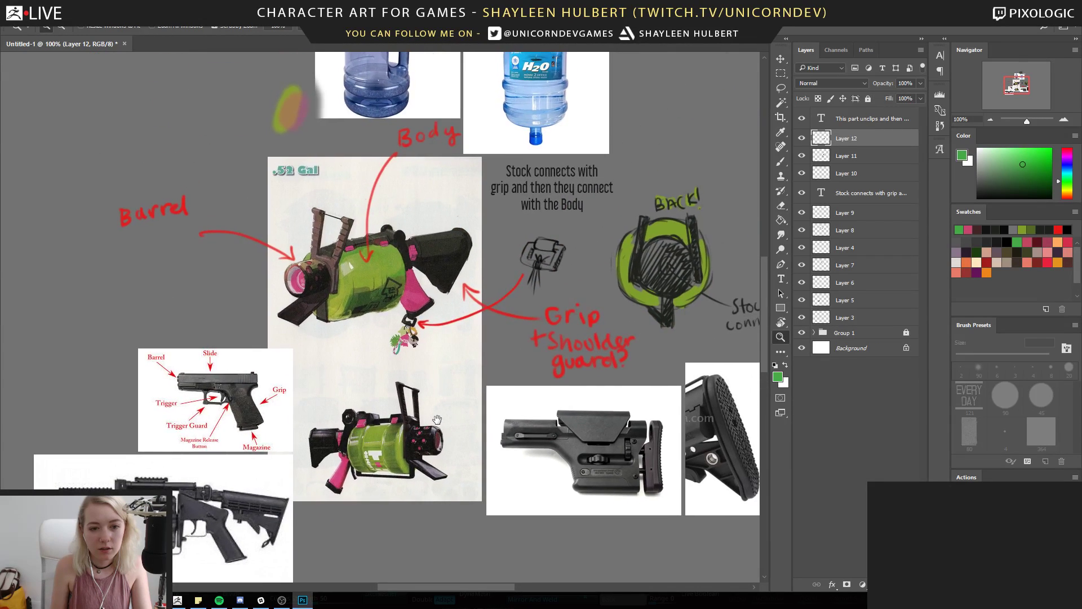
click(437, 420)
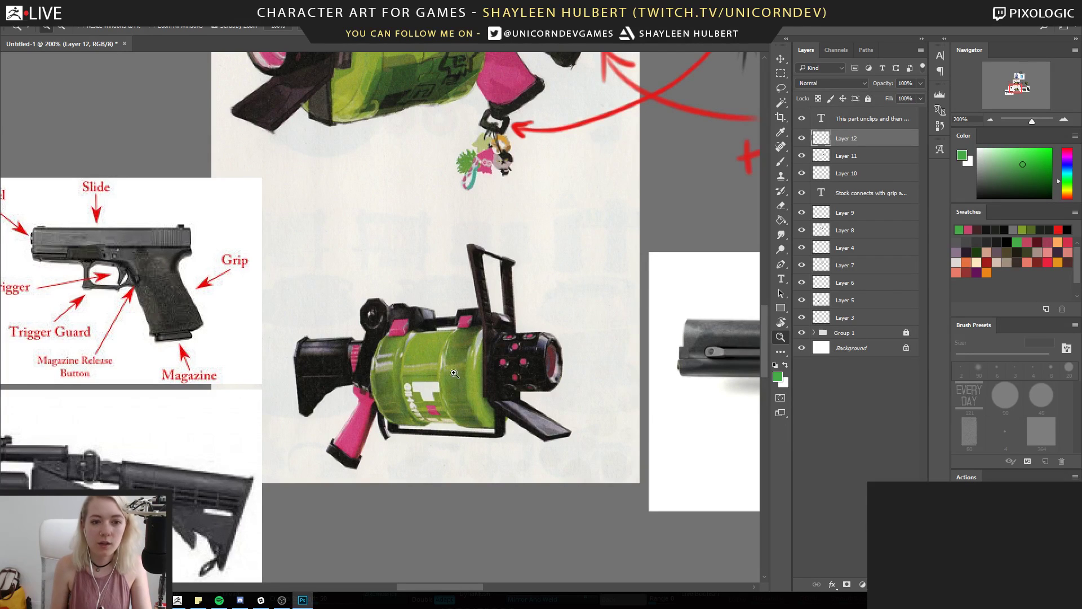
alt+click(444, 351)
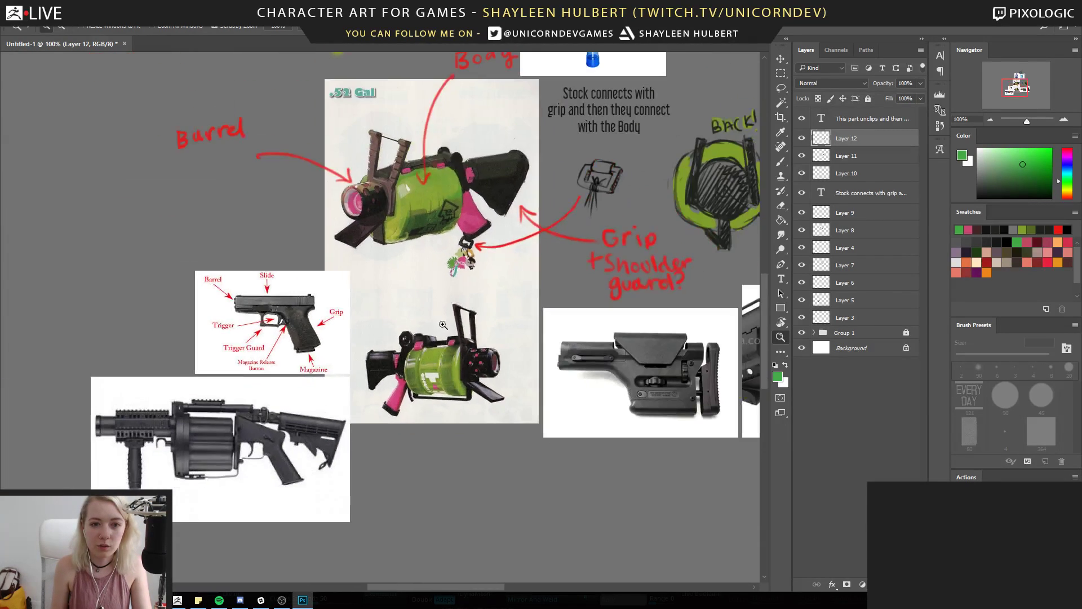
Review the whole reference board, comparing the water bottle and drum photos with the .52 Gal illustrations
scroll(460, 299, up, 3)
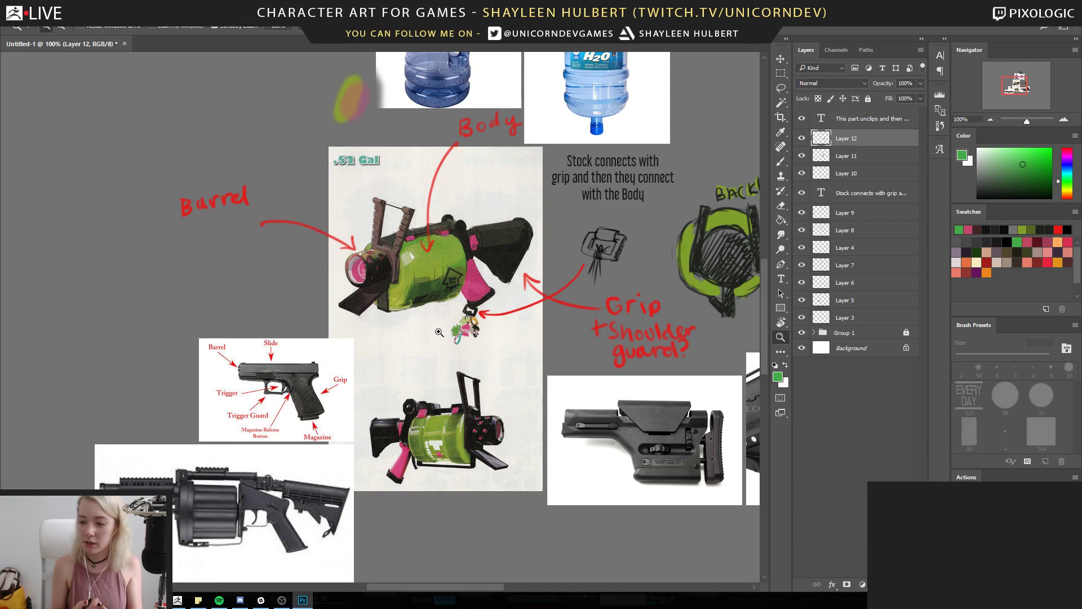
alt+click(461, 273)
drag(461, 274, 444, 372)
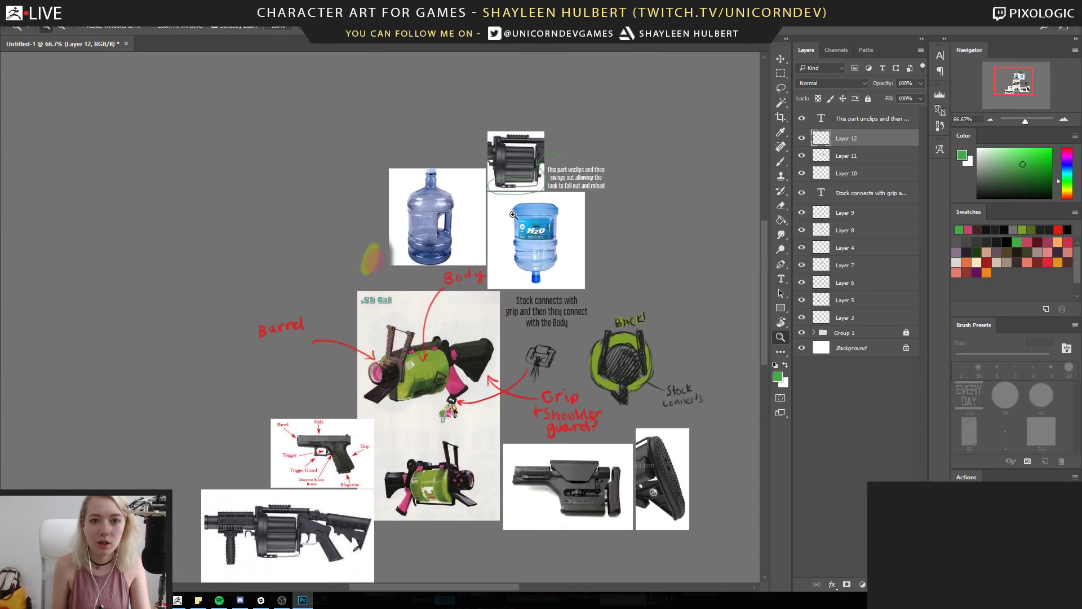
drag(524, 168, 561, 167)
alt+click(471, 344)
alt+click(471, 345)
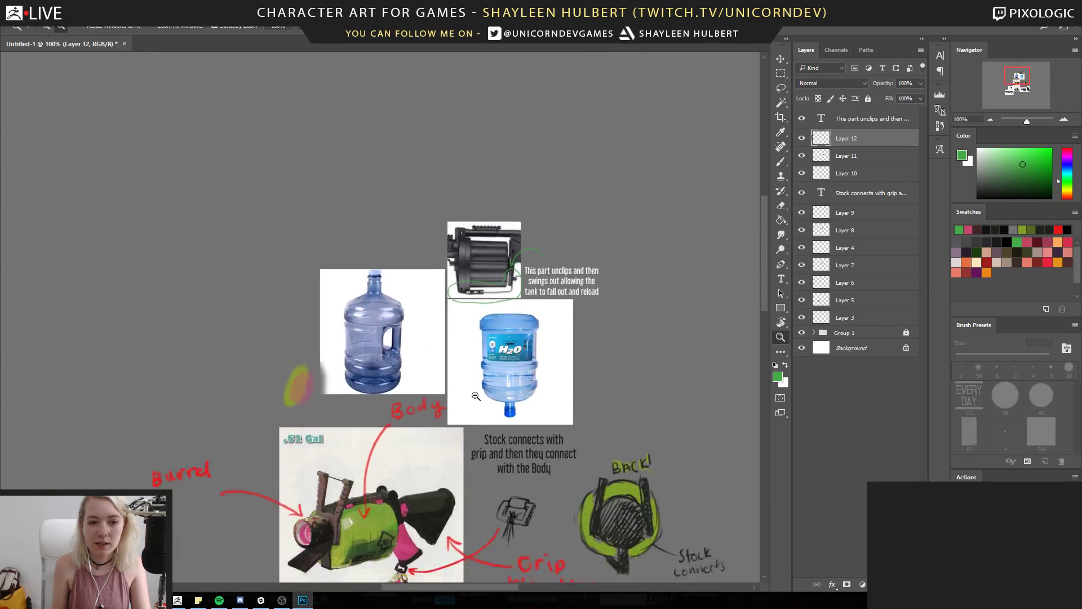
drag(457, 416, 486, 263)
Examine the upper and lower .52 Gal illustrations up close, comparing how the tank, frame and grip fit together in each
key(b)
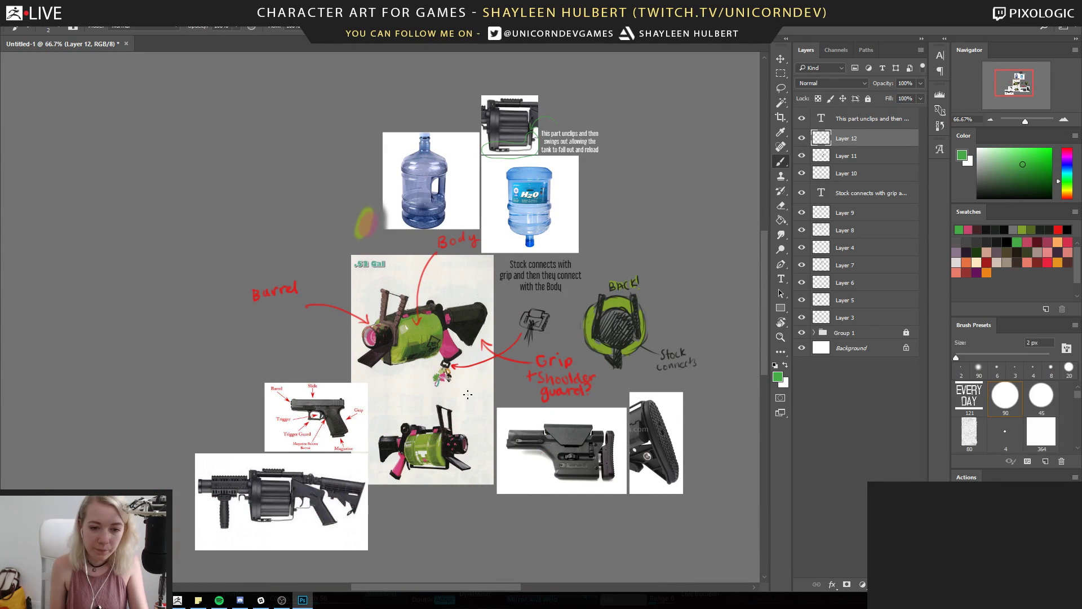
alt+shift+right_drag(449, 346, 476, 361)
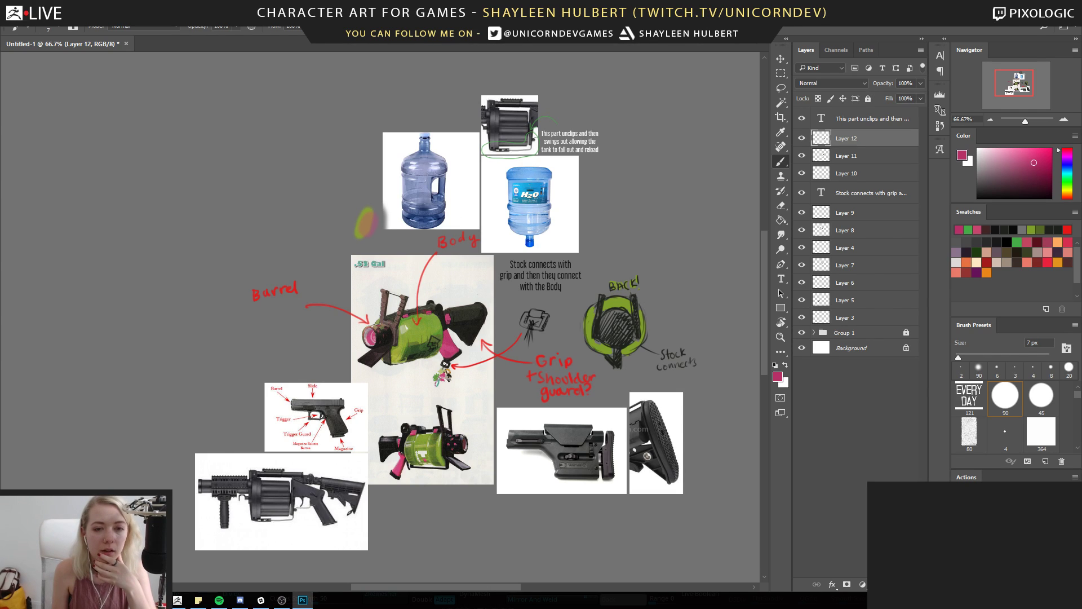
key(z)
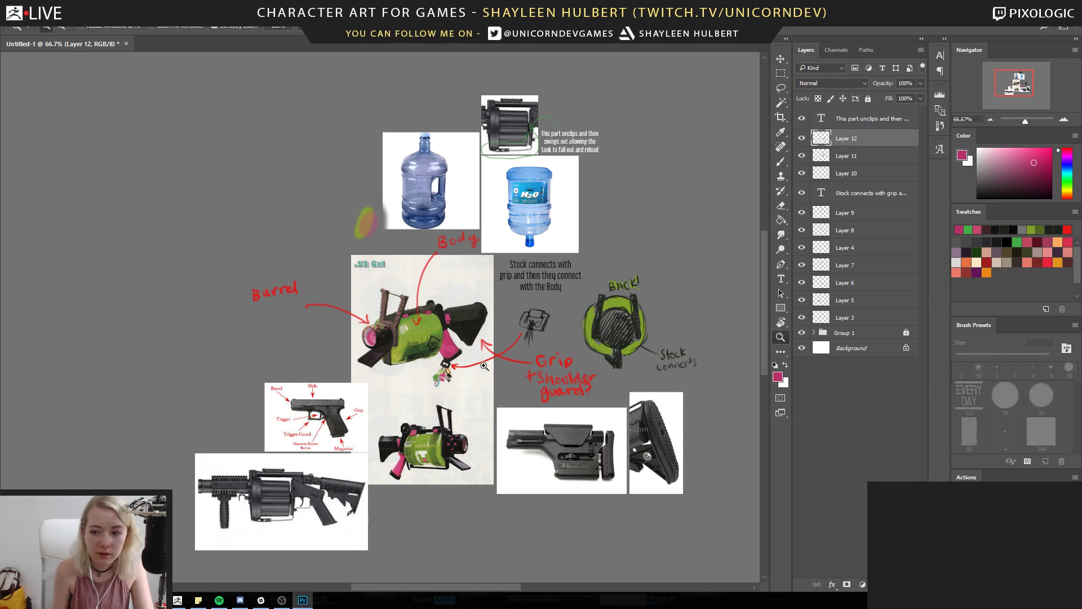
drag(404, 364, 466, 358)
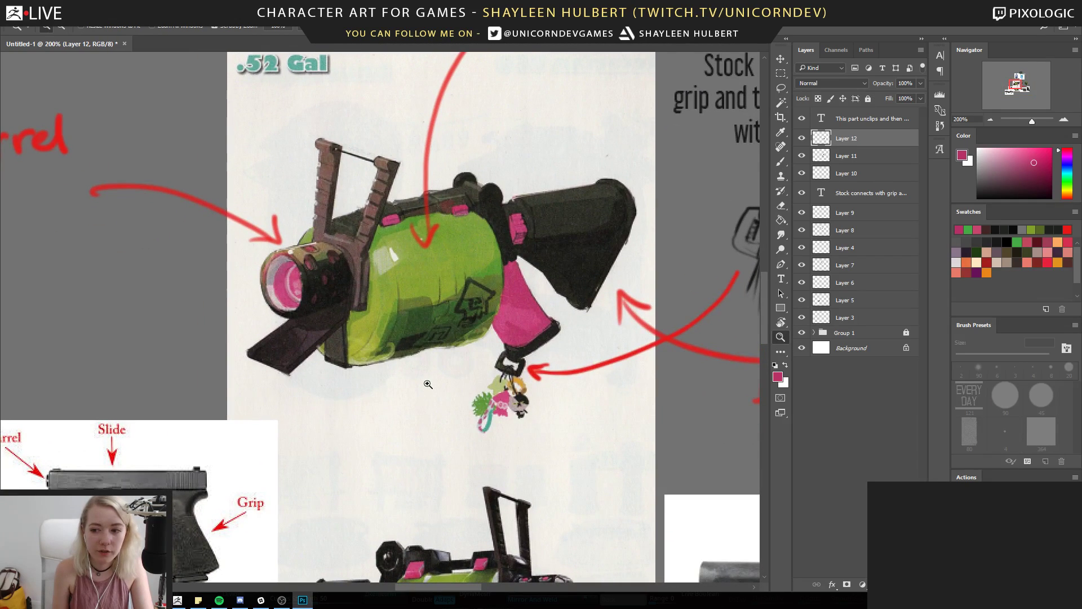
mouse_move(437, 409)
mouse_down()
mouse_move(415, 406)
mouse_move(435, 411)
mouse_up()
key(space)
drag(434, 412, 480, 384)
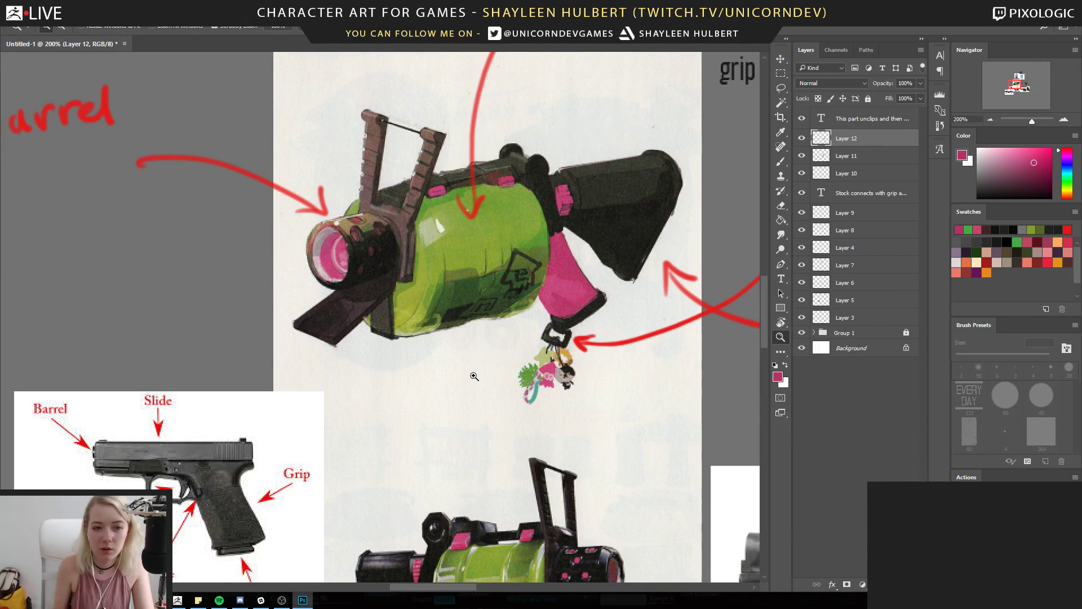
mouse_move(406, 372)
mouse_down()
mouse_move(386, 369)
mouse_move(438, 339)
mouse_move(392, 397)
mouse_move(403, 248)
mouse_up()
key(space)
drag(387, 470, 399, 293)
drag(470, 408, 427, 372)
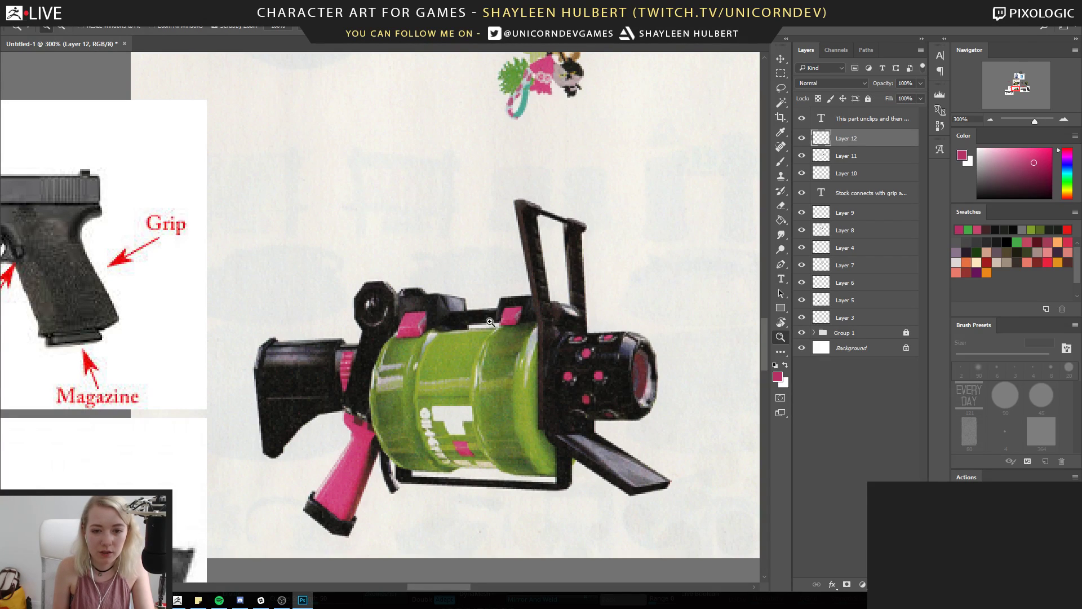
drag(482, 242, 478, 541)
drag(477, 214, 452, 345)
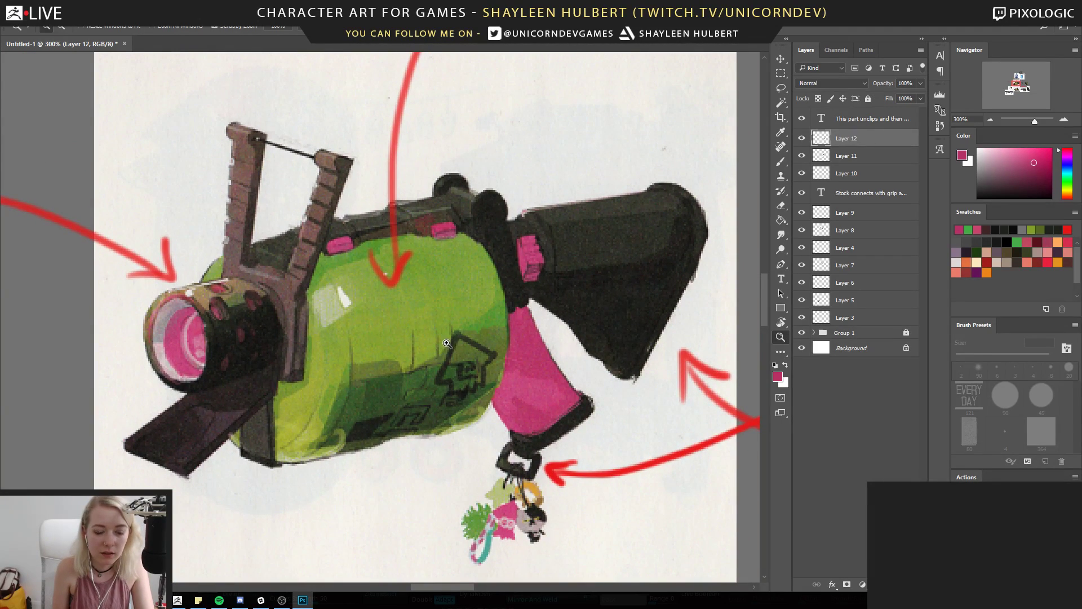
Examine the barrel, tank body and squid logo on the upper .52 Gal illustration
drag(377, 366, 513, 345)
click(370, 298)
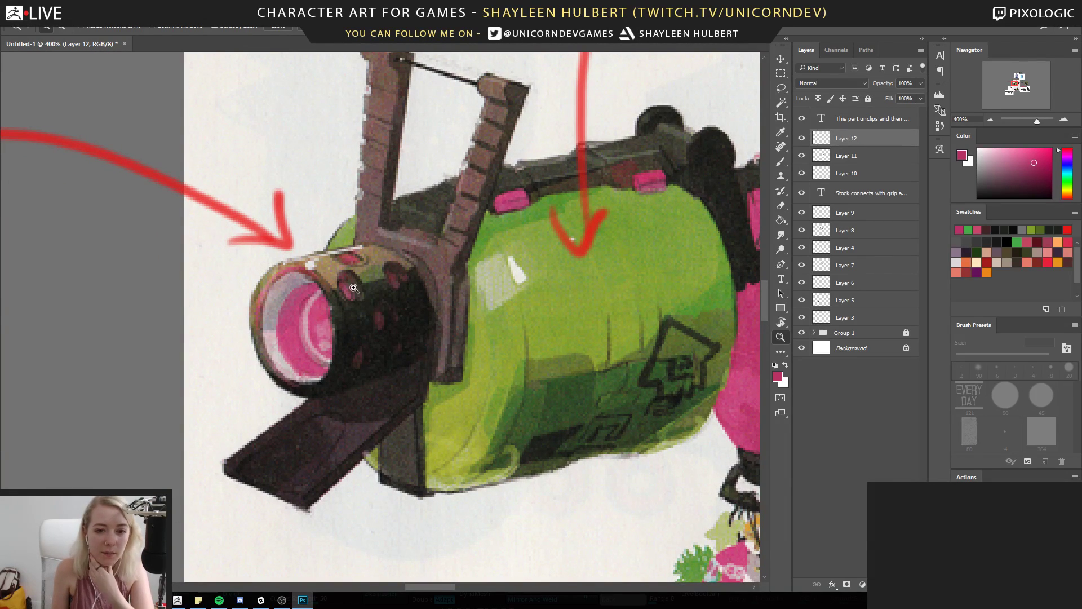
alt+click(514, 356)
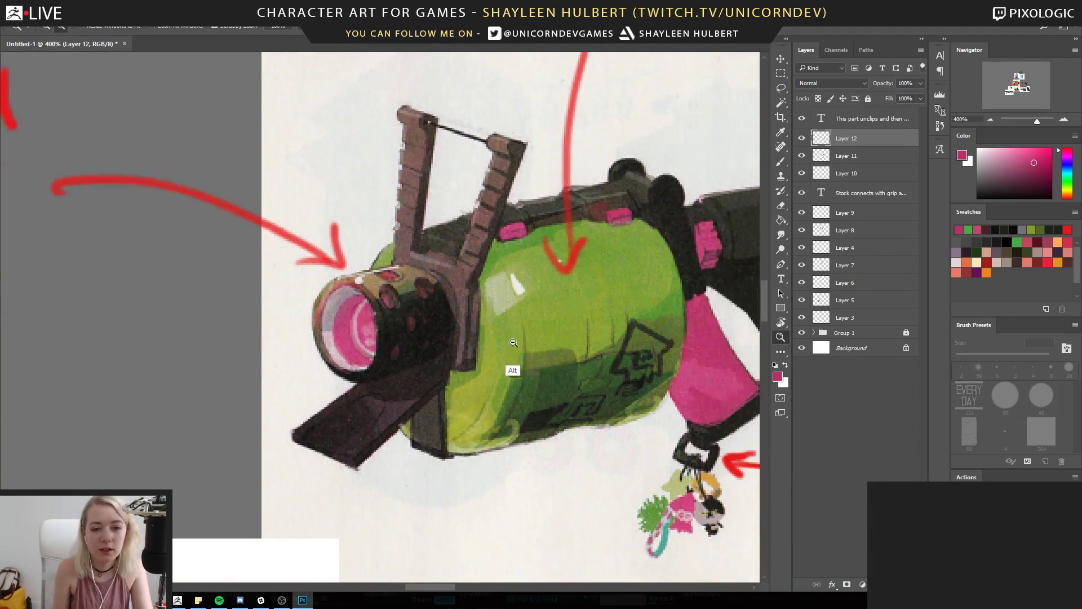
drag(525, 347, 387, 342)
alt+click(461, 371)
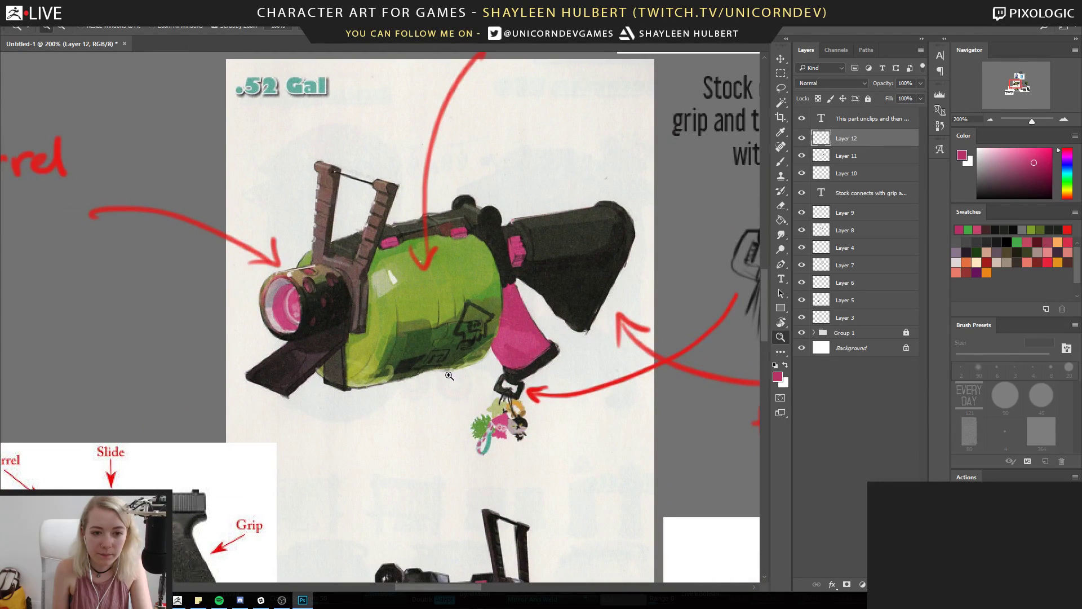
click(448, 376)
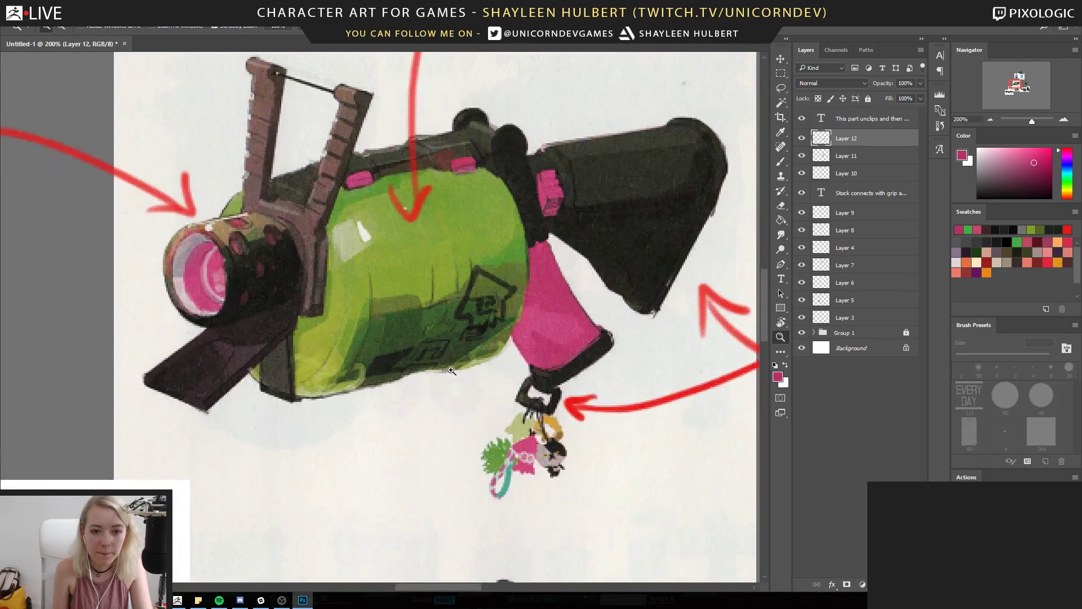
click(503, 315)
click(507, 319)
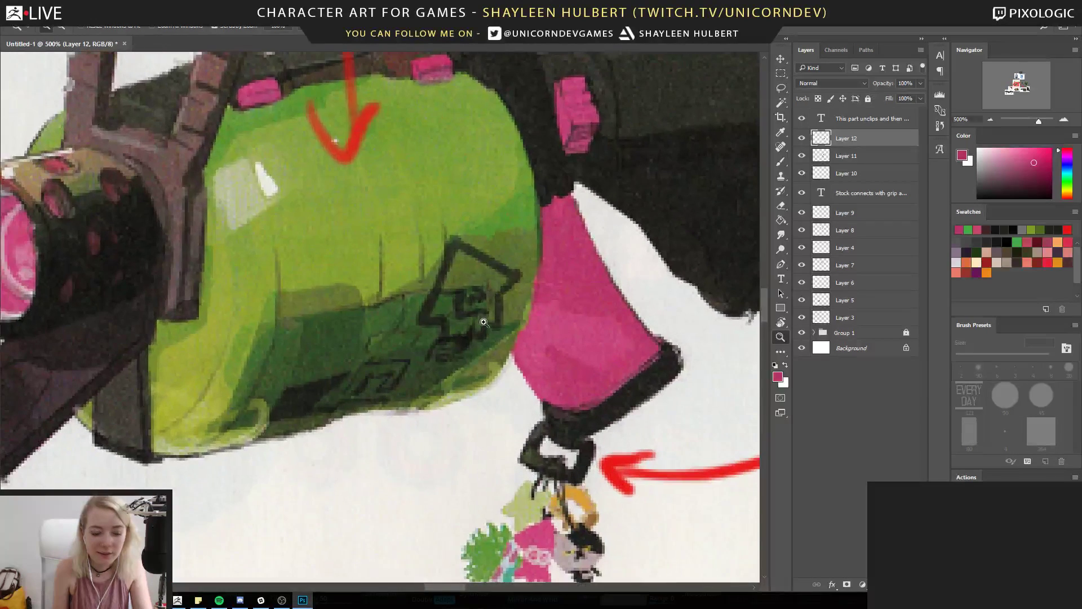
Doodle bright pink eyes and a mouth on the tank's squid logo in the upper illustration with a 1 px brush
key(b)
click(1037, 151)
key([)
key([)
key([)
key([)
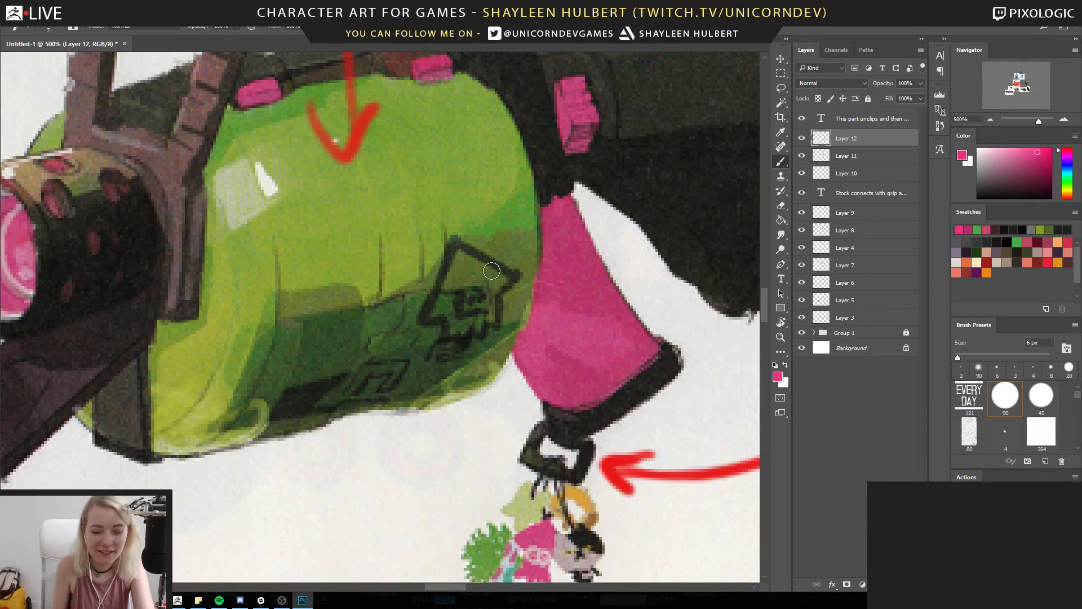
mouse_move(461, 293)
mouse_down()
mouse_move(460, 303)
mouse_move(502, 315)
mouse_up()
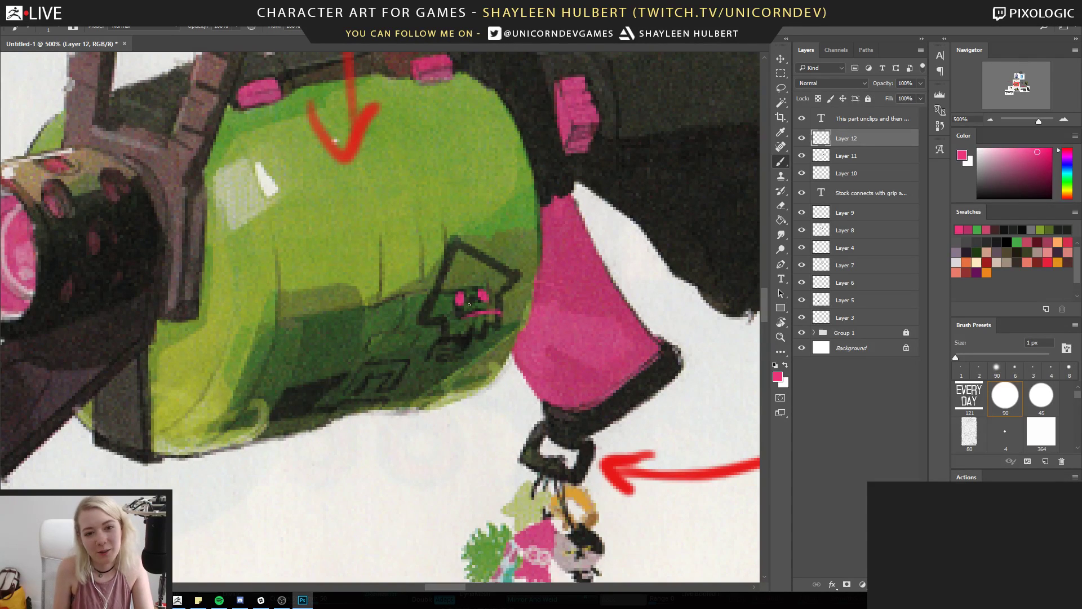
Undo the pink face doodle on the tank's squid logo
key(ctrl+alt+z)
key(ctrl+alt+z)
key(ctrl+alt+z)
key(ctrl+alt+z)
key(ctrl+alt+z)
key(ctrl+alt+z)
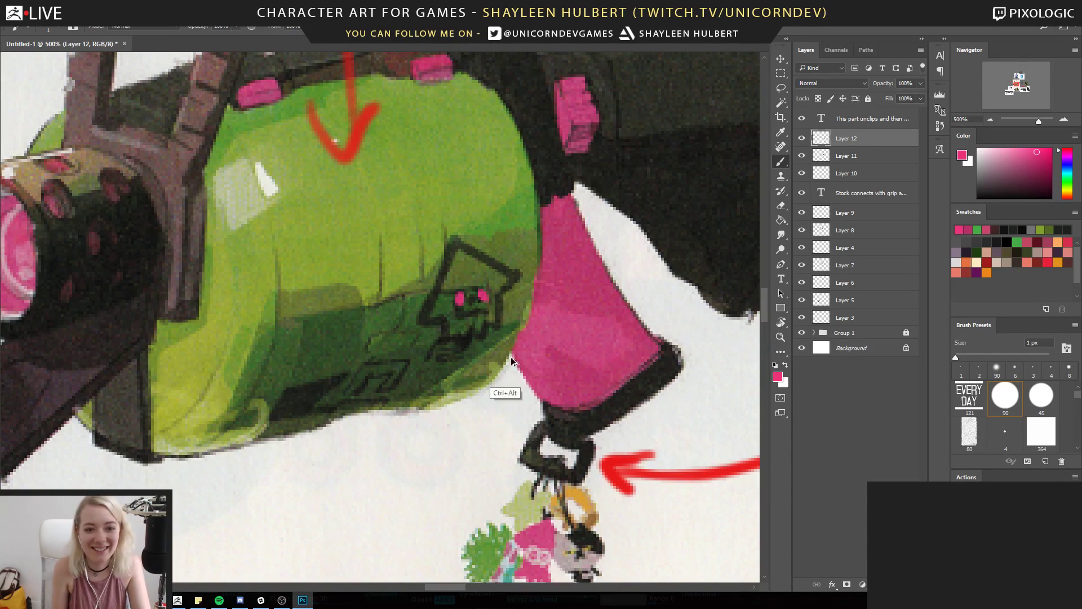
Sketch a small pink circle and a gridded cylinder with circles in its cells on the empty canvas below the Barrel label
click(778, 340)
alt+click(425, 389)
alt+click(425, 389)
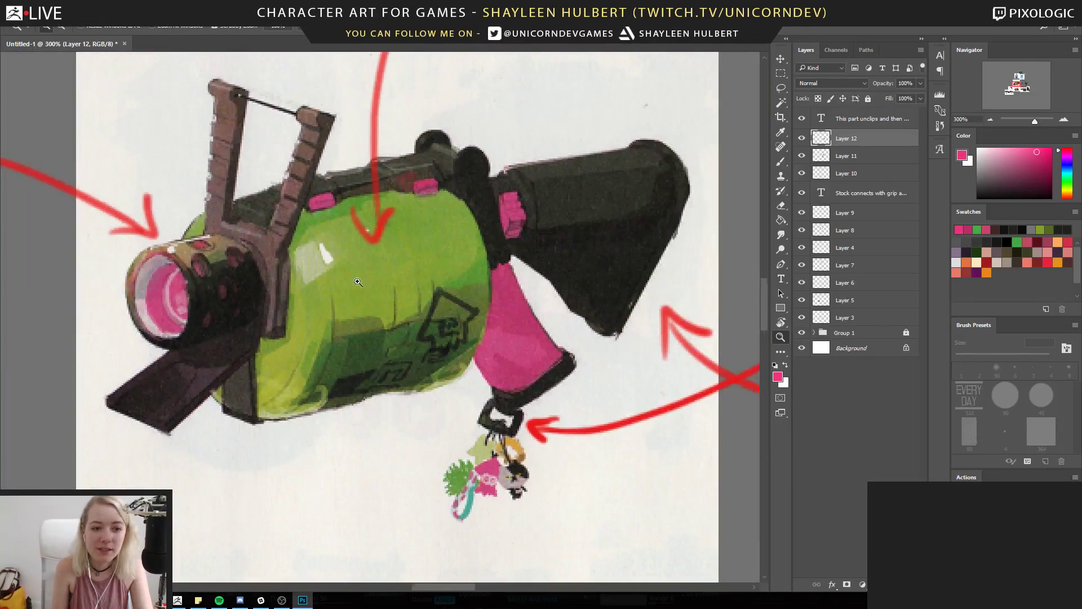
drag(366, 427, 472, 373)
alt+click(466, 363)
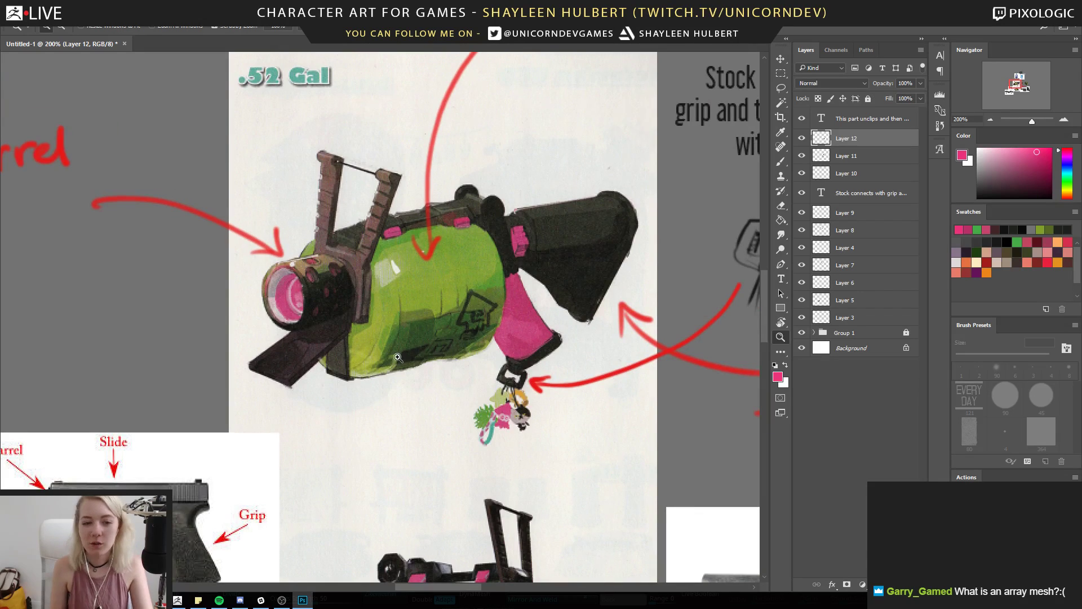
click(374, 351)
drag(374, 350, 637, 374)
click(781, 162)
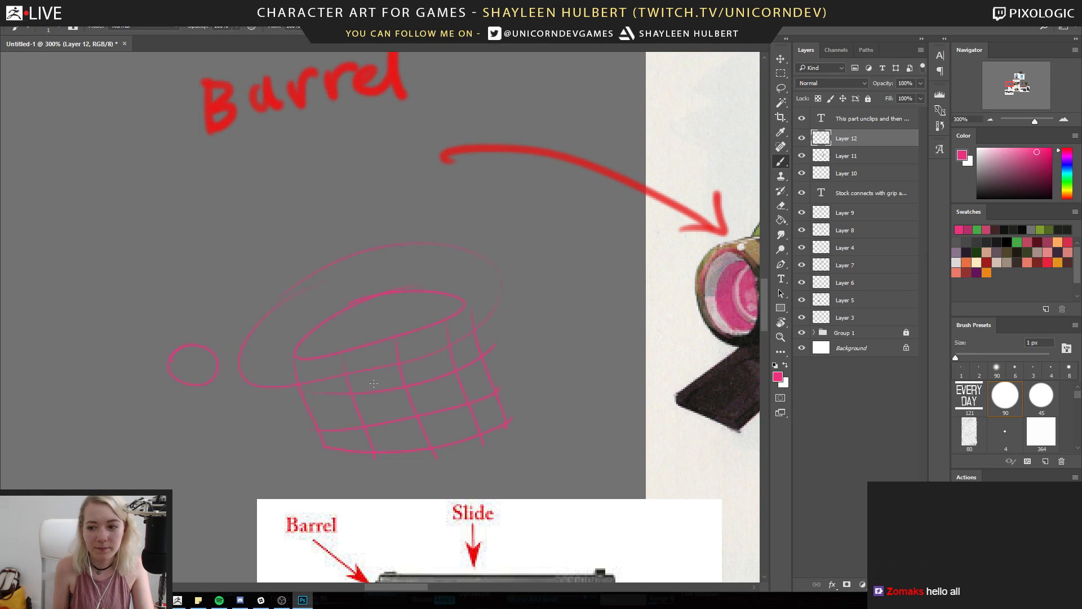
key(ctrl+z)
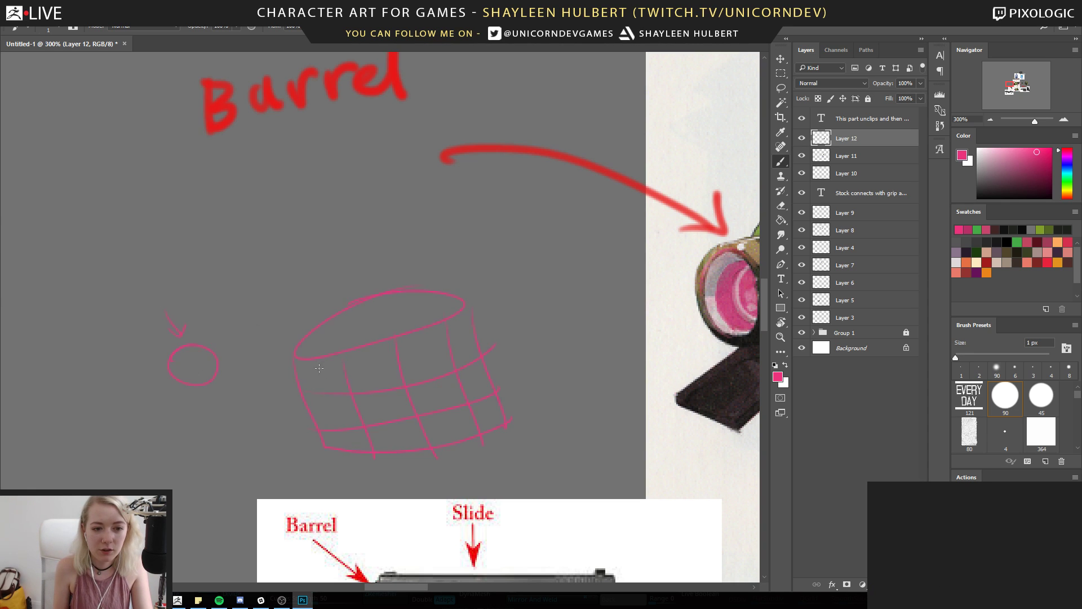
drag(319, 368, 340, 374)
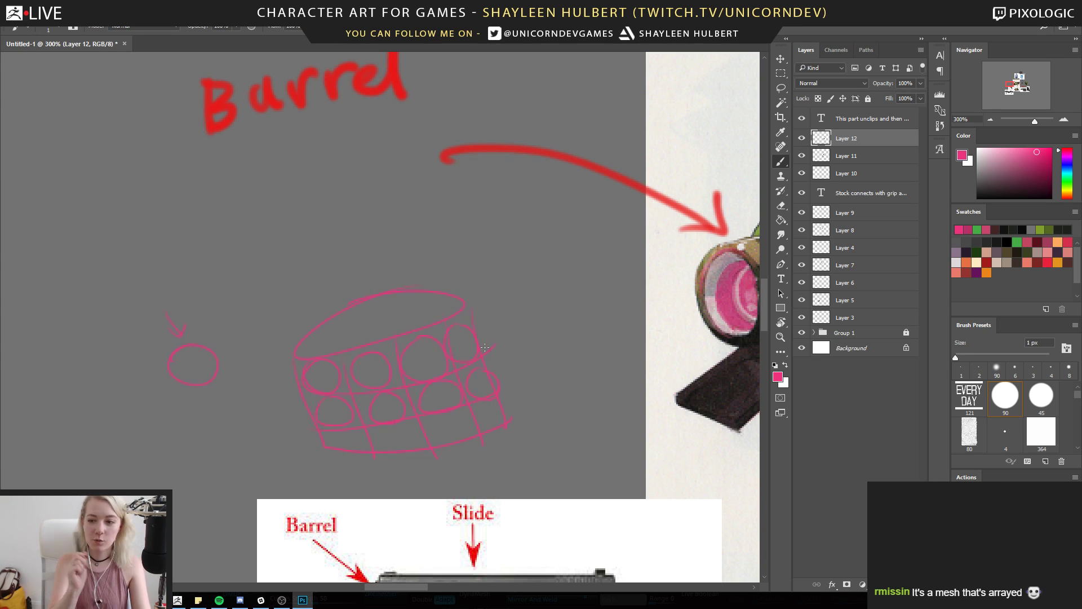
Undo all strokes of the pink circle and gridded cylinder sketch
key(ctrl+alt+z)
key(ctrl+alt+z)
key(ctrl+alt+z)
key(ctrl+alt+z)
key(ctrl+alt+z)
key(ctrl+alt+z)
key(ctrl+alt+z)
key(ctrl+alt+z)
key(ctrl+alt+z)
key(ctrl+alt+z)
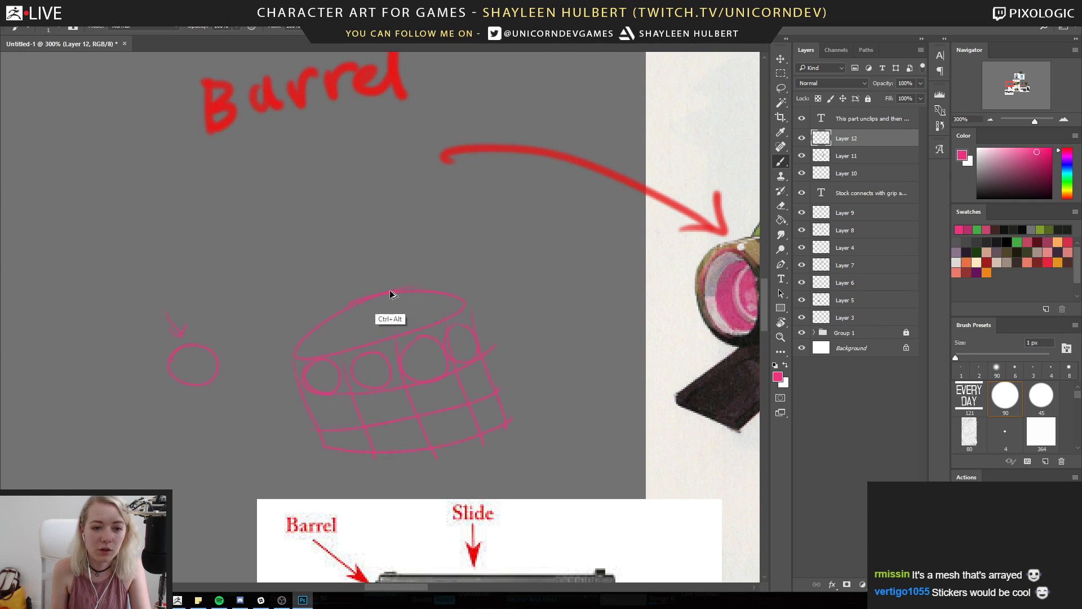
key(ctrl+alt+z)
key(ctrl+alt+z)
key(ctrl+alt+z)
key(ctrl+alt+z)
key(ctrl+alt+z)
key(ctrl+alt+z)
key(ctrl+alt+z)
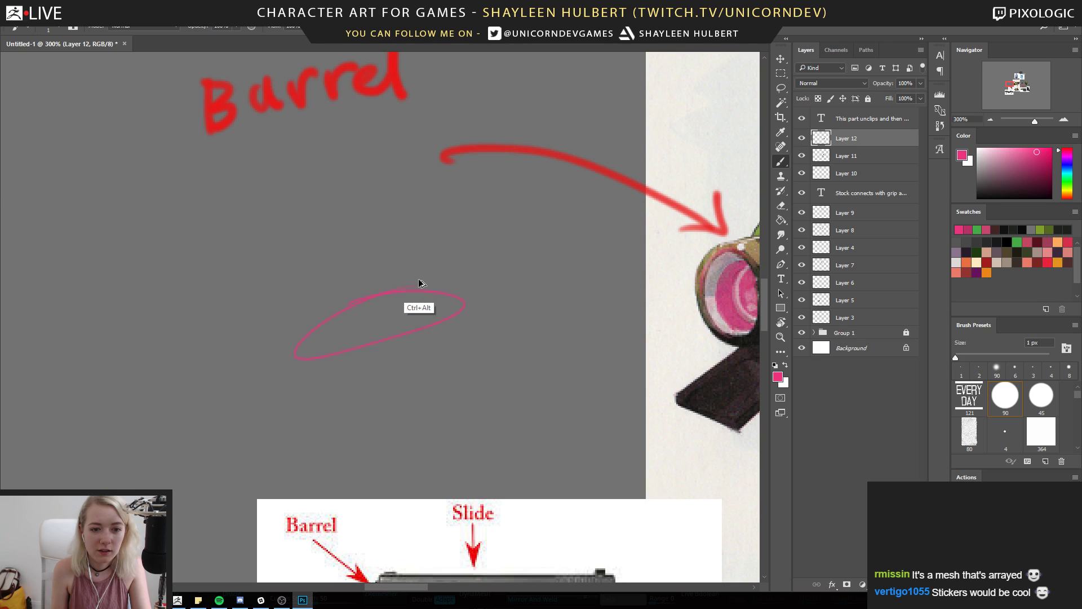
key(ctrl+alt+z)
Circle the barrel on the upper .52 Gal illustration in pink, marking its dots, and undo the marks
drag(503, 339, 218, 409)
mouse_move(478, 290)
mouse_down()
mouse_move(522, 282)
mouse_move(389, 350)
mouse_move(486, 317)
mouse_up()
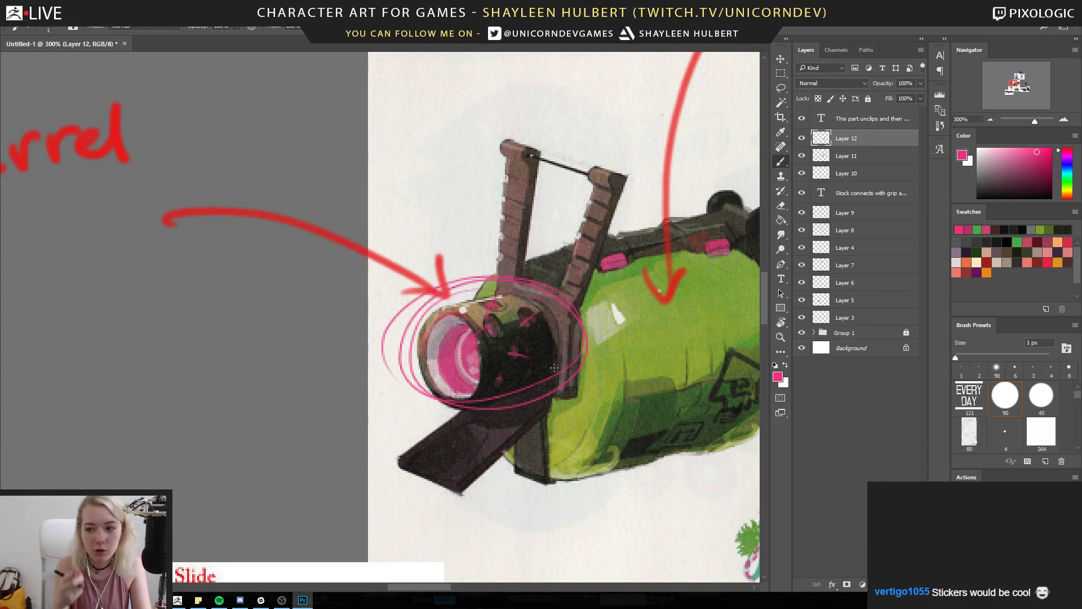
key(ctrl+alt+z)
key(ctrl+alt+z)
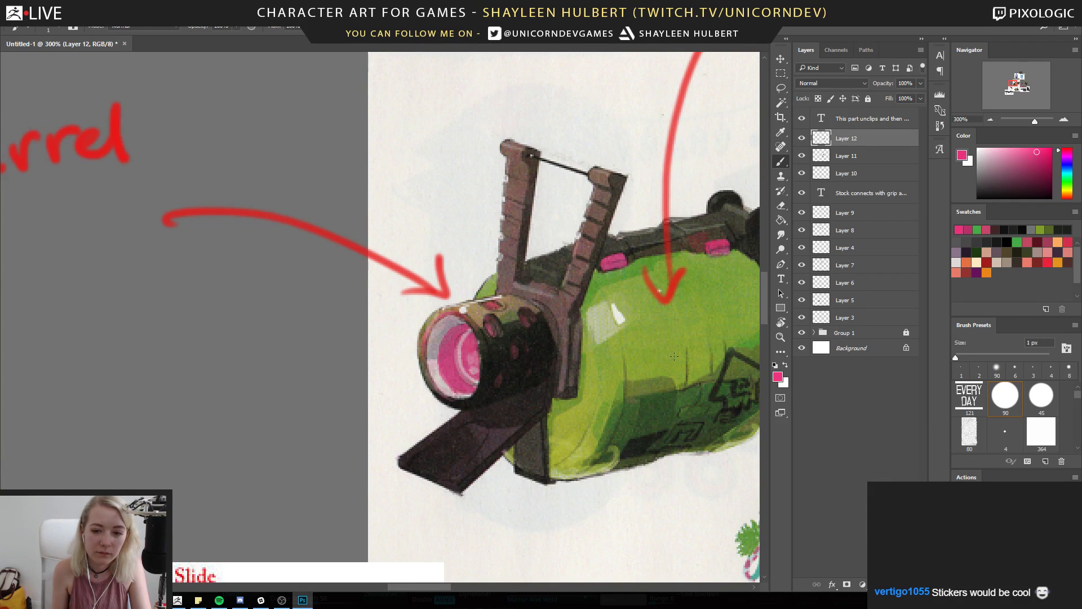
Review the reference board around both .52 Gal illustrations, including the gun photos, stock photos and back-view sketch
click(780, 337)
alt+click(504, 411)
alt+click(504, 410)
drag(534, 447, 442, 274)
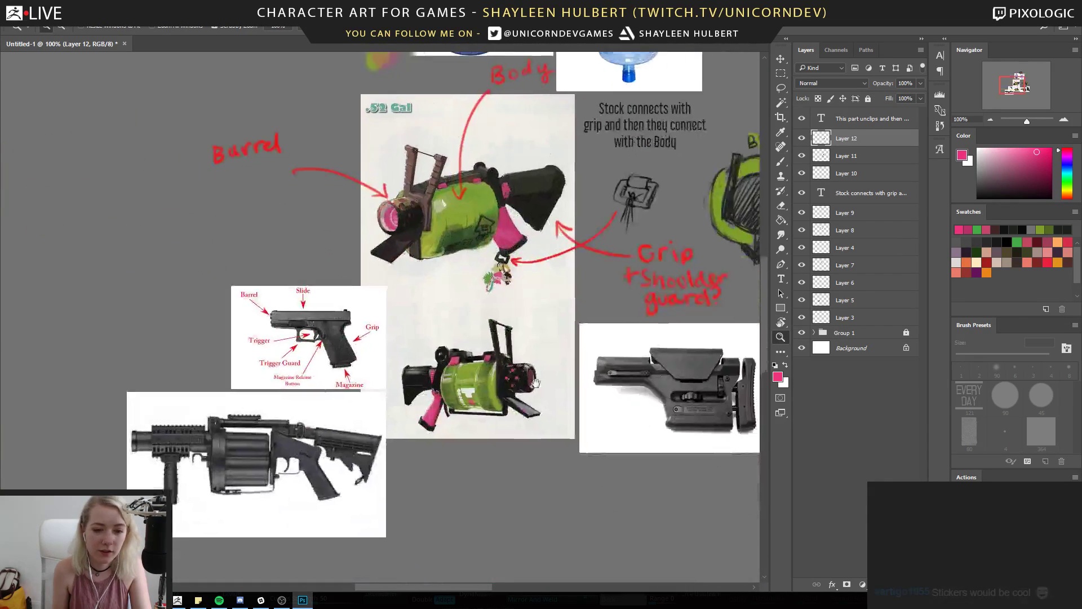
drag(555, 431, 457, 451)
drag(504, 314, 467, 384)
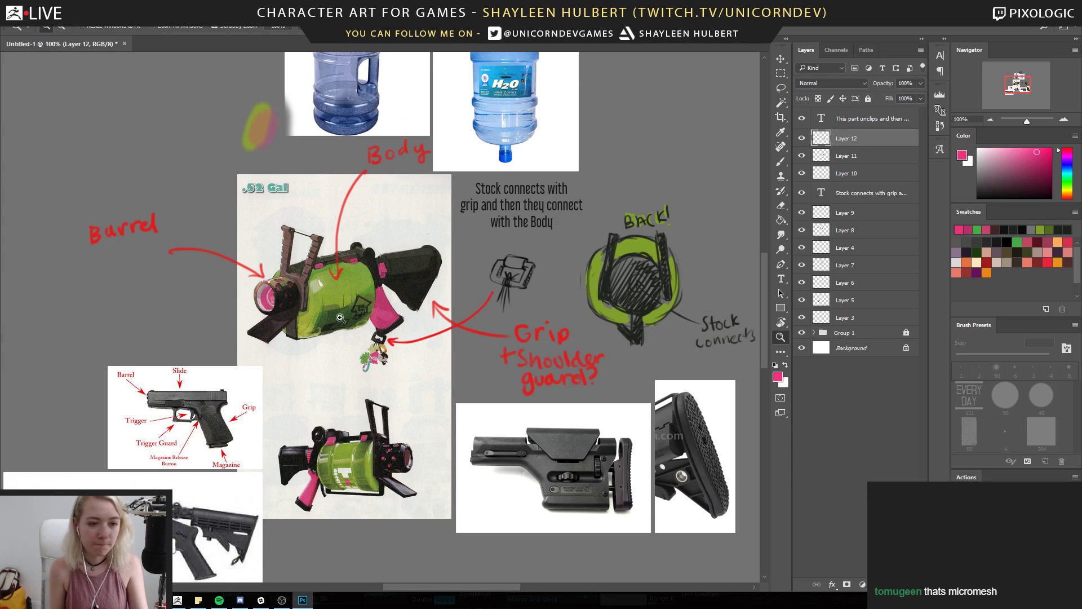
drag(309, 367, 375, 345)
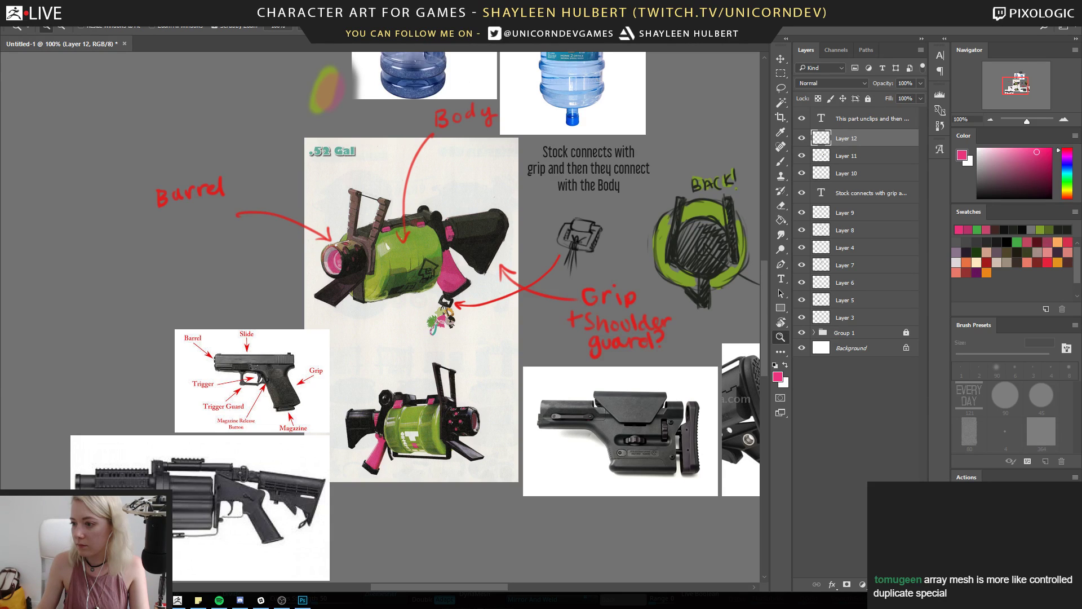
Switch to the browser, open the ZBrushCentral thread "WEBINAR RECAP: Array Mesh" from the image results and look through its first post
drag(1081, 57, 651, 1)
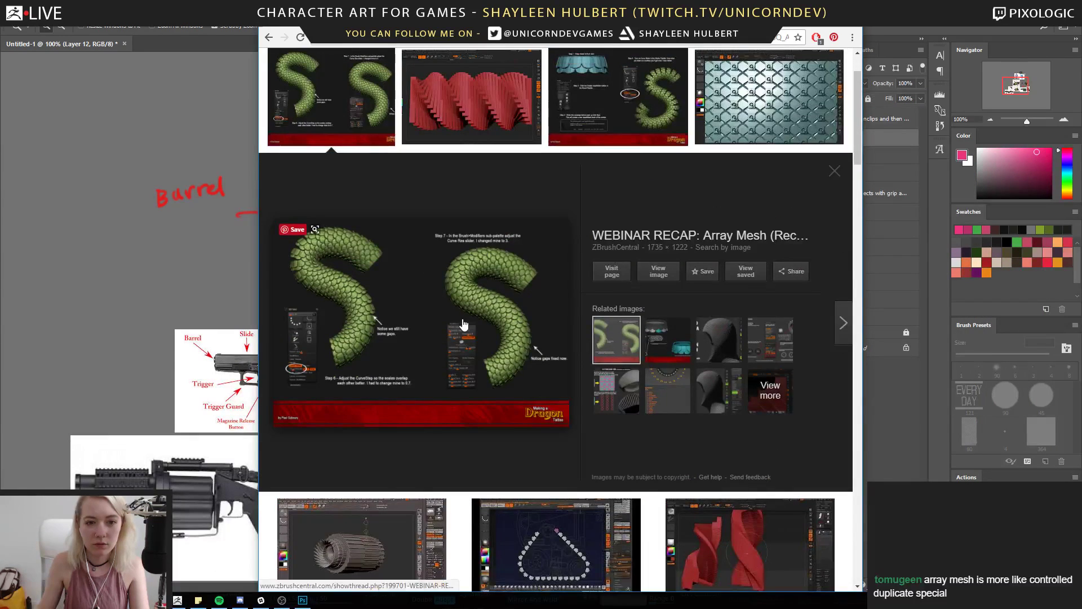
click(464, 320)
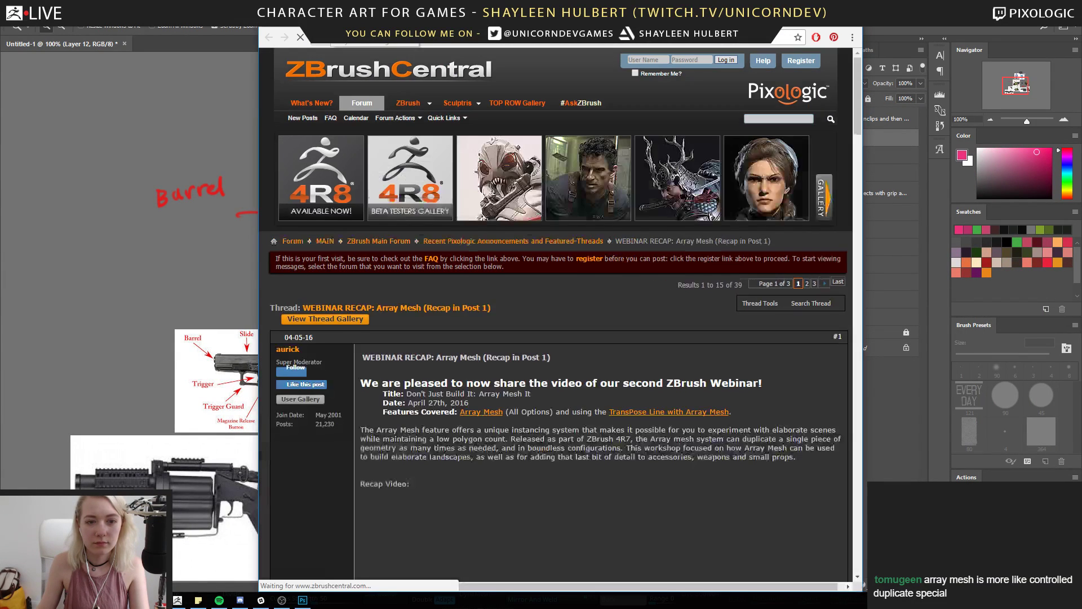
scroll(438, 327, down, 9)
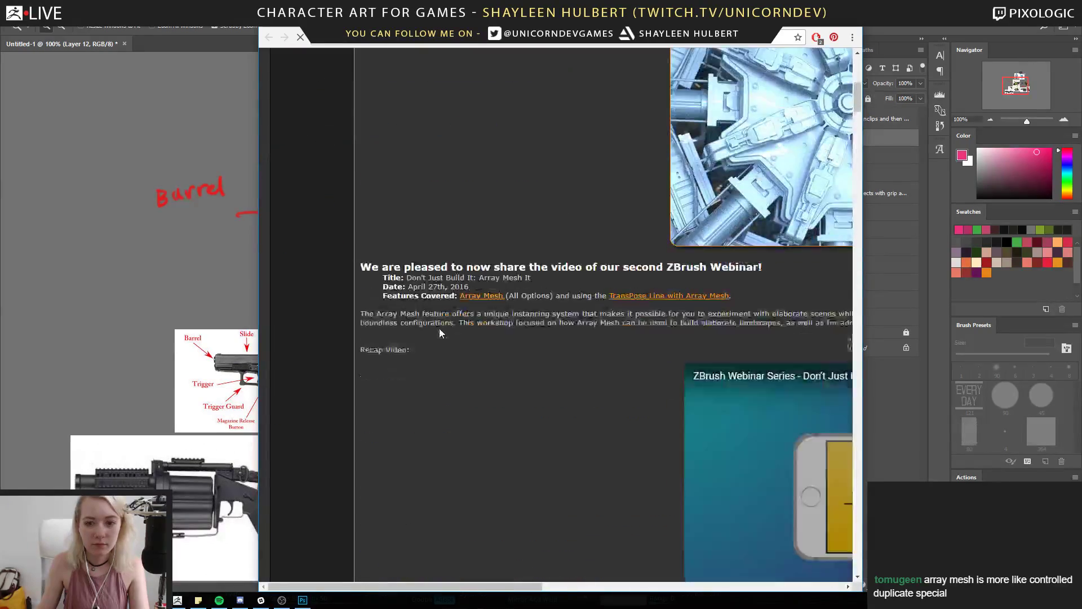
Skim through the images on the ZBrush Array Mesh webinar recap page and close it
scroll(578, 384, down, 15)
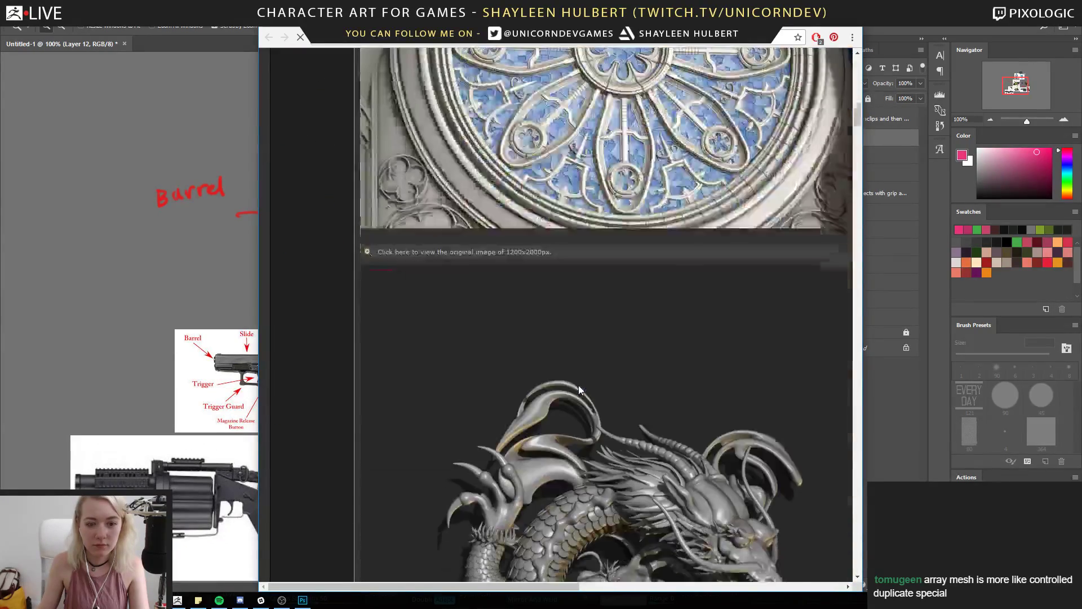
scroll(577, 384, down, 10)
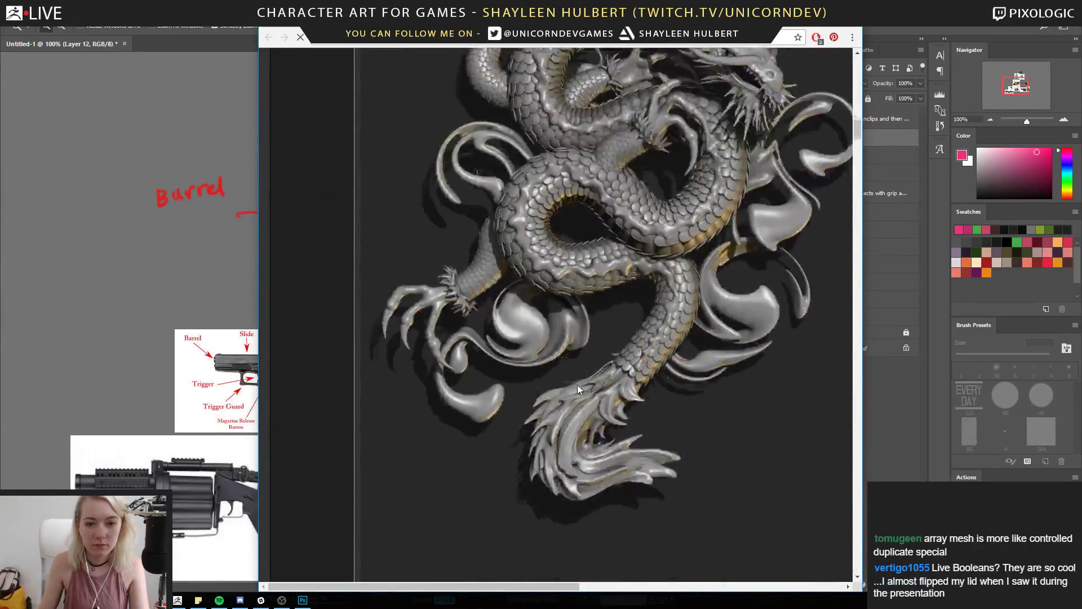
key(ctrl+w)
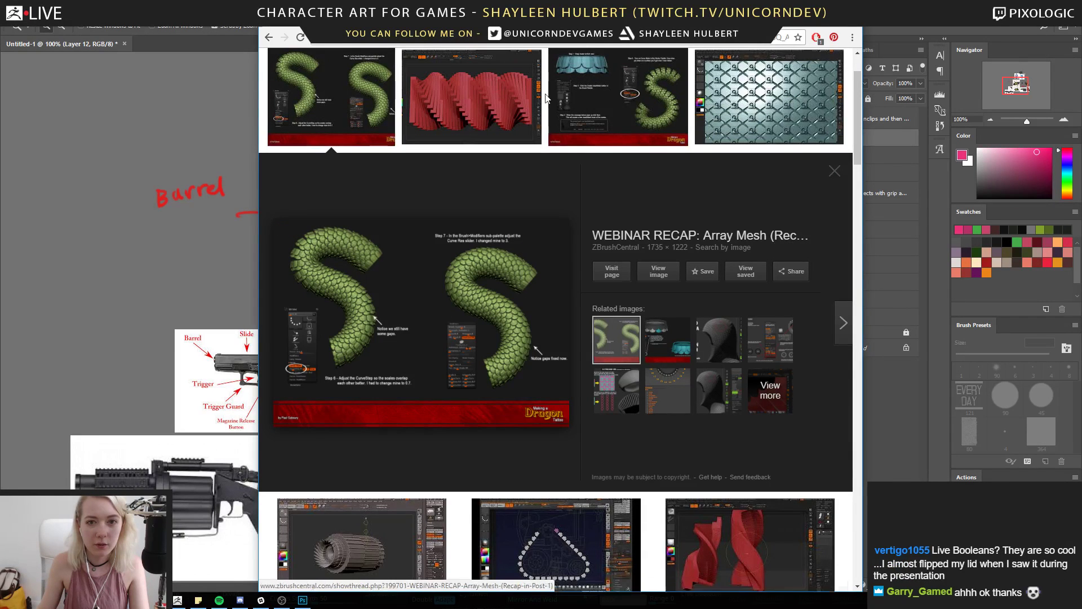
Preview several ZBrush array mesh image results and look through the rest of the results for modelling examples
click(716, 130)
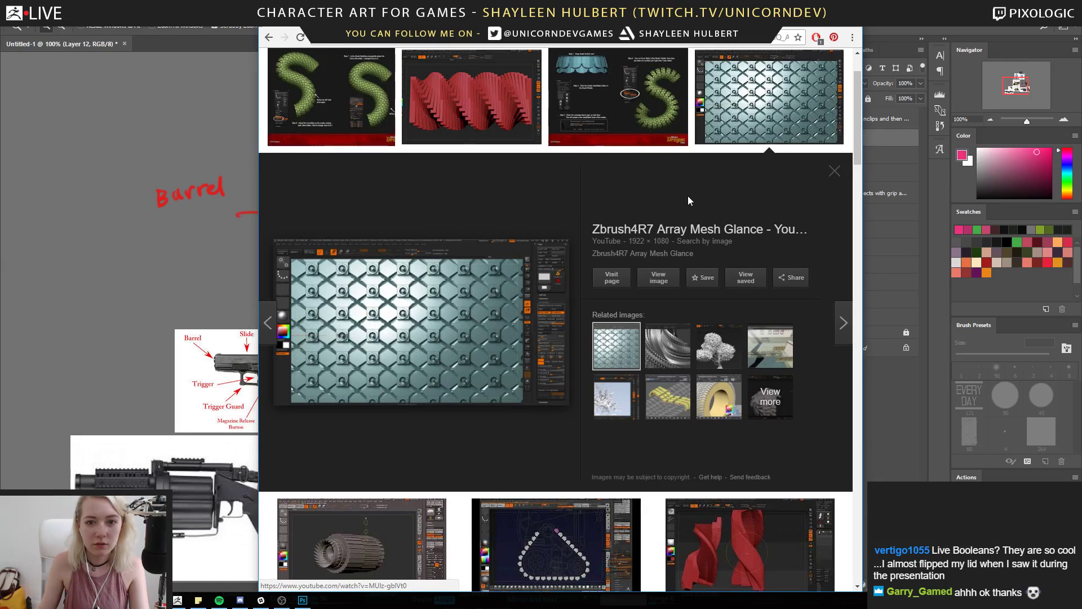
click(457, 89)
click(568, 131)
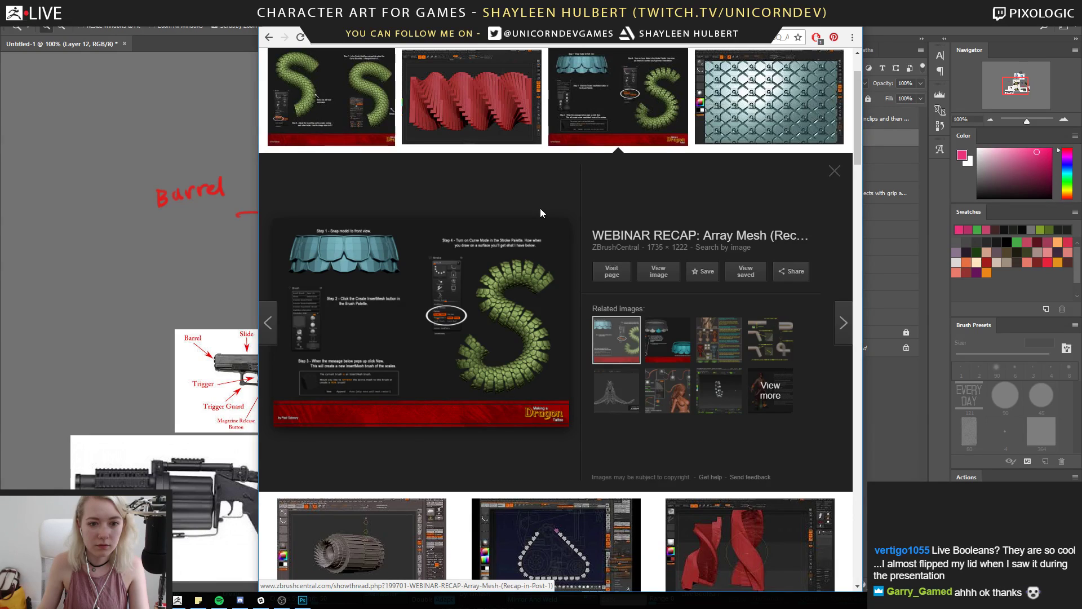
scroll(540, 213, down, 4)
scroll(540, 213, down, 2)
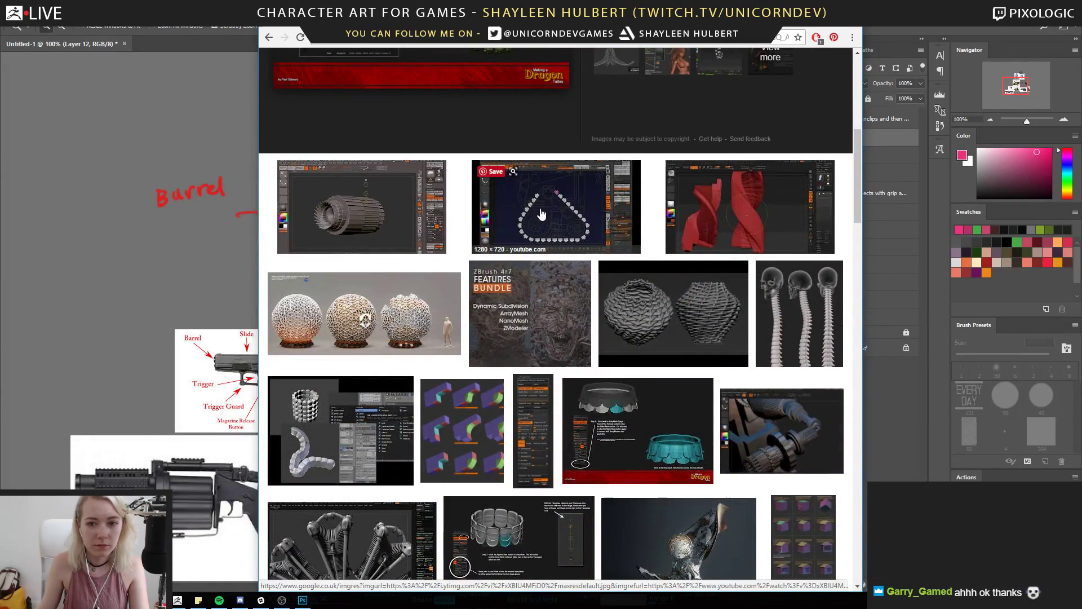
scroll(540, 212, down, 3)
scroll(540, 213, down, 6)
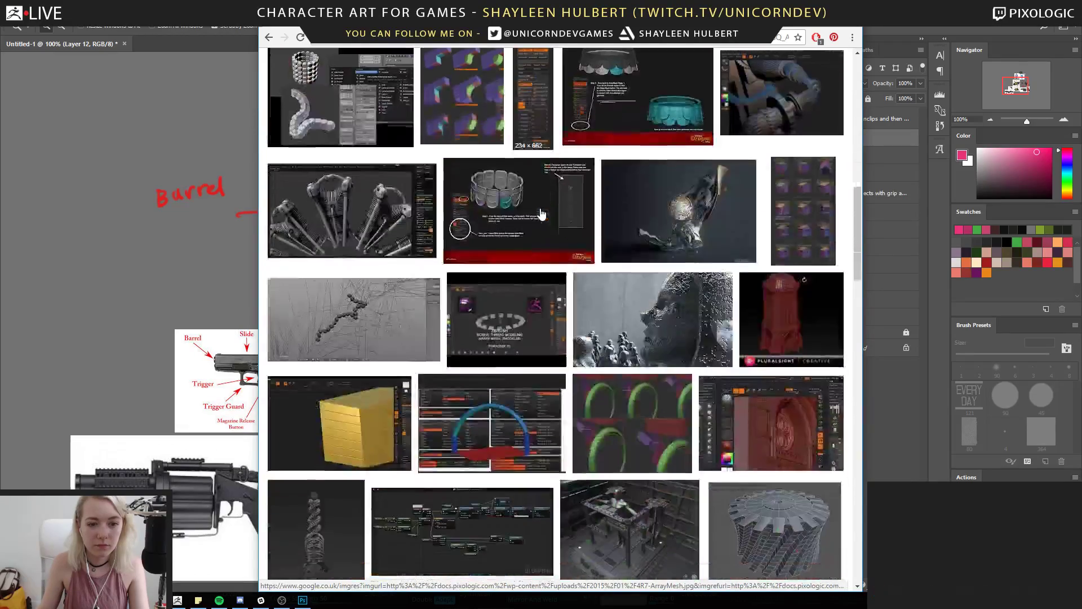
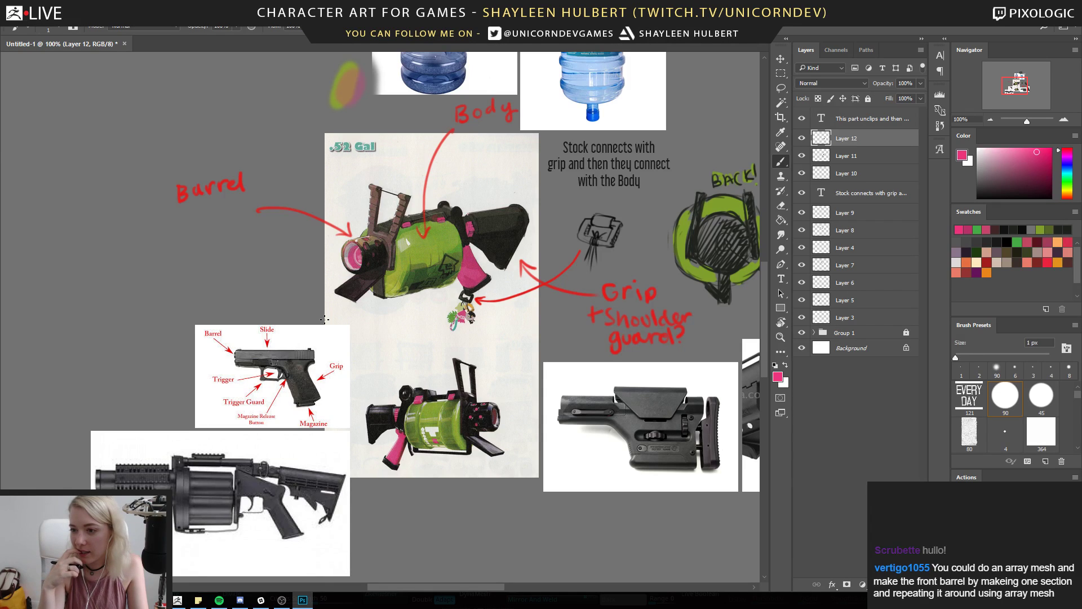
Sample the green of the .52 Gal's body as the brush colour
drag(395, 210, 442, 279)
key(z)
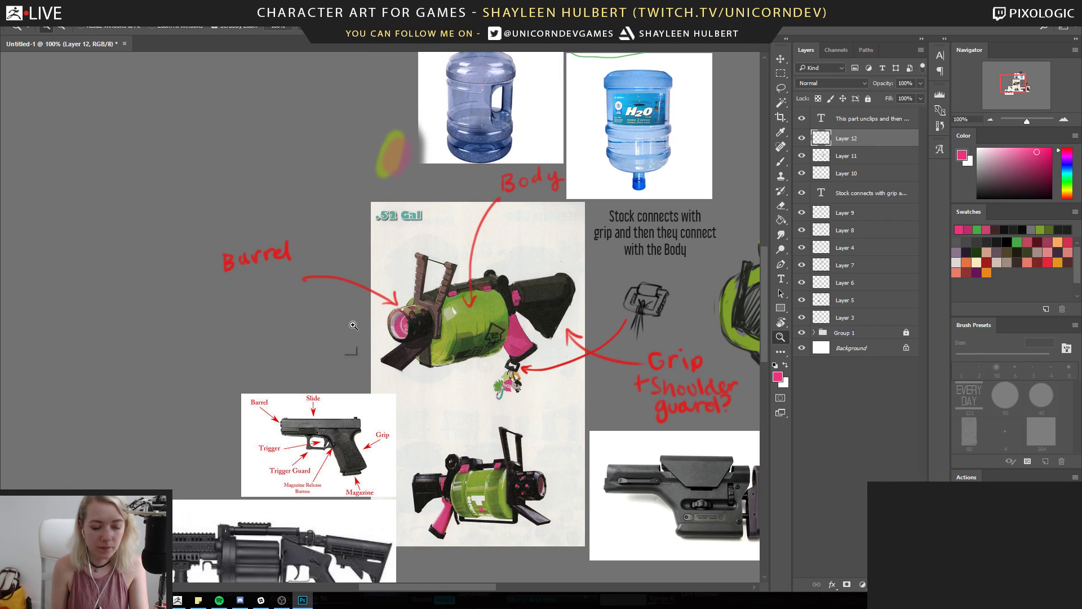
alt+click(357, 324)
mouse_move(373, 312)
mouse_down()
mouse_move(385, 336)
mouse_move(374, 310)
mouse_up()
click(350, 338)
key(b)
alt+click(518, 286)
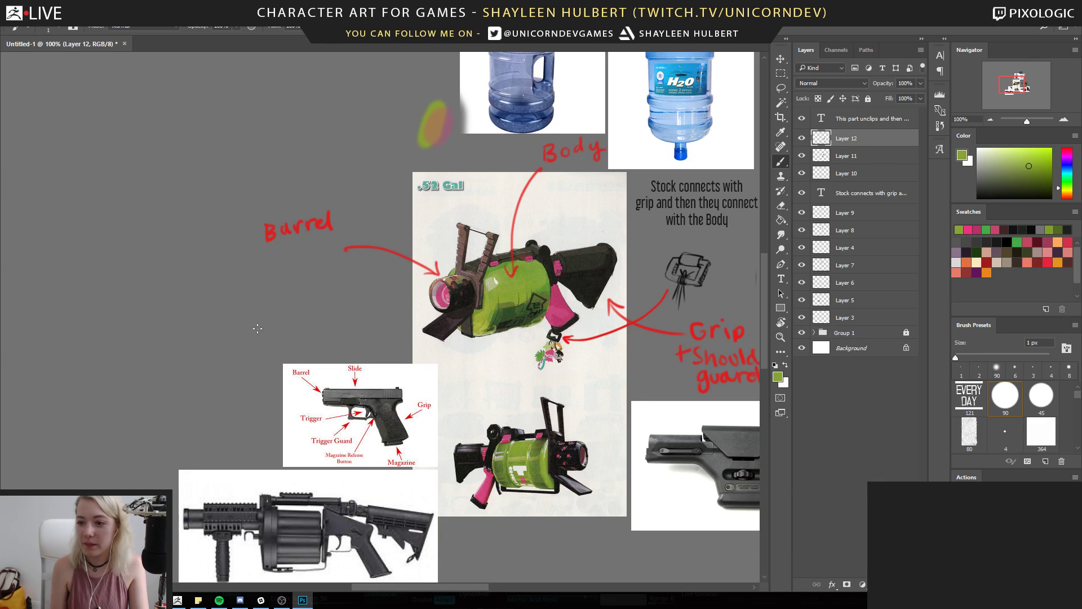
Try circling the upper .52 Gal's barrel with a thin green brush stroke, and undo it
drag(250, 351, 279, 312)
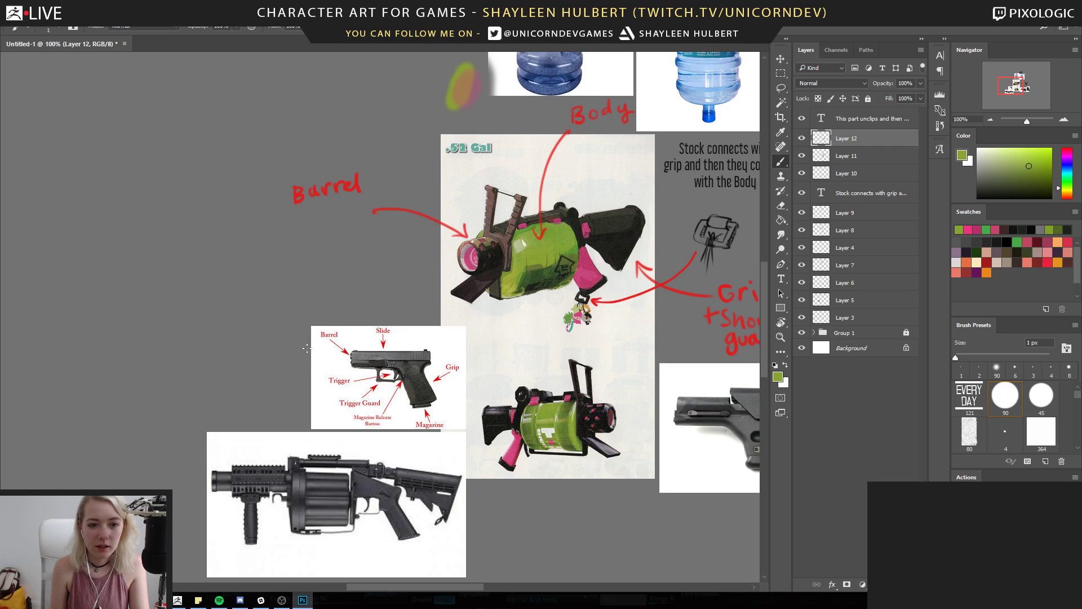
drag(344, 290, 286, 330)
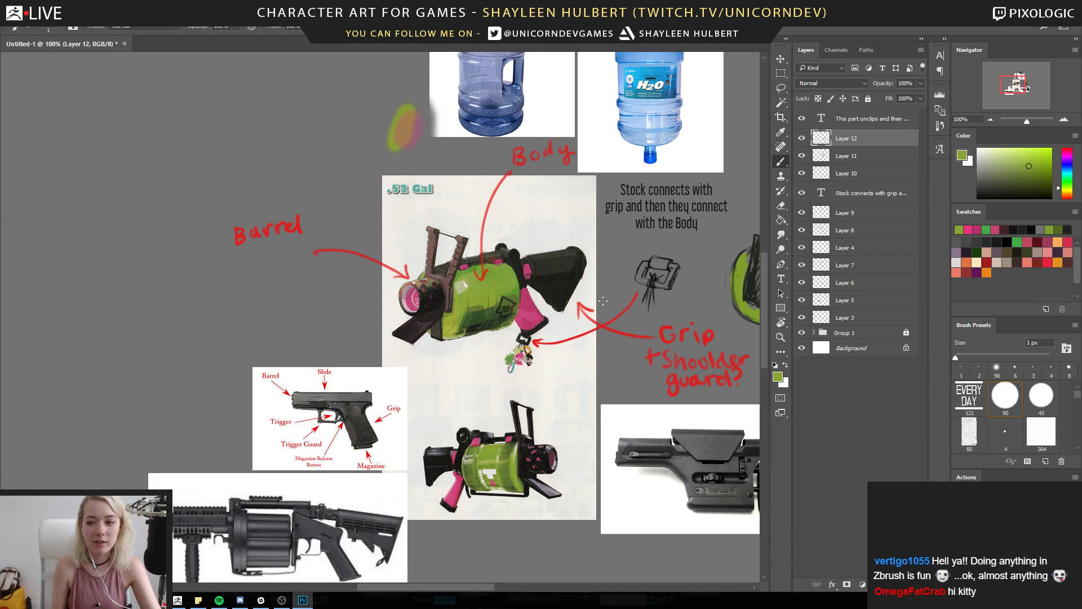
drag(367, 340, 418, 338)
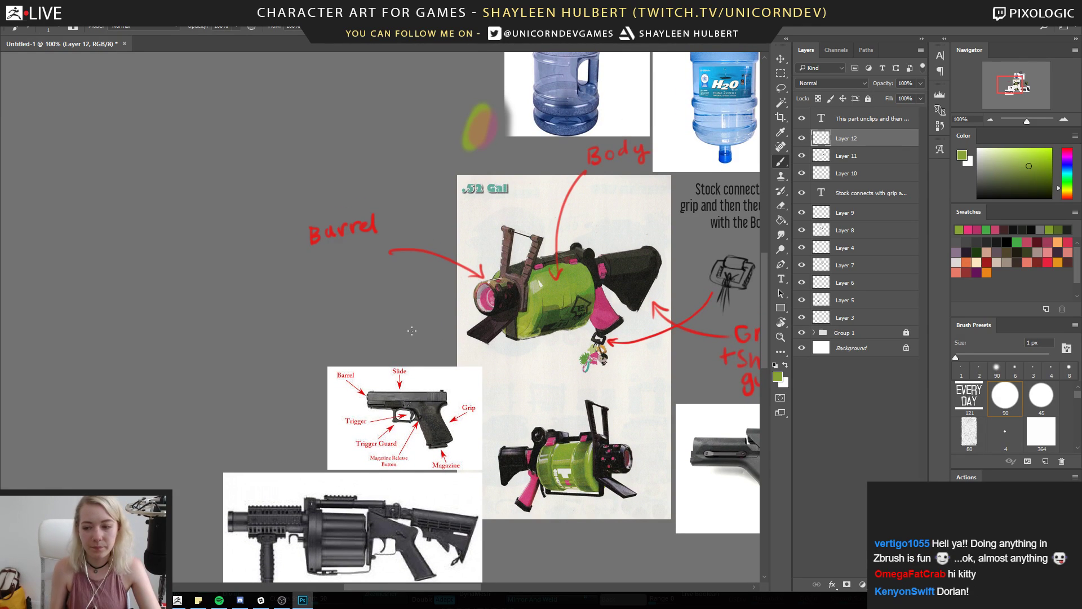
mouse_move(489, 274)
mouse_down()
mouse_move(510, 319)
mouse_move(520, 314)
mouse_up()
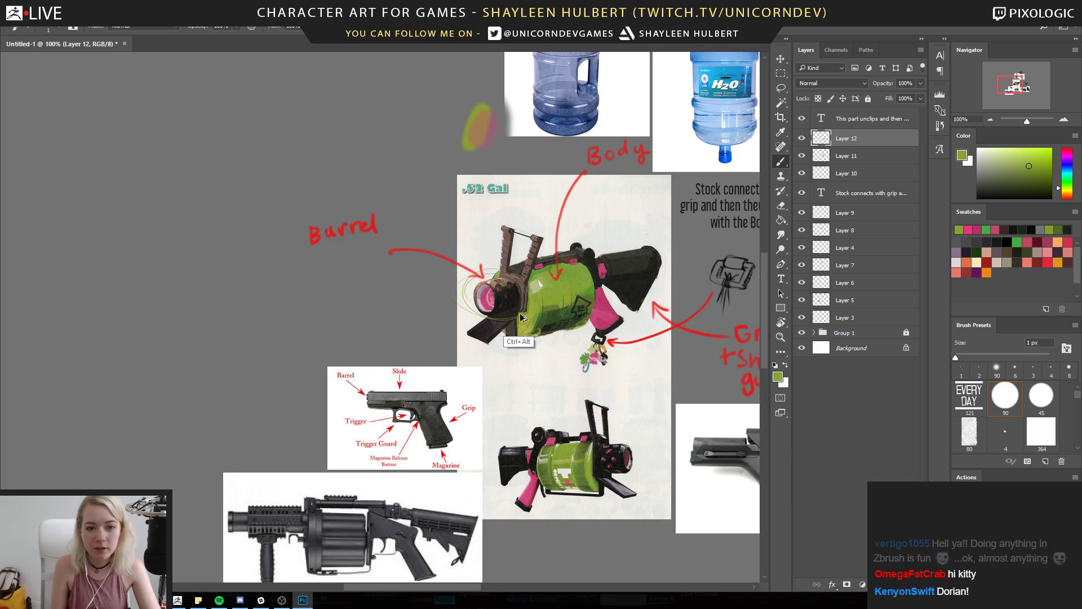
key(ctrl+alt+z)
Try circling the neck of the dark blue water bottle in green, and undo the stroke
drag(556, 262, 506, 348)
drag(511, 75, 541, 113)
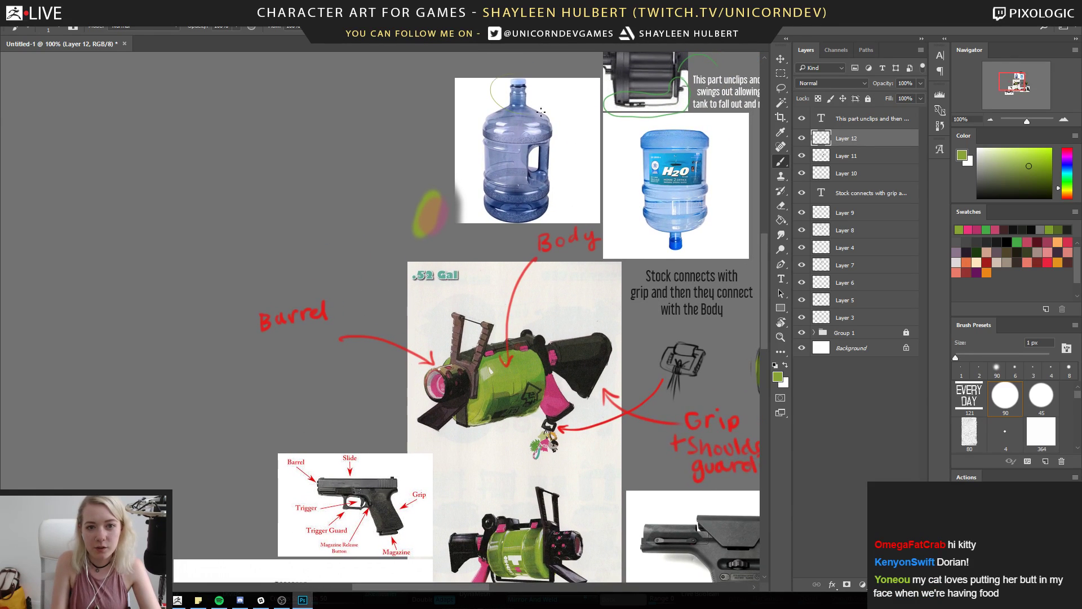
key(ctrl+alt+z)
Copy the neck of the dark blue water bottle onto its own layer using a rectangular selection
key(m)
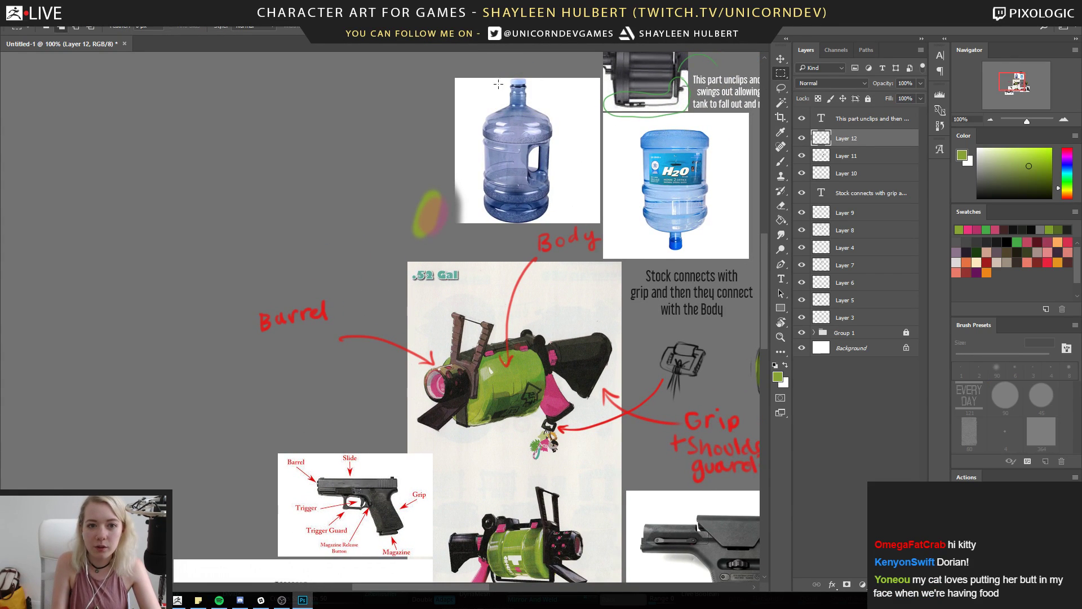
drag(491, 78, 544, 112)
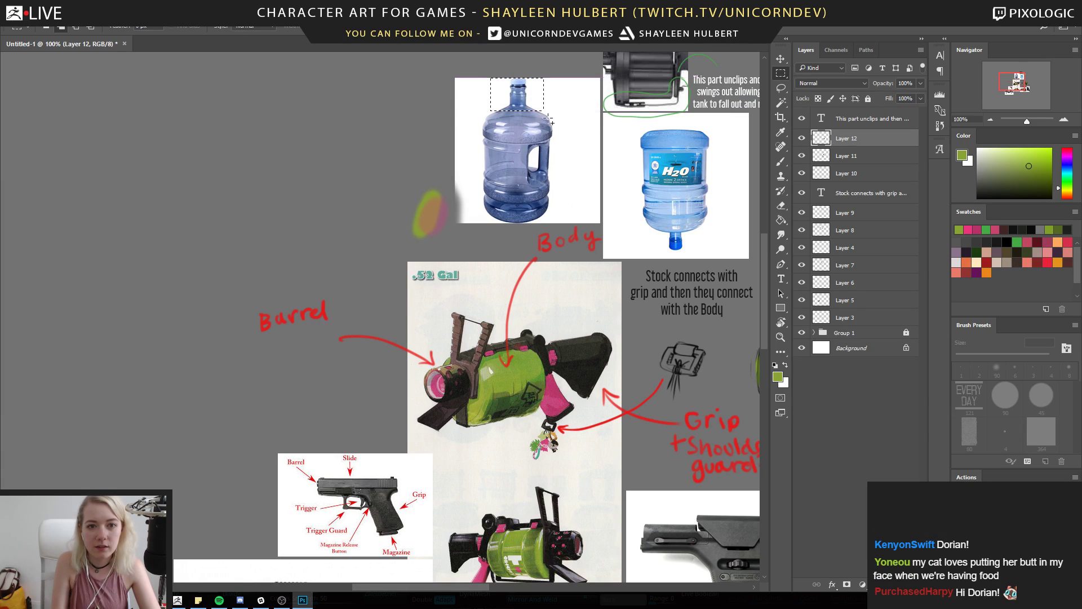
key(ctrl+j)
key(v)
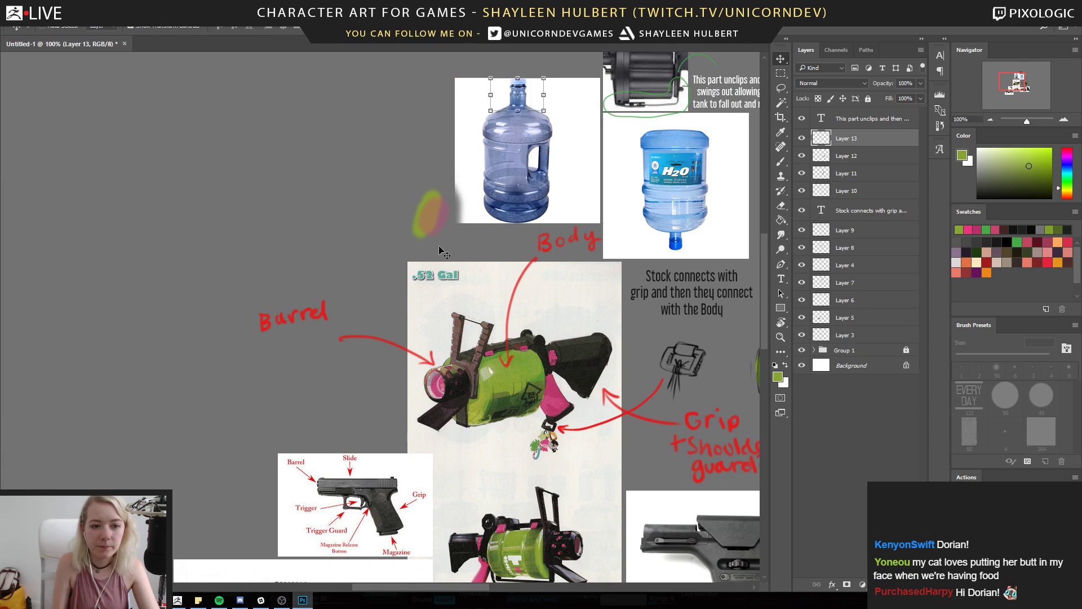
Turn the copied bottle neck sideways, enlarge it and place it below the Barrel label
drag(518, 100, 202, 322)
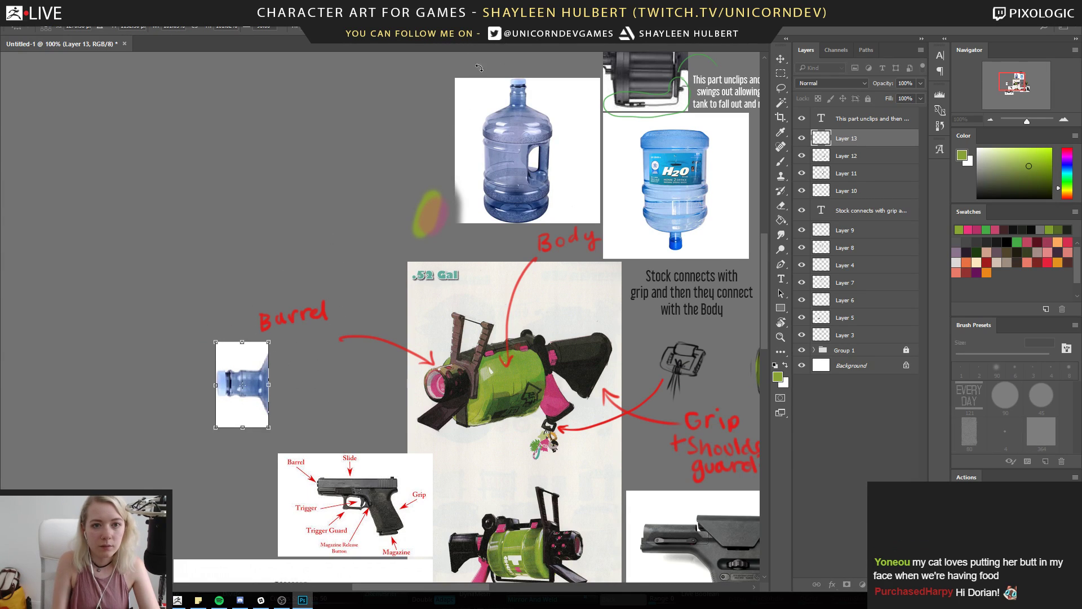
key(Return)
drag(249, 368, 305, 375)
key(ctrl+t)
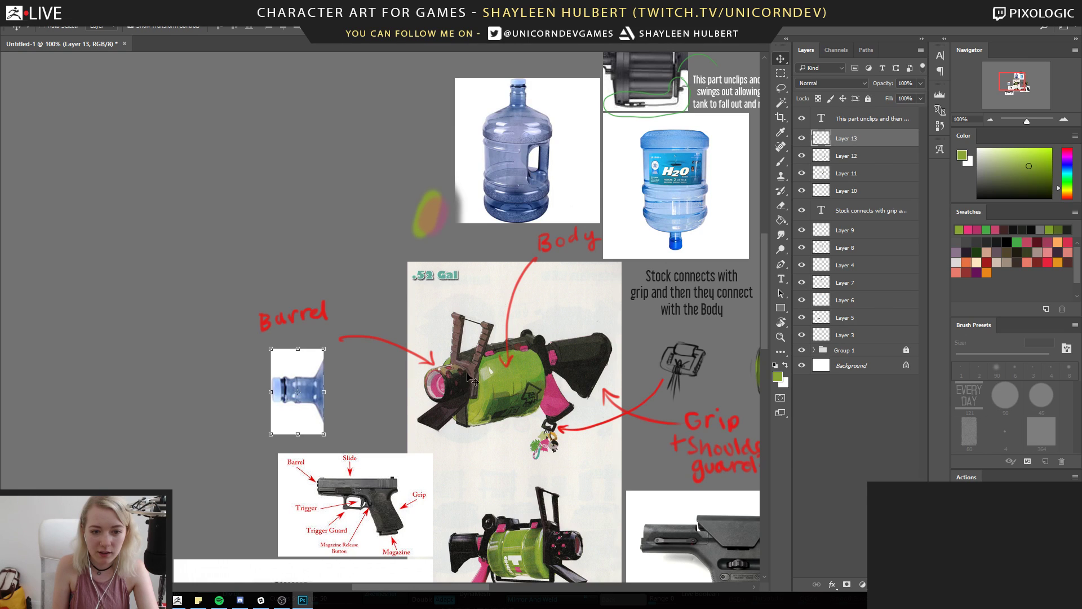
Sketch a straight-edged square beside the copied bottle neck with a black 6 px brush
click(780, 162)
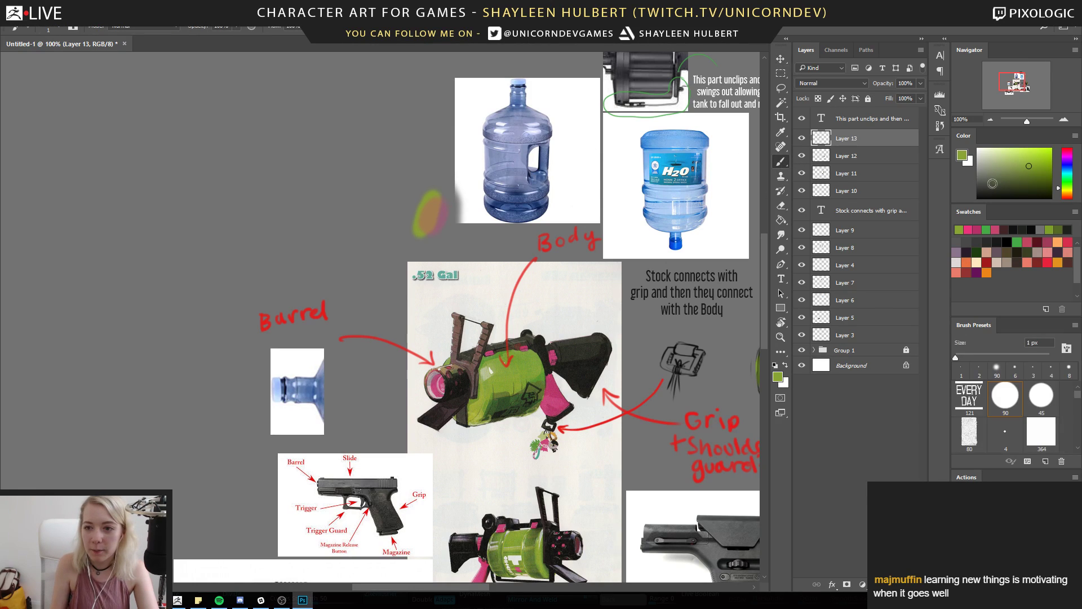
key(d)
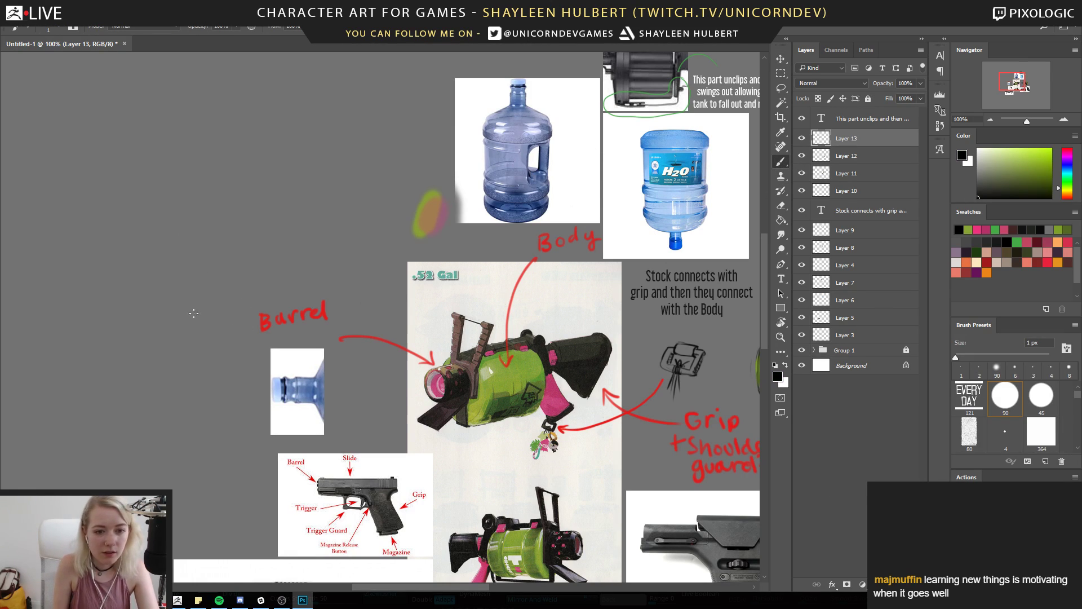
key(bracketright)
key(bracketright)
key(bracketright)
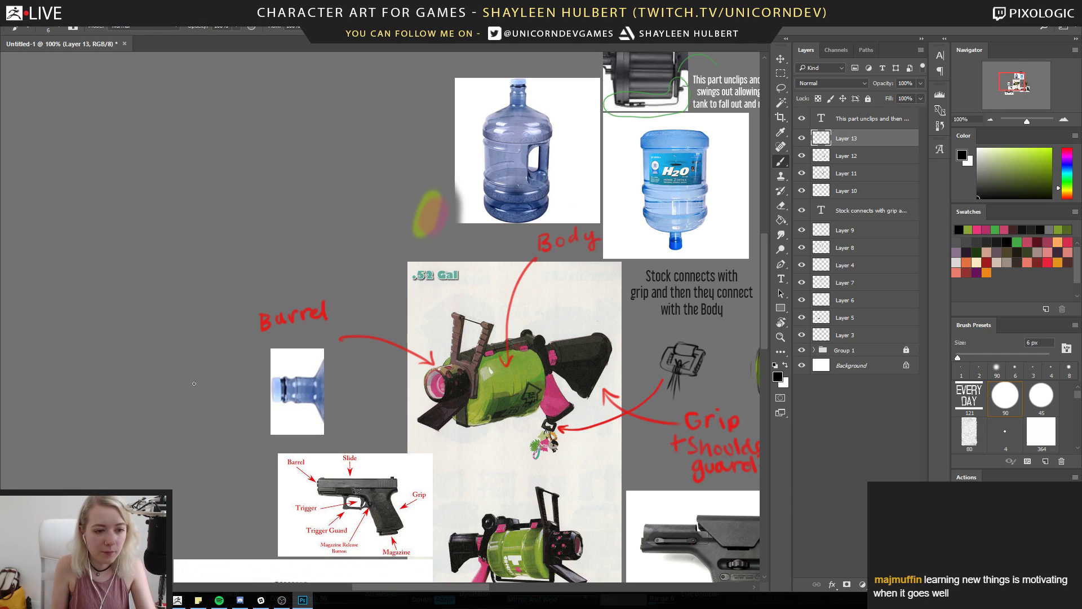
shift+drag(195, 374, 195, 422)
shift+drag(195, 374, 235, 375)
shift+drag(196, 423, 238, 423)
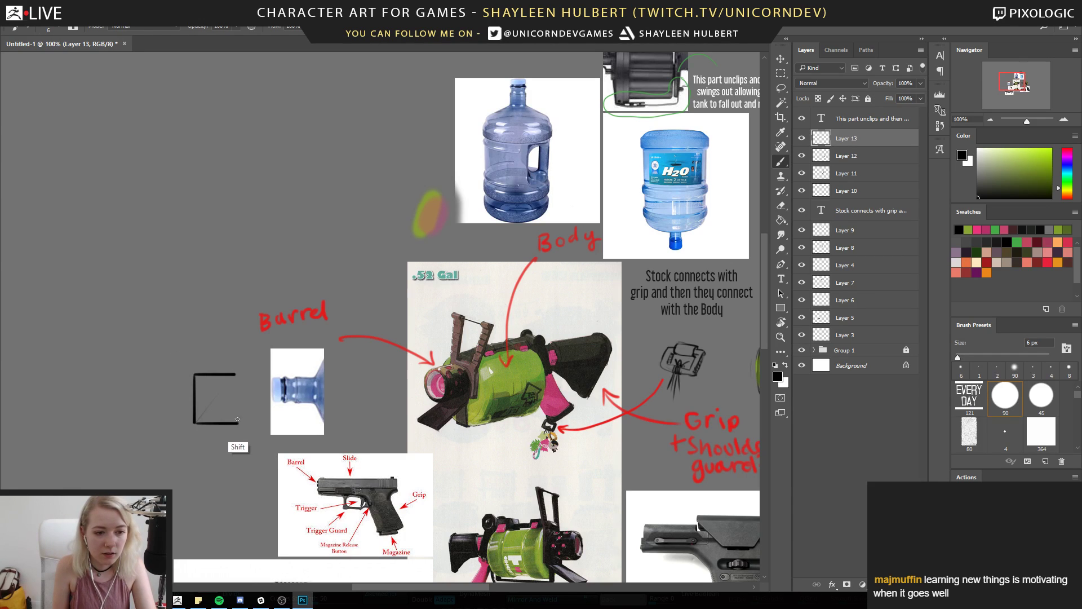
shift+drag(242, 374, 242, 424)
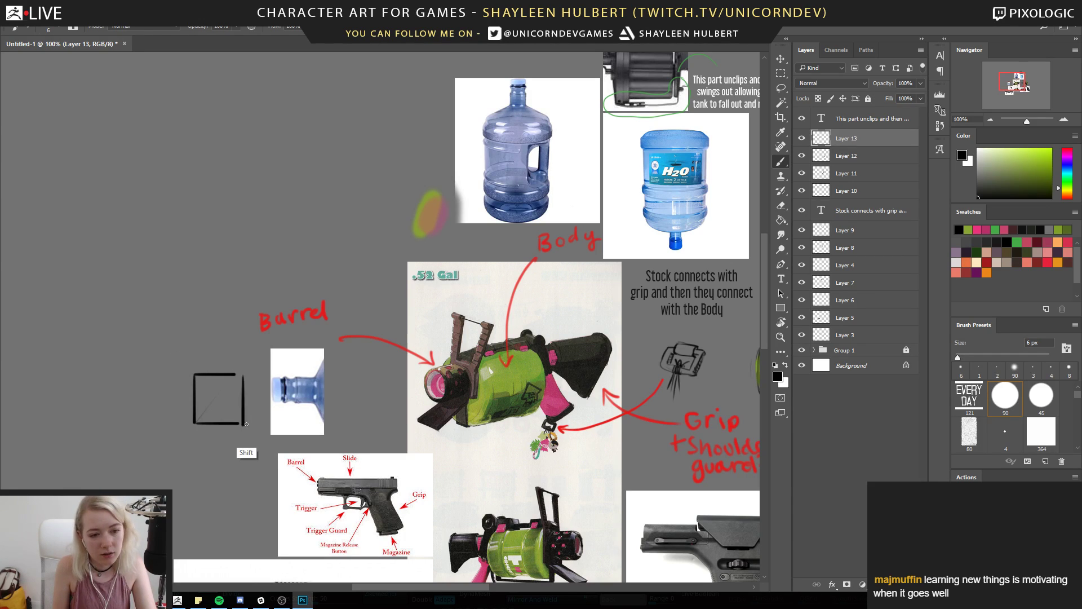
Add a narrow side face to the square to give it depth, and decline turning on Sticky Keys
shift+click(214, 373)
drag(244, 375, 249, 424)
key(shift)
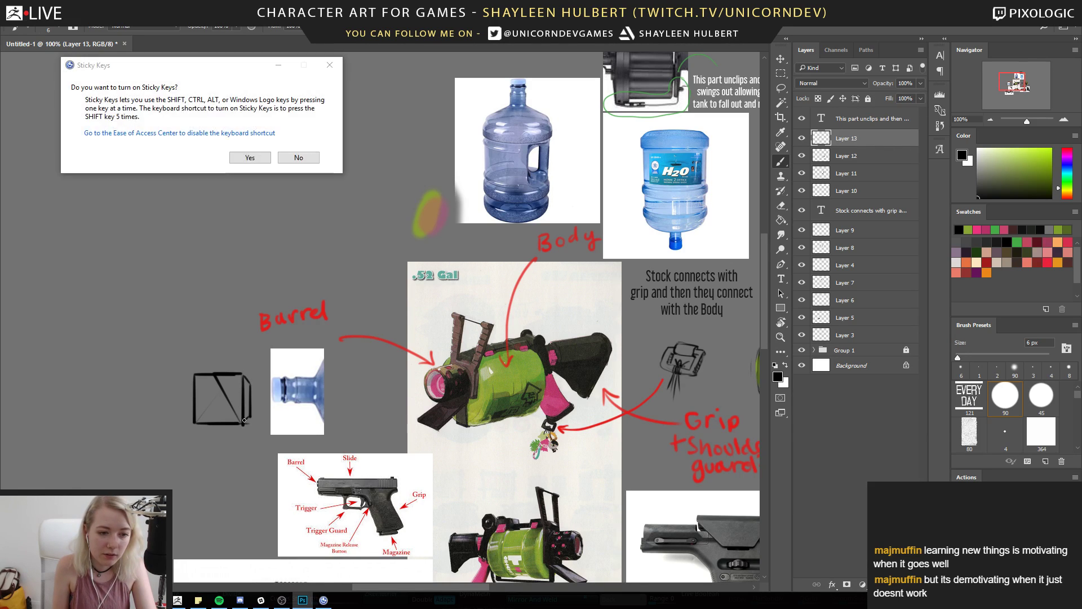
click(287, 158)
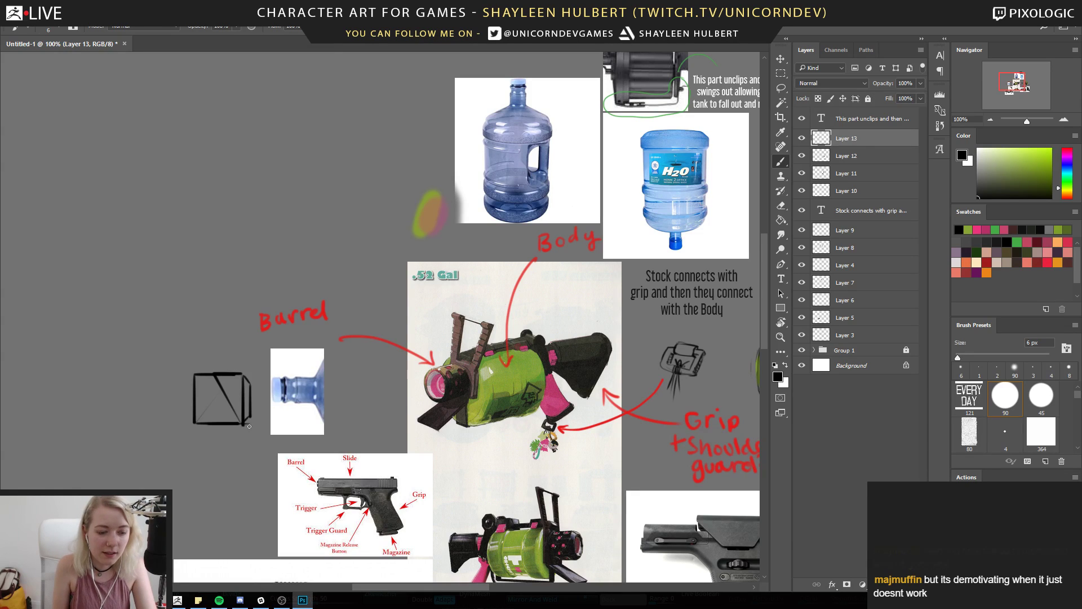
Erase the stray diagonal line inside the sketched box with a smaller eraser
key(e)
key(bracketleft)
key(bracketleft)
key(bracketleft)
key(bracketleft)
key(bracketleft)
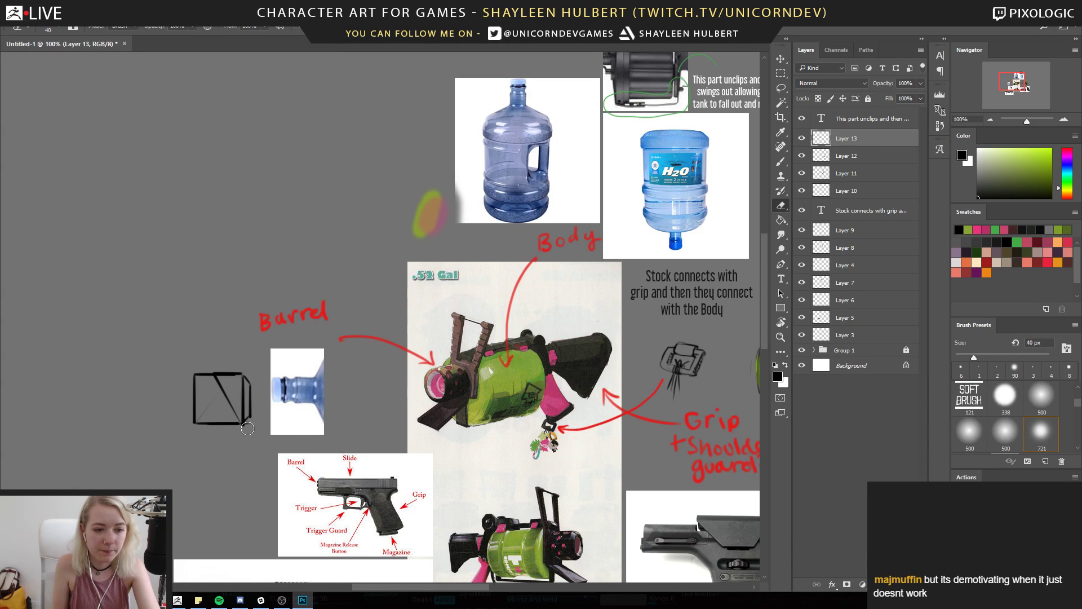
key(bracketleft)
key(bracketleft)
mouse_move(251, 429)
mouse_down()
mouse_move(226, 392)
mouse_move(208, 400)
mouse_move(227, 412)
mouse_up()
Shade the inner corners of the sketched box's front face and draw an arrow from the bottle neck to the box
key(b)
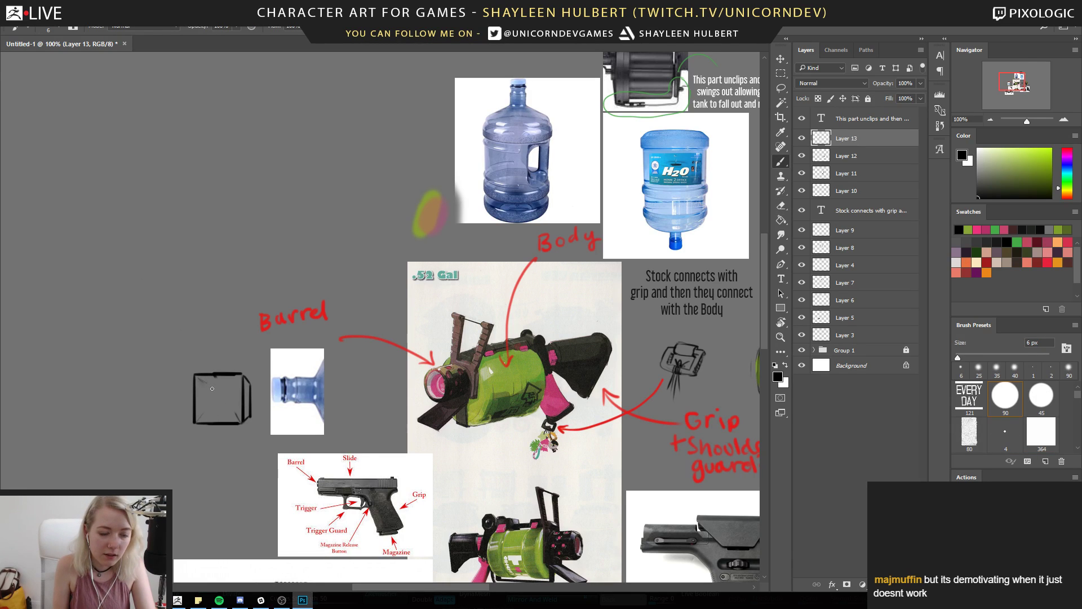
drag(199, 421, 209, 417)
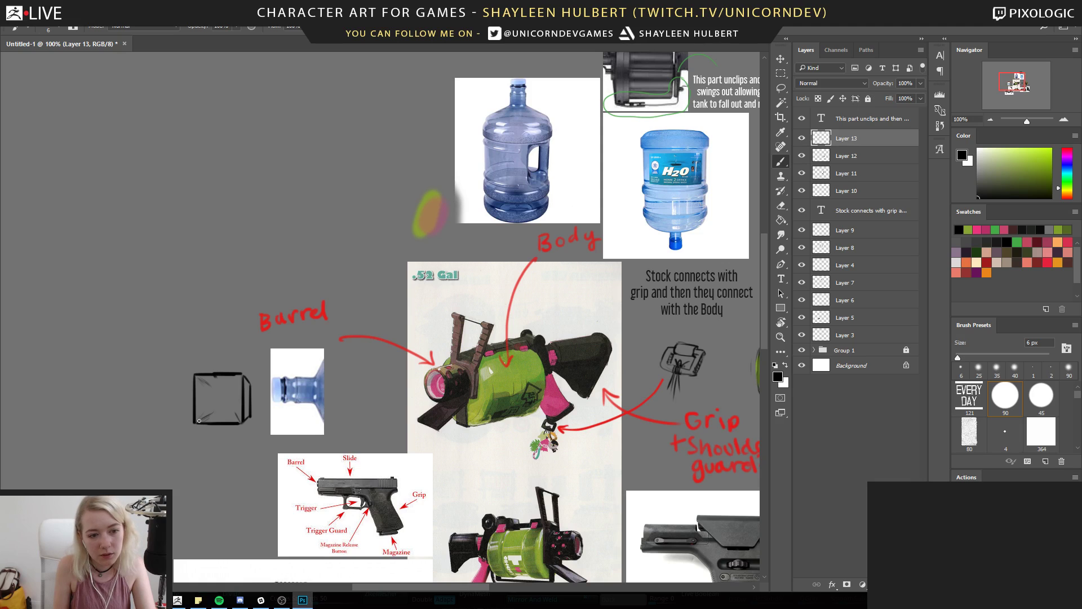
mouse_move(196, 376)
mouse_down()
mouse_move(229, 388)
mouse_move(220, 385)
mouse_up()
drag(201, 421, 265, 402)
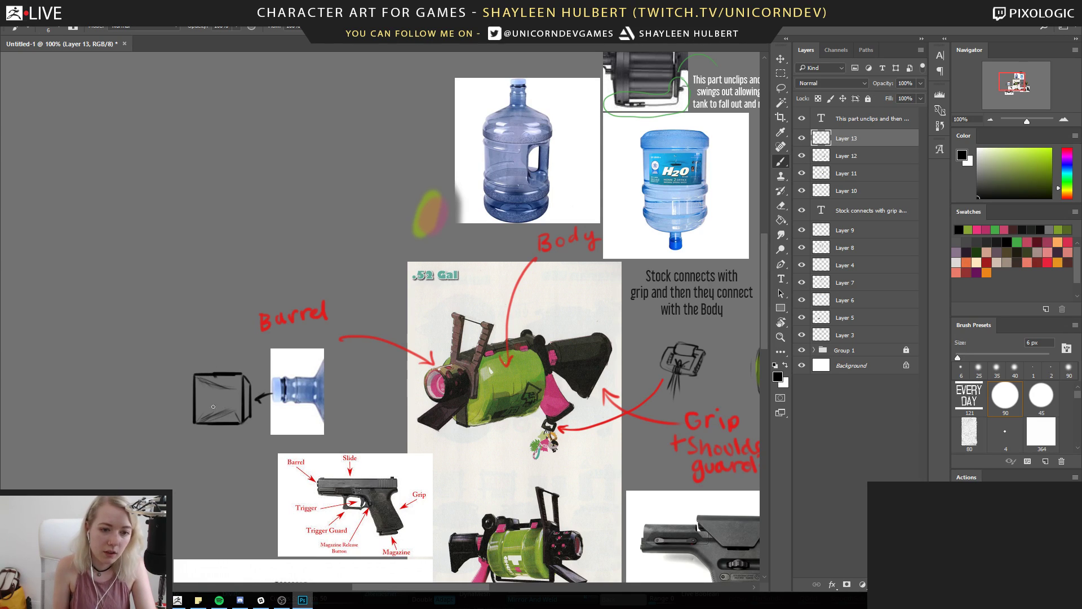
Draw five small round holes on the front face of the sketched box
mouse_move(208, 406)
mouse_down()
mouse_move(202, 416)
mouse_move(204, 386)
mouse_move(215, 388)
mouse_move(203, 384)
mouse_move(234, 418)
mouse_up()
key(ctrl+alt+z)
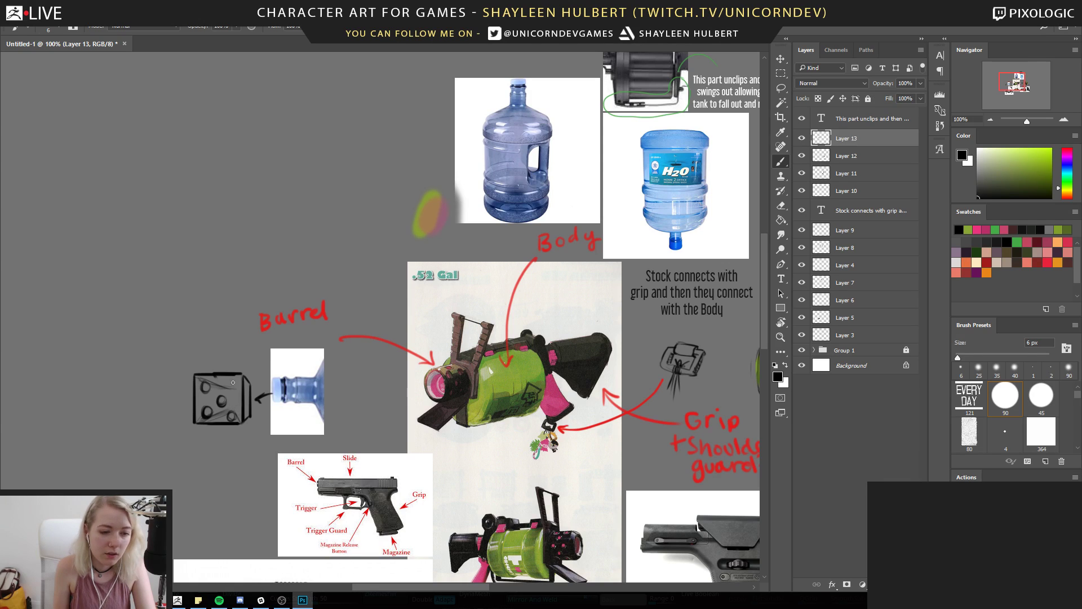
mouse_move(235, 381)
mouse_down()
mouse_move(206, 393)
mouse_move(233, 391)
mouse_move(227, 419)
mouse_up()
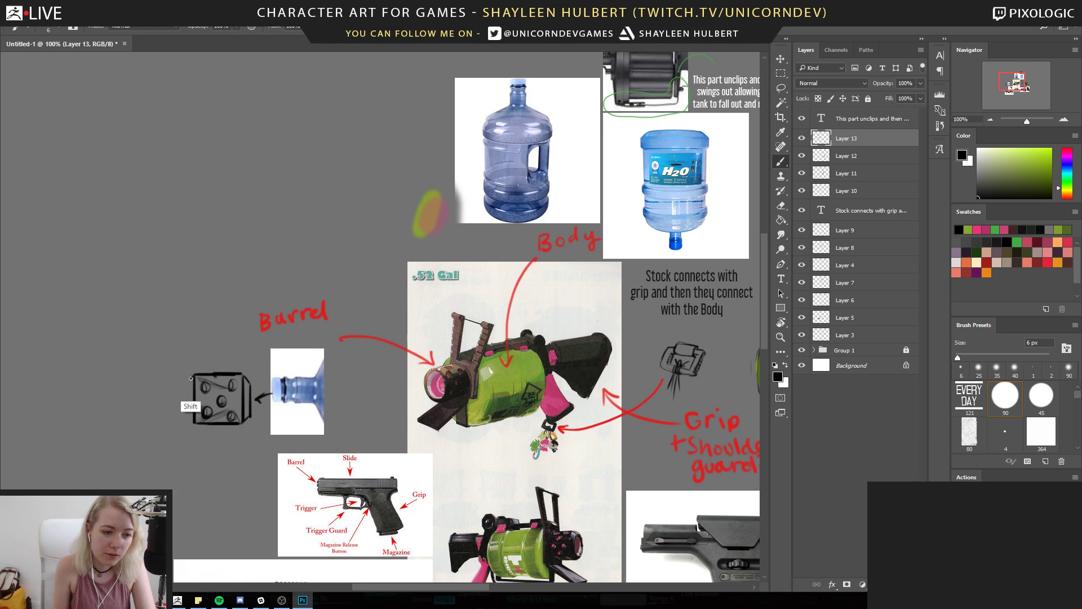
Thicken the outer edge of the box's front face and extend the box's depth on the side facing the bottle neck
drag(193, 373, 189, 418)
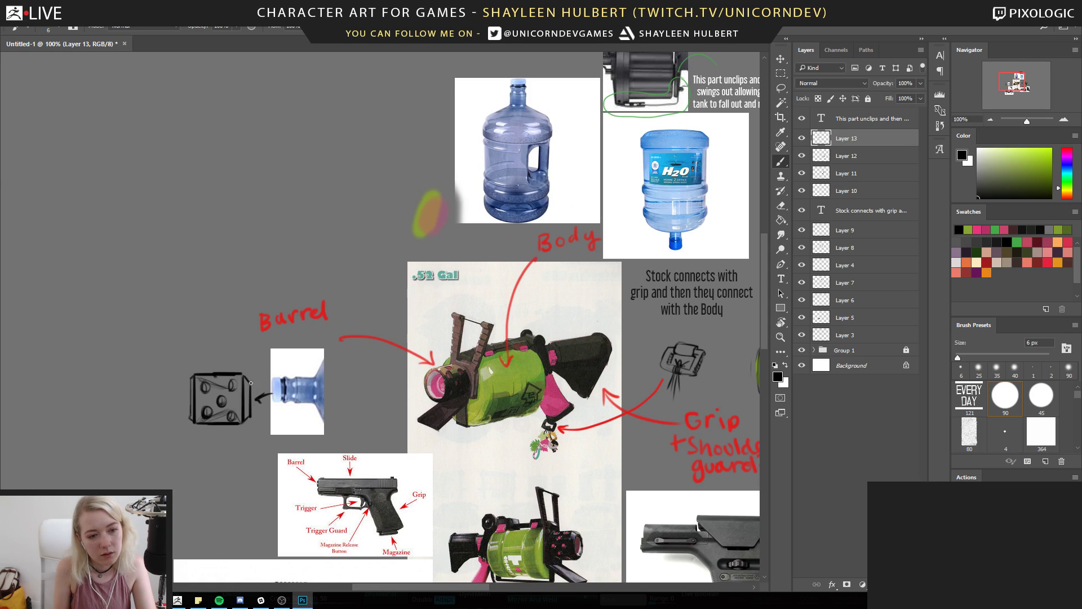
mouse_move(250, 384)
shift+mouse_down()
mouse_move(260, 384)
mouse_move(260, 417)
shift+mouse_up()
mouse_move(193, 326)
mouse_down()
mouse_move(238, 325)
mouse_move(286, 346)
mouse_up()
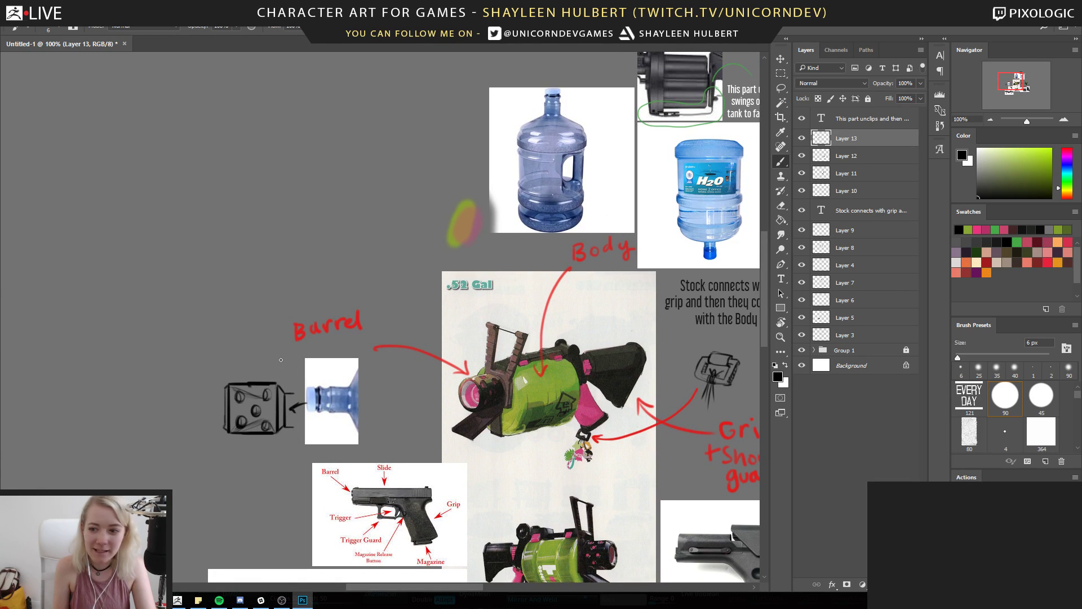
drag(273, 366, 264, 358)
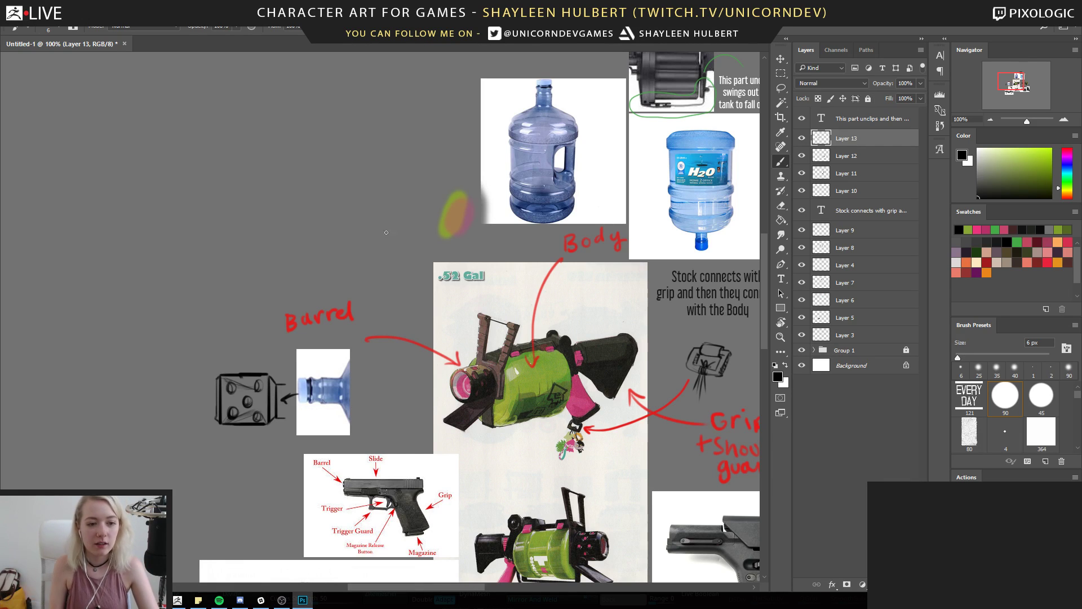
drag(254, 406, 334, 376)
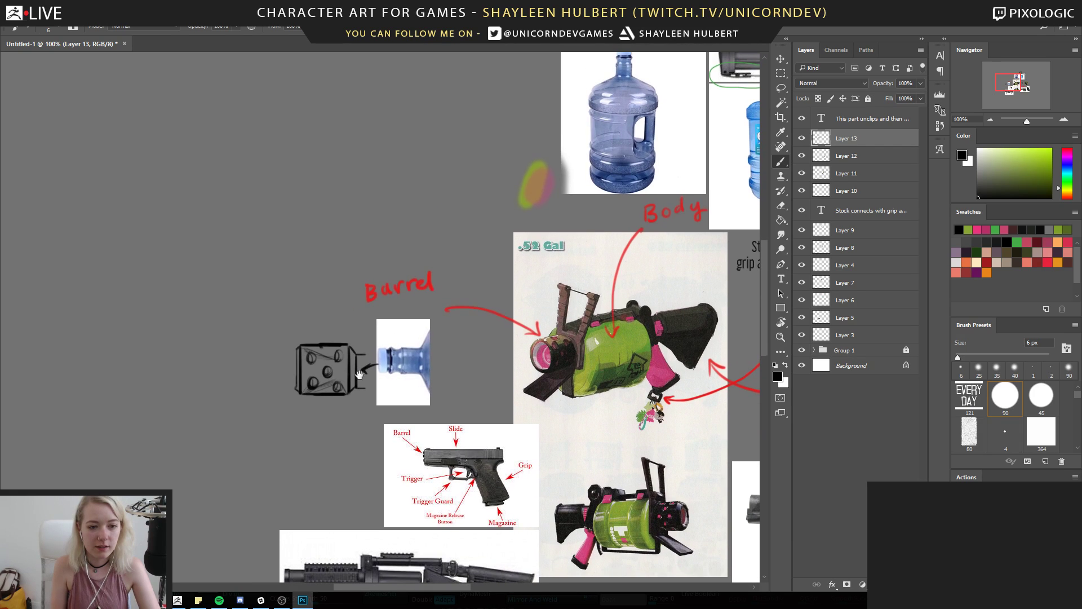
mouse_move(343, 364)
shift+mouse_down()
mouse_move(379, 365)
mouse_move(387, 380)
shift+mouse_up()
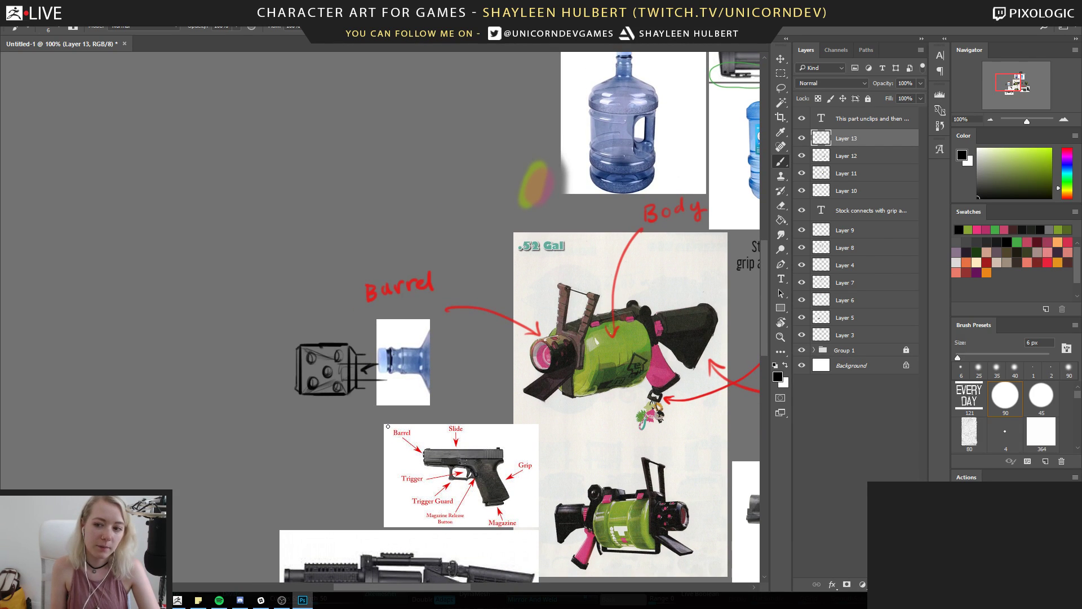
drag(245, 349, 278, 375)
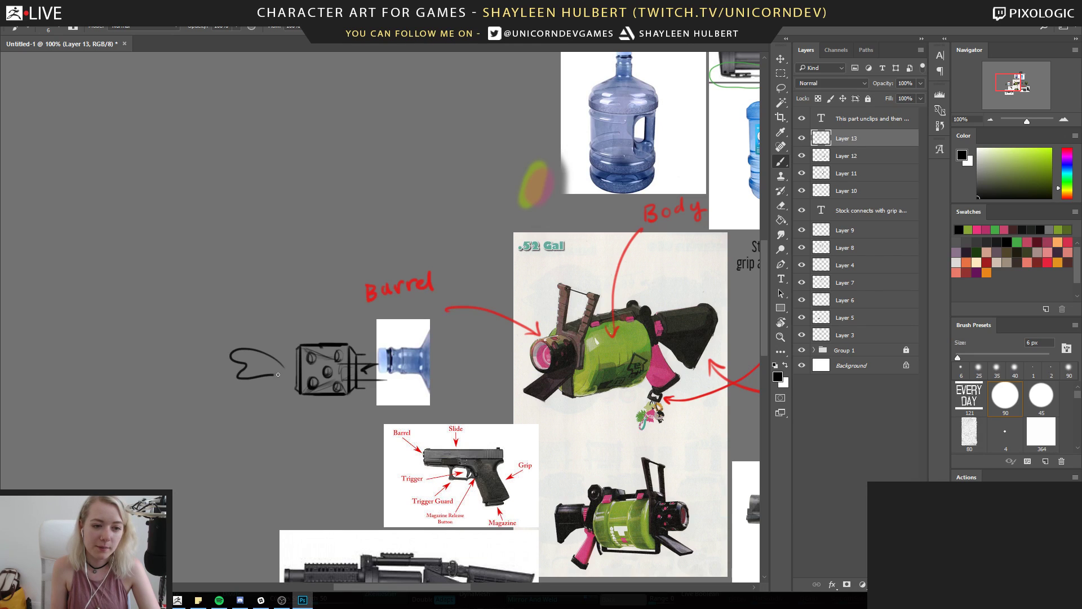
drag(232, 405, 253, 397)
key(ctrl+alt+z)
key(ctrl+alt+z)
key(ctrl+alt+z)
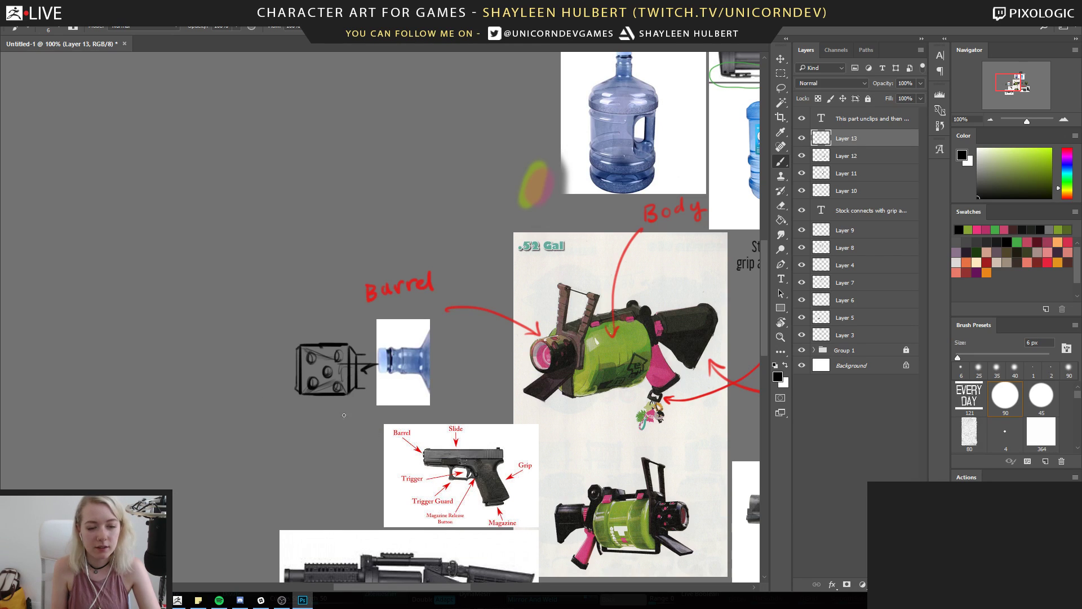
drag(271, 409, 292, 391)
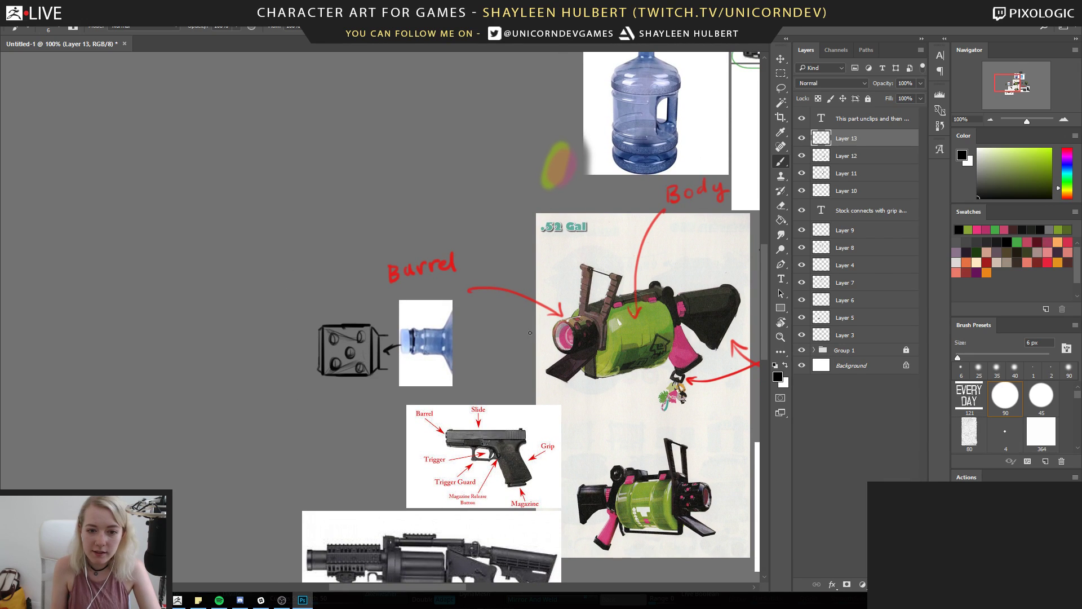
drag(529, 333, 560, 338)
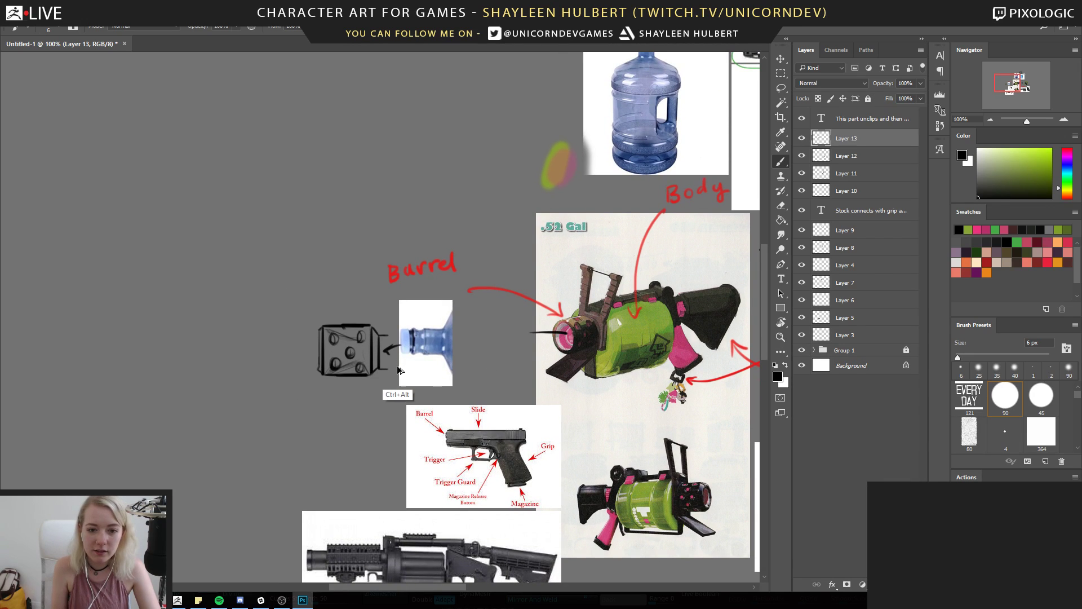
key(ctrl+alt+z)
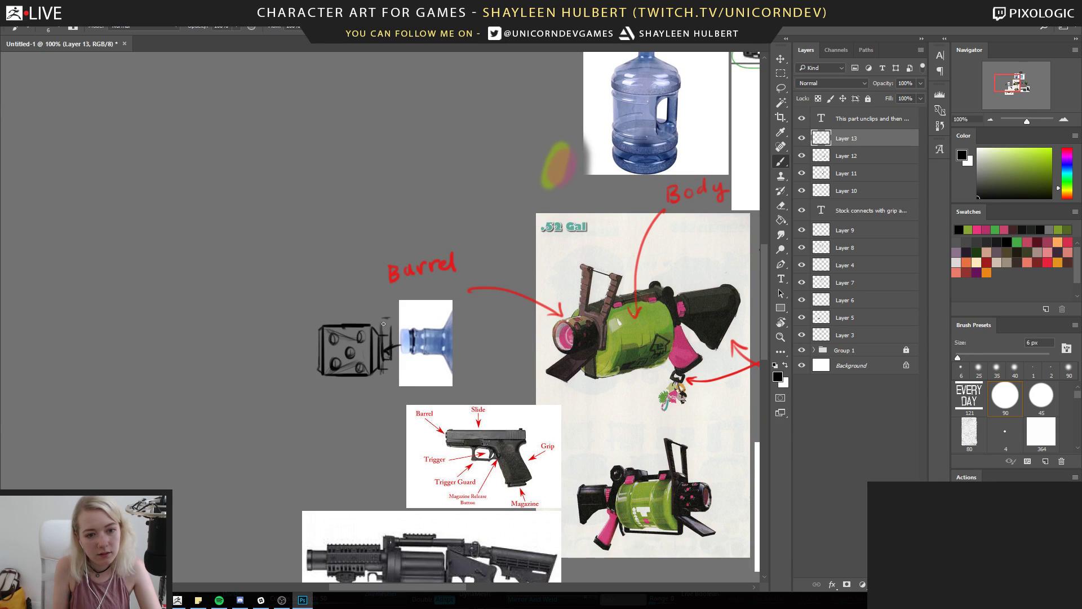
Examine closely where the sight bracket wraps around the rear of the barrel in the .52 Gal picture
key(z)
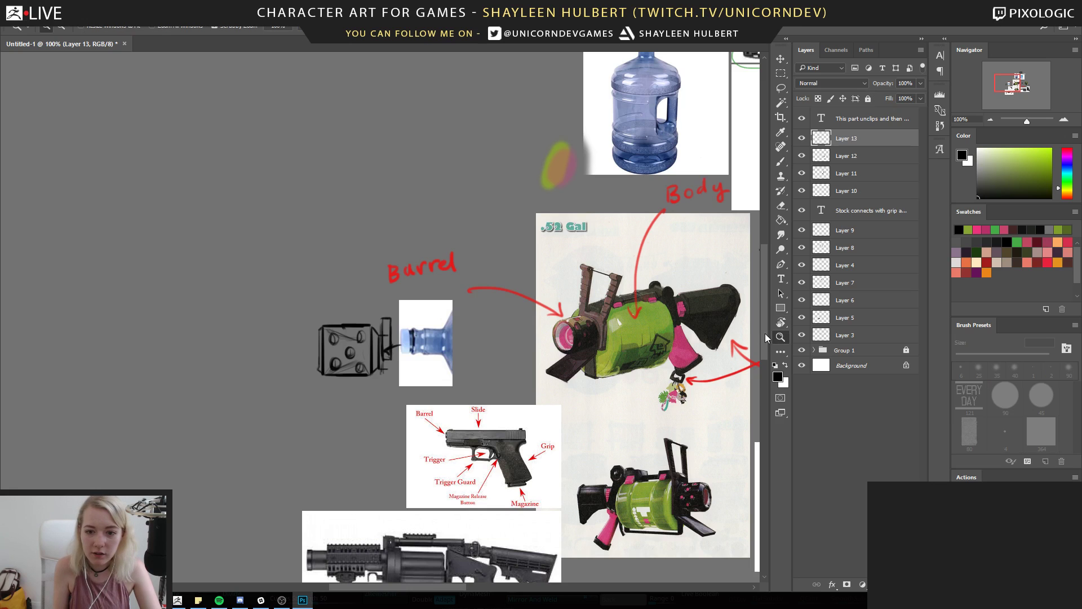
click(581, 325)
click(580, 325)
click(580, 325)
drag(580, 360, 498, 362)
click(555, 346)
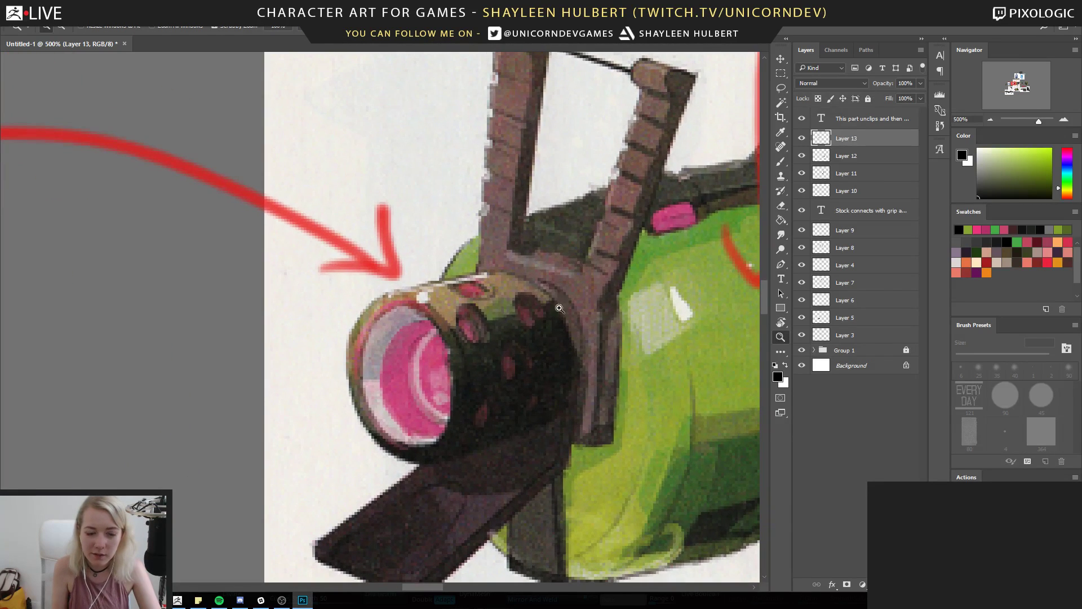
key(b)
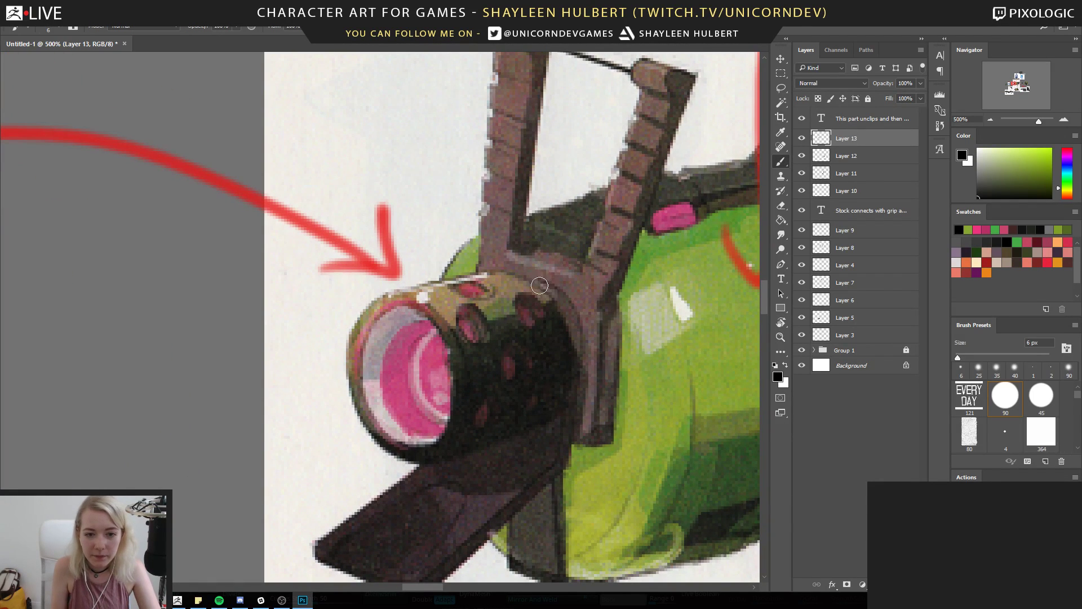
mouse_move(539, 284)
mouse_down()
mouse_move(577, 333)
mouse_move(567, 362)
mouse_up()
key(ctrl+alt+z)
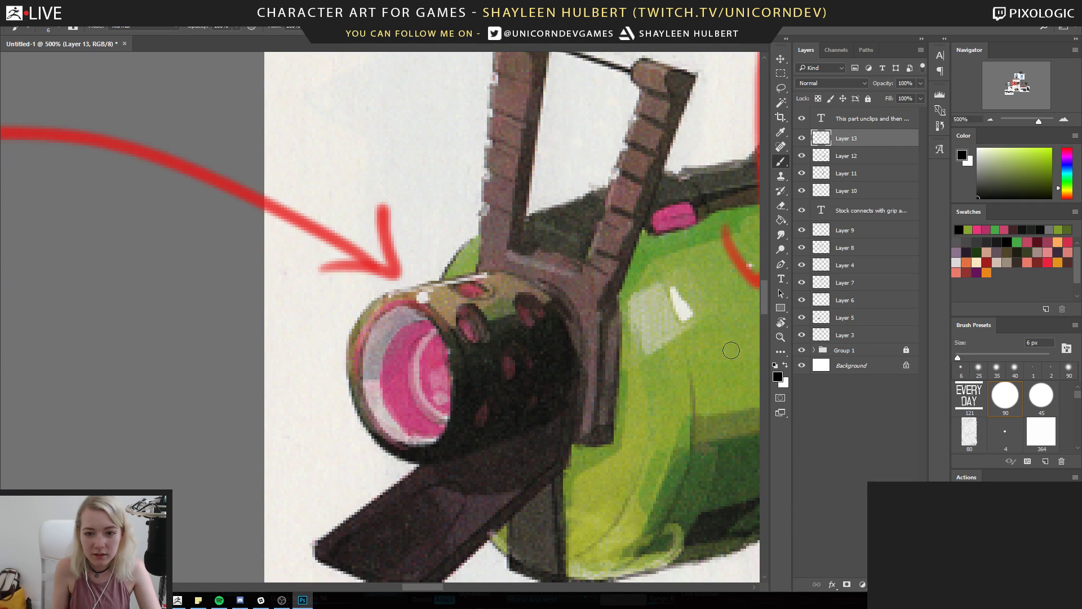
Sketch the first long slanted edge of the sight arm, rising from the top of the small plate behind the box
key(z)
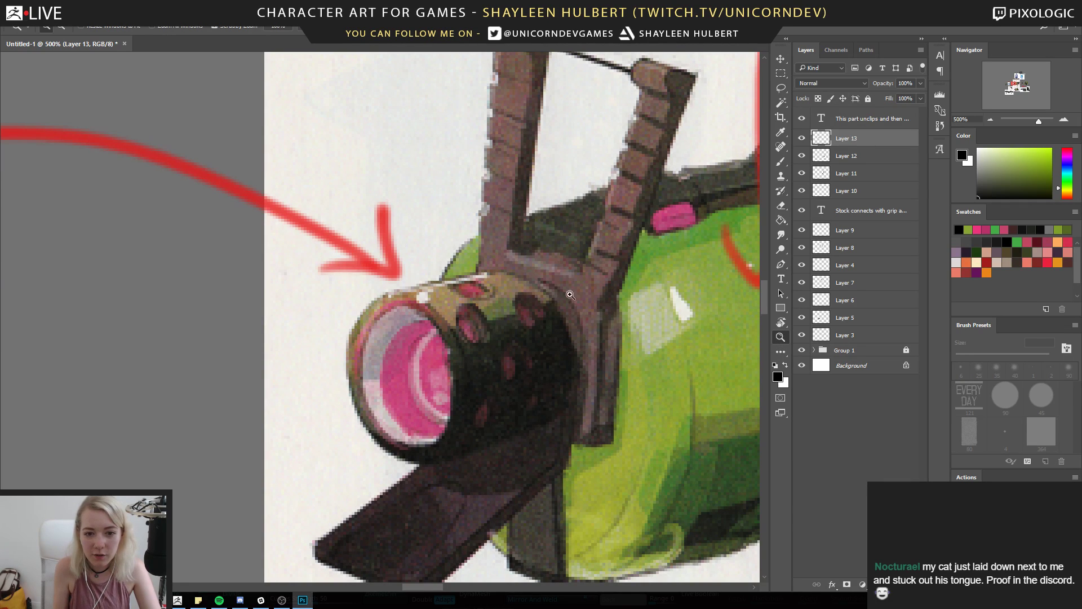
alt+click(287, 361)
drag(190, 386, 532, 360)
drag(120, 387, 288, 378)
alt+click(286, 379)
alt+click(287, 379)
drag(176, 390, 287, 394)
key(b)
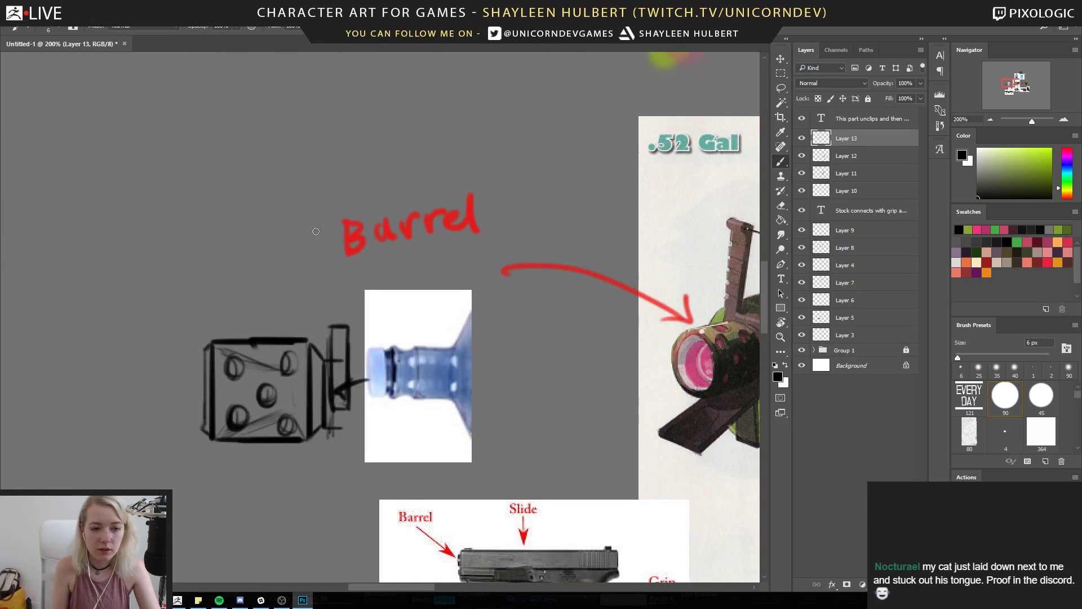
mouse_move(383, 323)
mouse_down()
mouse_move(295, 333)
mouse_move(256, 275)
mouse_up()
mouse_move(242, 313)
mouse_down()
mouse_move(265, 178)
mouse_move(260, 205)
mouse_up()
drag(256, 198, 233, 335)
key(ctrl+alt+z)
key(ctrl+alt+z)
click(240, 331)
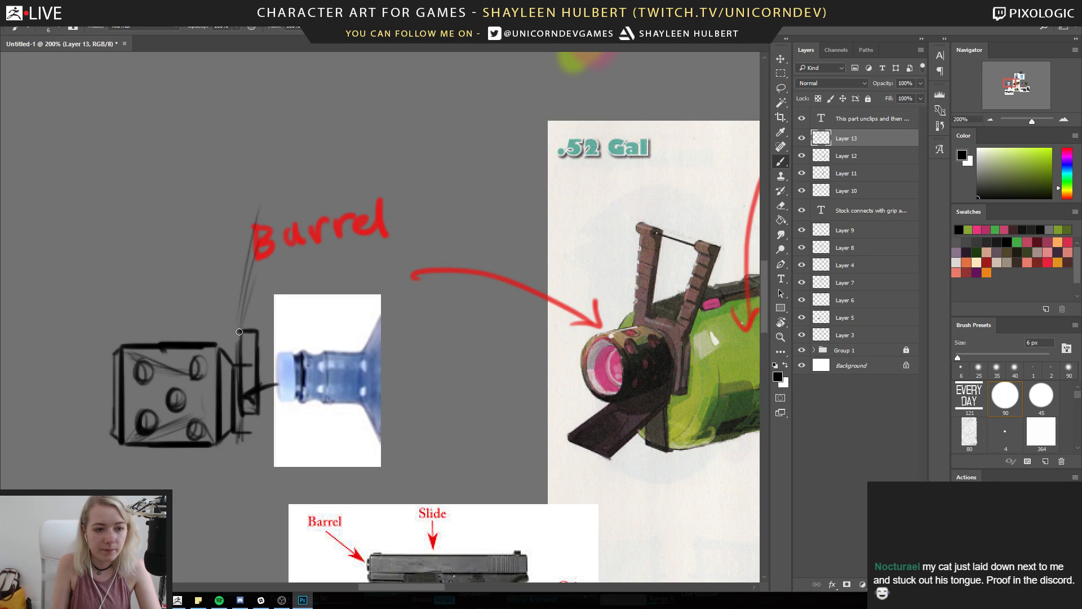
shift+click(275, 166)
shift+click(240, 332)
Draw the sight arm's second, parallel edge and close its upper end with a small rounded hook
click(257, 331)
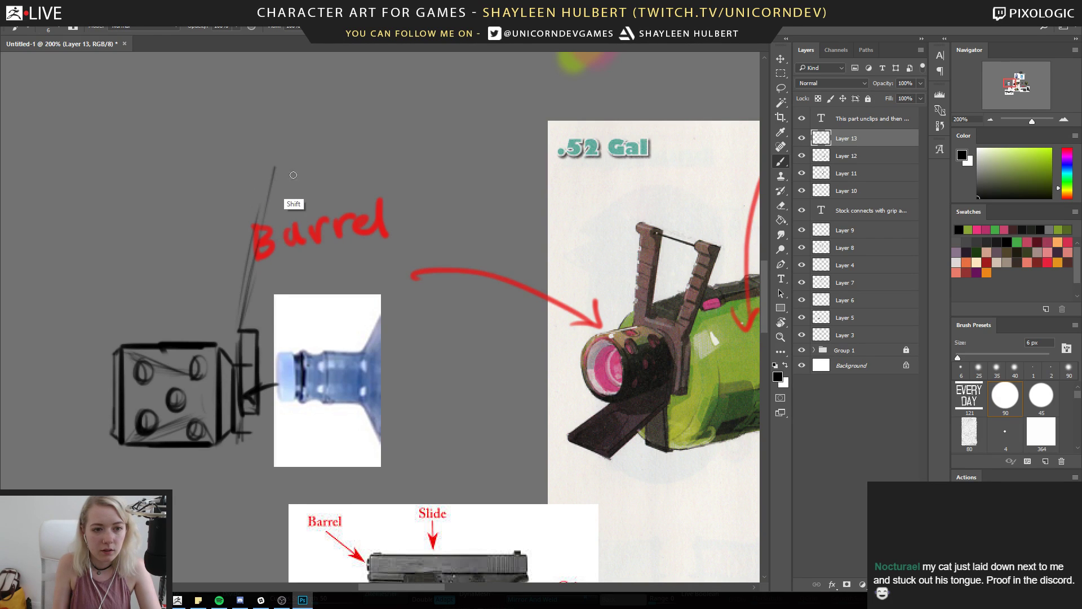
shift+click(294, 172)
shift+click(257, 330)
shift+click(292, 167)
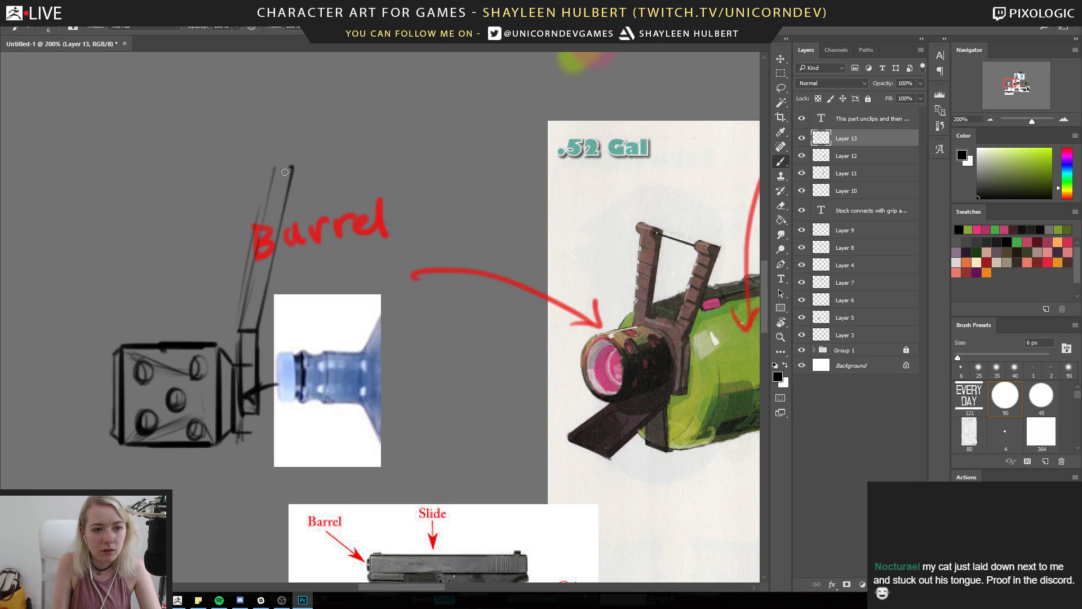
mouse_move(284, 165)
mouse_down()
mouse_move(269, 184)
mouse_move(267, 174)
mouse_move(277, 166)
mouse_move(244, 310)
mouse_move(311, 120)
mouse_move(228, 330)
mouse_up()
Lasso the sketched sight arm, tilt it further toward the bottle side with Free Transform, and deselect it
key(l)
key(ctrl+t)
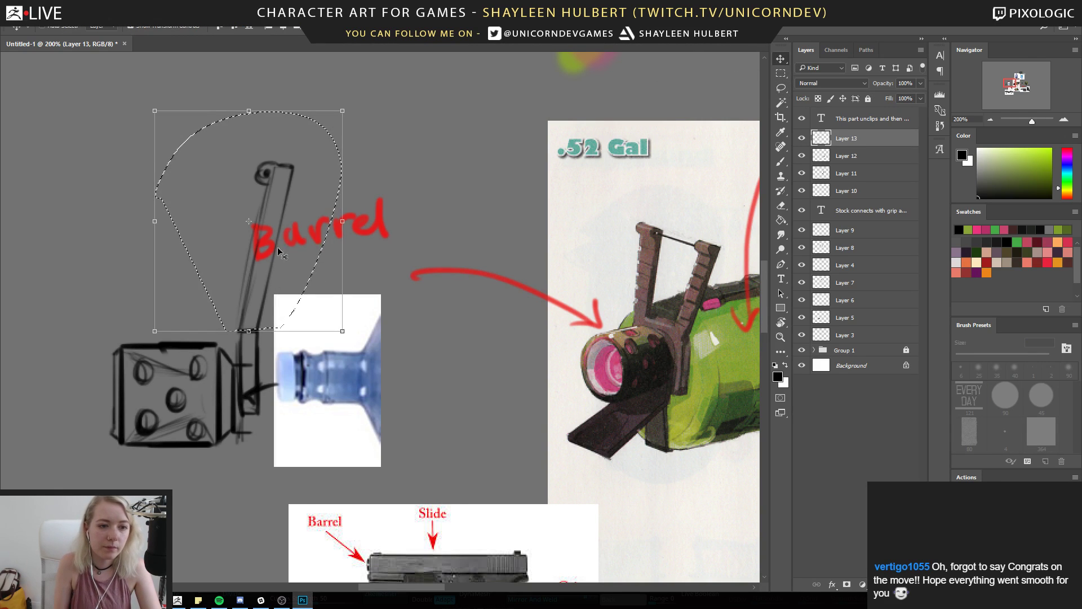
ctrl+alt+drag(342, 111, 366, 119)
shift+drag(293, 197, 297, 207)
drag(282, 267, 279, 265)
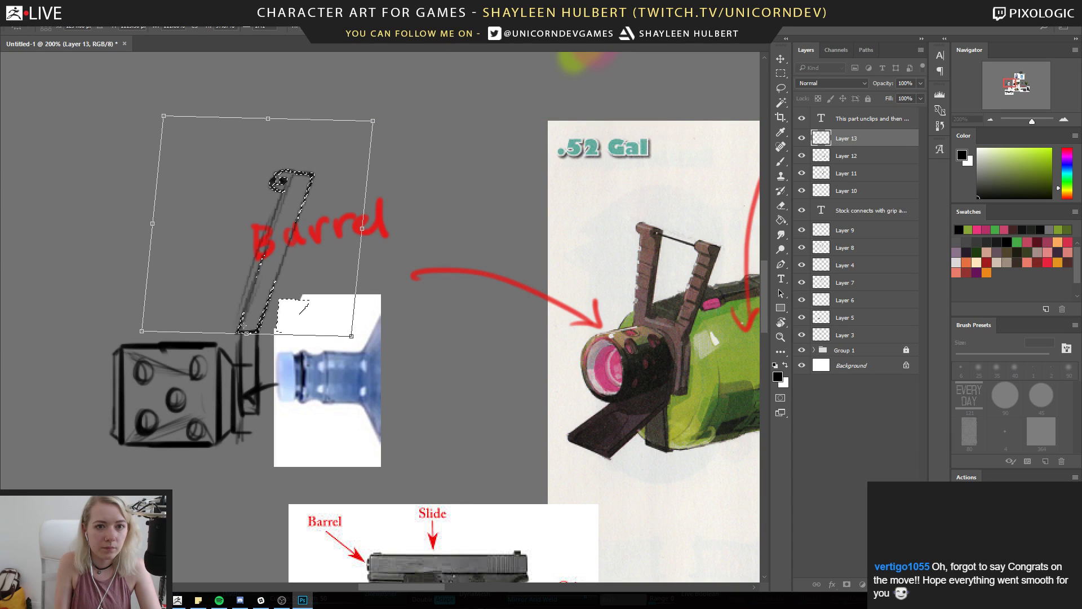
key(Return)
key(ctrl+d)
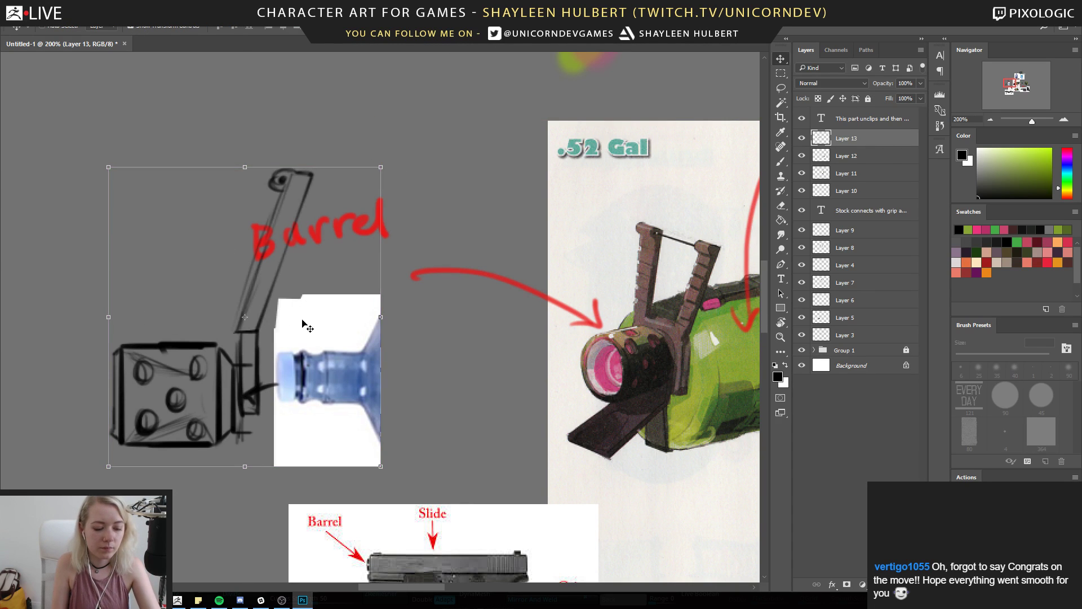
Paint over the bottle-neck picture's white corner beside the sight arm with the sampled background grey
key(b)
alt+click(285, 293)
mouse_move(291, 299)
mouse_down()
mouse_move(279, 310)
mouse_move(304, 292)
mouse_move(433, 259)
mouse_up()
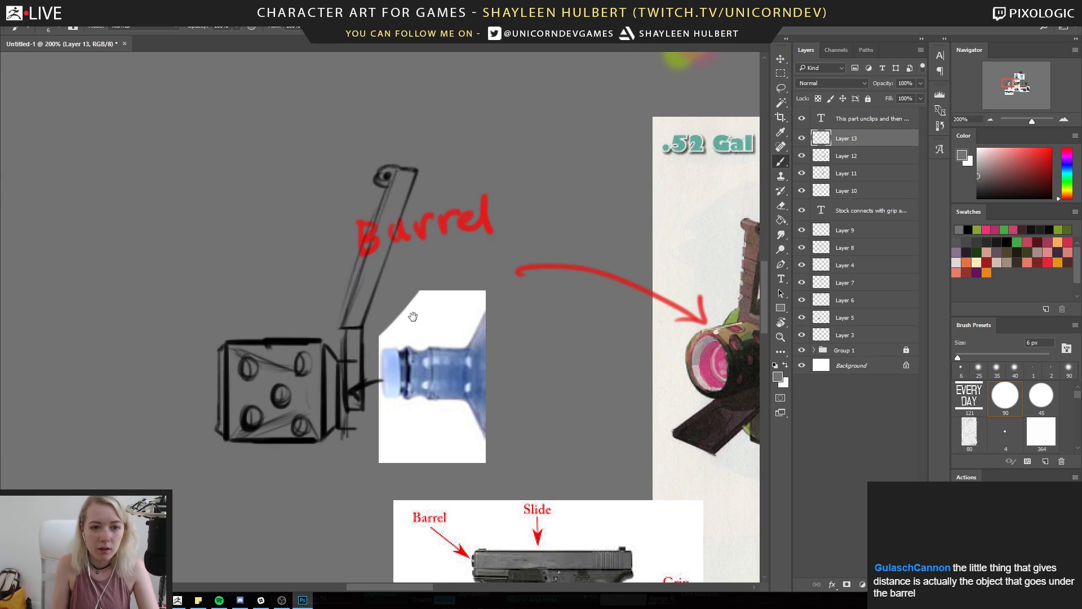
mouse_move(413, 317)
mouse_down()
mouse_move(365, 324)
mouse_move(373, 286)
mouse_up()
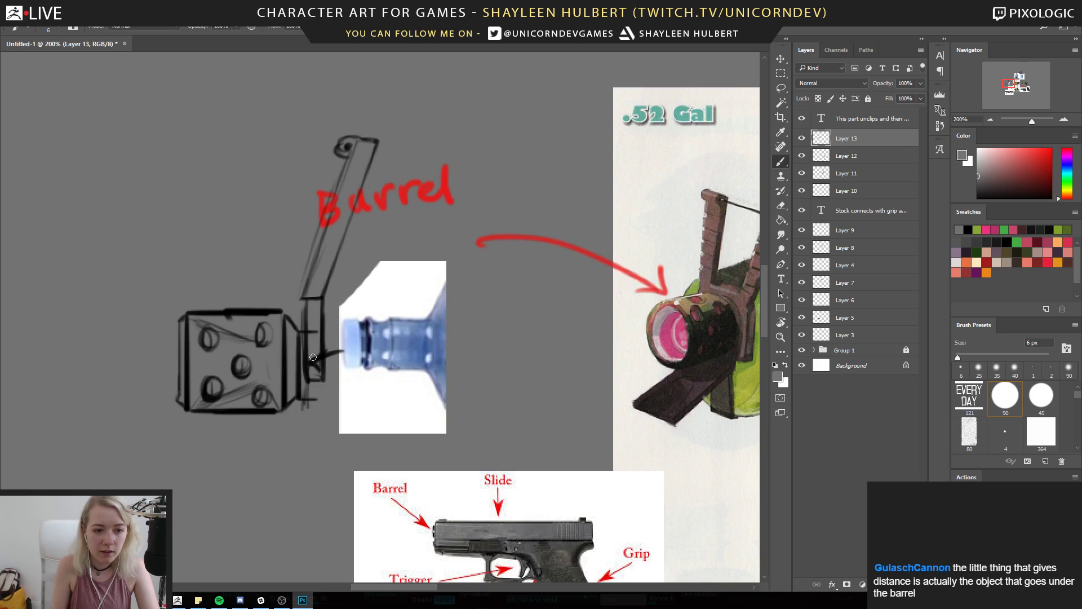
Outline the narrow spacer between the box and the arm's plate in red with a 3 px brush
alt+click(274, 314)
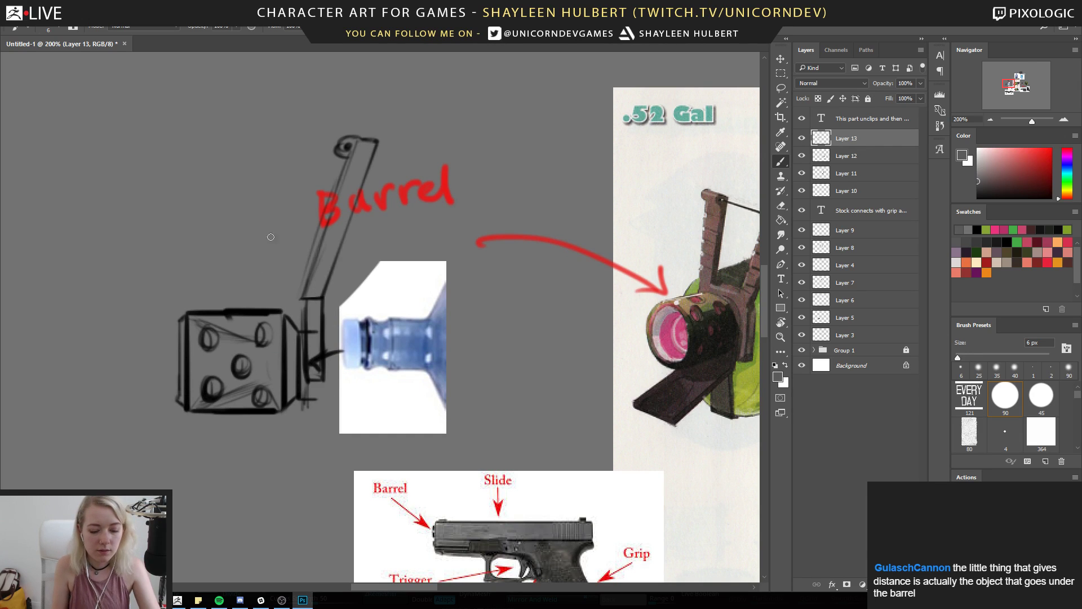
drag(304, 364, 304, 309)
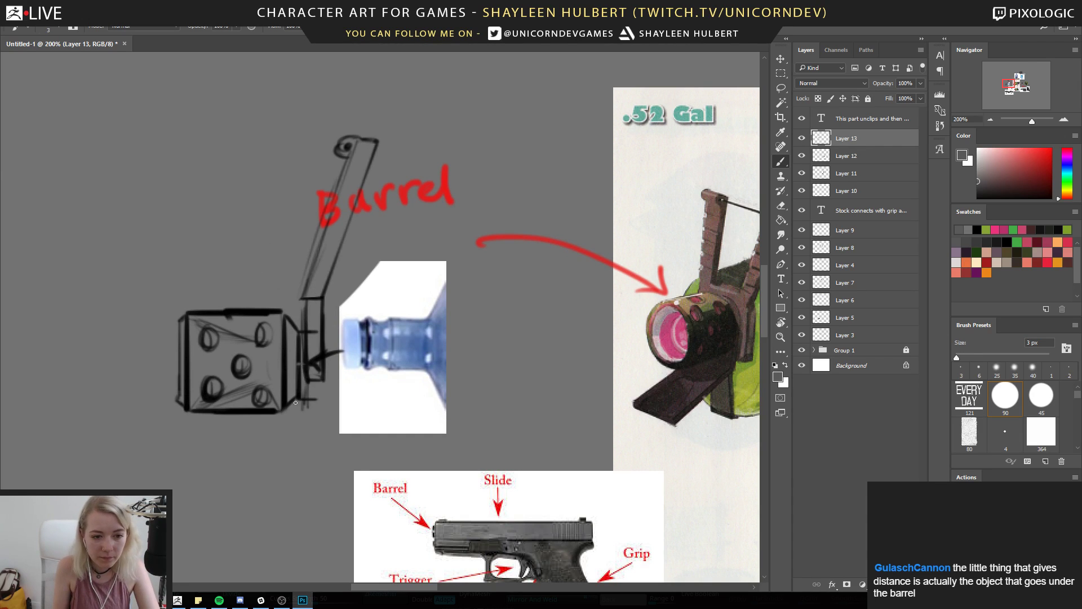
click(1043, 154)
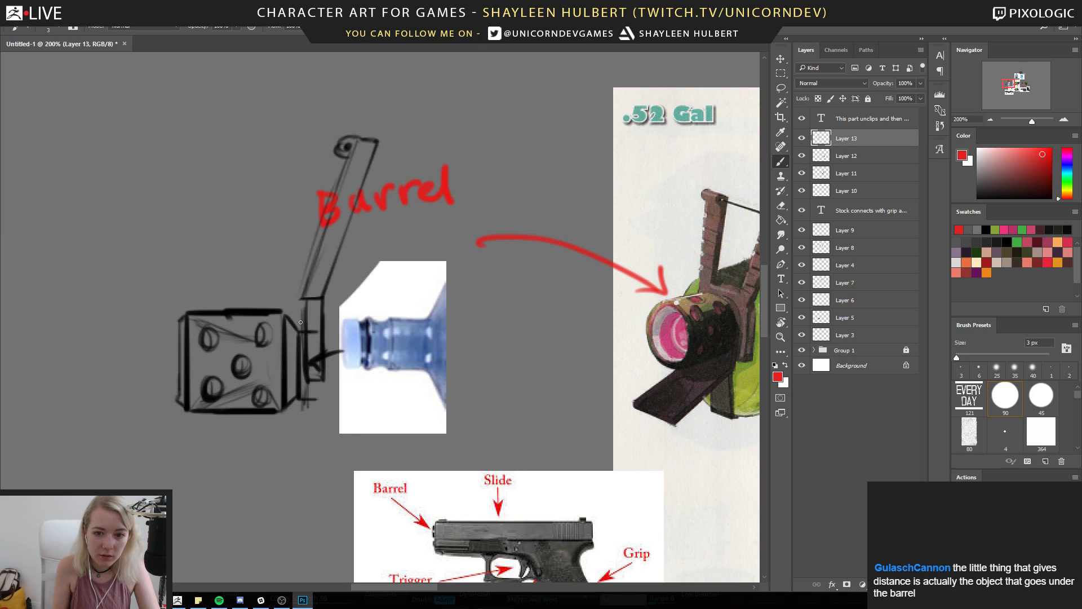
drag(296, 346, 296, 404)
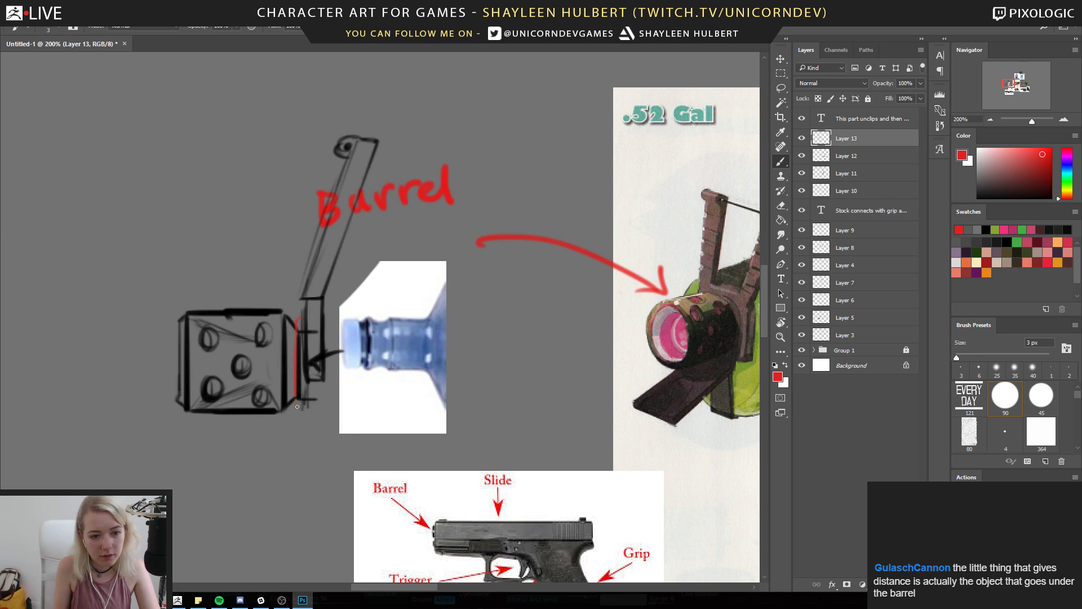
drag(303, 319, 306, 383)
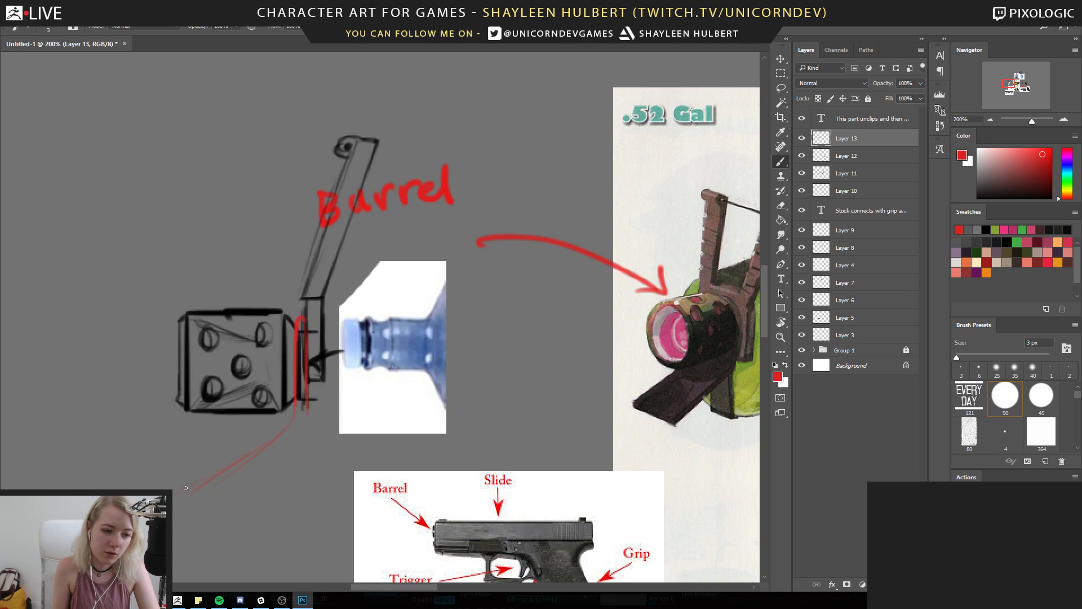
Draw a red diagonal line running down and away from the spacer under the box, erasing its stray strokes
key(shift)
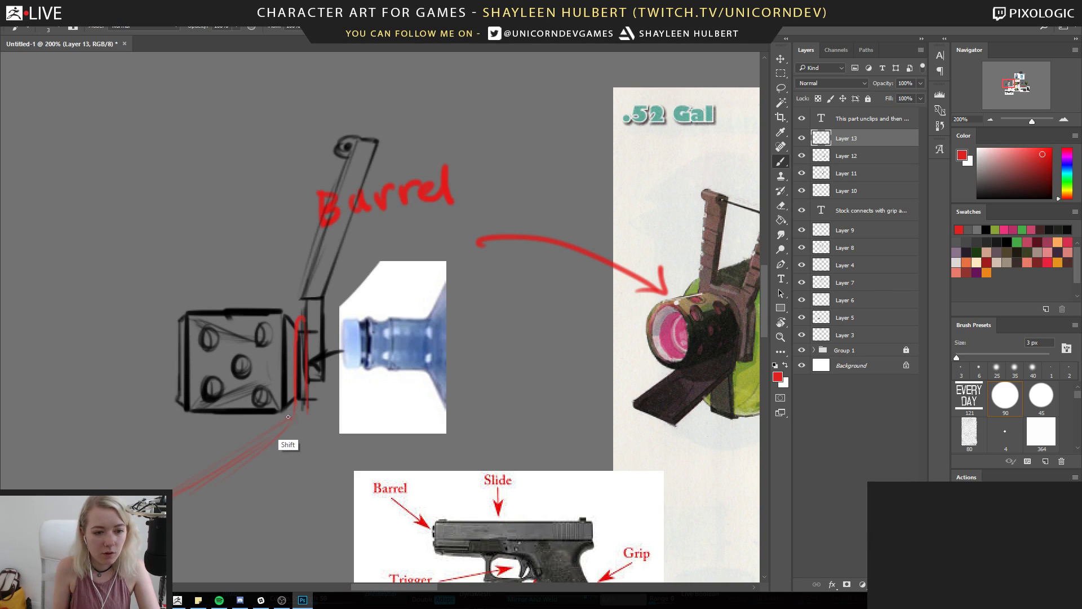
key(e)
drag(293, 431, 180, 498)
key(b)
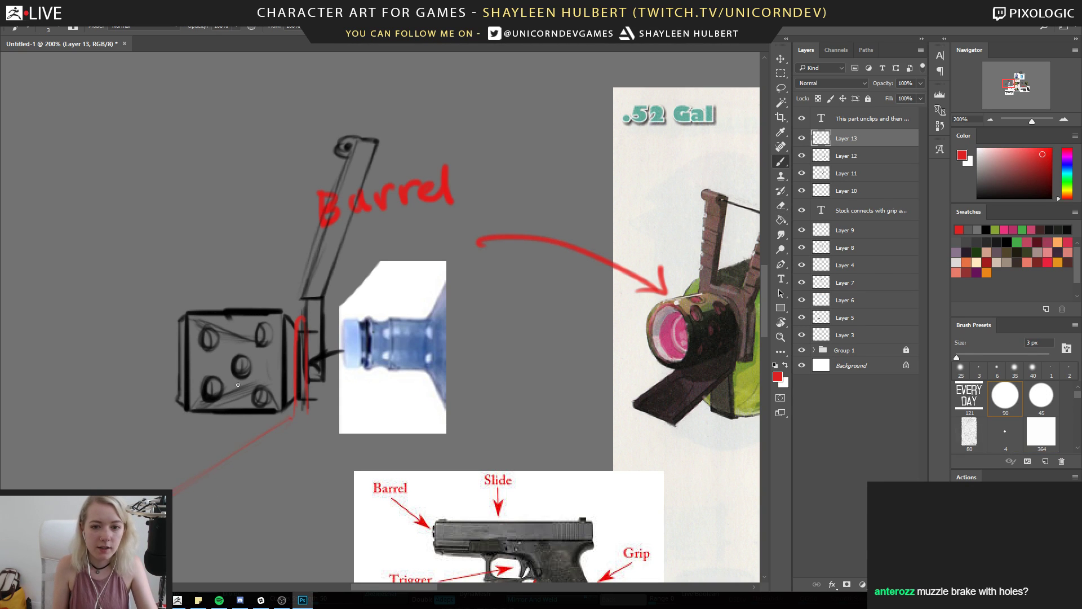
mouse_move(309, 424)
mouse_down()
mouse_move(223, 401)
mouse_move(198, 363)
mouse_move(348, 354)
mouse_move(265, 361)
mouse_up()
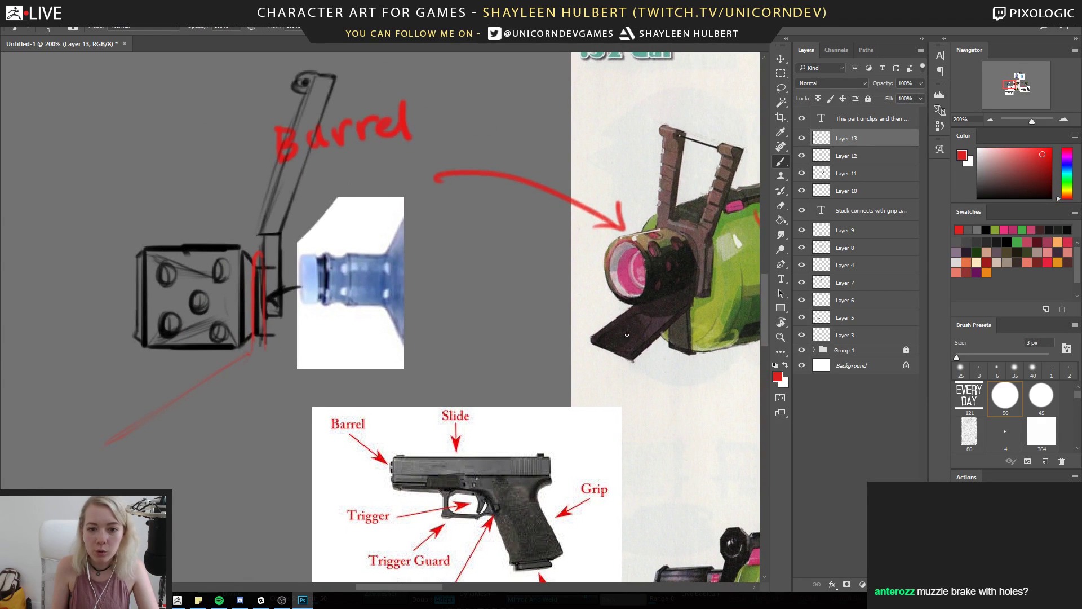
Sketch a red drip path from the muzzle across the dark flap below it, undoing the last strokes
mouse_move(598, 339)
mouse_down()
mouse_move(644, 322)
mouse_move(631, 342)
mouse_up()
mouse_move(629, 299)
mouse_down()
mouse_move(596, 364)
mouse_move(607, 390)
mouse_move(593, 365)
mouse_up()
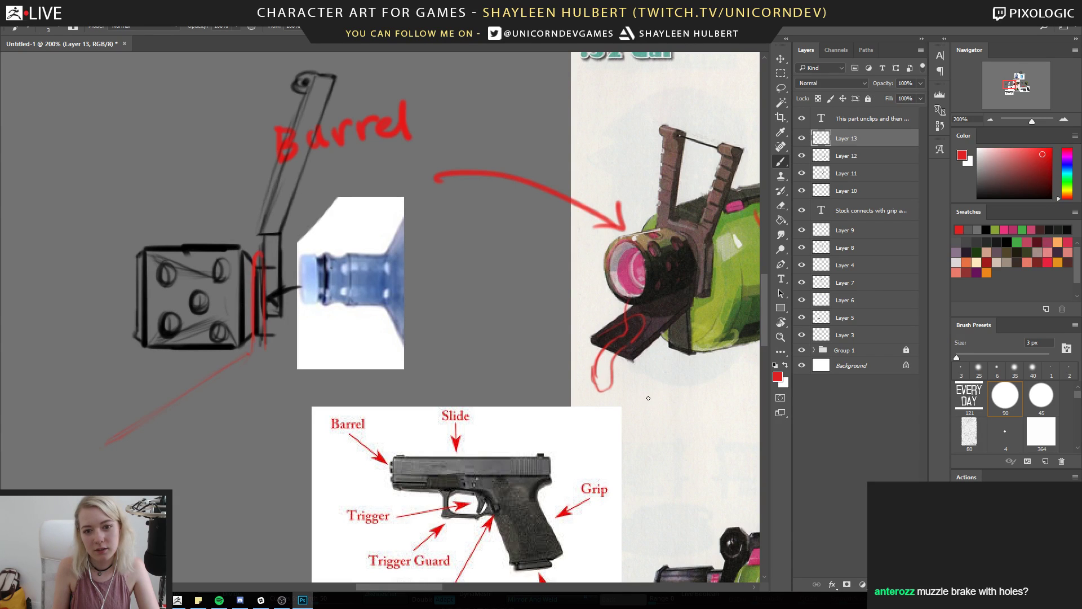
key(ctrl+alt+z)
key(ctrl+alt+z)
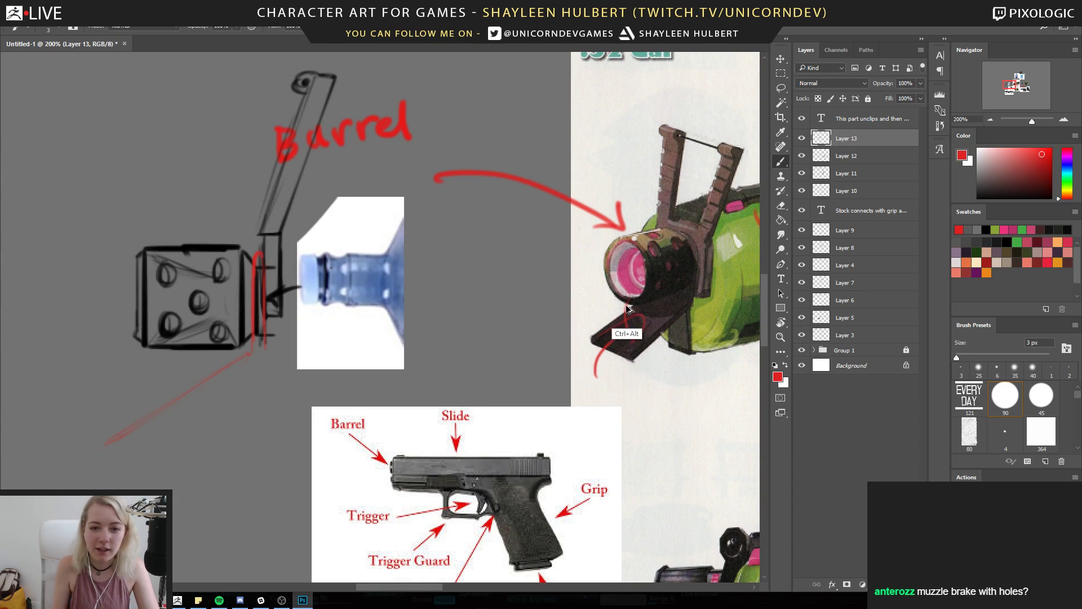
Paint drips falling from the muzzle onto and below the flap, using pink sampled from inside the barrel
drag(622, 297, 632, 300)
alt+click(628, 281)
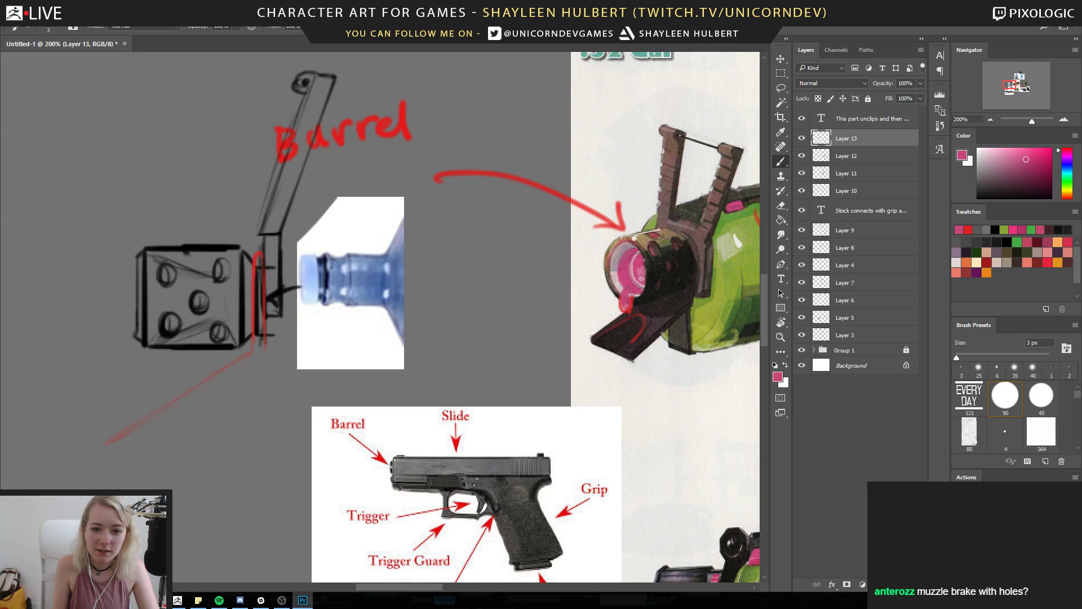
click(624, 334)
drag(614, 354, 612, 372)
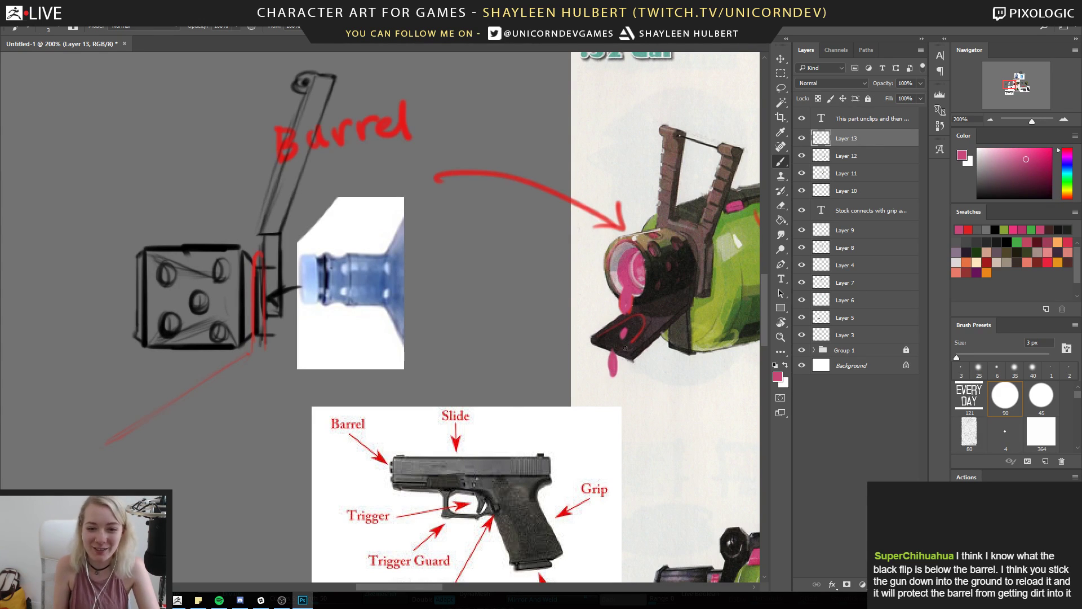
drag(204, 340, 301, 334)
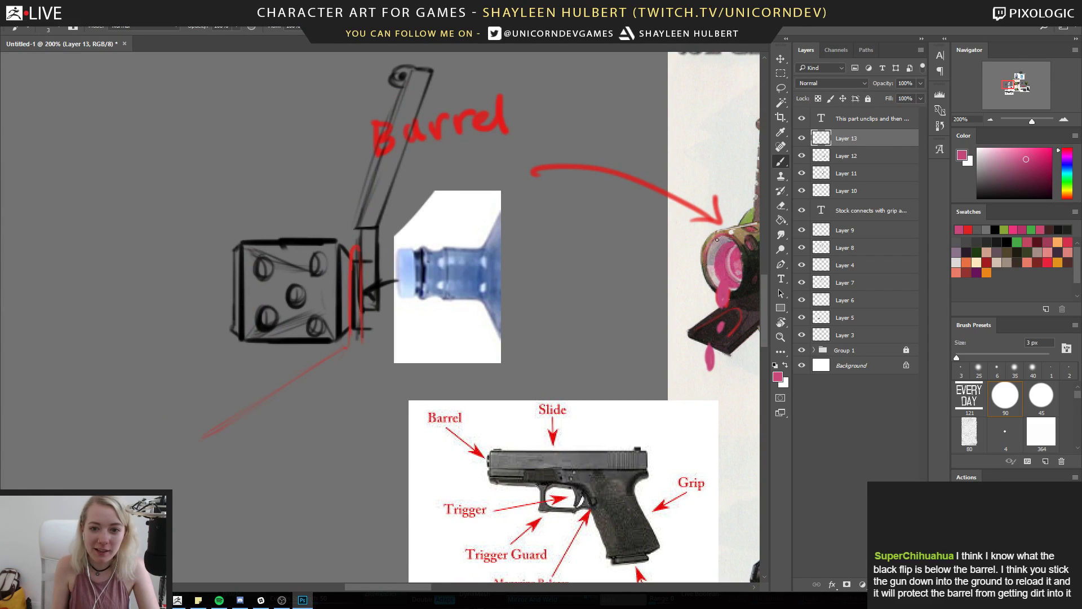
Draw a second red diagonal parallel to the first below the box and close the ends to form the lower flap
alt+click(389, 142)
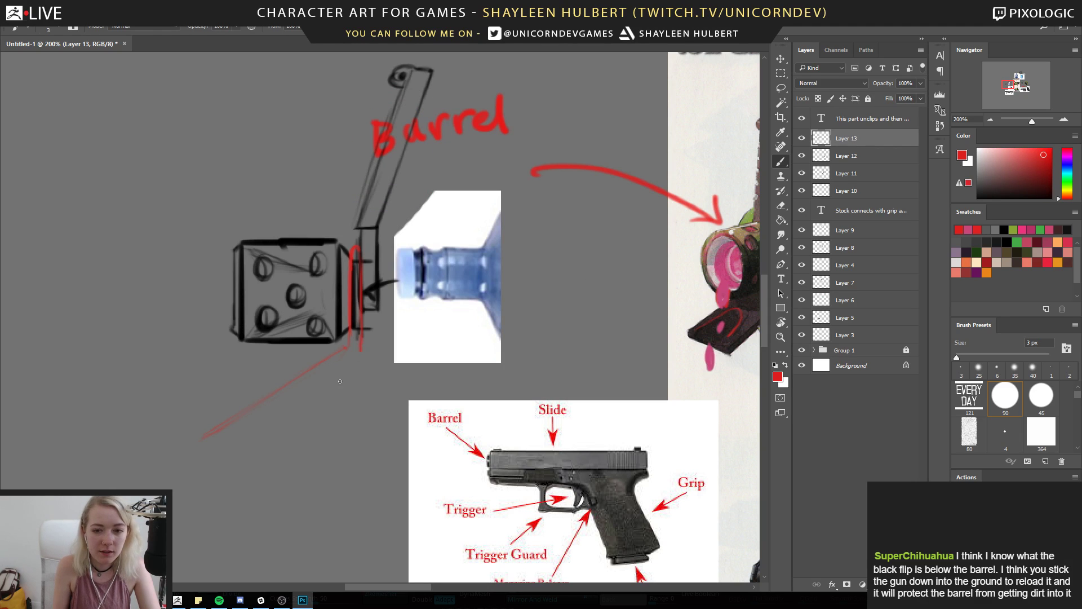
click(208, 451)
shift+click(358, 353)
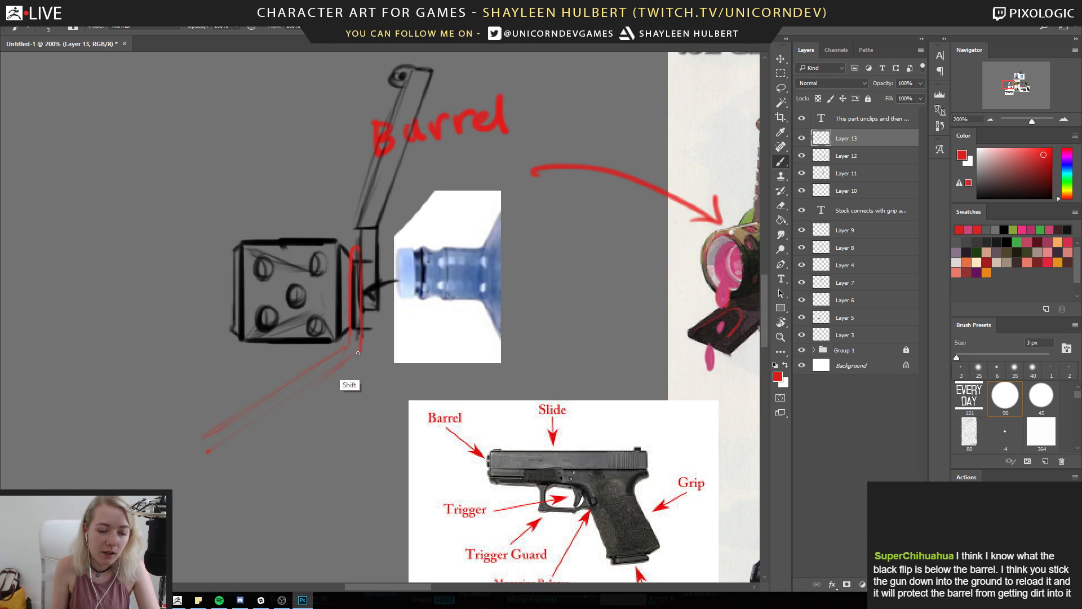
shift+click(214, 447)
drag(244, 429, 362, 353)
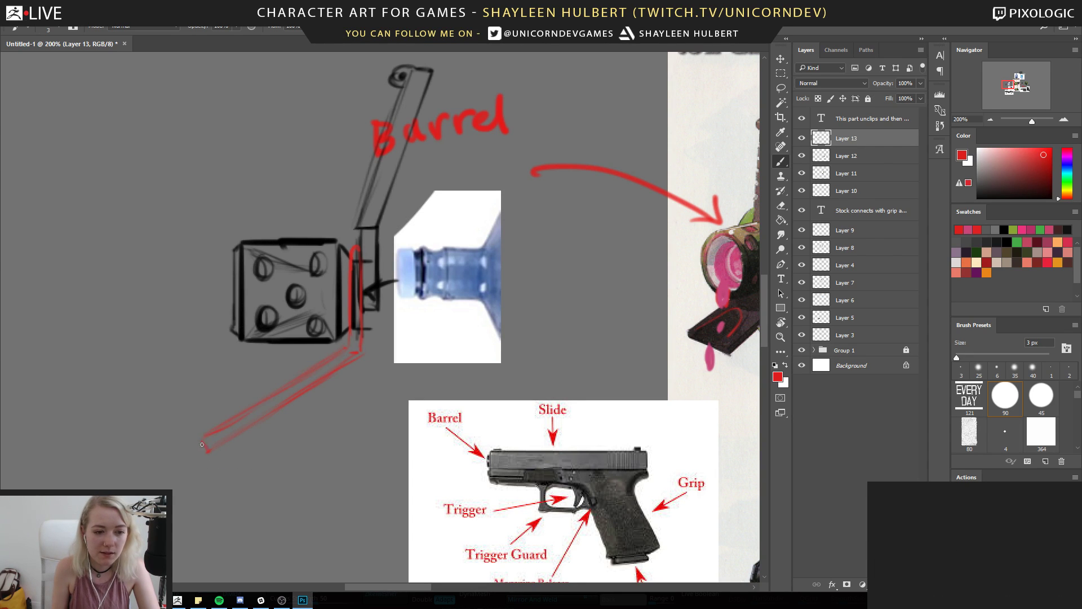
Clean up the red flap outline under the box with grey sampled from the background
alt+click(316, 366)
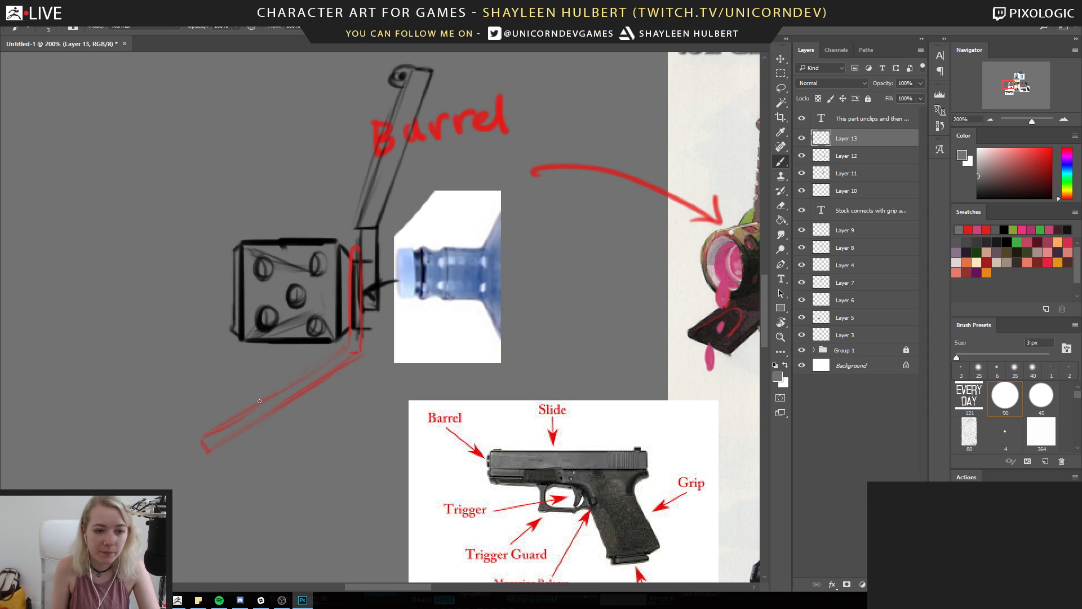
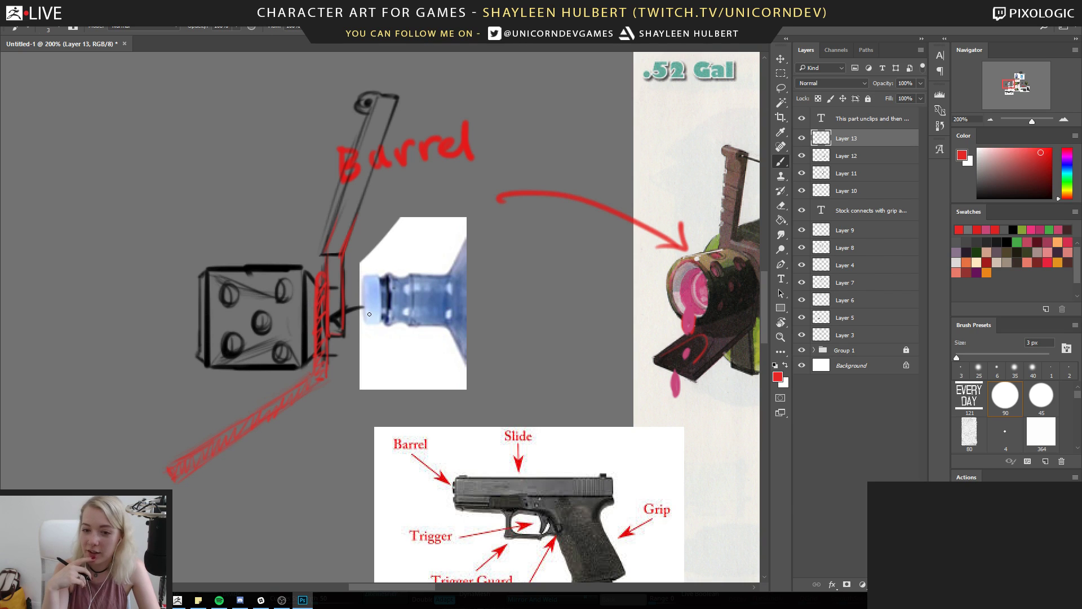
mouse_move(228, 408)
mouse_down()
mouse_move(273, 343)
mouse_move(288, 361)
mouse_up()
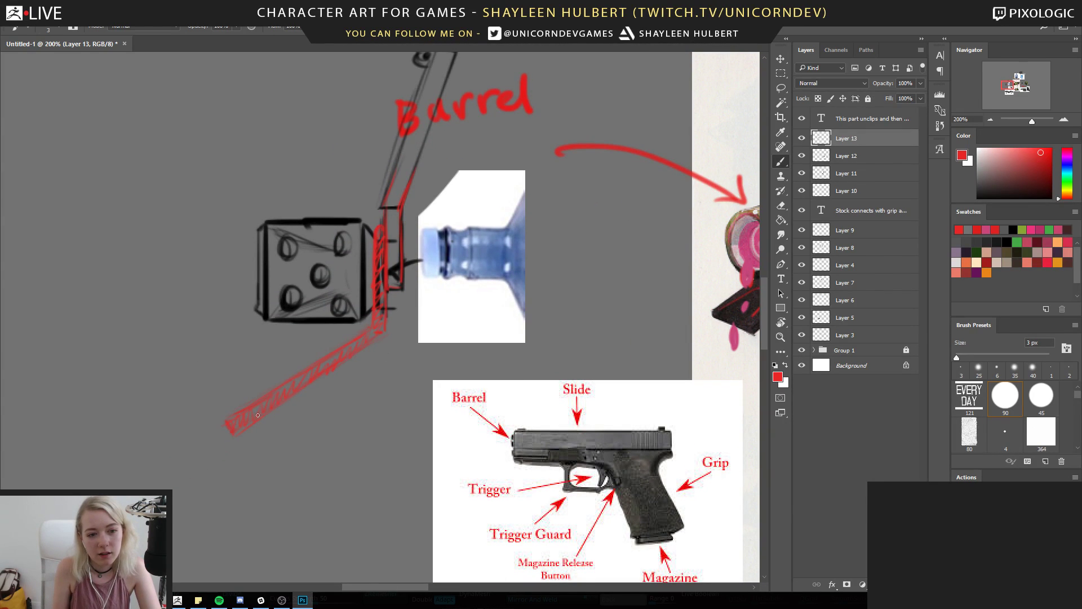
alt+click(375, 348)
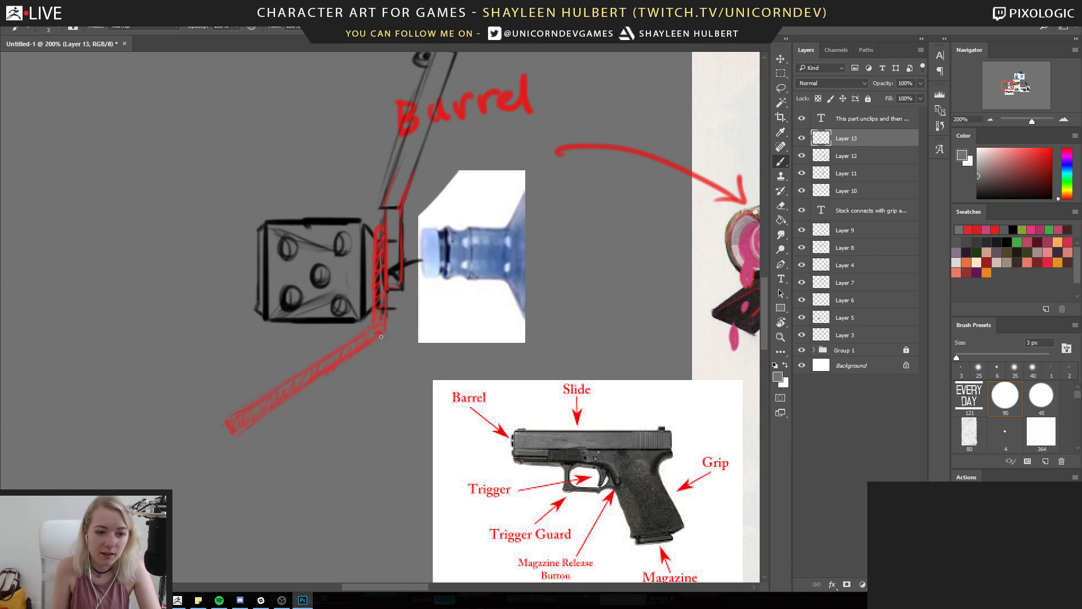
Paint more drips on and below the .52 Gal's dark flap, using pink sampled from the muzzle drip
drag(534, 336, 279, 365)
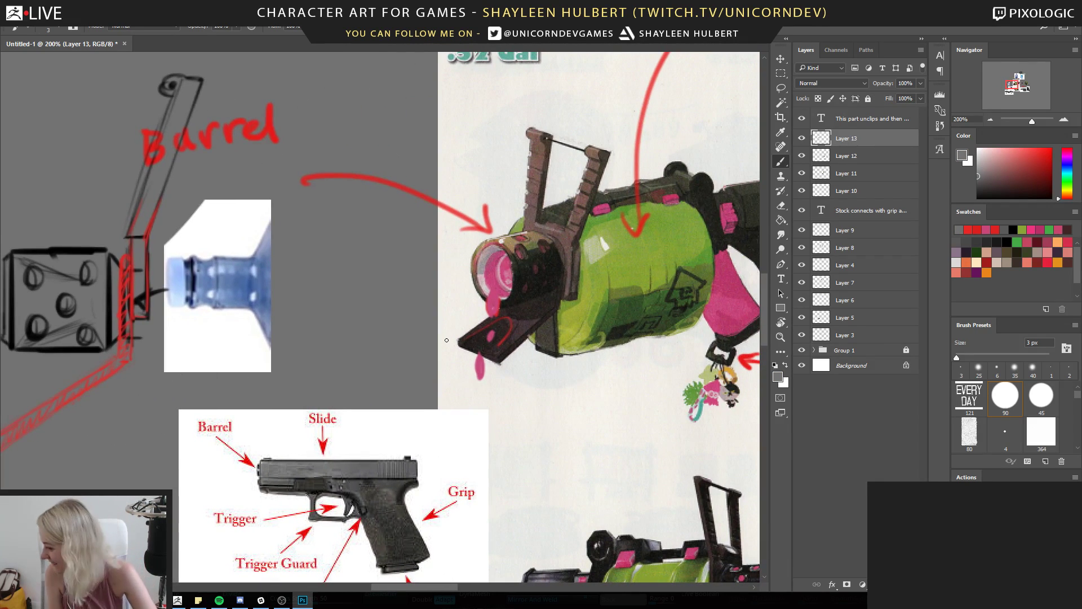
alt+click(496, 299)
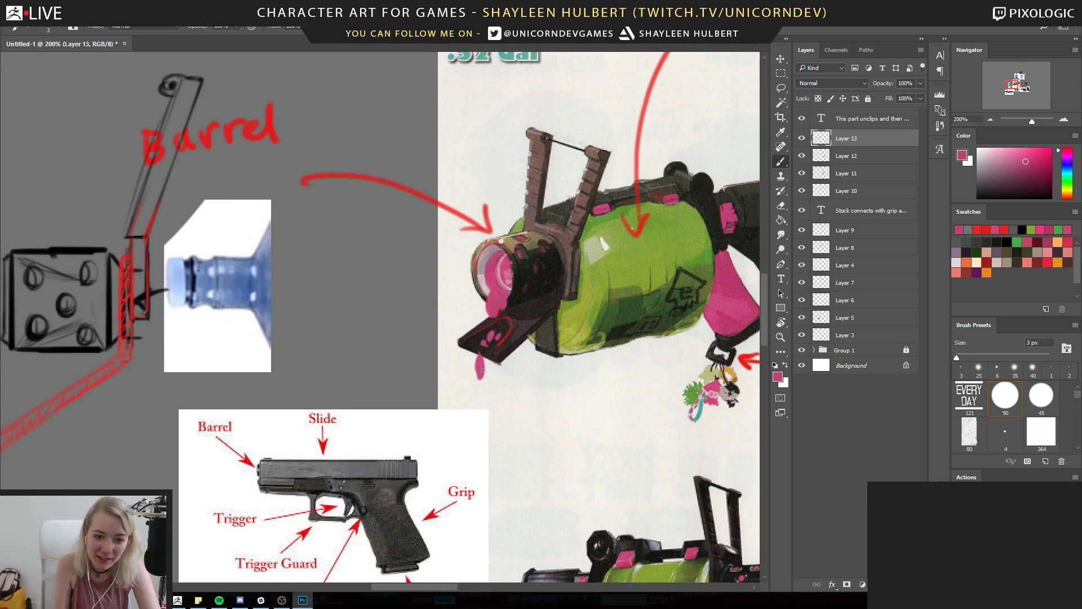
mouse_move(483, 370)
mouse_down()
mouse_move(478, 392)
mouse_move(475, 357)
mouse_up()
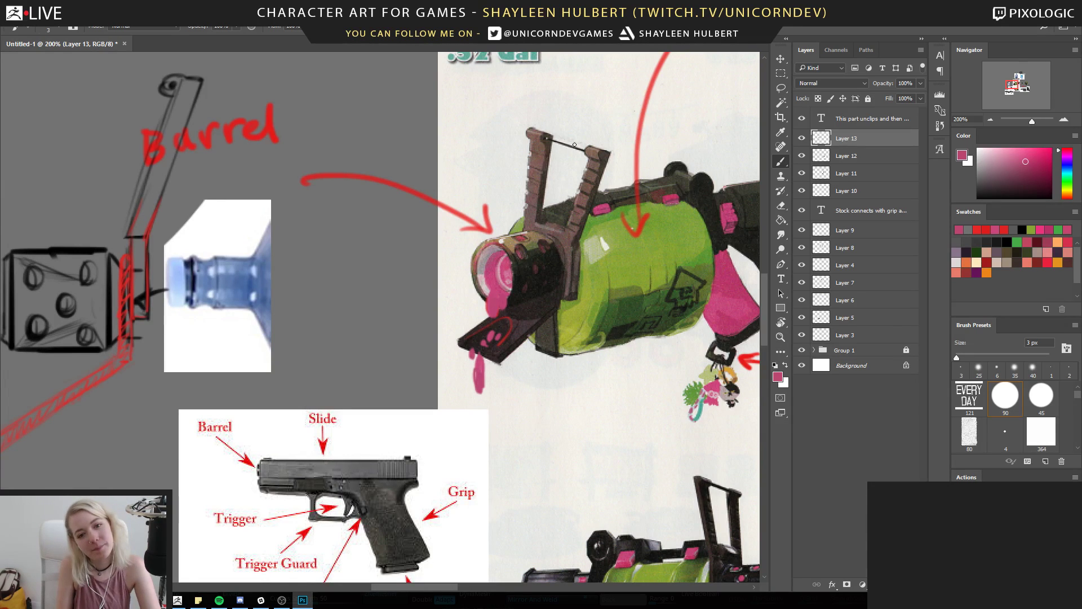
Compare the muzzle, sight arm and lower flap in both .52 Gal views with the barrel sketch
drag(381, 363, 377, 394)
mouse_move(262, 398)
mouse_down()
mouse_move(444, 377)
mouse_move(550, 345)
mouse_move(468, 369)
mouse_move(510, 374)
mouse_move(392, 387)
mouse_move(367, 364)
mouse_move(302, 367)
mouse_move(327, 391)
mouse_up()
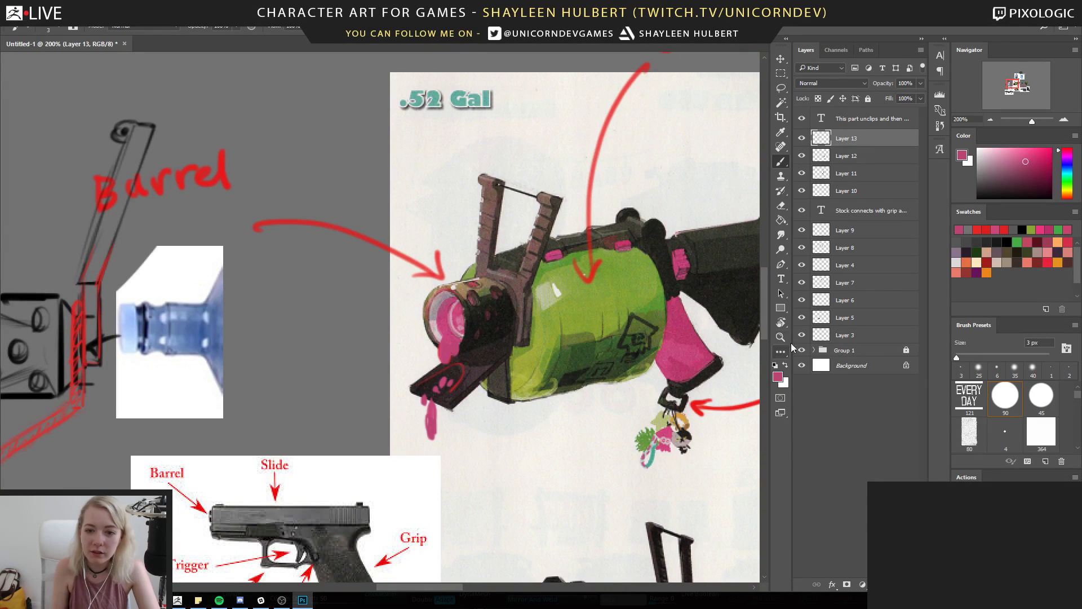
click(781, 339)
alt+click(399, 371)
drag(399, 371, 399, 225)
click(464, 389)
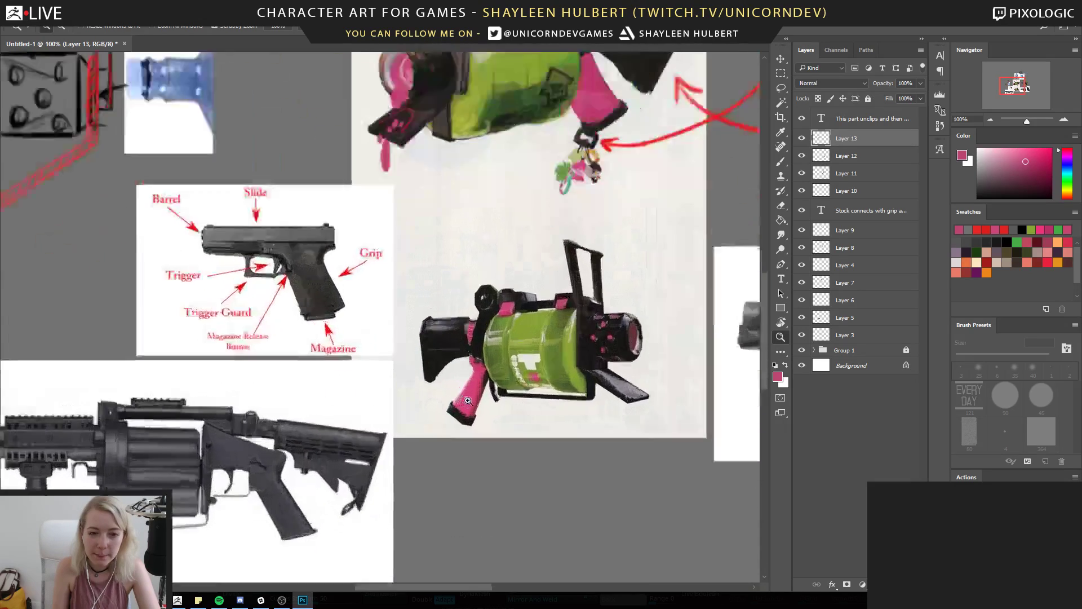
click(463, 389)
alt+click(464, 384)
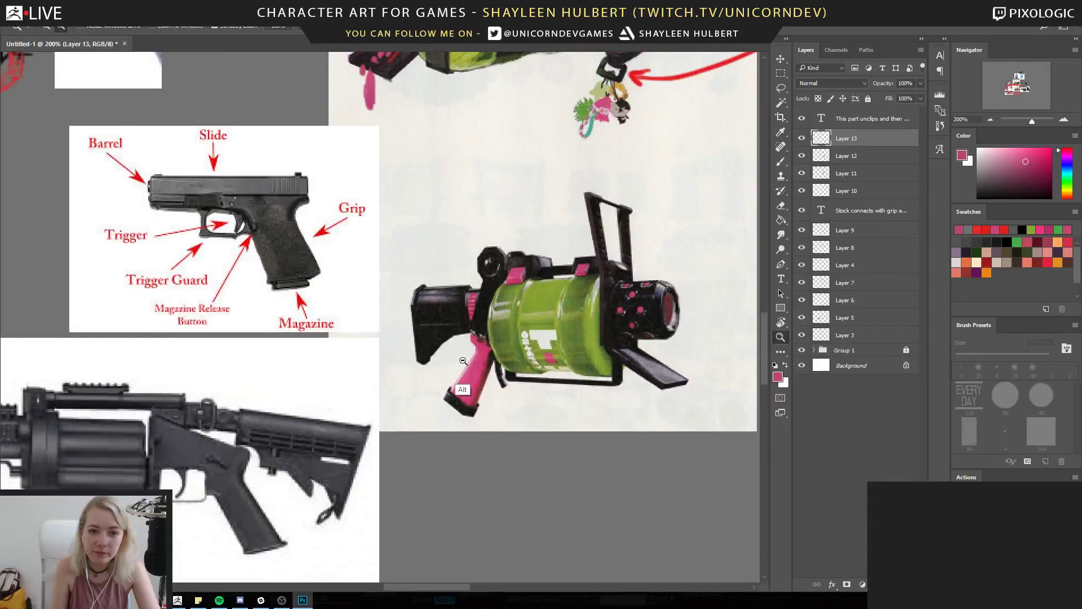
alt+click(465, 386)
drag(467, 391, 302, 398)
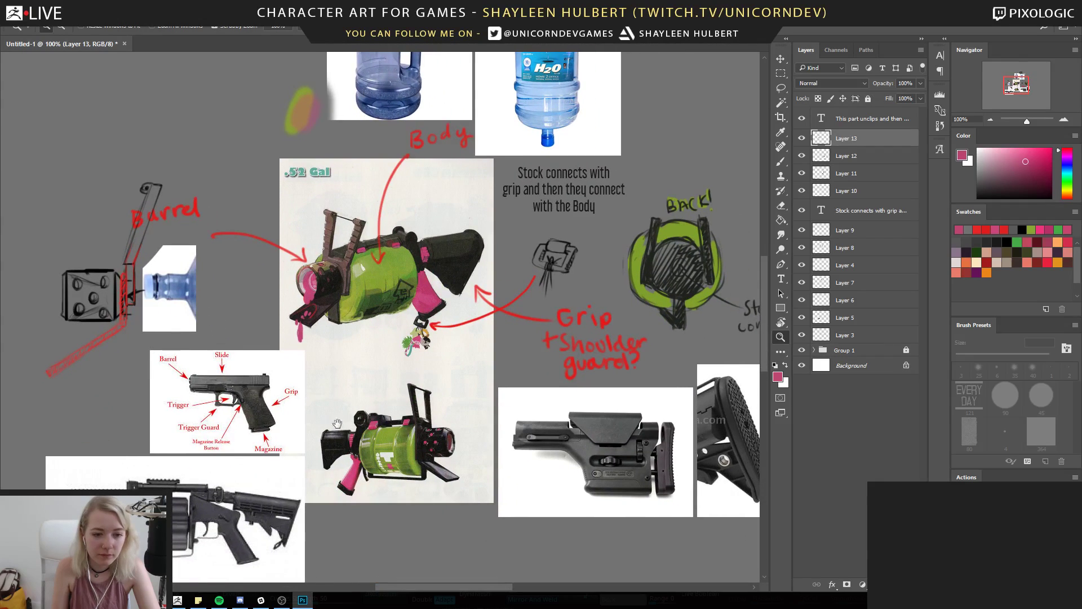
drag(355, 435, 465, 470)
click(452, 318)
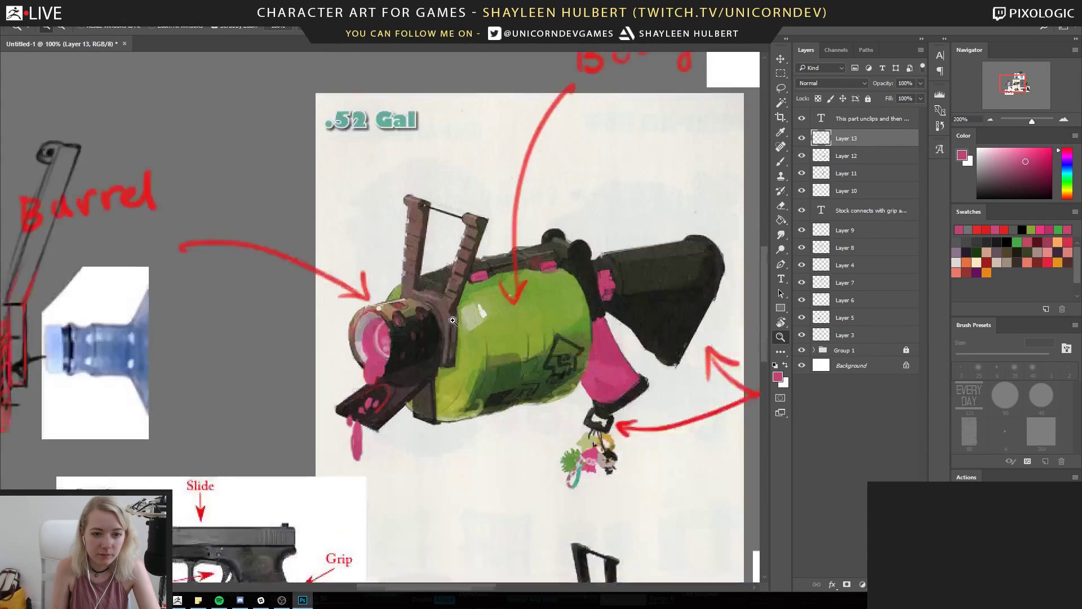
click(451, 327)
alt+click(463, 386)
alt+click(462, 388)
scroll(451, 339, down, 2)
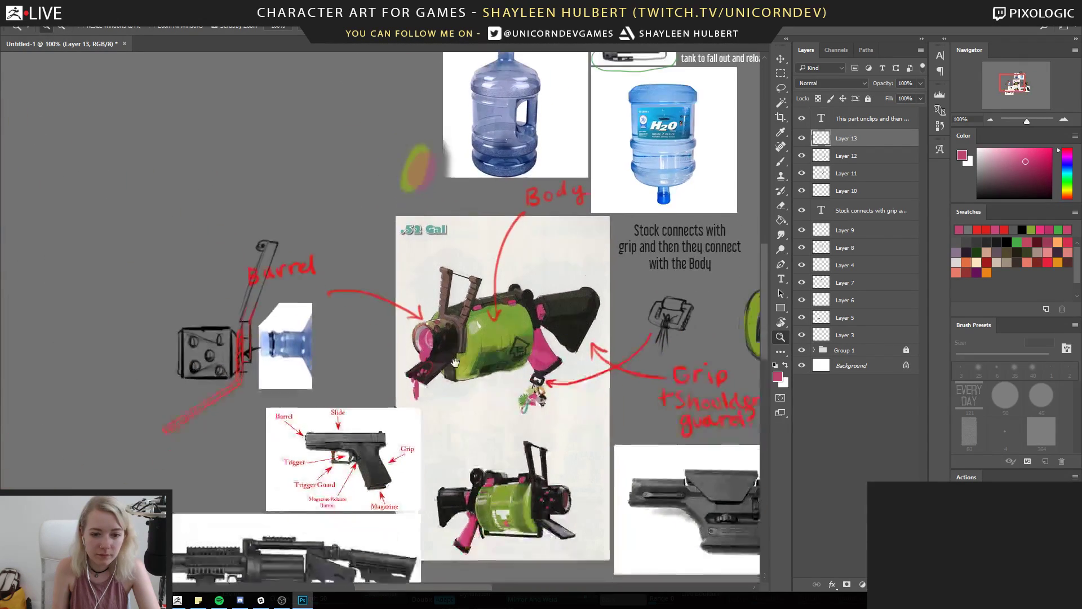
click(497, 432)
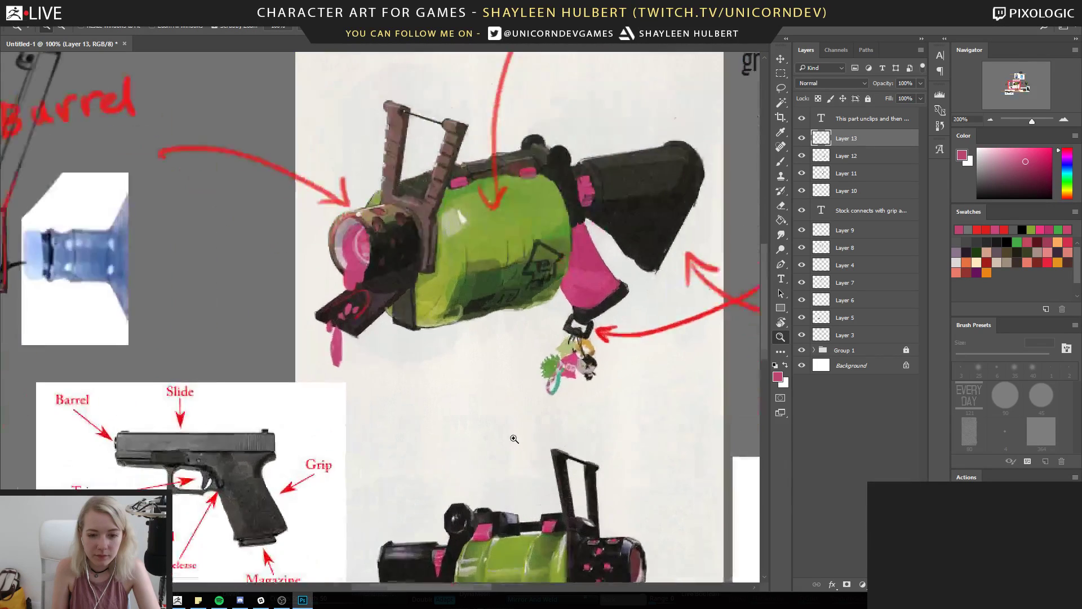
click(528, 362)
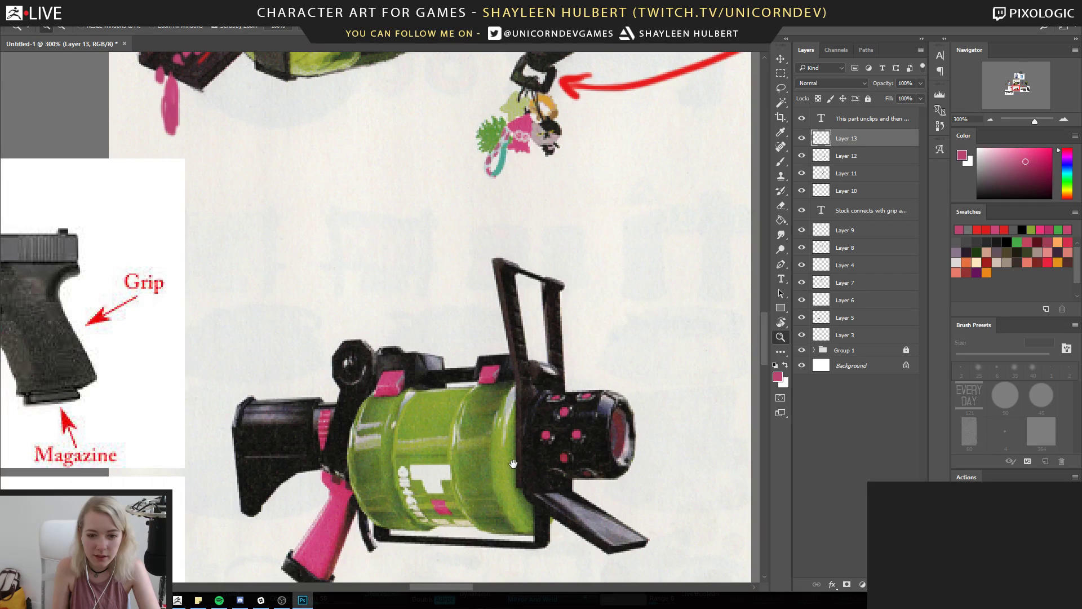
drag(513, 382, 518, 372)
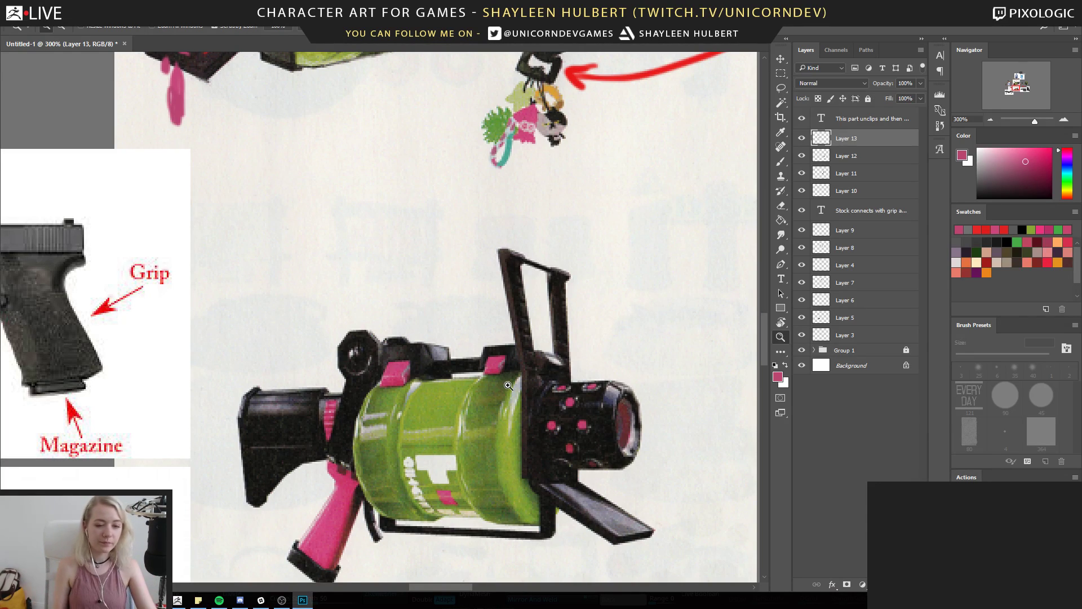
alt+drag(306, 350, 419, 365)
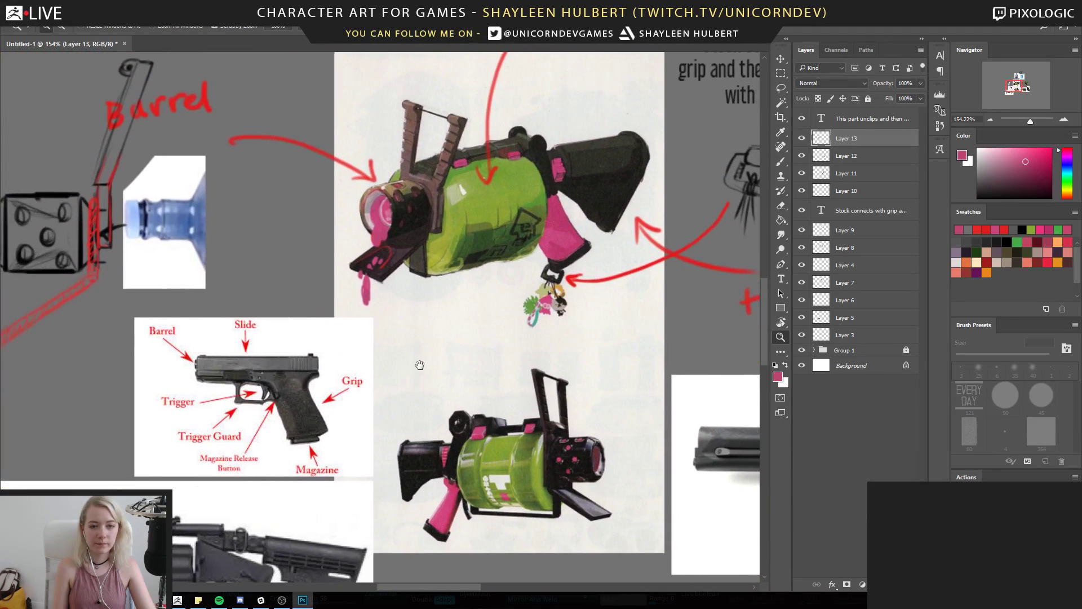
drag(286, 344, 396, 357)
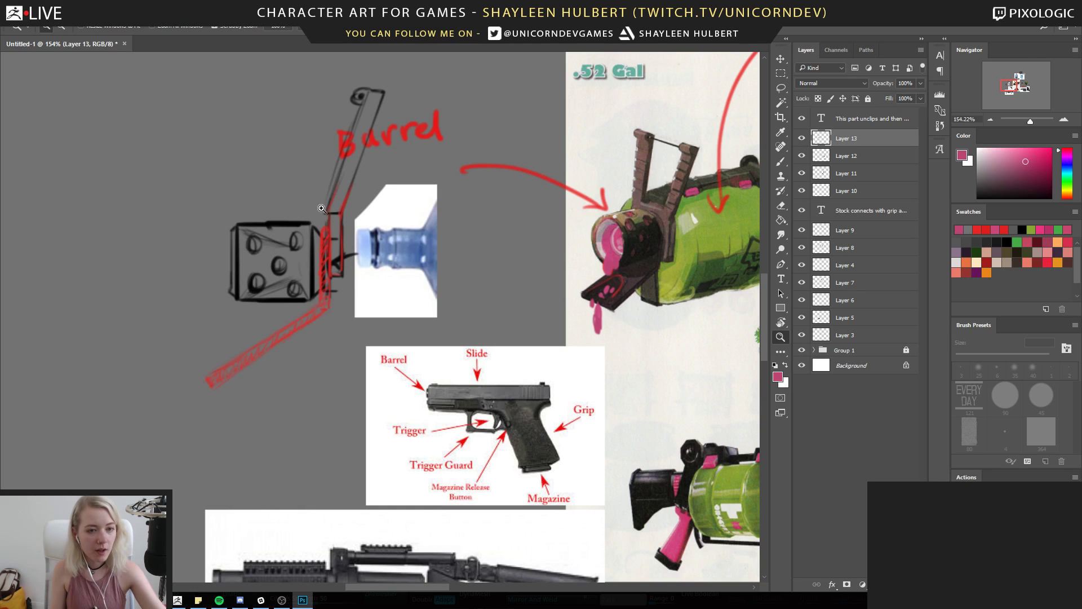
Handwrite "sight!" with an arrow pointing down at the .52 Gal's sight arm, using red sampled from the "Barrel" label
drag(487, 165, 290, 284)
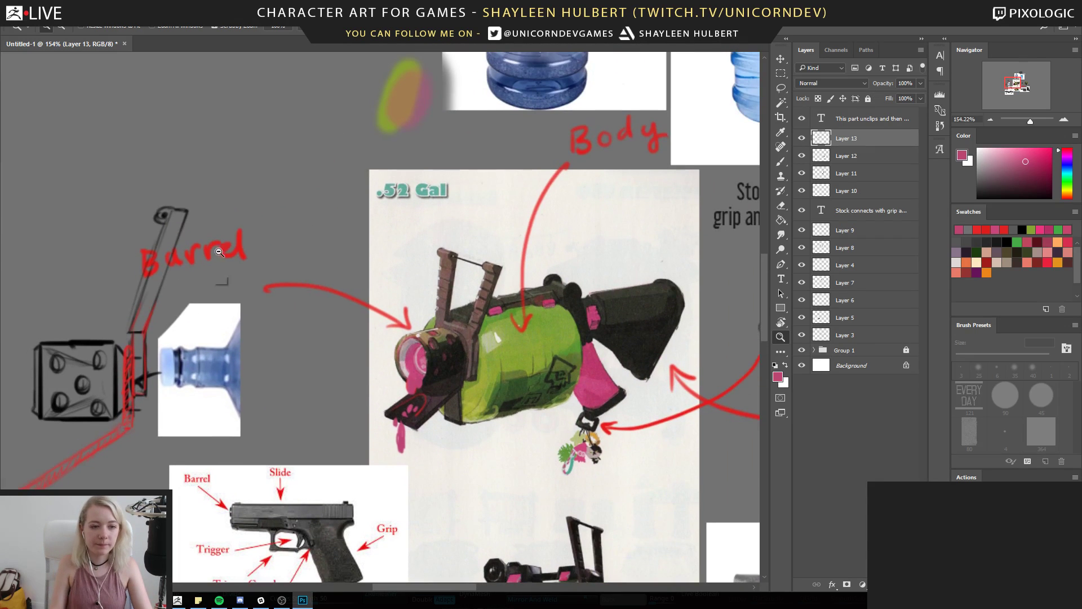
key(b)
alt+click(234, 264)
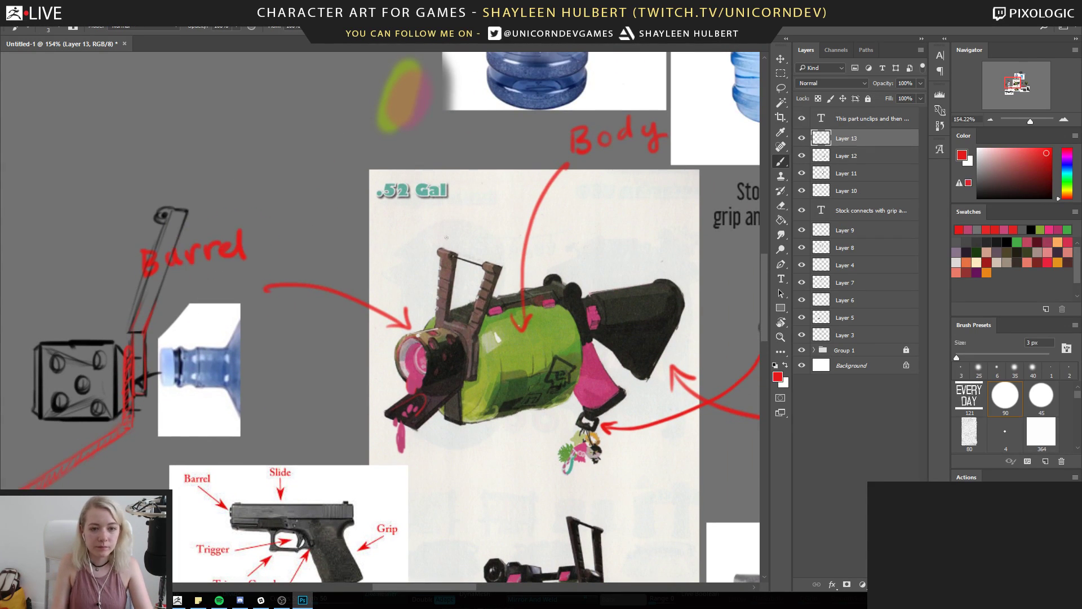
drag(459, 219, 461, 243)
drag(466, 202, 459, 215)
drag(473, 206, 478, 221)
drag(488, 198, 496, 211)
Handwrite "stand?" with an arrow to the lower flap and "cute!" with an arrow to the hanging charms in red
mouse_move(460, 414)
mouse_down()
mouse_move(414, 344)
mouse_move(423, 313)
mouse_move(398, 359)
mouse_move(411, 374)
mouse_up()
drag(412, 363, 414, 368)
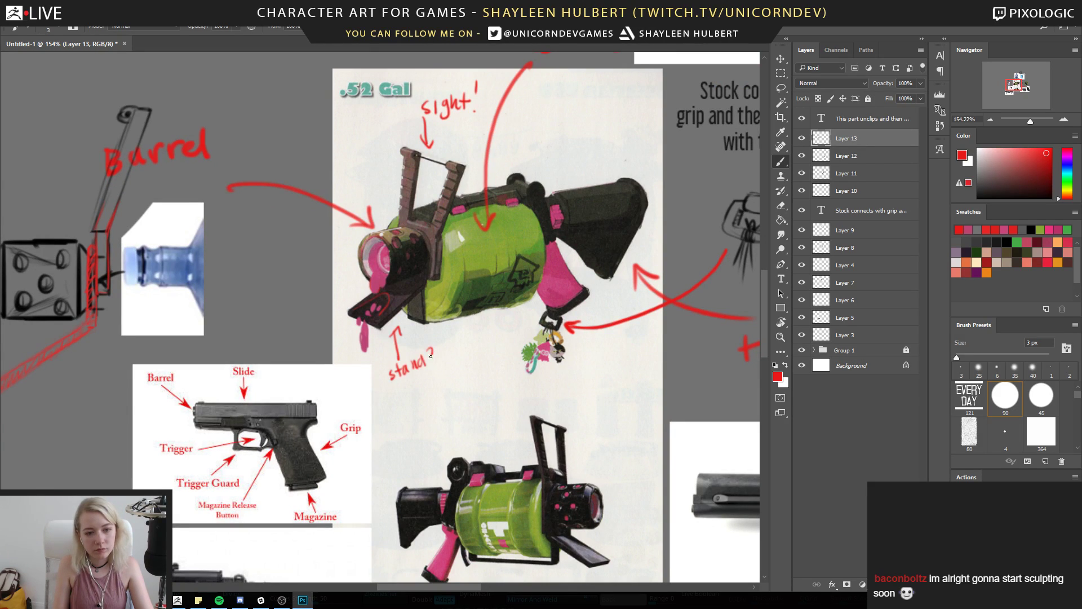
drag(568, 374, 493, 368)
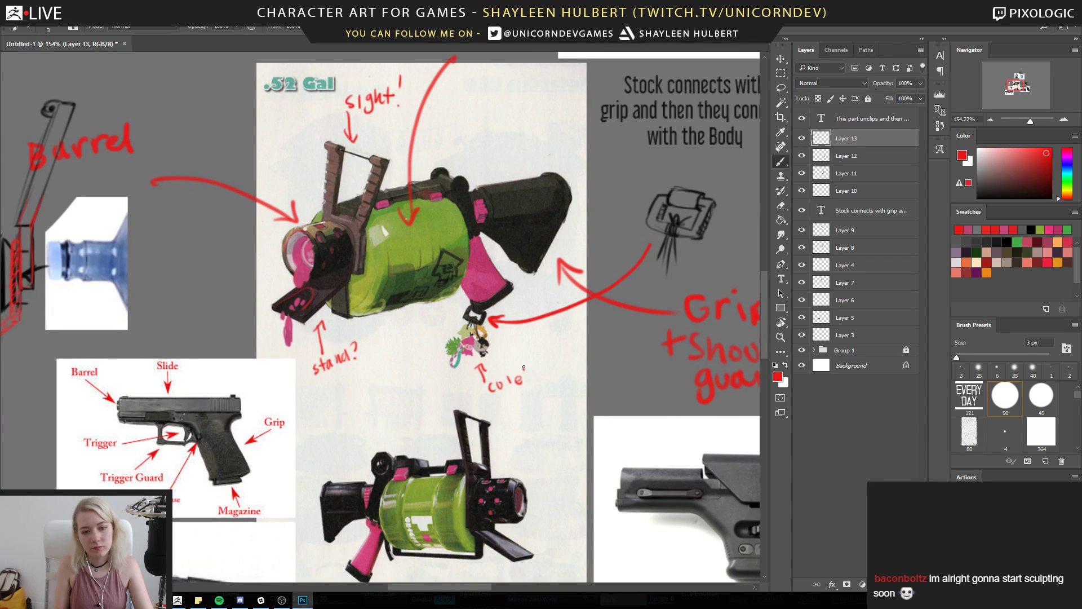
drag(464, 307, 462, 363)
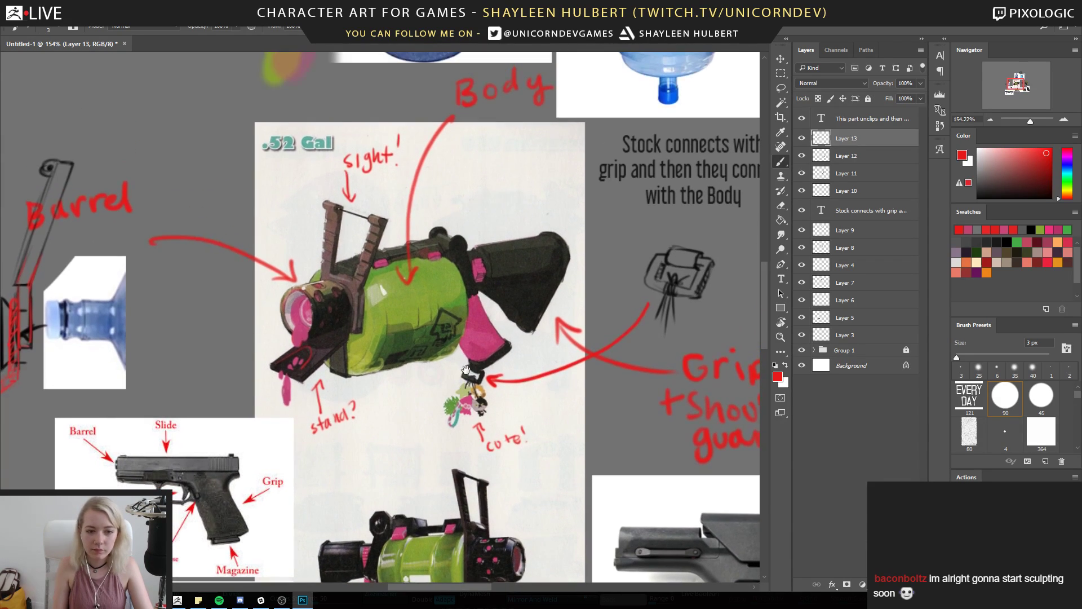
Review the whole reference board, checking the labels around the .52 Gal against the surrounding photos and sketches
click(784, 339)
alt+click(413, 391)
alt+click(415, 369)
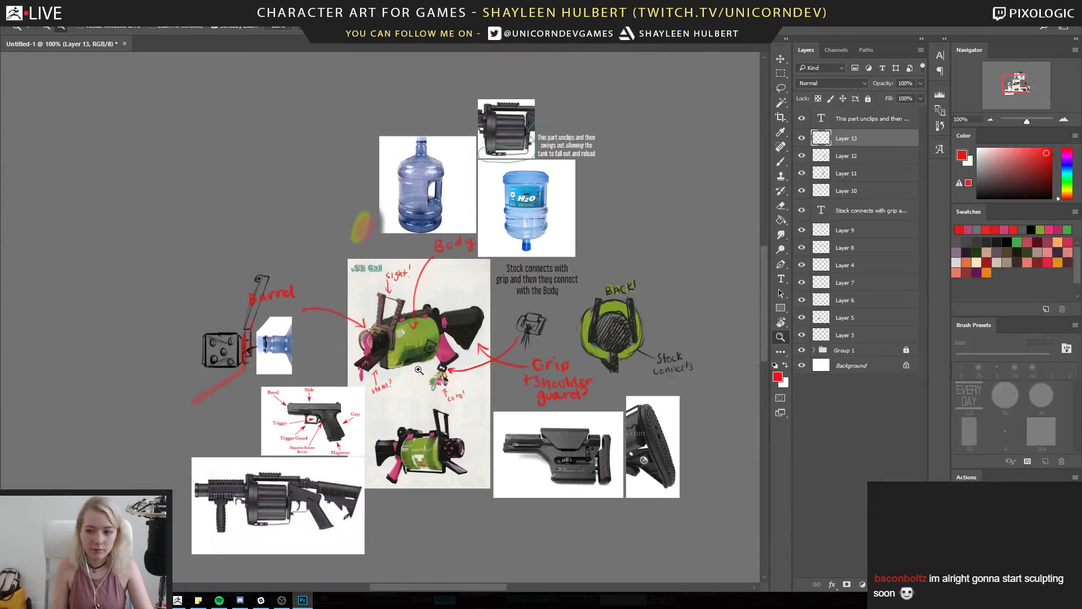
drag(415, 378, 408, 444)
click(422, 355)
drag(417, 326, 419, 403)
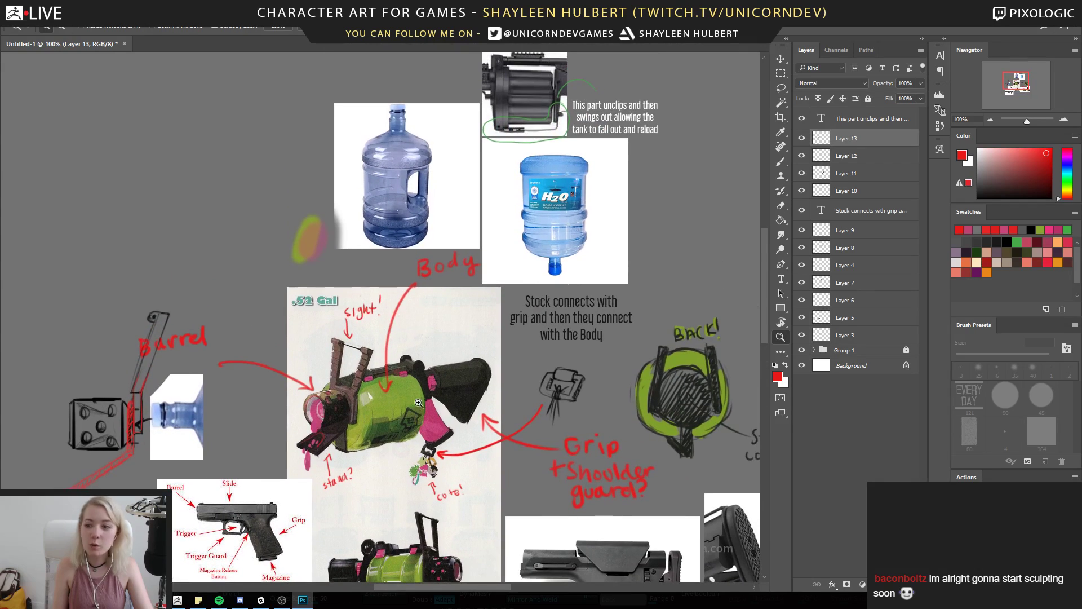
alt+click(330, 373)
click(350, 372)
click(350, 372)
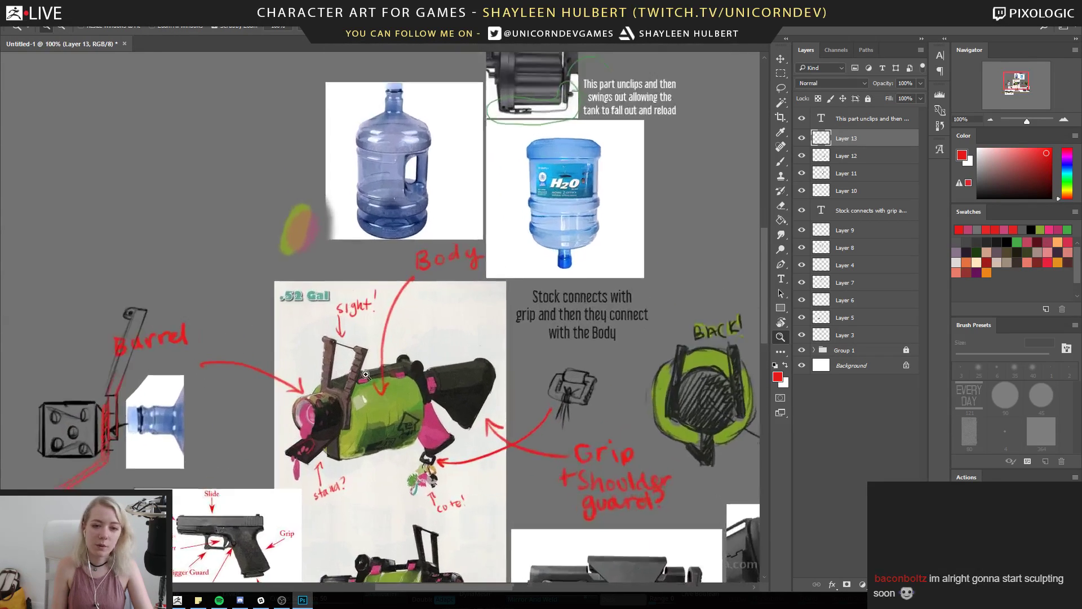
Stroke along the outer edge of the green ring in the "BACK!" sketch, using a dark colour sampled from the sketch
drag(545, 394, 345, 353)
drag(620, 405, 406, 346)
key(b)
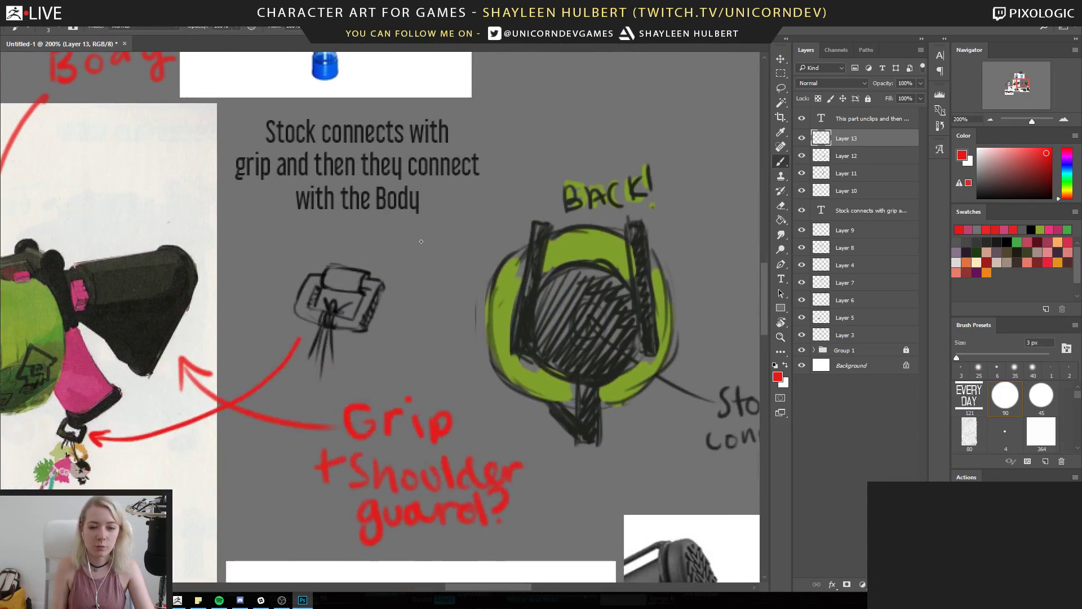
alt+click(521, 307)
mouse_move(488, 288)
mouse_down()
mouse_move(489, 350)
mouse_move(504, 374)
mouse_move(501, 365)
mouse_up()
Examine the grip and stock area of the .52 Gal and its place in the overall board
key(z)
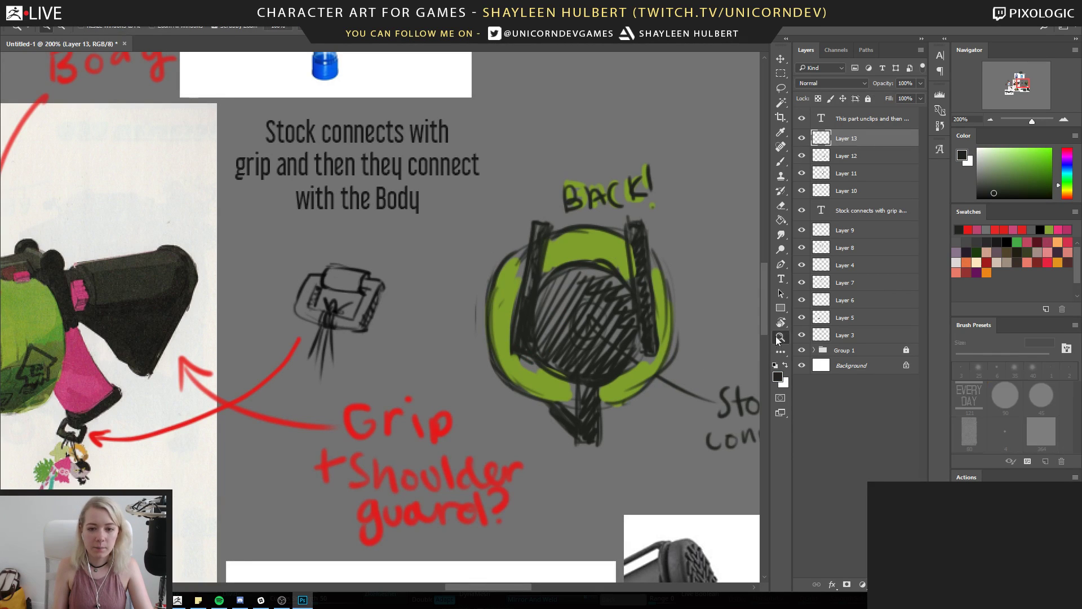
alt+click(316, 392)
click(202, 352)
drag(187, 388, 337, 363)
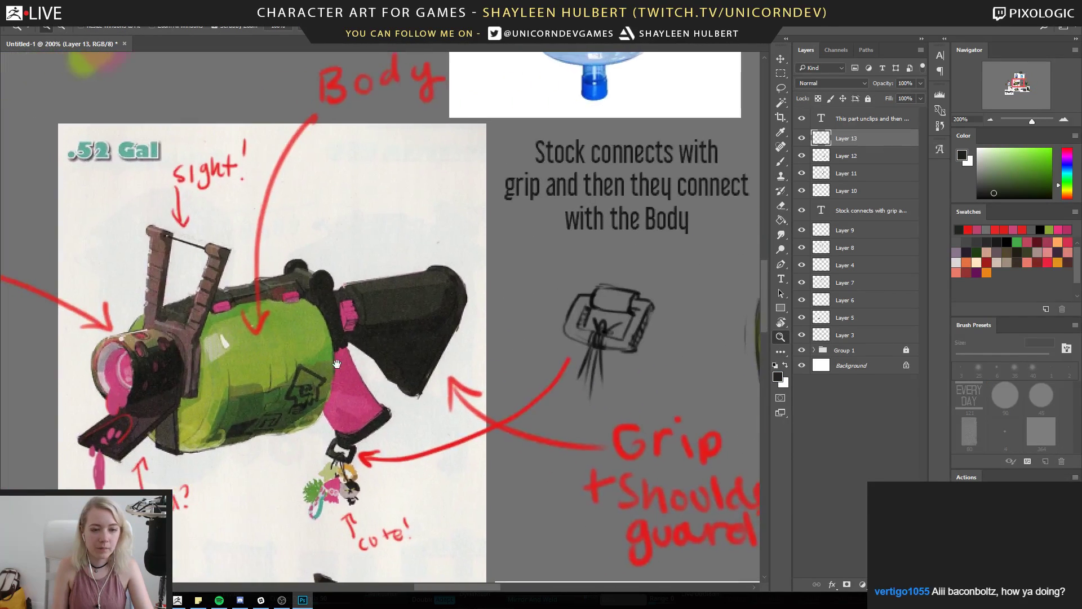
alt+click(337, 364)
alt+click(336, 364)
alt+click(336, 363)
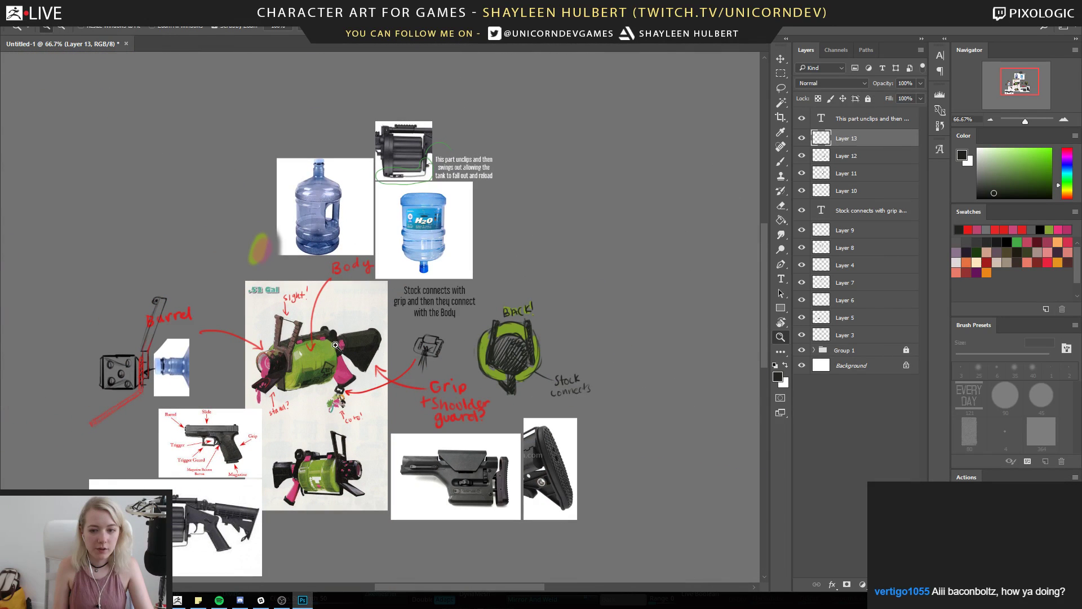
drag(330, 385, 355, 302)
Circle the two adjustment dials on the black stock photo in red, using a colour sampled from the handwritten label
click(521, 408)
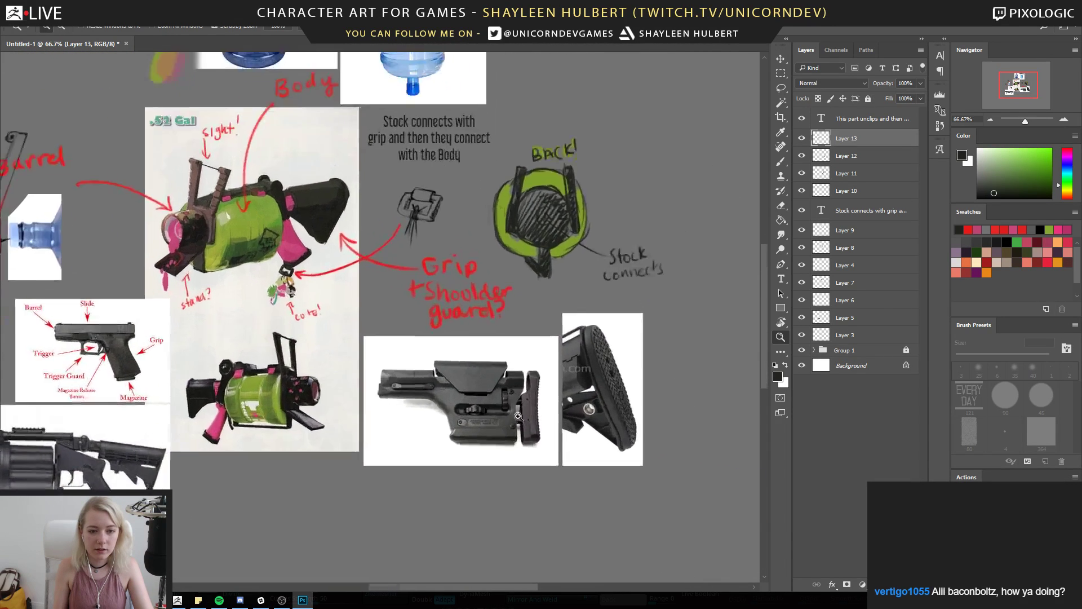
click(519, 413)
click(518, 413)
key(b)
alt+click(294, 140)
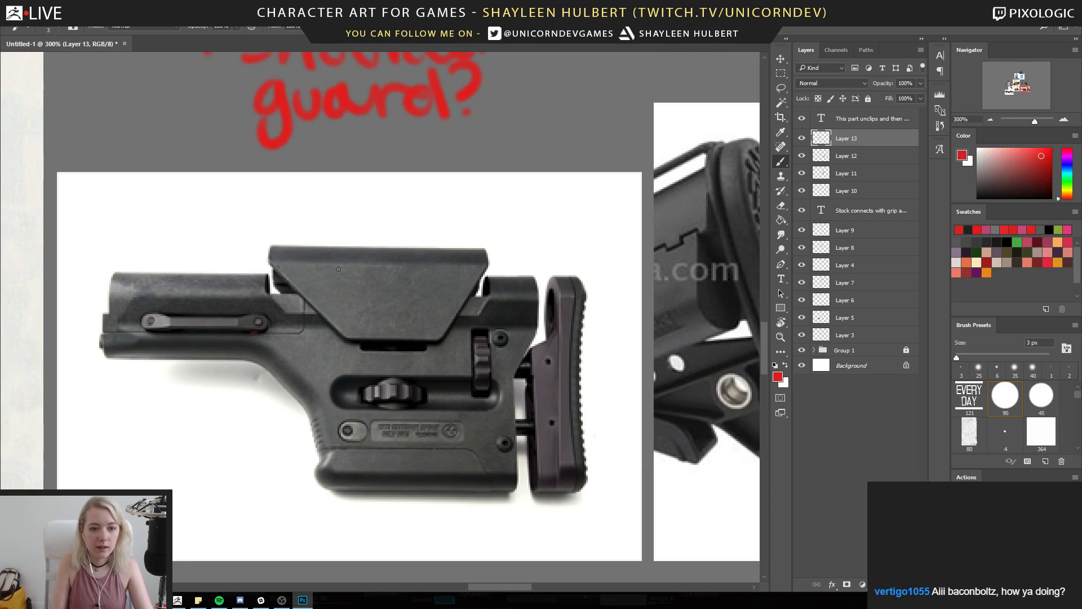
drag(376, 357, 351, 367)
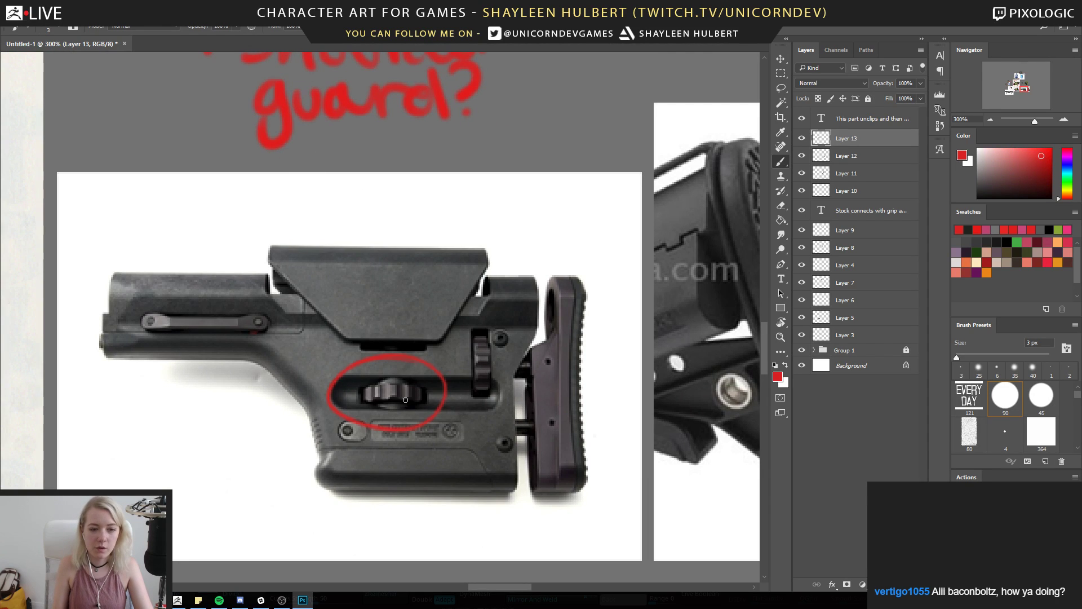
mouse_move(477, 326)
mouse_down()
mouse_move(479, 415)
mouse_move(498, 339)
mouse_up()
Examine the labelled pistol diagram and the grenade launcher photo, comparing their grips and stocks with the .52 Gal
key(z)
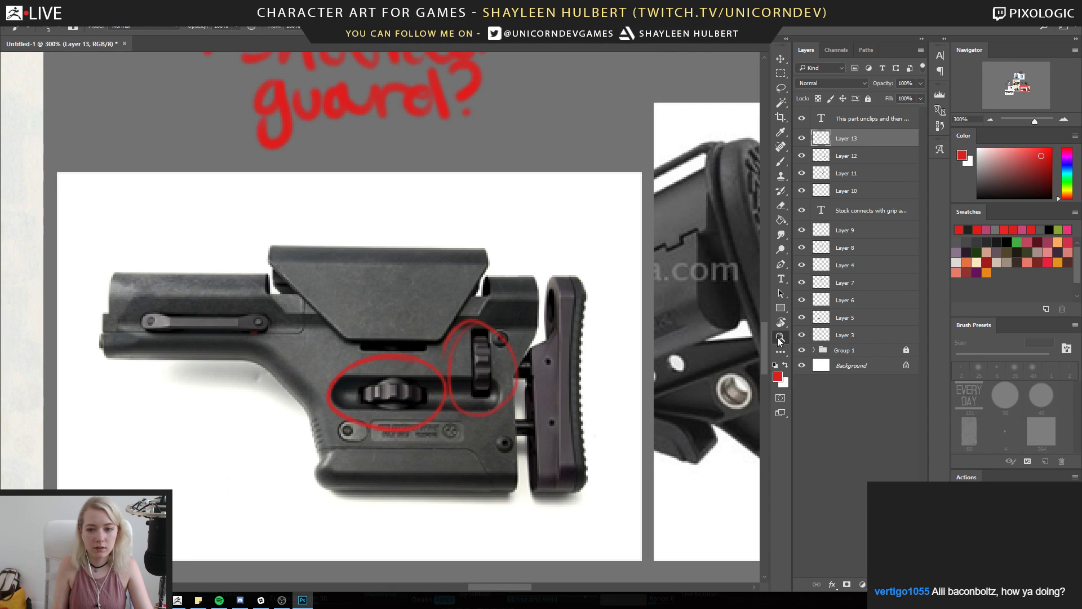
alt+click(302, 355)
alt+click(302, 356)
alt+click(302, 356)
drag(115, 372, 320, 396)
drag(298, 341, 321, 364)
click(313, 387)
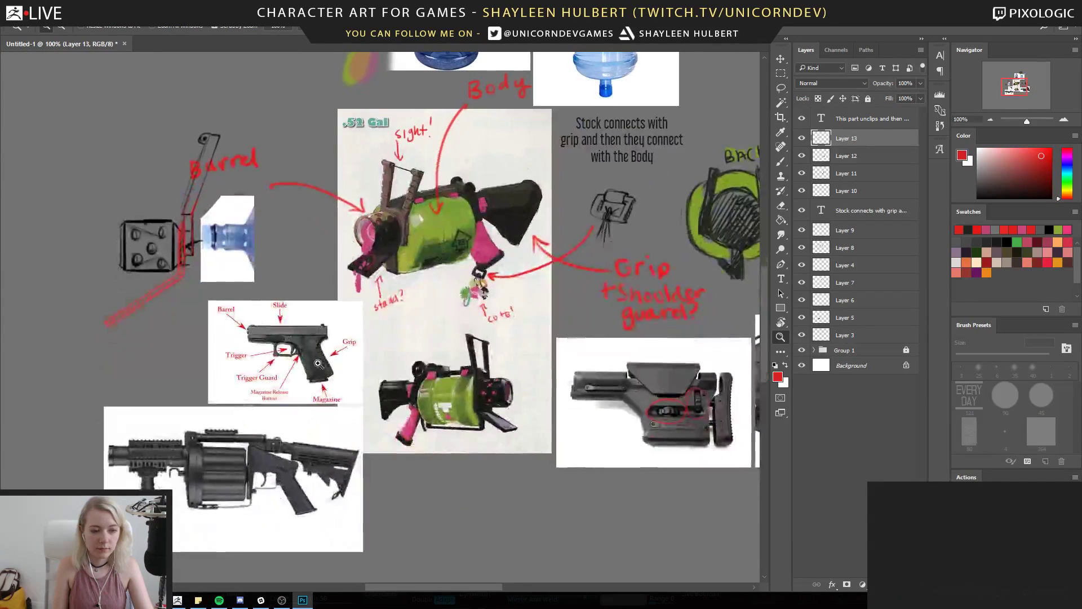
click(284, 434)
drag(247, 480, 316, 383)
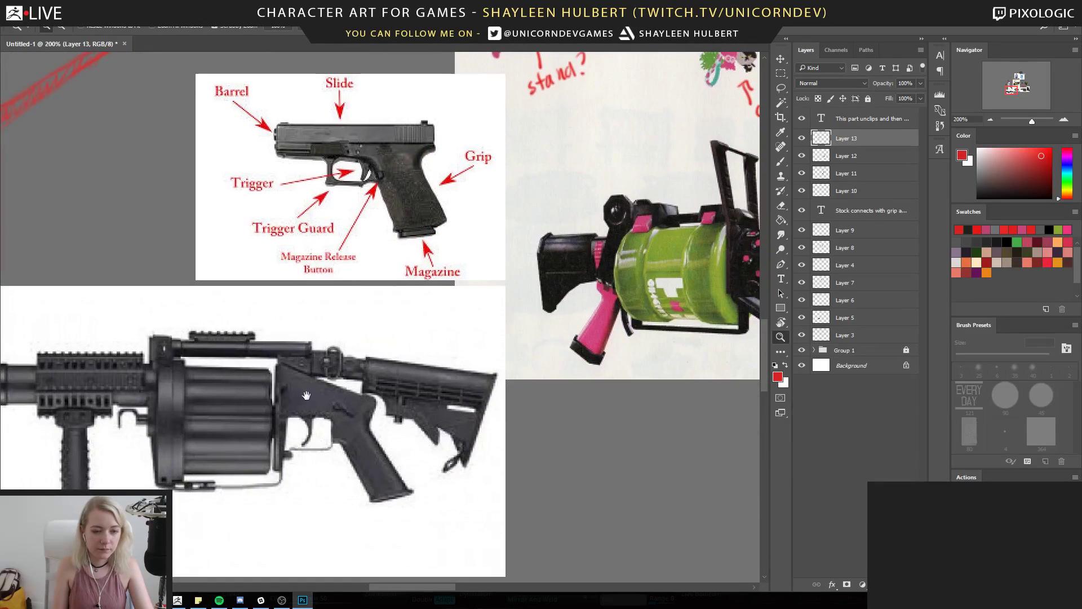
click(323, 379)
click(323, 379)
alt+click(323, 379)
alt+click(321, 381)
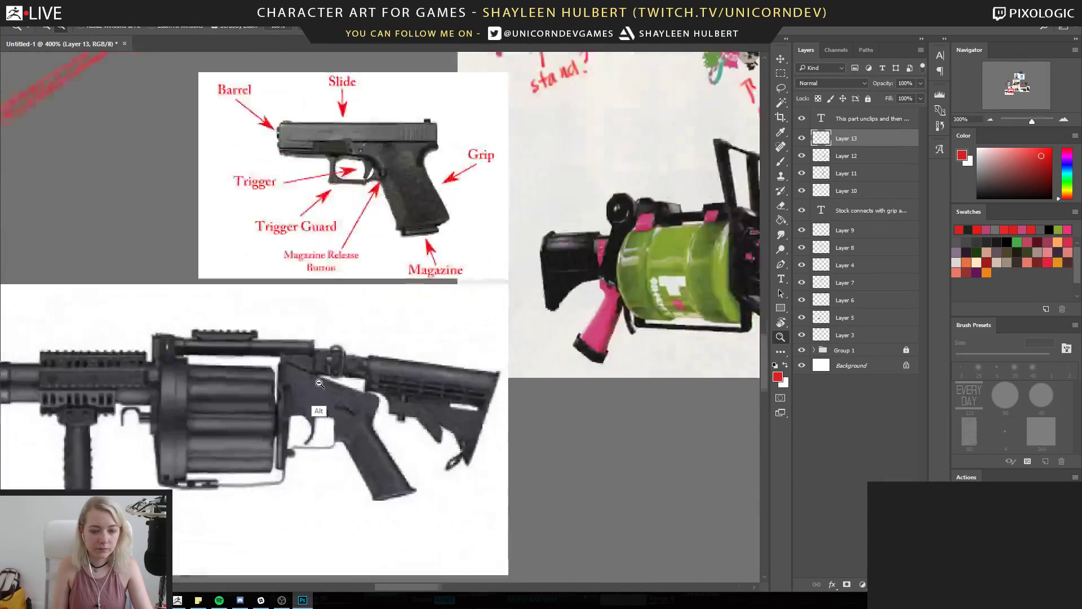
alt+click(319, 383)
alt+click(317, 386)
click(314, 390)
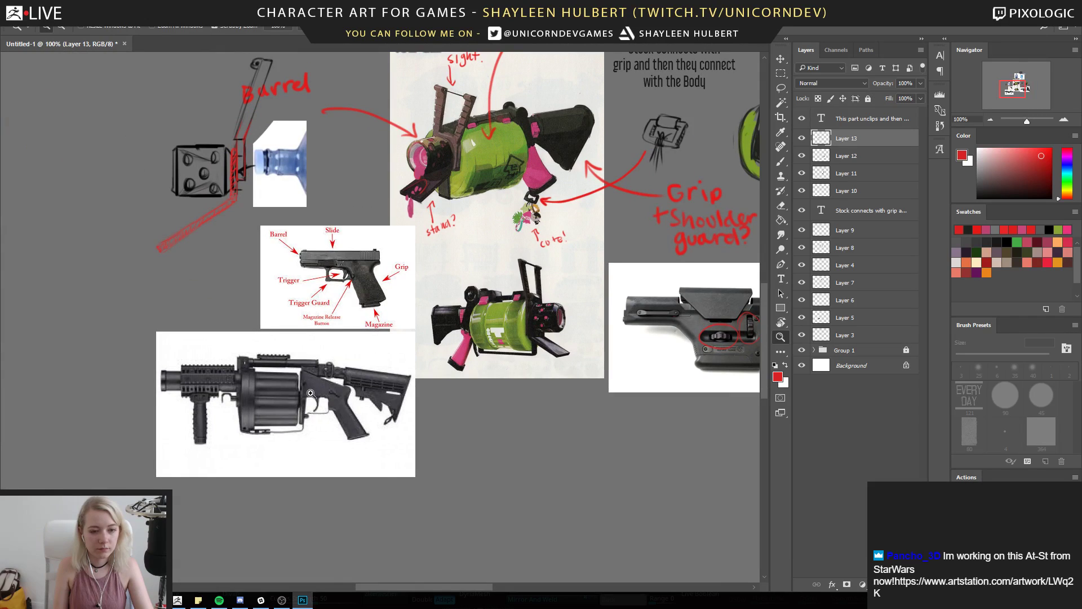
drag(321, 364, 310, 417)
Sketch finger groove lines along the inner edge of the .52 Gal's pink grip in a dark colour sampled from its stock
click(499, 299)
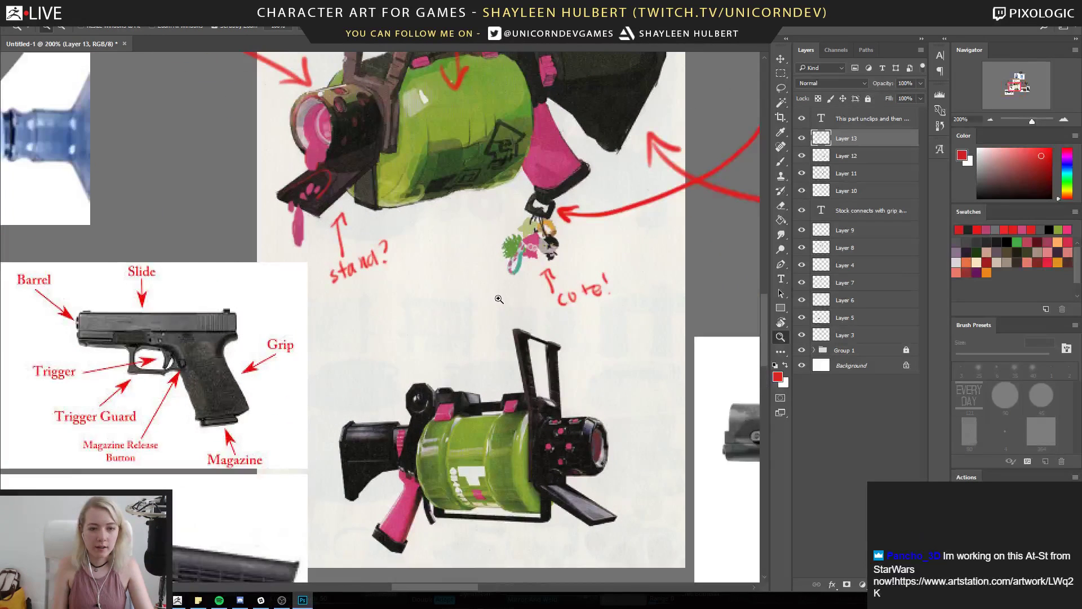
click(781, 162)
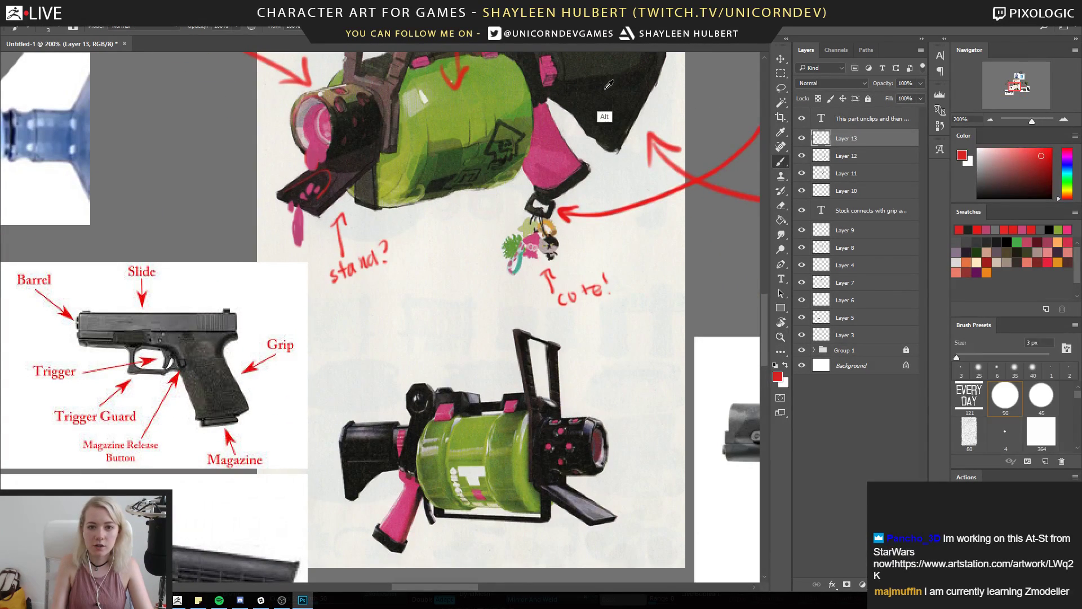
alt+click(609, 84)
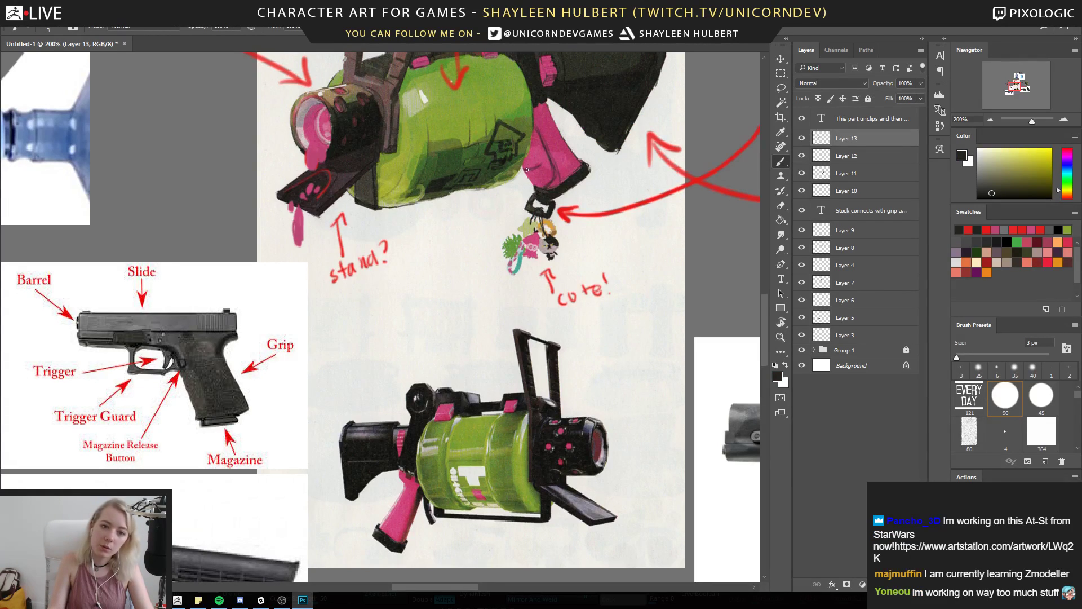
drag(526, 170, 527, 177)
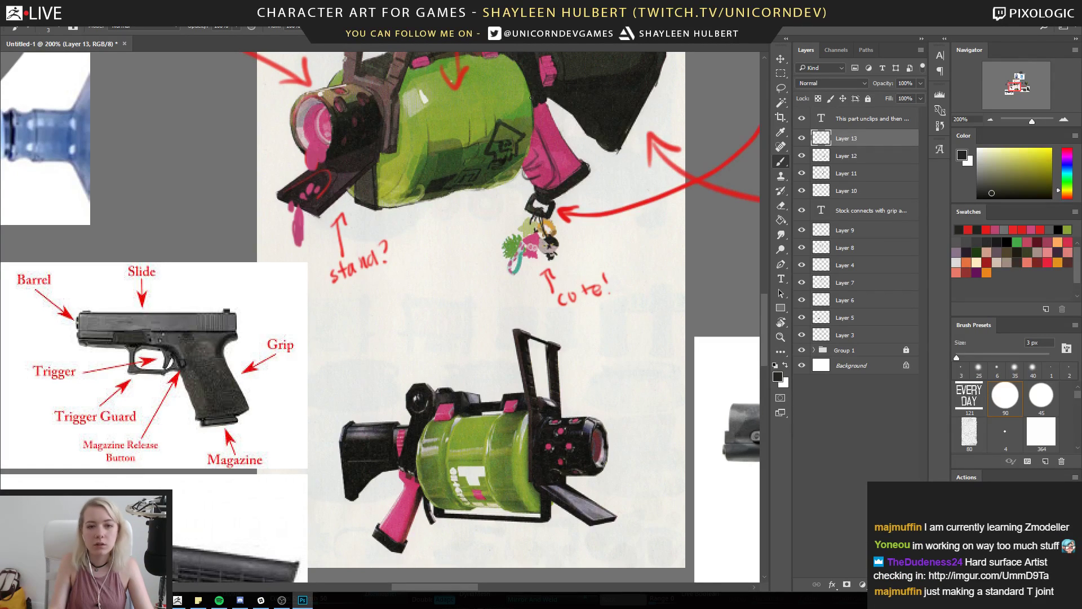
drag(475, 181, 484, 273)
click(780, 337)
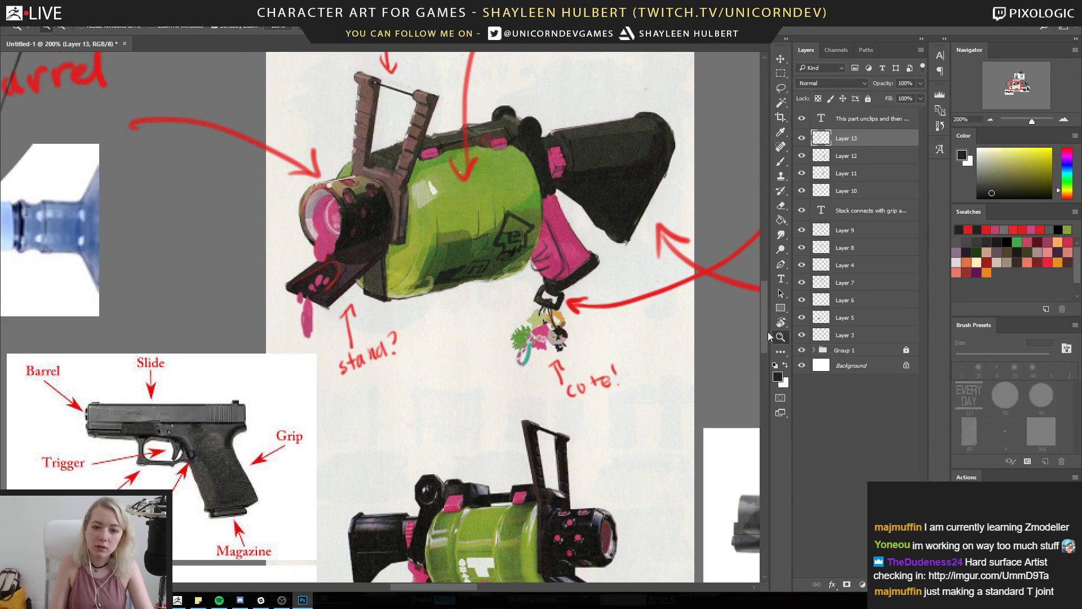
alt+click(719, 347)
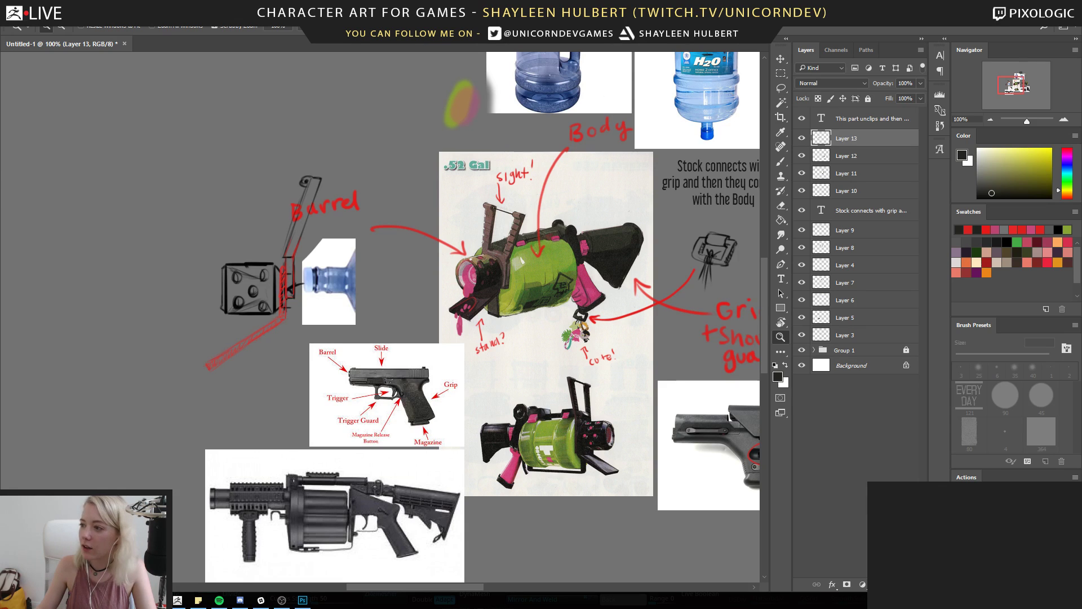
Switch to the browser and view the shared Star Wars At-St renders, the Imgur gun model and the creature bust sculpt
drag(501, 148, 654, 5)
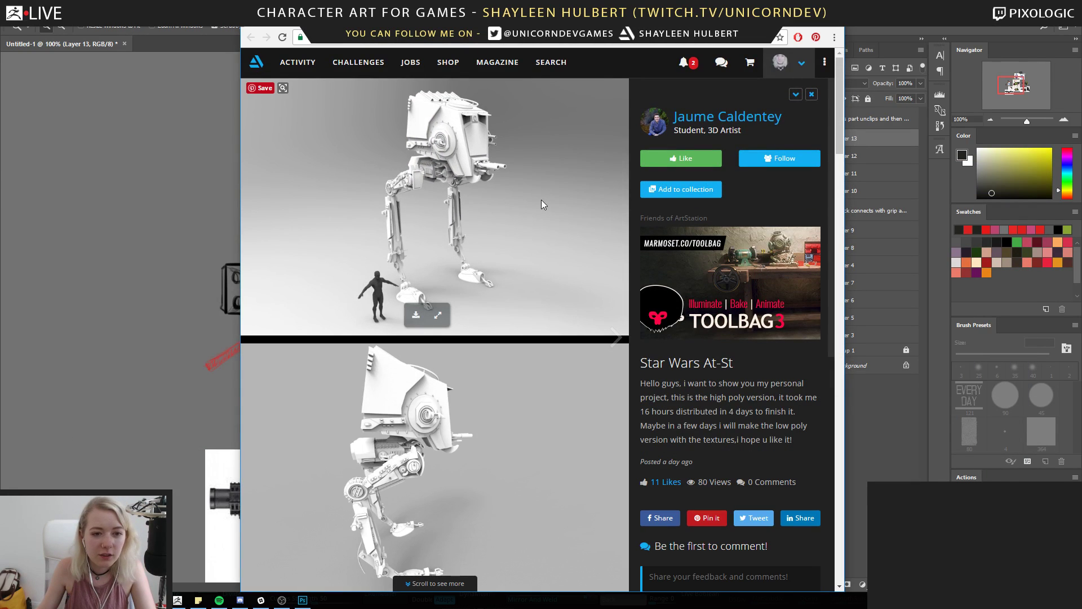
scroll(541, 204, down, 5)
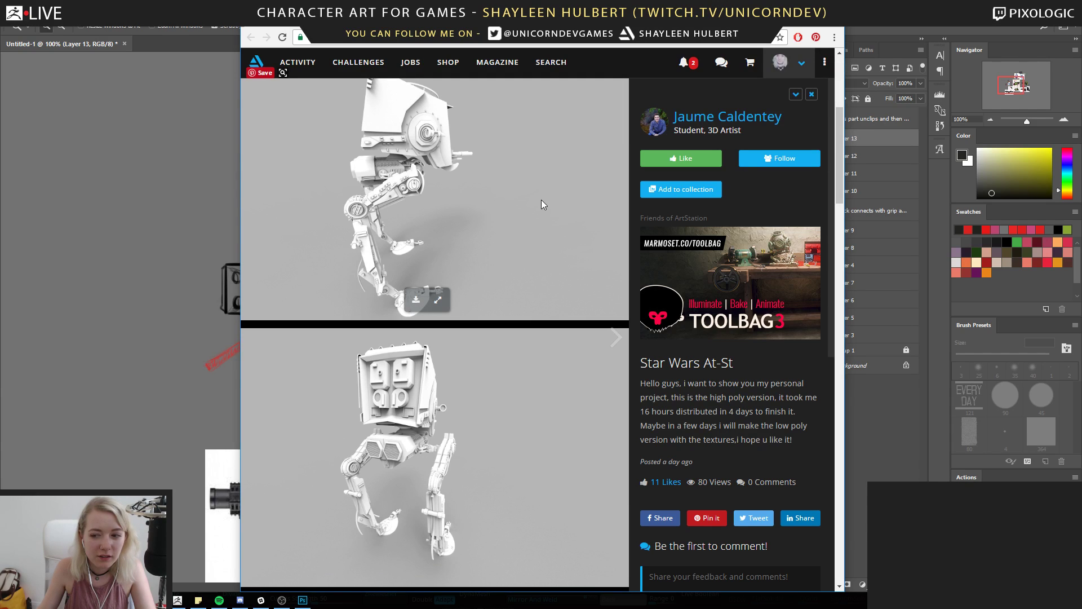
scroll(541, 199, up, 4)
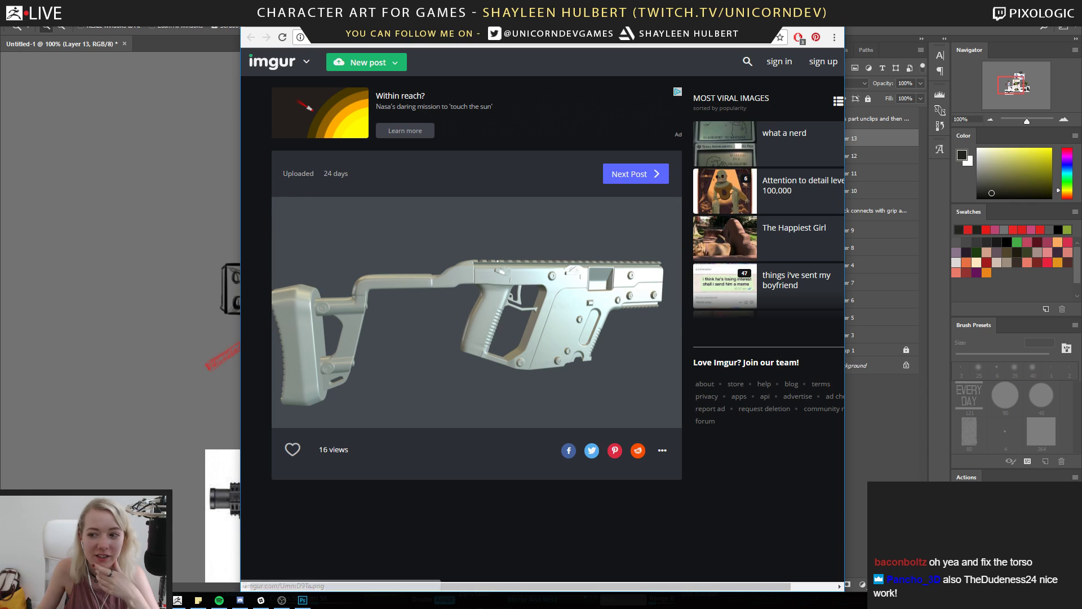
click(505, 310)
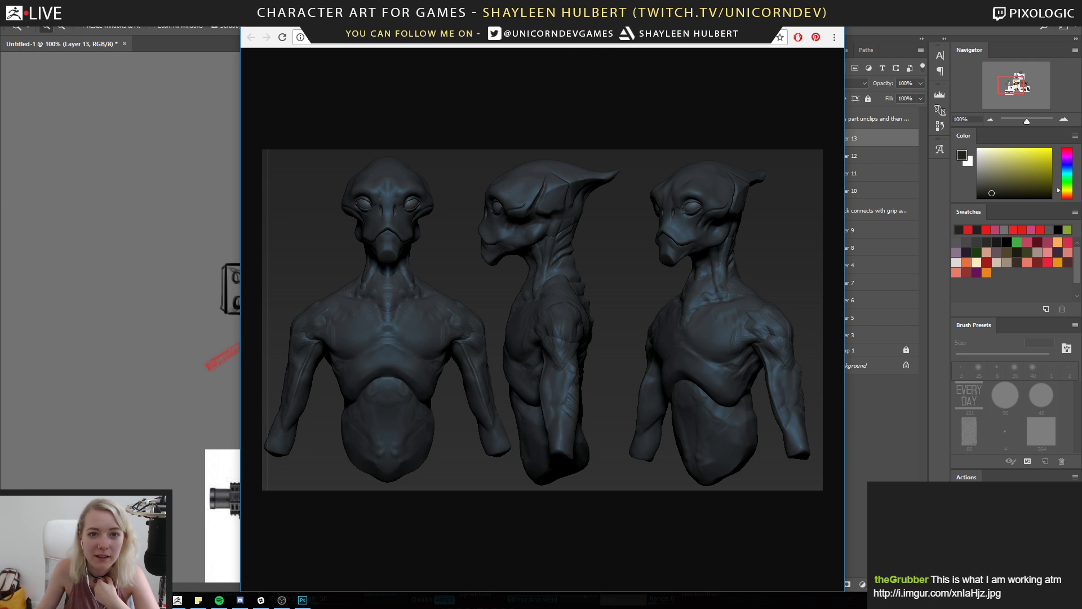
click(631, 19)
click(631, 19)
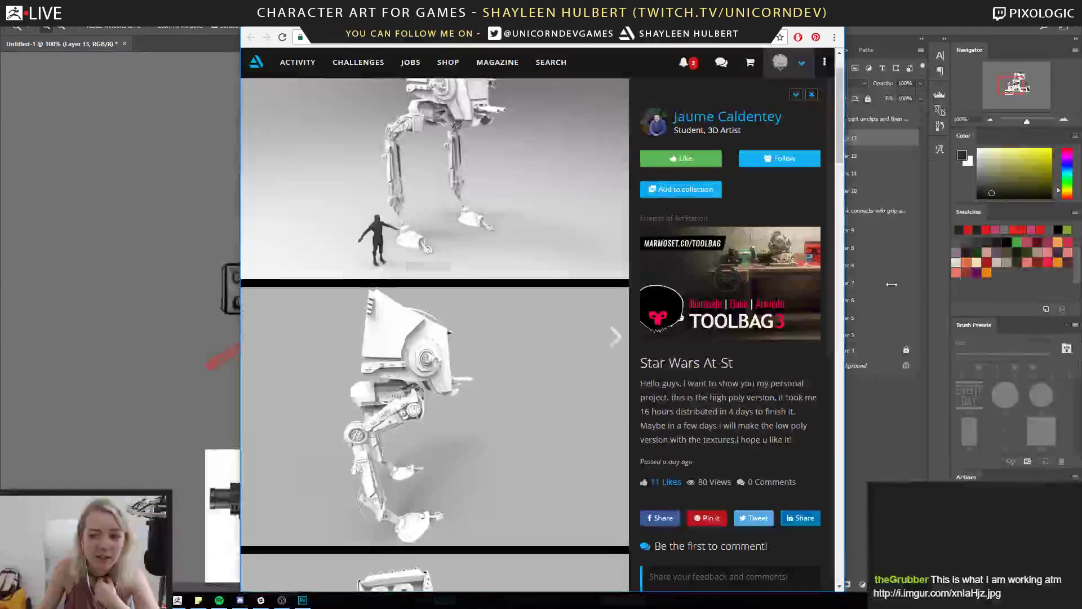
click(631, 19)
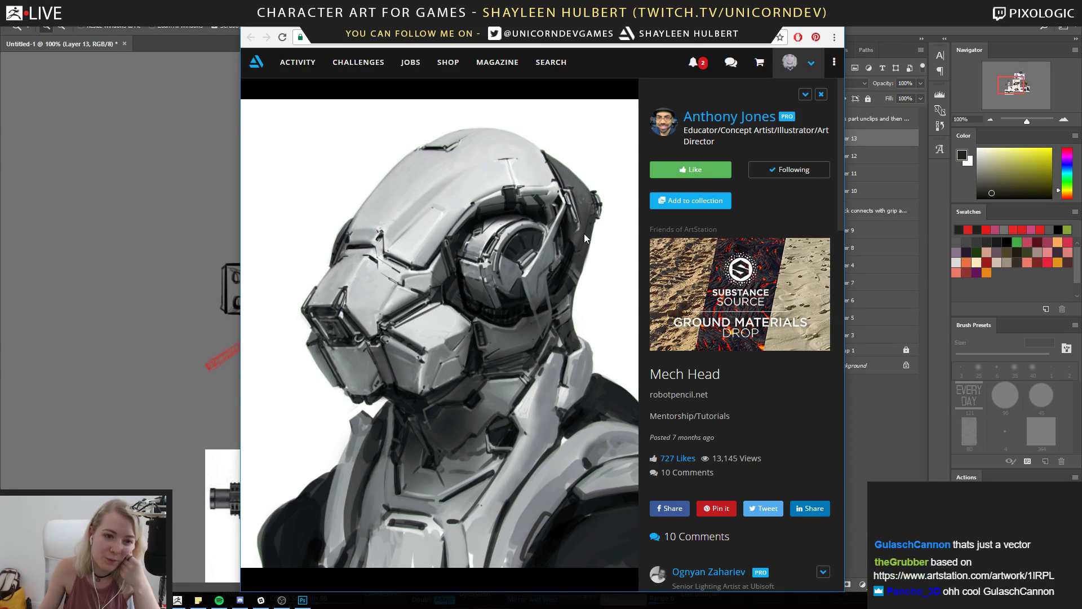
Compare the Mech Head concept on ArtStation with the helmet sculpt based on it, and go back to the creature bust
click(327, 20)
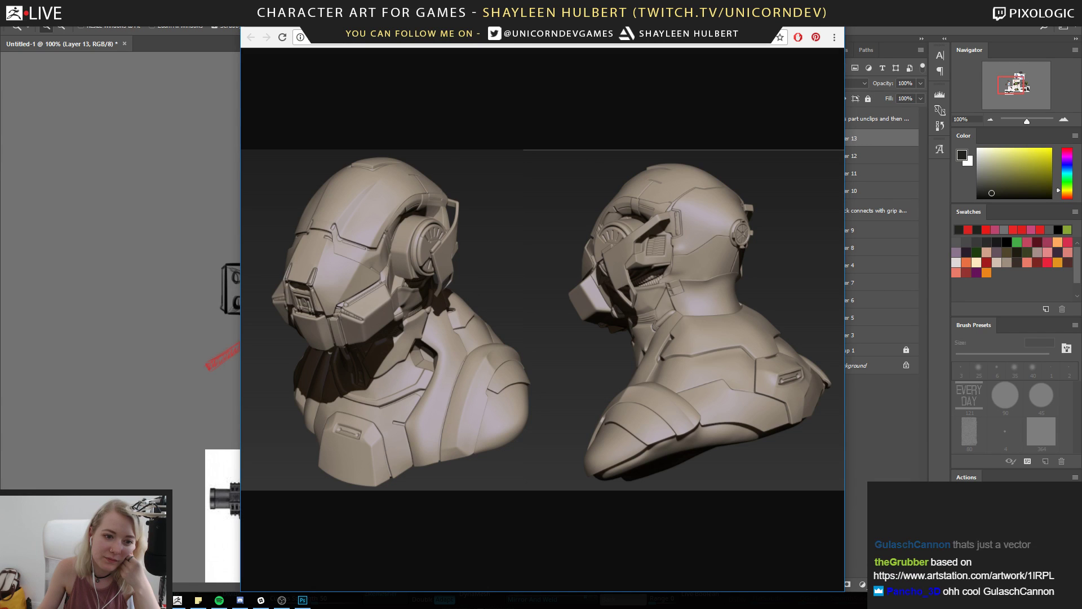
click(282, 20)
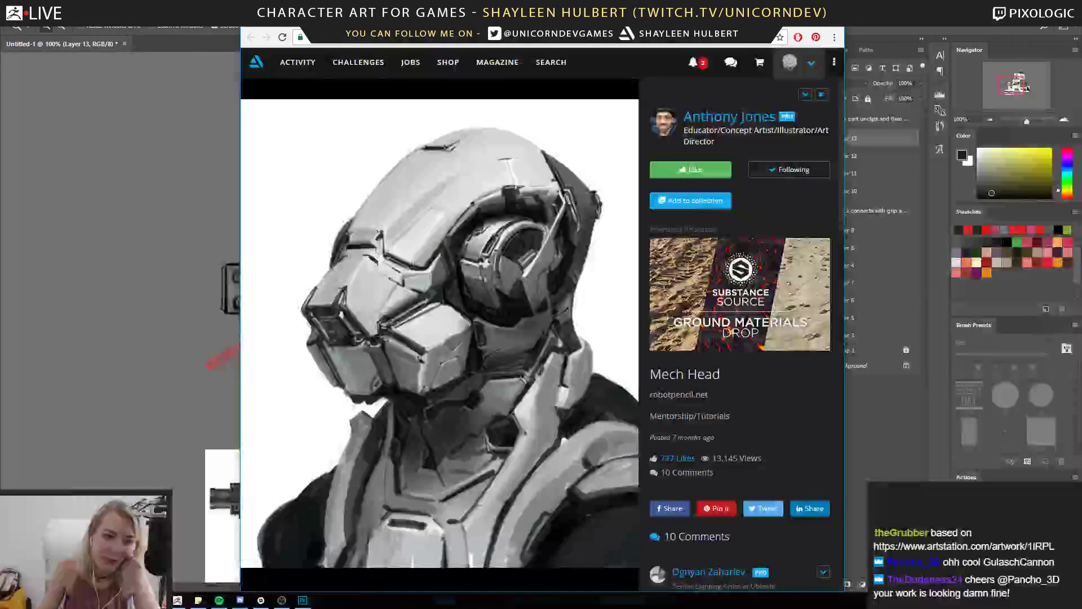
click(327, 21)
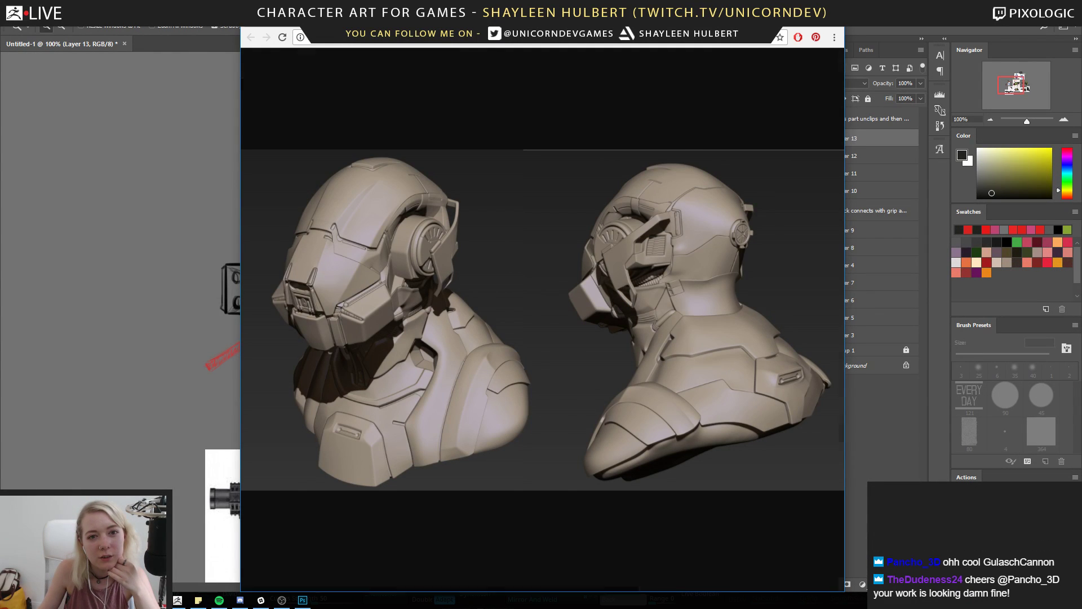
key(ctrl+Tab)
key(ctrl+Tab)
key(ctrl+Tab)
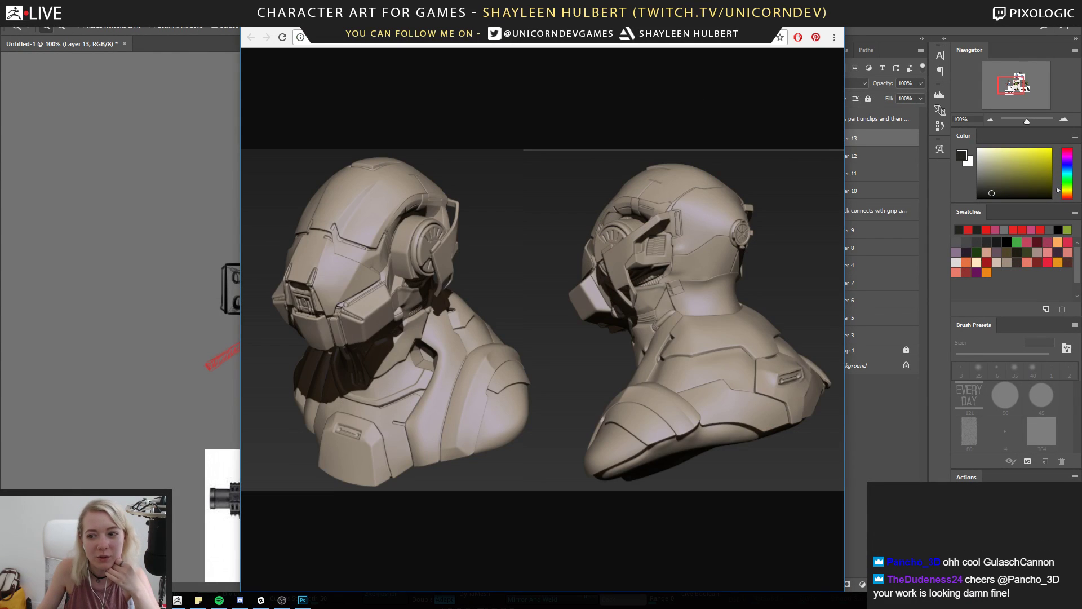
key(ctrl+Tab)
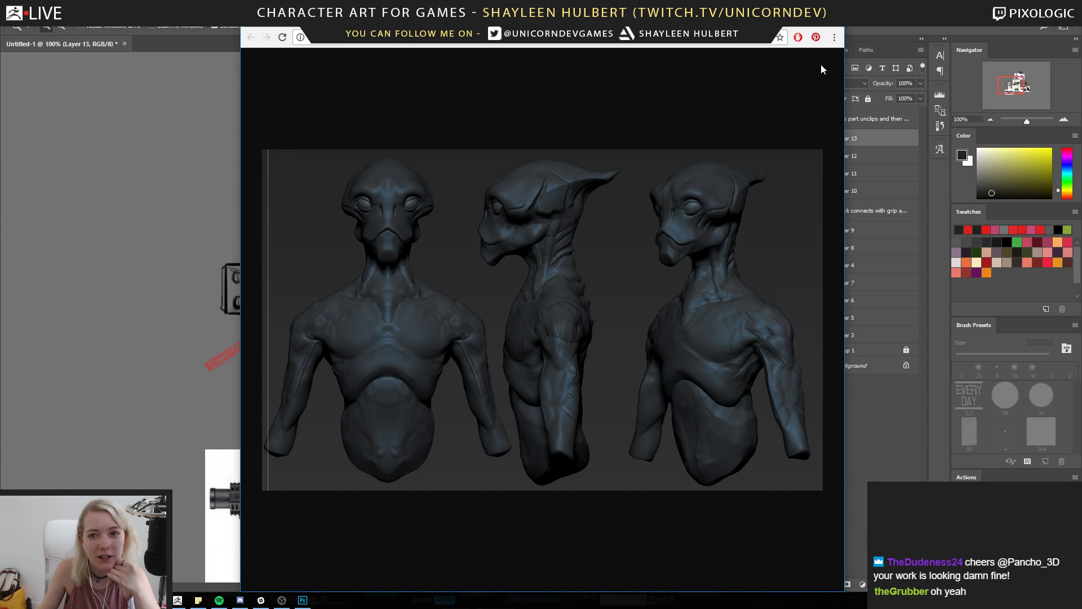
Switch back to Photoshop and review the board's sketches, labels and reference photos around the .52 Gal
key(alt+Tab)
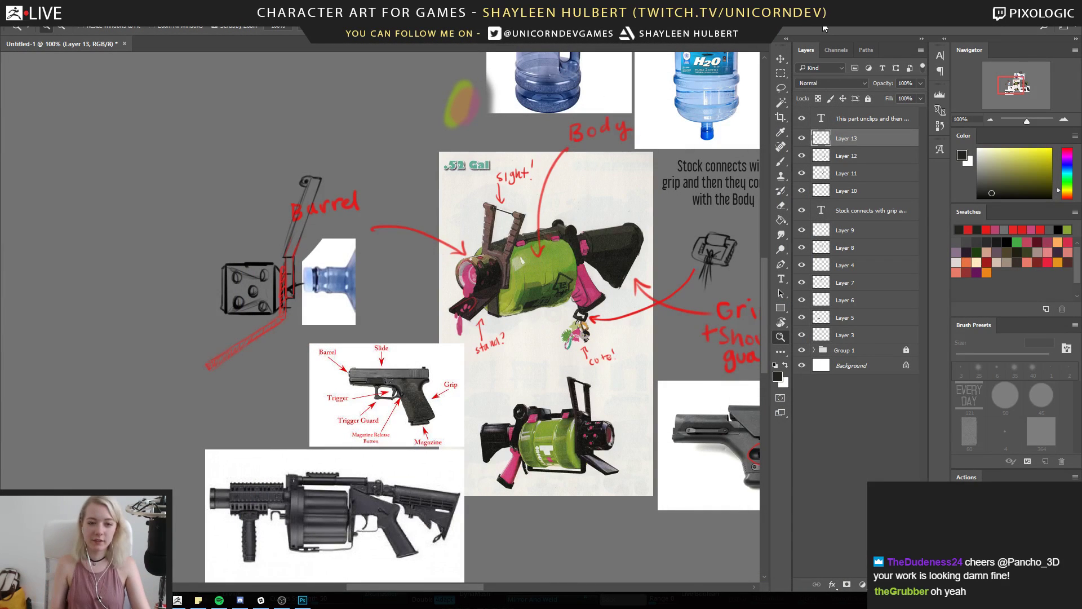
mouse_move(449, 354)
mouse_down()
mouse_move(398, 356)
mouse_move(438, 358)
mouse_up()
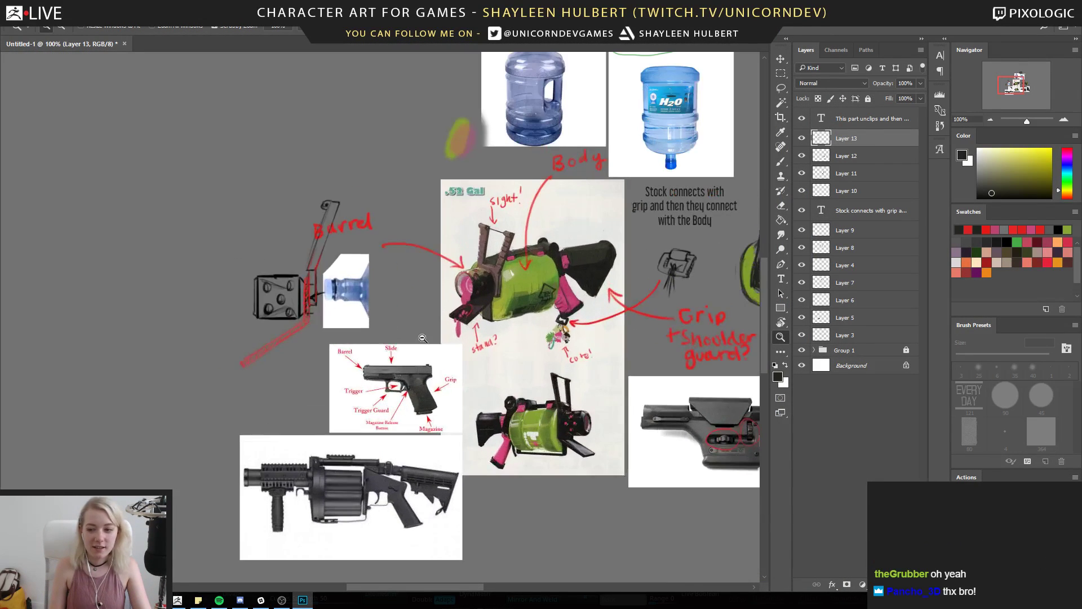
drag(514, 363, 407, 346)
alt+click(427, 341)
drag(488, 288, 414, 367)
alt+click(433, 340)
alt+click(431, 341)
click(392, 340)
click(405, 338)
click(414, 367)
drag(338, 417, 361, 559)
drag(471, 460, 393, 314)
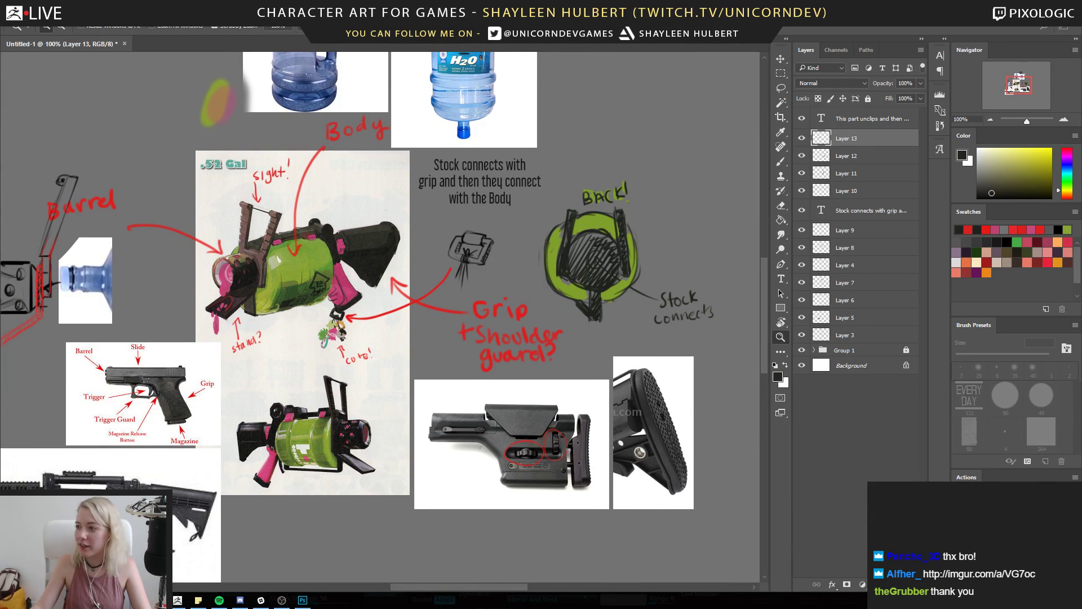
Switch to the browser, inspect the red-haired character model's front and back views on Imgur, and return to Photoshop
drag(1081, 184, 644, 1)
click(391, 291)
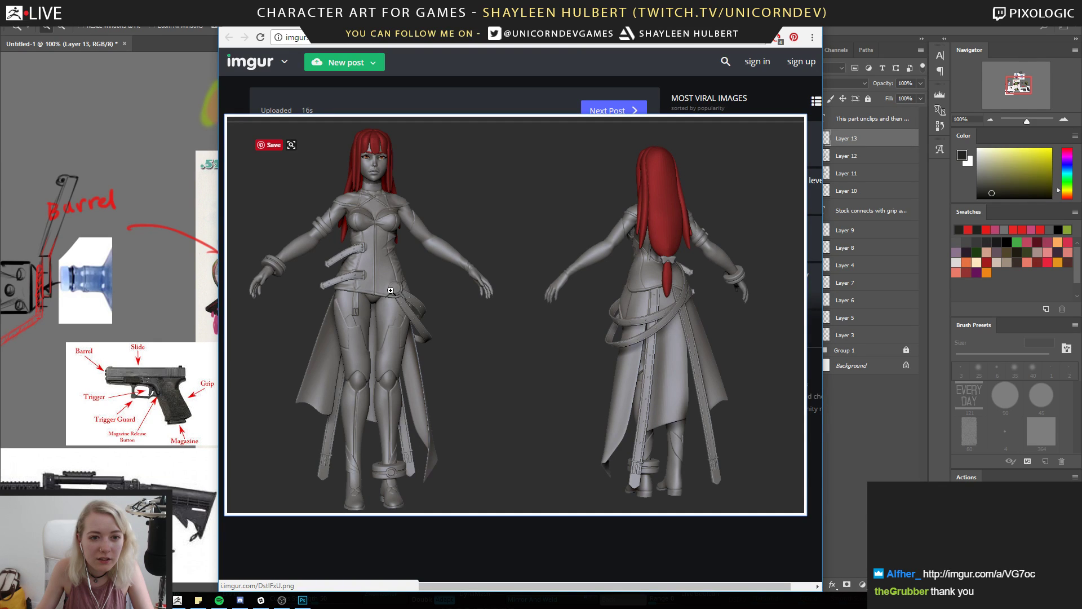
click(377, 164)
click(378, 190)
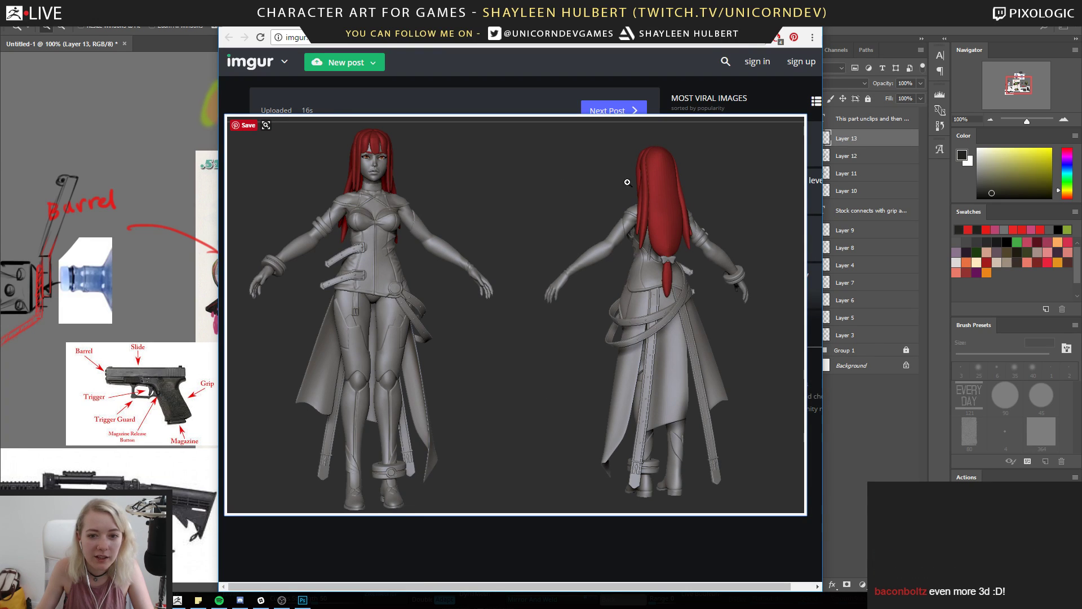
click(810, 9)
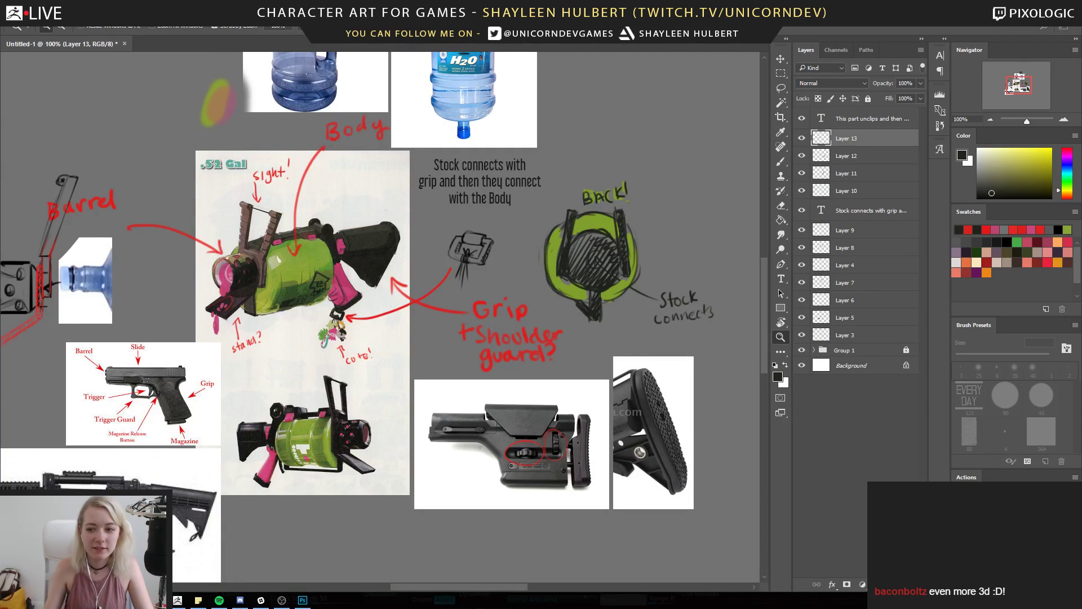
Examine the .52 Gal's grip, stock and green body up close
click(398, 299)
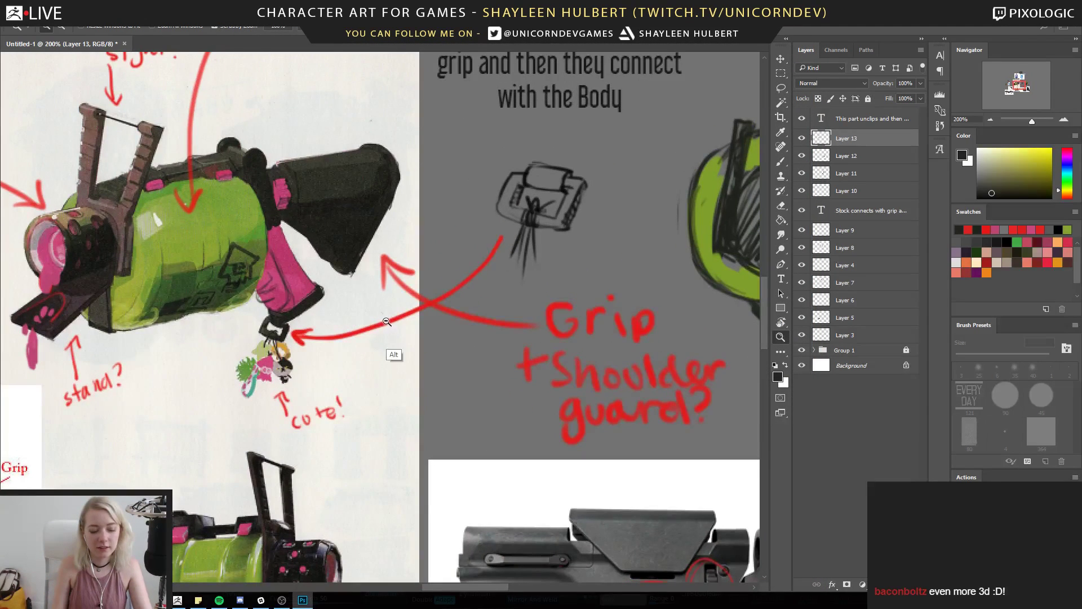
alt+click(394, 354)
drag(364, 338, 443, 345)
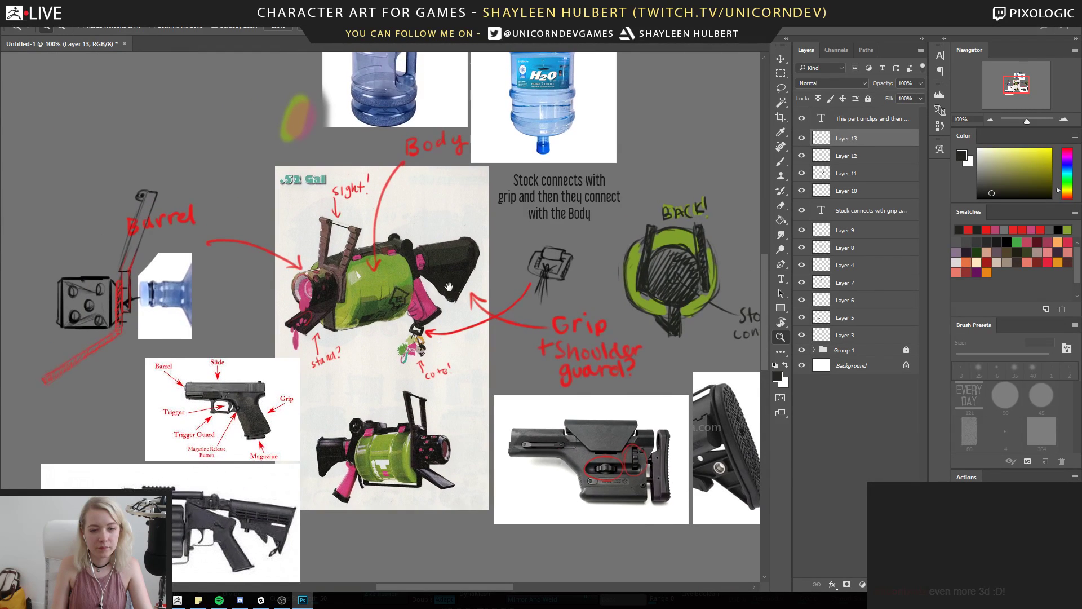
drag(456, 226, 511, 186)
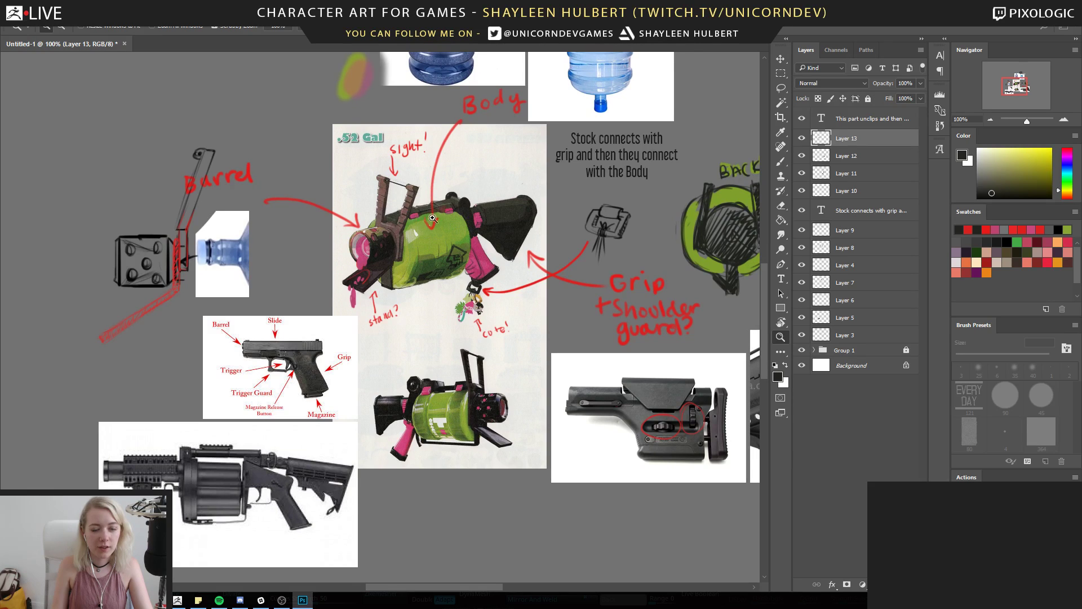
double_click(432, 216)
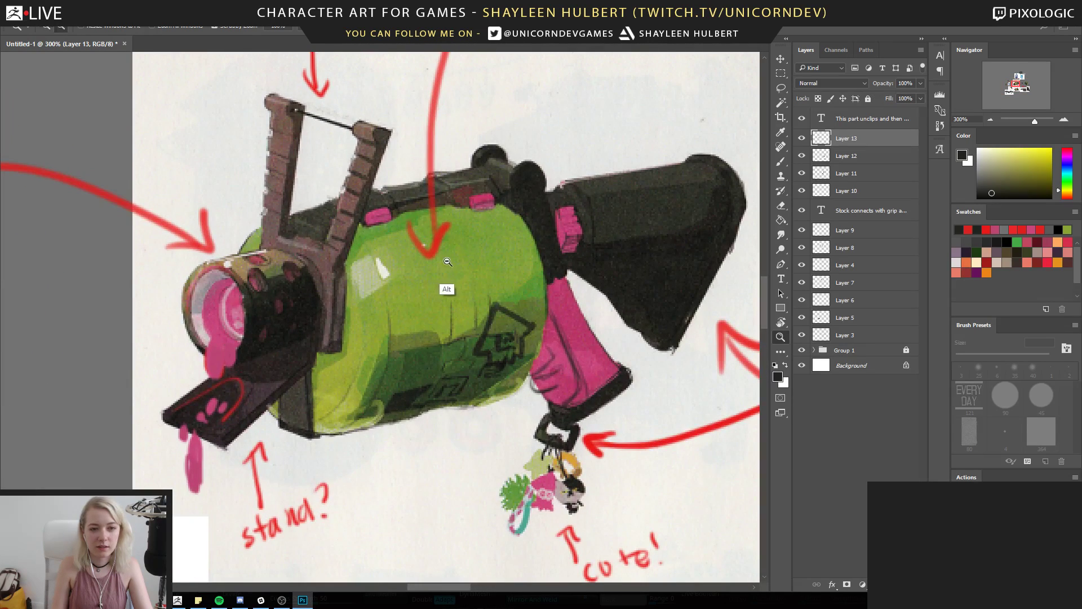
Examine both illustrated views of the .52 Gal up close, including the body, sight and top rail
alt+double_click(447, 288)
double_click(445, 273)
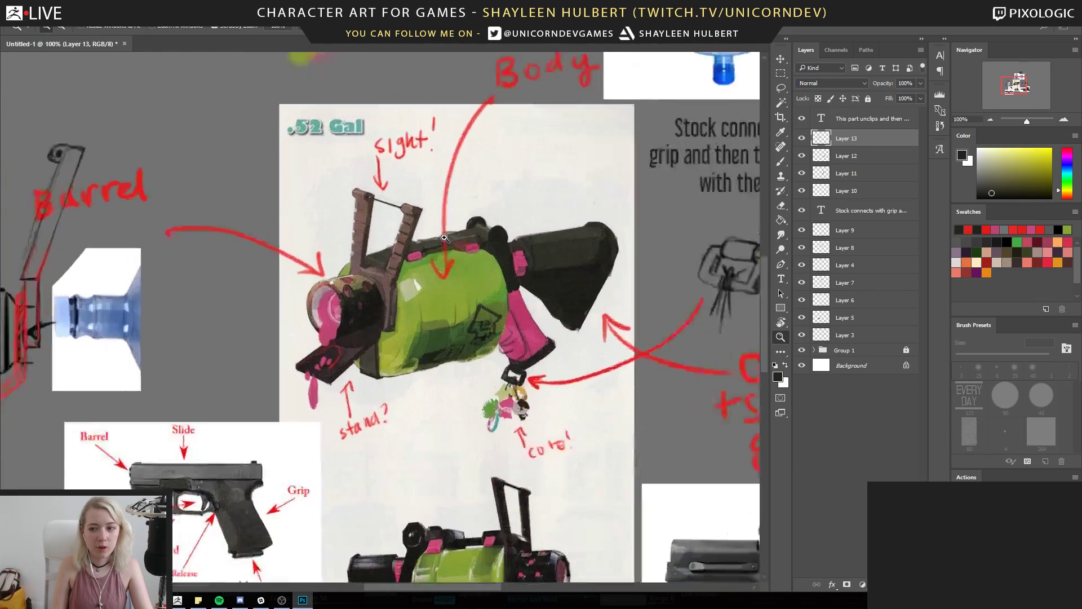
alt+double_click(442, 241)
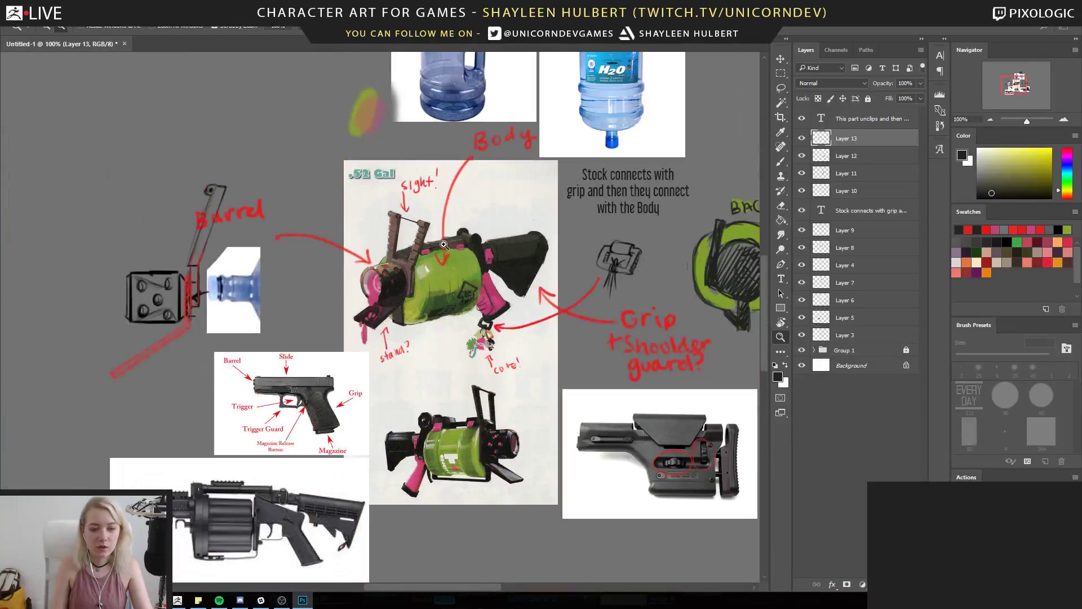
click(428, 278)
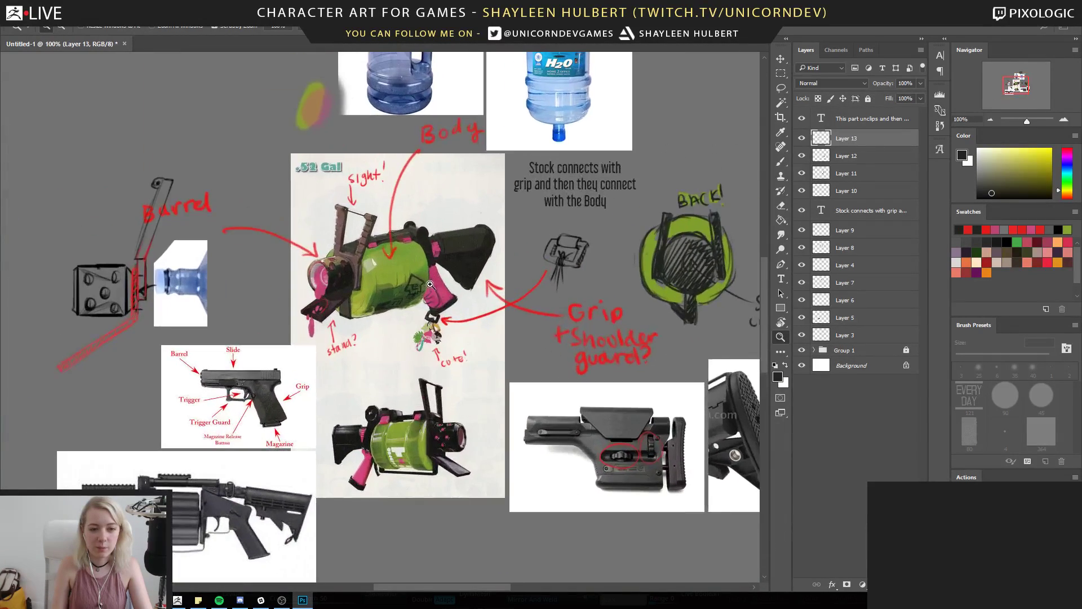
drag(375, 461, 404, 399)
double_click(405, 399)
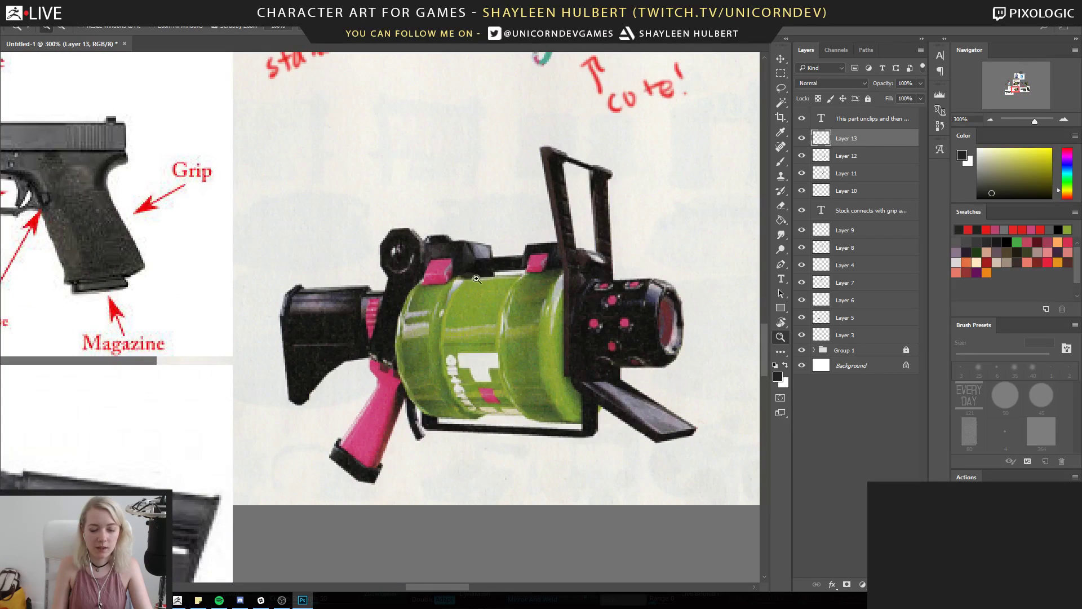
alt+double_click(471, 302)
drag(471, 287, 436, 308)
click(416, 223)
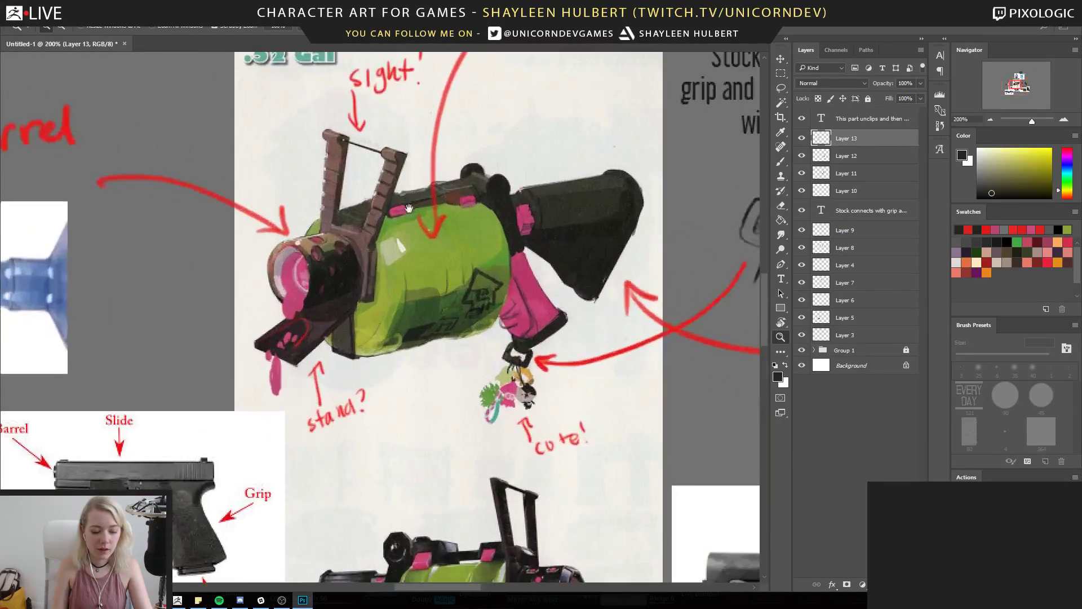
drag(416, 223, 455, 323)
Sketch a tall, narrow dark rectangle for the gun's top rail in the empty canvas area above the Barrel label
key(b)
drag(240, 221, 459, 322)
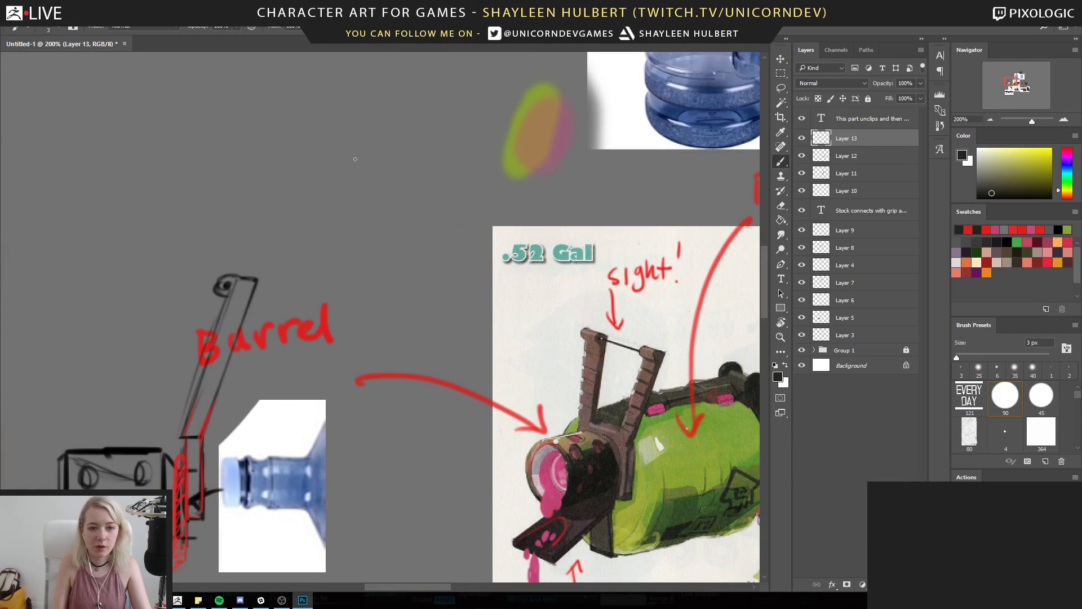
click(349, 85)
shift+click(349, 251)
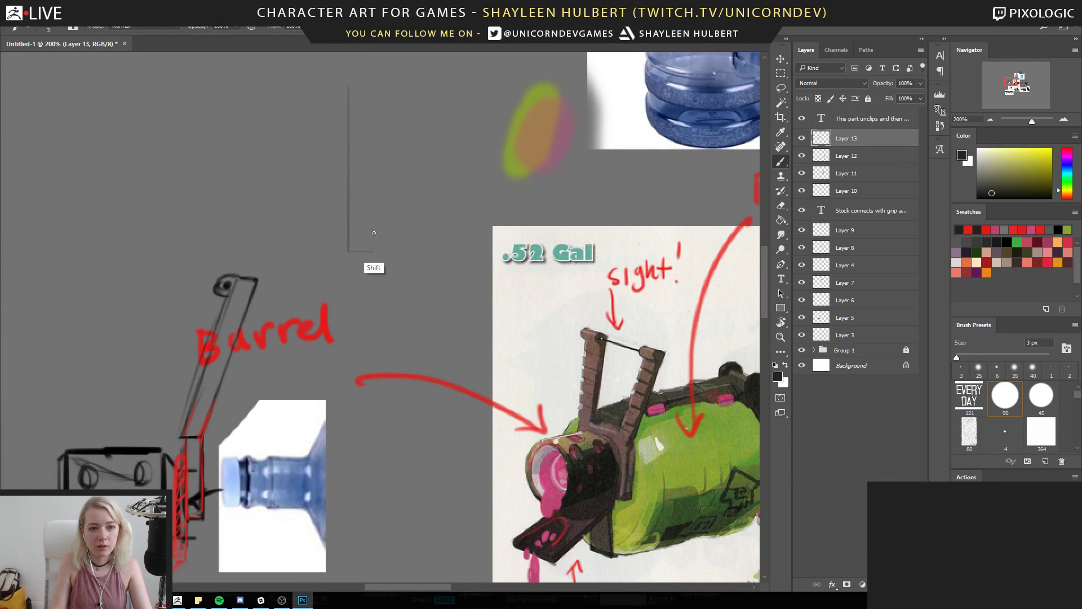
shift+click(372, 68)
shift+click(347, 68)
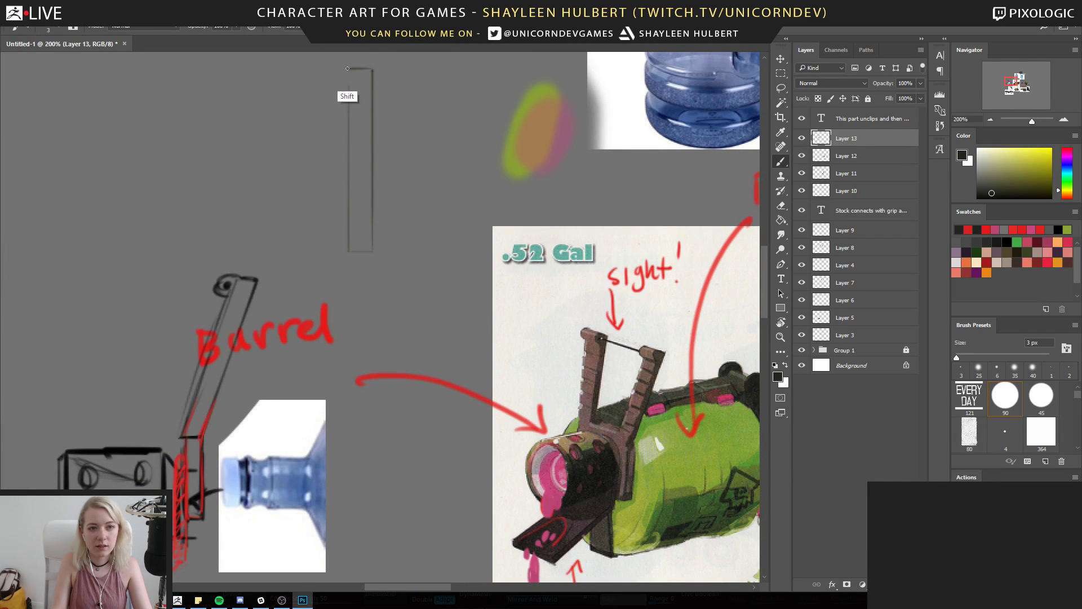
shift+click(348, 256)
Draw crossing blocks with side tabs near the upper and lower ends of the rail sketch
scroll(365, 204, up, 3)
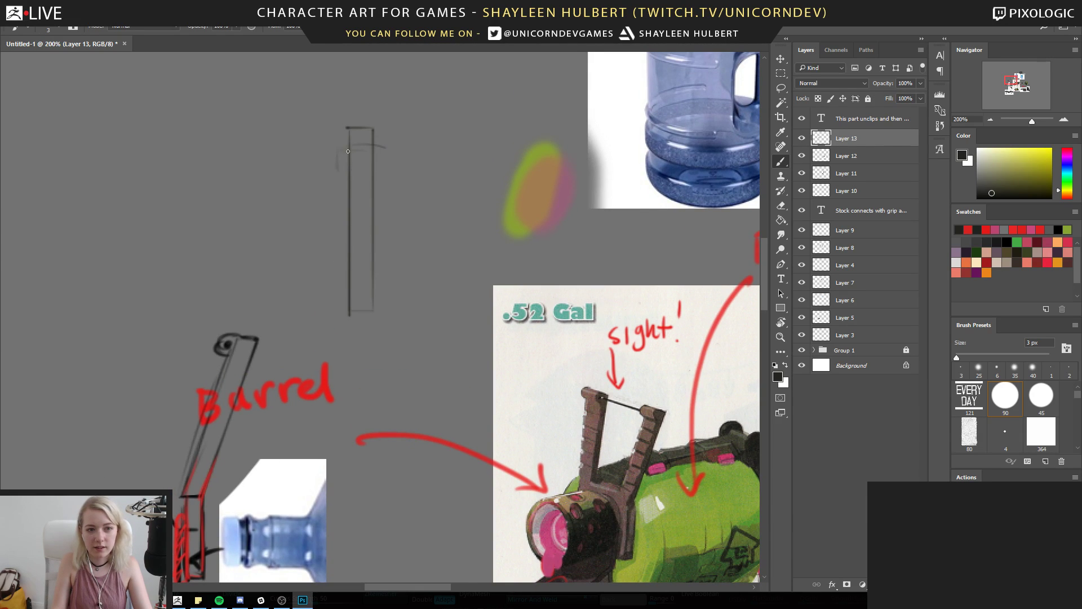
shift+click(341, 171)
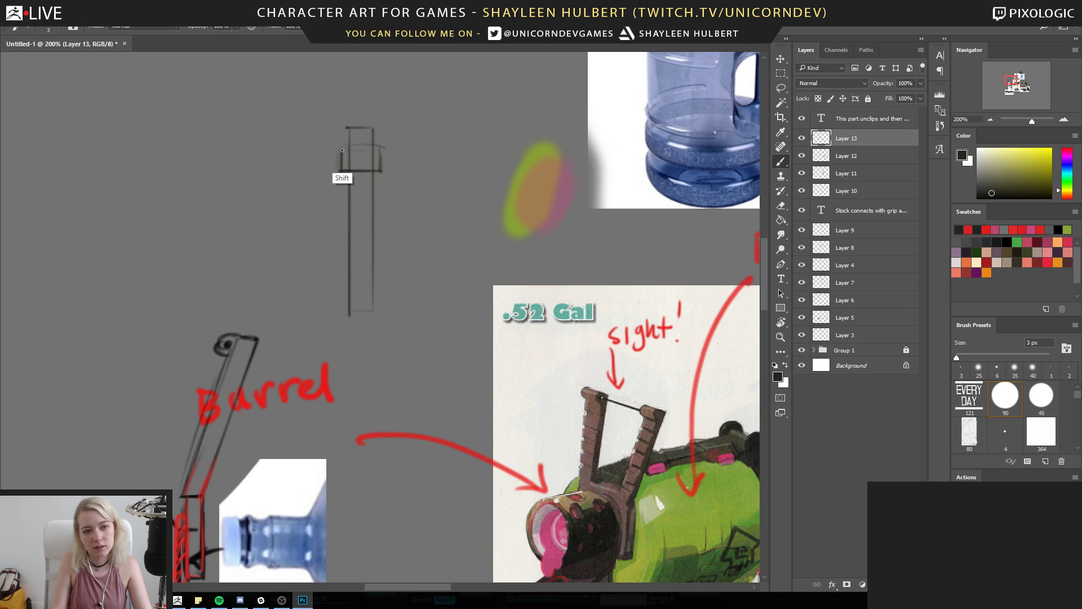
shift+drag(341, 148, 379, 149)
shift+click(381, 172)
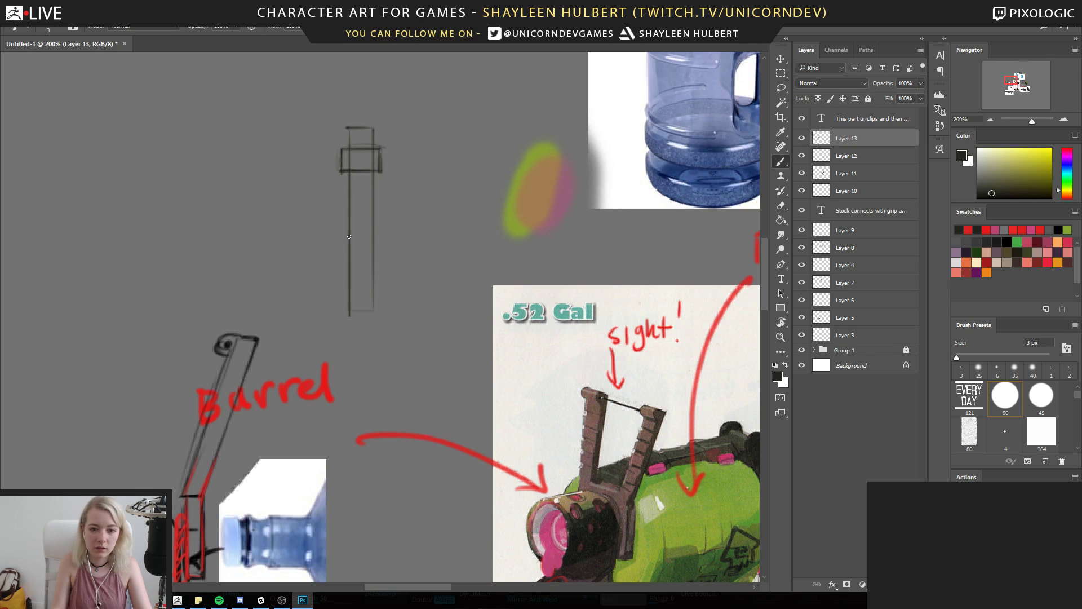
mouse_move(336, 279)
shift+mouse_down()
mouse_move(335, 300)
mouse_move(383, 300)
mouse_move(385, 266)
shift+mouse_up()
shift+drag(385, 265, 335, 265)
mouse_move(336, 266)
shift+mouse_down()
mouse_move(338, 298)
mouse_move(386, 264)
shift+mouse_up()
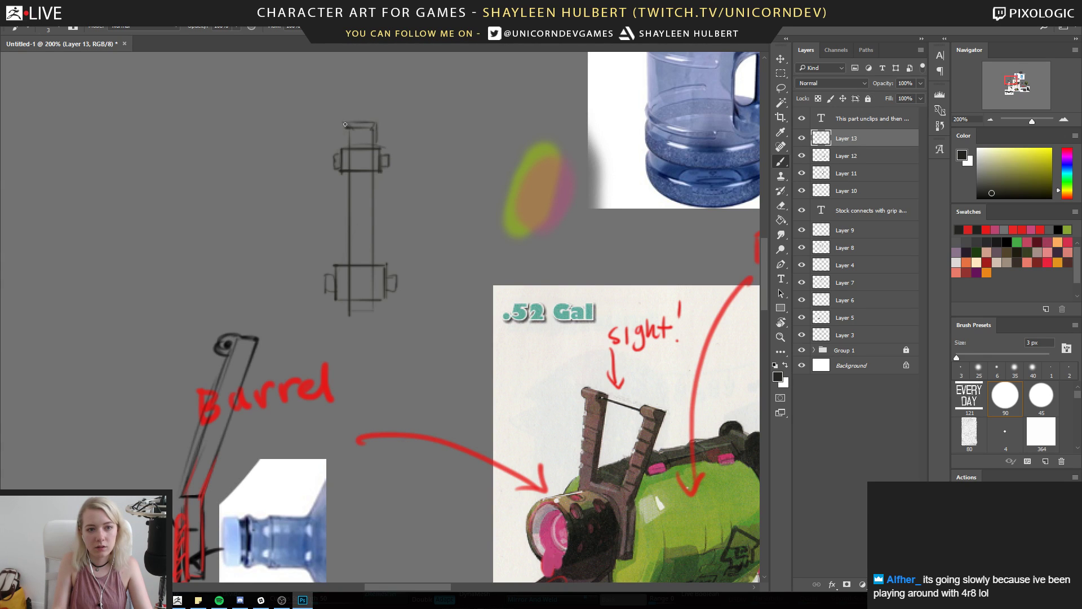
Decline Sticky Keys, double the rail sketch's long side lines, and shape its flared lower end
drag(345, 125, 344, 263)
key(shift)
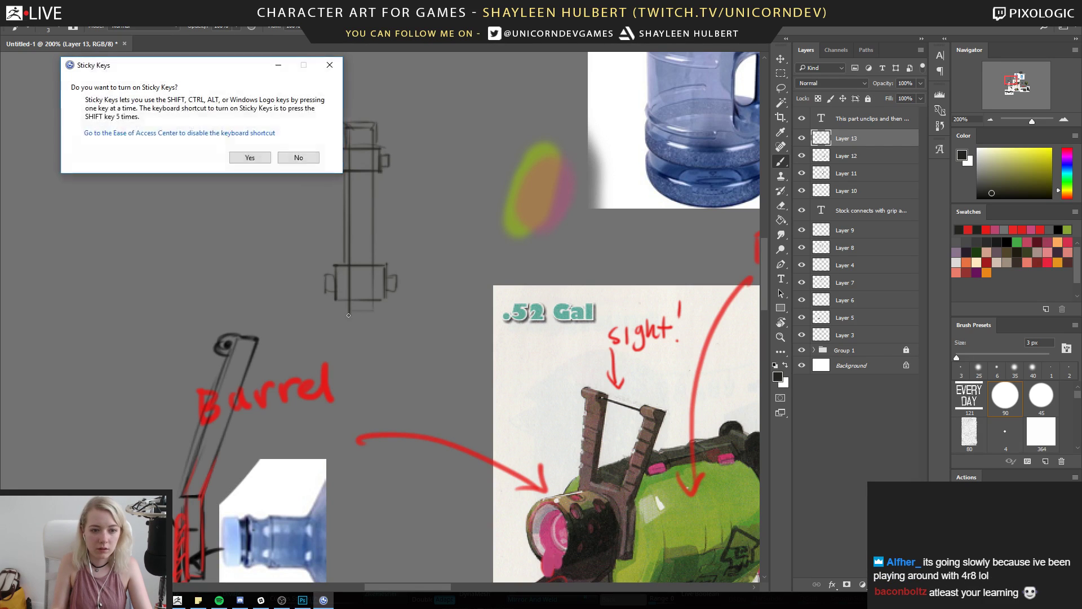
click(297, 158)
mouse_move(345, 302)
shift+mouse_down()
mouse_move(347, 320)
mouse_move(376, 319)
shift+mouse_up()
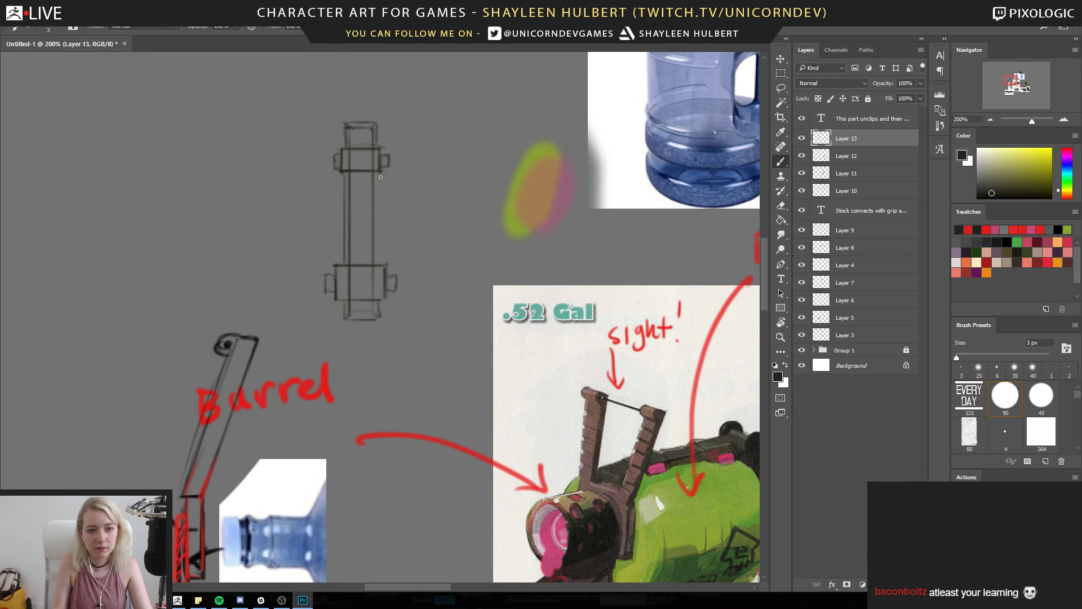
mouse_move(378, 172)
shift+mouse_down()
mouse_move(378, 264)
mouse_move(408, 285)
mouse_move(339, 203)
mouse_move(369, 261)
shift+mouse_up()
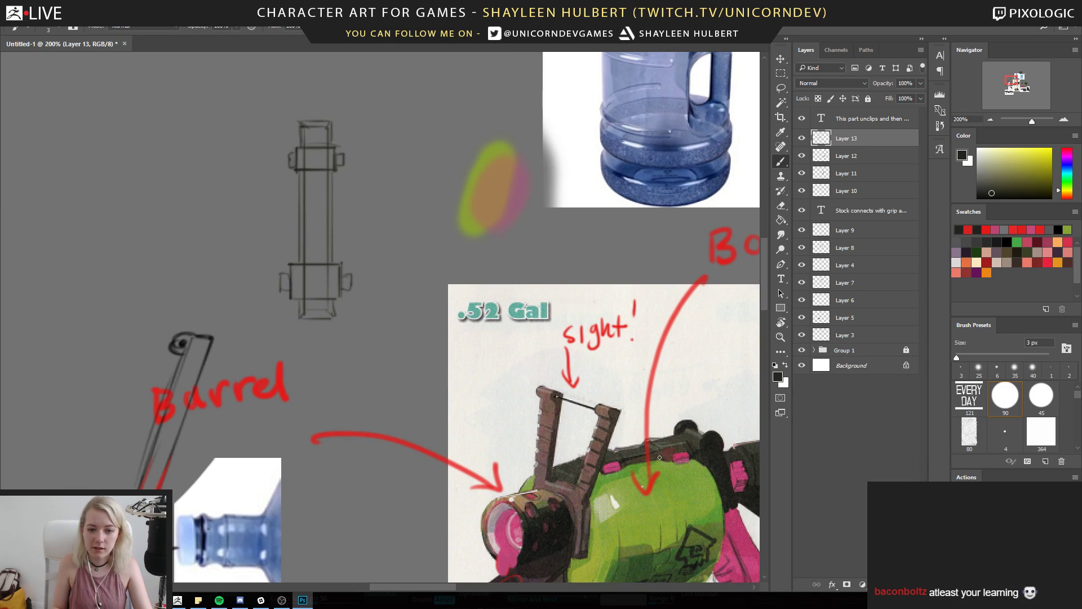
drag(661, 456, 663, 467)
mouse_move(659, 449)
mouse_down()
mouse_move(686, 469)
mouse_move(671, 467)
mouse_up()
key(ctrl+z)
key(ctrl+z)
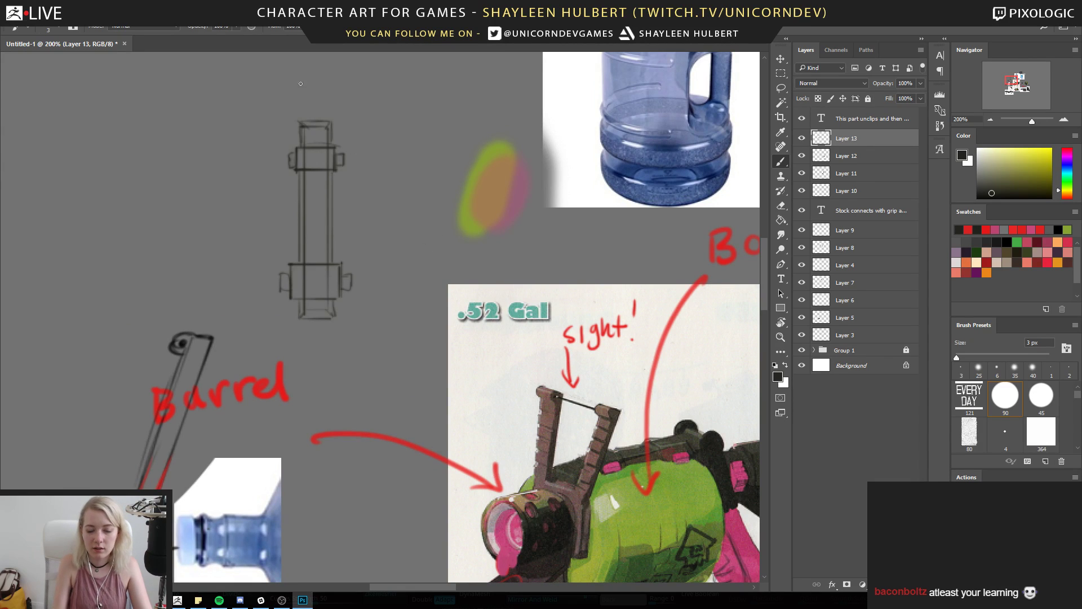
drag(342, 242, 351, 219)
mouse_move(695, 432)
mouse_down()
mouse_move(726, 395)
mouse_move(684, 436)
mouse_up()
key(ctrl+alt+z)
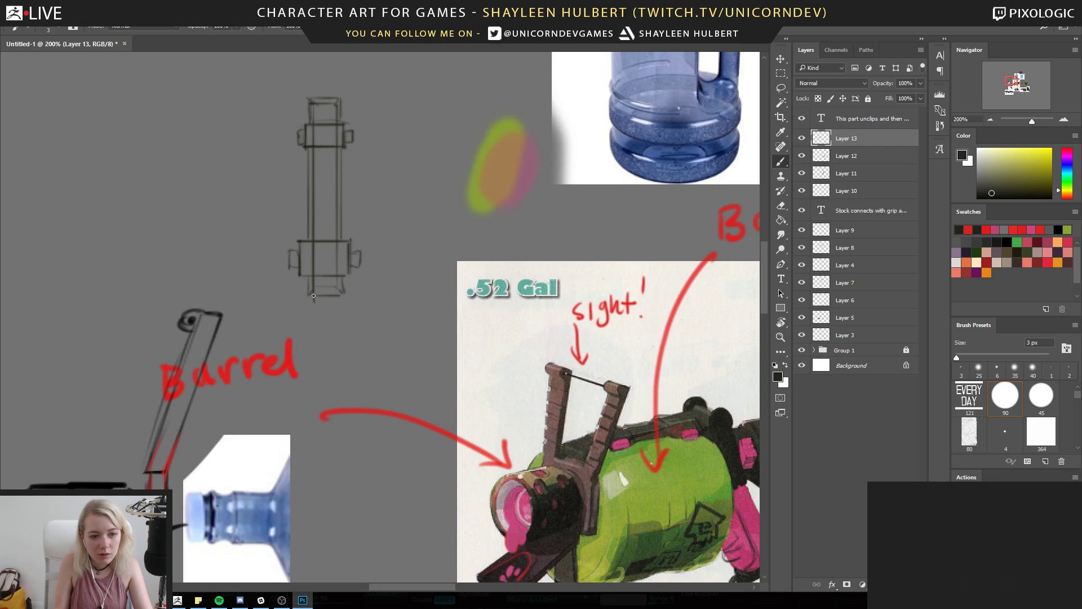
Add an end cap with round joints and two angled, shaded legs to the base of the rail sketch
mouse_move(309, 305)
mouse_down()
mouse_move(340, 299)
mouse_move(313, 311)
mouse_up()
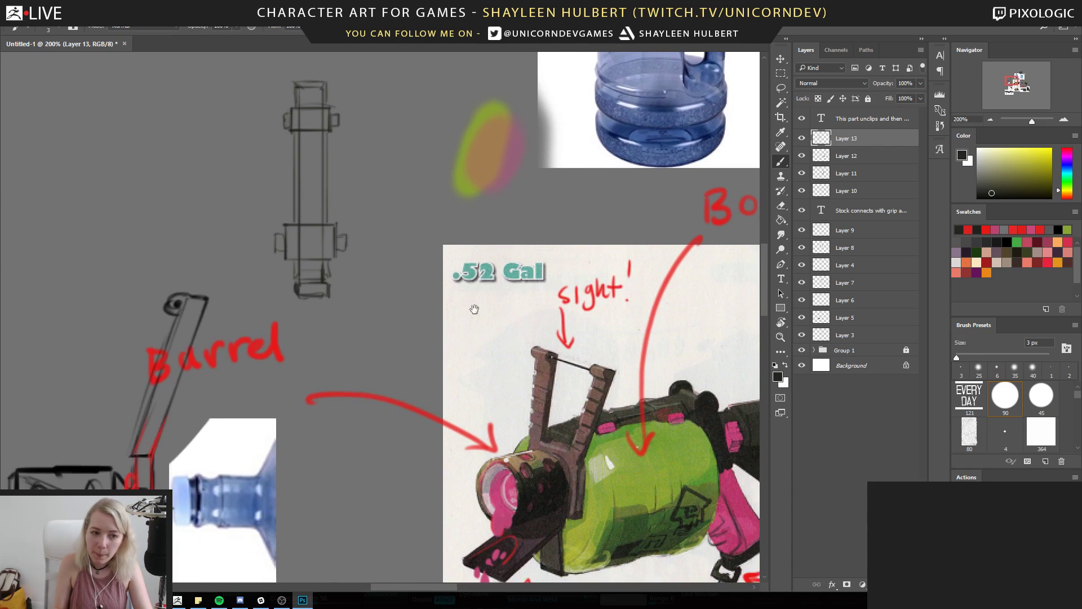
drag(483, 323, 471, 304)
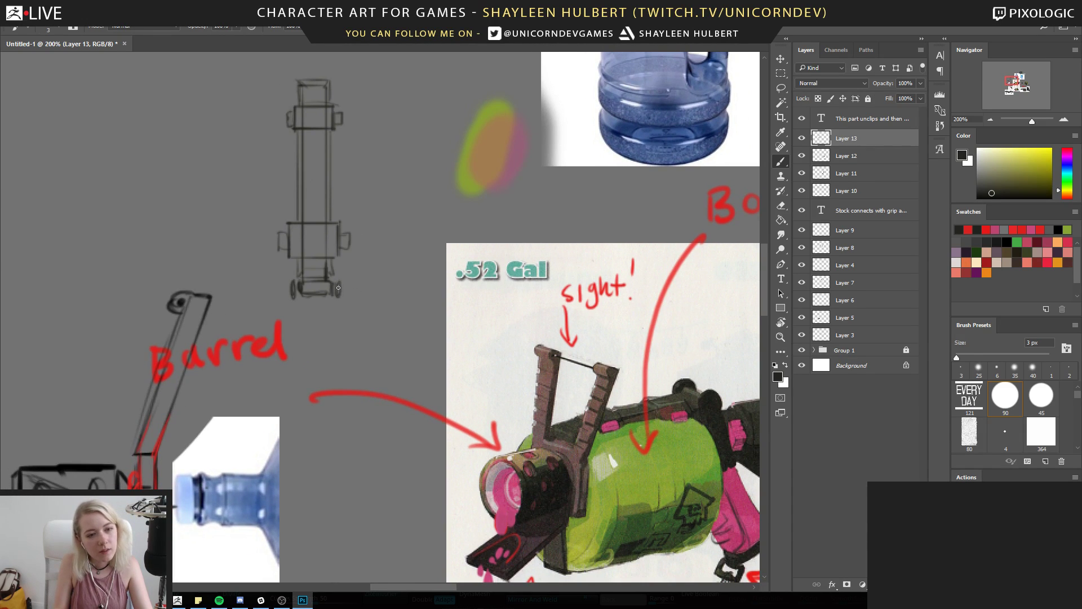
drag(417, 355, 253, 309)
mouse_move(163, 249)
mouse_down()
mouse_move(217, 293)
mouse_move(249, 287)
mouse_move(195, 364)
mouse_move(216, 294)
mouse_up()
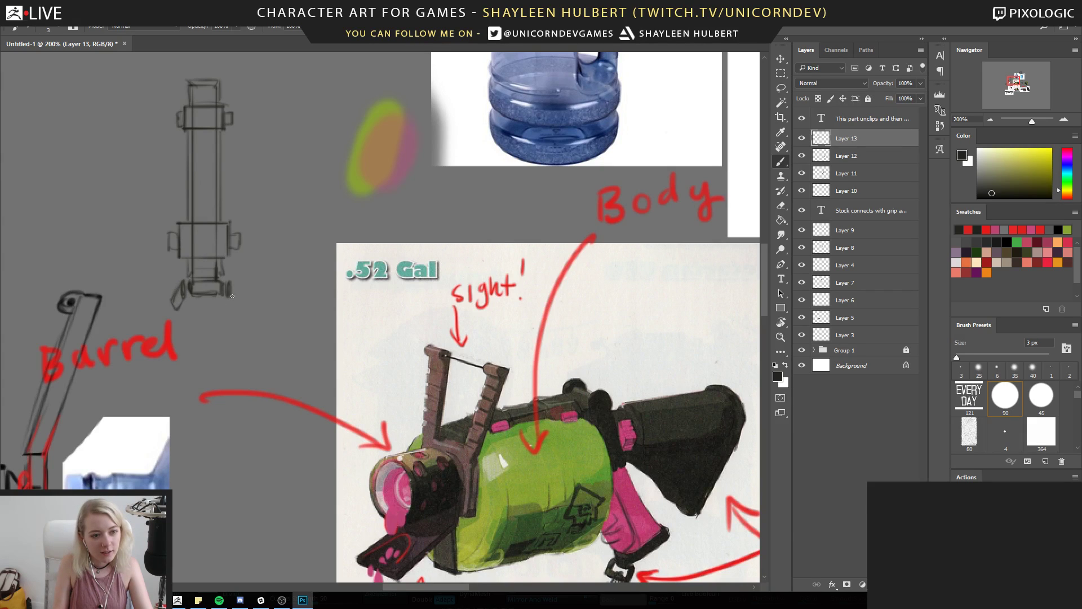
mouse_move(230, 284)
mouse_down()
mouse_move(231, 294)
mouse_move(230, 281)
mouse_up()
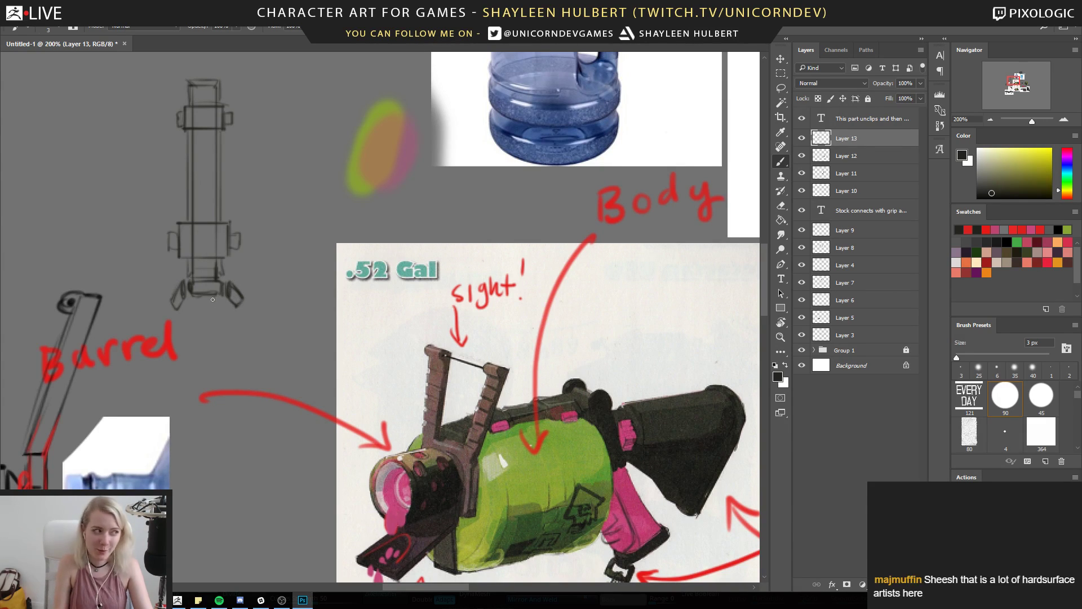
mouse_move(127, 282)
mouse_down()
mouse_move(263, 310)
mouse_move(260, 330)
mouse_move(317, 314)
mouse_up()
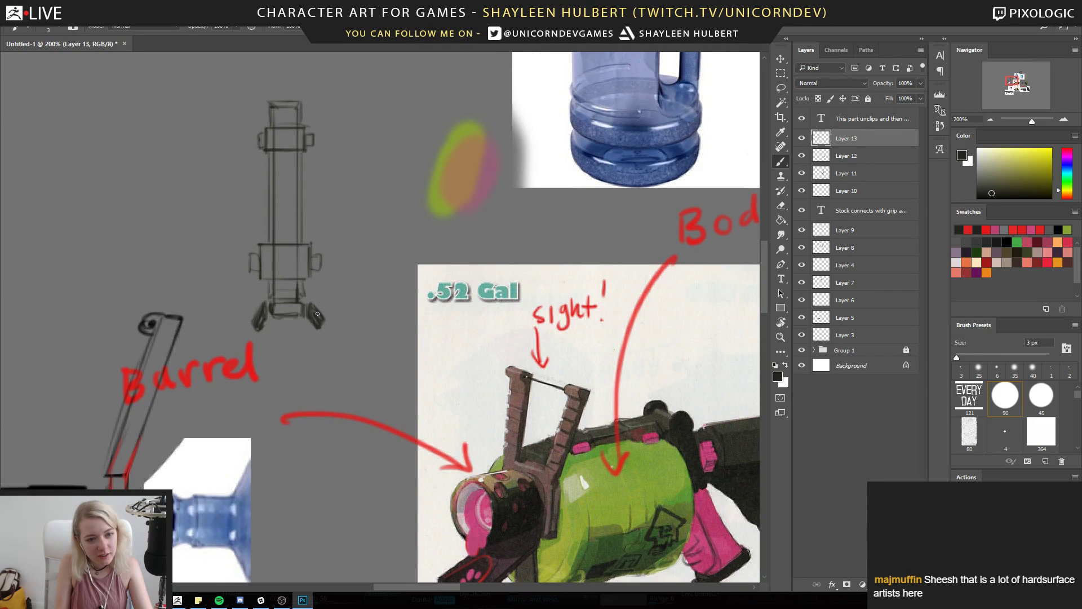
drag(372, 354, 263, 306)
drag(263, 308, 264, 306)
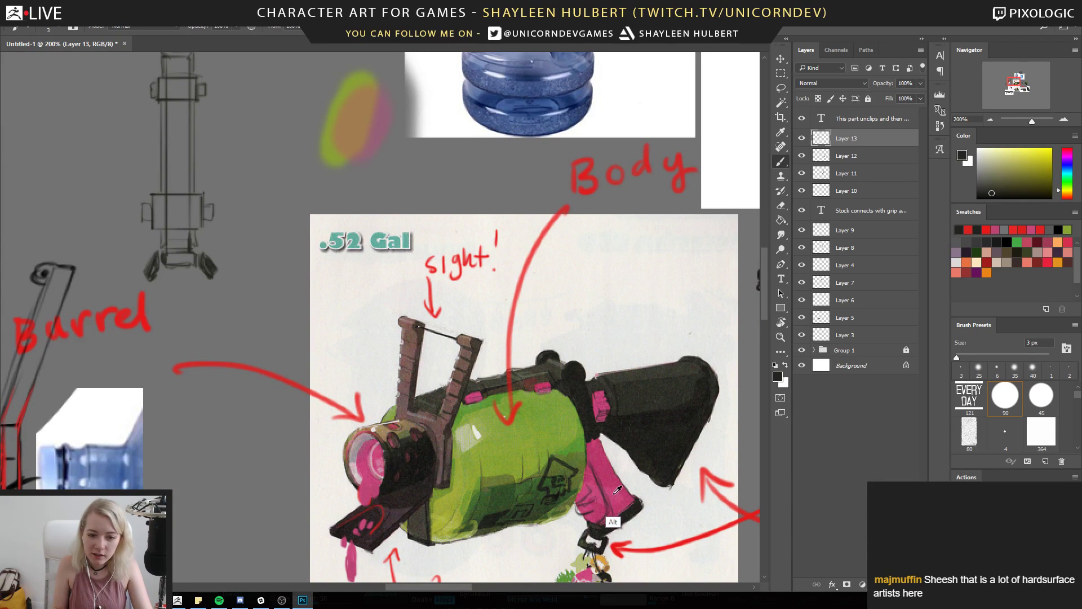
Copy the sight and top rail area of the .52 Gal illustration to a new layer and place it beside the rail sketch
alt+click(606, 511)
click(781, 74)
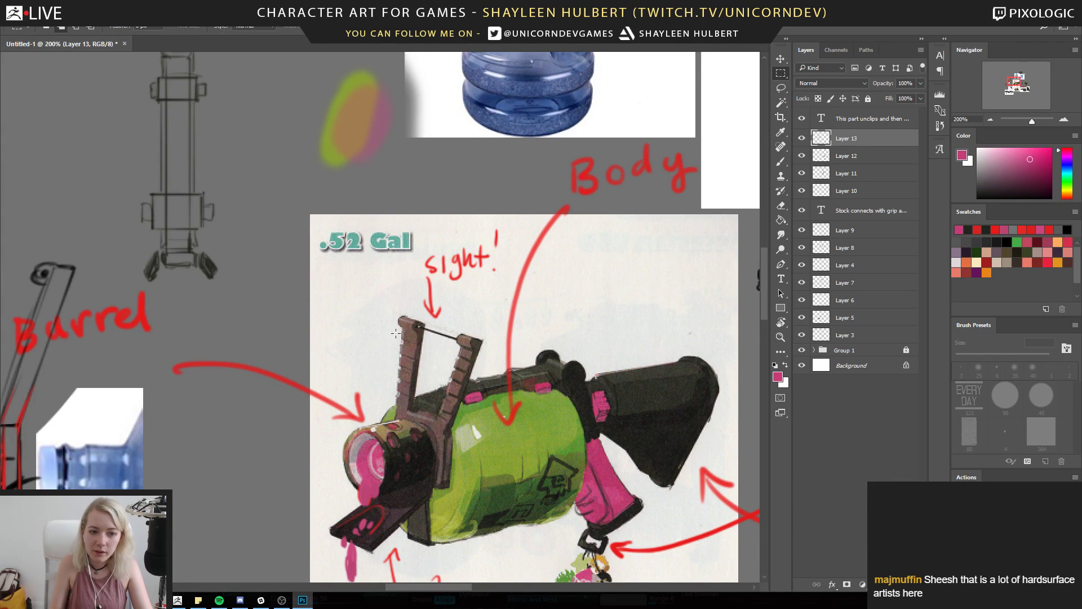
drag(376, 325, 593, 439)
key(ctrl+shift+c)
key(ctrl+v)
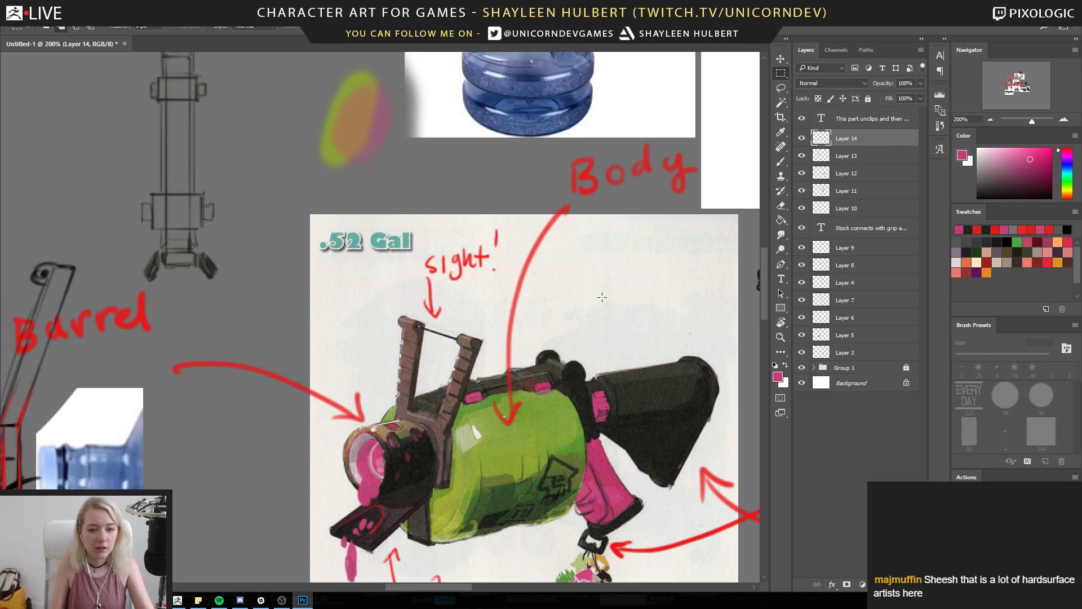
key(b)
key(v)
mouse_move(514, 386)
mouse_down()
mouse_move(151, 187)
mouse_move(410, 310)
mouse_move(348, 290)
mouse_move(349, 275)
mouse_up()
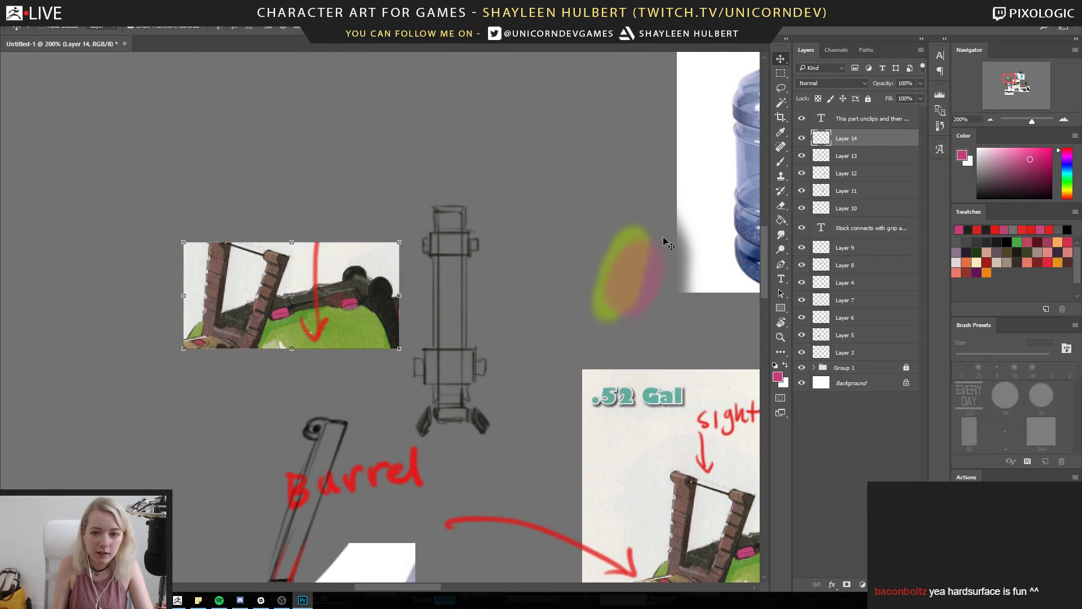
Choose a bright red brush colour and outline the rail and its round rear joints on the pasted crop
click(1069, 198)
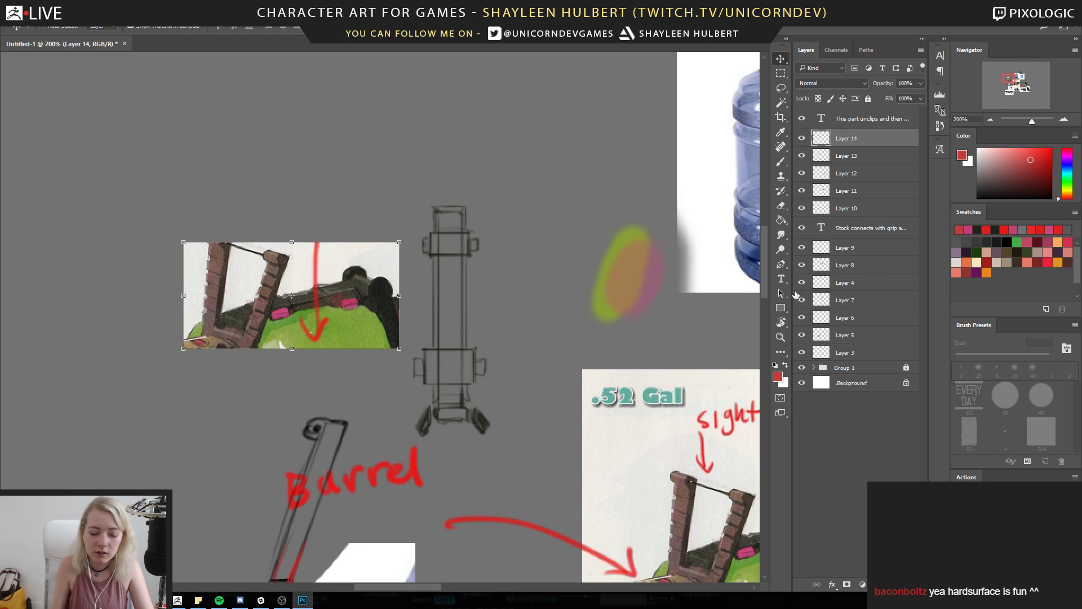
click(1040, 156)
key(b)
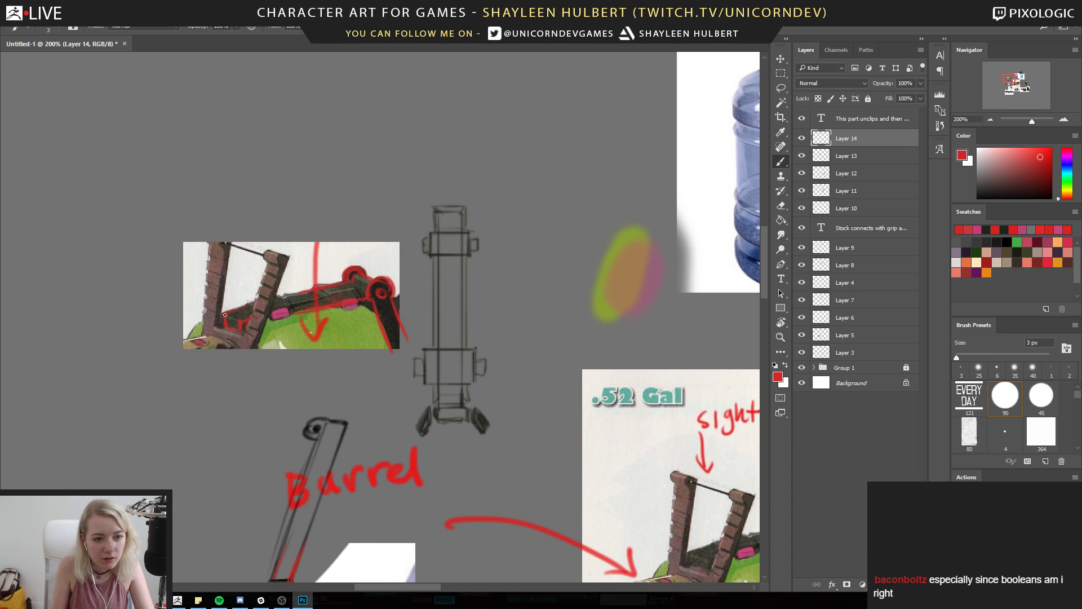
Sketch the double-lined red frame running down below the crop, under the body, and up to a small hooked end
drag(287, 344, 300, 235)
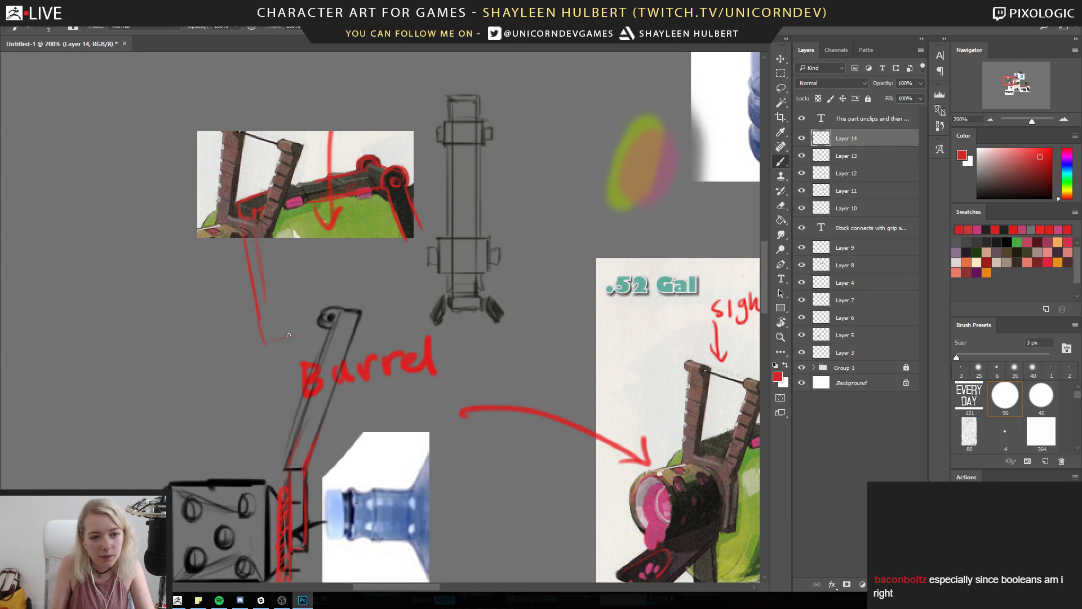
drag(266, 308, 274, 331)
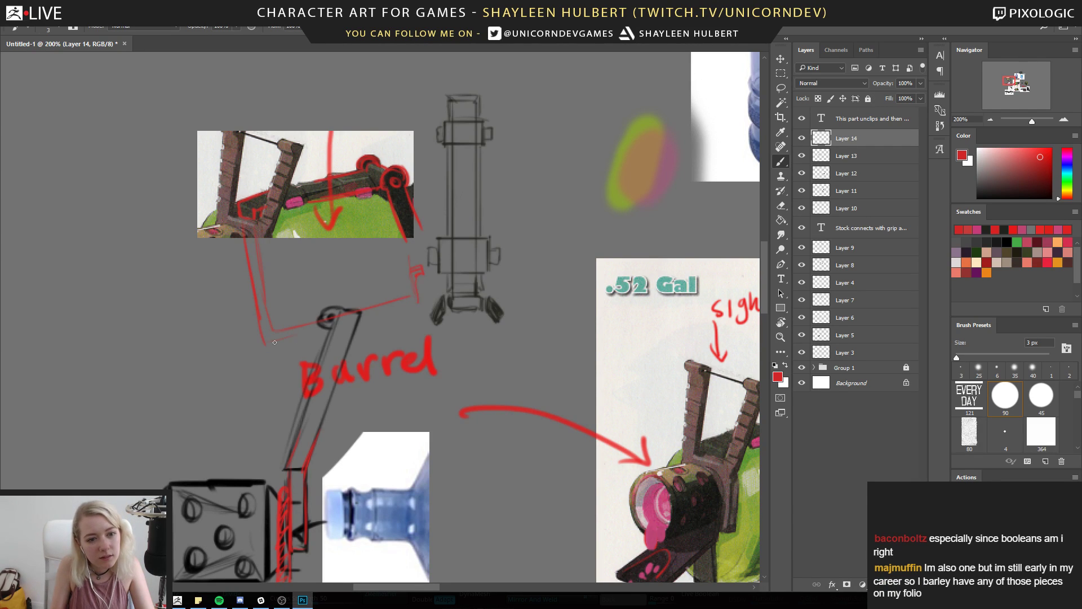
drag(413, 293, 413, 299)
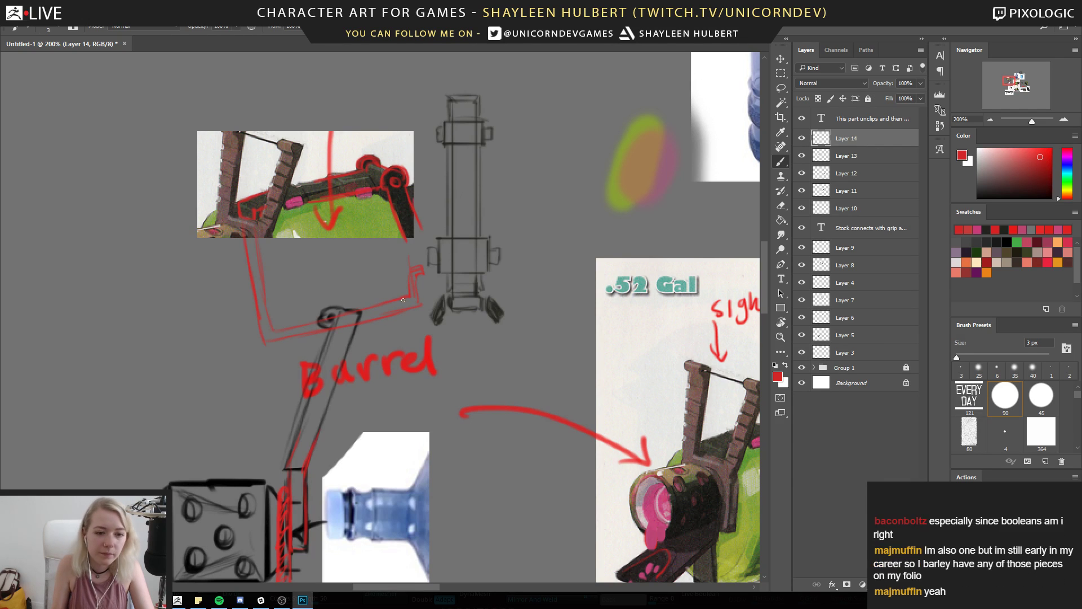
Move the annotated crop and its red frame sketch upward, clear of the Barrel drawing, and view the whole board
alt+click(417, 291)
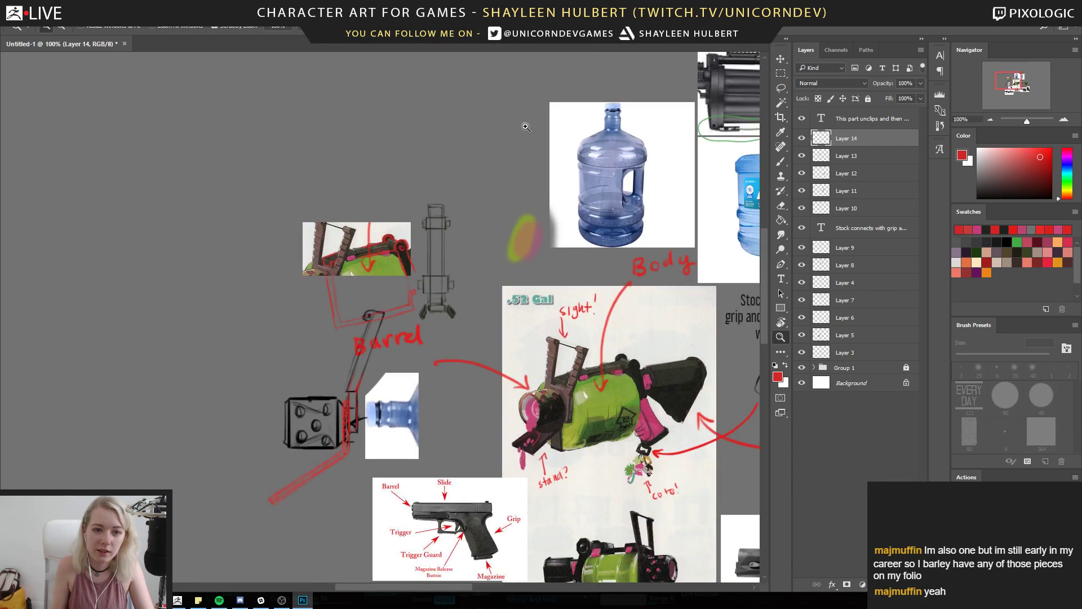
key(m)
key(v)
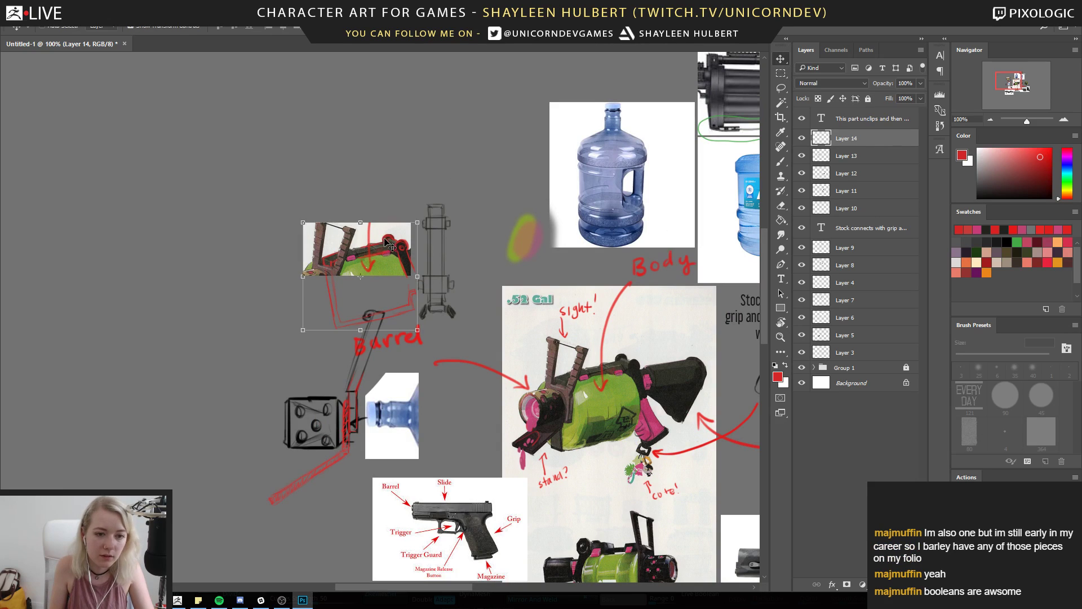
mouse_move(385, 243)
mouse_down()
mouse_move(379, 196)
mouse_move(378, 209)
mouse_up()
scroll(461, 275, up, 2)
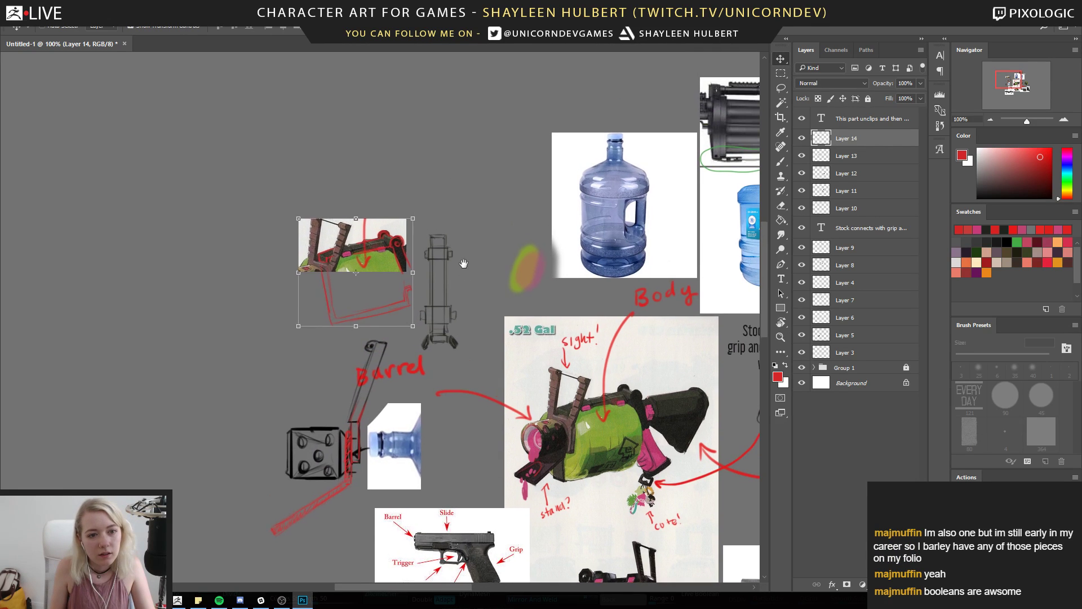
click(780, 337)
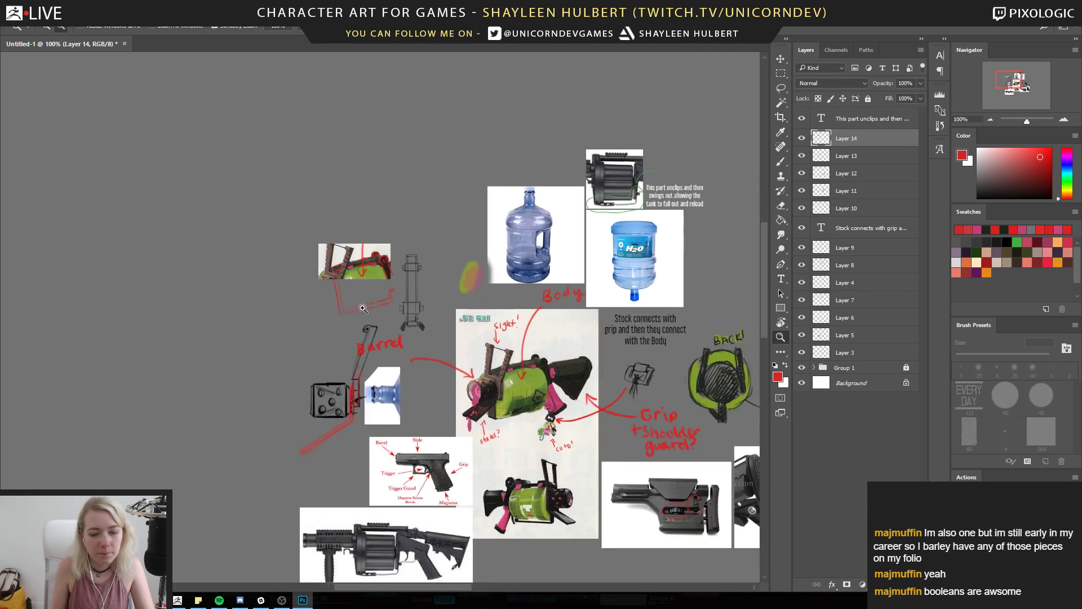
Select the whole annotated board with a rectangular marquee and copy the merged image
alt+click(373, 301)
drag(520, 335, 413, 275)
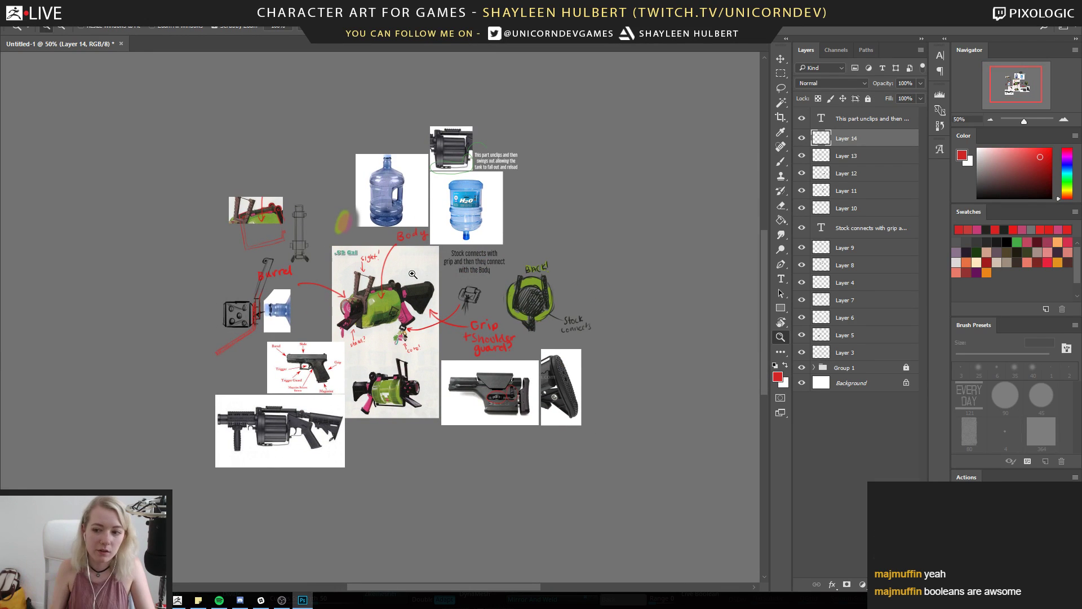
click(365, 292)
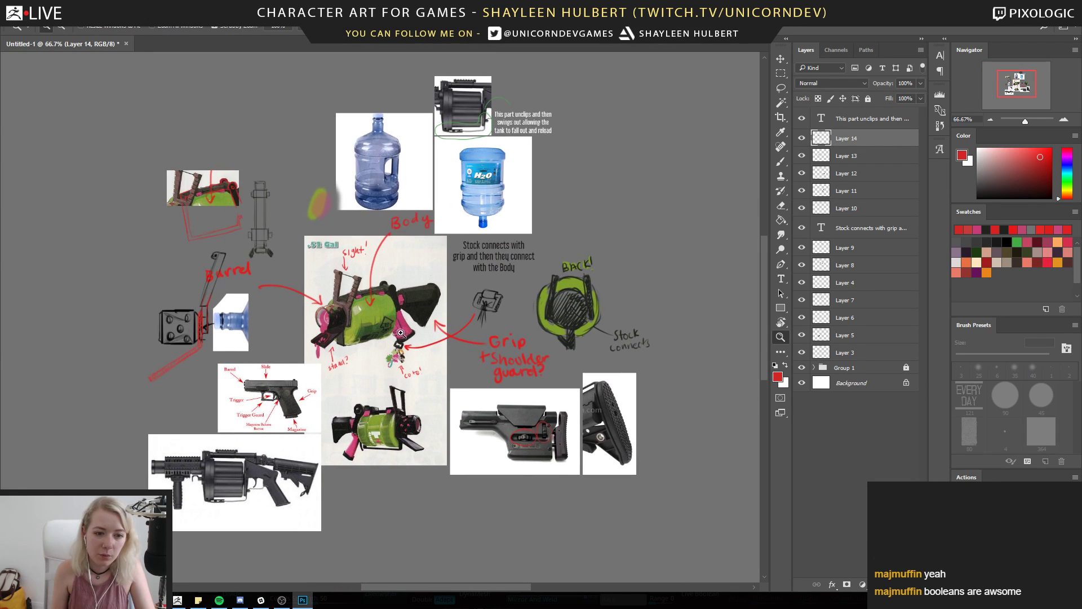
click(421, 328)
click(422, 328)
alt+click(360, 367)
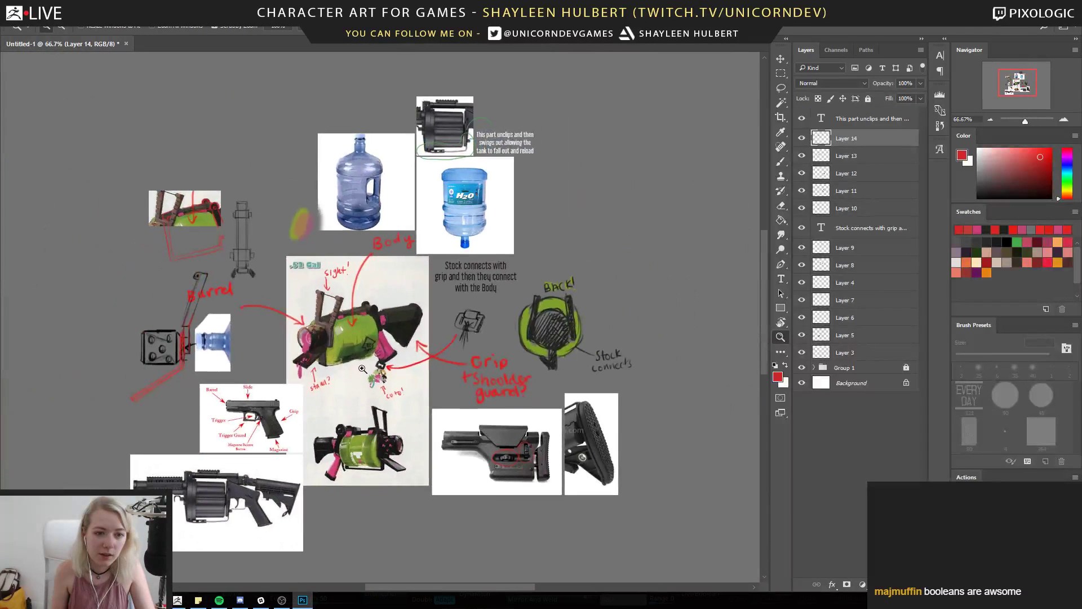
alt+click(360, 366)
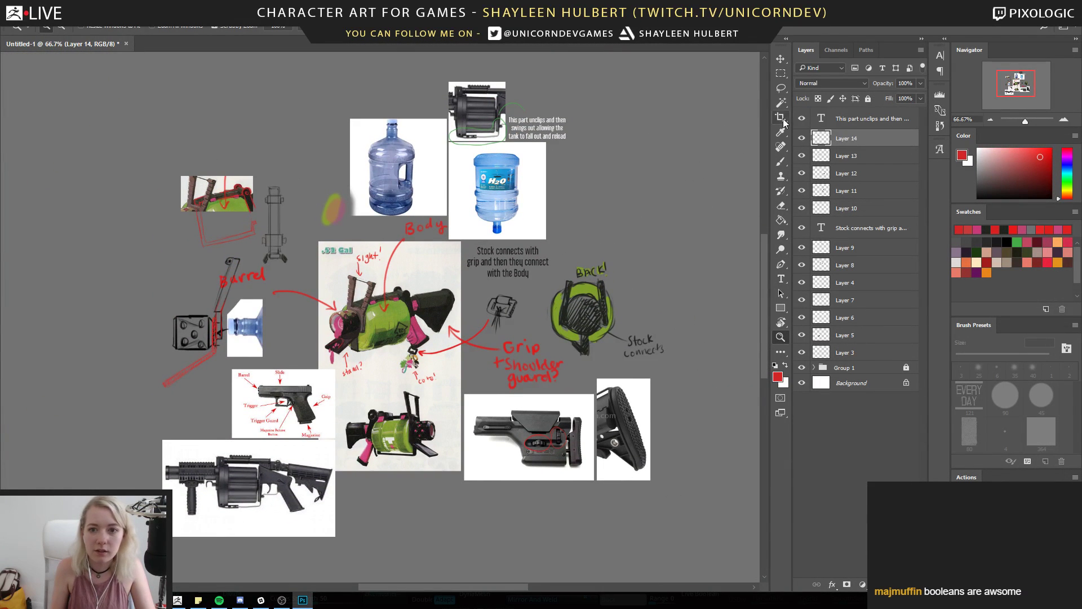
key(m)
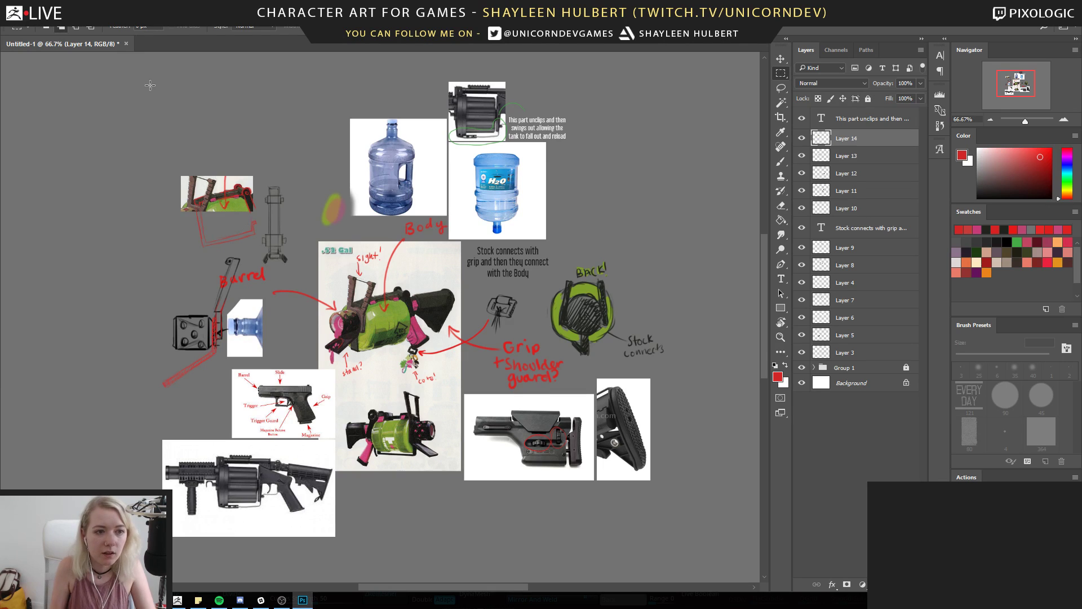
mouse_move(142, 85)
mouse_down()
mouse_move(265, 263)
mouse_move(558, 492)
mouse_move(667, 530)
mouse_move(674, 554)
mouse_move(675, 542)
mouse_move(276, 310)
mouse_move(164, 208)
mouse_move(157, 81)
mouse_up()
click(560, 369)
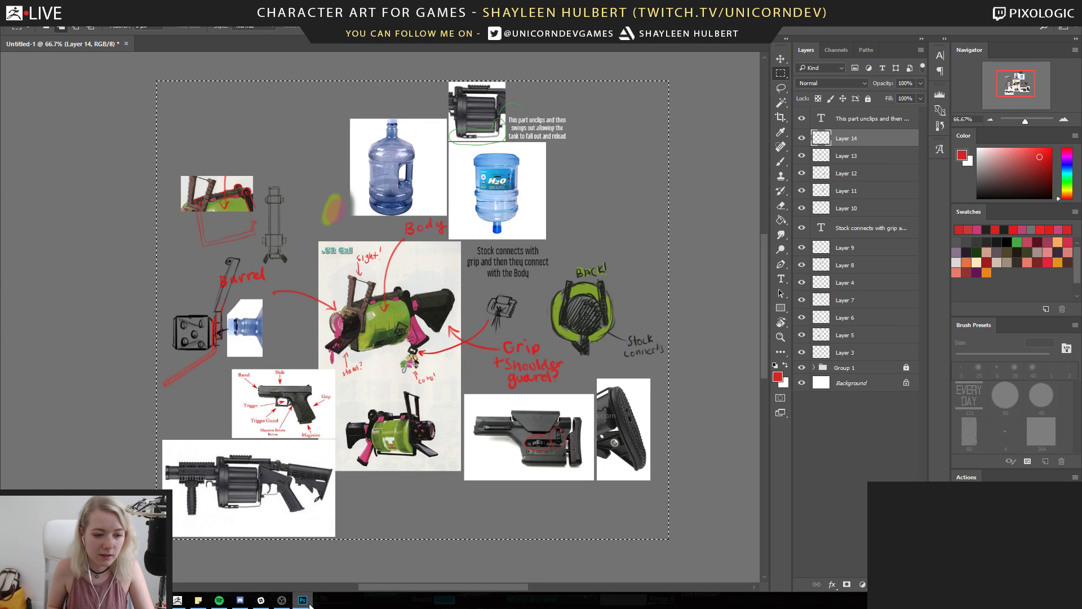
Switch to PureRef and paste the copied annotated board beside the existing weapon references, scaling it to fit
click(157, 600)
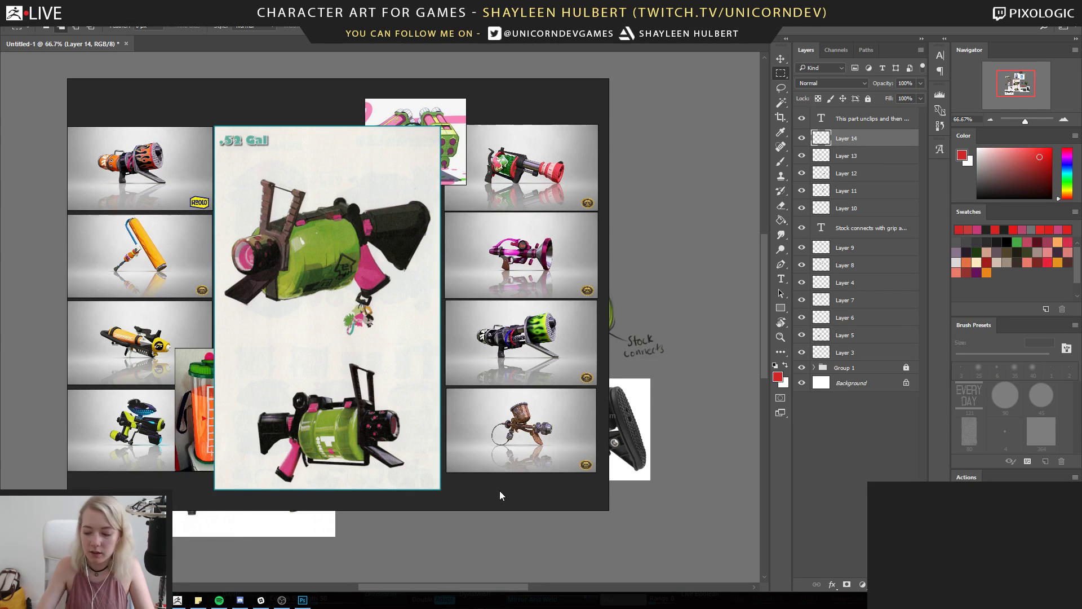
middle_drag(260, 378, 240, 373)
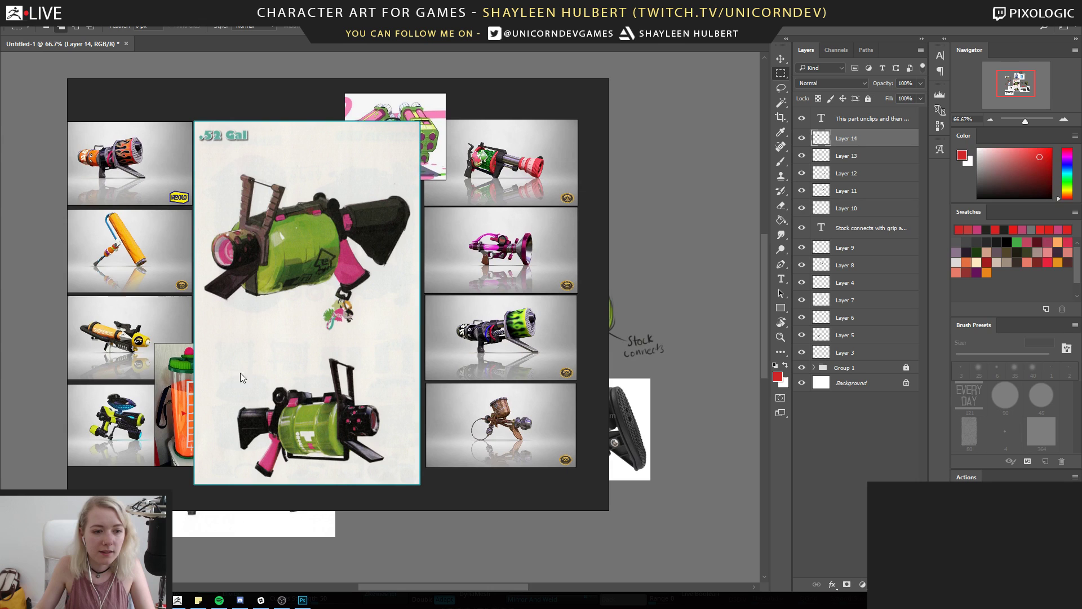
click(172, 375)
click(388, 115)
scroll(436, 306, down, 5)
middle_drag(448, 338, 385, 333)
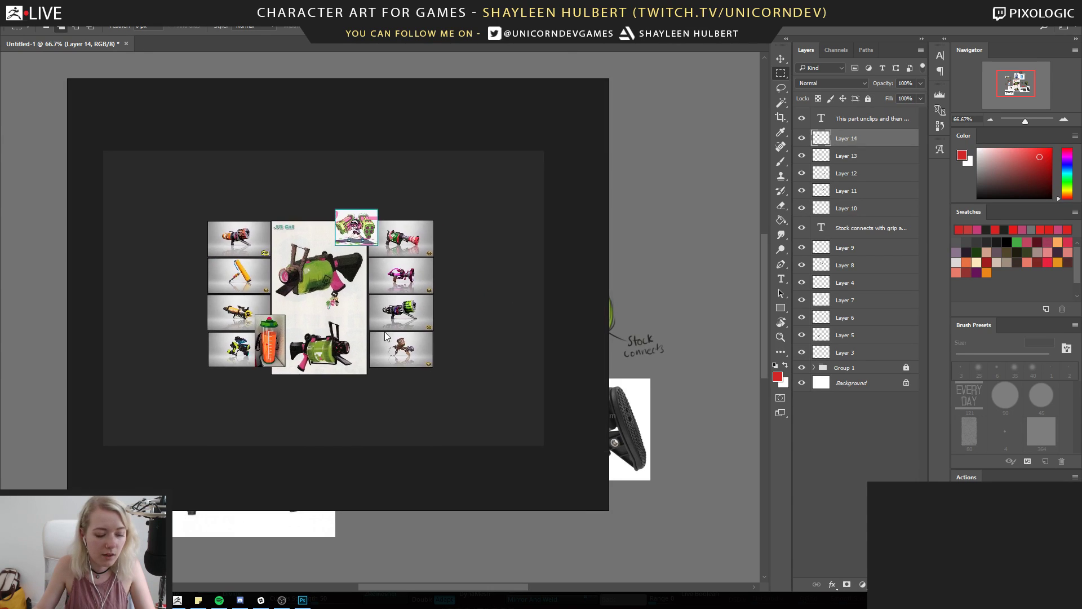
key(ctrl+v)
ctrl+alt+drag(451, 307, 154, 278)
Scale down the group of original references and place the annotated board beside their right edge at a larger size
drag(209, 186, 271, 373)
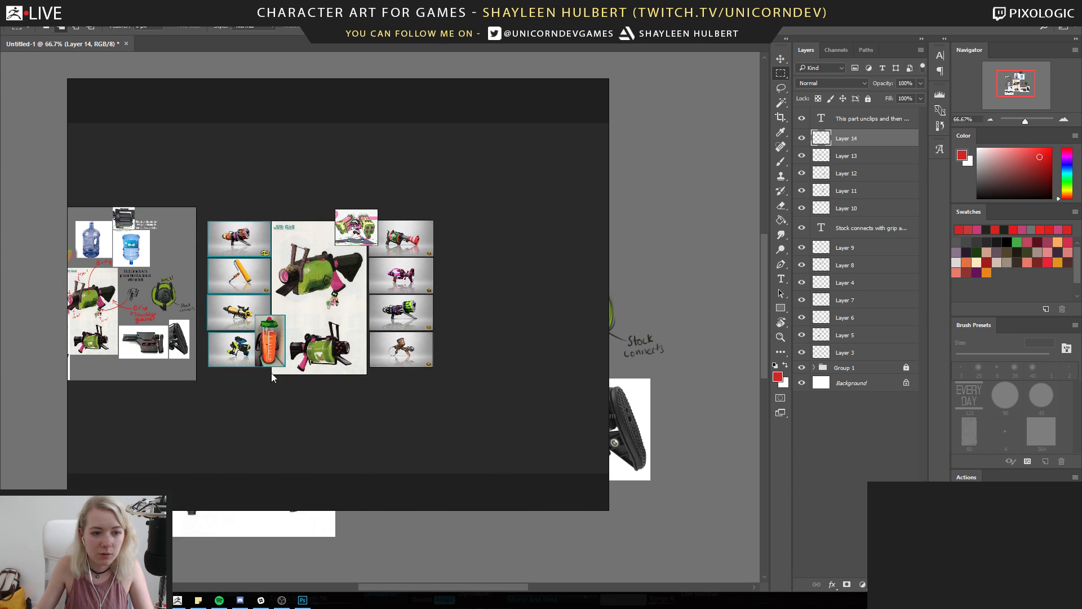
drag(477, 383, 370, 159)
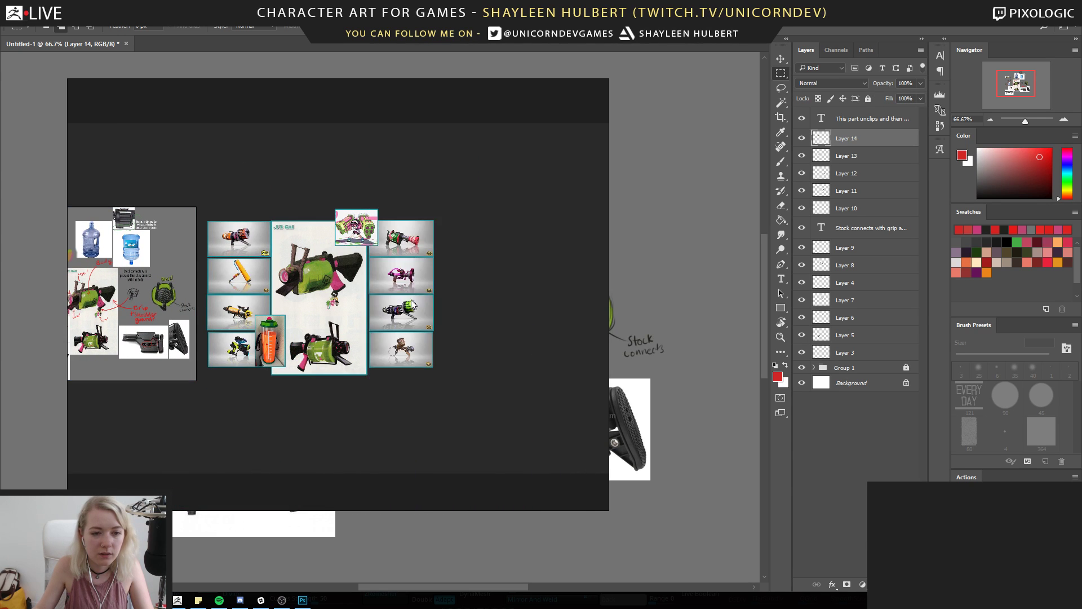
ctrl+alt+drag(408, 248, 331, 181)
drag(149, 278, 417, 315)
ctrl+alt+drag(414, 316, 467, 244)
middle_drag(466, 244, 423, 279)
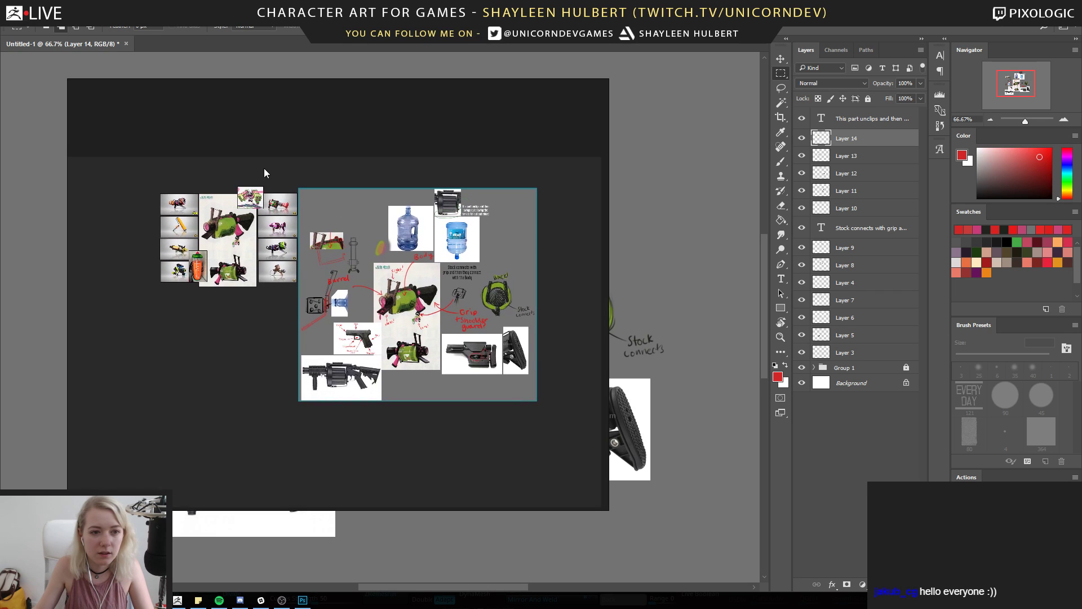
Arrange the four weapon thumbnails right of the .52 Gal sheet in a two-by-two block above the annotated board
click(280, 200)
double_click(280, 200)
middle_drag(281, 204, 310, 202)
scroll(327, 219, down, 9)
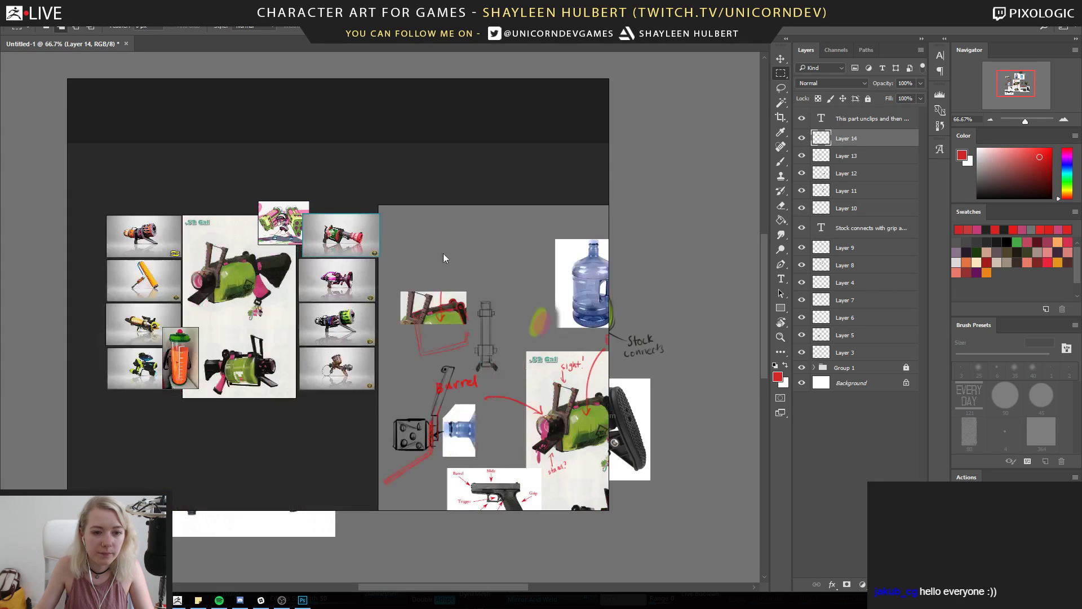
drag(329, 243, 403, 238)
drag(338, 288, 496, 240)
scroll(523, 281, down, 1)
drag(268, 289, 317, 183)
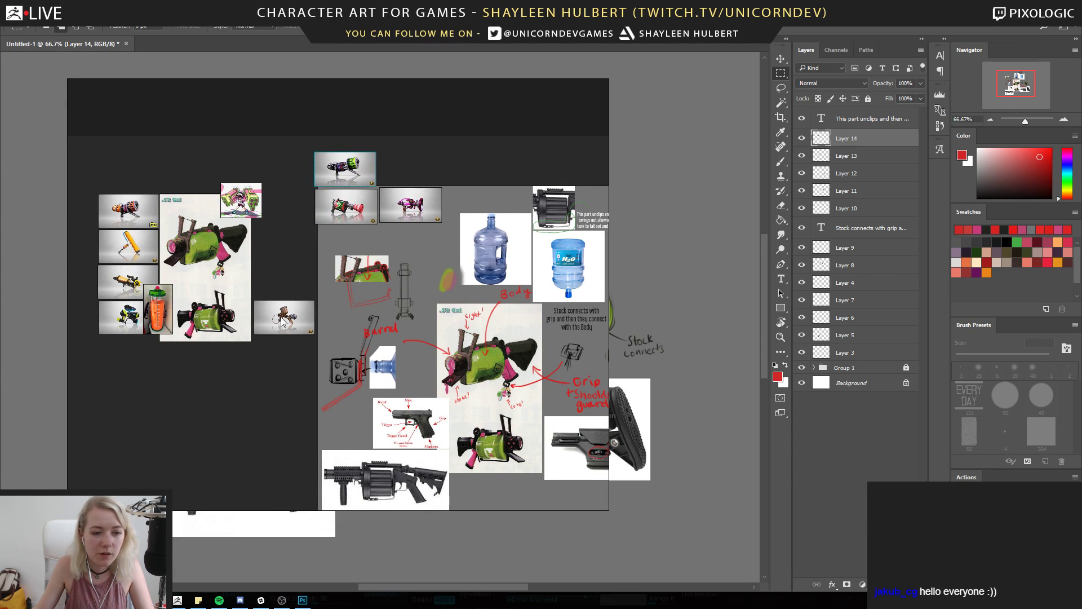
drag(283, 322, 410, 172)
Move the four remaining weapon thumbnails beside that block, extending the two rows above the annotated board
click(127, 224)
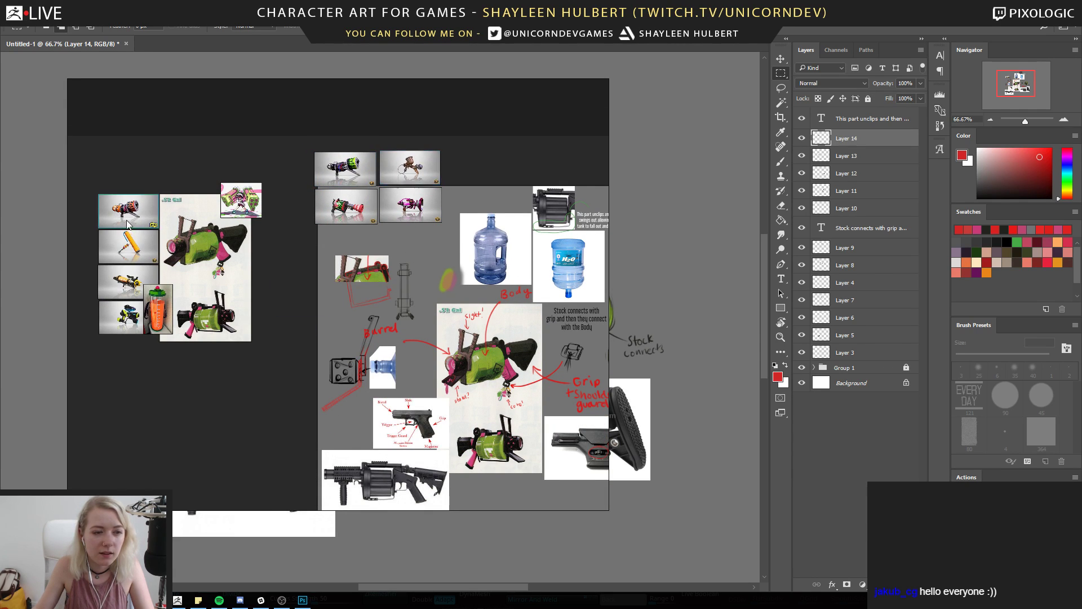
drag(127, 224, 473, 179)
drag(150, 254, 297, 173)
drag(123, 284, 277, 208)
drag(117, 325, 522, 172)
Place the pink and green artwork under the thumbnail rows at thumbnail width, with the orange bottle photo below it
middle_drag(511, 272, 443, 253)
drag(168, 178, 217, 243)
ctrl+alt+drag(218, 243, 221, 244)
drag(221, 244, 222, 242)
click(136, 227)
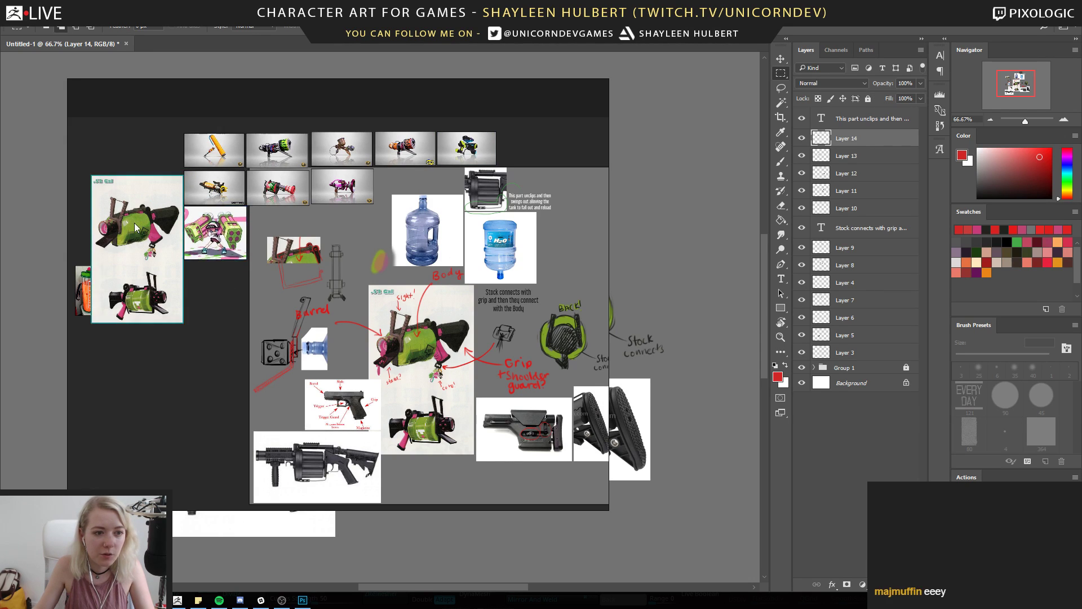
drag(84, 277, 231, 279)
Move the clean .52 Gal sheet to the upper-right corner of the annotated board
drag(148, 259, 492, 229)
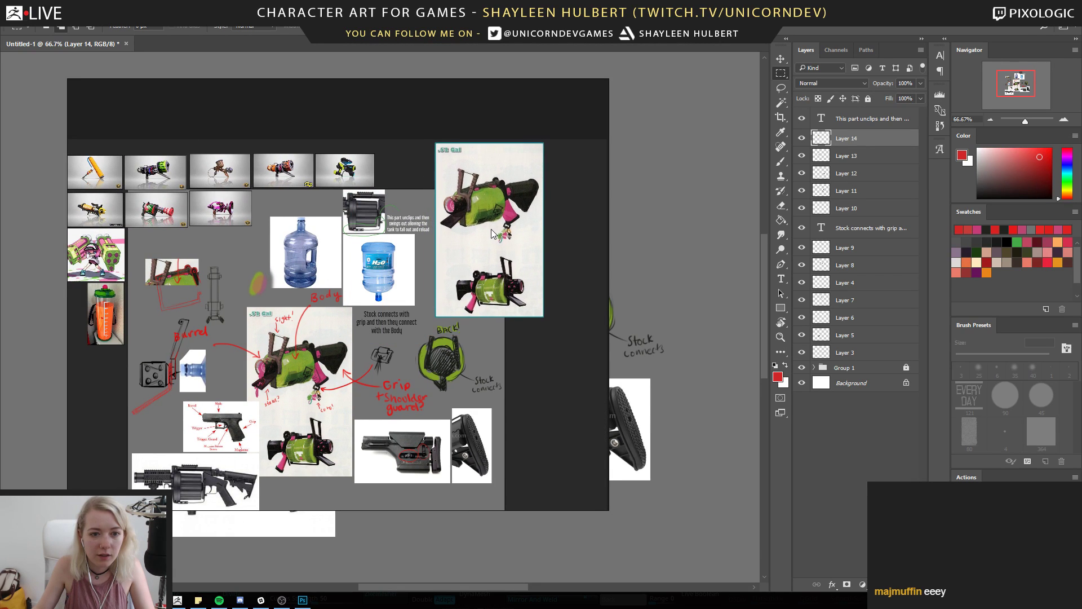
scroll(484, 253, down, 4)
click(537, 335)
middle_drag(498, 323, 450, 306)
Start saving the scene and create a folder named SplatGun inside Pictures > Projects > 2017
right_click(343, 275)
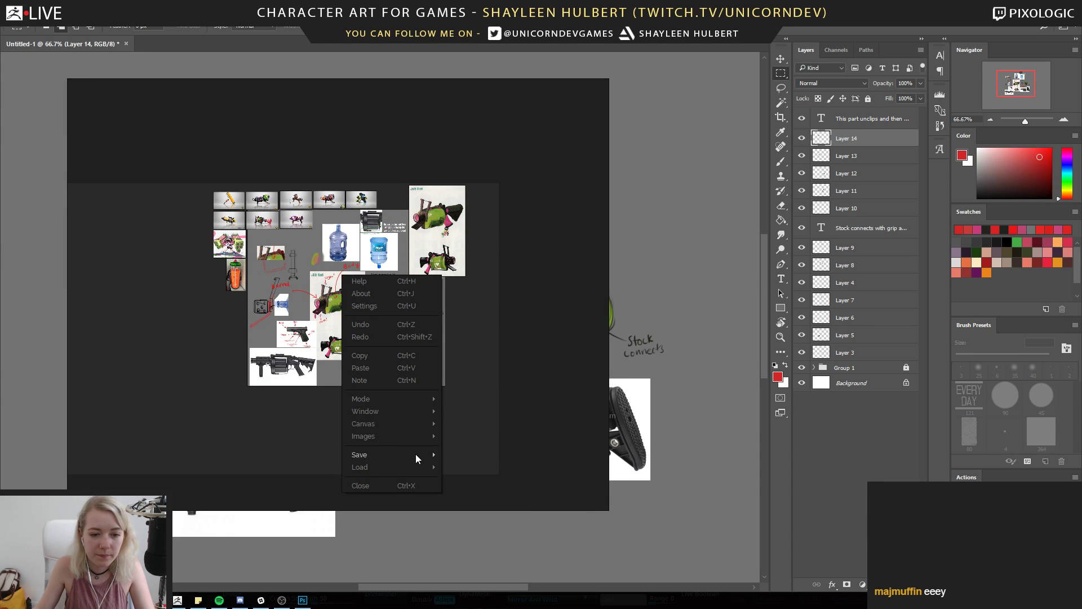
mouse_move(414, 454)
click(485, 454)
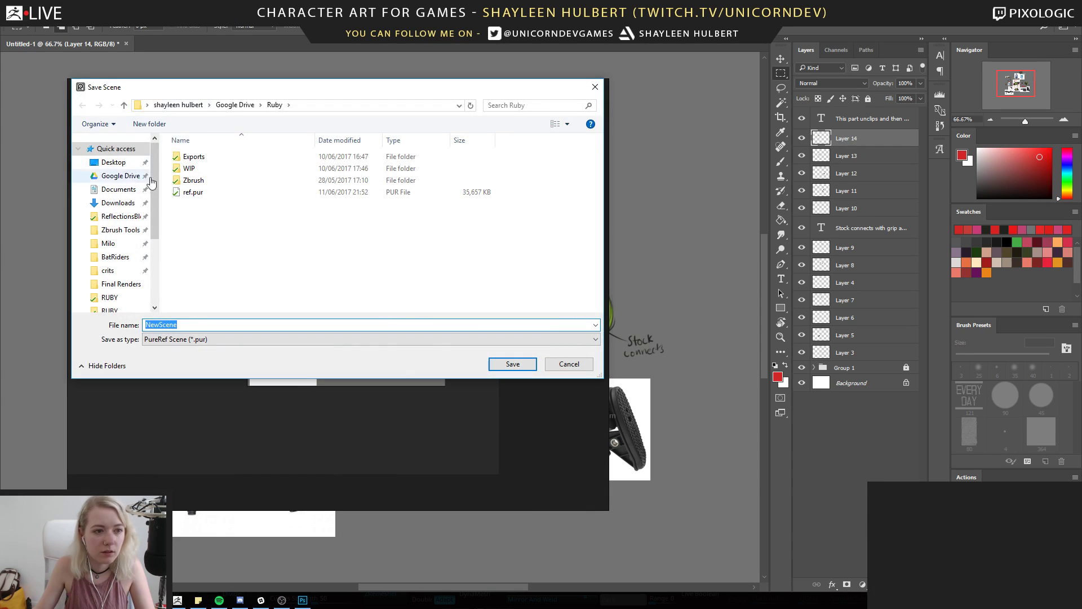
click(128, 247)
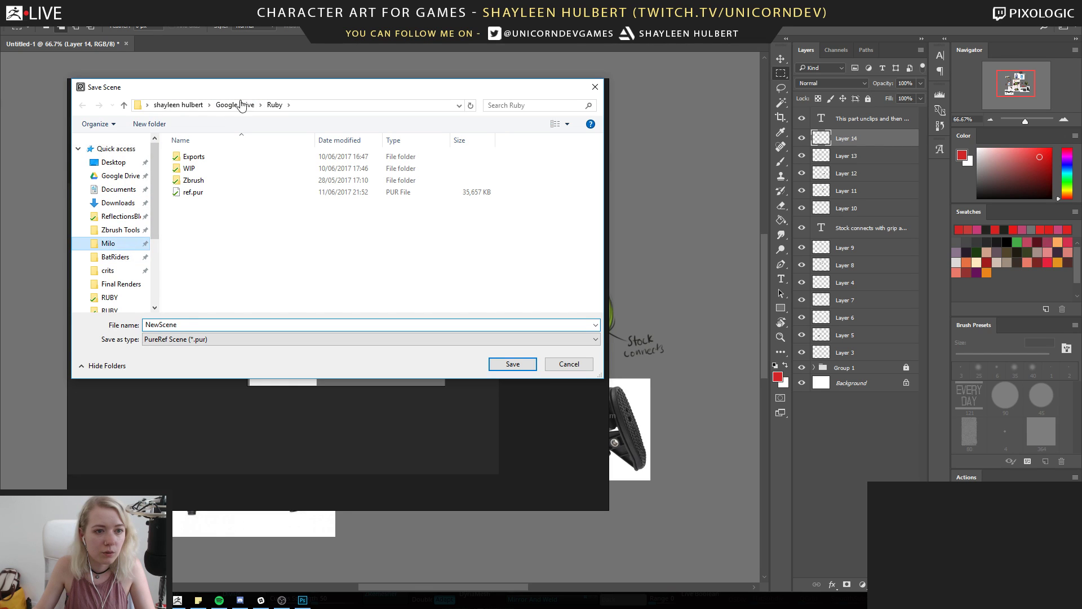
click(113, 245)
click(283, 106)
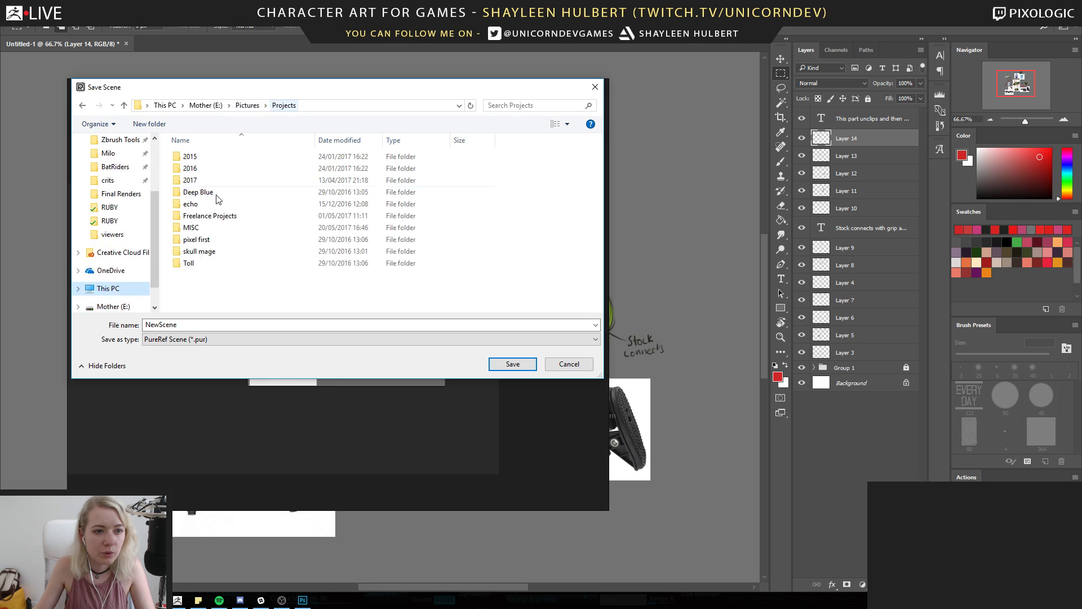
double_click(197, 180)
click(161, 124)
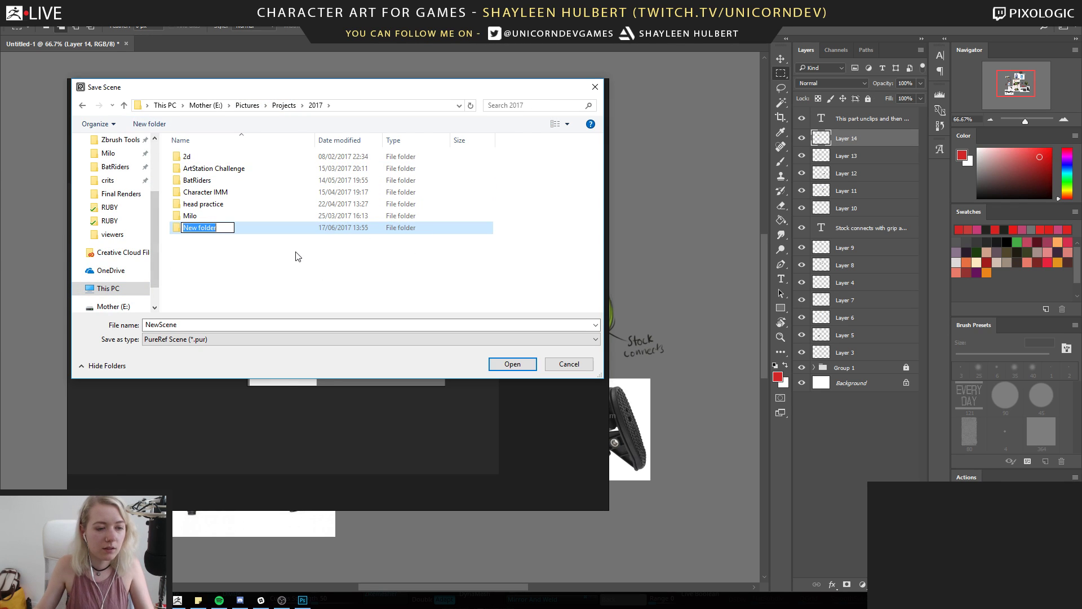
text(SplatGun)
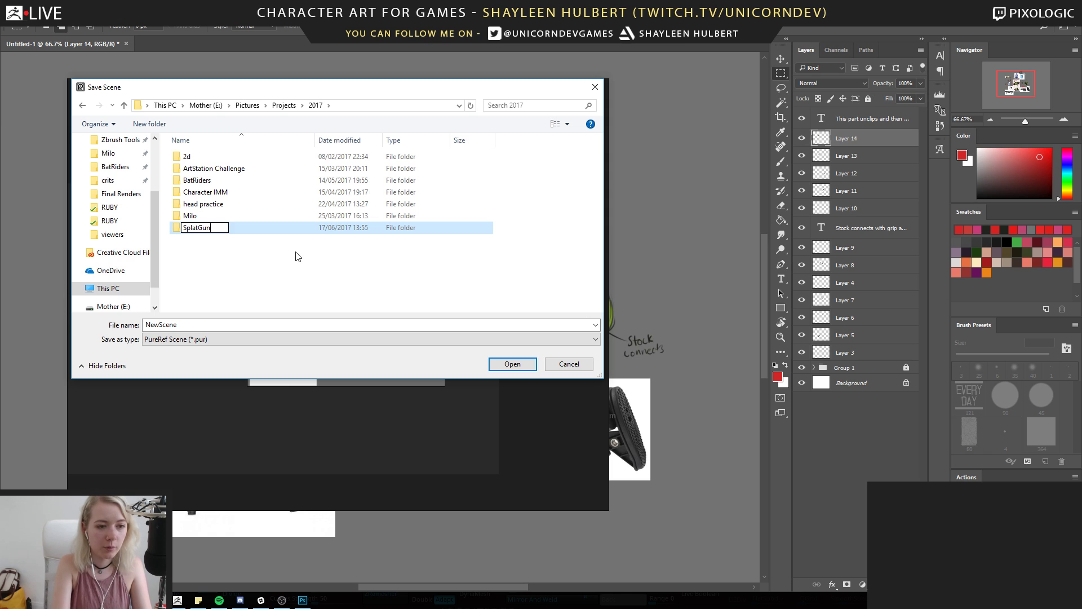
key(Return)
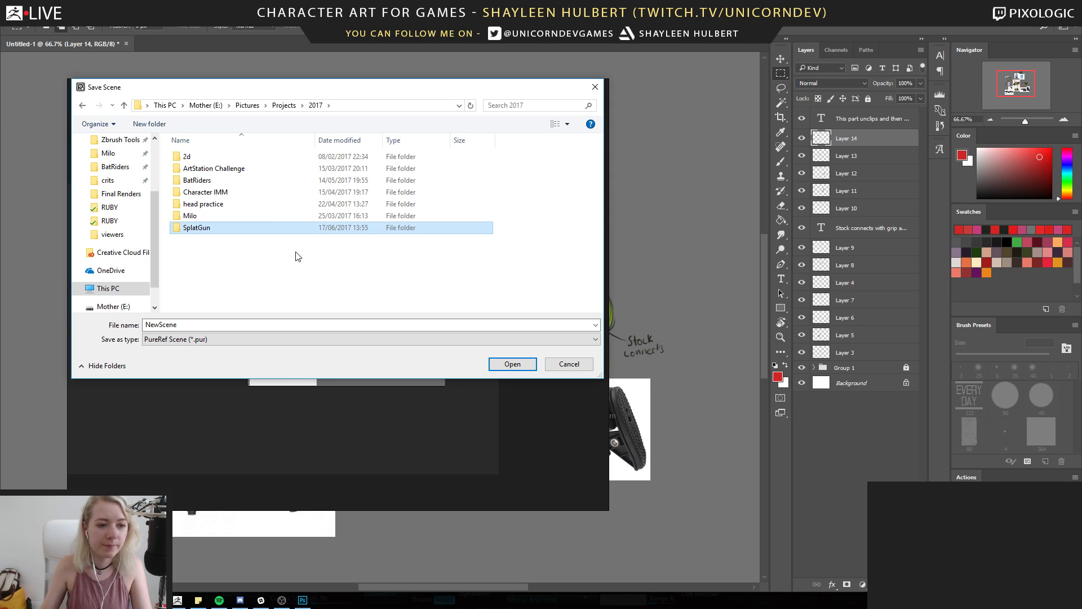
Create a Ref subfolder inside SplatGun and save the PureRef scene there as SplatGun
double_click(210, 229)
click(159, 126)
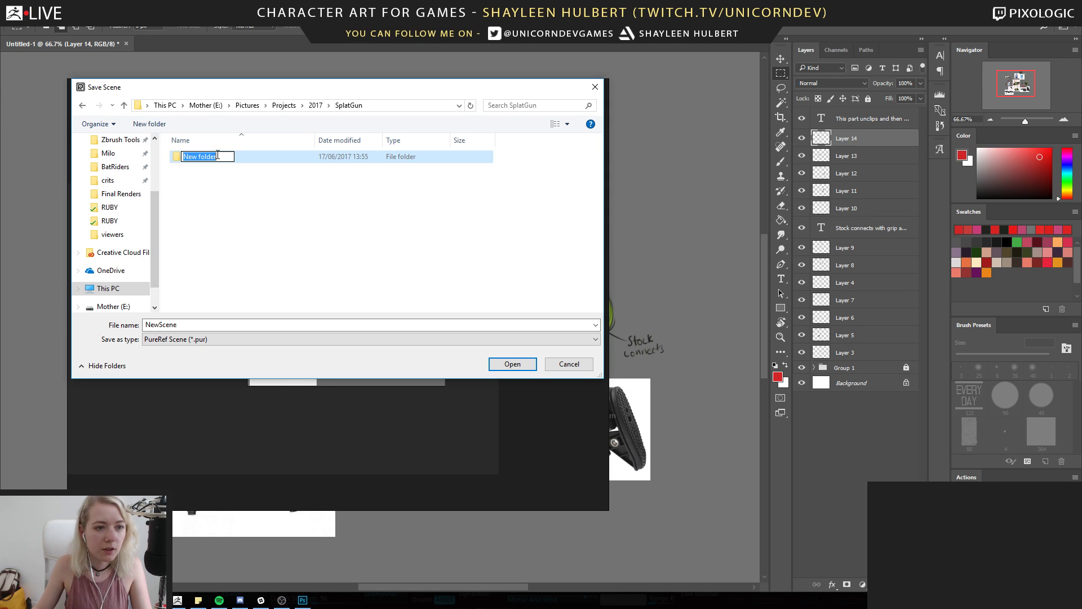
text(Ref)
key(Return)
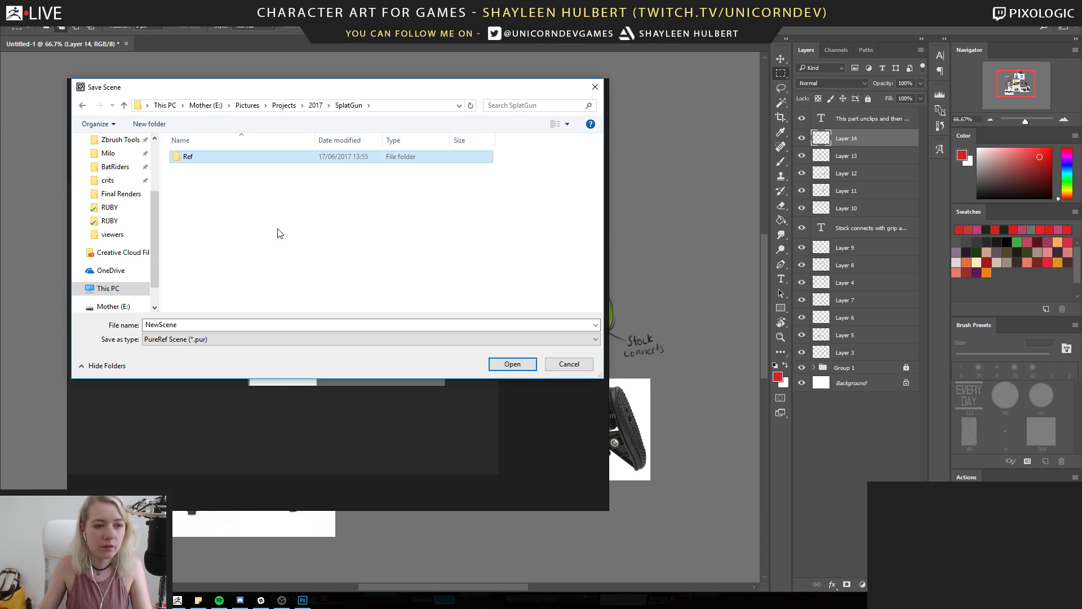
double_click(208, 162)
double_click(257, 326)
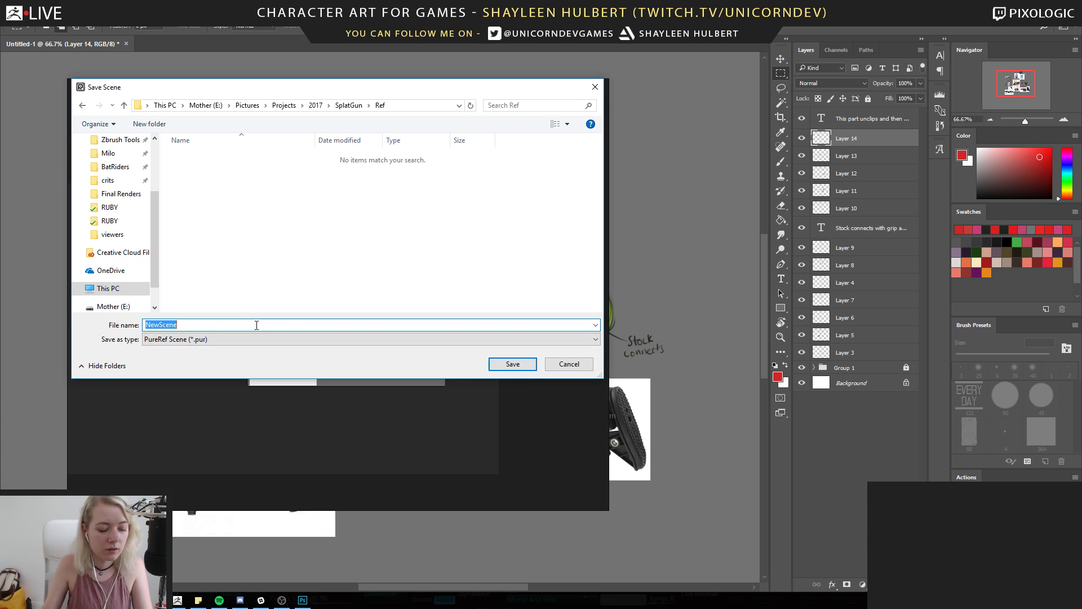
text(platGun)
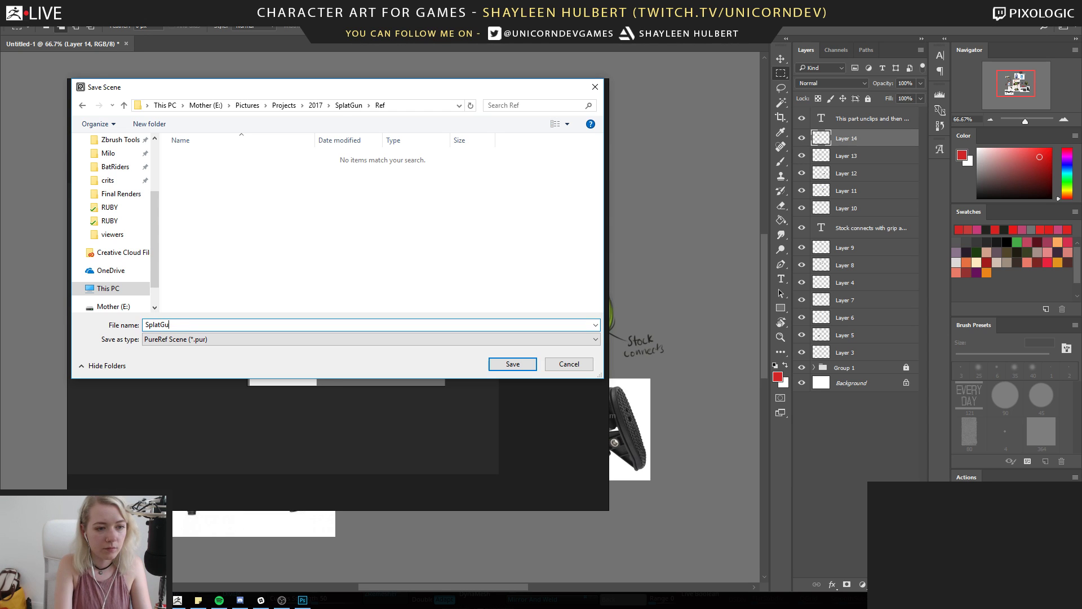
click(512, 364)
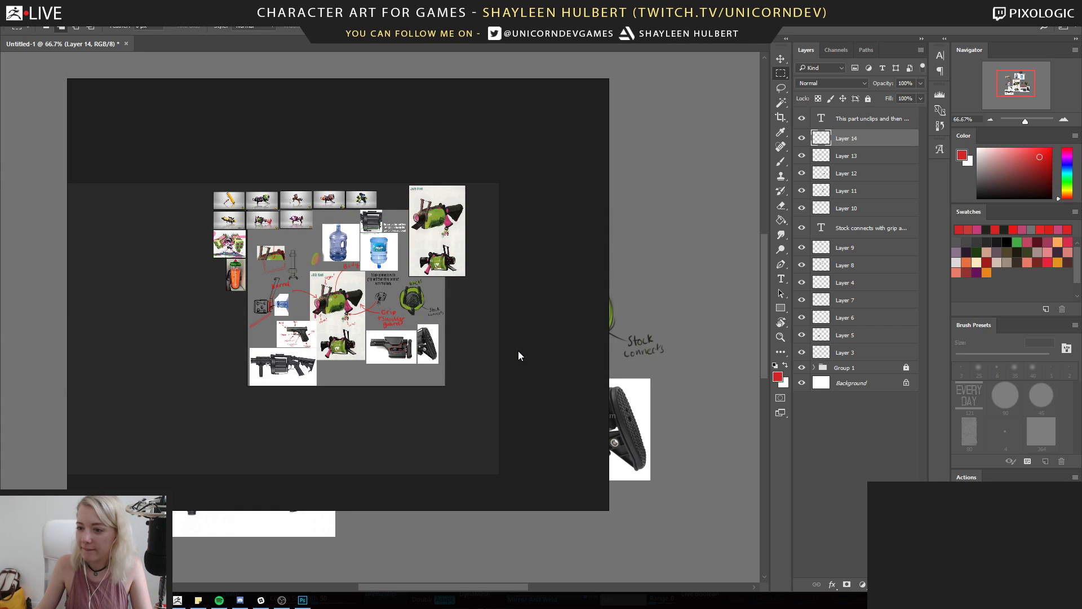
Trim the canvas to the extent of the arranged reference images
scroll(378, 331, down, 3)
right_click(261, 284)
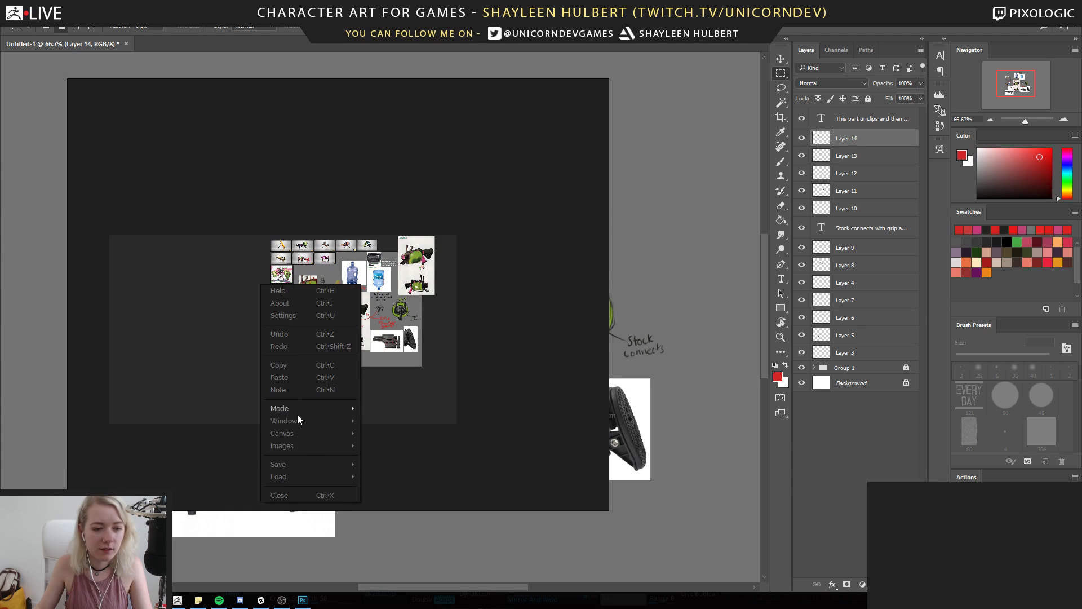
mouse_move(317, 430)
click(399, 446)
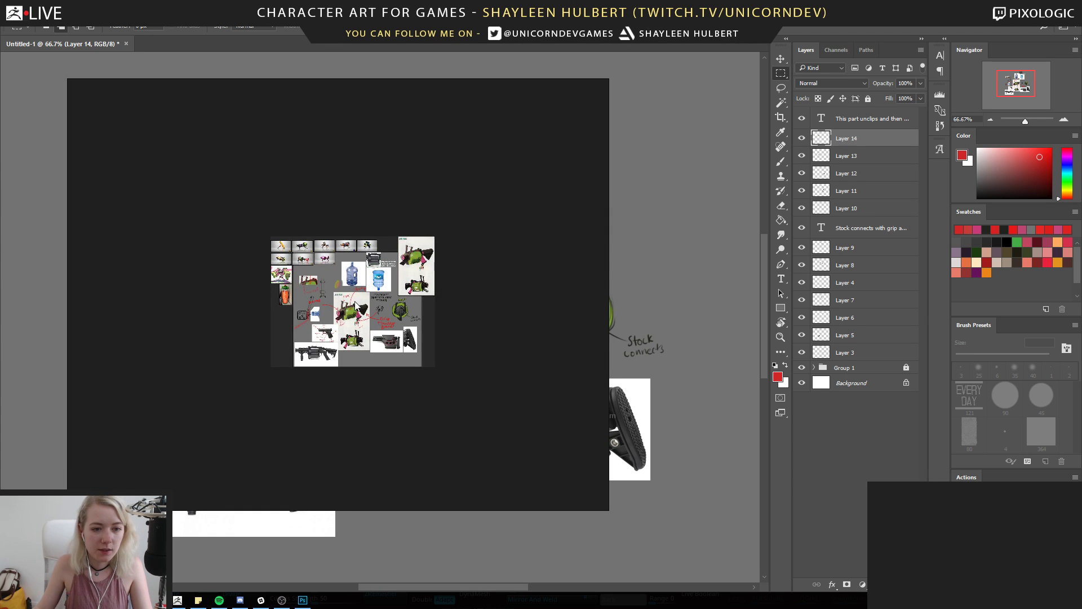
scroll(355, 301, up, 3)
scroll(394, 293, up, 2)
Toggle the reference window's Always On Top mode and shrink the window closely around the image collection
right_click(410, 249)
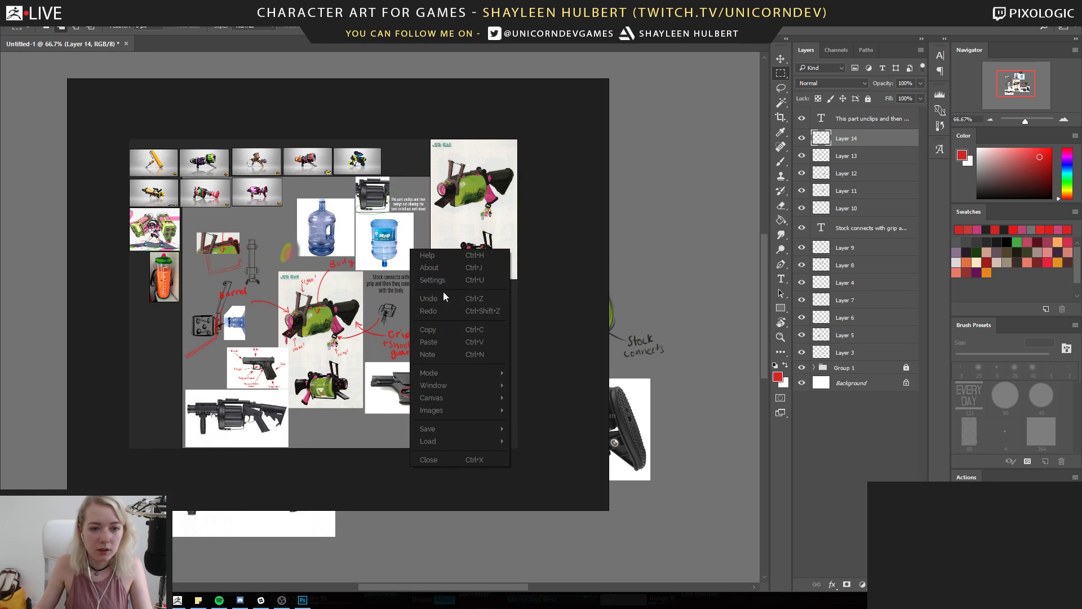
mouse_move(474, 375)
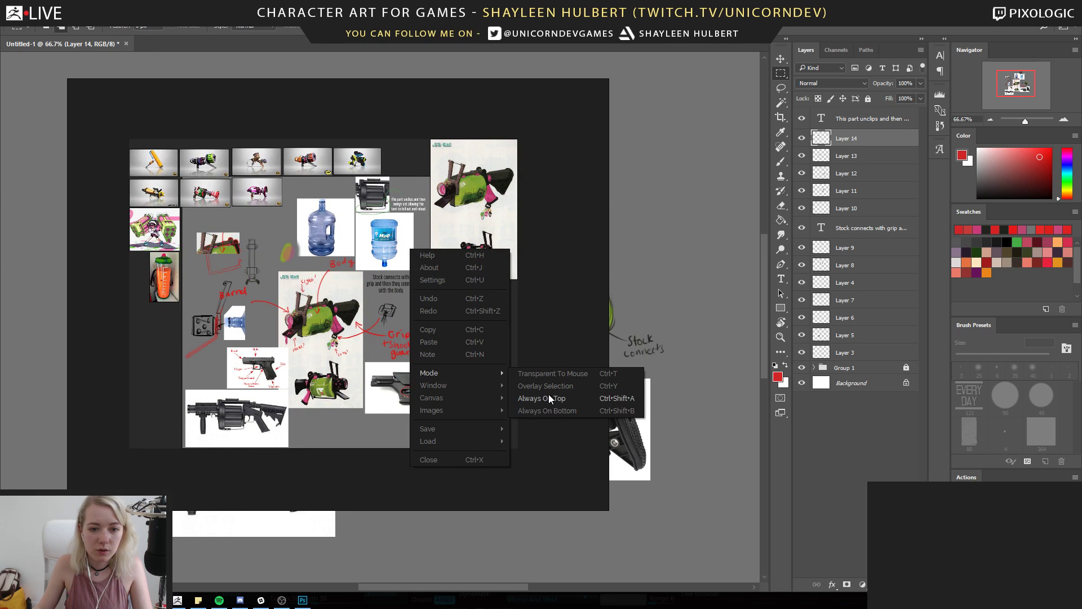
click(556, 398)
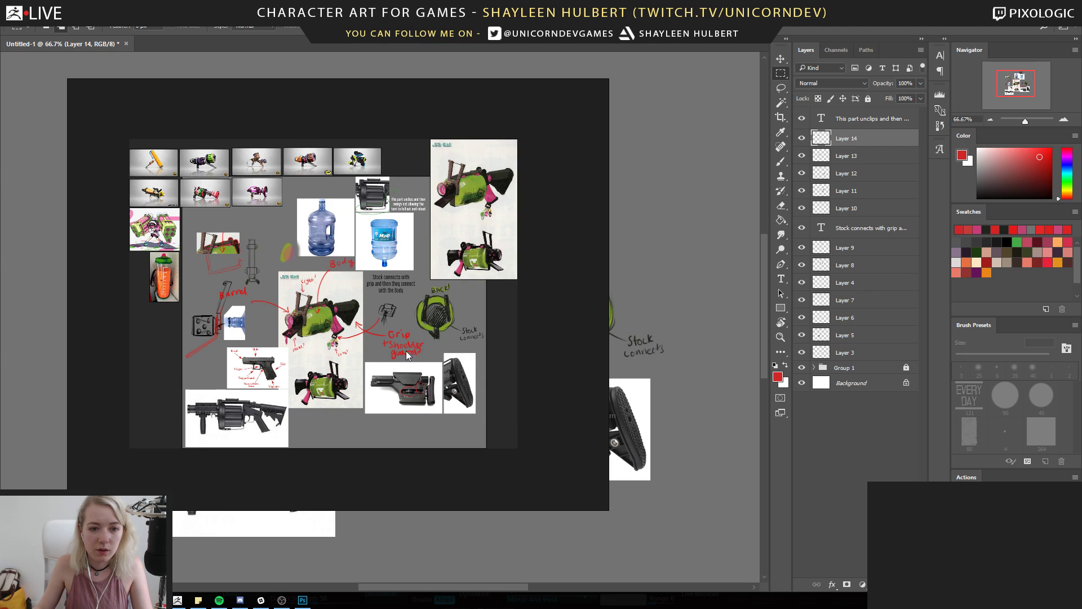
drag(609, 507, 513, 458)
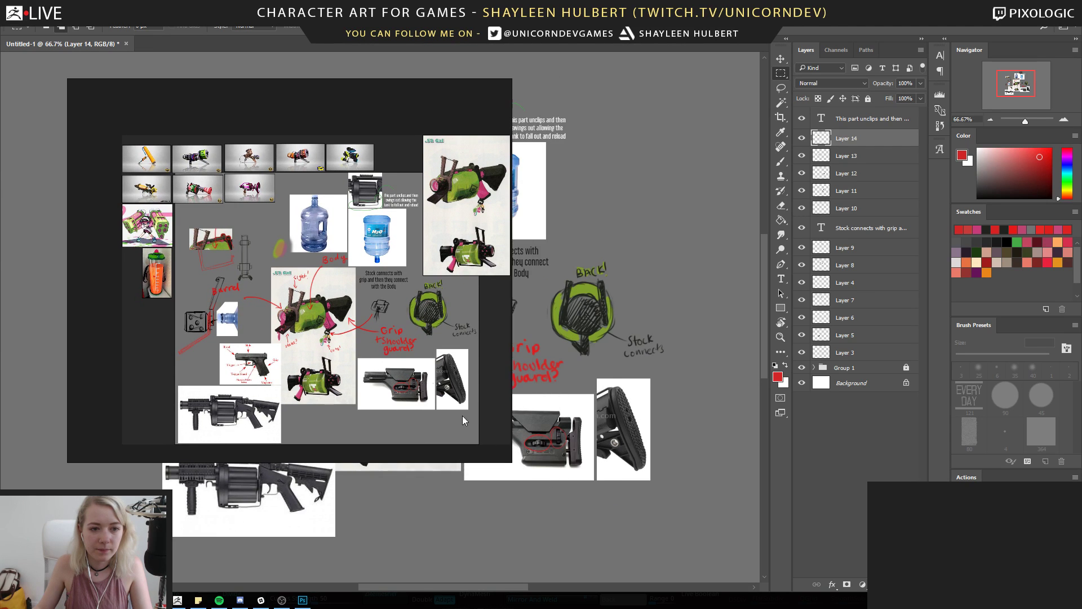
Tighten the reference window further around the image collection and park it in the corner of the workspace
middle_drag(369, 348, 337, 304)
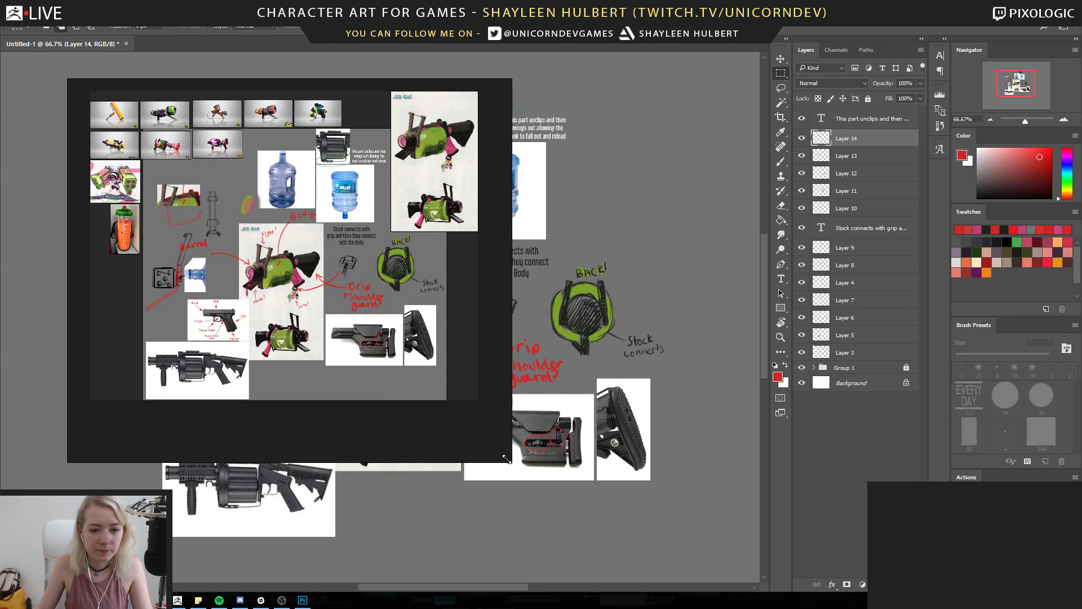
drag(506, 459, 480, 404)
middle_drag(401, 356, 398, 356)
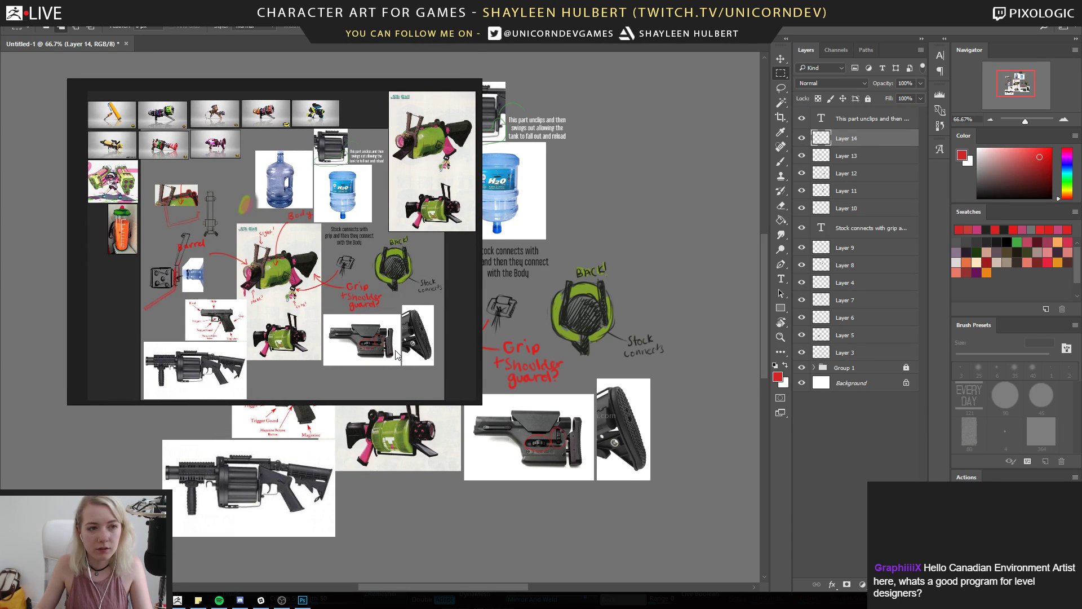
drag(396, 354, 332, 330)
middle_drag(354, 336, 339, 328)
drag(420, 379, 405, 374)
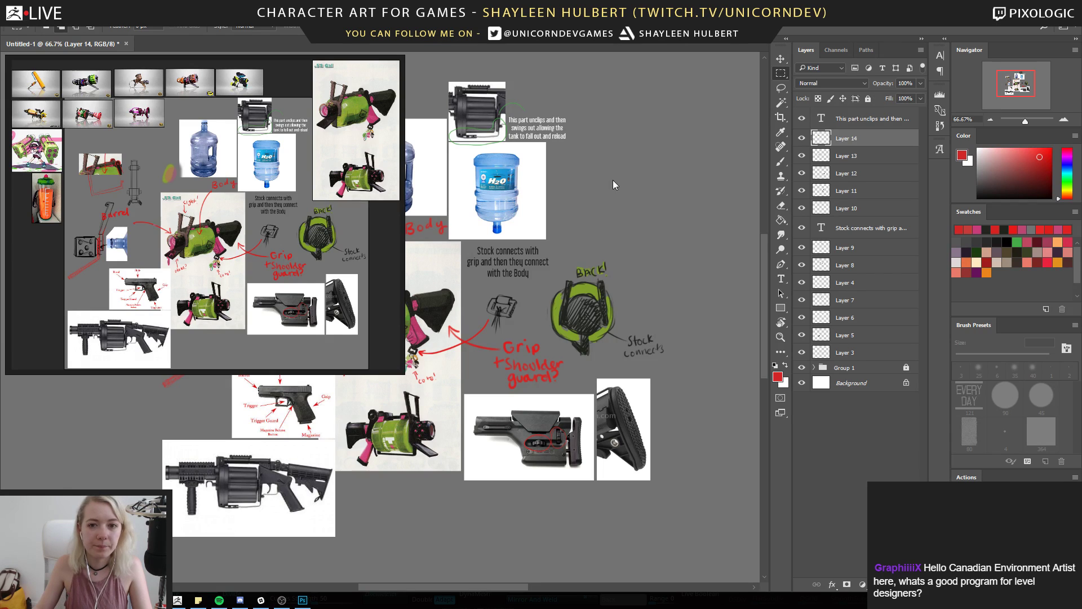
Switch to ZBrush, then shrink the reference window and reposition it at the edge of the sculpting canvas
key(ctrl+a)
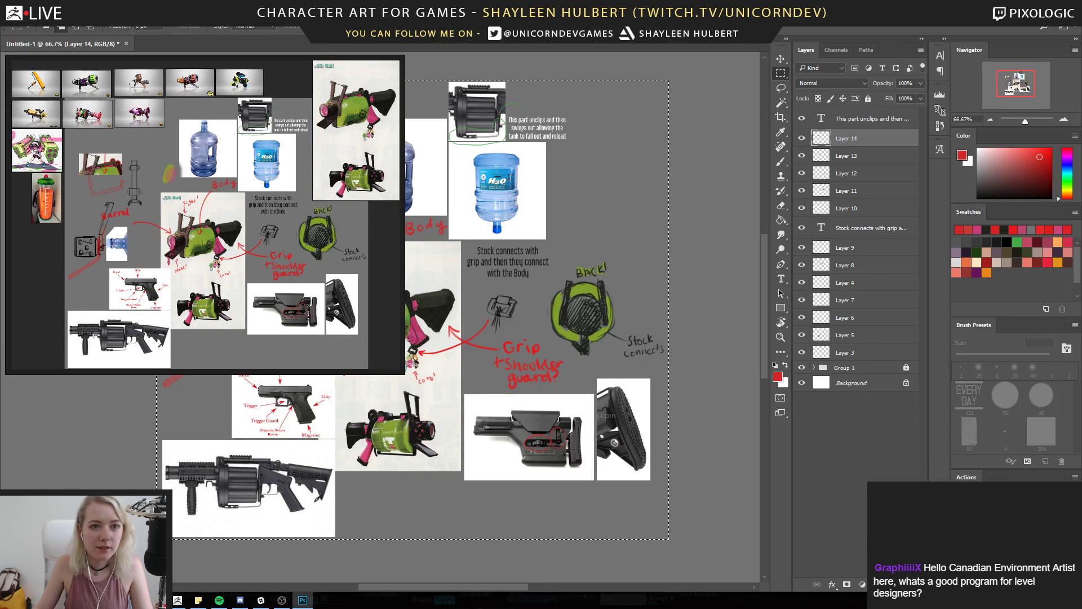
key(ctrl+q)
click(544, 230)
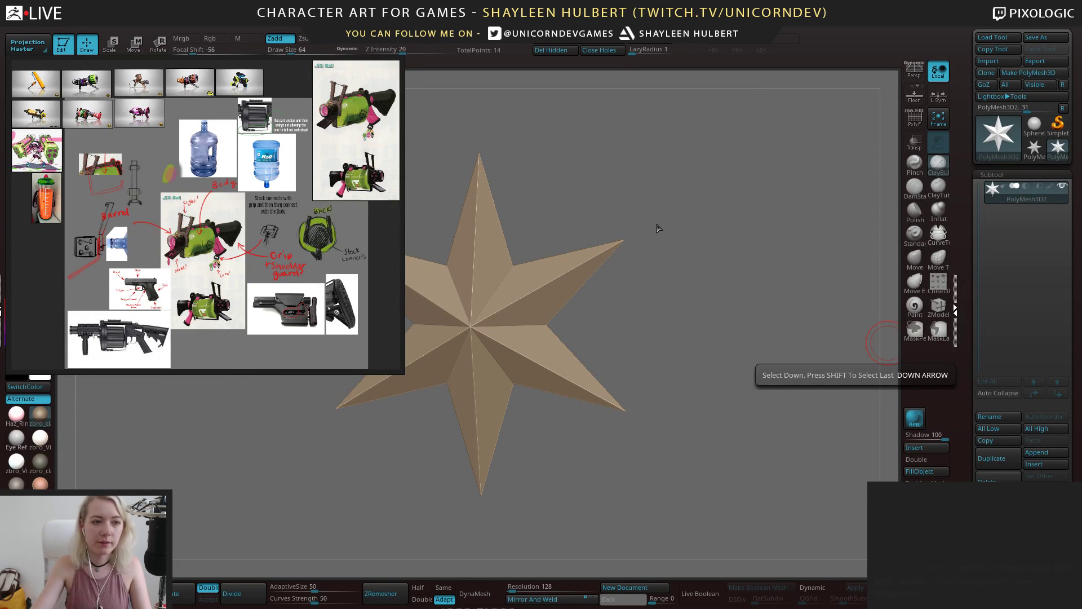
drag(406, 385, 266, 285)
drag(221, 237, 307, 282)
right_drag(308, 277, 304, 286)
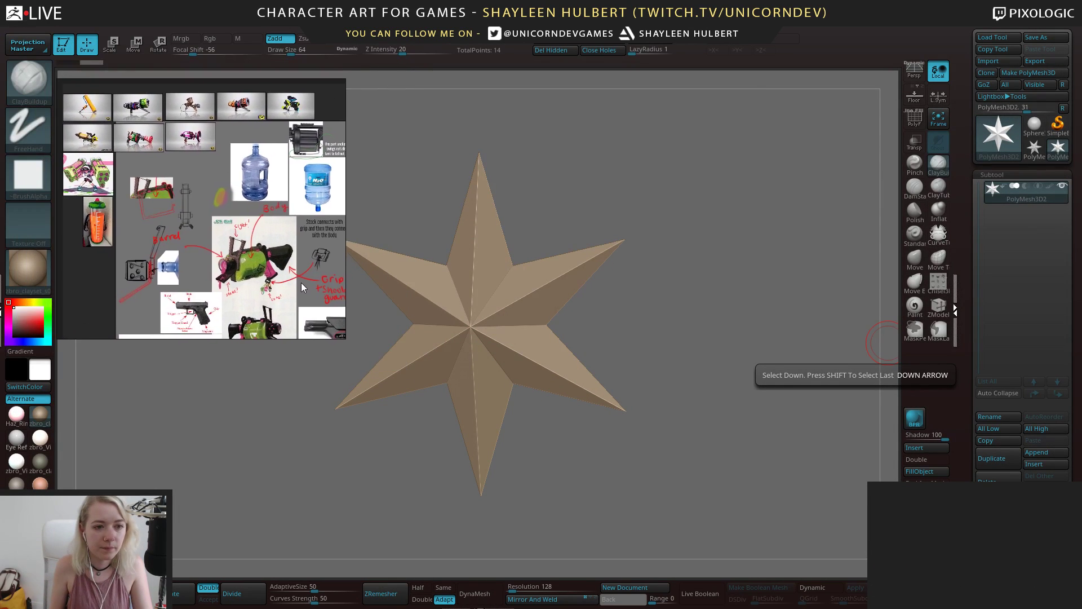
Narrow the reference window and frame the two .52 Gal concept images inside it
middle_drag(300, 272, 245, 211)
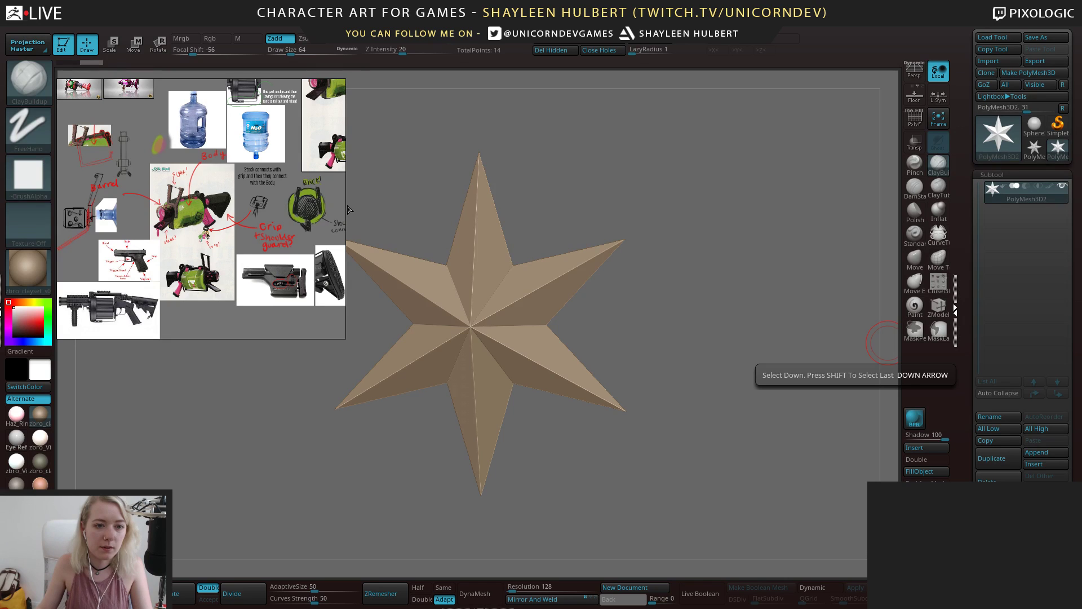
drag(344, 206, 272, 210)
scroll(183, 233, up, 3)
mouse_move(184, 234)
middle_down()
mouse_move(171, 218)
mouse_move(190, 213)
middle_up()
scroll(190, 212, up, 3)
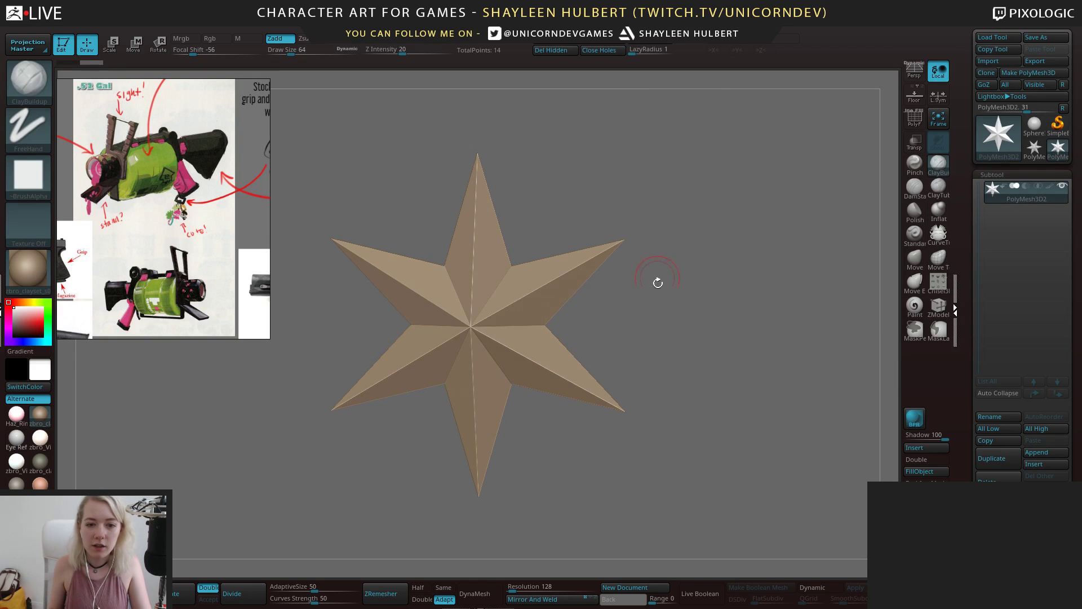
drag(647, 305, 692, 288)
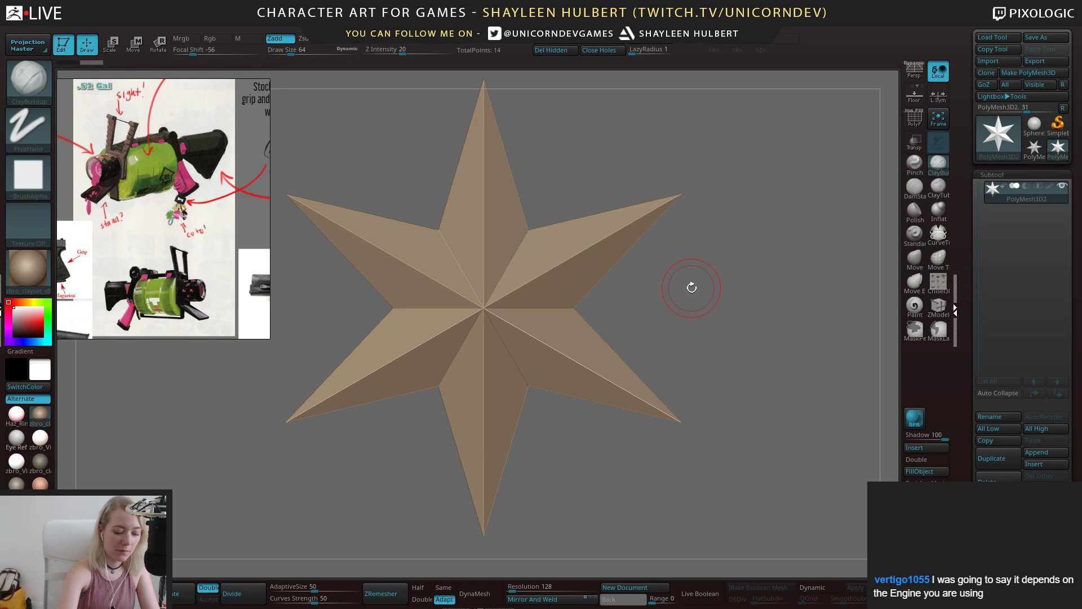
drag(691, 288, 737, 299)
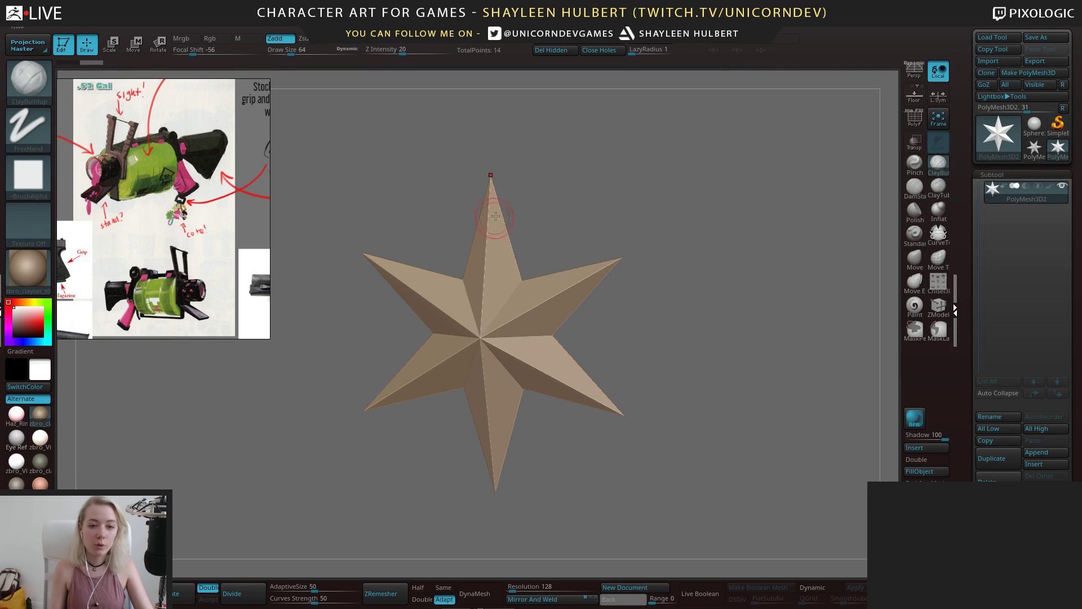
alt+drag(691, 270, 670, 316)
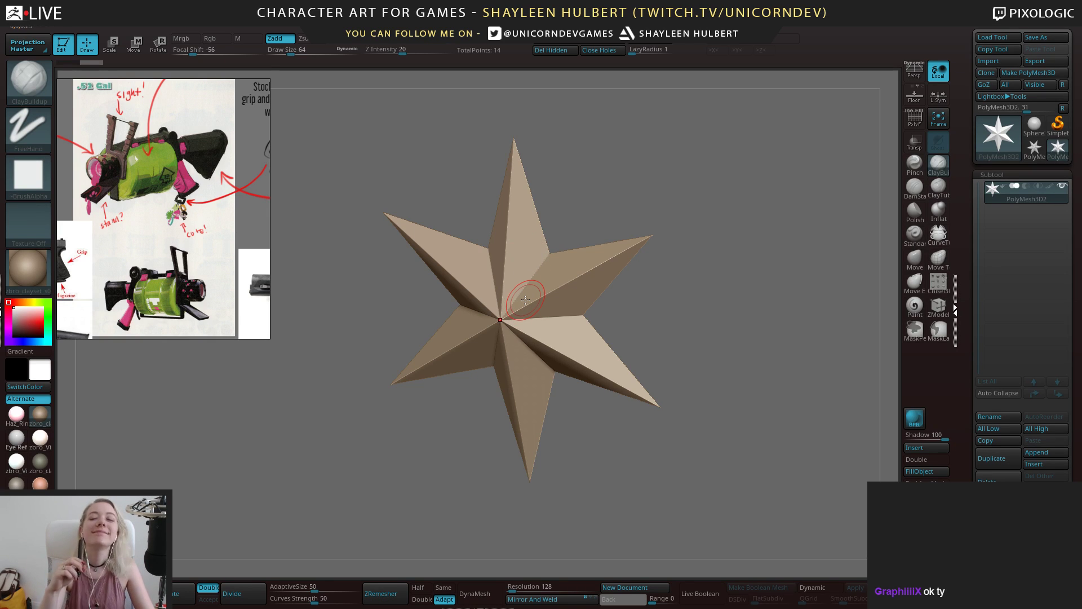
mouse_move(693, 359)
alt+mouse_down()
mouse_move(675, 338)
mouse_move(676, 376)
mouse_move(693, 370)
alt+mouse_up()
Insert a Cylinder3D subtool as the gun's body and view it from the side
click(929, 448)
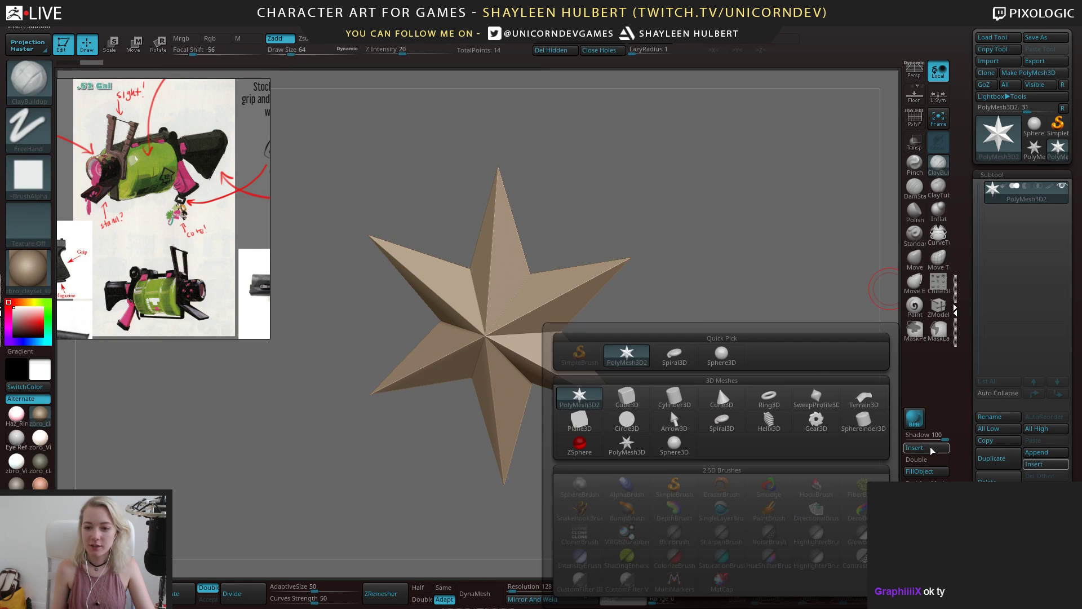
click(645, 348)
click(924, 447)
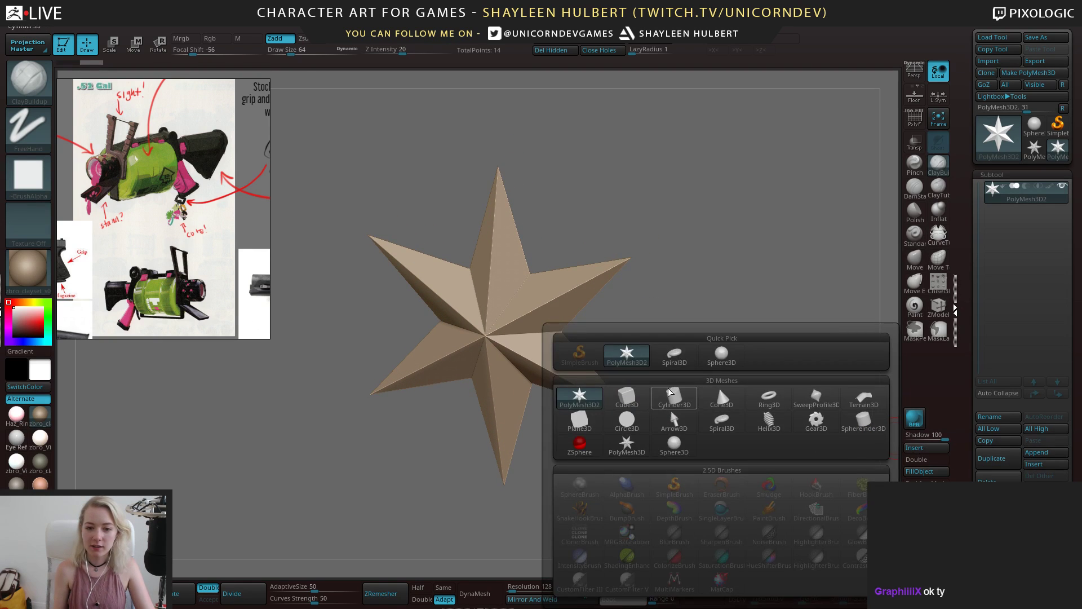
click(679, 397)
drag(719, 397, 724, 325)
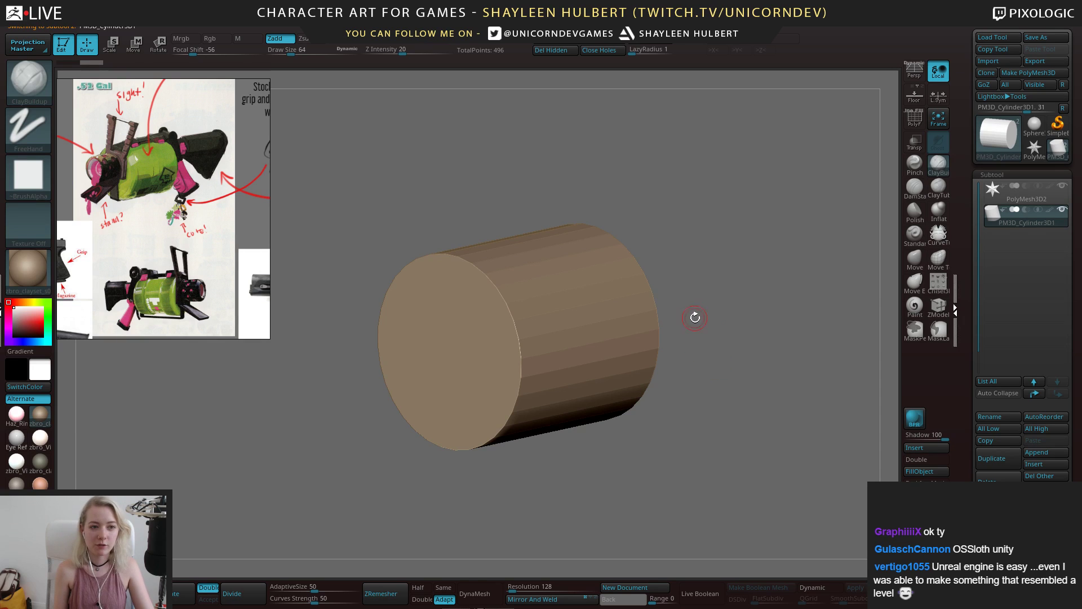
mouse_move(695, 318)
mouse_down()
mouse_move(698, 388)
mouse_move(737, 383)
mouse_move(701, 370)
mouse_move(715, 353)
mouse_move(752, 345)
mouse_move(689, 447)
mouse_move(730, 364)
mouse_move(720, 338)
mouse_move(761, 374)
mouse_move(752, 337)
mouse_move(761, 339)
mouse_move(766, 353)
mouse_move(752, 364)
mouse_up()
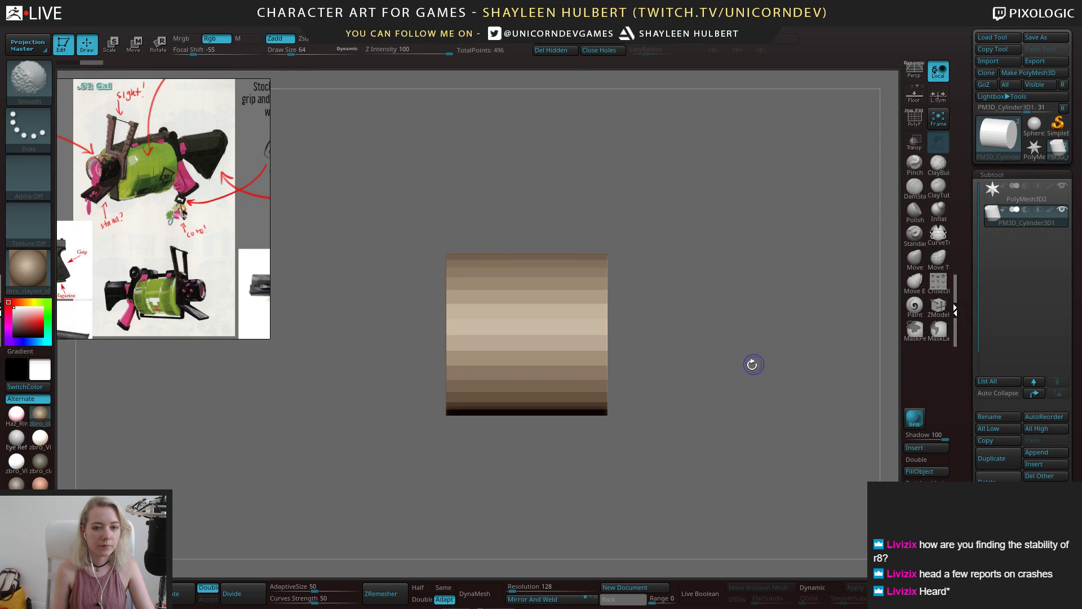
Insert a Cube3D subtool and scale it along Y to about 0.4 of its width
click(915, 449)
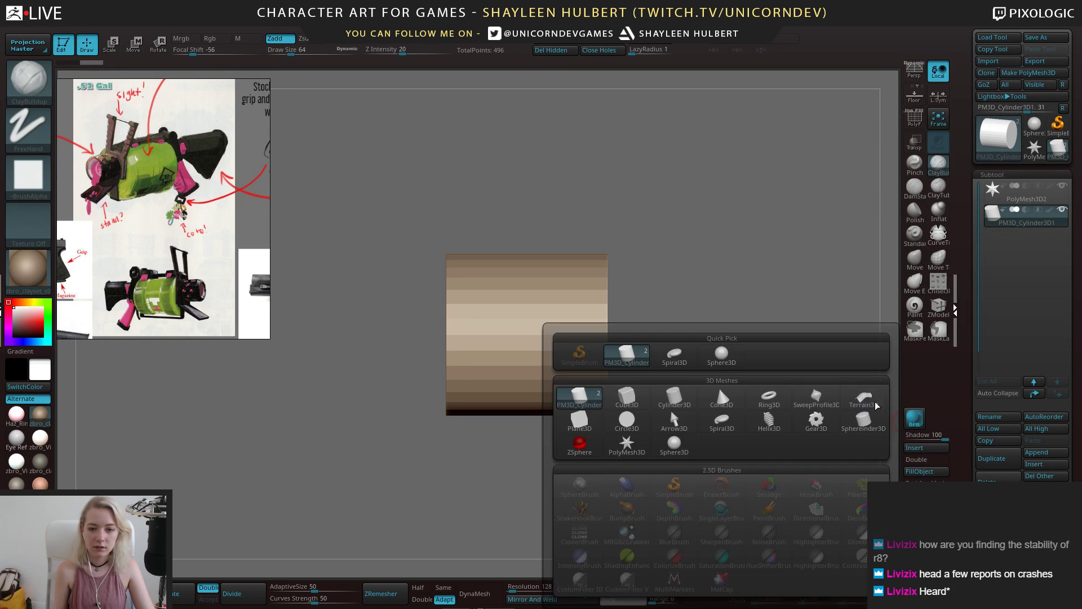
click(634, 399)
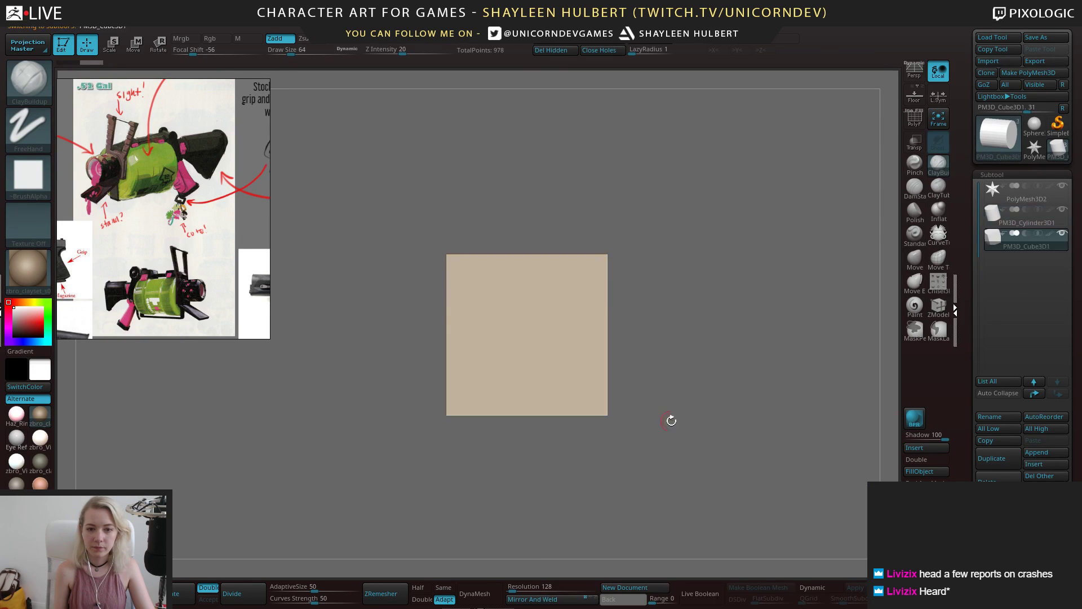
drag(671, 418, 719, 409)
key(f)
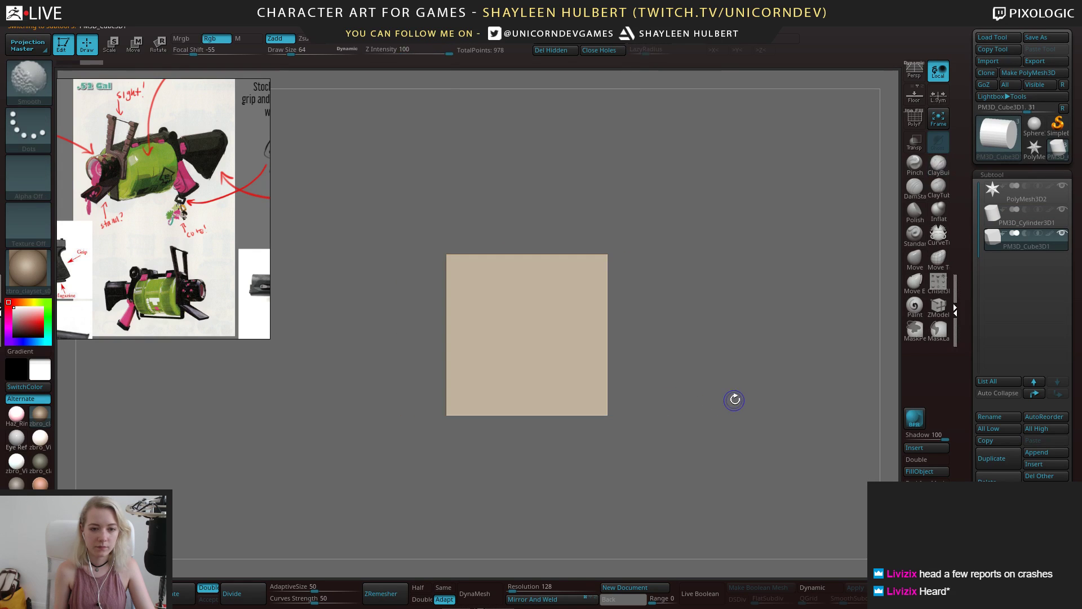
key(w)
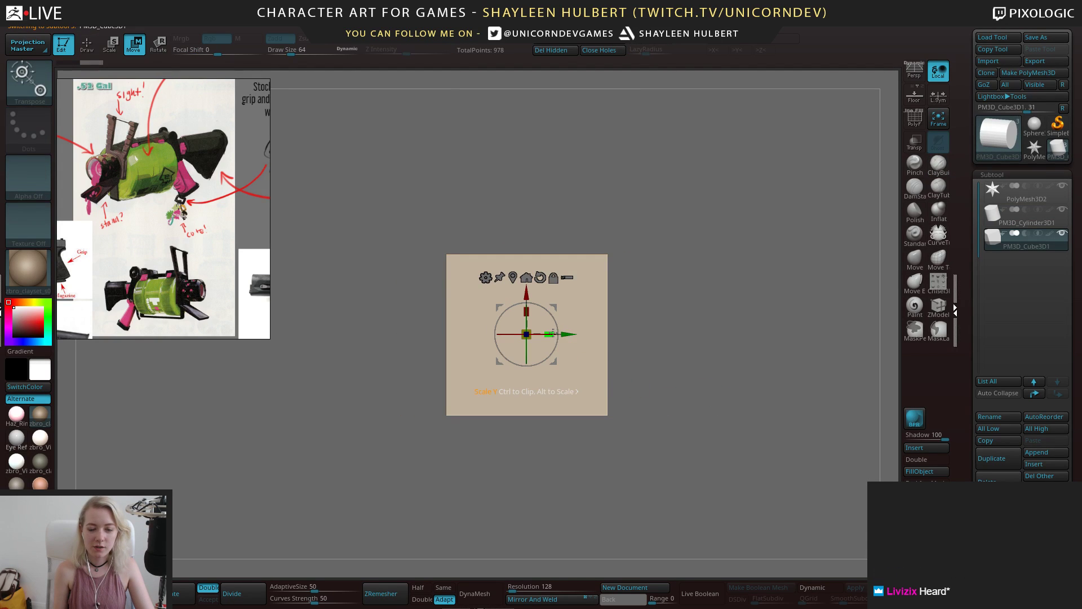
drag(553, 333, 540, 333)
drag(506, 334, 492, 334)
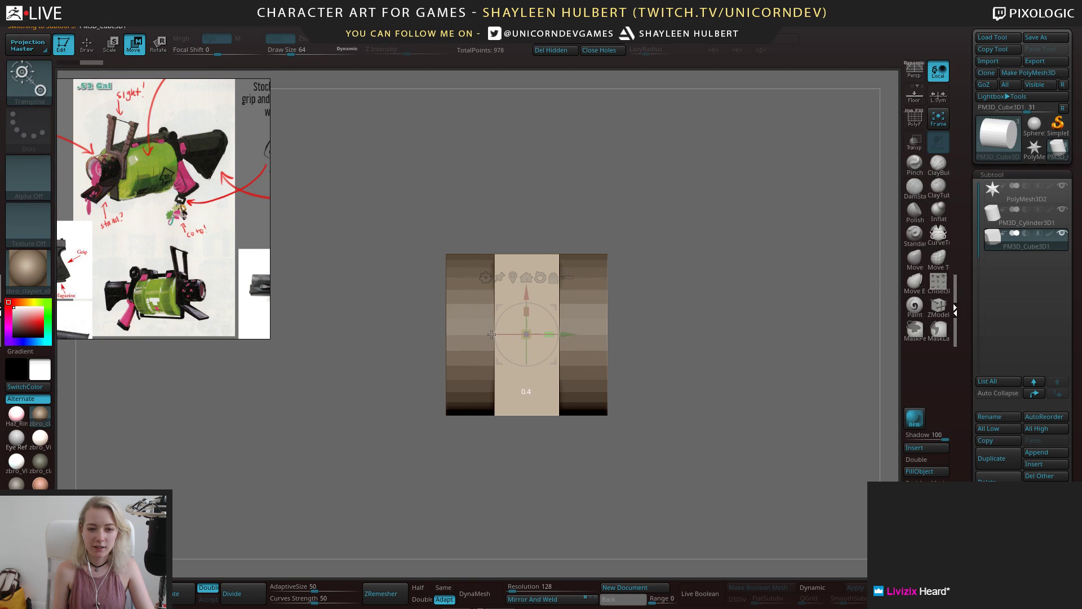
Thin the cube along Z to about half, then place it tilted against the cylinder's lower side as a grip
drag(728, 340, 646, 344)
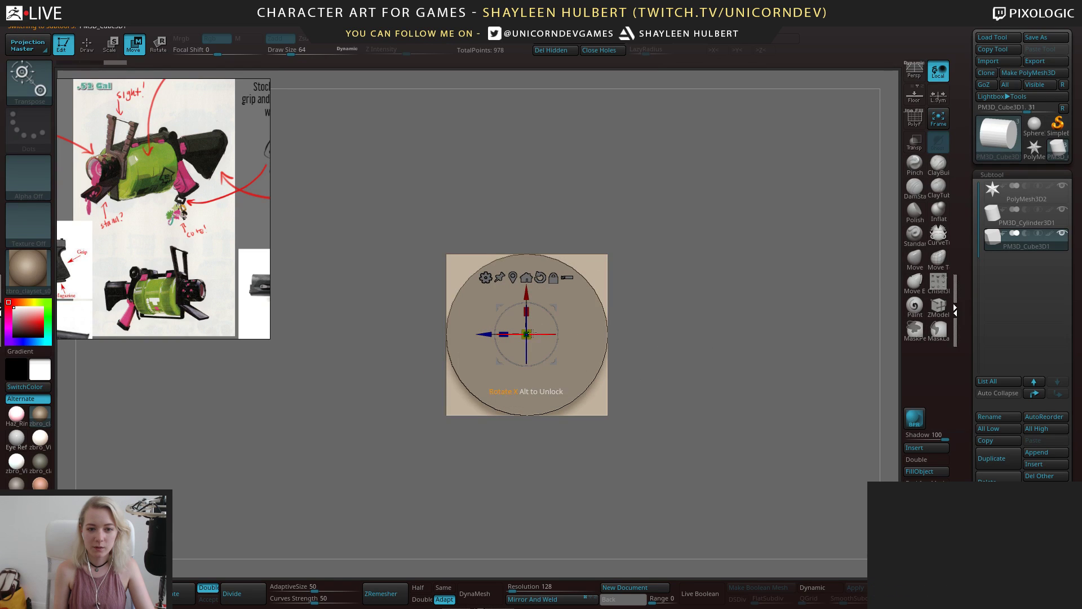
drag(505, 334, 611, 336)
key(ctrl+z)
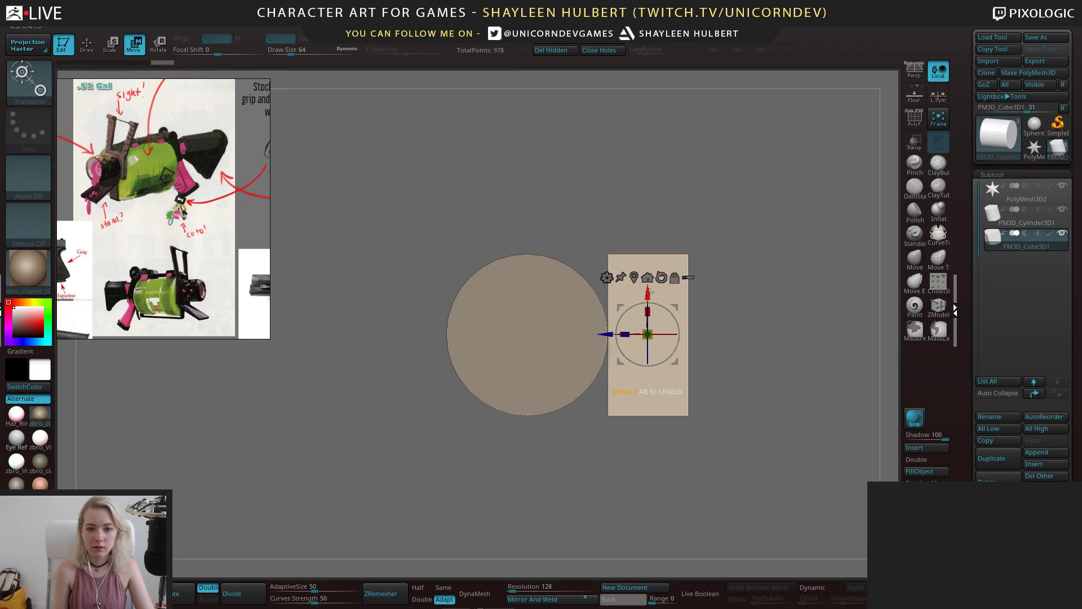
drag(646, 294, 615, 410)
drag(431, 451, 564, 461)
alt+drag(564, 462, 457, 396)
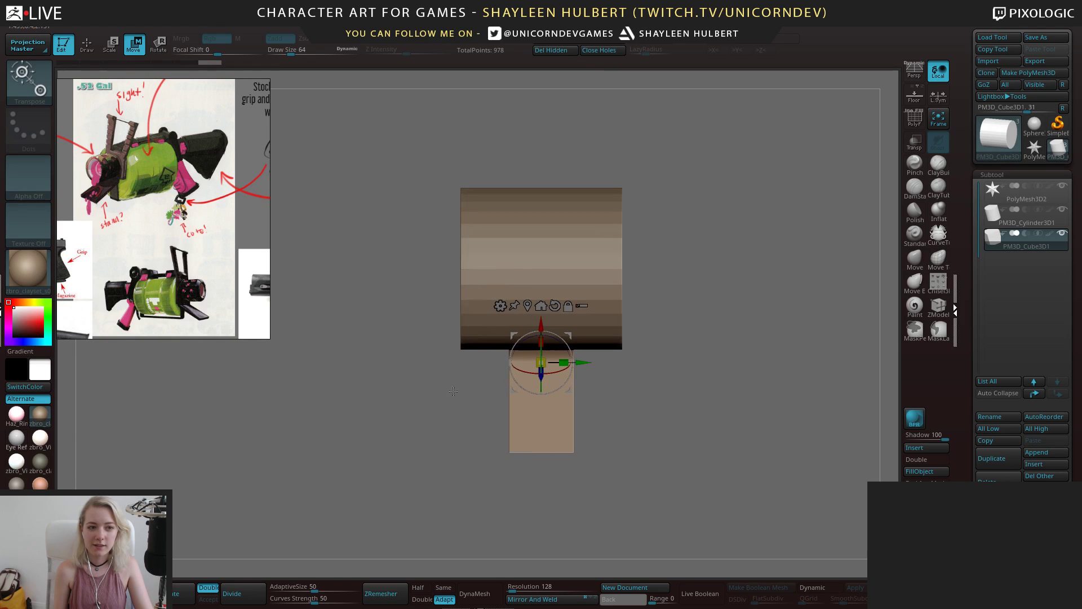
Check the grip block's wireframe with Polyframe and scale the block slimmer along Z
mouse_move(751, 383)
mouse_down()
mouse_move(681, 372)
mouse_move(642, 332)
mouse_move(694, 346)
mouse_move(697, 367)
mouse_up()
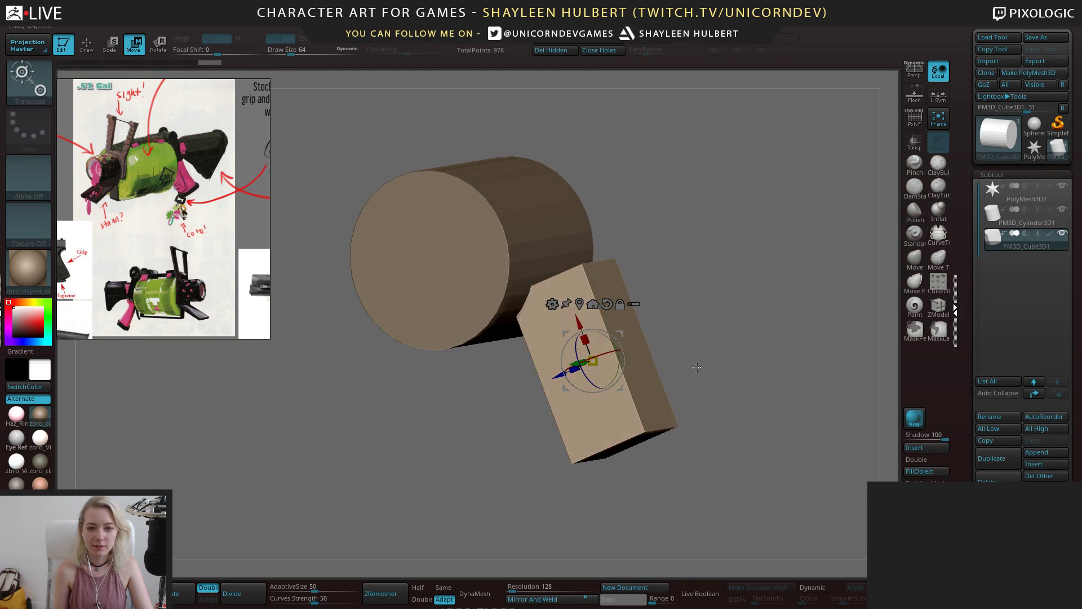
click(916, 120)
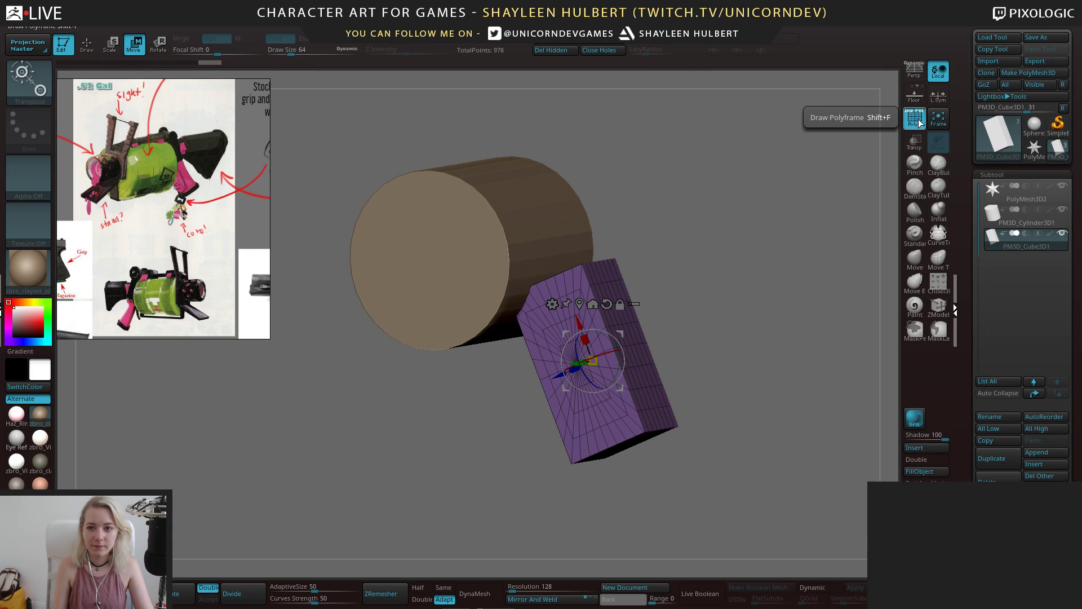
click(919, 123)
drag(685, 333, 729, 347)
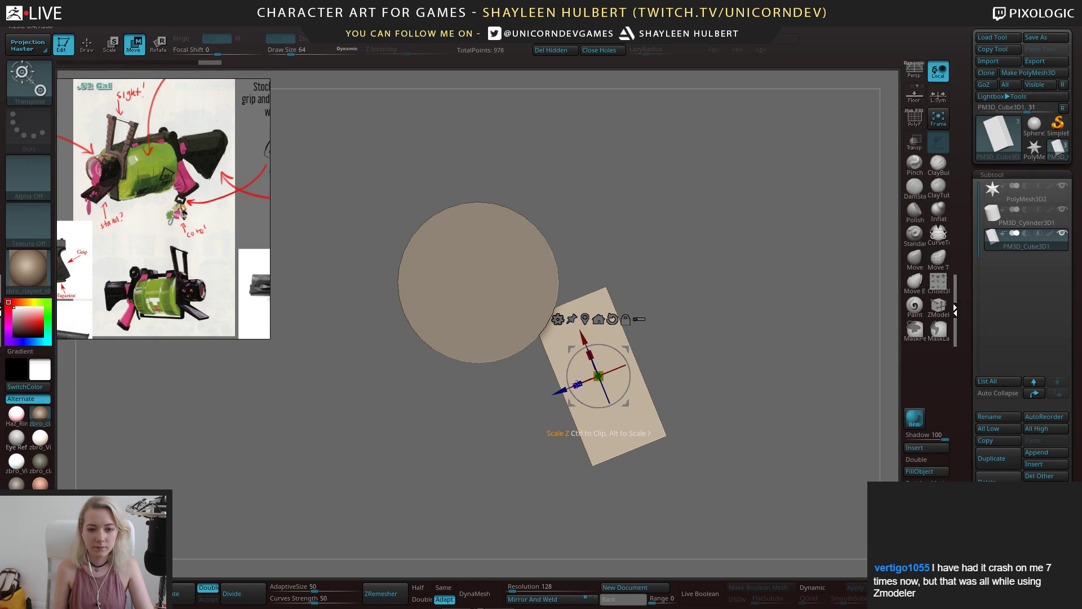
drag(578, 384, 586, 380)
drag(662, 342, 694, 342)
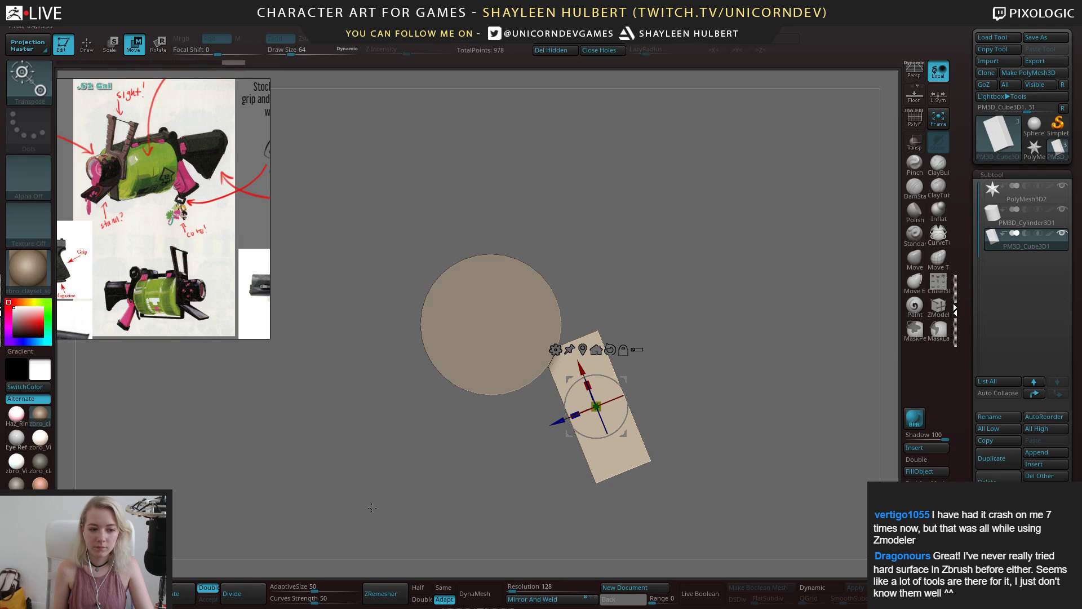
Duplicate the grip block, rotate the copy to horizontal and place it beside the cylinder above the grip
key(ctrl+shift+d)
drag(558, 422, 641, 388)
drag(693, 343, 663, 342)
drag(679, 416, 679, 351)
drag(636, 308, 616, 308)
alt+drag(558, 271, 516, 292)
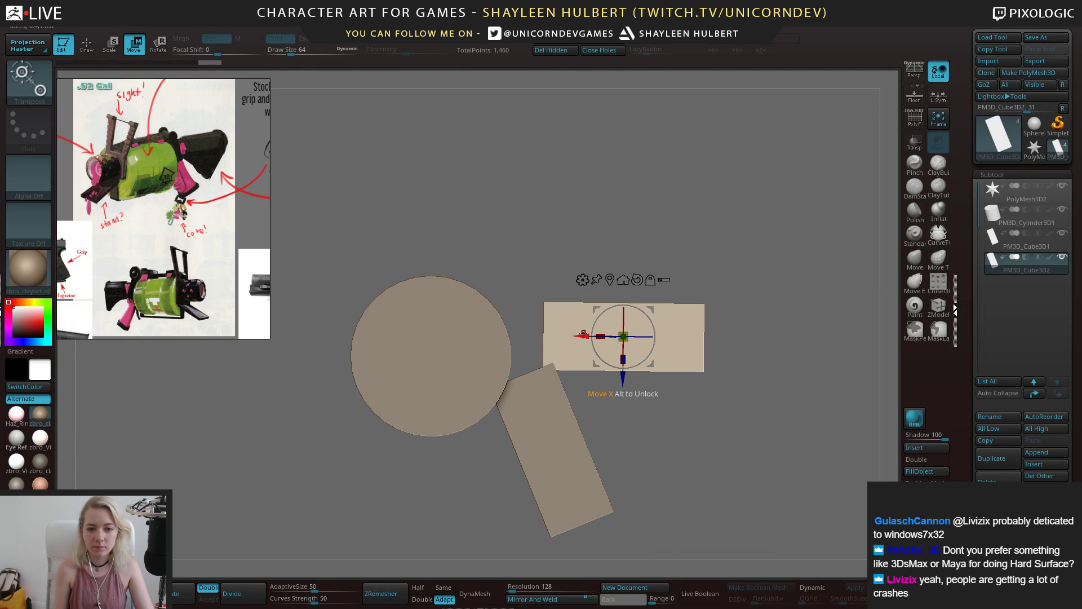
drag(583, 333, 603, 333)
Pull the horizontal block's outer lower corner down with the Move brush at draw sizes 356 and 296, sloping its underside like the reference stock
click(915, 257)
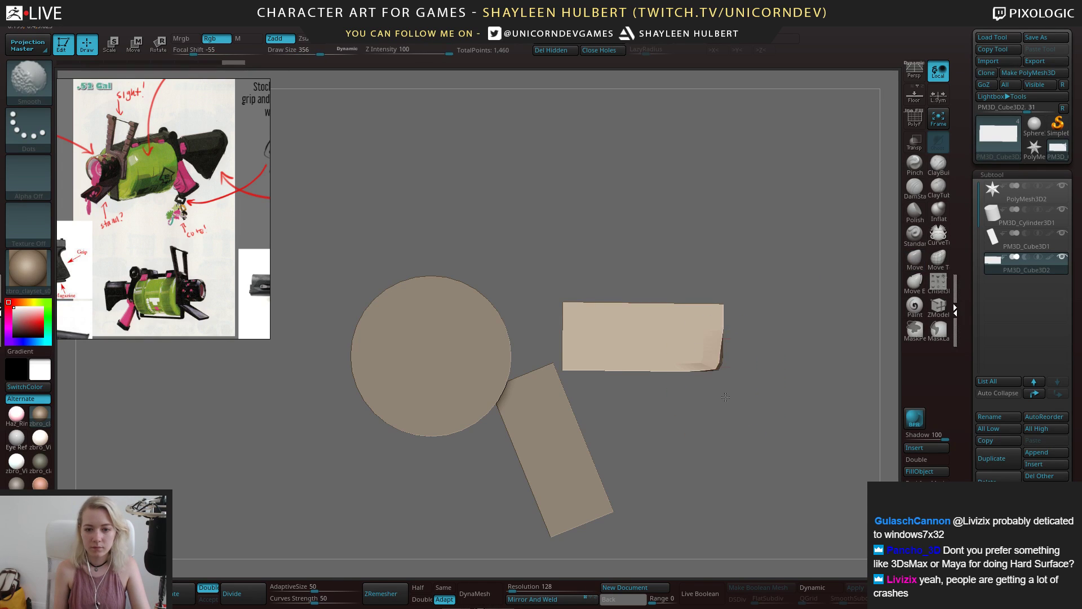
key(ctrl)
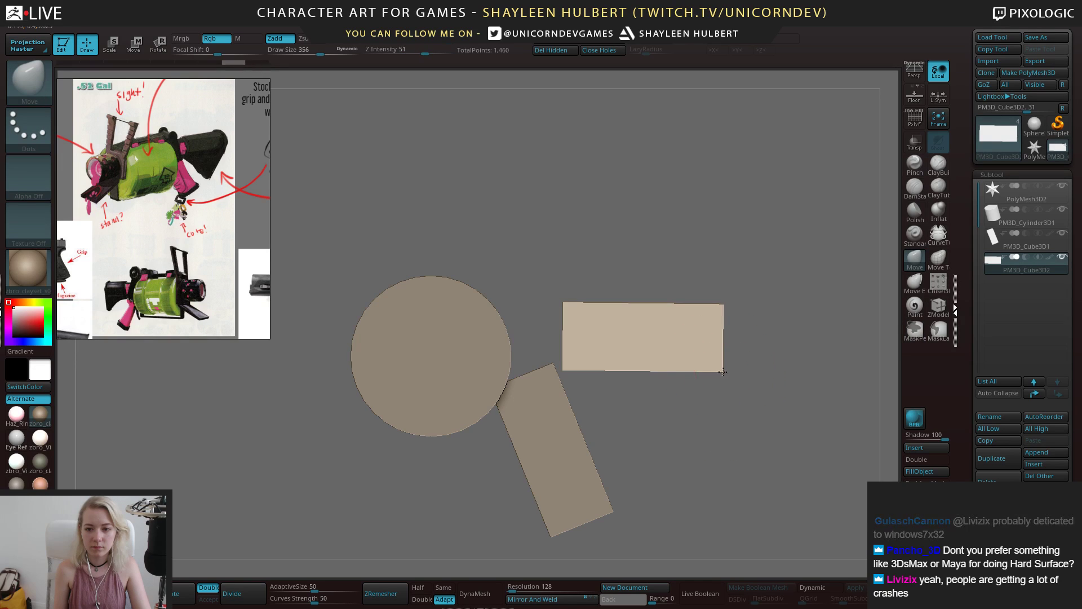
drag(724, 409, 725, 426)
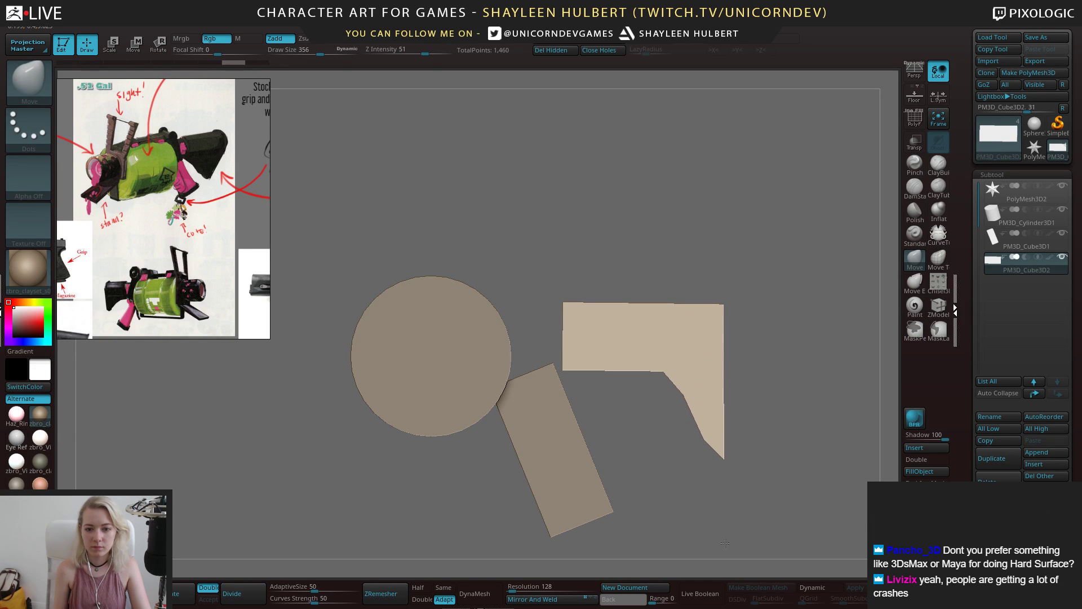
mouse_move(658, 391)
mouse_down()
mouse_move(660, 442)
mouse_move(676, 428)
mouse_up()
drag(616, 368, 611, 390)
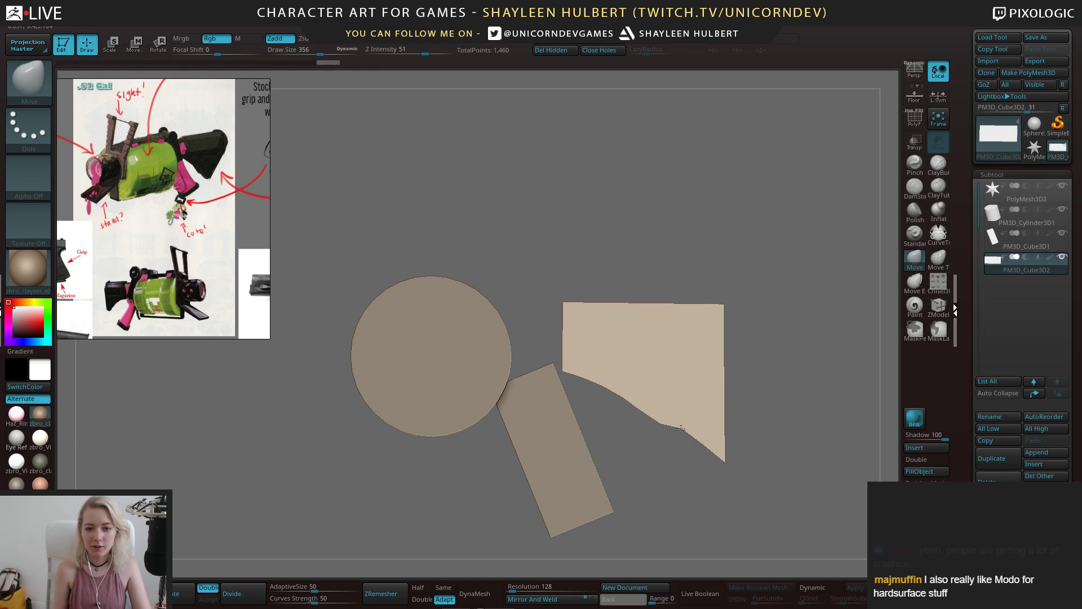
mouse_move(681, 429)
mouse_down()
mouse_move(610, 384)
mouse_move(671, 422)
mouse_up()
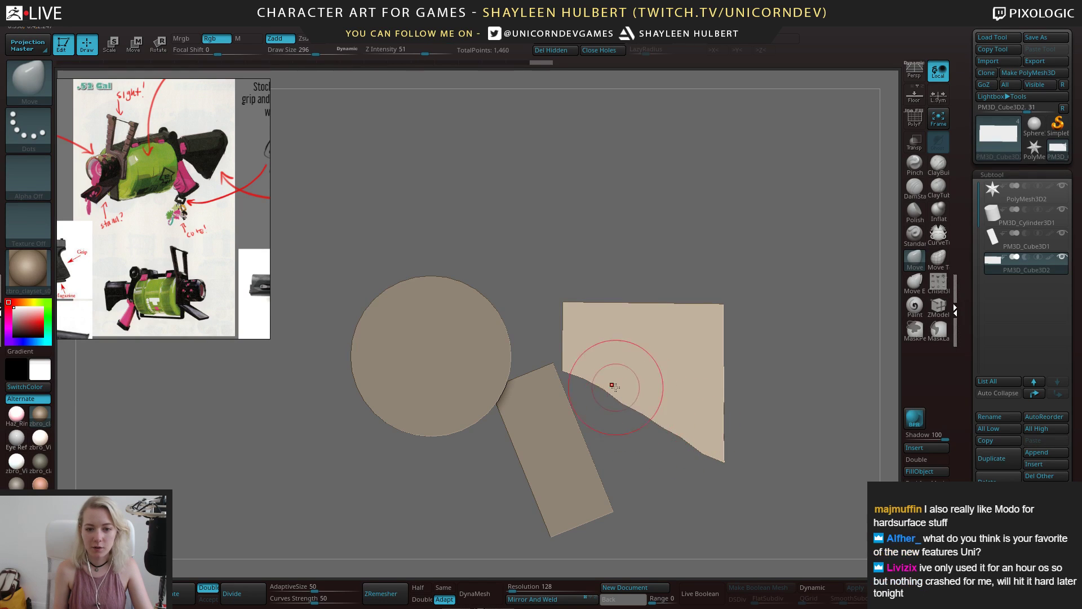
mouse_move(829, 368)
mouse_down()
mouse_move(743, 379)
mouse_move(794, 379)
mouse_up()
key(ctrl+z)
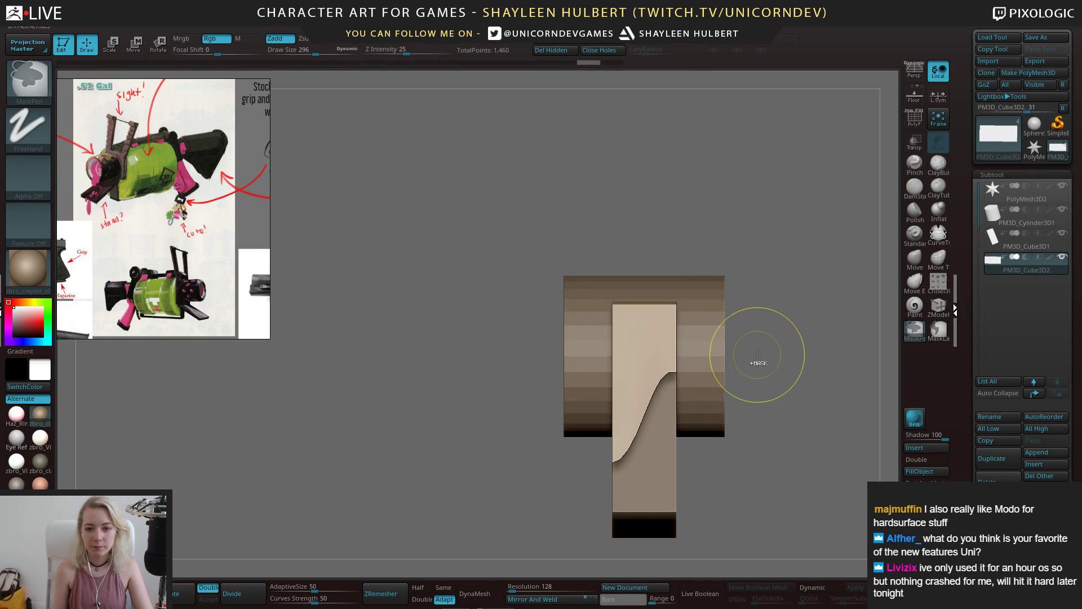
mouse_move(769, 341)
mouse_down()
mouse_move(781, 374)
mouse_move(768, 406)
mouse_up()
key(ctrl)
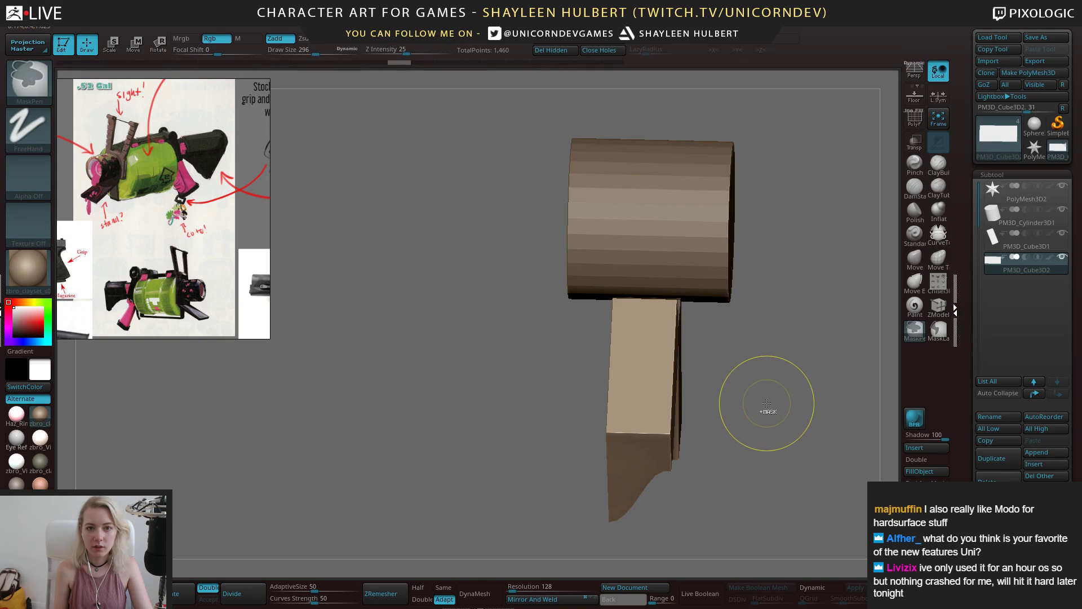
Undo the last pulls on the horizontal block's outer lower corner and check it in an end view
key(ctrl+z)
key(ctrl+z)
shift+drag(764, 394, 793, 337)
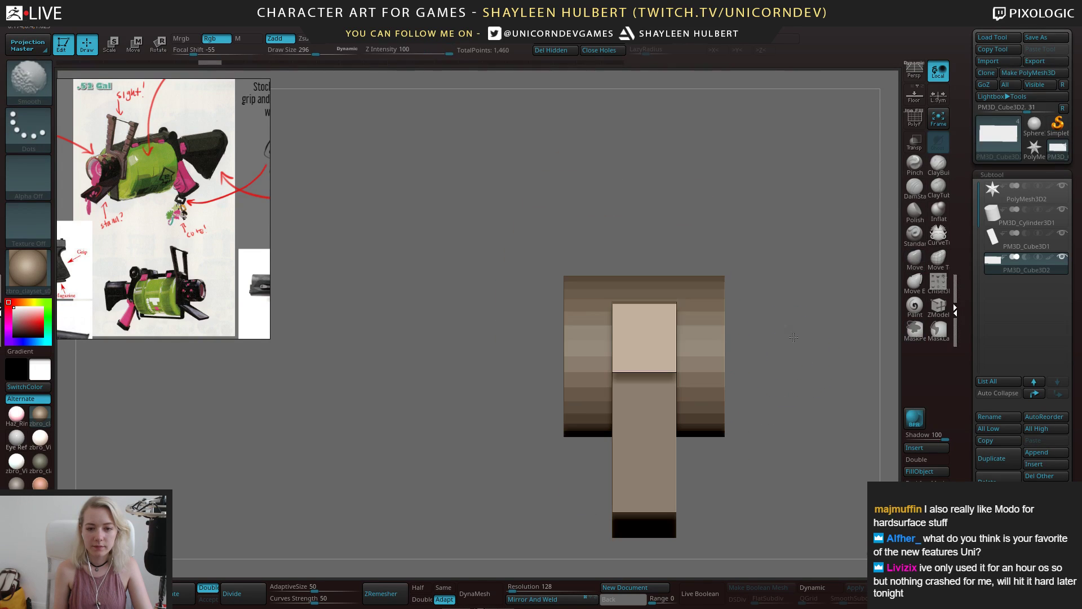
Select the Move brush and switch symmetry to the Y axis only, with X and Z off
key(b)
key(m)
key(v)
click(715, 50)
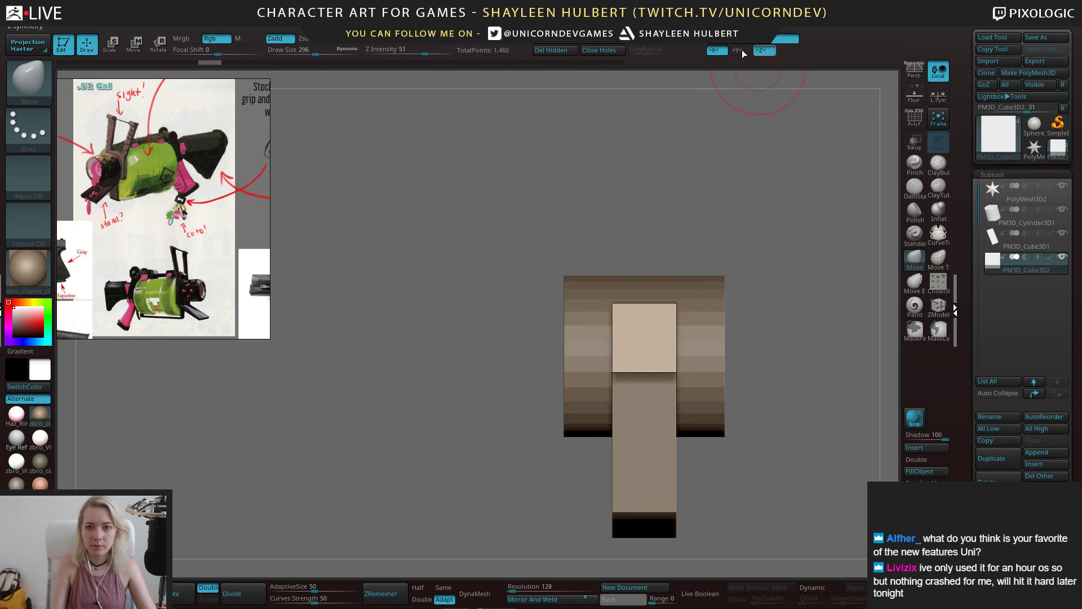
drag(728, 248, 780, 299)
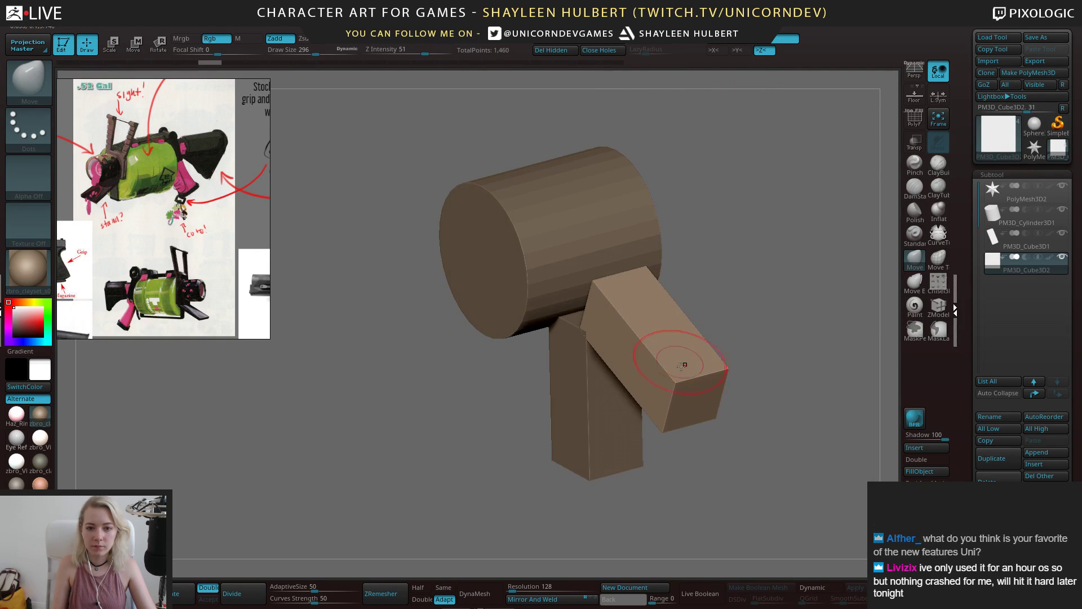
drag(685, 254, 750, 270)
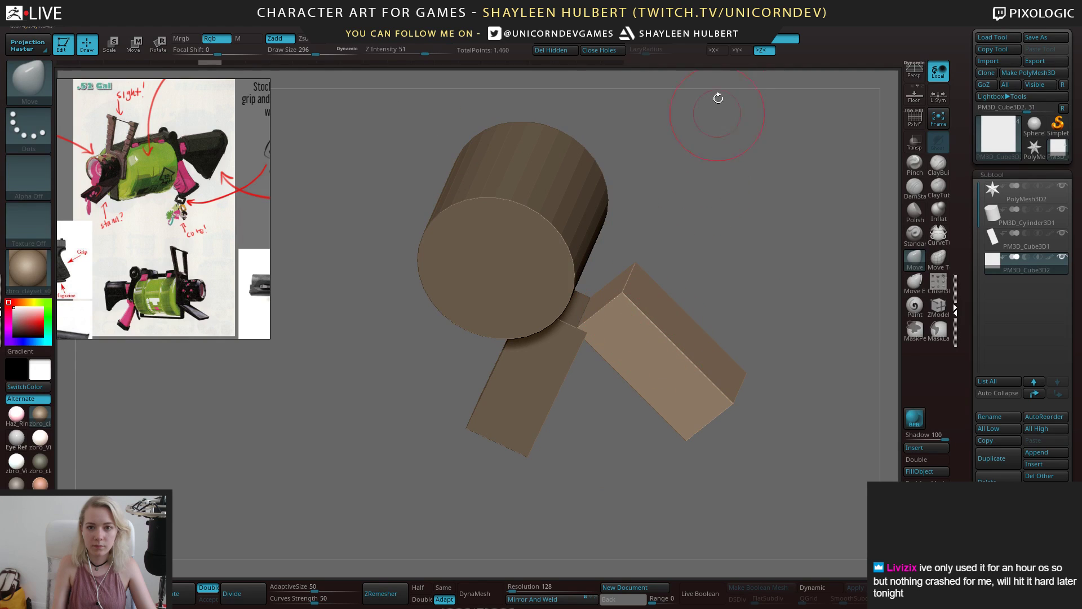
click(741, 50)
drag(688, 258, 630, 359)
mouse_move(719, 293)
mouse_down()
mouse_move(708, 263)
mouse_move(808, 236)
mouse_up()
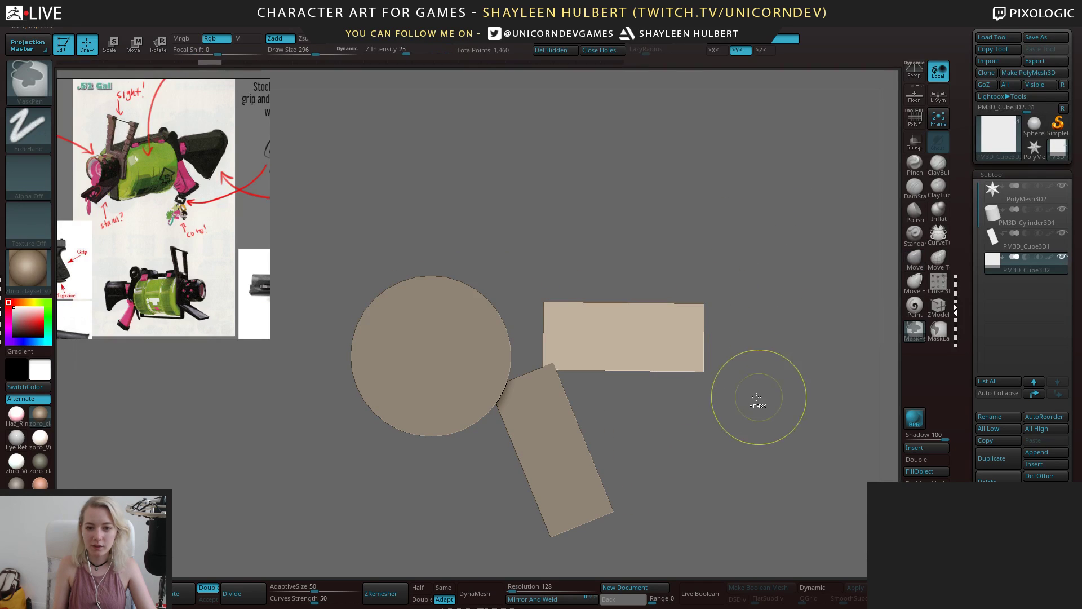
Mask all but the horizontal block's outer end and pull that end's lower edge down to form the stock's butt
ctrl+drag(758, 396, 704, 299)
ctrl+click(714, 366)
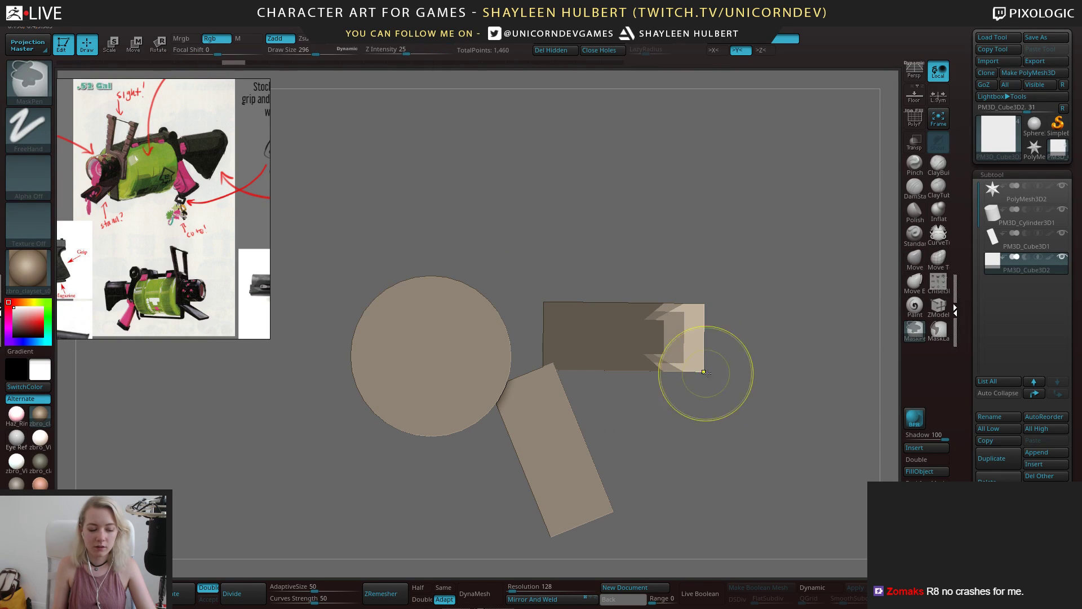
key(w)
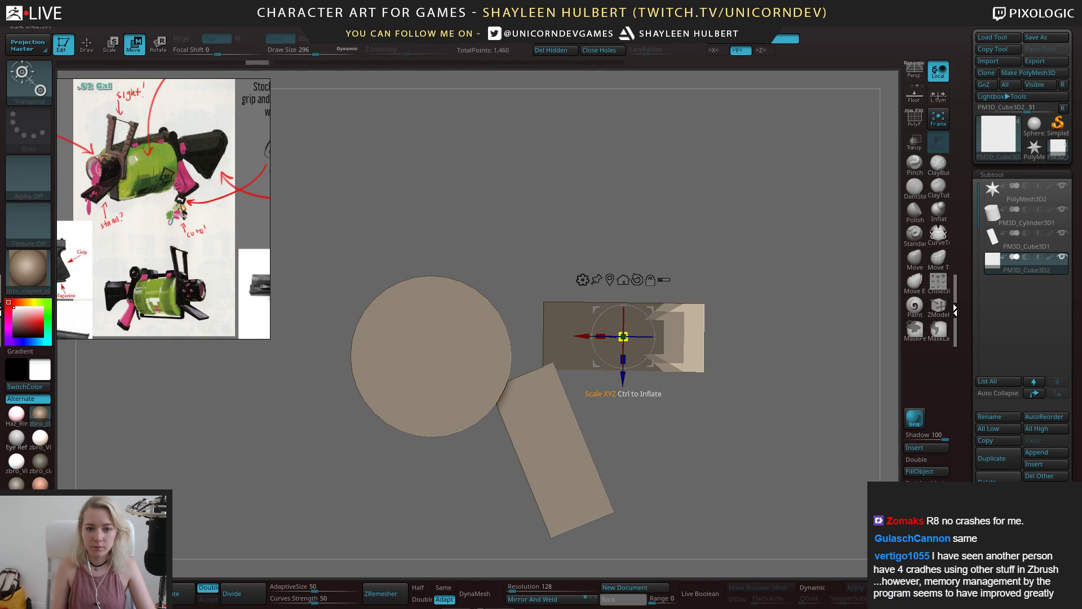
mouse_move(624, 335)
mouse_down()
mouse_move(620, 428)
mouse_move(649, 440)
mouse_up()
key(q)
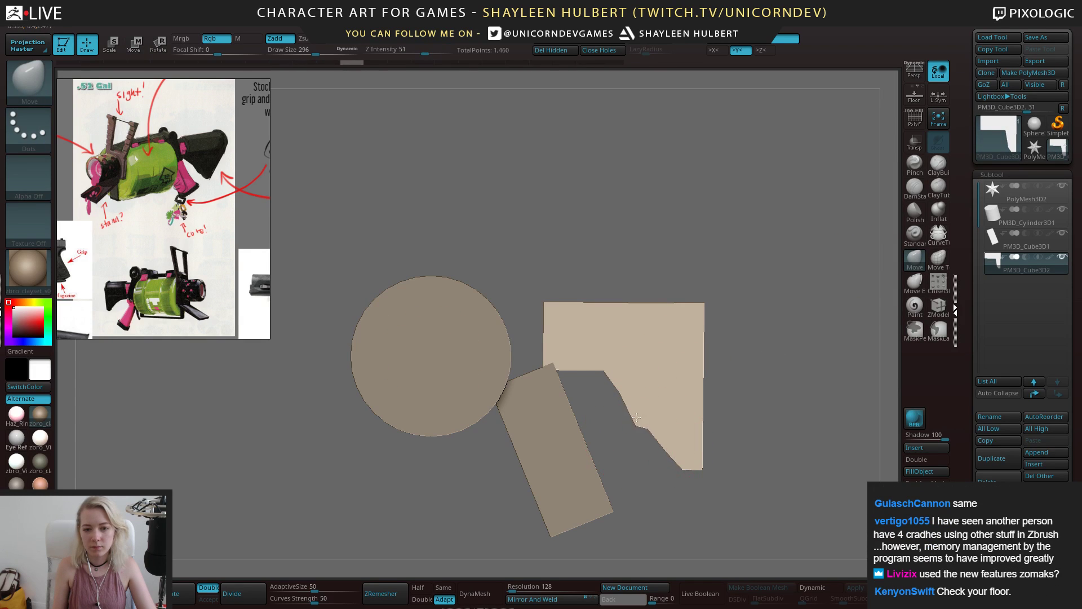
Reshape the stock's stepped underside into a diagonal slope with the Move brush at draw sizes 296, 252 and 192
mouse_move(600, 367)
mouse_down()
mouse_move(608, 392)
mouse_move(637, 413)
mouse_up()
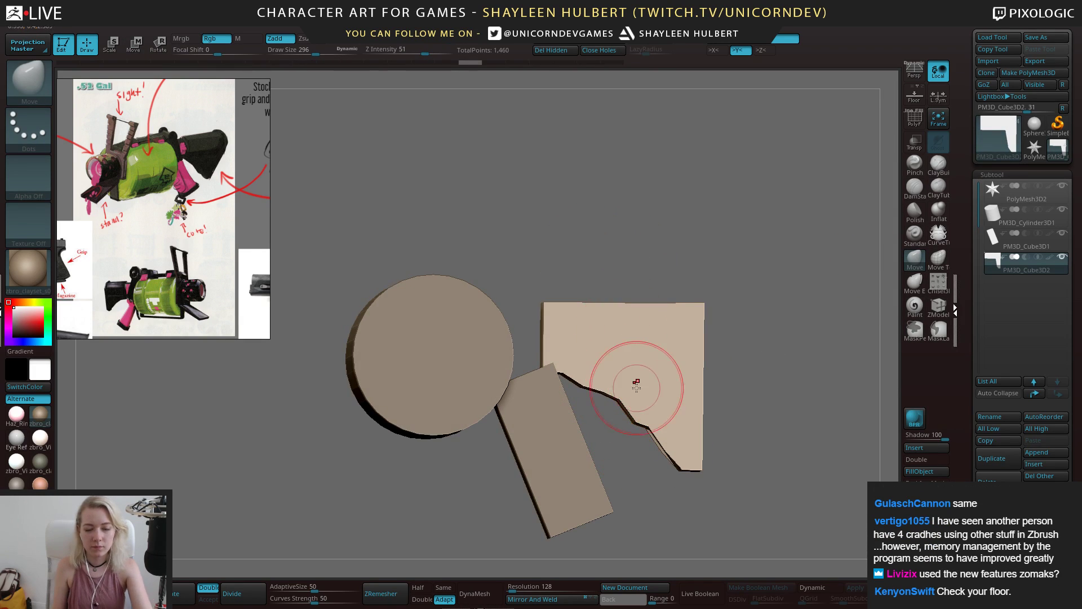
key(bracketleft)
key(bracketleft)
drag(796, 350, 764, 348)
drag(644, 421, 626, 394)
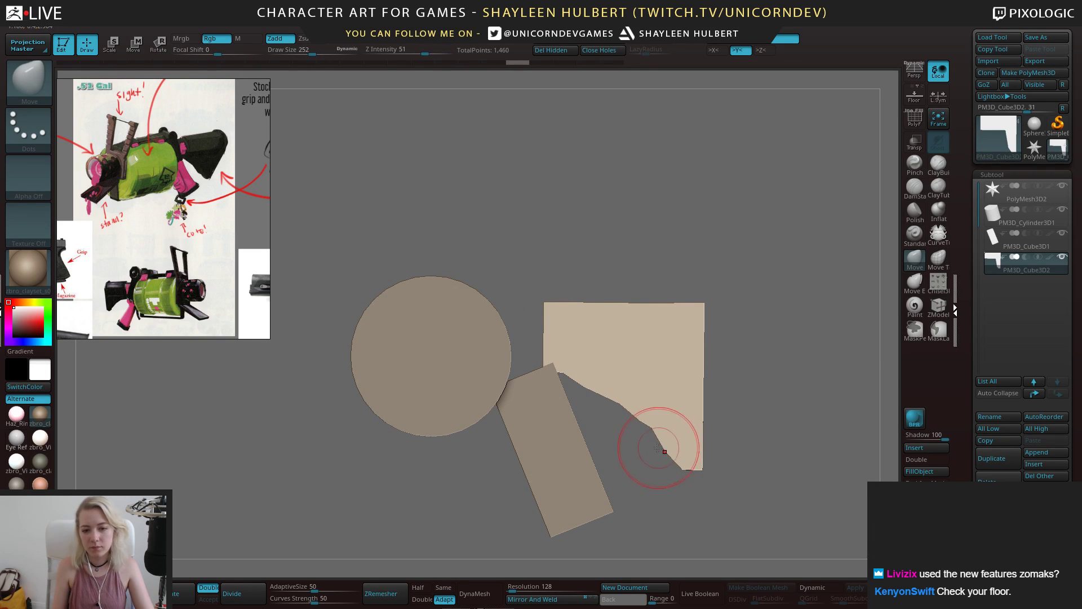
mouse_move(674, 462)
mouse_down()
mouse_move(676, 471)
mouse_move(675, 456)
mouse_up()
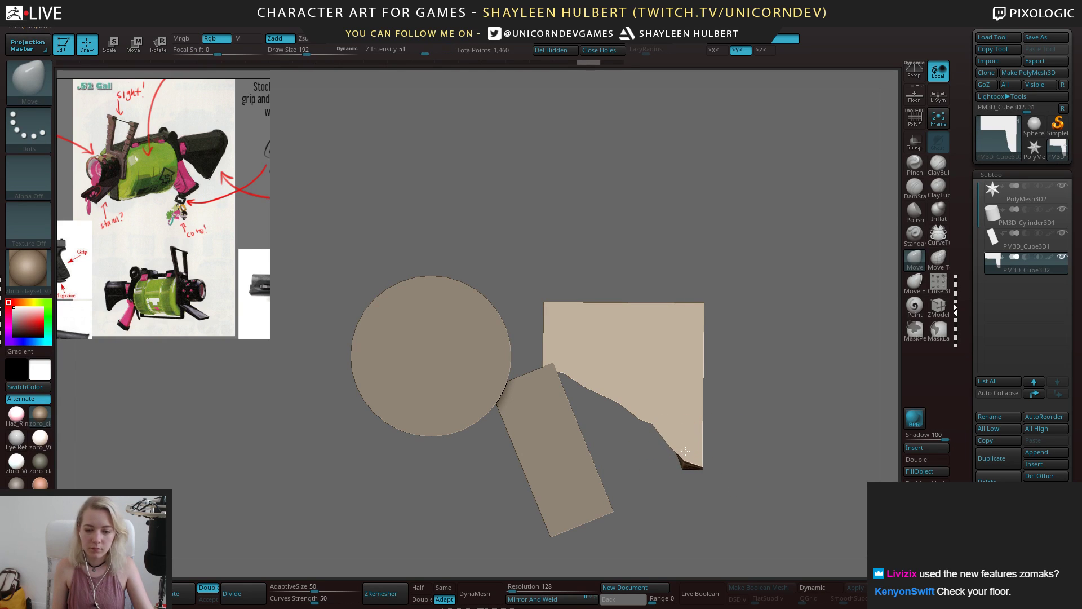
drag(764, 414, 807, 437)
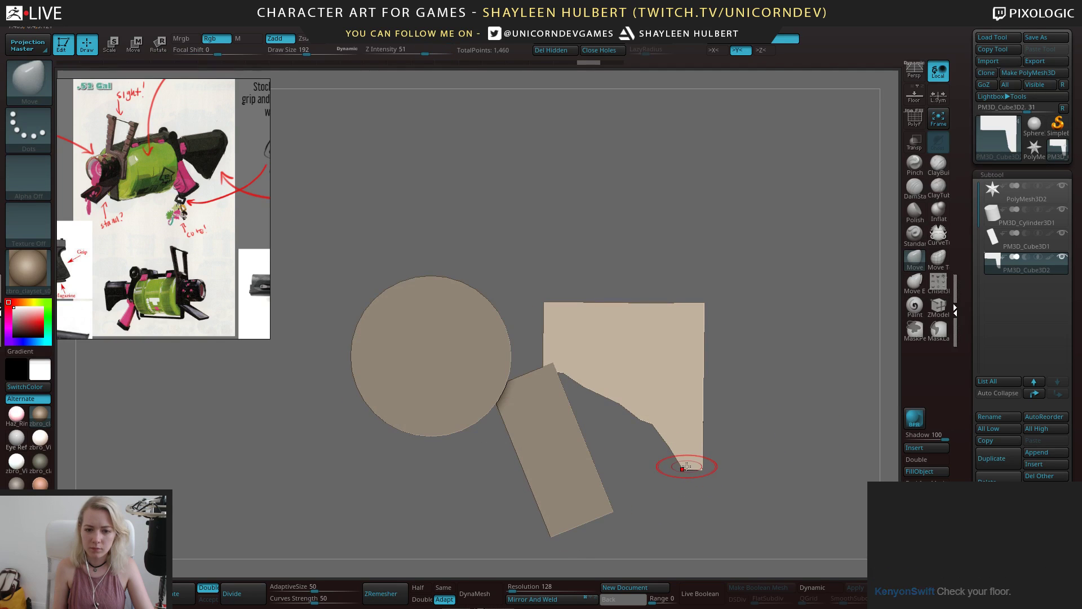
mouse_move(683, 447)
mouse_down()
mouse_move(648, 495)
mouse_move(703, 477)
mouse_move(744, 437)
mouse_move(640, 357)
mouse_up()
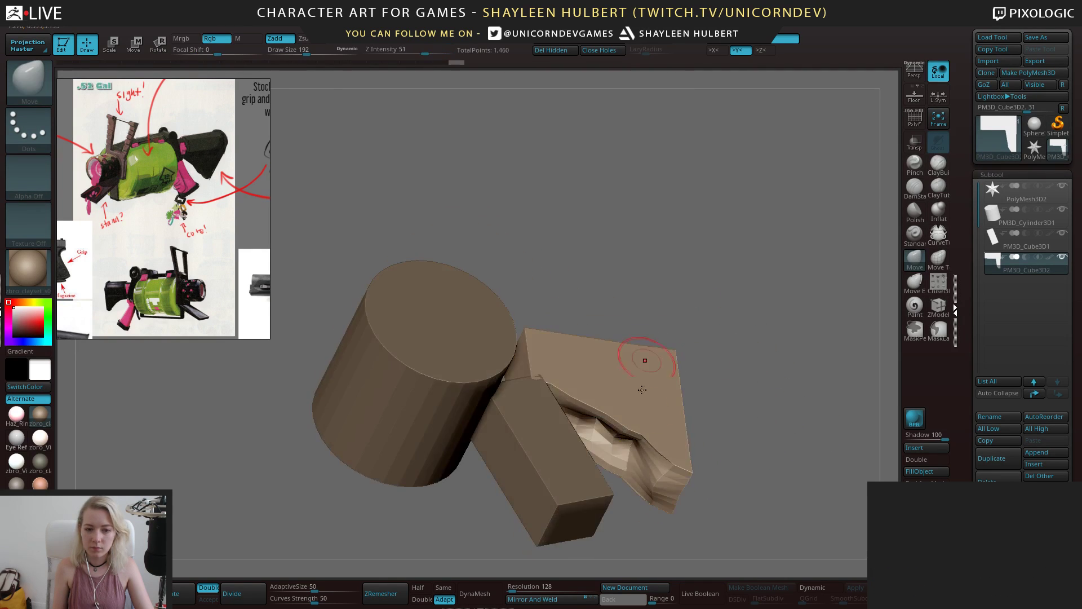
Smooth the jagged sloped underside of the stock into a cleaner curve
mouse_move(591, 429)
shift+mouse_down()
mouse_move(645, 473)
mouse_move(589, 415)
mouse_move(598, 434)
shift+mouse_up()
mouse_move(742, 359)
shift+mouse_down()
mouse_move(740, 406)
mouse_move(734, 321)
mouse_move(747, 344)
mouse_move(693, 300)
mouse_move(677, 424)
mouse_move(589, 407)
shift+mouse_up()
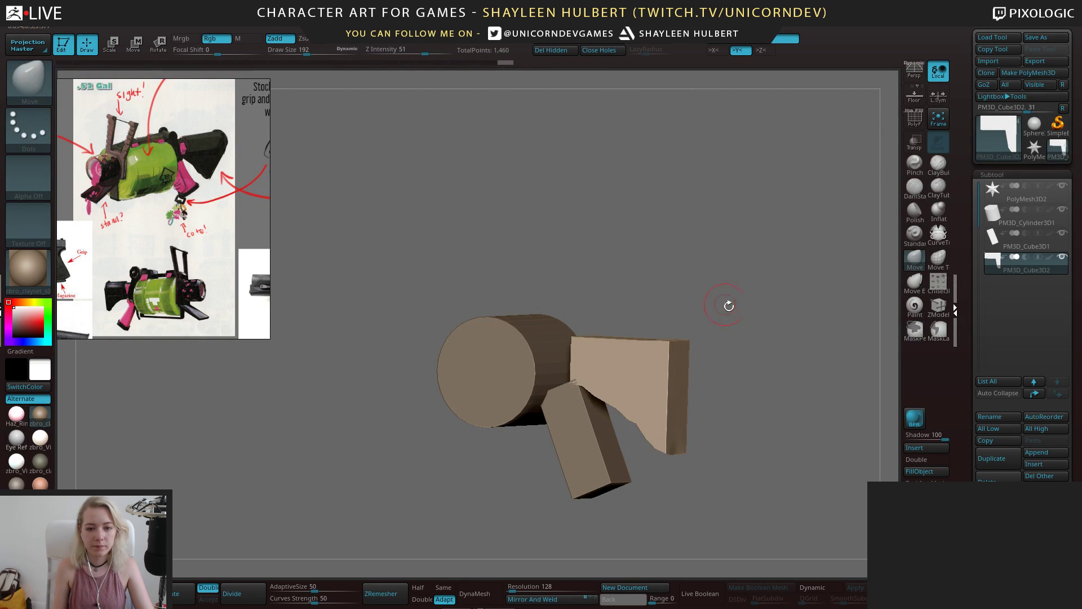
mouse_move(727, 304)
mouse_down()
mouse_move(648, 411)
mouse_move(726, 329)
mouse_up()
shift+drag(648, 437, 616, 425)
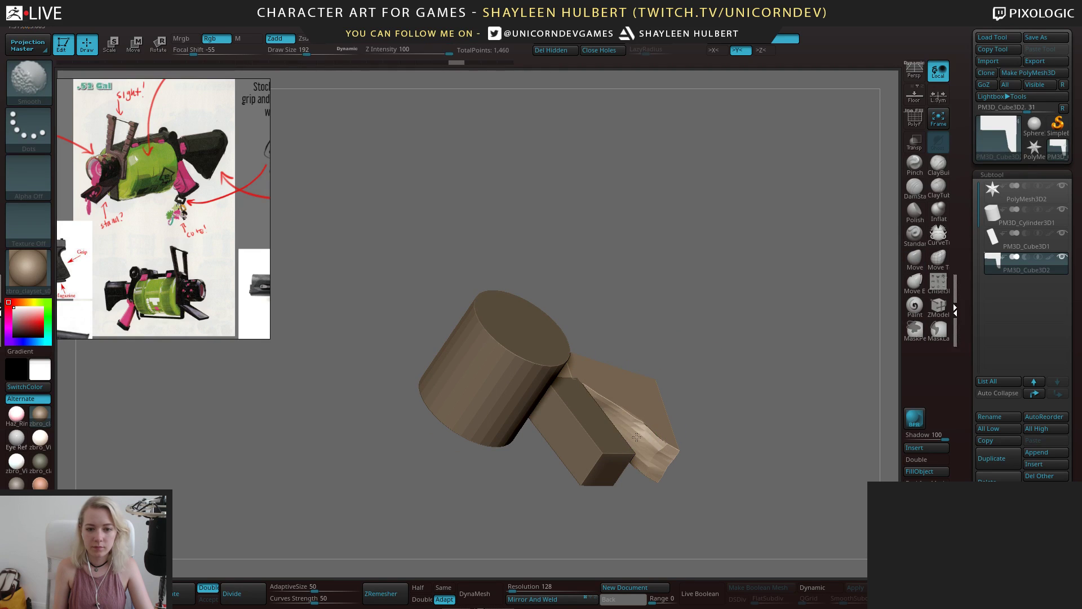
mouse_move(727, 361)
mouse_down()
mouse_move(749, 352)
mouse_move(709, 396)
mouse_move(725, 354)
mouse_up()
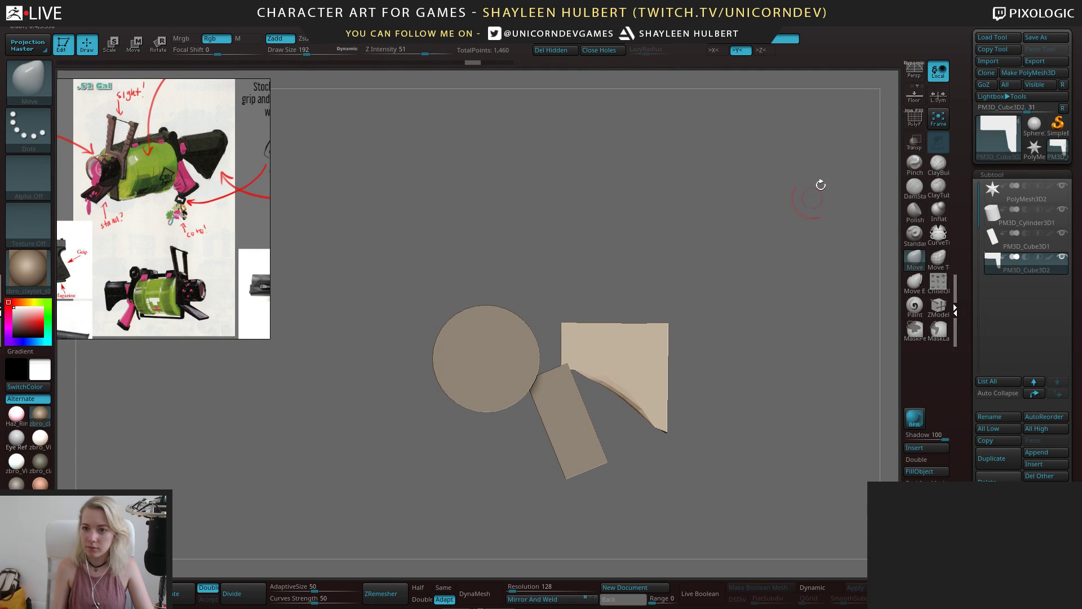
Refine the stock's lower tip and underside slope with the Move brush at draw sizes 192, 224 and 276
drag(725, 301, 781, 300)
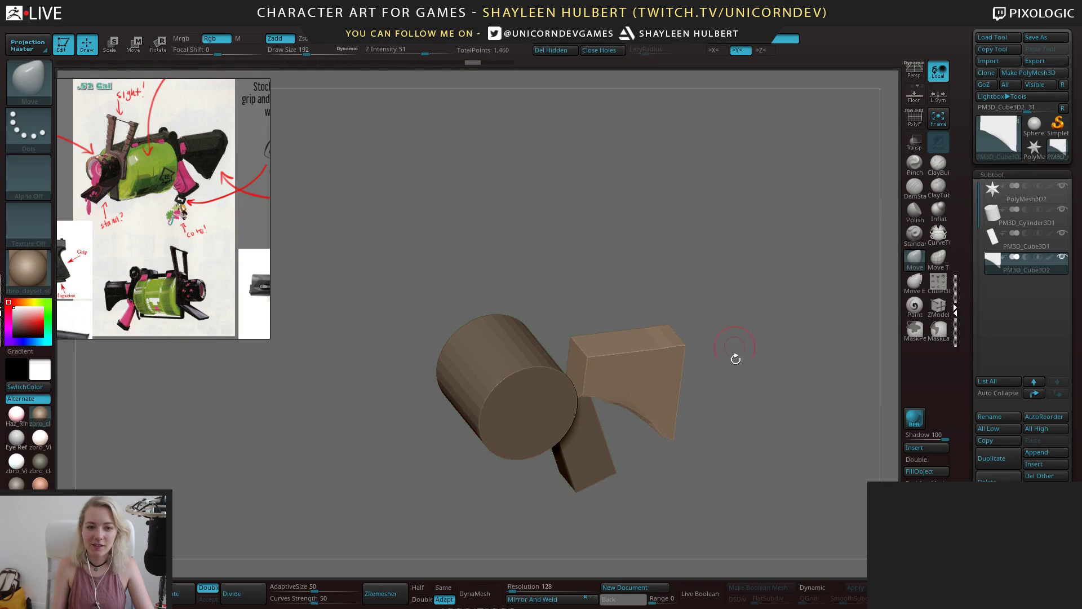
drag(736, 359, 785, 283)
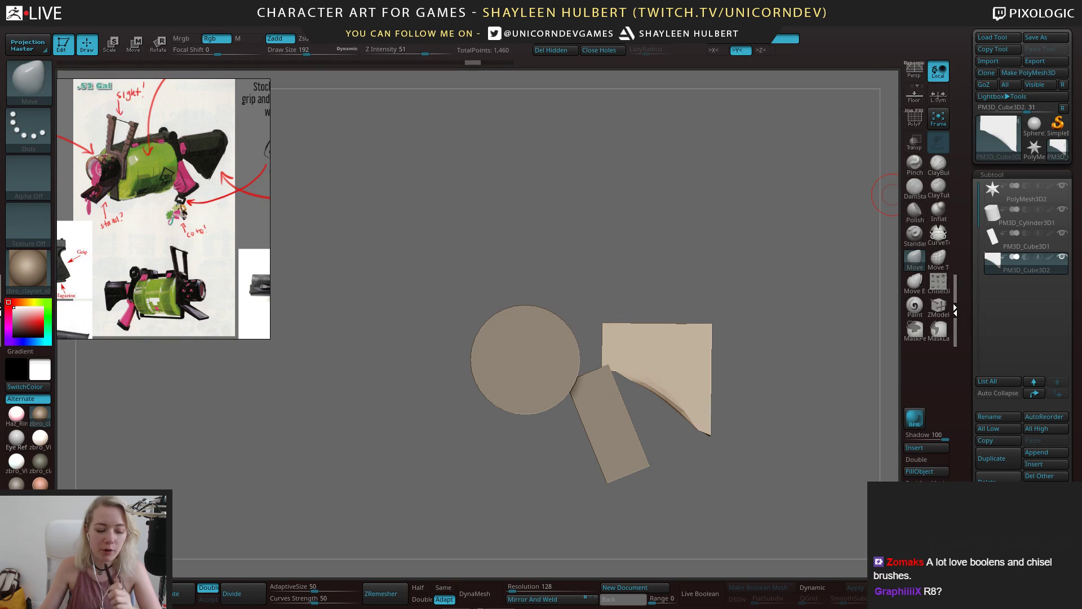
alt+drag(715, 351, 686, 339)
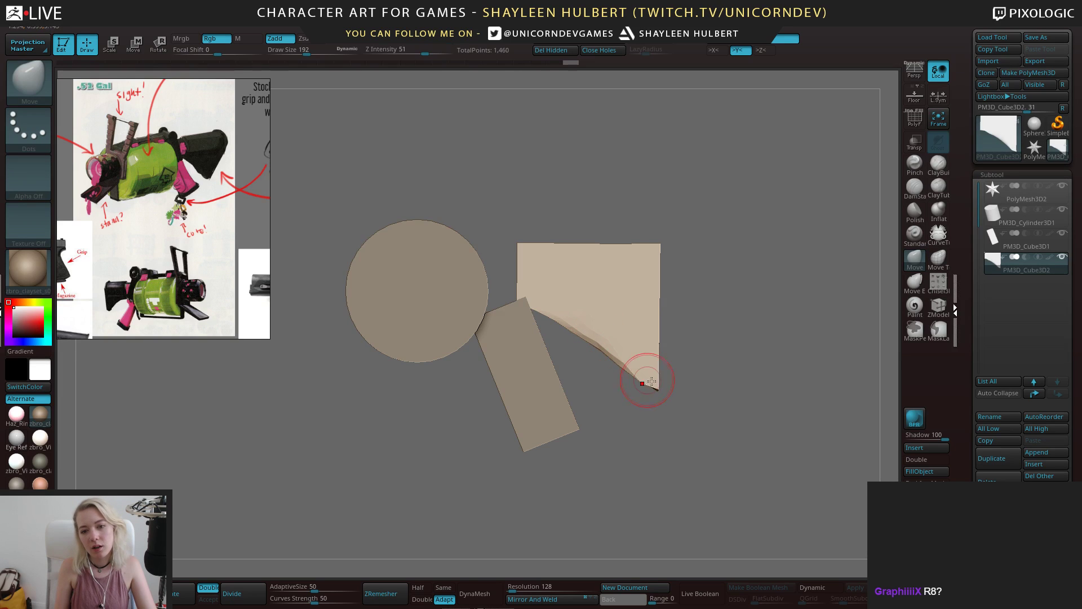
mouse_move(733, 390)
mouse_down()
mouse_move(662, 394)
mouse_move(660, 381)
mouse_up()
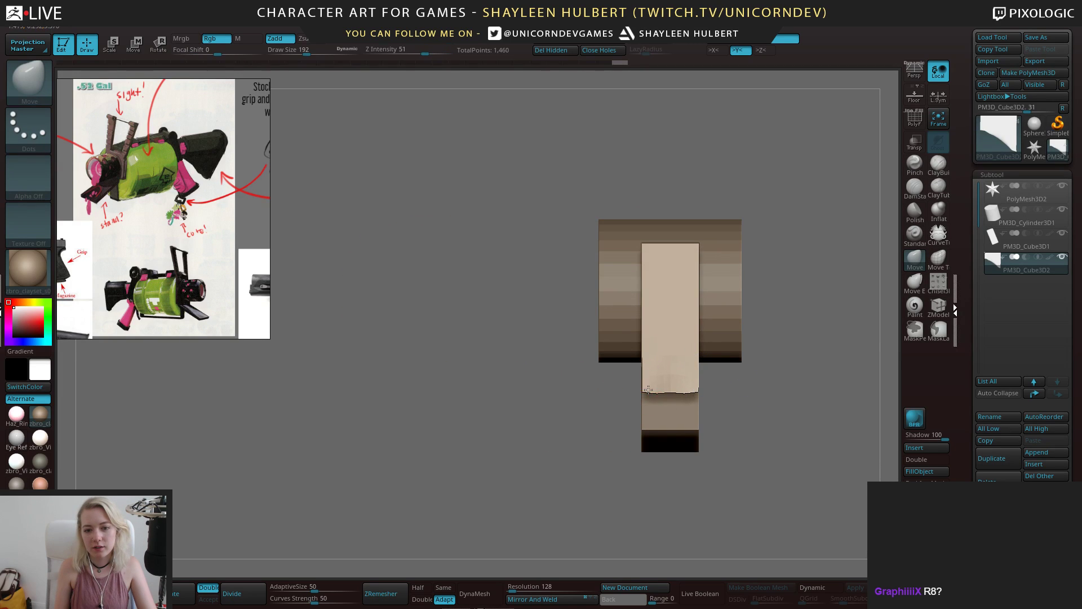
drag(544, 422, 705, 367)
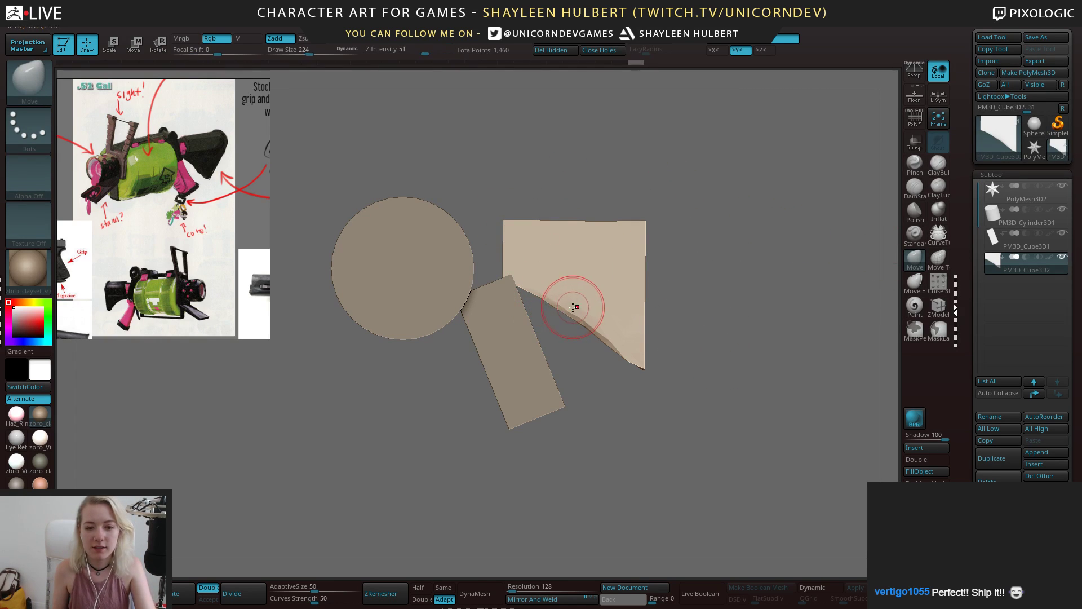
key(])
drag(569, 305, 564, 303)
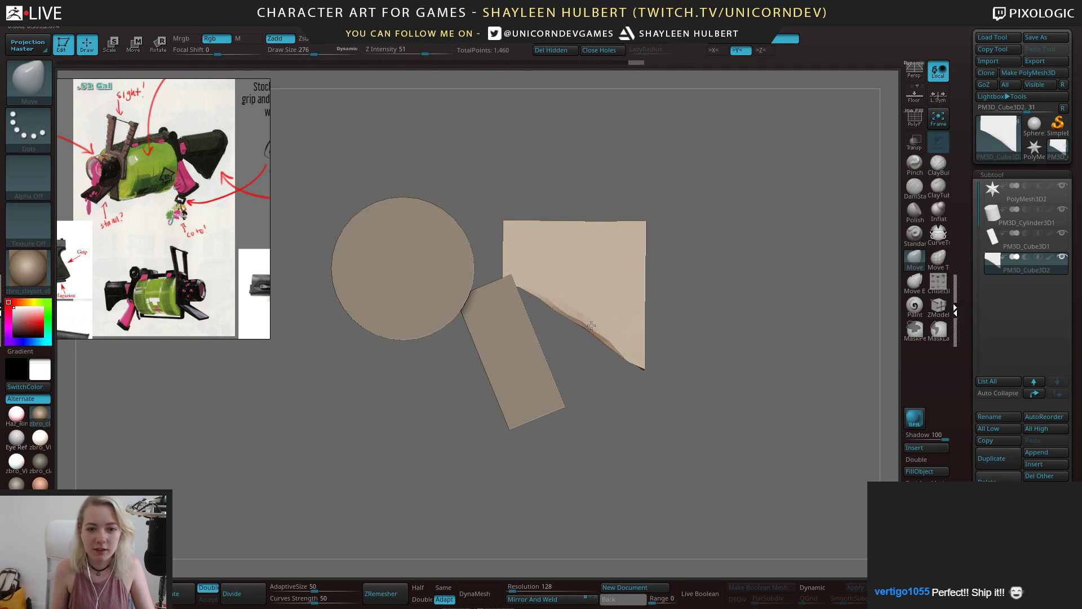
Try smoothing the underside edge near the stock's lower tip
mouse_move(677, 319)
mouse_down()
mouse_move(752, 294)
mouse_move(603, 363)
mouse_move(631, 369)
mouse_up()
drag(739, 332, 766, 330)
shift+drag(621, 358, 611, 367)
mouse_move(673, 360)
mouse_down()
mouse_move(727, 345)
mouse_move(715, 345)
mouse_up()
key(ctrl+z)
Select the large cylinder and stretch it along Y by a factor of about 1.19
mouse_move(680, 307)
alt+mouse_down()
mouse_move(728, 350)
mouse_move(697, 308)
alt+mouse_up()
mouse_move(664, 263)
mouse_down()
mouse_move(620, 266)
mouse_move(636, 282)
mouse_move(676, 277)
mouse_up()
alt+drag(390, 358, 447, 422)
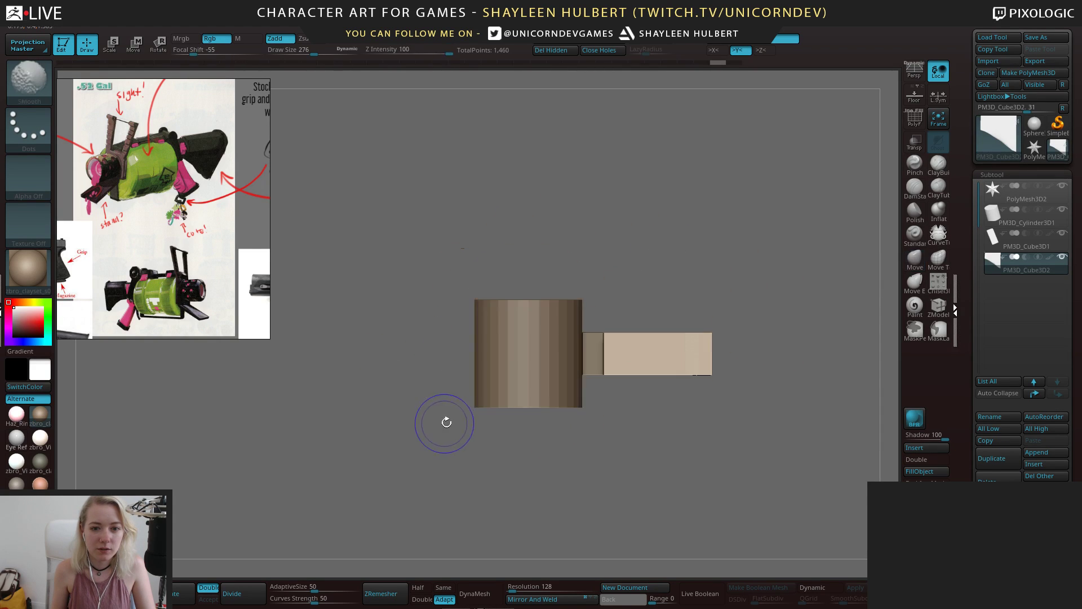
alt+click(507, 363)
key(r)
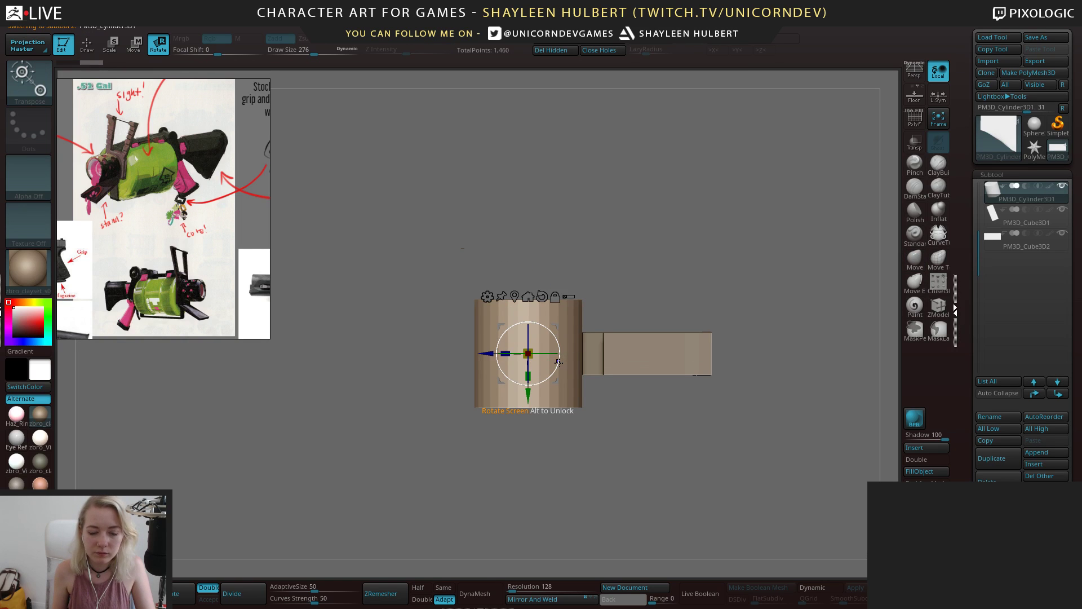
drag(607, 307, 623, 257)
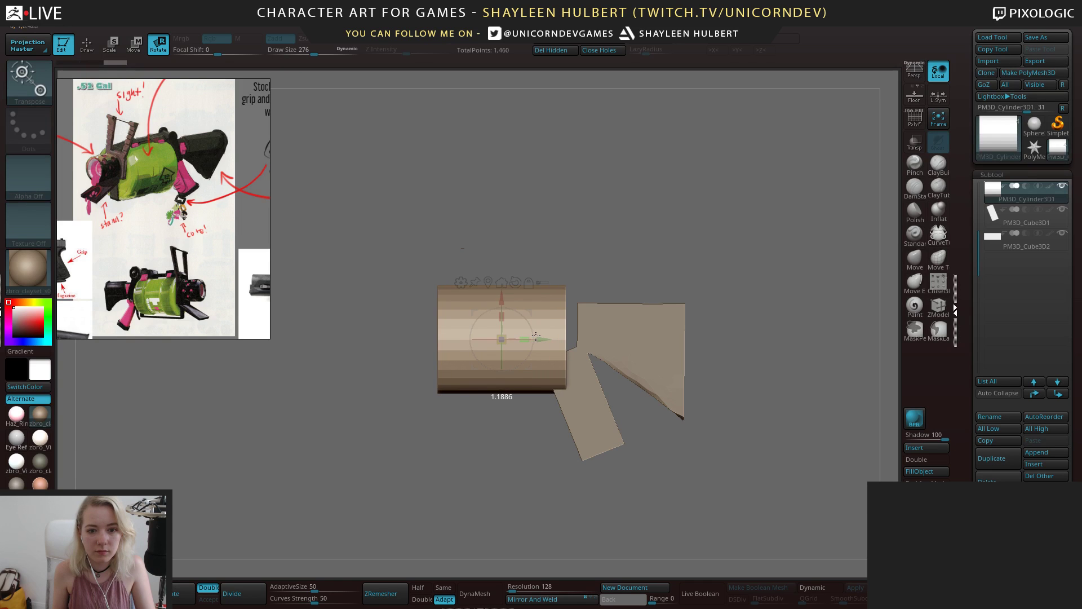
drag(536, 336, 538, 336)
Try thickening the large cylinder along one axis to about 1.17
mouse_move(563, 273)
mouse_down()
mouse_move(626, 287)
mouse_move(560, 294)
mouse_up()
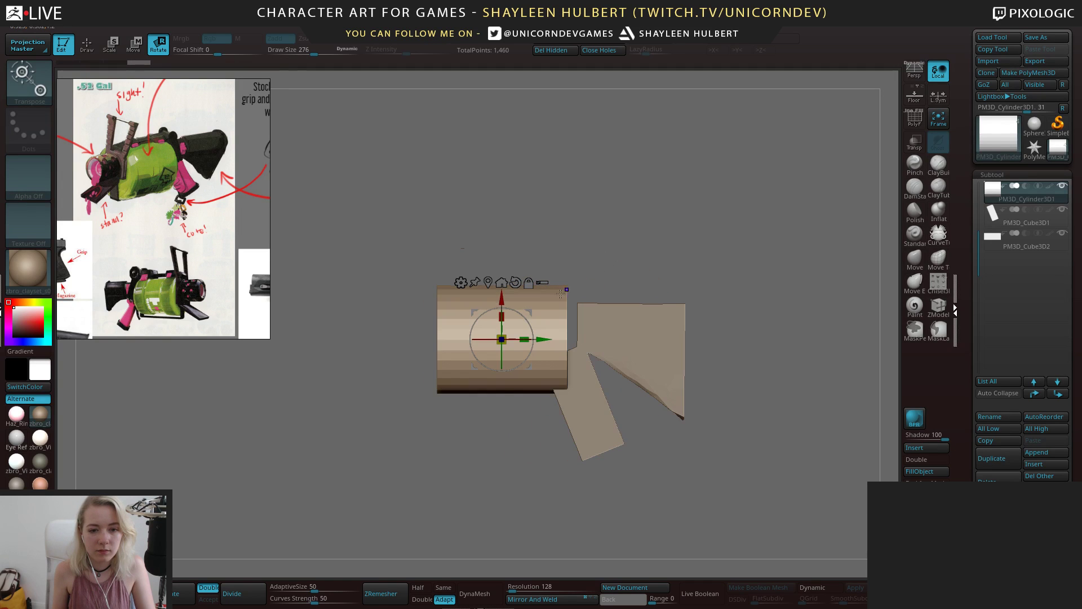
drag(509, 319, 514, 310)
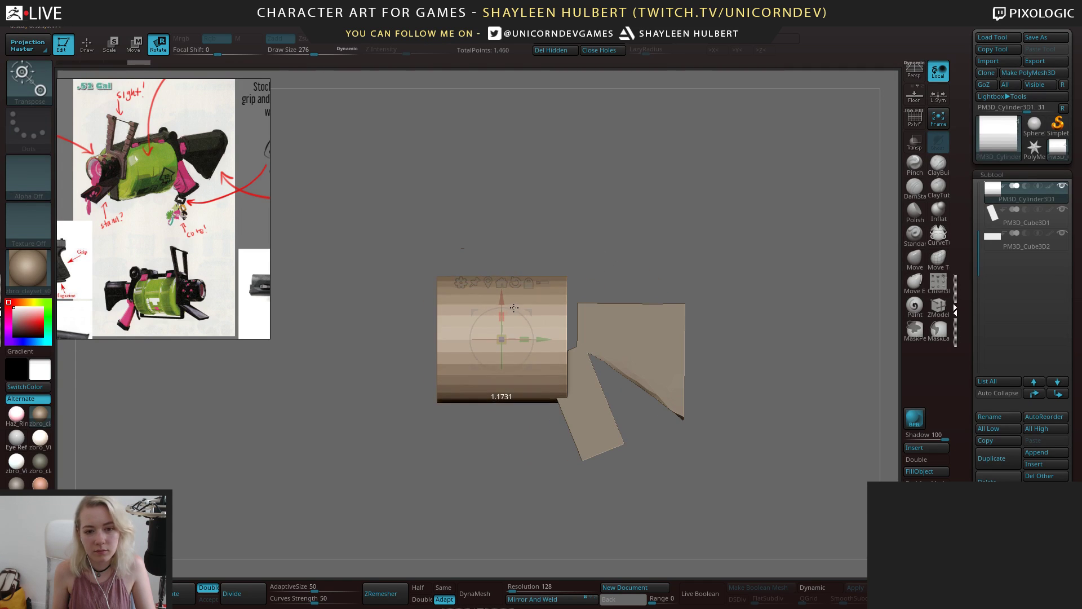
drag(570, 281, 643, 294)
key(ctrl+z)
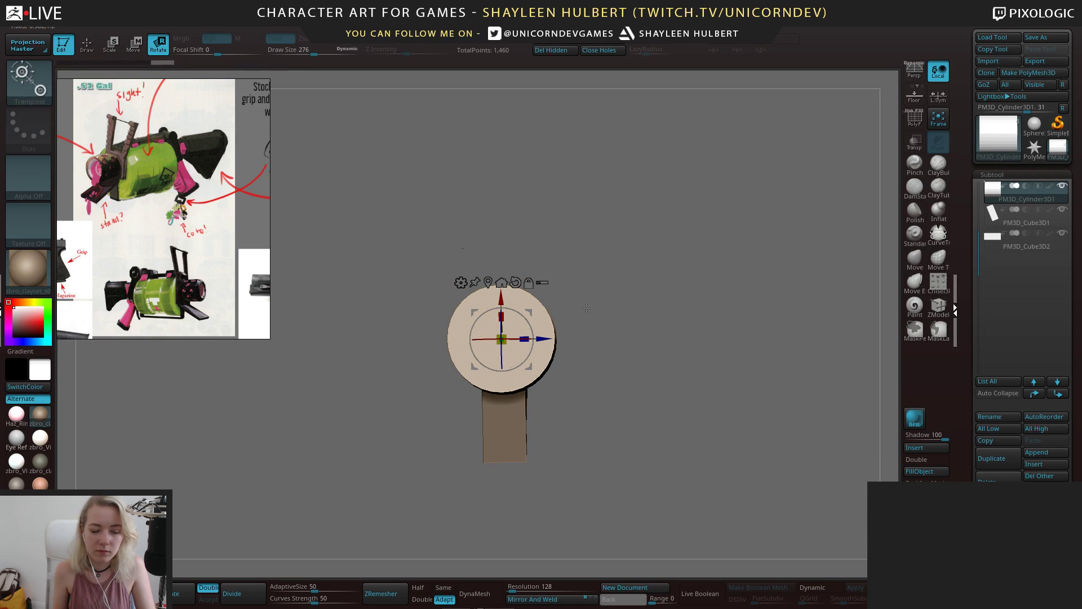
Scale the large cylinder up uniformly, then shorten it along Y and shift it away from the stock
drag(502, 335, 515, 333)
shift+drag(644, 274, 591, 250)
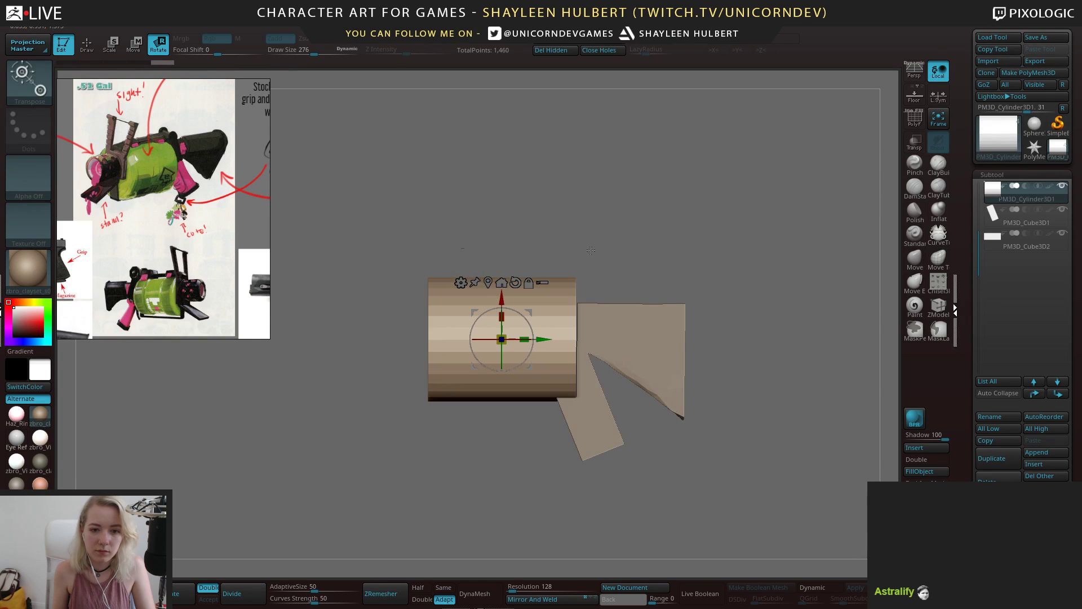
drag(523, 339, 521, 337)
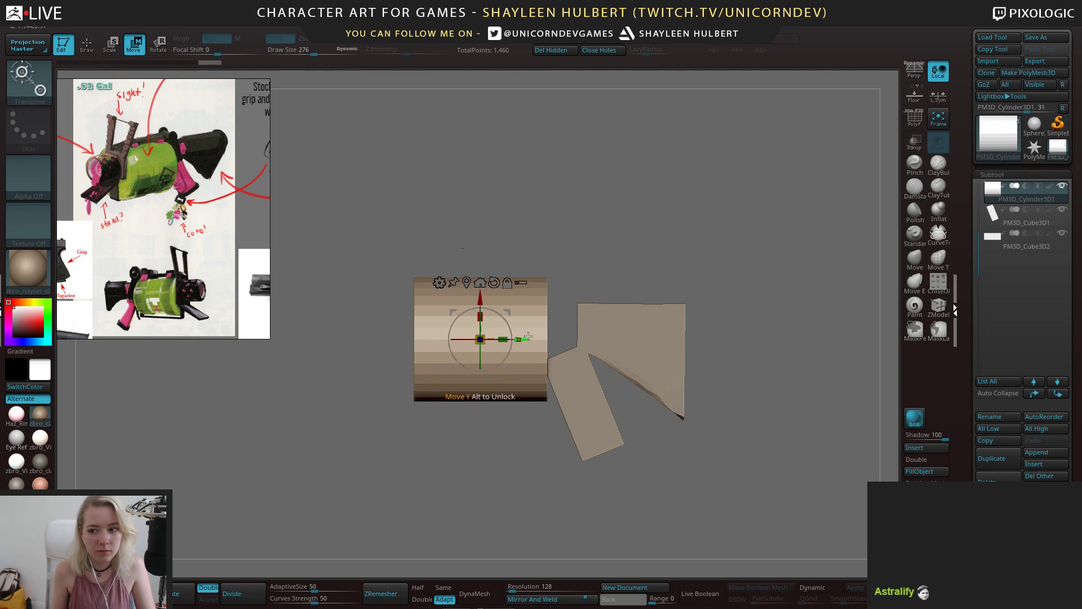
Duplicate the large cylinder and move the copy along Y to sit in front of the original
alt+drag(556, 253, 559, 235)
drag(569, 248, 645, 260)
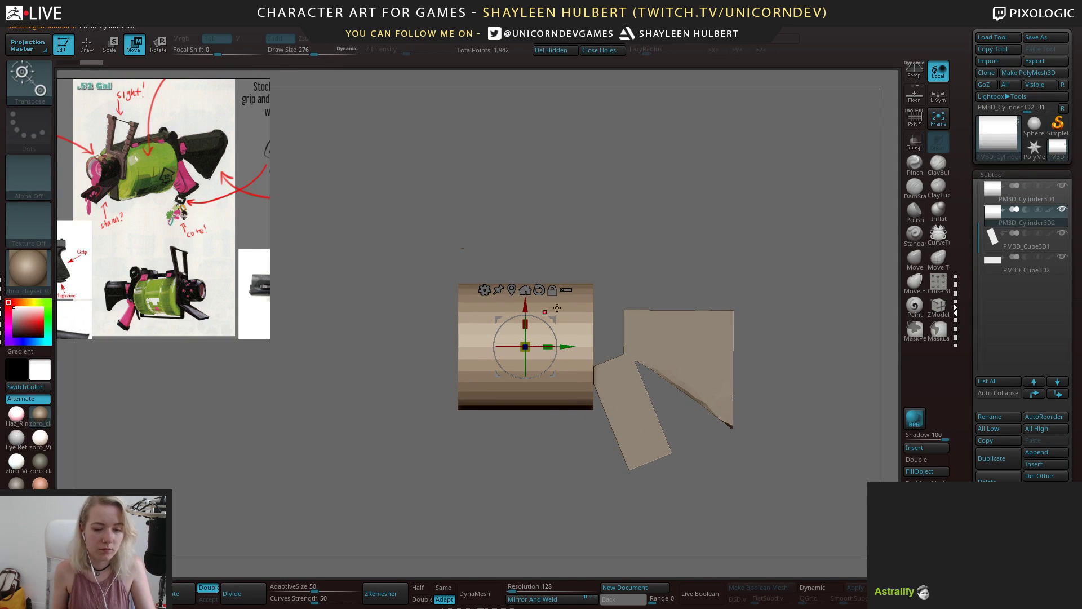
drag(569, 345, 418, 340)
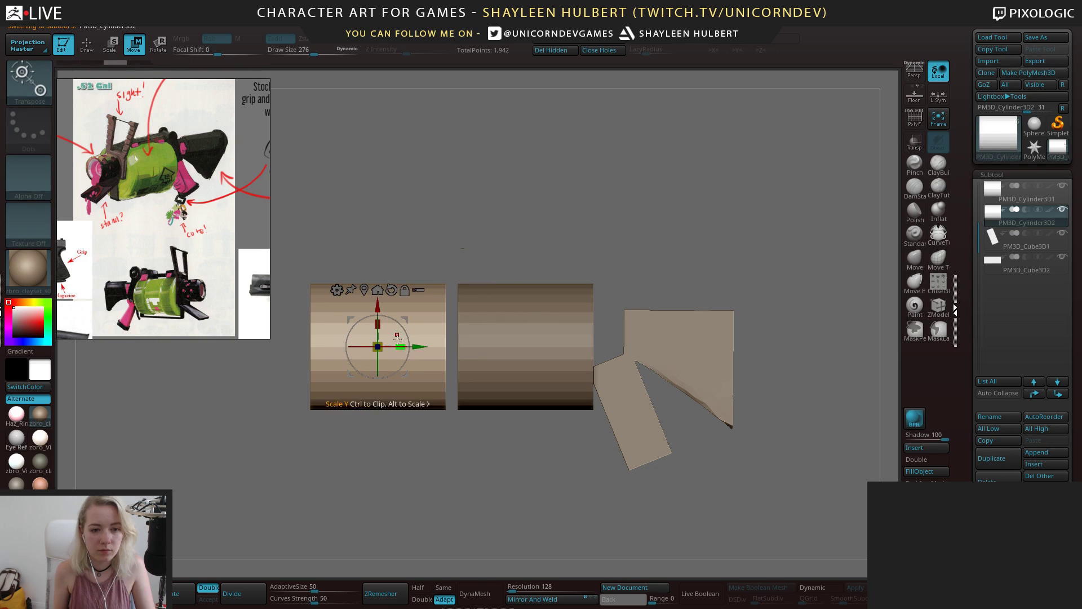
Shorten the copied cylinder along Y and scale it down to form a smaller front barrel piece
mouse_move(383, 343)
mouse_down()
mouse_move(393, 345)
mouse_move(379, 345)
mouse_up()
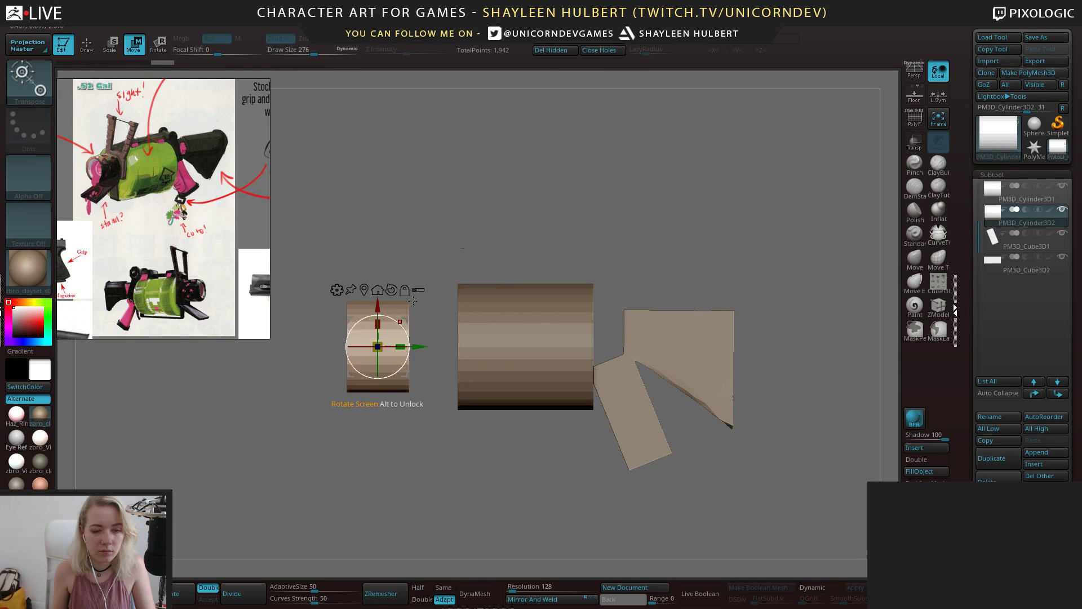
right_drag(379, 345, 496, 345)
drag(381, 342, 368, 350)
Raise the small cylinder slightly above the large cylinder's centre line and slide it along Y close to its front end
drag(377, 305, 378, 288)
drag(556, 240, 487, 282)
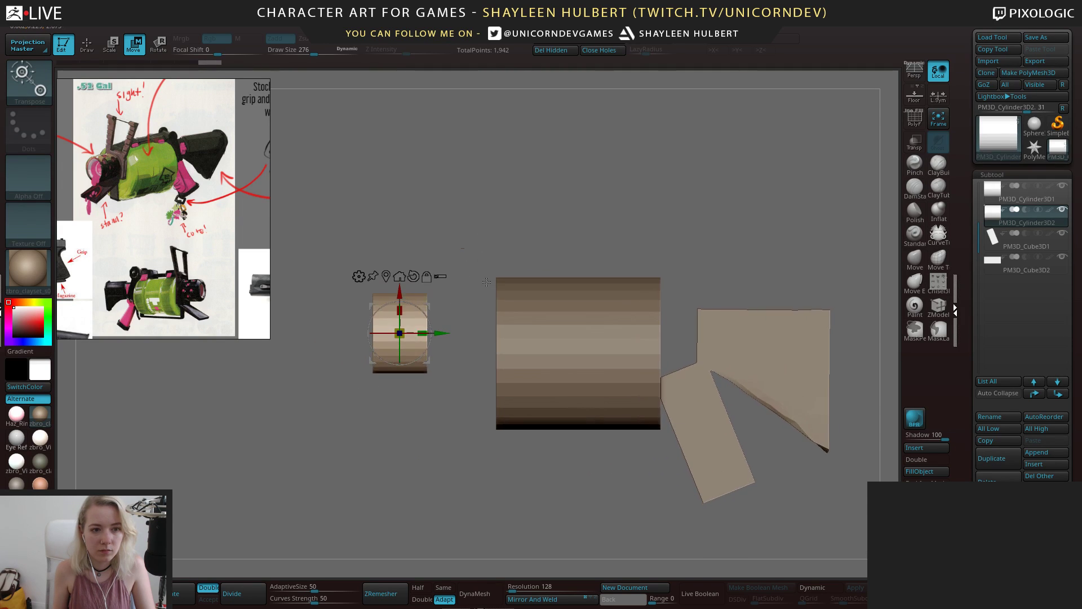
drag(443, 332, 500, 333)
alt+drag(601, 248, 523, 217)
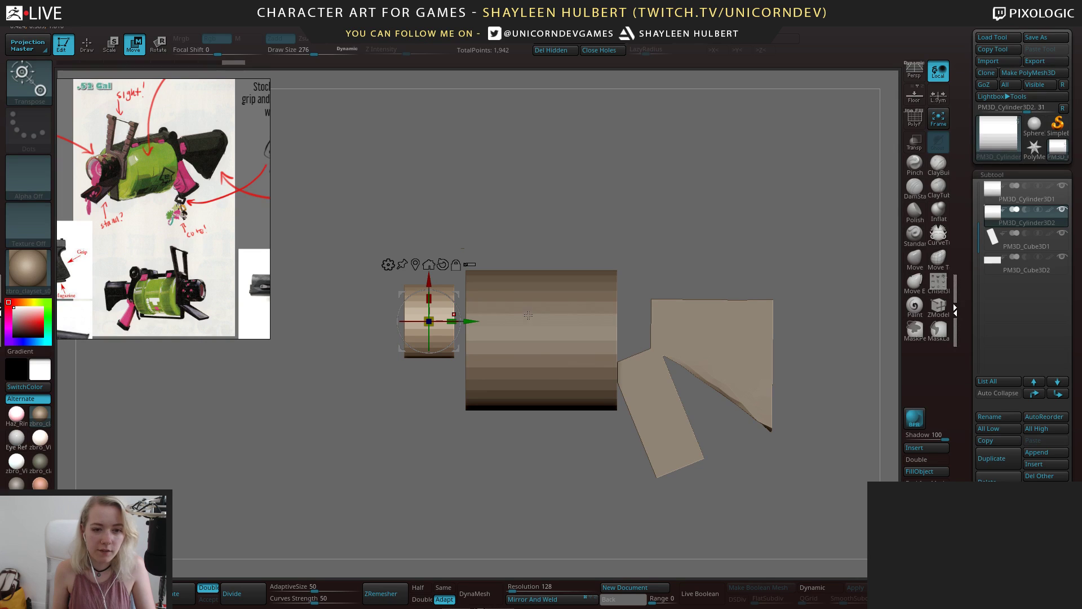
Extend the large cylinder along Y toward the front and slide the small cylinder forward along Y to clear it
alt+click(513, 306)
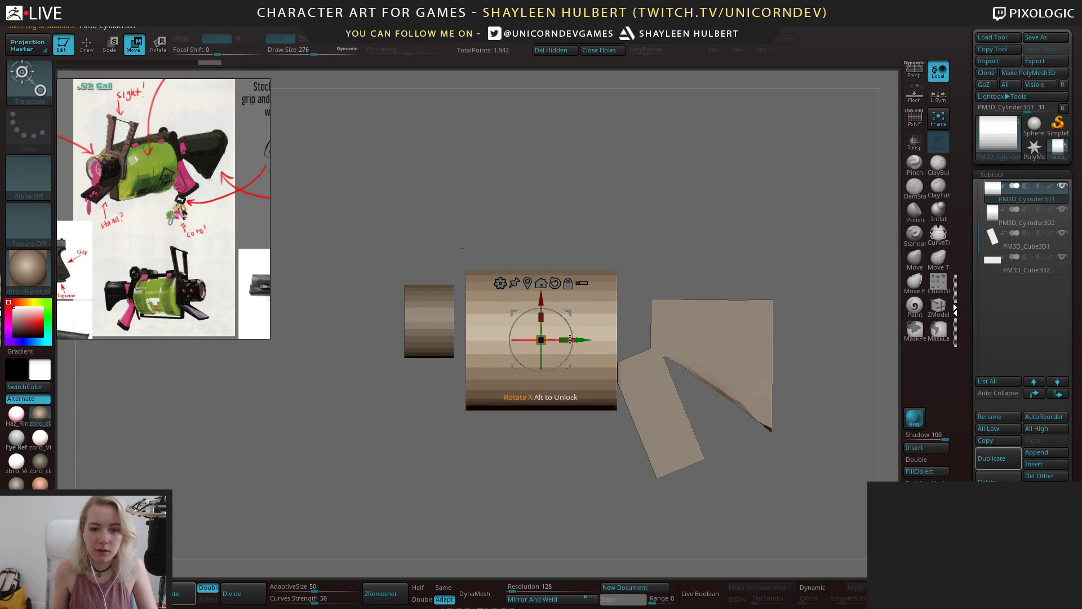
drag(598, 340, 585, 340)
alt+click(422, 323)
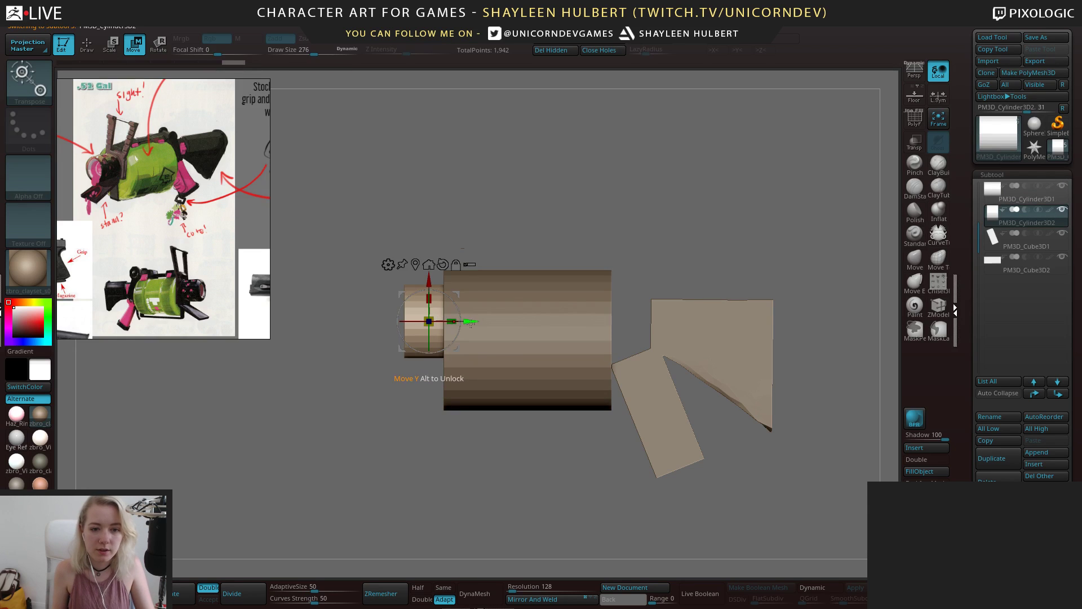
drag(474, 320, 457, 320)
Insert a Cube3D subtool, flatten it along Z into a thin slab and move it forward to the front barrel piece
mouse_move(456, 236)
mouse_down()
mouse_move(666, 253)
mouse_move(459, 229)
mouse_up()
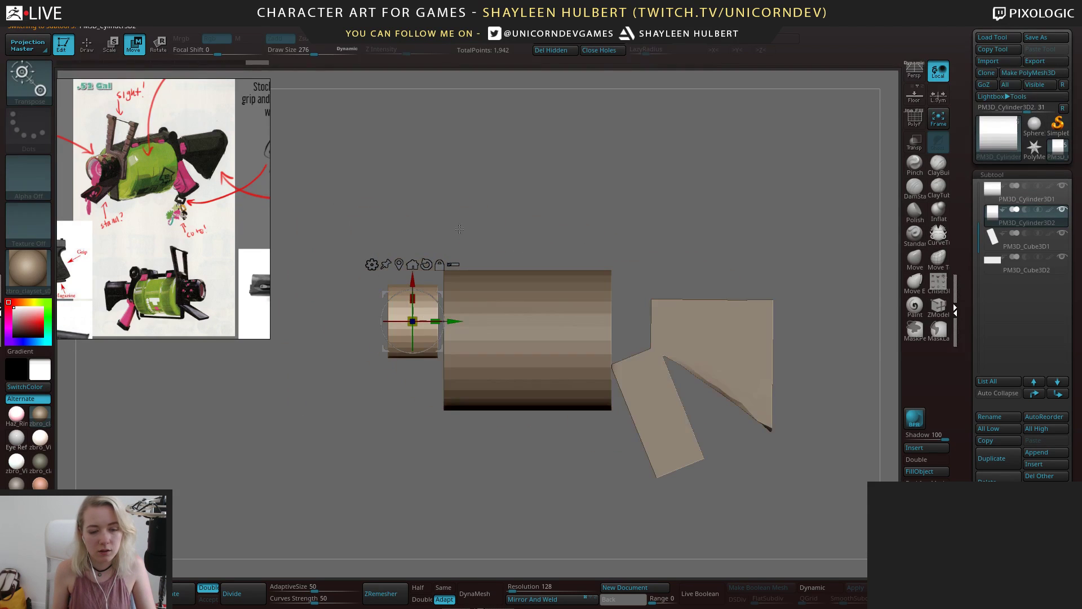
alt+drag(529, 236, 525, 230)
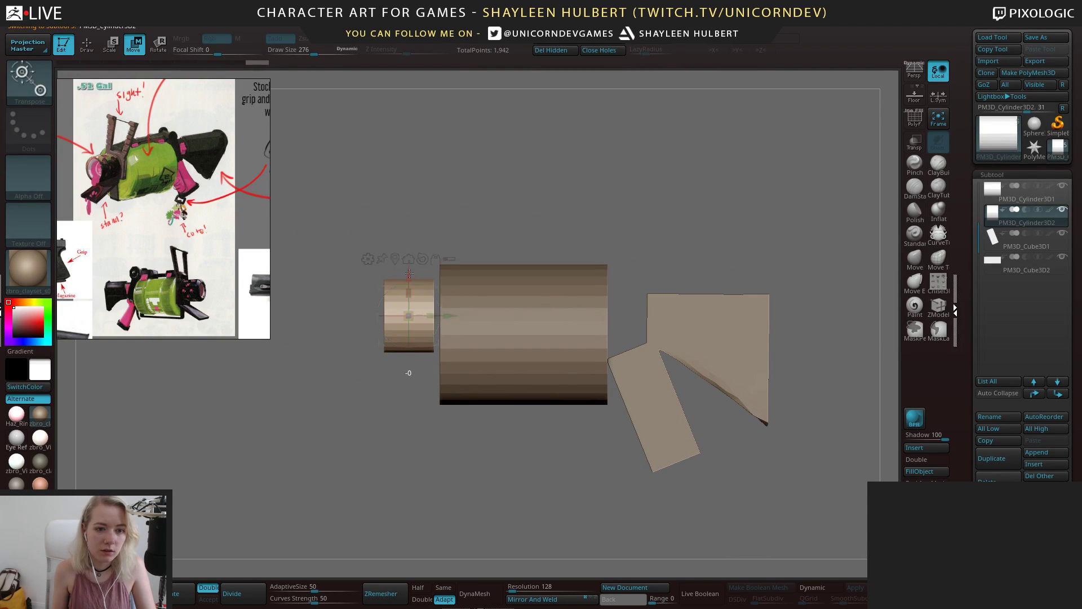
drag(424, 221, 467, 191)
click(910, 448)
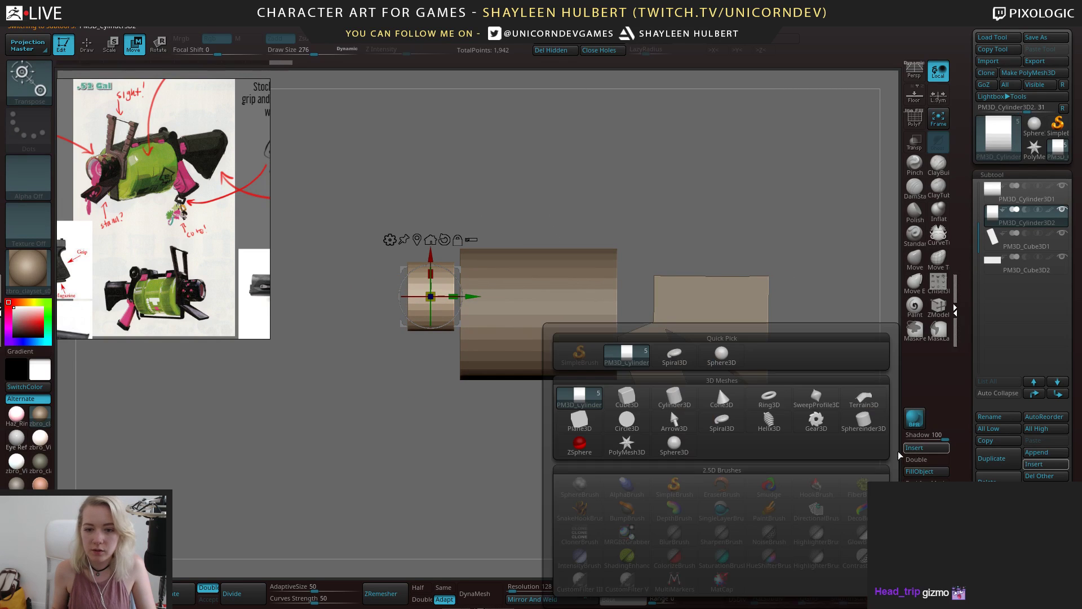
click(633, 401)
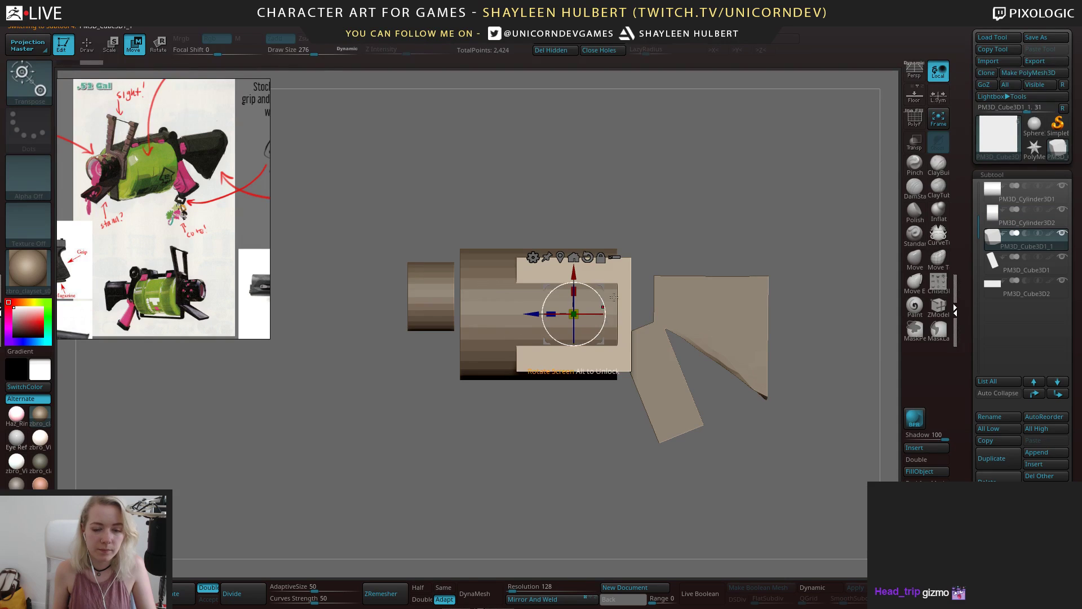
drag(550, 314, 628, 319)
drag(555, 310, 323, 314)
drag(322, 300, 356, 322)
Position the slab beneath the small cylinder, tilt it diagonally down toward the front and scale it down to form the stand
alt+drag(468, 326, 519, 290)
drag(503, 248, 501, 319)
drag(458, 359, 543, 358)
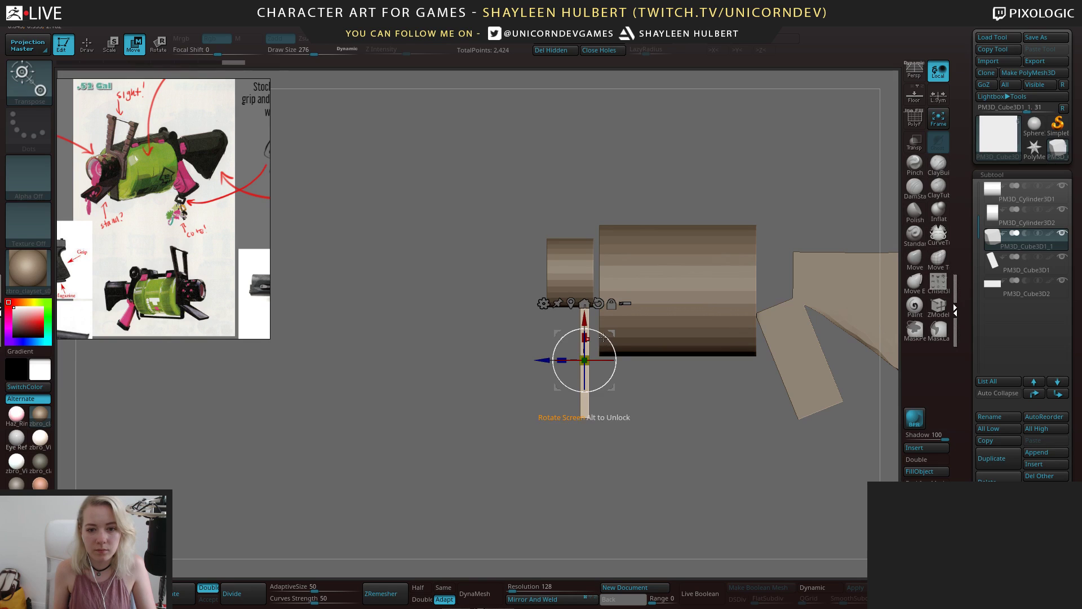
drag(604, 337, 582, 324)
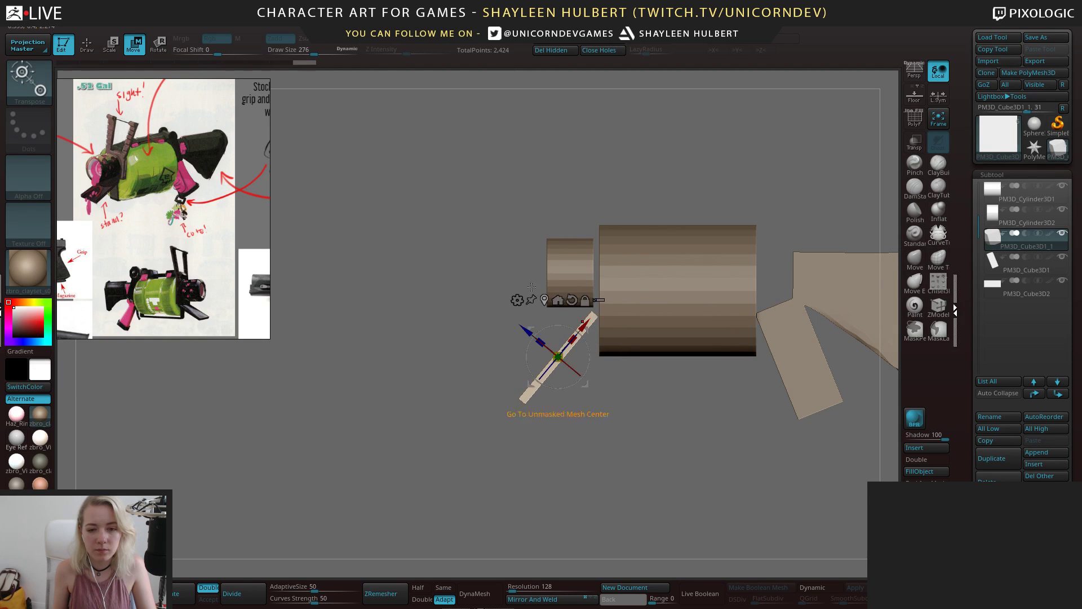
alt+drag(486, 302, 418, 283)
drag(490, 337, 466, 294)
drag(511, 377, 583, 300)
Duplicate the tilted stand slab, rotate the copy upright and place it between the small and large cylinders
mouse_move(454, 234)
alt+mouse_down()
mouse_move(454, 268)
mouse_move(433, 265)
mouse_move(501, 186)
alt+mouse_up()
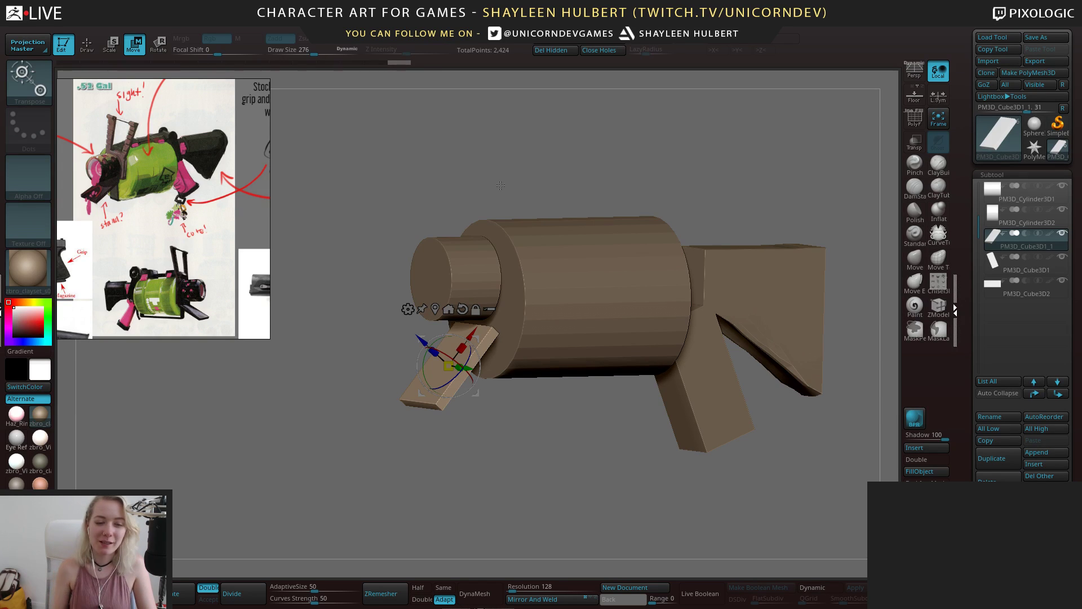
shift+drag(428, 243, 355, 294)
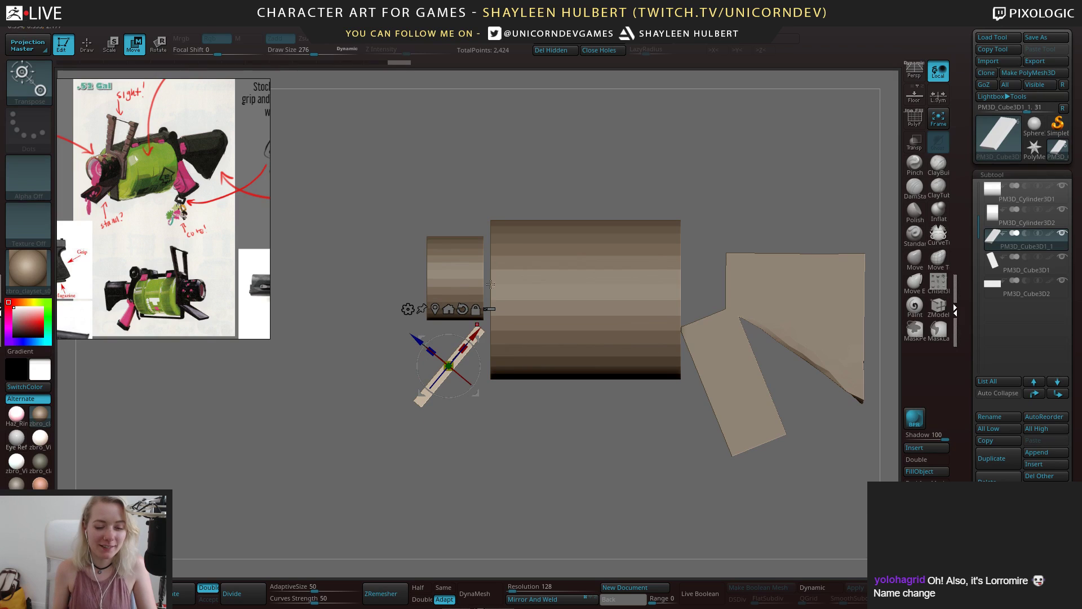
drag(449, 237, 492, 387)
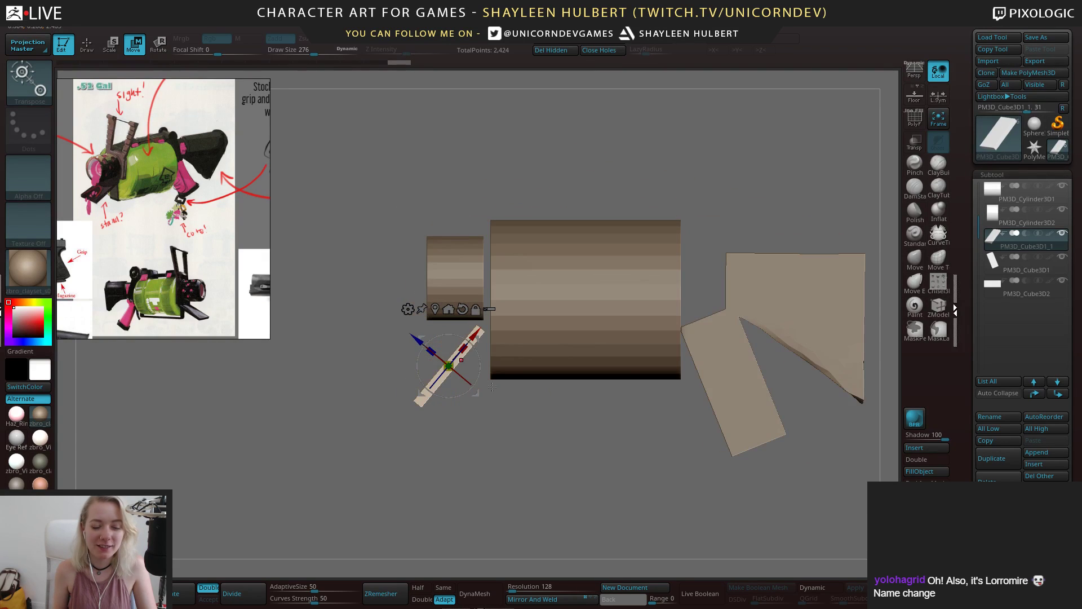
click(992, 458)
drag(451, 335, 443, 271)
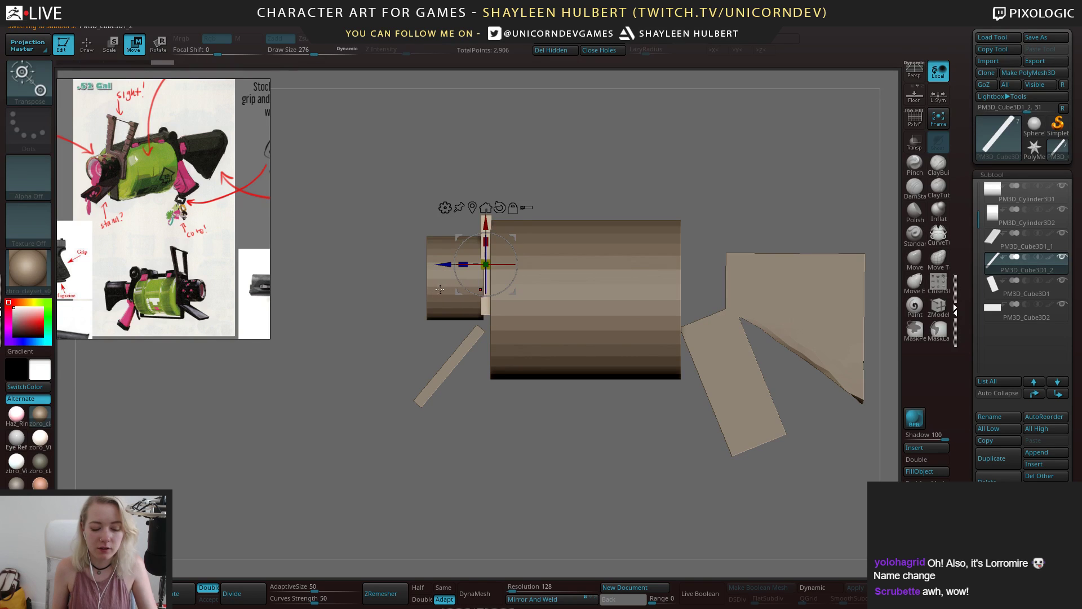
Slide the small cylinder farther forward and move the upright plate along Z into the gap between both cylinders
key(Down)
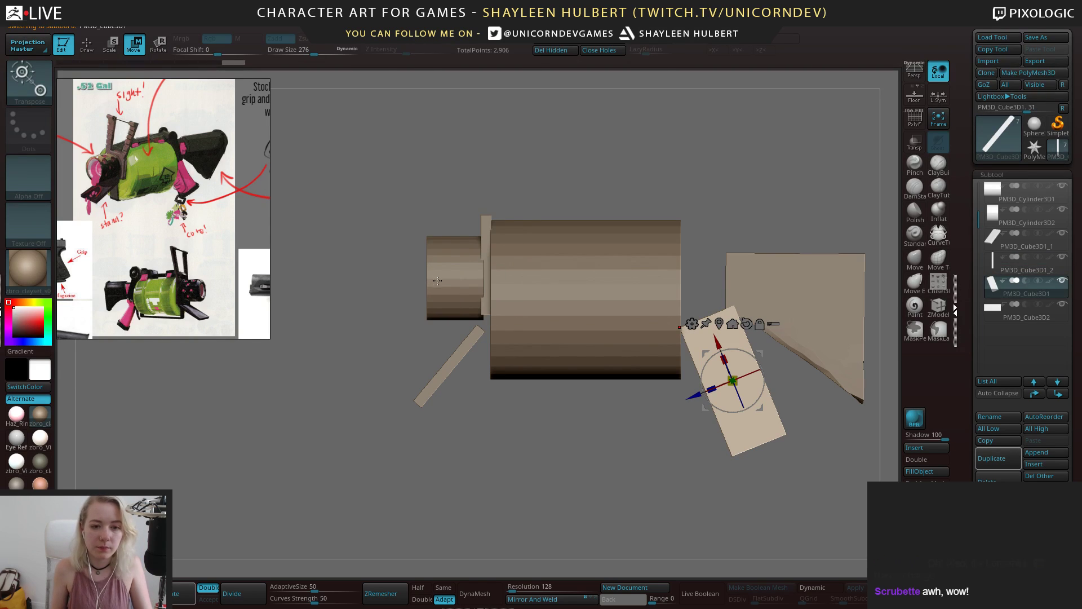
click(435, 280)
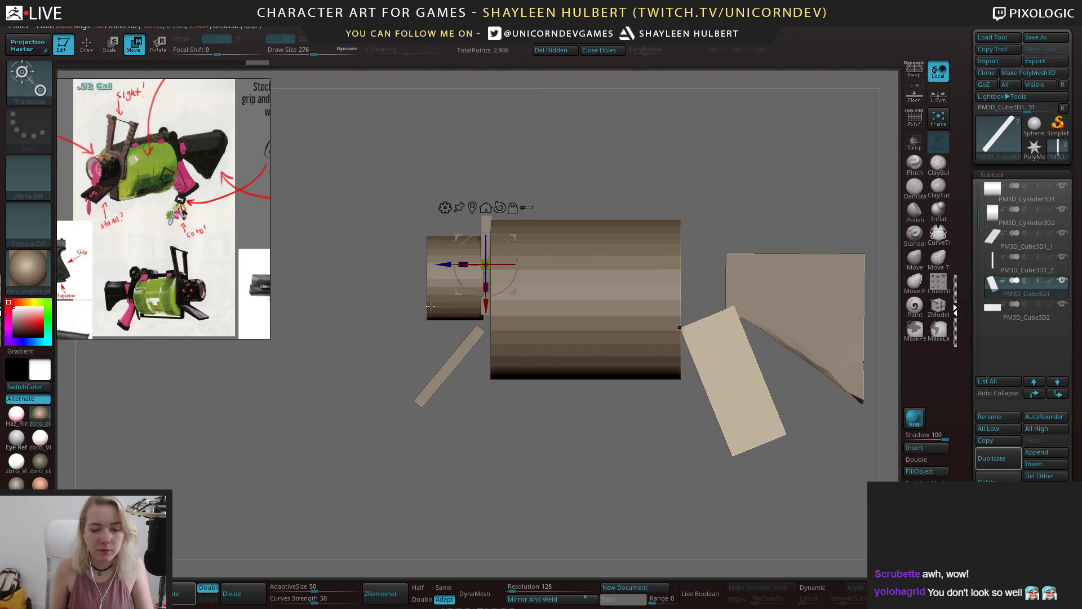
click(430, 306)
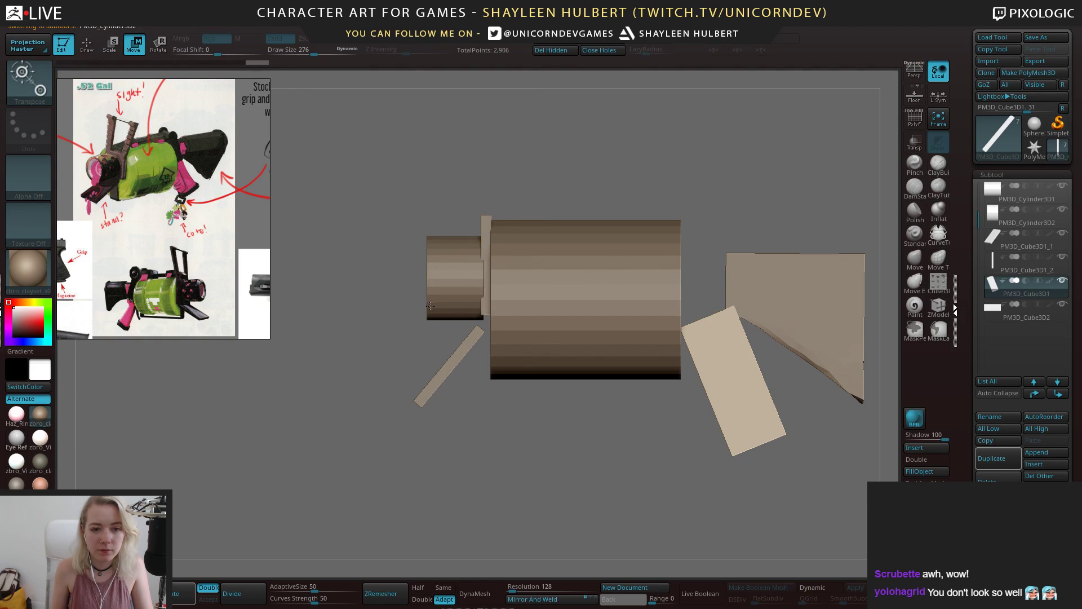
click(488, 248)
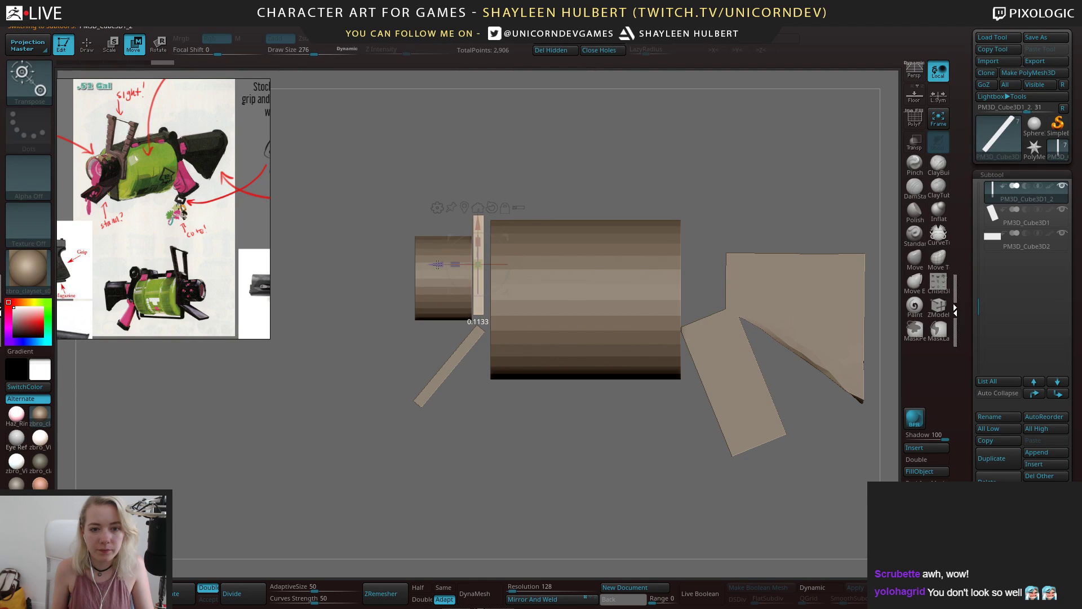
drag(440, 264, 445, 263)
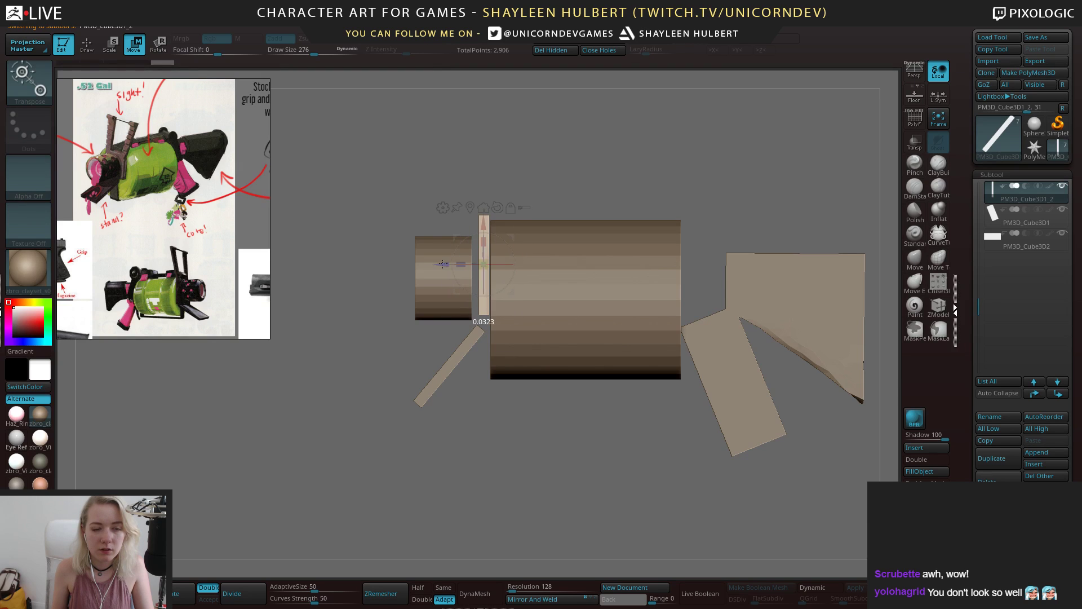
Widen the upright plate along Y until it extends past both sides of the small cylinder
right_drag(445, 264, 518, 259)
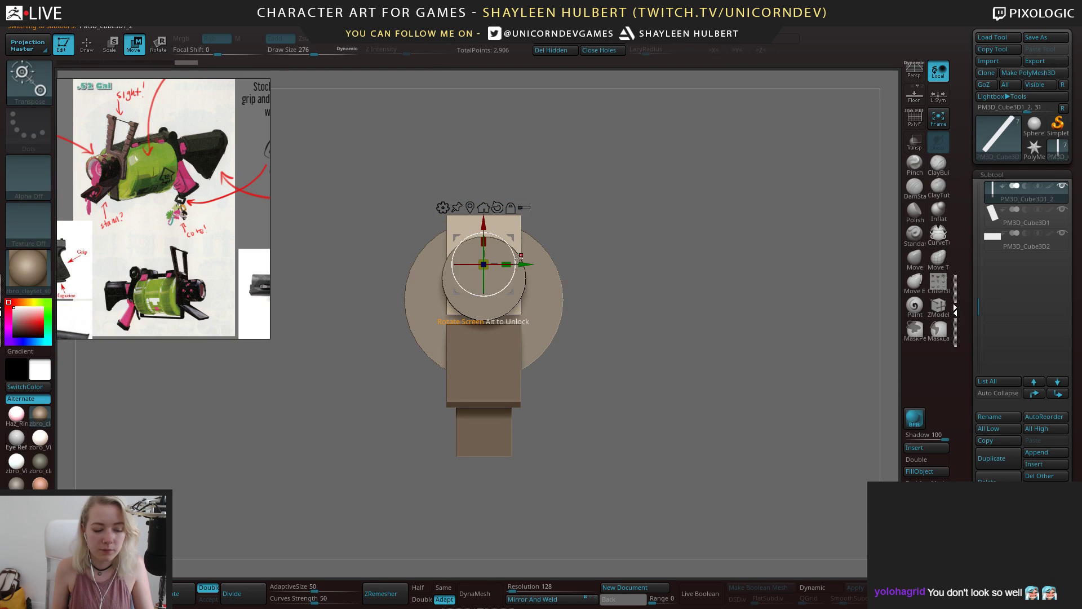
drag(499, 270, 511, 264)
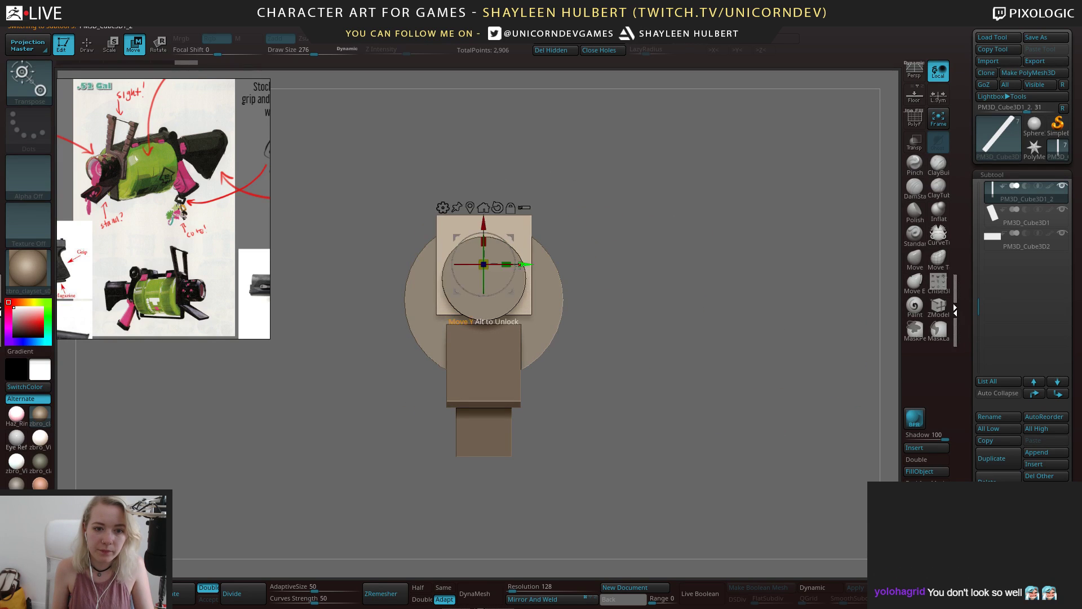
mouse_move(622, 286)
right_down()
mouse_move(479, 266)
mouse_move(652, 255)
mouse_move(631, 268)
right_up()
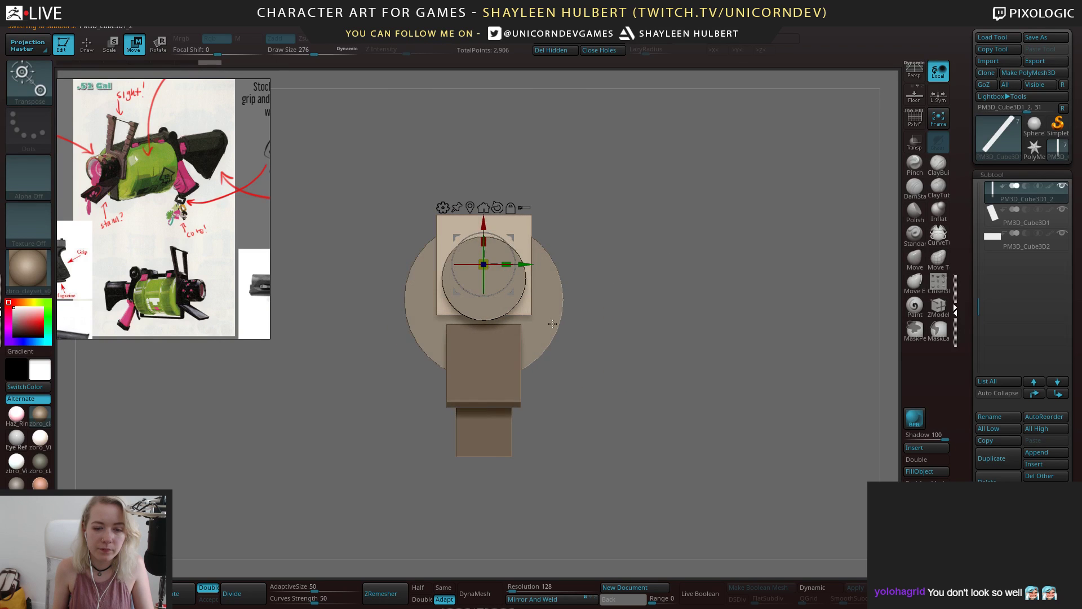
right_drag(552, 323, 540, 279)
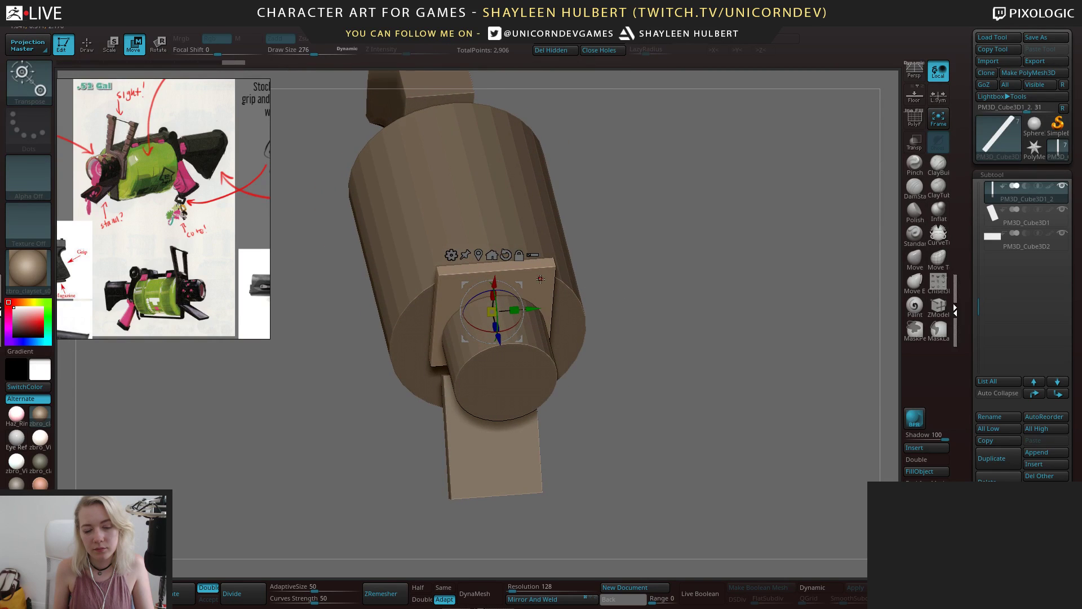
click(917, 120)
right_drag(704, 338, 623, 219)
click(914, 121)
right_drag(541, 208, 540, 231)
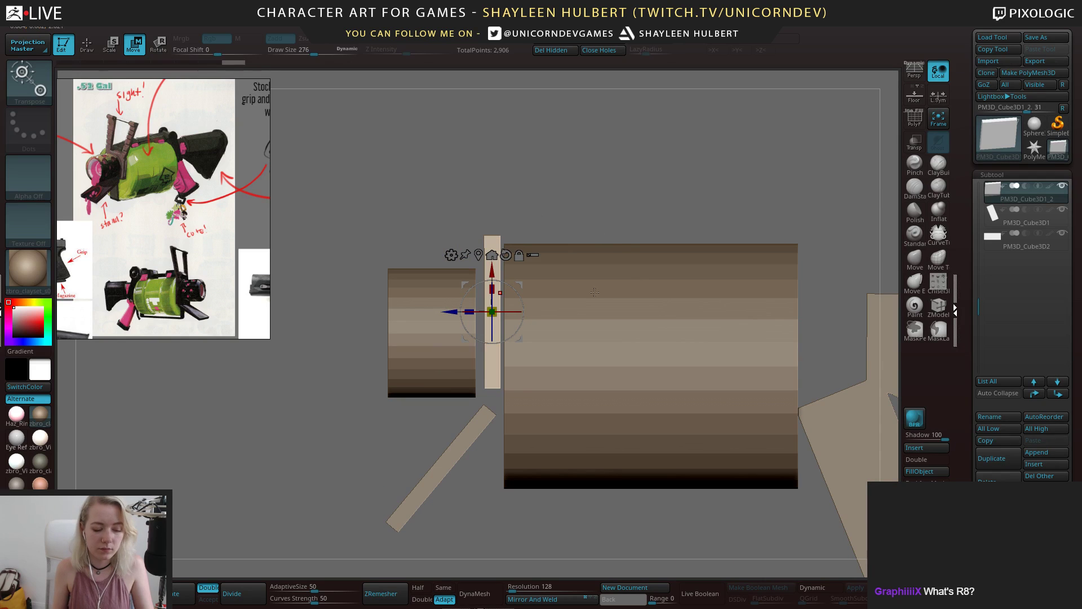
Duplicate the upright plate and move the copy along Y until it sits beside the original
click(185, 591)
right_drag(406, 338, 554, 301)
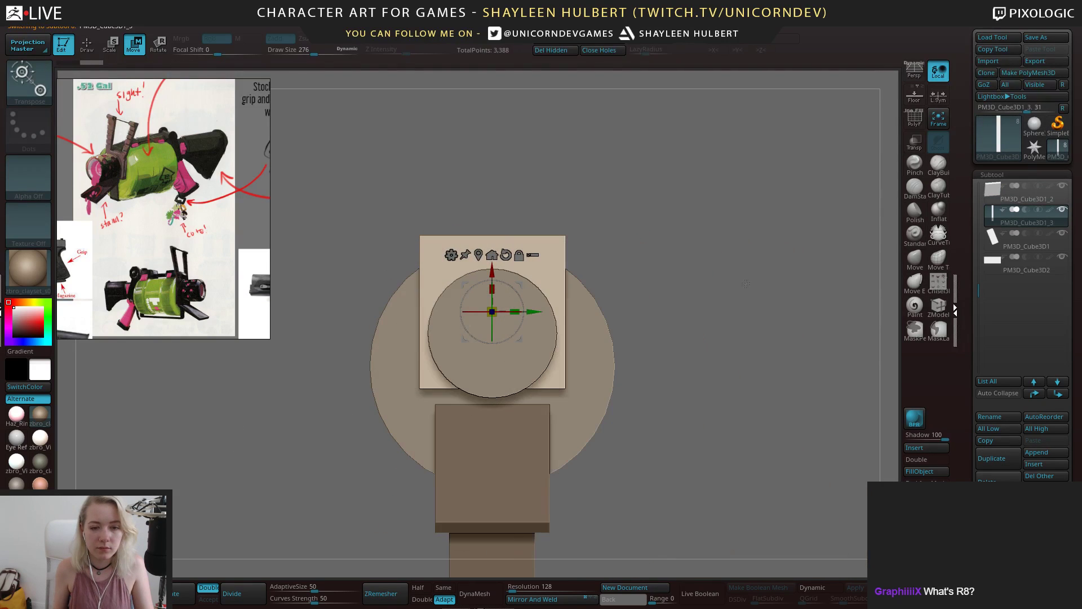
drag(525, 317, 373, 317)
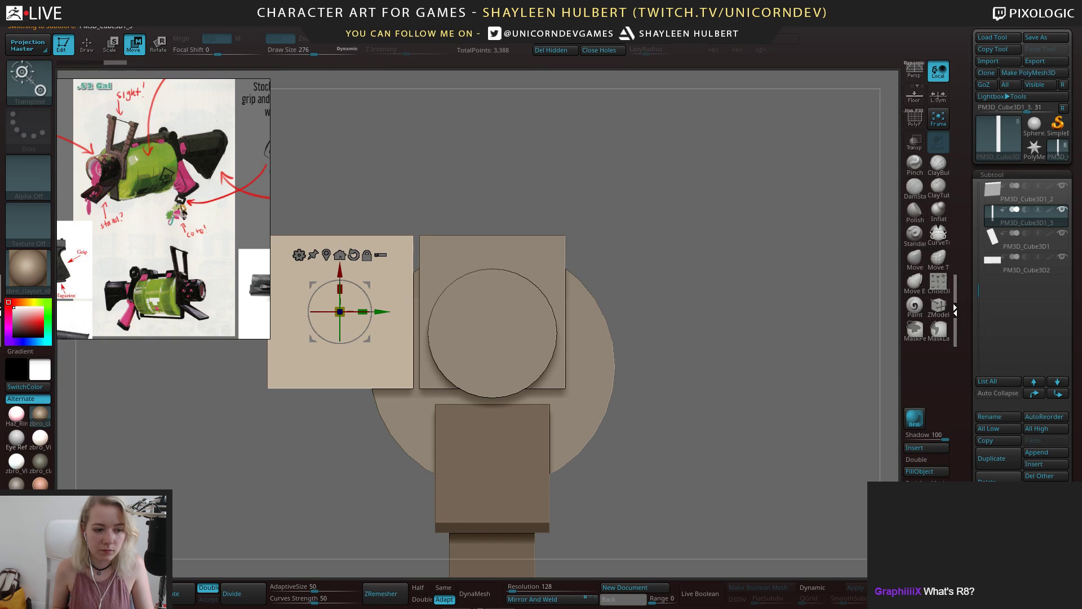
Mirror and weld the copied plate across the Y axis to get a matching plate on each side of the original
click(591, 601)
right_drag(685, 351, 656, 372)
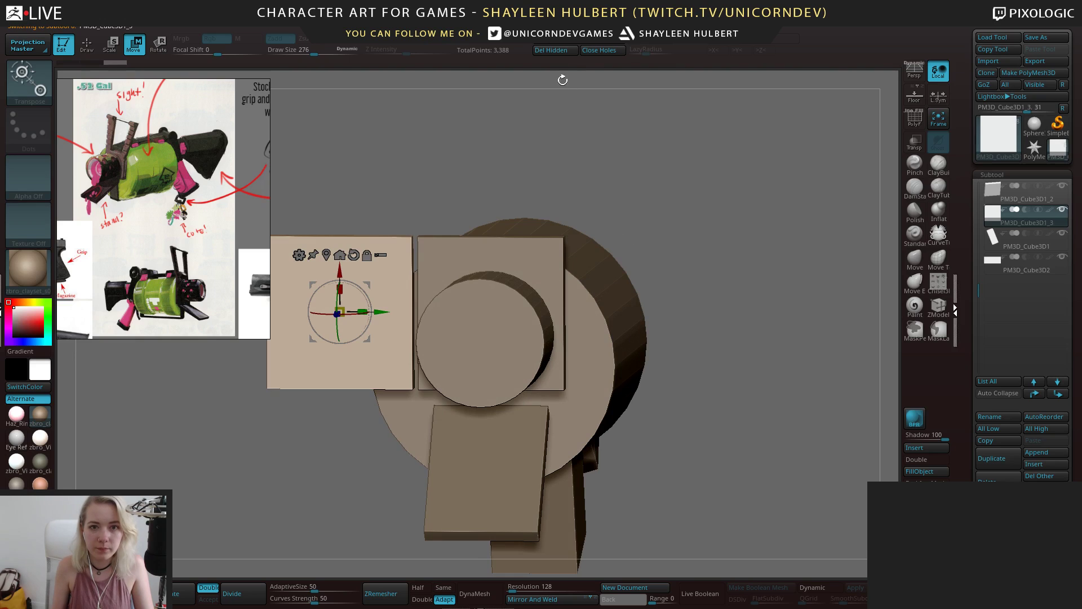
click(566, 599)
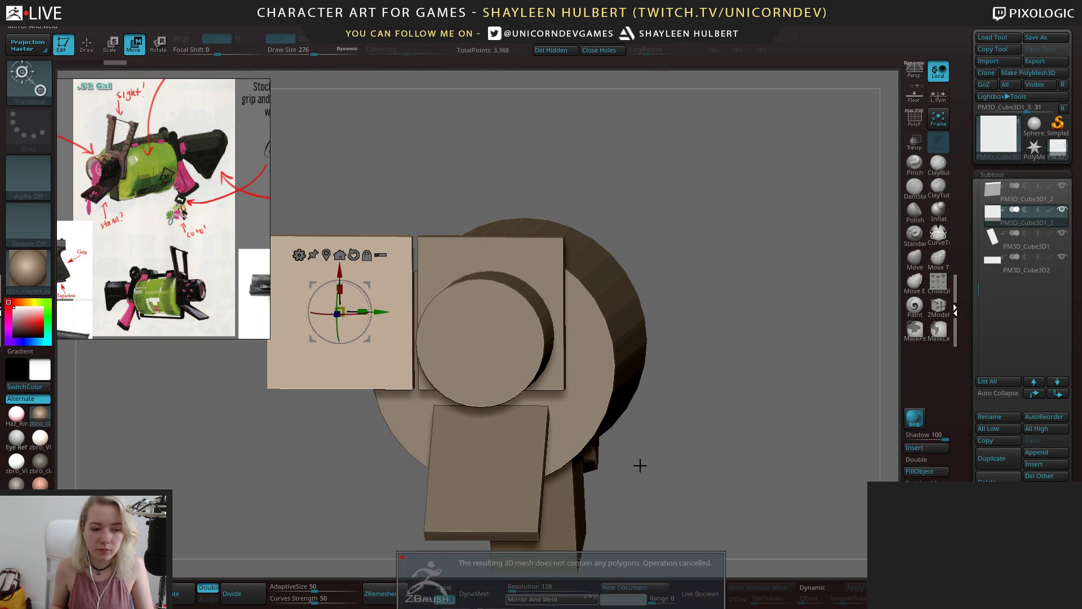
click(567, 598)
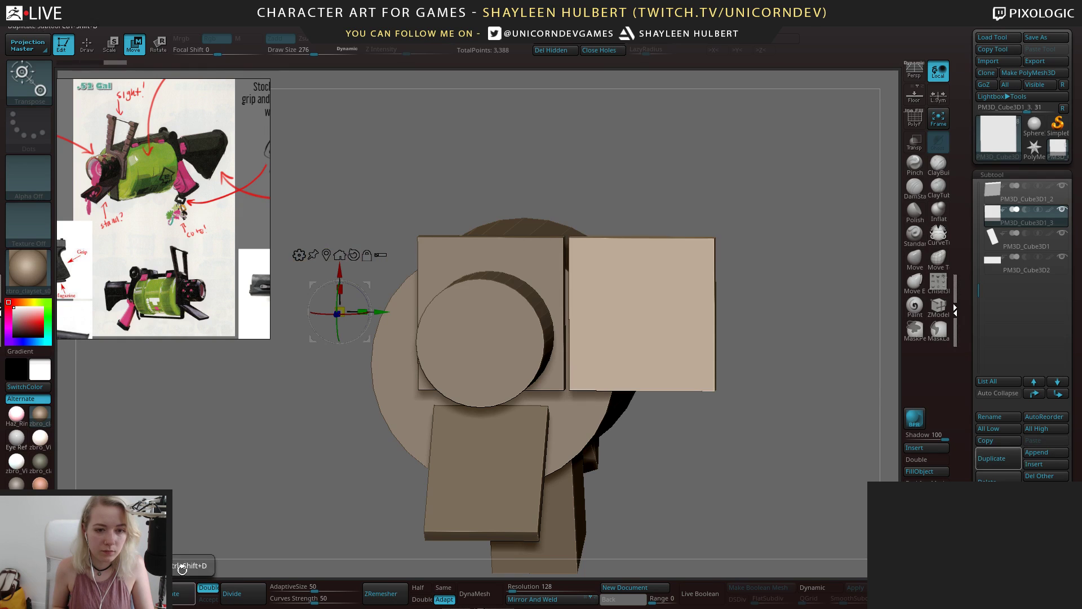
shift+drag(674, 504, 690, 319)
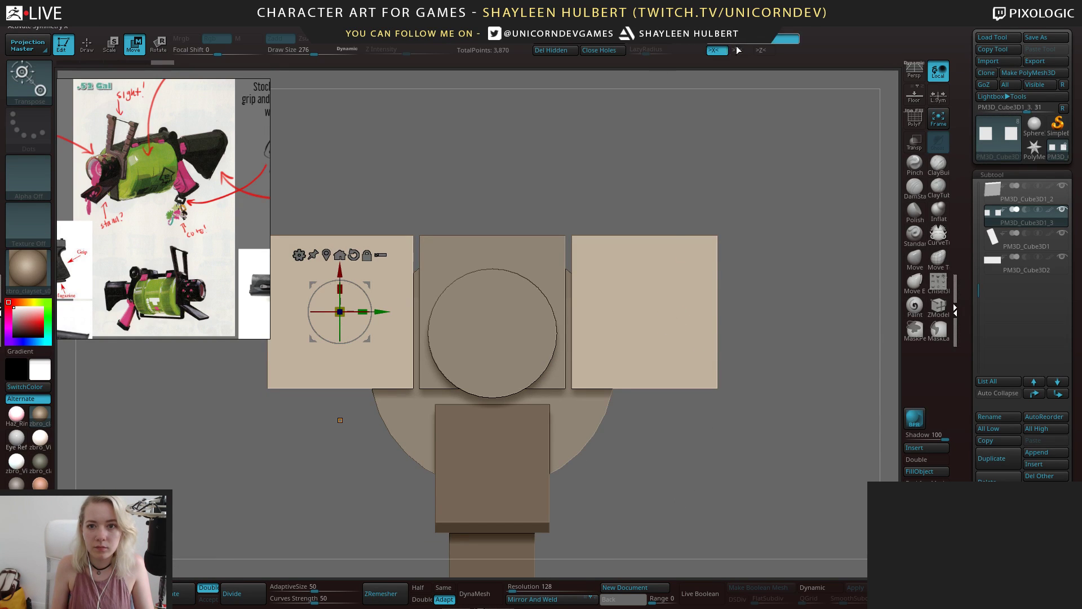
Switch symmetry from X to Y, narrow the paired plates into bars and bring them to the central plate's outer edges
click(719, 51)
alt+drag(446, 181, 500, 171)
drag(417, 303, 249, 303)
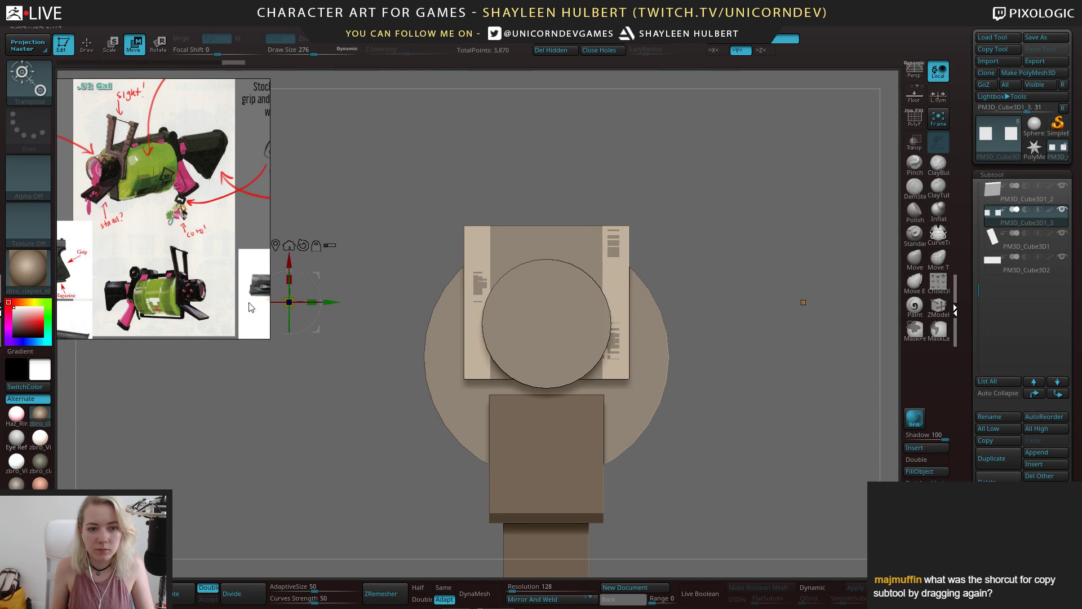
Raise the paired sight bars above the central plate, tilt them back toward the stock and set the pivot at their base
click(473, 263)
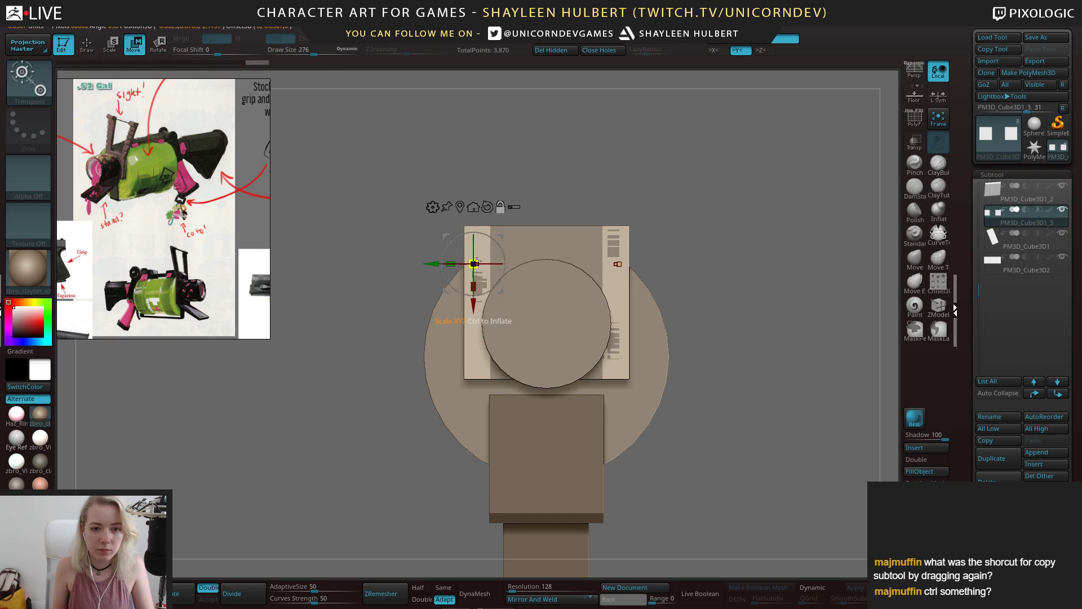
drag(449, 265, 427, 151)
alt+drag(468, 203, 512, 301)
alt+click(524, 347)
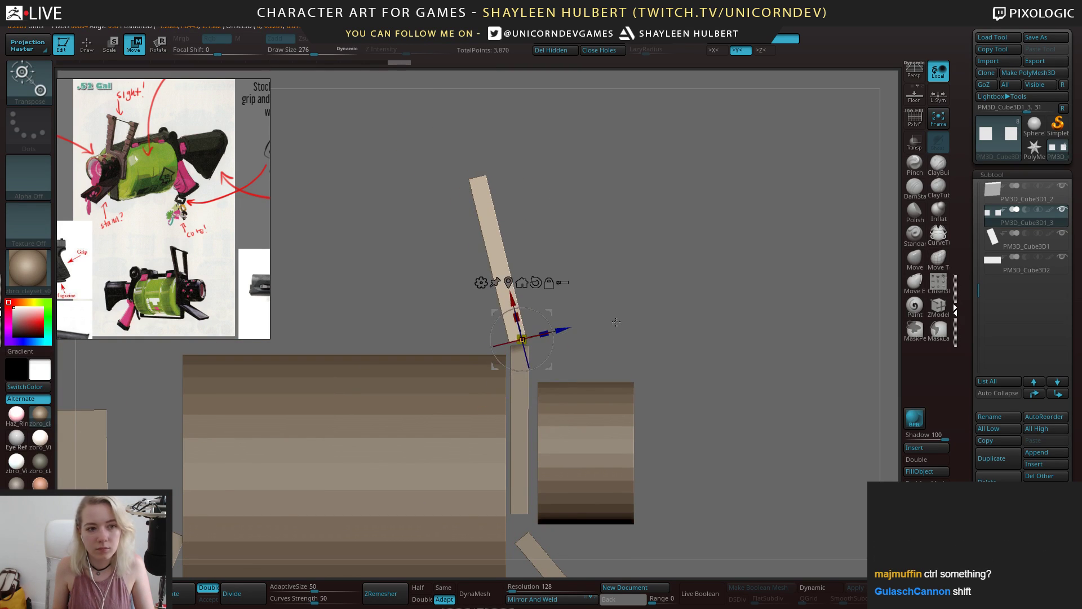
Reposition the transform pivot at the inner lower corners of the sight bars and reorient it
shift+drag(652, 311, 613, 303)
drag(566, 337, 522, 338)
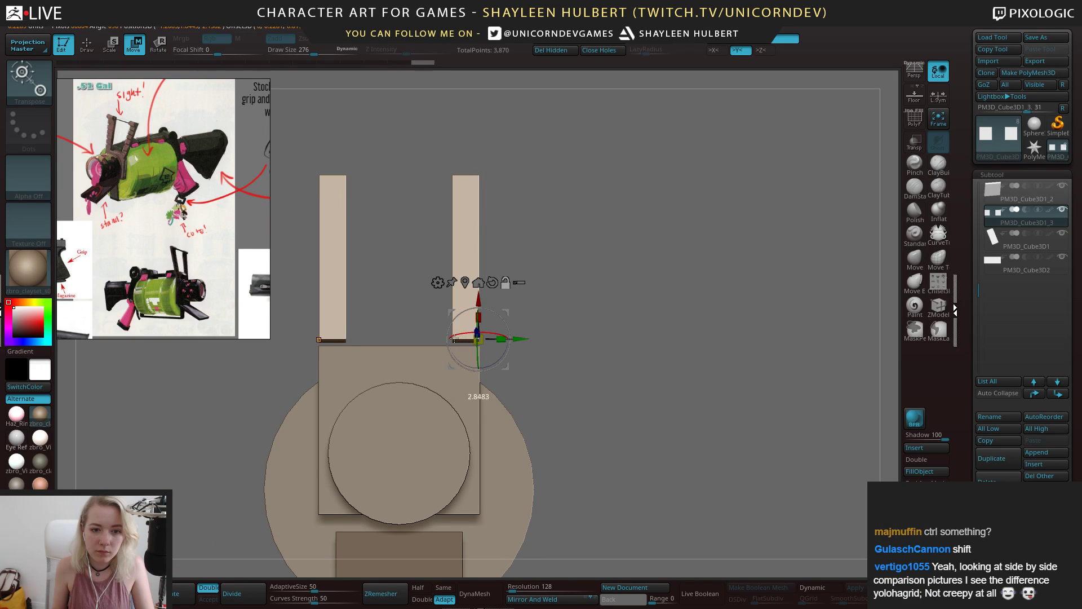
alt+click(468, 257)
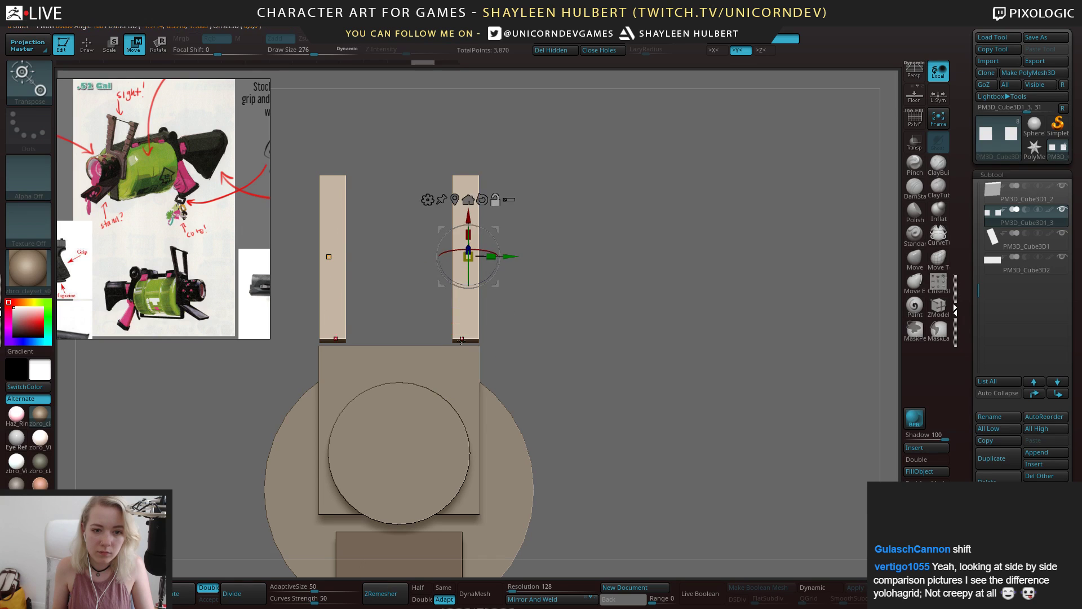
alt+click(452, 338)
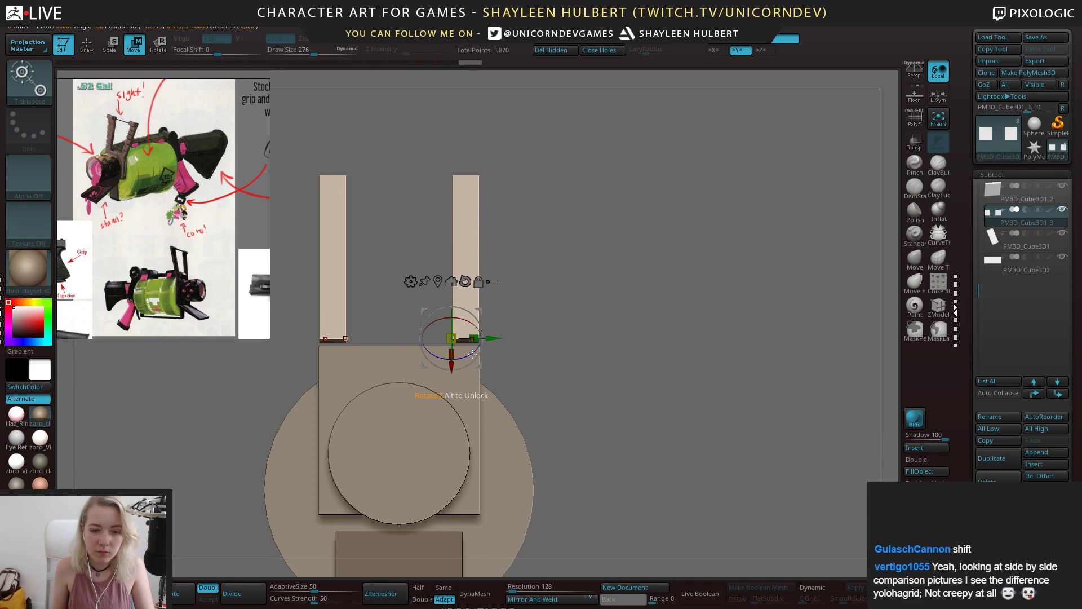
drag(473, 355, 463, 360)
drag(584, 318, 565, 244)
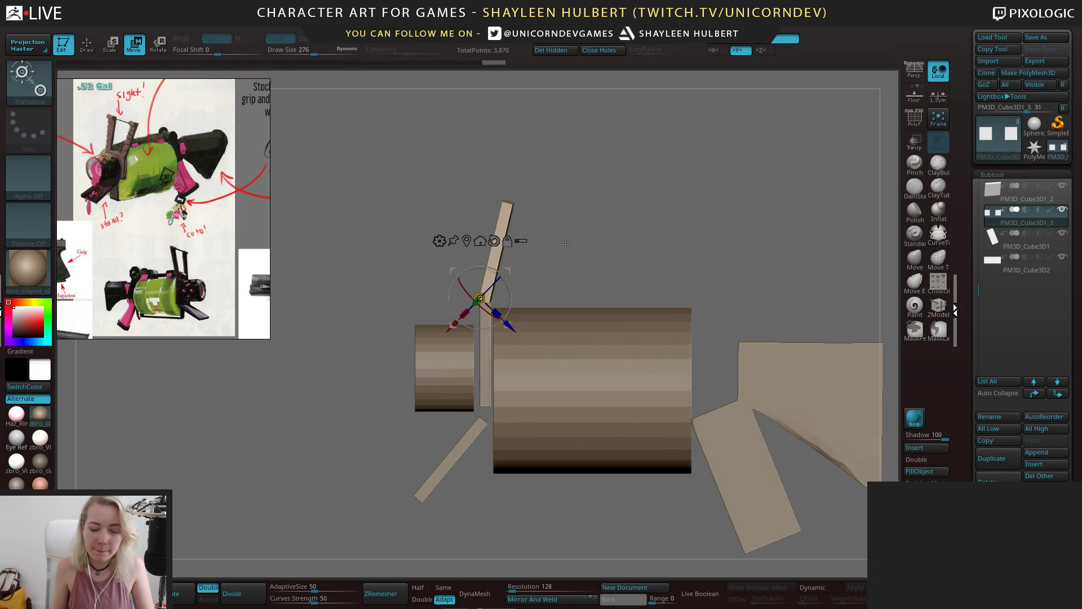
Rotate the paired sight bars outward about their lower inner corners so they form a V above the central plate
drag(525, 278, 567, 259)
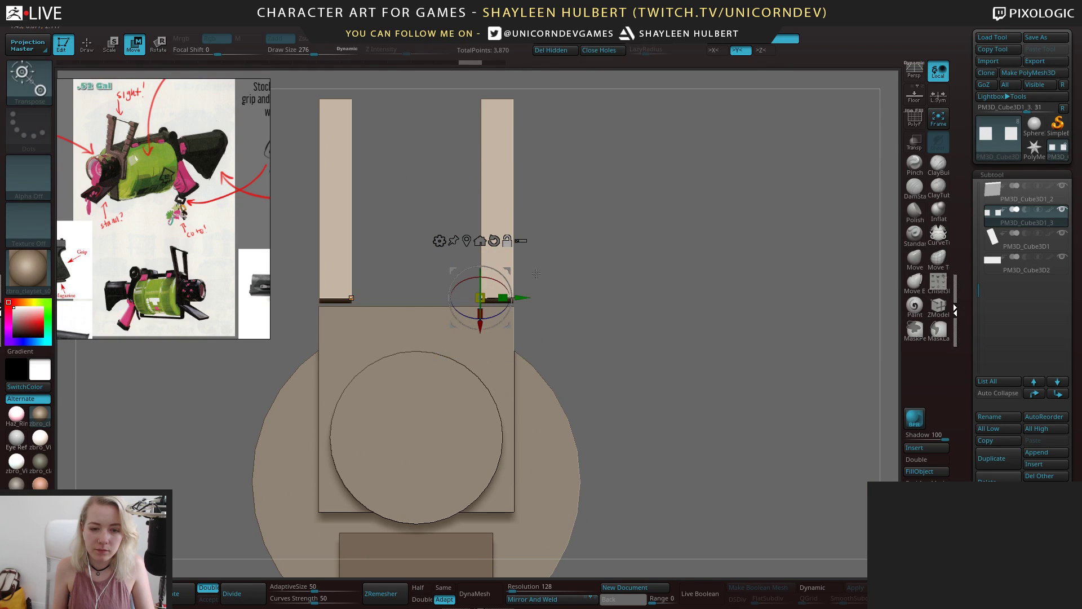
mouse_move(502, 318)
mouse_down()
mouse_move(476, 317)
mouse_move(500, 319)
mouse_up()
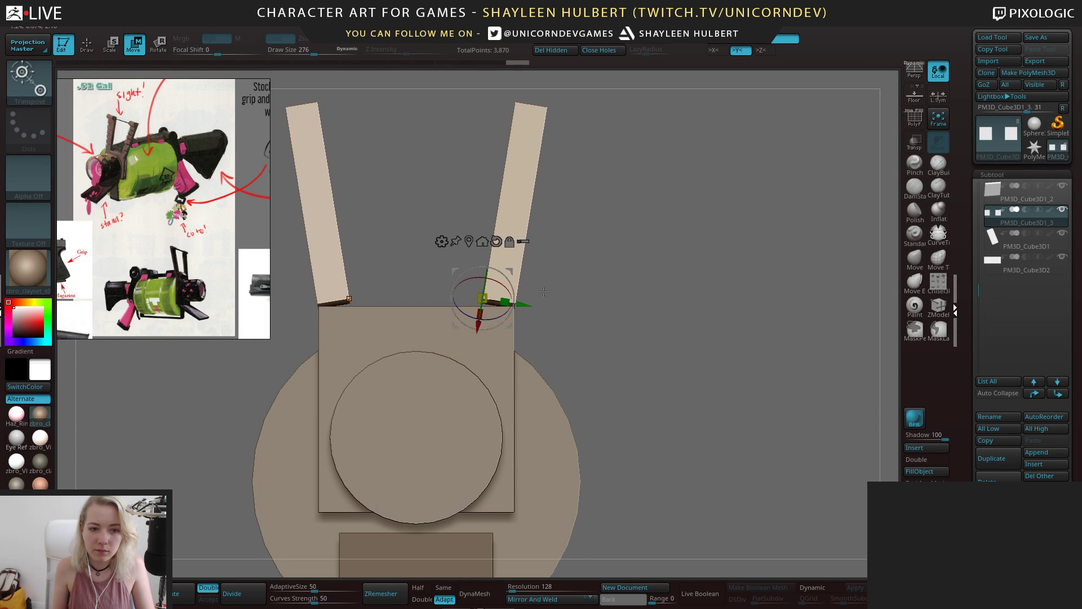
drag(540, 289, 586, 279)
drag(419, 323, 607, 233)
key(ctrl+z)
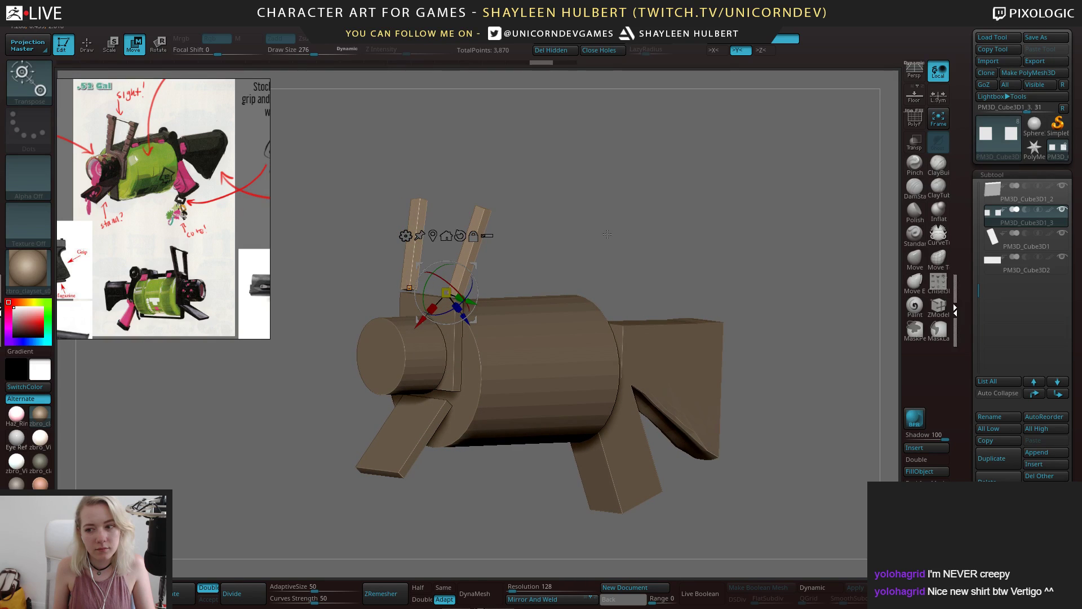
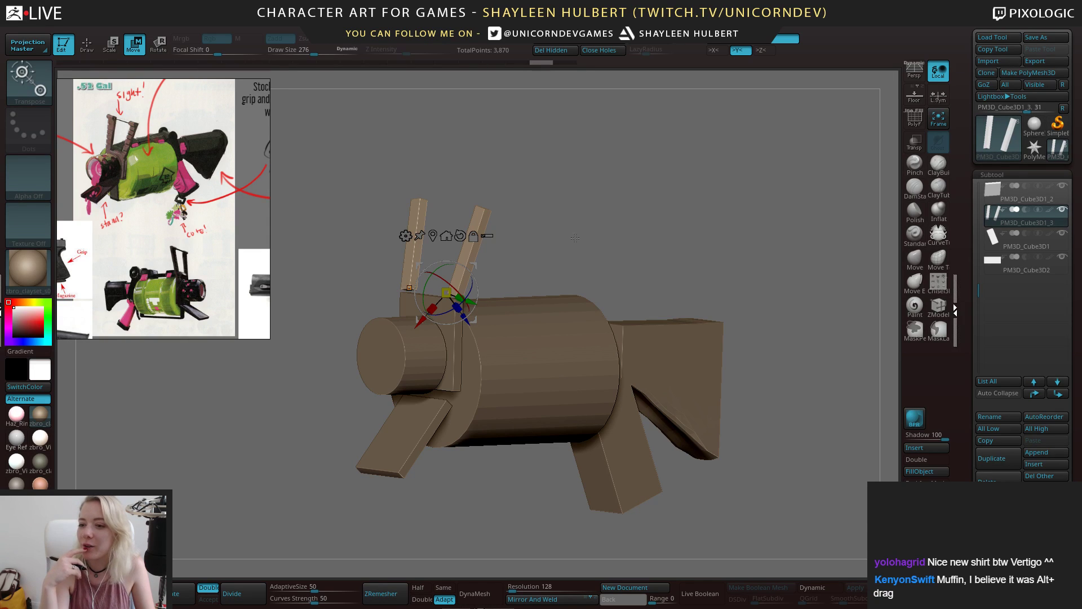
shift+drag(564, 270, 548, 319)
drag(415, 323, 416, 322)
drag(568, 263, 596, 263)
Select the small front cylinder and try to pull a copy of it forward along the barrel axis with the gizmo
alt+click(475, 350)
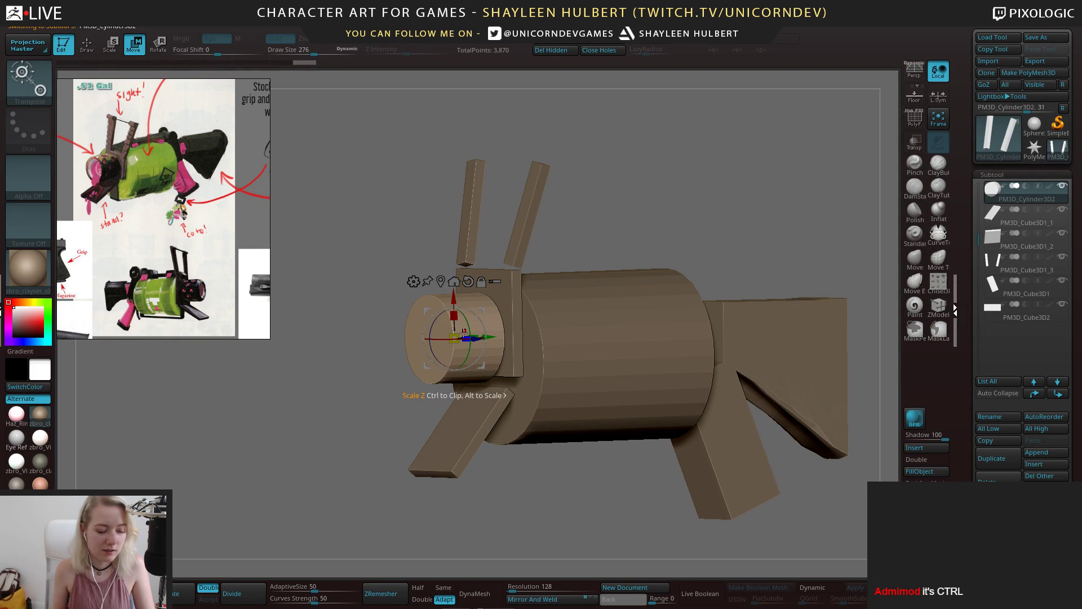
mouse_move(457, 299)
alt+mouse_down()
mouse_move(457, 259)
mouse_move(458, 282)
alt+mouse_up()
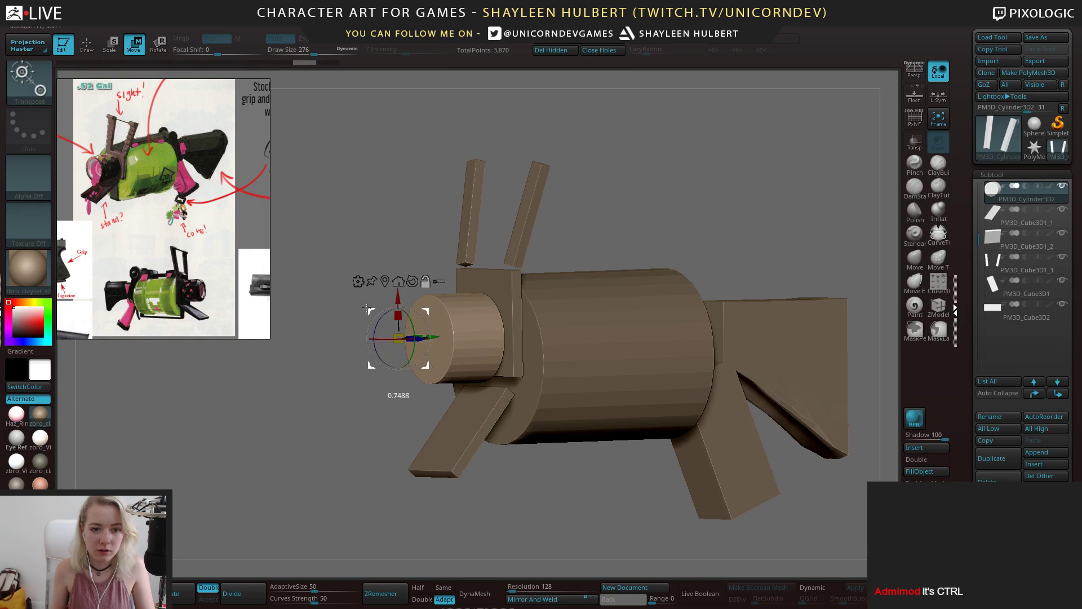
ctrl+drag(426, 310, 303, 307)
key(ctrl+z)
drag(403, 211, 394, 369)
key(ctrl+z)
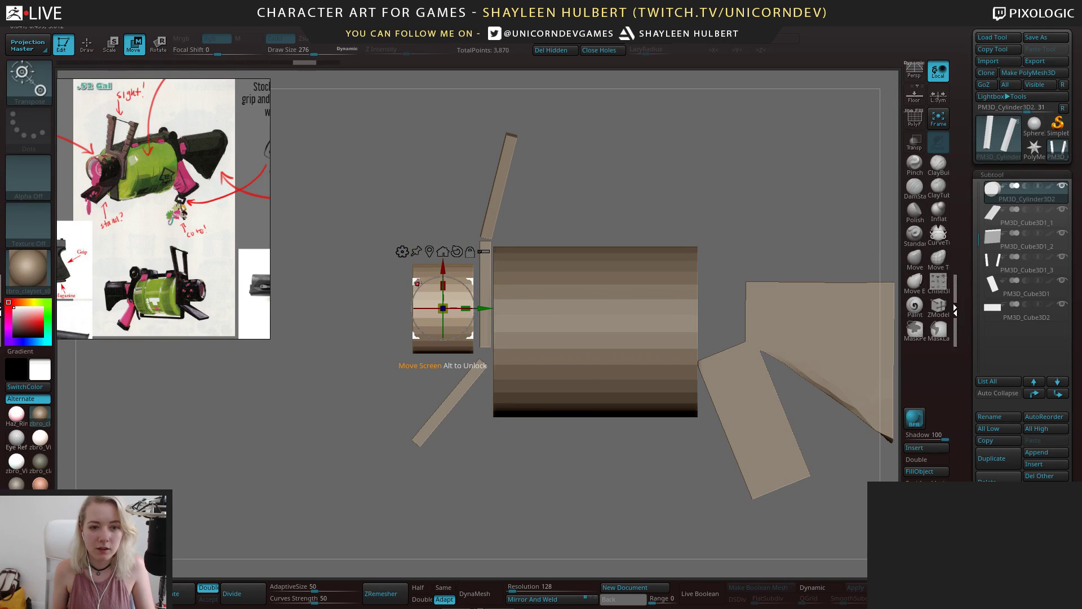
ctrl+drag(428, 310, 366, 304)
key(ctrl+z)
ctrl+drag(418, 282, 311, 266)
drag(349, 215, 424, 243)
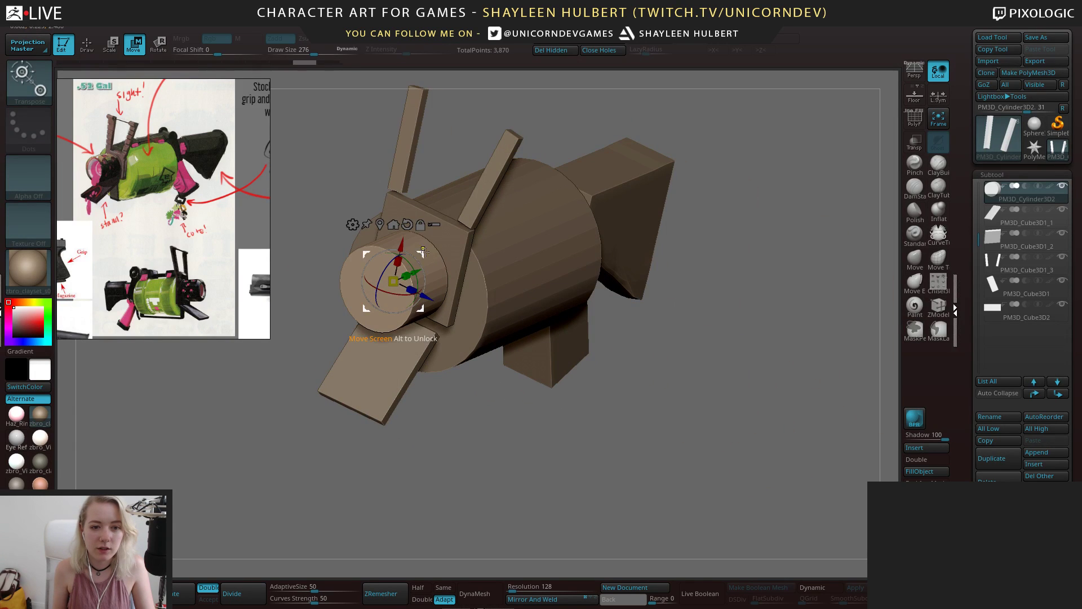
drag(345, 257, 494, 385)
key(ctrl+z)
key(ctrl+z)
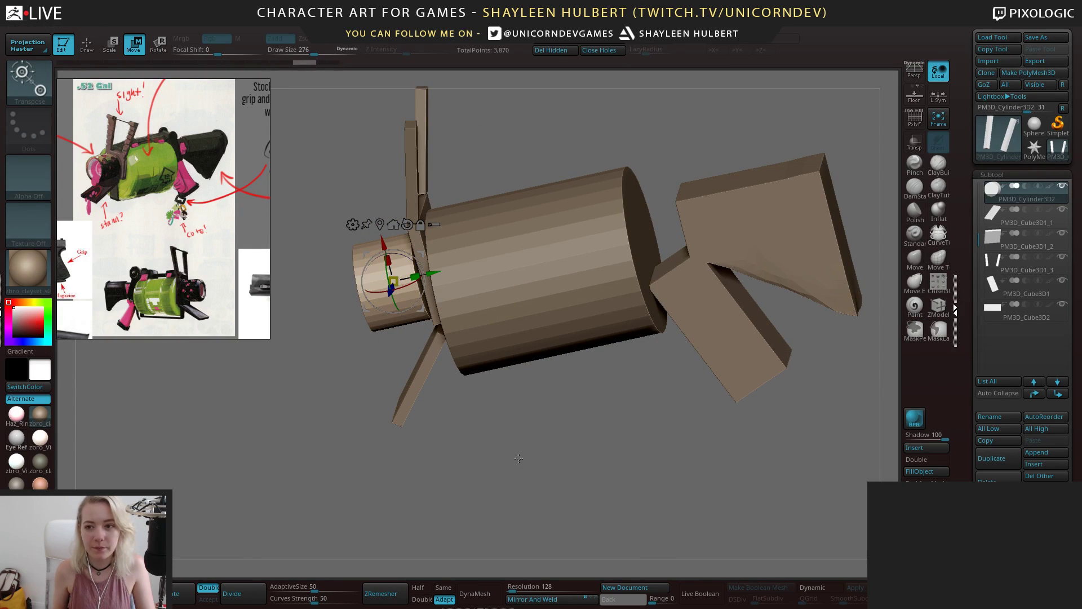
drag(519, 458, 868, 291)
shift+drag(830, 382, 501, 457)
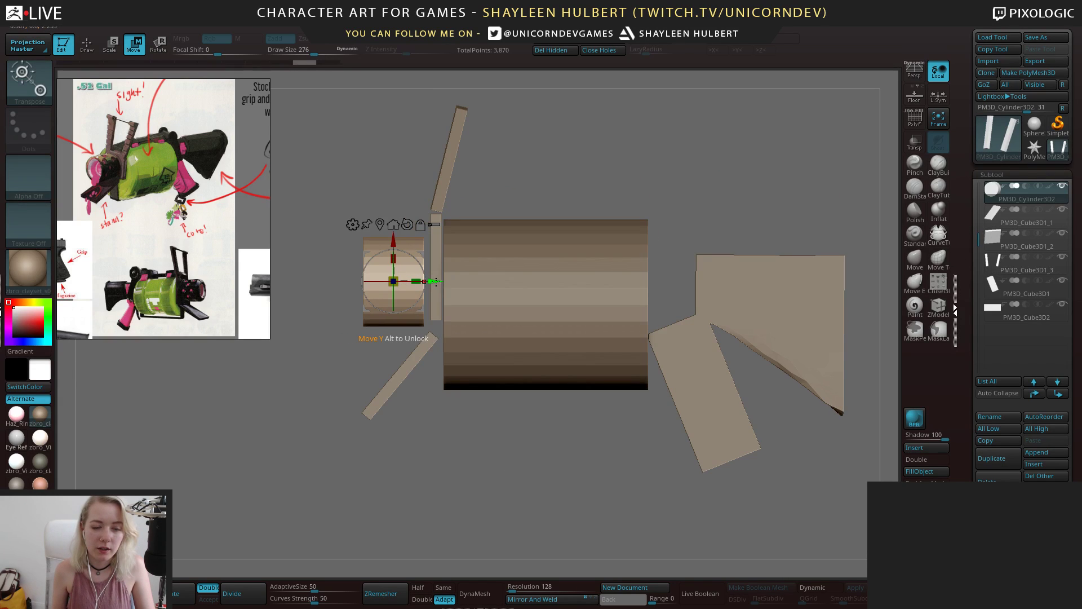
ctrl+drag(436, 282, 321, 282)
key(ctrl+z)
alt+drag(490, 442, 513, 430)
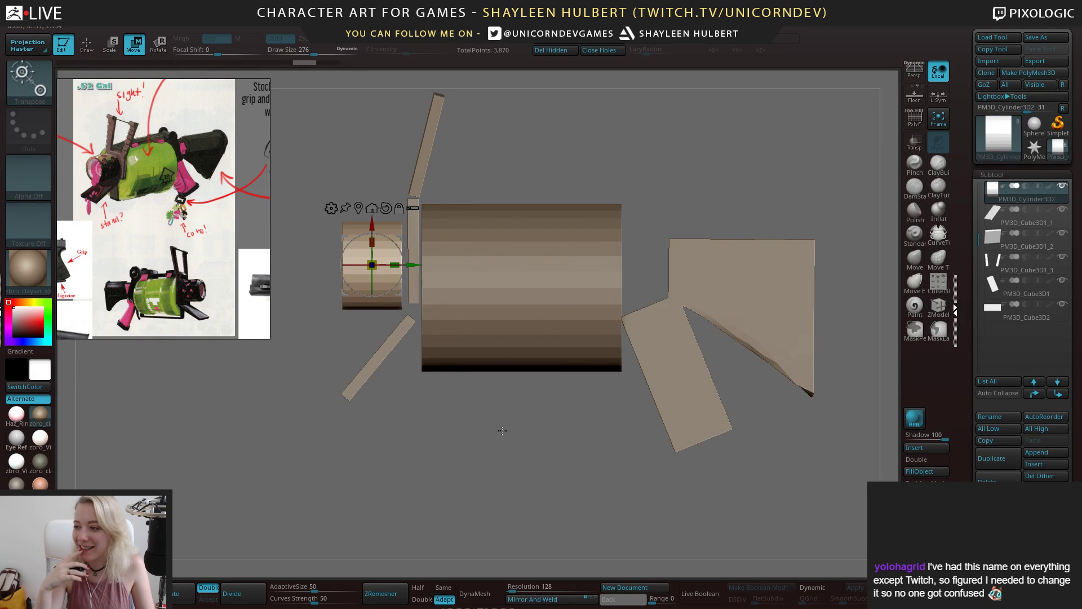
drag(443, 405, 467, 415)
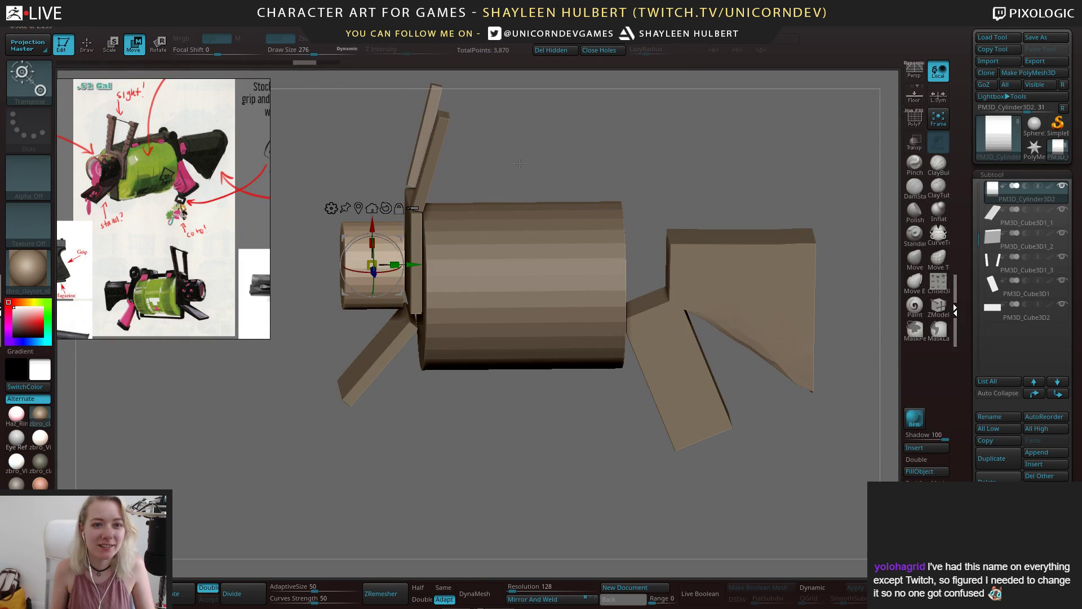
drag(519, 163, 572, 242)
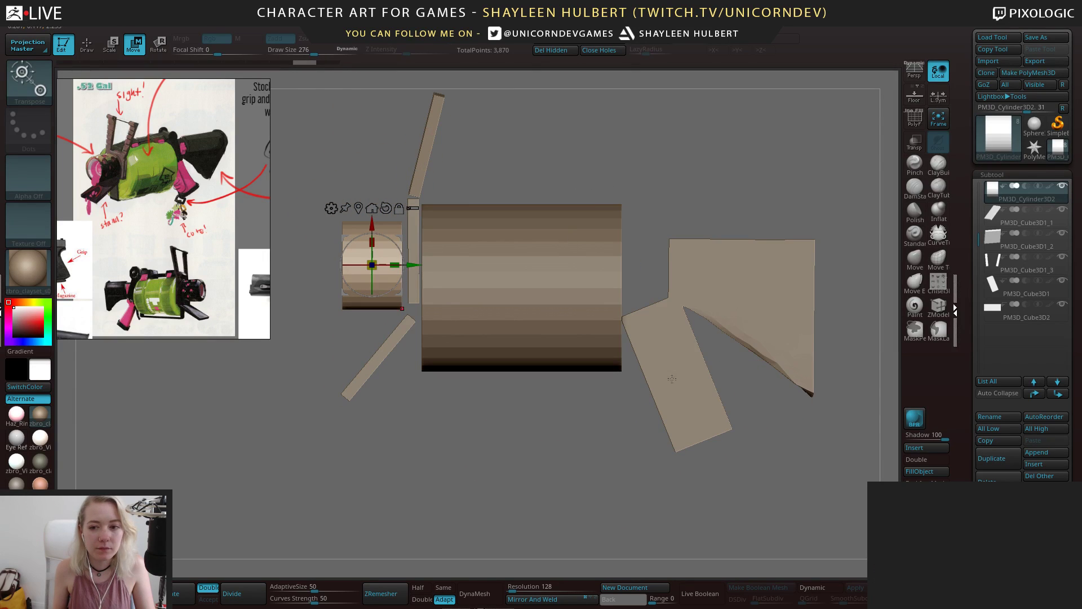
Duplicate the square plate behind the small front cylinder and move the copy to the rear end of the barrel
drag(672, 379, 437, 365)
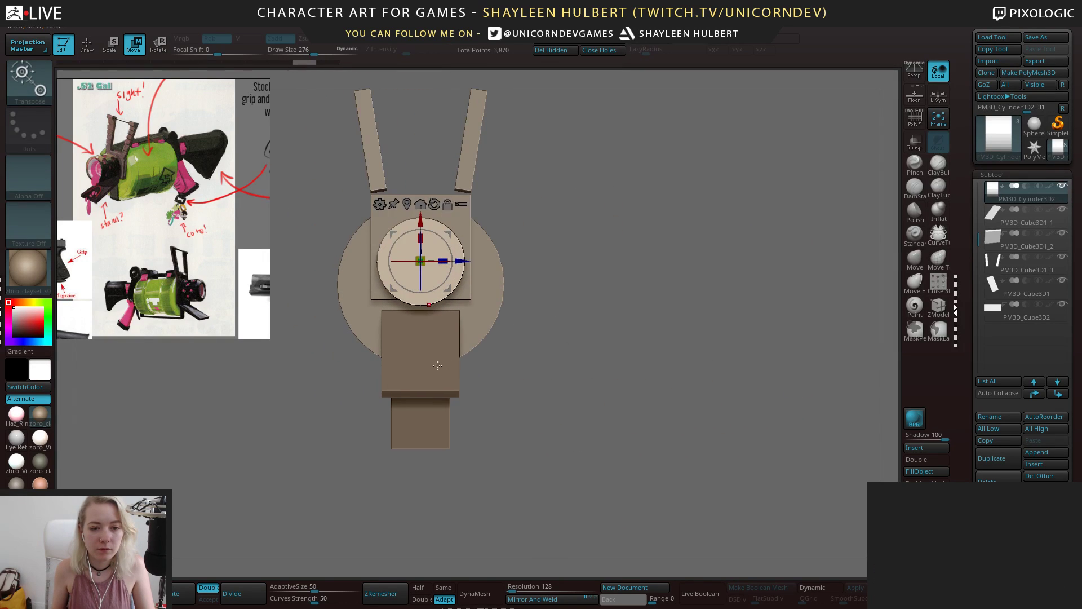
alt+click(438, 366)
alt+click(456, 215)
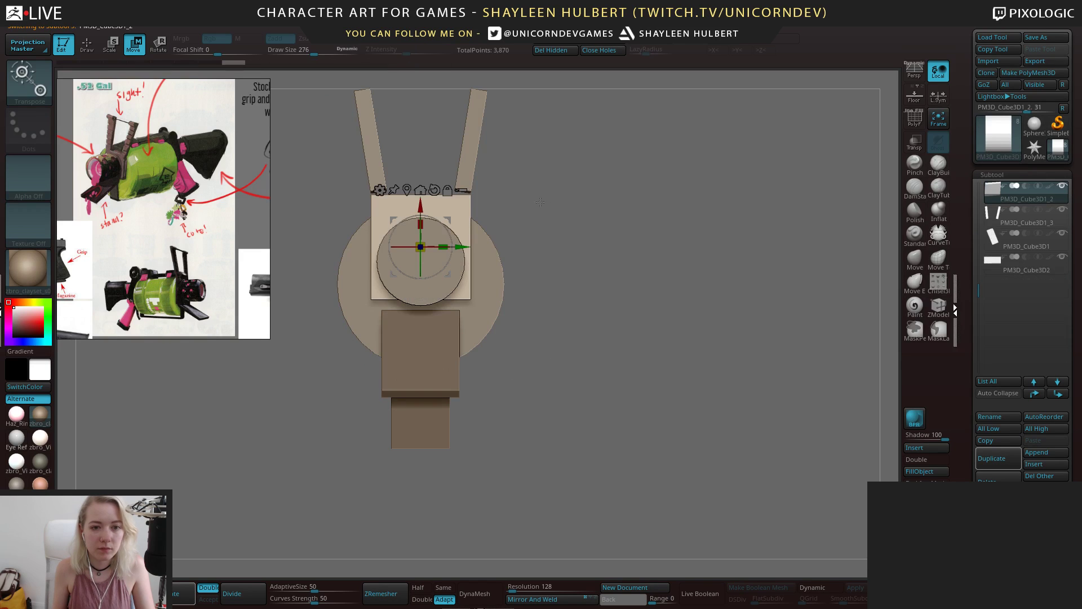
alt+drag(559, 171, 605, 257)
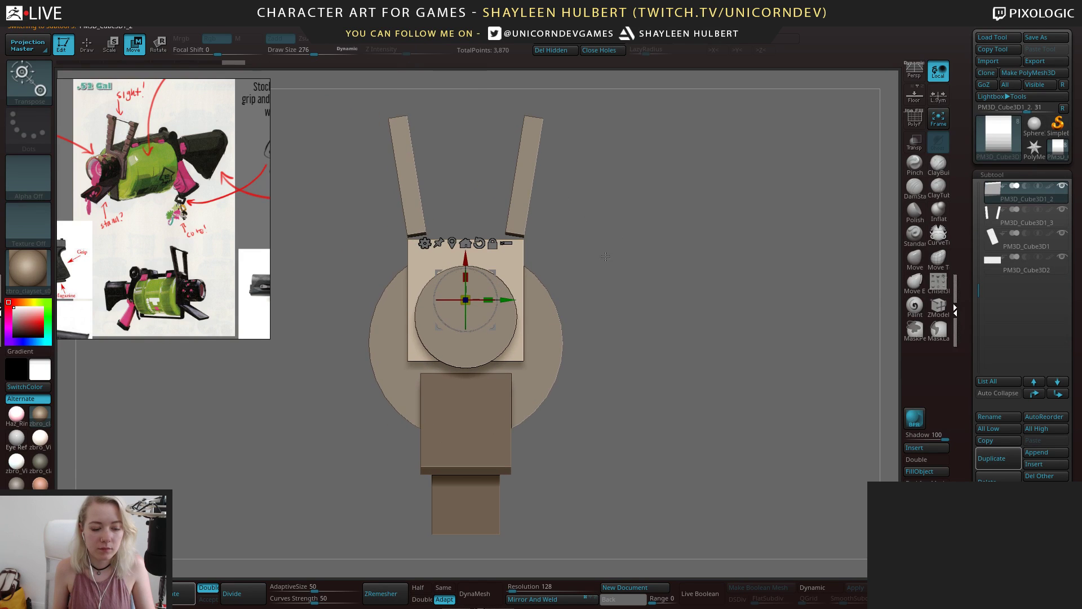
click(172, 597)
drag(319, 349, 591, 208)
drag(417, 308, 670, 307)
alt+drag(736, 218, 624, 260)
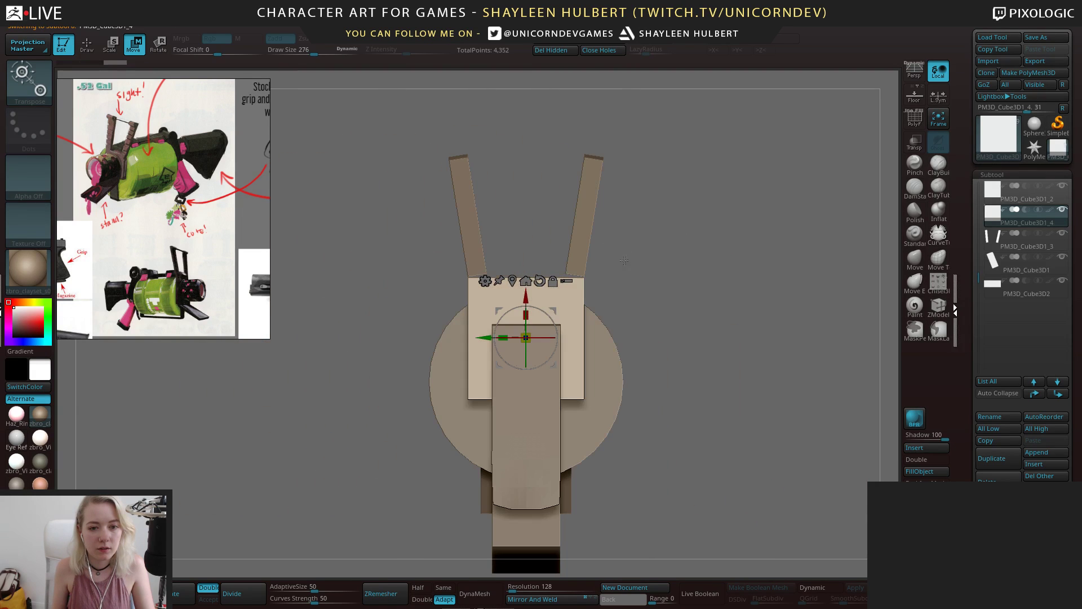
Narrow the rear plate copy into a thin upright bar and shift it sideways to the outer edge of the front plate
drag(498, 338, 551, 351)
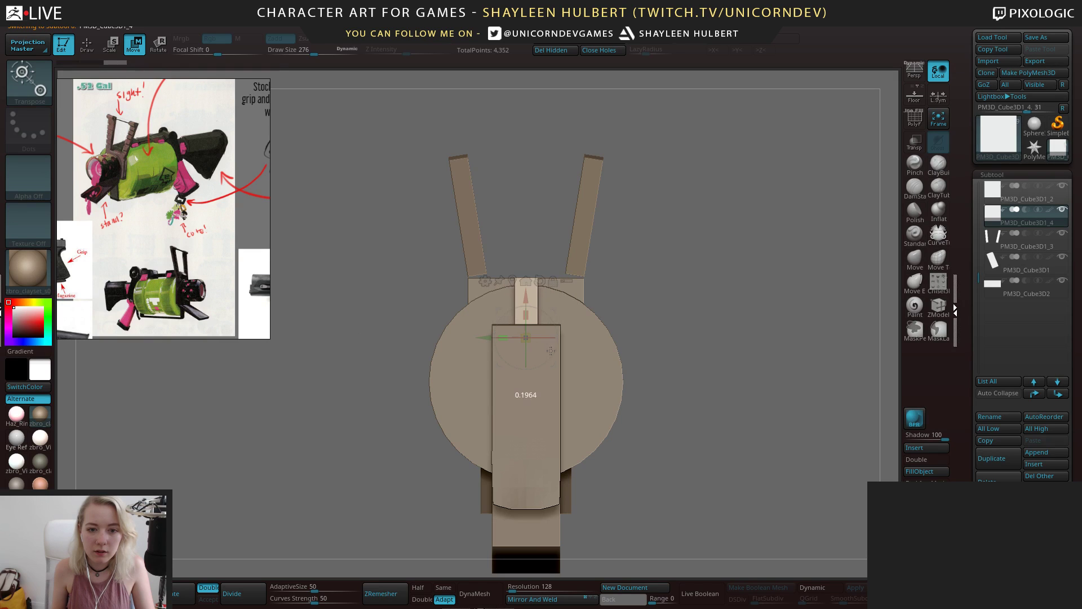
drag(556, 255, 656, 260)
drag(504, 338, 450, 337)
shift+drag(685, 260, 609, 264)
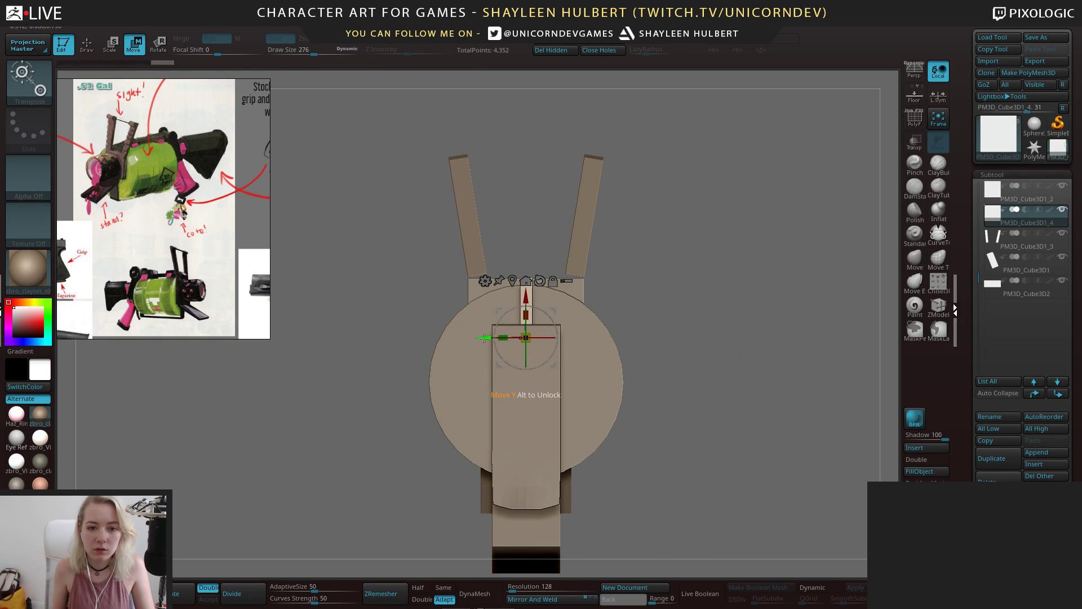
drag(483, 338, 430, 338)
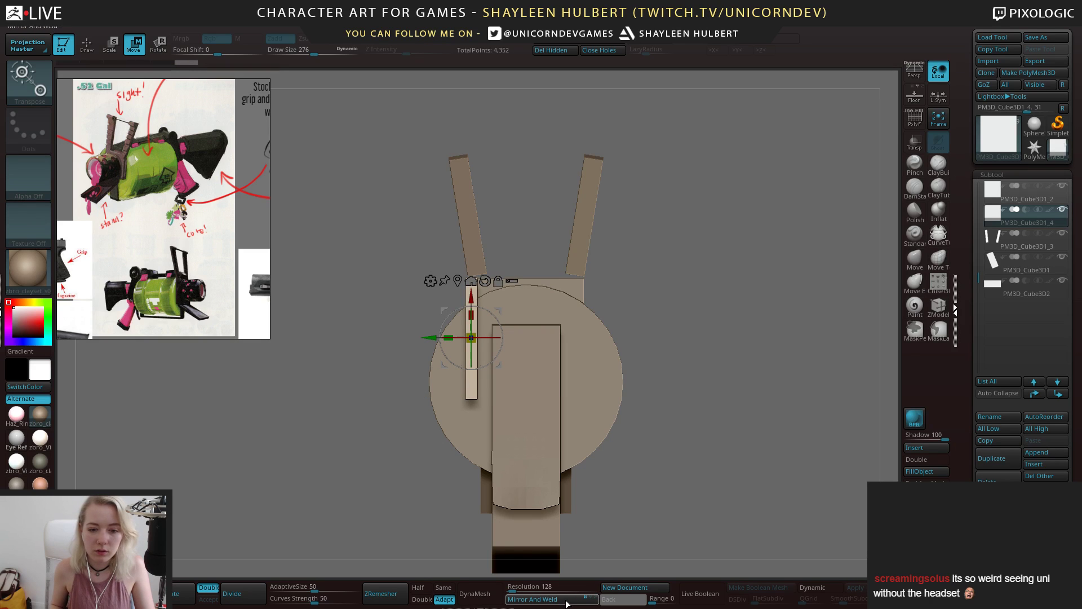
Mirror and weld the rear upright bar to get a matching bar on the opposite side of the weapon
click(591, 600)
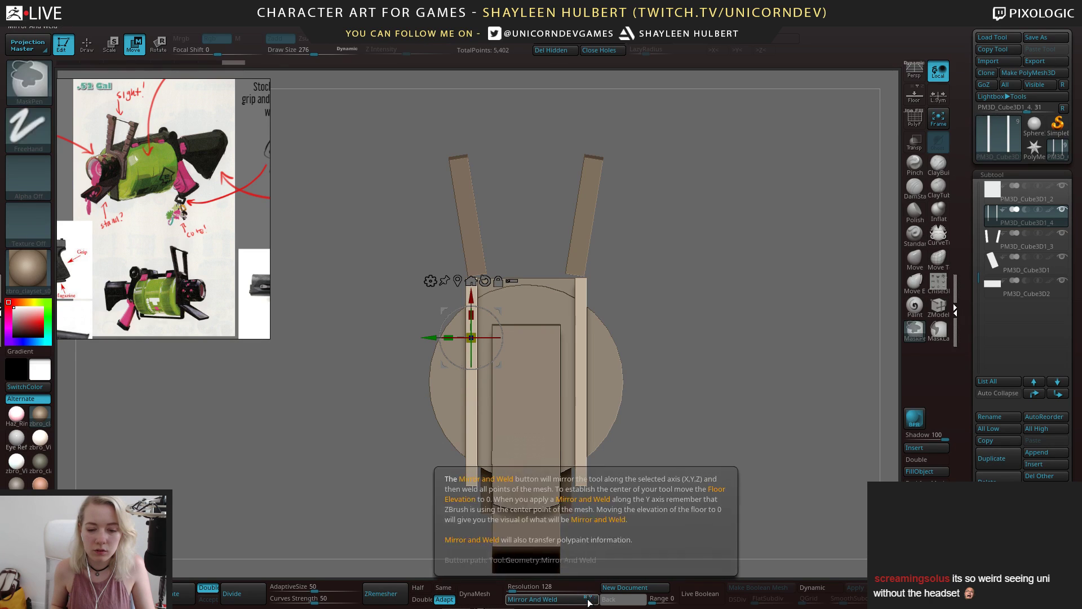
drag(590, 519, 632, 524)
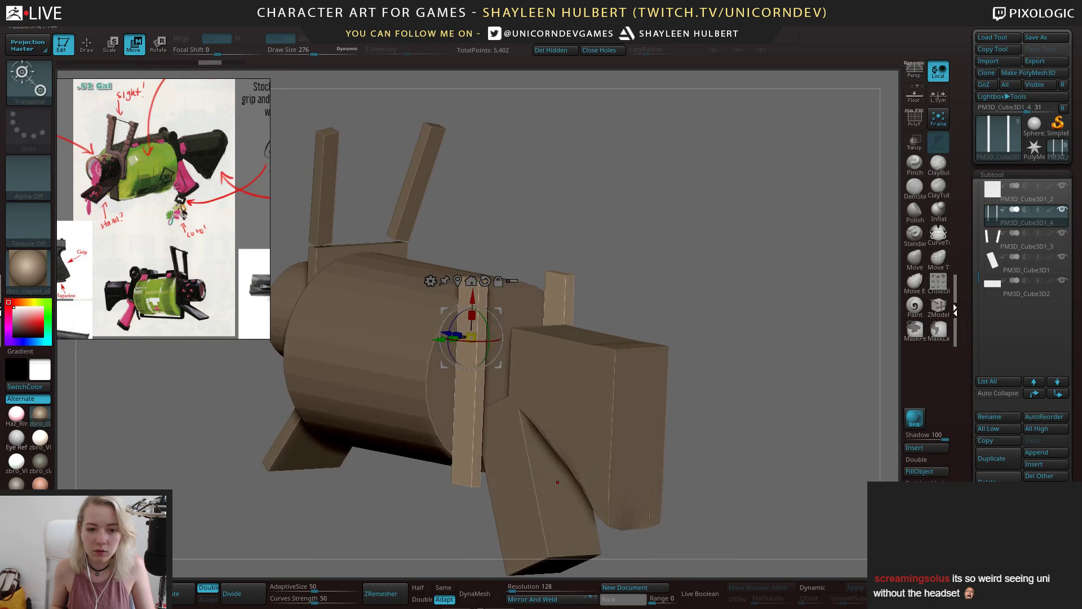
key(ctrl+z)
click(565, 601)
shift+drag(671, 316, 696, 279)
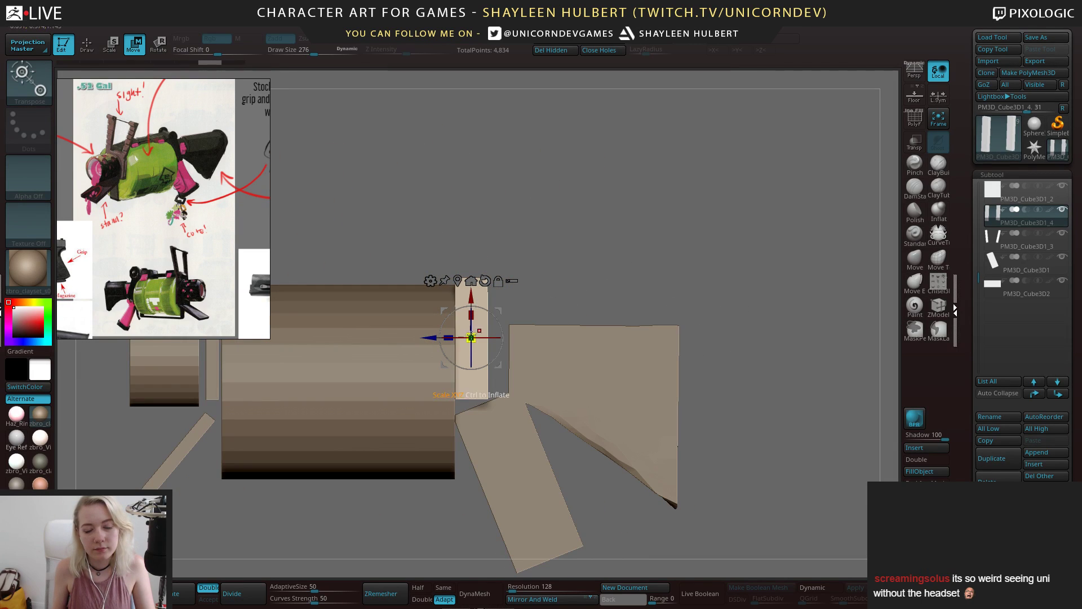
drag(428, 342, 438, 339)
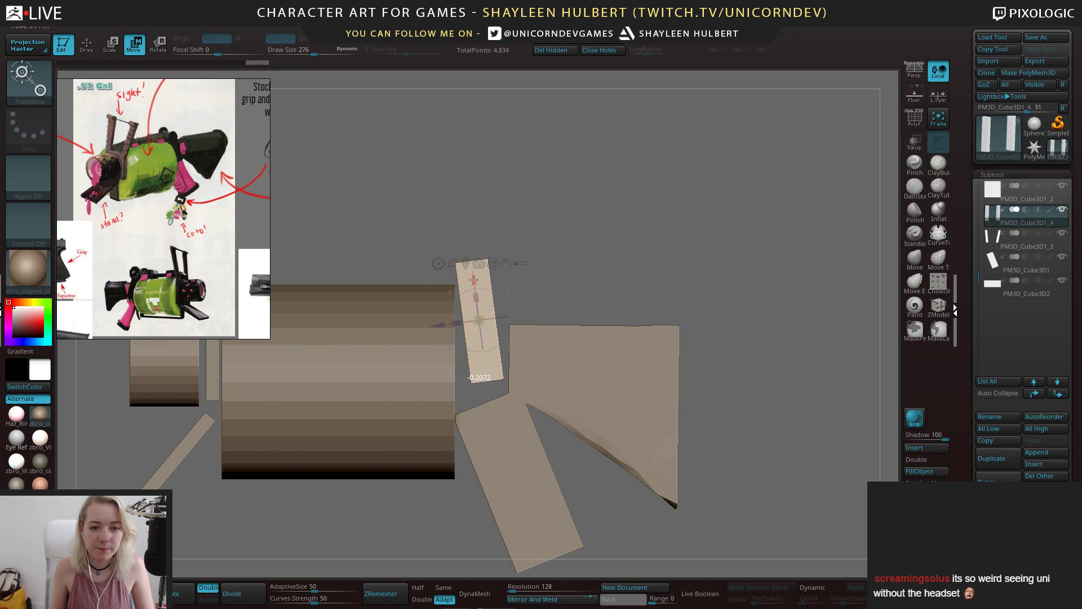
drag(648, 248, 592, 255)
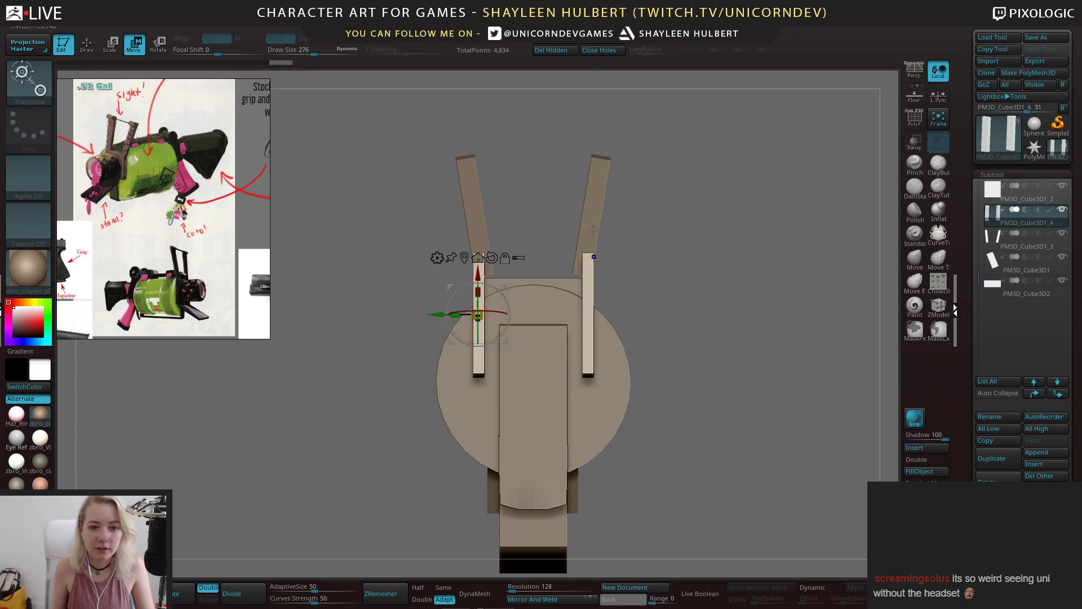
drag(437, 314, 438, 339)
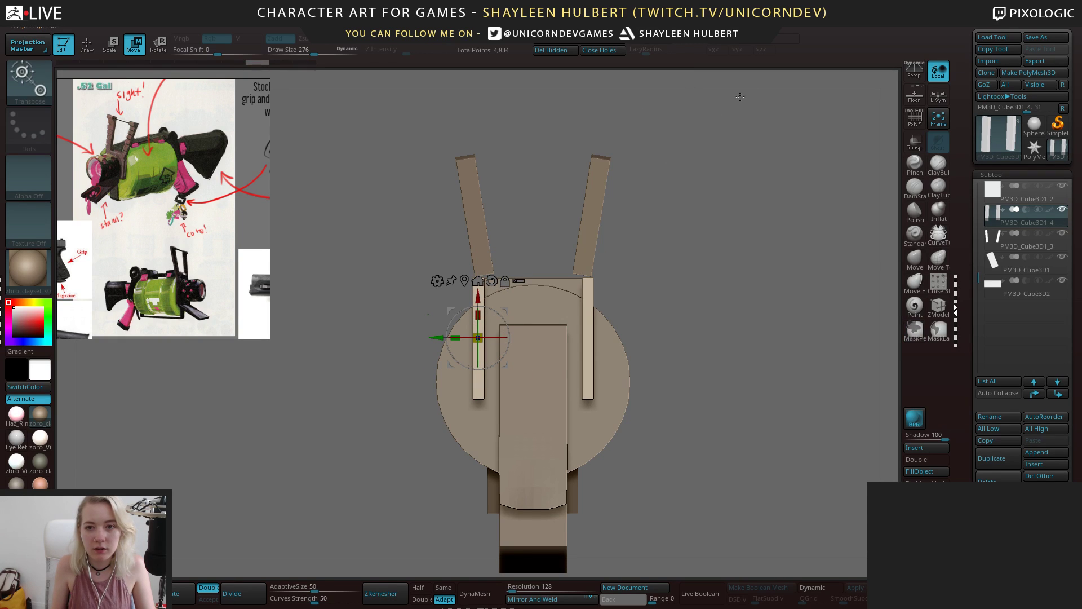
Enable Y-axis symmetry, then bring the paired bars behind the barrel closer together, raised and tilted
click(743, 42)
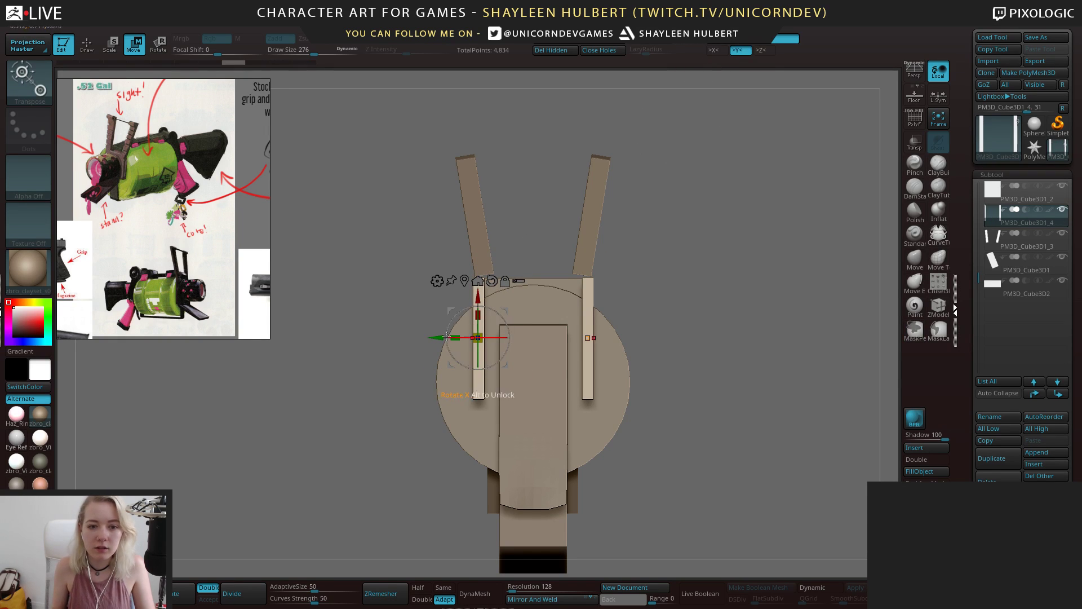
drag(435, 338, 443, 338)
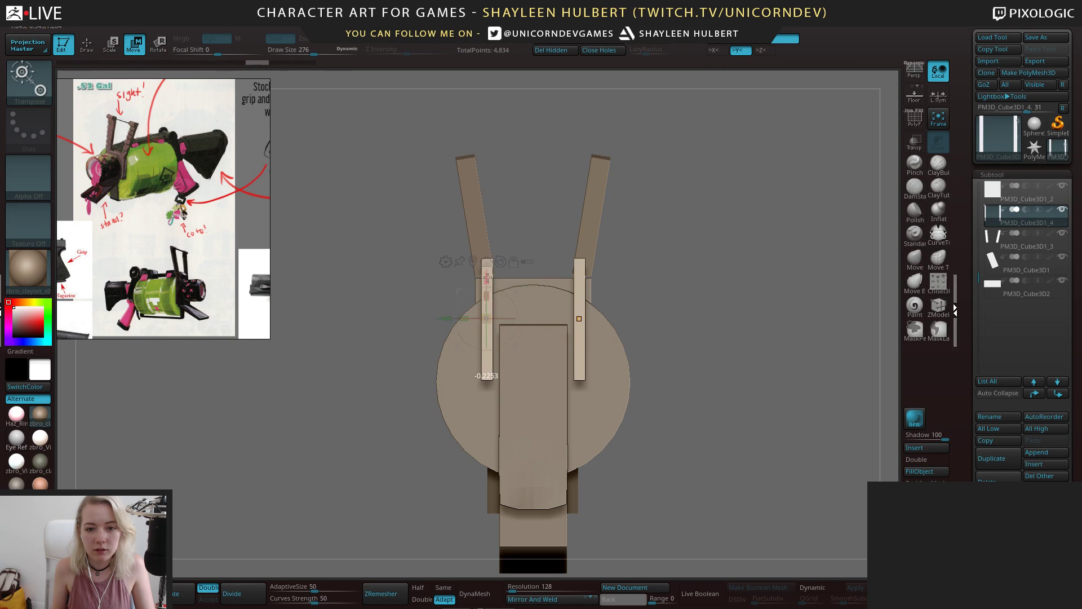
right_drag(487, 277, 501, 302)
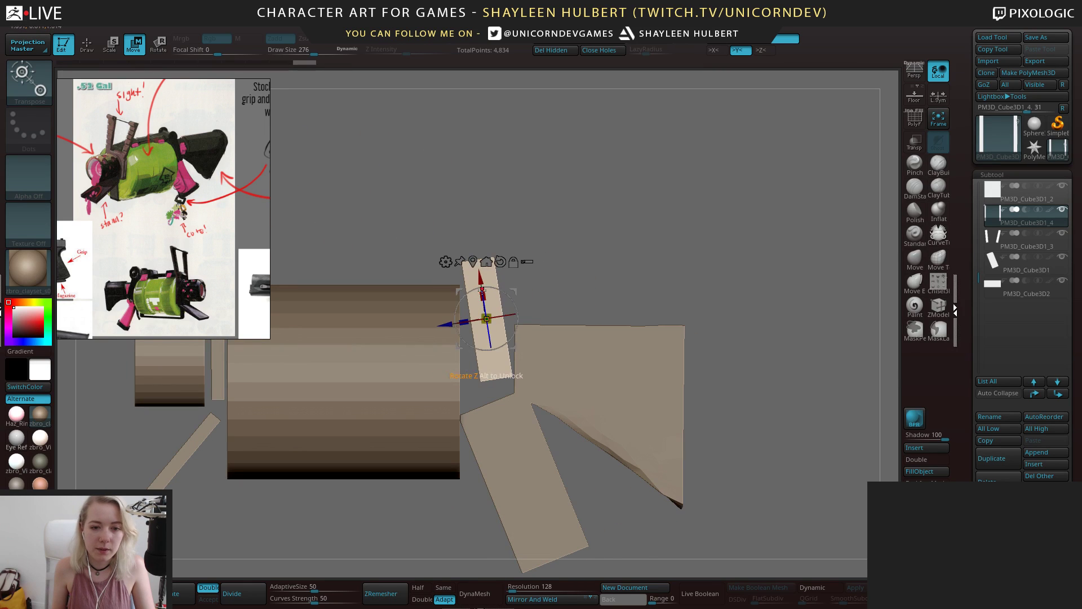
Select the slanted grip block below the stock and scale its width down so it is narrower than the stock
drag(789, 254, 642, 290)
alt+click(532, 467)
shift+drag(620, 485, 580, 384)
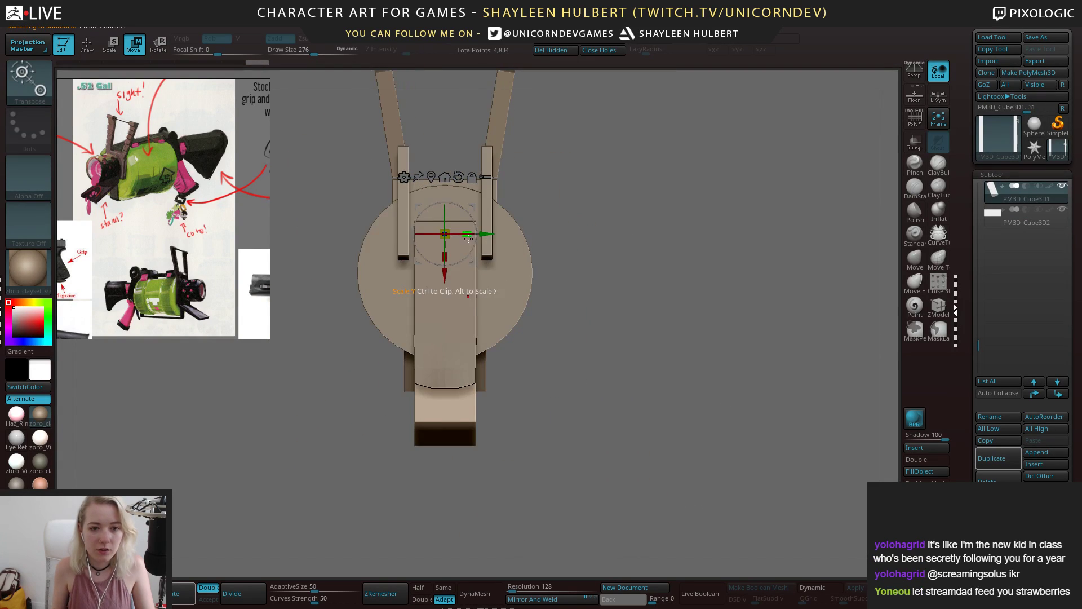
drag(447, 236, 447, 236)
drag(580, 372, 582, 433)
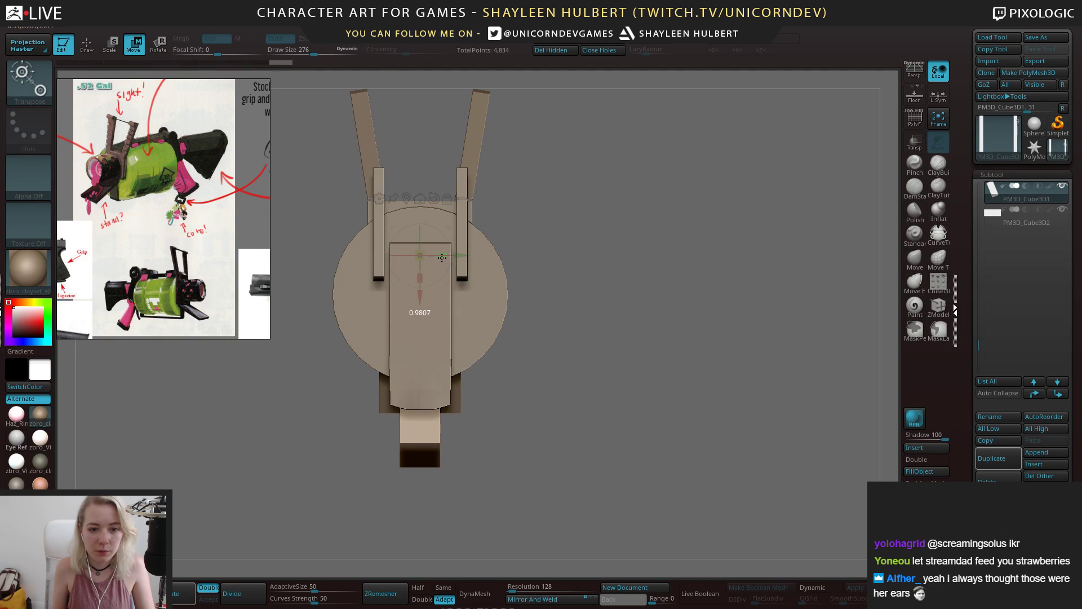
drag(569, 389, 609, 389)
shift+drag(507, 417, 574, 441)
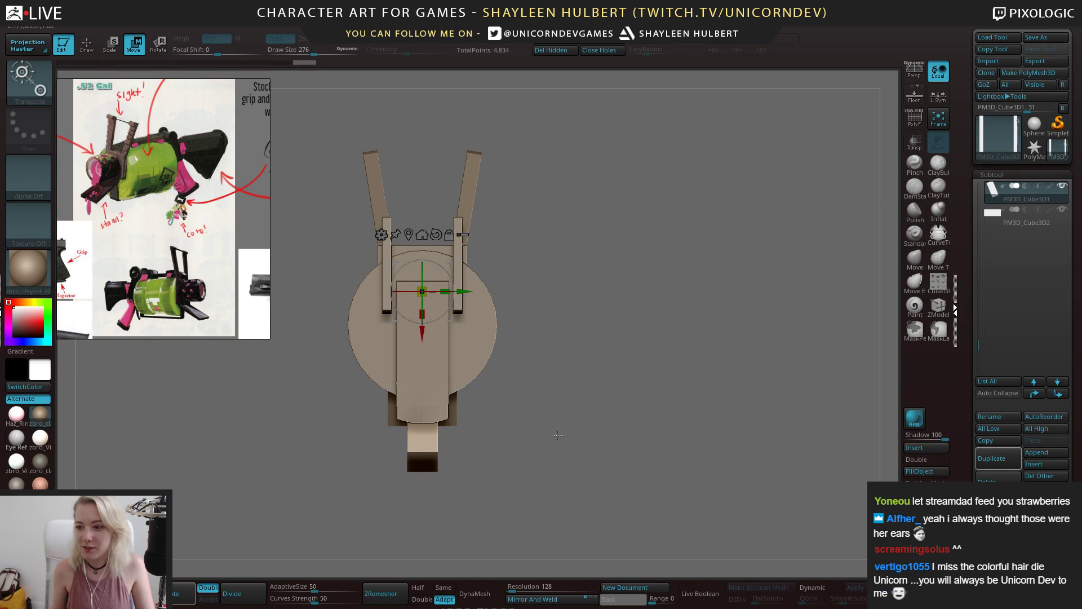
Insert a Cube3D primitive as a new subtool in the gun model
drag(558, 435, 525, 472)
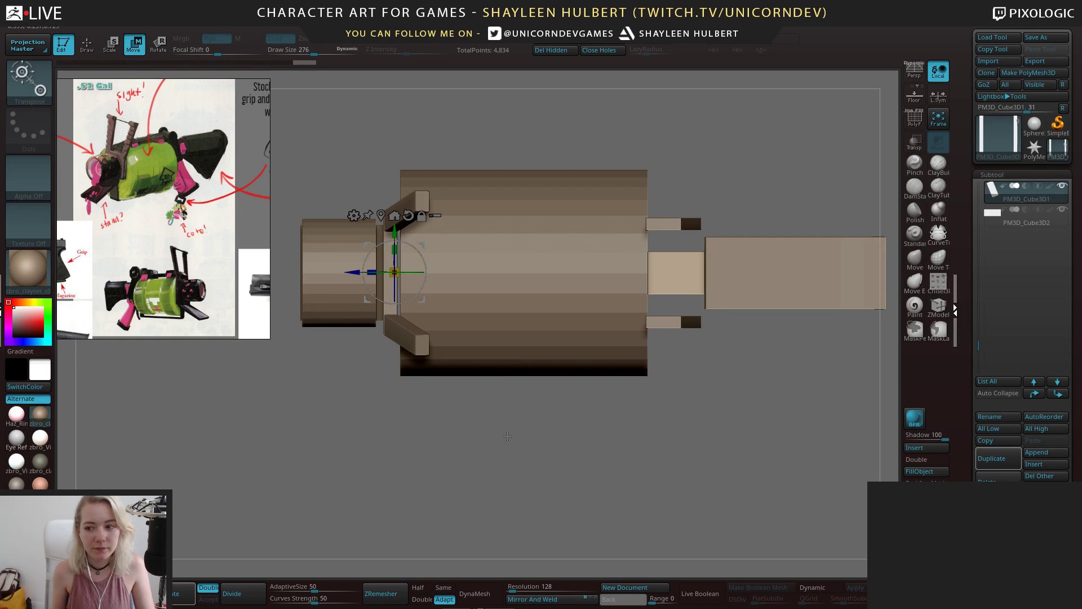
drag(506, 443, 732, 447)
click(910, 449)
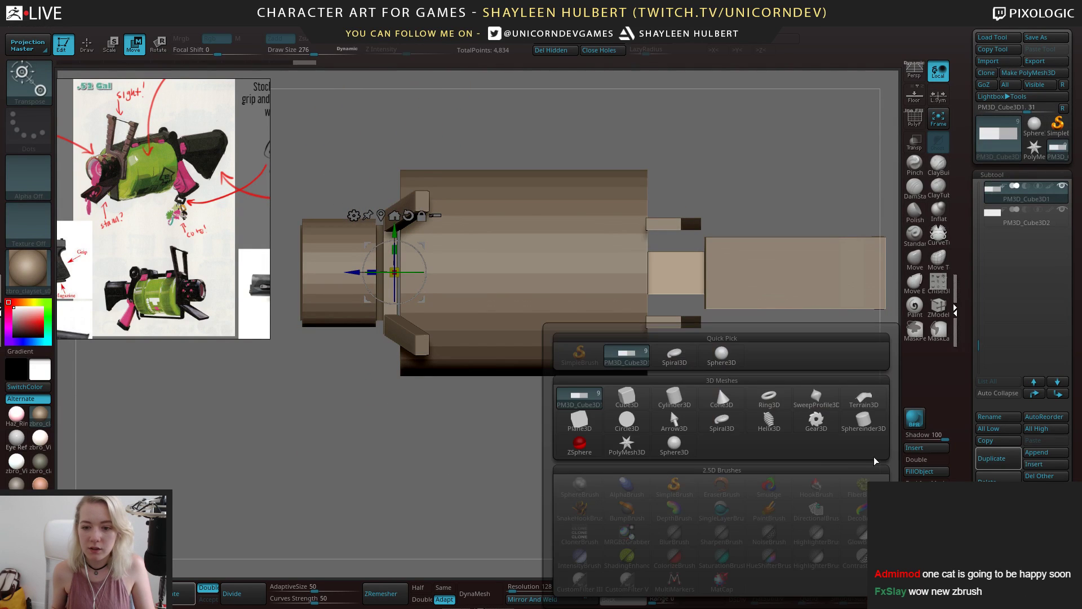
click(636, 403)
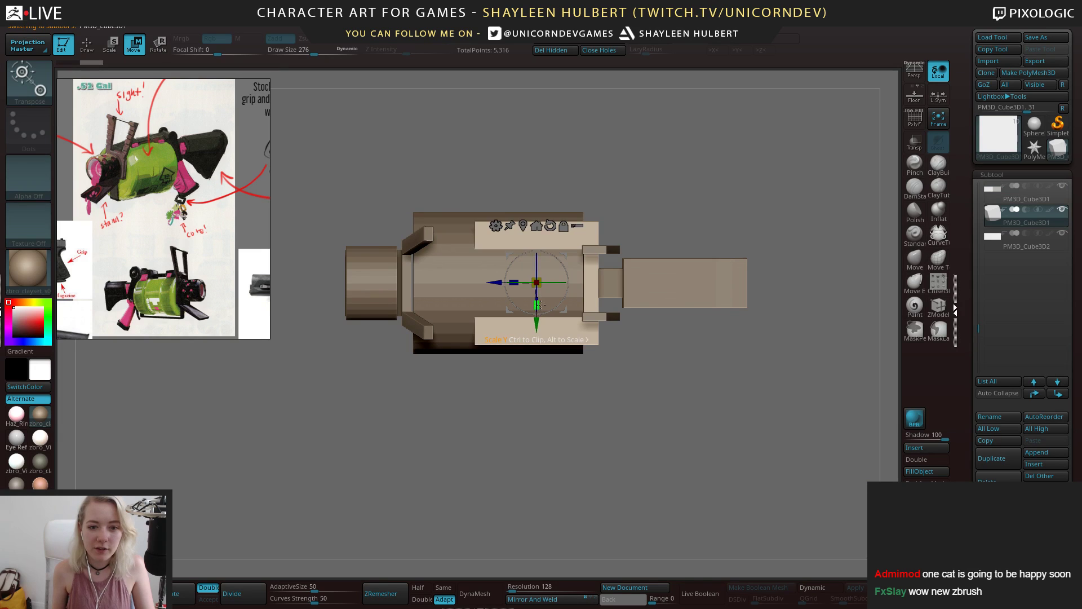
Scale the new cube into a narrow, flat plate and place it along the top of the barrel
drag(538, 305, 538, 291)
drag(572, 479, 565, 388)
drag(537, 260, 541, 316)
drag(537, 242, 535, 167)
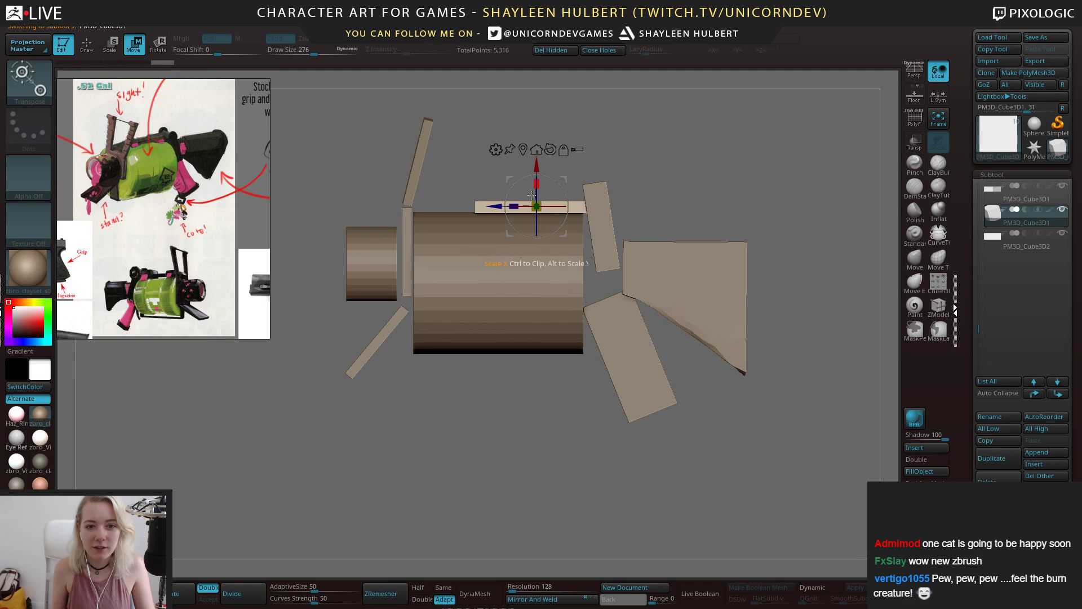
drag(495, 207, 464, 207)
Lengthen the top plate so it spans nearly the full length of the barrel and reaches the rear bars
alt+drag(534, 151, 929, 235)
drag(972, 326, 974, 256)
alt+drag(586, 237, 610, 365)
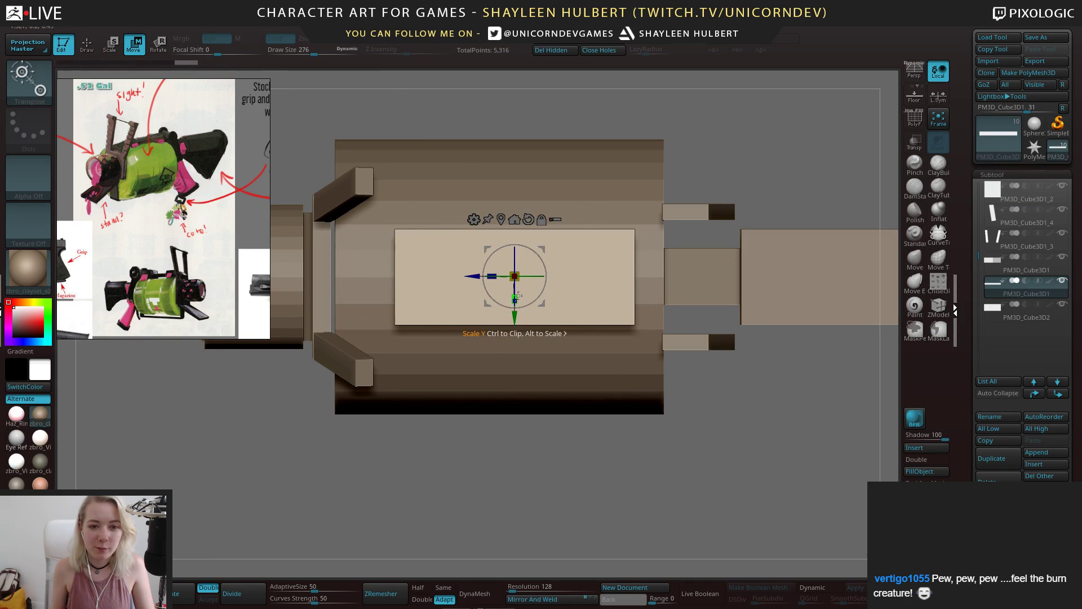
drag(501, 277, 454, 271)
key(ctrl+z)
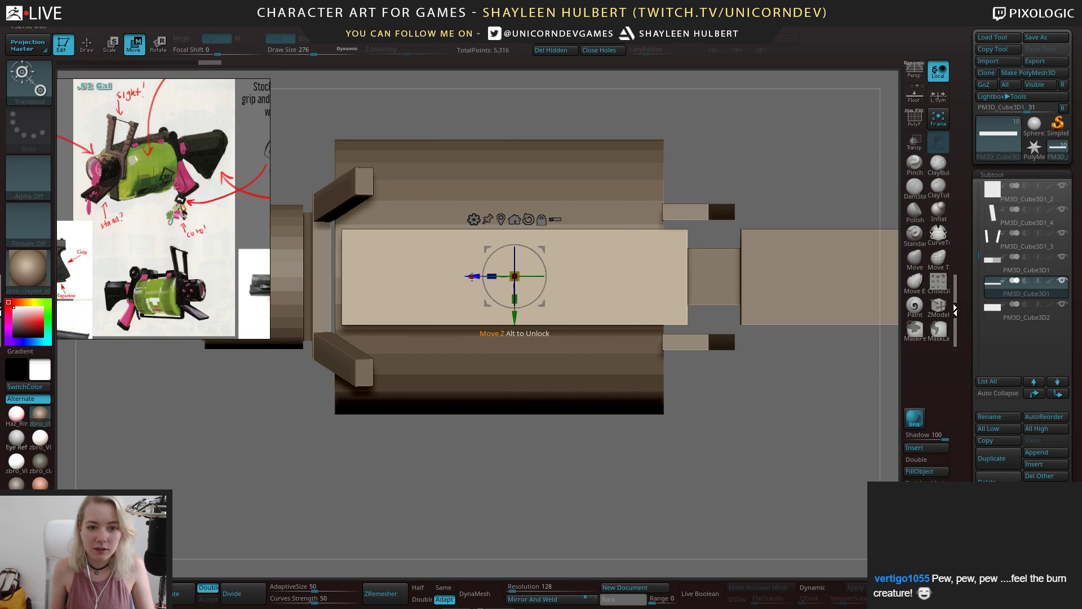
Slide the top plate slightly toward the stock and try a different plate width, reverting the width change
drag(719, 185, 795, 358)
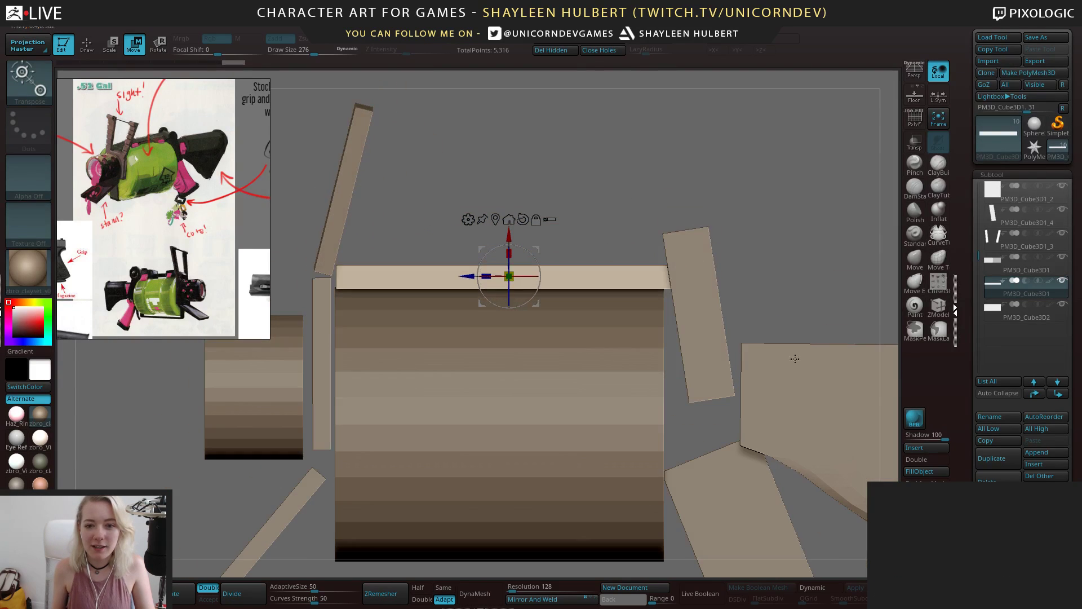
drag(755, 319, 554, 316)
drag(508, 234, 508, 251)
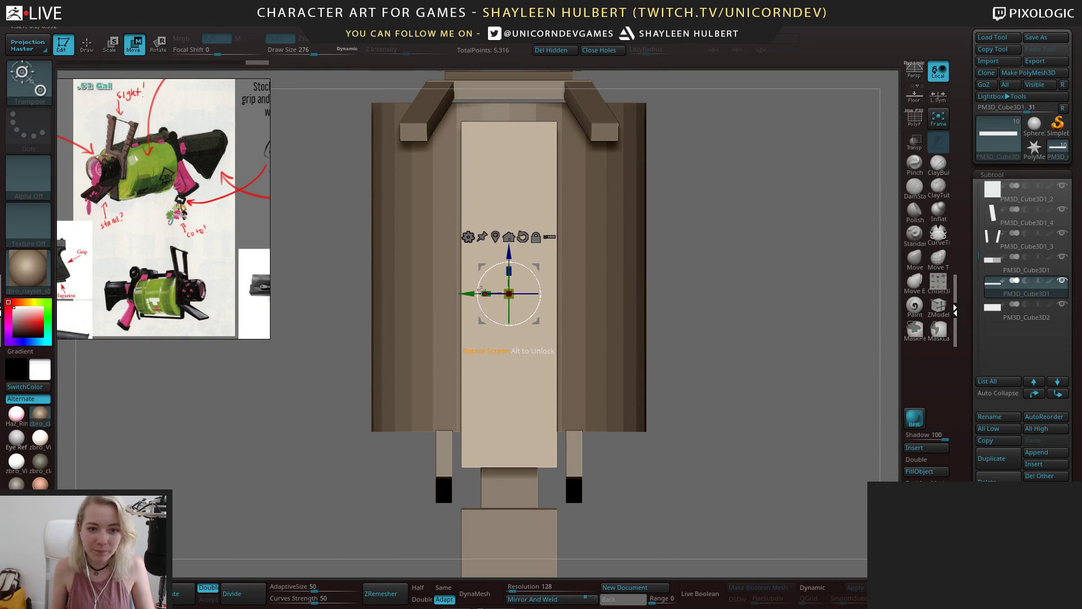
drag(486, 293, 464, 291)
key(ctrl+z)
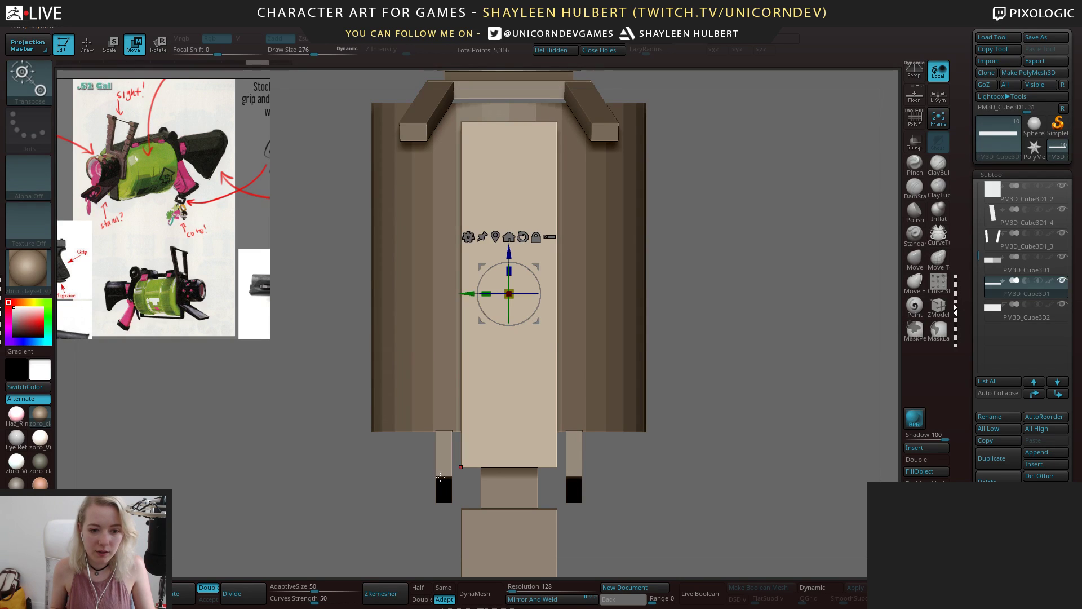
Select the paired rear bars and move them symmetrically inward to line up with the sides of the stock
alt+click(446, 460)
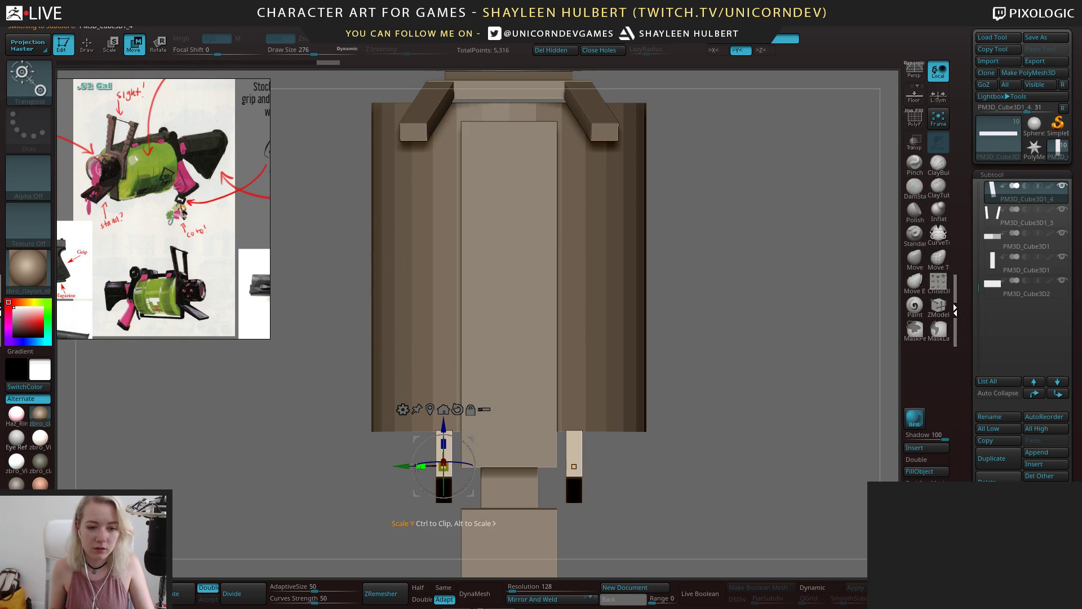
drag(417, 466, 427, 466)
right_drag(473, 472, 696, 378)
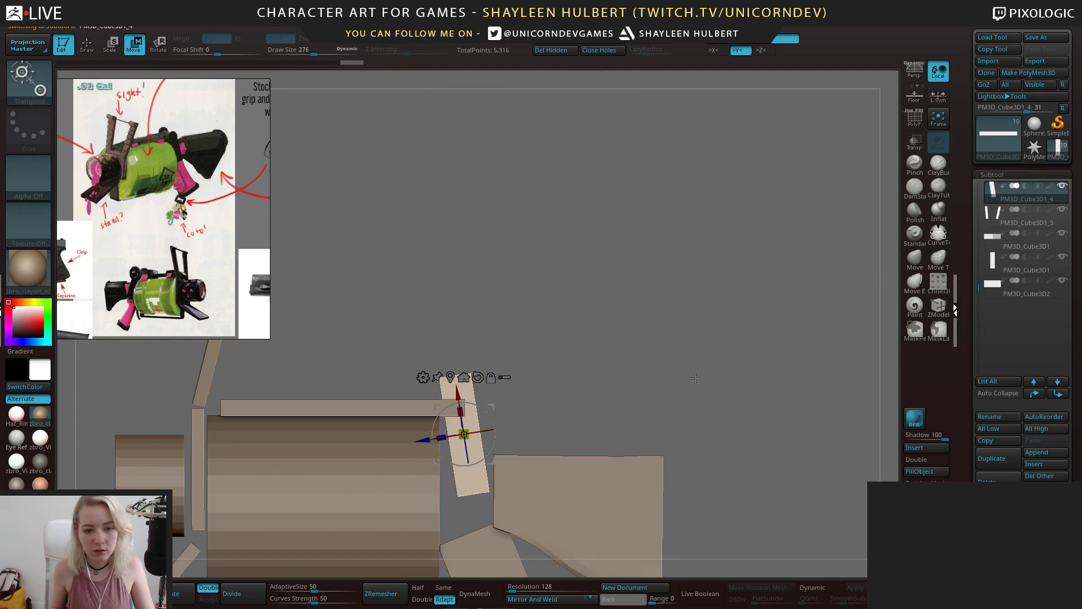
drag(424, 443, 423, 443)
right_drag(685, 355, 570, 361)
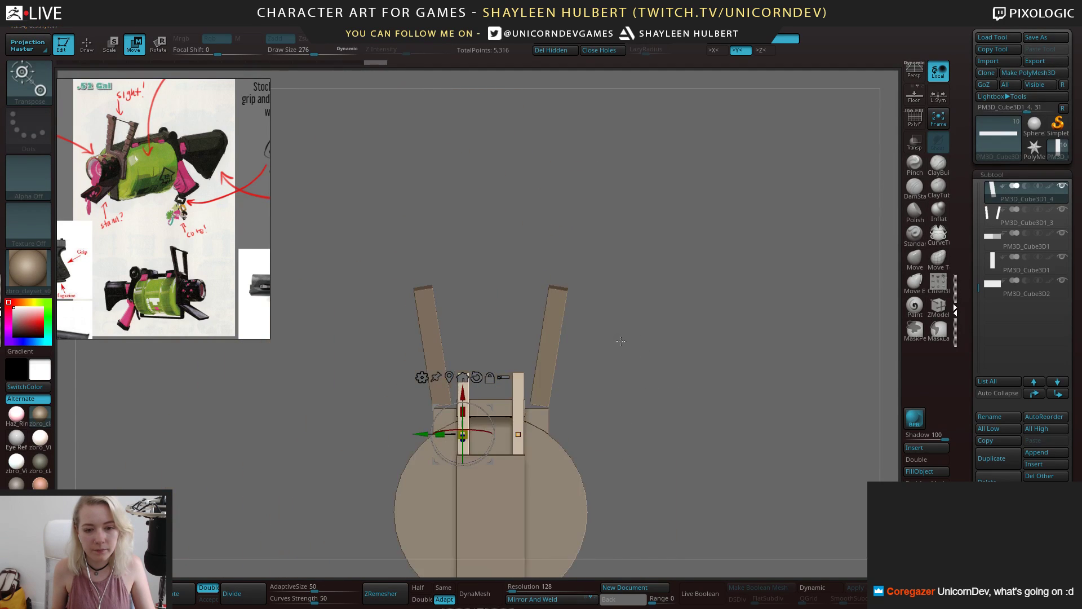
ctrl+right_drag(648, 367, 674, 502)
Narrow the top plate to fit between the two rear bars and slide it forward along the barrel
alt+click(488, 259)
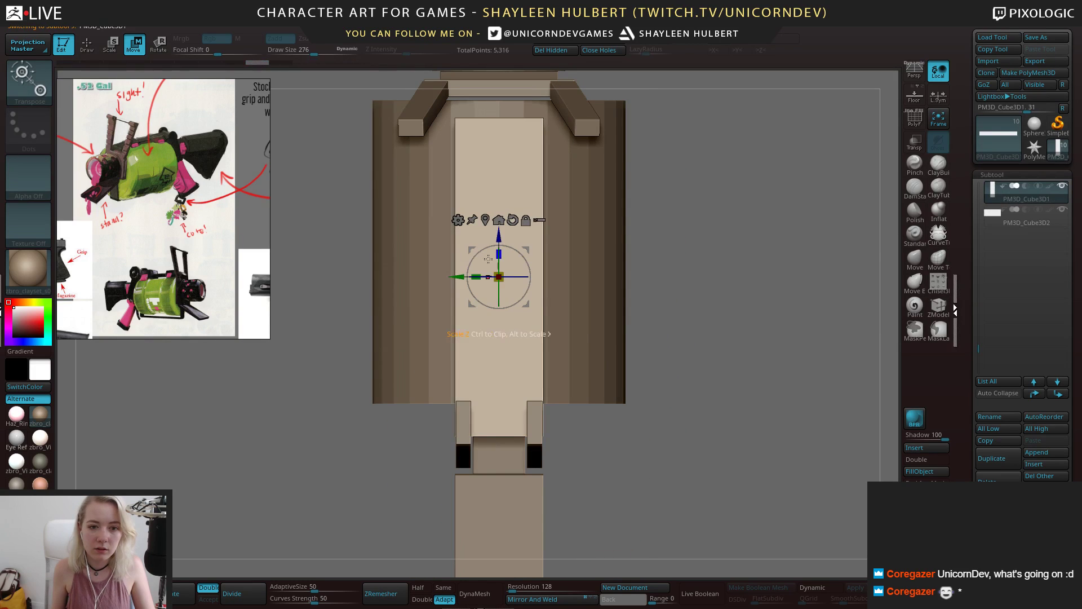
drag(478, 277, 522, 280)
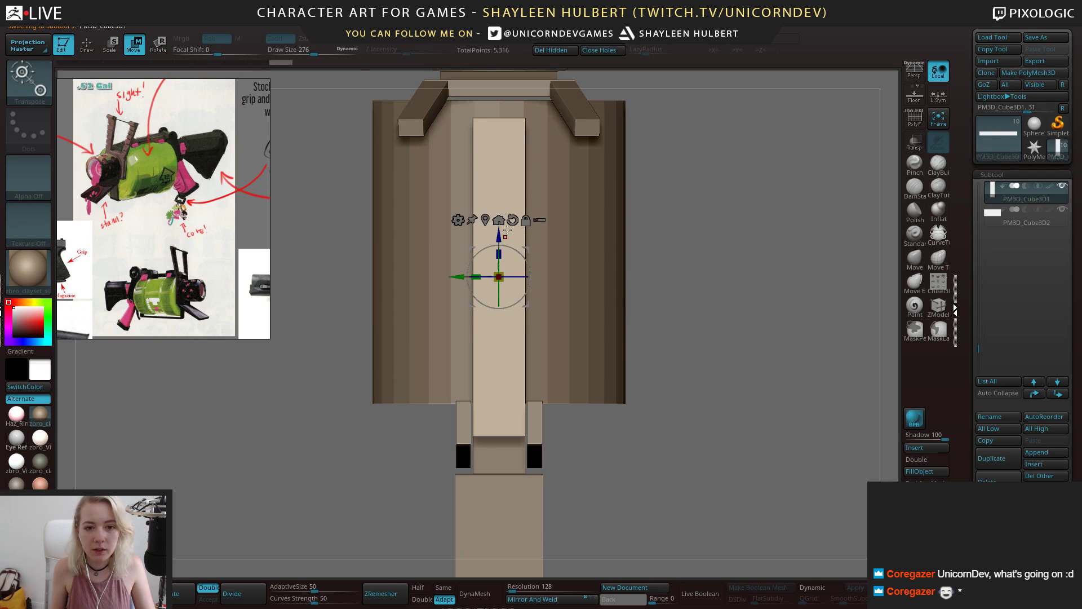
drag(499, 234, 499, 219)
Adjust the top plate's length so it bridges the gap between the front sight base and the rear bars
alt+drag(663, 245, 614, 261)
mouse_move(496, 282)
mouse_down()
mouse_move(492, 249)
mouse_move(494, 270)
mouse_up()
drag(334, 416, 385, 425)
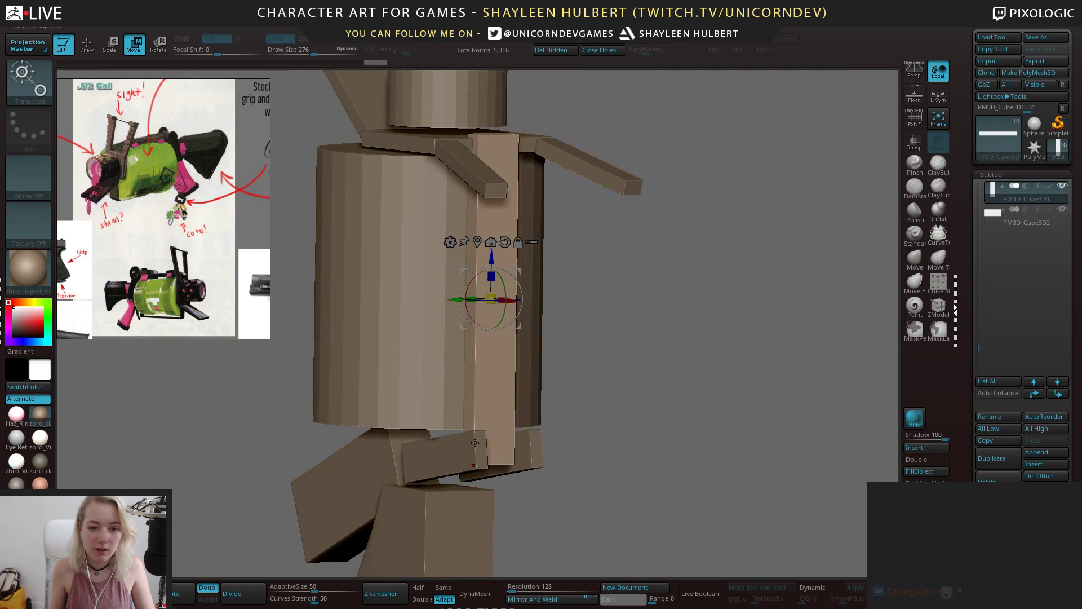
shift+drag(475, 443, 601, 342)
drag(492, 277, 493, 280)
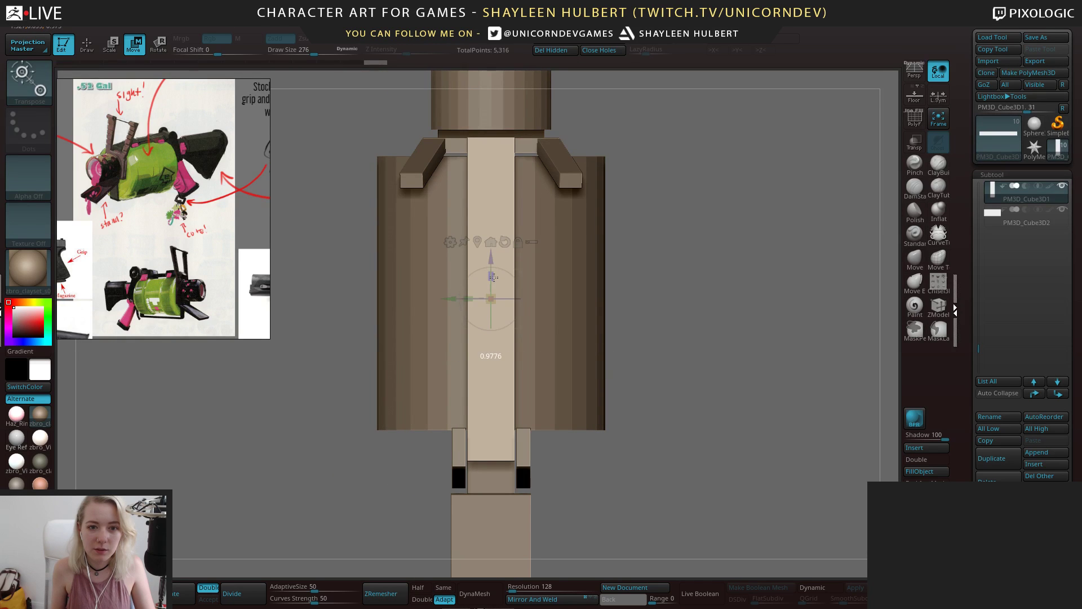
Duplicate the large barrel cylinder and shorten the copy along its length into a thin disc
drag(596, 445, 669, 251)
alt+click(510, 389)
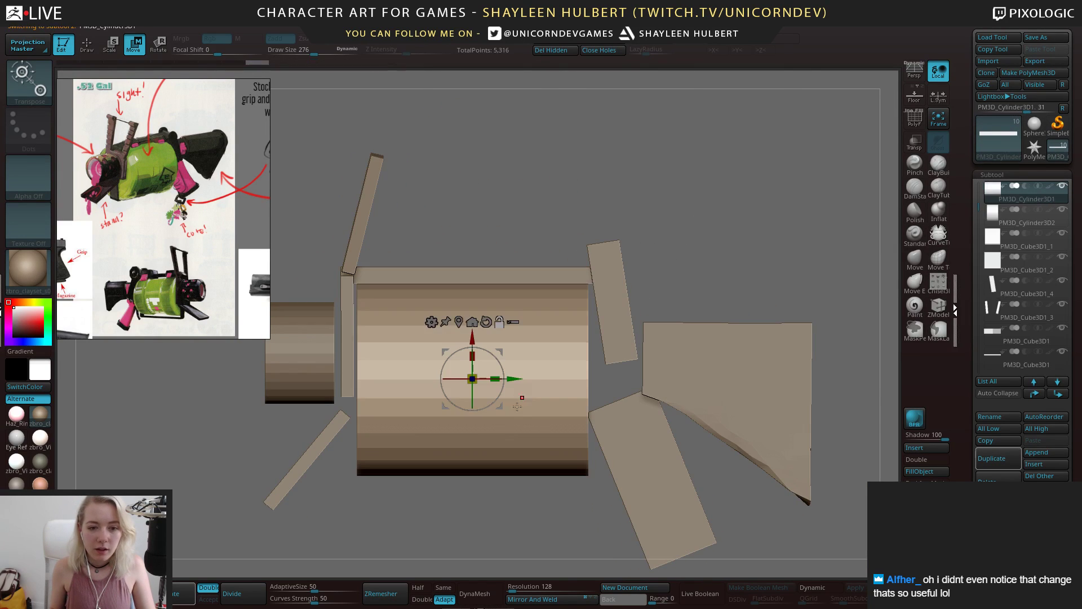
alt+drag(490, 502, 500, 427)
key(ctrl+shift+d)
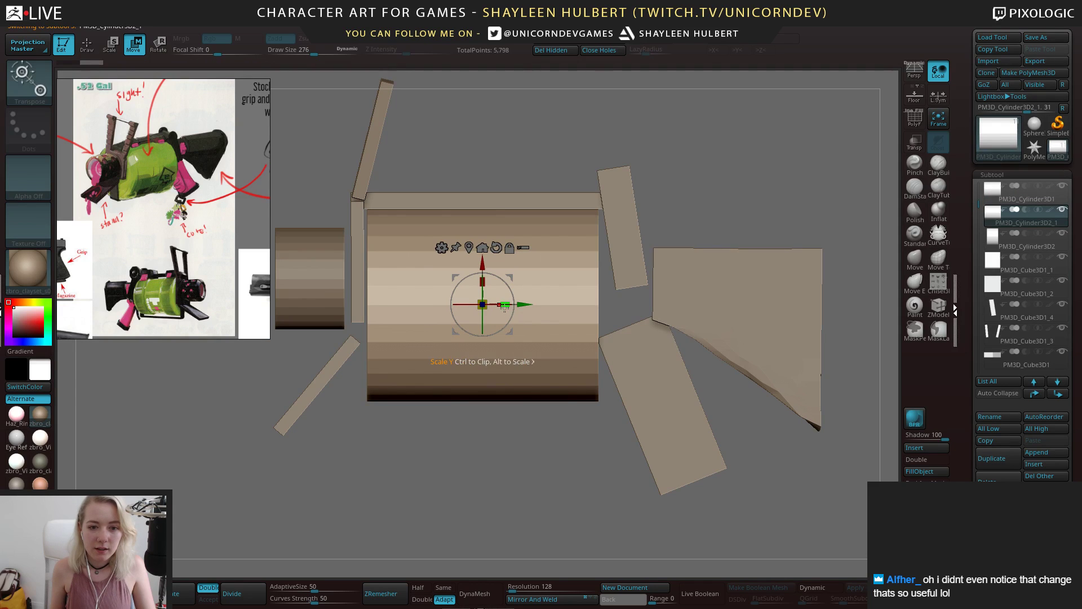
drag(505, 306, 406, 308)
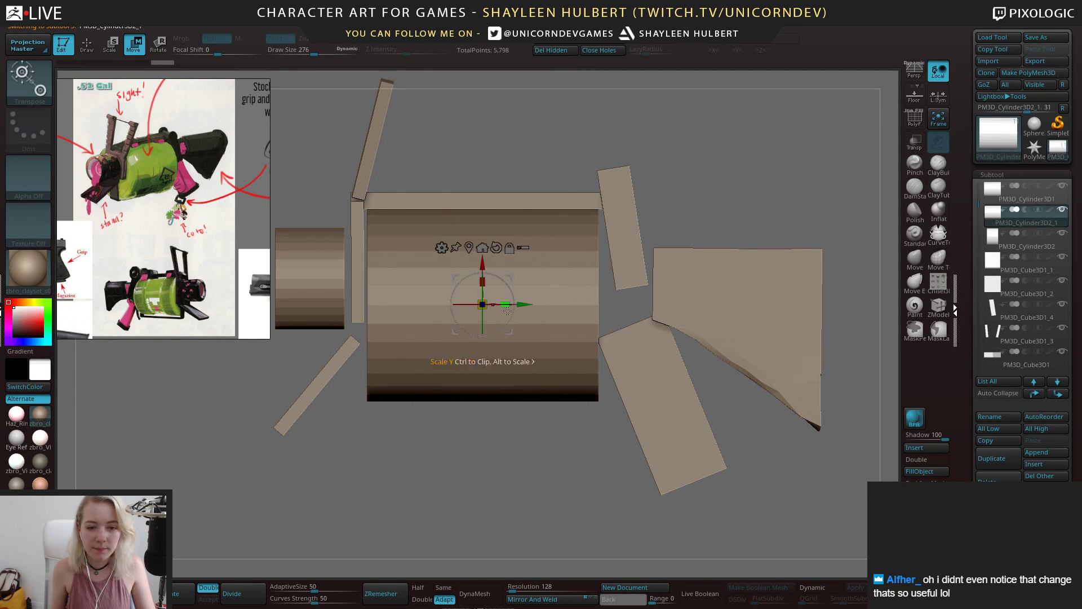
Move the cylinder copy to the barrel's rear end, reduce its diameter, and offset it slightly toward the stock
drag(523, 305, 646, 305)
shift+drag(688, 231, 616, 302)
drag(559, 322, 538, 324)
drag(558, 280, 559, 267)
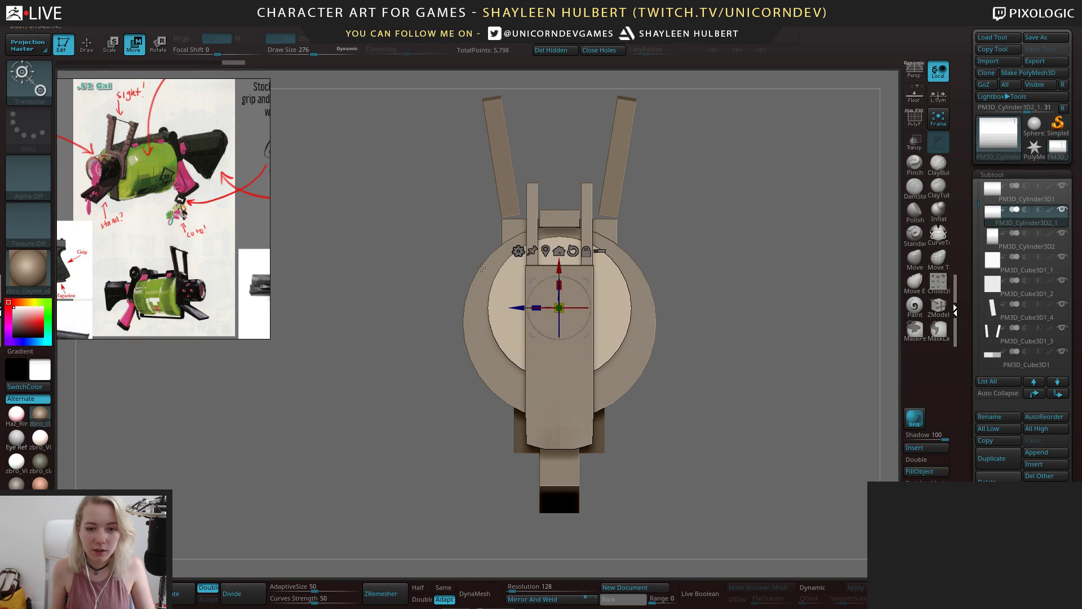
drag(361, 252, 432, 276)
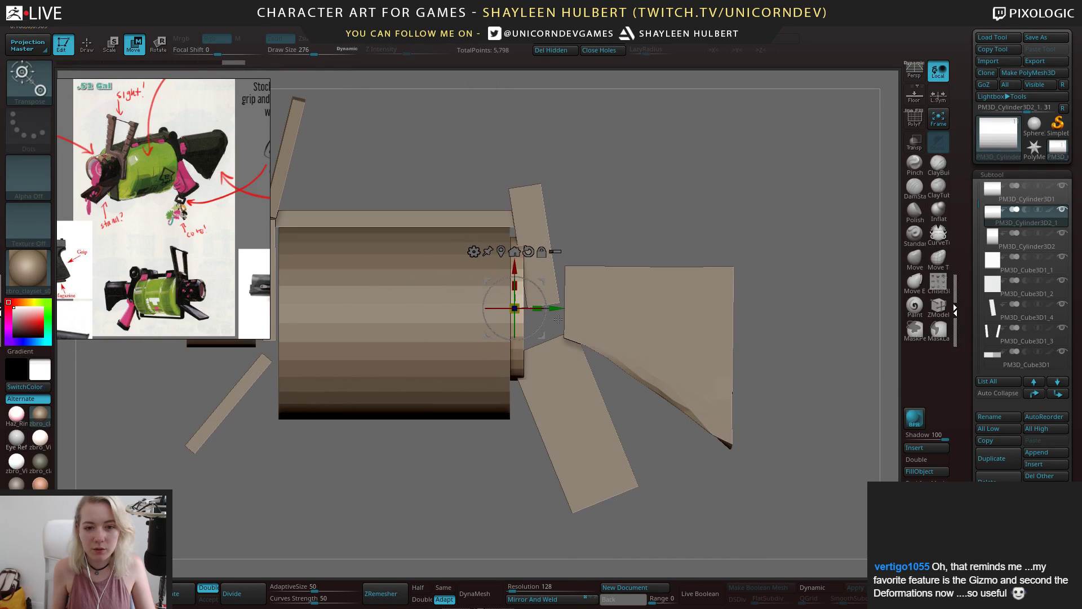
drag(555, 308, 561, 309)
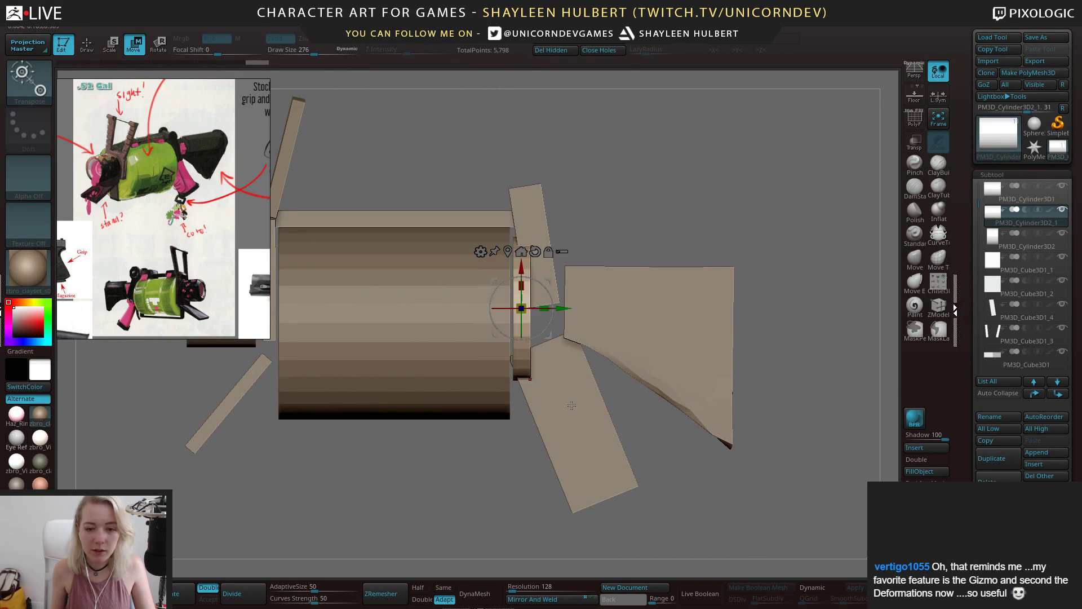
Make the grip block the active subtool and centre the gizmo on its mesh
alt+click(591, 368)
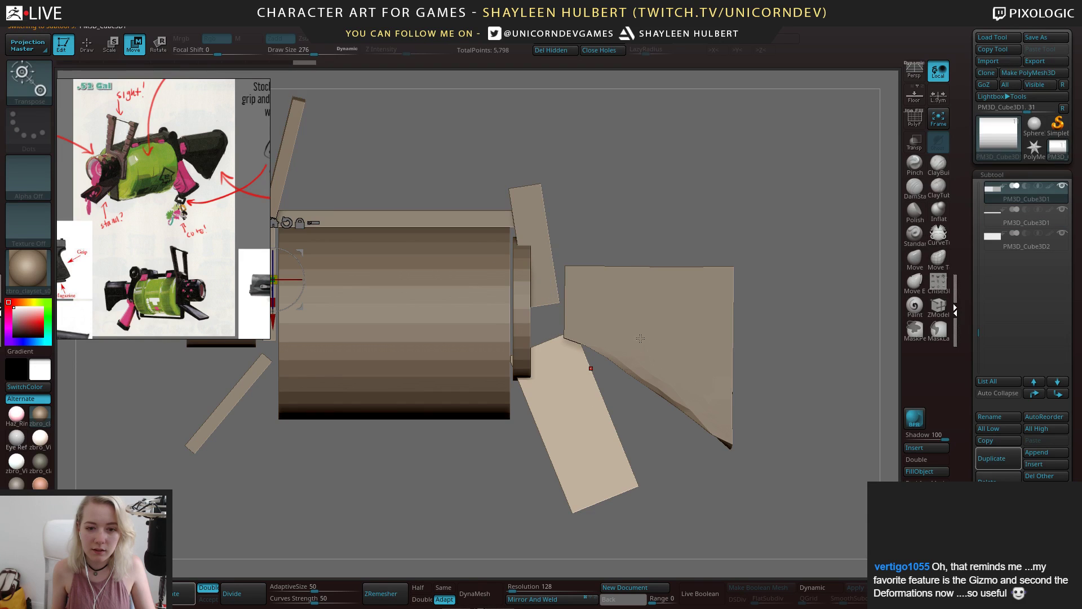
alt+drag(781, 309, 747, 289)
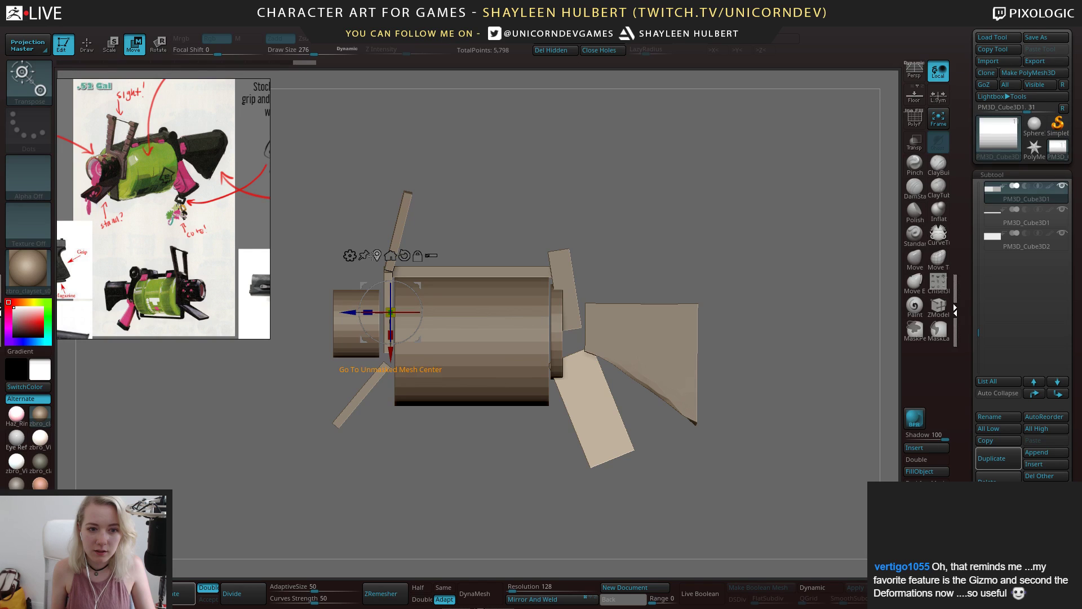
click(377, 256)
alt+drag(791, 395, 718, 390)
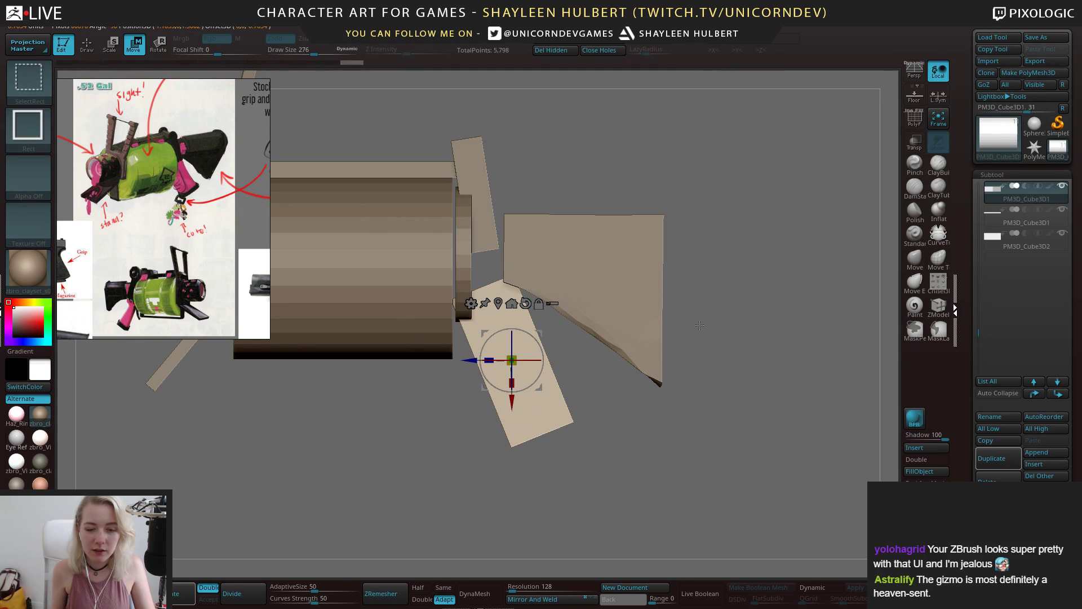
Try to select the grip, stock and rear bars together for a joint transform
ctrl+shift+drag(704, 379, 629, 176)
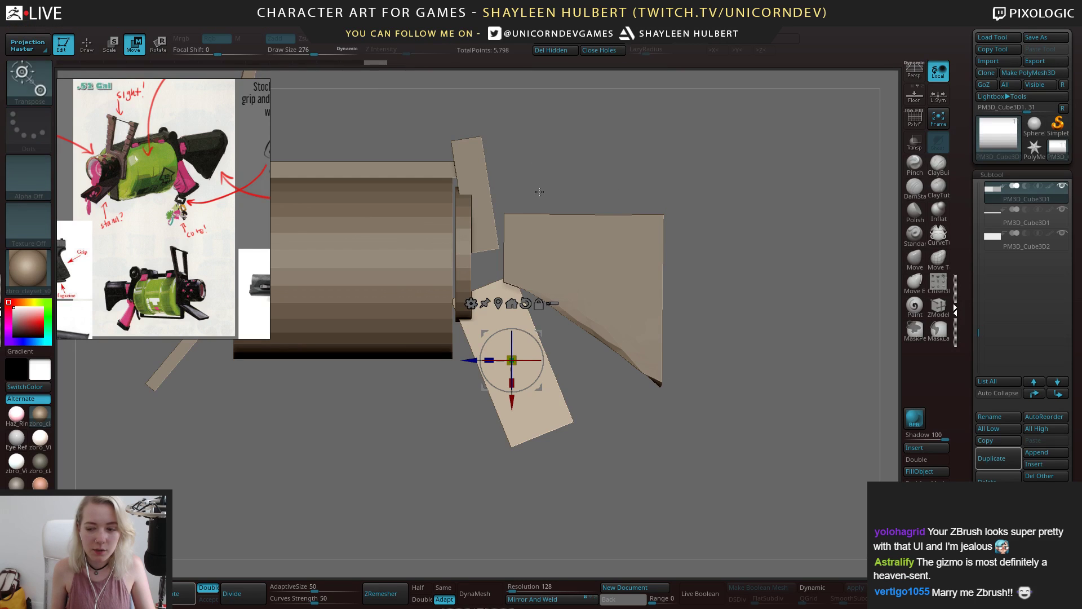
ctrl+click(588, 272)
key(ctrl+z)
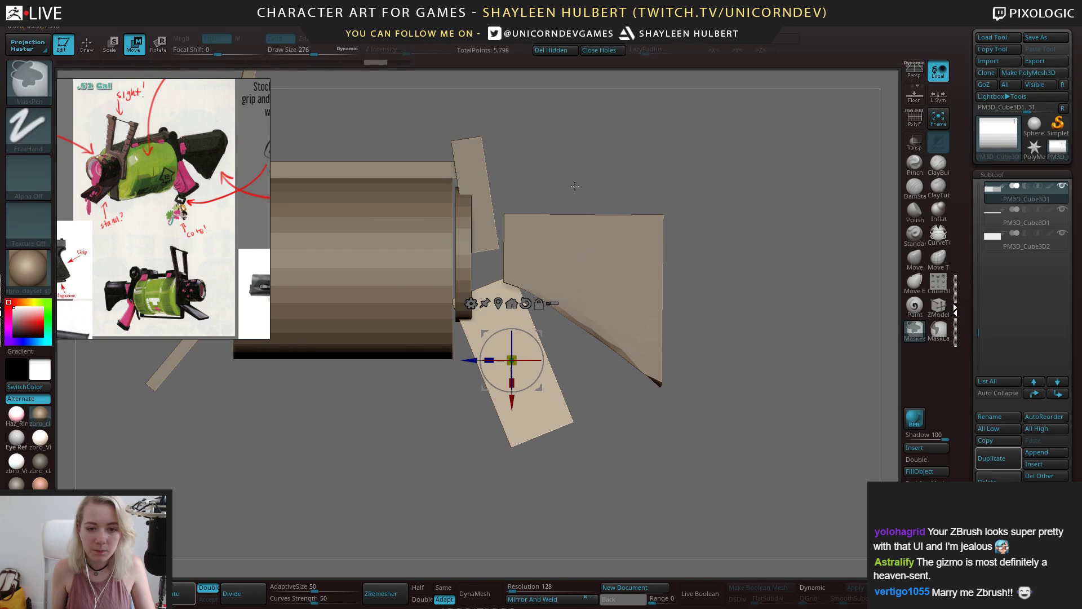
ctrl+alt+shift+drag(590, 208, 635, 309)
ctrl+alt+shift+drag(483, 130, 502, 210)
Enable Transpose All Selected Subtools and select the stock, rear bars and grip together
ctrl+right_drag(558, 265, 601, 222)
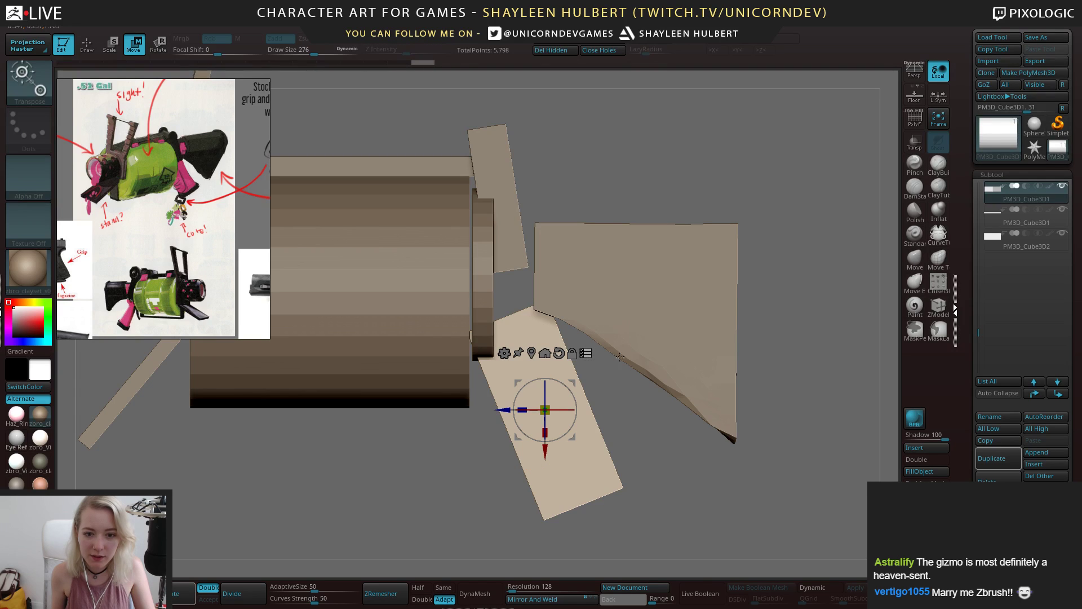
alt+click(735, 320)
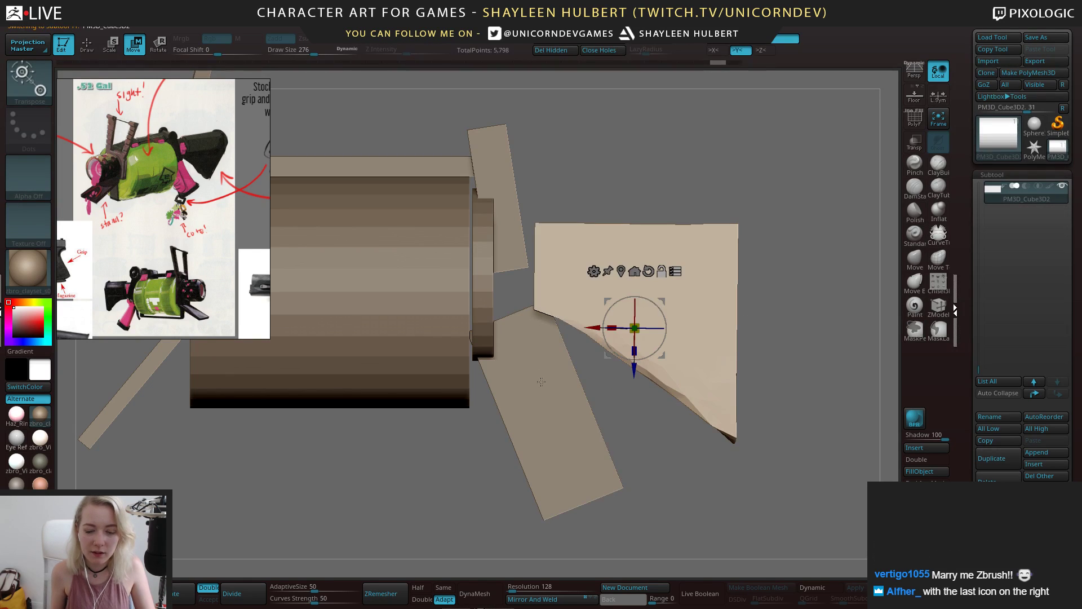
alt+click(541, 383)
ctrl+shift+drag(739, 303, 579, 206)
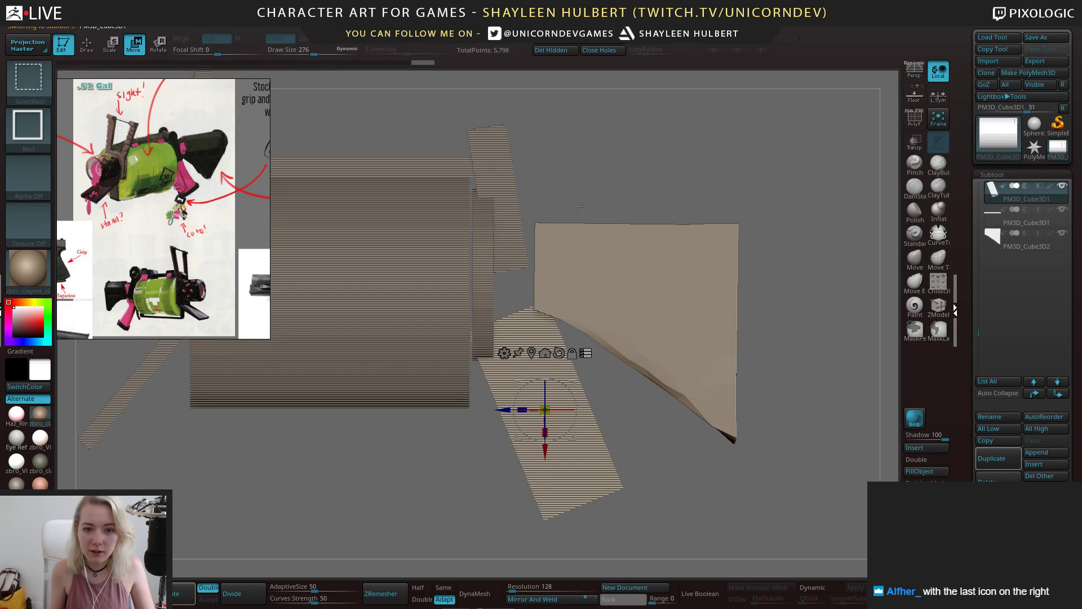
ctrl+shift+click(506, 143)
ctrl+shift+drag(586, 488, 578, 483)
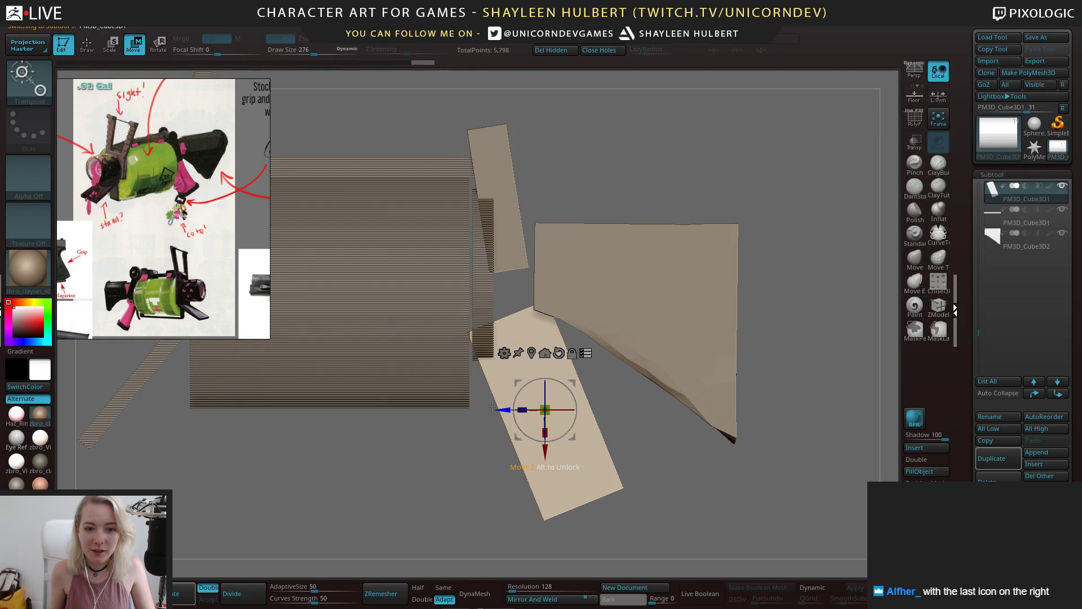
Try sliding the stock, grip and rear bars away from the barrel, and undo the move
drag(515, 382, 544, 381)
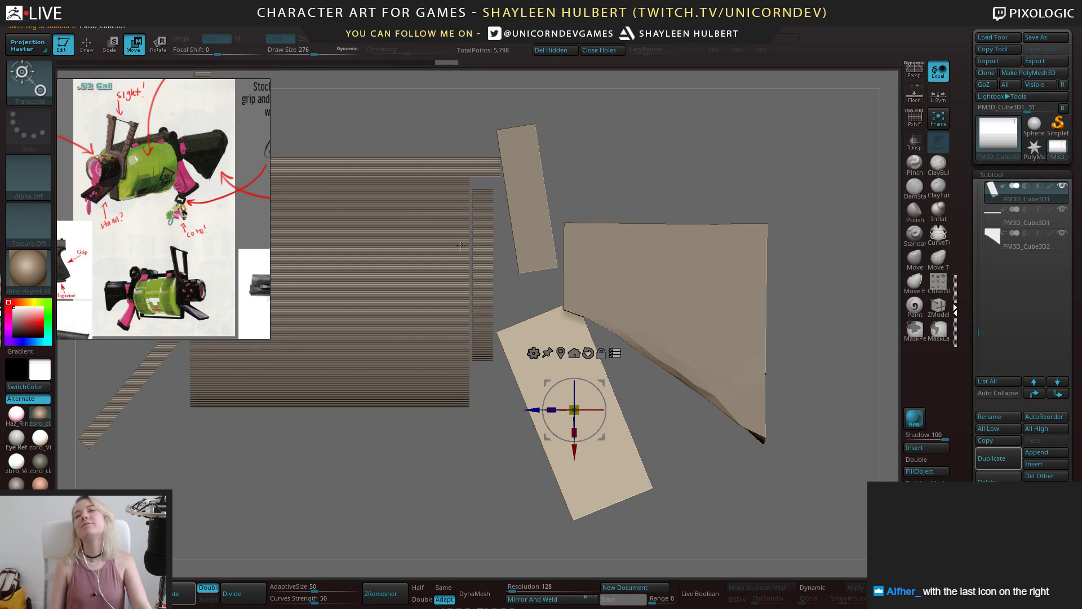
drag(533, 411, 531, 410)
ctrl+right_drag(474, 398, 491, 361)
ctrl+right_drag(600, 356, 620, 375)
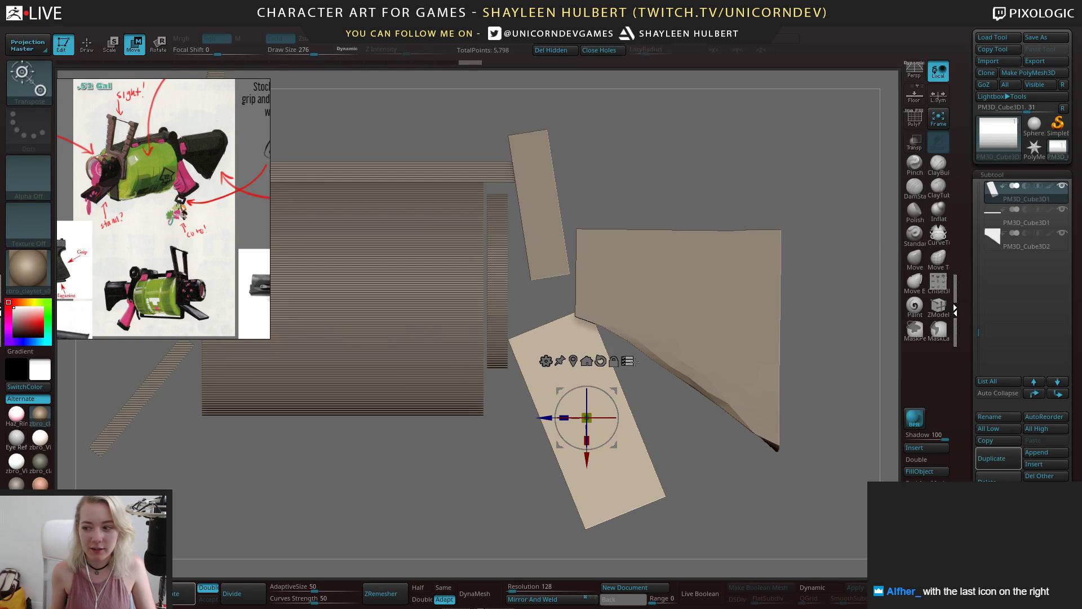
alt+right_drag(682, 412, 624, 376)
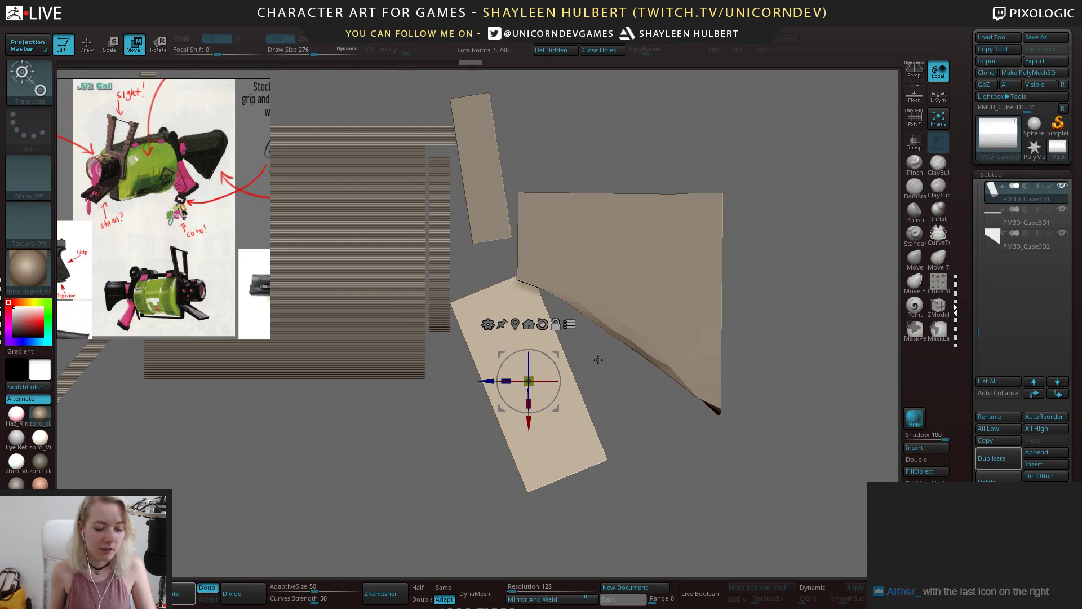
ctrl+alt+shift+drag(756, 274, 674, 287)
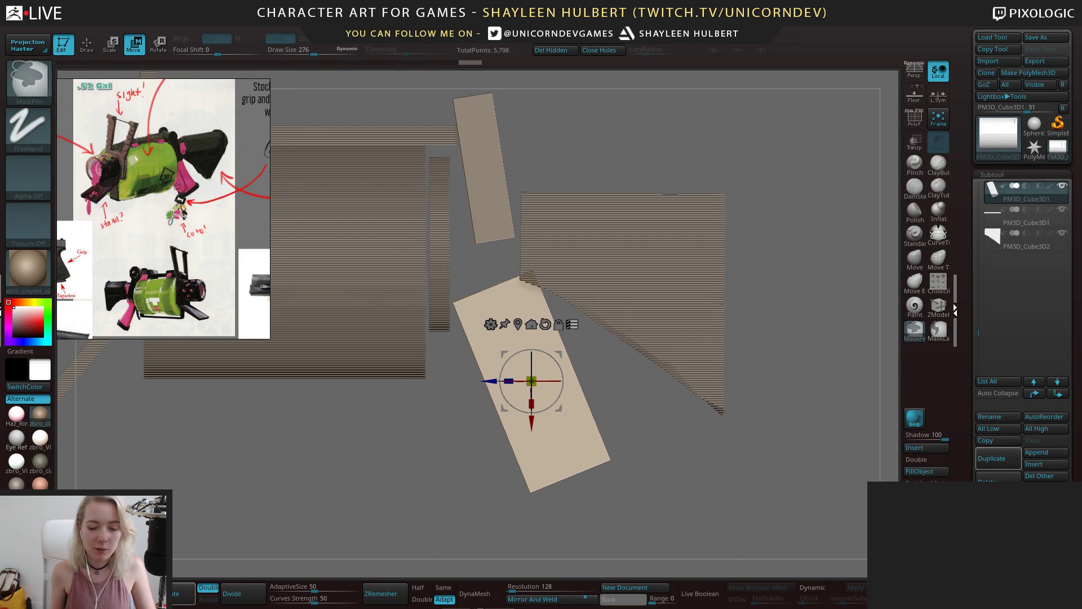
key(ctrl+z)
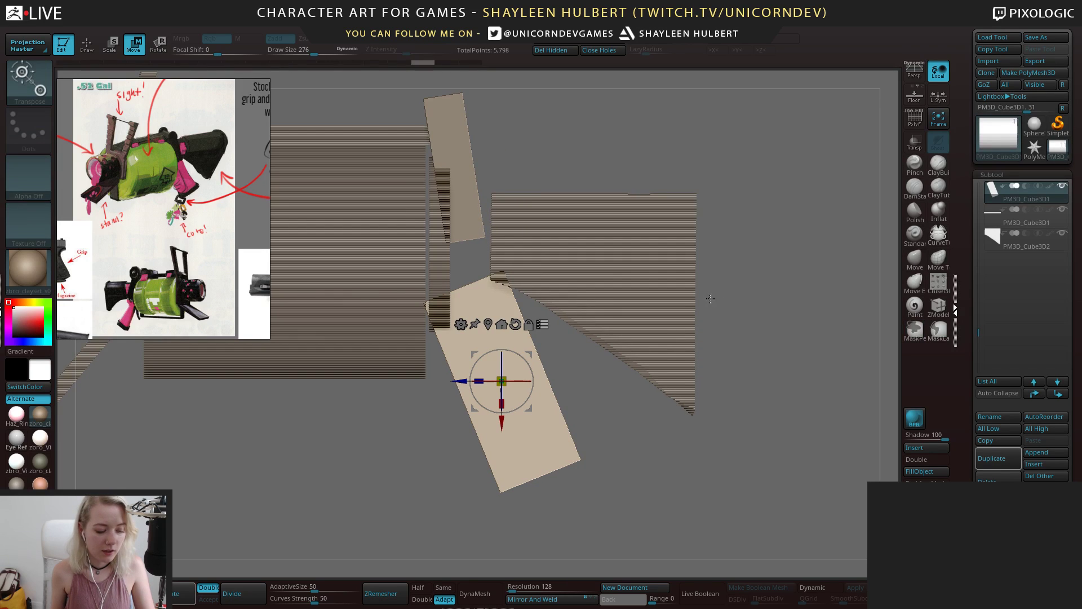
ctrl+drag(736, 296, 639, 323)
key(ctrl+z)
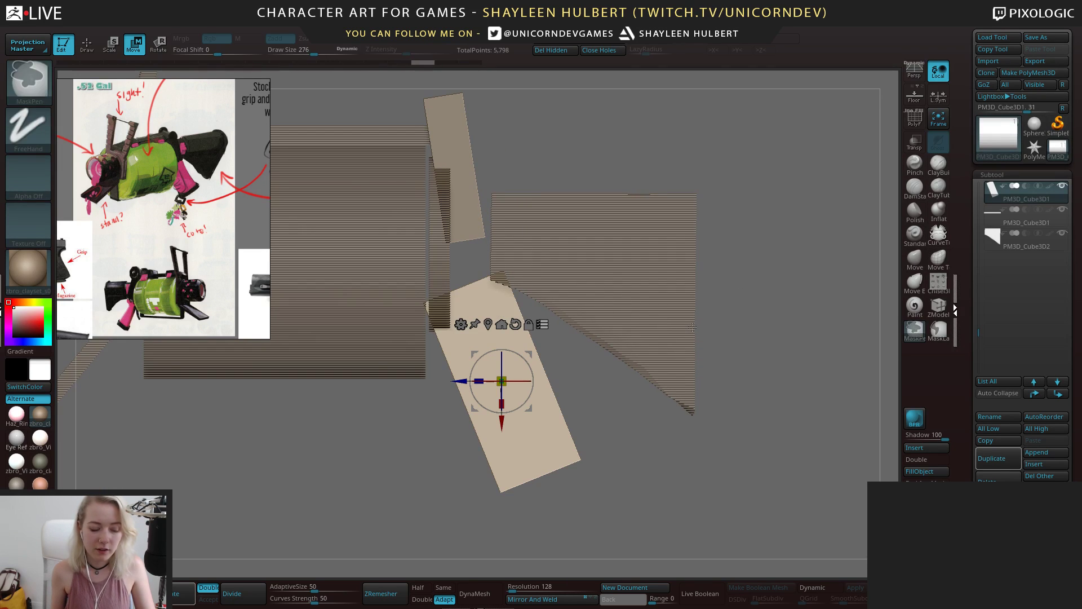
Add the stock back to the transform selection and slide it rearward with the grip and rear bars, clear of the thin disc
ctrl+shift+drag(722, 330, 696, 338)
ctrl+shift+drag(522, 146, 477, 156)
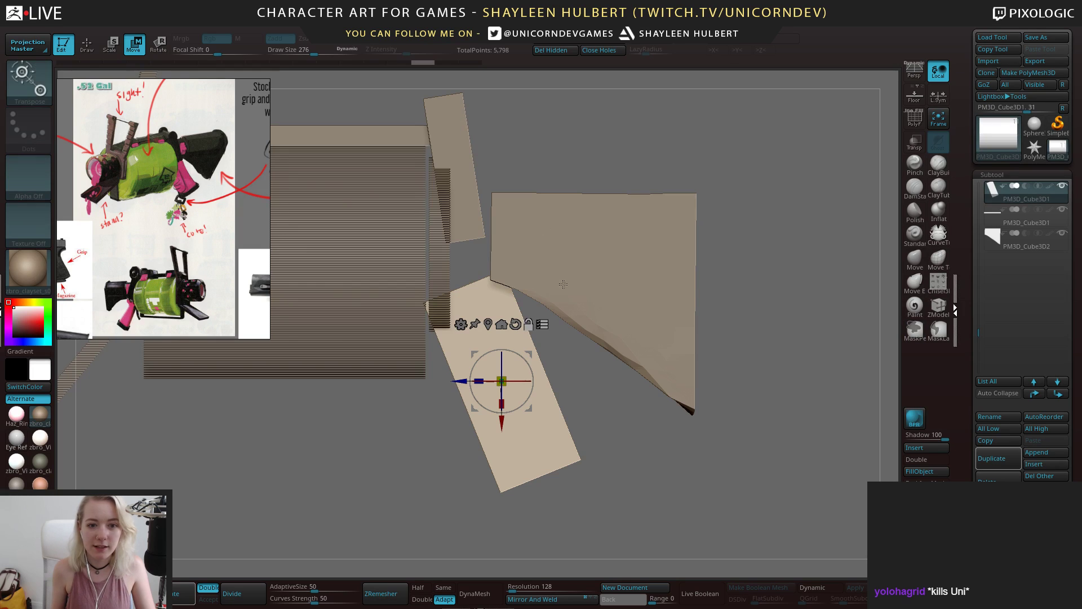
mouse_move(564, 284)
alt+mouse_down()
mouse_move(555, 217)
mouse_move(659, 227)
alt+mouse_up()
ctrl+alt+shift+drag(461, 170, 468, 242)
alt+drag(581, 367, 535, 377)
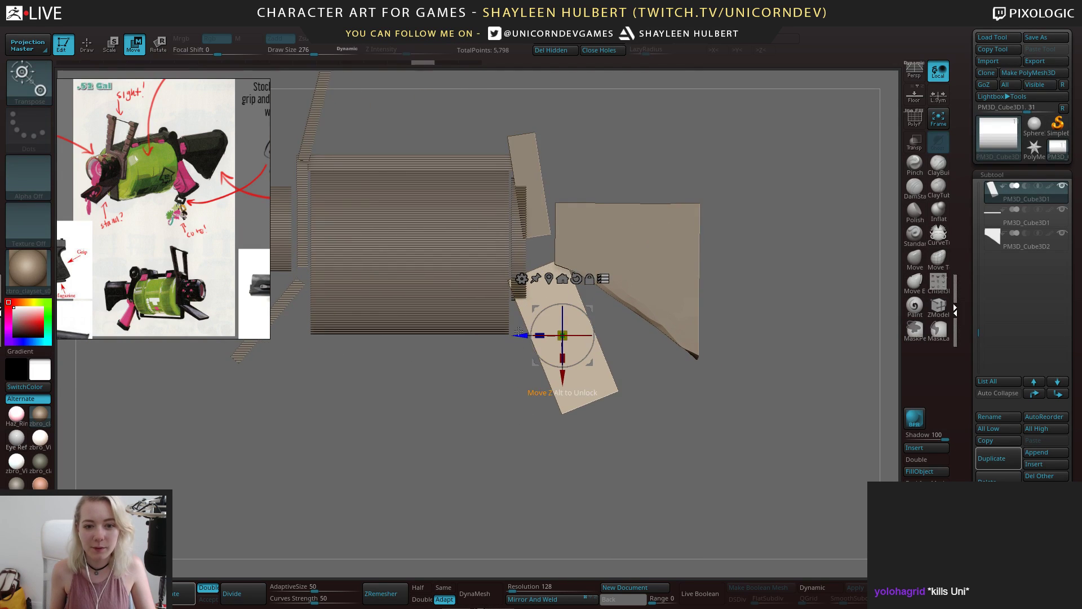
mouse_move(519, 332)
mouse_down()
mouse_move(541, 316)
mouse_move(577, 224)
mouse_up()
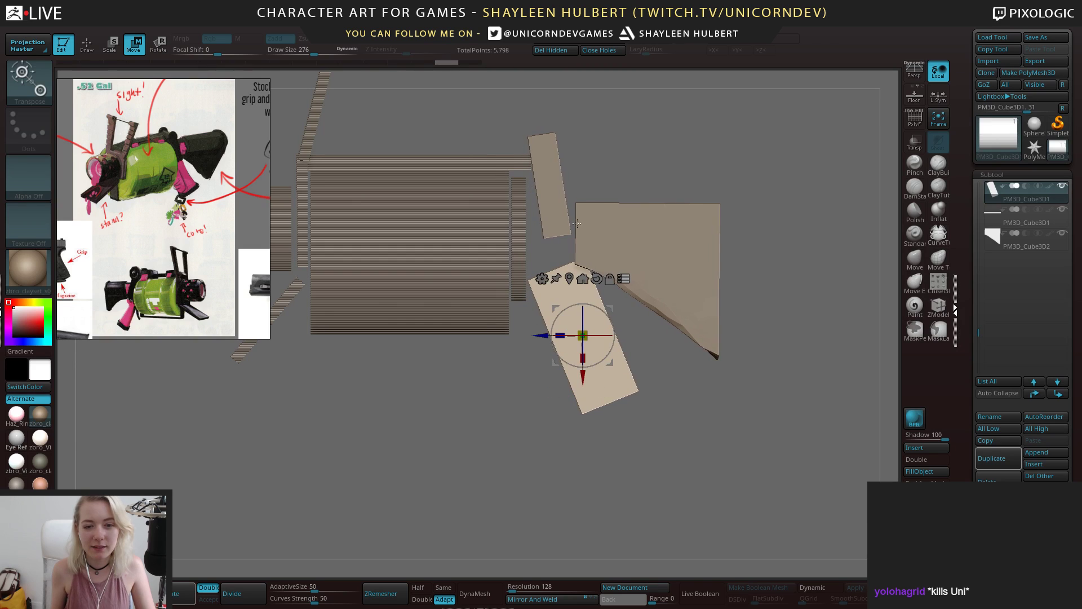
Limit the transform selection to the two rear bars and nudge them down and slightly toward the barrel
alt+click(558, 190)
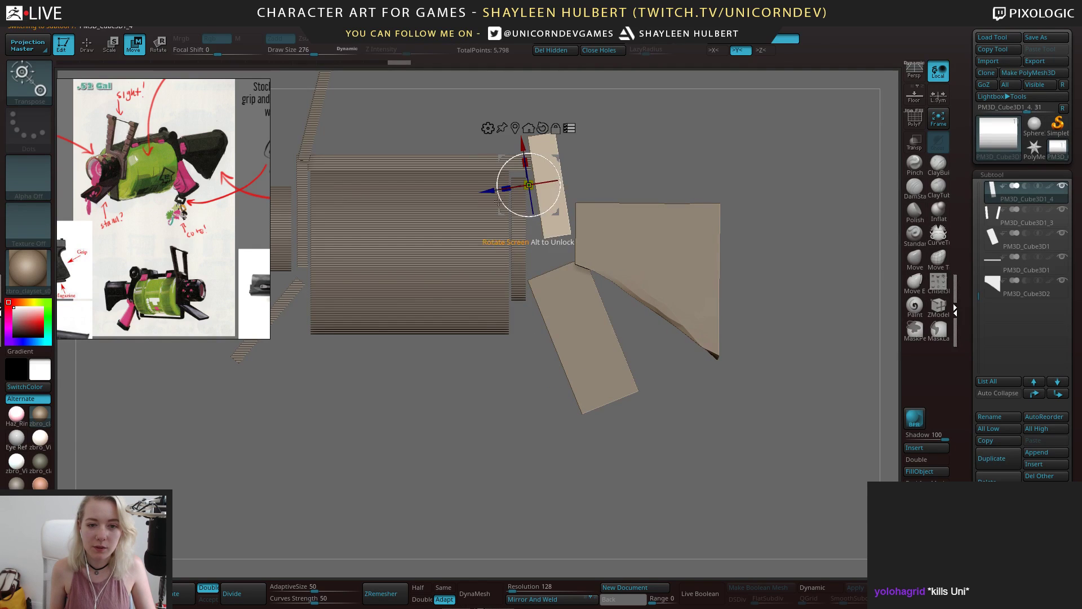
drag(492, 193, 488, 194)
key(ctrl+z)
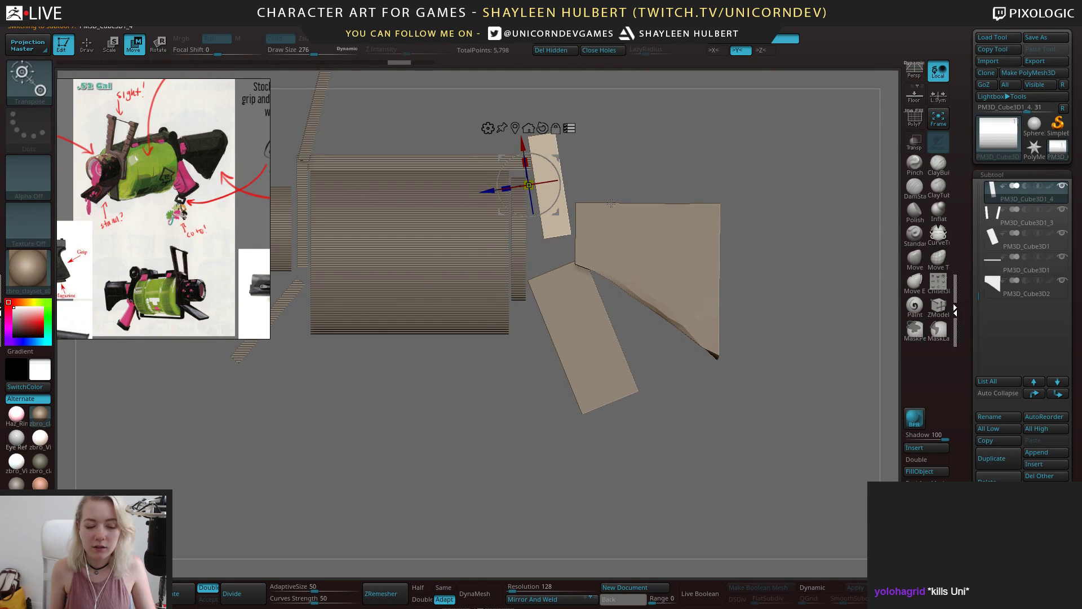
ctrl+alt+shift+drag(623, 179, 571, 389)
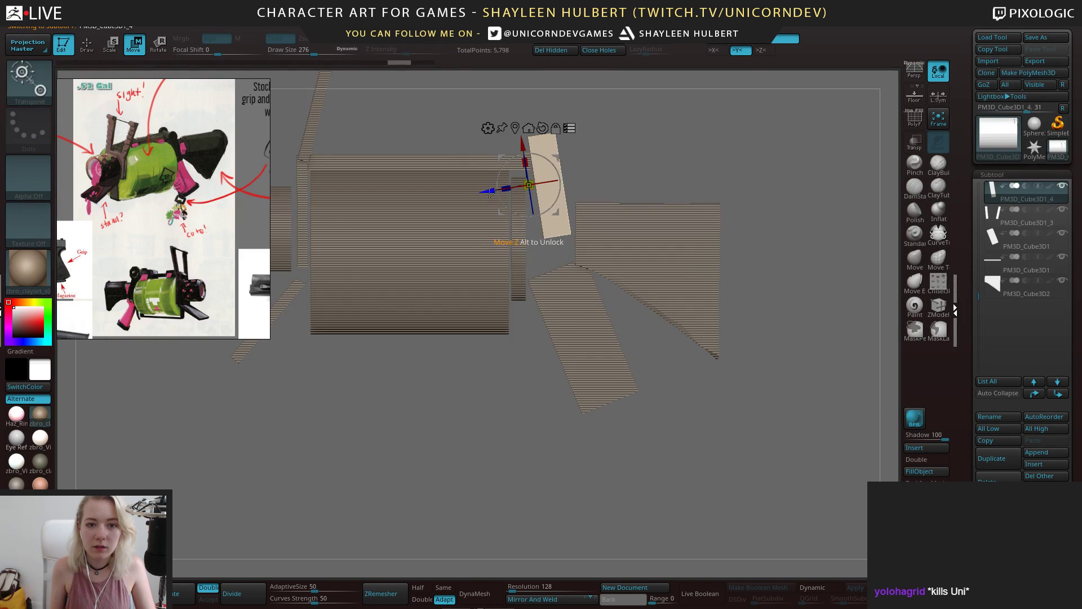
drag(518, 146, 520, 151)
drag(482, 195, 479, 196)
Check the rear bars' placement from several angles and lower them slightly
right_drag(479, 196, 653, 183)
ctrl+right_drag(653, 182, 667, 246)
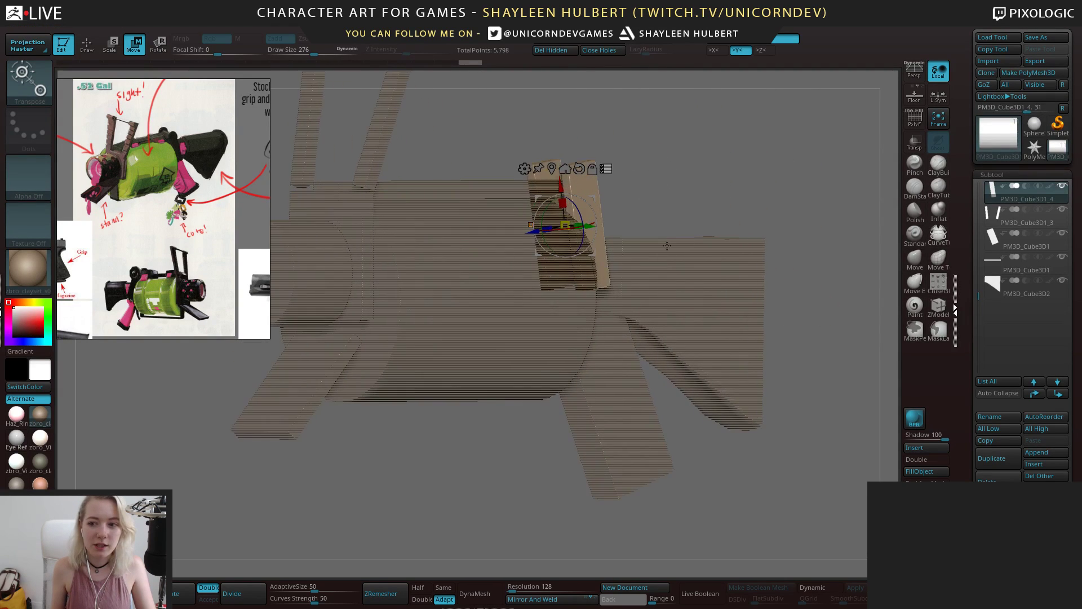
alt+right_drag(455, 491, 490, 472)
ctrl+right_drag(489, 472, 492, 442)
ctrl+right_drag(492, 441, 486, 413)
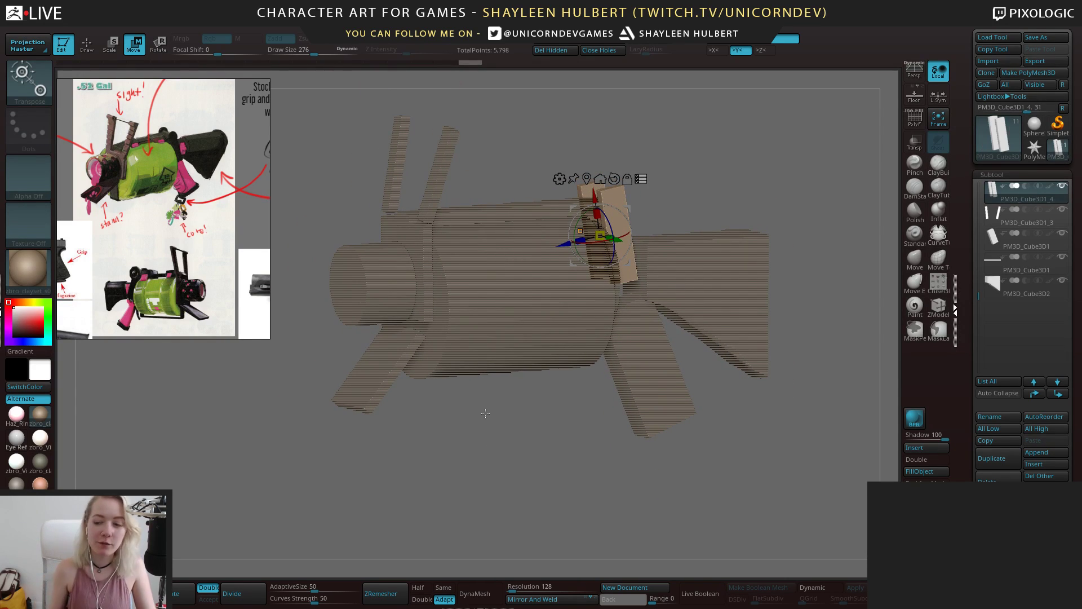
right_drag(502, 387, 532, 416)
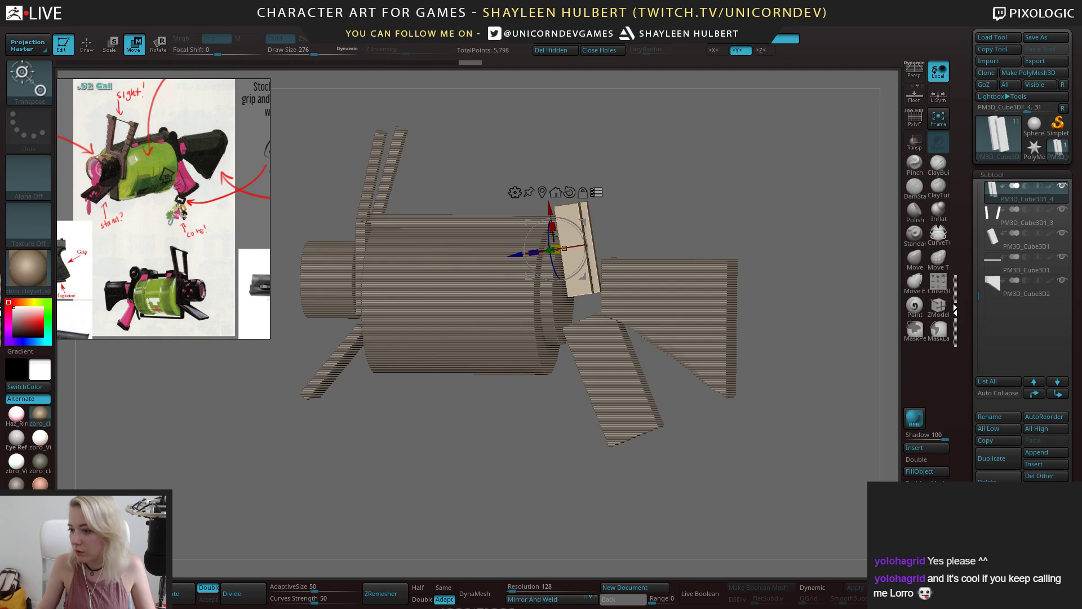
drag(582, 215, 1081, 304)
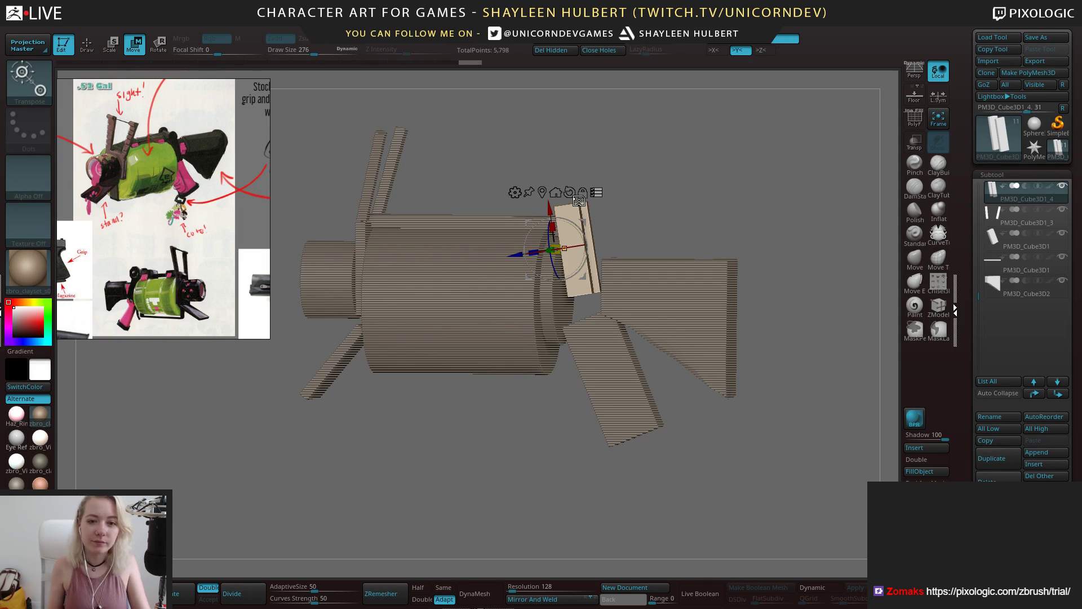
drag(668, 218, 622, 273)
drag(556, 208, 556, 211)
mouse_move(676, 239)
mouse_down()
mouse_move(634, 265)
mouse_move(666, 239)
mouse_up()
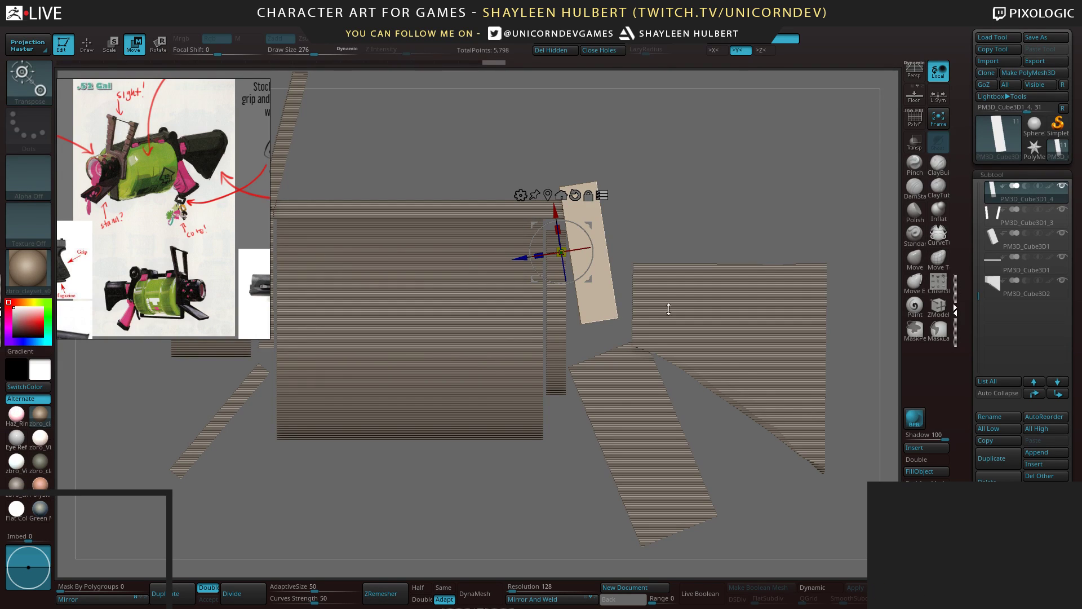
Examine the reference images for the stock, grip and shoulder guard and how they connect to the body
click(915, 305)
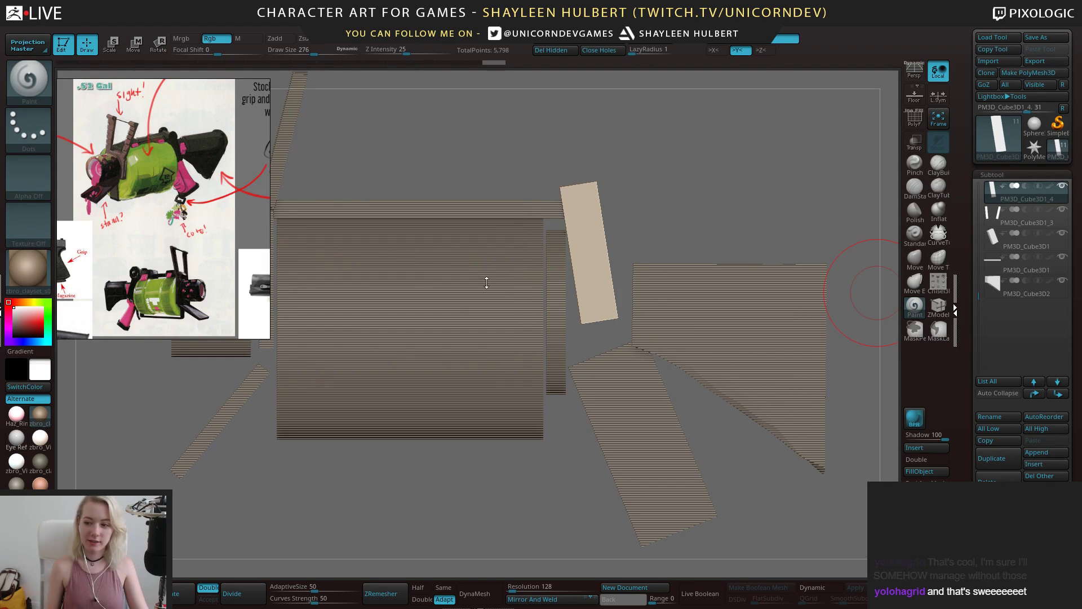
mouse_move(543, 155)
alt+mouse_down()
mouse_move(546, 198)
mouse_move(500, 198)
mouse_move(474, 249)
mouse_move(494, 174)
alt+mouse_up()
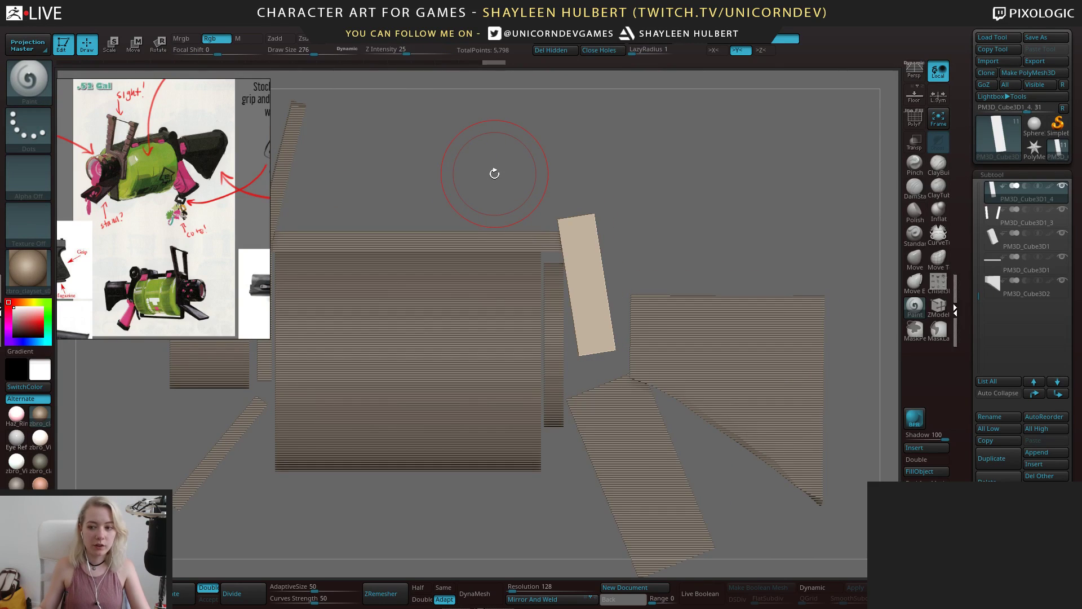
scroll(141, 276, up, 8)
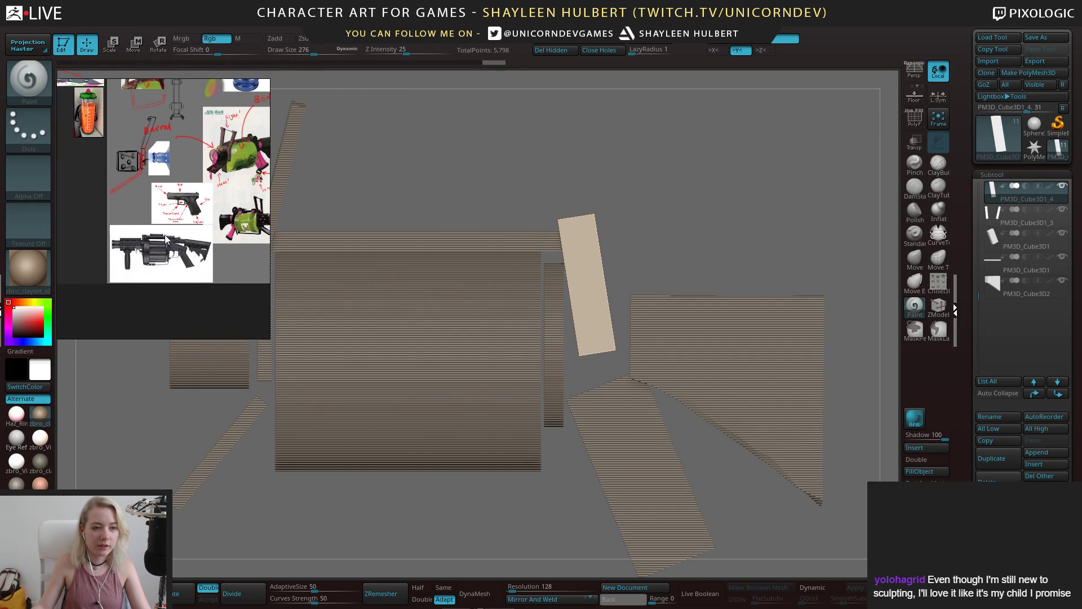
middle_drag(191, 239, 248, 244)
scroll(146, 236, down, 2)
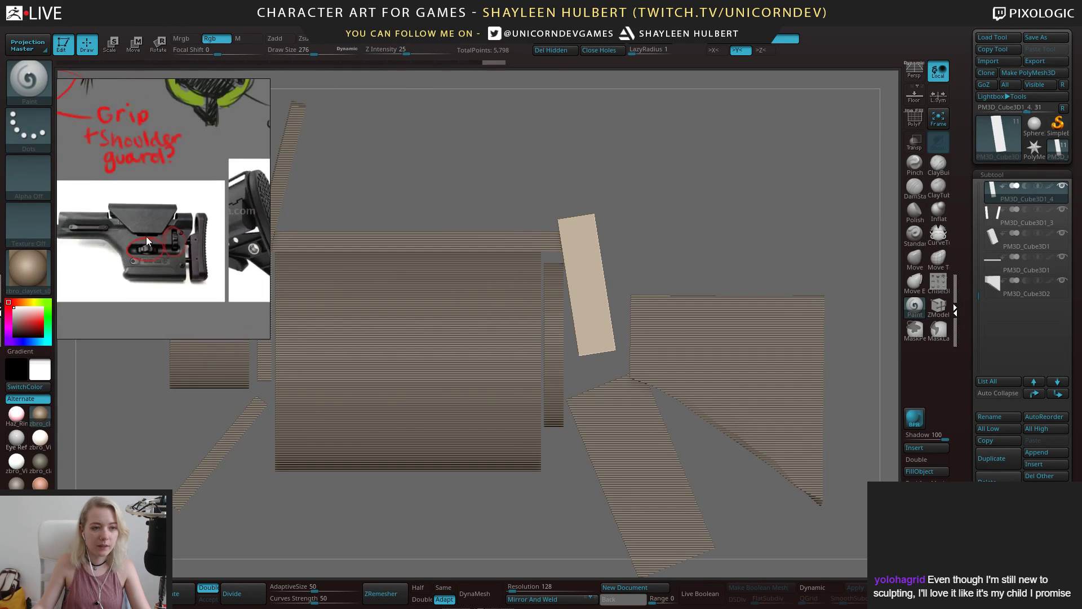
mouse_move(147, 236)
middle_down()
mouse_move(213, 232)
mouse_move(164, 222)
mouse_move(100, 232)
mouse_move(144, 214)
middle_up()
scroll(167, 233, up, 1)
scroll(125, 230, down, 3)
scroll(150, 215, up, 3)
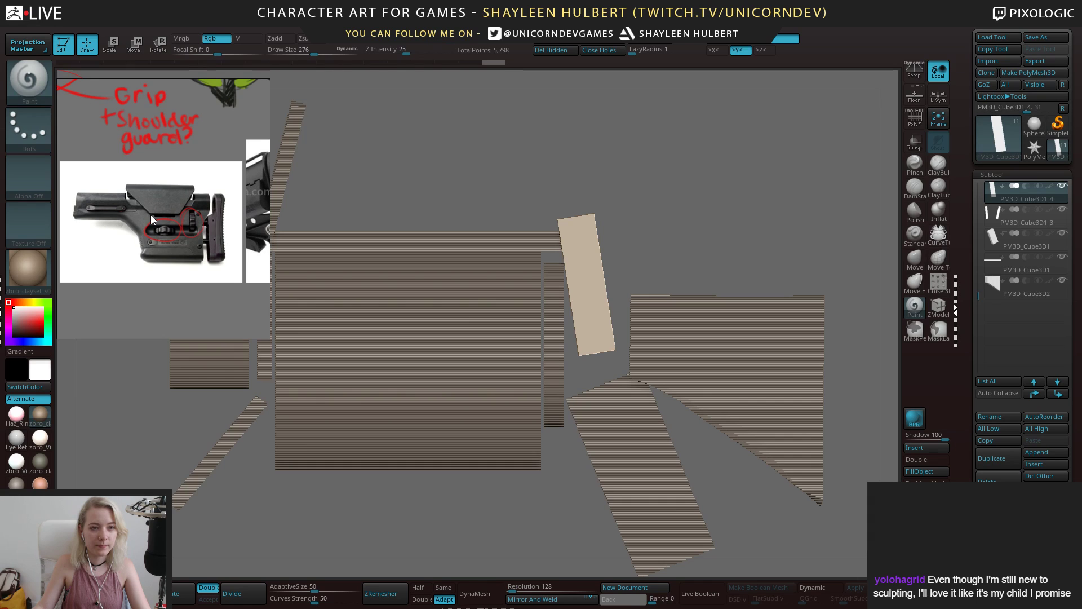
scroll(153, 226, down, 3)
scroll(154, 228, up, 1)
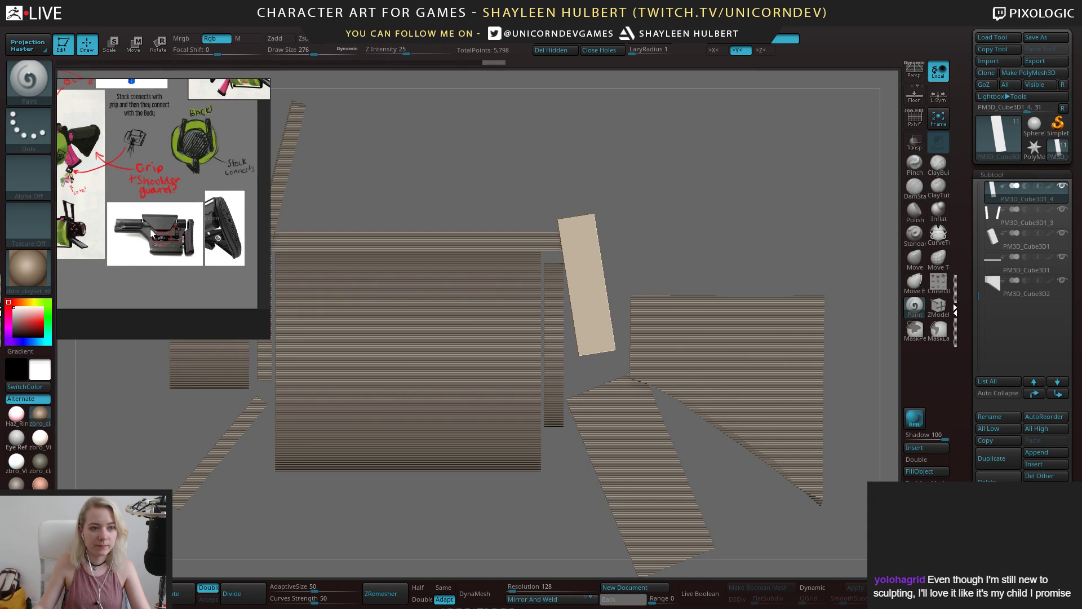
scroll(149, 223, up, 1)
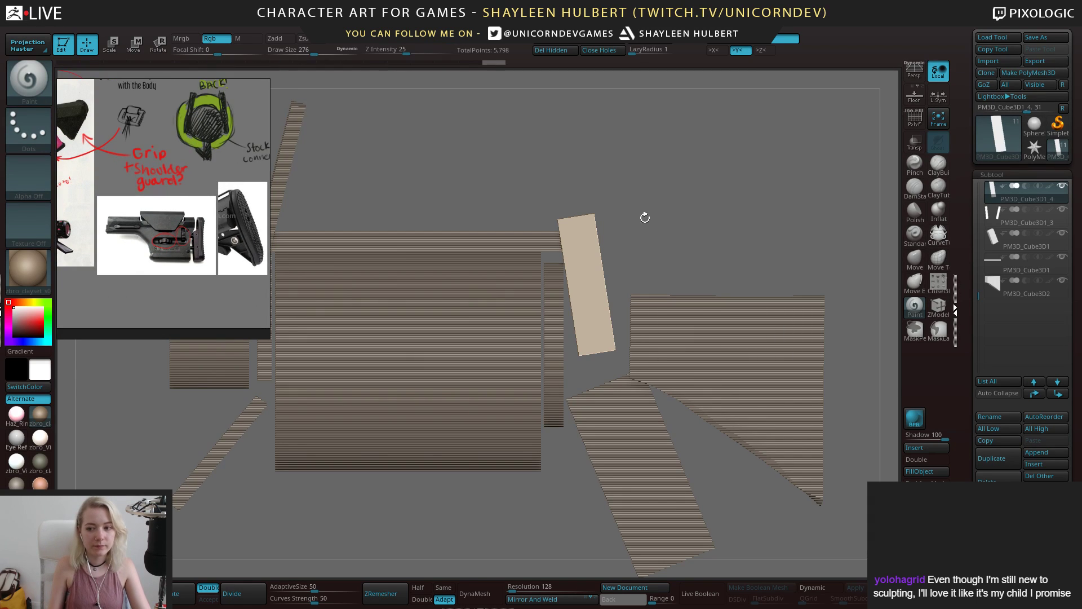
Make the two sight bars the active part and add all the gun parts back to the transform selection
drag(643, 217, 684, 264)
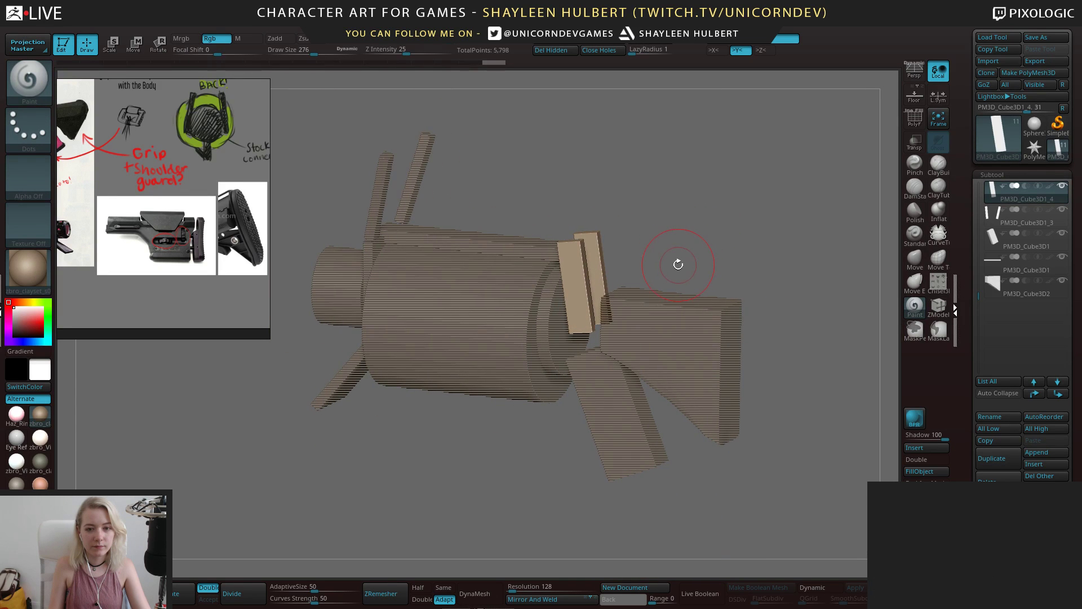
key(w)
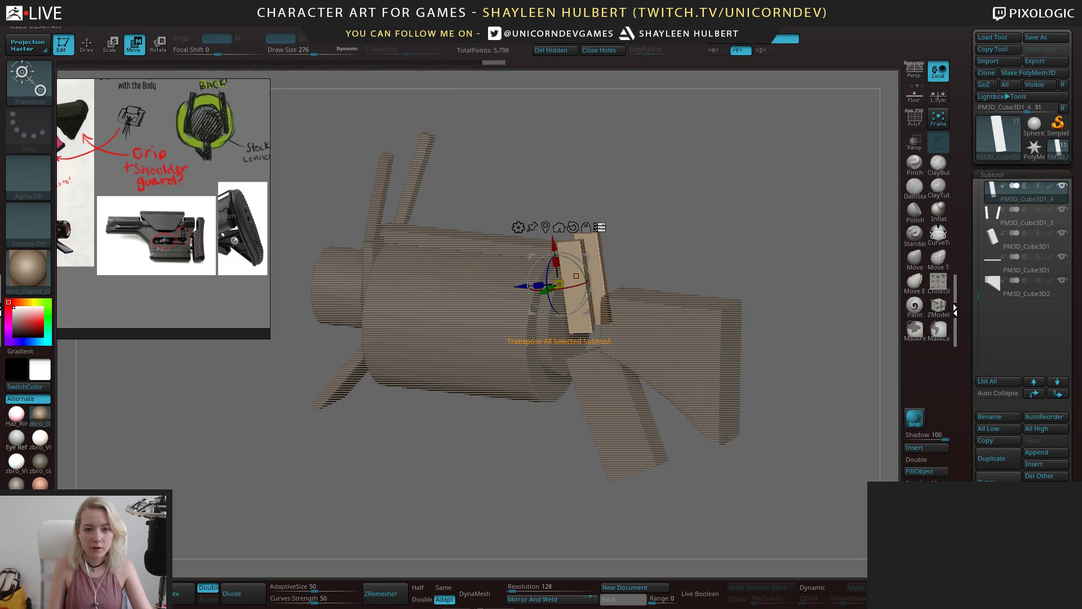
mouse_move(656, 250)
shift+mouse_down()
mouse_move(626, 260)
mouse_move(628, 276)
mouse_move(643, 251)
mouse_move(651, 261)
mouse_move(657, 234)
mouse_move(627, 267)
mouse_move(652, 241)
shift+mouse_up()
click(993, 225)
key(q)
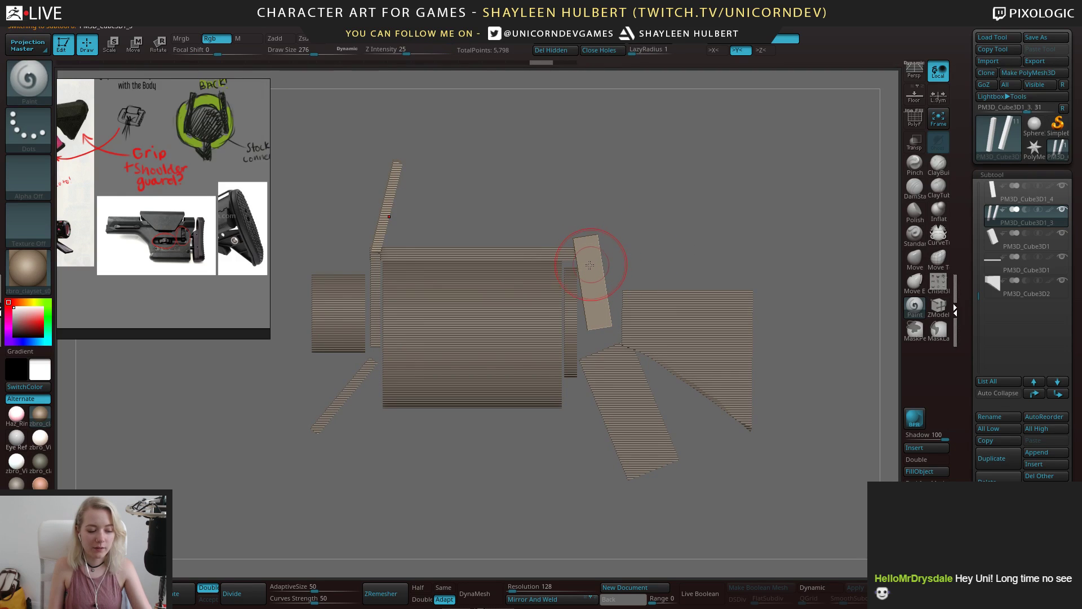
key(w)
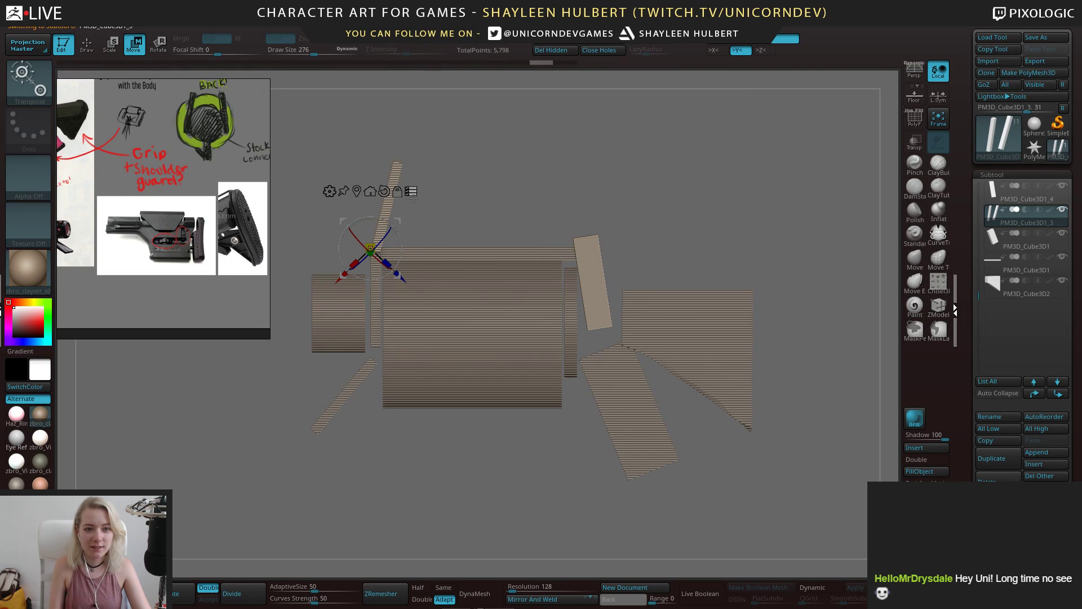
ctrl+shift+drag(296, 143, 742, 484)
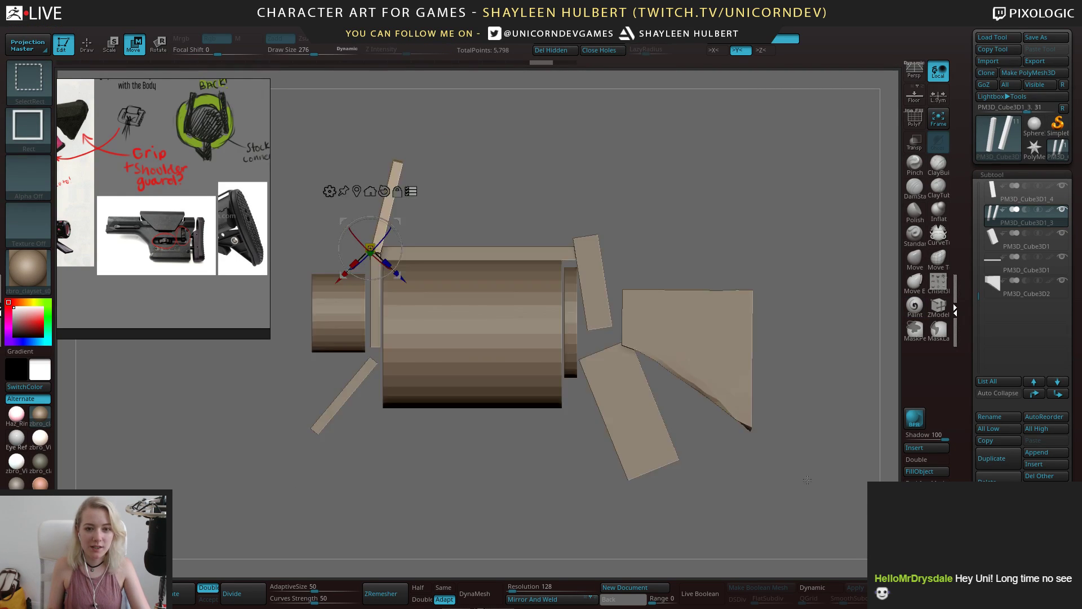
drag(768, 423, 723, 379)
key(q)
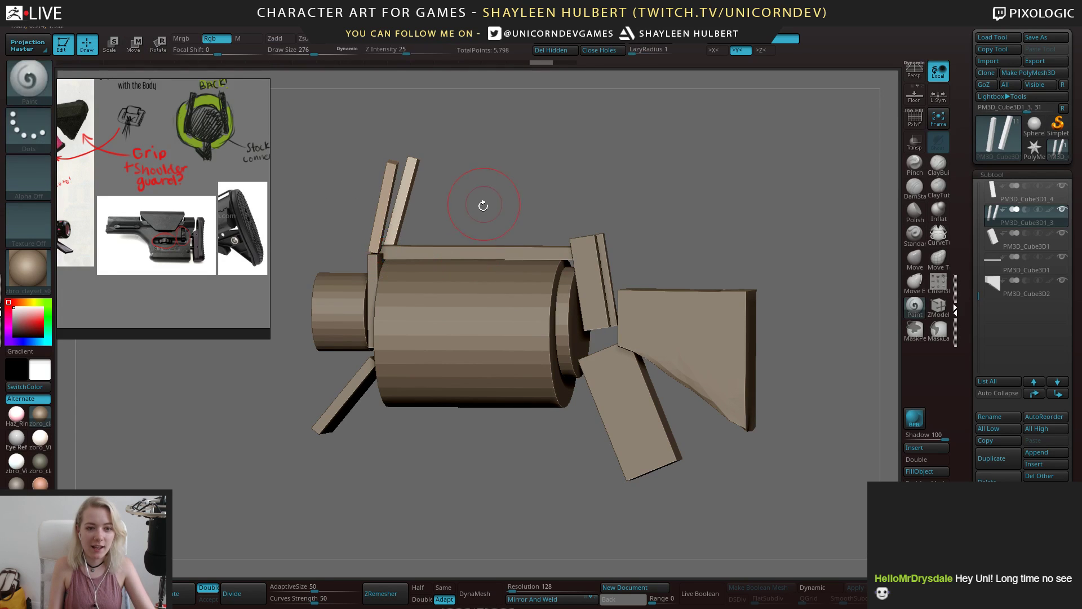
mouse_move(484, 206)
mouse_down()
mouse_move(555, 243)
mouse_move(491, 211)
mouse_move(509, 228)
mouse_move(463, 259)
mouse_move(485, 308)
mouse_move(482, 200)
mouse_move(575, 256)
mouse_move(628, 218)
mouse_move(510, 187)
mouse_move(575, 226)
mouse_move(575, 273)
mouse_move(513, 236)
mouse_move(441, 215)
mouse_move(437, 230)
mouse_move(438, 194)
mouse_up()
alt+drag(454, 239, 697, 336)
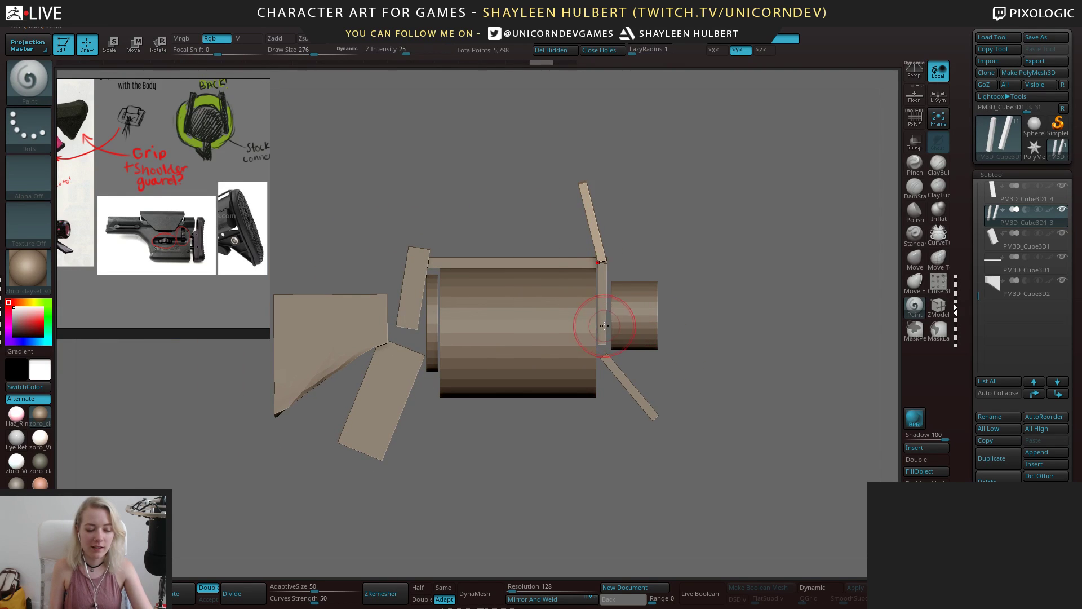
key(w)
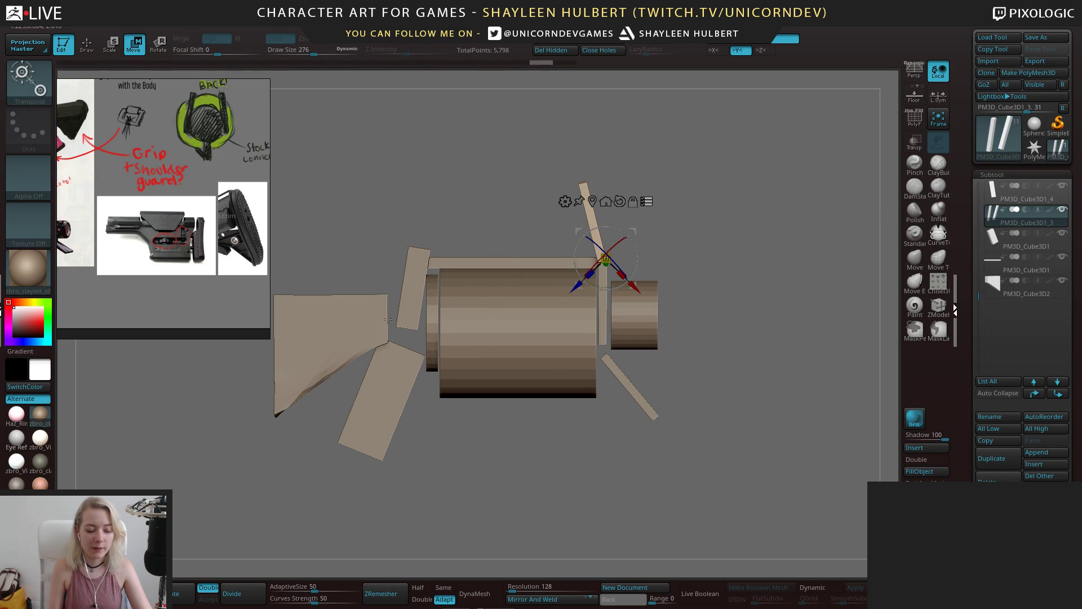
ctrl+shift+drag(339, 283, 345, 307)
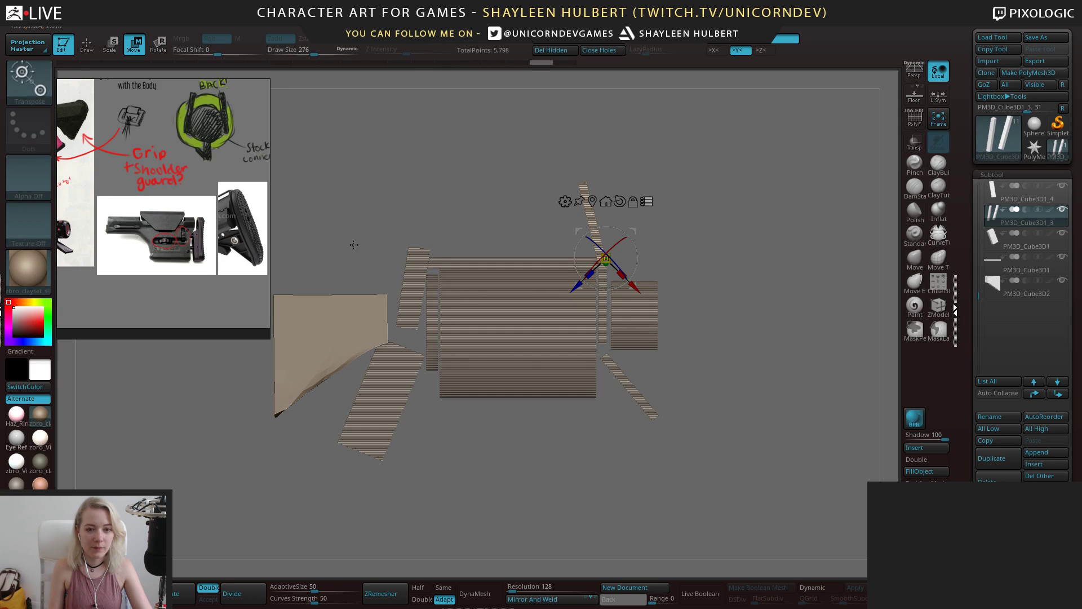
mouse_move(334, 251)
mouse_down()
mouse_move(363, 261)
mouse_move(350, 251)
mouse_up()
ctrl+shift+drag(304, 196, 784, 492)
key(q)
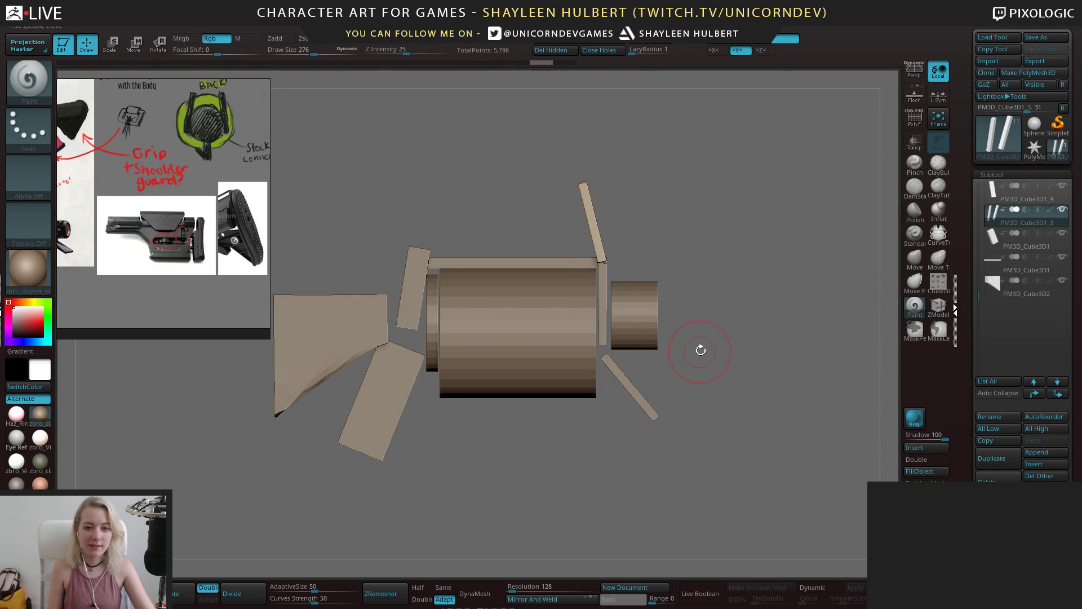
Select the slanted stand under the front of the body and inspect it from several angles with its wireframe shown
mouse_move(700, 350)
mouse_down()
mouse_move(604, 384)
mouse_move(656, 388)
mouse_move(684, 350)
mouse_move(694, 357)
mouse_move(701, 290)
mouse_move(647, 262)
mouse_move(566, 246)
mouse_move(696, 208)
mouse_move(684, 246)
mouse_move(622, 264)
mouse_up()
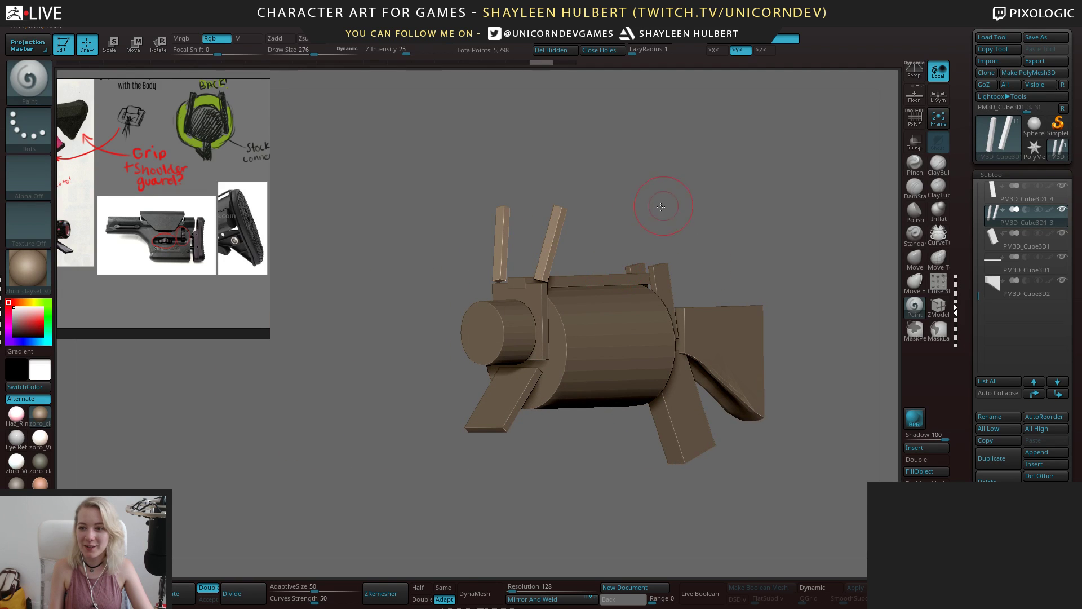
alt+drag(661, 207, 635, 229)
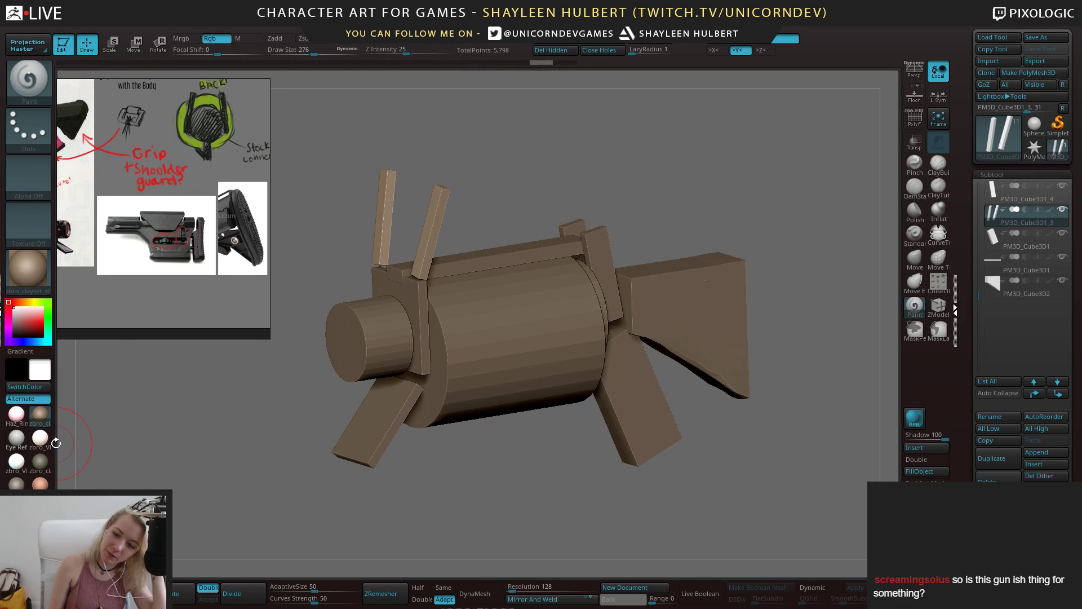
drag(504, 217, 566, 217)
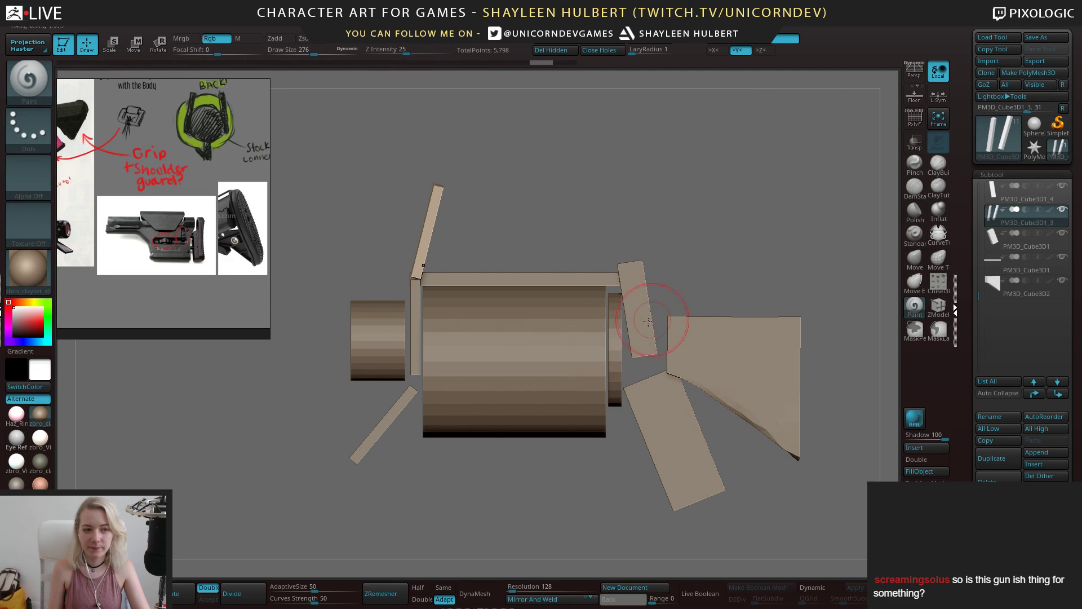
drag(490, 217, 471, 266)
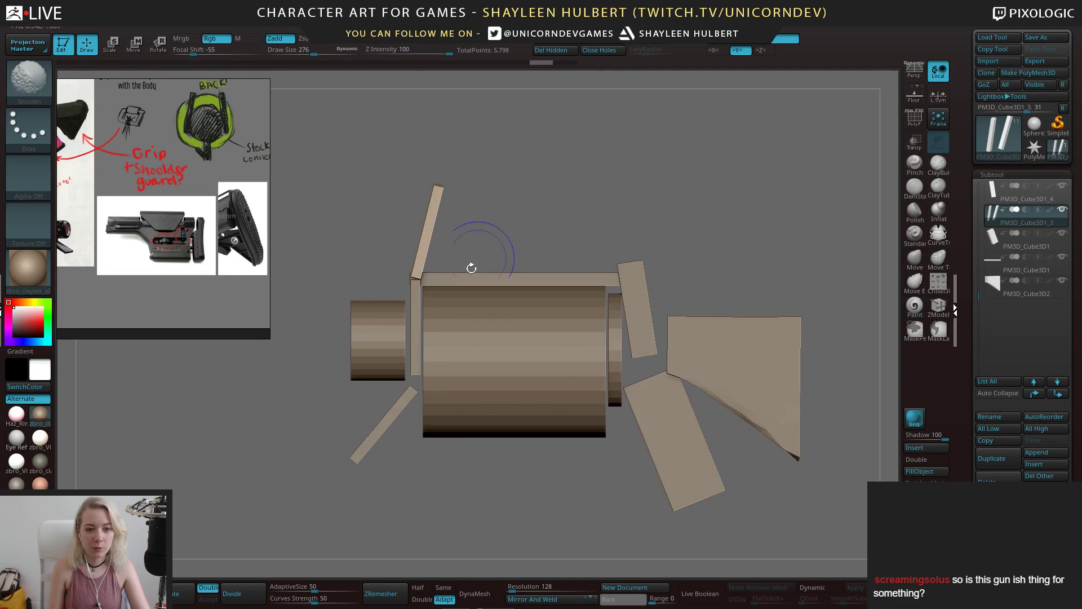
alt+drag(331, 401, 426, 400)
alt+click(471, 377)
click(915, 121)
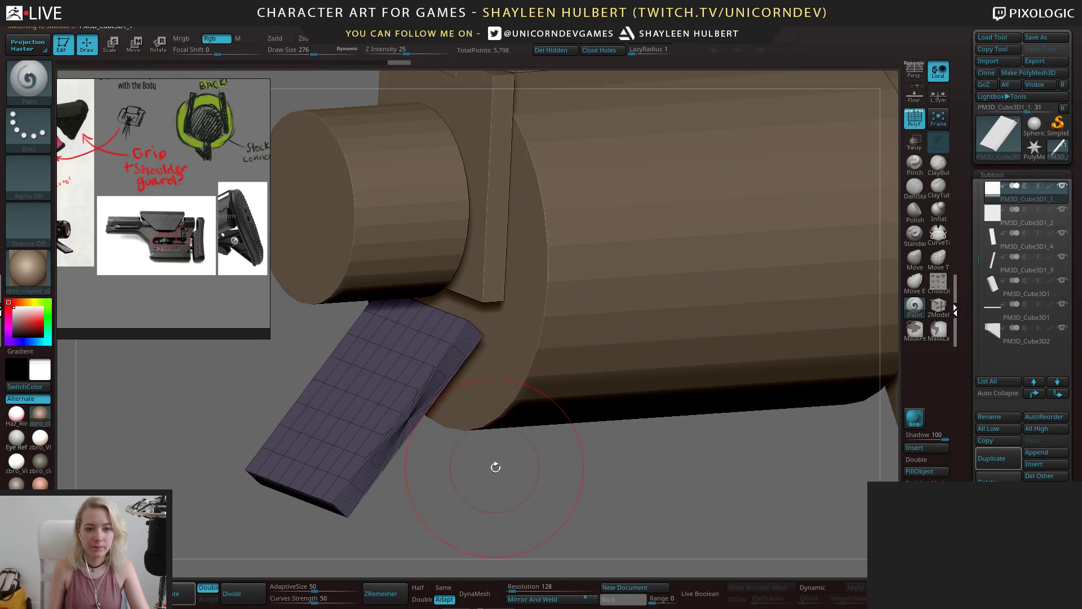
drag(495, 466, 490, 511)
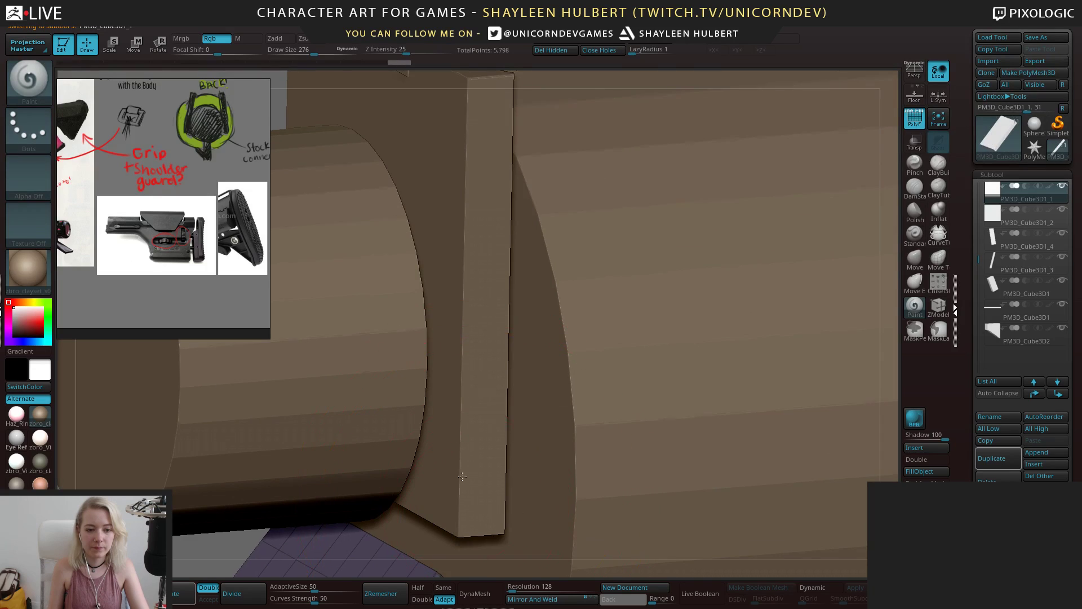
alt+drag(462, 477, 454, 422)
mouse_move(229, 514)
mouse_down()
mouse_move(311, 397)
mouse_move(348, 448)
mouse_move(421, 321)
mouse_up()
mouse_move(389, 369)
mouse_down()
mouse_move(420, 382)
mouse_move(397, 395)
mouse_up()
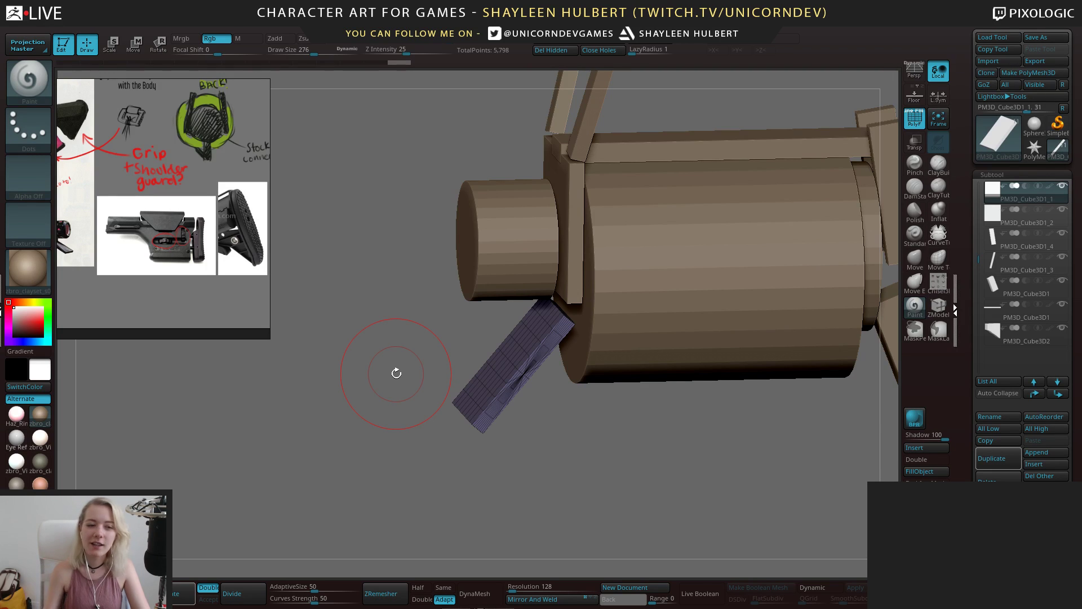
Bring the annotated .52 Gal concept art into view on the reference board and study the sight and stand
scroll(169, 185, down, 6)
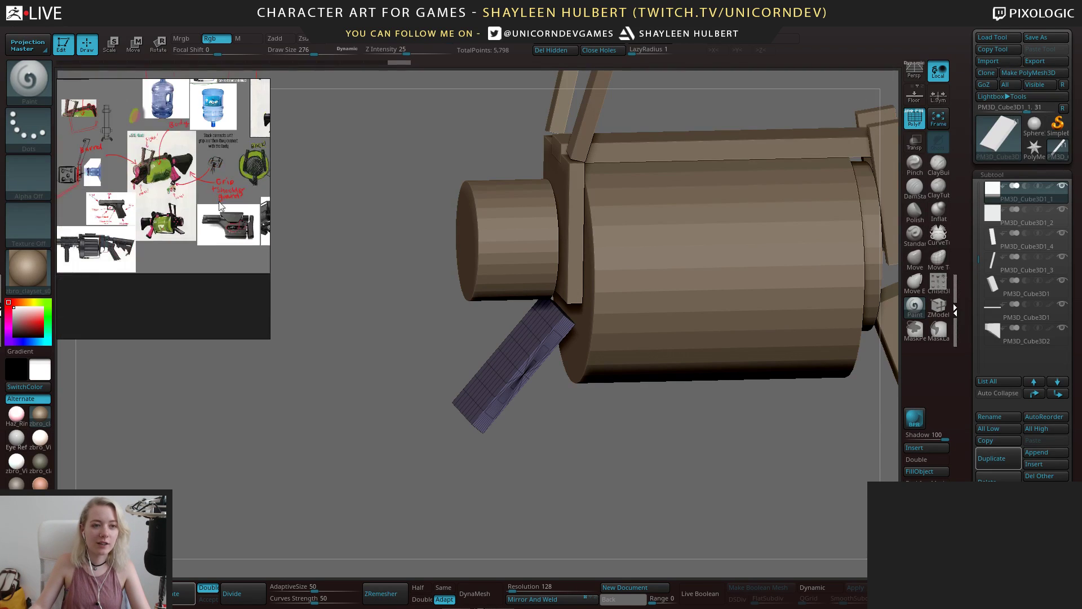
middle_drag(151, 153, 164, 175)
scroll(164, 175, up, 7)
middle_drag(170, 222, 177, 211)
scroll(177, 213, down, 2)
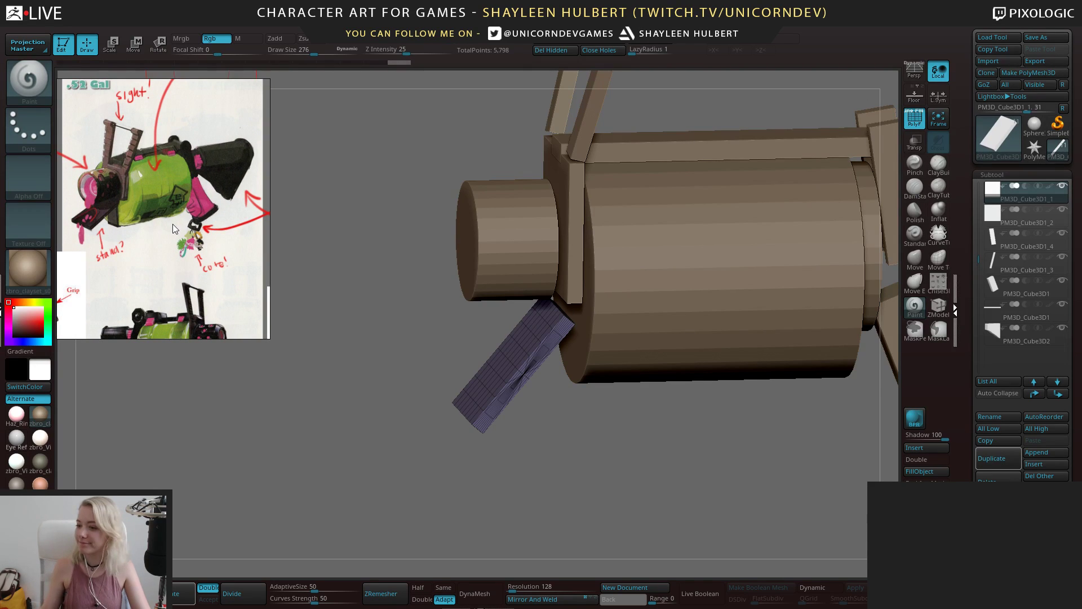
Select the rail along the top of the body in a straight top view, with the wireframe hidden
drag(437, 265, 401, 384)
shift+drag(555, 416, 556, 445)
alt+click(574, 284)
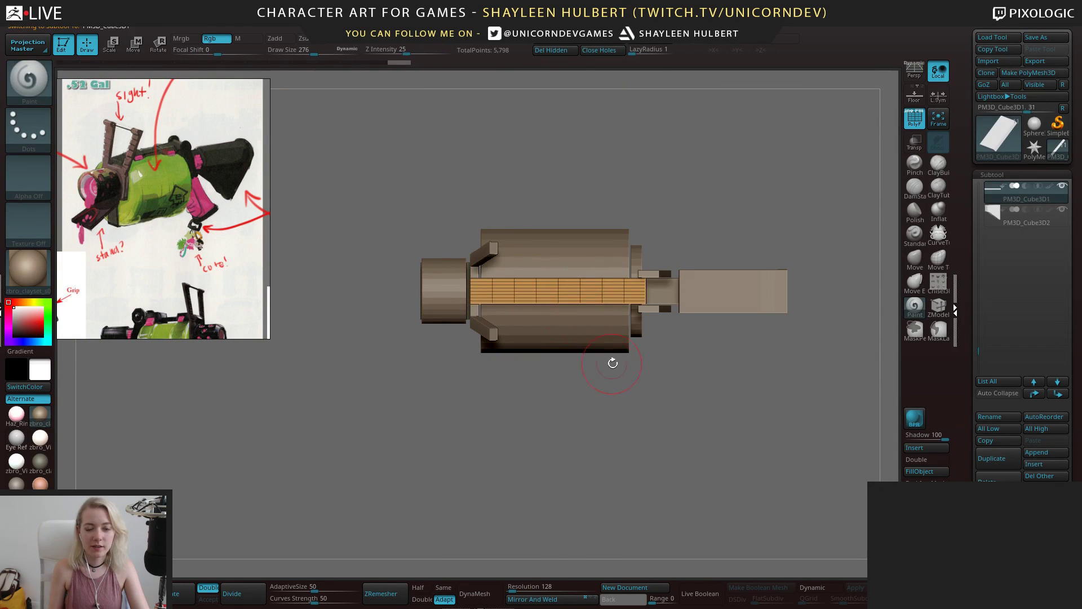
alt+drag(613, 363, 650, 462)
click(915, 121)
key(w)
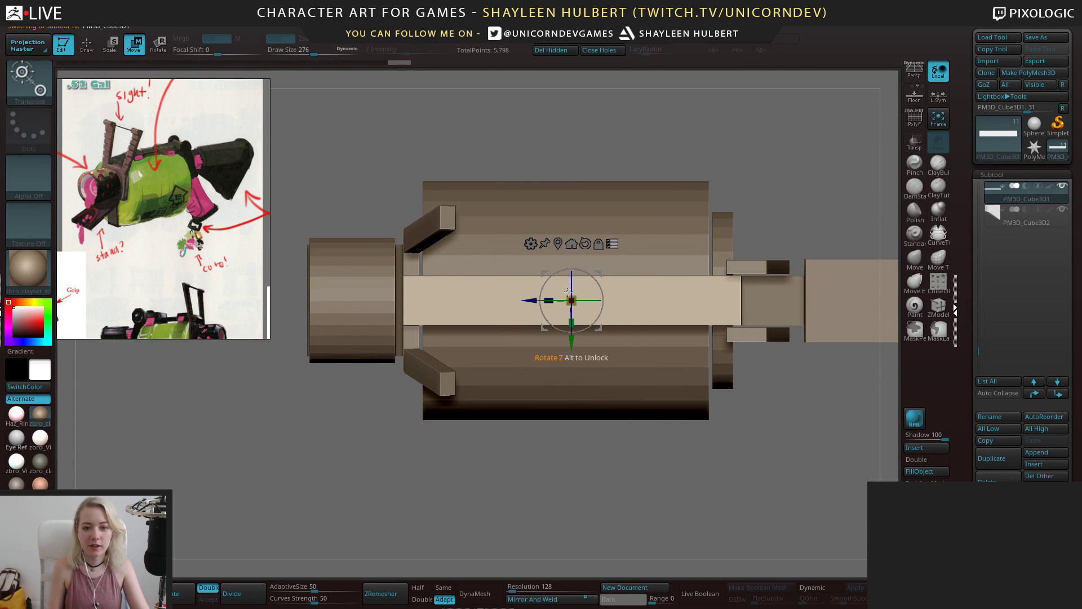
Add a short block slightly wider than the top rail, slide it toward the sight bars and make it taller than the rail
drag(548, 300, 574, 328)
key(ctrl+z)
key(ctrl+z)
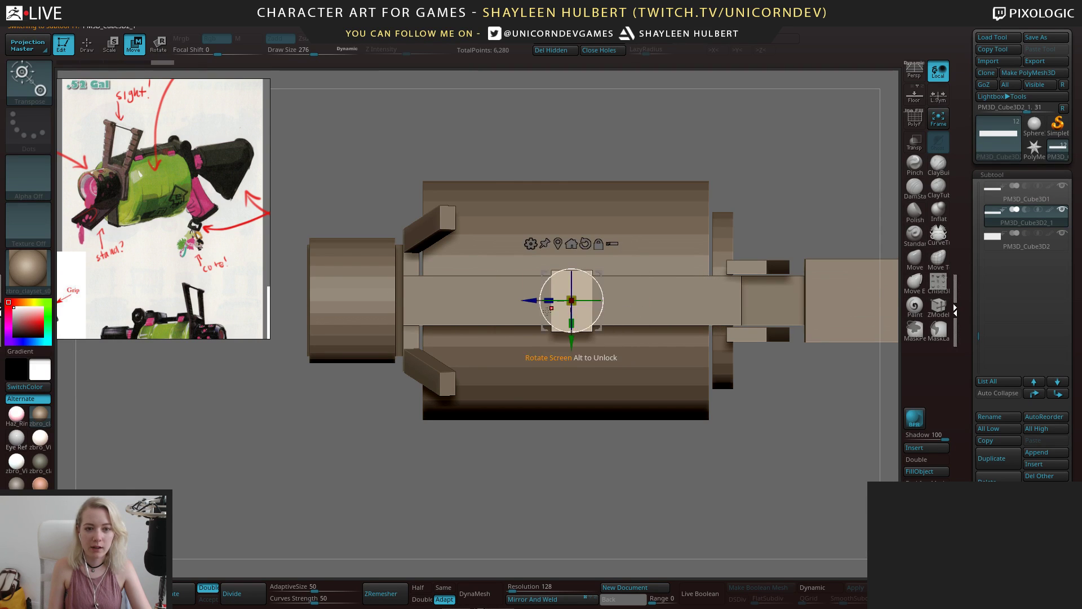
drag(530, 300, 433, 298)
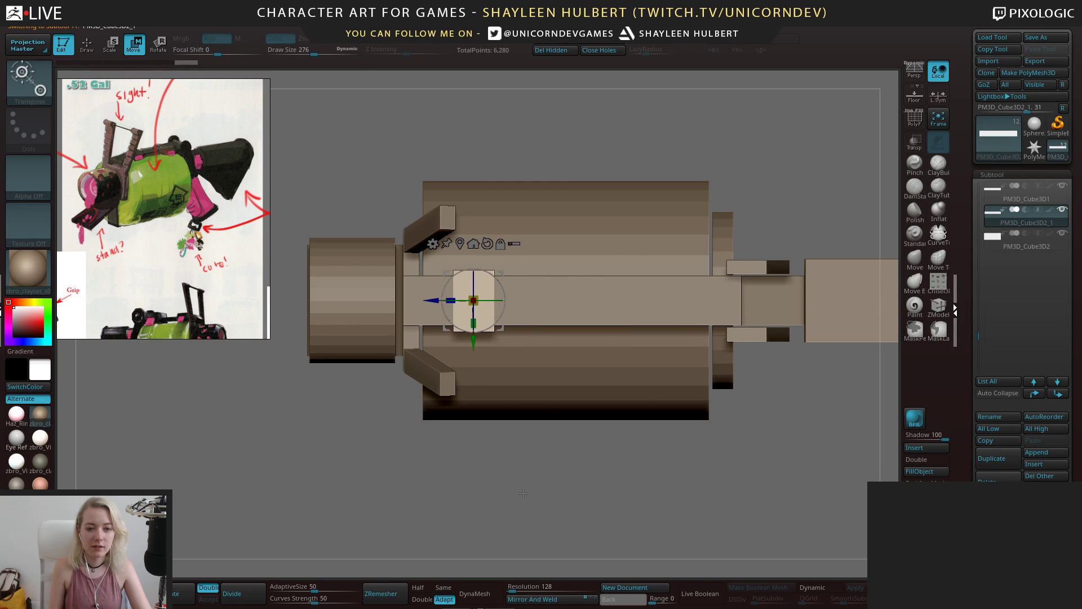
drag(496, 479, 477, 273)
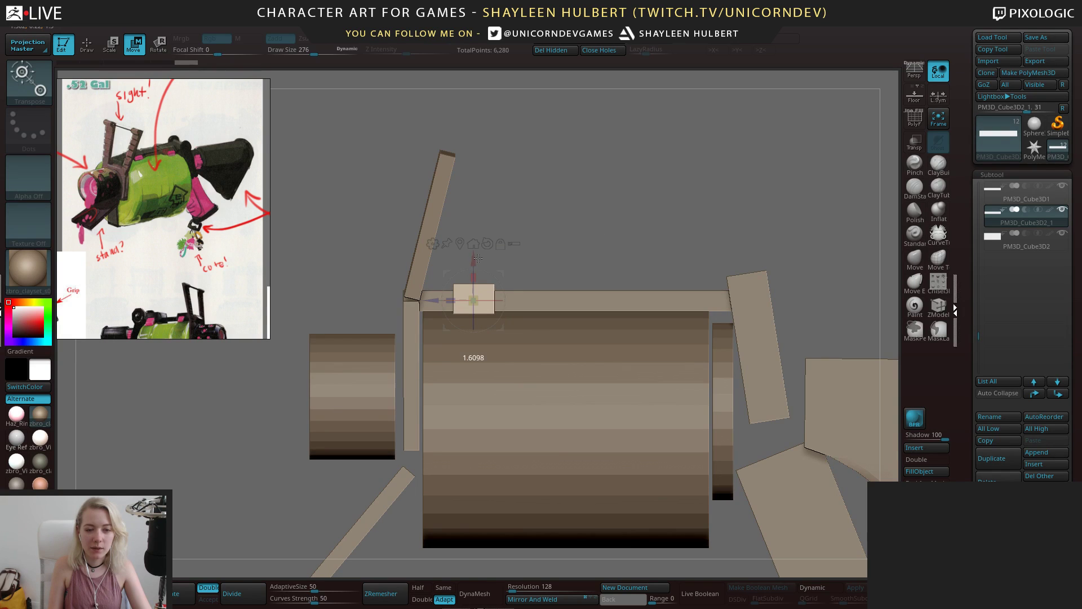
Duplicate the rail block toward the rear end of the rail and make the copy longer and slightly taller
drag(538, 245, 553, 537)
alt+drag(591, 475, 547, 510)
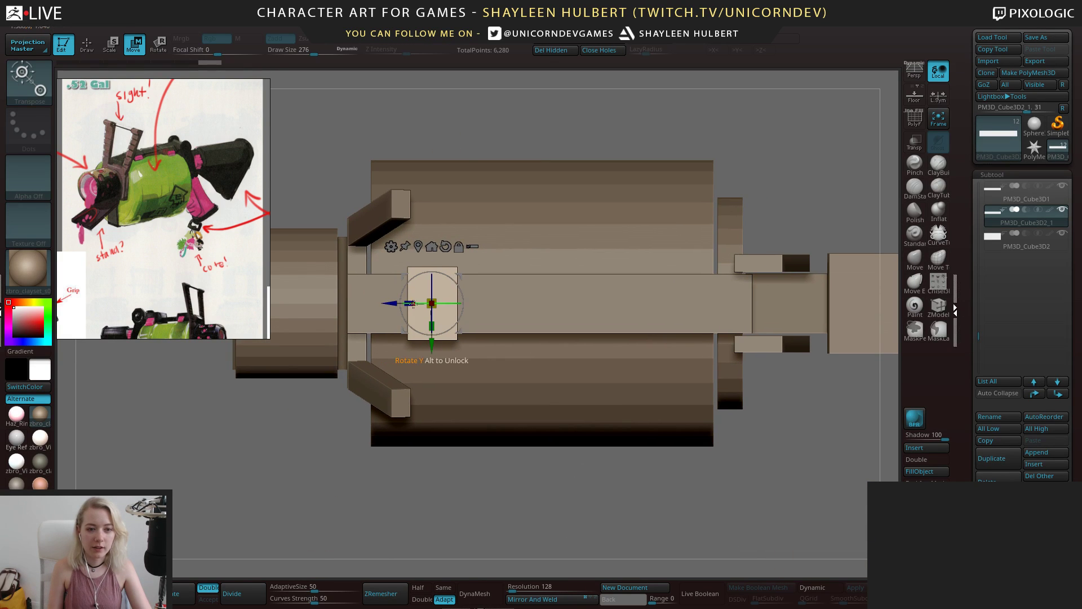
ctrl+drag(393, 311, 732, 225)
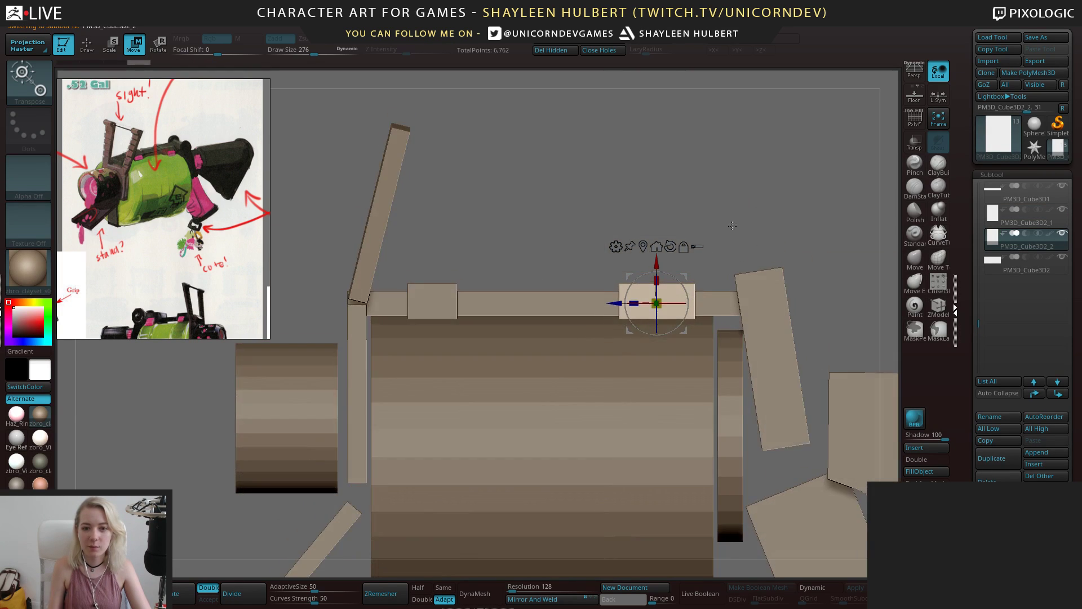
drag(657, 280, 657, 273)
mouse_move(677, 226)
shift+mouse_down()
mouse_move(727, 225)
mouse_move(725, 210)
mouse_move(738, 262)
mouse_move(705, 270)
mouse_move(728, 251)
mouse_move(708, 244)
mouse_move(718, 256)
mouse_move(714, 246)
mouse_move(692, 256)
mouse_move(665, 226)
shift+mouse_up()
drag(665, 225, 626, 248)
Check the gun blockout and its two rail blocks from both sides, the front and the rear against the concept art
drag(515, 440, 534, 462)
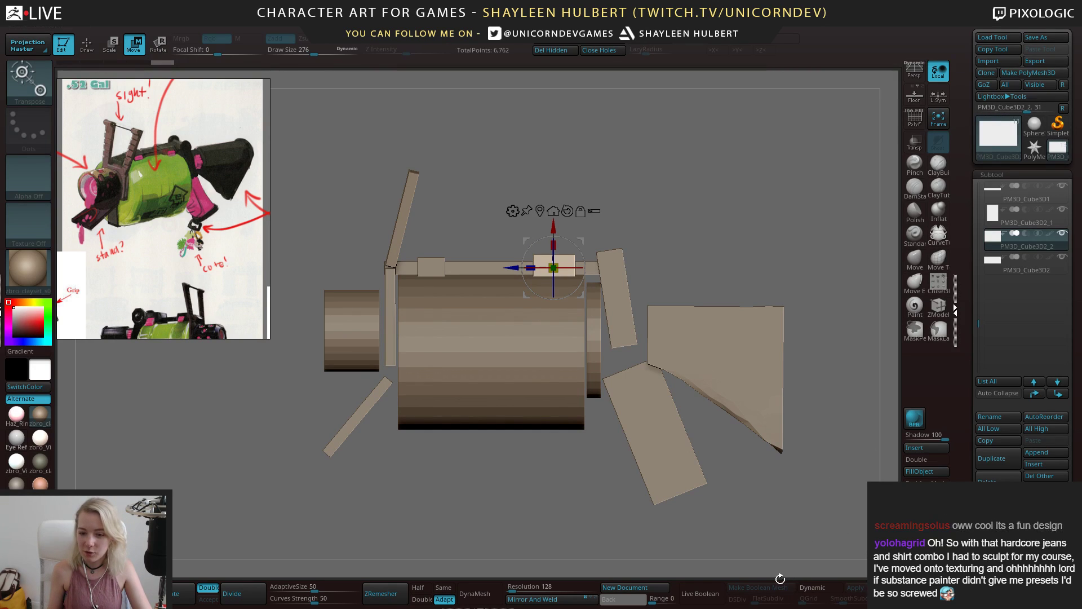
mouse_move(832, 414)
alt+mouse_down()
mouse_move(848, 392)
mouse_move(846, 416)
alt+mouse_up()
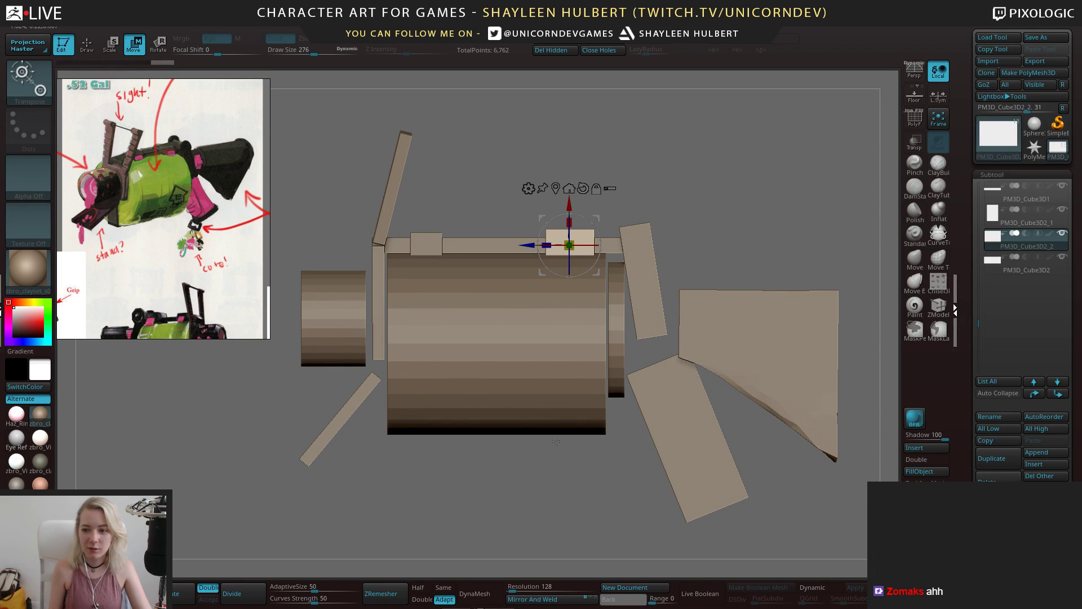
drag(499, 463, 600, 456)
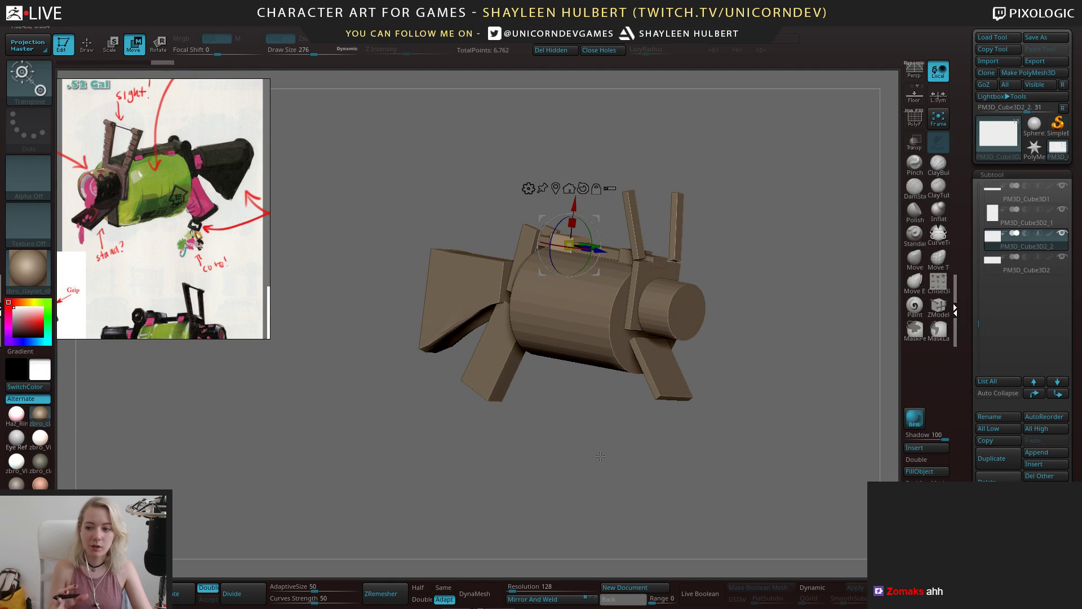
drag(603, 337, 464, 313)
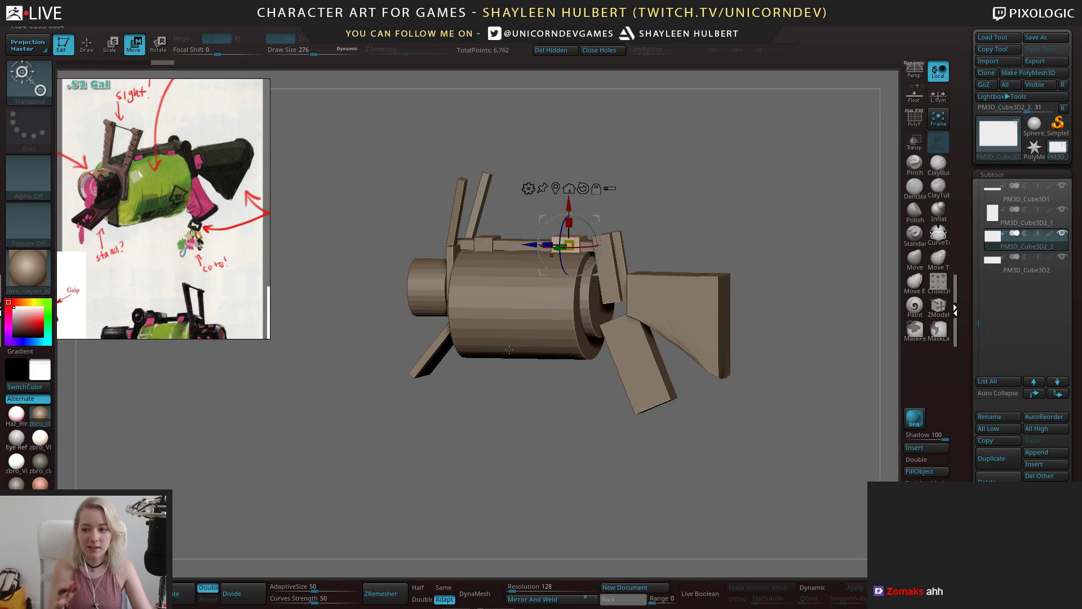
drag(532, 300, 441, 383)
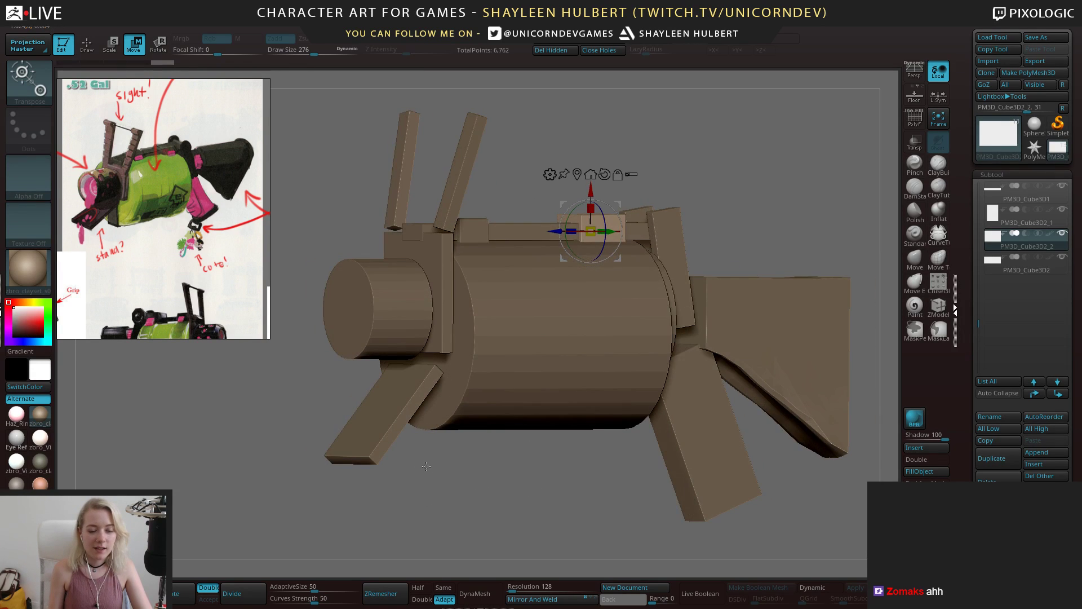
drag(427, 467, 411, 367)
drag(404, 305, 401, 369)
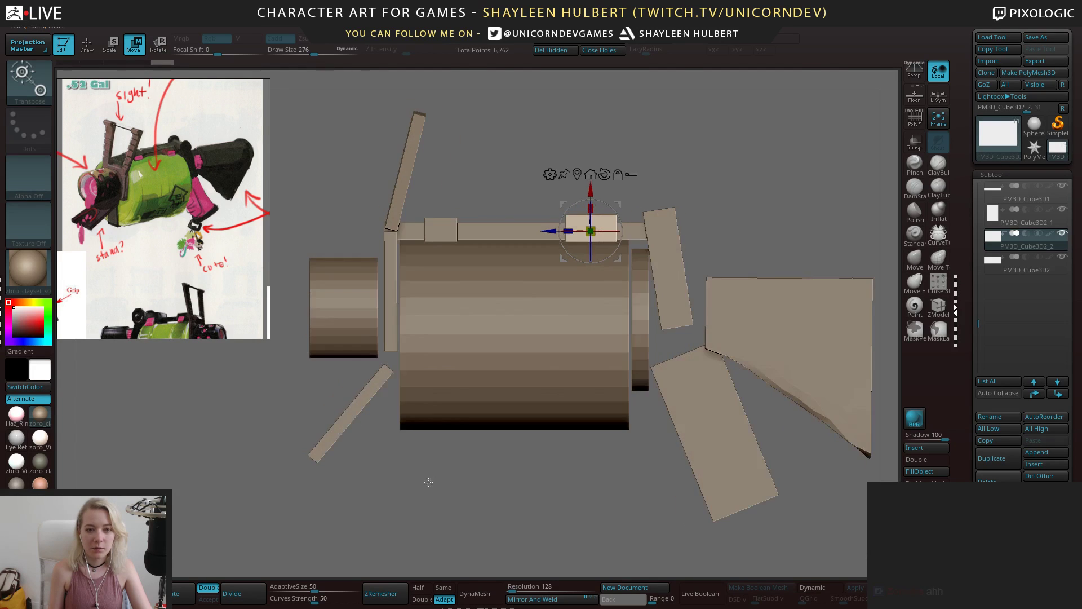
alt+drag(401, 451, 478, 442)
alt+drag(564, 394, 553, 491)
alt+drag(553, 491, 515, 425)
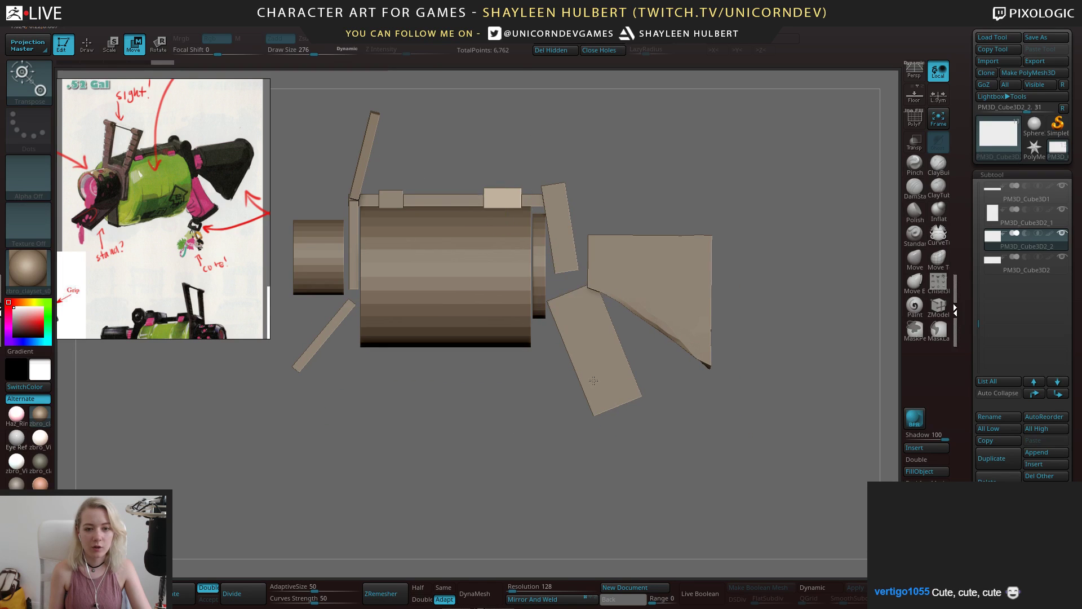
Duplicate the main body cylinder, shorten the copy along its axis and slide it rearward over the front of the stock
alt+click(565, 291)
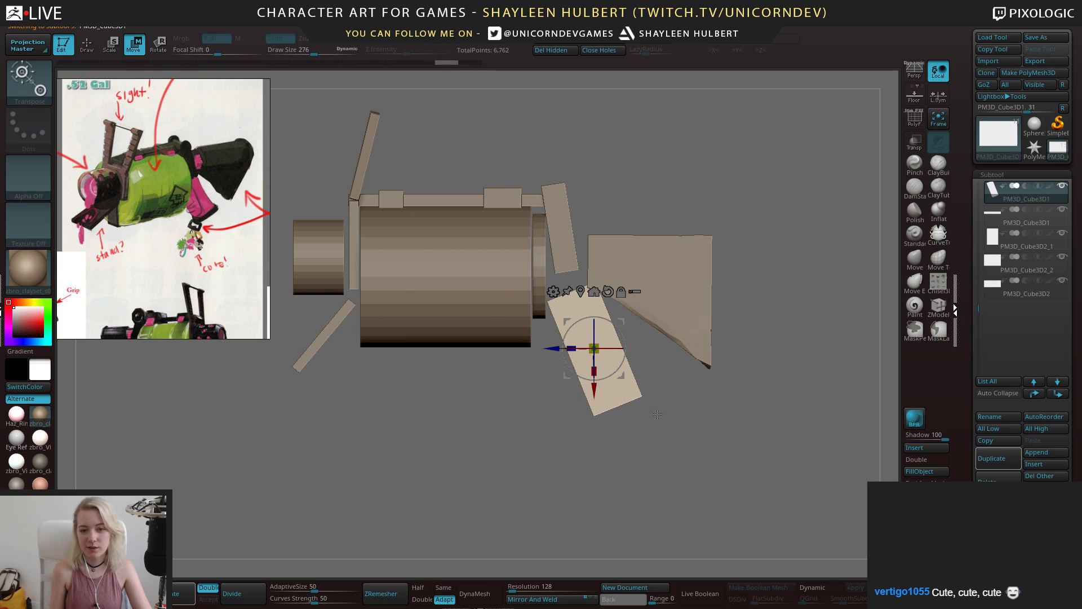
alt+drag(469, 385, 509, 476)
drag(486, 438, 475, 340)
alt+click(475, 340)
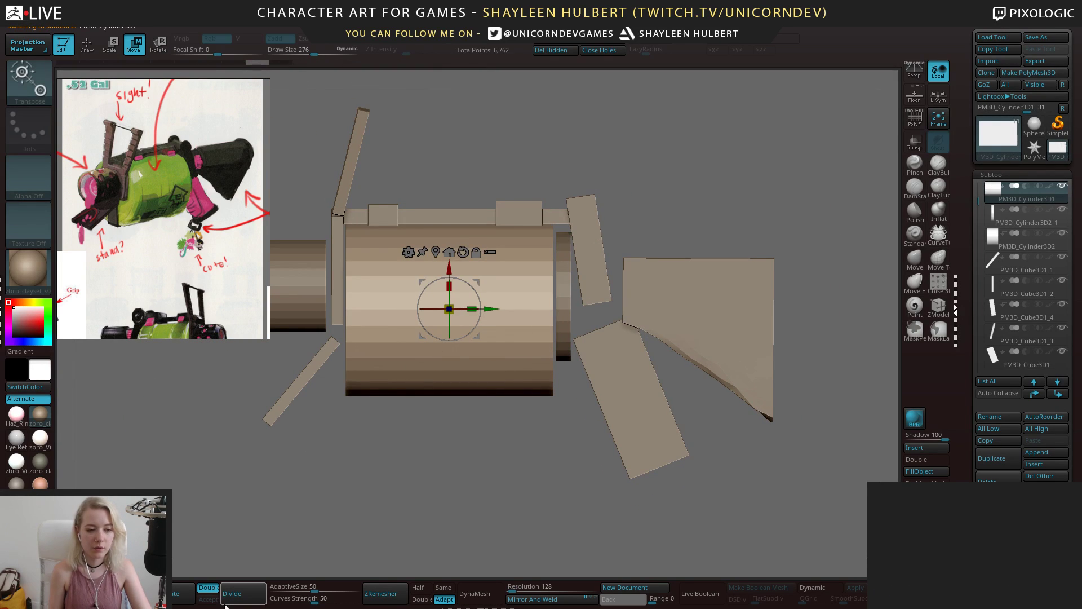
key(ctrl+shift+d)
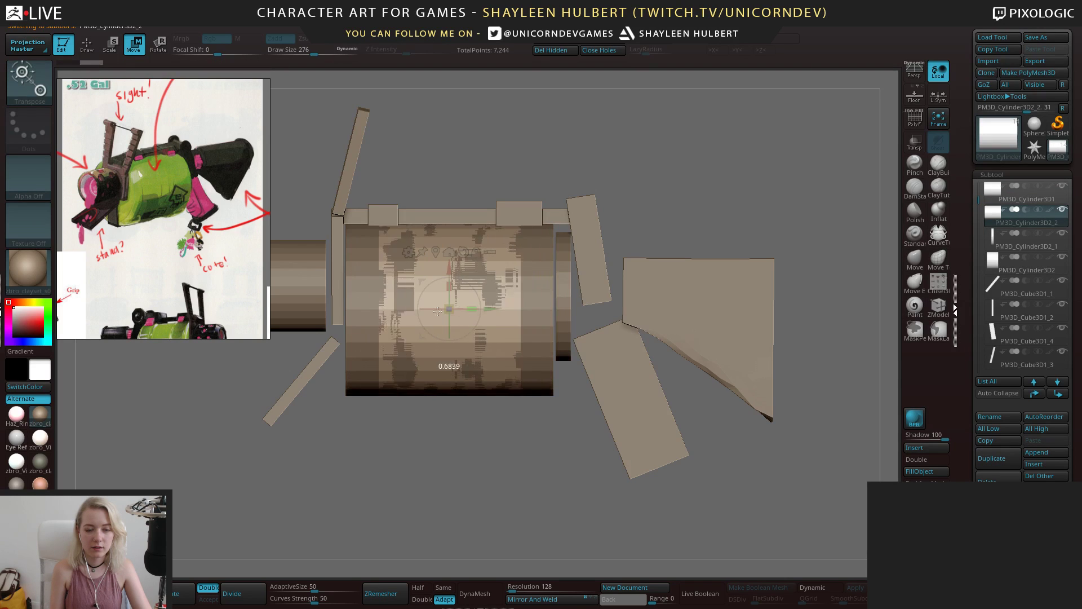
drag(494, 308, 625, 312)
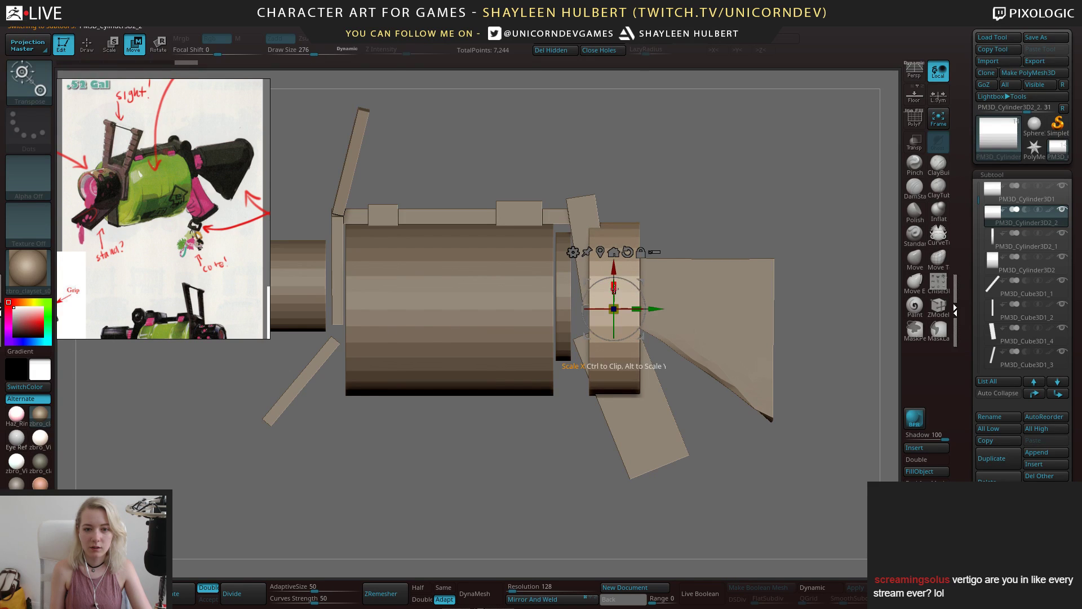
Shrink the cylinder copy uniformly into a small connector, lengthen it slightly and place it between the rear disc and the stock
drag(614, 287, 614, 364)
key(ctrl+z)
drag(606, 469, 546, 466)
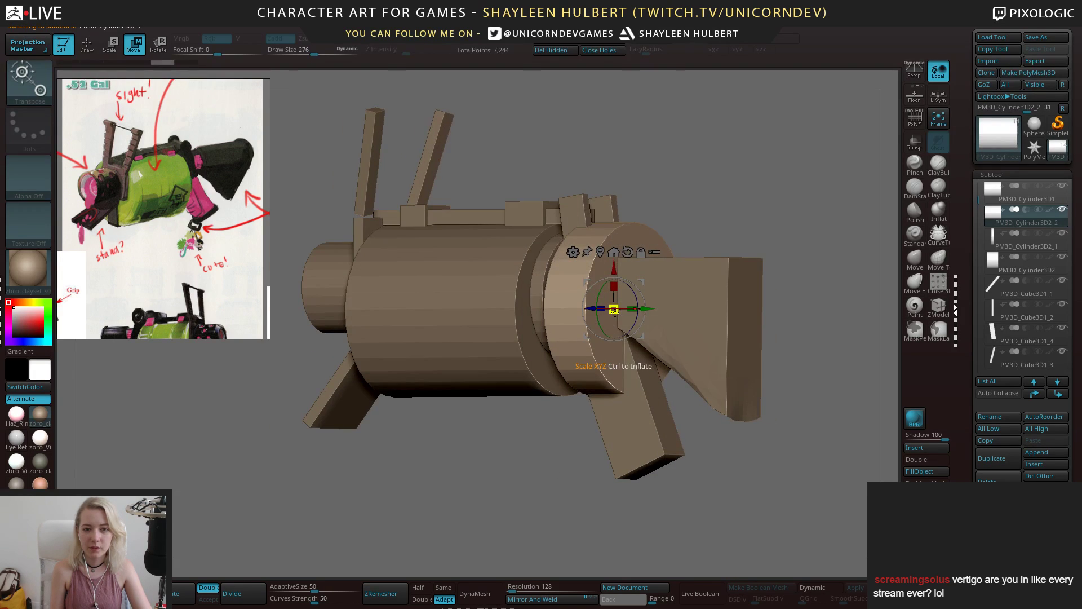
drag(614, 309, 851, 226)
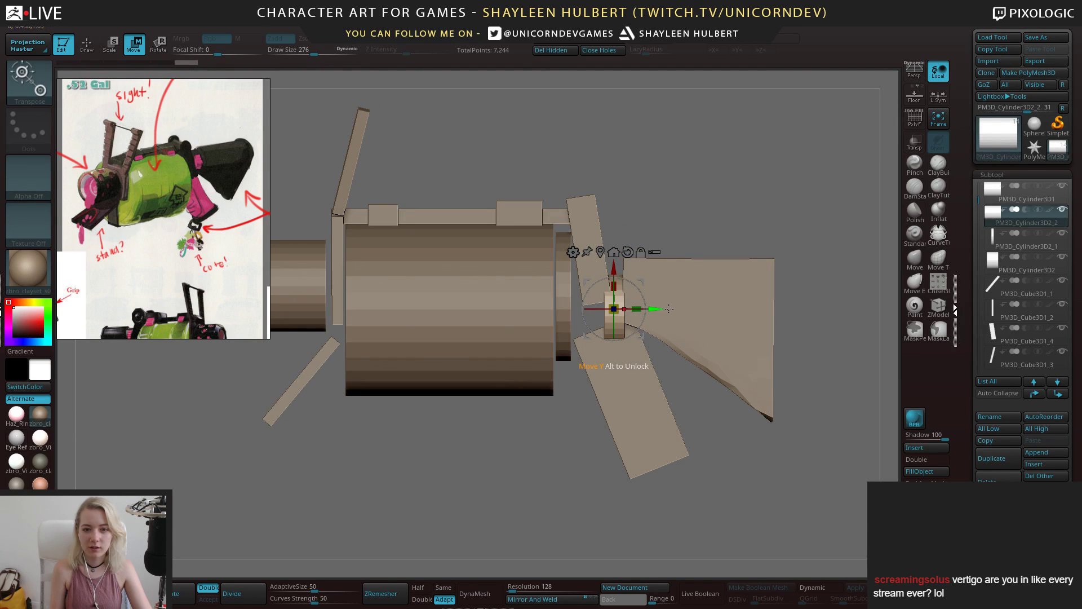
drag(633, 310, 641, 310)
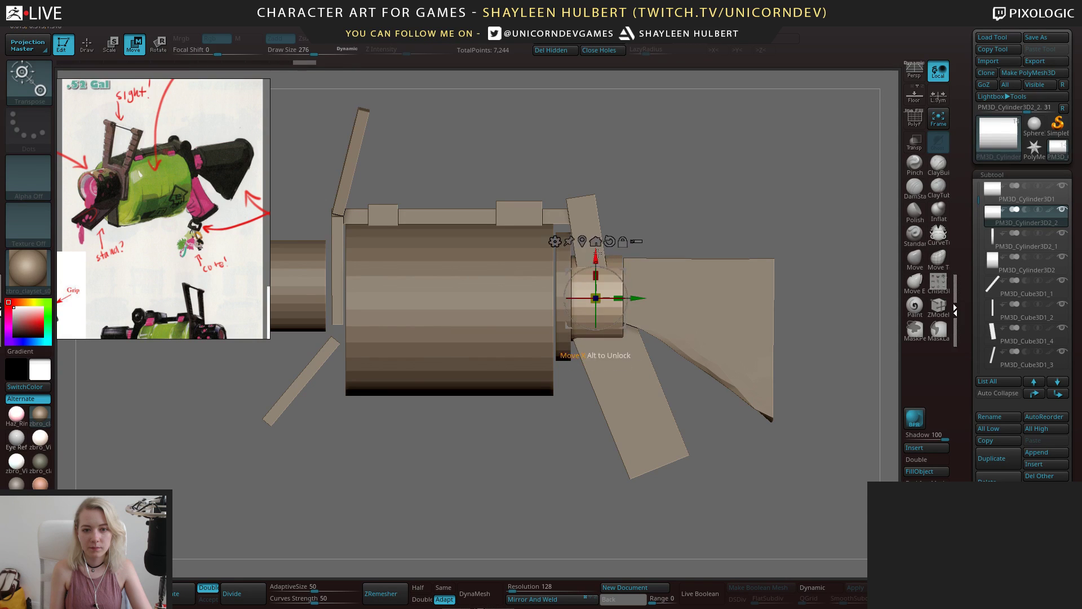
Scale the connector cylinder down further so it fits between the two angled rear brackets
shift+drag(665, 451, 492, 467)
drag(487, 425, 622, 468)
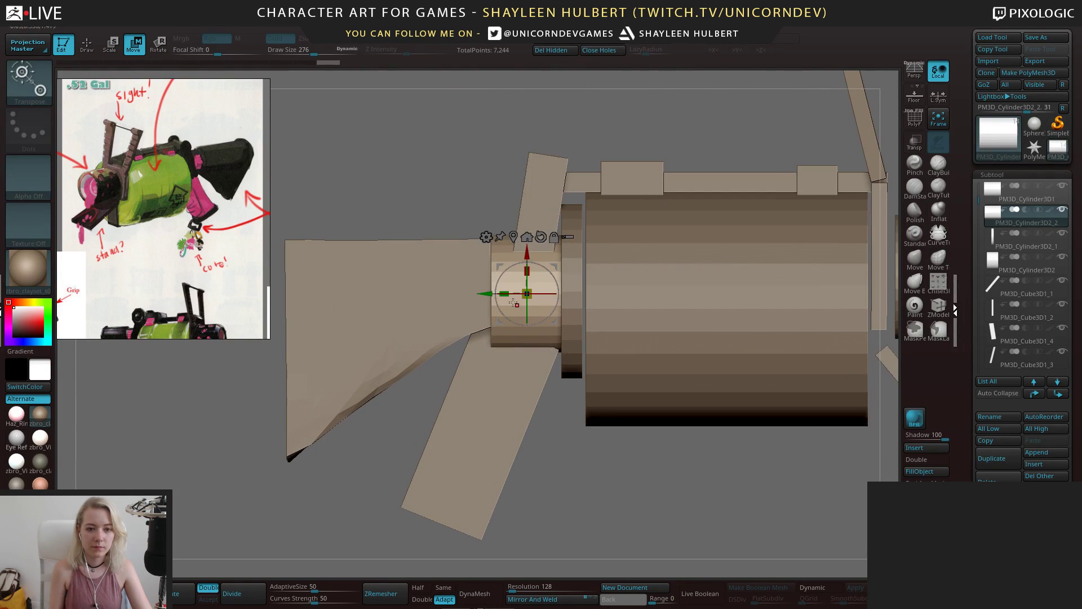
drag(503, 293, 514, 295)
drag(437, 194, 630, 232)
drag(527, 294, 471, 293)
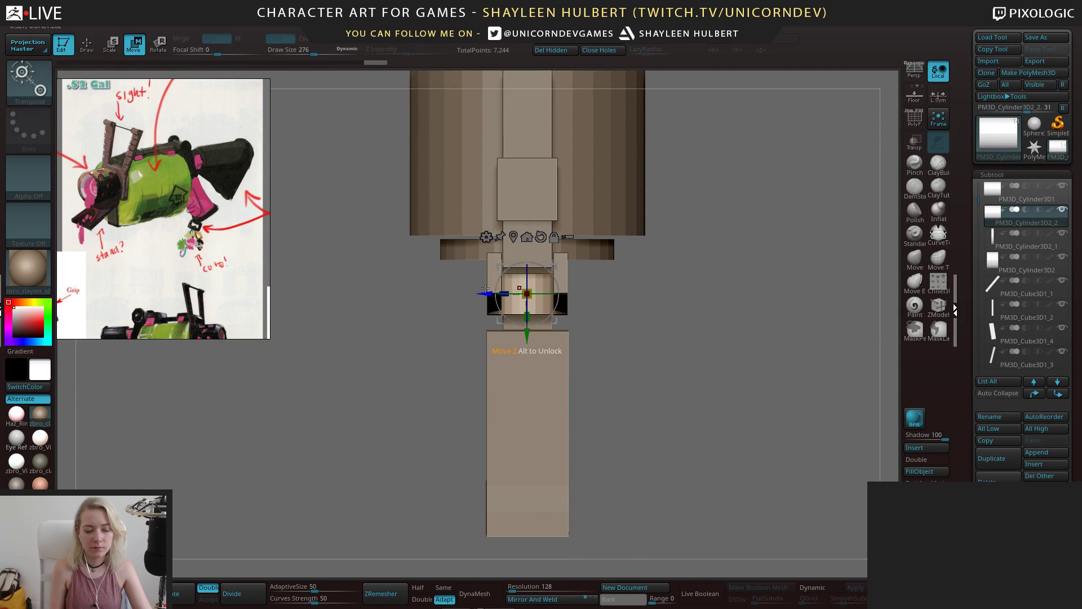
Spread the two angled rear brackets farther apart, working from a straight top view
alt+click(491, 261)
mouse_move(453, 255)
mouse_down()
mouse_move(429, 255)
mouse_move(443, 256)
mouse_up()
drag(635, 380, 632, 416)
Duplicate the rear rail block, slide the copy back between the rear brackets and shorten it along the rail
alt+click(482, 306)
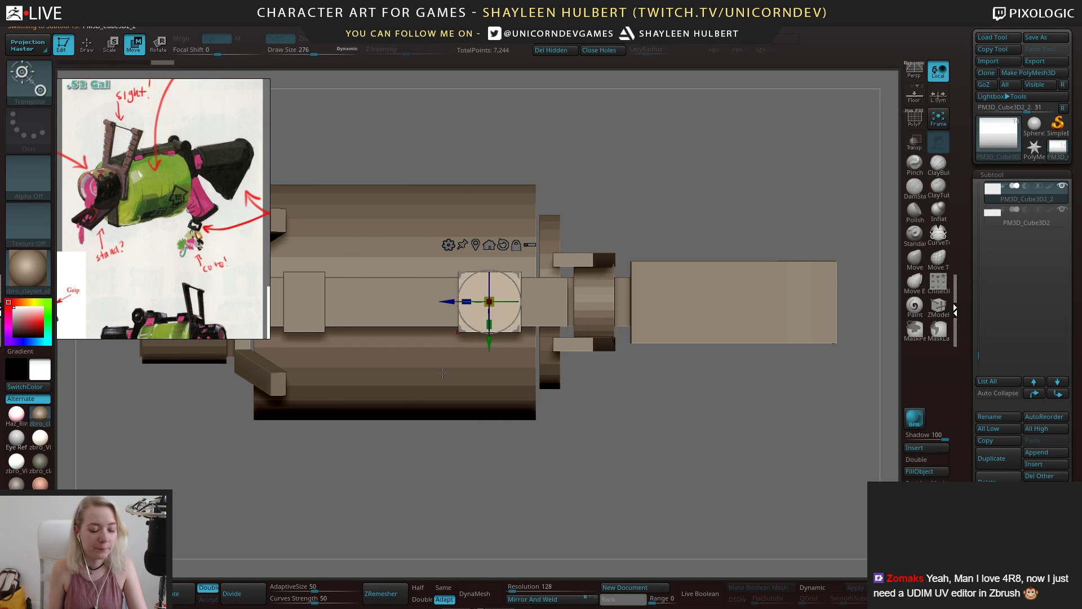
click(175, 594)
drag(447, 301, 570, 303)
drag(659, 410, 529, 303)
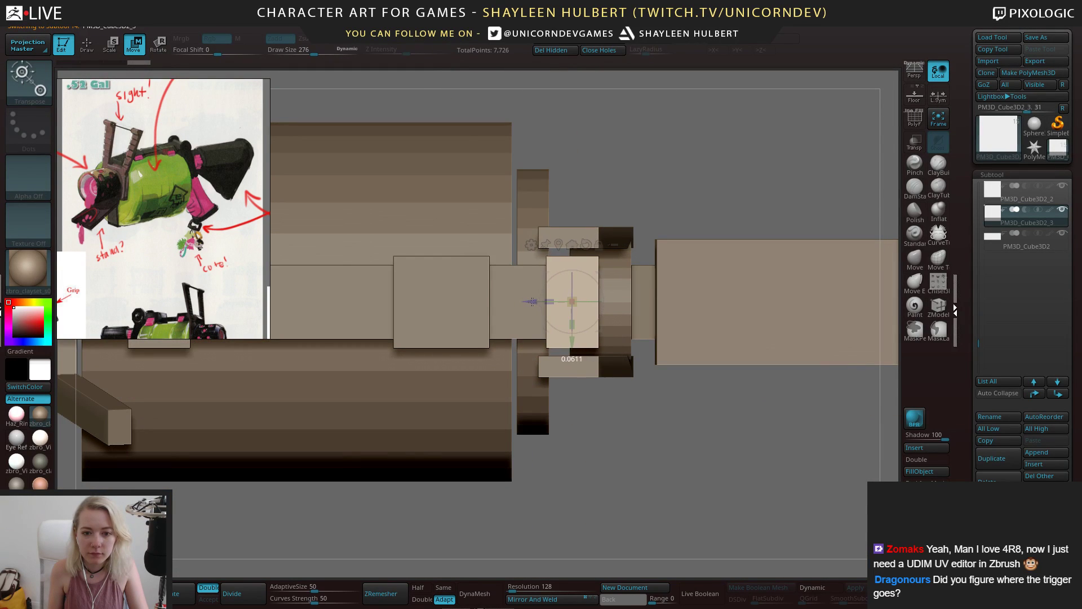
Widen the copied block to span the gap between the rear brackets and make it thinner front to back
drag(598, 450, 727, 436)
alt+click(559, 450)
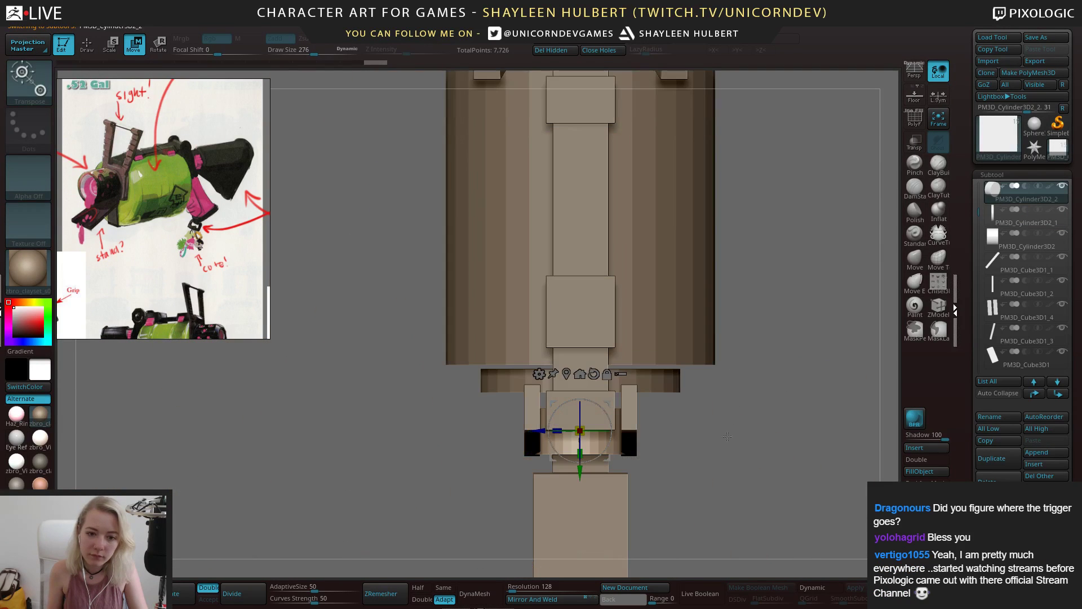
alt+click(558, 411)
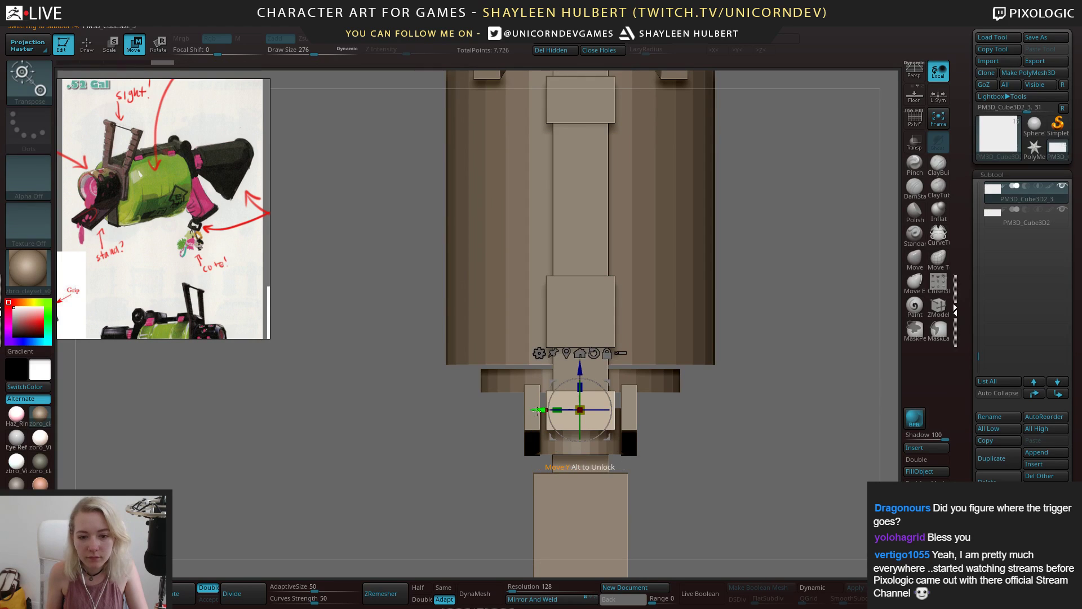
drag(557, 410, 685, 363)
drag(580, 389, 583, 410)
right_drag(575, 407, 644, 238)
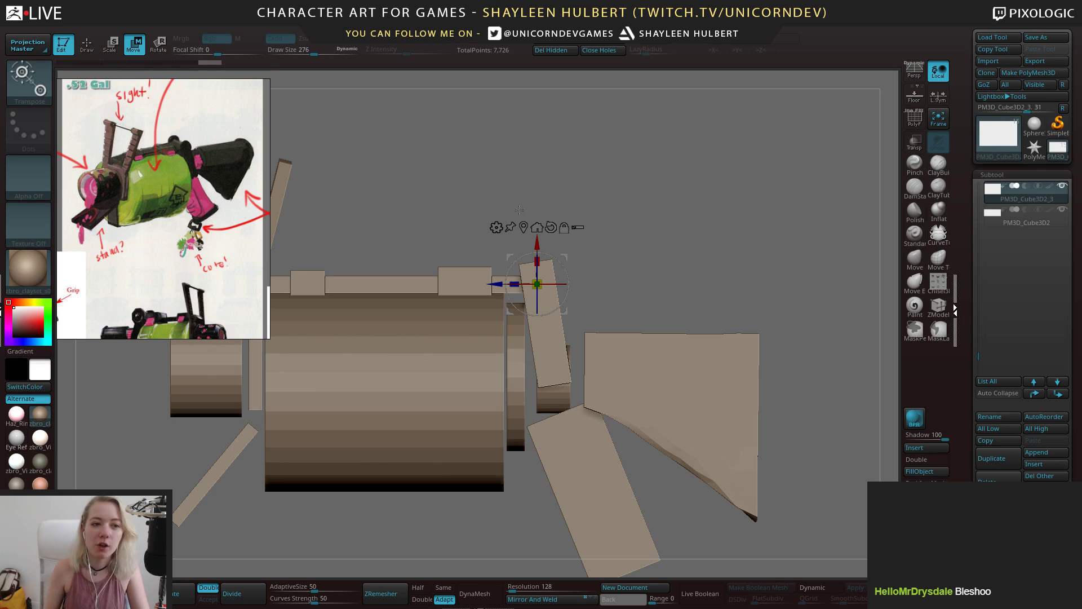
Align the gizmo with the grip's tilt and lengthen the grip along its own axis
alt+drag(543, 511, 636, 344)
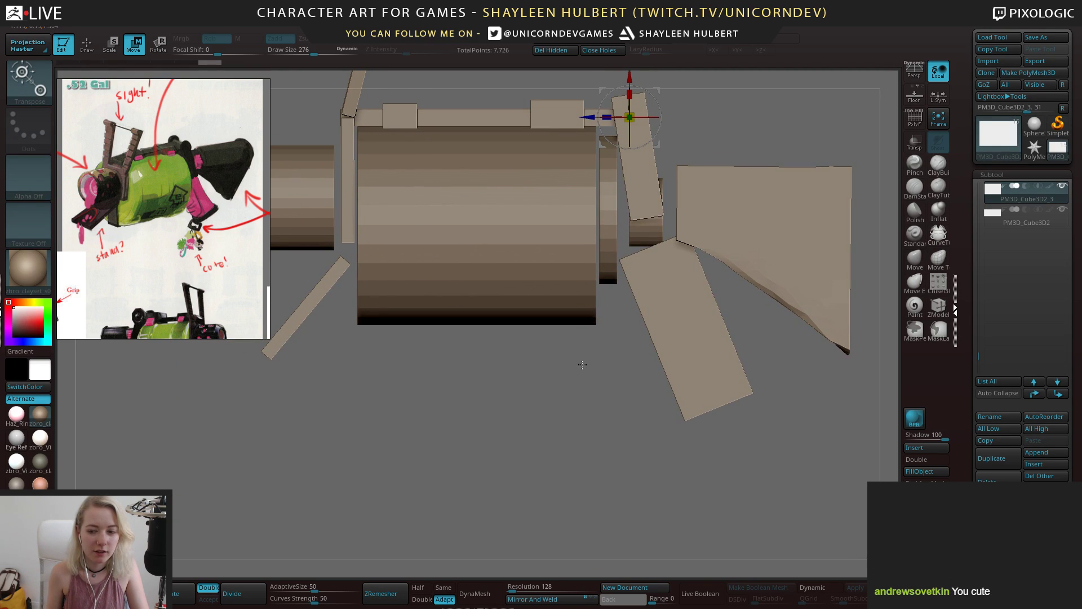
alt+click(671, 342)
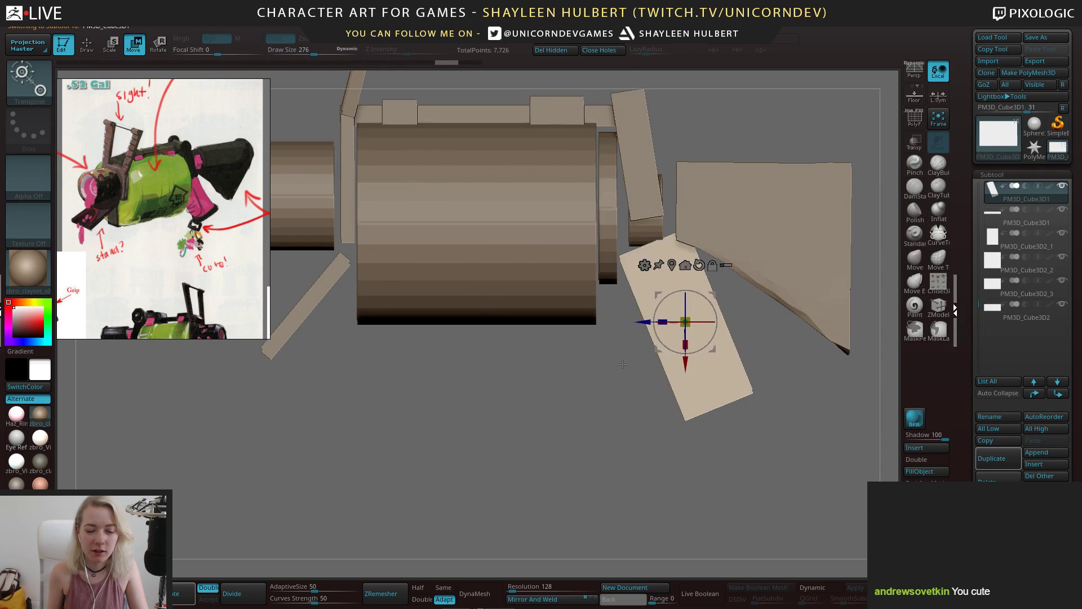
alt+drag(605, 395, 600, 366)
mouse_move(600, 366)
mouse_down()
mouse_move(620, 388)
mouse_move(602, 394)
mouse_move(536, 374)
mouse_move(537, 407)
mouse_up()
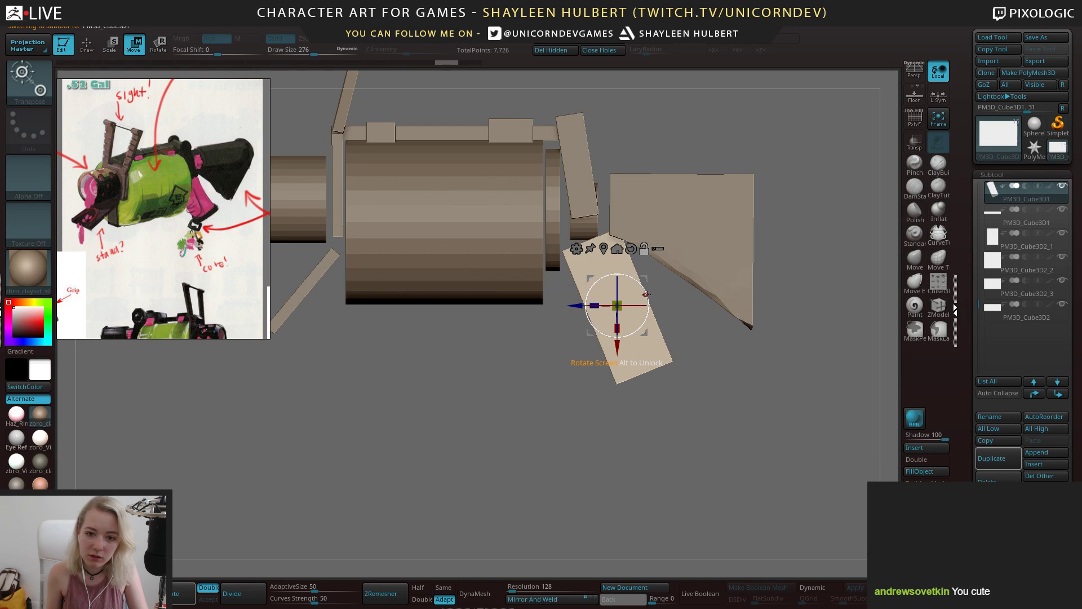
alt+drag(646, 294, 639, 289)
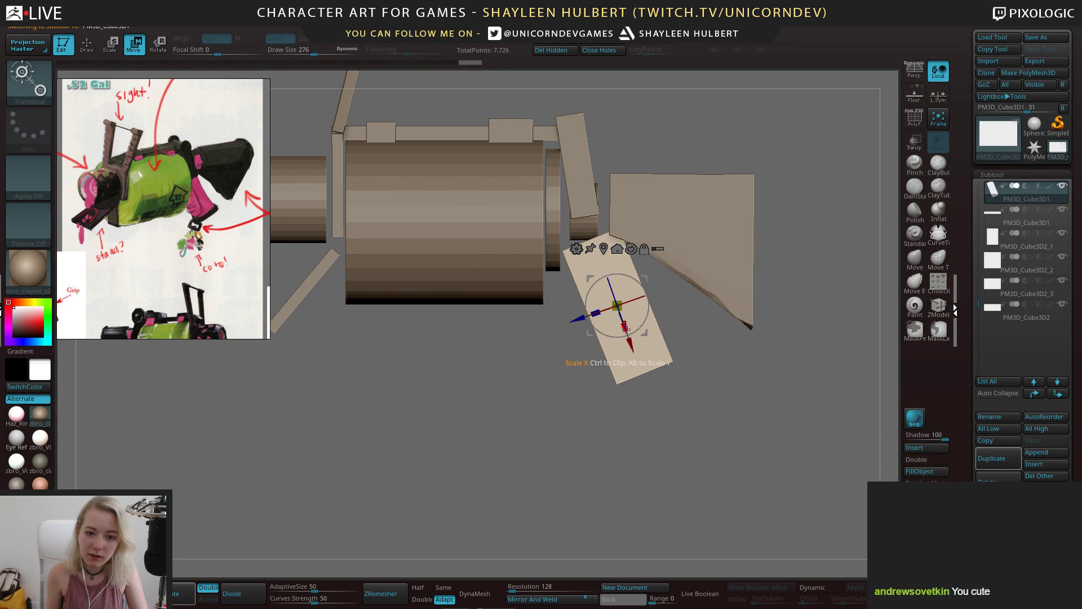
drag(630, 345, 642, 373)
drag(551, 410, 526, 425)
Select the stock and slide it slightly rearward, away from the body
alt+click(687, 263)
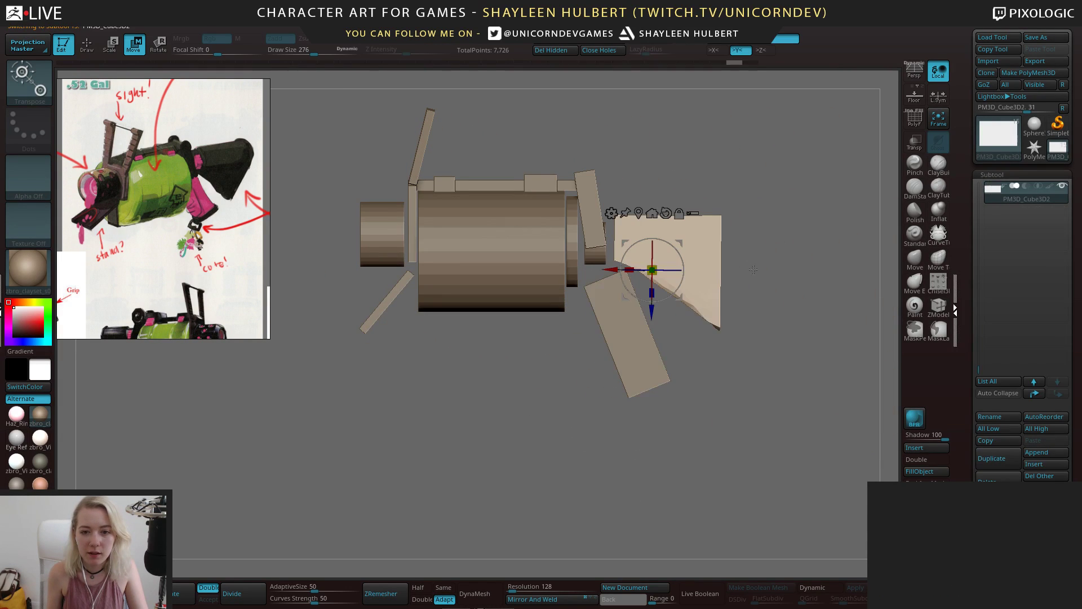
alt+drag(756, 269, 712, 277)
mouse_move(566, 278)
mouse_down()
mouse_move(589, 279)
mouse_move(580, 279)
mouse_up()
mouse_move(525, 387)
mouse_down()
mouse_move(503, 386)
mouse_move(547, 390)
mouse_move(521, 385)
mouse_up()
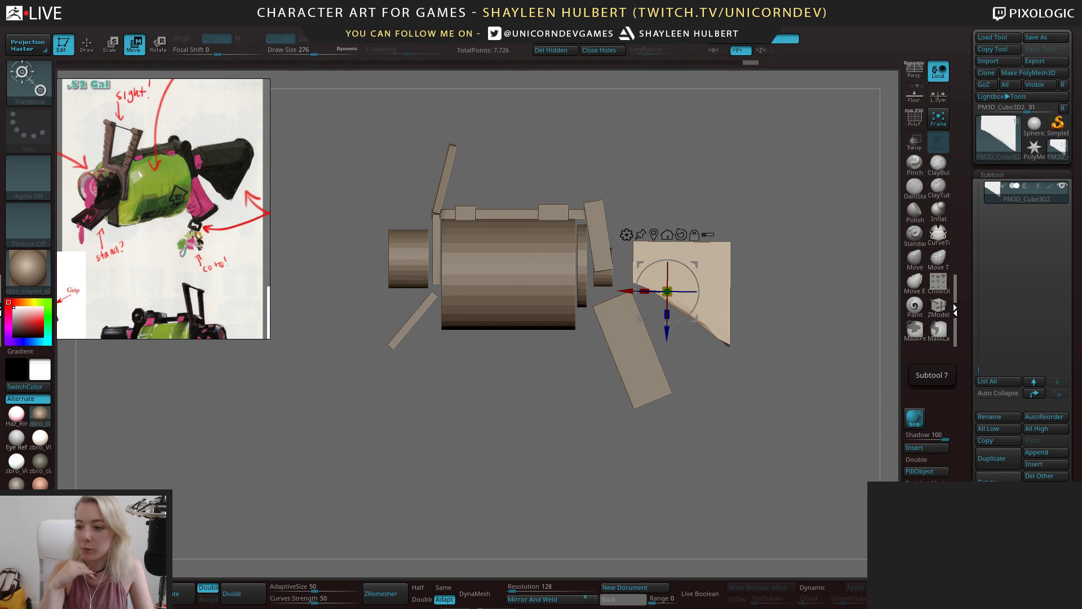
Examine the opposite-side reference image of the gun, framed on the stock, grip and green tank
alt+drag(592, 381, 522, 404)
middle_drag(164, 333, 163, 244)
scroll(160, 265, up, 4)
middle_drag(133, 300, 160, 209)
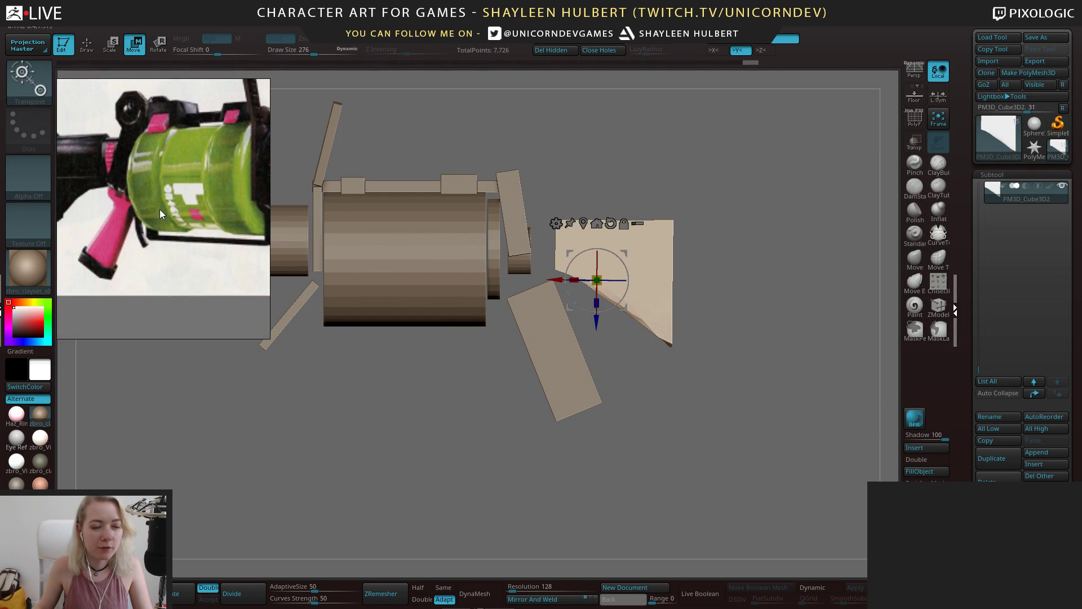
scroll(165, 218, down, 2)
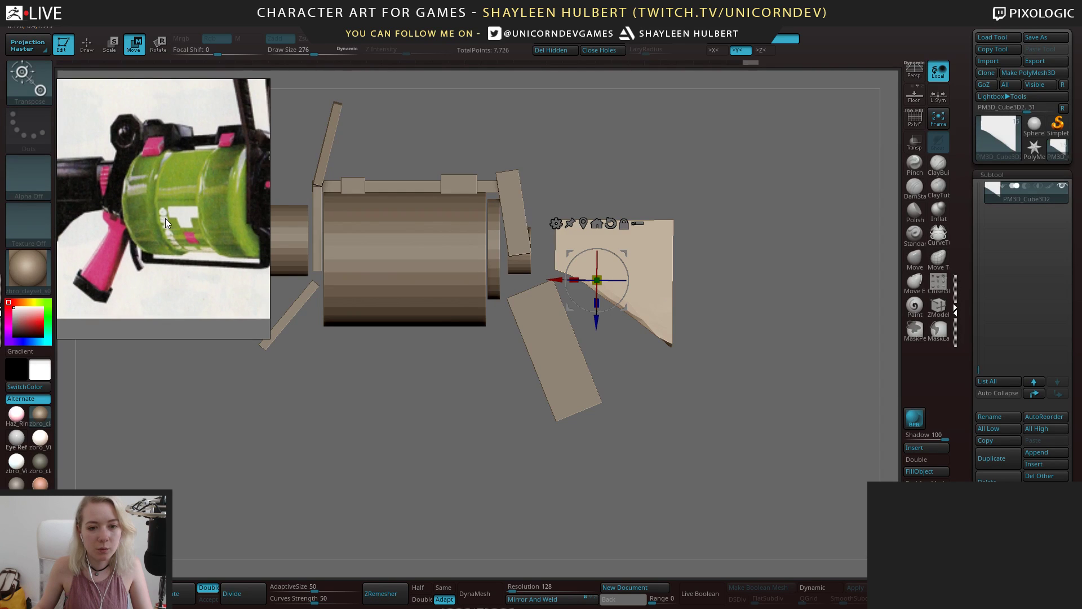
middle_drag(164, 218, 180, 232)
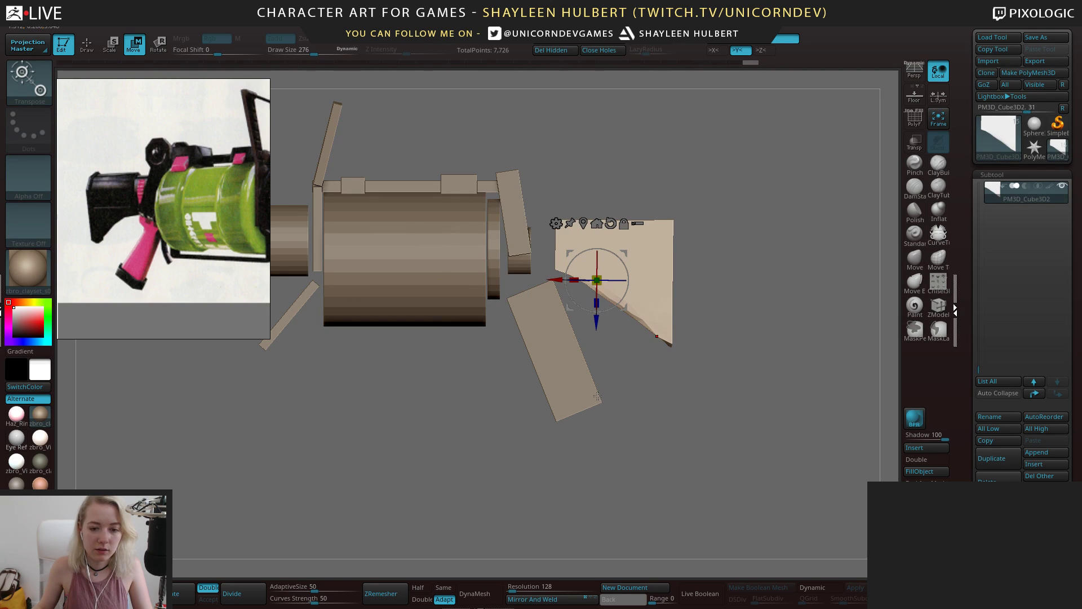
Multi-select only the grip and the stock with Transpose and slide both rearward together, away from the body
key(ctrl+shift)
ctrl+shift+drag(556, 401, 555, 398)
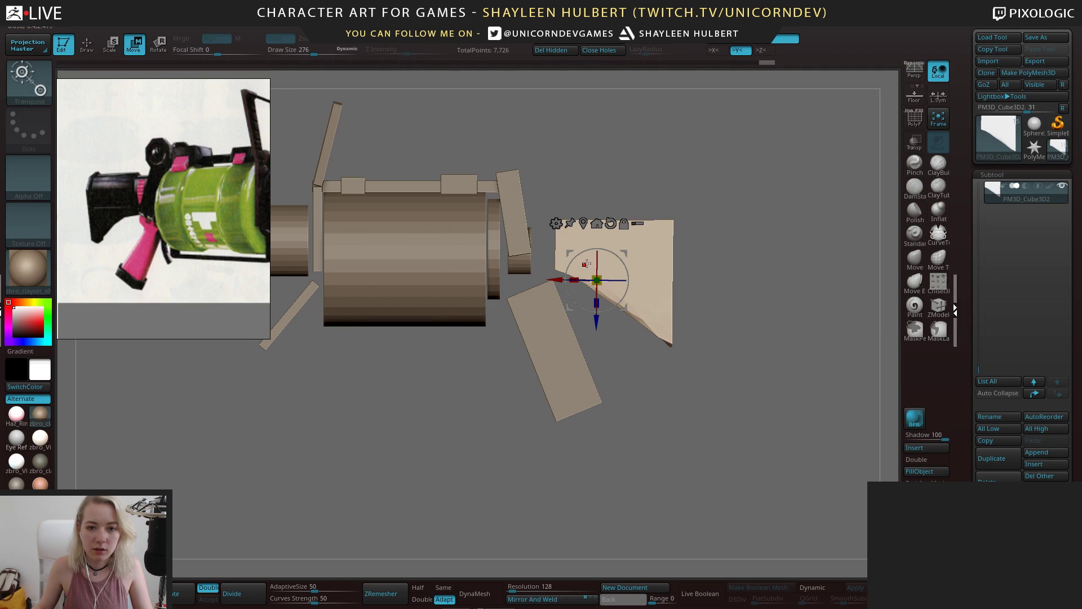
click(637, 224)
ctrl+shift+click(562, 390)
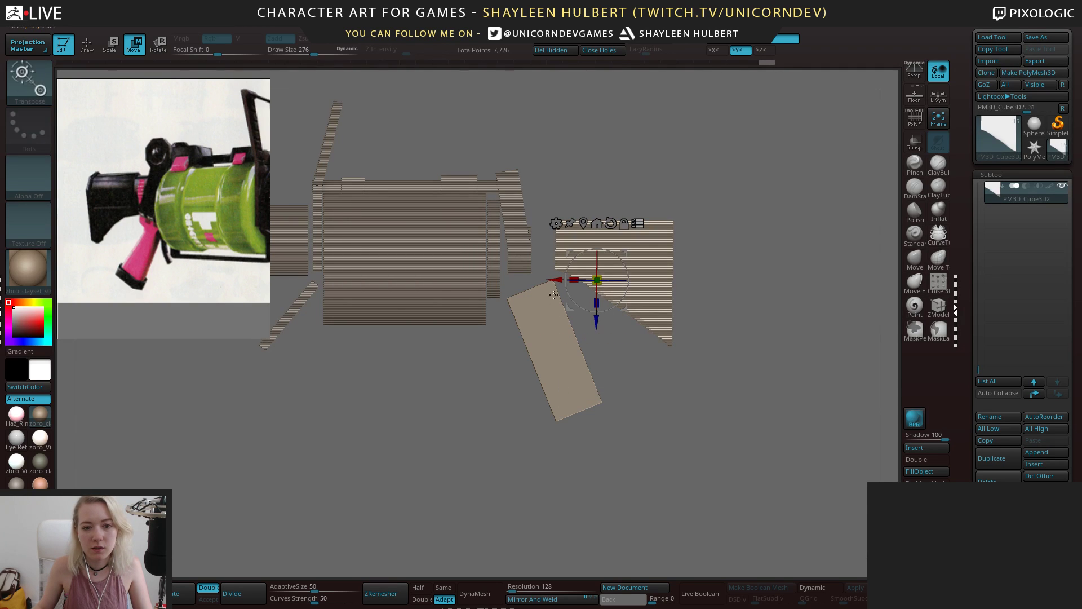
mouse_move(669, 310)
ctrl+shift+mouse_down()
mouse_move(698, 327)
mouse_move(669, 310)
ctrl+shift+mouse_up()
drag(557, 280, 586, 281)
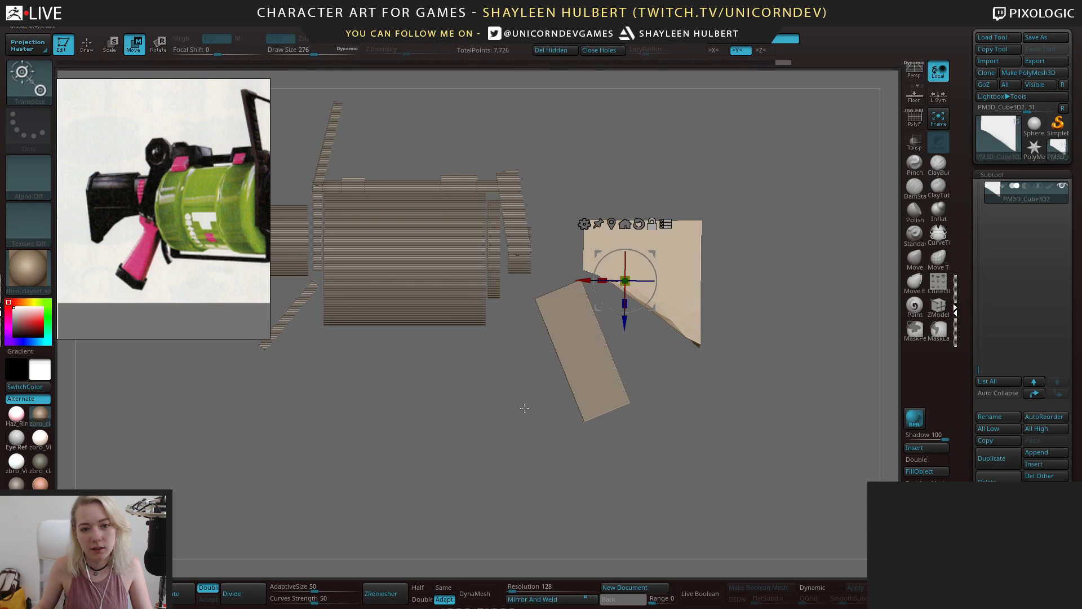
Check the new stock and grip spacing, clear the multi-part selection and return to Draw mode
alt+drag(539, 403, 517, 398)
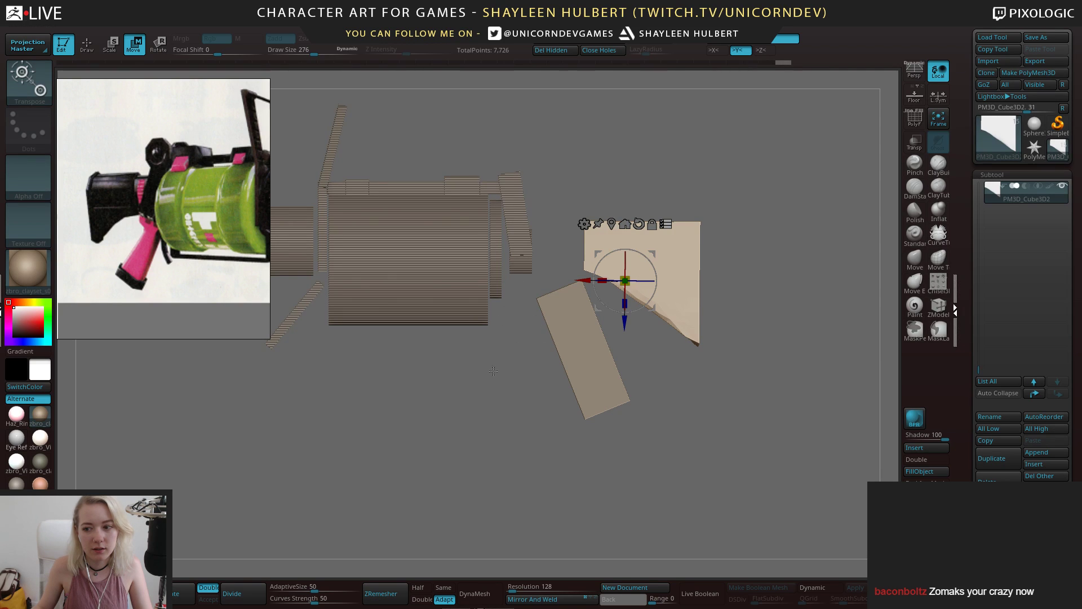
alt+drag(496, 351, 550, 372)
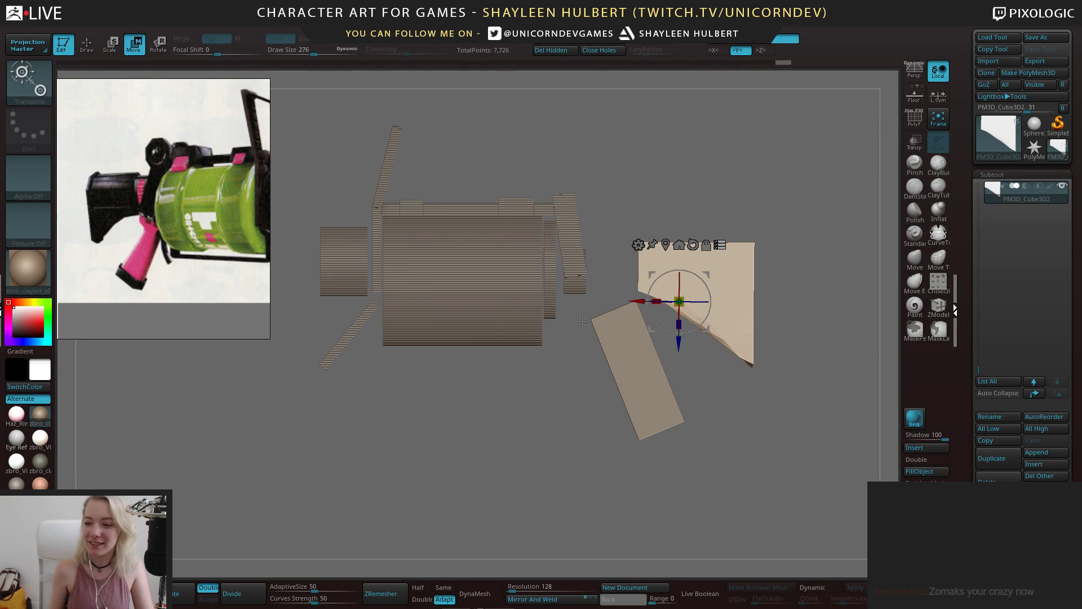
alt+drag(583, 384, 510, 390)
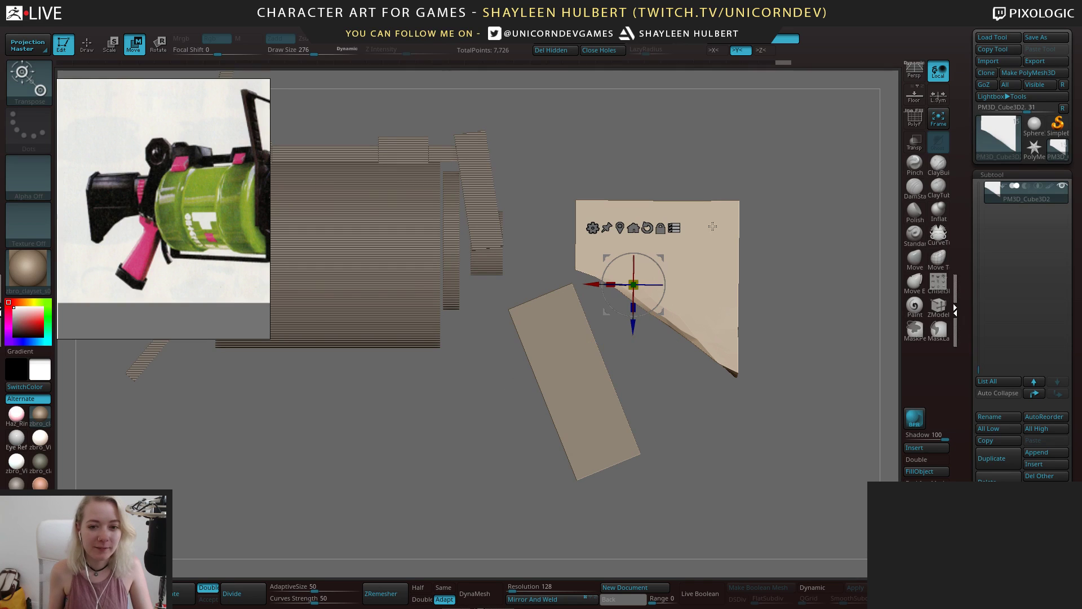
alt+drag(590, 336, 519, 288)
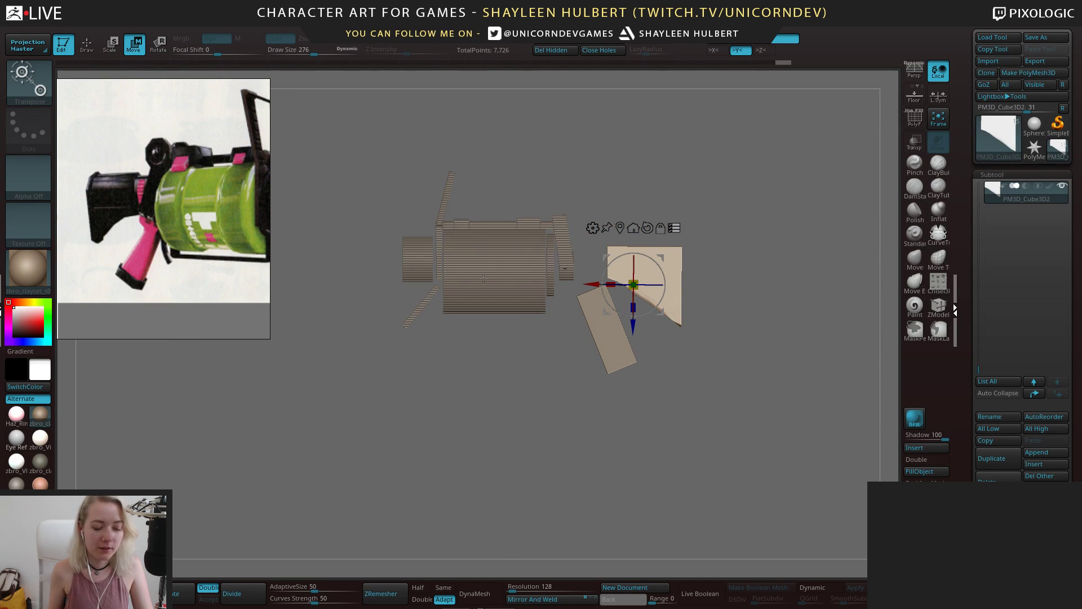
ctrl+shift+drag(376, 187, 784, 438)
click(674, 229)
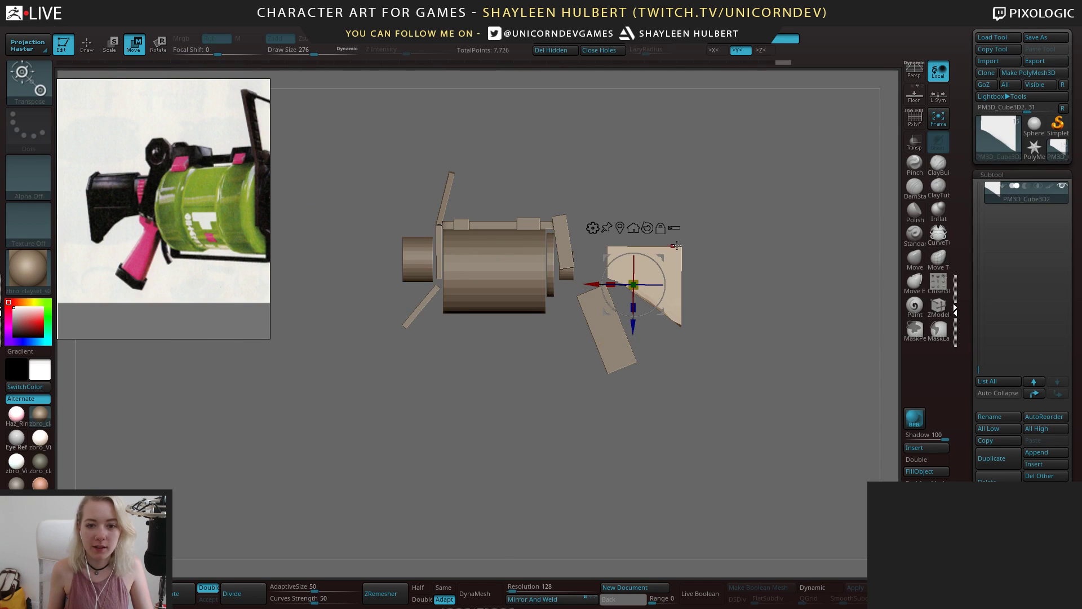
key(q)
mouse_move(710, 319)
alt+mouse_down()
mouse_move(749, 314)
mouse_move(660, 368)
mouse_move(731, 362)
alt+mouse_up()
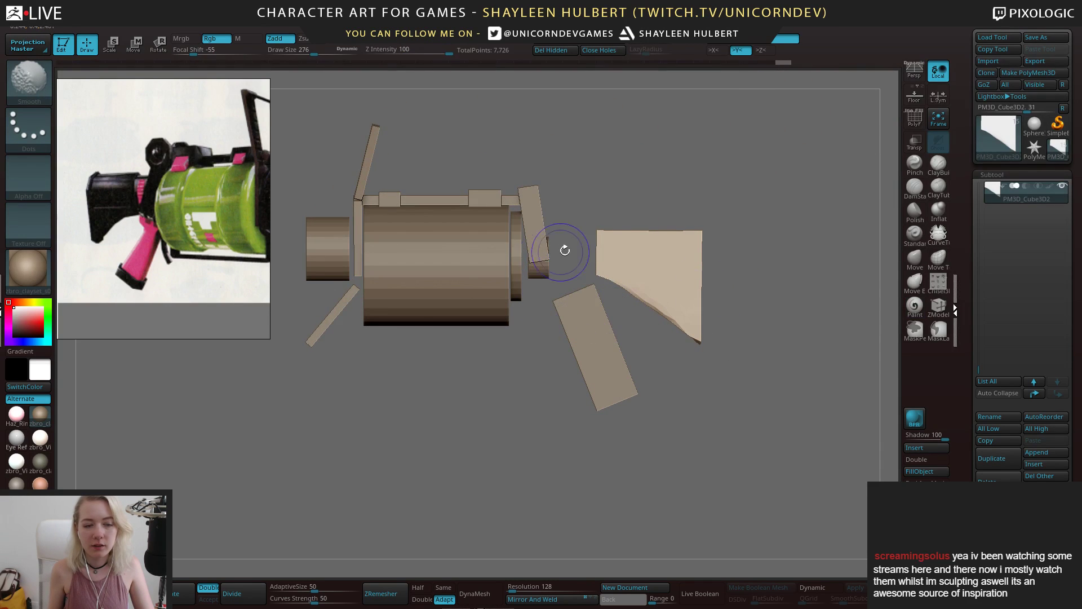
Select the small connector cylinder behind the rear disc and extend it rearward toward the stock
alt+drag(571, 217, 519, 313)
alt+click(464, 264)
key(w)
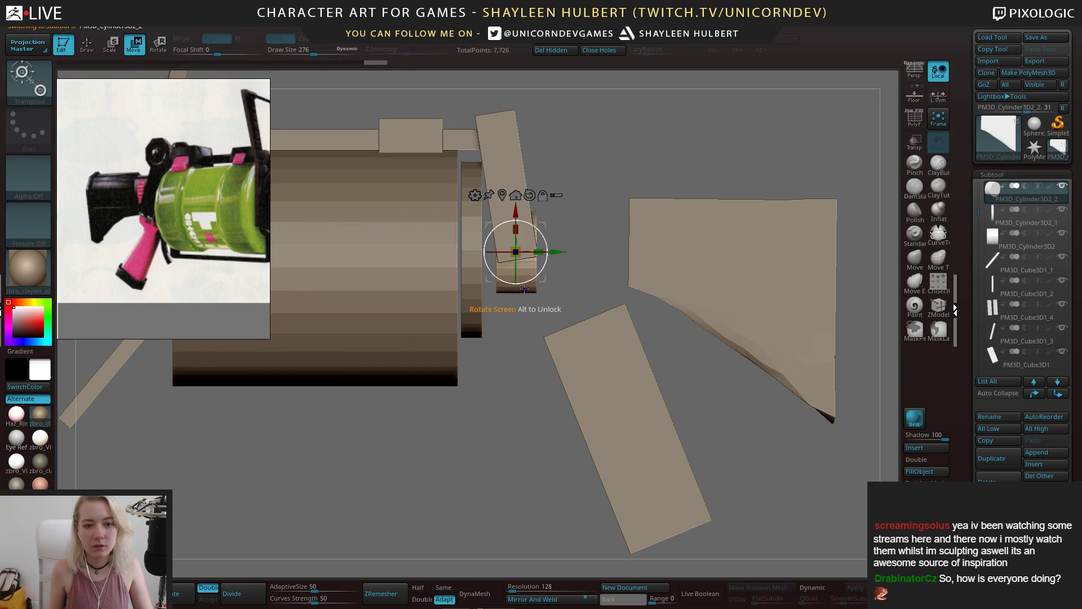
mouse_move(547, 255)
mouse_down()
mouse_move(583, 292)
mouse_move(538, 302)
mouse_move(569, 285)
mouse_up()
Select the crossbar between the two rear brackets and slightly adjust its fit between them
drag(583, 242, 654, 261)
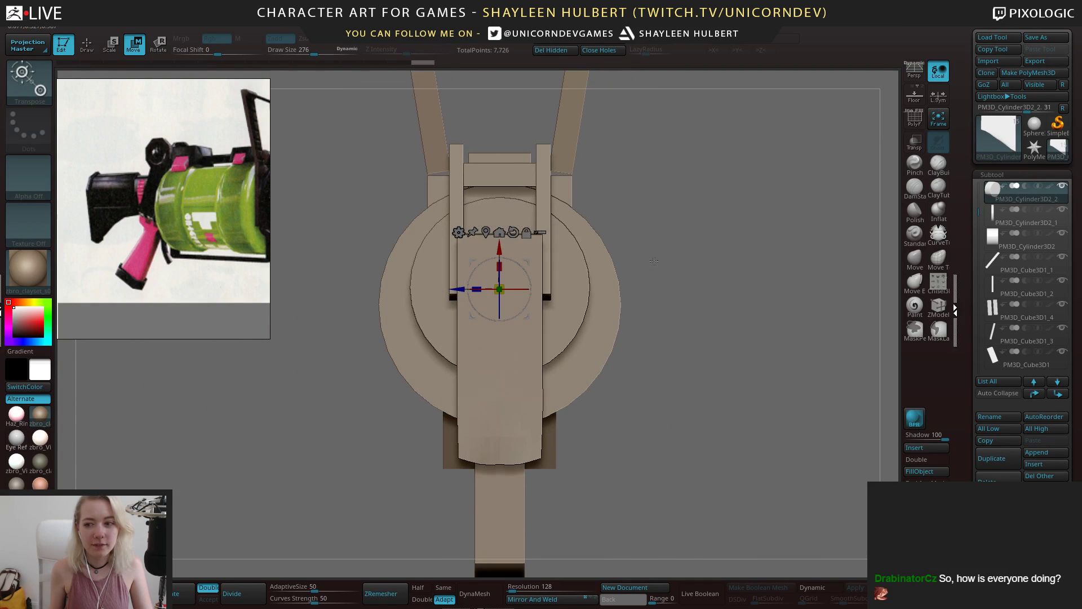
alt+click(459, 185)
drag(377, 208, 414, 224)
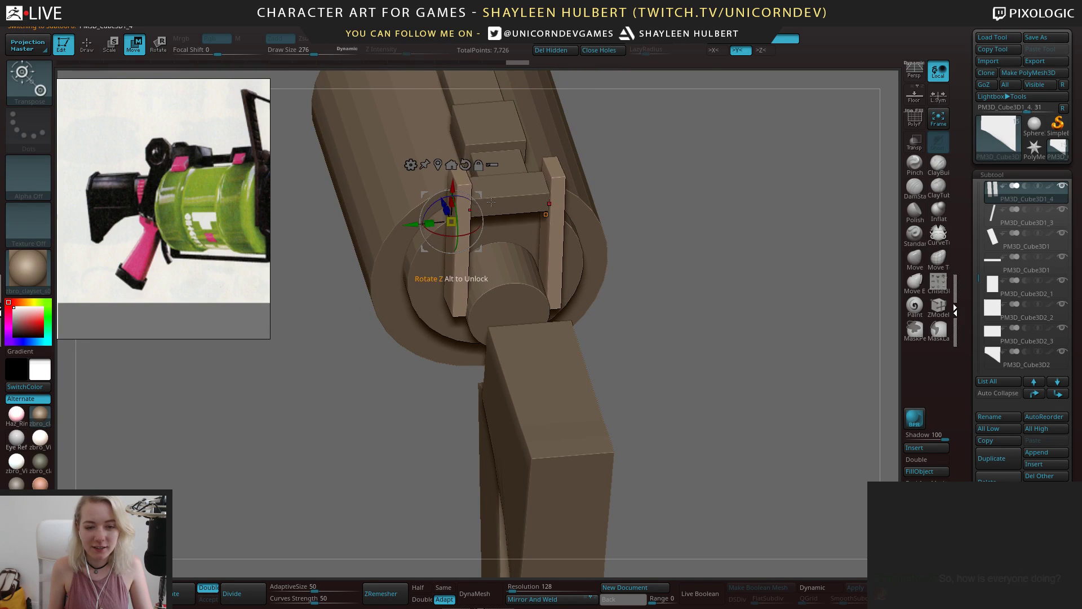
alt+click(526, 196)
drag(483, 196, 478, 196)
alt+drag(637, 307, 712, 229)
alt+drag(580, 196, 670, 190)
mouse_move(669, 190)
mouse_down()
mouse_move(739, 200)
mouse_move(670, 190)
mouse_move(682, 233)
mouse_move(678, 175)
mouse_up()
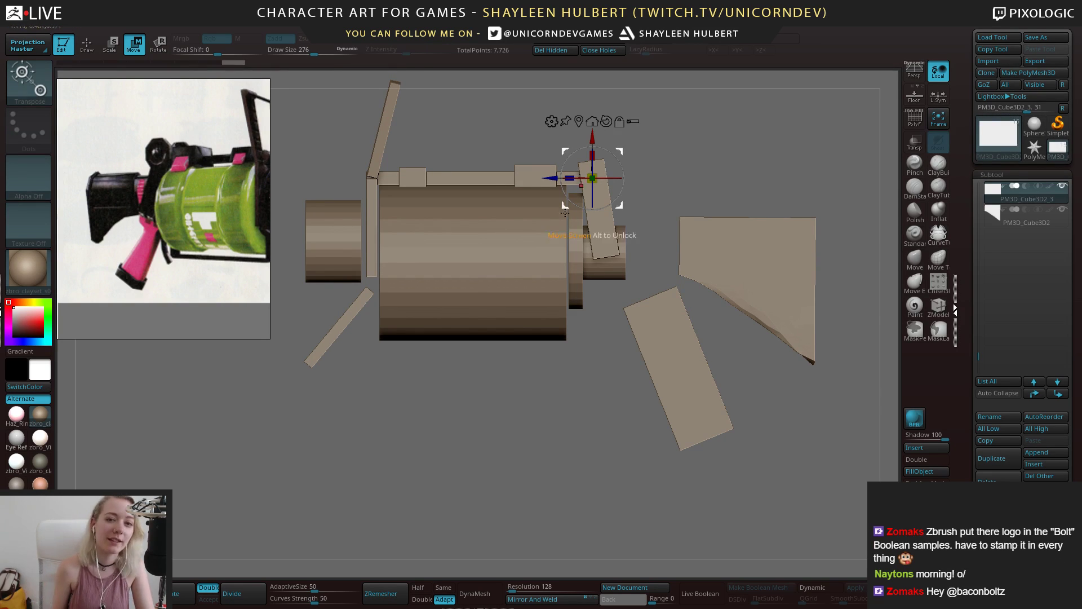
Inspect the gun's rear assembly from the side and rear, then select the small connector cylinder behind the rear disc
drag(600, 389, 499, 212)
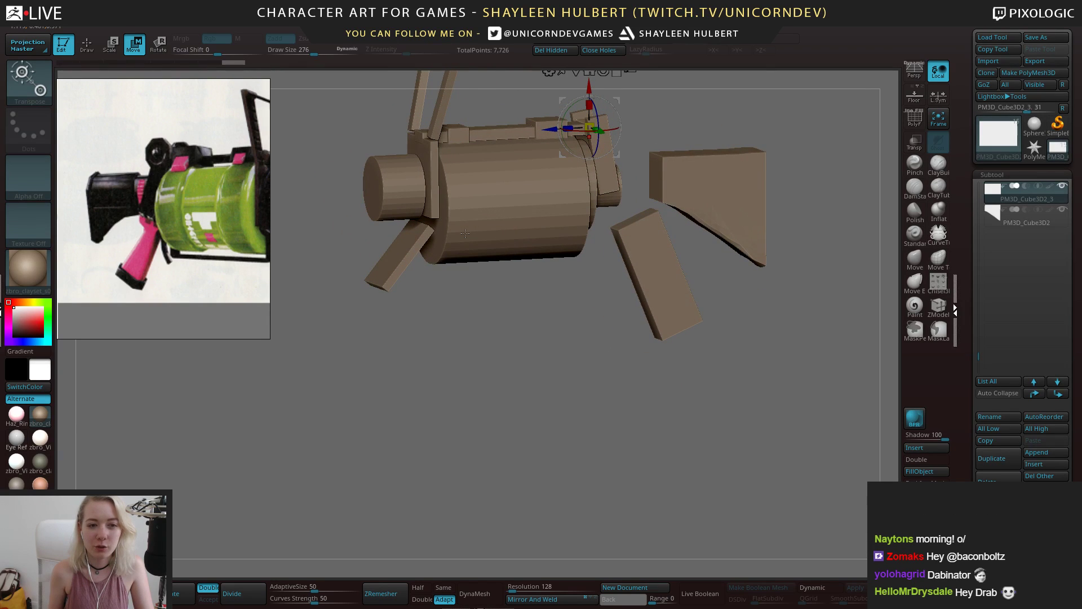
drag(543, 313, 518, 216)
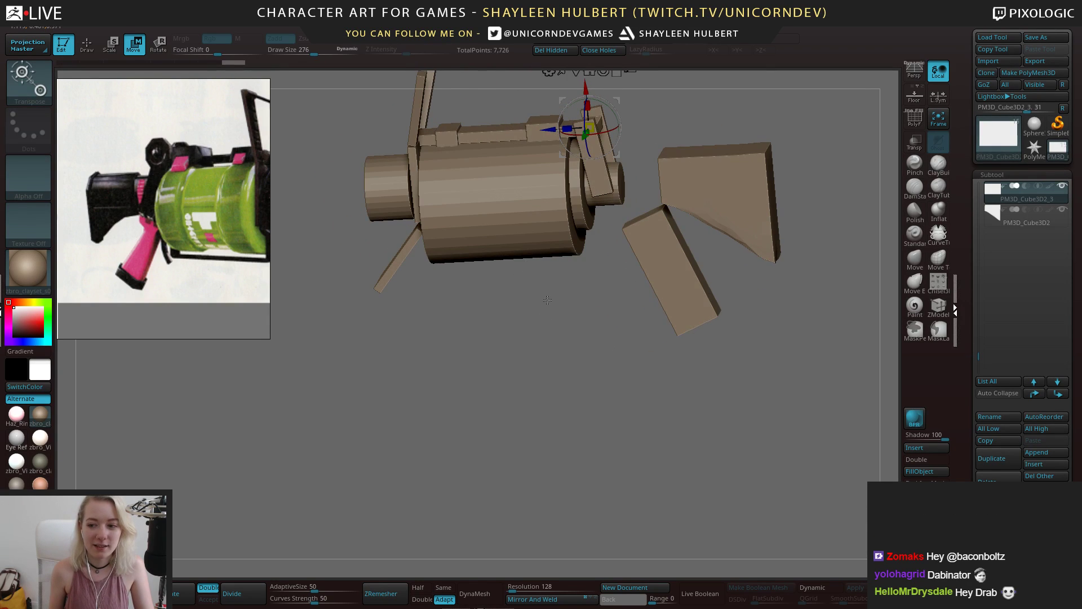
drag(547, 300, 488, 385)
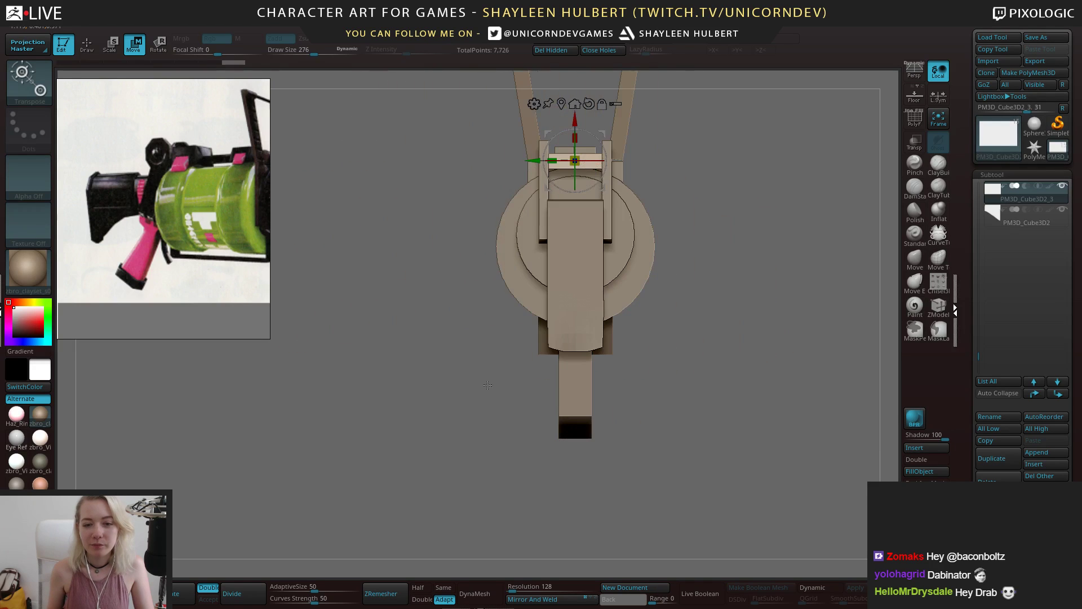
drag(473, 341, 556, 361)
alt+click(599, 306)
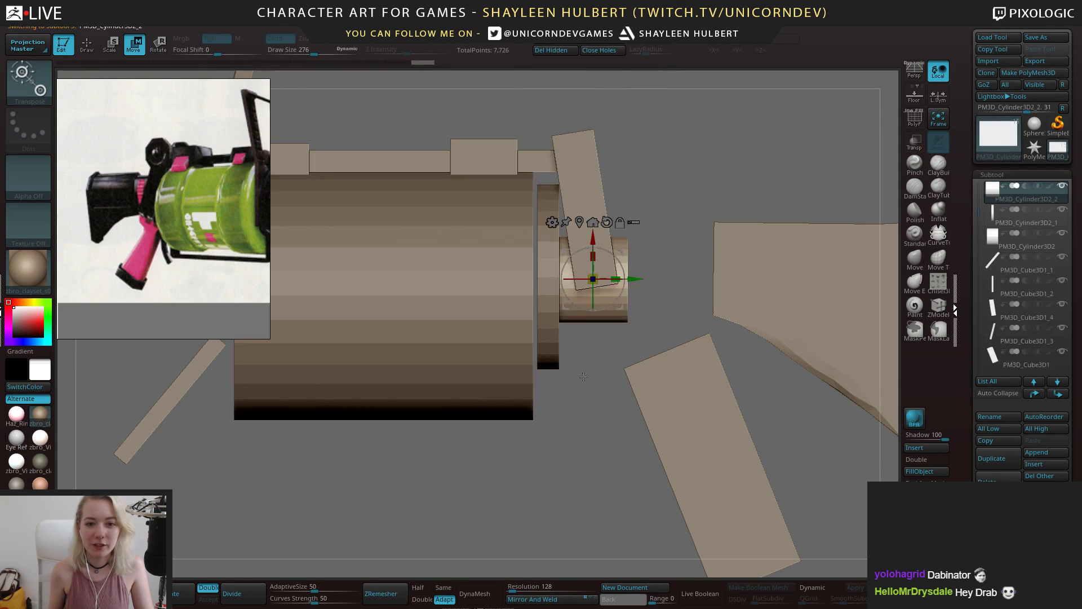
alt+drag(583, 408, 533, 365)
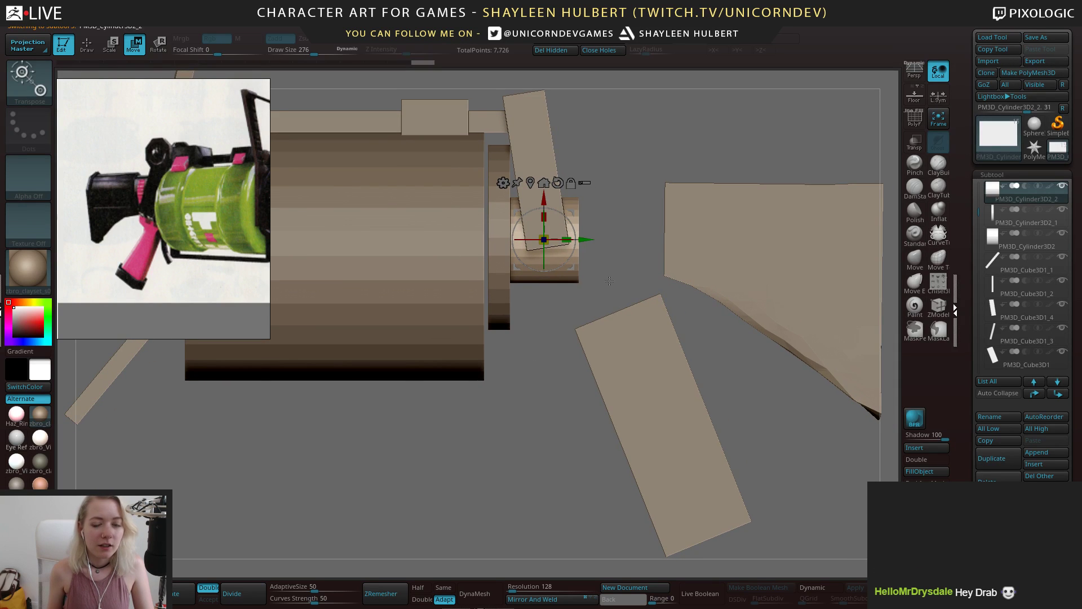
mouse_move(609, 281)
mouse_down()
mouse_move(665, 271)
mouse_move(610, 275)
mouse_up()
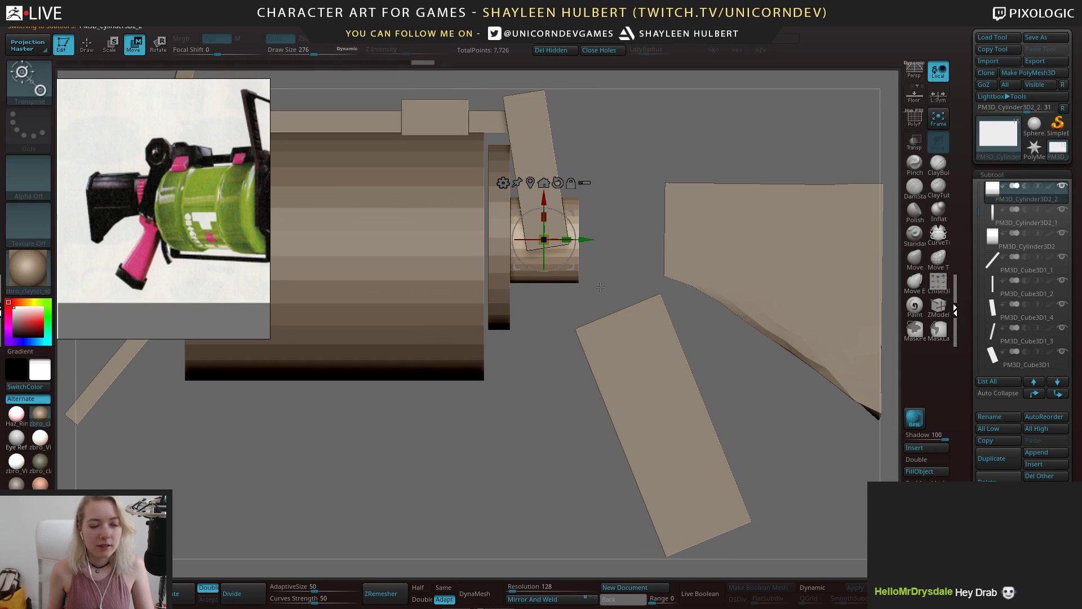
Examine the green-tank reference, then the black grenade launcher reference, framing how its grip and stock connect to the body
middle_drag(194, 209, 163, 177)
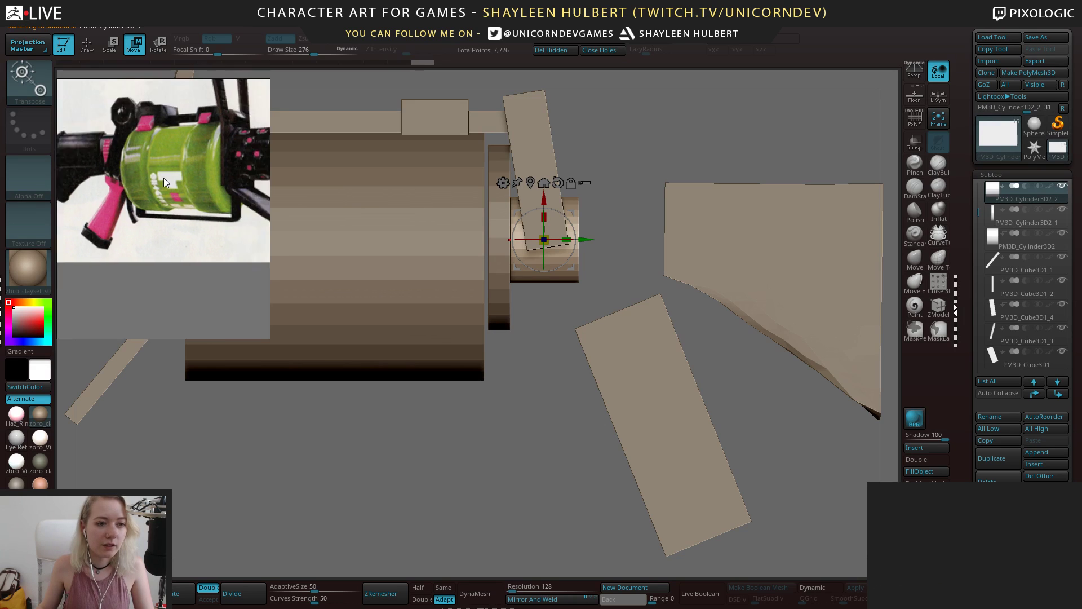
scroll(166, 179, down, 6)
mouse_move(164, 220)
middle_down()
mouse_move(146, 272)
mouse_move(161, 230)
middle_up()
scroll(162, 230, up, 4)
scroll(162, 230, up, 4)
middle_drag(210, 205, 135, 247)
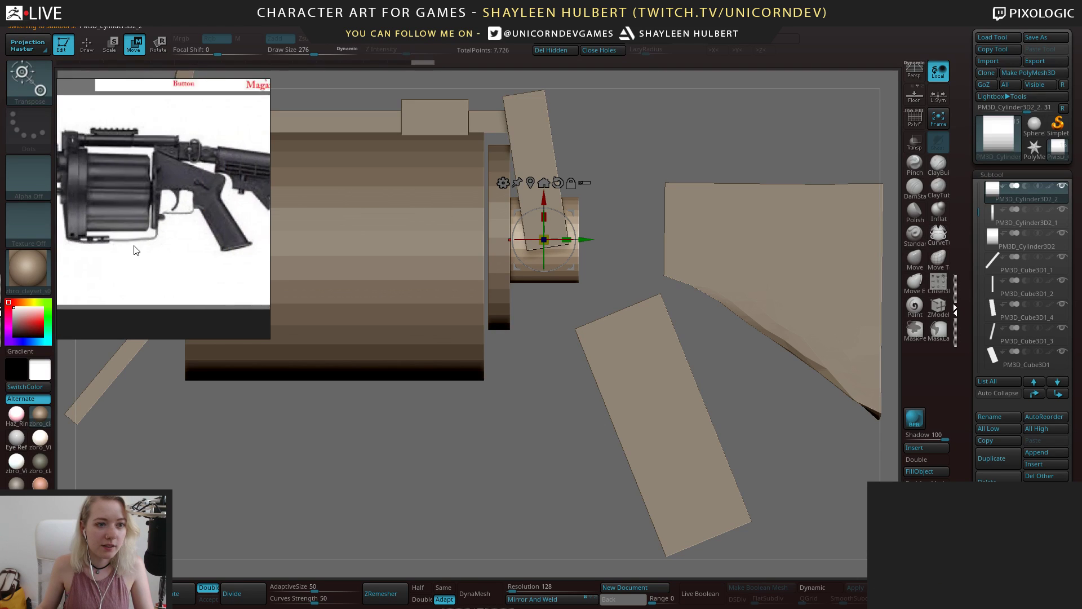
scroll(242, 239, up, 2)
scroll(161, 230, down, 2)
middle_drag(196, 212, 165, 229)
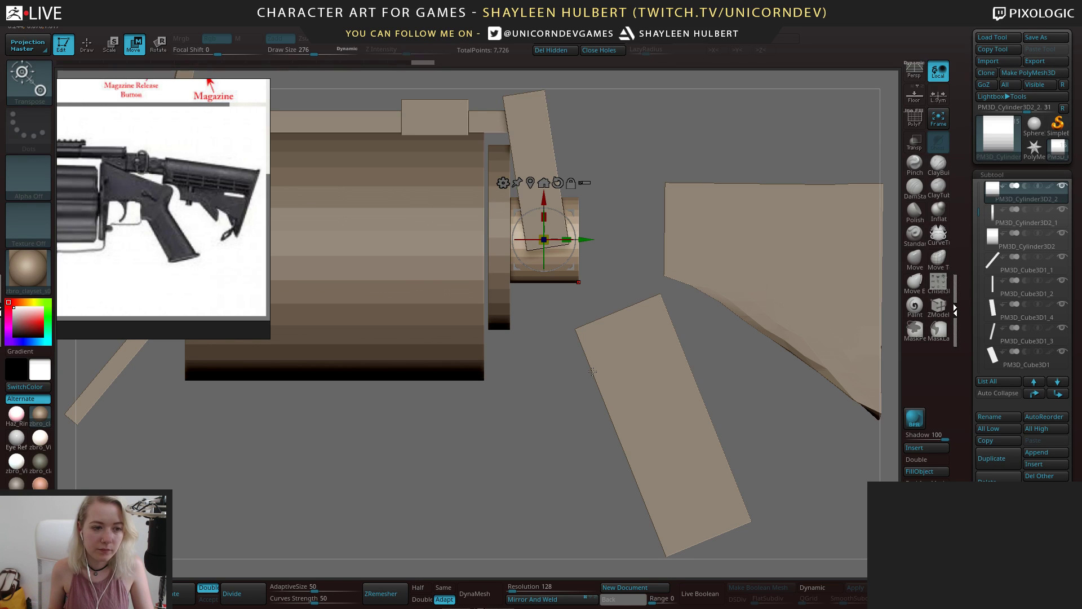
Delete the small connector cylinder behind the rear disc
mouse_move(581, 389)
mouse_down()
mouse_move(530, 391)
mouse_move(574, 391)
mouse_up()
drag(625, 276, 543, 339)
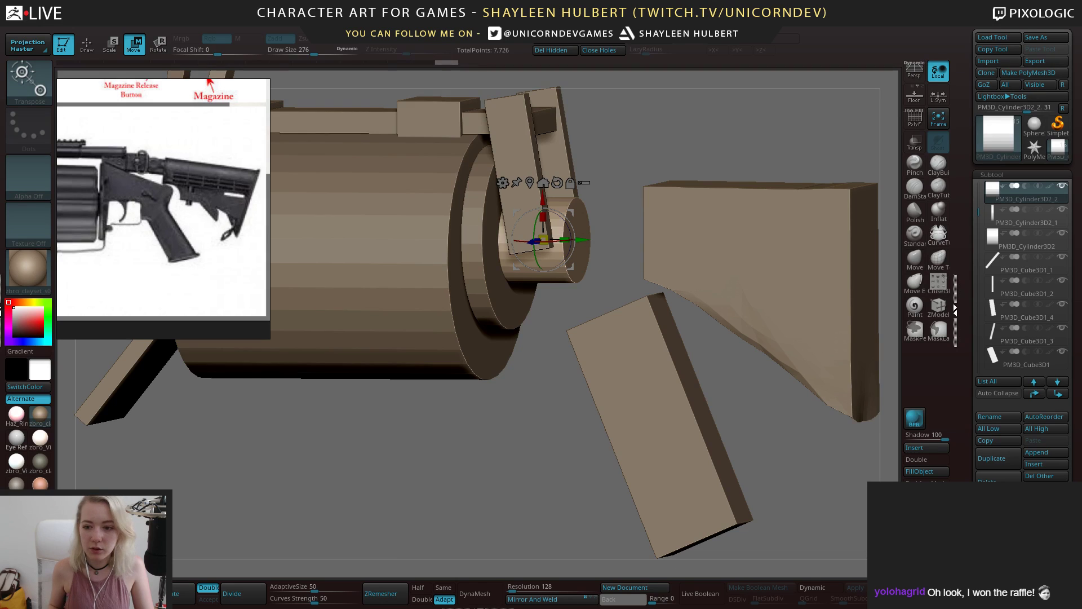
click(989, 481)
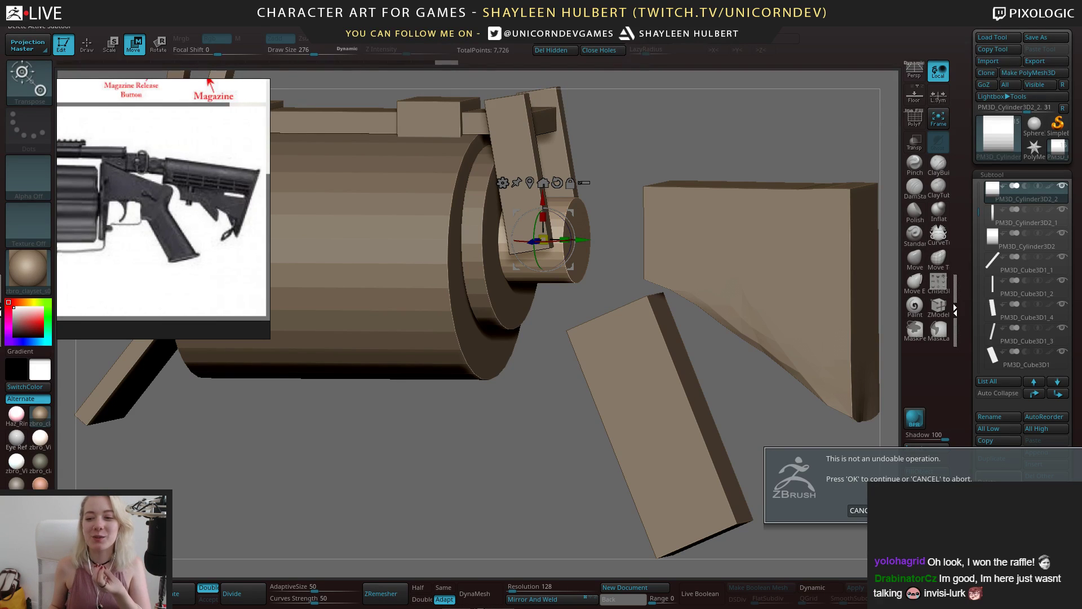
click(894, 511)
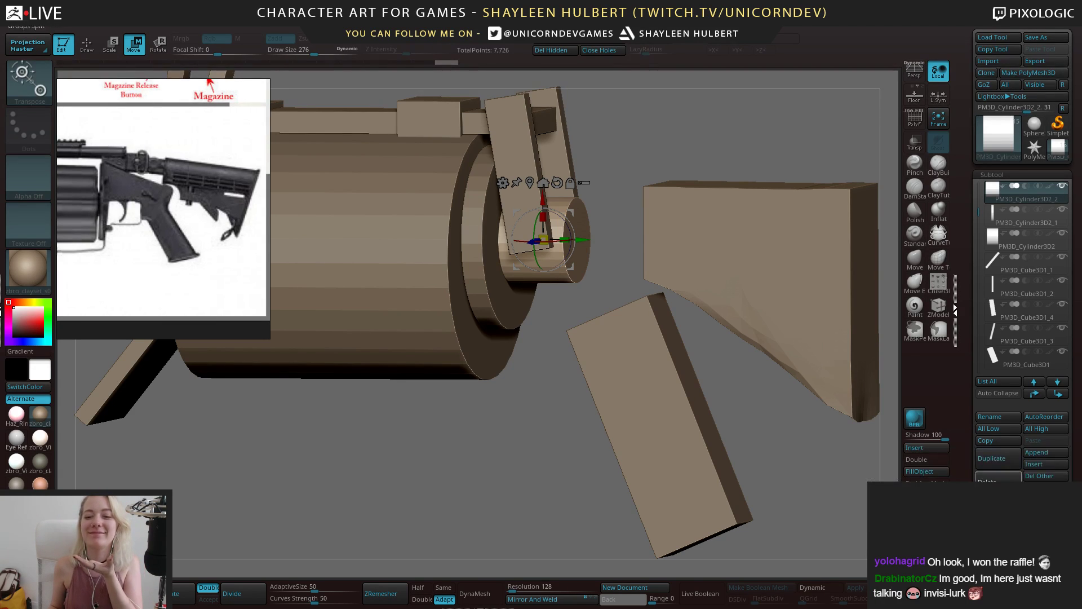
Duplicate the rear block on the top rail and move the copy down behind the rear disc, above the grip
mouse_move(566, 399)
mouse_down()
mouse_move(562, 408)
mouse_move(534, 394)
mouse_move(569, 412)
mouse_up()
drag(559, 373, 504, 409)
alt+click(539, 125)
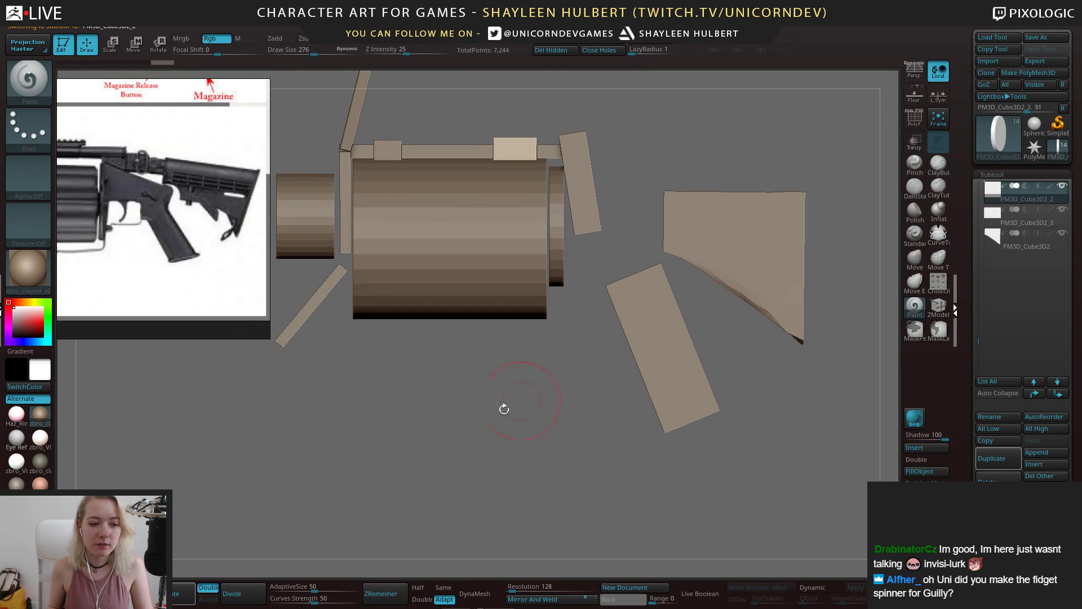
key(ctrl+shift+d)
drag(532, 341, 538, 366)
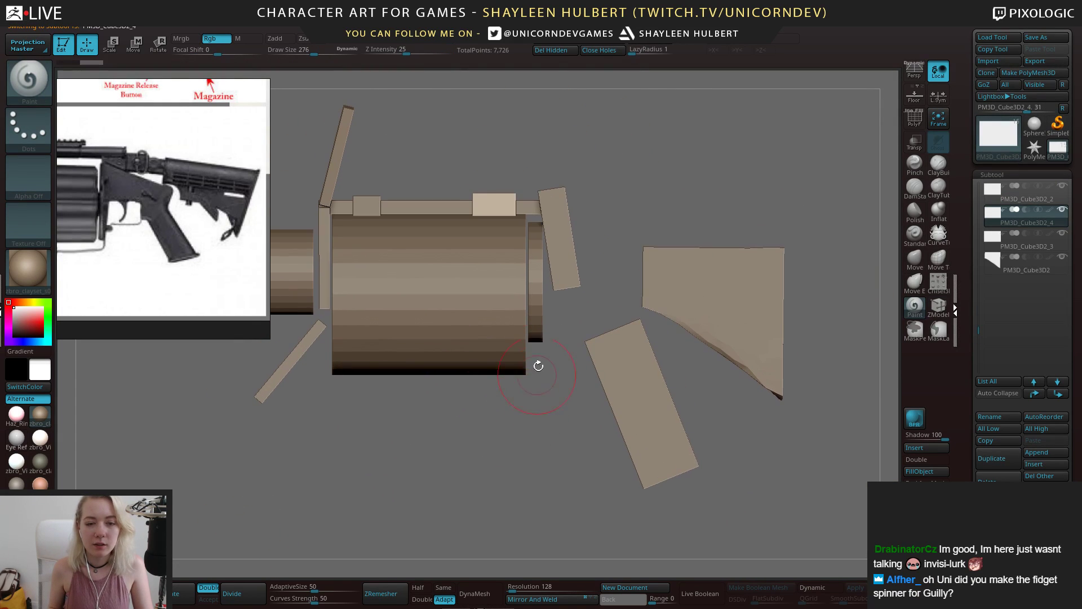
key(w)
drag(452, 207, 538, 208)
drag(580, 167, 568, 274)
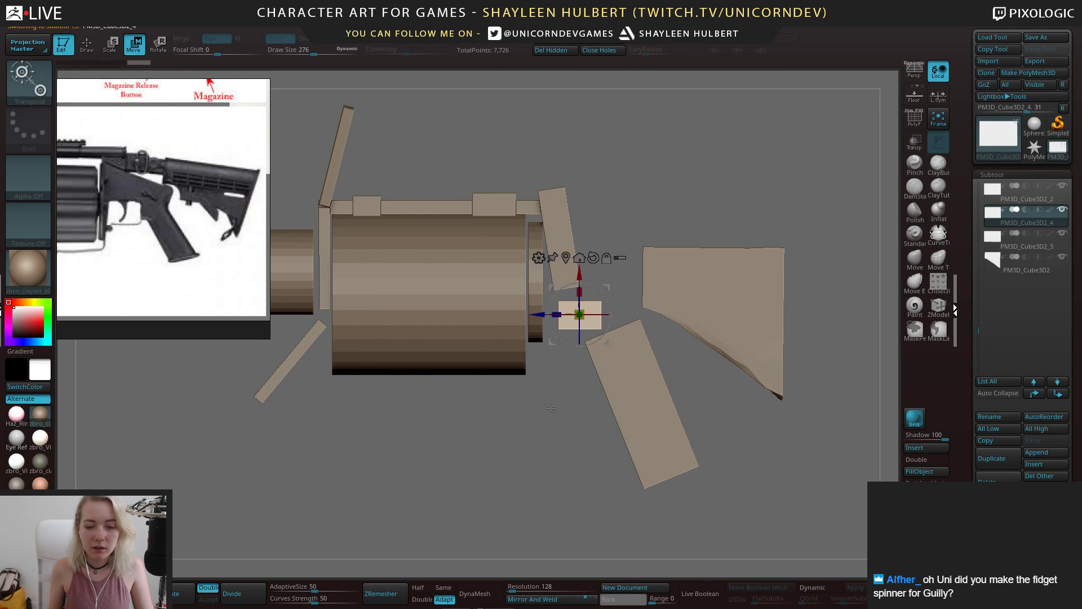
Enlarge the copied block and raise it so it fills the space between the rear disc and the grip
shift+drag(728, 401, 677, 461)
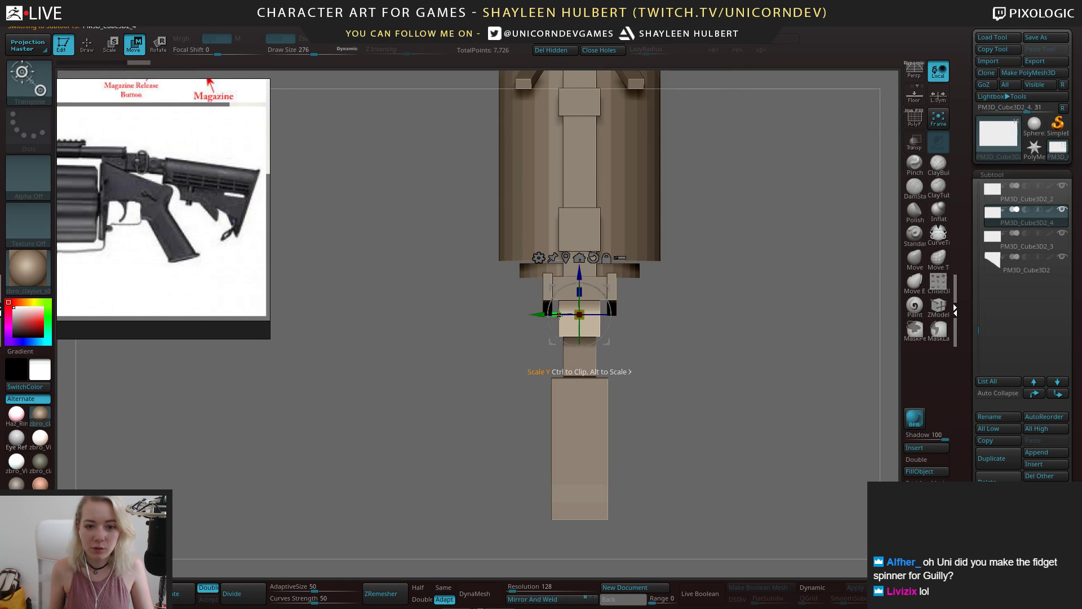
drag(557, 314, 536, 315)
drag(676, 428, 727, 372)
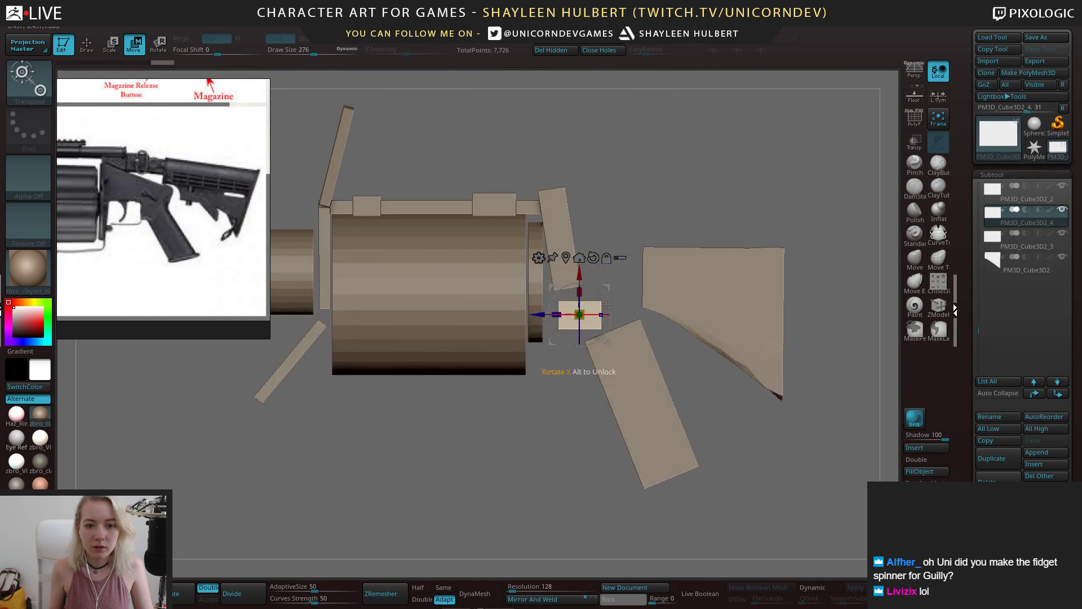
drag(579, 291, 587, 232)
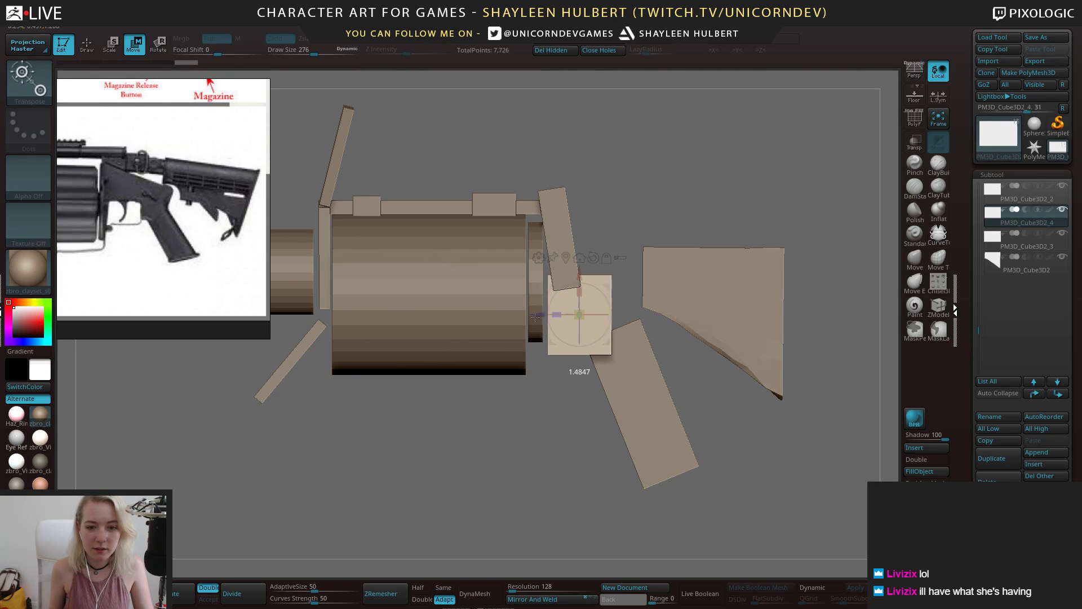
drag(584, 261, 584, 259)
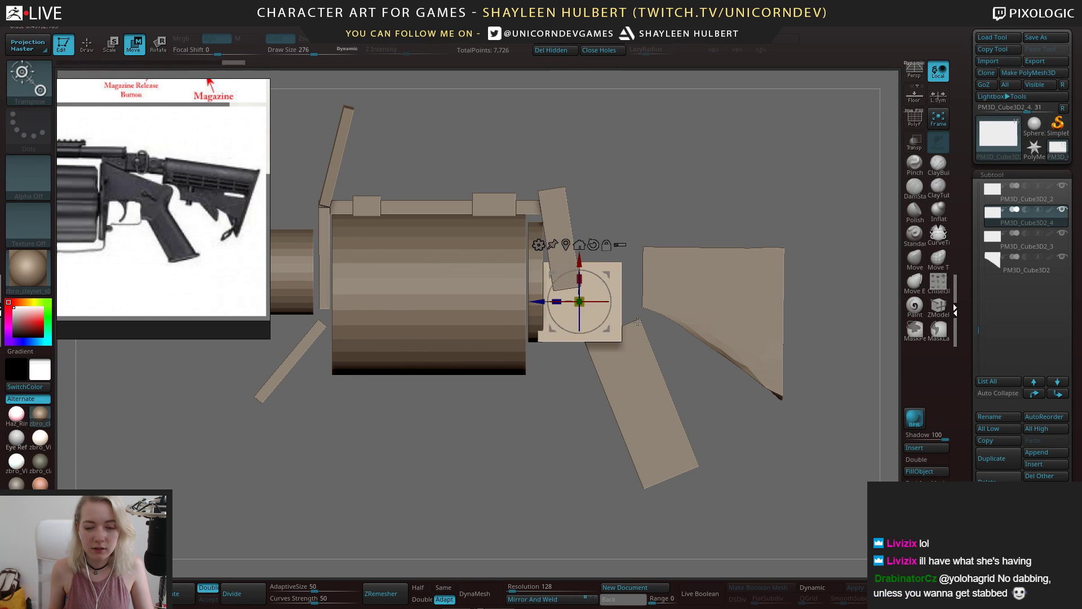
Narrow the connector block to roughly the stock's width from the rear view, checking the fit with transparency briefly enabled
shift+drag(638, 322, 531, 426)
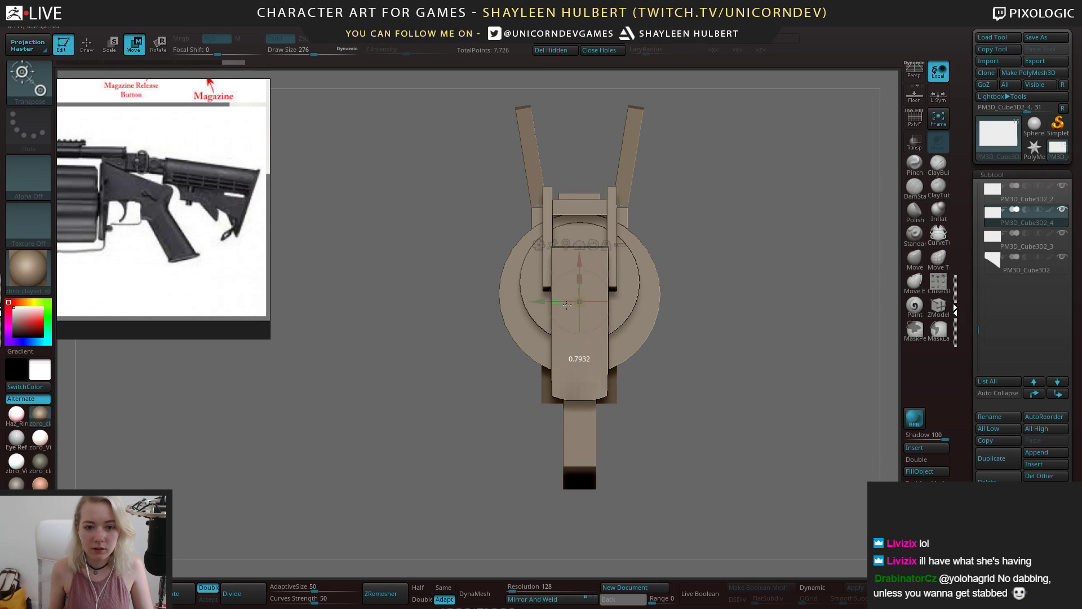
click(913, 145)
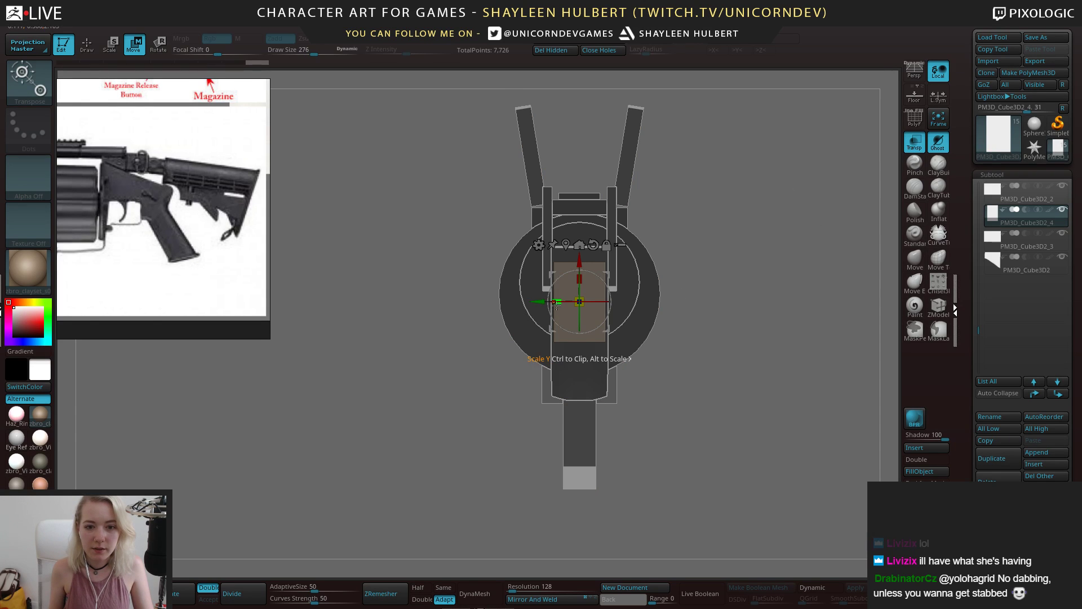
click(909, 152)
shift+drag(776, 225, 829, 229)
Select the rear disc and lower it slightly behind the main cylinder
alt+drag(687, 255, 555, 333)
shift+drag(567, 506, 623, 424)
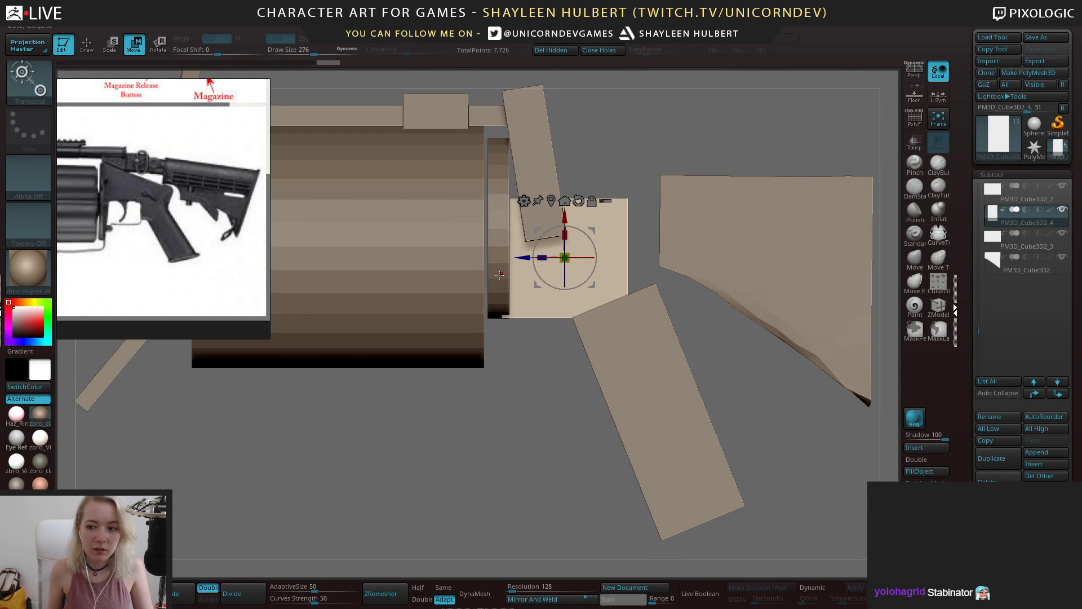
alt+click(500, 272)
drag(533, 403, 428, 392)
drag(498, 189, 497, 197)
shift+drag(569, 333, 603, 344)
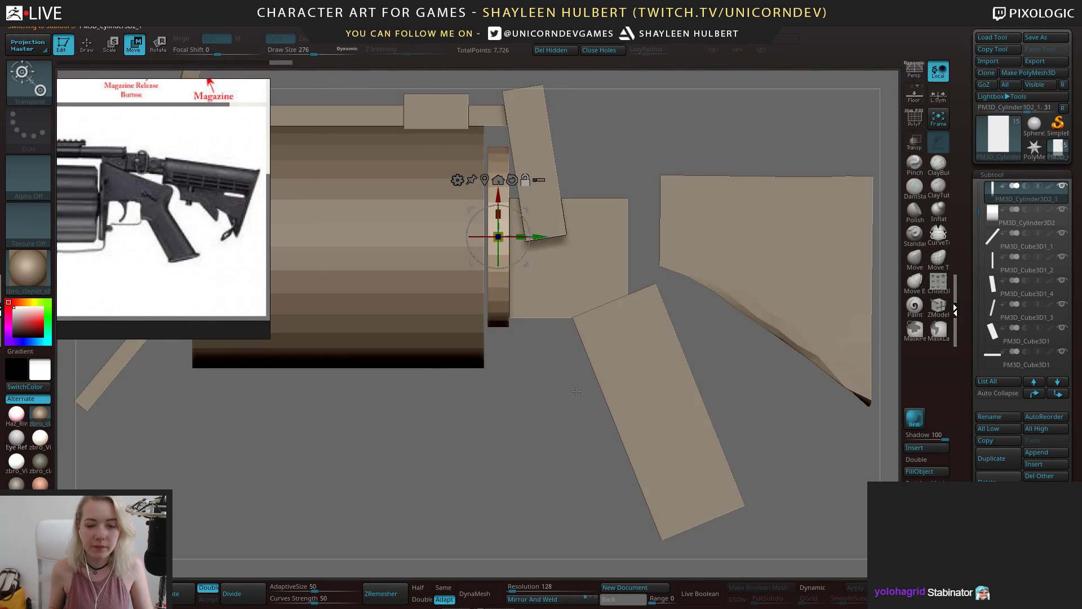
Multi-select only the grip and the connector block for Transpose
drag(604, 389, 588, 348)
alt+drag(704, 217, 605, 302)
alt+click(689, 274)
alt+drag(521, 451, 552, 375)
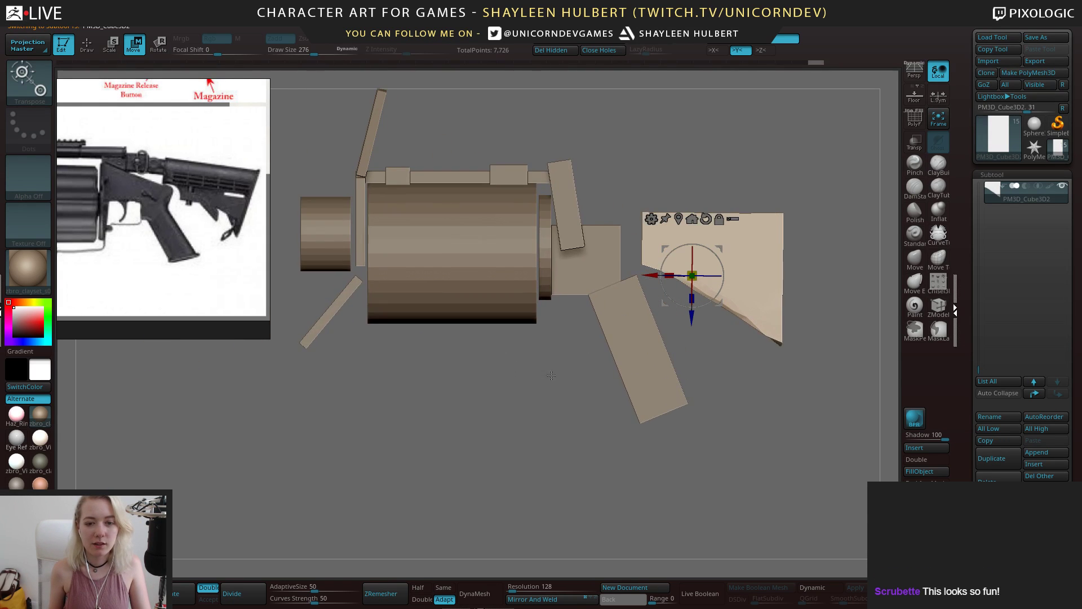
alt+click(621, 319)
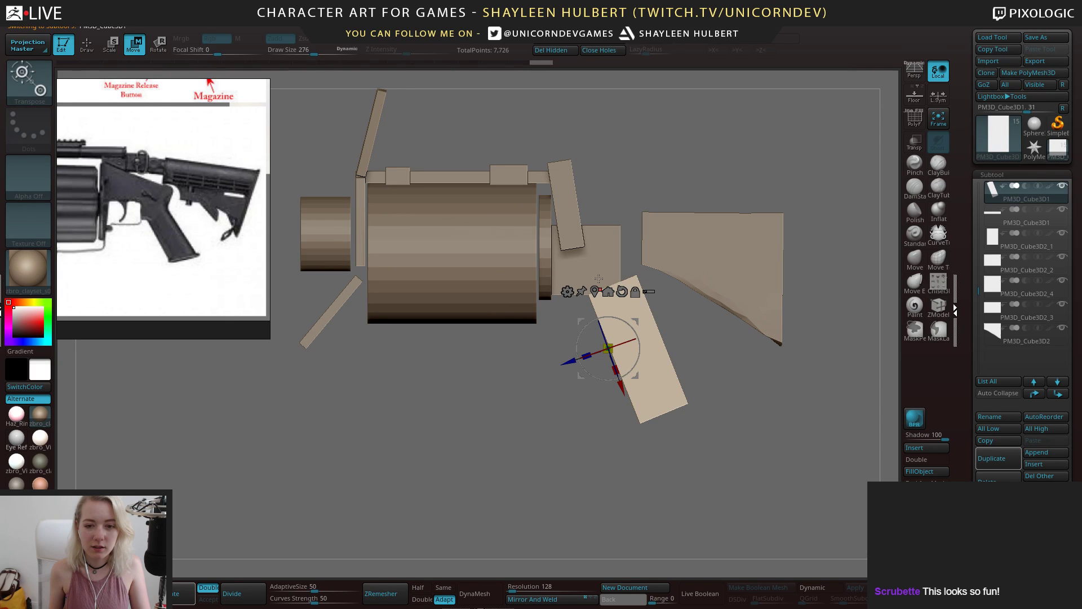
click(649, 296)
ctrl+shift+drag(574, 311, 612, 278)
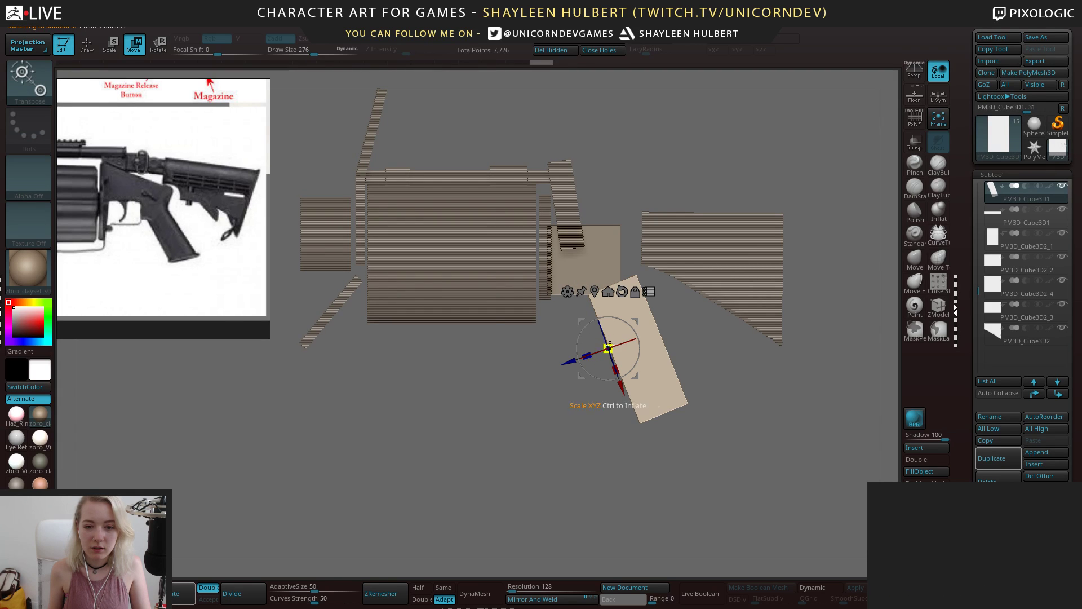
Try to compress the grip and connector block together lengthwise, undo it, and clear the multi-part selection
drag(628, 321, 552, 347)
key(ctrl+z)
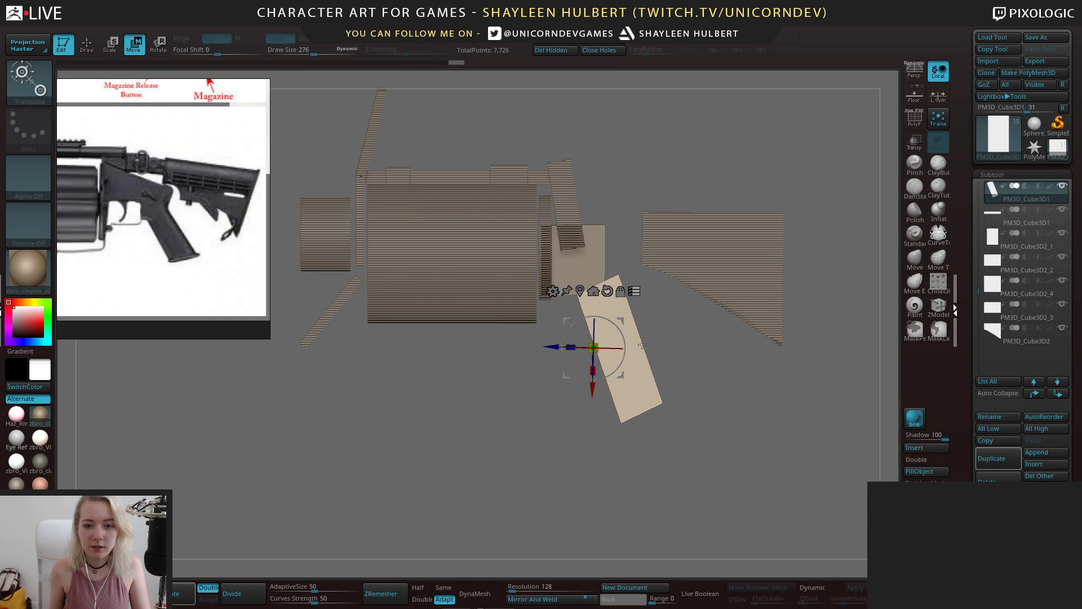
key(ctrl+z)
key(ctrl+z)
key(ctrl+z)
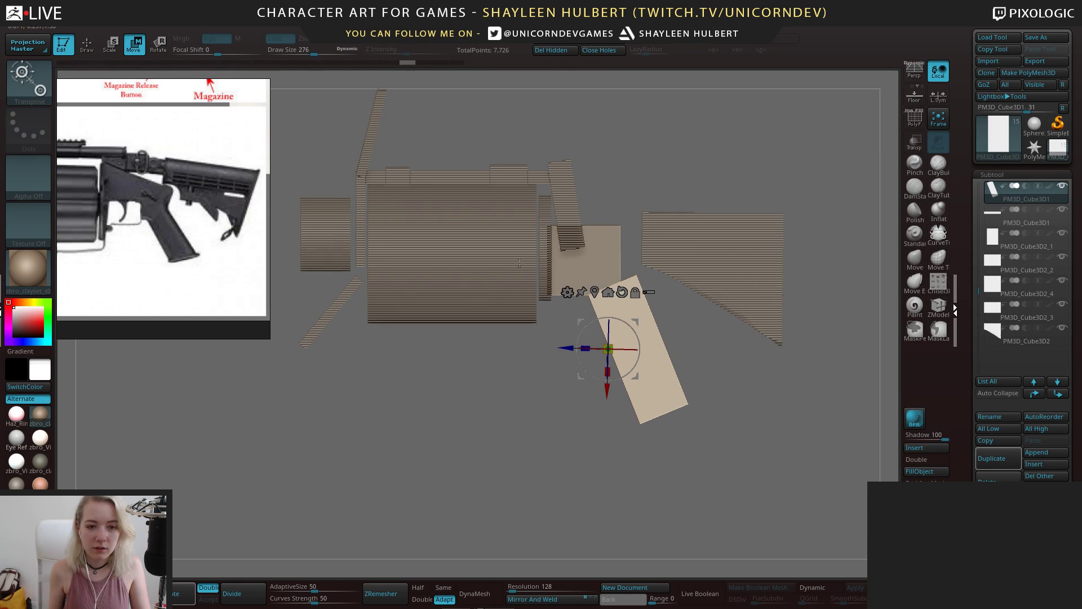
alt+drag(440, 141, 740, 372)
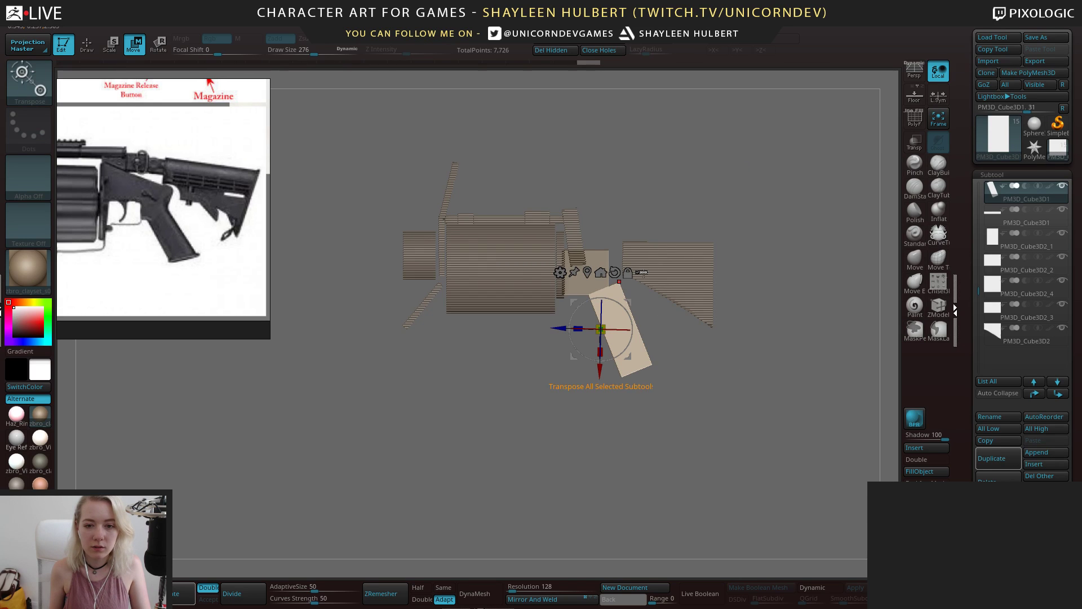
ctrl+shift+drag(381, 164, 651, 330)
alt+drag(649, 333, 606, 348)
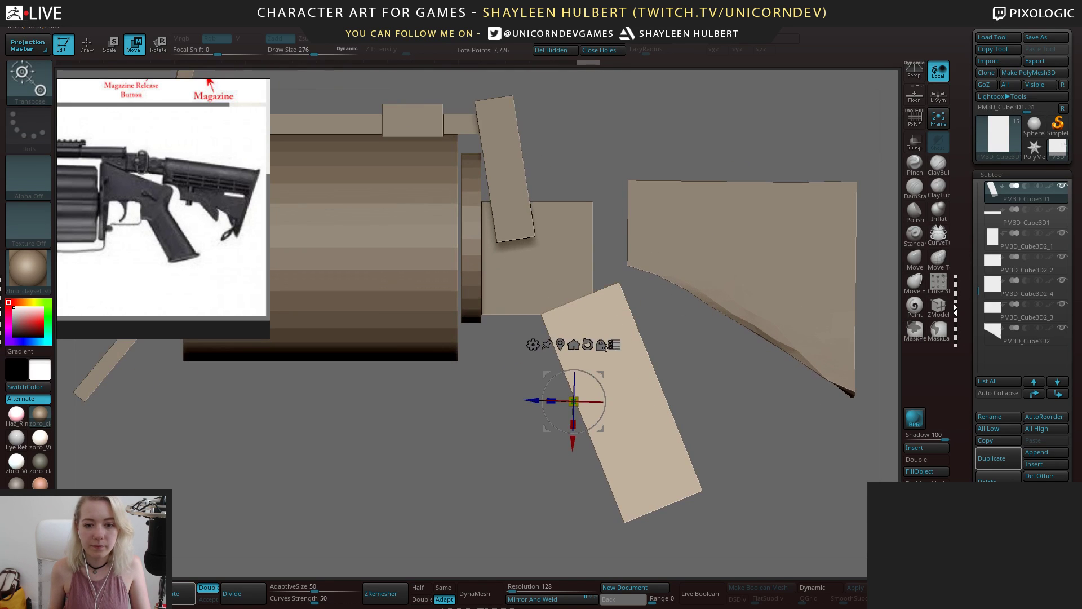
Shorten the connector block lengthwise from its rear end, keeping its front against the disc, and reselect the grip
alt+click(550, 252)
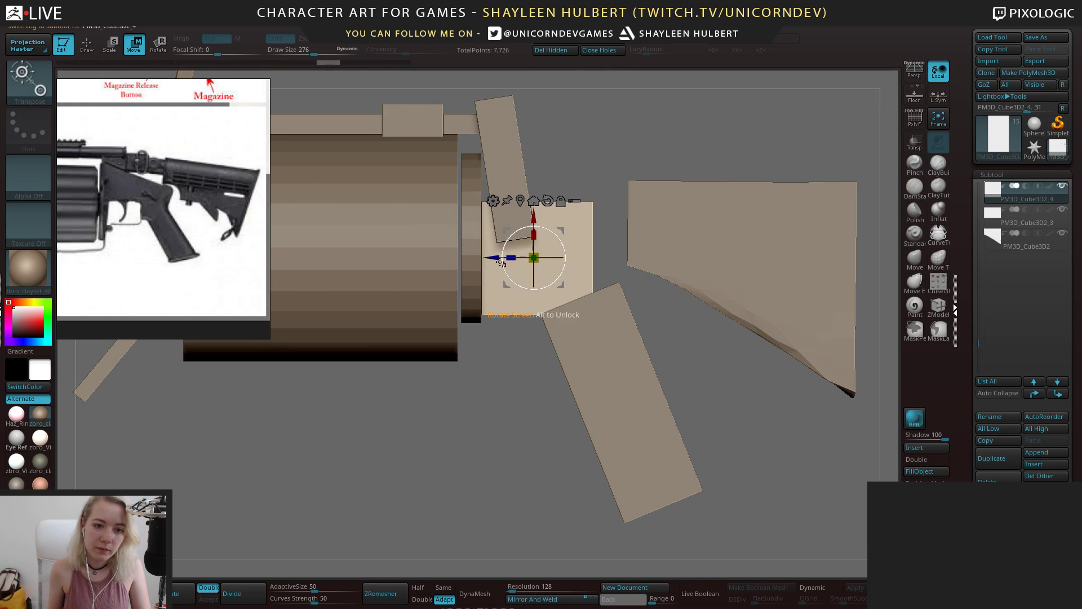
drag(514, 260, 476, 259)
alt+click(558, 337)
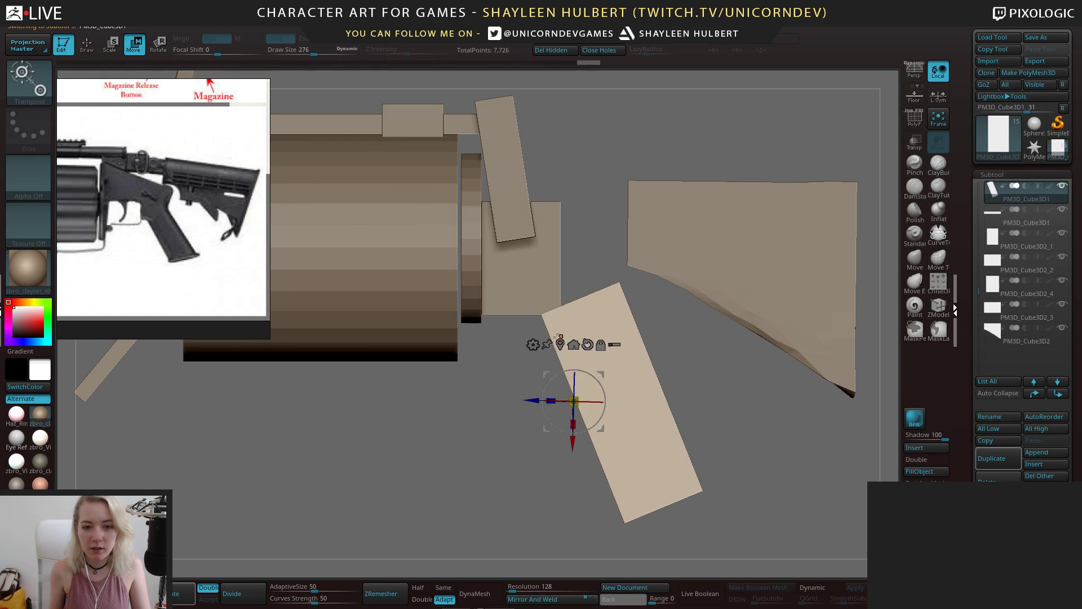
Move the grip and the stock forward, closer to the connector block
drag(538, 400, 511, 400)
alt+click(655, 255)
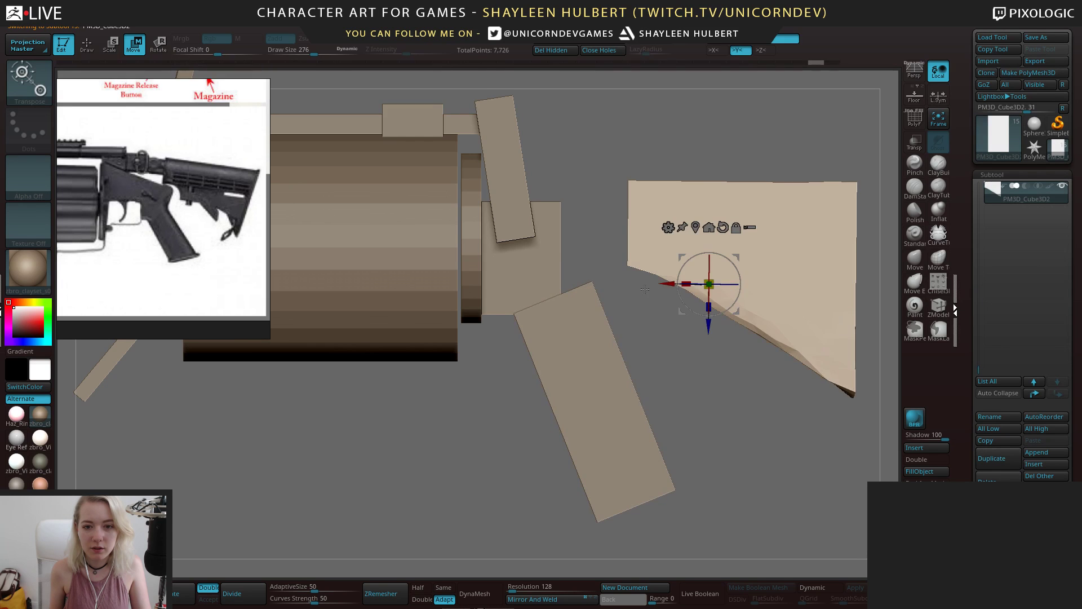
drag(658, 284, 625, 292)
alt+drag(490, 440, 616, 351)
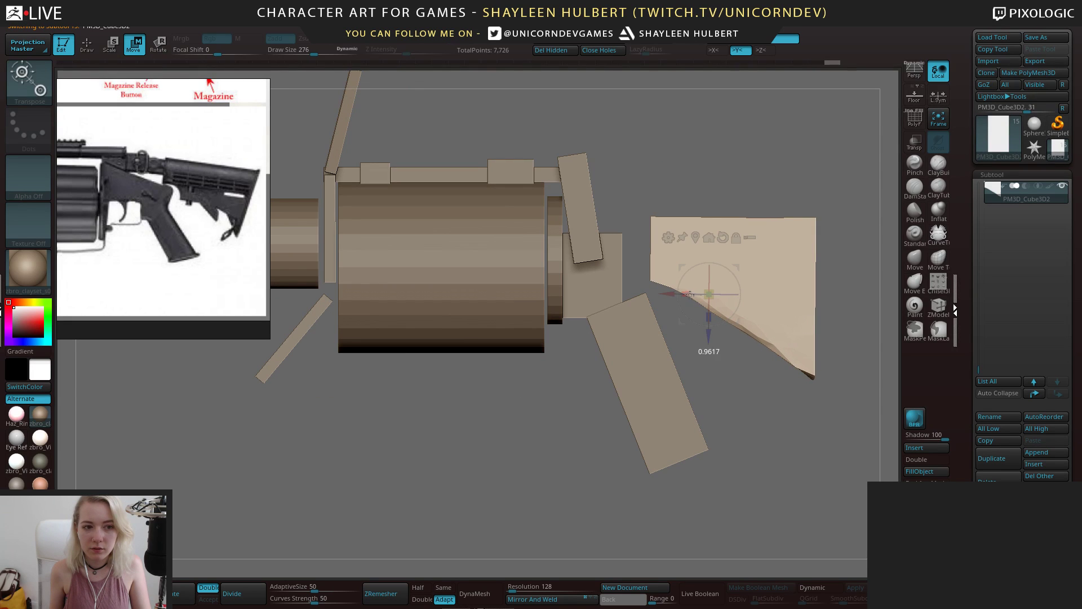
mouse_move(559, 375)
alt+mouse_down()
mouse_move(562, 362)
mouse_move(581, 383)
mouse_move(575, 375)
alt+mouse_up()
Multi-select the main cylinder and the parts ahead of the rear disc for Transpose
alt+click(612, 244)
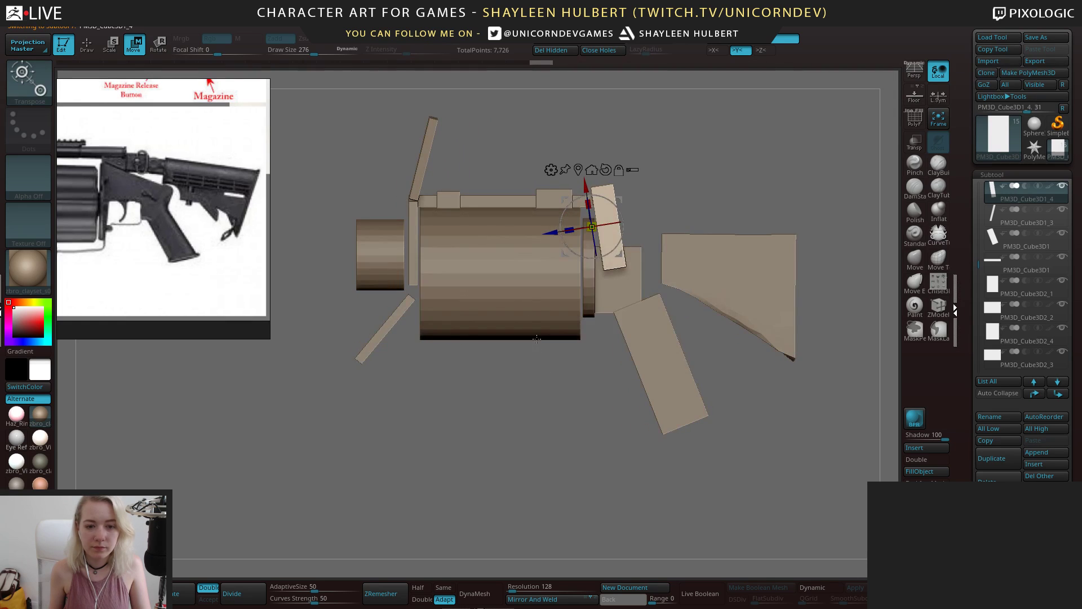
alt+click(536, 308)
alt+drag(536, 308, 522, 270)
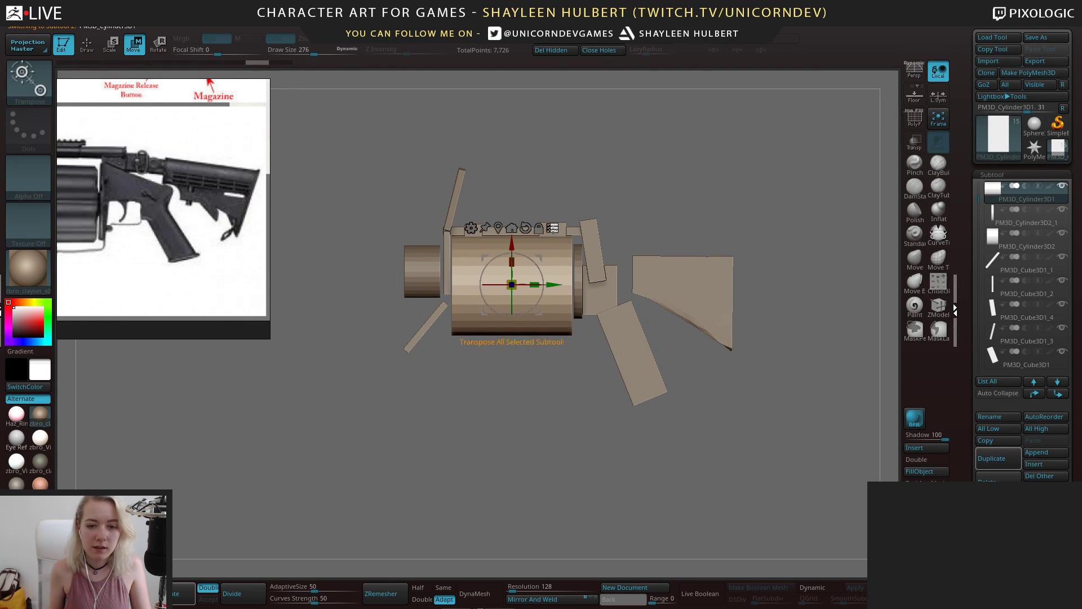
ctrl+shift+drag(379, 169, 572, 403)
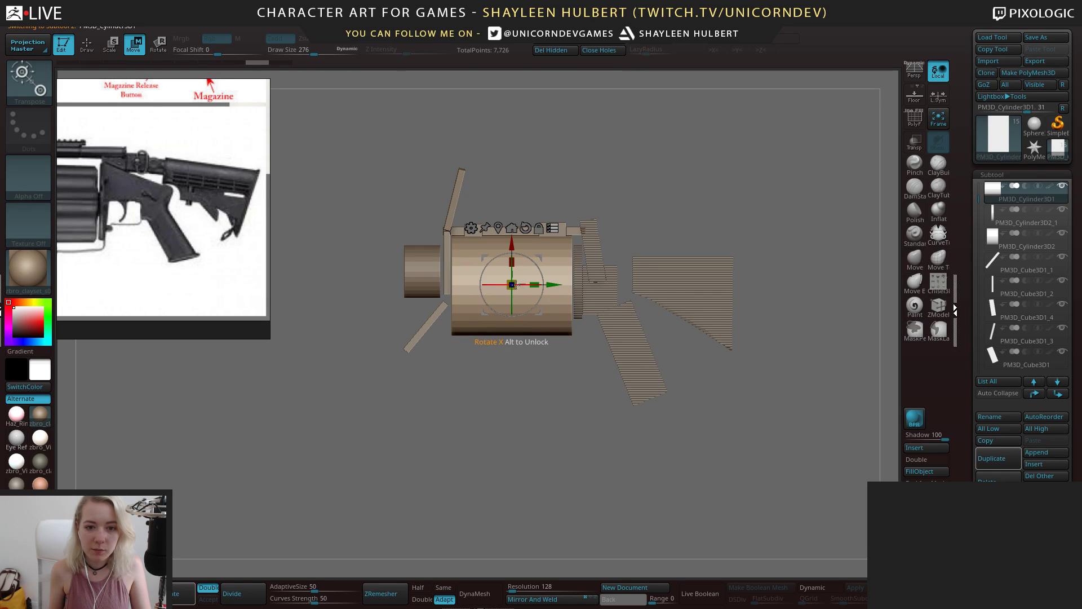
Enlarge the front assembly slightly, position it against the rear disc, and clear the multi-part selection
drag(517, 279, 554, 285)
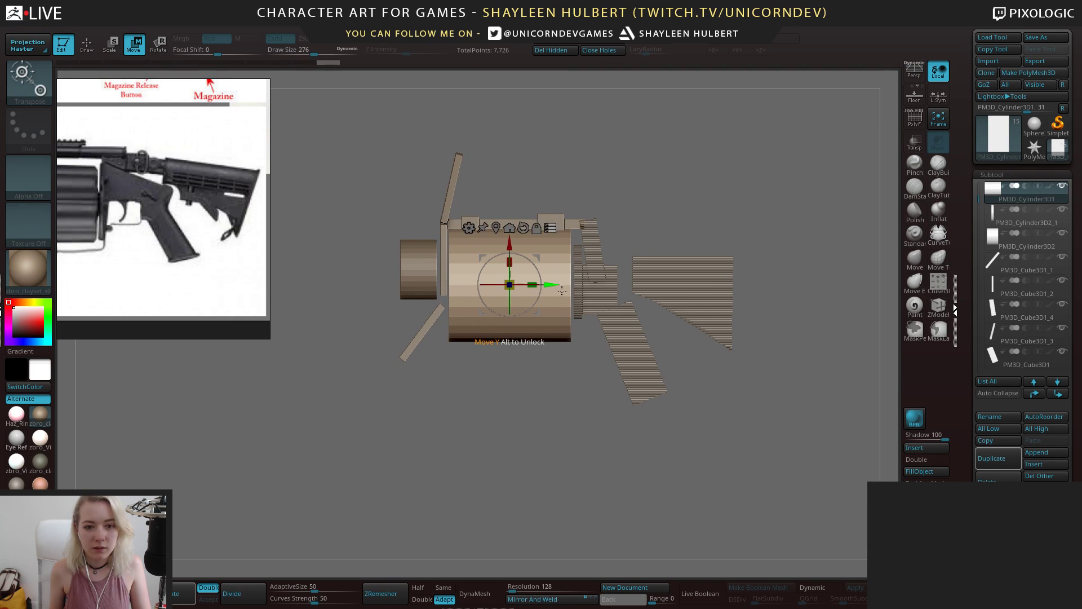
drag(516, 373, 570, 373)
ctrl+right_drag(614, 334, 634, 263)
mouse_move(328, 159)
ctrl+shift+mouse_down()
mouse_move(524, 305)
mouse_move(754, 432)
ctrl+shift+mouse_up()
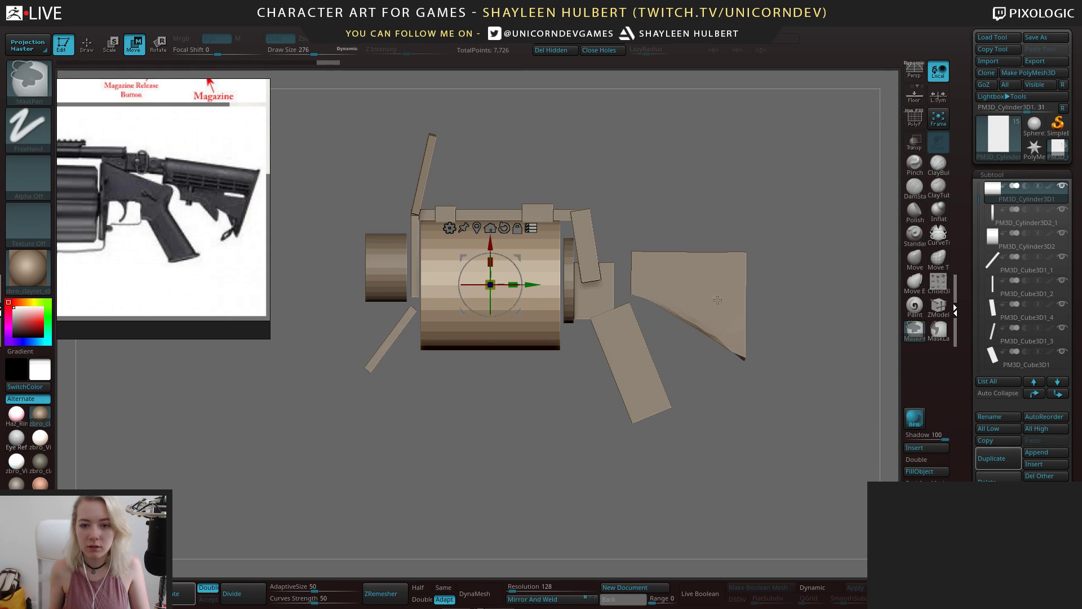
click(531, 228)
Shorten the stock slightly, and shorten the grip along its length with the gizmo aligned to its tilt
alt+click(710, 286)
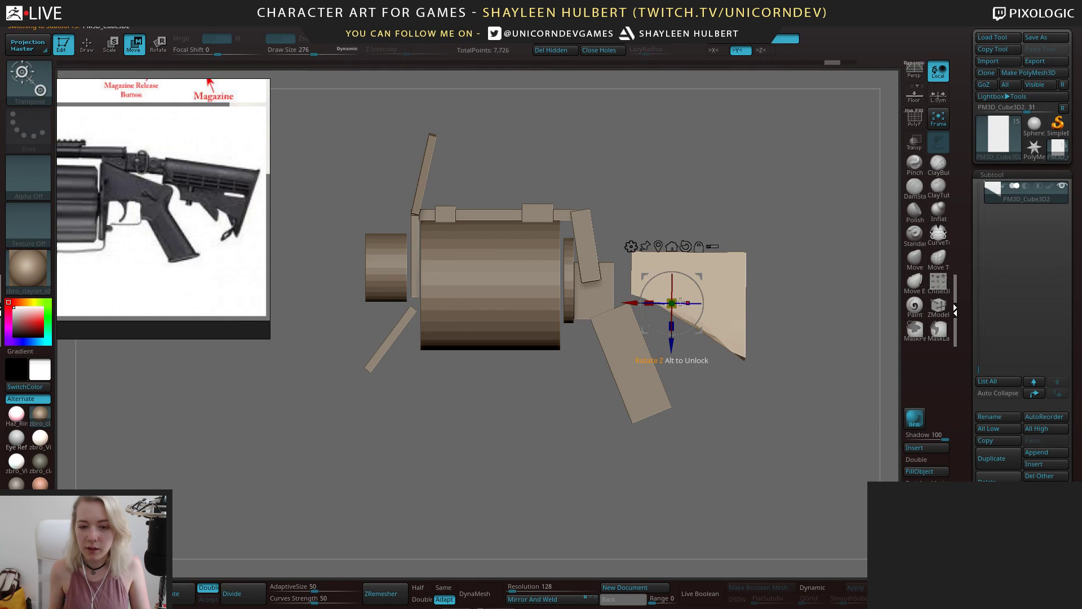
drag(647, 304, 650, 305)
alt+click(633, 342)
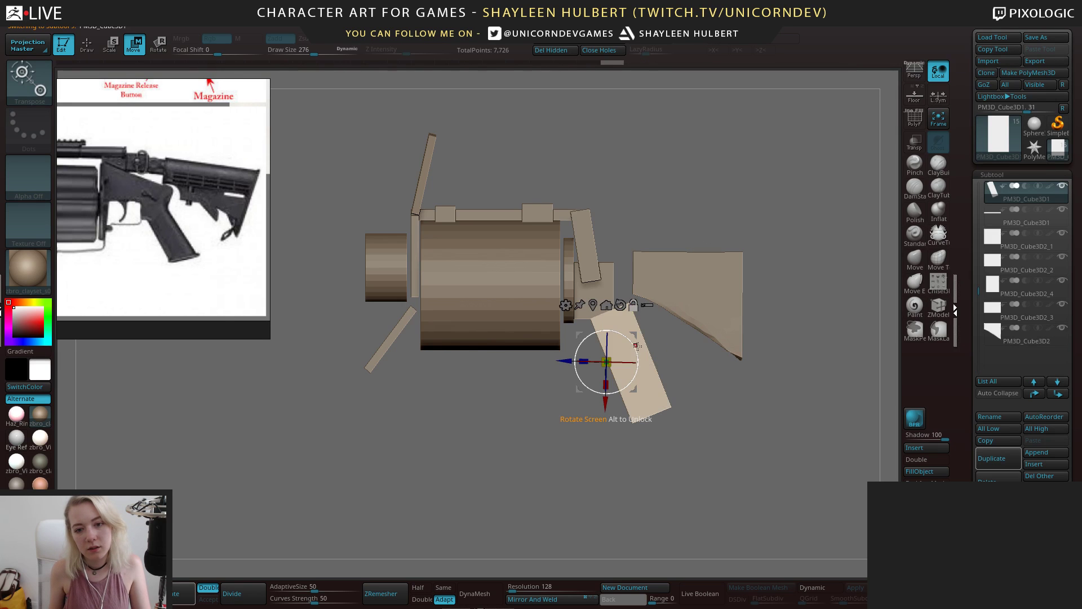
drag(632, 342, 626, 339)
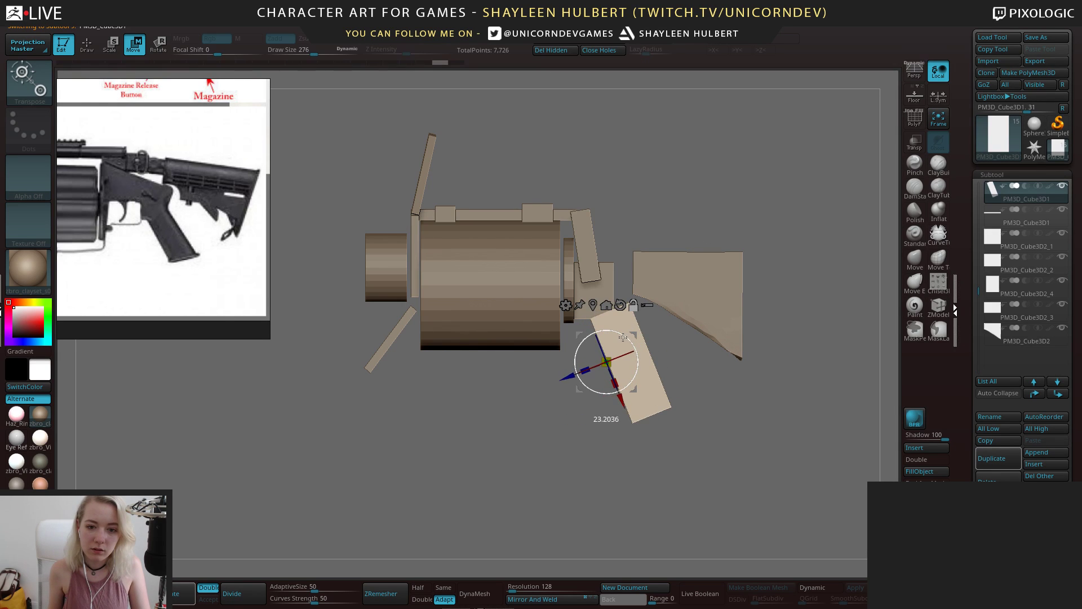
mouse_move(615, 383)
mouse_down()
mouse_move(613, 373)
mouse_move(620, 386)
mouse_up()
alt+drag(620, 429, 620, 408)
drag(620, 409, 598, 423)
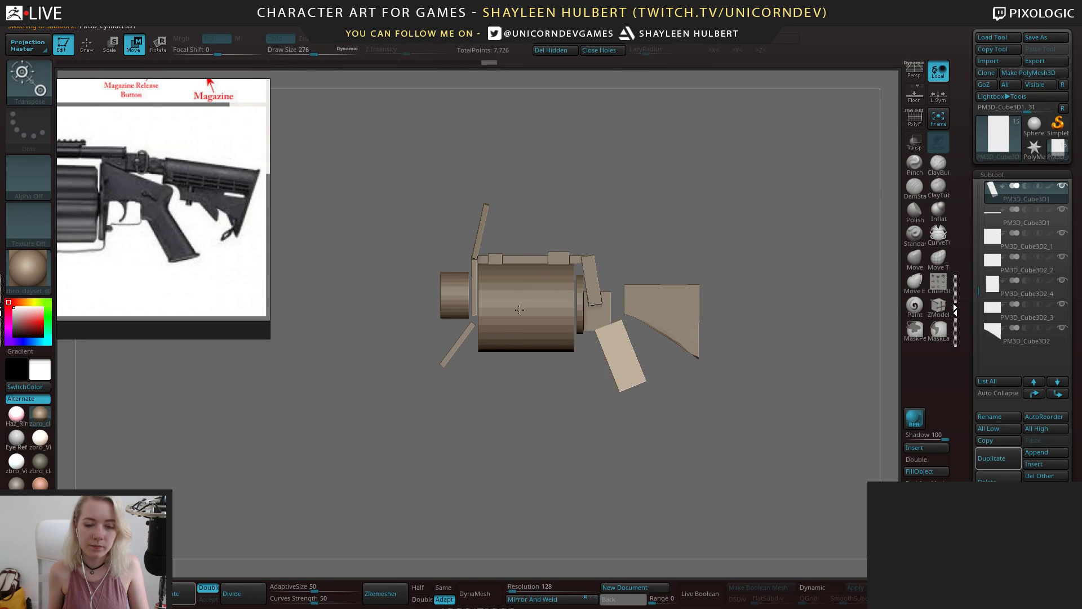
Try to rescale the main cylinder and undo the change
alt+click(522, 332)
ctrl+right_drag(522, 333, 522, 375)
drag(533, 308, 564, 312)
key(ctrl+z)
key(ctrl+z)
mouse_move(478, 412)
ctrl+right_down()
mouse_move(474, 361)
mouse_move(477, 378)
ctrl+right_up()
right_drag(477, 378, 500, 414)
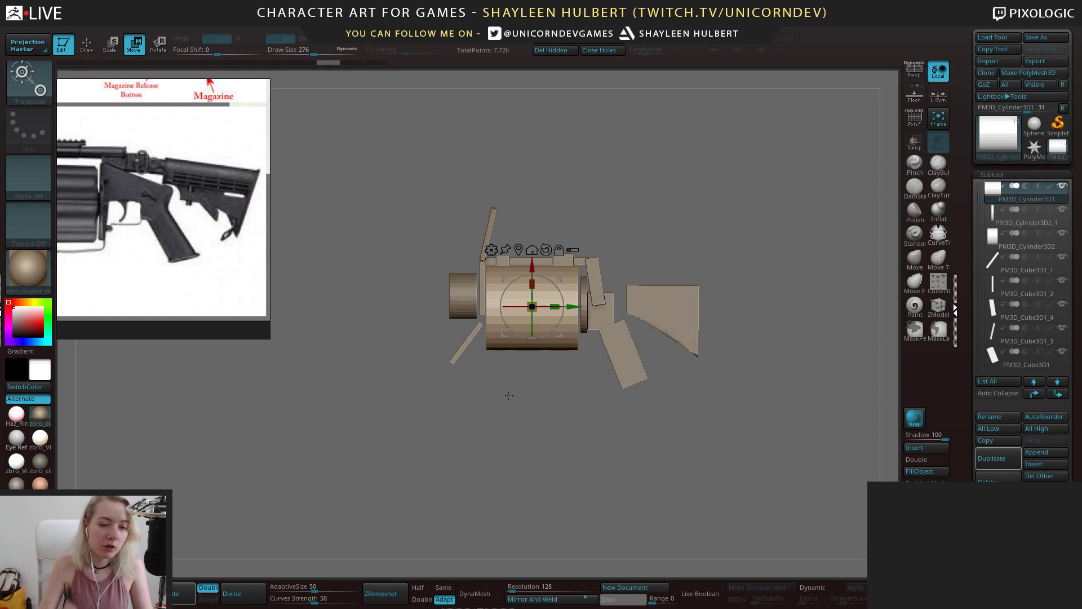
Turn on perspective for the model and bring the .52 Gal concept art into the reference view
alt+drag(509, 396, 502, 446)
drag(389, 456, 589, 413)
key(p)
drag(181, 202, 205, 227)
right_drag(204, 224, 187, 198)
middle_drag(144, 133, 173, 216)
scroll(176, 135, down, 5)
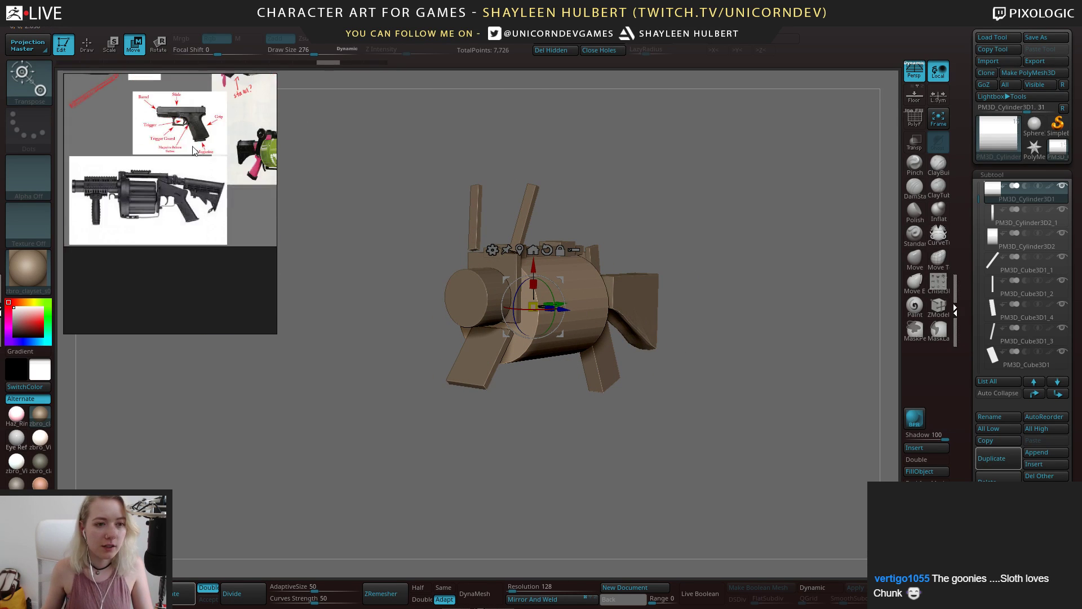
middle_drag(196, 150, 155, 232)
middle_drag(231, 110, 163, 137)
scroll(163, 137, up, 2)
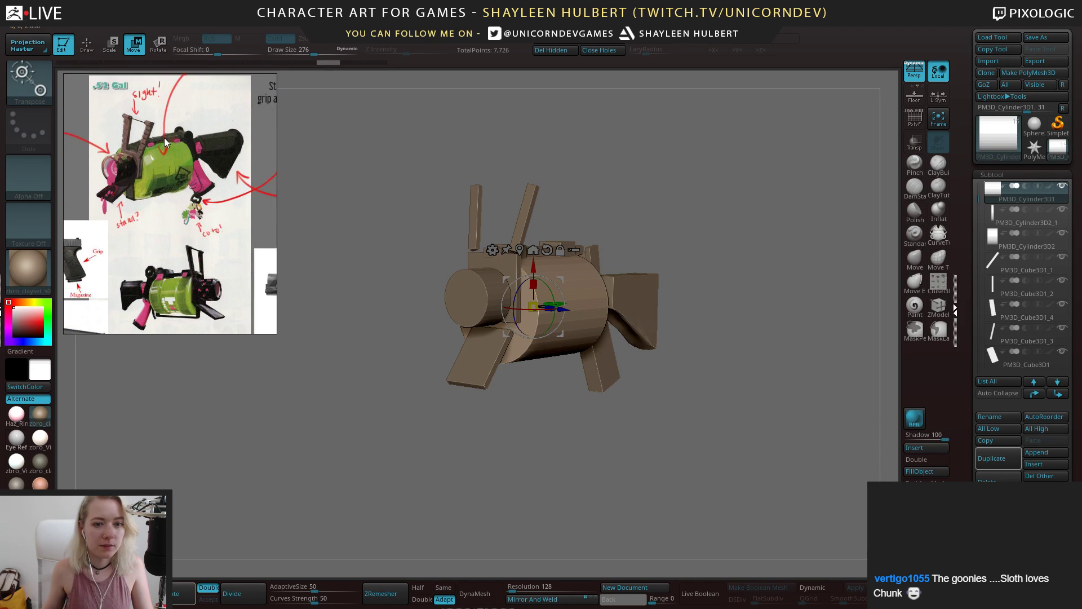
Examine the blocked-out gun's proportions from several angles against the concept art, with the front barrel selected
mouse_move(541, 418)
mouse_down()
mouse_move(559, 416)
mouse_move(566, 442)
mouse_move(568, 428)
mouse_move(508, 424)
mouse_move(559, 426)
mouse_up()
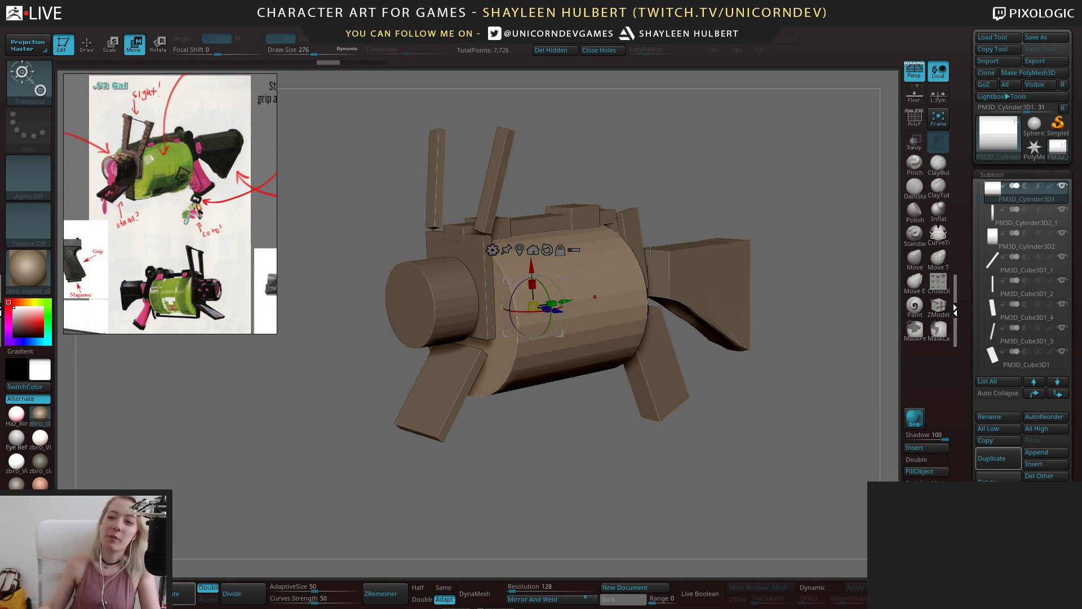
drag(544, 418, 524, 403)
alt+click(445, 304)
drag(388, 338, 379, 294)
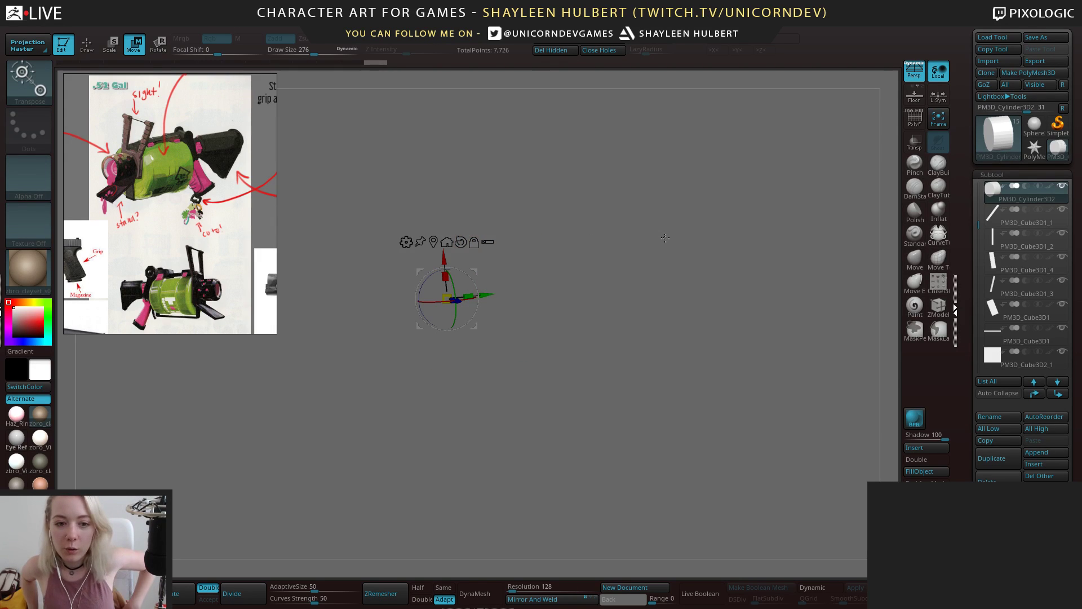
click(418, 446)
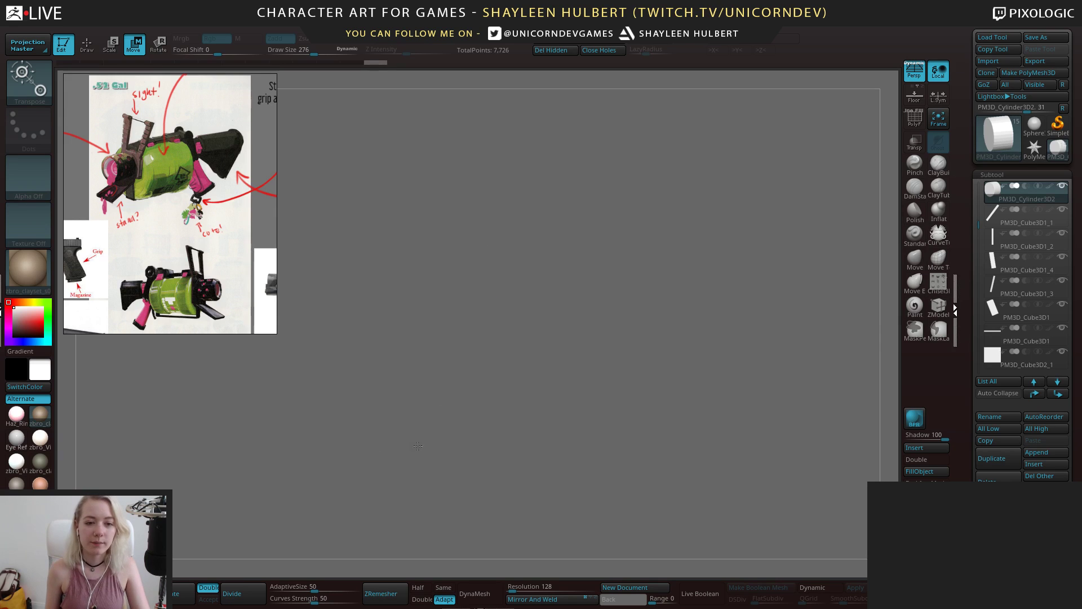
drag(444, 441, 547, 441)
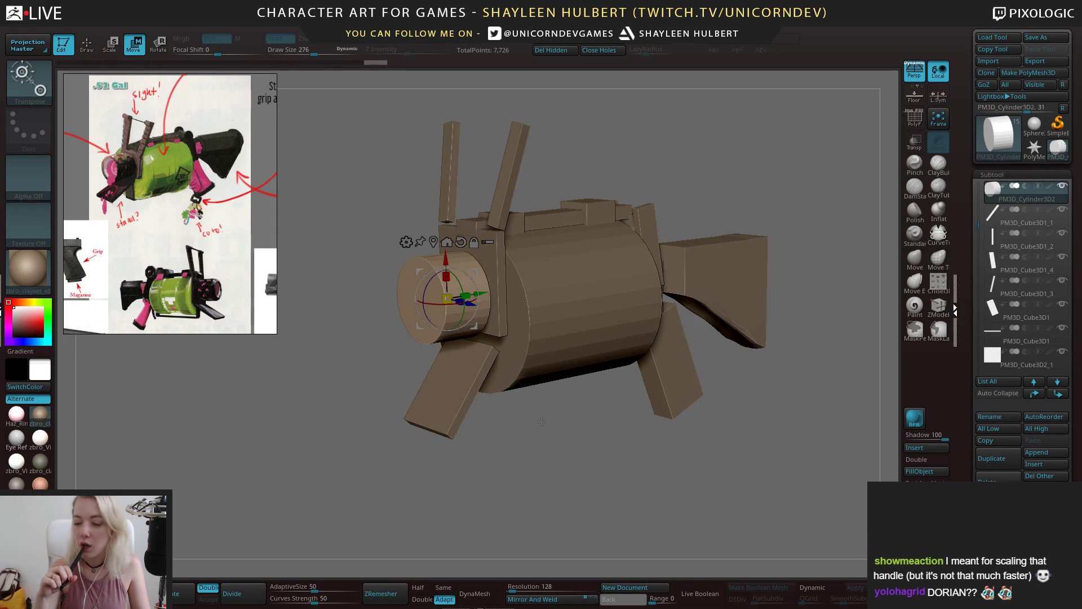
drag(676, 445, 513, 404)
mouse_move(513, 404)
mouse_down()
mouse_move(475, 407)
mouse_move(507, 407)
mouse_up()
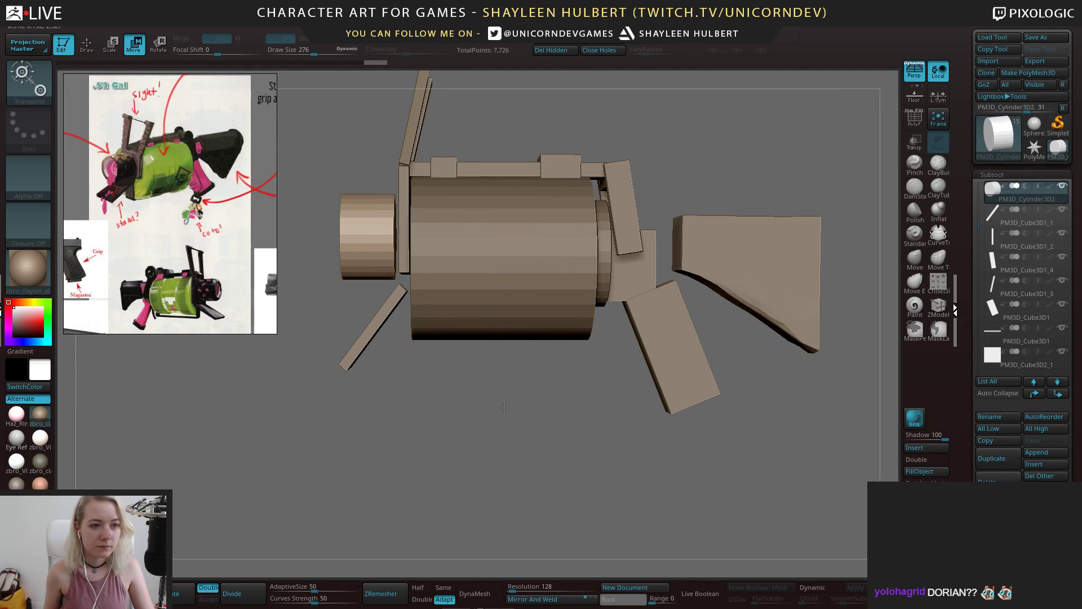
drag(498, 412, 534, 410)
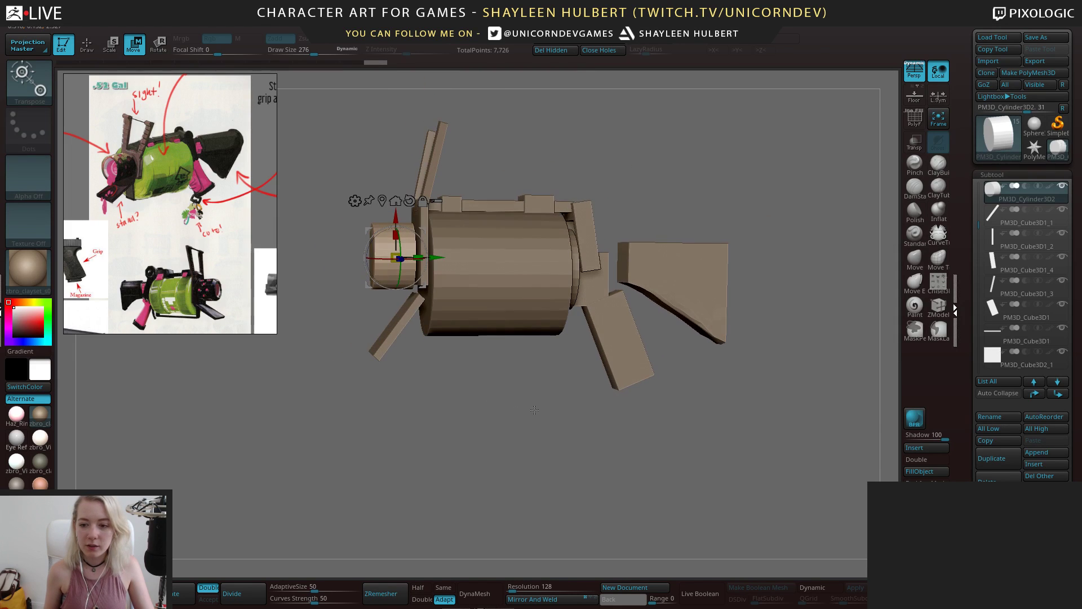
Insert a Cube3D subtool and hide all the other subtools
click(915, 449)
mouse_move(757, 416)
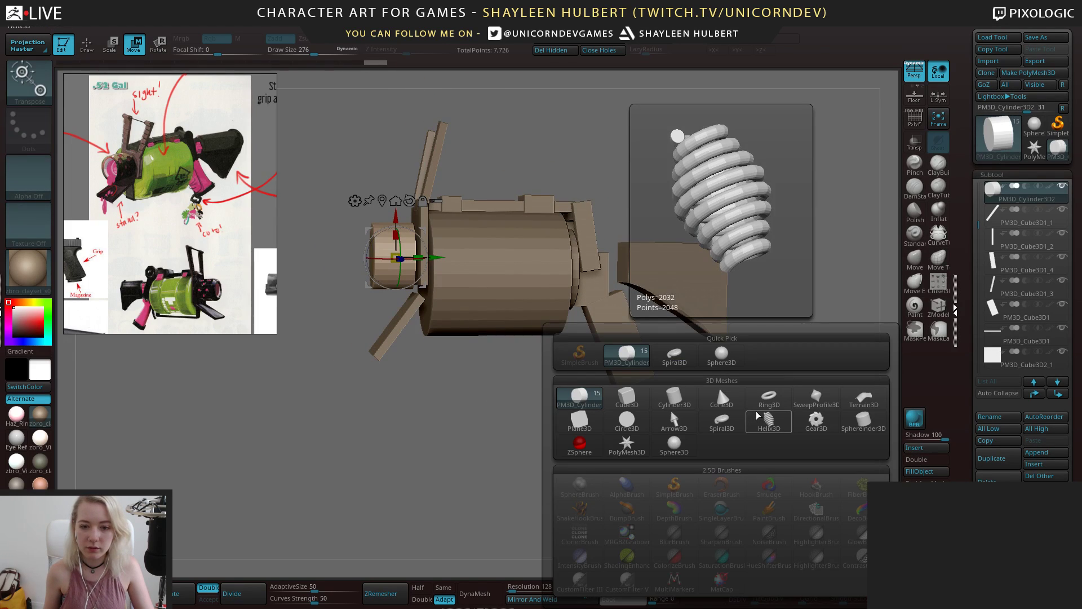
click(626, 401)
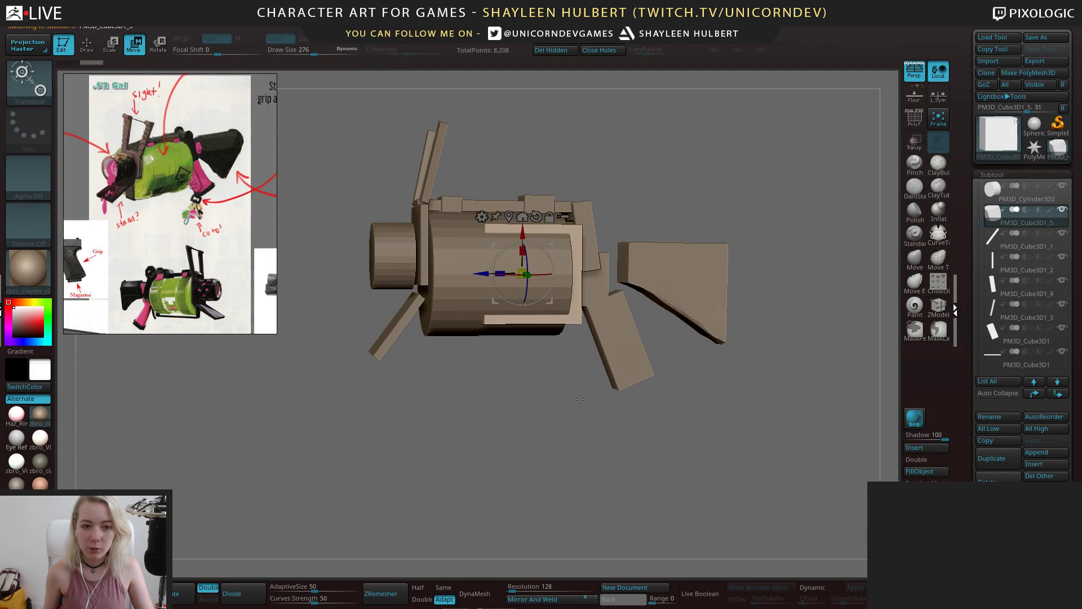
alt+drag(580, 399, 600, 424)
click(1062, 210)
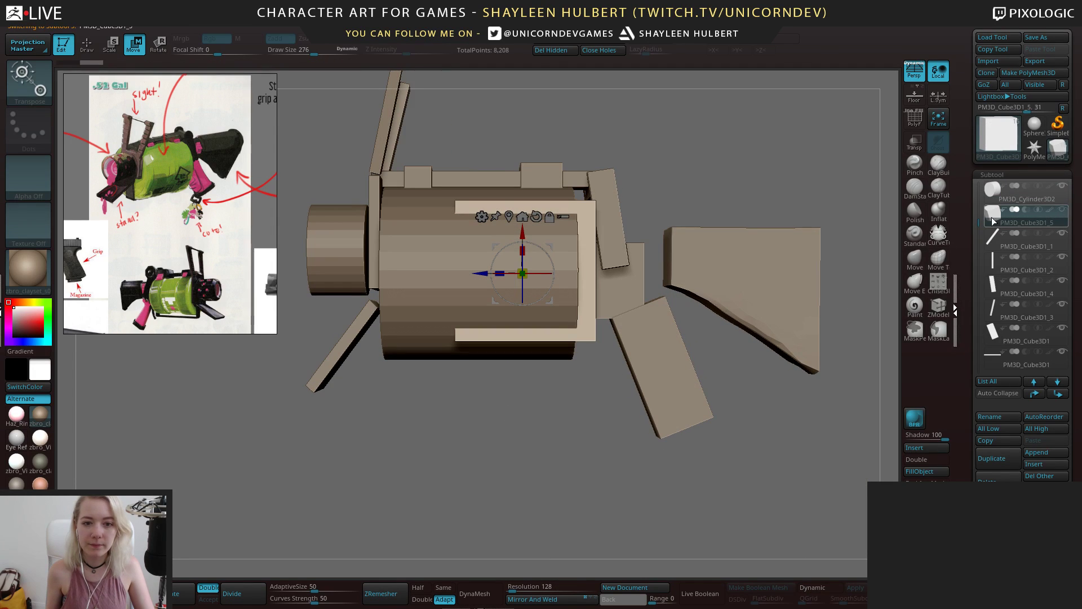
mouse_move(1061, 212)
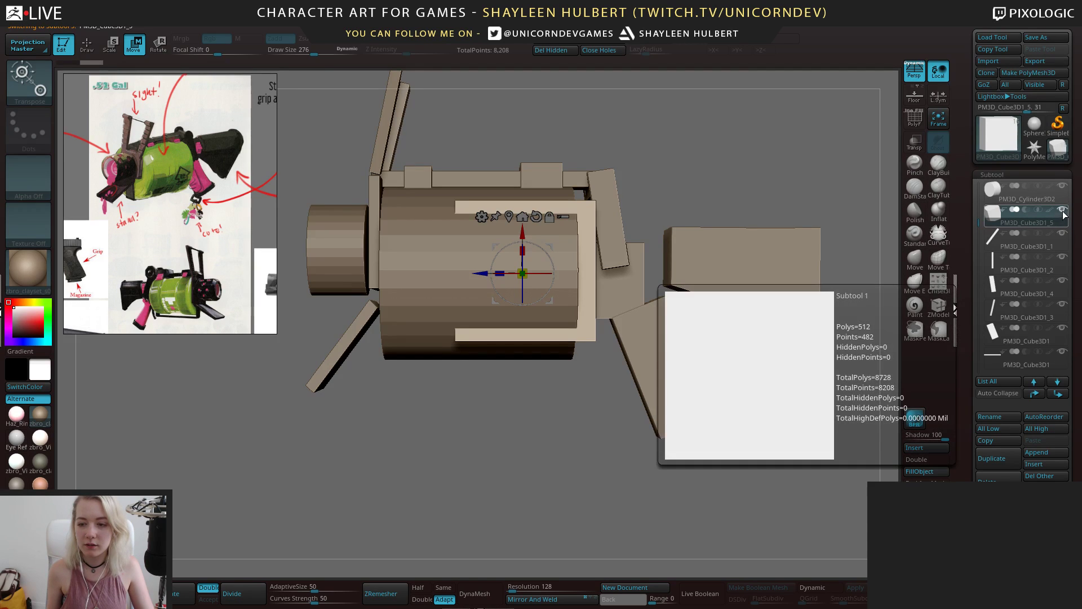
click(1063, 211)
Turn on the polyframe to inspect the new cube's topology
drag(665, 270, 732, 243)
click(913, 120)
drag(747, 206, 729, 187)
drag(729, 211, 747, 212)
drag(727, 293, 696, 282)
Reinitialize the new cube as a QCube
drag(964, 357, 965, 245)
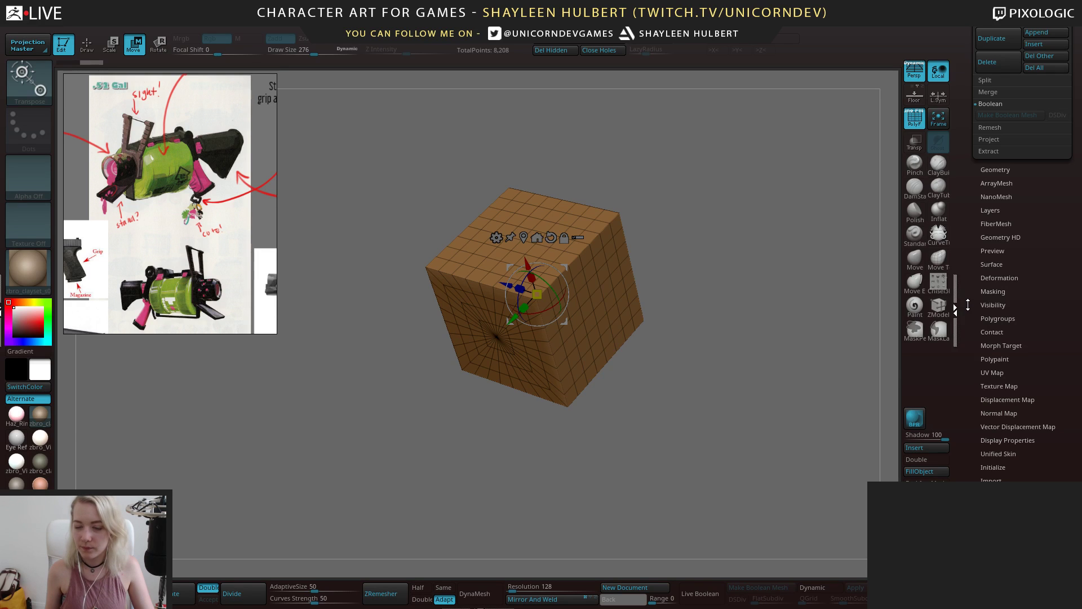
drag(970, 320, 973, 306)
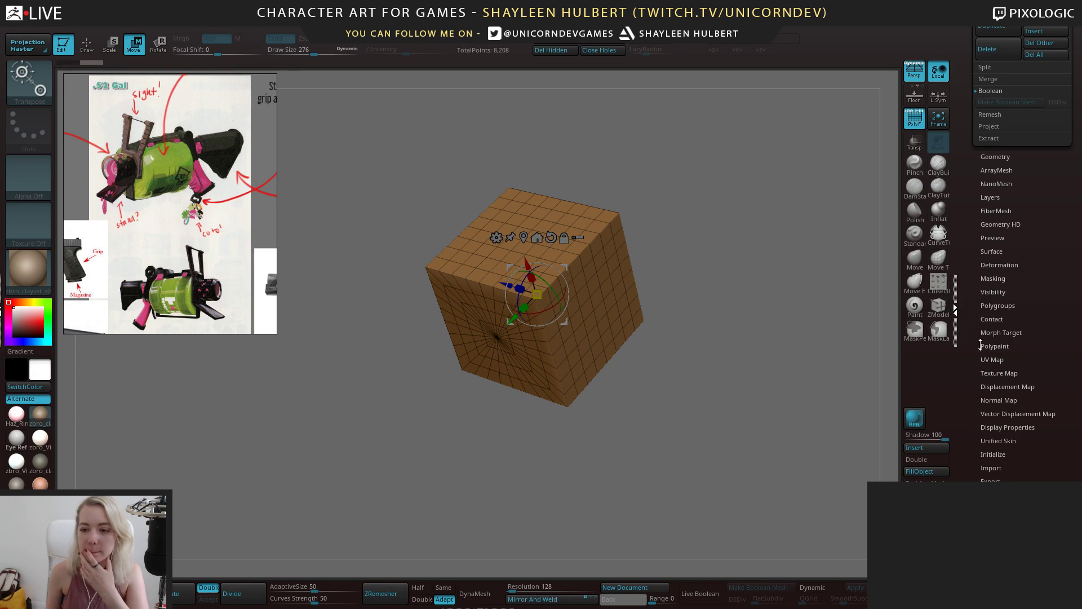
click(984, 468)
drag(972, 390, 984, 484)
drag(972, 379, 969, 437)
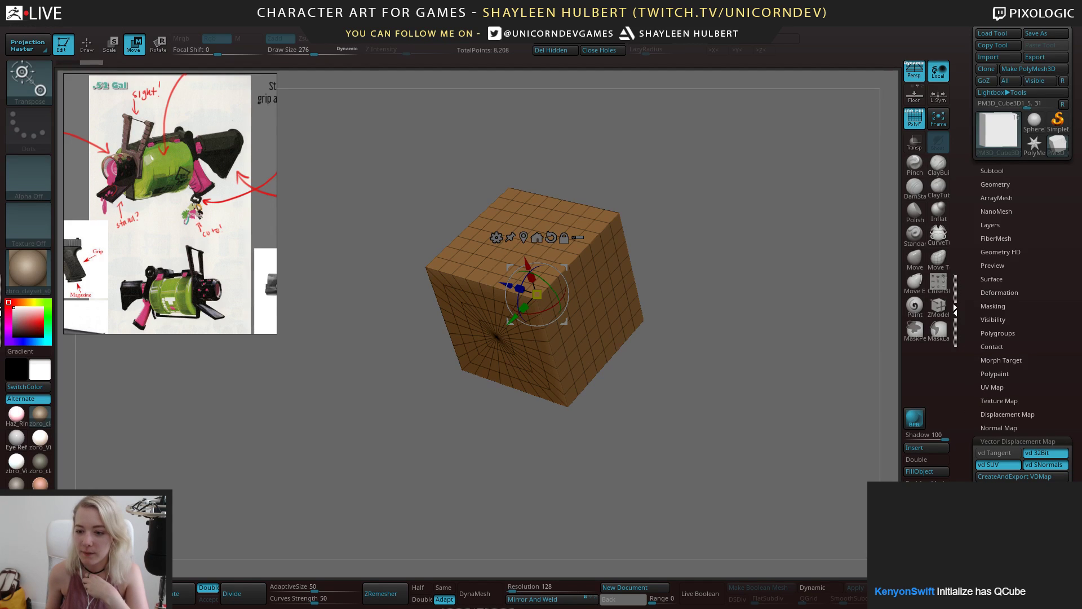
click(985, 441)
click(990, 494)
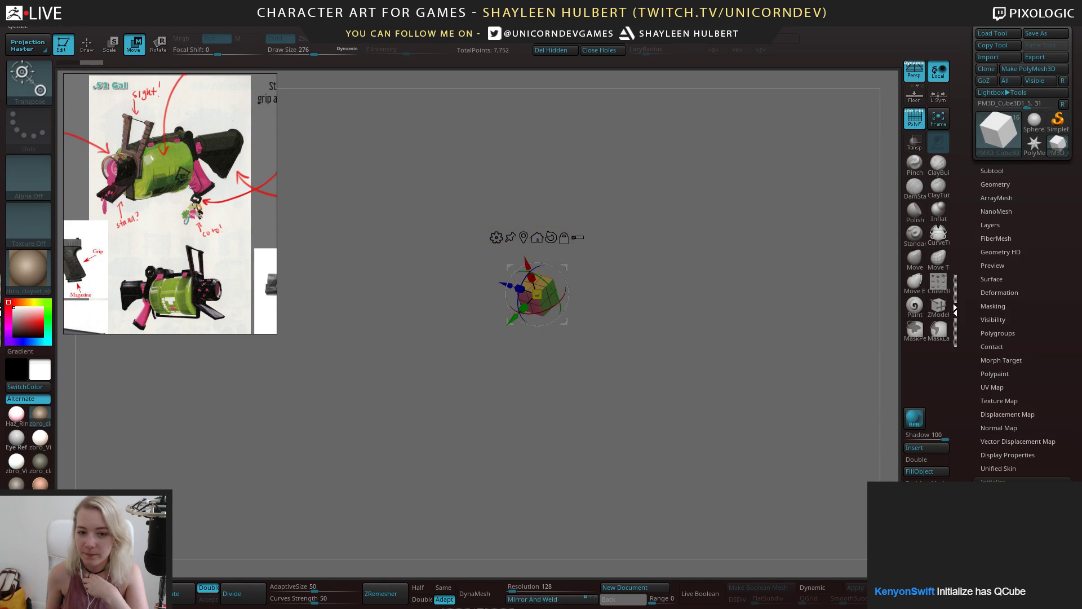
Merge all faces of the cube into a single polygroup
drag(612, 431, 727, 389)
drag(834, 288, 778, 323)
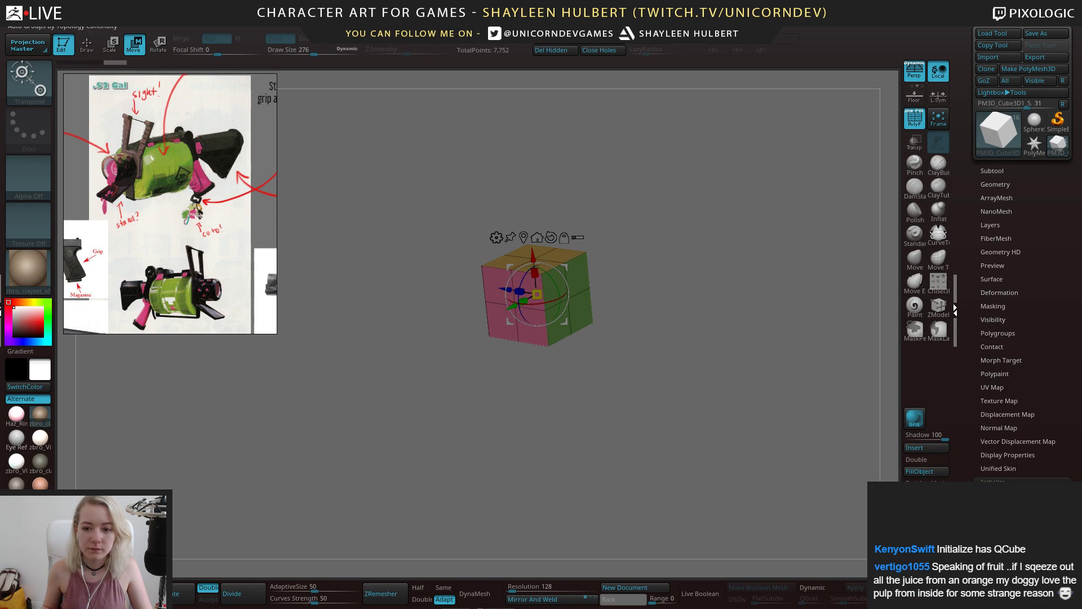
key(ctrl+w)
drag(671, 389, 699, 499)
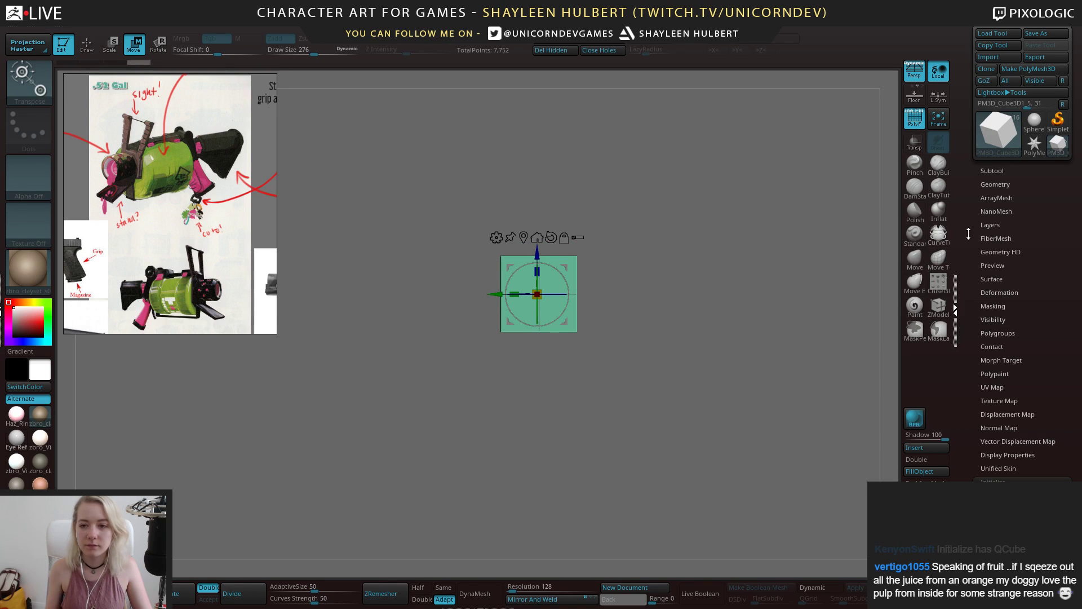
Unhide the other subtools and turn on transparency
click(992, 170)
drag(972, 238, 965, 213)
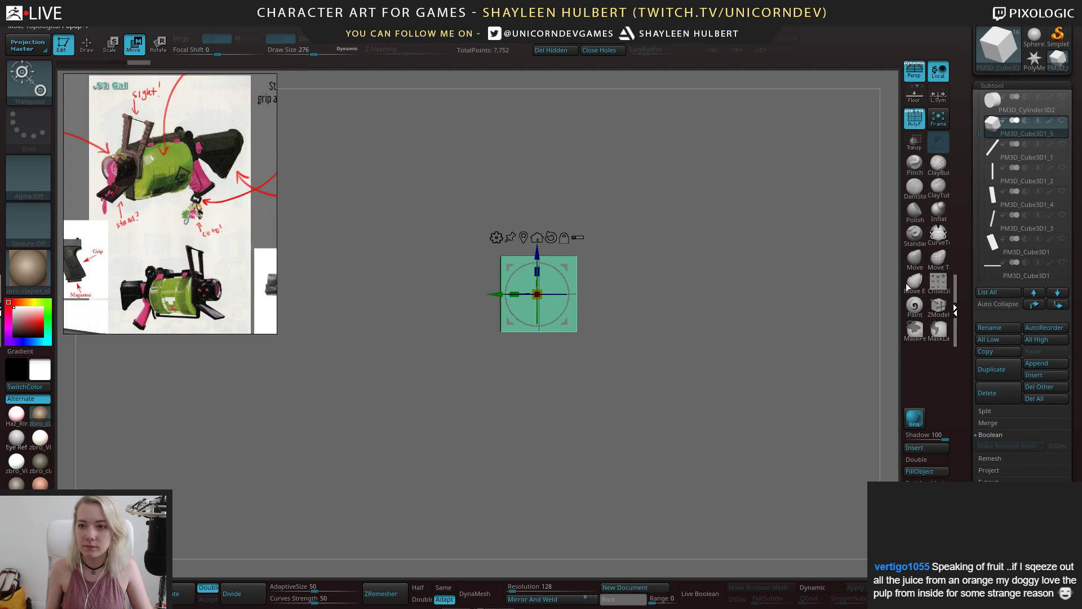
click(1062, 122)
alt+drag(826, 293, 820, 231)
shift+drag(820, 271, 817, 208)
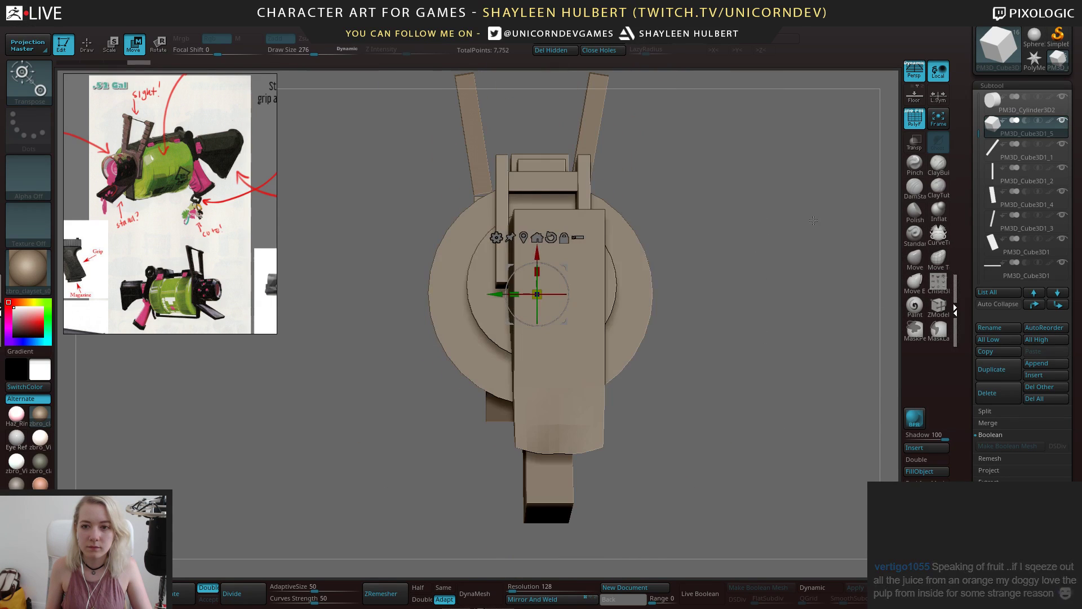
click(914, 142)
Turn off perspective, with the cube moved between the front barrel and the main cylinder and thinned lengthwise
shift+drag(715, 276, 922, 241)
drag(617, 257, 439, 257)
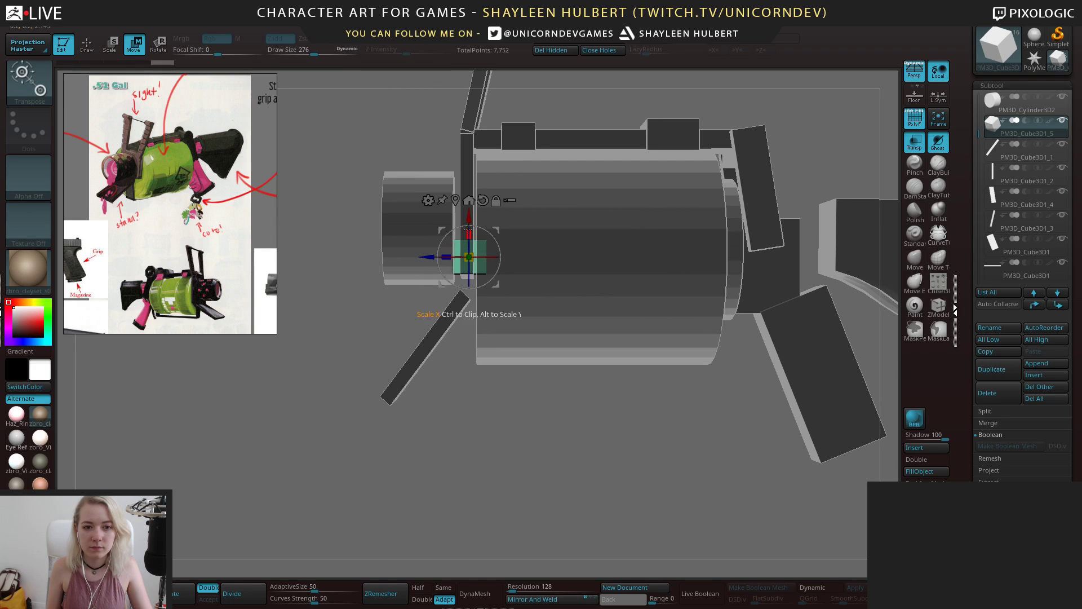
key(p)
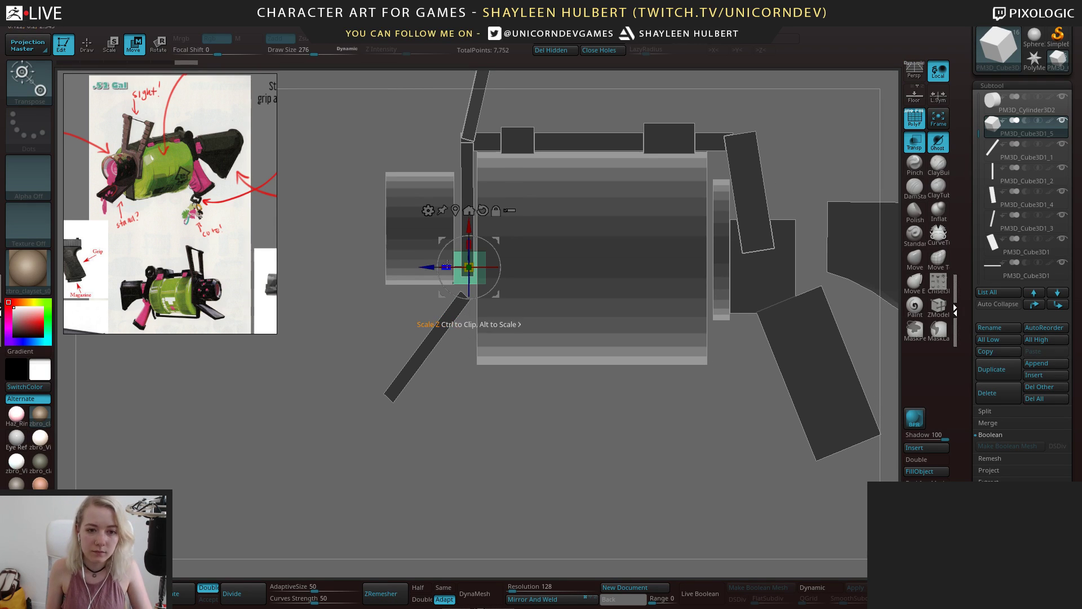
drag(470, 261, 432, 267)
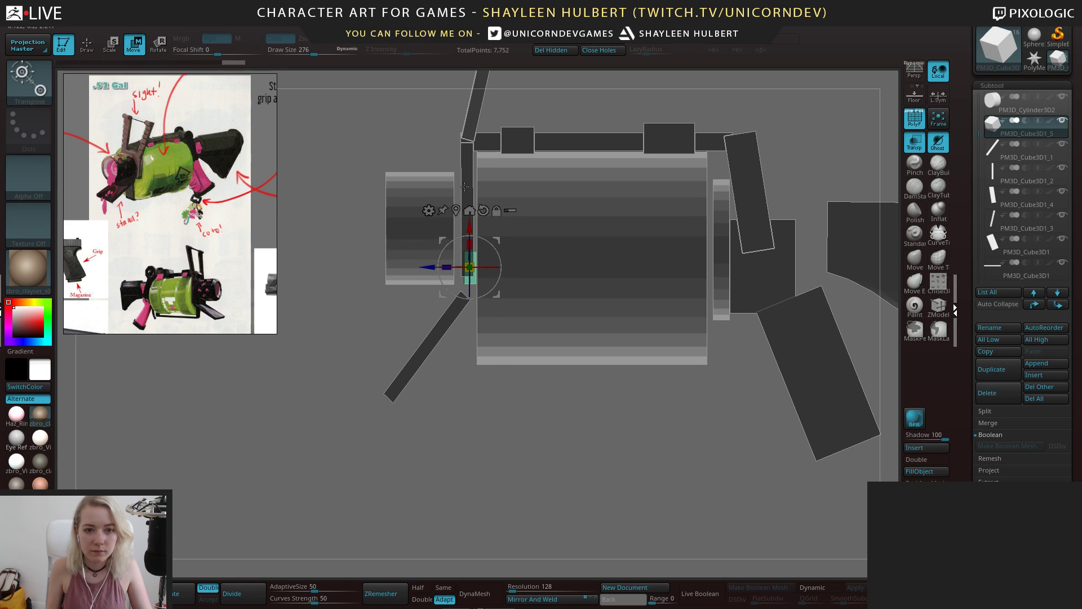
Multi-select the slanted sight post and the thin vertical bar below it so both can be transformed together
alt+click(465, 171)
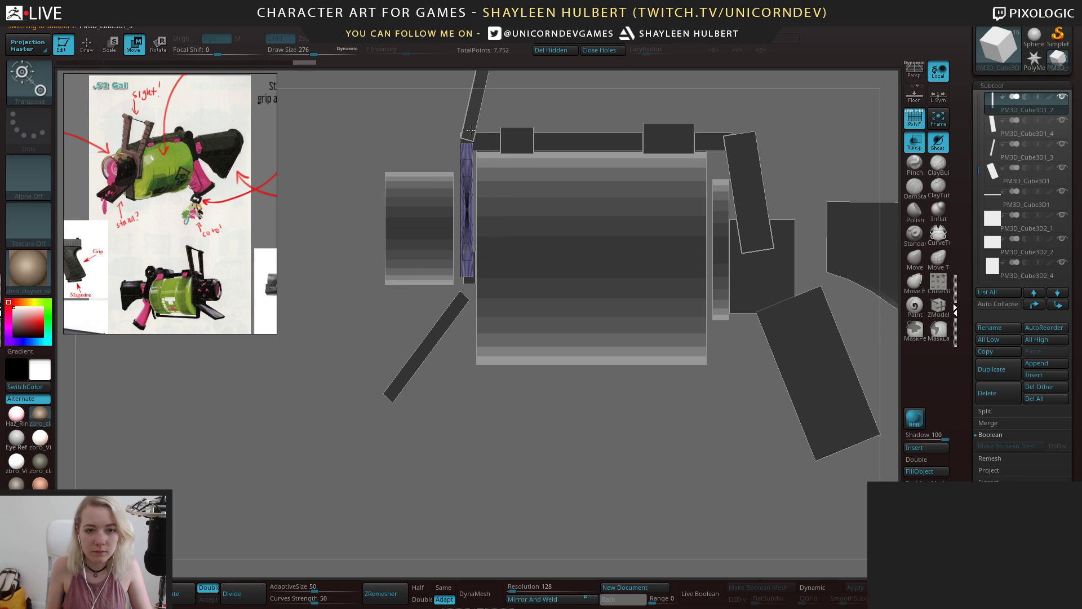
alt+click(463, 190)
alt+drag(512, 97, 527, 226)
click(522, 223)
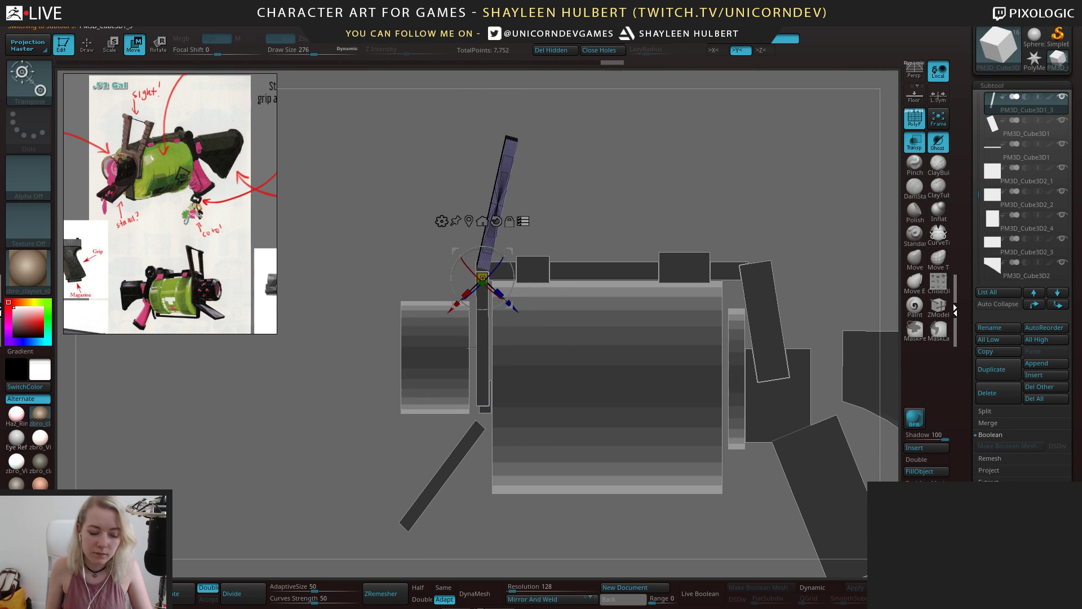
ctrl+shift+click(490, 321)
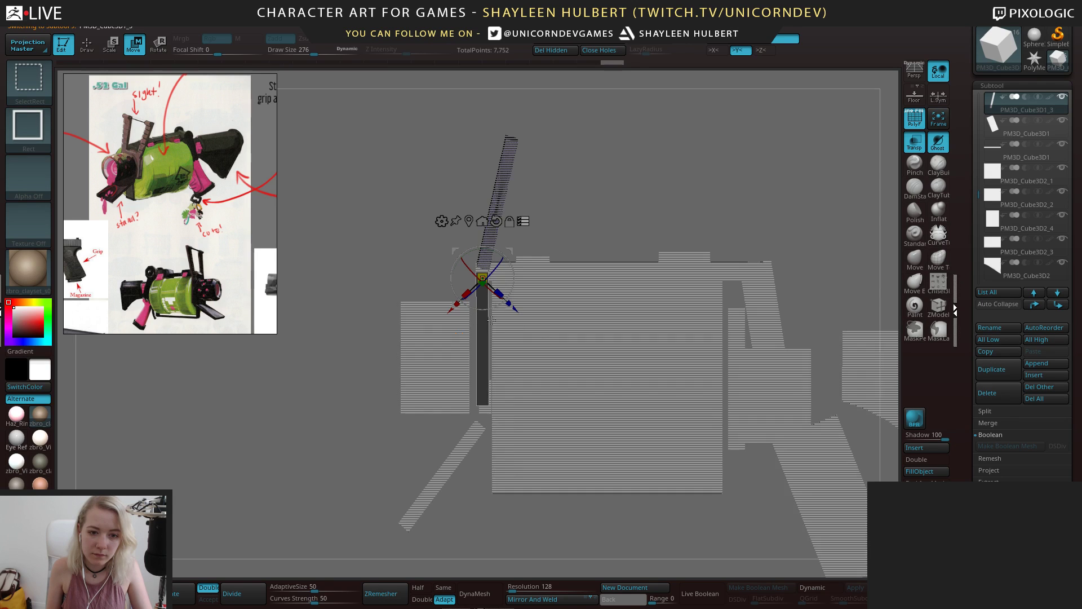
ctrl+shift+drag(483, 182, 507, 188)
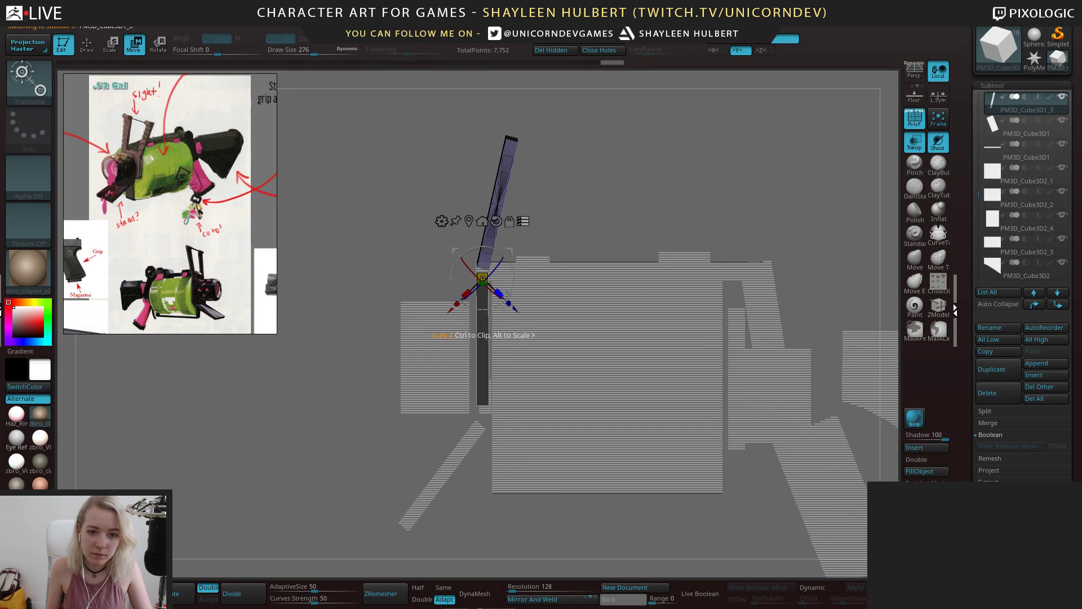
Straighten the gizmo's orientation and move the sight post and vertical bar slightly forward, toward the front barrel
click(443, 222)
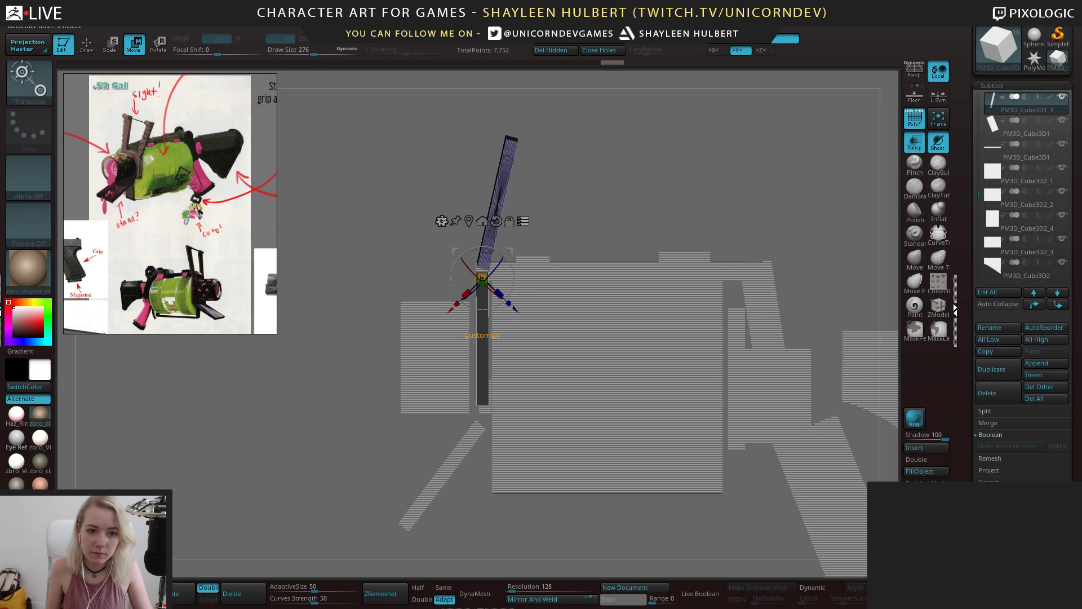
click(442, 221)
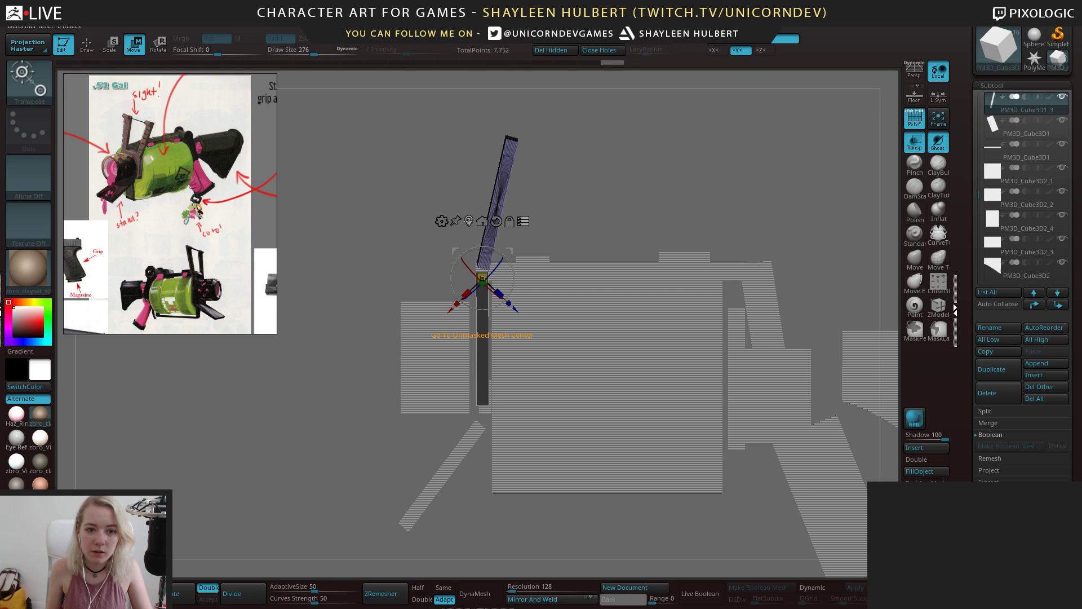
mouse_move(508, 260)
mouse_down()
mouse_move(496, 250)
mouse_move(485, 261)
mouse_move(504, 252)
mouse_up()
key(ctrl+z)
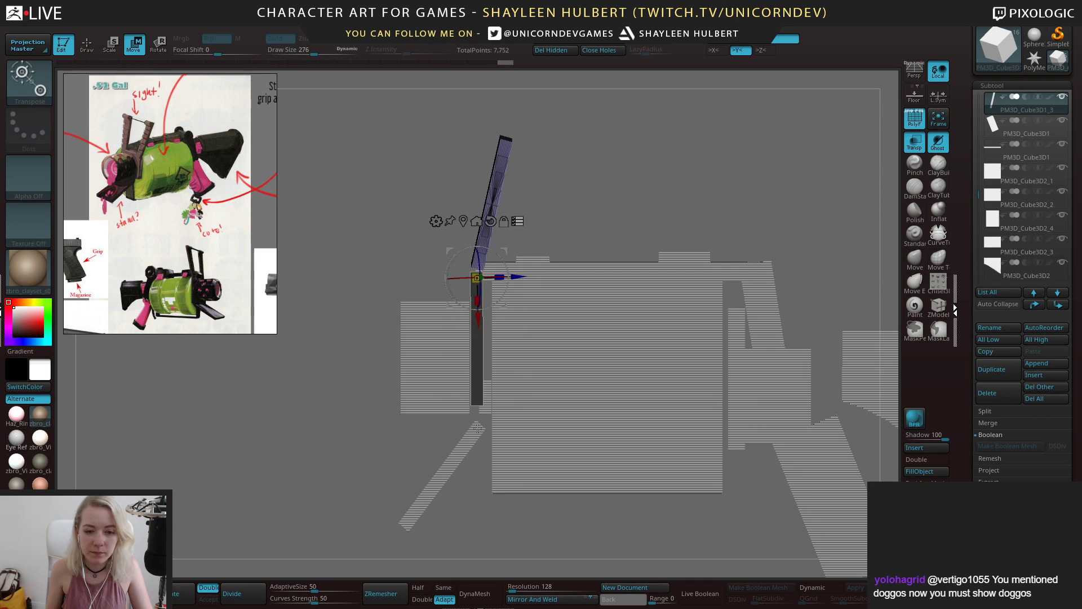
right_drag(485, 406, 482, 404)
key(ctrl+z)
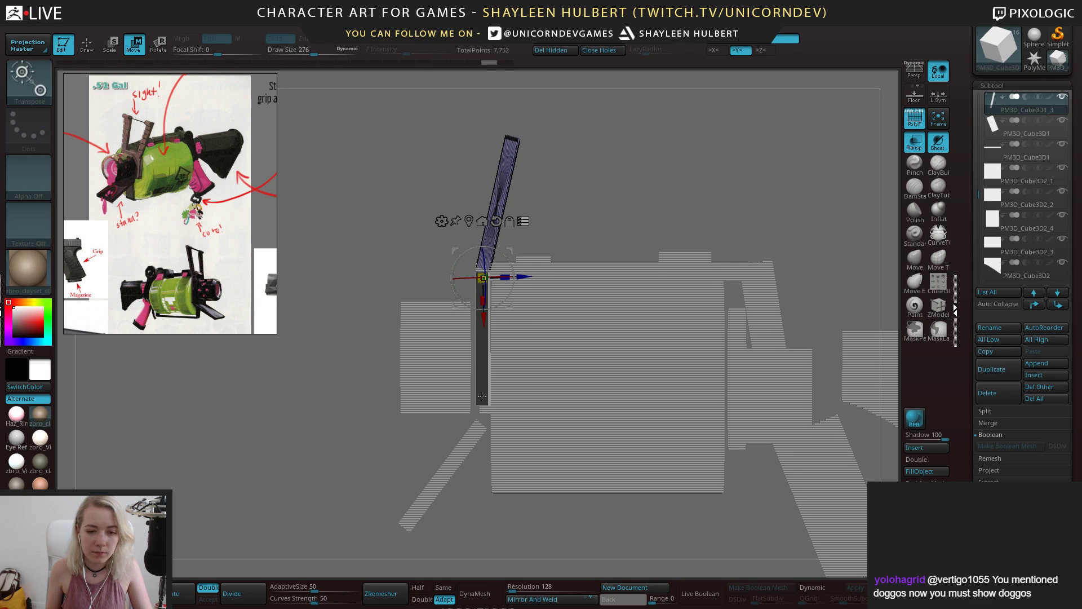
key(ctrl+shift+z)
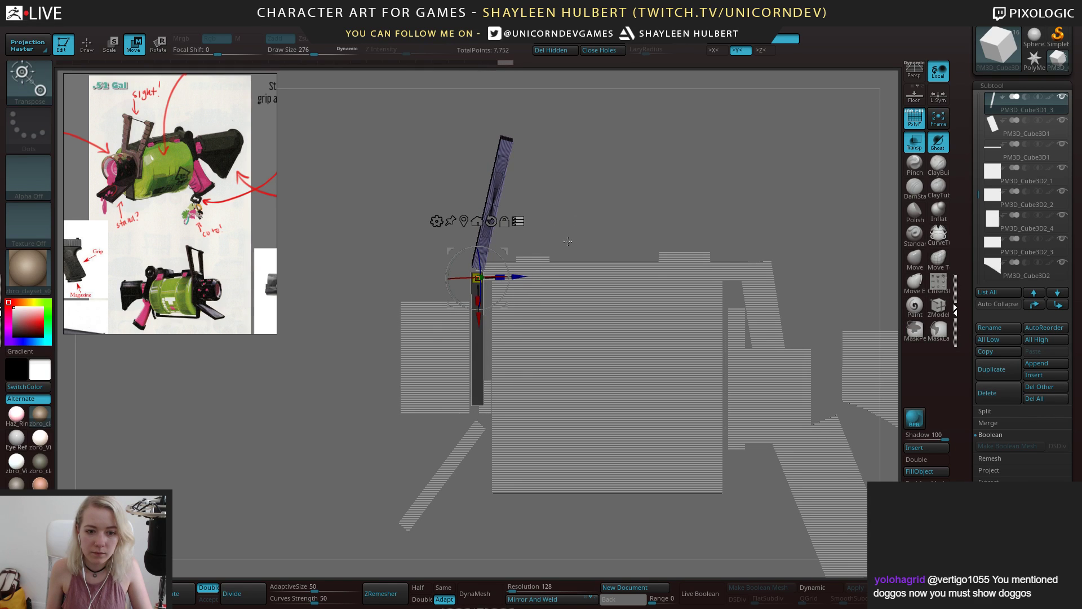
drag(519, 277, 517, 276)
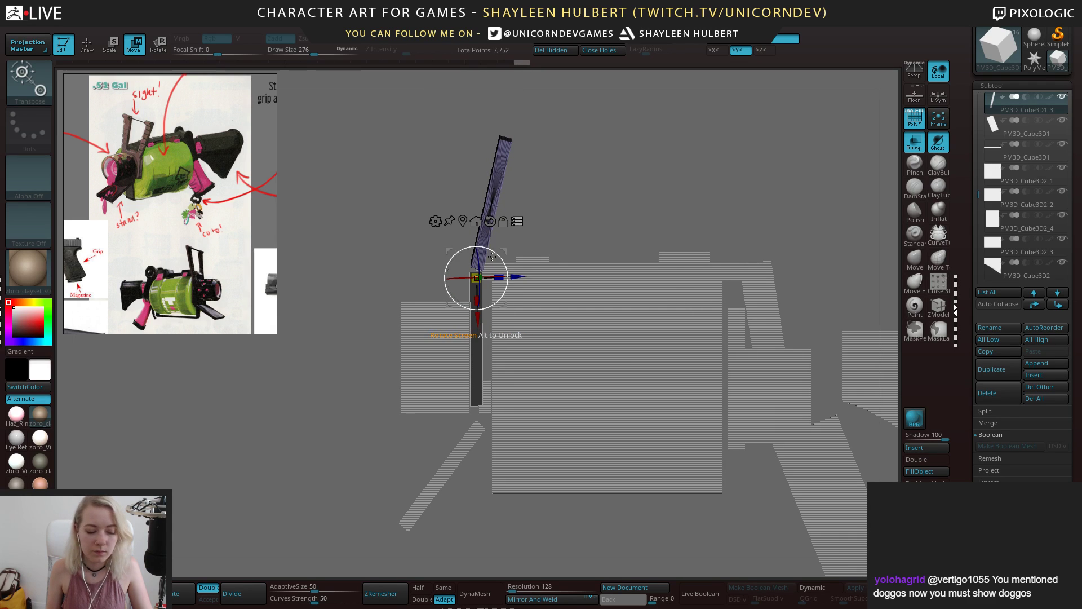
Clear the multi-subtool selection and turn off the polyframe display
ctrl+right_drag(492, 256, 465, 214)
ctrl+shift+drag(375, 227, 725, 438)
ctrl+right_drag(510, 251, 520, 272)
click(914, 119)
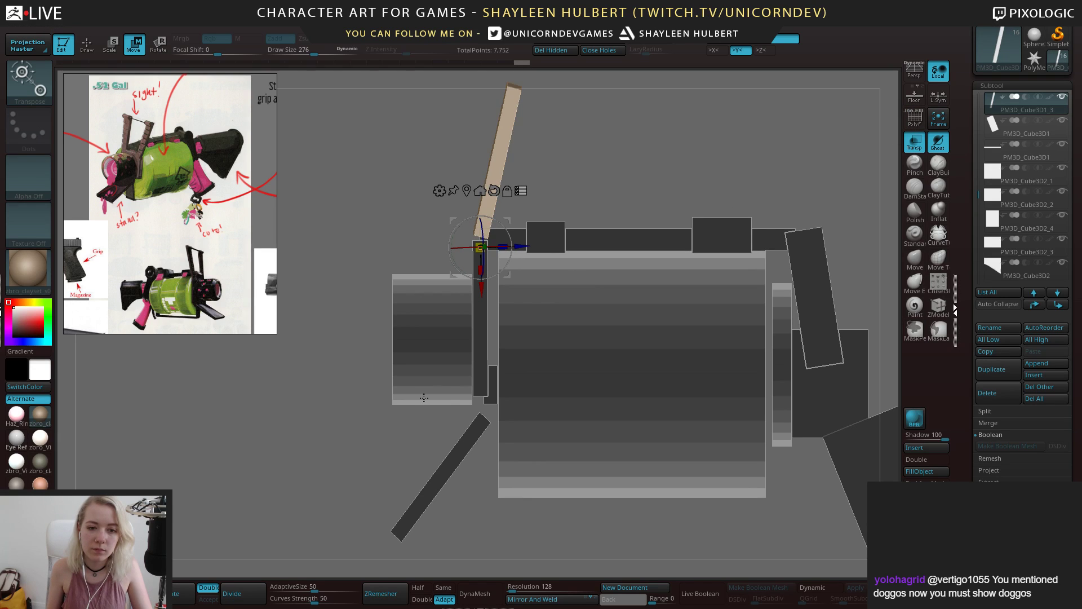
Select the small cube between the front barrel and the main cylinder and raise it to the cylinder's upper edge
alt+right_drag(424, 398, 419, 335)
alt+click(485, 323)
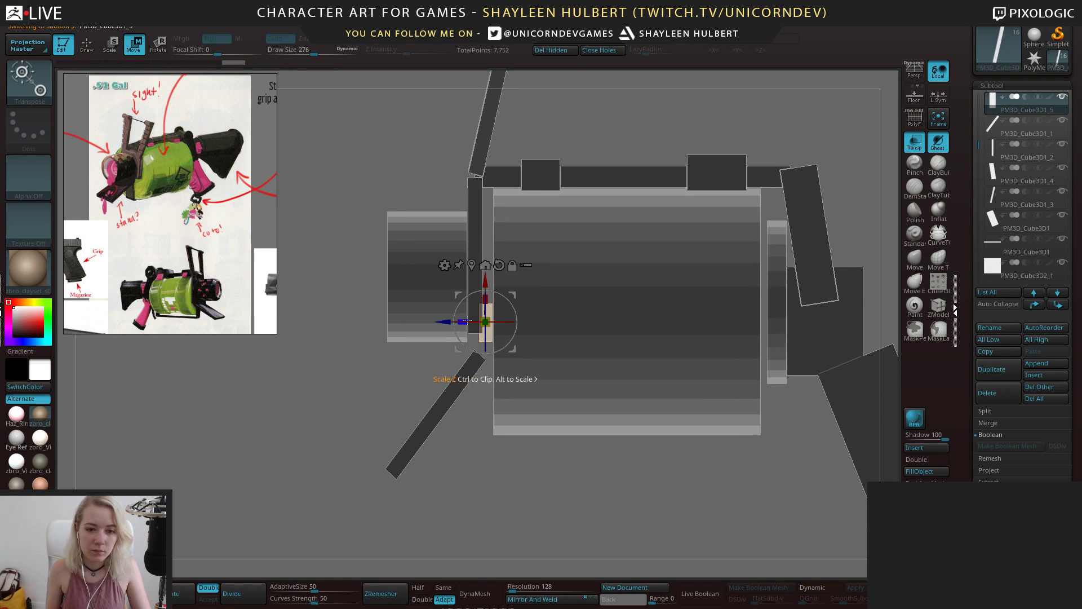
drag(467, 321, 469, 319)
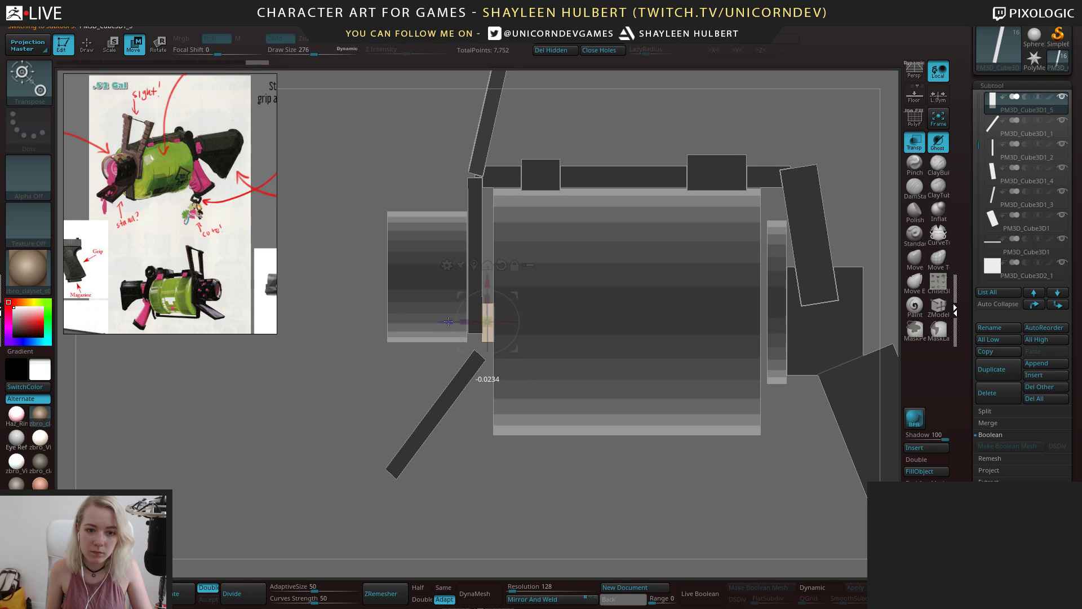
mouse_move(485, 280)
mouse_down()
mouse_move(485, 256)
mouse_move(485, 268)
mouse_up()
drag(447, 309, 447, 311)
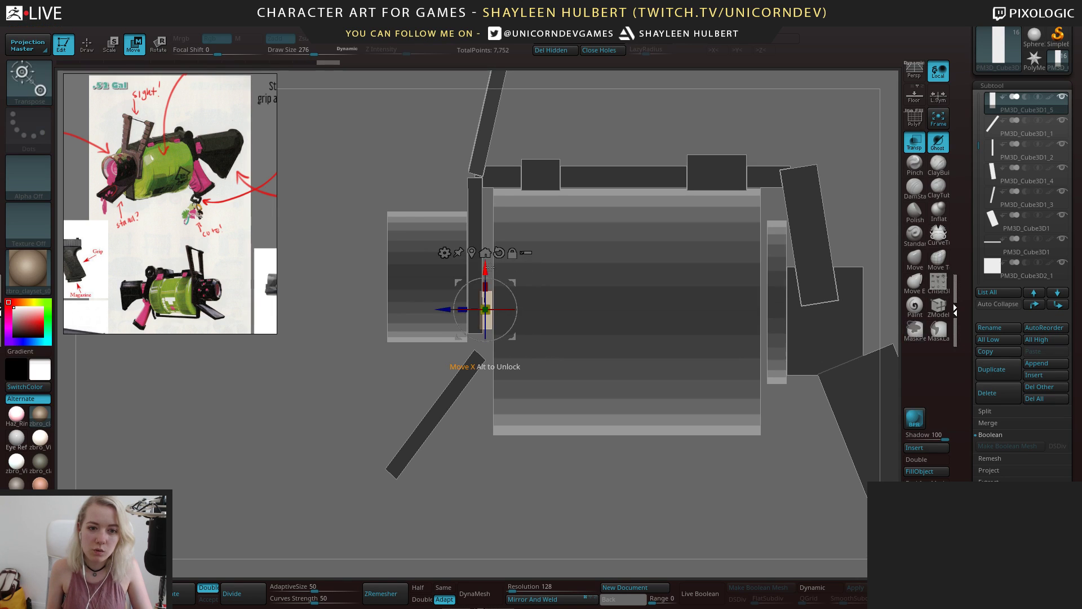
drag(489, 268, 495, 162)
Shift the front barrel, the vertical bar and the sight post slightly forward to widen the gap before the main cylinder
alt+click(436, 274)
drag(474, 281, 443, 264)
alt+click(475, 262)
alt+click(480, 160)
drag(502, 178, 484, 221)
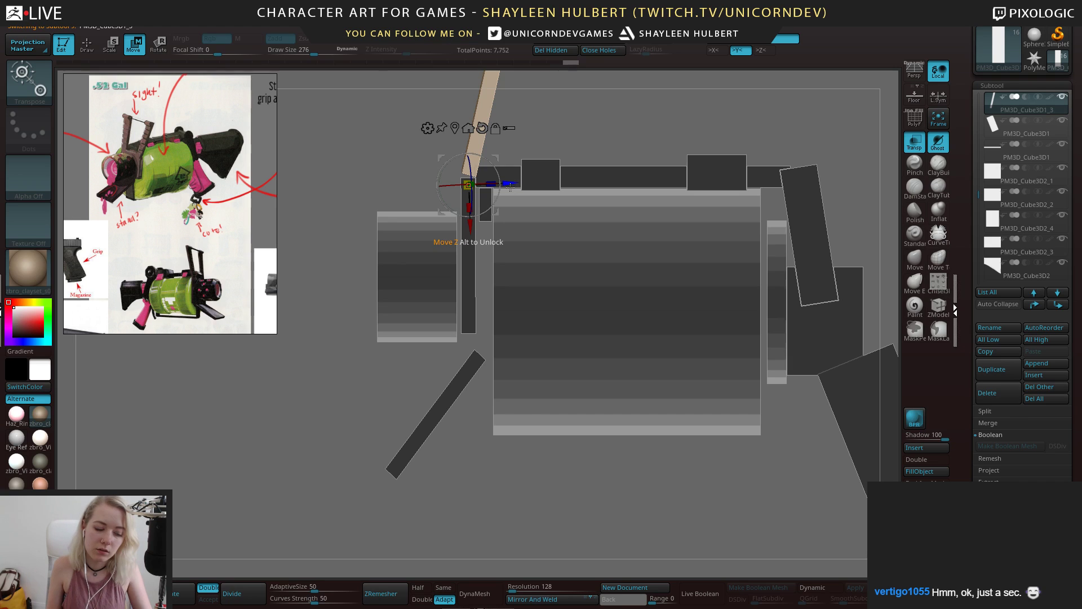
Stretch the small cube vertically into a thin bar spanning the full height of the main cylinder's front face
key(q)
alt+click(485, 207)
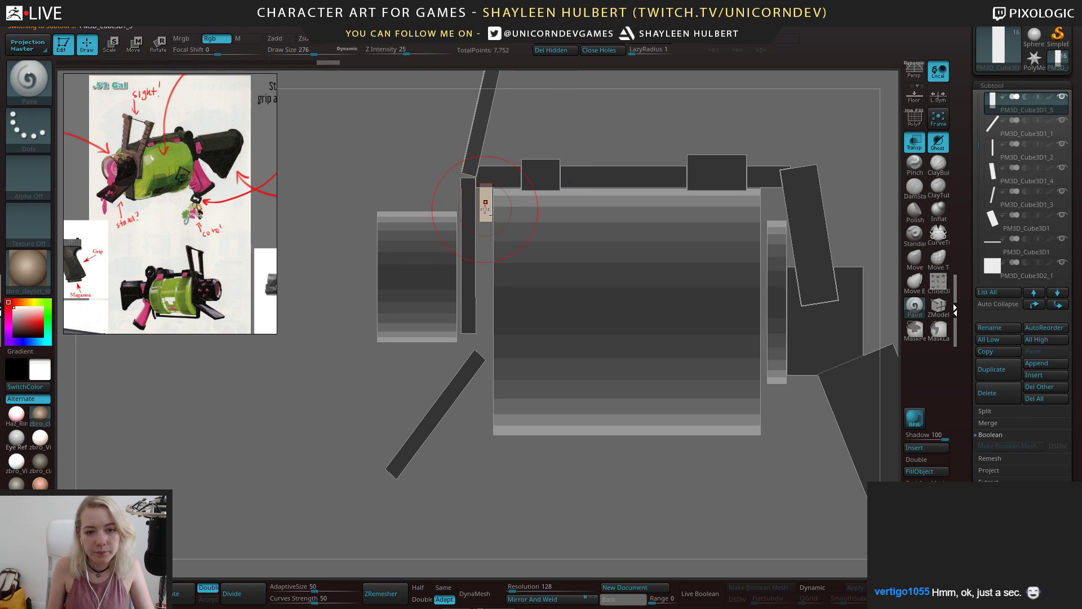
key(w)
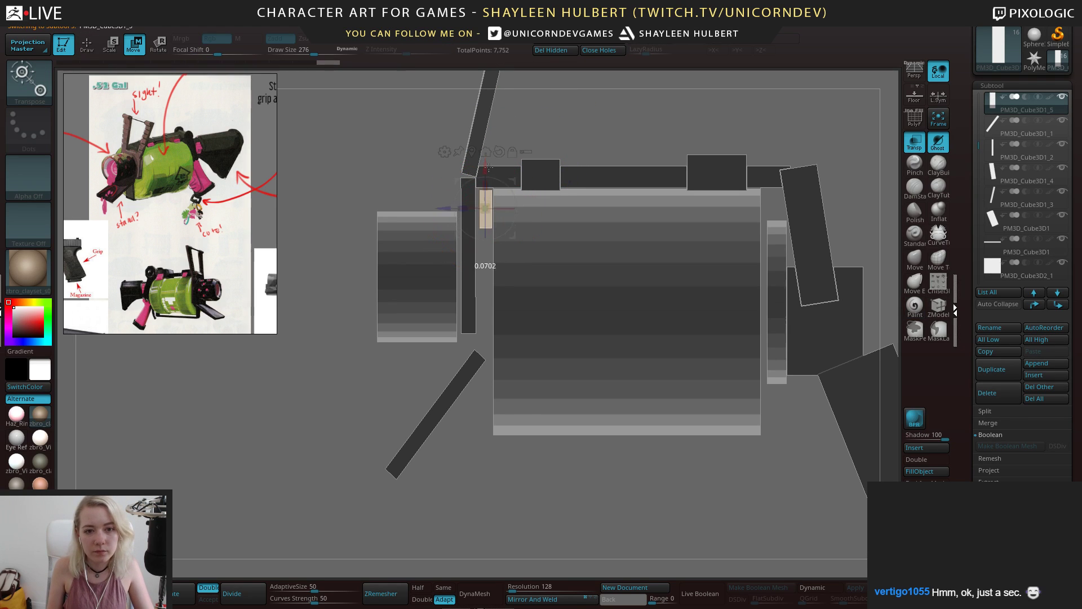
mouse_move(486, 163)
mouse_down()
mouse_move(490, 280)
mouse_move(512, 166)
mouse_up()
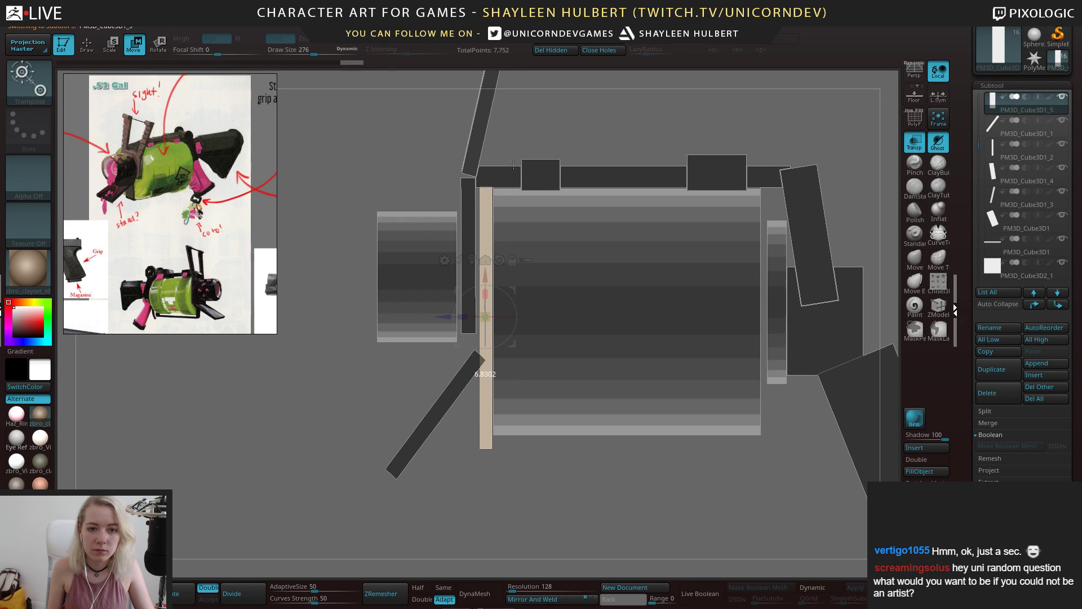
drag(447, 318, 446, 318)
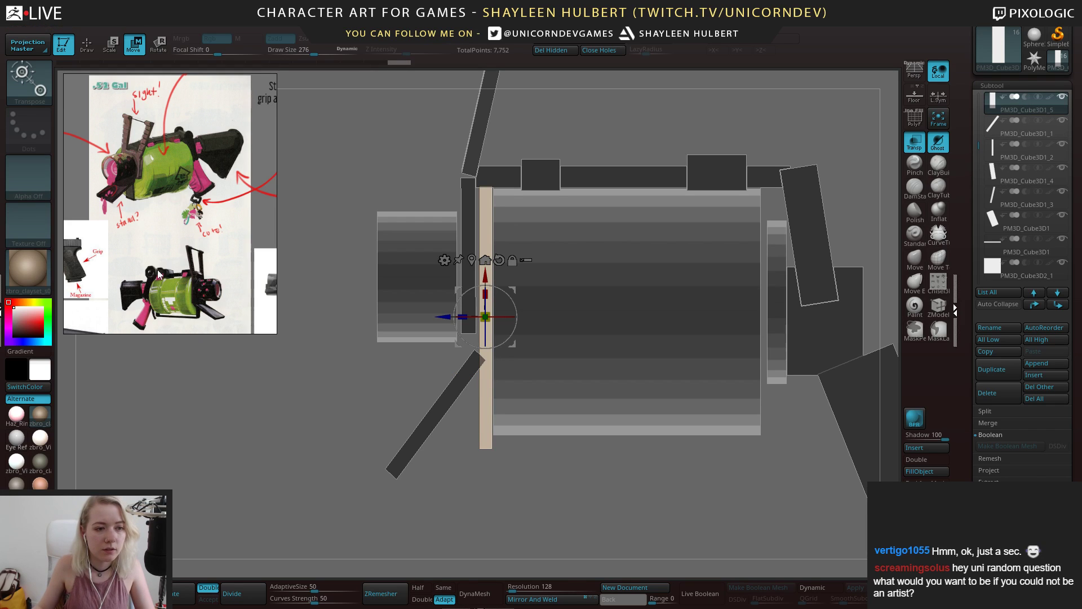
Examine the cylinder and frame of the revolver grenade launcher in the reference image
scroll(157, 269, down, 3)
scroll(112, 247, up, 6)
scroll(124, 249, down, 1)
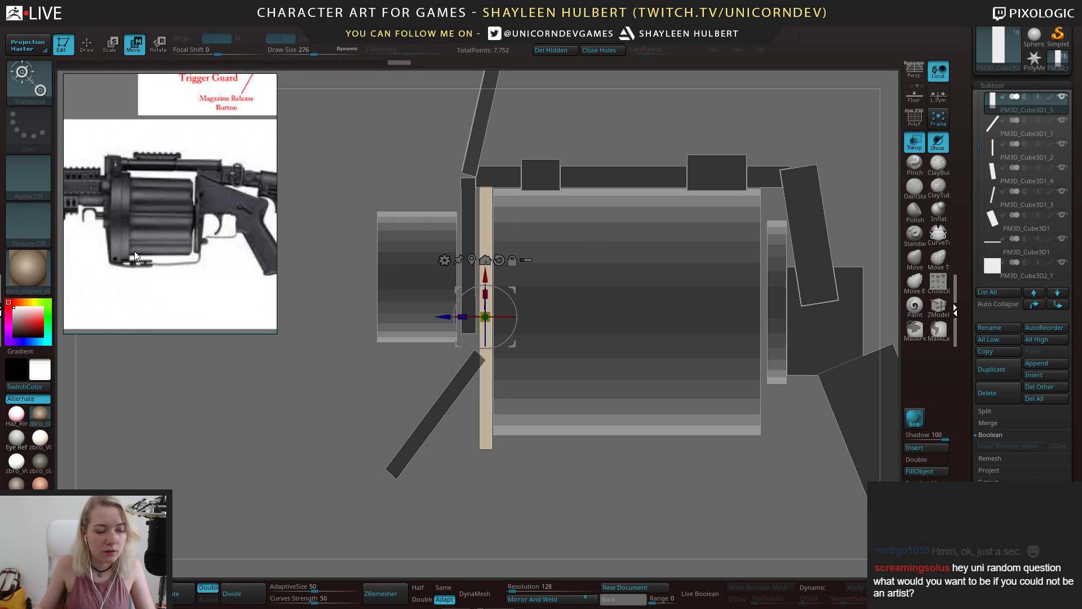
scroll(136, 250, up, 3)
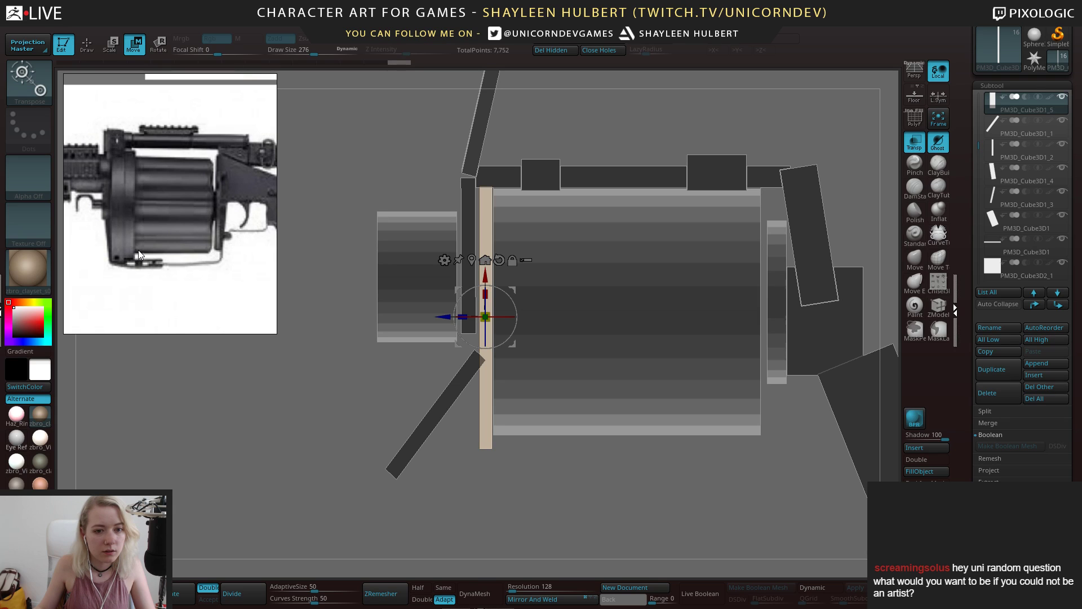
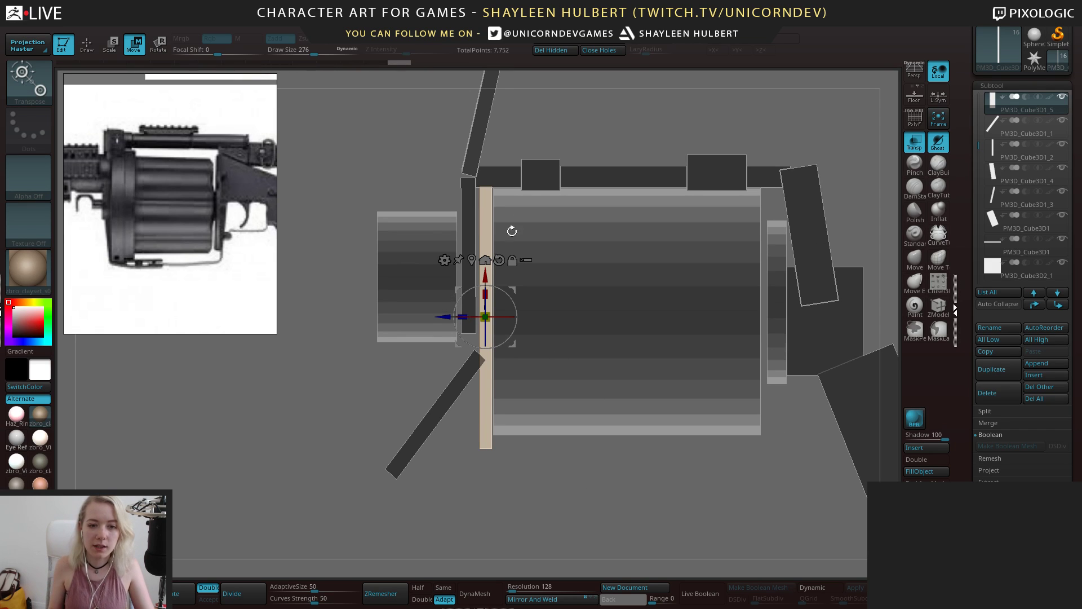
Turn on polyframe, switch to the ZModeler brush and reduce its draw size to 76 for editing the thin bar
drag(447, 318, 446, 318)
alt+drag(536, 470, 535, 442)
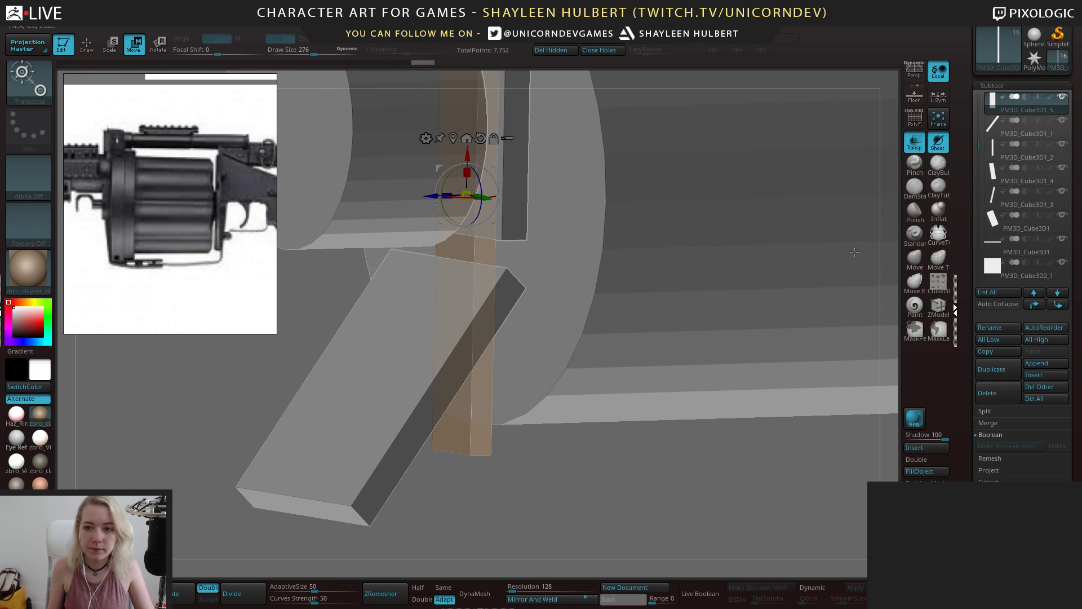
click(919, 123)
click(939, 306)
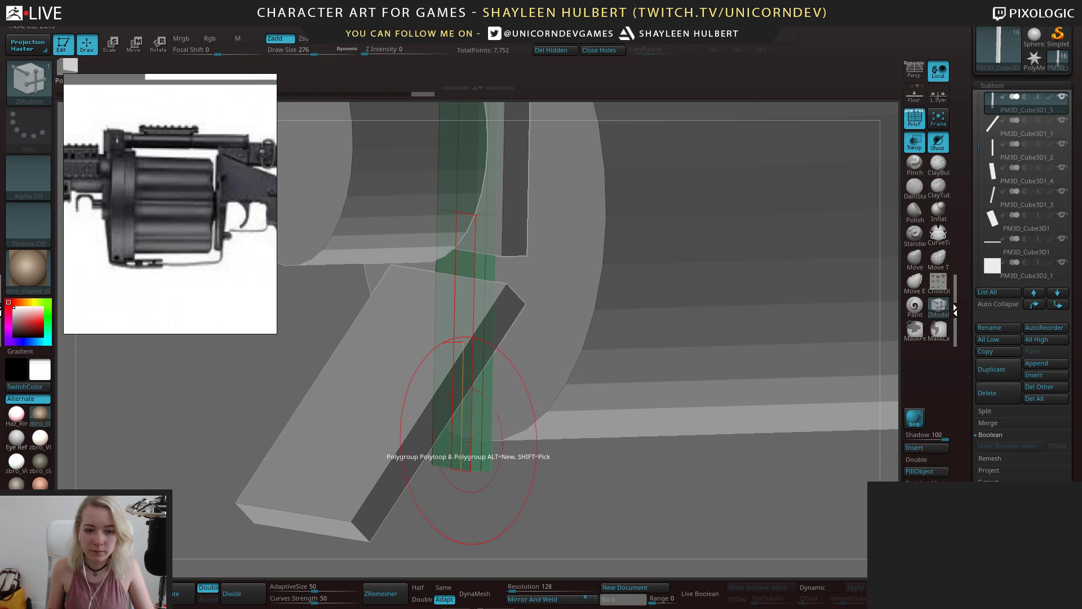
key(bracketleft)
key(bracketleft)
key(bracketleft)
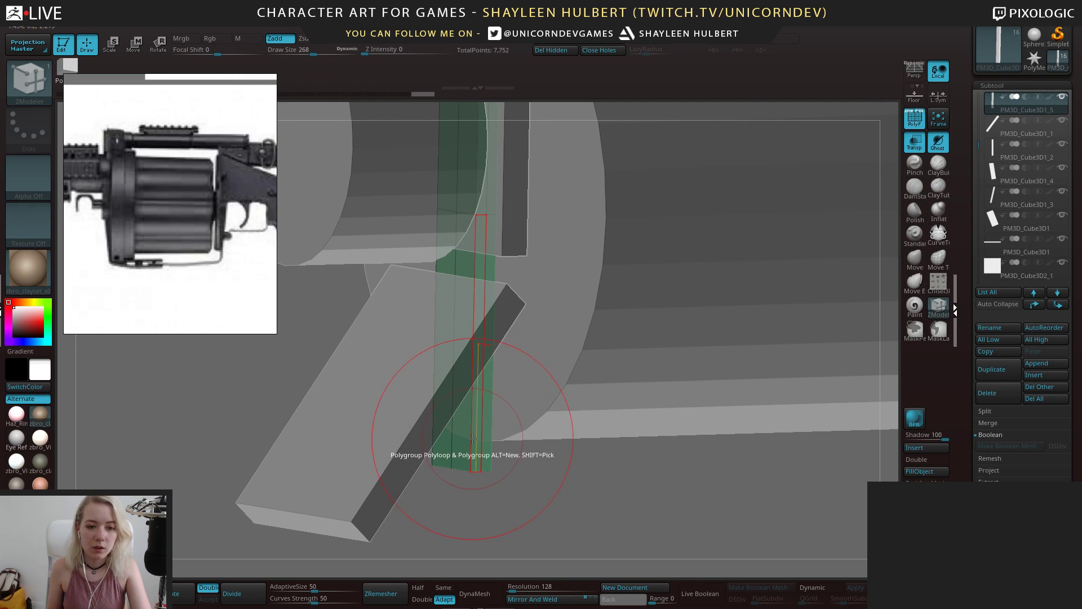
key(bracketleft)
key(bracketleft)
key(bracketleft)
key(bracketleft)
key(bracketleft)
key(bracketleft)
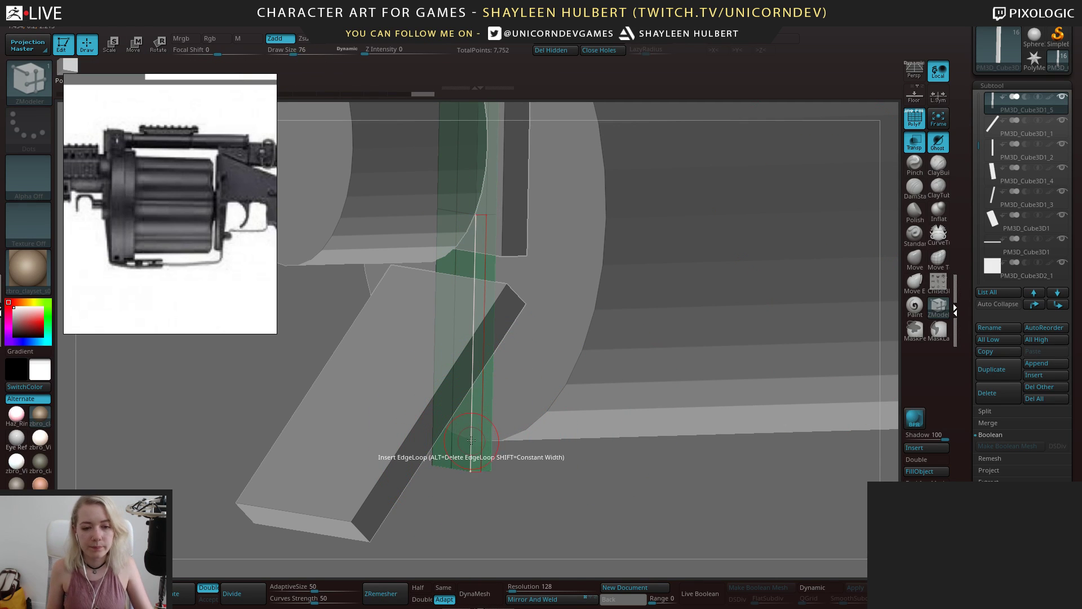
Insert a single edge loop across the thin bar close to its lower end
key(space)
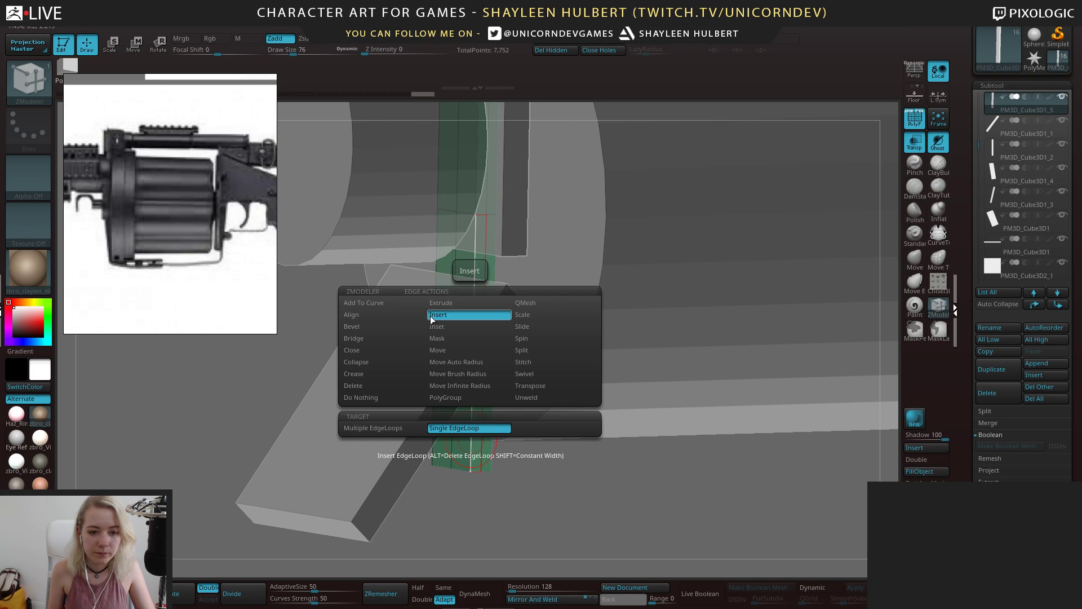
click(445, 397)
drag(470, 439, 472, 443)
drag(415, 488, 473, 379)
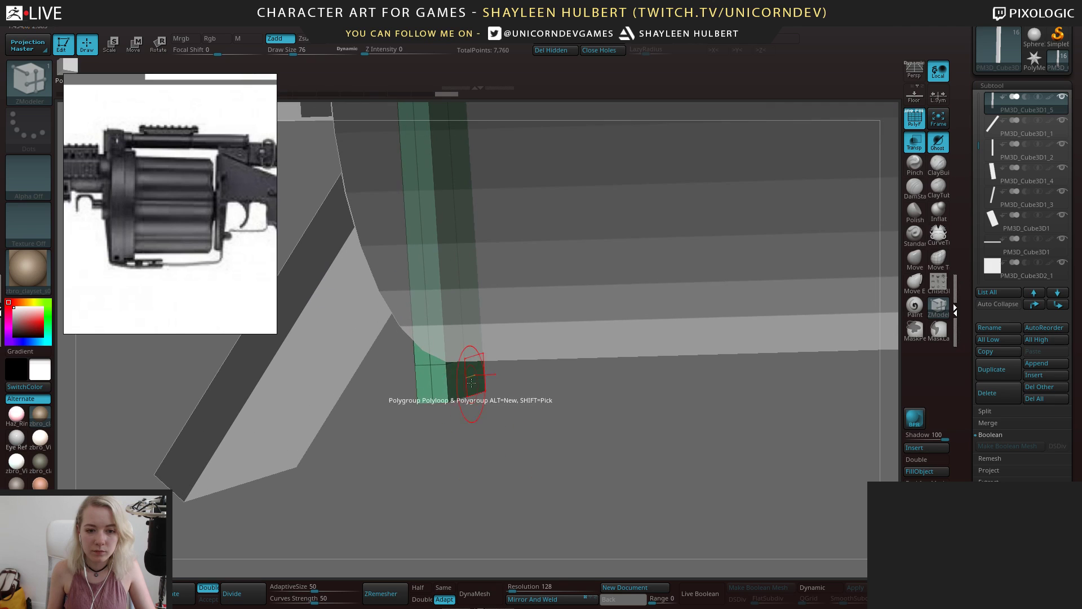
Set the PolyGroup action to A Single Poly and regroup the rear-facing polygons at the bar's lower end
key(space)
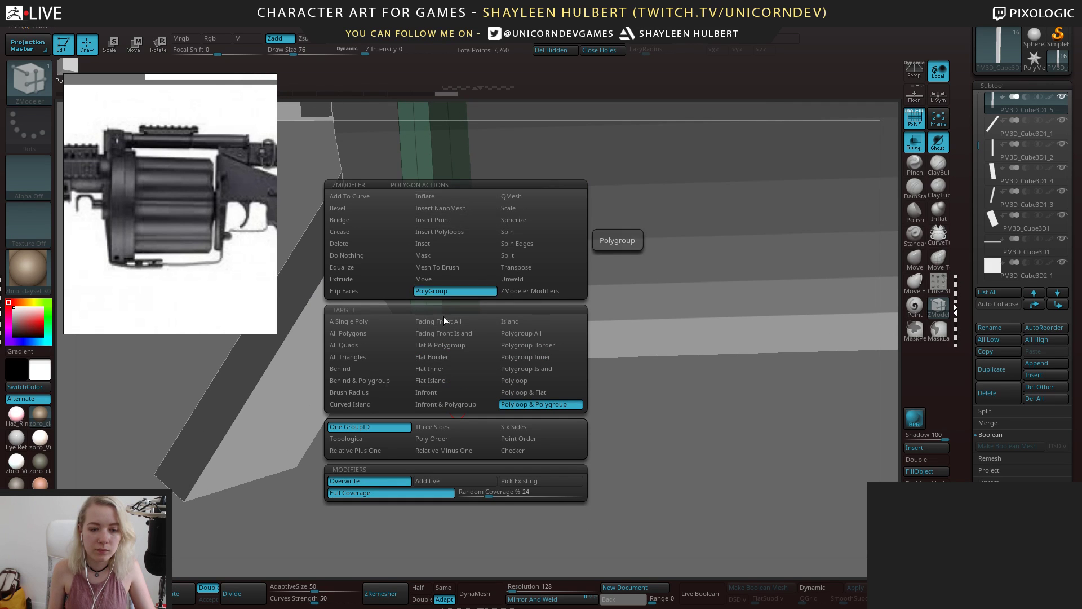
mouse_move(505, 423)
mouse_down()
mouse_move(530, 403)
mouse_move(479, 404)
mouse_move(533, 426)
mouse_move(496, 427)
mouse_up()
key(ctrl+z)
key(space)
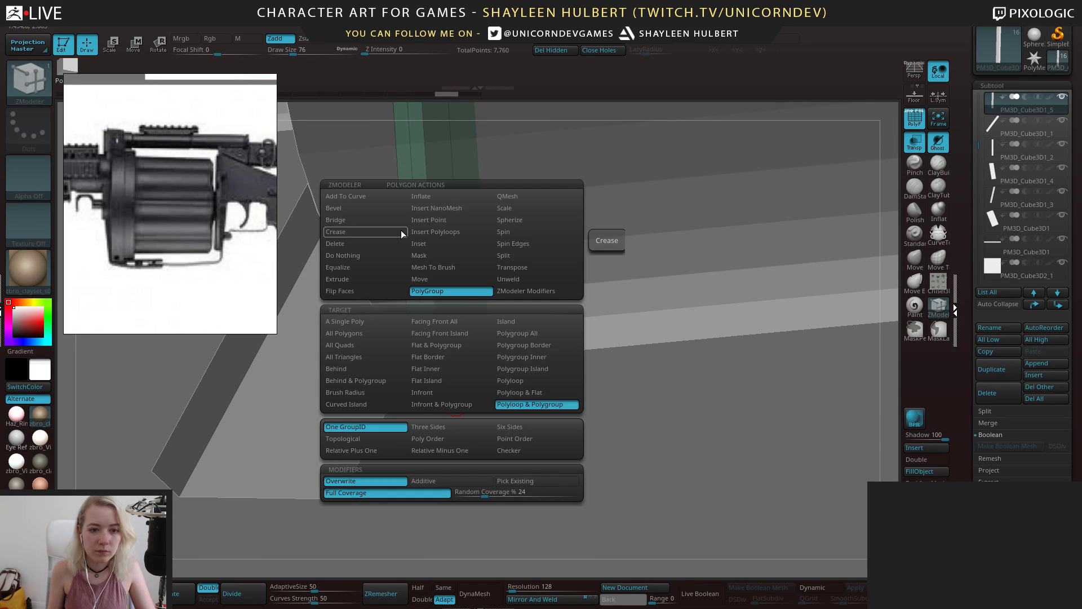
click(361, 322)
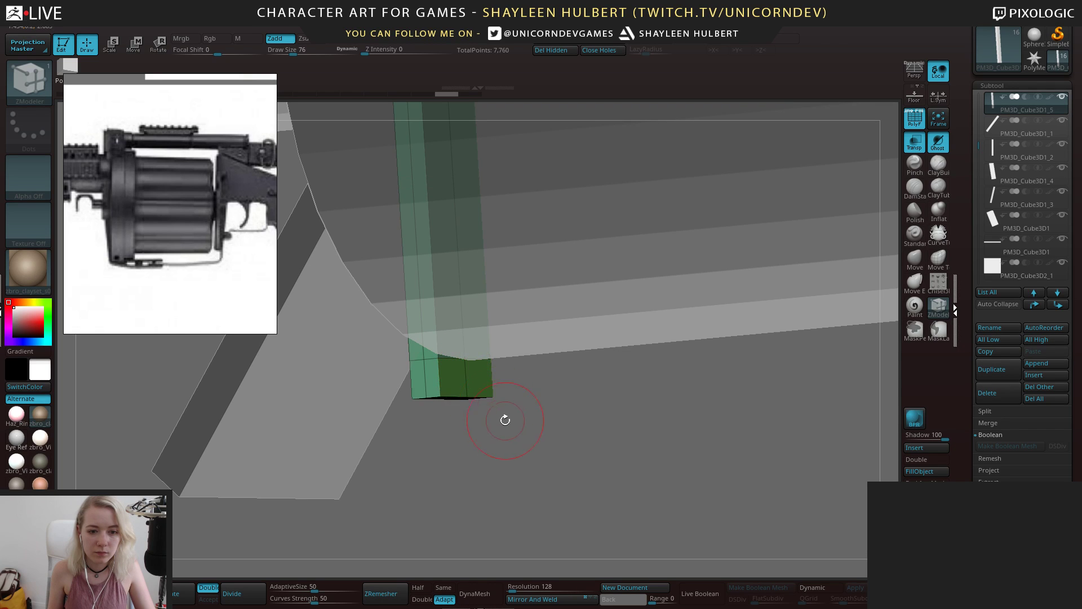
key(space)
click(461, 377)
Try to extrude the polyloop at the thin bar's lower end with the ZModeler brush, then undo it
key(space)
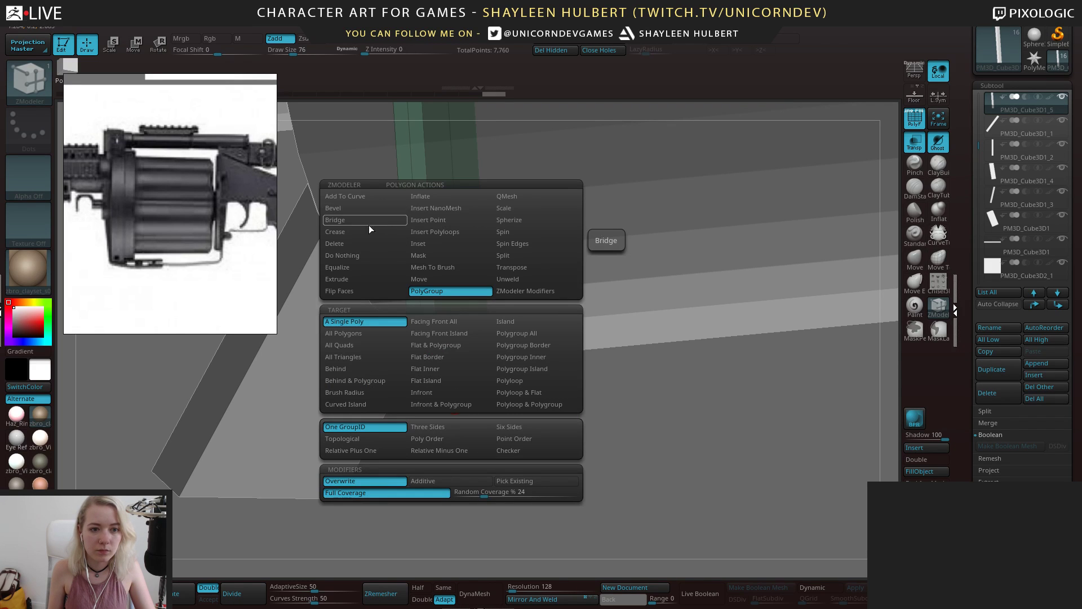
click(360, 279)
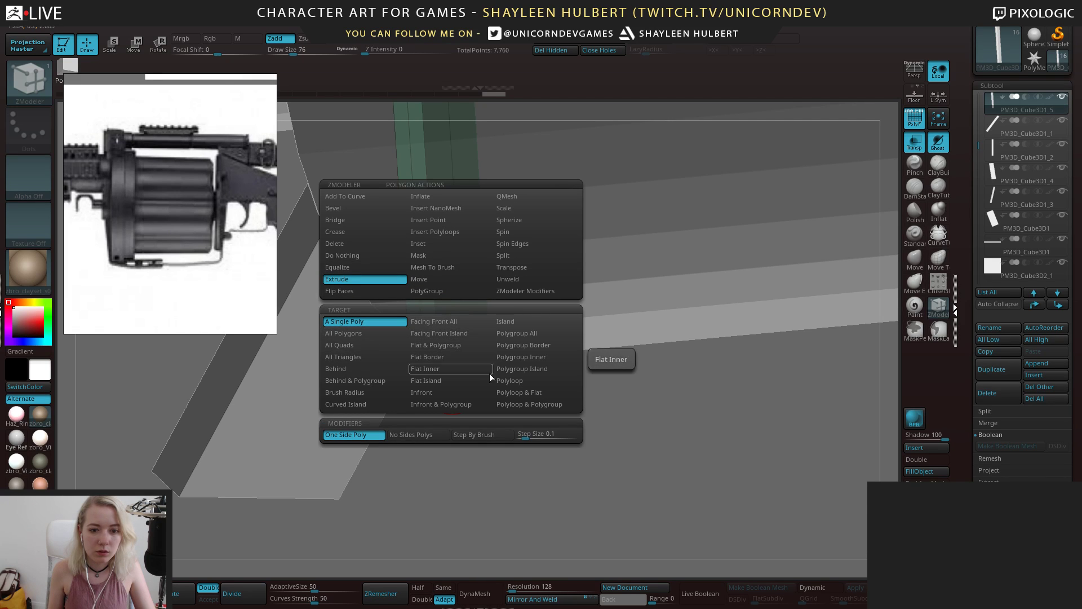
click(517, 382)
shift+drag(561, 428, 505, 430)
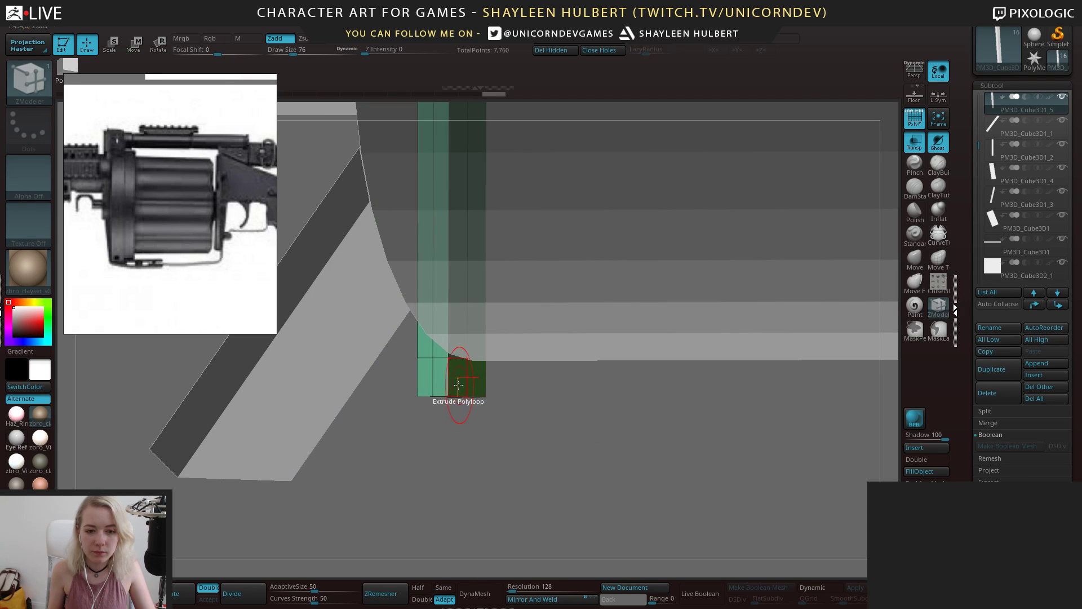
drag(459, 381, 479, 391)
key(ctrl+z)
key(ctrl+z)
key(ctrl+z)
Extrude the polygroup island at the thin bar's lower end rearward along the underside of the cylinder
key(space)
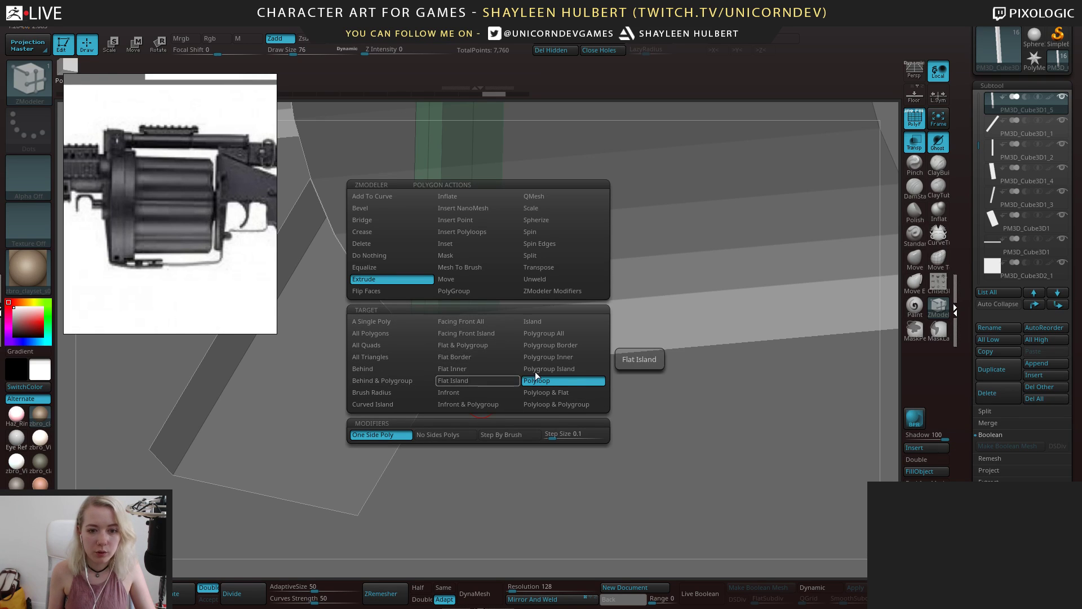
click(556, 369)
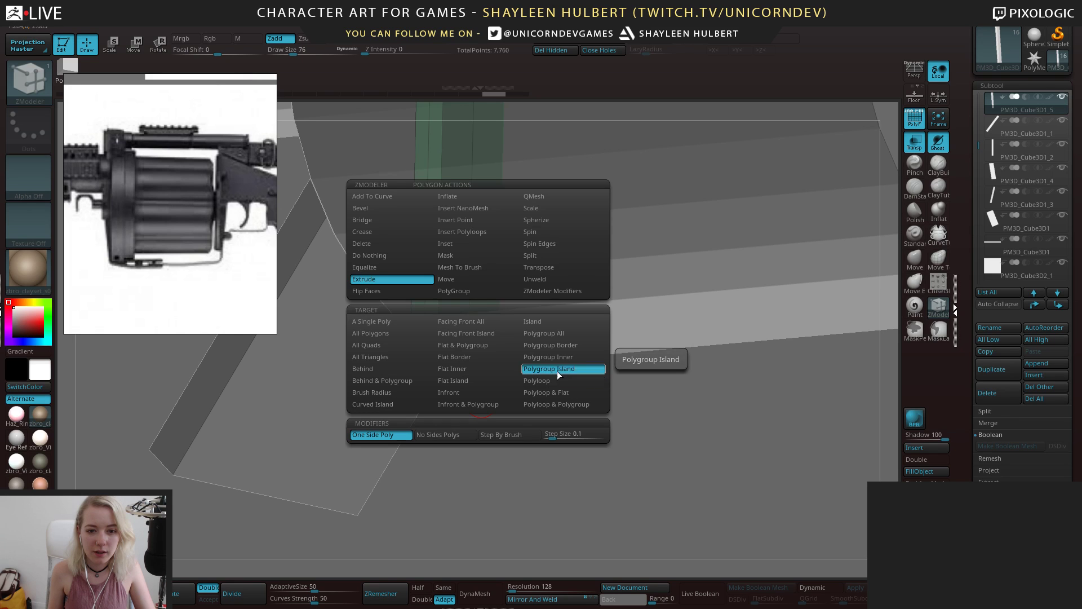
shift+drag(601, 438, 630, 378)
drag(527, 359, 727, 387)
drag(646, 417, 616, 340)
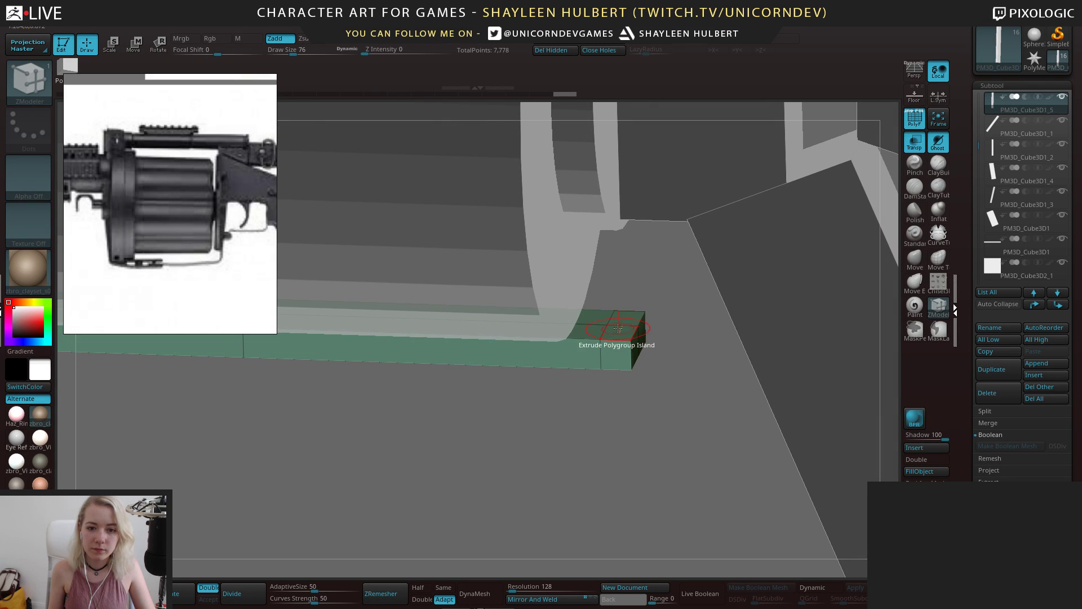
Extrude the polygroup island at the rear end of the lower bar upward into a short lip behind the cylinder
key(space)
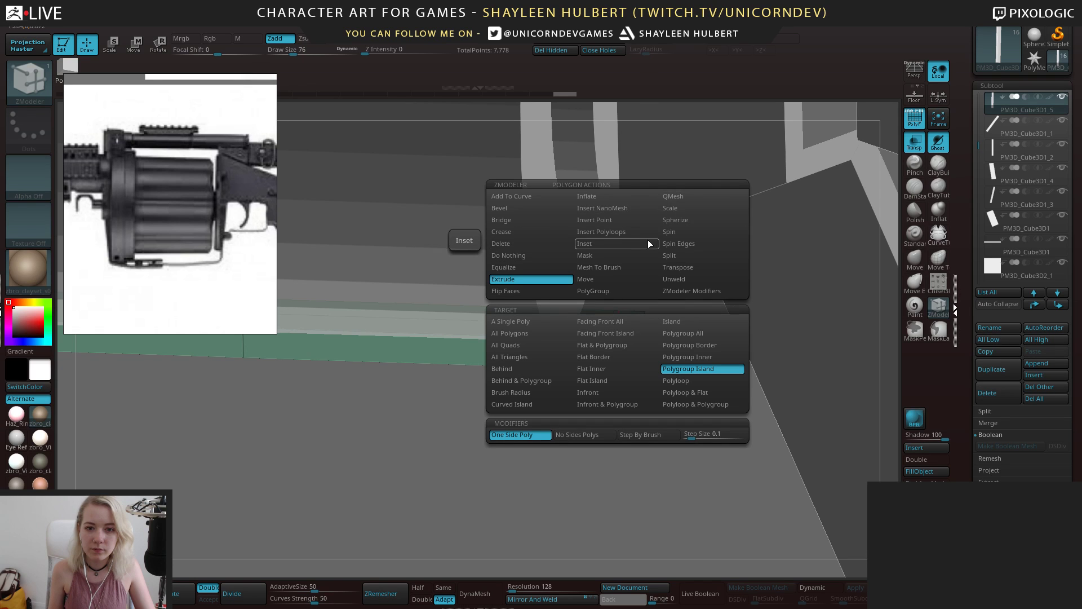
click(595, 291)
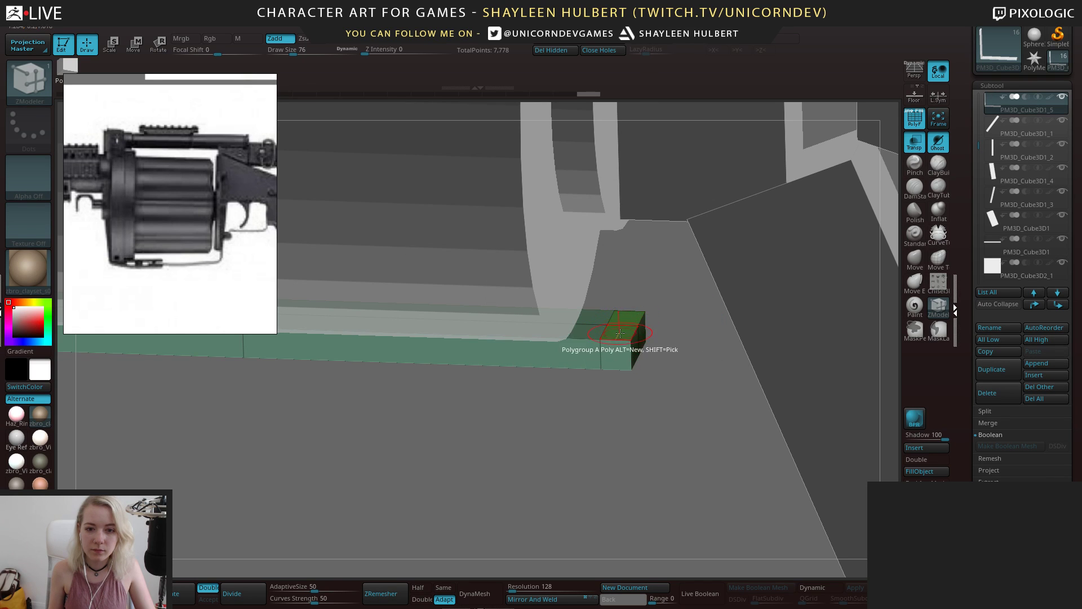
key(space)
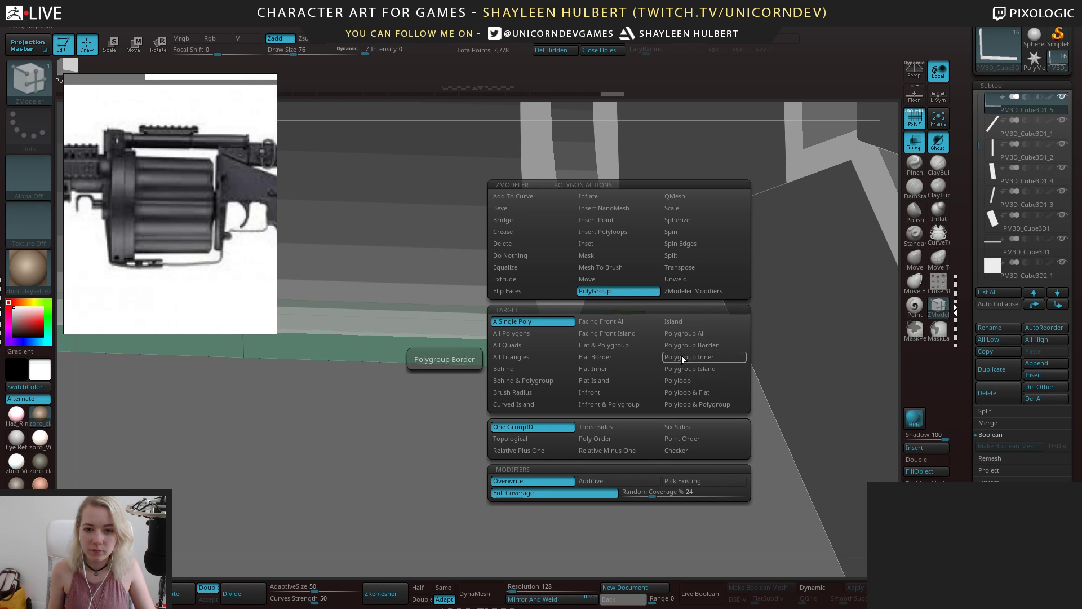
click(685, 368)
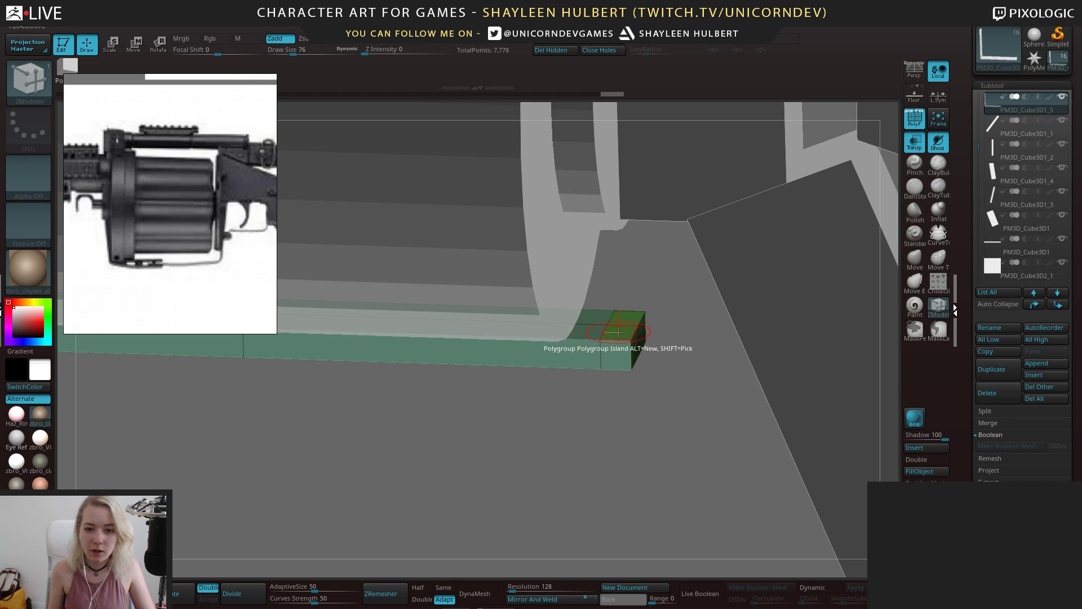
key(space)
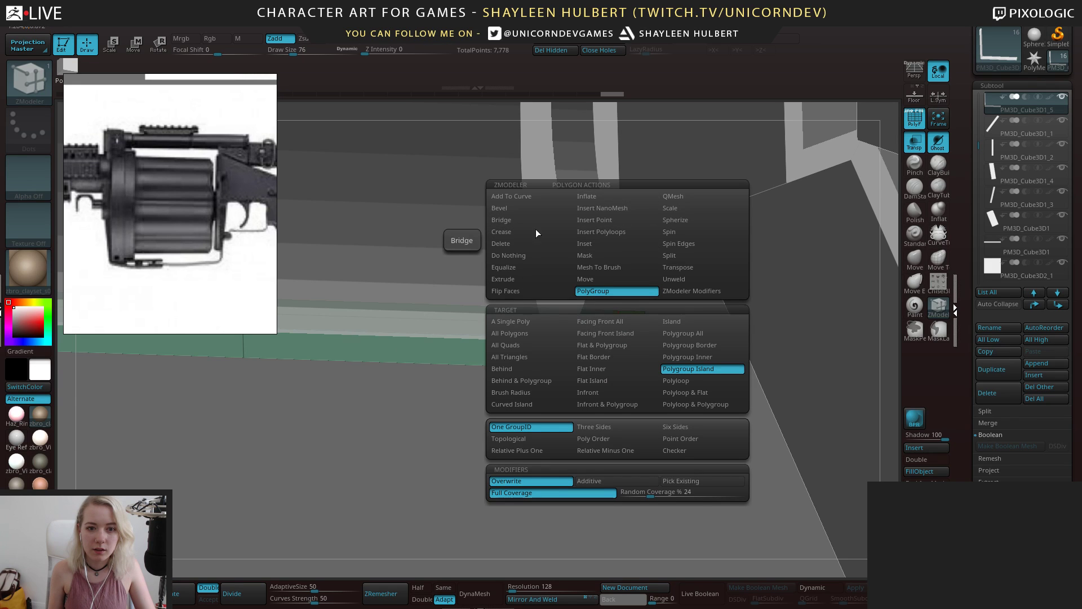
click(529, 279)
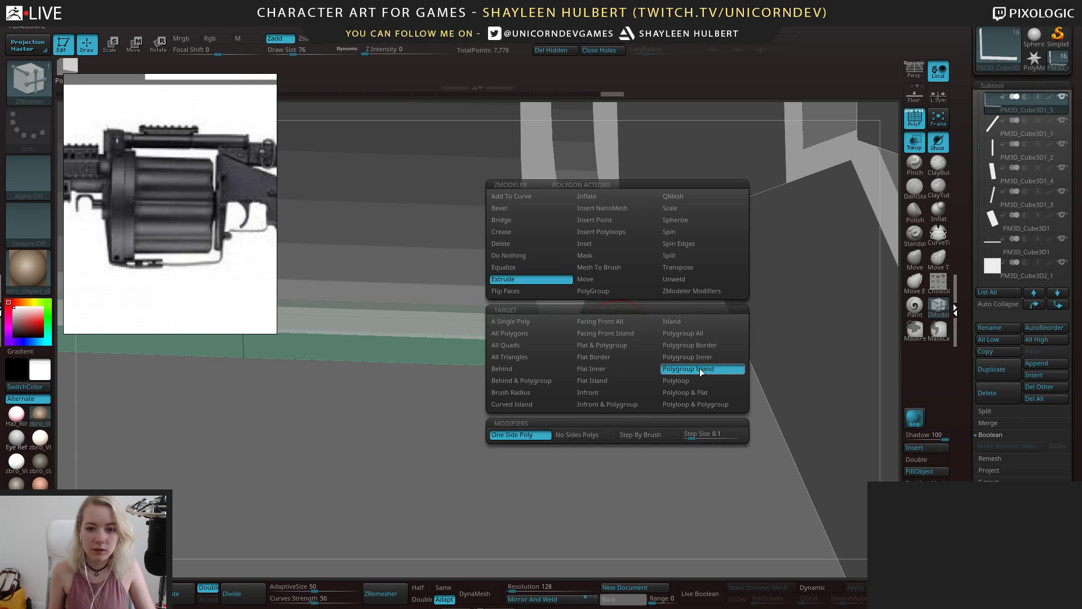
click(699, 367)
drag(621, 340, 613, 110)
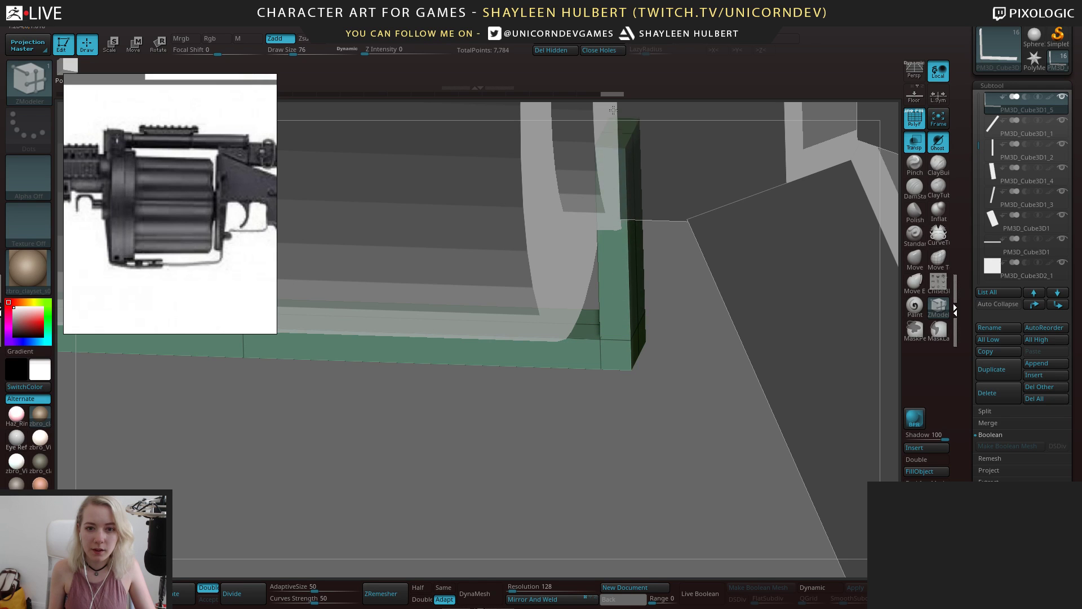
drag(546, 415, 640, 368)
key(ctrl+z)
drag(631, 329, 571, 442)
Turn off polyframe and transparency, and move the bent frame bar slightly downward around the cylinder
click(914, 121)
click(915, 142)
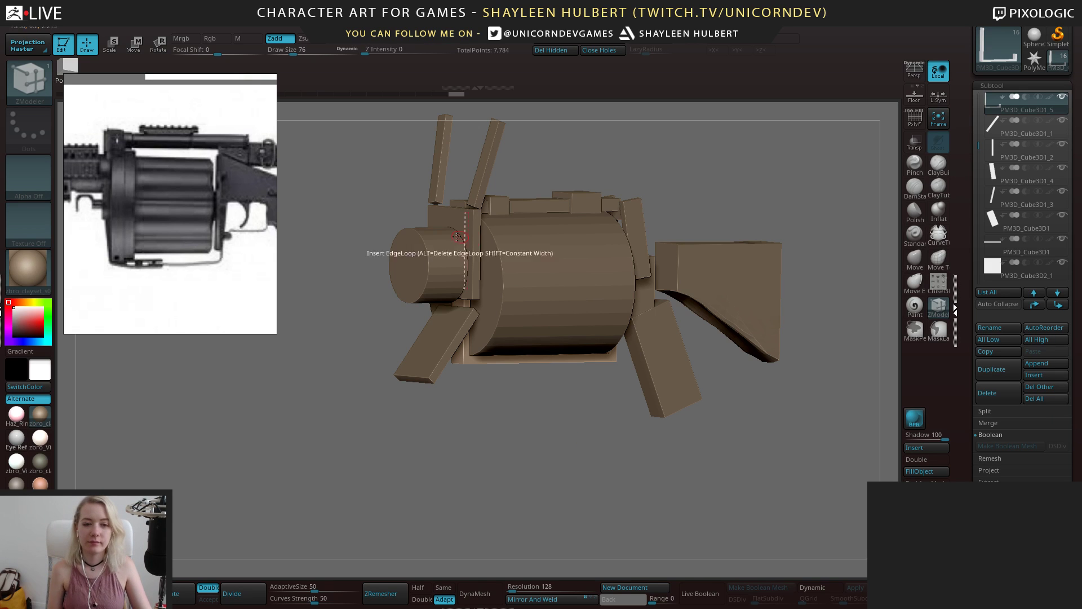
drag(550, 420, 640, 435)
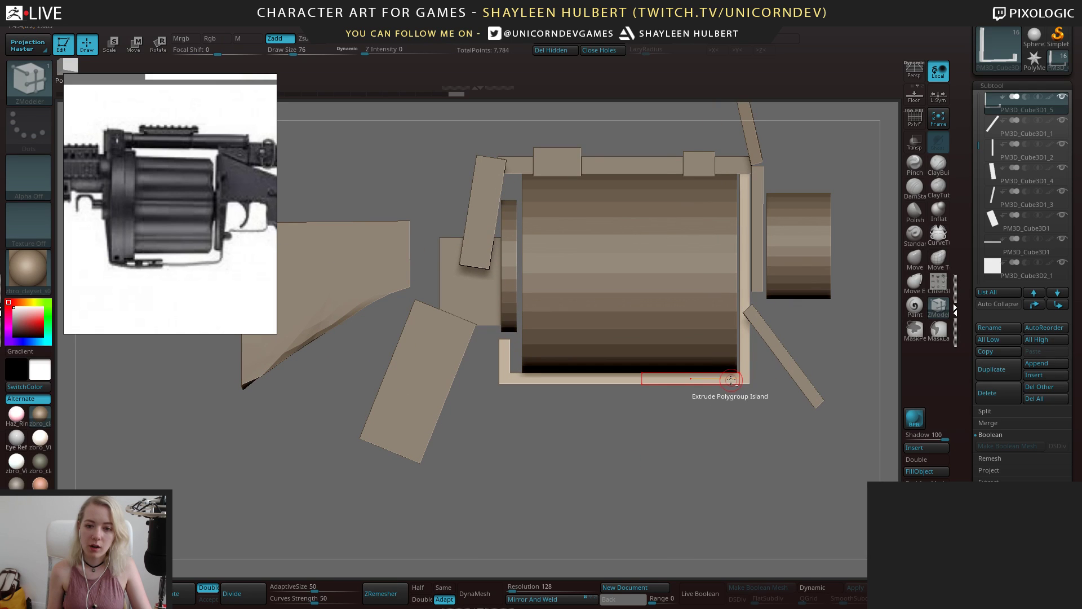
alt+drag(720, 419, 688, 399)
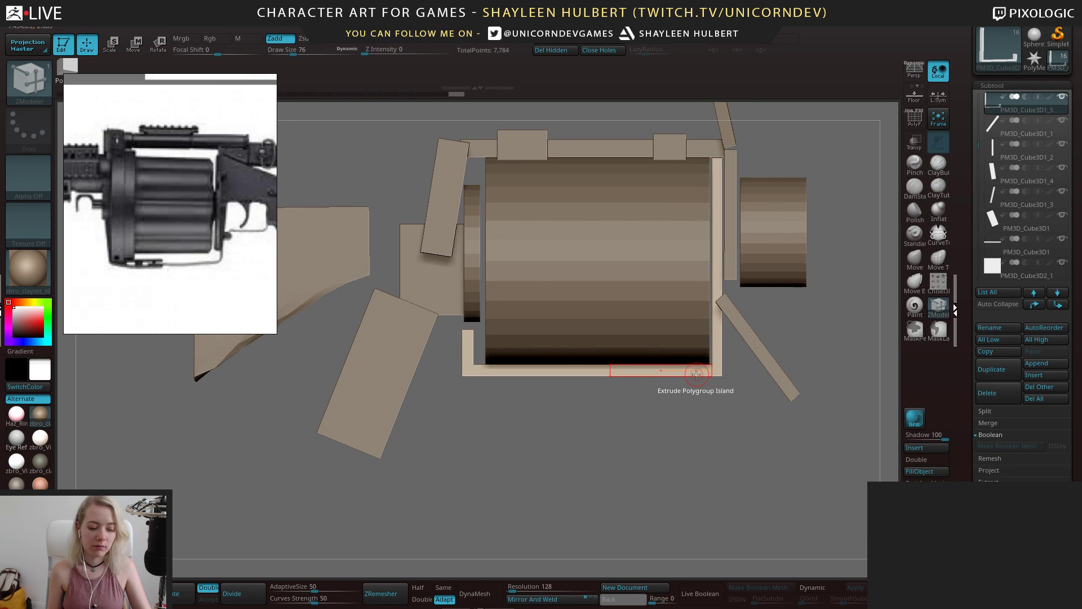
key(w)
drag(720, 222, 719, 226)
drag(756, 265, 756, 264)
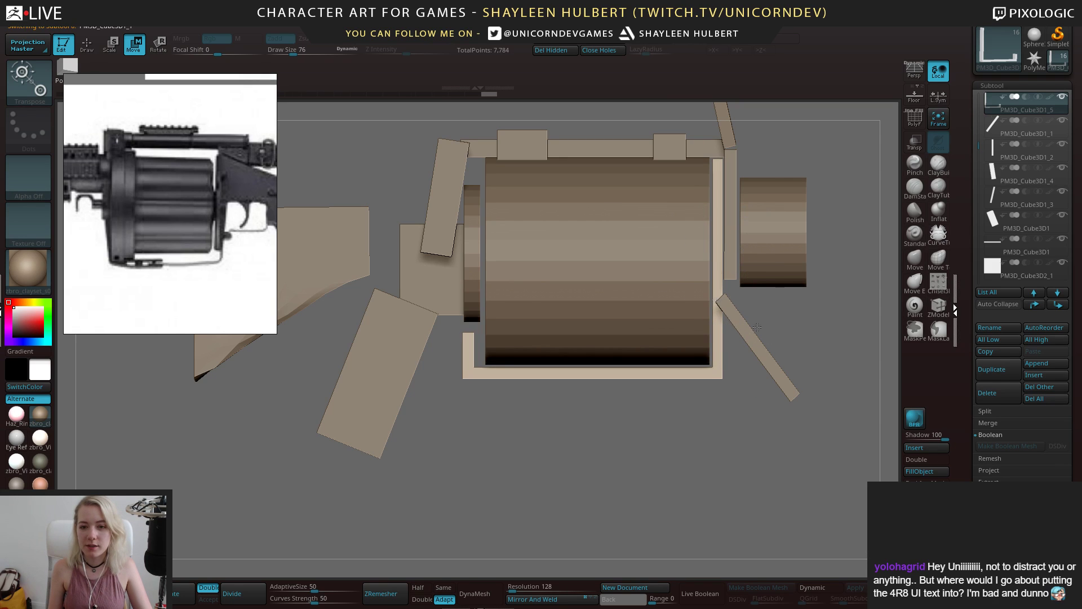
Move the slanted strut below the front barrel slightly outward, away from the cylinder frame
alt+click(756, 347)
drag(787, 314, 797, 303)
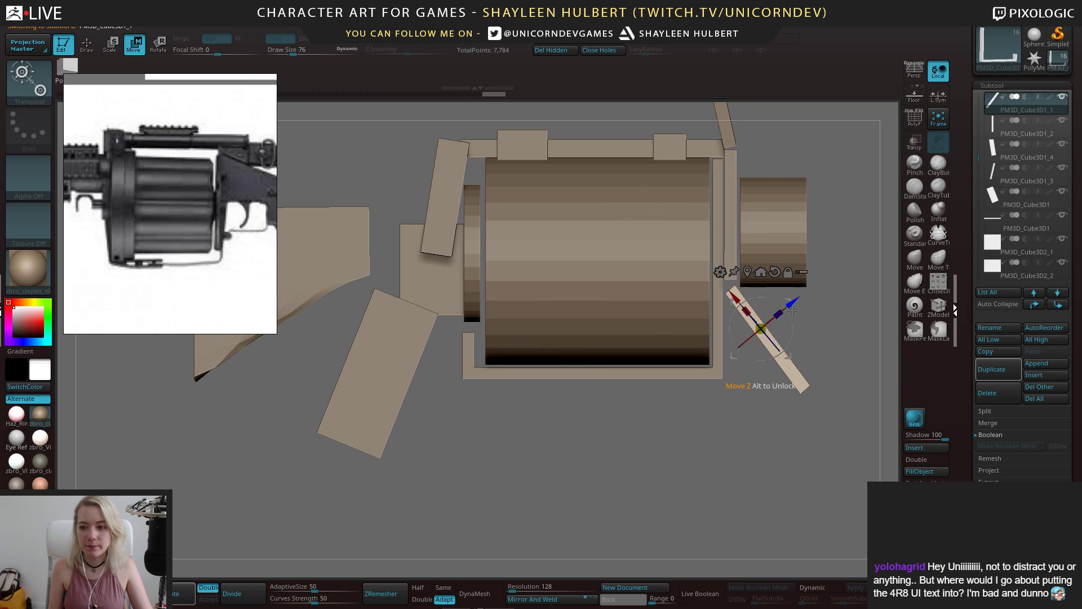
drag(690, 446, 576, 382)
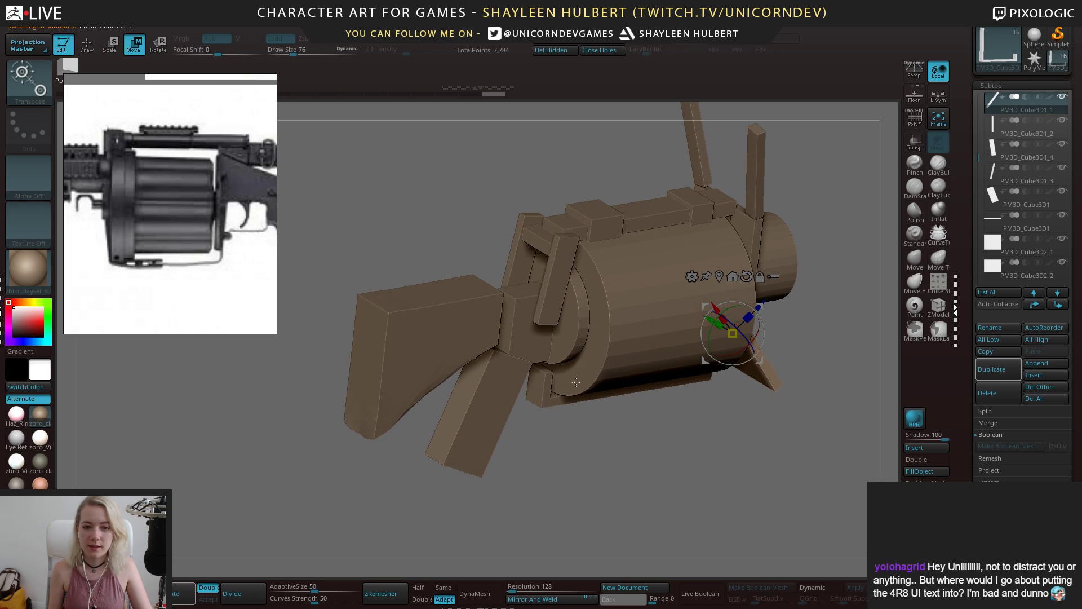
Scale the small block between the cylinder and the stock slightly along its Y axis
alt+click(532, 336)
ctrl+right_drag(532, 336, 515, 329)
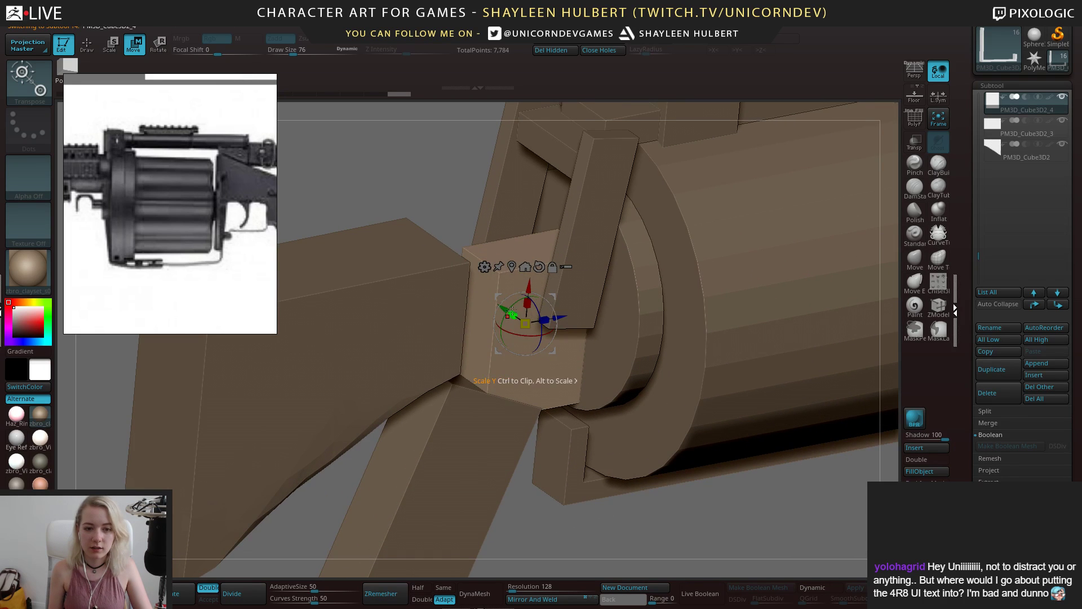
drag(512, 310, 512, 308)
ctrl+right_drag(524, 339, 533, 270)
shift+drag(633, 456, 590, 443)
ctrl+right_drag(555, 338, 558, 394)
drag(570, 323, 526, 286)
alt+drag(533, 507, 600, 436)
Make the long flat rail on top of the cylinder the active subtool
alt+click(697, 289)
alt+drag(714, 358, 669, 370)
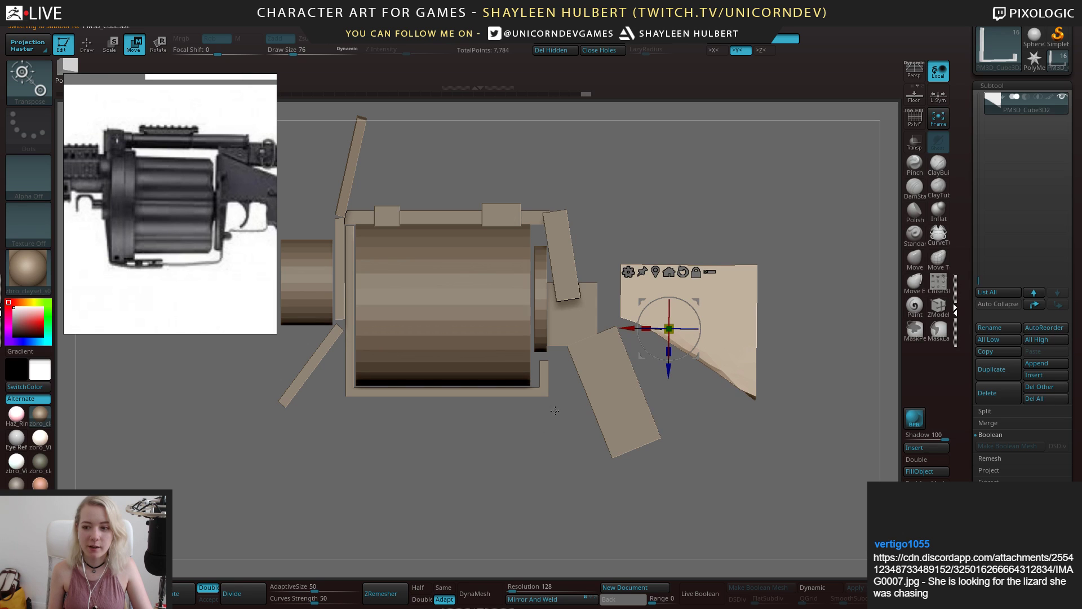
drag(567, 467, 747, 541)
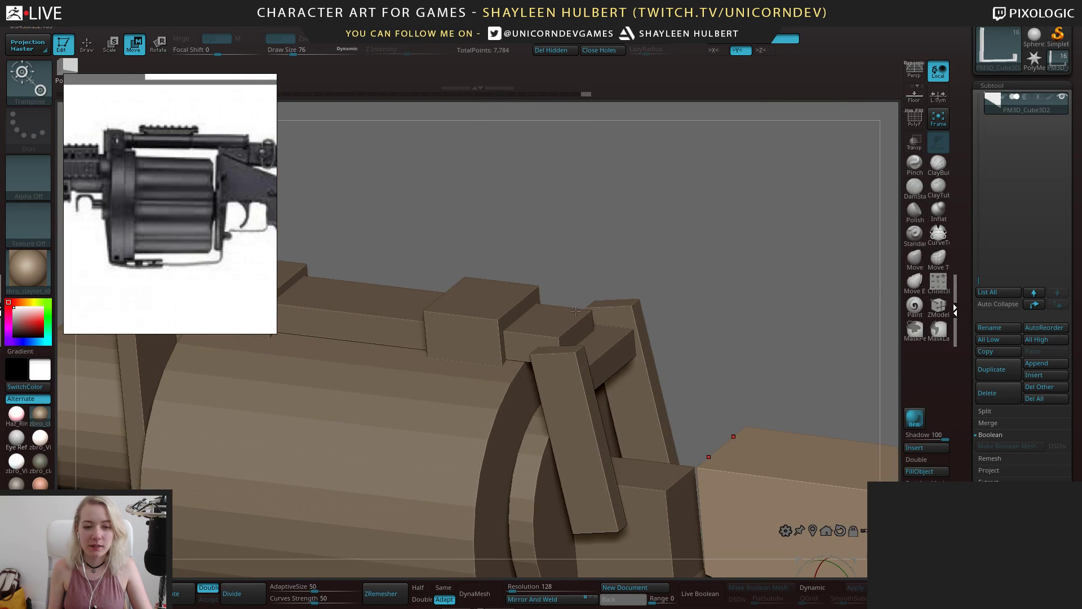
alt+click(556, 319)
shift+drag(556, 320, 641, 345)
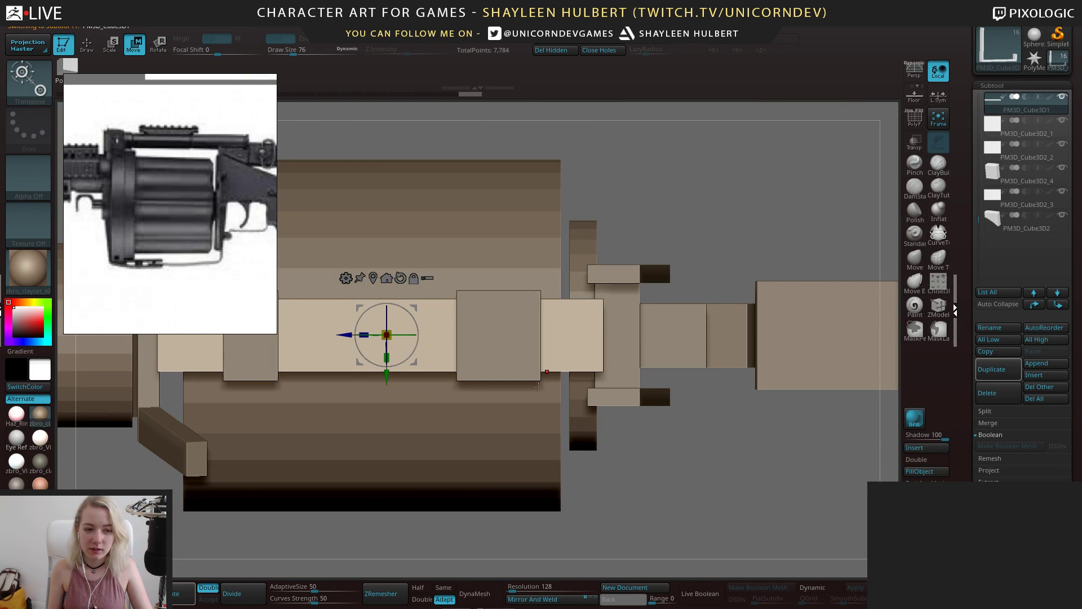
alt+drag(283, 538, 400, 524)
key(v)
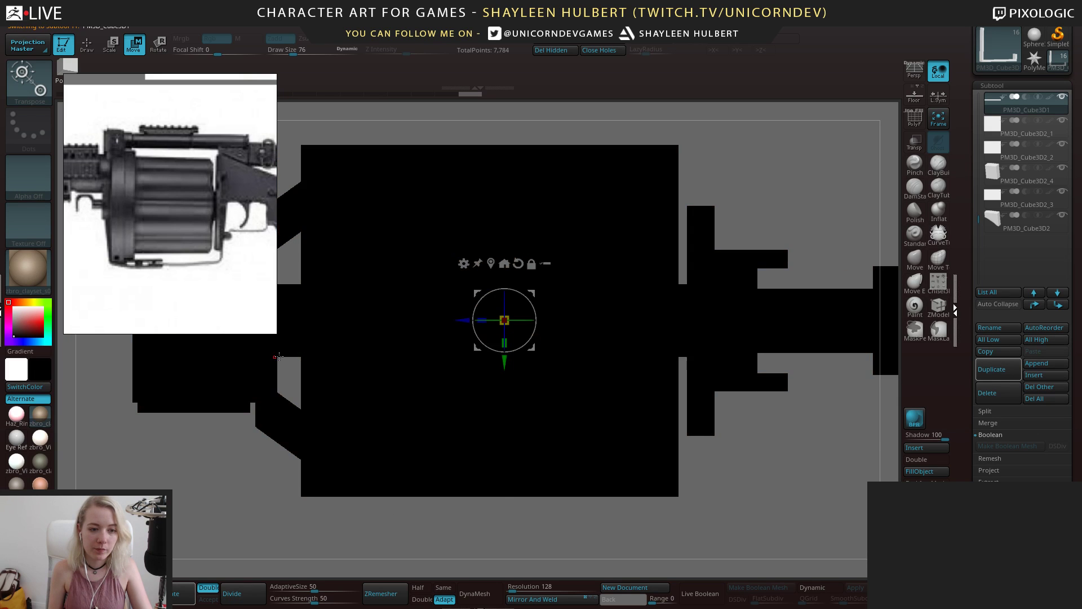
key(v)
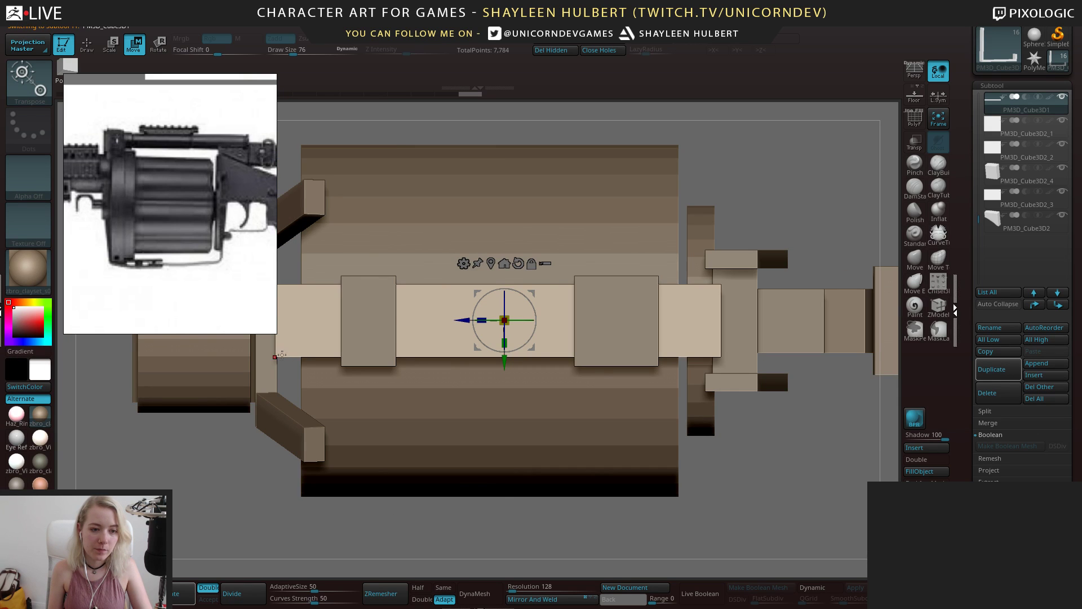
click(275, 356)
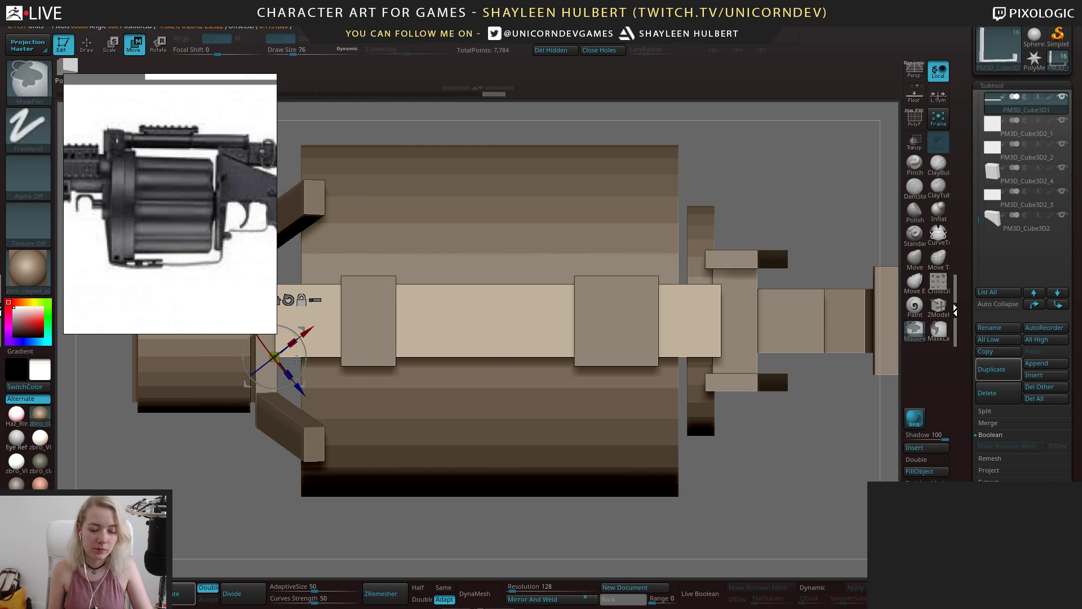
alt+click(275, 357)
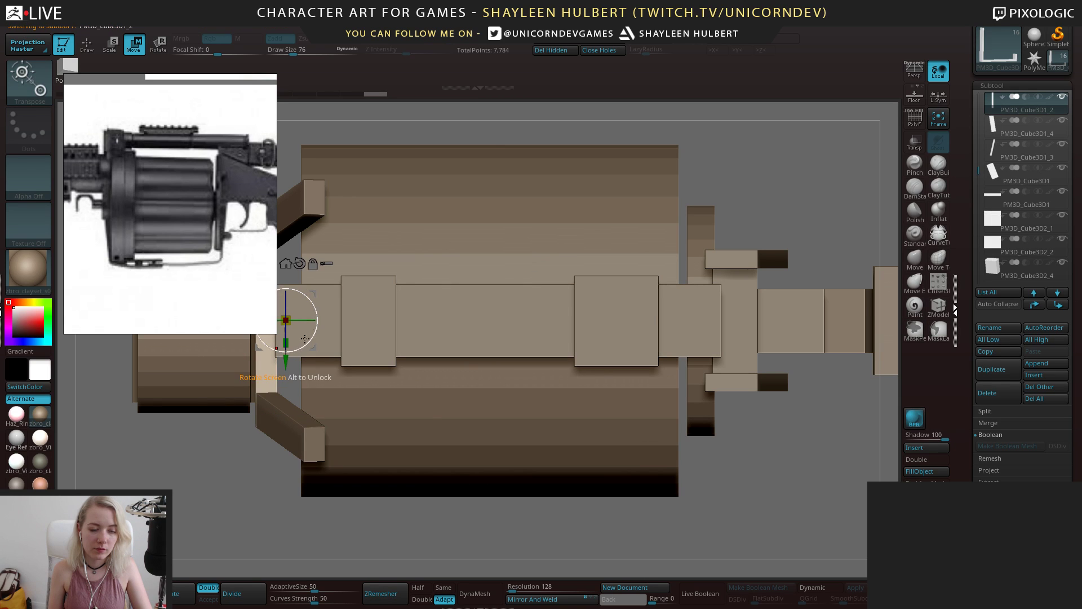
Place the gizmo at the top rail's front end and scale the rail along Z to lengthen it toward the rear crosspiece
alt+click(332, 348)
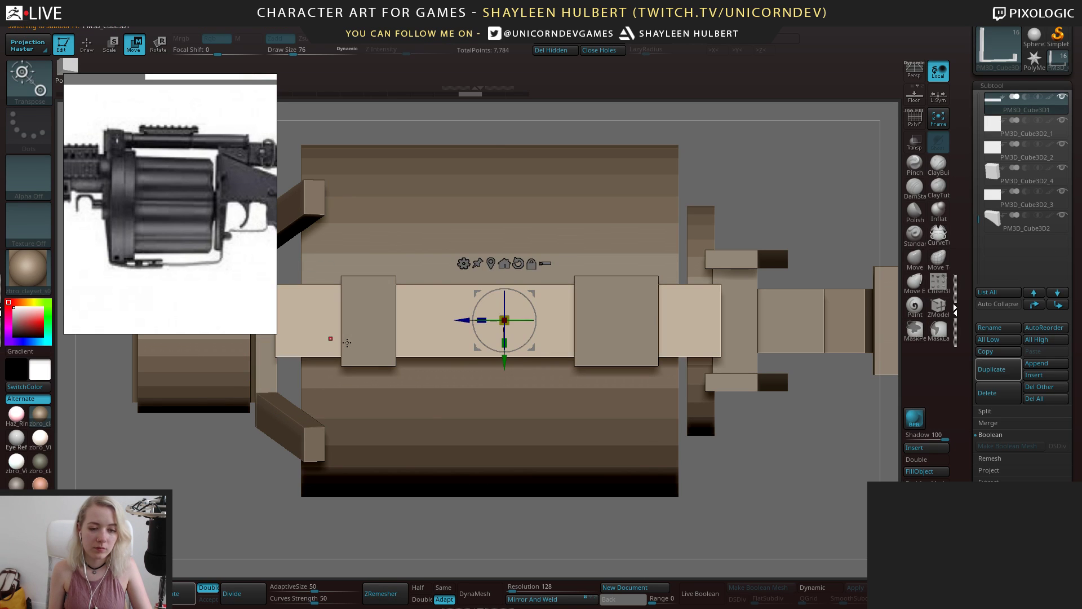
key(f)
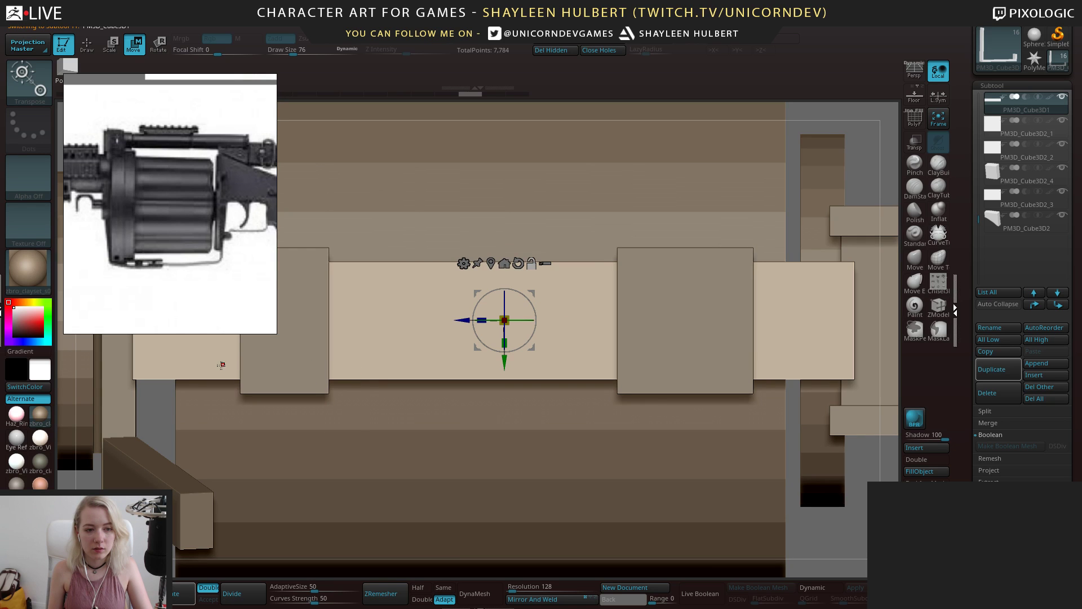
alt+click(148, 363)
alt+right_drag(147, 363, 400, 331)
ctrl+right_drag(408, 393, 394, 284)
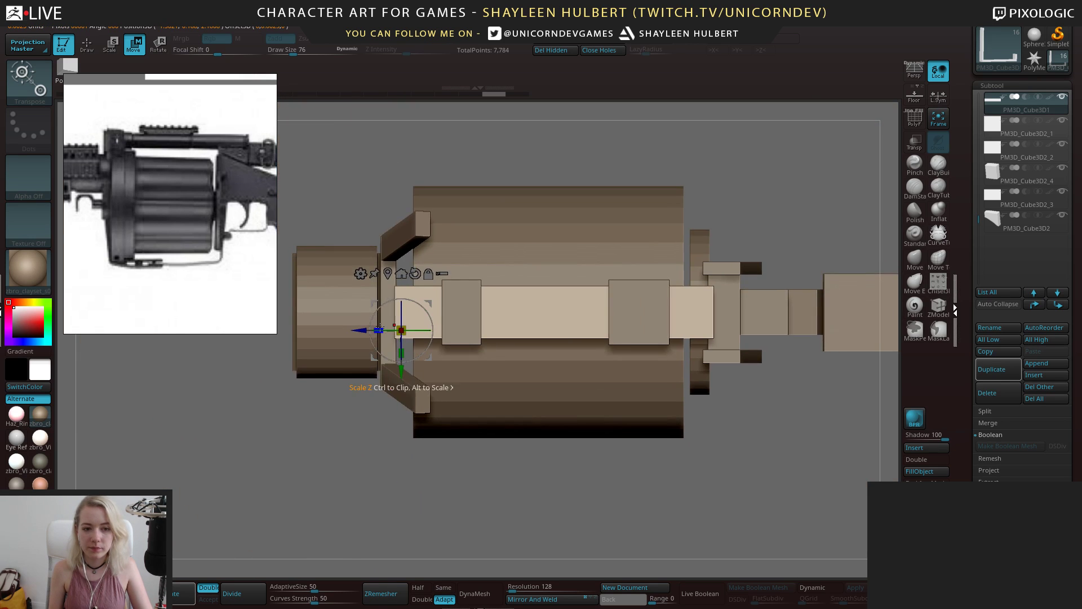
drag(379, 327, 368, 324)
Raise the crosspiece between the two slanted rear plates to the level of the top rail's rear end
right_drag(595, 507, 614, 355)
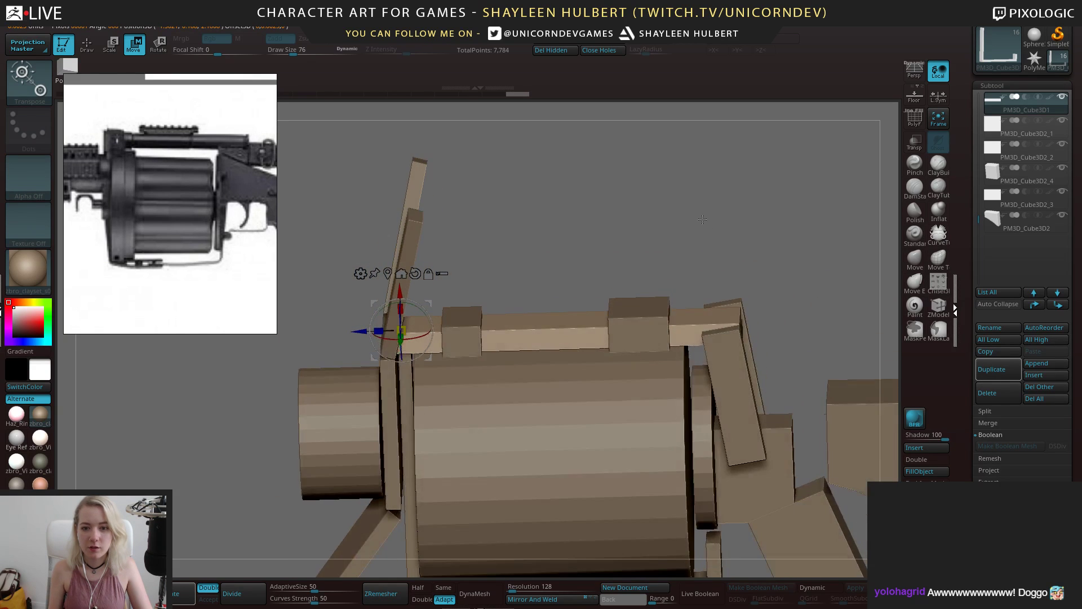
right_drag(702, 219, 699, 286)
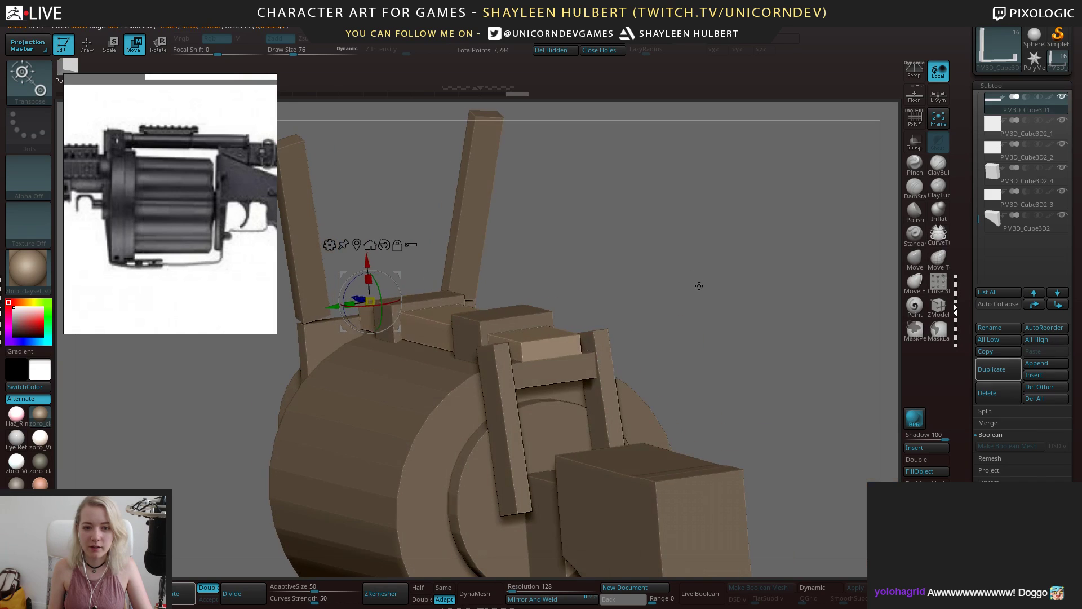
alt+click(554, 370)
drag(542, 331, 540, 307)
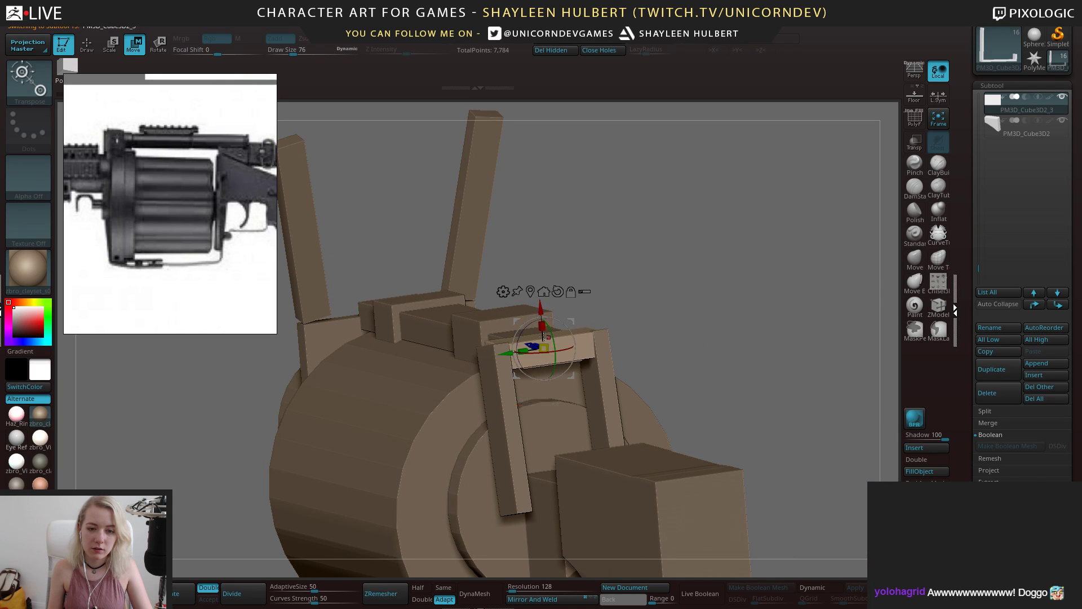
Lengthen the pair of slanted plates behind the cylinder so that they extend above the top rail
alt+click(601, 368)
right_drag(603, 370, 571, 369)
drag(493, 405, 490, 393)
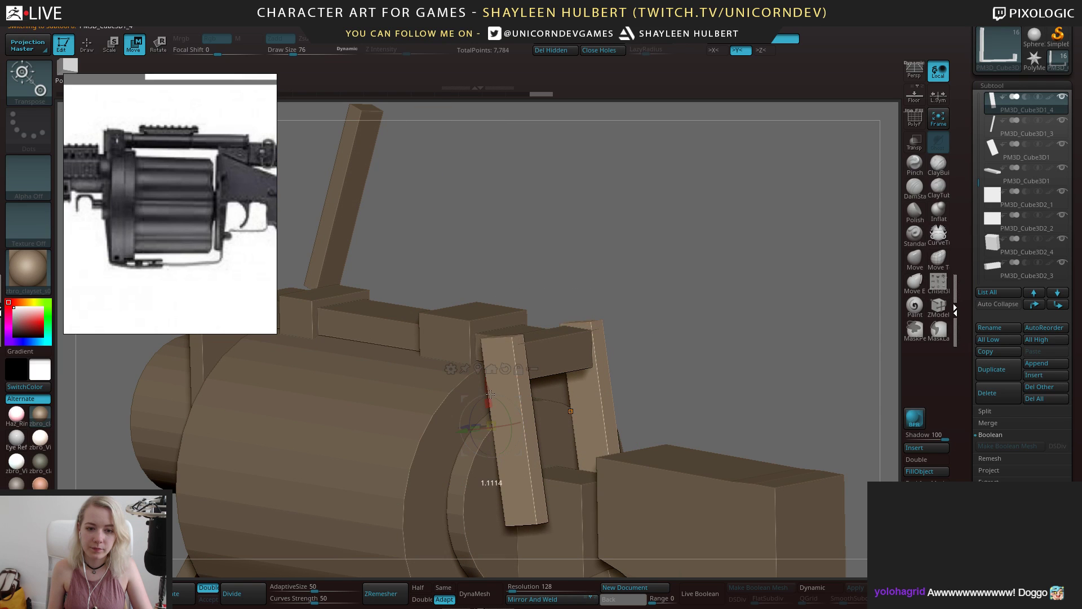
shift+right_drag(498, 384, 659, 287)
ctrl+right_drag(659, 288, 688, 385)
mouse_move(567, 382)
mouse_down()
mouse_move(577, 390)
mouse_move(570, 385)
mouse_up()
right_drag(589, 355, 642, 244)
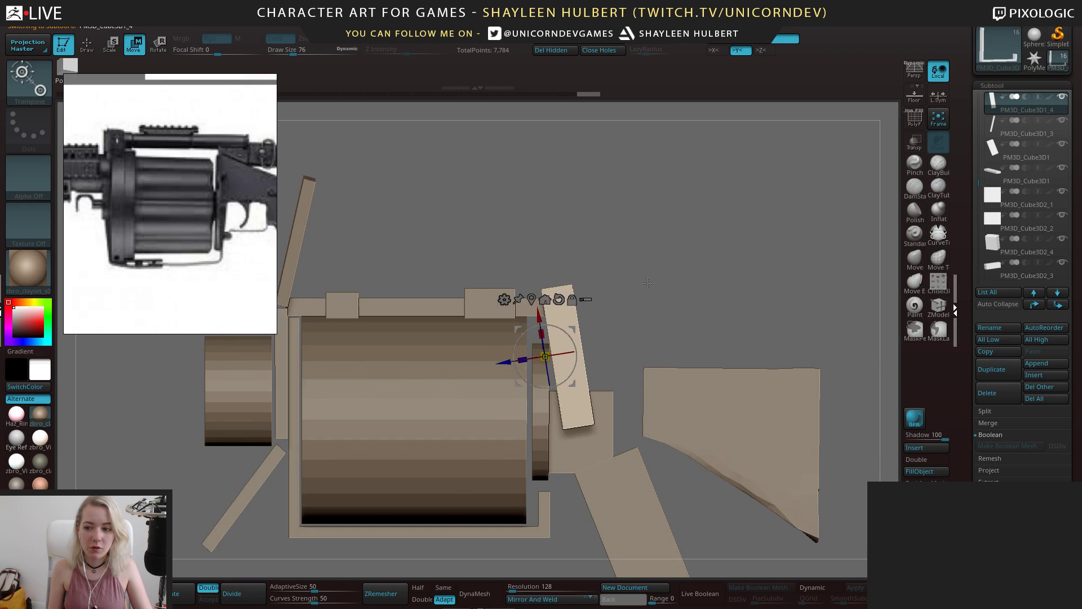
Duplicate the crosspiece between the slanted rear plates and move the copy down near the plates' lower ends, slightly further back
ctrl+right_drag(696, 277, 698, 259)
mouse_move(698, 259)
right_down()
mouse_move(677, 270)
mouse_move(685, 273)
right_up()
alt+right_drag(685, 273, 716, 266)
alt+click(625, 366)
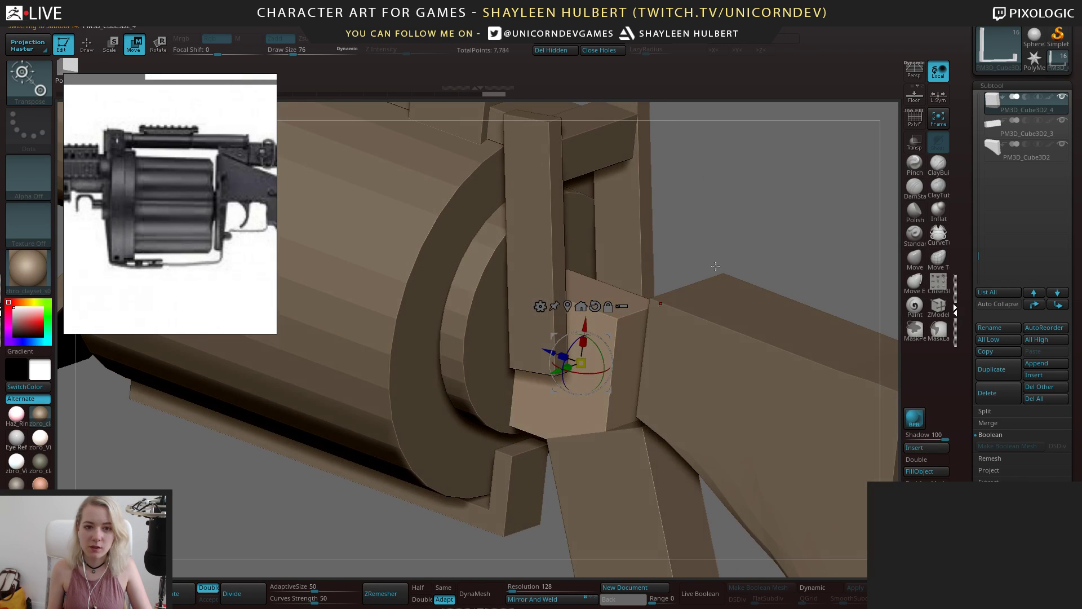
alt+click(601, 145)
mouse_move(623, 226)
shift+right_down()
mouse_move(635, 260)
mouse_move(635, 219)
mouse_move(617, 227)
shift+right_up()
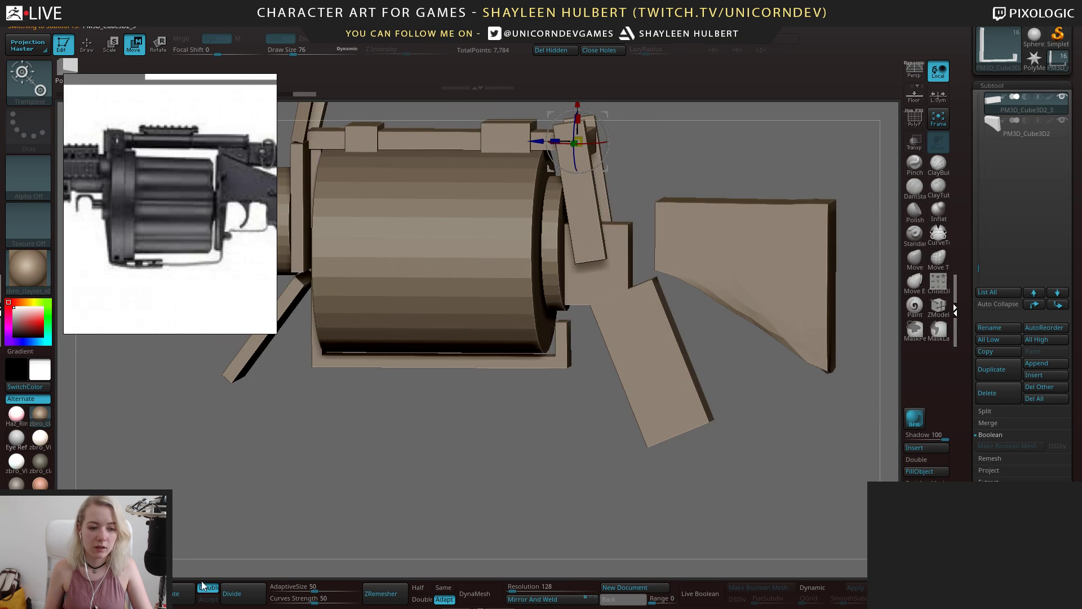
shift+right_drag(340, 478, 360, 474)
click(993, 370)
alt+right_drag(654, 141, 632, 219)
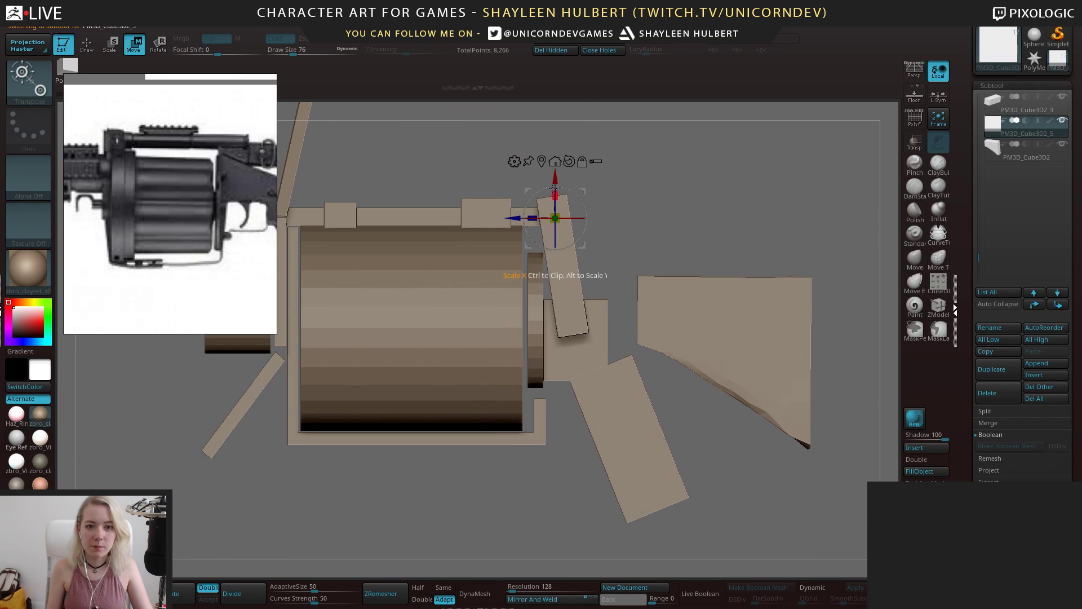
drag(555, 182, 555, 271)
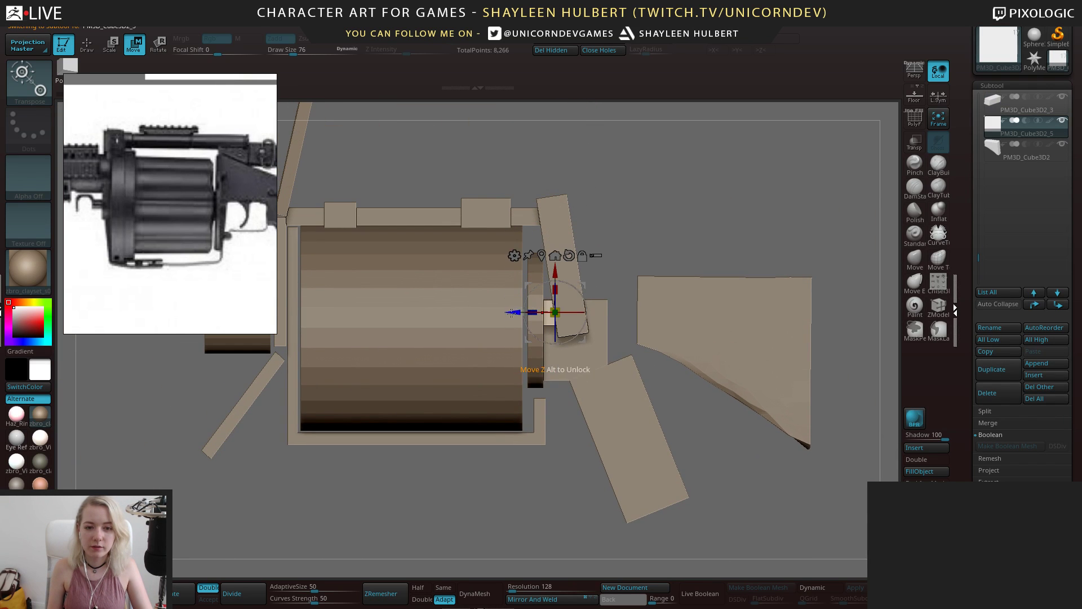
drag(512, 315, 528, 315)
Scale the lower crosspiece into a slimmer bar spanning the gap between the two slanted rear plates
right_drag(654, 248, 657, 339)
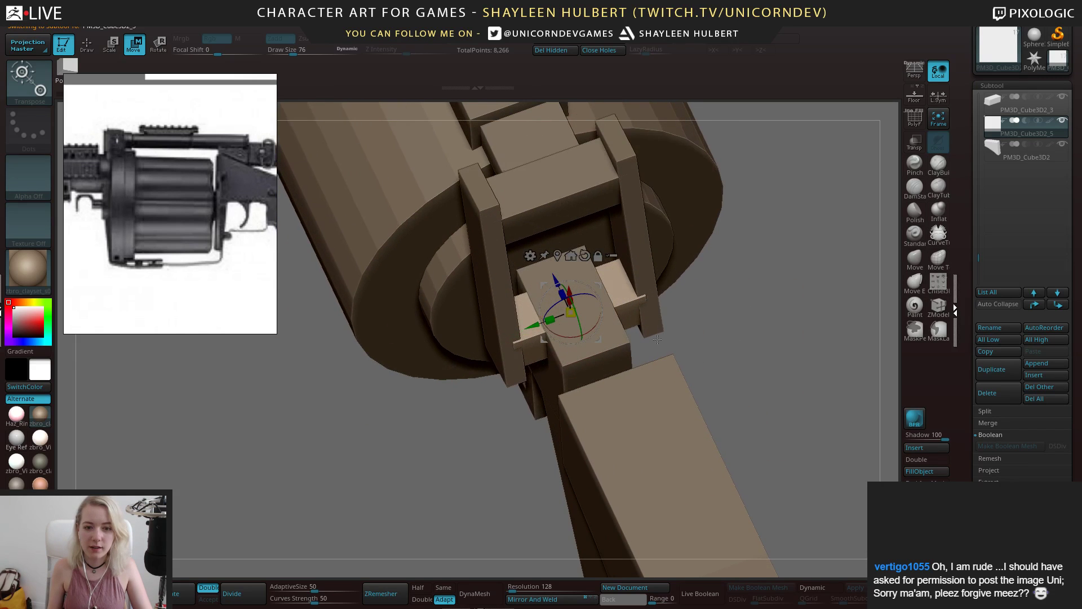
drag(567, 319, 590, 312)
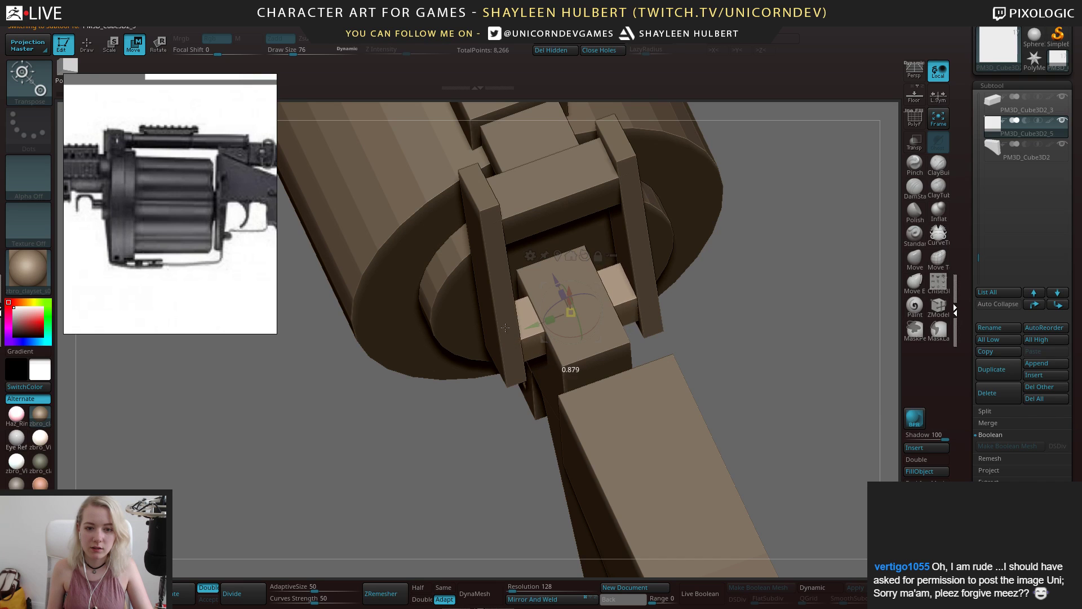
drag(443, 337, 437, 338)
drag(551, 319, 532, 327)
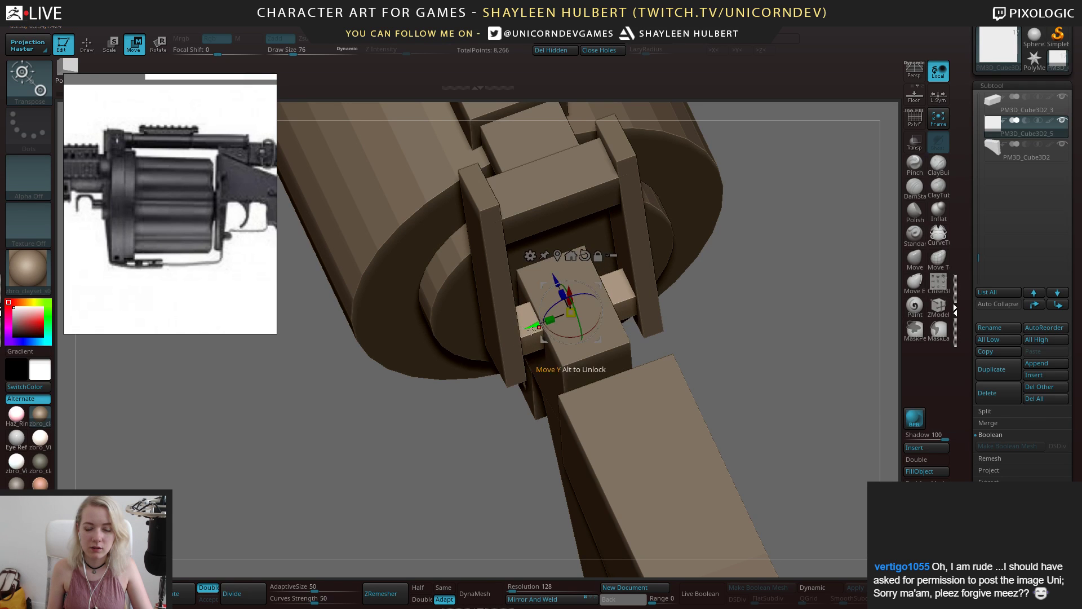
right_drag(448, 363, 530, 338)
right_drag(589, 317, 596, 332)
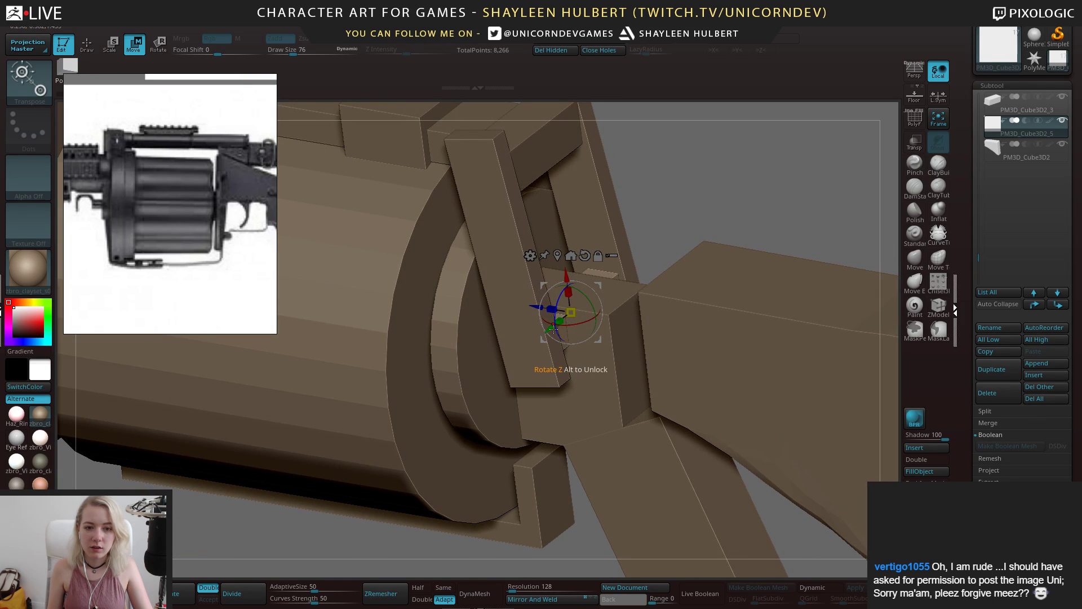
drag(554, 329, 557, 327)
ctrl+right_drag(541, 361, 516, 427)
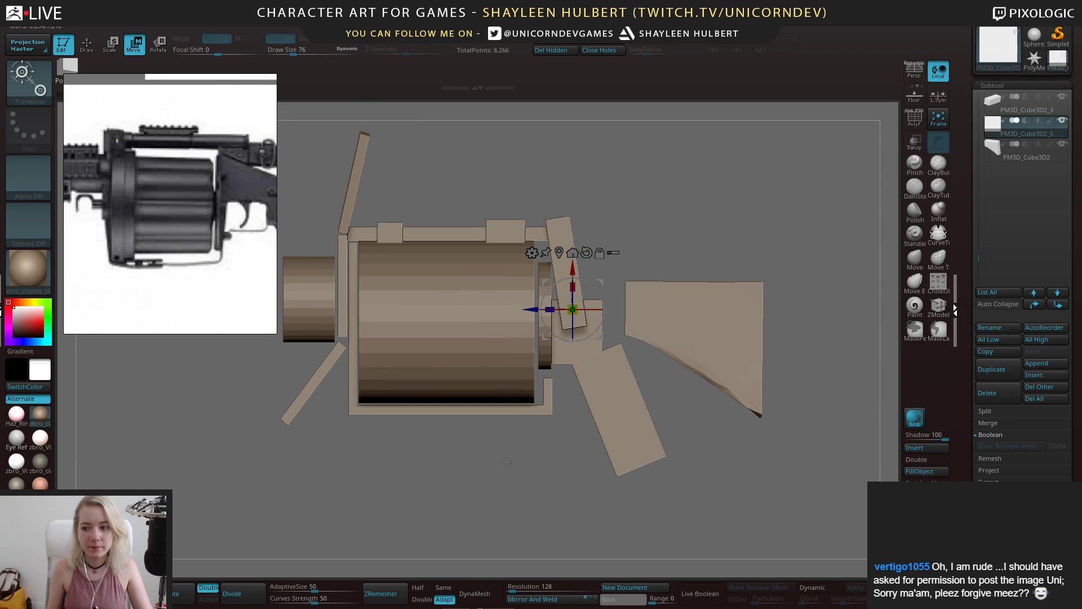
right_drag(460, 471, 504, 466)
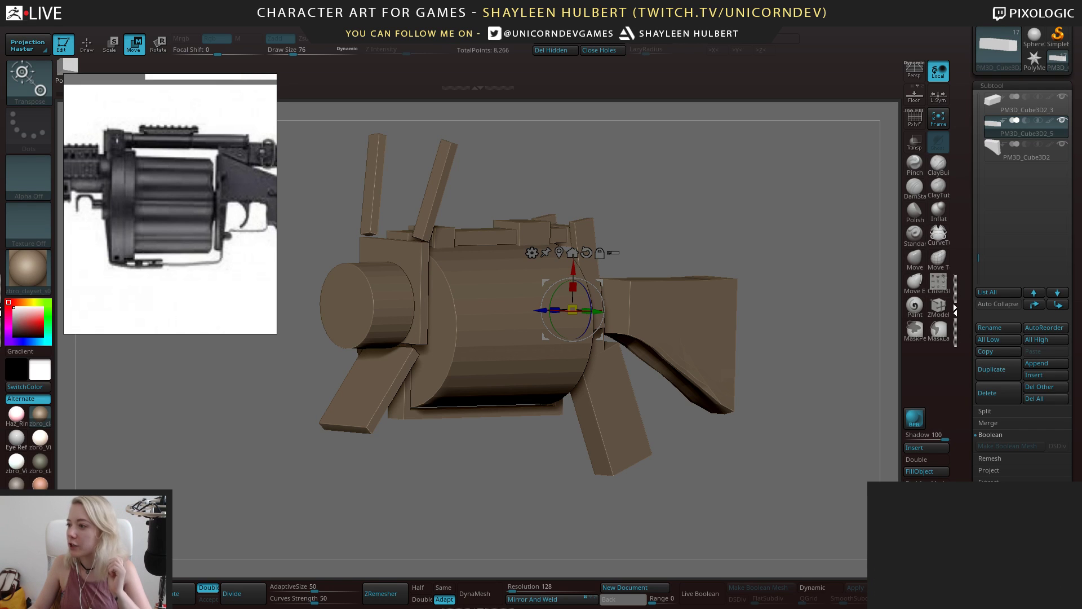
drag(706, 158, 702, 26)
click(699, 386)
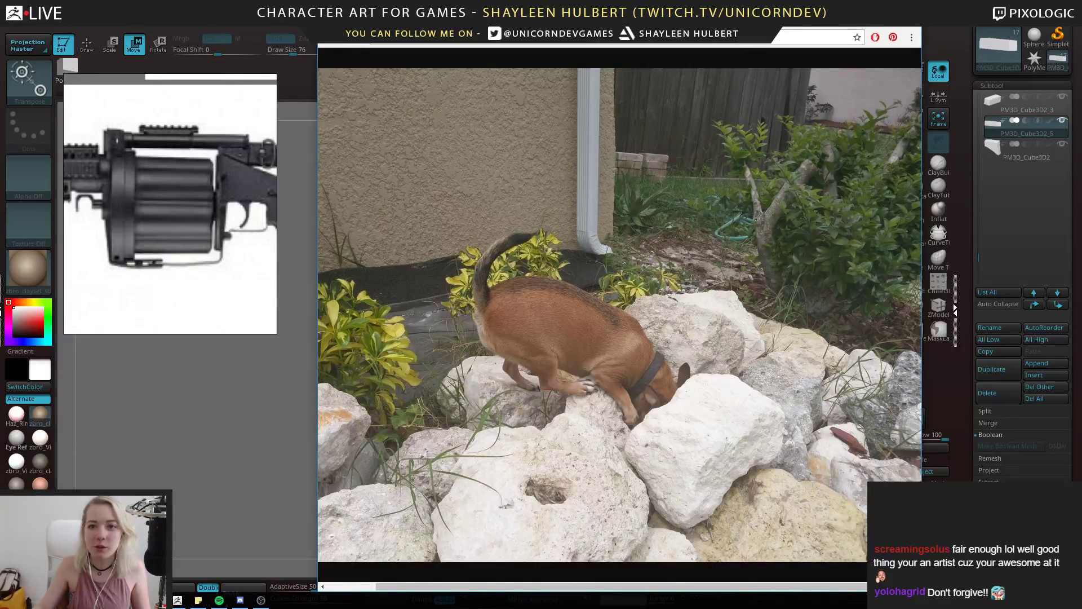
click(855, 12)
Look through the Config preferences, opening and closing the Load UI file dialog without loading a configuration and locating Store Config
mouse_move(403, 22)
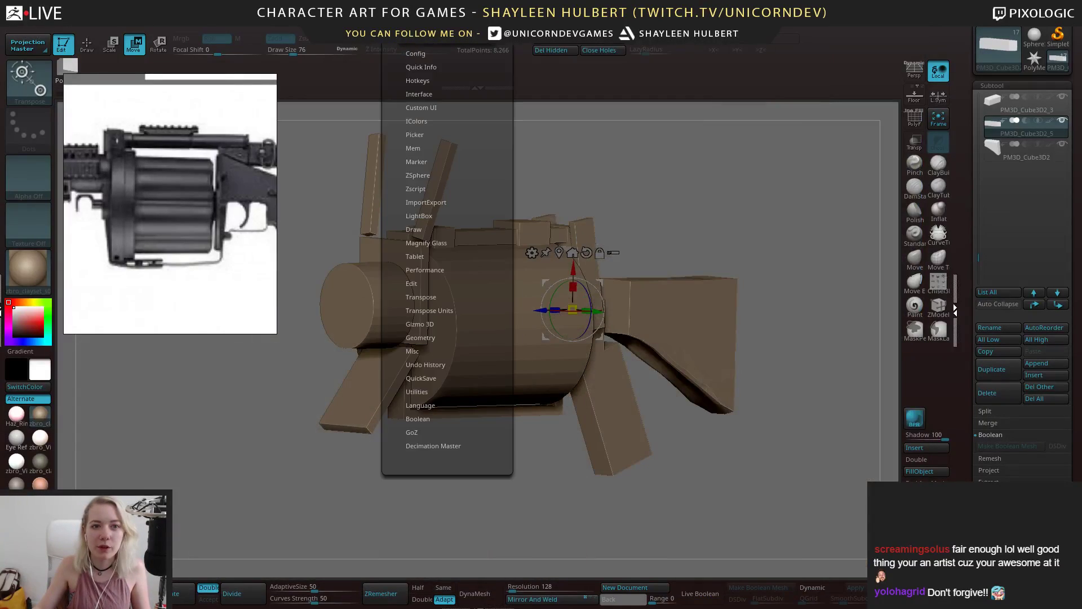
click(415, 53)
click(435, 102)
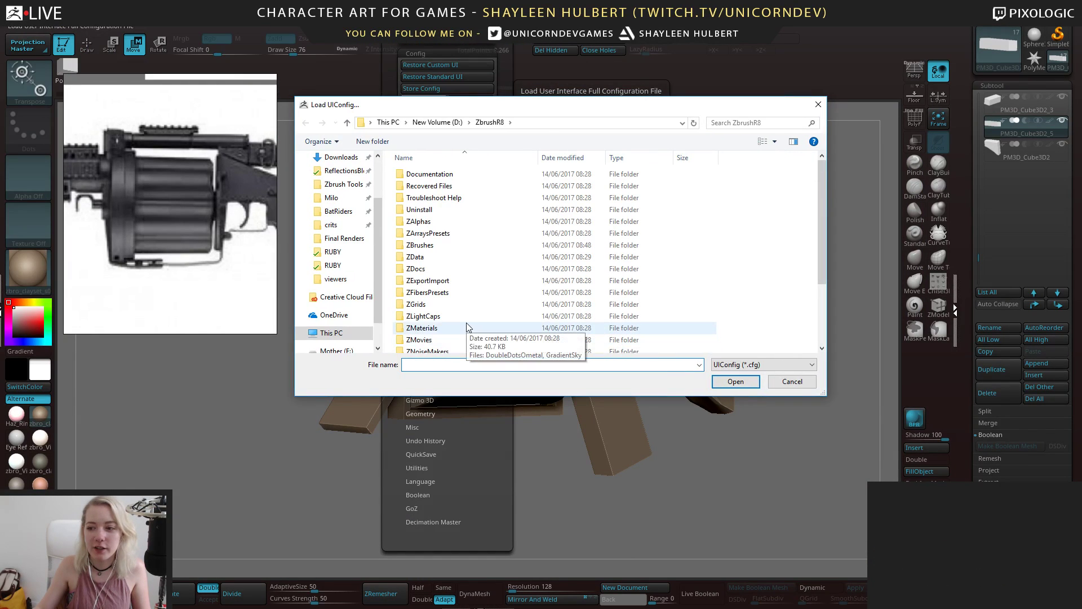
scroll(467, 326, down, 3)
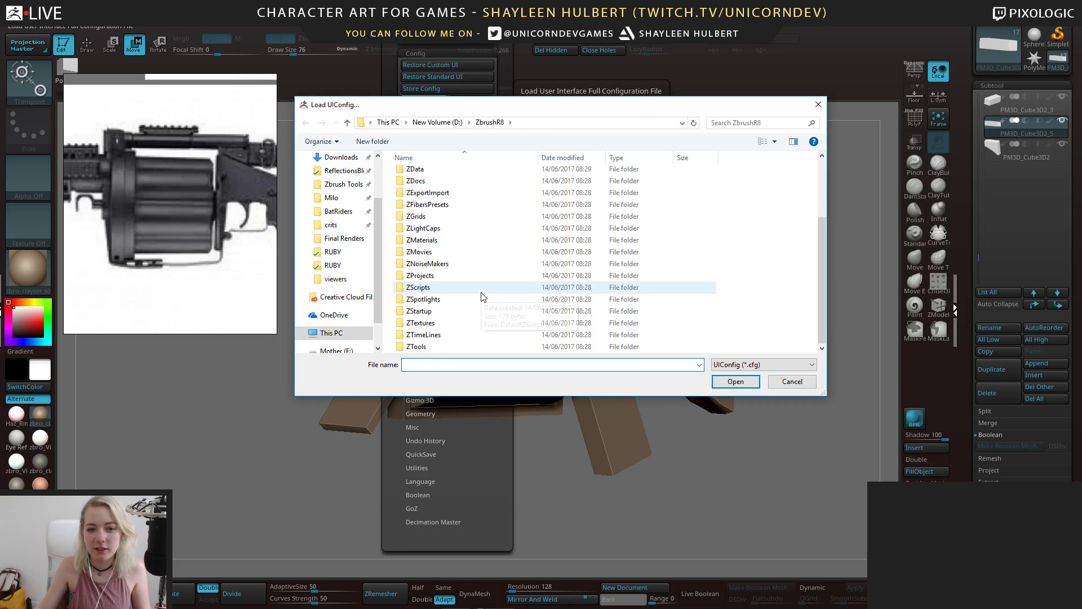
click(817, 104)
click(417, 26)
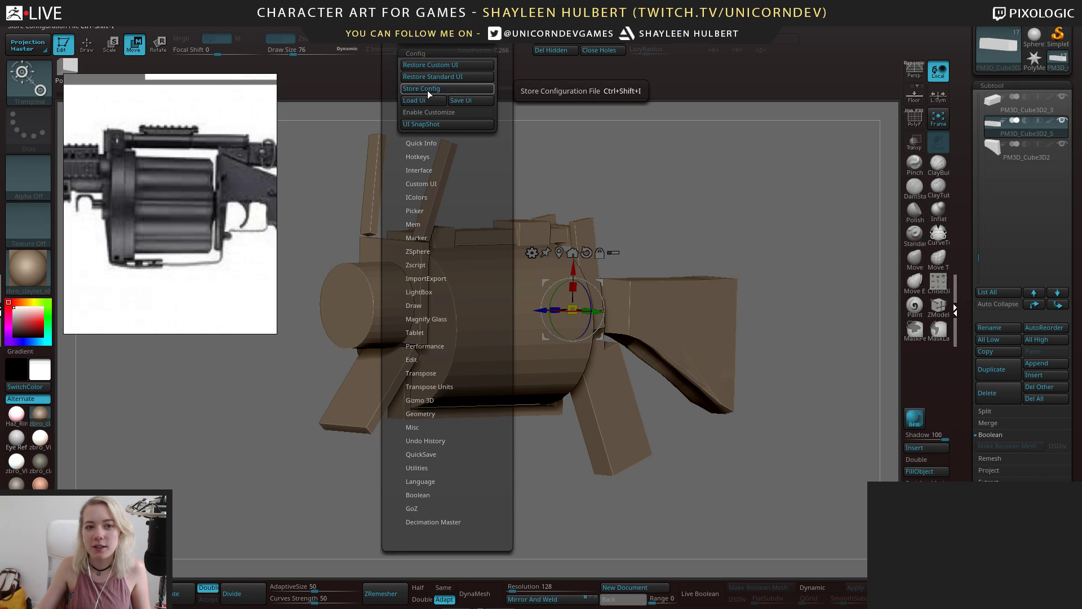
Make the stock the active subtool, switch to the Move brush and increase its draw size to 348
key(y)
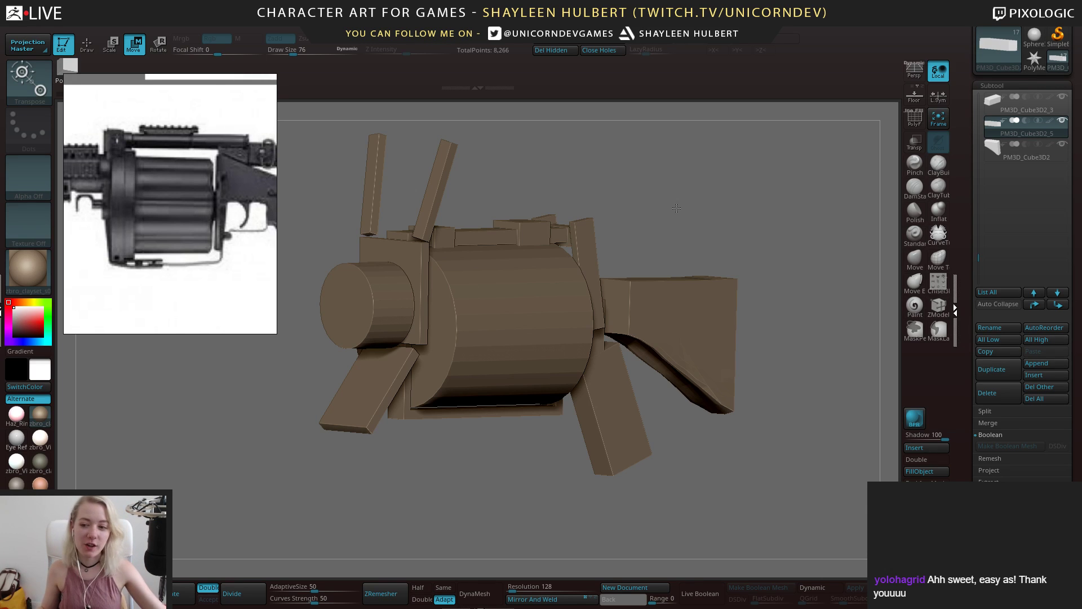
key(y)
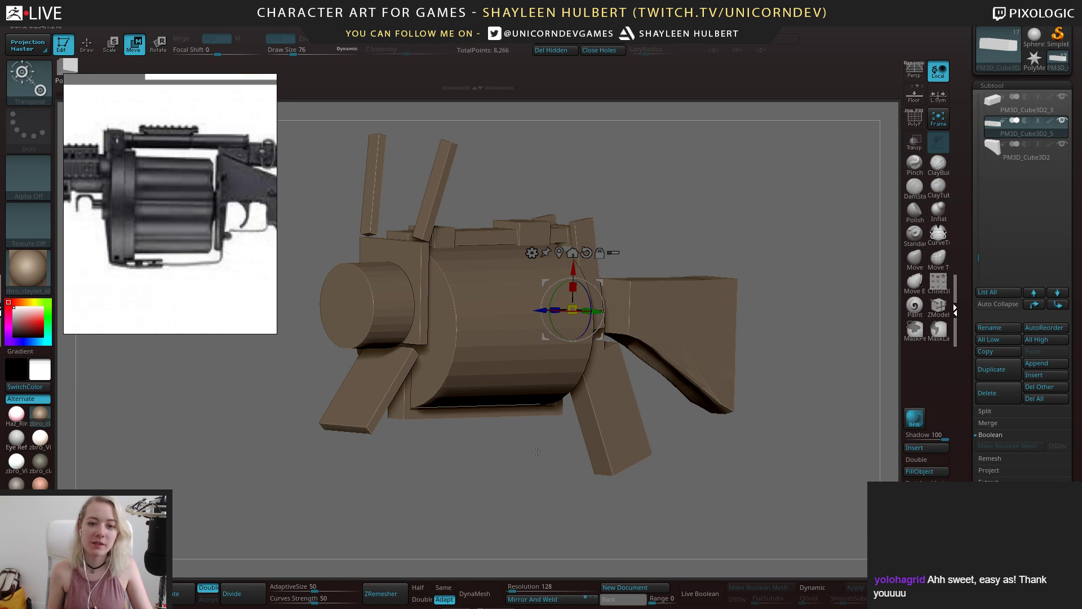
mouse_move(464, 445)
mouse_down()
mouse_move(508, 501)
mouse_move(647, 458)
mouse_up()
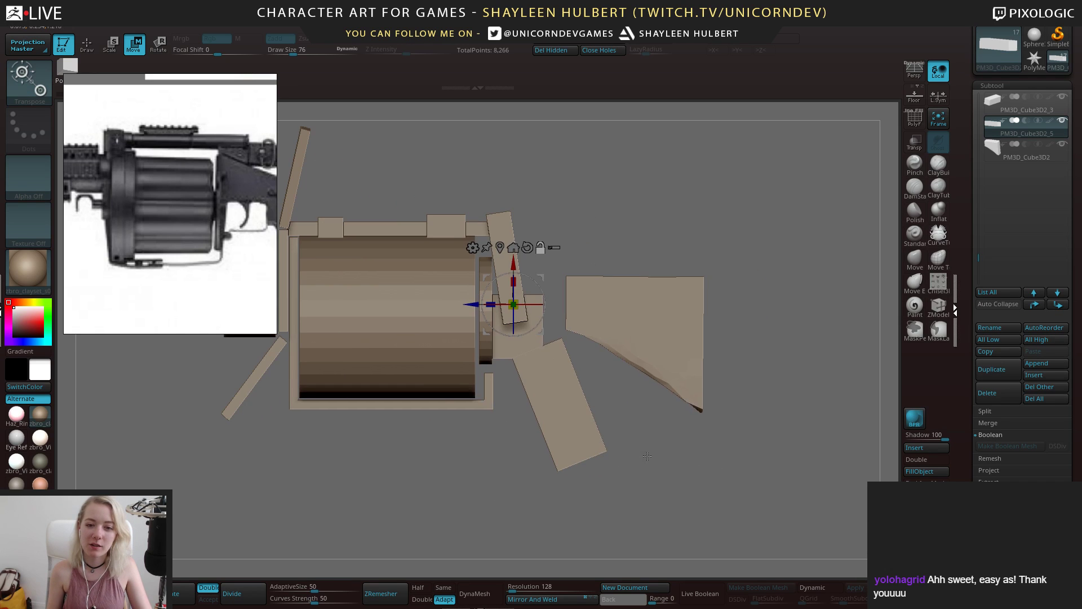
alt+click(661, 333)
click(915, 260)
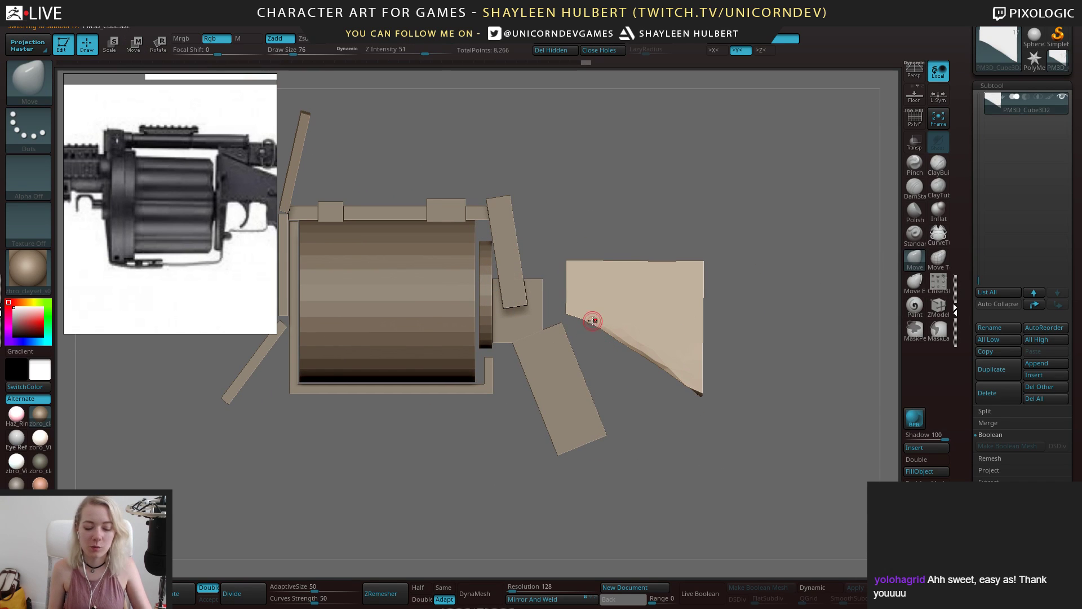
key(bracketright)
key(bracketright)
key(bracketright)
key(bracketright)
key(bracketright)
key(bracketright)
key(bracketright)
key(bracketright)
key(bracketright)
key(bracketright)
key(bracketright)
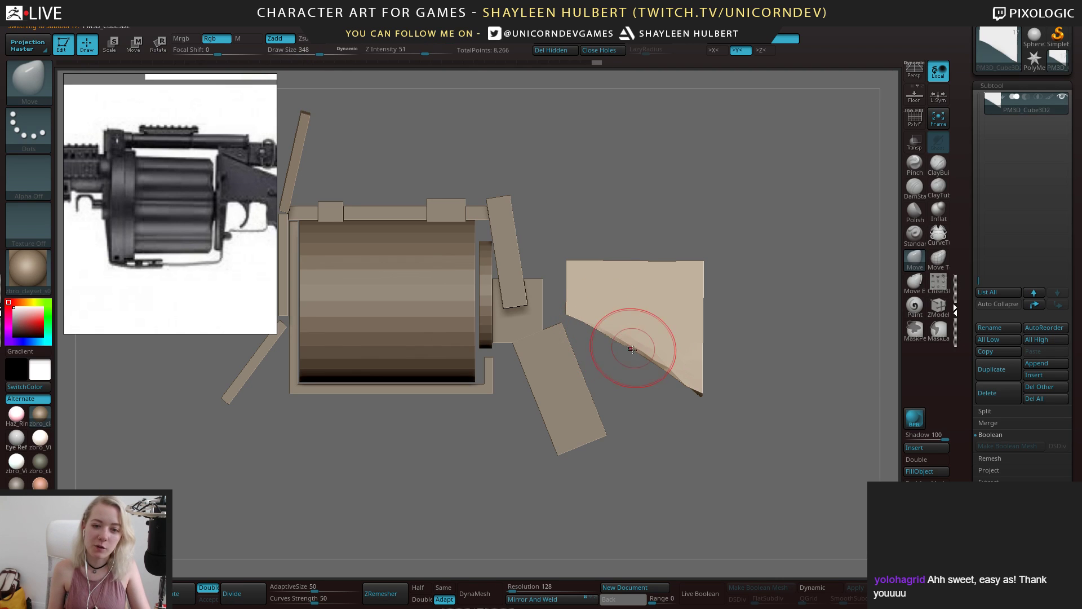
Turn on perspective and check the gun blockout from the side and front three-quarter angles
mouse_move(718, 405)
mouse_down()
mouse_move(757, 424)
mouse_move(671, 420)
mouse_move(765, 403)
mouse_up()
mouse_move(785, 360)
alt+mouse_down()
mouse_move(740, 359)
mouse_move(754, 411)
mouse_move(729, 358)
mouse_move(744, 353)
alt+mouse_up()
key(p)
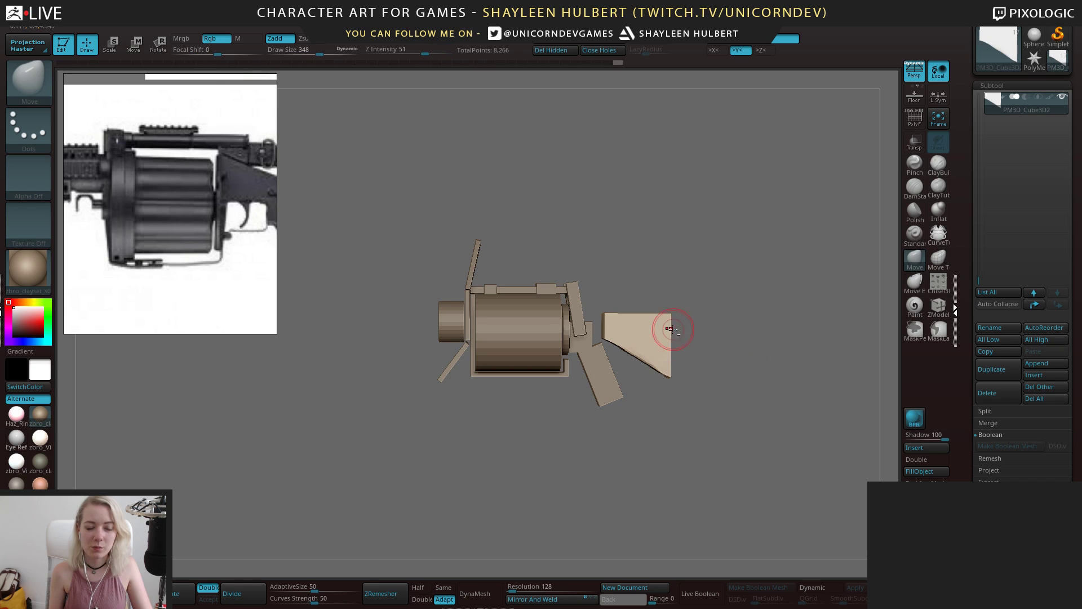
alt+drag(676, 330, 576, 392)
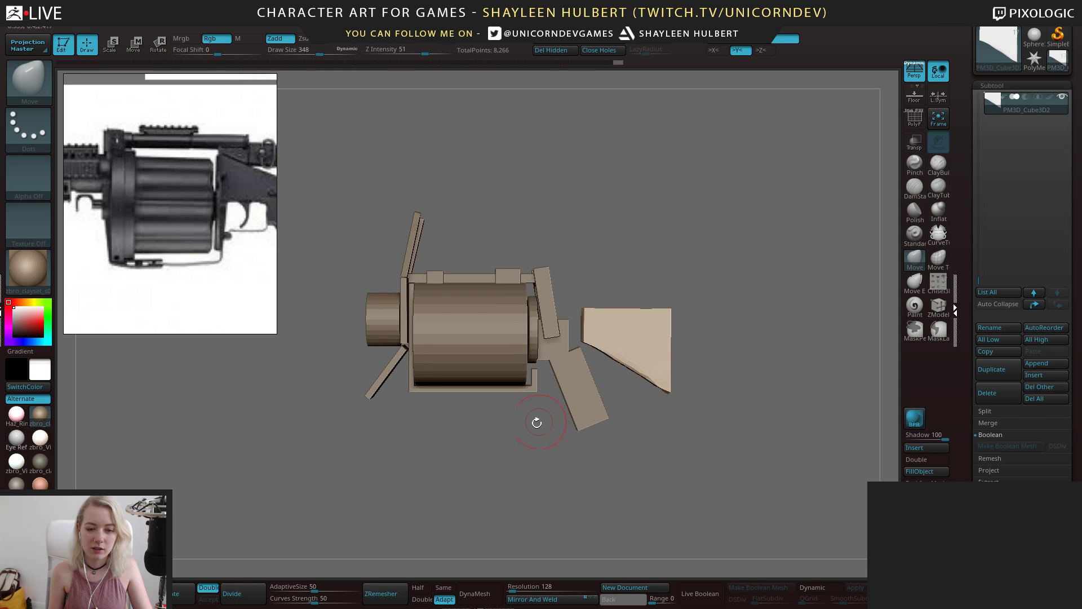
mouse_move(536, 422)
mouse_down()
mouse_move(514, 416)
mouse_move(562, 436)
mouse_up()
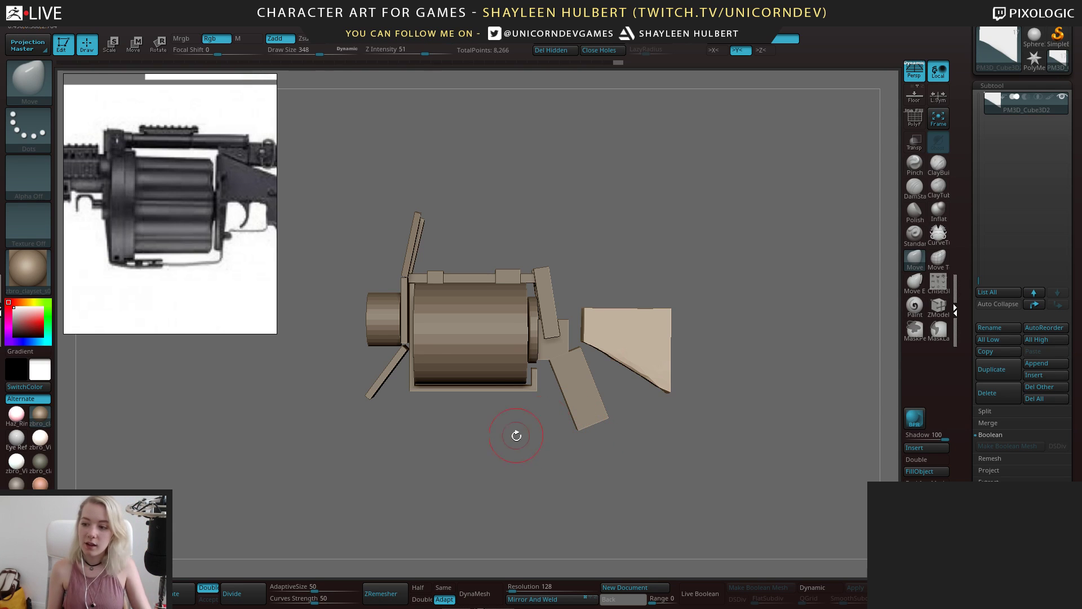
mouse_move(495, 447)
alt+mouse_down()
mouse_move(520, 437)
mouse_move(516, 454)
alt+mouse_up()
drag(515, 455, 510, 428)
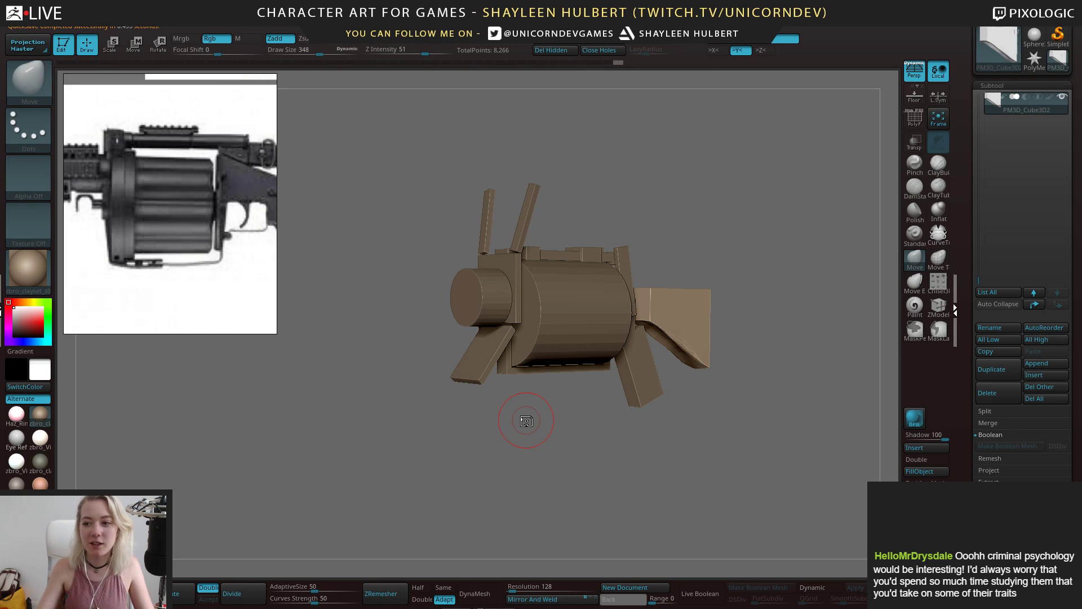
Scale the stock slightly along Y with the gizmo to make it wider
mouse_move(822, 202)
mouse_down()
mouse_move(803, 375)
mouse_move(782, 407)
mouse_move(703, 415)
mouse_up()
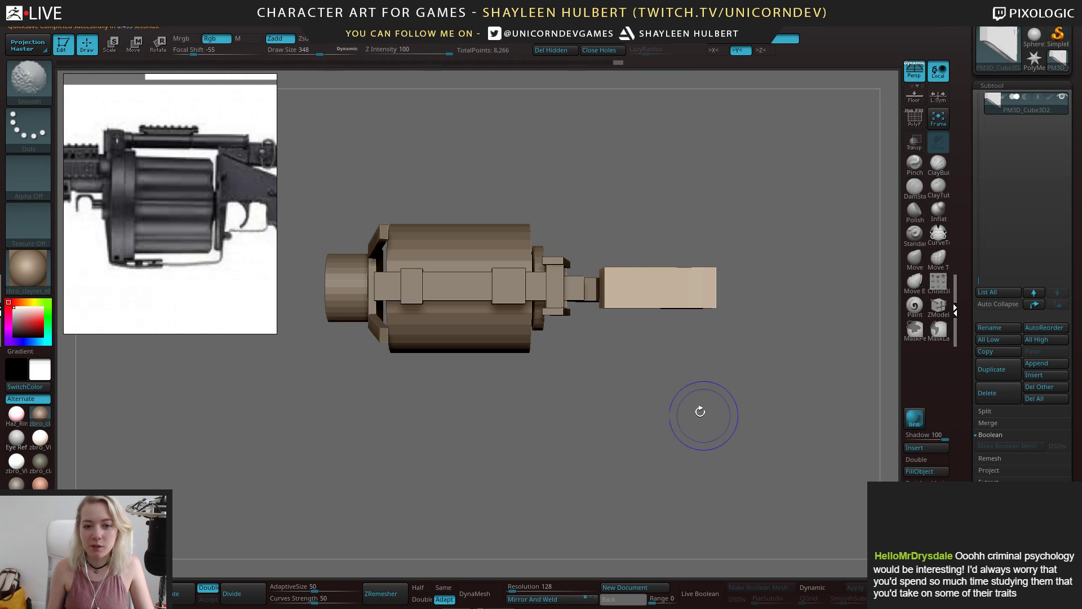
alt+drag(686, 322, 686, 360)
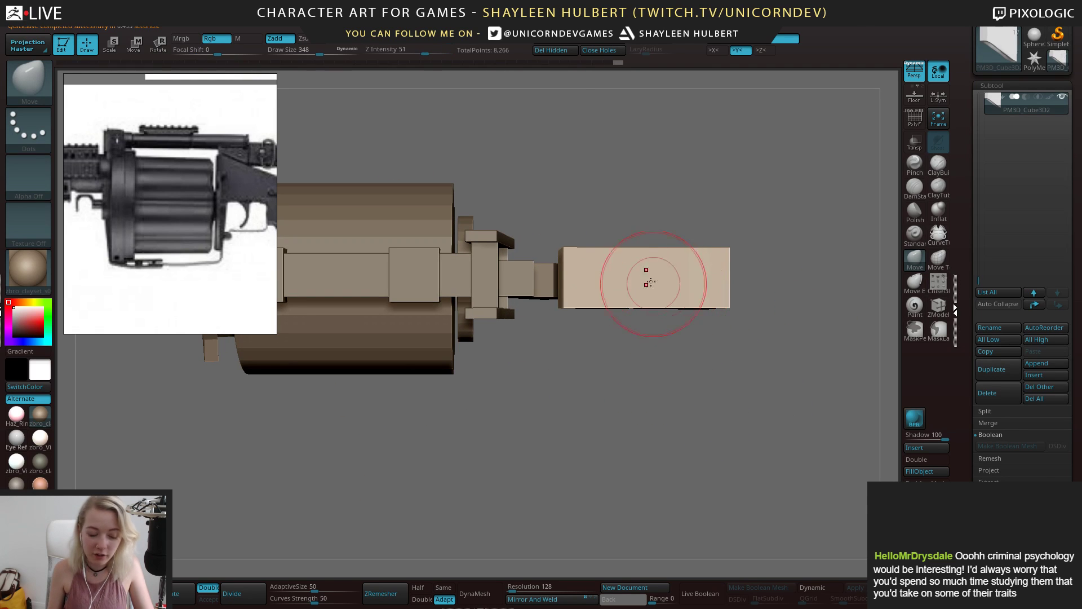
key(w)
key(y)
key(y)
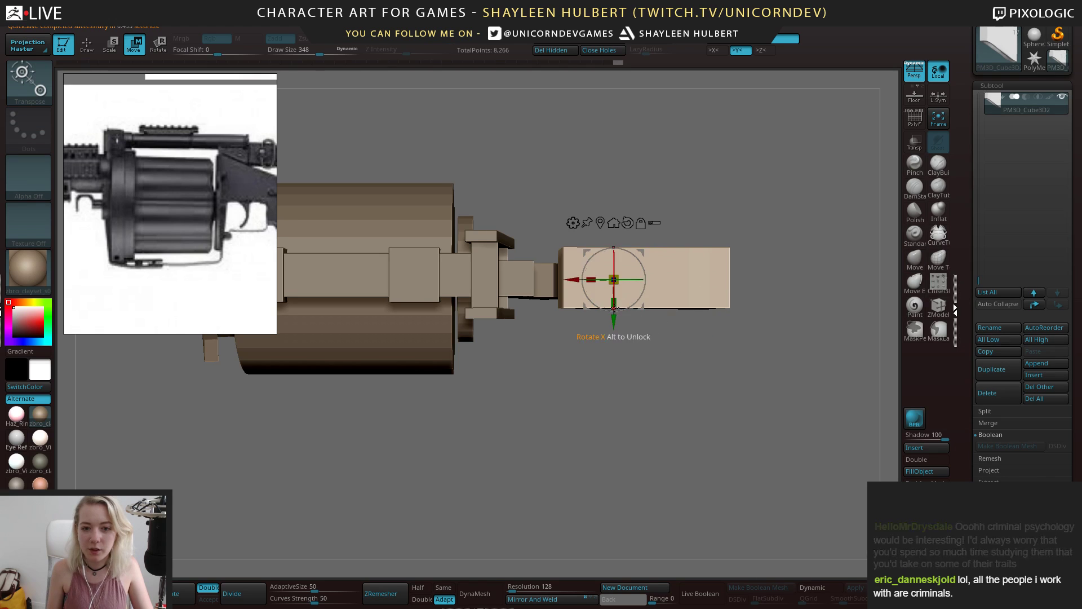
drag(614, 303, 649, 431)
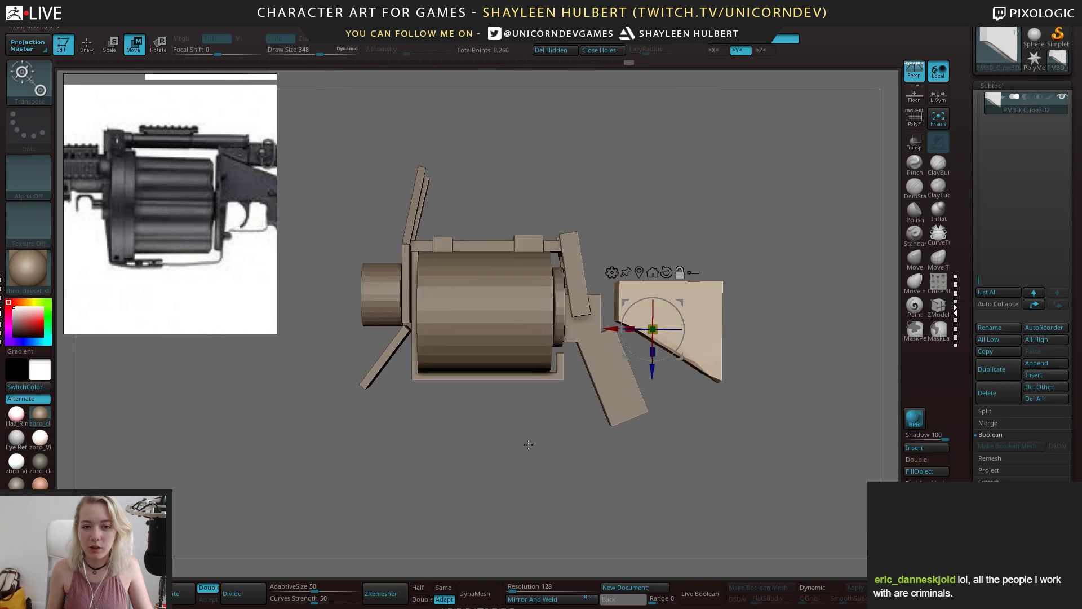
mouse_move(542, 423)
mouse_down()
mouse_move(611, 427)
mouse_move(609, 410)
mouse_move(530, 409)
mouse_move(532, 421)
mouse_up()
shift+drag(533, 421, 526, 382)
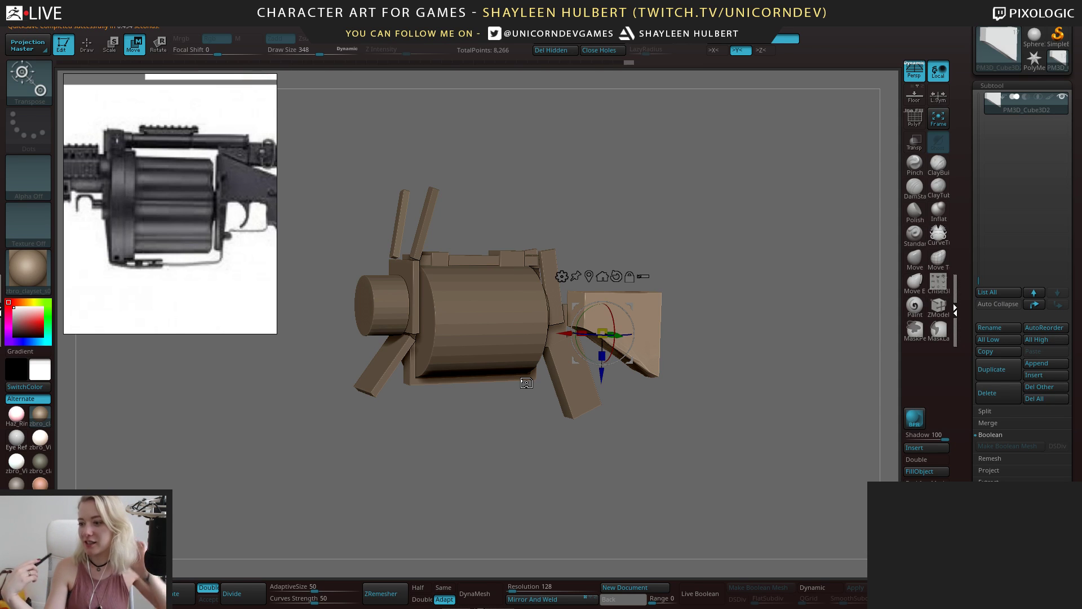
Select the rear block on the top rail and raise it slightly with the gizmo
mouse_move(722, 270)
alt+mouse_down()
mouse_move(738, 362)
mouse_move(739, 303)
mouse_move(734, 383)
mouse_move(759, 295)
mouse_move(470, 446)
mouse_move(529, 463)
mouse_move(530, 475)
alt+mouse_up()
alt+click(505, 225)
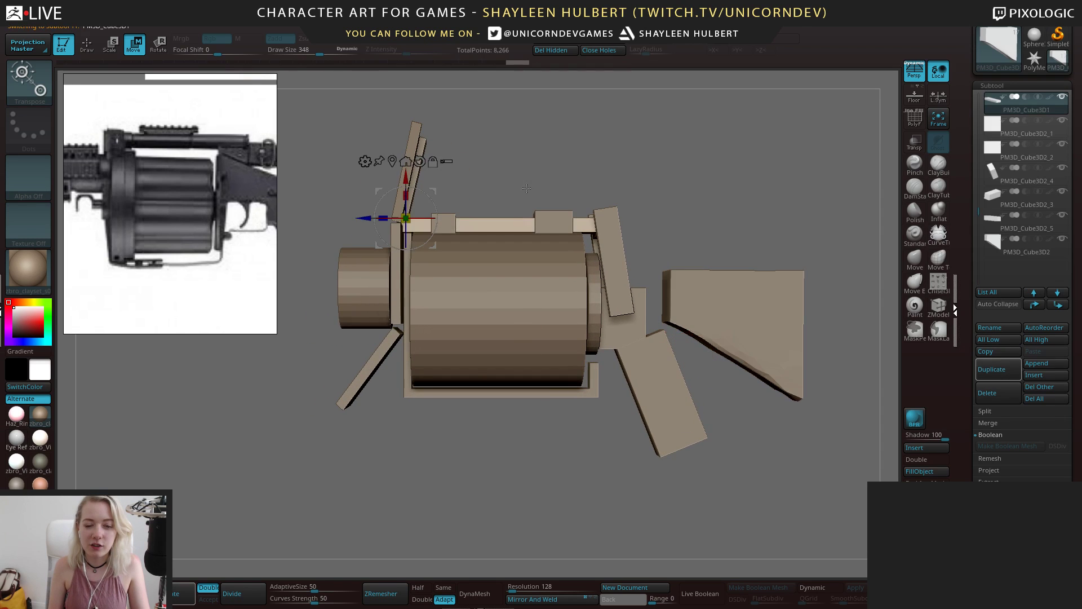
drag(527, 188, 566, 217)
alt+click(568, 220)
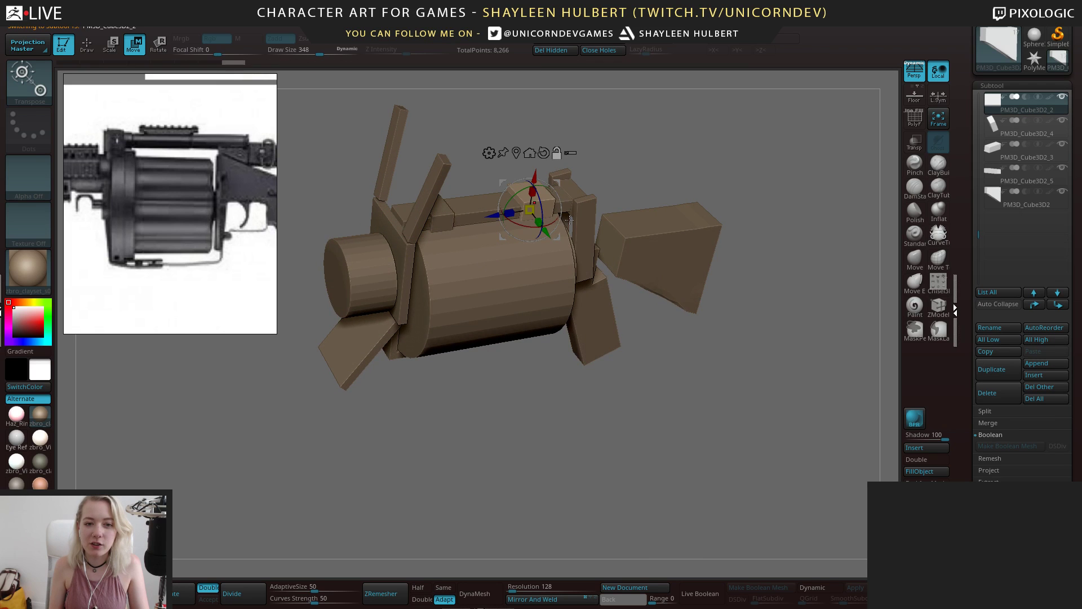
alt+drag(626, 152, 648, 282)
drag(648, 242, 660, 289)
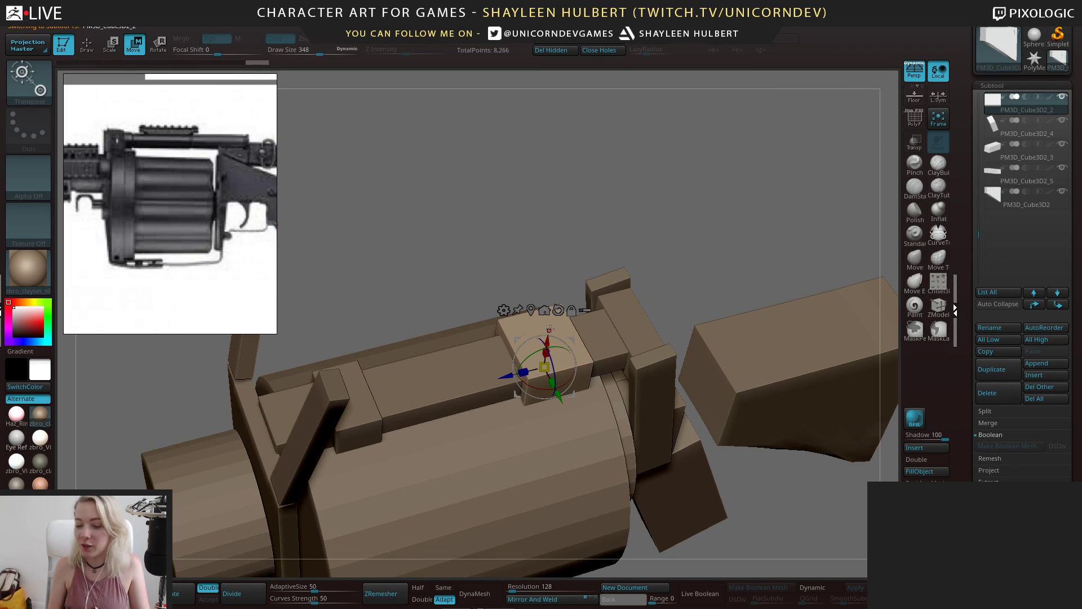
drag(549, 329, 532, 199)
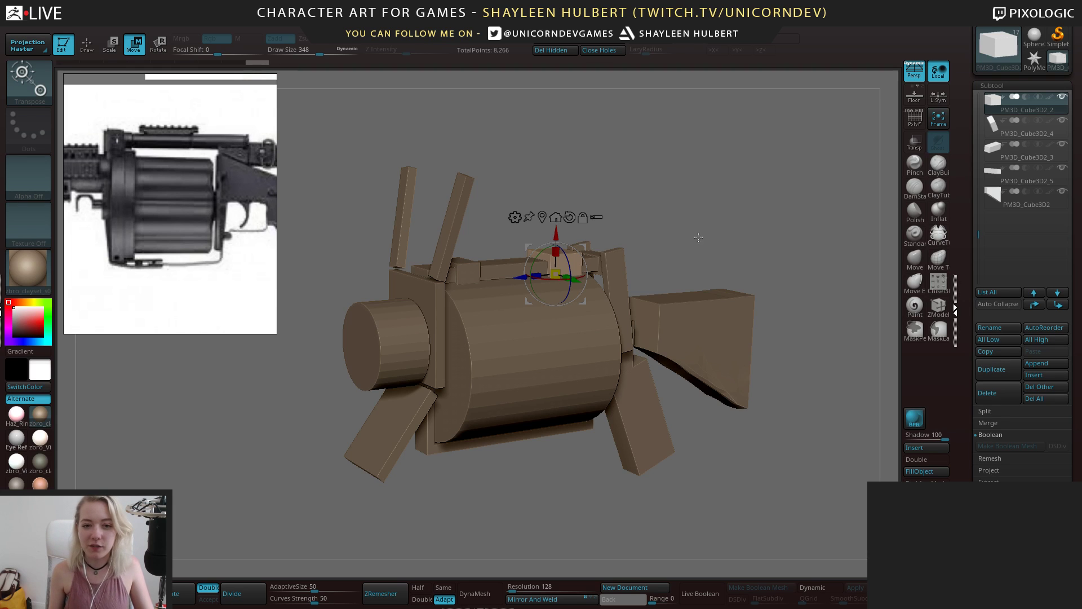
Select the long bar of the top rail, shift it slightly toward the rear and adjust its length with the gizmo
drag(698, 237, 759, 302)
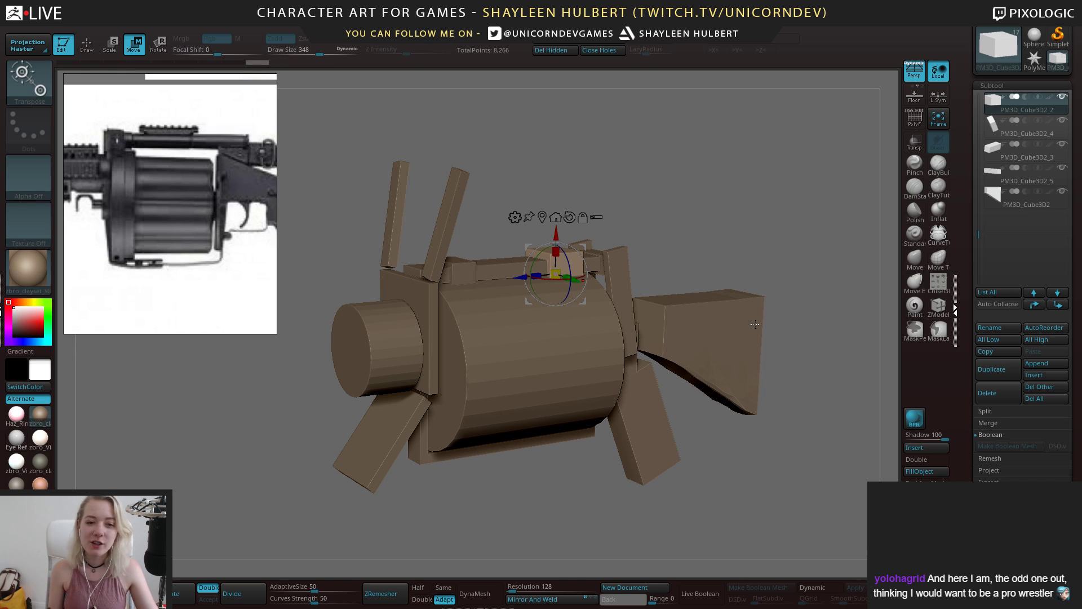
drag(700, 246, 665, 440)
alt+click(343, 273)
alt+drag(344, 273, 467, 303)
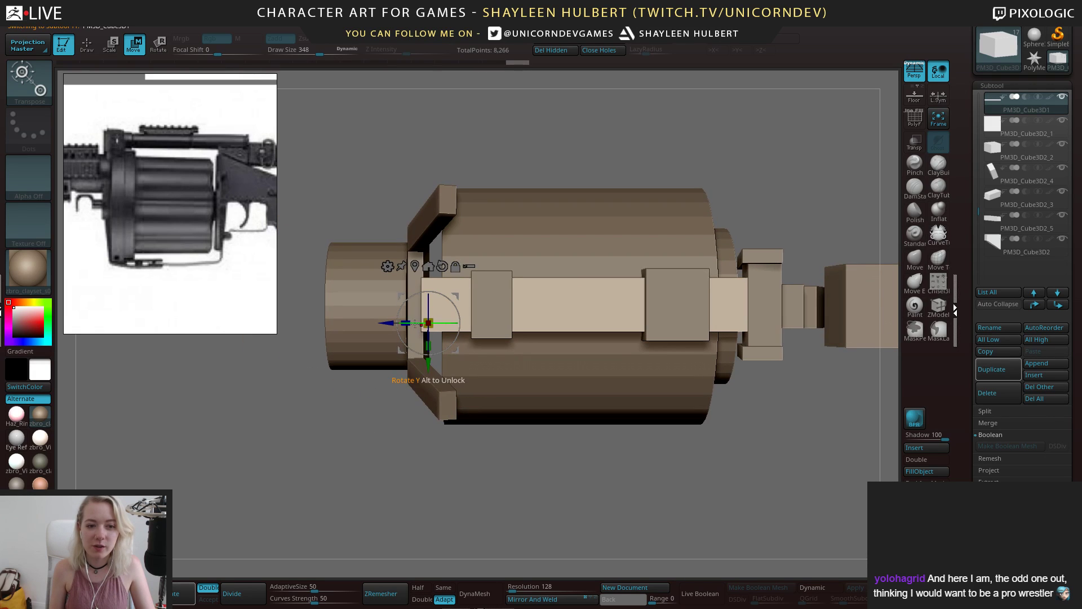
mouse_move(406, 322)
mouse_down()
mouse_move(376, 323)
mouse_move(405, 323)
mouse_up()
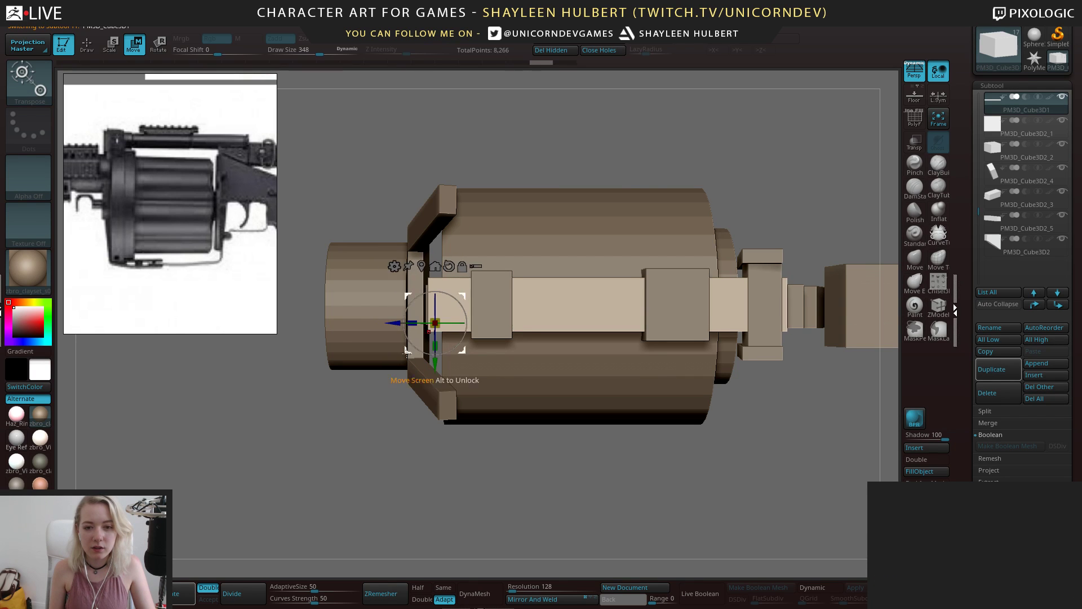
drag(395, 425, 411, 469)
drag(413, 323, 397, 323)
shift+drag(299, 429, 338, 367)
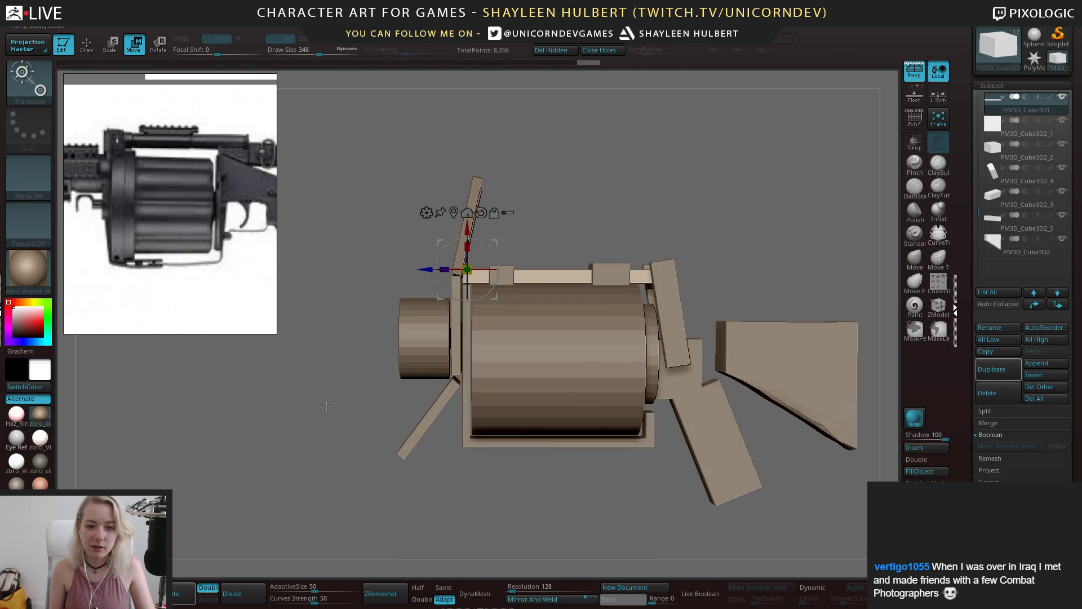
Select the thin disc behind the drum, move it slightly rearward along Y and thicken it to close the gap
alt+click(467, 402)
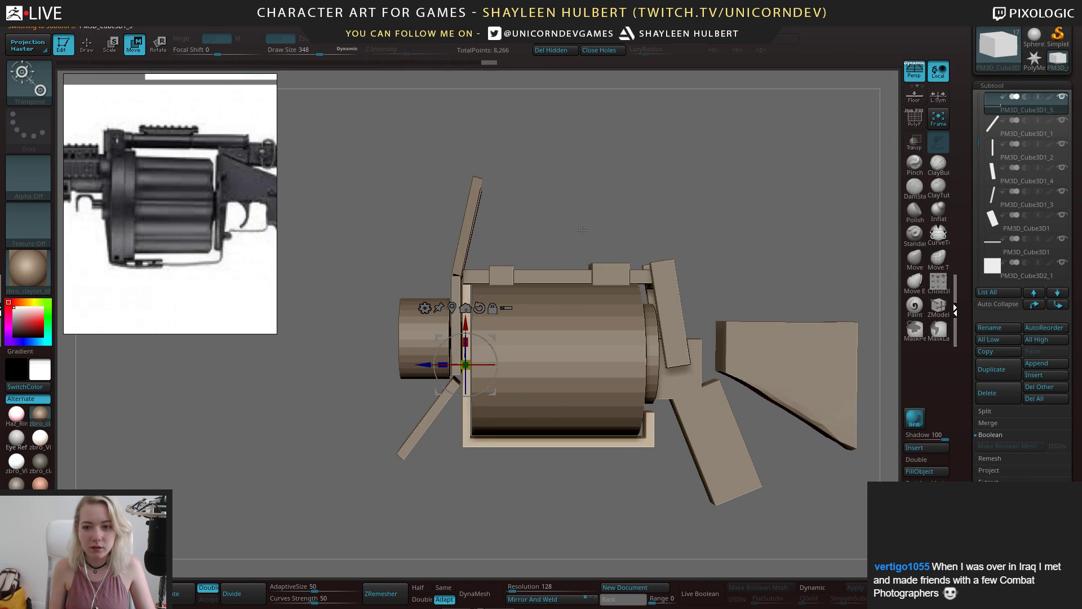
drag(658, 204, 735, 243)
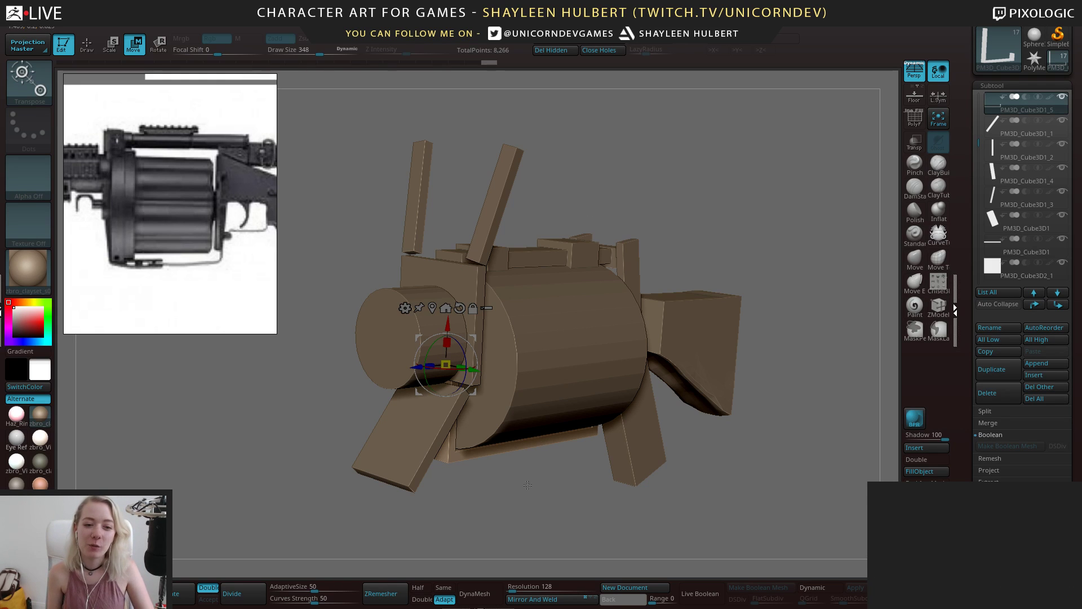
drag(528, 485, 500, 471)
alt+drag(501, 471, 453, 527)
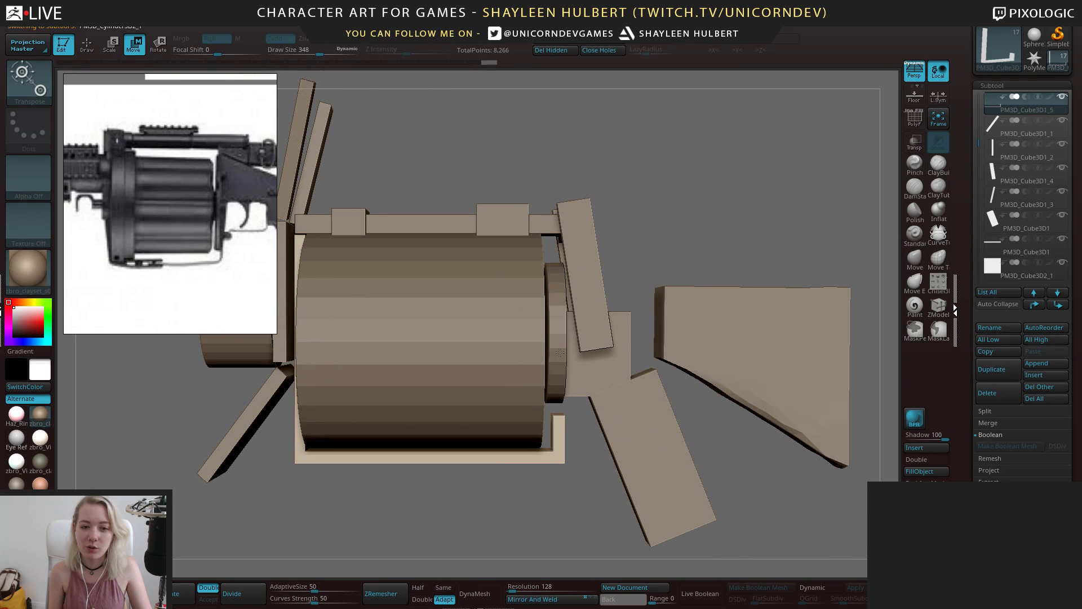
alt+click(554, 324)
alt+drag(655, 266, 626, 283)
alt+drag(523, 397, 468, 408)
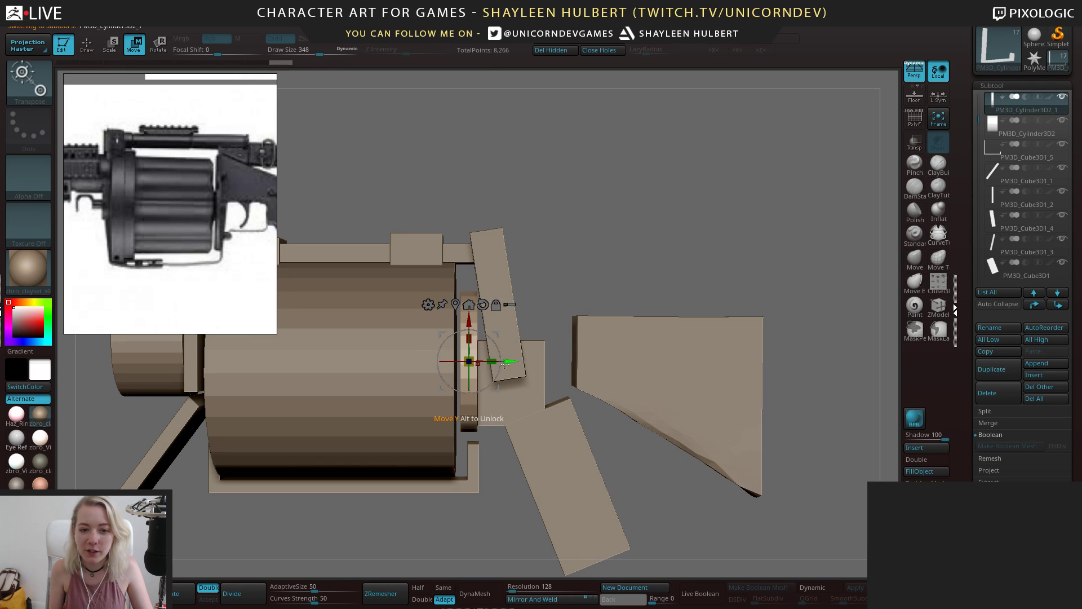
mouse_move(511, 362)
mouse_down()
mouse_move(524, 367)
mouse_move(512, 369)
mouse_up()
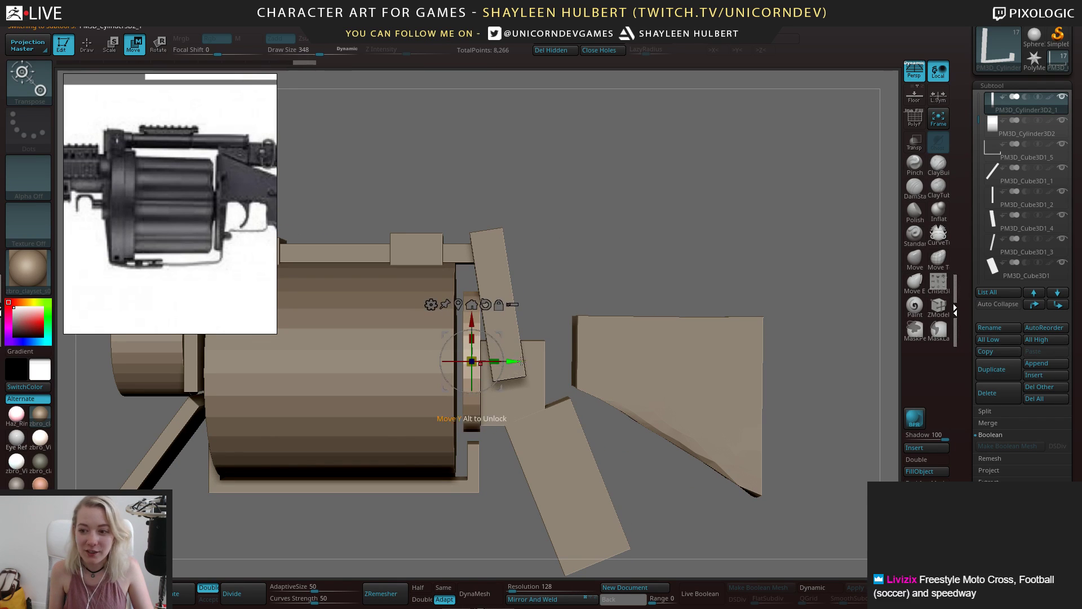
drag(566, 260, 486, 288)
drag(472, 361, 472, 361)
shift+drag(609, 242, 624, 233)
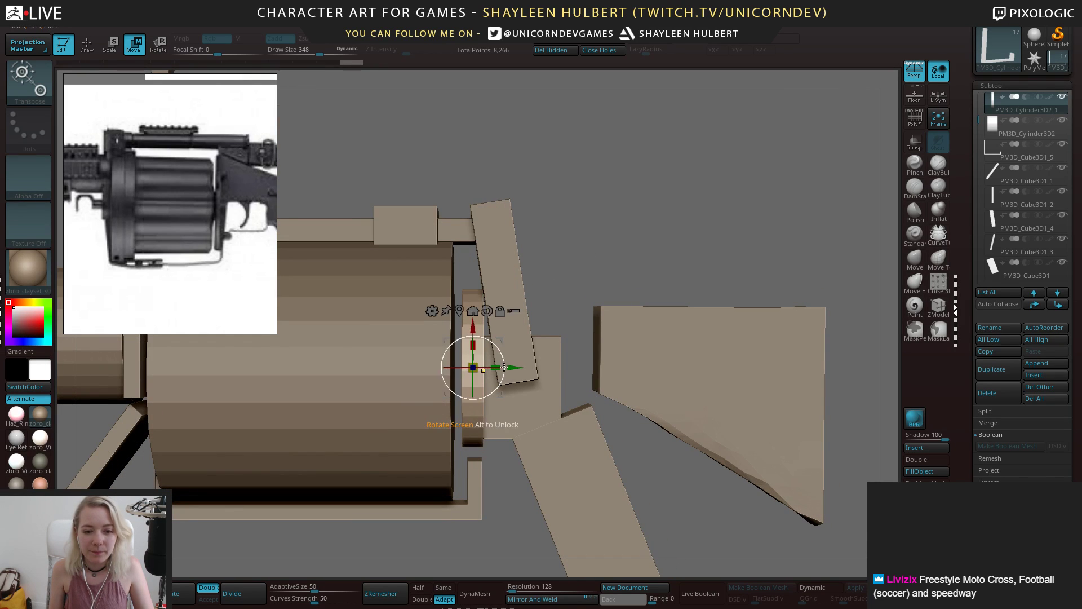
drag(497, 369, 476, 356)
Select the connector block between the drum and the stock and widen it along Y
drag(540, 307, 478, 392)
alt+click(497, 422)
mouse_move(570, 288)
alt+mouse_down()
mouse_move(532, 229)
mouse_move(556, 266)
mouse_move(540, 310)
mouse_move(573, 271)
mouse_move(603, 287)
mouse_move(593, 270)
mouse_move(511, 257)
mouse_move(563, 268)
mouse_move(603, 238)
mouse_move(638, 241)
mouse_move(607, 229)
mouse_move(585, 277)
alt+mouse_up()
drag(516, 319, 466, 389)
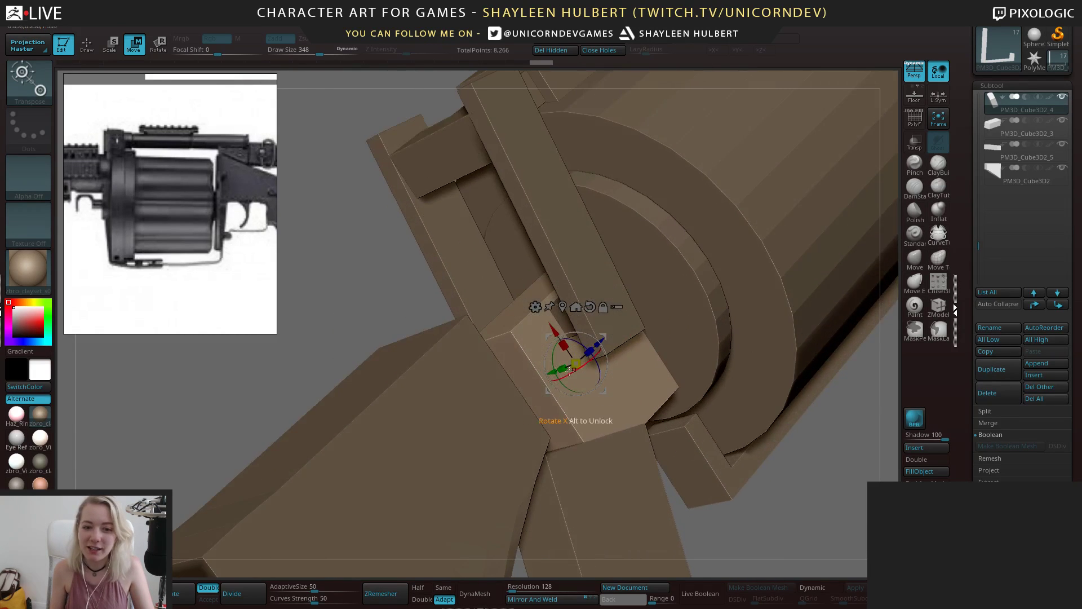
drag(562, 369, 562, 367)
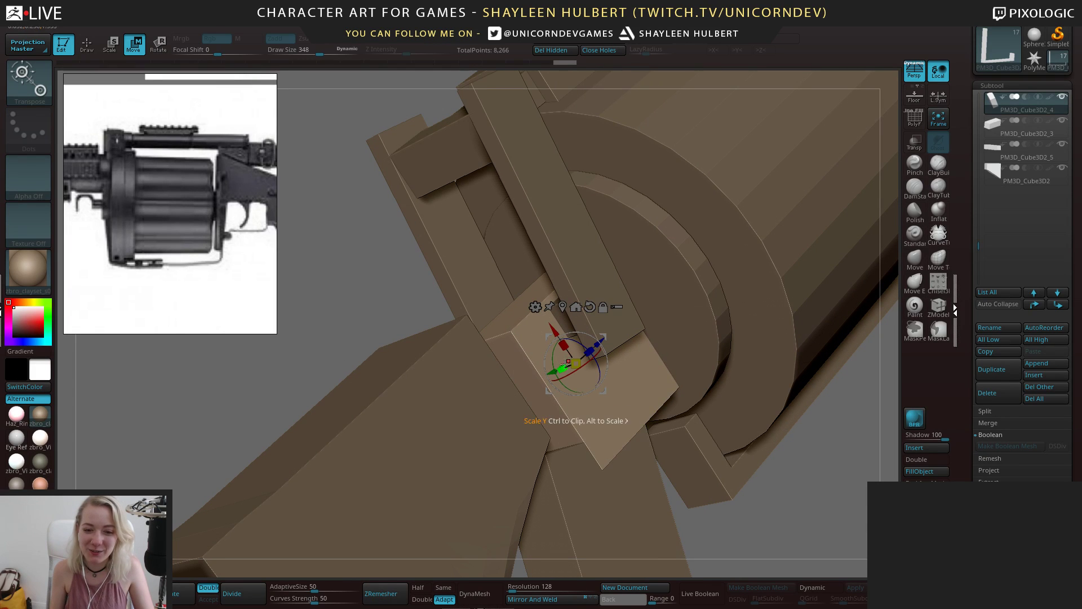
Fine-tune the connector block's width along Y and lower the draw size to 329
alt+drag(307, 353, 367, 343)
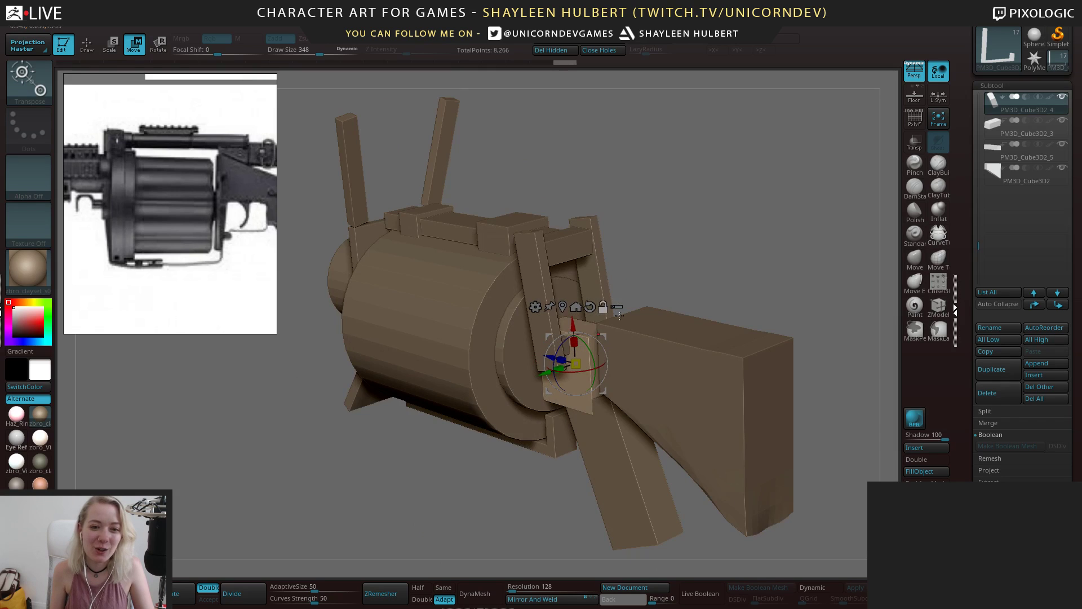
alt+drag(620, 315, 716, 265)
mouse_move(677, 316)
alt+mouse_down()
mouse_move(629, 246)
mouse_move(666, 299)
mouse_move(679, 287)
mouse_move(663, 289)
mouse_move(668, 270)
alt+mouse_up()
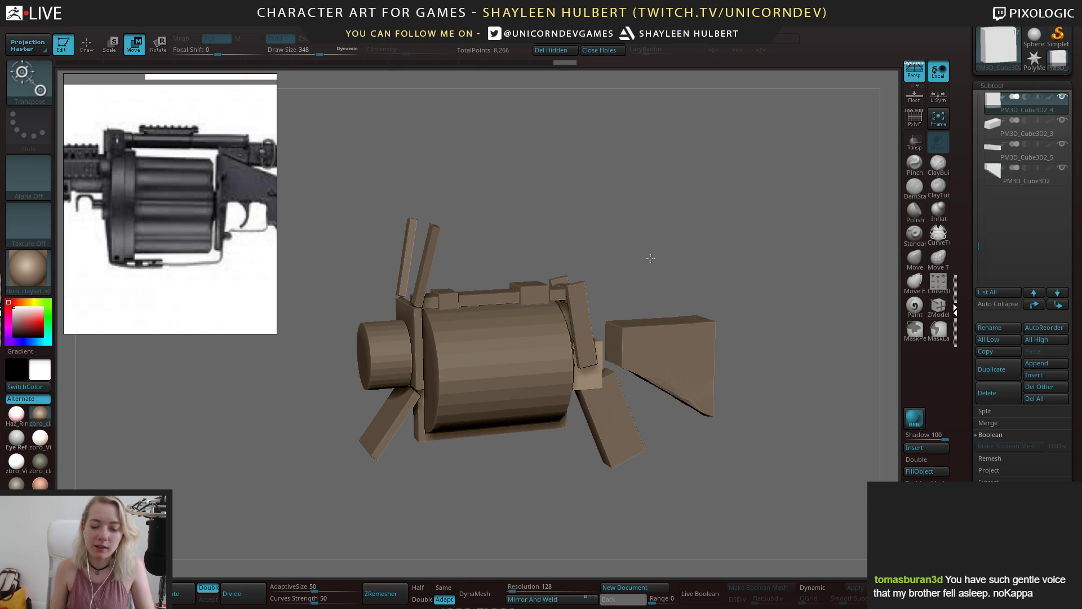
ctrl+right_drag(652, 271, 585, 371)
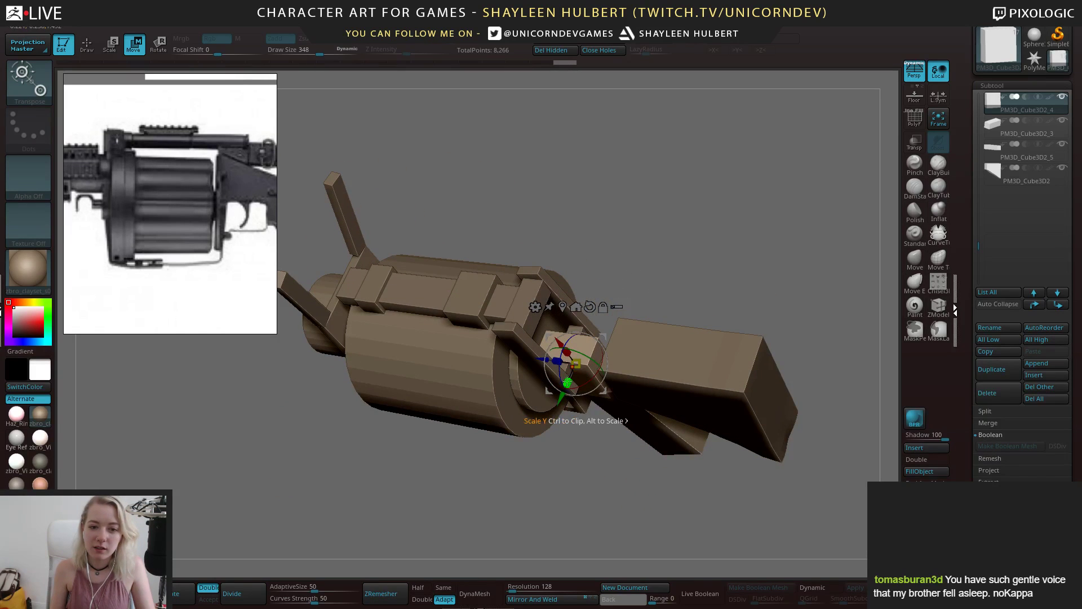
drag(567, 383, 564, 386)
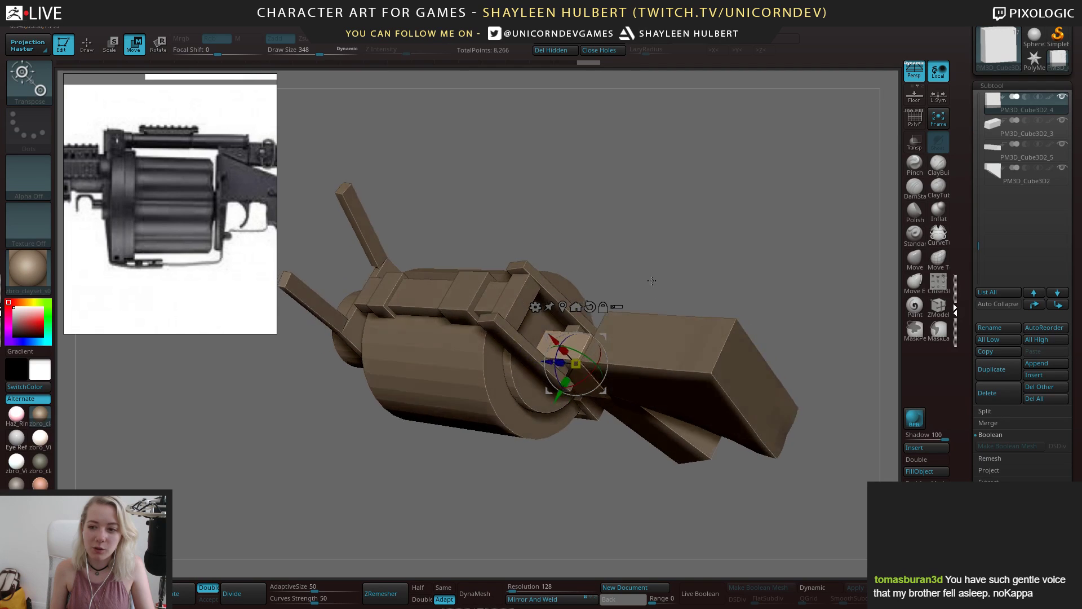
key(space)
drag(653, 279, 658, 280)
mouse_move(631, 237)
shift+right_down()
mouse_move(678, 251)
mouse_move(646, 246)
mouse_move(677, 272)
mouse_move(643, 271)
shift+right_up()
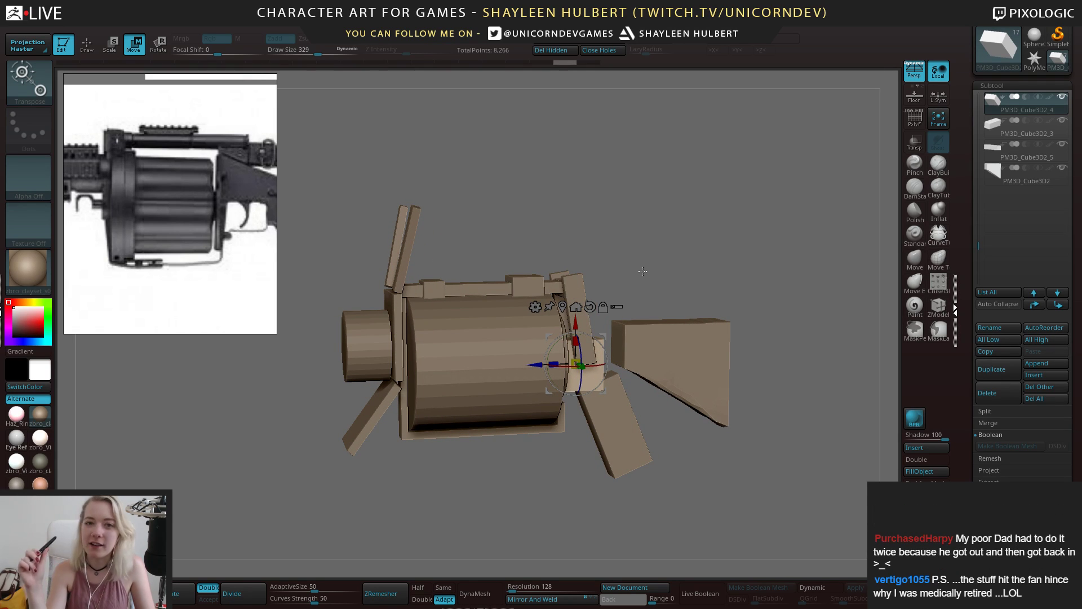
Make the L-shaped bracket under the drum active and switch to the ZModeler brush with draw size 29
right_drag(643, 271, 624, 257)
drag(601, 263, 601, 262)
ctrl+right_drag(598, 282, 510, 472)
ctrl+right_drag(510, 472, 553, 270)
alt+click(524, 343)
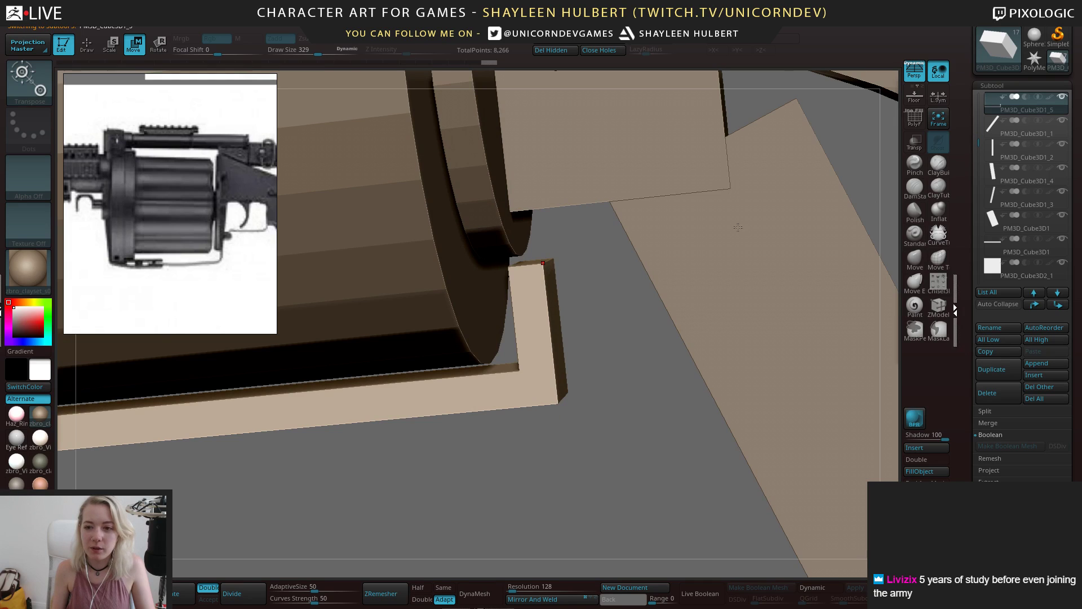
click(940, 306)
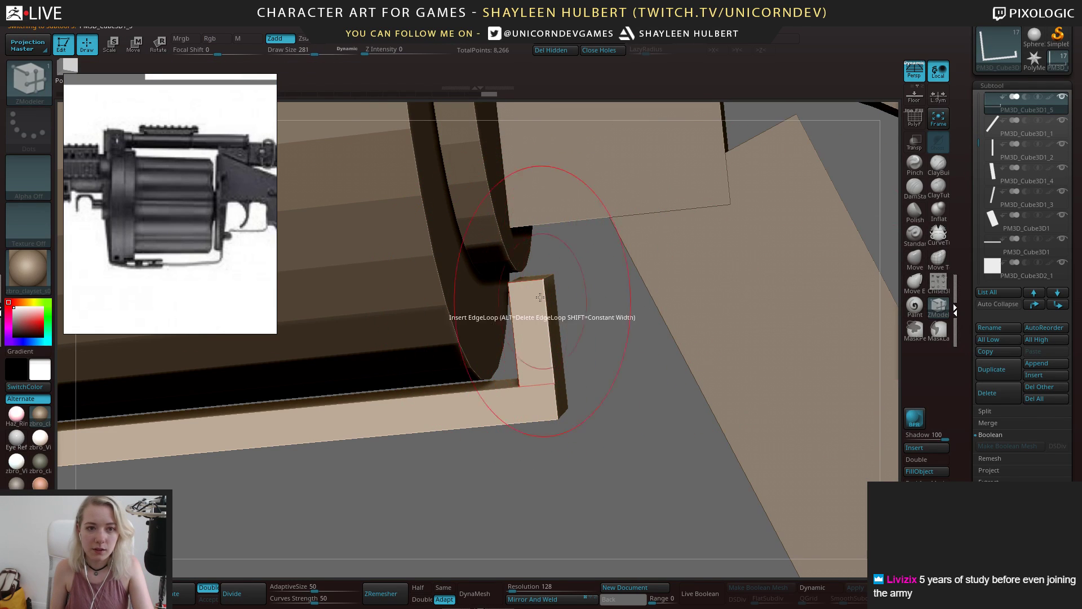
drag(318, 50, 285, 49)
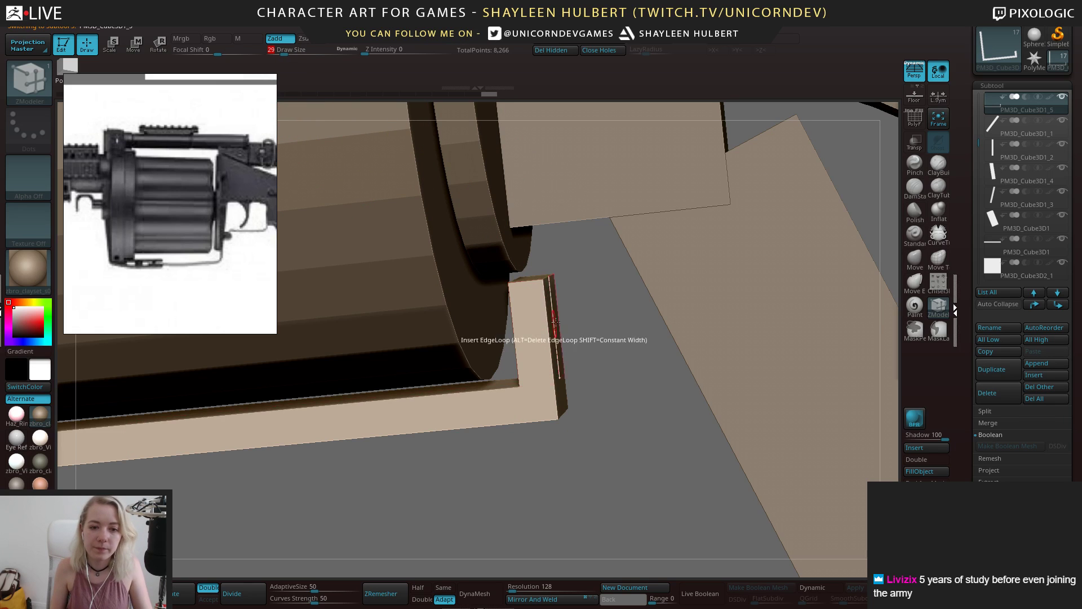
Turn on the polyframe and insert a single edge loop near the upper end of the bracket's rear upright
key(space)
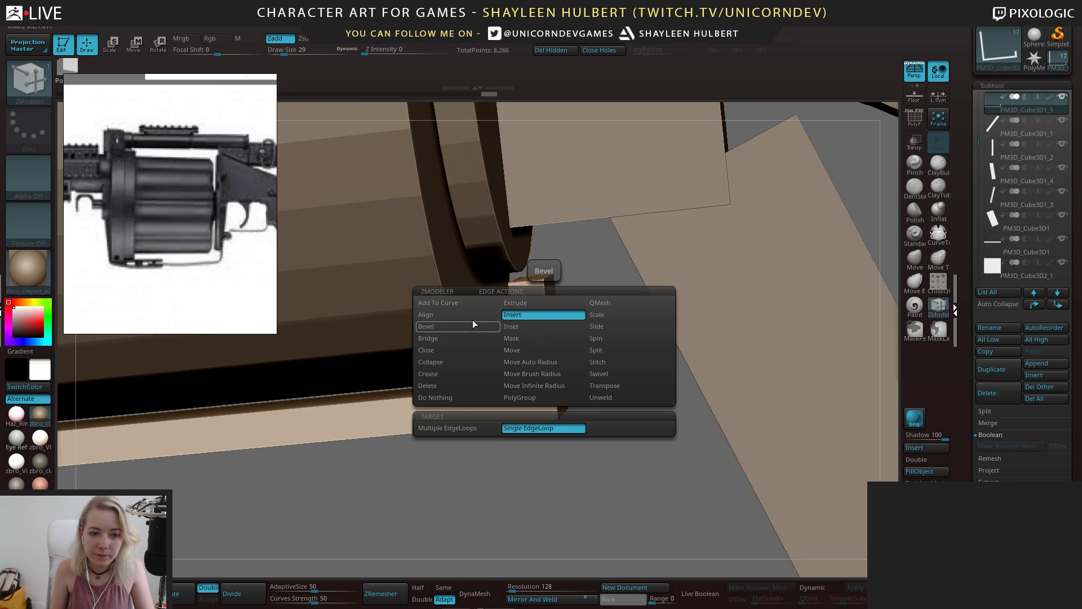
click(909, 125)
key(space)
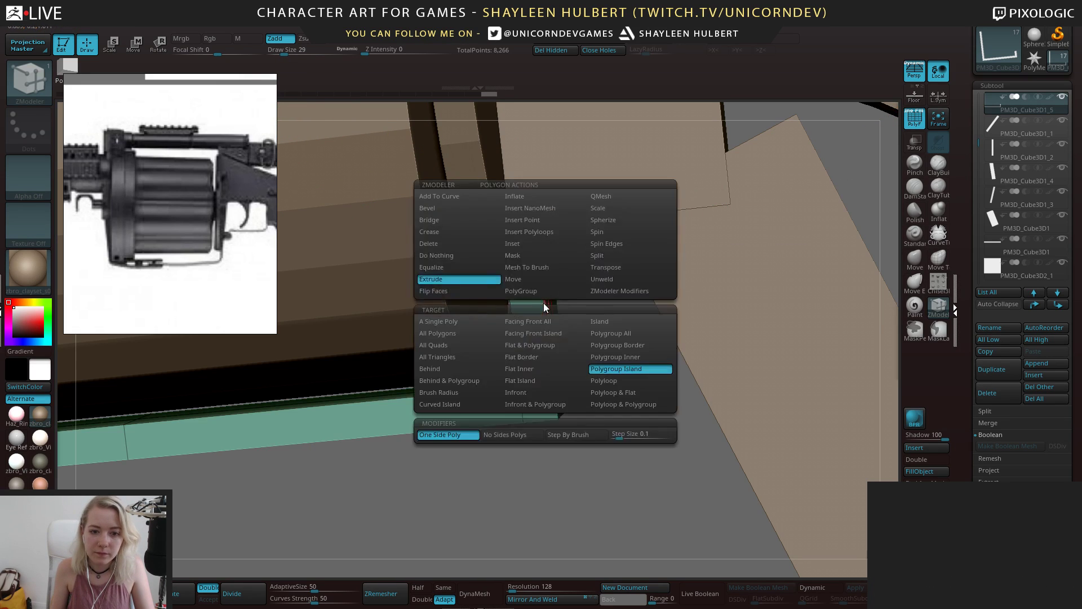
click(544, 303)
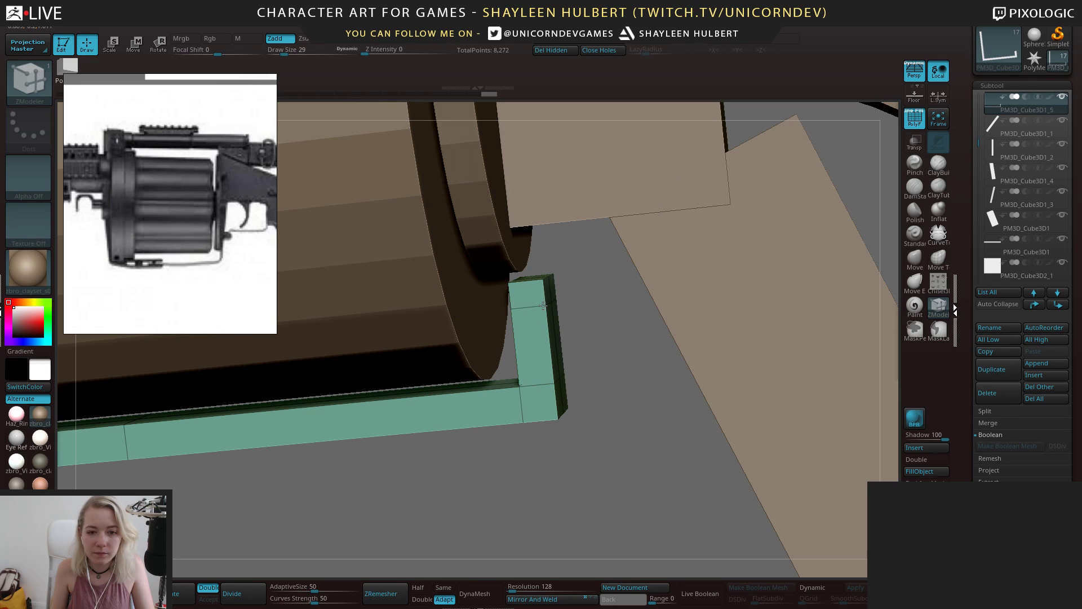
Use the ZModeler PolyGroup action with the A Single Poly target to regroup the rear face above the bracket's new edge loop
drag(588, 294, 555, 289)
key(space)
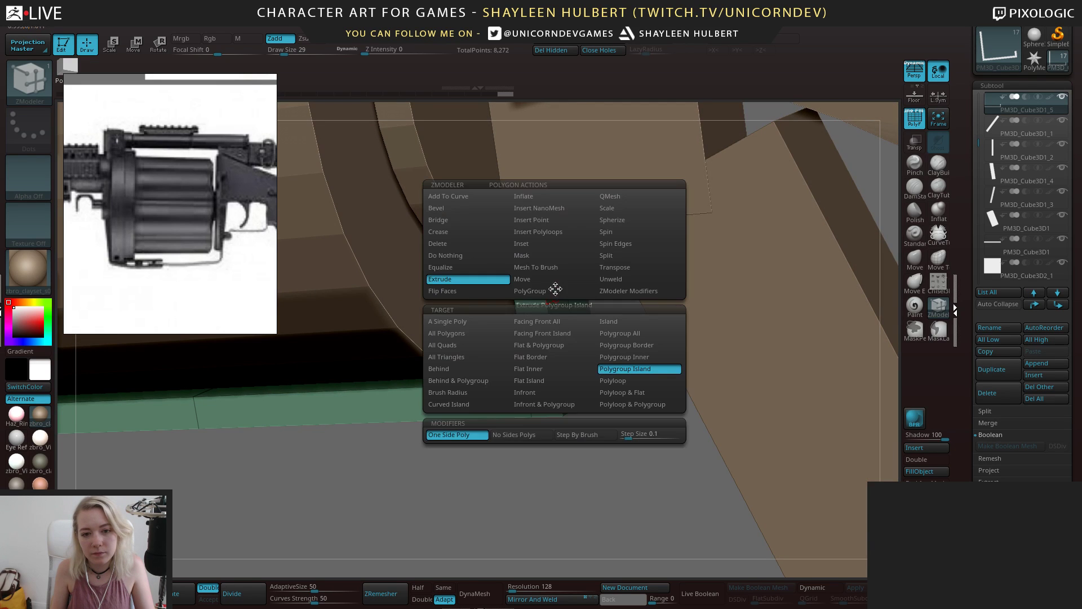
click(546, 296)
click(560, 291)
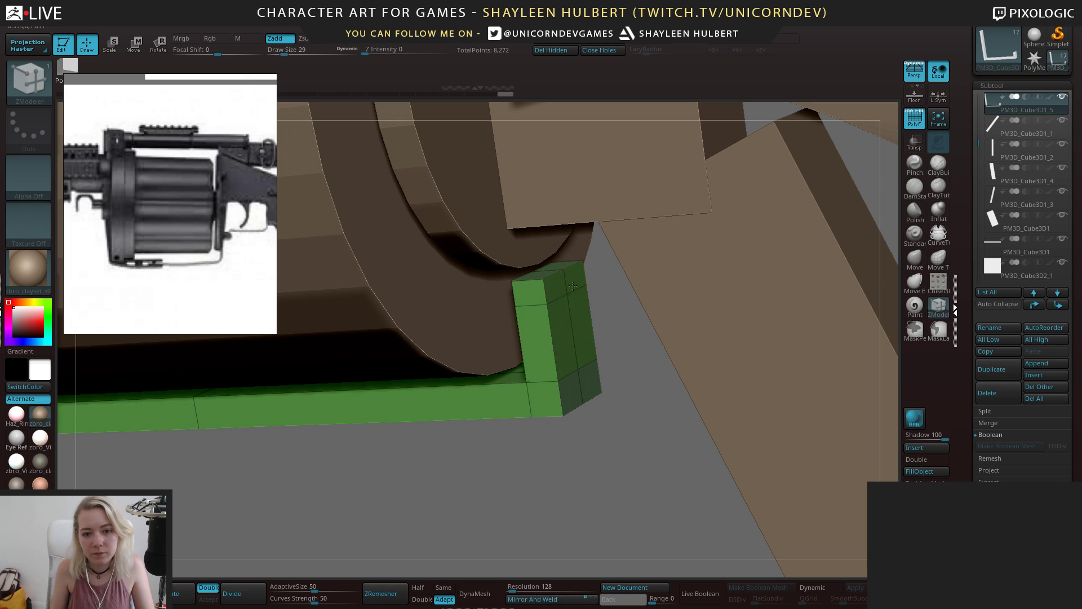
key(ctrl)
key(space)
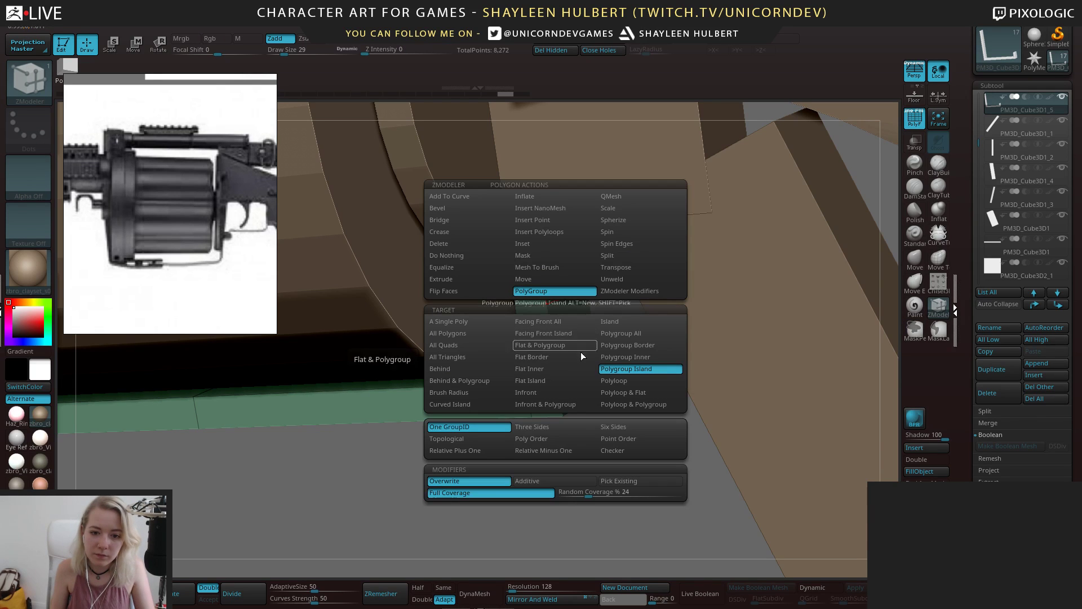
click(476, 318)
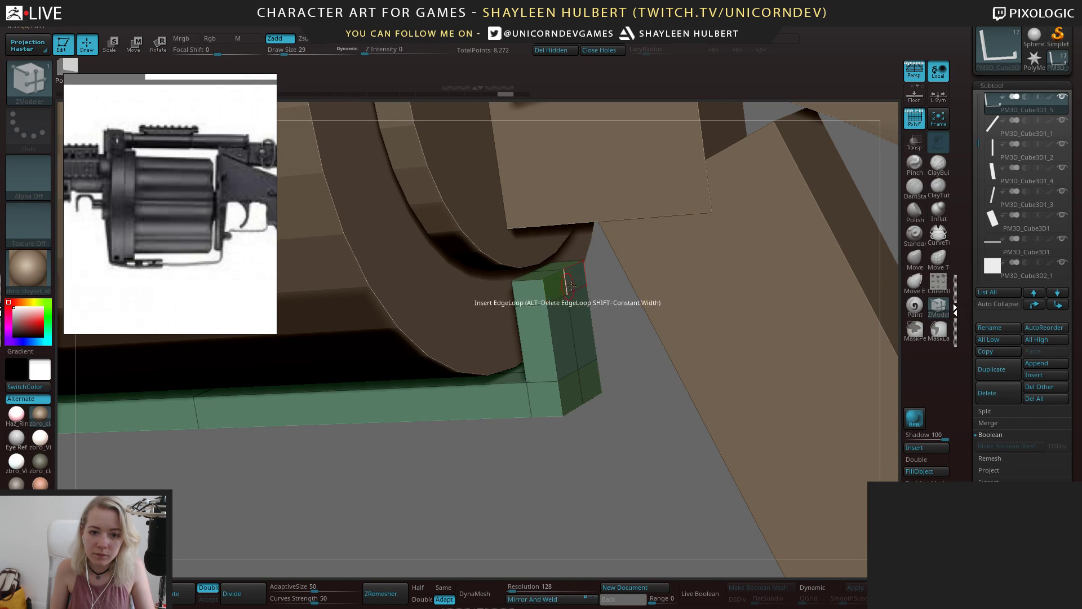
Extrude the rear face at the upper end of the bracket's upright backward into a short lip
key(space)
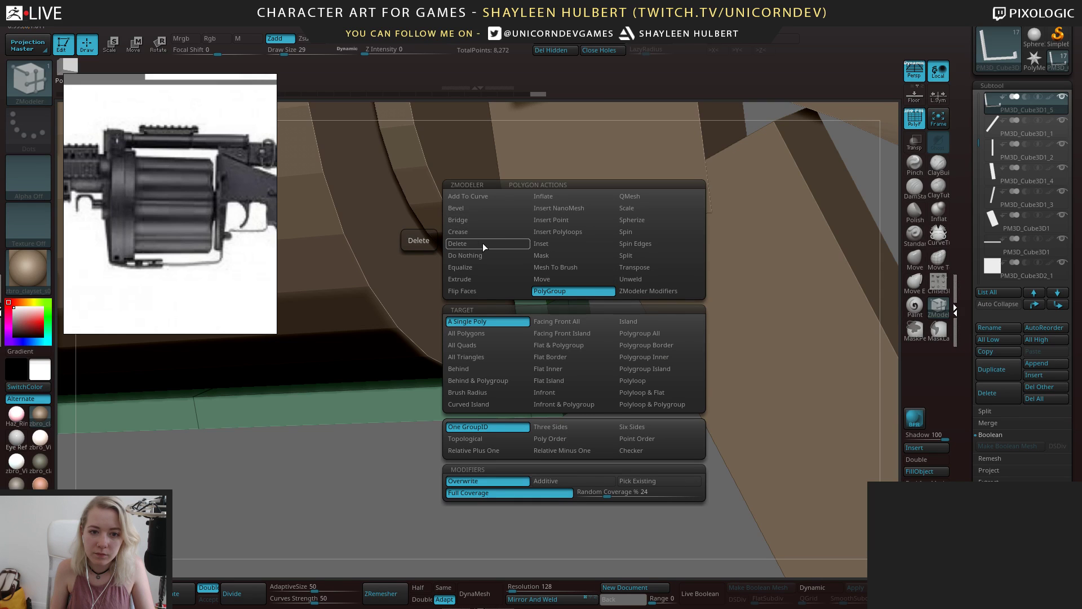
click(480, 280)
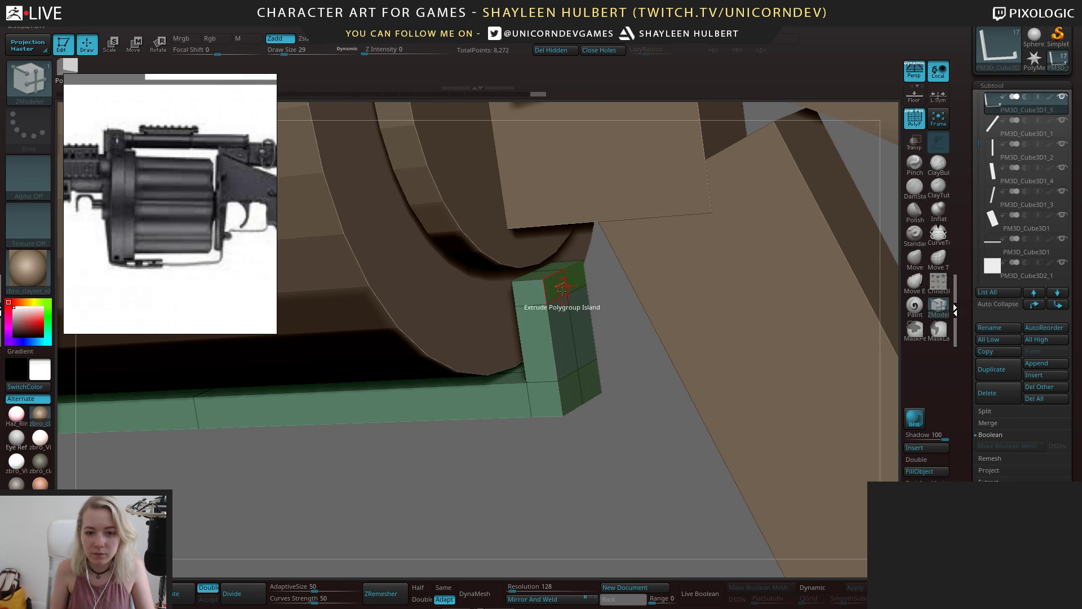
drag(562, 288, 639, 290)
mouse_move(511, 484)
shift+mouse_down()
mouse_move(565, 475)
mouse_move(558, 406)
mouse_move(507, 392)
shift+mouse_up()
mouse_move(507, 392)
alt+mouse_down()
mouse_move(510, 426)
mouse_move(454, 362)
mouse_move(385, 398)
mouse_move(549, 455)
mouse_move(509, 461)
alt+mouse_up()
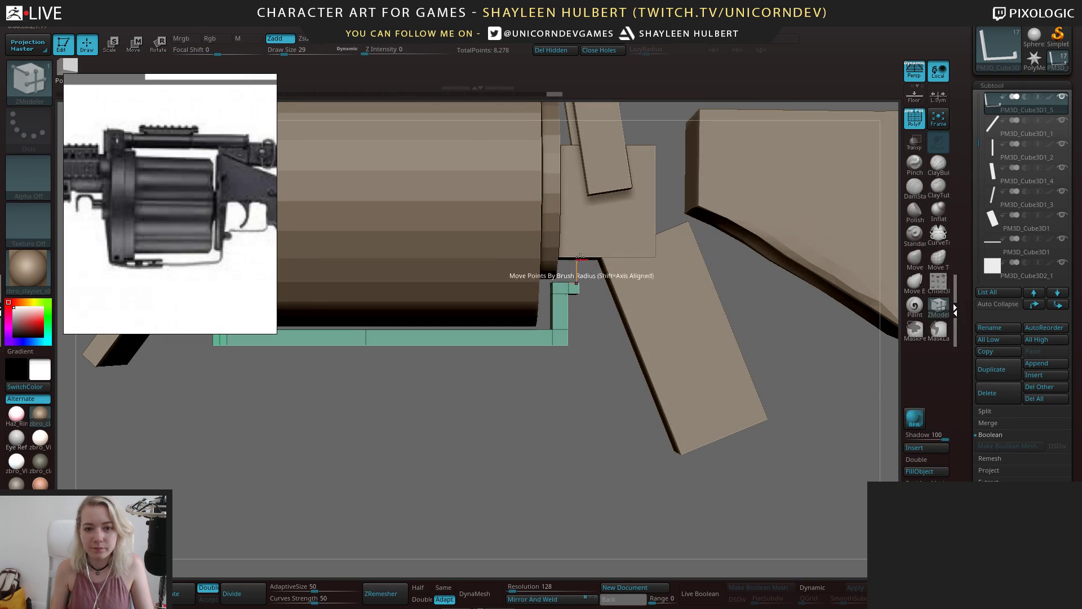
Select the angled grip and move it slightly rearward along its Z axis
alt+drag(641, 378, 529, 429)
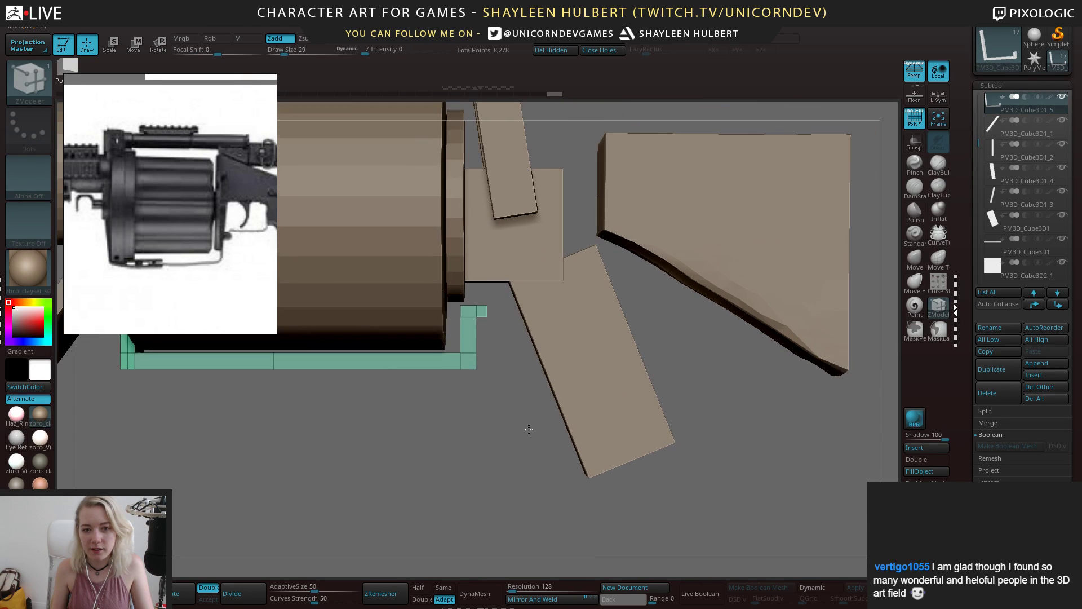
alt+click(572, 387)
key(w)
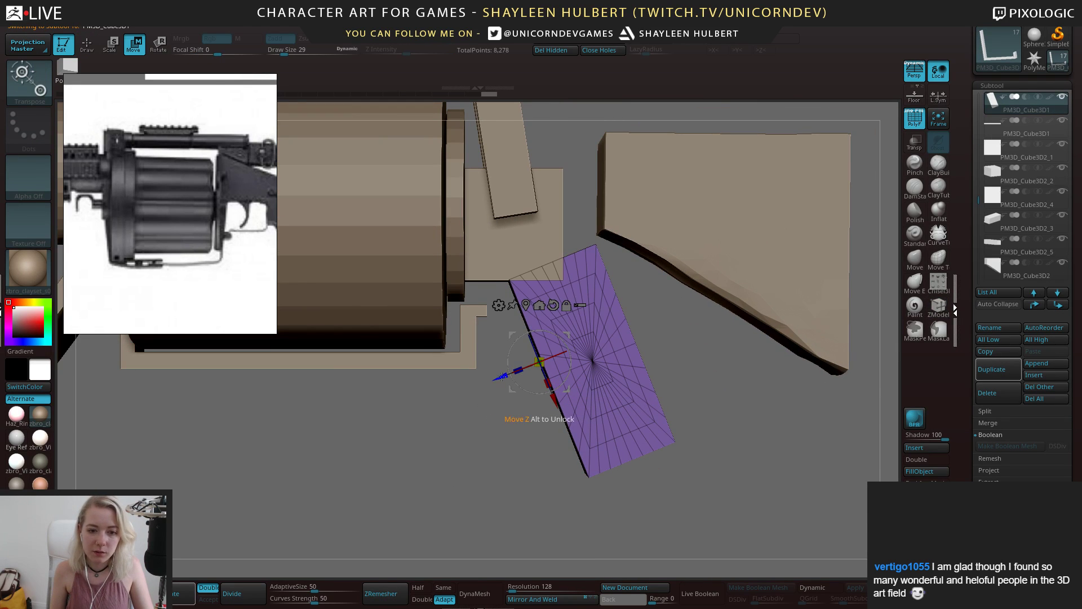
drag(502, 377, 587, 328)
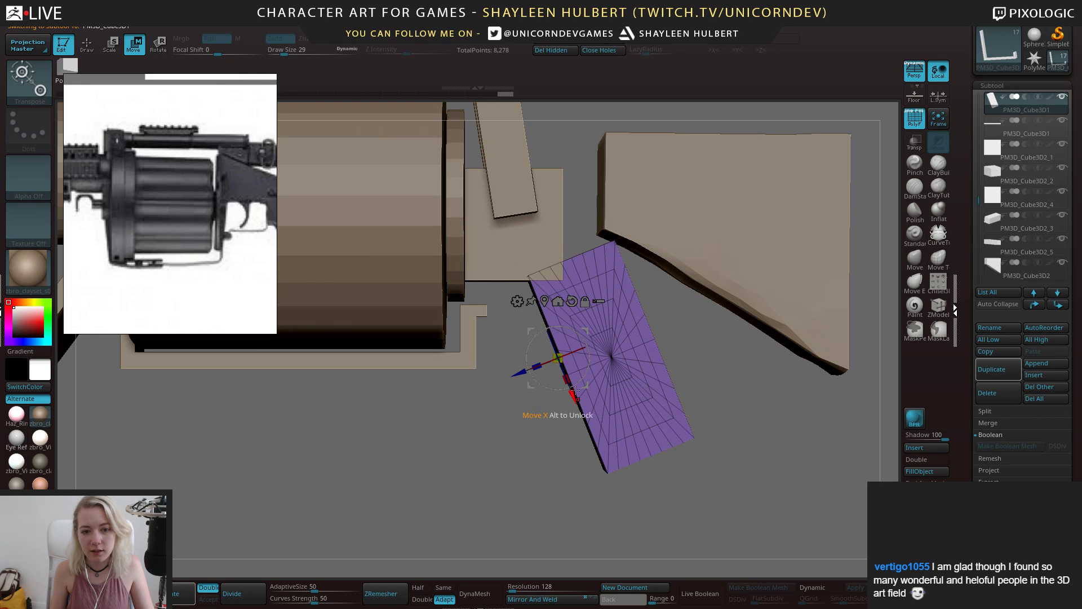
Turn off the polyframe, duplicate the connector block behind the drum and move the copy straight down below it
alt+drag(465, 425, 513, 501)
alt+click(536, 308)
drag(537, 430, 503, 428)
click(915, 126)
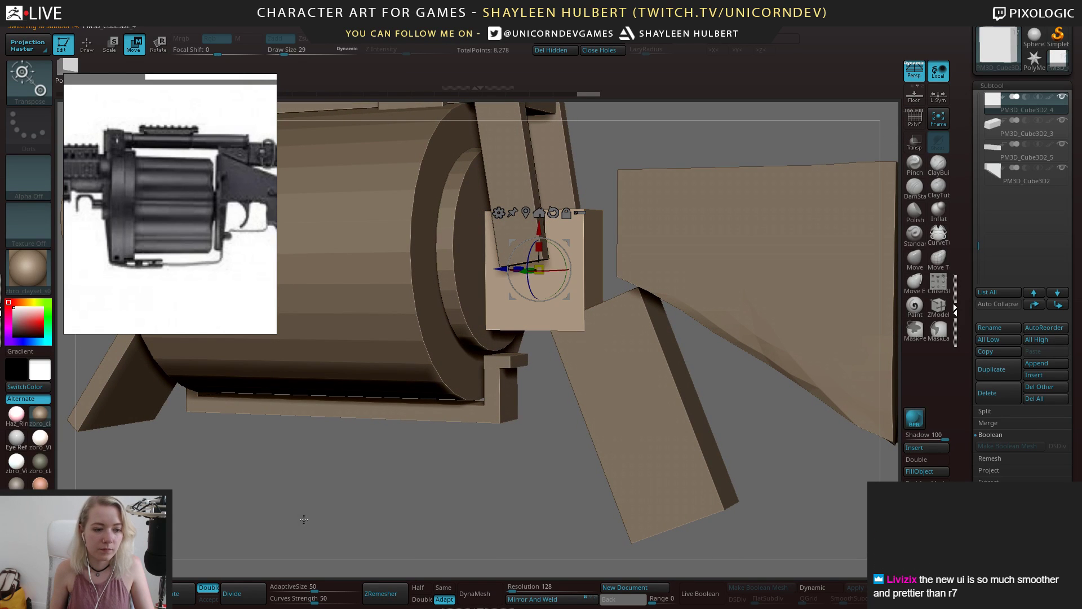
click(172, 595)
shift+drag(541, 462, 564, 462)
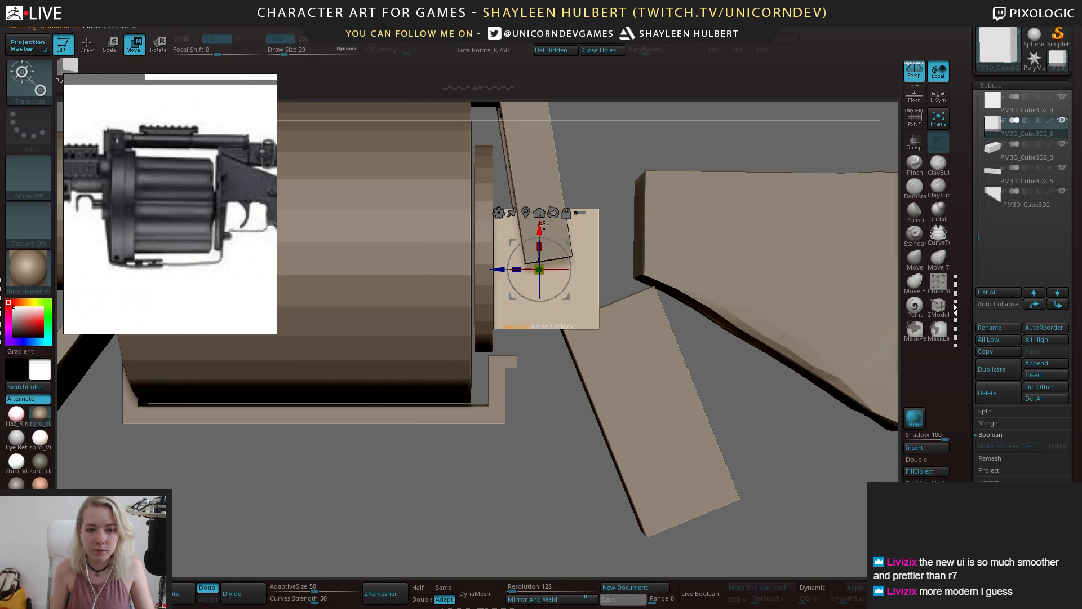
drag(542, 233, 542, 380)
Scale the duplicated block down along Y and flatten its height into a thin bar just in front of the grip
drag(540, 496, 499, 505)
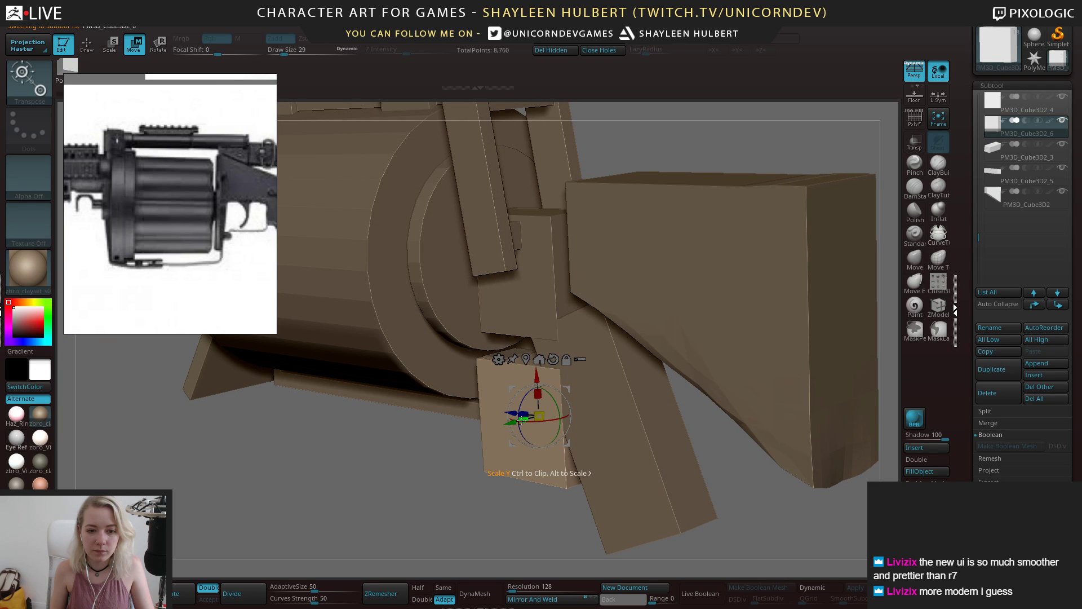
drag(524, 418, 574, 406)
drag(440, 502, 622, 372)
drag(539, 393, 537, 418)
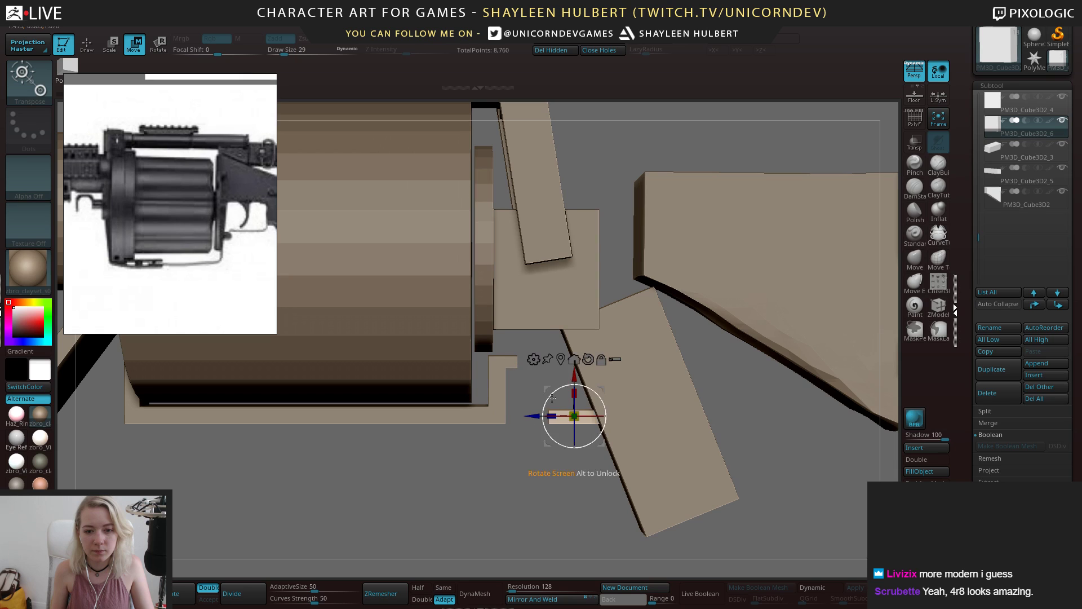
Position the small horizontal bar beside the grip, in the gap below the receiver block
mouse_move(575, 376)
mouse_down()
mouse_move(575, 398)
mouse_move(576, 380)
mouse_up()
drag(539, 417, 530, 420)
alt+drag(496, 476, 558, 469)
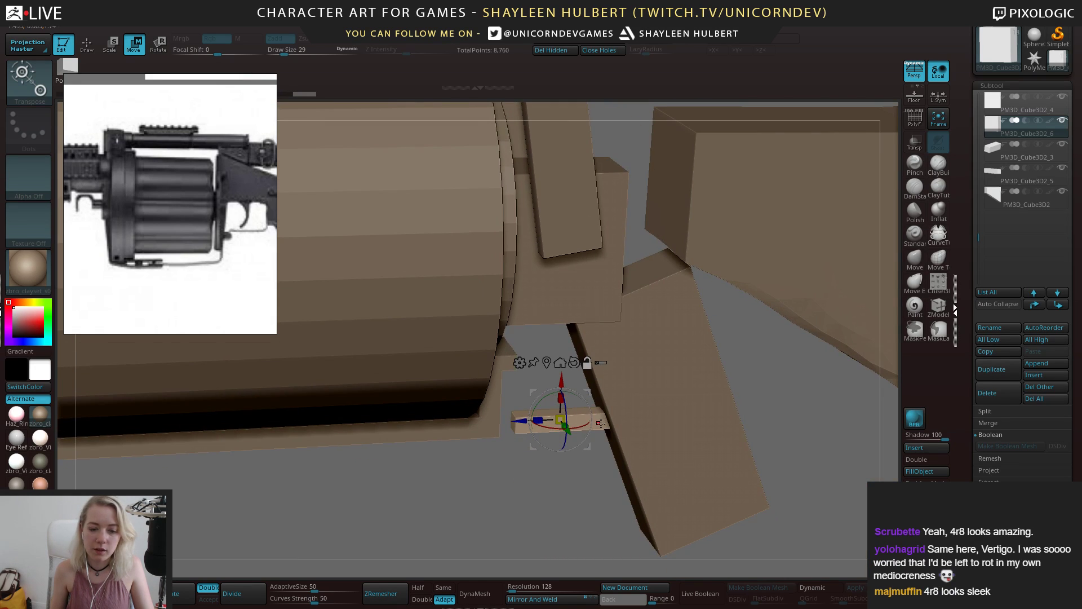
alt+click(600, 422)
drag(576, 355, 560, 356)
click(557, 365)
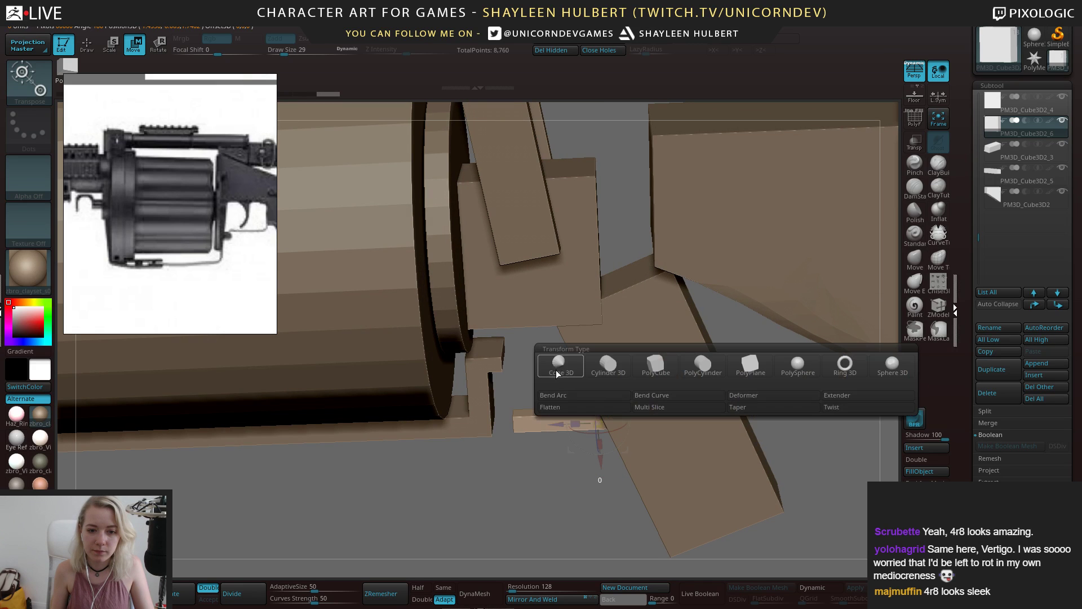
click(640, 372)
mouse_move(554, 458)
mouse_down()
mouse_move(603, 415)
mouse_move(656, 419)
mouse_move(628, 445)
mouse_move(526, 474)
mouse_move(526, 438)
mouse_move(507, 482)
mouse_move(490, 467)
mouse_up()
key(q)
key(ctrl+z)
key(ctrl+z)
key(ctrl+z)
key(ctrl+z)
key(w)
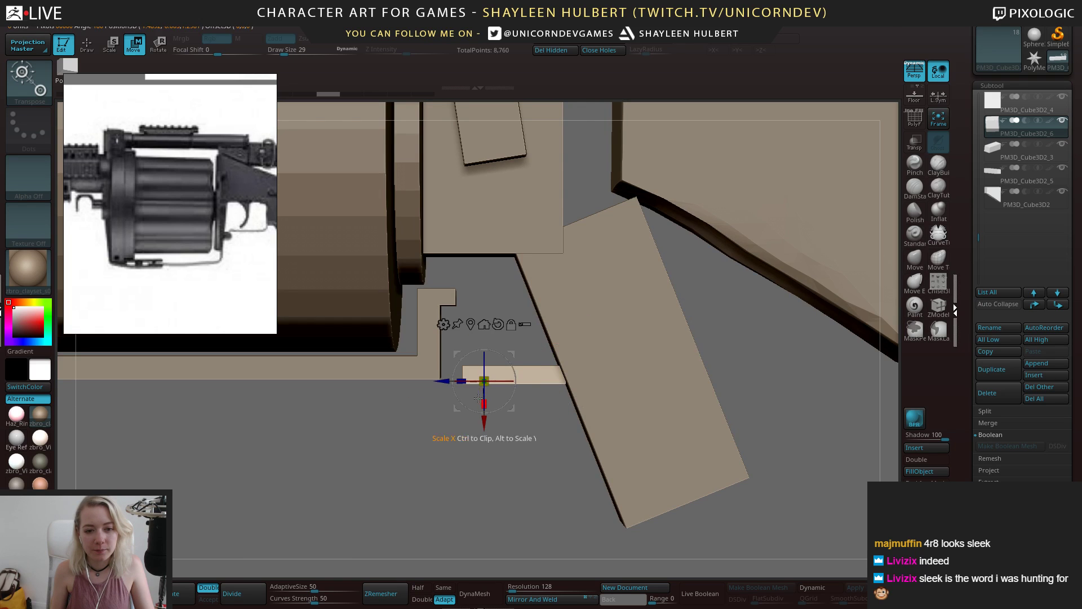
Duplicate the small horizontal bar and rotate the copy 90 degrees so it stands upright at the bar's drum-side end
drag(496, 411, 540, 487)
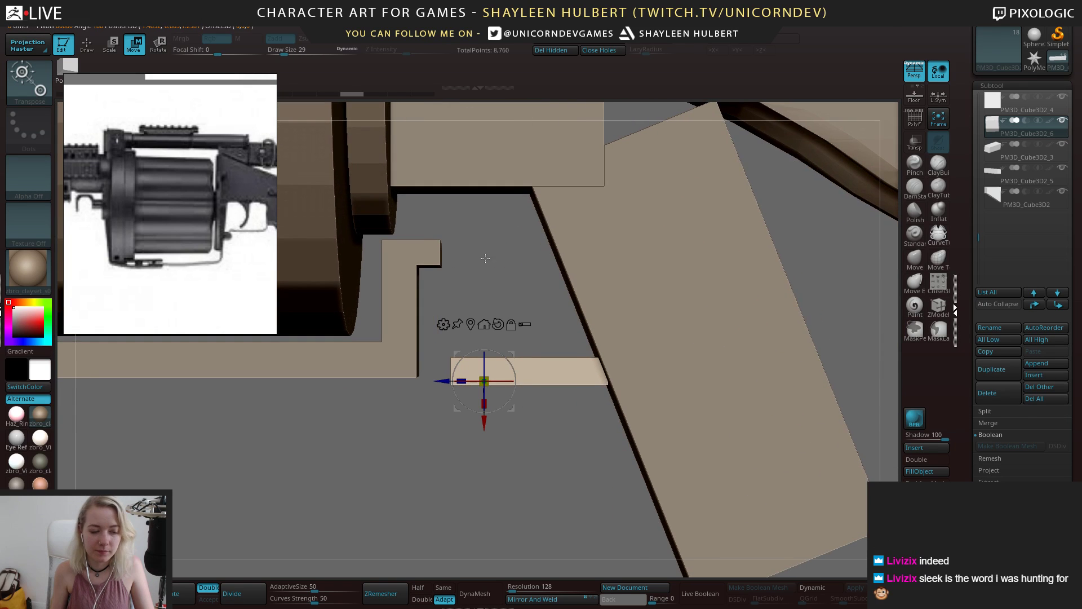
click(180, 593)
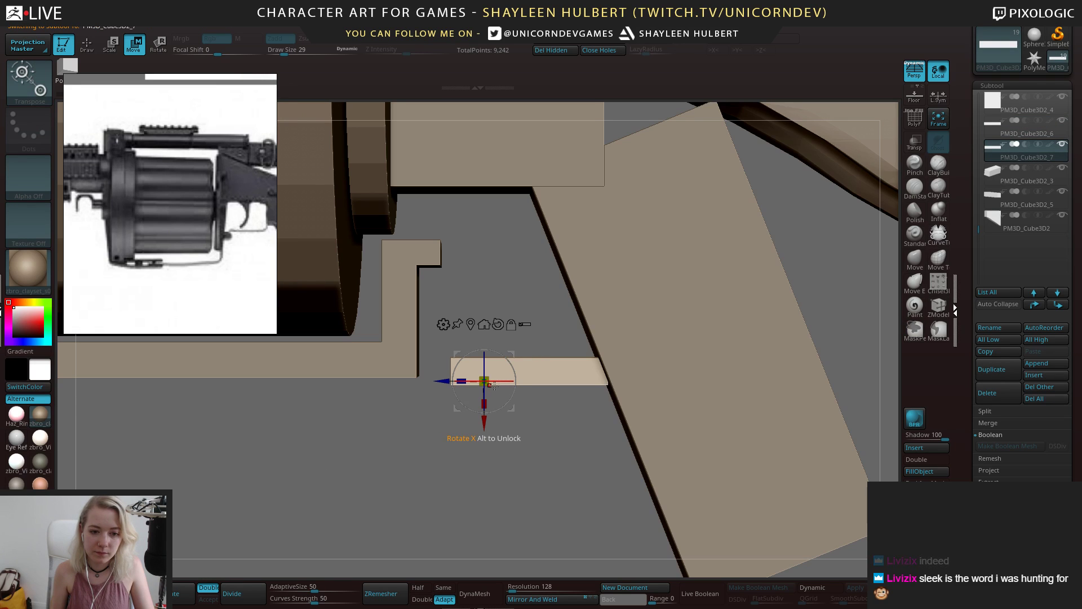
drag(444, 383, 429, 382)
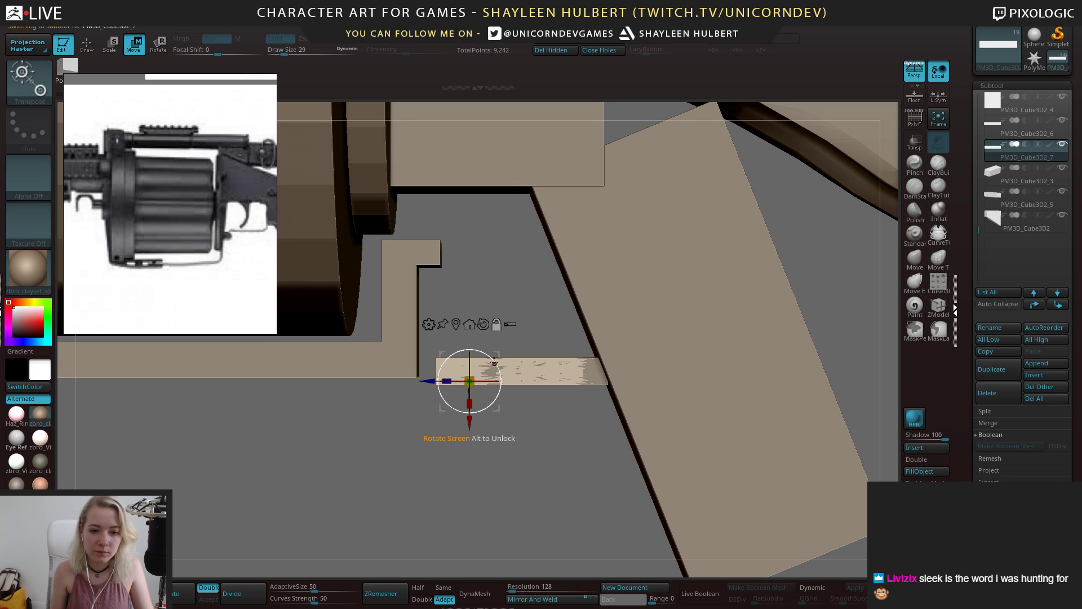
drag(494, 364, 449, 359)
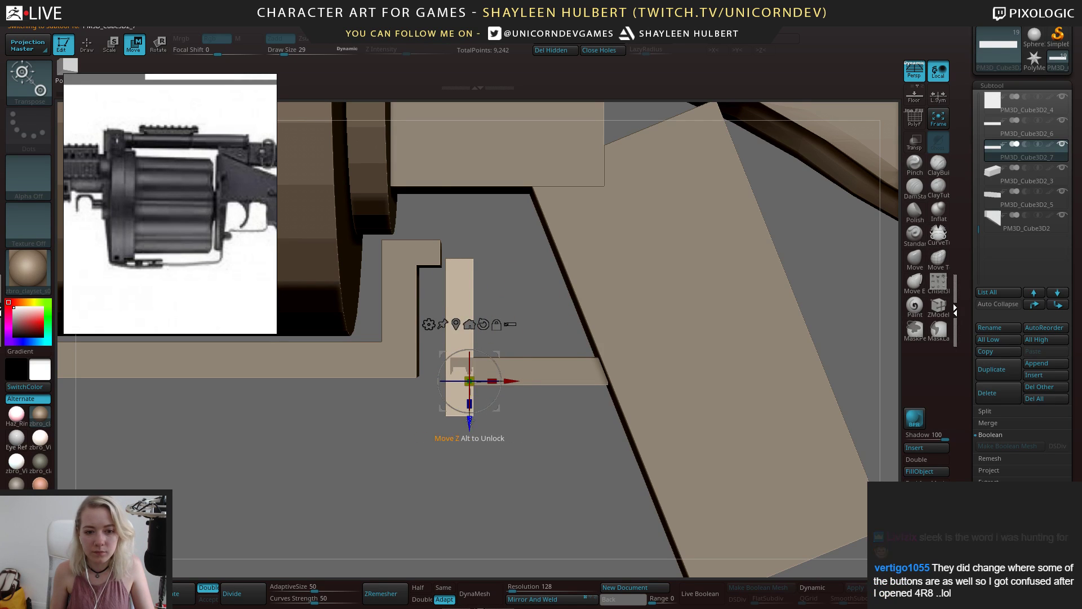
Slim the upright bar and slide it so its lower end lines up with the horizontal bar, forming an L shape
drag(479, 415, 515, 330)
drag(471, 371, 471, 381)
alt+drag(514, 466, 513, 440)
drag(513, 440, 469, 471)
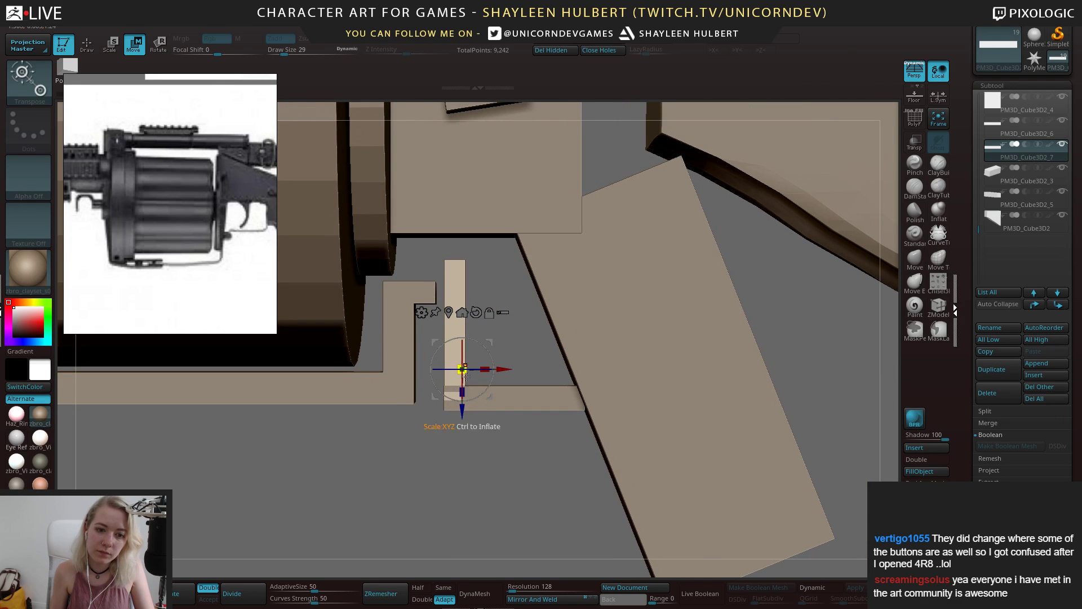
drag(463, 408, 462, 399)
ctrl+right_drag(459, 440, 432, 435)
ctrl+right_drag(431, 435, 460, 479)
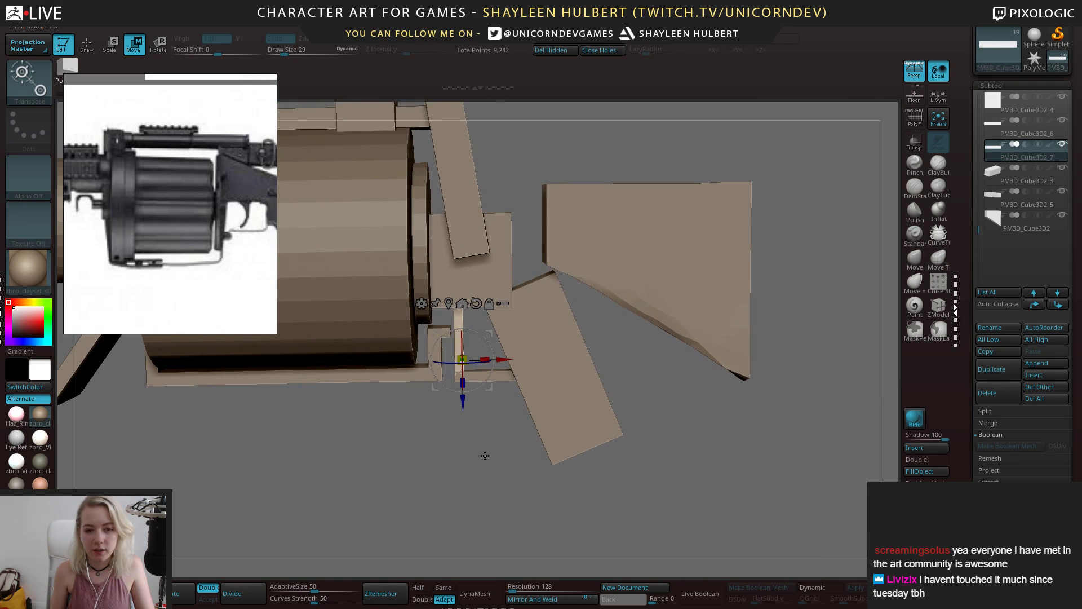
ctrl+right_drag(485, 344, 524, 394)
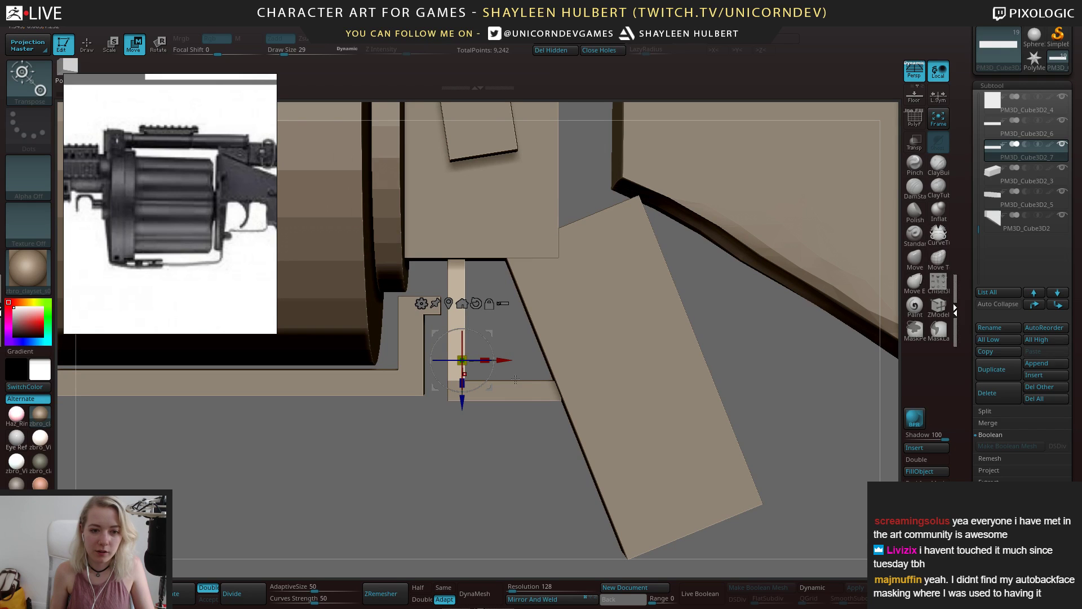
key(ctrl)
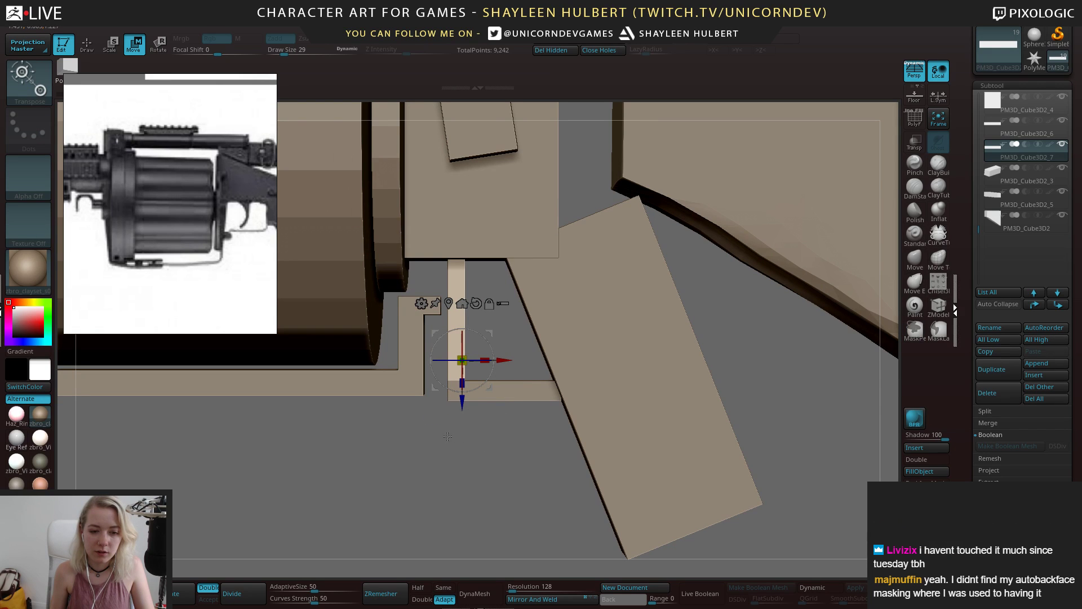
key(ctrl)
drag(462, 403, 462, 420)
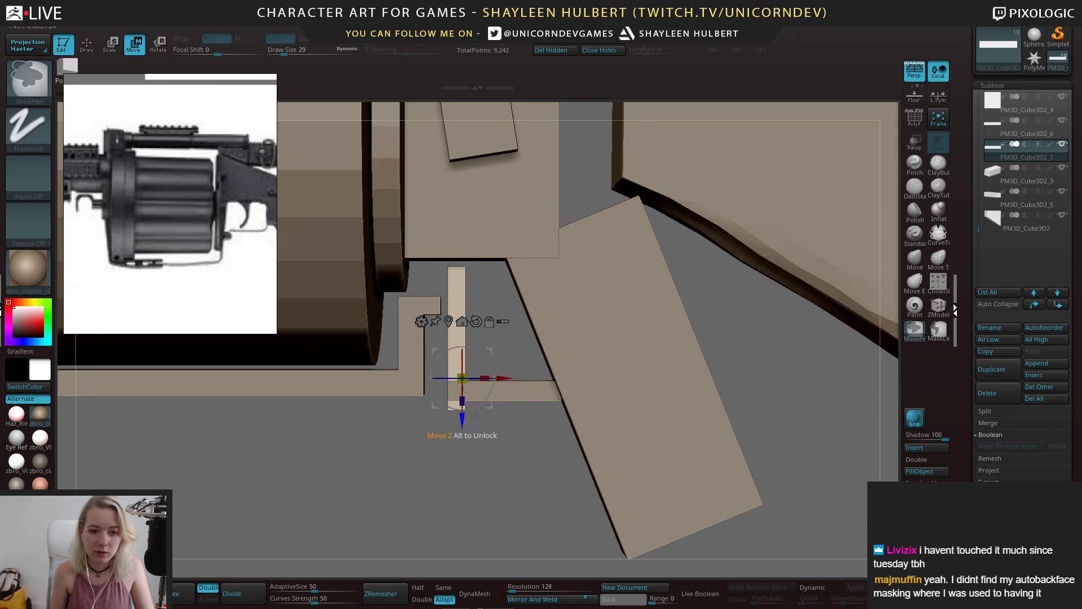
key(ctrl+z)
Enable transforming of multiple subtools, select both trigger guard bars and move them down together
key(ctrl)
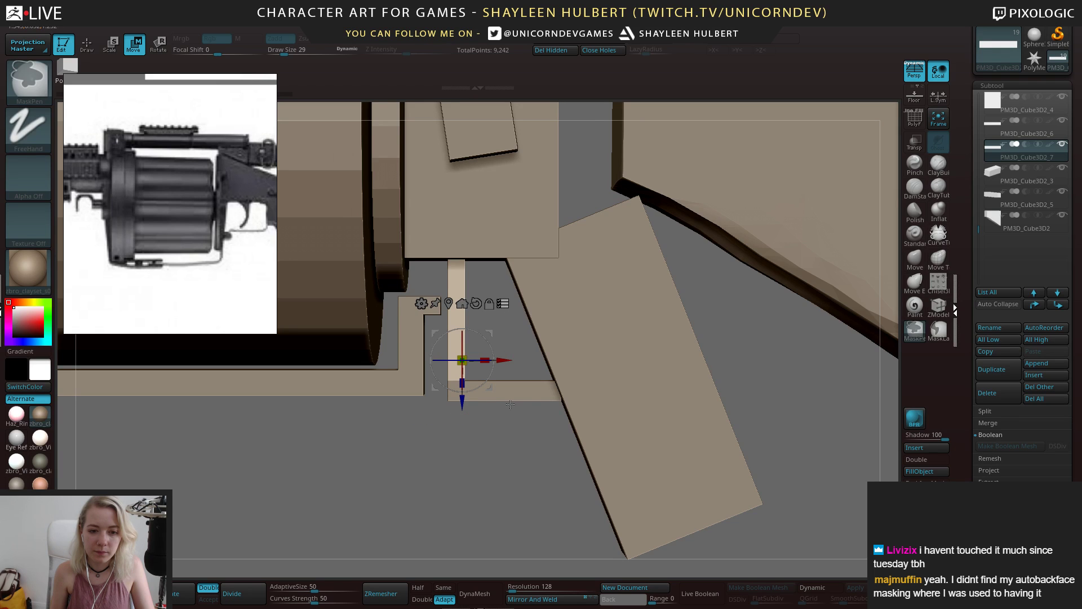
ctrl+drag(515, 369, 516, 404)
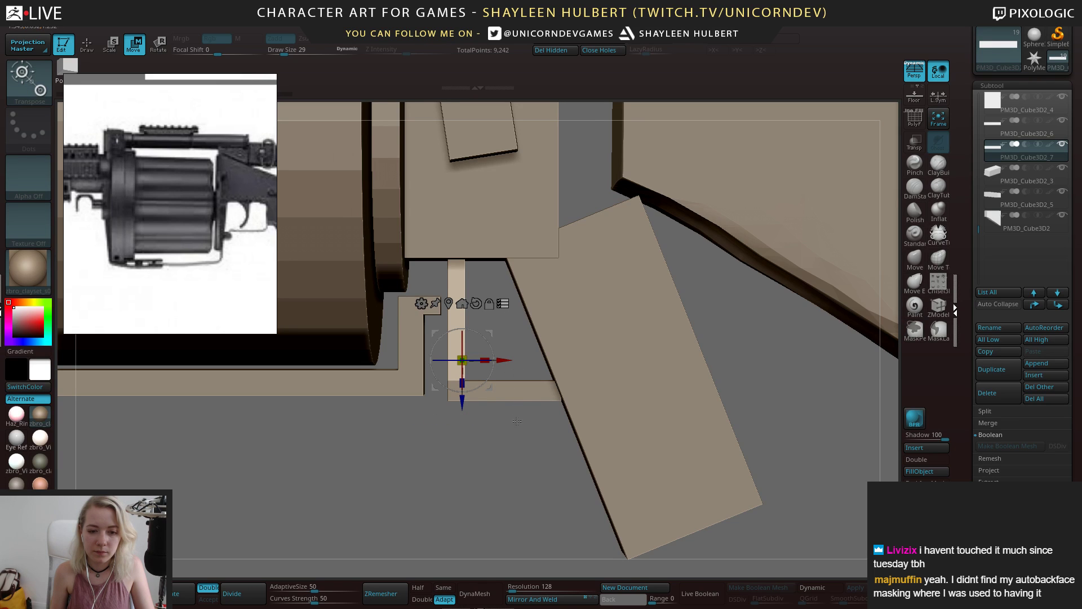
mouse_move(478, 326)
mouse_down()
mouse_move(492, 331)
mouse_move(513, 416)
mouse_up()
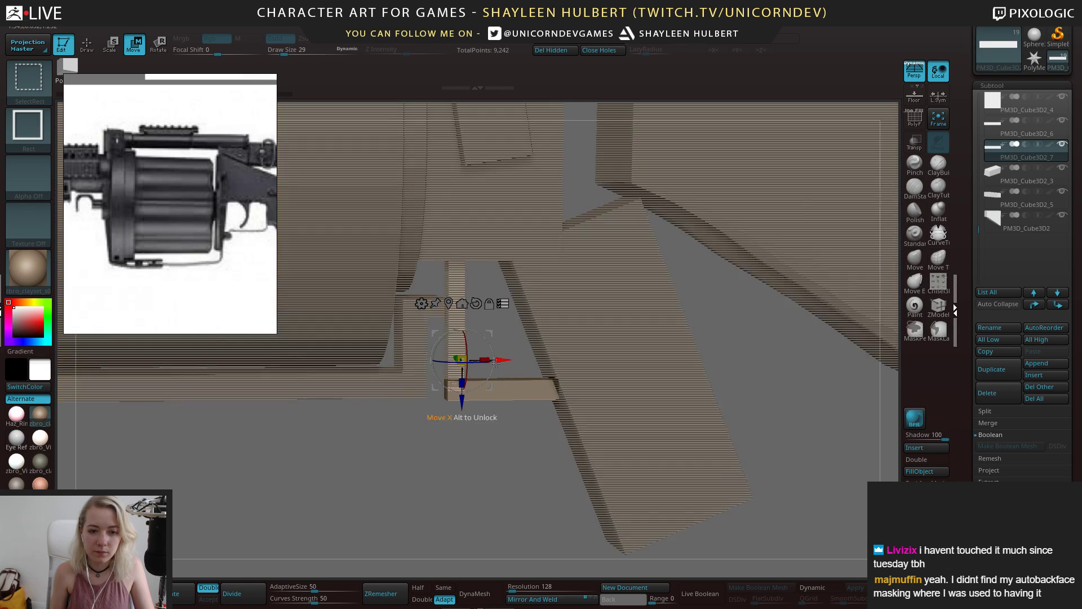
ctrl+shift+click(477, 286)
shift+drag(499, 337, 491, 331)
drag(463, 401, 470, 438)
Stretch both trigger guard bars vertically so the upright one reaches into the receiver block above
drag(504, 399, 519, 399)
alt+click(521, 430)
alt+drag(503, 463, 488, 430)
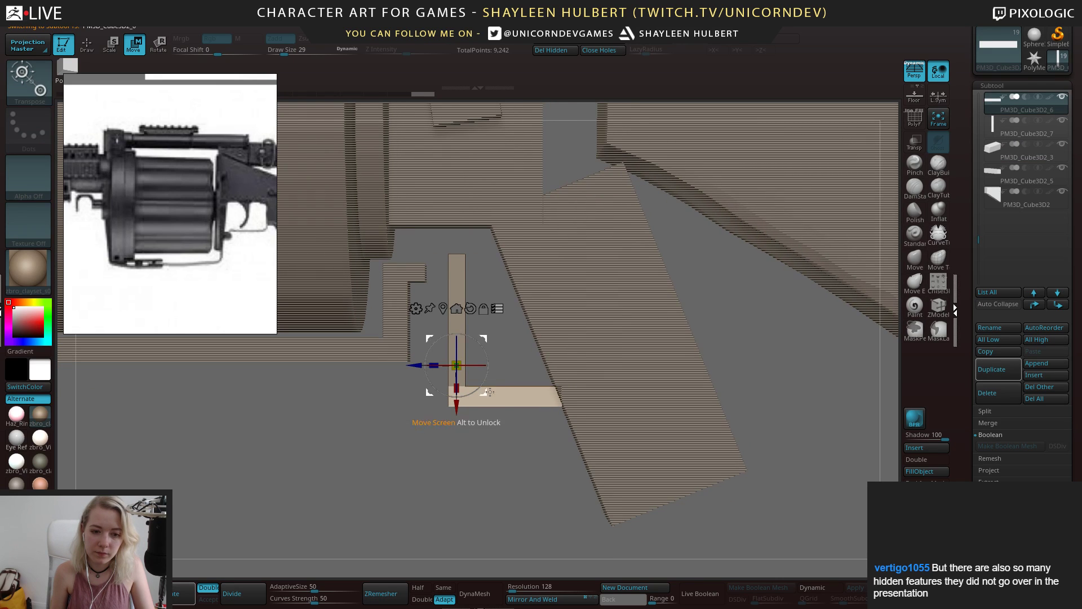
mouse_move(457, 407)
mouse_down()
mouse_move(458, 419)
mouse_move(458, 402)
mouse_up()
key(ctrl+z)
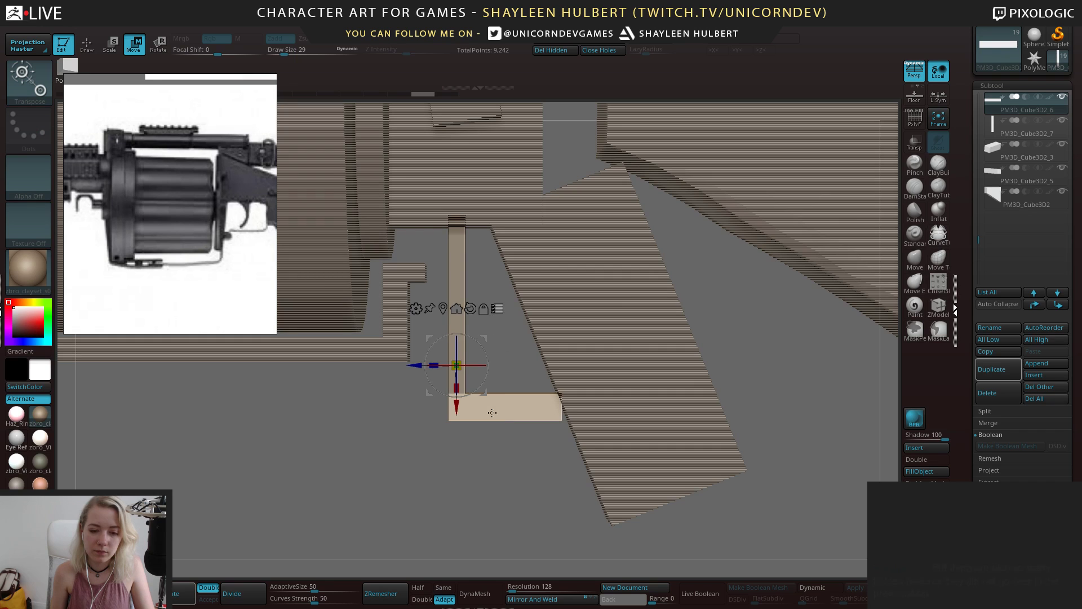
Return to transforming a single subtool and centre the gizmo on the horizontal trigger guard bar
ctrl+right_drag(493, 413, 347, 184)
ctrl+shift+drag(347, 185, 715, 413)
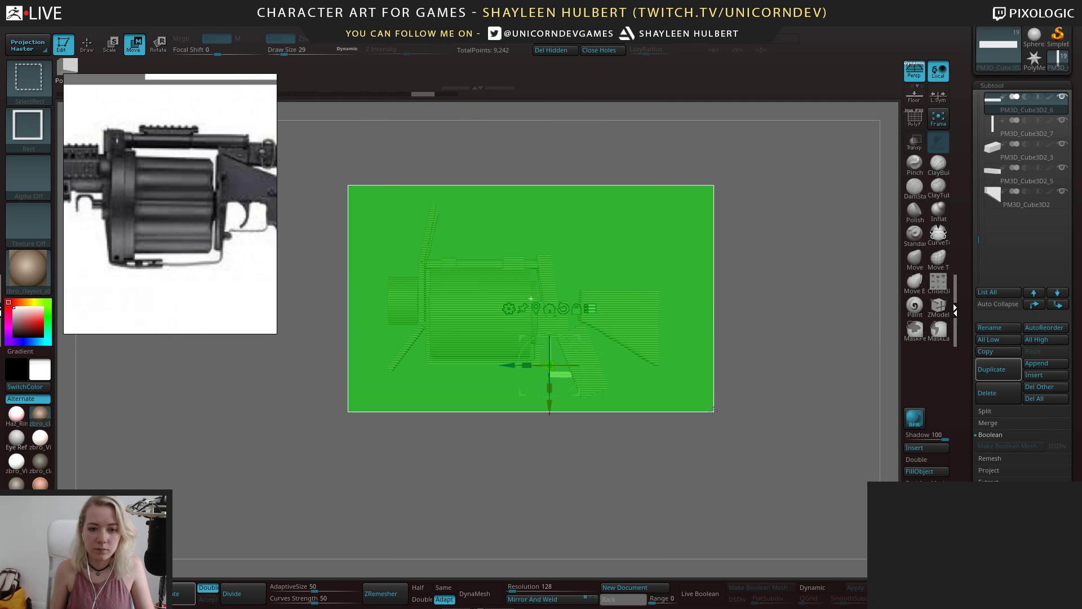
ctrl+right_drag(715, 413, 649, 525)
click(590, 310)
alt+right_drag(590, 312, 520, 338)
alt+click(522, 359)
drag(523, 337, 501, 327)
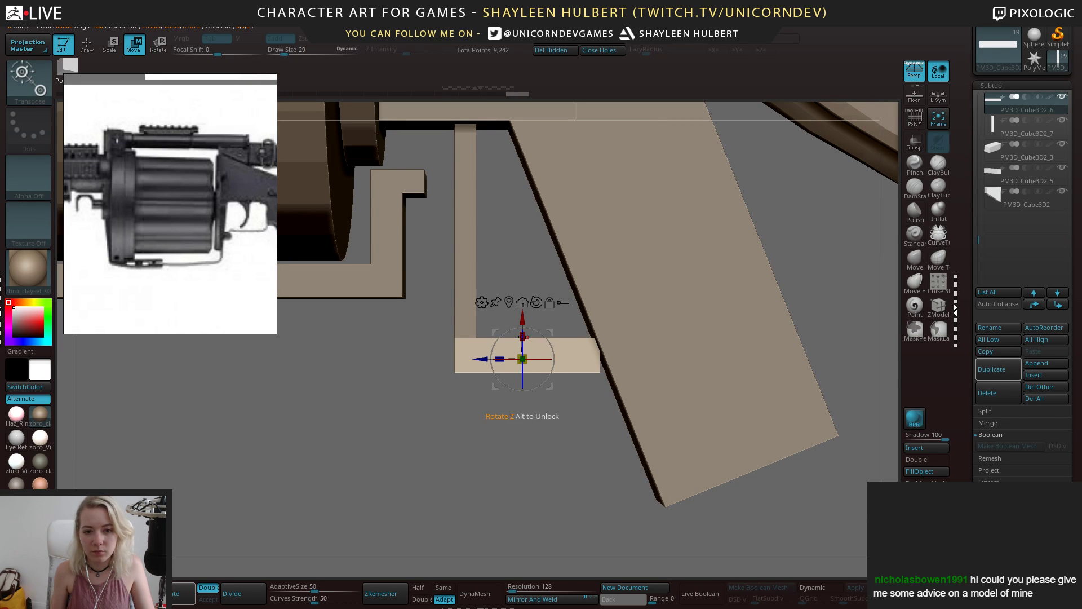
Display the polygon wireframe of the horizontal trigger guard bar and check its topology
key(q)
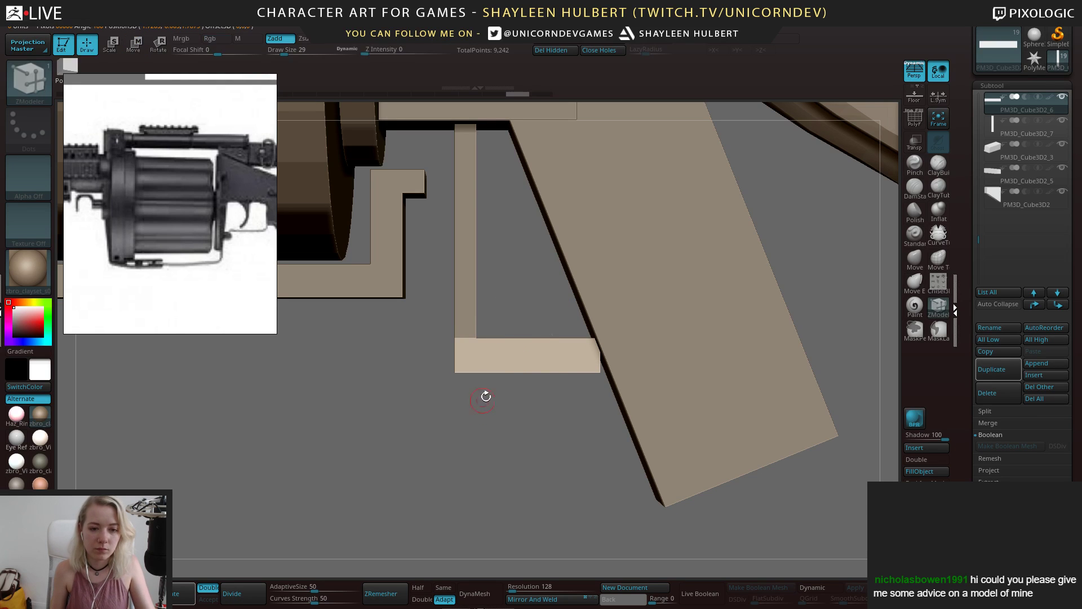
drag(498, 405, 541, 417)
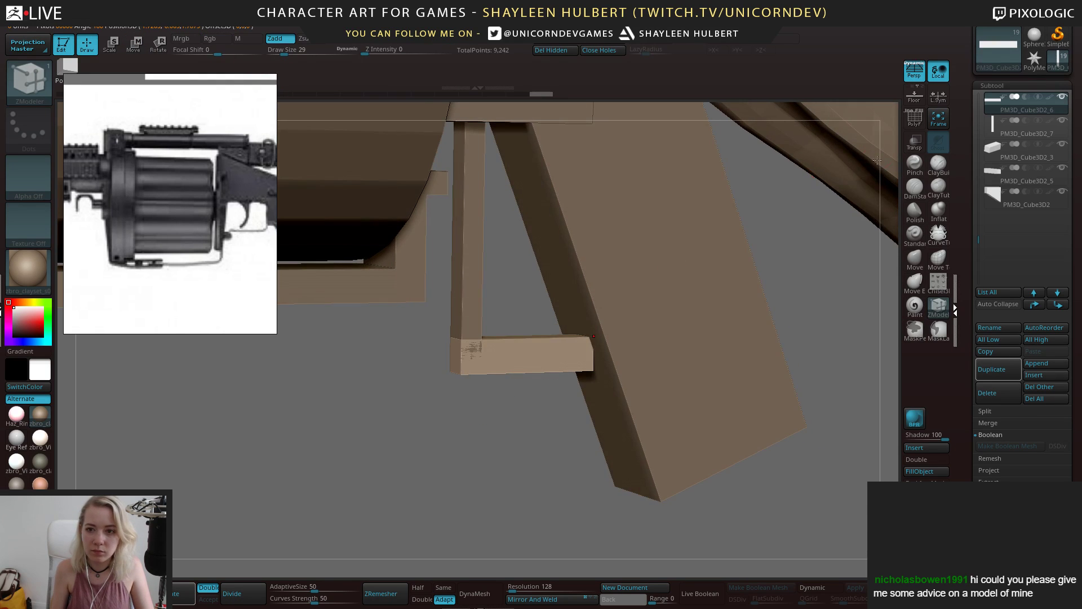
click(914, 119)
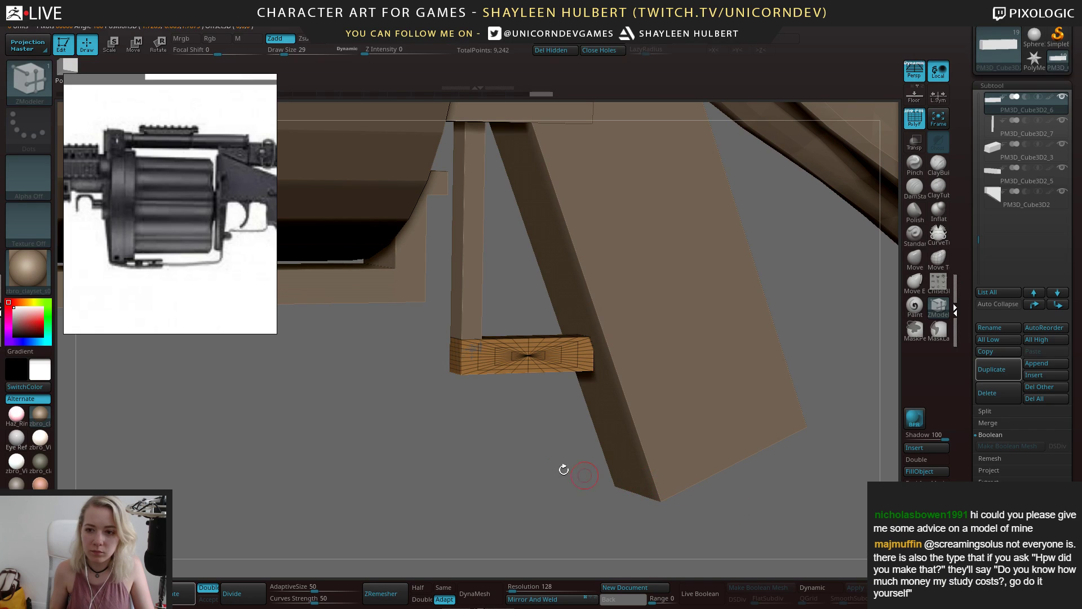
drag(563, 469, 529, 356)
mouse_move(525, 399)
mouse_down()
mouse_move(510, 418)
mouse_move(528, 412)
mouse_move(534, 389)
mouse_move(573, 466)
mouse_move(527, 417)
mouse_move(491, 448)
mouse_up()
key(ctrl+z)
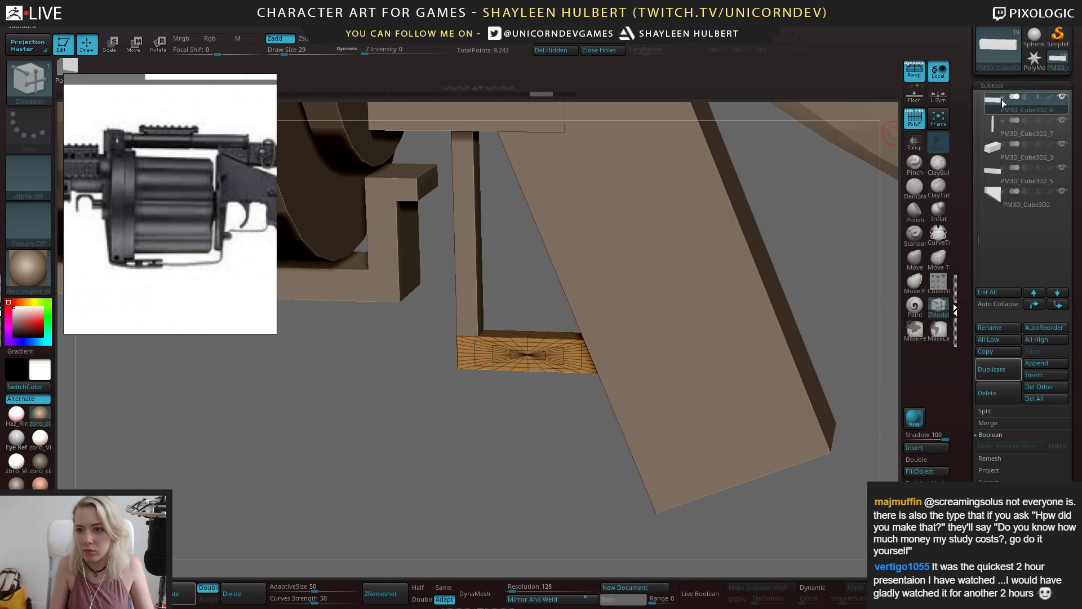
Scale the horizontal trigger guard bar down vertically so its thickness roughly matches the upright bar
mouse_move(507, 417)
shift+mouse_down()
mouse_move(489, 435)
mouse_move(527, 441)
shift+mouse_up()
key(w)
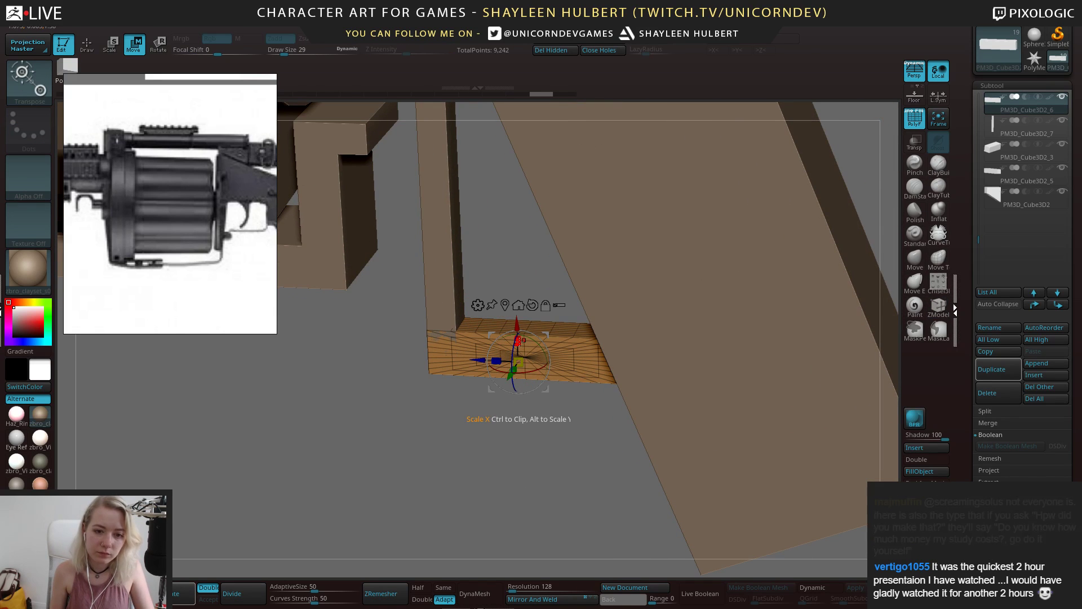
shift+drag(523, 378, 504, 413)
drag(494, 359, 490, 362)
alt+drag(479, 451, 489, 479)
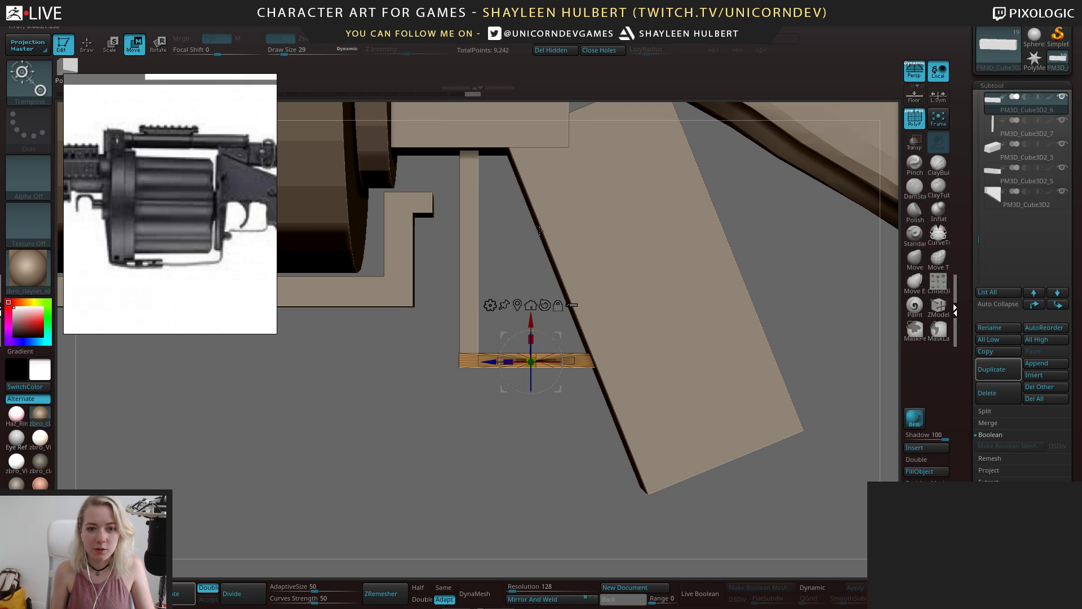
Duplicate the horizontal guard bar and place the copy, shortened and tilted, inside the guard against the grip as a trigger
alt+drag(491, 402, 492, 430)
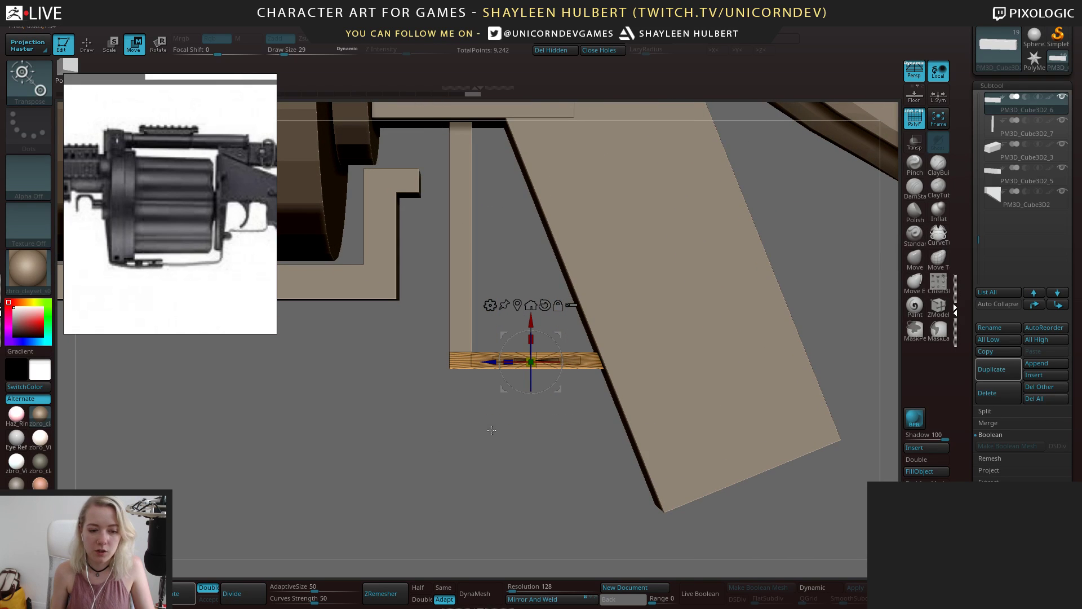
drag(550, 332, 555, 236)
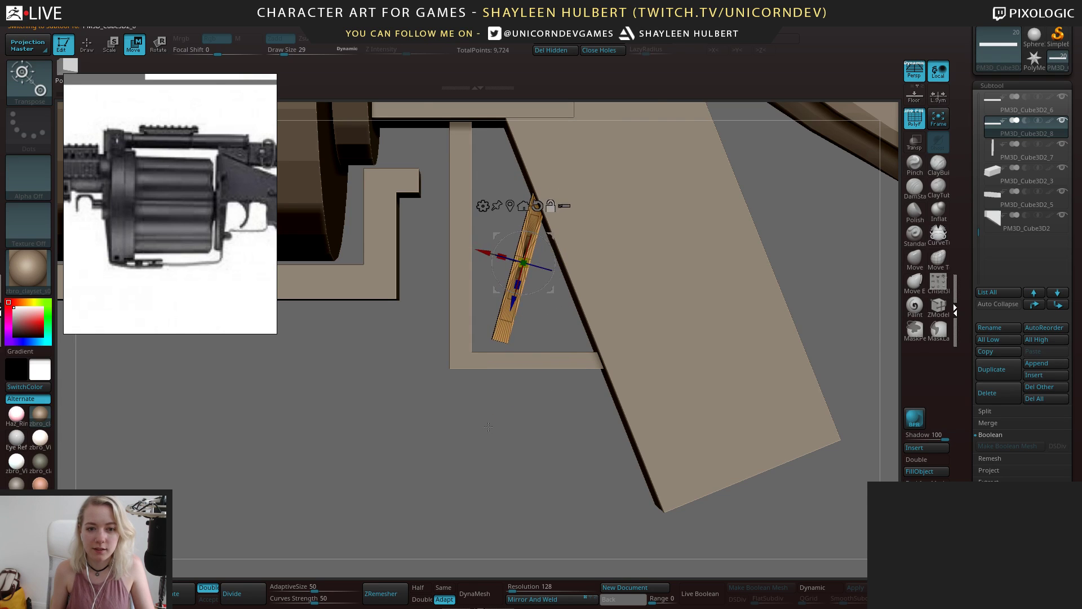
ctrl+right_drag(418, 437, 417, 383)
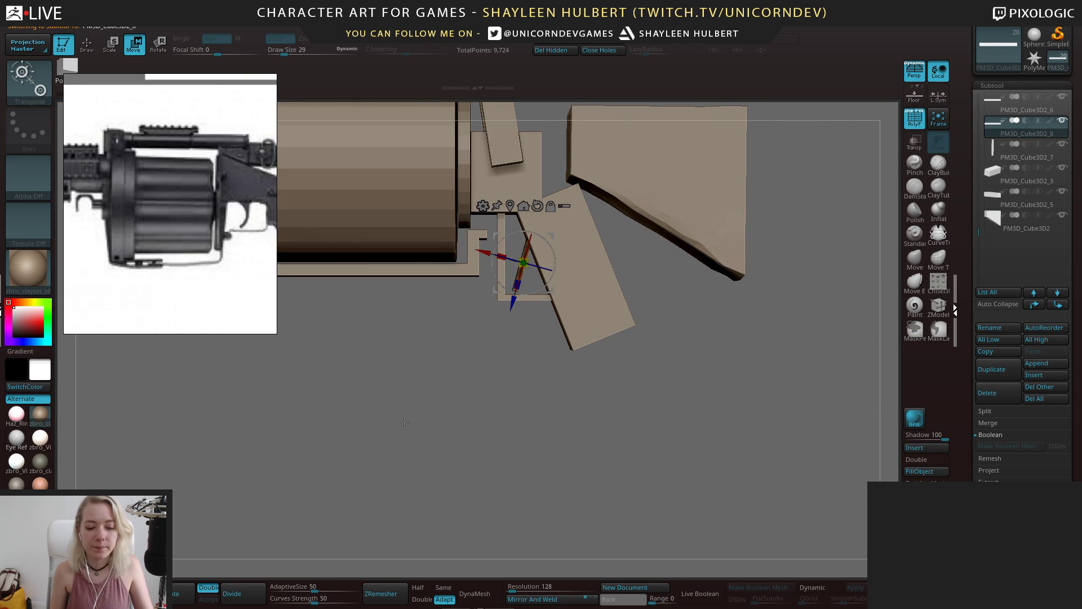
Examine the whole gun blockout from several angles and compare it with the annotated concept art on the reference board
right_drag(404, 422, 413, 421)
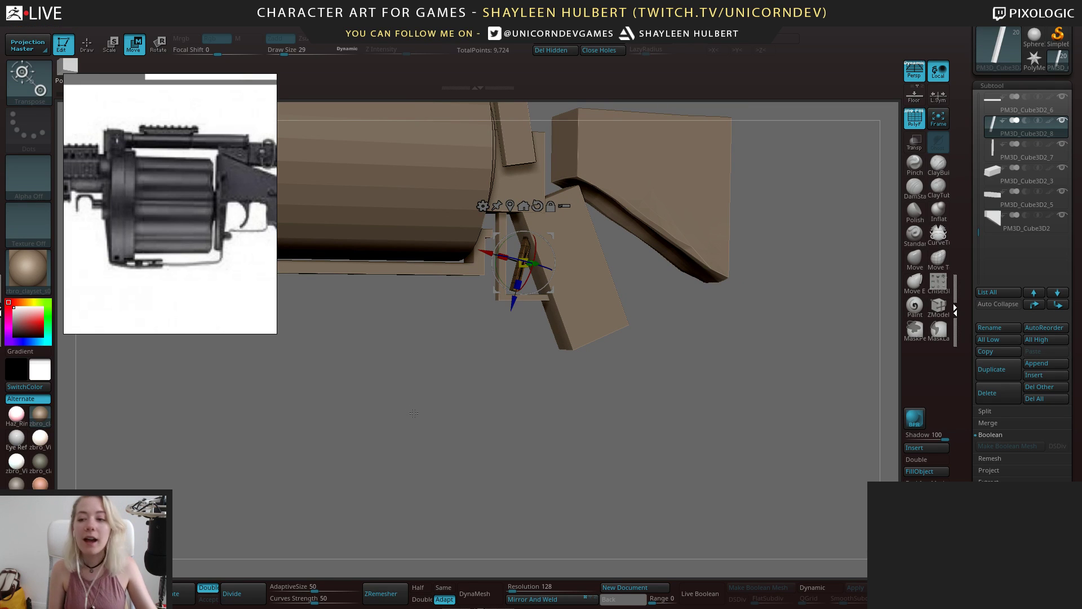
right_drag(465, 420, 485, 457)
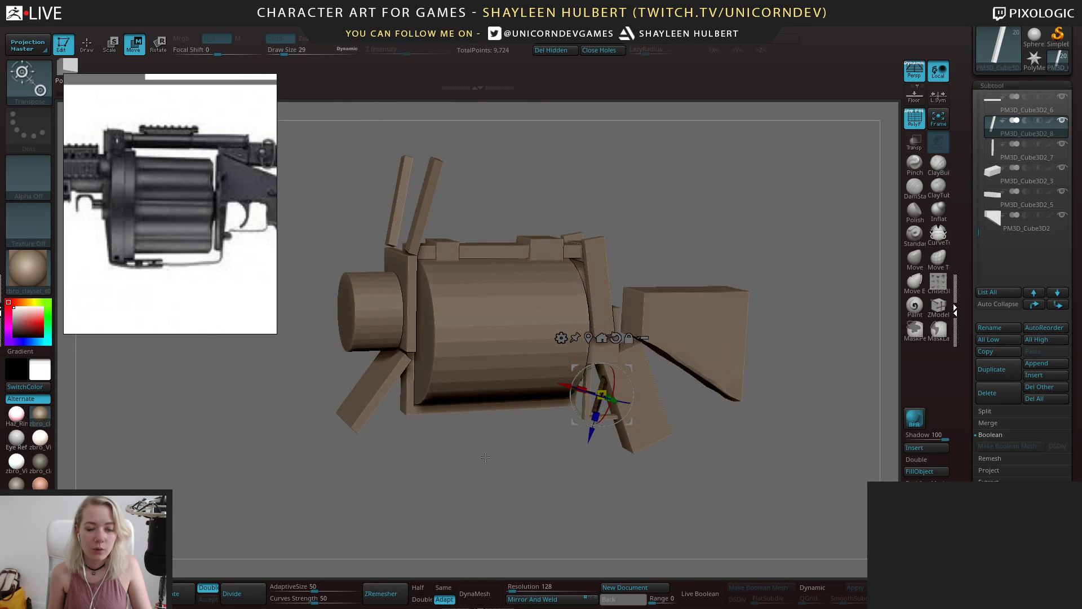
scroll(188, 219, down, 5)
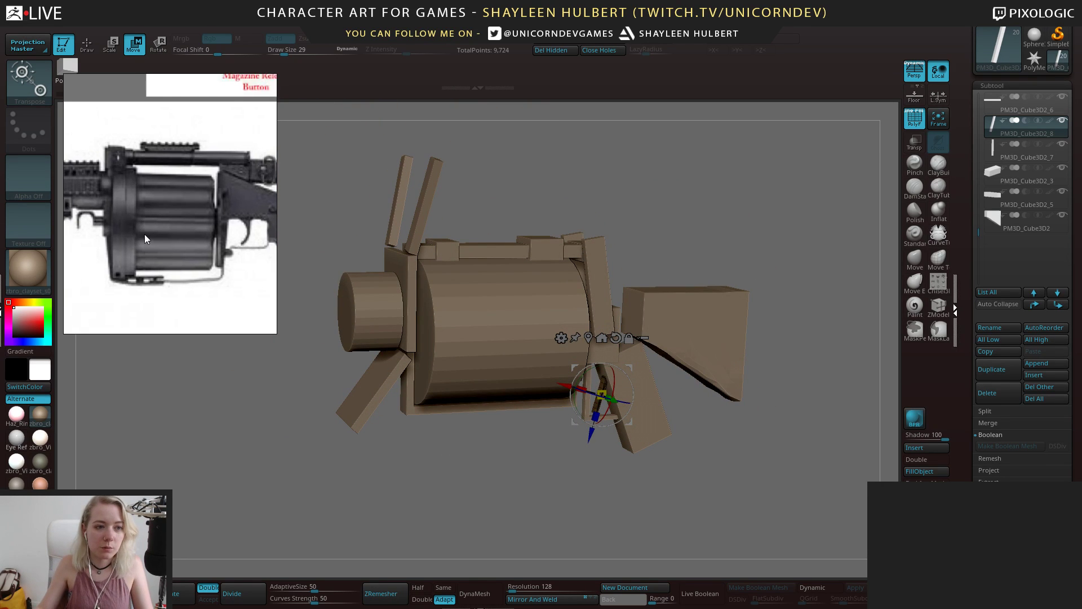
middle_drag(188, 220, 202, 260)
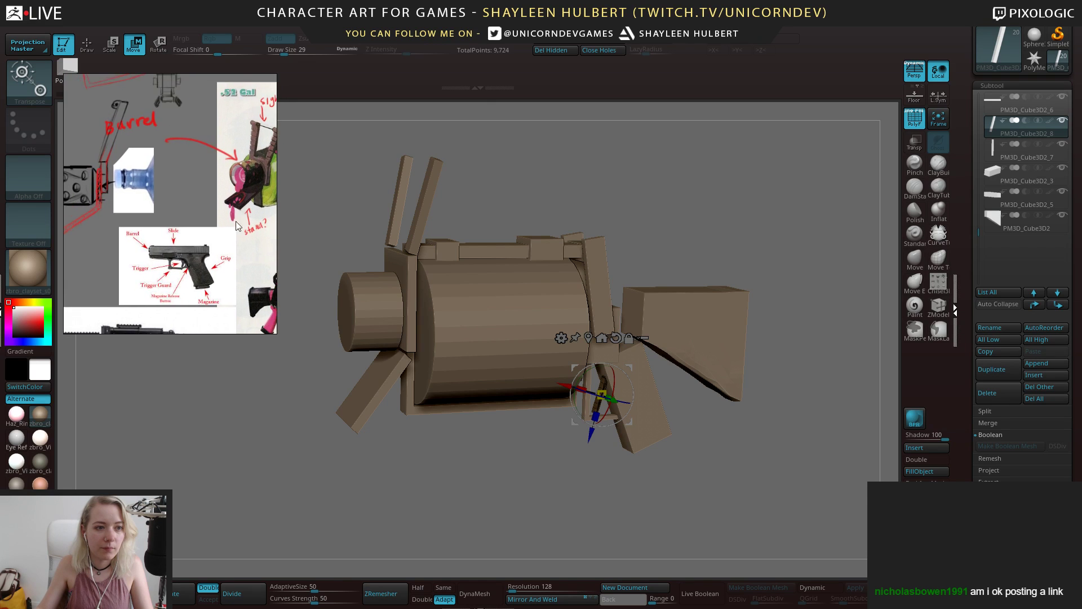
scroll(197, 248, down, 3)
middle_drag(248, 194, 161, 212)
scroll(163, 212, up, 5)
scroll(179, 203, up, 2)
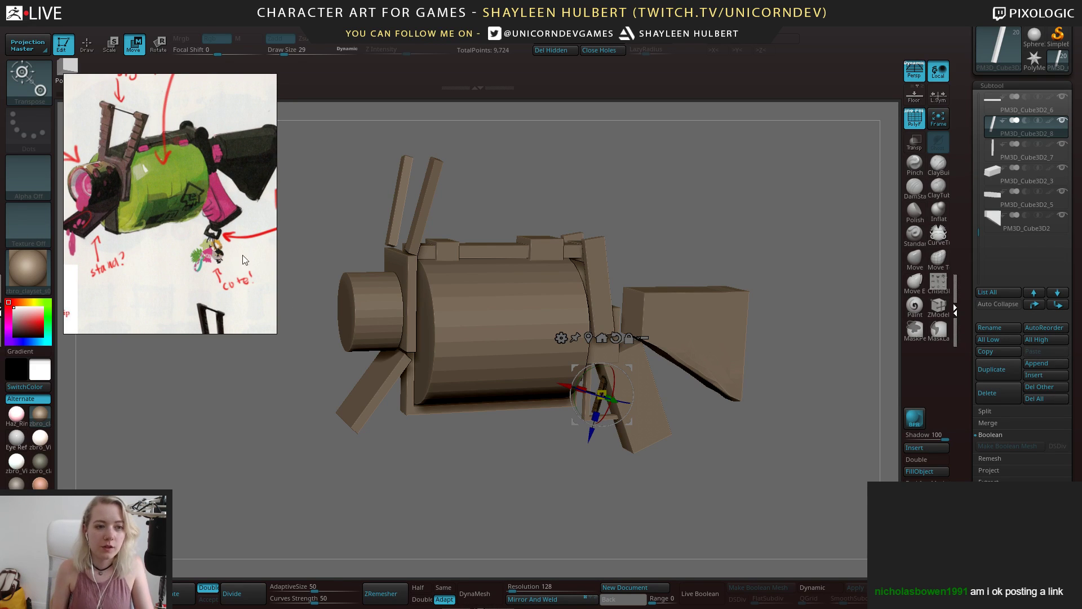
drag(509, 455, 468, 449)
drag(468, 449, 472, 210)
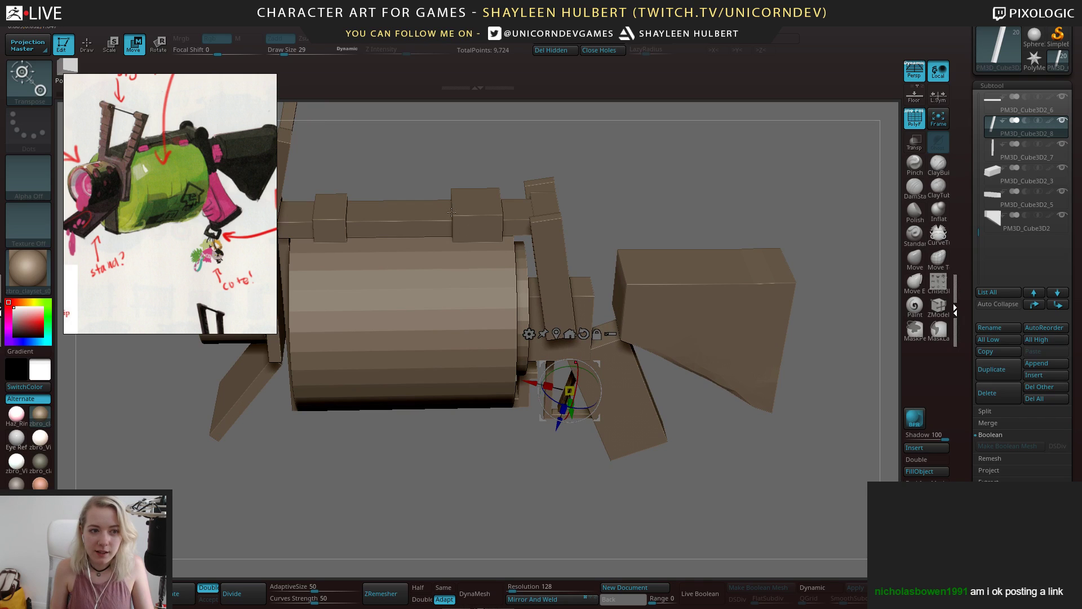
drag(430, 500, 467, 412)
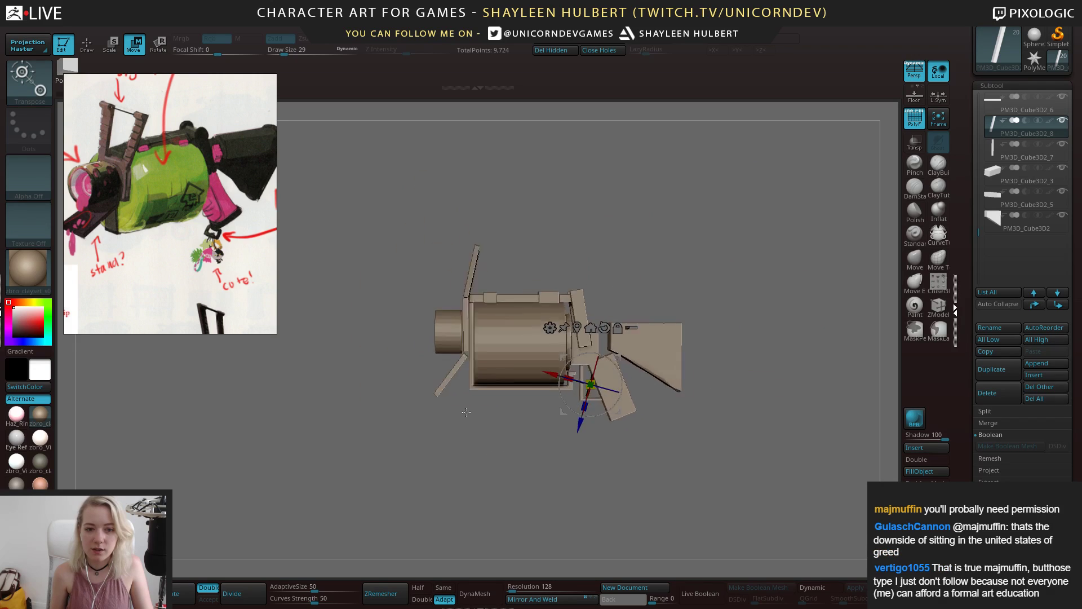
Hide the polygon wireframe overlay on the gun blockout
click(917, 122)
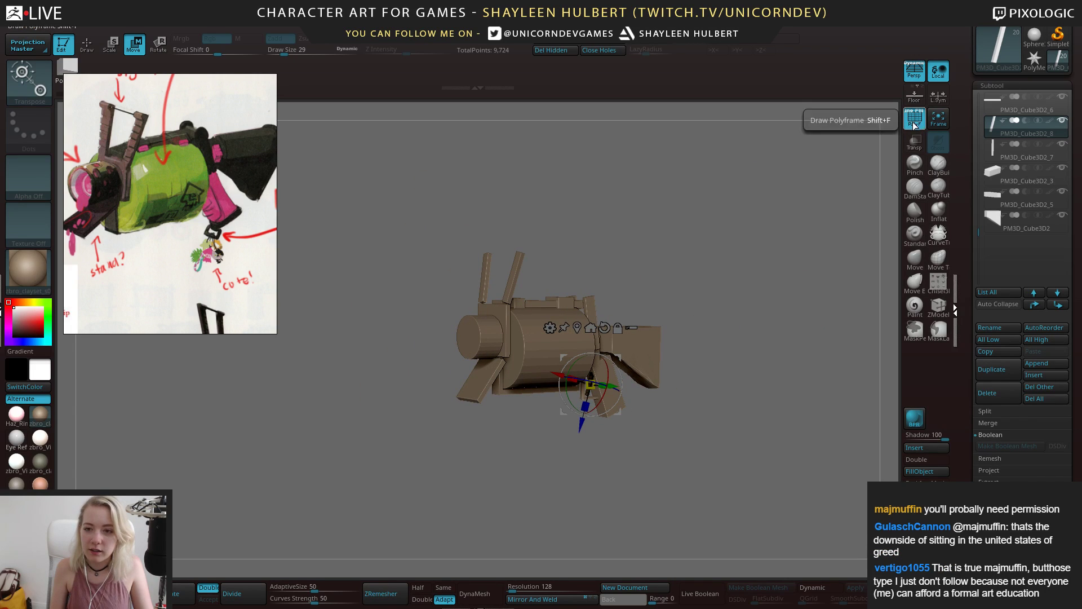
click(924, 121)
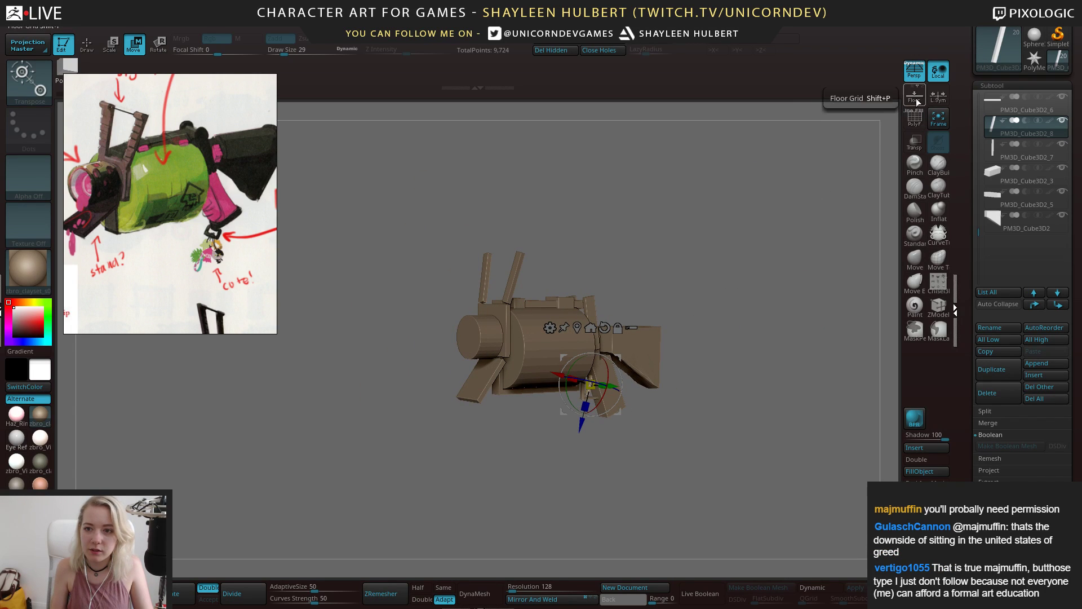
click(916, 98)
drag(704, 191, 715, 261)
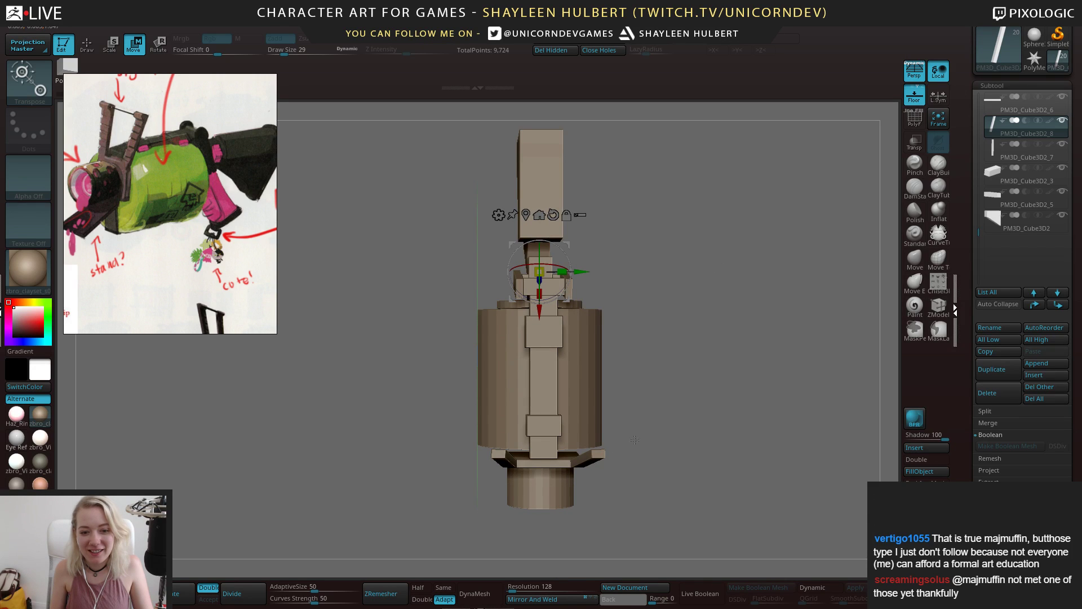
alt+drag(635, 439, 680, 385)
drag(700, 430, 678, 376)
alt+drag(677, 377, 740, 383)
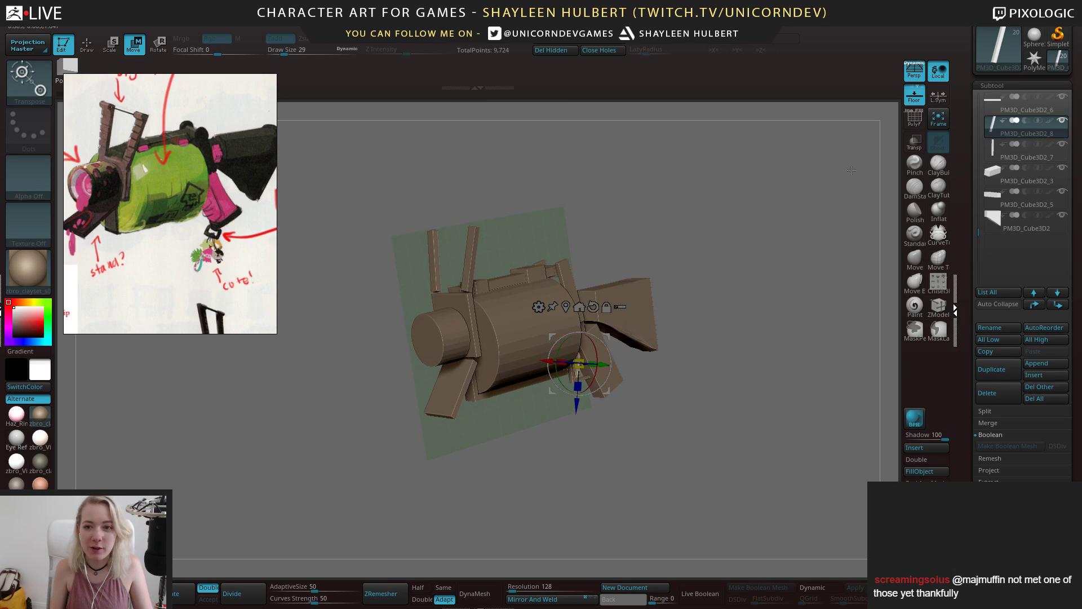
click(915, 123)
shift+drag(761, 302, 769, 280)
click(914, 97)
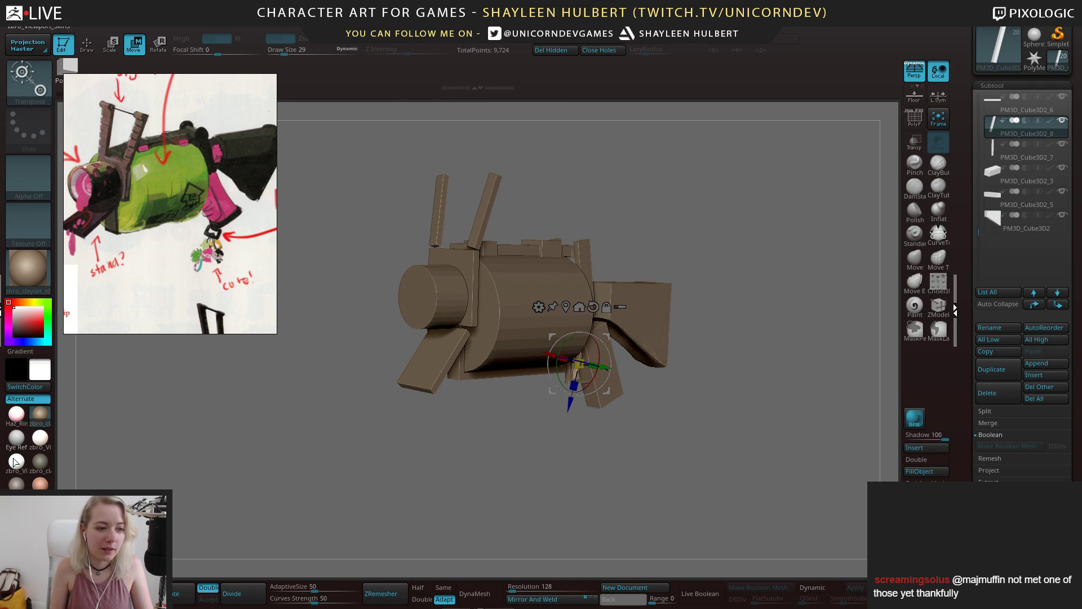
Try a darker metallic preview material on the gun, and settle on the white zbro_Viewport material
click(40, 484)
click(40, 509)
alt+drag(479, 431, 455, 455)
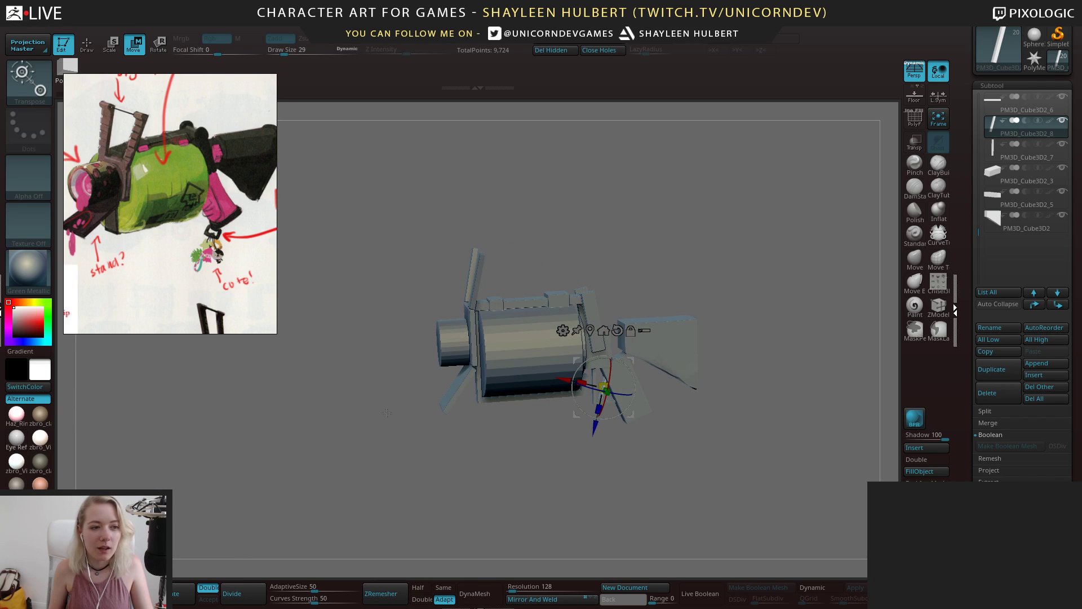
click(29, 274)
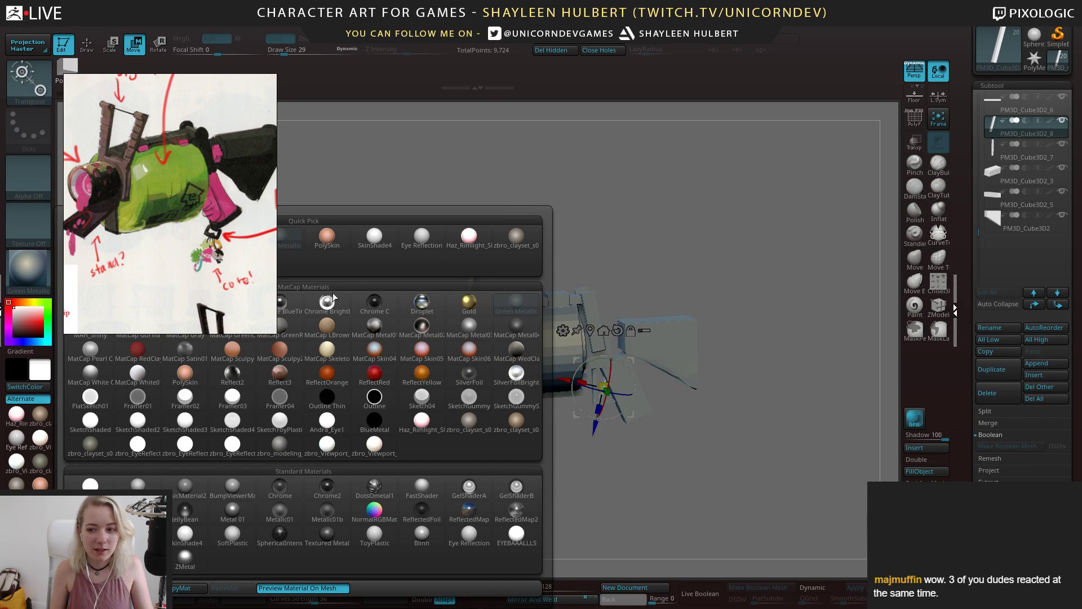
drag(575, 245, 626, 255)
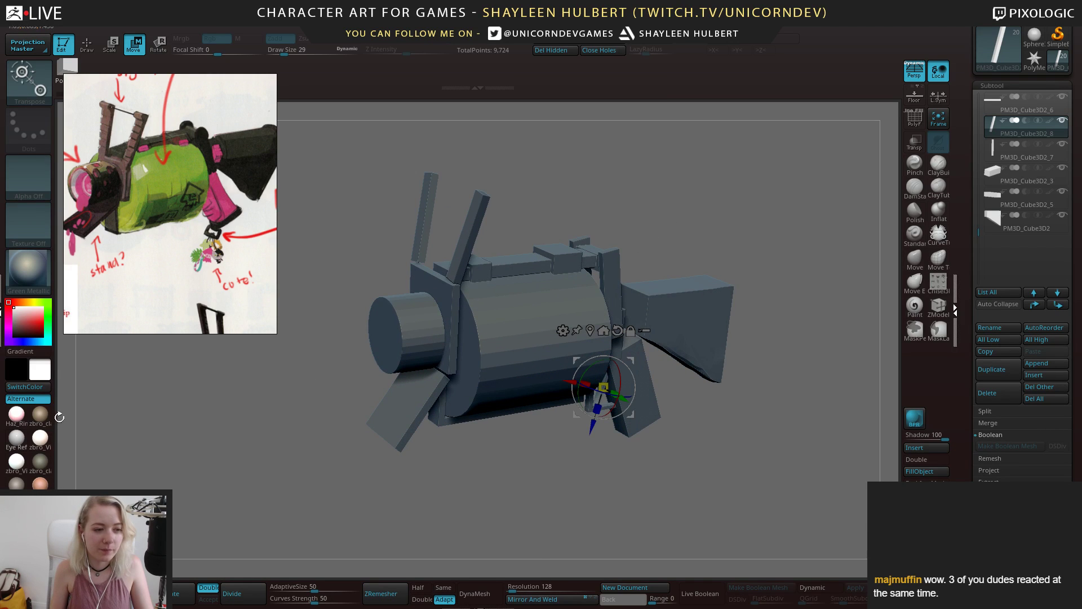
click(41, 416)
click(46, 447)
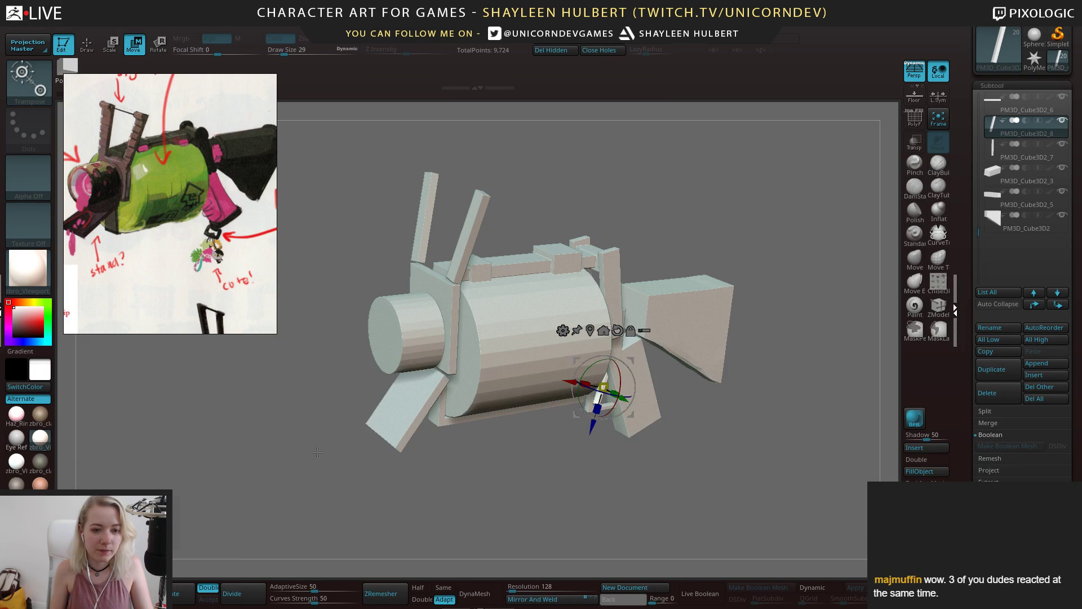
Examine the overall silhouette of the gun blockout from the side and from slightly angled views
drag(395, 461, 332, 442)
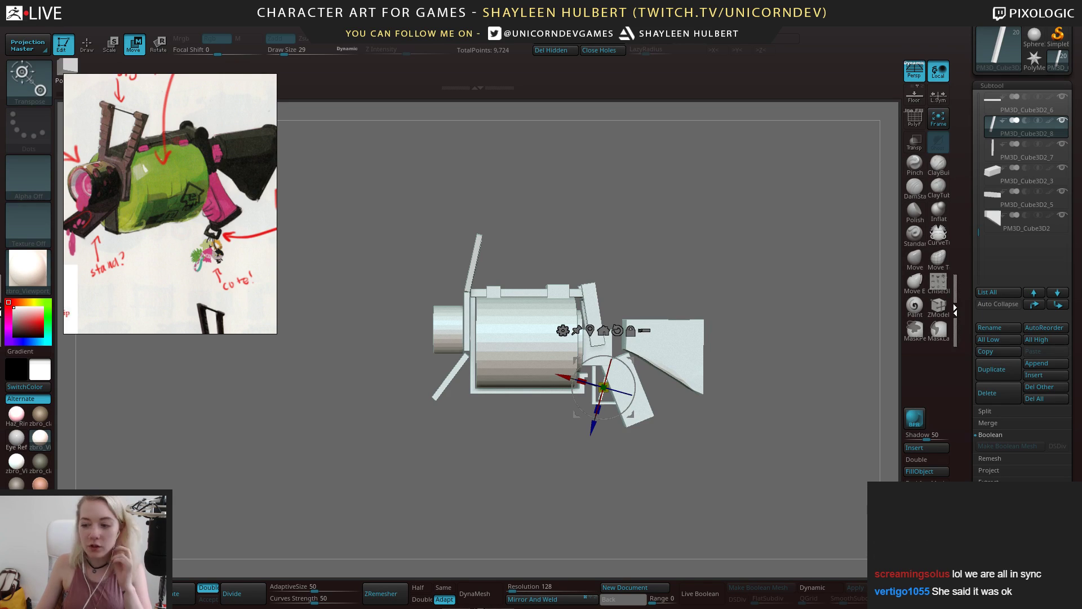
drag(761, 244, 746, 269)
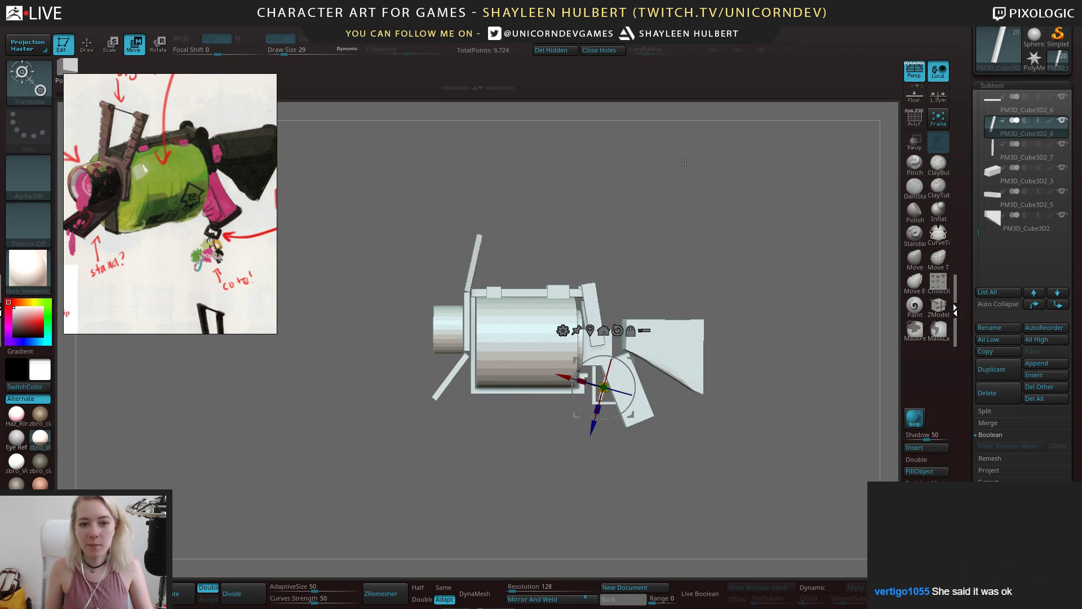
alt+drag(685, 162, 676, 285)
drag(721, 240, 672, 228)
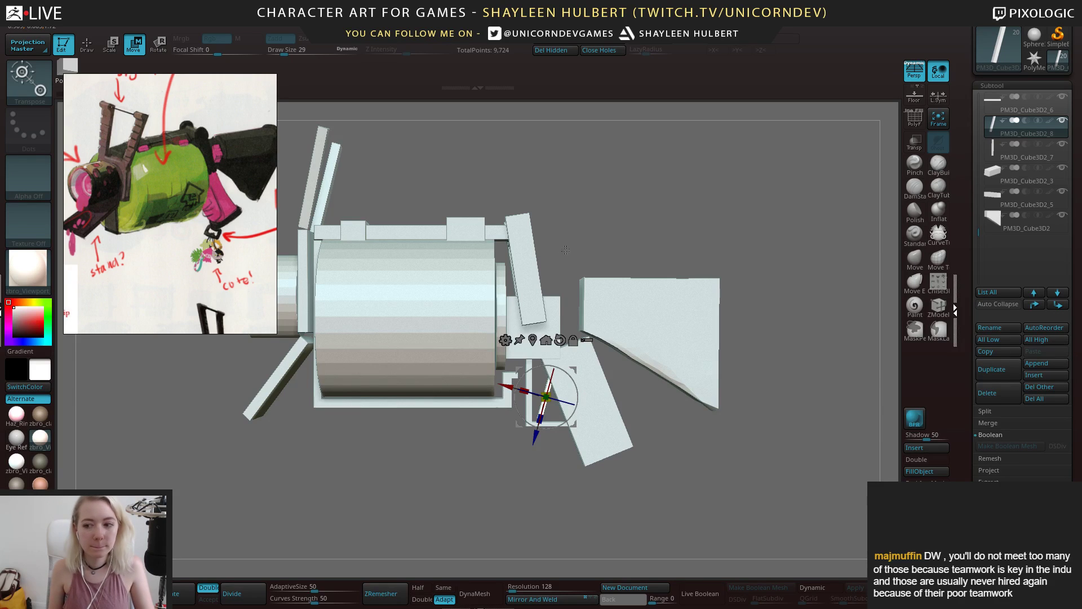
drag(564, 268, 586, 250)
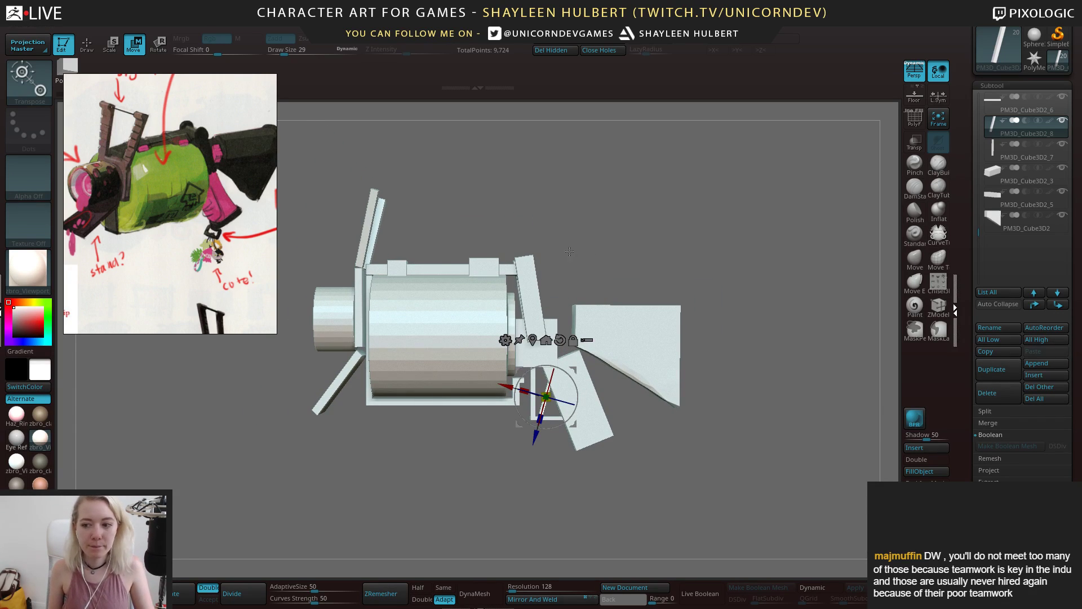
drag(570, 251, 459, 463)
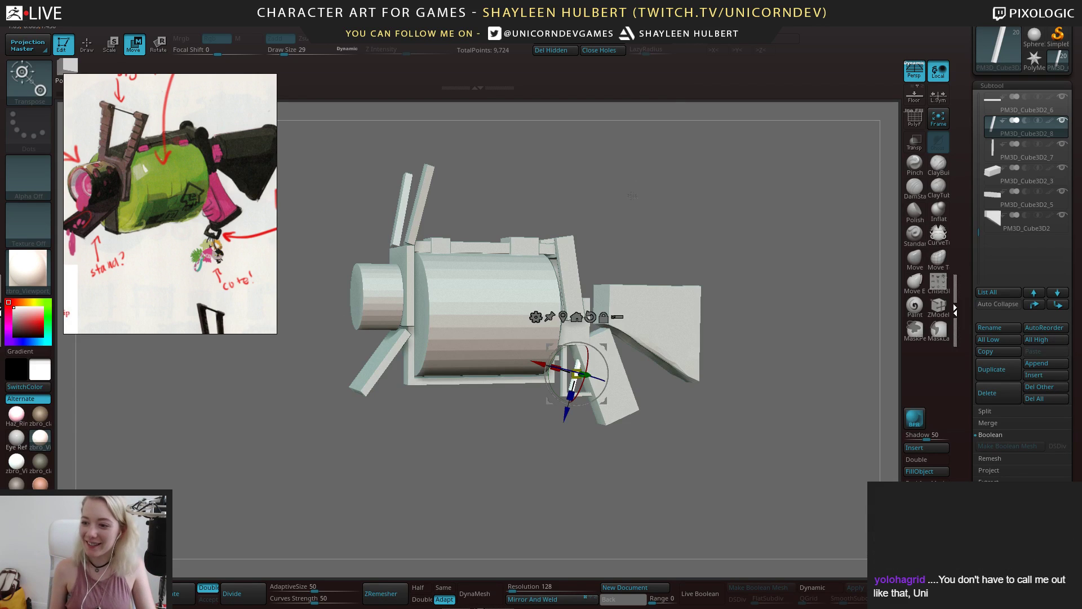
mouse_move(655, 228)
alt+mouse_down()
mouse_move(657, 214)
mouse_move(665, 219)
alt+mouse_up()
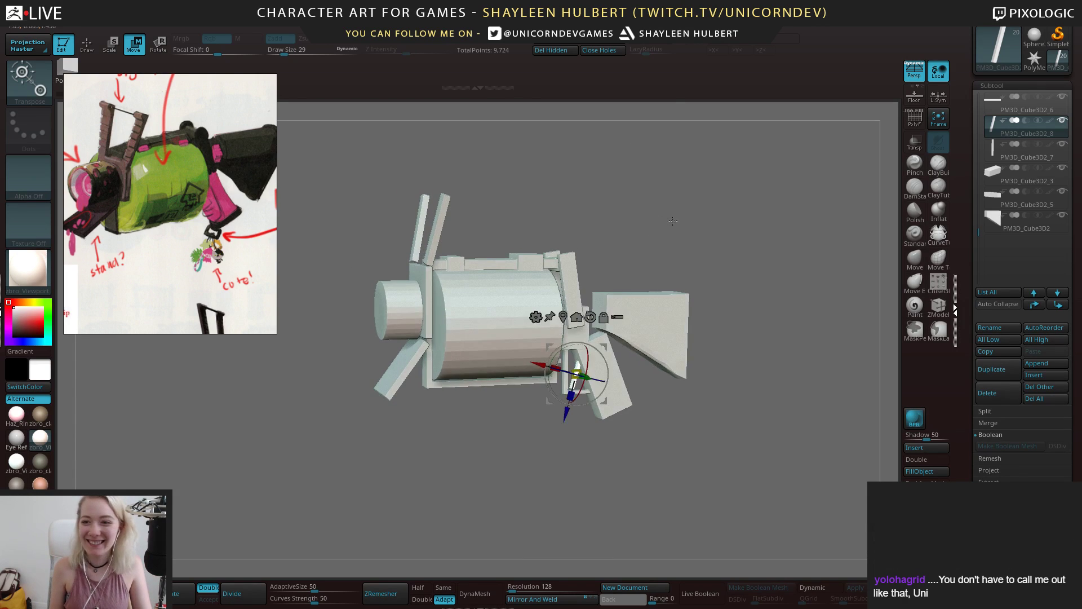
Make the large body cylinder, PM3D_Cylinder3D1, the active subtool and return to Draw mode with the ZModeler brush
drag(979, 226, 982, 93)
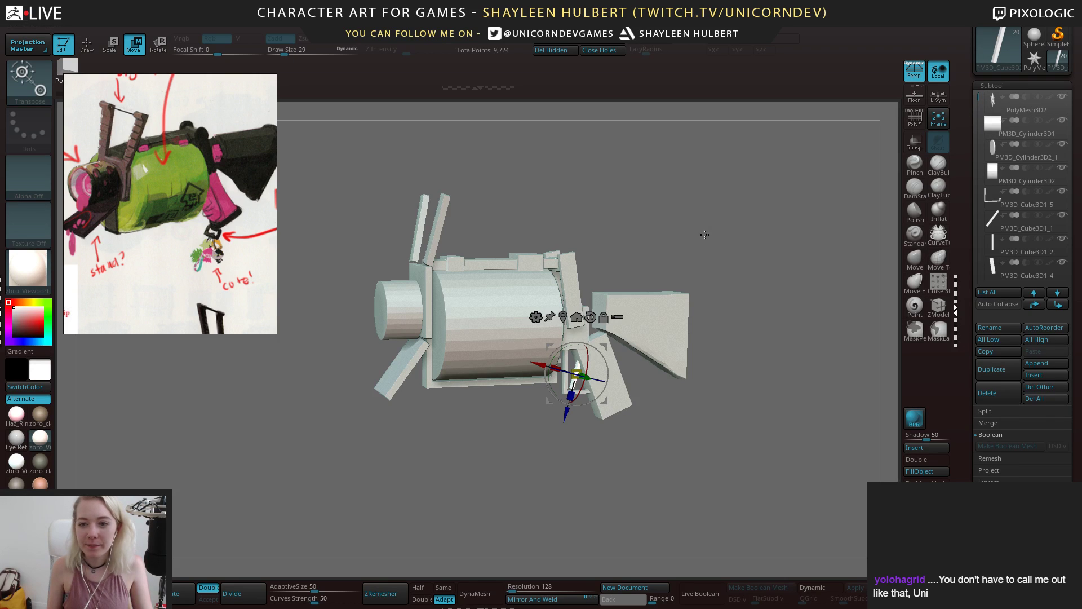
drag(761, 226, 795, 228)
click(1052, 134)
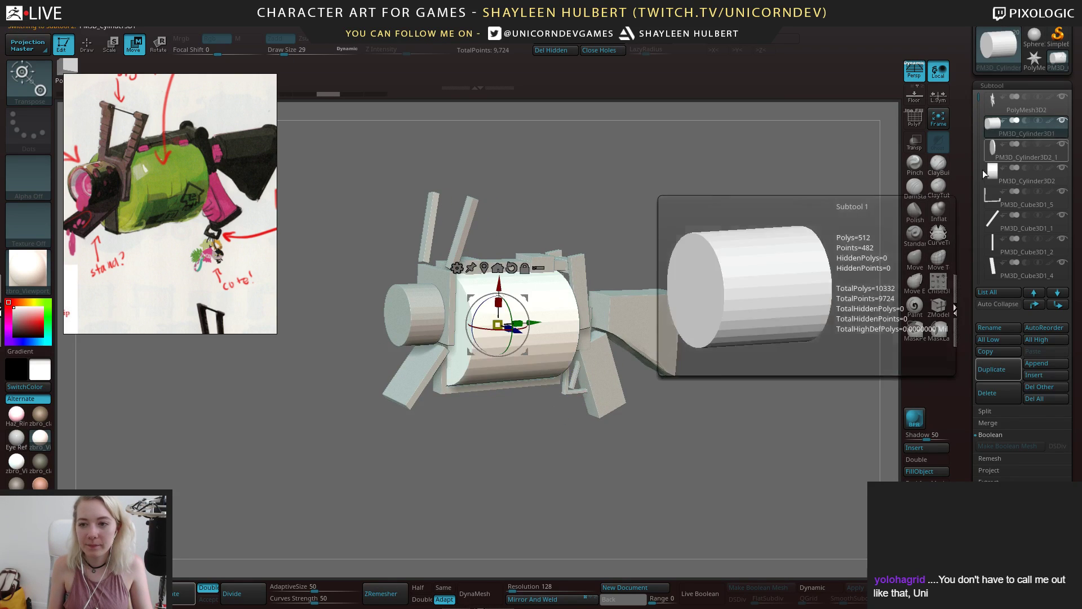
mouse_move(700, 236)
alt+mouse_down()
mouse_move(702, 248)
mouse_move(665, 225)
alt+mouse_up()
key(q)
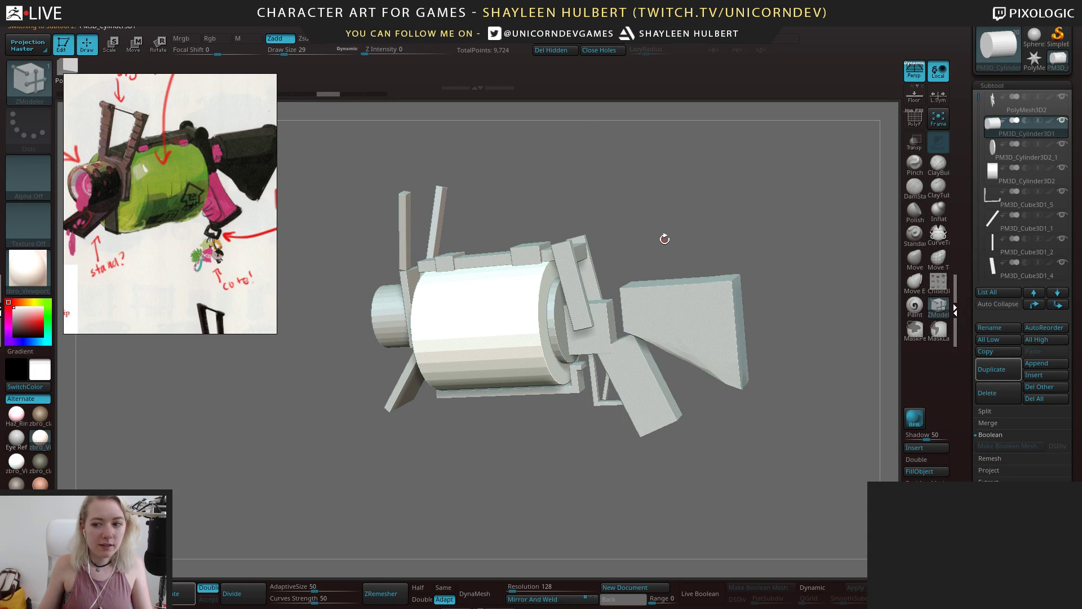
Compare the blockout with the annotated concept art and the real gun photos on the reference board
drag(311, 452, 370, 363)
scroll(162, 237, down, 6)
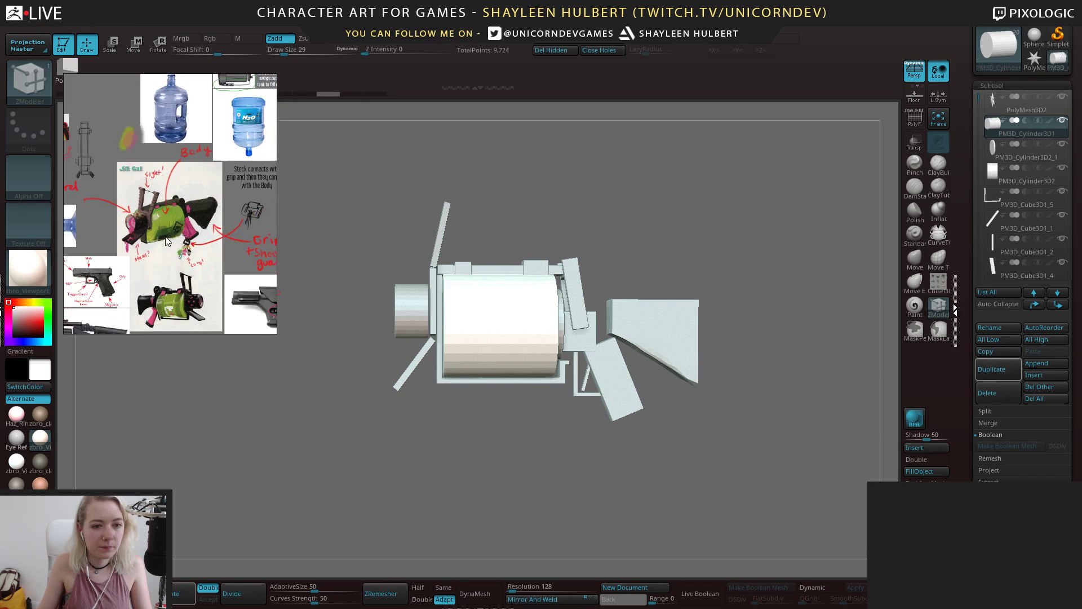
scroll(164, 265, up, 2)
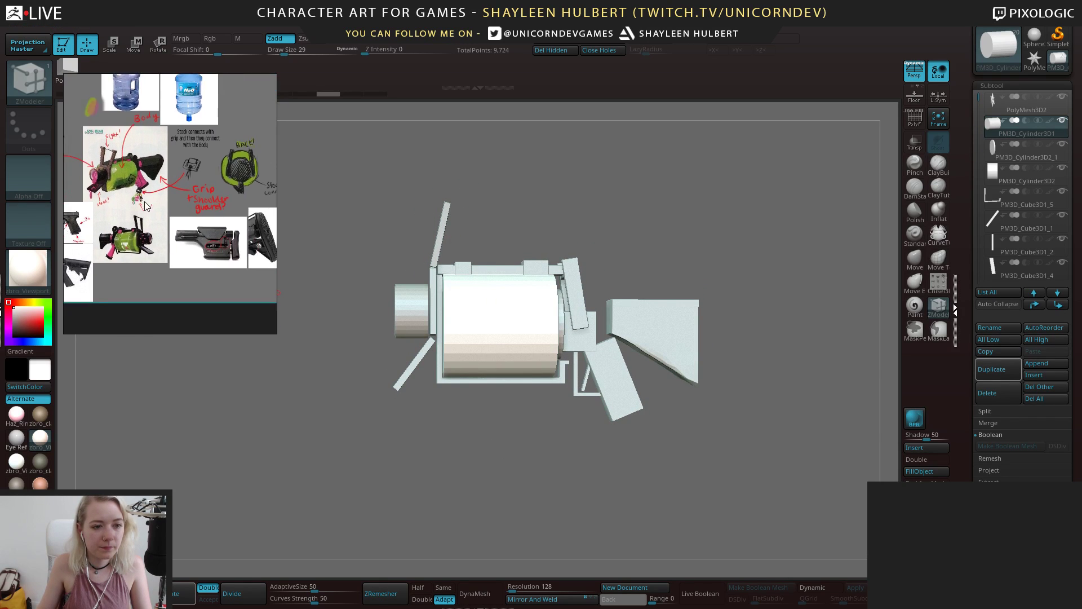
middle_drag(150, 241, 197, 242)
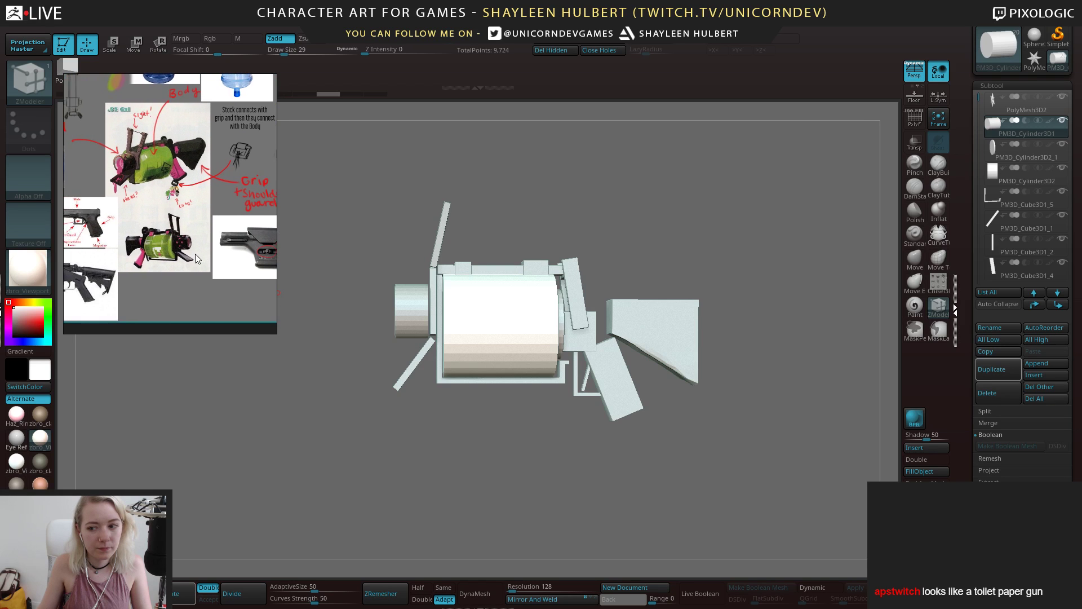
drag(452, 447, 428, 423)
scroll(197, 247, down, 3)
middle_drag(153, 204, 170, 242)
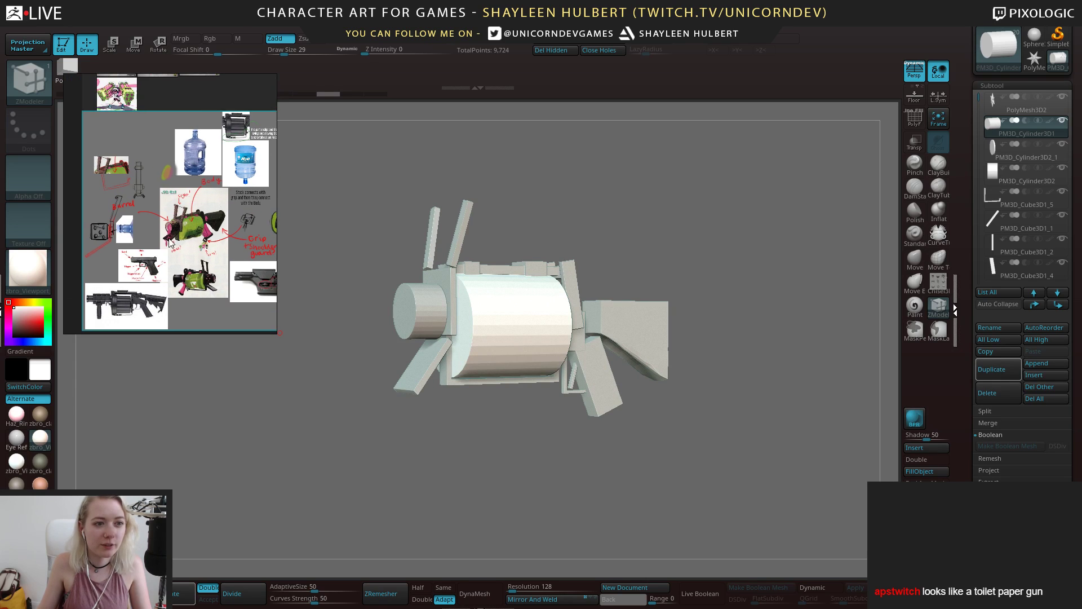
middle_drag(147, 140, 155, 203)
middle_drag(182, 281, 143, 294)
scroll(164, 256, down, 3)
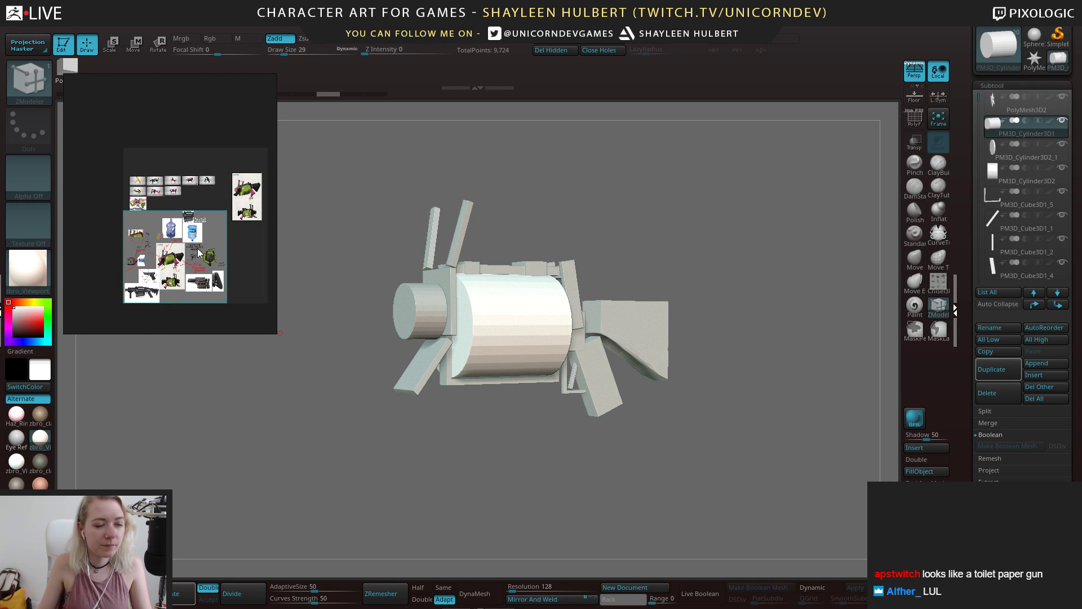
Study the whole reference board and the mirrored concept view of the gun up close, and frame both concept views
mouse_move(197, 248)
mouse_down()
mouse_move(202, 223)
mouse_move(204, 245)
mouse_move(202, 236)
mouse_up()
scroll(194, 243, up, 3)
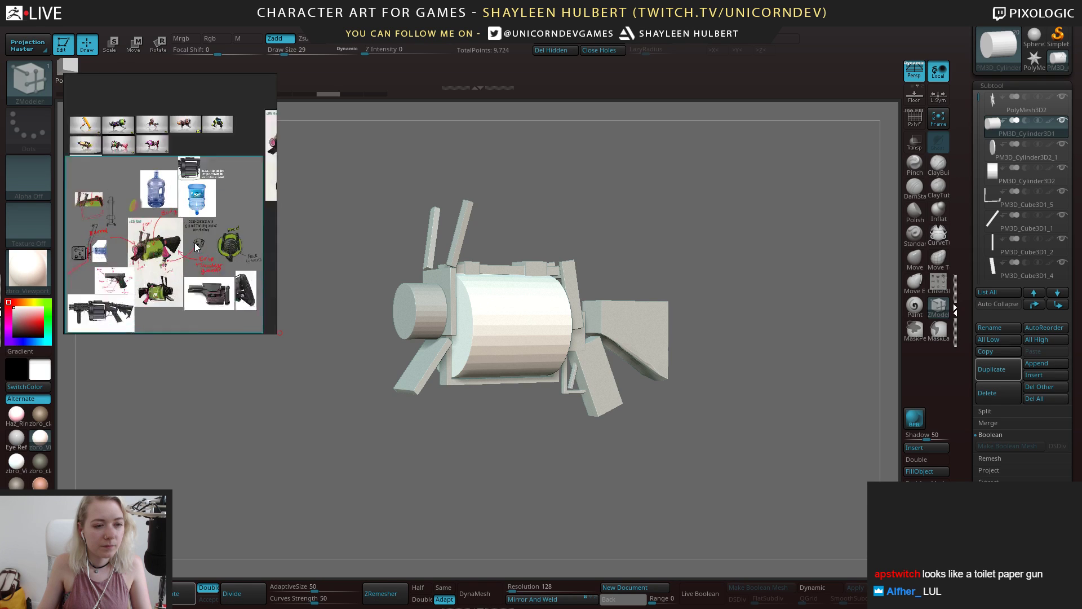
scroll(186, 231, down, 3)
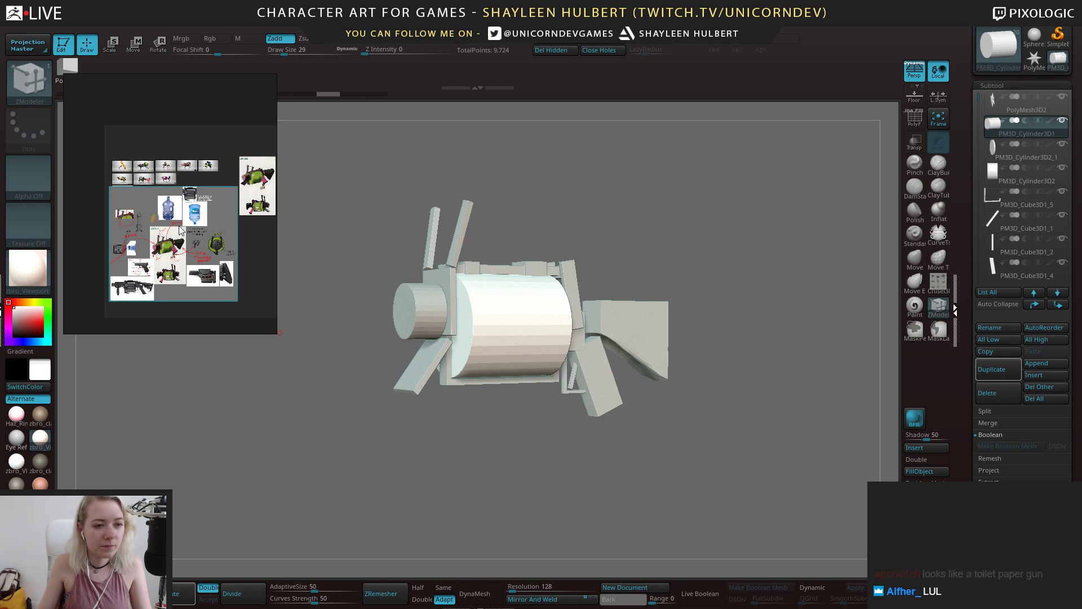
scroll(186, 229, up, 3)
scroll(187, 234, up, 2)
middle_drag(188, 234, 195, 187)
scroll(188, 188, down, 6)
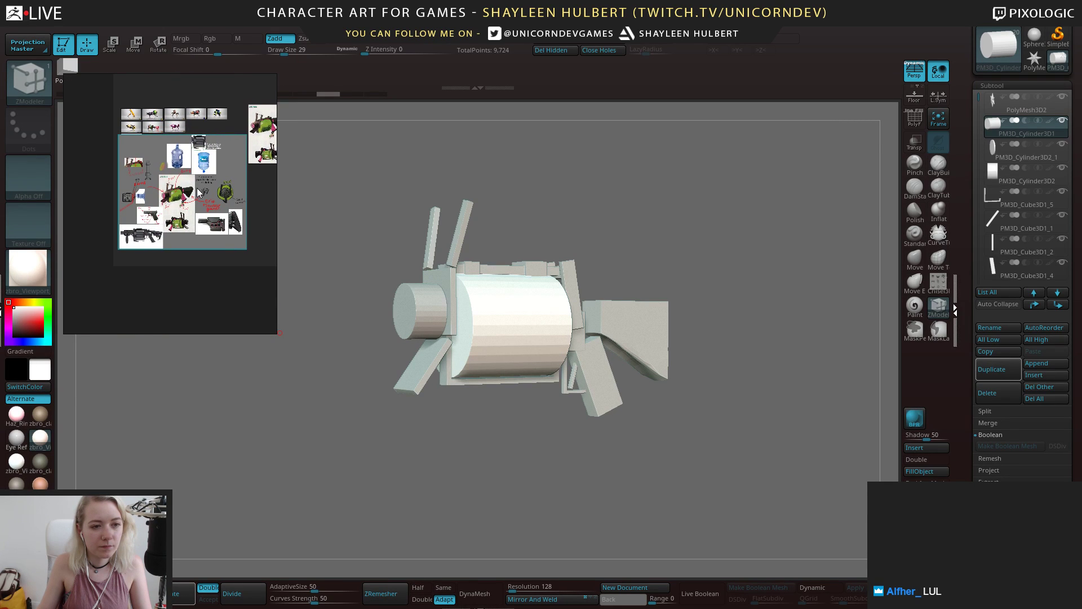
scroll(197, 188, up, 5)
scroll(202, 292, up, 2)
middle_drag(203, 293, 208, 189)
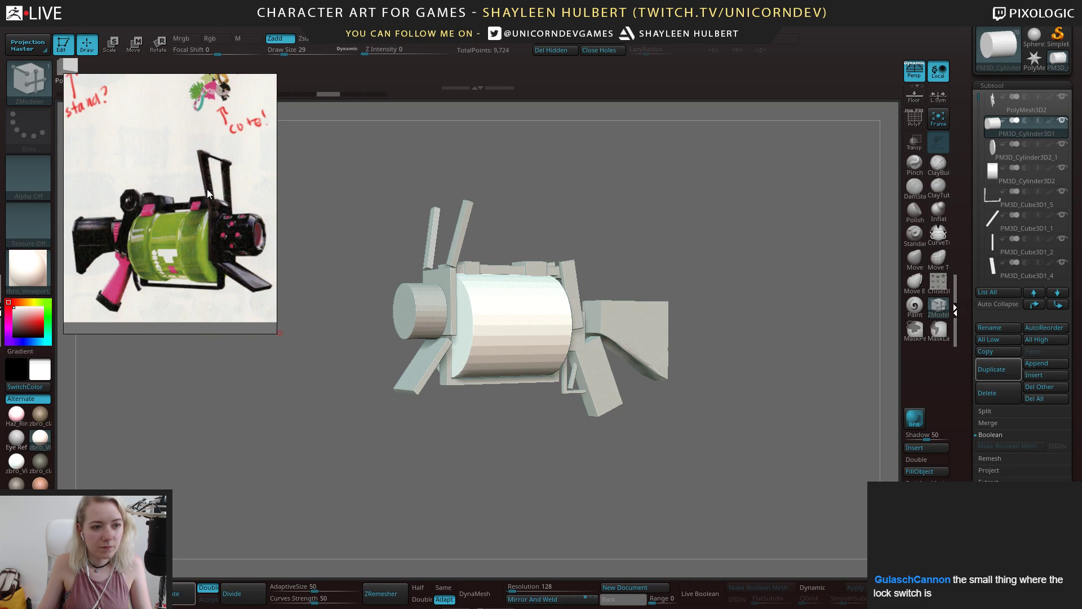
scroll(207, 188, down, 4)
middle_drag(209, 202, 202, 216)
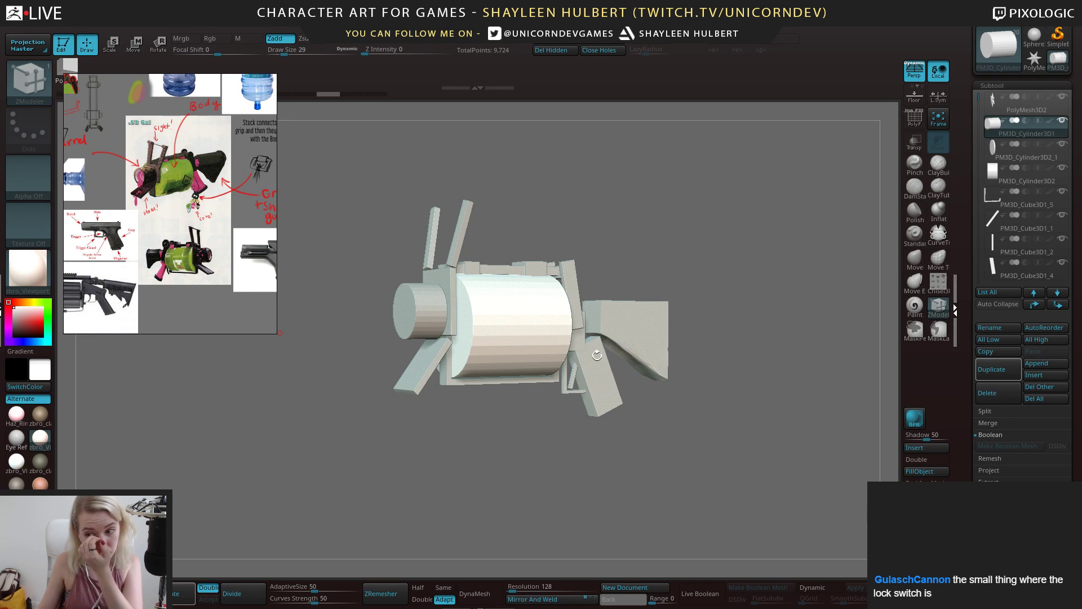
Switch to the Move brush with the gun seen from the side
drag(565, 401, 613, 285)
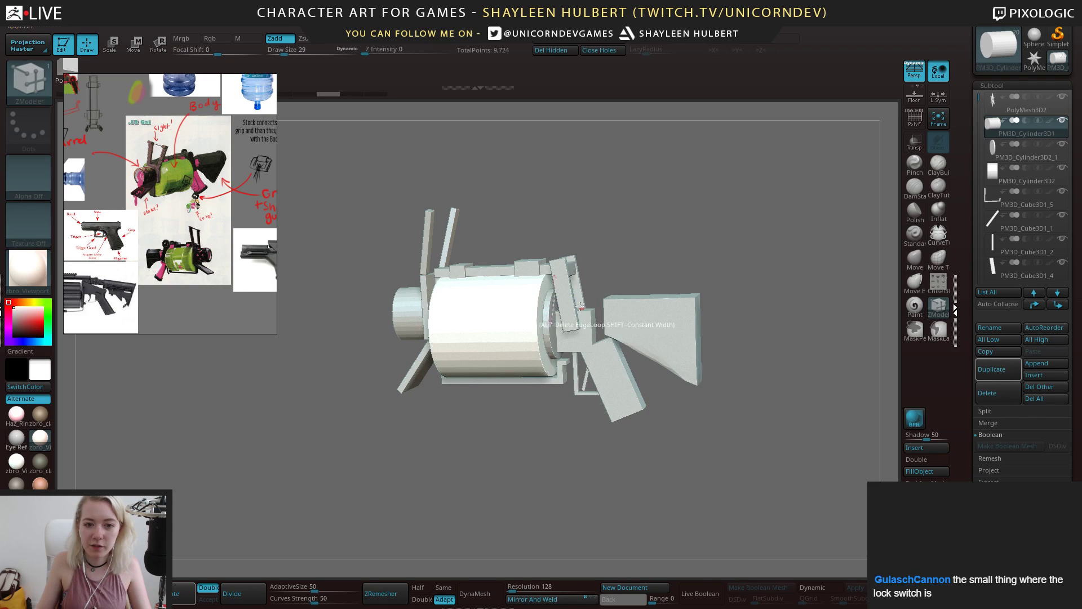
key(b)
key(m)
key(v)
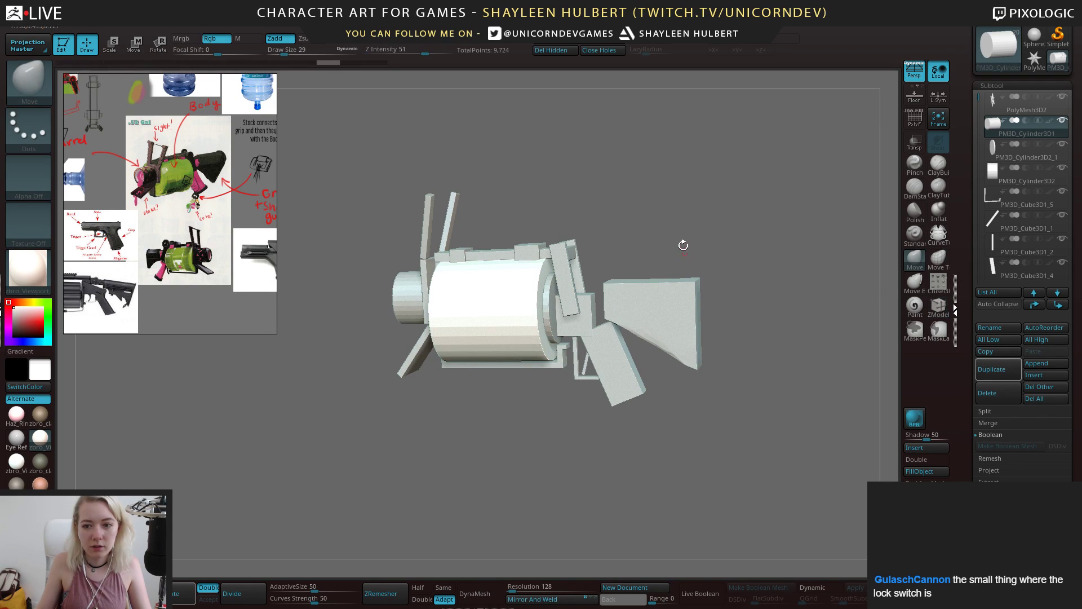
mouse_move(682, 242)
mouse_down()
mouse_move(703, 237)
mouse_move(678, 234)
mouse_move(635, 258)
mouse_up()
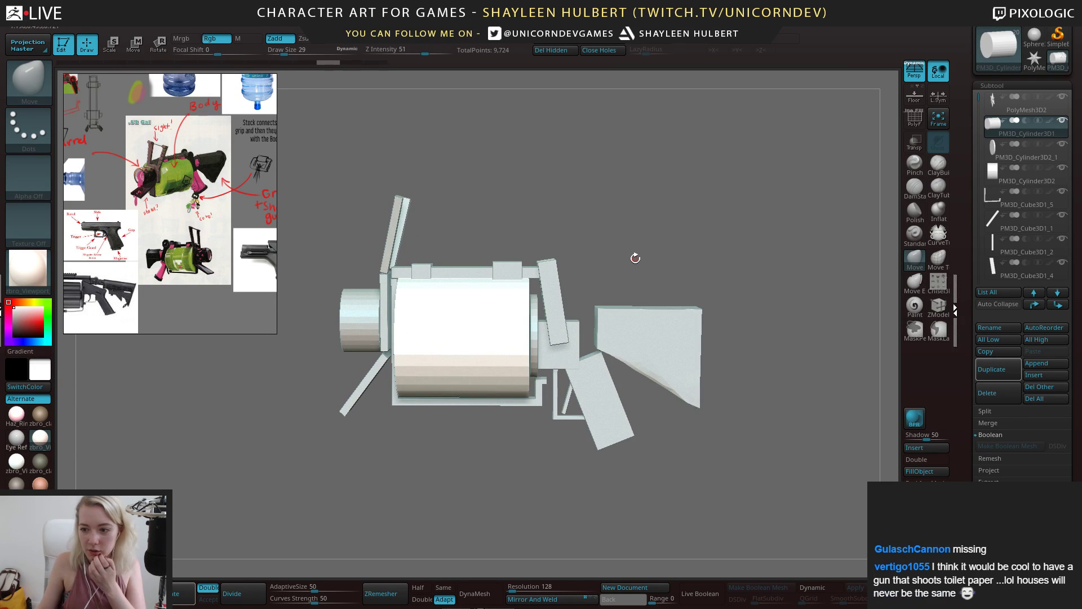
Make the connector block between the body and the stock the active subtool, with the gun seen from the side
mouse_move(1026, 222)
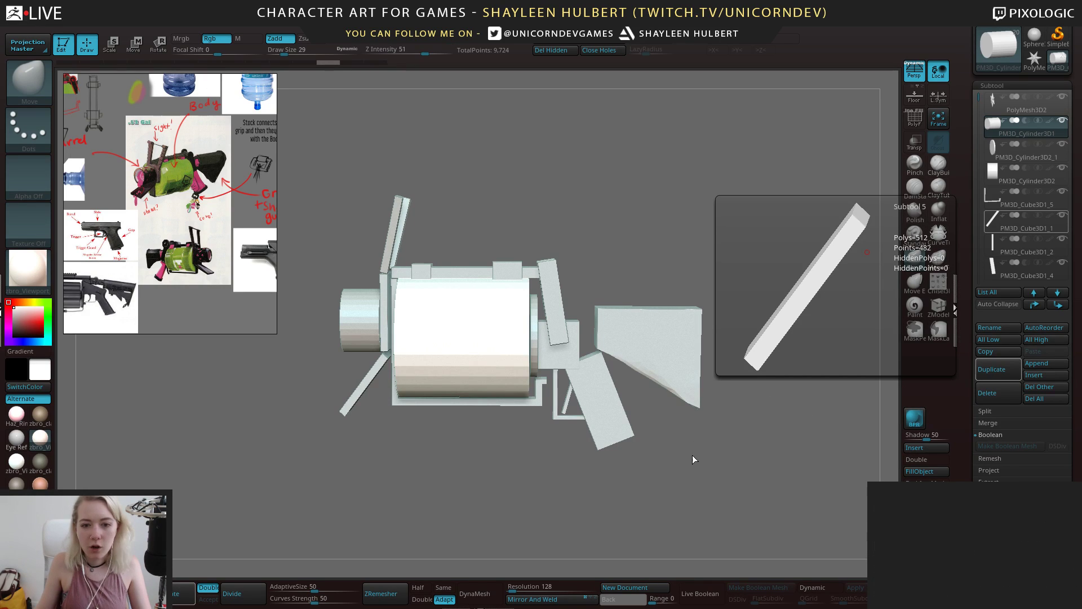
alt+drag(660, 249, 615, 282)
shift+drag(616, 282, 612, 289)
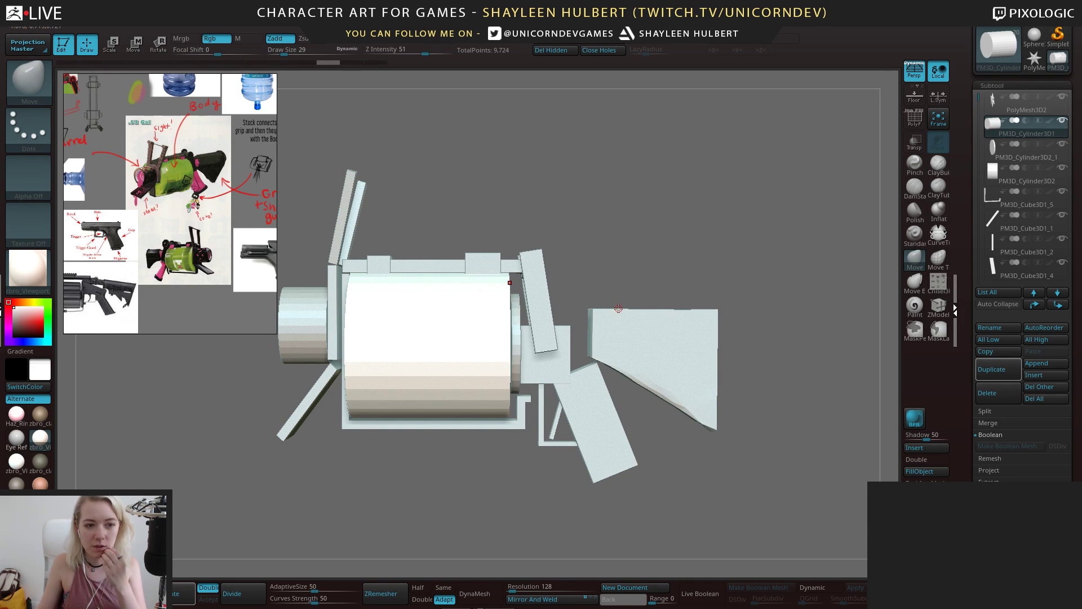
drag(632, 262, 614, 313)
alt+click(561, 367)
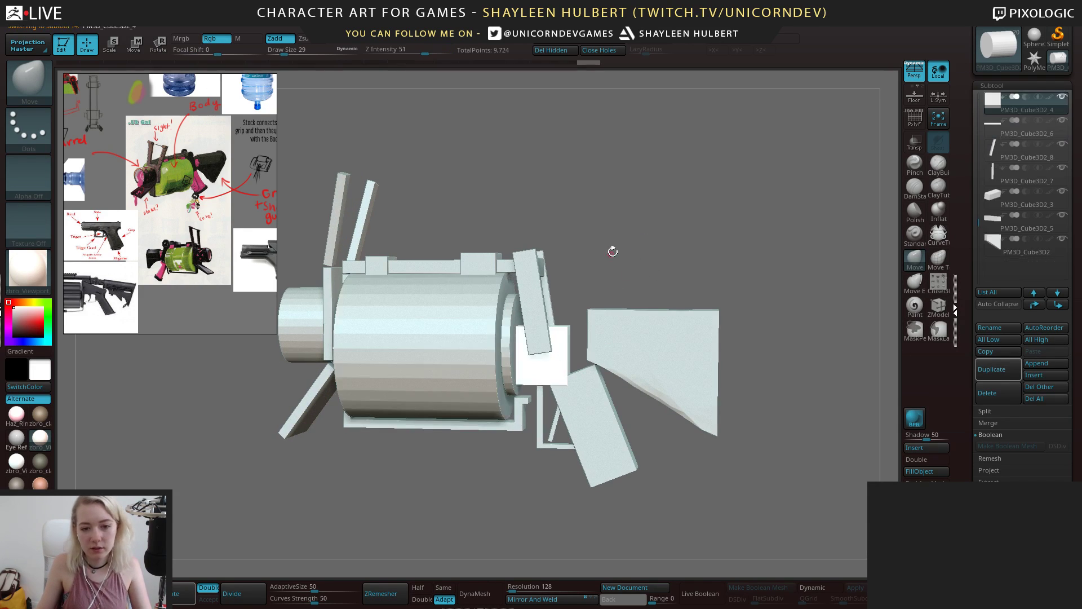
drag(611, 249, 576, 342)
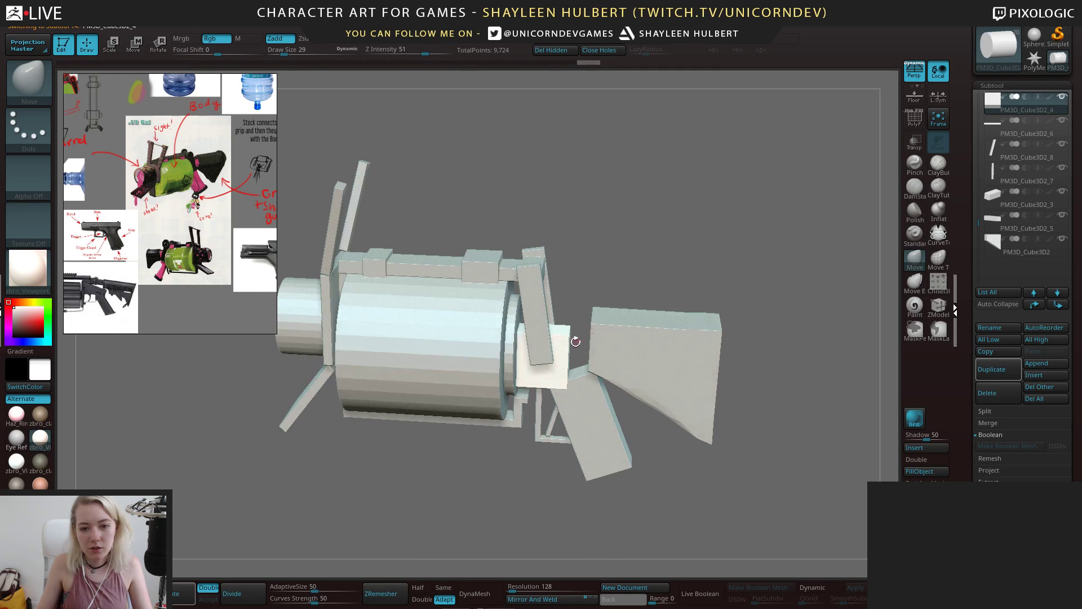
shift+drag(588, 283, 577, 288)
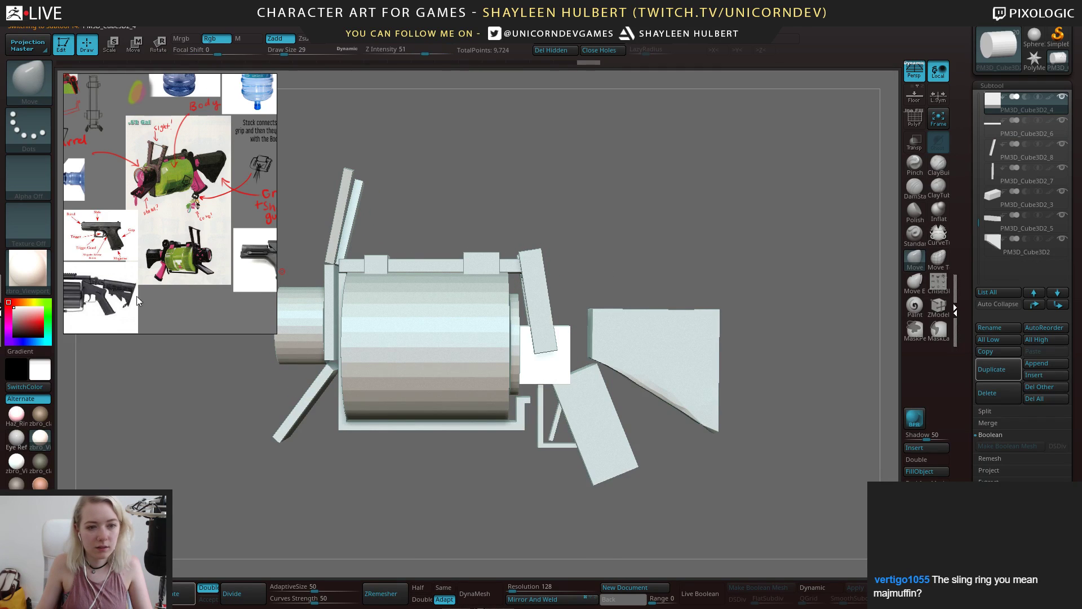
Compare the blockout with the concept art and grenade-launcher photo from front and rear three-quarter angles
middle_drag(136, 296, 156, 269)
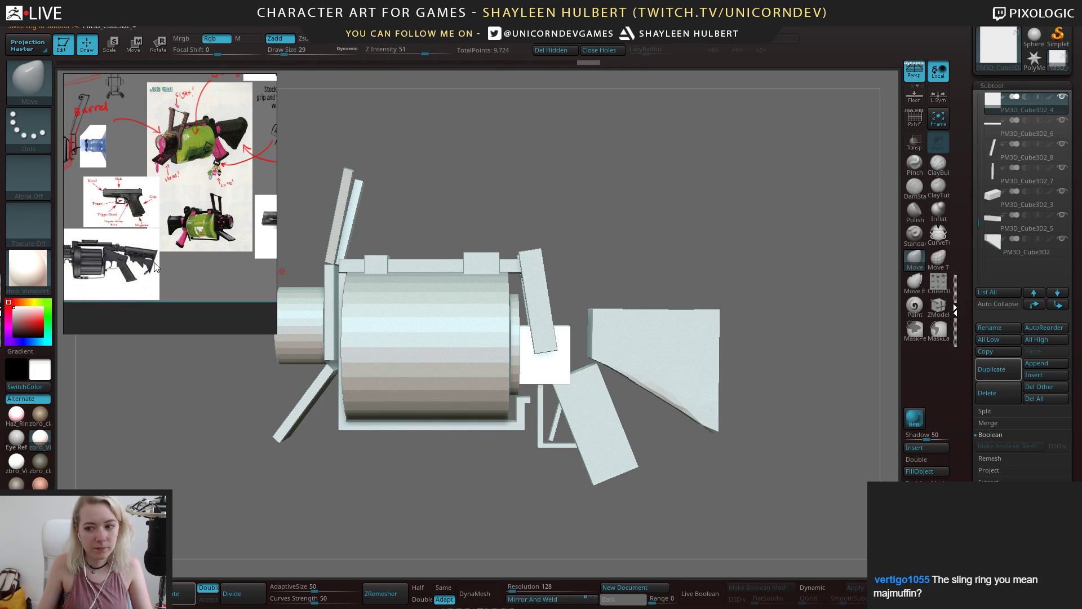
drag(461, 220, 531, 197)
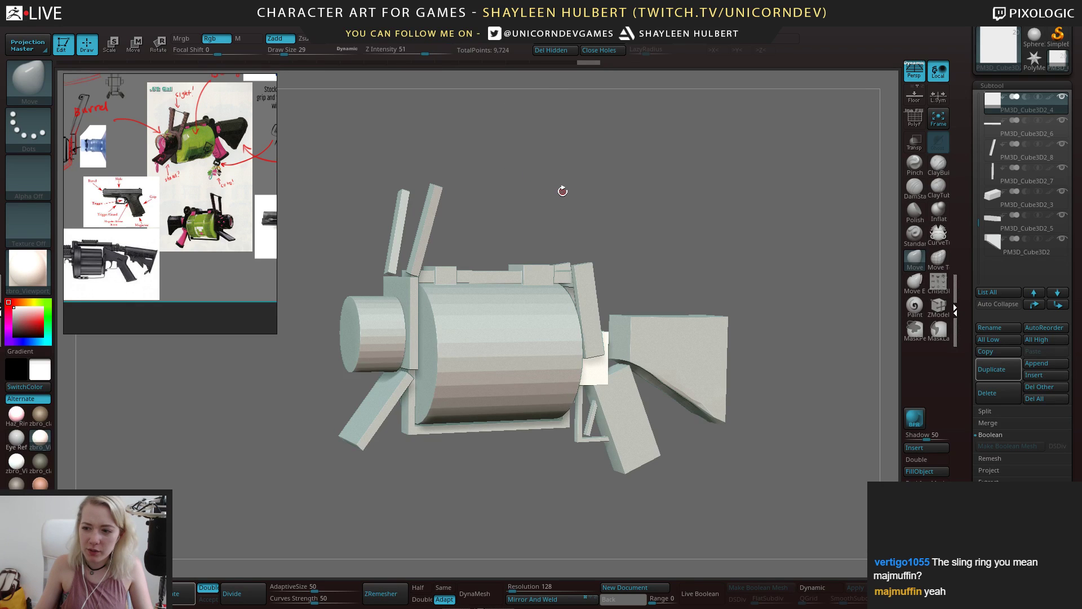
mouse_move(560, 188)
mouse_down()
mouse_move(476, 404)
mouse_move(512, 419)
mouse_move(498, 390)
mouse_move(534, 444)
mouse_move(537, 416)
mouse_move(532, 449)
mouse_move(509, 429)
mouse_move(514, 360)
mouse_move(551, 455)
mouse_move(497, 423)
mouse_move(545, 474)
mouse_move(736, 417)
mouse_up()
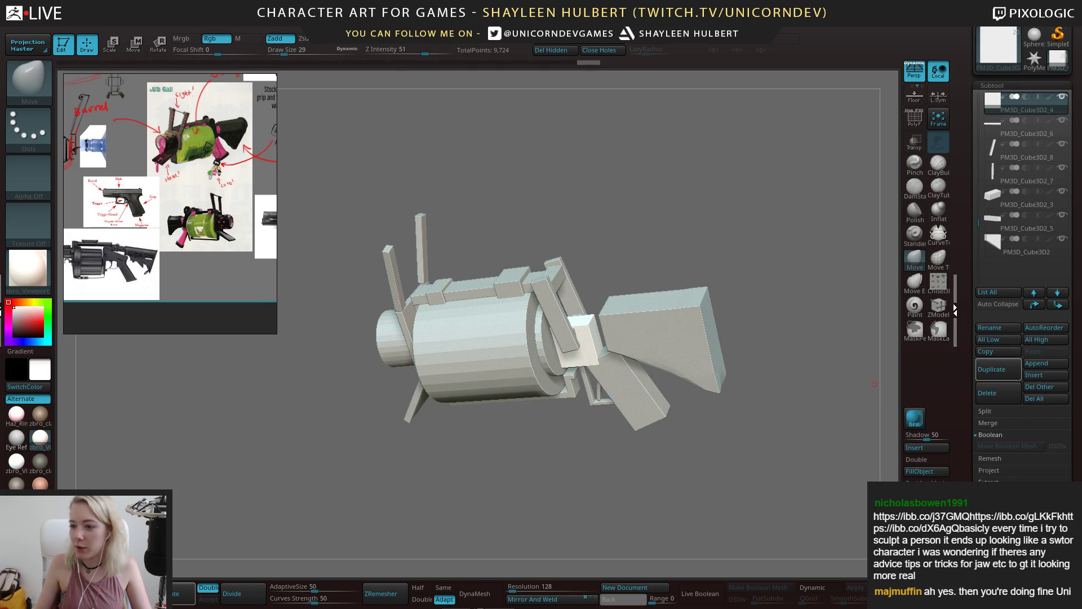
shift+drag(671, 539, 712, 435)
drag(758, 442, 565, 484)
Study the pink grip and its black end cap up close in the mirrored concept view
middle_drag(186, 228, 164, 195)
scroll(150, 193, up, 6)
middle_drag(168, 284, 156, 207)
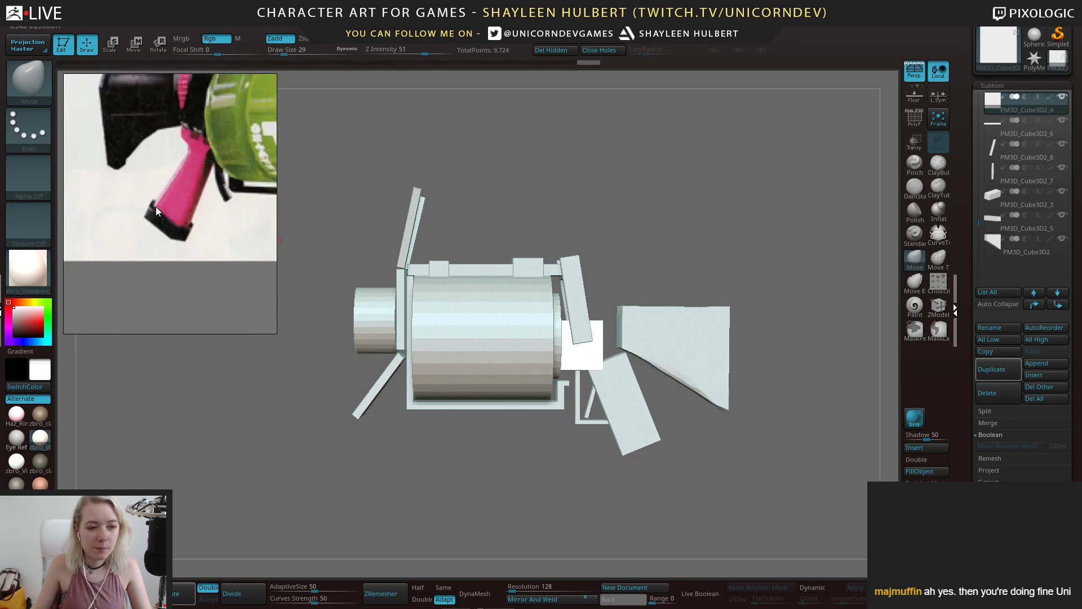
scroll(149, 192, up, 3)
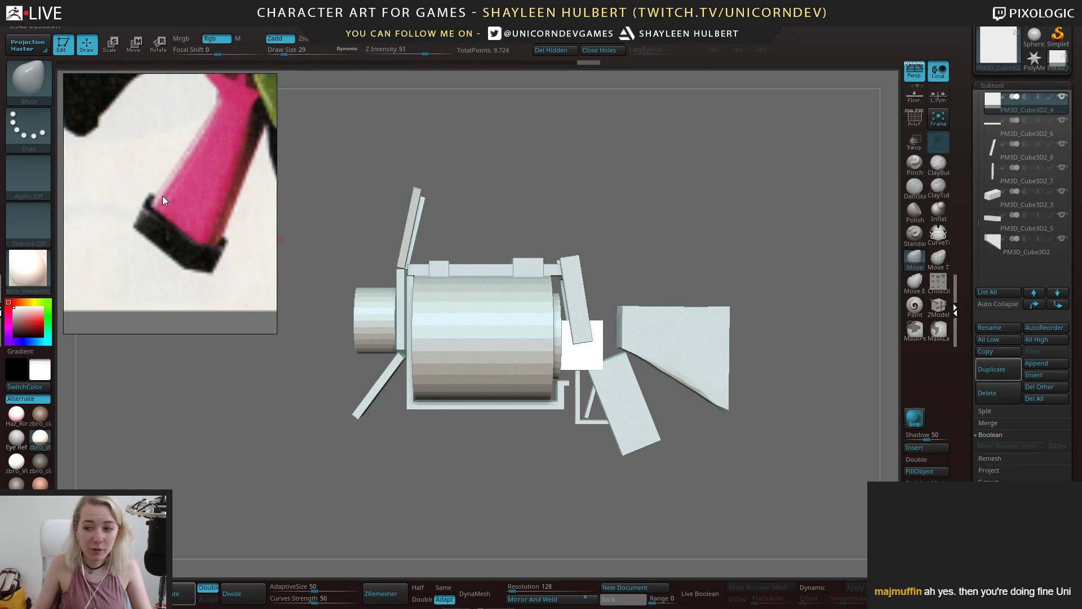
scroll(186, 145, down, 2)
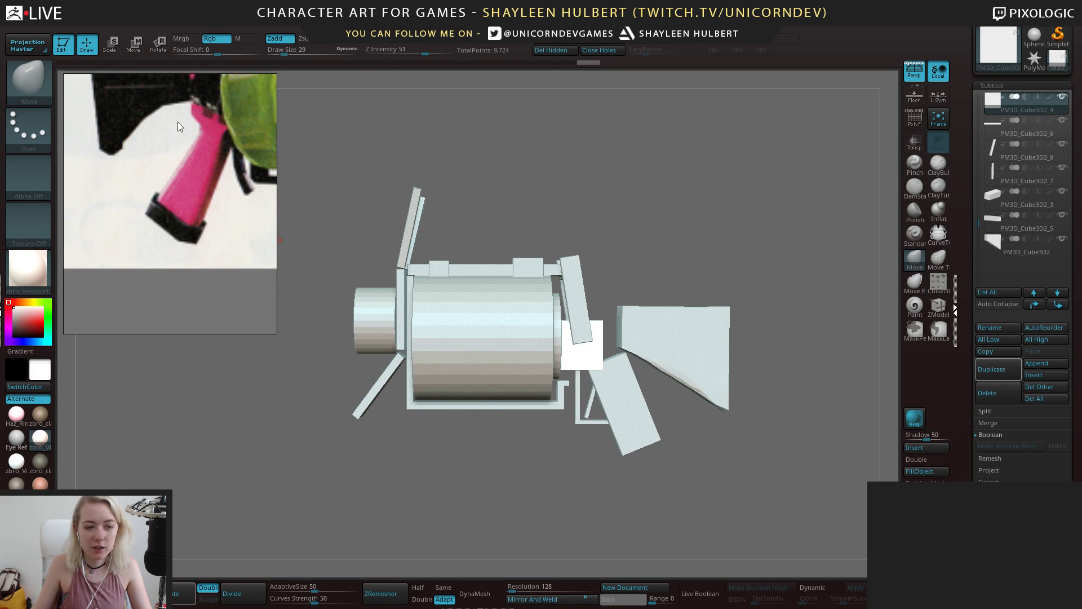
scroll(175, 161, down, 3)
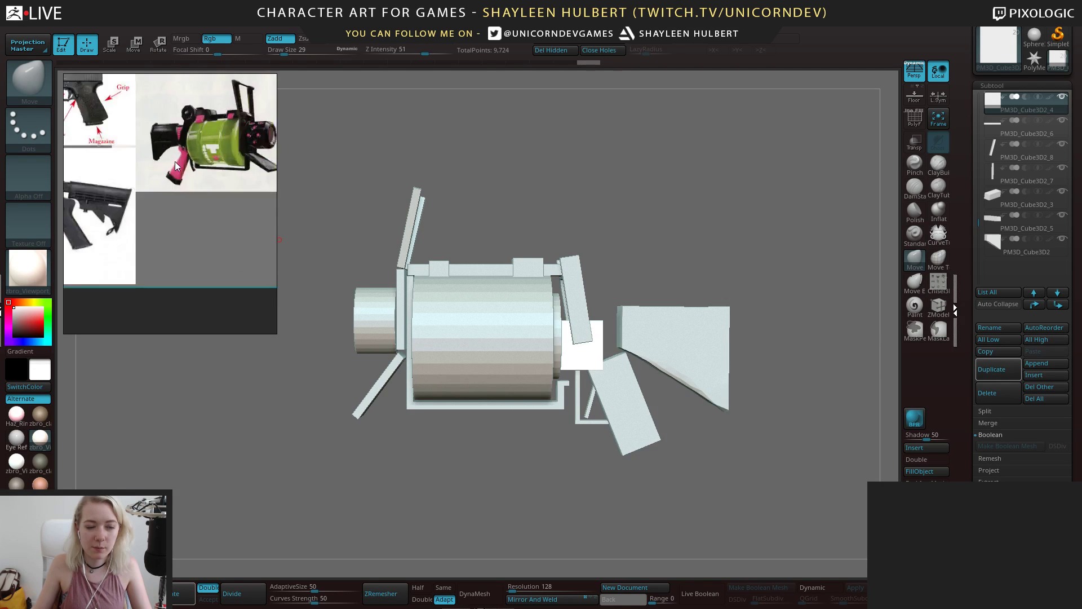
scroll(175, 161, up, 4)
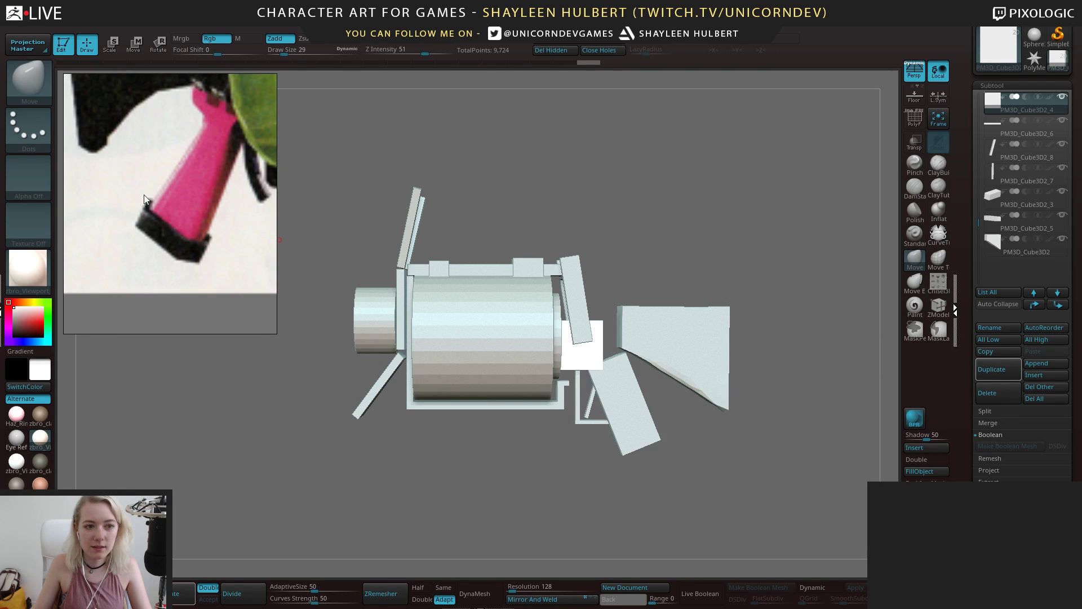
scroll(213, 220, down, 6)
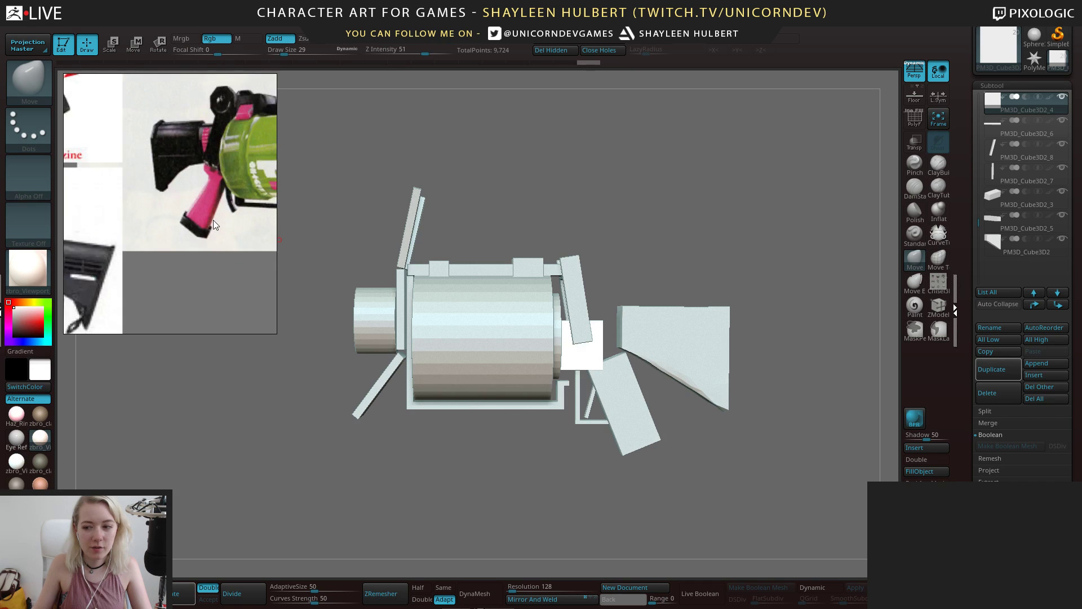
scroll(210, 254, up, 5)
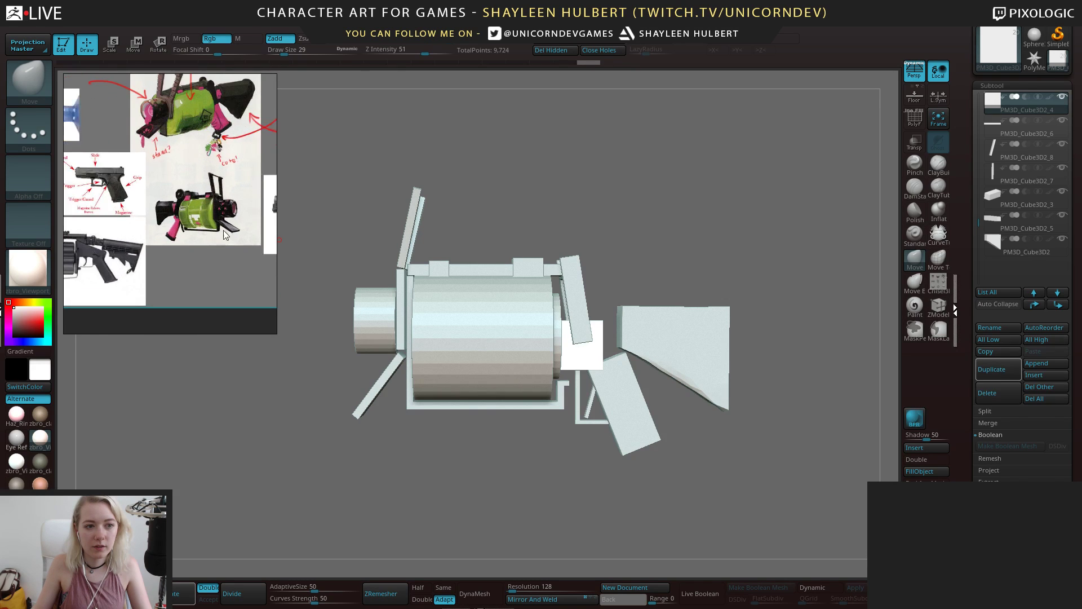
Review the blockout's proportions from the opposite side, the front three-quarter angle and the straight side view
drag(530, 478, 555, 451)
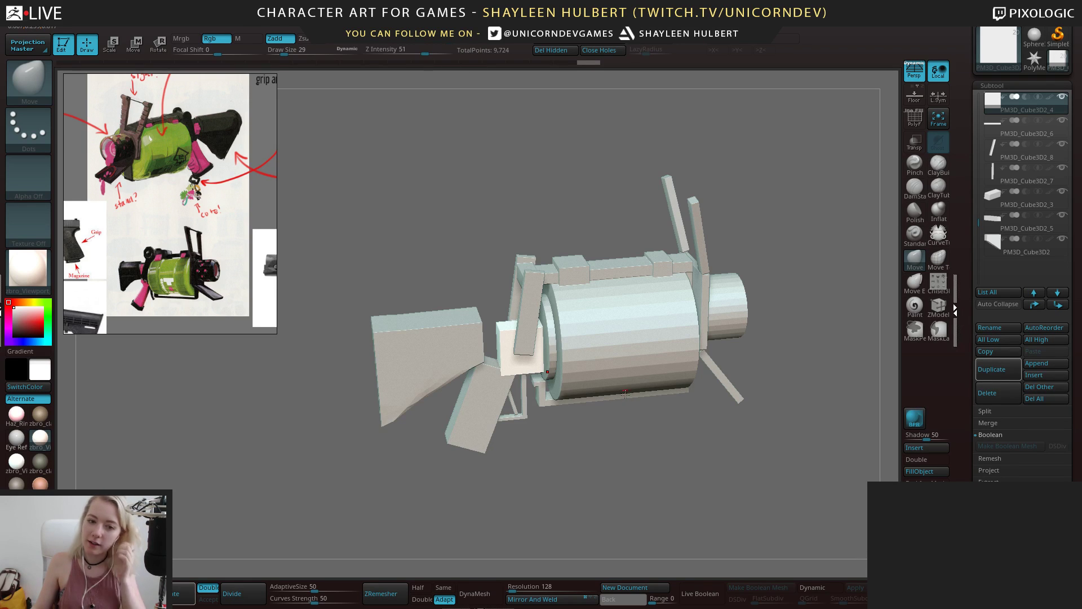
drag(634, 445, 558, 452)
mouse_move(689, 467)
mouse_down()
mouse_move(665, 469)
mouse_move(688, 493)
mouse_move(589, 494)
mouse_move(543, 465)
mouse_move(566, 470)
mouse_up()
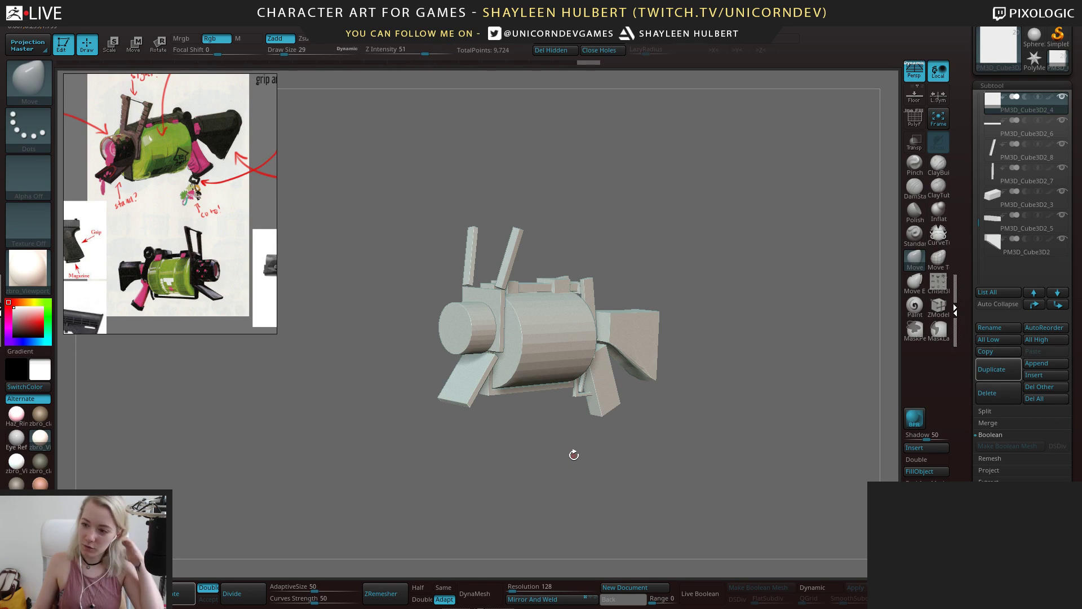
mouse_move(553, 442)
mouse_down()
mouse_move(532, 467)
mouse_move(534, 449)
mouse_up()
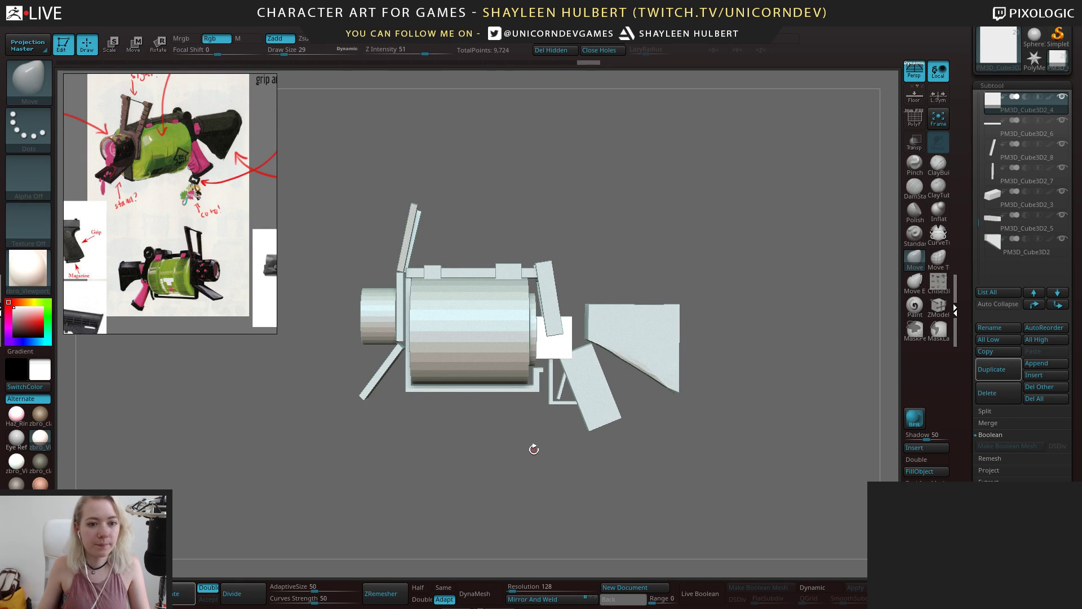
mouse_move(478, 433)
mouse_down()
mouse_move(525, 433)
mouse_move(525, 451)
mouse_move(485, 440)
mouse_up()
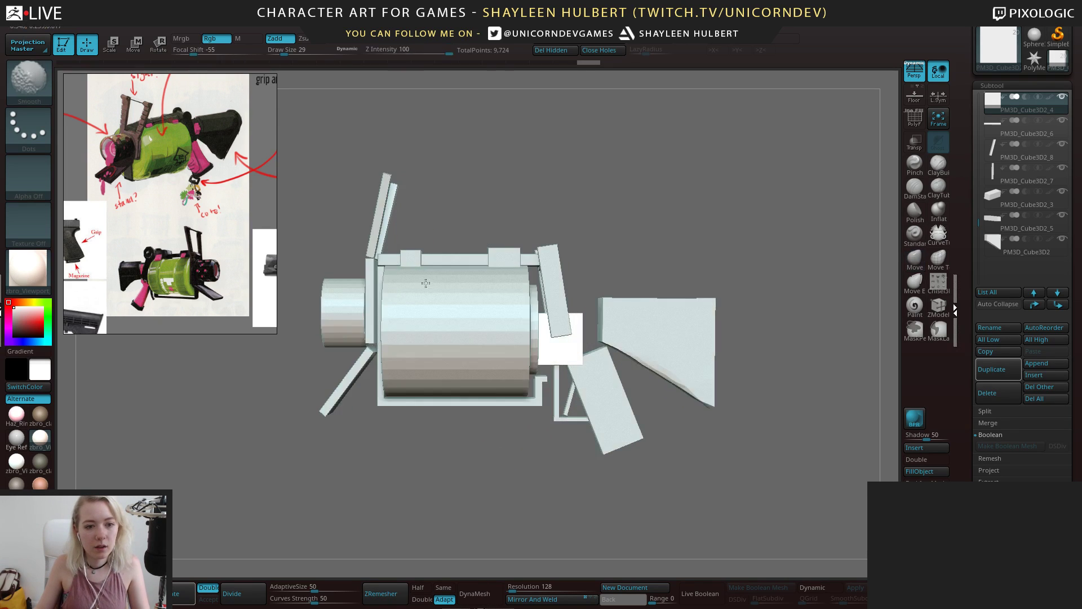
mouse_move(458, 183)
mouse_down()
mouse_move(436, 209)
mouse_move(460, 169)
mouse_move(474, 180)
mouse_up()
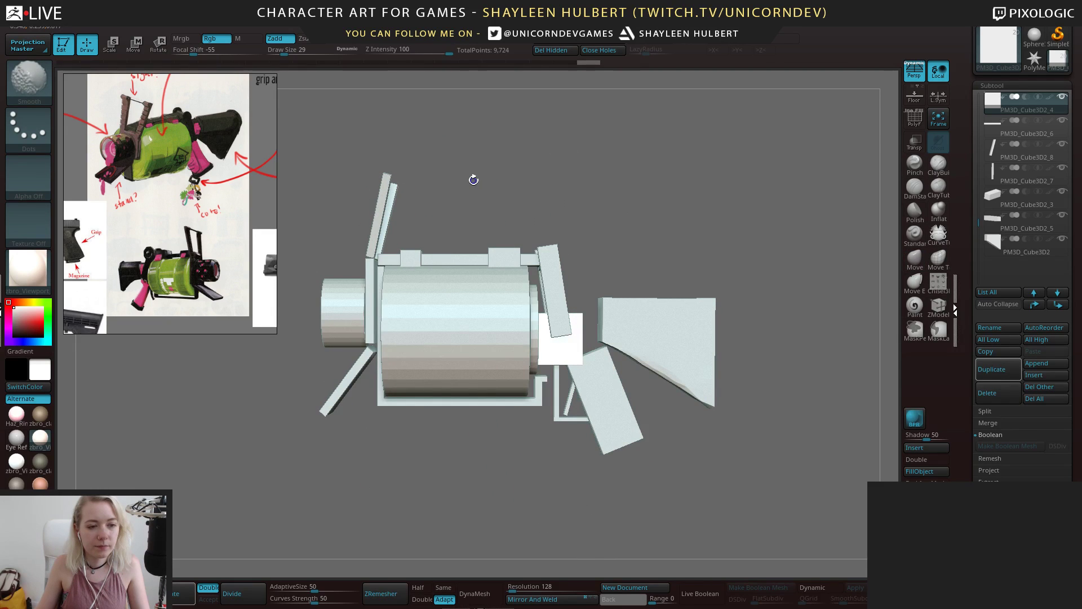
Examine the water bottle references for the gun's body and the annotated concept art on the reference board
scroll(183, 249, down, 2)
middle_drag(193, 253, 176, 279)
scroll(183, 149, up, 6)
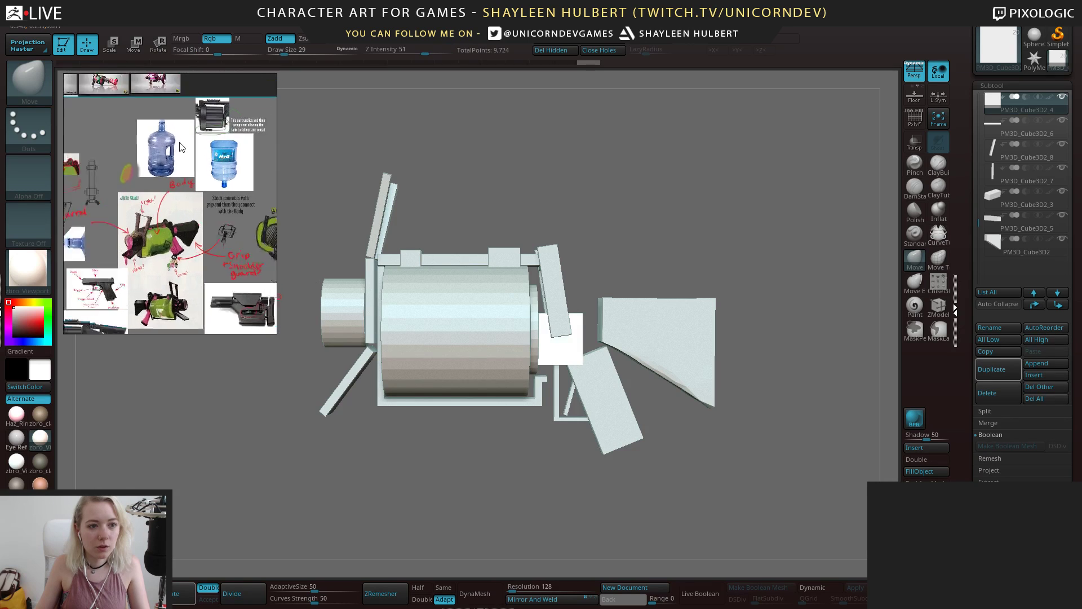
middle_drag(239, 222, 218, 197)
scroll(218, 197, up, 2)
scroll(219, 198, down, 3)
scroll(219, 197, down, 4)
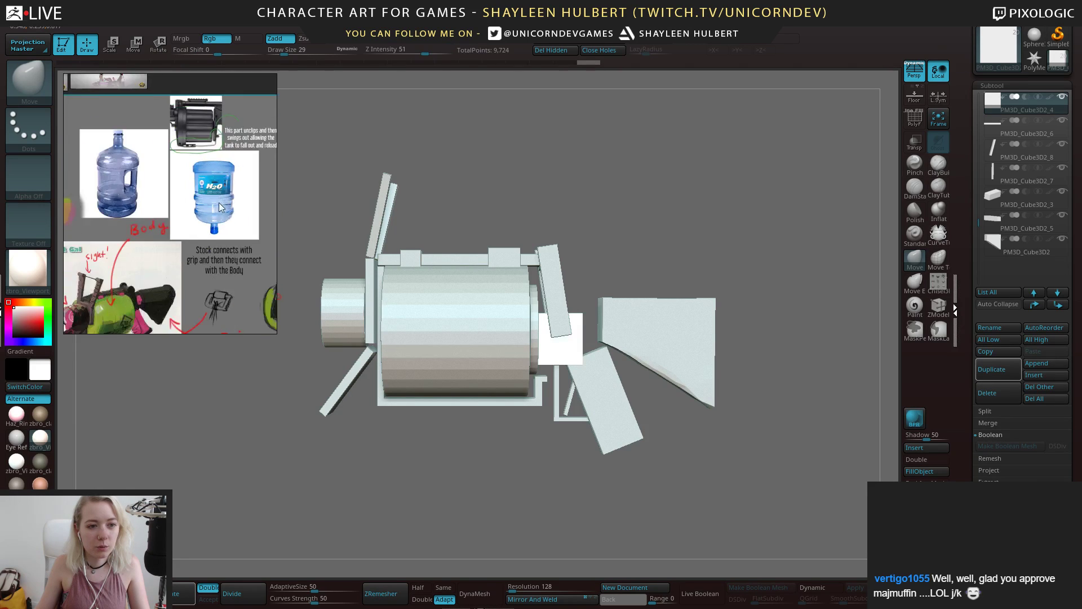
scroll(215, 197, up, 4)
middle_drag(206, 210, 207, 208)
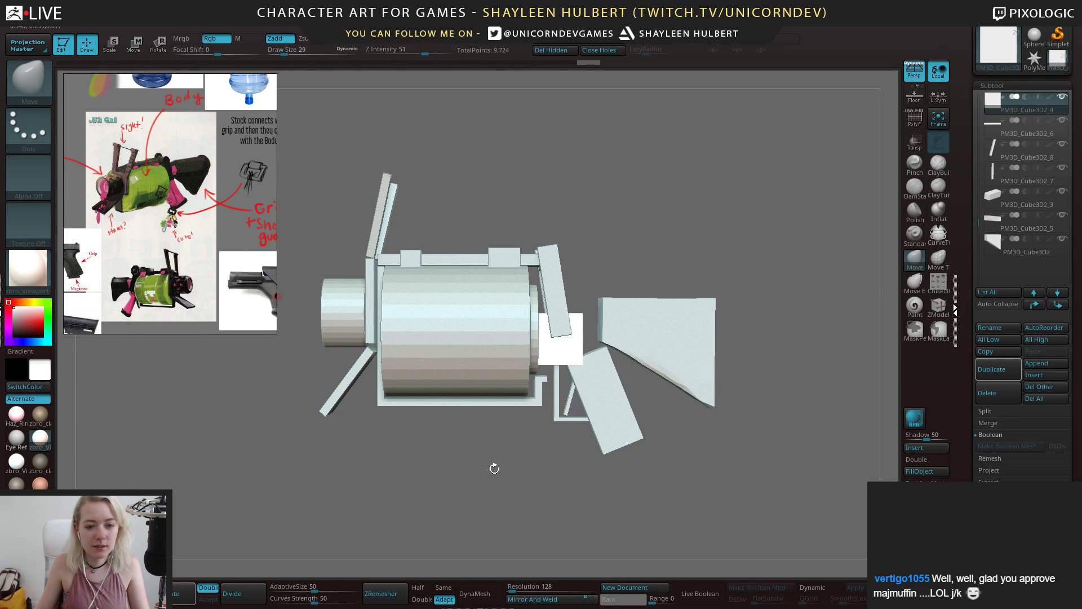
Make the large body cylinder the active subtool again and frame the gun from the side
drag(494, 468, 484, 448)
alt+click(492, 348)
alt+drag(642, 445, 647, 479)
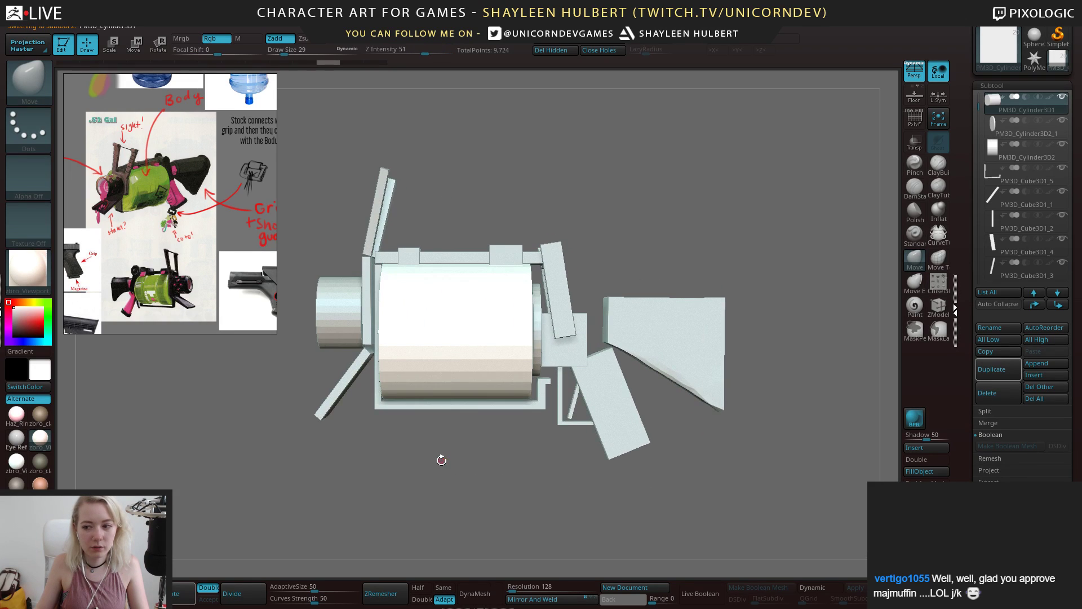
alt+drag(439, 456, 453, 469)
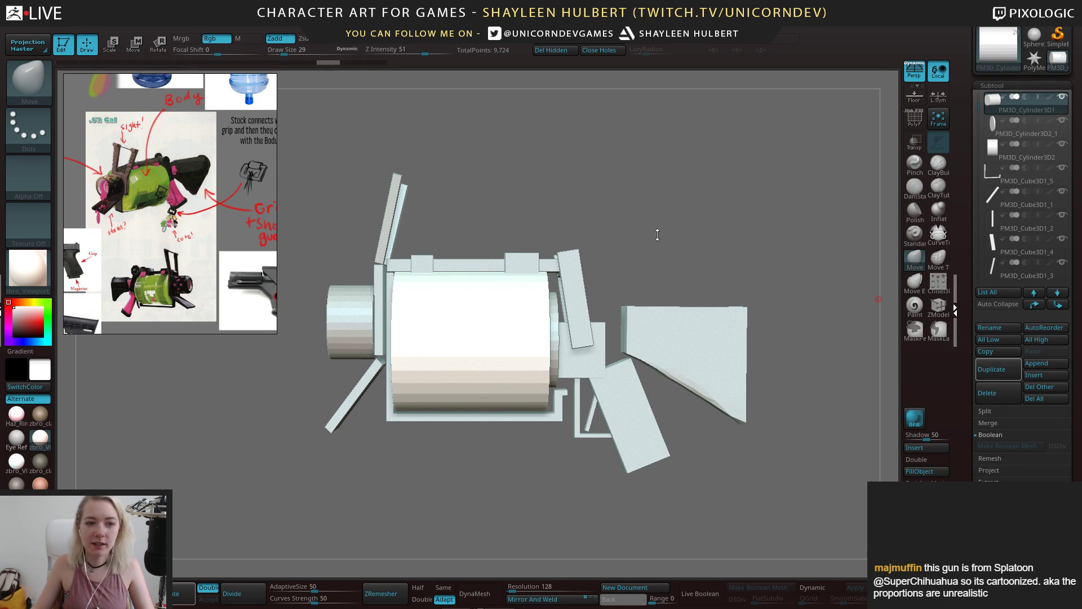
Enlarge the reference board window and frame the whole board of annotated gun references in it
drag(657, 235, 647, 235)
drag(274, 334, 513, 445)
middle_drag(267, 327, 354, 341)
scroll(357, 336, down, 2)
middle_drag(377, 276, 348, 324)
scroll(348, 324, up, 1)
scroll(348, 323, down, 1)
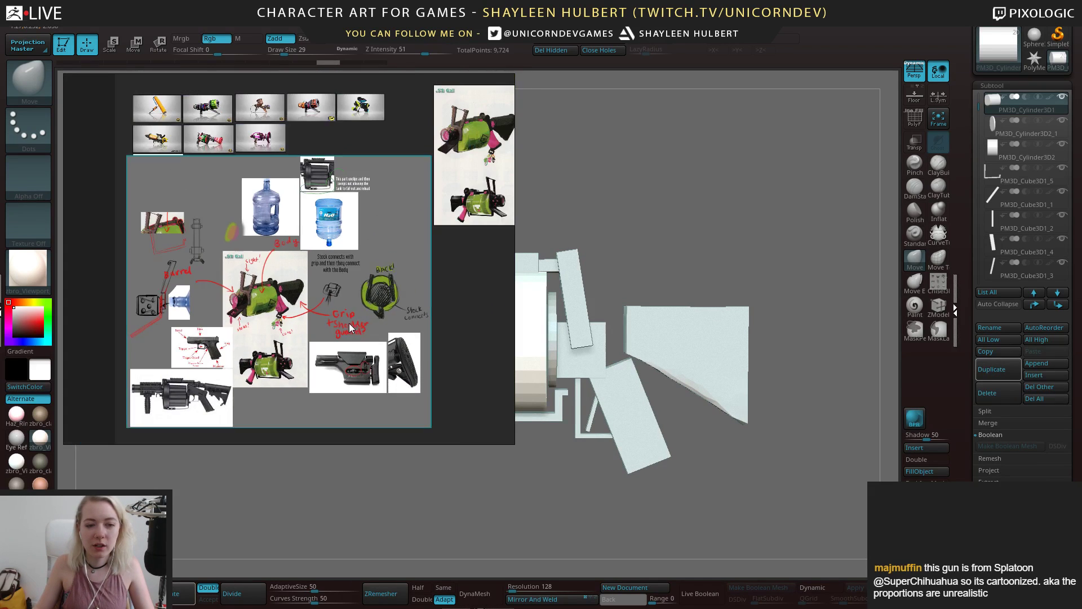
scroll(350, 313, down, 1)
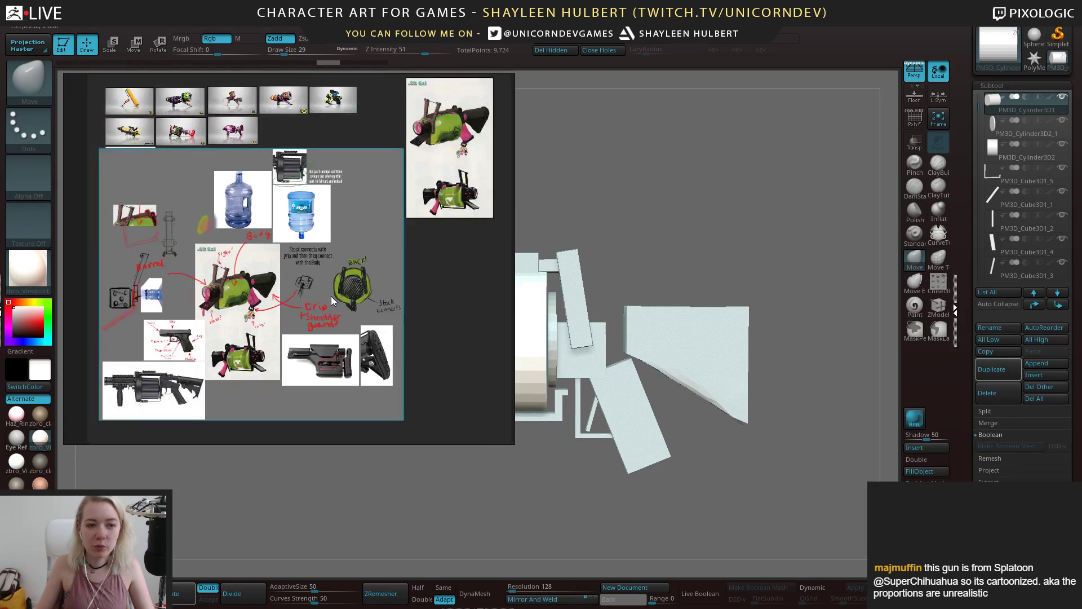
scroll(331, 297, down, 1)
scroll(331, 297, up, 1)
scroll(250, 315, up, 2)
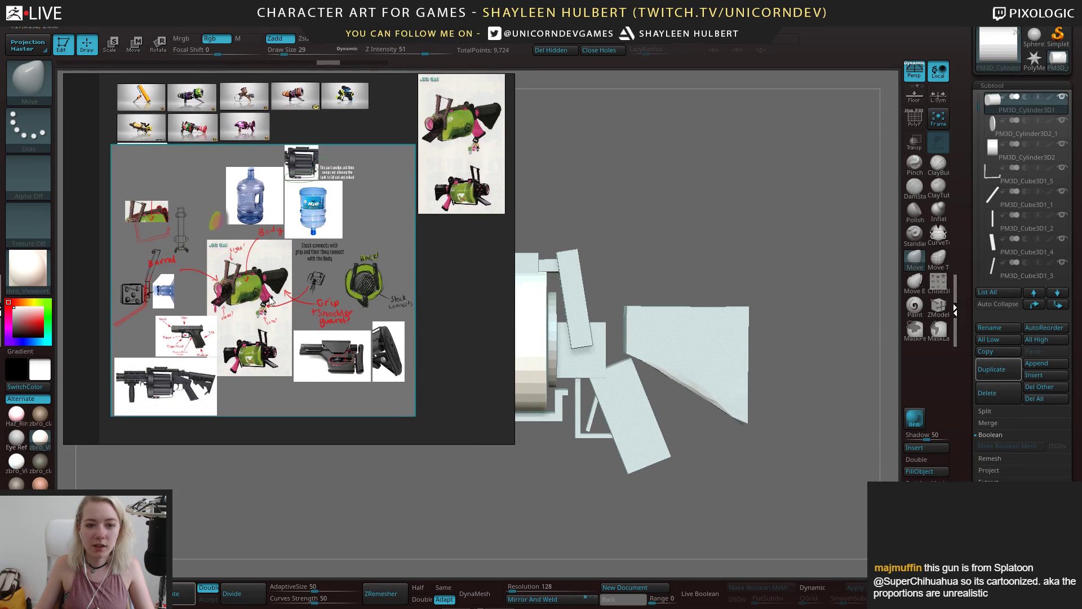
Compare the blockout from a front three-quarter angle with the annotated concept art on the enlarged board
drag(684, 240, 746, 215)
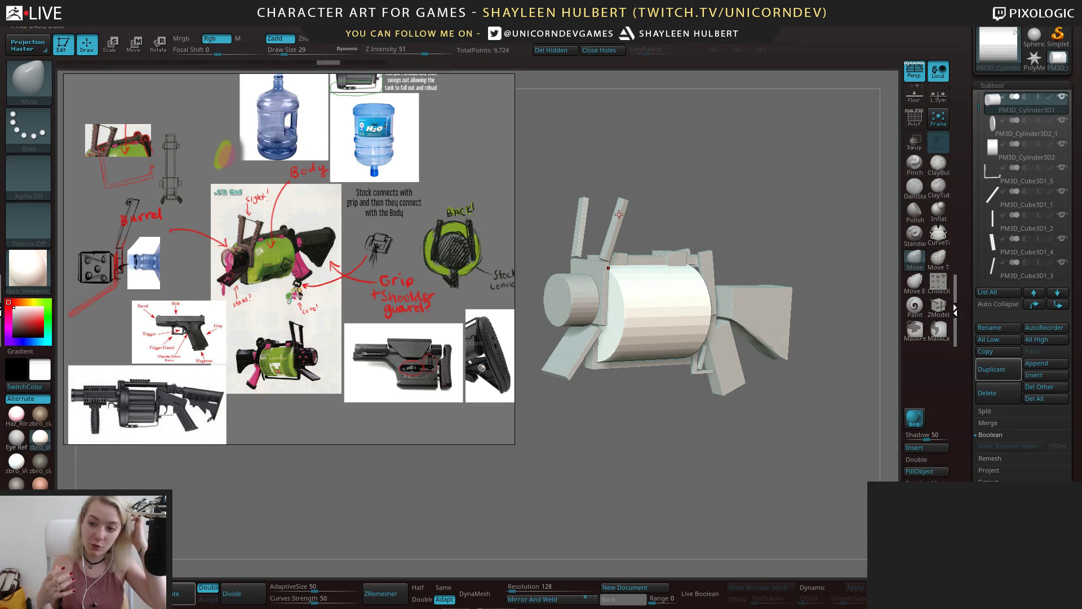
scroll(346, 305, down, 3)
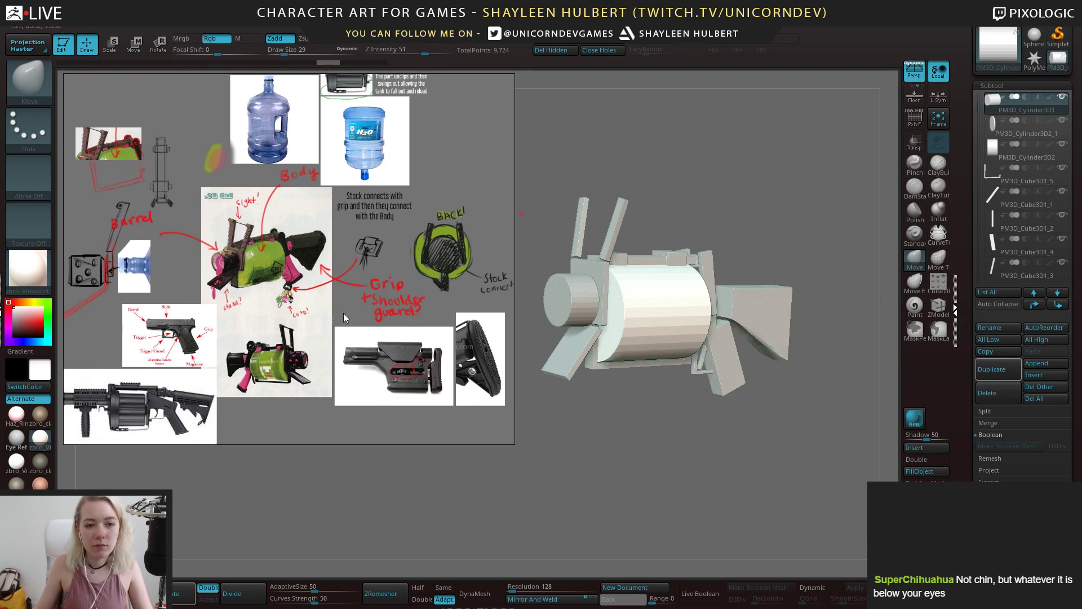
scroll(314, 309, up, 3)
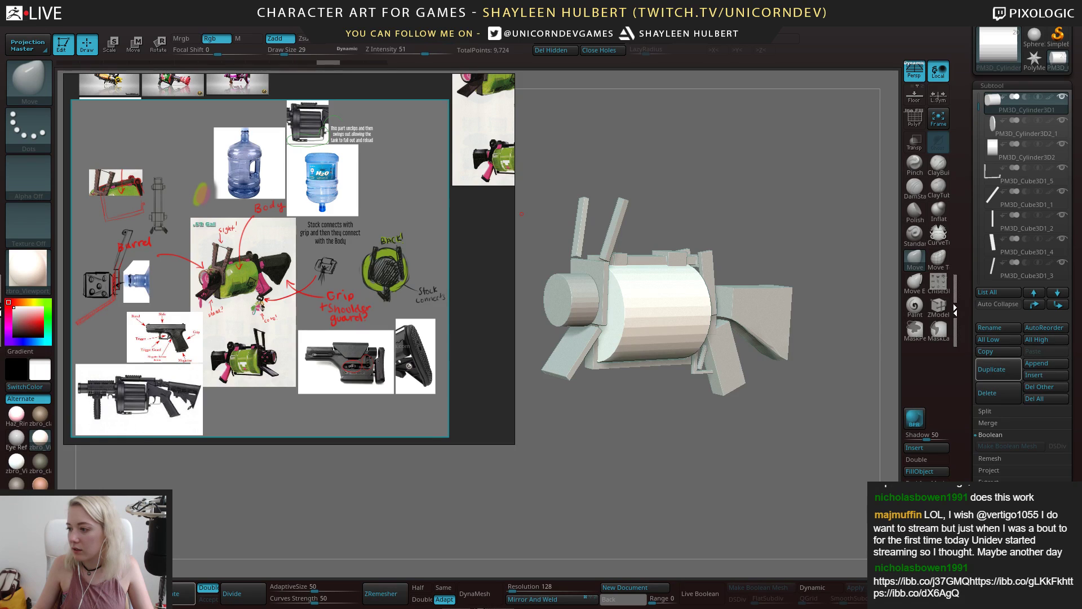
Switch to the browser and compare the shared imgbb head sculpt with the multi-angle head sheet in the "planes of the face" image results
drag(1081, 197, 727, 1)
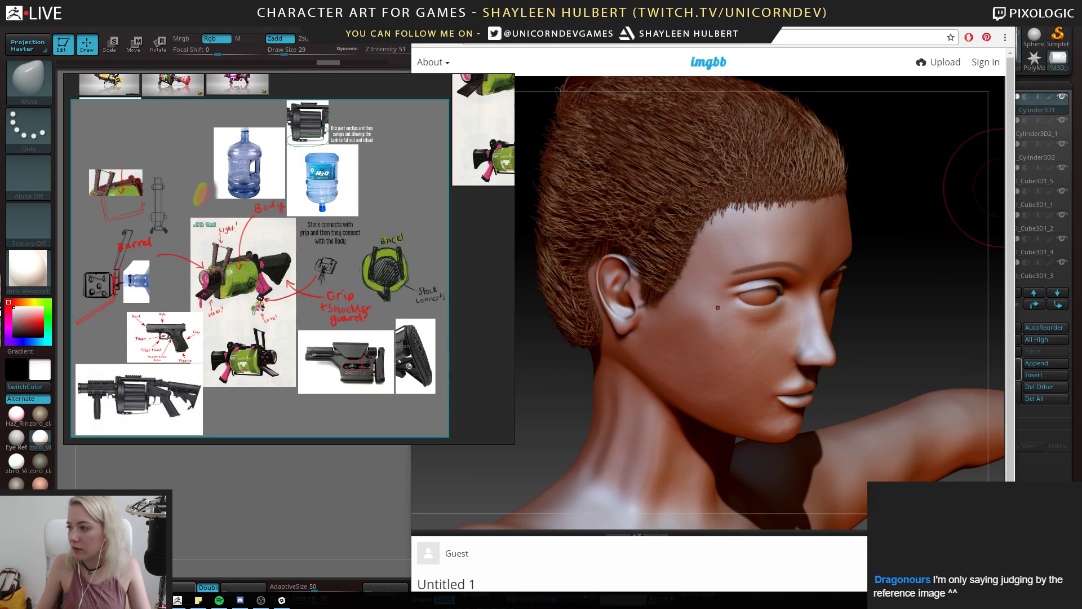
drag(1081, 170, 857, 46)
drag(552, 49, 564, 22)
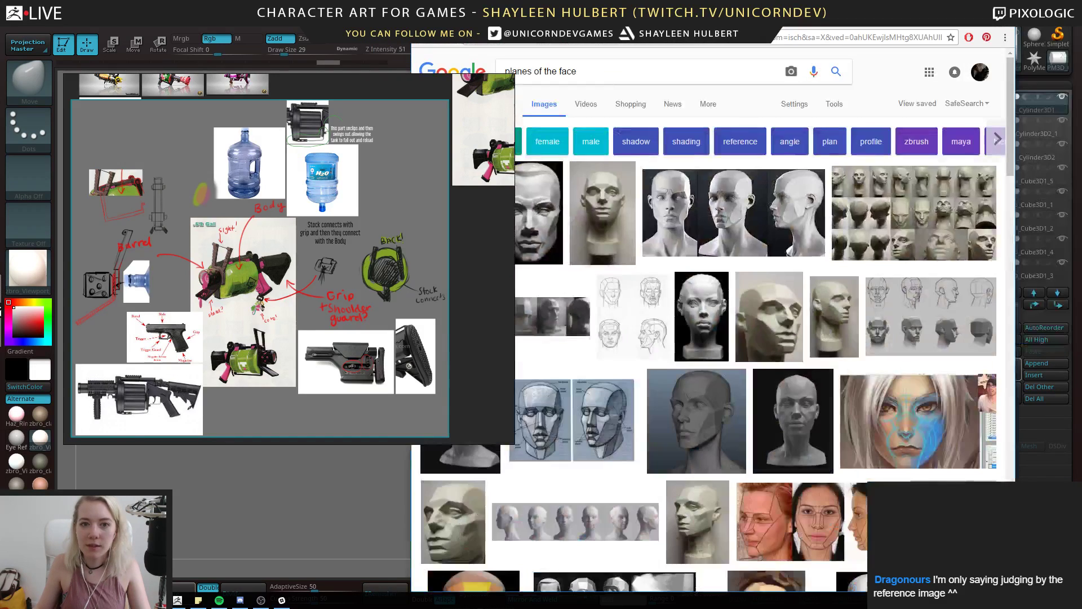
click(864, 227)
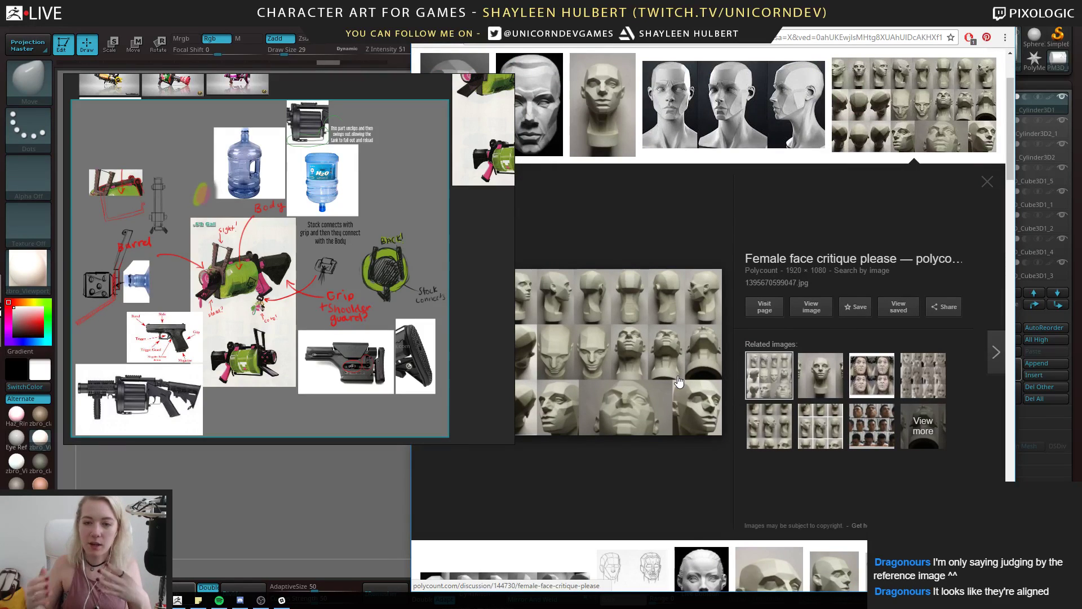
click(490, 24)
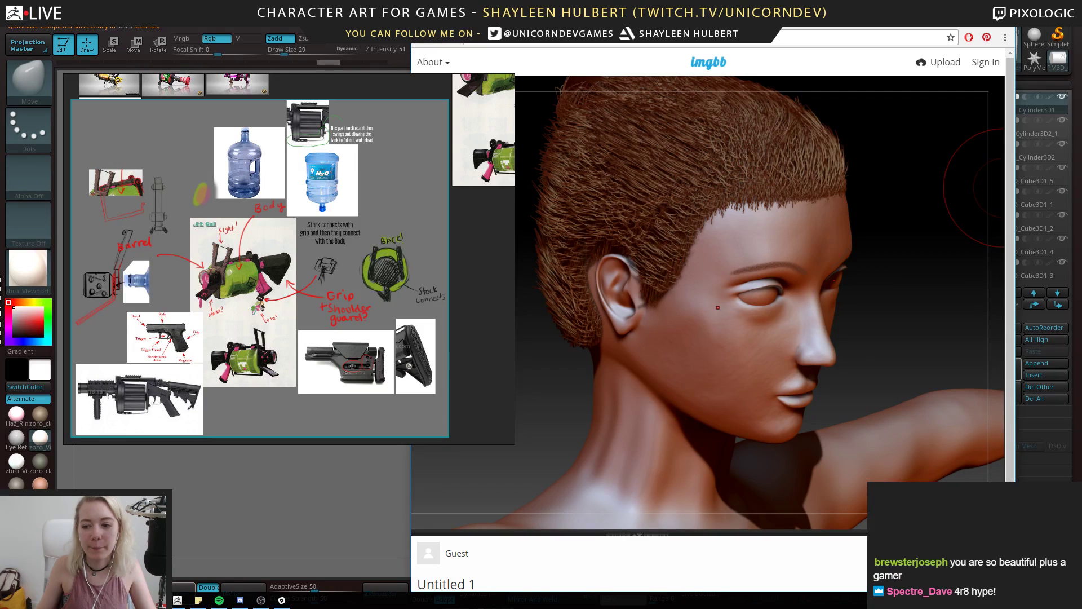
Browse the "planes of the face" image results, previewing the Planes of the head female model and the three-quarter plaster head
click(451, 20)
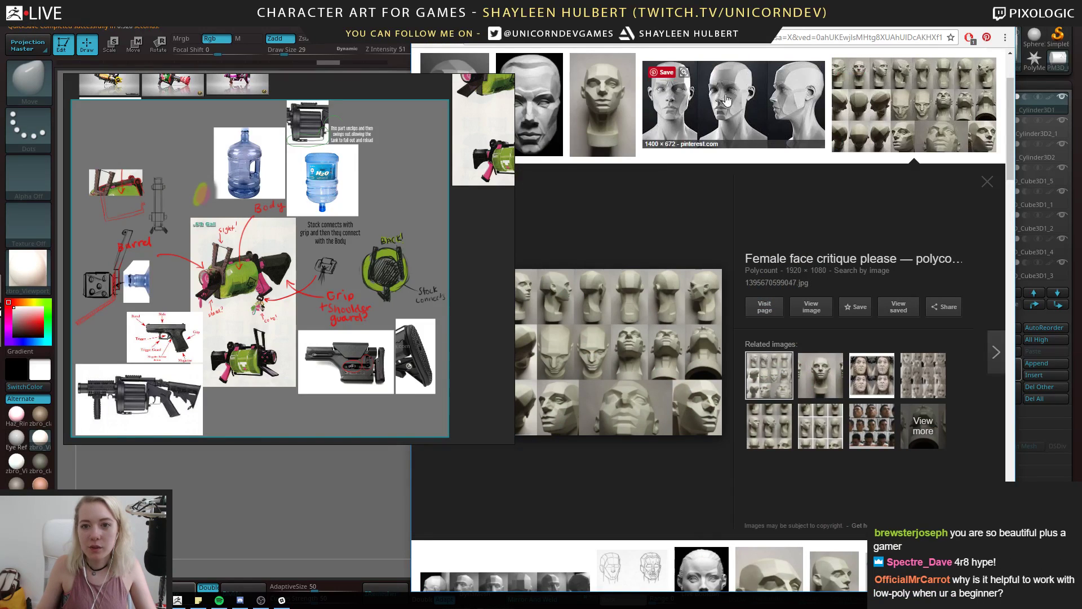
click(897, 114)
click(696, 316)
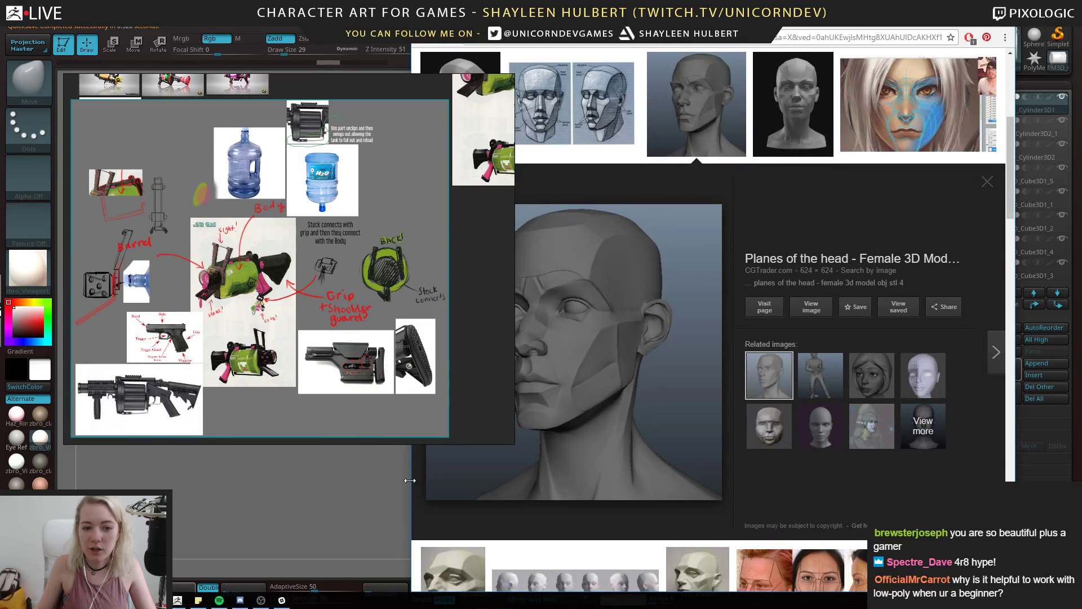
drag(411, 480, 500, 479)
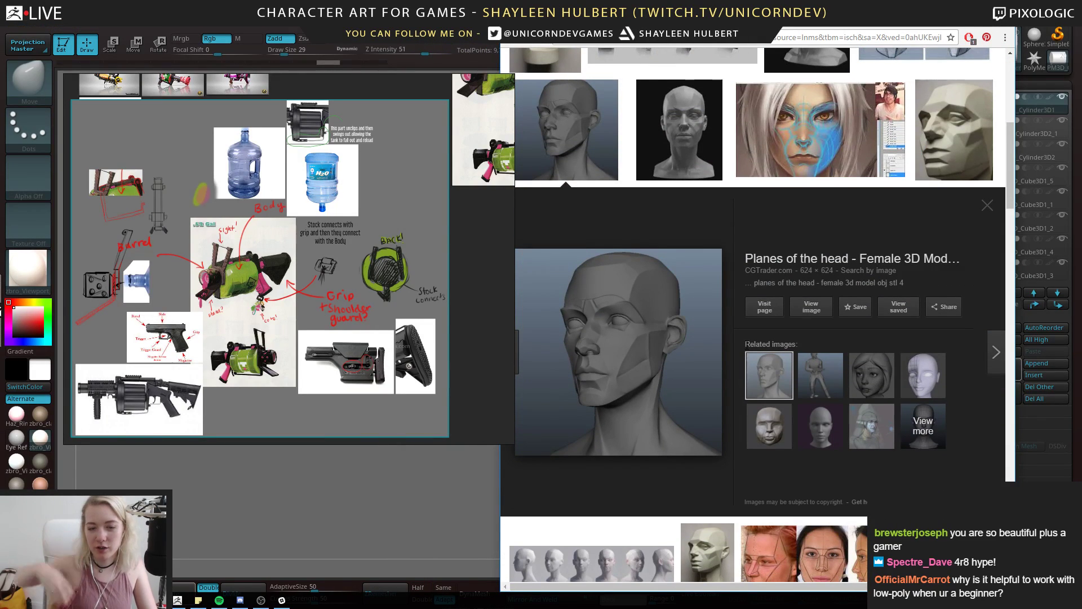
scroll(676, 289, up, 7)
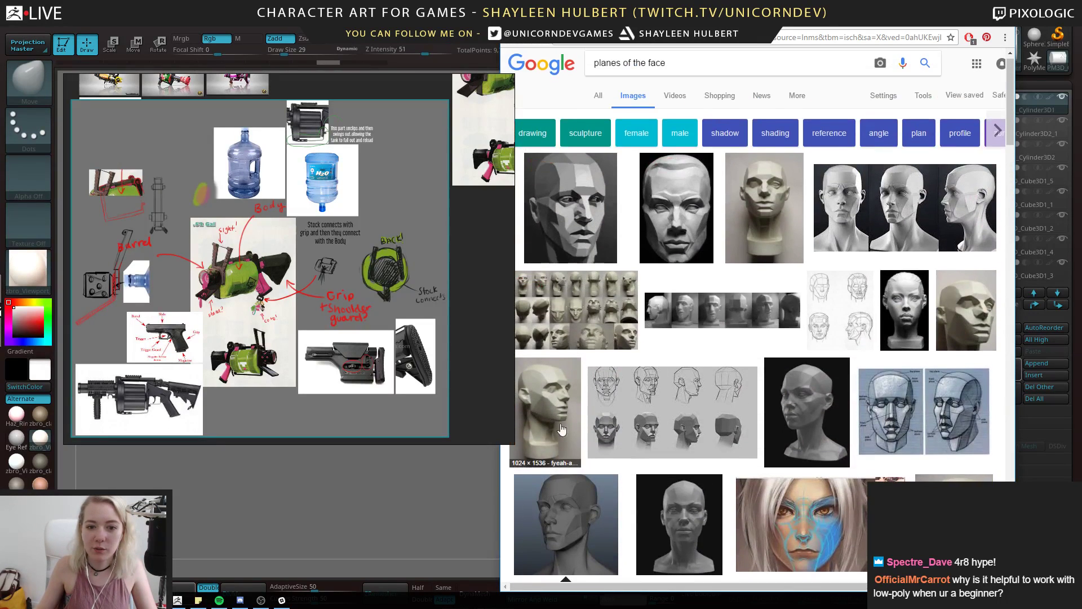
click(562, 430)
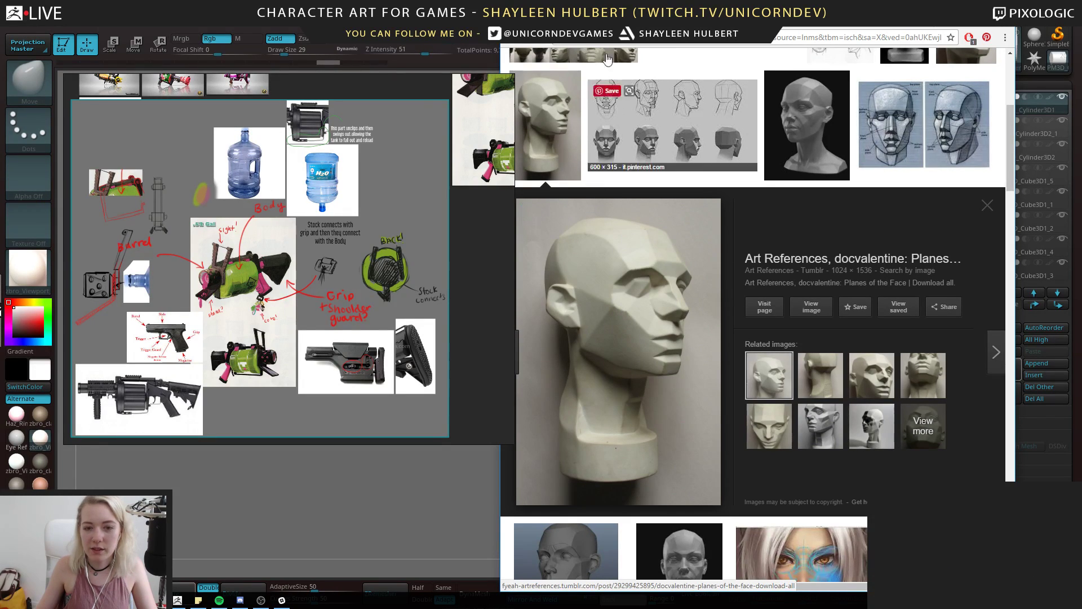
Compare the plaster planes-of-the-face head with the shared imgbb head sculpt, studying the cheek and eye area
click(677, 21)
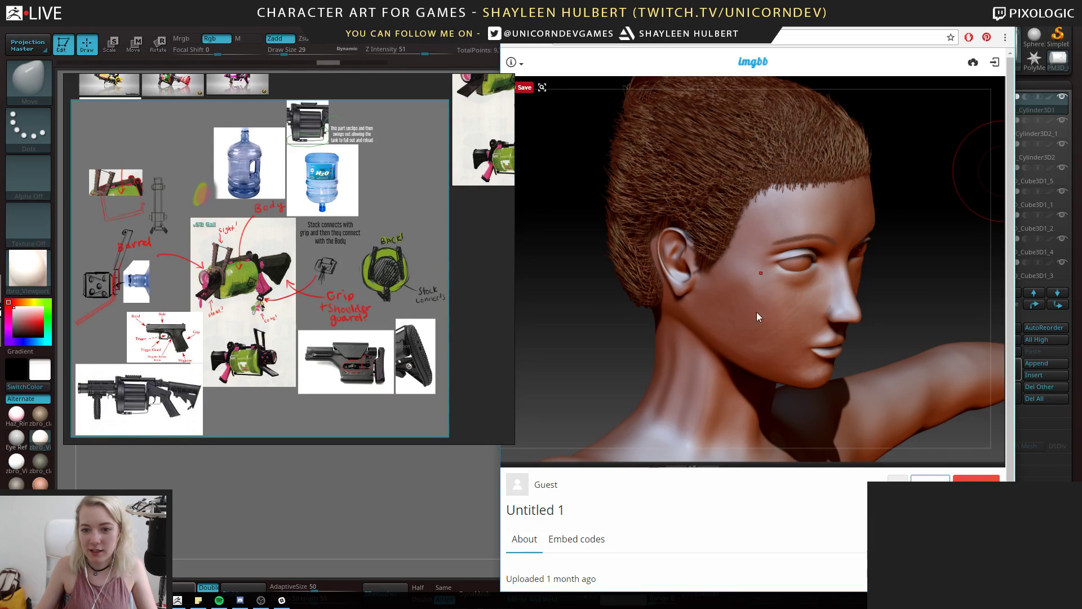
click(631, 20)
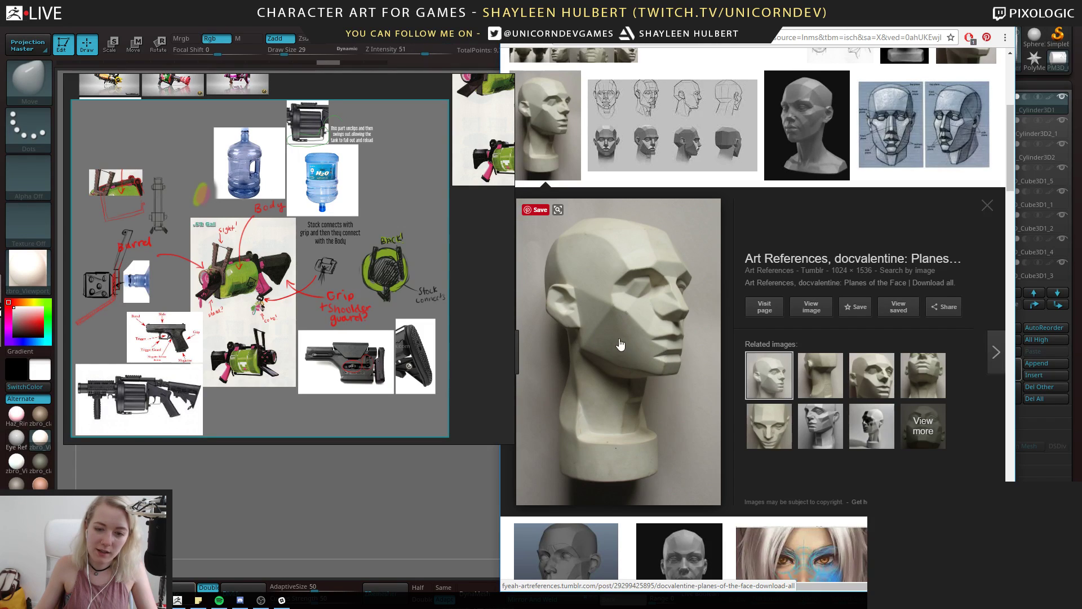
click(631, 21)
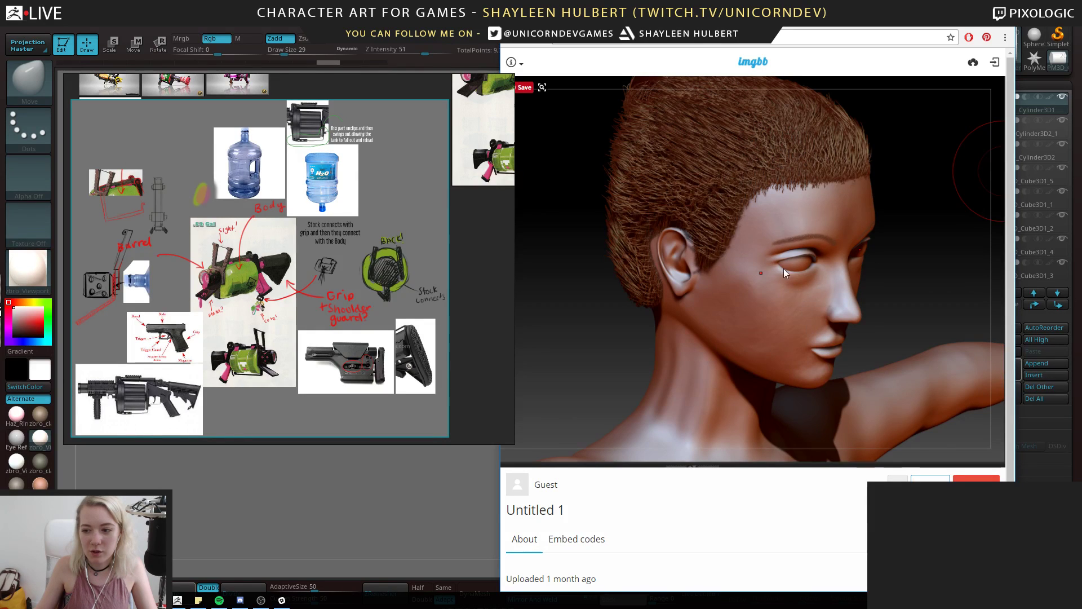
Return to ZBrush, shrink the reference board window, and frame the two .52 Gal concept drawings in it
click(951, 21)
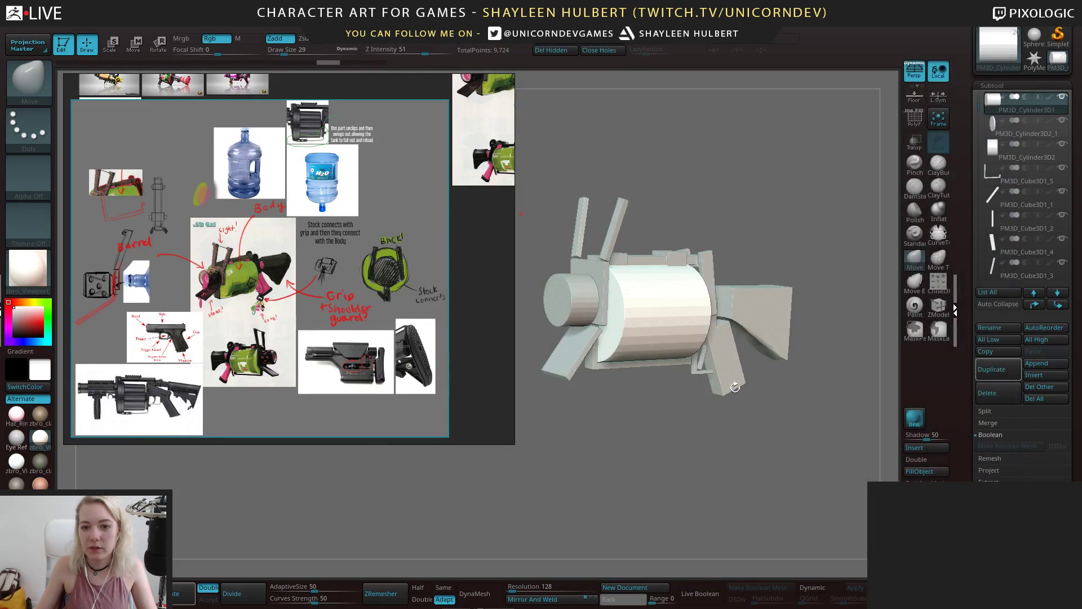
drag(736, 193, 712, 198)
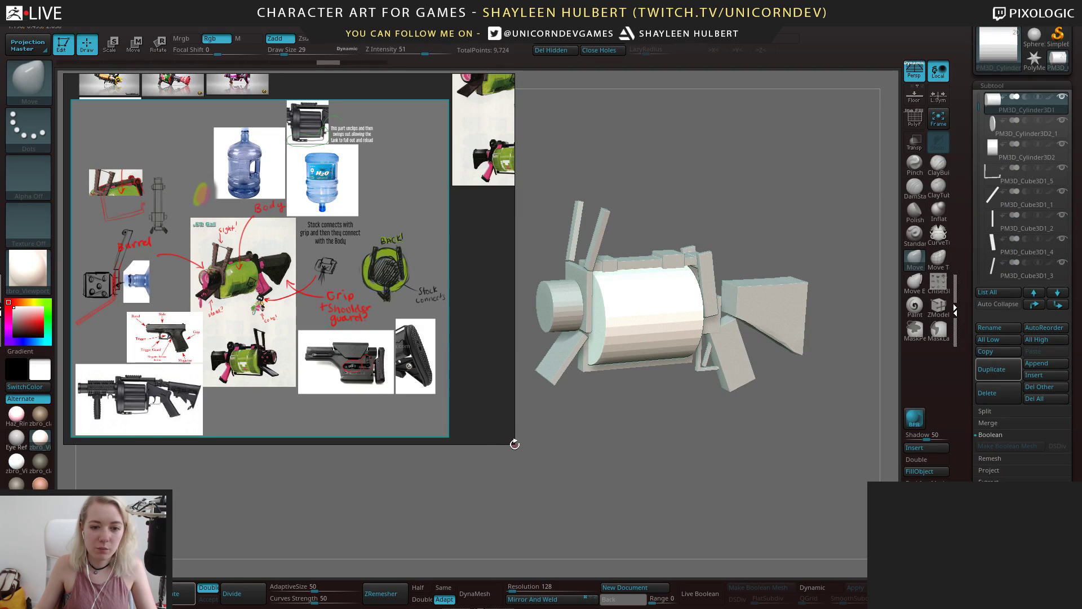
drag(513, 444, 300, 350)
middle_drag(240, 277, 201, 240)
scroll(198, 225, up, 3)
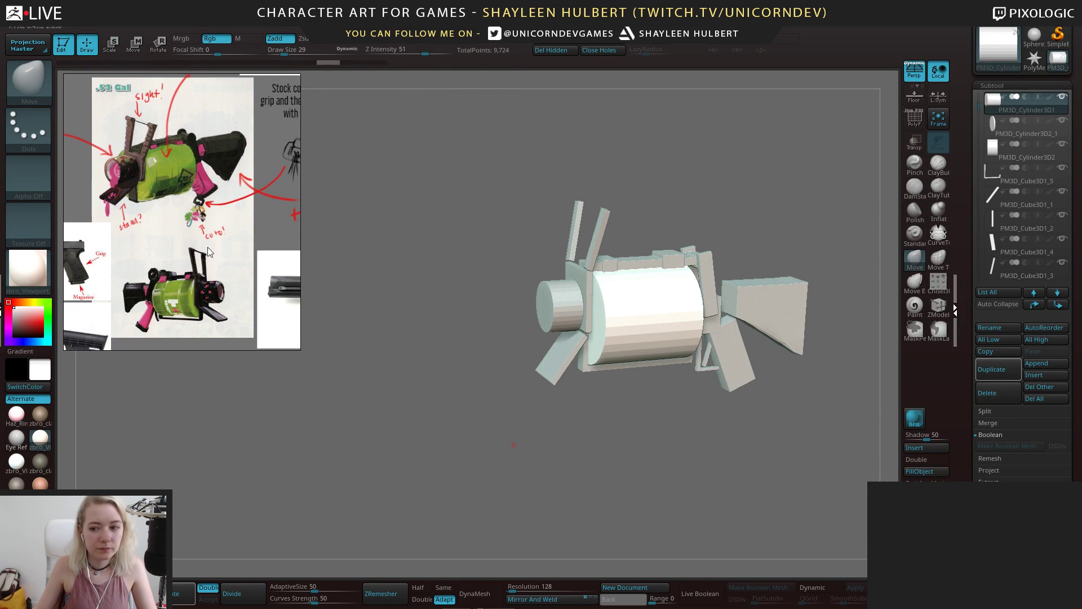
Frame the gun from the side and raise the wedge-shaped stock so its upper edge sits near the body's top line
alt+drag(825, 201, 744, 250)
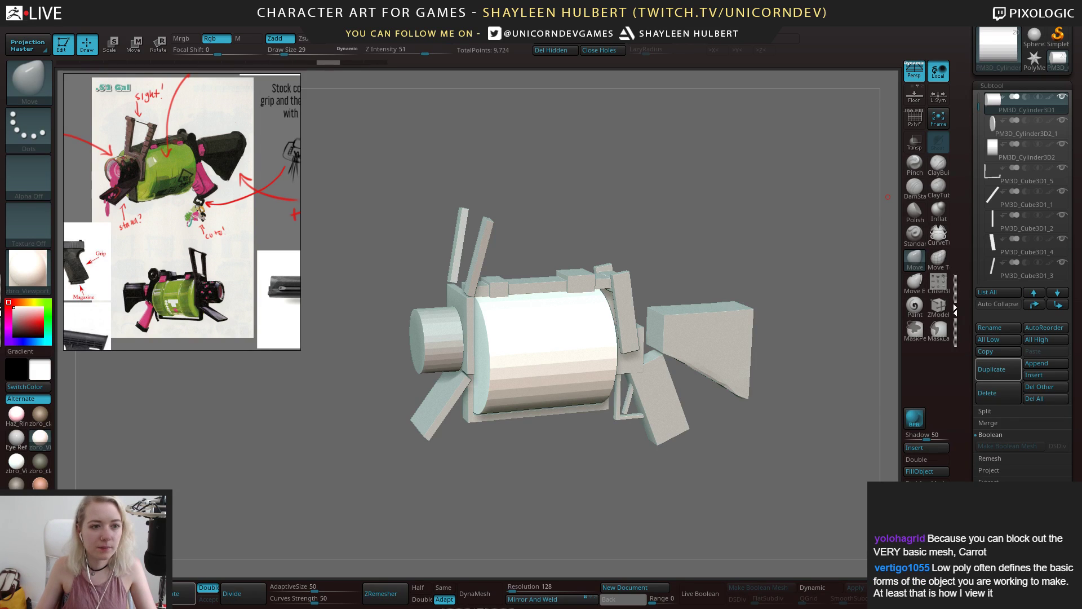
shift+drag(685, 223, 665, 213)
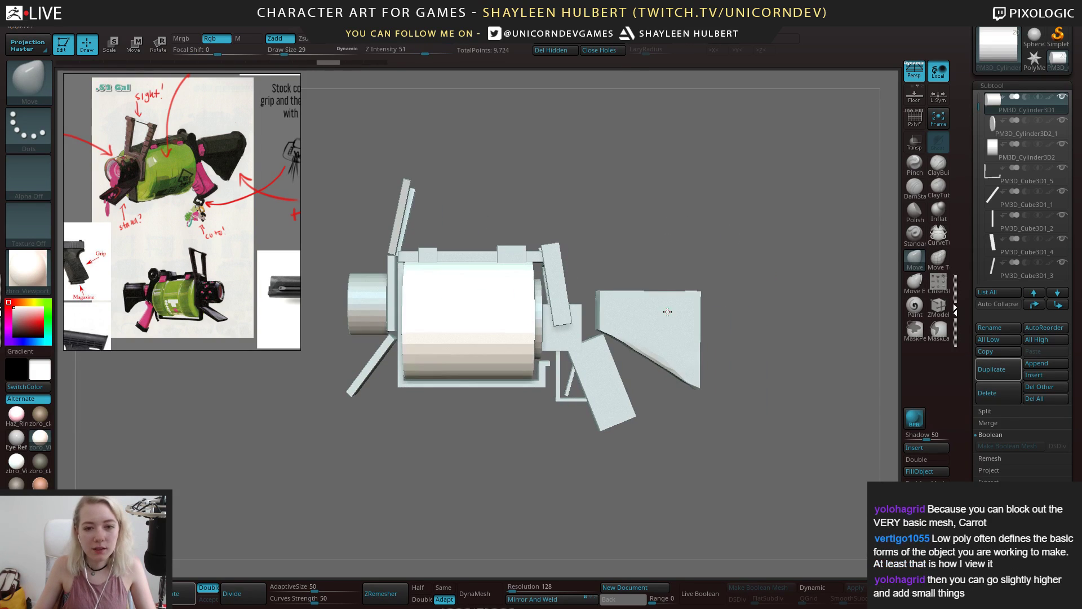
alt+click(668, 311)
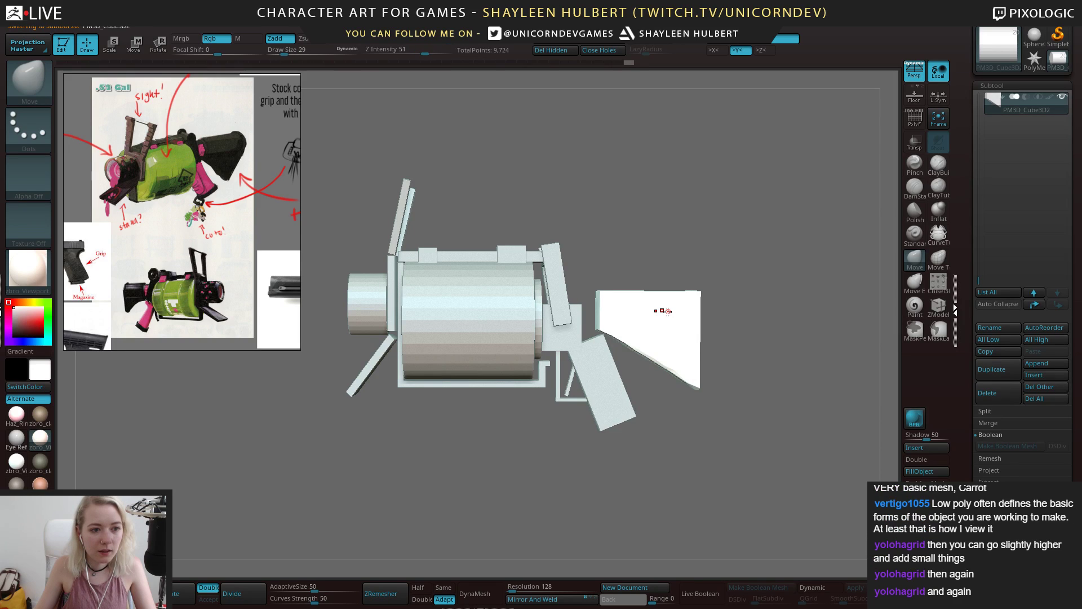
key(w)
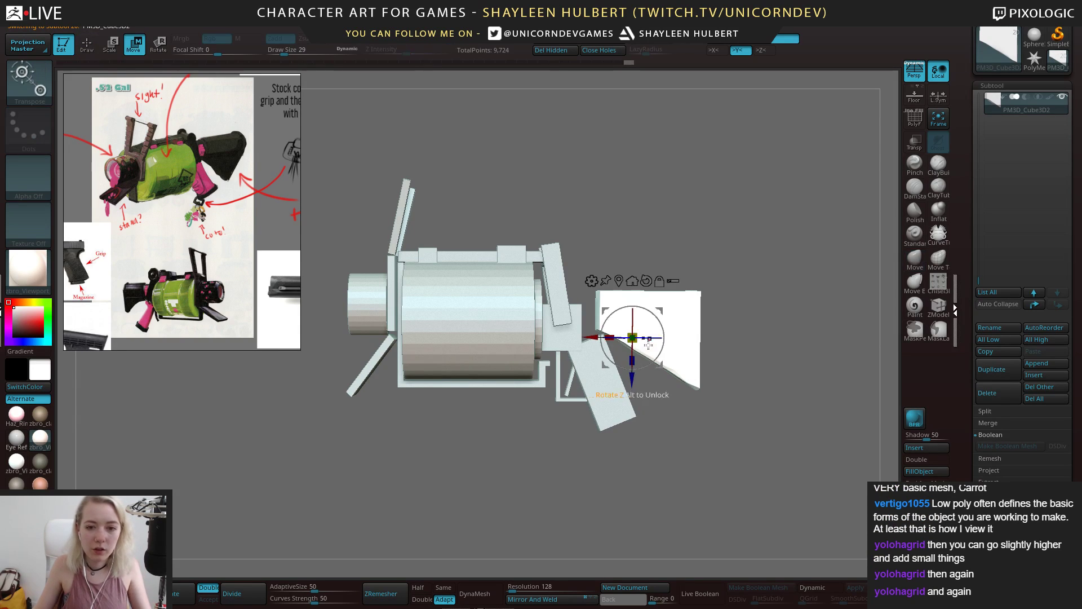
drag(633, 333, 633, 350)
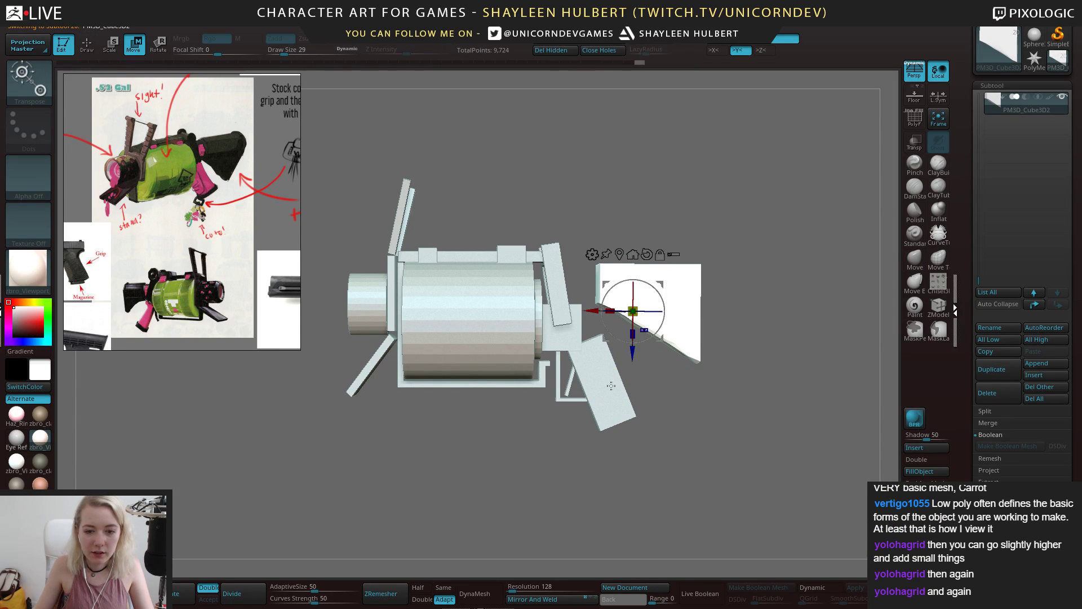
Select the angled grip and the trigger guard pieces together, raise them straight up, and clear the multi-selection
alt+click(615, 392)
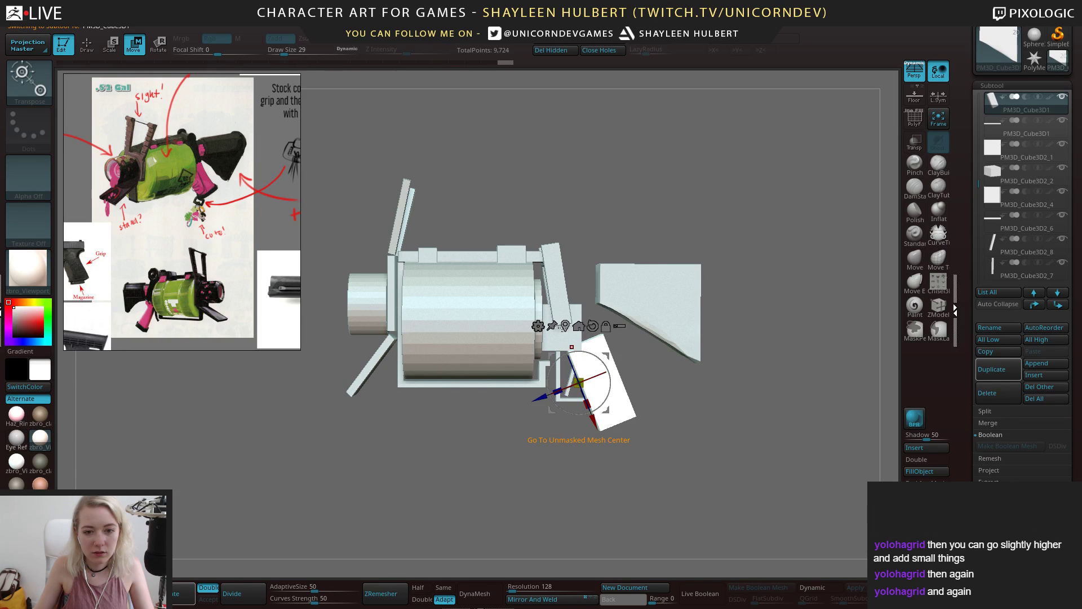
click(565, 326)
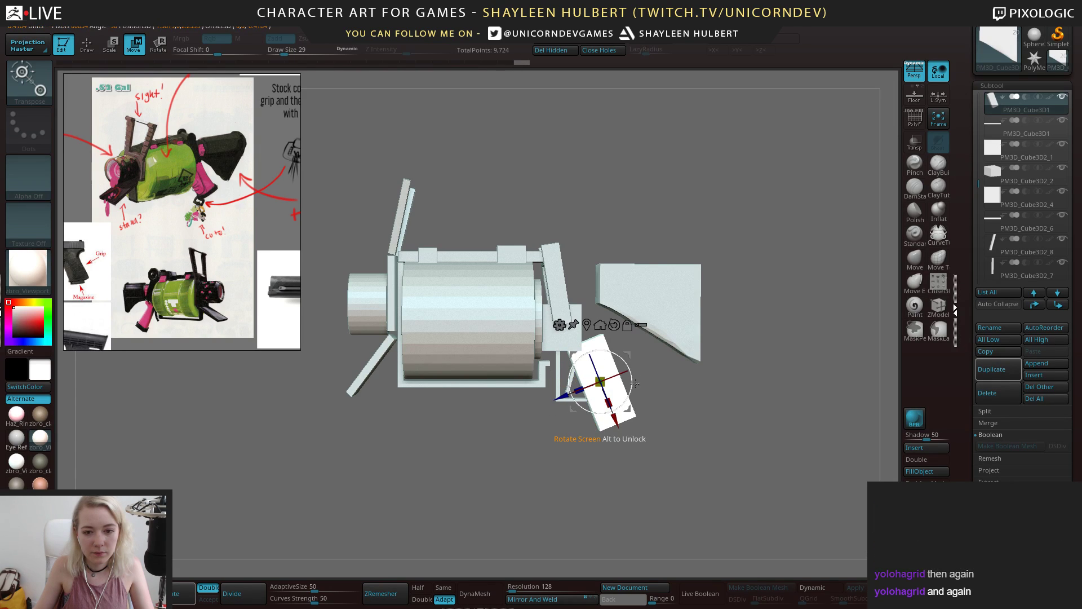
alt+drag(633, 379, 634, 390)
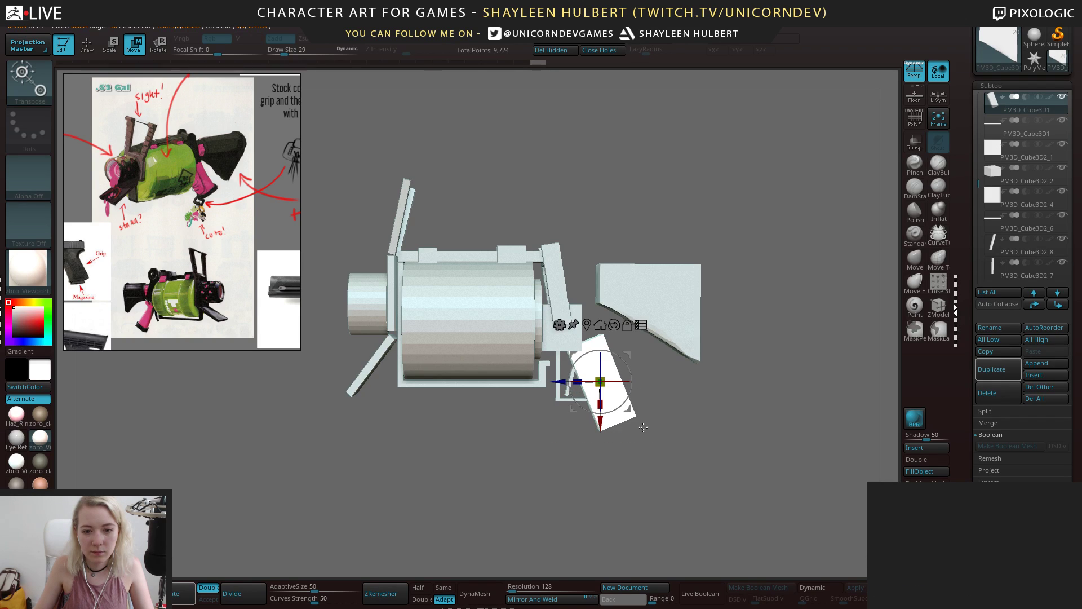
ctrl+shift+drag(627, 461, 555, 387)
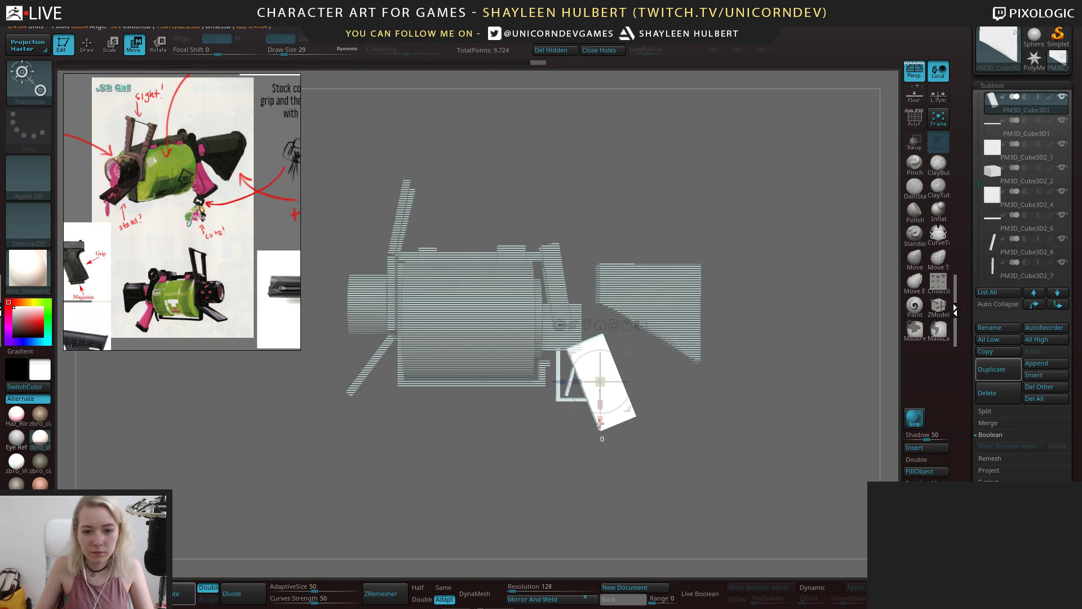
drag(600, 424, 600, 397)
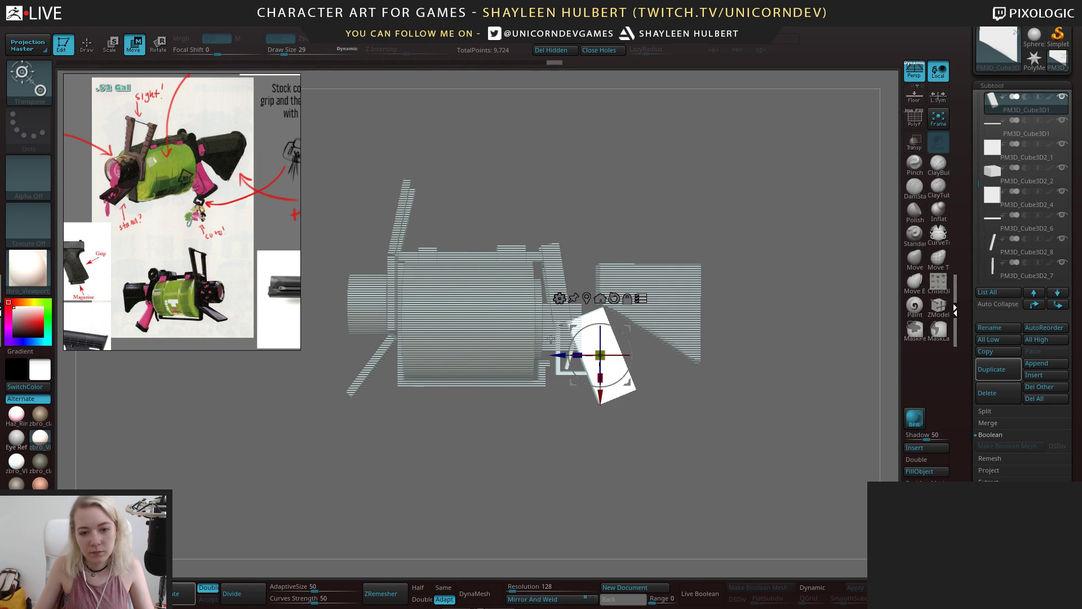
key(ctrl+shift)
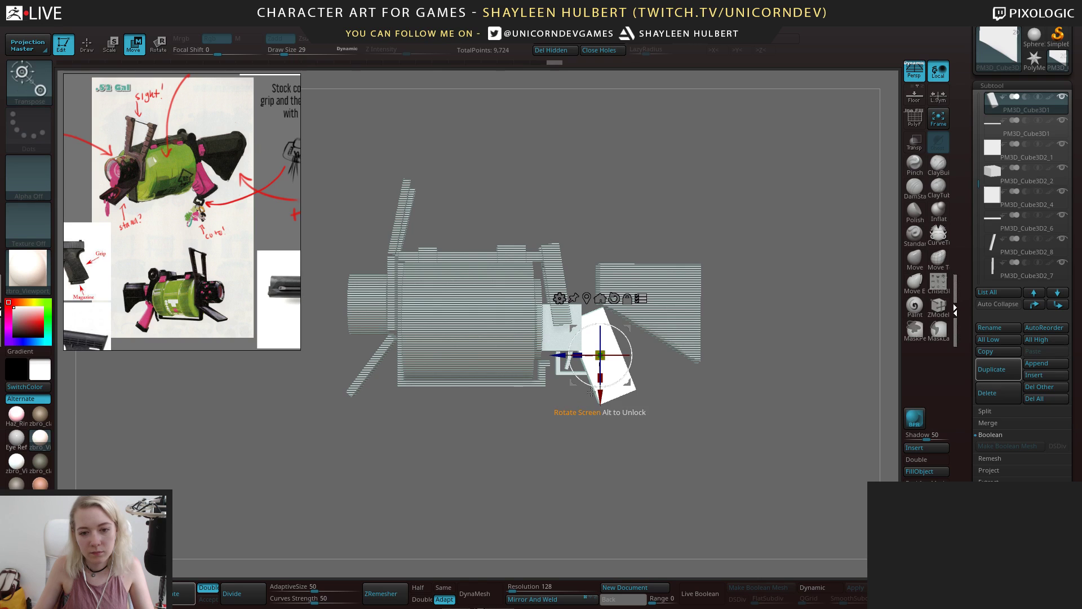
key(ctrl)
ctrl+shift+drag(727, 443, 317, 175)
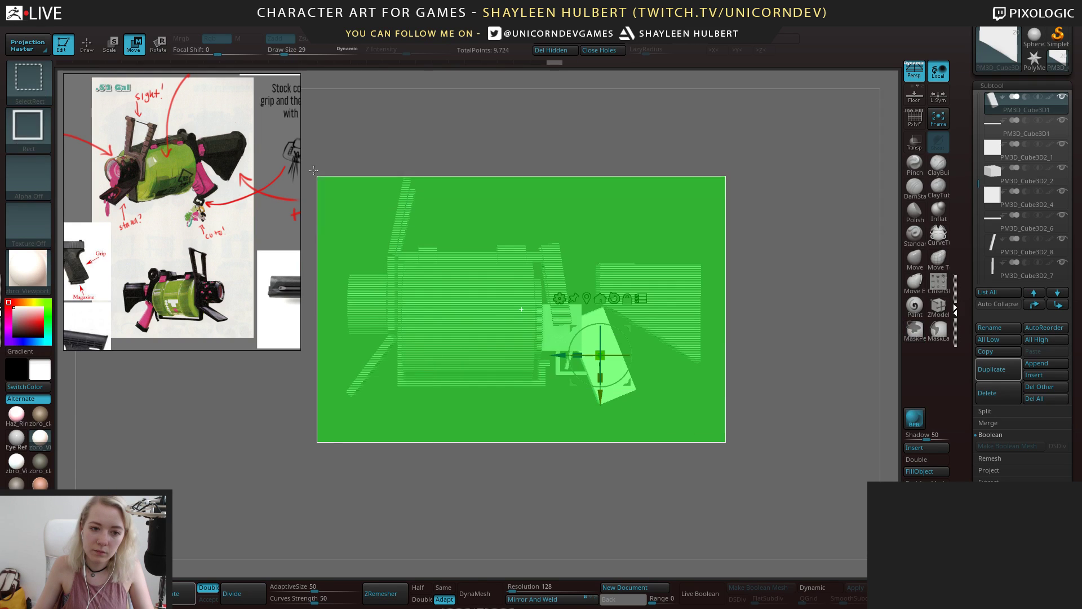
Raise the square connector block behind the body cylinder
alt+click(570, 339)
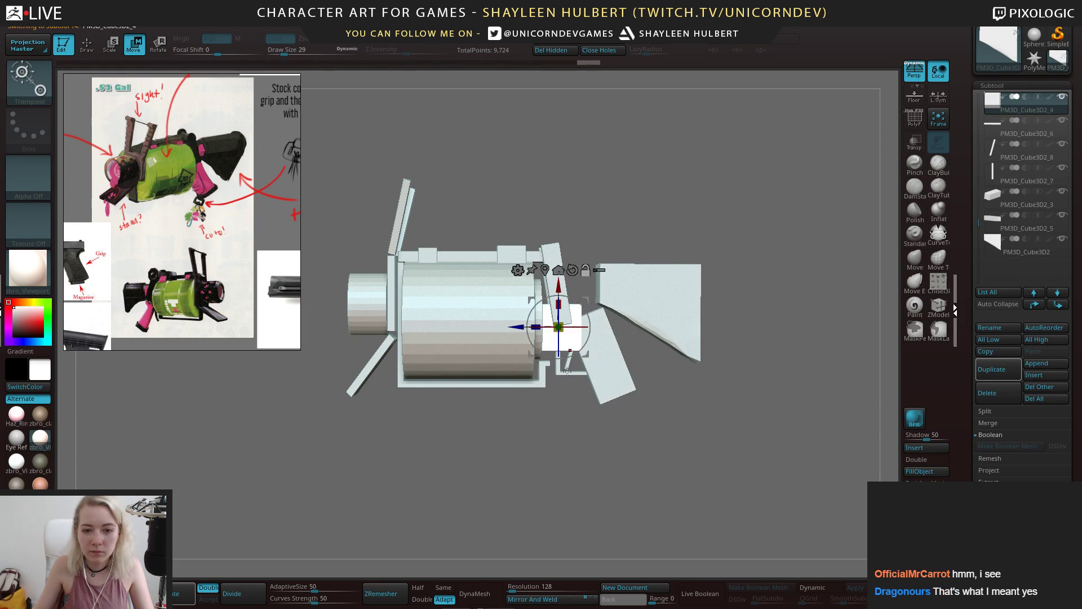
drag(560, 286, 559, 270)
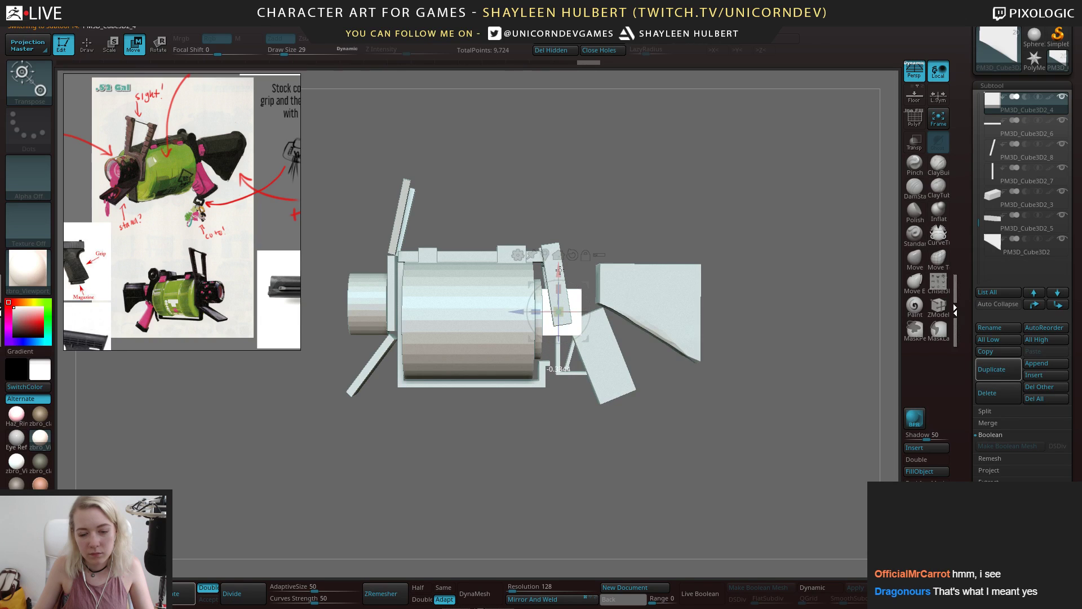
alt+click(633, 338)
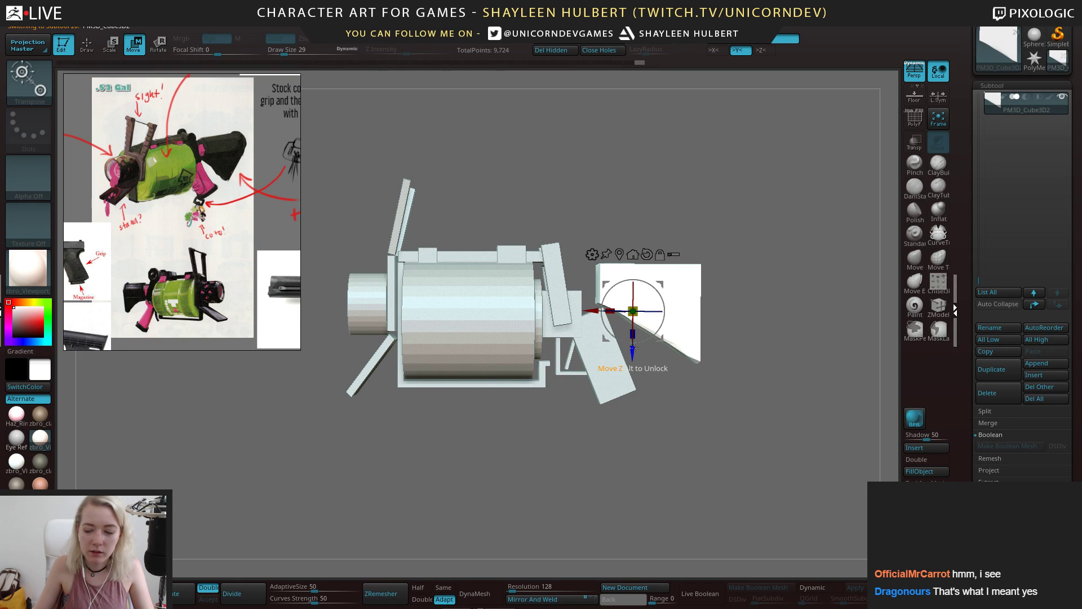
Lengthen the angled grip along its own axis so it extends further below the trigger guard
alt+drag(681, 437, 713, 399)
alt+click(622, 362)
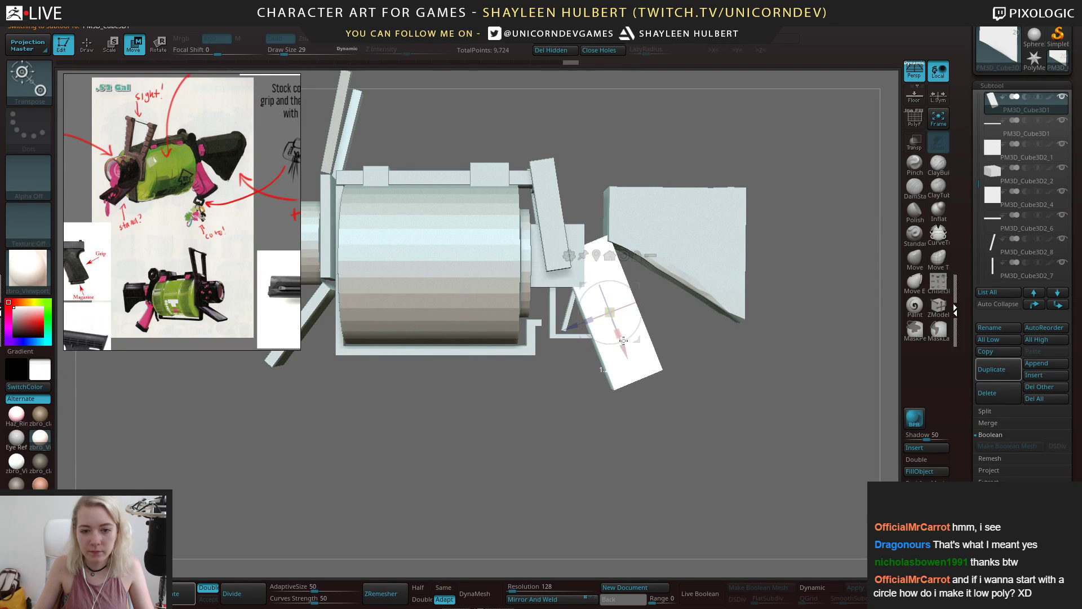
drag(626, 353, 637, 381)
mouse_move(691, 403)
alt+mouse_down()
mouse_move(688, 374)
mouse_move(725, 378)
mouse_move(697, 378)
mouse_move(690, 399)
mouse_move(688, 377)
mouse_move(677, 388)
alt+mouse_up()
Make the square connector block behind the body taller, adjusting its height from the side view
alt+click(671, 265)
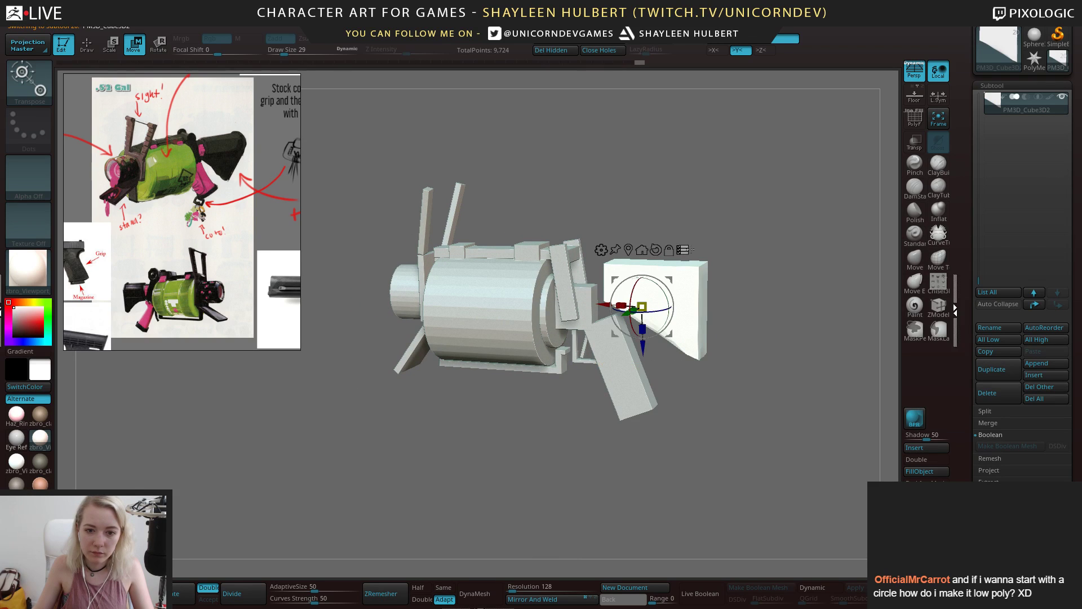
shift+drag(729, 237, 740, 280)
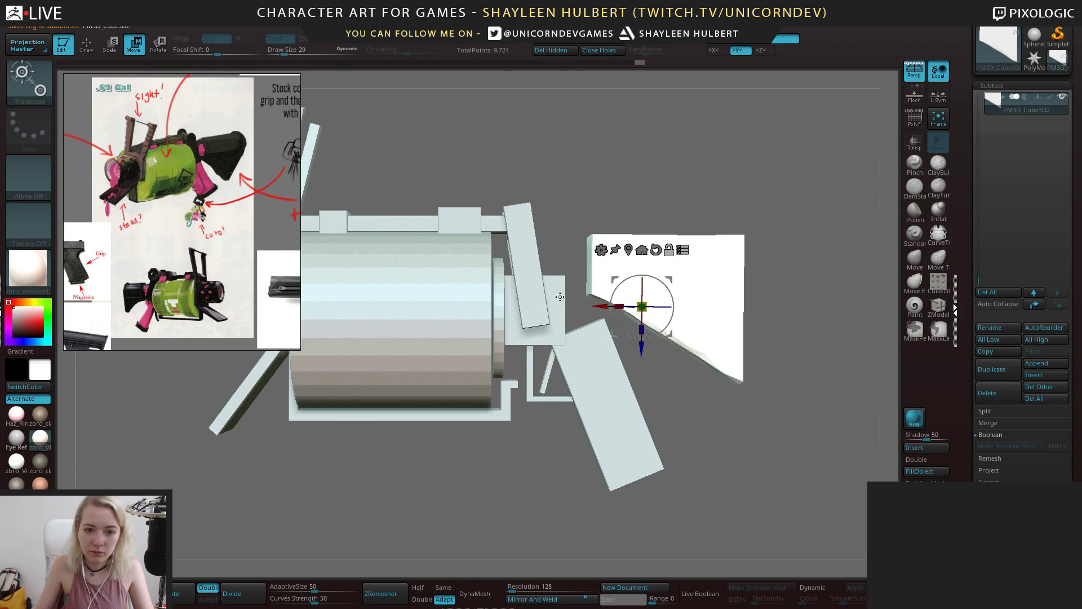
alt+click(549, 331)
drag(576, 288, 537, 264)
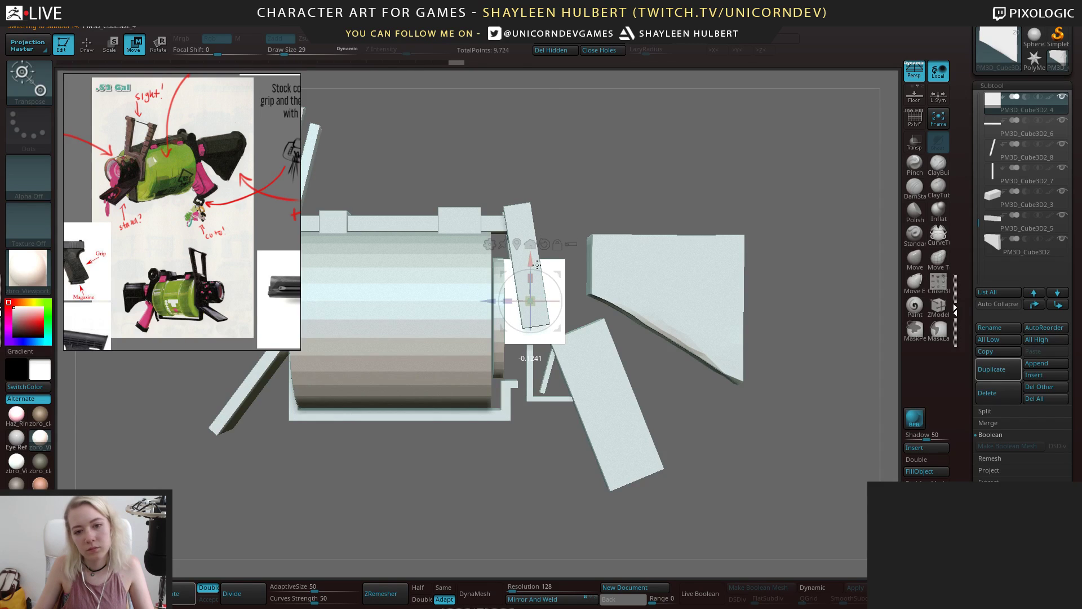
Widen the connector block across the gun's thickness, check it from several angles, and return to Draw mode
alt+drag(654, 203, 627, 191)
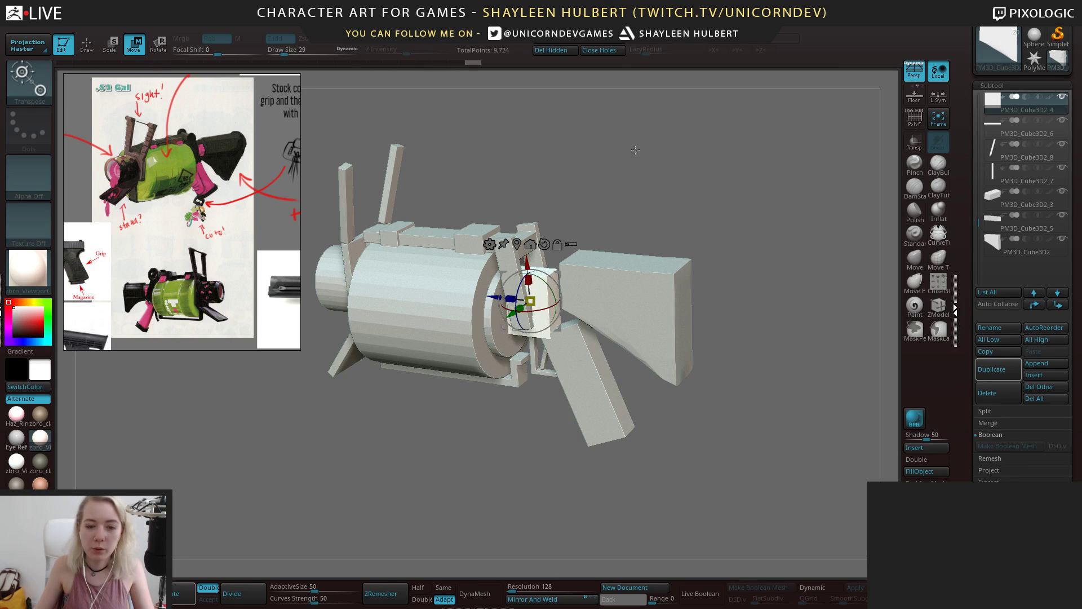
drag(636, 150, 665, 248)
drag(660, 203, 708, 234)
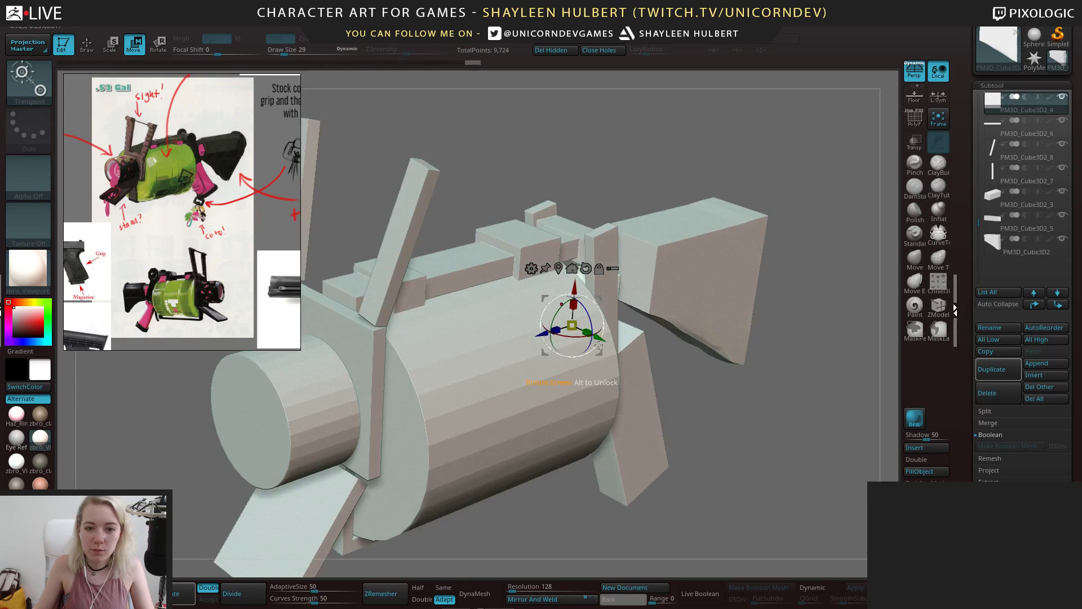
drag(587, 332, 595, 337)
drag(789, 389, 762, 343)
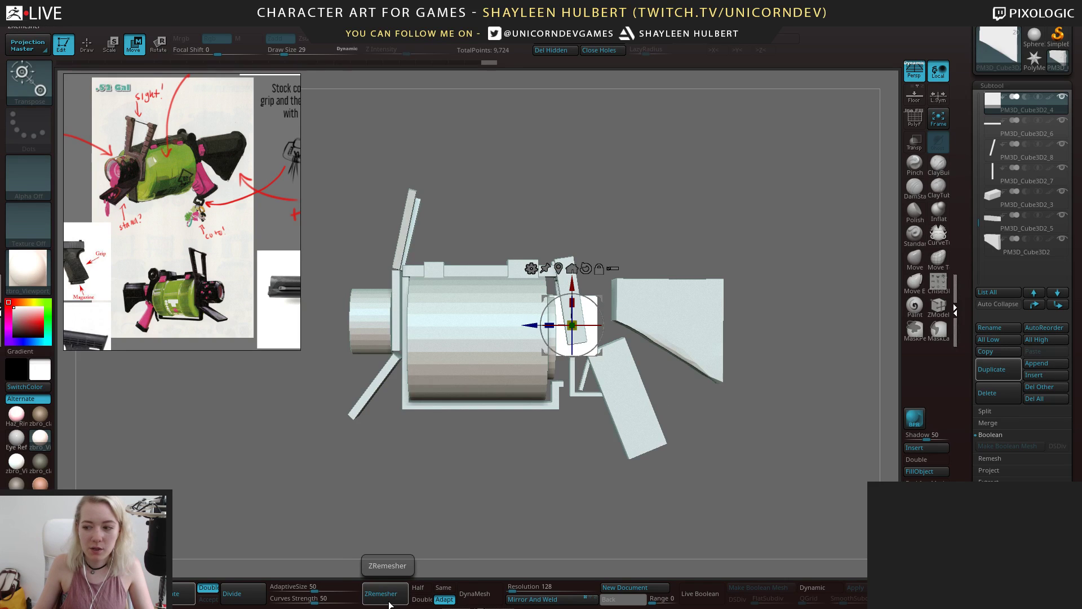
drag(803, 403, 768, 432)
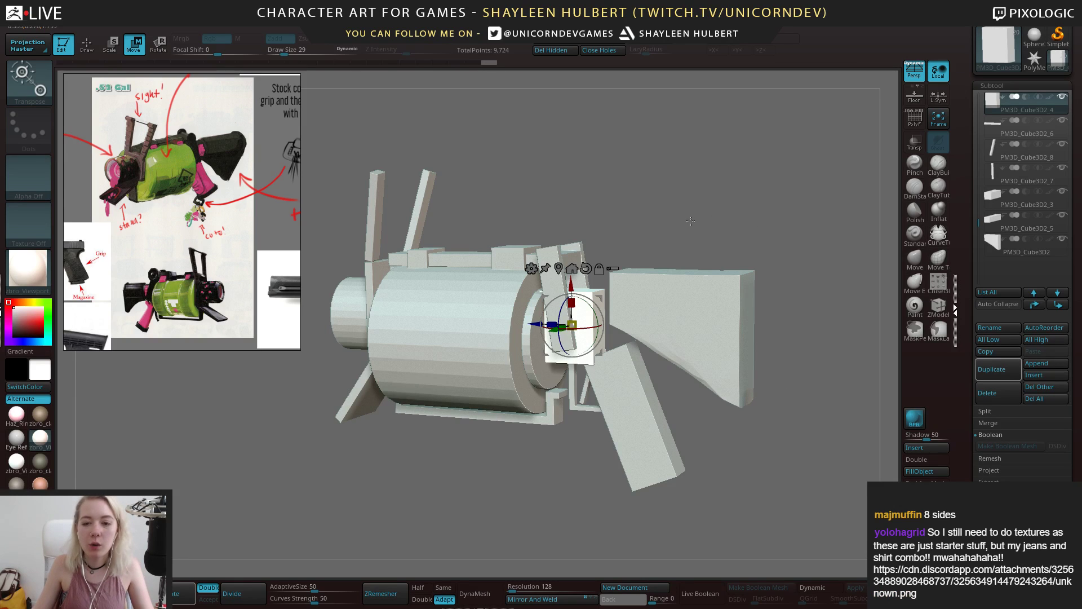
mouse_move(690, 220)
mouse_down()
mouse_move(710, 194)
mouse_move(637, 232)
mouse_move(696, 192)
mouse_move(671, 181)
mouse_move(651, 254)
mouse_up()
key(q)
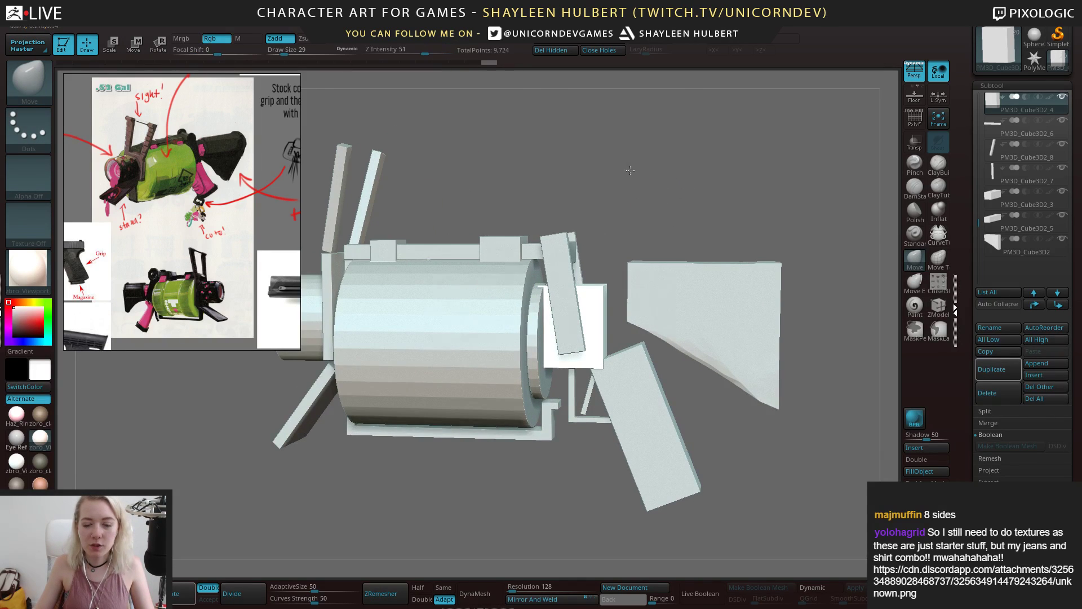
Nudge the square connector block back along the gun's length toward the stock, judging the gap from several angles
drag(630, 170, 633, 173)
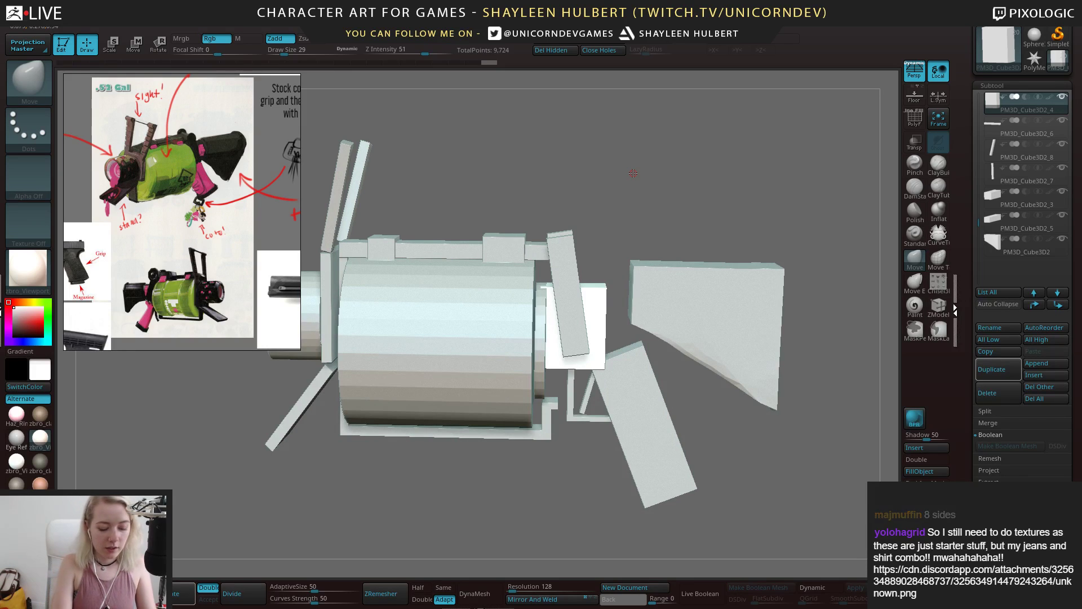
mouse_move(671, 167)
mouse_down()
mouse_move(671, 234)
mouse_move(633, 221)
mouse_move(668, 213)
mouse_move(668, 181)
mouse_up()
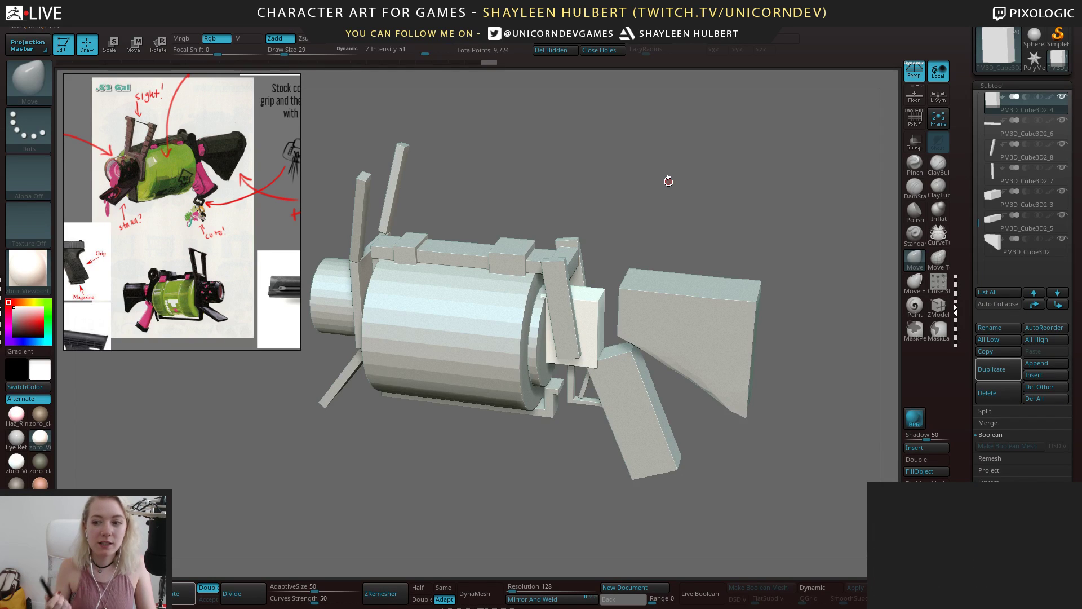
drag(630, 235, 617, 215)
key(w)
key(p)
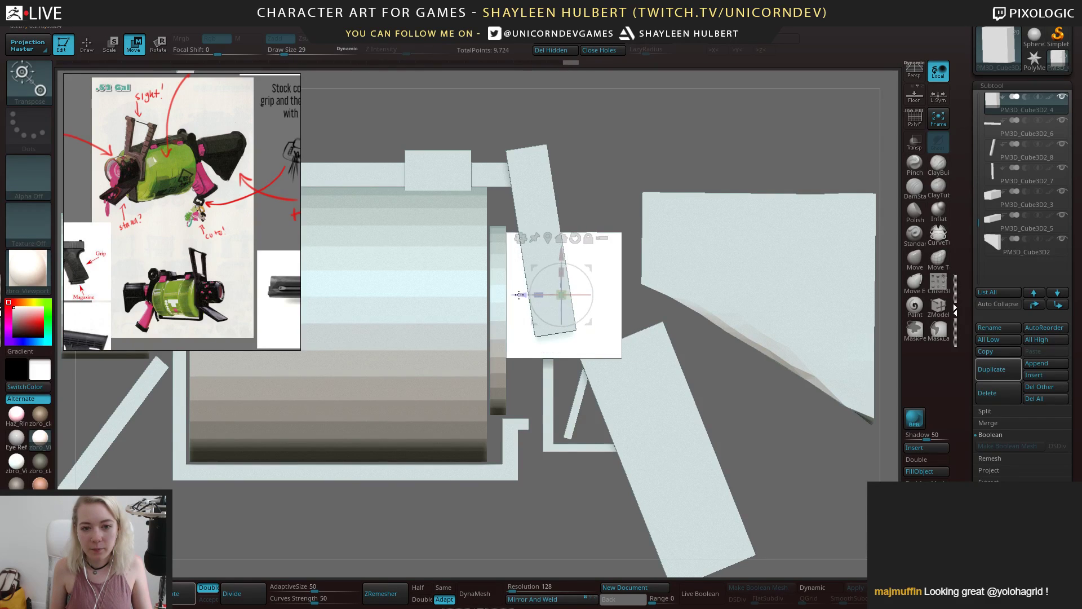
drag(519, 295, 522, 295)
drag(636, 148, 606, 178)
alt+drag(612, 212, 648, 327)
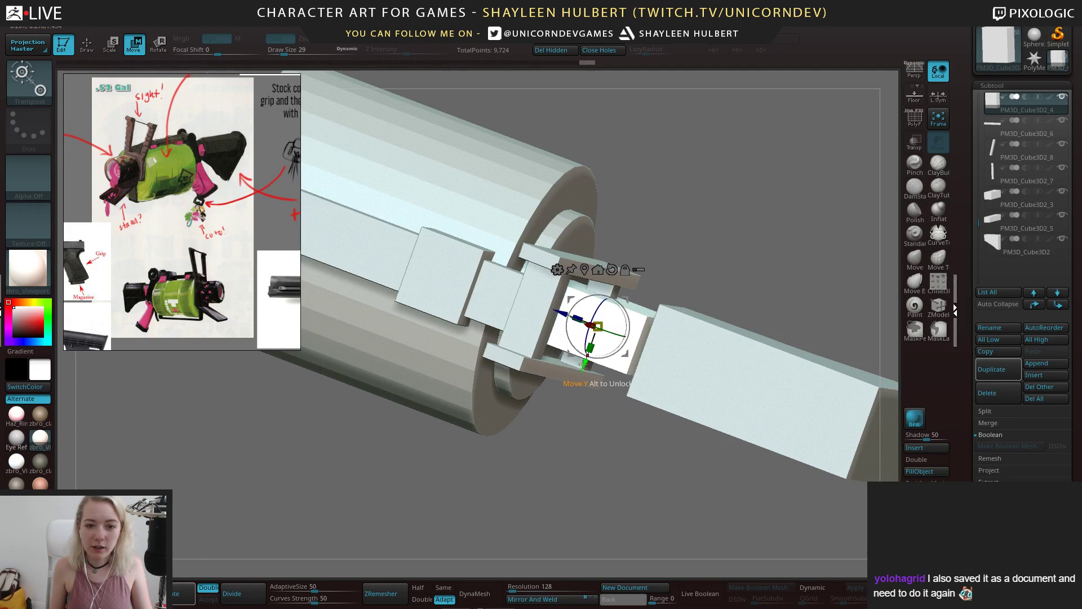
drag(691, 260, 668, 155)
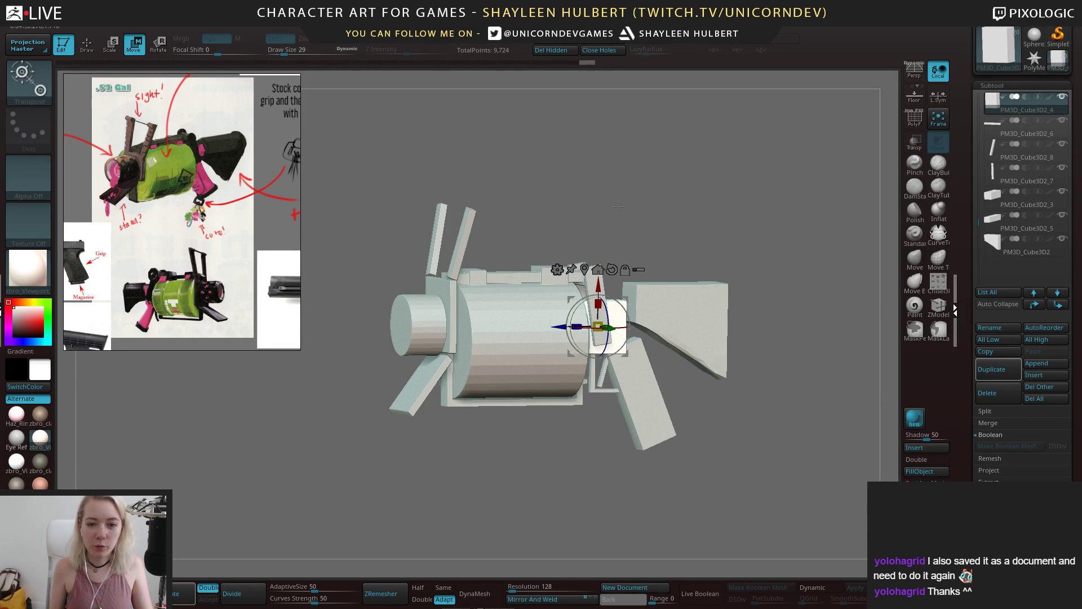
drag(619, 207, 658, 180)
key(q)
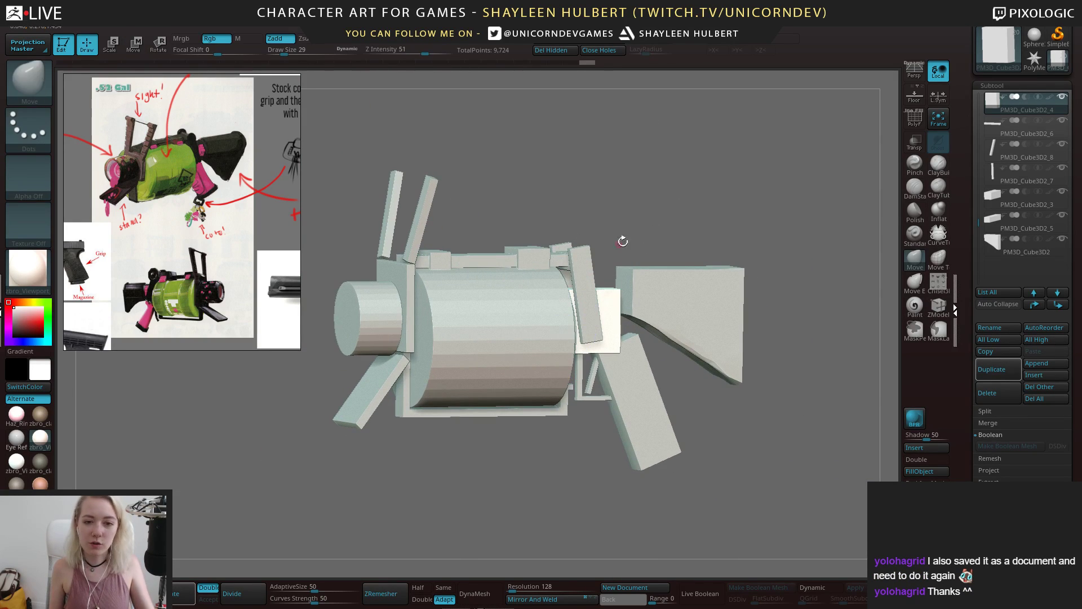
Restore the perspective view and scale the stock slightly shorter along the gun's length
mouse_move(621, 239)
mouse_down()
mouse_move(603, 193)
mouse_move(638, 235)
mouse_move(620, 231)
mouse_move(660, 241)
mouse_up()
key(p)
alt+click(701, 275)
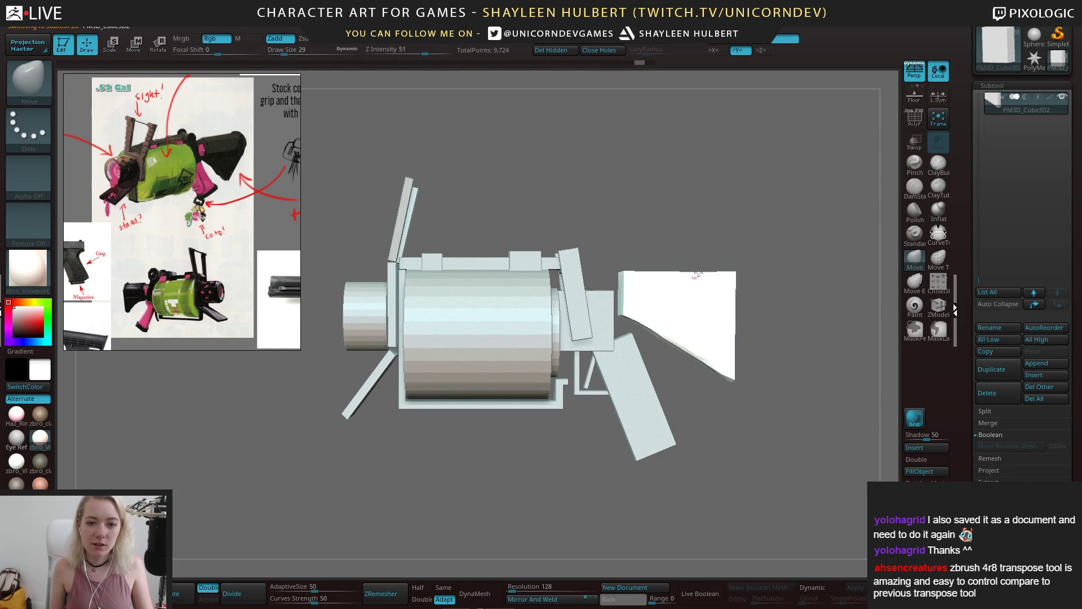
alt+drag(733, 272, 655, 221)
key(w)
drag(559, 273, 563, 274)
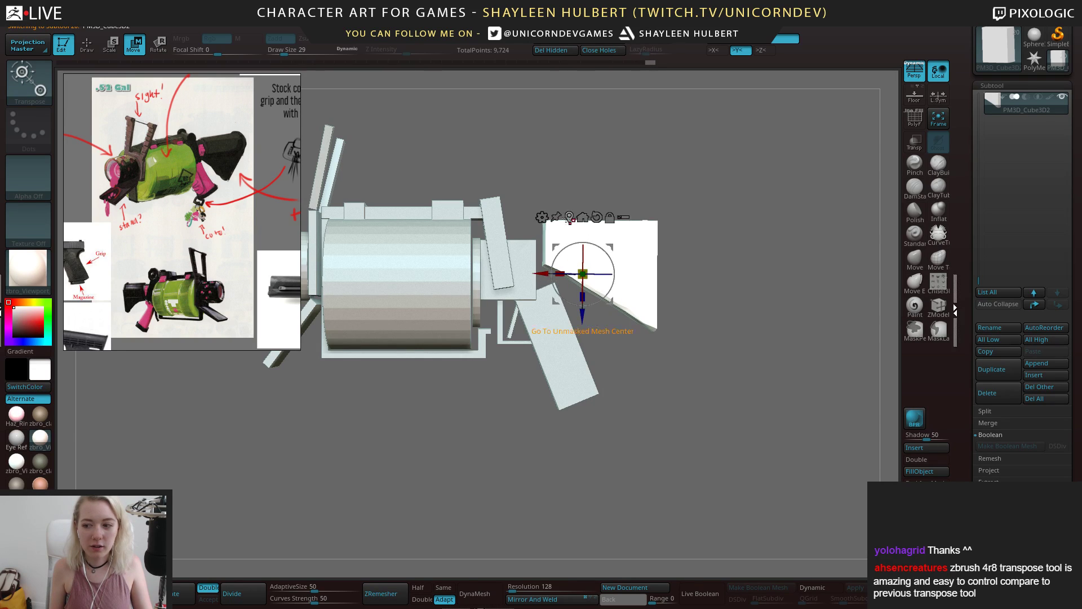
mouse_move(564, 189)
mouse_down()
mouse_move(531, 161)
mouse_move(569, 180)
mouse_move(568, 194)
mouse_up()
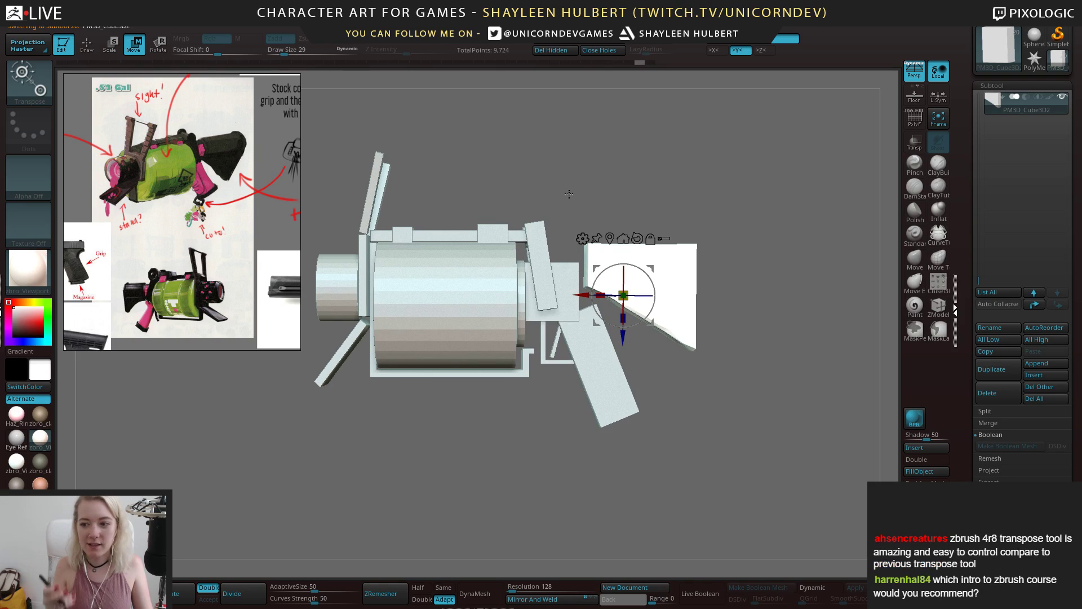
drag(522, 166, 615, 232)
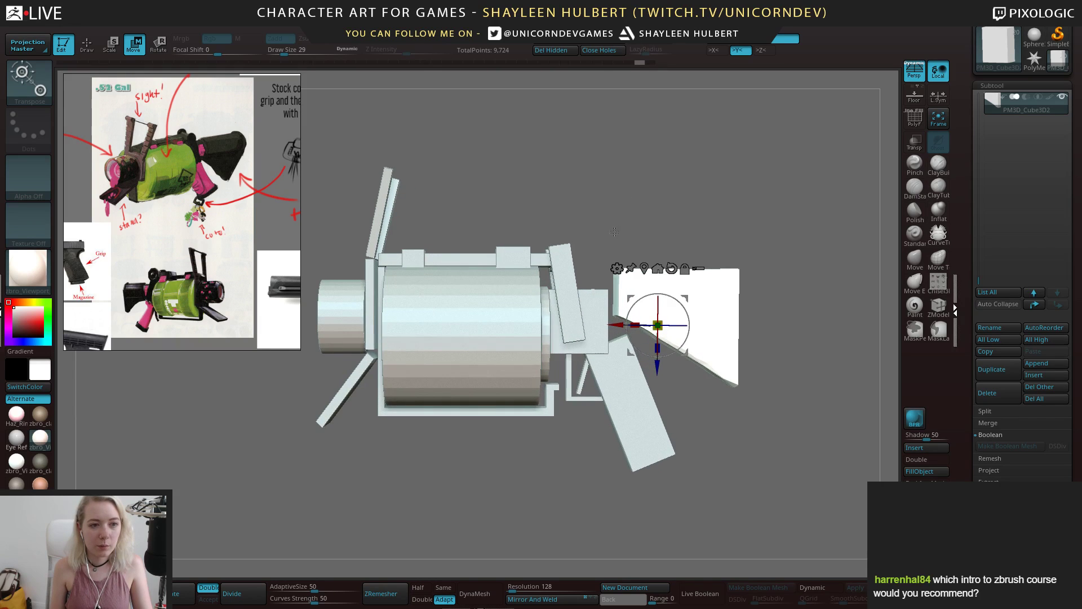
Shorten the tilted plates beside the connector block from below and raise the small crosspiece between them to match
click(569, 295)
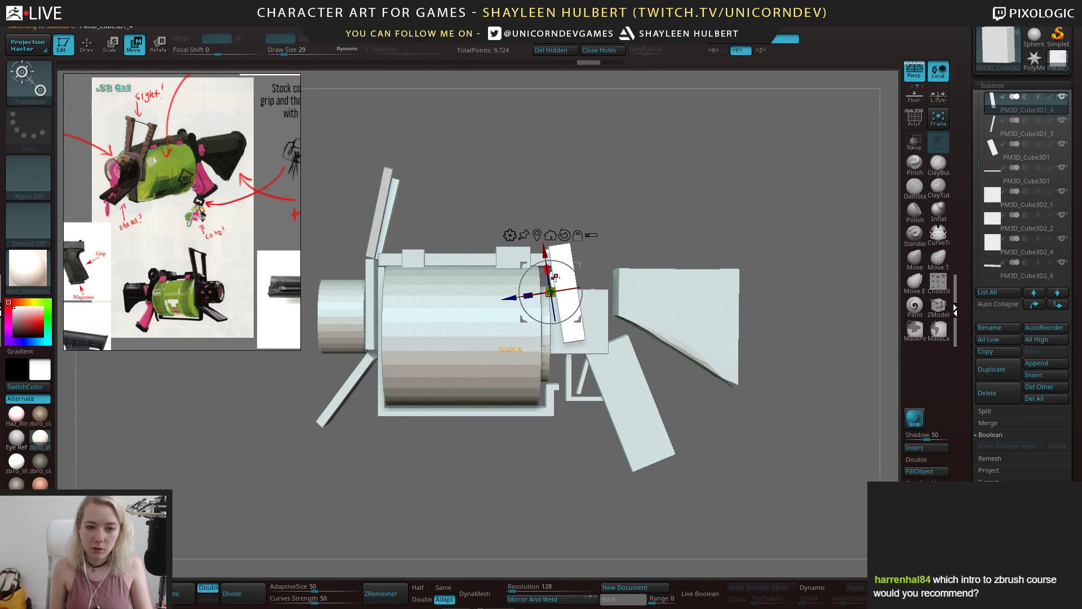
drag(551, 274, 545, 247)
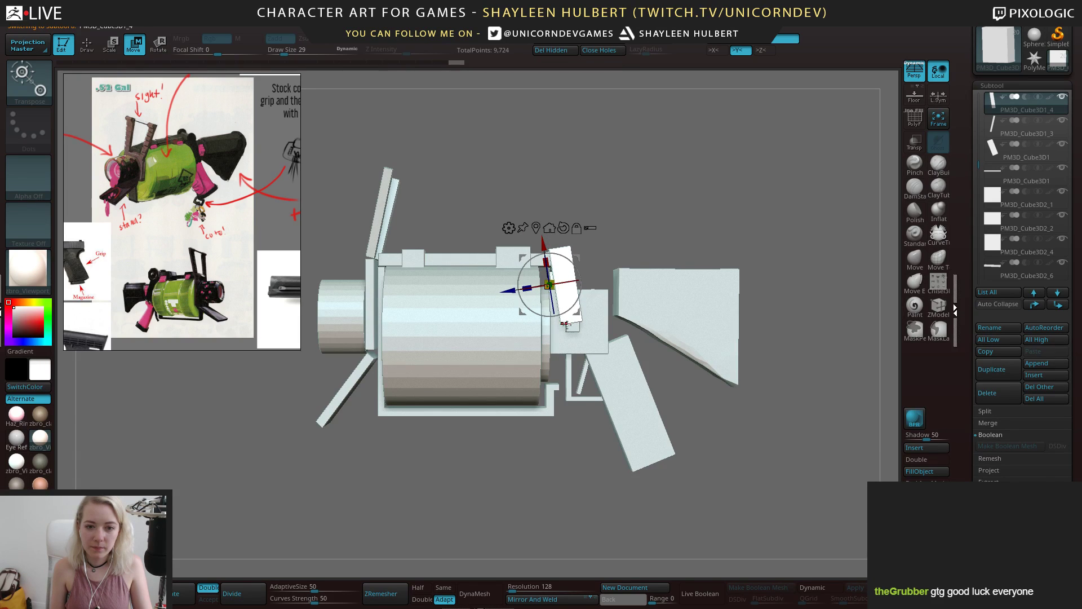
click(574, 330)
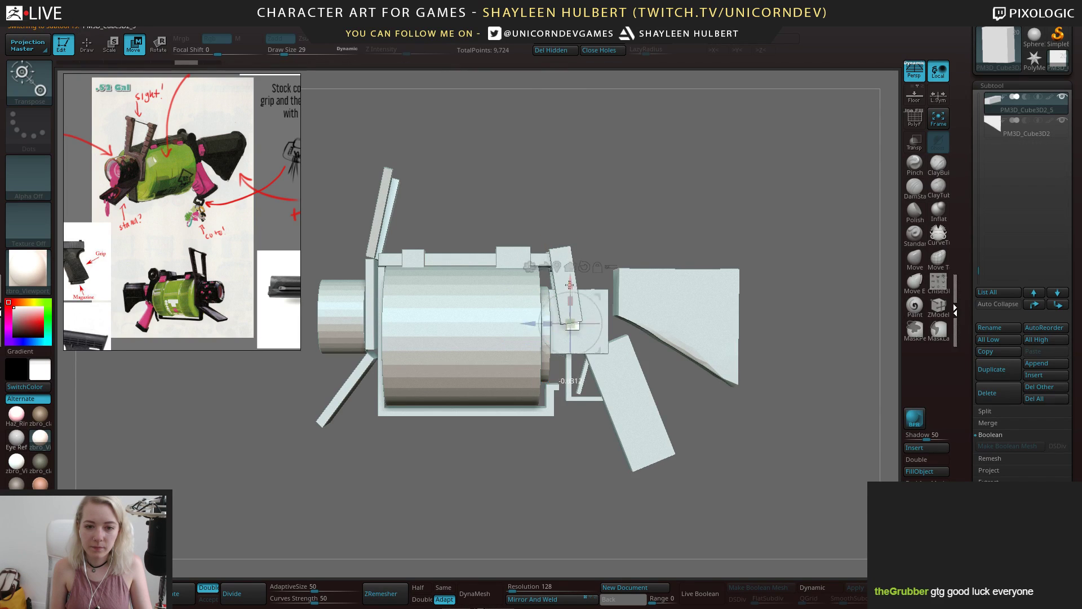
drag(637, 194, 681, 202)
drag(621, 232, 597, 229)
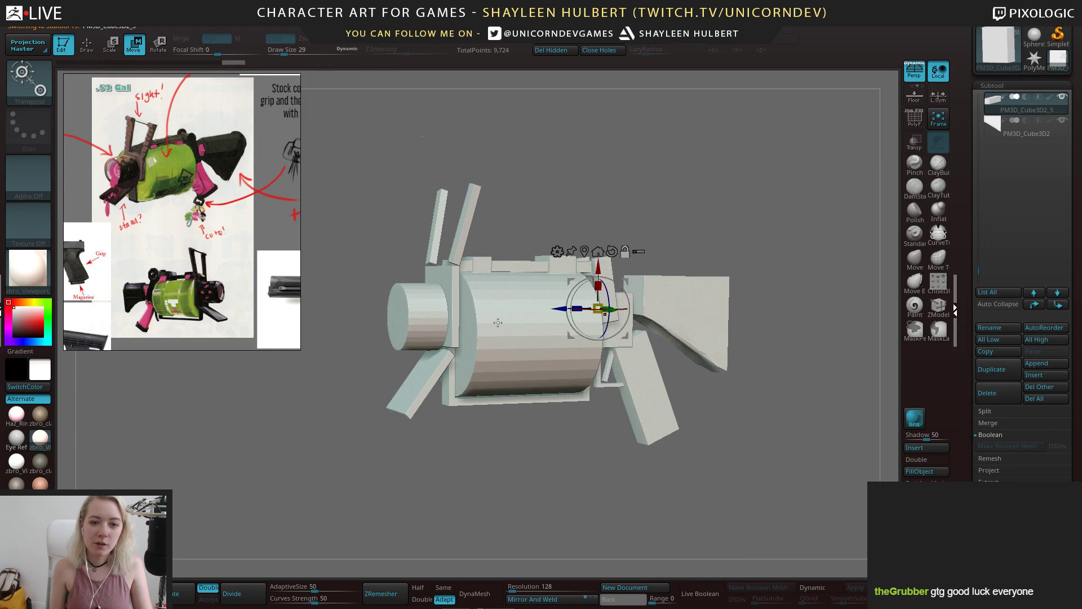
Merge every gun part into the main body cylinder's subtool by repeatedly merging down, accepting the non-undoable operation
alt+click(500, 319)
mouse_move(671, 217)
shift+mouse_down()
mouse_move(659, 215)
mouse_move(673, 217)
shift+mouse_up()
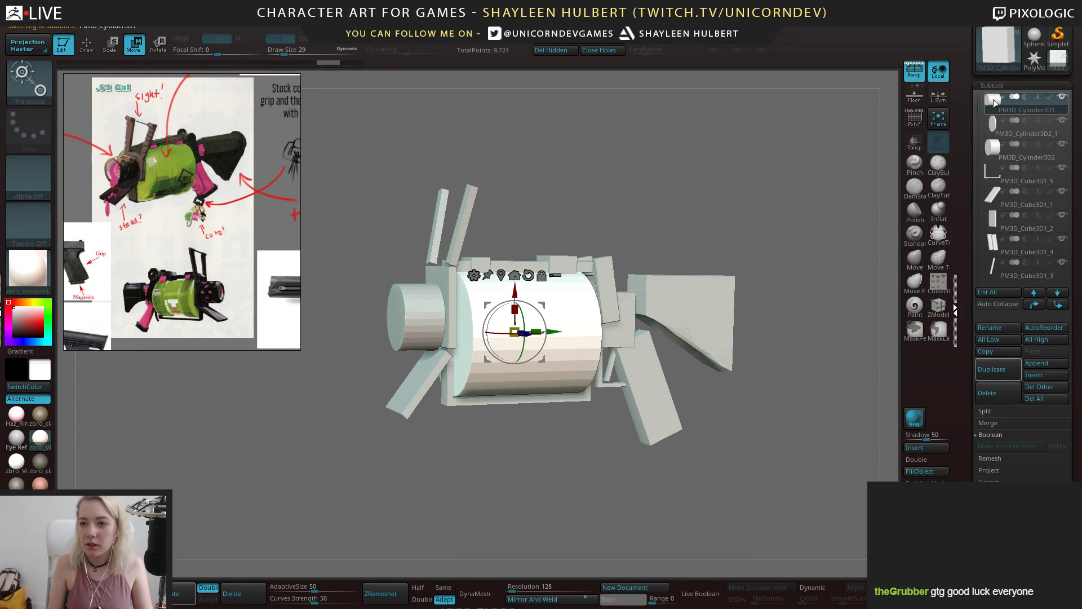
drag(980, 104, 980, 94)
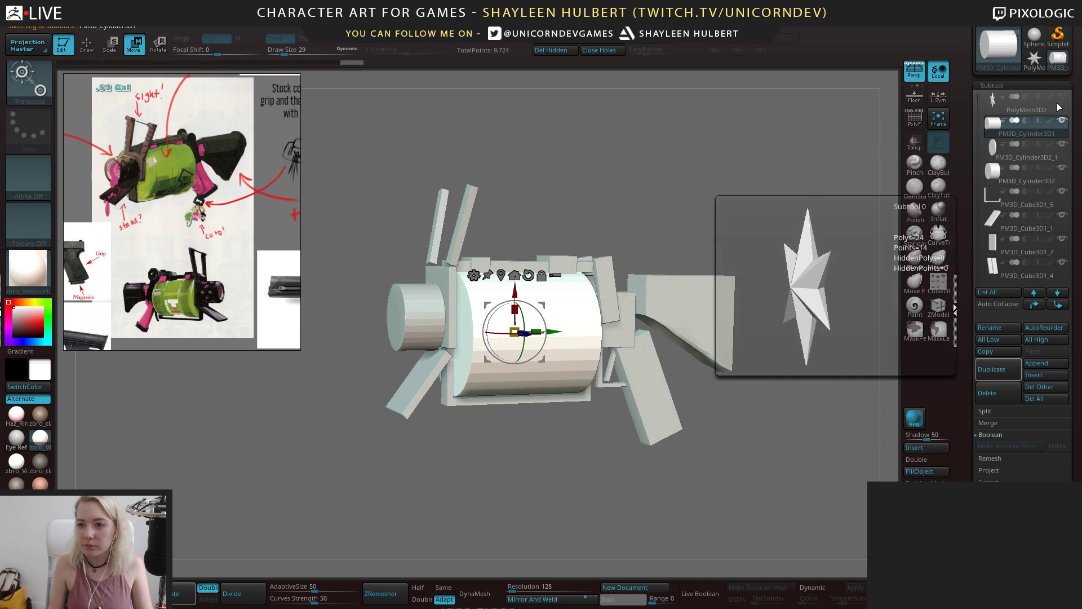
drag(768, 215, 747, 225)
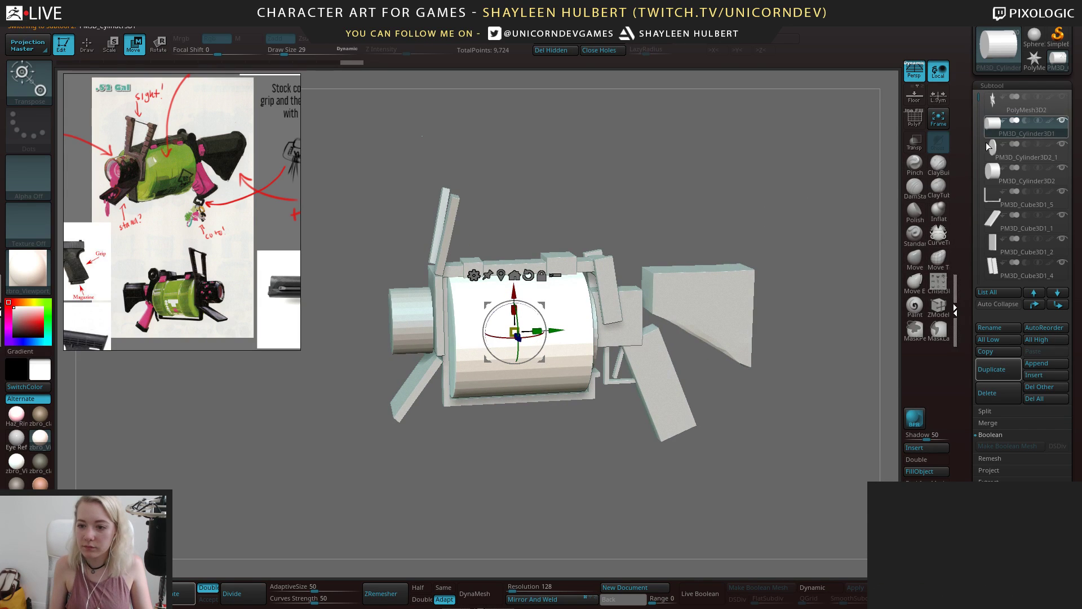
click(990, 422)
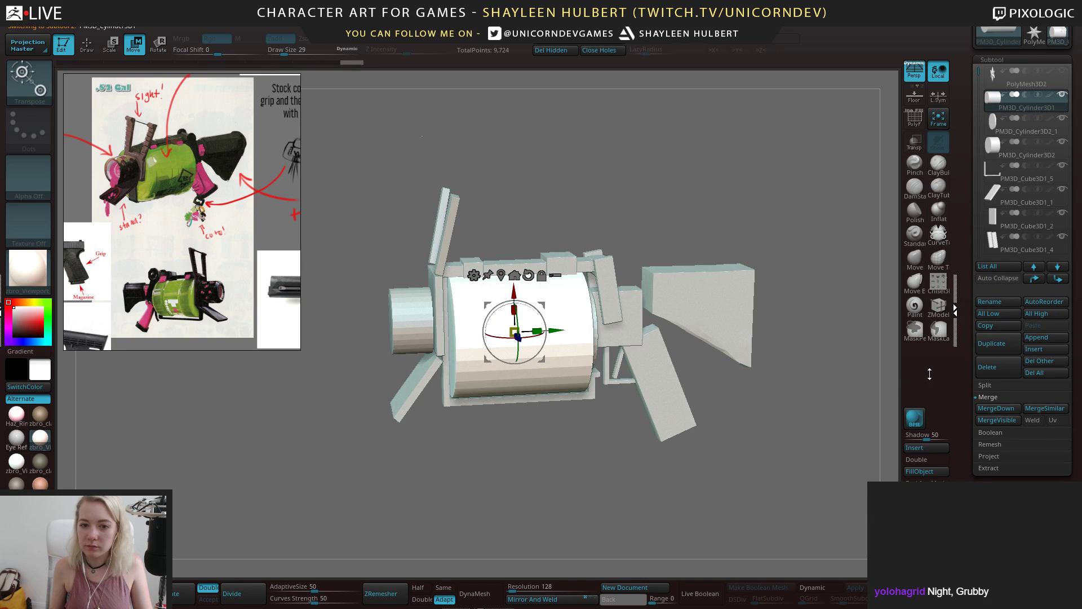
drag(851, 367, 837, 371)
click(1000, 410)
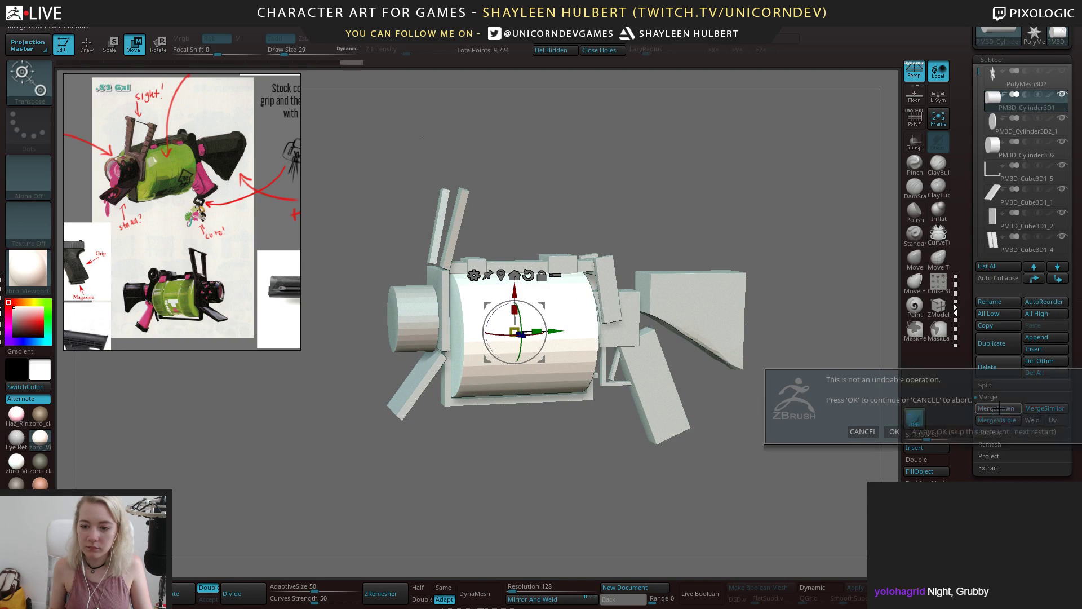
key(Return)
click(997, 408)
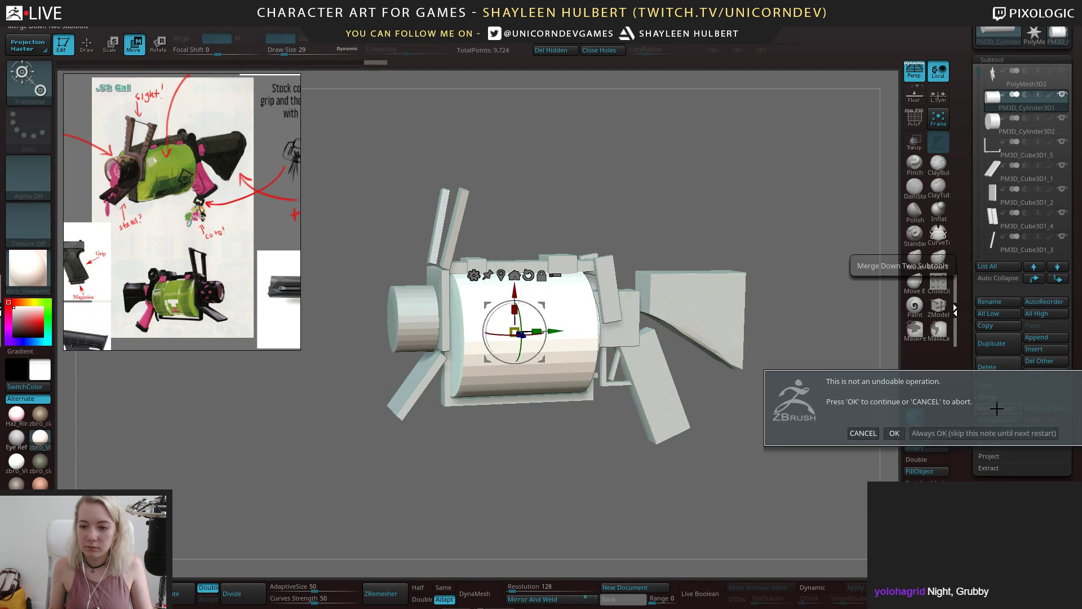
key(Return)
click(1000, 408)
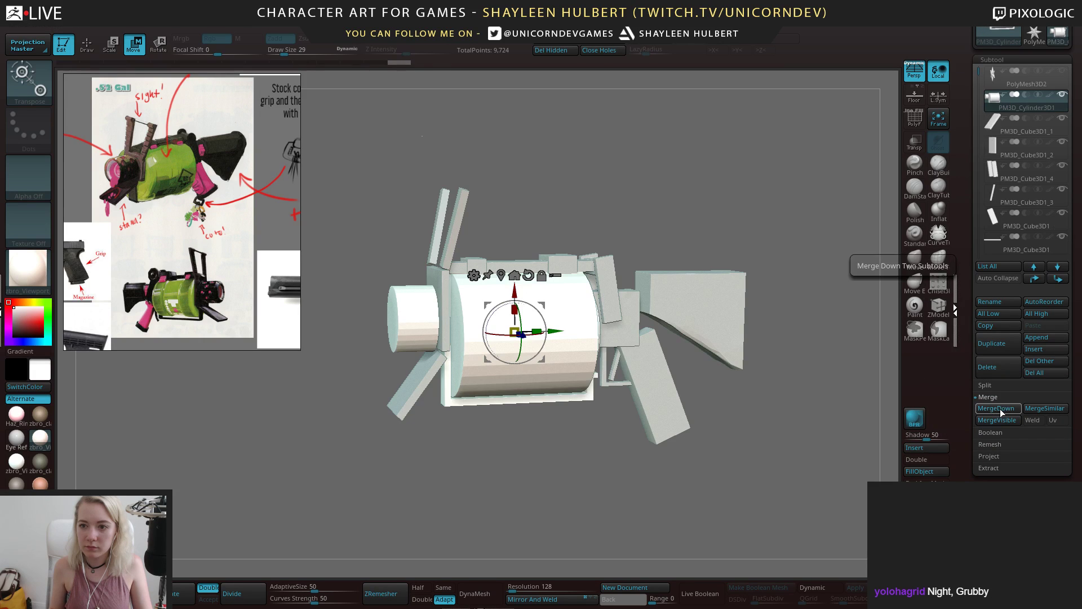
click(1000, 409)
click(1000, 410)
click(1000, 411)
click(999, 411)
click(1000, 411)
click(999, 411)
click(1000, 412)
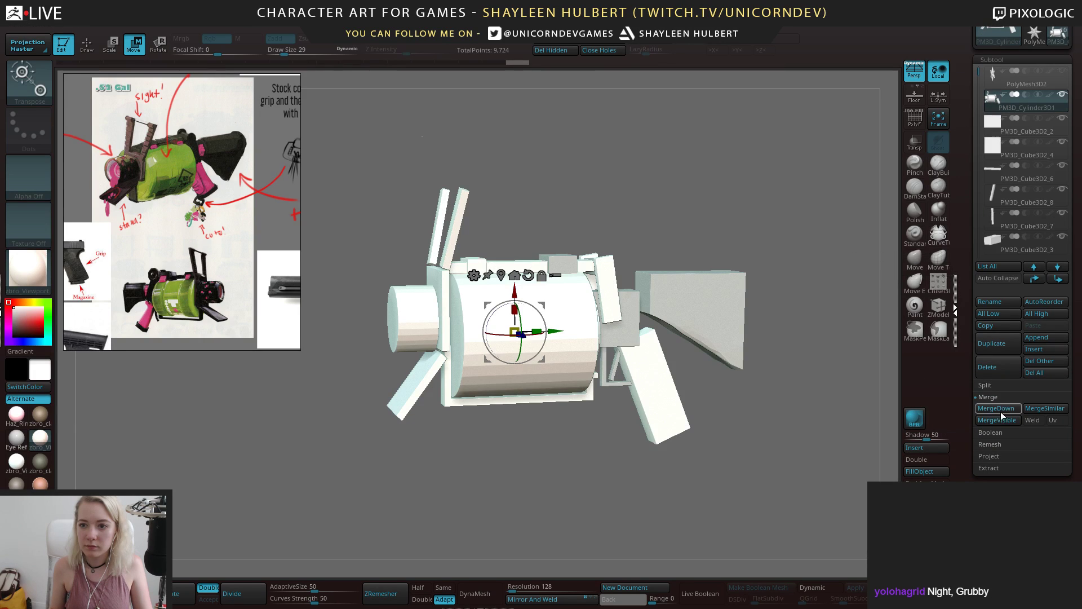
click(1001, 412)
click(1002, 411)
click(1002, 411)
click(1002, 412)
click(1002, 411)
click(1003, 412)
click(1003, 412)
click(1003, 412)
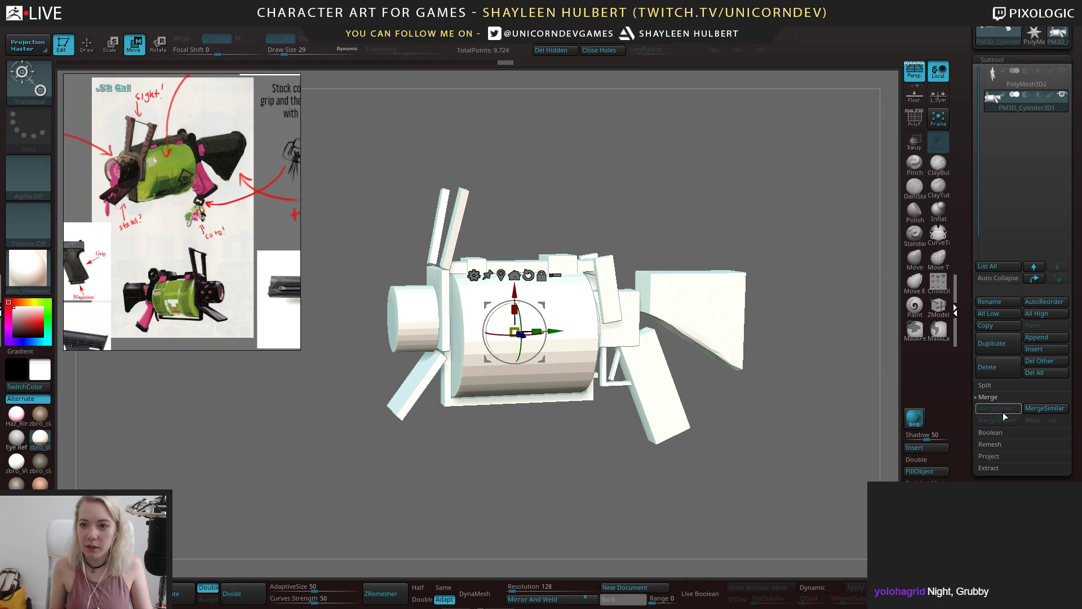
Display the merged gun's polygroup wireframe and the floor grid, and face the gun straight from the front
mouse_move(738, 198)
alt+mouse_down()
mouse_move(737, 268)
mouse_move(736, 237)
mouse_move(697, 223)
mouse_move(728, 240)
mouse_move(744, 194)
alt+mouse_up()
mouse_move(744, 195)
mouse_down()
mouse_move(747, 236)
mouse_move(776, 242)
mouse_move(785, 223)
mouse_move(726, 198)
mouse_move(731, 229)
mouse_move(752, 200)
mouse_up()
click(916, 115)
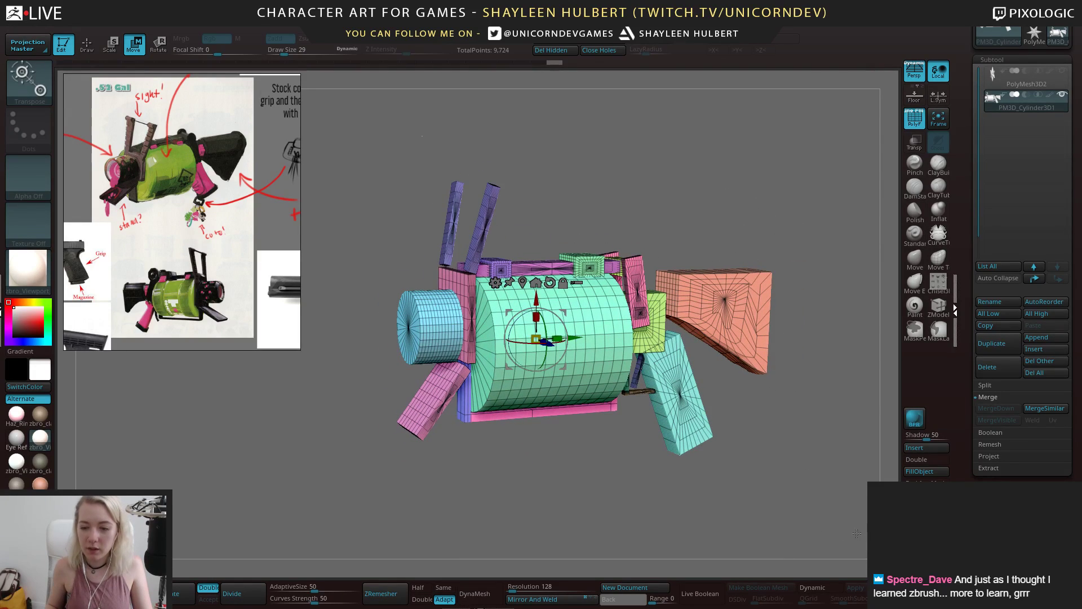
drag(758, 410, 820, 430)
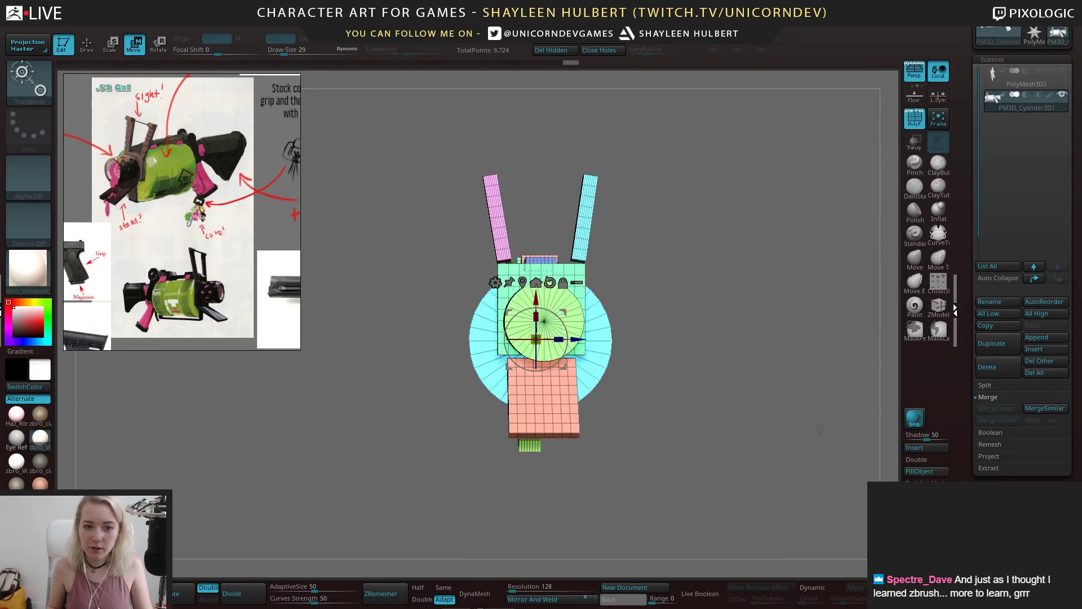
alt+drag(725, 345, 757, 374)
shift+drag(738, 233, 789, 234)
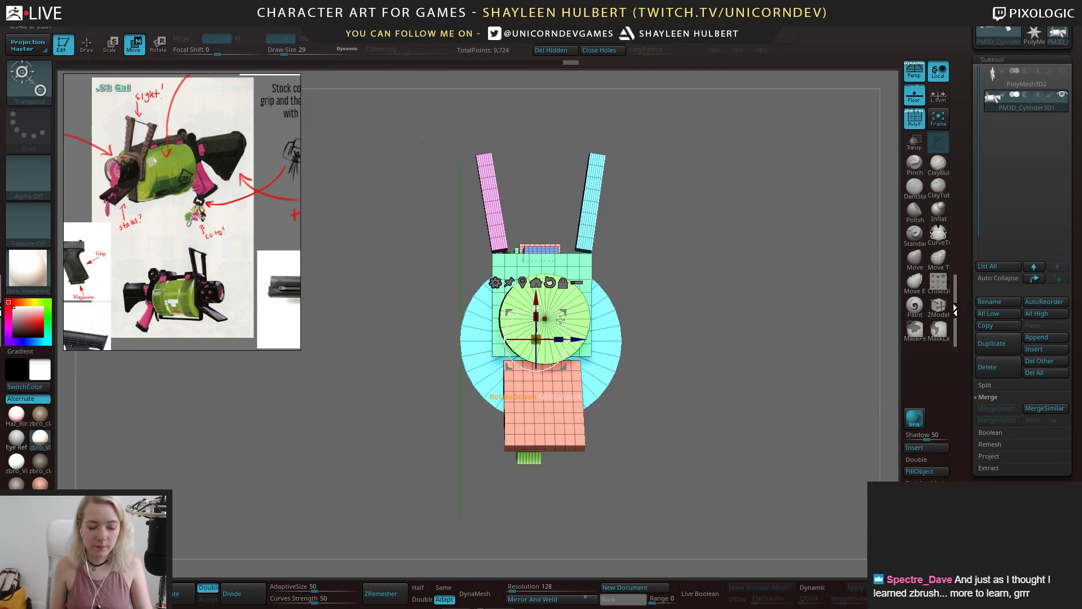
Rotate the merged gun a quarter turn so it stands upright over the floor grid, checking from front and side
shift+drag(561, 320, 557, 367)
drag(578, 479, 718, 265)
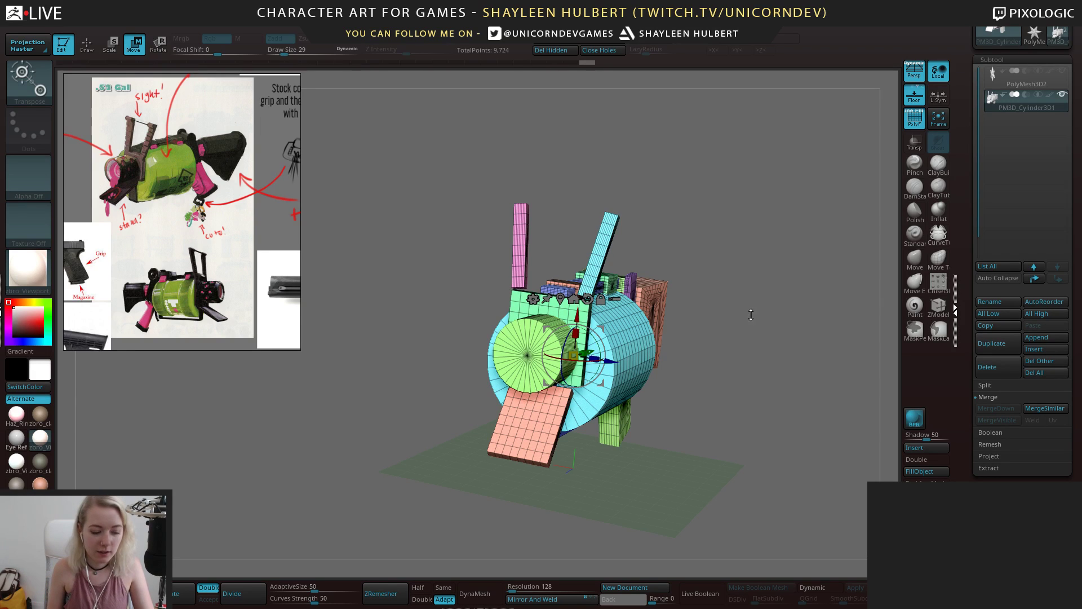
drag(749, 315, 713, 348)
key(q)
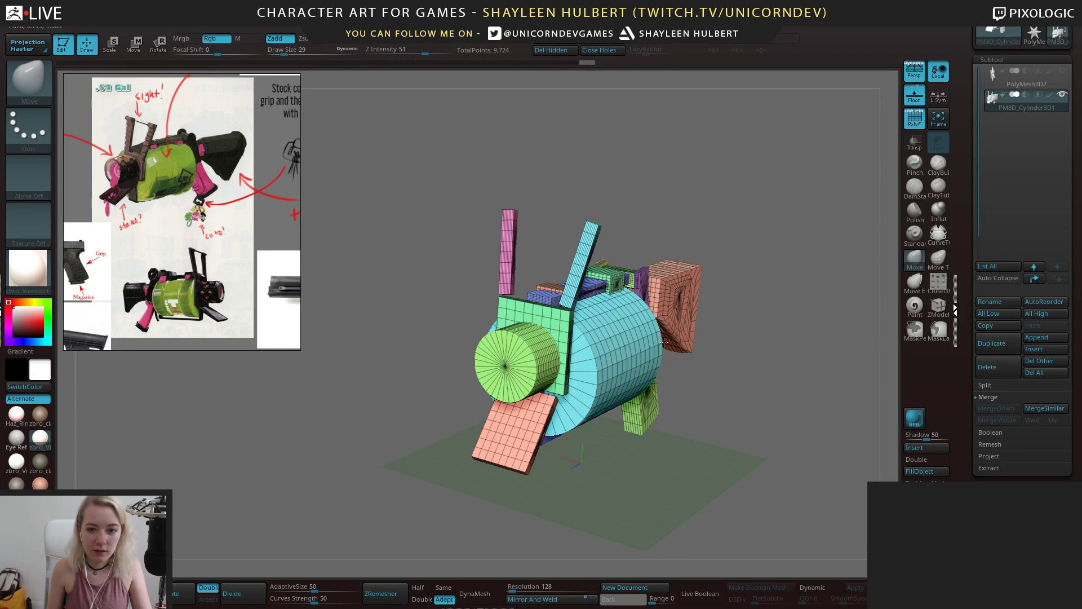
drag(756, 297, 638, 326)
drag(677, 382, 614, 305)
shift+drag(401, 403, 478, 363)
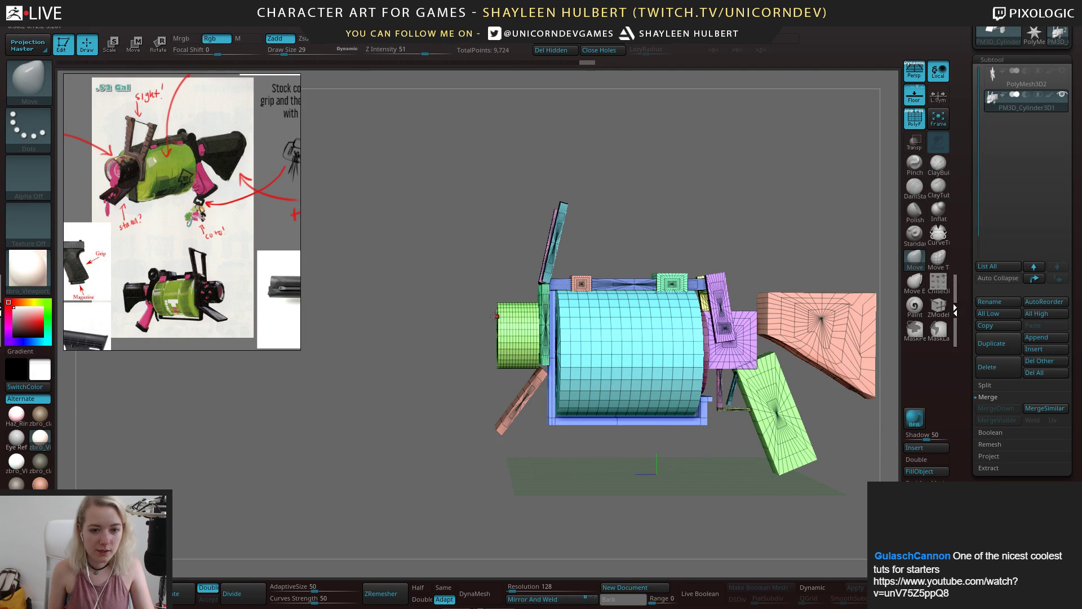
drag(500, 336, 422, 327)
key(w)
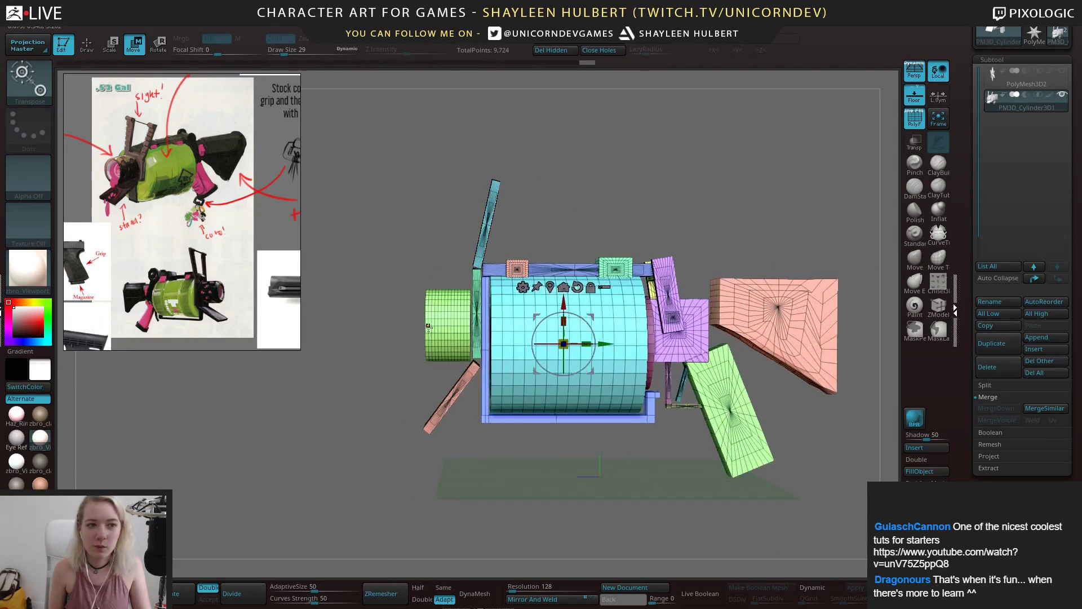
Undo the merged gun's quarter-turn rotation to compare orientations, and restore it upright over the floor
drag(398, 262, 447, 278)
key(ctrl+z)
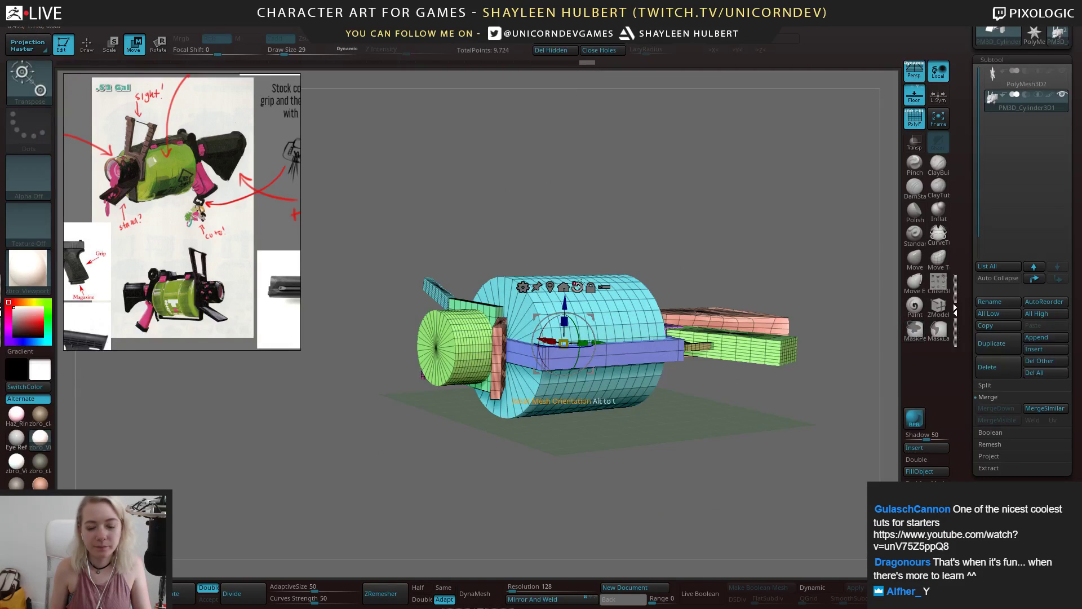
drag(502, 135, 690, 280)
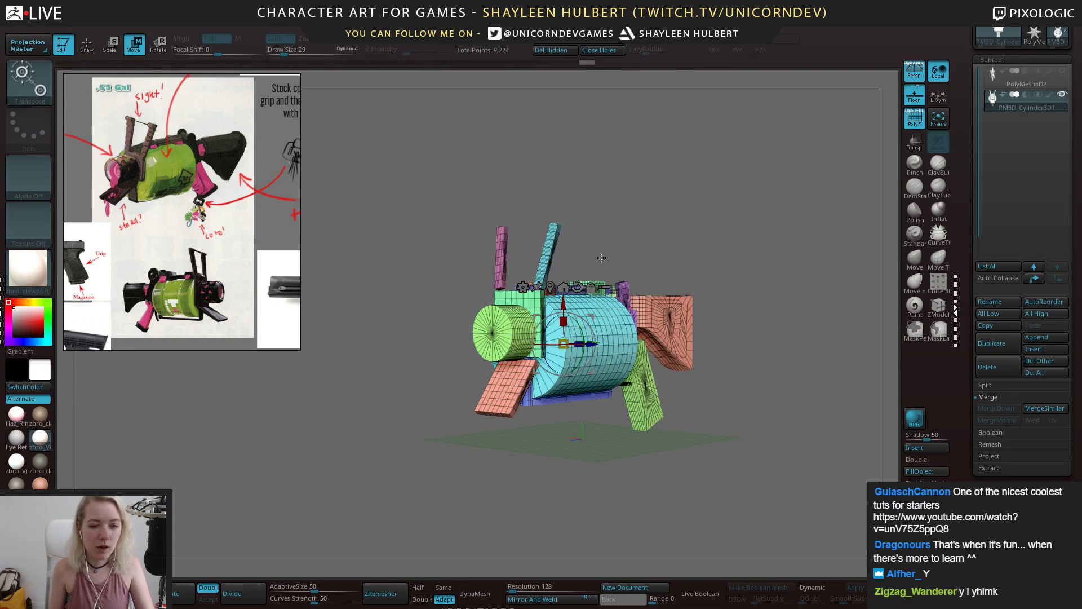
Switch to the classic transpose line, lay it along the barrel, try moving the gun with it, and undo
key(y)
mouse_move(602, 258)
mouse_down()
mouse_move(576, 263)
mouse_move(515, 327)
mouse_move(344, 320)
mouse_up()
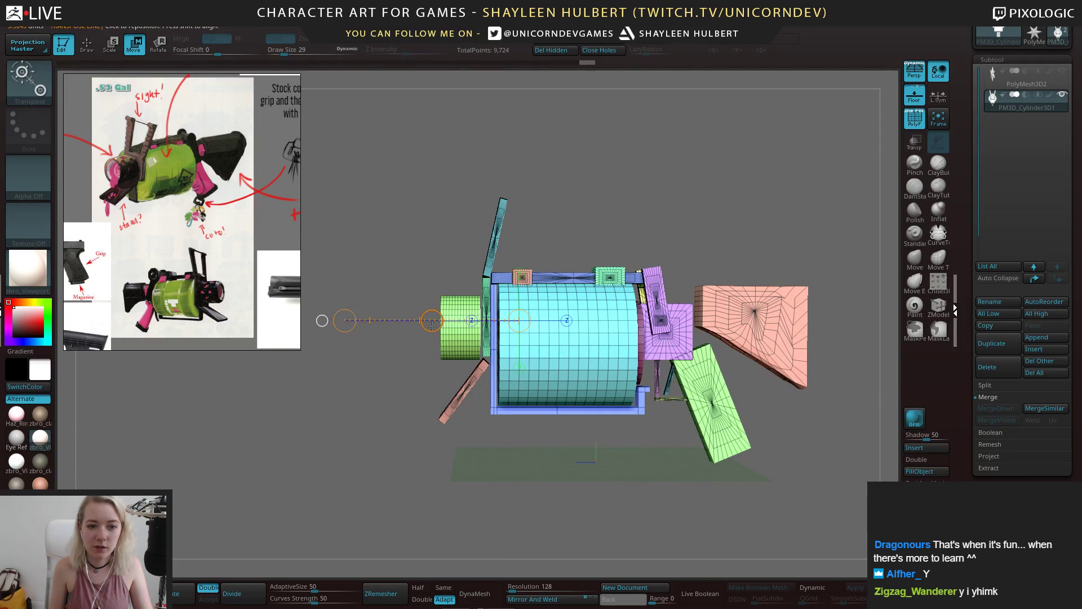
drag(432, 325, 451, 338)
key(ctrl+z)
key(ctrl+z)
drag(614, 225, 640, 210)
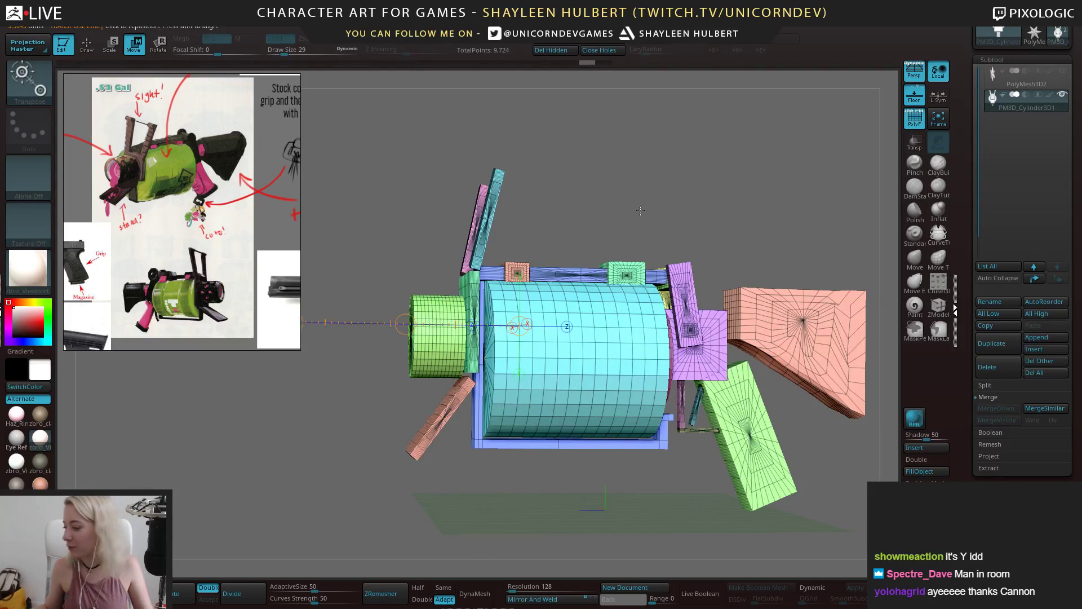
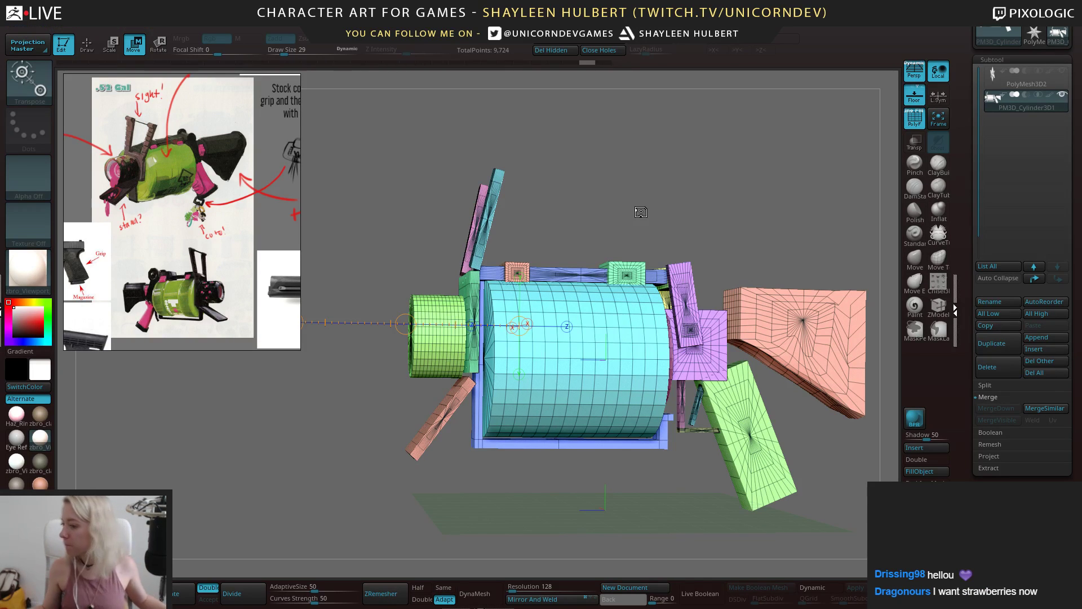
Insert a Cylinder3D as a new subtool alongside the merged gun, and face the gun from the side
mouse_move(641, 212)
mouse_down()
mouse_move(657, 217)
mouse_move(622, 223)
mouse_move(638, 226)
mouse_move(625, 226)
mouse_move(638, 240)
mouse_move(686, 230)
mouse_move(648, 213)
mouse_up()
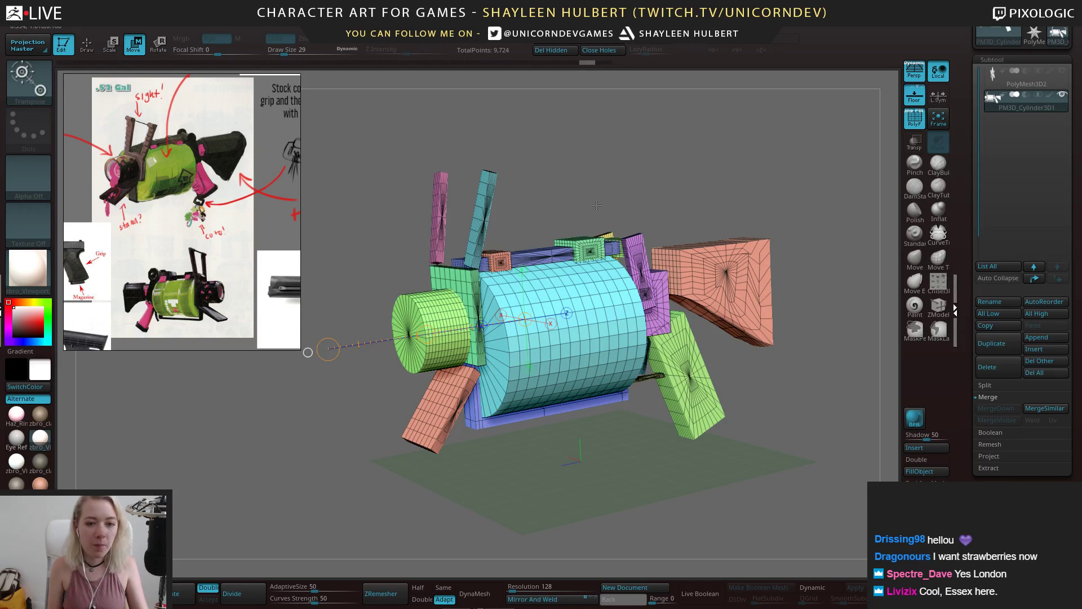
click(915, 449)
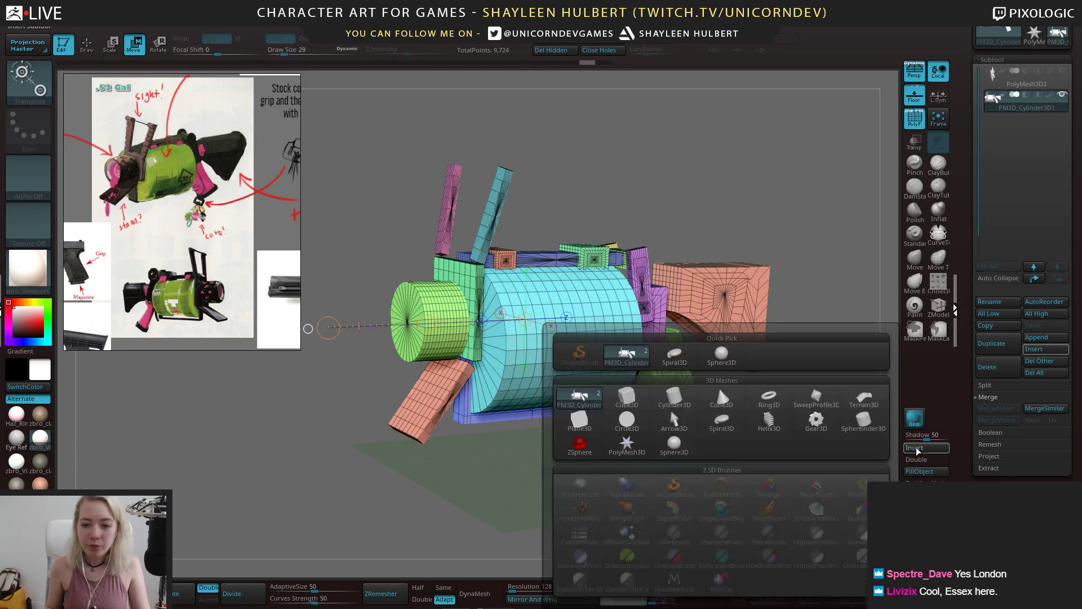
click(671, 401)
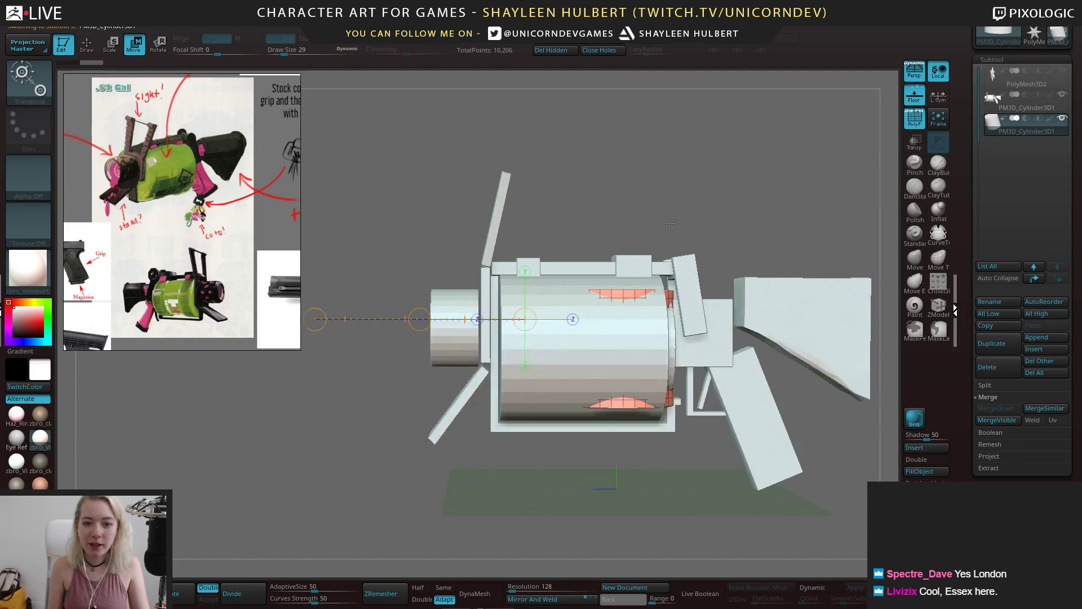
alt+drag(669, 224, 649, 101)
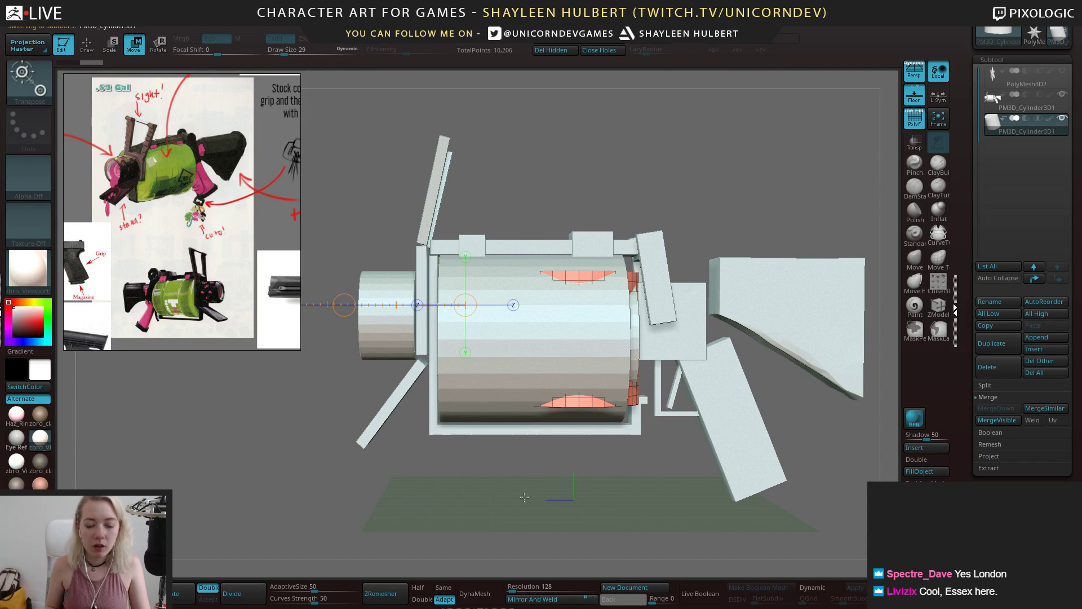
drag(524, 497, 588, 436)
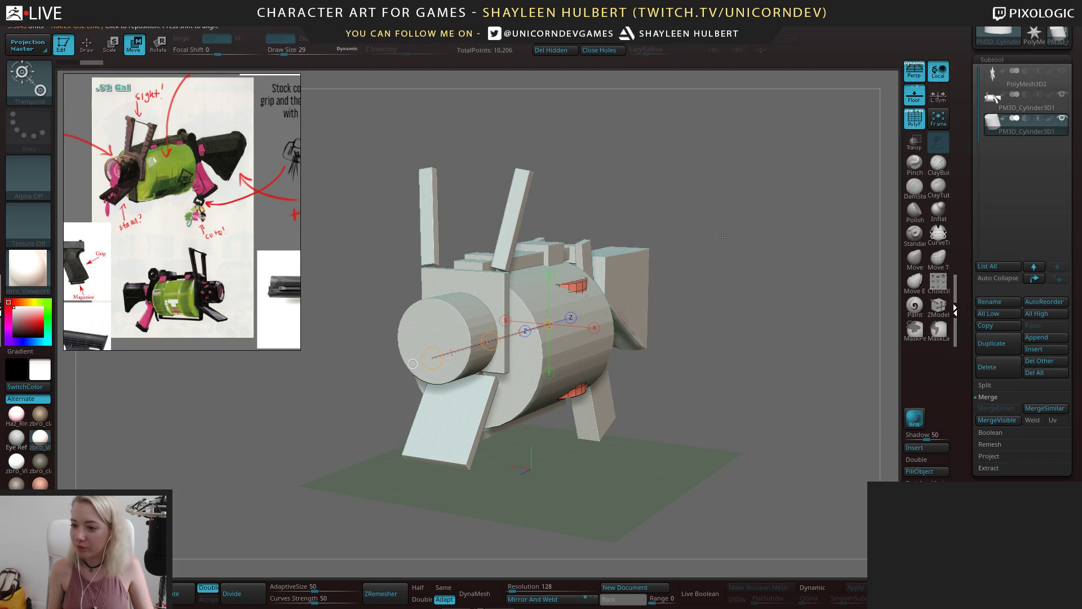
drag(728, 265, 627, 266)
shift+drag(727, 226, 625, 223)
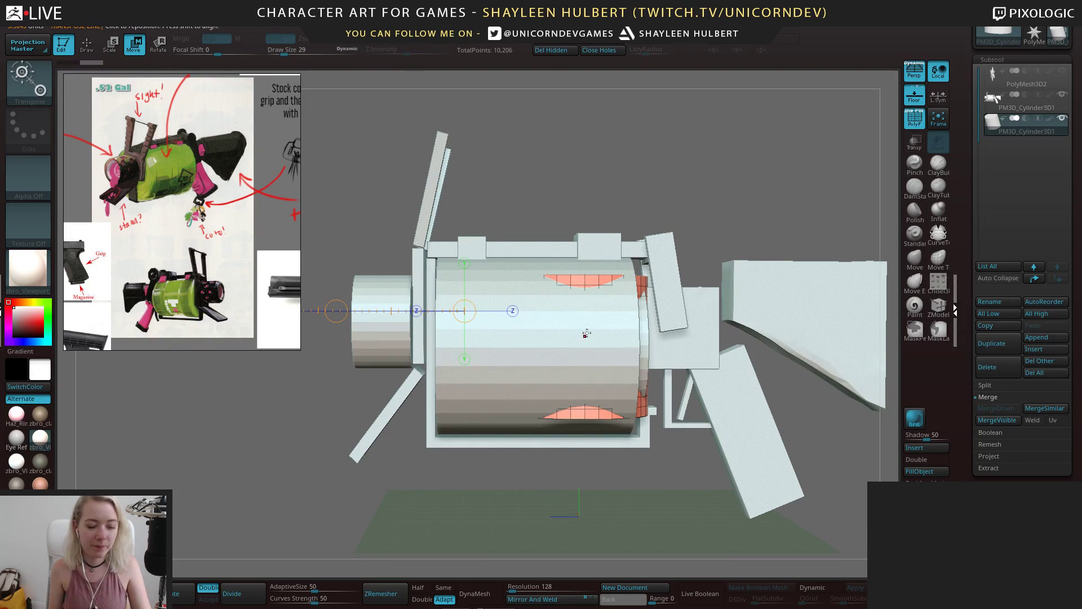
Rotate the new cylinder a quarter turn in line with the barrel, then use ghost transparency without wireframe or perspective
key(y)
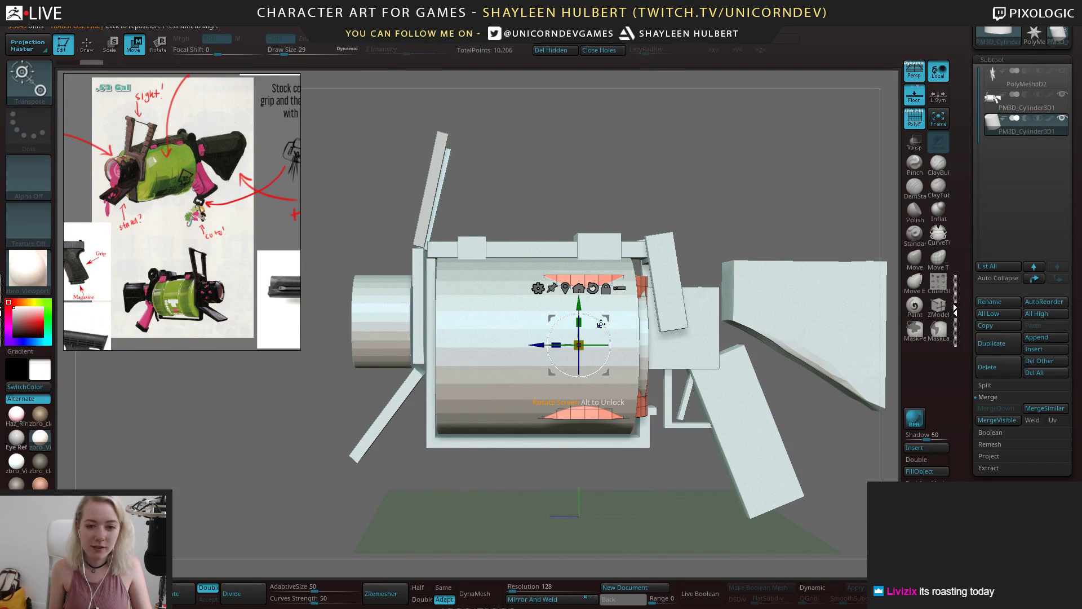
drag(600, 325, 551, 323)
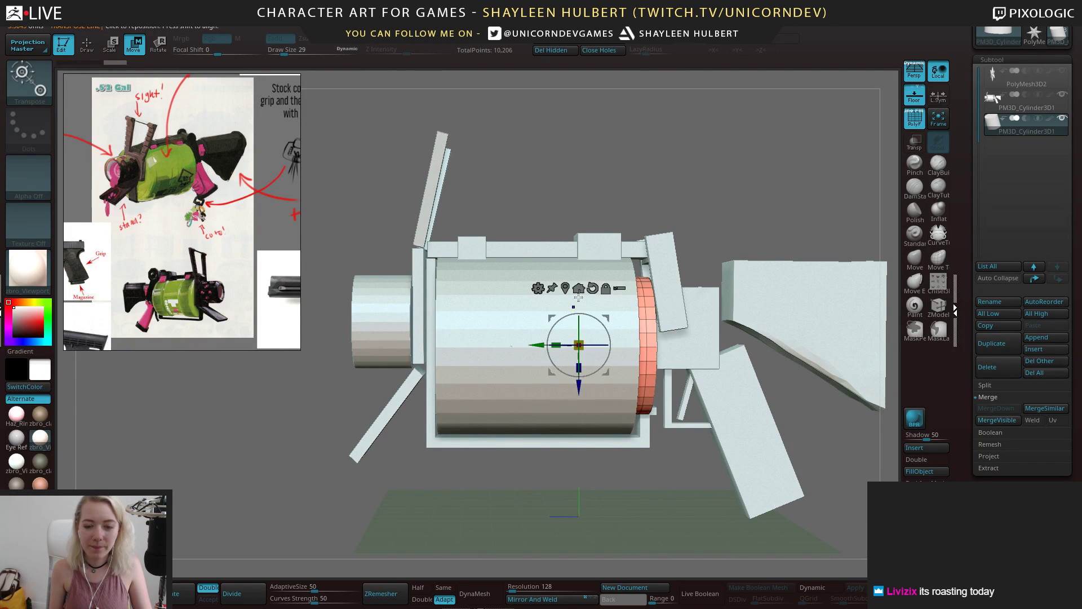
click(904, 125)
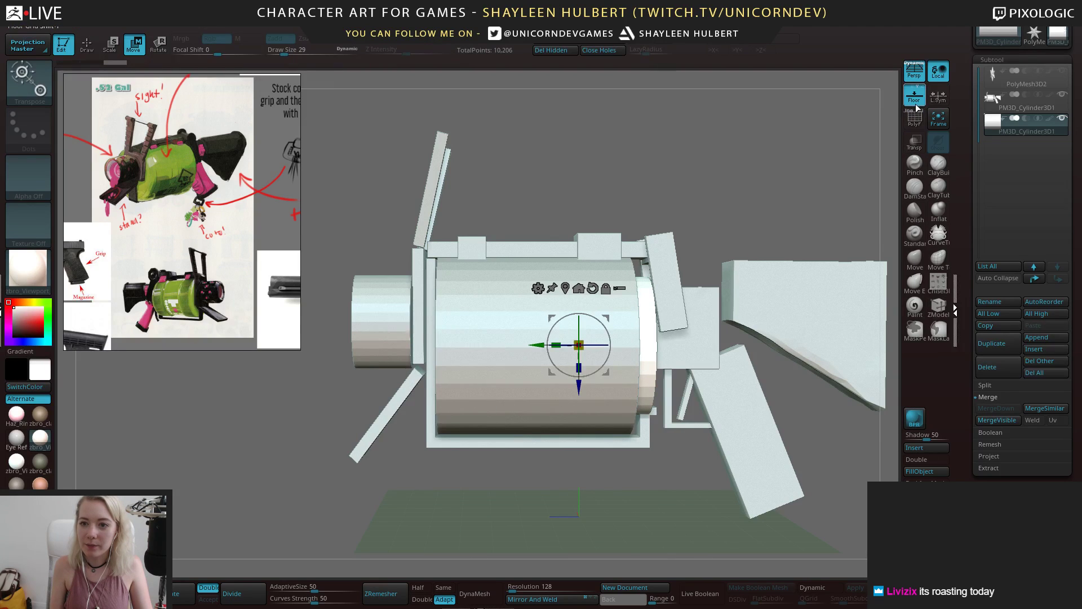
click(919, 147)
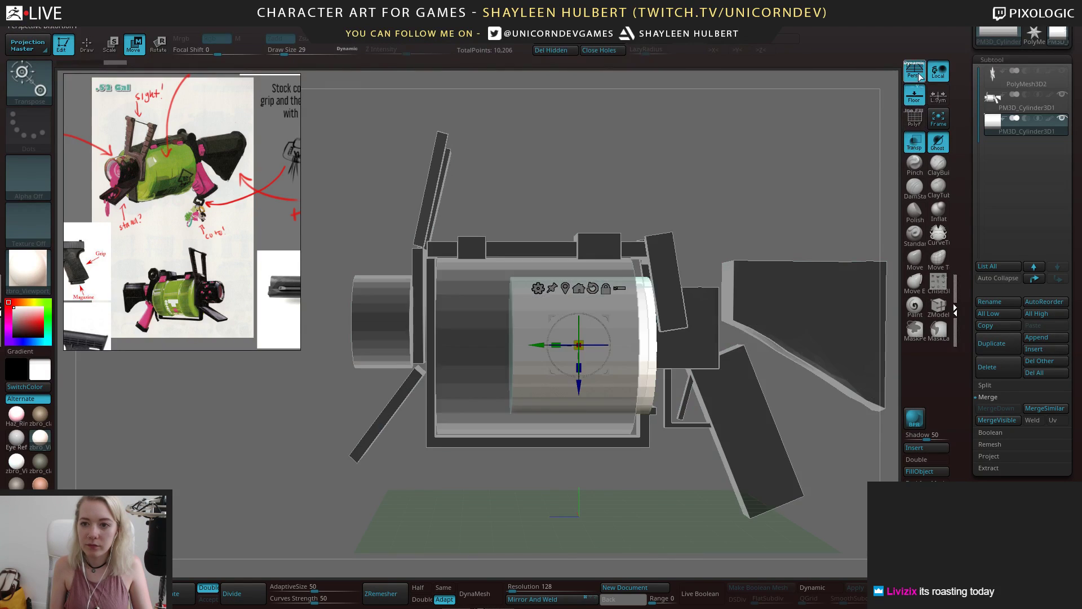
mouse_move(711, 187)
alt+mouse_down()
mouse_move(685, 183)
mouse_move(683, 158)
mouse_move(696, 181)
alt+mouse_up()
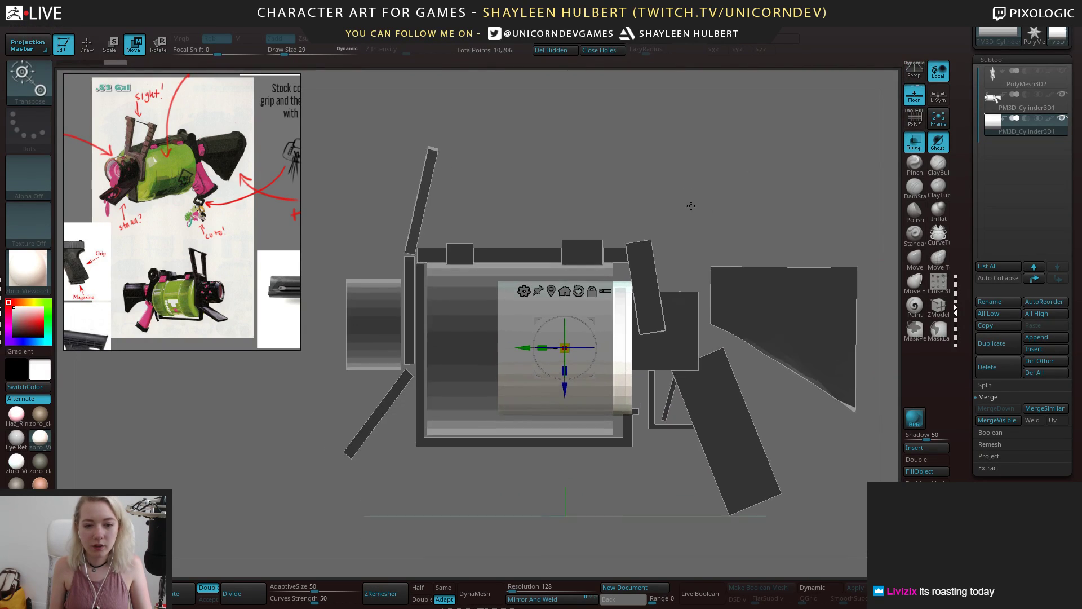
Move the cylinder forward inside the gun's barrel and scale it to match the barrel's length and thickness
drag(525, 347, 477, 348)
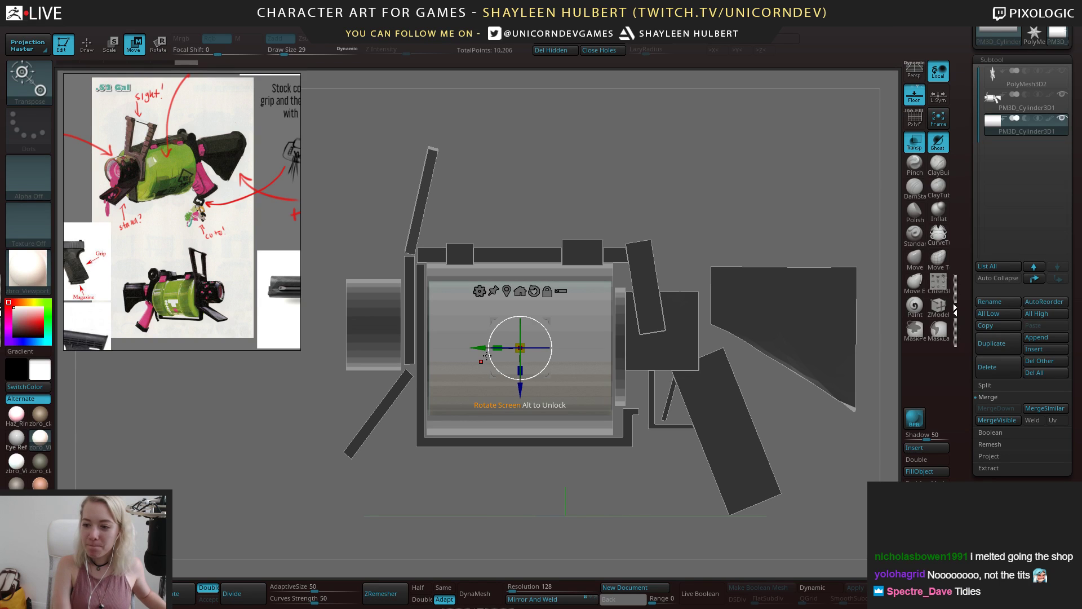
alt+right_drag(502, 324, 479, 355)
right_drag(253, 448, 262, 425)
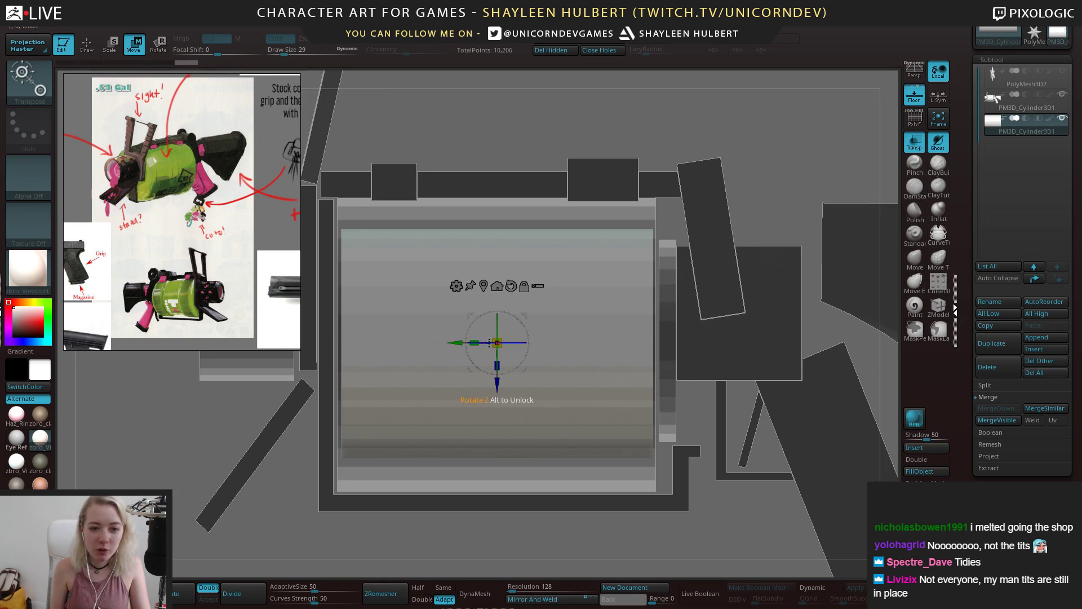
drag(489, 343, 476, 345)
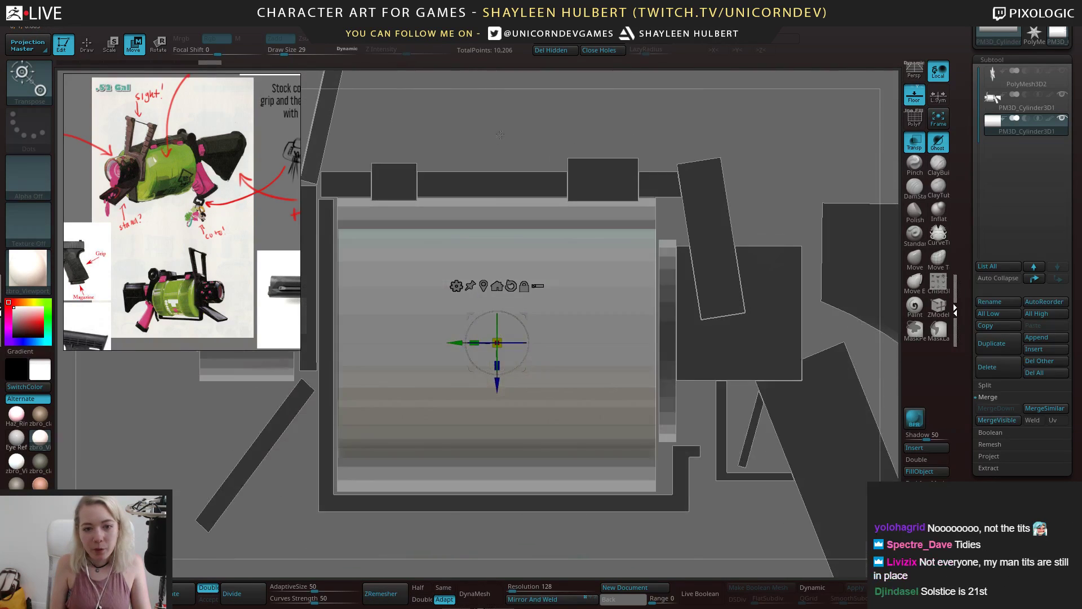
drag(496, 342, 562, 315)
drag(470, 344, 460, 344)
Turn on X symmetry and apply Mirror And Weld to the fitted cylinder
ctrl+right_drag(597, 222, 556, 154)
right_drag(555, 153, 526, 397)
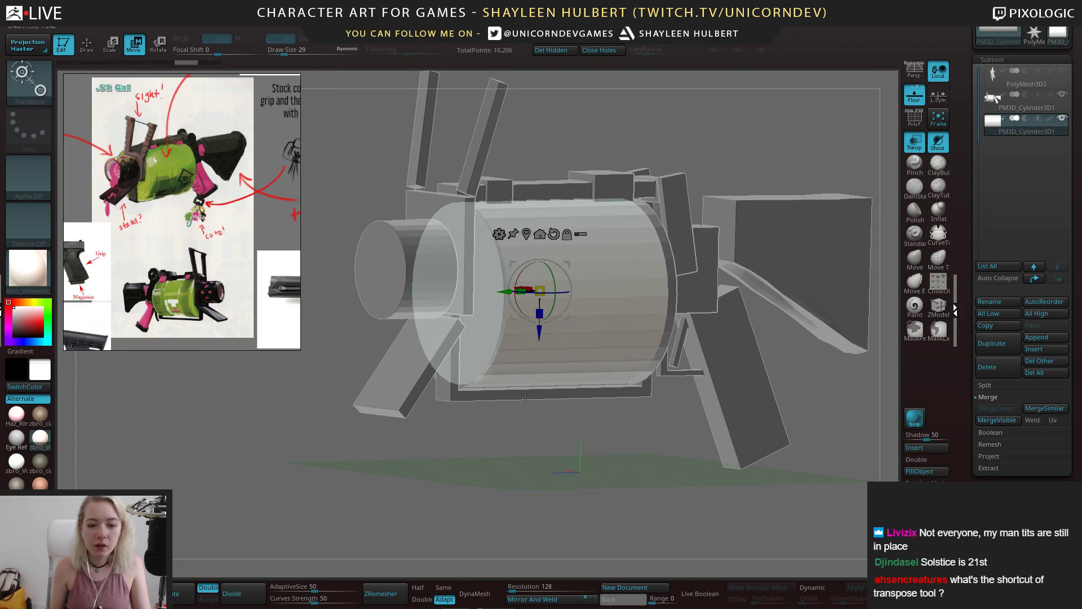
click(725, 40)
right_drag(657, 79, 549, 195)
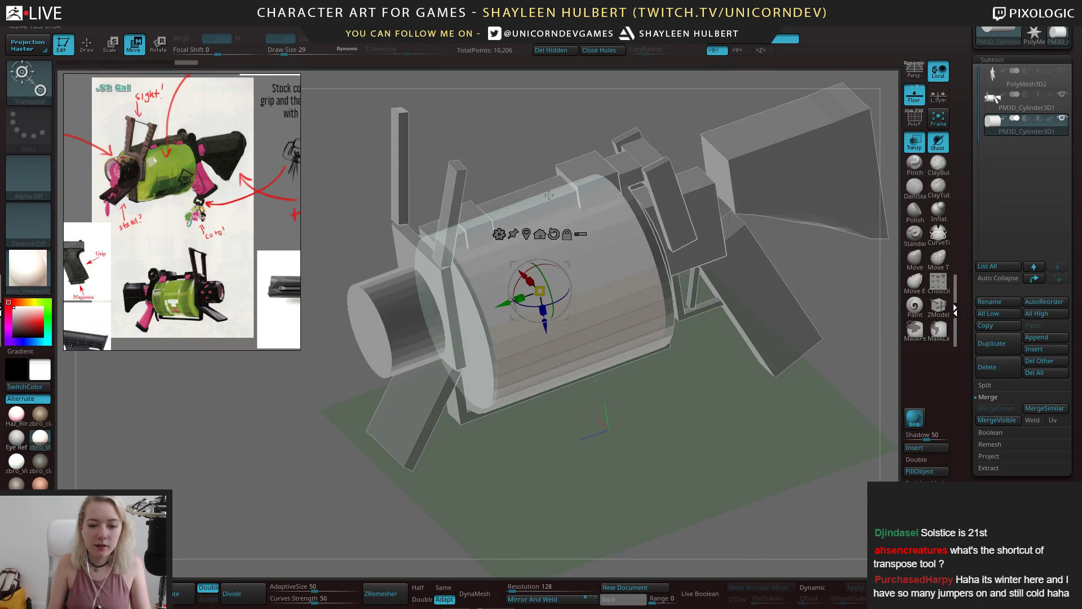
click(544, 601)
mouse_move(217, 445)
right_down()
mouse_move(276, 487)
mouse_move(352, 480)
mouse_move(539, 320)
right_up()
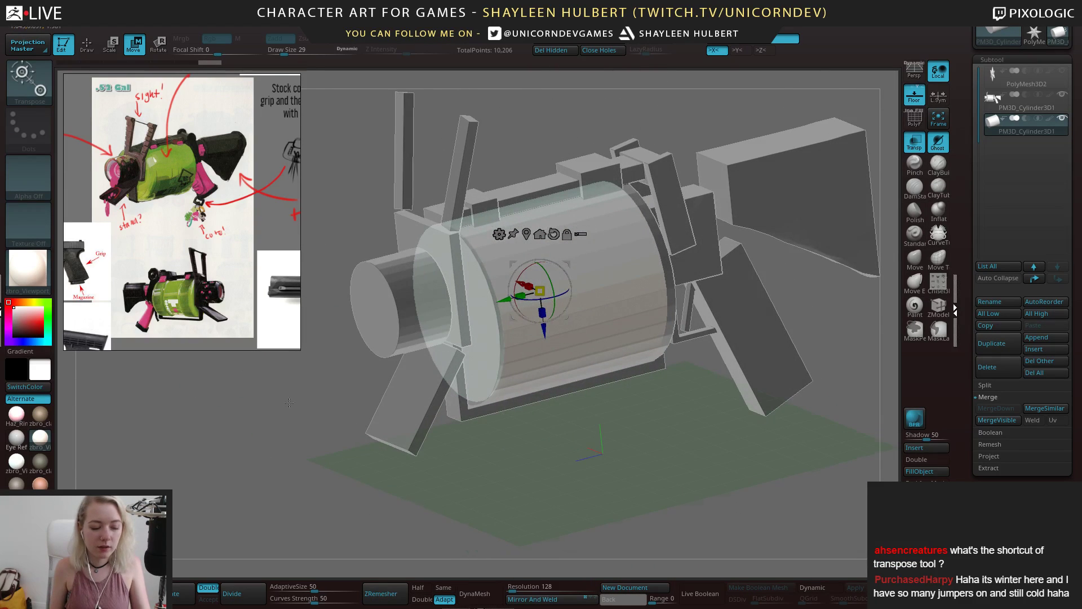
right_drag(289, 403, 569, 286)
Hide the merged gun so only the new cylinder is shown, and display its polygroup wireframe
key(q)
shift+drag(765, 305, 618, 323)
click(1062, 95)
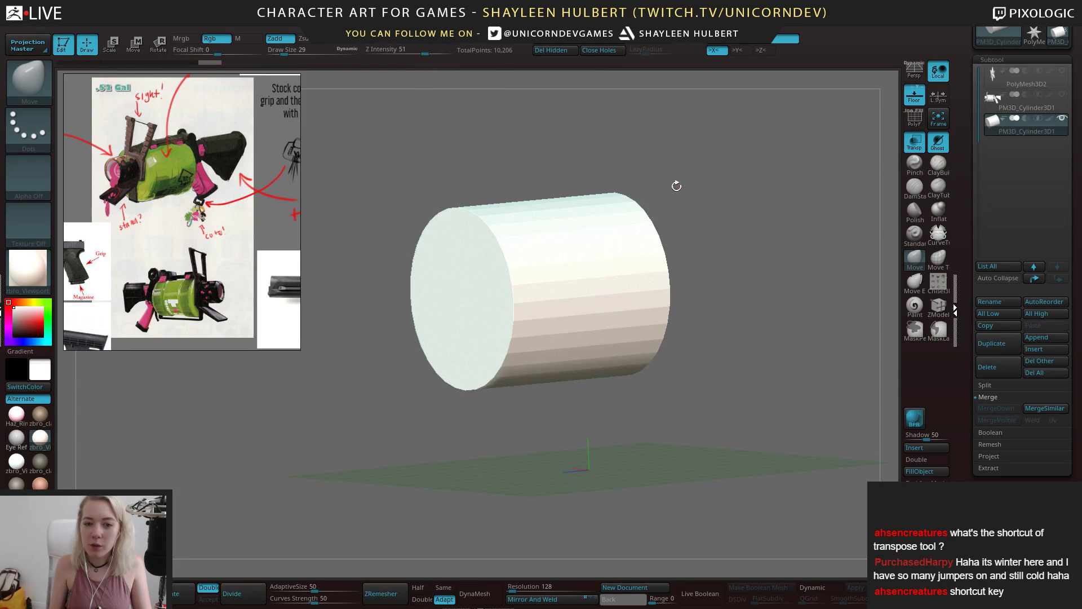
drag(674, 183, 719, 237)
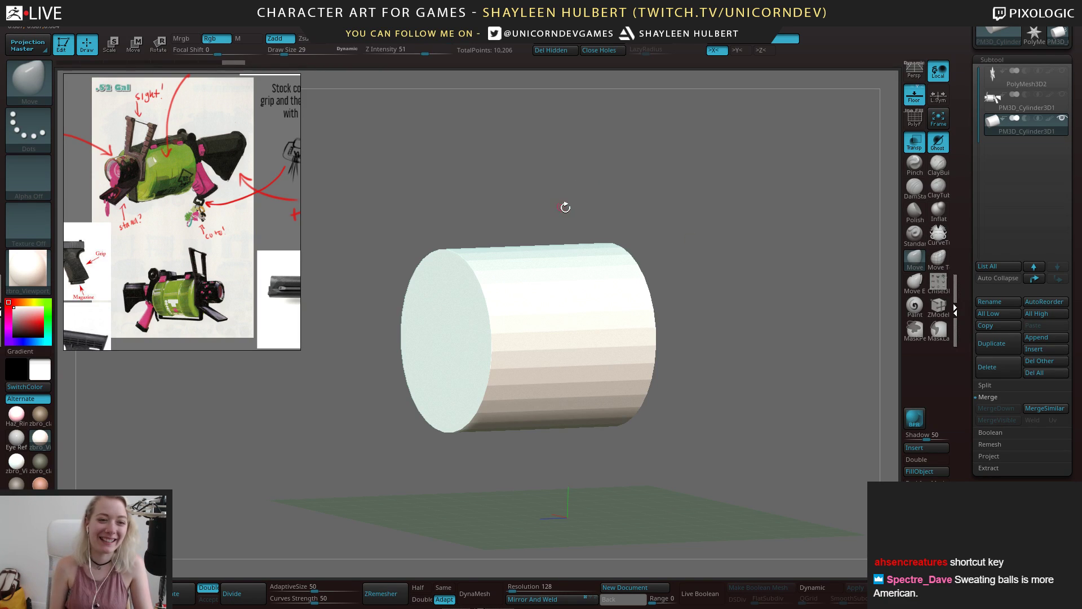
drag(565, 207, 684, 222)
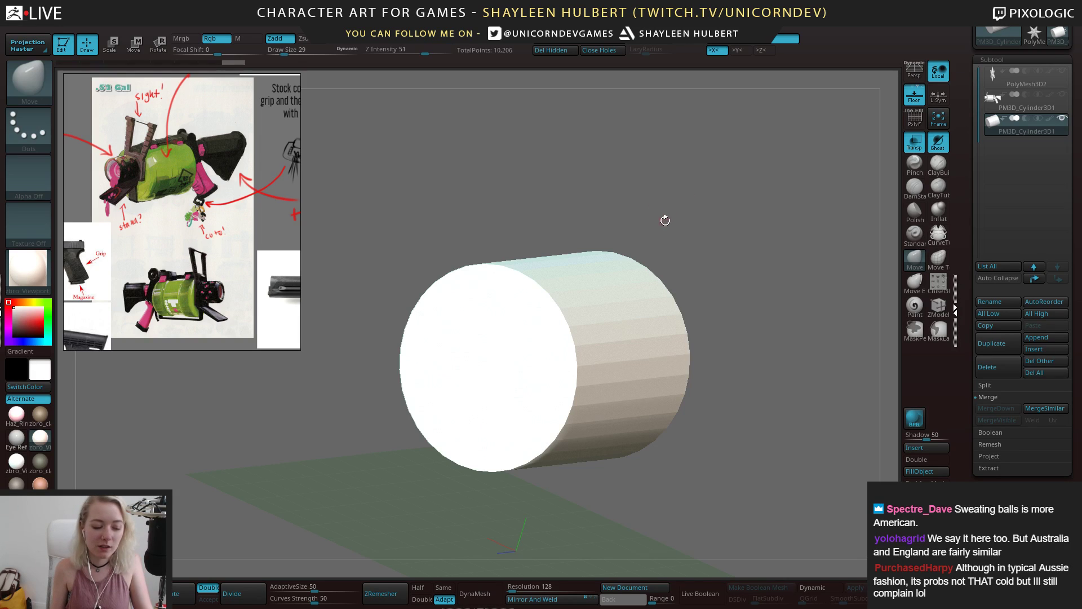
mouse_move(750, 263)
mouse_down()
mouse_move(739, 248)
mouse_move(754, 265)
mouse_up()
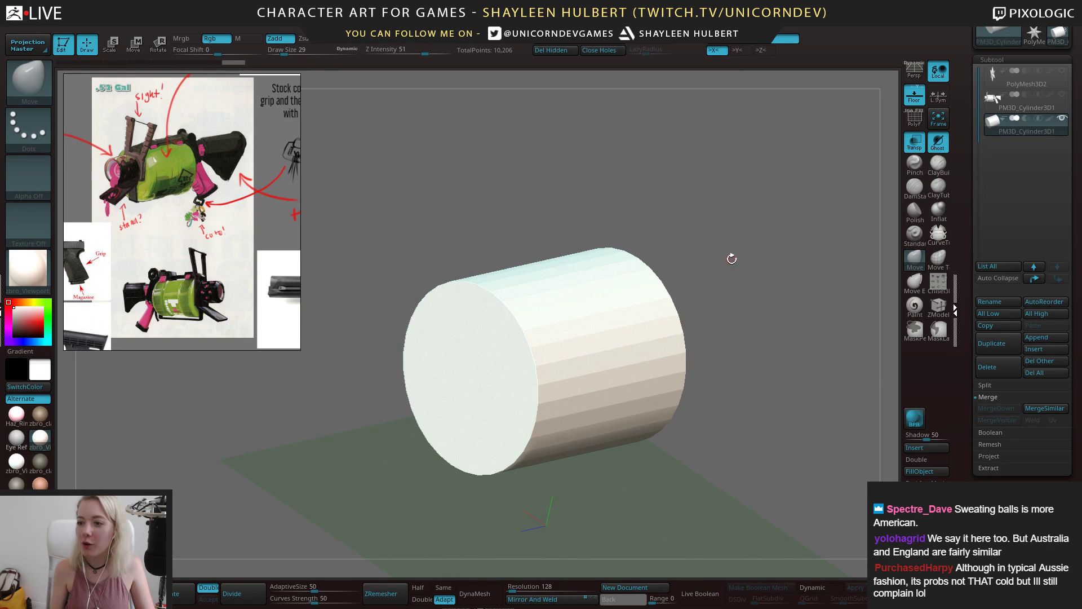
alt+drag(756, 263, 687, 272)
click(915, 119)
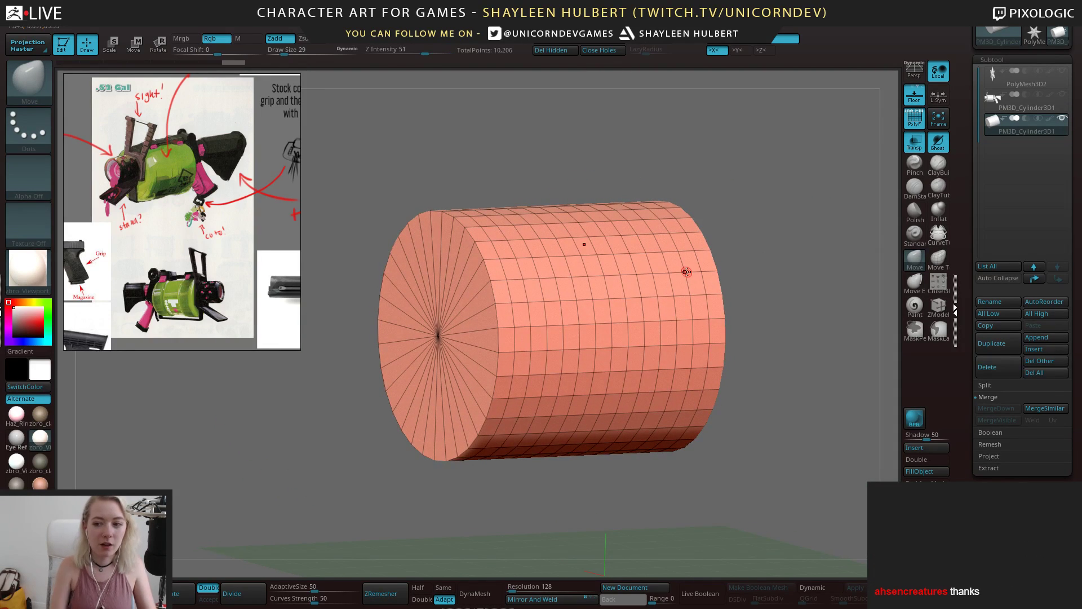
Examine the H2O water bottle photo on the reference board as a guide for the gun's body
scroll(121, 221, down, 4)
middle_drag(145, 221, 151, 264)
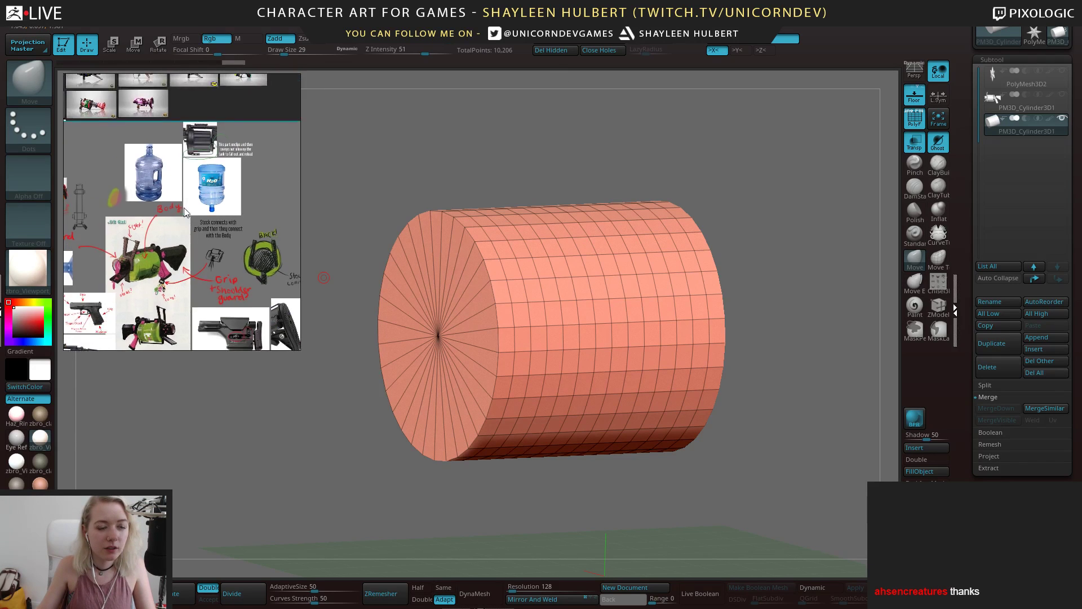
scroll(198, 203, up, 6)
middle_drag(230, 191, 182, 231)
scroll(212, 241, up, 2)
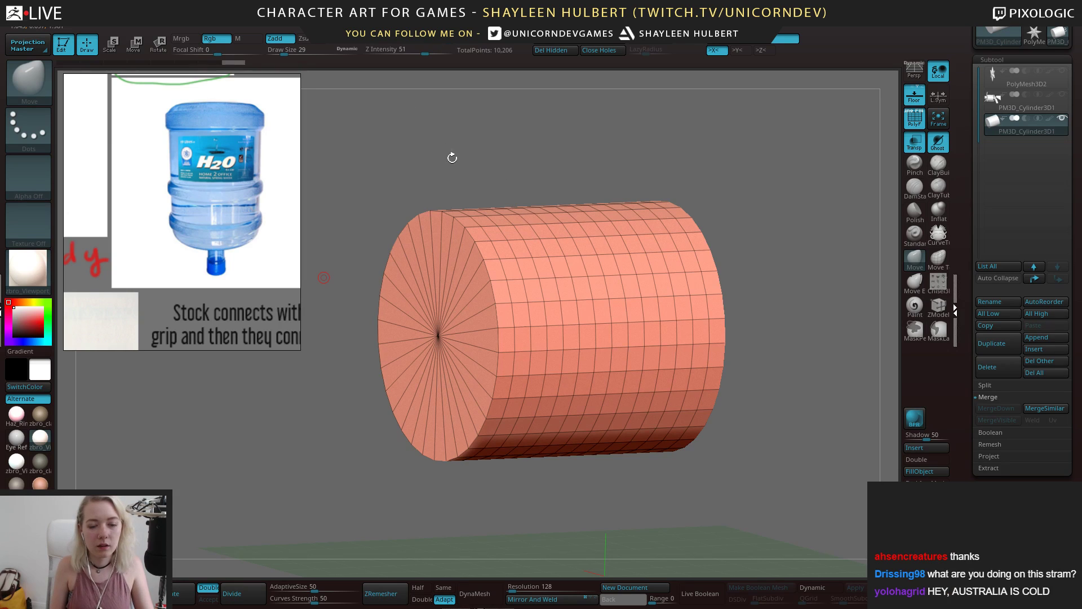
Insert a single edge loop with ZModeler as a concentric ring on the cylinder's end cap
drag(452, 157, 517, 295)
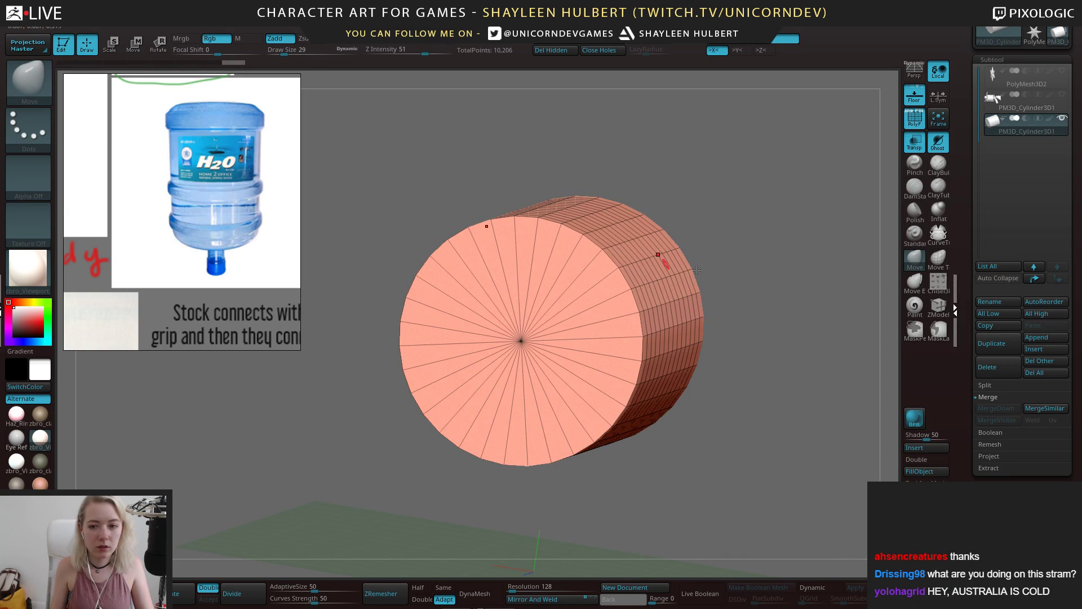
click(938, 307)
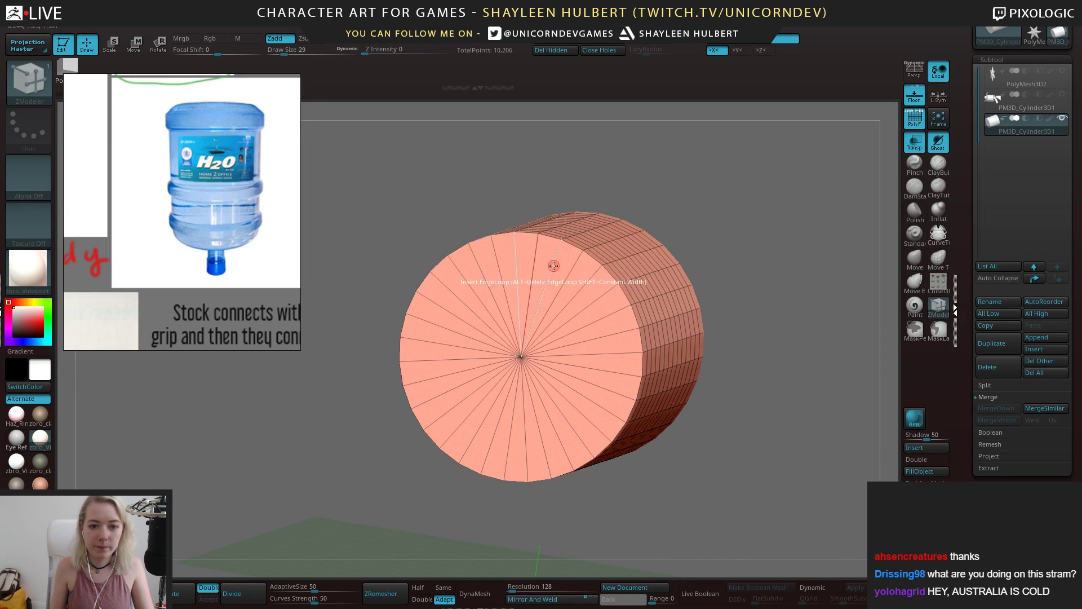
key(space)
click(518, 391)
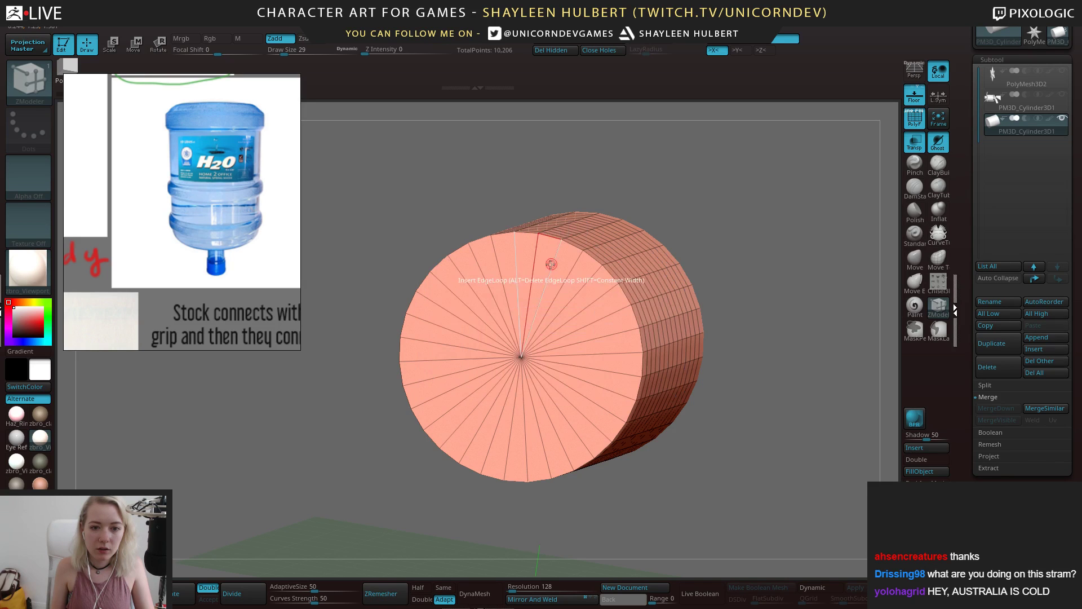
drag(551, 264, 526, 310)
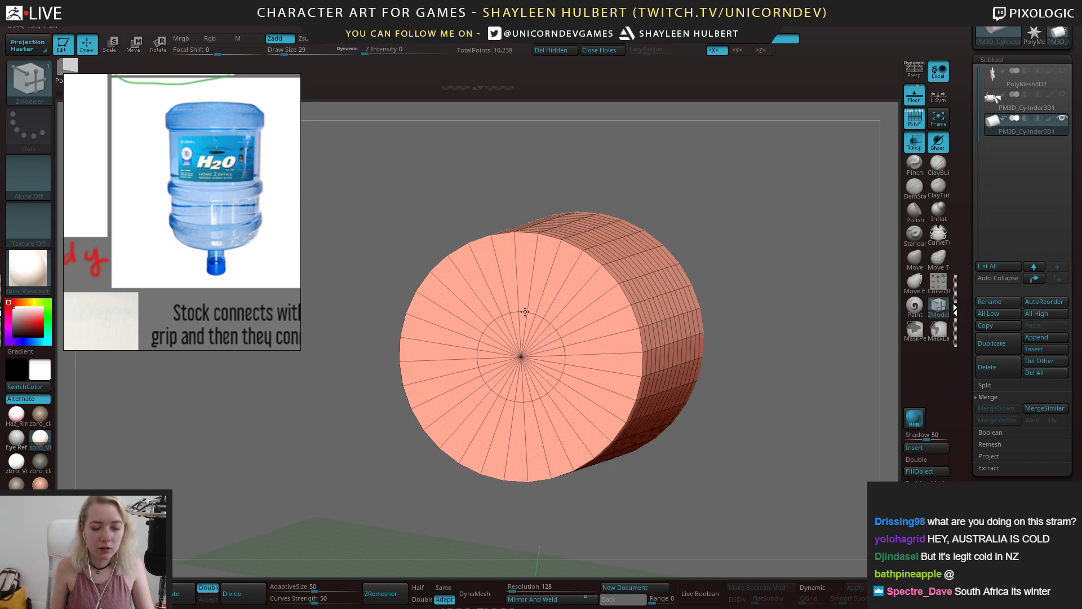
Try to slide the end cap's inner ring using ZModeler's Slide action with EdgeLoop Complete as target
drag(648, 163, 671, 185)
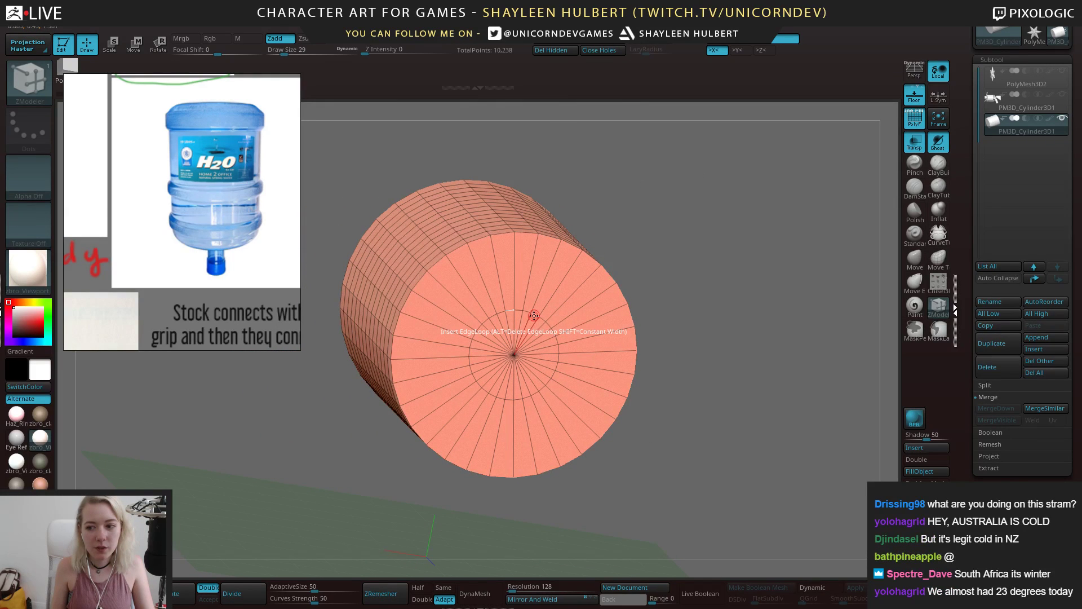
key(space)
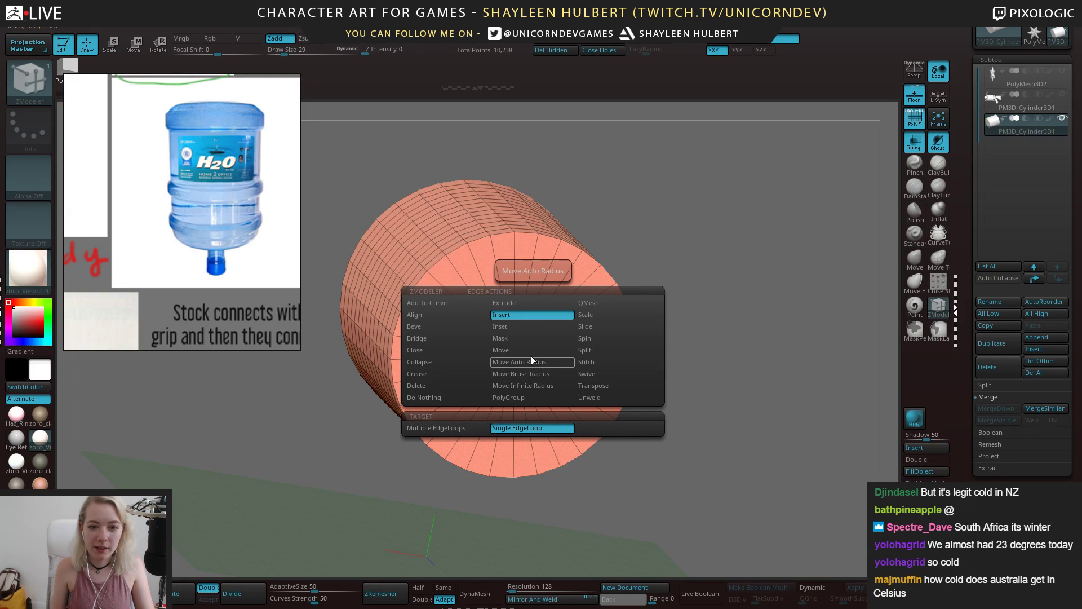
click(583, 327)
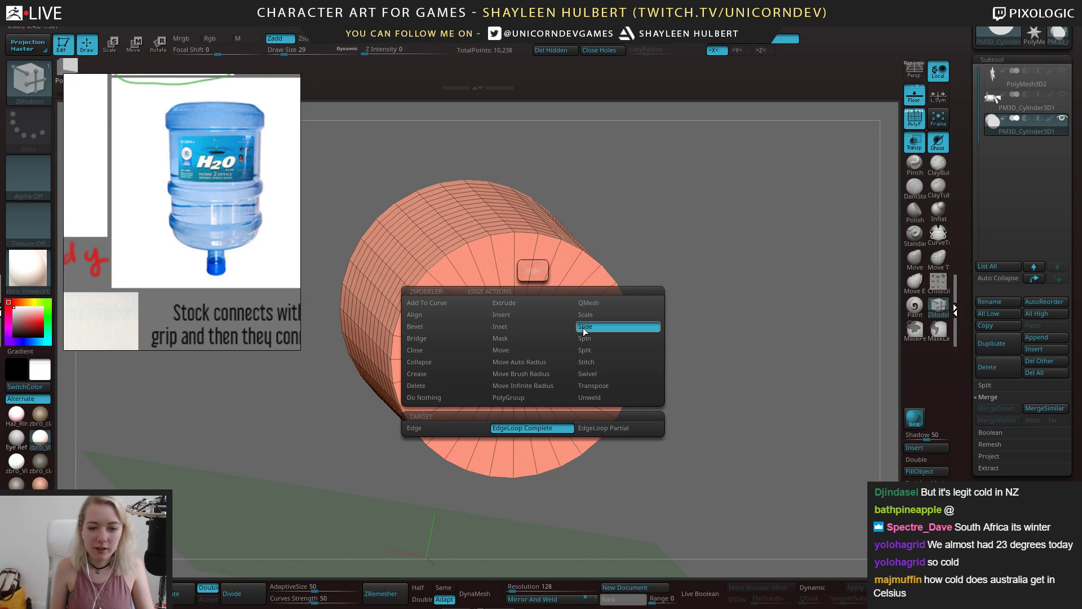
click(527, 309)
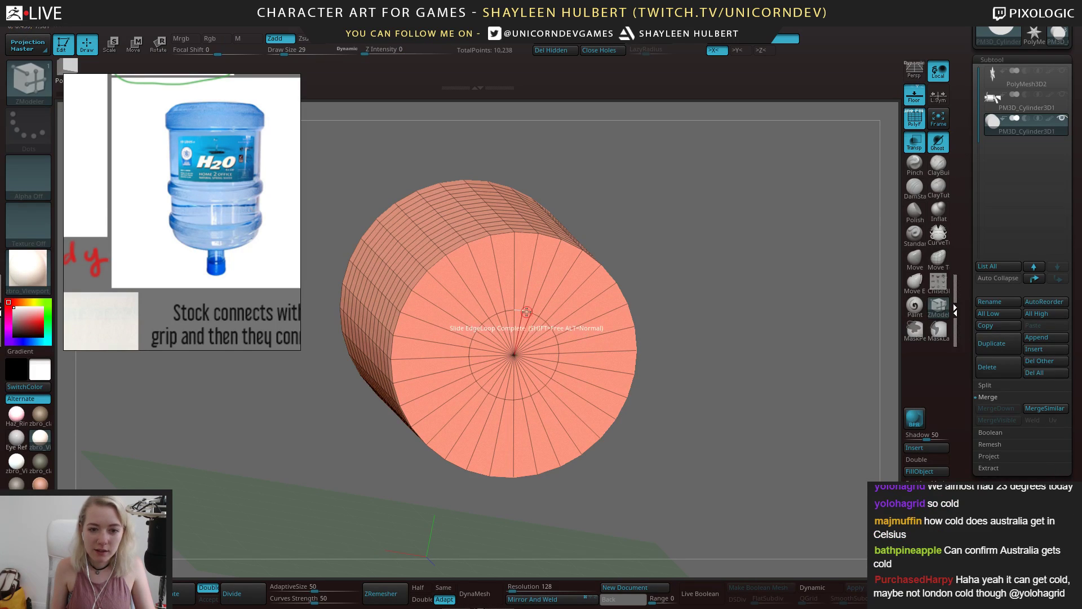
Set ZModeler's edge action to PolyGroup and try assigning the visible cylinder a new polygroup
key(space)
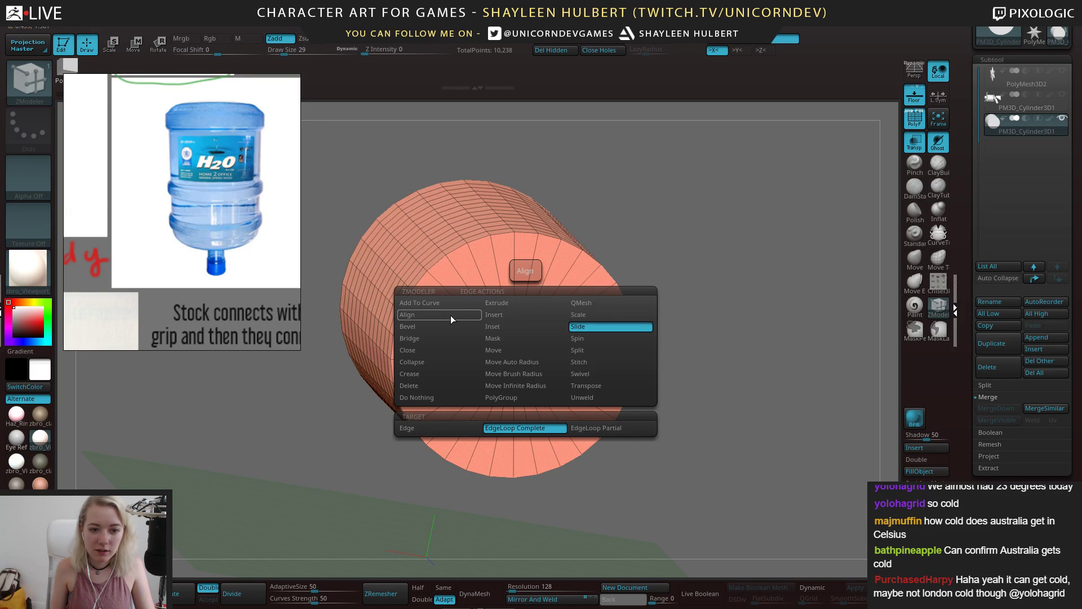
key(space)
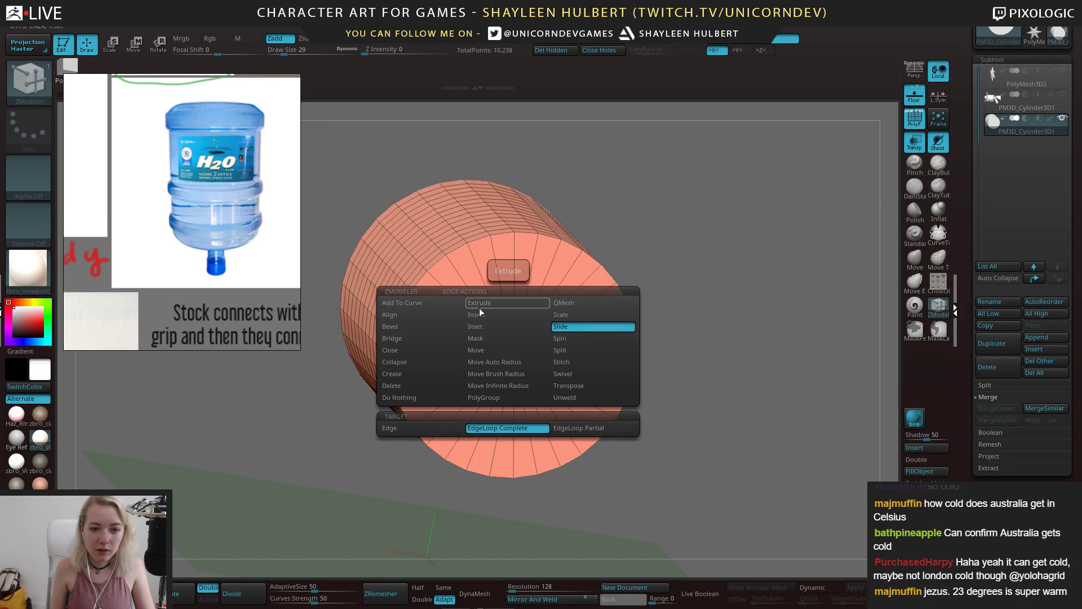
click(485, 398)
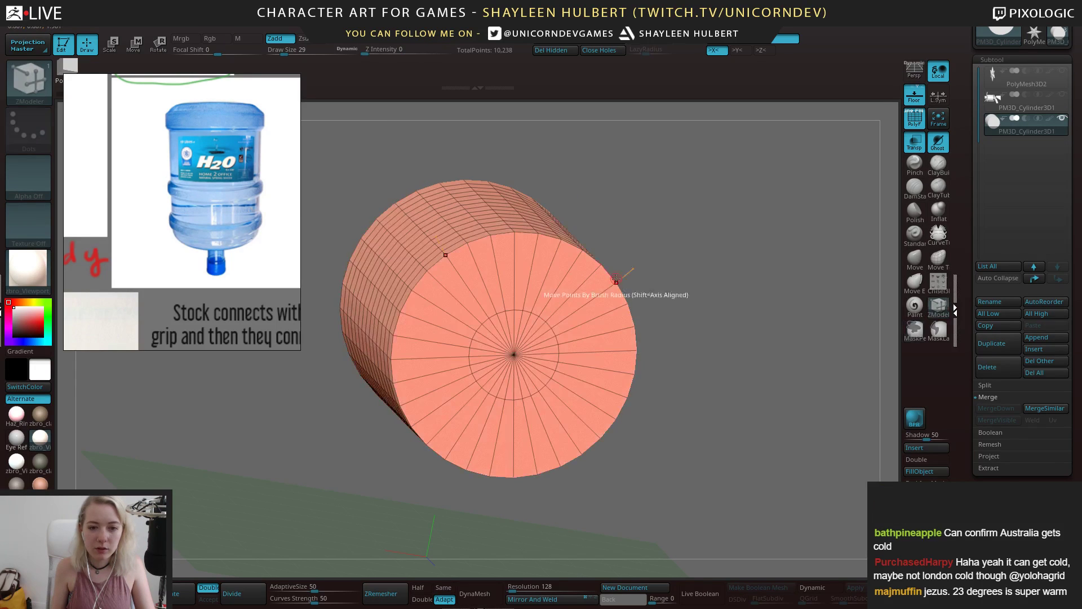
key(f)
key(ctrl+w)
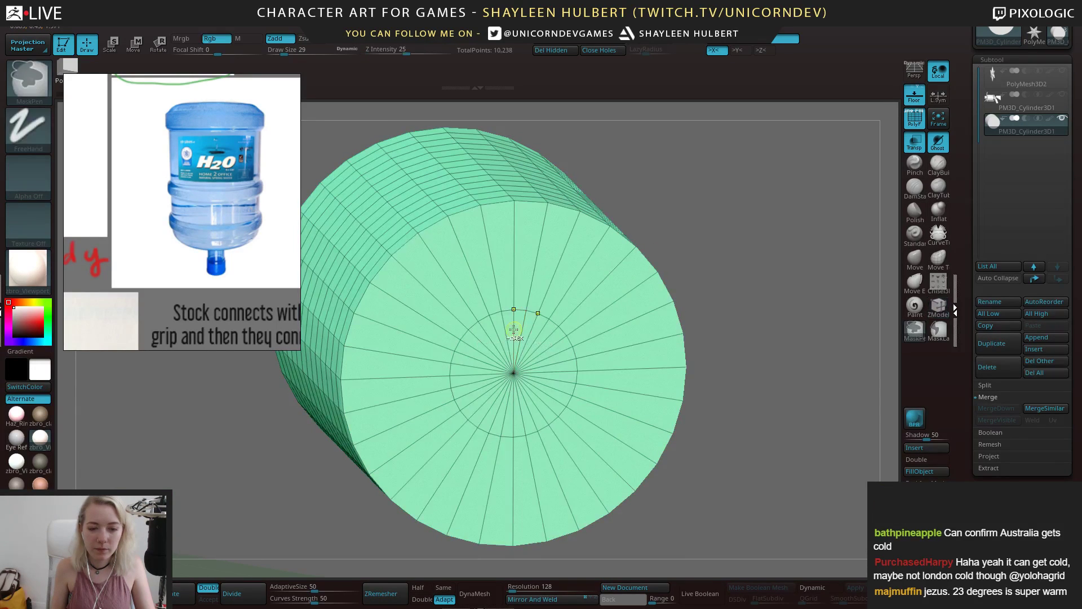
Try to regroup the end cap's inner disc using ZModeler's PolyGroup polygon action with Polyloop & Flat and Infront & Polygroup as targets
key(b)
key(z)
key(m)
key(space)
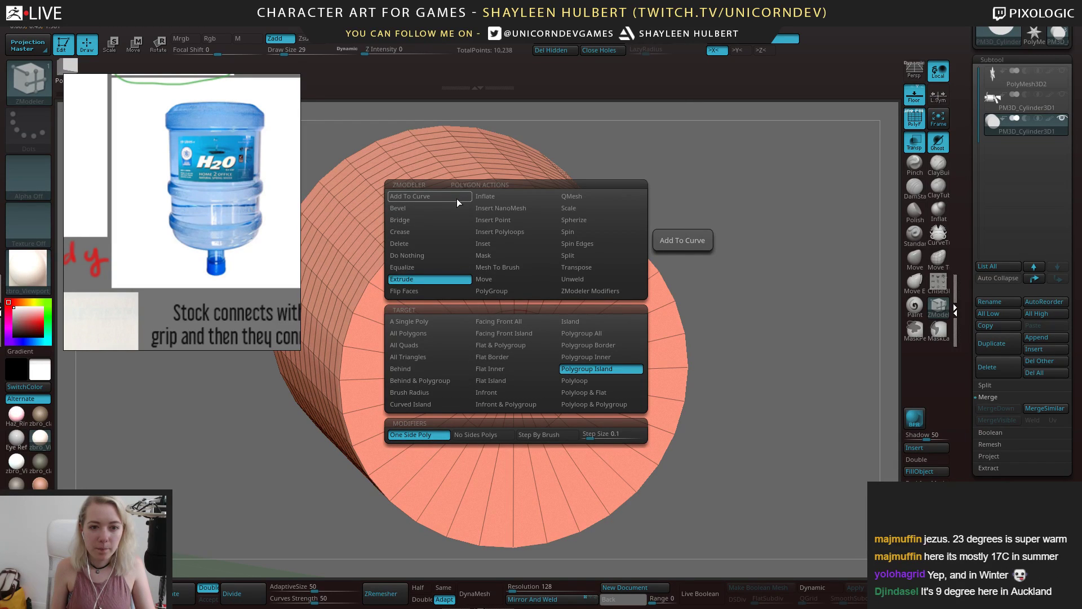
click(503, 290)
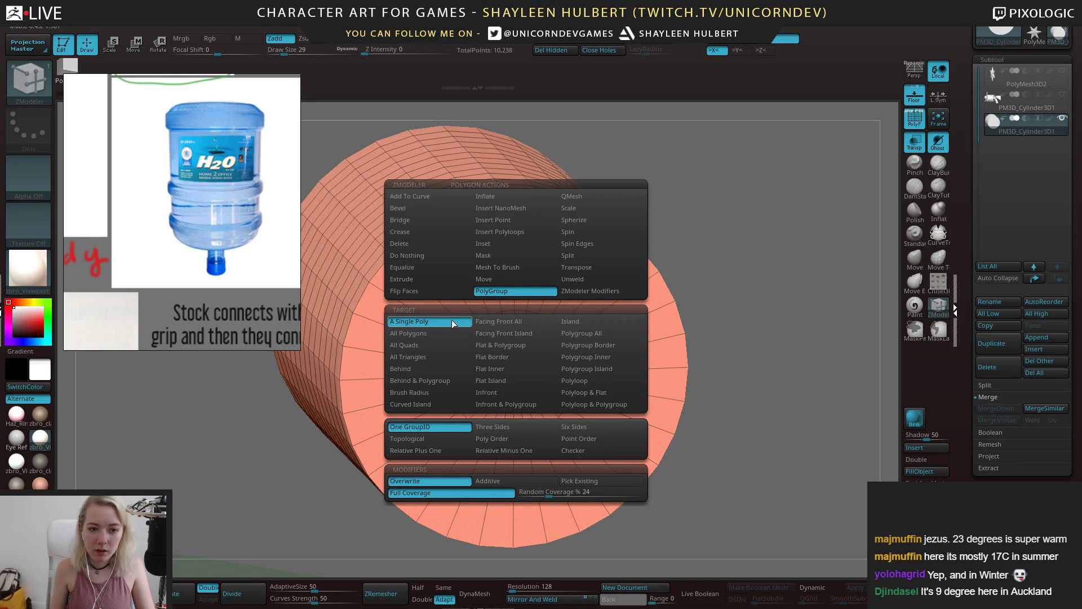
click(599, 403)
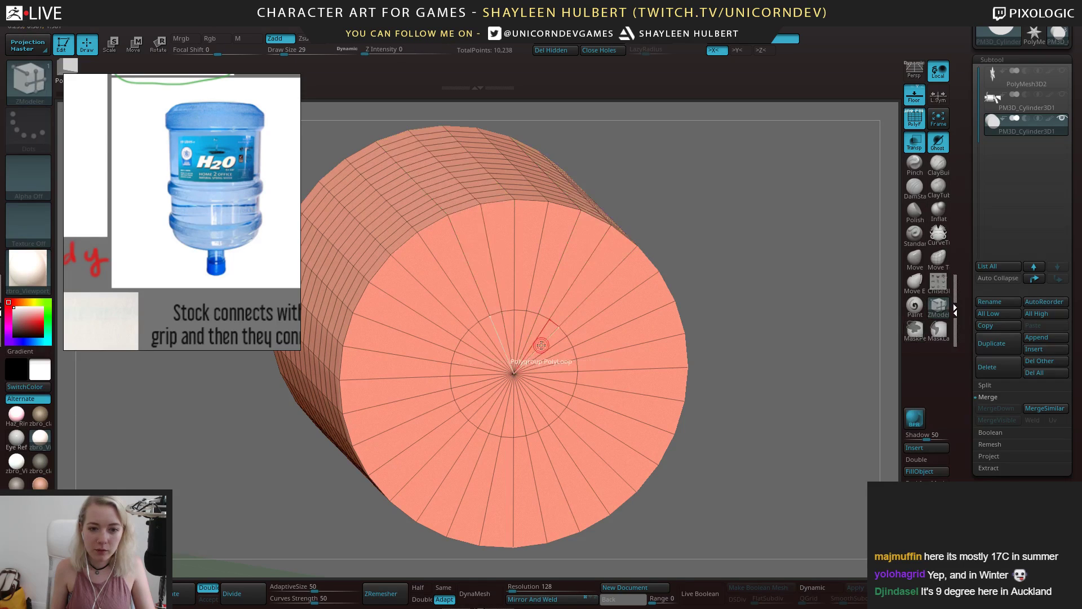
key(space)
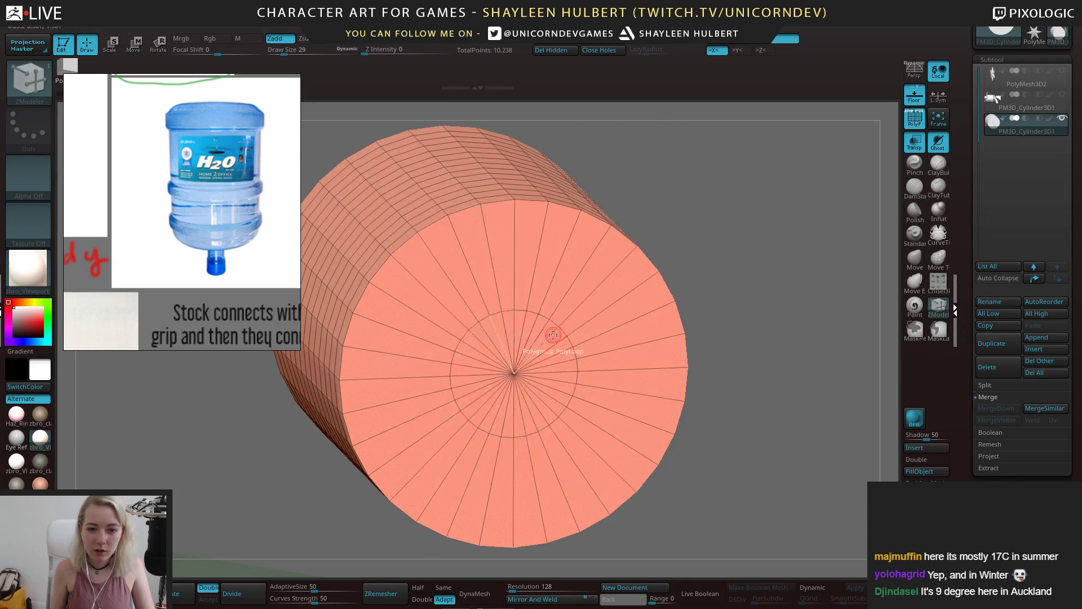
key(space)
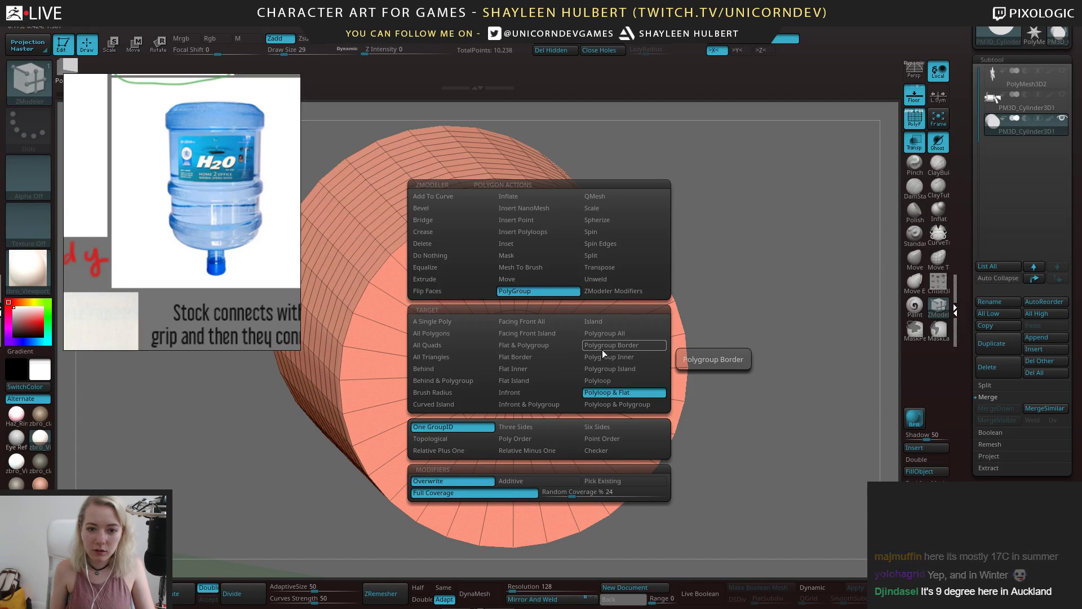
click(530, 403)
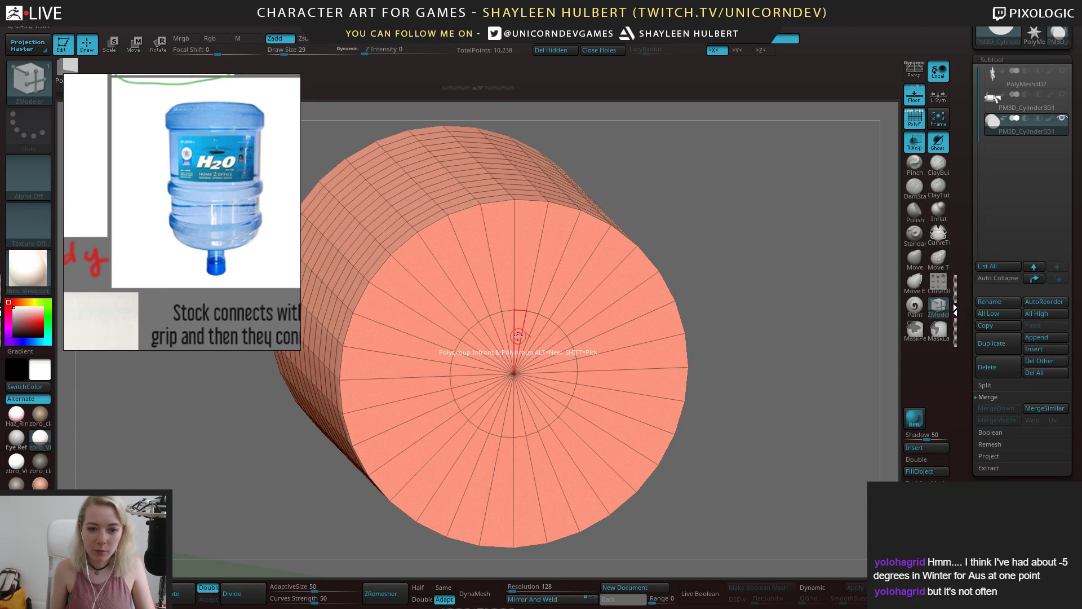
click(519, 338)
key(ctrl+z)
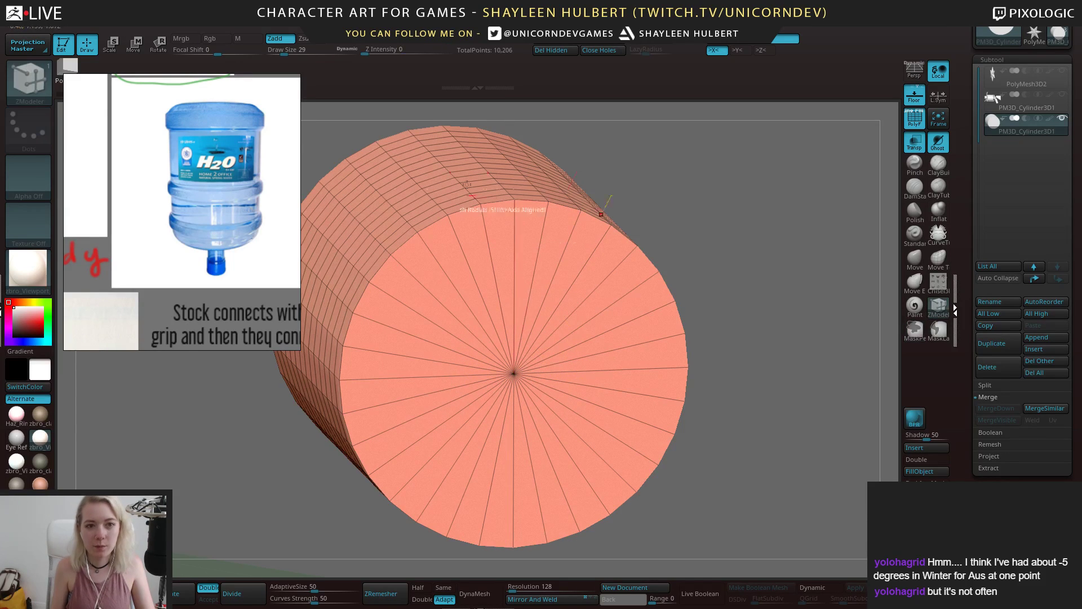
Restore the end cap's inner ring and polygroup the disc inside it using ZModeler's PolyGroup action with All Triangles as target
drag(239, 137, 231, 177)
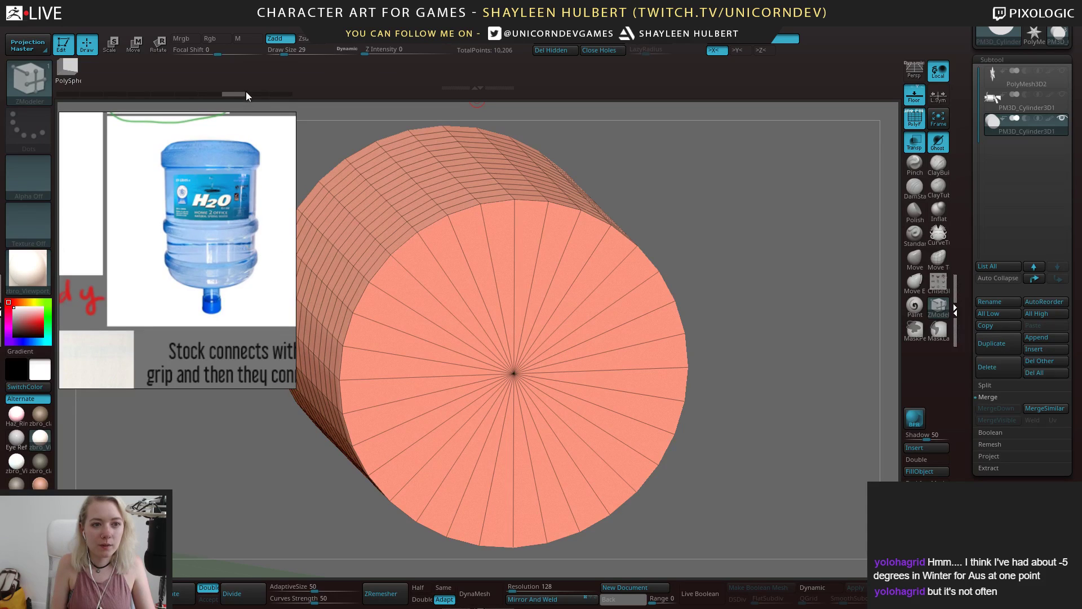
drag(246, 92, 256, 94)
key(space)
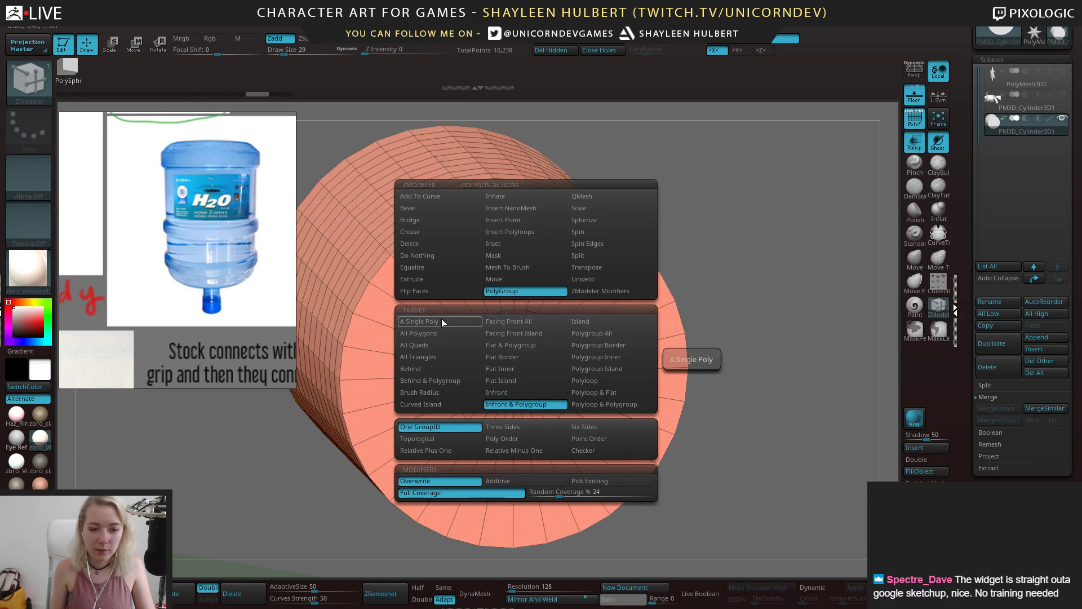
click(434, 357)
click(516, 361)
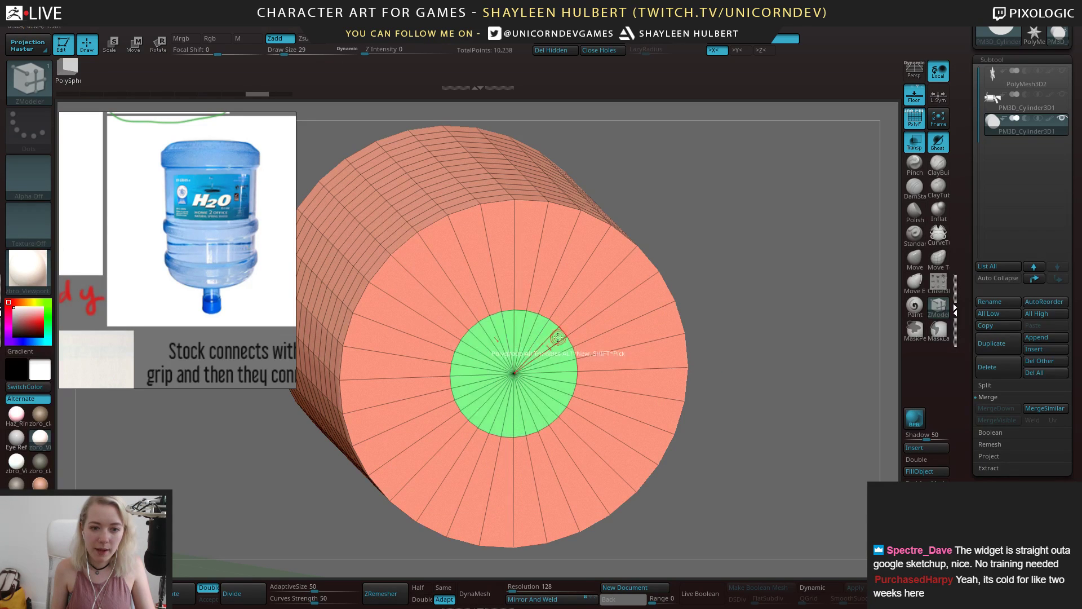
Try masking one end of the cylinder in side view, and isolate the triangle polygroup for inspection
key(f)
mouse_move(658, 265)
mouse_down()
mouse_move(708, 287)
mouse_move(744, 278)
mouse_move(702, 256)
mouse_up()
ctrl+drag(329, 222, 523, 524)
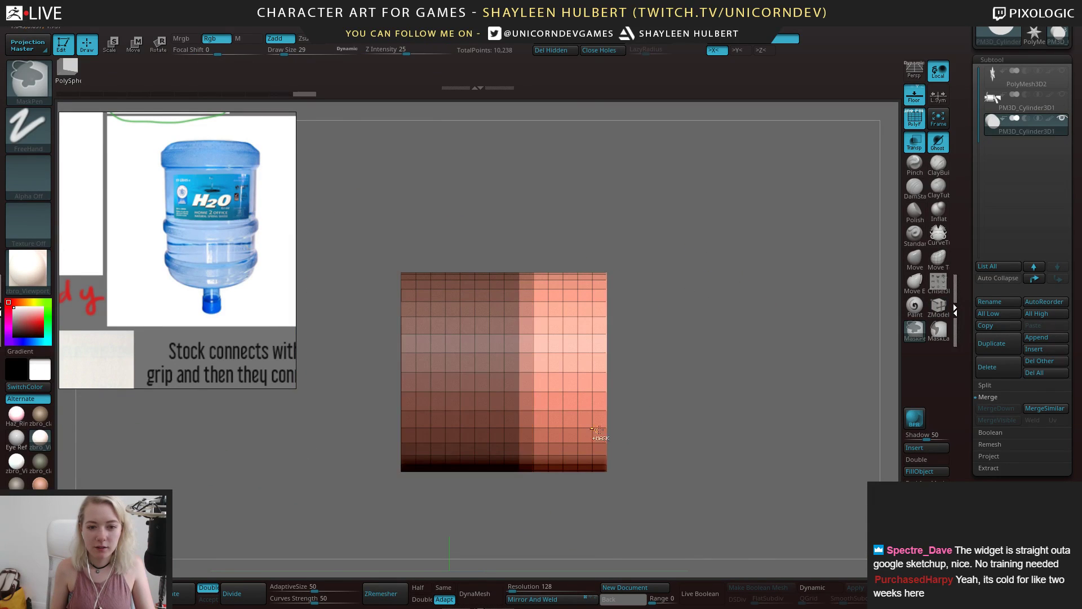
drag(721, 349, 661, 364)
drag(725, 315, 716, 347)
ctrl+shift+click(620, 369)
drag(626, 326, 672, 286)
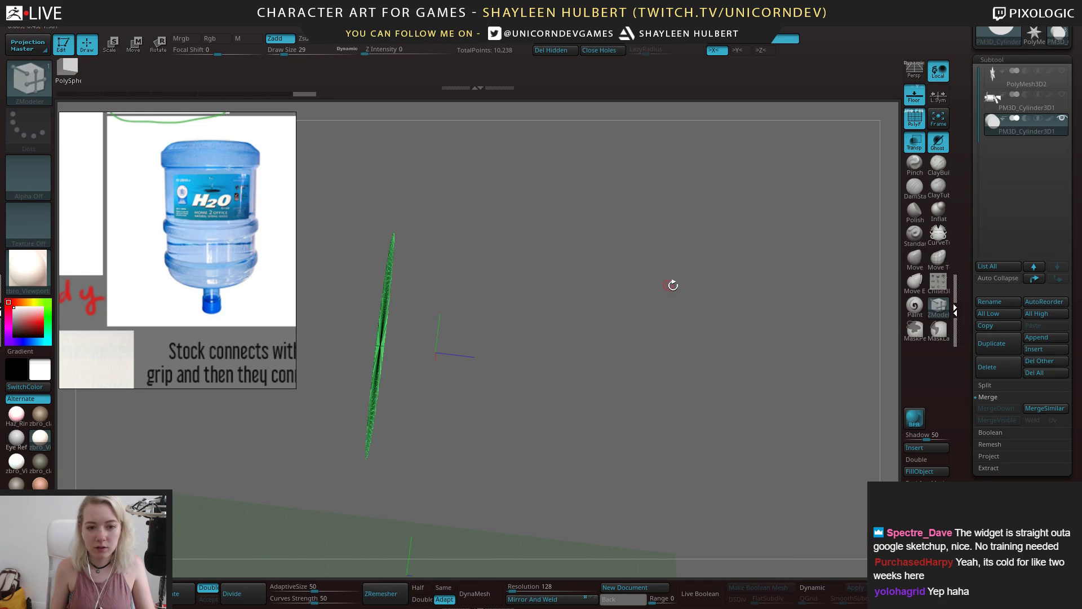
Mask the rear cap's isolated triangle disc and unhide the whole cylinder
ctrl+shift+drag(338, 180, 426, 545)
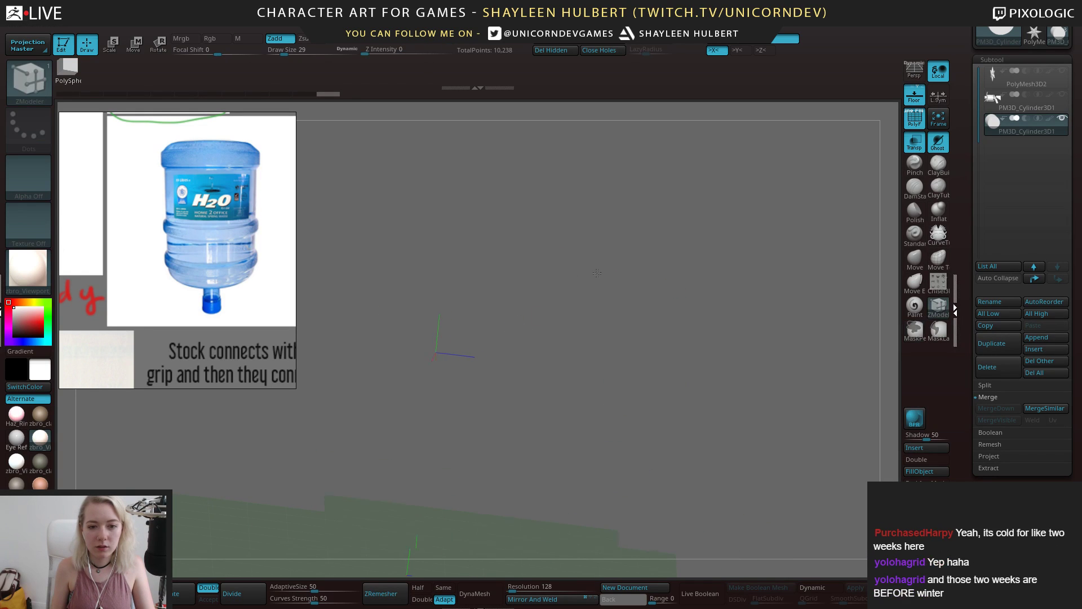
drag(515, 327, 569, 253)
key(f)
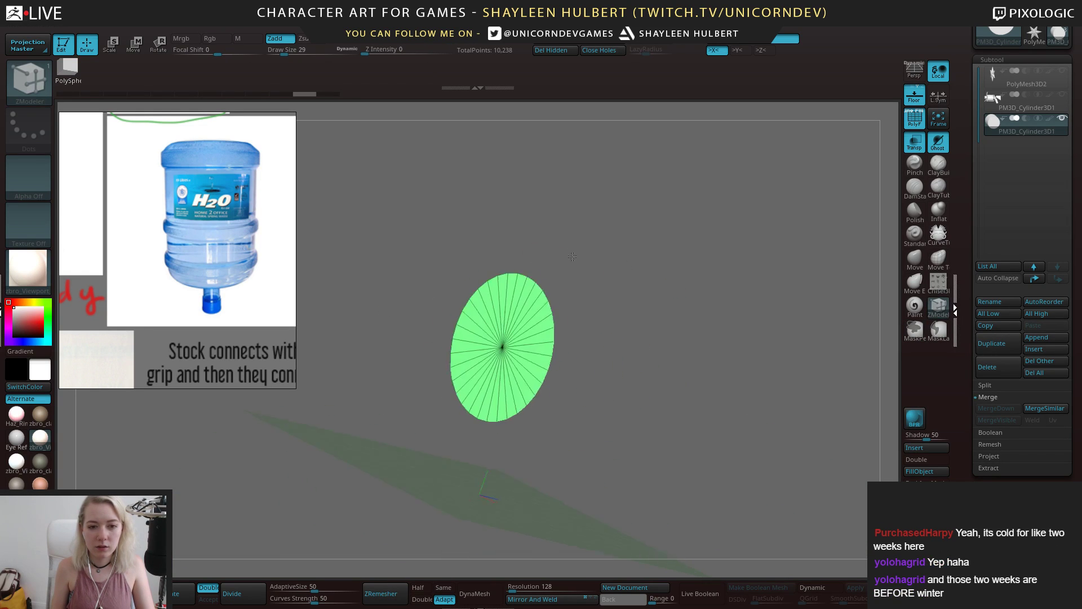
ctrl+drag(430, 215, 571, 500)
drag(710, 282, 663, 257)
ctrl+shift+click(661, 256)
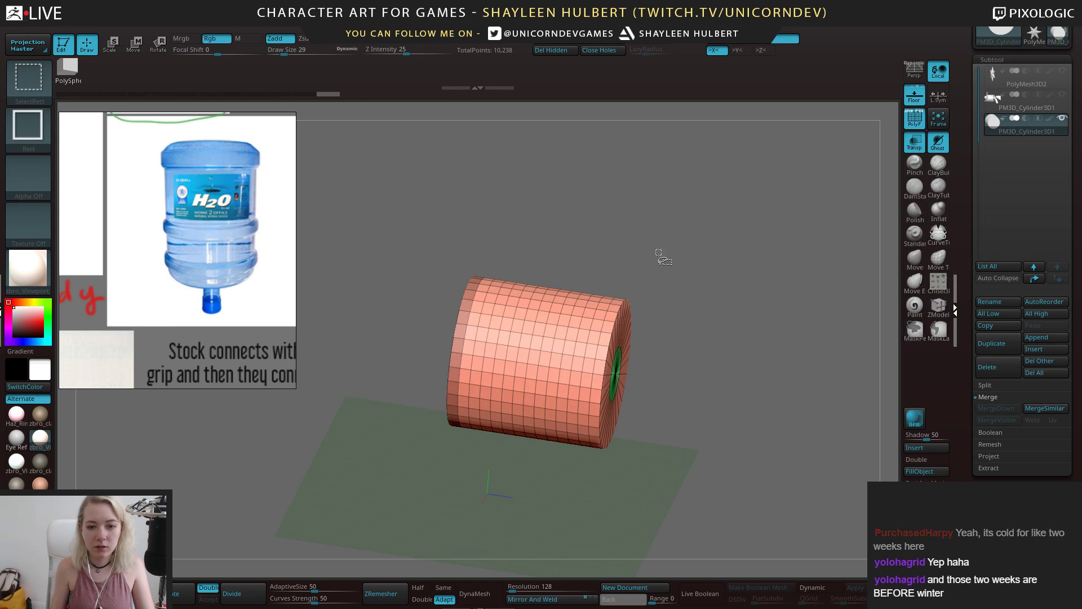
Isolate and mask the cylinder body, and assign it a new polygroup separate from the end cap's inner disc
ctrl+shift+click(546, 302)
ctrl+shift+drag(393, 221, 709, 526)
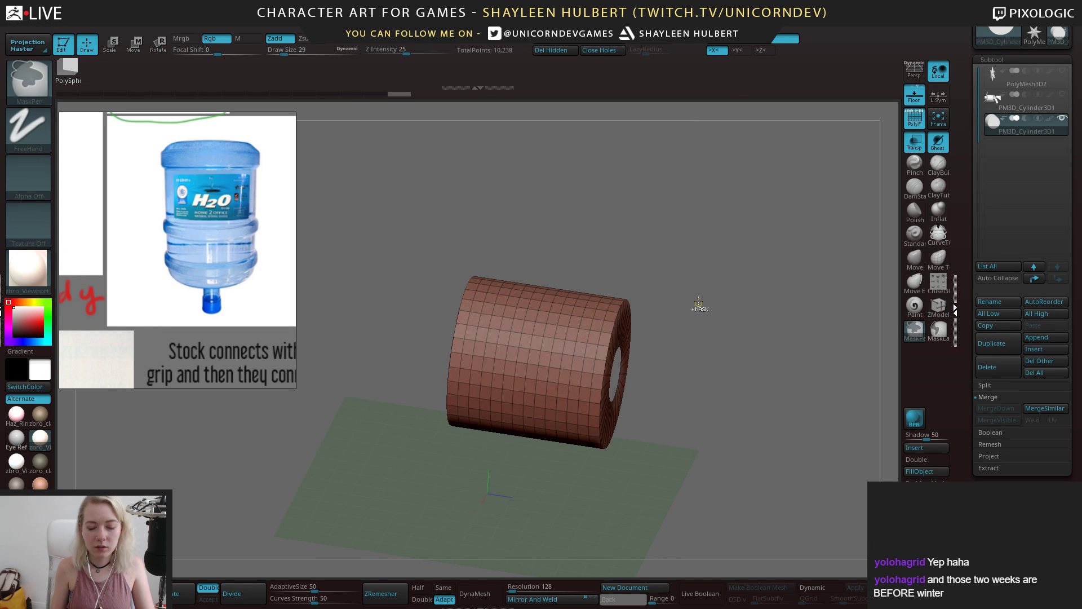
drag(706, 292, 728, 226)
key(ctrl+w)
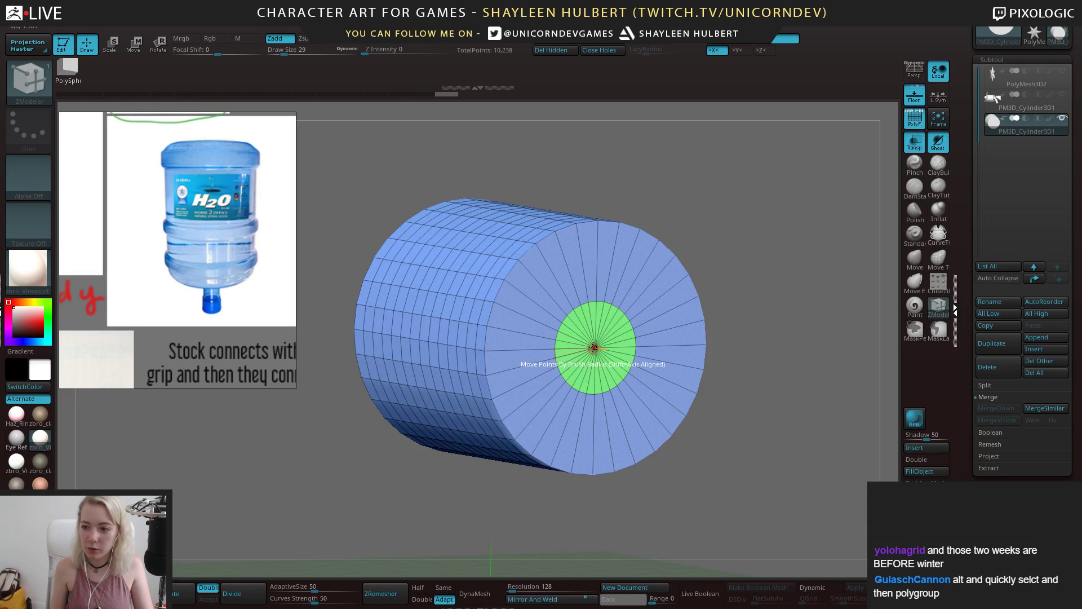
Mark all faces of the end cap's outer ring so they are grouped separately from the body and the inner disc
alt+click(549, 278)
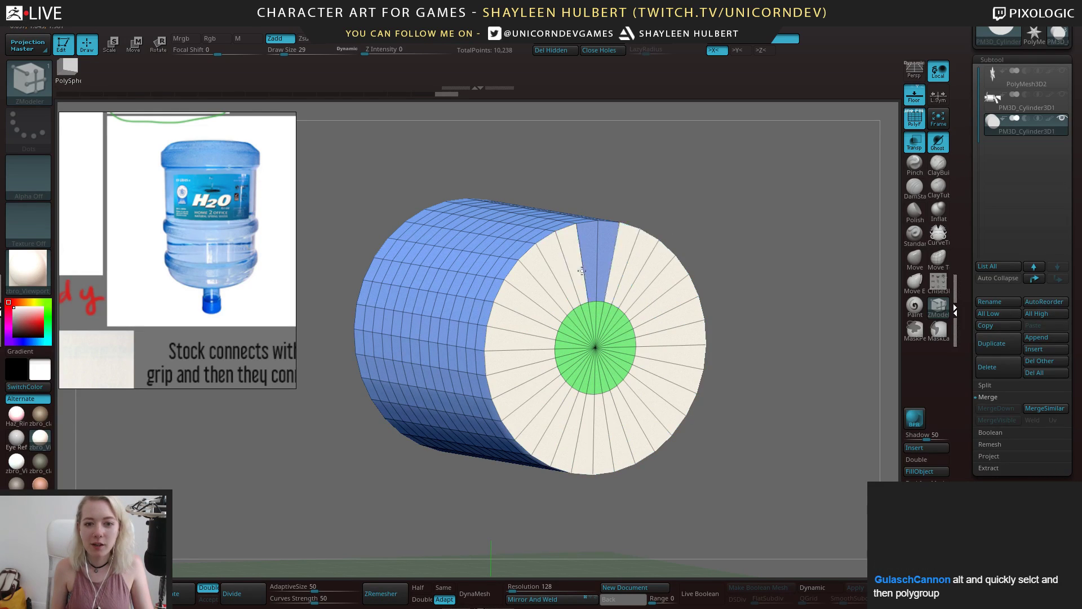
key(ctrl+z)
drag(671, 208, 689, 221)
mouse_move(569, 262)
alt+mouse_down()
mouse_move(532, 273)
mouse_move(569, 444)
mouse_move(578, 438)
alt+mouse_up()
alt+click(587, 252)
drag(479, 159, 631, 168)
click(481, 268)
drag(592, 164, 739, 265)
alt+drag(789, 236, 737, 228)
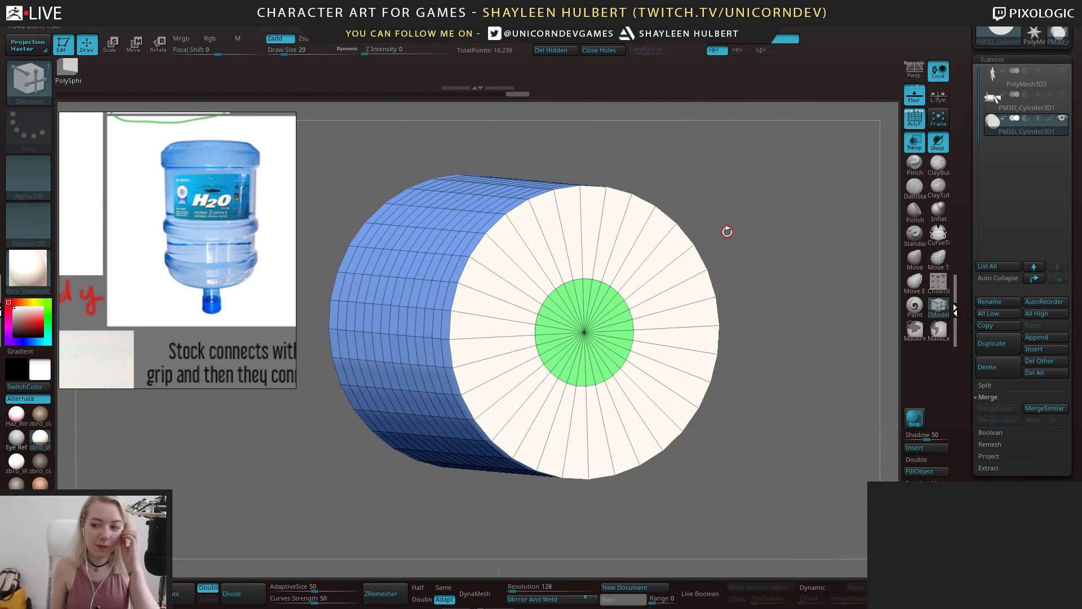
alt+drag(691, 192, 671, 166)
Check the inner disc's polygroup in isolation, then centre the Move gizmo on the end cap in a side view
ctrl+shift+click(577, 287)
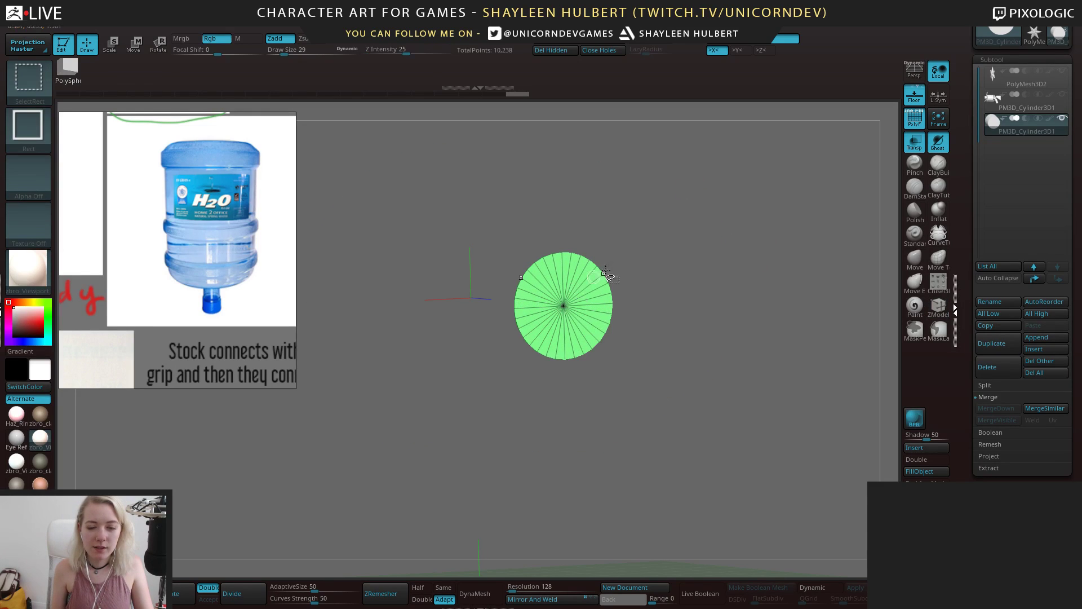
drag(675, 226, 686, 248)
ctrl+shift+click(686, 249)
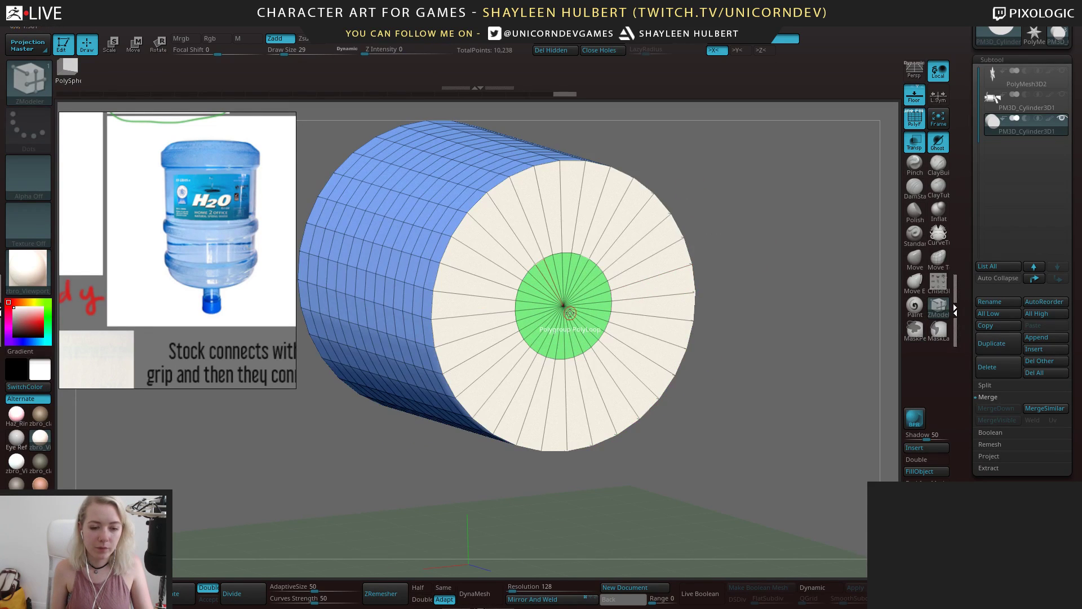
key(w)
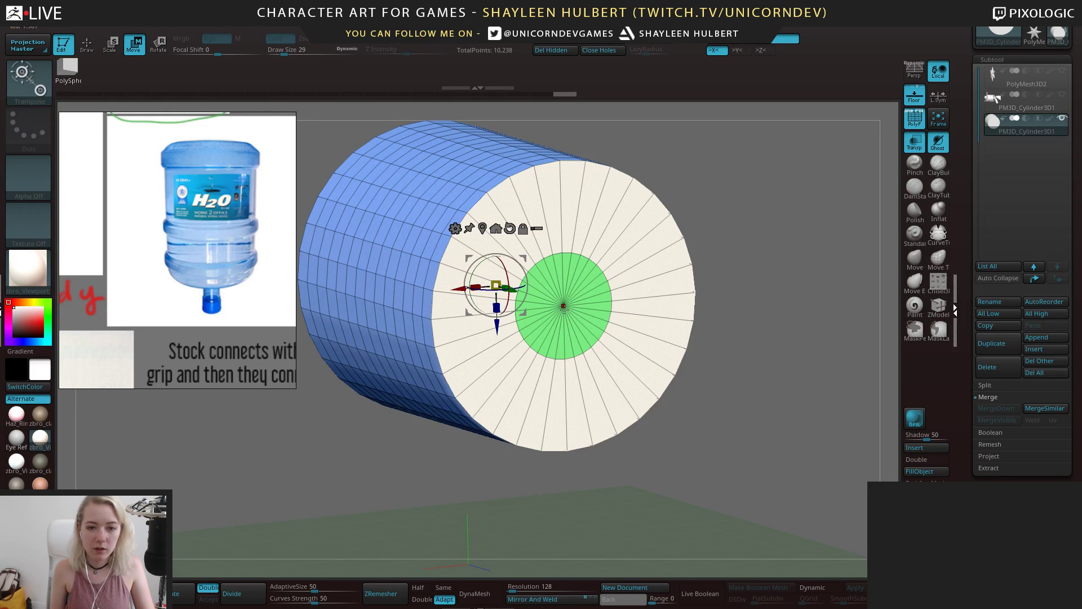
click(563, 306)
shift+drag(766, 267, 770, 282)
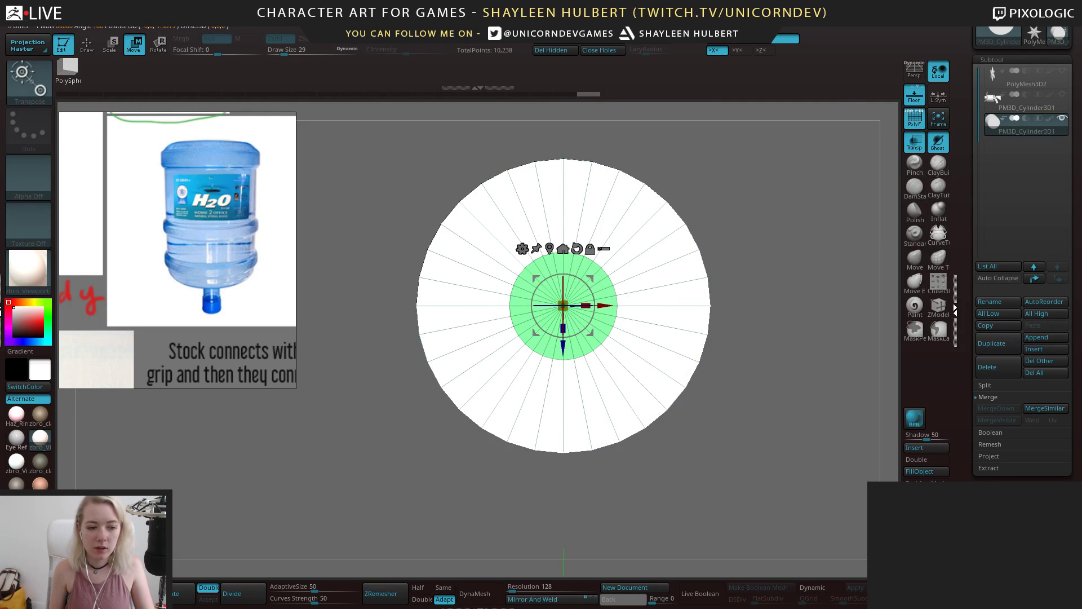
shift+drag(351, 445, 619, 415)
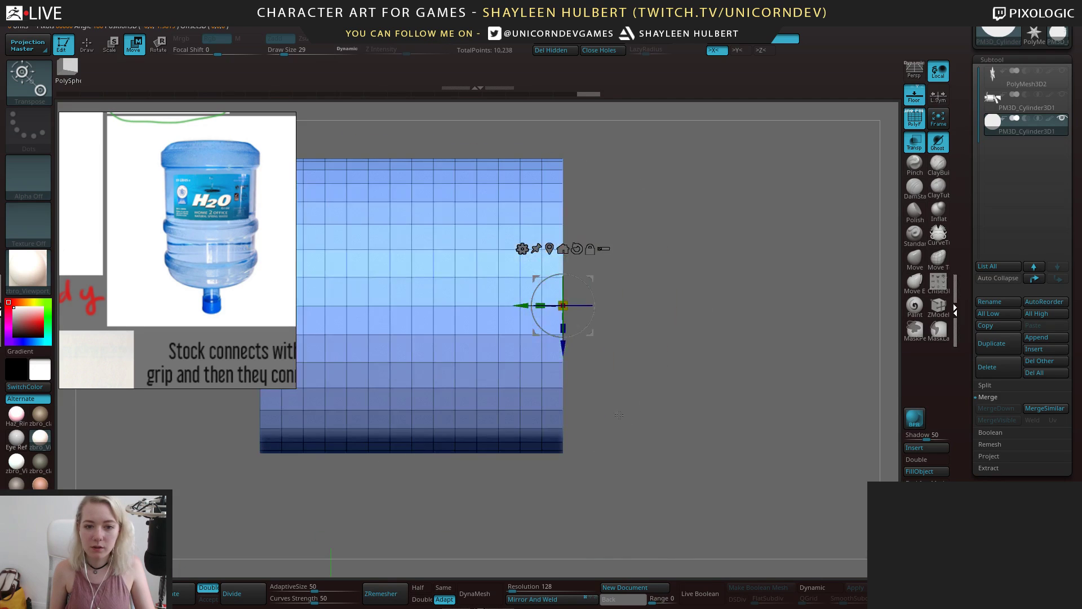
Try moving the cylinder with the gizmo's vertical arrow, undoing each attempt
drag(563, 346, 563, 308)
key(ctrl+z)
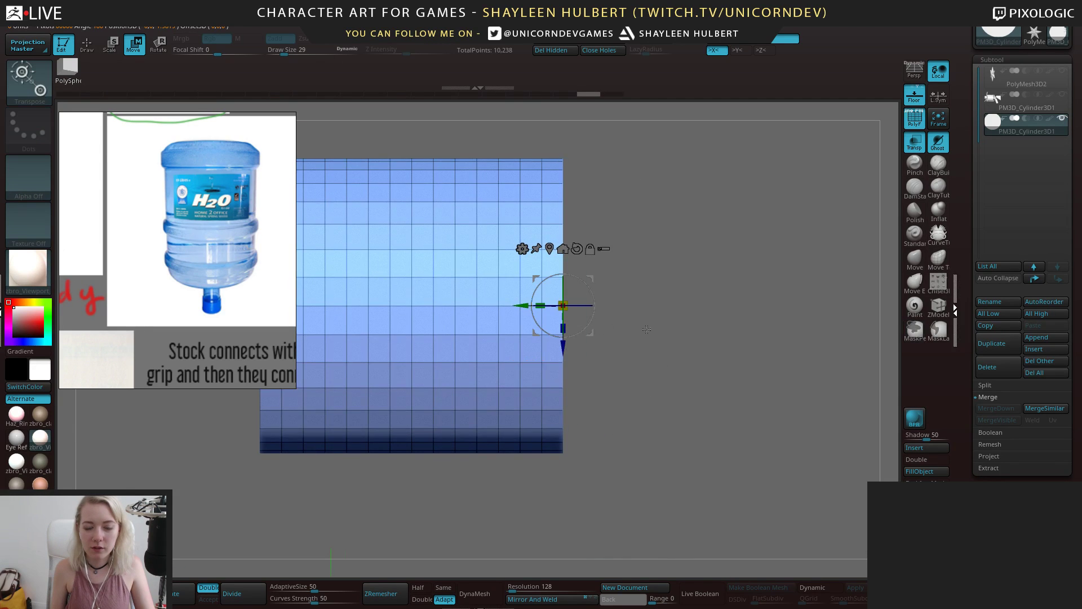
drag(725, 331, 626, 333)
drag(563, 345, 563, 304)
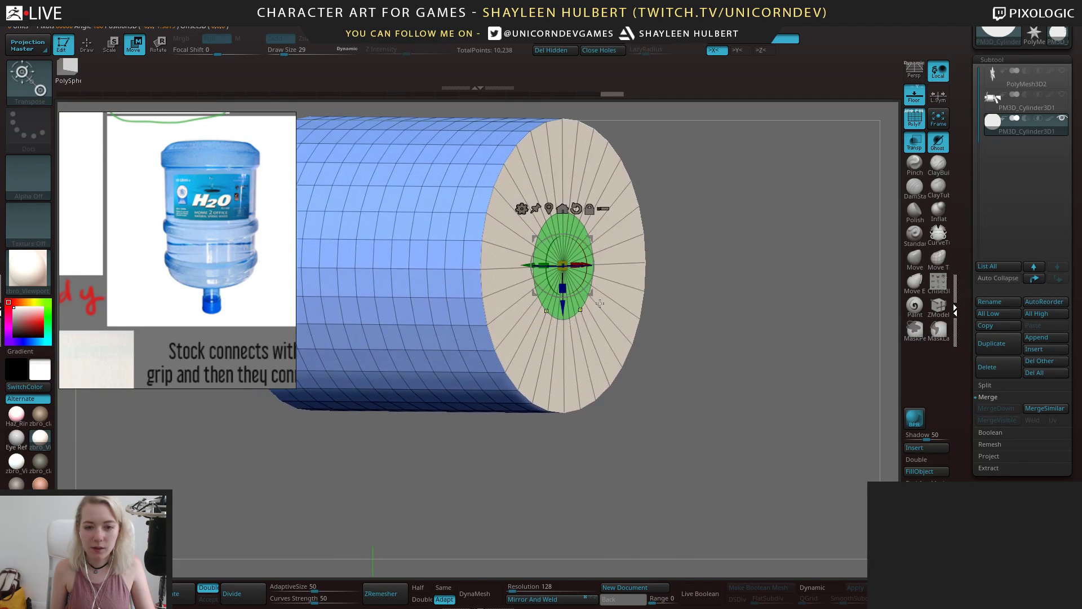
key(ctrl+z)
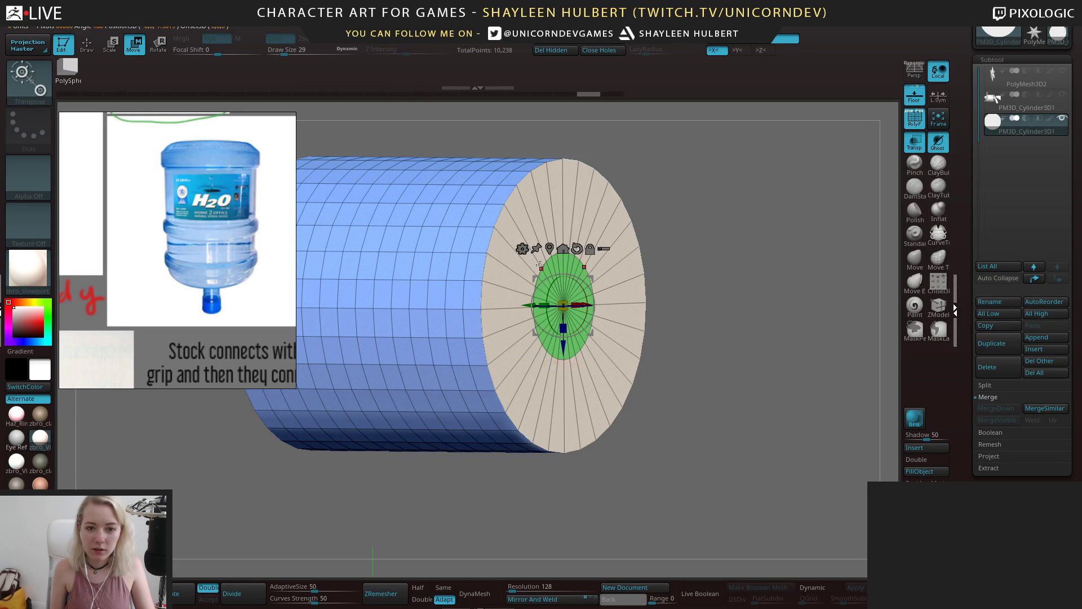
drag(563, 305, 565, 305)
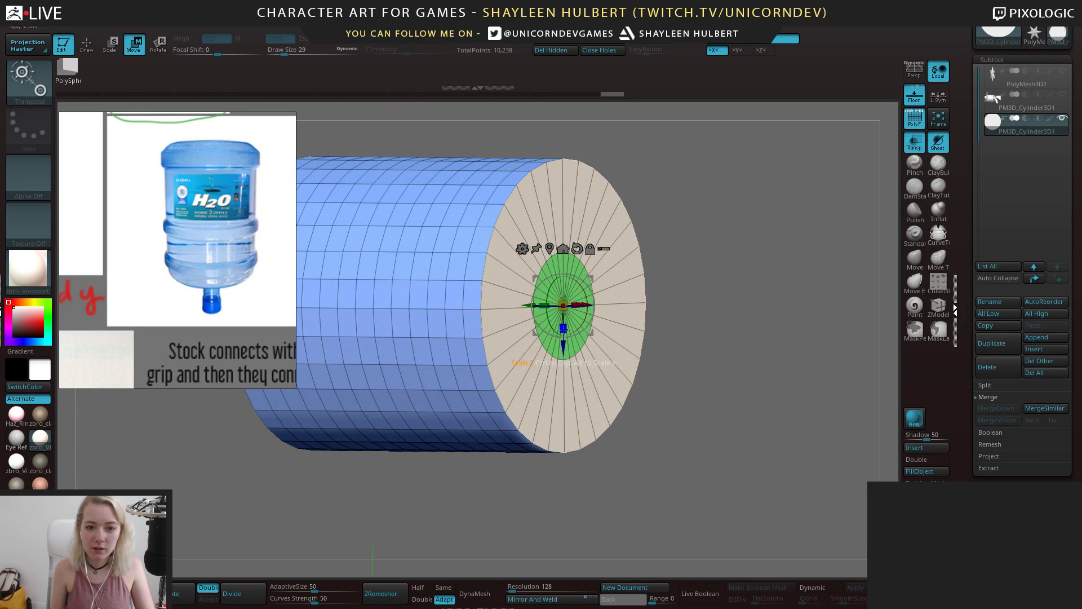
mouse_move(563, 345)
mouse_down()
mouse_move(563, 310)
mouse_move(563, 339)
mouse_up()
key(ctrl+z)
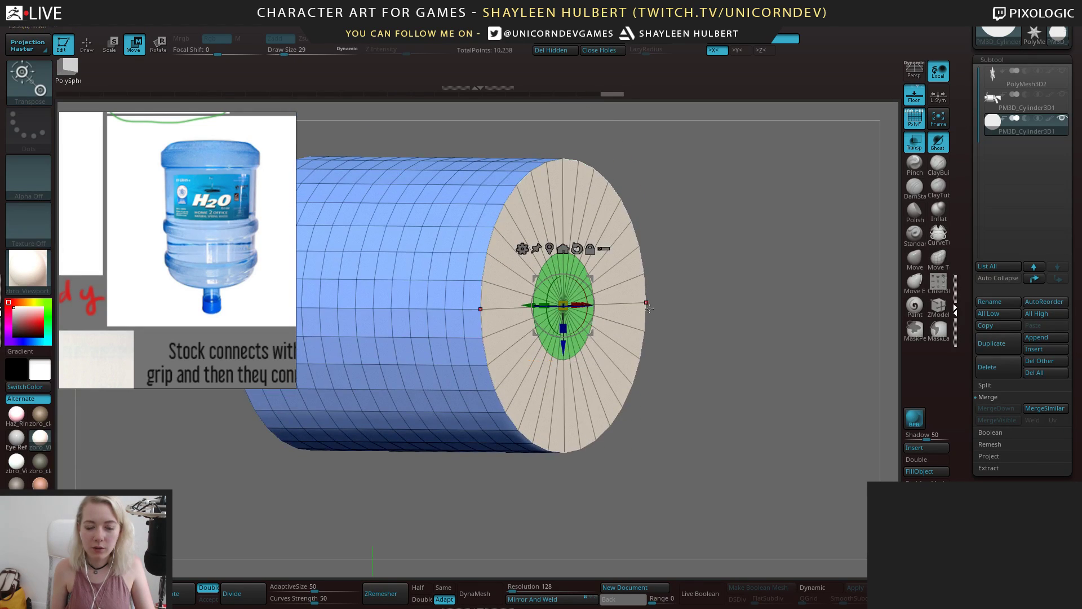
Clear the current mask and try moving the cylinder's end with the Move gizmo in a side view, undoing the move
click(465, 337)
ctrl+drag(666, 283, 678, 296)
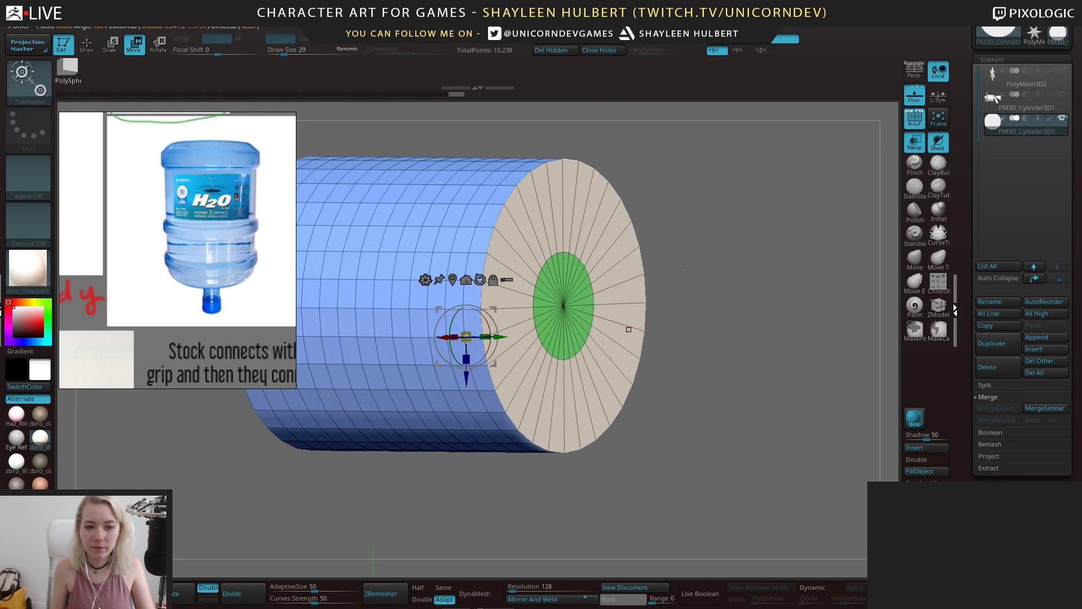
ctrl+click(552, 306)
shift+right_drag(633, 308, 613, 281)
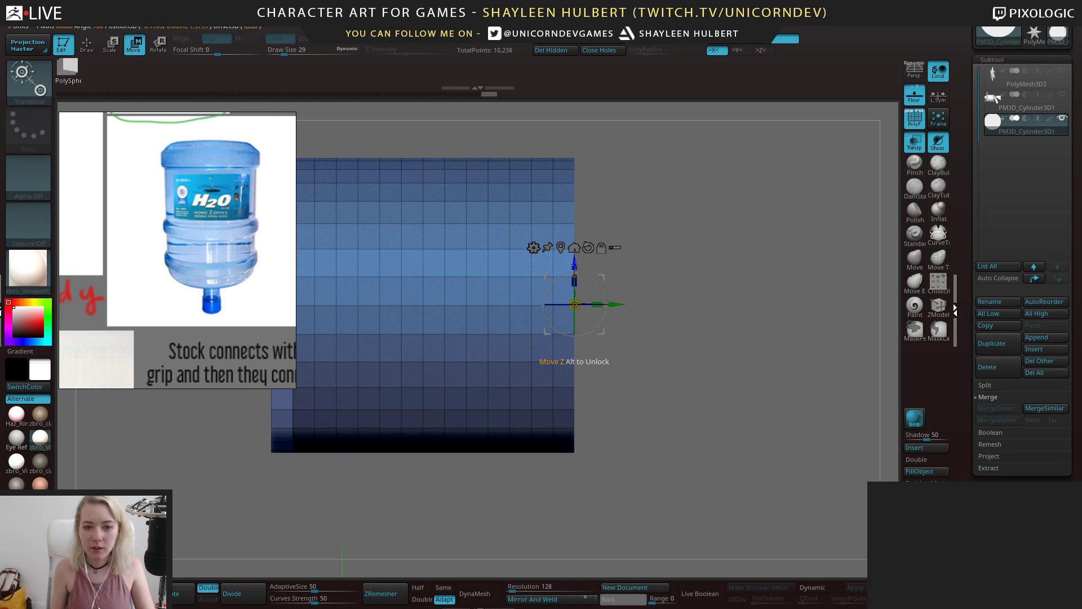
drag(575, 265, 575, 237)
key(ctrl+z)
Mask the cylinder's body in the side view and try shifting the unmasked end cap with the Move gizmo
ctrl+right_drag(507, 361, 485, 293)
ctrl+drag(369, 178, 458, 389)
ctrl+right_drag(371, 291, 389, 344)
drag(575, 343, 573, 332)
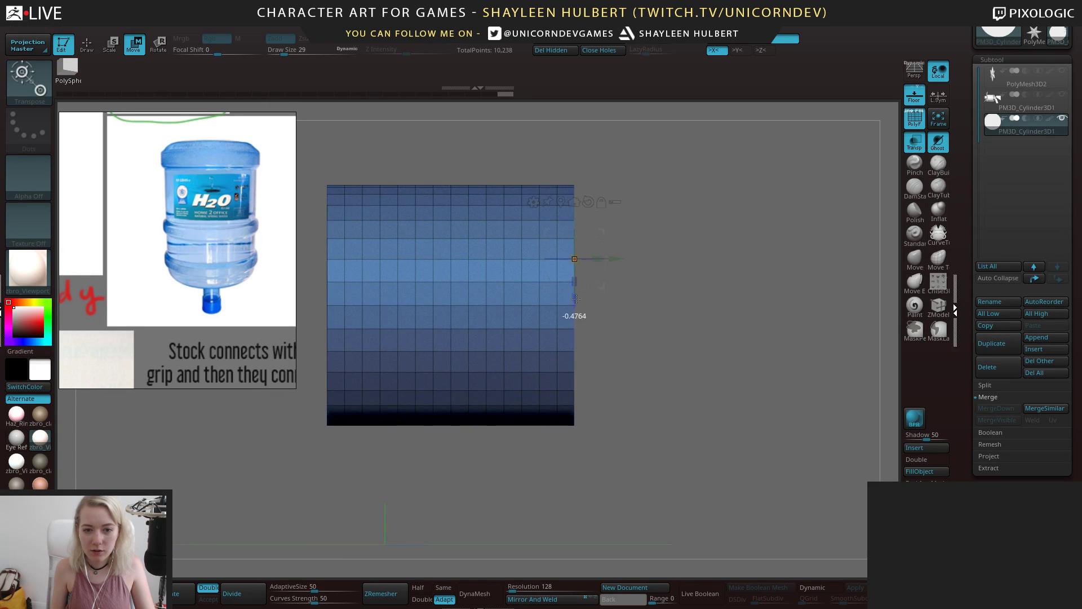
right_drag(576, 298, 710, 287)
drag(574, 298, 574, 308)
right_drag(604, 295, 747, 242)
ctrl+right_drag(758, 197, 598, 276)
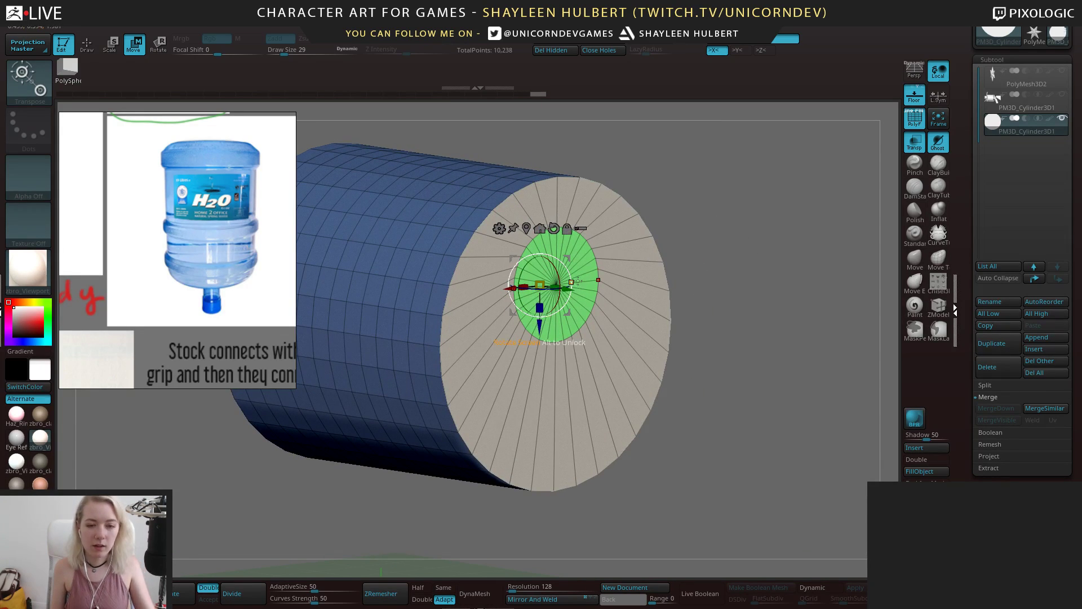
Try extruding the end cap with ZModeler's Extrude action while the body is masked, then undo it and clear the mask
key(q)
key(space)
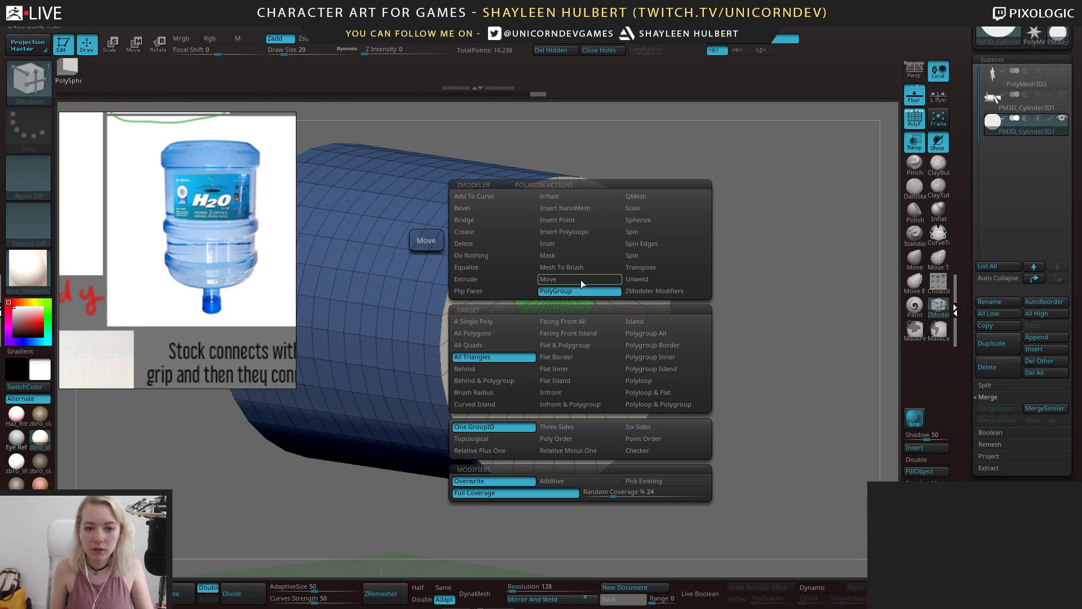
click(471, 243)
click(475, 279)
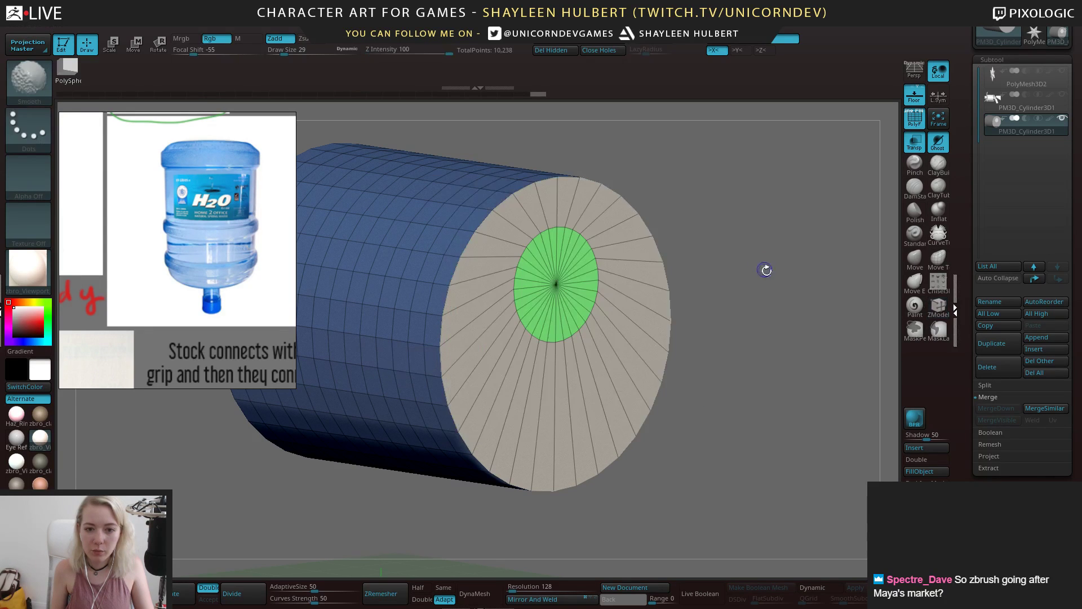
shift+drag(765, 269, 693, 248)
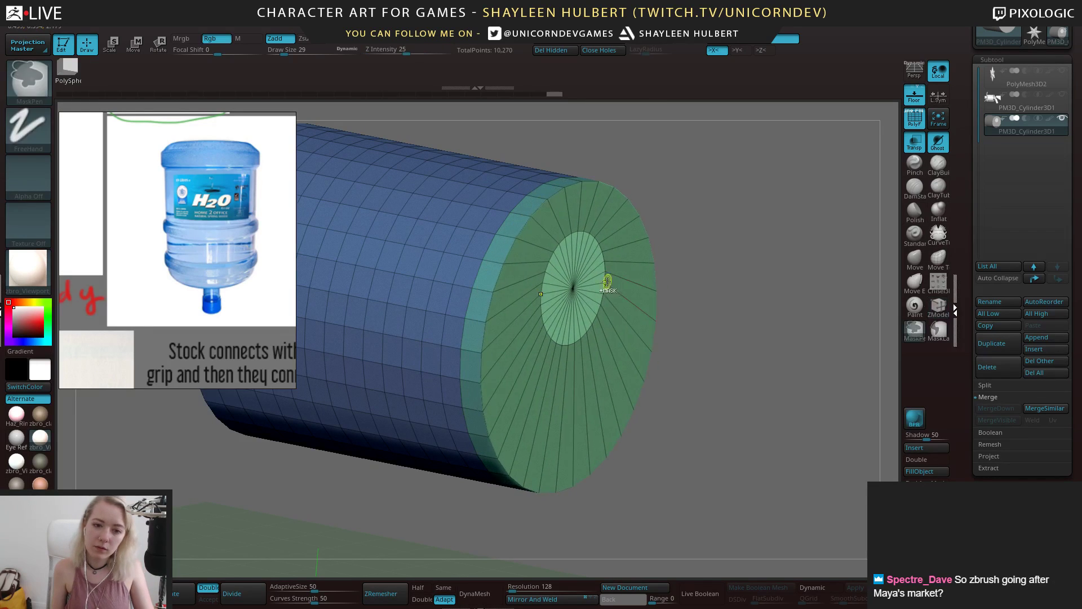
key(ctrl)
ctrl+drag(687, 237, 671, 248)
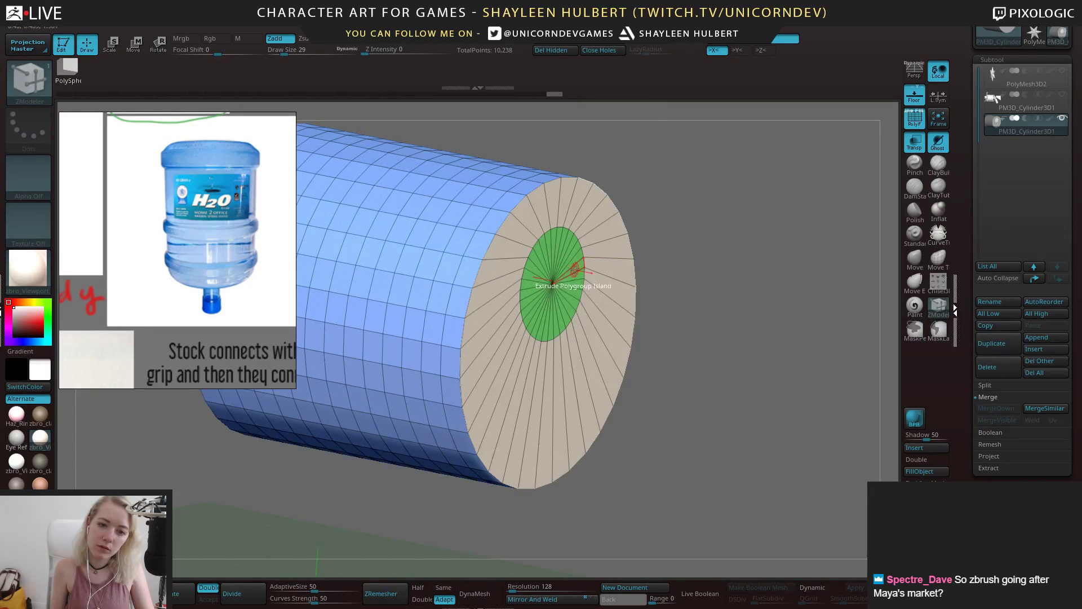
Try extruding the cap's inner disc with the Polygroup Island and Polygroup All targets, undoing each attempt
drag(575, 270, 643, 265)
key(ctrl)
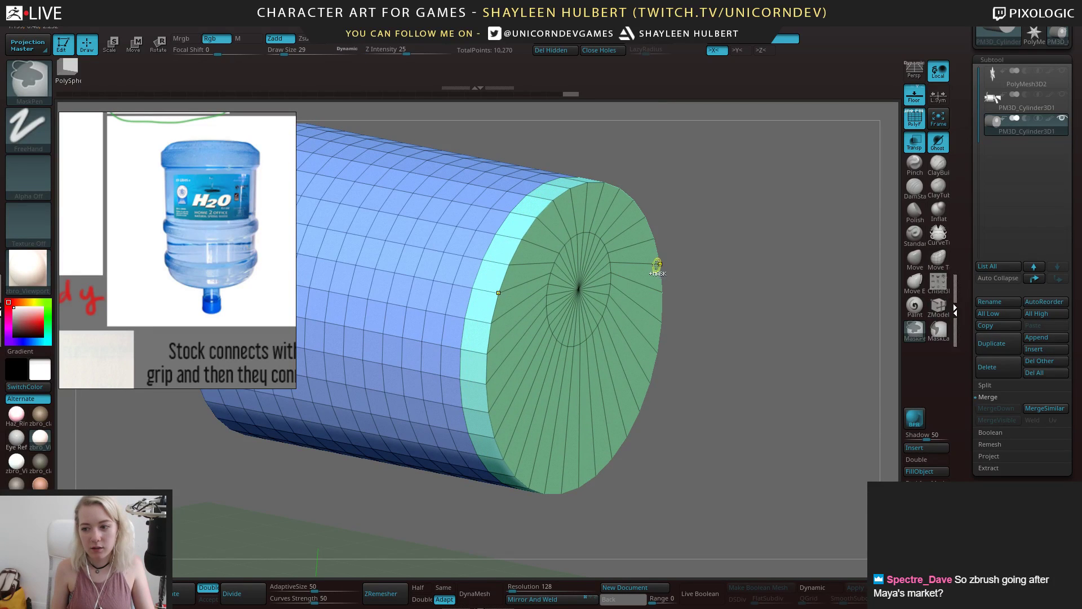
key(ctrl+z)
key(space)
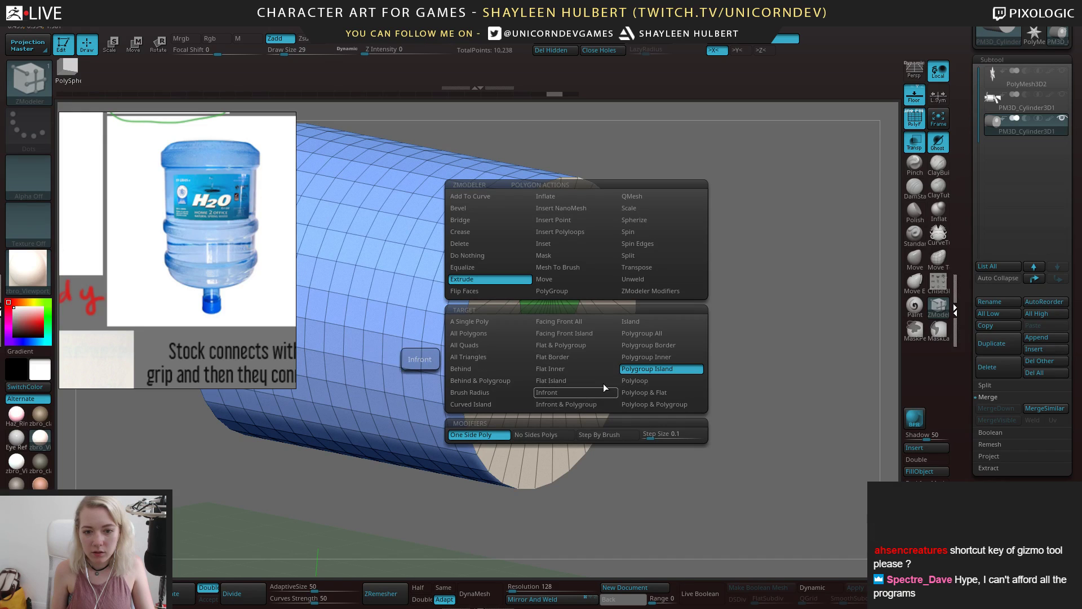
click(635, 336)
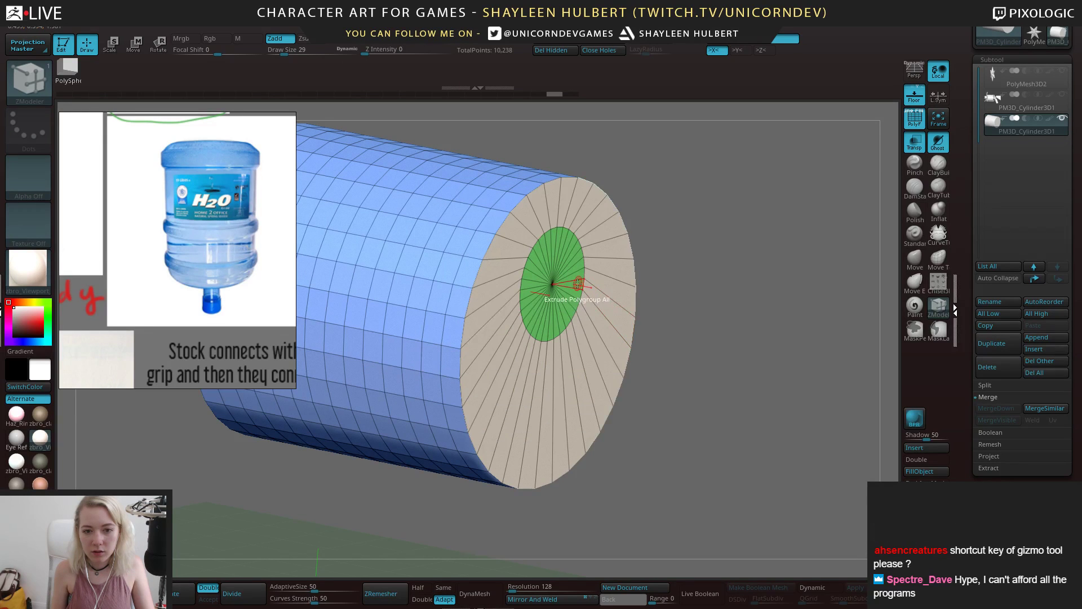
drag(580, 284, 617, 289)
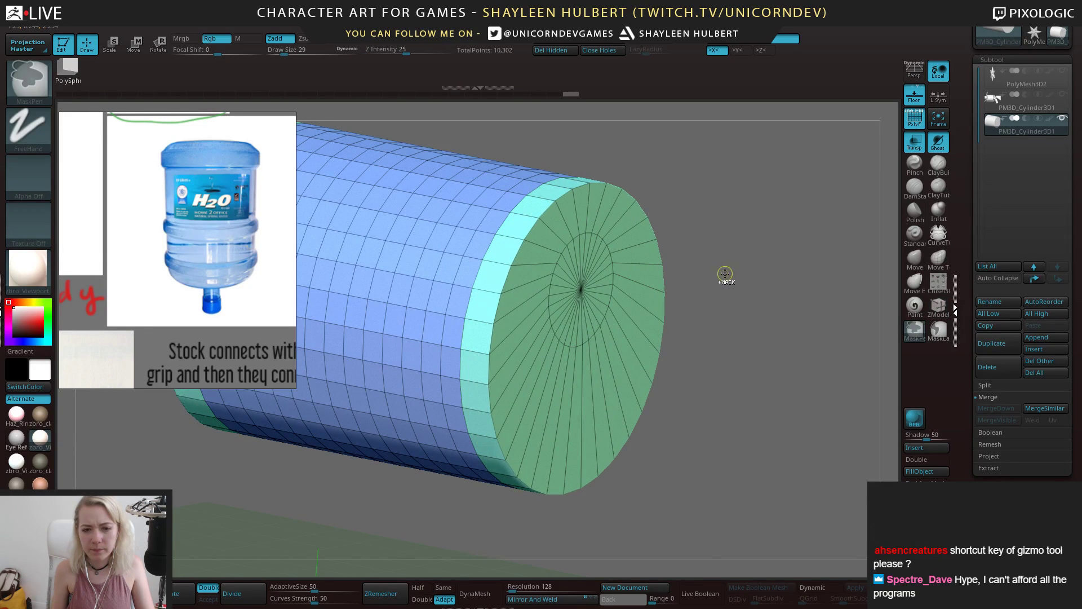
key(ctrl+z)
Isolate the cylinder's far end cap and assign it a new polygroup separate from the front cap's inner disc
drag(725, 276, 703, 242)
ctrl+shift+click(365, 307)
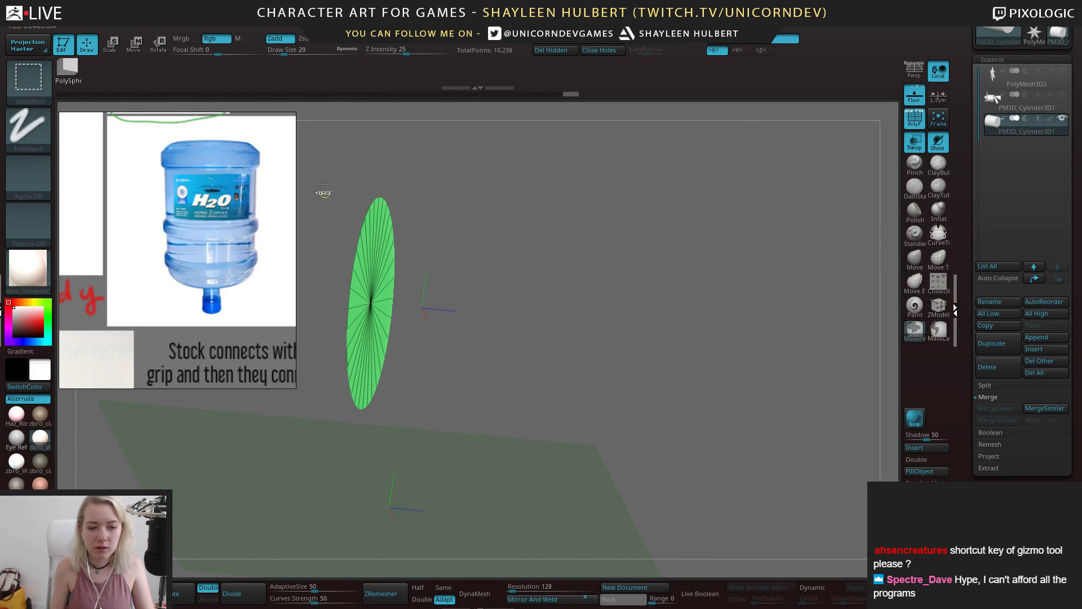
ctrl+drag(307, 148, 395, 452)
key(ctrl+w)
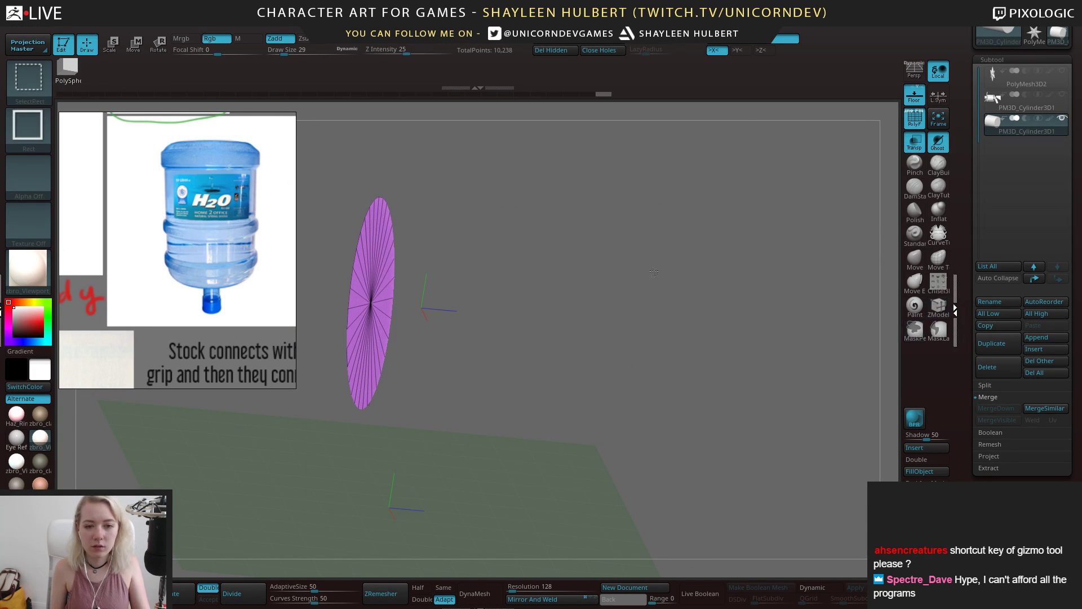
Show only the front end cap and try regrouping its outer ring with the PolyGroup action's Polygroup Island target, undoing the change
ctrl+shift+click(611, 321)
drag(619, 323, 565, 327)
ctrl+shift+click(564, 328)
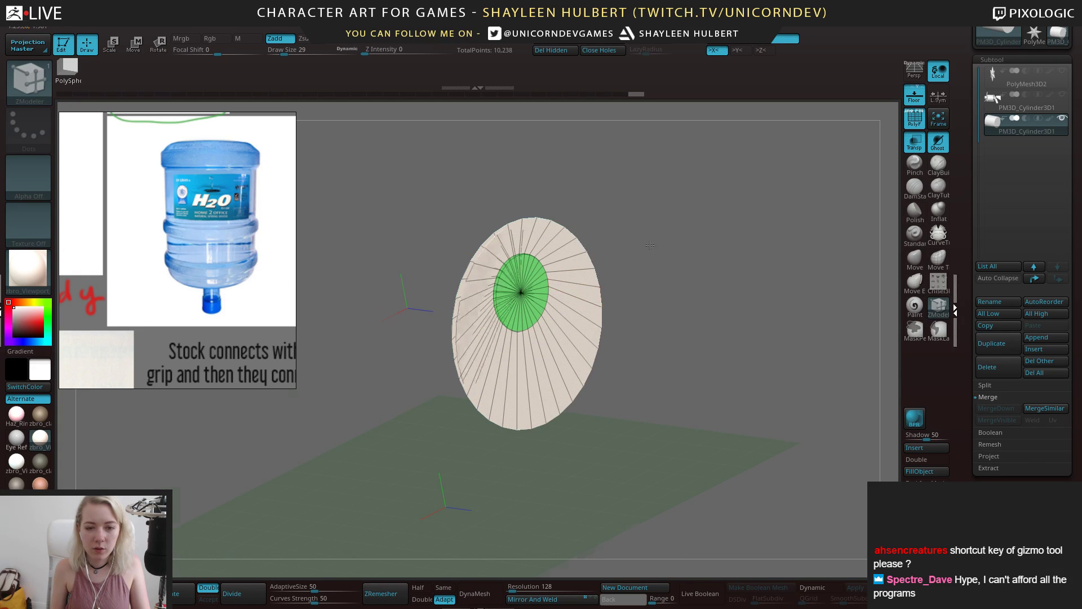
mouse_move(647, 246)
mouse_down()
mouse_move(707, 267)
mouse_move(727, 235)
mouse_move(654, 248)
mouse_move(659, 282)
mouse_up()
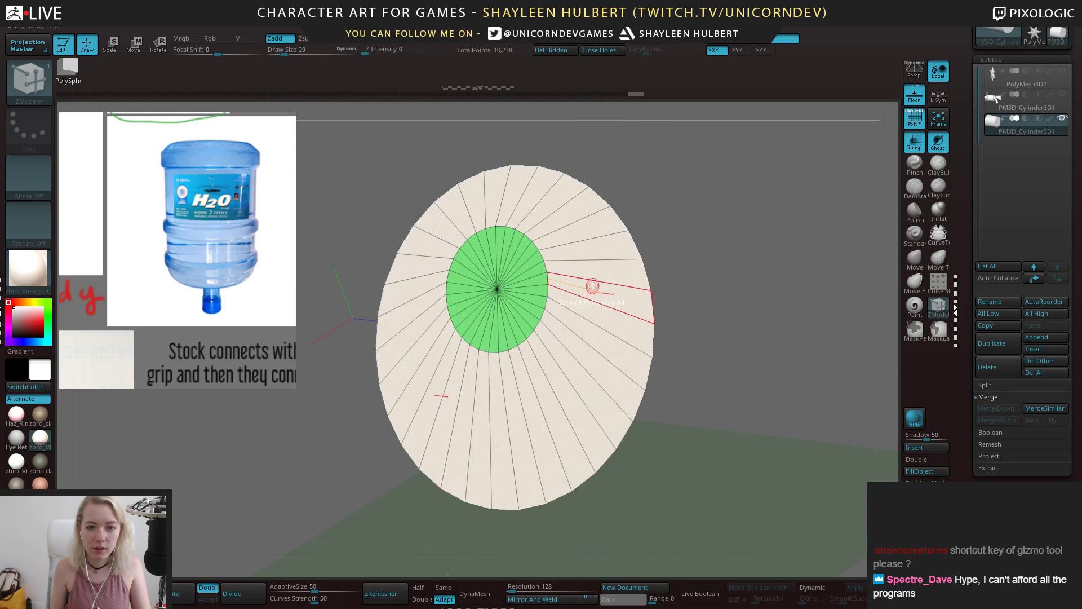
key(space)
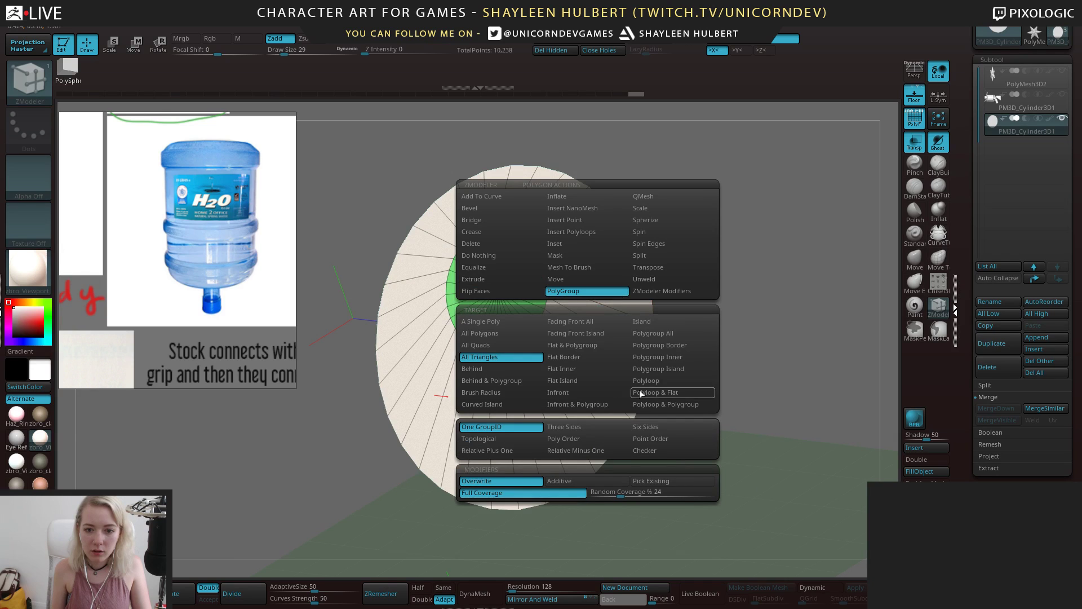
click(658, 368)
click(599, 292)
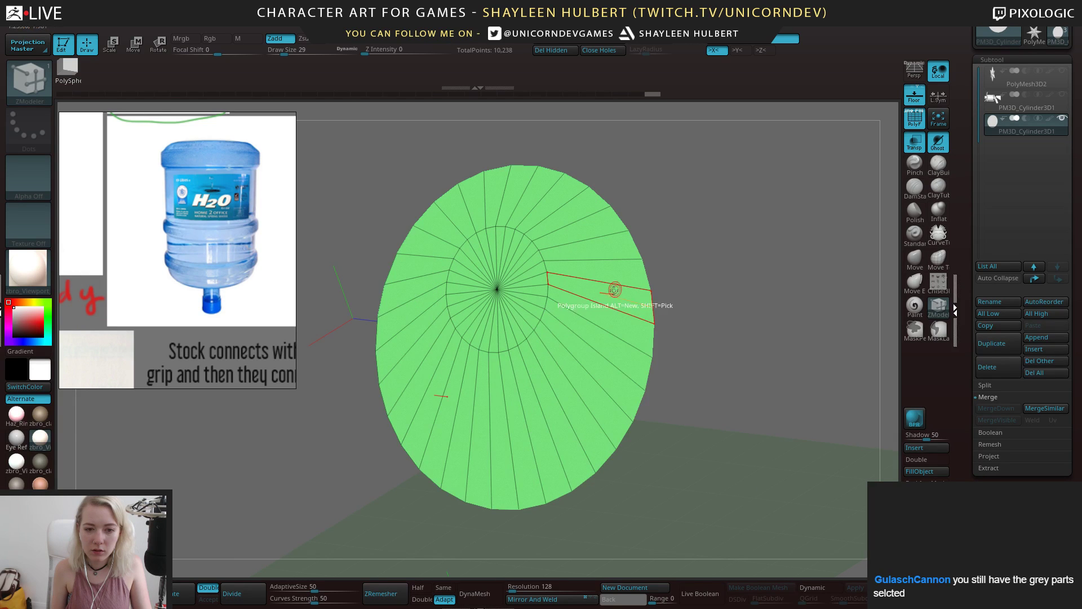
key(space)
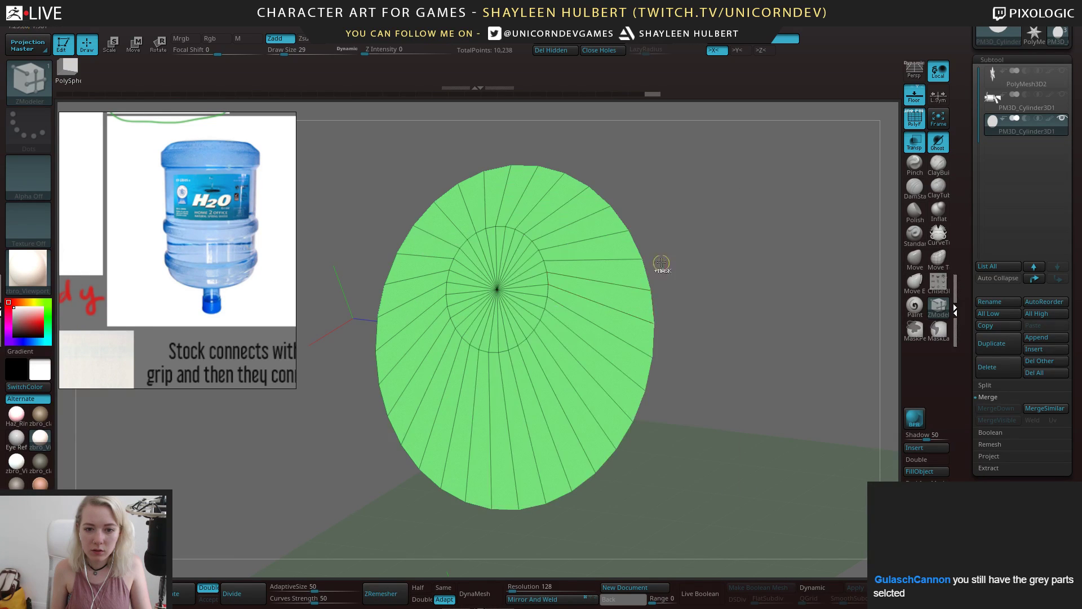
key(ctrl+z)
Try regrouping the cap's outer ring with the PolyGroup action set to the Island target, undoing each attempt
key(space)
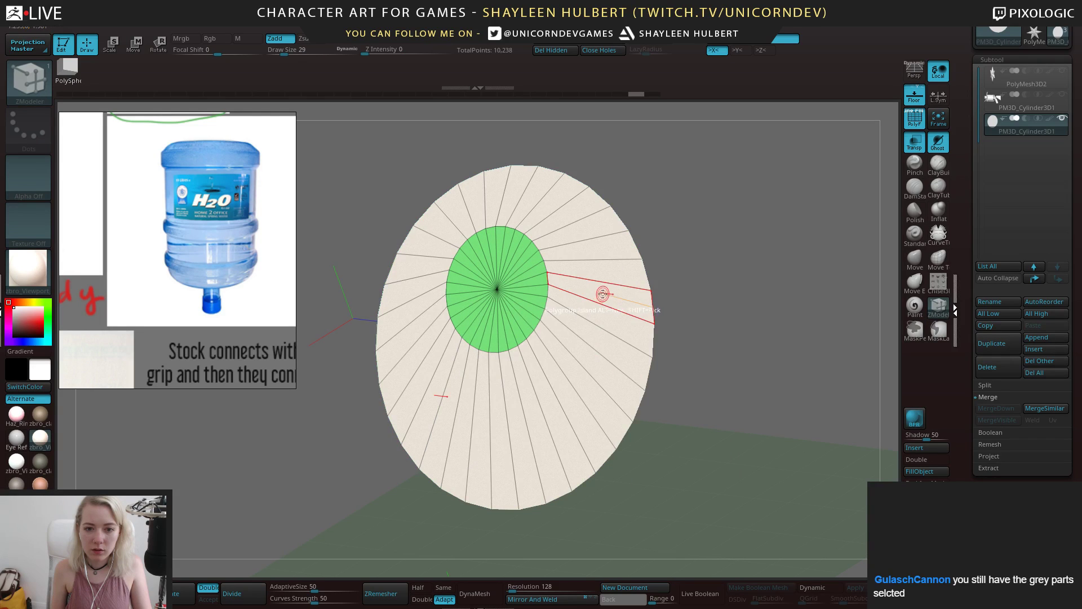
click(604, 295)
key(ctrl+z)
click(610, 299)
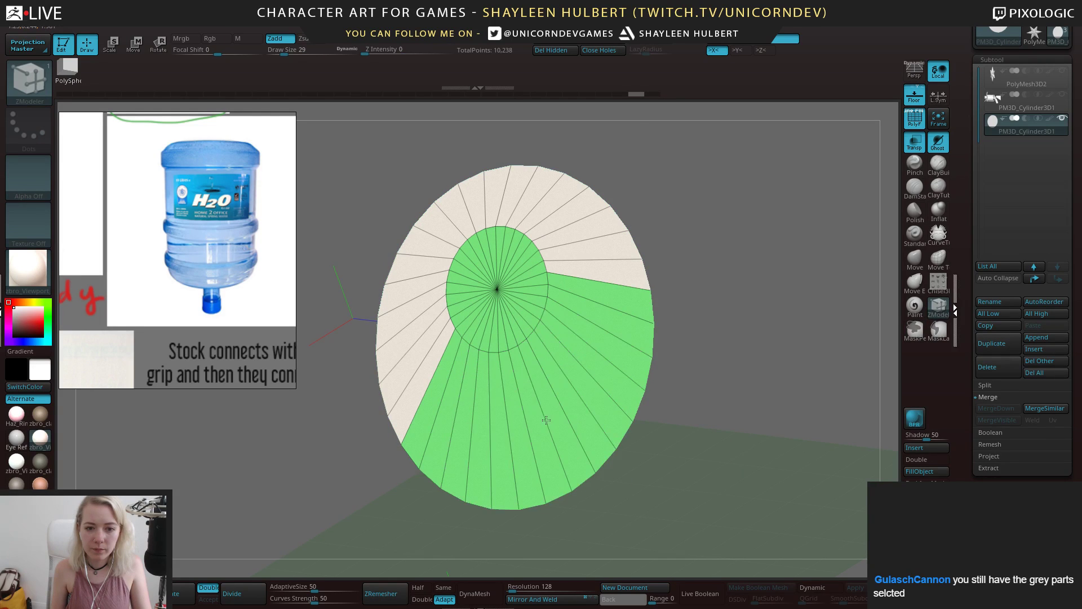
key(ctrl+z)
Try applying a polygroup across the outer ring's faces with the Additive modifier, then undo it
key(space)
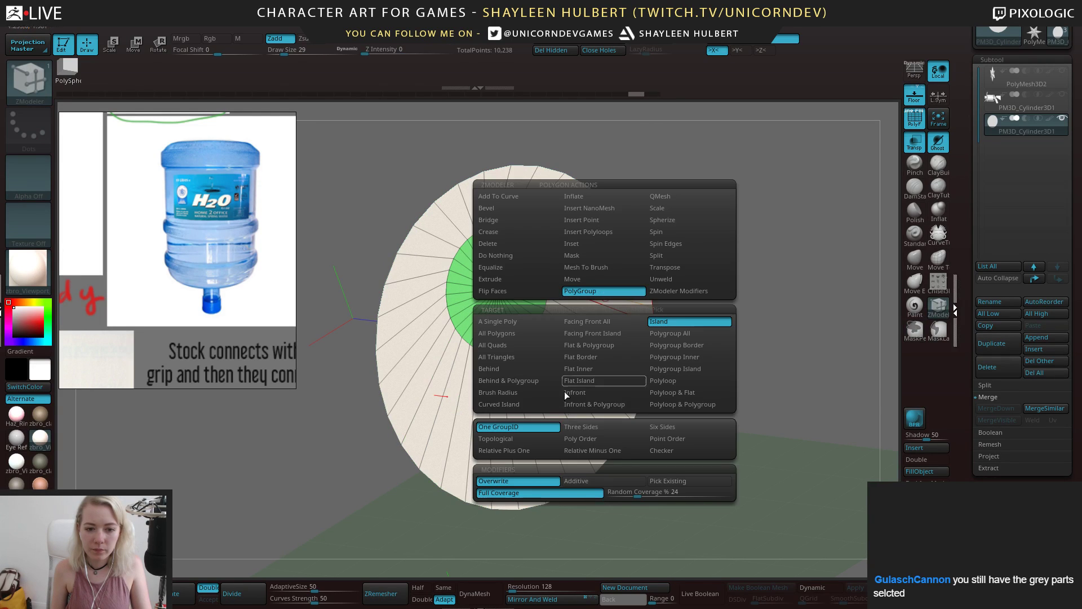
click(580, 481)
drag(609, 275, 562, 410)
key(ctrl+z)
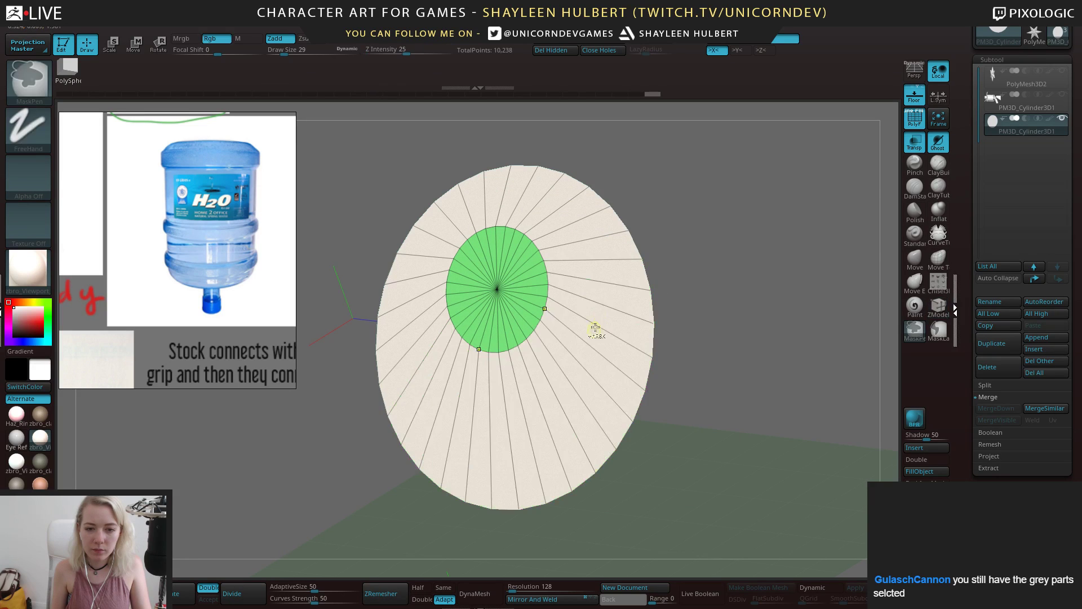
Show the whole cylinder and try applying an existing polygroup to its body and outer ring with the Pick Existing modifier
key(space)
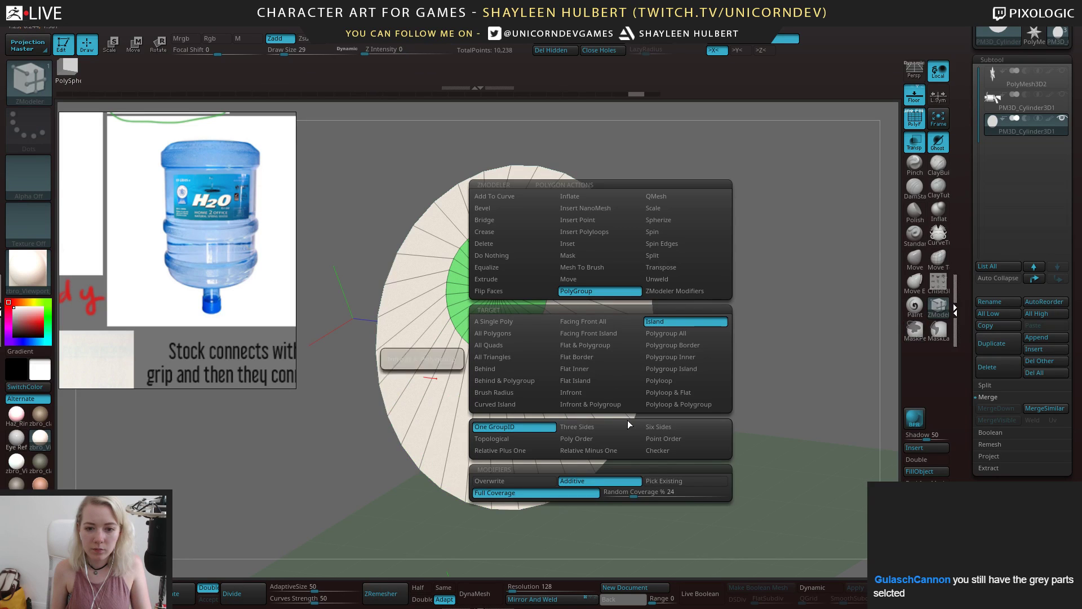
click(650, 480)
key(ctrl+shift)
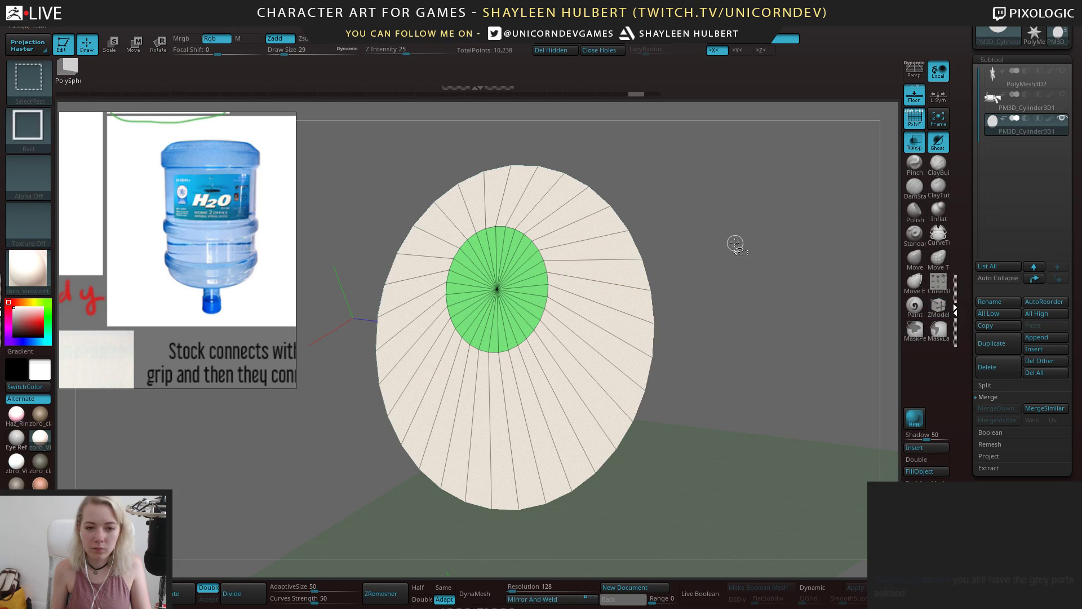
alt+drag(693, 246, 699, 252)
ctrl+shift+click(699, 252)
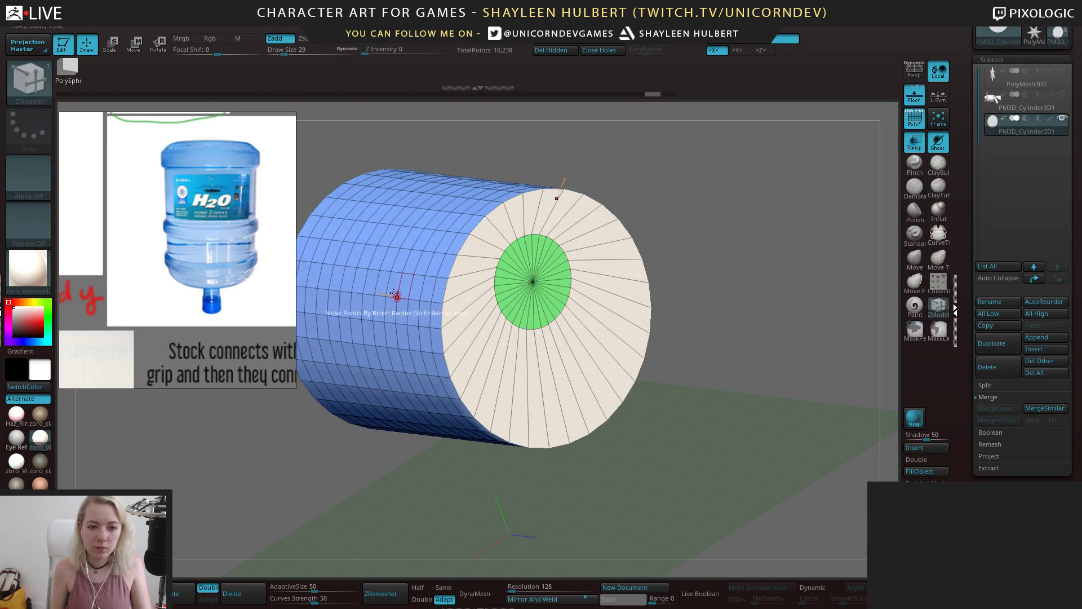
key(ctrl+w)
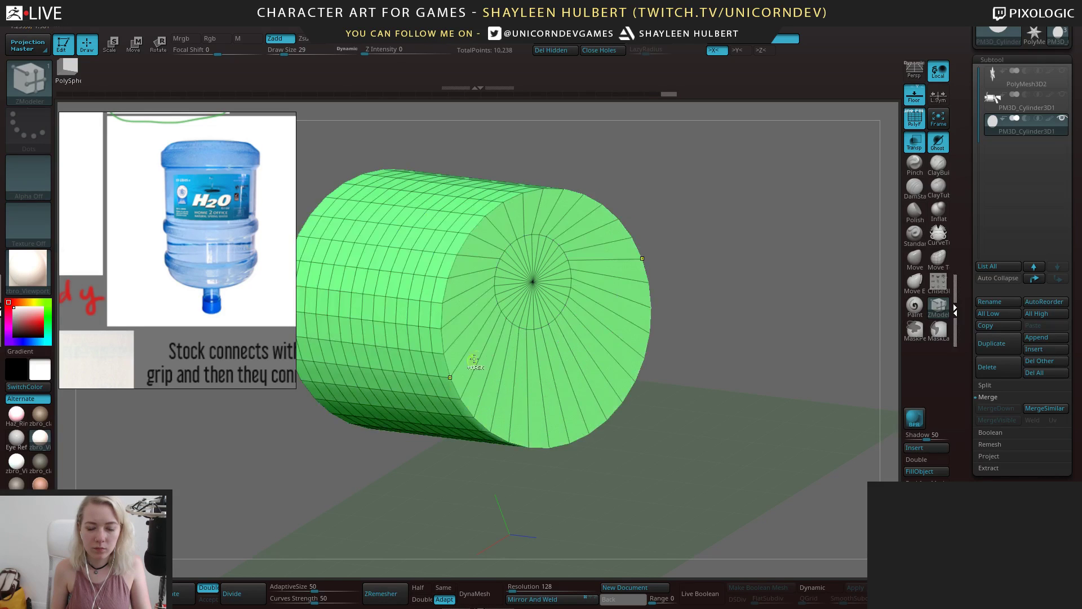
key(ctrl+z)
mouse_move(465, 345)
mouse_down()
mouse_move(470, 373)
mouse_move(544, 409)
mouse_up()
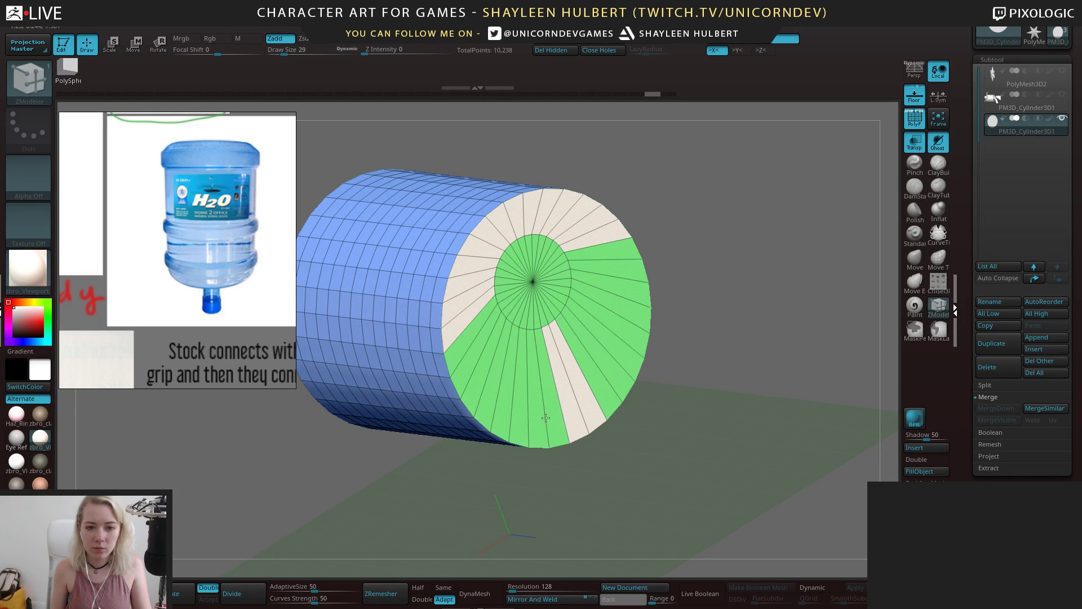
key(ctrl+z)
click(443, 319)
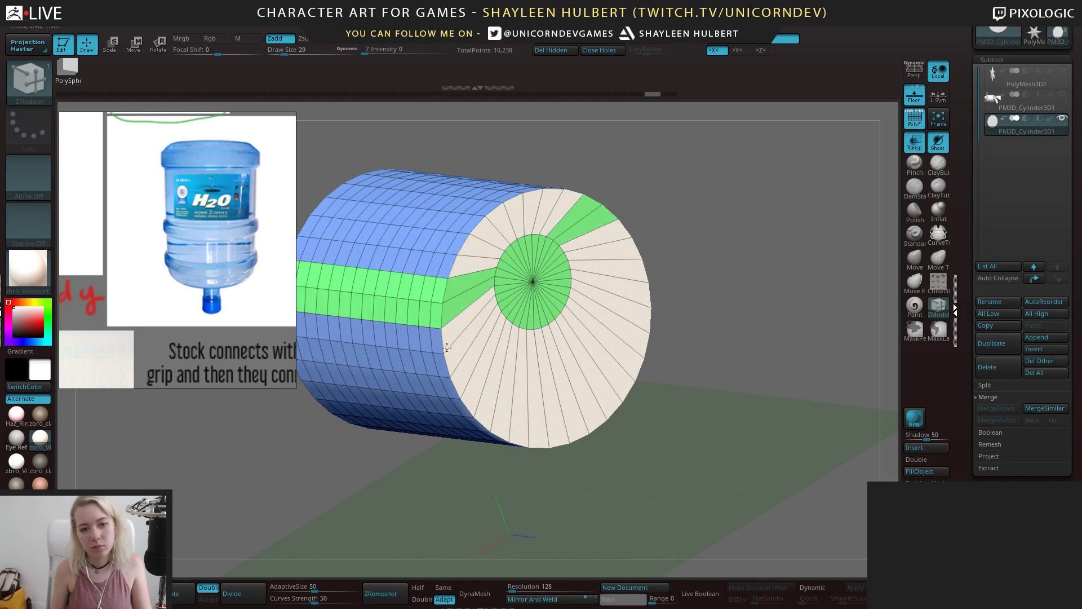
key(ctrl+z)
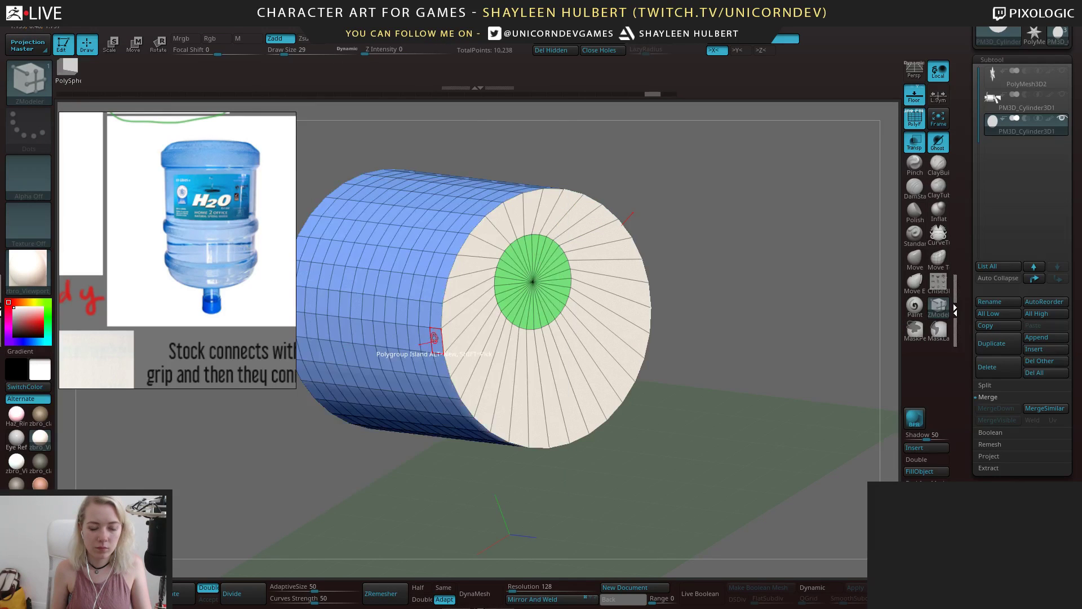
Return the PolyGroup action to the Overwrite modifier and try regrouping the outer ring's faces, undoing the attempts
key(space)
click(358, 486)
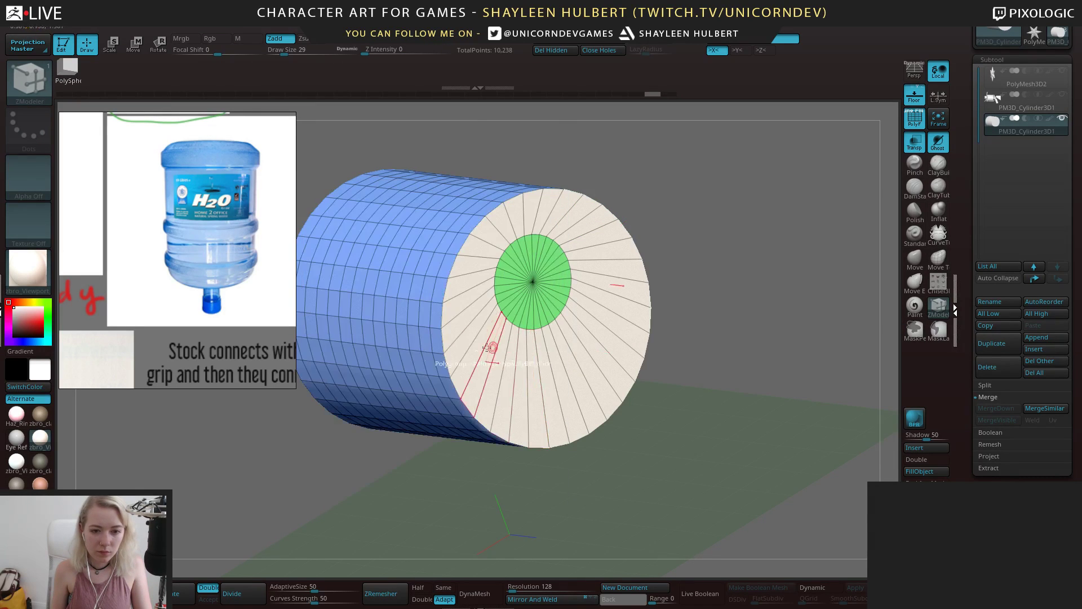
click(471, 356)
key(ctrl+z)
mouse_move(502, 378)
mouse_down()
mouse_move(566, 394)
mouse_move(573, 383)
mouse_up()
mouse_move(685, 307)
alt+mouse_down()
mouse_move(686, 286)
mouse_move(692, 327)
mouse_move(654, 316)
mouse_move(581, 328)
alt+mouse_up()
key(ctrl+z)
Isolate the front cap's inner disc to check its polygroup, then show the whole cylinder again
ctrl+shift+click(581, 328)
mouse_move(685, 268)
ctrl+shift+mouse_down()
mouse_move(698, 277)
mouse_move(688, 253)
mouse_move(671, 265)
ctrl+shift+mouse_up()
ctrl+shift+click(689, 249)
ctrl+shift+click(573, 285)
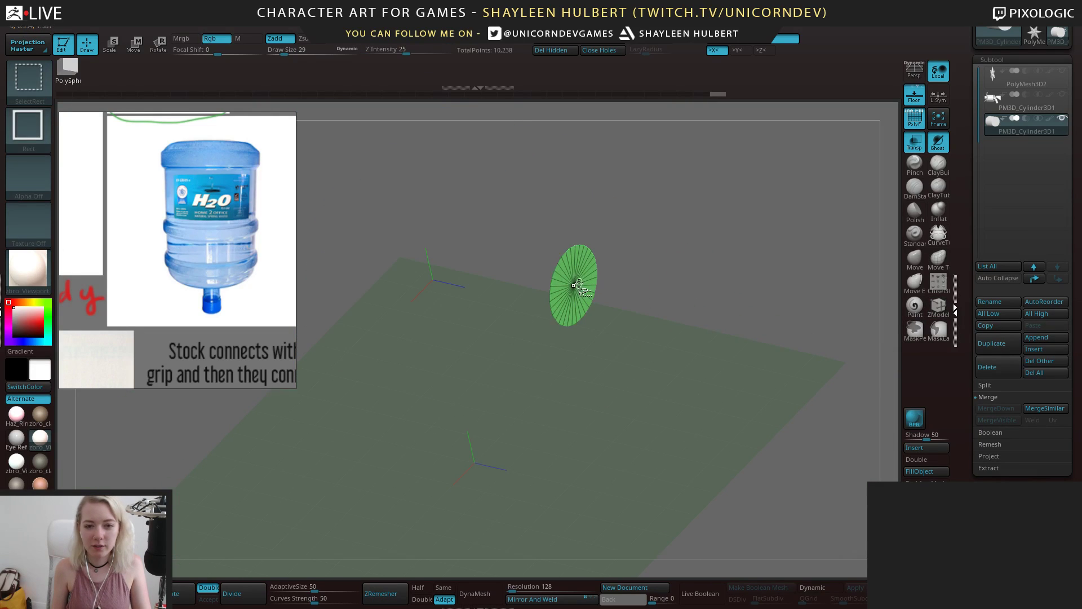
ctrl+shift+click(704, 266)
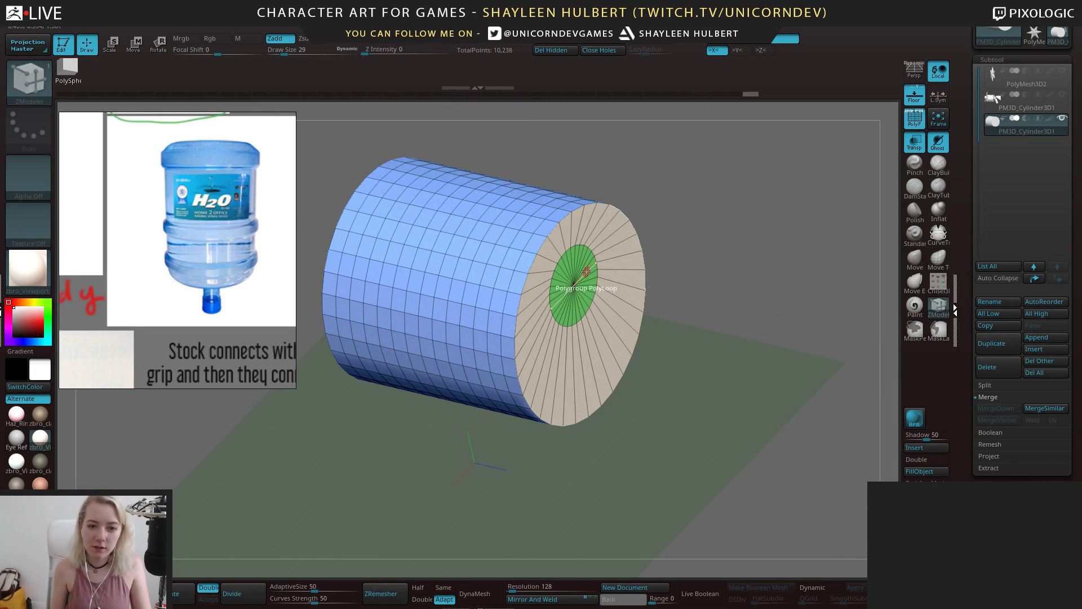
Try extruding the front cap's inner disc outward with ZModeler's Extrude action, then undo it
key(space)
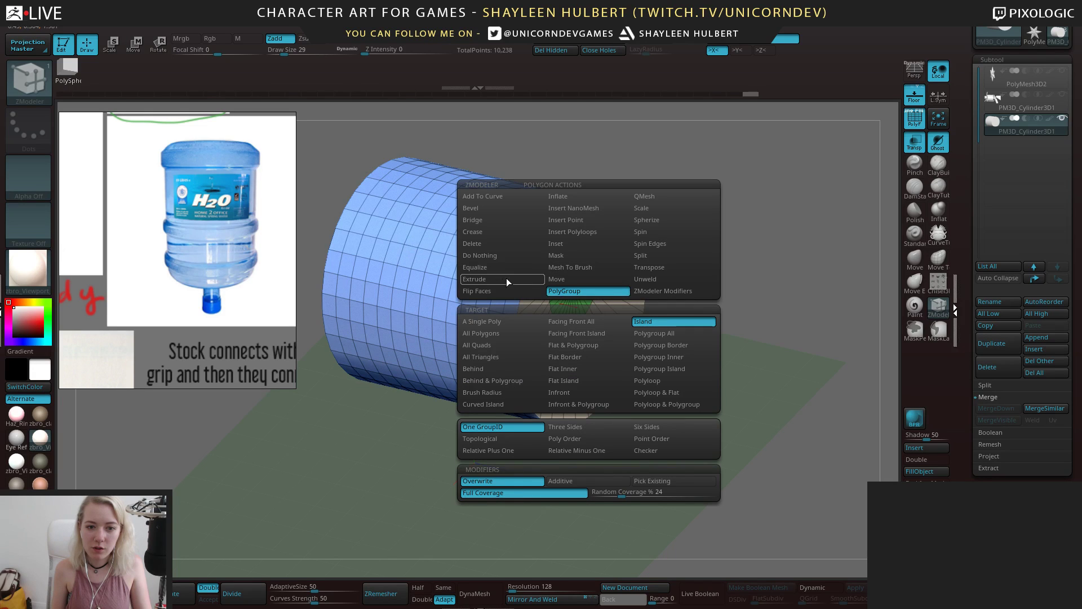
drag(589, 282, 714, 312)
key(ctrl+z)
drag(728, 380, 712, 330)
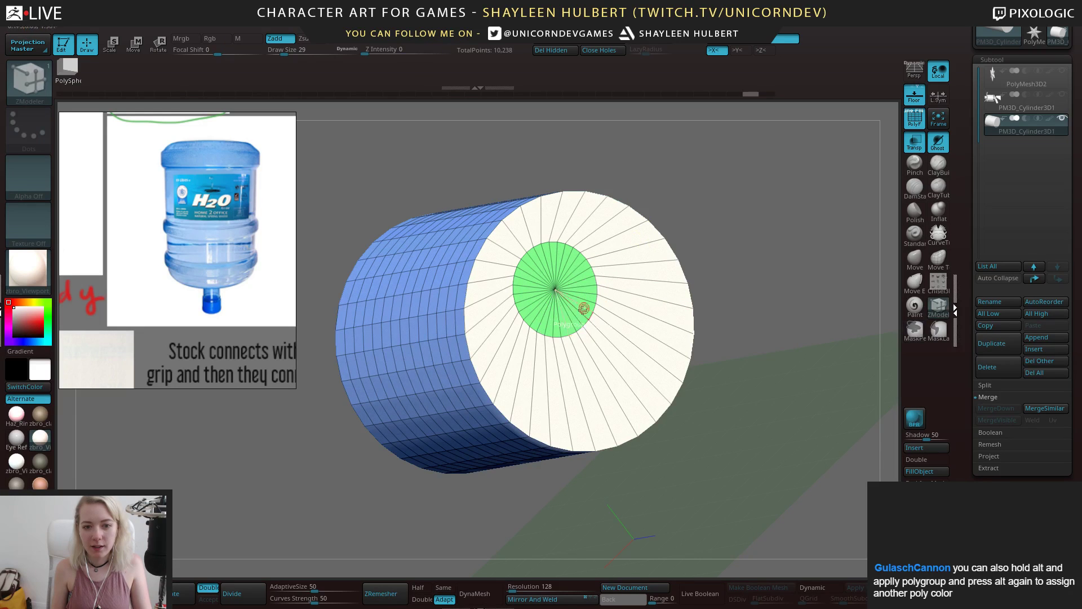
Try extruding the front cap's inner disc with other polygroup-based targets for the Extrude action, undoing each attempt
click(578, 286)
key(ctrl+z)
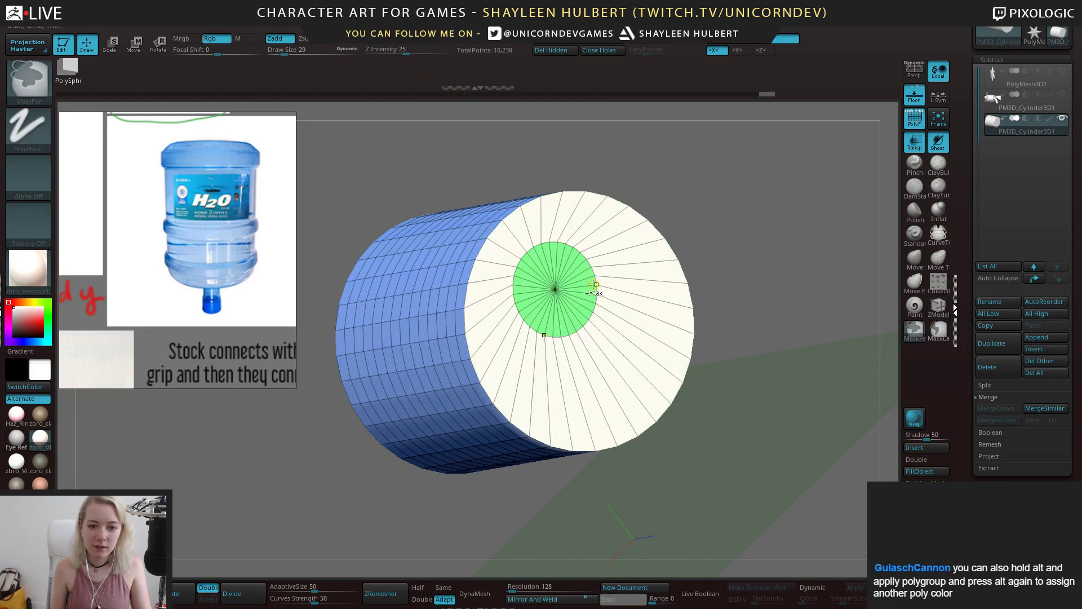
key(space)
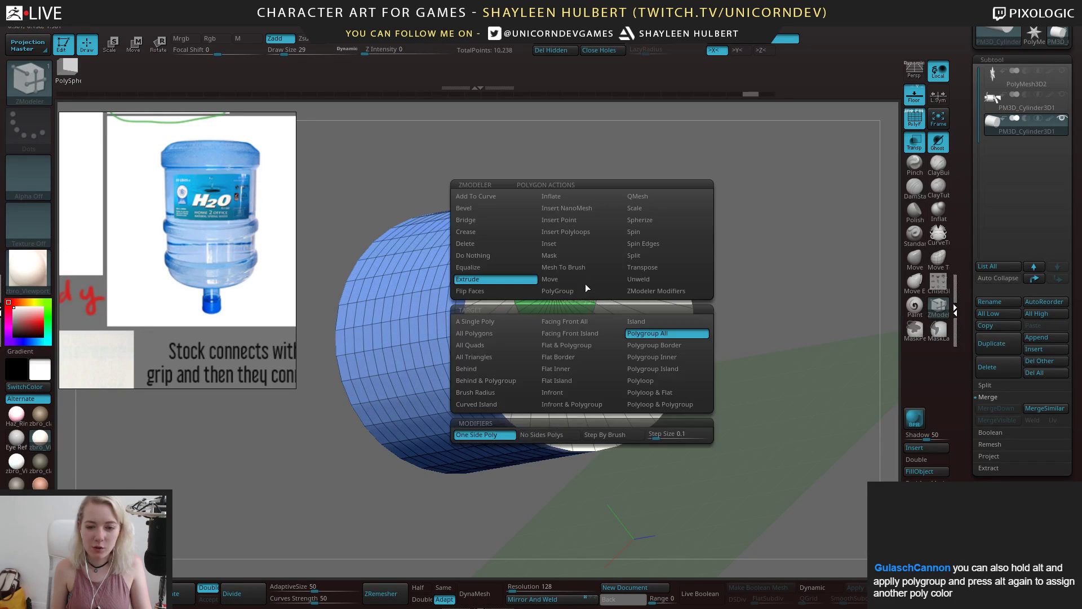
click(661, 336)
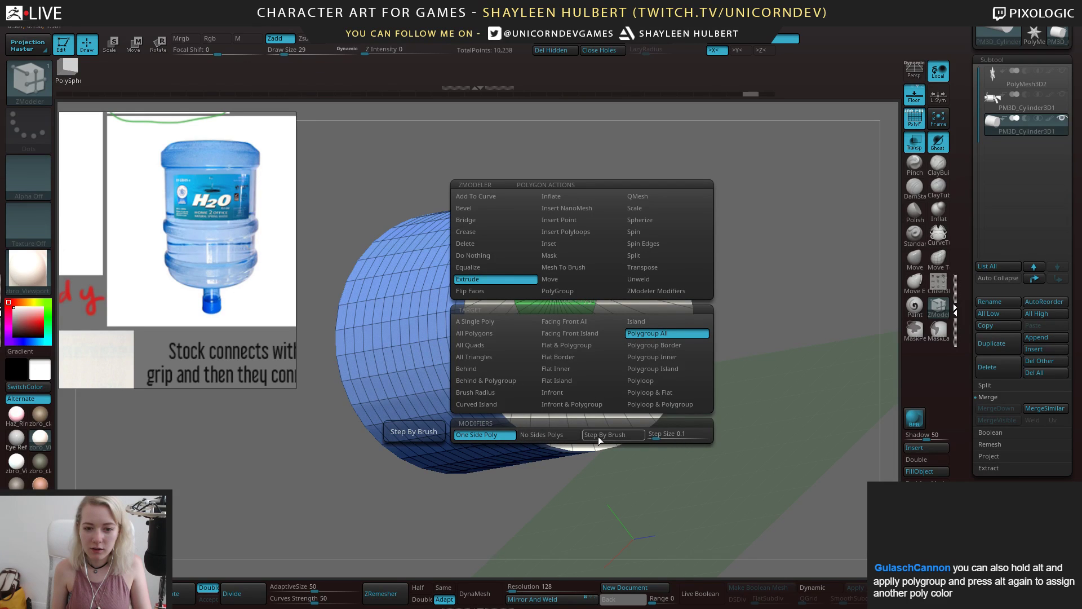
click(641, 347)
drag(591, 290, 606, 292)
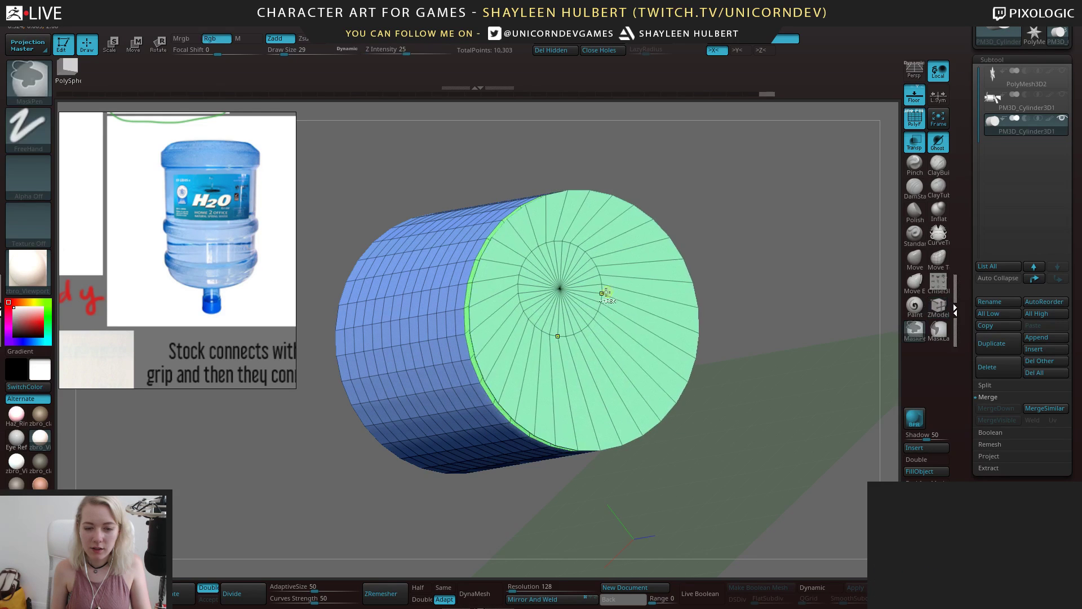
key(ctrl+z)
Set the Extrude action's target to Polygroup Island and try extruding the inner disc, undoing the attempt
key(space)
click(646, 360)
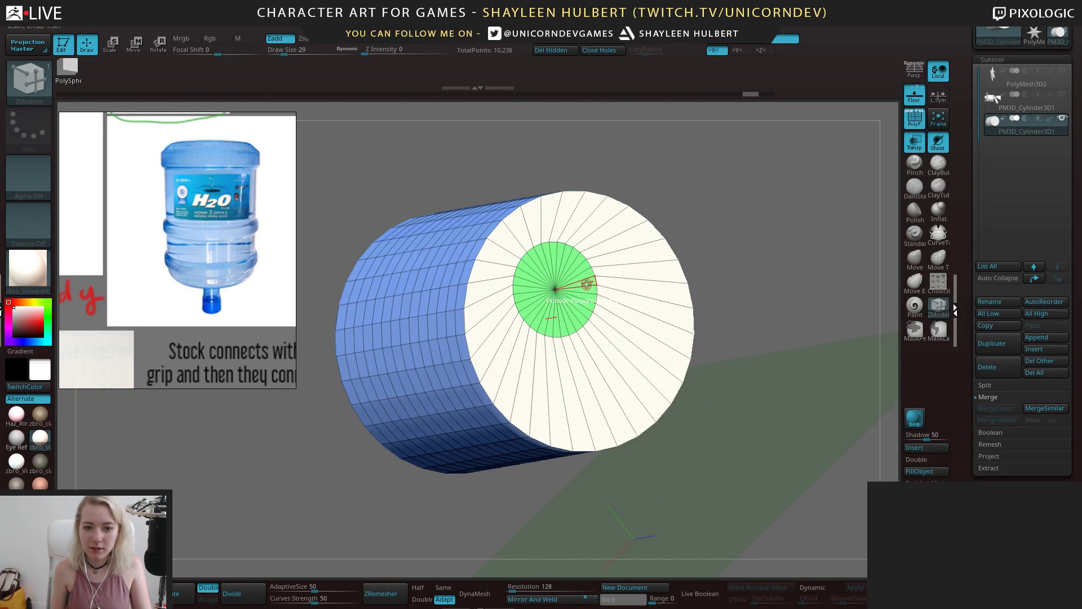
key(space)
click(651, 367)
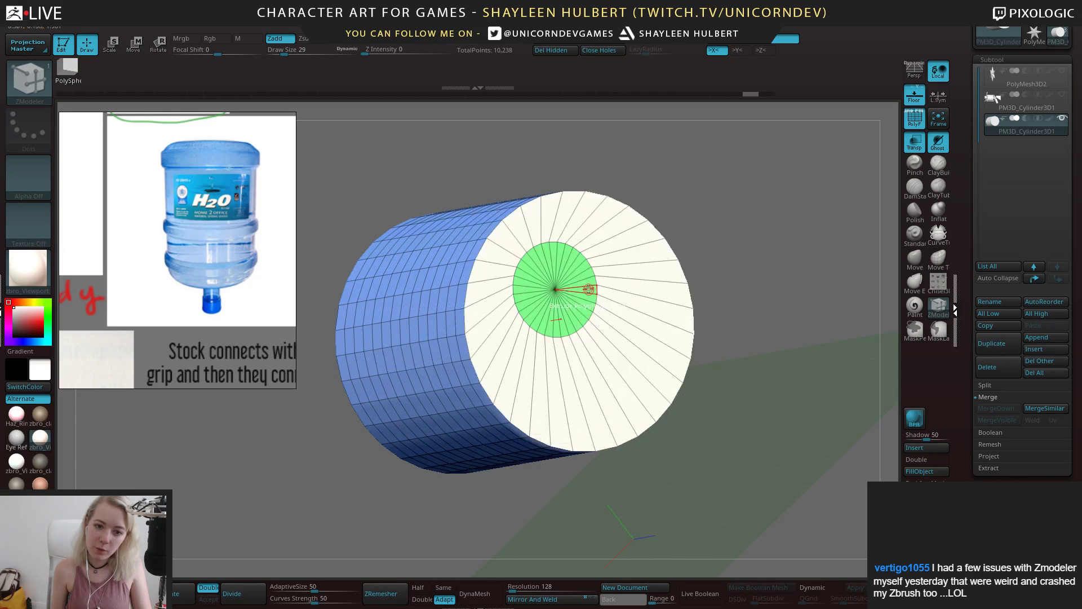
mouse_move(588, 289)
mouse_down()
mouse_move(710, 268)
mouse_move(722, 346)
mouse_move(645, 240)
mouse_move(415, 288)
mouse_move(506, 367)
mouse_up()
key(ctrl+z)
Try extruding once more at the edge of the green inner disc, then undo the change to the surrounding ring
drag(657, 246, 767, 225)
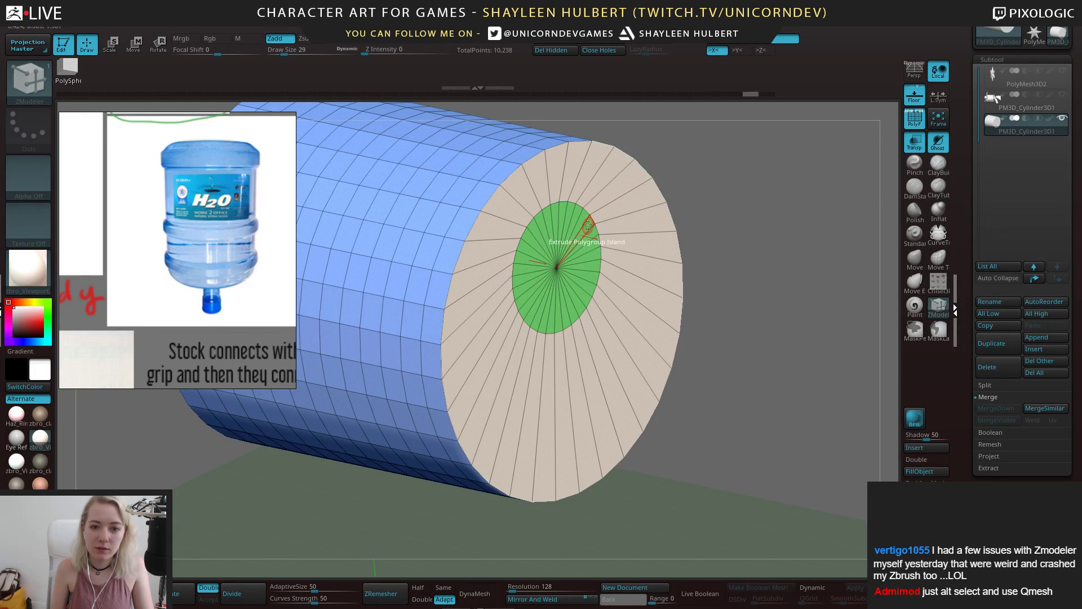
key(space)
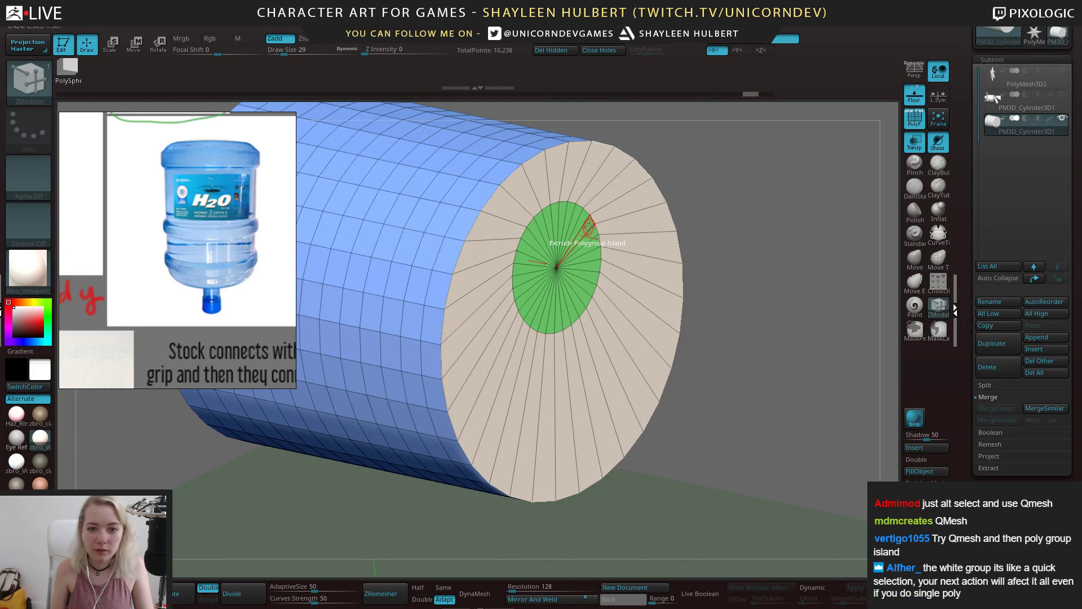
mouse_move(588, 226)
mouse_down()
mouse_move(604, 233)
mouse_move(605, 190)
mouse_move(567, 188)
mouse_up()
key(ctrl+z)
key(ctrl)
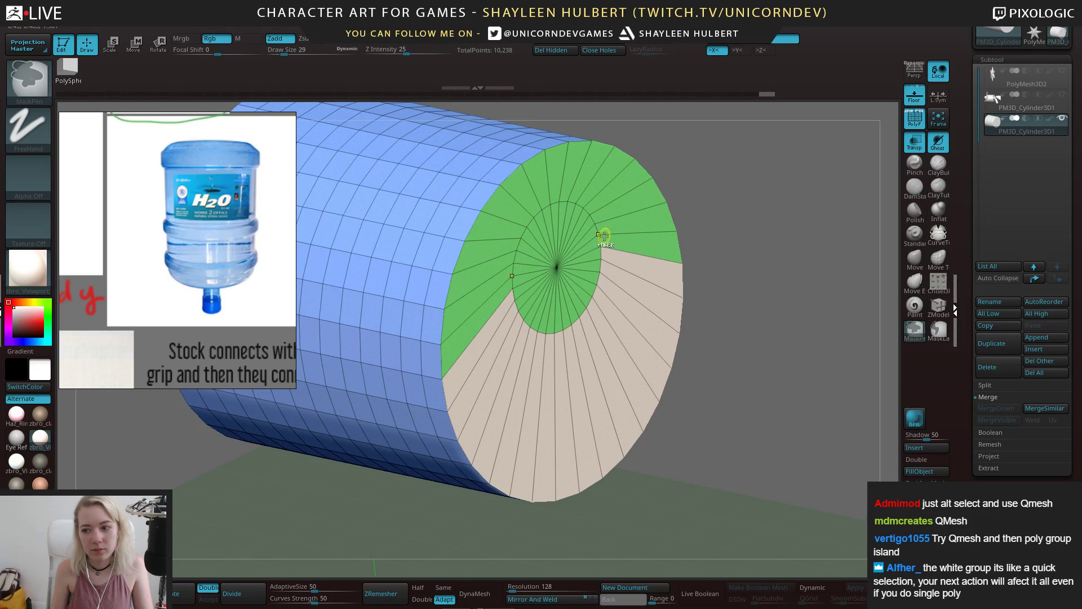
key(ctrl+z)
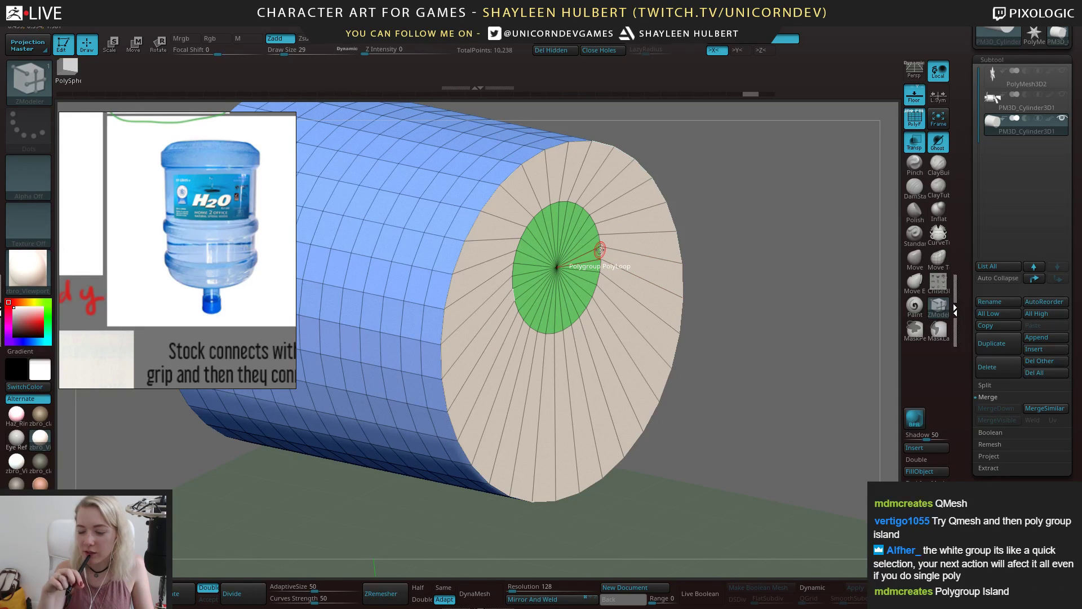
Isolate the front cap and then only its inner disc to check their polygroups
ctrl+shift+click(623, 341)
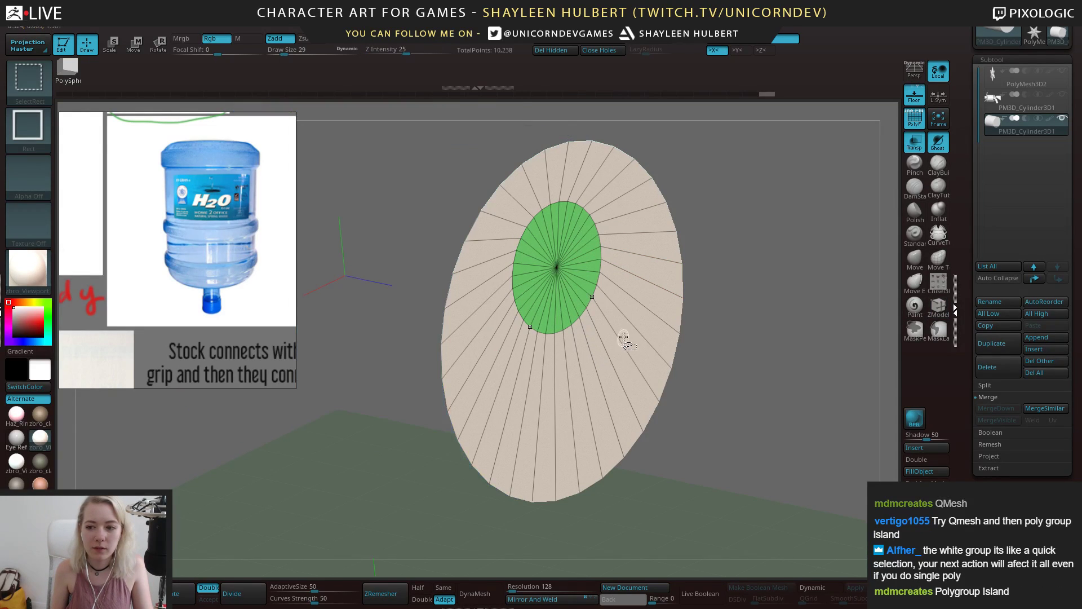
ctrl+shift+click(626, 323)
ctrl+shift+click(688, 290)
ctrl+shift+click(580, 258)
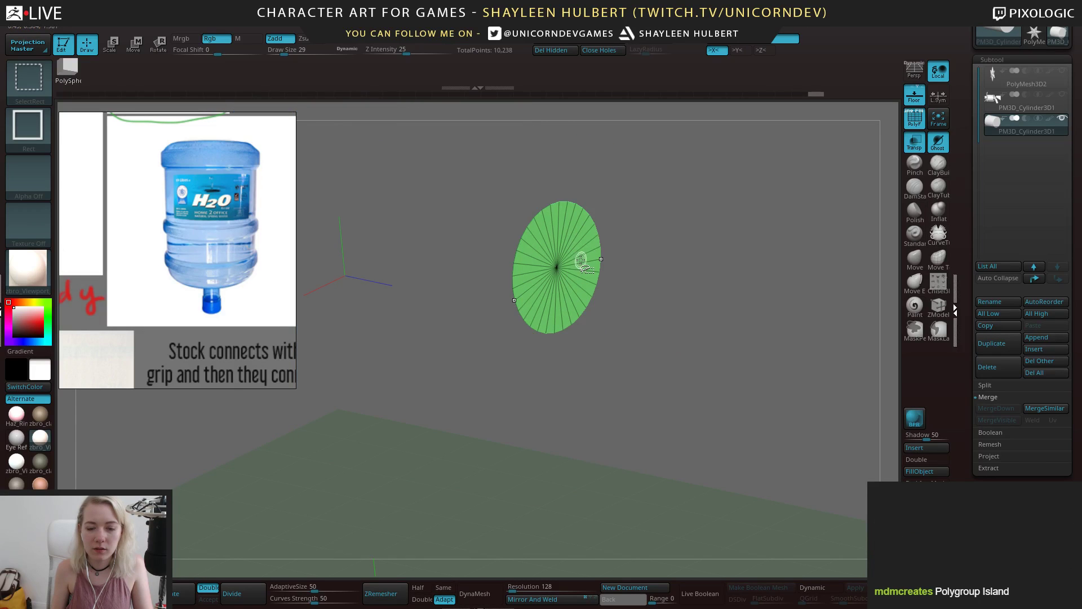
Isolate the front cap's outer ring, assign it a new polygroup, and show the whole cylinder again
ctrl+shift+click(585, 262)
ctrl+shift+click(373, 317)
alt+drag(550, 302, 691, 212)
ctrl+drag(359, 174, 468, 464)
drag(537, 463, 606, 439)
alt+drag(606, 440, 633, 331)
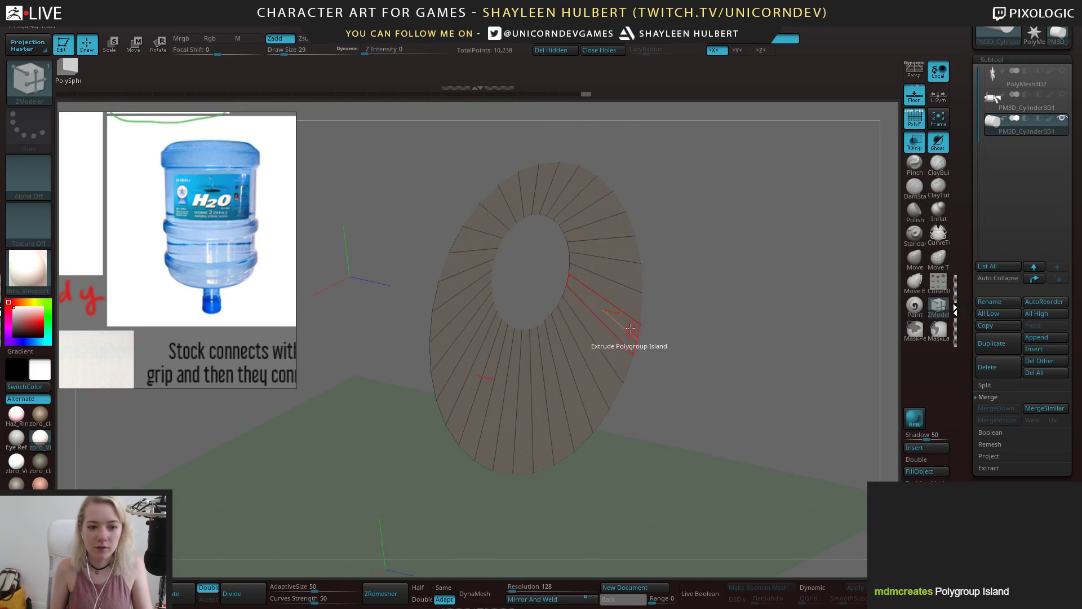
key(ctrl+w)
ctrl+shift+click(710, 291)
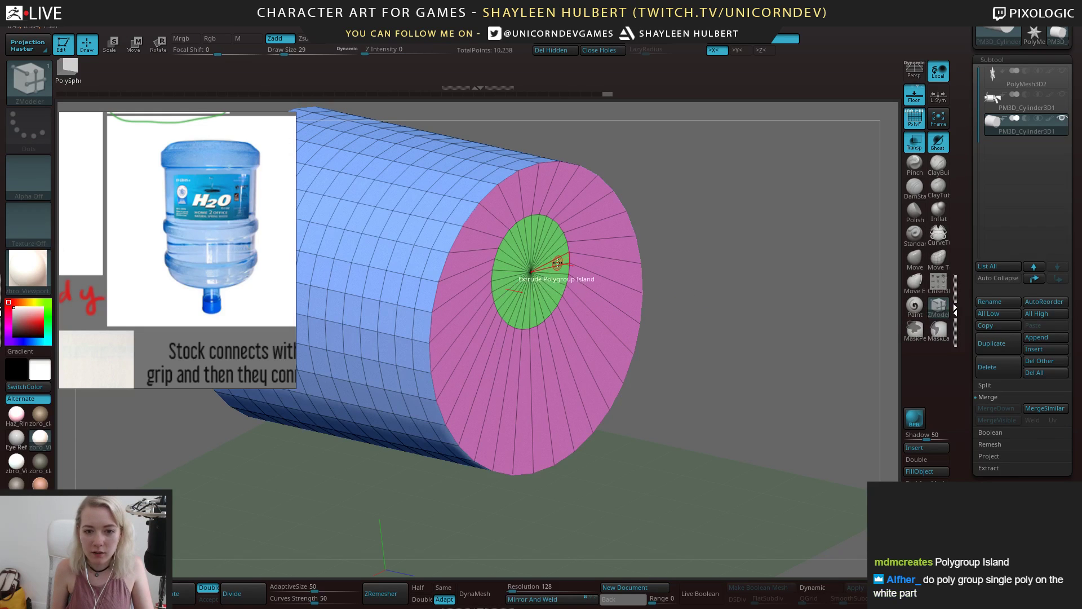
Try extruding the inner disc from the regrouped front cap, then undo the attempt
drag(557, 264, 672, 288)
mouse_move(714, 299)
alt+mouse_down()
mouse_move(725, 261)
mouse_move(694, 319)
mouse_move(665, 316)
alt+mouse_up()
key(ctrl+z)
Scale down the inner disc's boundary using the Scale edge action with the EdgeLoop Complete target
key(space)
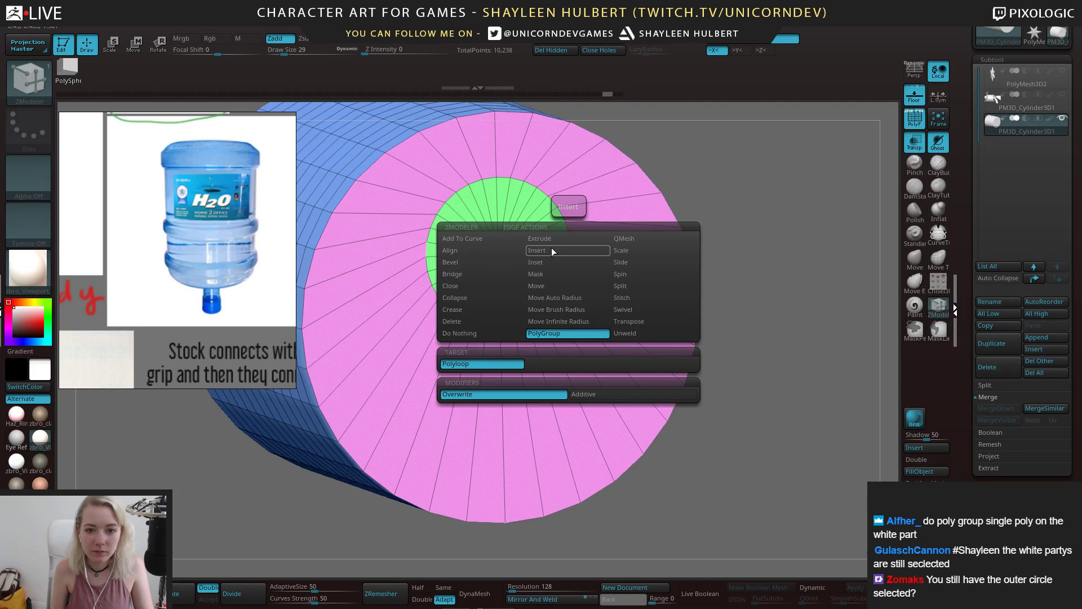
click(622, 252)
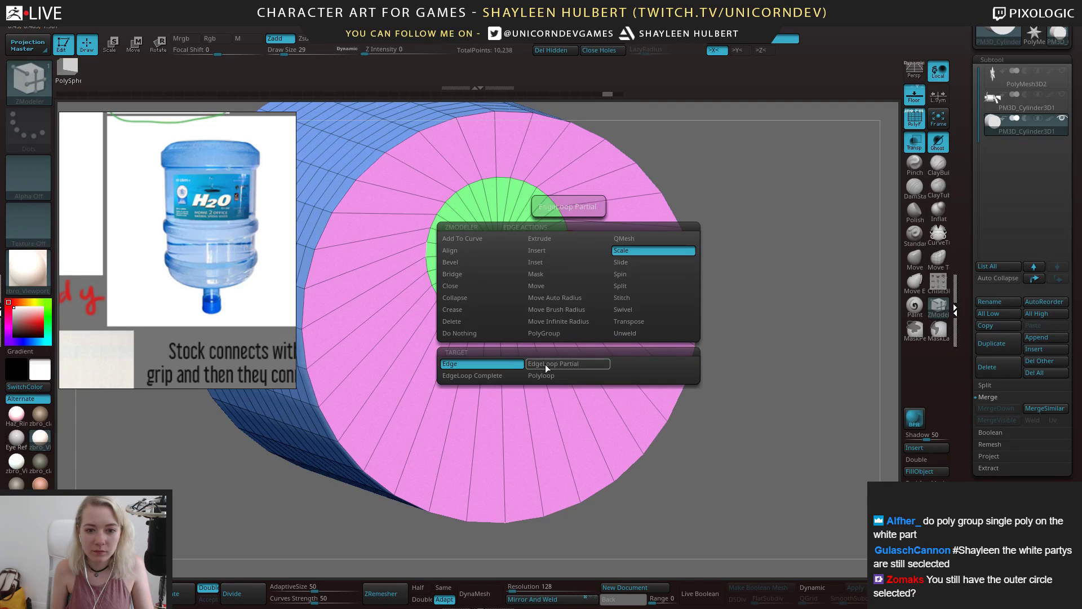
click(502, 377)
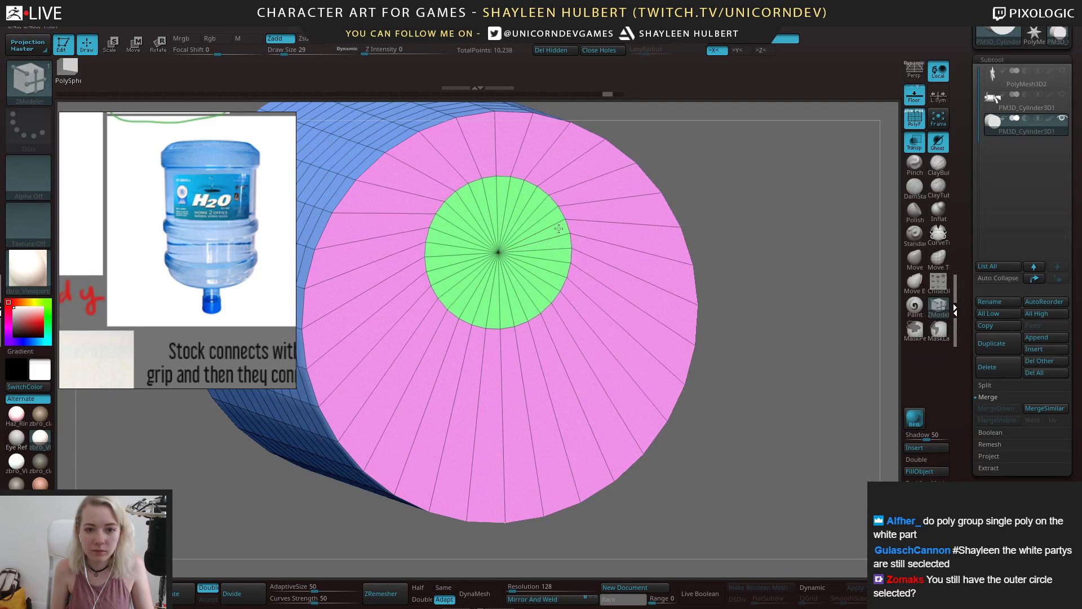
drag(558, 228, 635, 220)
Extrude the front cap's inner disc outward into a short cylindrical nozzle
drag(806, 237, 721, 252)
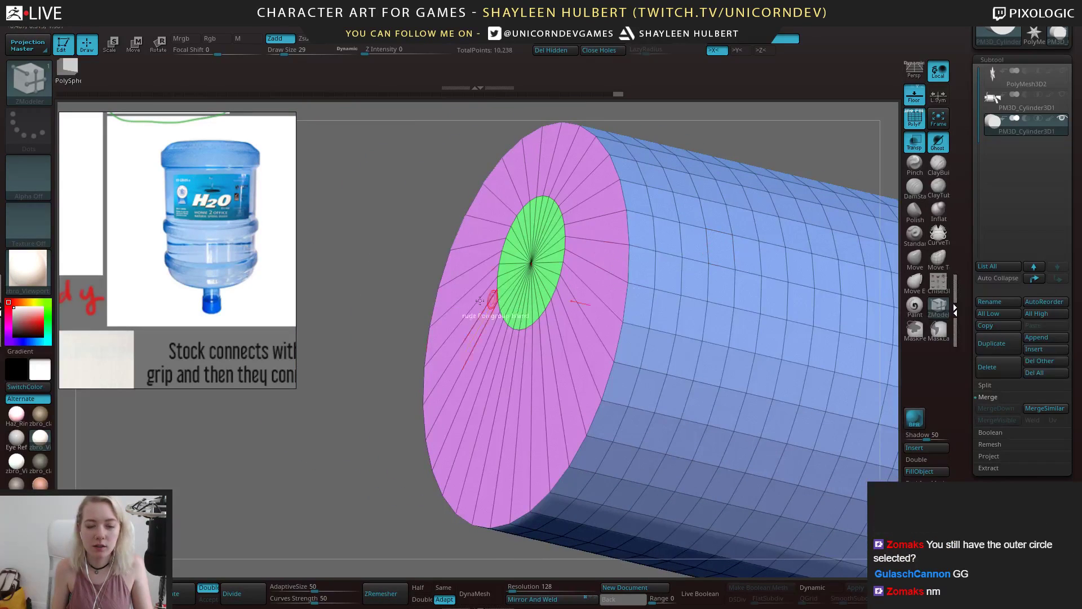
drag(392, 333, 572, 263)
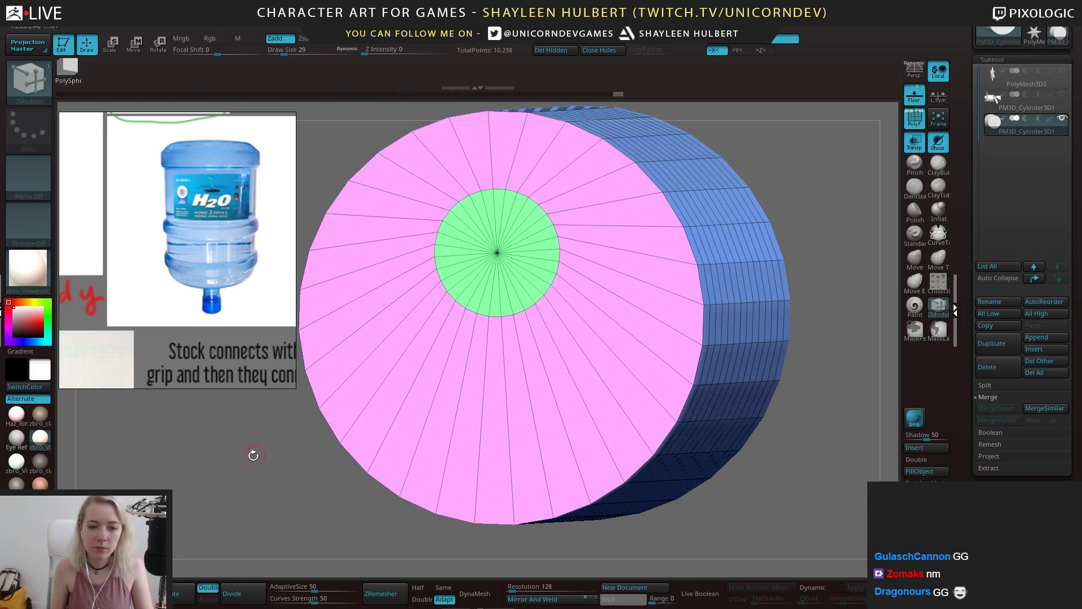
drag(254, 456, 747, 302)
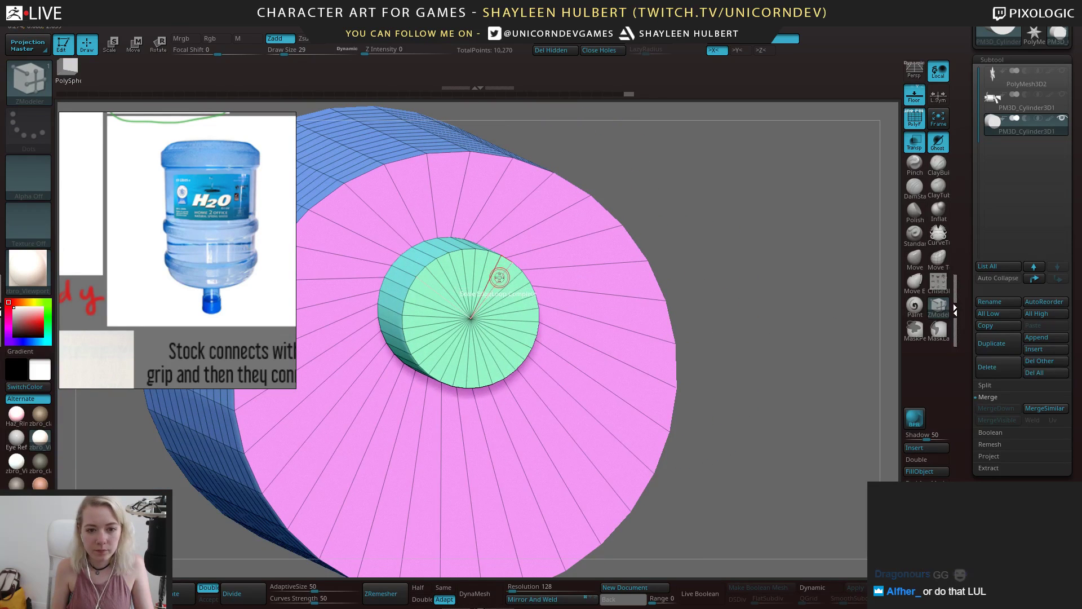
Set the edge action to Insert and try adding an edge loop on the nozzle's end face, then undo the loop
key(space)
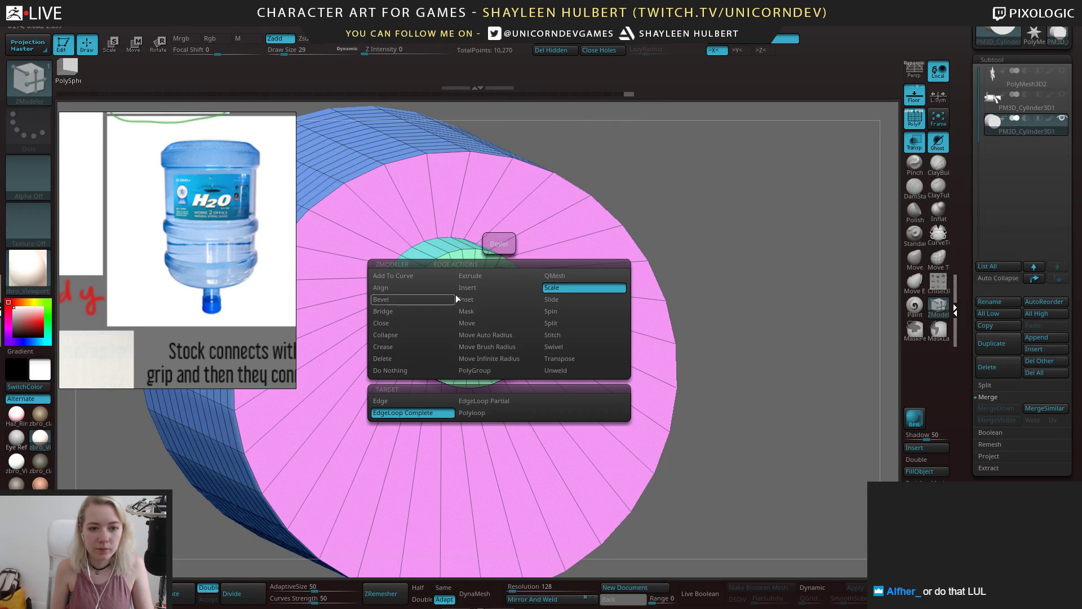
click(468, 288)
click(497, 289)
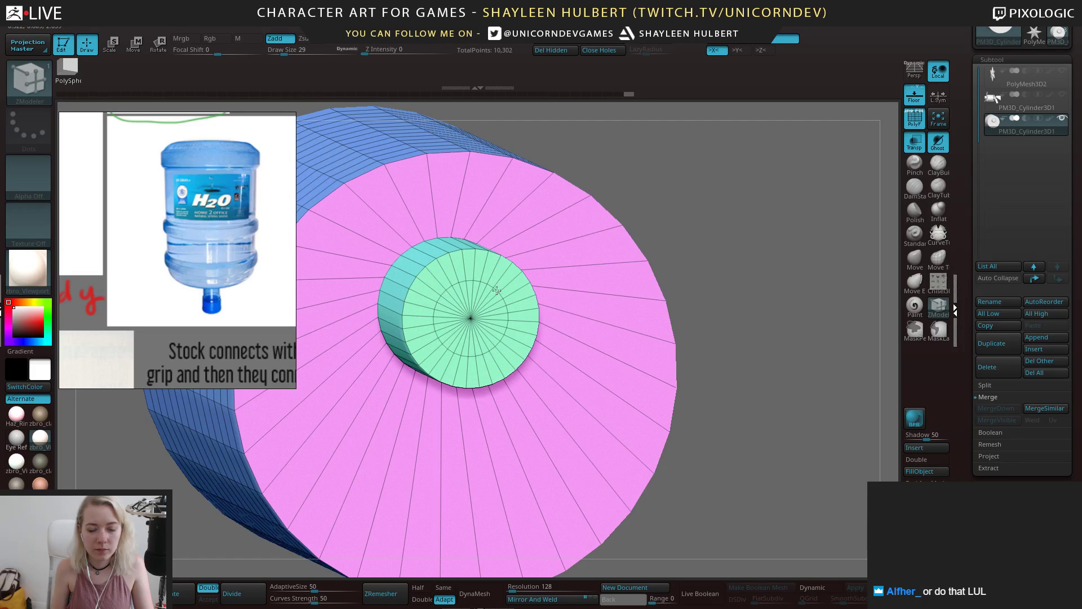
alt+drag(676, 293, 493, 352)
key(ctrl+z)
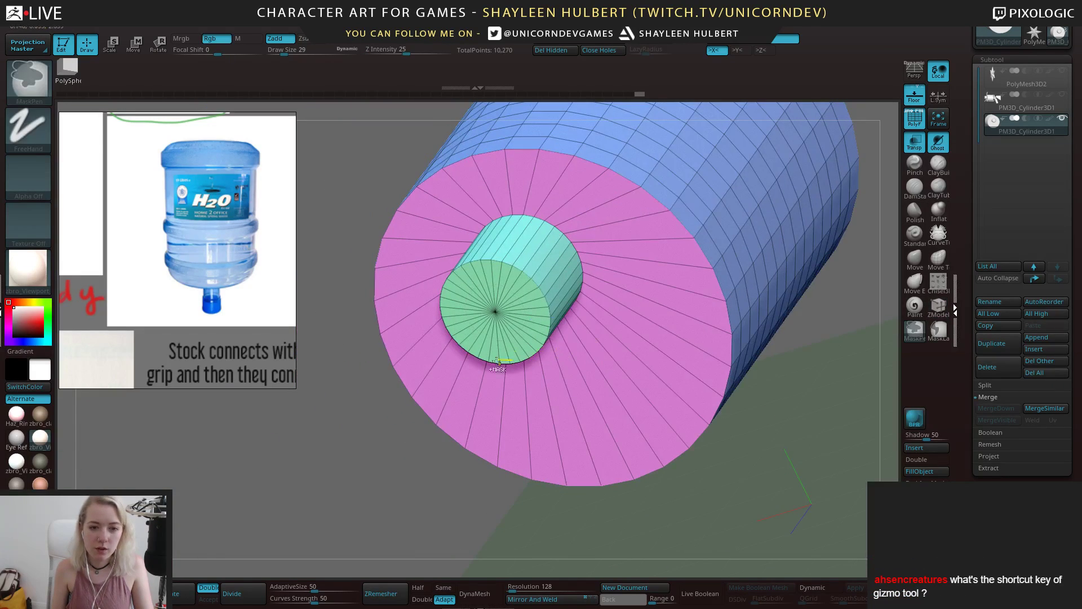
Preview the cylinder and nozzle with Dynamic Subdivision, then turn the preview off
alt+drag(316, 451, 666, 308)
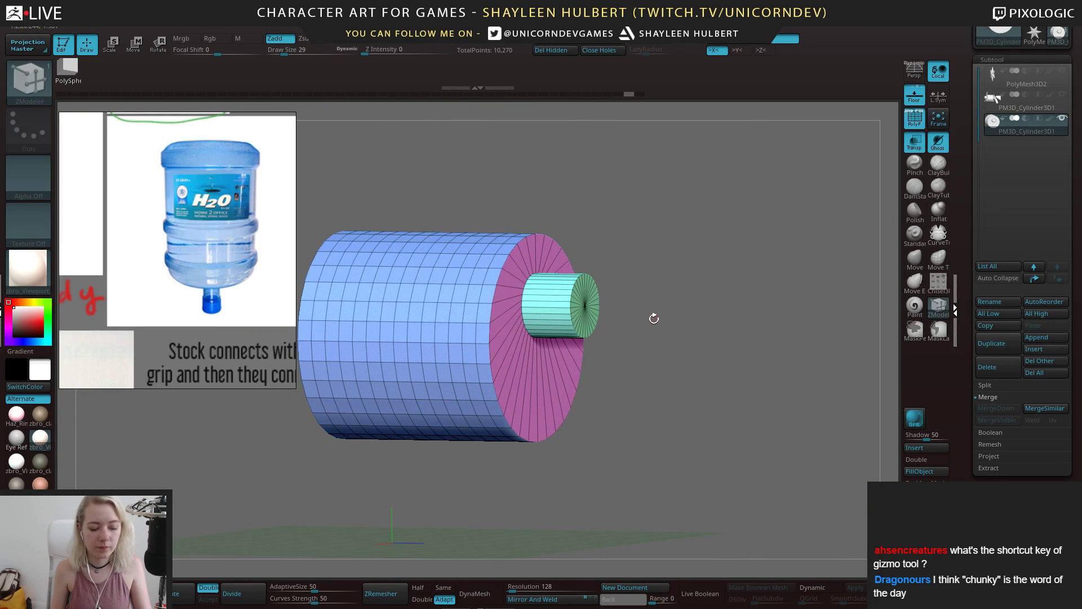
click(813, 587)
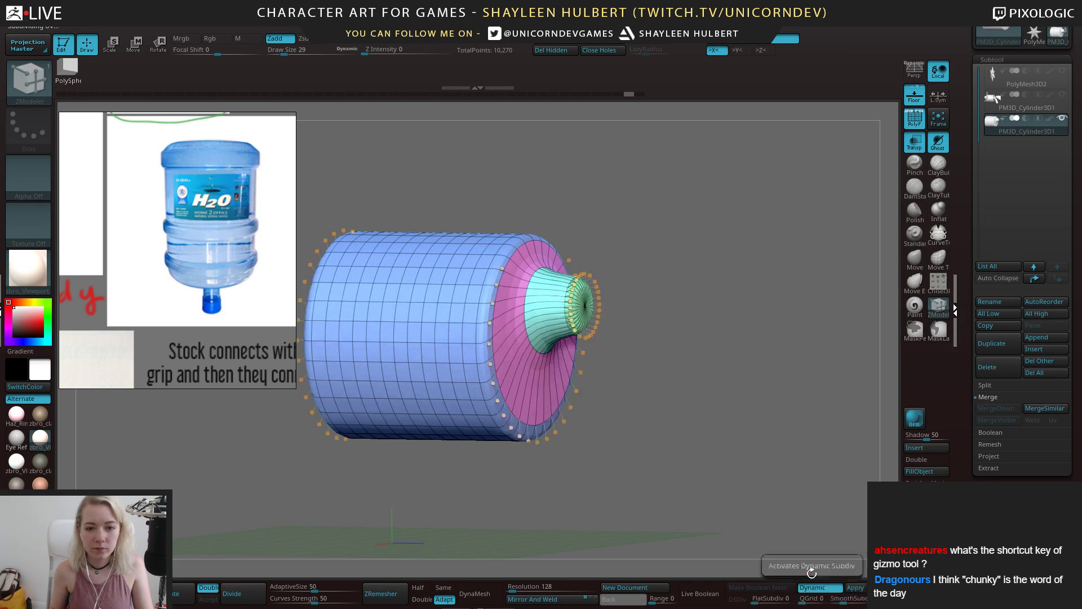
drag(689, 348, 740, 325)
click(812, 588)
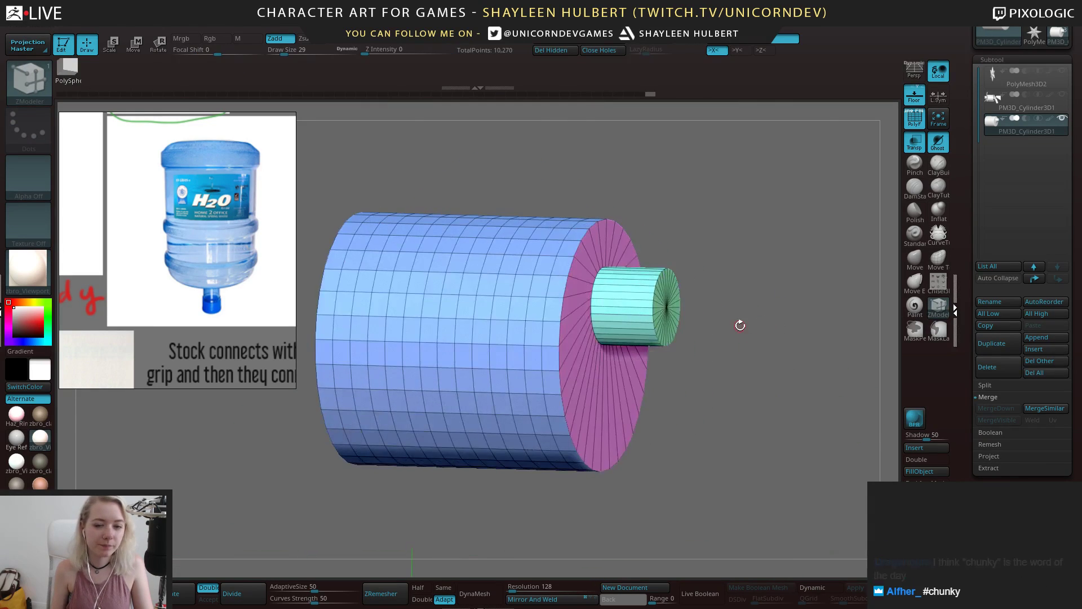
Examine the gun concept art and water bottle photos on the reference board, comparing their shape with the cylinder's side view
scroll(197, 296, down, 5)
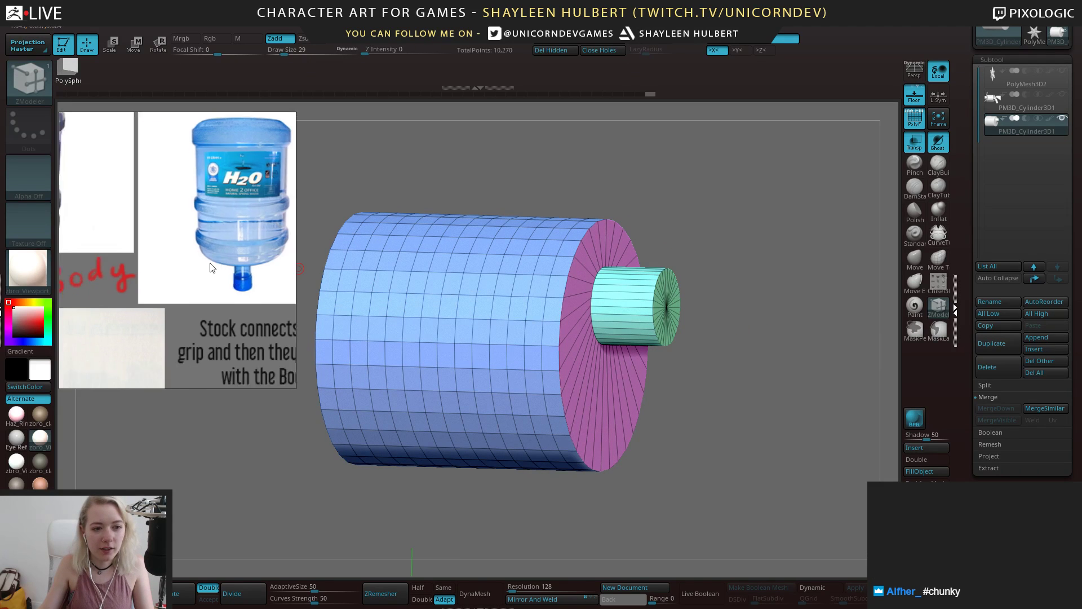
scroll(181, 283, up, 5)
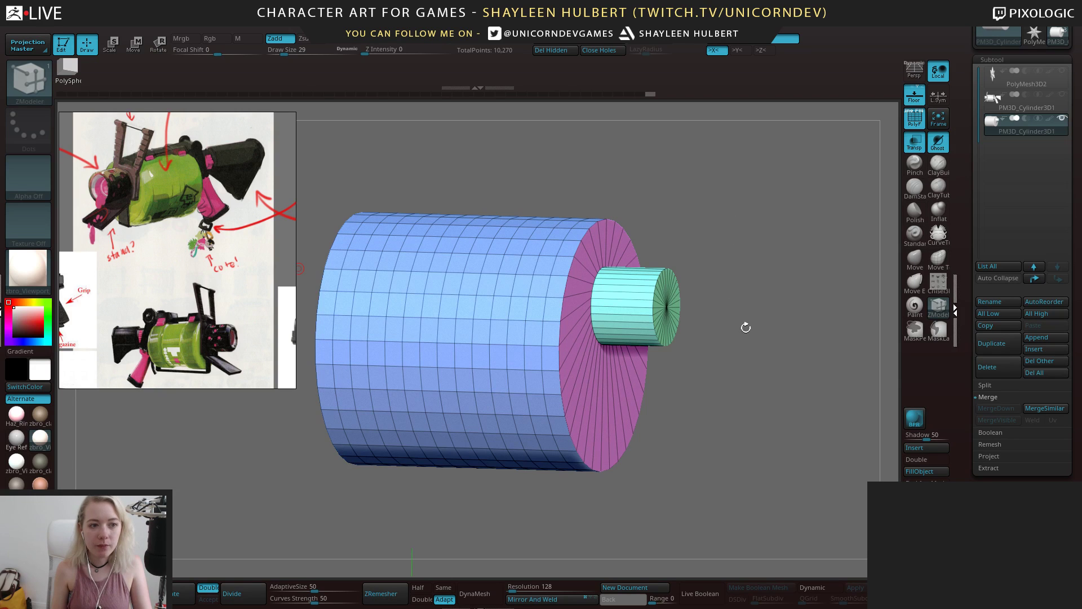
drag(745, 327, 769, 325)
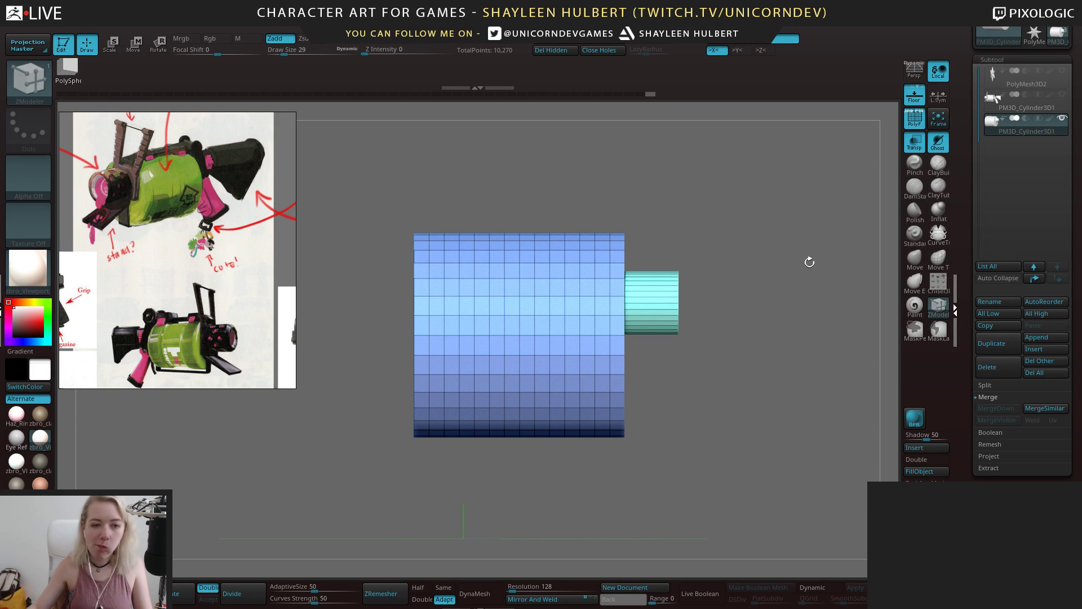
middle_drag(236, 217, 235, 246)
scroll(235, 246, down, 4)
scroll(242, 237, up, 4)
mouse_move(246, 163)
middle_down()
mouse_move(241, 236)
mouse_move(218, 269)
mouse_move(240, 287)
mouse_move(228, 222)
middle_up()
scroll(229, 269, down, 2)
scroll(228, 222, down, 1)
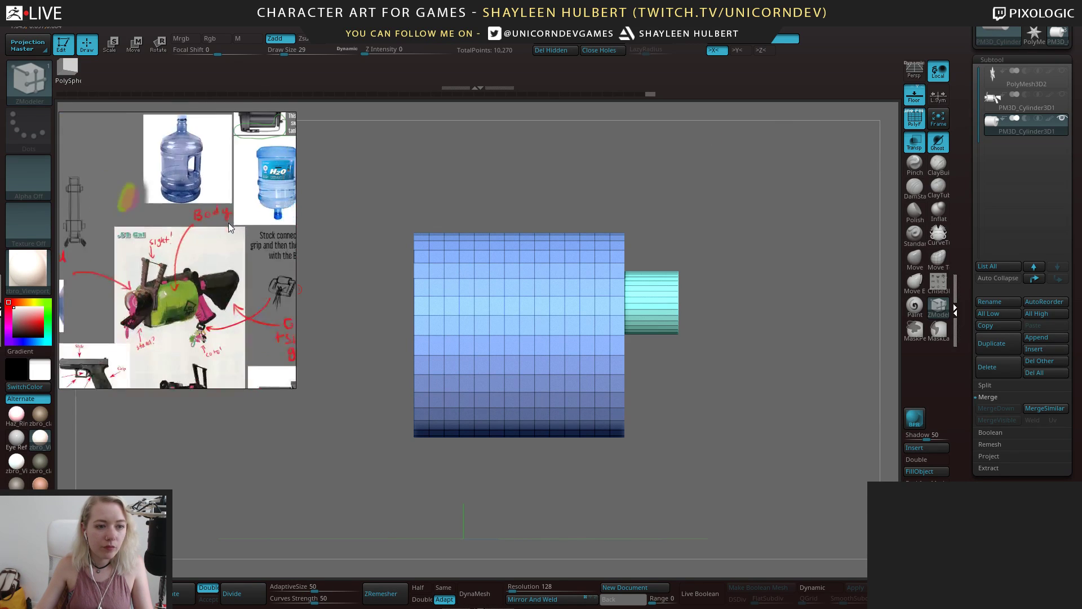
mouse_move(229, 273)
middle_down()
mouse_move(225, 197)
mouse_move(204, 282)
middle_up()
scroll(184, 198, up, 2)
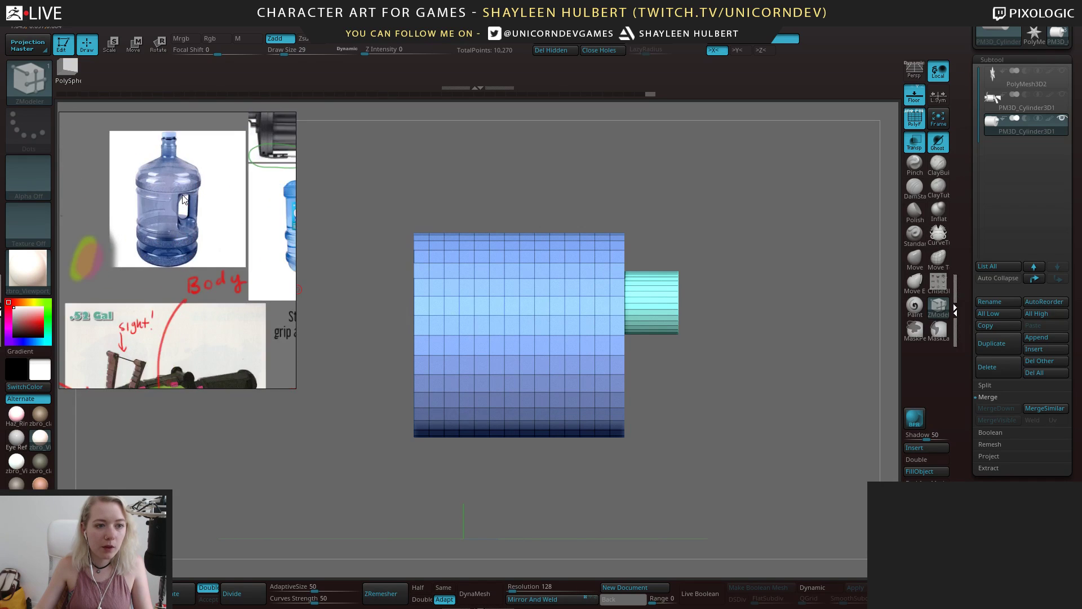
mouse_move(188, 204)
middle_down()
mouse_move(195, 247)
mouse_move(106, 212)
mouse_move(180, 213)
middle_up()
scroll(195, 247, up, 1)
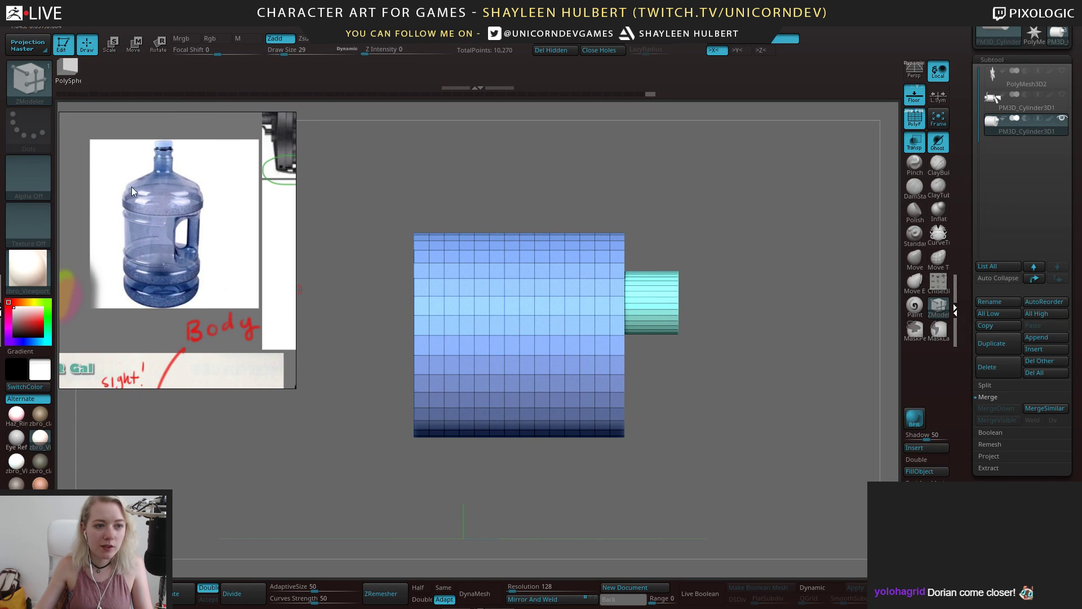
Slide the complete edge loop at the nozzle's base forward with the Slide edge action, tapering the front cap into a shoulder
drag(750, 331, 570, 269)
key(space)
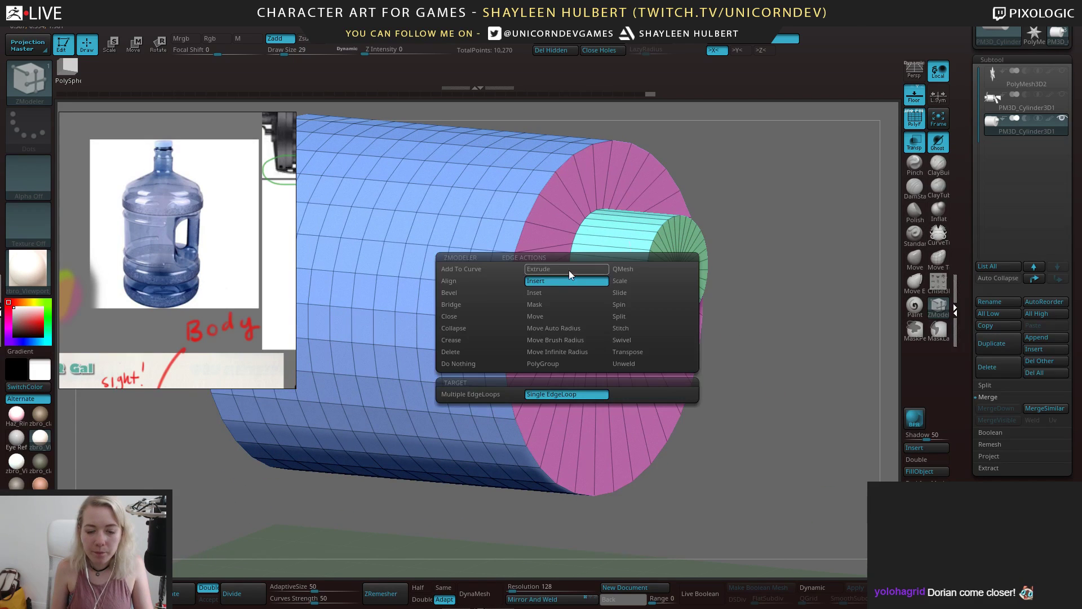
click(622, 292)
drag(572, 248, 611, 253)
mouse_move(731, 261)
shift+mouse_down()
mouse_move(795, 278)
mouse_move(767, 284)
mouse_move(763, 237)
mouse_move(779, 253)
mouse_move(754, 242)
mouse_move(756, 270)
shift+mouse_up()
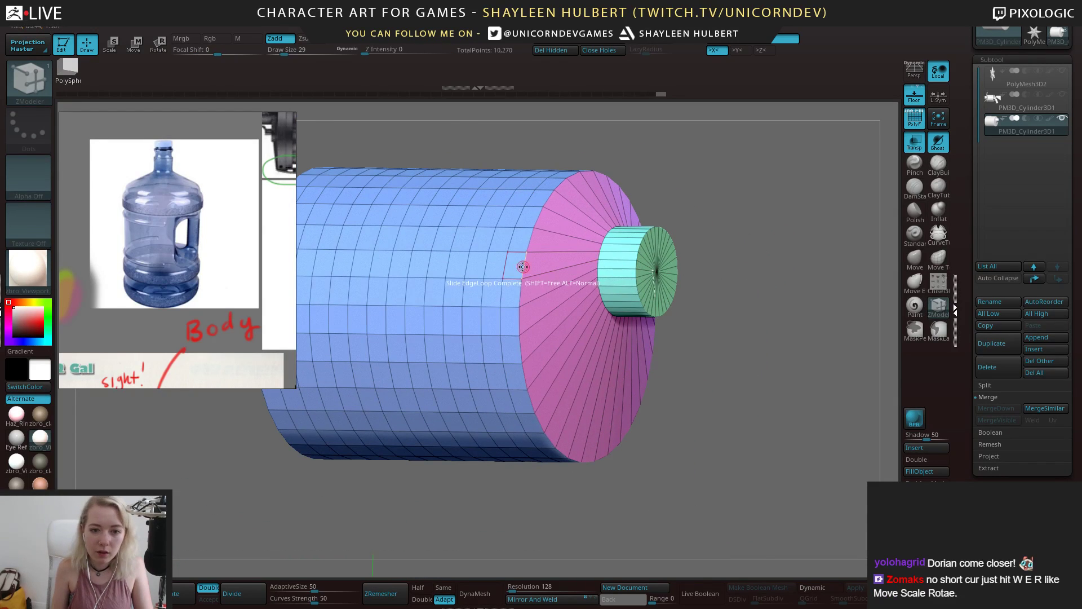
Bevel the complete edge loops around the shoulder's outer rim and the nozzle's base with two rows and a linear edge
key(space)
click(435, 289)
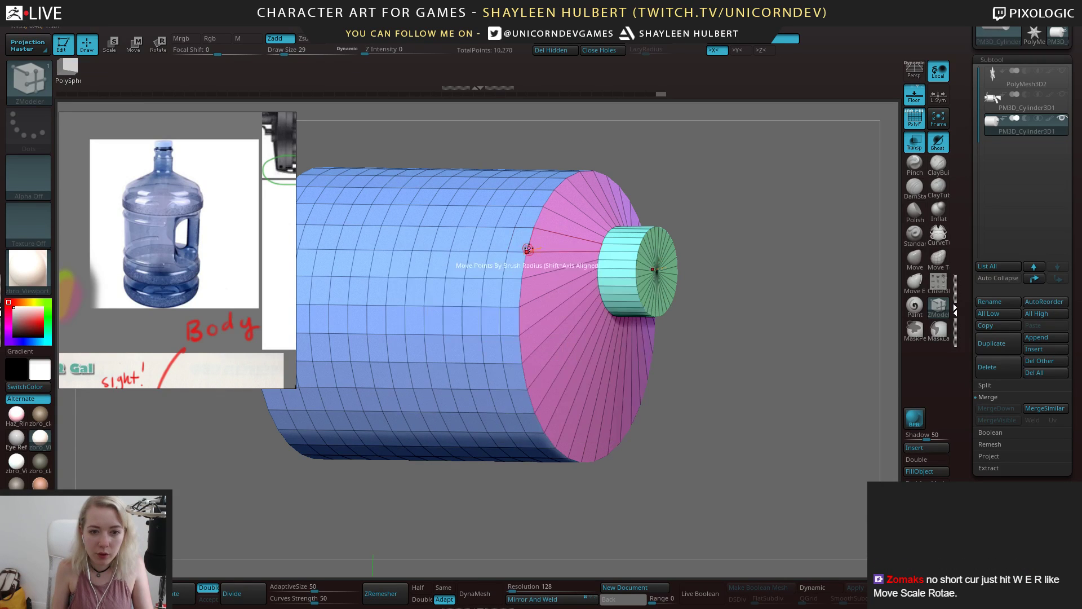
drag(527, 248, 526, 241)
alt+drag(722, 208, 674, 279)
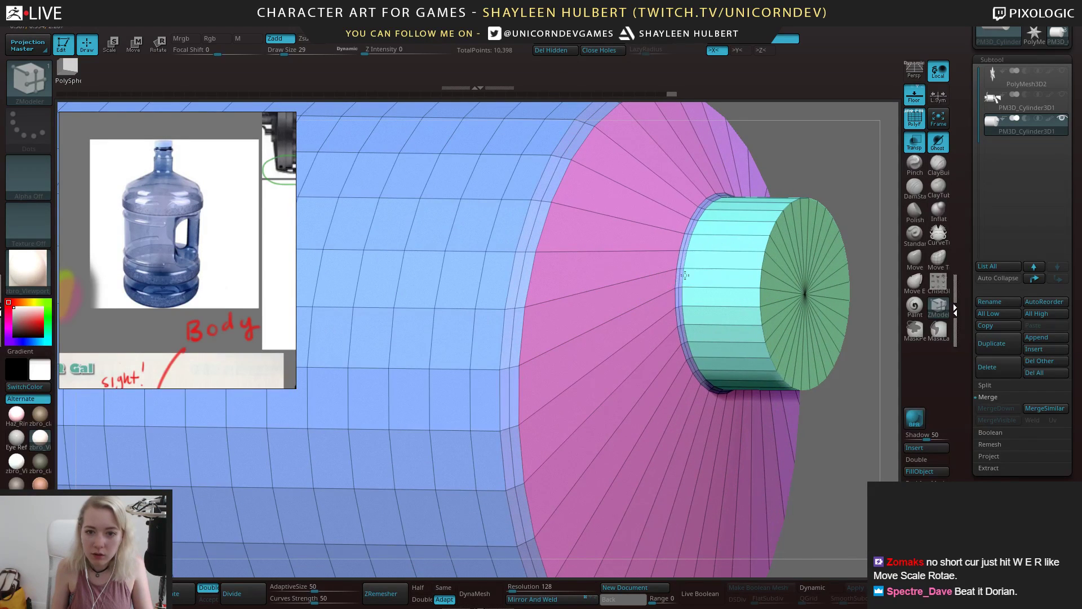
Check the bevels in a Dynamic Subdivision preview, turn it off, and bevel the edge loop around the nozzle's front rim
alt+drag(803, 170, 801, 126)
drag(766, 174, 805, 186)
drag(804, 224, 766, 224)
key(d)
click(540, 198)
alt+drag(767, 224, 778, 287)
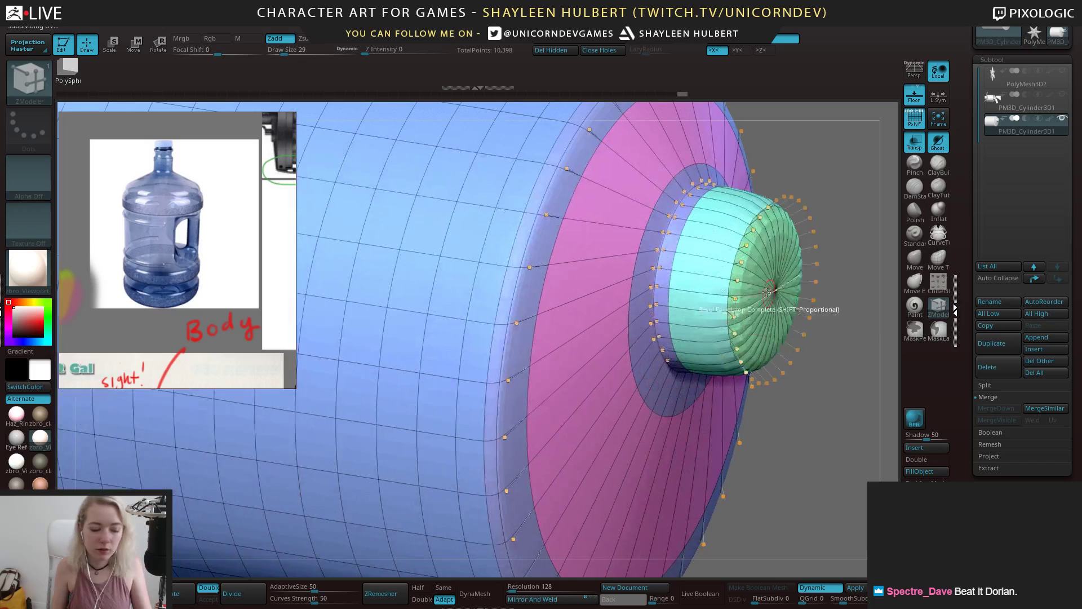
click(808, 590)
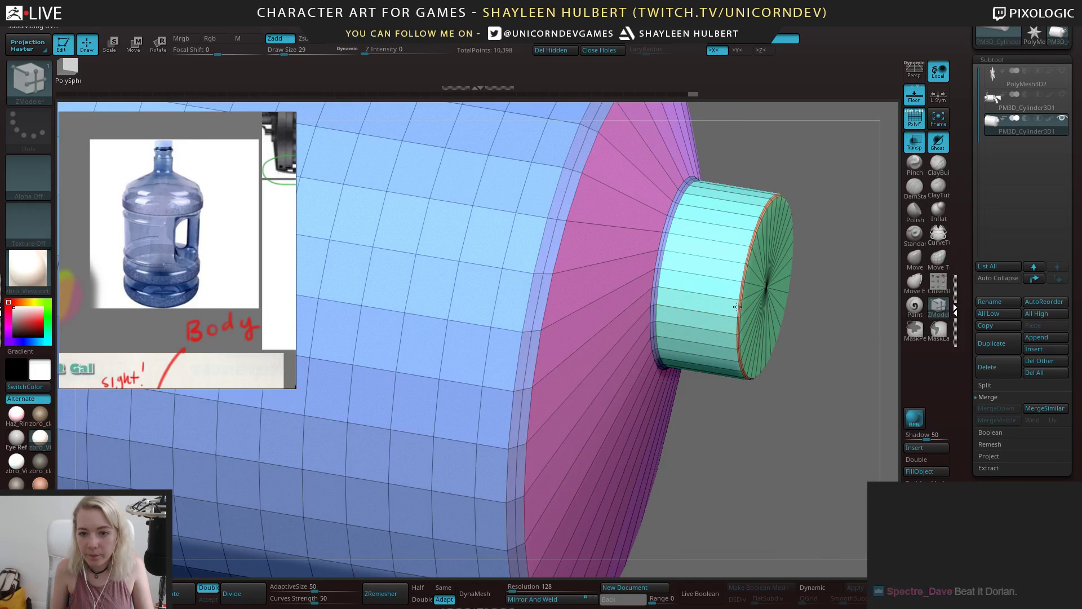
click(737, 307)
Try beveling the edge loop around the cylinder's rear rim with two rows, then undo the bevel
alt+drag(839, 302, 784, 268)
alt+drag(344, 224, 445, 265)
drag(321, 259, 440, 256)
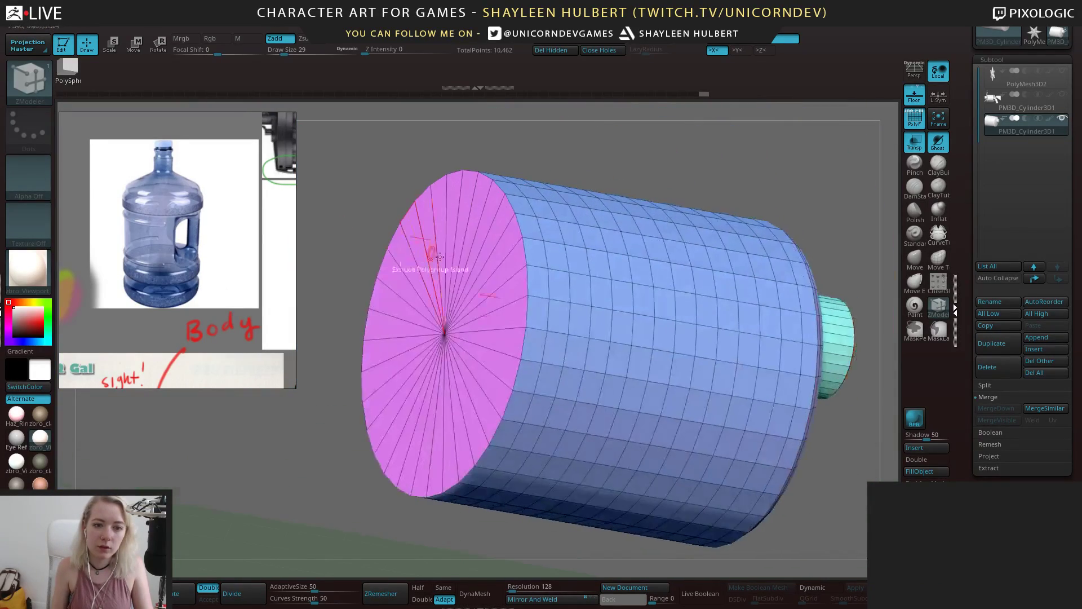
drag(535, 276, 507, 264)
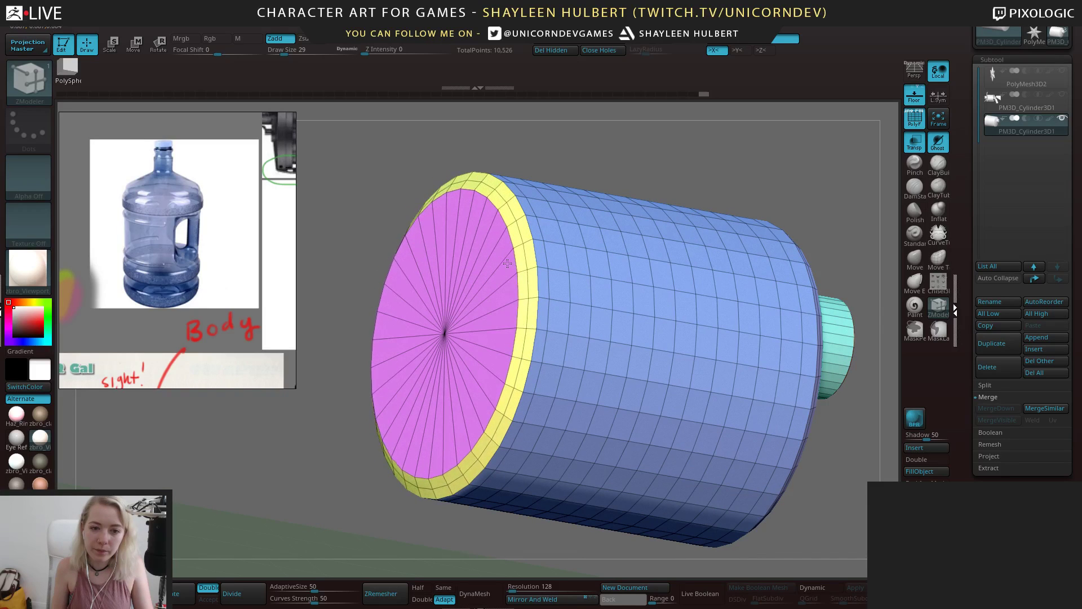
key(ctrl+z)
Delete the complete edge loop on the cylinder's side nearest the rear rim
drag(532, 145, 547, 228)
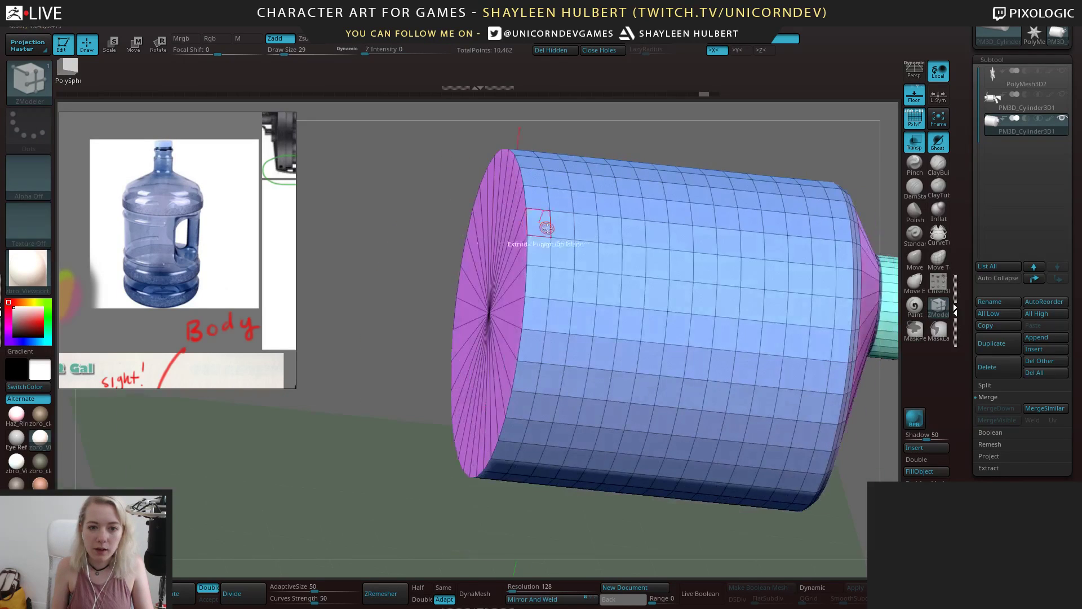
key(space)
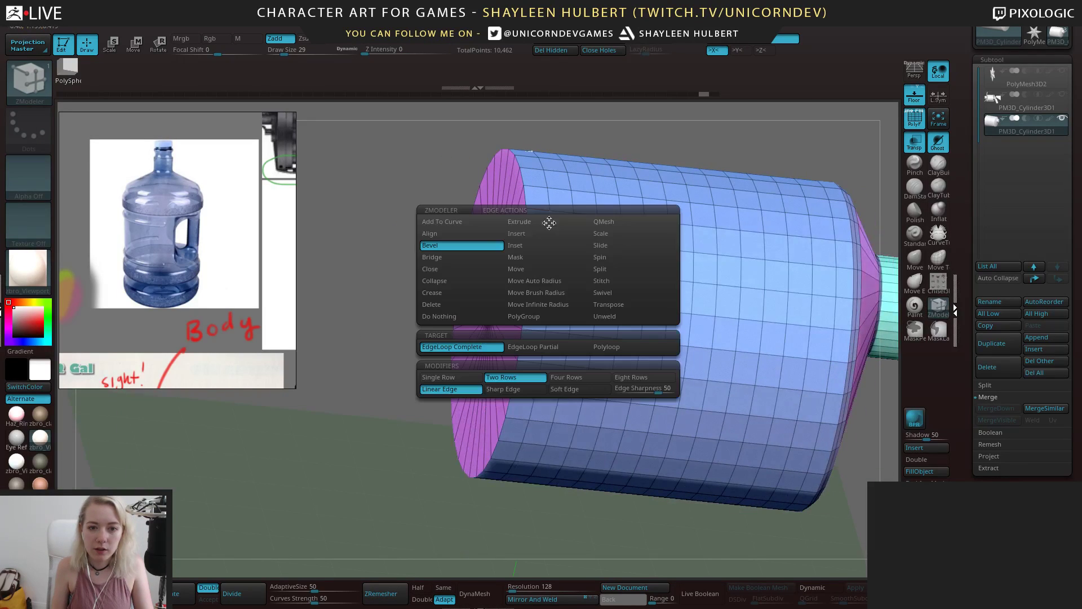
click(461, 293)
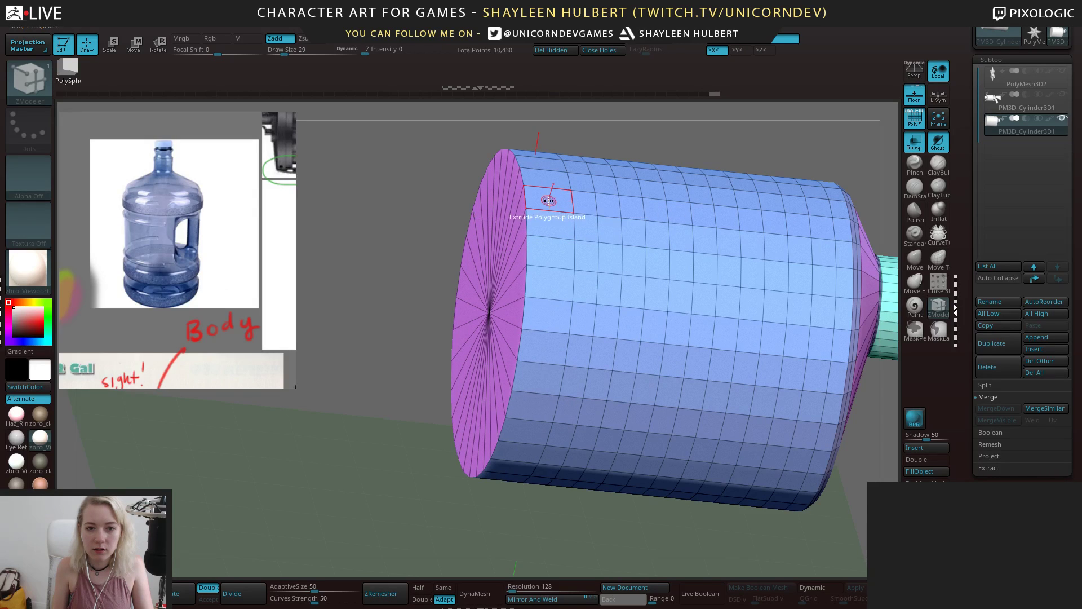
Try beveling the rear rim's complete edge loop with Four Rows and Linear Edge, then undo it
key(space)
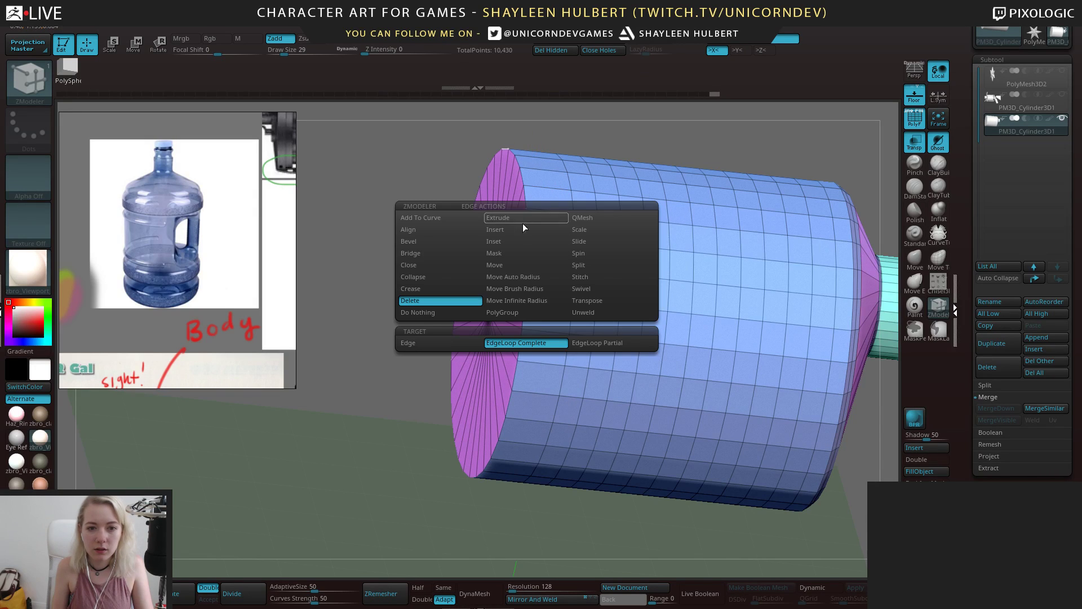
click(412, 241)
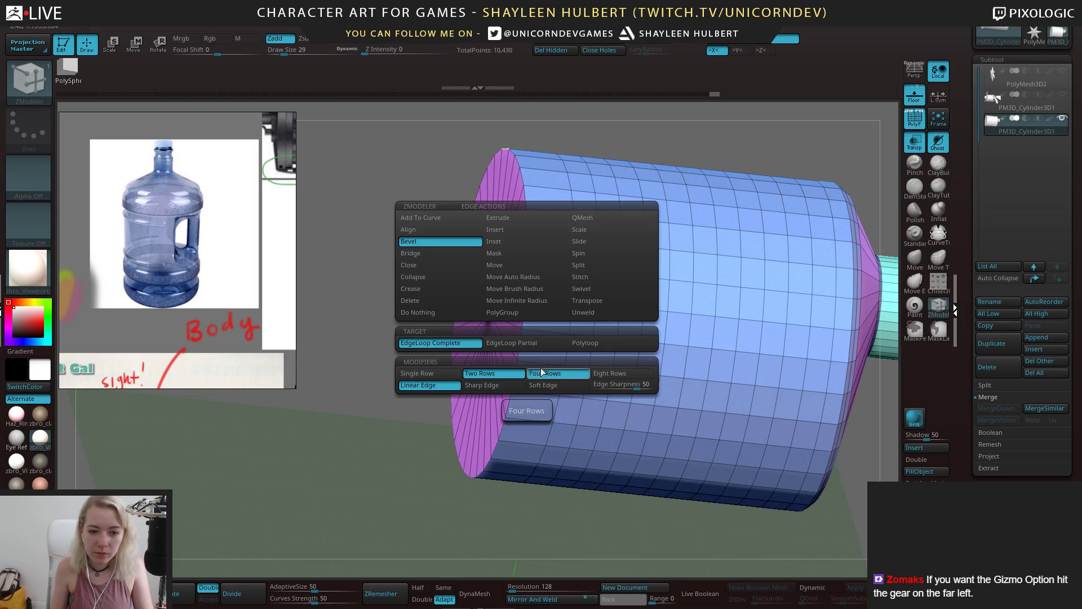
click(525, 225)
drag(524, 225, 540, 234)
key(ctrl+z)
Try the four-row bevel on the rear rim with Soft Edge, then undo it
key(space)
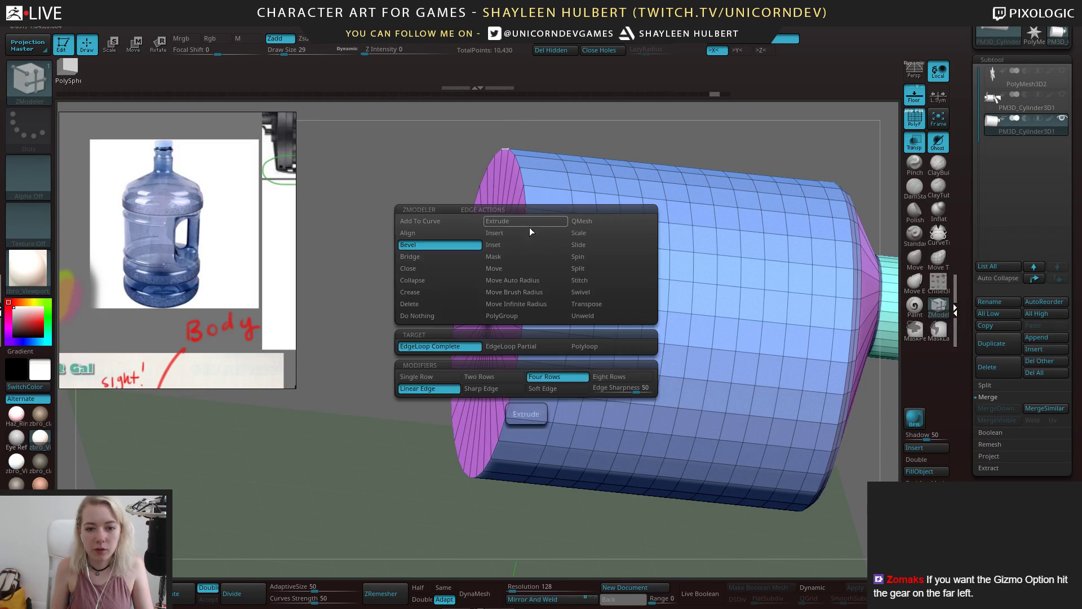
click(538, 390)
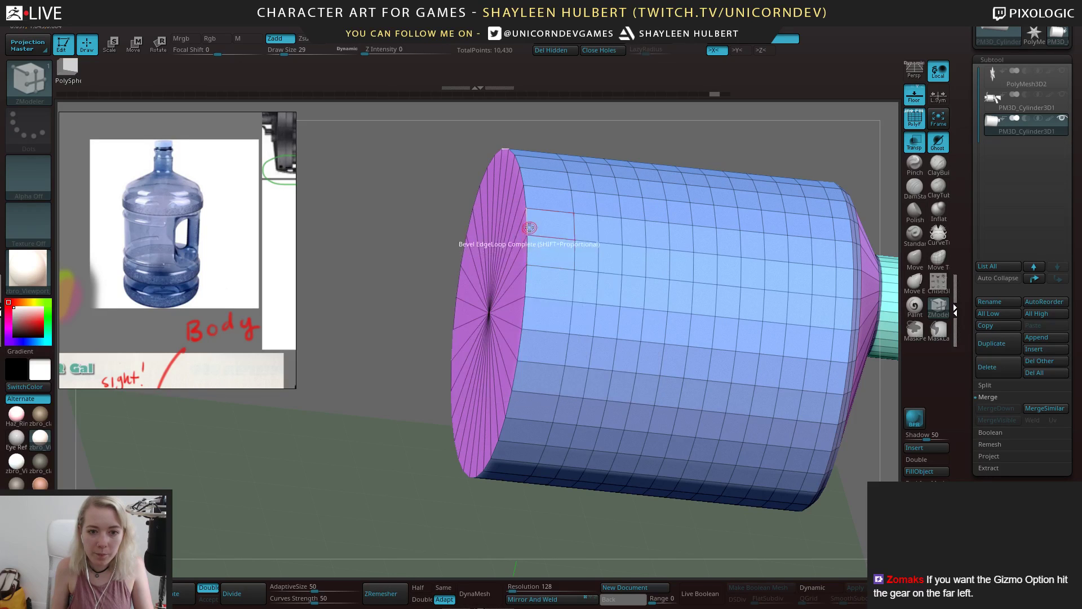
drag(525, 228, 515, 225)
key(ctrl+z)
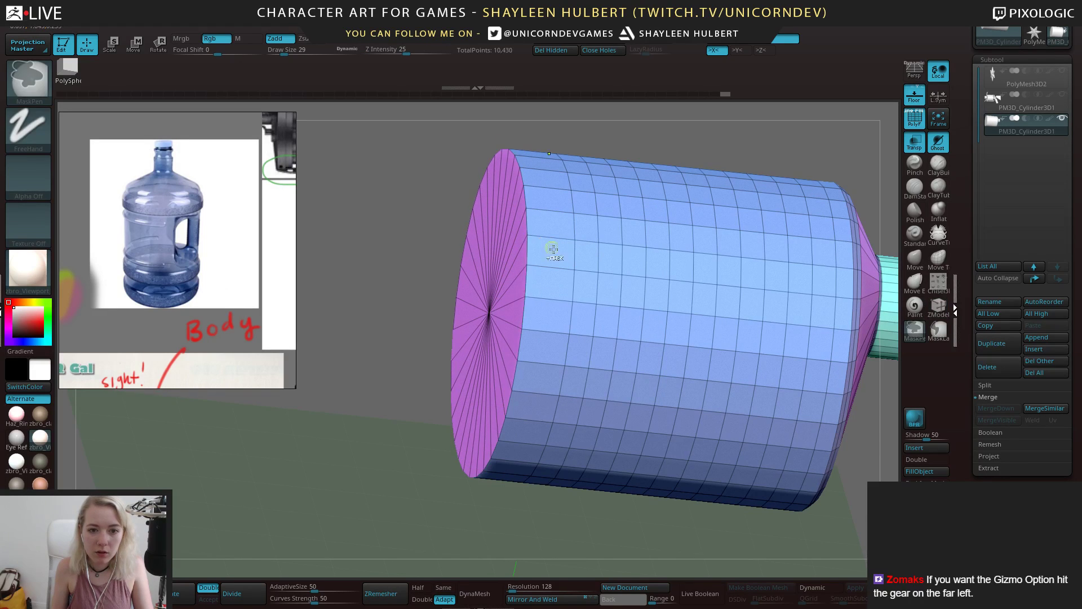
Try four-row bevels on the rear rim using the Edge Sharpness modifier, undoing each attempt
key(space)
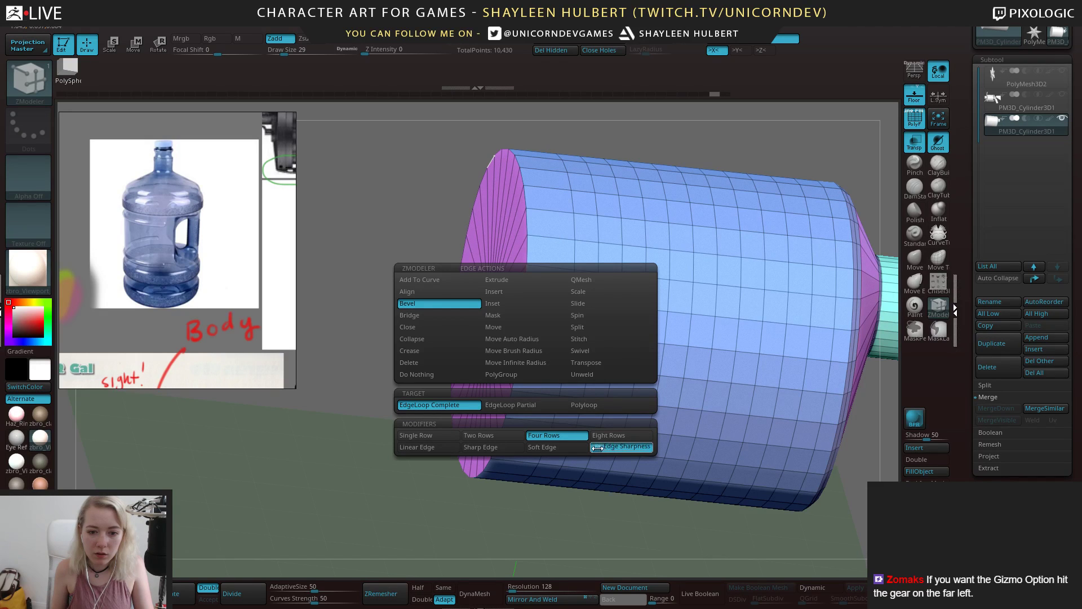
drag(529, 231, 537, 227)
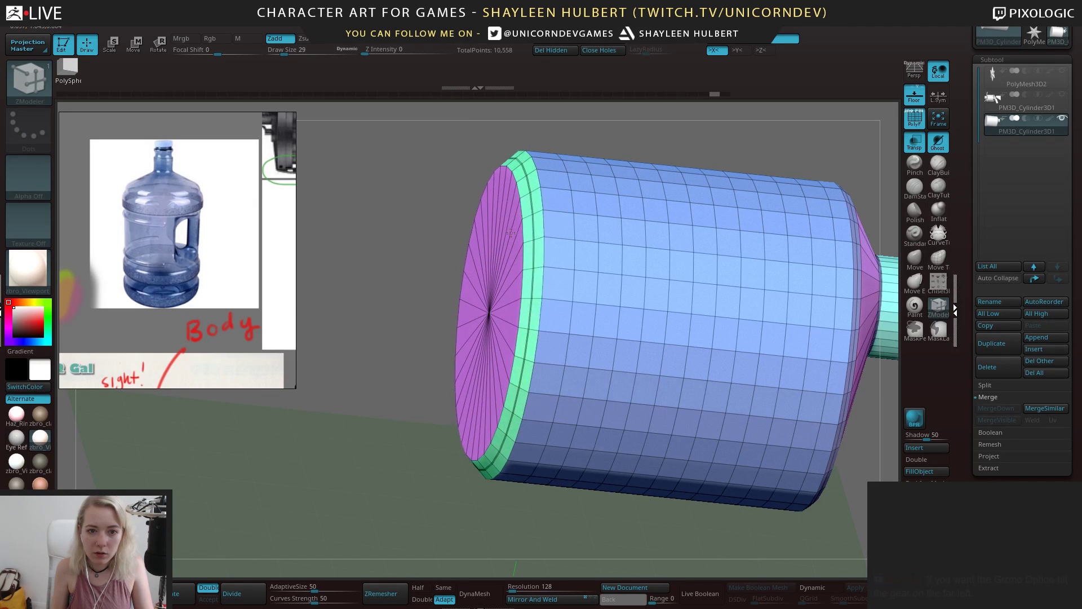
key(ctrl+z)
key(space)
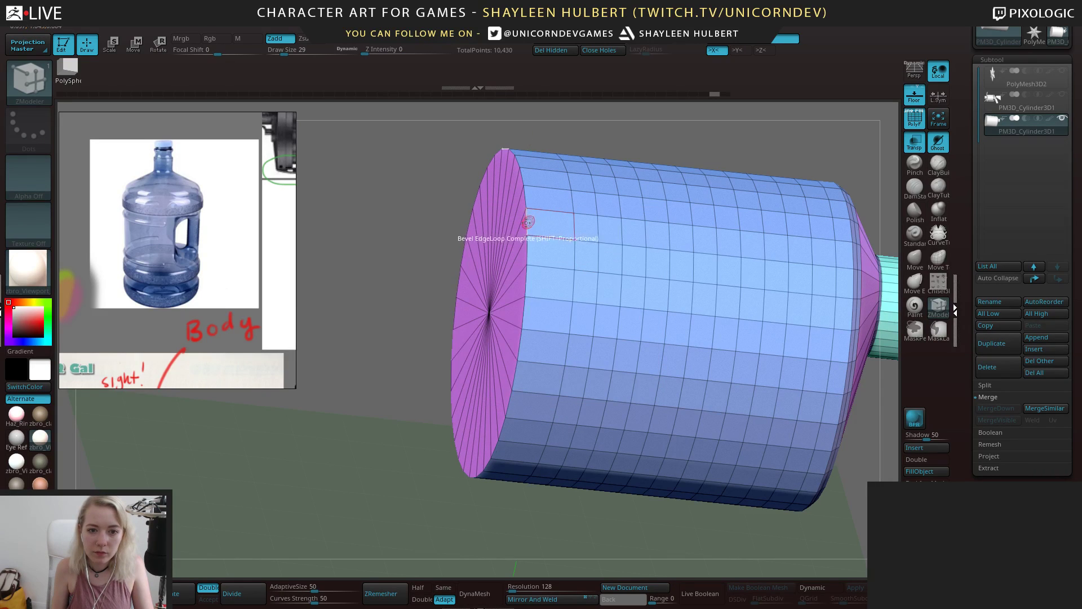
drag(528, 222, 537, 226)
key(ctrl+z)
Bevel the complete edge loop around the rear rim with Two Rows and Soft Edge
key(space)
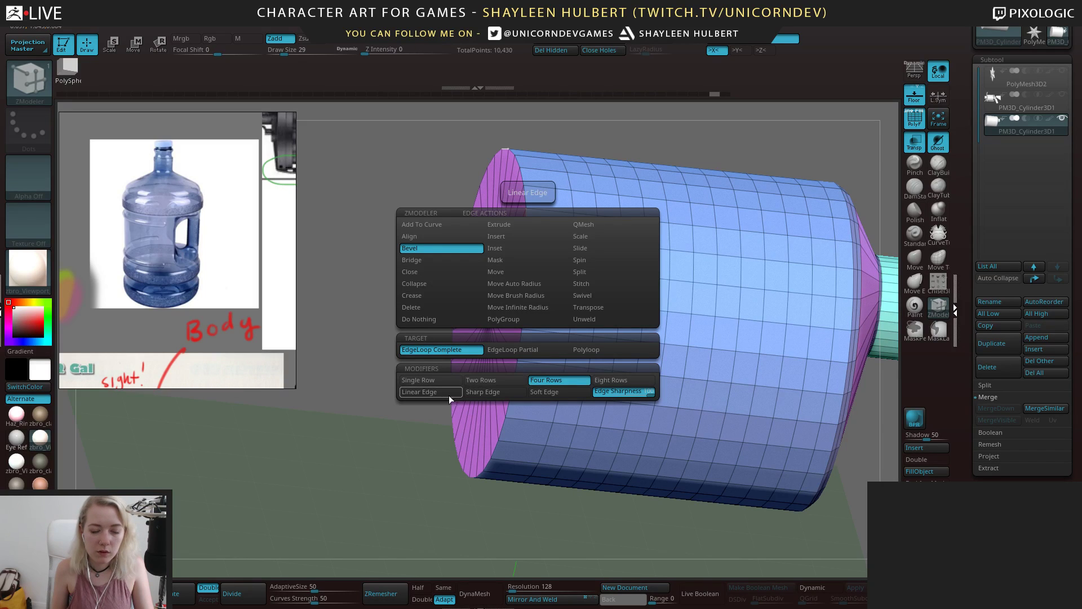
click(556, 393)
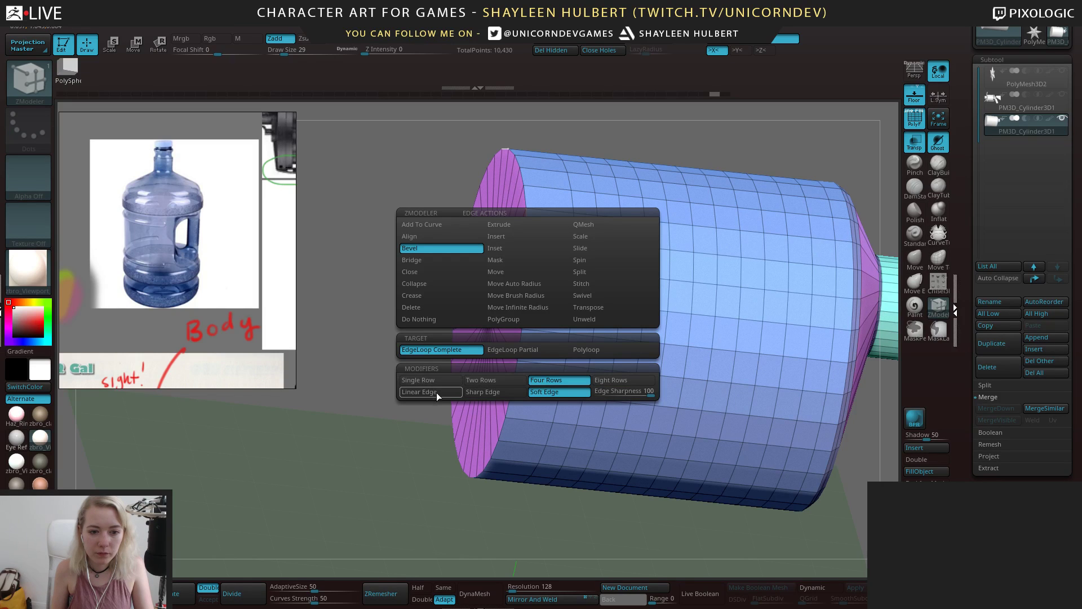
click(478, 381)
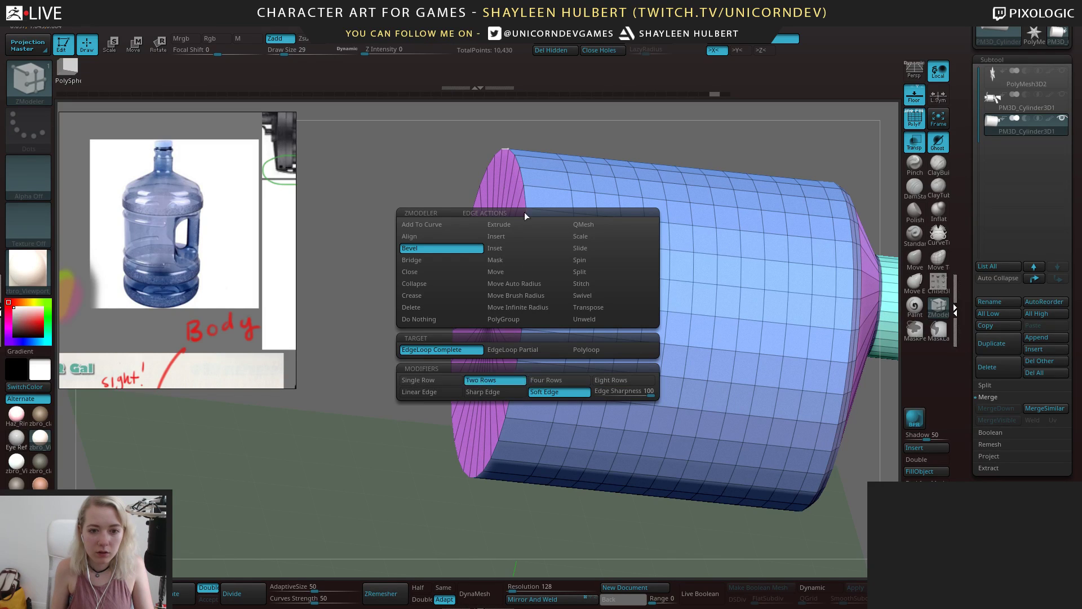
drag(526, 204, 514, 205)
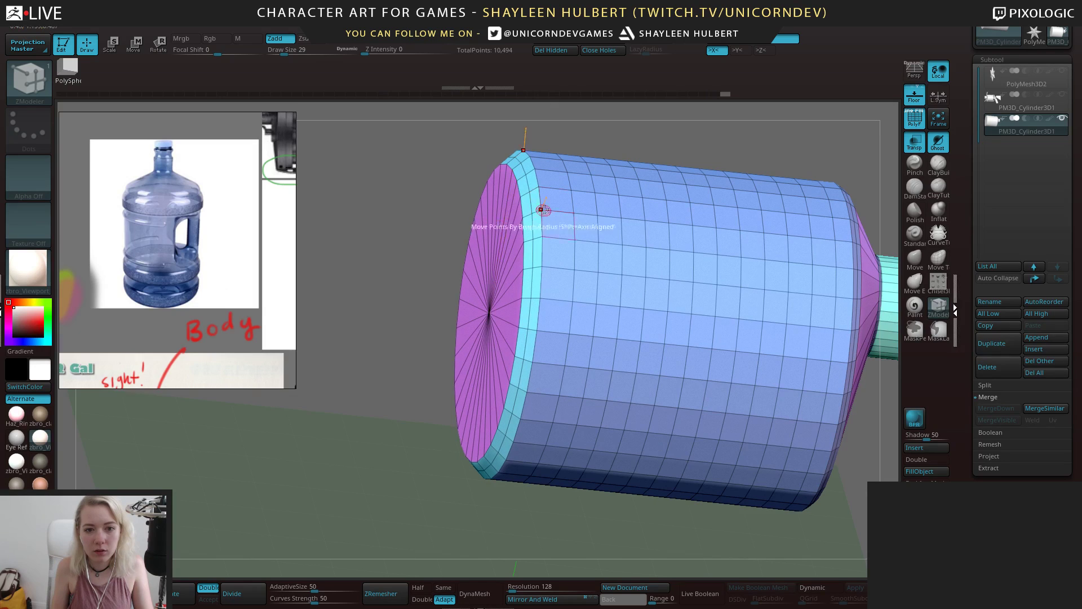
Scale the middle edge loop of the rear bevel outward with the Scale edge action to round the corner
key(space)
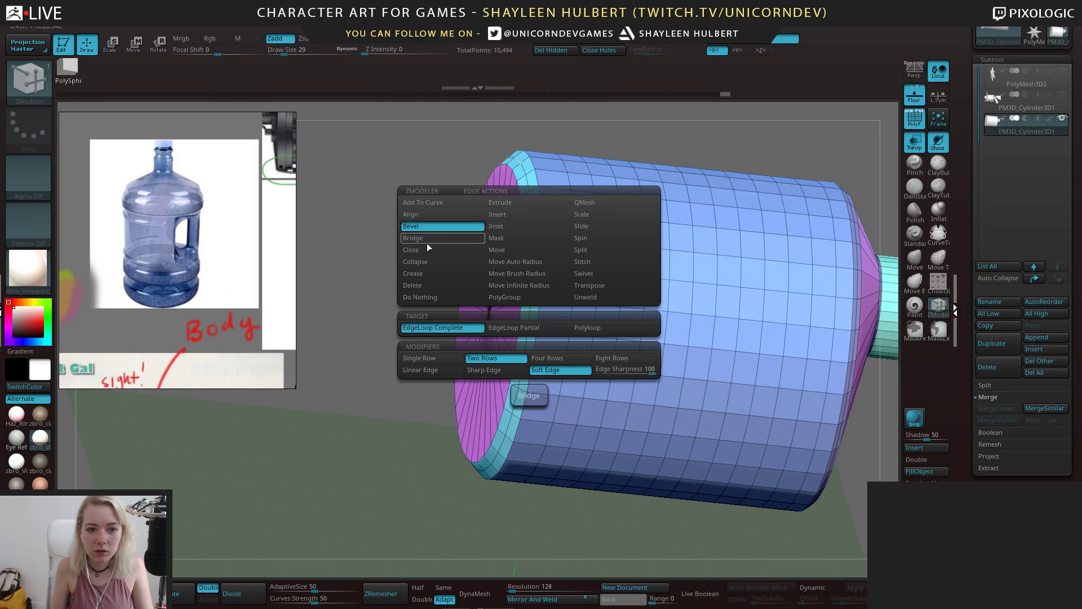
click(582, 217)
drag(529, 211, 529, 208)
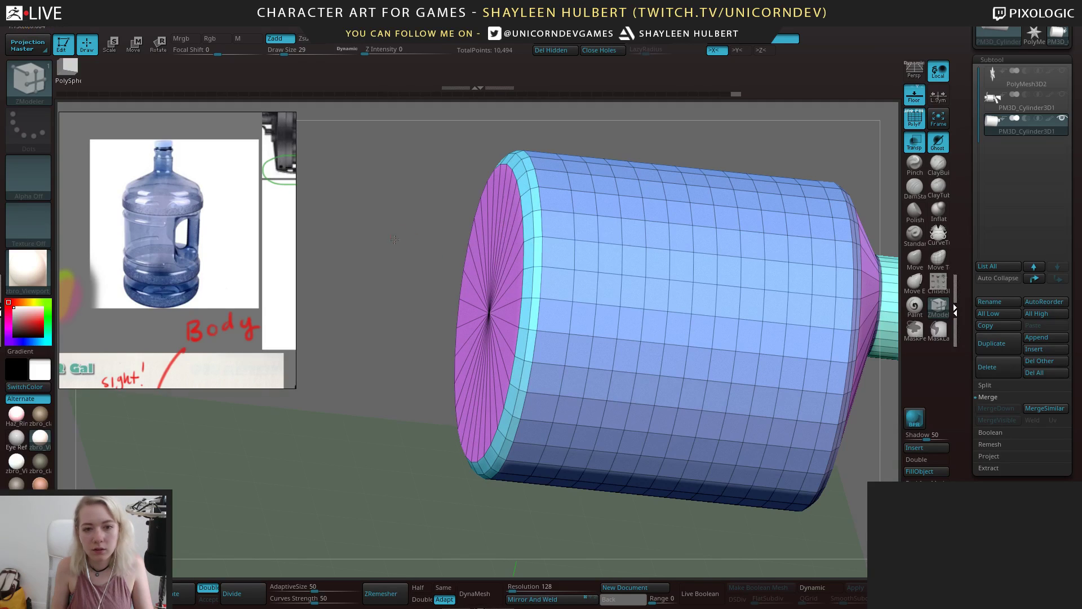
Examine the bottle shape from the side and rear in a Dynamic Subdivision preview, then turn the preview off
drag(395, 240, 418, 224)
key(d)
alt+drag(476, 254, 425, 236)
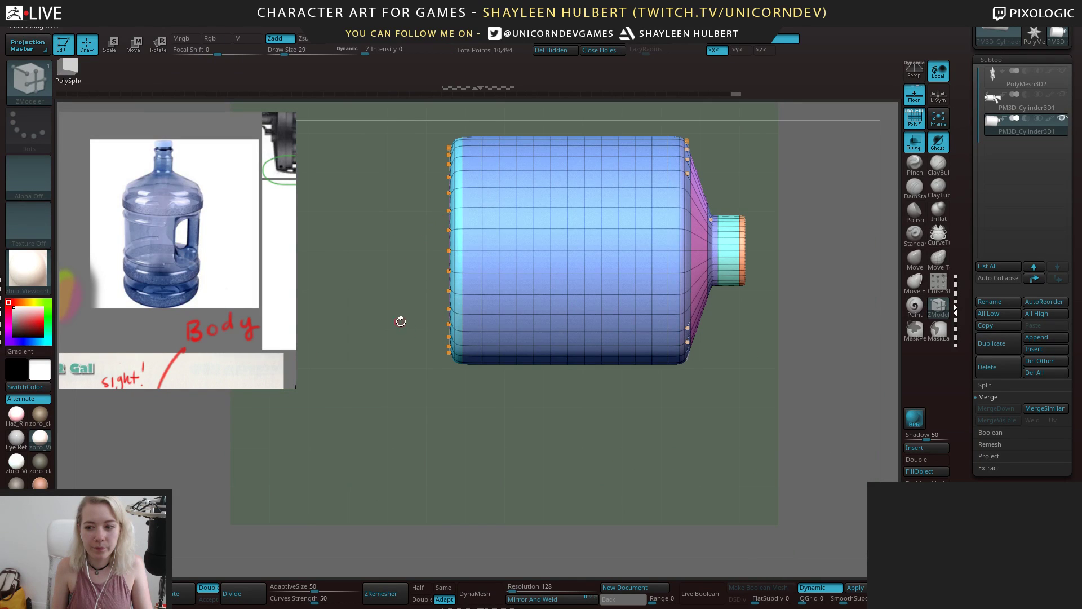
drag(400, 321, 397, 204)
drag(413, 242, 535, 204)
drag(612, 189, 499, 198)
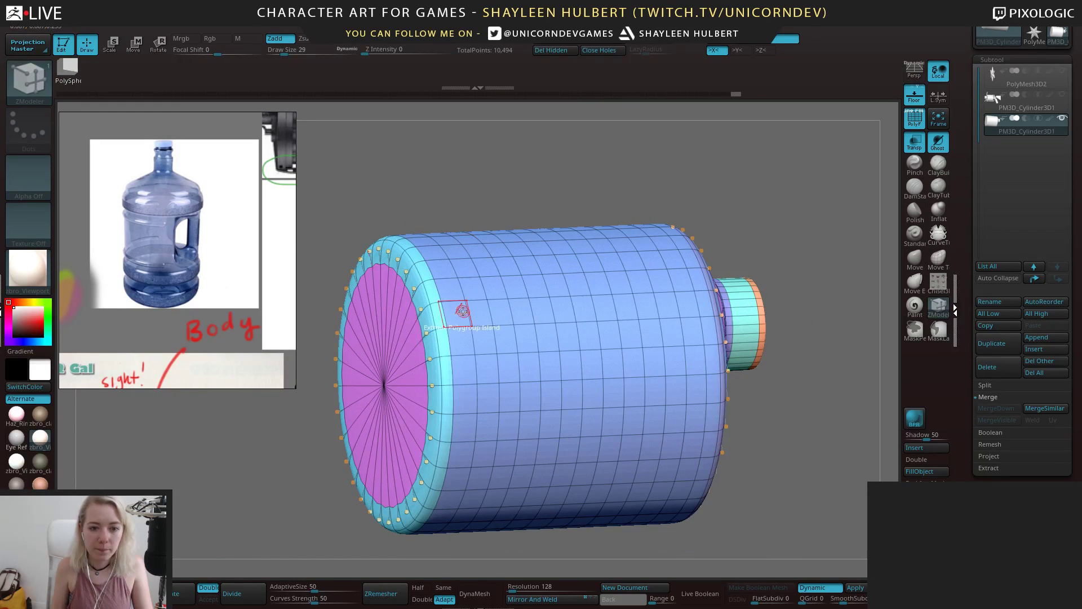
key(space)
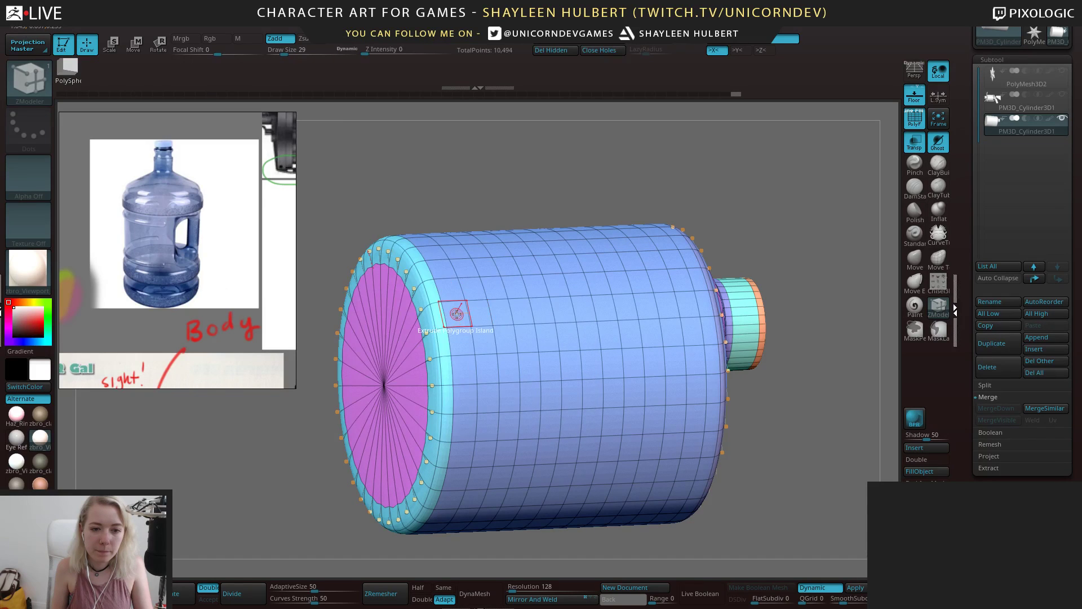
key(space)
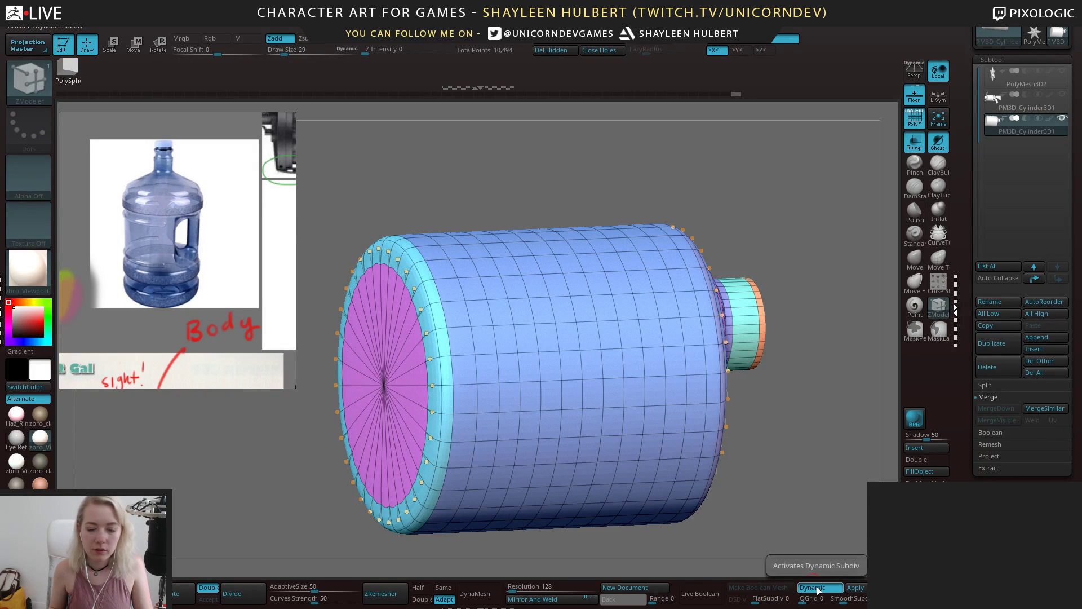
click(819, 589)
Give the ring of polygons beside the rear bevel its own polygroup, using the PolyGroup action with the Polyloop target
key(space)
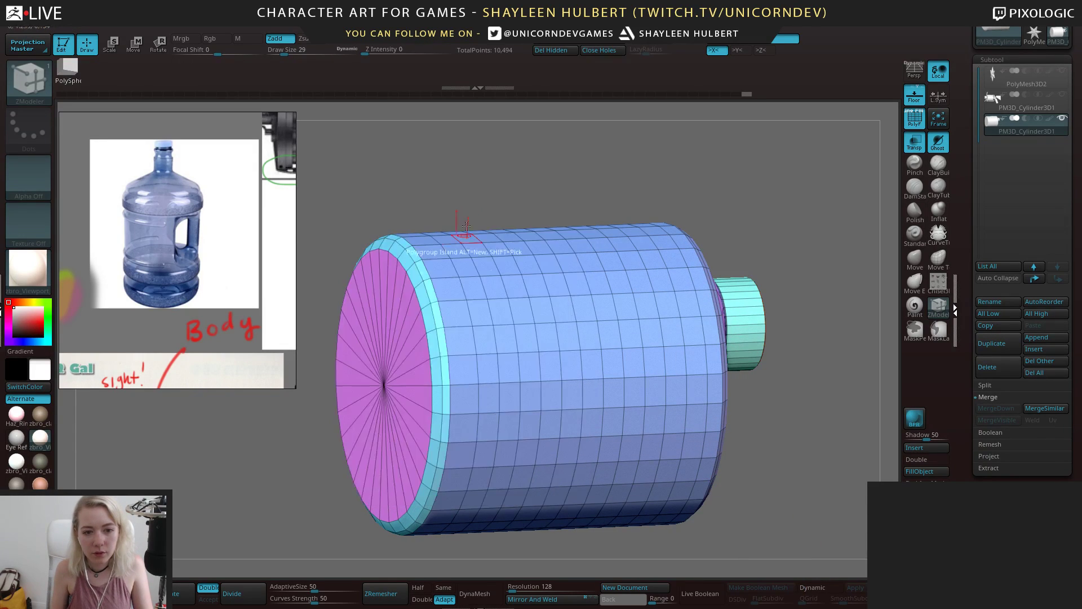
drag(467, 218, 461, 253)
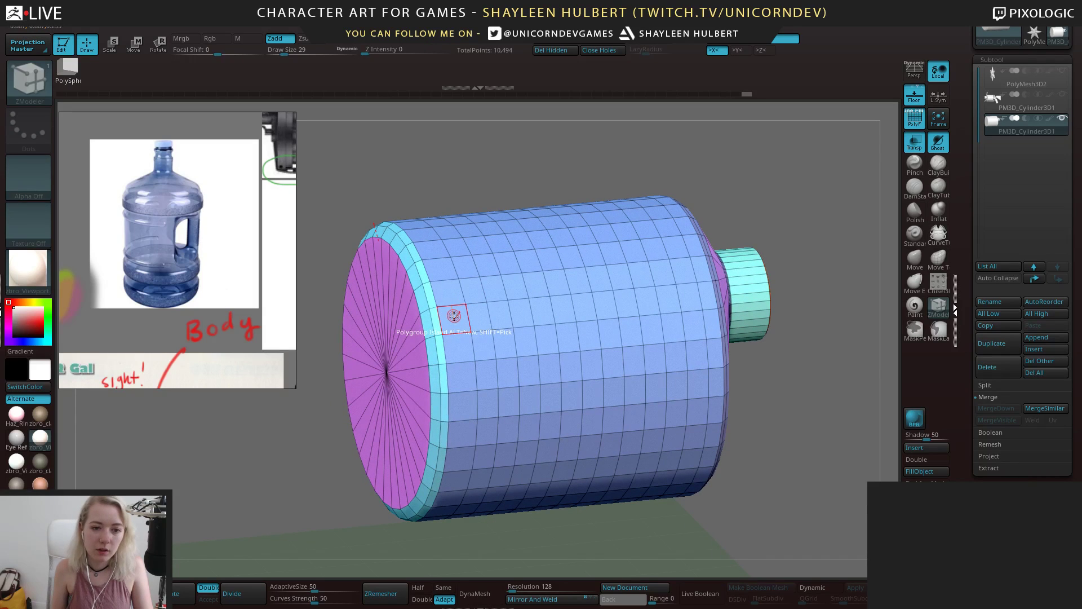
key(space)
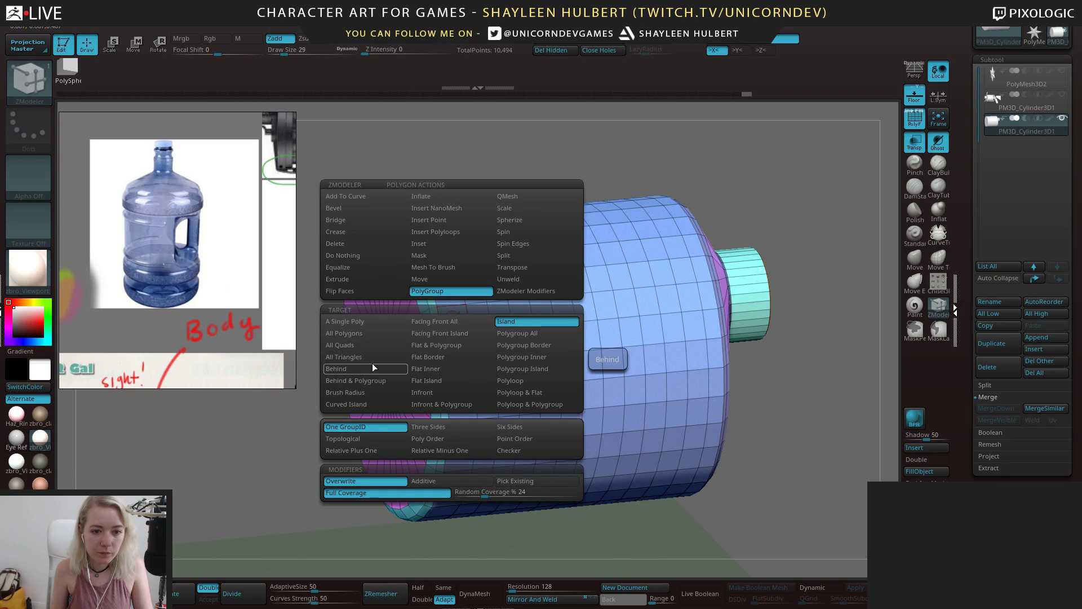
click(516, 381)
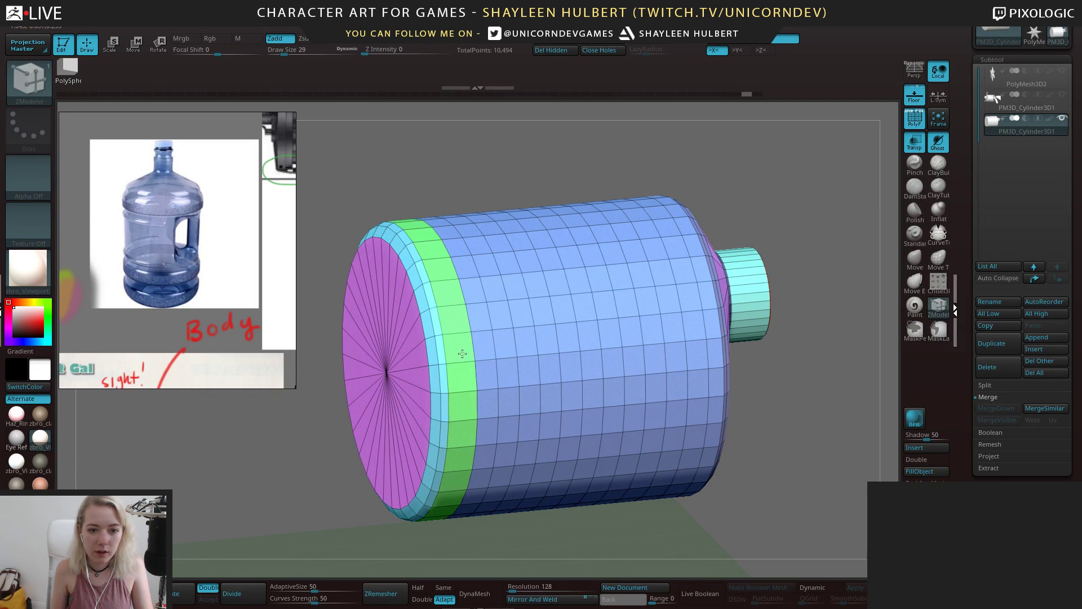
Assign the adjacent polygon loops beside the bottle's base to a green polygroup with the ZModeler Polyloop target
drag(452, 195, 468, 234)
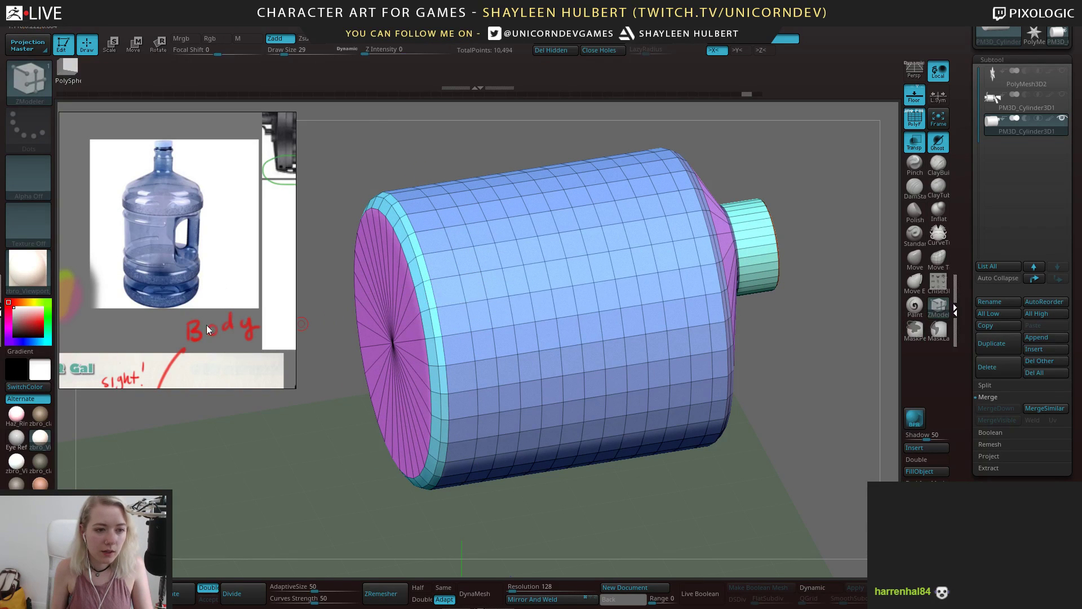
right_drag(227, 276, 224, 266)
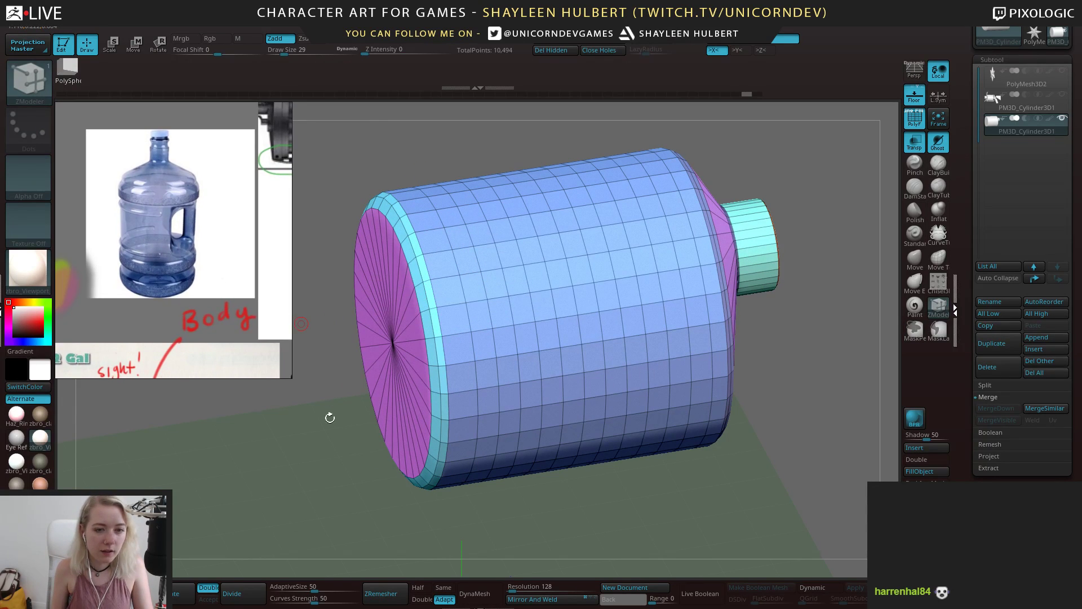
drag(330, 417, 364, 414)
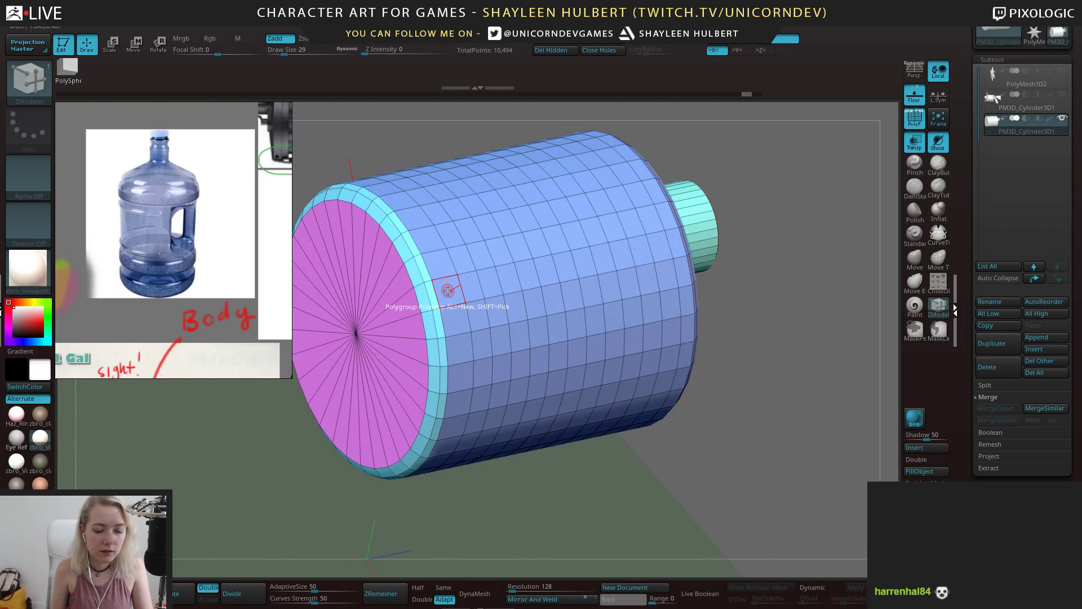
drag(448, 291, 456, 315)
drag(646, 458, 608, 451)
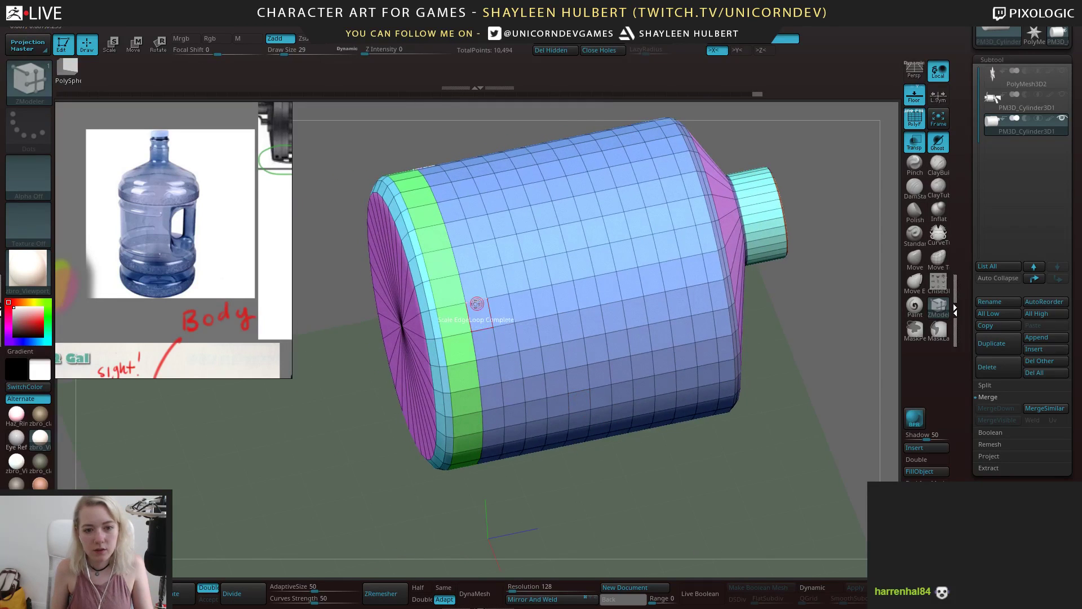
click(476, 298)
drag(367, 411, 444, 314)
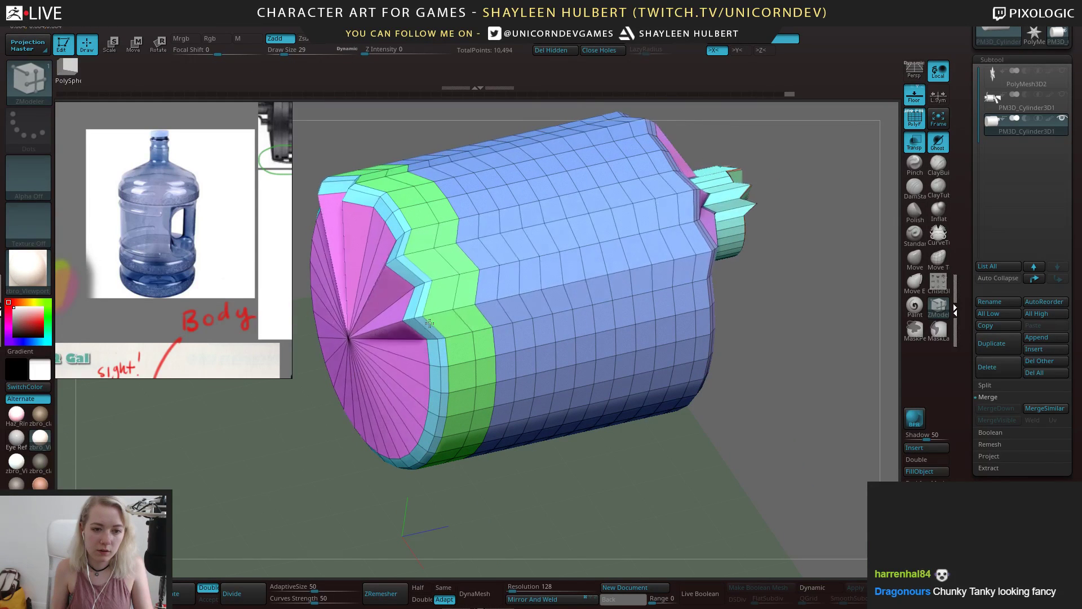
key(ctrl+z)
key(space)
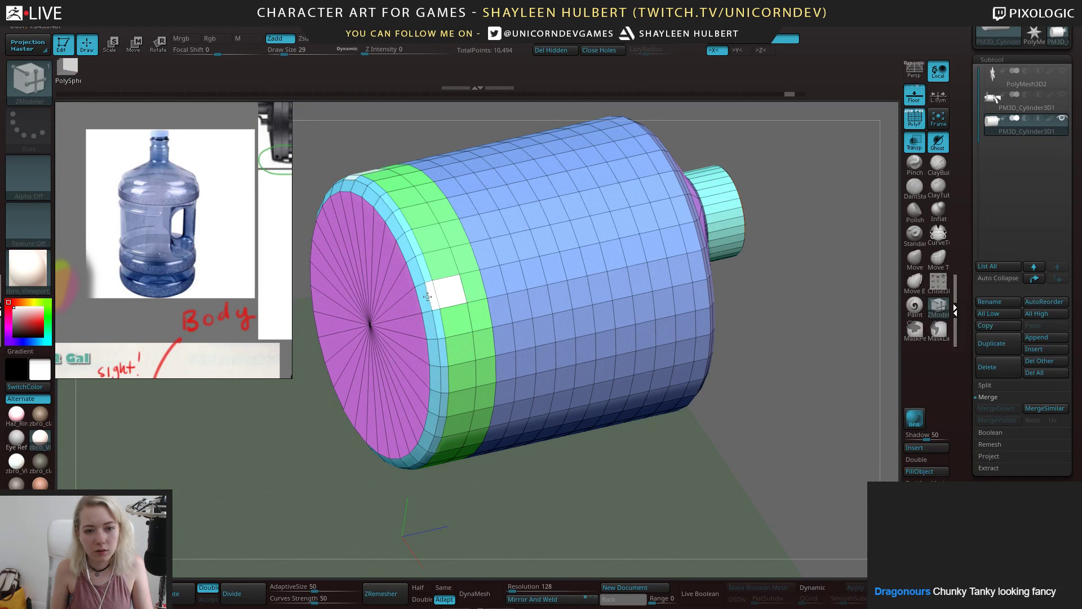
Try to add two polygon loops around the middle of the bottle body to the green polygroup
drag(583, 506, 623, 470)
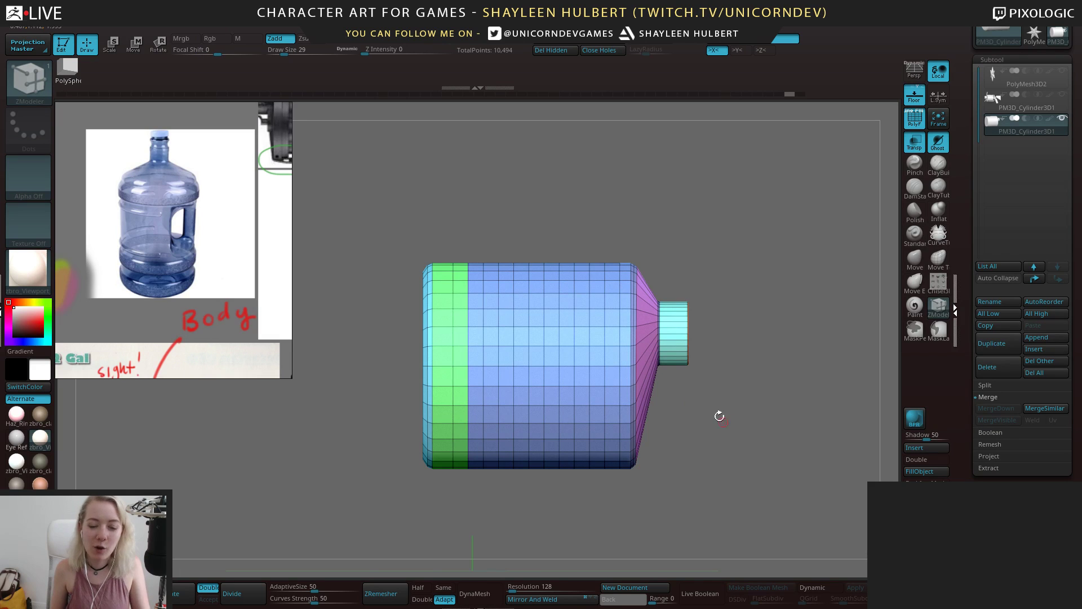
alt+drag(720, 416, 526, 369)
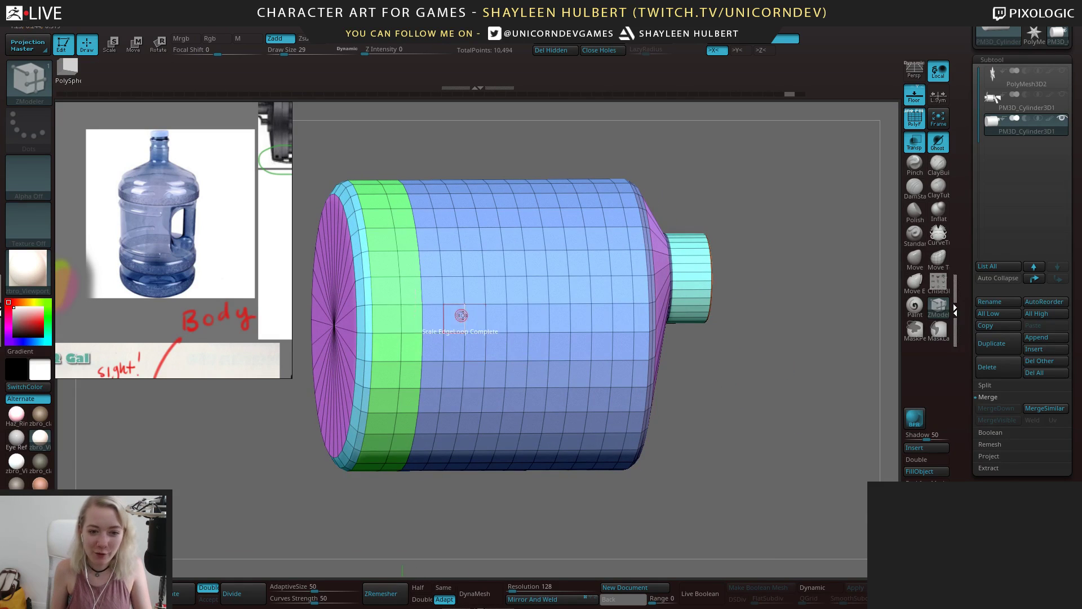
key(shift)
click(477, 295)
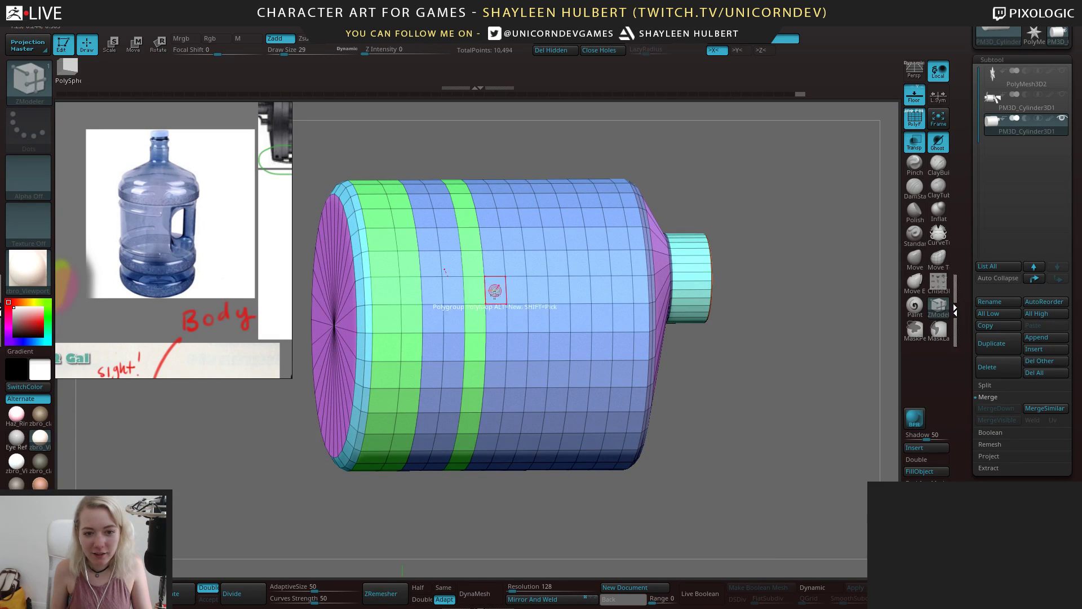
click(499, 313)
drag(702, 414, 711, 405)
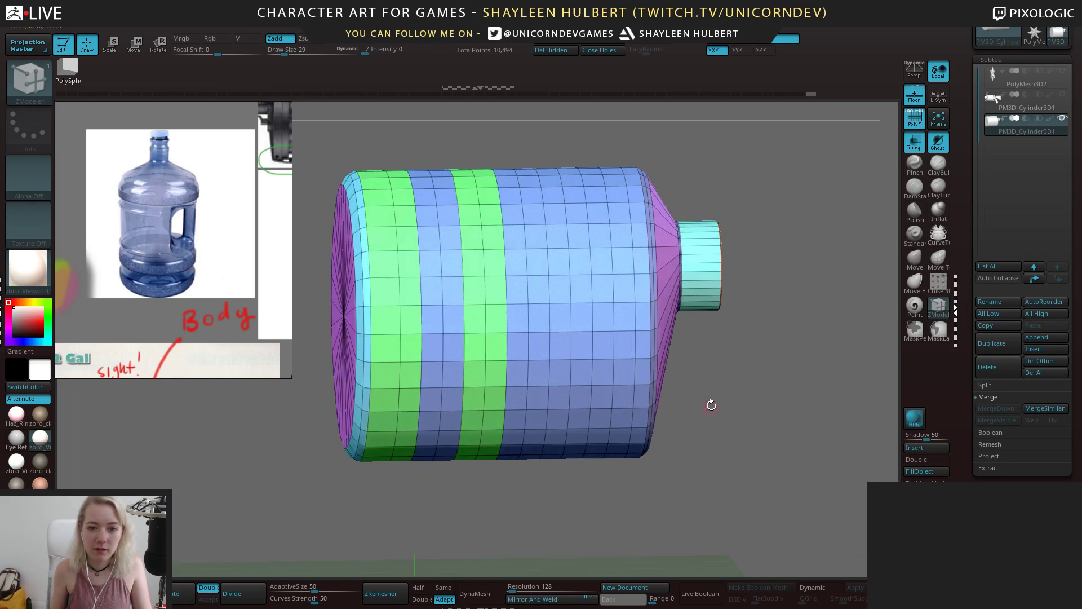
key(ctrl+z)
key(ctrl+z)
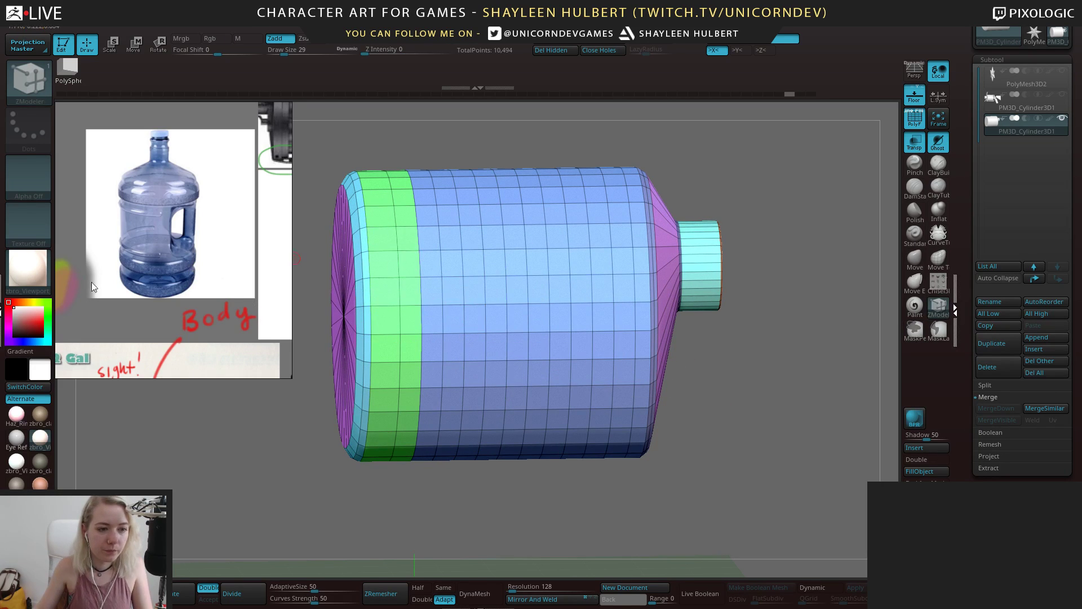
Examine the green tank gun concept art on the reference board in place of the water jug photo
scroll(105, 304, down, 2)
middle_drag(106, 305, 123, 205)
middle_drag(159, 289, 165, 217)
scroll(166, 242, up, 1)
middle_drag(189, 355, 222, 251)
scroll(203, 283, up, 2)
scroll(203, 283, down, 2)
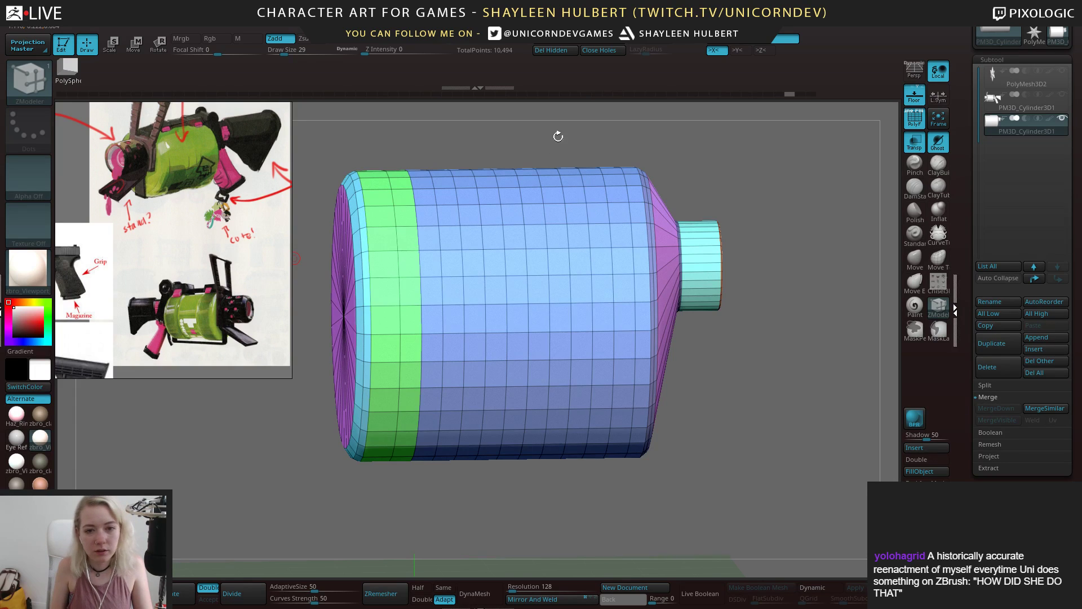
Assign three adjacent polygon loops beside the bottle's shoulder to the green polygroup
drag(558, 136, 564, 165)
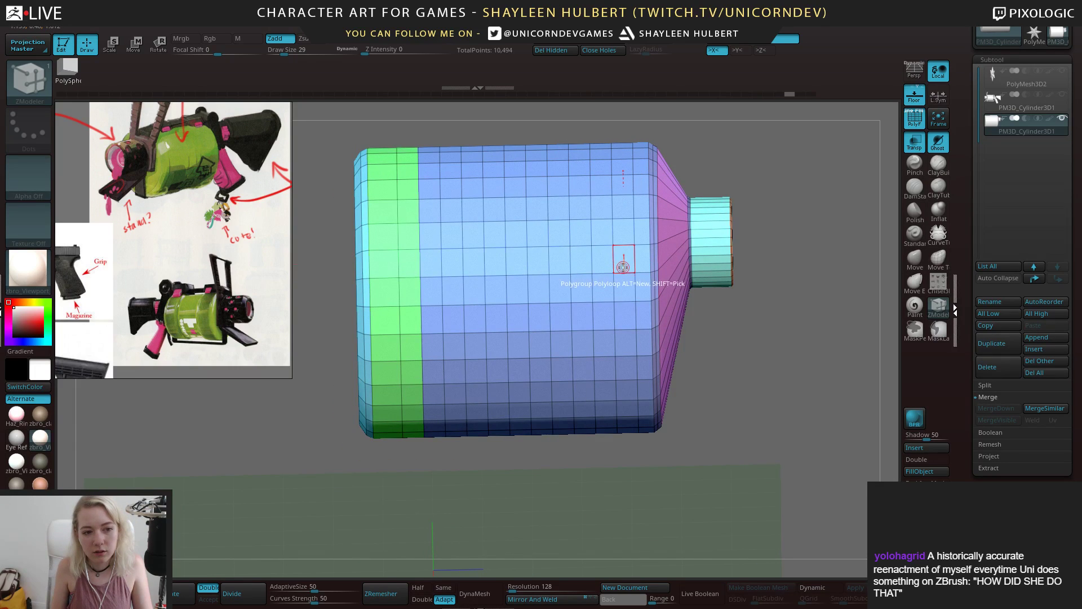
drag(622, 271, 614, 278)
key(ctrl+z)
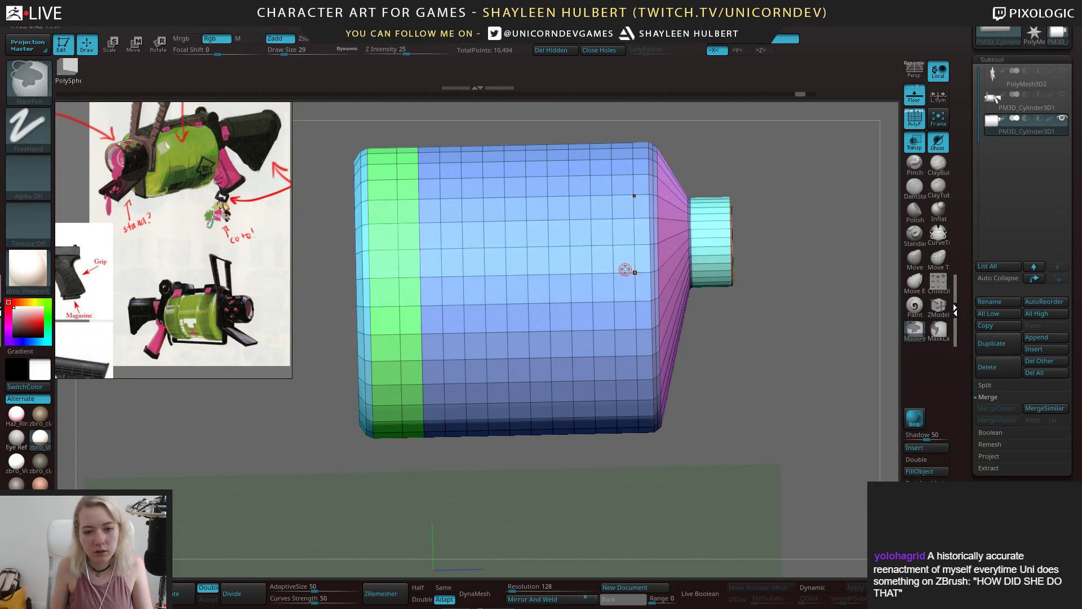
click(625, 275)
click(608, 272)
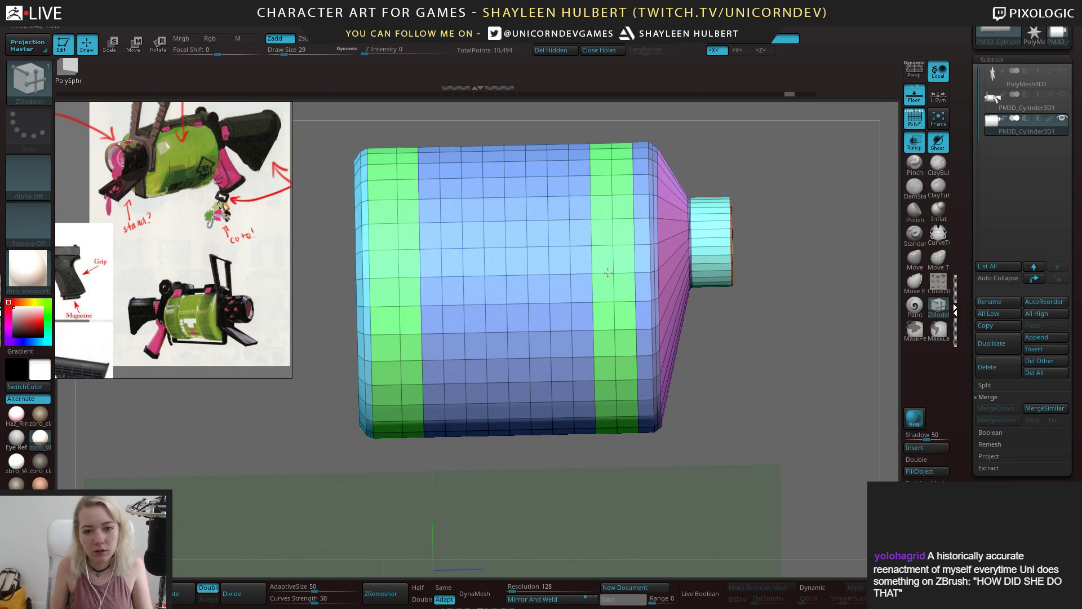
click(645, 262)
key(ctrl+z)
click(644, 281)
drag(806, 344, 729, 373)
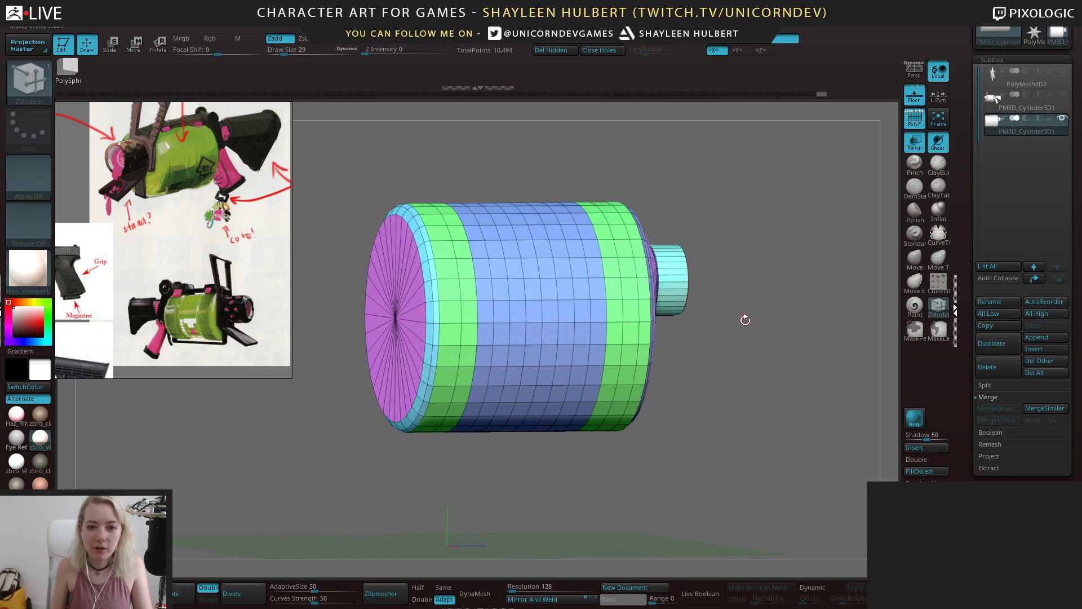
Try to isolate the blue band between the two green bands and give it its own polygroup
drag(745, 320, 756, 447)
ctrl+shift+drag(751, 485, 622, 182)
ctrl+shift+click(558, 183)
ctrl+shift+drag(485, 177, 616, 357)
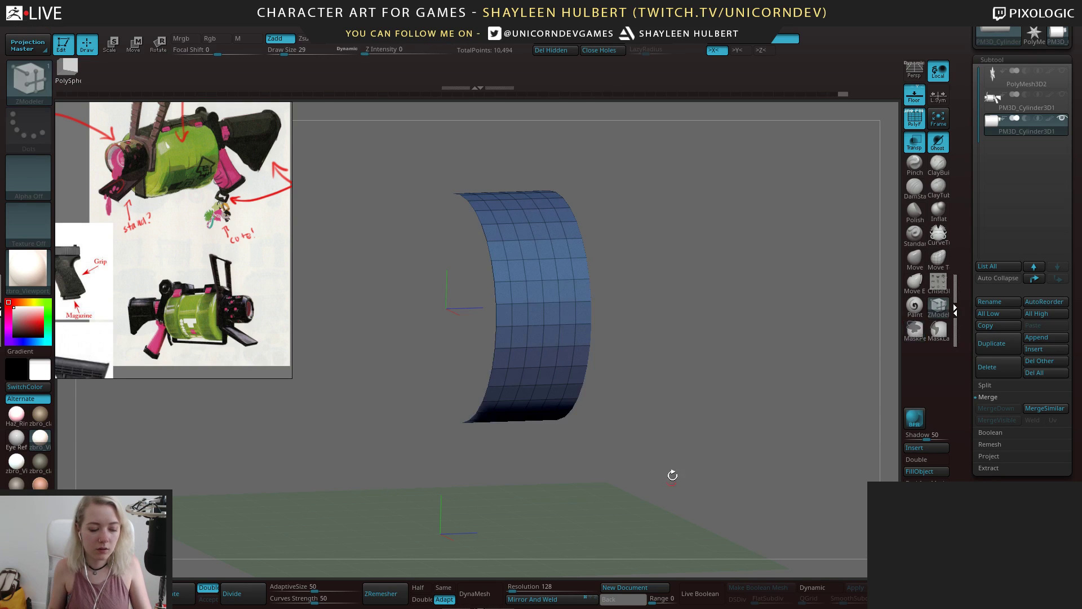
key(ctrl+w)
shift+drag(739, 374, 708, 376)
ctrl+shift+click(699, 374)
key(ctrl+z)
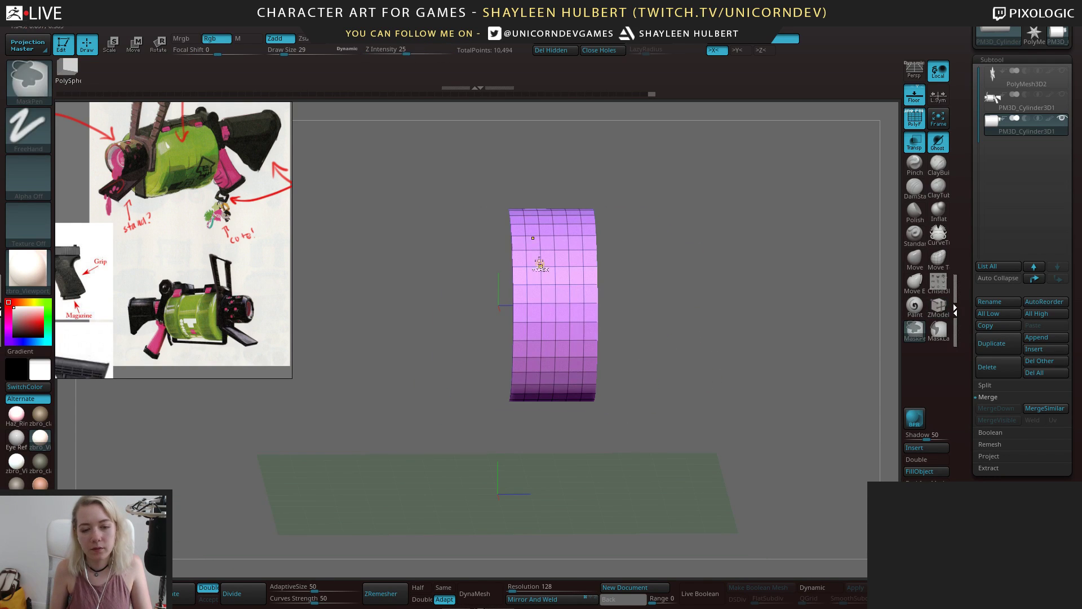
key(ctrl+z)
ctrl+shift+click(521, 190)
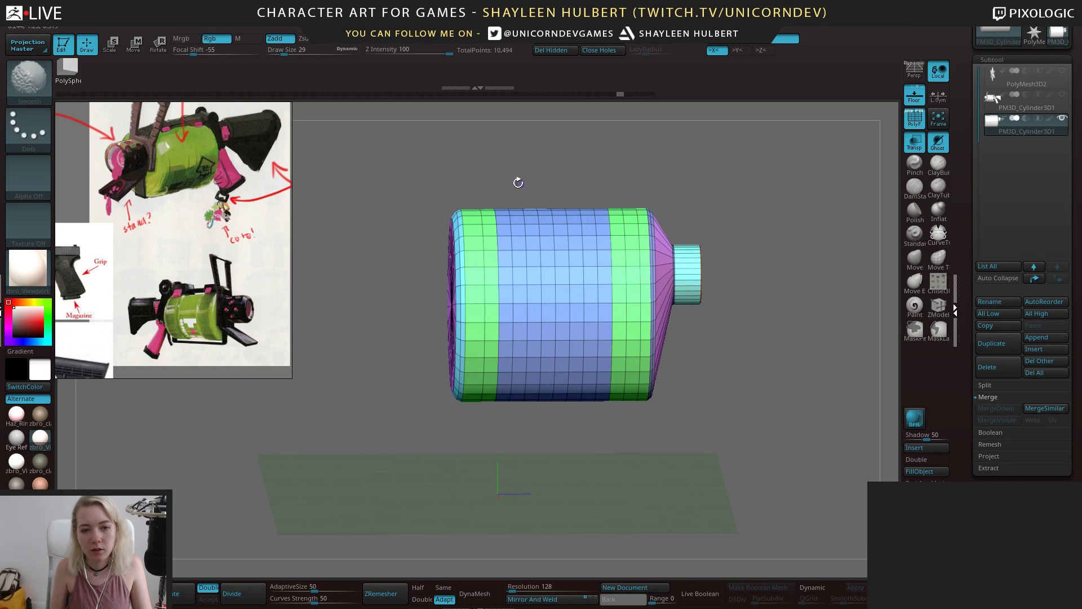
Give the full band between the two green bands its own polygroup, with ZModeler active and the whole mesh shown
mouse_move(515, 181)
shift+mouse_down()
mouse_move(495, 210)
mouse_move(622, 465)
mouse_move(699, 410)
mouse_move(770, 411)
shift+mouse_up()
key(b)
key(z)
key(m)
key(ctrl+w)
ctrl+shift+click(701, 411)
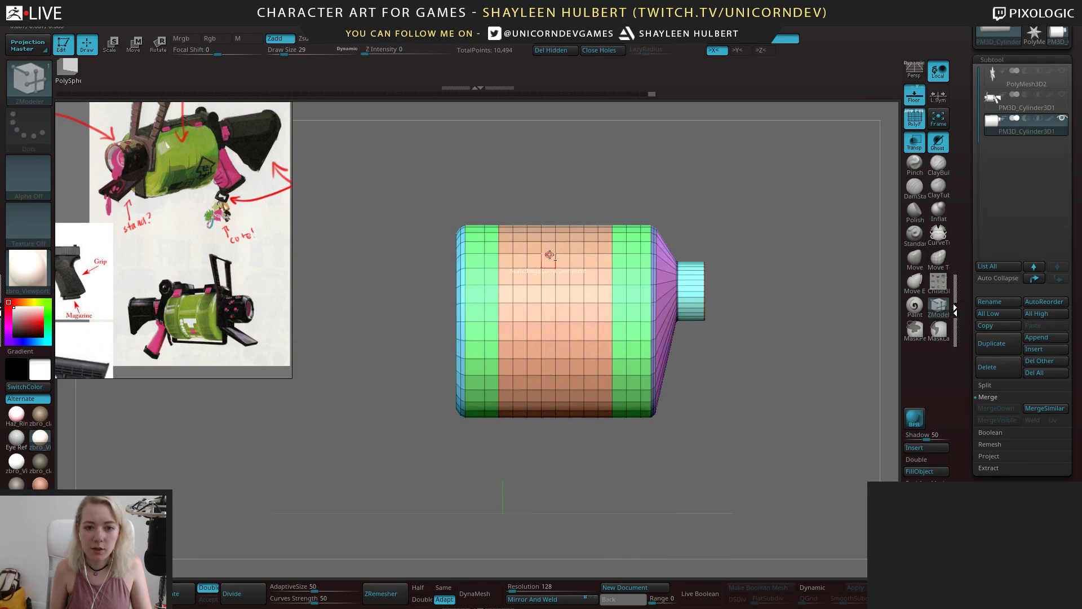
Set the ZModeler polygon action to Extrude with the Polygroup Island target and extrude the bottle's middle band inward
ctrl+right_drag(549, 254, 558, 293)
drag(589, 188, 642, 209)
key(space)
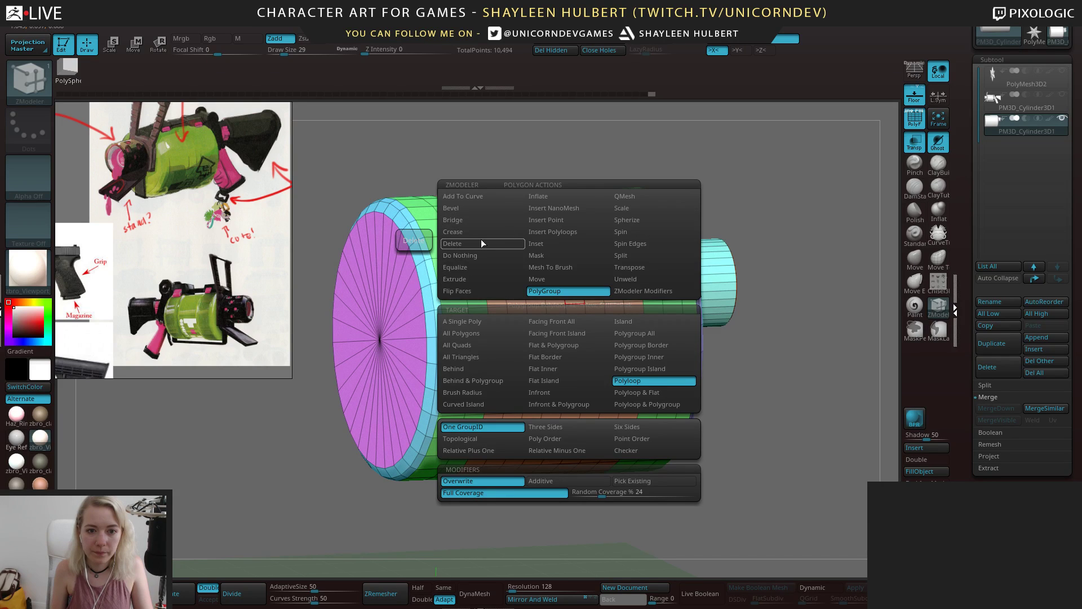
click(482, 279)
click(634, 373)
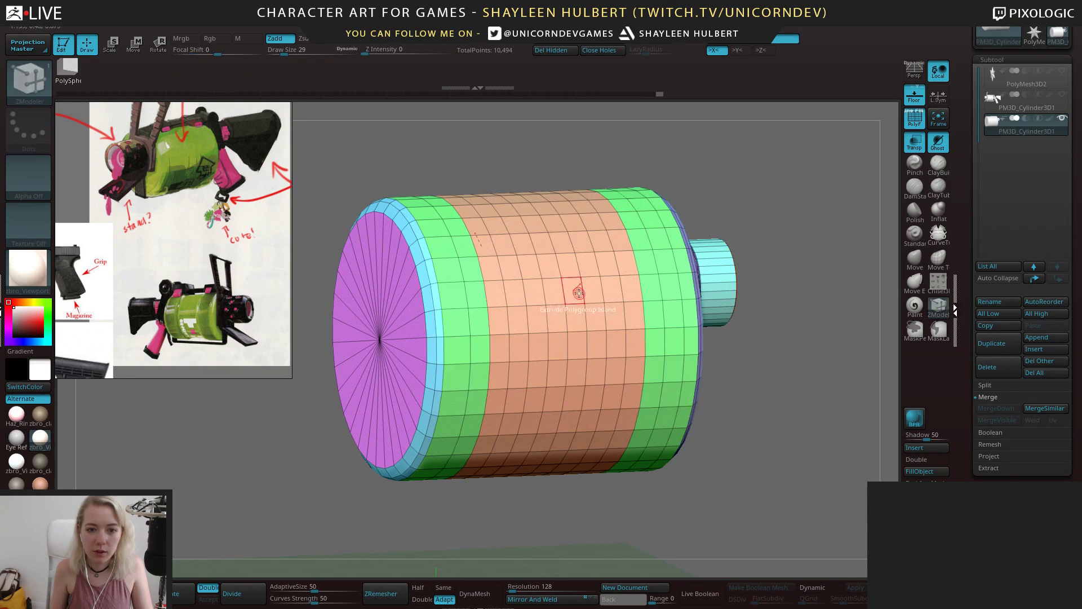
right_drag(579, 293, 586, 251)
drag(609, 285, 580, 288)
right_drag(580, 288, 692, 329)
Set the ZModeler edge action to Bevel with EdgeLoop Complete and bevel both edge loops of the recess step at the shoulder
key(space)
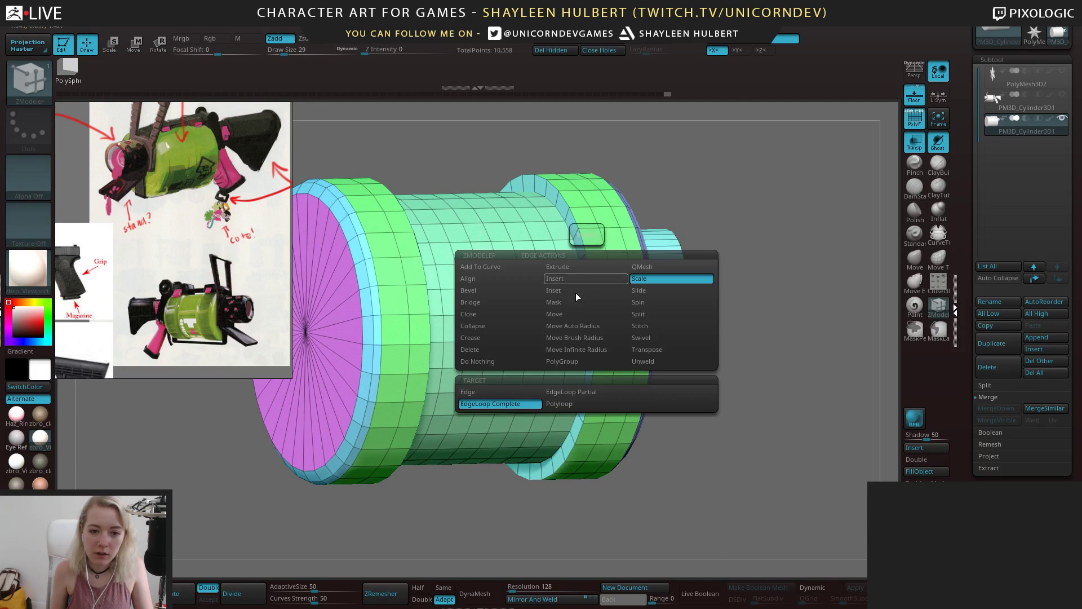
click(482, 291)
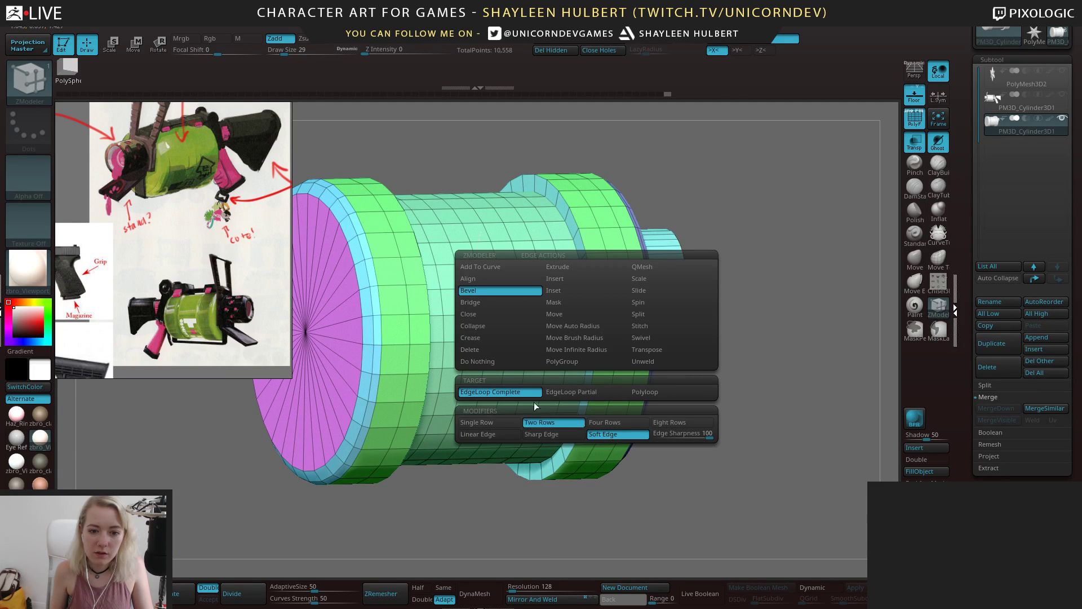
click(581, 242)
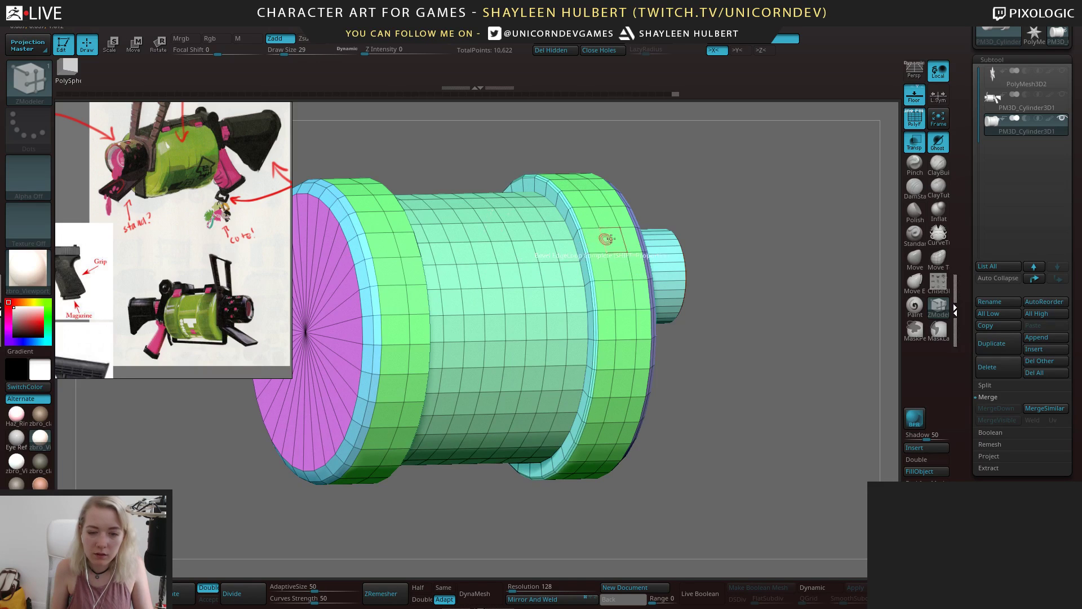
alt+drag(695, 173, 695, 228)
drag(574, 257, 569, 257)
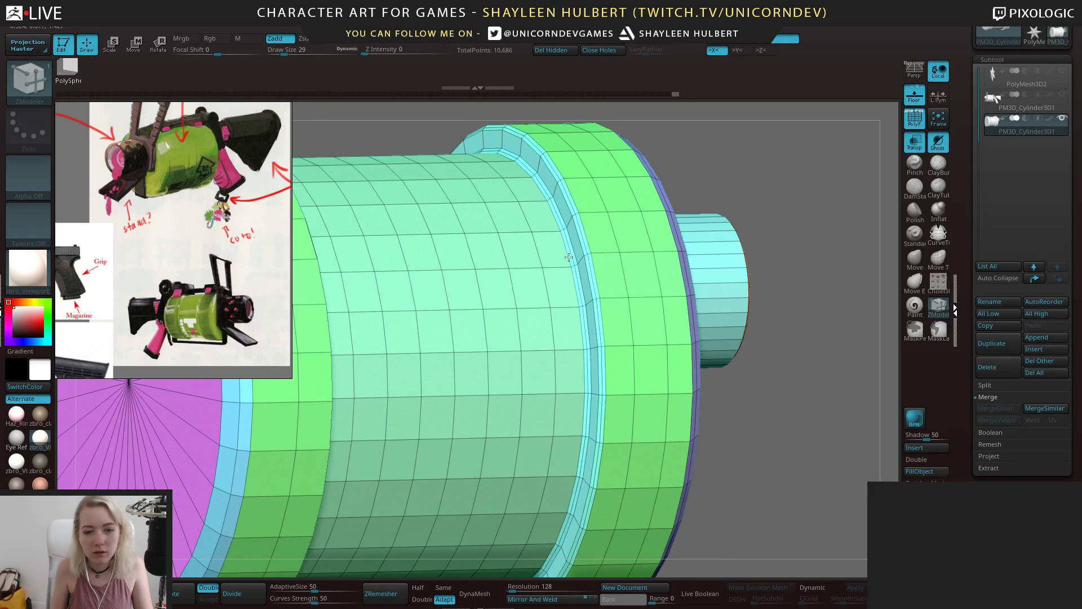
Bevel the outer and inner edge loops of the recess step on the bottle's base side
alt+drag(705, 190, 849, 201)
drag(451, 157, 381, 164)
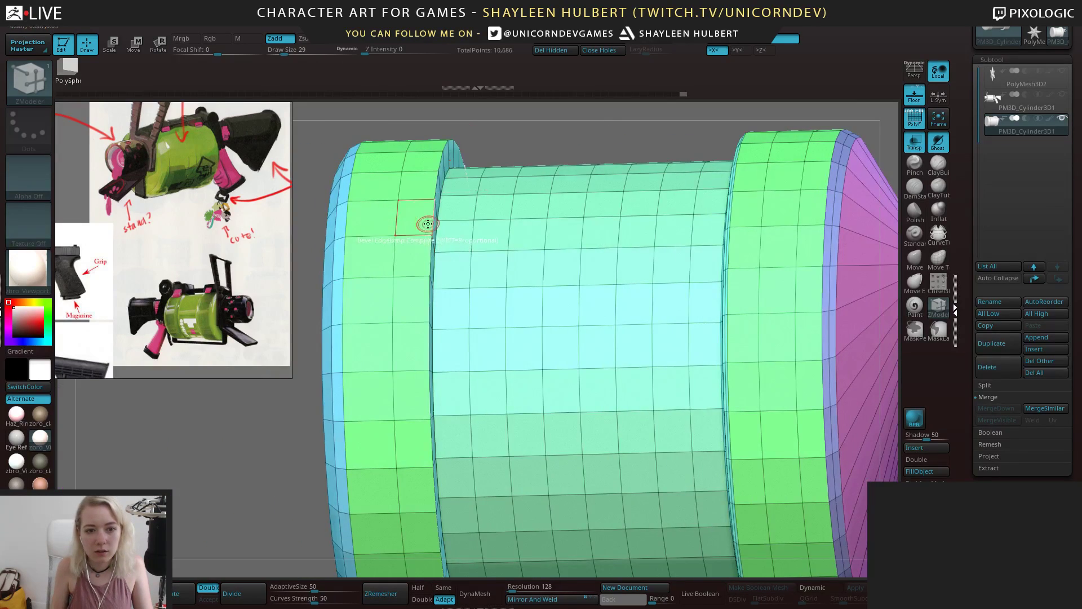
drag(434, 222, 428, 223)
drag(509, 110, 479, 135)
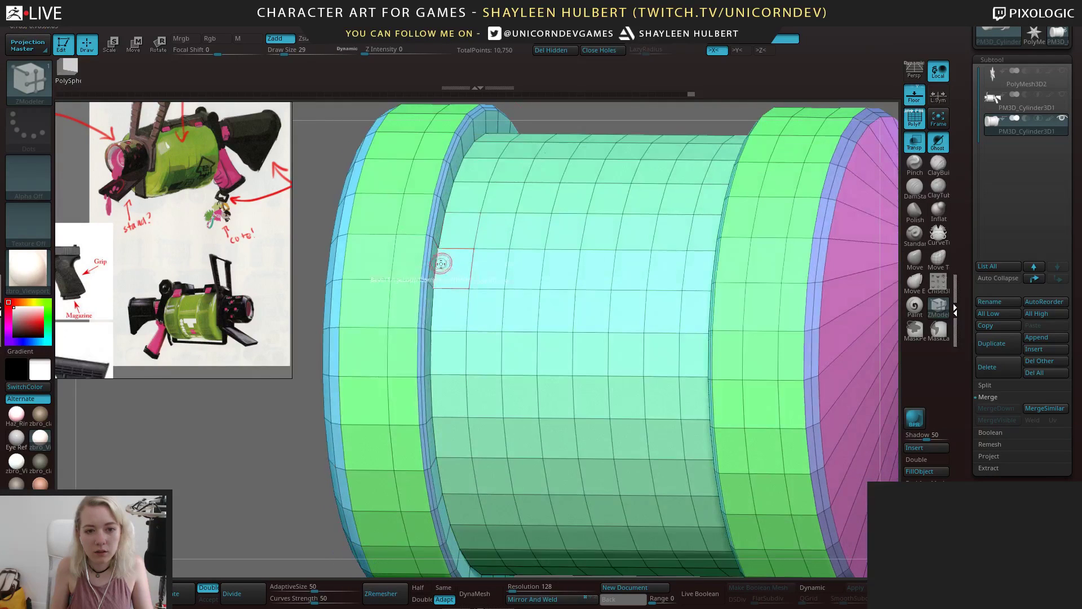
drag(437, 265, 431, 266)
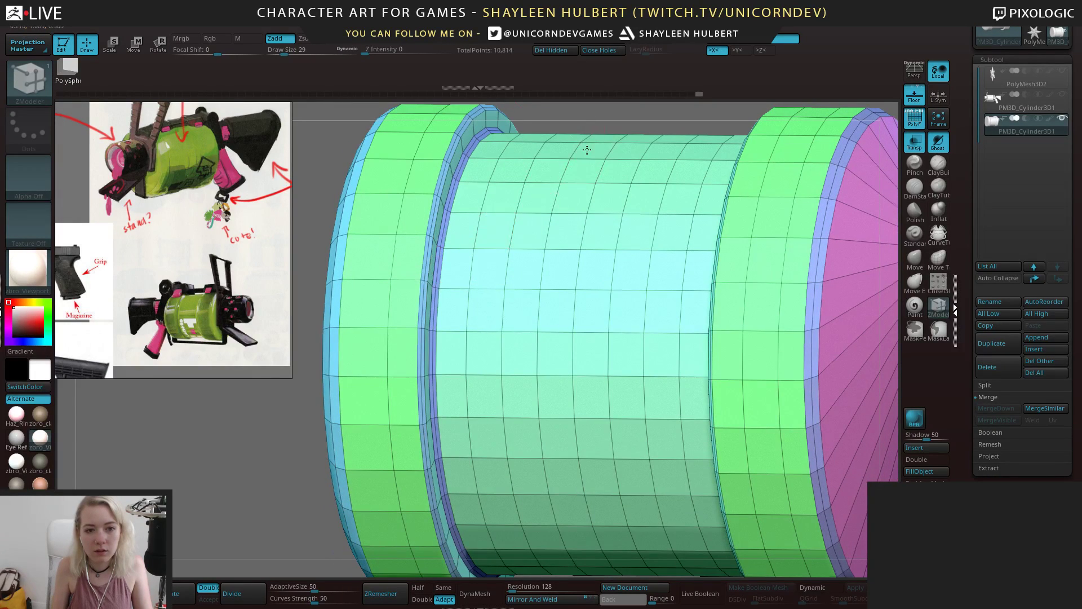
alt+drag(583, 125, 507, 240)
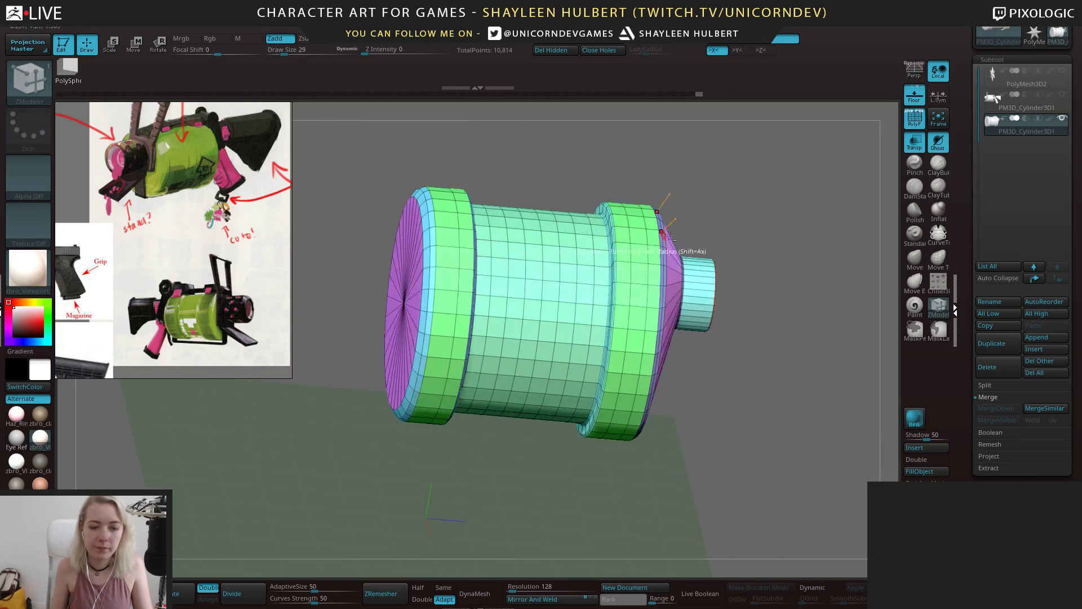
Turn on the dynamic subdivision preview, hide the polyframe, and check the smoothed bottle's profile from the side
drag(671, 237, 617, 234)
key(d)
alt+drag(753, 222, 726, 233)
drag(725, 234, 724, 262)
click(914, 119)
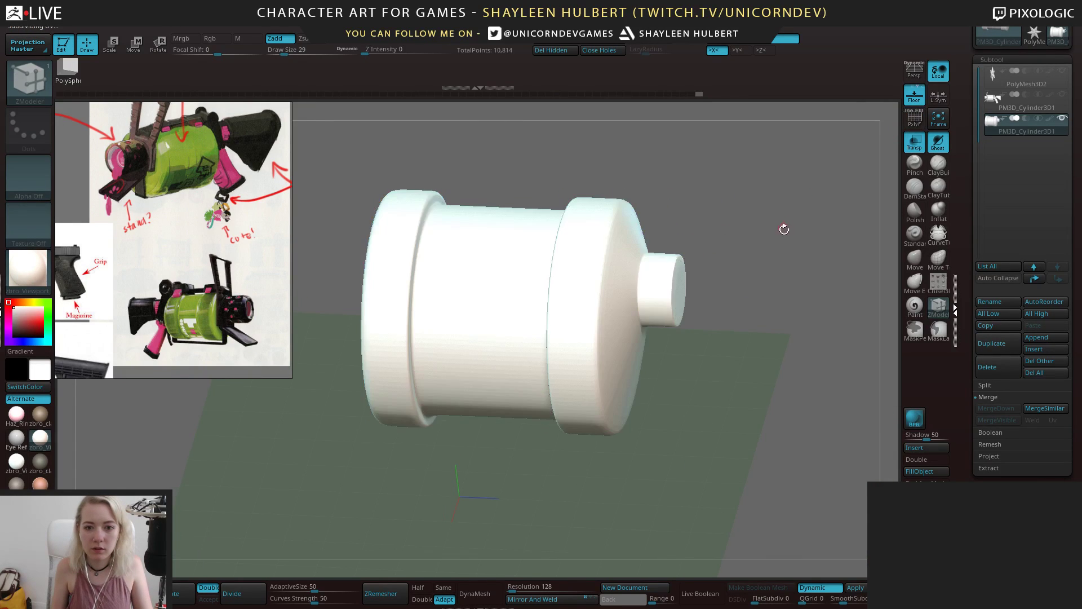
drag(780, 225, 678, 324)
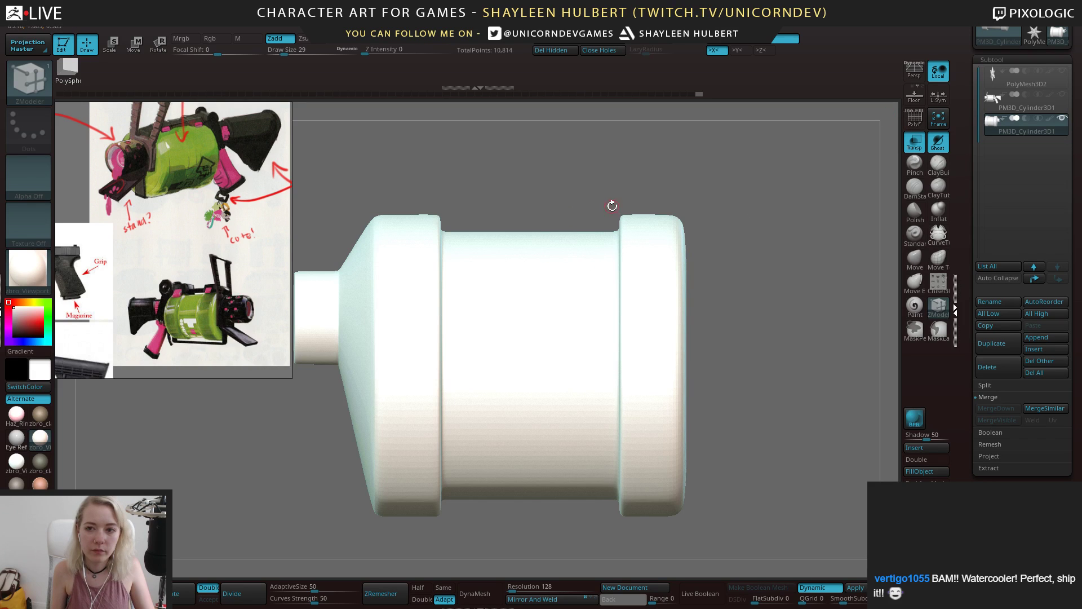
mouse_move(612, 205)
mouse_down()
mouse_move(592, 225)
mouse_move(586, 197)
mouse_move(619, 208)
mouse_up()
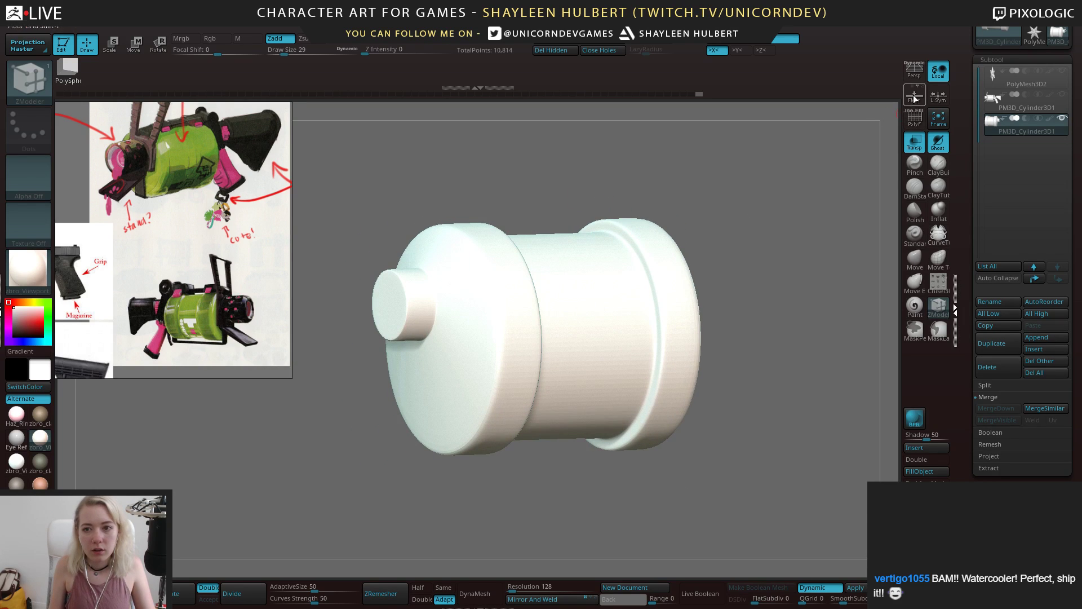
shift+drag(777, 225, 530, 293)
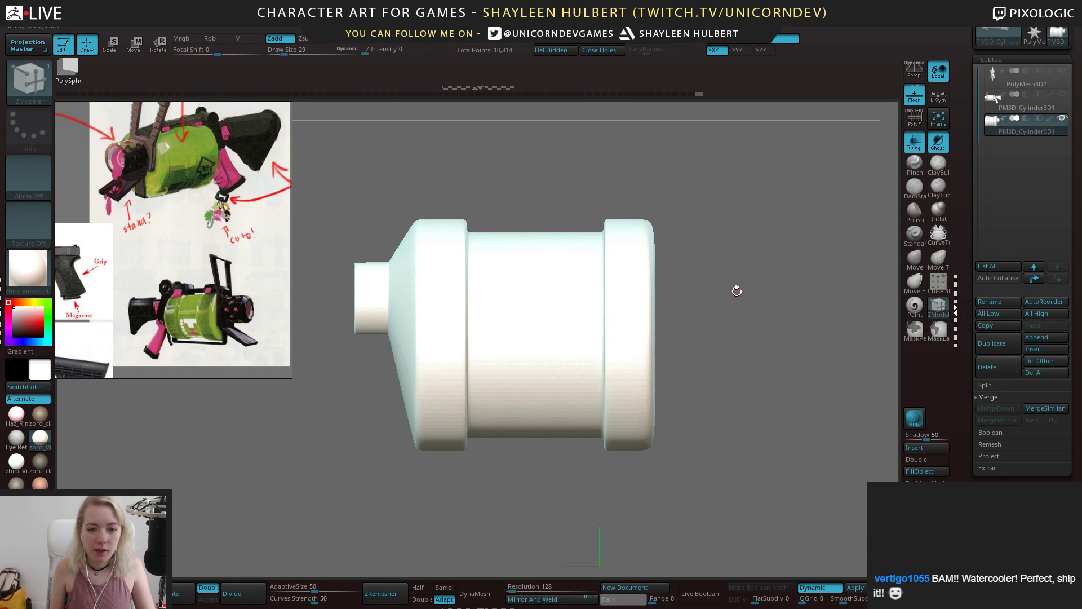
alt+drag(737, 291, 840, 217)
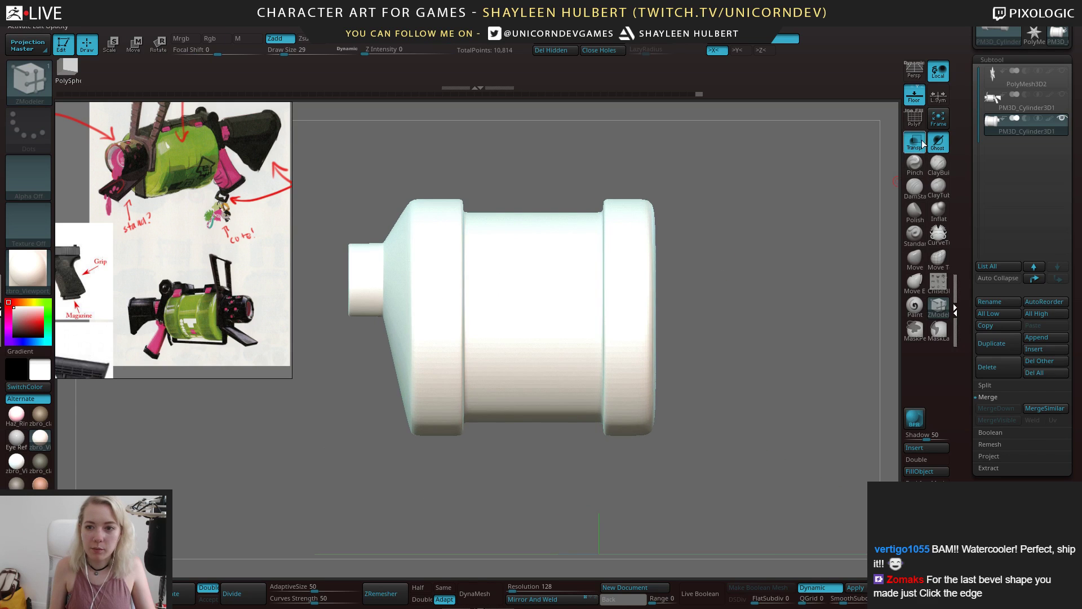
Show the polyframe on the bottle and turn off the dynamic subdivision preview
click(909, 127)
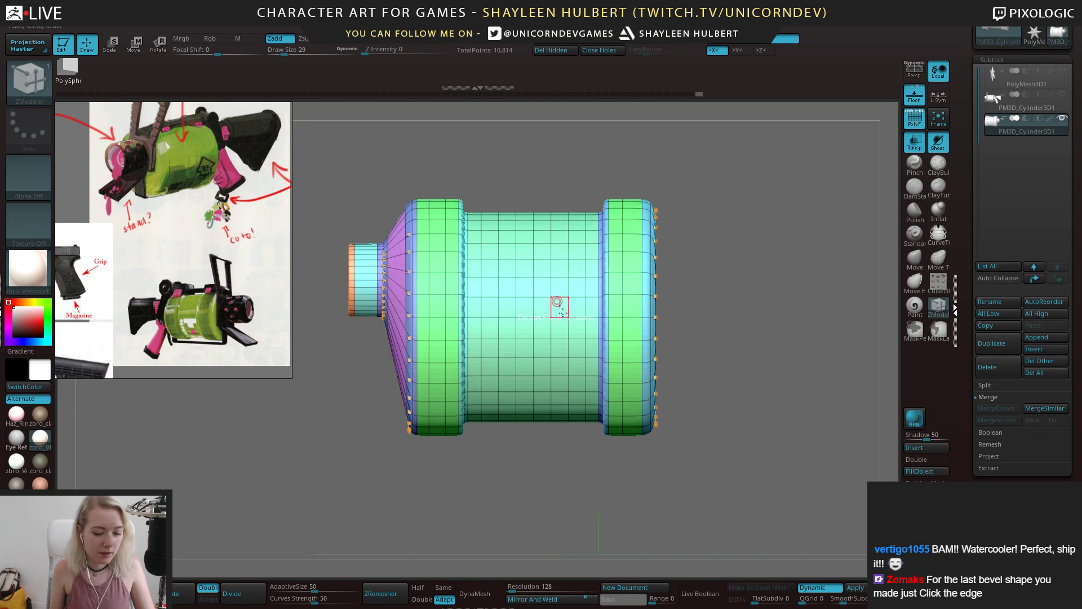
click(827, 592)
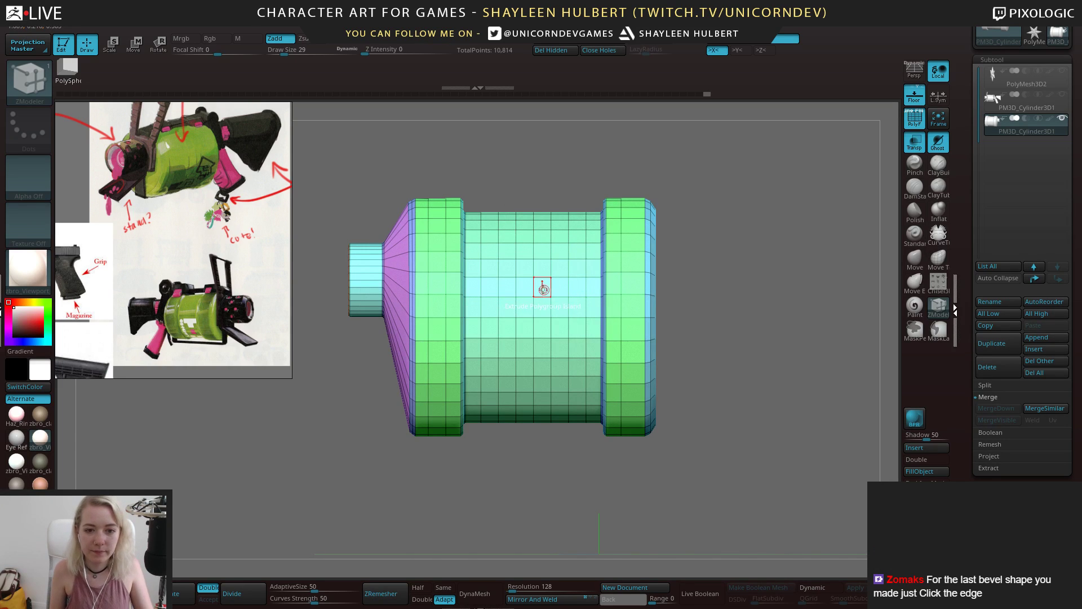
Mask everything except the recessed middle band and try to scale the band along the bottle's axis with the gizmo
key(w)
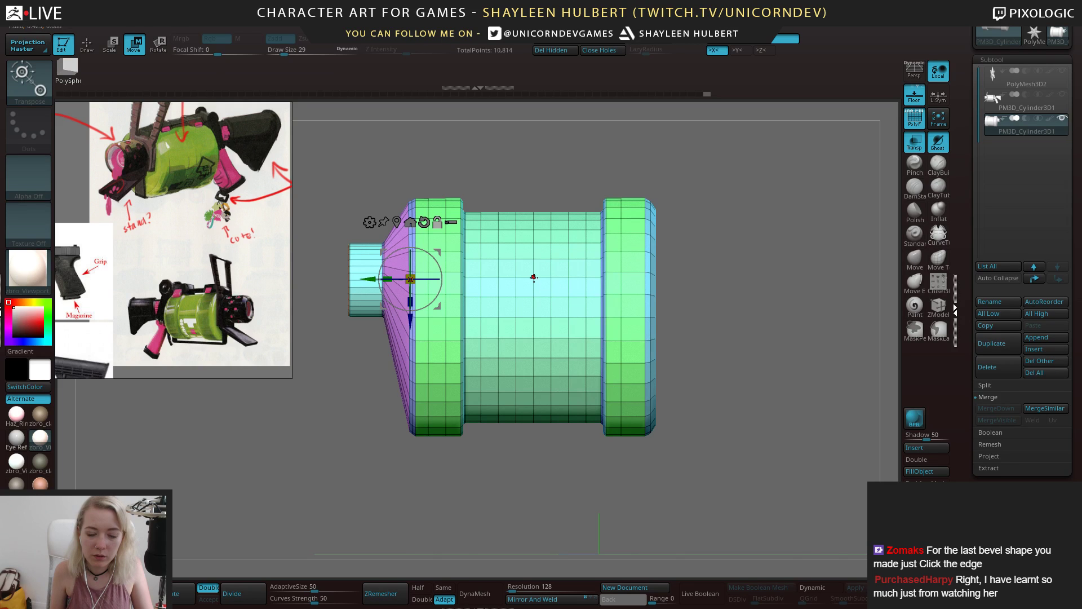
click(534, 277)
key(ctrl+z)
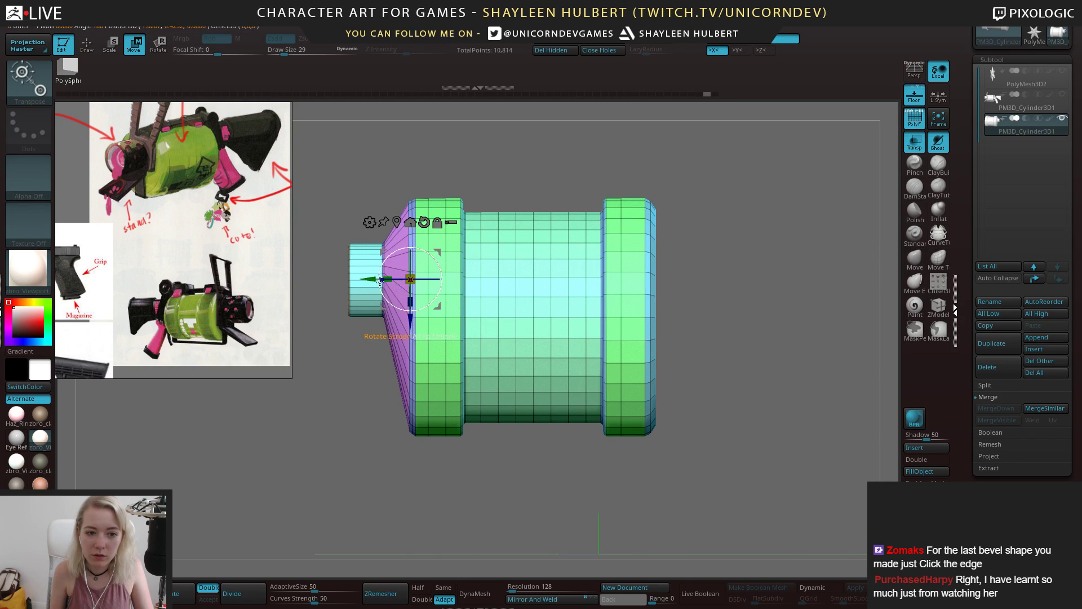
drag(371, 279, 526, 281)
key(ctrl+z)
key(ctrl+z)
ctrl+click(585, 316)
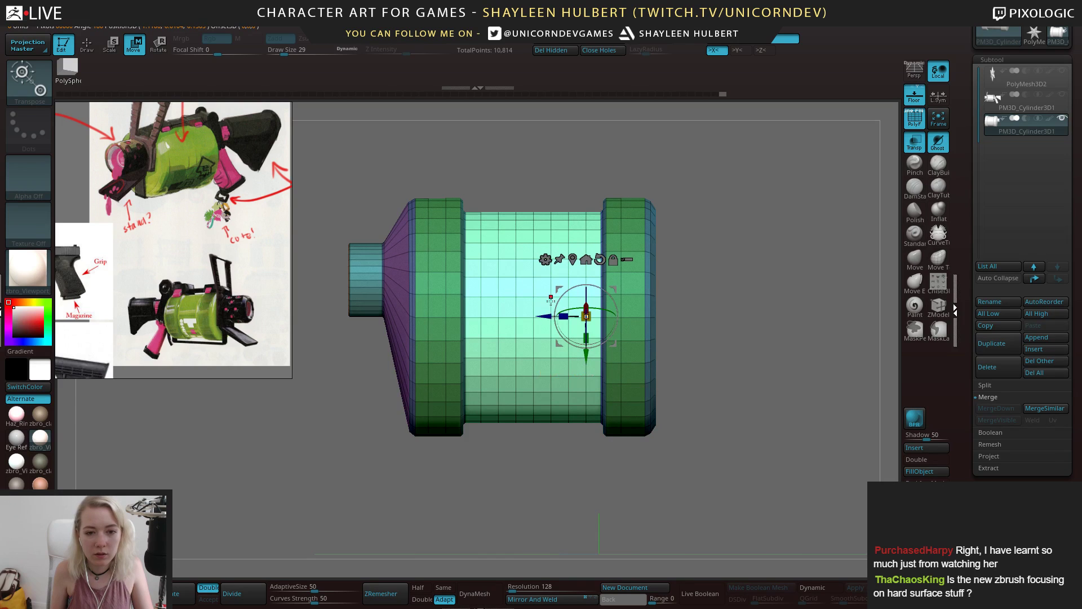
drag(564, 317, 586, 316)
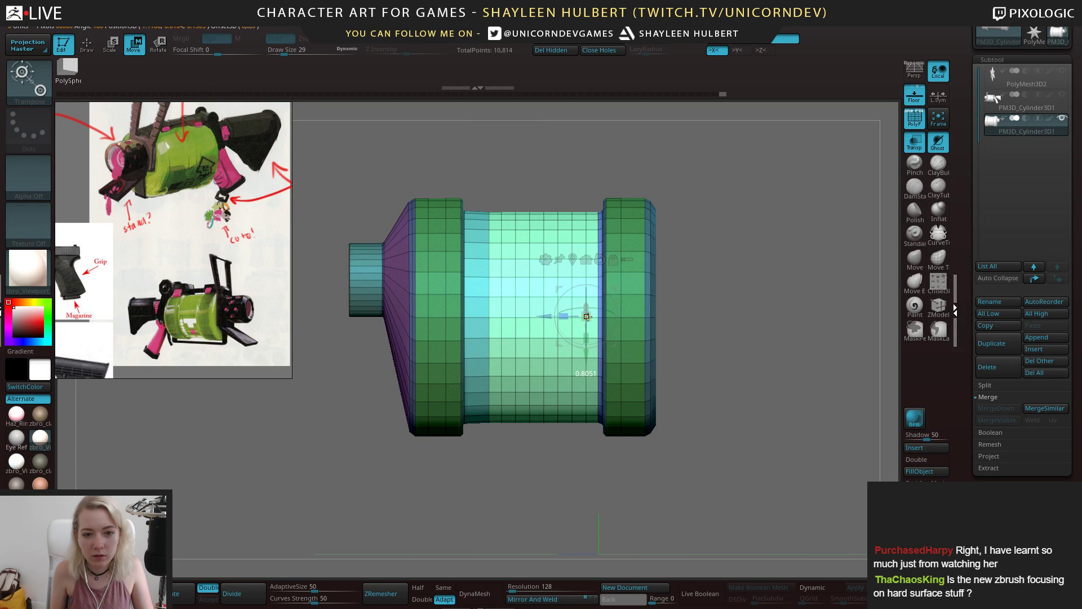
key(ctrl+z)
Try again to resize the unmasked middle band along the bottle's axis, checking its recess edges from an angle, and undo each attempt
alt+right_drag(563, 303, 438, 200)
alt+right_drag(316, 382, 307, 437)
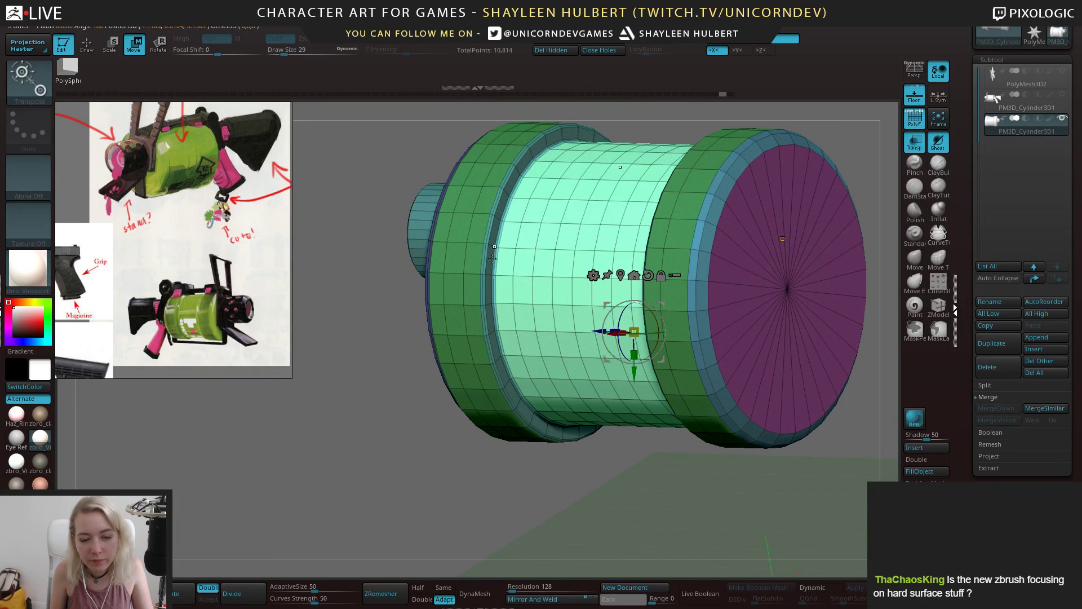
right_drag(387, 317, 482, 305)
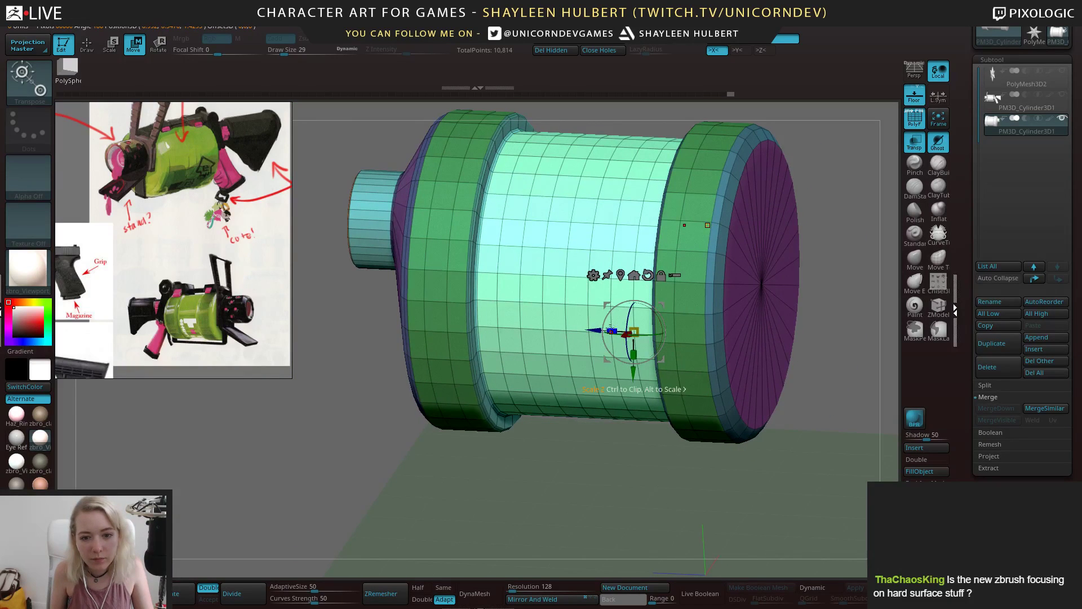
drag(610, 328, 623, 330)
key(ctrl+z)
ctrl+right_drag(361, 265, 359, 201)
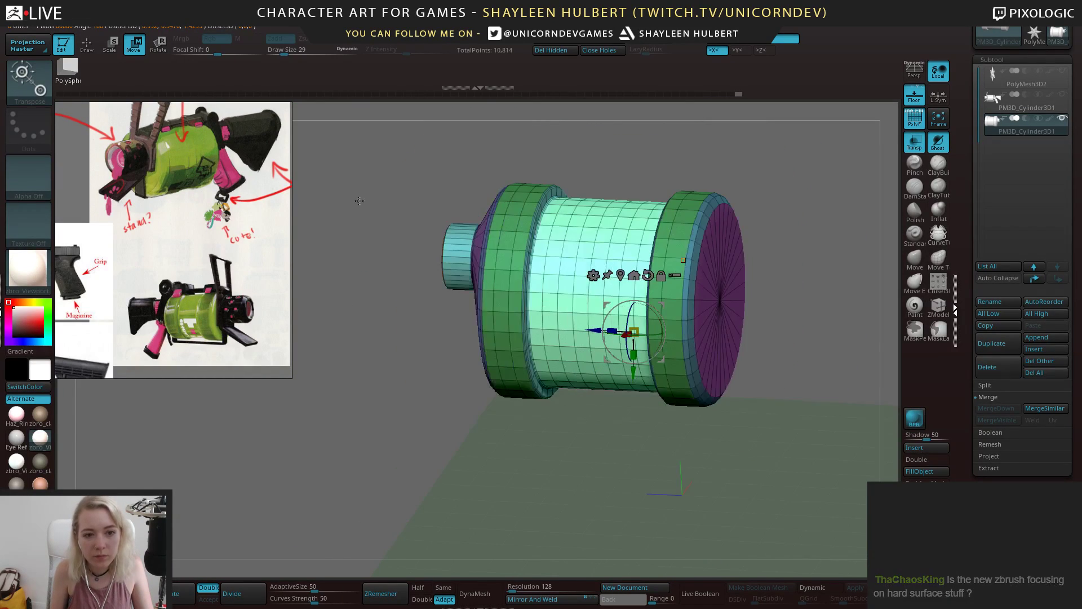
ctrl+drag(363, 151, 487, 378)
right_drag(344, 407, 560, 338)
drag(614, 333, 624, 333)
key(ctrl+z)
shift+right_drag(430, 401, 445, 417)
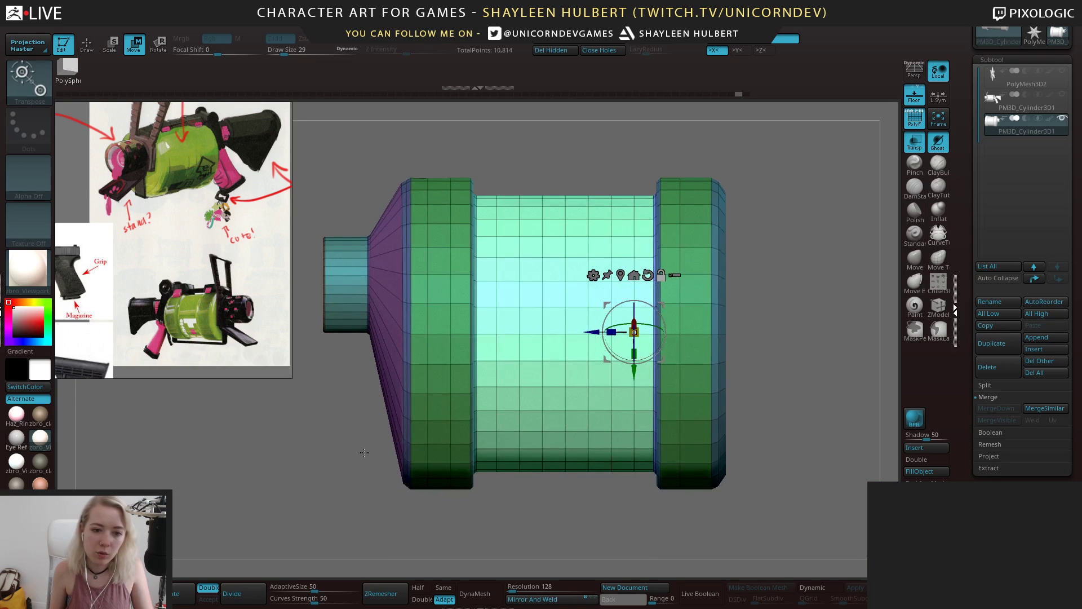
Mask everything except the two raised rims and try to adjust them along the bottle's axis
alt+right_drag(427, 368, 462, 346)
alt+click(469, 334)
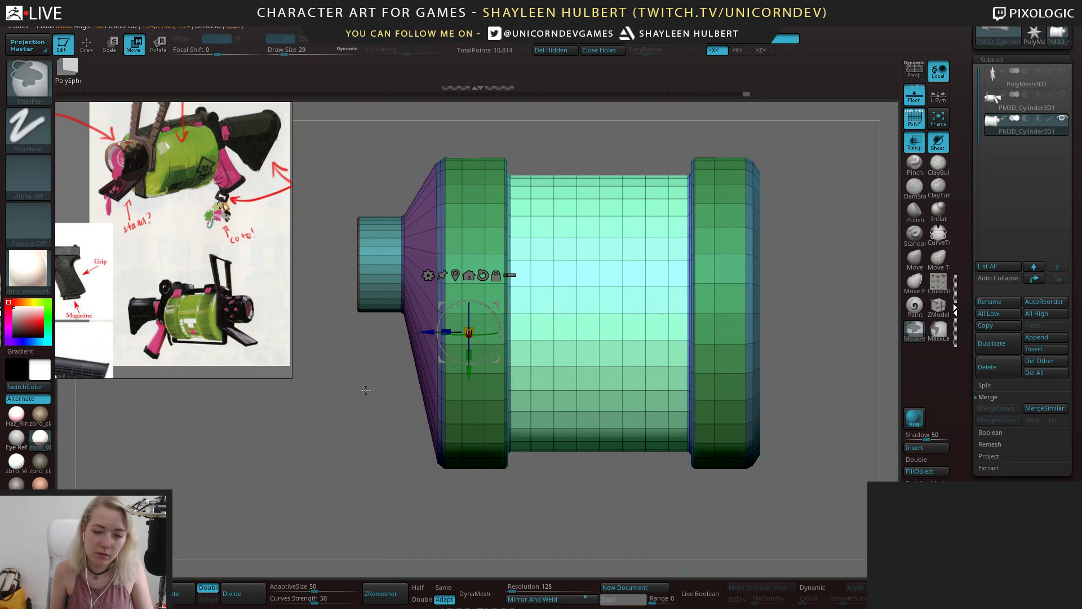
alt+click(475, 291)
key(ctrl+z)
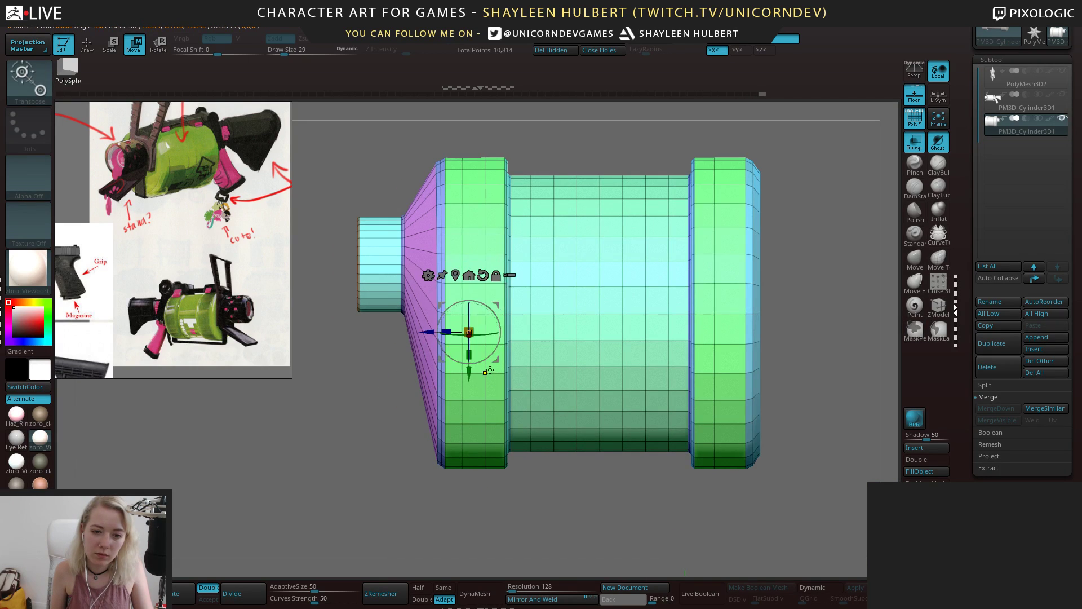
alt+click(491, 385)
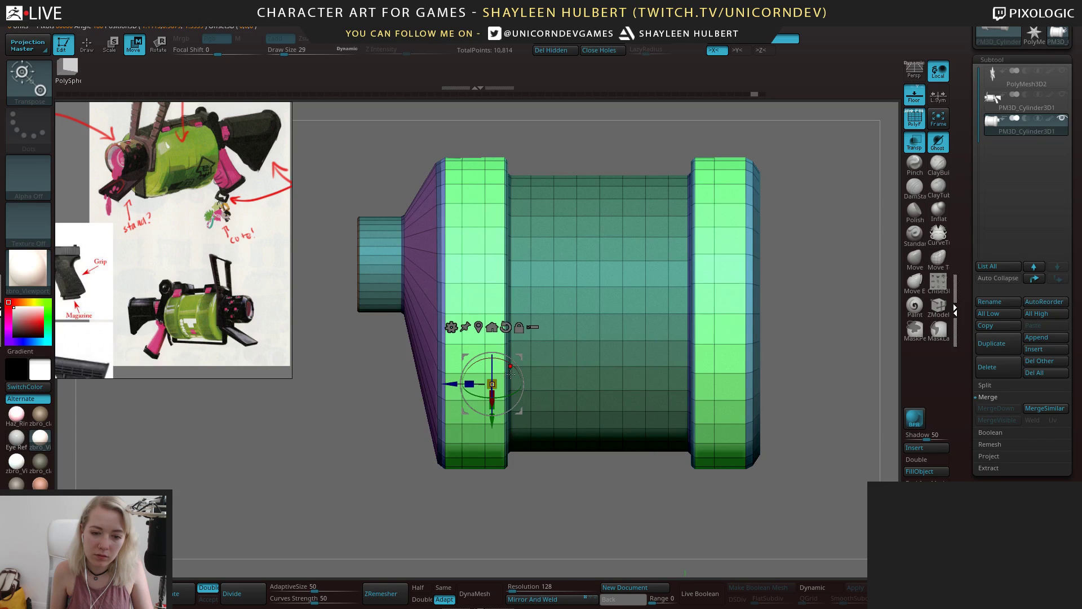
drag(492, 384, 481, 385)
key(ctrl+z)
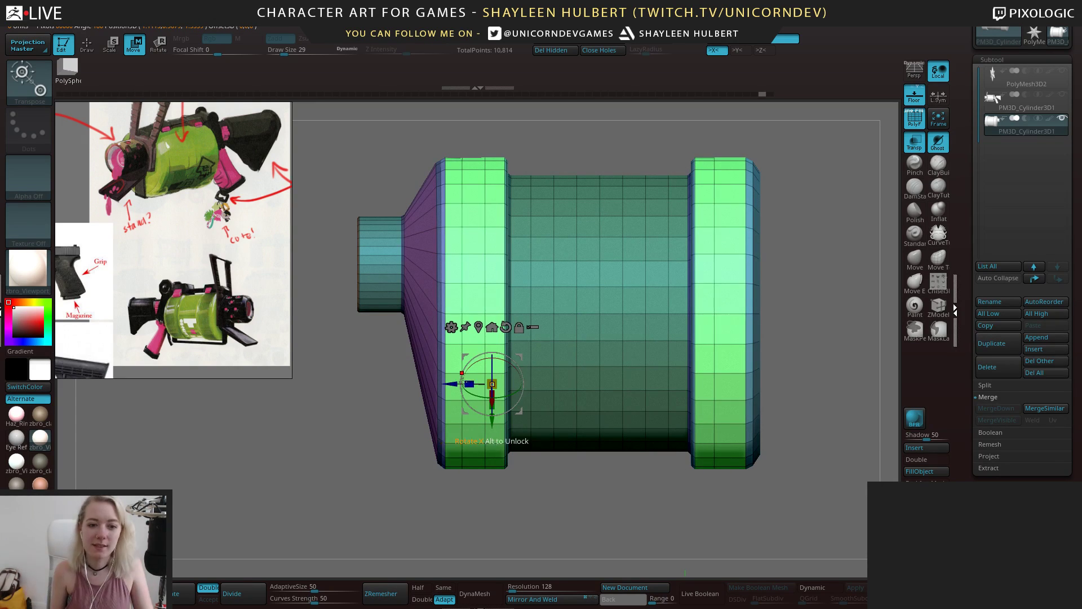
Add the base-side rim to the mask, try to shift only the shoulder rim, then undo and clear the mask
alt+drag(798, 341, 794, 298)
ctrl+drag(613, 181, 762, 527)
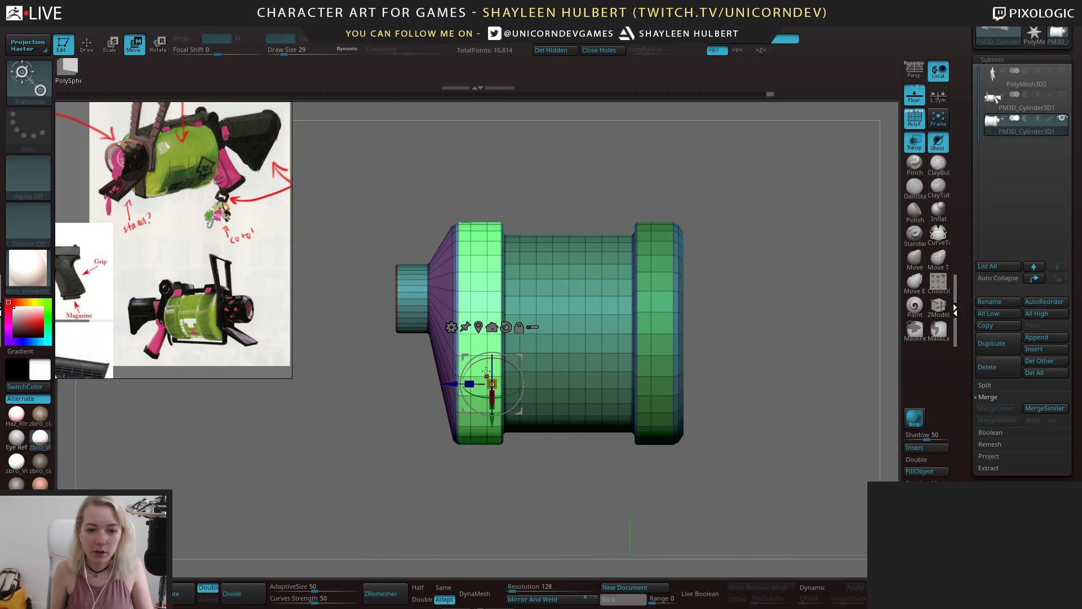
drag(472, 385, 433, 357)
key(ctrl+z)
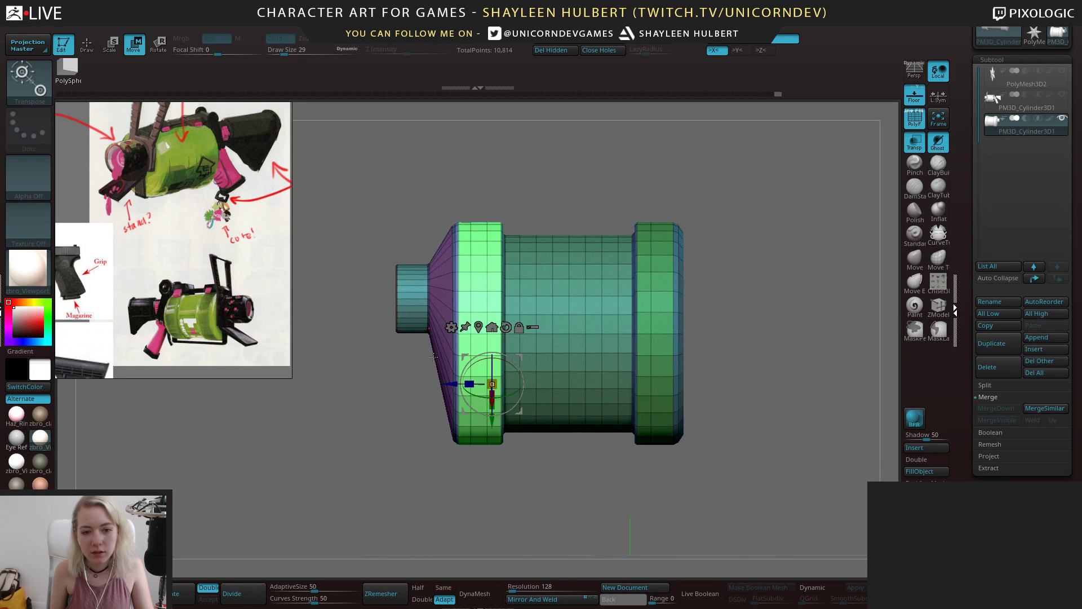
mouse_move(386, 401)
ctrl+mouse_down()
mouse_move(373, 407)
mouse_move(394, 415)
mouse_move(412, 366)
mouse_move(393, 385)
ctrl+mouse_up()
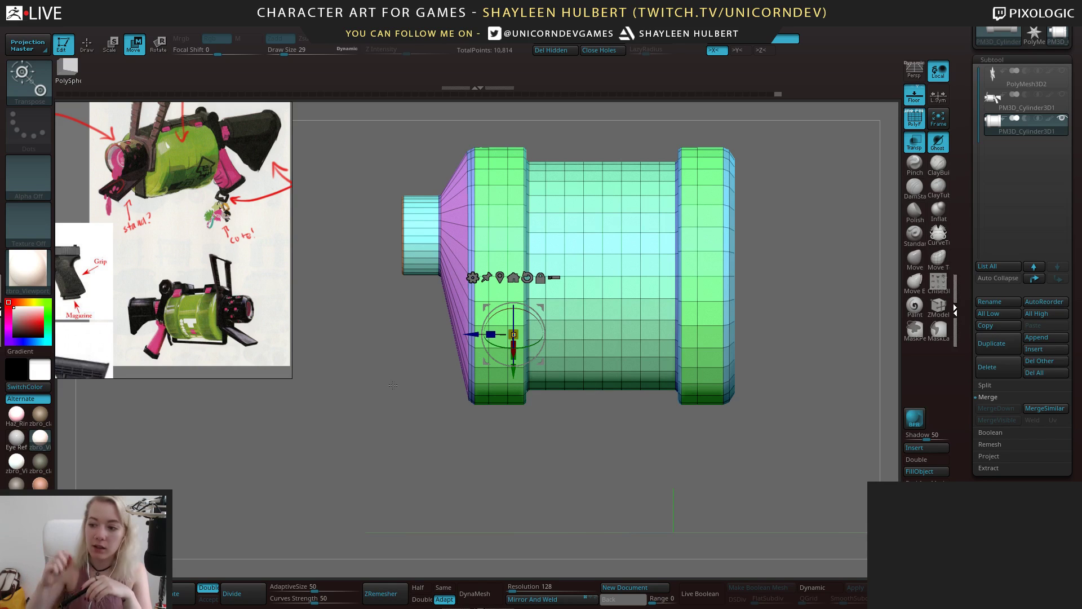
alt+drag(419, 365, 441, 359)
alt+drag(441, 358, 381, 421)
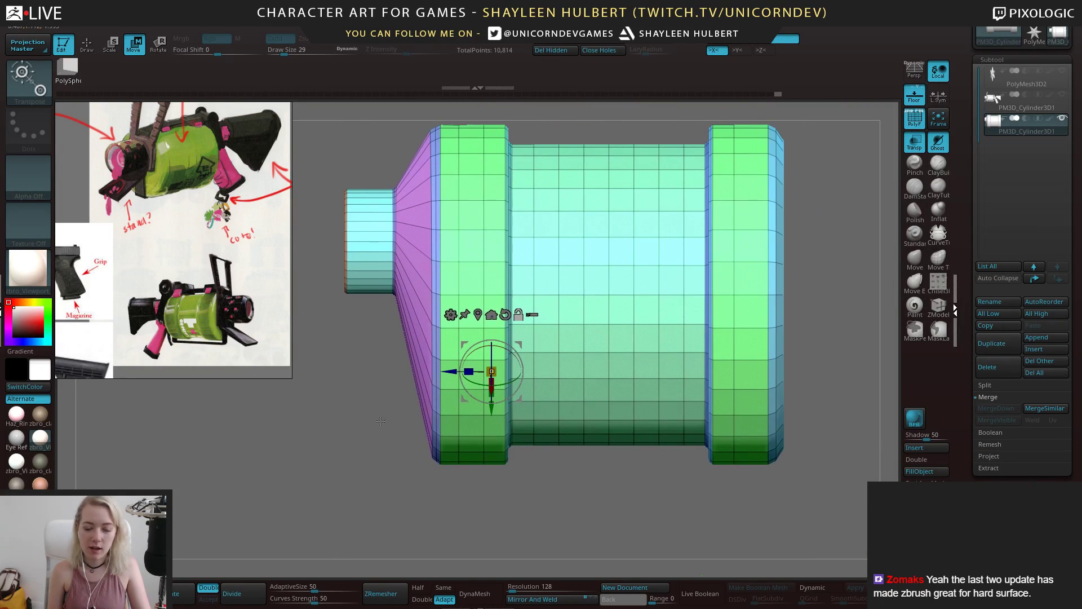
alt+click(493, 274)
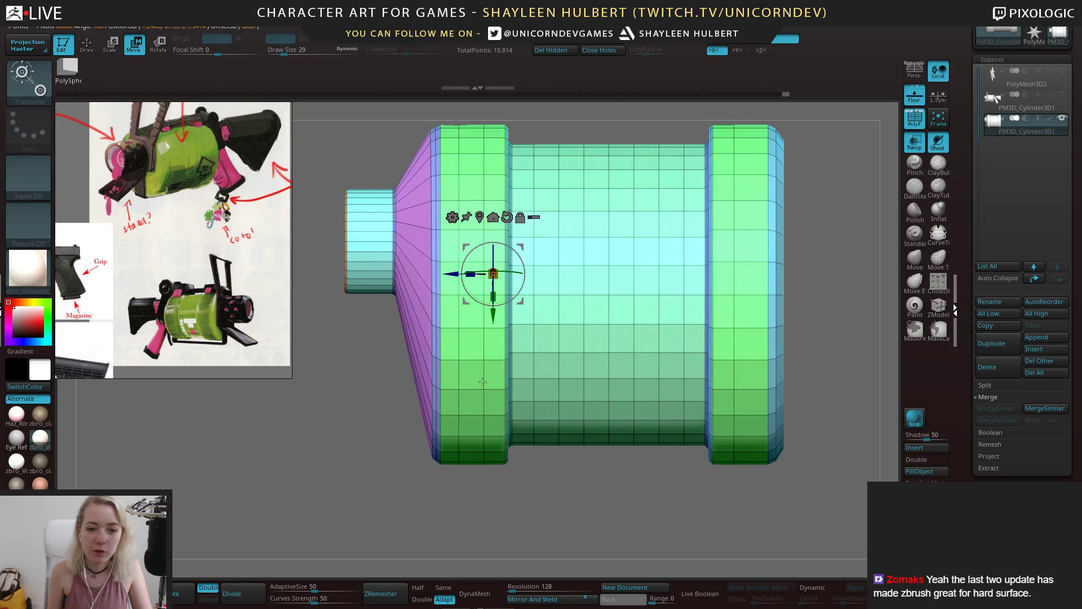
key(ctrl+z)
mouse_move(601, 425)
ctrl+right_down()
mouse_move(586, 413)
mouse_move(603, 421)
ctrl+right_up()
right_drag(603, 422, 485, 244)
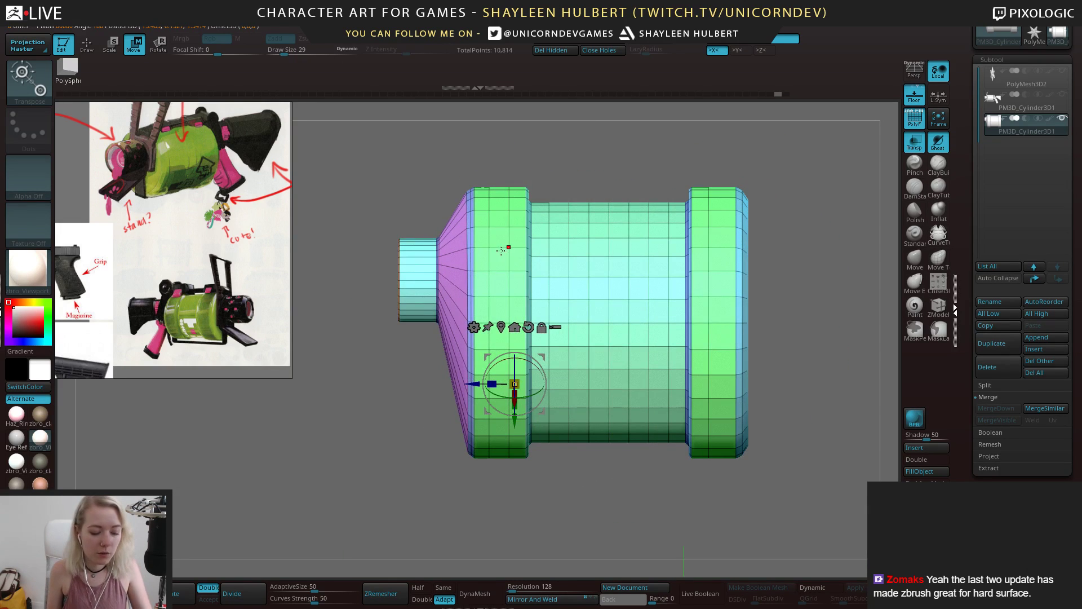
Set the ZModeler edge action to Delete with EdgeLoop Complete and delete the extra edge loops on both raised rims
key(b)
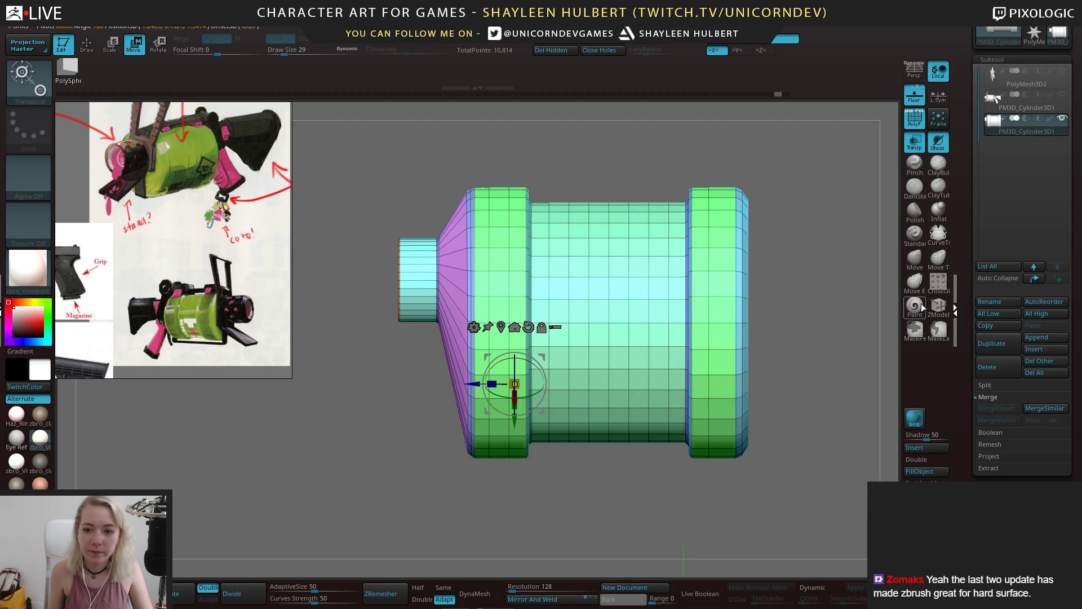
click(938, 306)
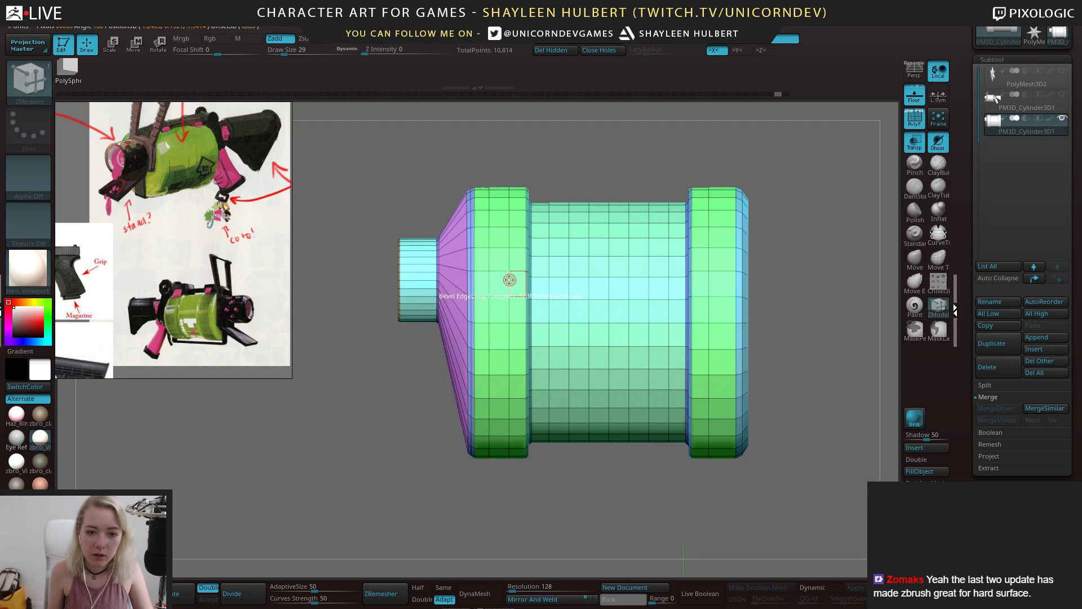
key(space)
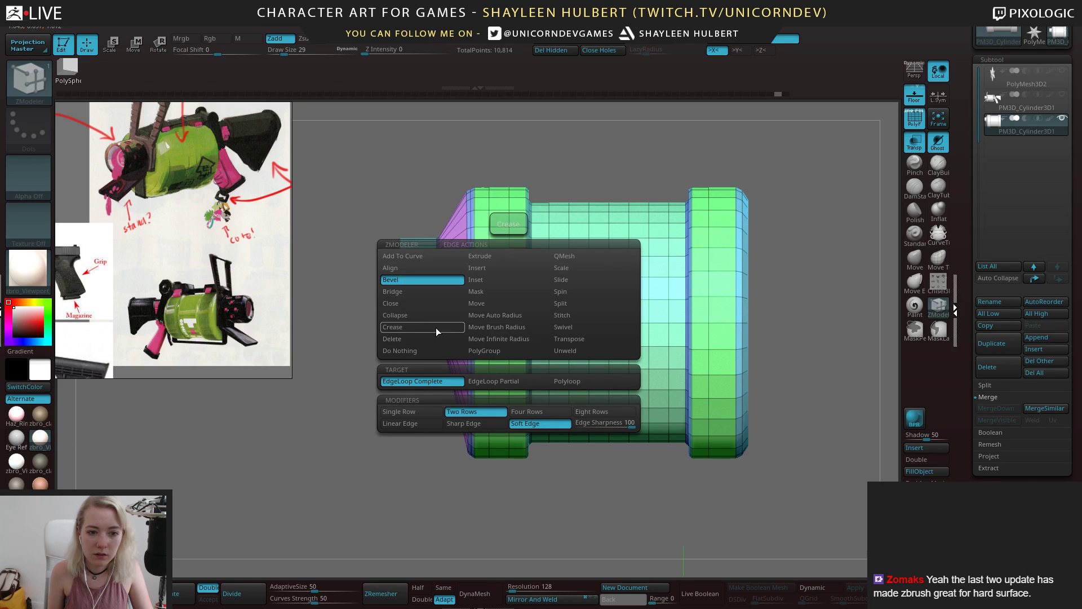
click(415, 338)
click(509, 258)
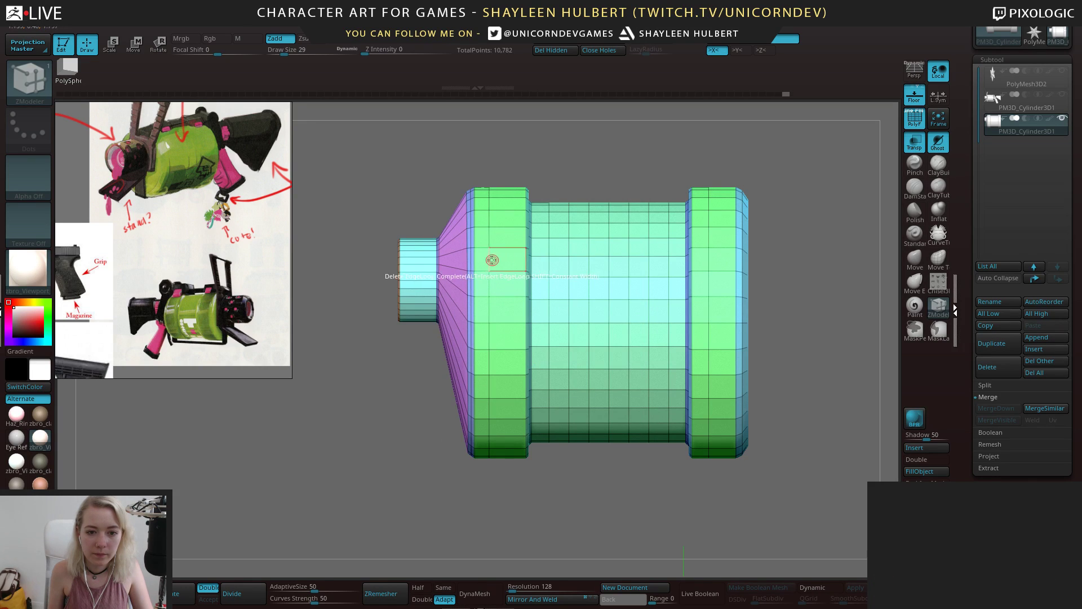
click(493, 261)
click(708, 283)
Delete all the inner edge loops running around the recessed middle band
drag(759, 153, 711, 210)
alt+drag(711, 339, 490, 307)
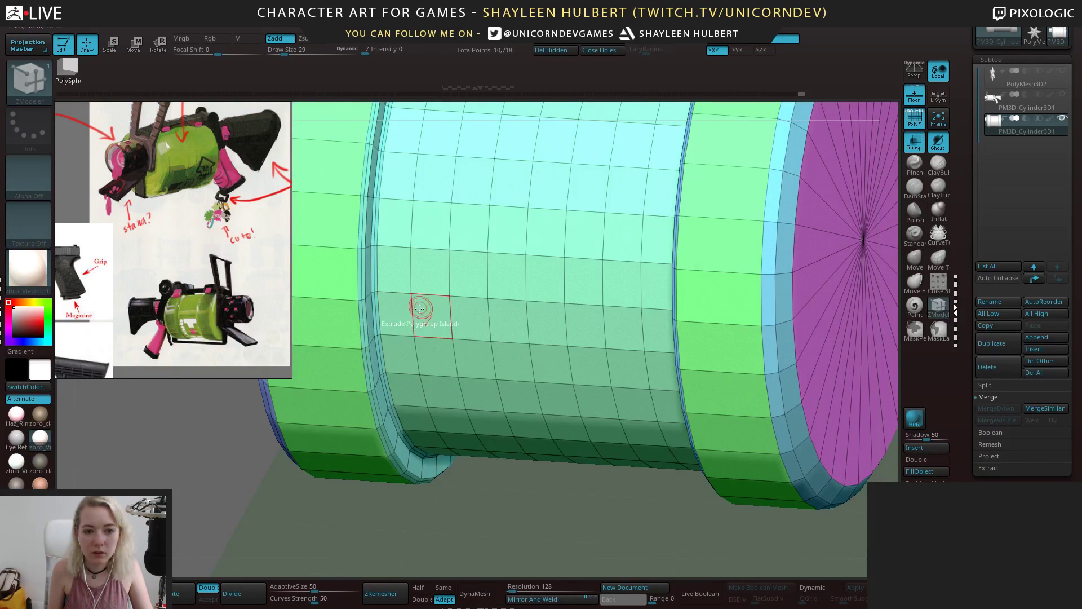
click(416, 311)
click(489, 320)
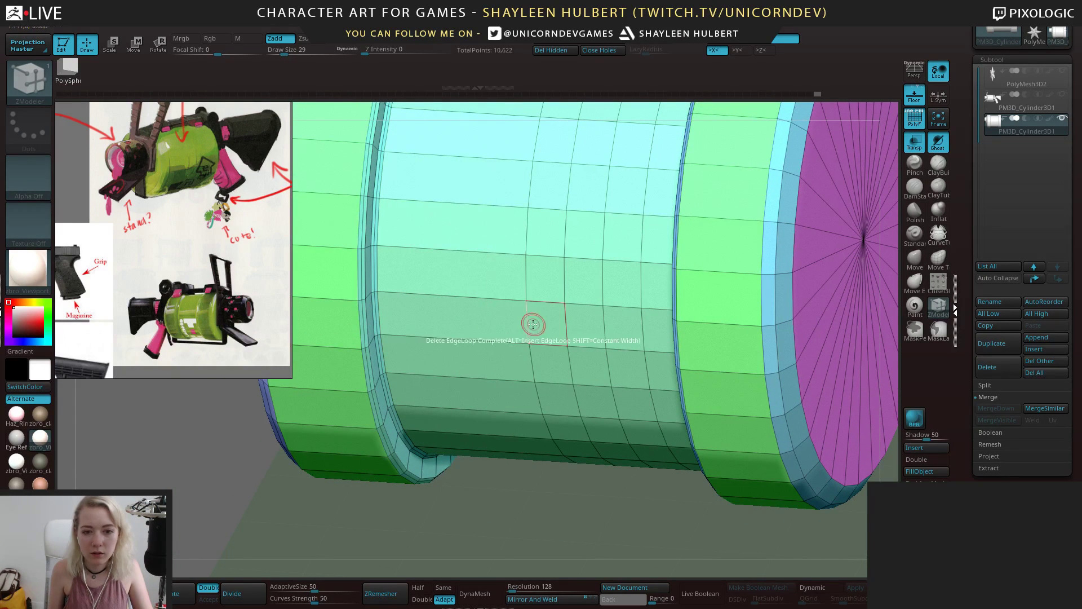
click(530, 324)
click(568, 326)
click(605, 329)
click(642, 333)
Turn on the dynamic subdivision preview for the simplified bottle
alt+drag(563, 497, 517, 454)
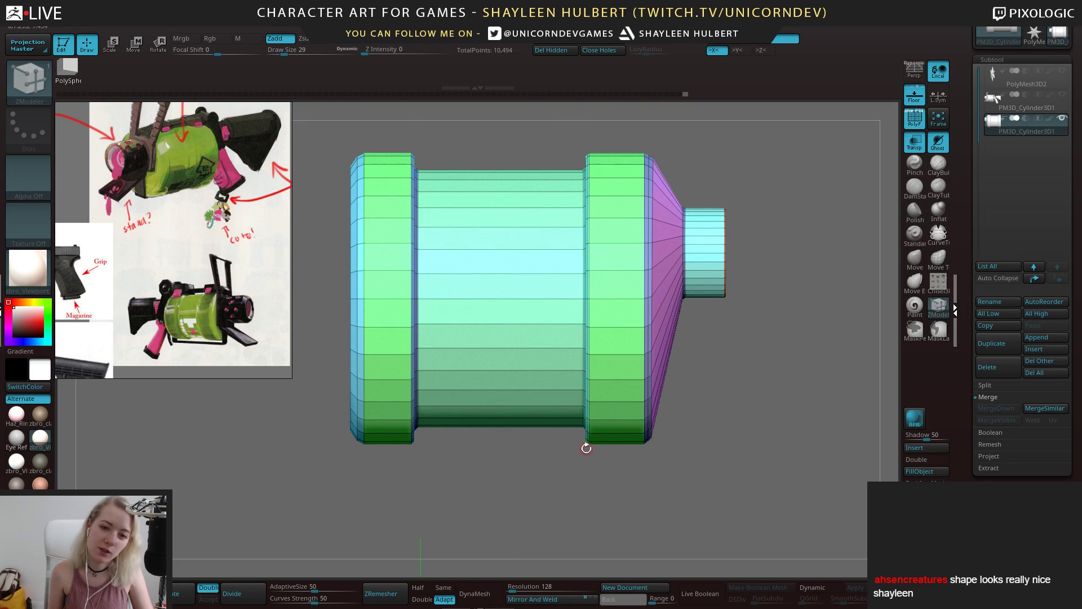
drag(582, 445, 554, 461)
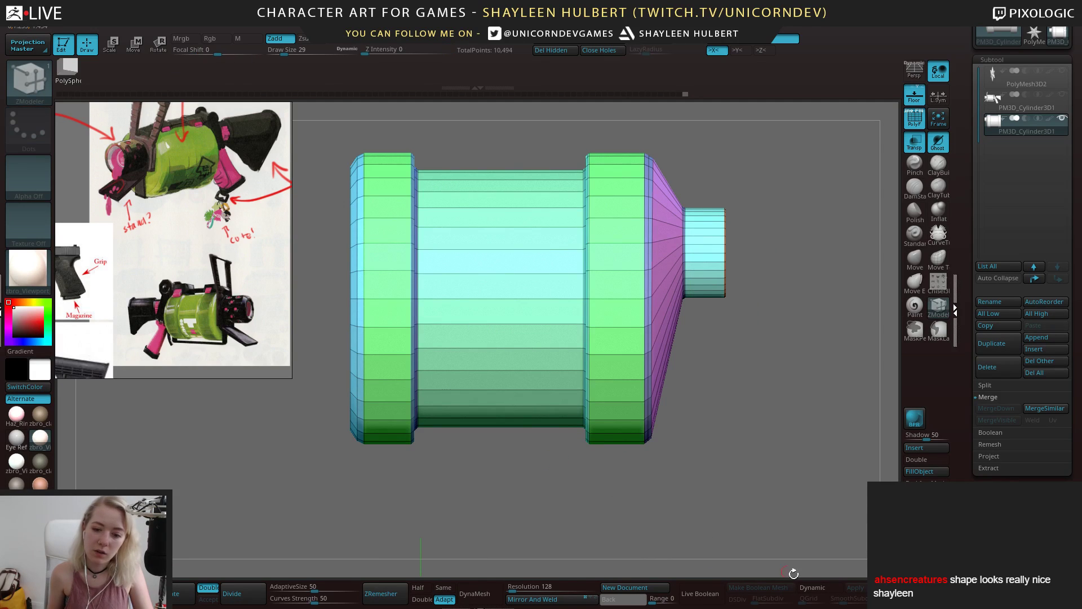
click(813, 588)
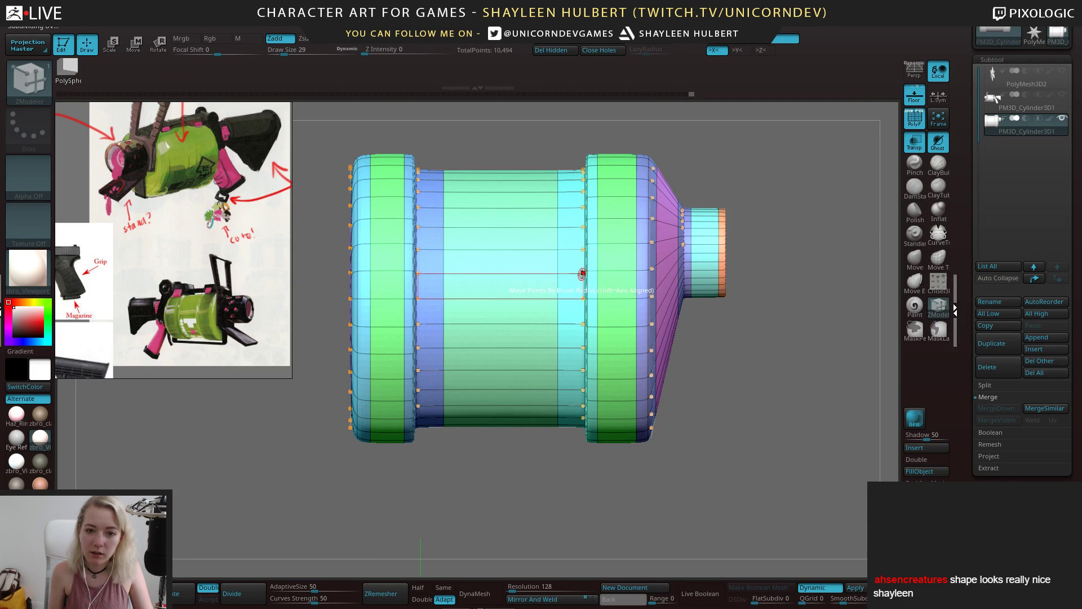
Mask everything except the shoulder rim, move the rim slightly toward the base along the bottle's axis, and clear the mask
click(914, 261)
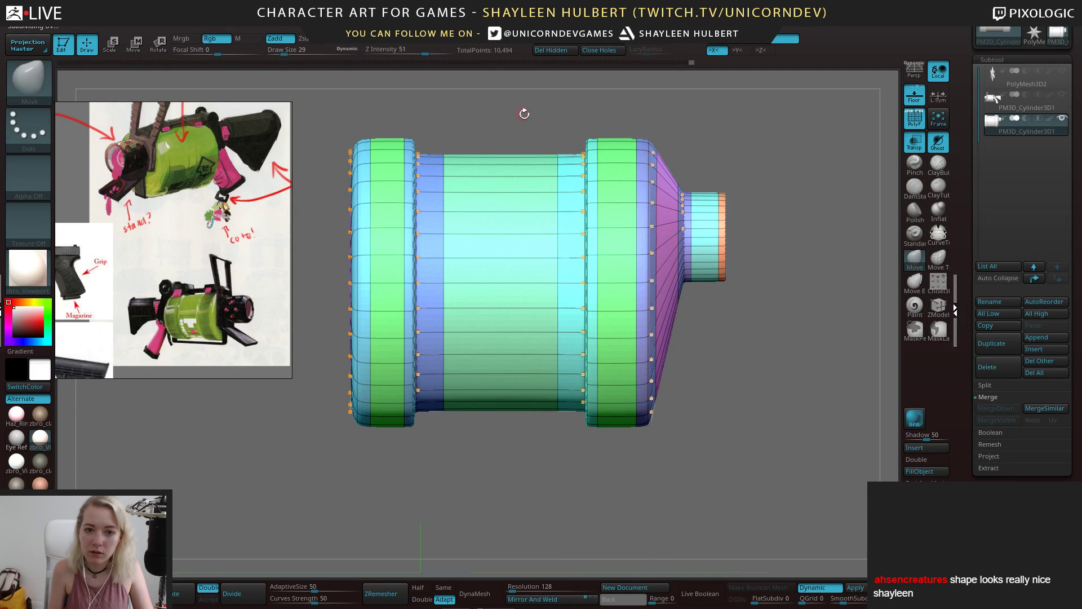
drag(525, 114, 465, 163)
ctrl+drag(522, 102, 621, 479)
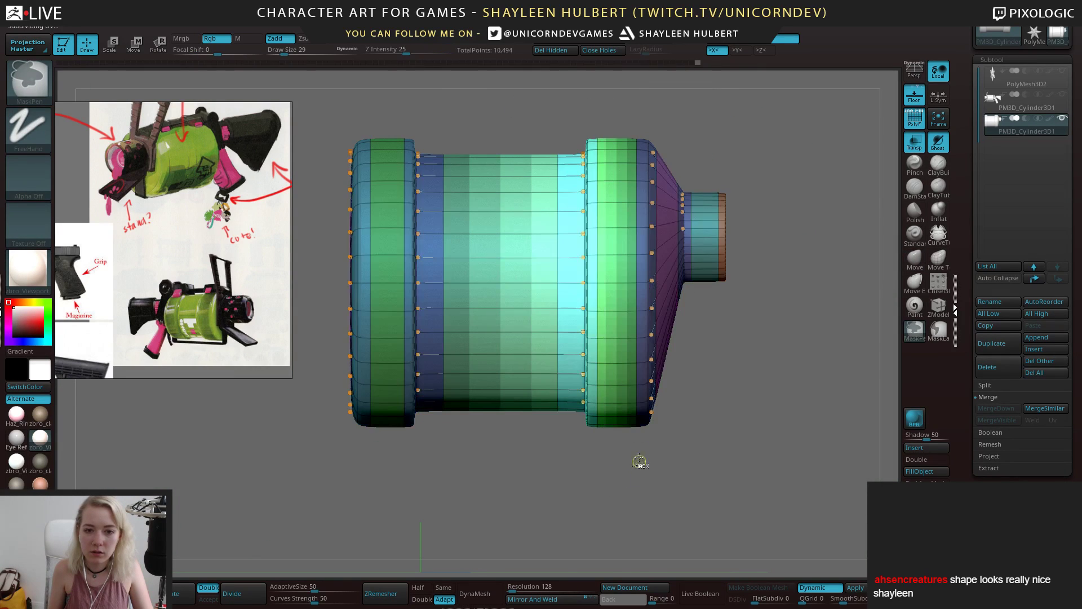
key(w)
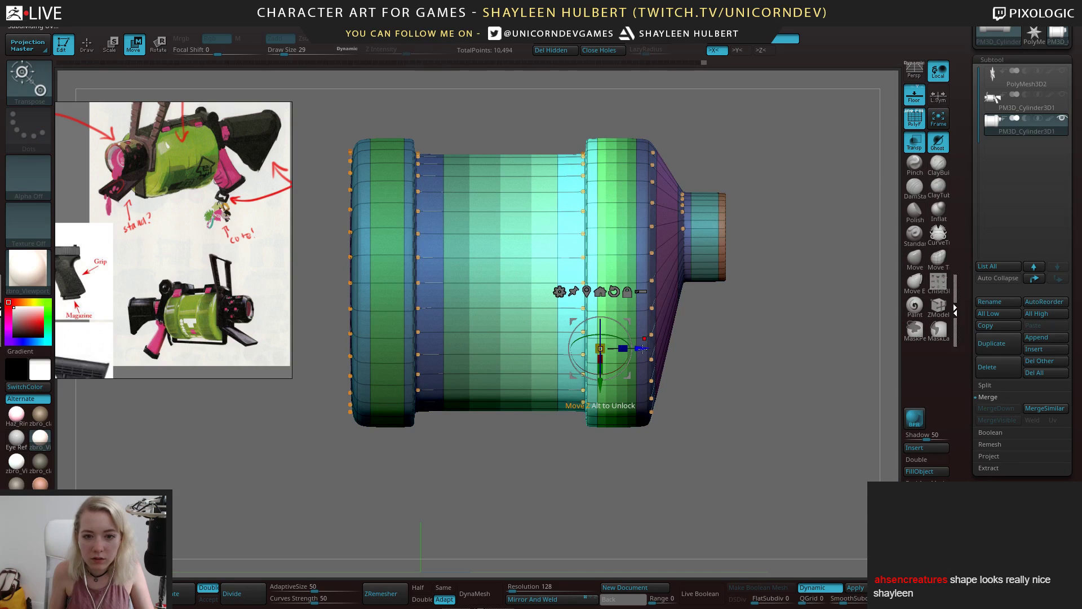
mouse_move(642, 349)
mouse_down()
mouse_move(572, 349)
mouse_move(629, 350)
mouse_up()
ctrl+drag(531, 436, 521, 447)
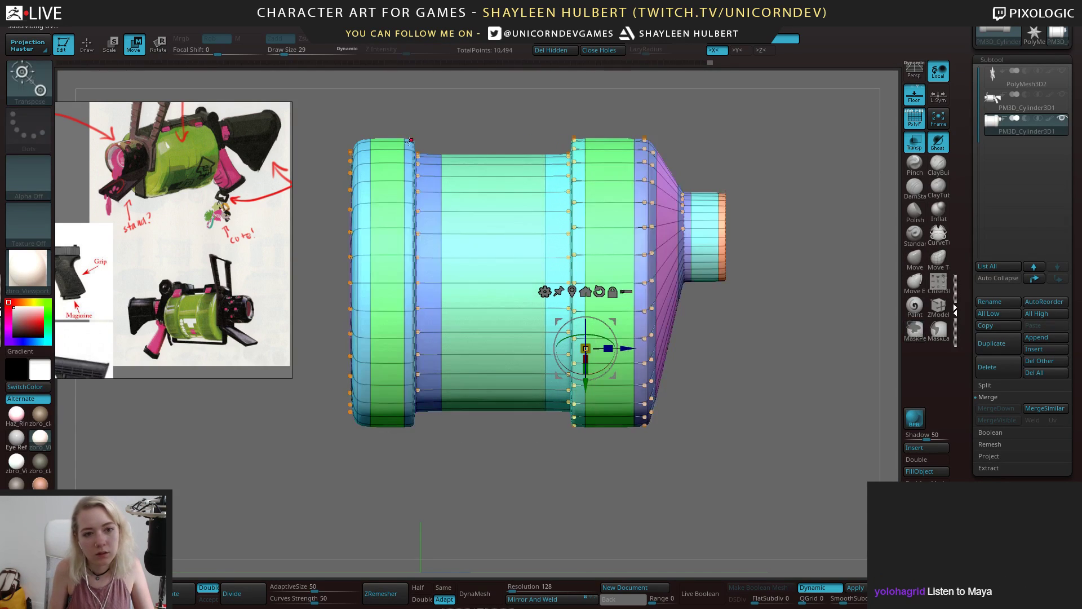
Mask everything except the base rim's inner edge, move it about 0.14 along the axis toward the neck, and clear the mask
drag(398, 138, 395, 186)
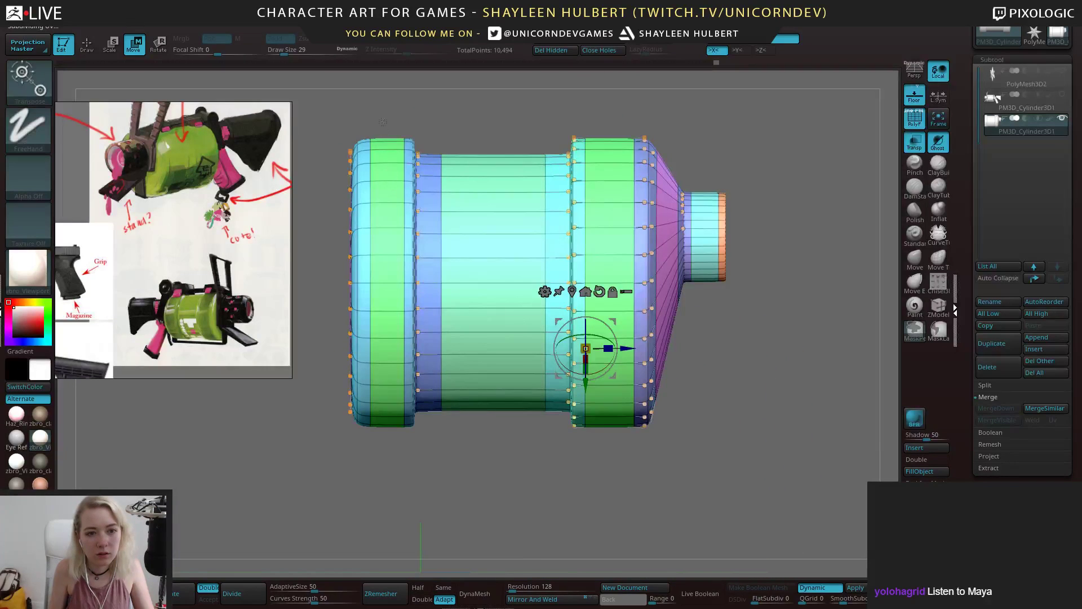
ctrl+drag(389, 115, 545, 404)
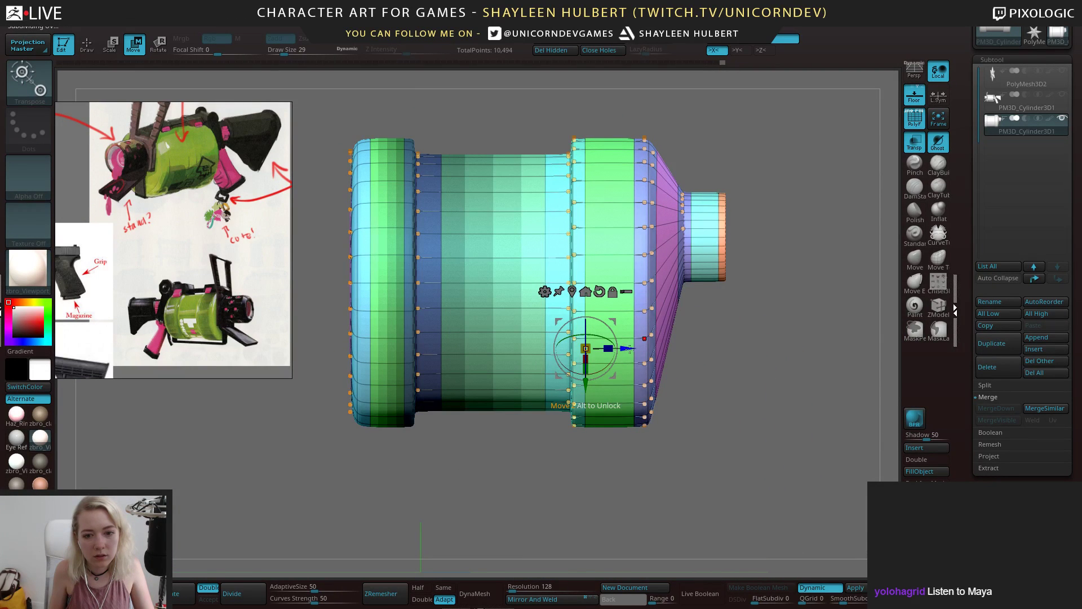
drag(630, 349, 641, 349)
key(ctrl+z)
ctrl+drag(788, 485, 620, 238)
key(ctrl+z)
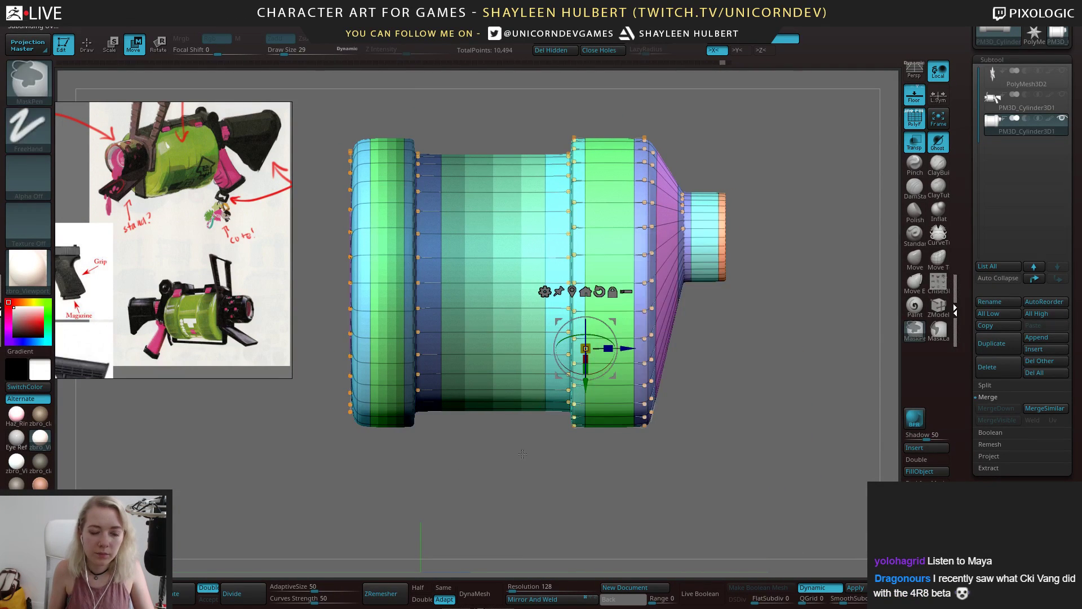
ctrl+click(487, 451)
drag(625, 348, 643, 350)
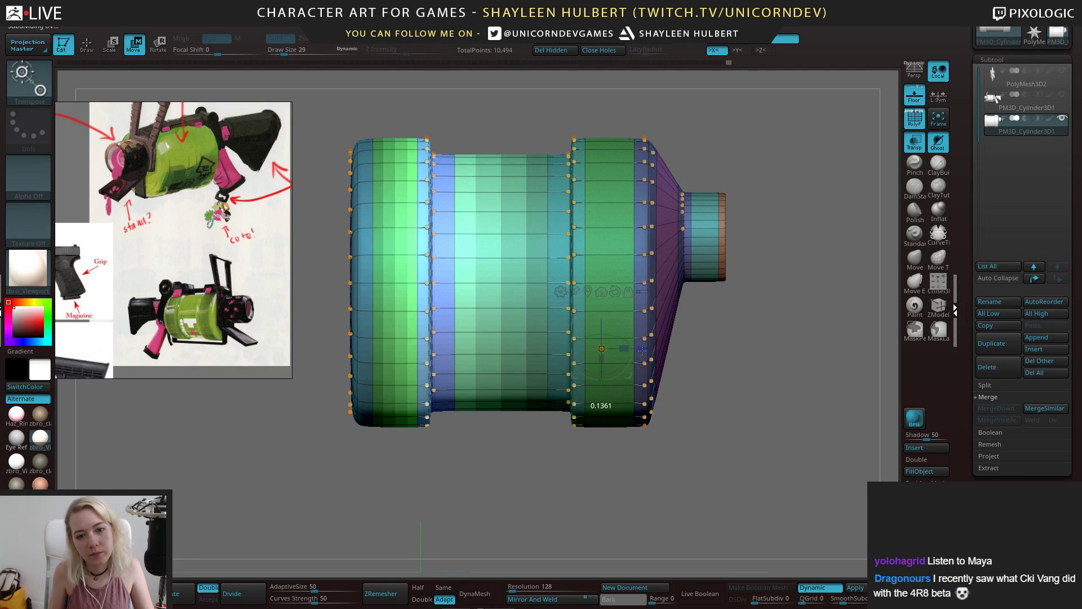
ctrl+drag(722, 333, 733, 343)
Mask everything except the shoulder rim's inner edge, move it toward the base to widen the rim, and clear the mask
ctrl+drag(523, 115, 604, 503)
drag(643, 349, 625, 349)
key(ctrl+z)
ctrl+click(675, 389)
drag(694, 369, 739, 384)
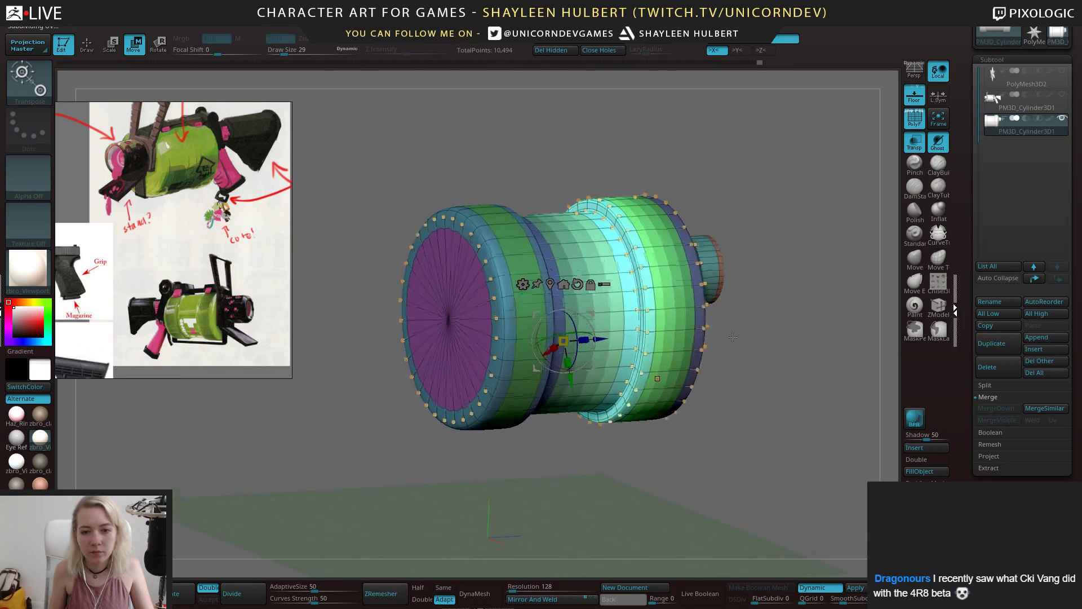
drag(811, 363, 801, 282)
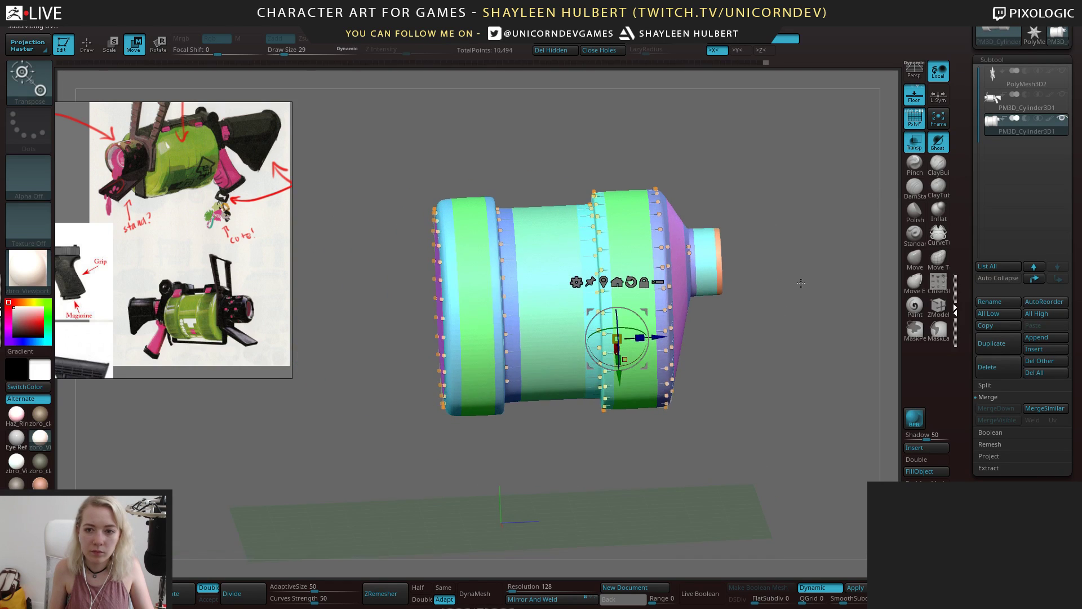
Hide the polyframe, apply the brown clay material to the bottle, and return to Draw mode
click(920, 117)
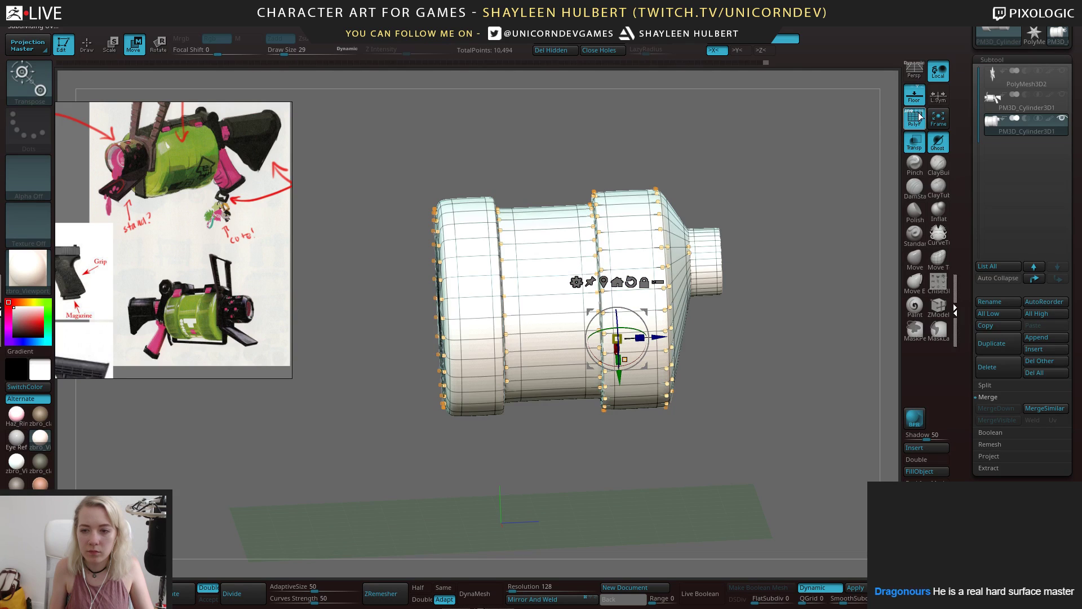
click(919, 113)
click(917, 118)
drag(810, 288, 595, 328)
click(45, 419)
drag(739, 367, 756, 390)
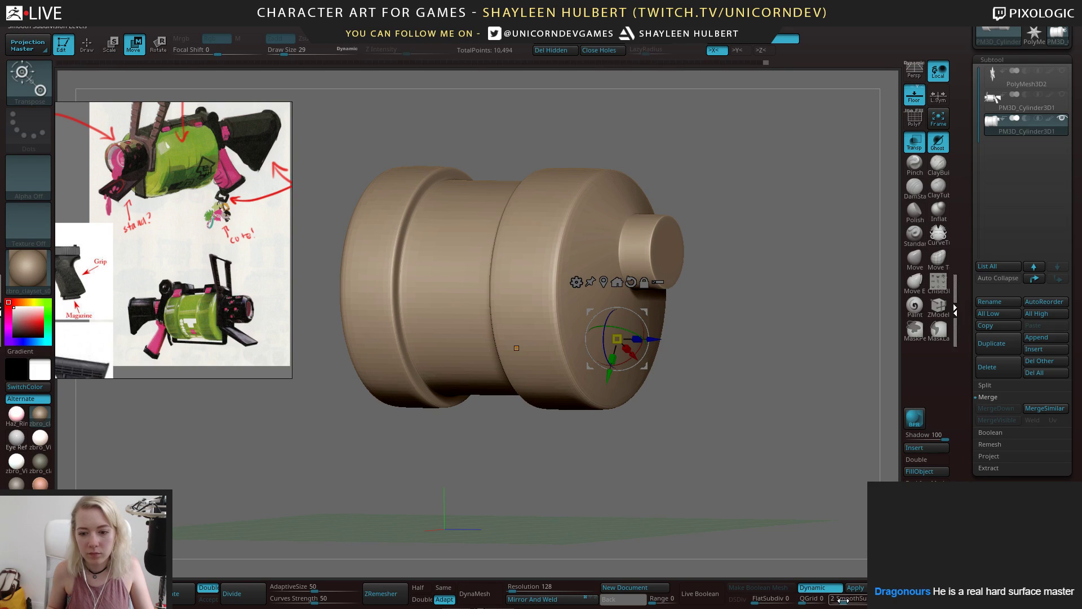
mouse_move(795, 497)
mouse_down()
mouse_move(627, 414)
mouse_move(743, 388)
mouse_move(744, 365)
mouse_move(711, 361)
mouse_up()
key(q)
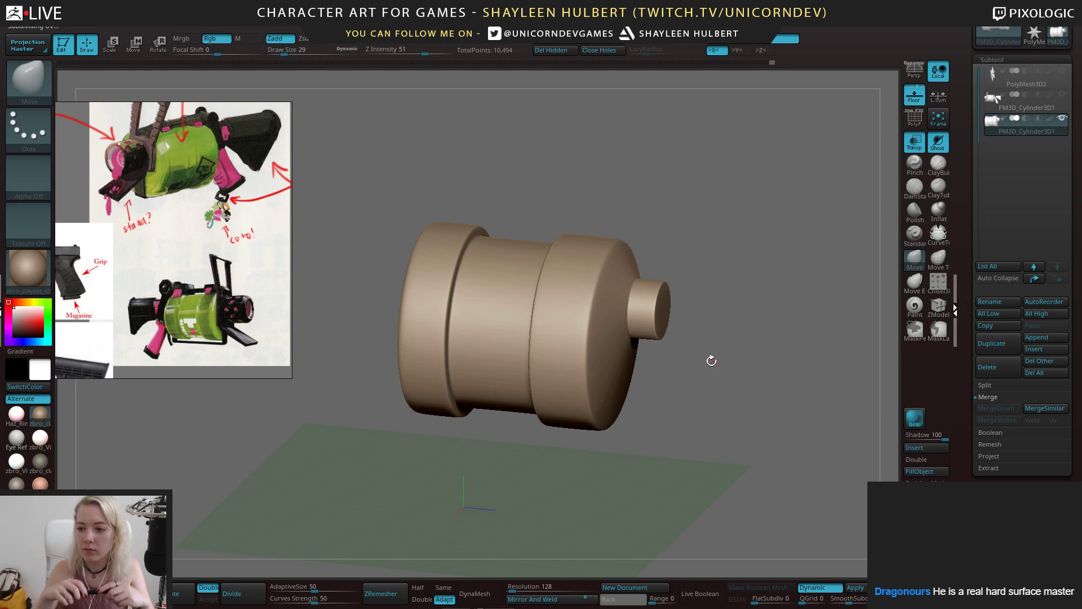
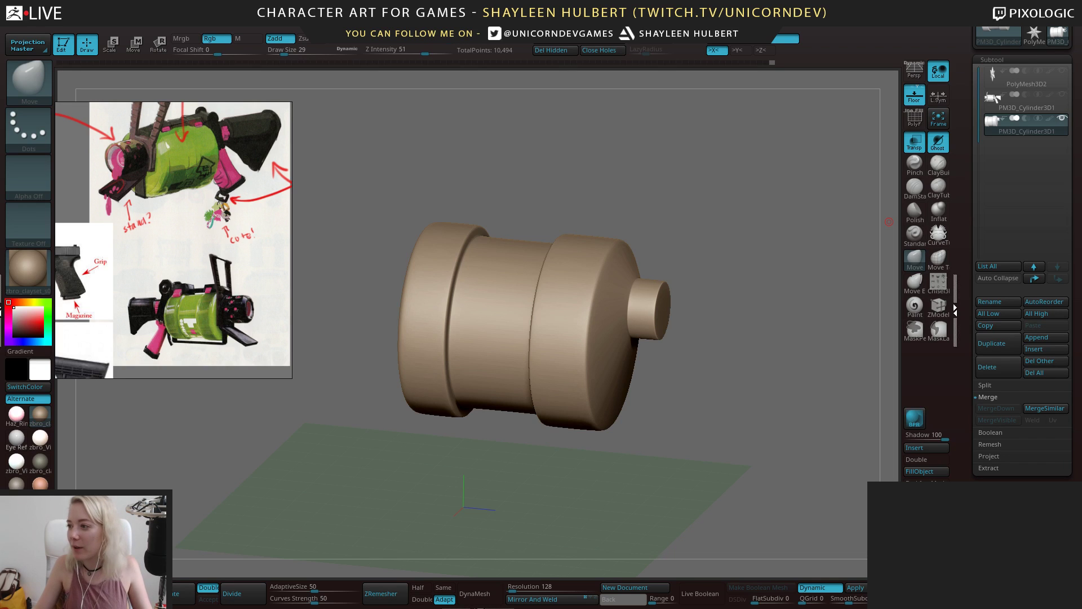
Switch to the web browser, show image results for the hard-surface artist, and examine the rifle, ship, helmet and armored soldier renders
drag(752, 65, 745, 10)
click(478, 105)
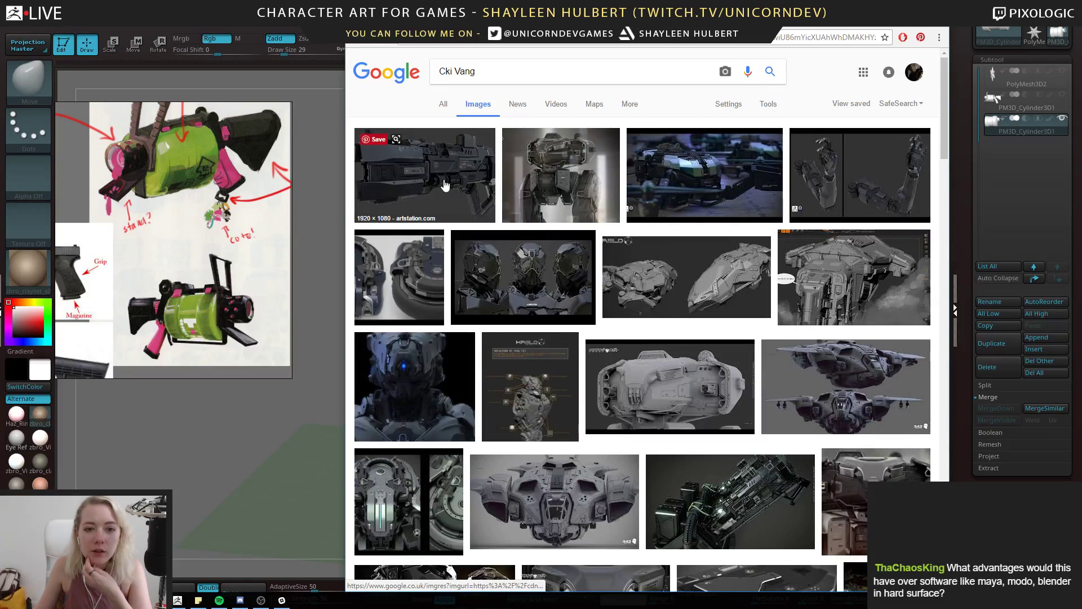
click(445, 185)
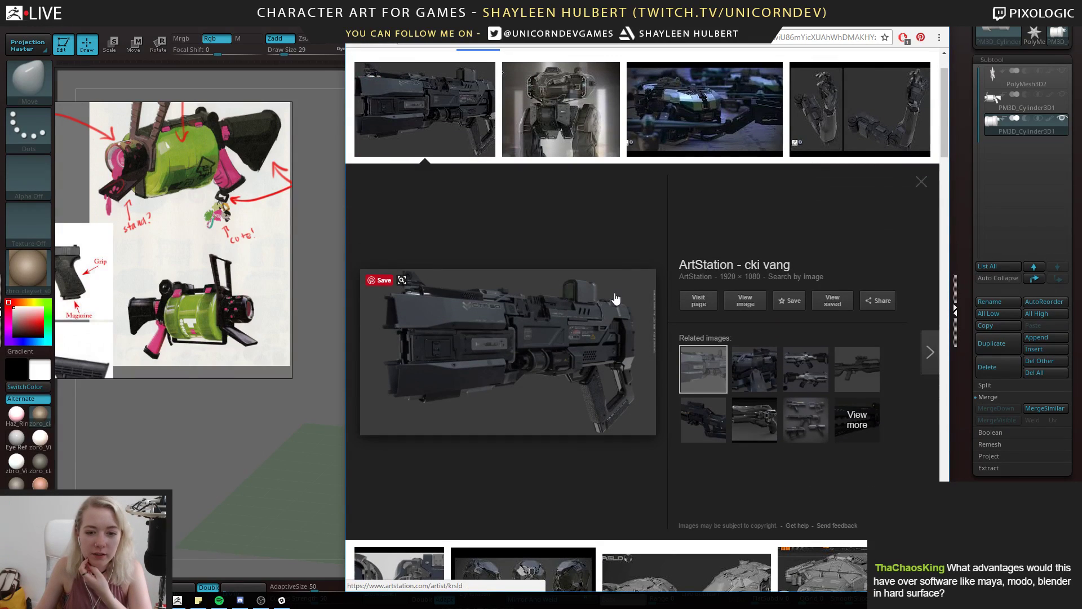
scroll(616, 299, down, 2)
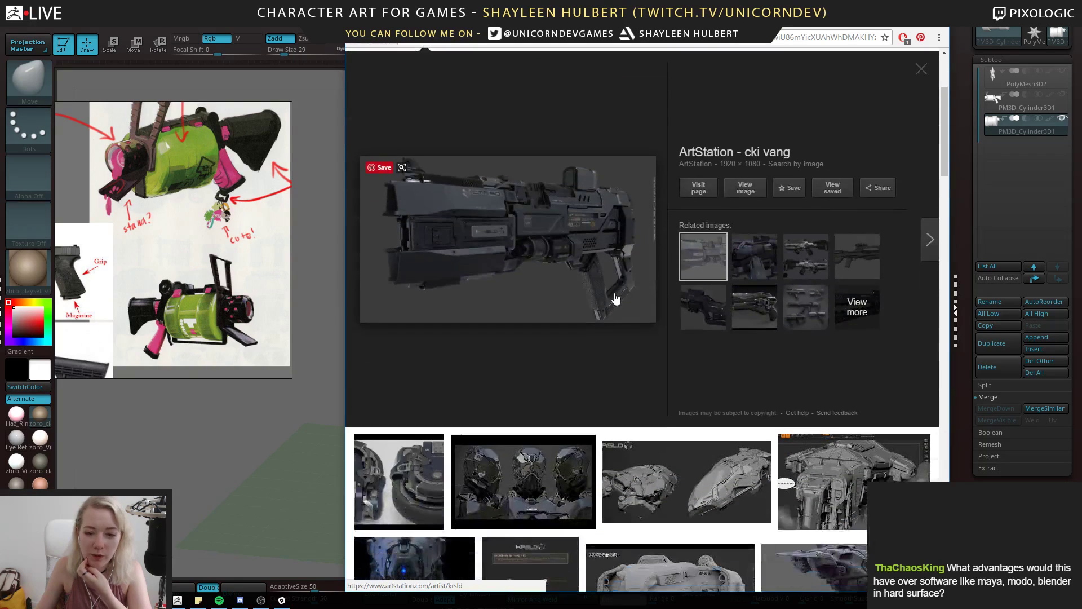
click(671, 479)
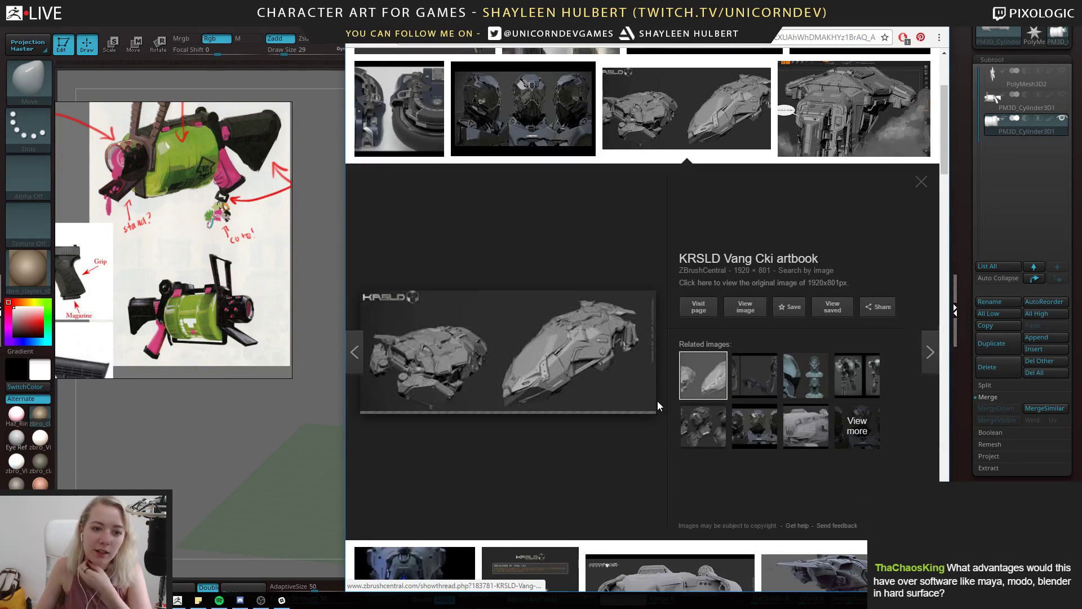
click(513, 119)
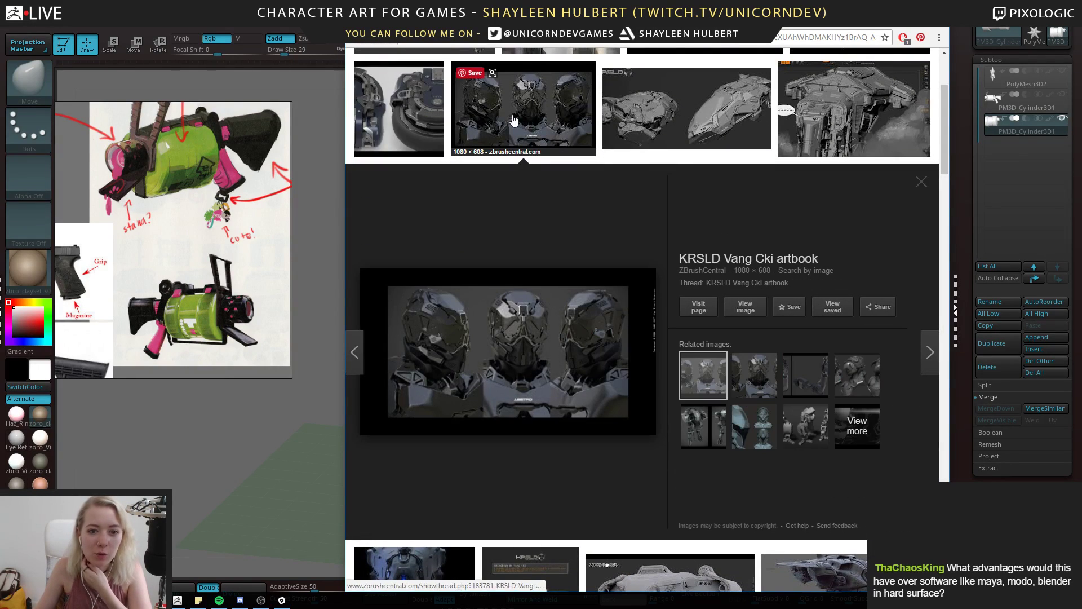
click(874, 99)
scroll(616, 248, down, 3)
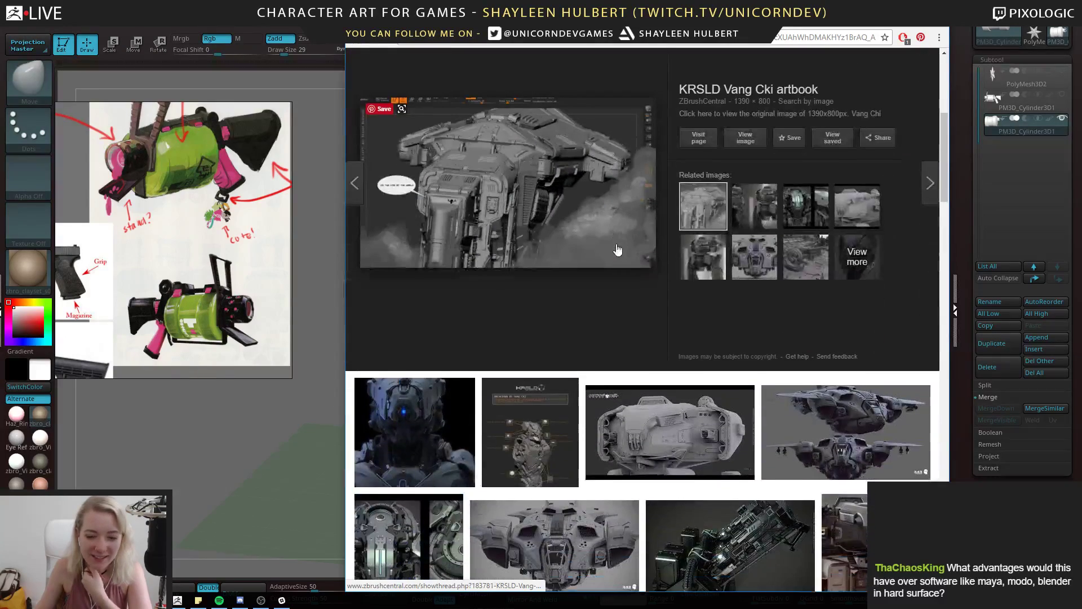
scroll(618, 250, down, 6)
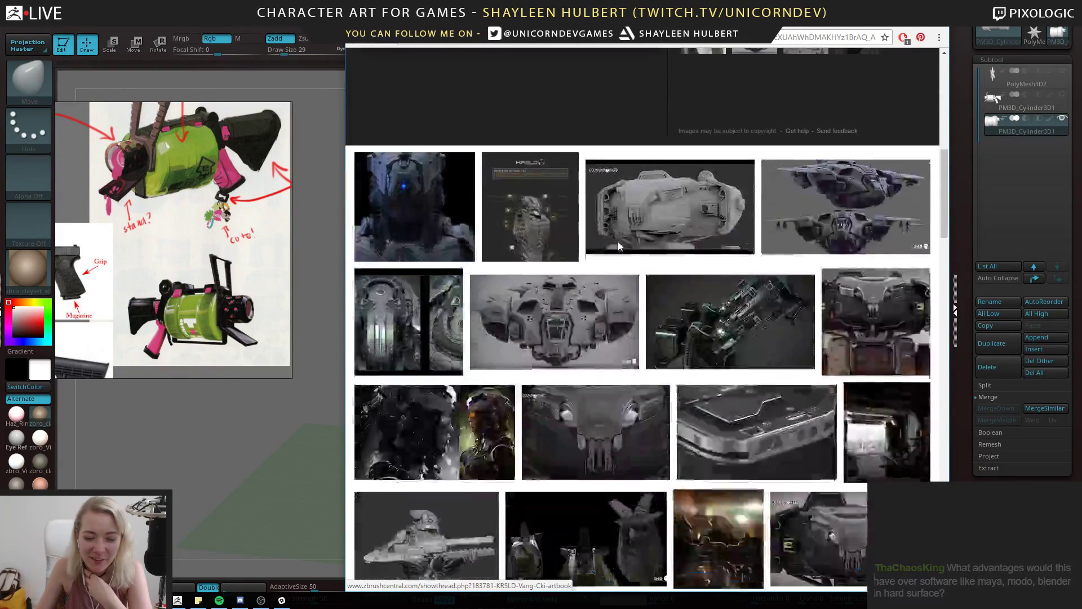
scroll(619, 247, down, 2)
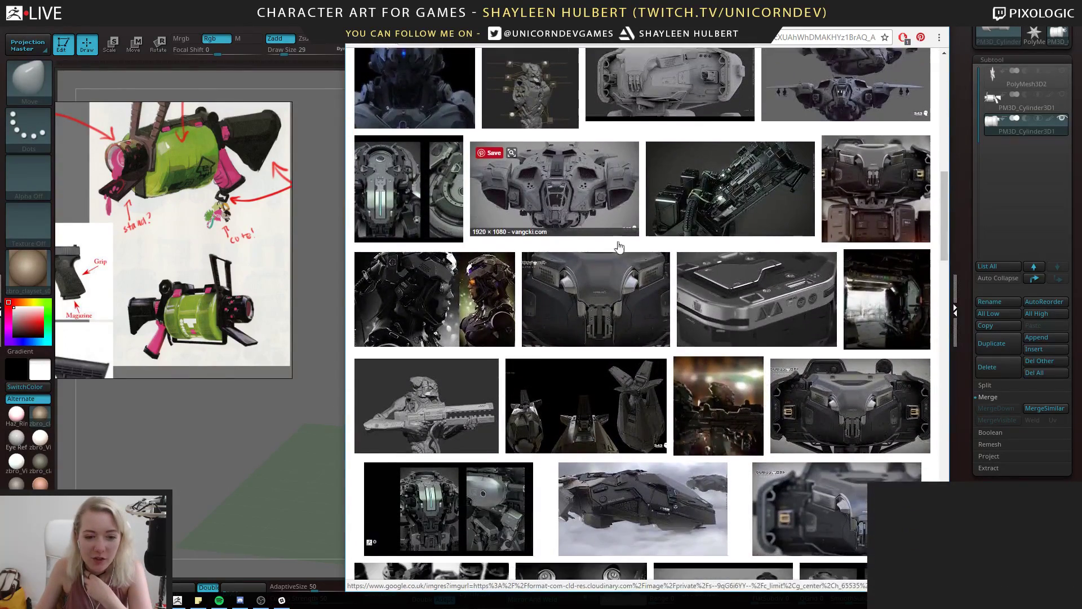
click(426, 426)
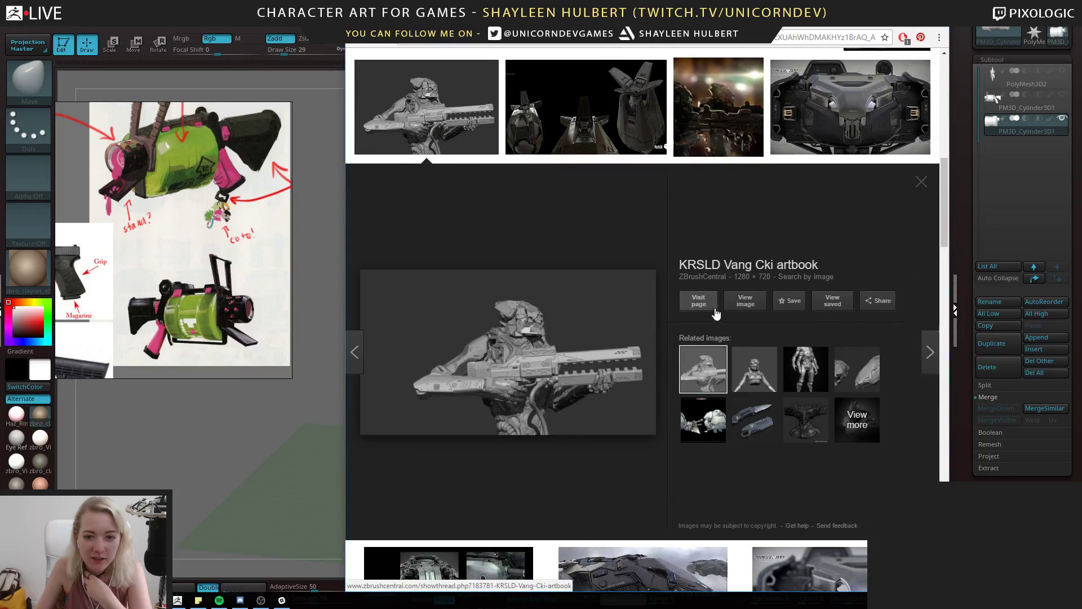
scroll(627, 243, up, 5)
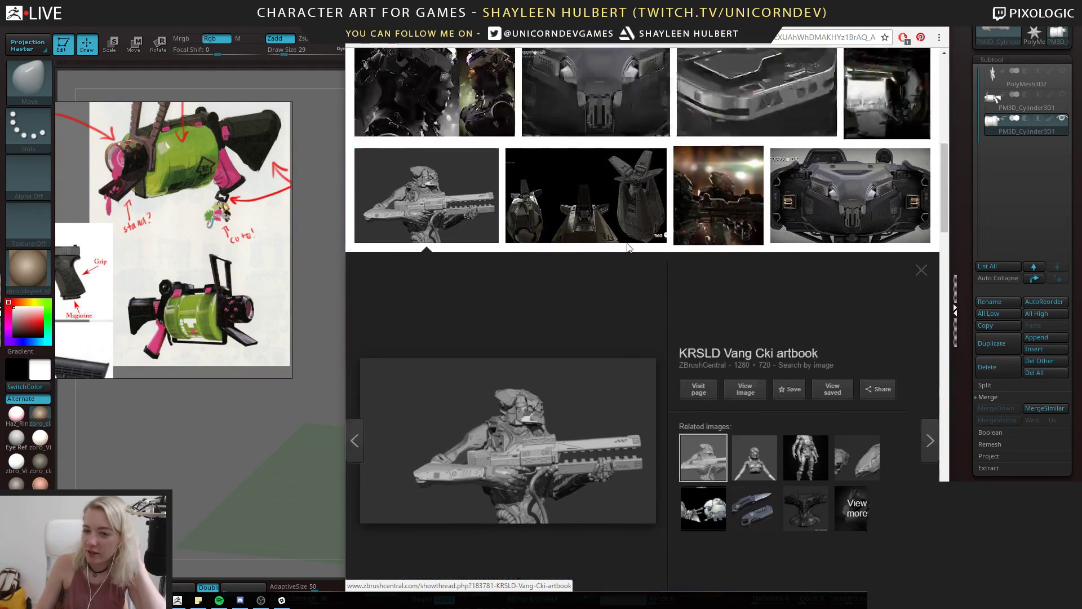
Add "4r8" to the artist's image search, examine the robot, vehicle and gun-walker renders, and return to ZBrush
click(575, 72)
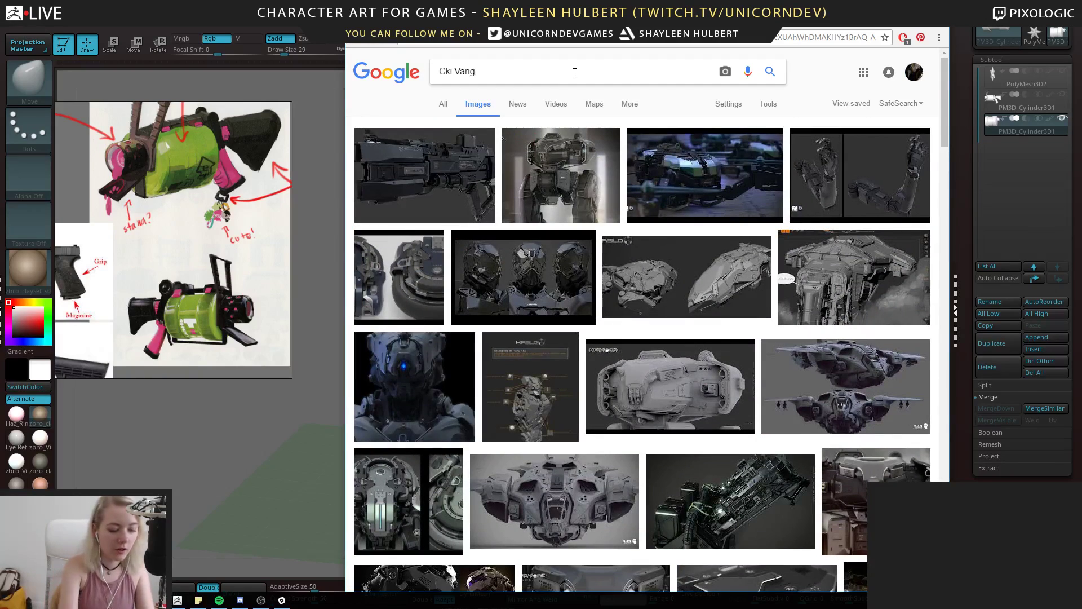
text(4r8)
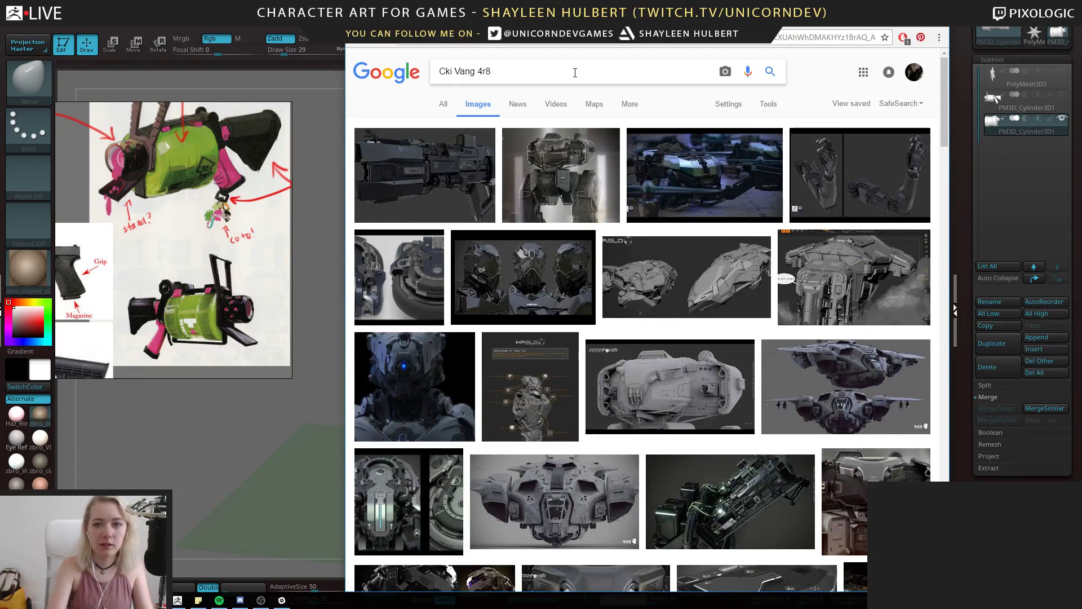
key(Return)
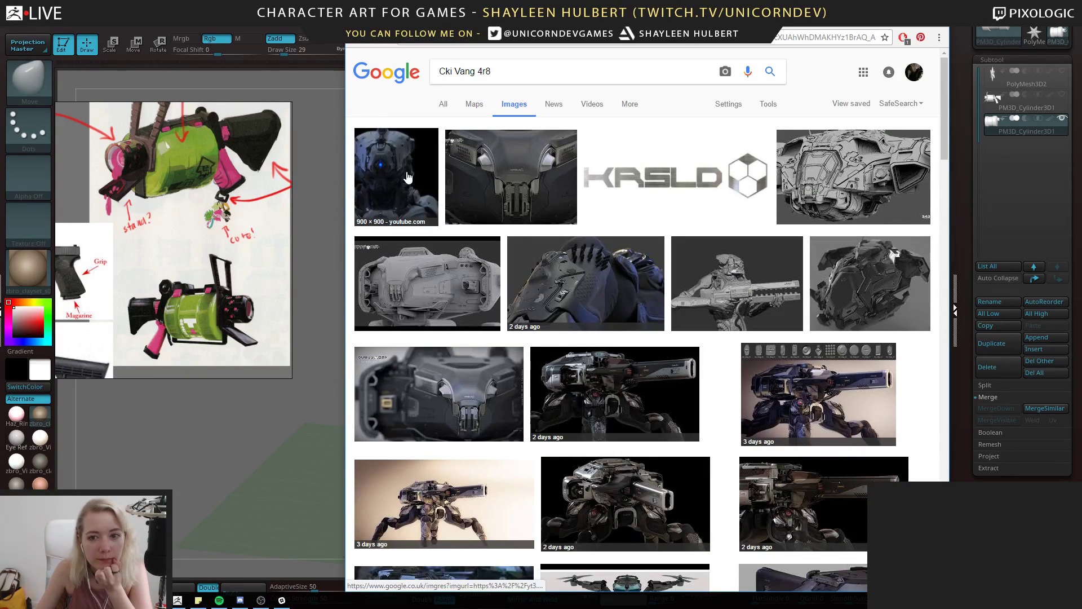
click(420, 191)
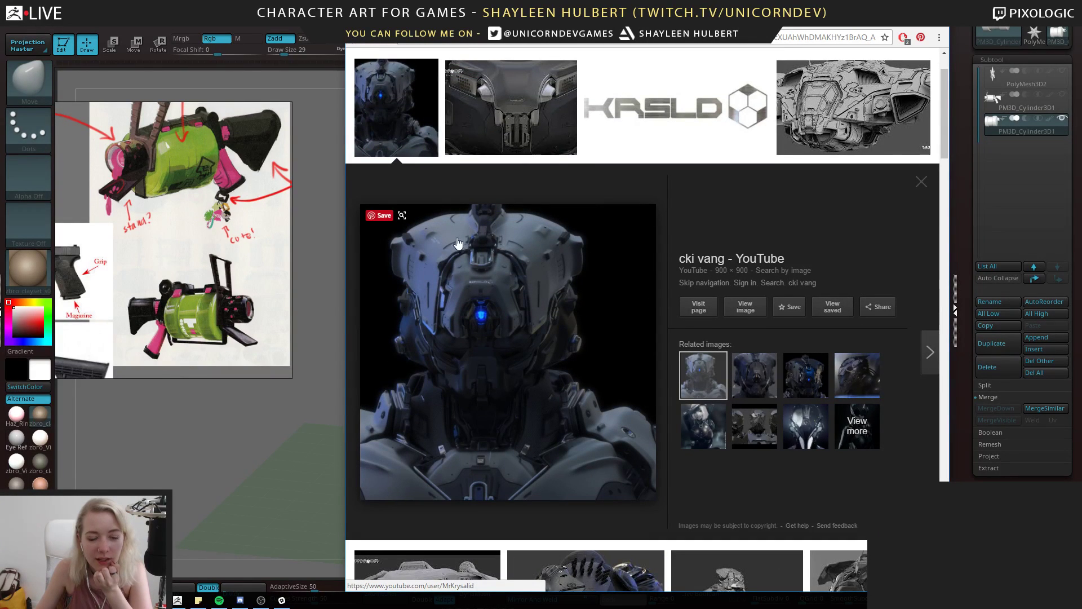
click(511, 107)
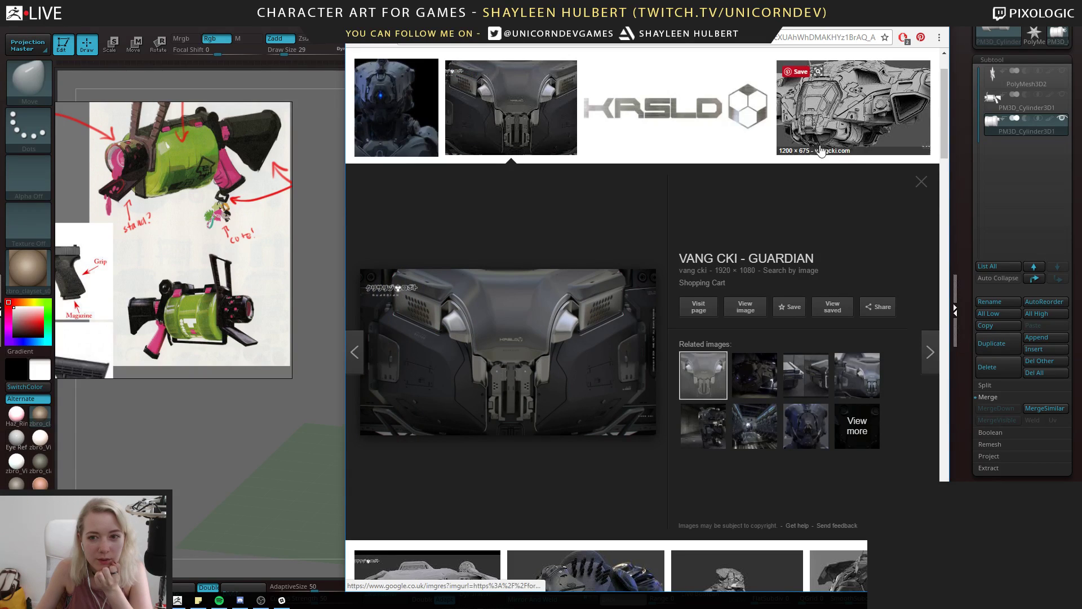
click(817, 119)
scroll(634, 252, down, 2)
scroll(634, 256, down, 2)
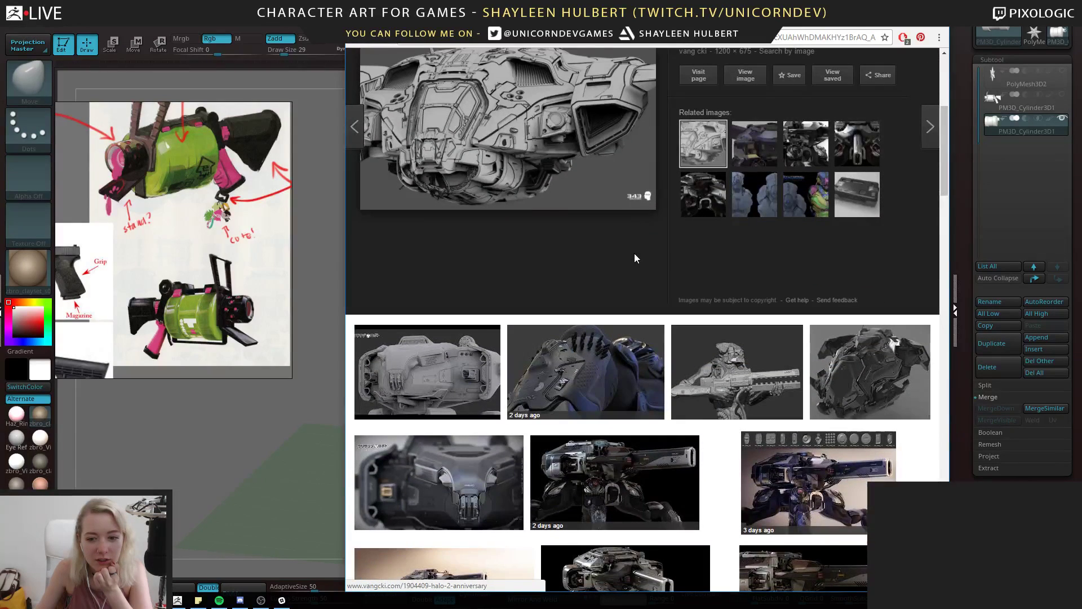
scroll(635, 257, down, 3)
click(658, 275)
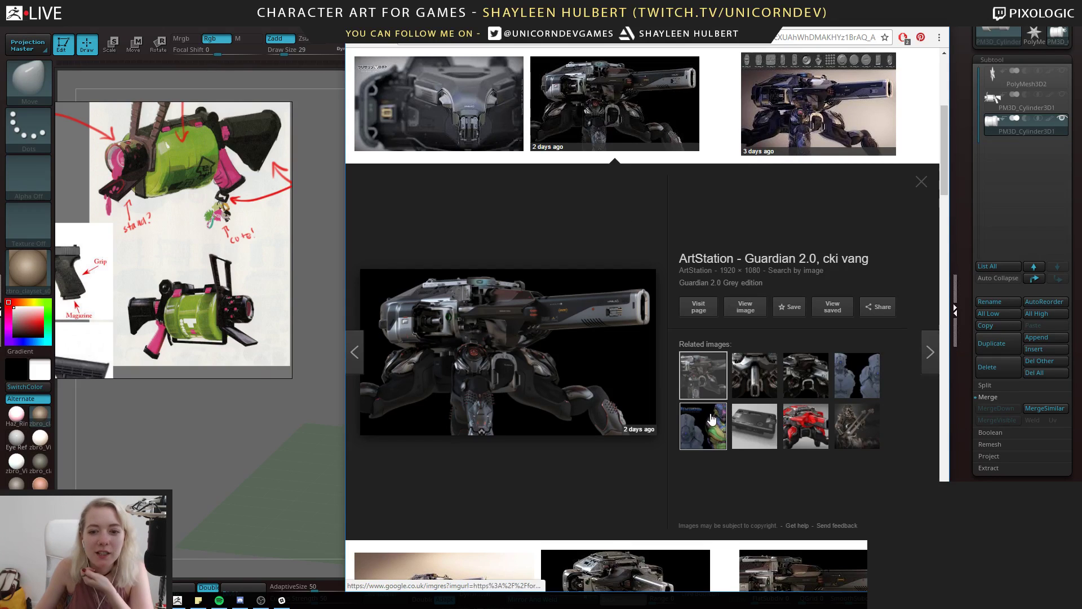
click(935, 10)
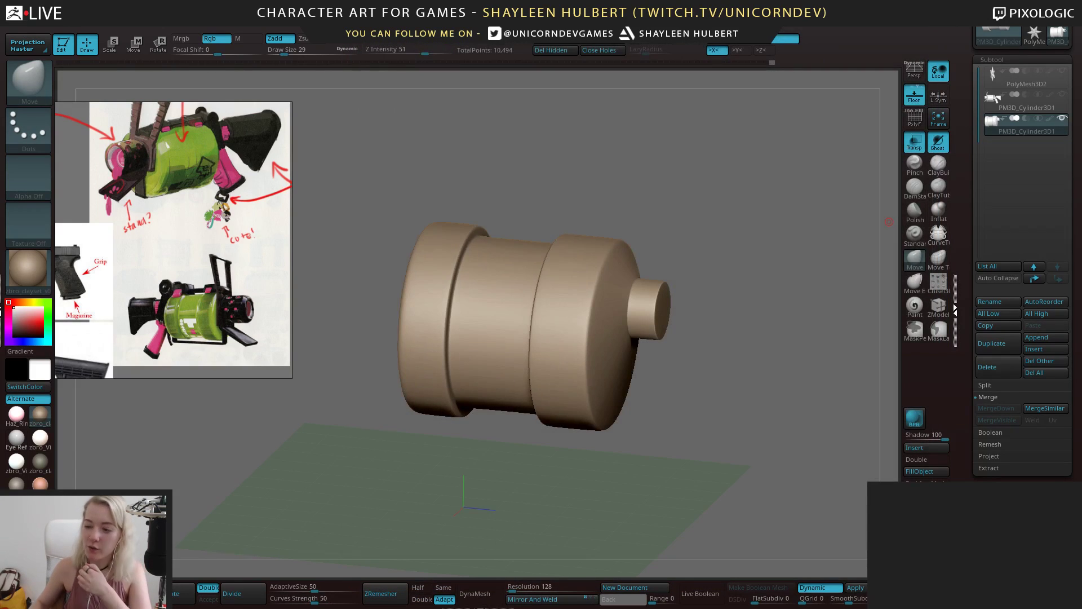
Show the polyframe on the bottle's base and turn off the dynamic subdivision preview
mouse_move(723, 246)
mouse_down()
mouse_move(703, 264)
mouse_move(698, 302)
mouse_move(769, 247)
mouse_move(690, 307)
mouse_up()
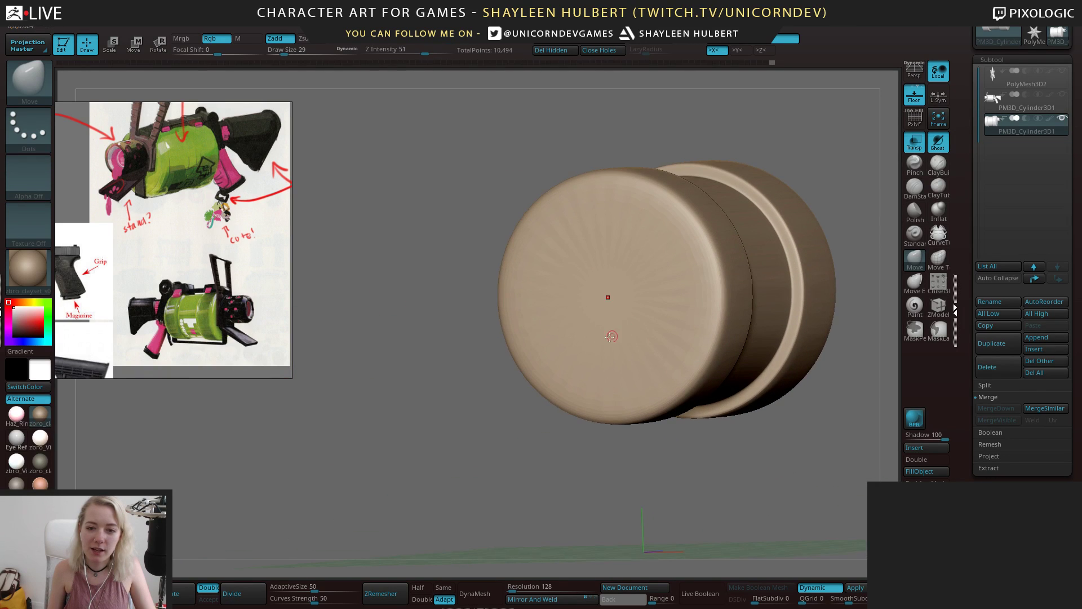
alt+drag(456, 371, 662, 298)
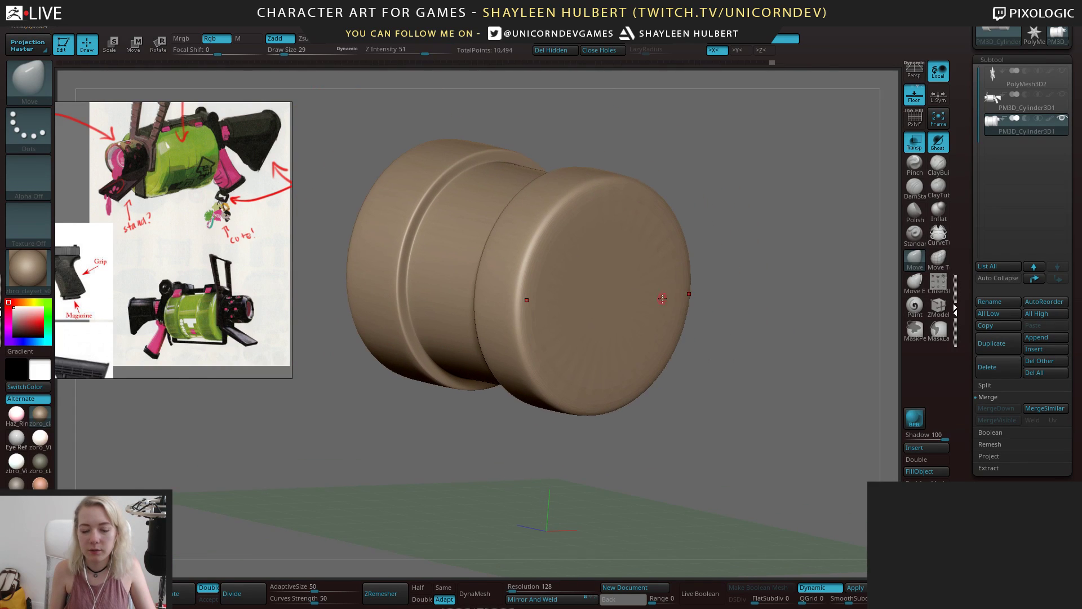
click(914, 118)
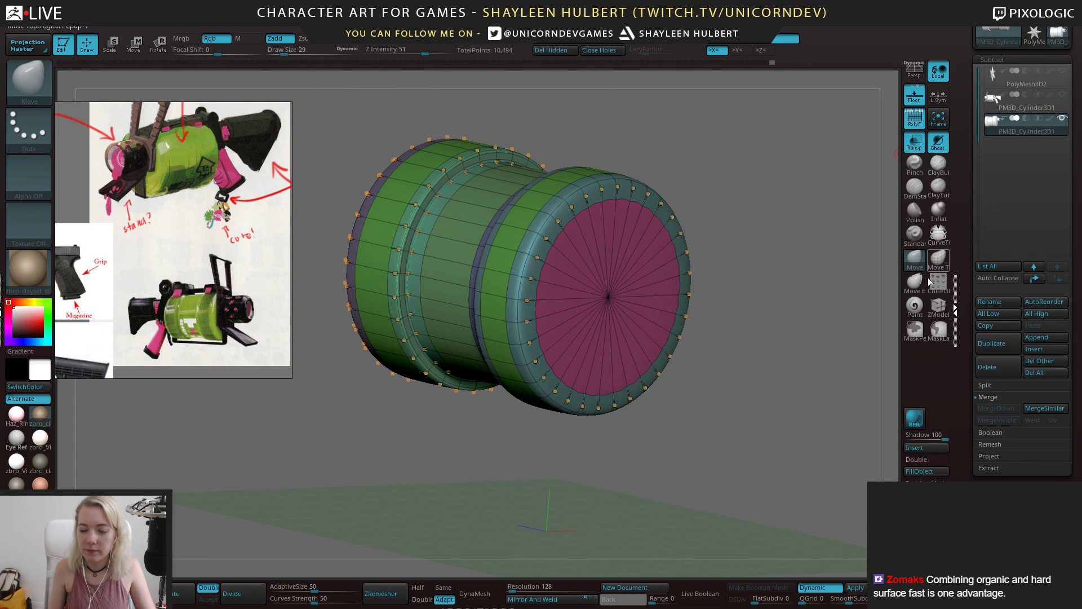
click(822, 589)
alt+drag(770, 347, 846, 333)
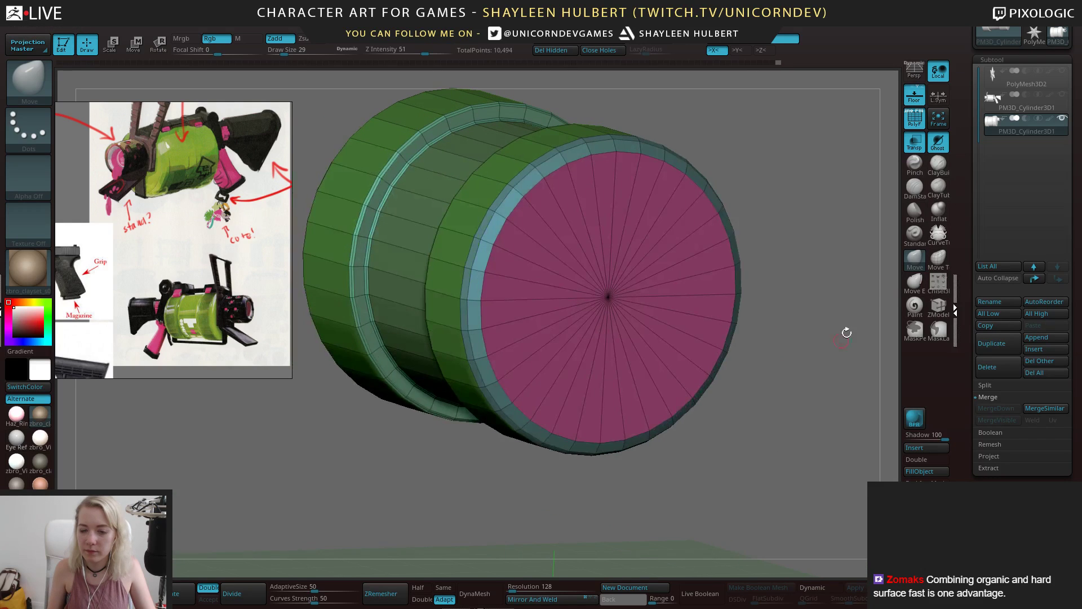
Try insetting the pink base cap's edges with ZModeler, using the EdgeLoop Complete target, and undo the inset
click(940, 316)
alt+drag(829, 367, 777, 369)
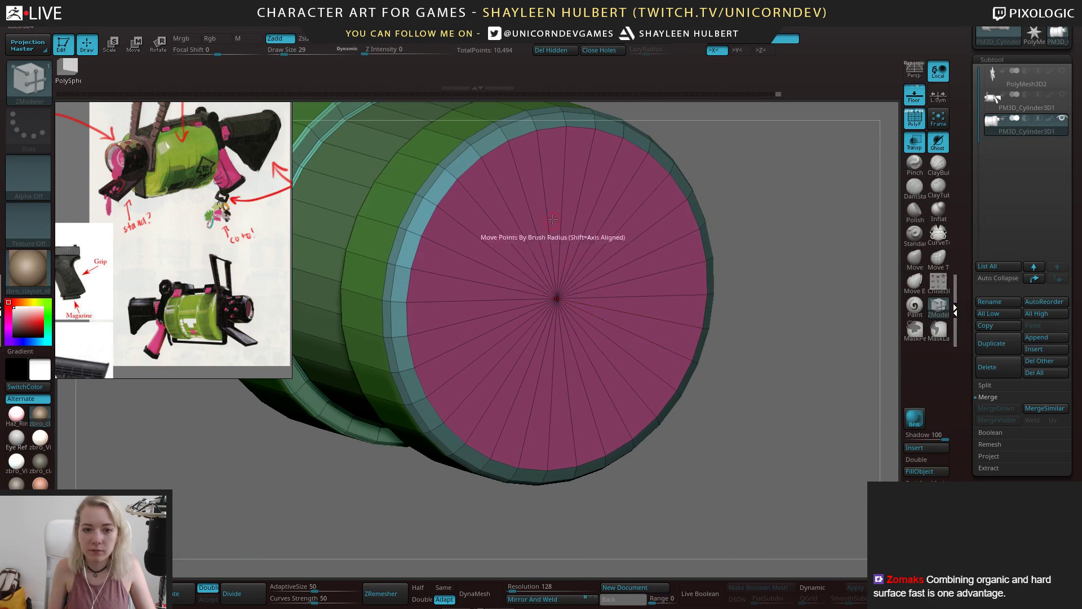
key(space)
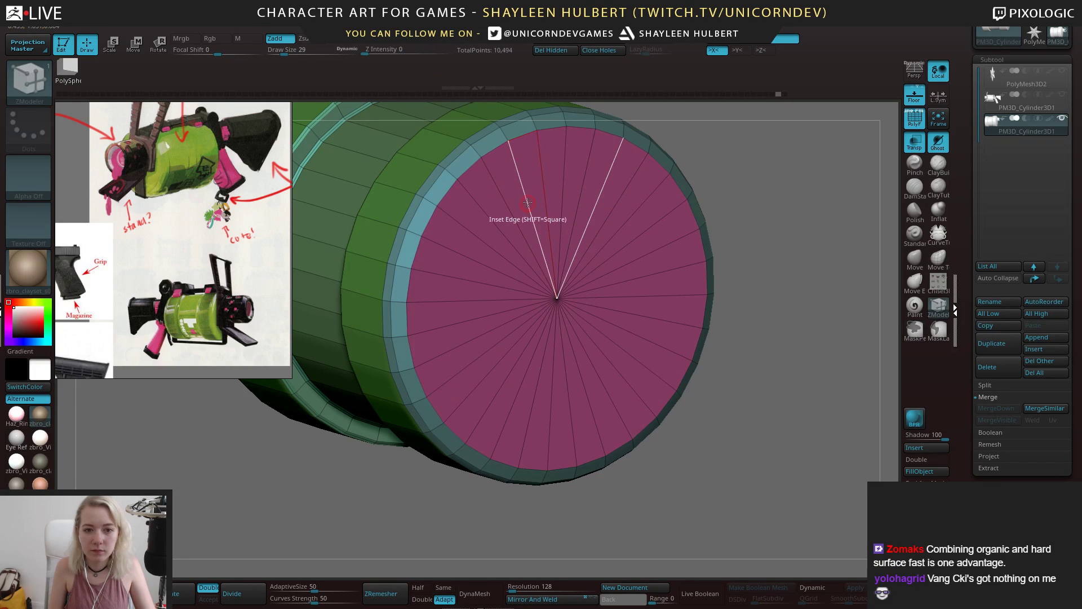
key(space)
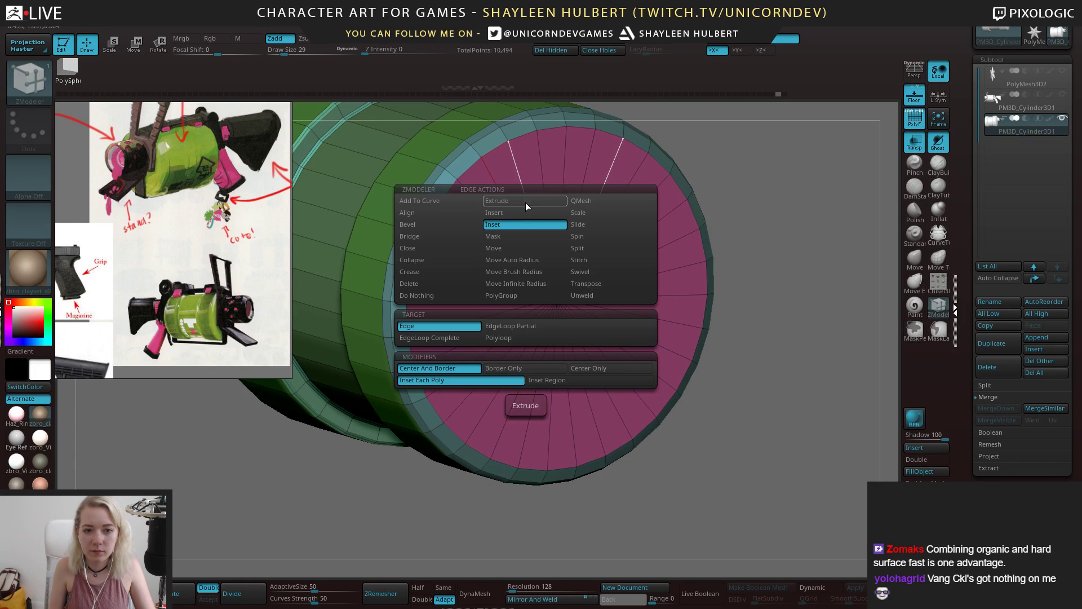
click(449, 336)
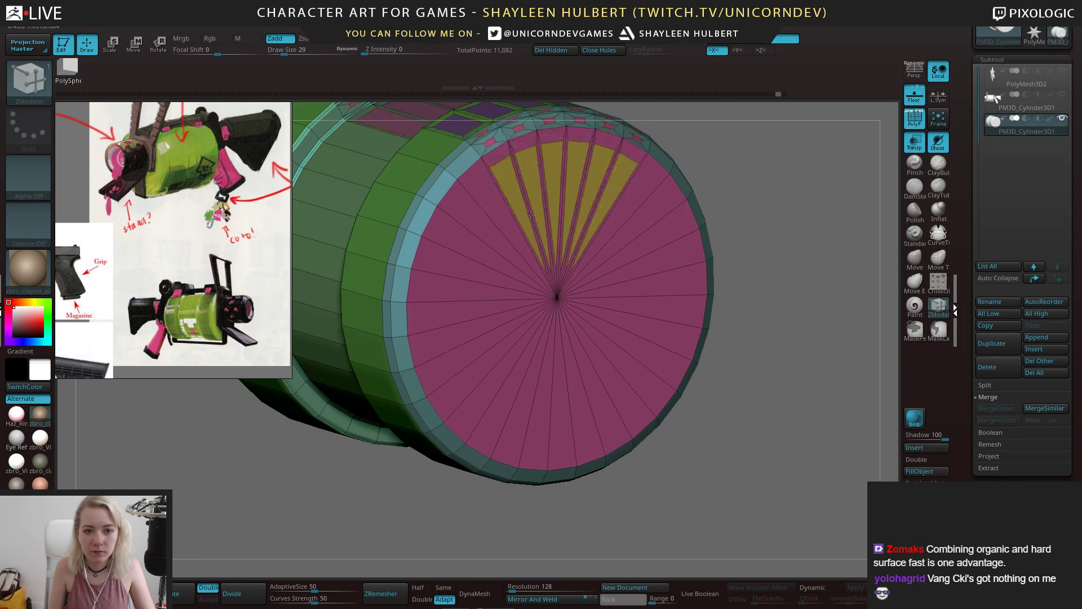
key(space)
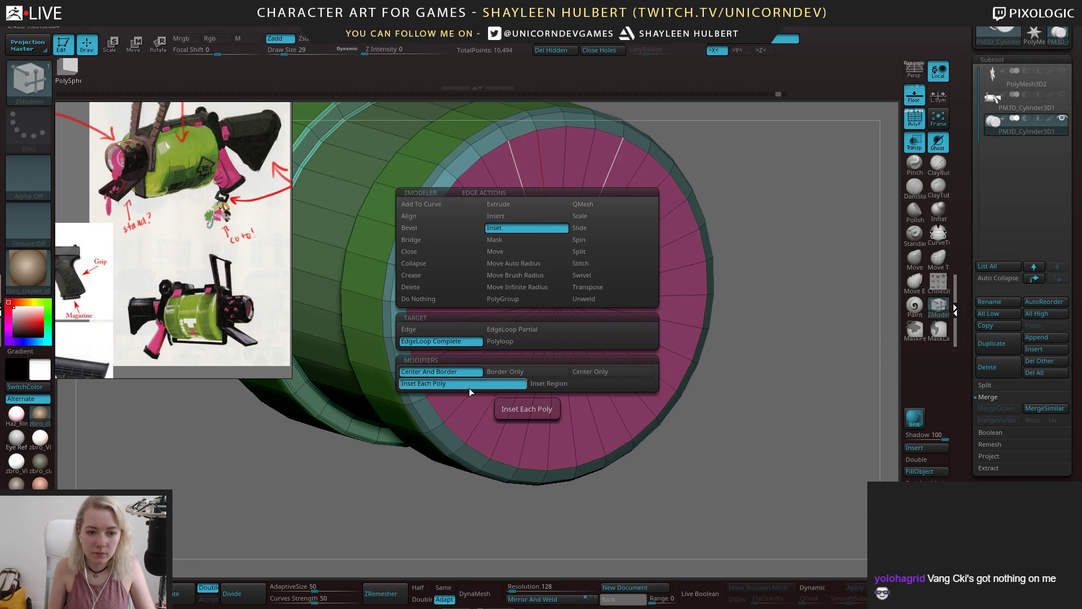
click(533, 228)
click(528, 213)
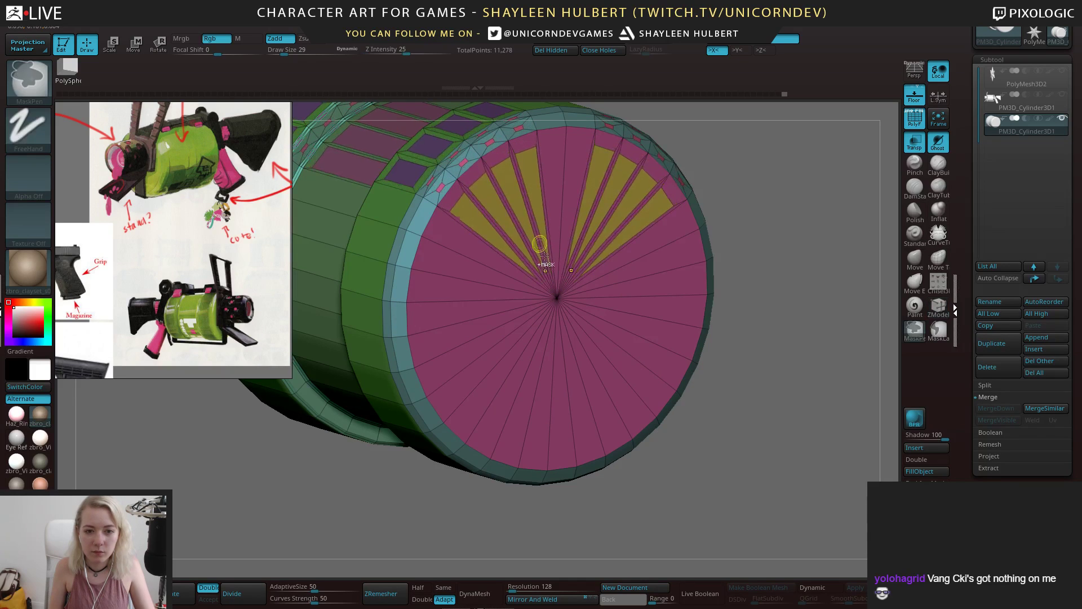
key(ctrl+z)
Try insetting the base cap's complete edge loops with Inset Region and the Border Only and Center Only modifiers, and undo the attempts
drag(757, 292, 600, 403)
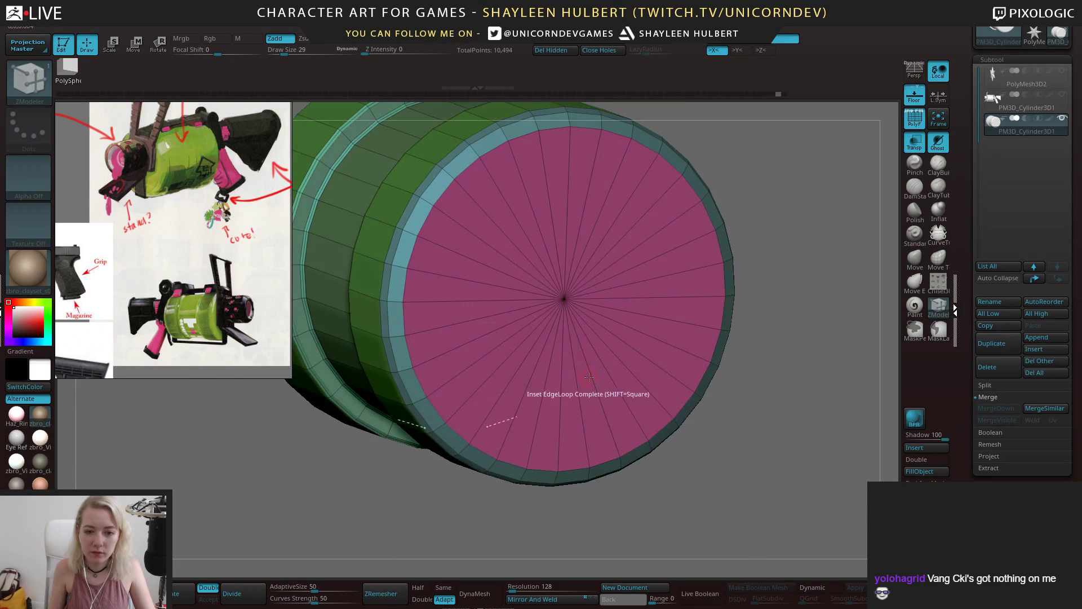
key(space)
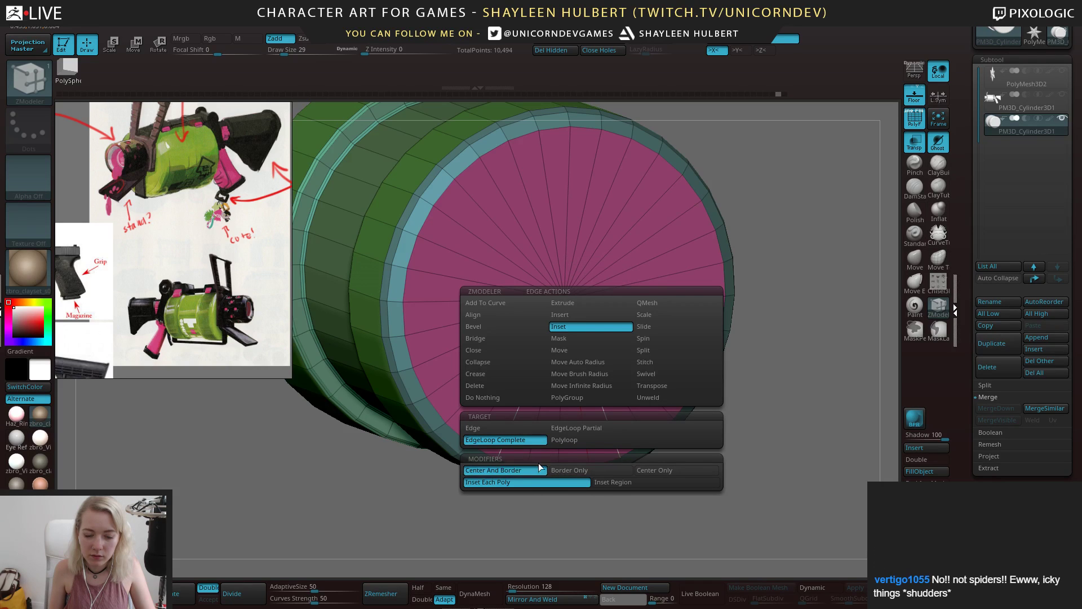
click(540, 482)
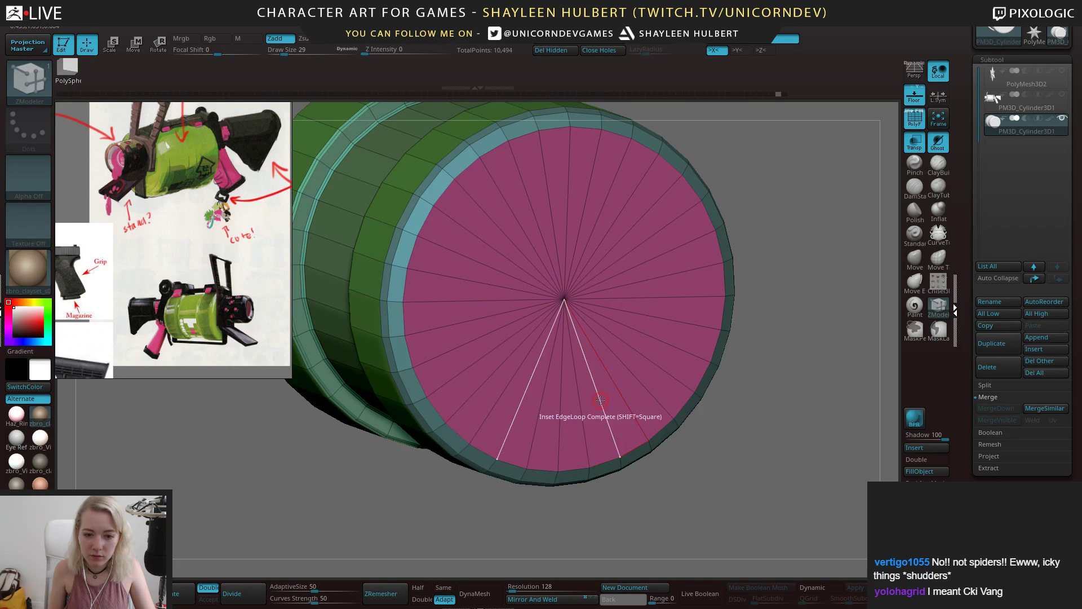
key(space)
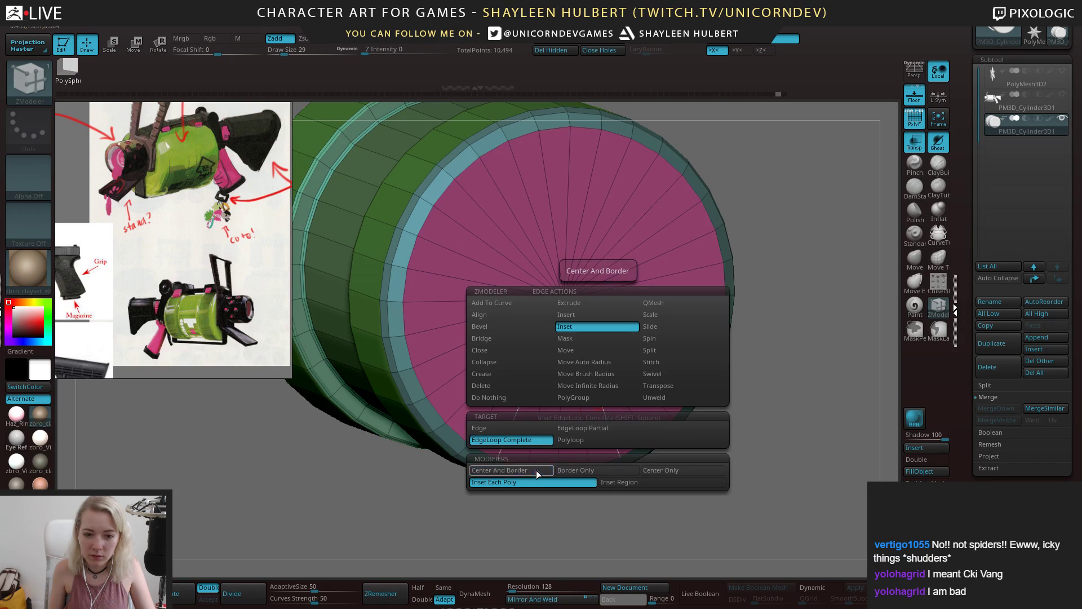
click(613, 472)
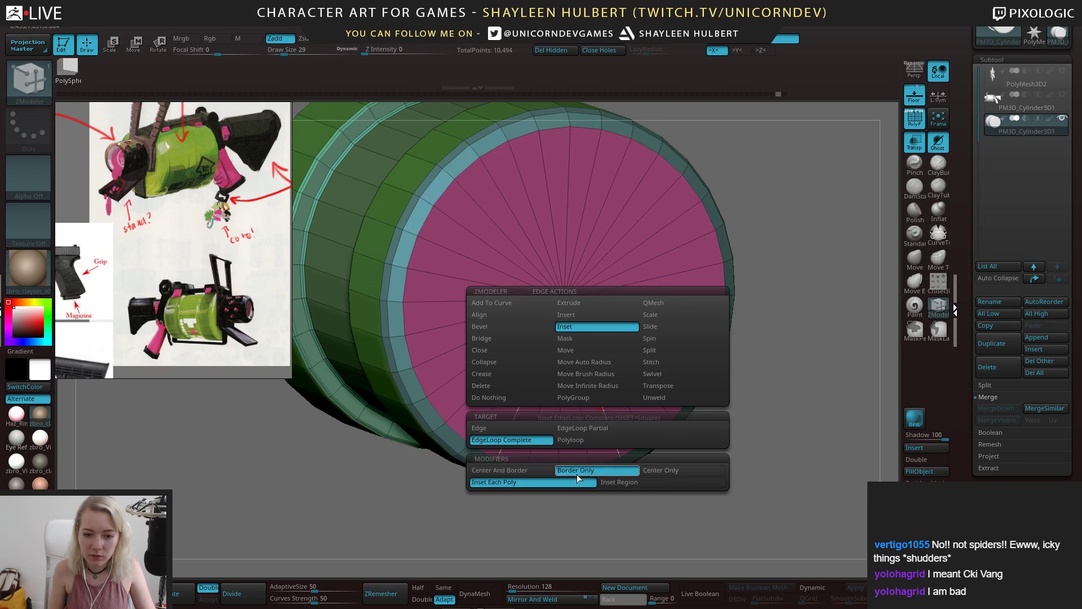
click(615, 483)
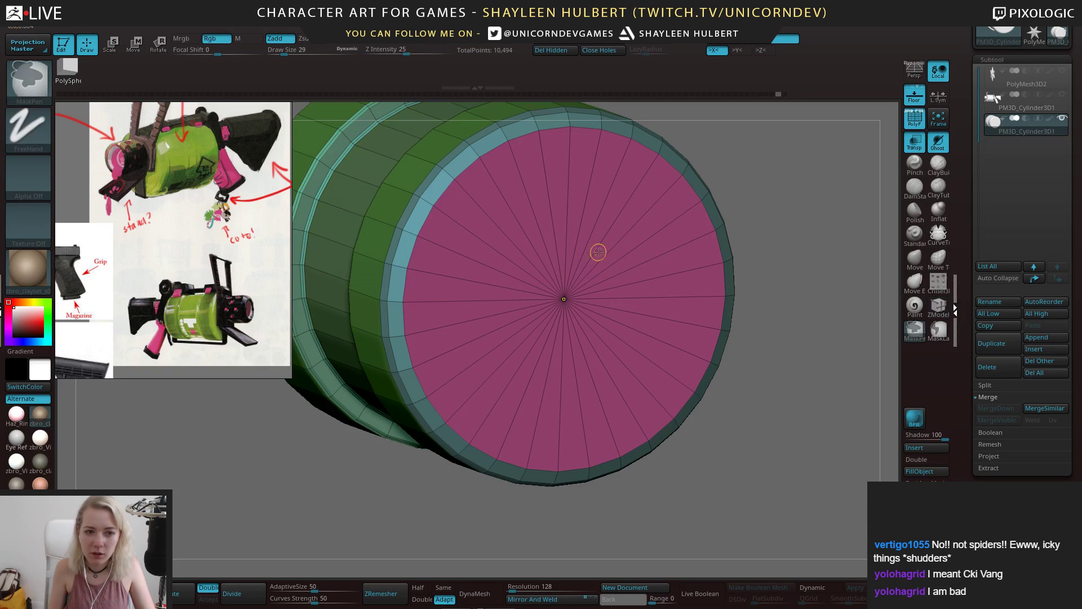
ctrl+drag(746, 300, 788, 319)
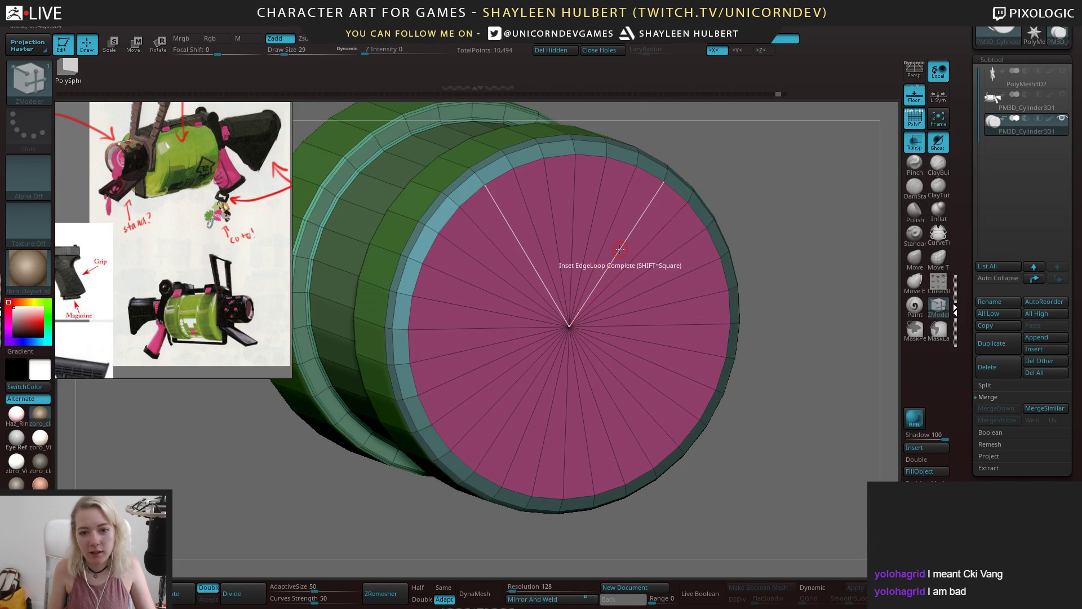
key(space)
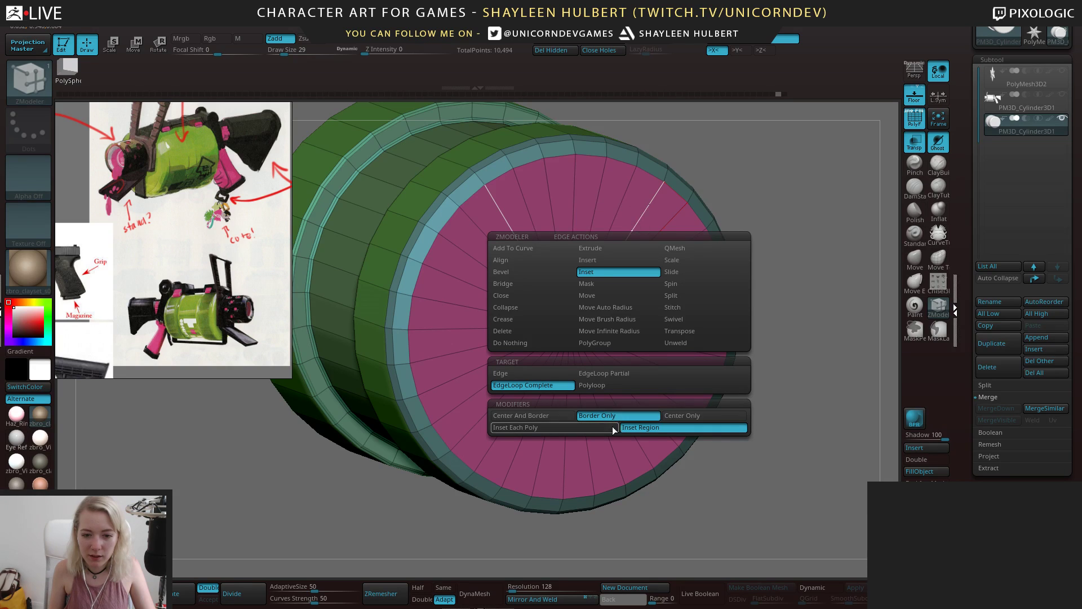
click(561, 416)
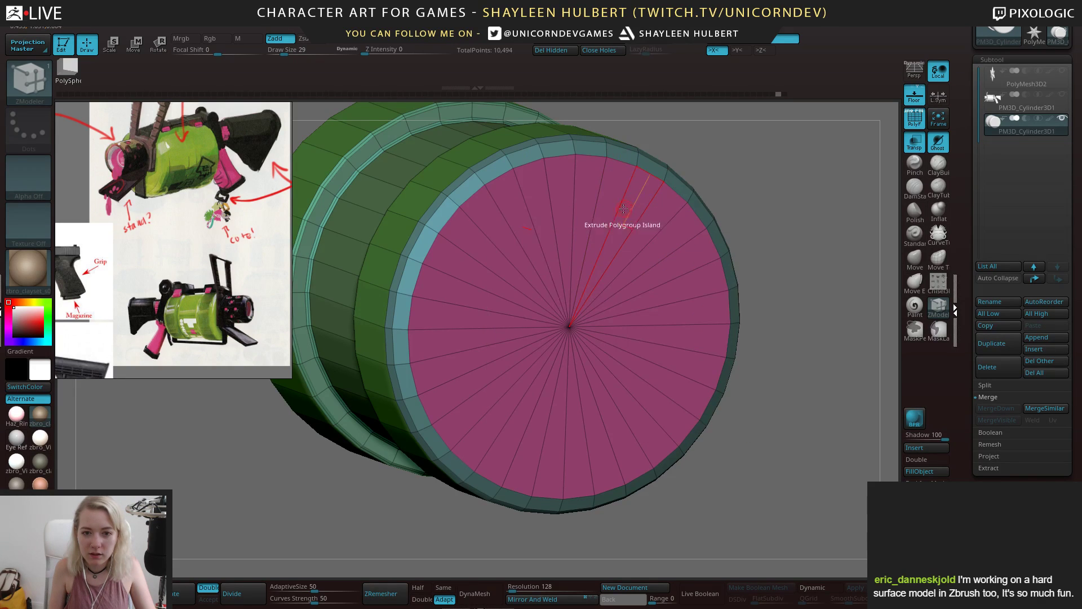
drag(623, 209, 609, 237)
alt+drag(749, 272, 778, 181)
key(ctrl+z)
key(ctrl+z)
Insert three concentric single edge loops on the pink base cap and turn on the dynamic subdivision preview
key(space)
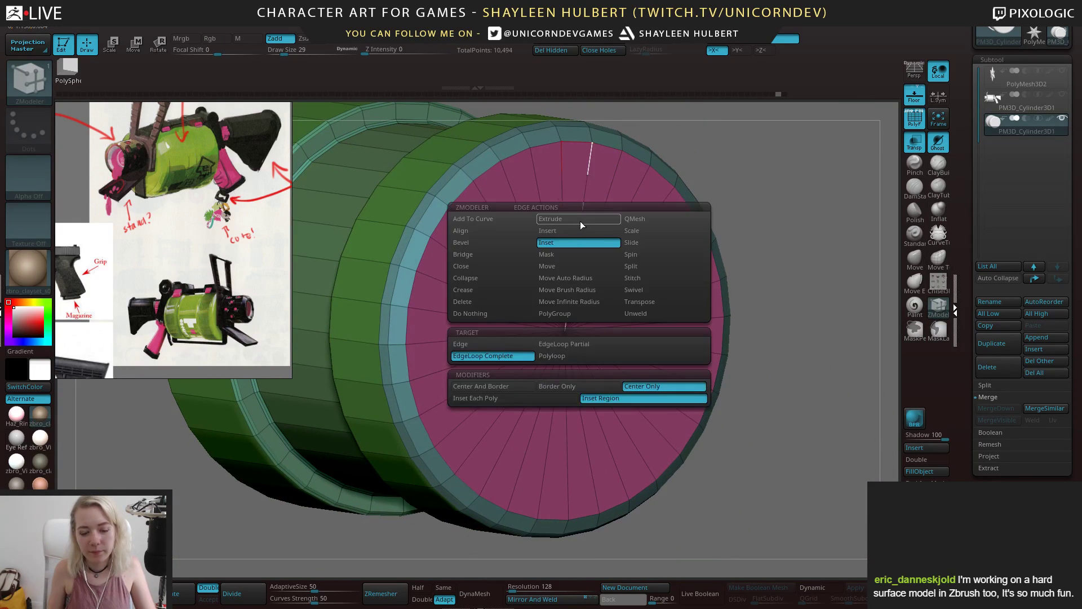
click(550, 245)
key(space)
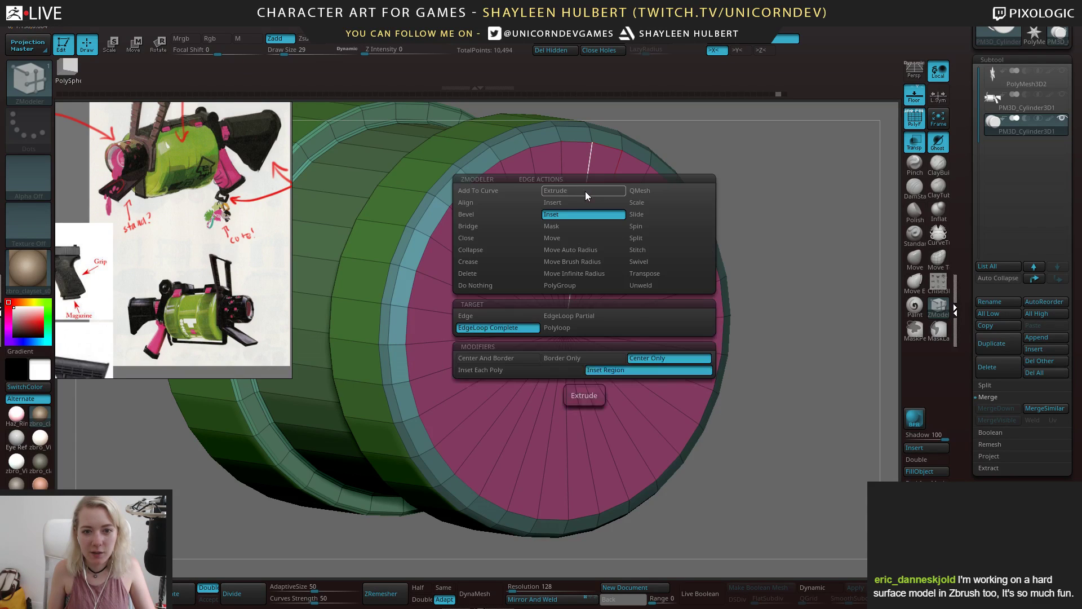
click(558, 214)
click(565, 204)
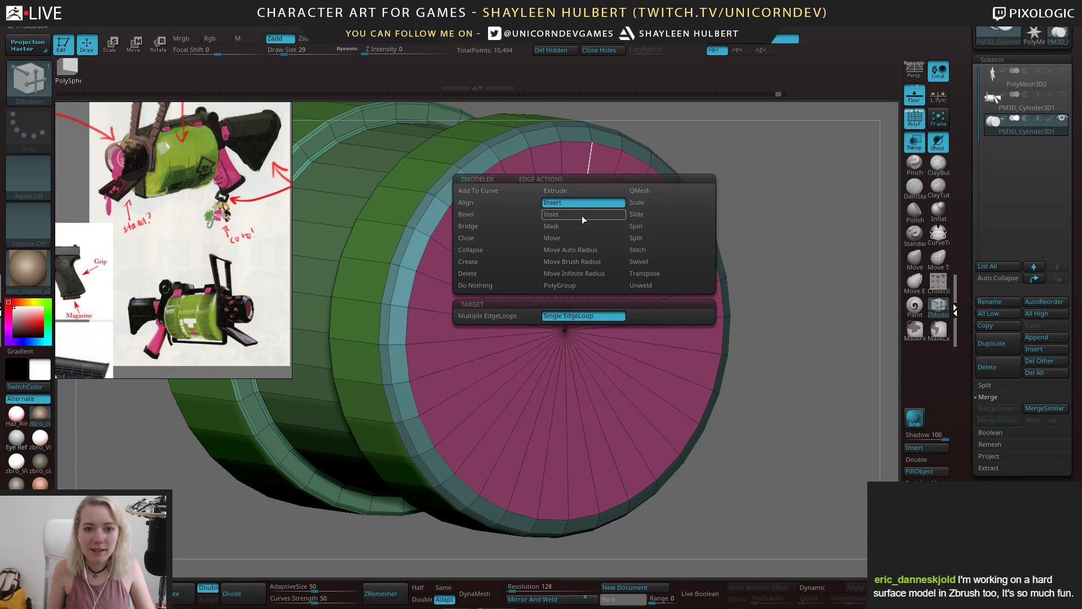
drag(578, 223, 620, 172)
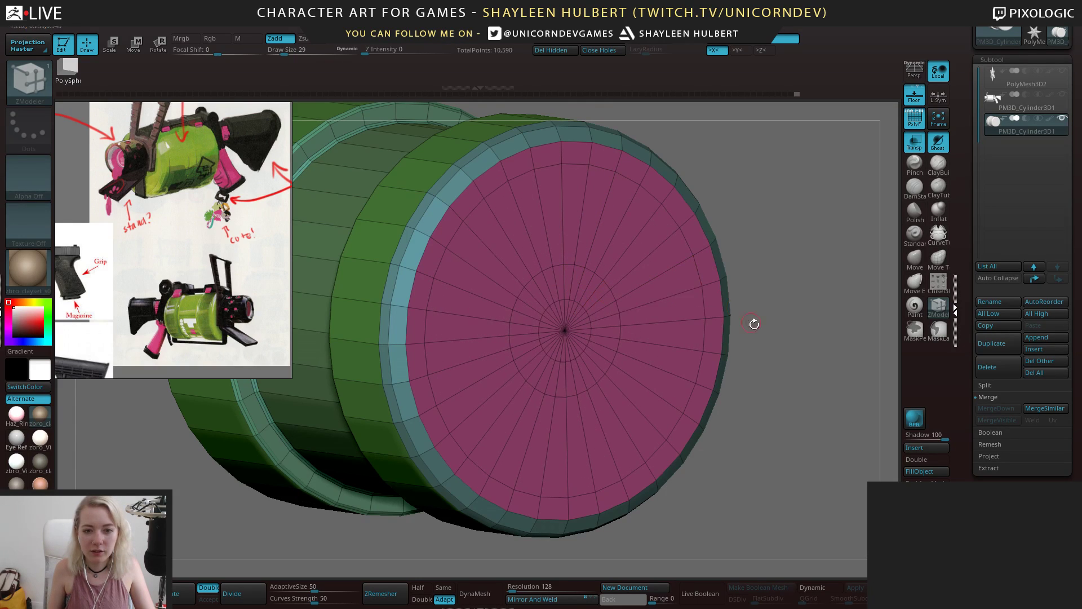
mouse_move(754, 324)
alt+mouse_down()
mouse_move(742, 309)
mouse_move(752, 325)
alt+mouse_up()
key(d)
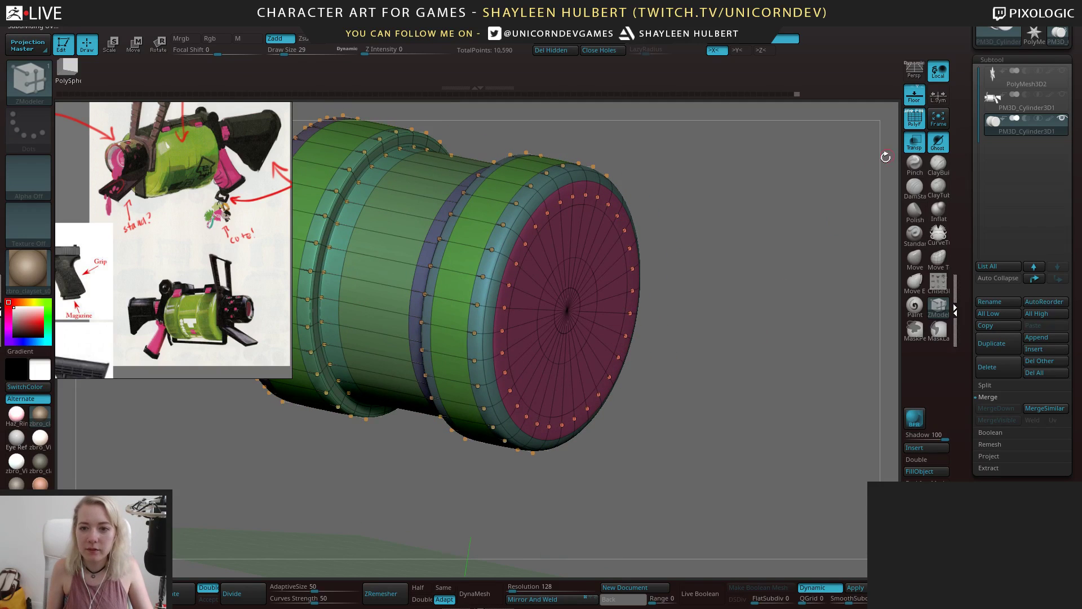
Turn off the dynamic subdivision preview and insert two concentric edge loops on the neck's green end cap
alt+drag(693, 277, 831, 354)
drag(303, 402, 418, 256)
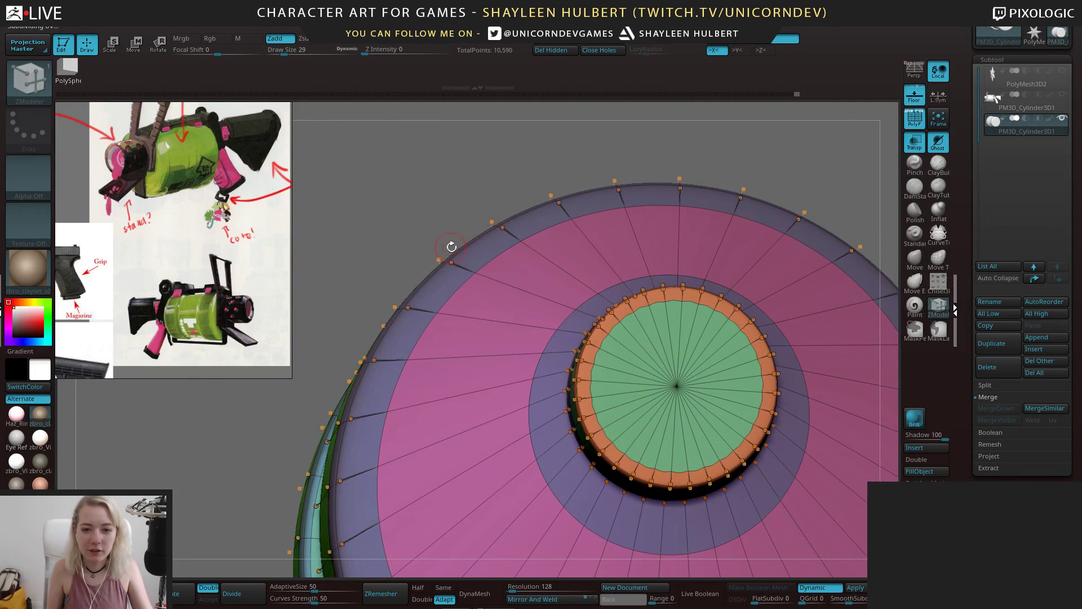
click(836, 587)
alt+drag(833, 563, 741, 555)
drag(621, 281, 612, 311)
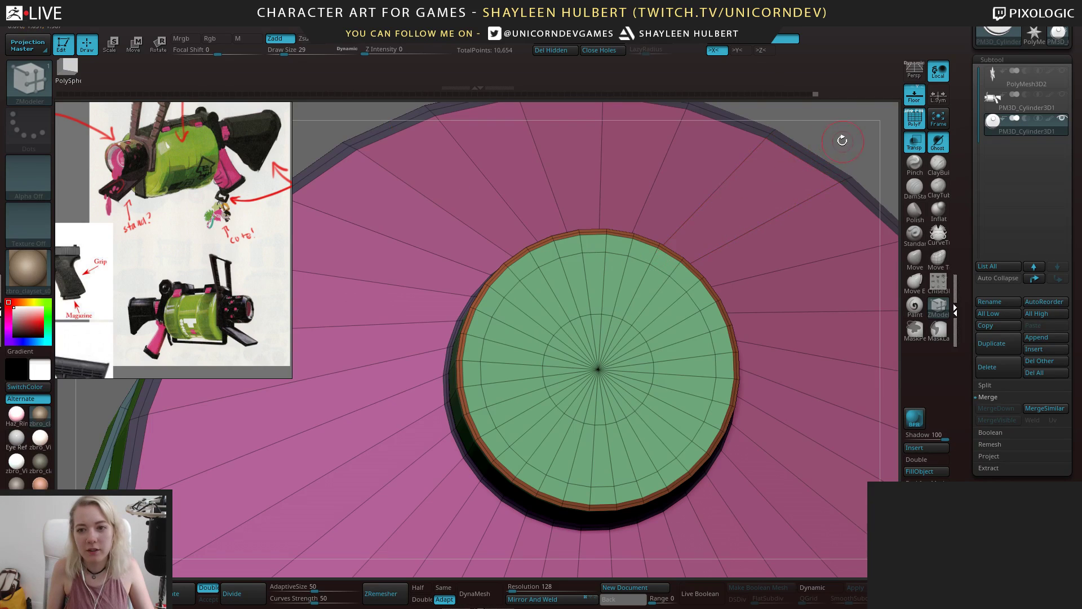
Examine the neck's smoothed shading without the polyframe, and return to the unsmoothed model with the polyframe shown
alt+drag(842, 141, 748, 201)
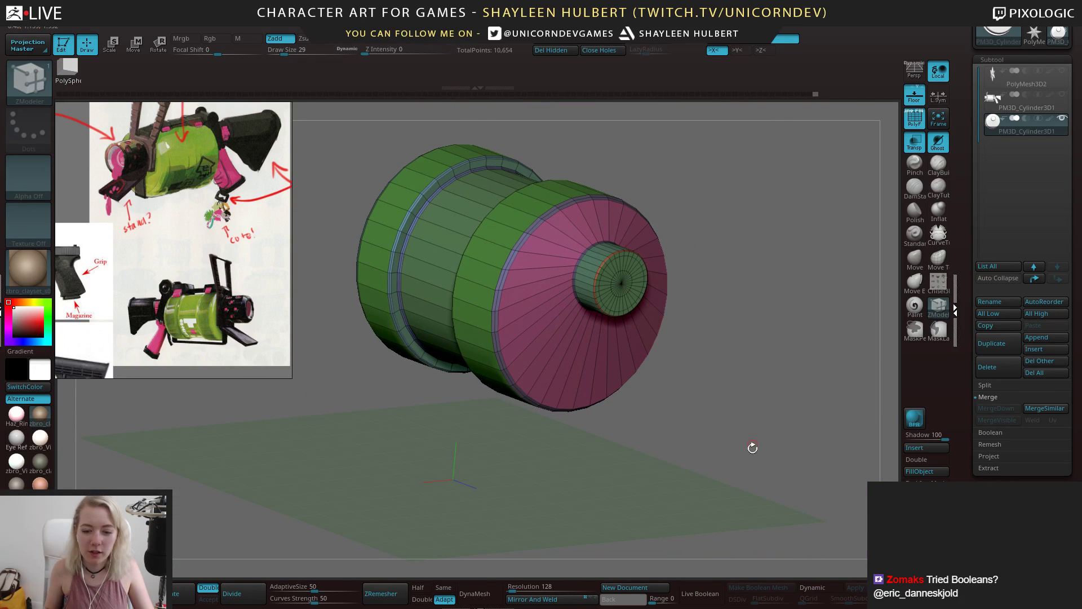
mouse_move(737, 427)
mouse_down()
mouse_move(865, 150)
mouse_move(807, 150)
mouse_move(466, 360)
mouse_move(688, 267)
mouse_move(681, 316)
mouse_move(727, 340)
mouse_move(642, 335)
mouse_up()
click(917, 123)
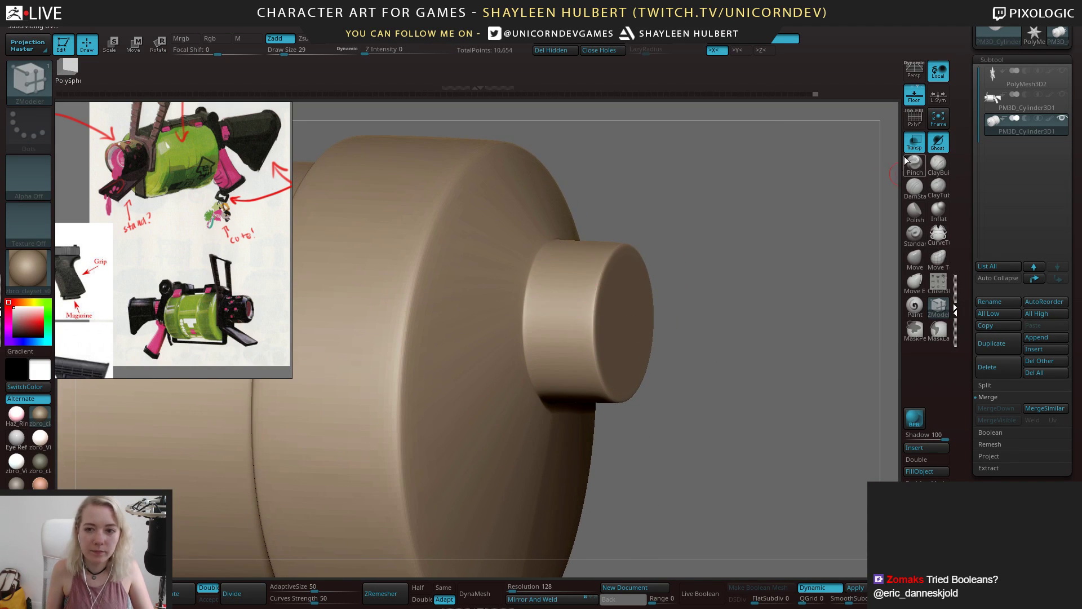
click(816, 590)
alt+drag(793, 501, 873, 479)
click(914, 121)
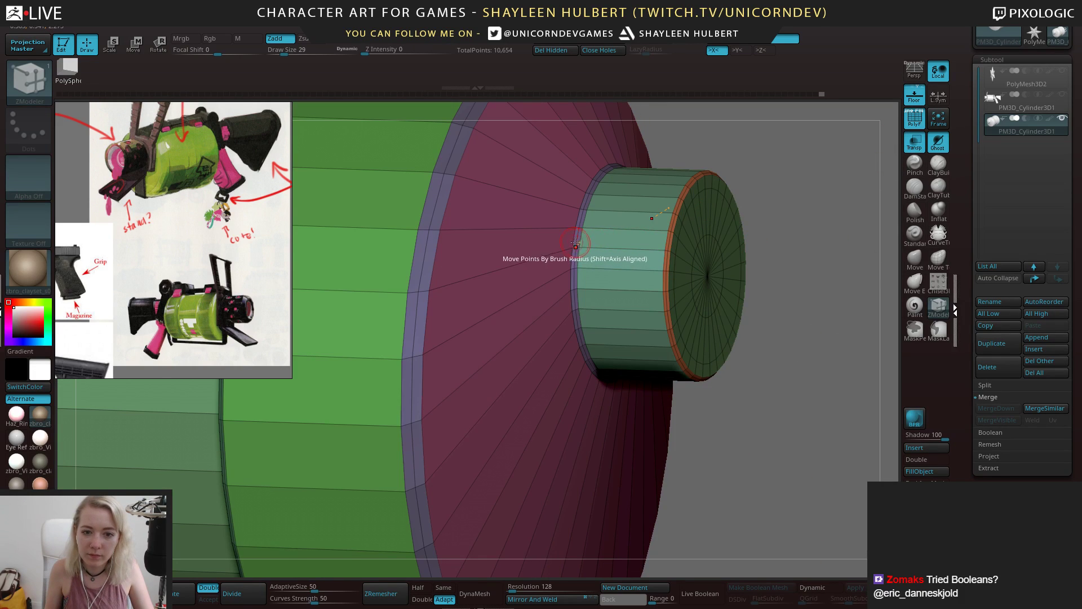
Try deleting the two complete edge loops around the neck's base, preview the smoothed shape, and undo the deletions
key(space)
key(space)
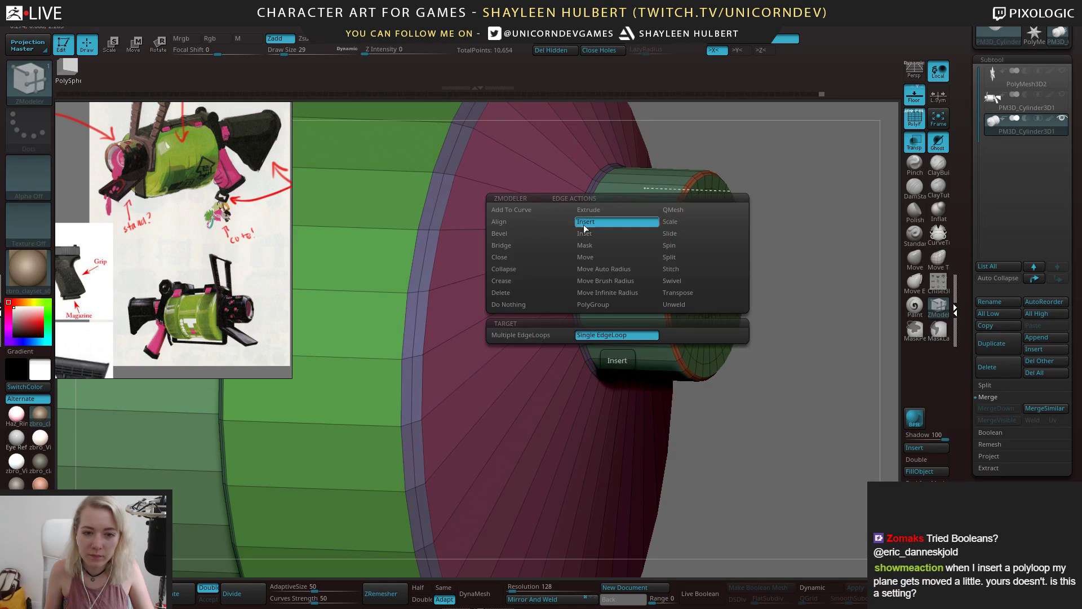
click(512, 293)
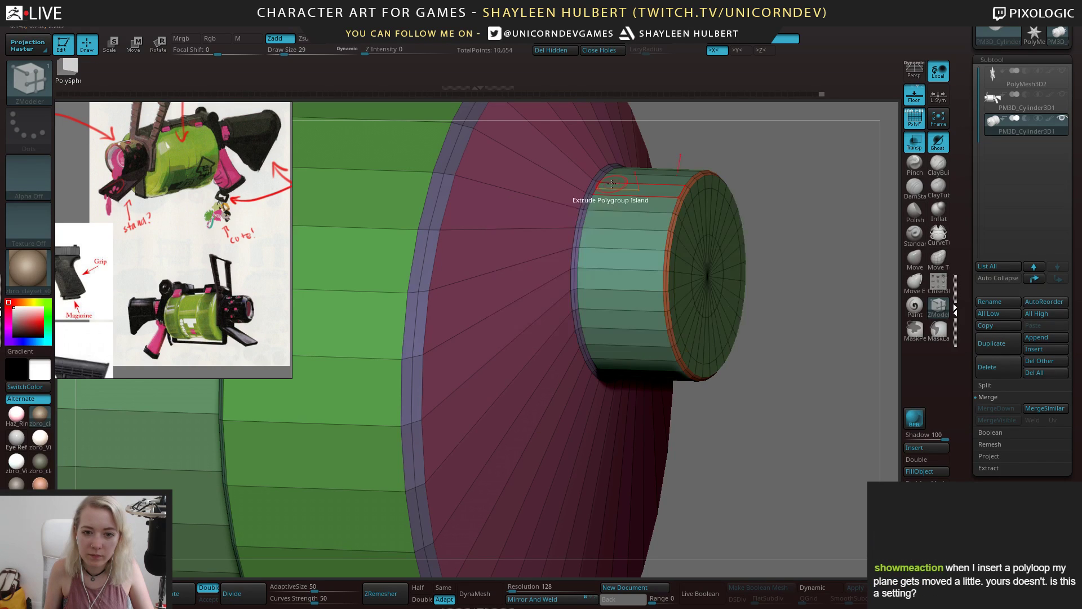
click(583, 204)
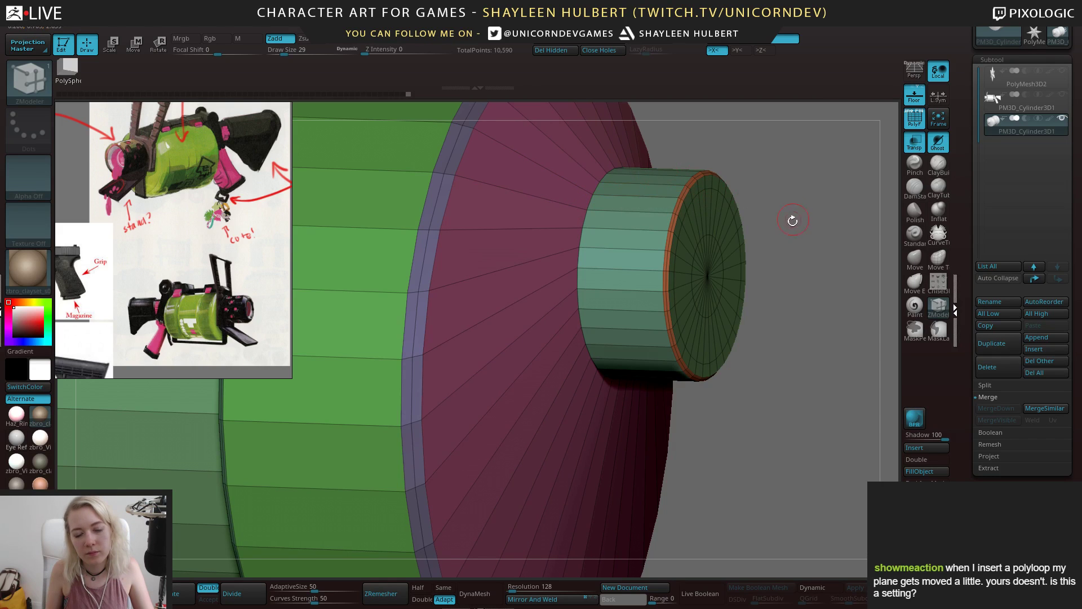
drag(790, 218, 702, 209)
key(d)
alt+drag(722, 266, 683, 258)
key(shift+d)
alt+drag(746, 243, 753, 282)
drag(753, 282, 859, 192)
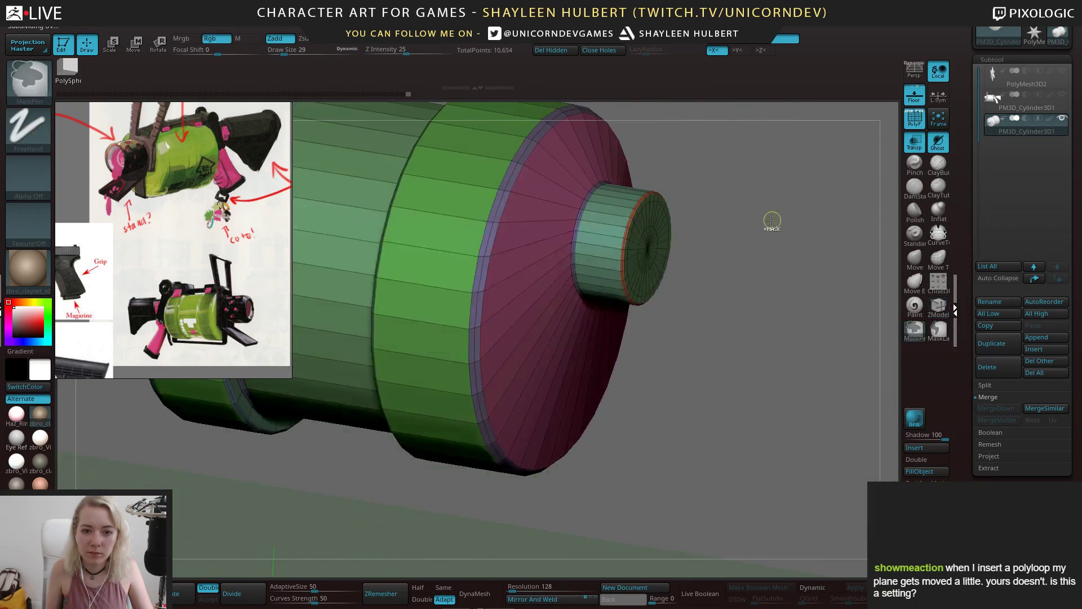
key(ctrl+z)
key(ctrl+z)
Delete one complete edge loop at the neck's base and slide the adjoining loops to widen the purple band
drag(749, 195, 736, 133)
alt+drag(685, 276, 689, 349)
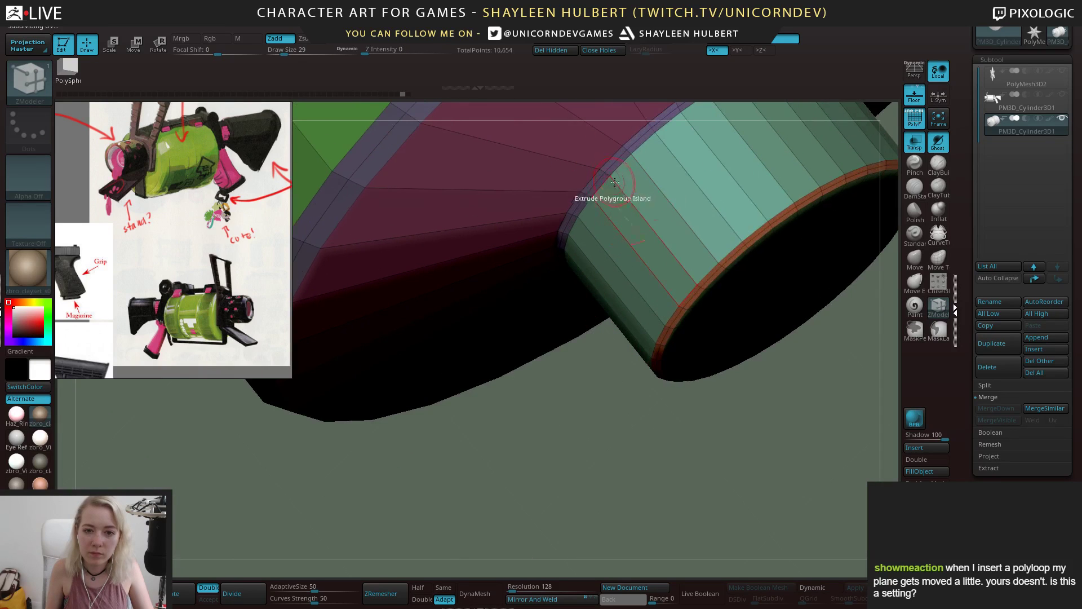
click(613, 166)
key(space)
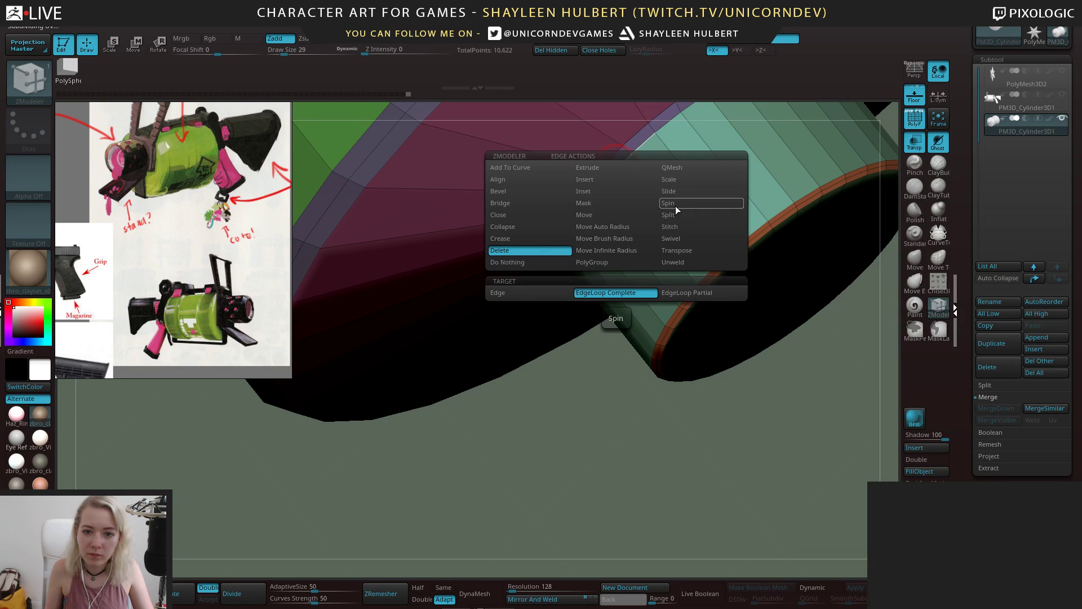
click(675, 191)
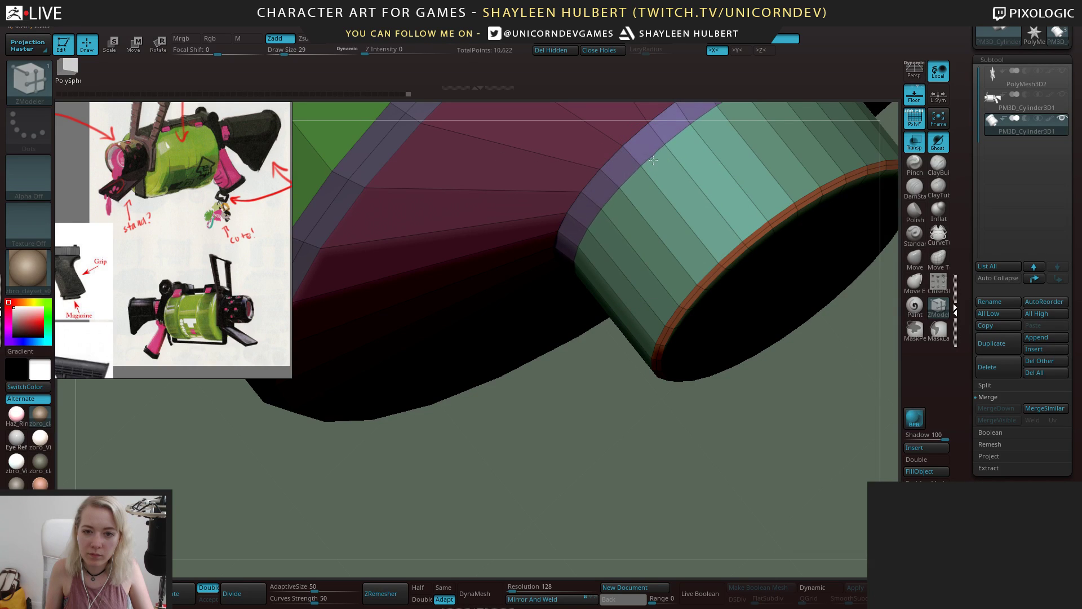
drag(610, 155, 605, 152)
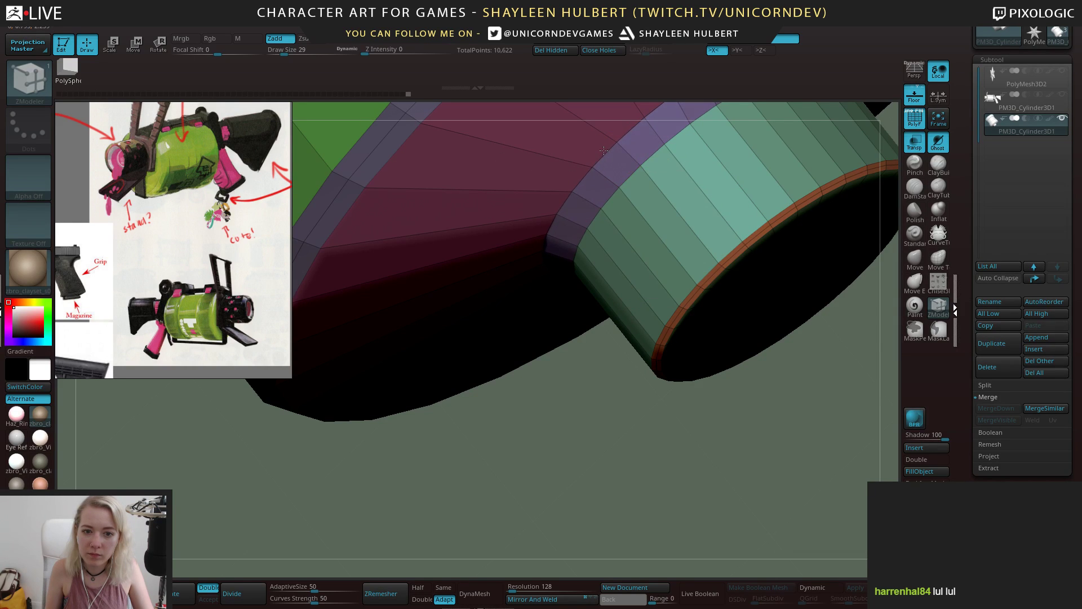
right_drag(611, 162, 733, 254)
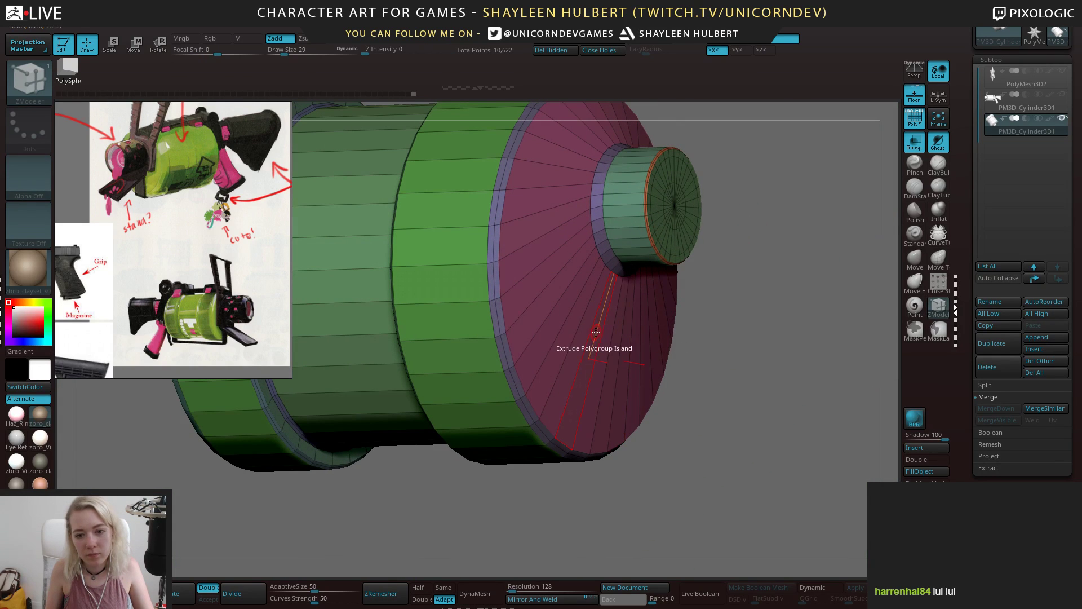
Insert a single edge loop around the pink shoulder between its outer rim and the neck's base
key(space)
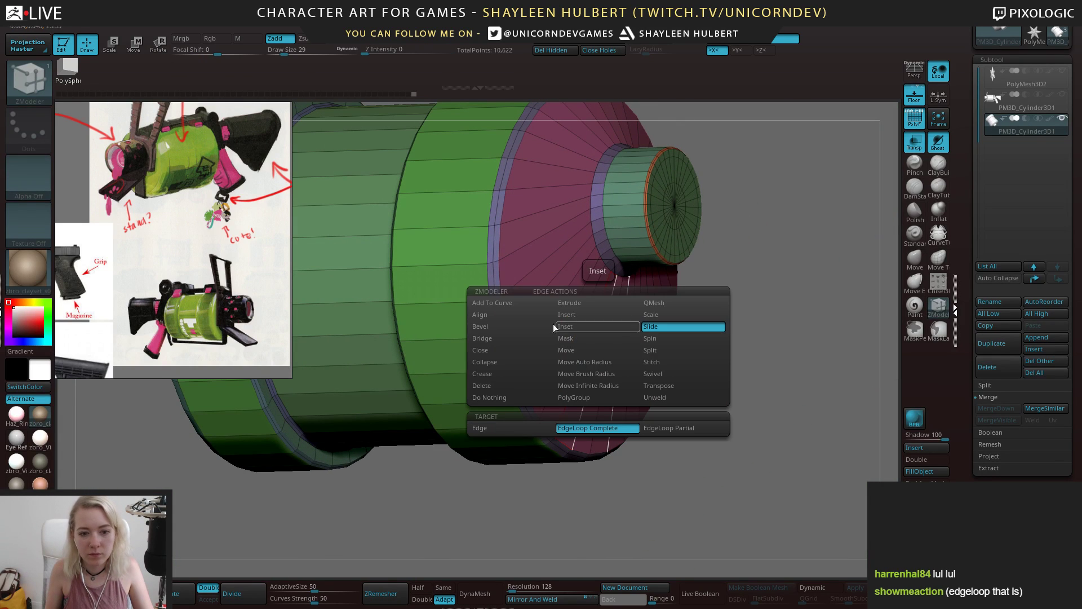
click(615, 324)
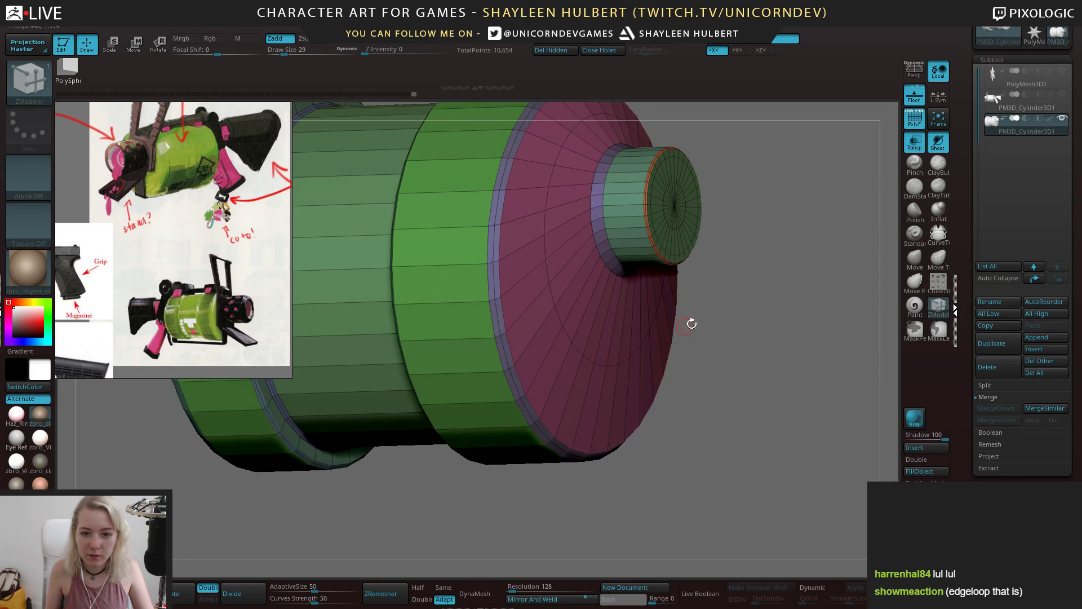
right_drag(692, 324, 669, 319)
Try moving a single edge of the pink shoulder's middle loop with the Move edge action
key(space)
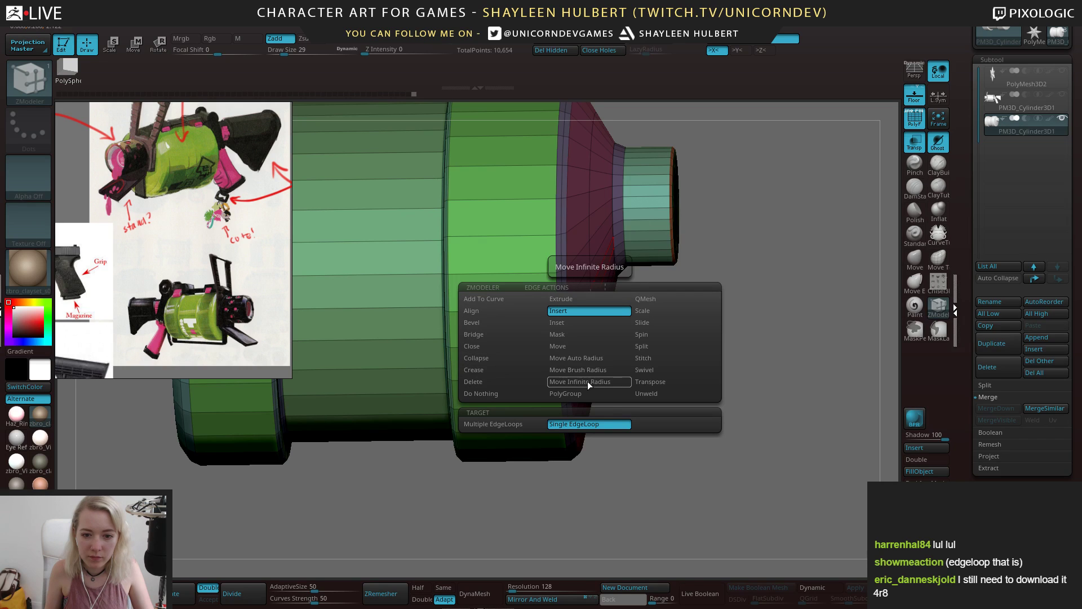
click(574, 346)
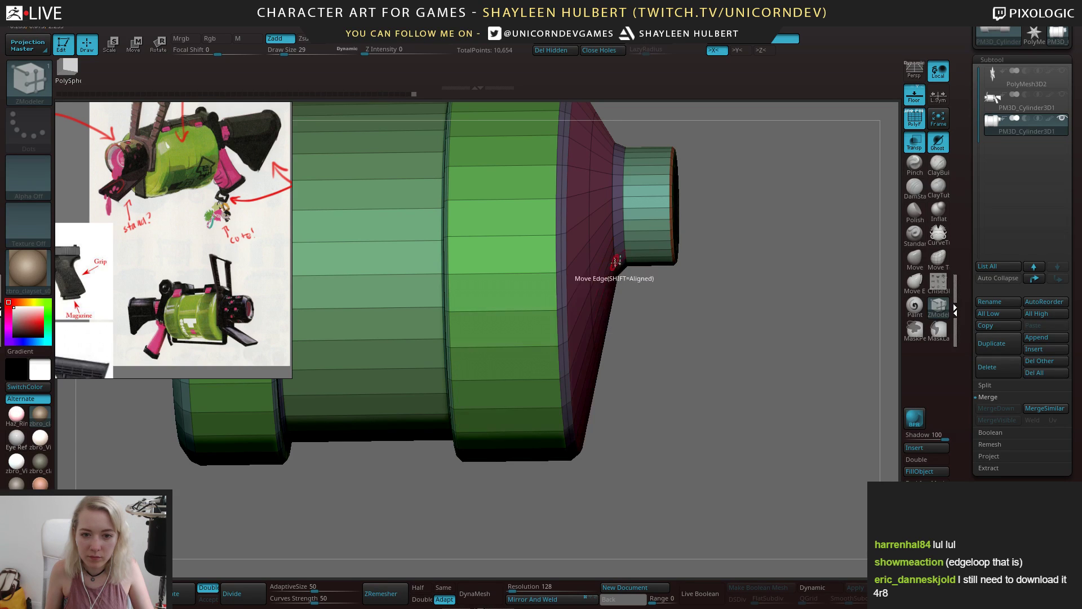
shift+drag(635, 286, 561, 290)
key(space)
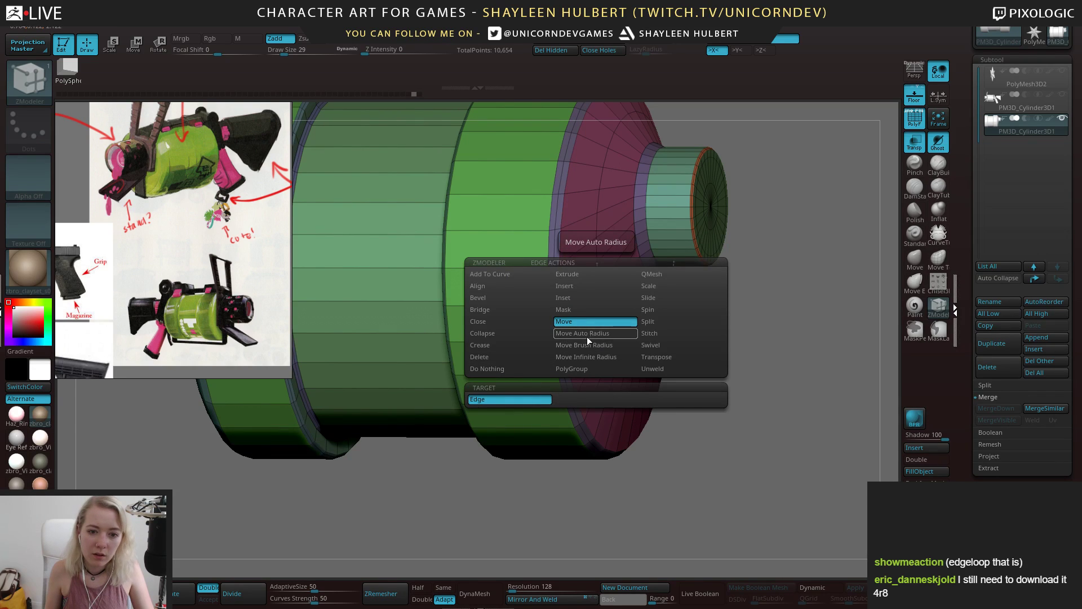
shift+drag(687, 335, 656, 296)
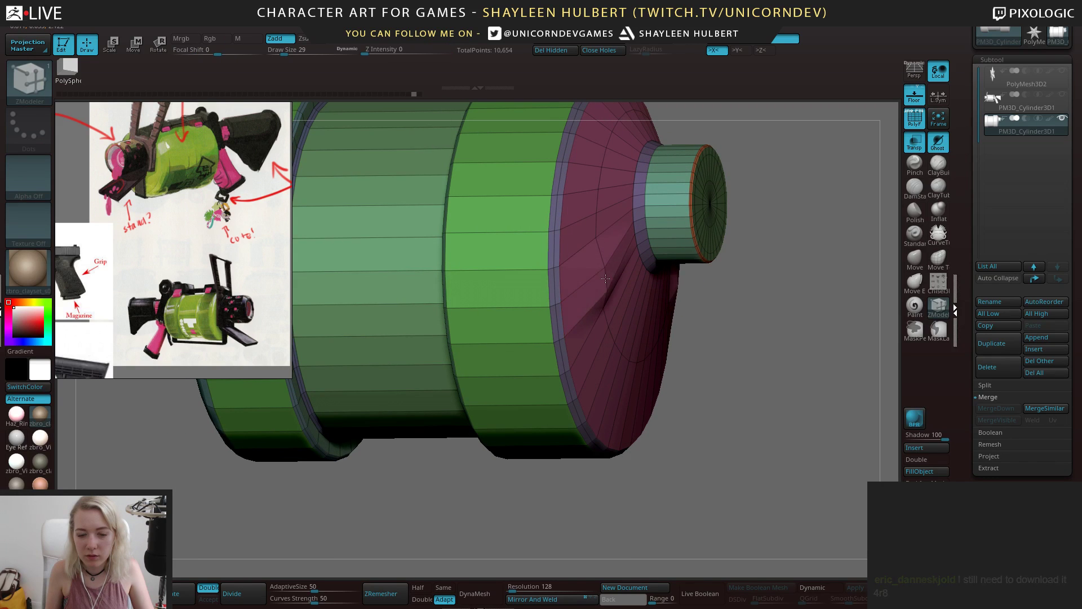
key(shift)
mouse_move(806, 302)
right_down()
mouse_move(737, 299)
mouse_move(682, 274)
right_up()
key(space)
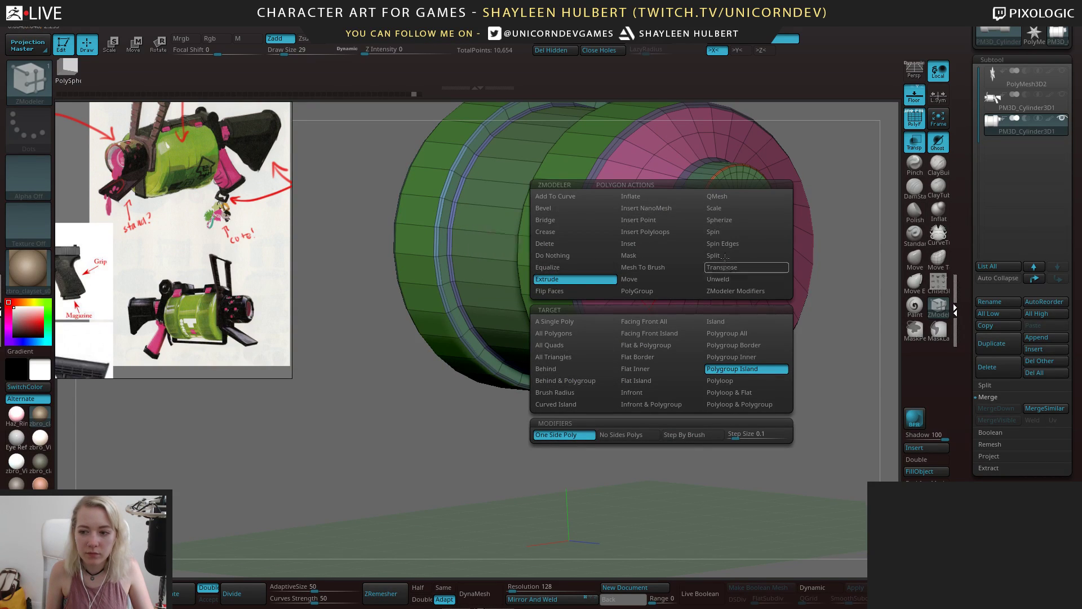
Move the pink shoulder's complete middle edge loop outward with Move Auto Radius to give the shoulder a rounded profile
ctrl+right_drag(486, 389, 418, 410)
alt+drag(417, 411, 516, 408)
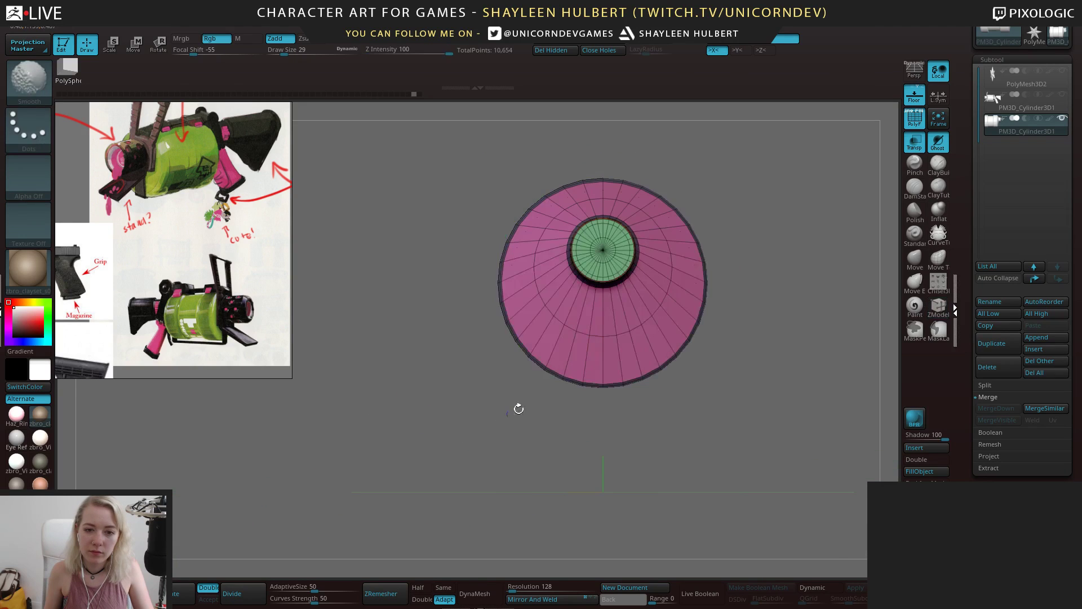
drag(754, 323, 501, 370)
ctrl+right_drag(501, 370, 653, 322)
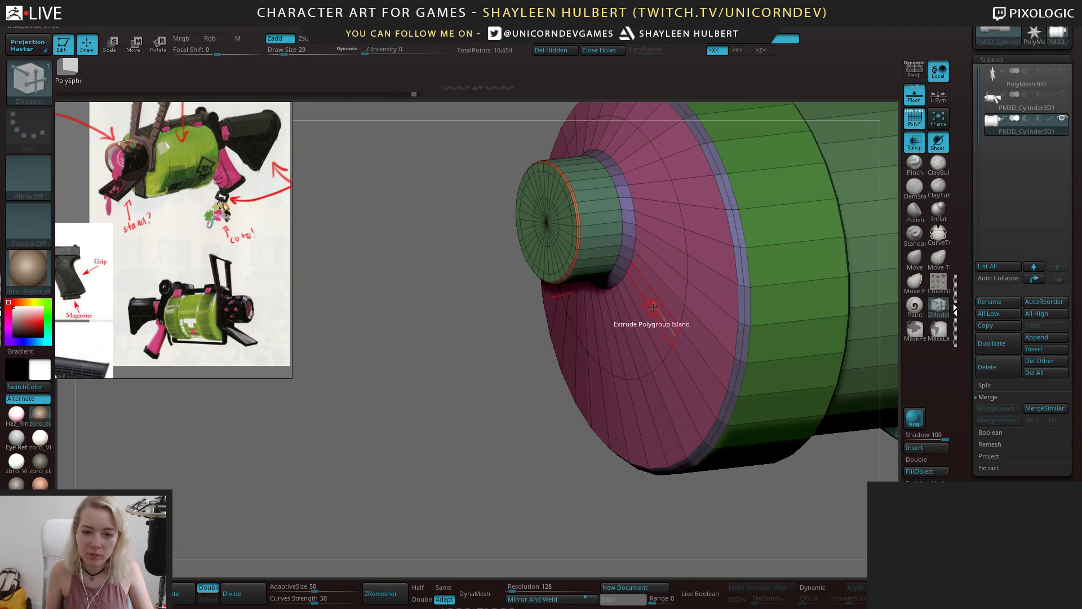
mouse_move(500, 392)
shift+mouse_down()
mouse_move(502, 367)
mouse_move(527, 340)
mouse_move(634, 280)
shift+mouse_up()
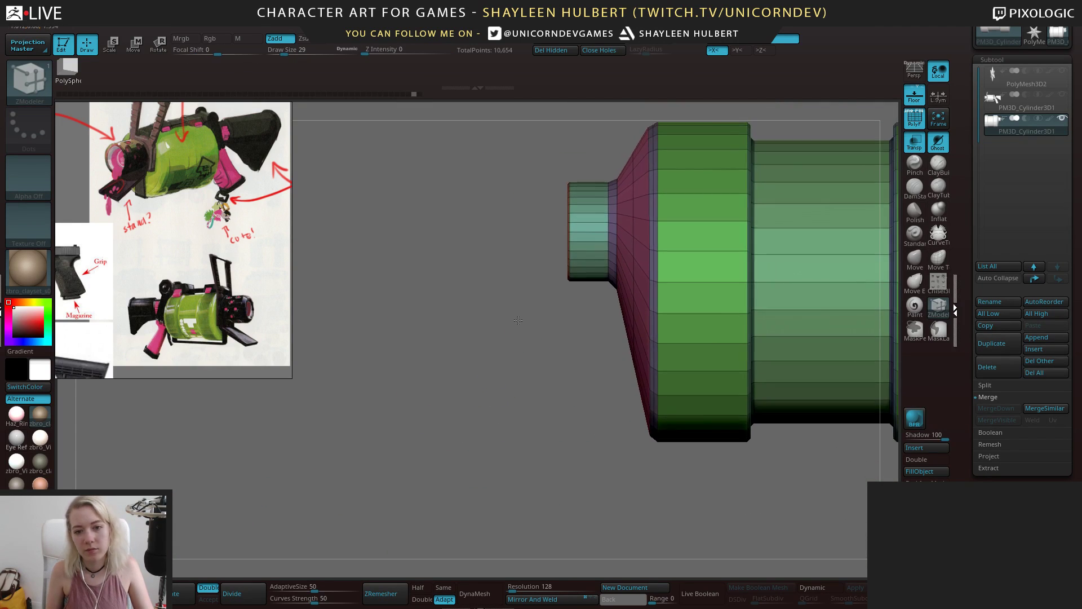
key(space)
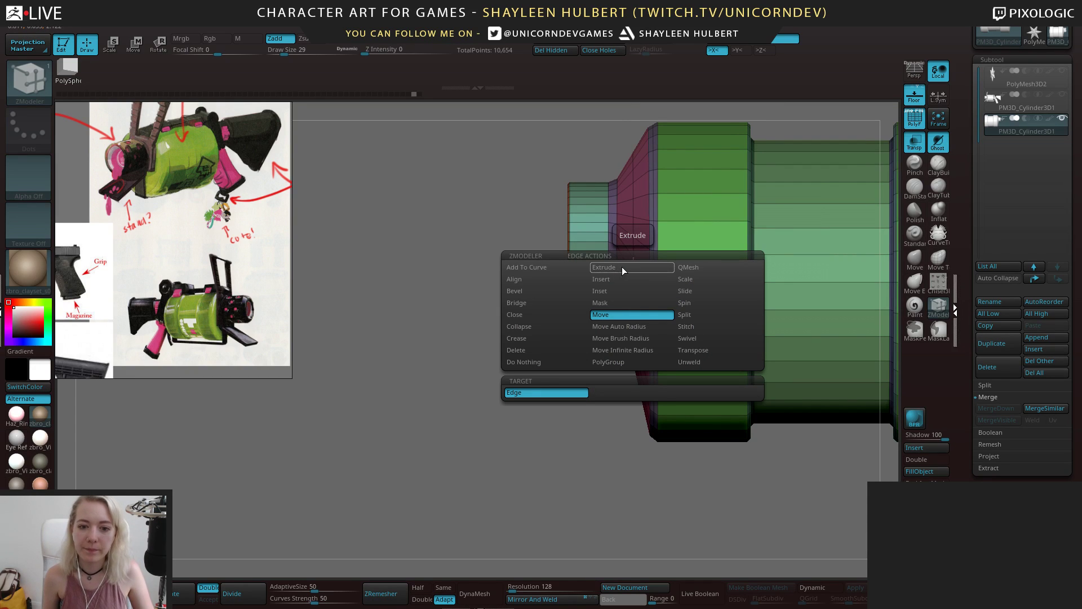
click(620, 327)
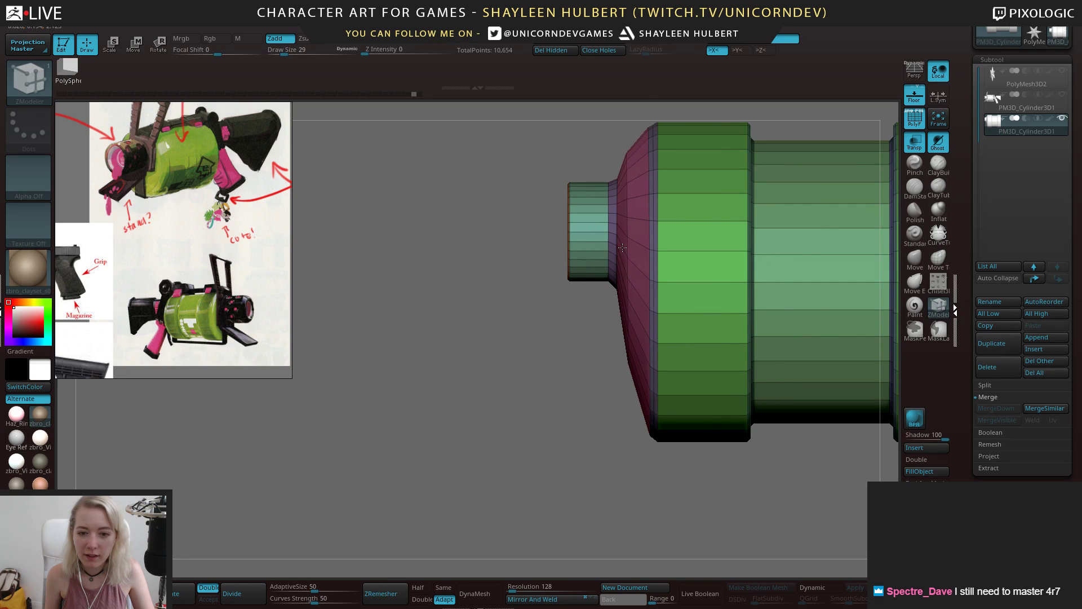
Preview the tank with dynamic subdivision and no polyframe, and examine the smoothed shoulder and the crease beside the base cap
alt+drag(545, 356, 691, 316)
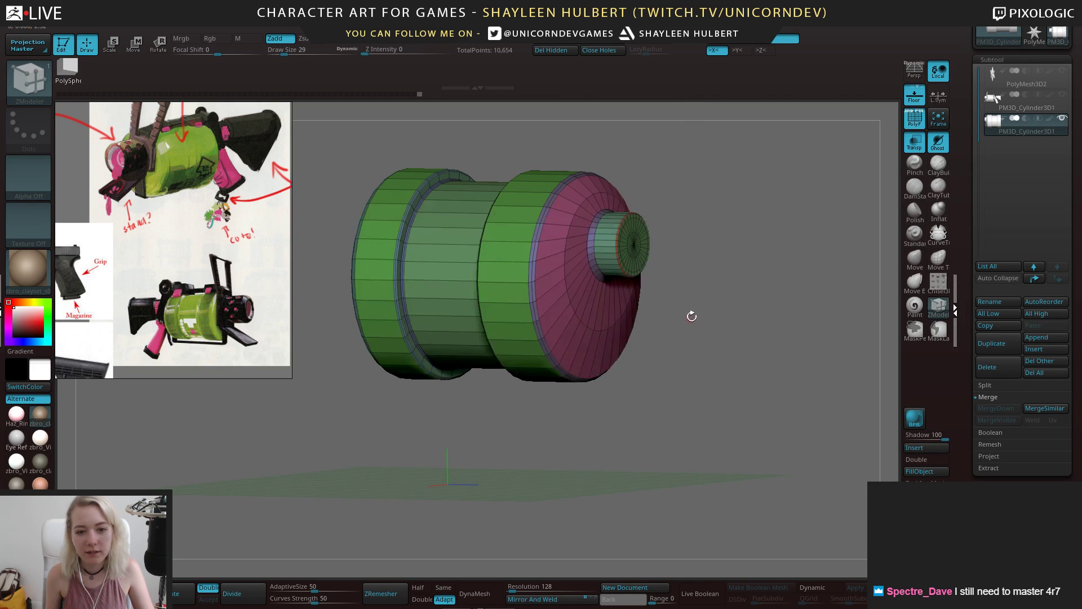
key(d)
click(914, 118)
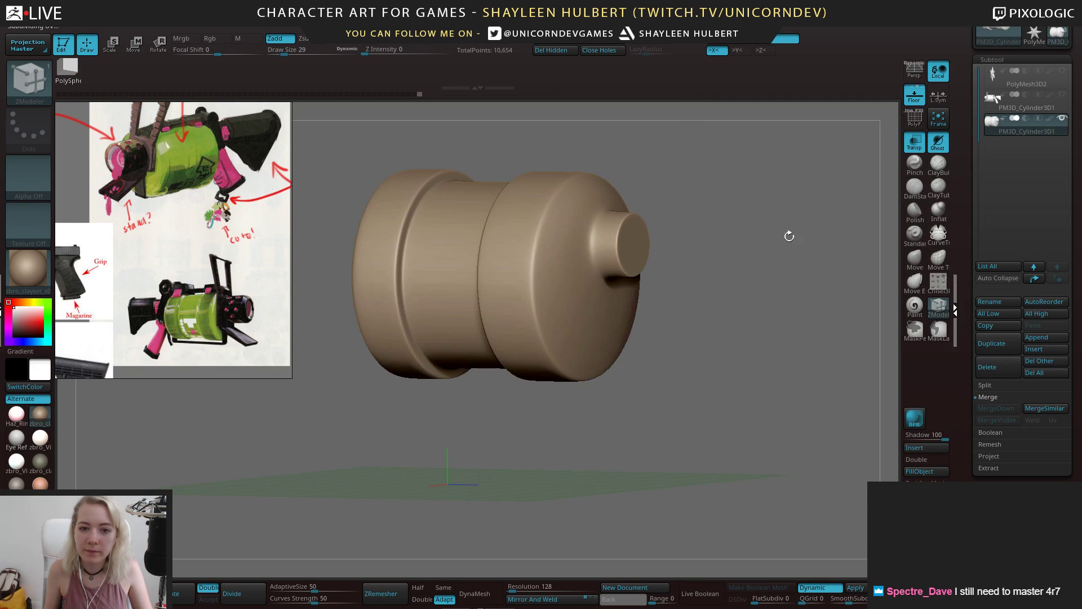
mouse_move(787, 234)
mouse_down()
mouse_move(766, 239)
mouse_move(742, 290)
mouse_move(582, 330)
mouse_move(519, 336)
mouse_move(515, 323)
mouse_up()
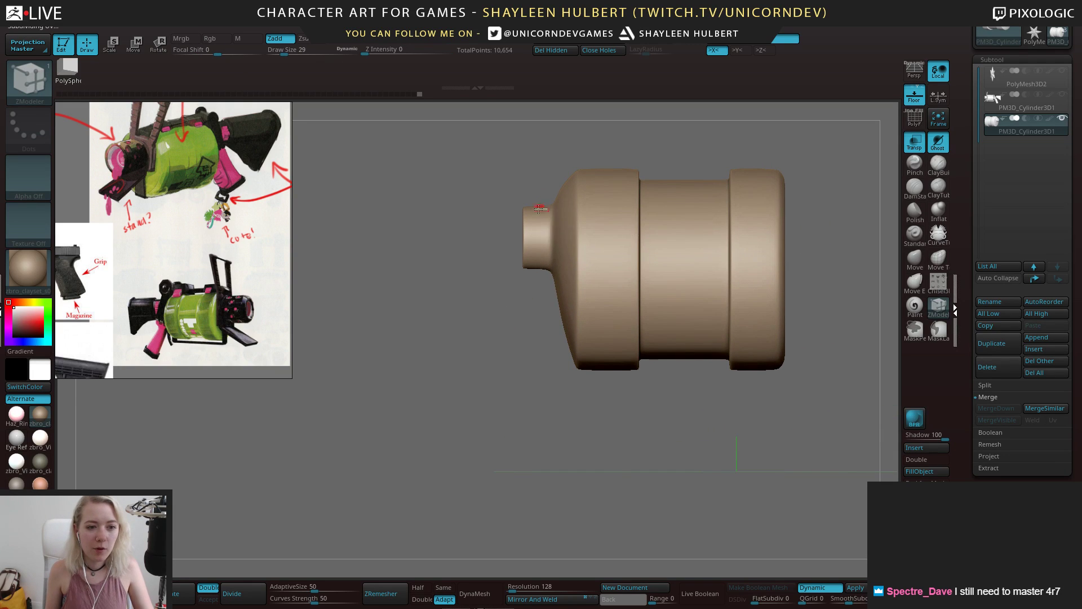
mouse_move(476, 317)
mouse_down()
mouse_move(508, 326)
mouse_move(689, 313)
mouse_move(712, 336)
mouse_up()
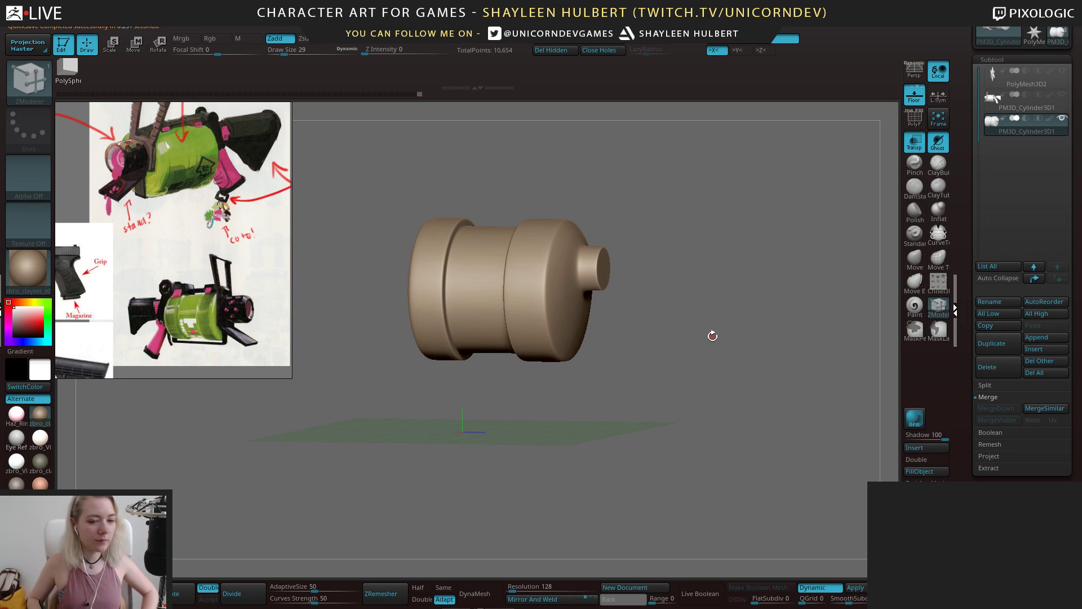
drag(676, 322, 704, 355)
alt+drag(391, 431, 521, 334)
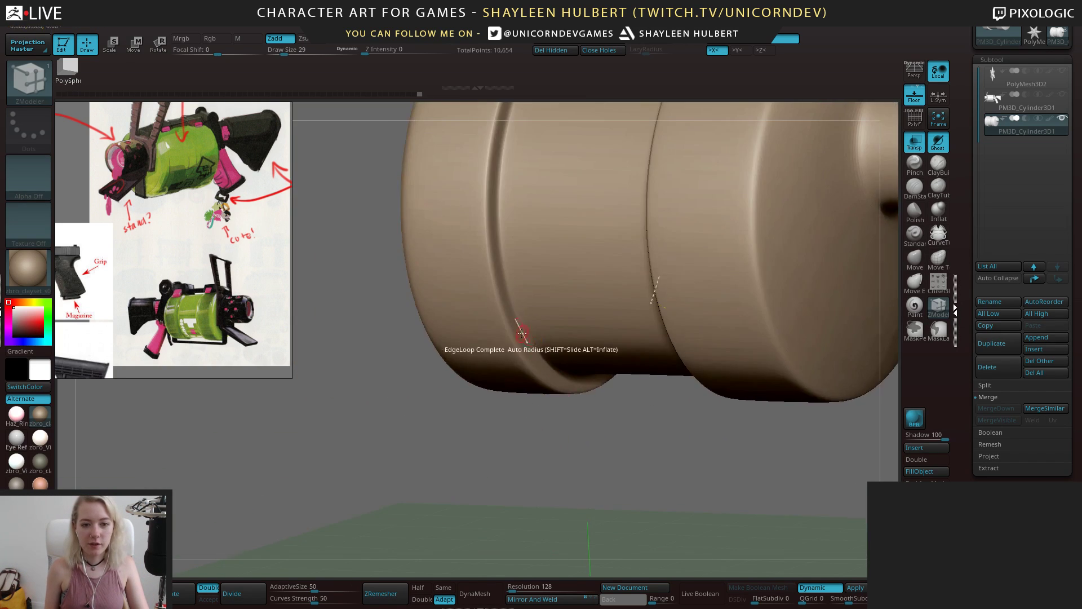
drag(511, 432, 540, 418)
shift+drag(604, 445, 536, 485)
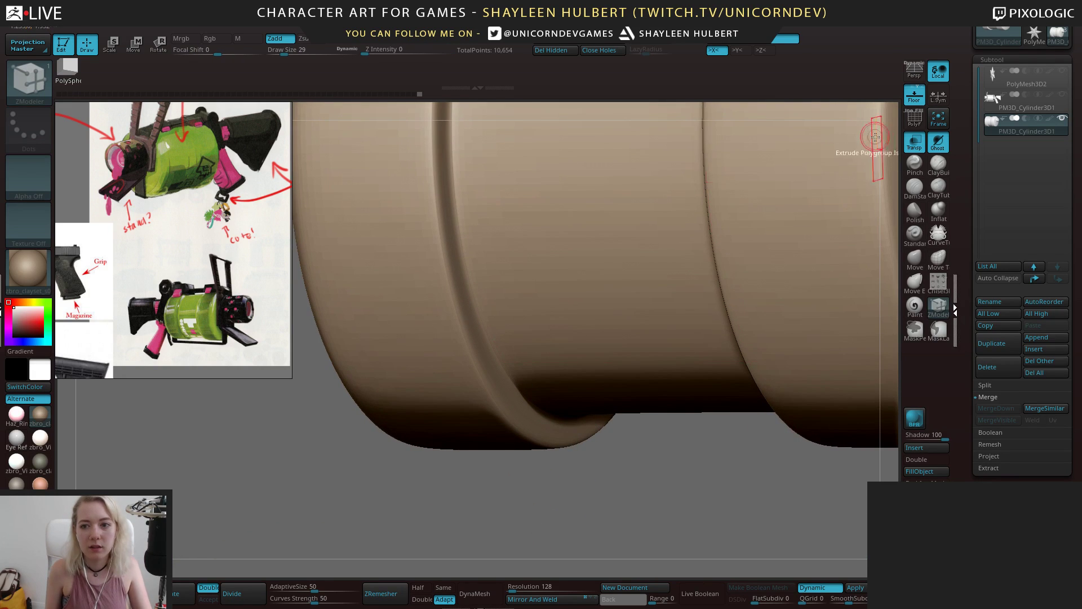
Return to the unsmoothed model with the polyframe shown and delete two complete edge loops where the body meets the base cap
click(915, 121)
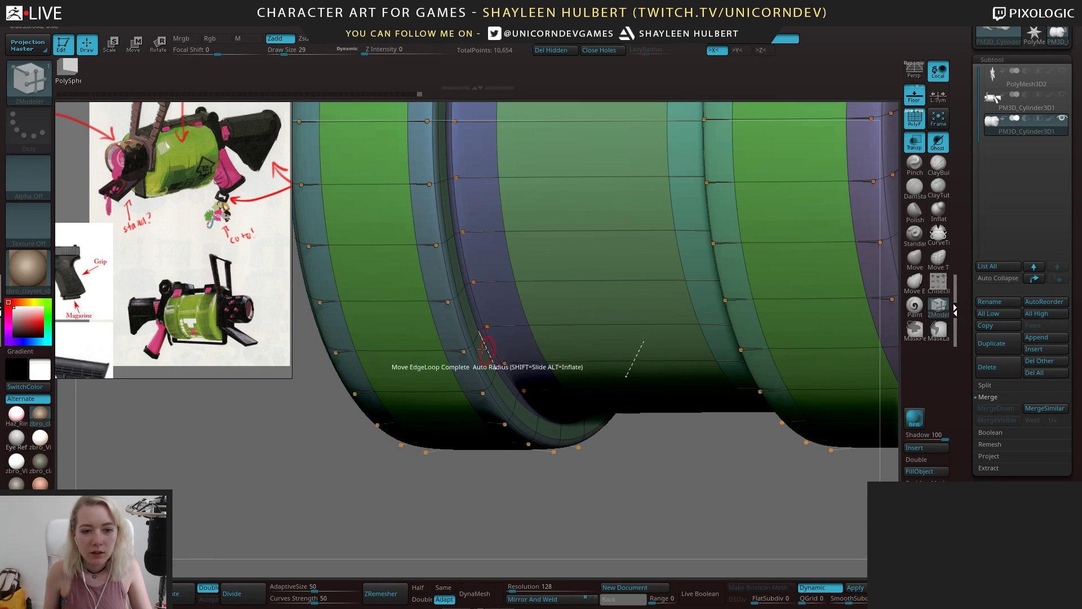
click(854, 588)
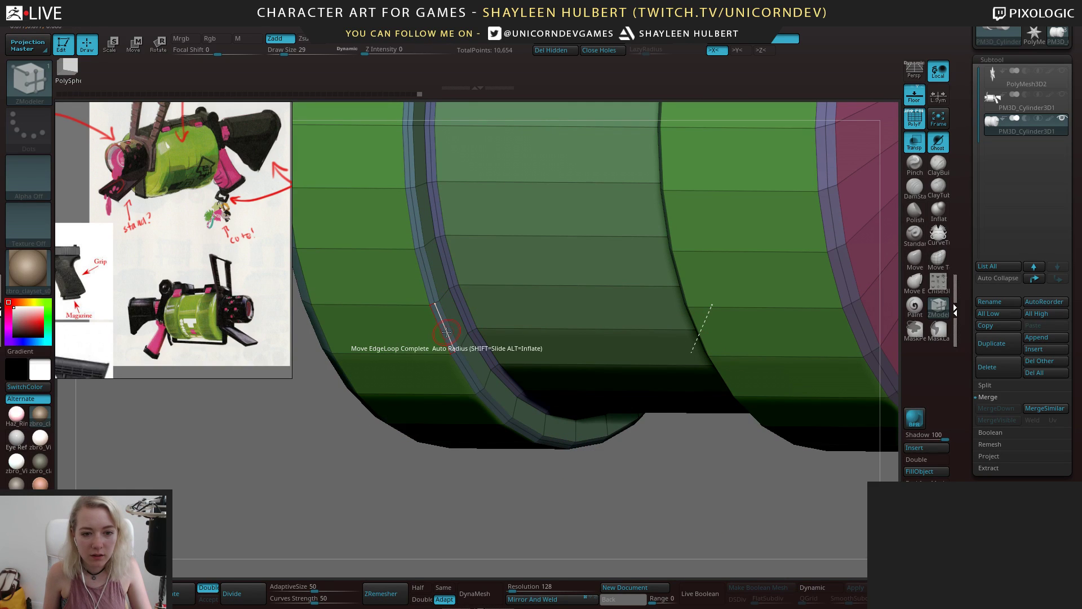
key(space)
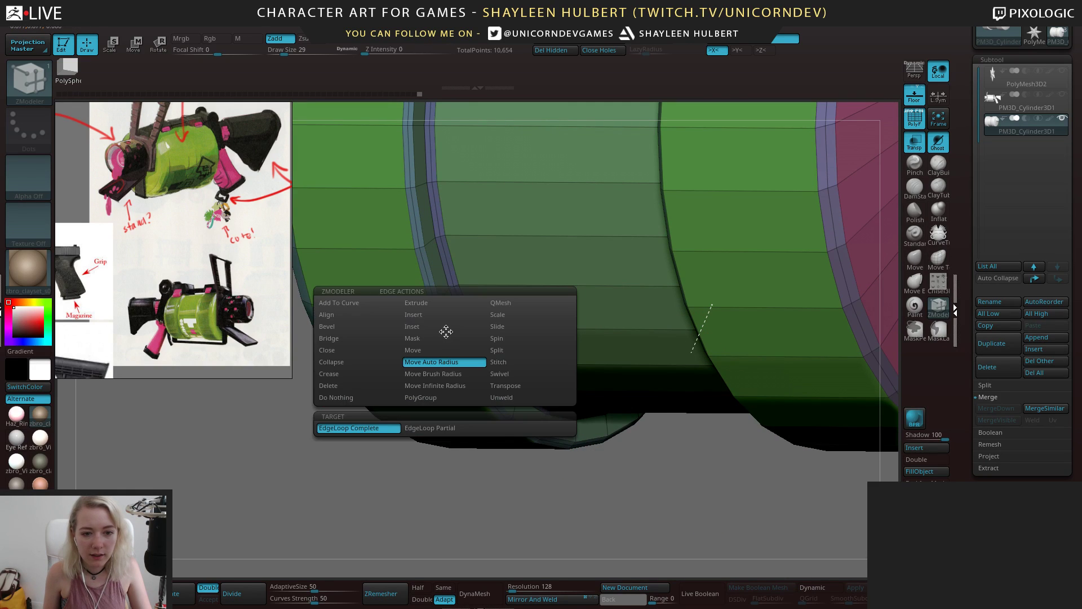
click(351, 385)
click(440, 317)
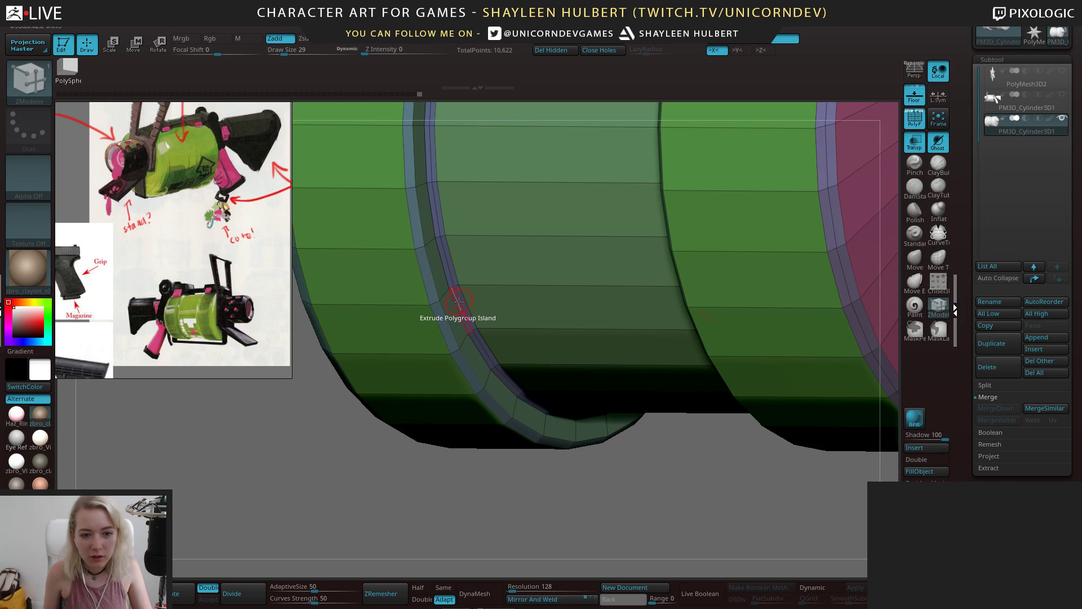
click(462, 305)
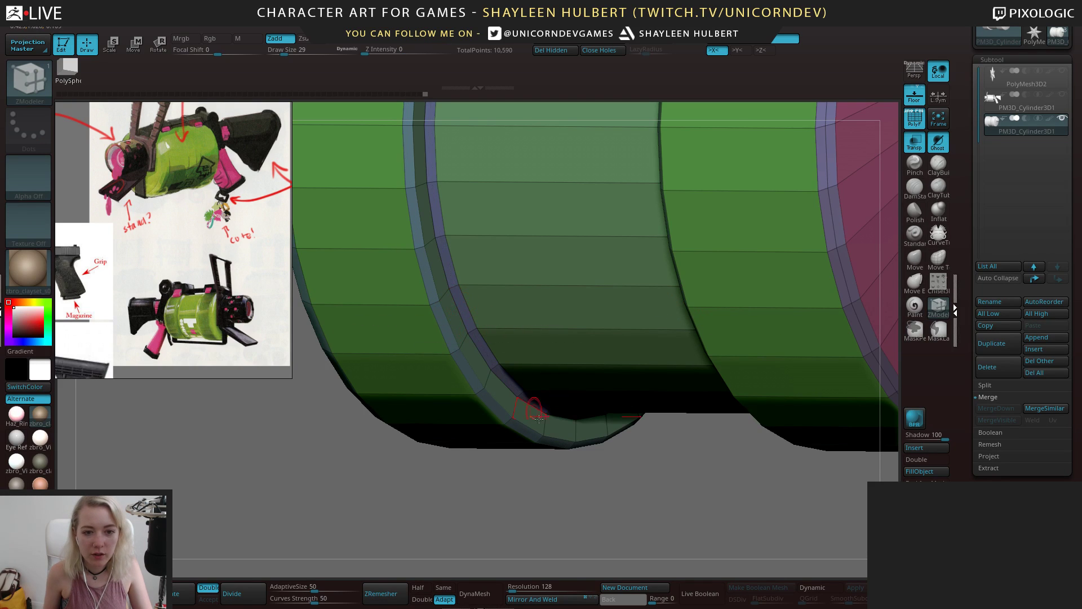
Delete two more complete edge loops along the base cap's inner rim, working from the tank's opposite side
drag(539, 479, 699, 479)
drag(668, 308, 675, 307)
key(ctrl+z)
key(ctrl+z)
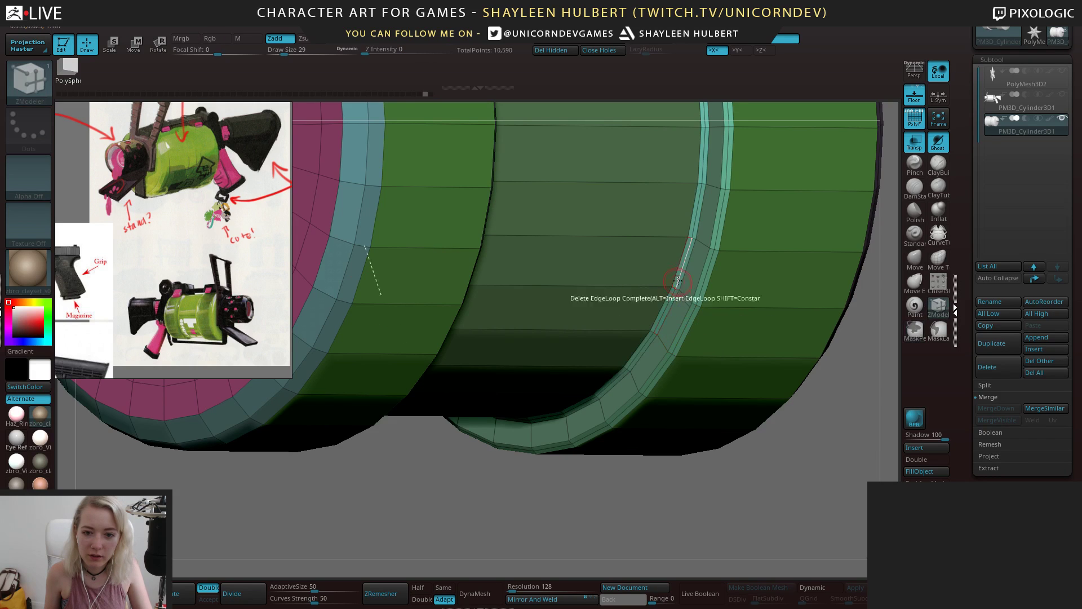
alt+click(682, 270)
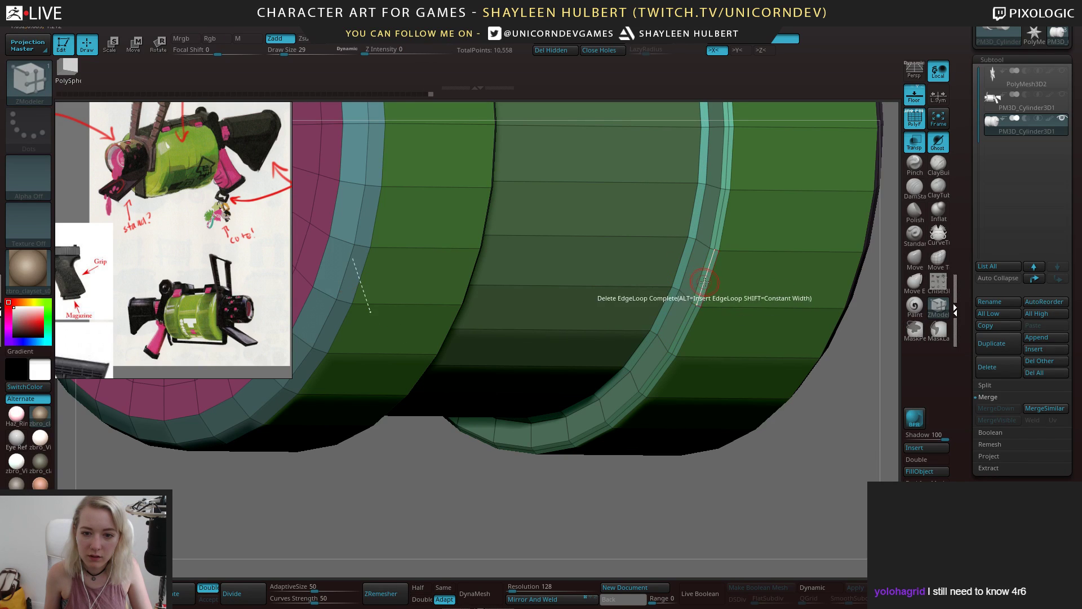
alt+click(705, 282)
alt+drag(674, 502, 632, 414)
alt+drag(632, 414, 648, 479)
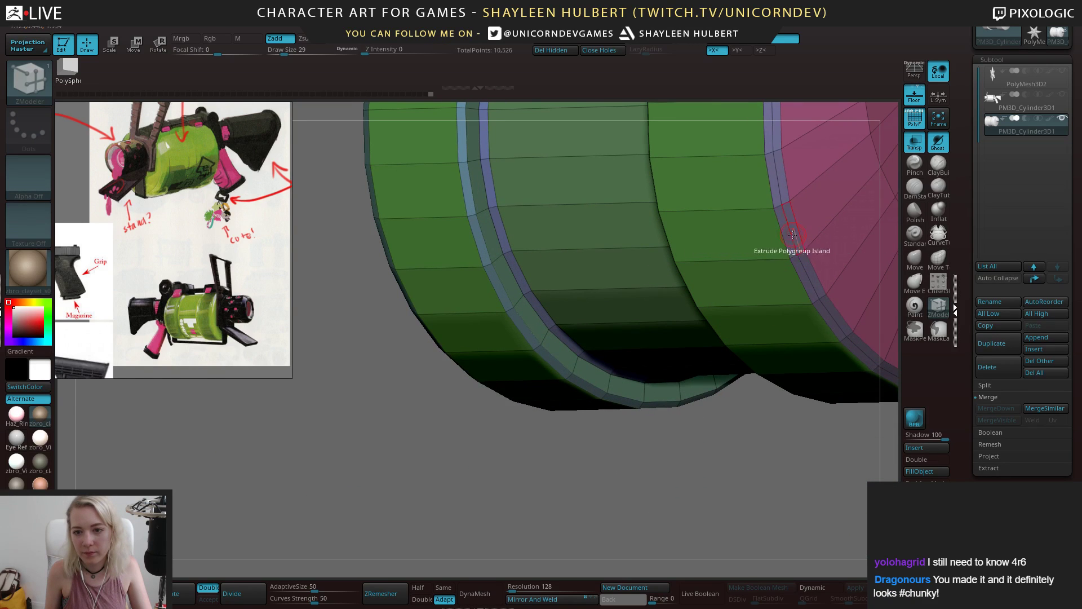
Delete one complete edge loop from the purple band at the shoulder's outer rim and preview the smoothed tank without the polyframe
alt+drag(479, 449, 471, 405)
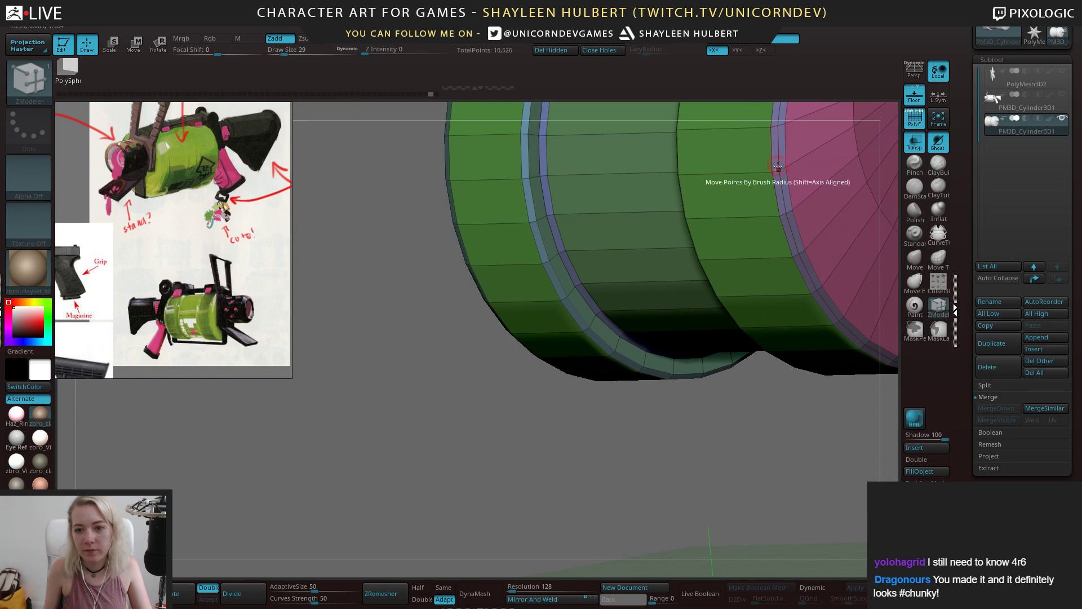
click(791, 229)
mouse_move(586, 414)
mouse_down()
mouse_move(702, 426)
mouse_move(691, 400)
mouse_move(674, 443)
mouse_up()
key(d)
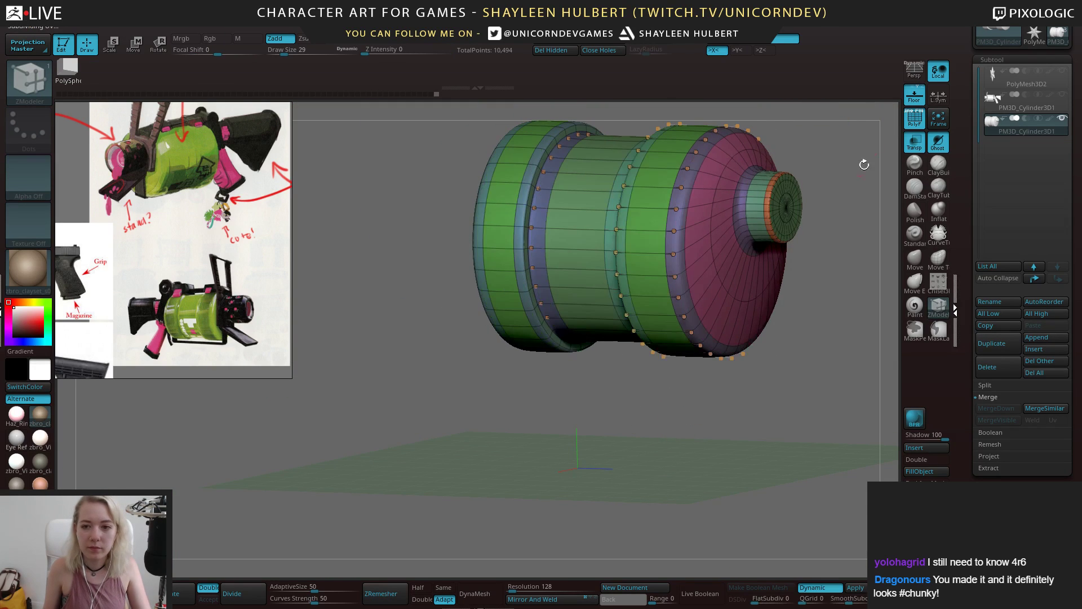
click(919, 123)
alt+drag(825, 312, 778, 374)
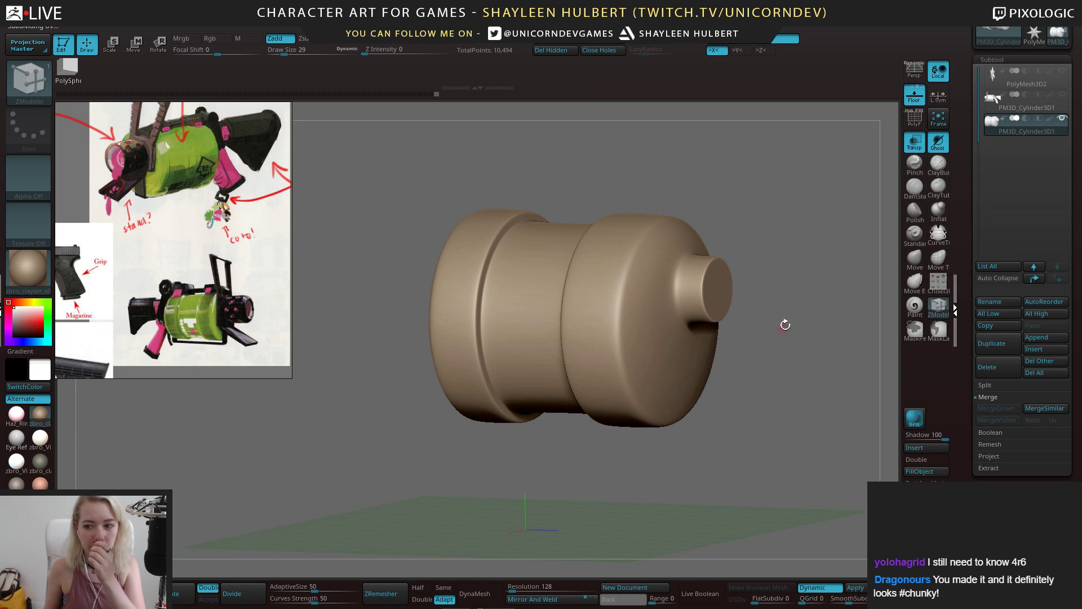
Show the blocked-out gun subtool around the tank and examine the tank's fit and proportions in side view
click(1062, 95)
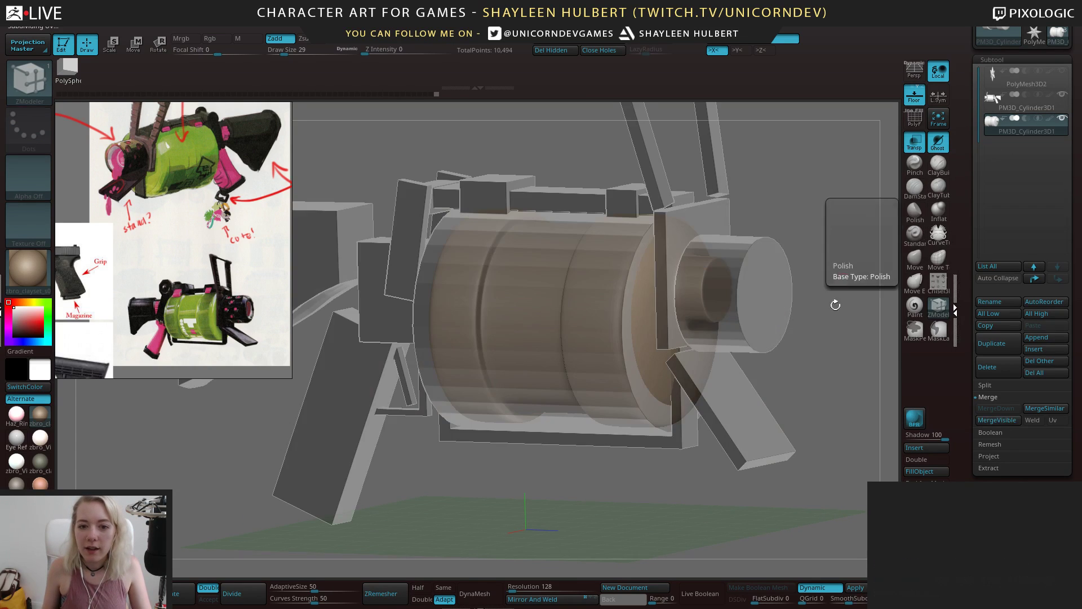
shift+drag(836, 305, 659, 464)
drag(775, 442, 774, 408)
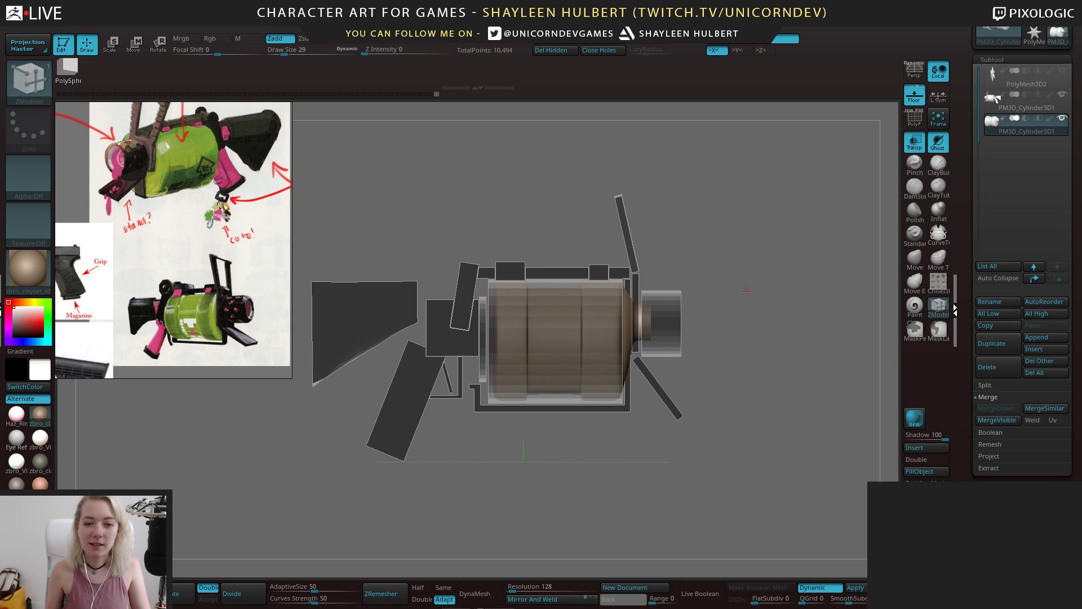
drag(746, 291, 646, 463)
mouse_move(646, 464)
mouse_down()
mouse_move(619, 473)
mouse_move(618, 449)
mouse_move(653, 450)
mouse_up()
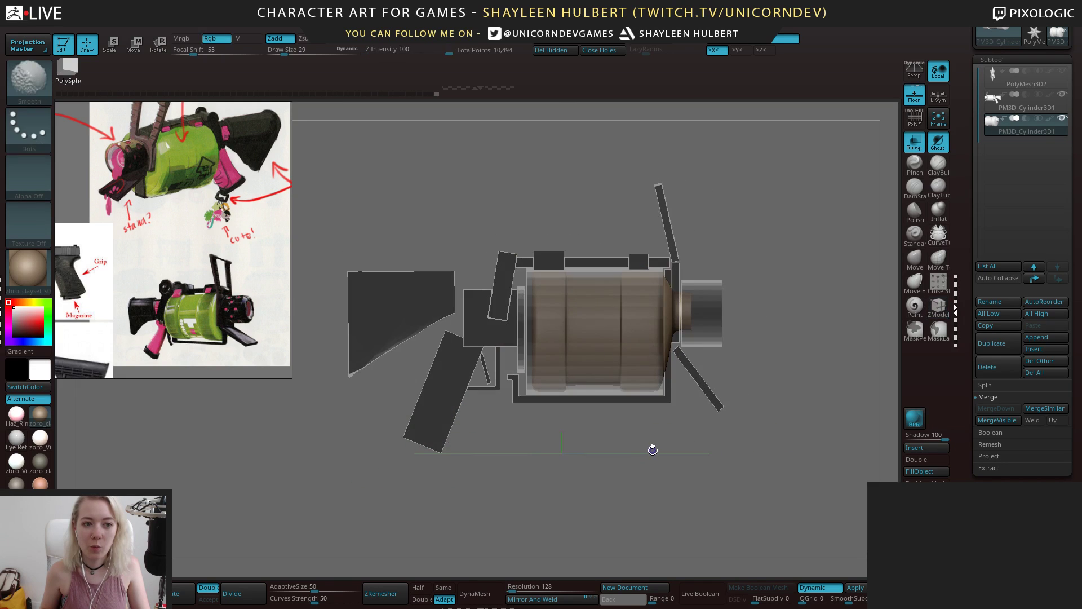
key(b)
key(z)
key(m)
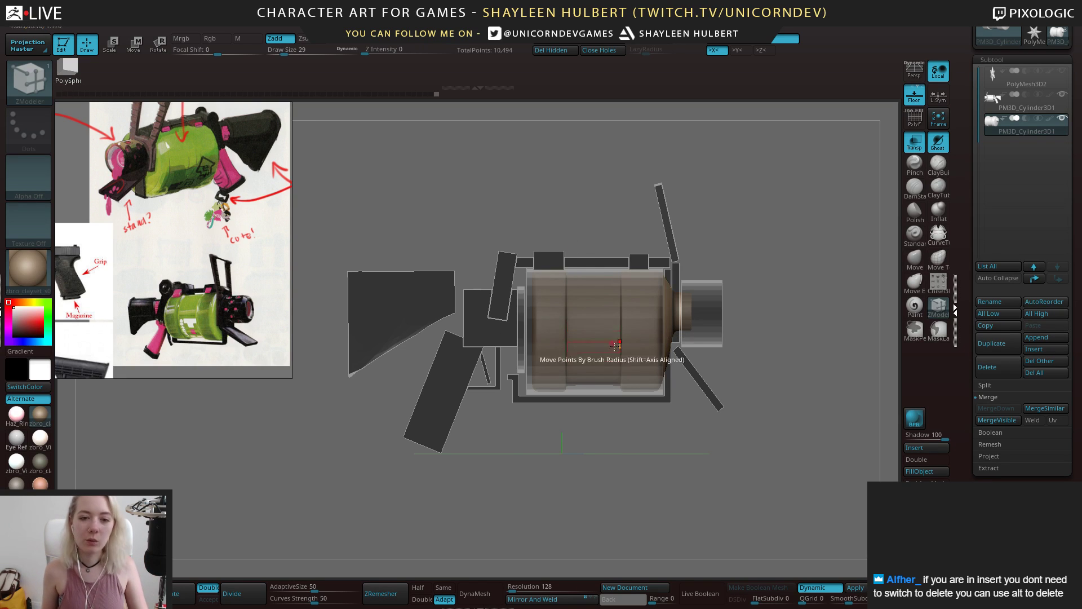
ctrl+right_drag(617, 341, 622, 471)
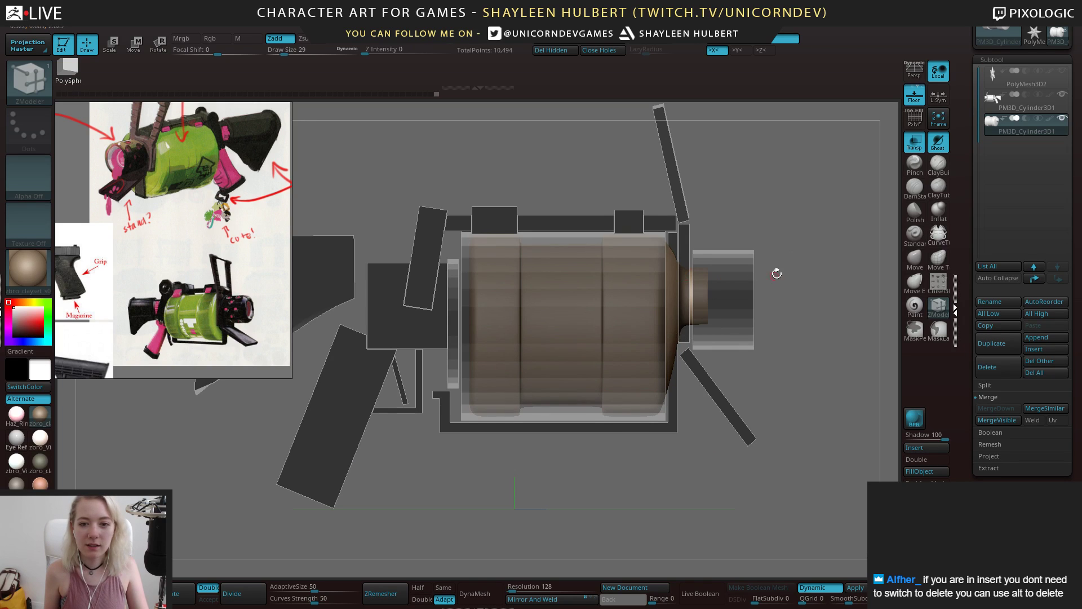
mouse_move(775, 273)
mouse_down()
mouse_move(771, 248)
mouse_move(790, 259)
mouse_move(761, 262)
mouse_up()
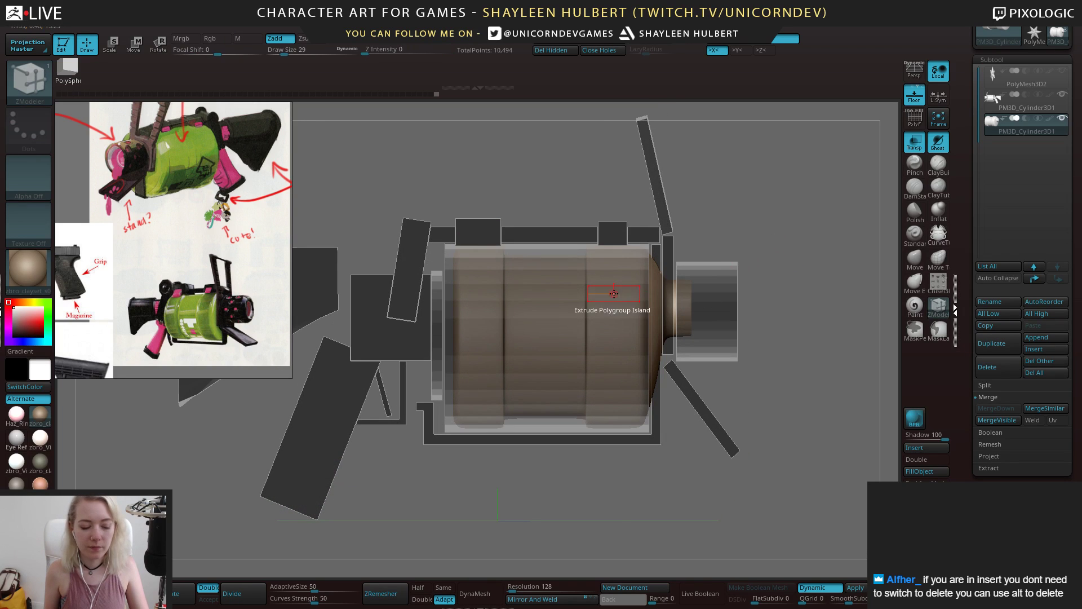
Scale the tank slightly along its length to fit inside the blockout's frame
key(e)
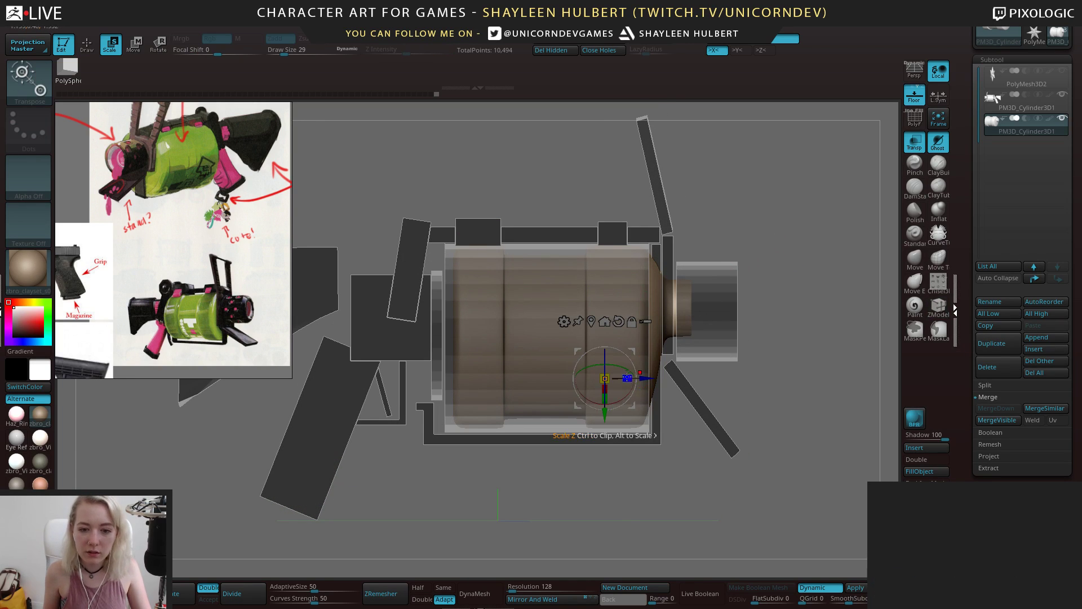
mouse_move(628, 378)
mouse_down()
mouse_move(613, 380)
mouse_move(645, 383)
mouse_move(602, 416)
mouse_move(620, 384)
mouse_up()
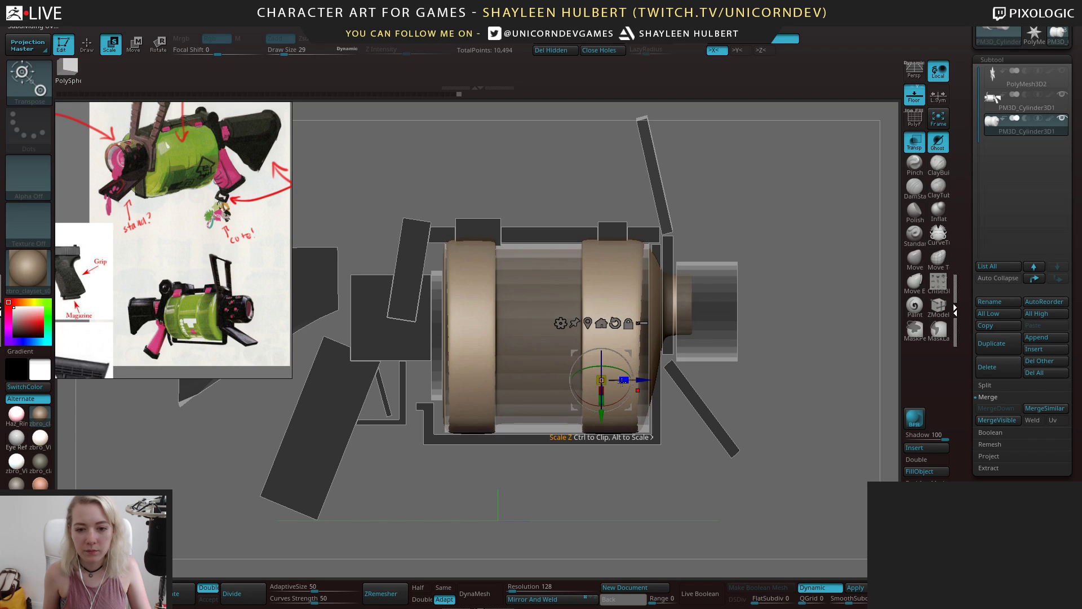
drag(624, 381, 625, 381)
alt+drag(789, 271, 801, 224)
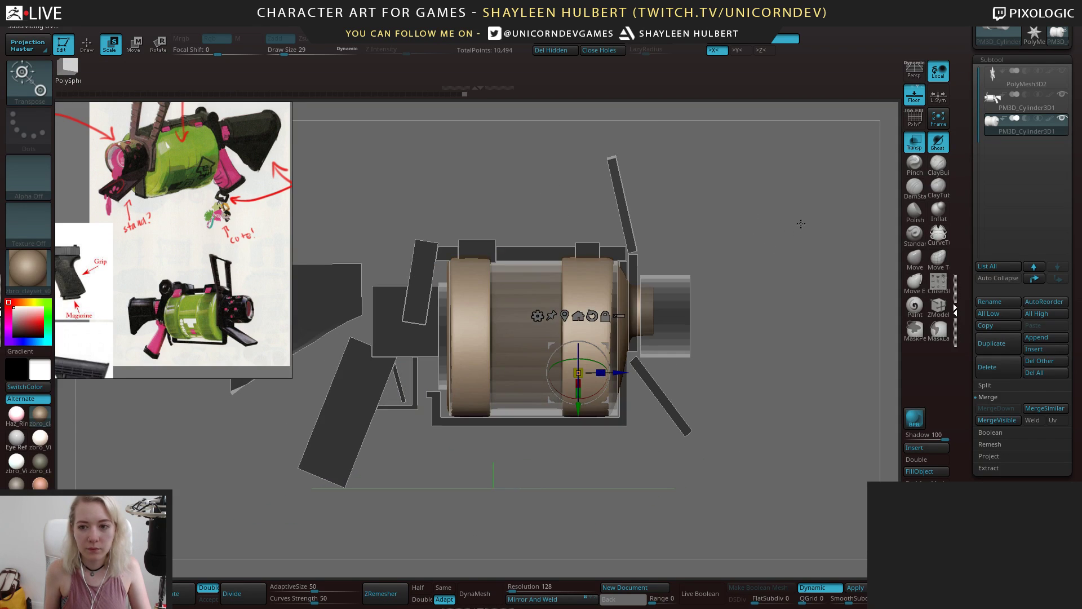
Hide the placeholder tank cylinder in the blockout subtool and turn off the ghosted transparency around the detailed tank
click(937, 144)
mouse_move(800, 265)
mouse_down()
mouse_move(818, 290)
mouse_move(814, 274)
mouse_up()
mouse_move(730, 271)
mouse_down()
mouse_move(815, 250)
mouse_move(896, 203)
mouse_up()
click(1062, 108)
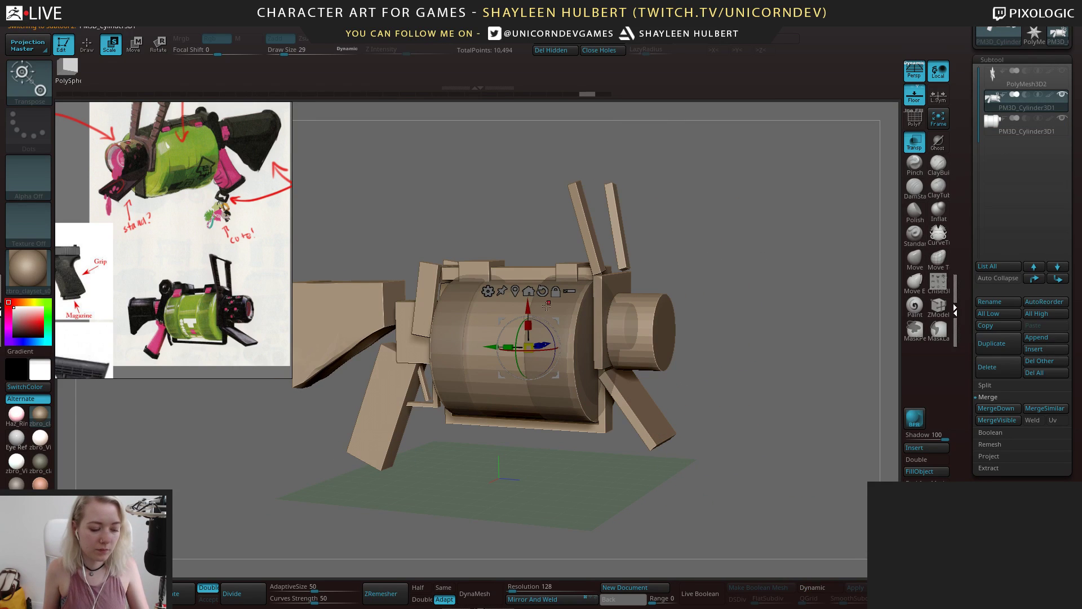
key(q)
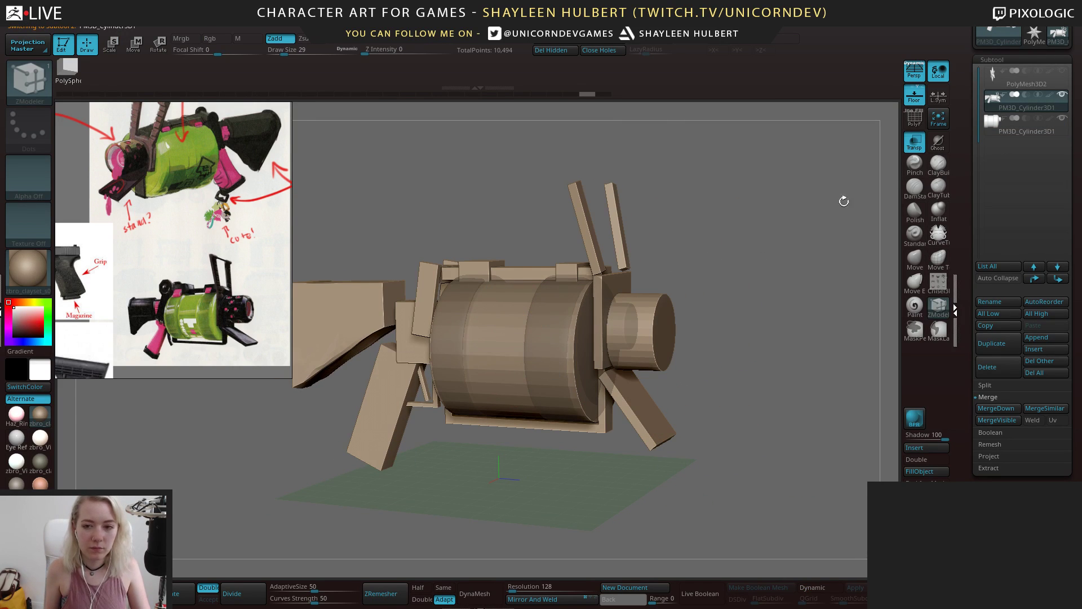
click(916, 260)
ctrl+shift+click(489, 319)
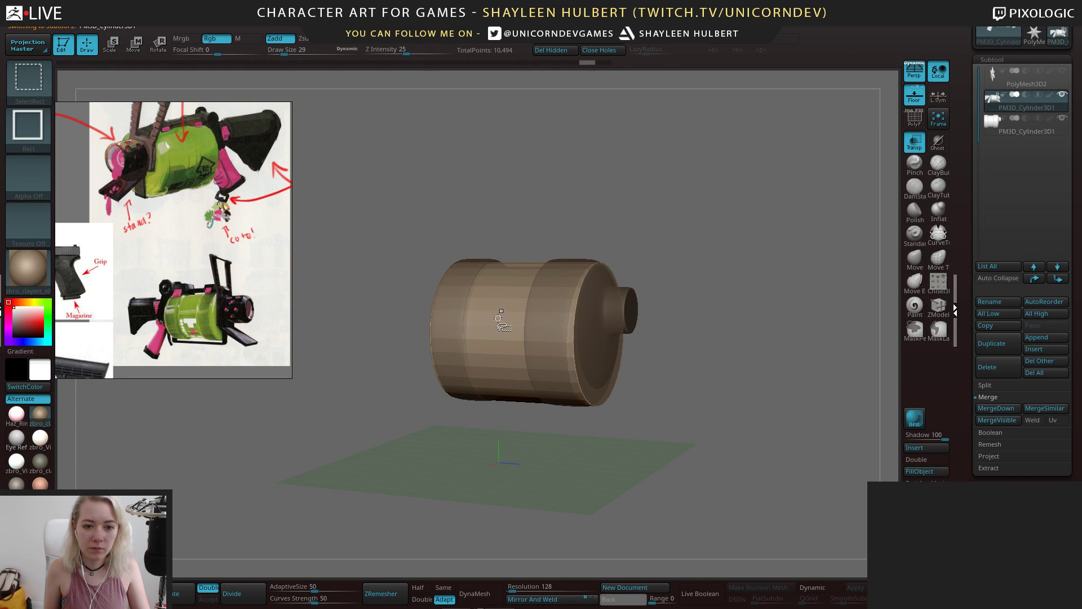
ctrl+shift+click(501, 319)
shift+drag(711, 246, 761, 214)
click(915, 145)
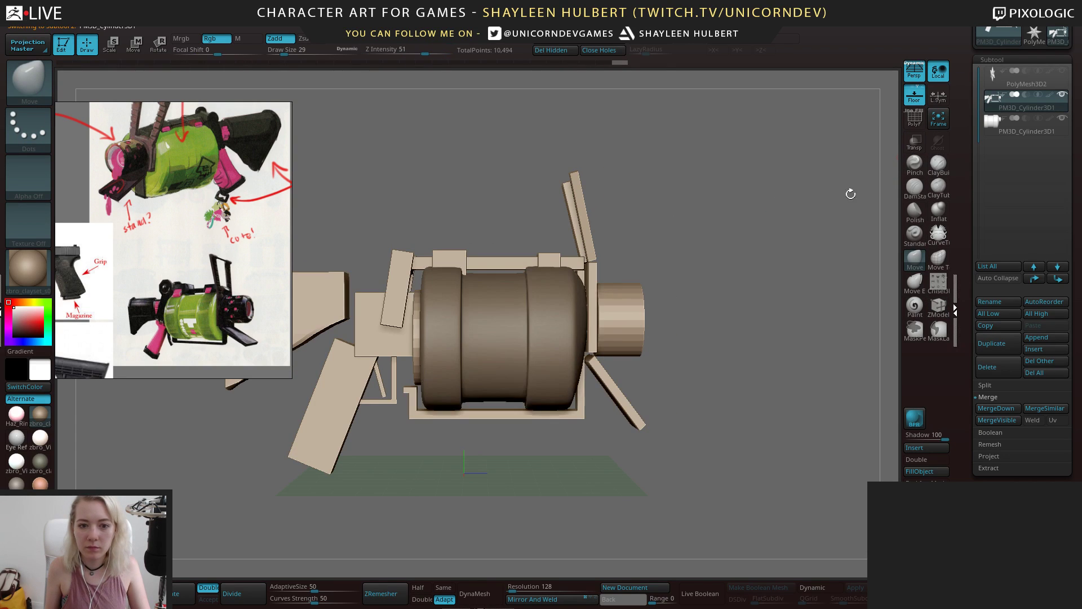
Examine the smoothed tank inside the blockout from several angles, then make the tank the active, visible subtool
mouse_move(843, 198)
mouse_down()
mouse_move(757, 252)
mouse_move(815, 259)
mouse_move(754, 251)
mouse_move(823, 256)
mouse_move(769, 254)
mouse_move(765, 245)
mouse_move(788, 239)
mouse_move(727, 223)
mouse_move(754, 258)
mouse_move(758, 241)
mouse_move(748, 254)
mouse_move(780, 240)
mouse_move(735, 248)
mouse_up()
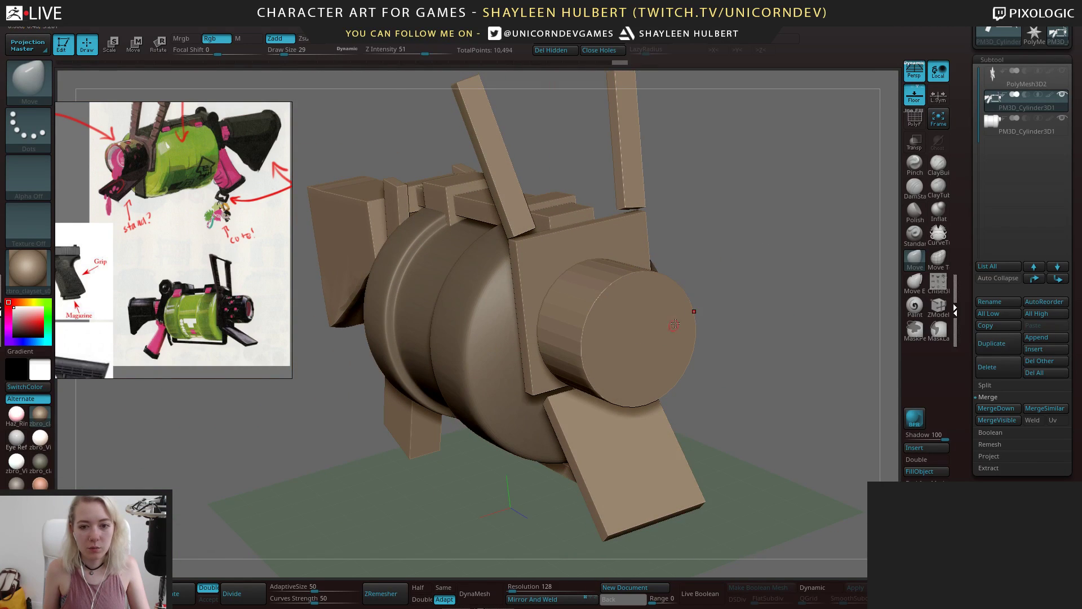
shift+drag(675, 324, 750, 243)
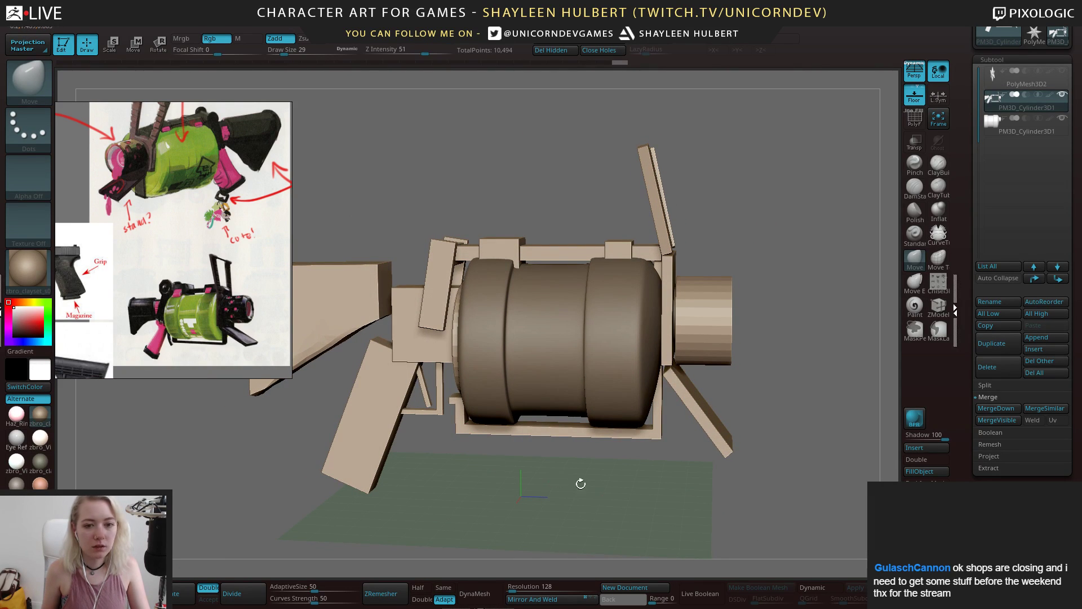
drag(580, 484, 569, 430)
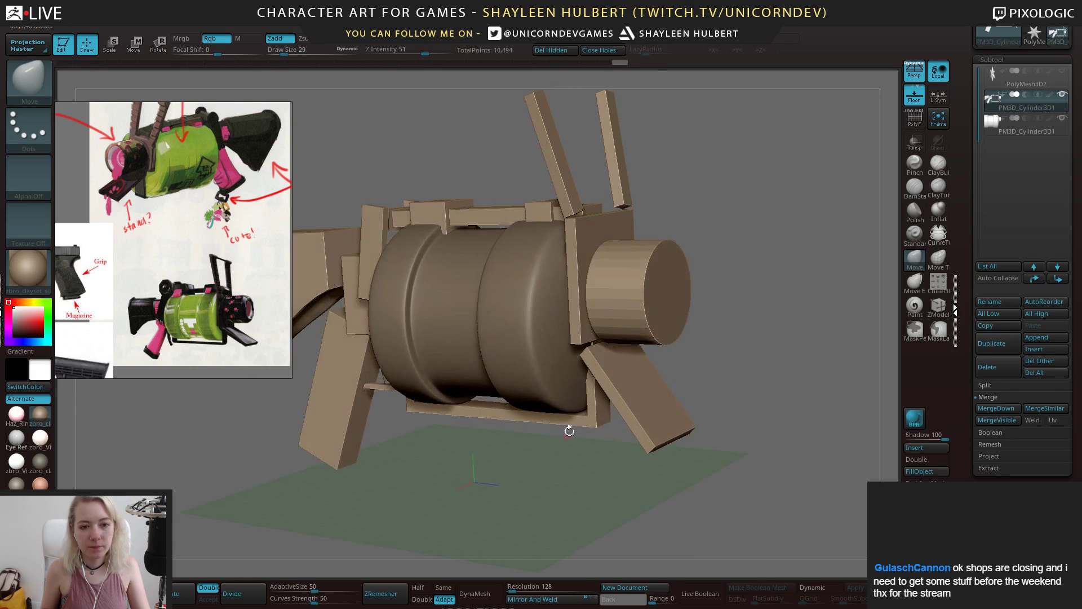
click(1025, 131)
mouse_move(785, 221)
mouse_down()
mouse_move(778, 211)
mouse_move(719, 260)
mouse_move(783, 239)
mouse_up()
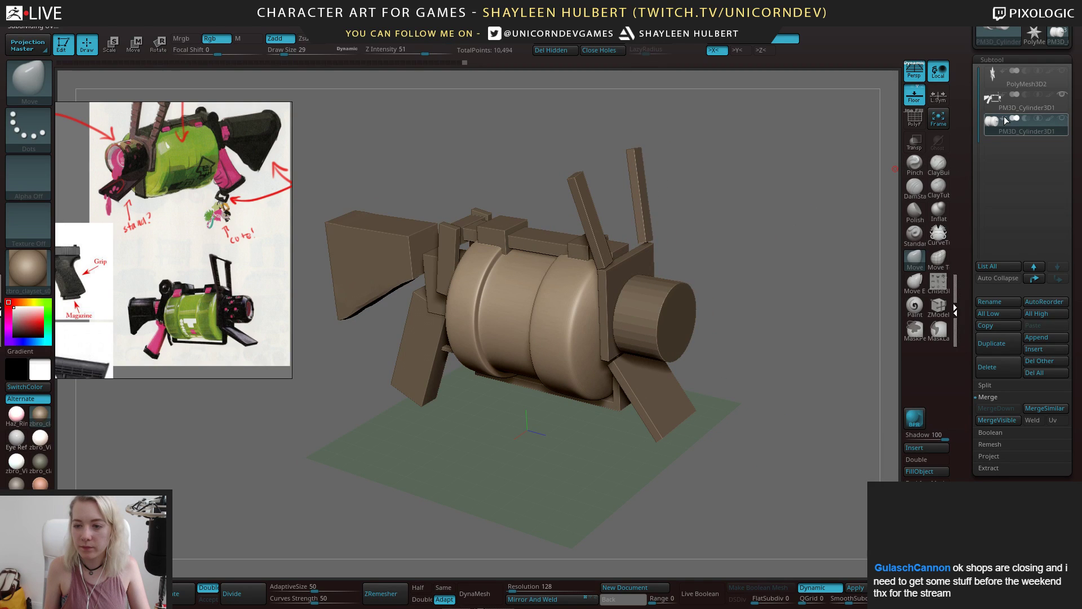
click(1062, 119)
alt+drag(722, 191, 582, 328)
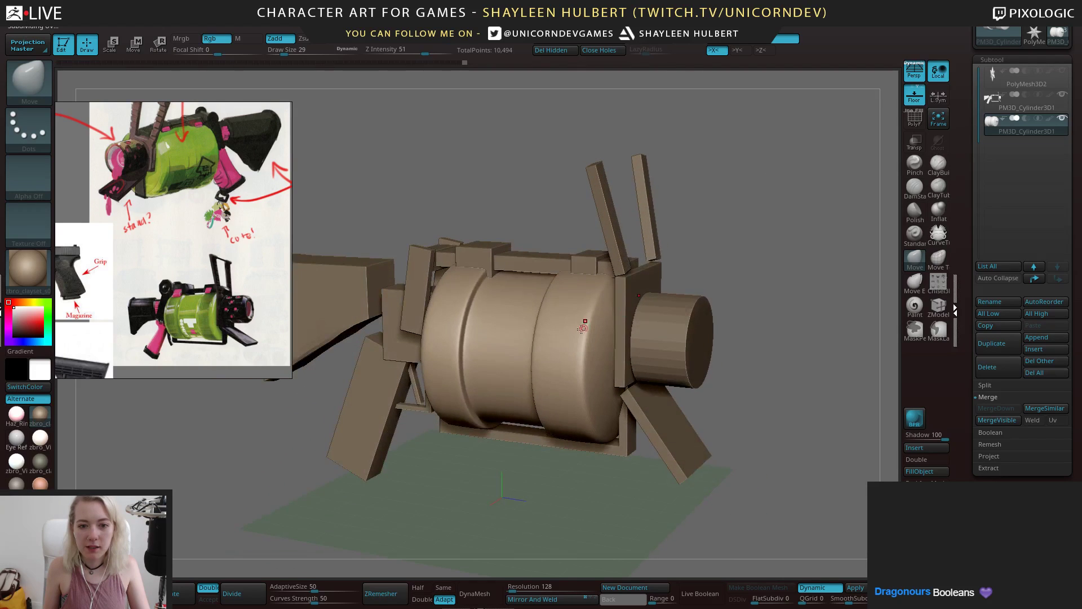
drag(759, 220, 807, 199)
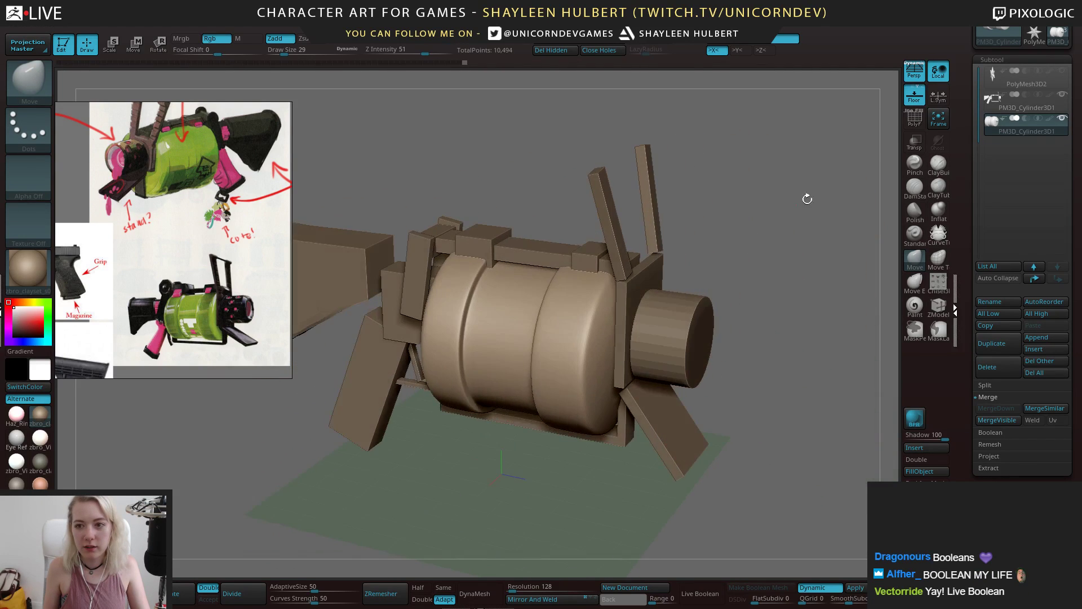
Hide all the other subtools so that only the detailed tank is shown
click(1047, 120)
click(1064, 122)
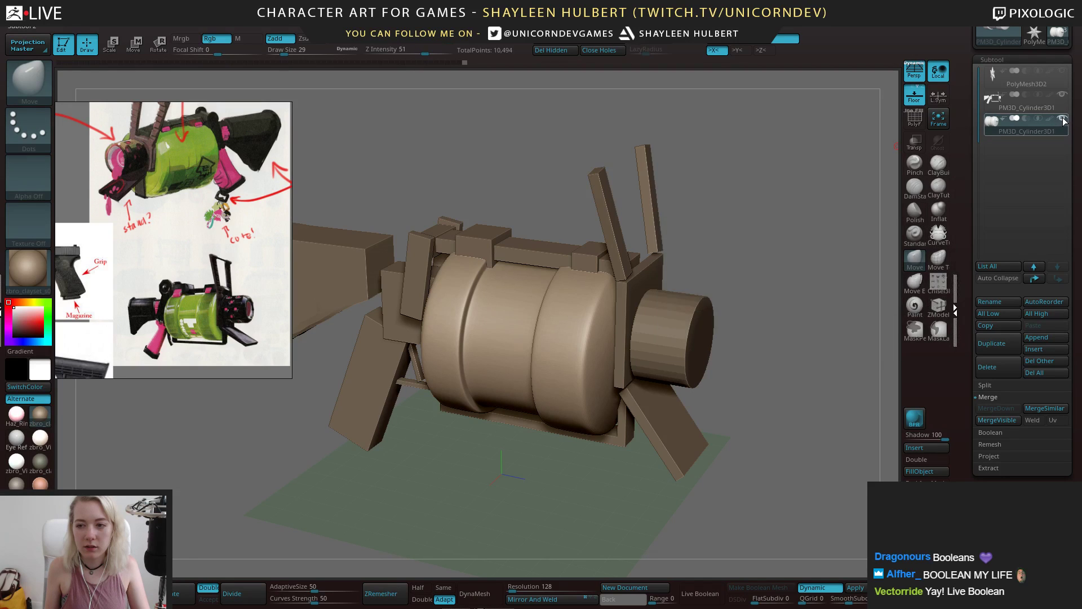
shift+click(1064, 121)
click(1064, 122)
shift+click(1064, 121)
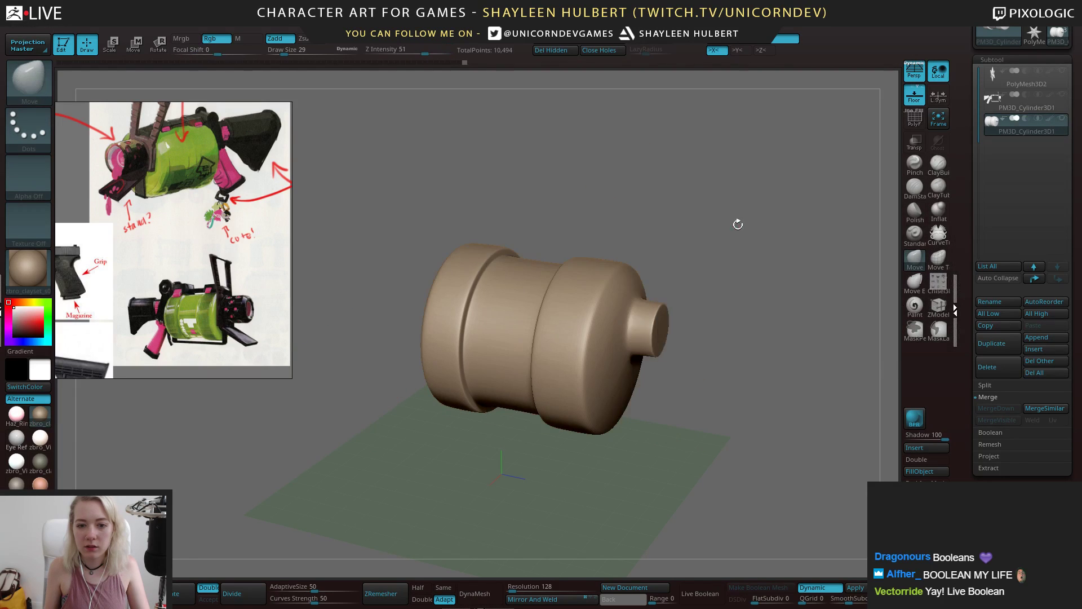
drag(737, 222, 786, 213)
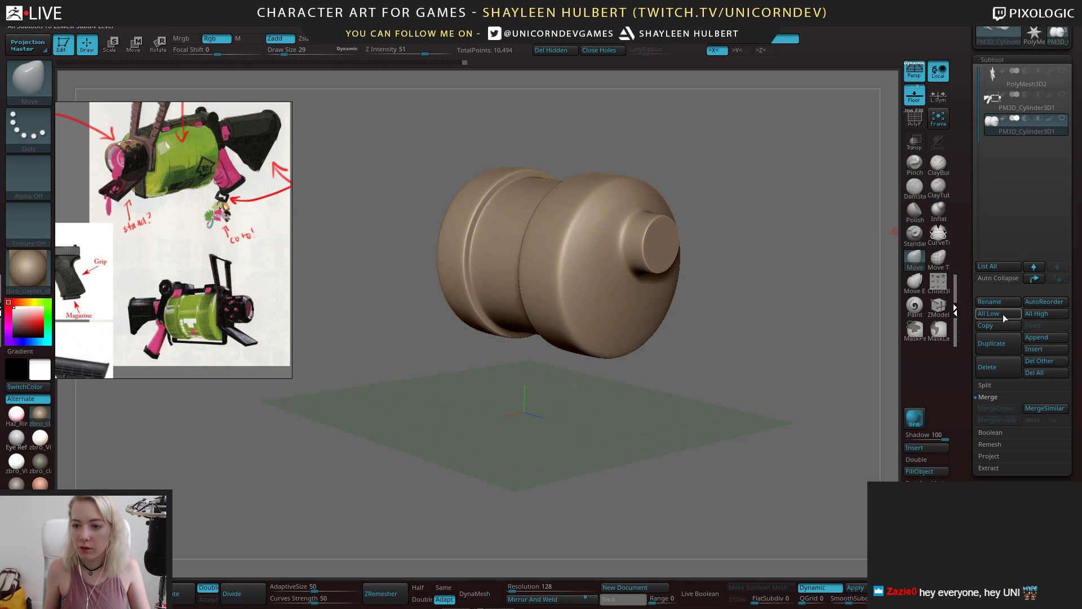
Duplicate the tank subtool and turn on Live Boolean
click(995, 344)
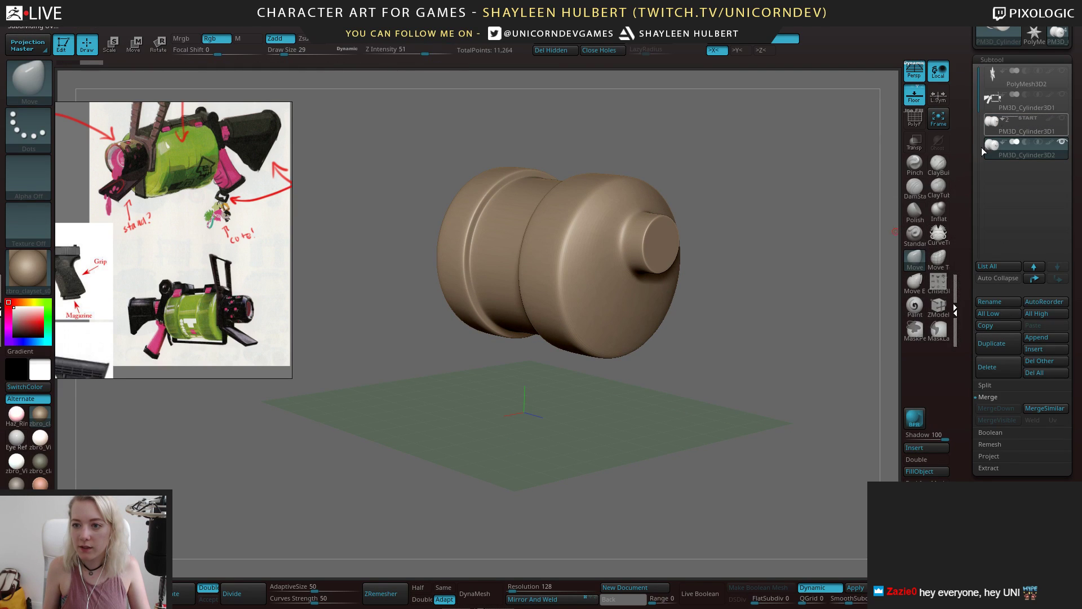
drag(786, 234, 807, 204)
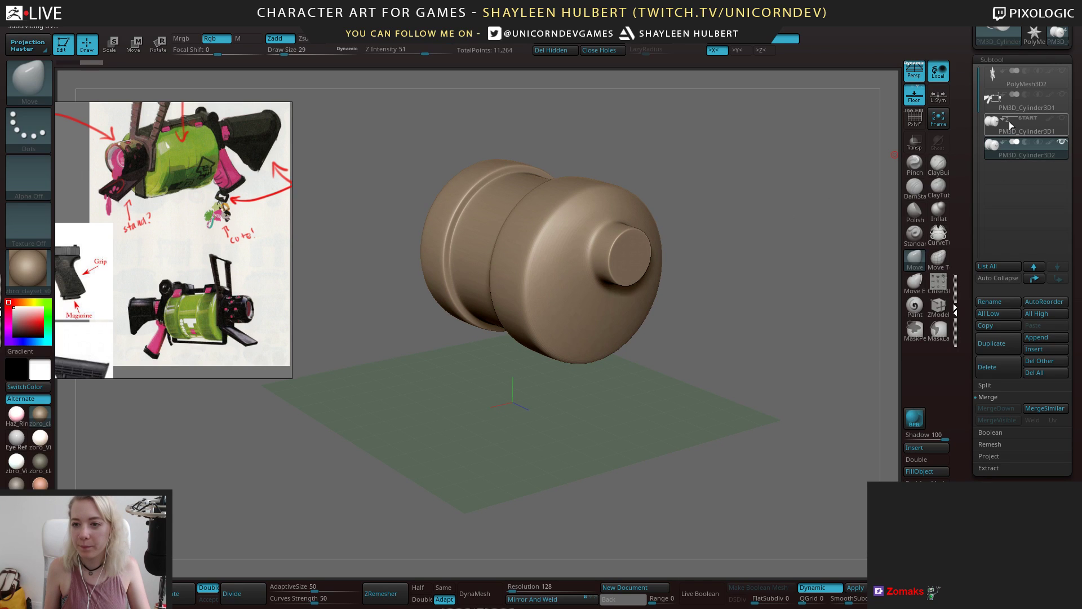
drag(776, 235, 678, 497)
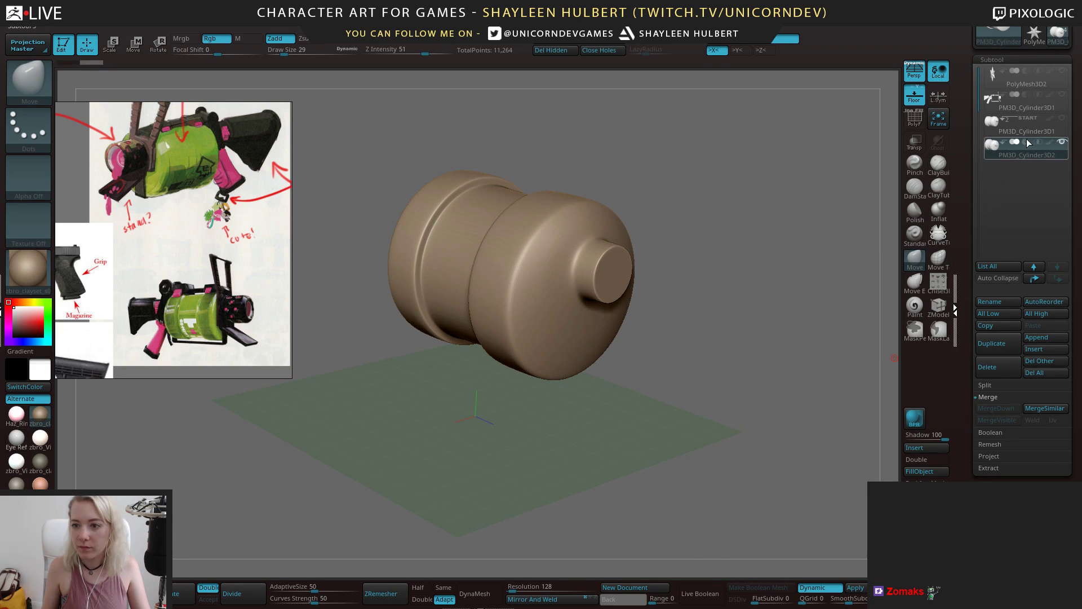
click(702, 598)
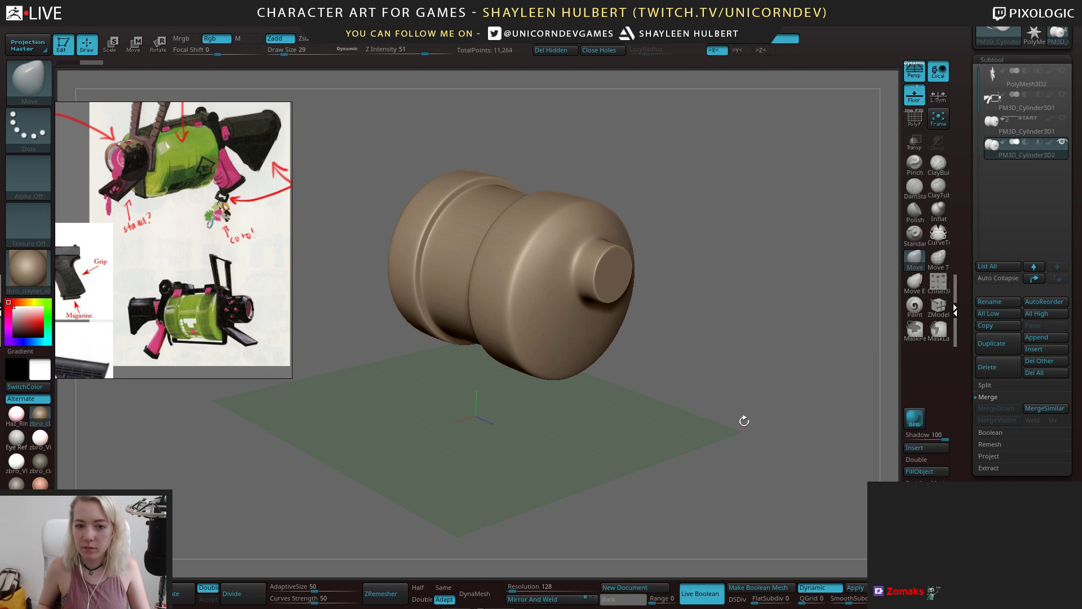
Set the duplicated tank to Boolean intersection, try to reposition it, and delete the duplicate
drag(732, 328, 848, 229)
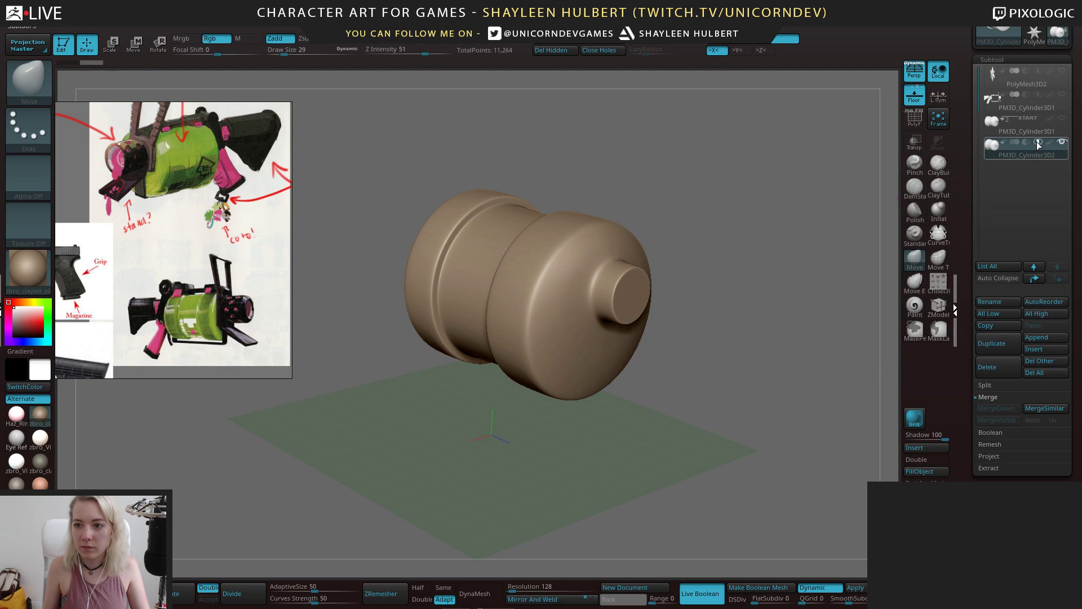
drag(761, 256, 683, 291)
key(e)
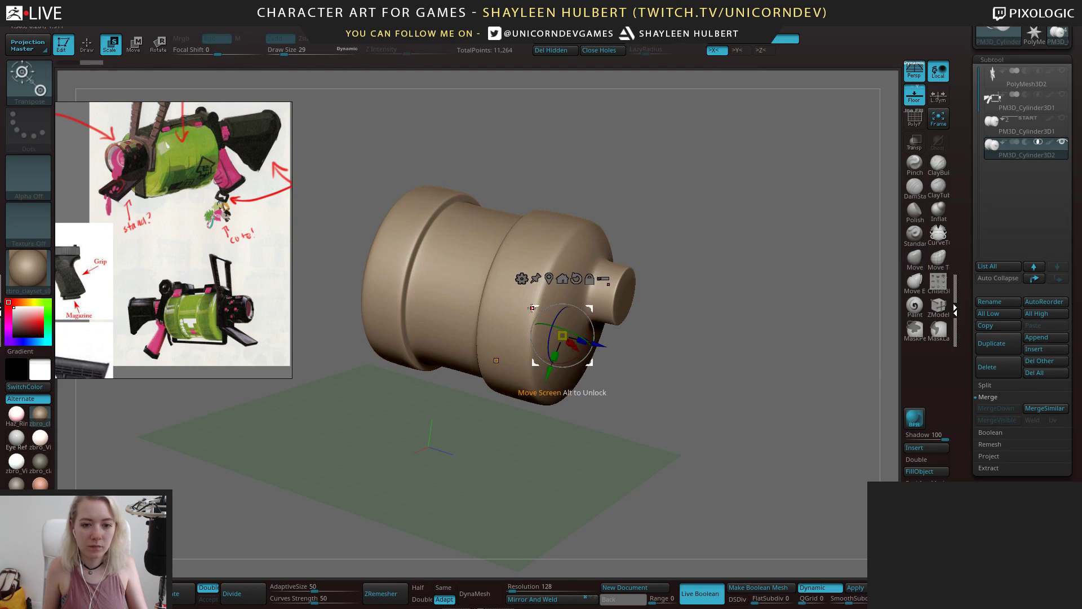
drag(562, 336, 626, 312)
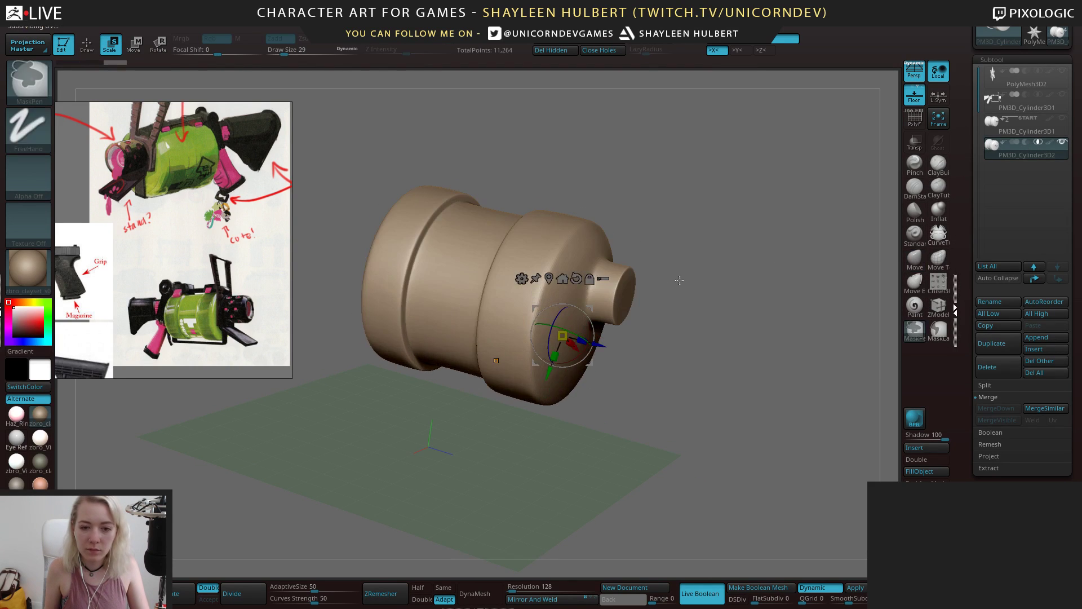
click(996, 369)
drag(777, 262, 726, 274)
alt+drag(726, 425, 736, 412)
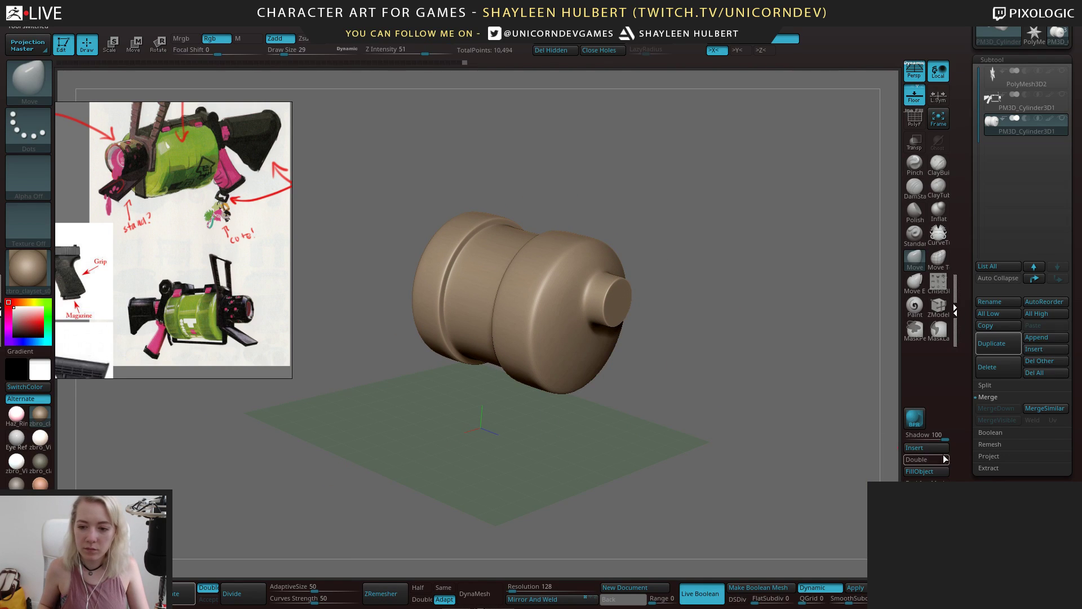
Insert a Sphere3D subtool below the tank and make the tank visible with Live Boolean on
click(919, 448)
click(922, 450)
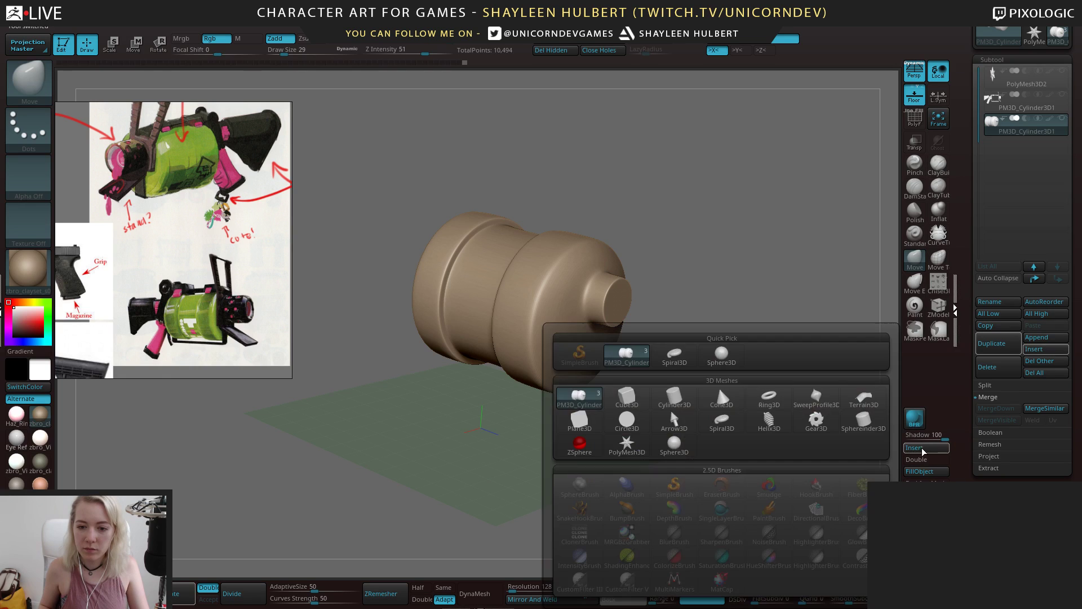
click(721, 355)
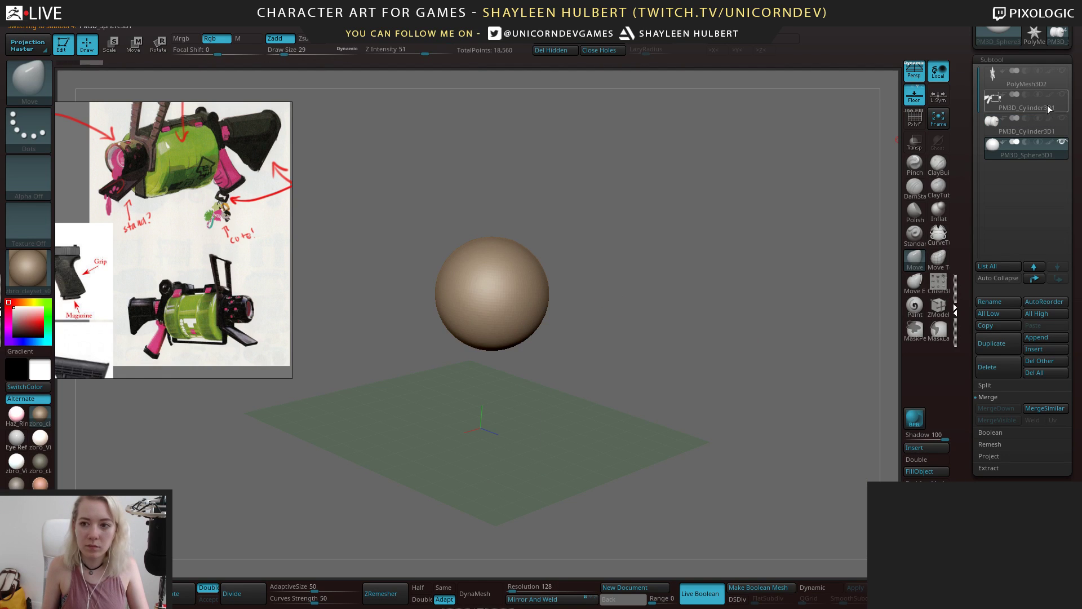
click(1066, 122)
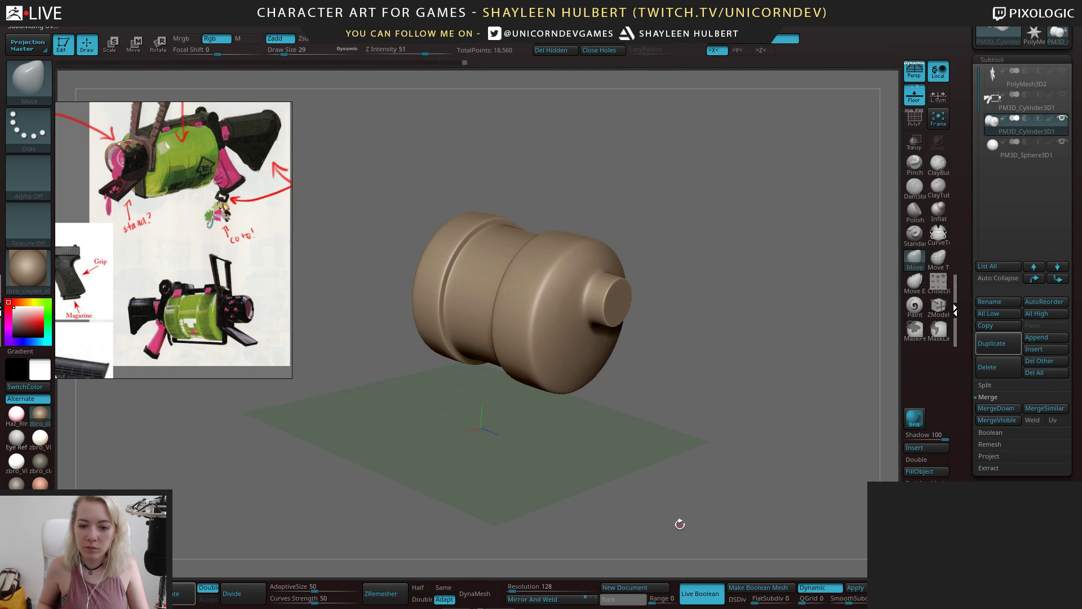
click(703, 599)
click(704, 599)
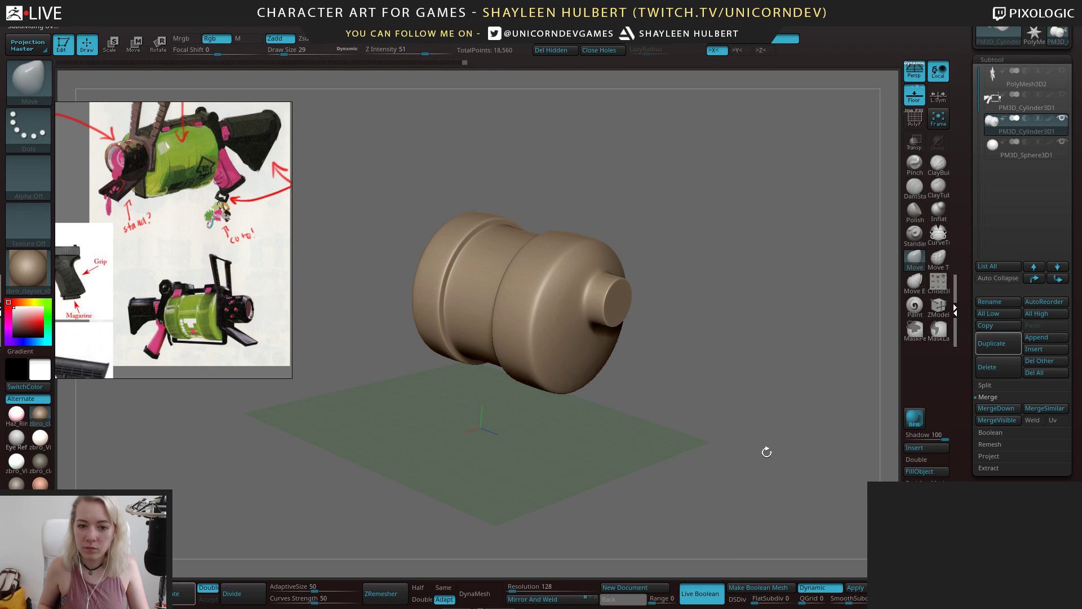
Try Boolean intersection on the sphere subtool and set it to subtraction so it cuts the tank
click(1052, 151)
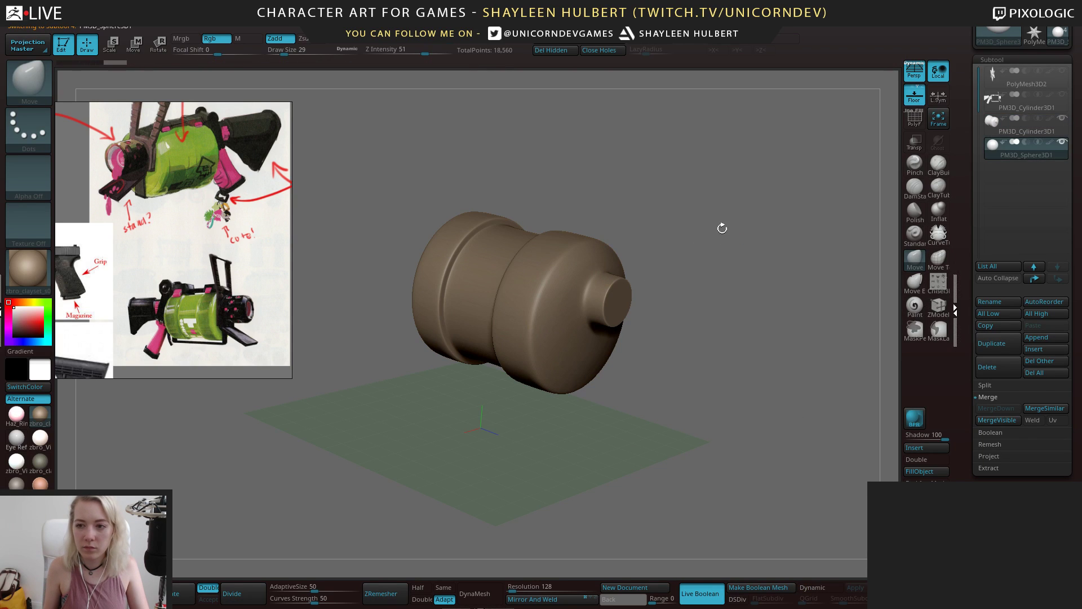
click(1026, 142)
click(1037, 143)
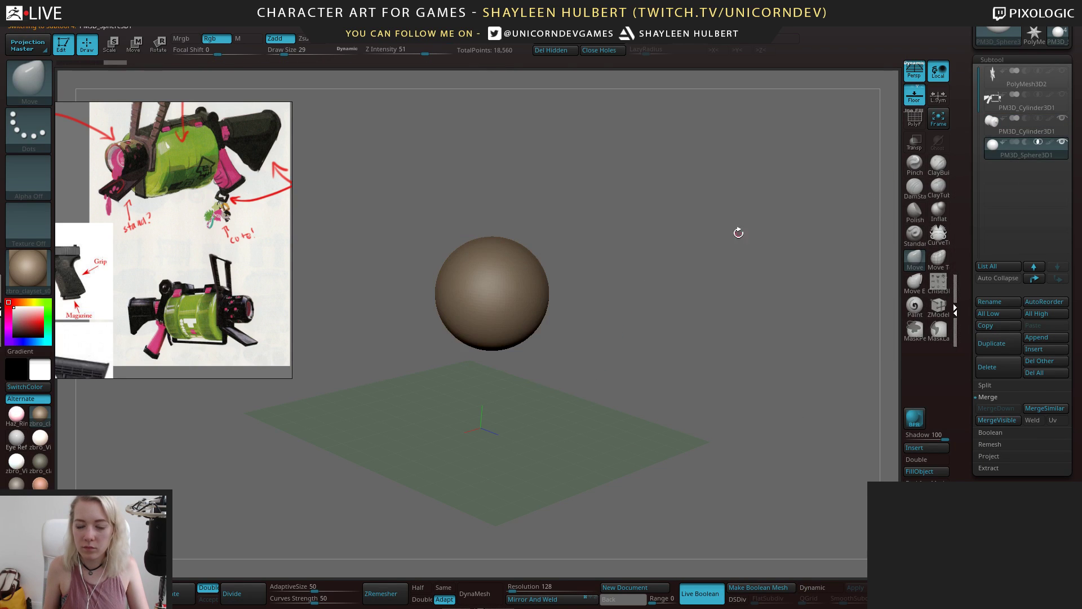
click(1025, 142)
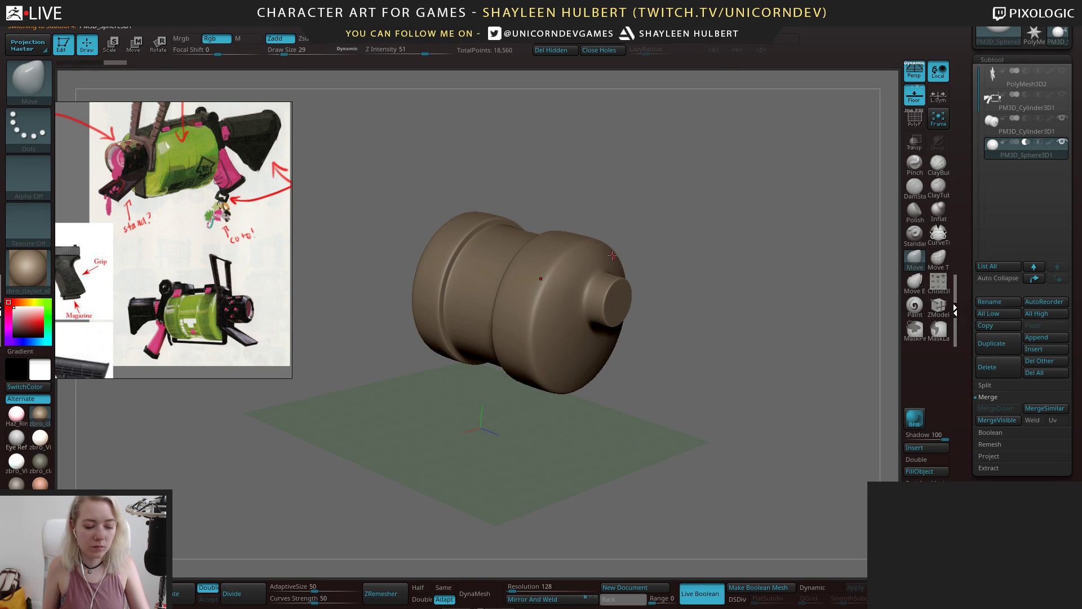
Move the subtracting sphere up to the tank's upper side and along it toward the shoulder band
key(w)
drag(495, 255, 501, 182)
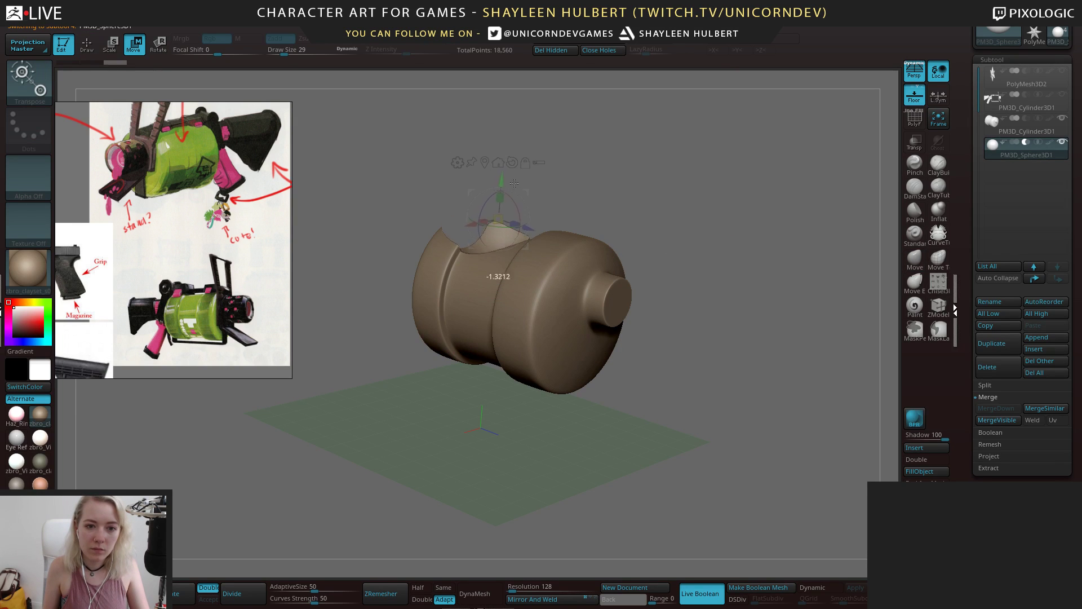
drag(598, 189, 676, 280)
drag(644, 222, 595, 234)
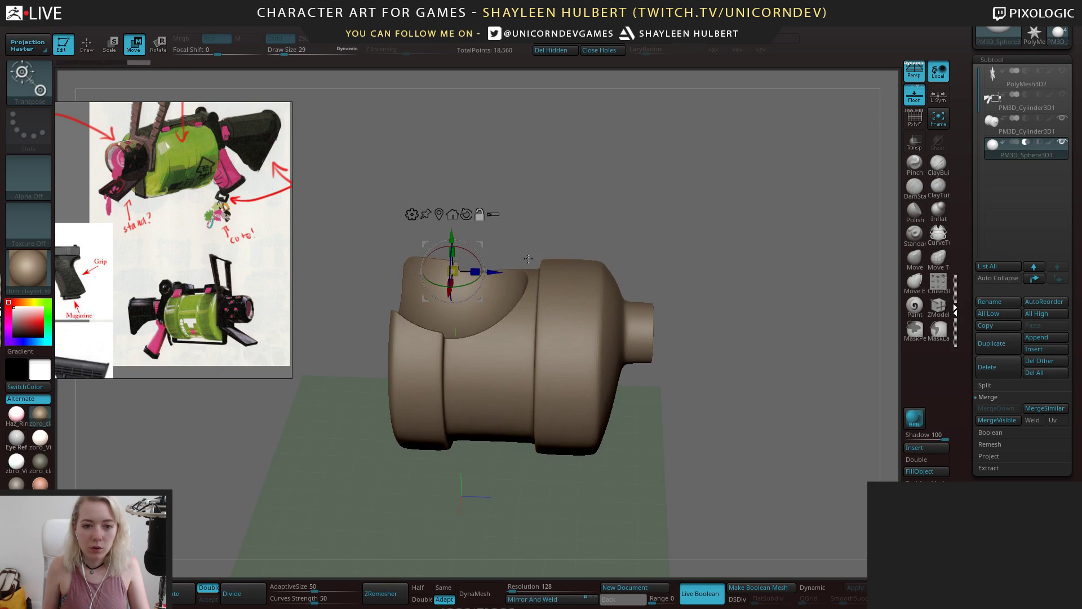
drag(495, 274, 611, 275)
mouse_move(696, 230)
mouse_down()
mouse_move(649, 257)
mouse_move(682, 256)
mouse_move(712, 210)
mouse_move(685, 220)
mouse_up()
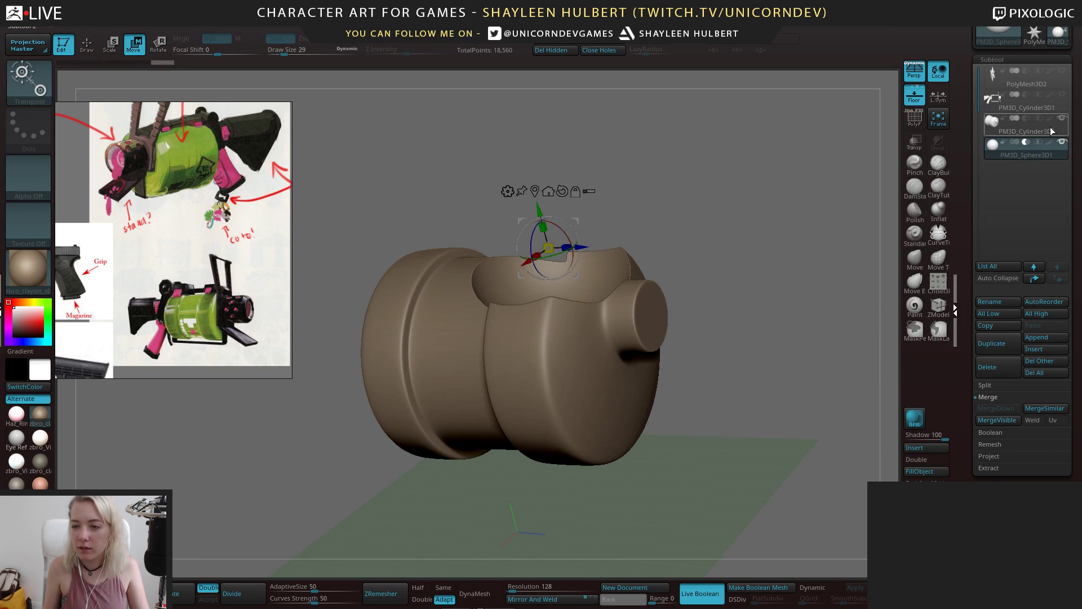
Duplicate the tank subtool above the subtracting sphere and view the pair in side view
click(1050, 127)
click(998, 348)
shift+drag(772, 271, 744, 262)
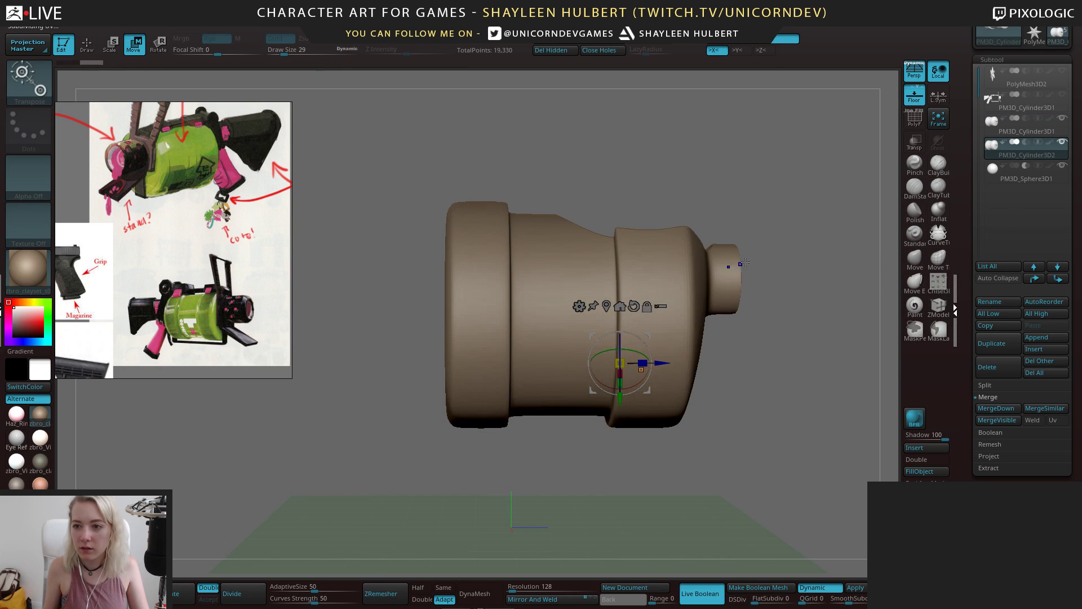
Set the duplicated tank subtool to Boolean subtraction and delete the sphere subtool
click(1026, 142)
drag(685, 240, 755, 255)
drag(668, 367, 676, 357)
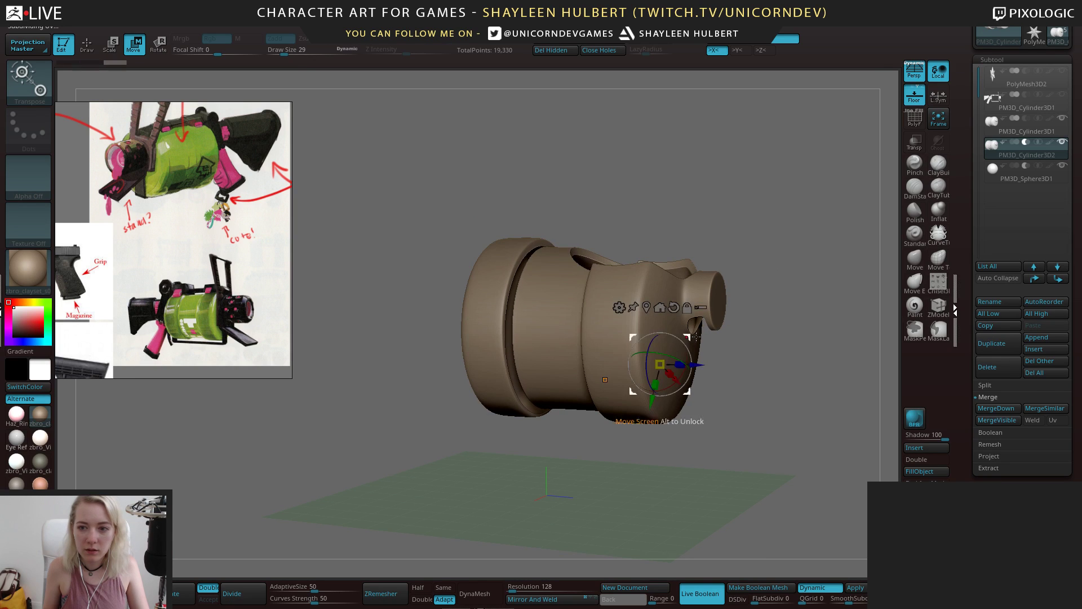
click(1054, 177)
click(994, 371)
shift+drag(762, 246, 785, 248)
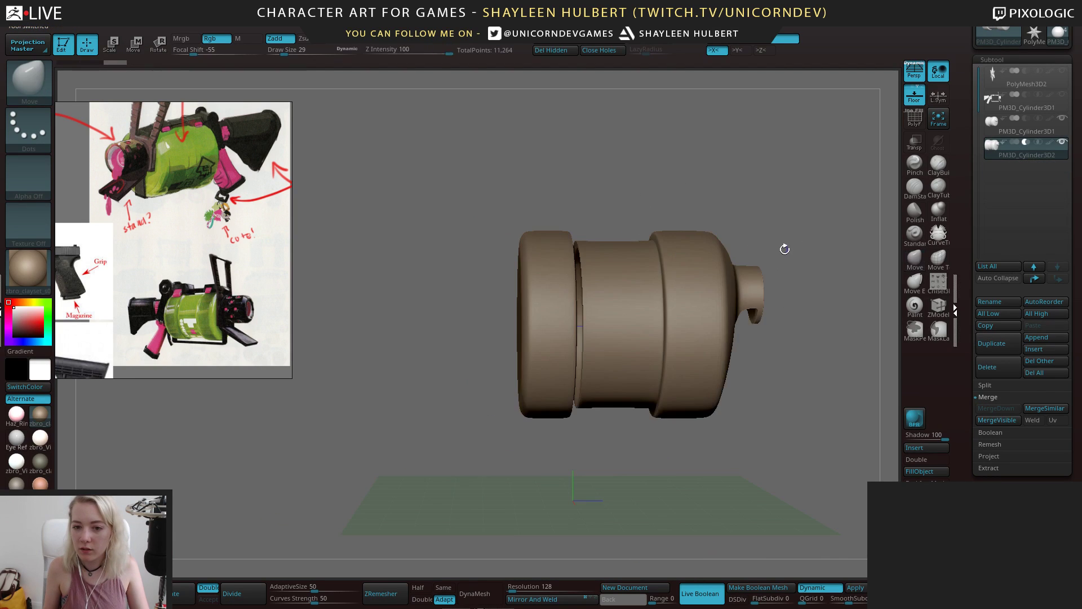
Turn on transparency and centre the transform gizmo on the subtracting tank duplicate
click(917, 144)
alt+drag(811, 197, 671, 197)
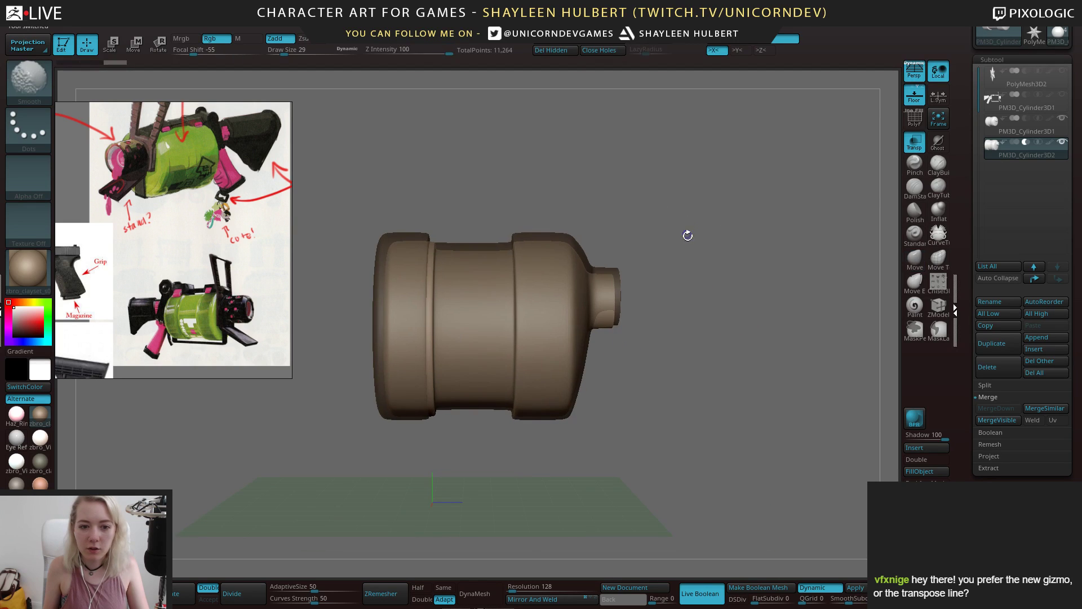
alt+drag(681, 268, 734, 251)
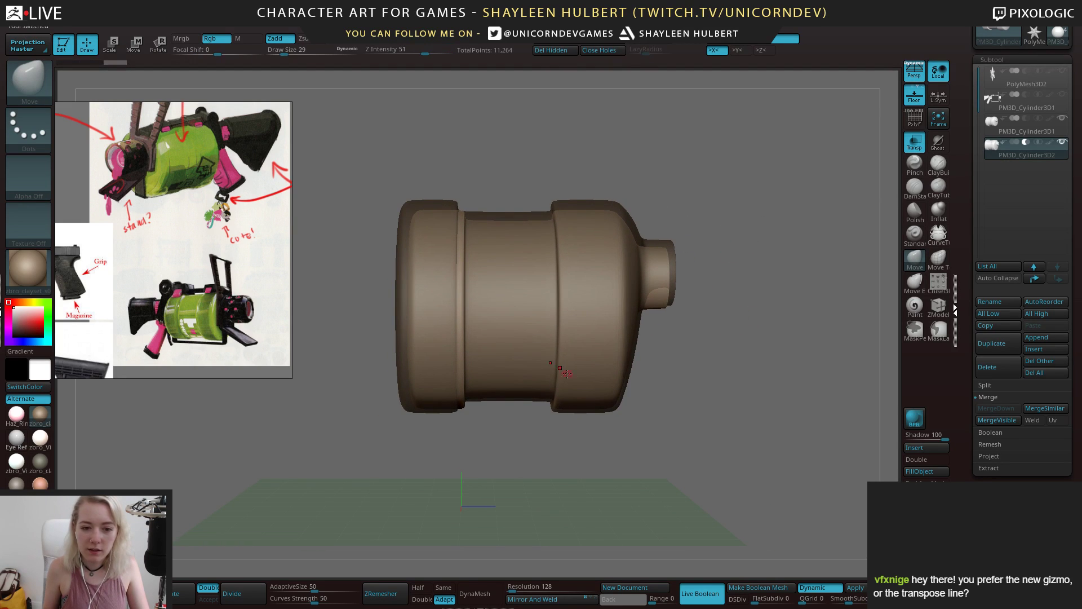
key(w)
drag(609, 355, 605, 355)
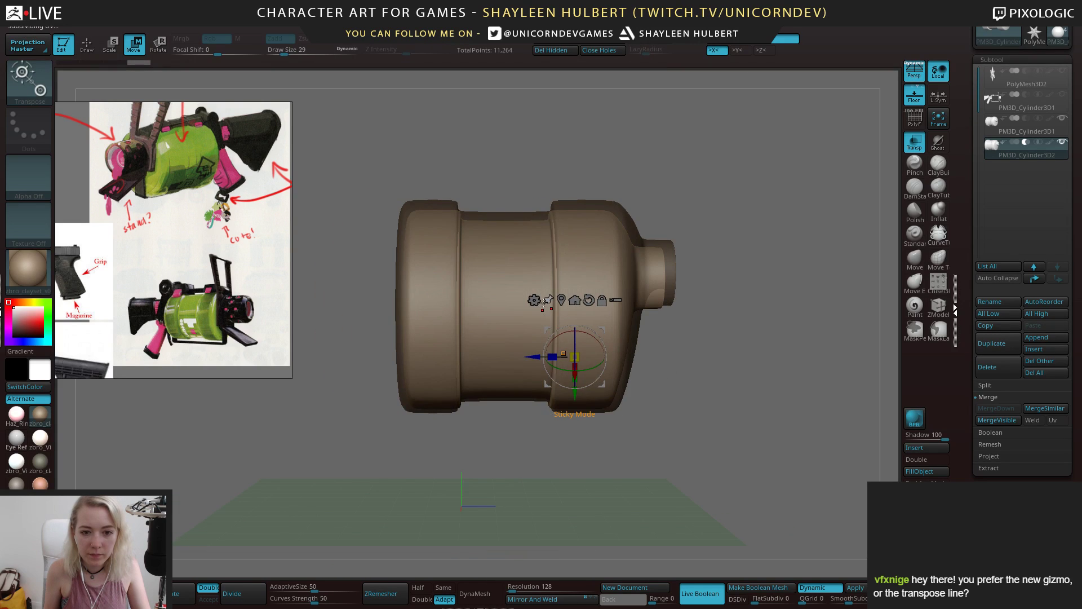
click(562, 300)
drag(534, 339, 535, 339)
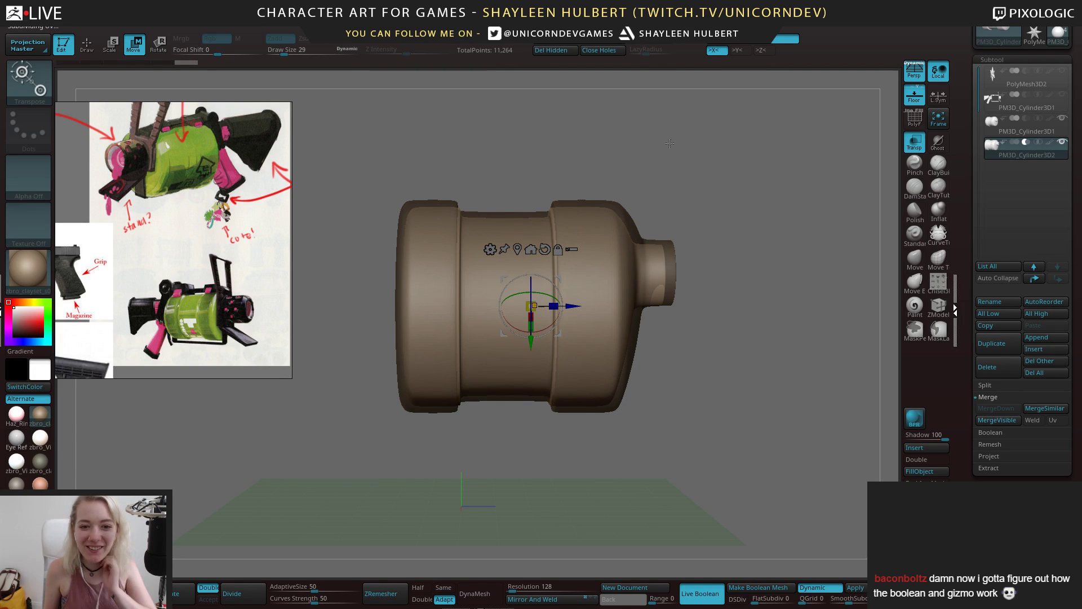
Turn off X symmetry and mask the subtracting duplicate's body, leaving its neck unmasked
drag(726, 314, 620, 308)
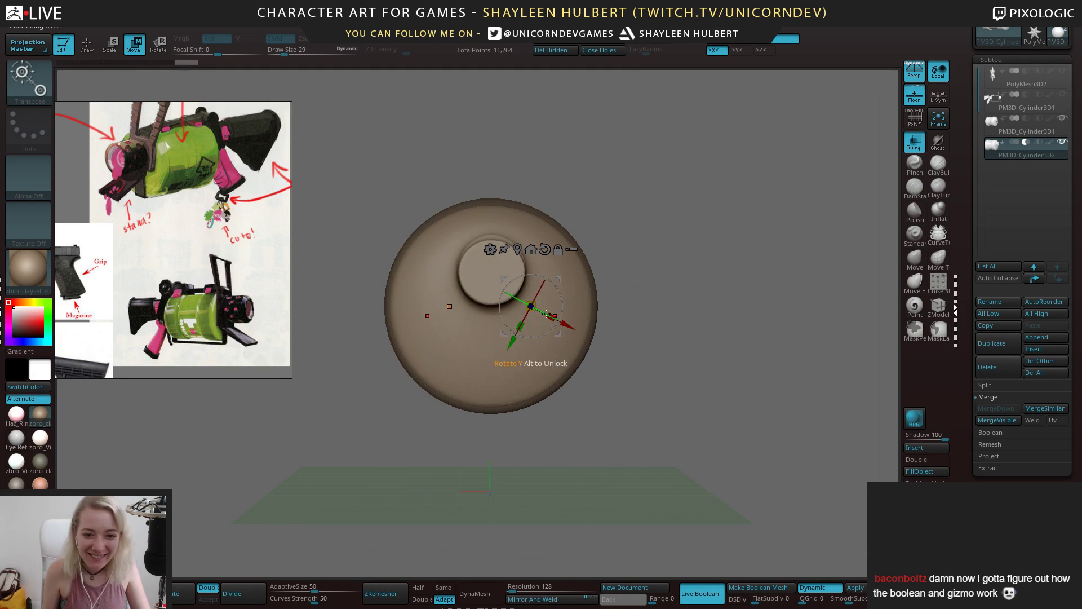
drag(656, 209, 654, 214)
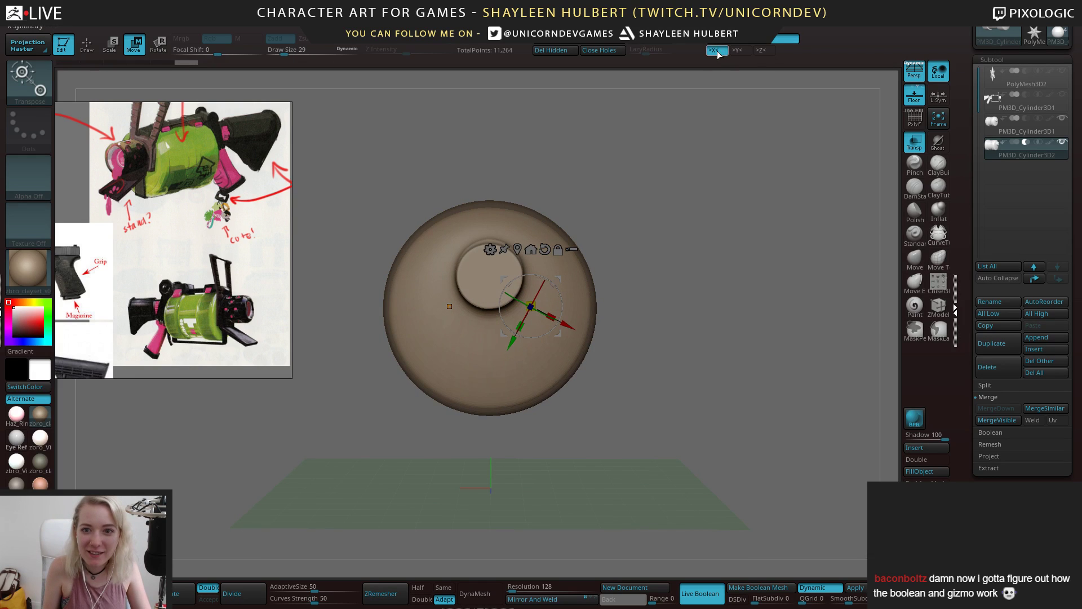
drag(697, 117, 775, 220)
drag(552, 306, 550, 305)
alt+drag(712, 285, 712, 312)
ctrl+drag(333, 128, 651, 498)
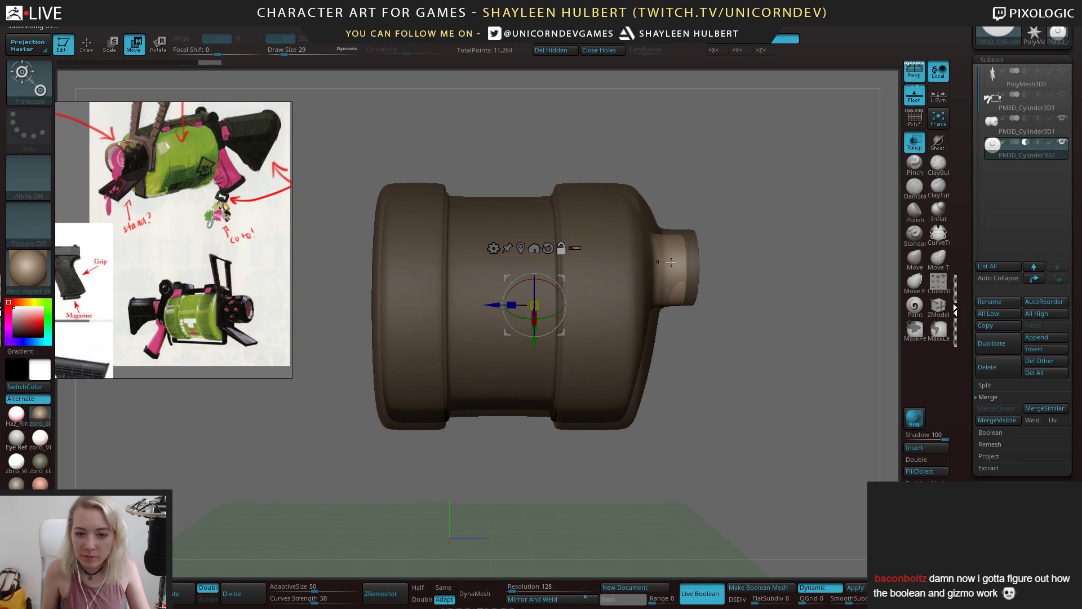
alt+click(671, 262)
alt+drag(708, 251, 673, 245)
key(ctrl+z)
key(ctrl+z)
Try to scale and shift the duplicate's unmasked neck so it cuts through the tank's neck
click(1000, 108)
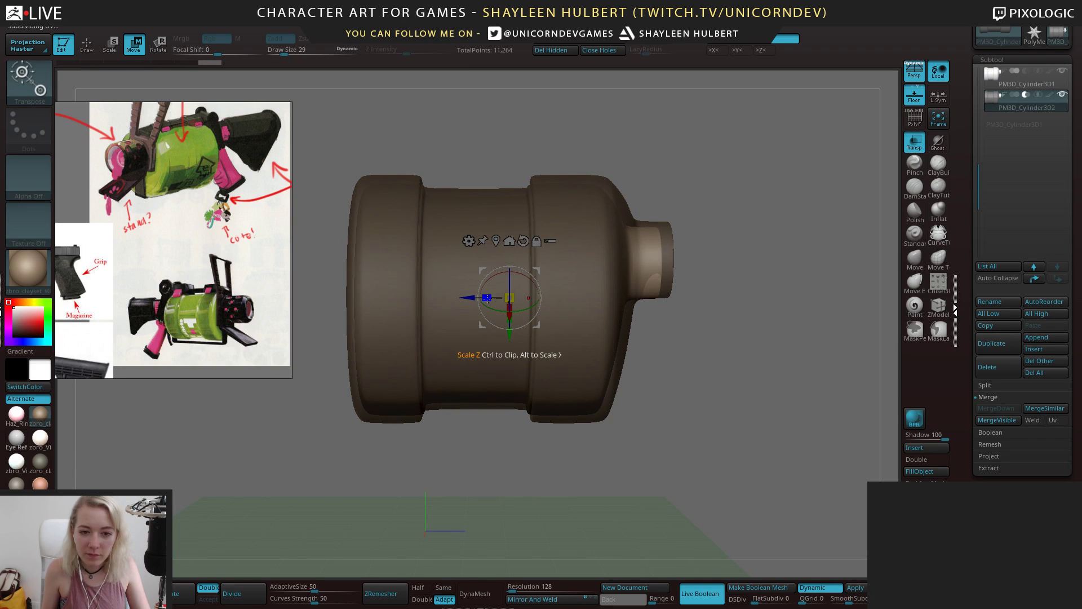
drag(486, 298, 489, 298)
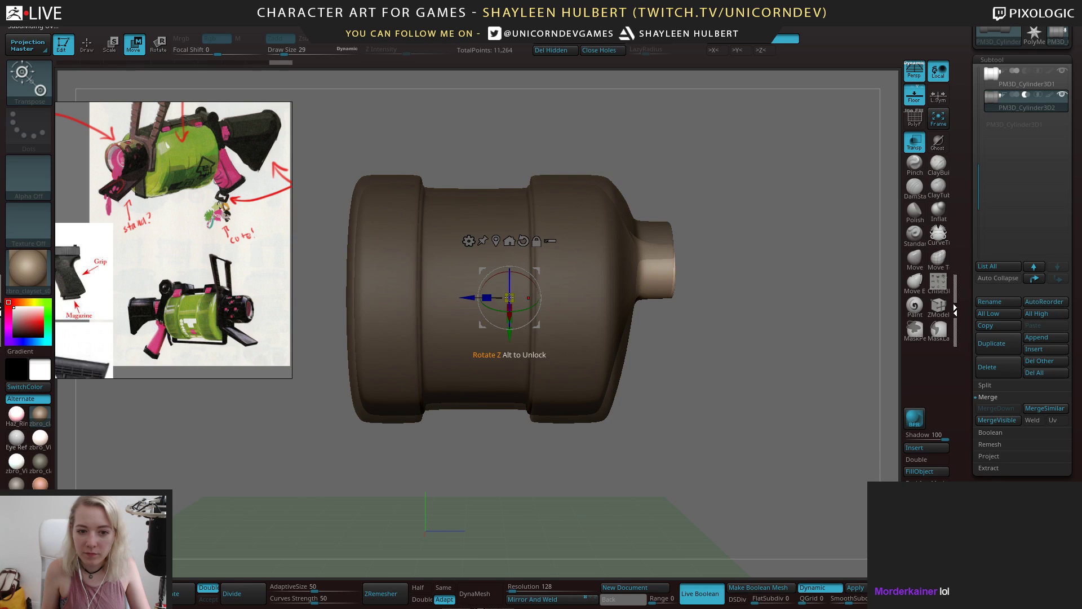
drag(535, 271, 541, 261)
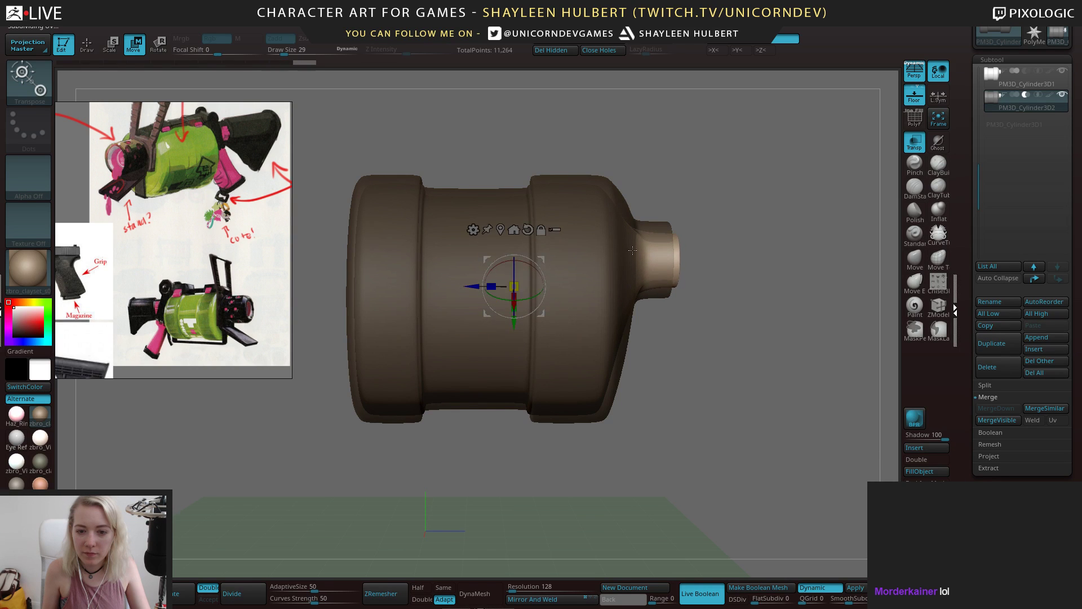
drag(632, 250, 726, 240)
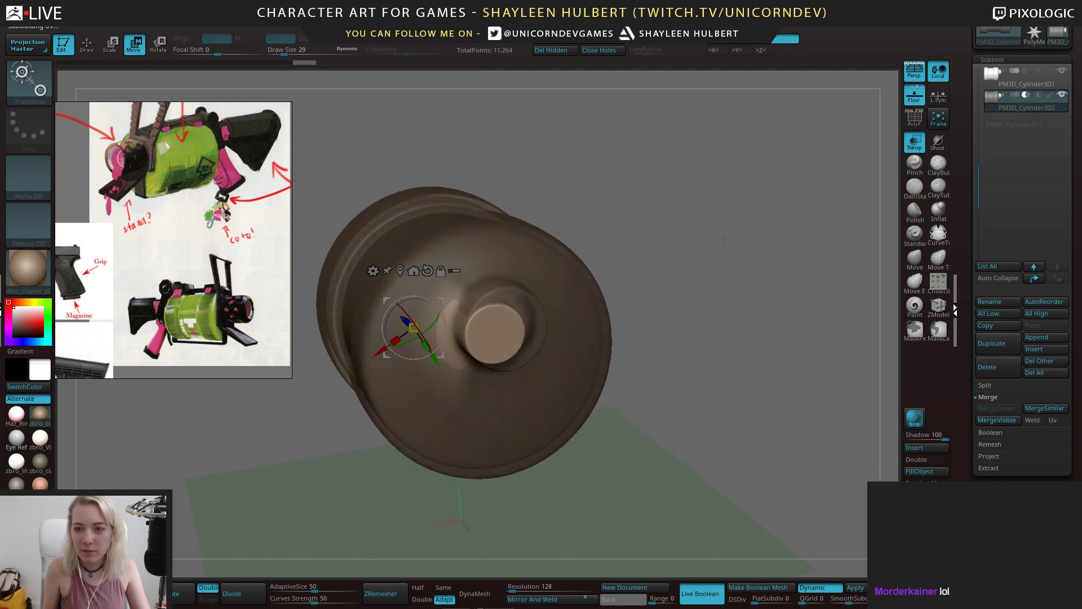
Turn off transparency and try to shift the subtracting duplicate to align its cut with the tank's neck opening
click(1063, 87)
drag(778, 127, 898, 116)
click(913, 146)
drag(814, 229, 712, 254)
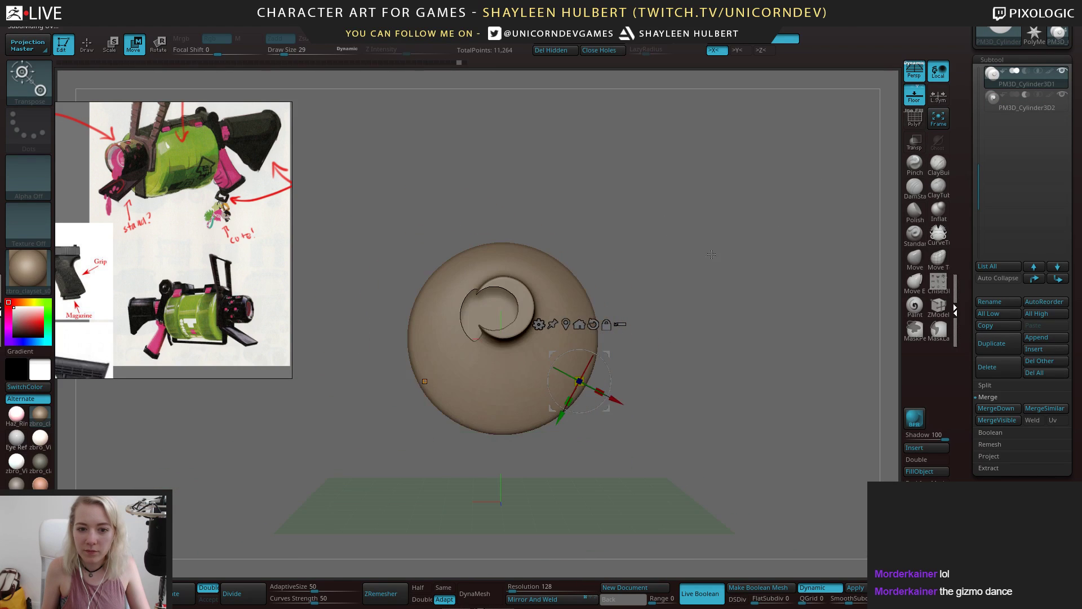
drag(616, 400, 624, 404)
key(ctrl+z)
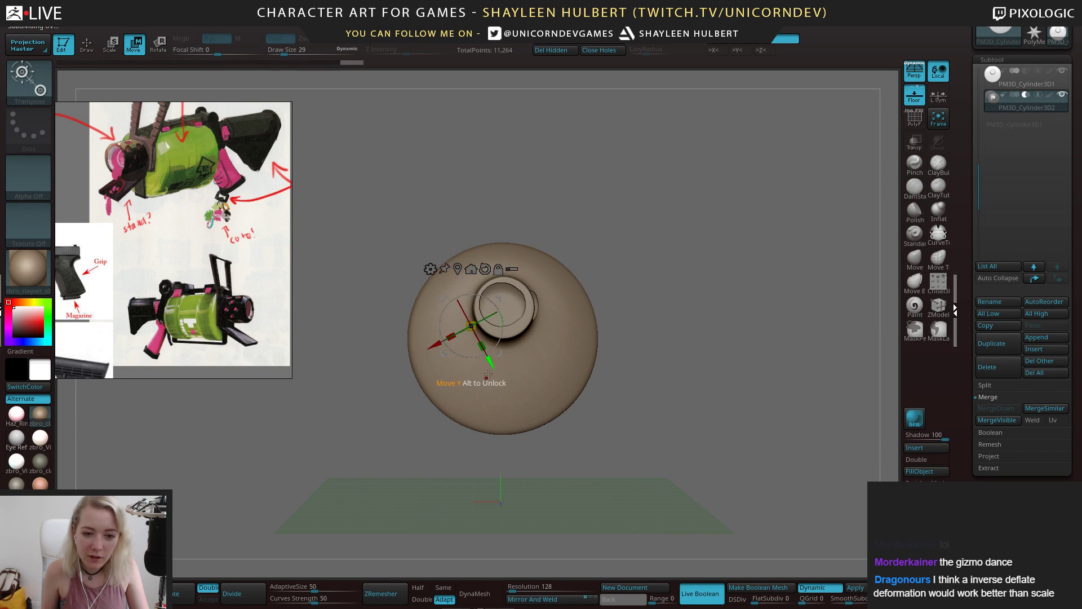
drag(542, 338, 727, 290)
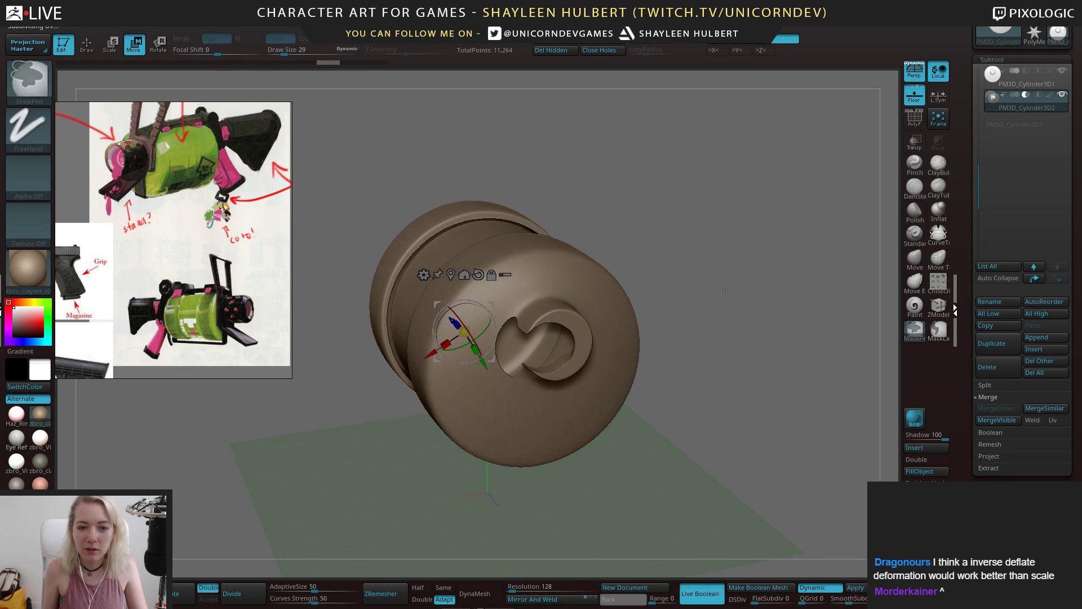
Insert a cylinder subtool below the tank and set it to Boolean subtraction
click(1026, 82)
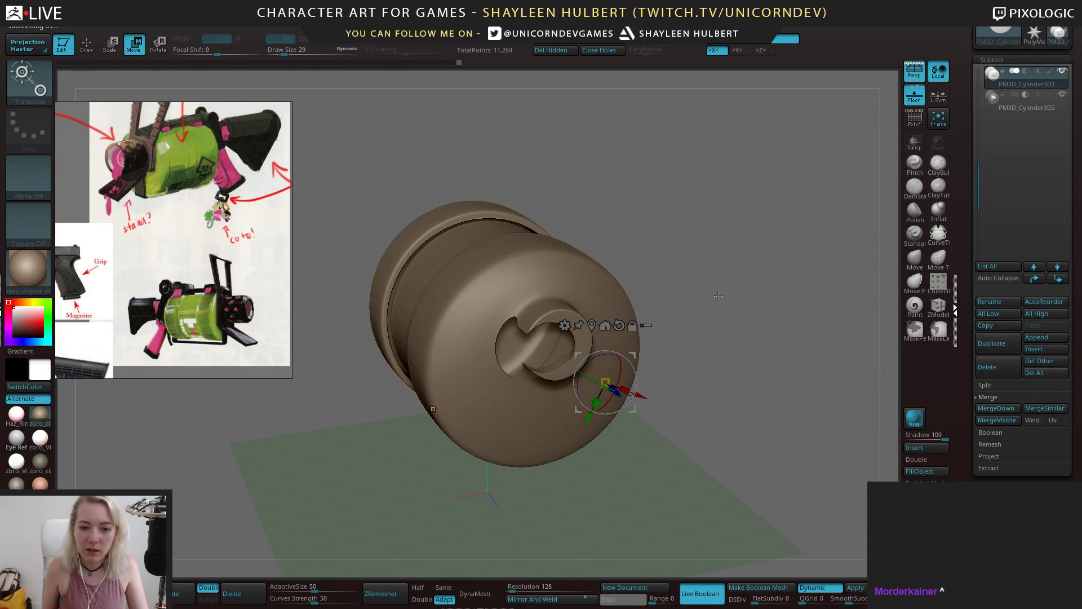
drag(718, 296, 743, 254)
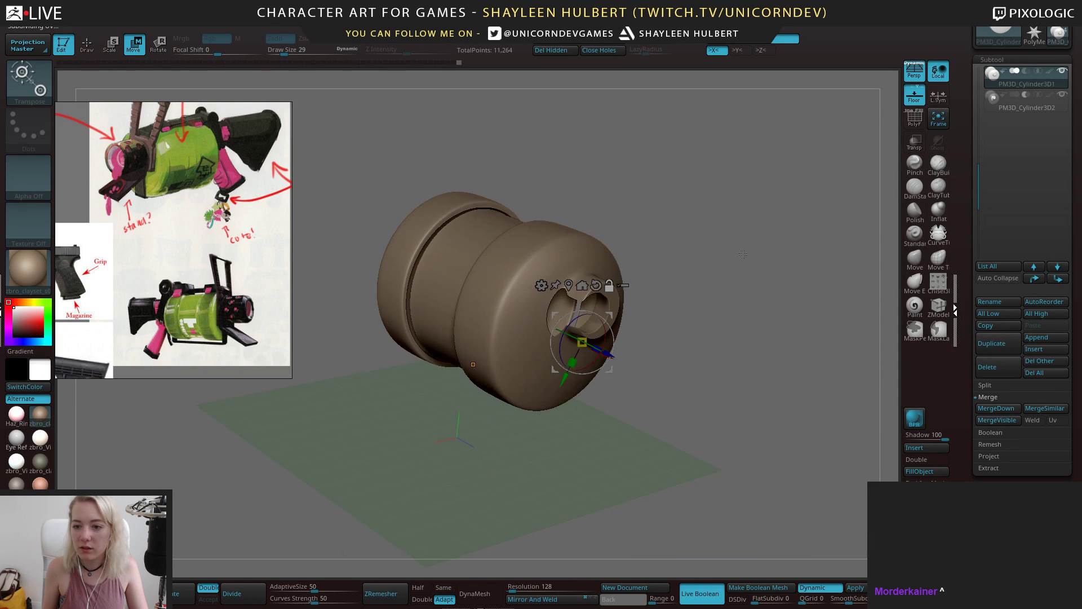
click(922, 447)
click(666, 397)
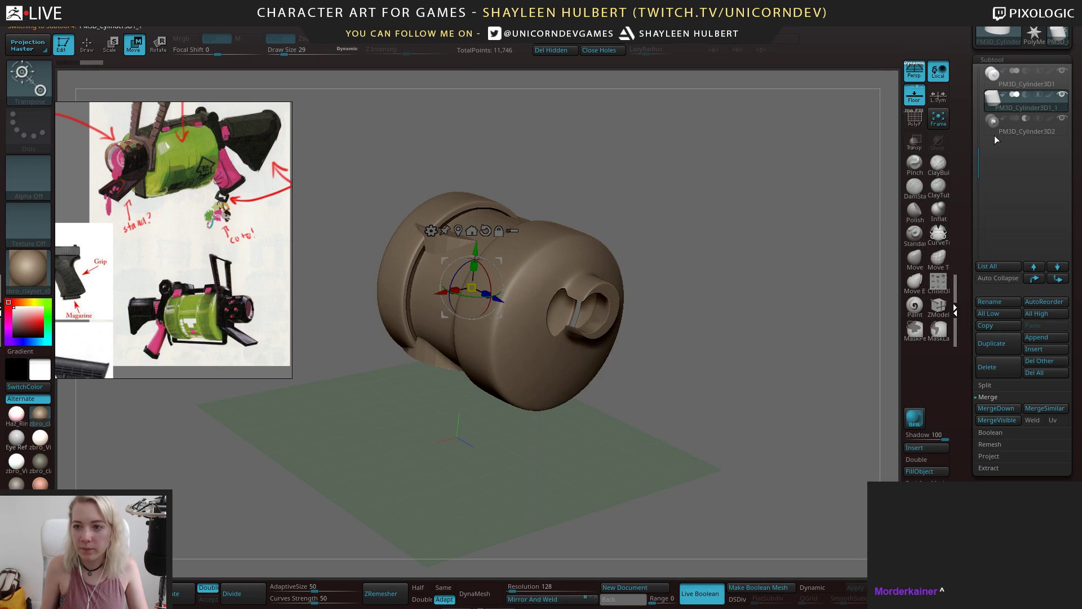
click(1027, 94)
drag(886, 163, 909, 160)
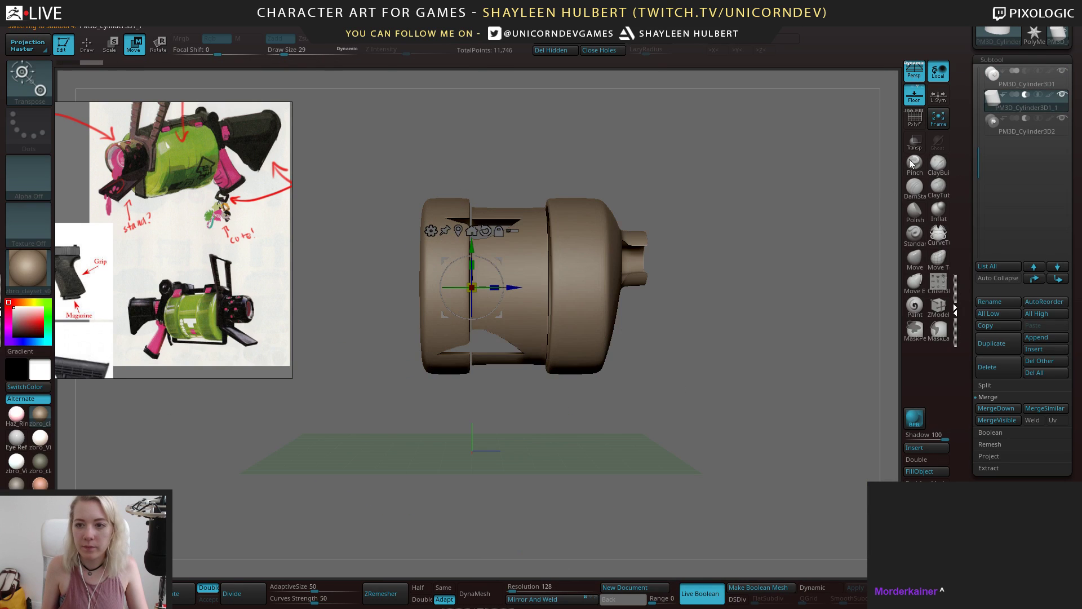
Delete the earlier subtracting tank duplicate and move the new cylinder along to the tank's neck end
click(1040, 129)
click(995, 367)
key(q)
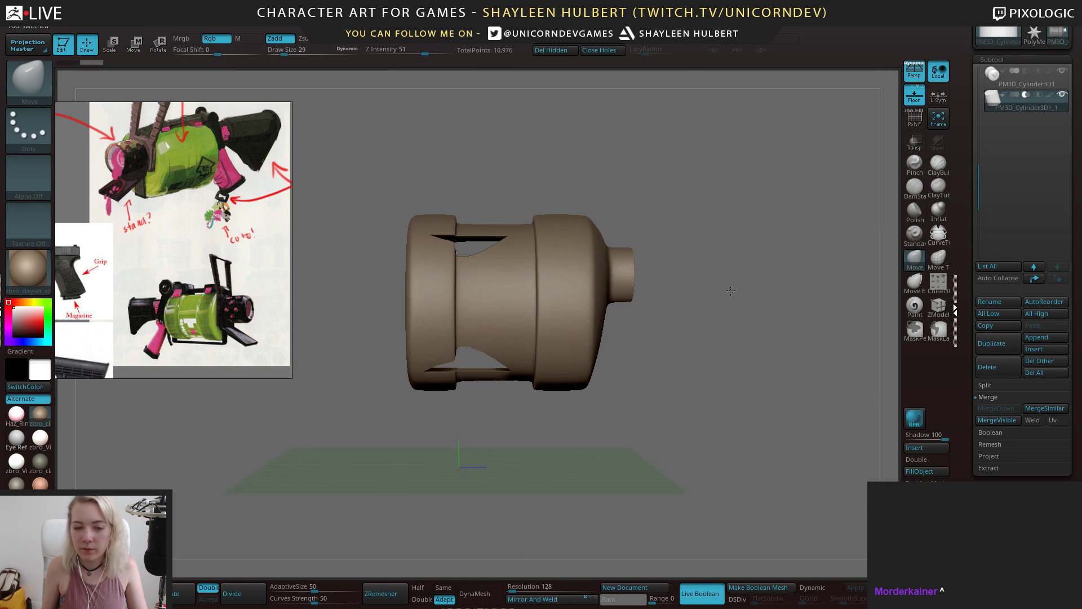
key(e)
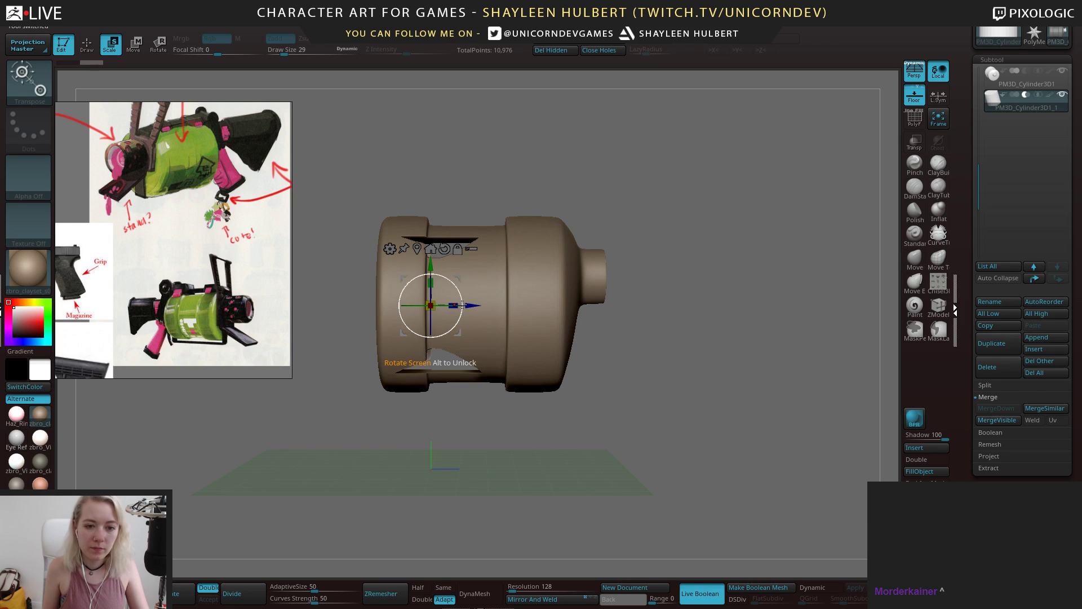
drag(474, 306, 640, 305)
Rotate the subtracting cylinder to lie along the tank's axis and scale it down
drag(755, 276, 667, 271)
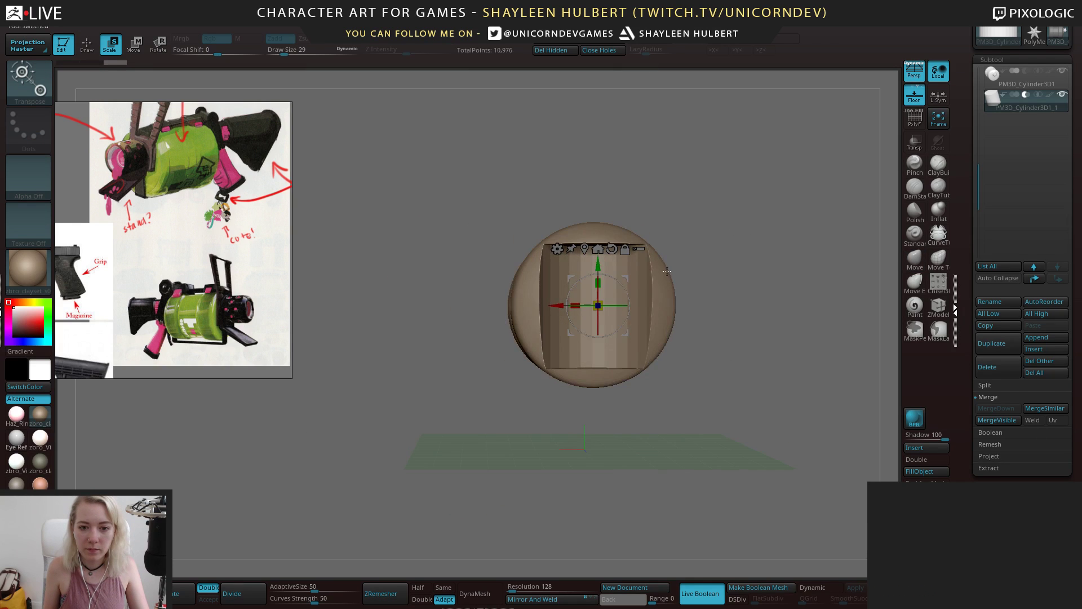
shift+drag(616, 295, 628, 333)
drag(738, 277, 706, 278)
shift+drag(788, 192, 660, 280)
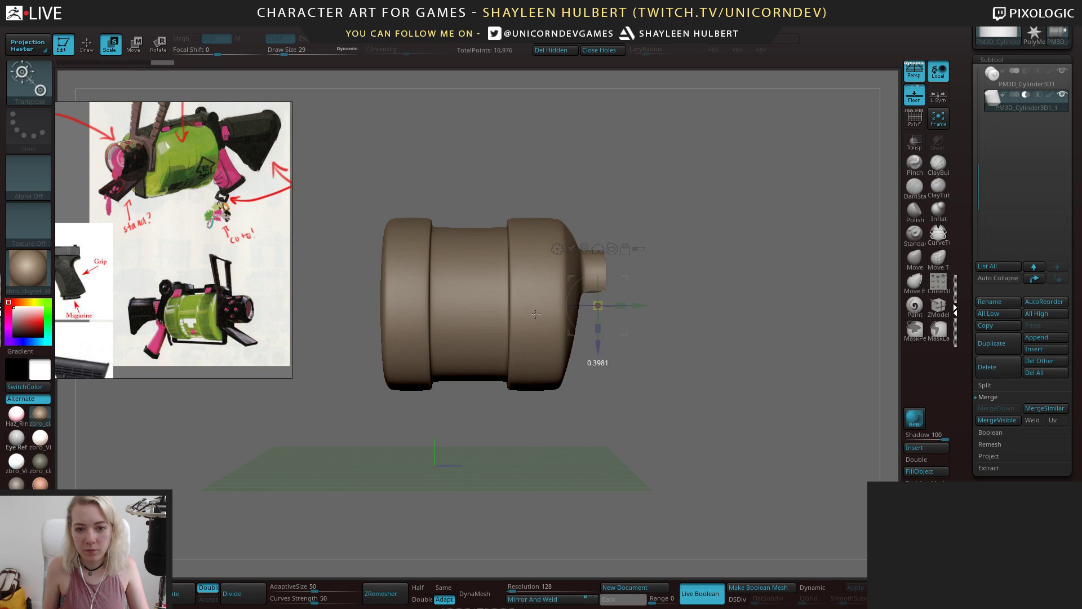
Centre the subtracting cylinder in the tank's neck and resize it to bore a round opening into the neck
drag(733, 271, 665, 350)
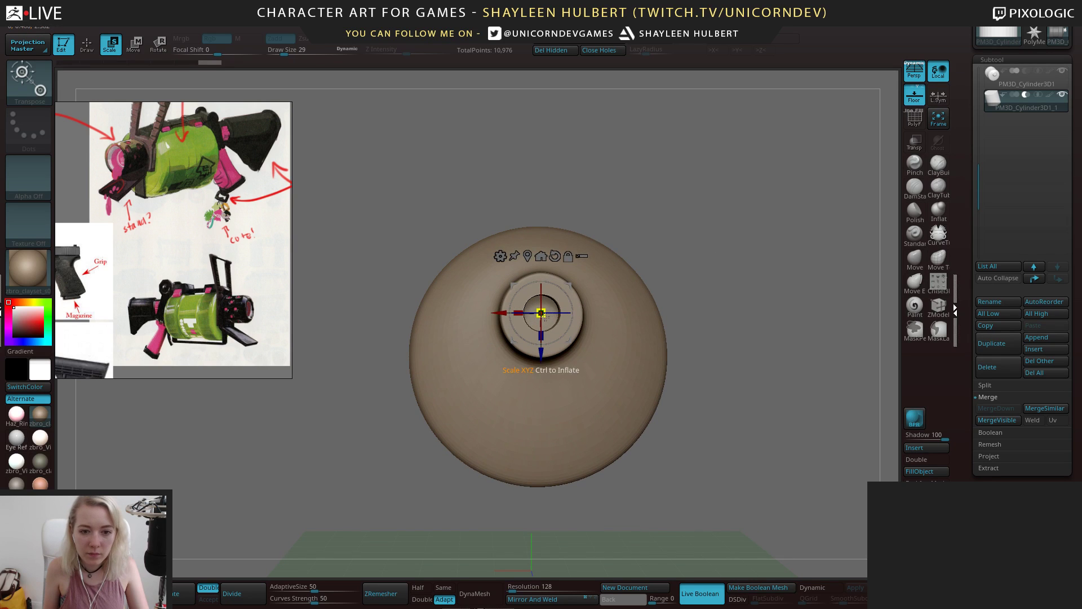
drag(540, 350, 541, 354)
drag(648, 239, 709, 254)
drag(560, 320, 612, 328)
drag(685, 333, 547, 290)
drag(397, 344, 606, 359)
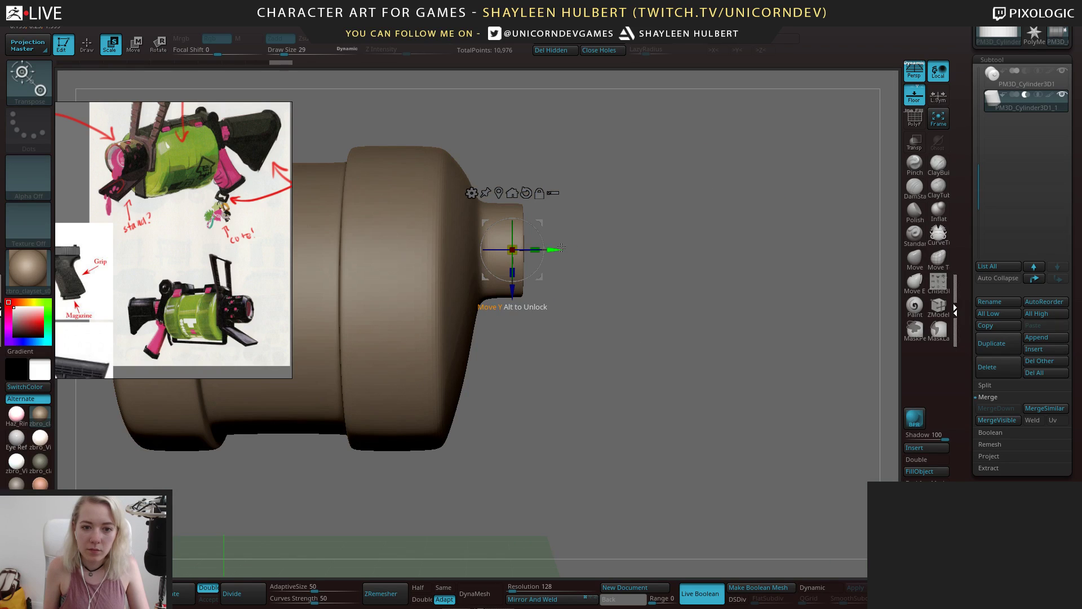
drag(513, 295, 512, 294)
drag(648, 270, 743, 229)
Duplicate the tank subtool and set the duplicate to Boolean subtraction
click(1013, 86)
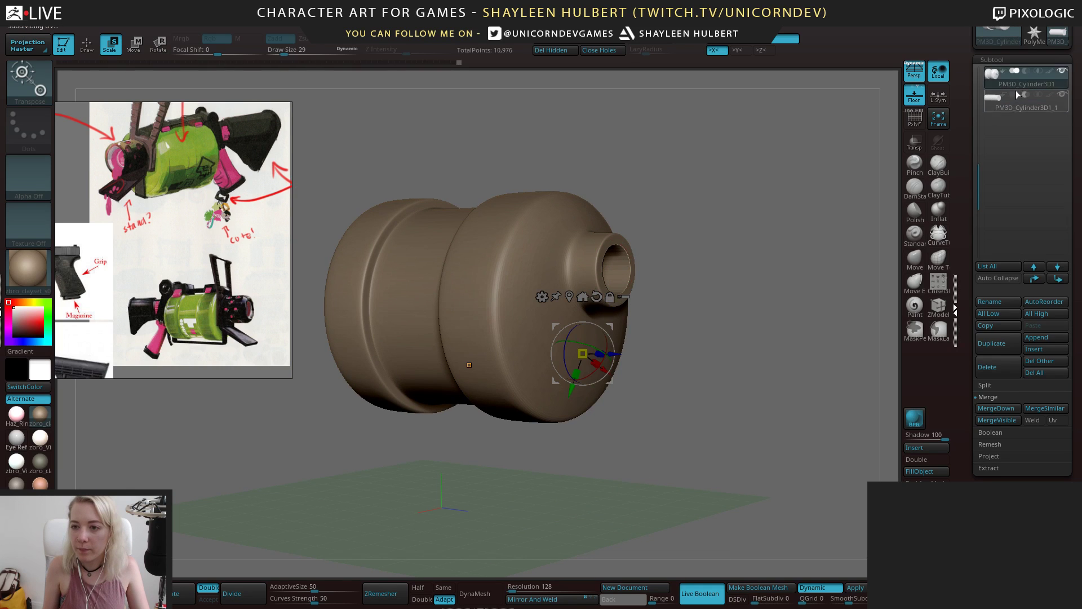
click(992, 343)
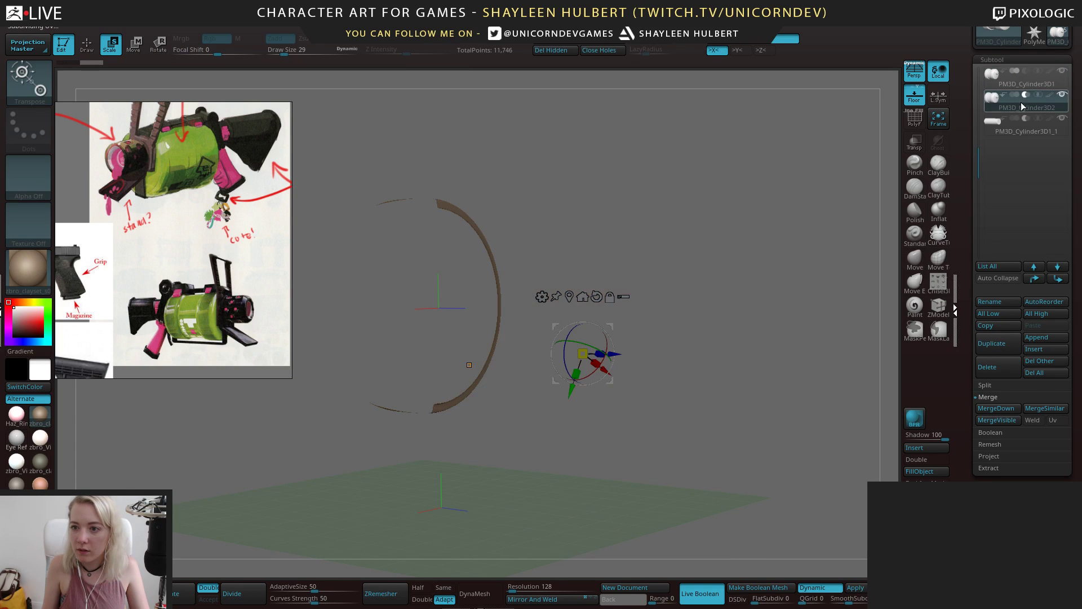
drag(707, 248, 820, 318)
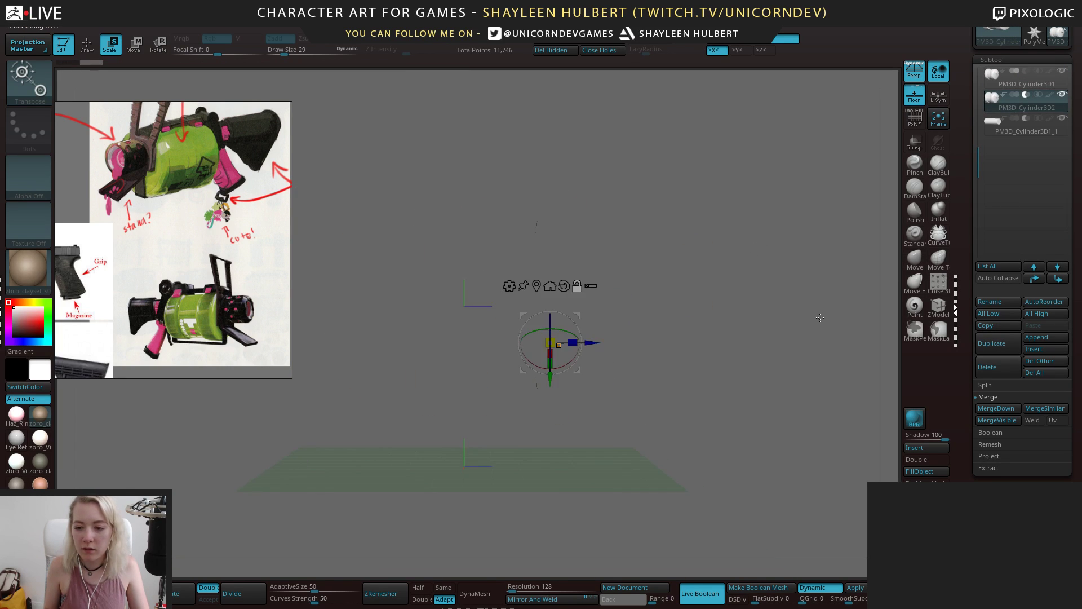
Shrink the subtracting tank duplicate slightly with a negative Inflate deformation to leave a thin outer shell
drag(966, 418, 976, 309)
click(1002, 290)
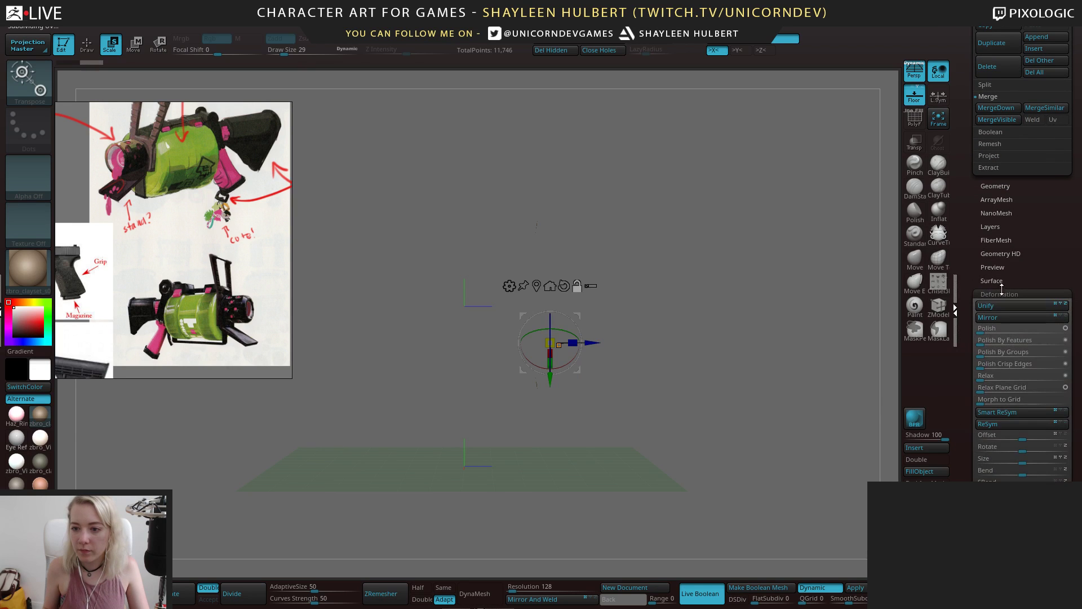
drag(962, 541, 961, 438)
drag(1022, 481, 1017, 480)
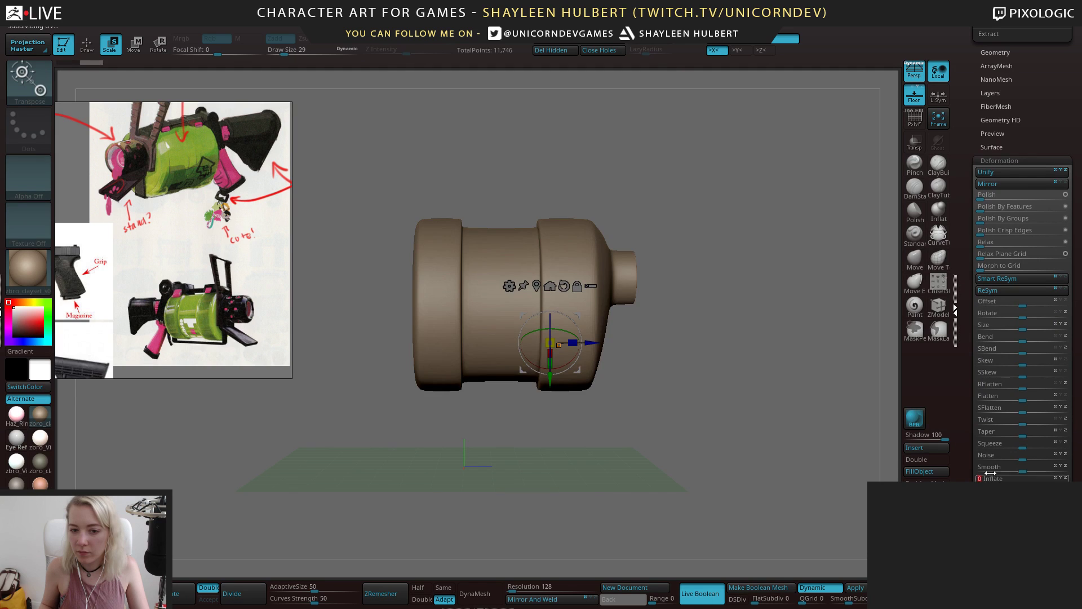
drag(807, 382, 689, 369)
drag(689, 370, 800, 327)
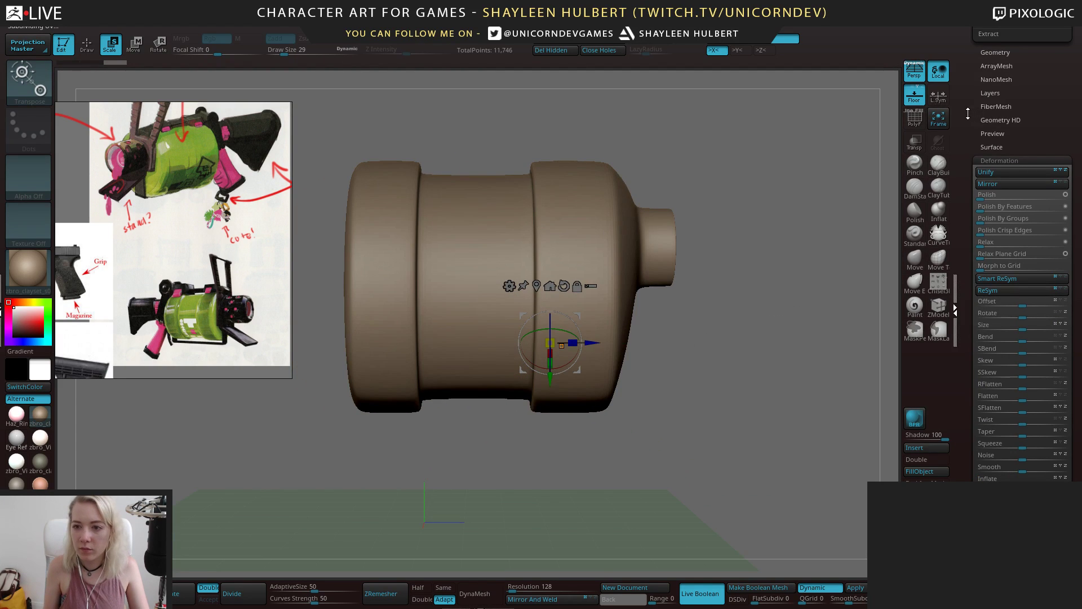
Examine the inner duplicate and bore cylinder with transparency on, and inspect the hollow neck opening up close without transparency
drag(968, 113, 973, 294)
click(911, 143)
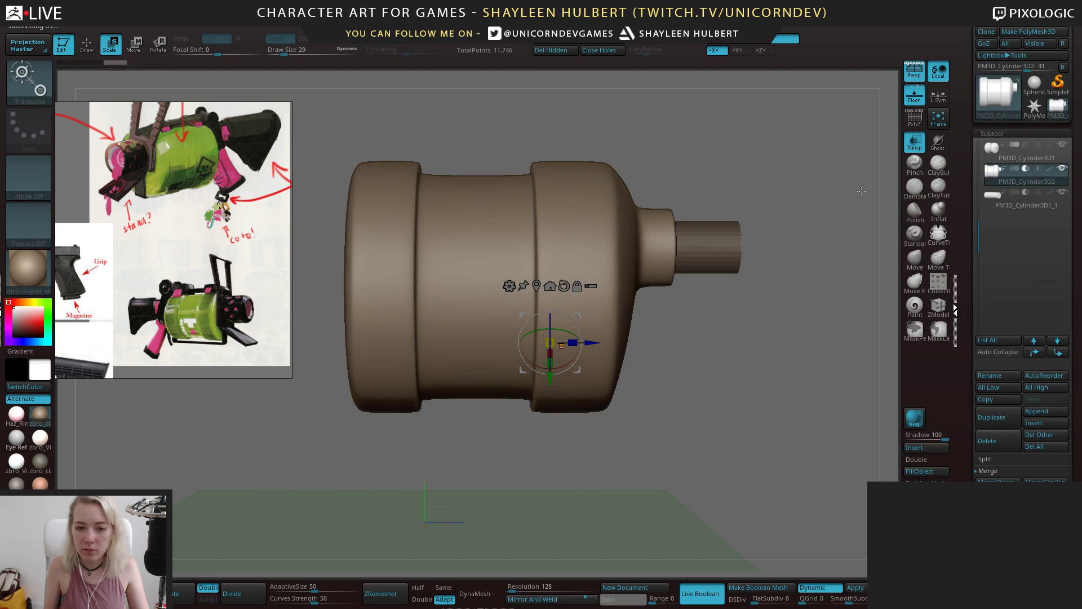
drag(766, 285, 789, 295)
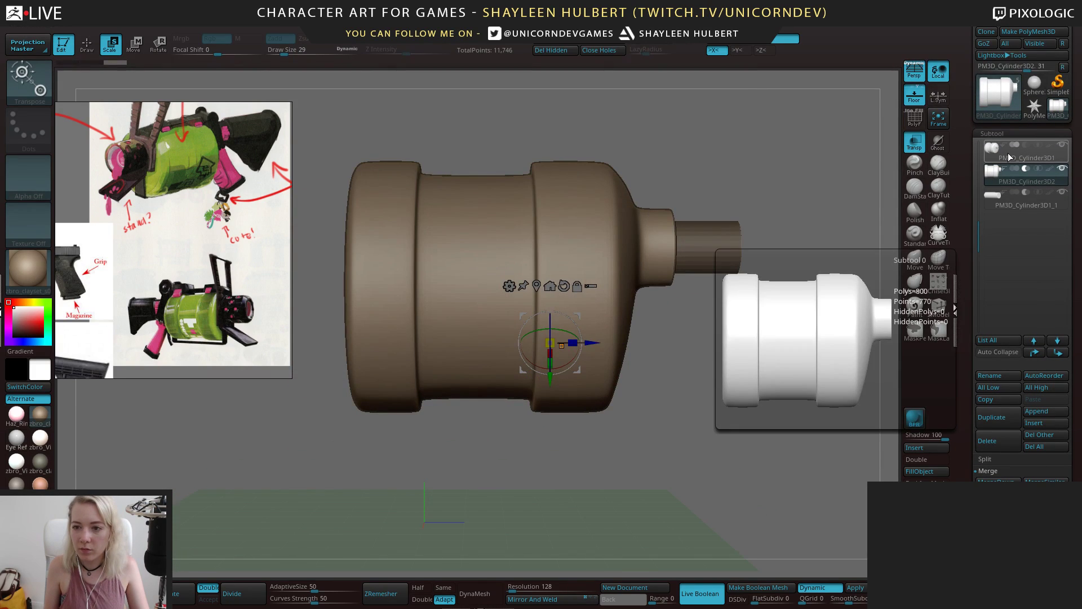
drag(835, 350, 805, 348)
click(915, 143)
drag(762, 304, 842, 236)
drag(841, 186, 778, 266)
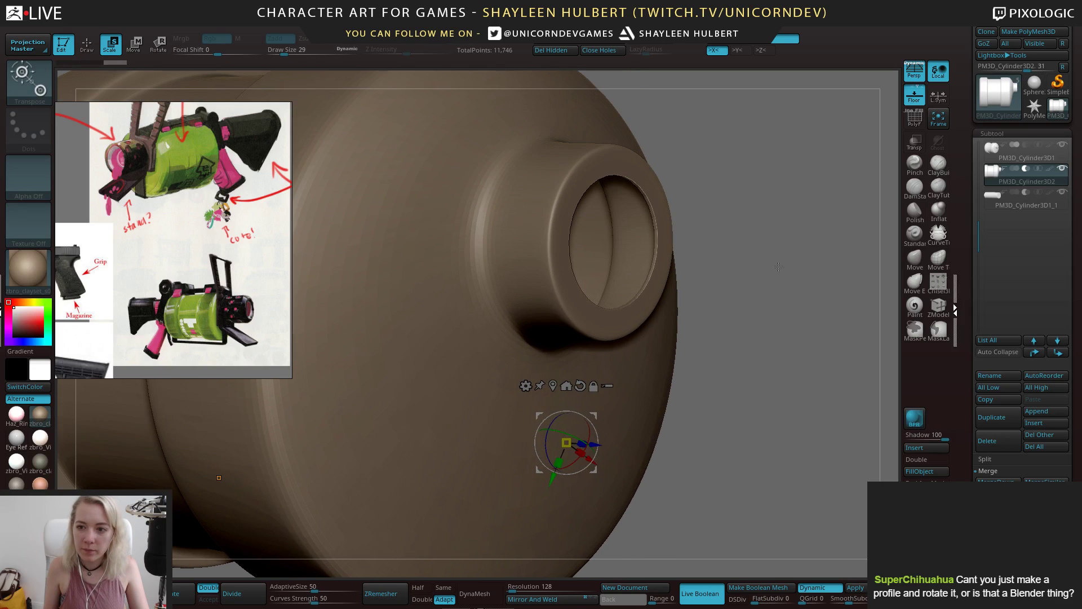
Try to rescale the subtracting bore cylinder in the tank's neck, and undo the change
click(1062, 194)
click(1062, 194)
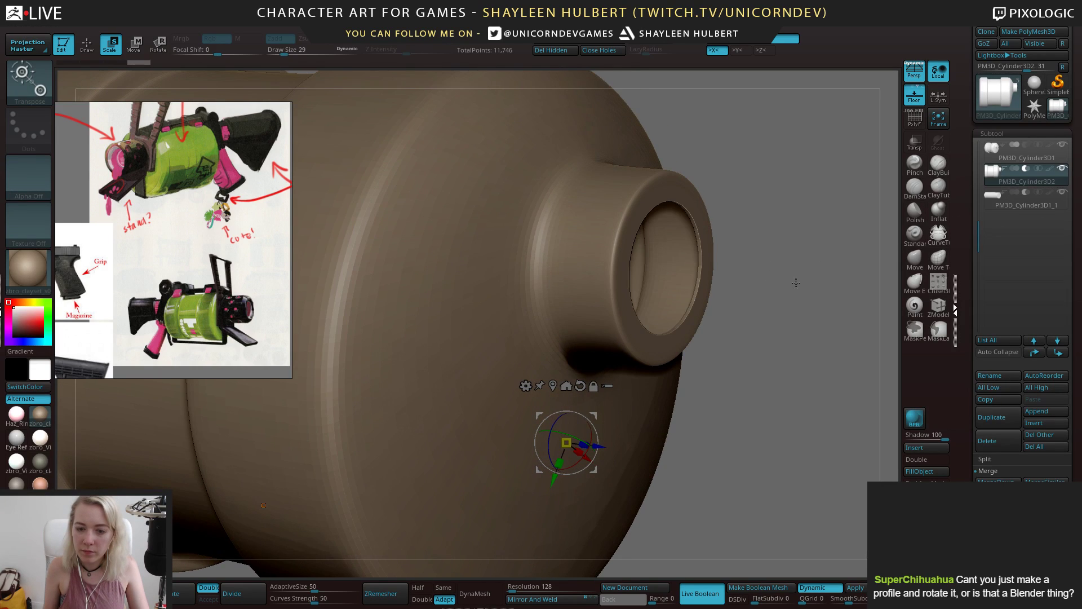
drag(784, 266, 783, 272)
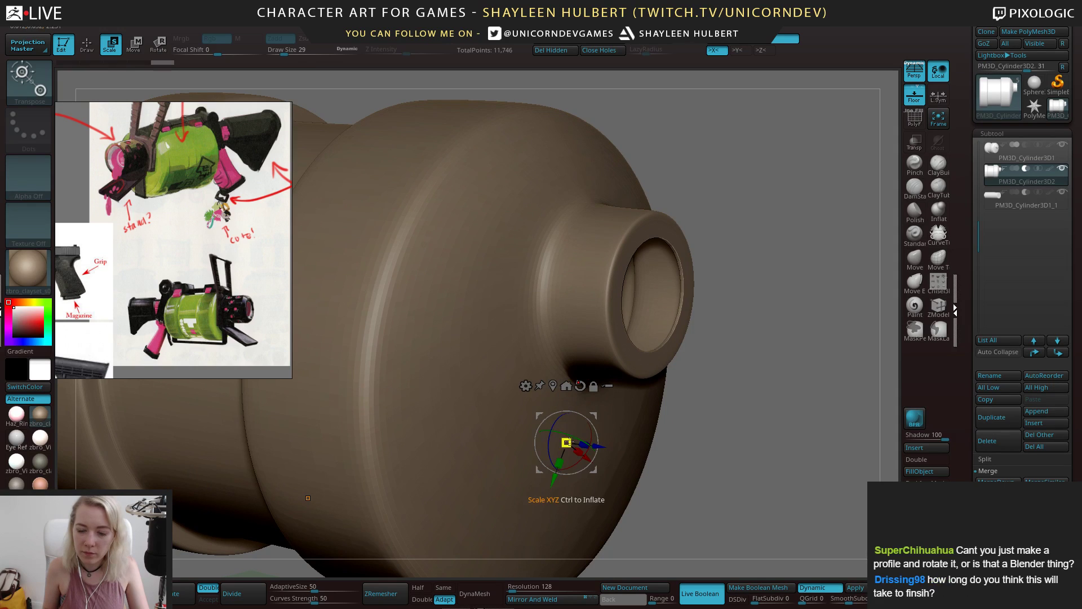
click(1016, 198)
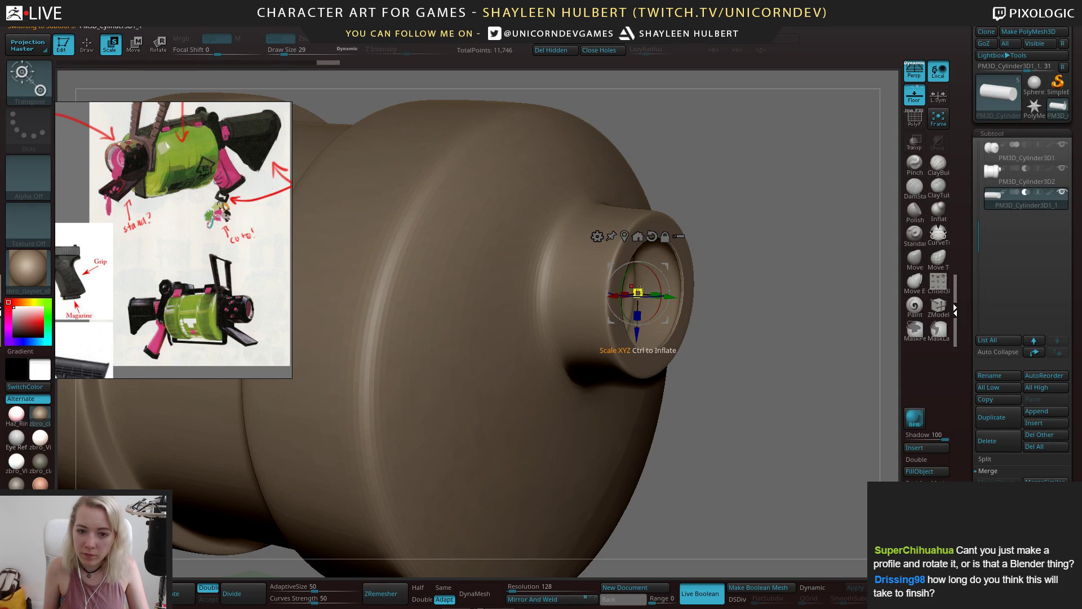
mouse_move(639, 292)
mouse_down()
mouse_move(670, 277)
mouse_move(613, 298)
mouse_move(658, 284)
mouse_move(640, 290)
mouse_up()
drag(761, 262, 800, 262)
drag(676, 298, 720, 307)
key(ctrl+z)
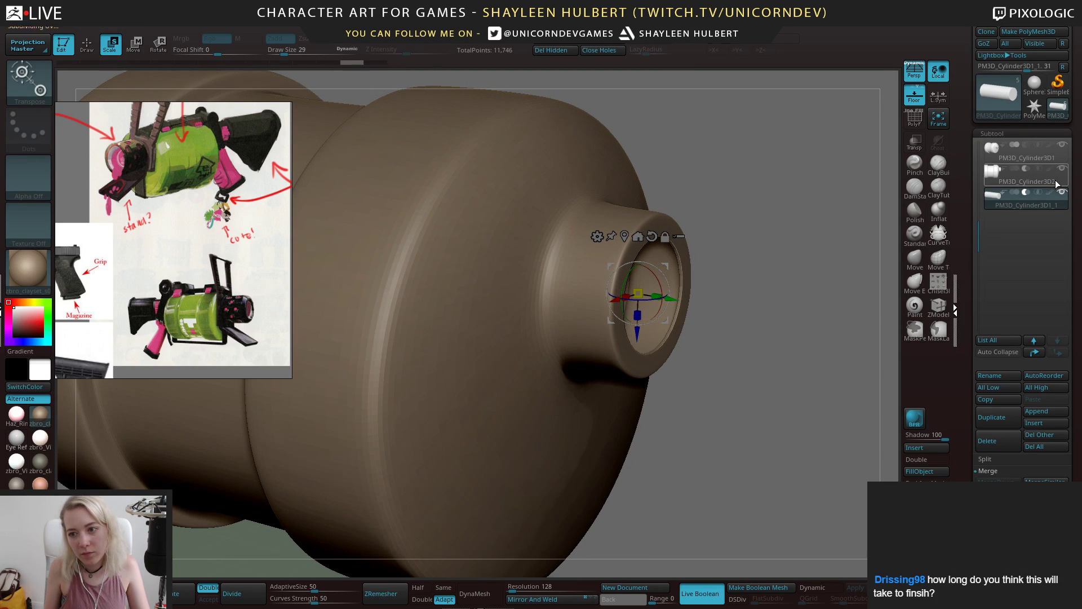
Examine the hollowed tank from the side and around the neck opening with the inner duplicate selected
click(1057, 184)
shift+drag(800, 299, 718, 217)
mouse_move(1018, 172)
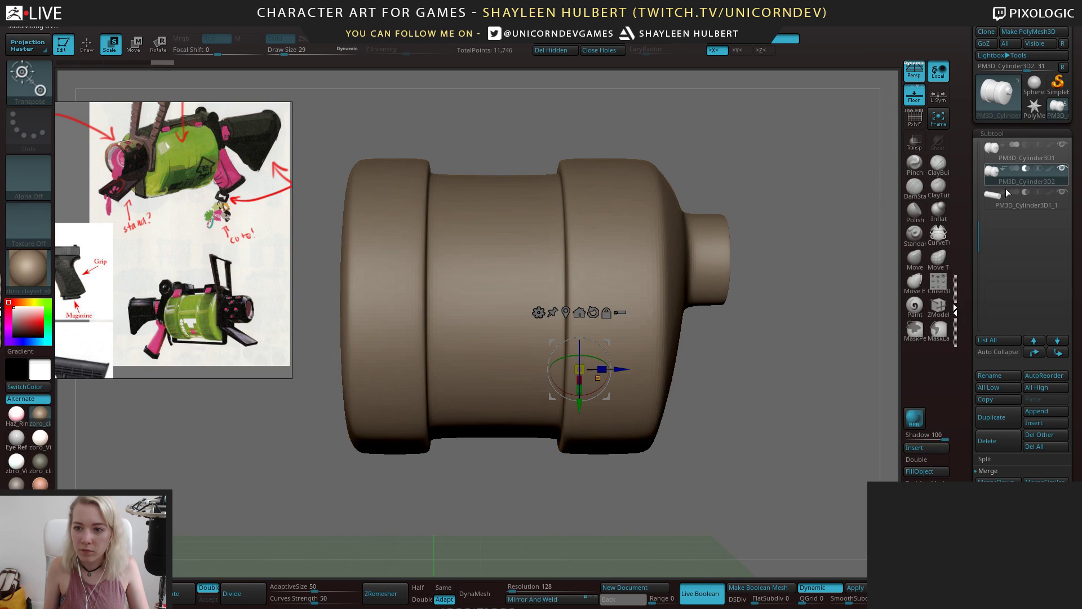
alt+drag(817, 194, 796, 232)
drag(851, 204, 785, 218)
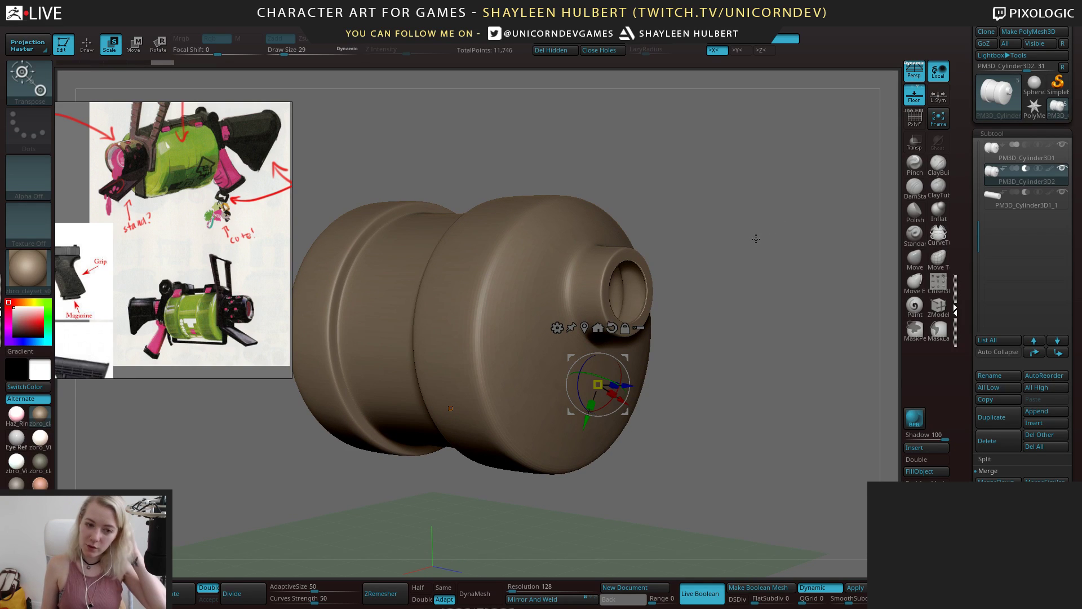
drag(738, 224, 778, 248)
mouse_move(778, 248)
mouse_down()
mouse_move(873, 223)
mouse_move(797, 264)
mouse_move(764, 264)
mouse_move(765, 234)
mouse_move(822, 218)
mouse_move(753, 267)
mouse_move(785, 255)
mouse_up()
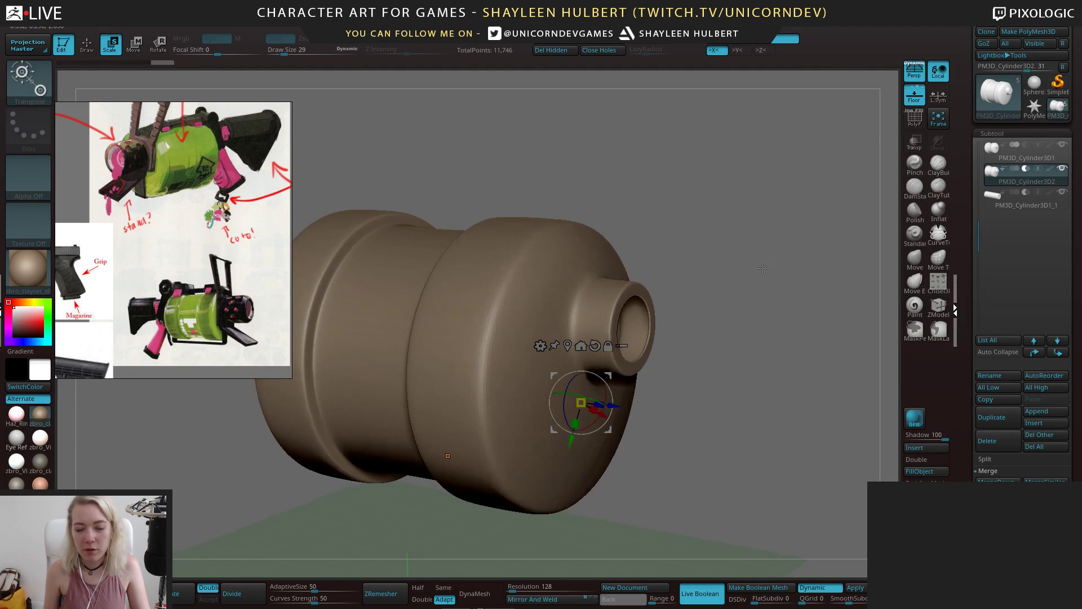
alt+drag(779, 211, 780, 237)
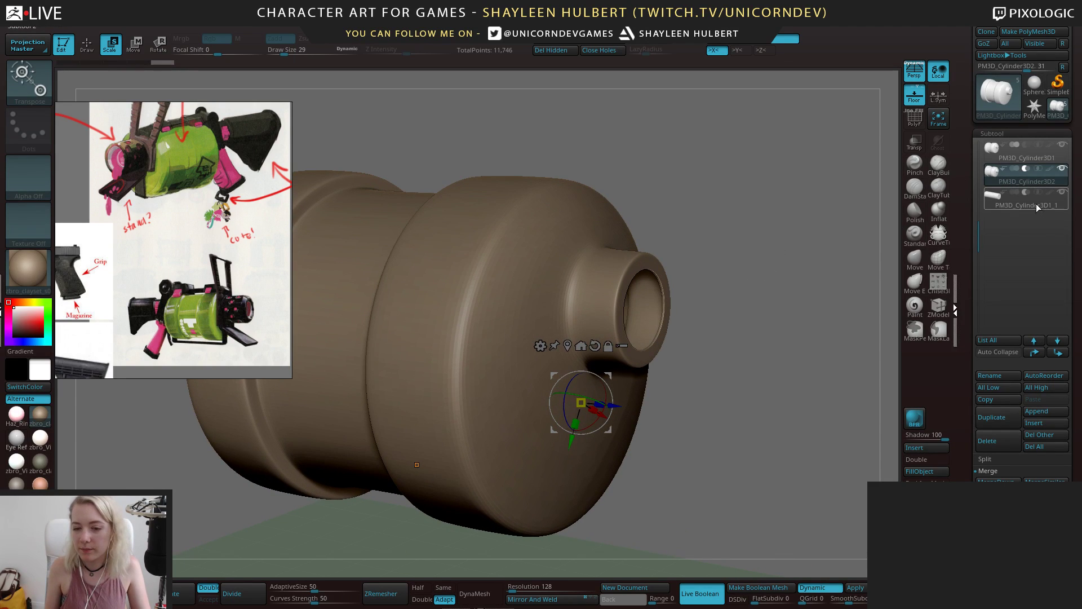
Enlarge the bore cylinder until it cuts away the front of the tank and exposes the thickness of the shell wall
click(1060, 198)
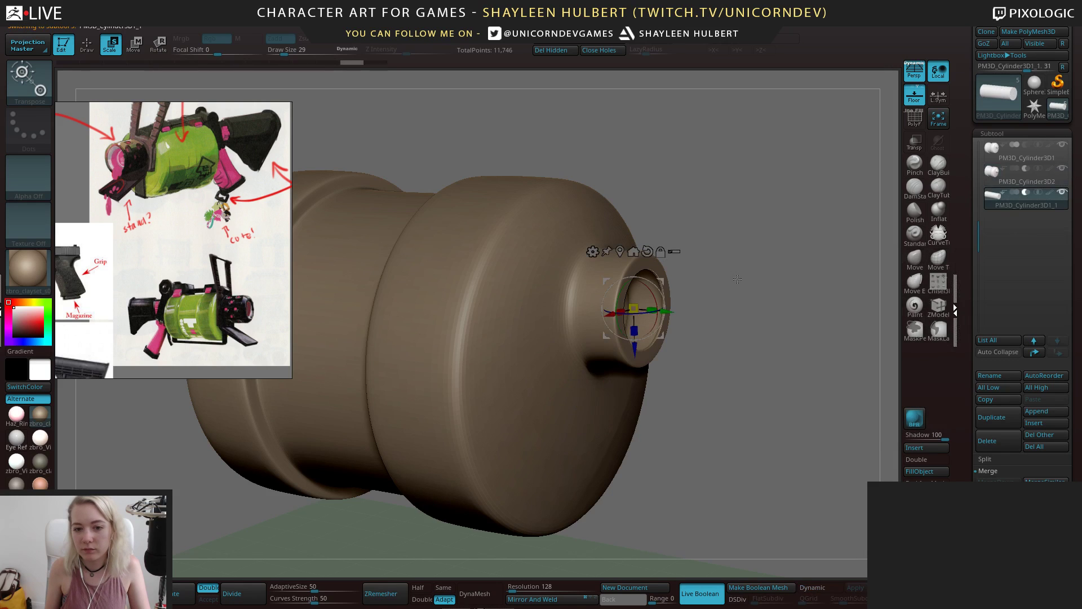
drag(630, 305, 604, 312)
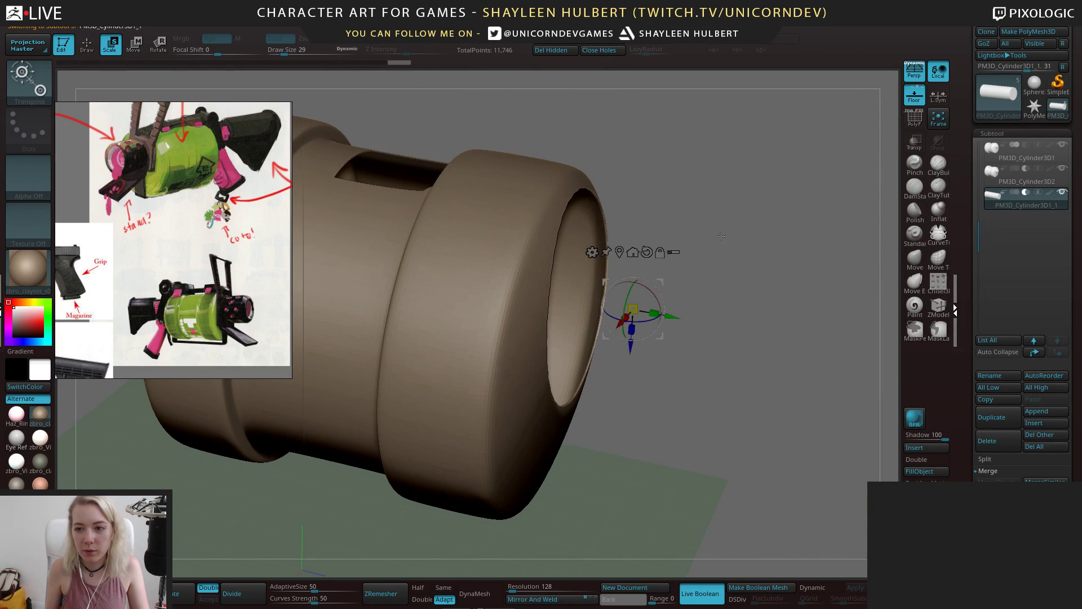
alt+drag(716, 251, 785, 245)
Shrink the inner tank duplicate further with a negative Inflate deformation to thicken the shell wall
click(1037, 184)
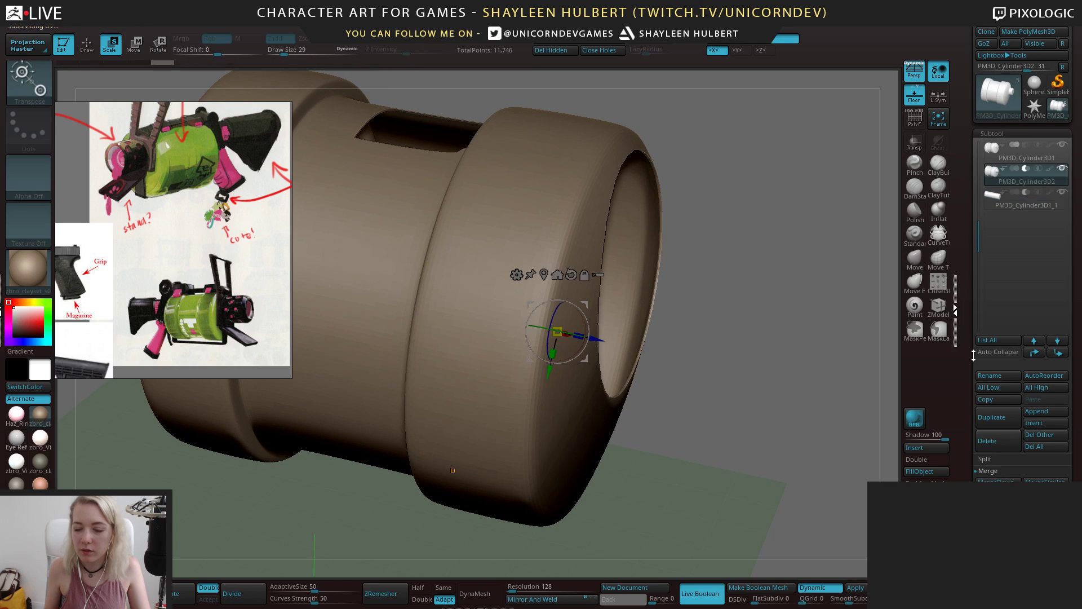
drag(965, 372, 978, 220)
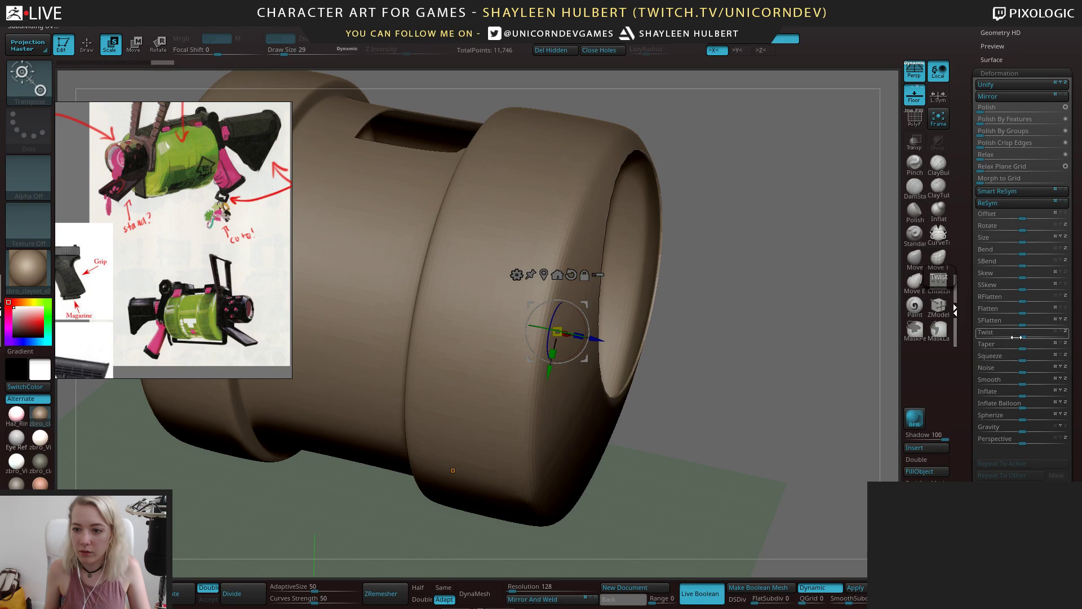
drag(1022, 396, 977, 400)
mouse_move(785, 324)
mouse_down()
mouse_move(732, 323)
mouse_move(760, 316)
mouse_move(777, 331)
mouse_move(778, 308)
mouse_up()
Scale the bore cylinder down to fit inside the neck, fine-tuning its size to leave a thick rim around the opening
drag(967, 113, 965, 418)
drag(963, 172, 964, 357)
click(1017, 189)
drag(624, 286, 520, 313)
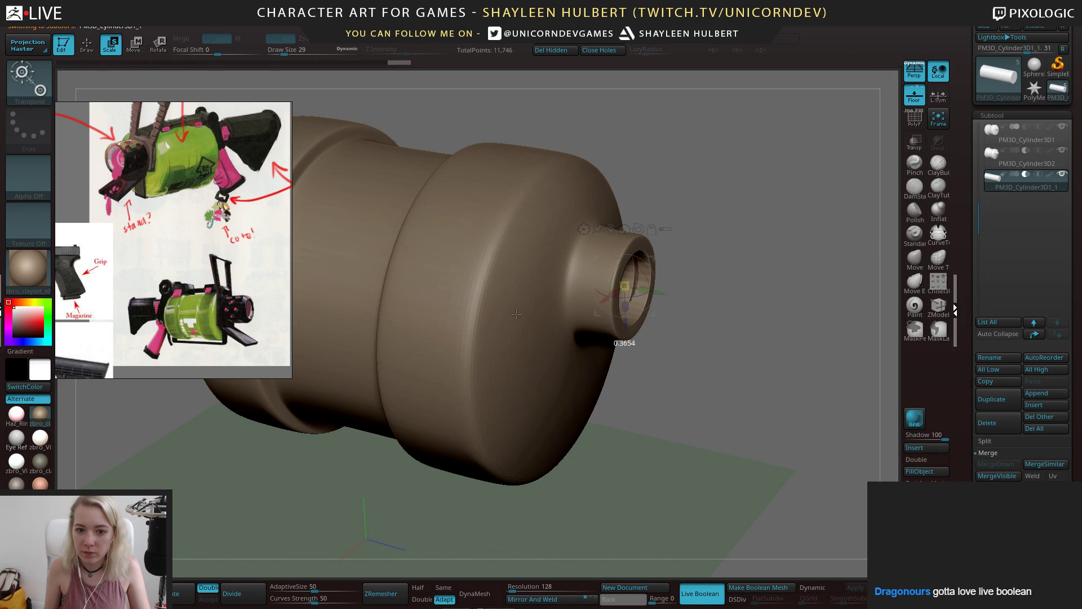
right_drag(750, 242, 716, 312)
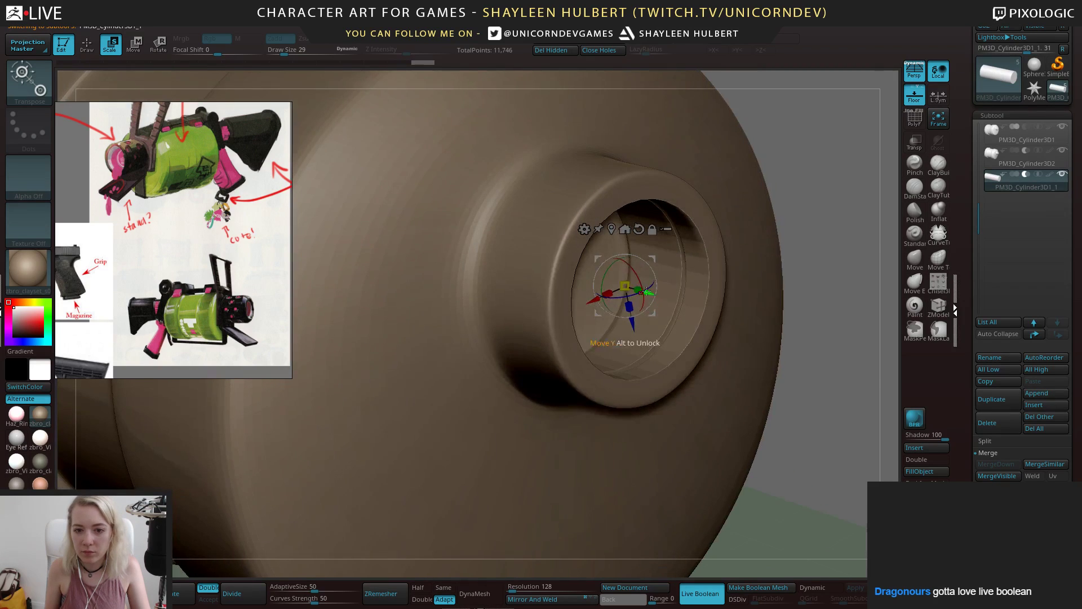
drag(615, 288, 638, 287)
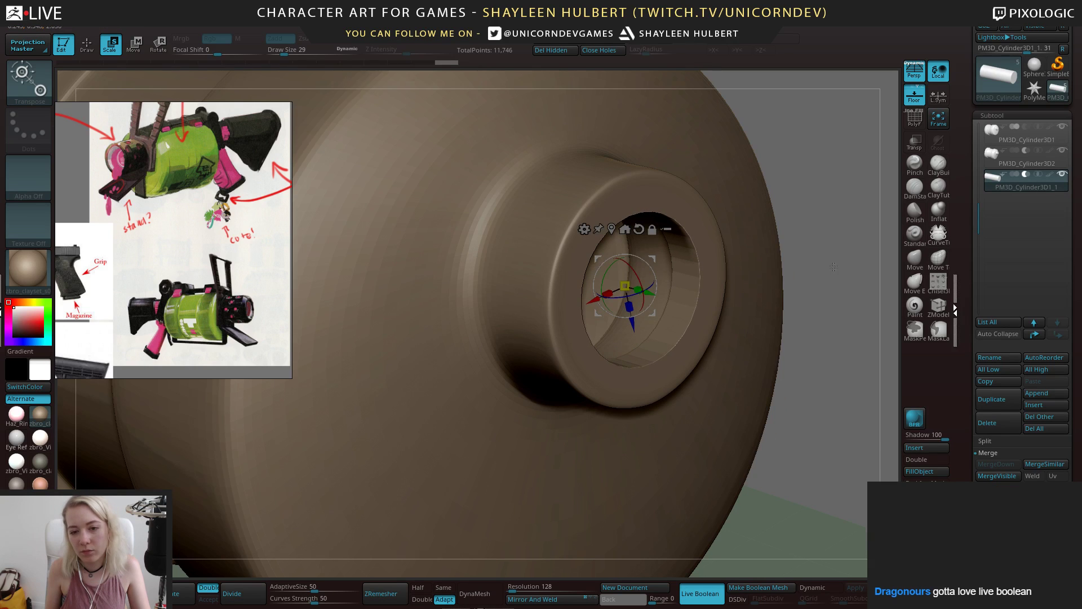
right_drag(834, 267, 806, 254)
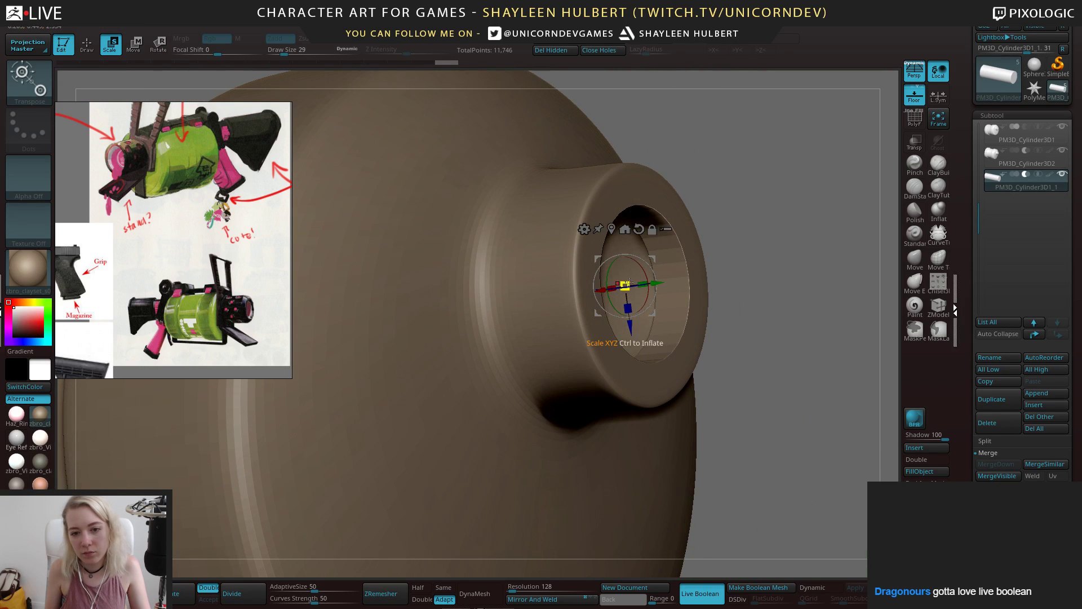
drag(648, 282, 637, 286)
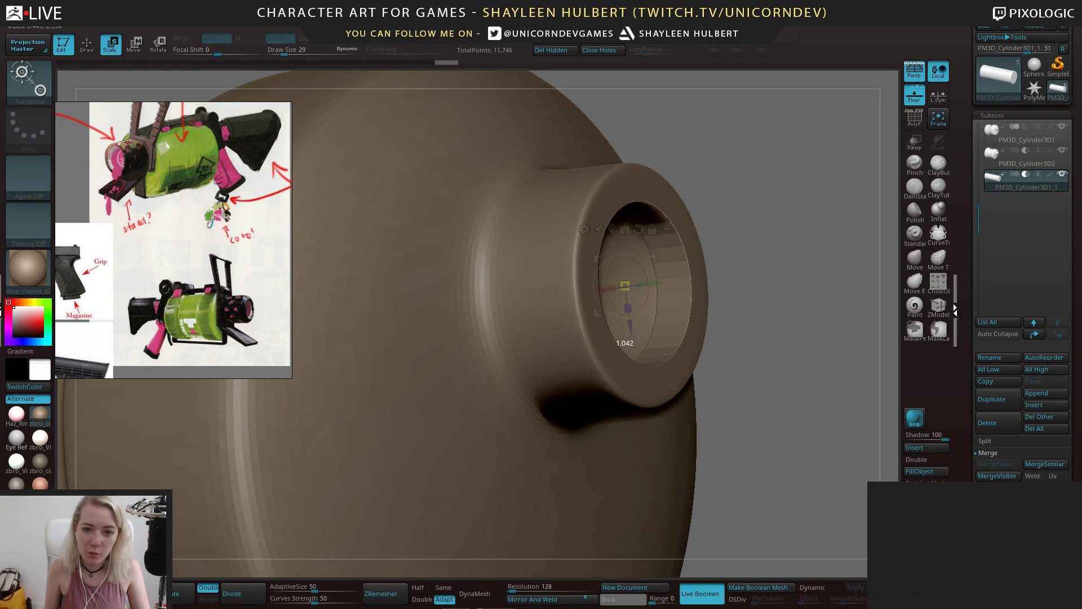
Smooth the bore cylinder with dynamic subdivision at SmoothSubdiv 3, and enable DSDiv for the Boolean mesh
right_drag(794, 216, 416, 333)
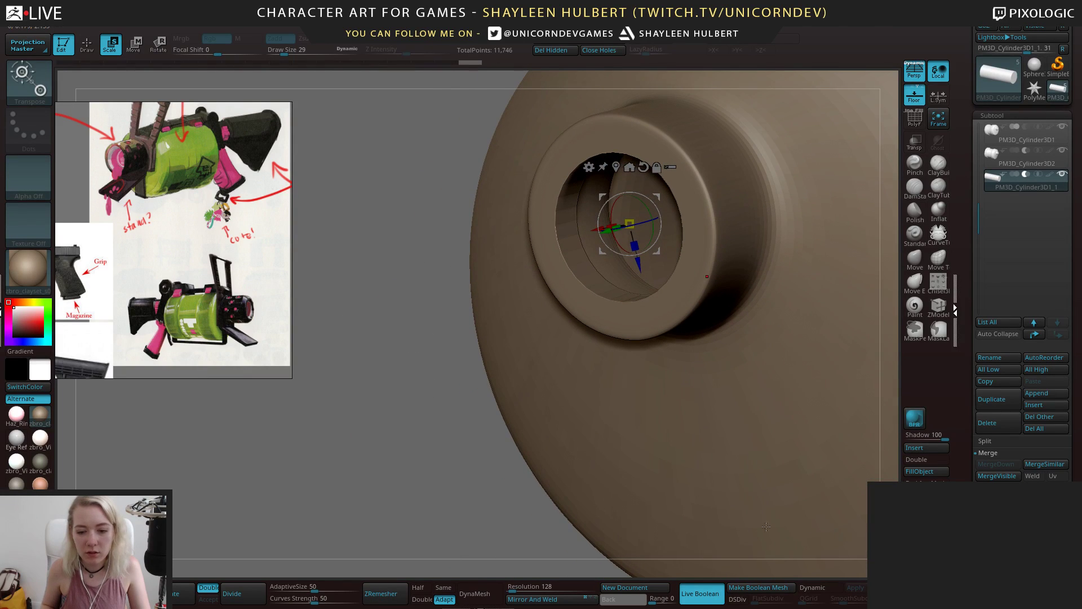
click(831, 589)
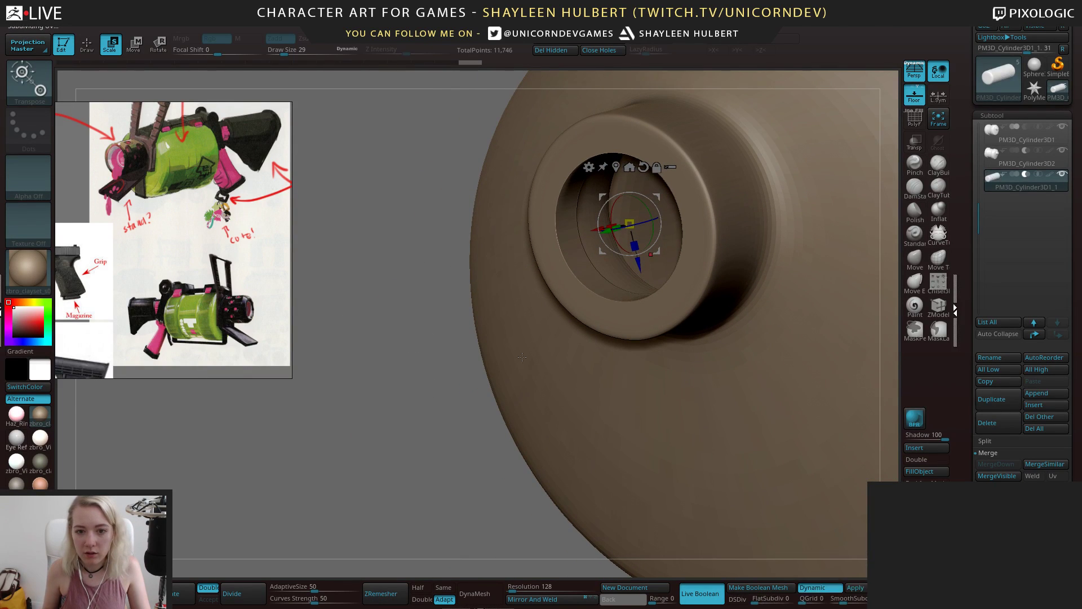
drag(849, 598, 849, 600)
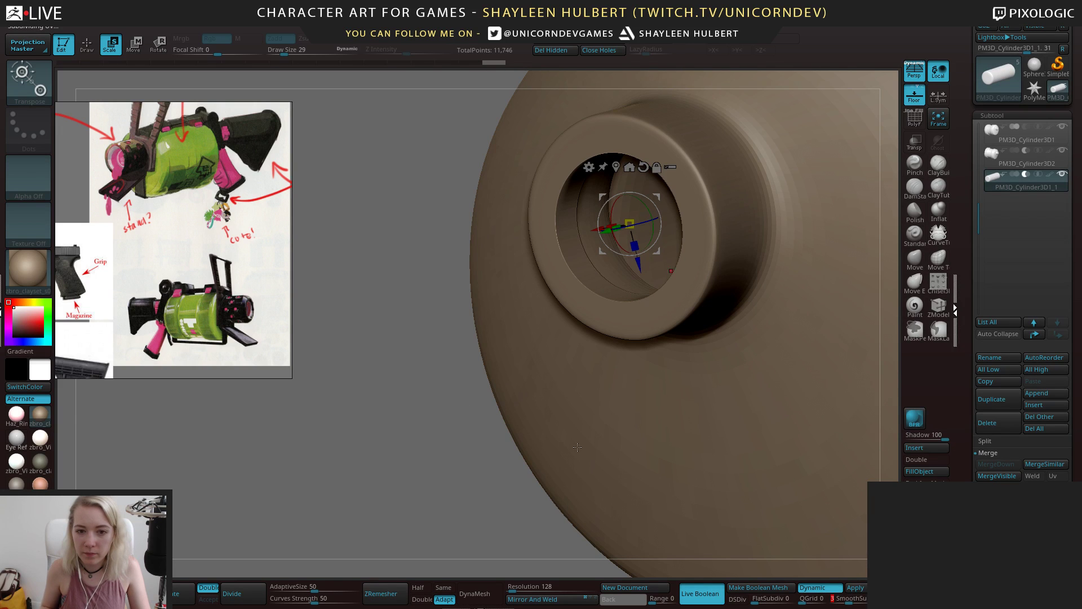
right_drag(577, 447, 789, 251)
mouse_move(789, 251)
right_down()
mouse_move(736, 247)
mouse_move(765, 295)
mouse_move(791, 245)
right_up()
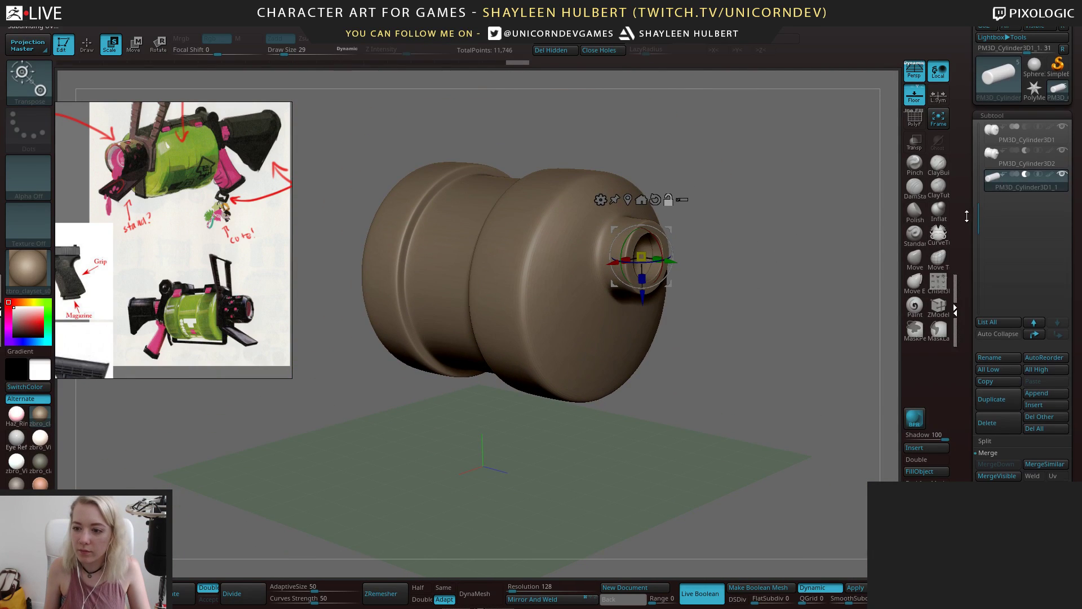
drag(967, 216, 966, 200)
ctrl+right_drag(803, 231, 757, 290)
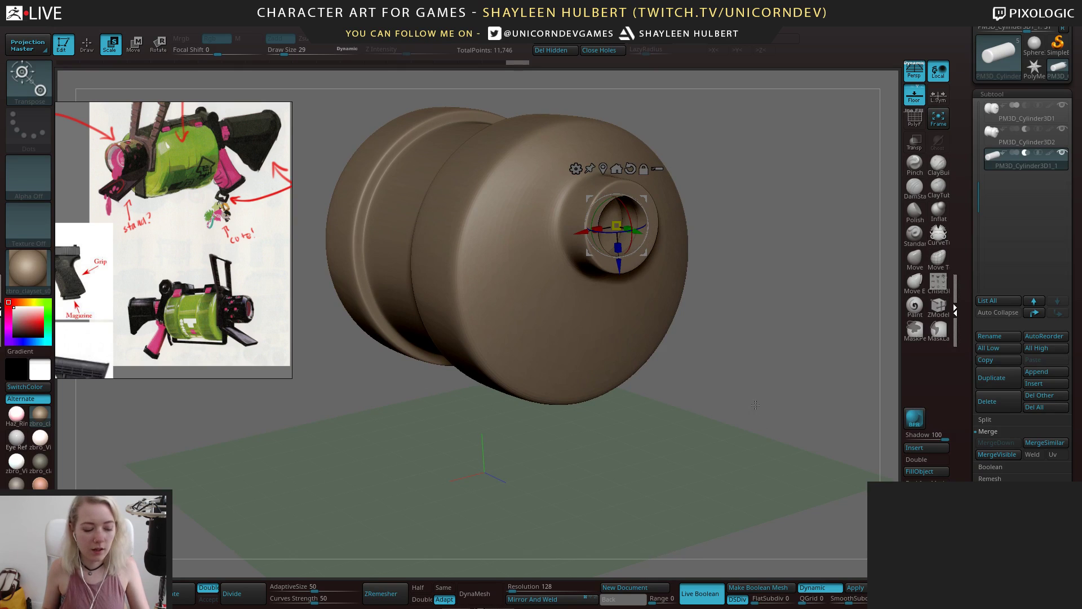
Start saving the project as SplatGun_BLOCK and browse to the Pictures > Projects > 2017 > SplatGun folder on drive E
key(ctrl+s)
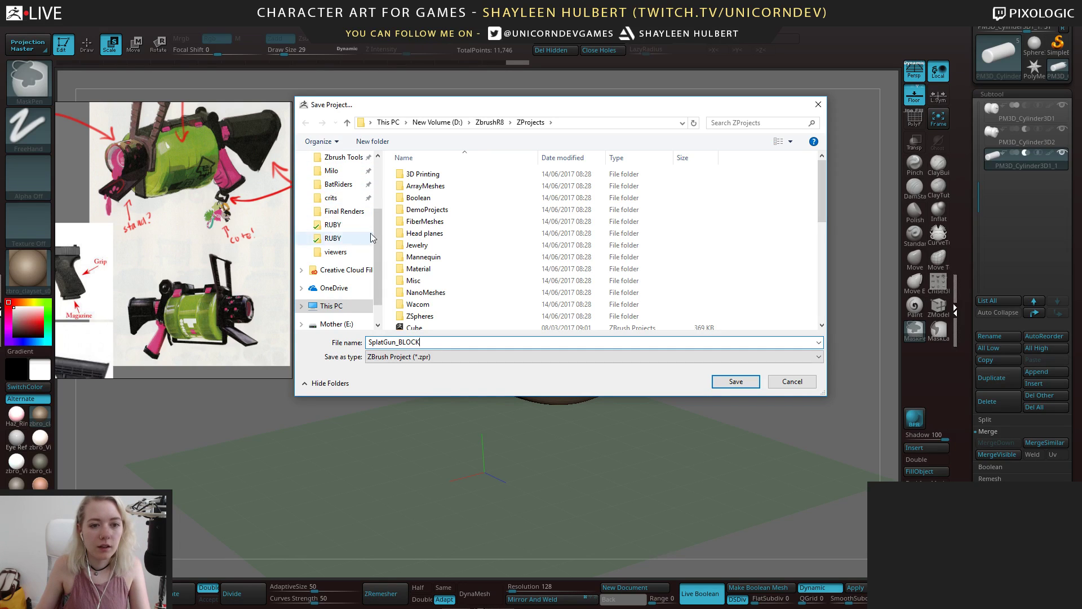
scroll(341, 231, up, 3)
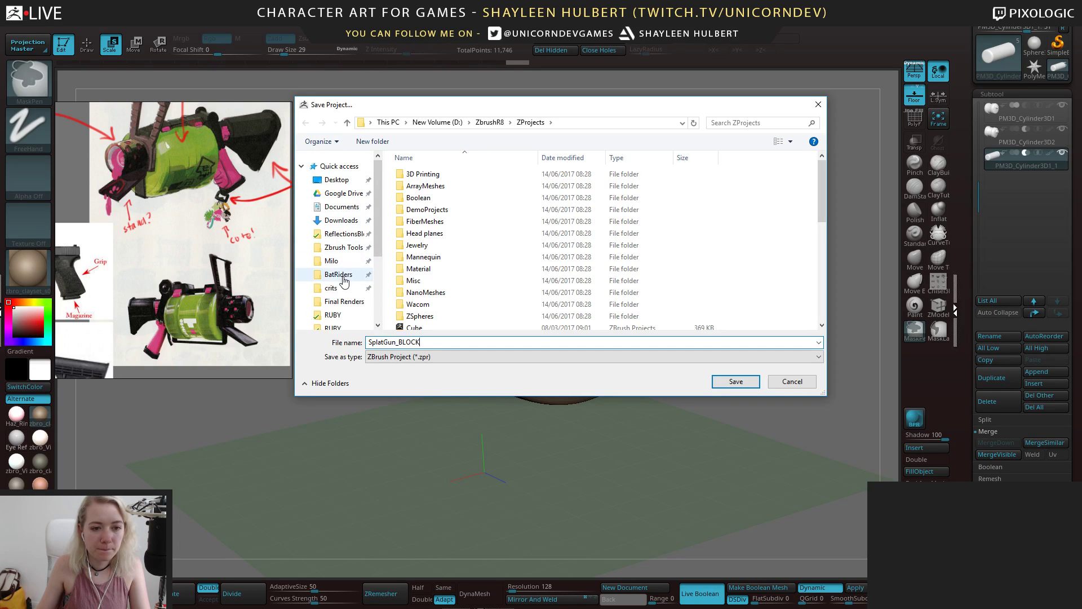
scroll(381, 228, down, 2)
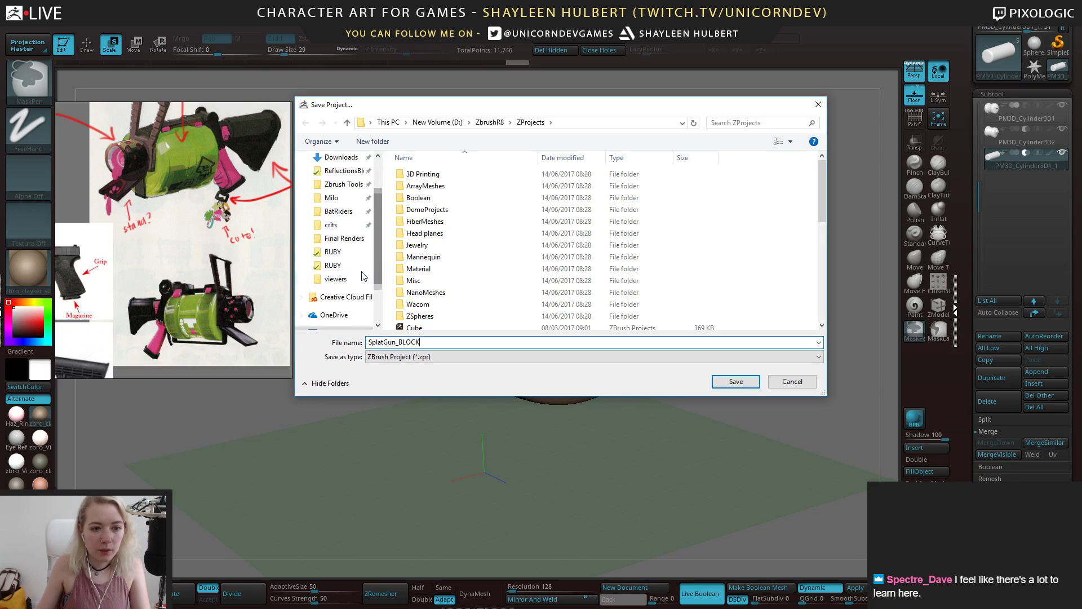
click(332, 198)
click(481, 124)
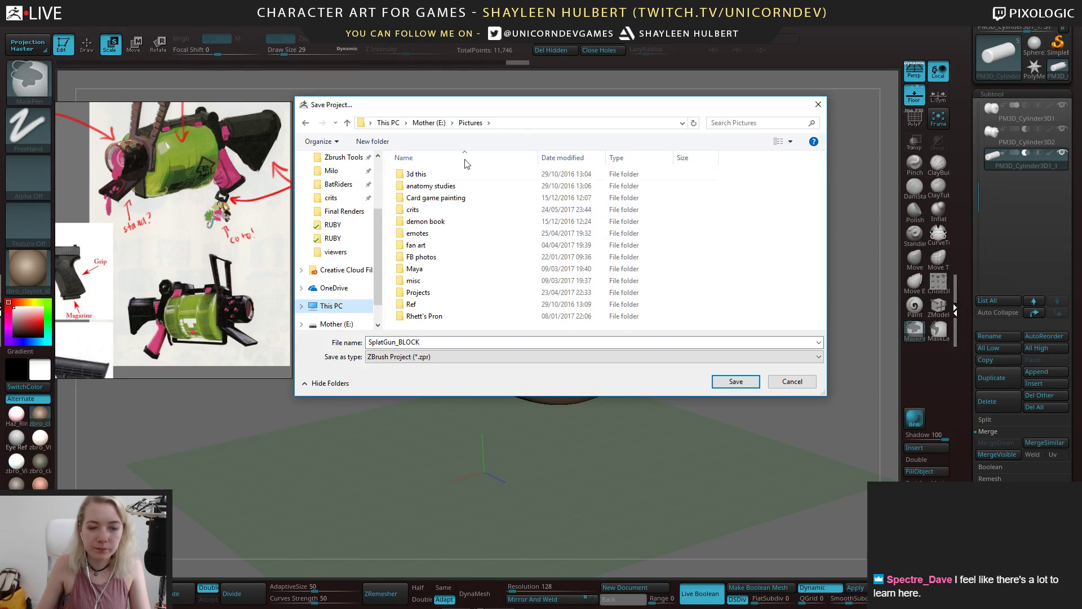
double_click(418, 292)
click(417, 198)
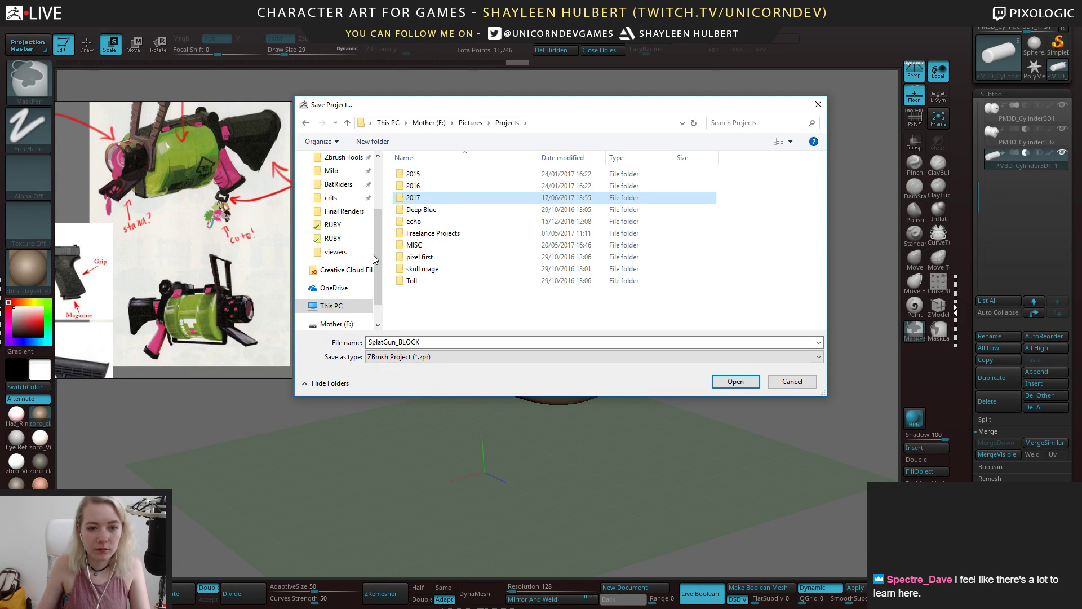
key(Return)
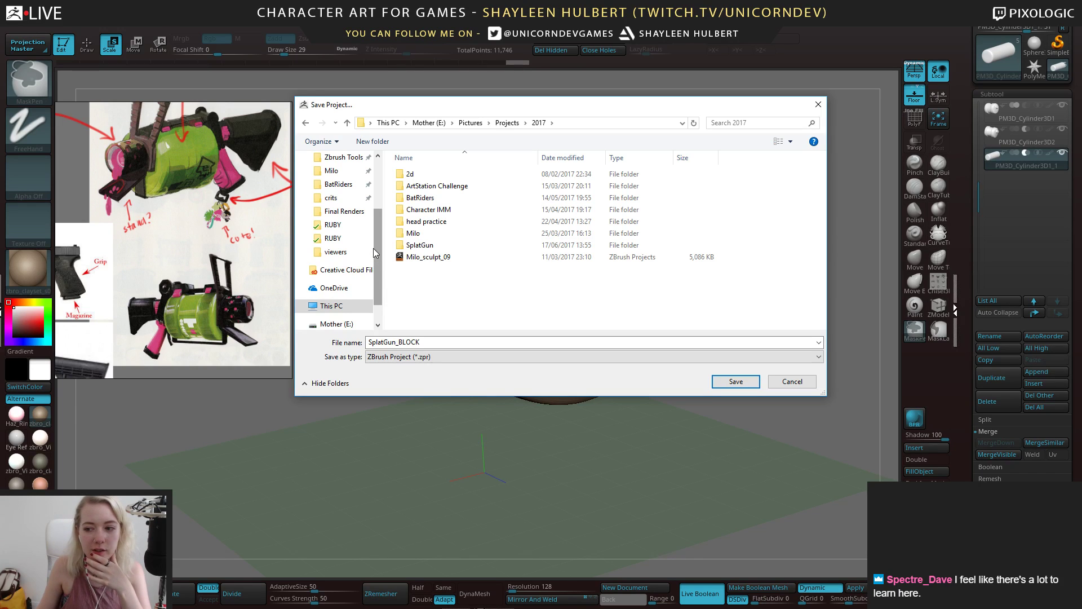
click(420, 245)
key(Return)
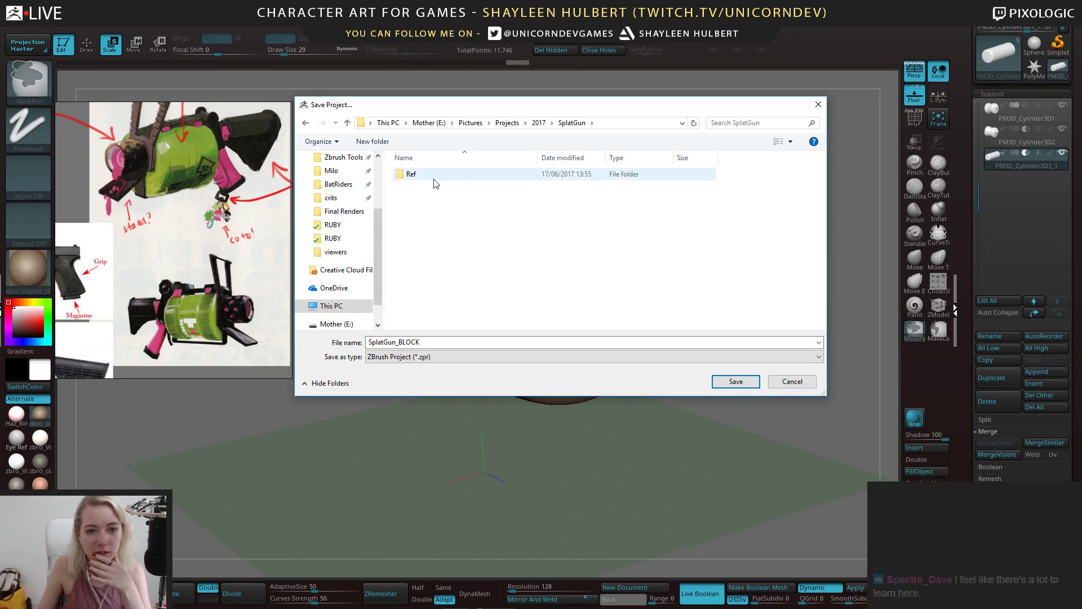
Create a folder named Zbrush inside the SplatGun folder and open it
click(376, 141)
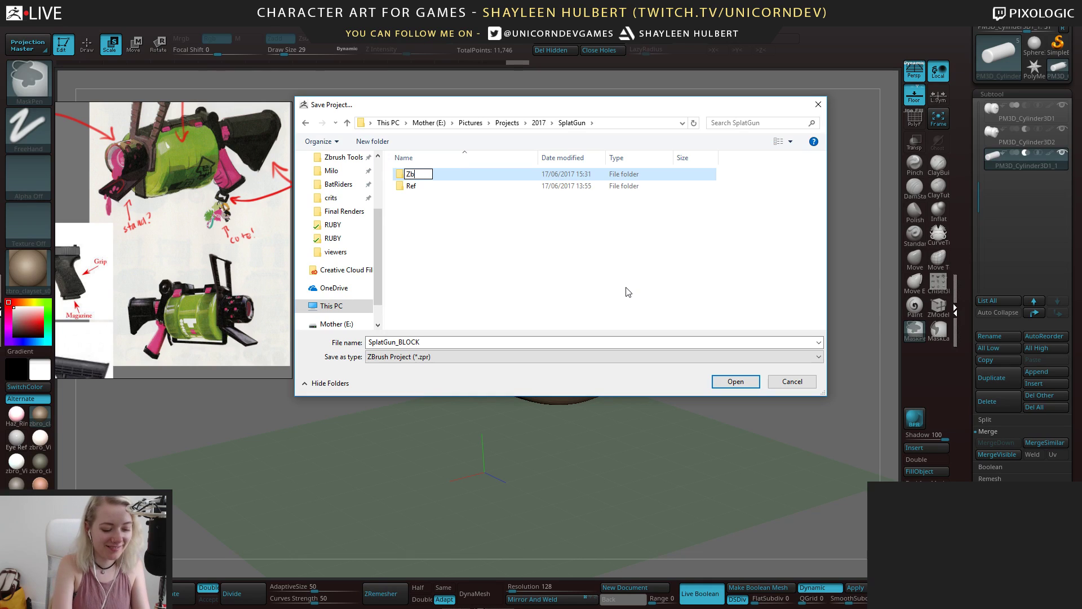
key(Return)
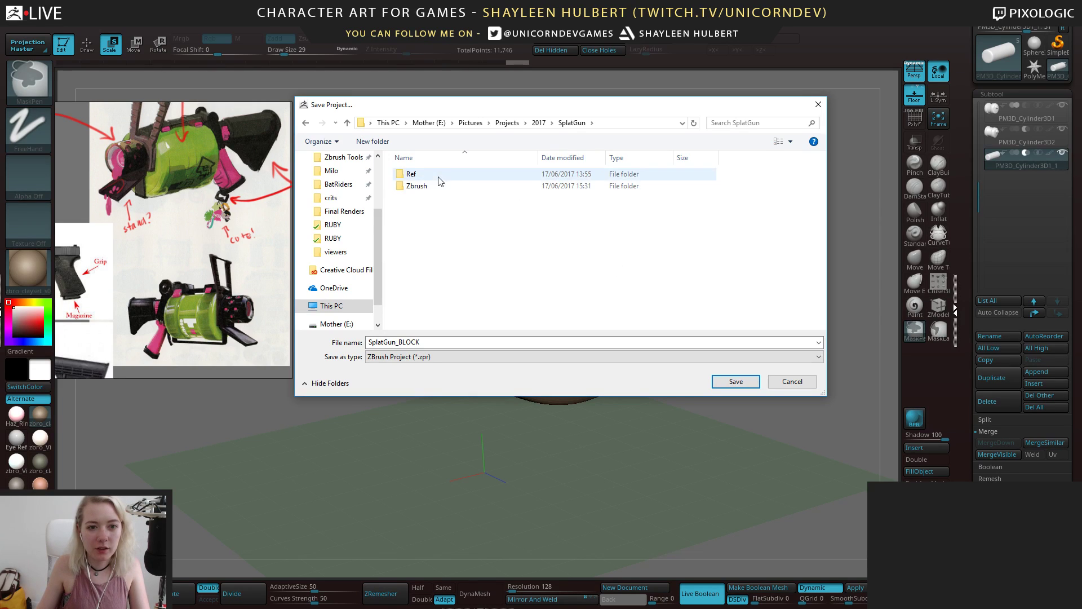
double_click(440, 186)
Name the project file SplatGun_BLOCK_01 and save it as a ZBrush Project
click(458, 341)
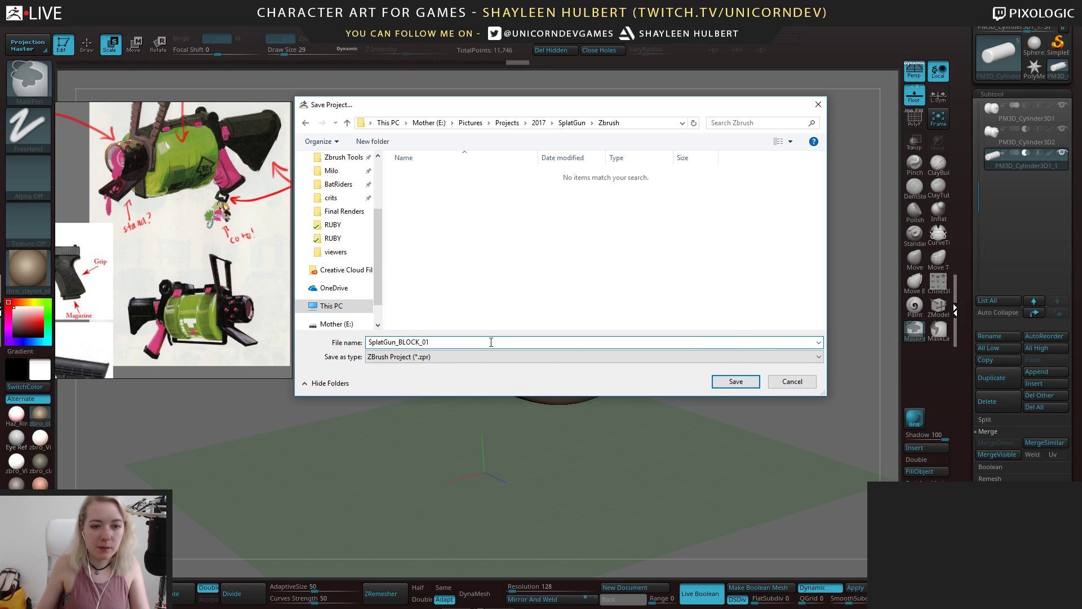
text(_01)
click(736, 381)
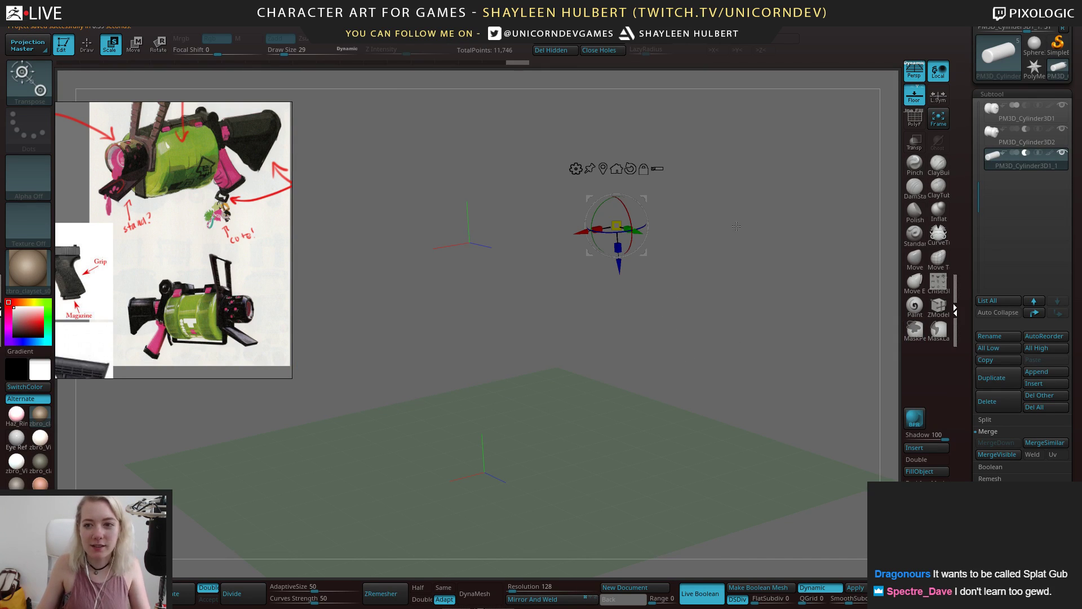
Generate a Boolean mesh from the tank, its inner subtracting duplicate and the bore cylinder
alt+drag(736, 226, 732, 256)
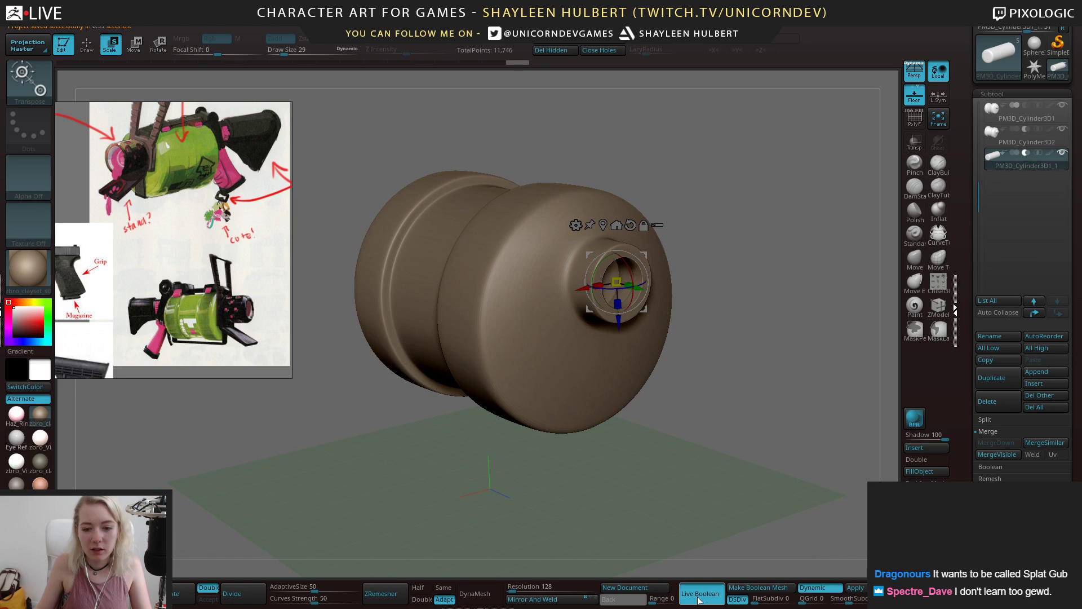
click(745, 589)
drag(768, 321, 745, 257)
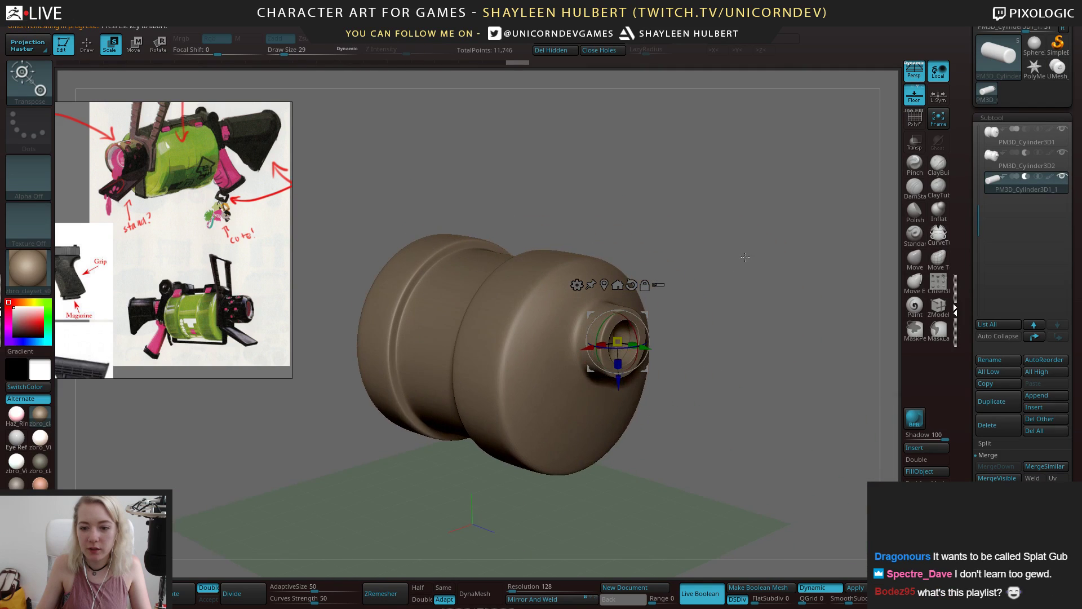
Turn off Live Boolean, check the generated Boolean mesh tool and return to the tank tool
click(704, 596)
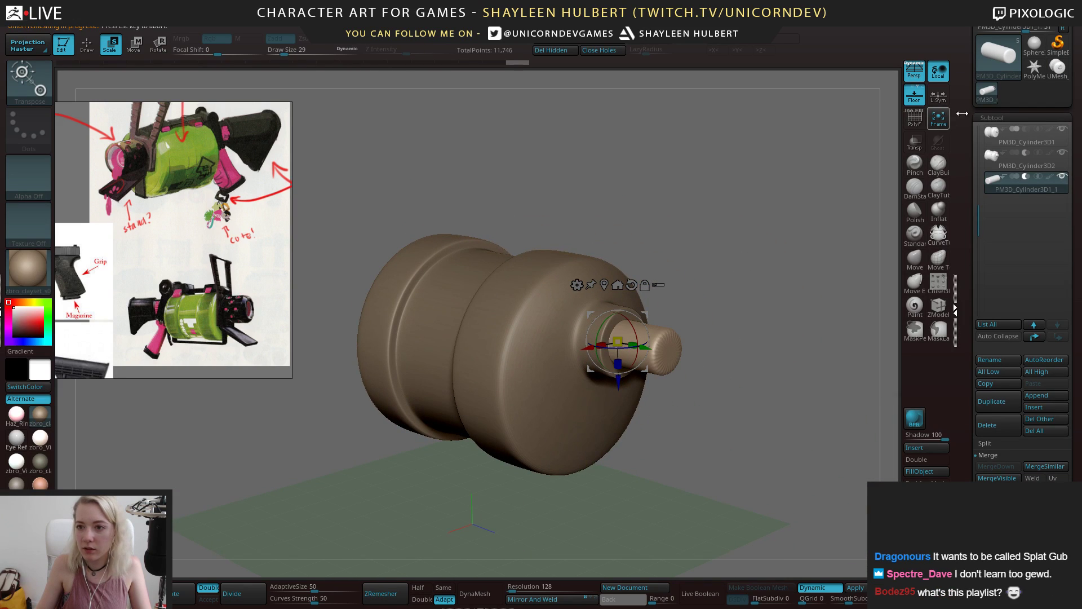
click(1056, 69)
alt+drag(794, 225, 768, 242)
click(990, 94)
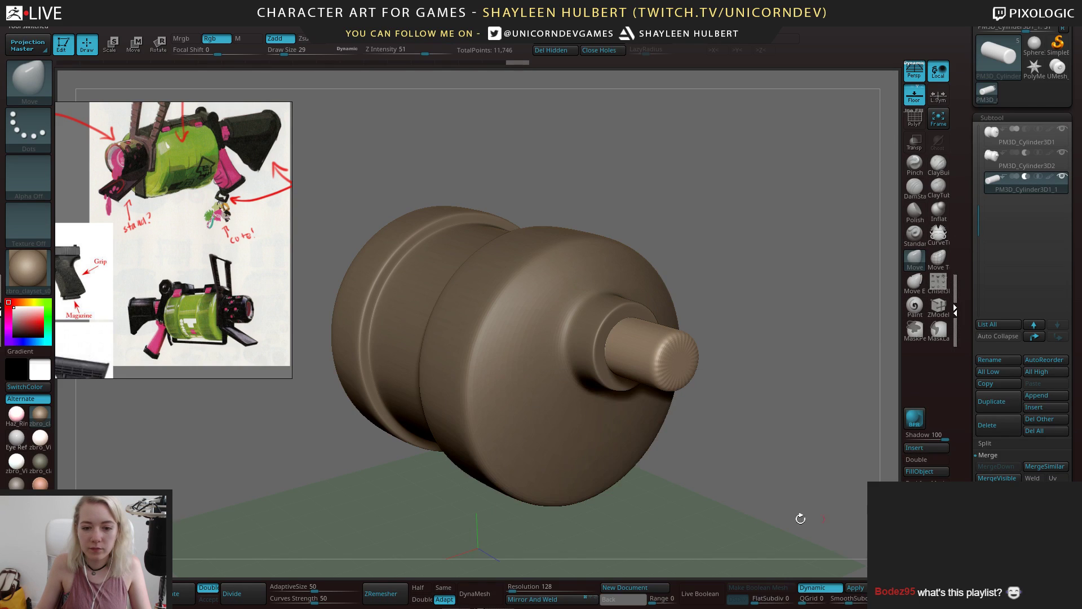
Insert a PolyMesh3D star as a new subtool below the bore cylinder
click(946, 448)
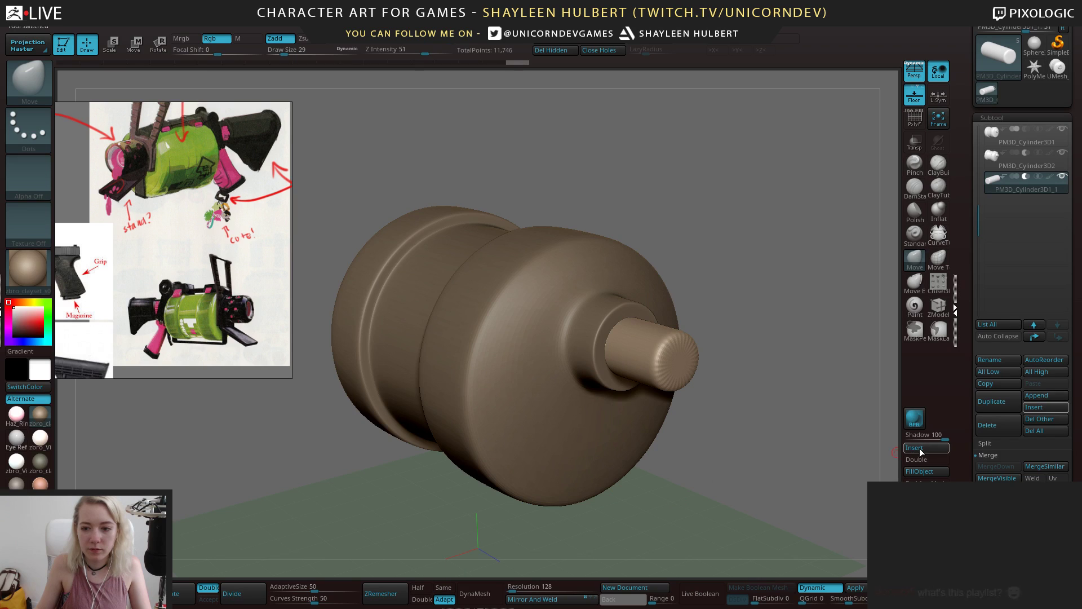
click(920, 448)
click(769, 467)
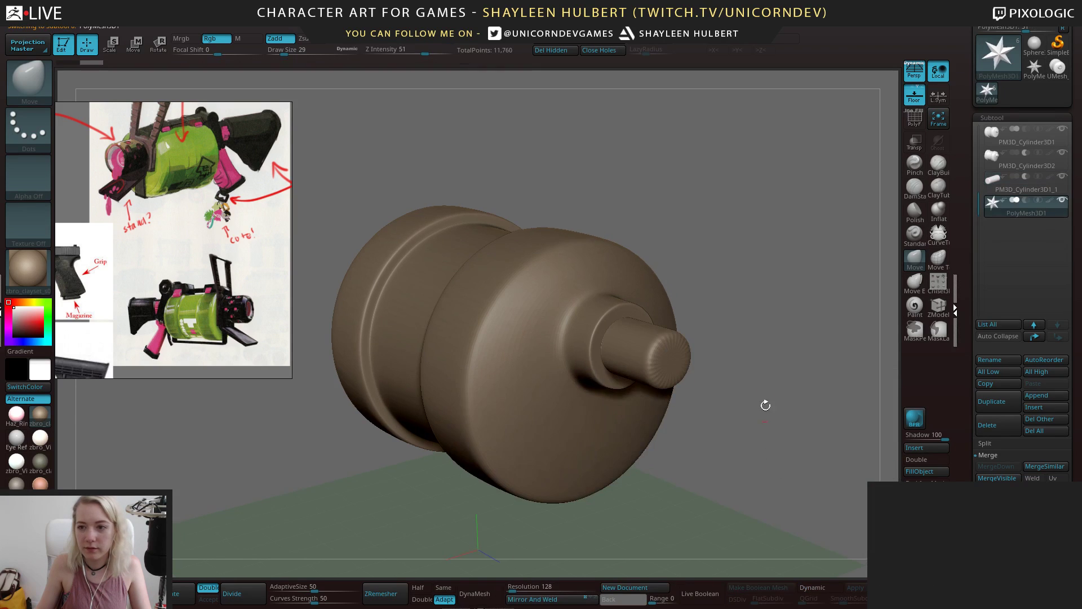
Append the generated Boolean mesh to the tank's subtools
drag(763, 404, 714, 178)
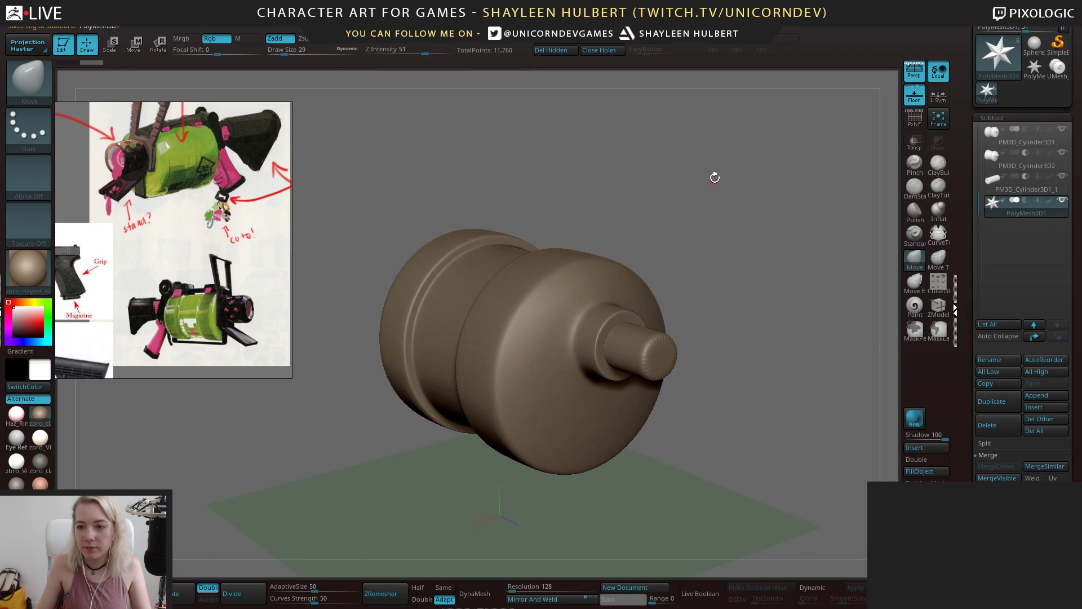
click(1056, 66)
click(994, 98)
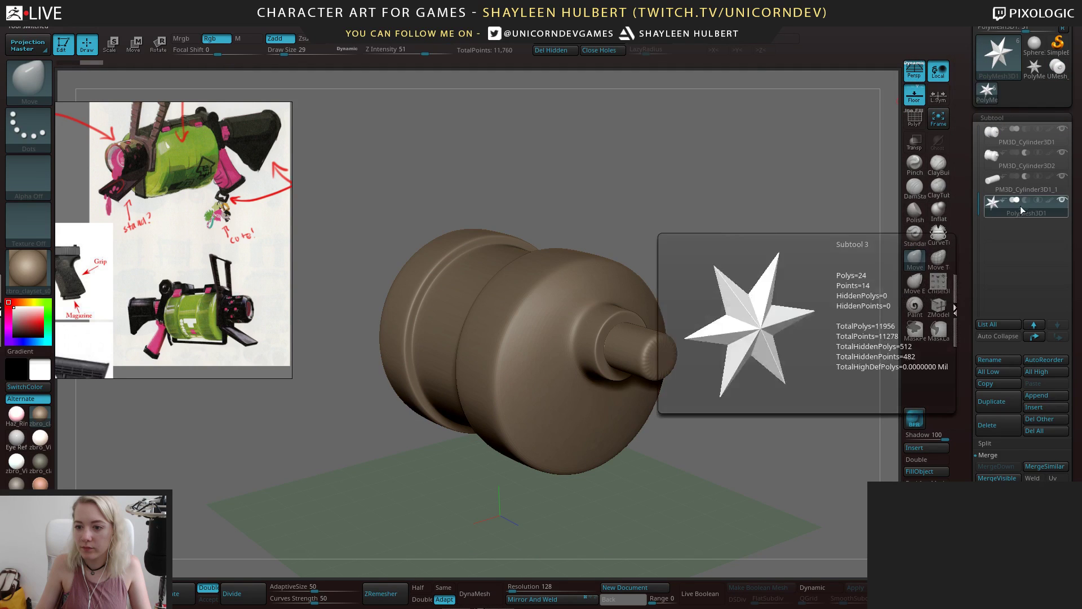
click(1043, 396)
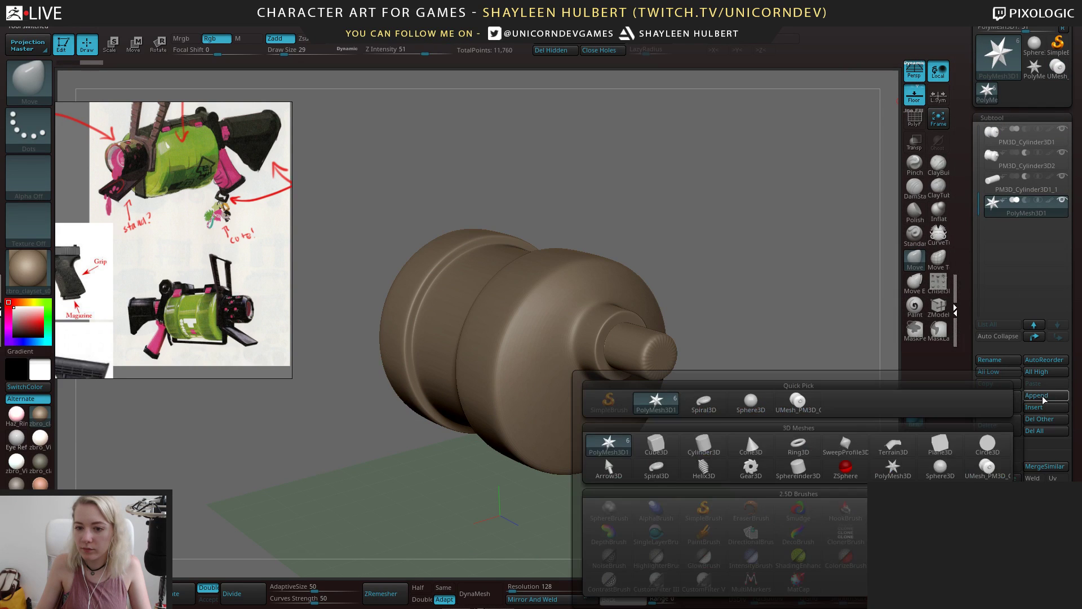
click(987, 466)
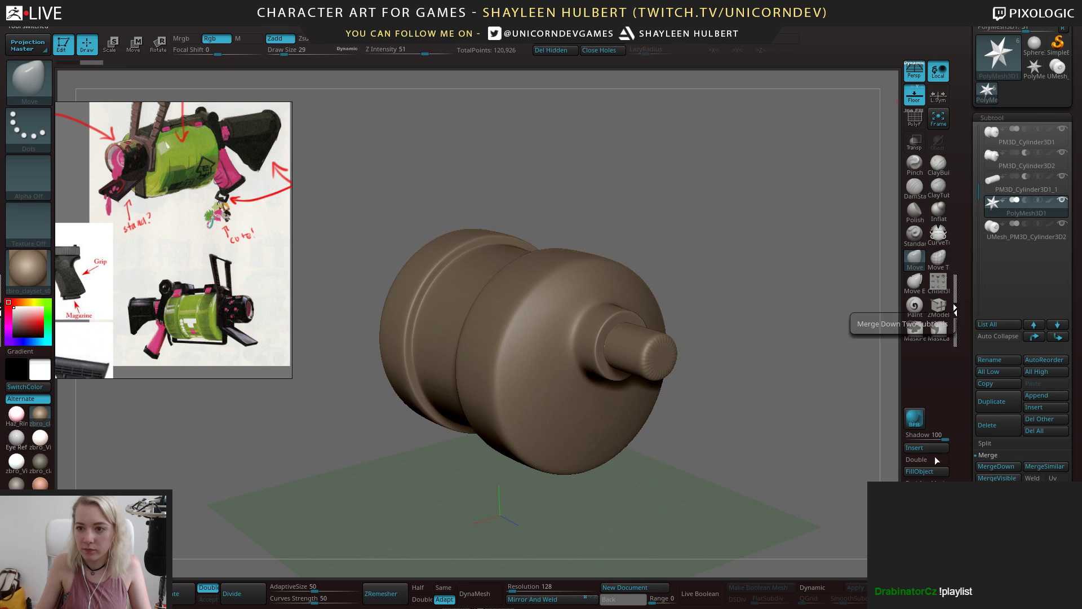
Delete the star, the bore cylinder and the appended Boolean mesh from the subtools
click(999, 424)
click(1005, 189)
click(992, 424)
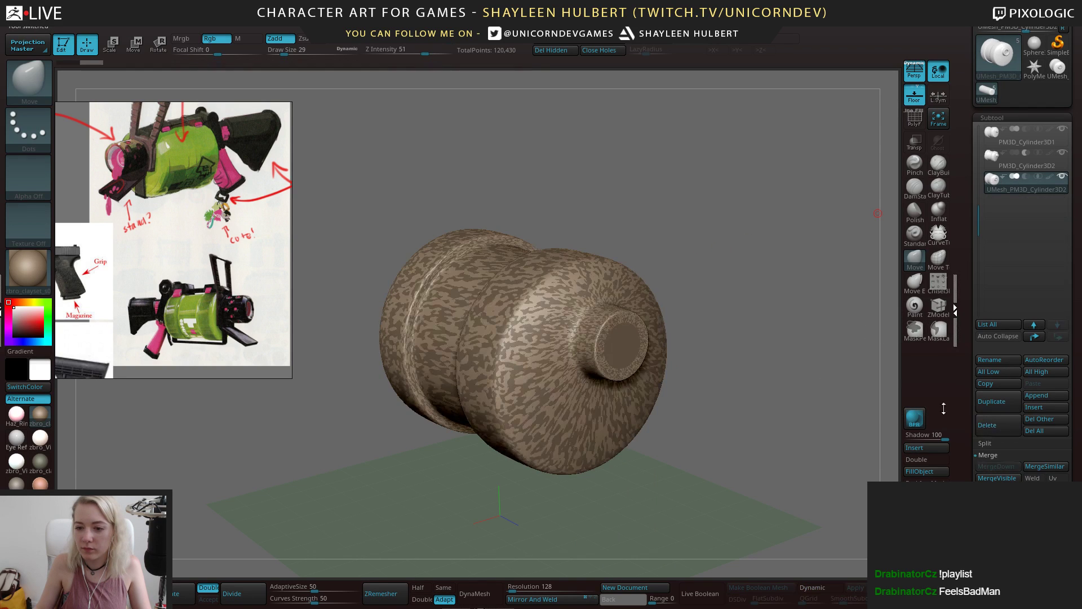
click(992, 424)
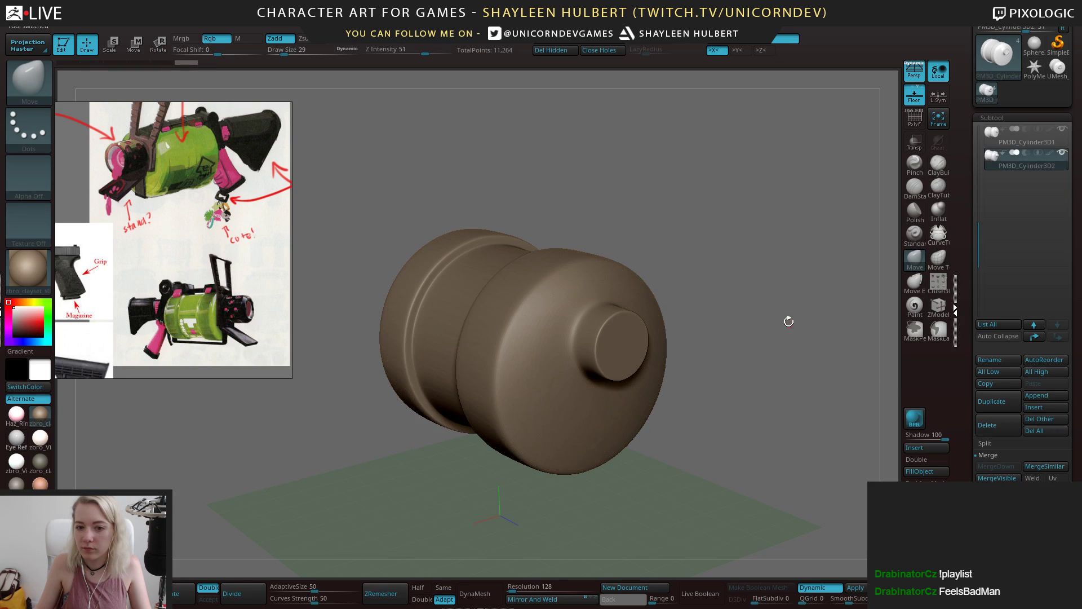
Inspect the generated Boolean mesh's bored neck in its own tool and compare it with the tank subtools
click(1019, 142)
mouse_move(757, 259)
mouse_down()
mouse_move(764, 247)
mouse_move(731, 255)
mouse_move(743, 261)
mouse_up()
mouse_move(786, 195)
mouse_down()
mouse_move(742, 221)
mouse_move(785, 209)
mouse_up()
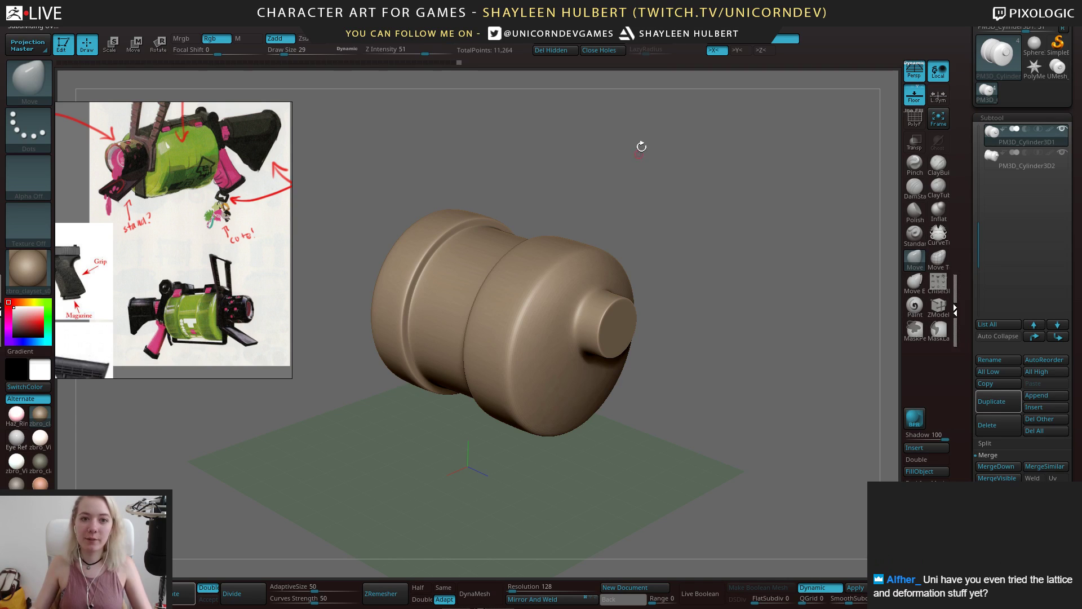
drag(447, 66, 485, 74)
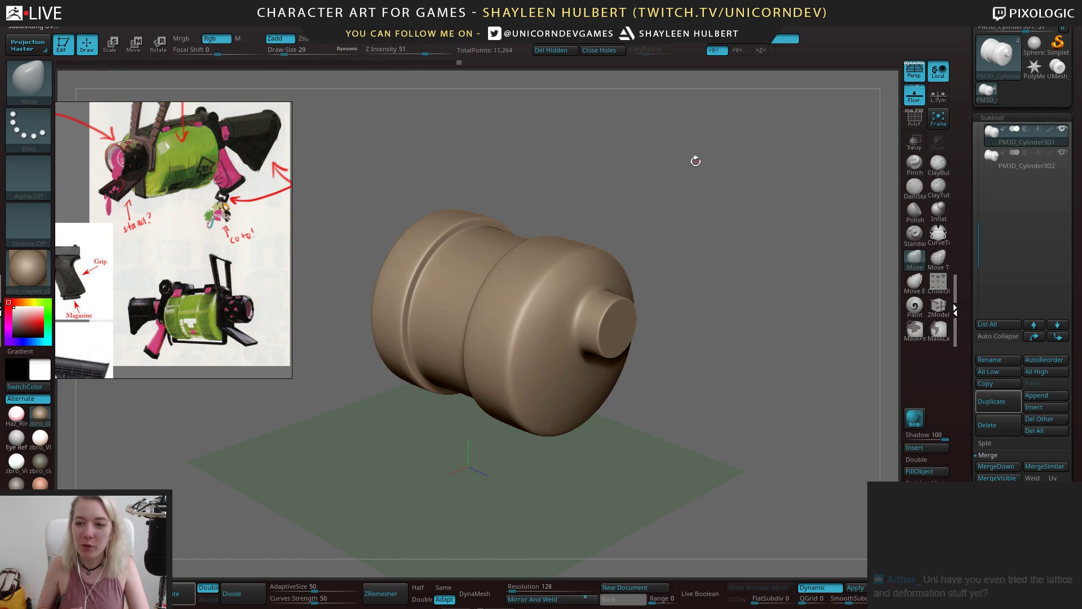
click(1057, 76)
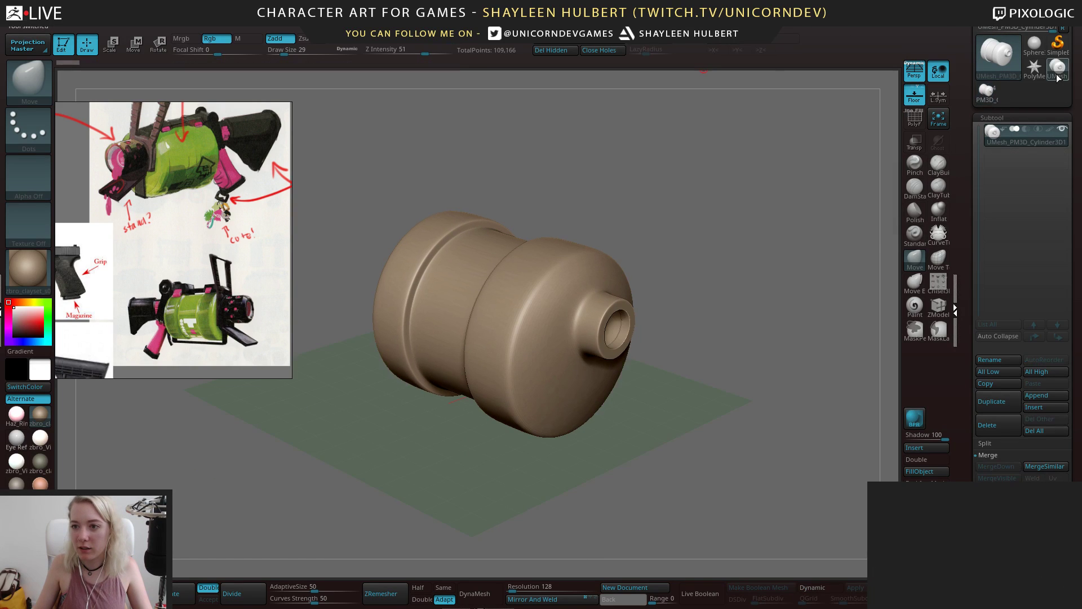
drag(676, 304, 724, 262)
click(996, 91)
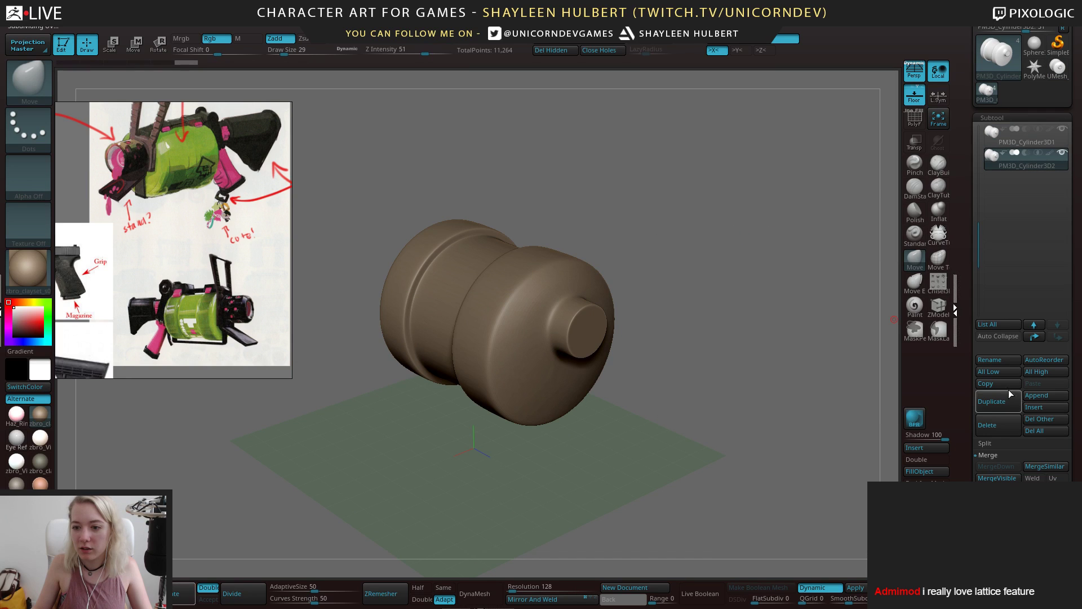
key(ctrl)
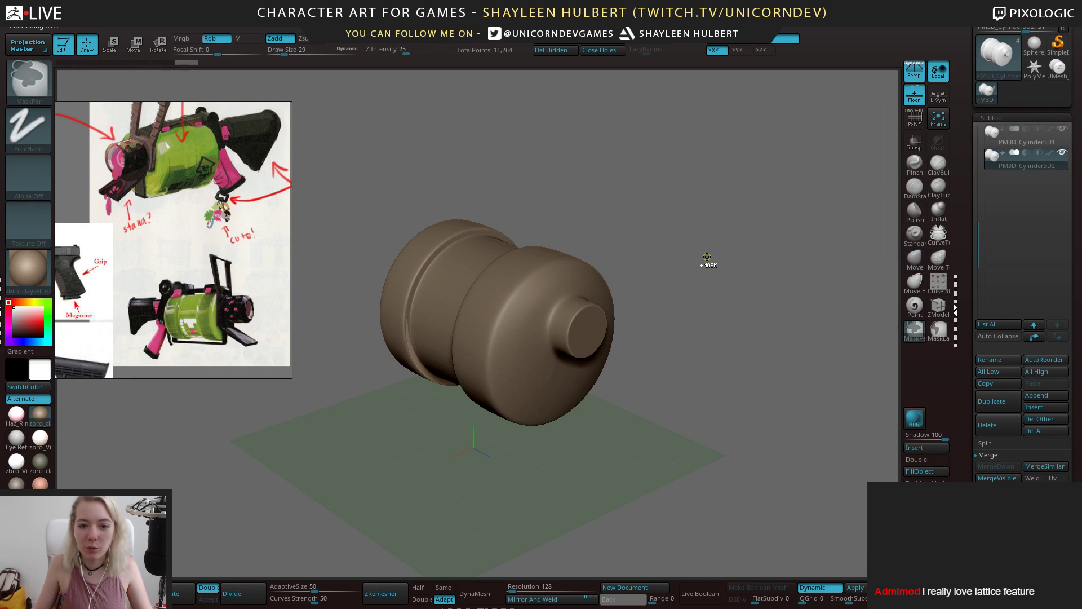
mouse_move(704, 257)
mouse_down()
mouse_move(576, 160)
mouse_move(637, 294)
mouse_move(716, 264)
mouse_move(716, 359)
mouse_move(788, 305)
mouse_move(713, 235)
mouse_move(781, 276)
mouse_move(731, 274)
mouse_up()
drag(696, 211, 798, 280)
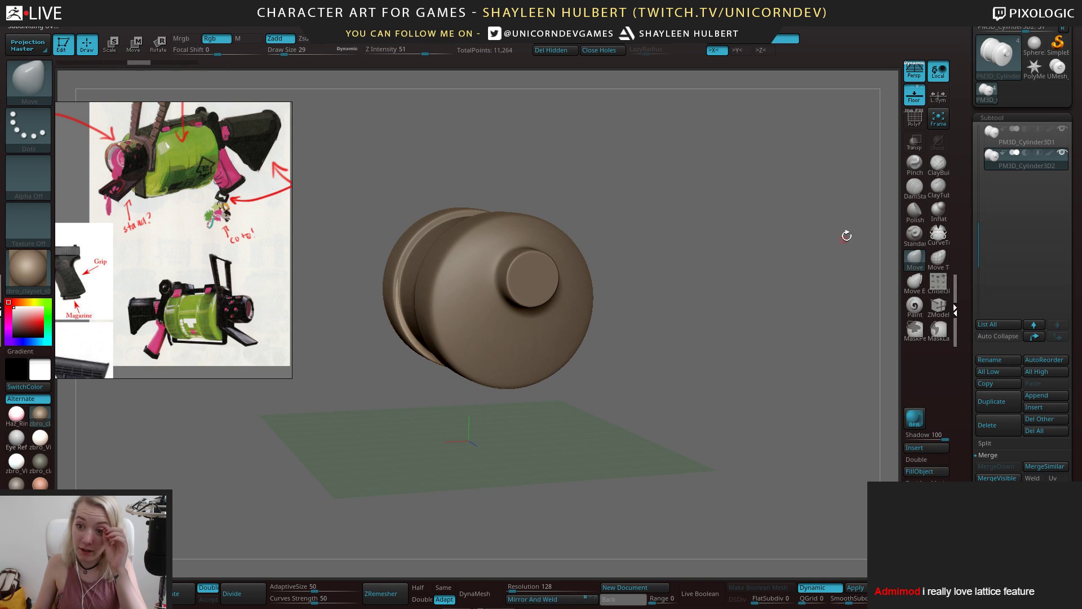
Append the UMesh Boolean result as a new subtool below the inner tank duplicate
click(1029, 145)
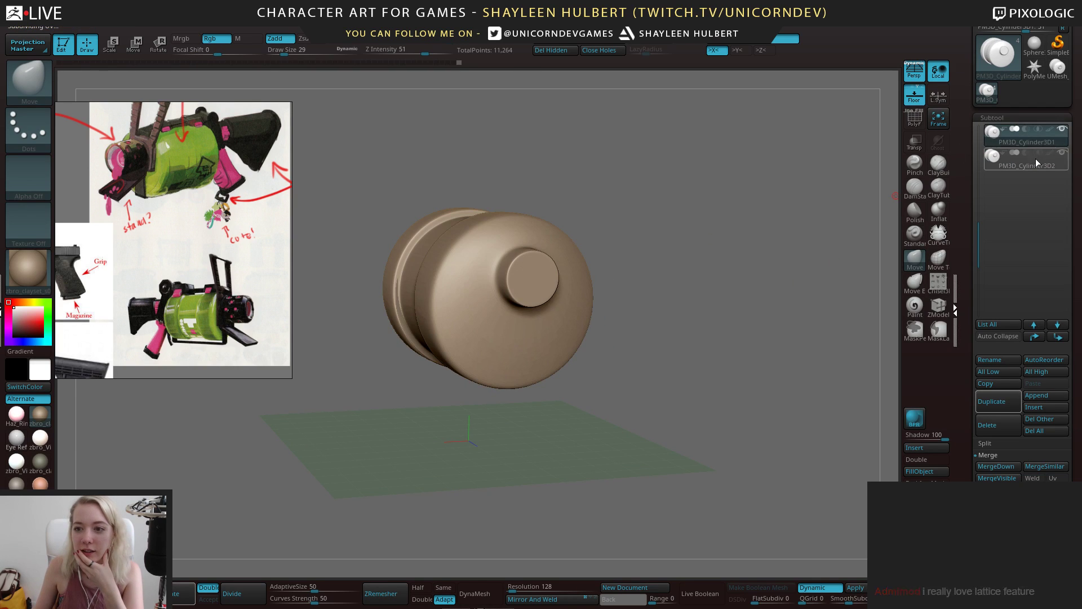
click(1035, 159)
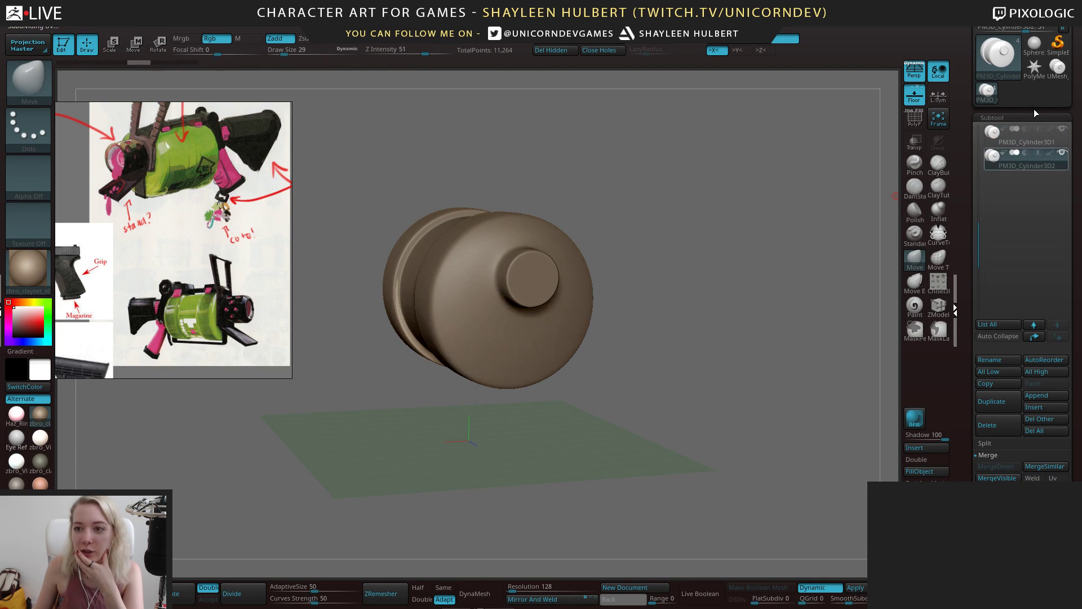
click(1037, 395)
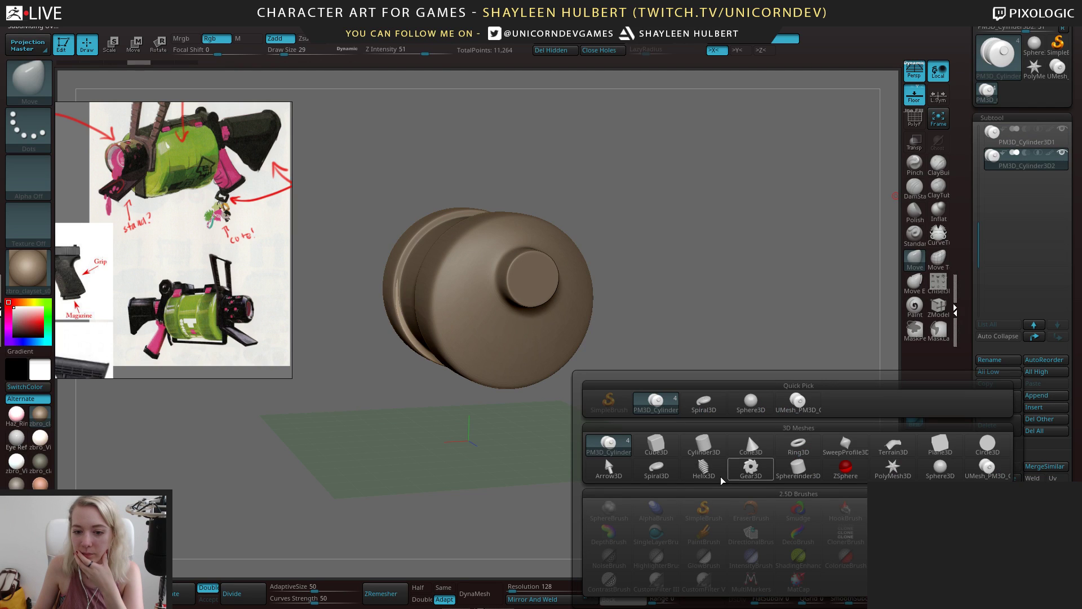
click(984, 477)
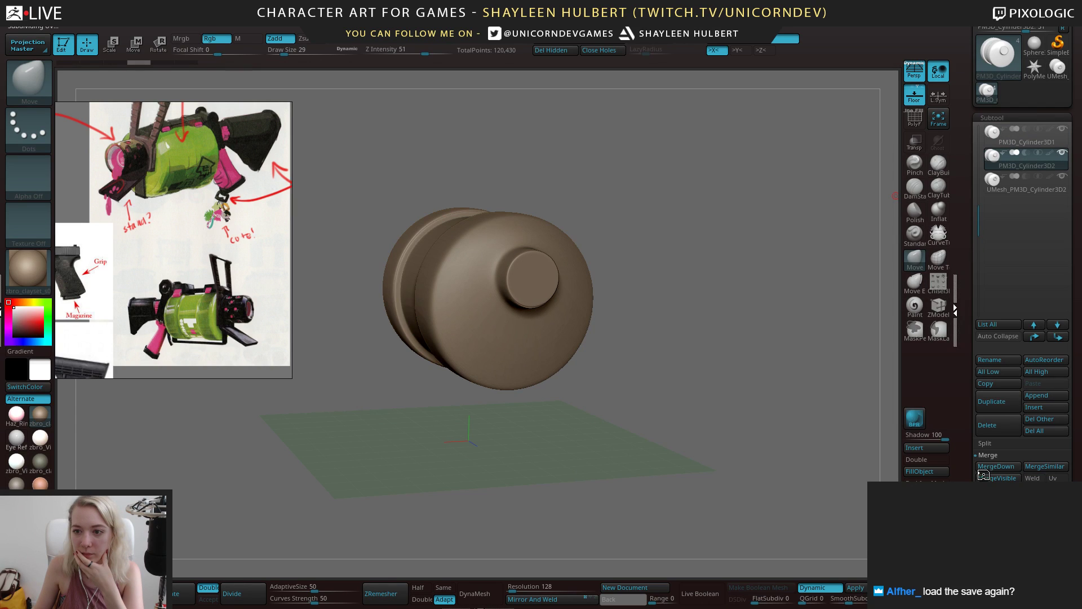
Select the appended Boolean mesh, hide the original tank and inspect the hollow neck
click(1020, 183)
click(1063, 138)
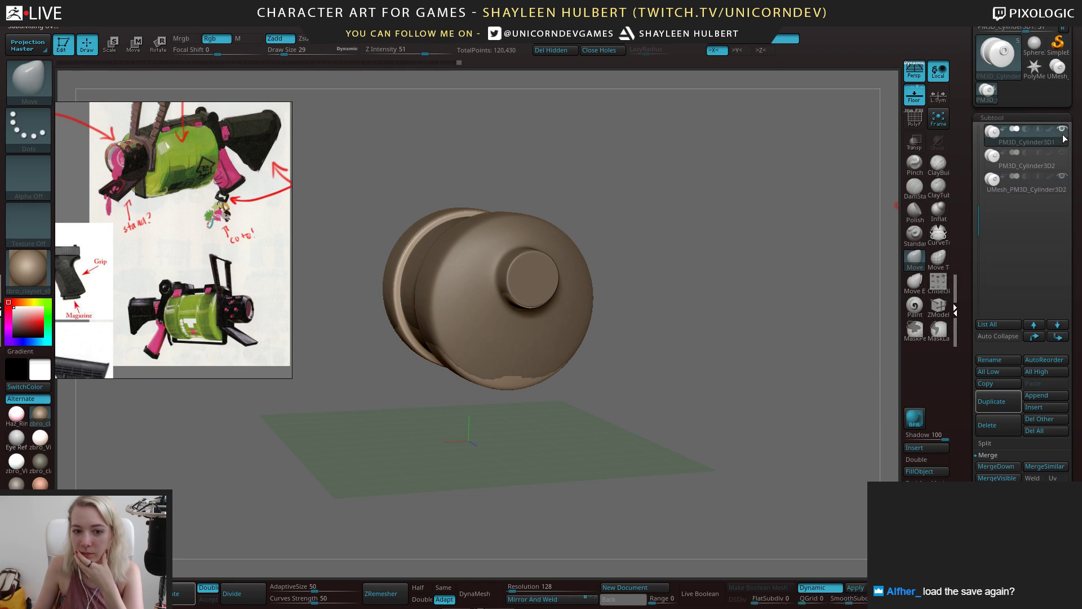
click(1062, 185)
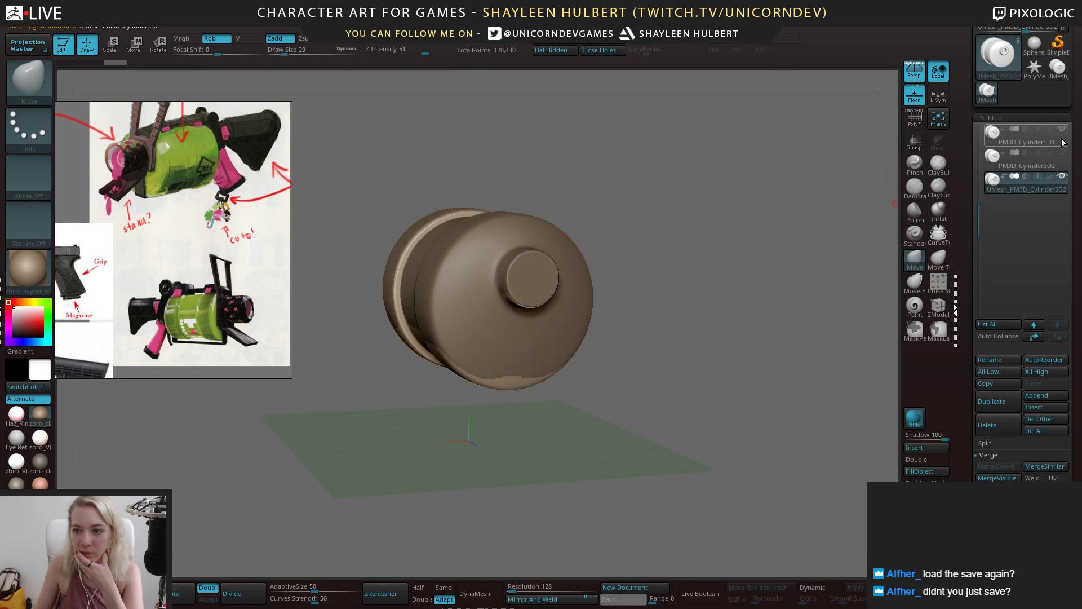
click(1063, 131)
drag(653, 257, 664, 263)
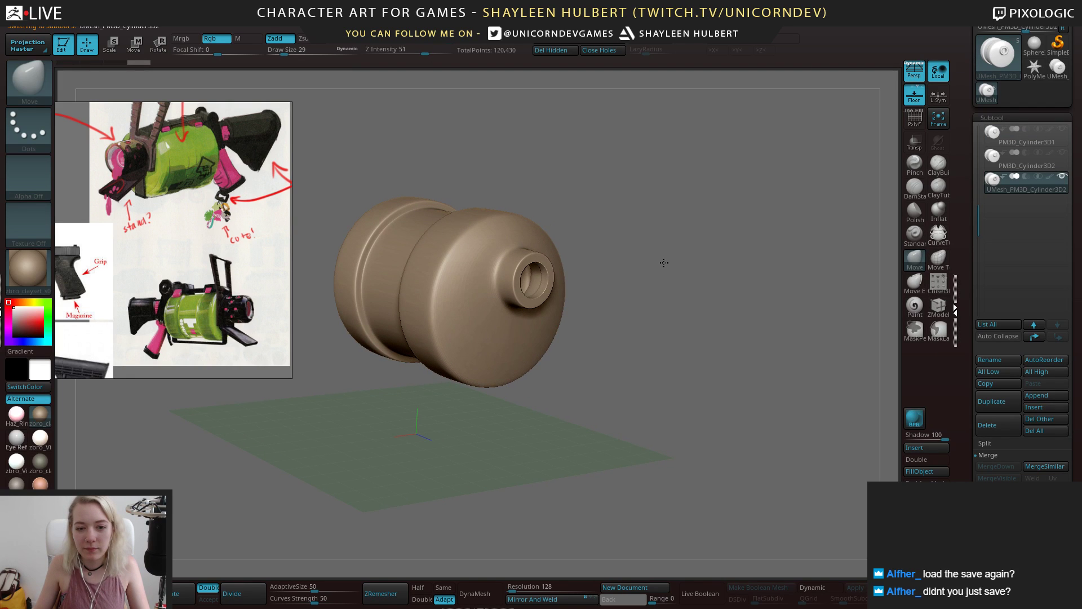
mouse_move(633, 229)
mouse_down()
mouse_move(614, 308)
mouse_move(580, 315)
mouse_up()
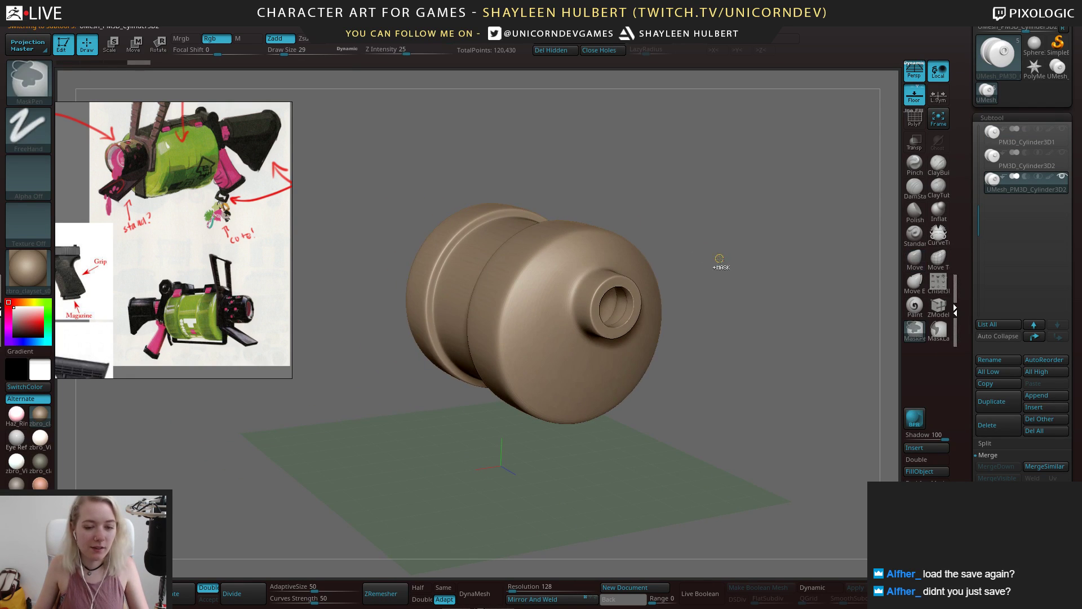
key(ctrl+s)
click(419, 178)
click(733, 384)
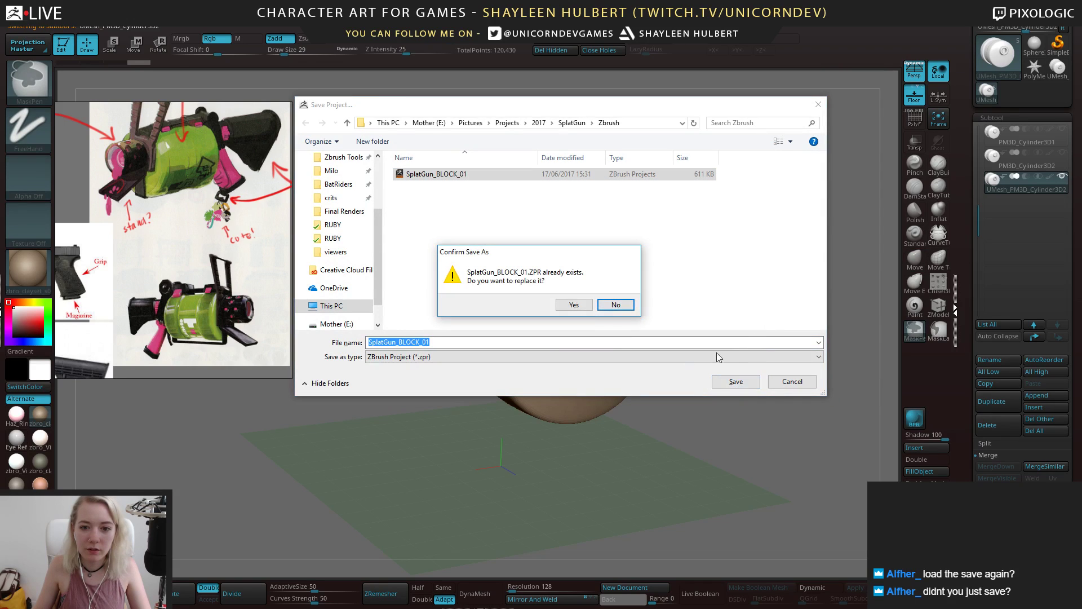
click(616, 305)
click(792, 382)
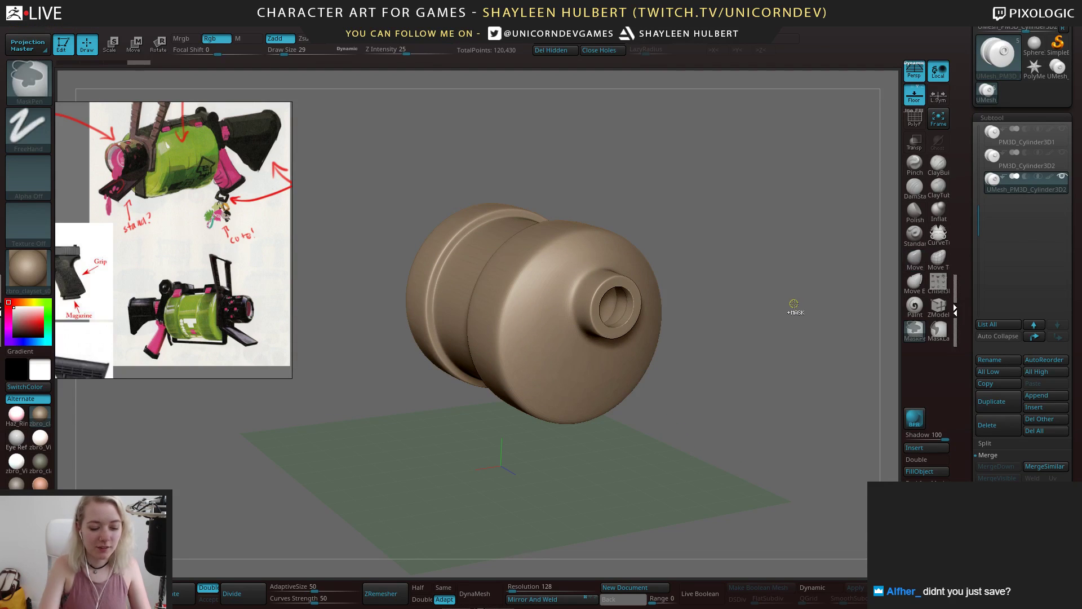
Load the saved ZBrush project SplatGun_BLOCK_01 from the Zbrush folder
key(ctrl+o)
click(570, 341)
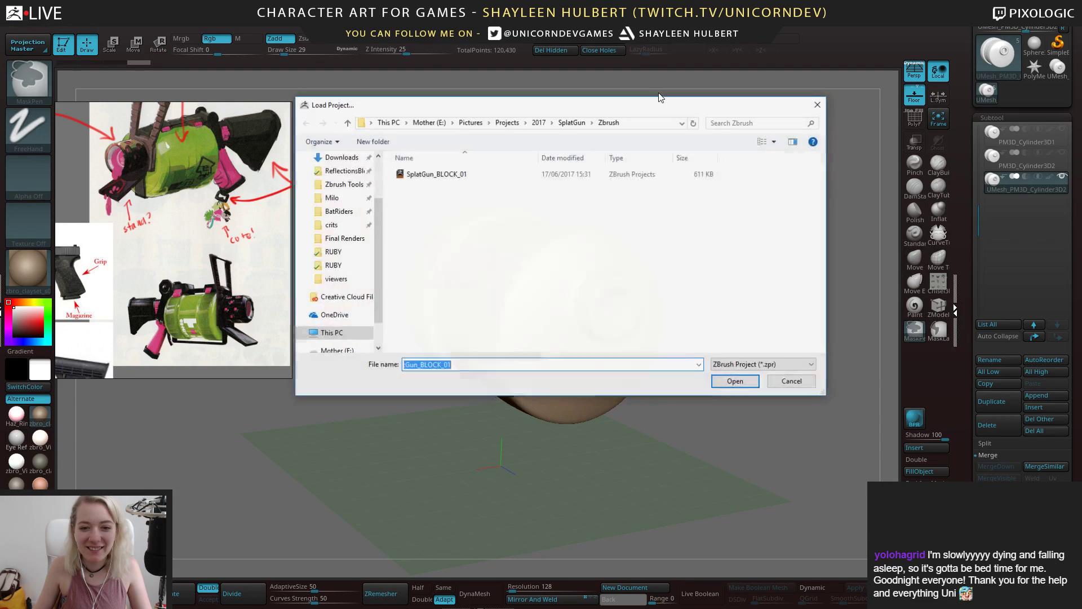
click(473, 174)
click(734, 383)
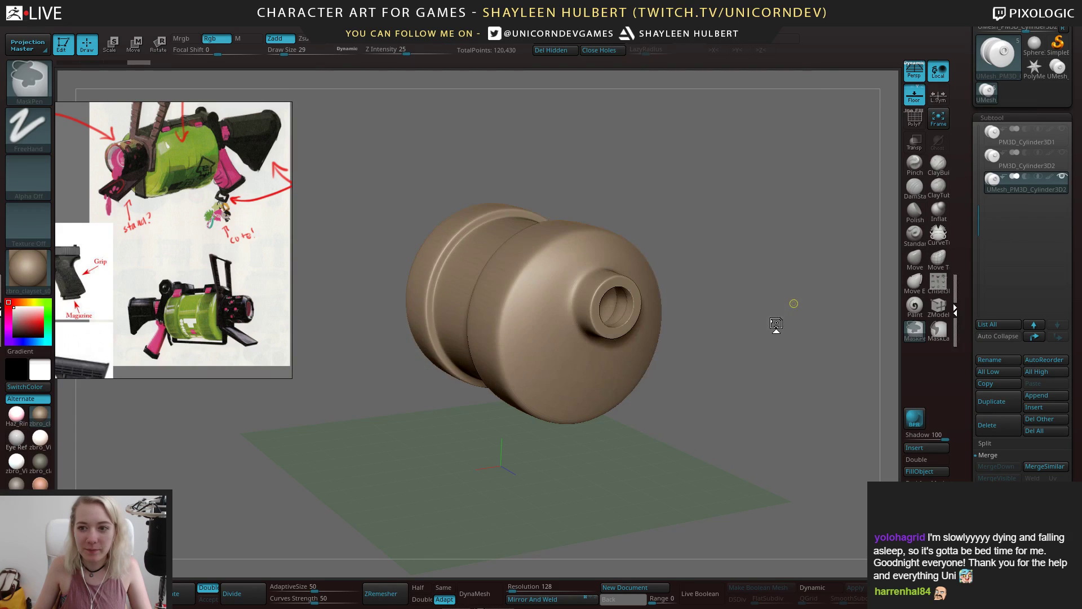
Examine the reloaded tank, its inner duplicate and the bore cylinder, and check the available tools
alt+drag(776, 322, 769, 271)
click(1009, 122)
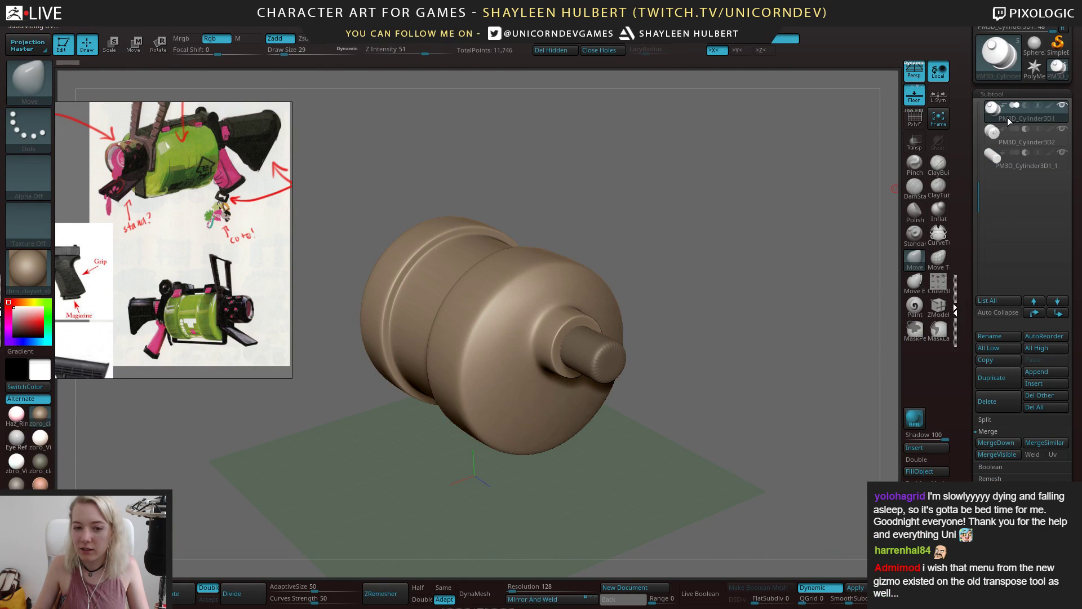
click(1009, 145)
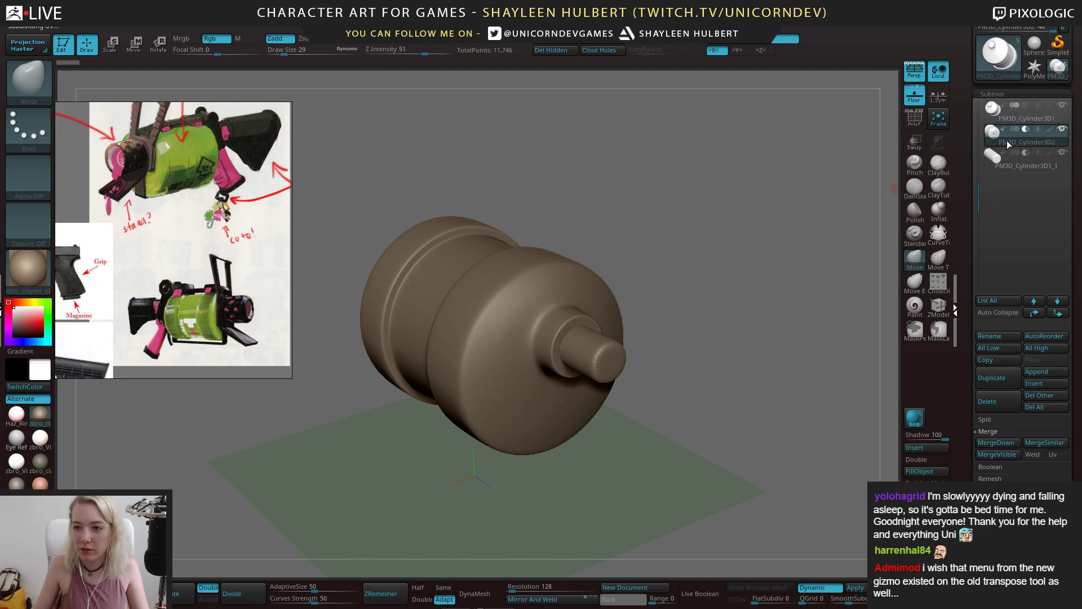
click(1012, 118)
key(ctrl+shift)
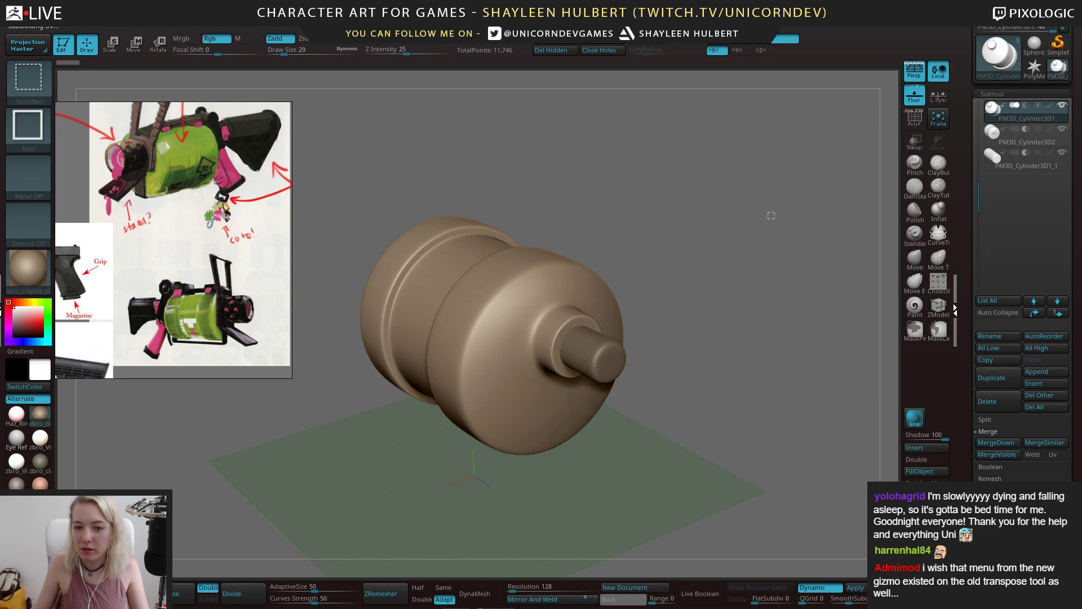
mouse_move(771, 212)
mouse_down()
mouse_move(762, 225)
mouse_move(755, 213)
mouse_move(748, 278)
mouse_move(671, 267)
mouse_move(739, 251)
mouse_up()
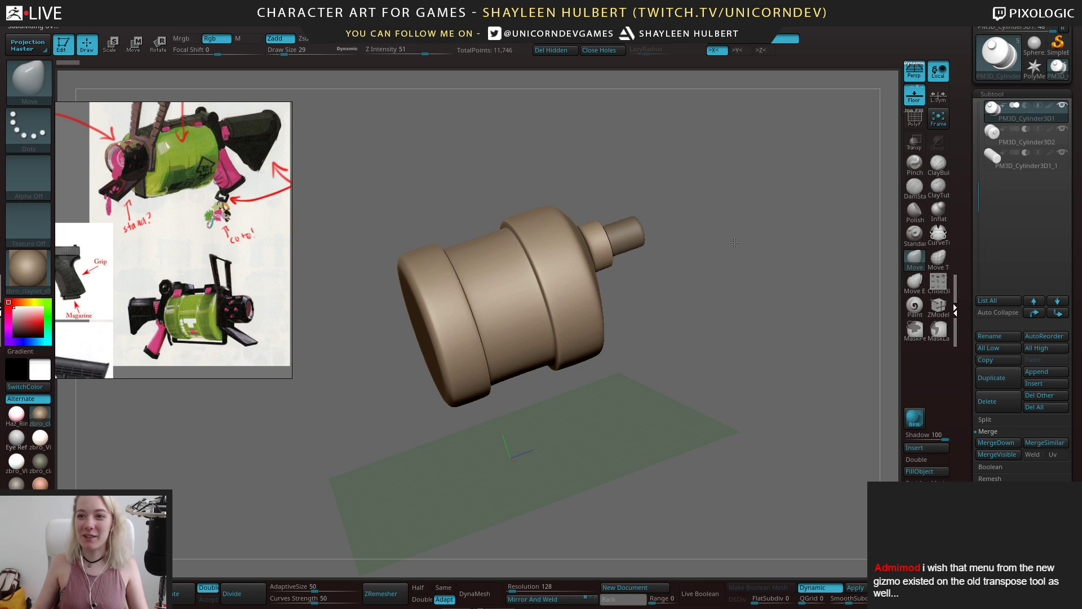
alt+drag(734, 242, 773, 209)
click(1035, 68)
click(1058, 68)
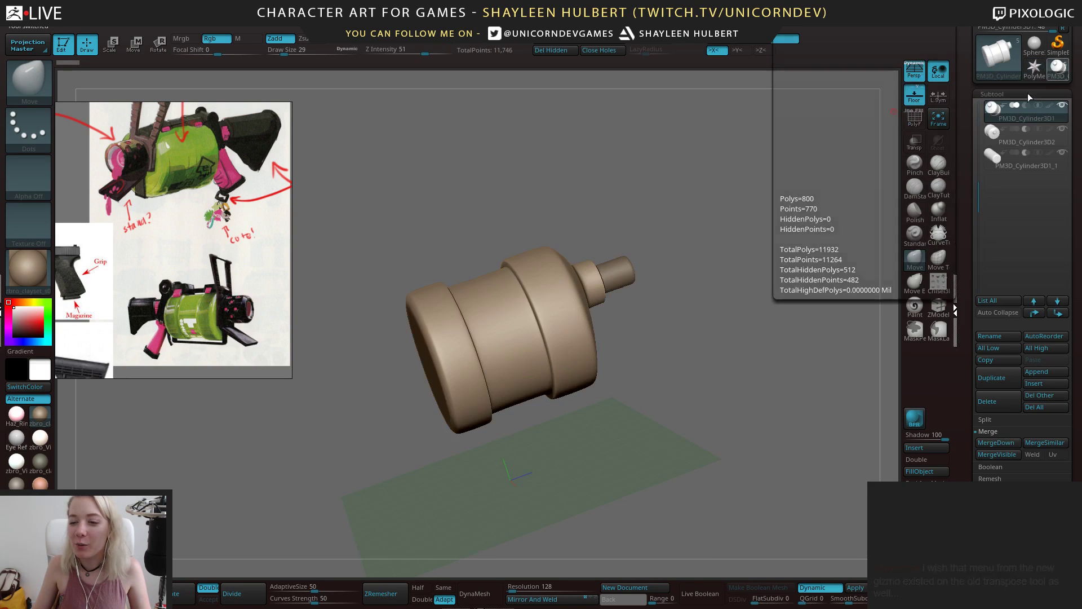
shift+drag(710, 270, 598, 133)
Move the floating reference art lower over the canvas, clear of the area above the tank
drag(236, 175, 242, 374)
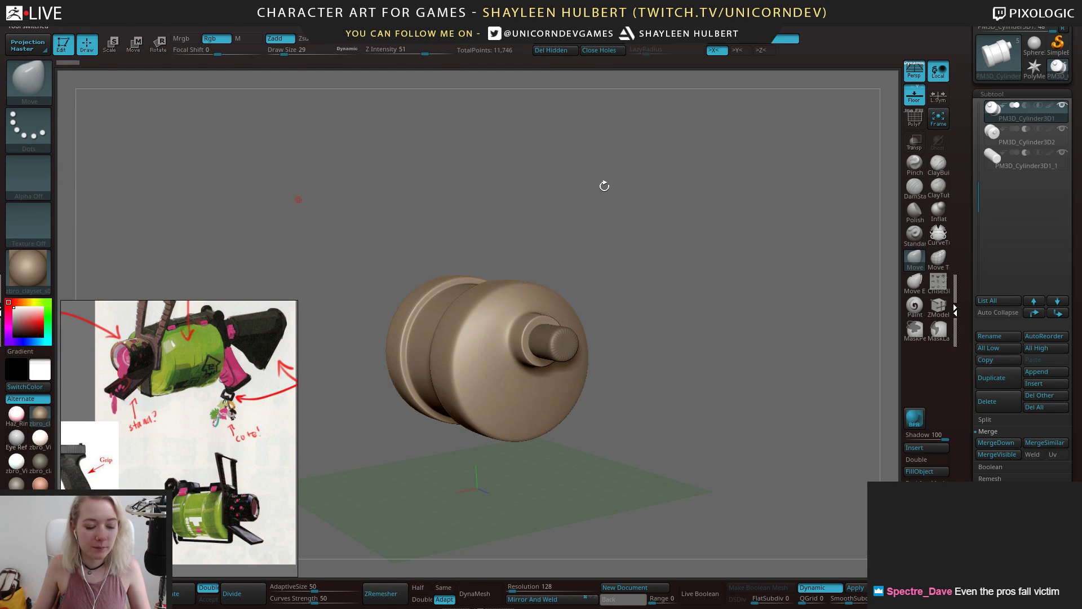
drag(601, 189, 621, 218)
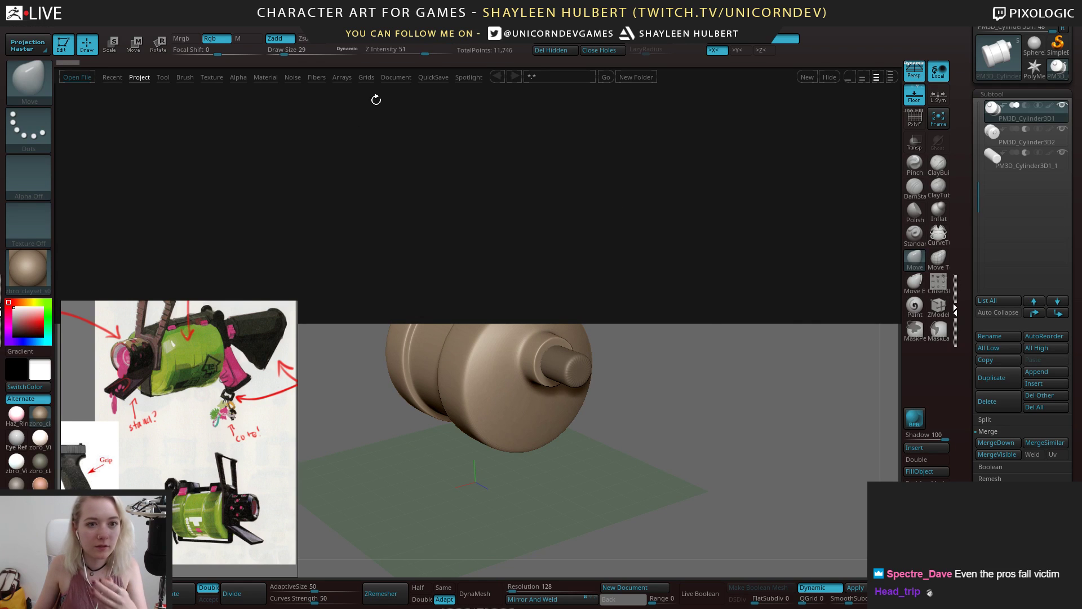
Open the quicksave QS_3504.ZPR without saving the current project and look over the full gun block-in
click(433, 77)
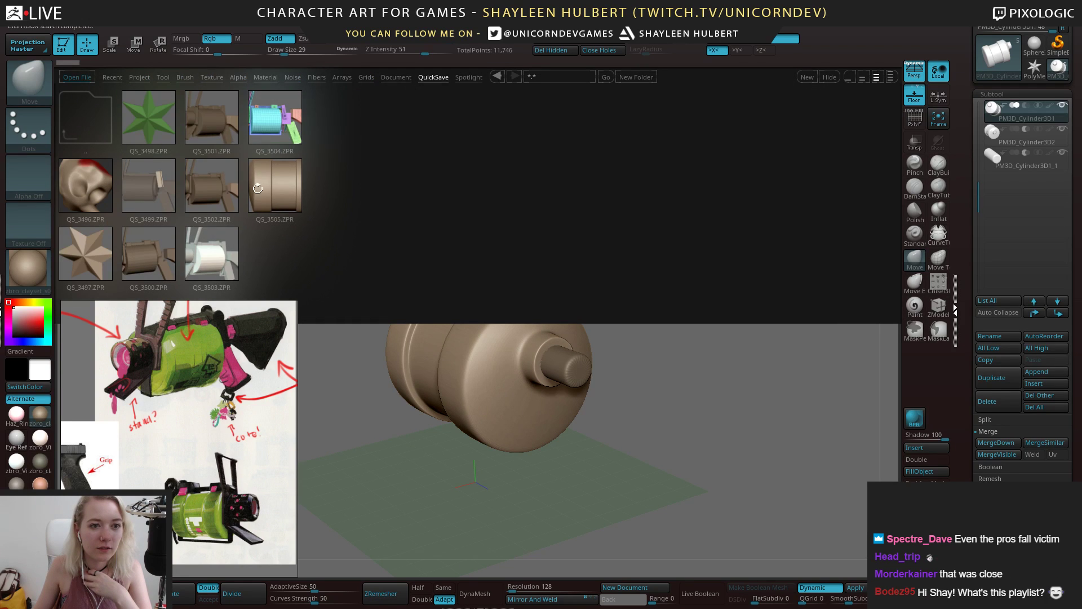
double_click(281, 128)
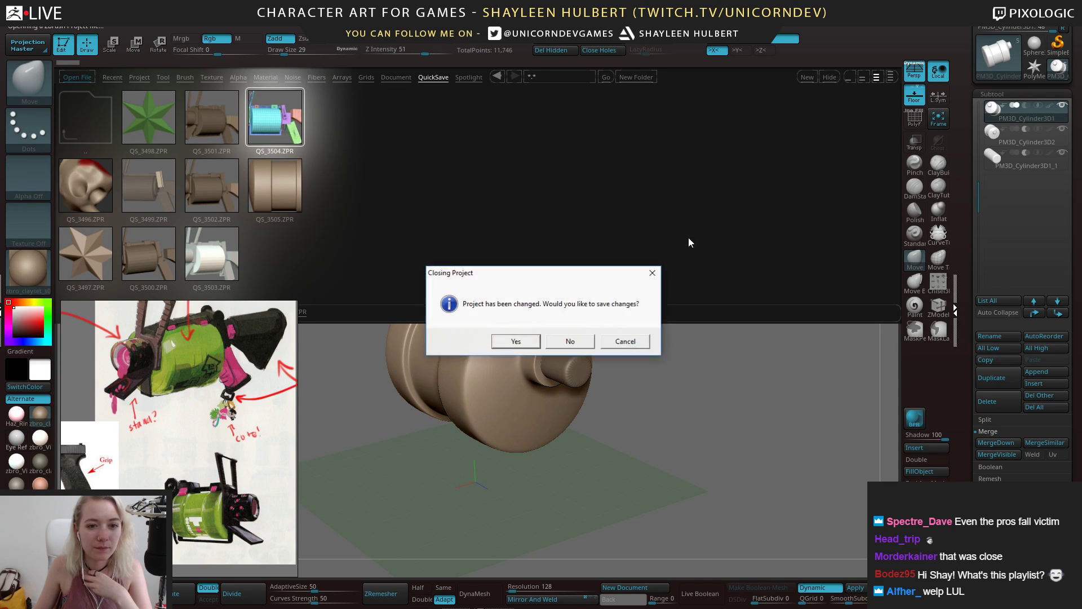
click(578, 342)
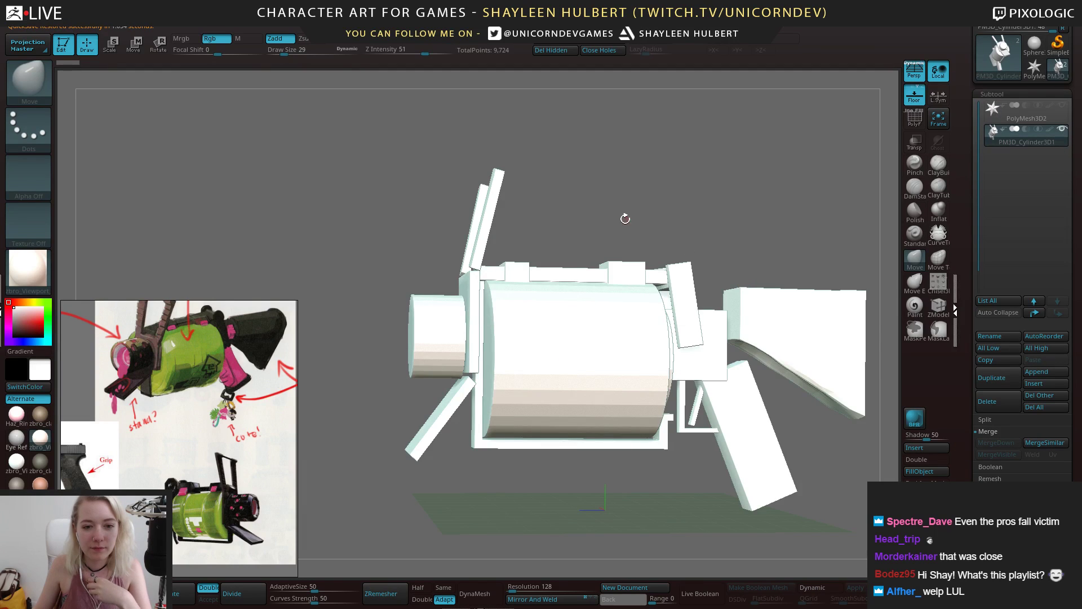
mouse_move(625, 219)
mouse_down()
mouse_move(733, 237)
mouse_move(677, 205)
mouse_move(637, 206)
mouse_up()
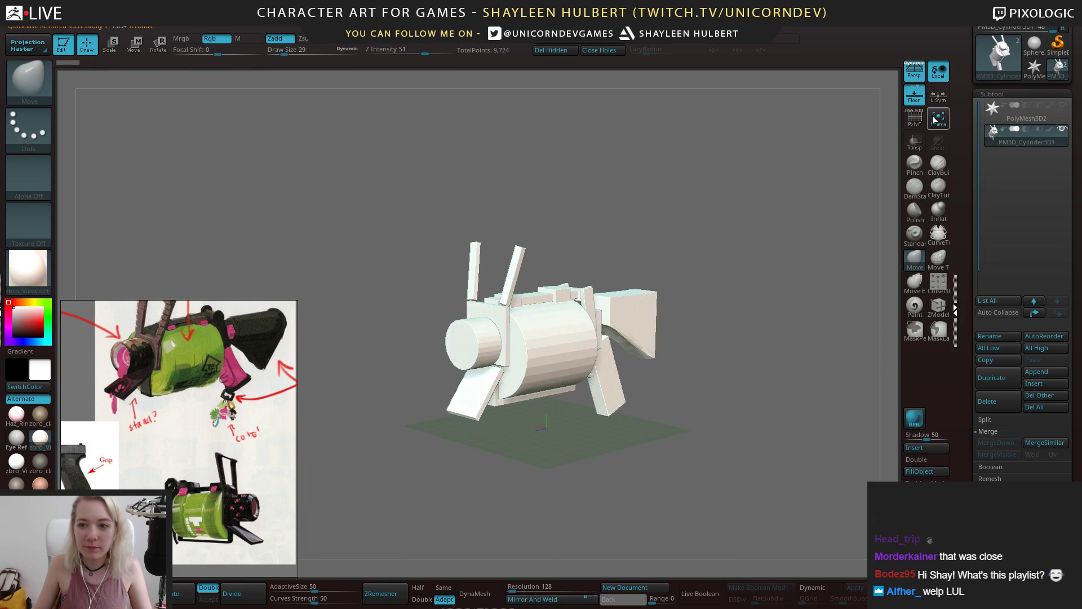
Start exporting the gun block-in as an OBJ and create a folder named exports inside the SplatGun folder
drag(972, 85, 971, 174)
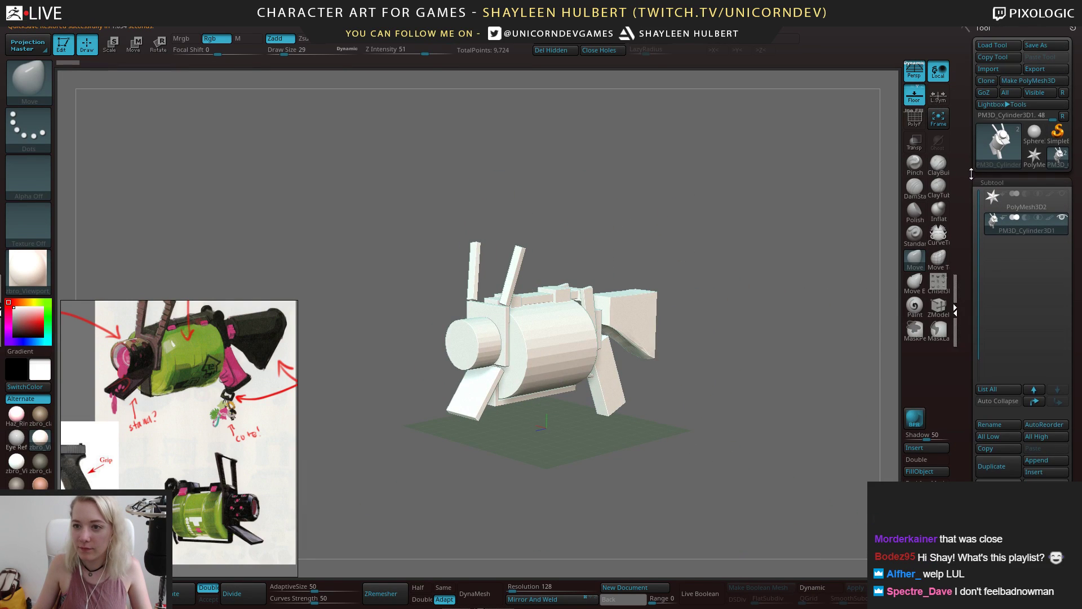
click(1029, 71)
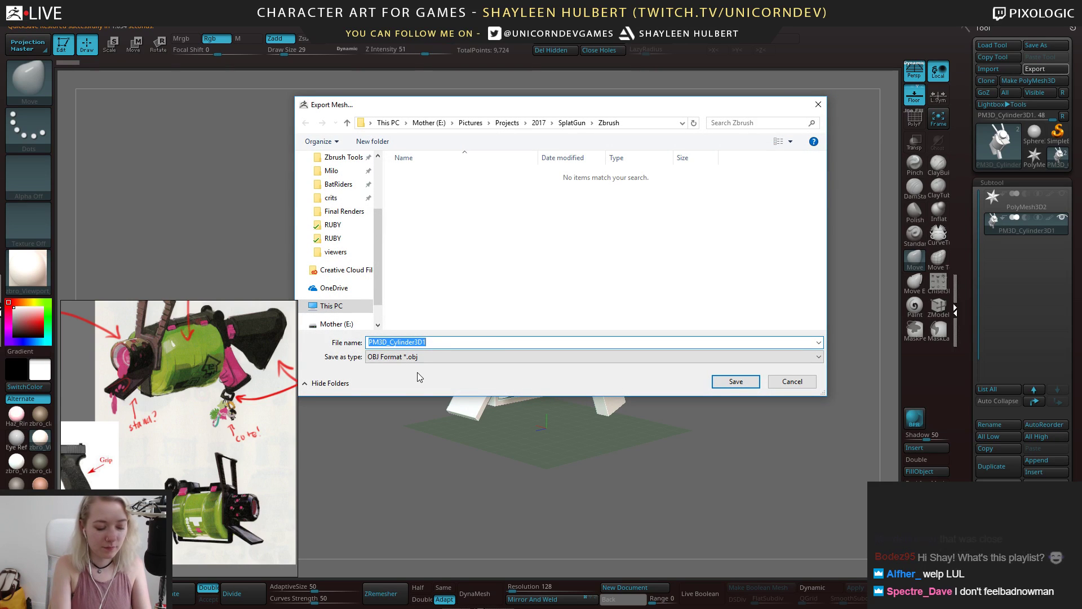
click(571, 123)
click(372, 141)
text(exports)
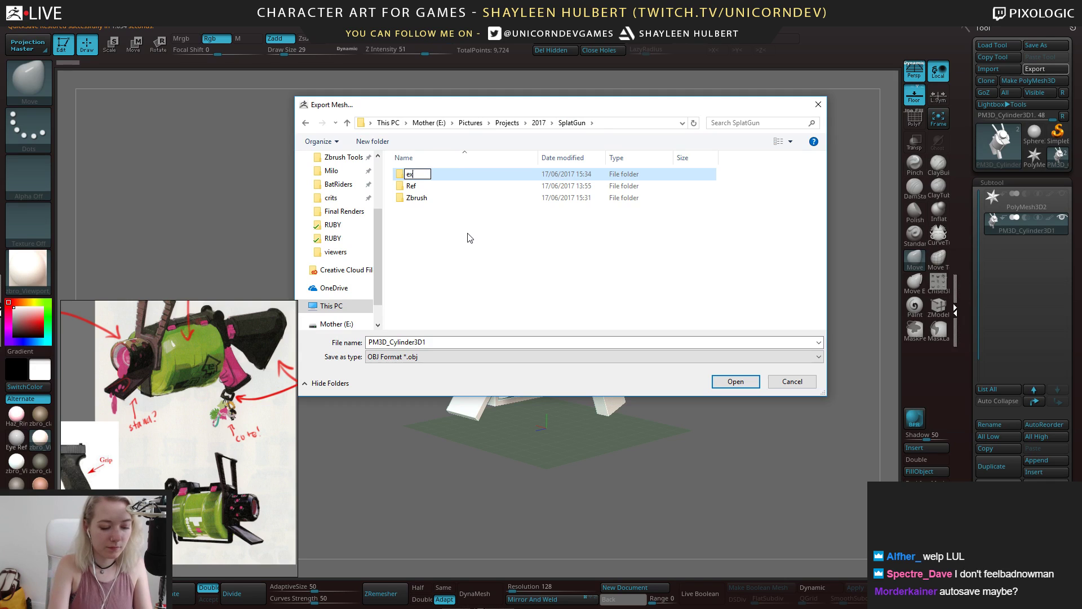
key(Return)
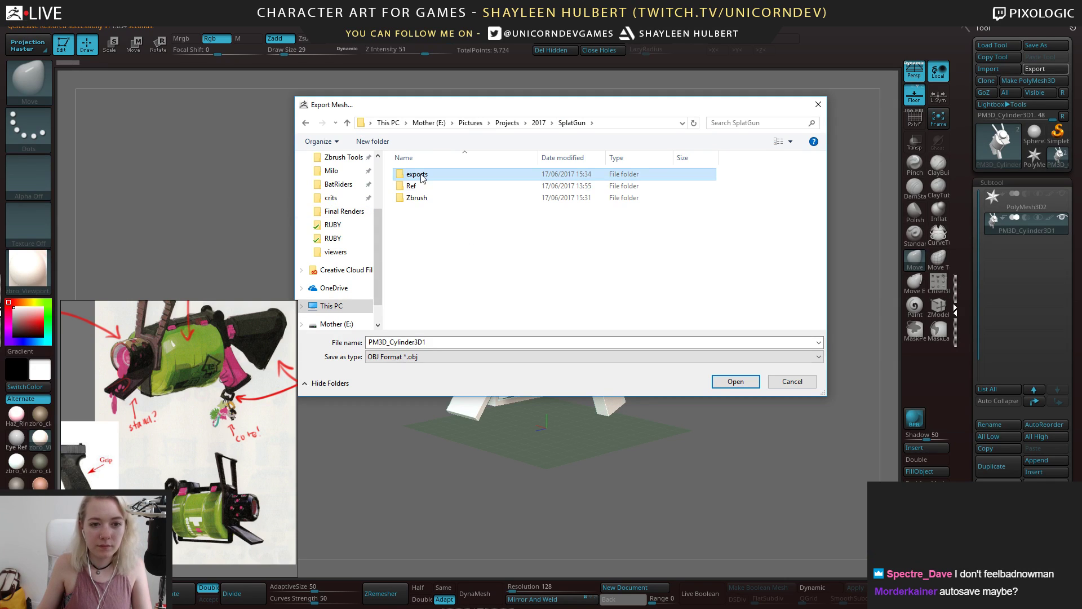
Save the exported block-in mesh as BlockIn in OBJ format in the exports folder
key(Return)
click(442, 342)
text(BlockIn)
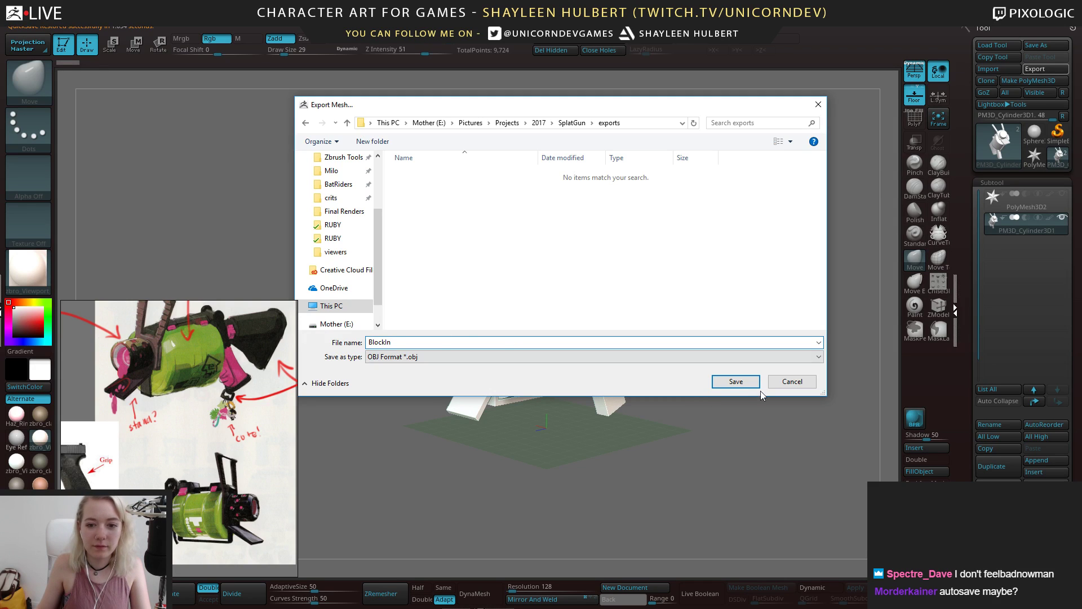
click(736, 381)
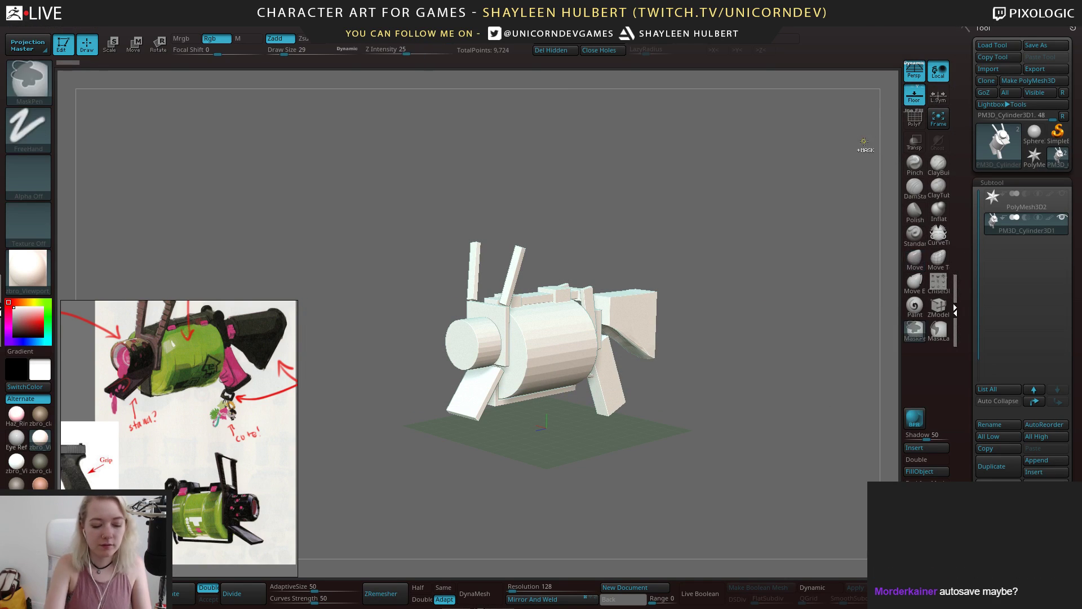
Load the project SplatGun_BLOCK_01 from the Zbrush folder, discarding changes to the quicksave
key(ctrl+o)
click(570, 341)
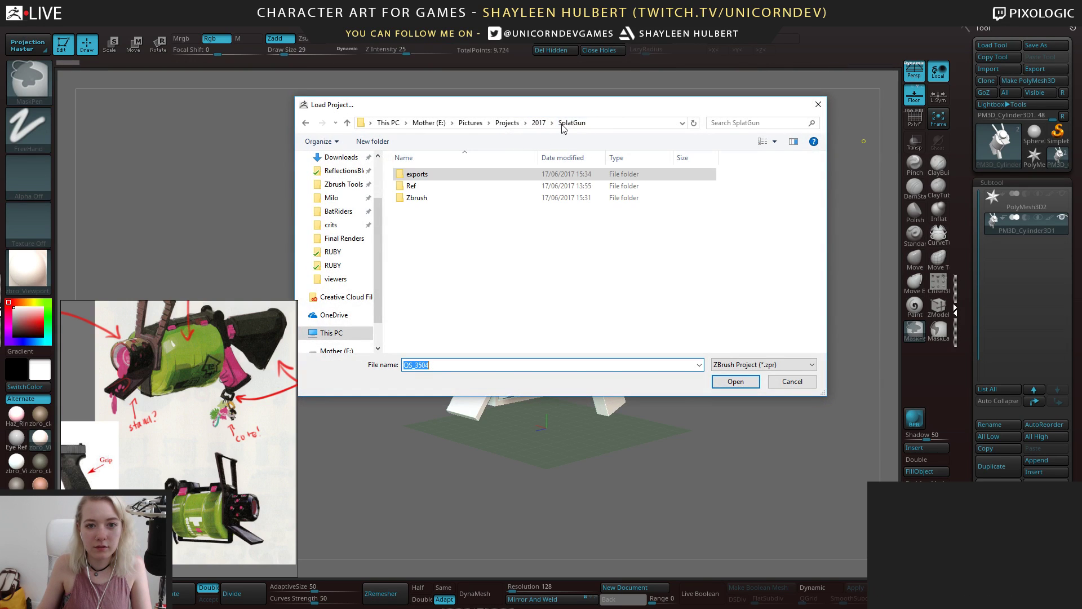
double_click(435, 198)
click(437, 174)
click(748, 383)
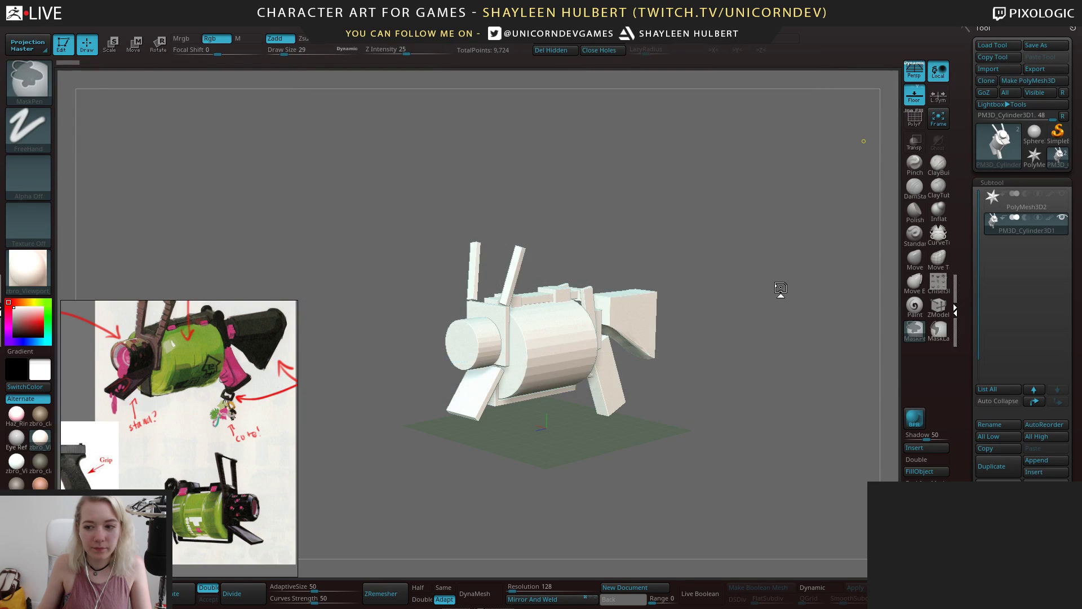
Hide the inner duplicate and the bore cylinder, and compare the tank with its inner duplicate from several angles
drag(762, 257, 774, 277)
click(1026, 204)
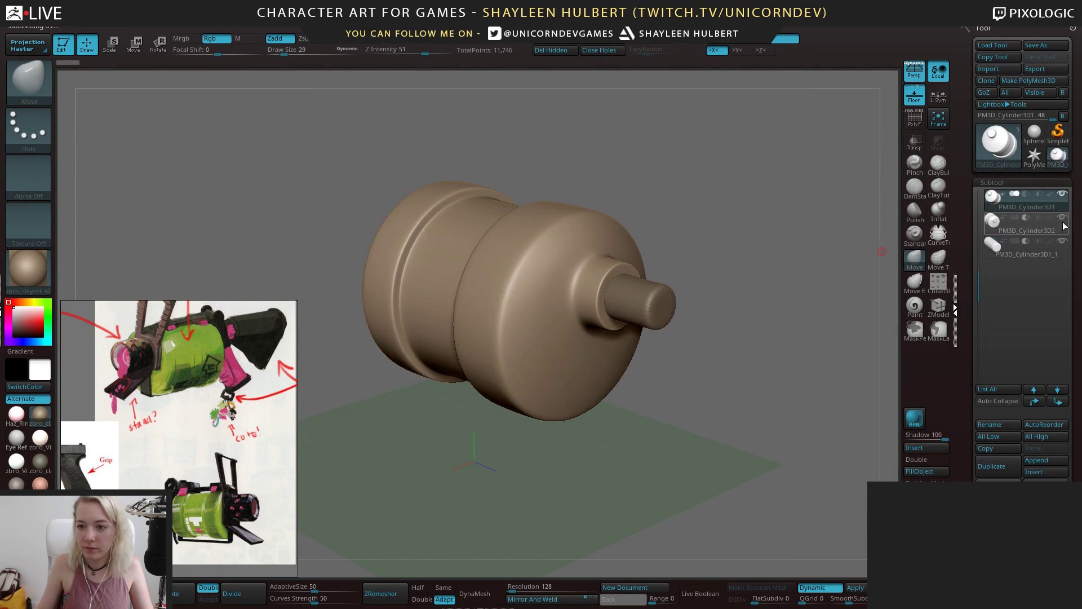
click(1062, 242)
drag(780, 256, 772, 258)
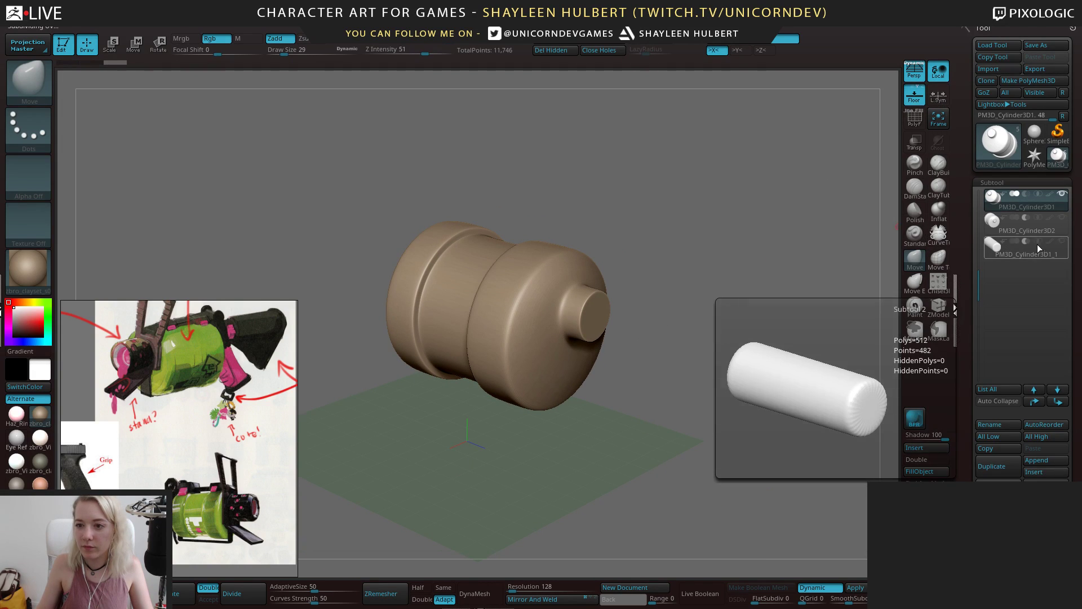
click(1037, 225)
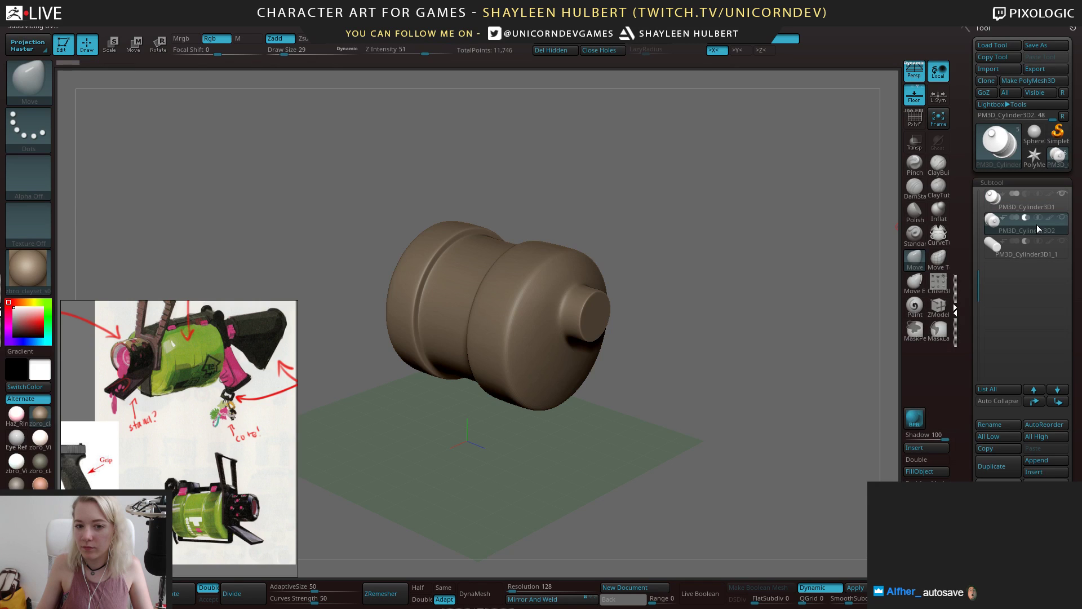
alt+drag(708, 229, 762, 266)
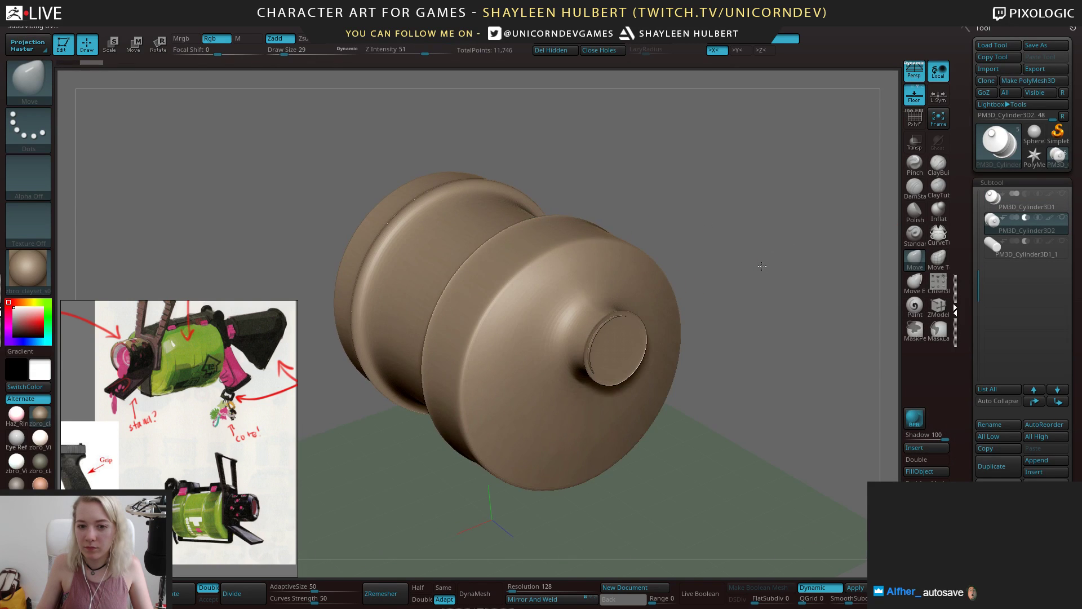
click(1048, 204)
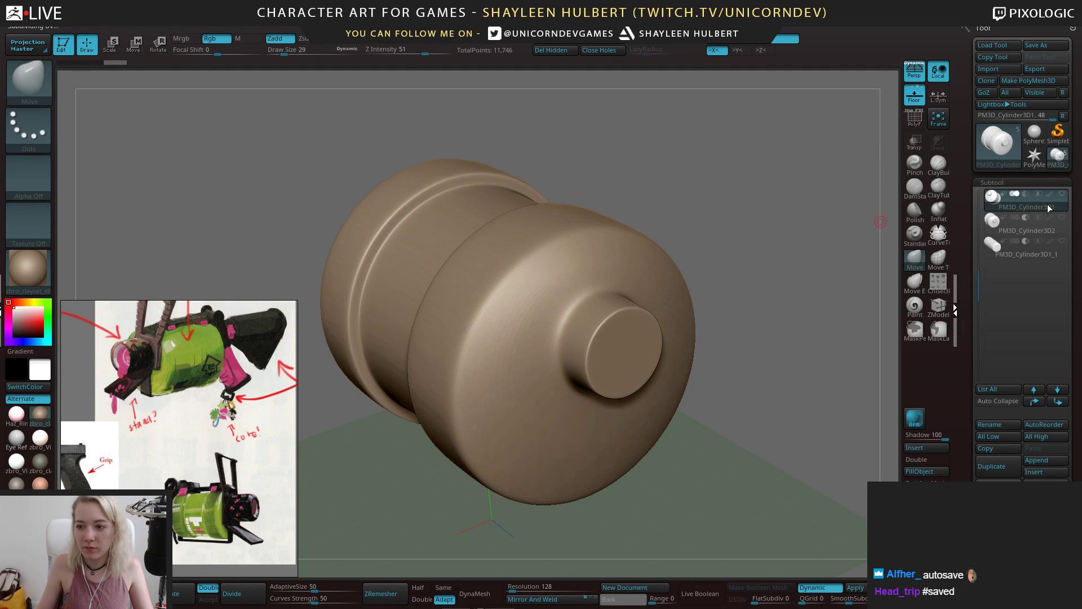
mouse_move(800, 221)
alt+mouse_down()
mouse_move(751, 198)
mouse_move(720, 213)
alt+mouse_up()
Reload SplatGun_BLOCK_01 without saving the subtool visibility changes
key(ctrl+o)
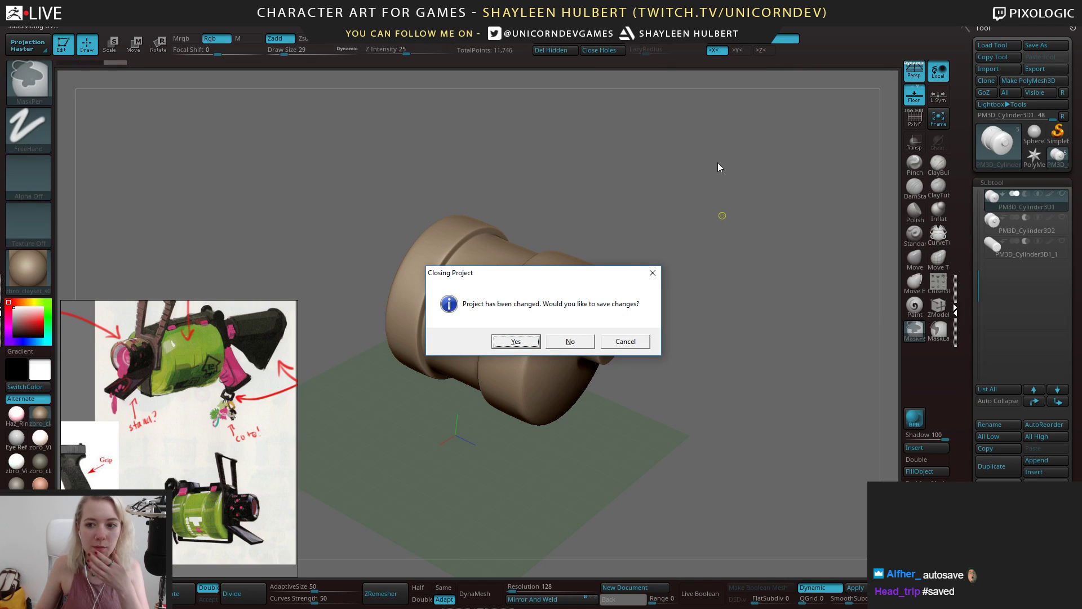
click(576, 340)
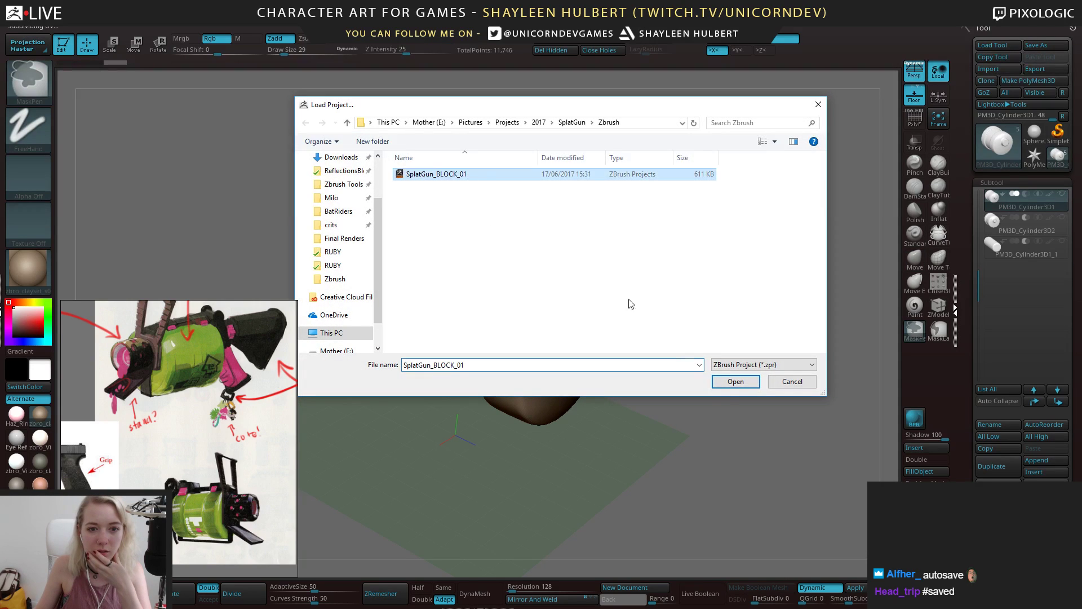
click(735, 381)
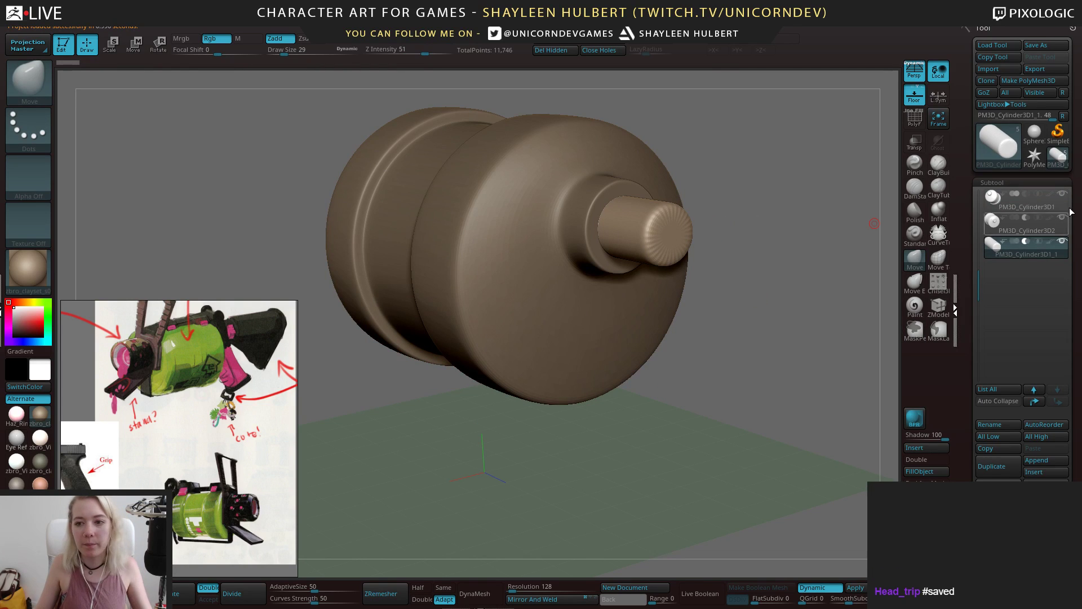
Select the outer tank subtool, enable Live Boolean with DSDiv, and generate the Boolean mesh
click(1042, 204)
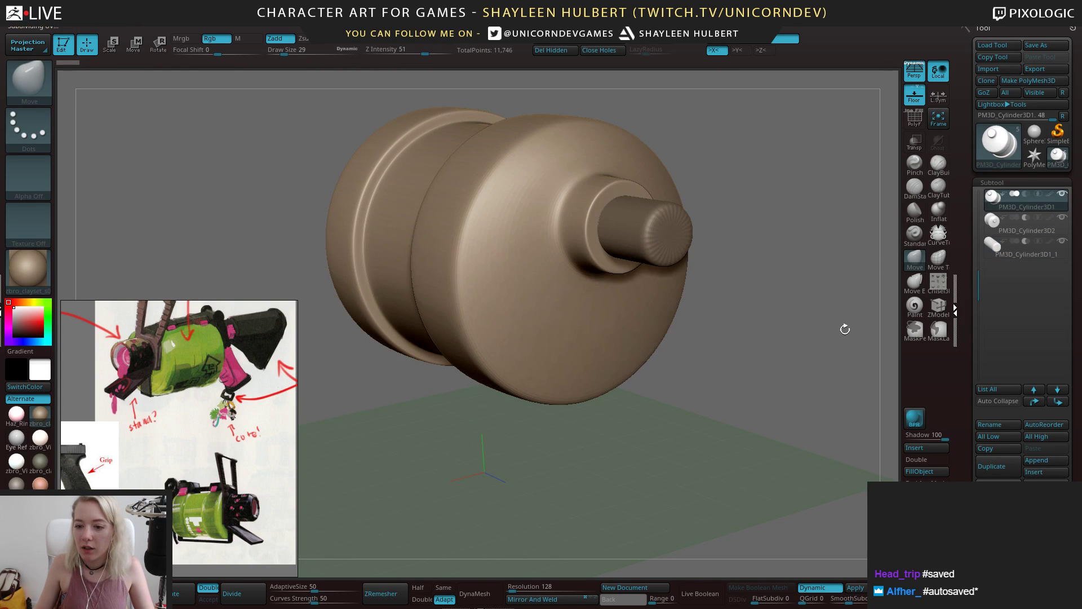
click(699, 594)
drag(732, 288, 783, 283)
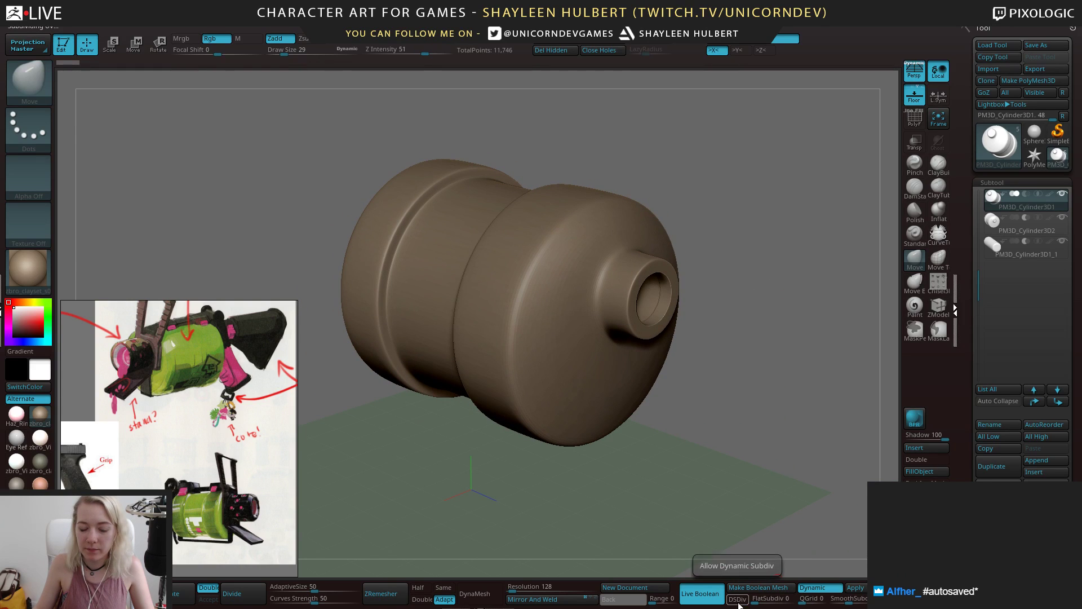
click(758, 587)
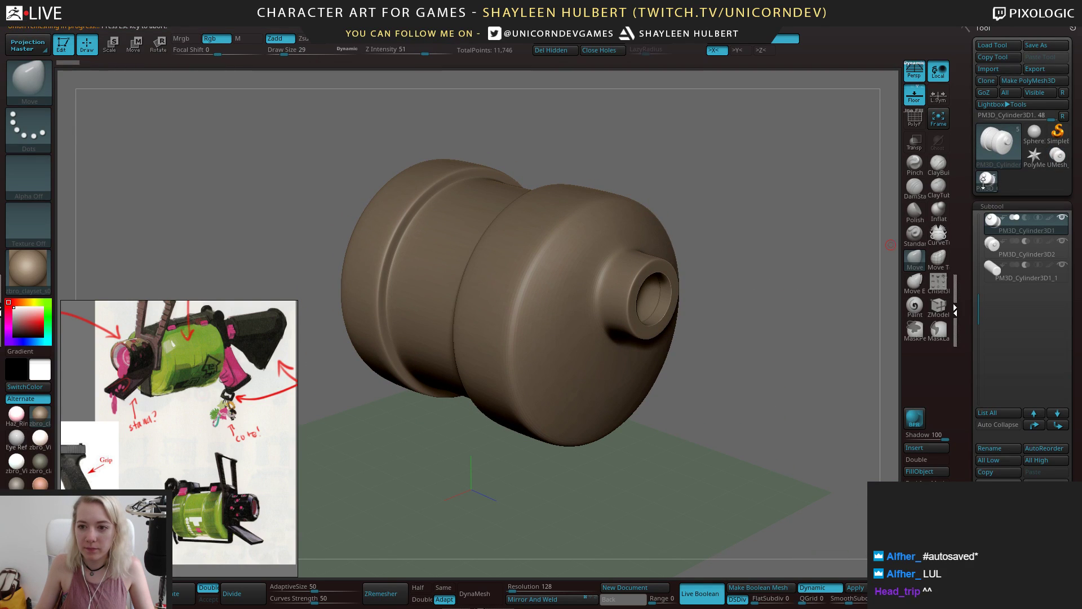
Switch to the generated Boolean tank mesh, inspect its hollow neck and insert a PolyMesh3D star as a new subtool
click(1060, 160)
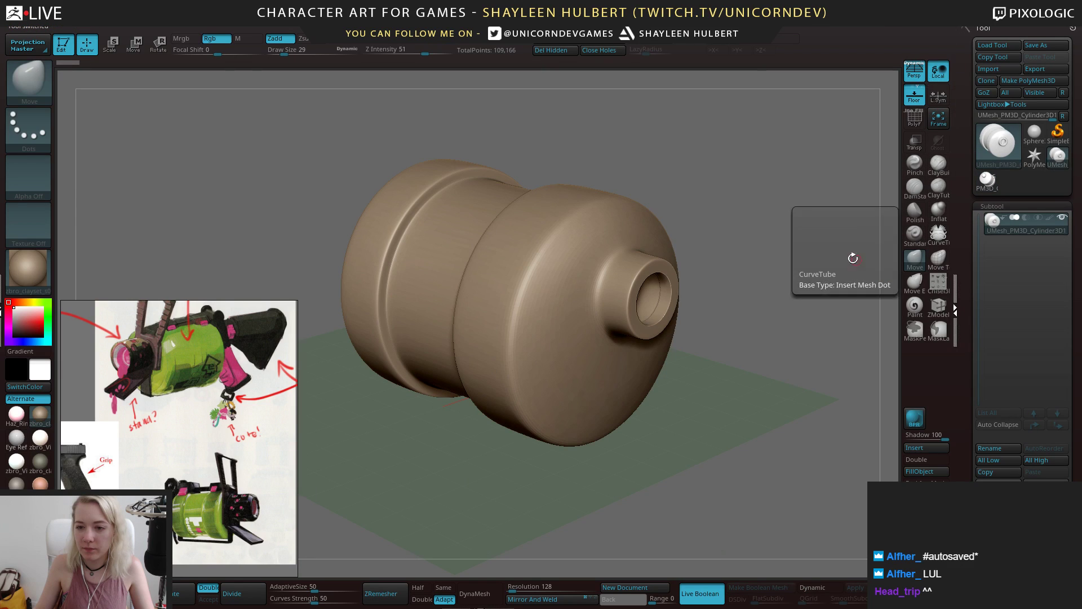
alt+drag(805, 245, 762, 242)
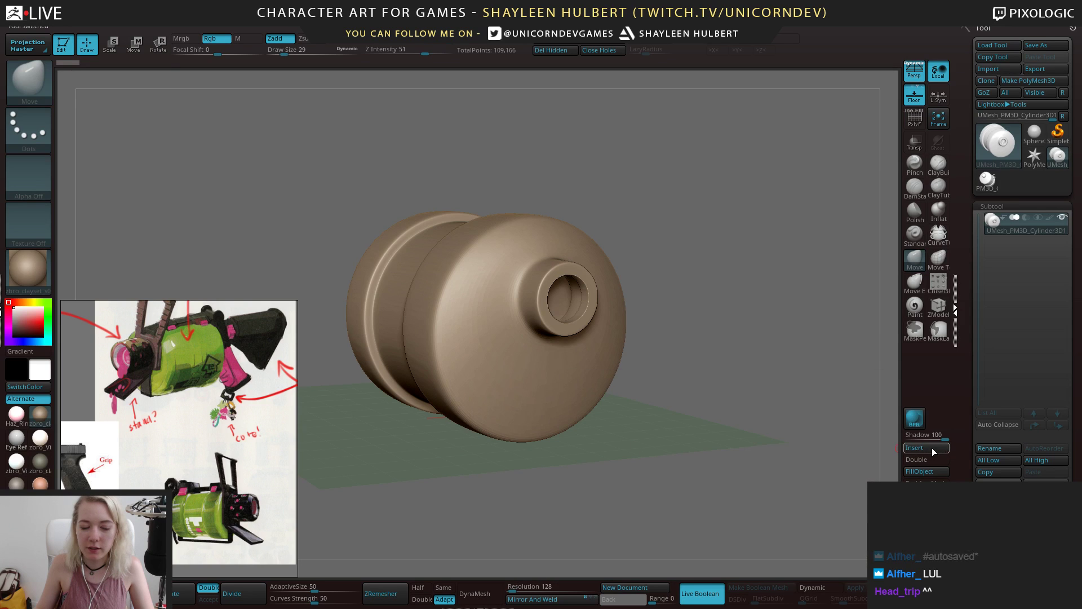
click(914, 448)
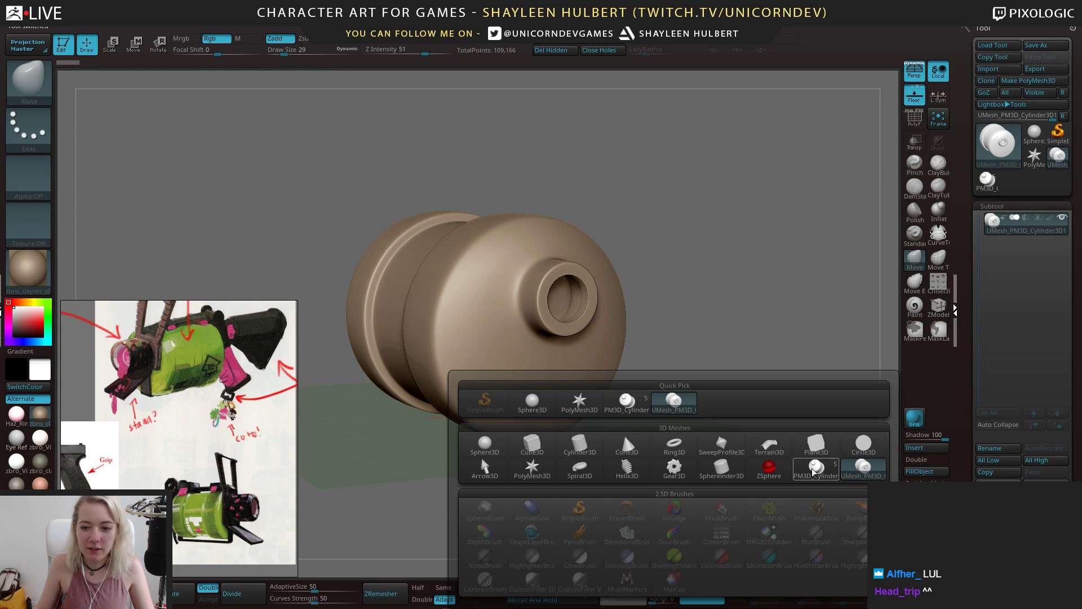
click(581, 405)
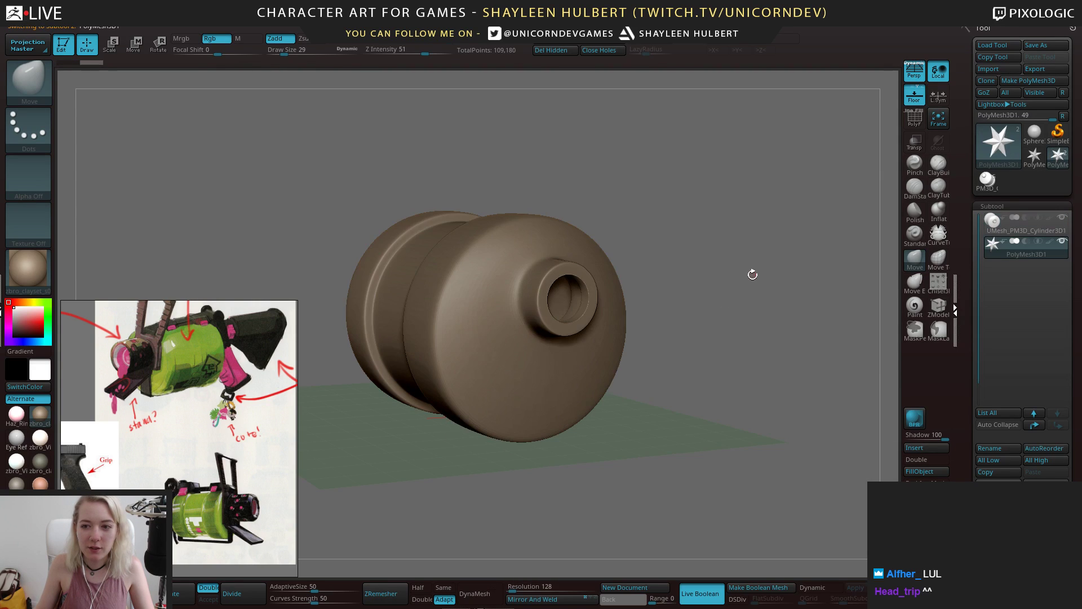
Import the BlockIn OBJ from the SplatGun exports folder and reposition the reference image beside the model
click(990, 70)
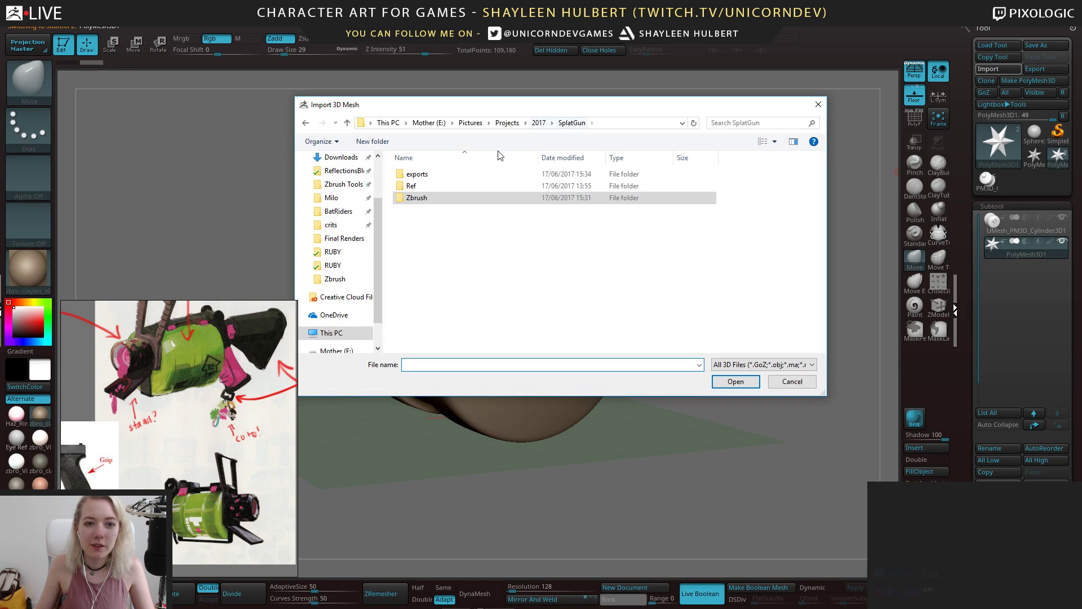
double_click(417, 174)
click(427, 186)
click(736, 382)
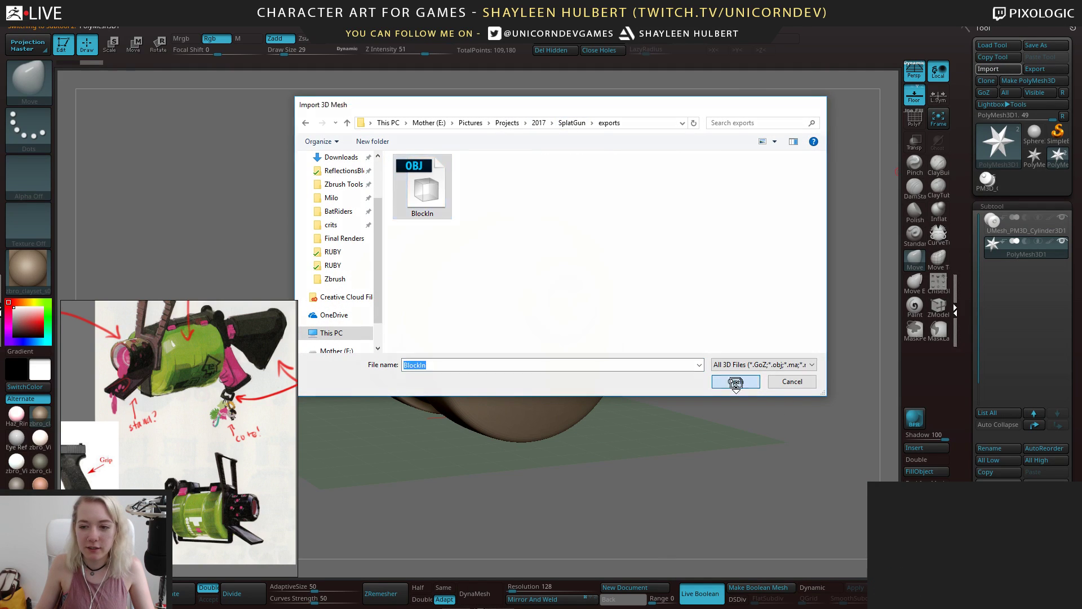
drag(711, 295, 775, 300)
drag(774, 300, 752, 307)
right_drag(249, 417, 249, 191)
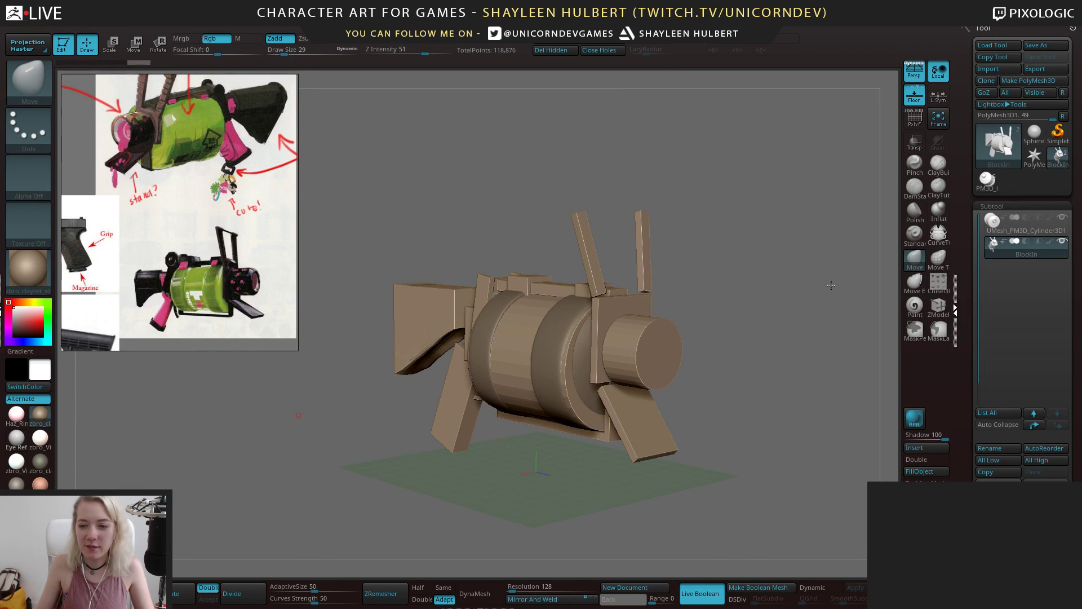
Place the BlockIn subtool above the cylinder in the subtool order and hide its central barrel polygroup
drag(831, 286, 567, 317)
click(1037, 229)
alt+click(501, 305)
drag(716, 248, 739, 260)
click(914, 119)
ctrl+shift+click(496, 317)
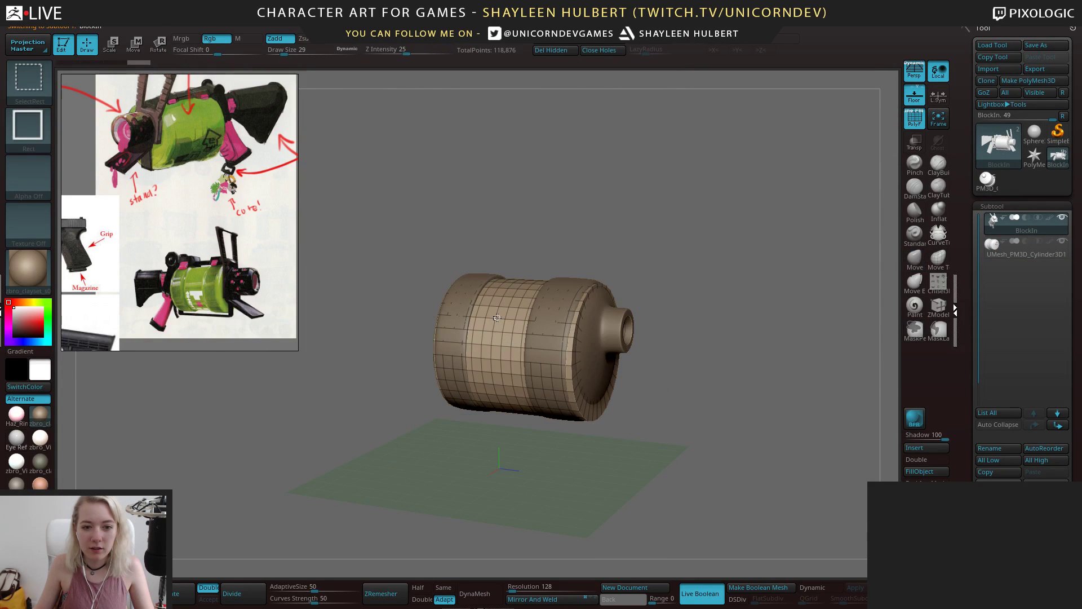
ctrl+shift+click(497, 318)
shift+drag(747, 256, 735, 269)
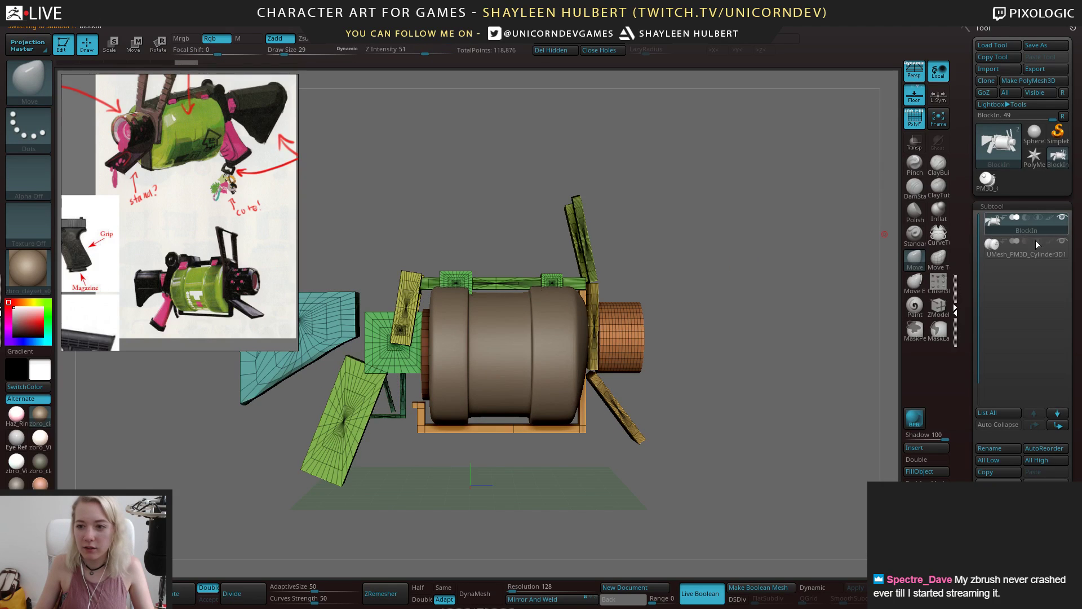
click(912, 119)
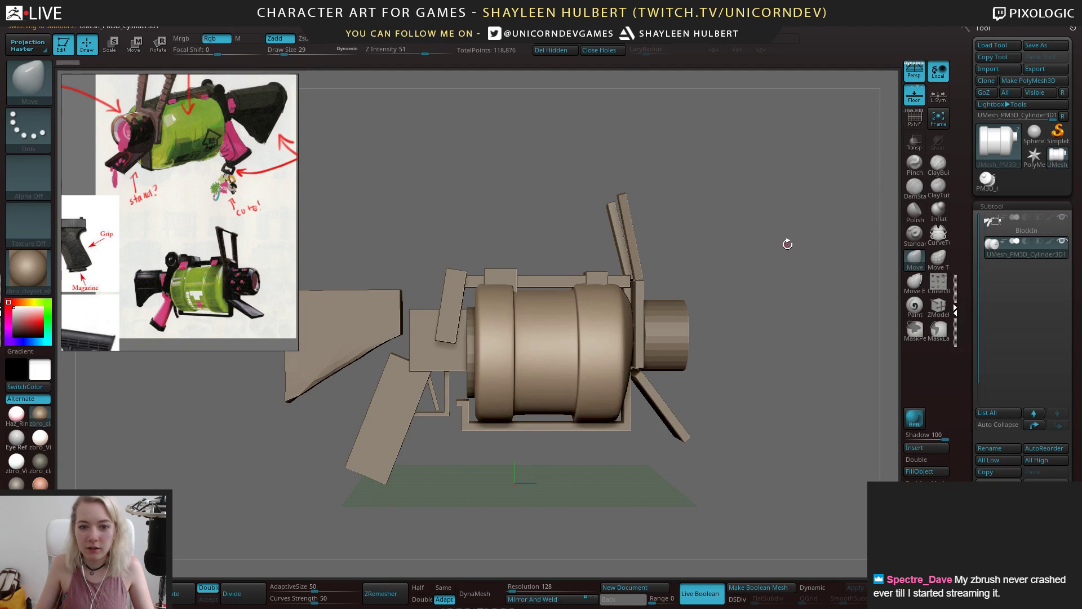
drag(785, 242, 763, 264)
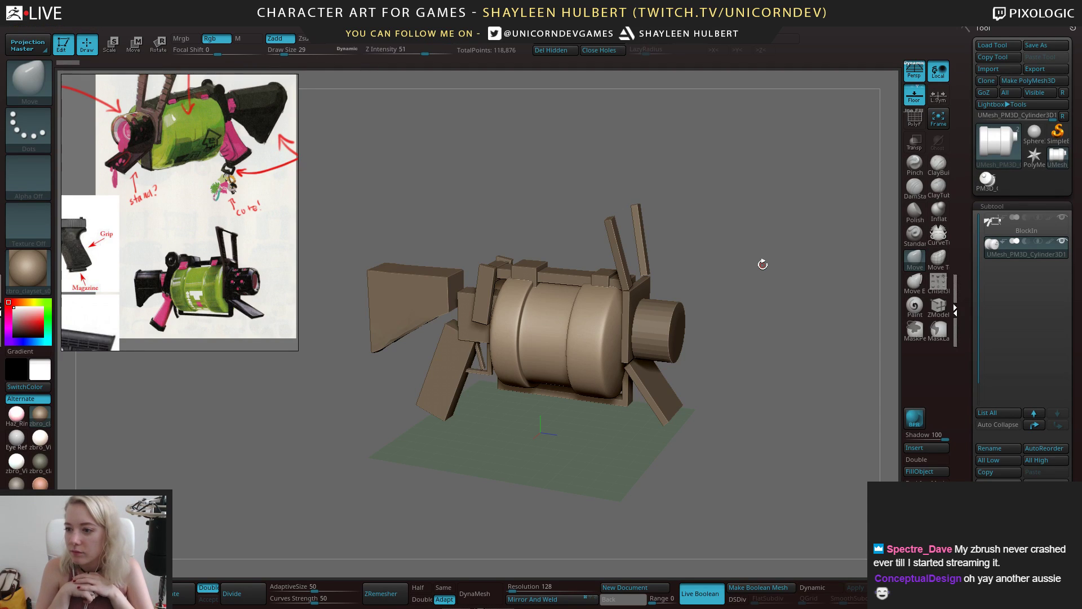
mouse_move(1016, 226)
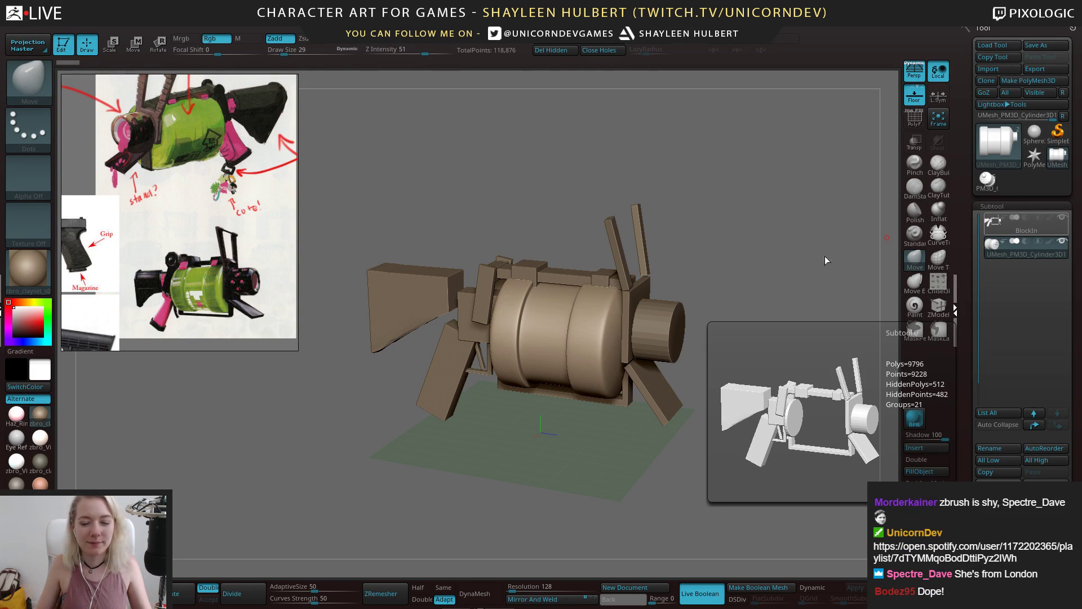
drag(696, 208, 752, 255)
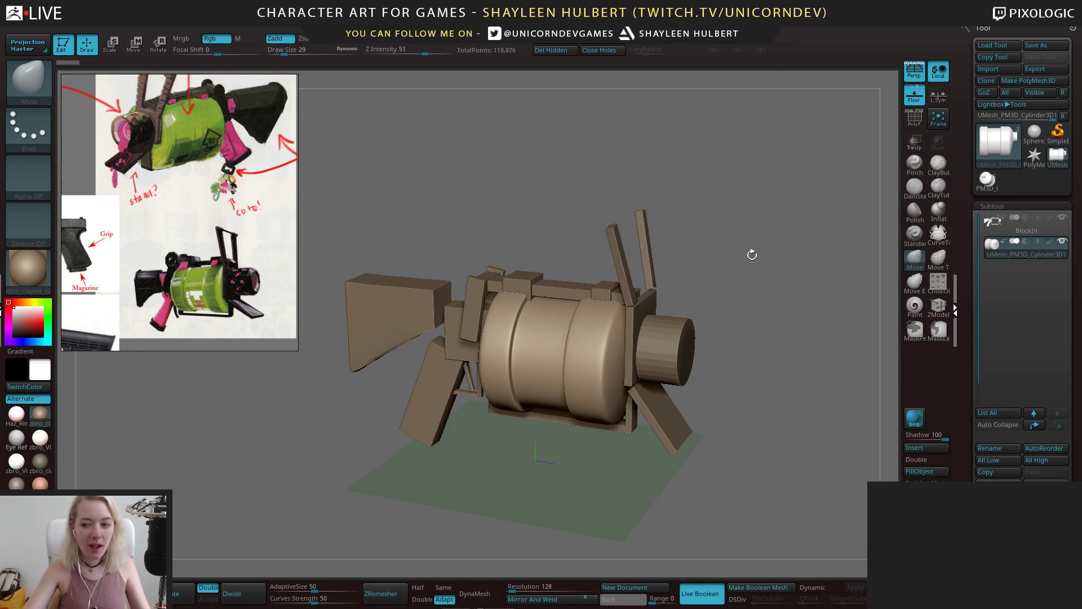
Bring up the scaling gizmo on the cylinder barrel and apply Mirror And Weld to the mesh
mouse_move(760, 280)
mouse_down()
mouse_move(793, 301)
mouse_move(788, 278)
mouse_move(771, 317)
mouse_move(749, 304)
mouse_move(789, 298)
mouse_move(801, 316)
mouse_move(775, 323)
mouse_move(796, 286)
mouse_move(772, 285)
mouse_move(809, 294)
mouse_move(799, 310)
mouse_move(809, 299)
mouse_move(577, 336)
mouse_up()
key(e)
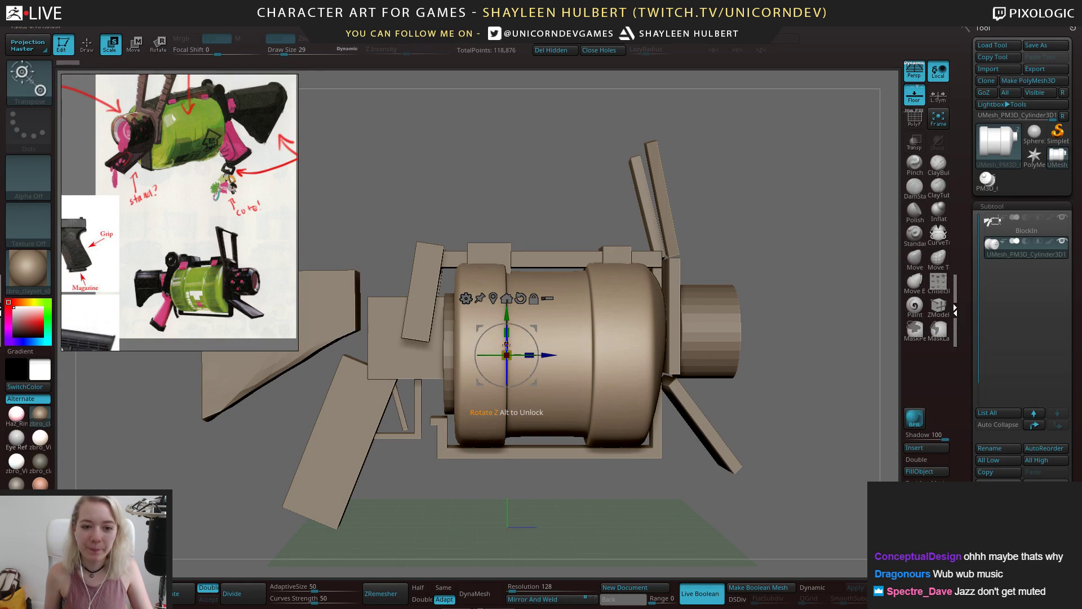
drag(507, 355, 506, 355)
drag(733, 260, 705, 305)
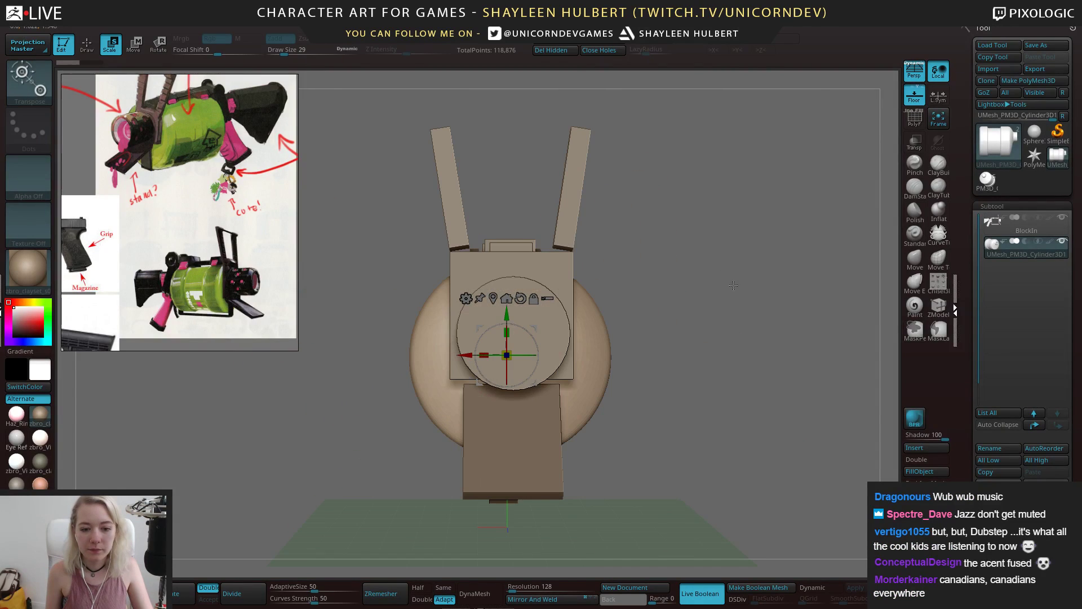
click(544, 601)
drag(629, 375, 727, 389)
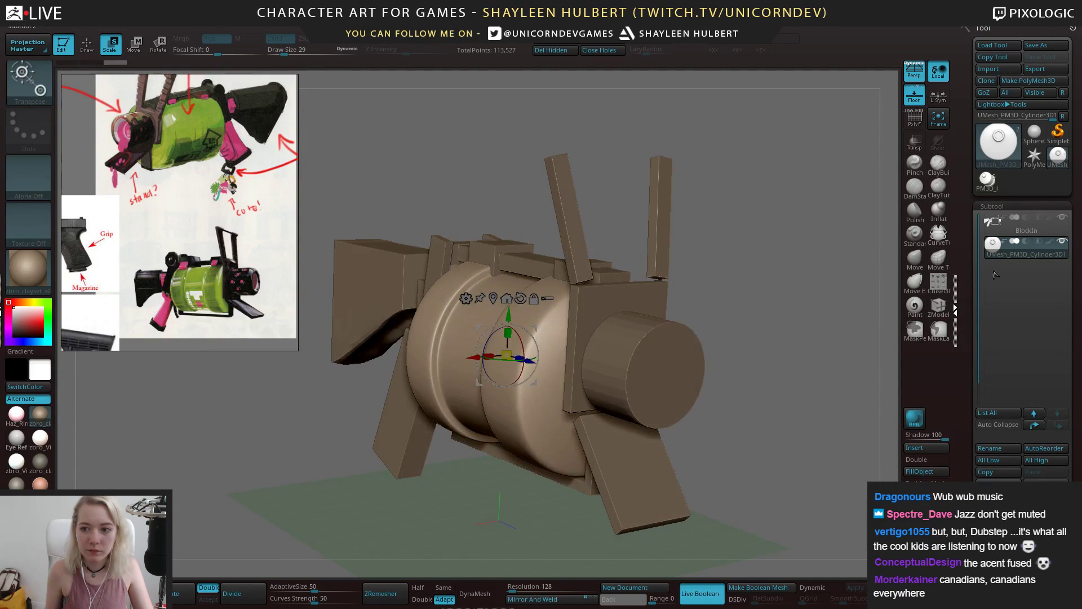
Turn on X symmetry and scale the cylinder barrel down to fit inside the block-in gun's frame
click(1063, 243)
drag(830, 274, 597, 330)
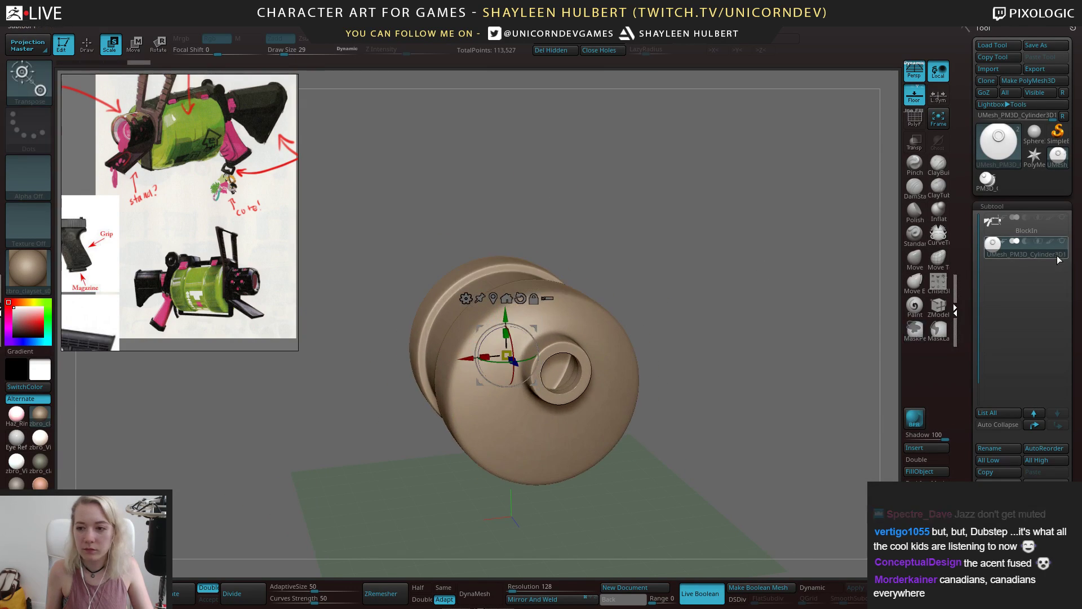
click(782, 43)
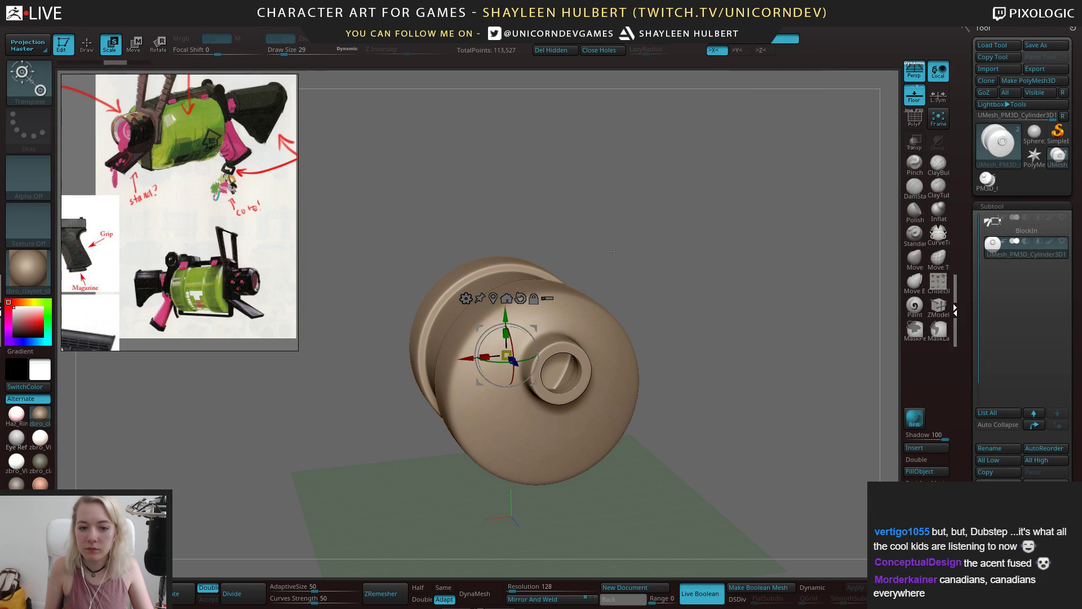
drag(506, 356, 506, 357)
click(1064, 243)
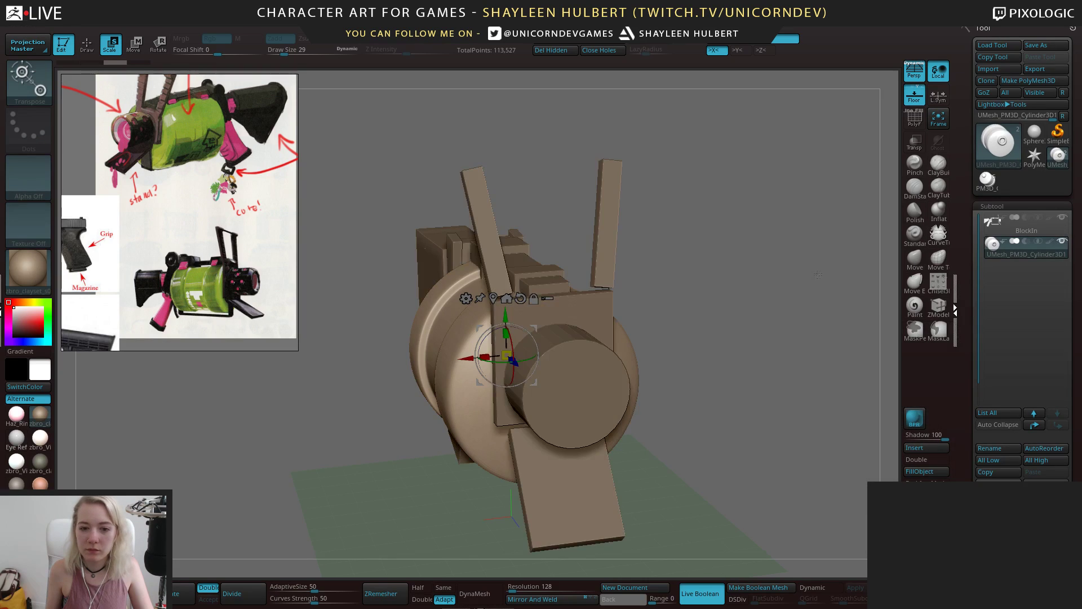
shift+drag(705, 316, 777, 317)
drag(507, 356, 499, 356)
drag(727, 225, 792, 226)
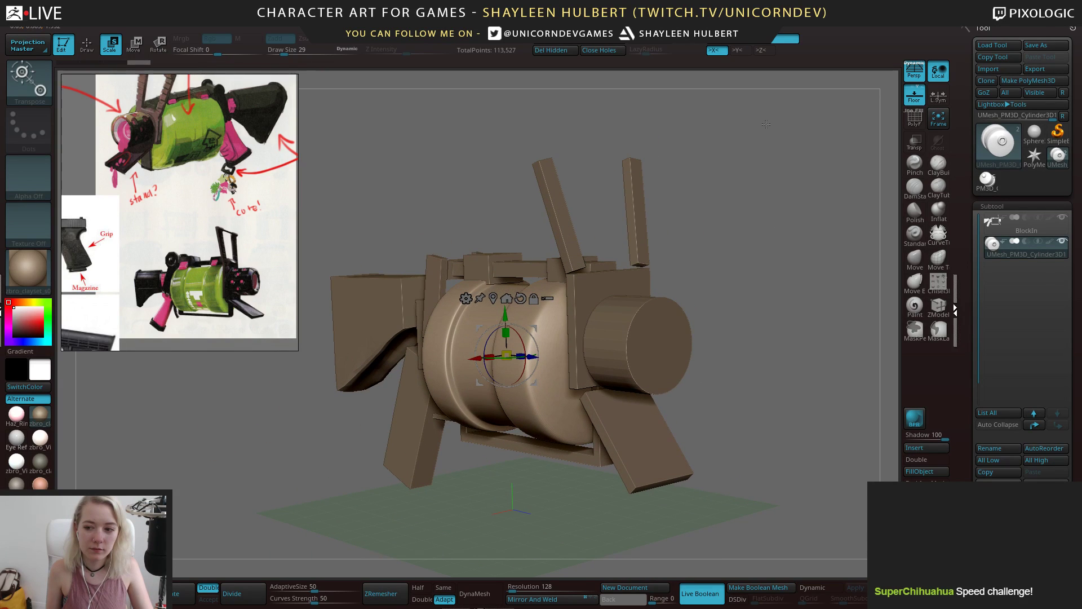
drag(767, 124, 787, 212)
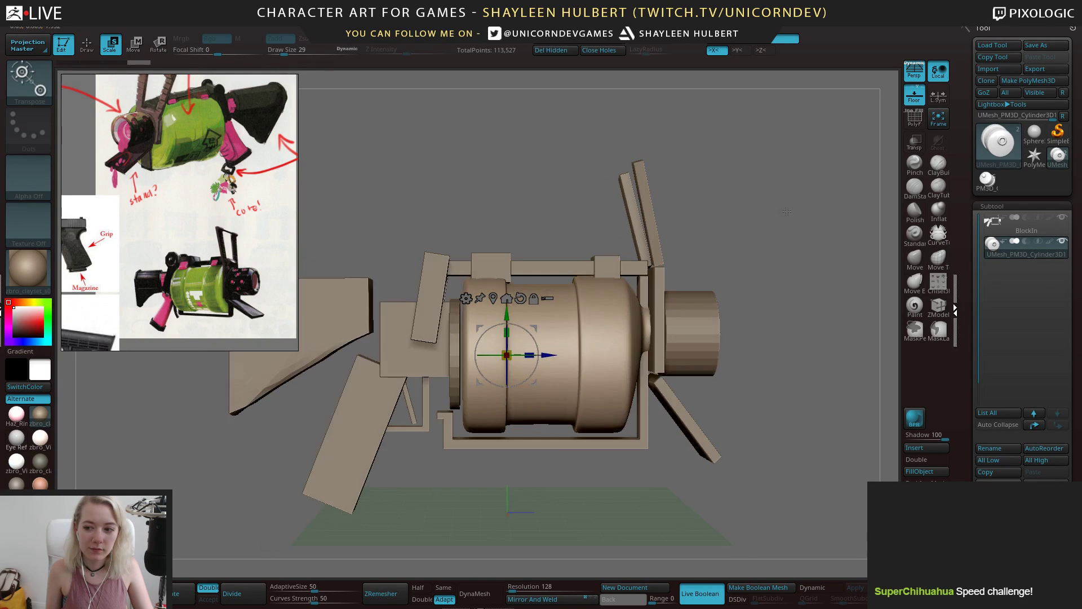
drag(506, 167, 528, 201)
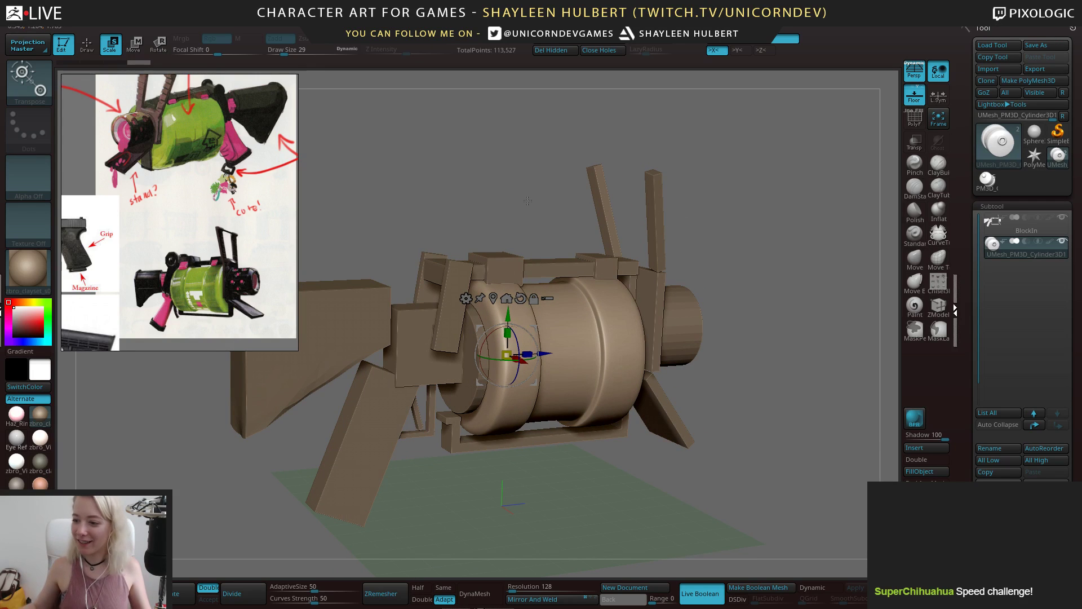
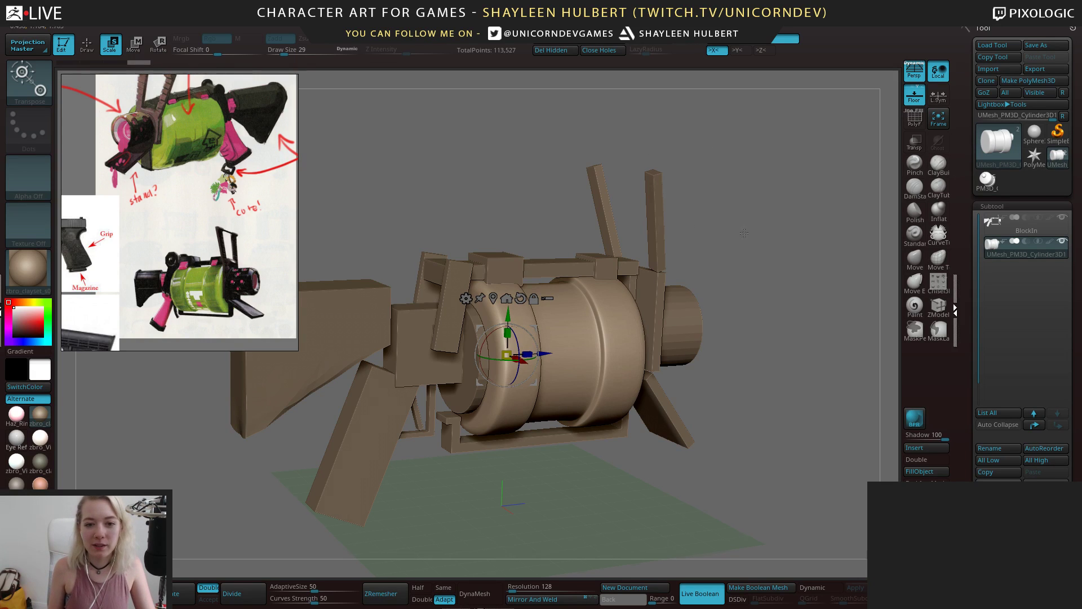
Examine the gun's muzzle and overall shape in the reference image
drag(744, 233, 693, 250)
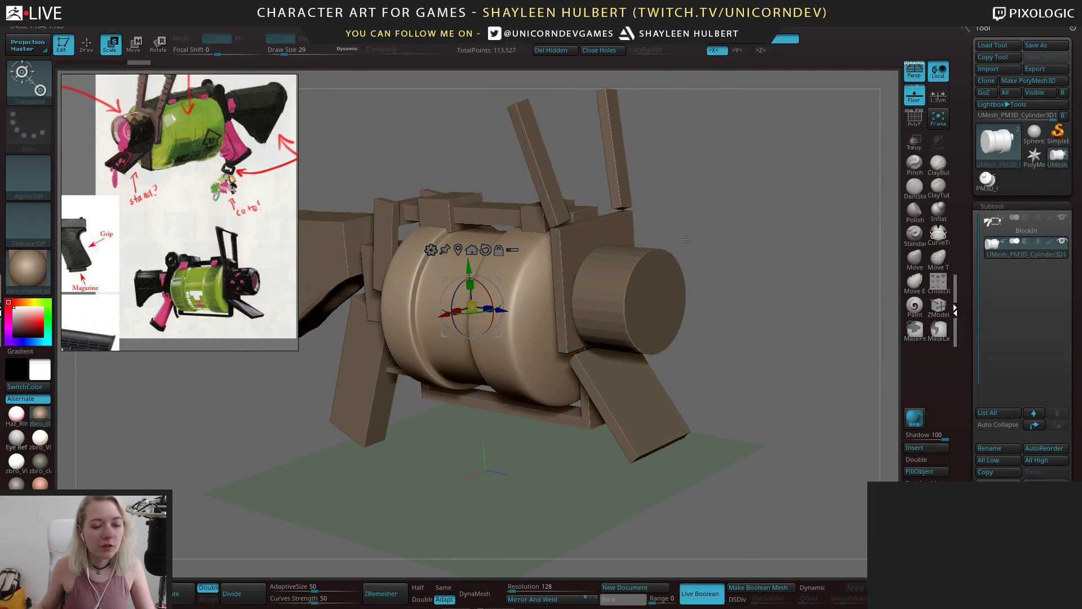
scroll(167, 212, up, 6)
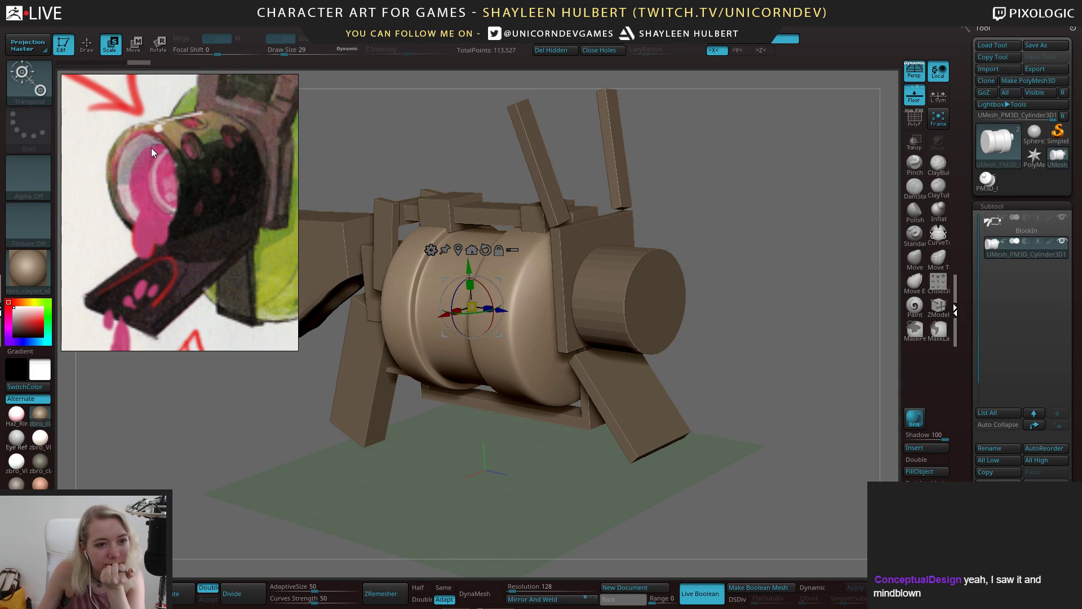
scroll(156, 181, down, 5)
mouse_move(193, 240)
middle_down()
mouse_move(143, 145)
mouse_move(171, 236)
middle_up()
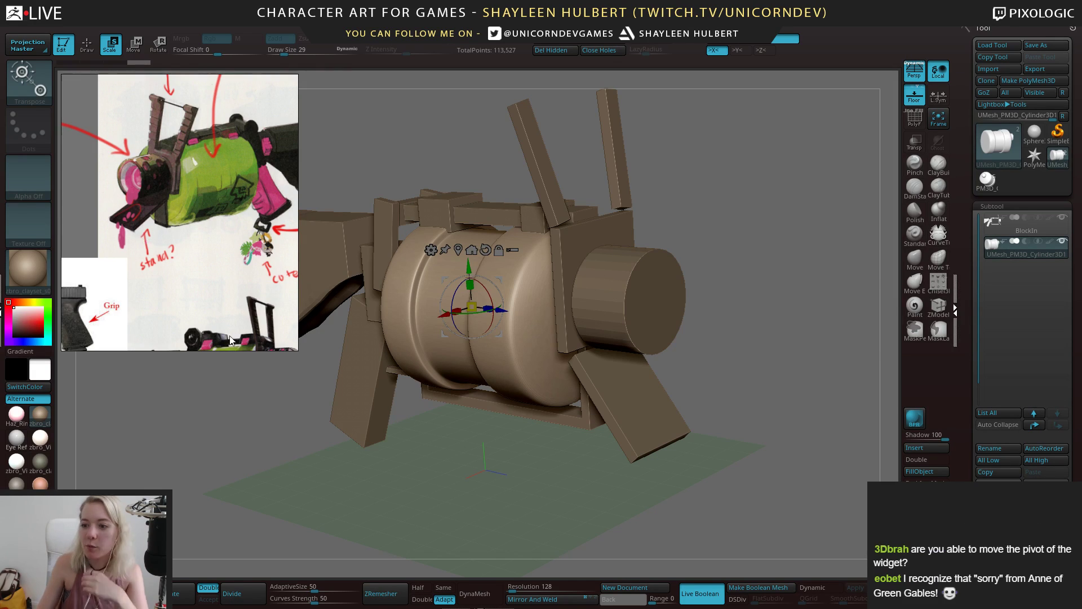
Move the gizmo's pivot away from the mesh centre to the upper rear edge of the cylinder barrel
shift+drag(662, 404, 545, 485)
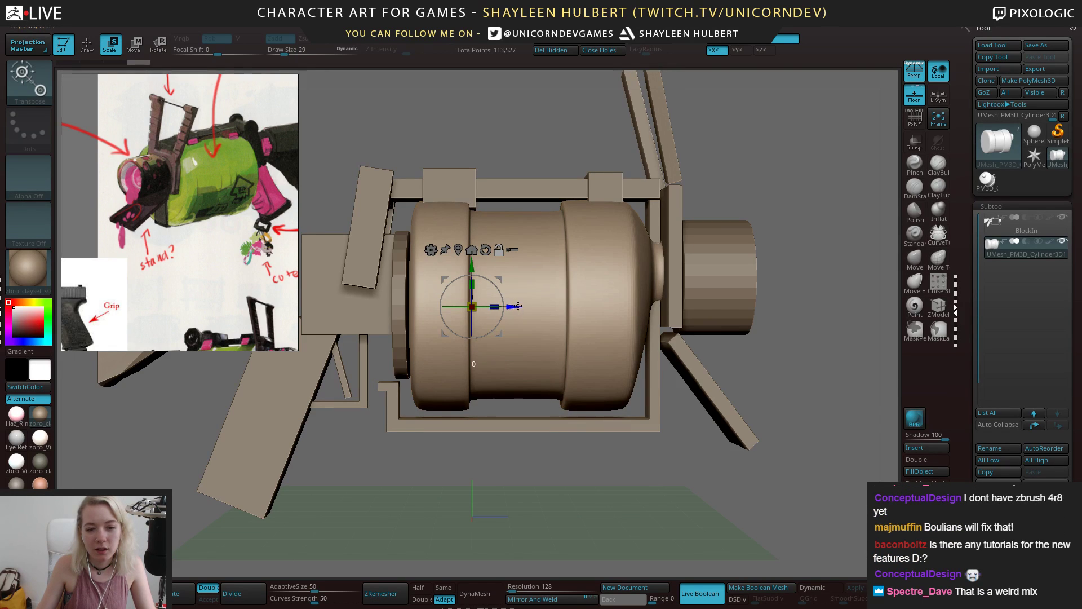
alt+drag(515, 308, 602, 311)
click(473, 249)
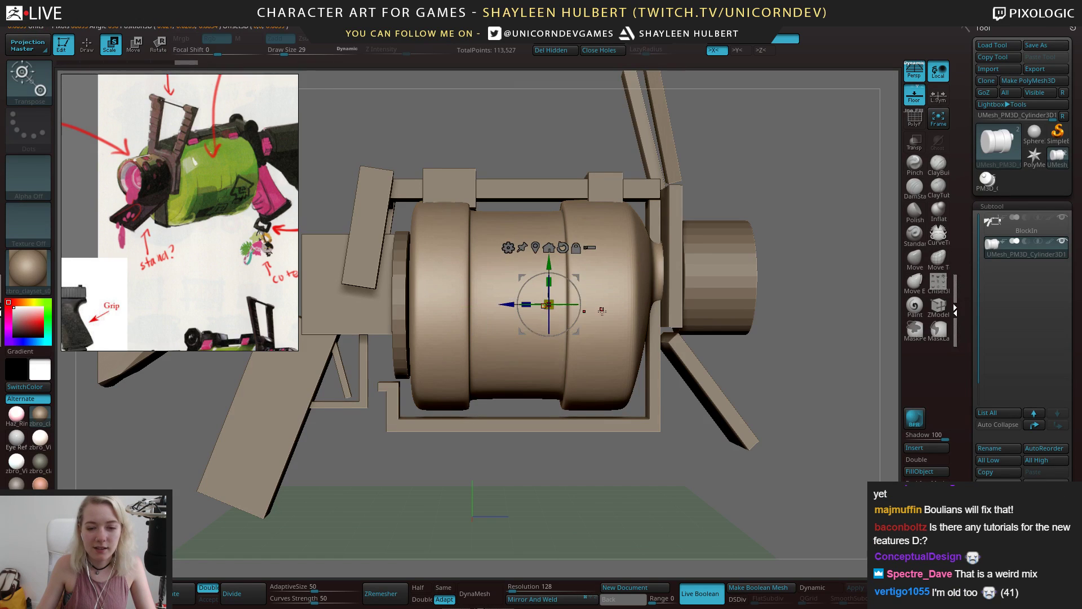
alt+click(422, 224)
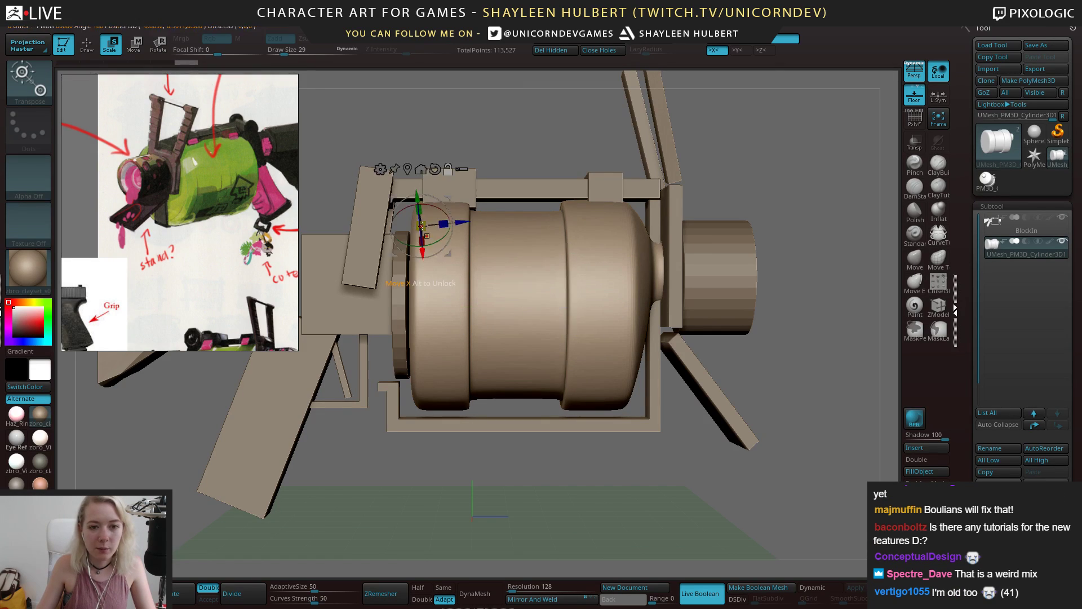
Try scaling and rotating the cylinder barrel about the offset pivot, undoing each transformation
drag(530, 150, 431, 164)
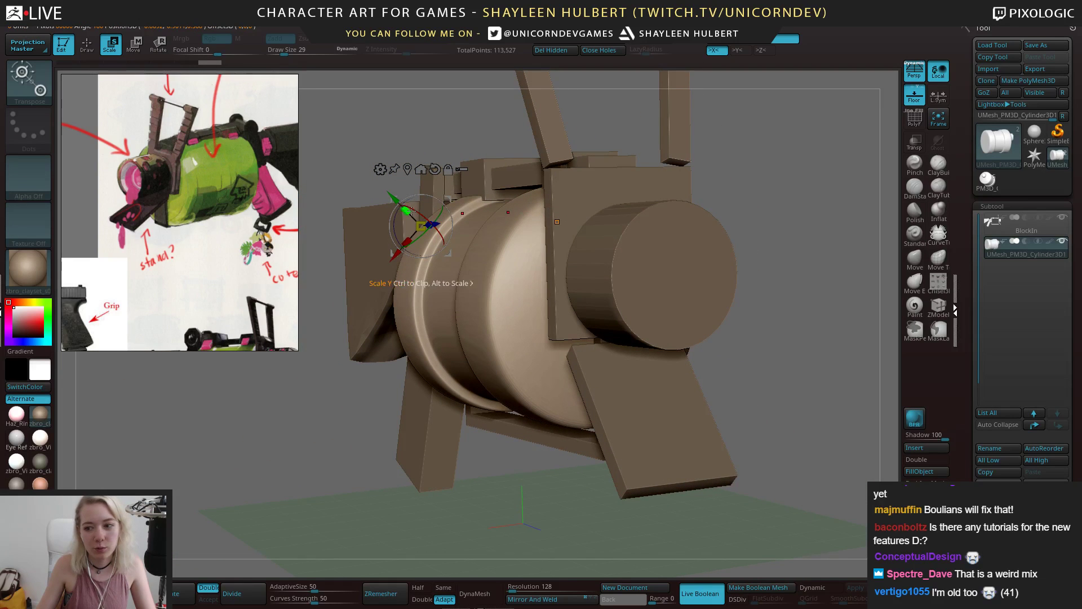
drag(406, 210, 406, 218)
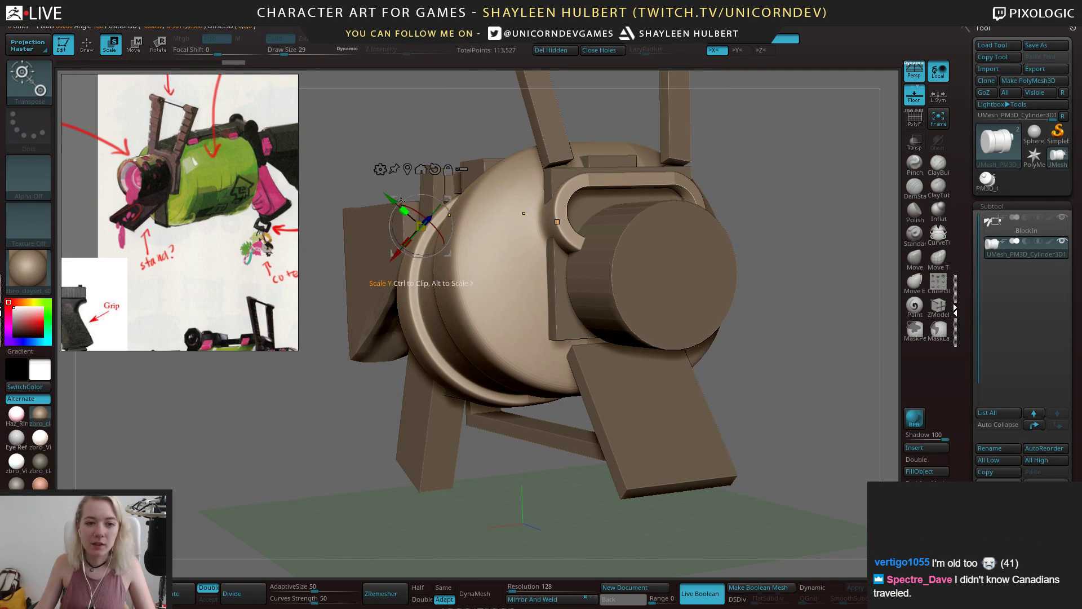
key(ctrl+z)
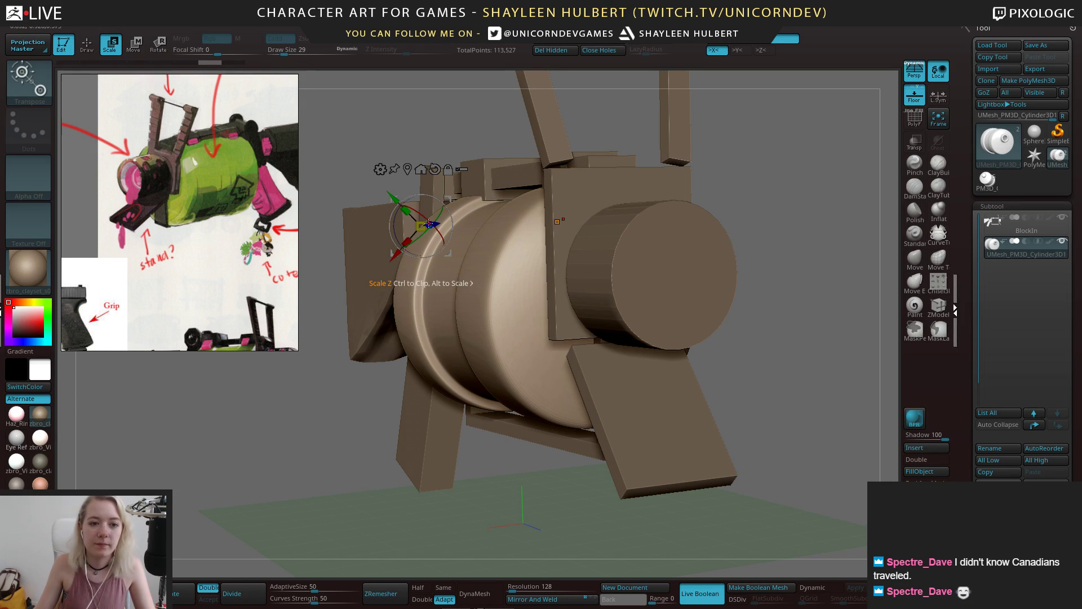
drag(429, 221, 390, 185)
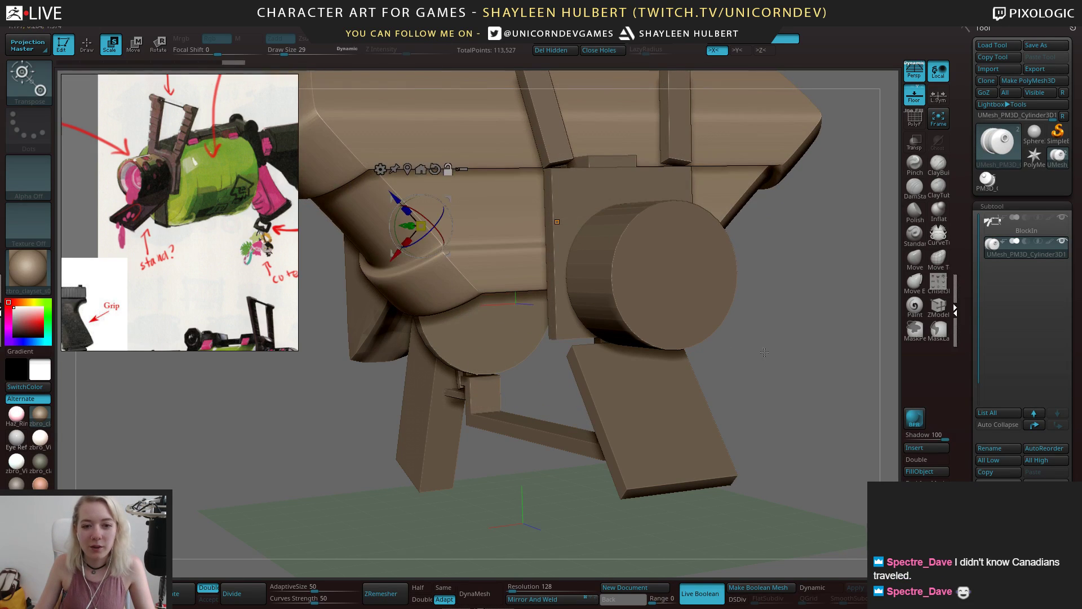
alt+drag(758, 372, 806, 451)
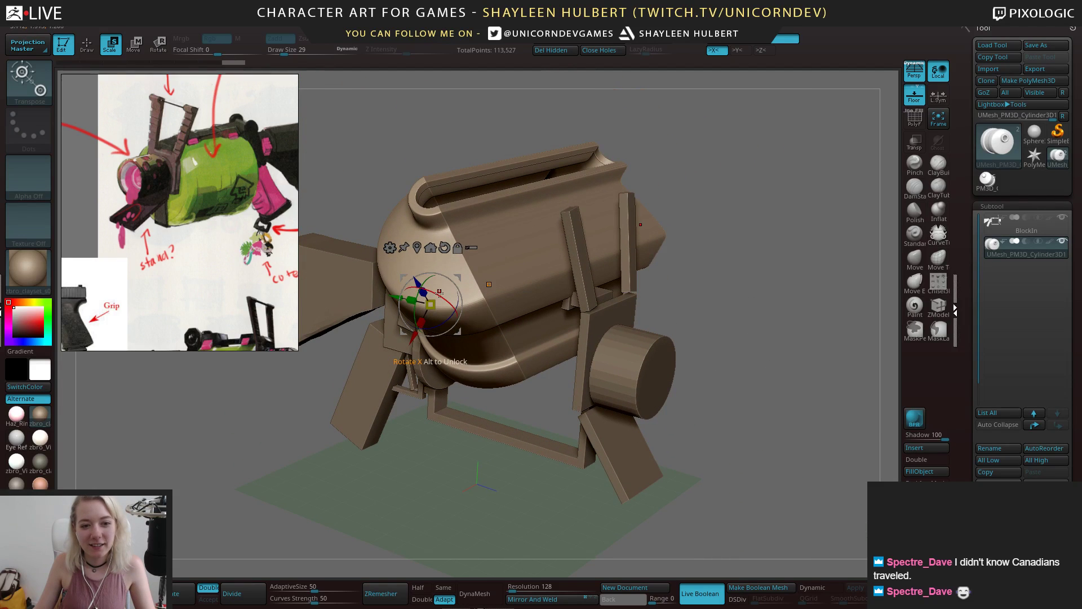
drag(439, 298, 645, 266)
key(ctrl+z)
key(ctrl+z)
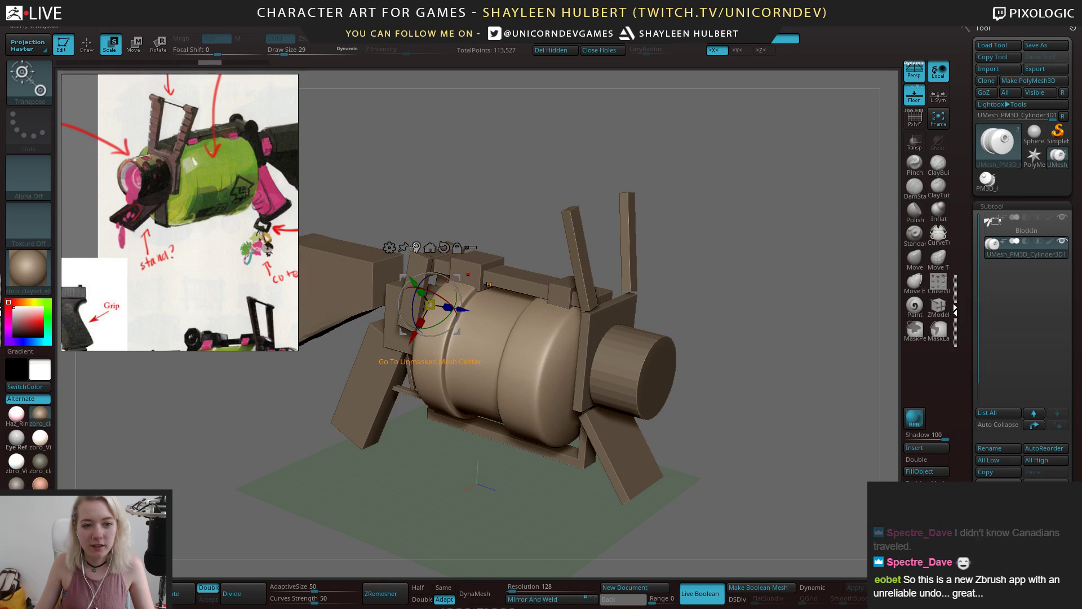
Centre the gizmo on the cylinder barrel's unmasked mesh with symmetry turned off, and try Mesh To Axis
click(416, 248)
key(ctrl+shift+z)
mouse_move(474, 203)
shift+mouse_down()
mouse_move(502, 197)
mouse_move(483, 248)
mouse_move(502, 219)
mouse_move(508, 231)
shift+mouse_up()
drag(664, 234, 570, 248)
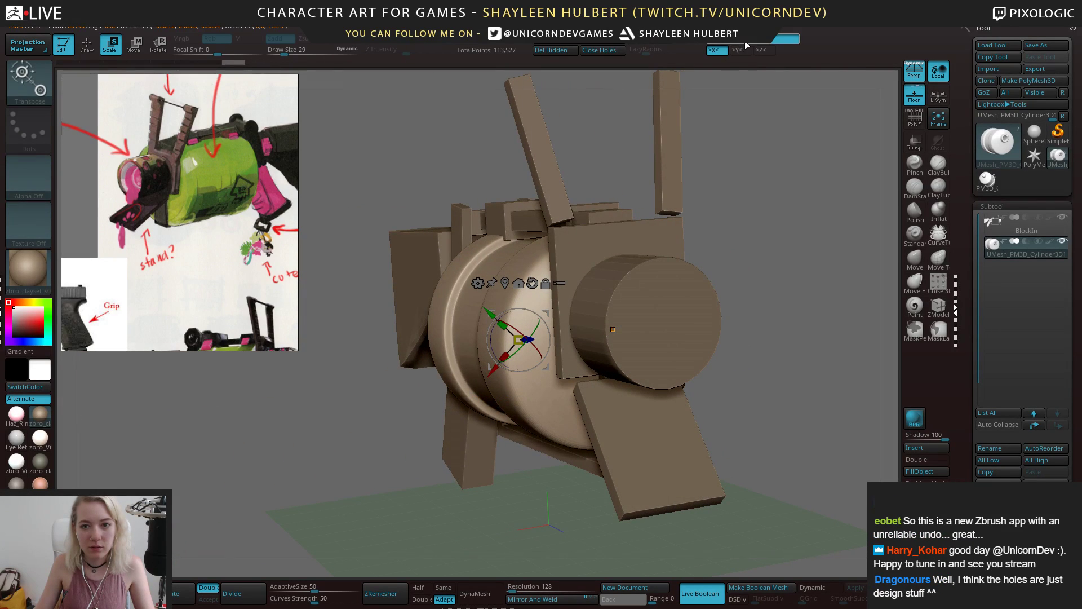
click(507, 282)
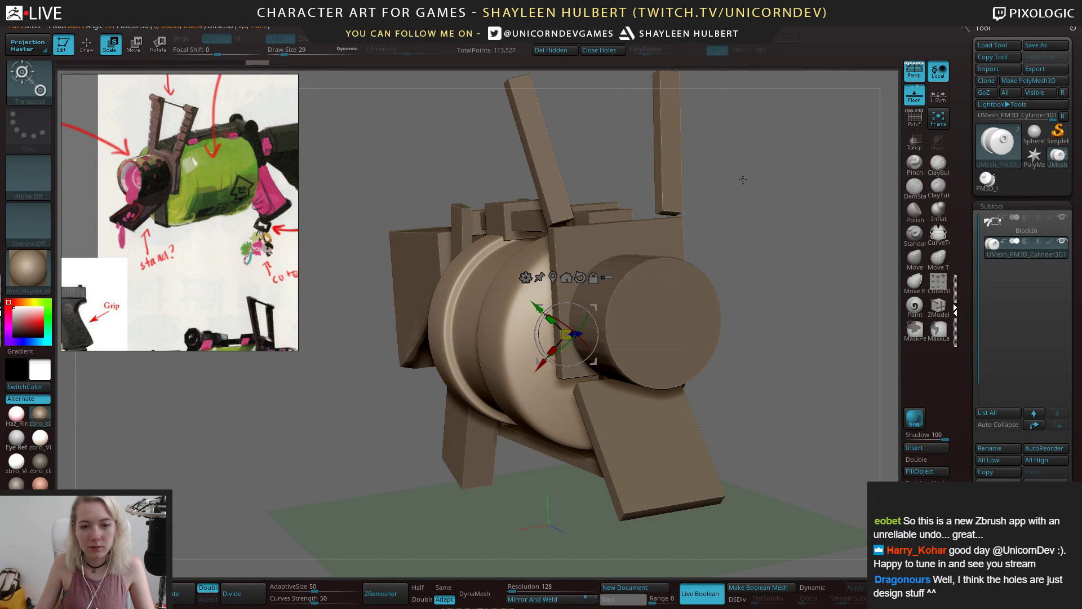
shift+drag(743, 179, 784, 207)
drag(696, 248, 795, 251)
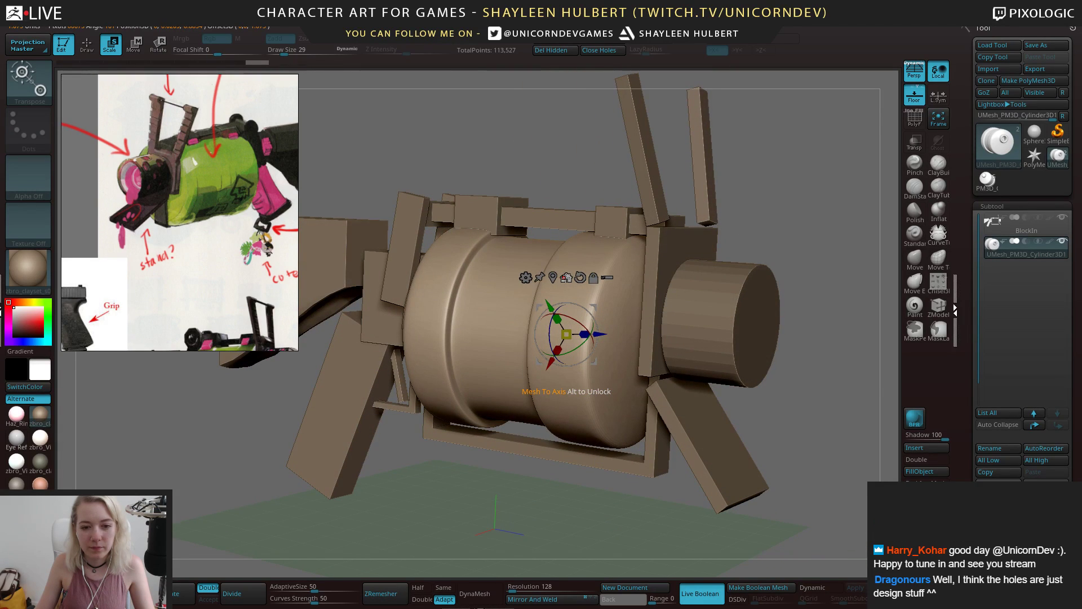
click(567, 278)
key(ctrl+z)
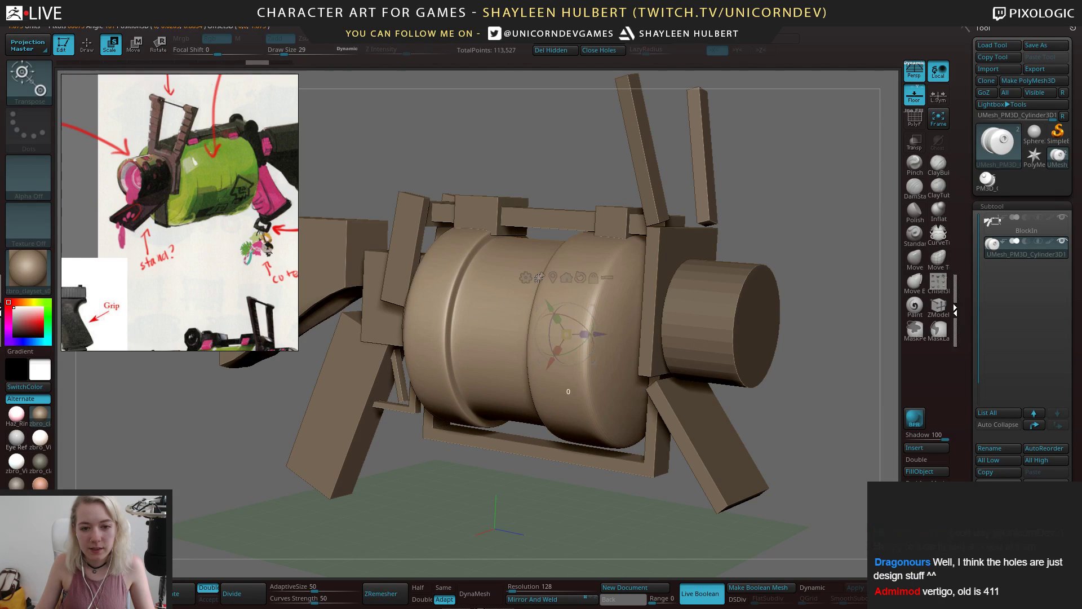
Try resetting the cylinder barrel's mesh orientation, and undo it together with the preceding gizmo changes
click(583, 280)
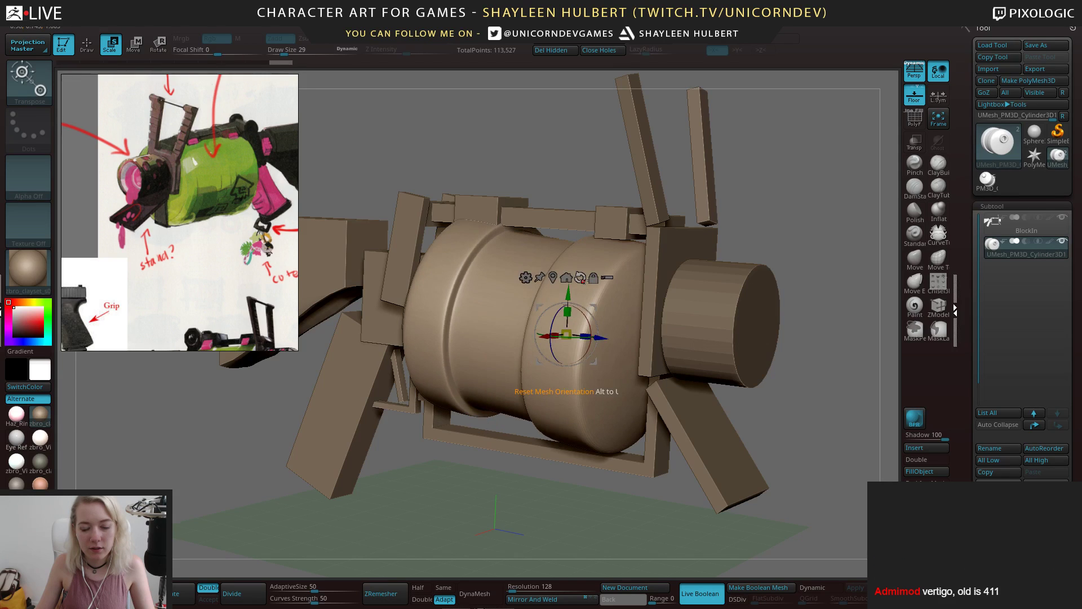
key(ctrl+z)
shift+drag(561, 150, 590, 152)
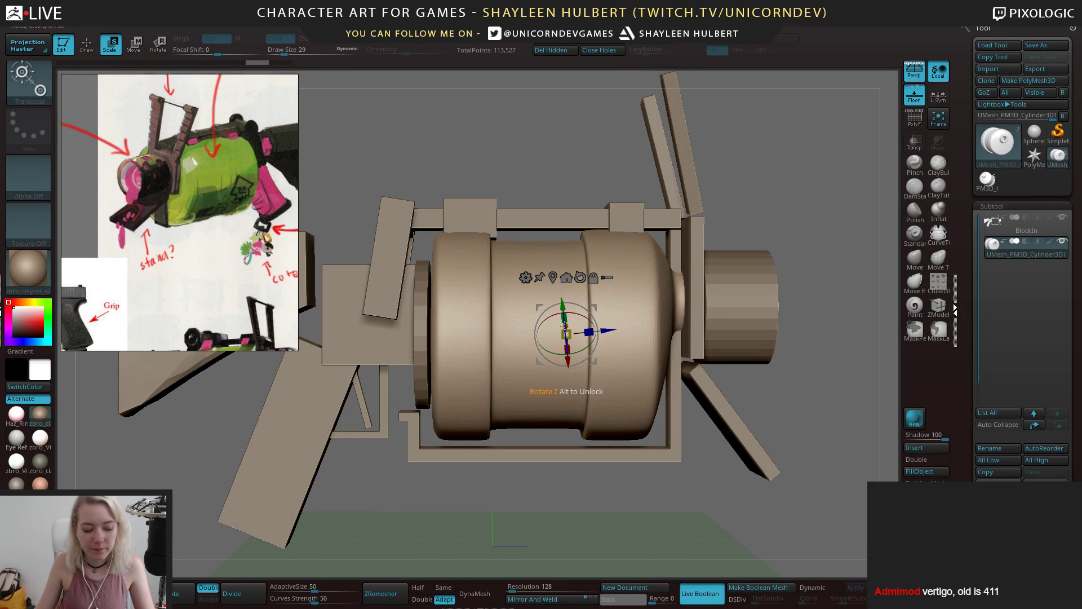
alt+drag(776, 198, 739, 197)
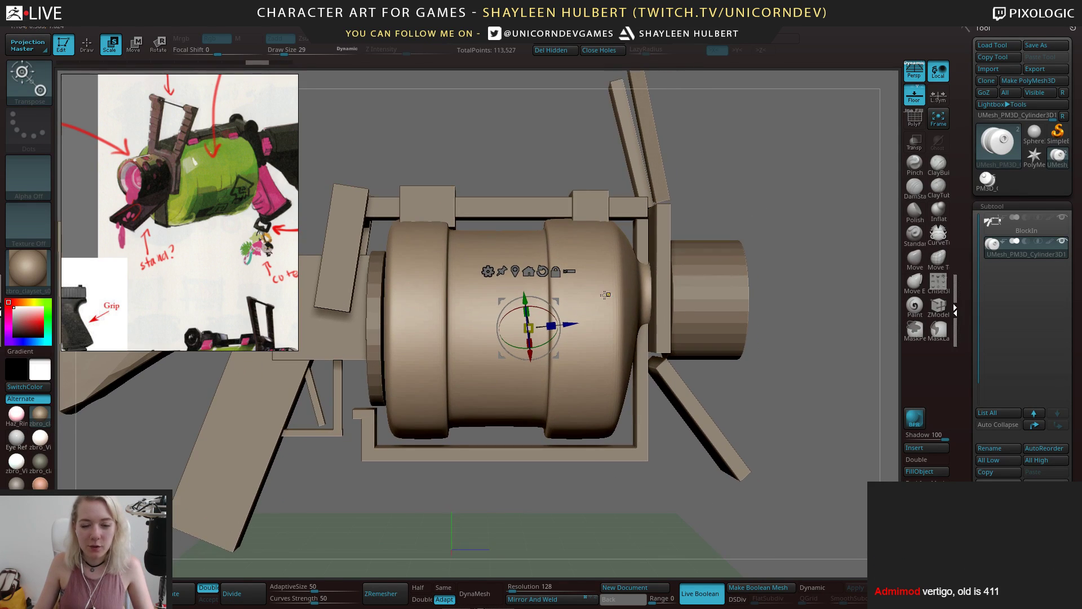
key(ctrl+z)
key(ctrl+z)
key(ctrl+z)
key(ctrl+z)
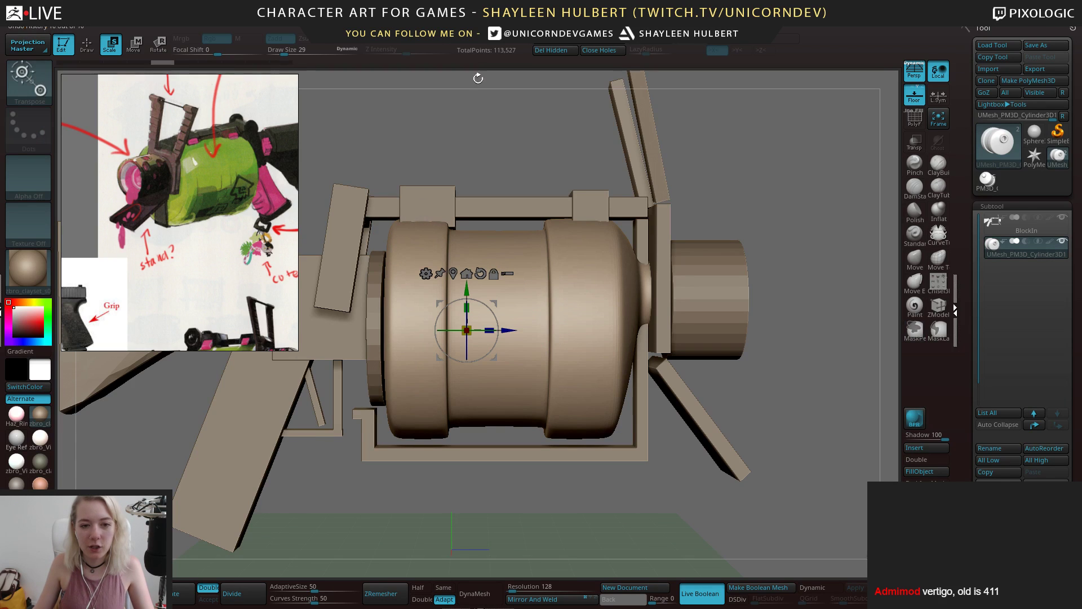
Examine how the cylinder barrel sits inside the block-in from the side and at three-quarter angles
alt+drag(508, 148, 504, 138)
drag(537, 184, 500, 181)
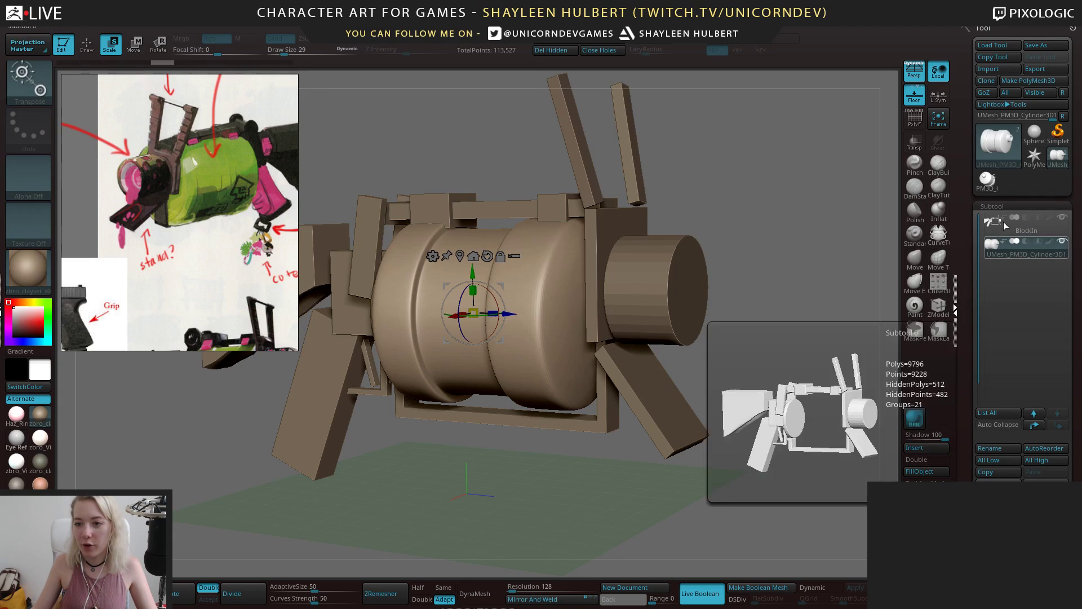
alt+drag(751, 291, 748, 231)
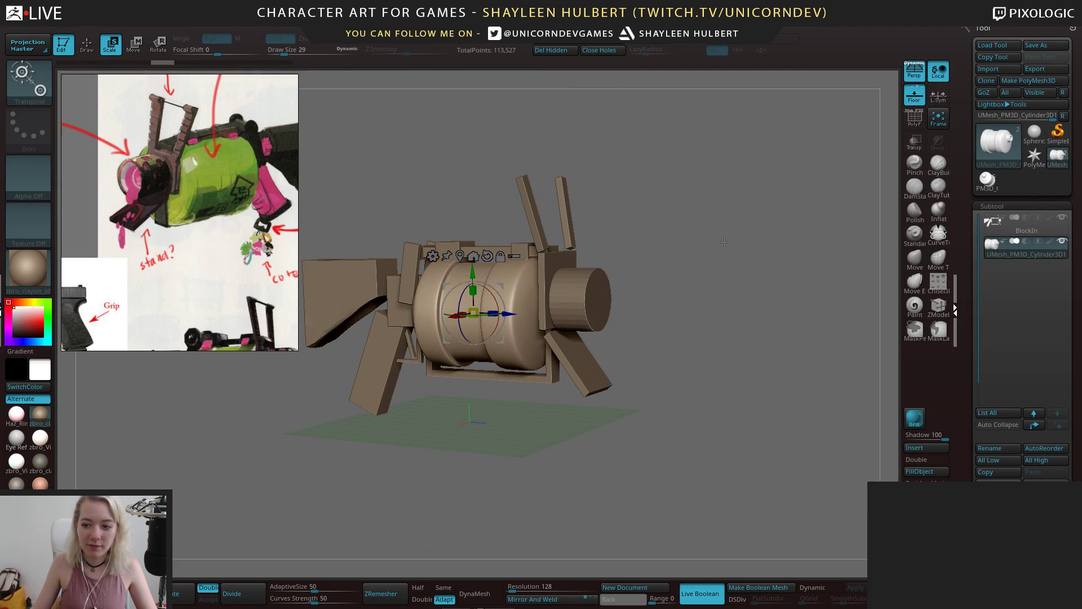
shift+drag(681, 243, 694, 249)
alt+drag(694, 254, 709, 276)
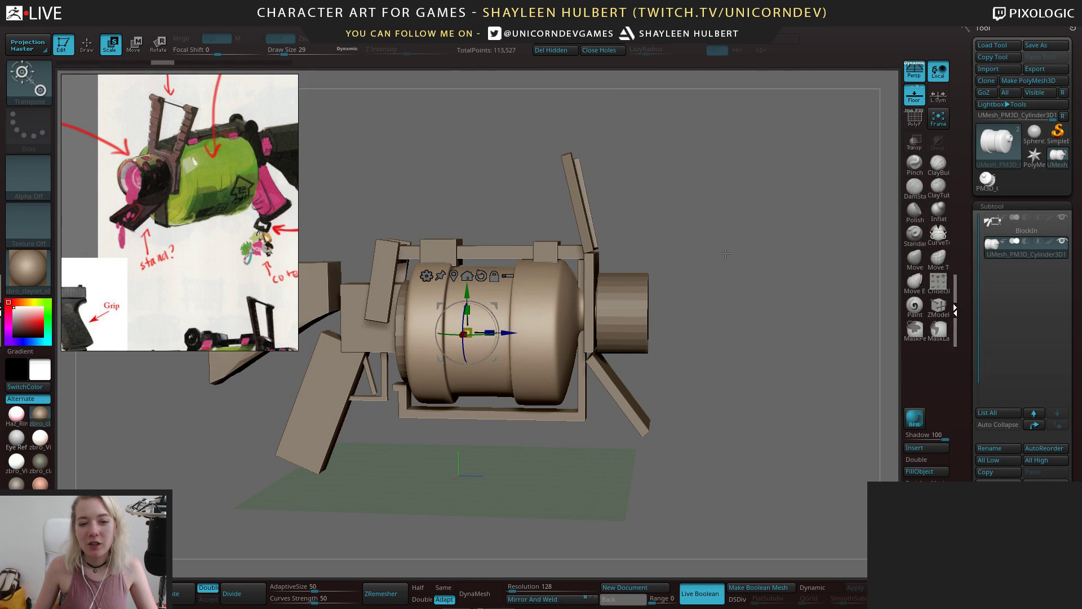
alt+drag(725, 254, 634, 303)
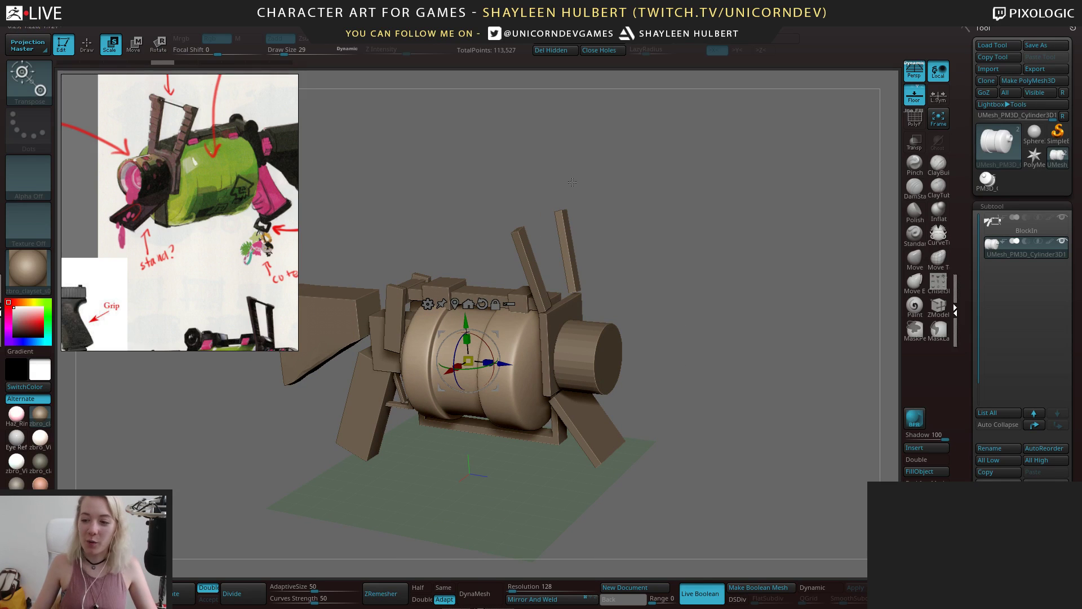
alt+drag(429, 151, 464, 140)
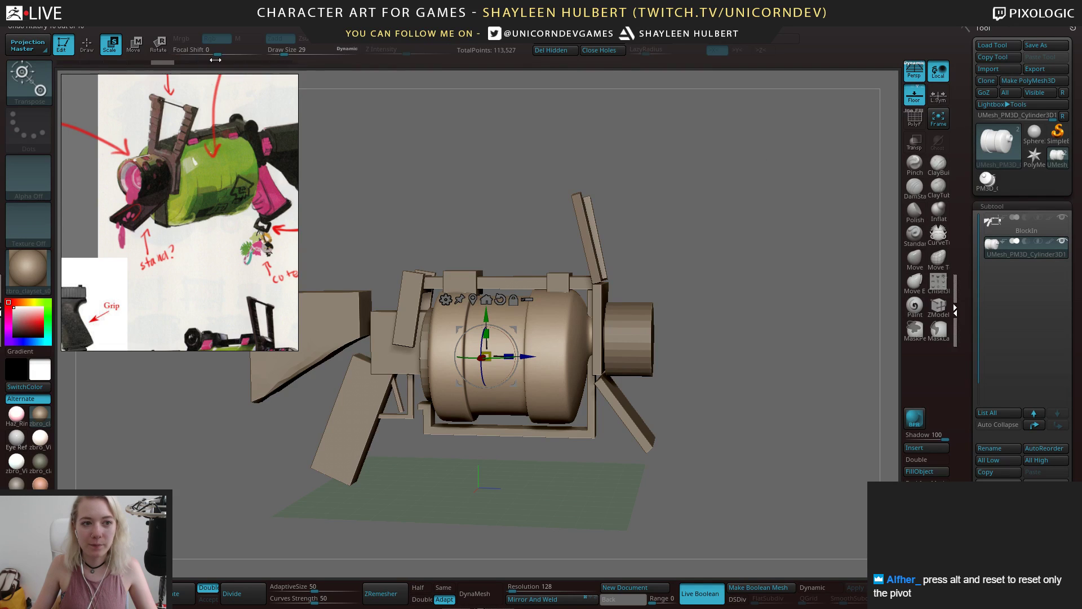
drag(215, 60, 173, 65)
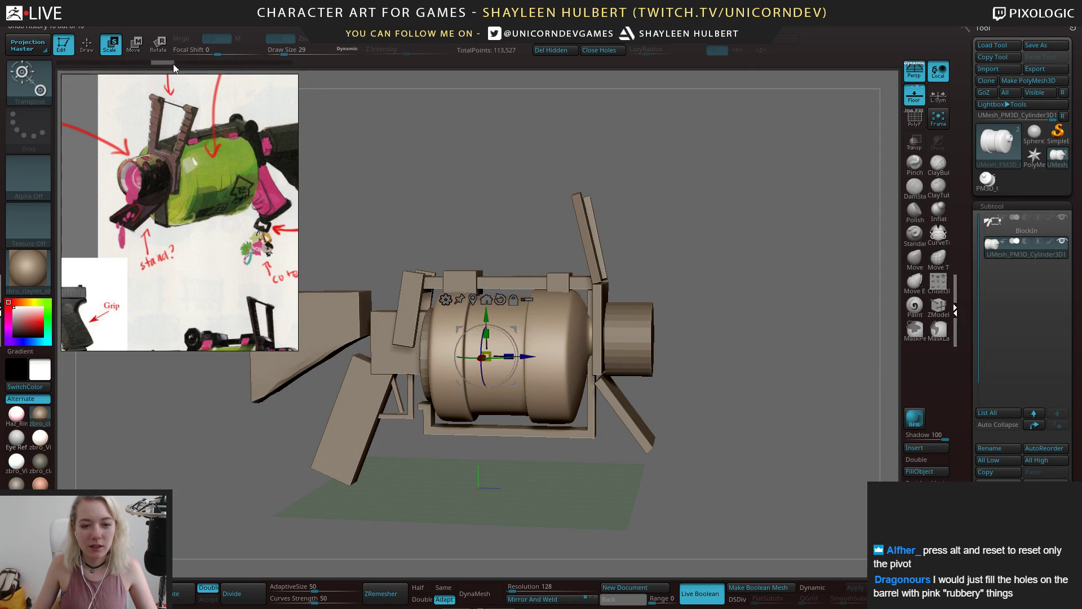
Move only the gizmo's pivot forward along the cylinder barrel's long axis to the middle of the barrel
shift+drag(463, 182, 477, 183)
drag(554, 241, 515, 181)
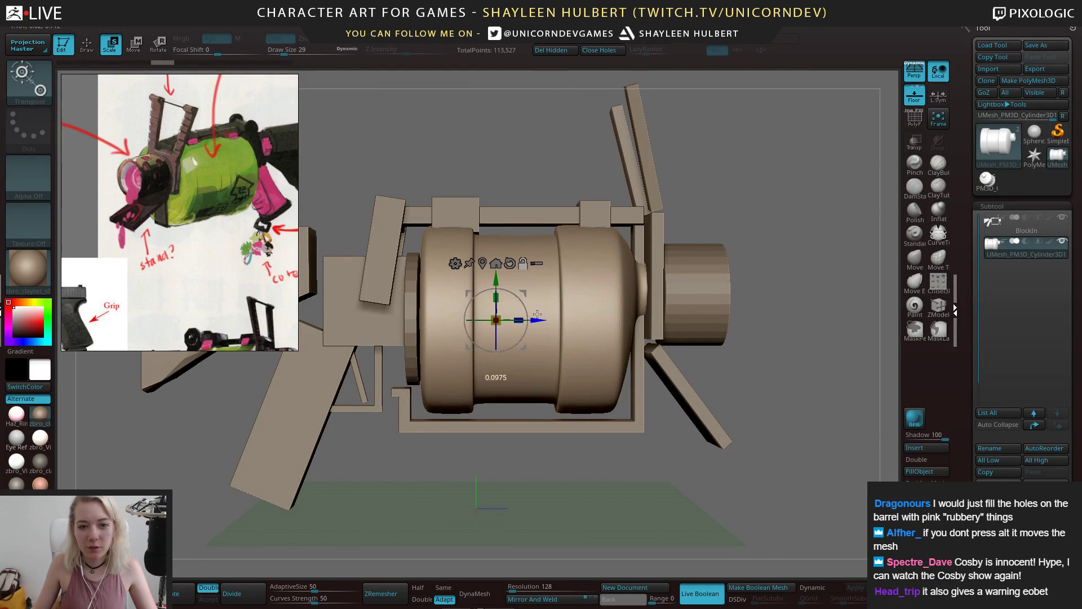
alt+drag(534, 319, 555, 316)
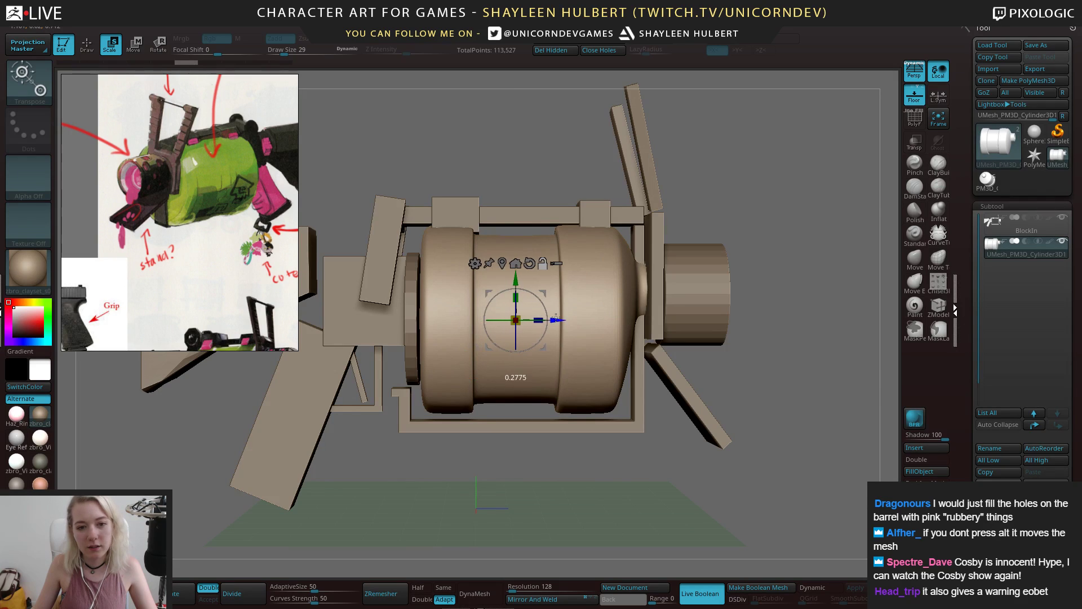
drag(555, 153, 469, 193)
Inspect the block-in's lower front plate, reselect the UMesh_PM3D_Cylinder3D1 subtool and insert a Gear3D mesh as a new subtool
alt+click(591, 316)
alt+drag(716, 262, 694, 310)
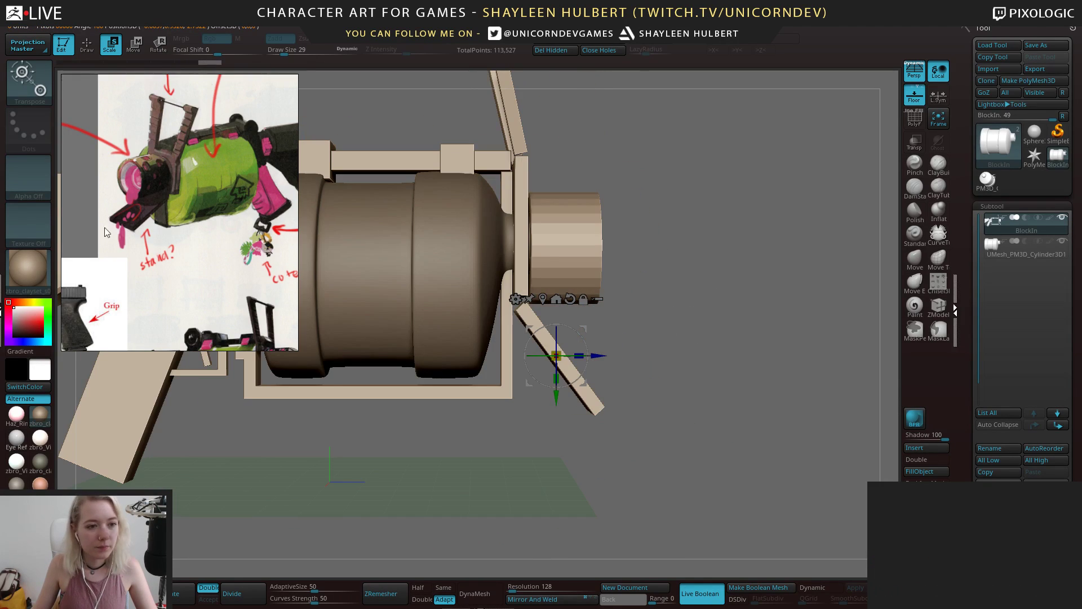
drag(699, 355, 640, 368)
click(1020, 253)
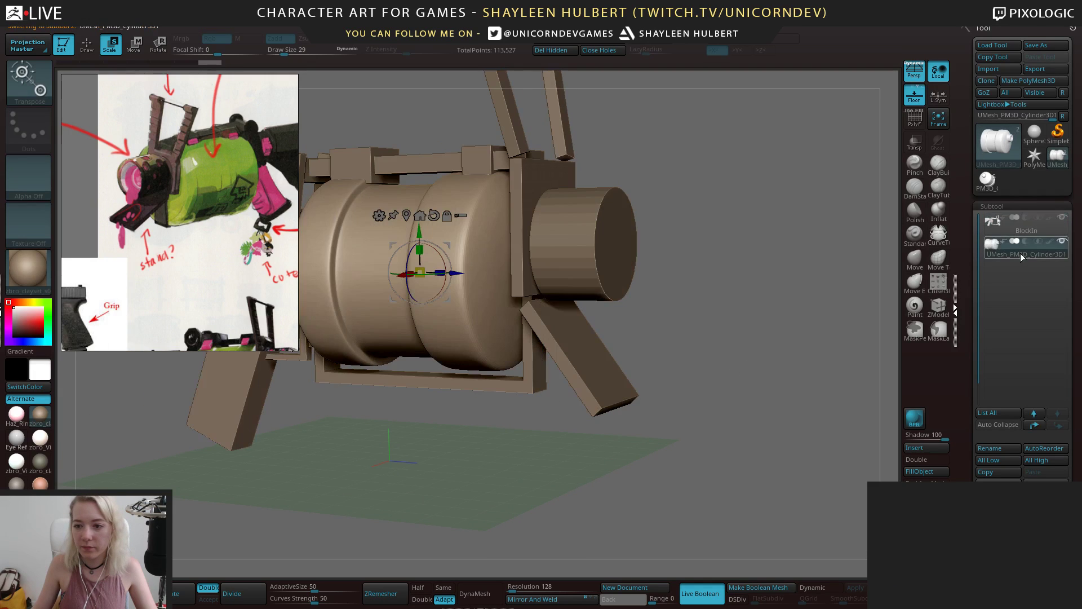
click(926, 448)
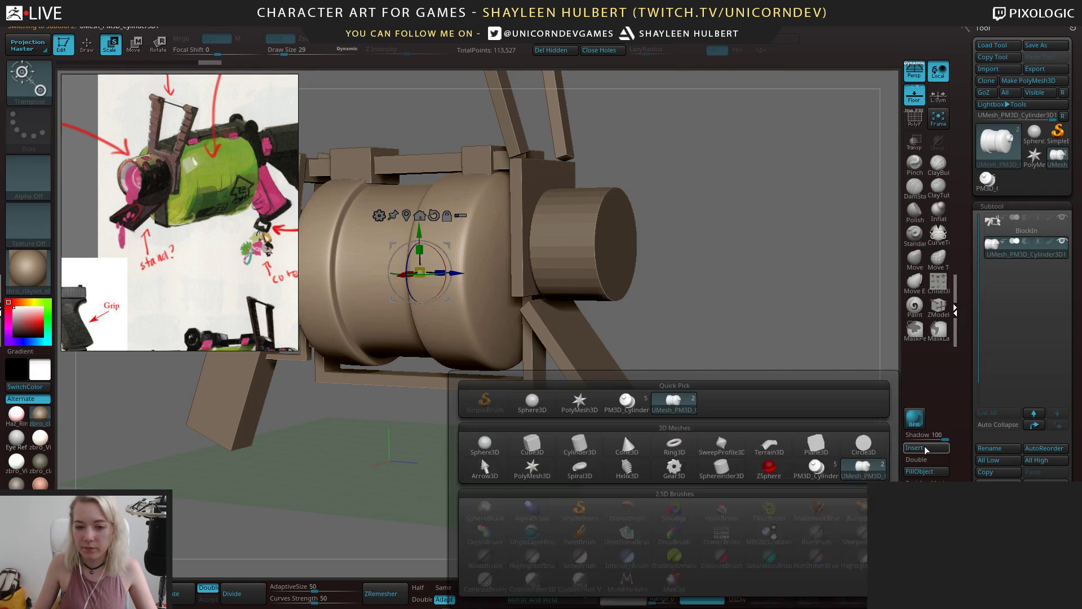
click(923, 451)
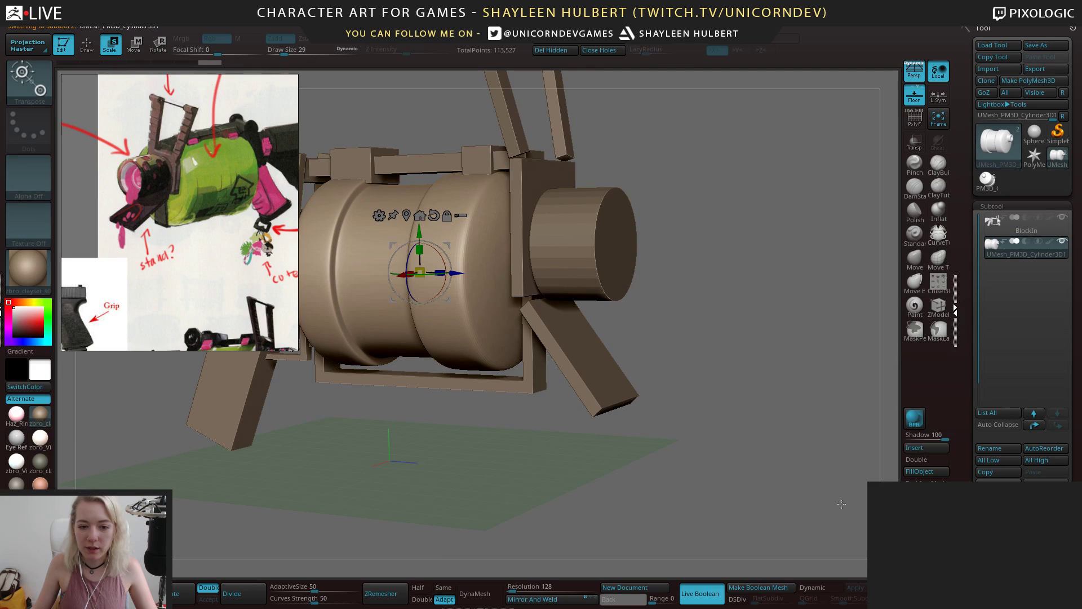
click(938, 450)
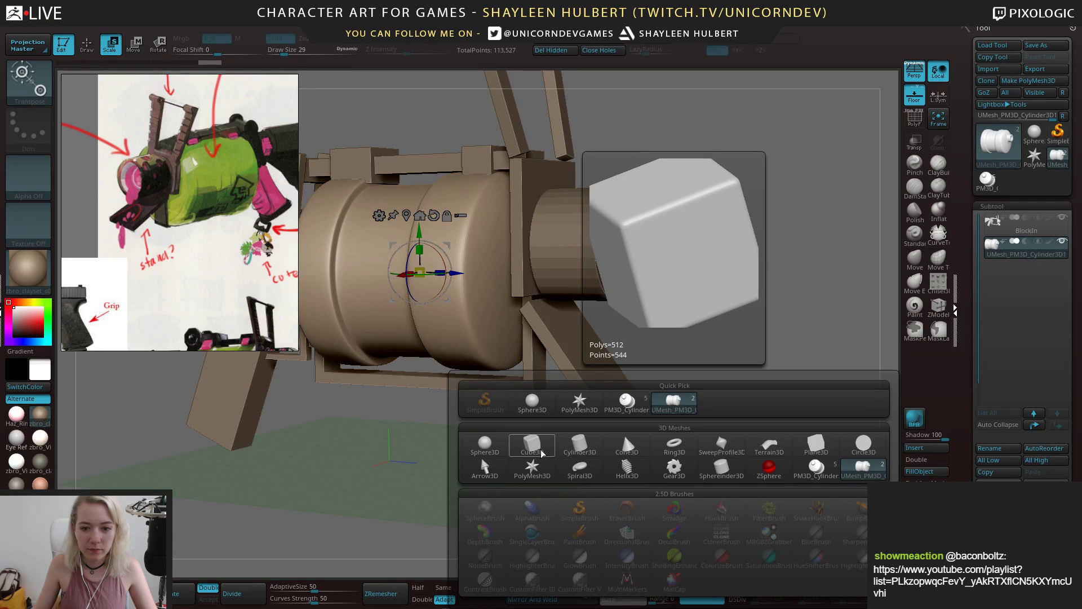
drag(964, 436, 963, 428)
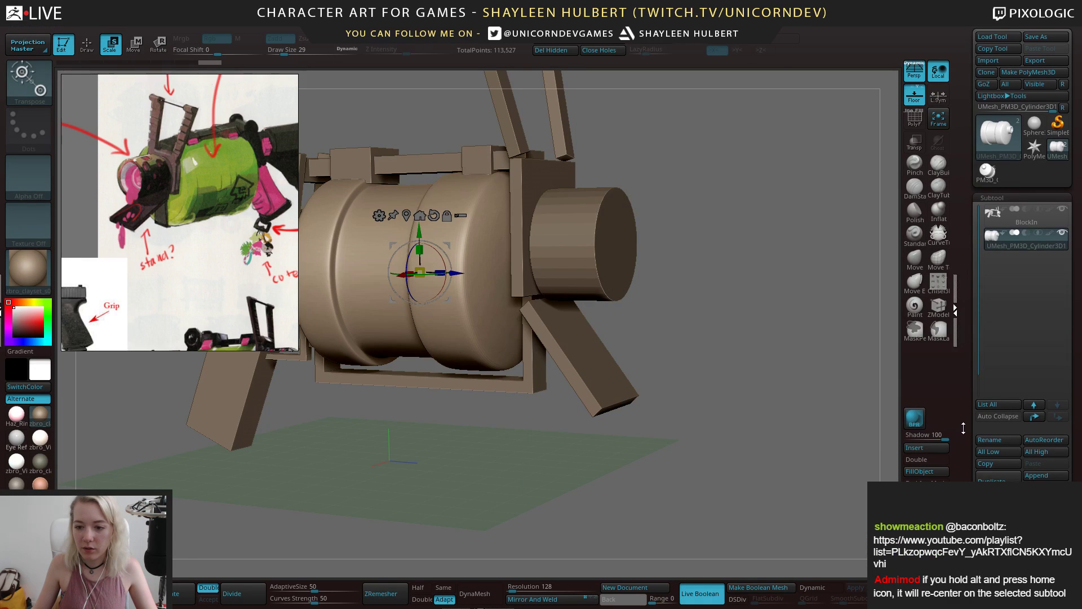
click(916, 449)
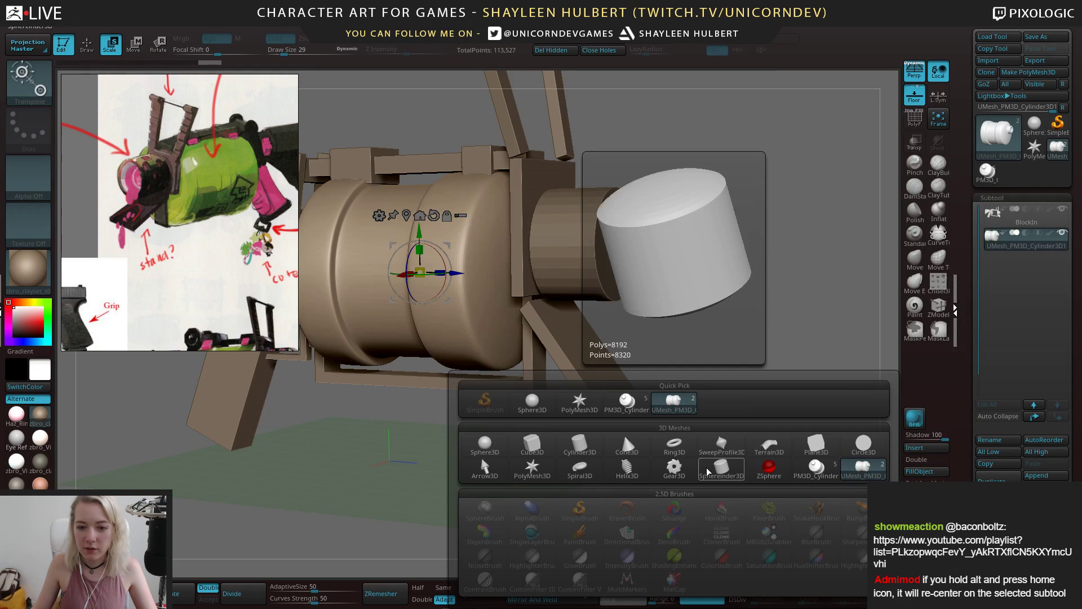
click(675, 470)
Move the gear out in front of the muzzle and convert it to a PolyCube, undoing and redoing as needed
alt+drag(642, 316, 561, 299)
drag(494, 309, 715, 321)
mouse_move(806, 313)
mouse_down()
mouse_move(731, 326)
mouse_move(804, 316)
mouse_up()
click(581, 247)
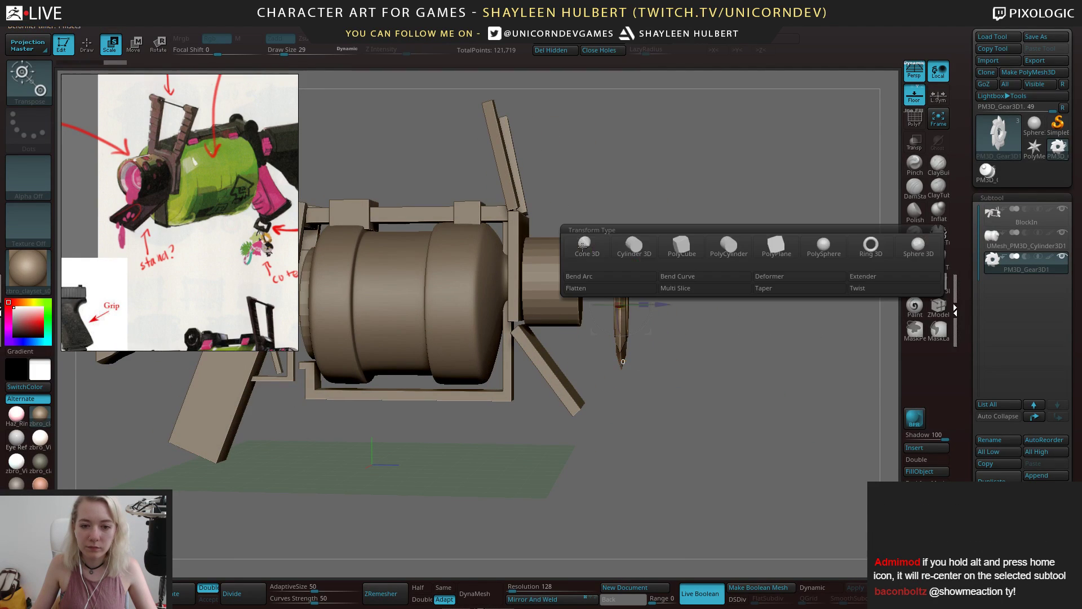
click(675, 251)
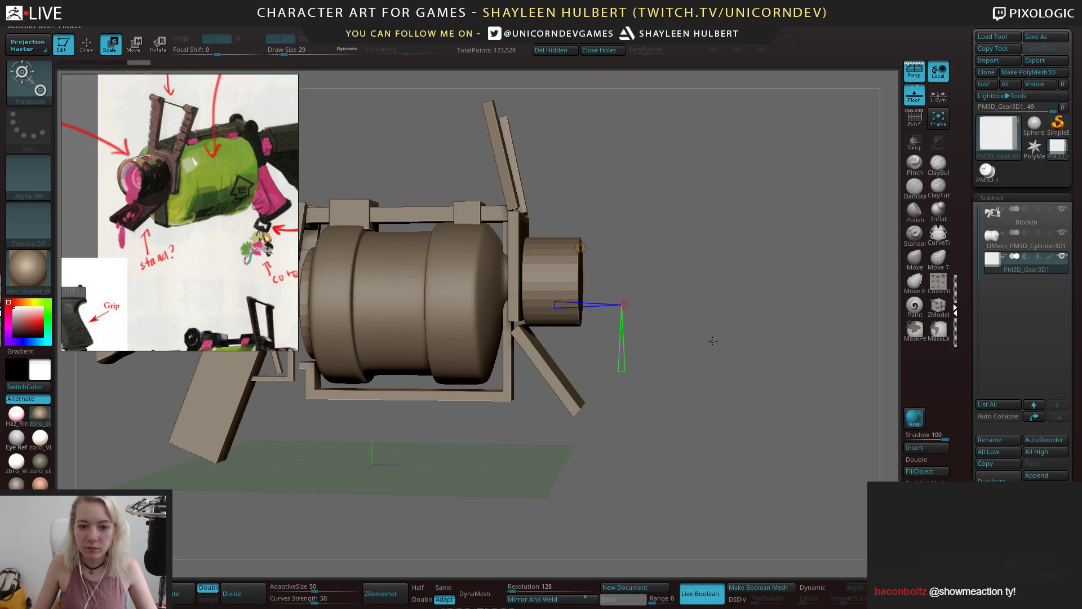
drag(648, 395, 747, 351)
key(ctrl+z)
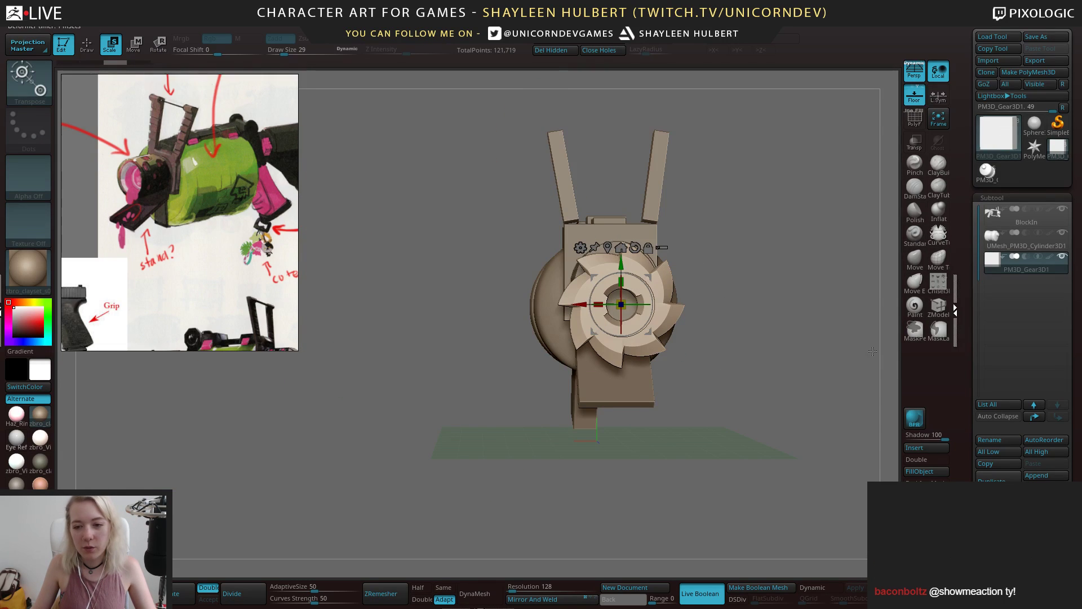
drag(968, 376, 964, 203)
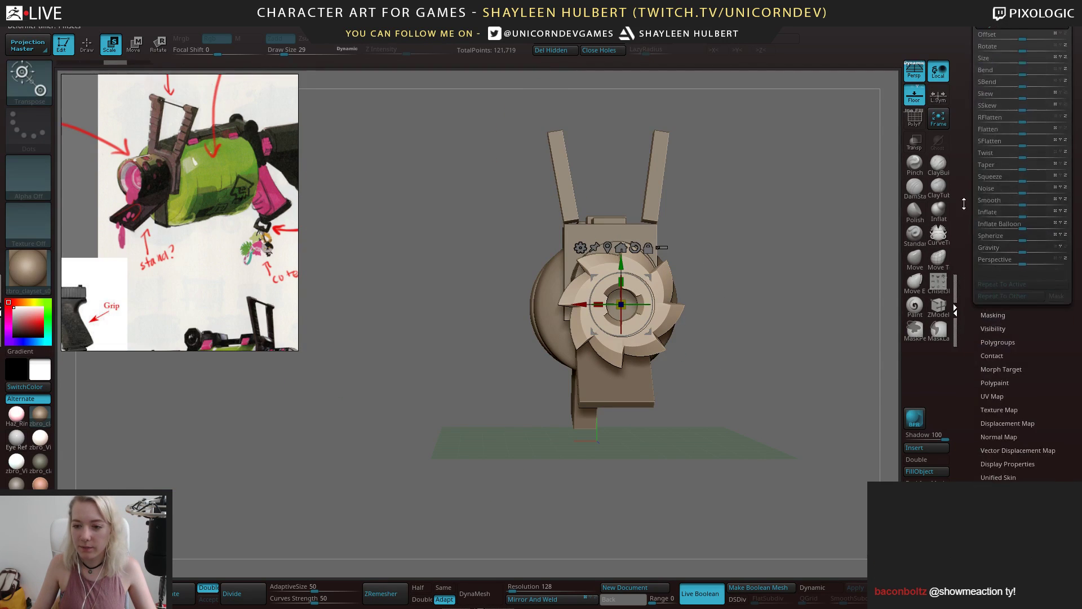
key(ctrl+shift+z)
mouse_move(727, 394)
mouse_down()
mouse_move(813, 396)
mouse_move(671, 428)
mouse_up()
drag(661, 341, 648, 351)
key(ctrl+z)
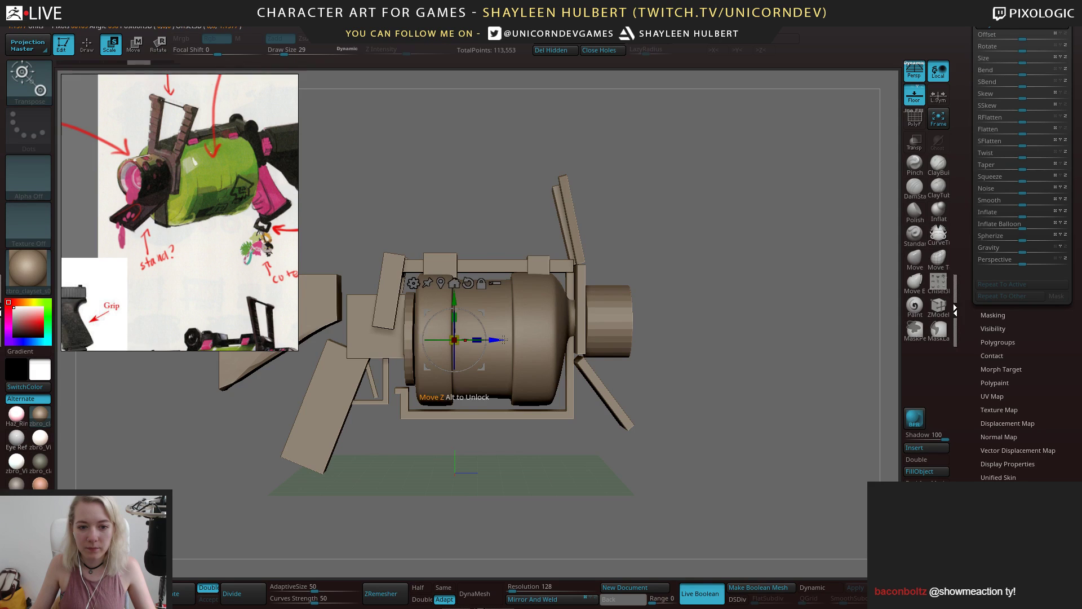
Move the small cube along Z out of the barrel to the open space in front of the muzzle
drag(503, 340, 721, 340)
alt+drag(839, 431, 724, 310)
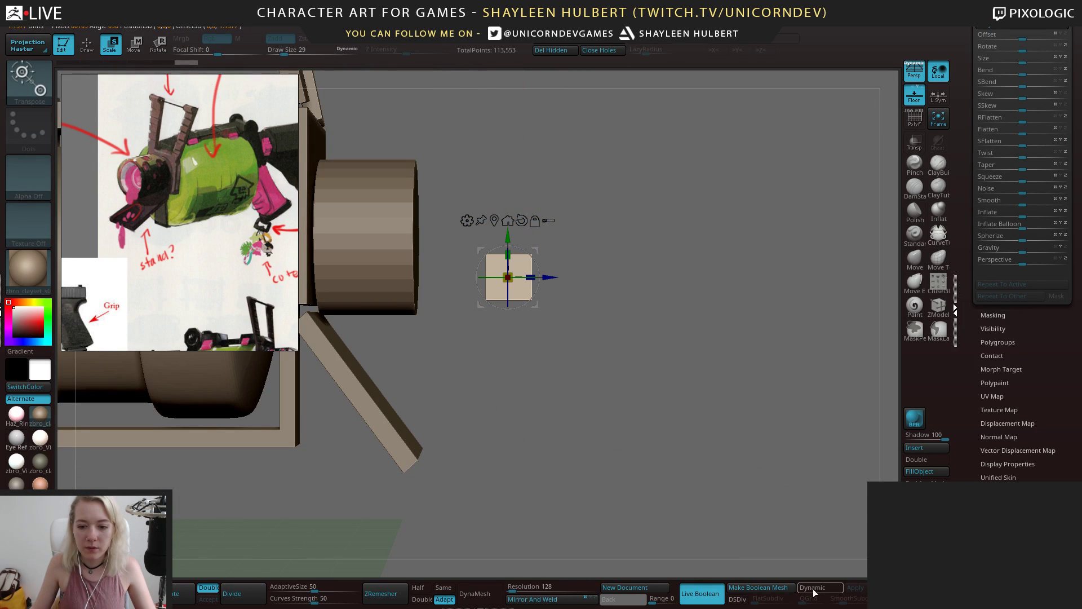
alt+drag(635, 470, 760, 471)
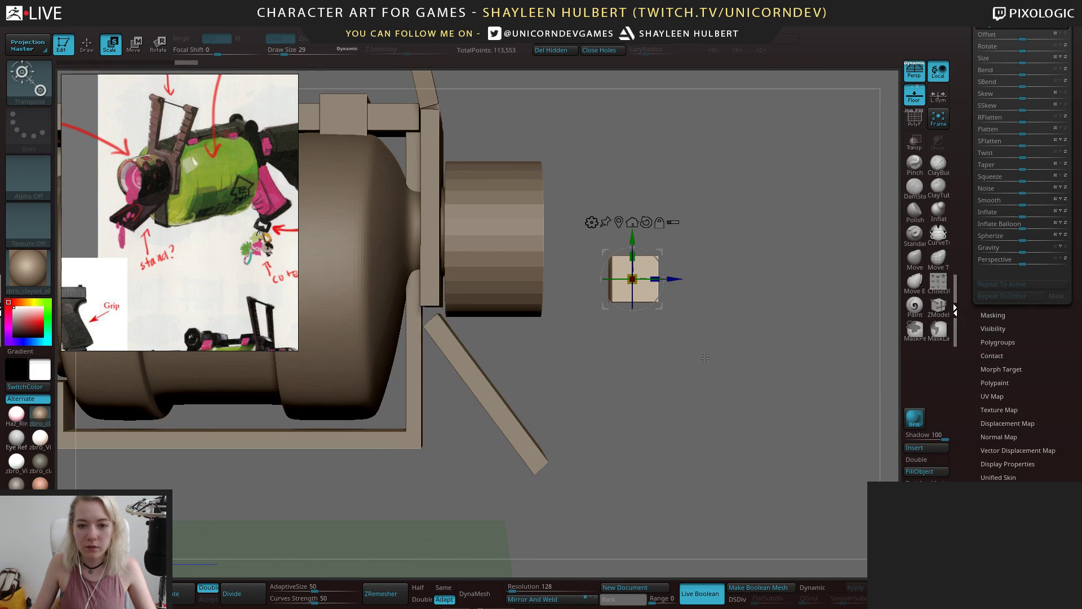
Display the cube's PolyFrame and turn off perspective while viewing the gun from the front
click(910, 123)
drag(840, 254, 727, 284)
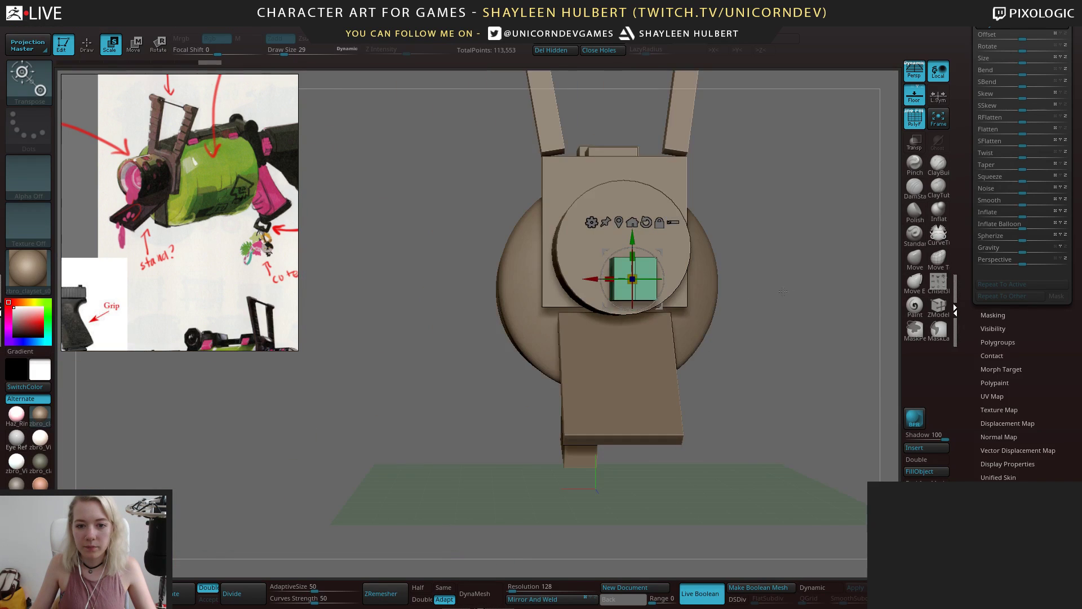
alt+drag(825, 292, 712, 314)
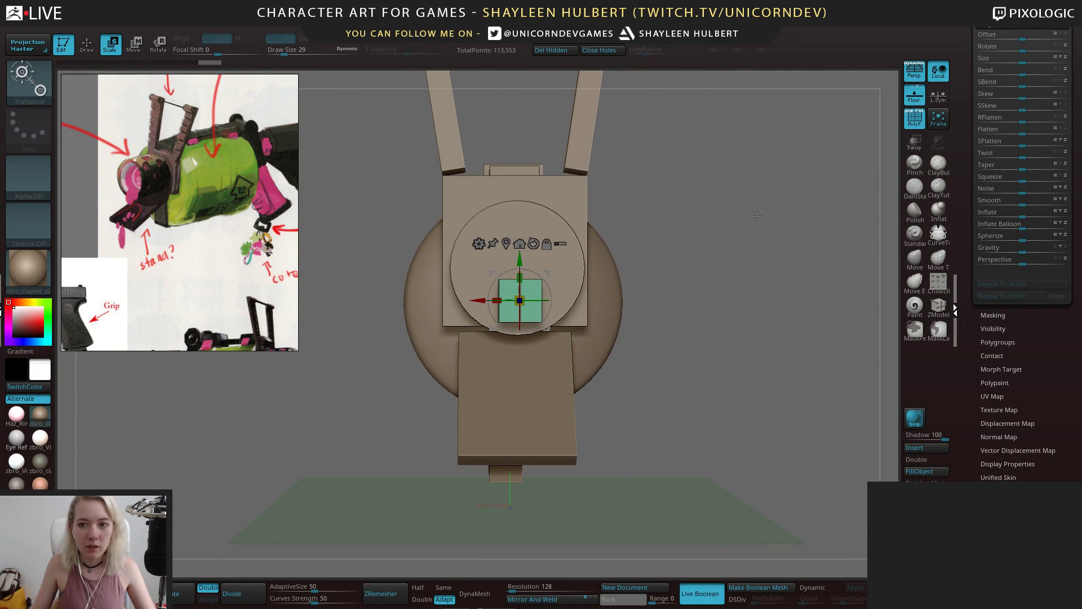
key(p)
drag(744, 231, 654, 366)
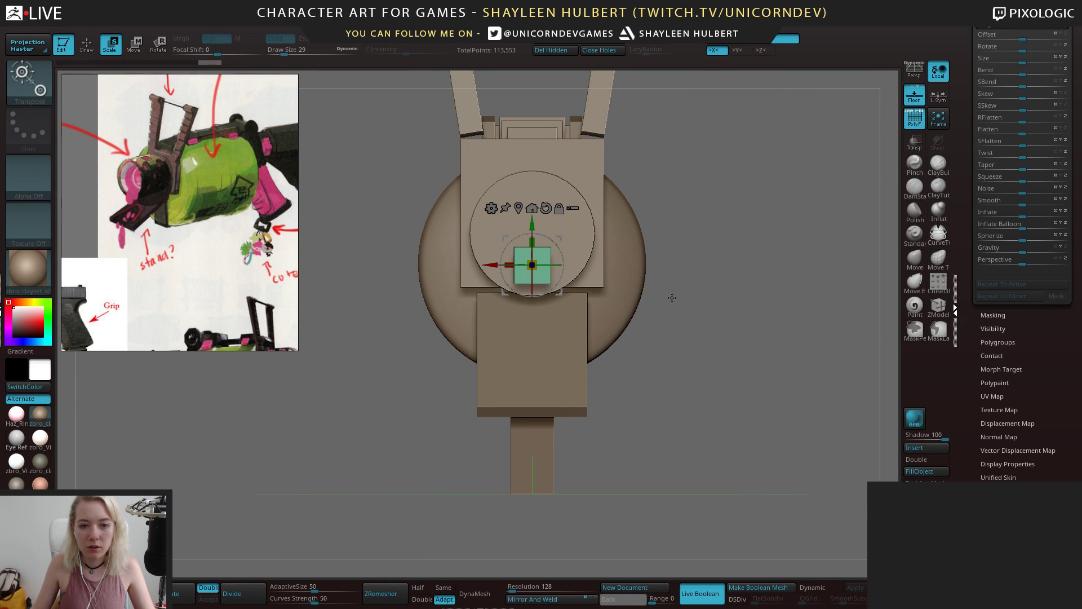
alt+drag(672, 297, 664, 329)
Scale the cube along X, and move, rotate and flatten it to lie inside the angled lower front plate
drag(507, 272, 460, 274)
drag(656, 354, 604, 304)
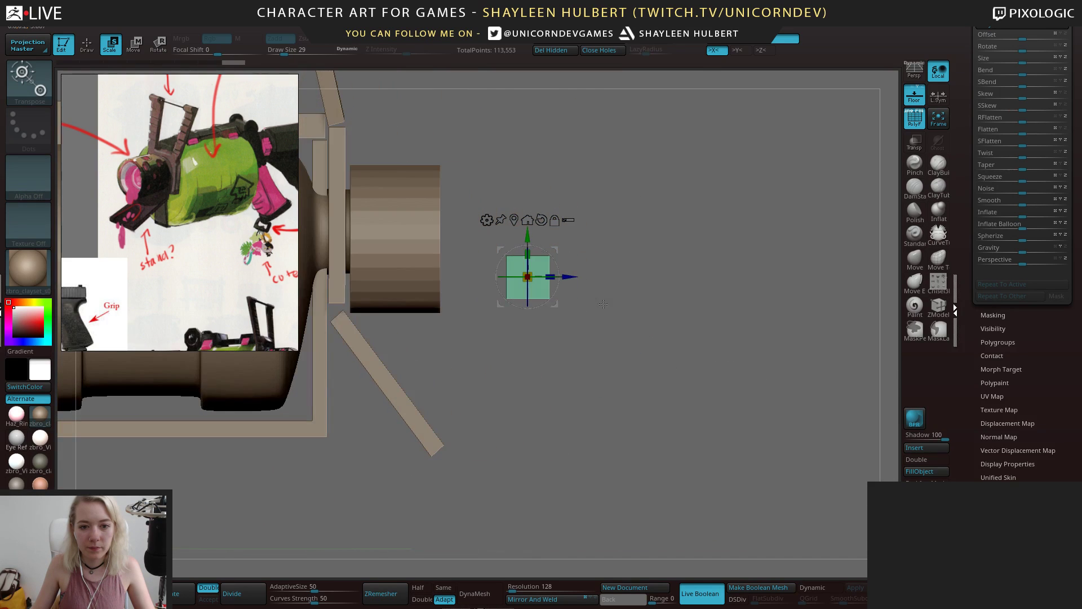
drag(551, 277, 424, 358)
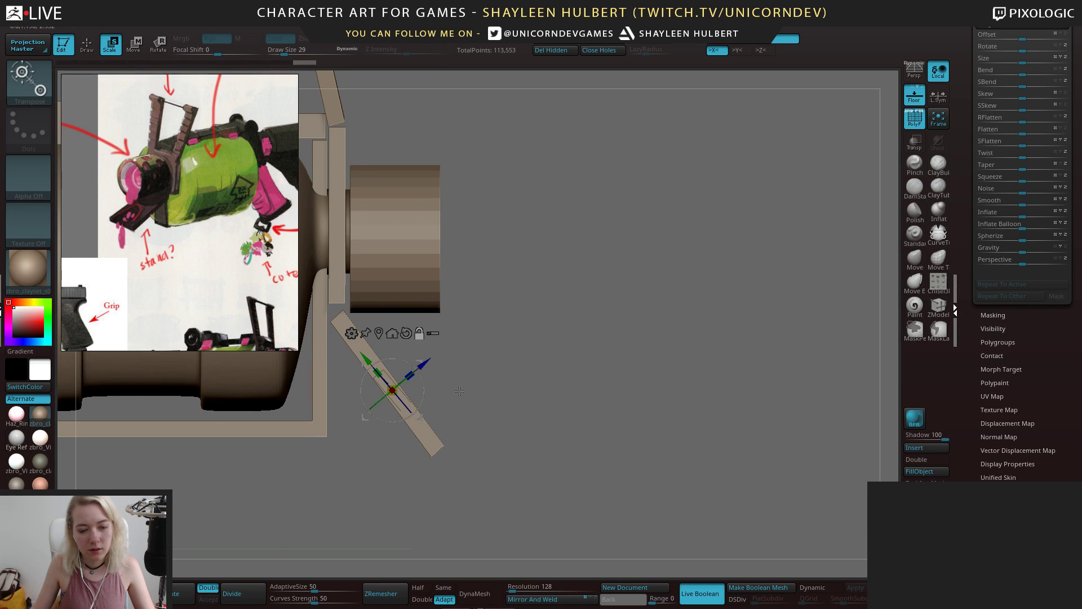
Turn on subtool transparency with Ghost off so the cube can be seen inside the angled plate
alt+drag(459, 392, 574, 378)
drag(967, 74, 975, 169)
click(914, 143)
alt+drag(776, 193, 843, 180)
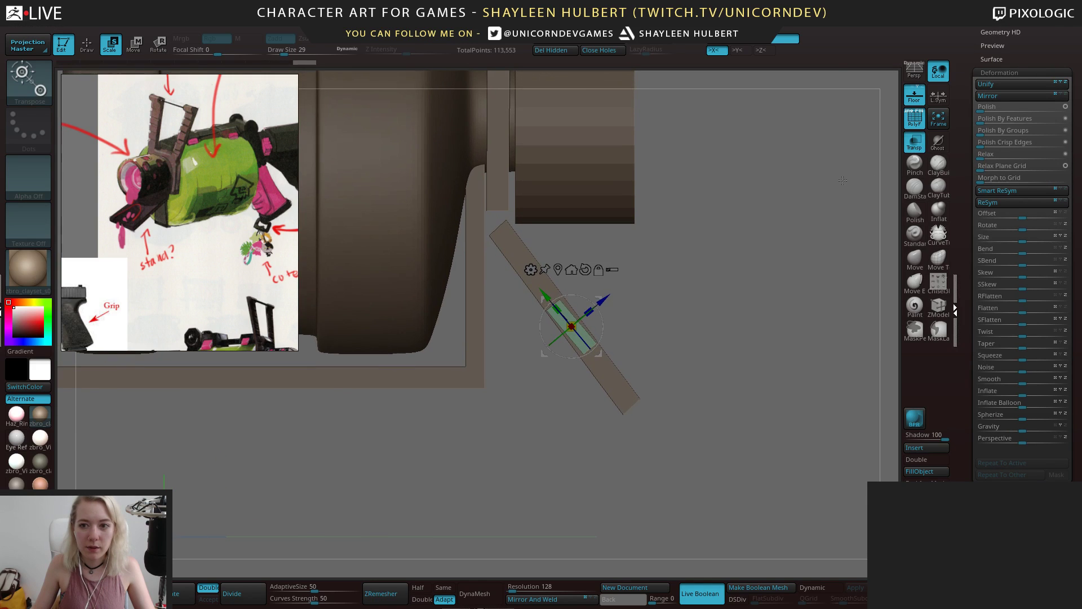
click(939, 142)
click(938, 142)
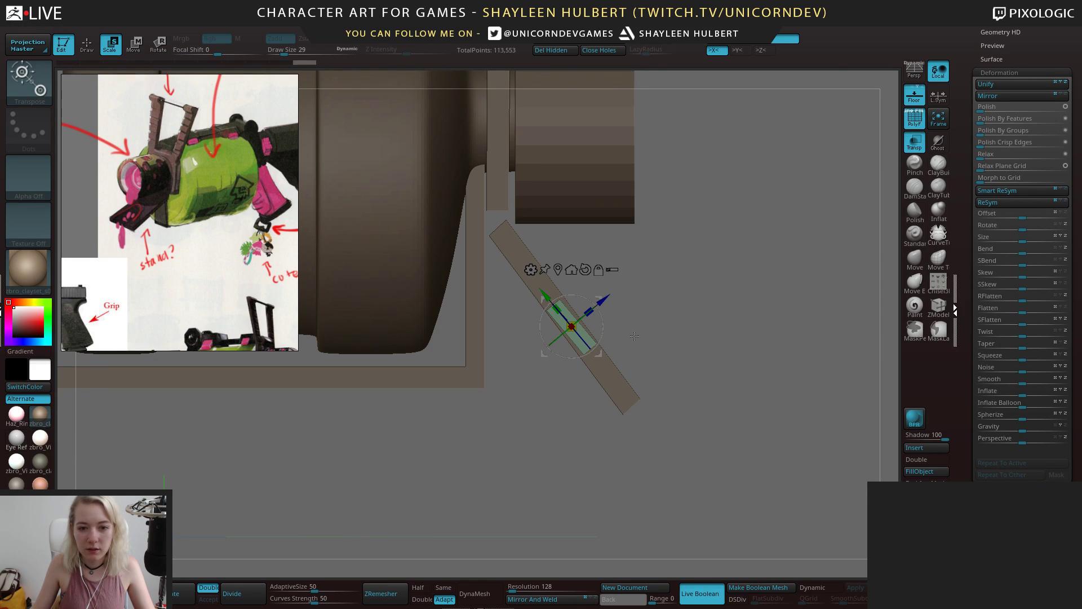
Stretch the flattened cube lengthwise and reposition it to span nearly the full length of the angled plate
mouse_move(646, 307)
alt+mouse_down()
mouse_move(640, 333)
mouse_move(638, 317)
alt+mouse_up()
drag(552, 334, 549, 323)
drag(511, 269, 468, 189)
drag(538, 322, 528, 313)
Check the angled plate in the side-view reference sketch and adjust the cube toward the plate's upper front face
middle_drag(185, 189, 209, 216)
scroll(209, 215, down, 5)
scroll(164, 249, up, 5)
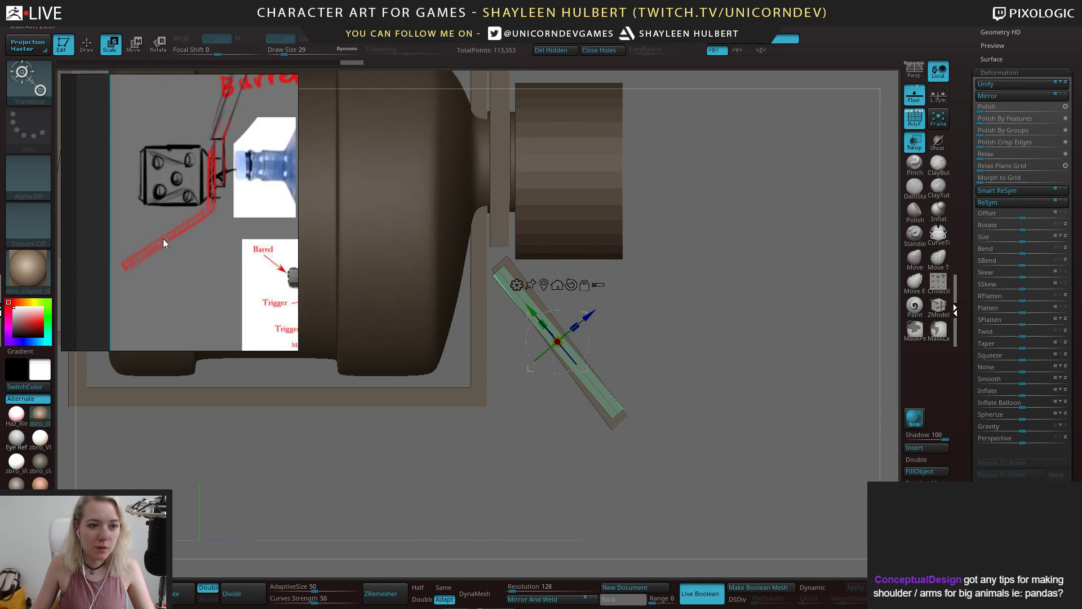
drag(647, 397, 616, 319)
right_click(693, 352)
click(693, 353)
alt+drag(676, 339, 651, 350)
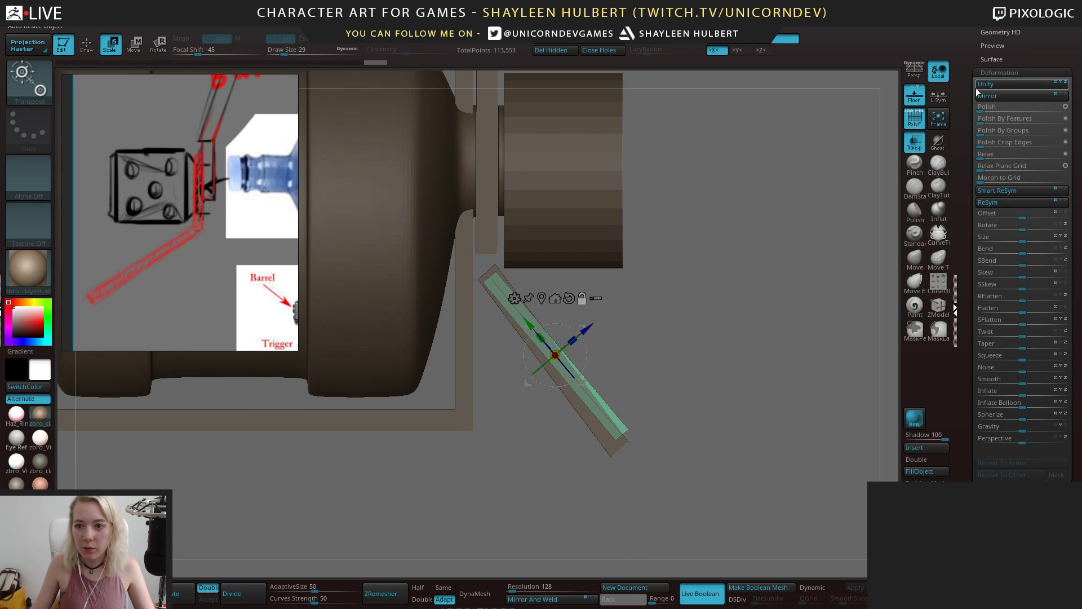
Hide the other subtools so only the flattened cube for the lower front plate is shown
drag(977, 59, 973, 252)
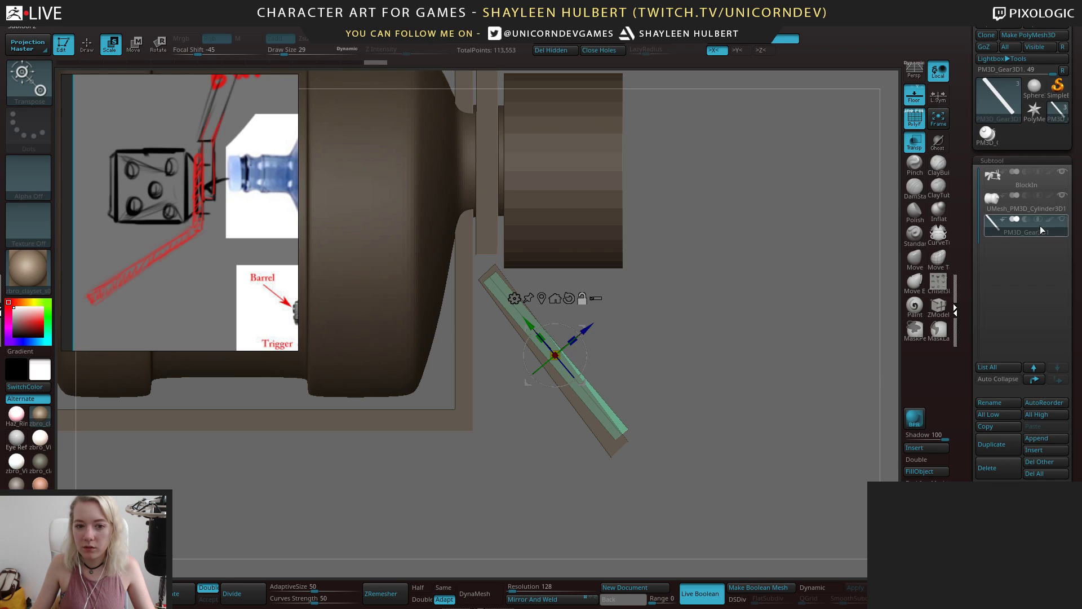
shift+click(1063, 224)
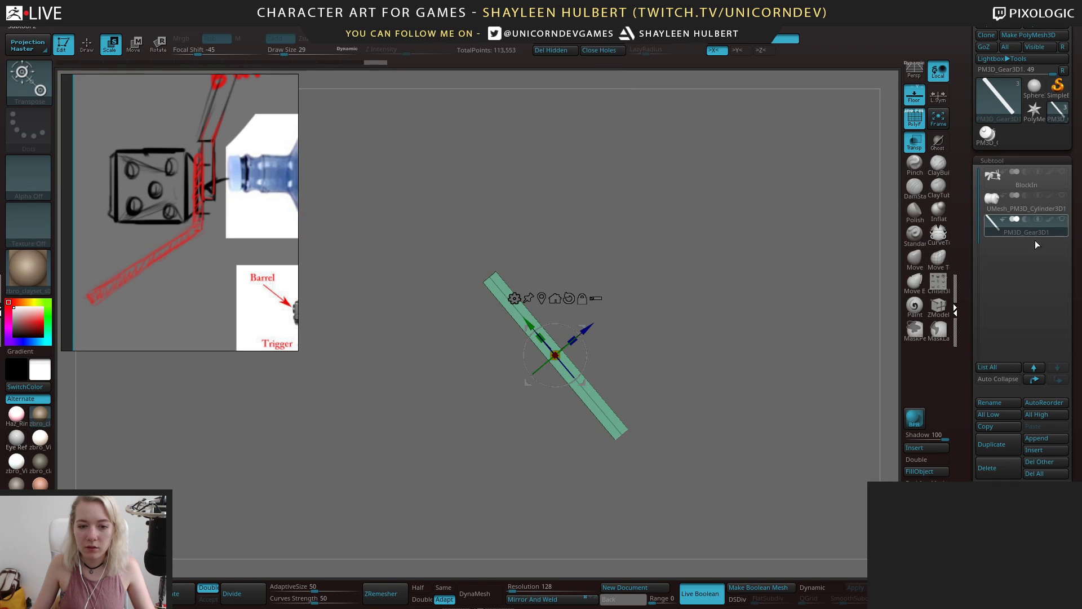
drag(727, 265, 465, 286)
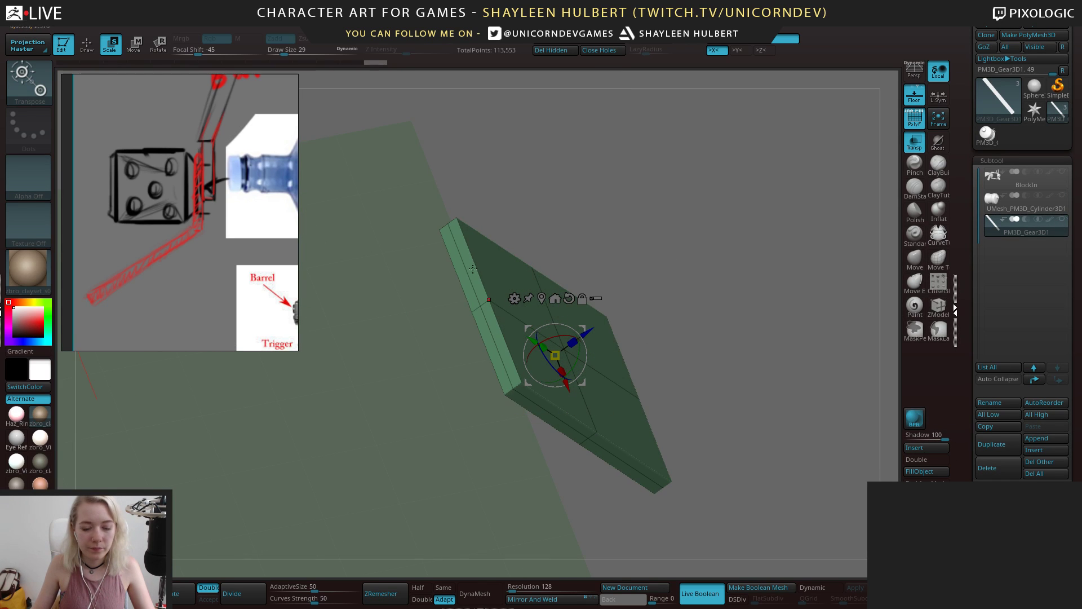
Assign a polygroup to the polygons on the plate's upper end using ZModeler PolyGroup on A Single Poly
click(945, 307)
key(space)
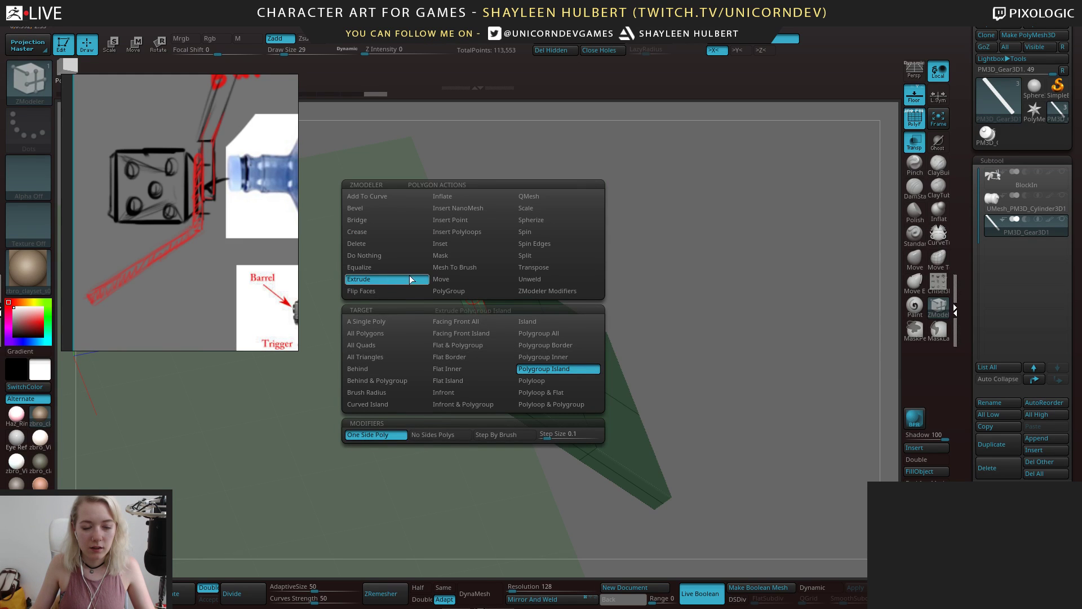
click(440, 291)
click(468, 295)
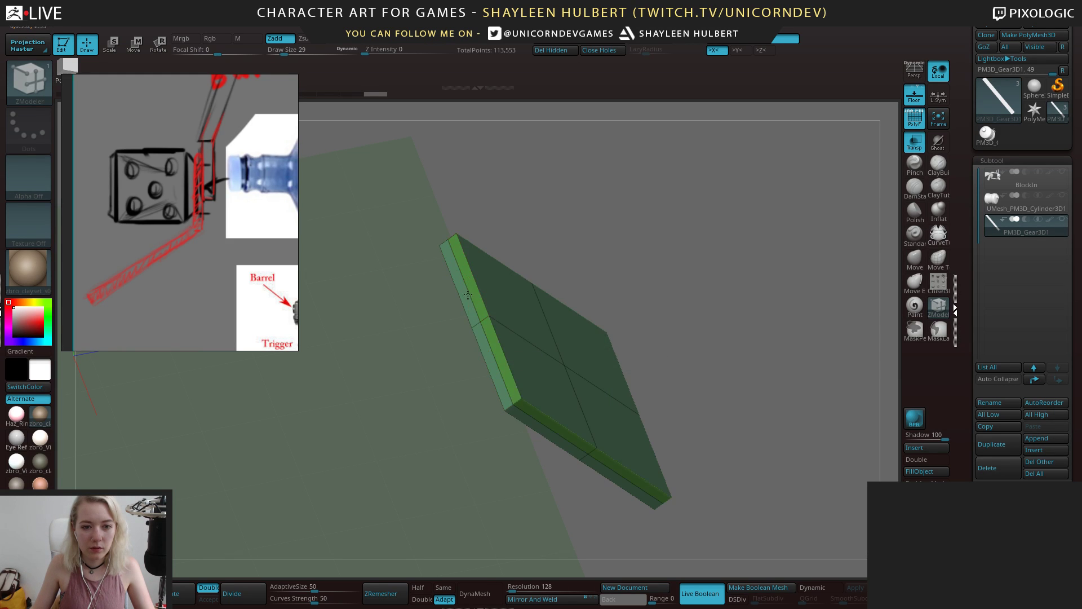
key(space)
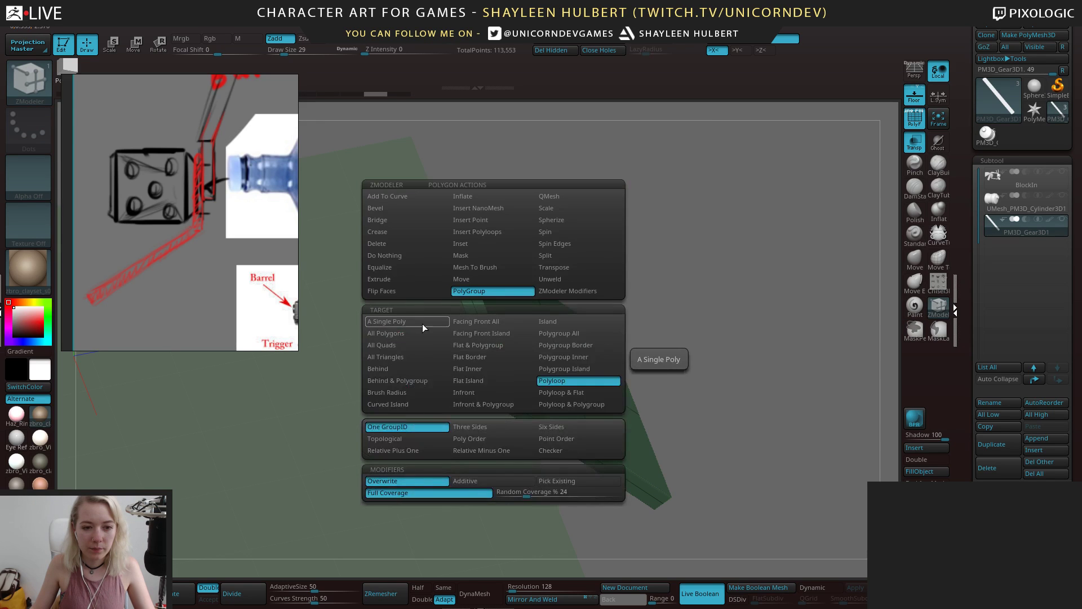
click(413, 325)
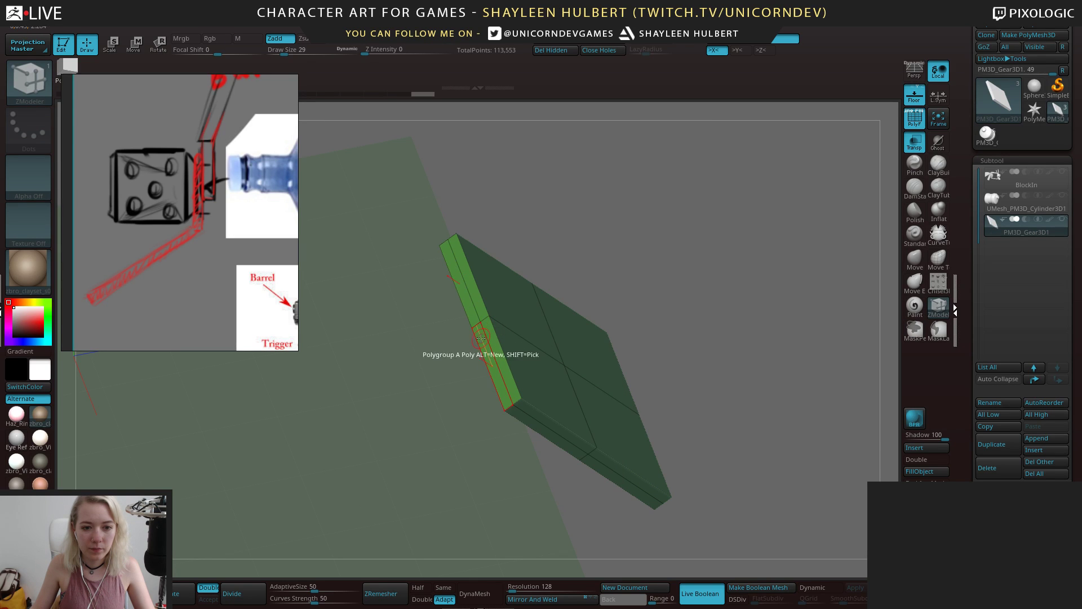
drag(666, 317, 505, 360)
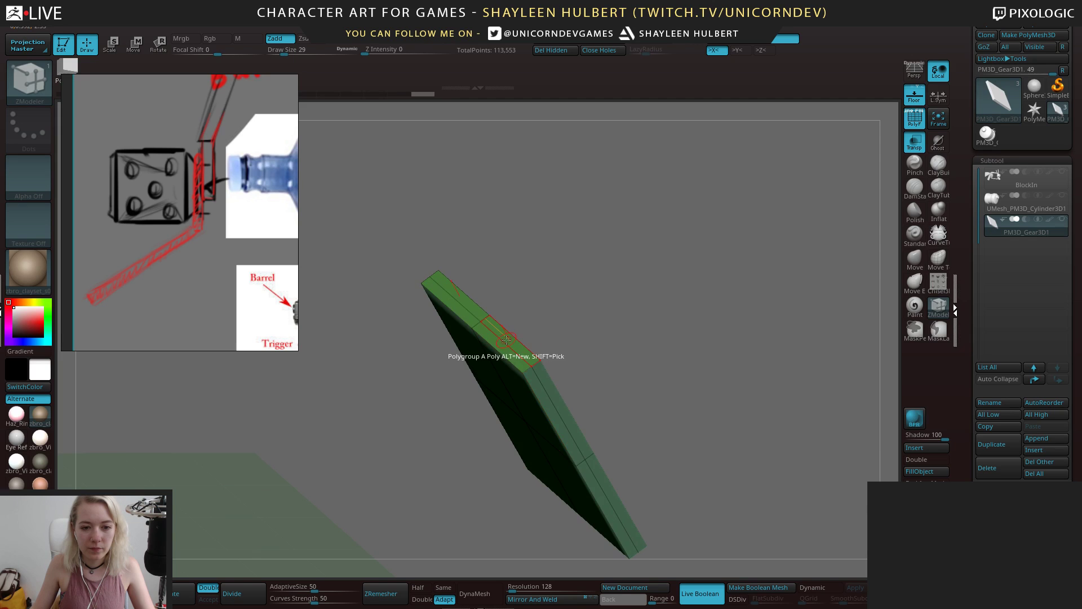
Extrude the upper end's polygroup island along the plate's slope to add a second section of similar length
key(space)
click(440, 281)
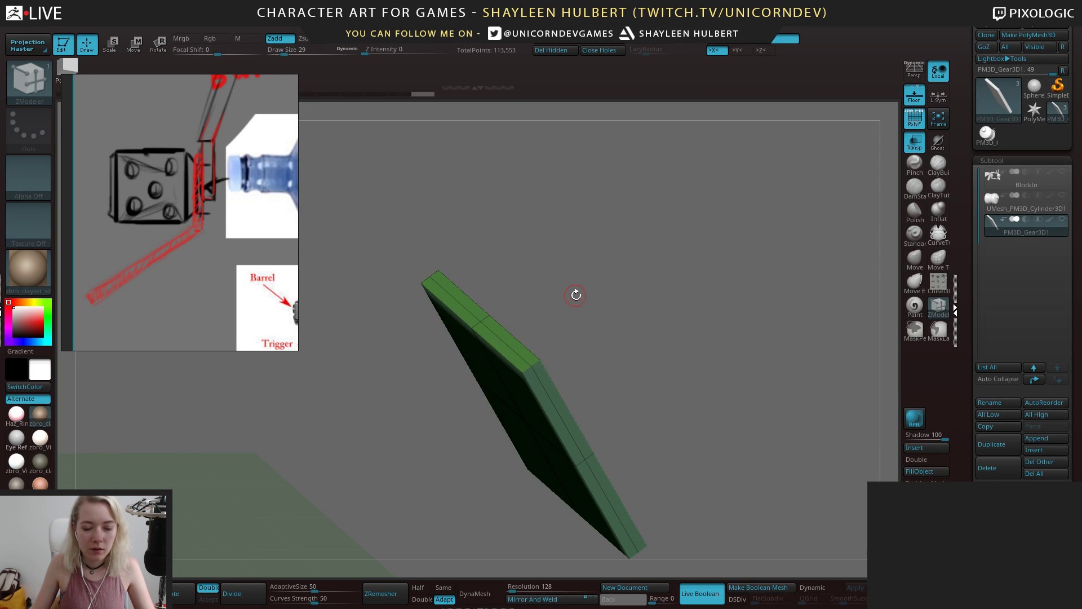
shift+drag(575, 294, 544, 299)
drag(497, 265, 514, 281)
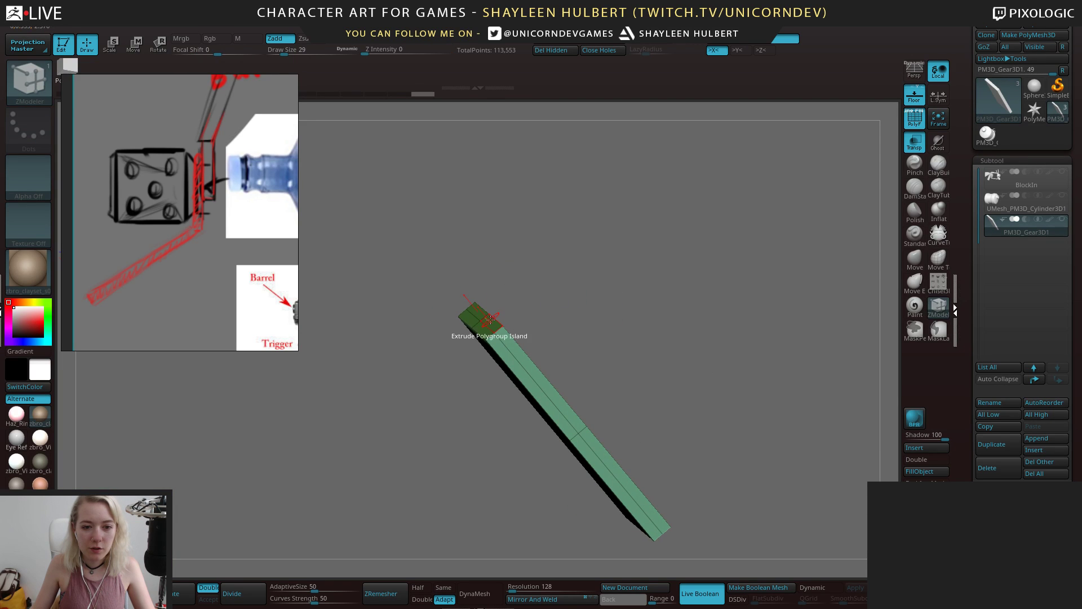
drag(489, 321, 431, 161)
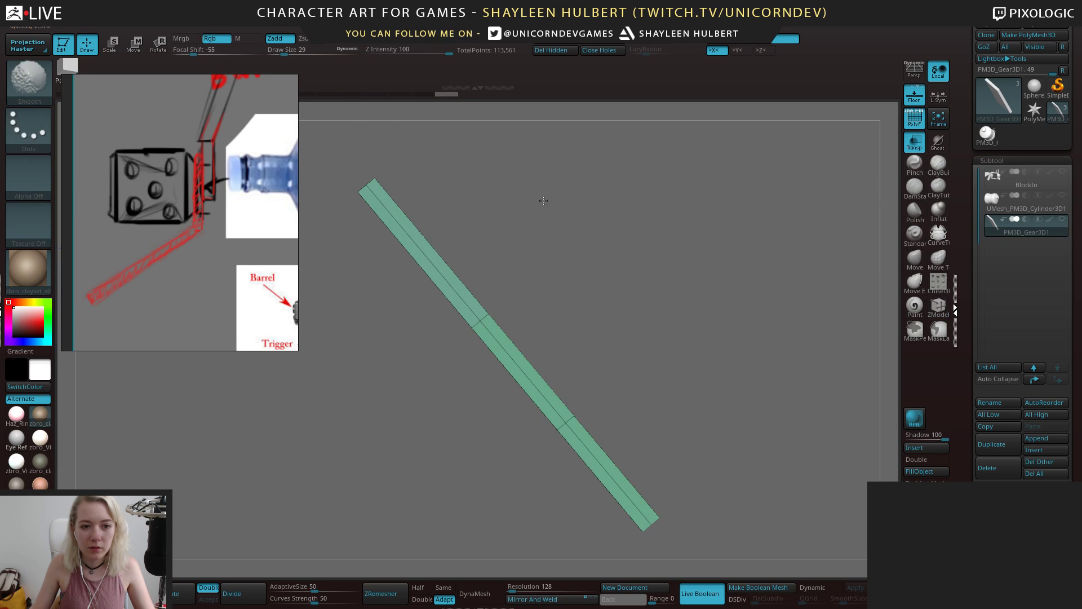
Mask the original lower section and move the extruded section's upper end forward and up until that section stands nearly vertical
alt+drag(531, 232, 612, 259)
ctrl+drag(403, 165, 485, 243)
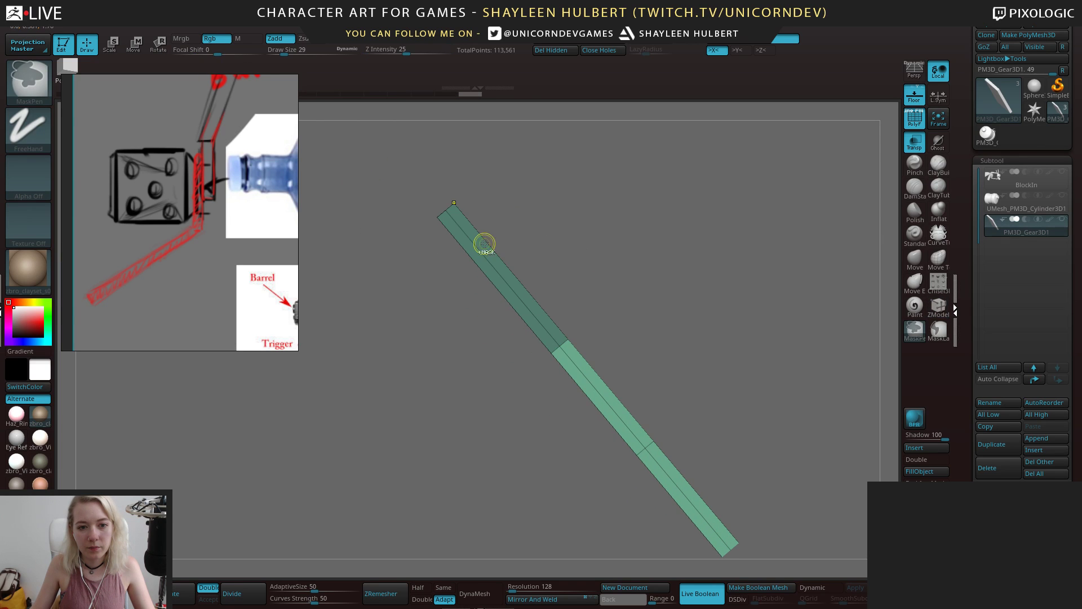
ctrl+click(583, 226)
key(w)
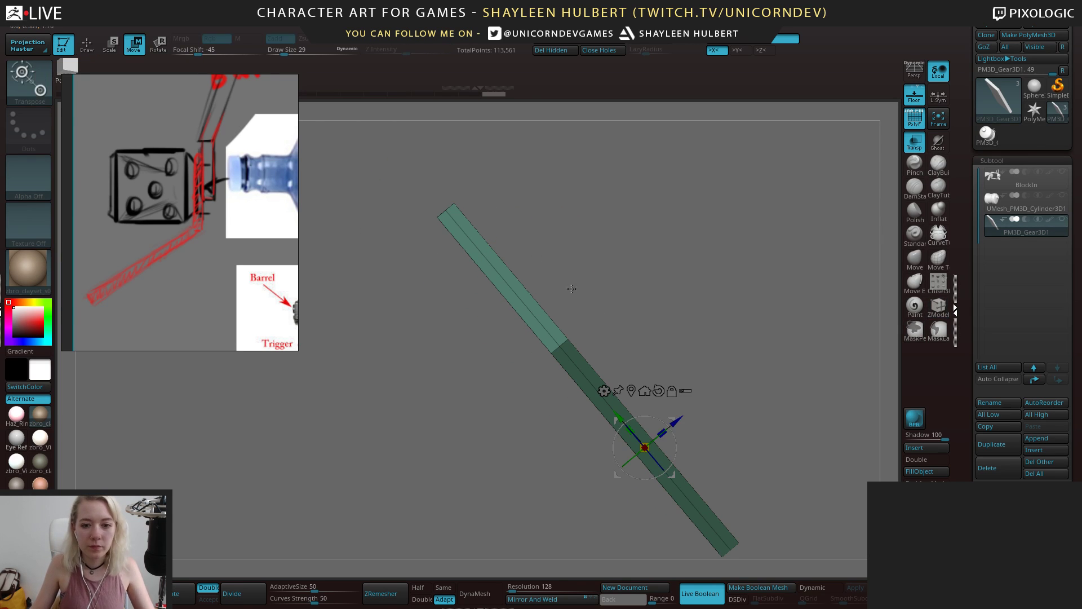
click(630, 391)
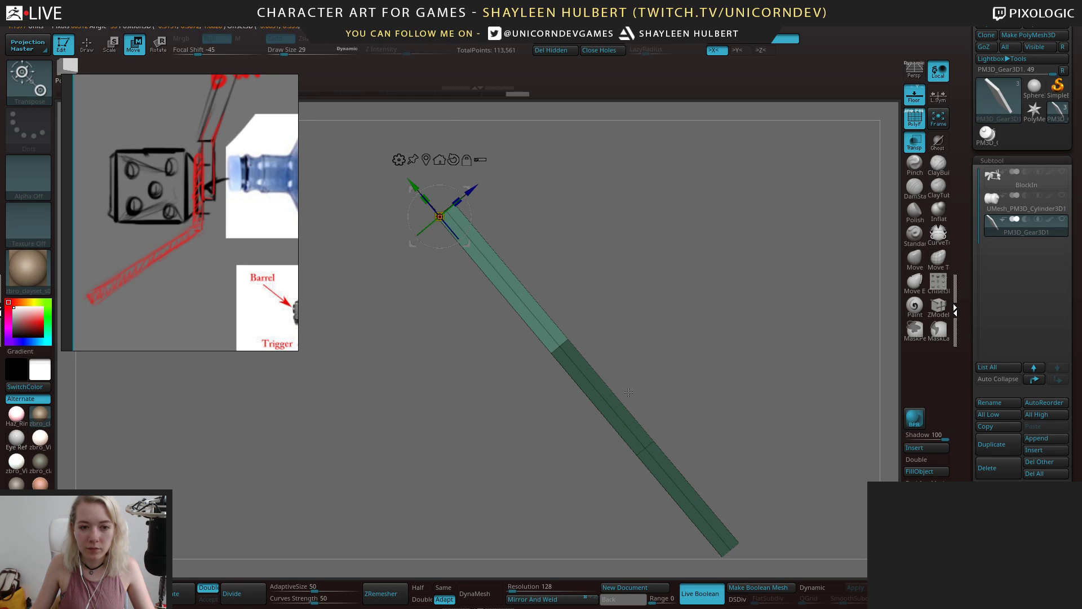
drag(473, 186, 589, 141)
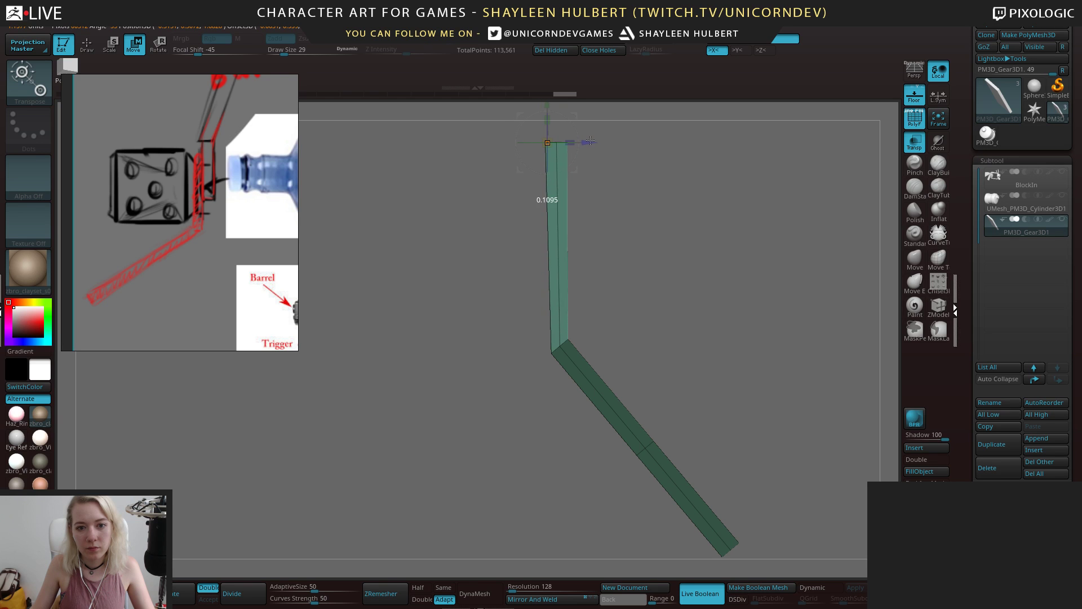
drag(624, 197, 566, 193)
Show and select the BlockIn subtool, and hide its angled lower plate and vertical front plate polygroups
alt+drag(706, 282, 705, 229)
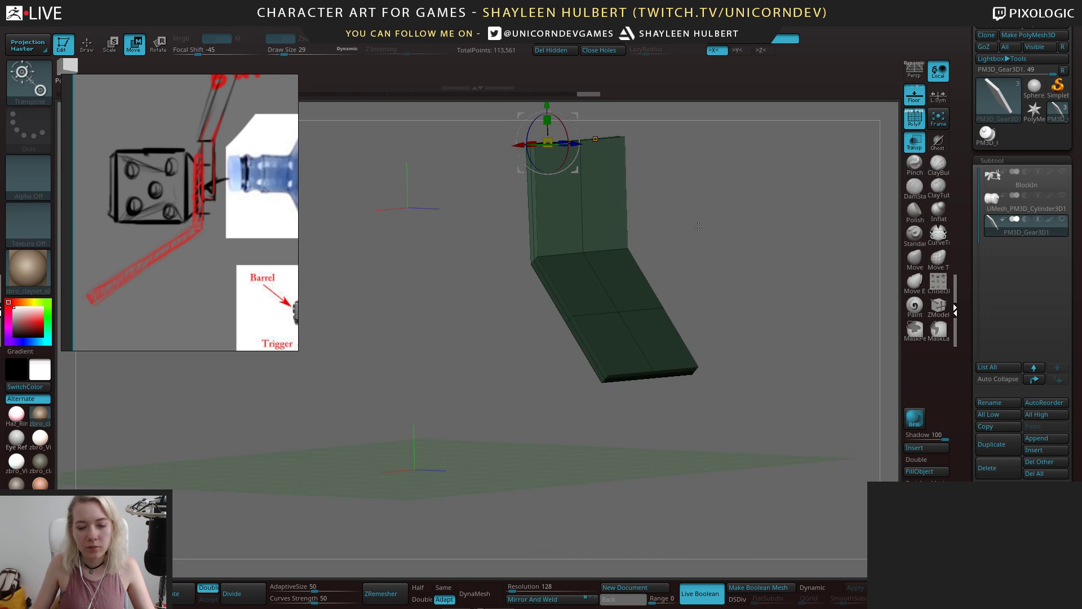
alt+drag(897, 112, 893, 207)
drag(750, 243, 747, 285)
click(1062, 172)
alt+click(609, 275)
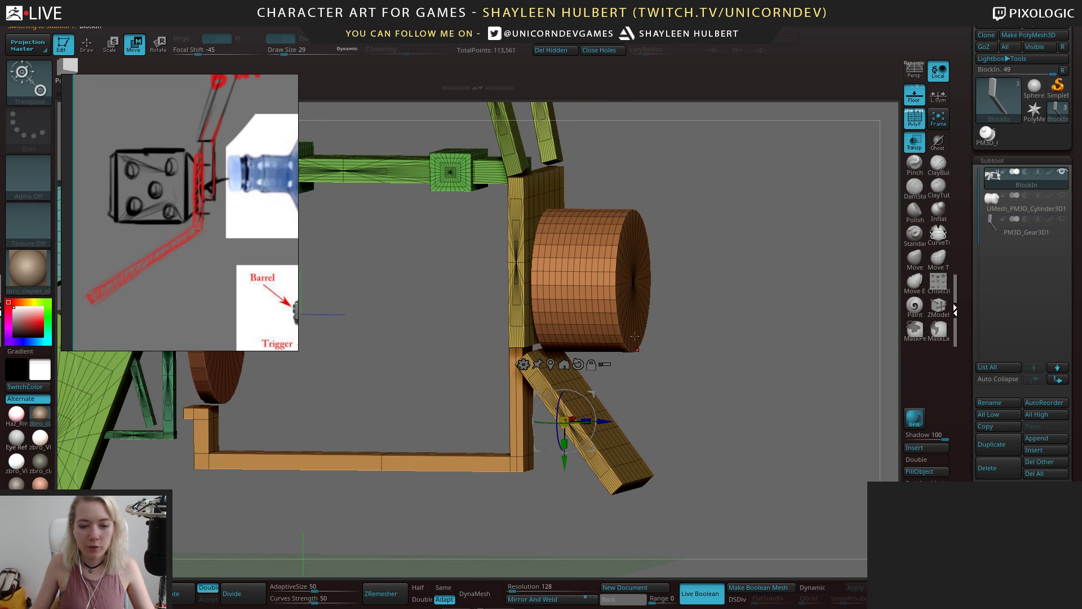
ctrl+click(616, 464)
key(ctrl+z)
key(q)
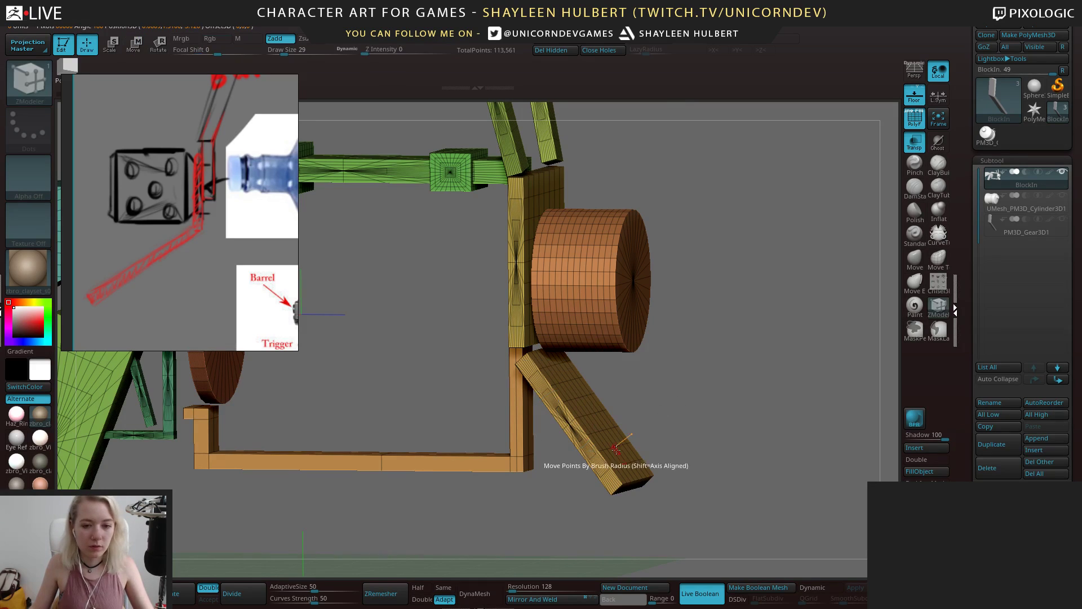
ctrl+alt+shift+click(616, 448)
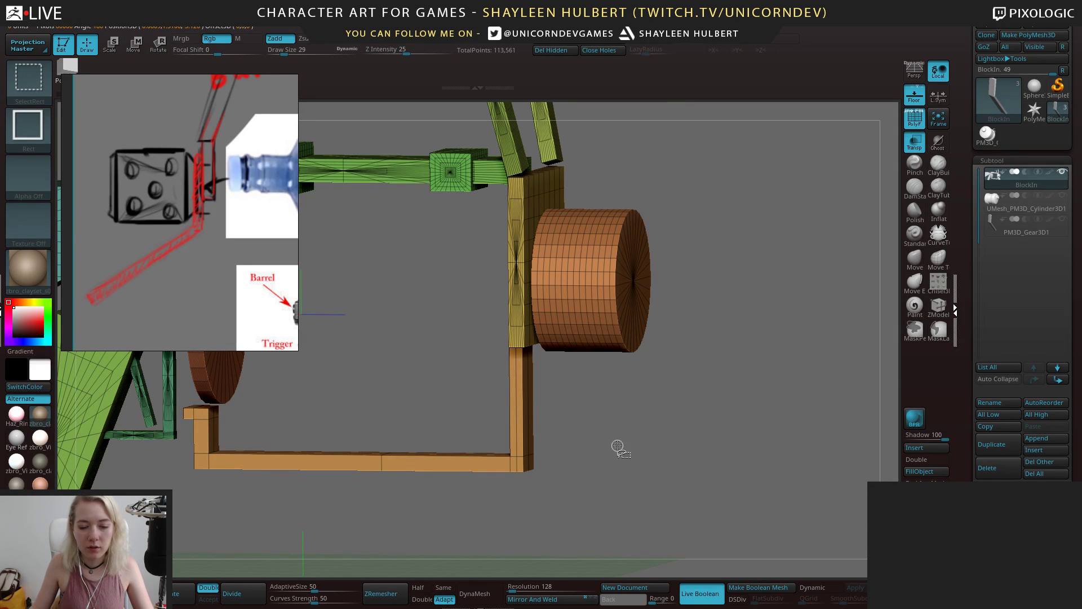
ctrl+alt+shift+click(522, 200)
shift+drag(720, 247, 750, 239)
Show the bottle and new bent plate subtools alongside the block-in, and make the bent plate active
click(1062, 197)
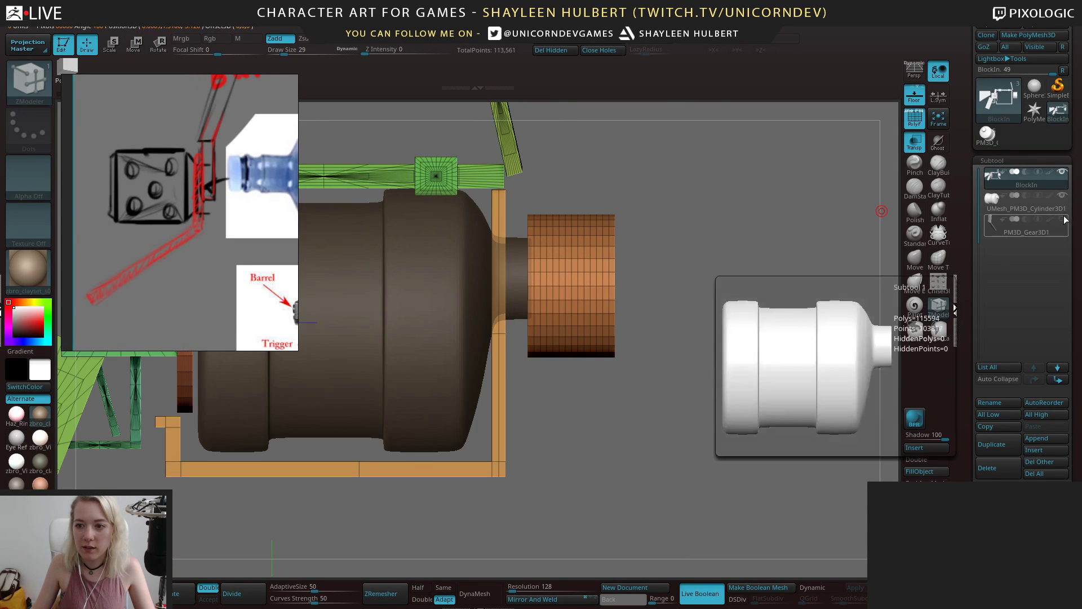
click(1062, 219)
click(1043, 231)
alt+drag(709, 342, 733, 330)
mouse_move(736, 359)
mouse_down()
mouse_move(625, 356)
mouse_move(754, 348)
mouse_move(751, 373)
mouse_up()
mouse_move(756, 413)
alt+mouse_down()
mouse_move(770, 272)
mouse_move(729, 346)
mouse_move(689, 370)
mouse_move(694, 382)
alt+mouse_up()
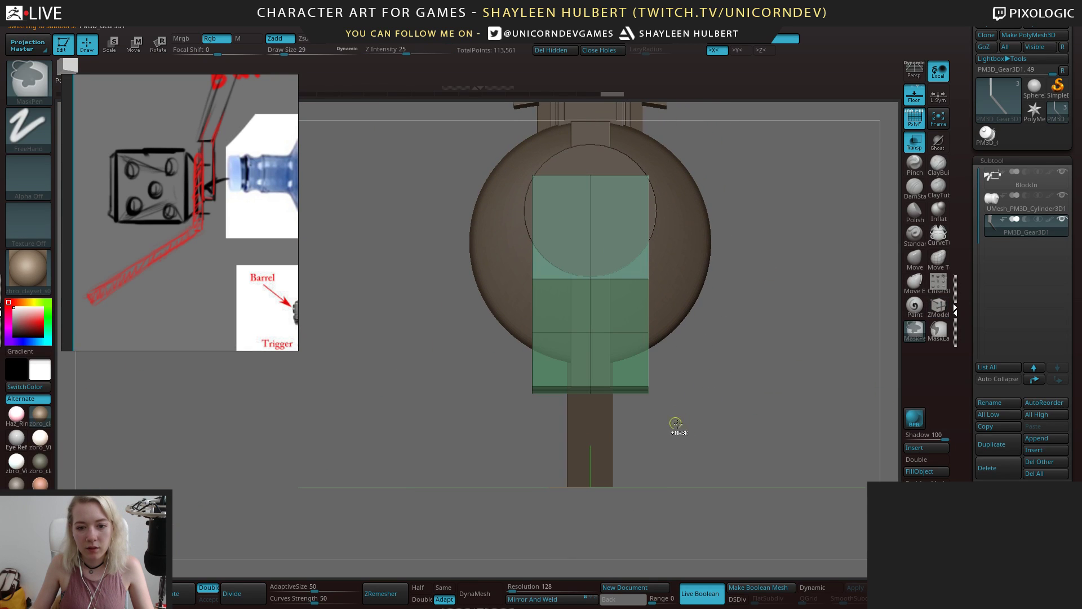
Delete the edge loop running across the middle of the bent plate's lower angled section
ctrl+drag(679, 428, 503, 382)
alt+drag(727, 367, 515, 337)
key(ctrl+z)
key(space)
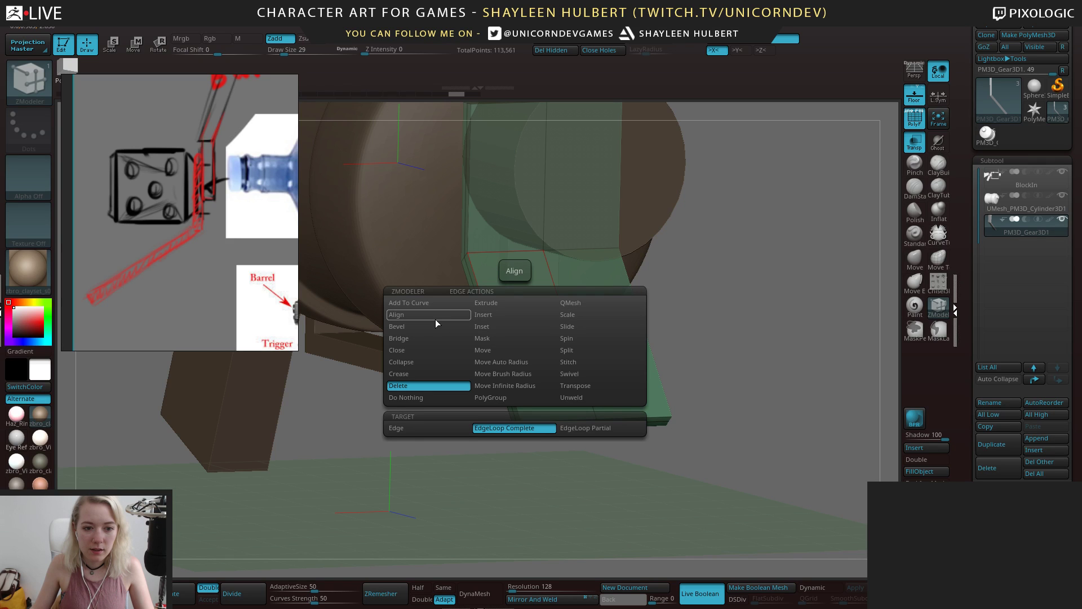
click(560, 334)
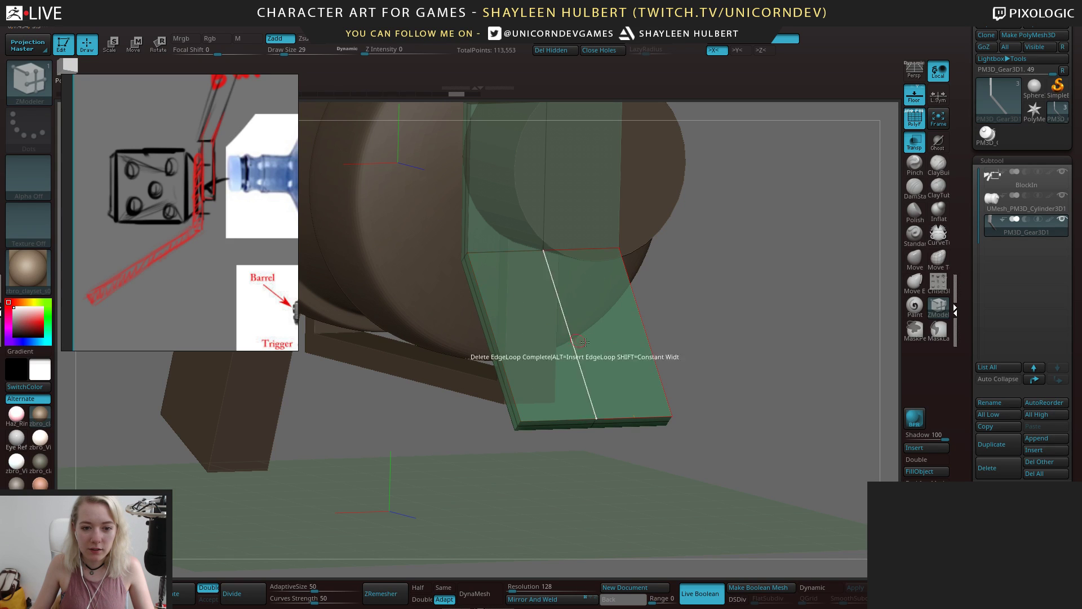
Mask everything except the plate's lower edge and widen that edge slightly along X to flare the angled section
ctrl+drag(708, 484, 397, 402)
ctrl+click(724, 370)
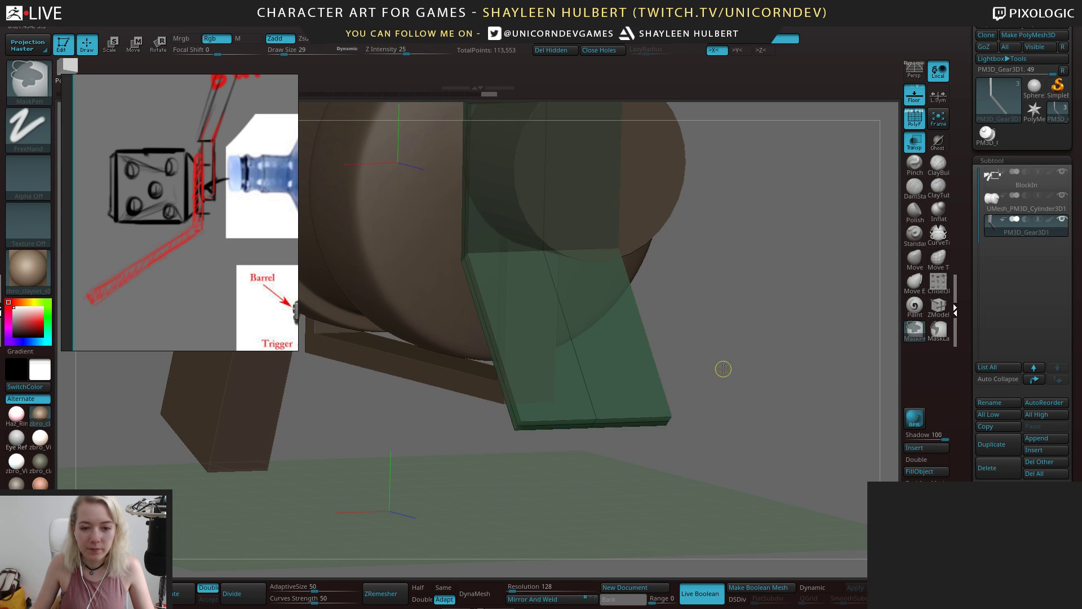
shift+drag(724, 347, 704, 348)
key(w)
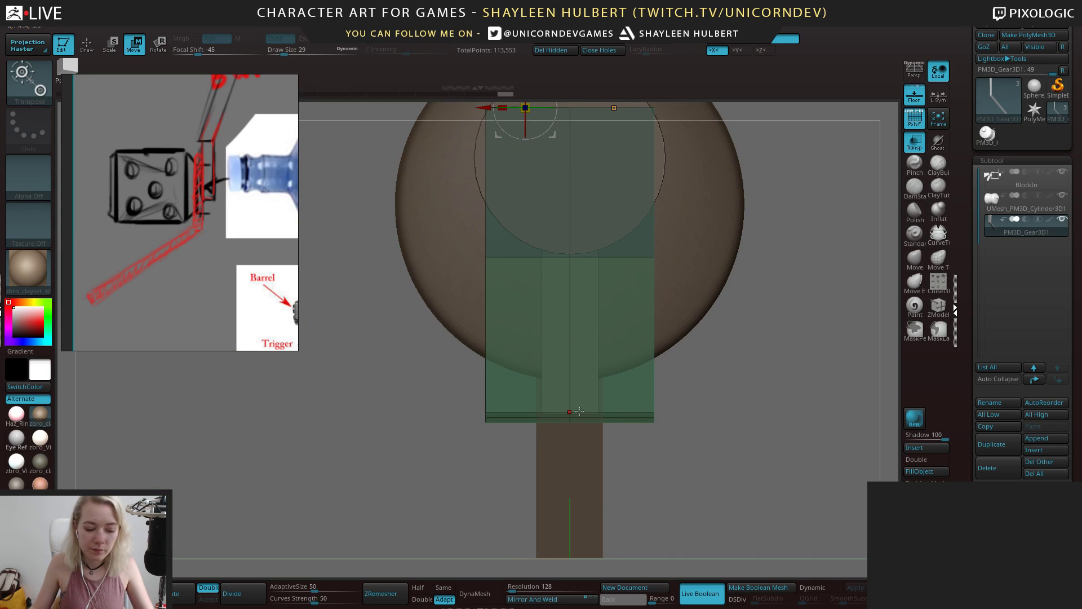
key(e)
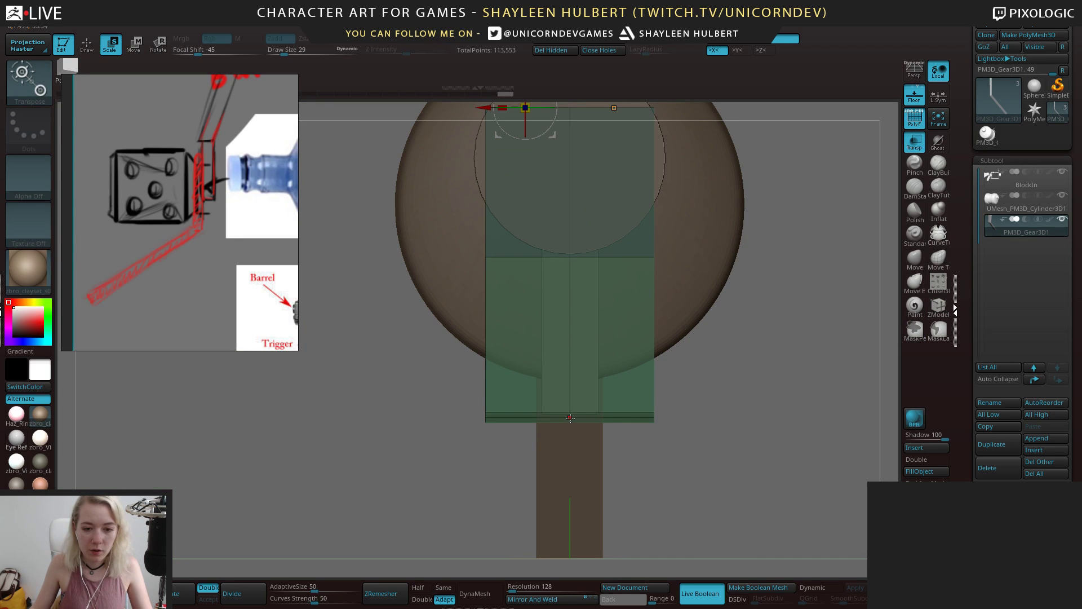
click(569, 418)
drag(546, 418, 516, 420)
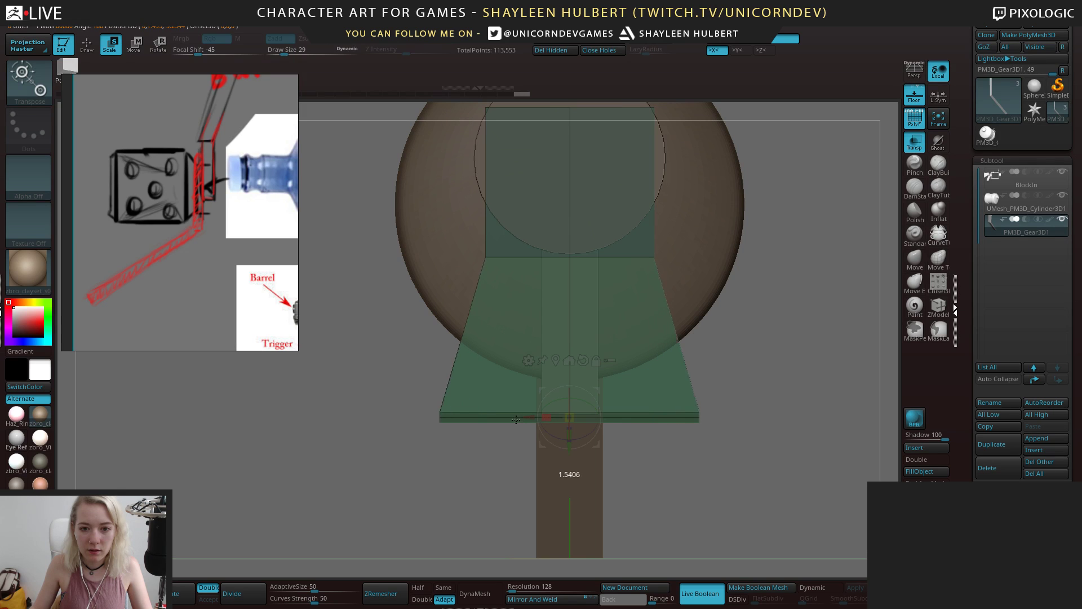
key(ctrl+z)
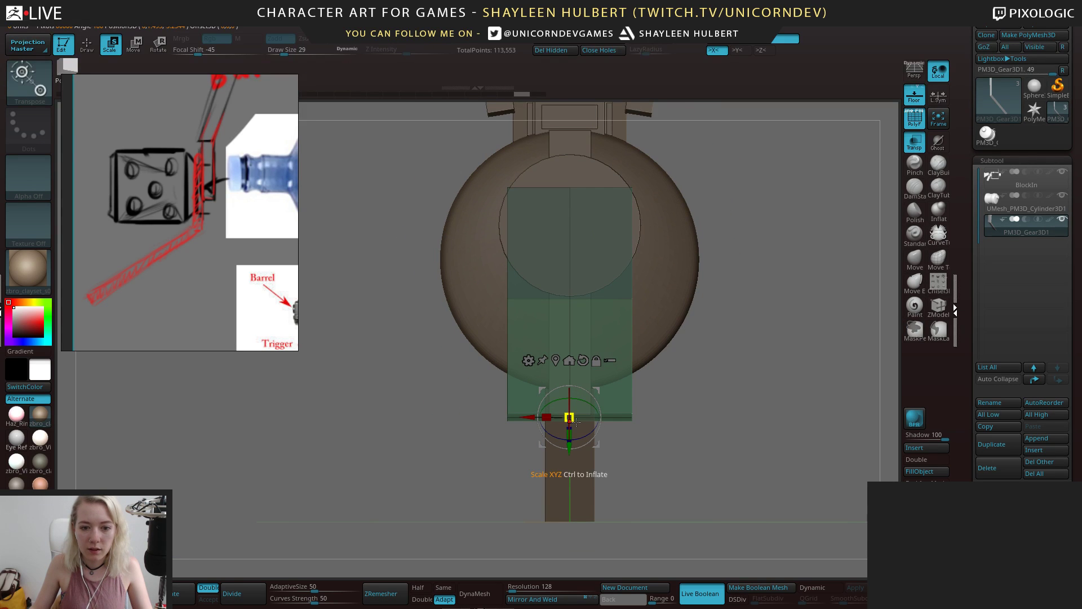
drag(546, 418, 524, 419)
Examine the flared plate on the gun from several angles and compare it with the stand in the gun reference images
drag(384, 385, 771, 344)
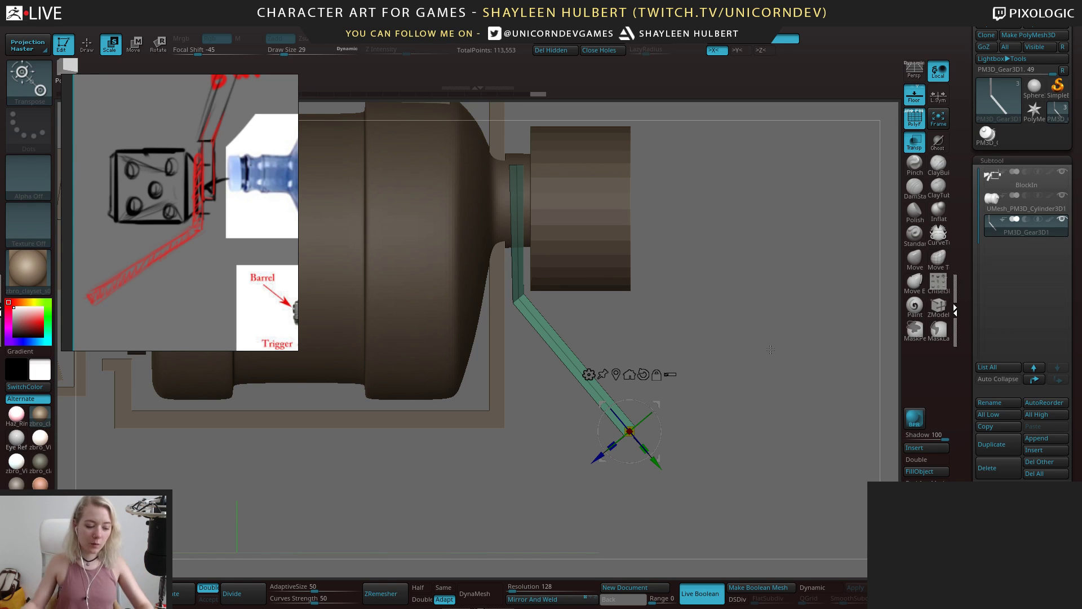
drag(727, 326, 740, 306)
alt+drag(739, 306, 778, 328)
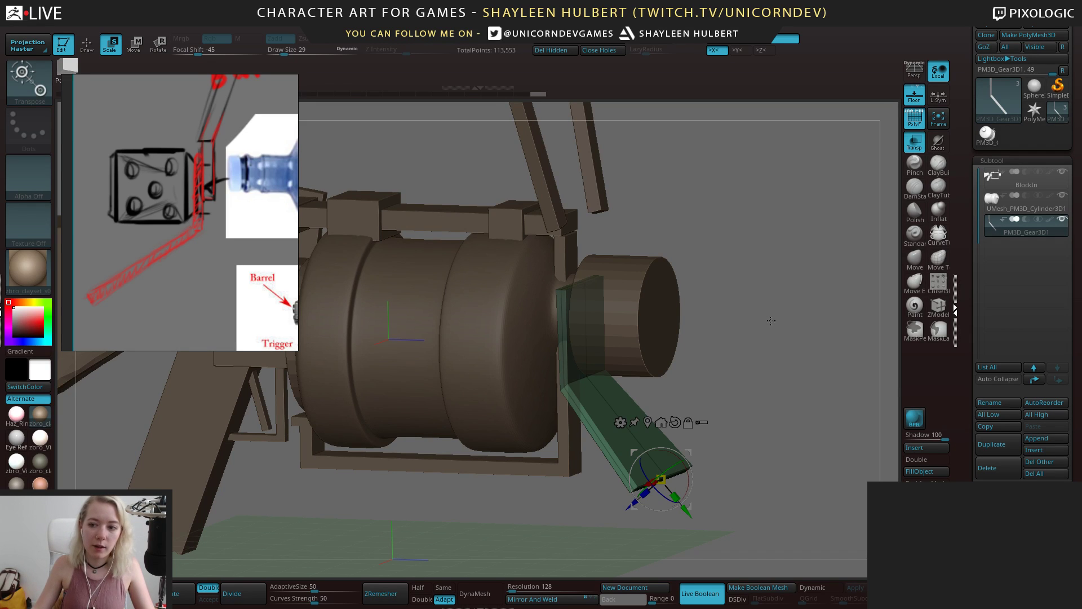
drag(817, 377, 790, 364)
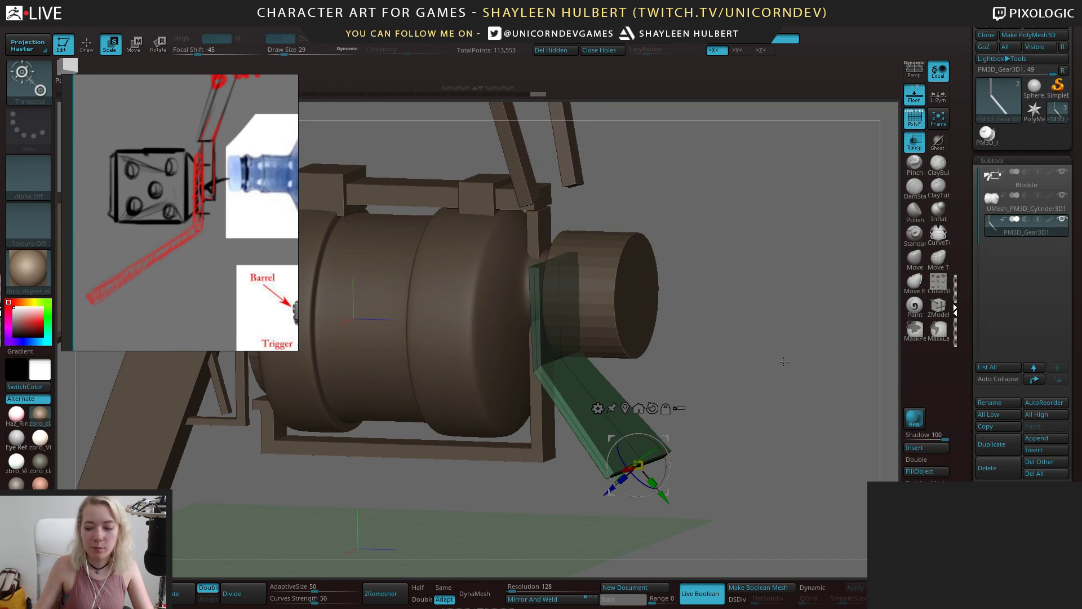
alt+drag(732, 394, 703, 385)
drag(823, 389, 719, 331)
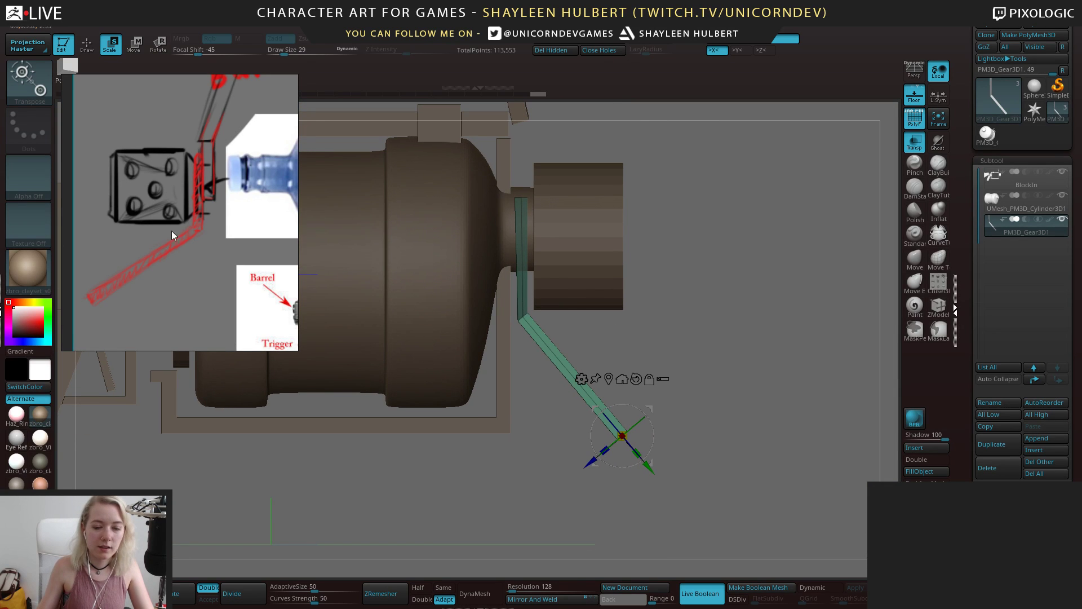
scroll(150, 229, down, 5)
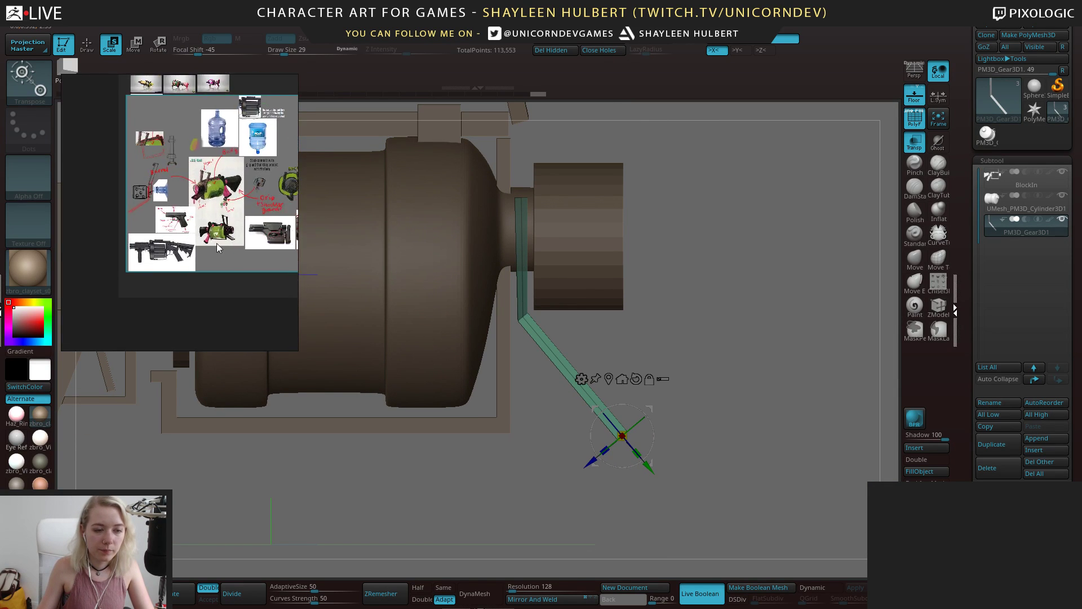
scroll(237, 243, up, 6)
scroll(242, 245, up, 2)
middle_drag(232, 266, 252, 292)
scroll(253, 292, down, 3)
scroll(238, 293, up, 1)
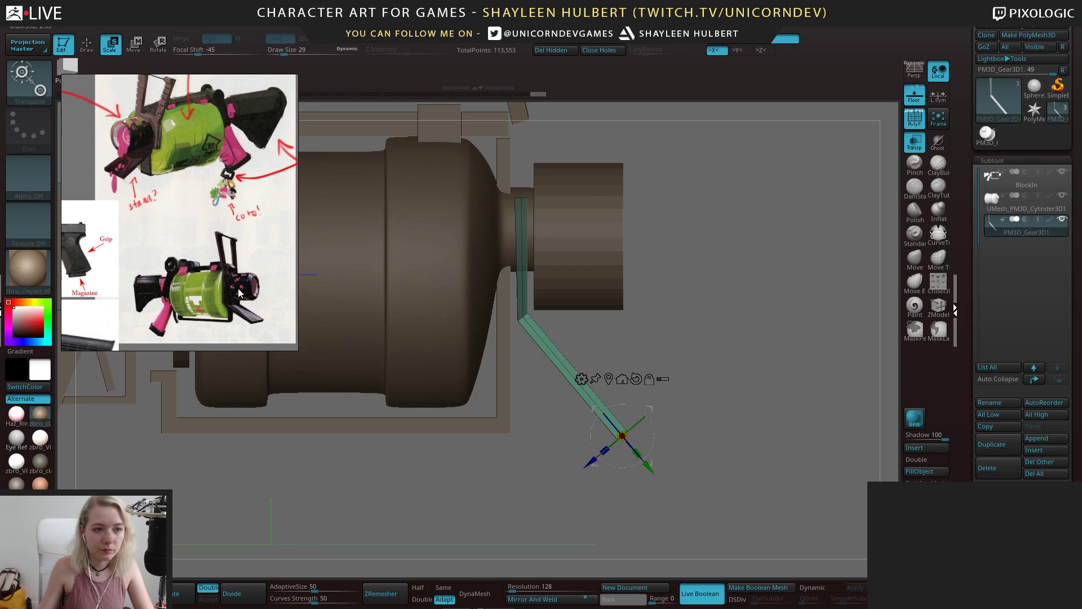
drag(821, 345, 771, 287)
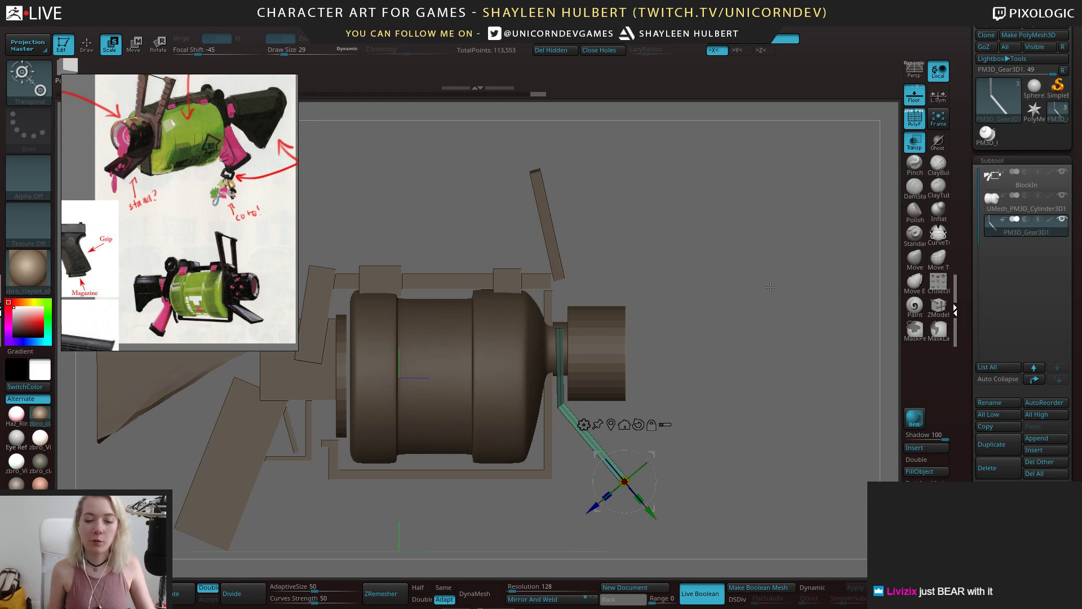
Try scaling all polygons of the bent plate with ZModeler, and undo the scaling
drag(676, 310, 551, 388)
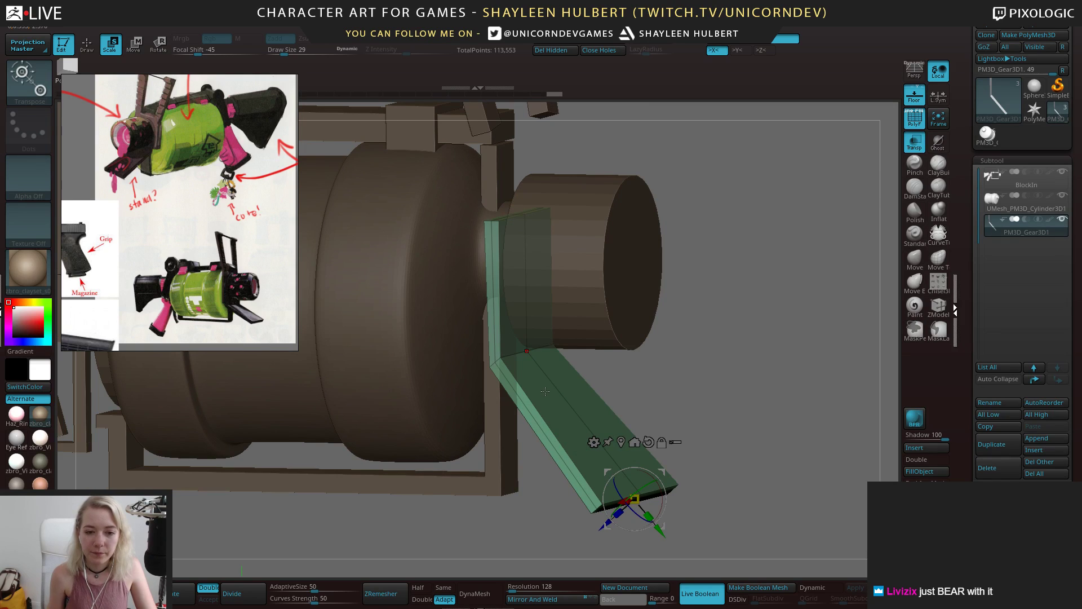
key(space)
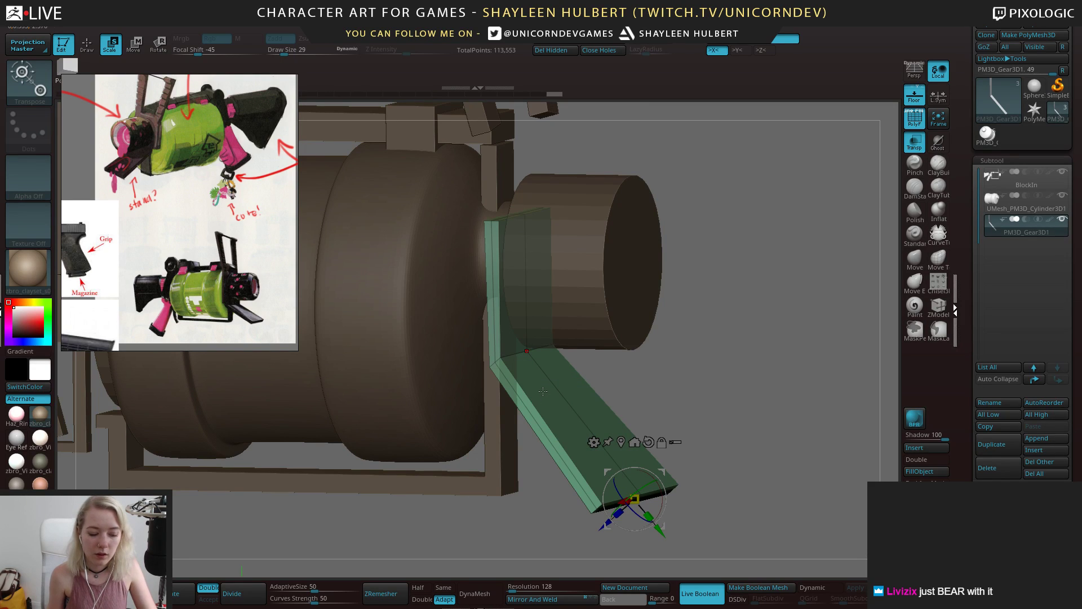
key(q)
key(space)
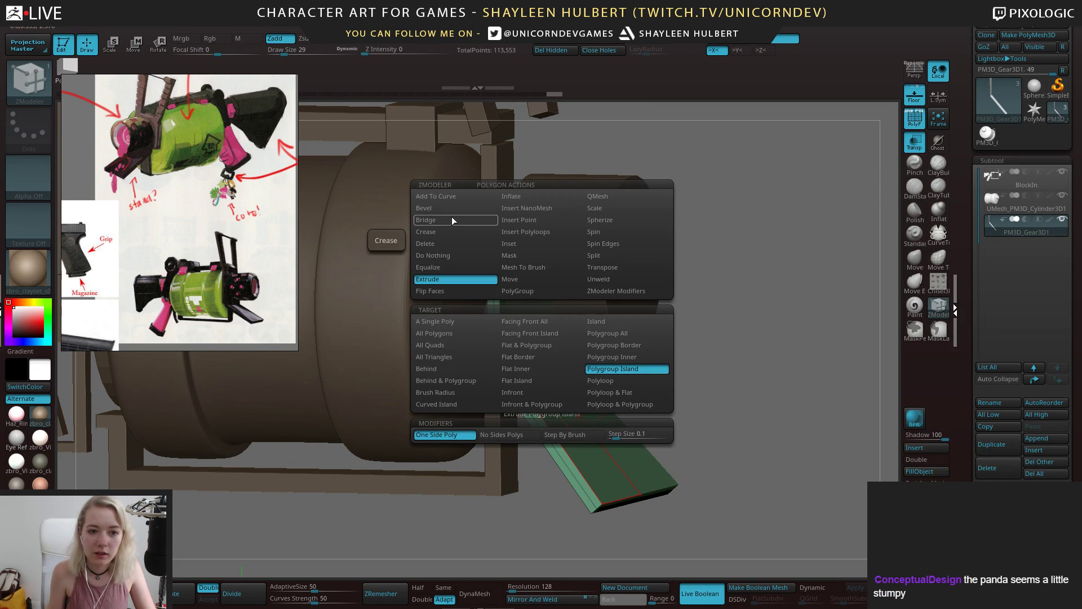
click(593, 209)
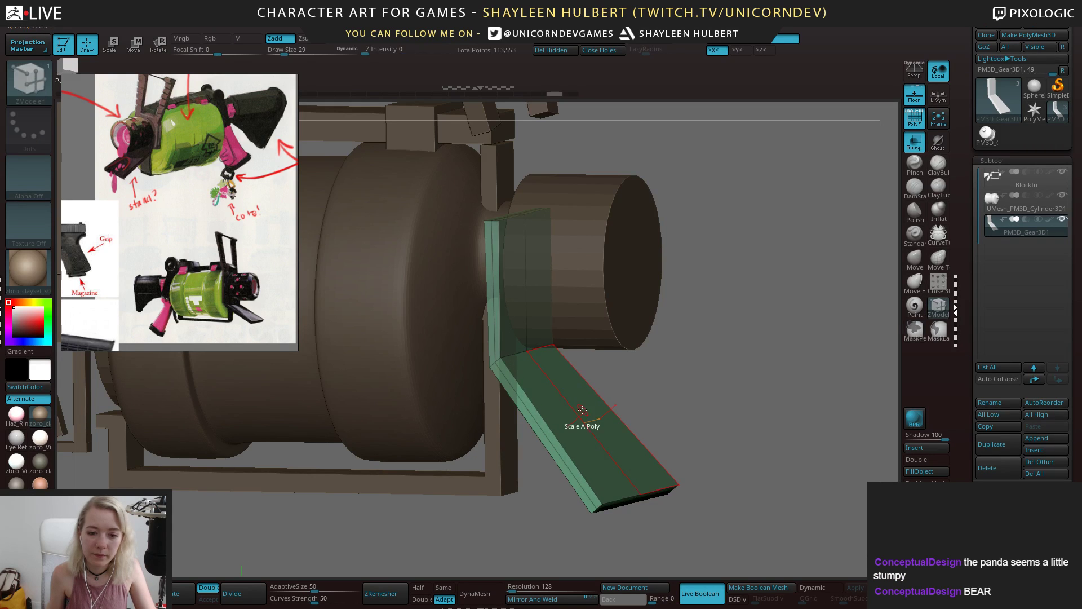
key(space)
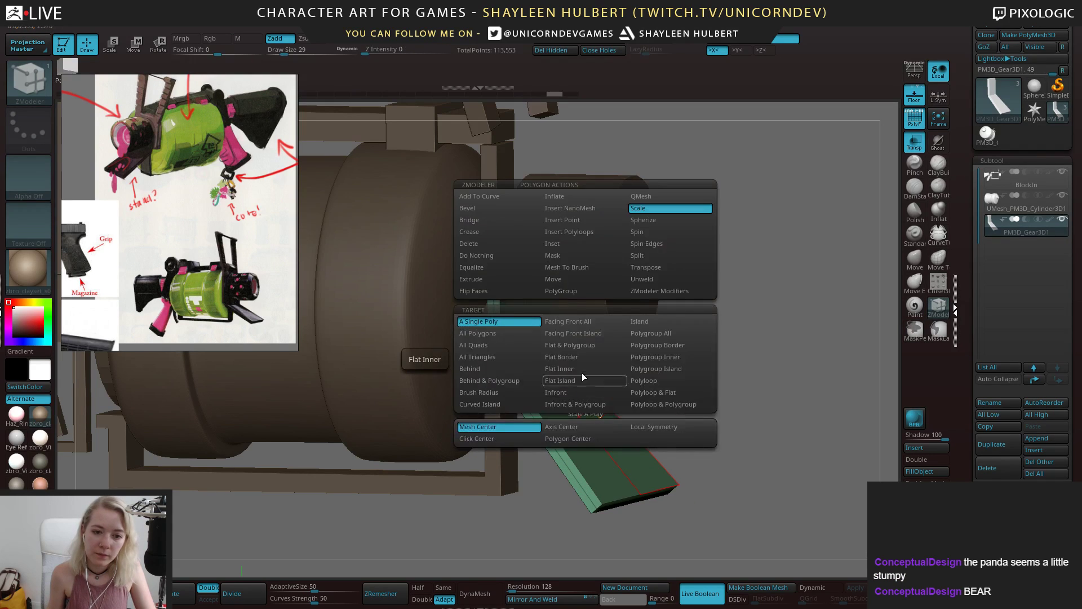
click(515, 336)
drag(586, 382, 585, 362)
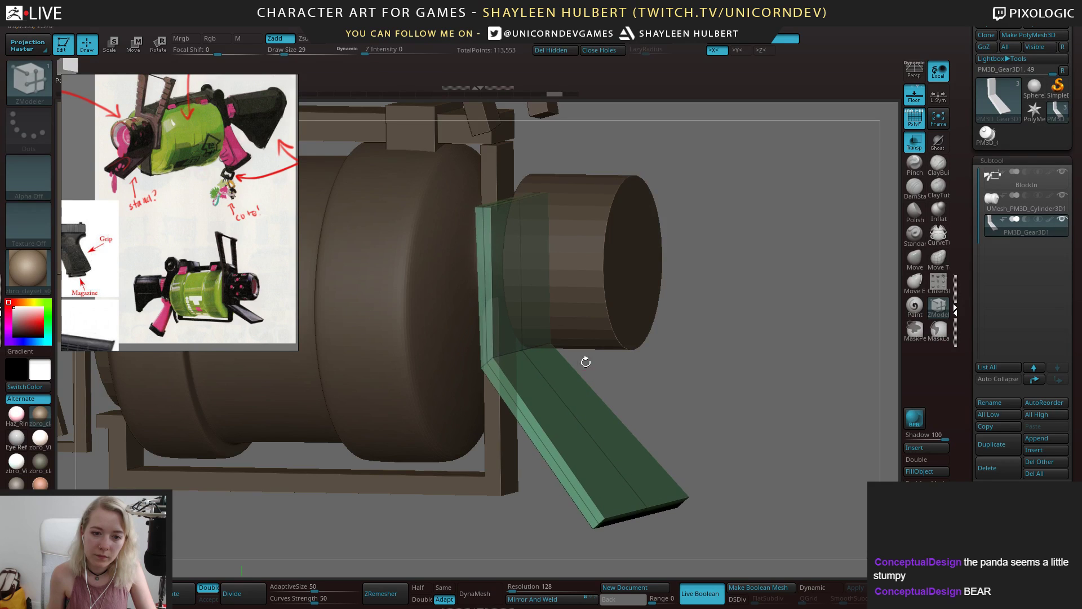
key(ctrl+z)
Align the gizmo with the world axes and move the bent plate slightly forward toward the muzzle cylinder and slightly upward
shift+drag(669, 394, 685, 377)
key(w)
key(y)
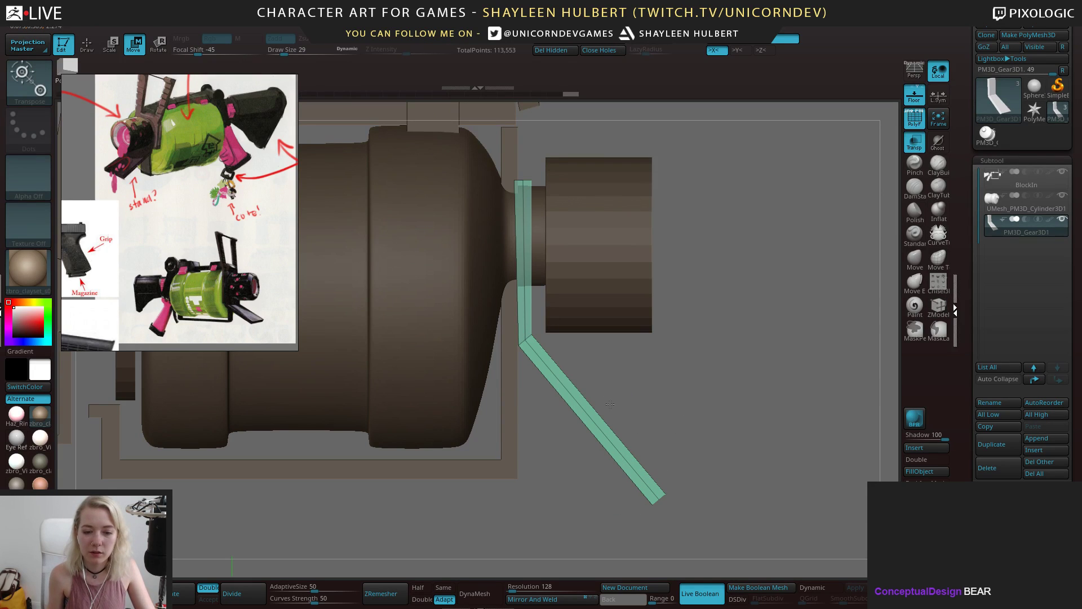
key(y)
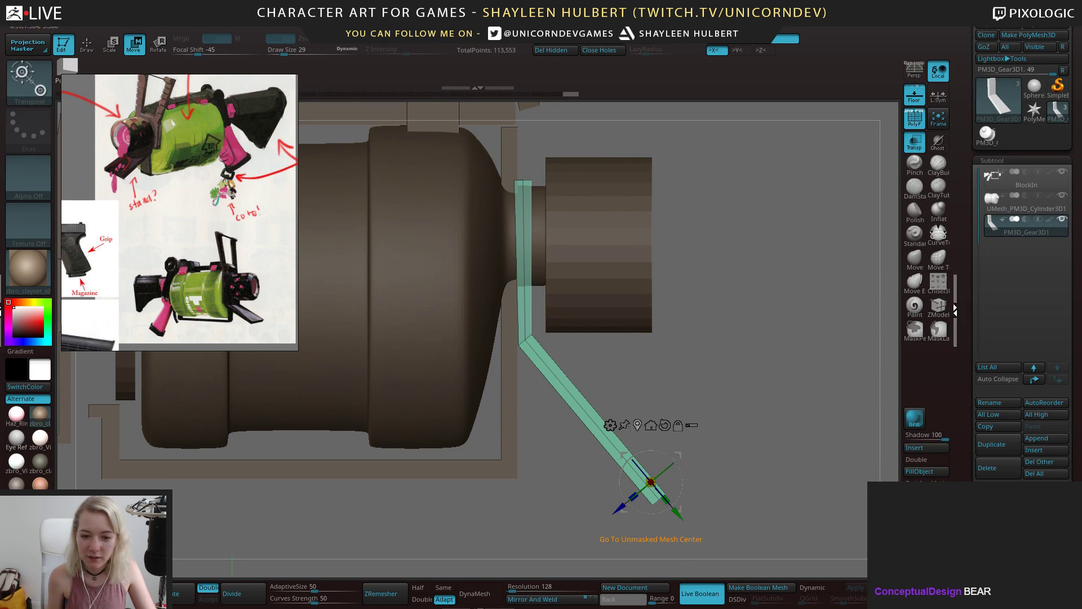
key(ctrl)
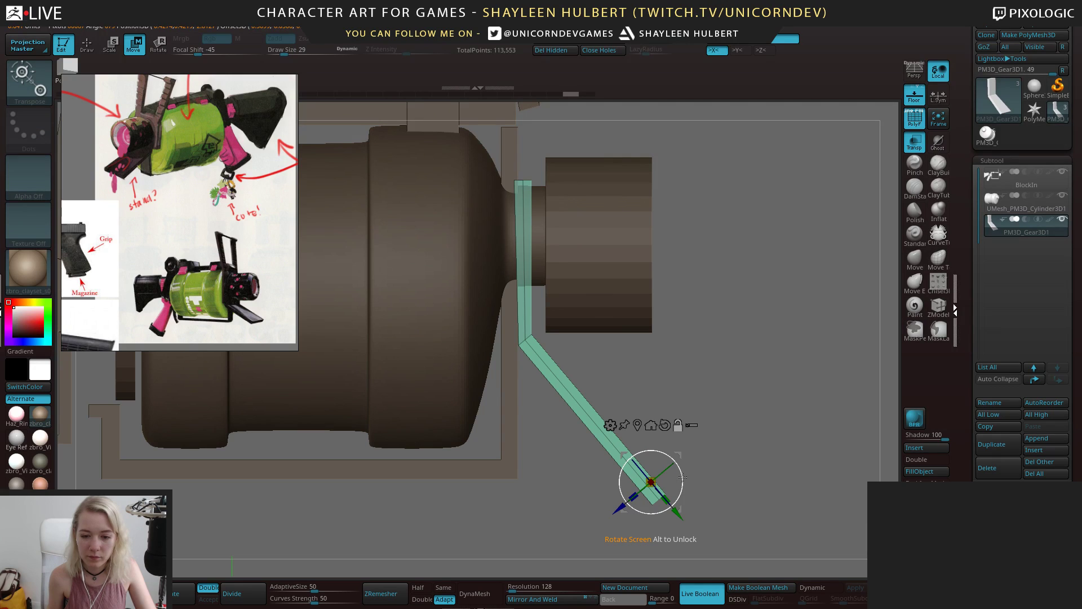
alt+drag(683, 477, 680, 496)
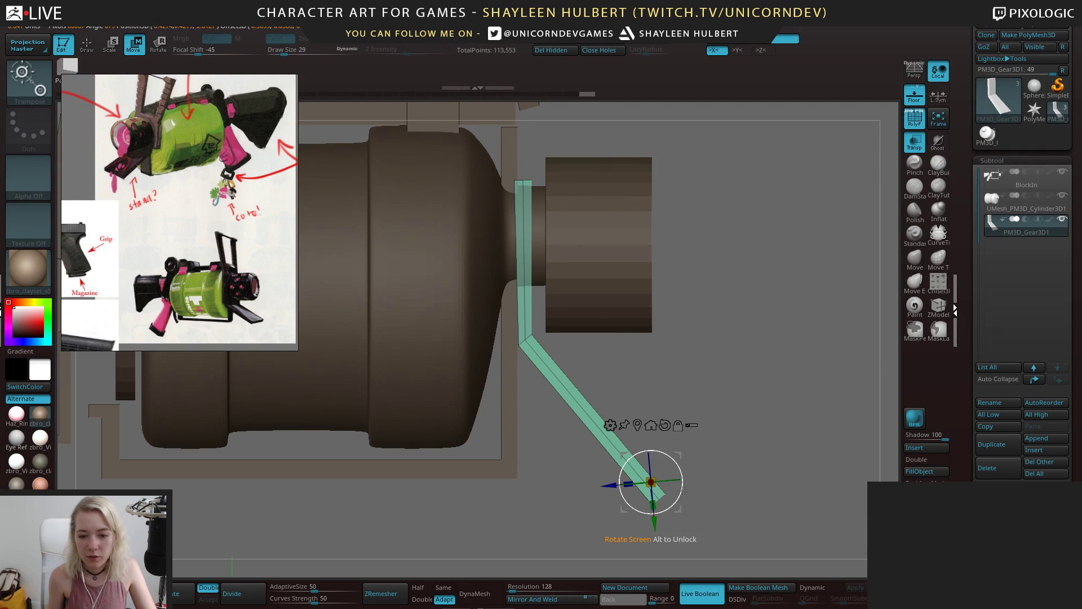
drag(615, 484, 627, 484)
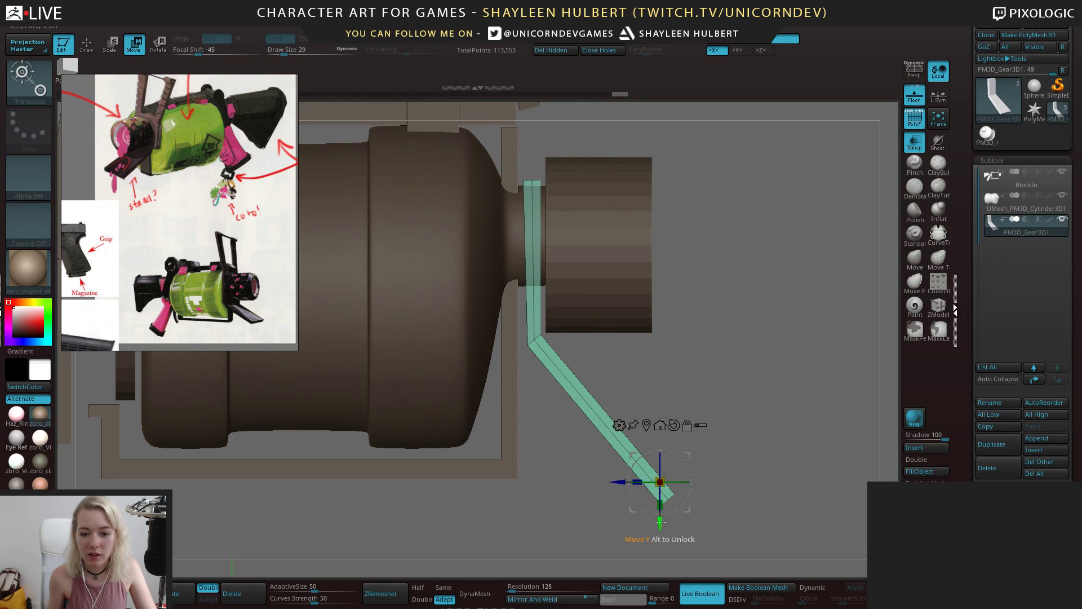
drag(660, 522, 660, 516)
Delete the complete edge loop running through the middle of the bent plate's thickness with ZModeler
drag(772, 445, 771, 407)
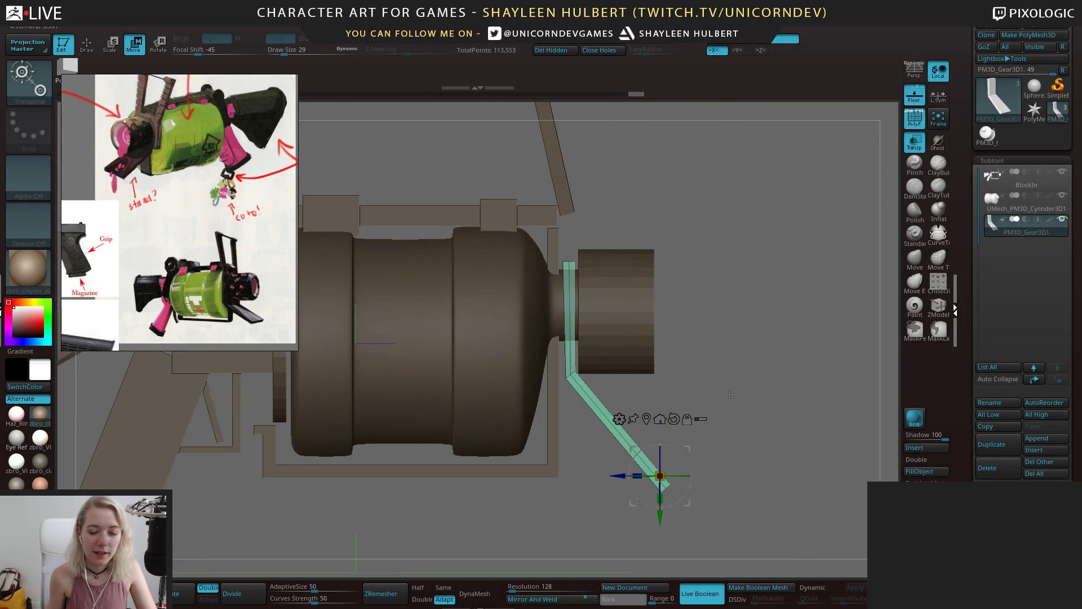
alt+drag(791, 298, 765, 389)
mouse_move(765, 386)
mouse_down()
mouse_move(746, 392)
mouse_move(756, 398)
mouse_up()
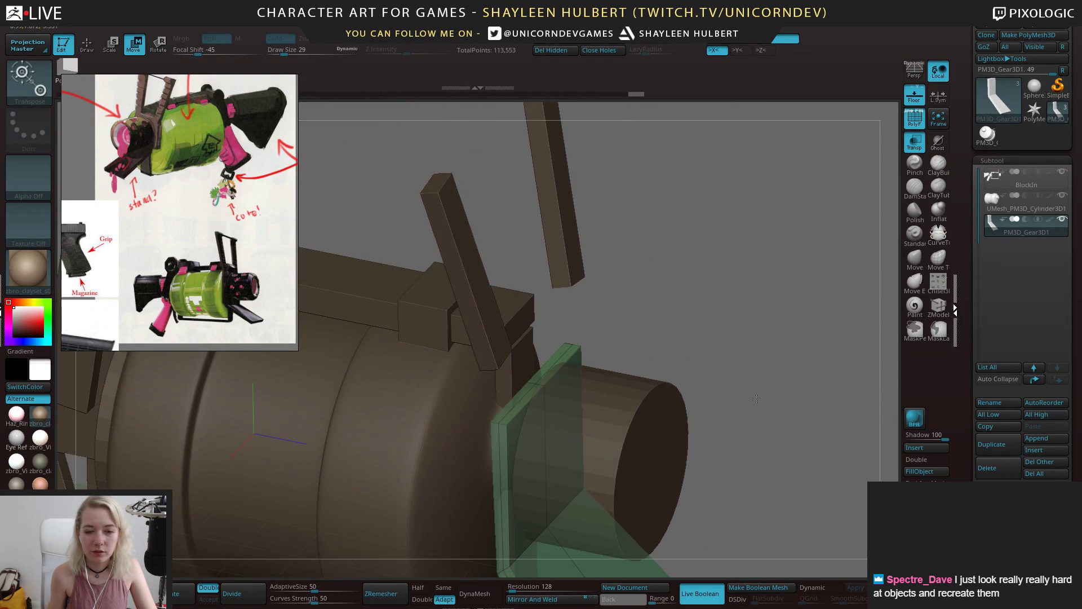
key(space)
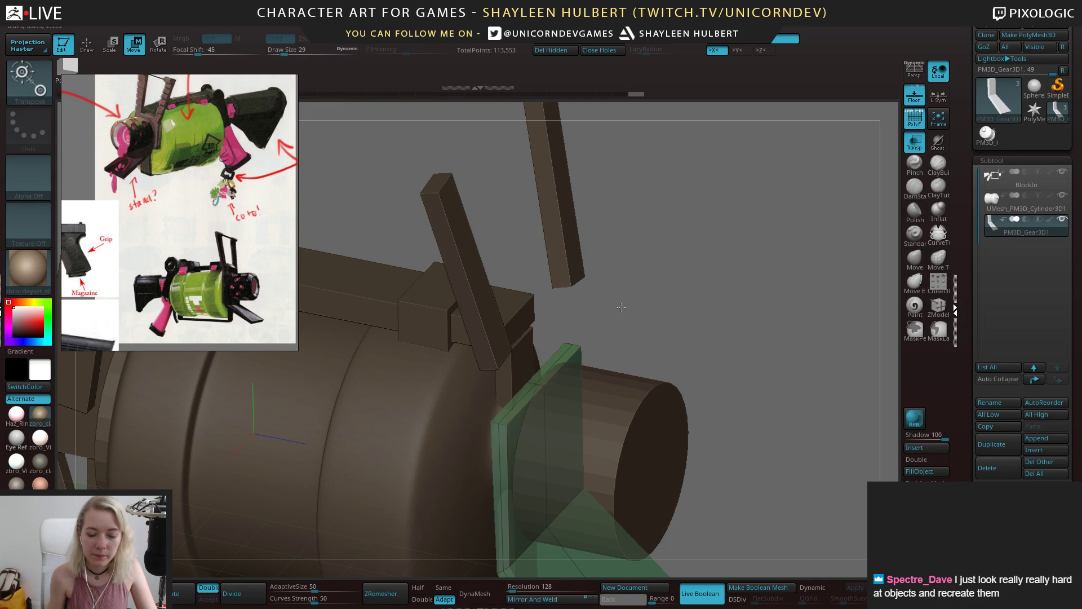
alt+drag(671, 322, 499, 382)
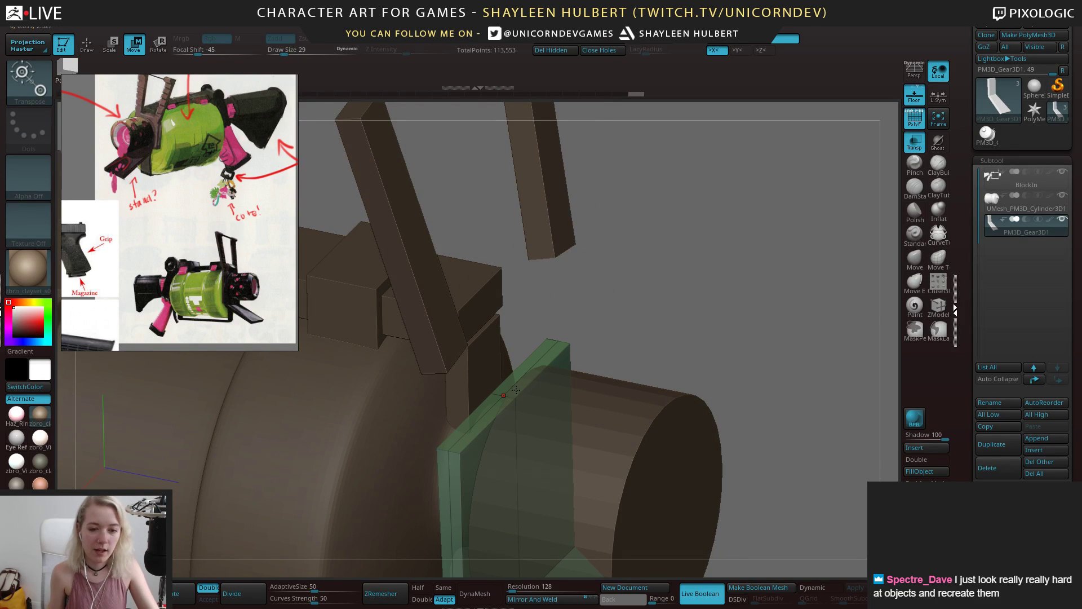
key(q)
key(space)
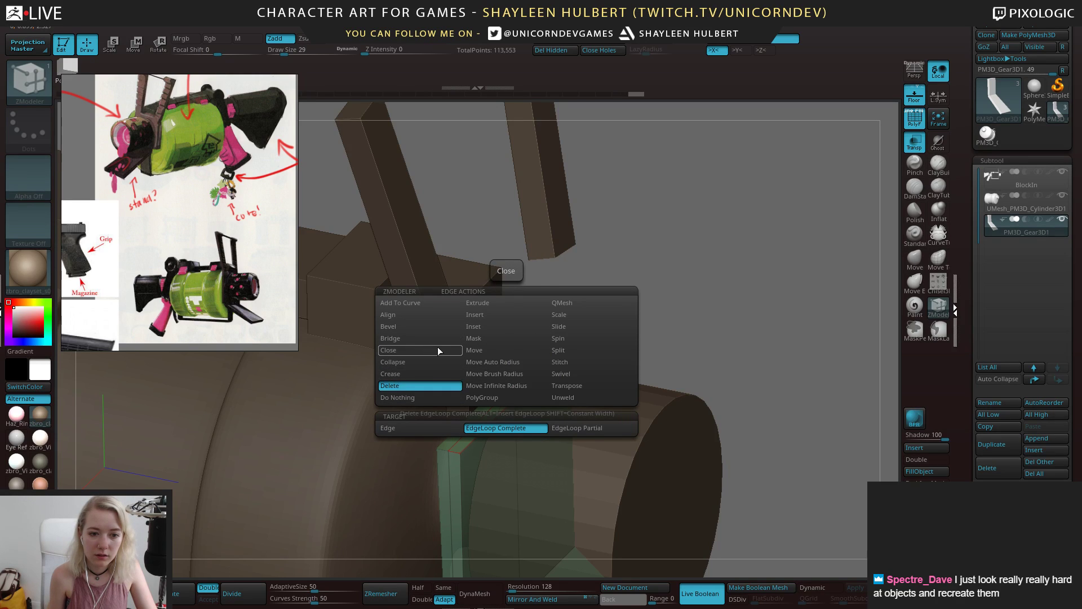
click(486, 351)
drag(508, 397, 508, 396)
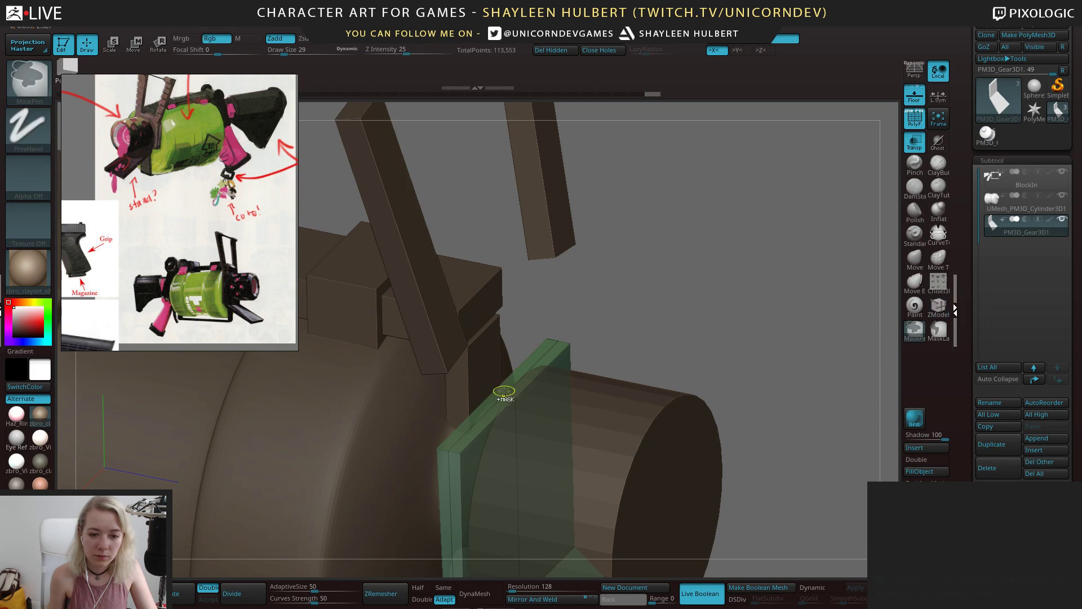
click(508, 397)
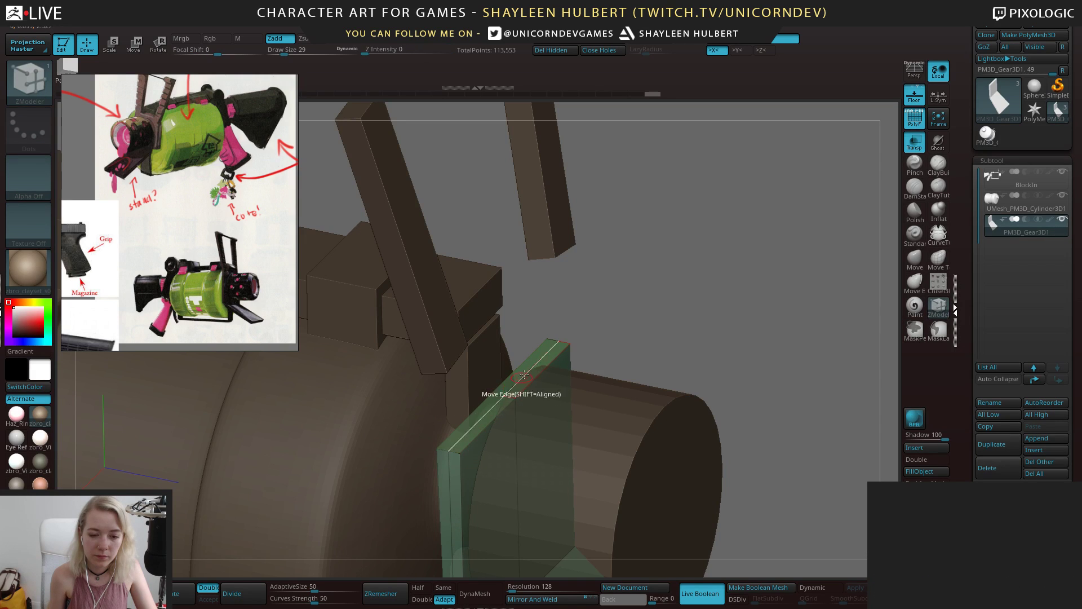
drag(535, 341, 570, 353)
key(space)
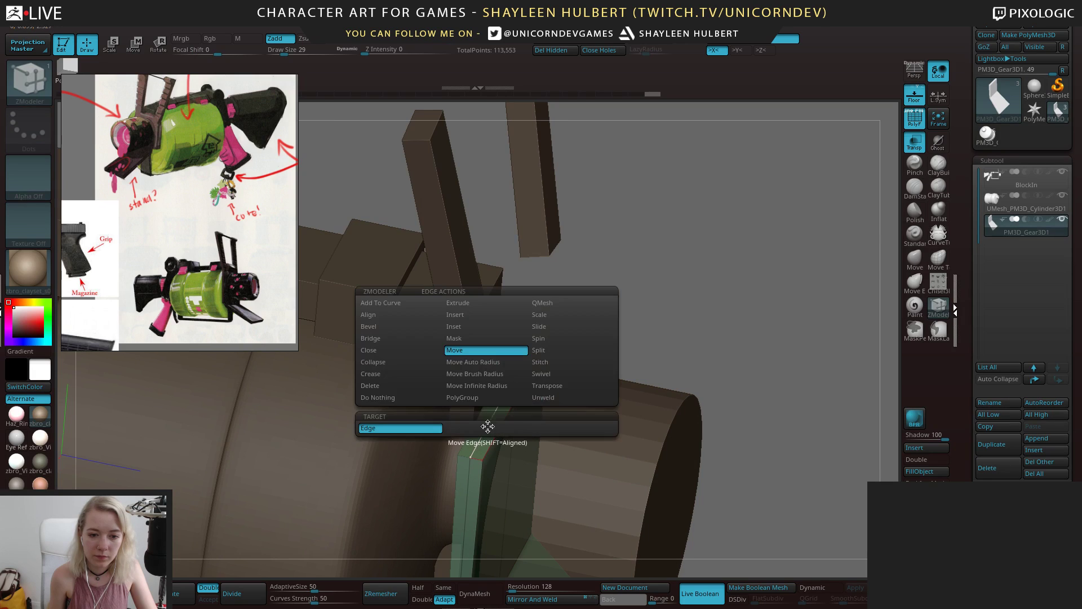
click(398, 387)
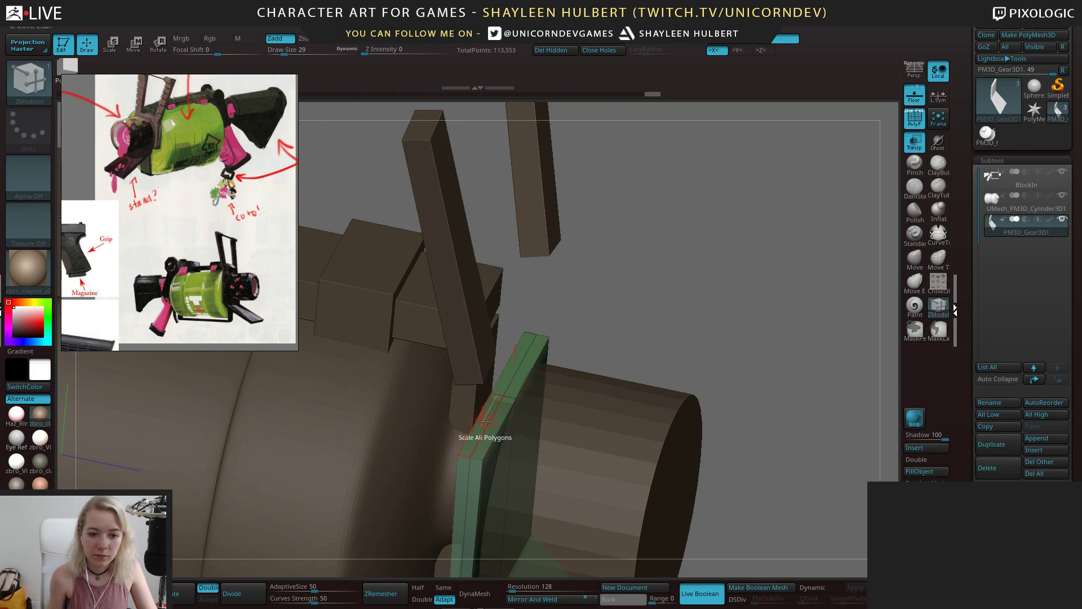
click(489, 421)
Try raising the short middle edge on the plate's top face with ZModeler's edge Move, and undo the attempts
key(space)
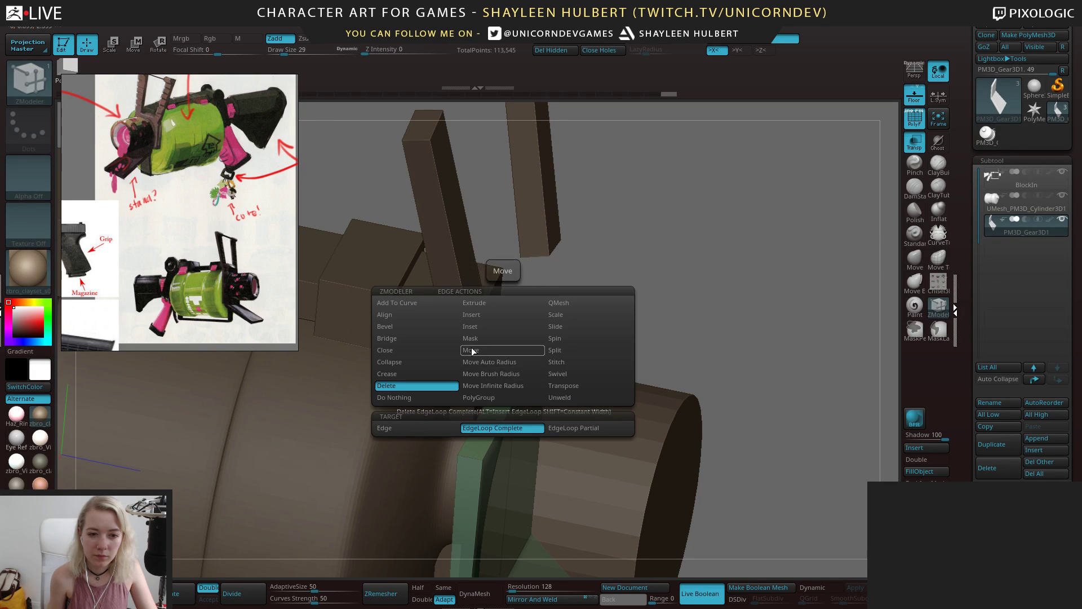
click(479, 361)
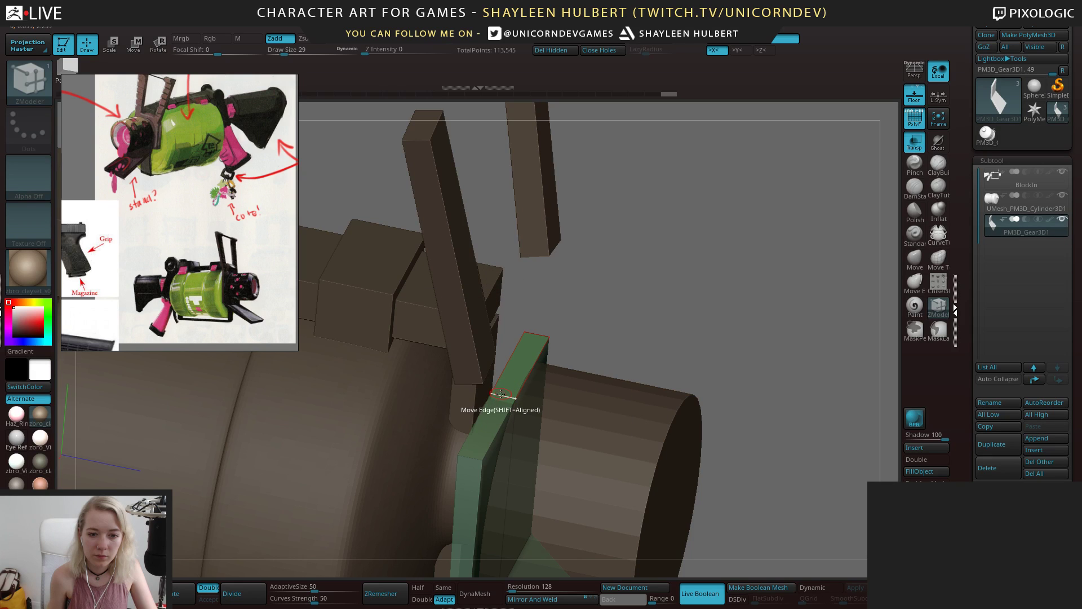
drag(501, 384, 499, 358)
mouse_move(690, 289)
mouse_down()
mouse_move(621, 293)
mouse_move(675, 300)
mouse_up()
key(ctrl+z)
mouse_move(561, 299)
mouse_down()
mouse_move(515, 406)
mouse_move(503, 370)
mouse_up()
key(ctrl+z)
right_drag(504, 376, 536, 377)
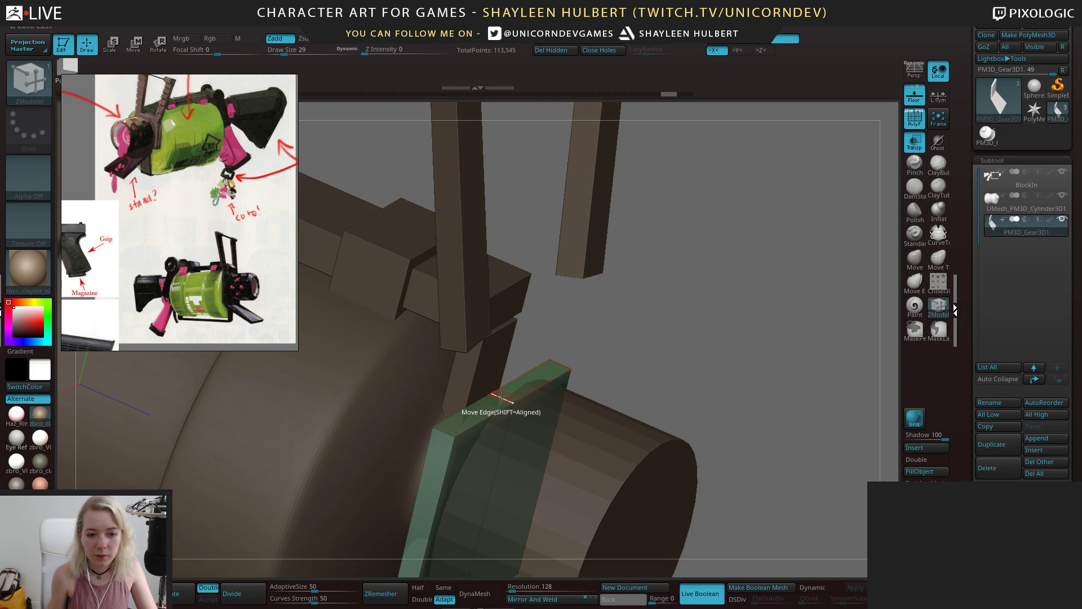
drag(501, 394, 516, 353)
mouse_move(713, 296)
mouse_down()
mouse_move(664, 295)
mouse_move(707, 313)
mouse_up()
key(ctrl+z)
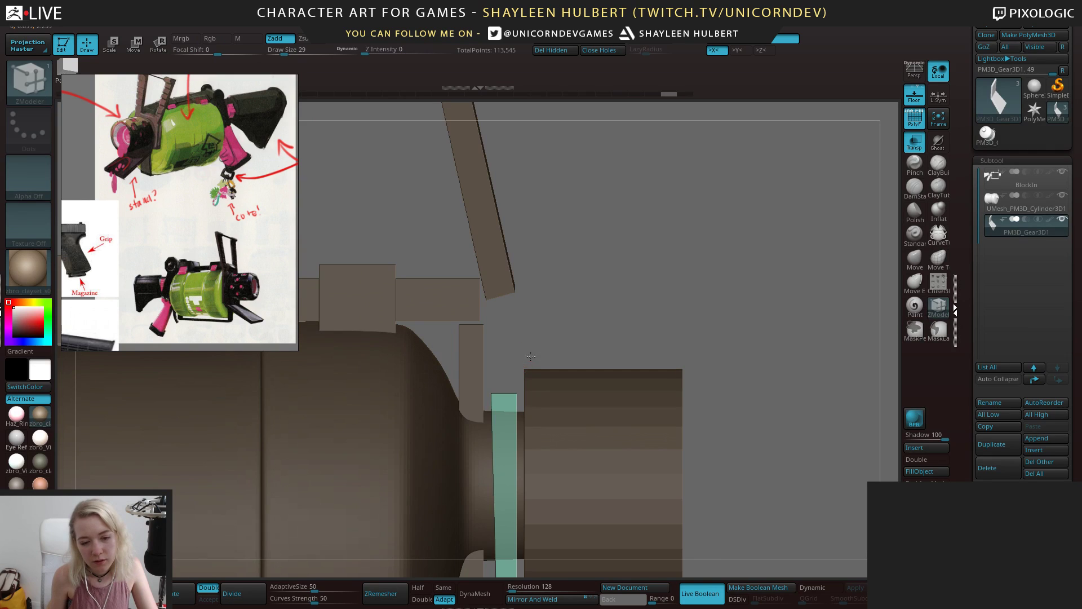
Mask the bent plate from the front, leaving only the middle of its top edge unmasked
drag(524, 360, 528, 367)
mouse_move(586, 332)
mouse_down()
mouse_move(550, 327)
mouse_move(612, 316)
mouse_move(548, 379)
mouse_up()
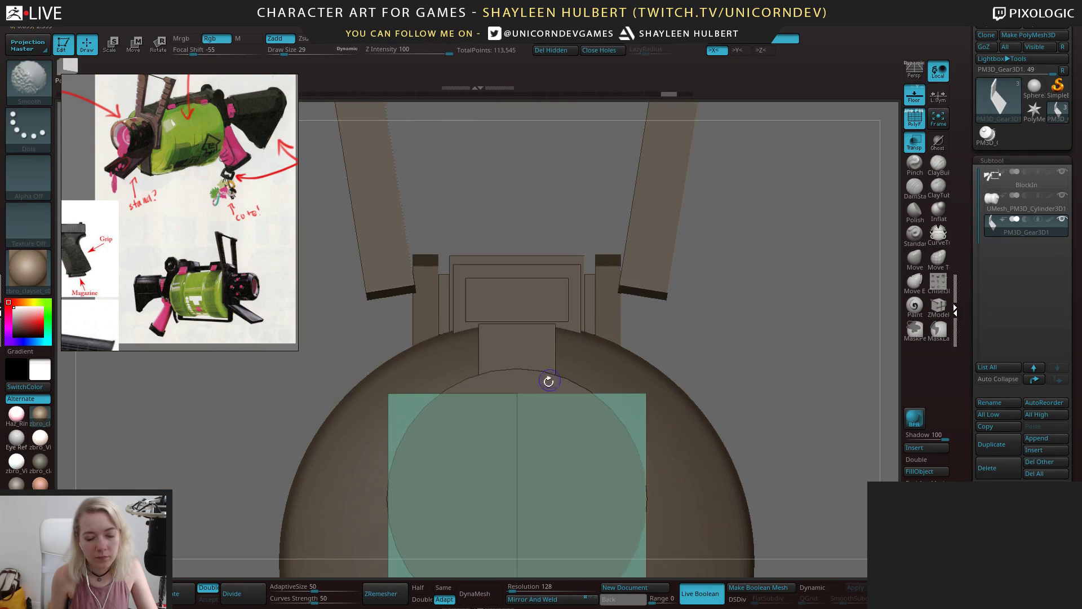
drag(637, 321, 669, 324)
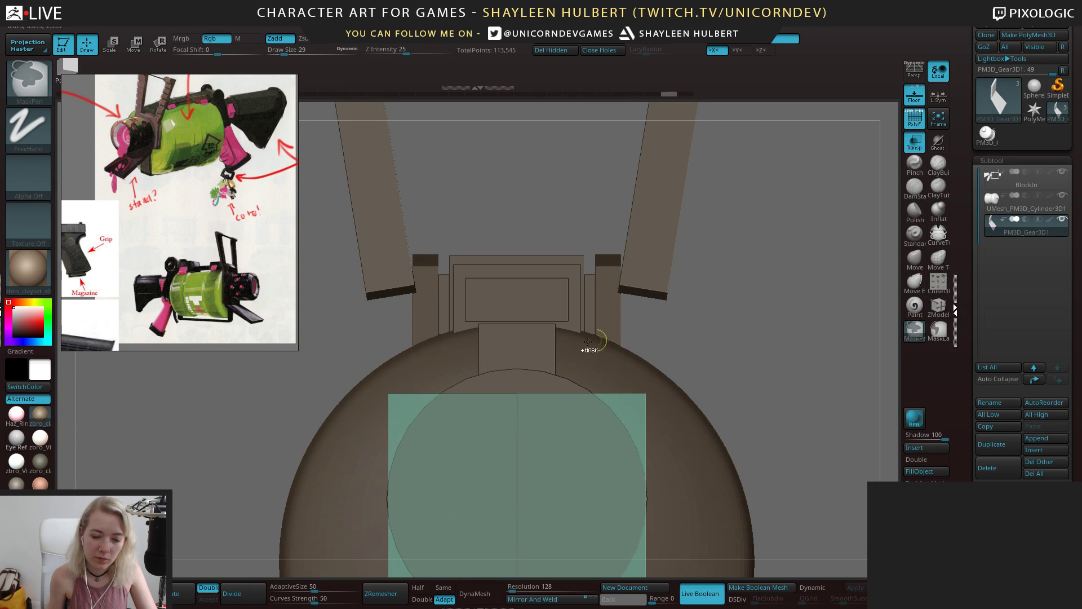
ctrl+shift+drag(502, 381, 552, 436)
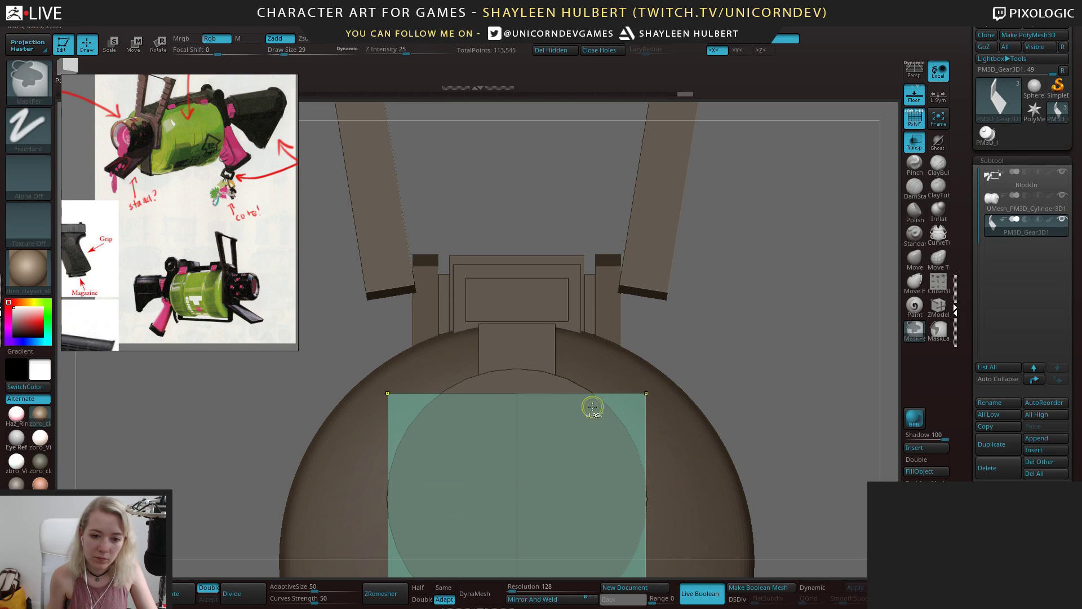
key(w)
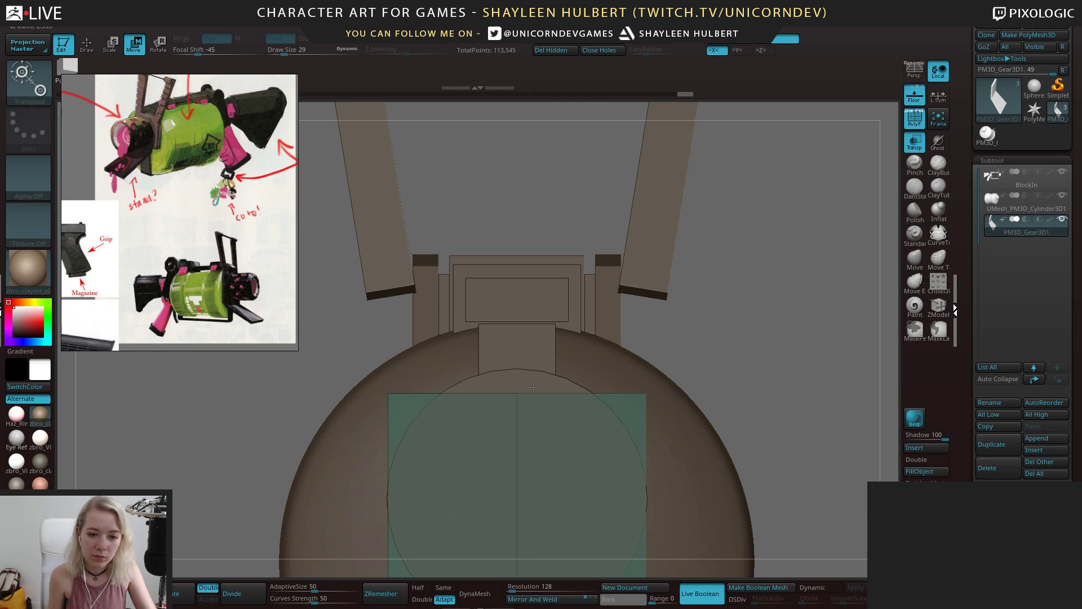
Hide the block-in and bottle subtools so that only the bent plate is shown, and make the plate active
right_drag(429, 432, 496, 478)
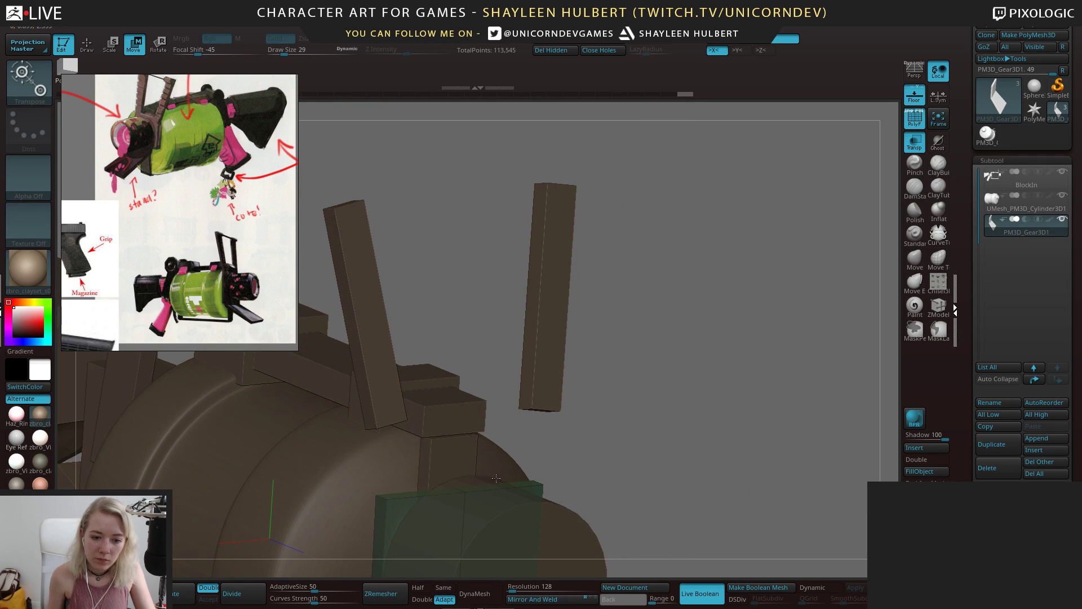
alt+click(465, 484)
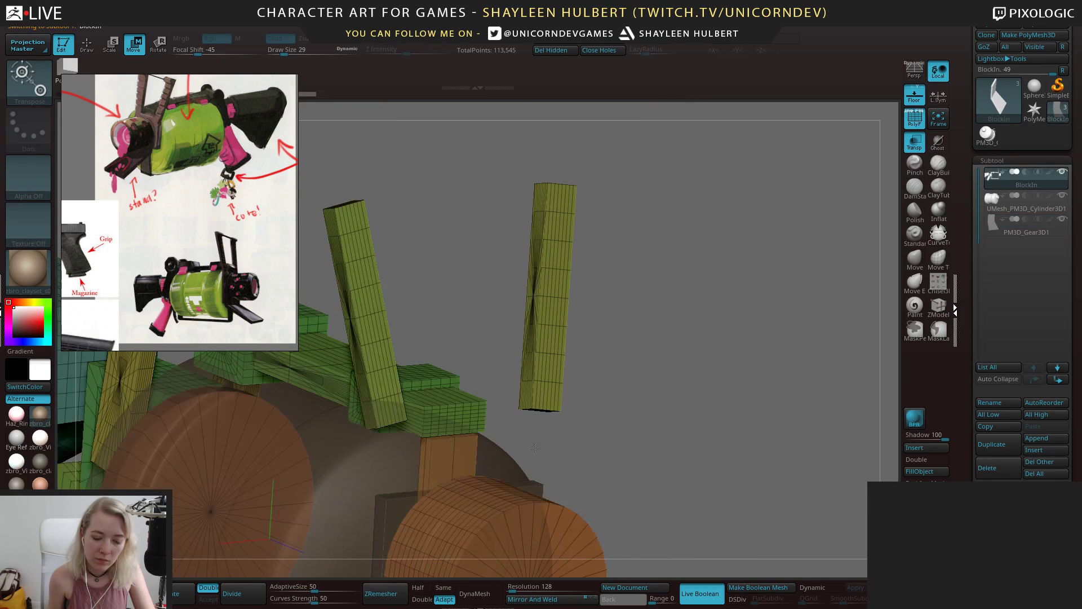
alt+right_drag(586, 430, 613, 401)
ctrl+right_drag(614, 401, 648, 343)
alt+right_drag(588, 465, 670, 245)
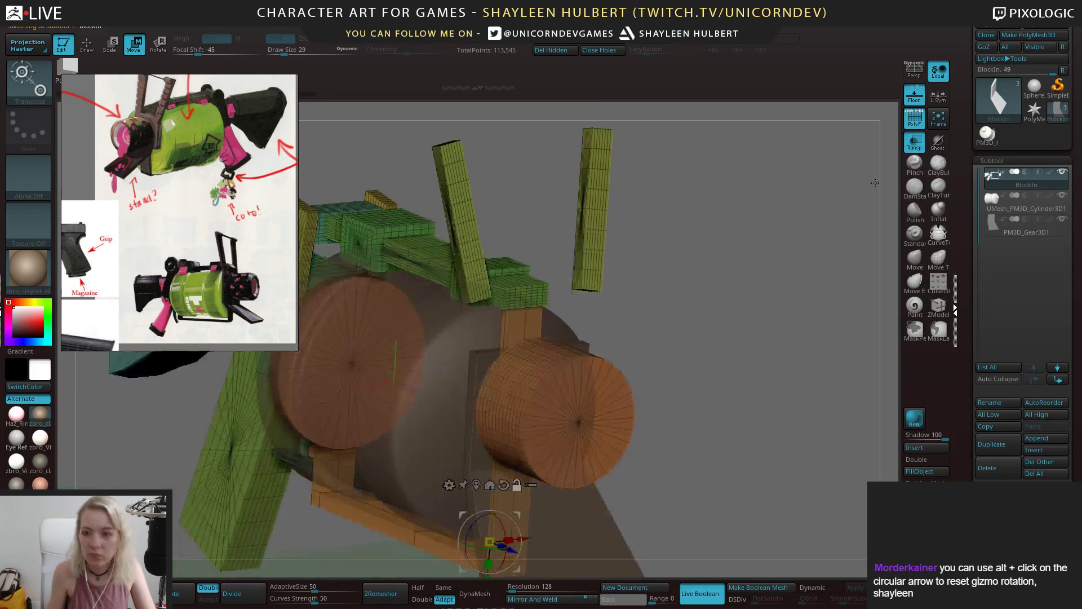
click(1055, 217)
click(1061, 172)
shift+right_drag(733, 361, 733, 412)
click(1060, 198)
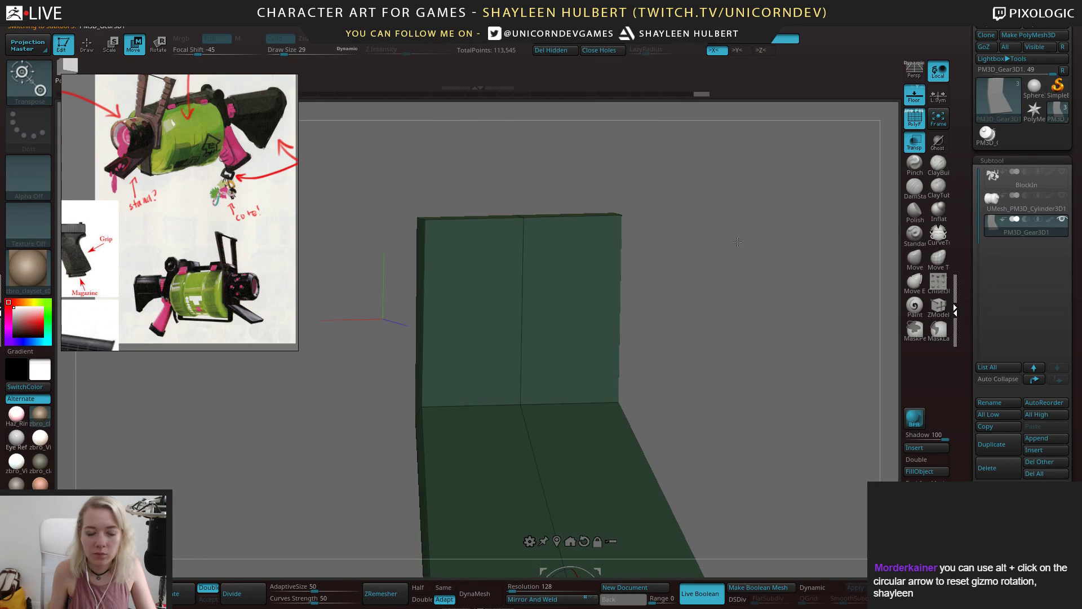
alt+right_drag(570, 129, 594, 237)
mouse_move(595, 236)
shift+right_down()
mouse_move(569, 197)
mouse_move(564, 212)
mouse_move(591, 224)
shift+right_up()
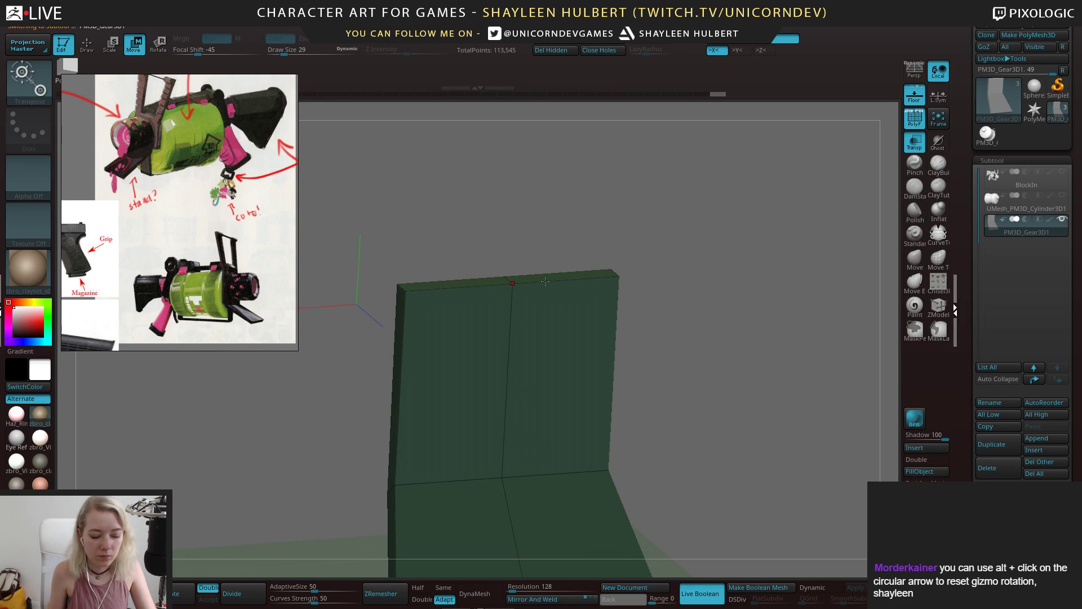
Place the gizmo at the middle of the plate's top edge and move the unmasked points upward along Y
alt+click(512, 283)
shift+right_drag(544, 256, 538, 254)
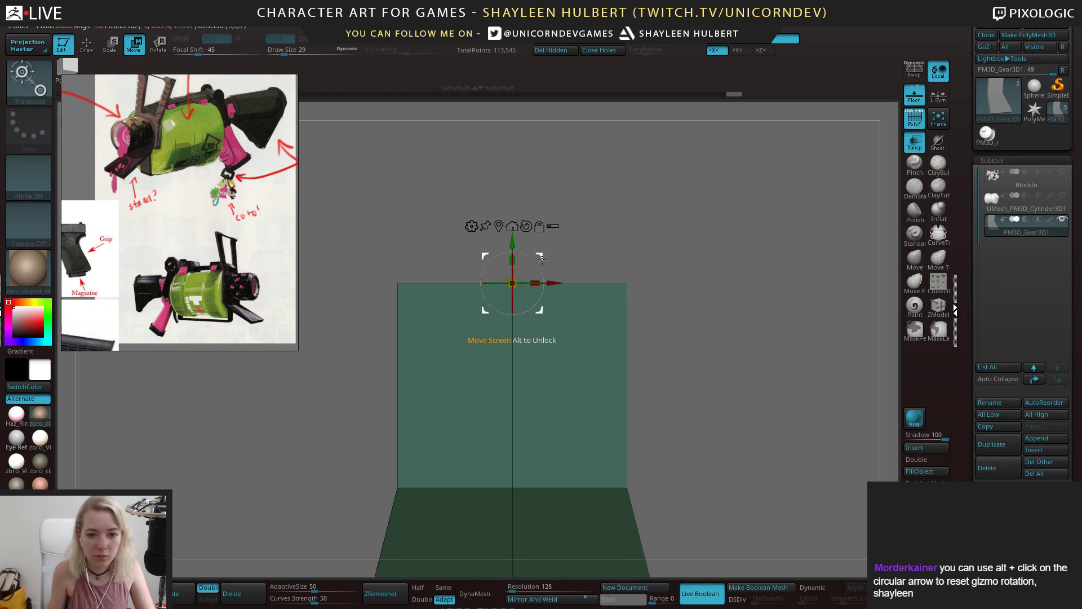
drag(510, 241, 514, 212)
Try bevelling the middle edge loop at the plate's top with ZModeler's edge Bevel, using four rows and a soft edge
mouse_move(485, 197)
right_down()
mouse_move(517, 297)
mouse_move(553, 278)
right_up()
key(q)
key(space)
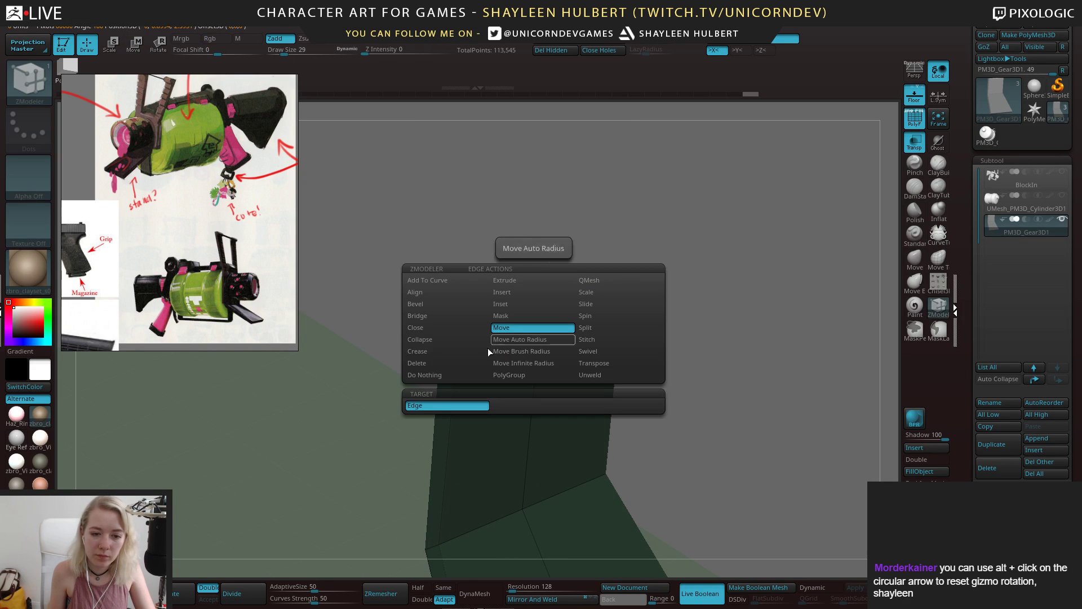
click(431, 307)
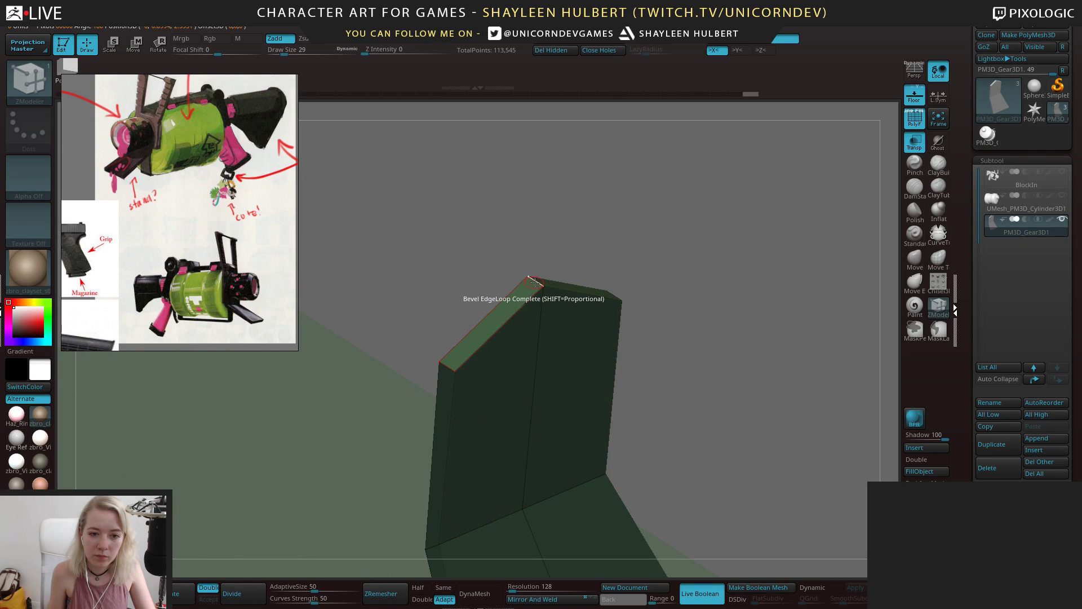
key(space)
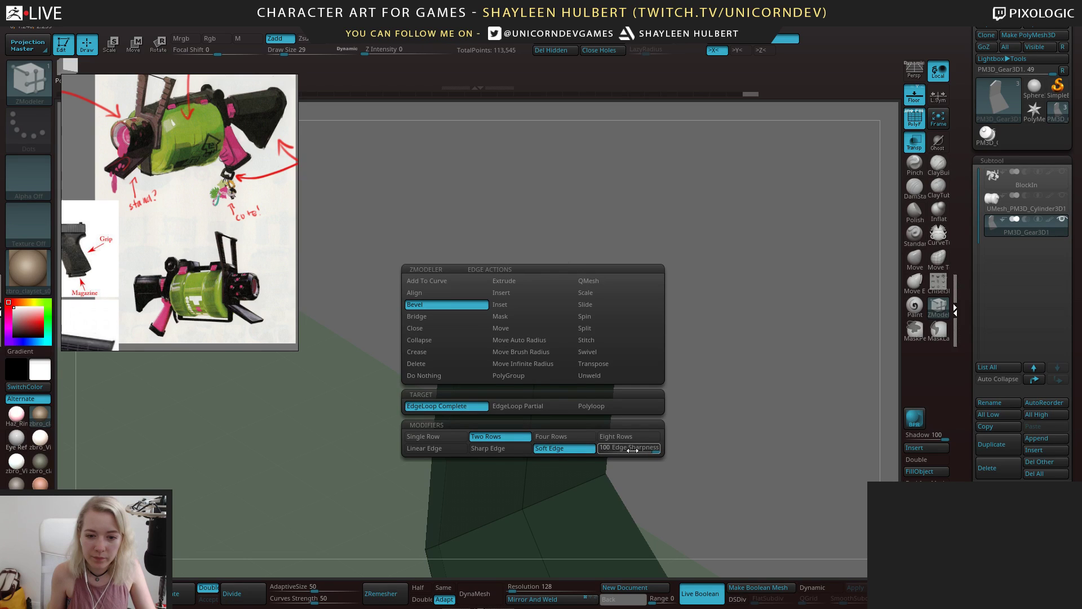
click(631, 449)
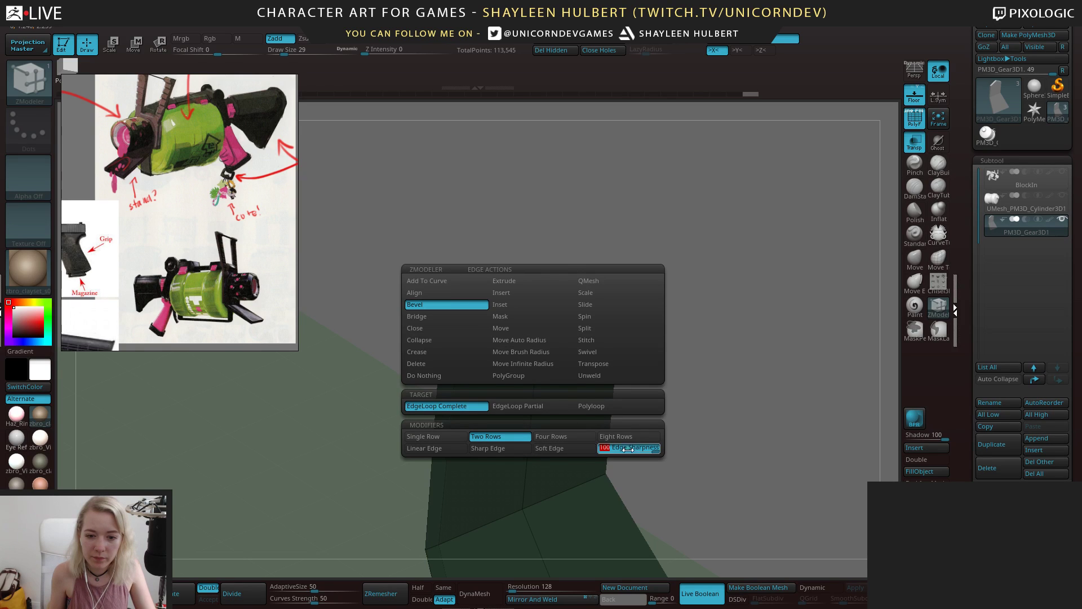
click(553, 448)
click(561, 440)
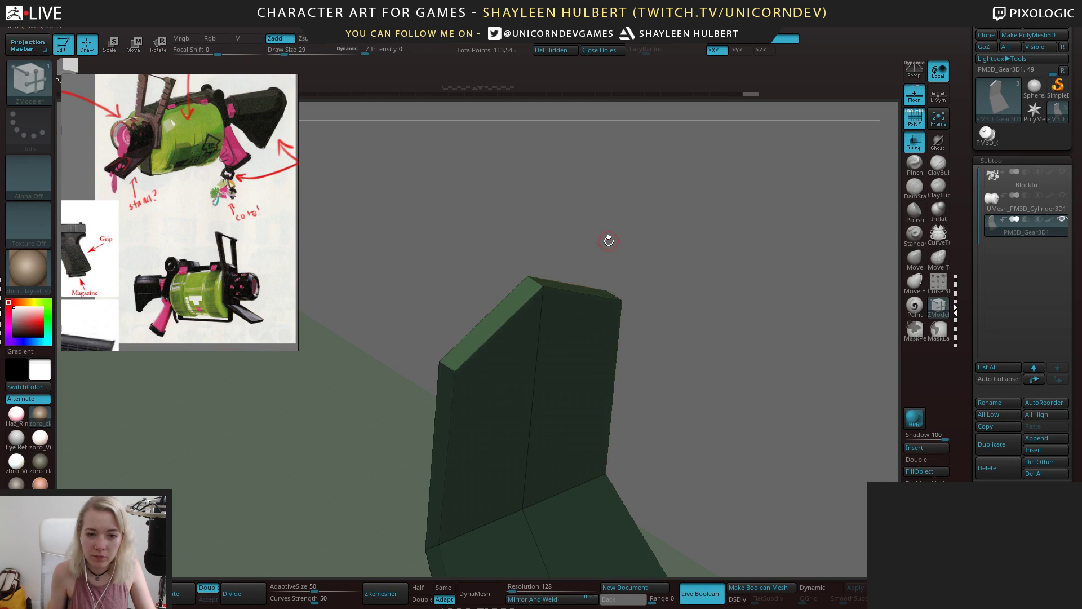
drag(609, 240, 621, 239)
drag(538, 283, 584, 266)
drag(643, 249, 637, 207)
key(ctrl+z)
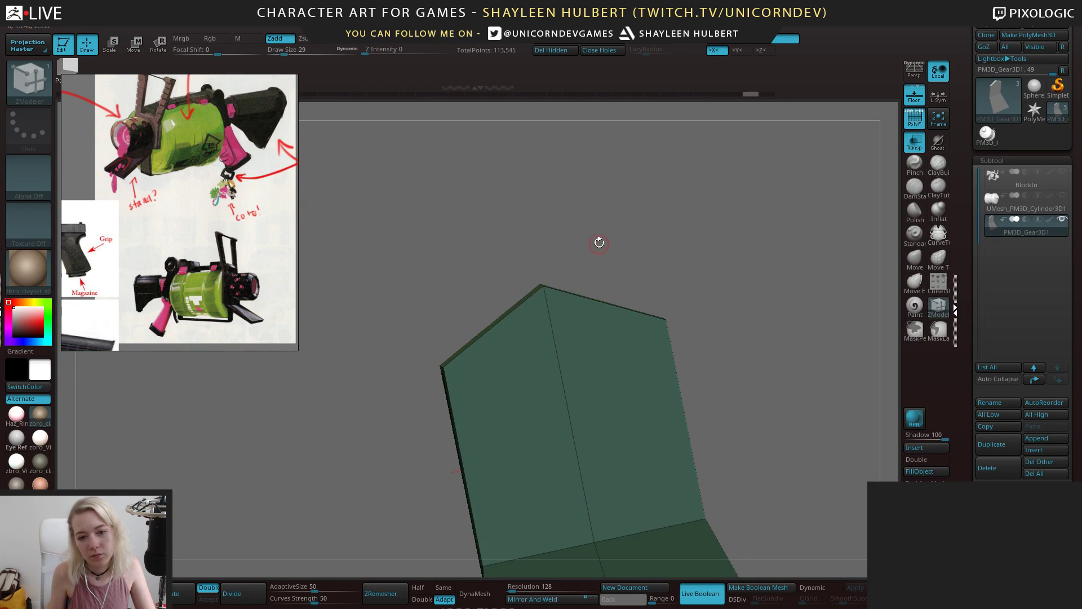
Try the bevel on the plate's middle top edge loop again, reducing it to a single row with a soft edge
drag(599, 243, 611, 251)
key(space)
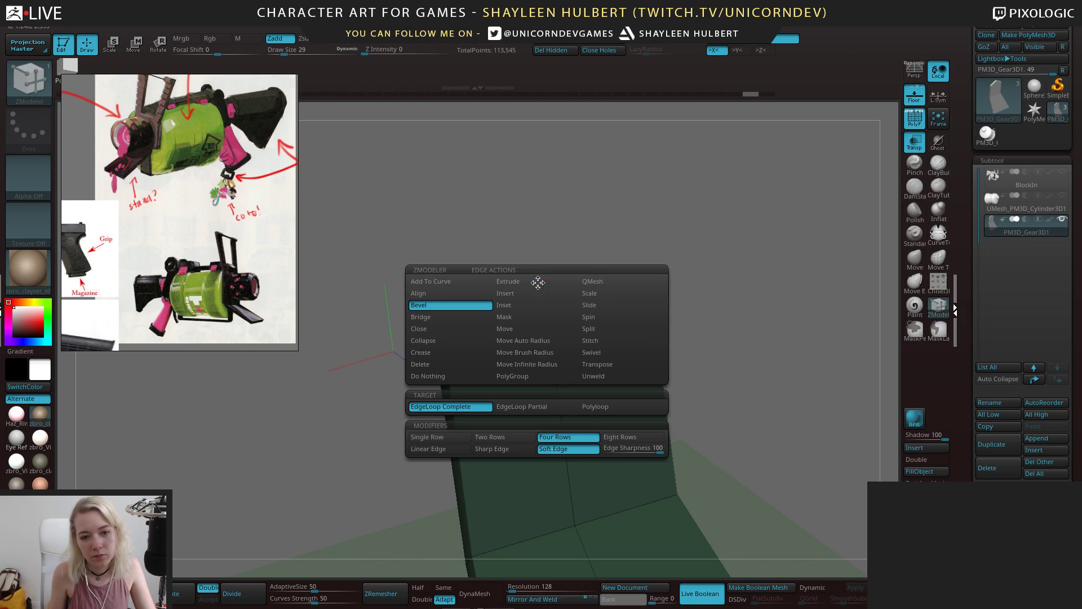
click(456, 439)
mouse_move(618, 241)
mouse_down()
mouse_move(607, 231)
mouse_move(603, 243)
mouse_up()
mouse_move(540, 281)
mouse_down()
mouse_move(557, 268)
mouse_move(528, 291)
mouse_move(539, 286)
mouse_up()
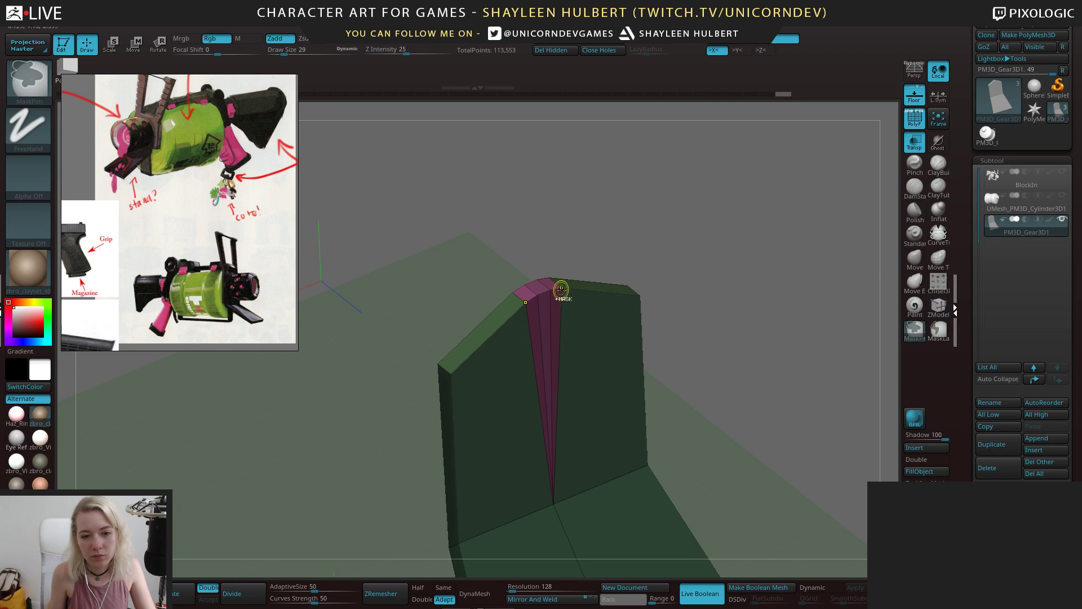
key(ctrl+z)
drag(614, 232, 591, 235)
key(space)
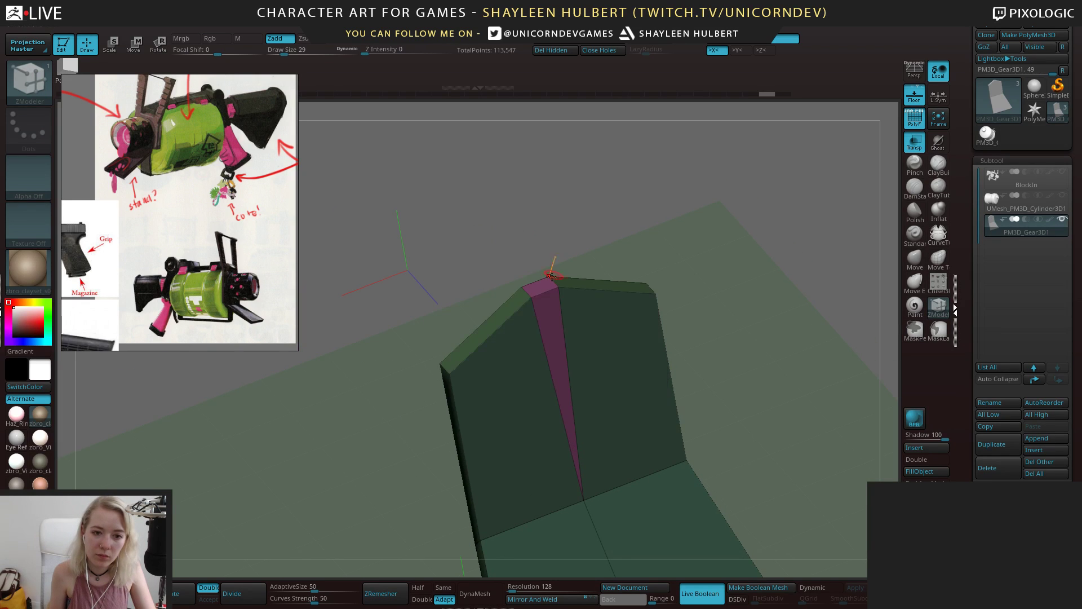
Set ZModeler's edge action to Slide for complete edge loops and try sliding an edge of the bevelled strip
key(space)
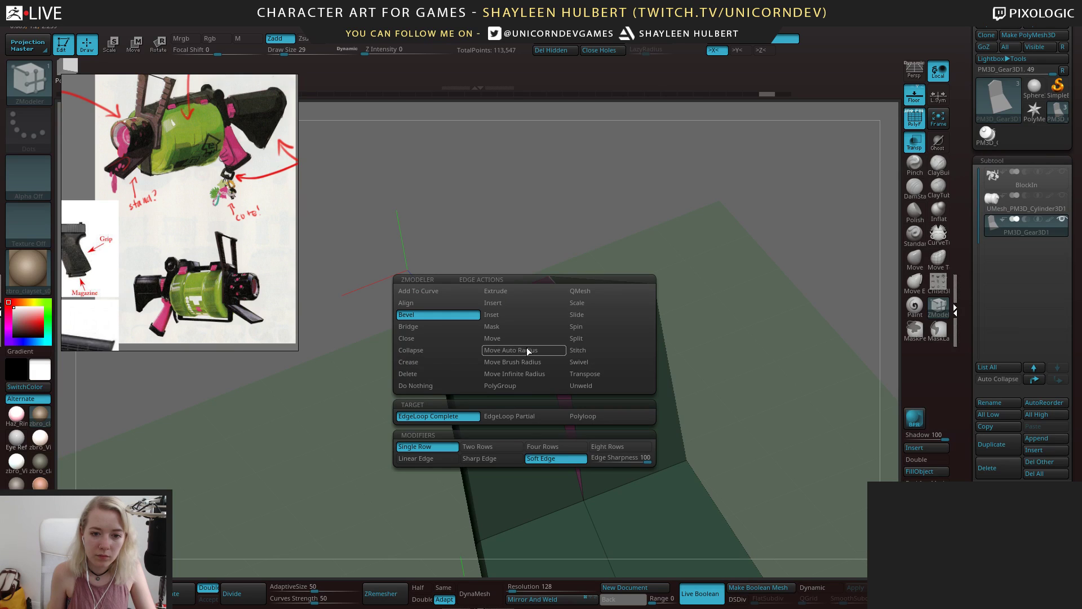
click(577, 317)
mouse_move(526, 296)
mouse_down()
mouse_move(491, 320)
mouse_move(538, 290)
mouse_up()
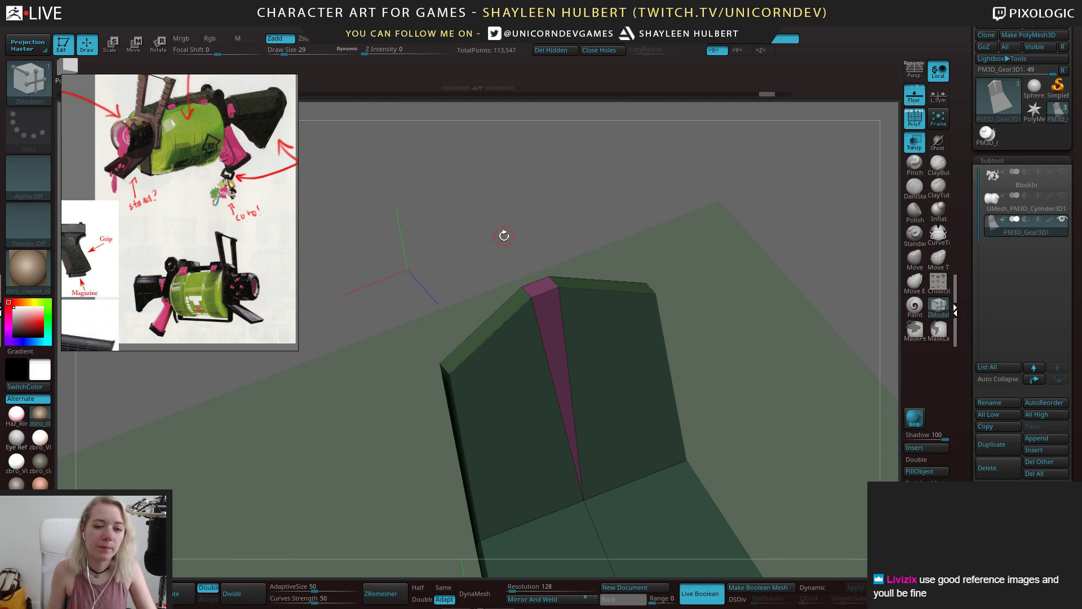
Try placing and reorienting the gizmo on the narrow bevelled face at the plate's top
drag(504, 235, 554, 169)
key(w)
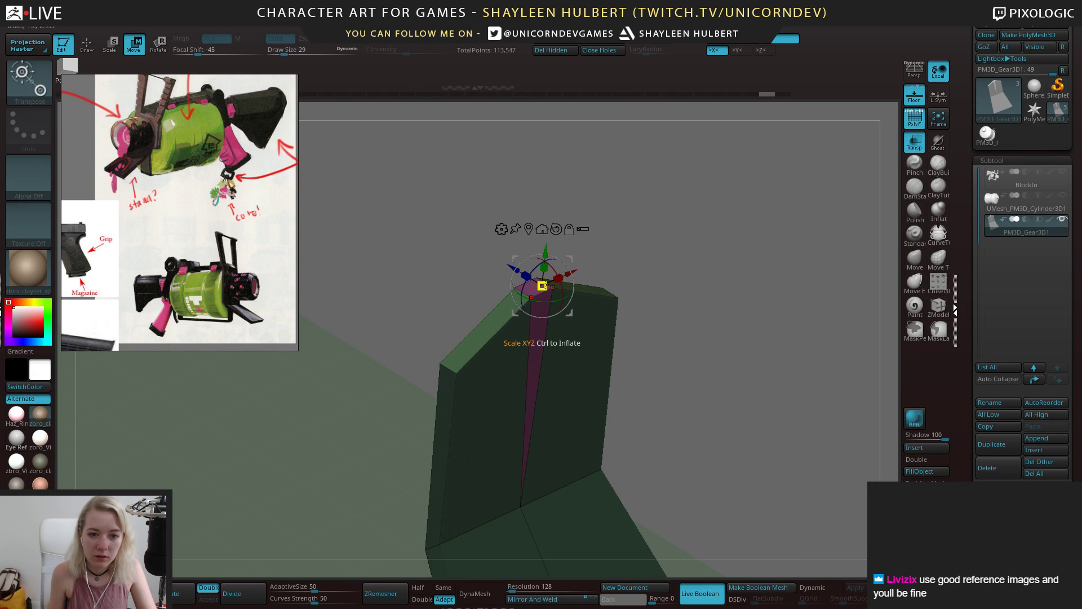
drag(573, 261, 562, 236)
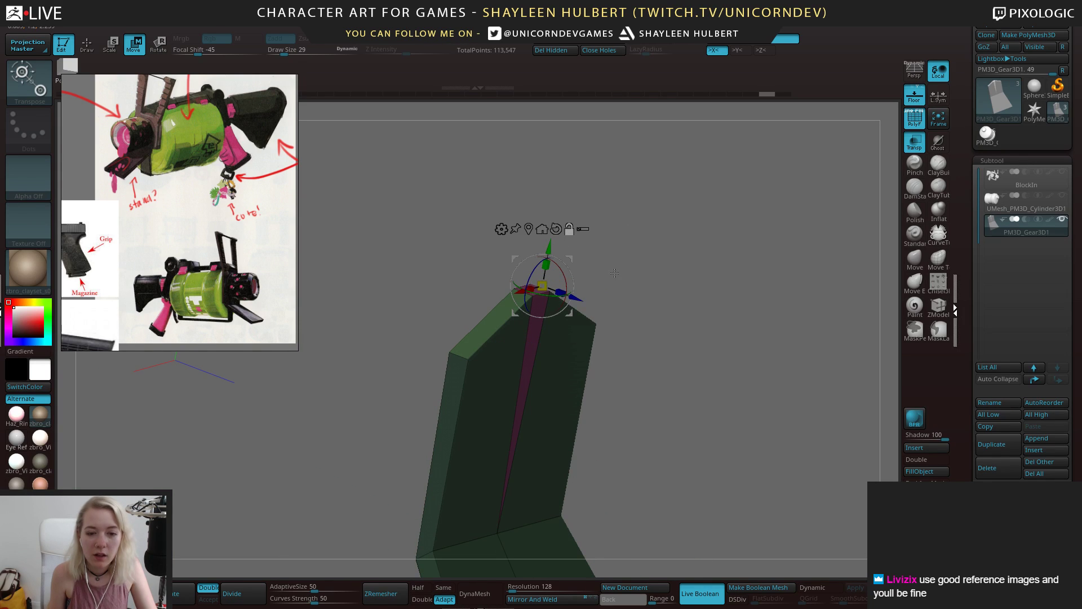
shift+drag(614, 272, 628, 308)
drag(628, 308, 587, 327)
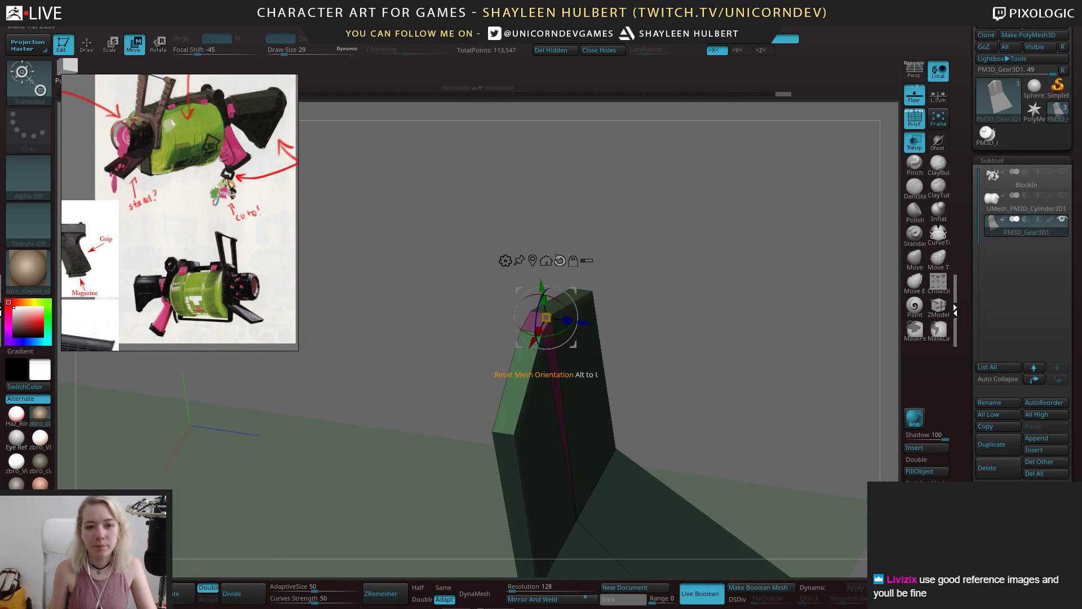
mouse_move(620, 281)
shift+mouse_down()
mouse_move(649, 270)
mouse_move(627, 305)
mouse_move(668, 322)
mouse_move(652, 331)
mouse_move(671, 343)
mouse_move(669, 294)
mouse_move(655, 346)
mouse_move(673, 282)
mouse_move(664, 322)
mouse_move(666, 309)
mouse_move(638, 294)
mouse_move(493, 333)
shift+mouse_up()
Return to ZModeler's edge editing and undo the bevel on the plate's top
key(q)
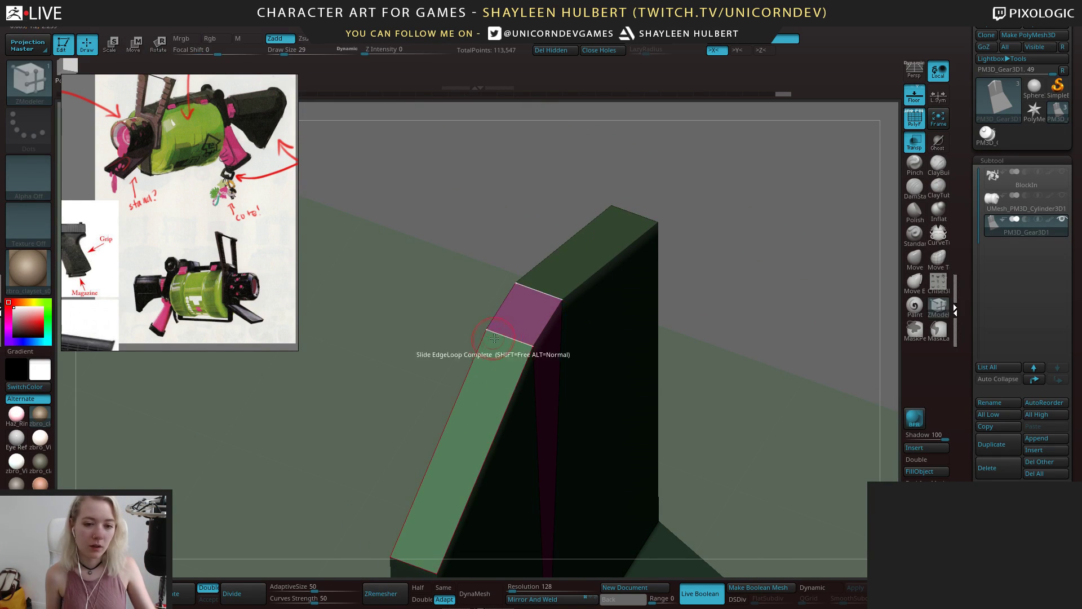
key(space)
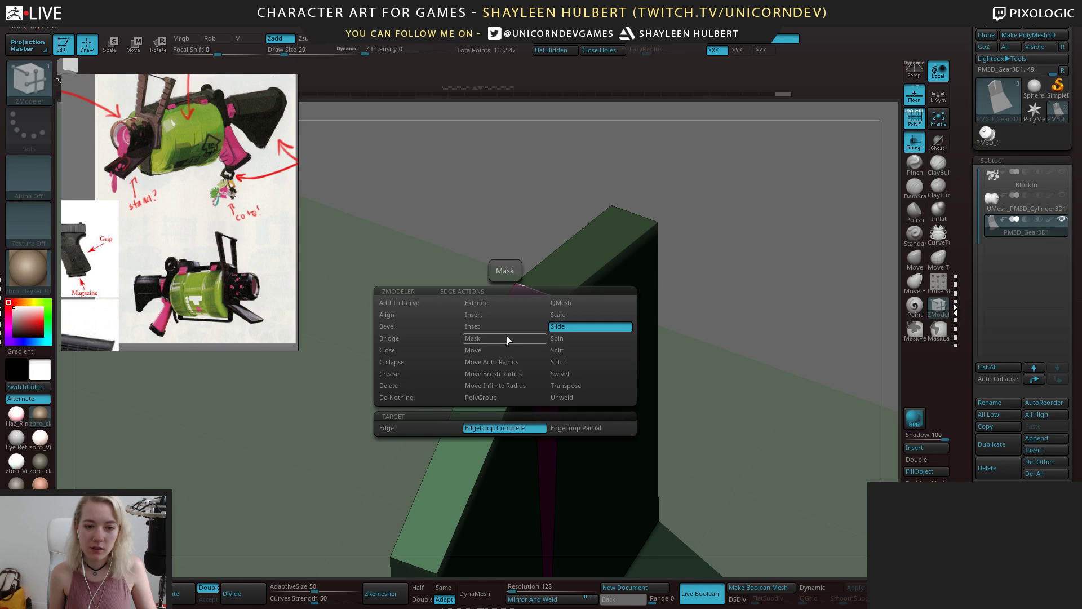
click(506, 338)
drag(725, 244, 699, 289)
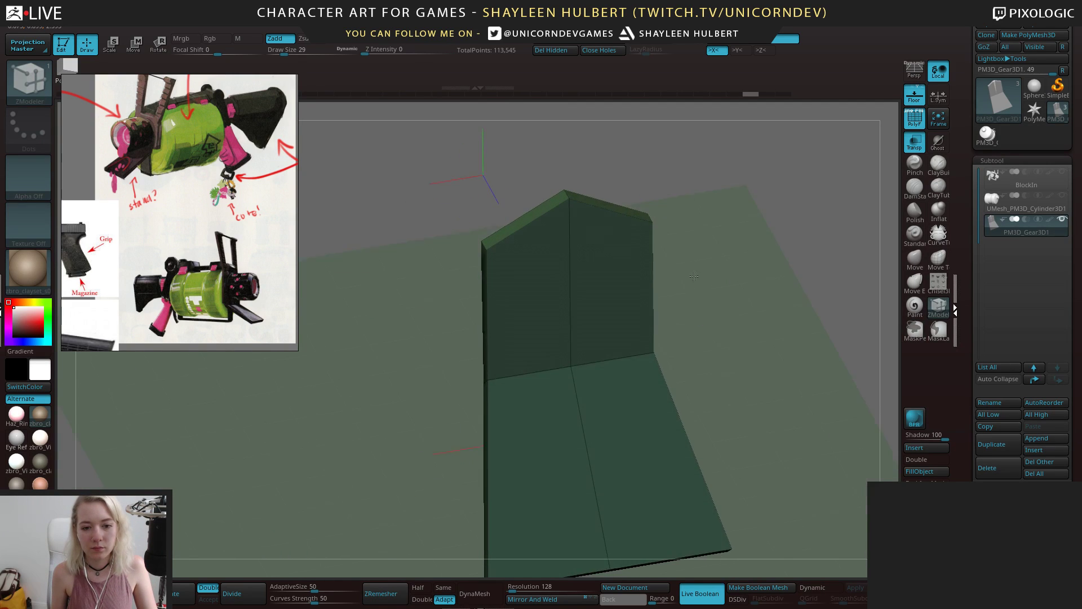
Bevel the plate's middle top edge loop in a single row with a soft edge to flatten the peak
key(space)
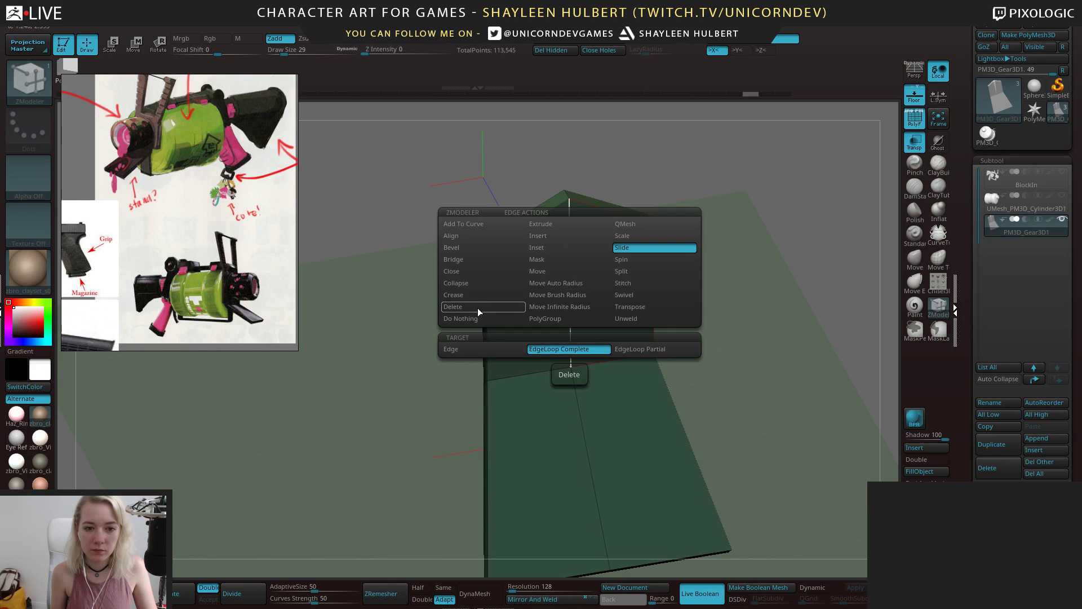
click(487, 248)
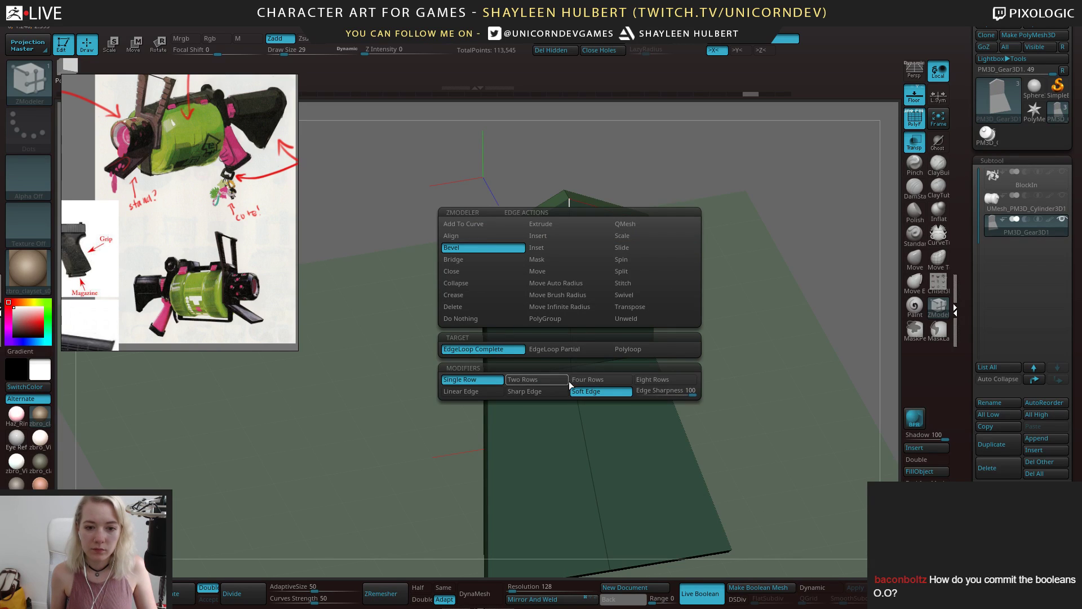
click(622, 350)
click(577, 231)
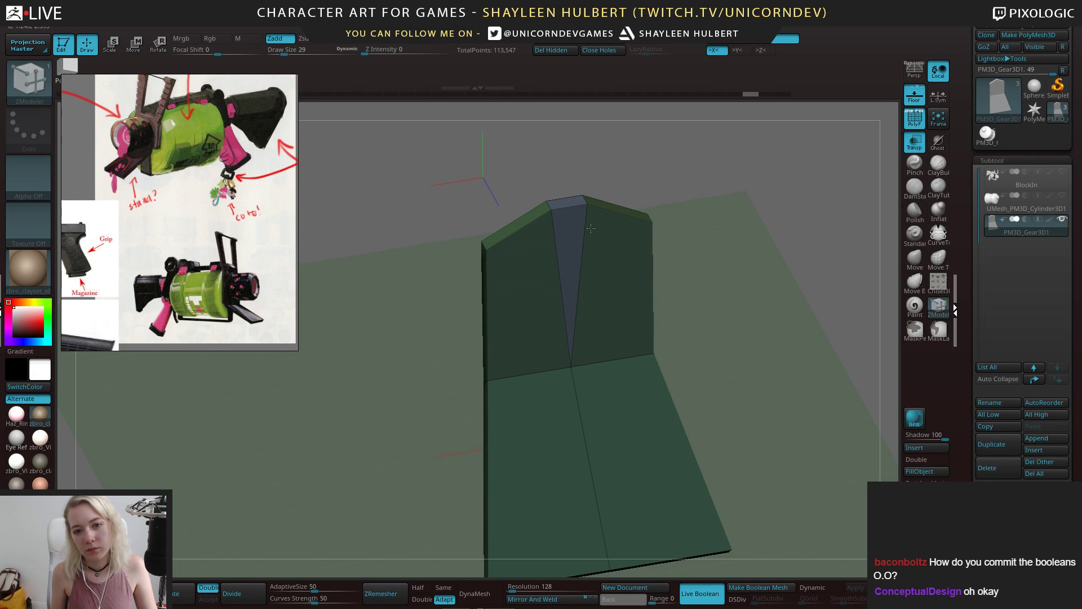
Show the bottle subtool again and examine the plate's shape against it from several angles
drag(670, 228, 706, 284)
click(1062, 196)
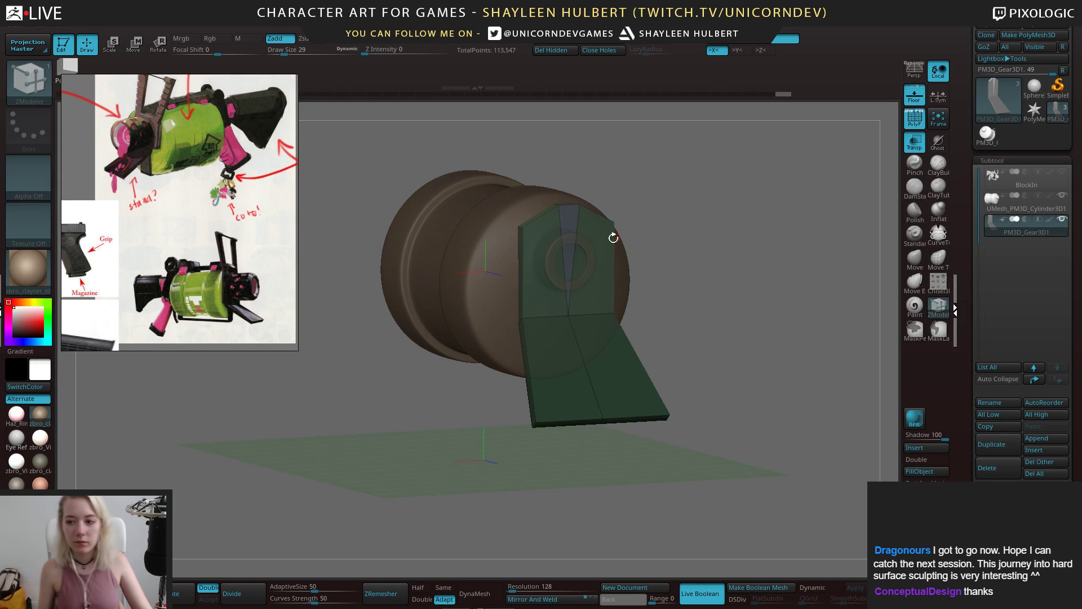
drag(669, 271, 684, 259)
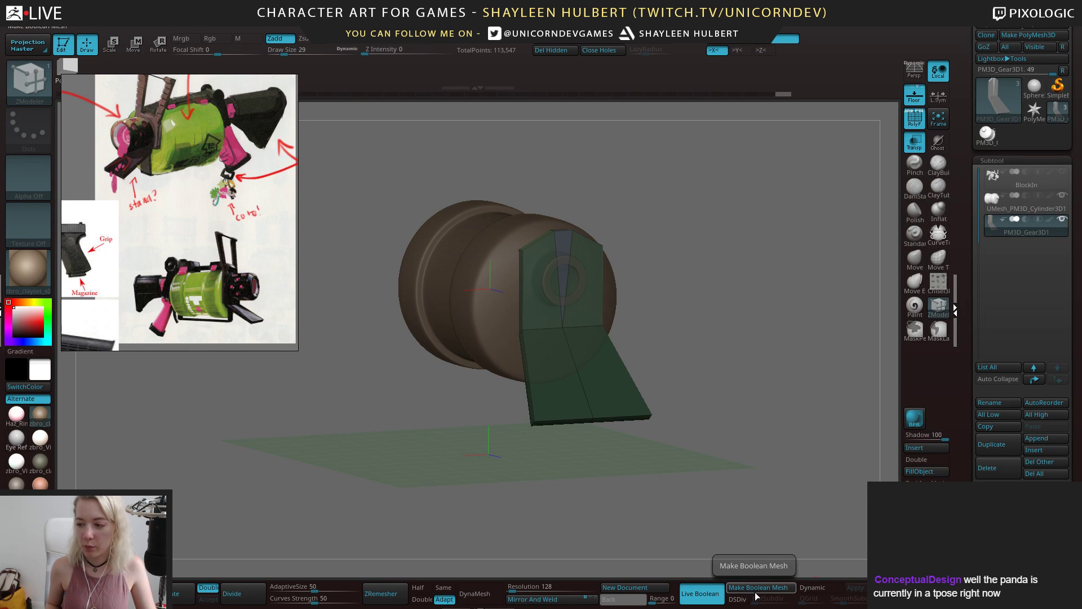
drag(683, 258, 694, 282)
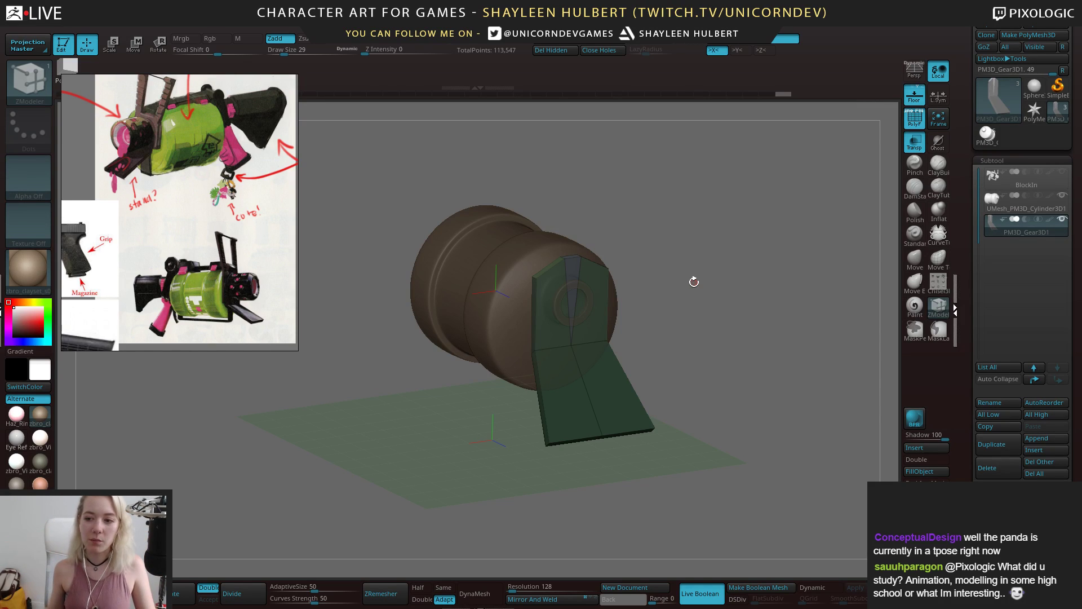
drag(635, 186, 761, 264)
Show the block-in subtool, turn off transparency and examine how the plate fits the whole gun
click(1063, 173)
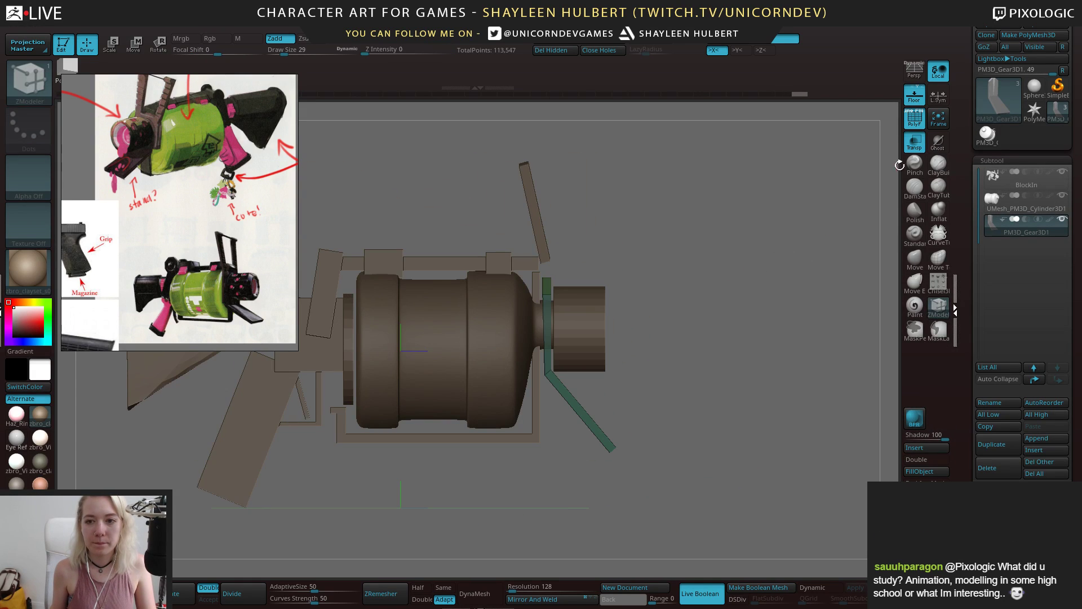
click(914, 143)
drag(848, 201, 750, 312)
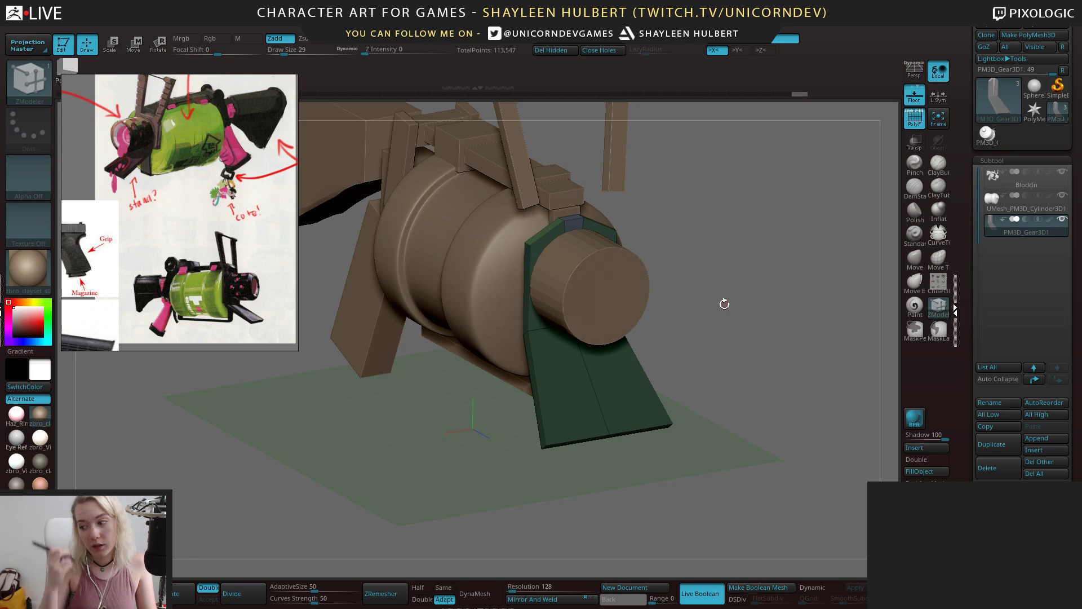
mouse_move(736, 333)
mouse_down()
mouse_move(746, 317)
mouse_move(742, 332)
mouse_up()
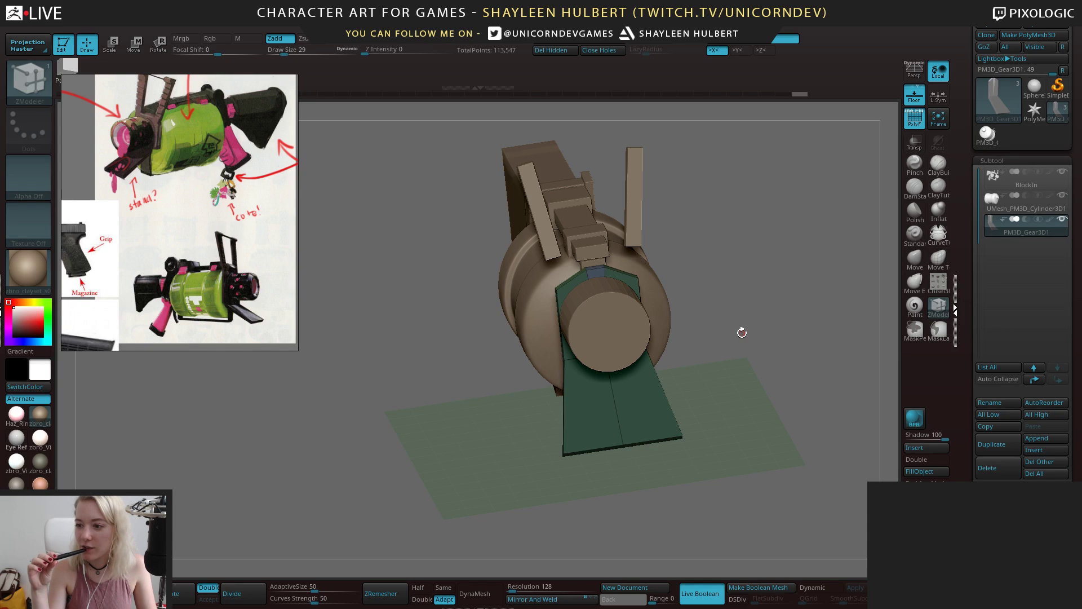
drag(787, 332, 761, 339)
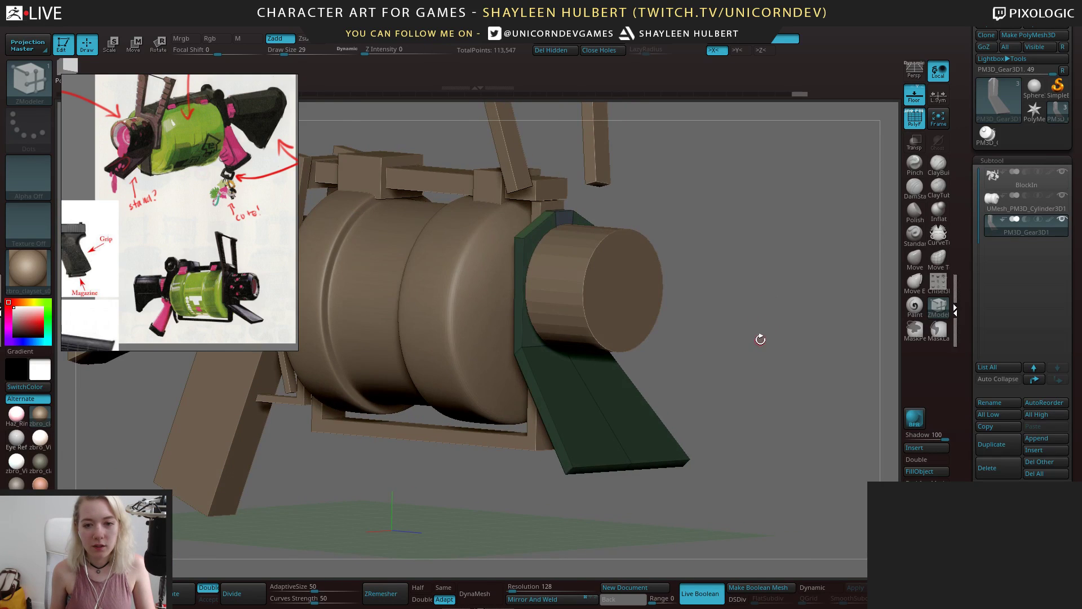
drag(786, 300, 781, 304)
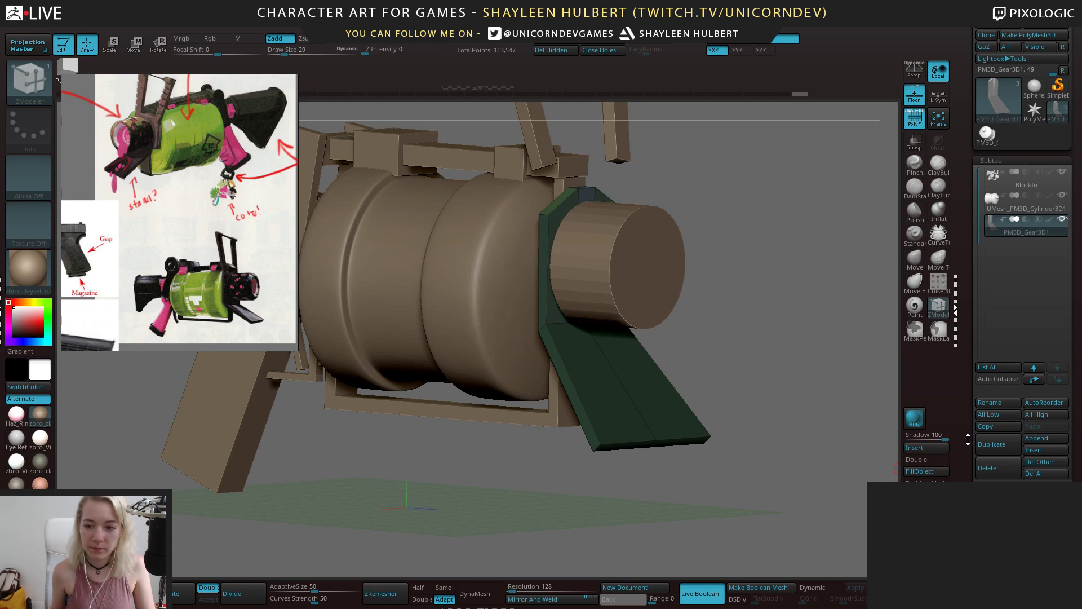
Open the Geometry settings for the plate subtool
drag(968, 439, 978, 359)
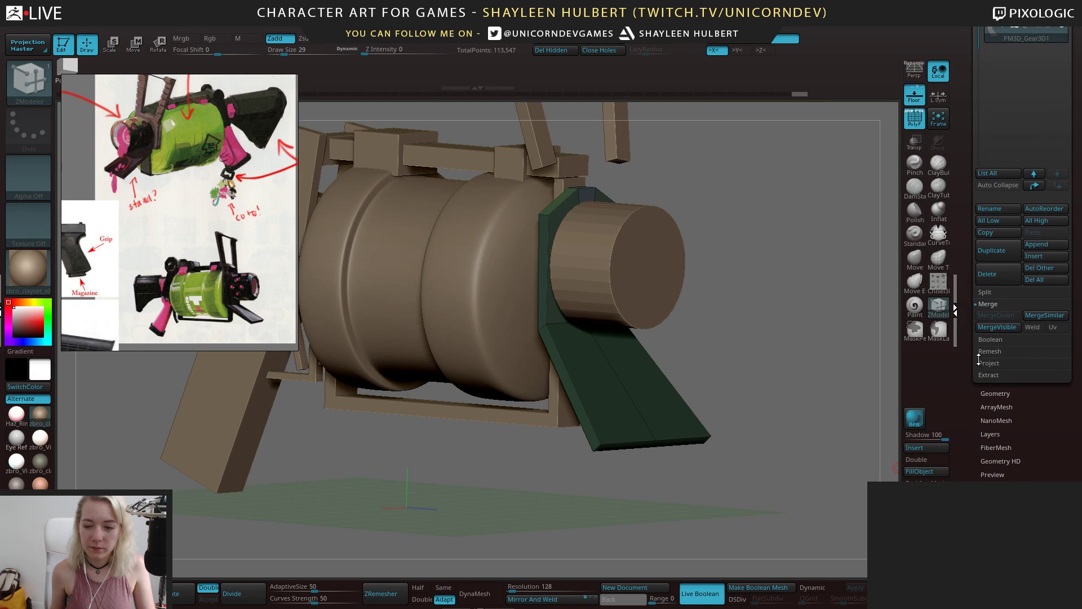
click(991, 393)
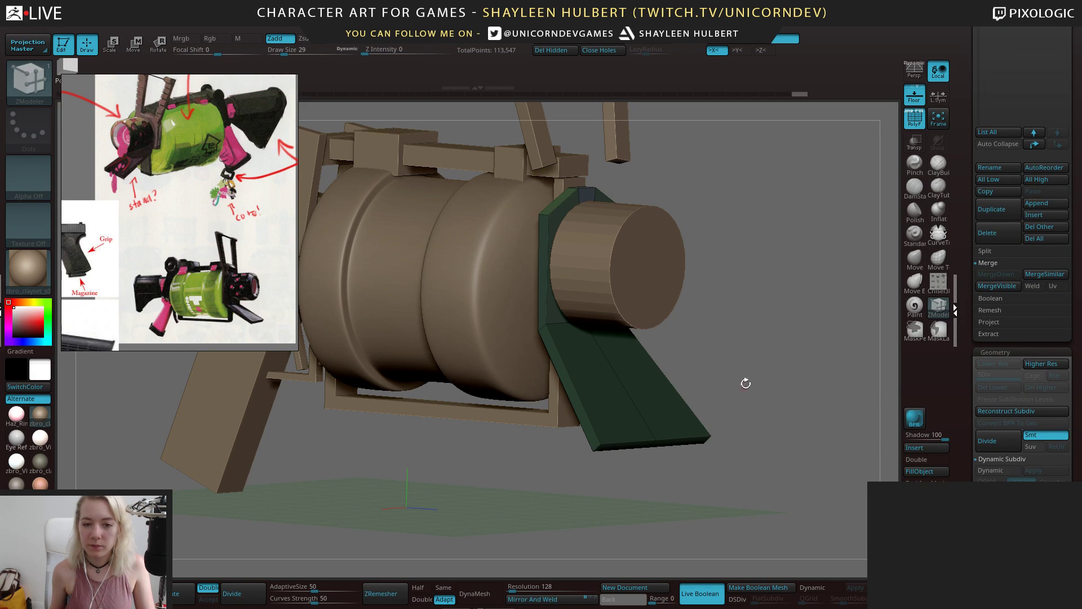
Try creasing the side edge of the plate's flared lower part with ZModeler's edge Crease, and undo the attempt
alt+drag(745, 384, 797, 294)
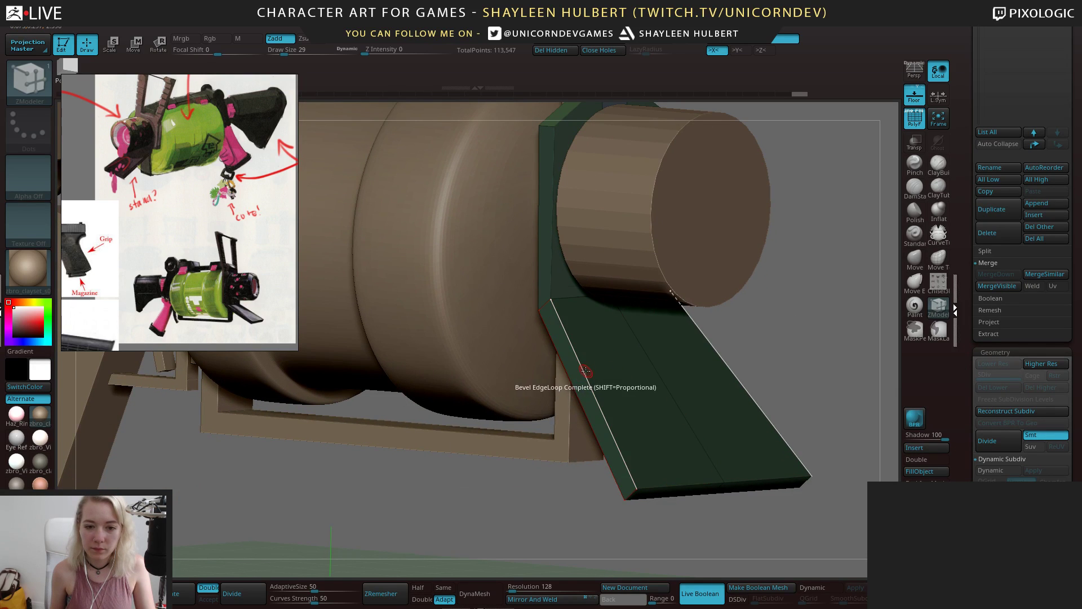
key(space)
click(492, 374)
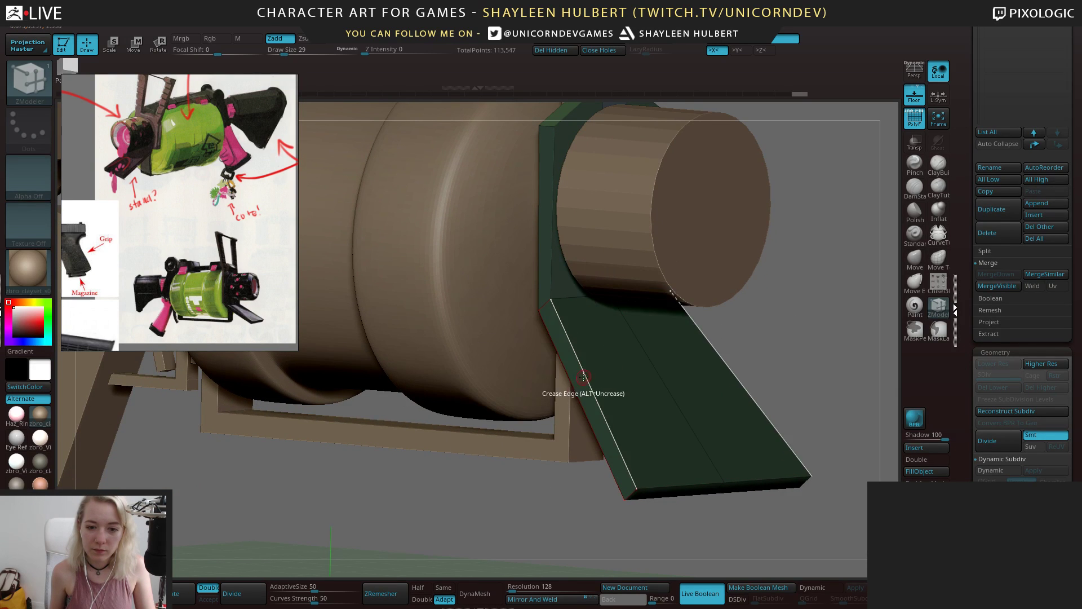
click(584, 377)
mouse_move(624, 361)
alt+right_down()
mouse_move(589, 289)
mouse_move(642, 378)
alt+right_up()
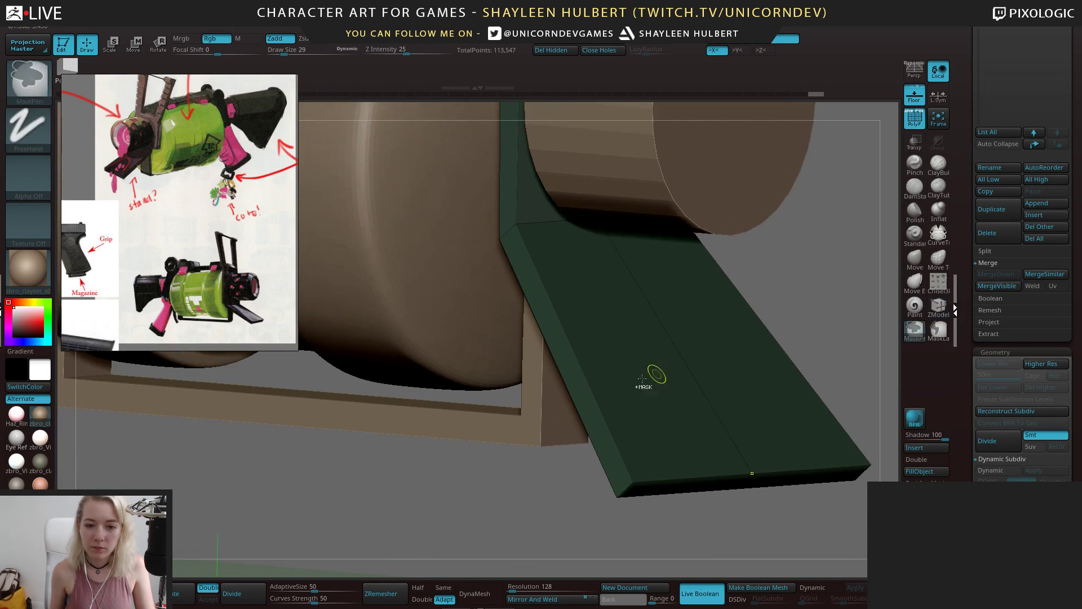
key(ctrl+z)
Turn off the polygroup wireframe, undo back to the plate's unbevelled pointed top, and clear the mask
click(914, 121)
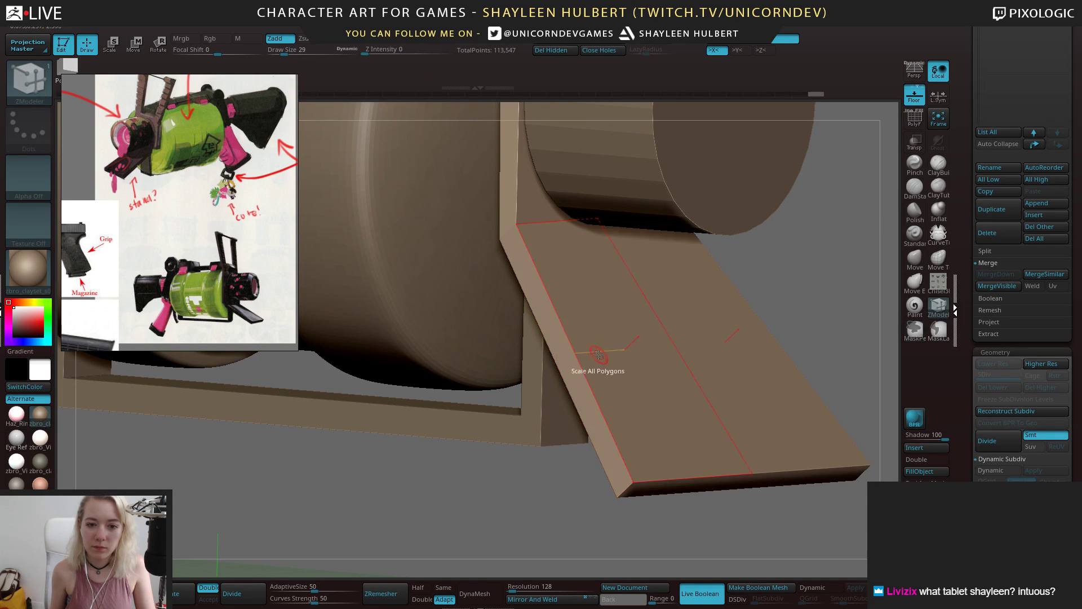
key(space)
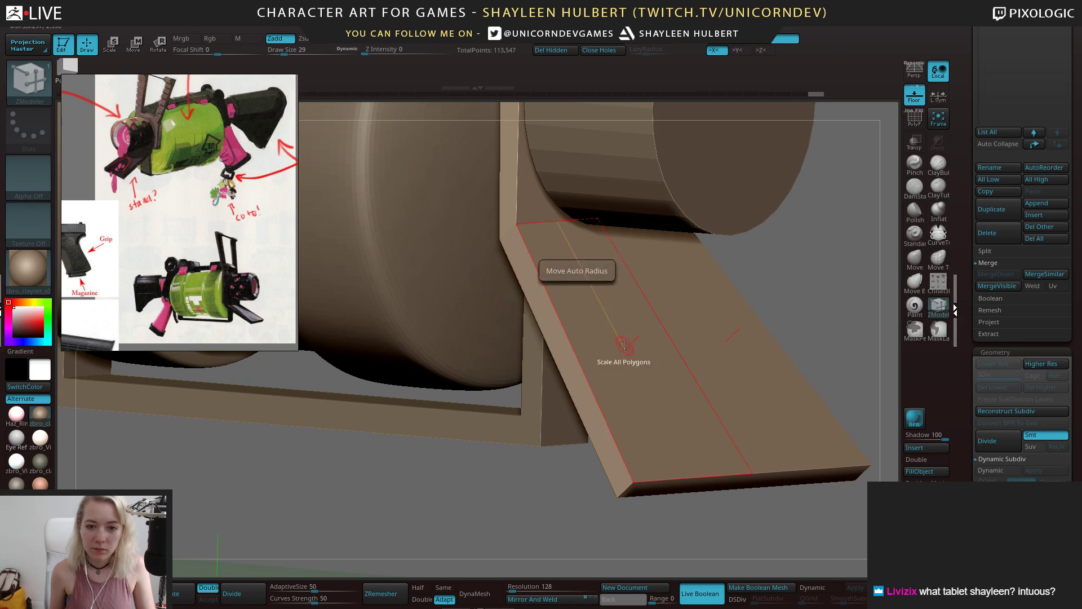
alt+right_drag(626, 345, 608, 226)
right_drag(631, 124, 567, 161)
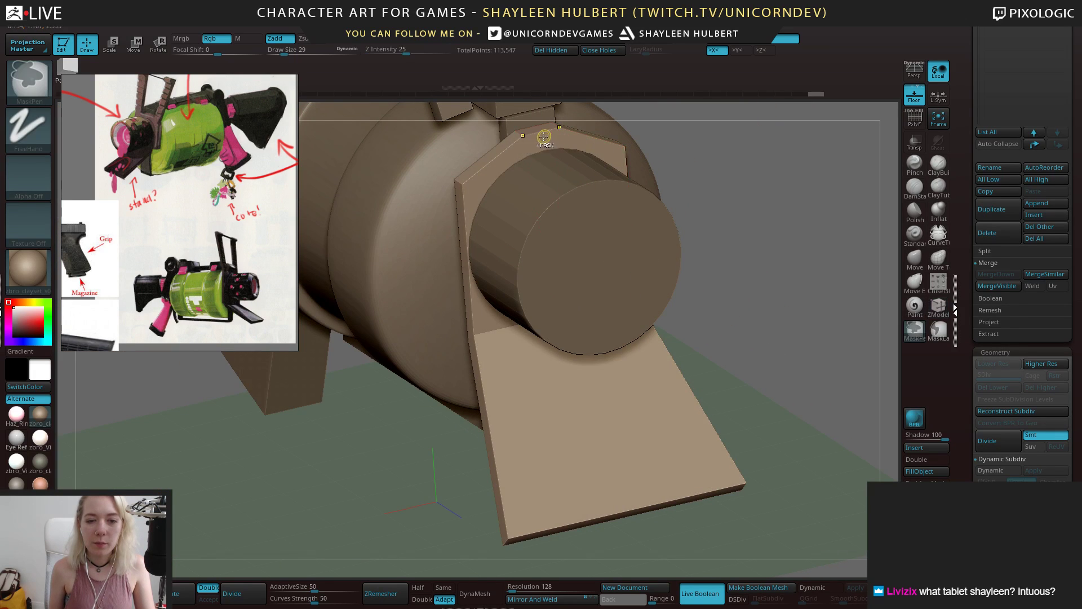
key(ctrl+a)
click(560, 152)
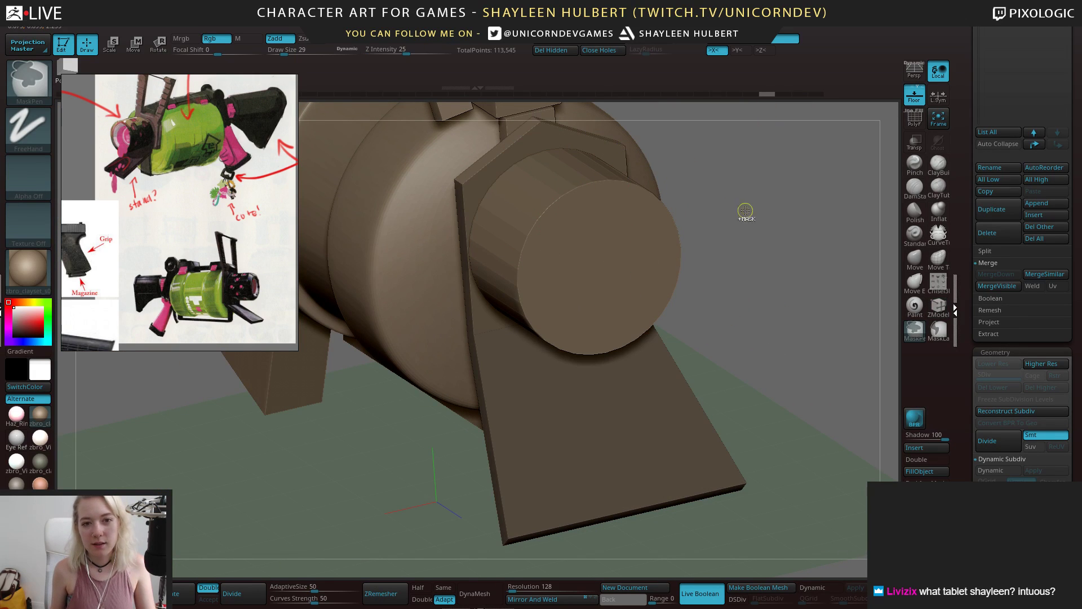
ctrl+drag(734, 207, 742, 217)
Try a single-row ZModeler Bevel on the plate's complete centre edge loop, check it with the wireframe on, and undo it
key(space)
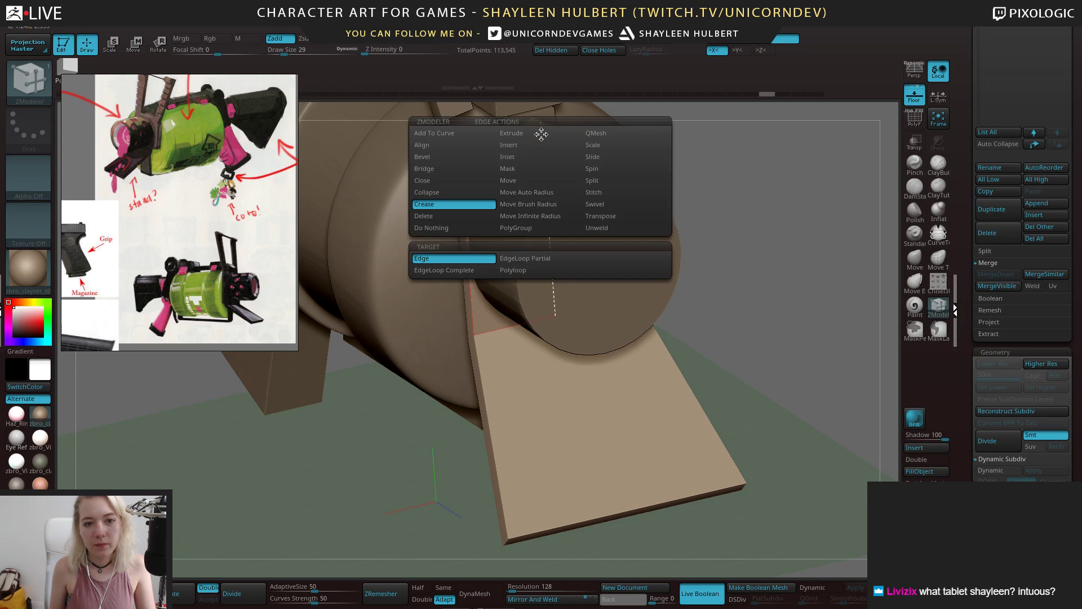
click(422, 157)
click(445, 270)
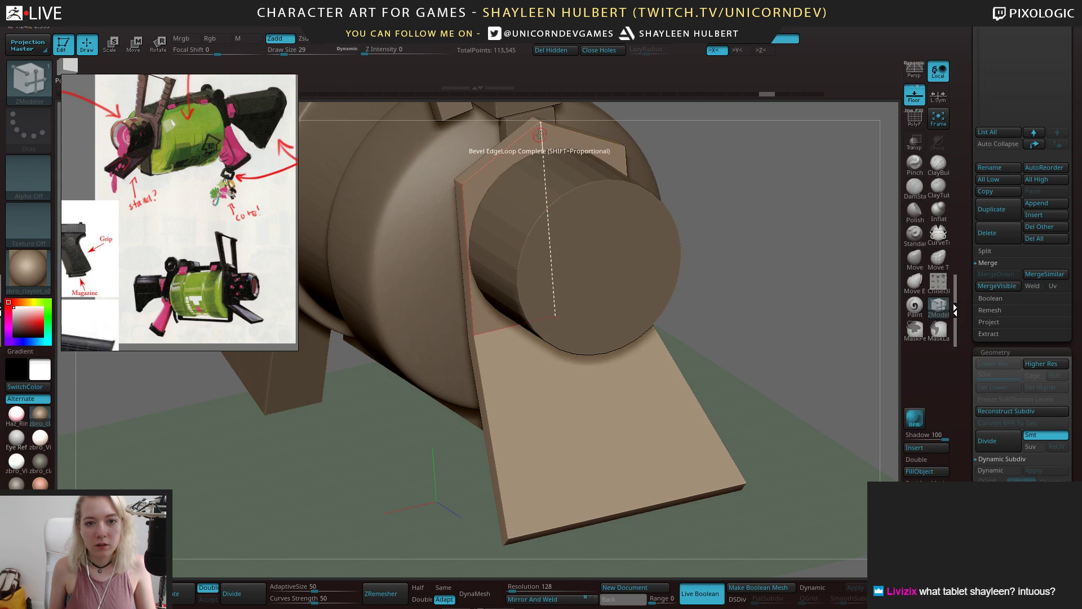
drag(540, 135, 561, 137)
alt+drag(882, 107, 871, 187)
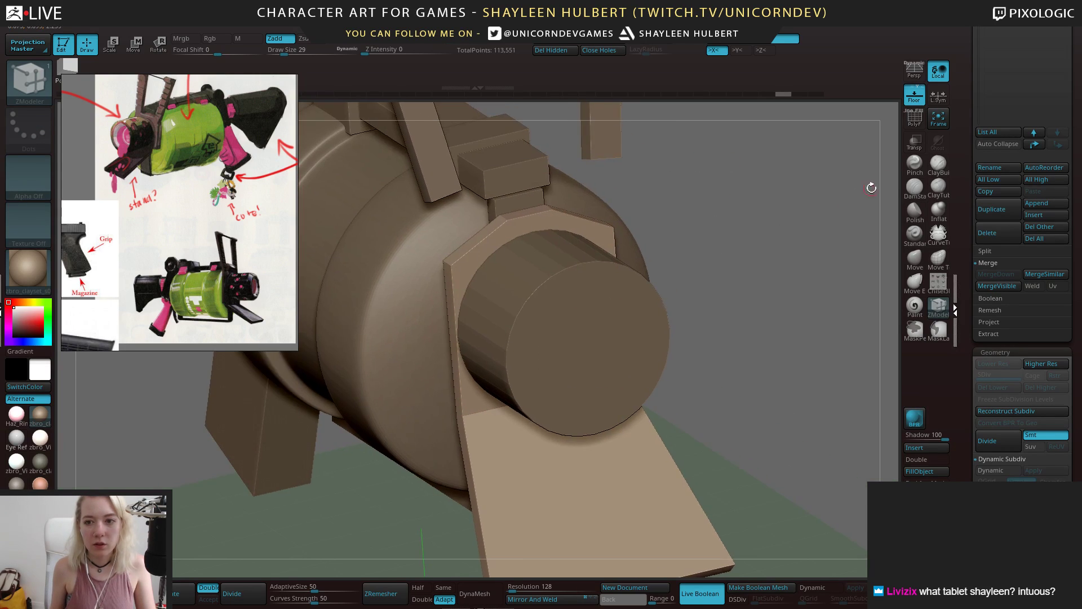
click(915, 117)
drag(811, 164, 776, 228)
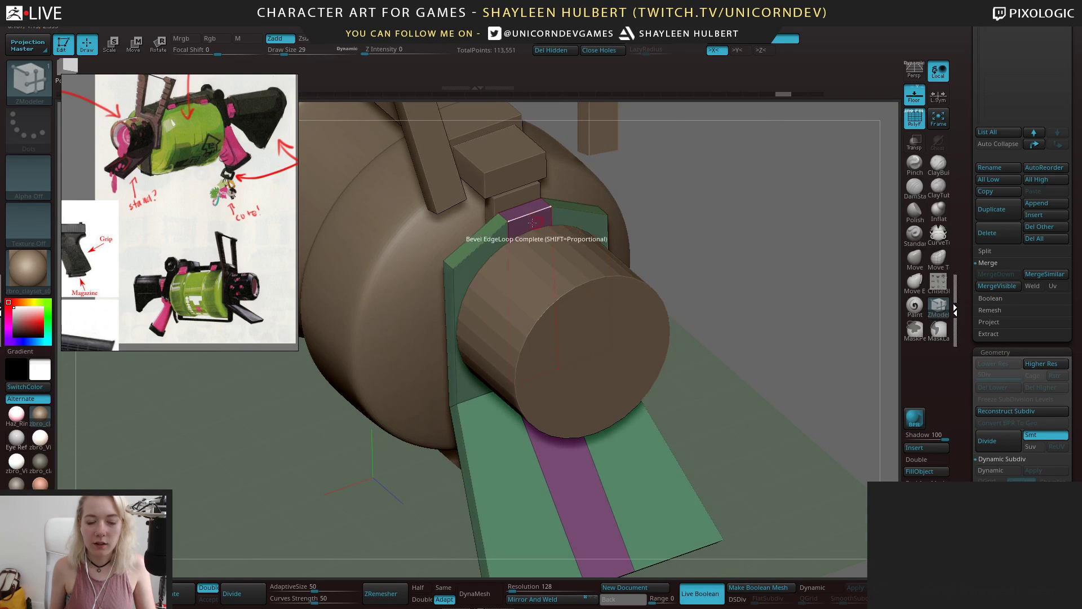
key(space)
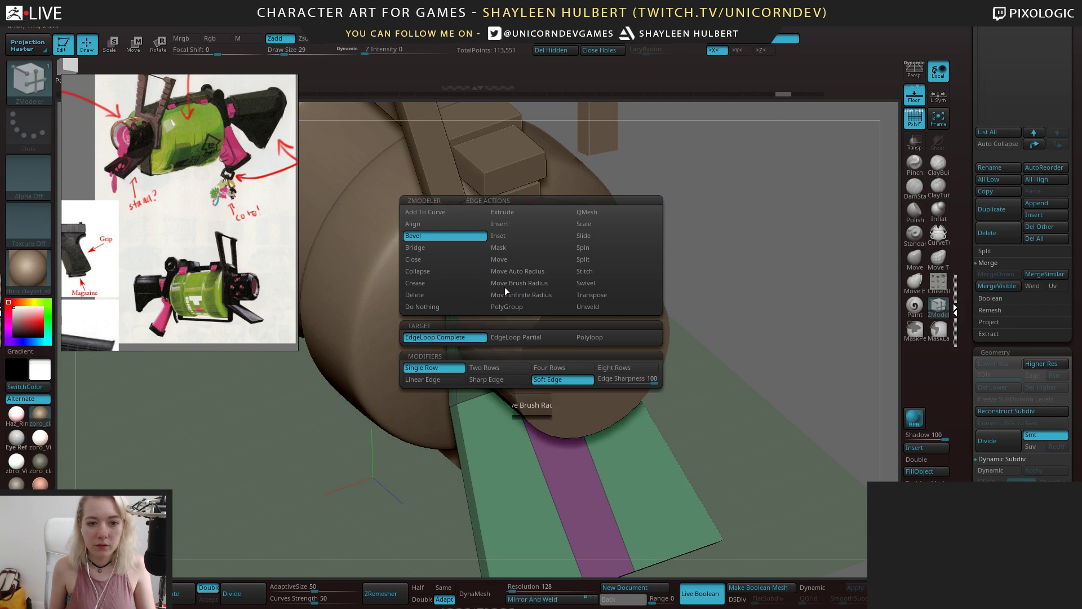
click(439, 300)
drag(725, 198, 659, 200)
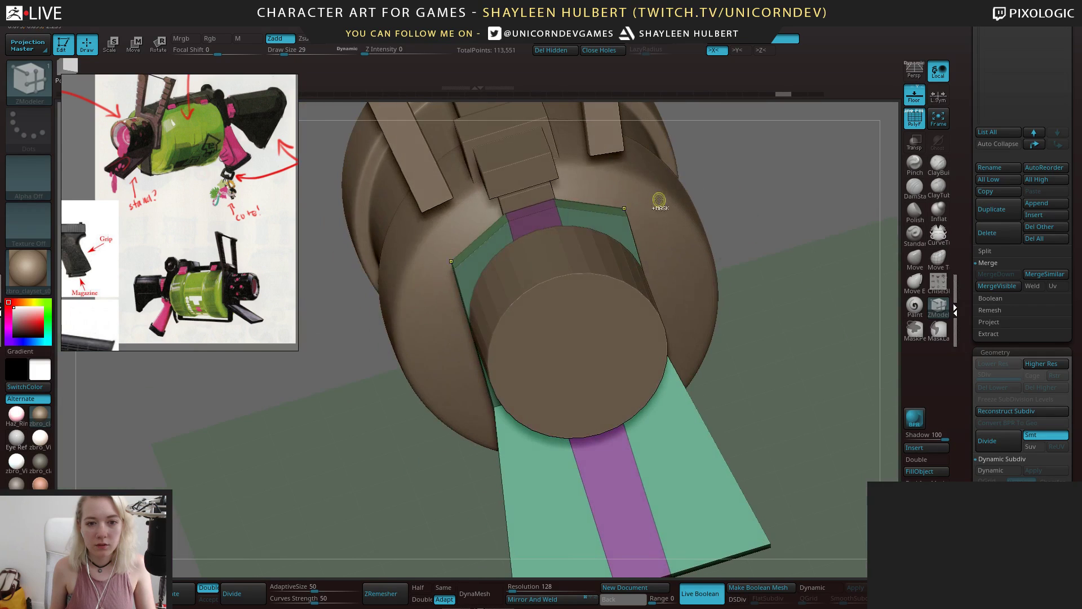
key(ctrl+z)
Try a Four Rows bevel on the plate's centre edge loop, and undo it
key(space)
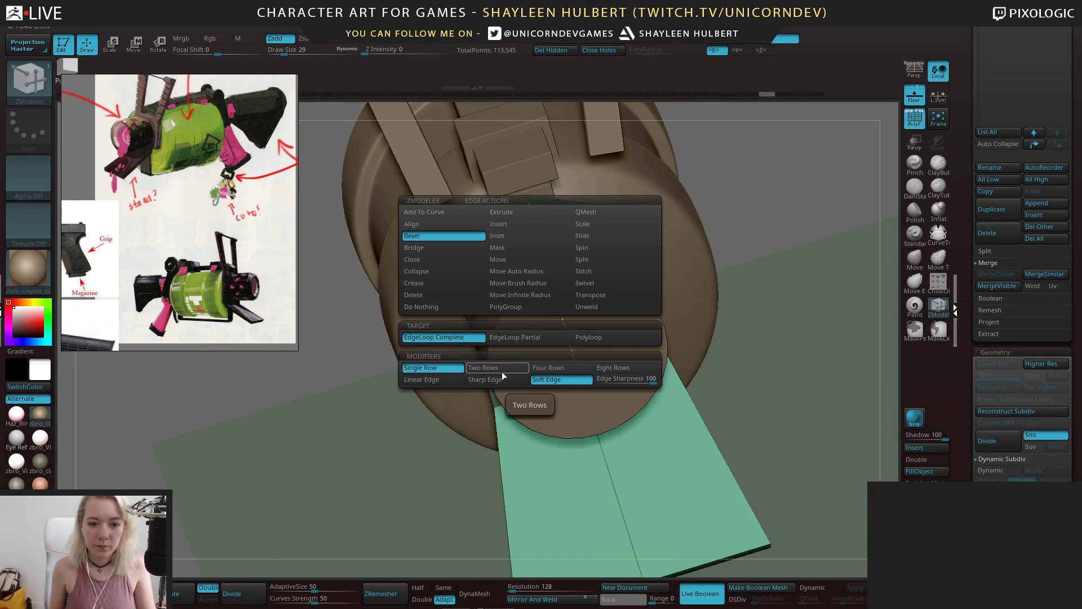
click(534, 369)
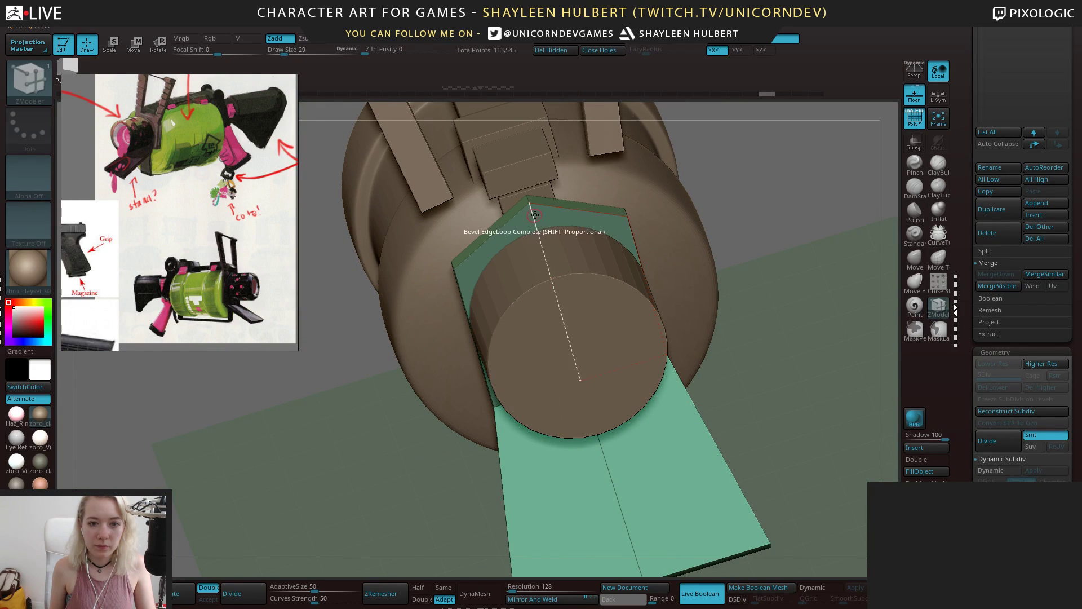
click(549, 210)
key(ctrl+z)
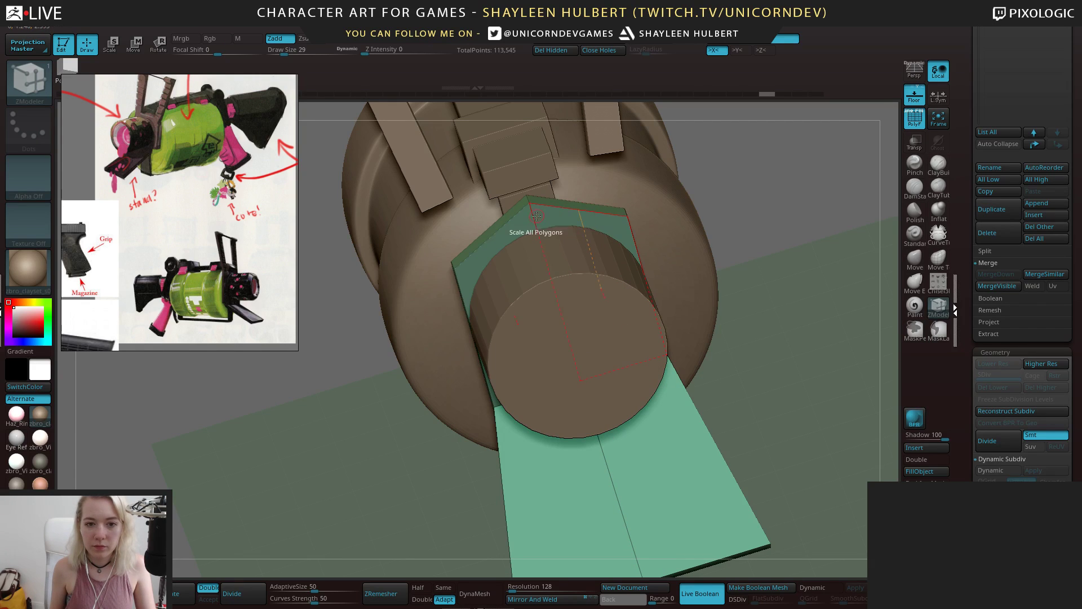
Try the Four Rows bevel with the Edge Sharpness modifier on the plate's centre edge loop, and undo it
key(space)
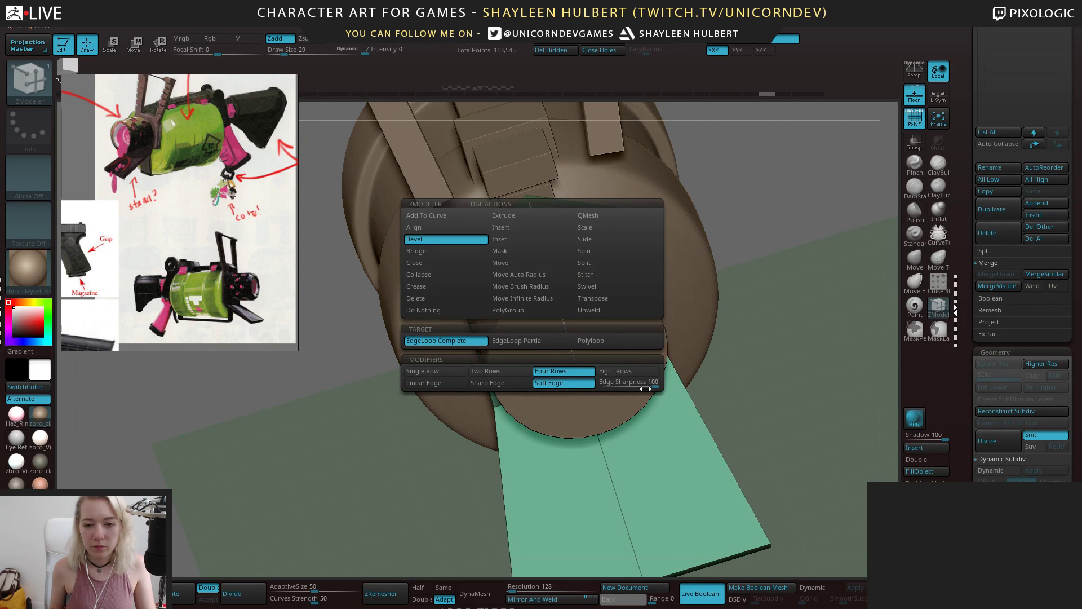
key(space)
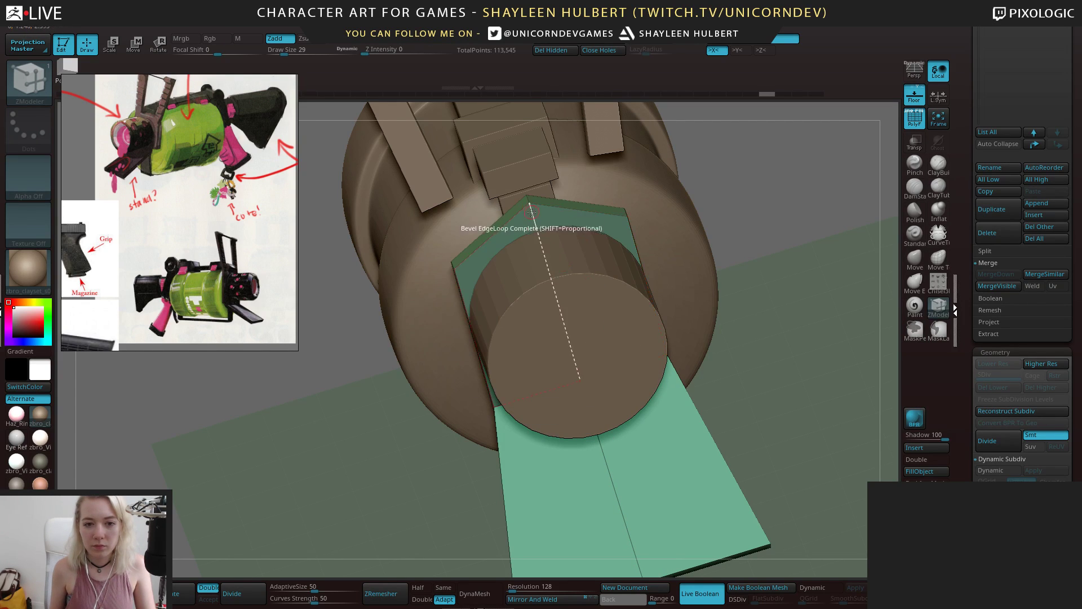
key(space)
click(607, 382)
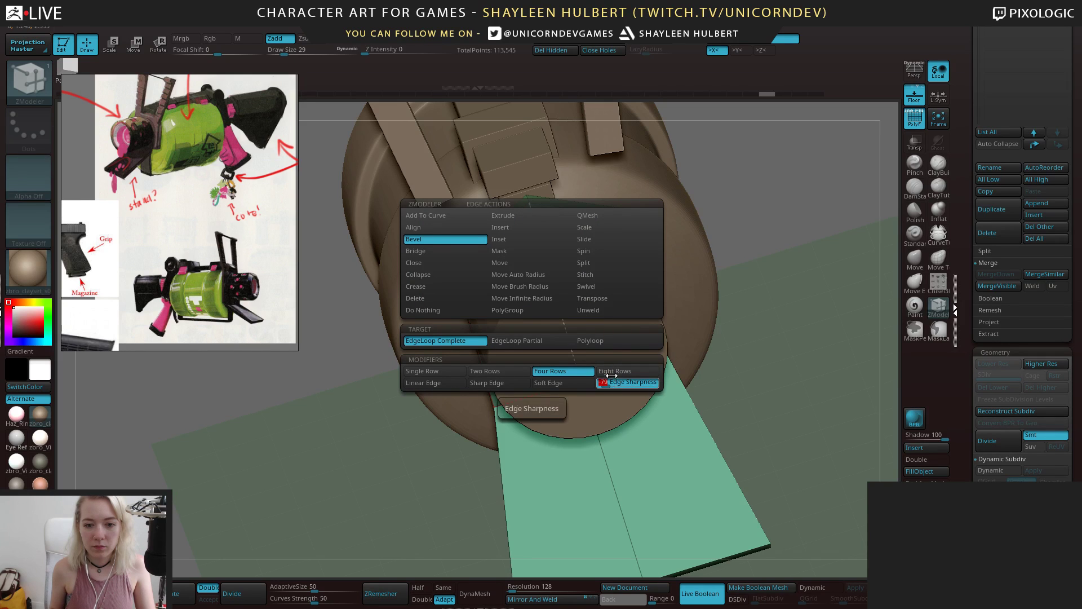
key(space)
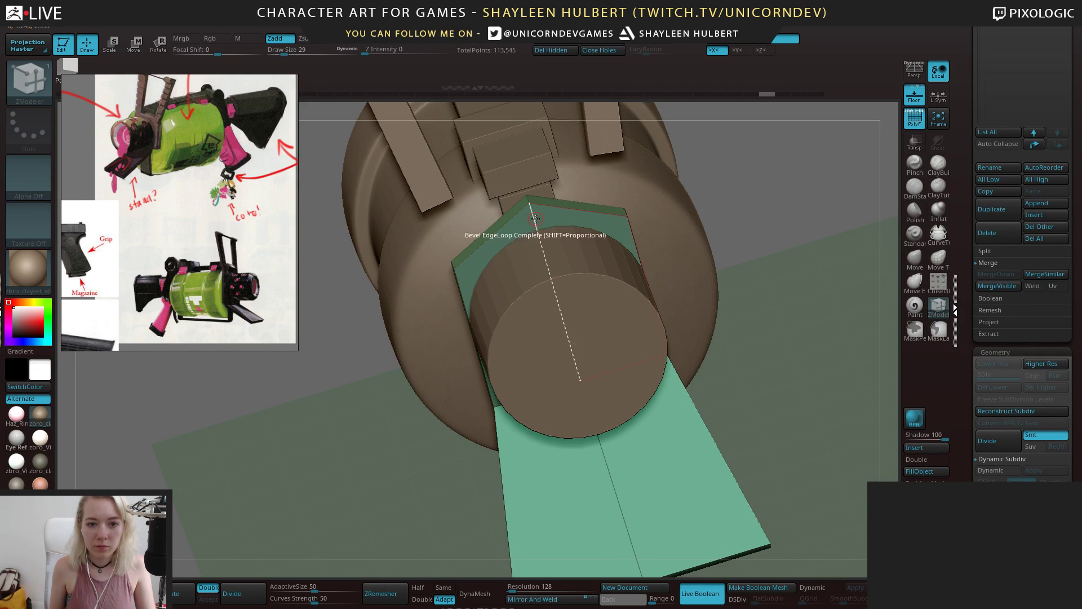
drag(533, 219, 584, 223)
drag(754, 258, 806, 255)
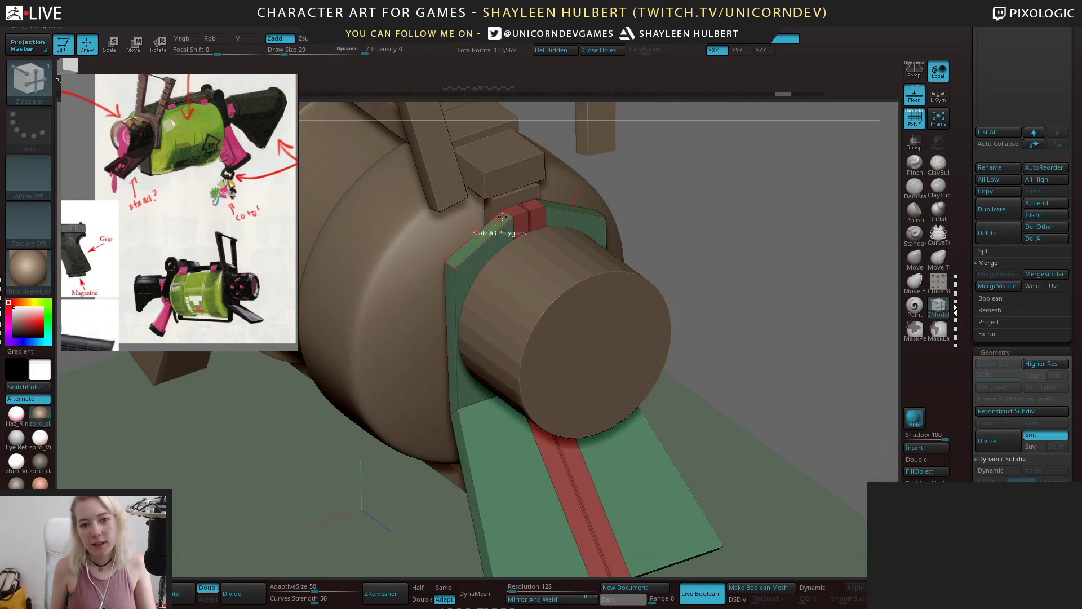
key(ctrl+z)
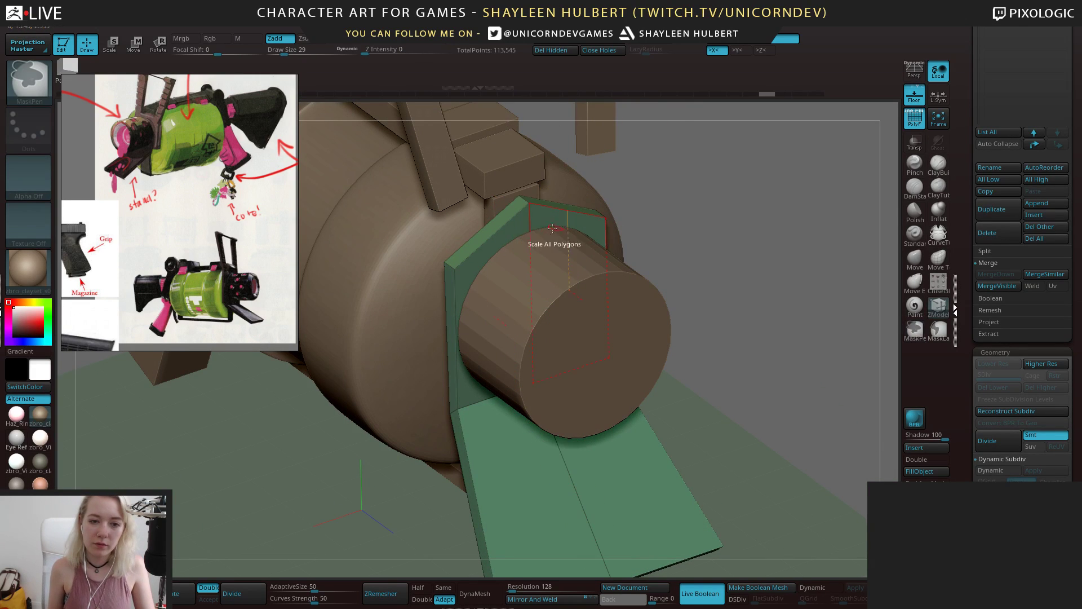
Bevel the plate's complete centre edge loop with Two Rows, widening the strip across the pointed top
key(space)
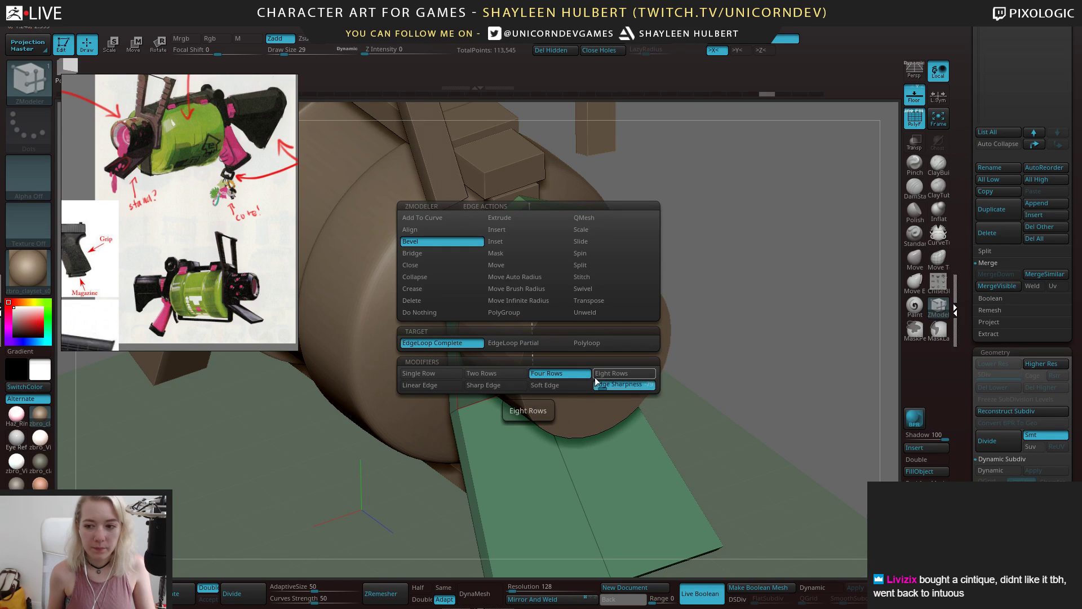
click(495, 381)
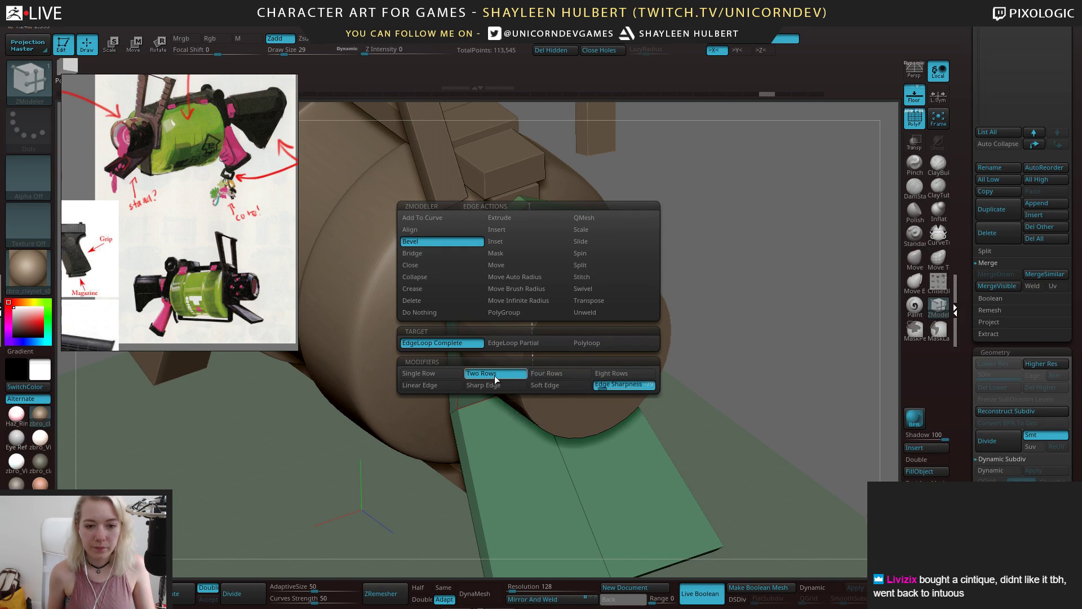
drag(532, 223, 546, 209)
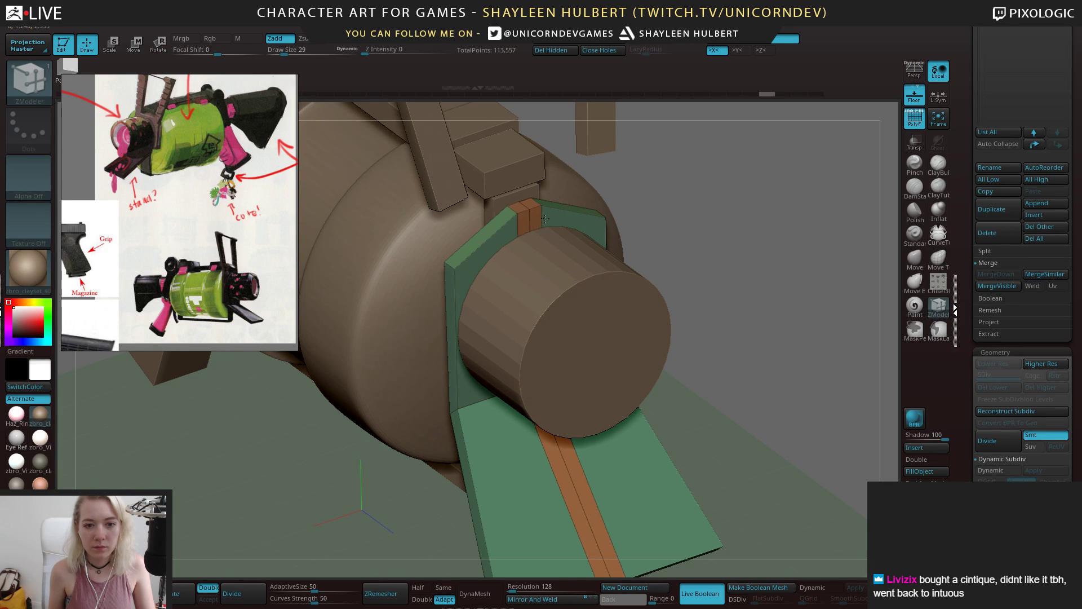
drag(545, 219, 525, 217)
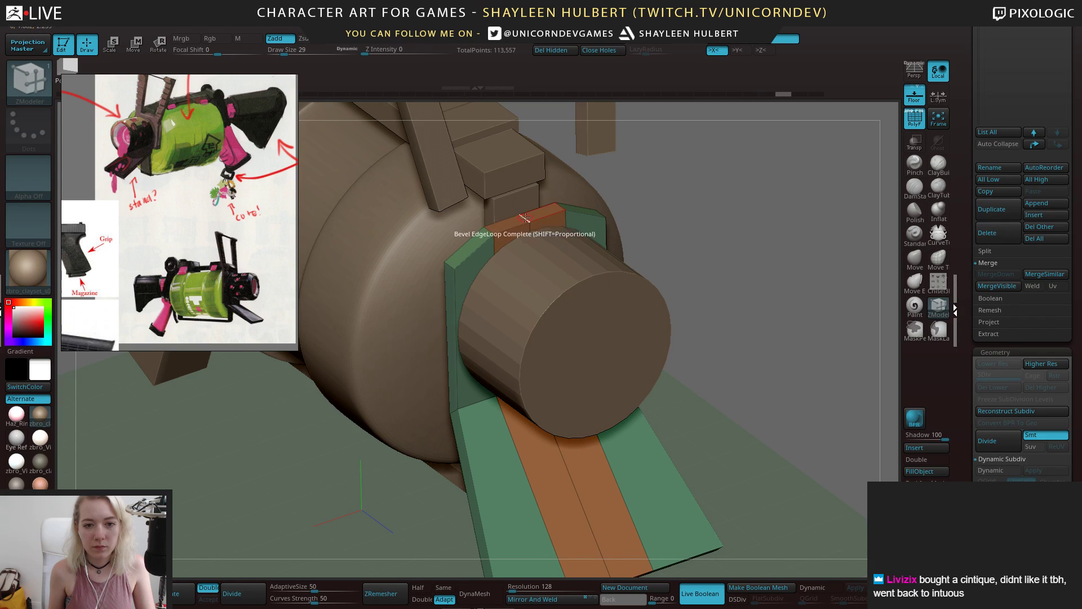
Set ZModeler's edge action to Move and raise the middle edge of the plate's bevelled top into a shallow peak
key(space)
click(499, 265)
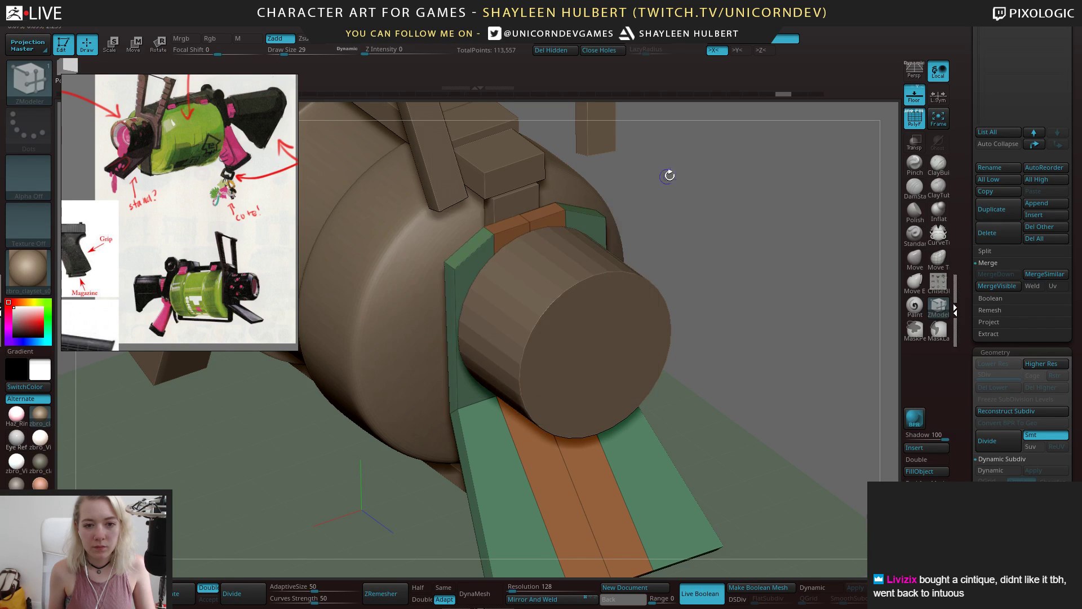
drag(668, 175, 598, 215)
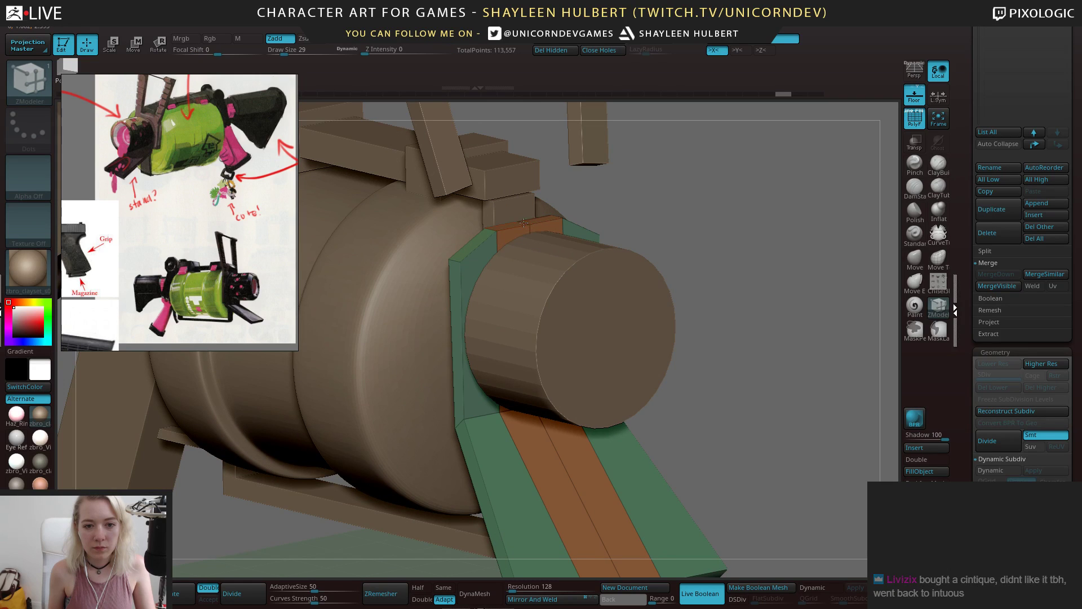
drag(526, 210, 686, 239)
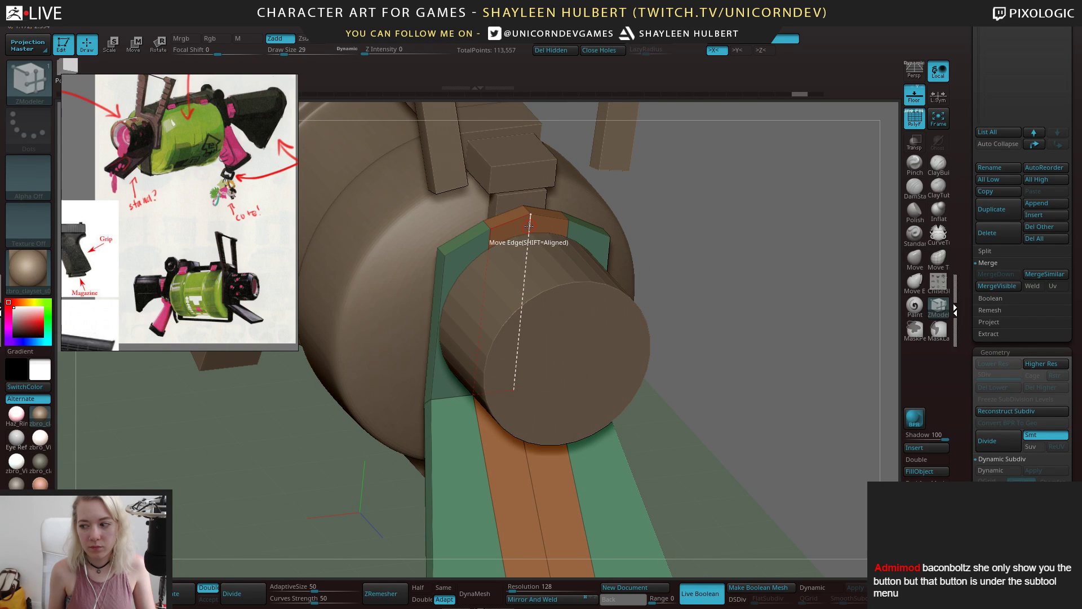
Slide the complete edge loops on both sides of the bevelled strip slightly outward to even out the plate's top
key(space)
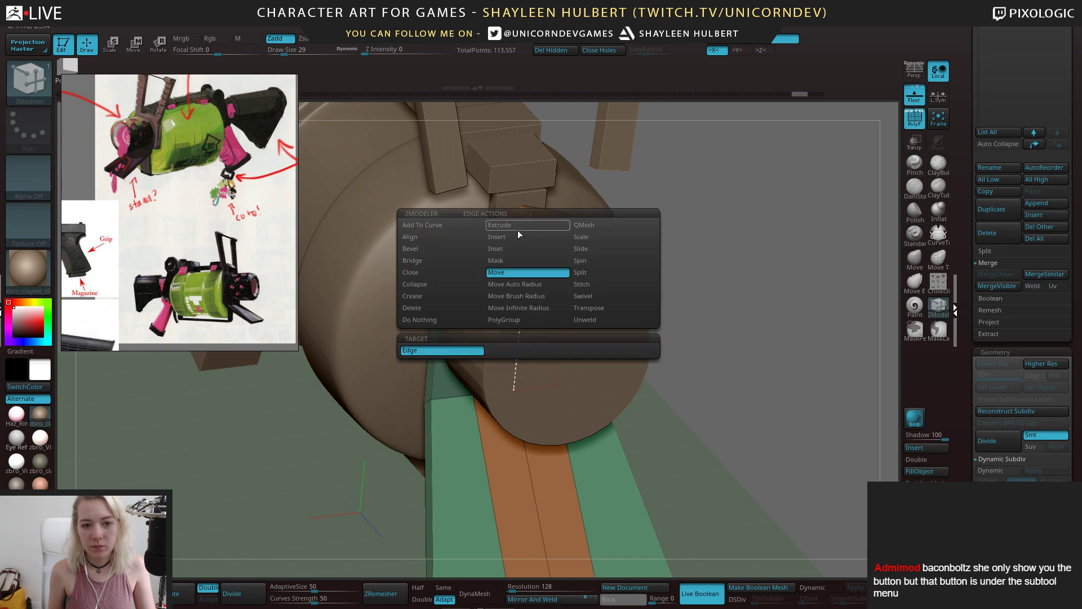
click(444, 242)
key(space)
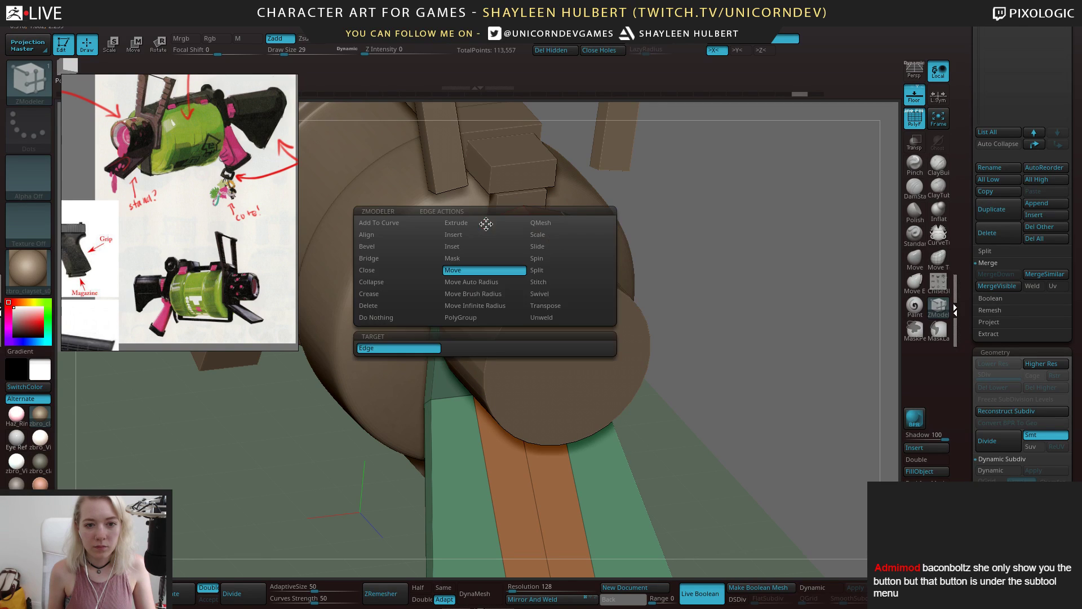
click(542, 247)
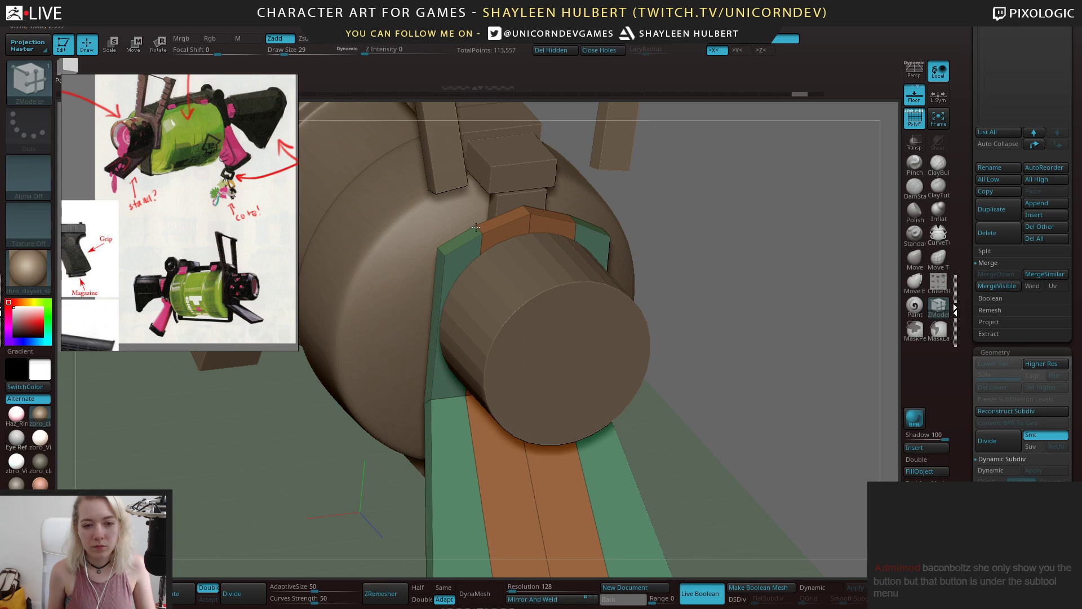
mouse_move(669, 202)
shift+mouse_down()
mouse_move(661, 188)
mouse_move(706, 193)
shift+mouse_up()
drag(584, 179, 580, 196)
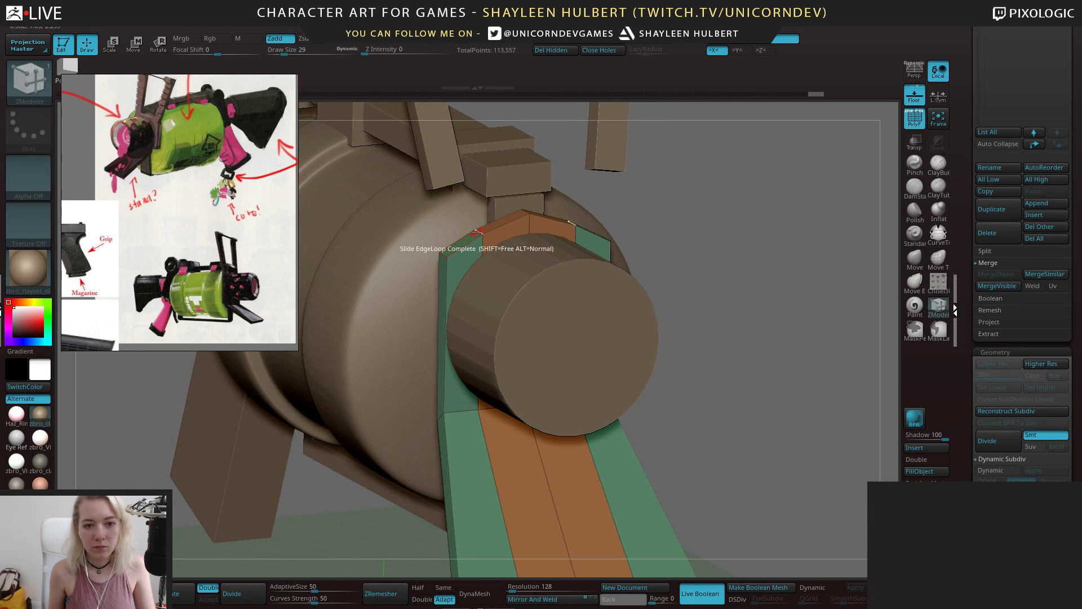
Examine the plate's reshaped top from the side and in a three-quarter view
key(space)
click(460, 260)
key(shift)
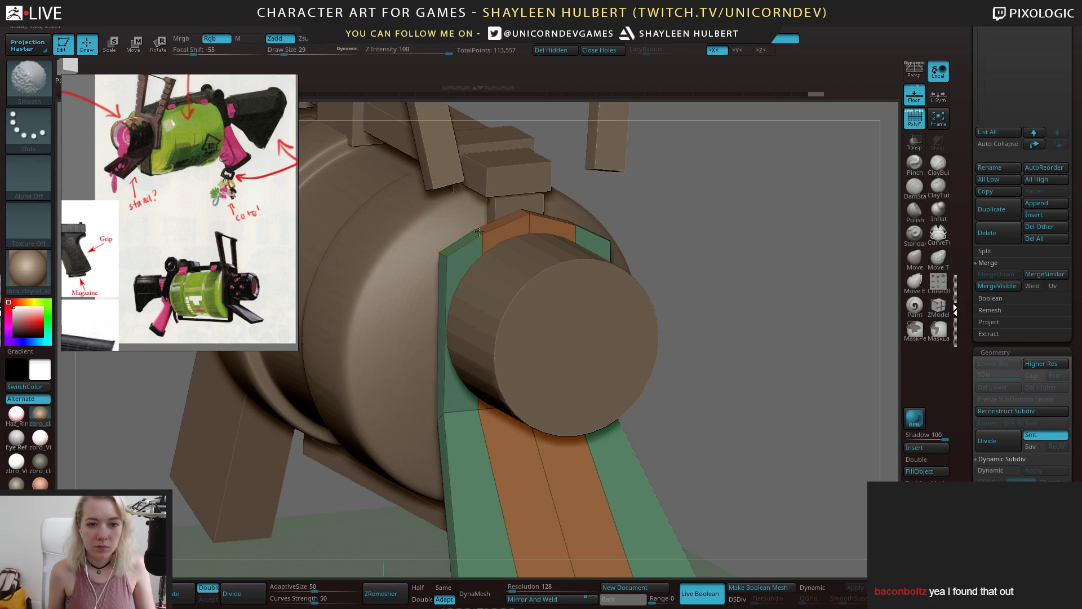
shift+drag(633, 193, 609, 193)
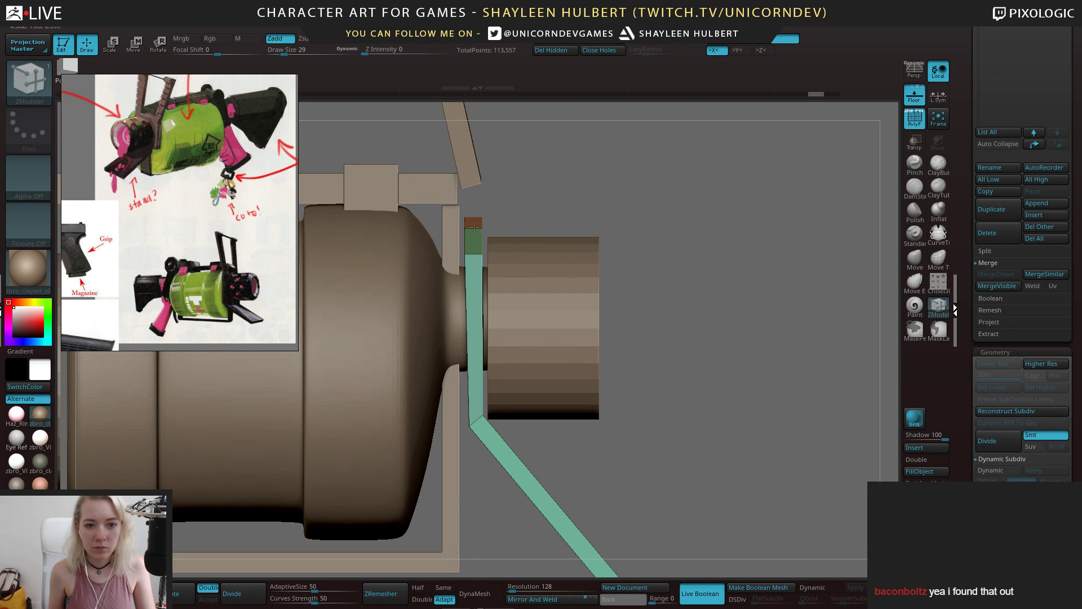
drag(600, 194, 704, 267)
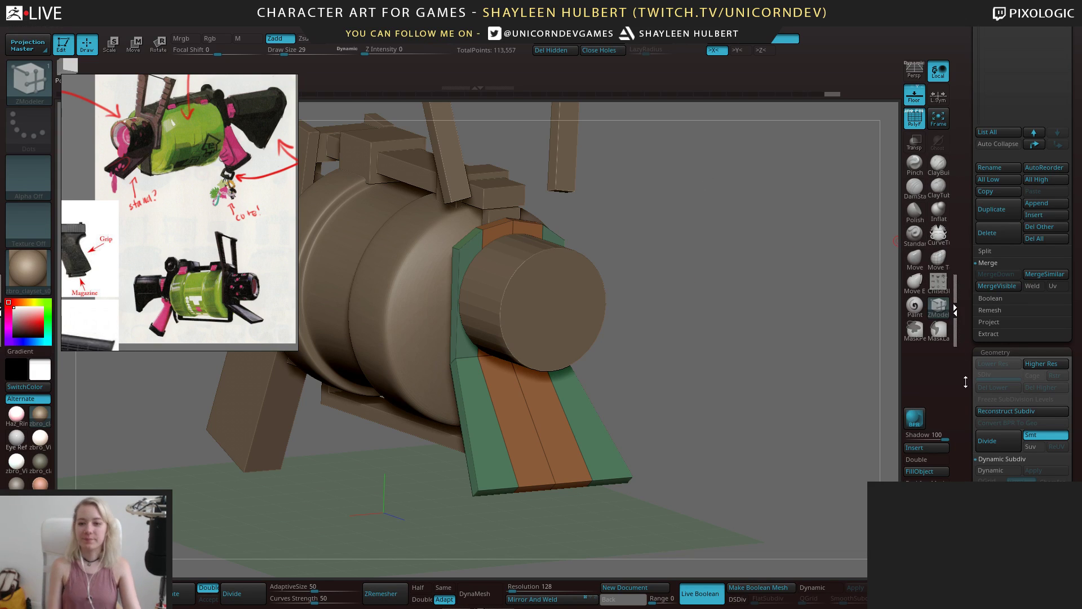
Set ZModeler's edge action to Crease for the bent front plate and undo the last edit made to it
drag(965, 382, 969, 348)
click(993, 266)
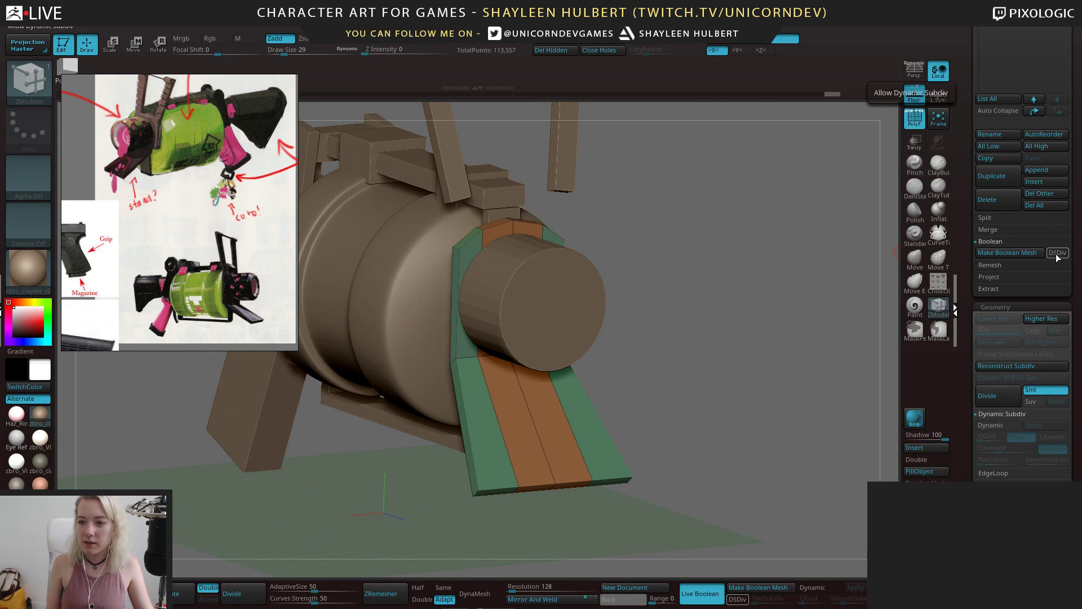
drag(701, 248, 754, 391)
key(space)
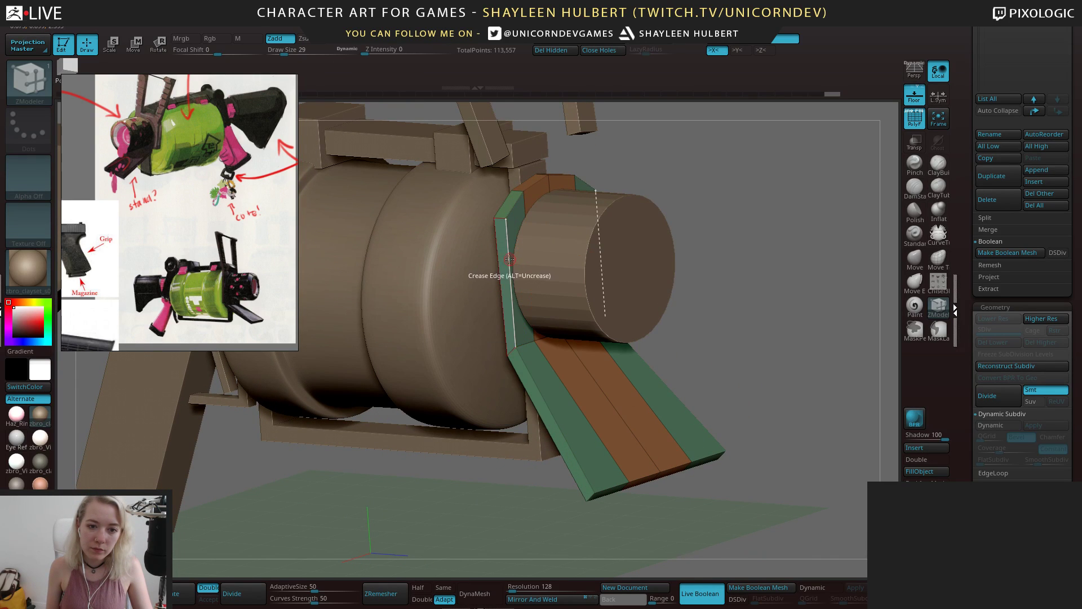
ctrl+right_drag(628, 260, 566, 343)
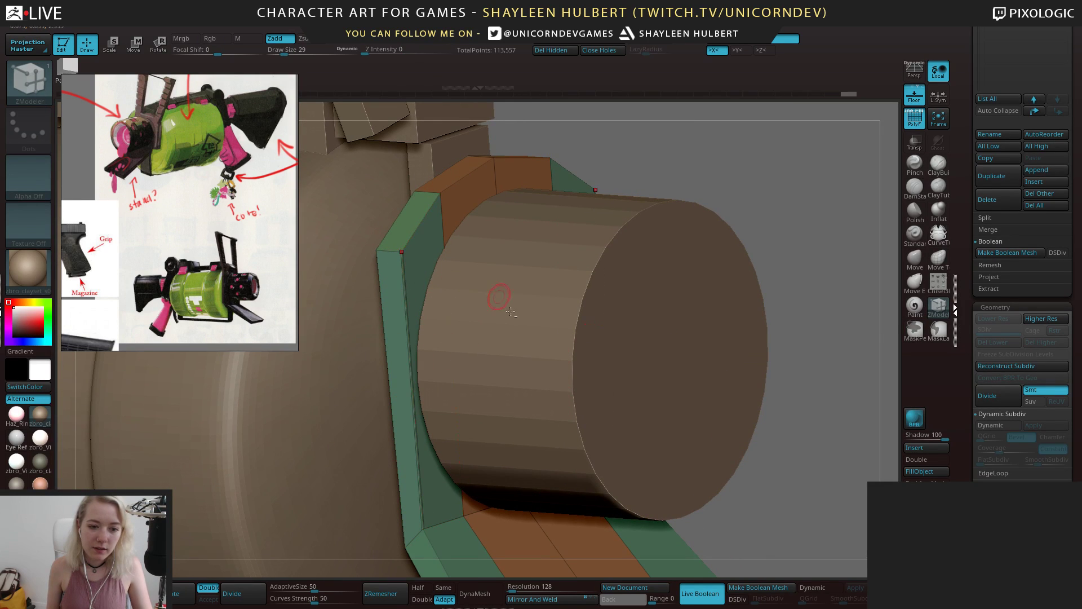
alt+right_drag(477, 406, 543, 292)
key(ctrl+z)
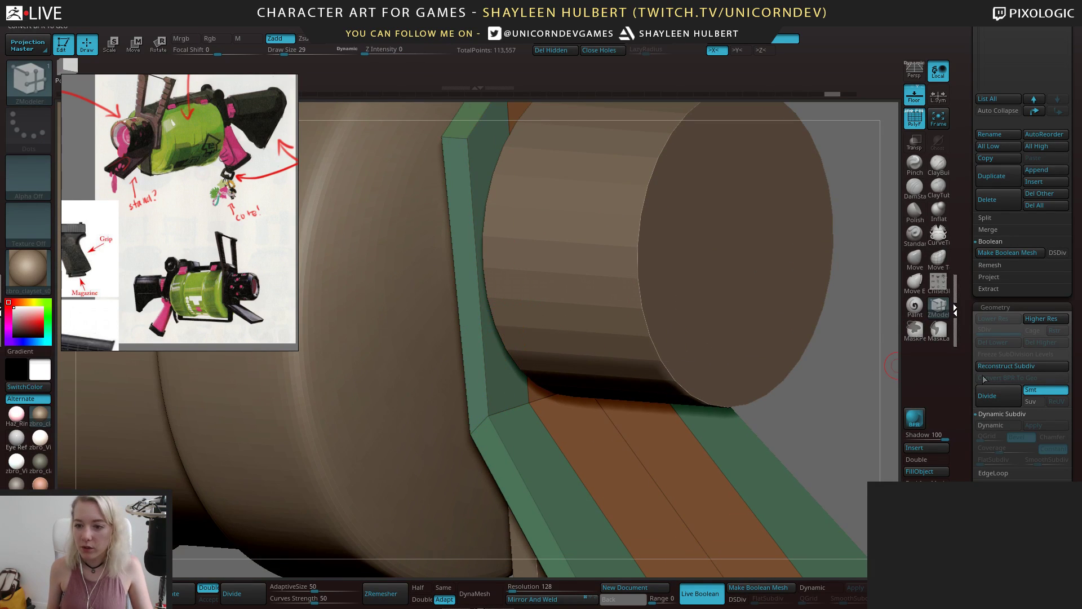
Open the front plate's crease settings and set the crease level to 6
scroll(984, 379, down, 5)
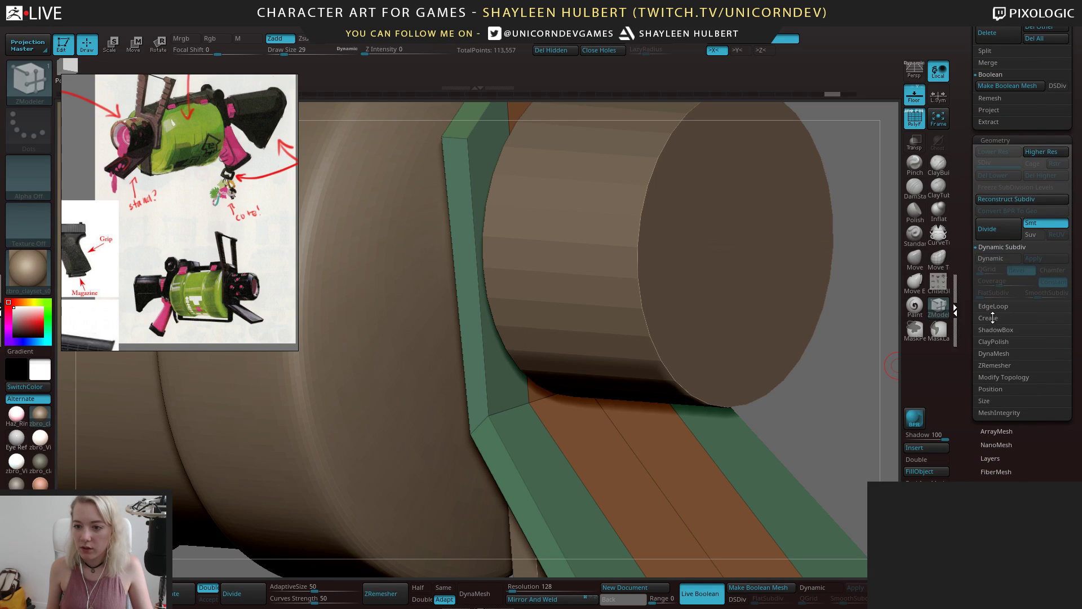
click(990, 318)
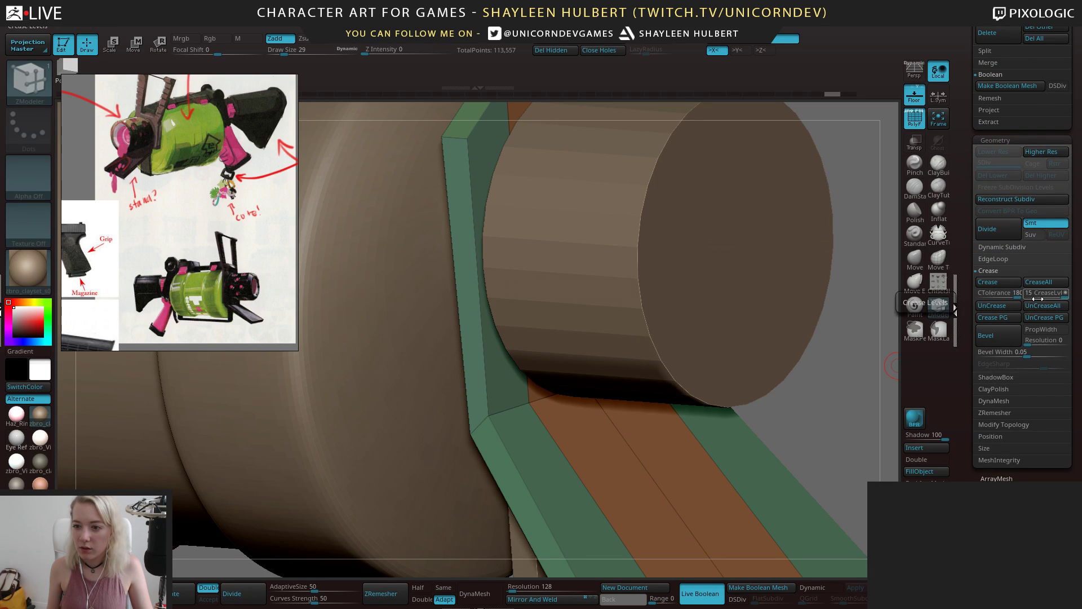
drag(1052, 293, 1042, 293)
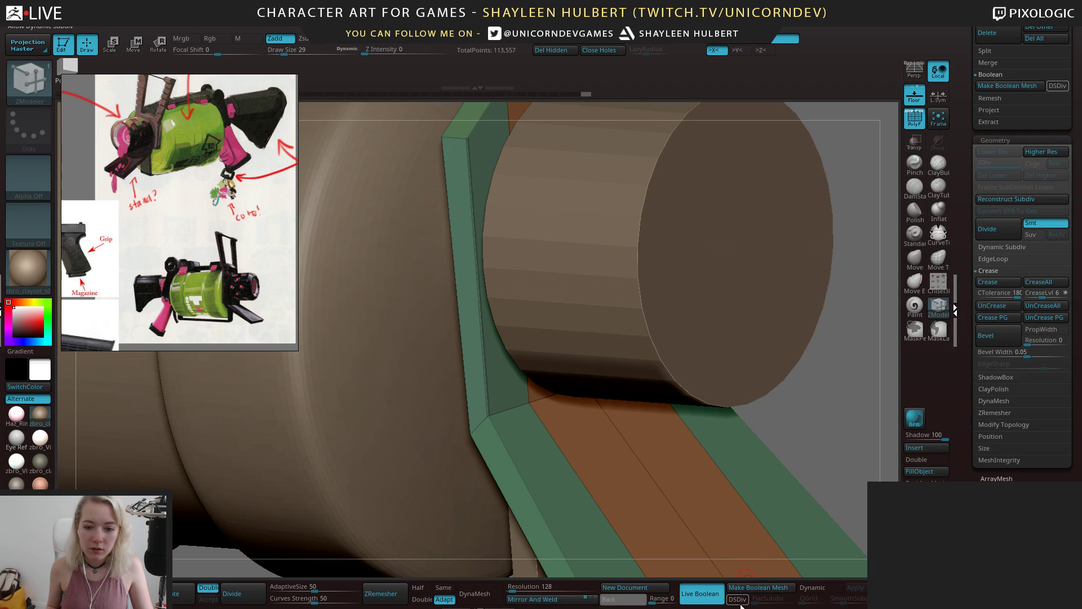
Turn off Live Boolean and briefly preview the front plate's smoothing with Dynamic Subdivision
click(713, 601)
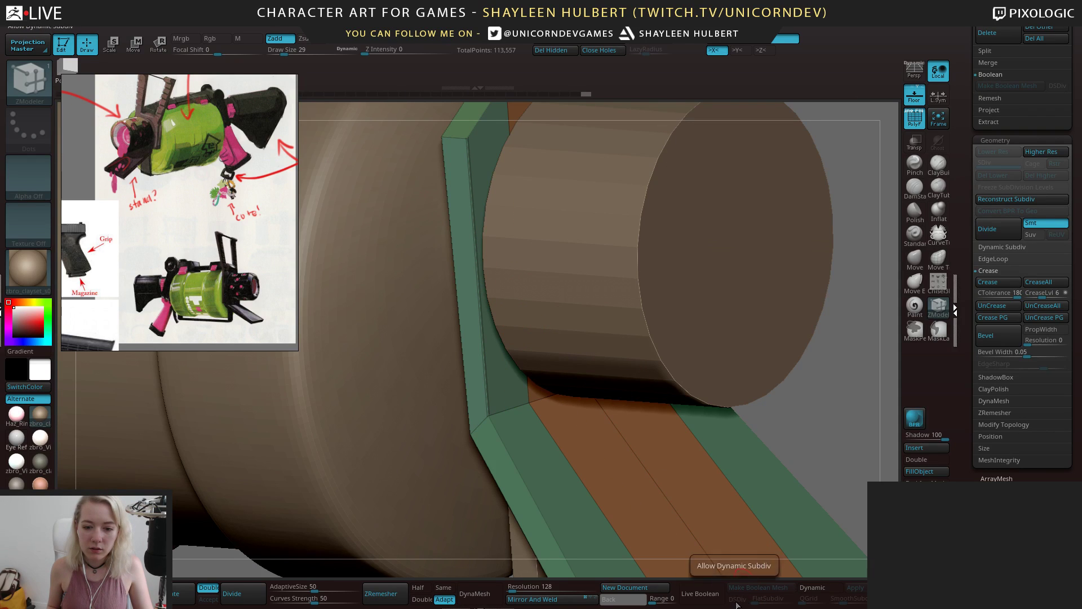
click(810, 588)
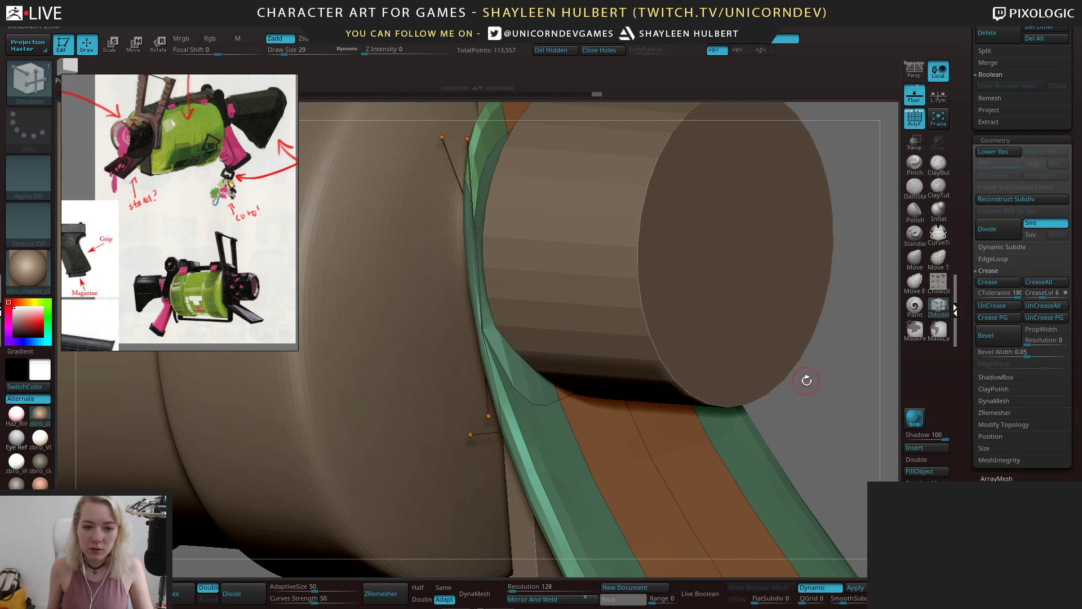
ctrl+right_drag(807, 379, 780, 367)
key(shift+d)
drag(780, 367, 552, 397)
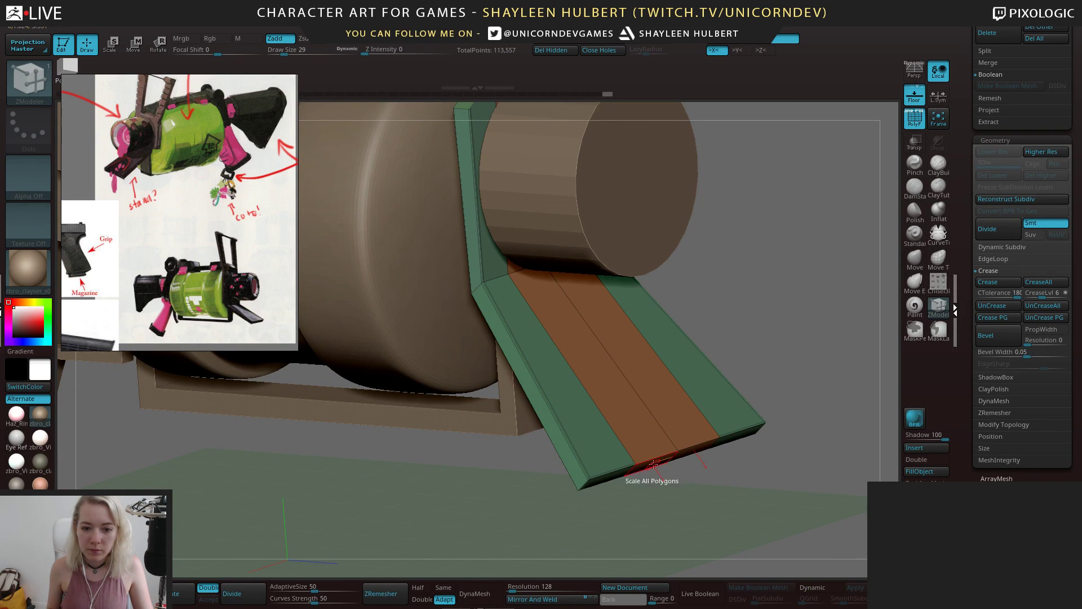
Set the crease tolerance to 82 and check the front plate from the opposite side in a Dynamic Subdivision preview
right_drag(653, 464, 620, 387)
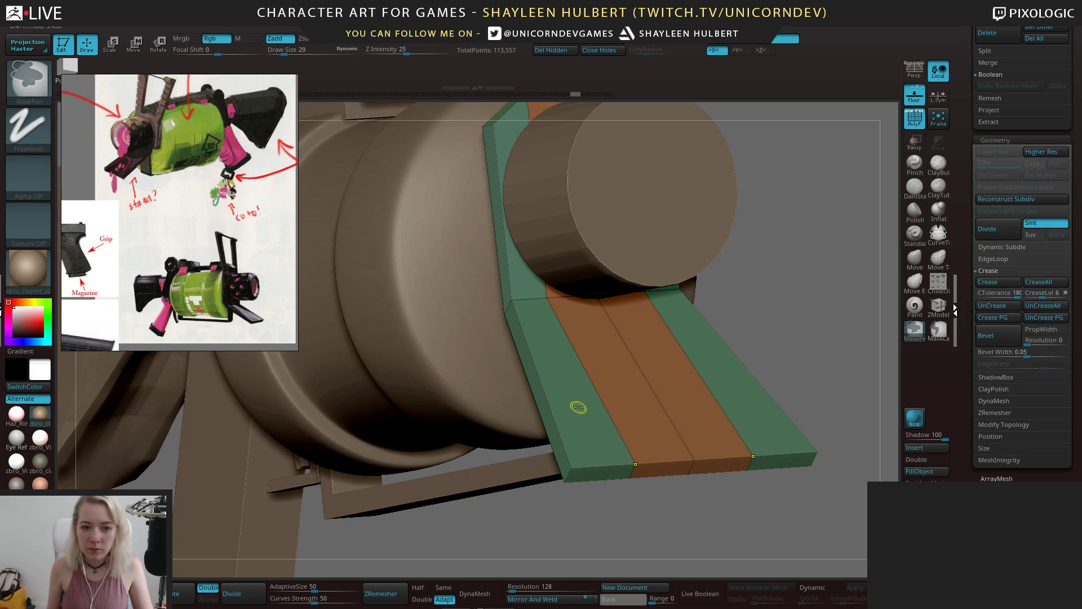
mouse_move(785, 296)
mouse_down()
mouse_move(781, 317)
mouse_move(780, 276)
mouse_move(824, 314)
mouse_up()
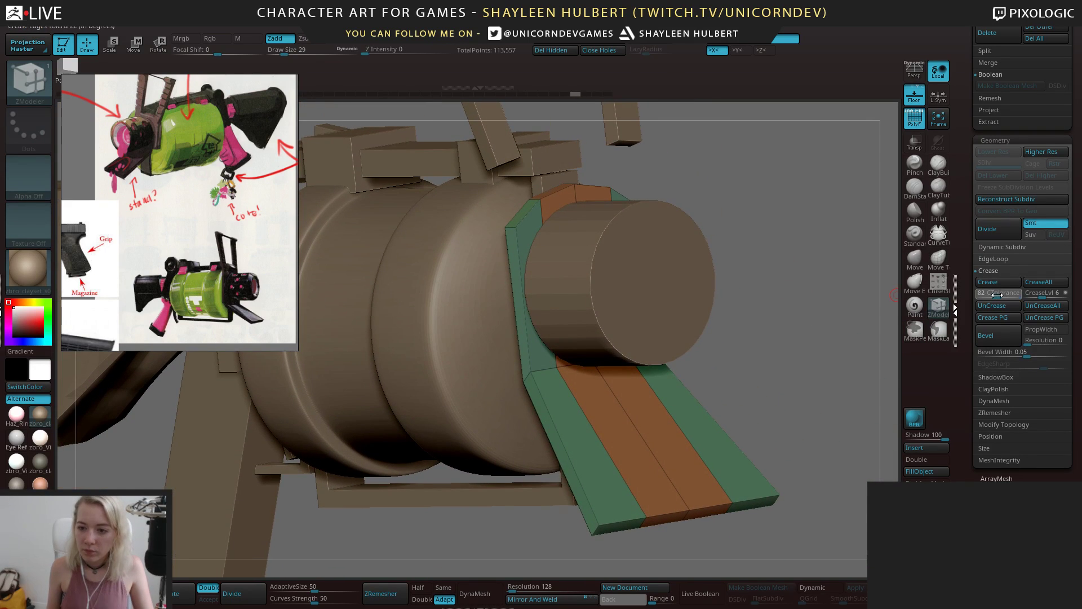
drag(772, 329, 747, 434)
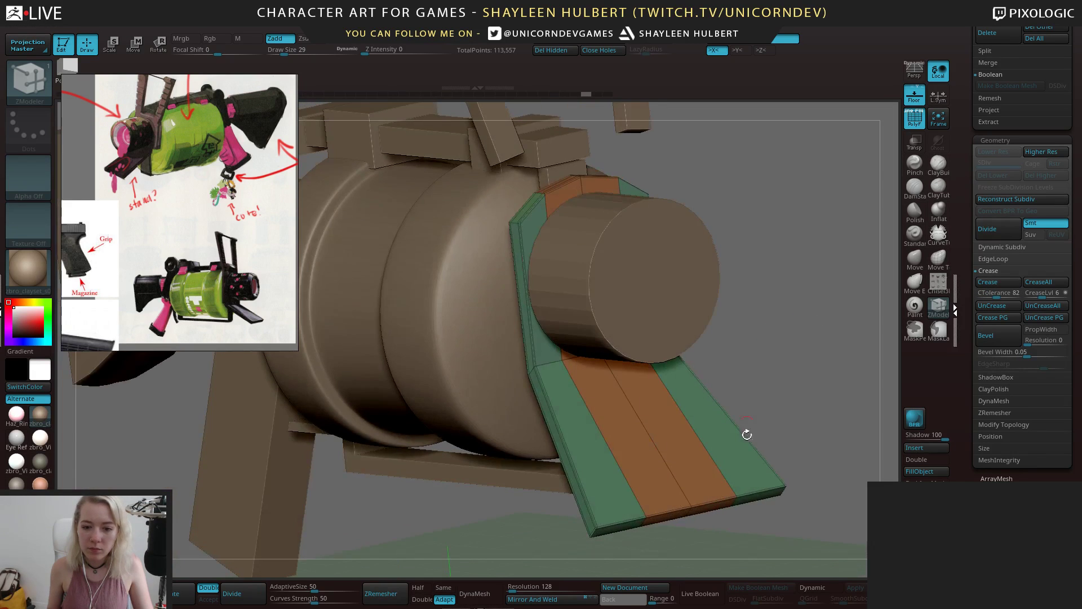
click(805, 589)
drag(786, 362, 682, 377)
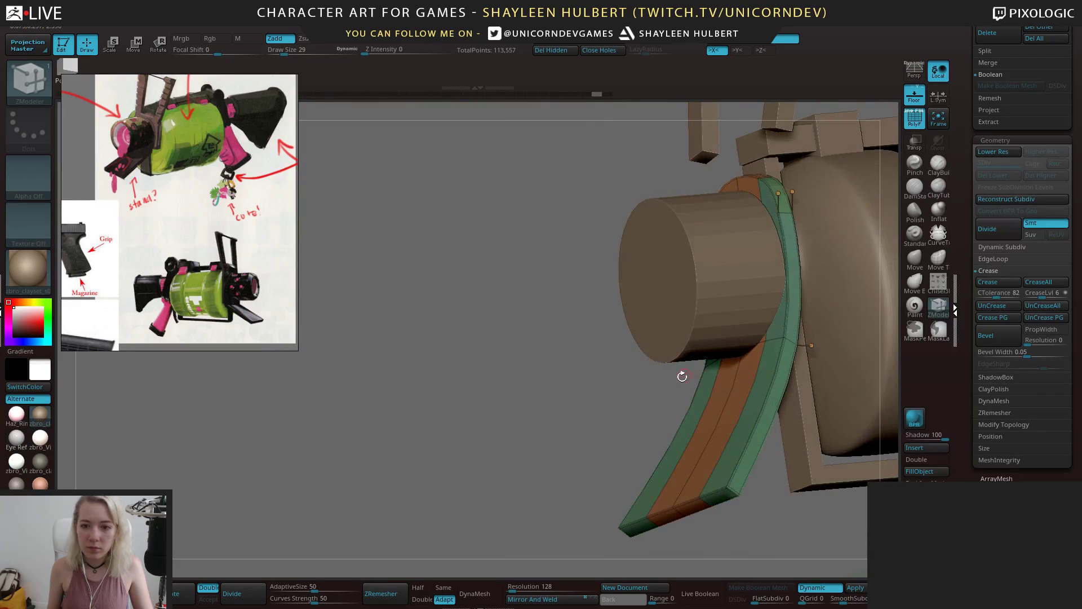
alt+drag(599, 392, 437, 389)
key(shift+f)
drag(371, 334, 374, 428)
key(shift+d)
Try creasing all of the front plate's edges with the crease level at 2
alt+drag(416, 239, 420, 313)
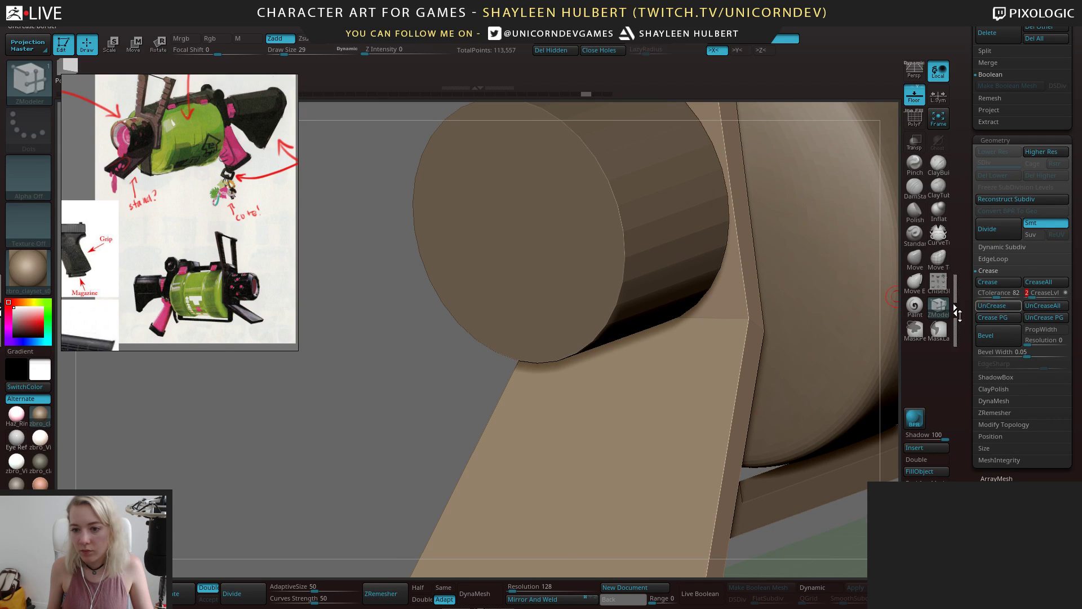
click(1038, 282)
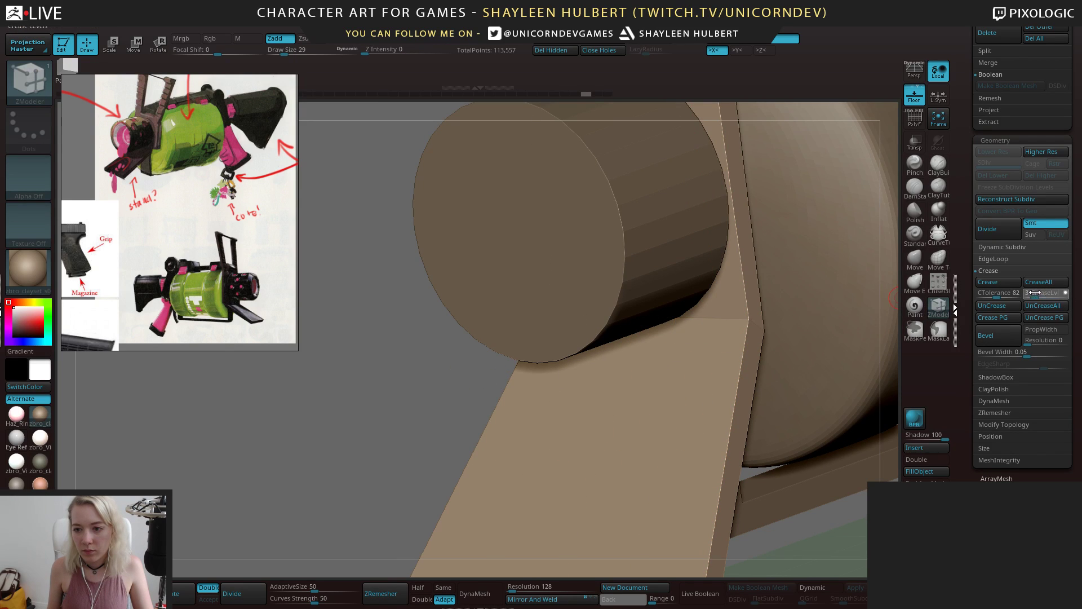
click(909, 119)
alt+drag(434, 401, 403, 310)
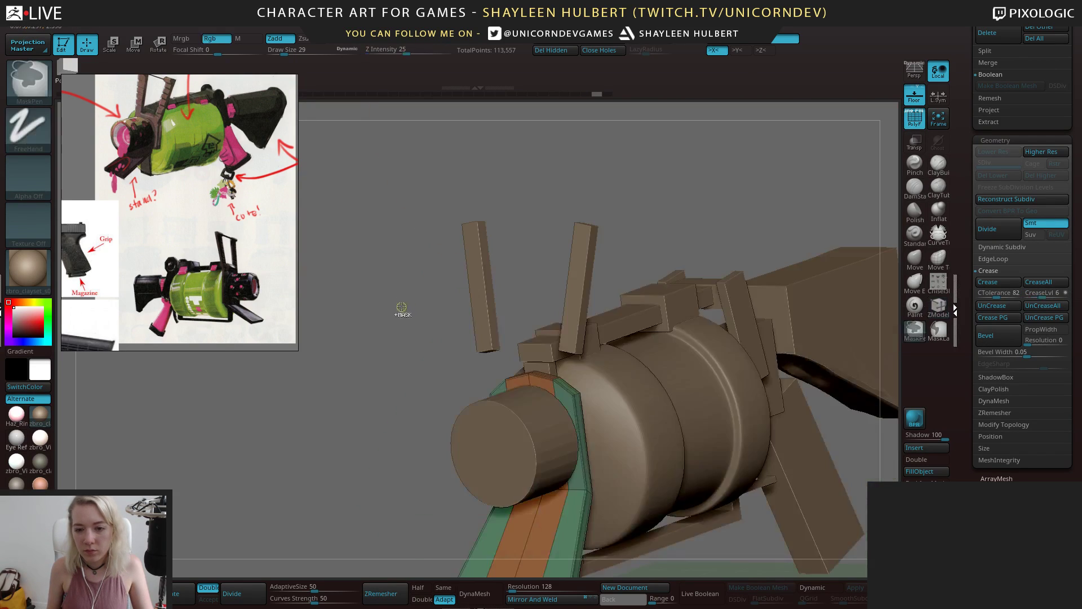
key(ctrl+z)
mouse_move(381, 488)
mouse_down()
mouse_move(456, 423)
mouse_move(398, 321)
mouse_up()
alt+drag(406, 248, 445, 316)
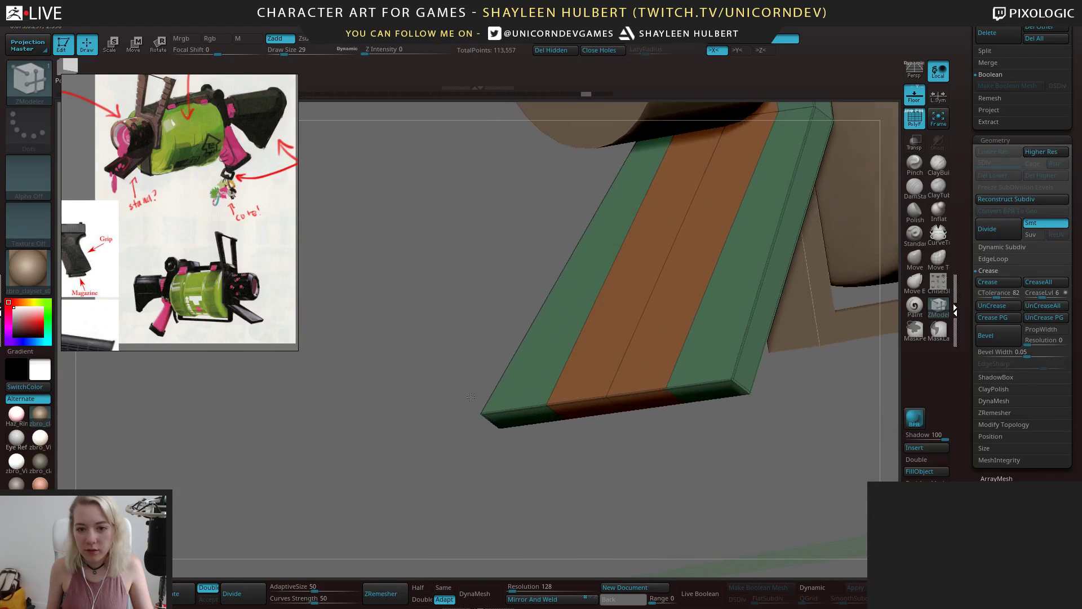
key(ctrl+z)
Crease the front plate's edges with crease level 2 and a crease tolerance of 90
alt+drag(475, 270, 356, 404)
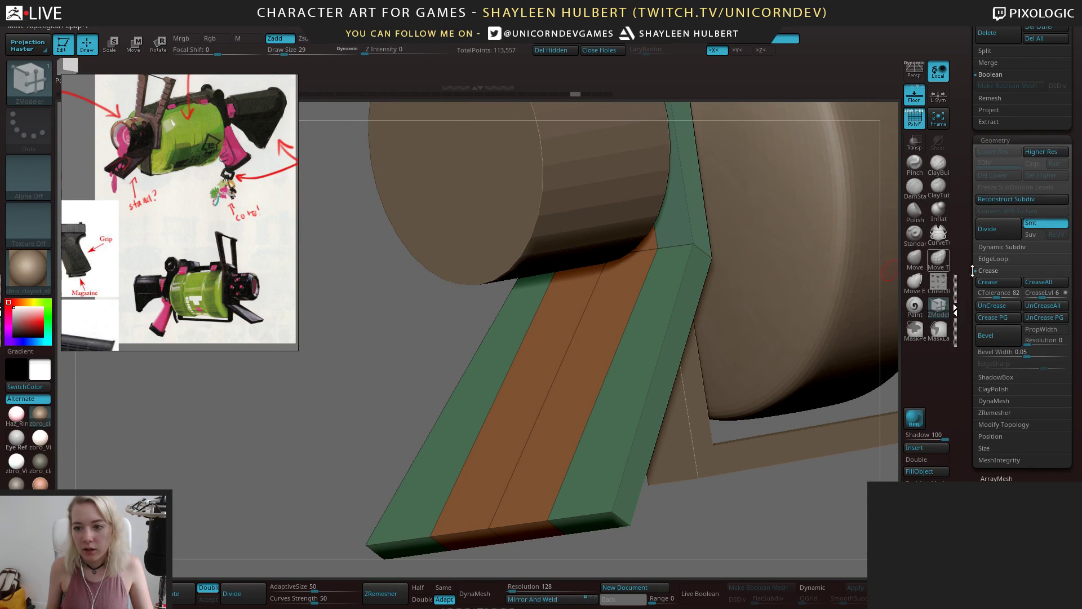
drag(1036, 293, 1031, 295)
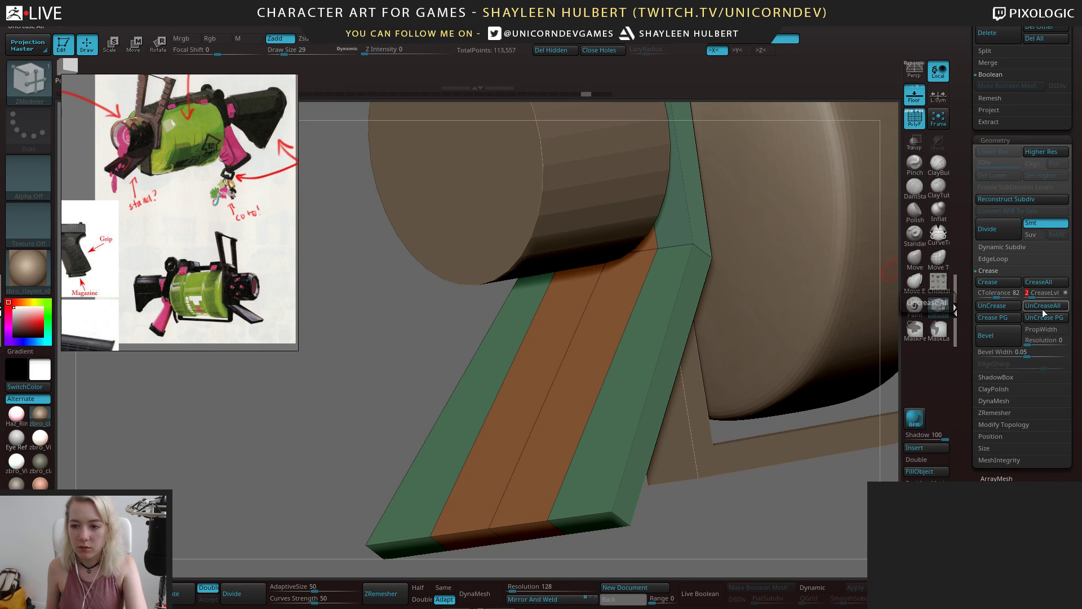
click(995, 297)
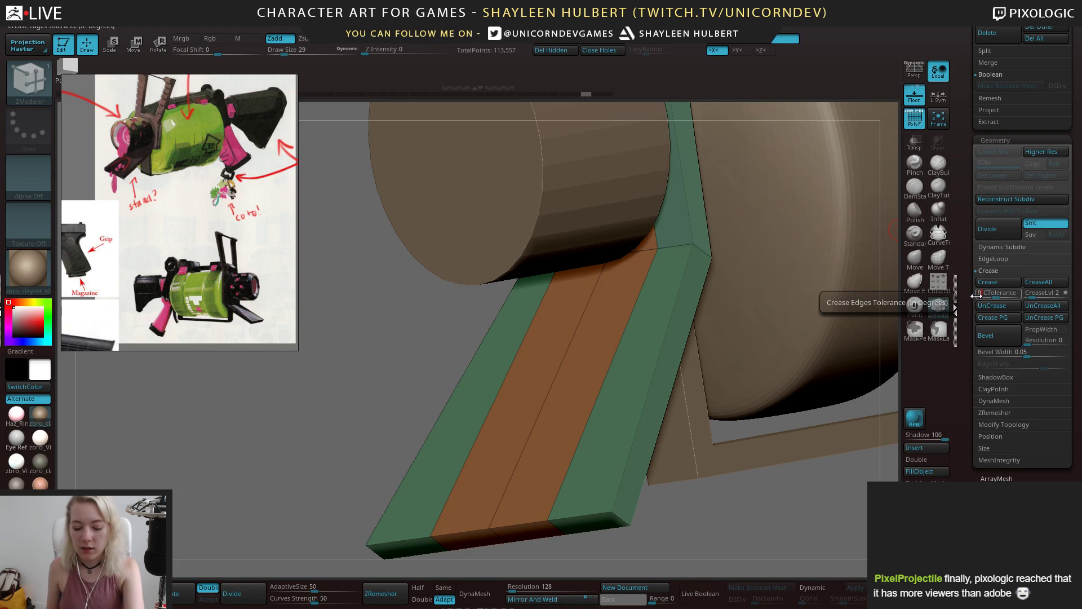
click(993, 285)
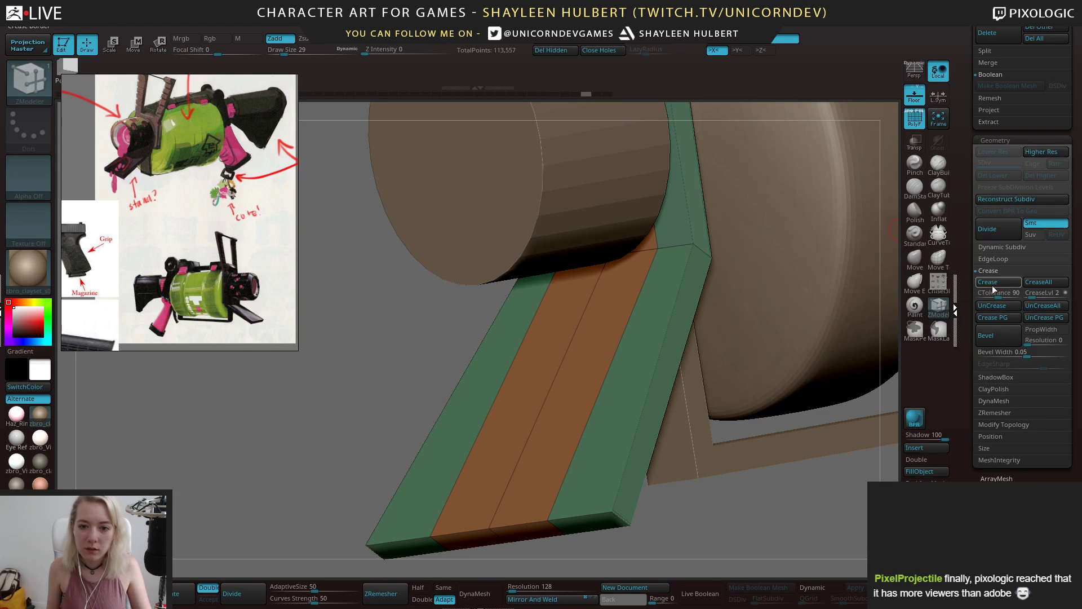
drag(471, 364, 442, 375)
drag(378, 338, 395, 280)
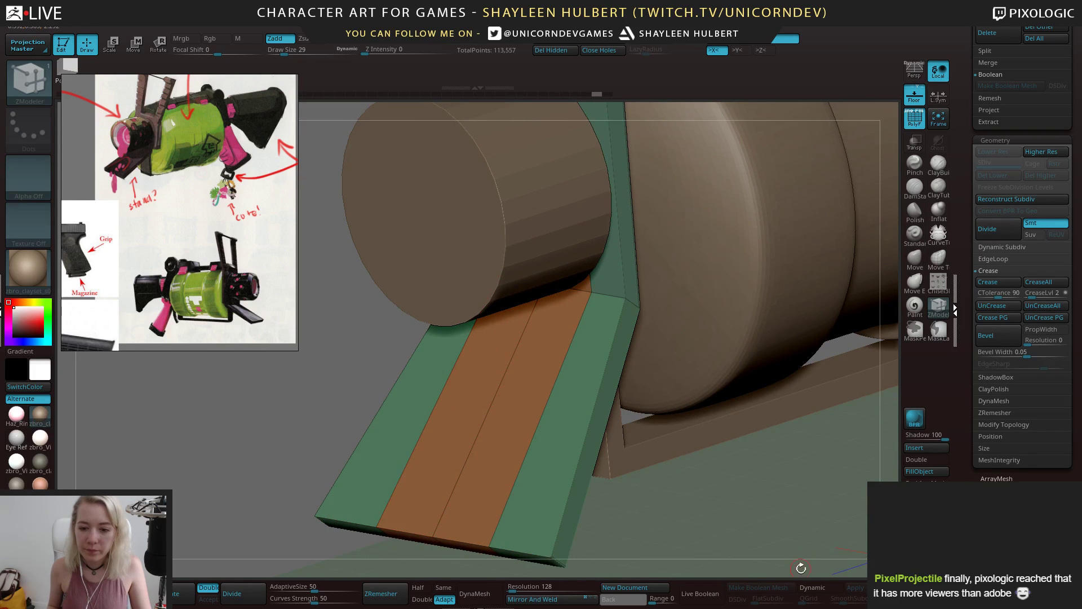
Preview the creased front plate with Dynamic Subdivision and undo the crease
click(807, 592)
drag(733, 485, 722, 408)
key(shift+d)
key(ctrl+z)
Set the crease tolerance to 39 and undo the last two edits on the front plate
alt+drag(697, 365, 727, 389)
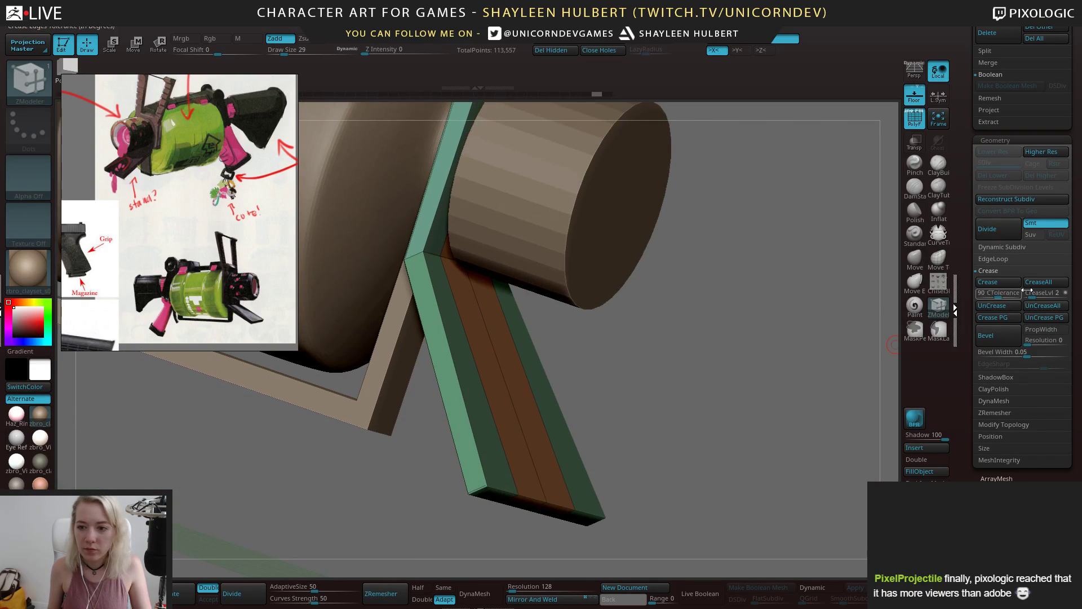
click(990, 294)
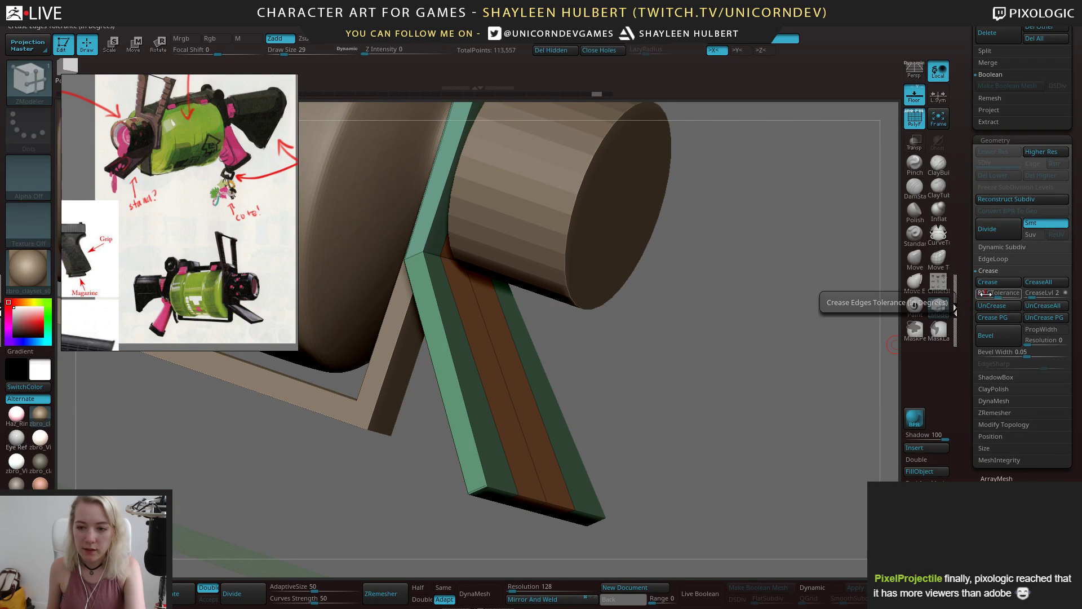
alt+drag(753, 337, 834, 345)
drag(800, 389, 743, 404)
click(988, 296)
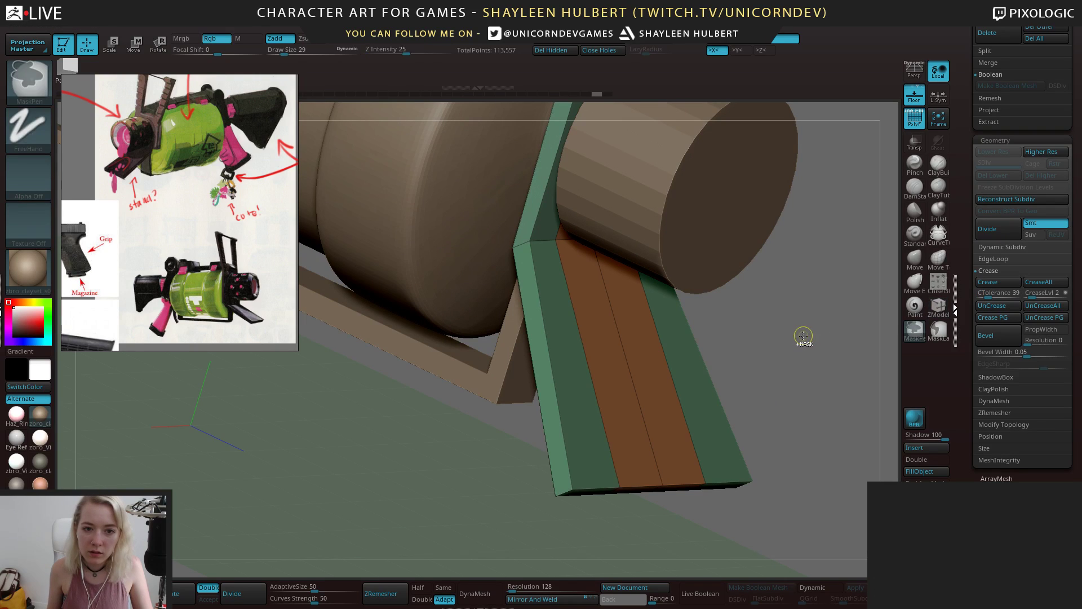
key(ctrl+z)
key(ctrl+z)
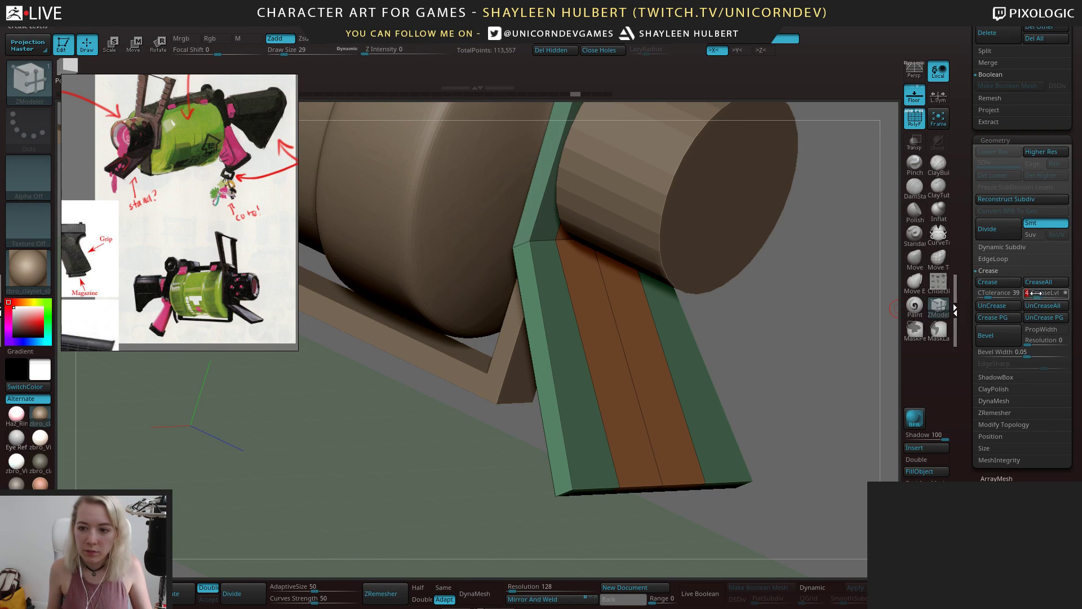
Set the crease level to 3 and crease the front plate's edges using the current tolerance
drag(1036, 293, 1029, 293)
click(1031, 292)
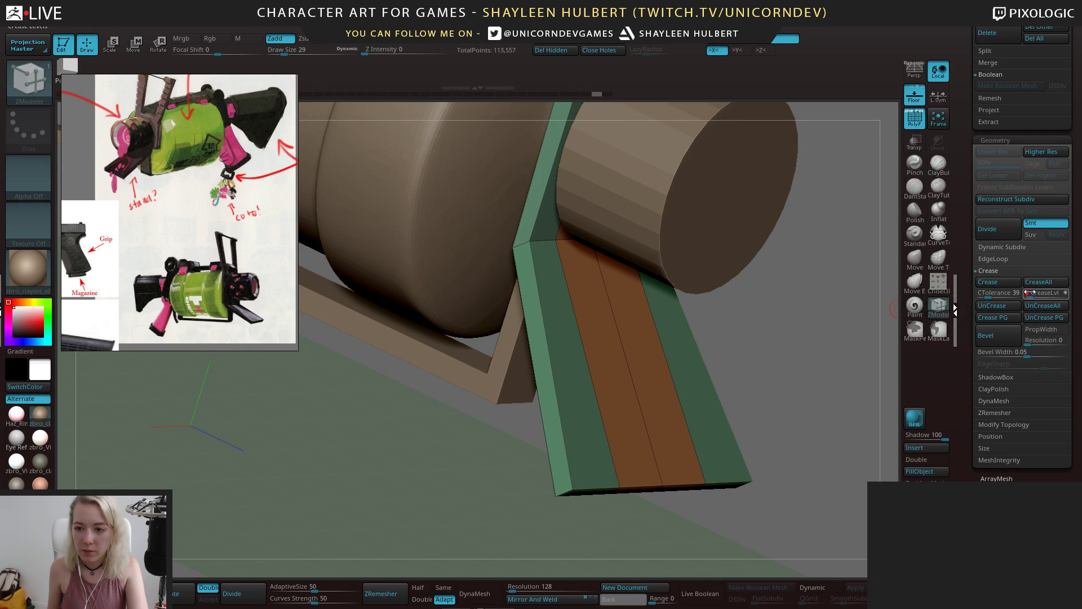
key(Return)
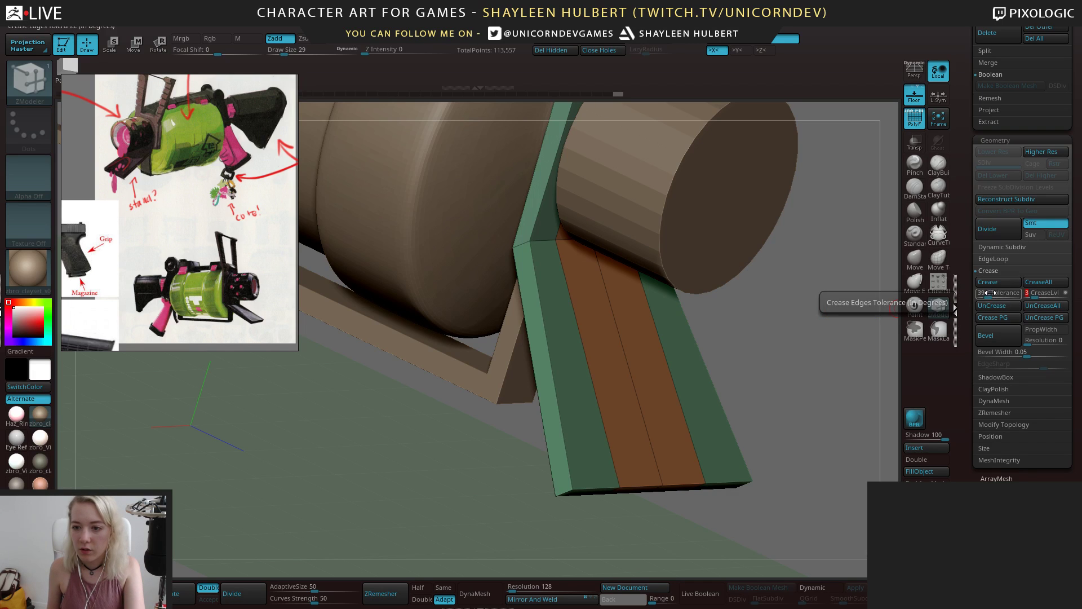
drag(780, 326, 896, 319)
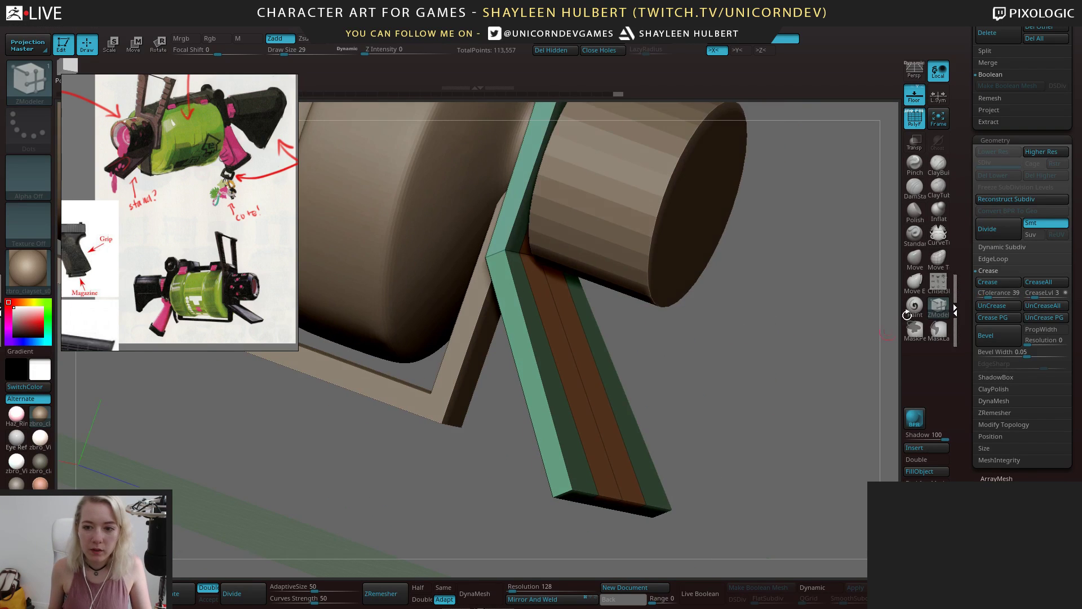
click(996, 287)
drag(784, 349, 476, 341)
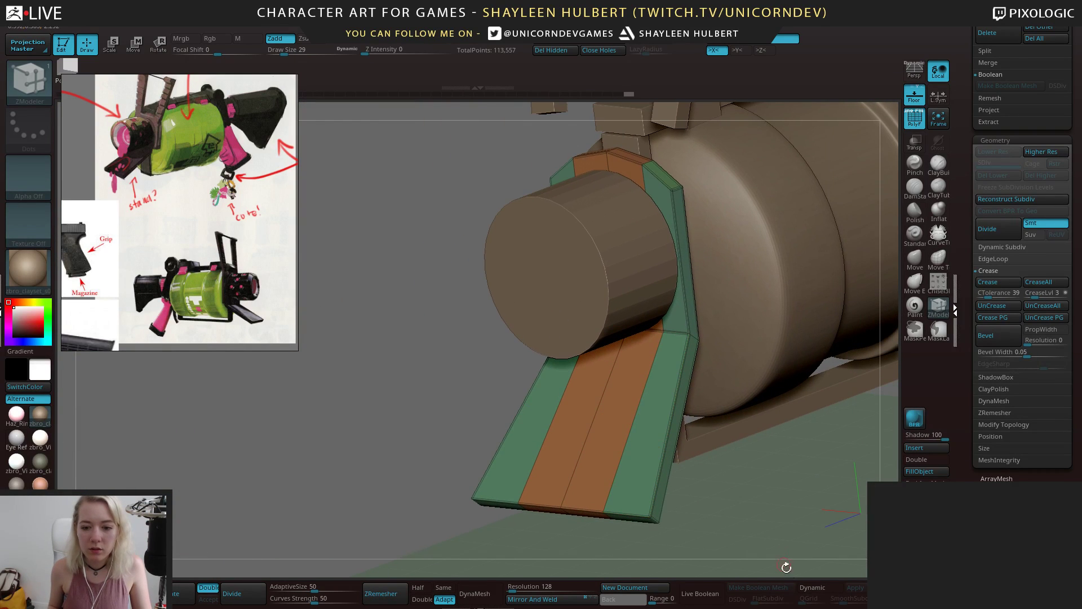
Compare the front plate with and without Dynamic Subdivision, leaving the smoothing on and the polygroup wireframe hidden
click(808, 590)
drag(448, 411, 762, 452)
key(shift+d)
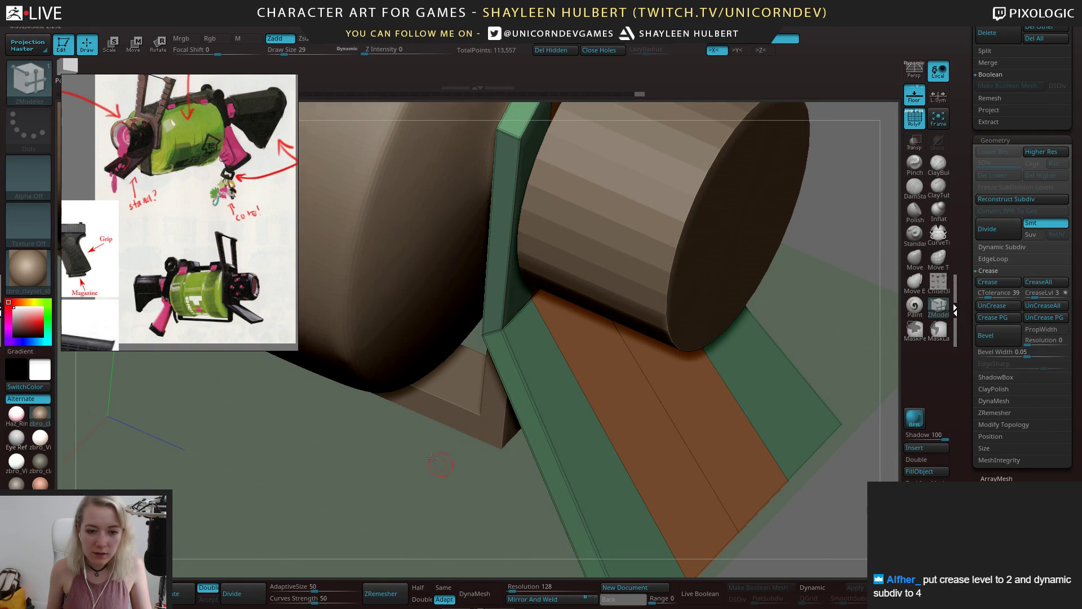
drag(432, 458, 438, 360)
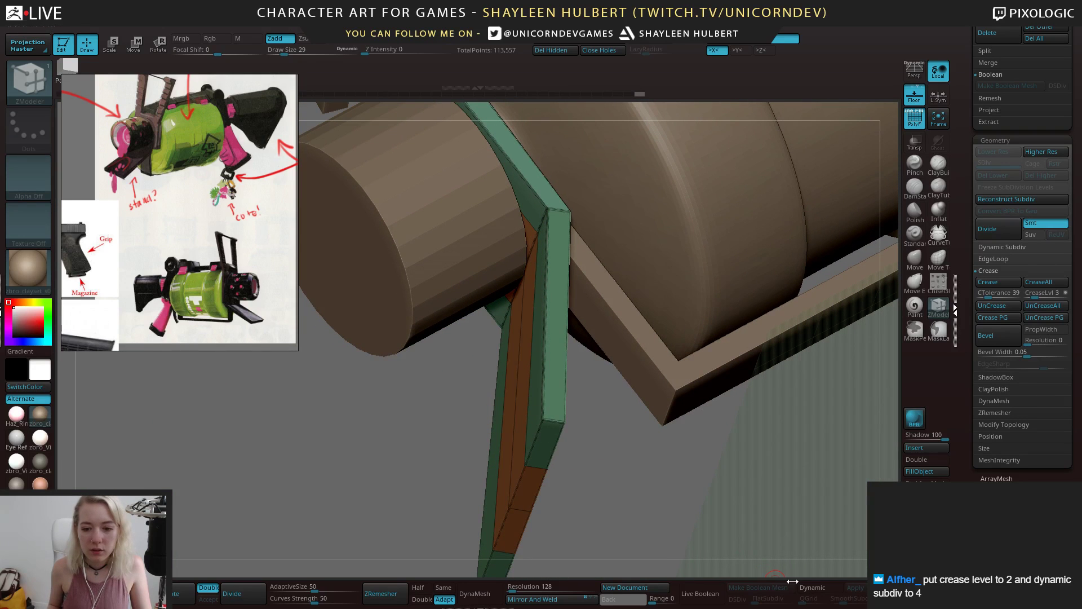
click(809, 588)
drag(715, 462, 808, 284)
click(909, 126)
Turn on Dynamic Subdivision for the front plate and set its smooth subdivision level to 4
alt+drag(855, 173, 875, 301)
alt+drag(774, 284, 778, 353)
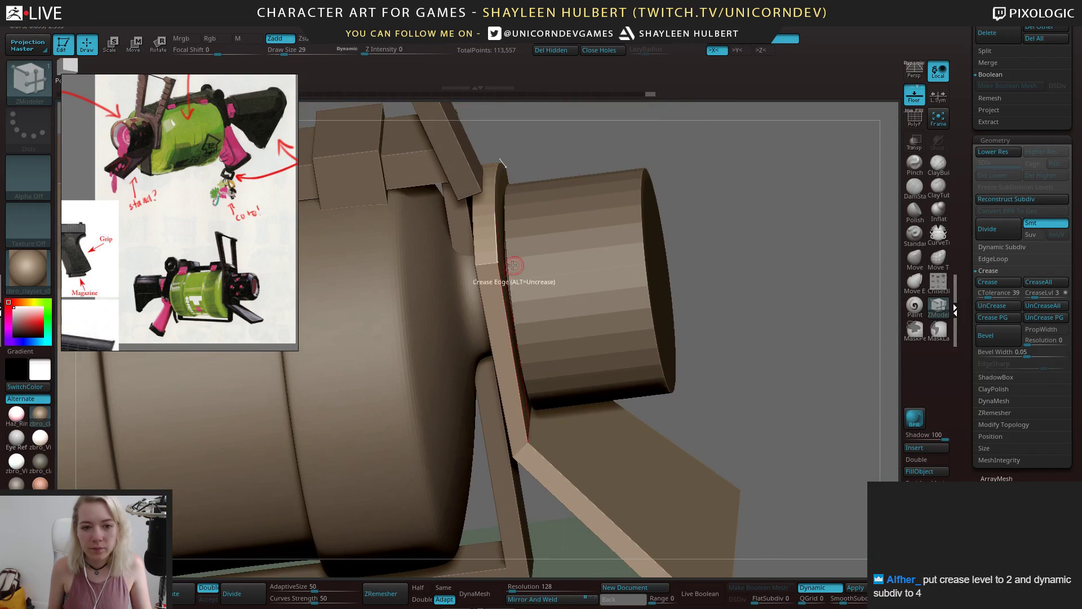
key(space)
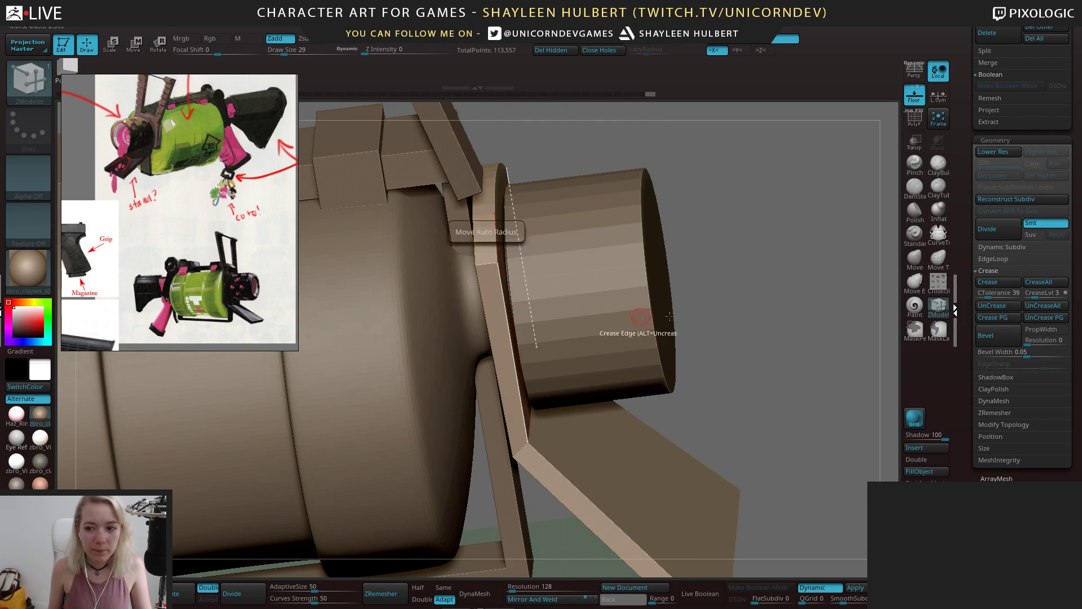
mouse_move(774, 383)
alt+mouse_down()
mouse_move(761, 333)
mouse_move(766, 372)
mouse_move(783, 378)
alt+mouse_up()
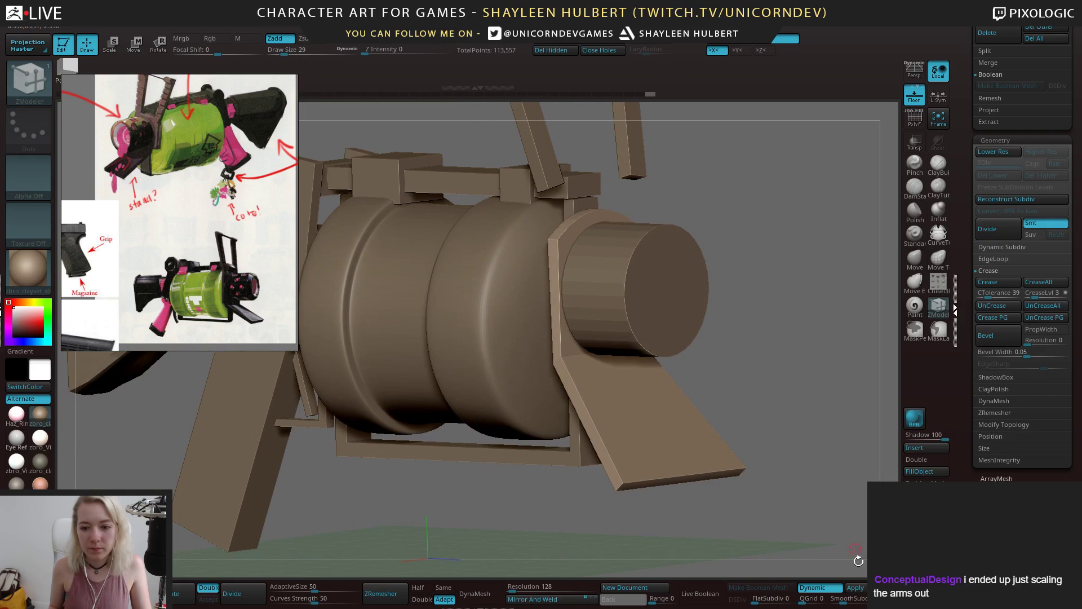
drag(840, 603, 837, 603)
alt+drag(795, 372, 832, 476)
click(849, 600)
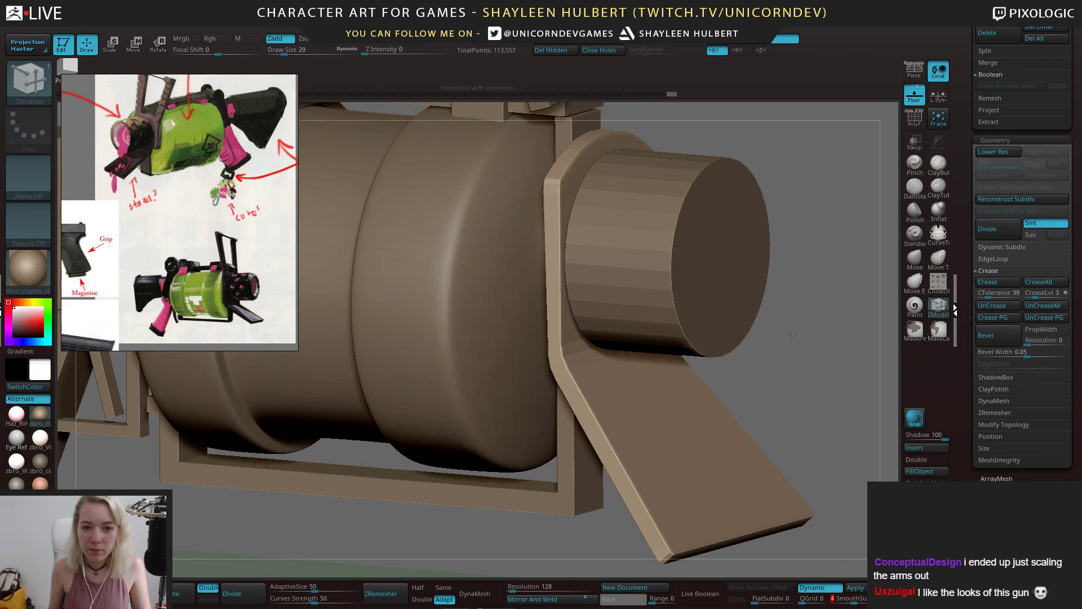
Inspect the front plate's bend with the smooth subdivision level raised to 7, leaving Dynamic Subdivision off at the end
drag(793, 336, 660, 379)
alt+drag(768, 392, 772, 360)
drag(772, 361, 674, 359)
drag(507, 344, 564, 358)
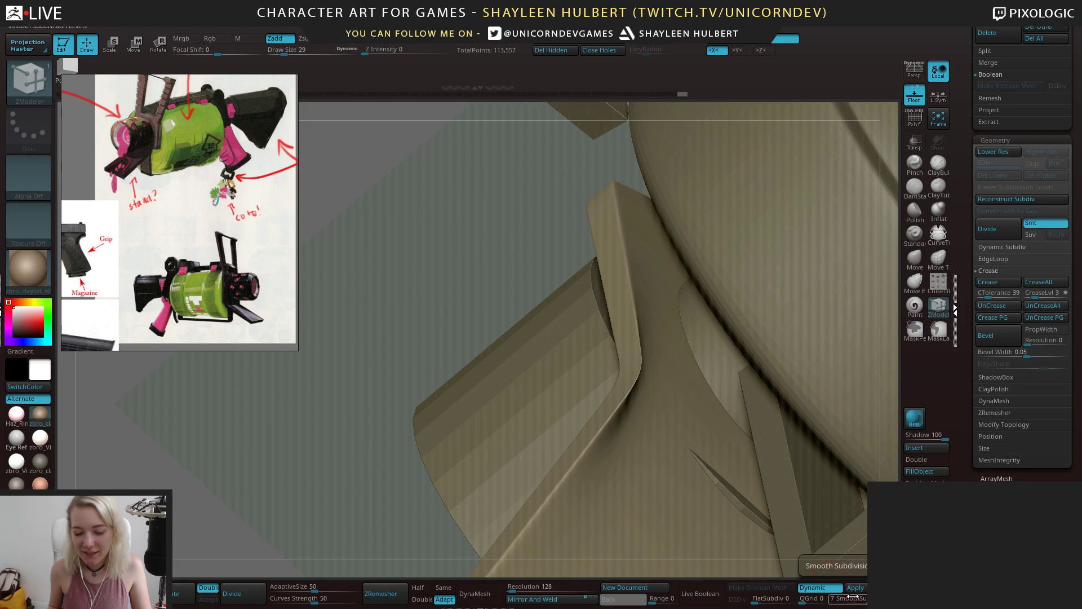
click(816, 593)
drag(427, 322, 892, 119)
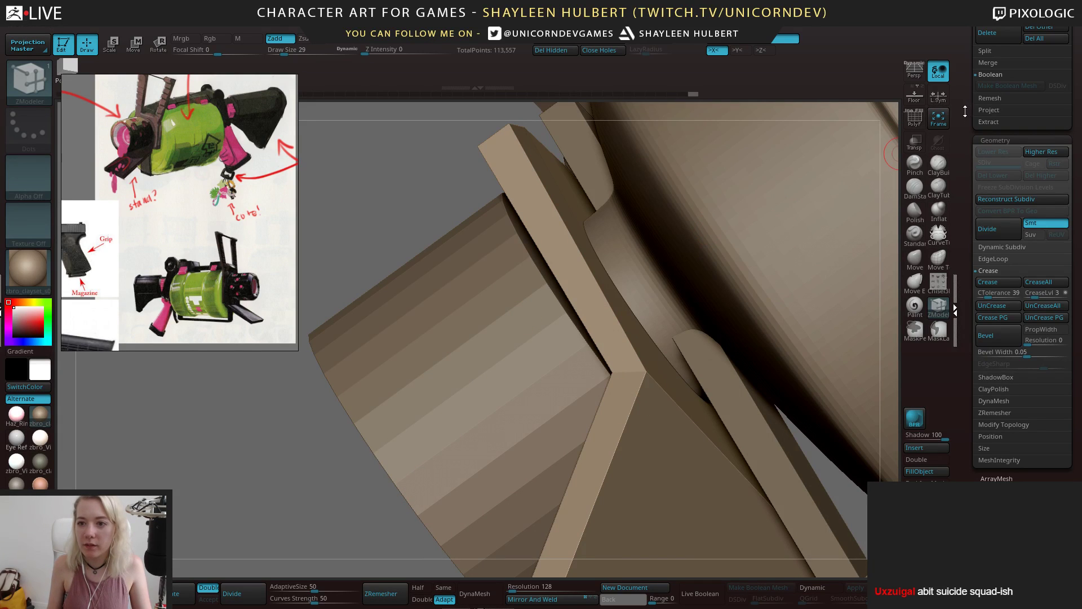
Hide the other visible parts to isolate the front plate and show its polygroup wireframe
scroll(1015, 169, up, 5)
click(1063, 158)
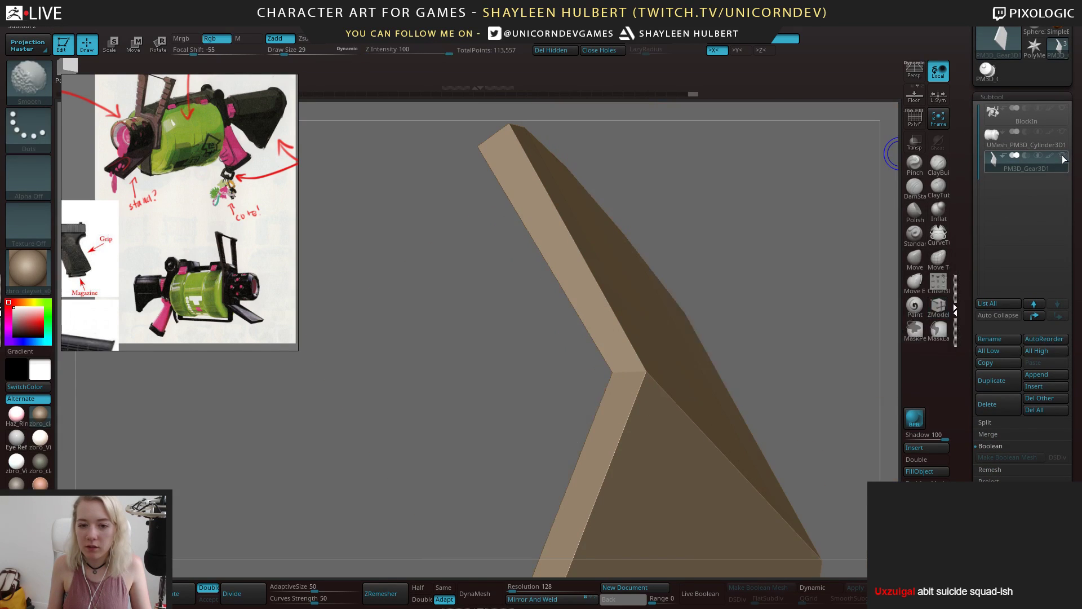
drag(768, 222, 581, 334)
click(915, 118)
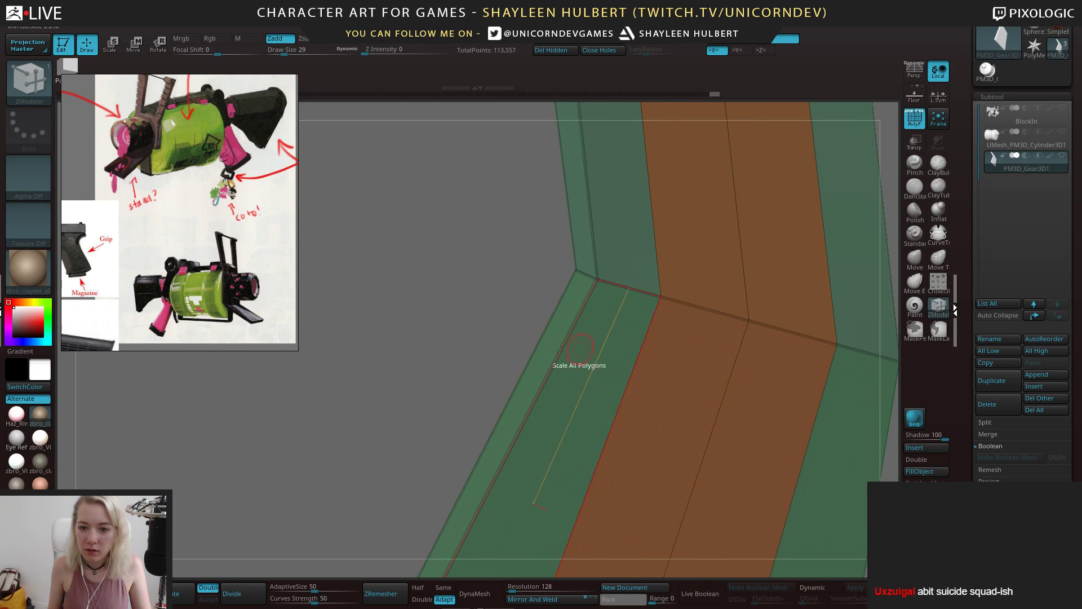
Crease the complete edge loop along the front plate's side with ZModeler and turn on Dynamic Subdivision
drag(560, 350, 896, 204)
drag(816, 359, 740, 335)
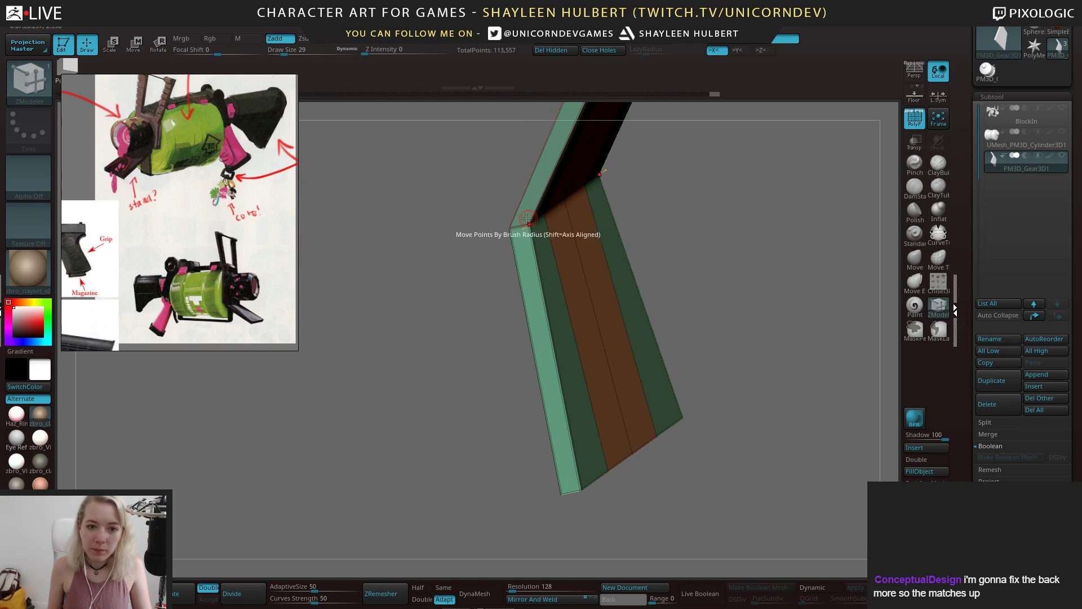
key(space)
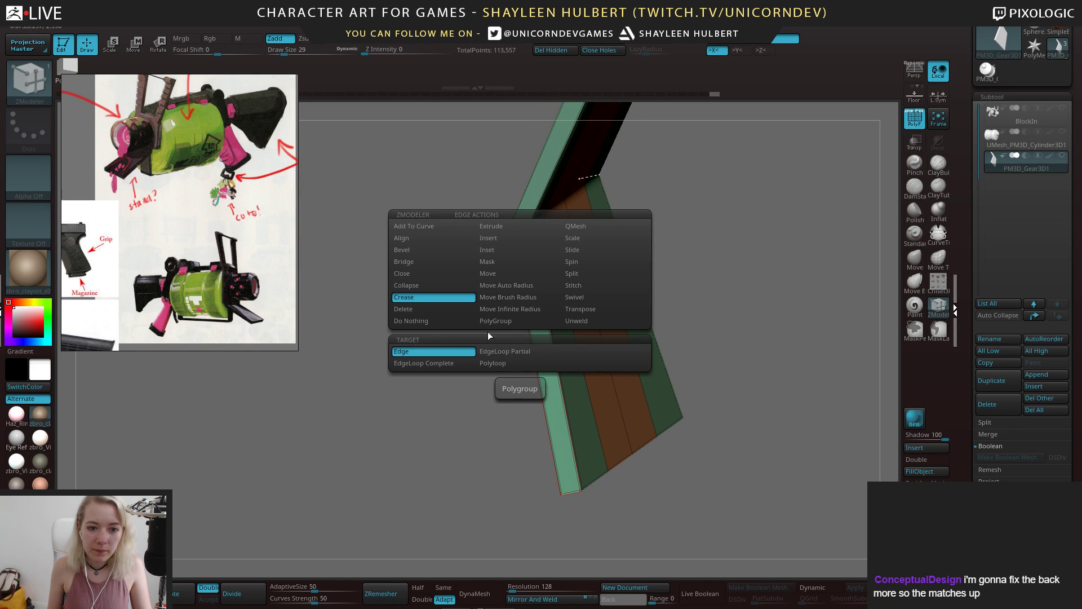
click(470, 364)
drag(680, 313, 869, 318)
click(808, 590)
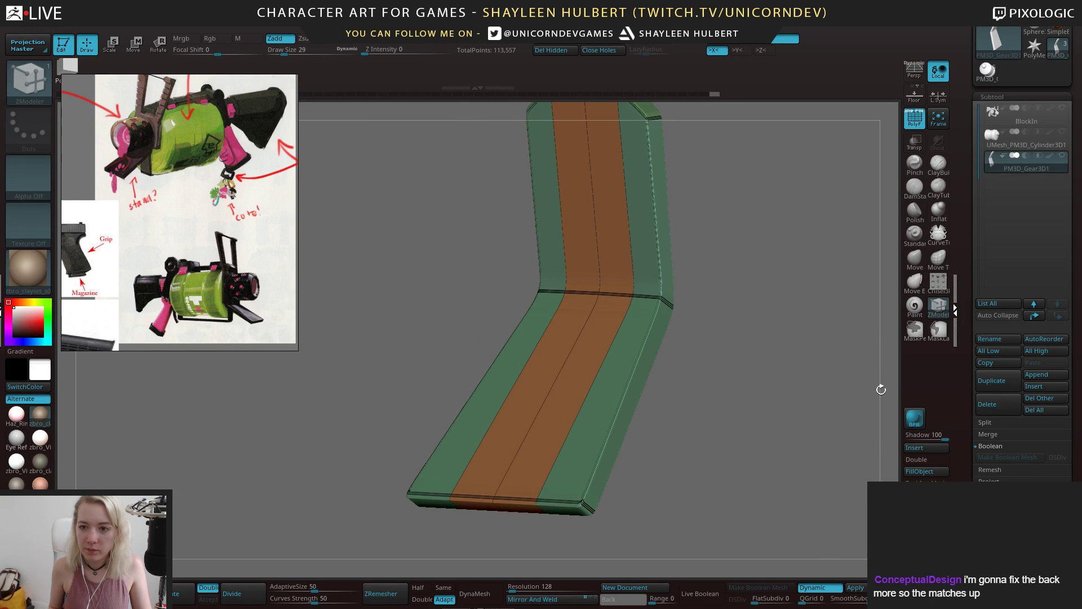
Hide the wireframe, try the QGrid and FlatSubdiv settings on the plate, and step back to before the edge-loop crease
click(913, 119)
drag(742, 303, 750, 325)
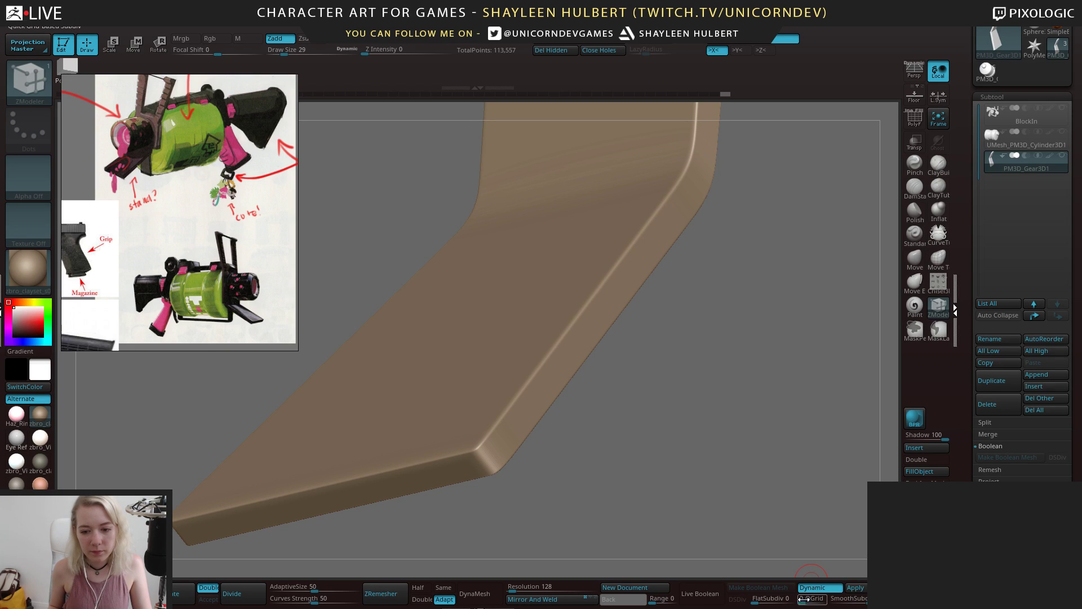
drag(810, 600, 792, 602)
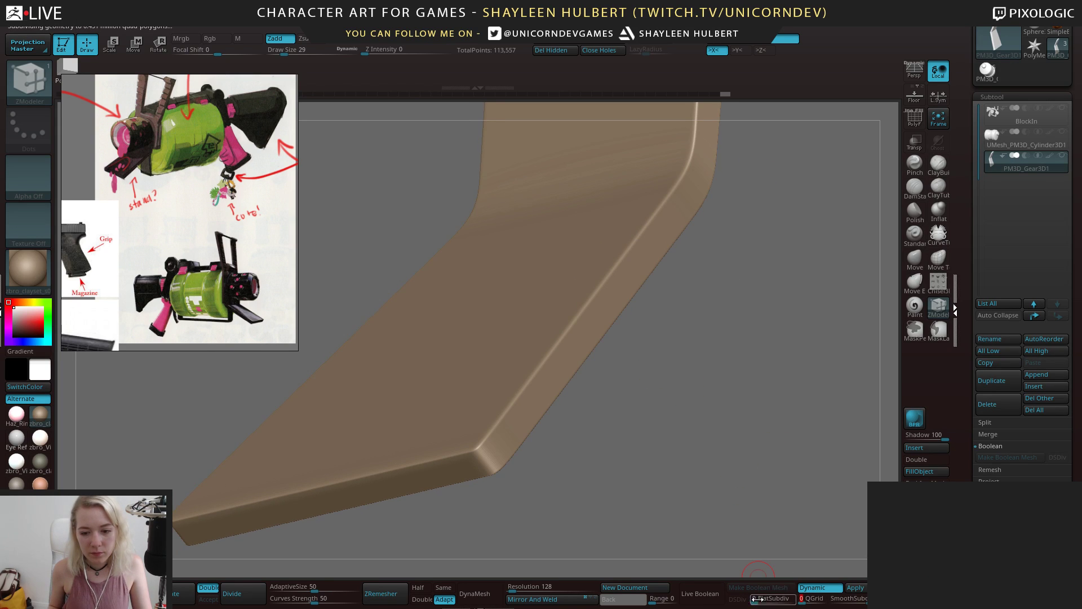
drag(759, 539, 770, 361)
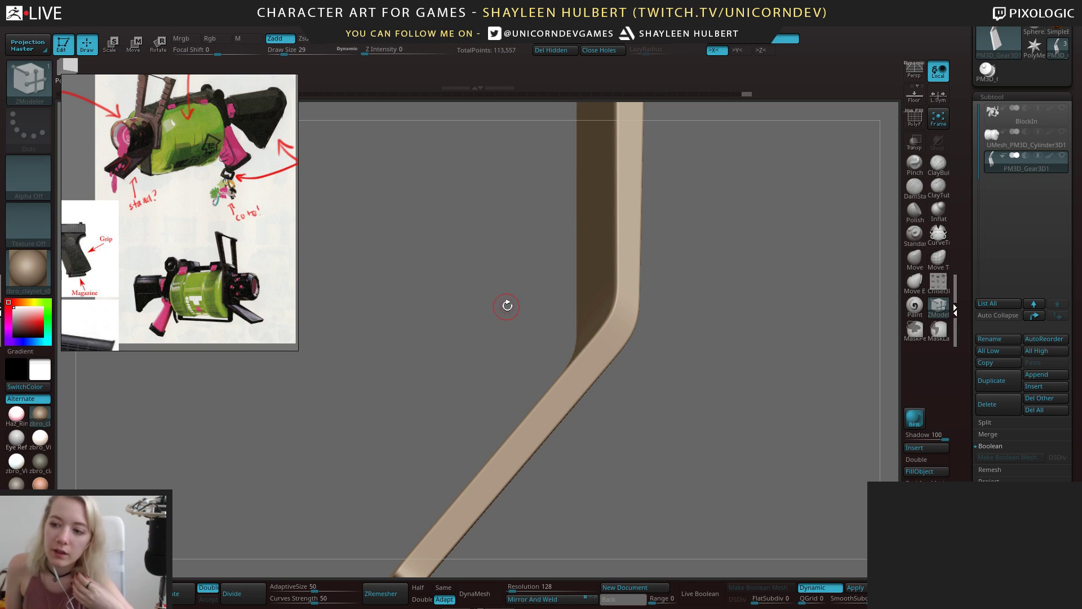
drag(762, 297, 740, 277)
drag(740, 92, 652, 90)
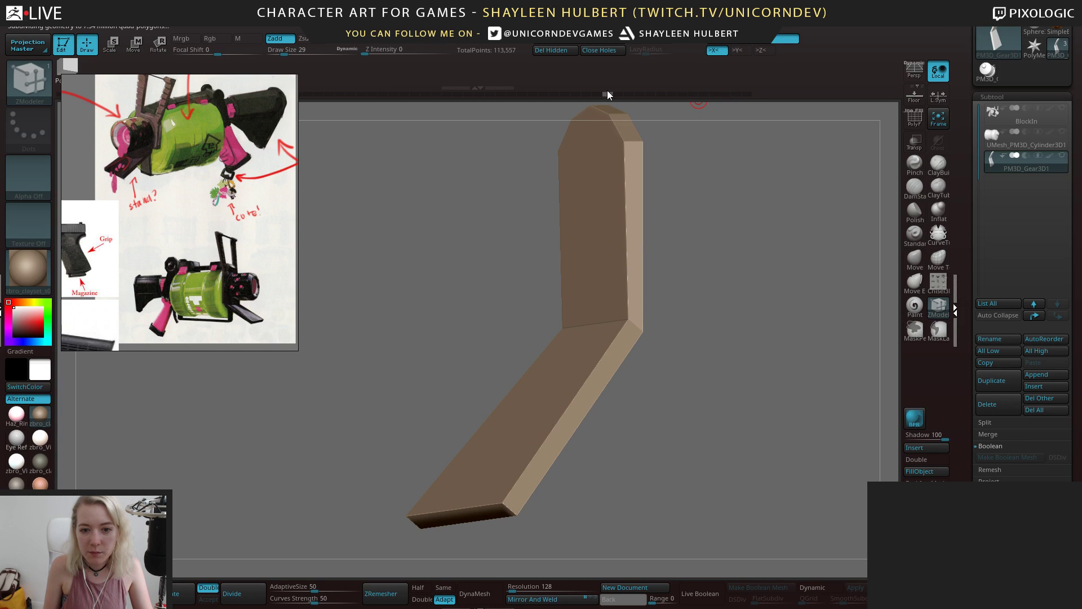
Set the crease level to 1 and the crease tolerance to 30, and crease the front plate's edges
click(914, 120)
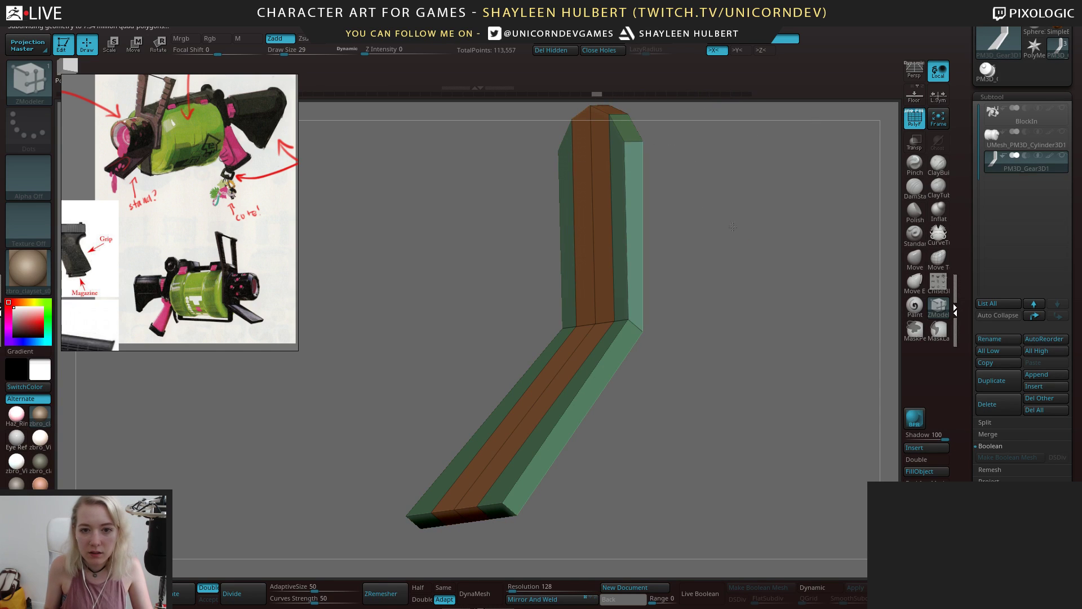
drag(733, 227, 789, 348)
drag(969, 361, 969, 241)
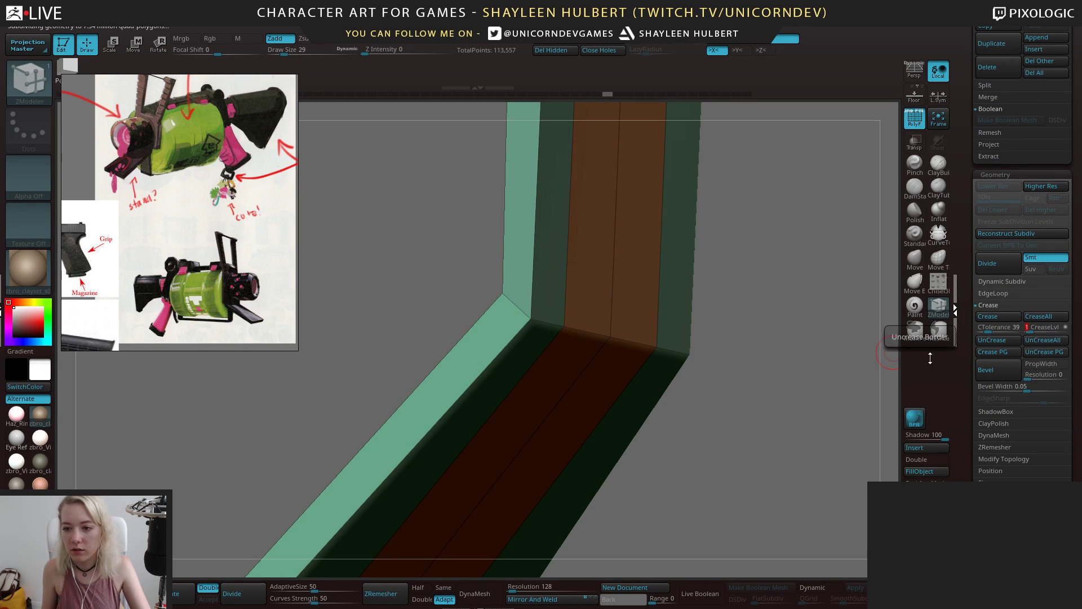
drag(803, 355, 794, 328)
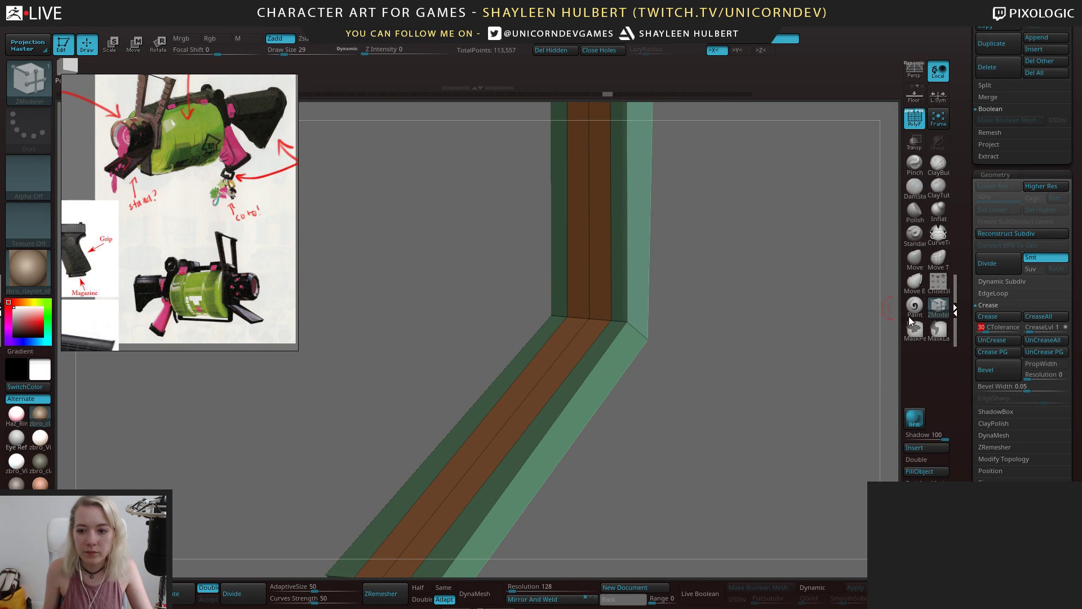
mouse_move(739, 363)
mouse_down()
mouse_move(735, 337)
mouse_move(722, 341)
mouse_move(750, 304)
mouse_move(742, 293)
mouse_move(592, 301)
mouse_move(431, 331)
mouse_move(728, 419)
mouse_move(736, 367)
mouse_move(754, 357)
mouse_move(756, 339)
mouse_move(840, 436)
mouse_move(799, 319)
mouse_move(800, 278)
mouse_move(750, 360)
mouse_move(732, 362)
mouse_up()
click(504, 310)
Preview the creased front plate with Dynamic Subdivision at smooth level 6 and undo the crease
click(816, 592)
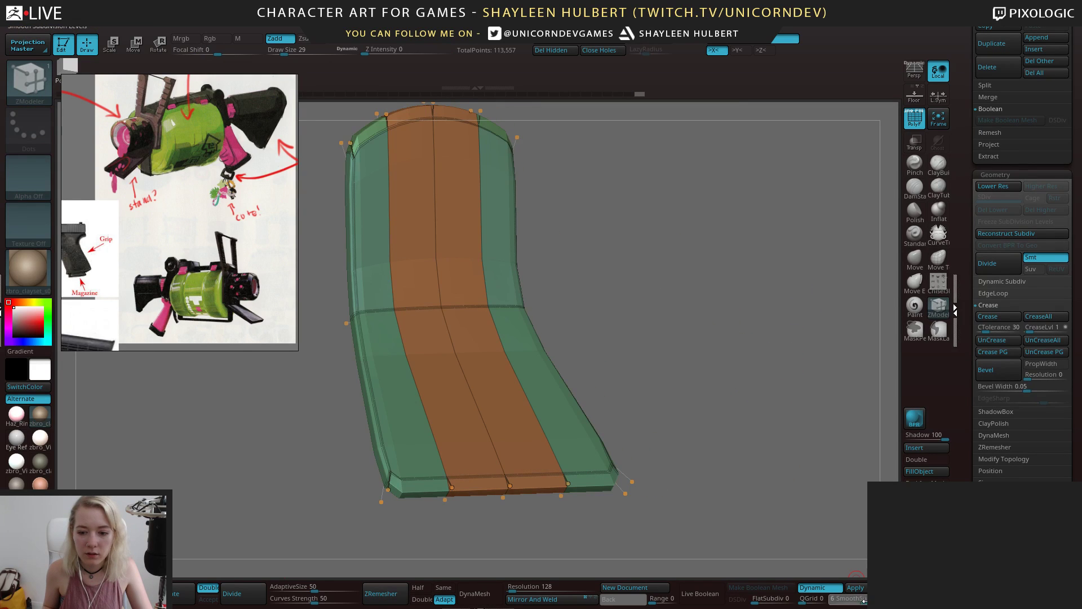
key(Return)
alt+drag(691, 285, 749, 347)
drag(749, 348, 637, 354)
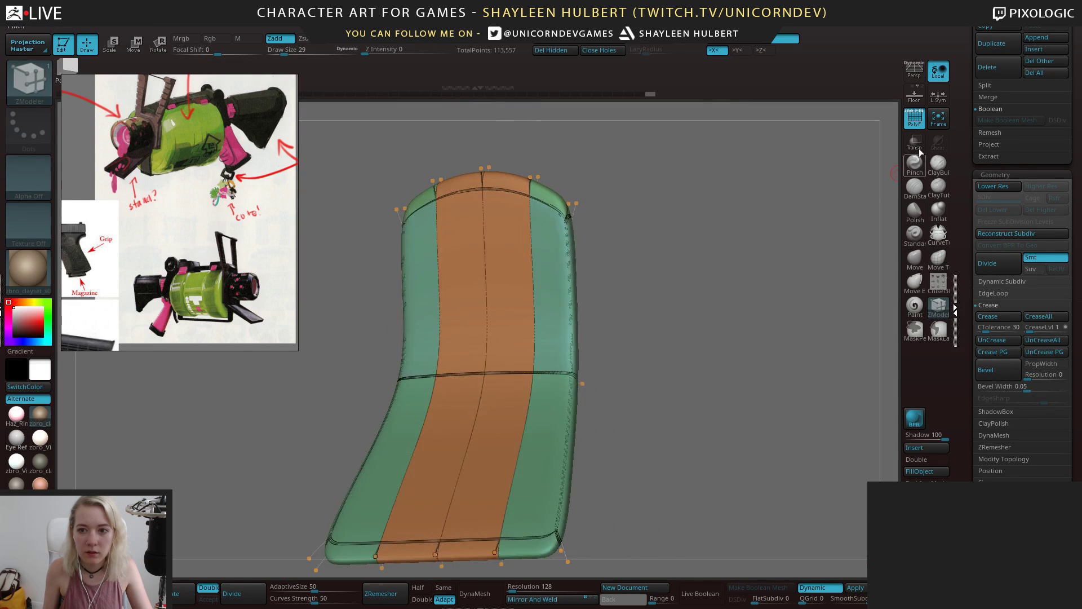
click(915, 119)
mouse_move(778, 280)
mouse_down()
mouse_move(708, 326)
mouse_move(780, 328)
mouse_move(756, 306)
mouse_up()
key(ctrl+z)
key(ctrl+z)
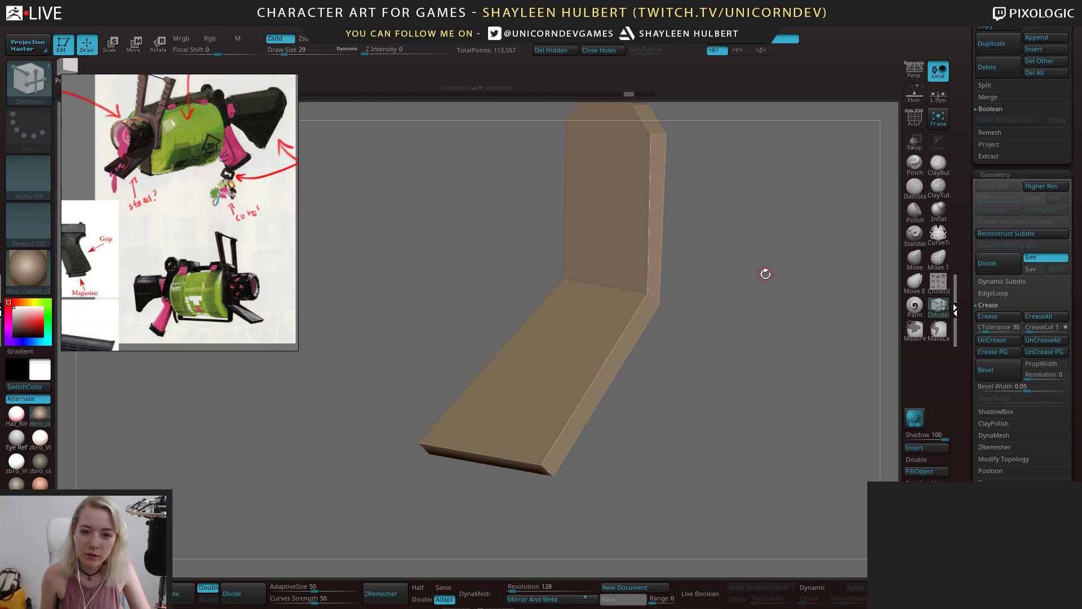
key(ctrl+z)
click(914, 118)
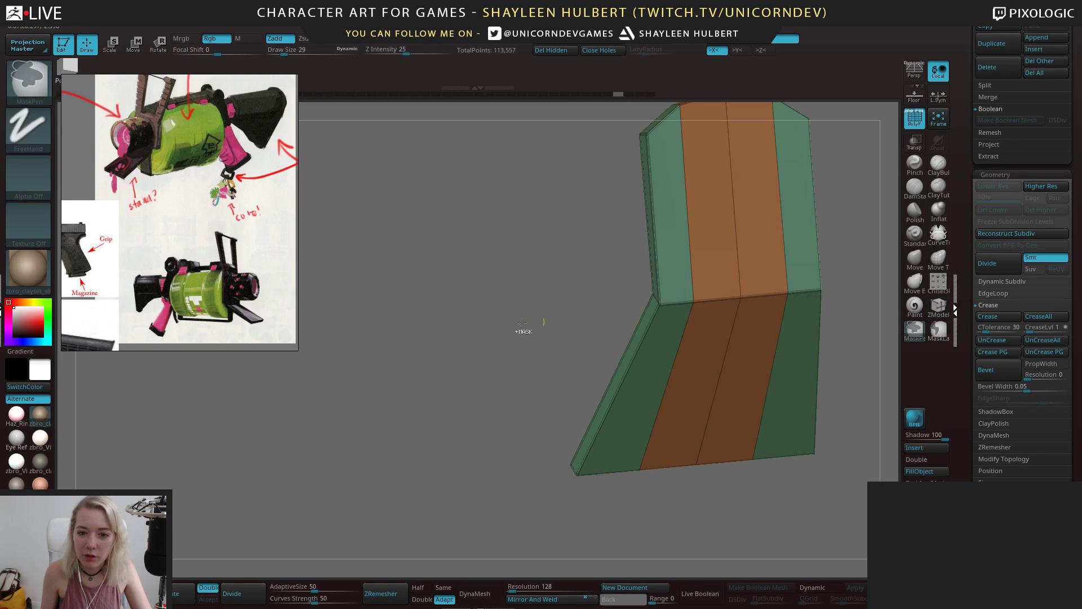
key(ctrl+z)
Set the crease level to 2 and crease the front plate's edges
drag(534, 320, 704, 302)
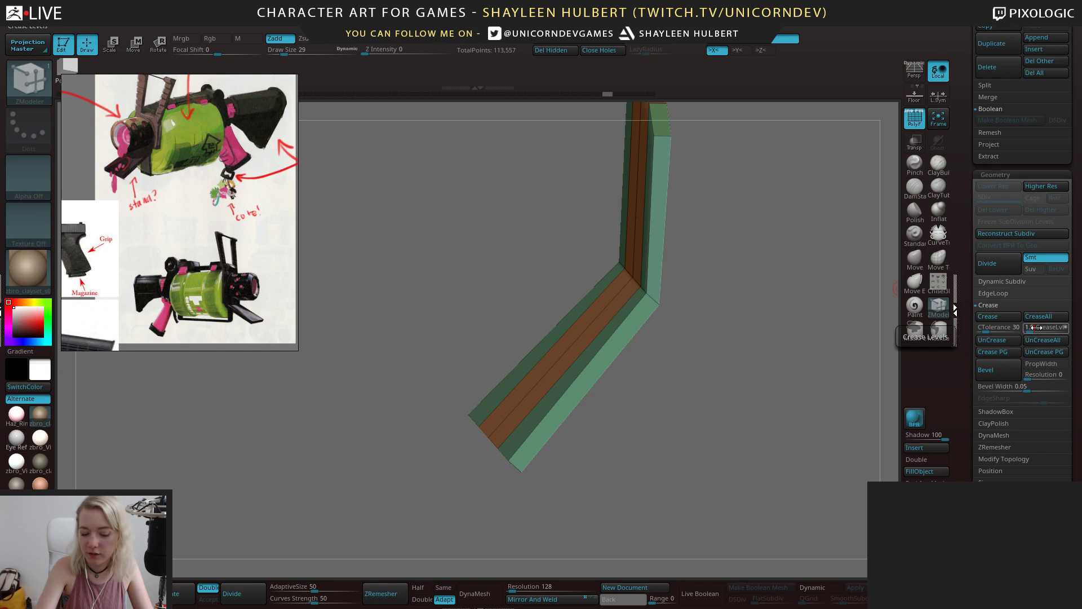
drag(694, 316, 740, 368)
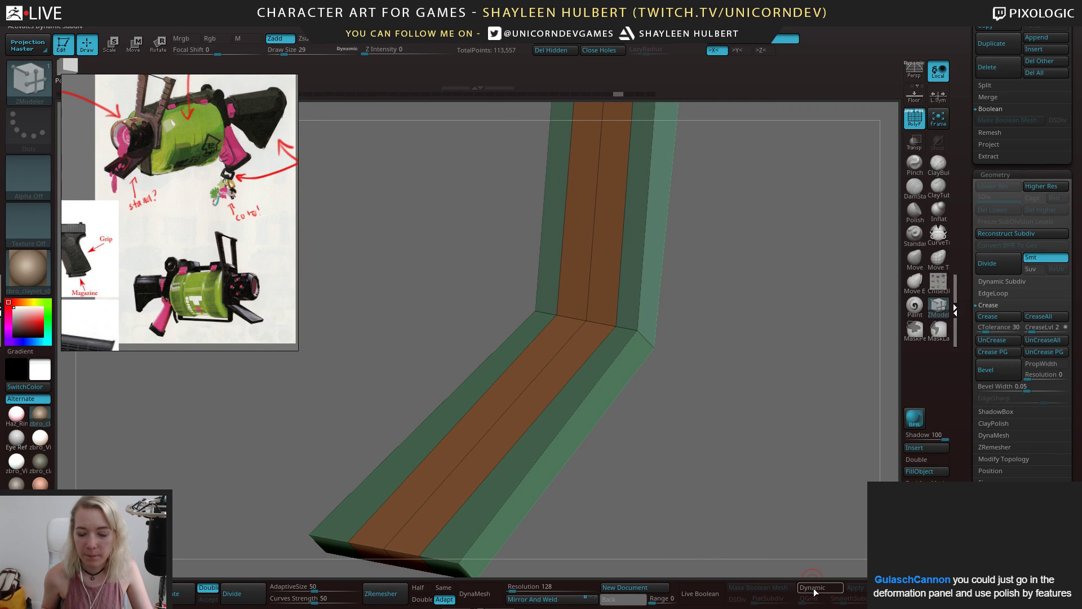
click(992, 315)
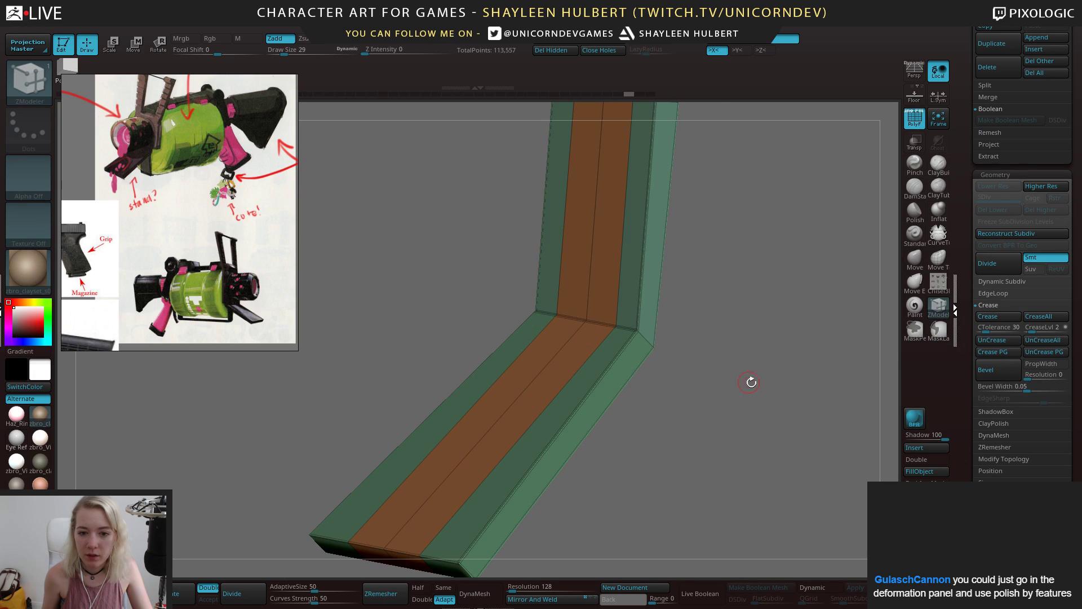
drag(751, 382, 716, 372)
click(698, 342)
mouse_move(591, 389)
mouse_down()
mouse_move(626, 369)
mouse_move(628, 418)
mouse_move(567, 404)
mouse_move(739, 338)
mouse_move(728, 372)
mouse_up()
Turn on Dynamic Subdivision, increase the smooth subdivision level and inspect the creased plate without its wireframe
click(820, 587)
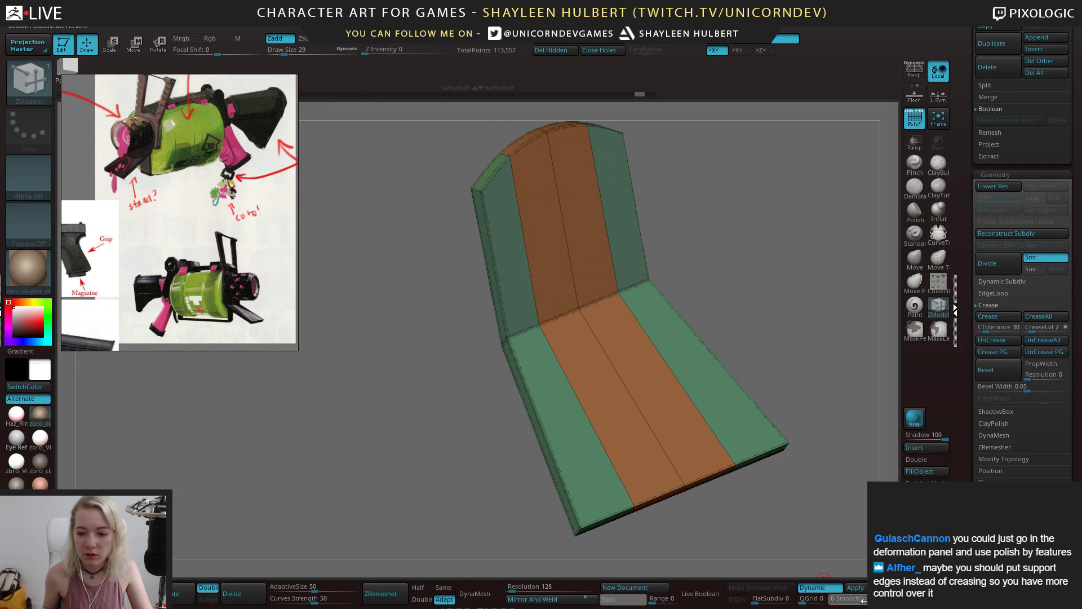
drag(863, 601, 867, 601)
click(915, 122)
drag(750, 279, 650, 378)
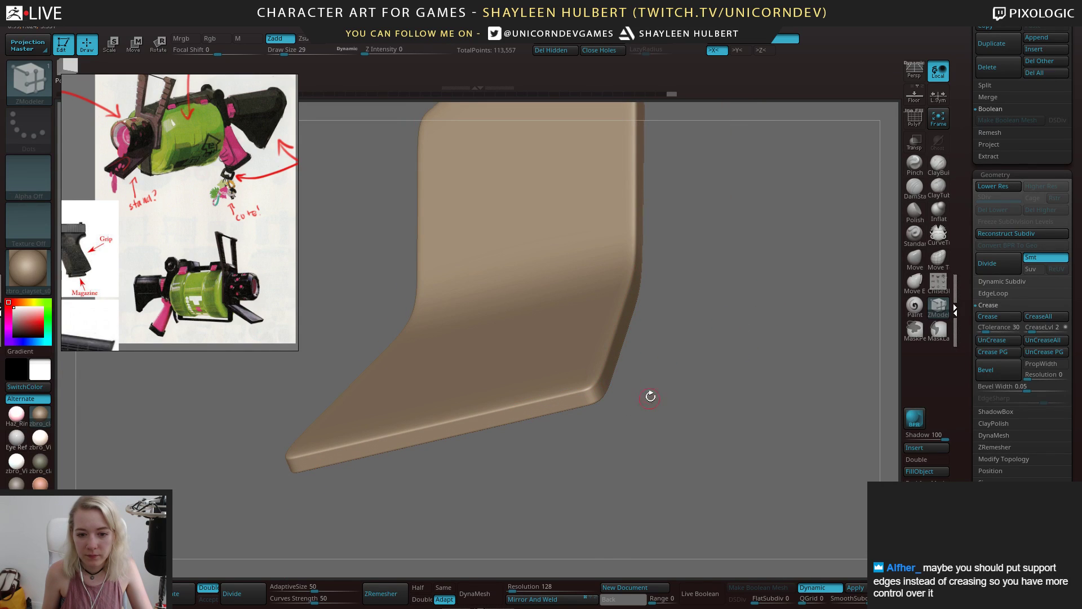
Show the polygroup wireframe and set the smooth subdivision level to 0 to compare the unsmoothed plate
click(914, 118)
drag(712, 442, 789, 540)
click(843, 601)
text(0)
key(Return)
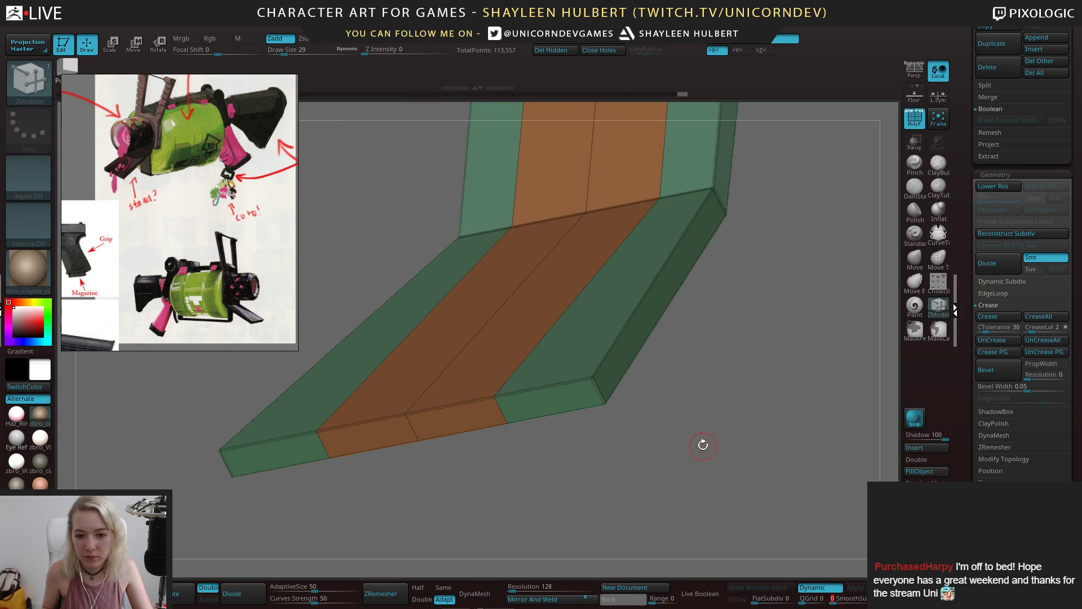
mouse_move(702, 444)
mouse_down()
mouse_move(733, 372)
mouse_move(710, 450)
mouse_up()
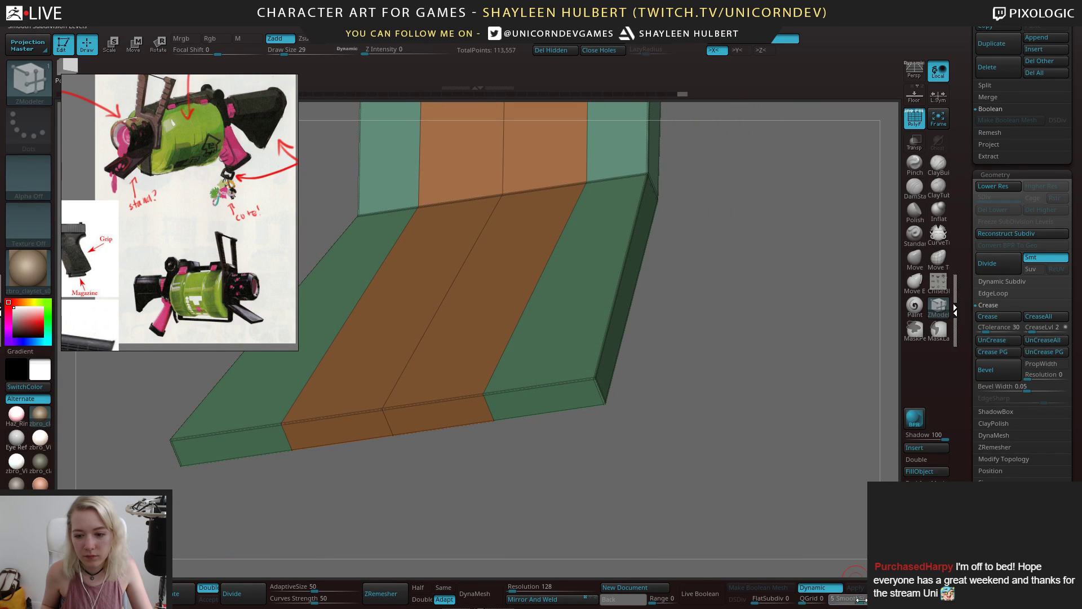
Raise the plate's smooth subdivision level again and hide the polygroup wireframe
drag(862, 599, 865, 600)
key(f)
drag(753, 367, 825, 276)
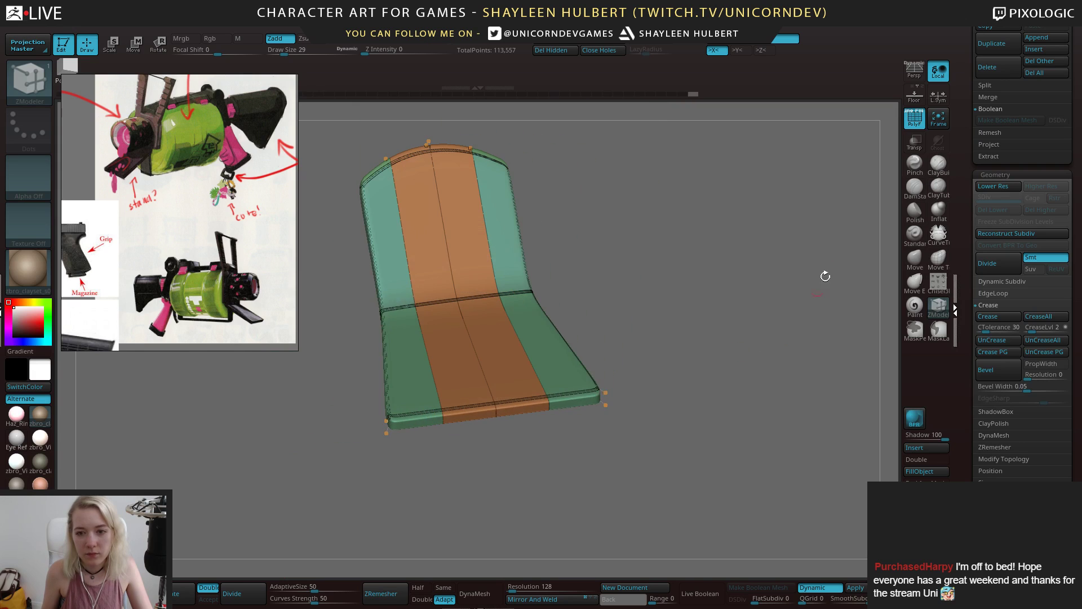
click(913, 117)
drag(712, 267, 784, 330)
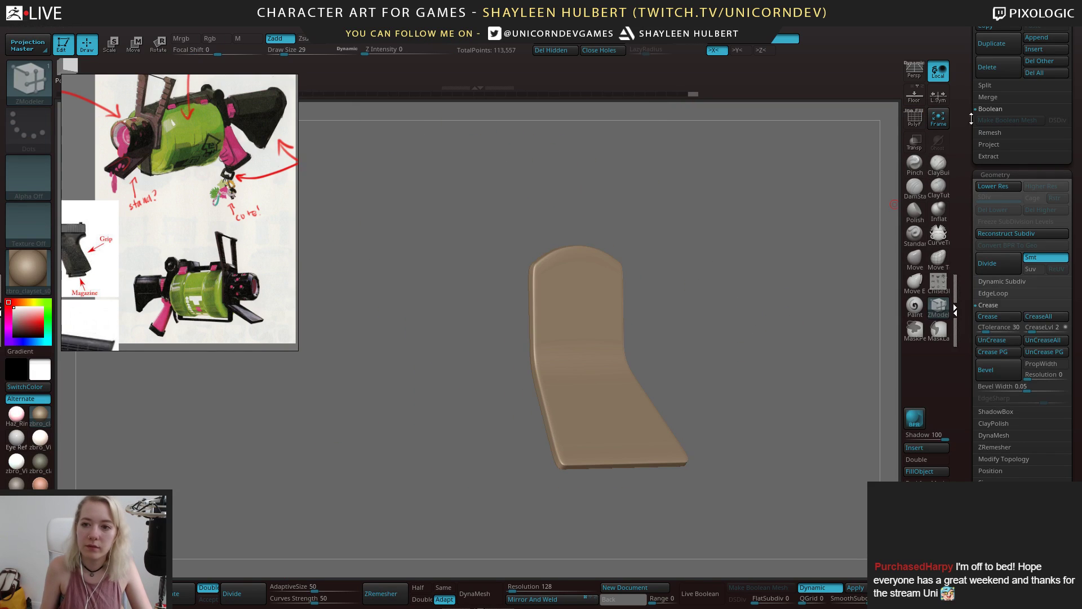
Unhide the cylinder subtool to check the smoothed front plate against the gun's barrel body
drag(972, 118, 971, 223)
click(1063, 193)
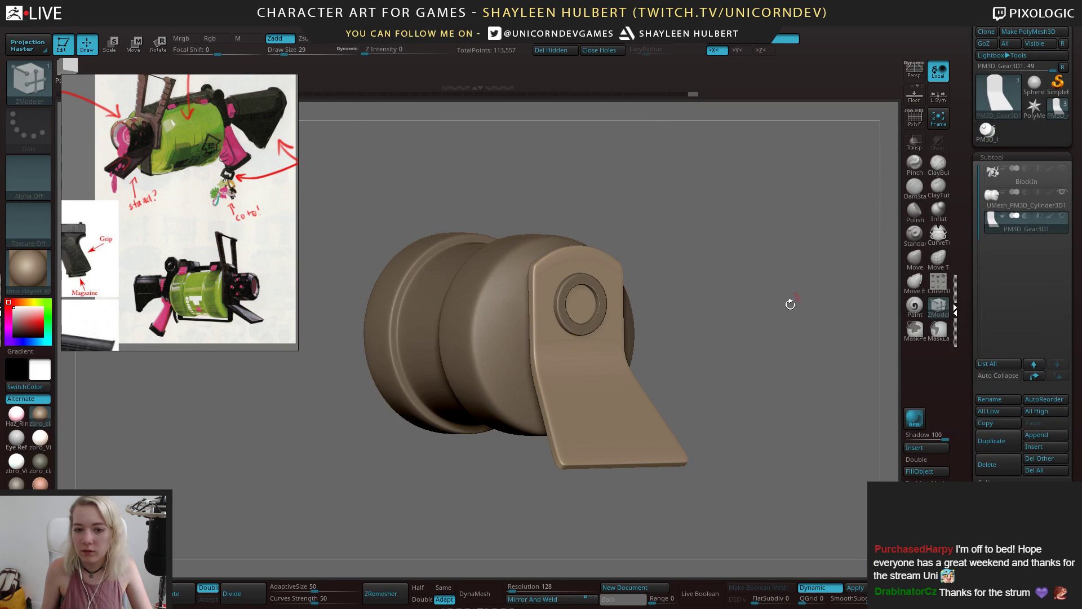
drag(791, 305, 722, 320)
alt+drag(760, 269, 738, 315)
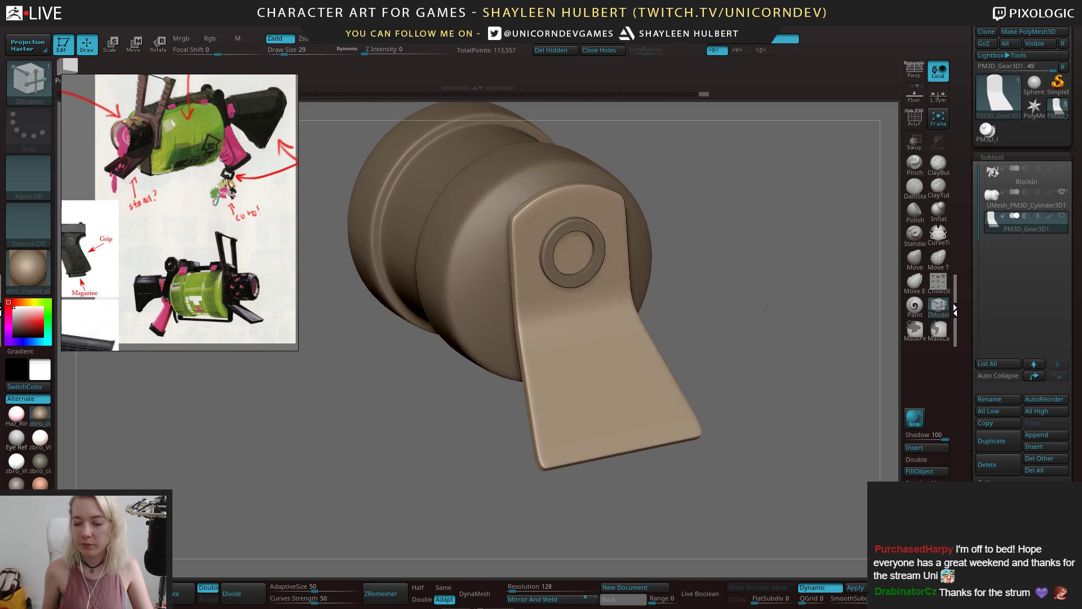
Mark the front plate subtool as a boolean start group, insert a Sphere3D subtool and show the plate again
click(1003, 215)
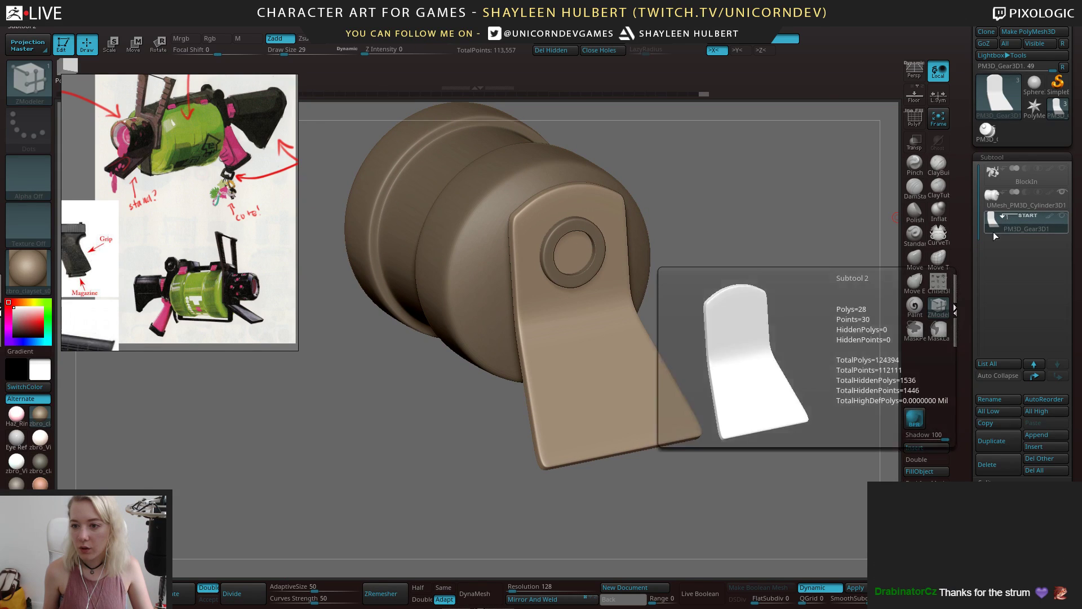
click(915, 447)
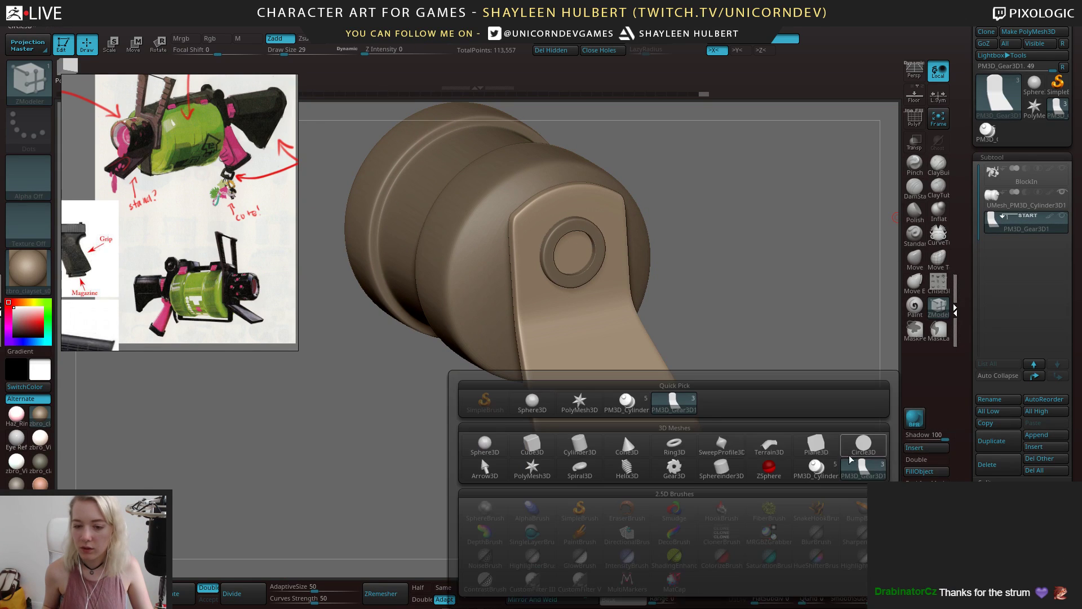
click(485, 445)
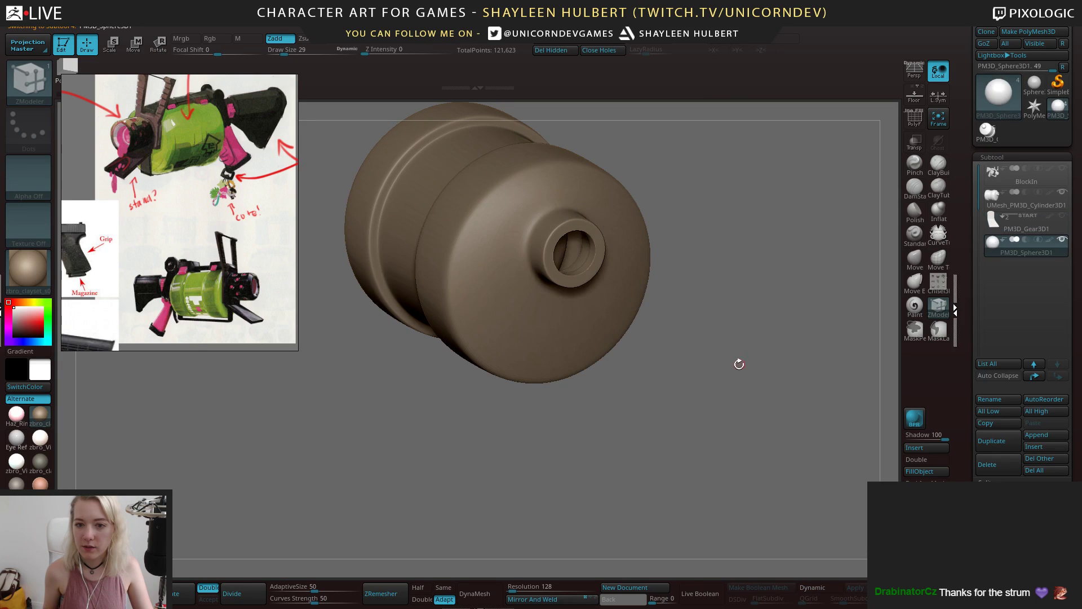
drag(737, 365, 772, 351)
click(1063, 217)
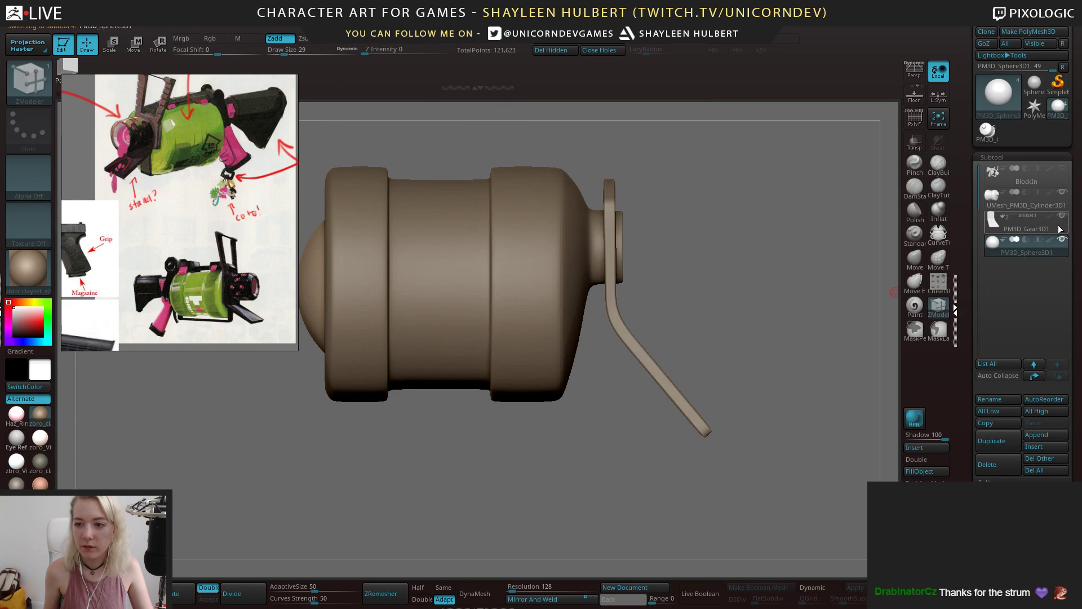
click(1060, 228)
Turn on Live Boolean and transparency, and set up the new sphere subtool as a subtractive cutter
drag(771, 496, 698, 507)
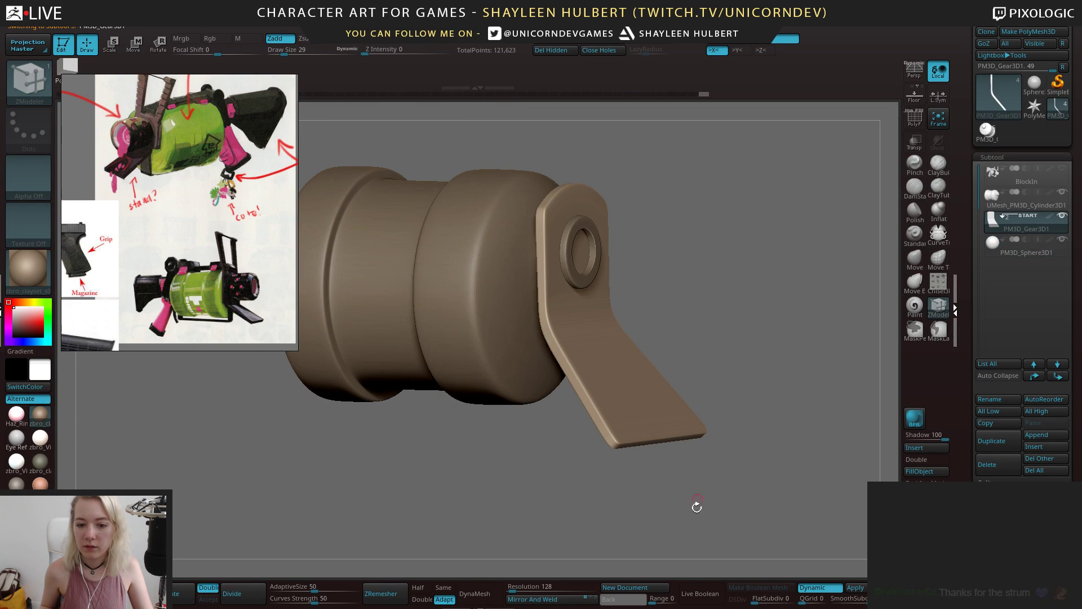
click(703, 592)
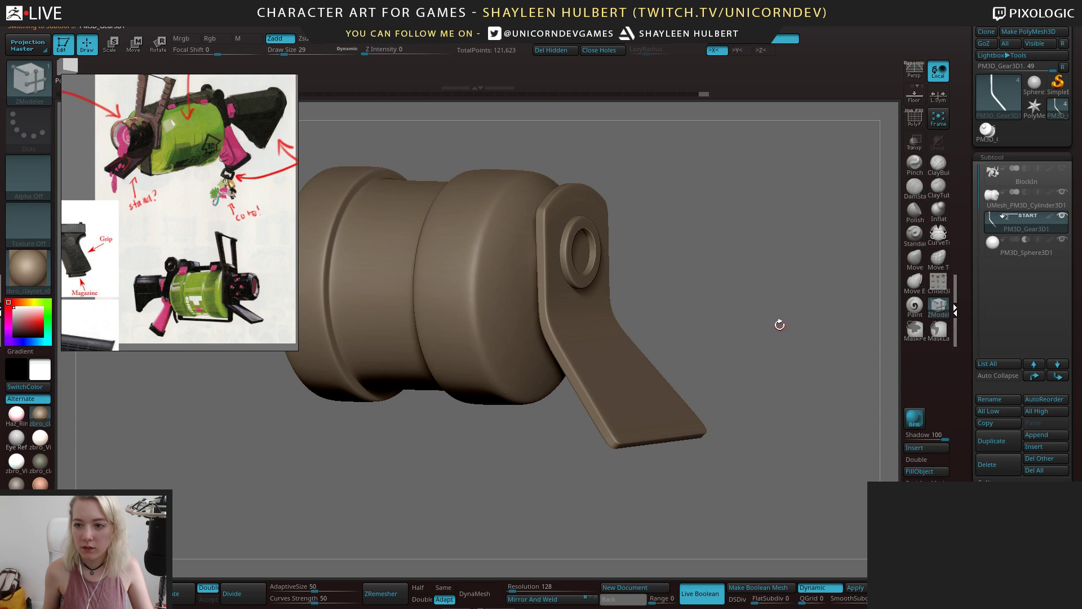
drag(779, 325, 801, 275)
click(916, 142)
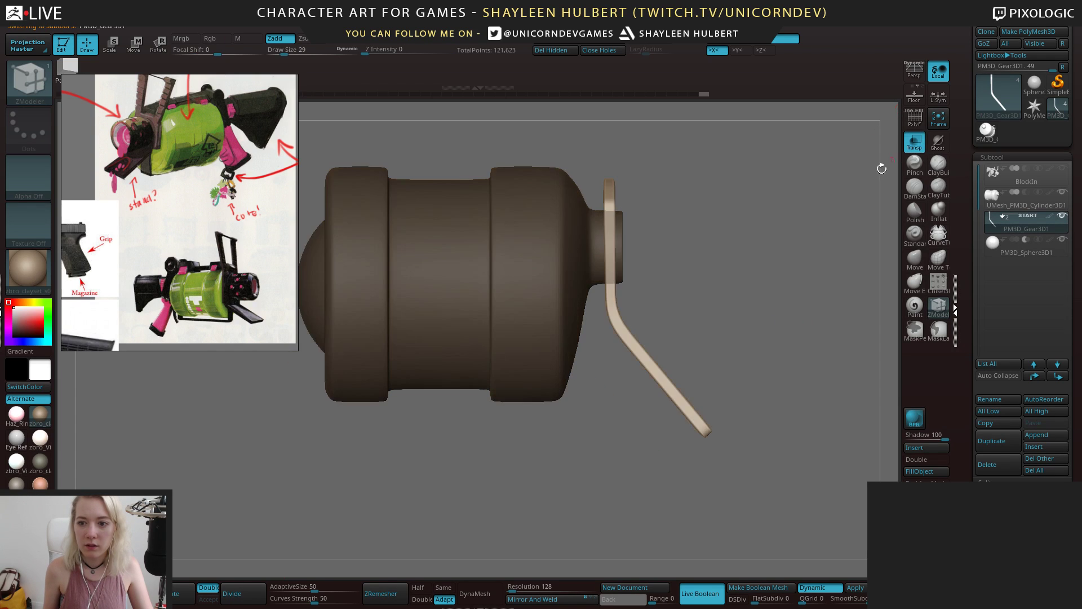
click(1012, 252)
Move the sphere cutter in front of the plate's sloped lower flap and flatten it into an ellipsoid
key(w)
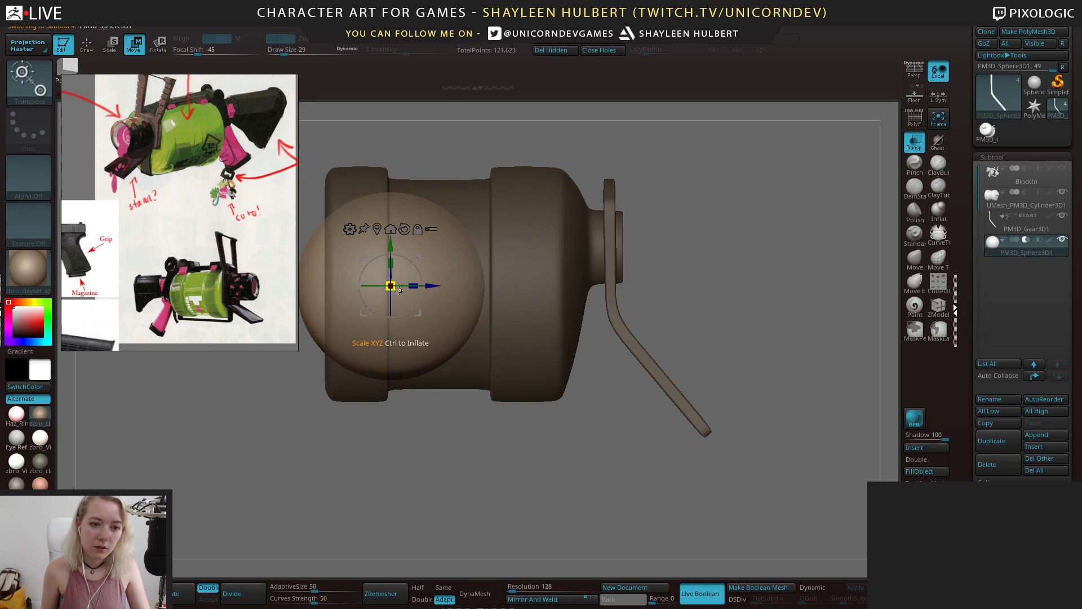
drag(553, 194, 507, 205)
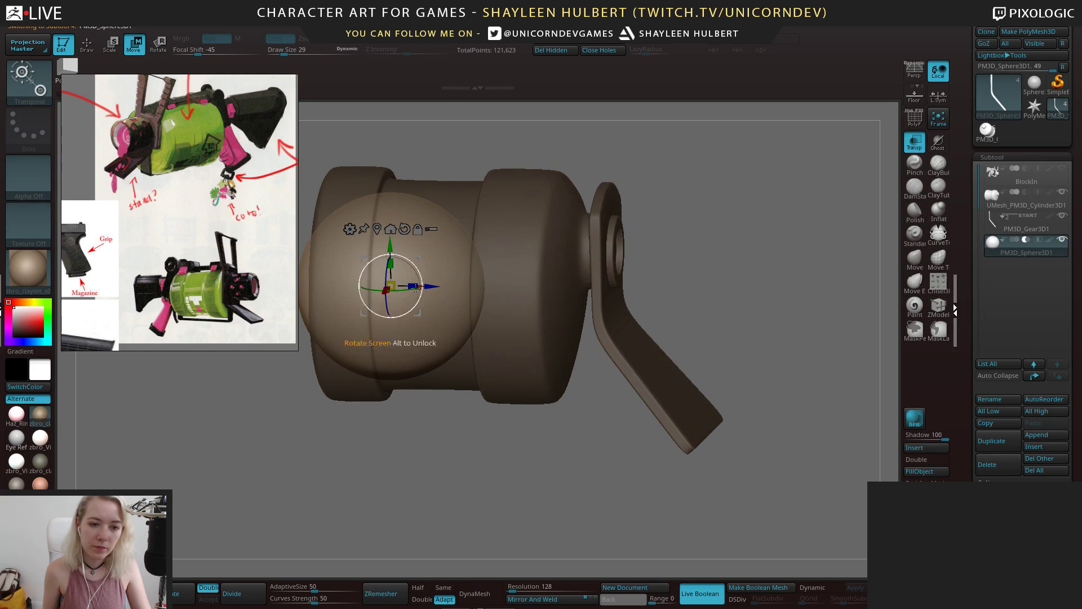
drag(391, 286, 759, 326)
drag(781, 360, 824, 354)
alt+drag(824, 354, 760, 340)
drag(636, 238, 636, 318)
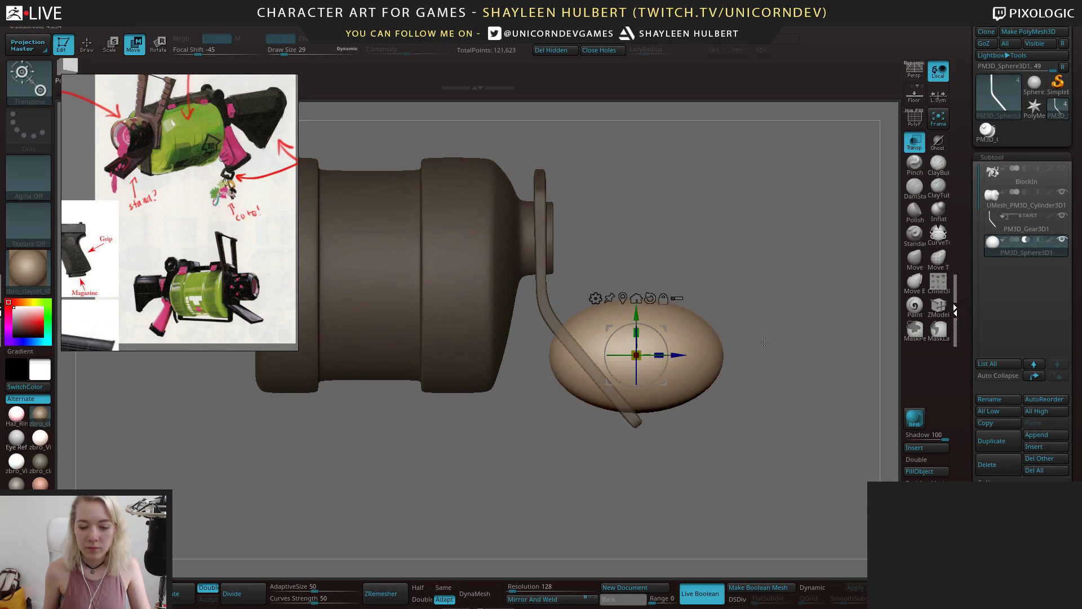
Rotate the flattened cutter about 49 degrees to line it up with the slope of the lower flap
drag(778, 330, 744, 338)
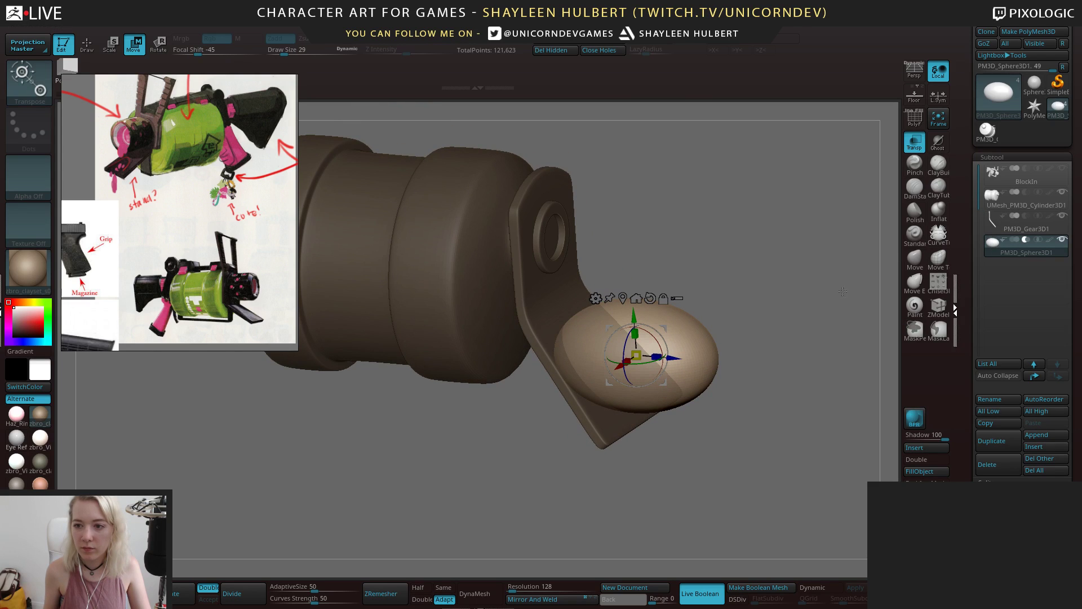
shift+drag(780, 293, 769, 296)
drag(658, 333, 660, 372)
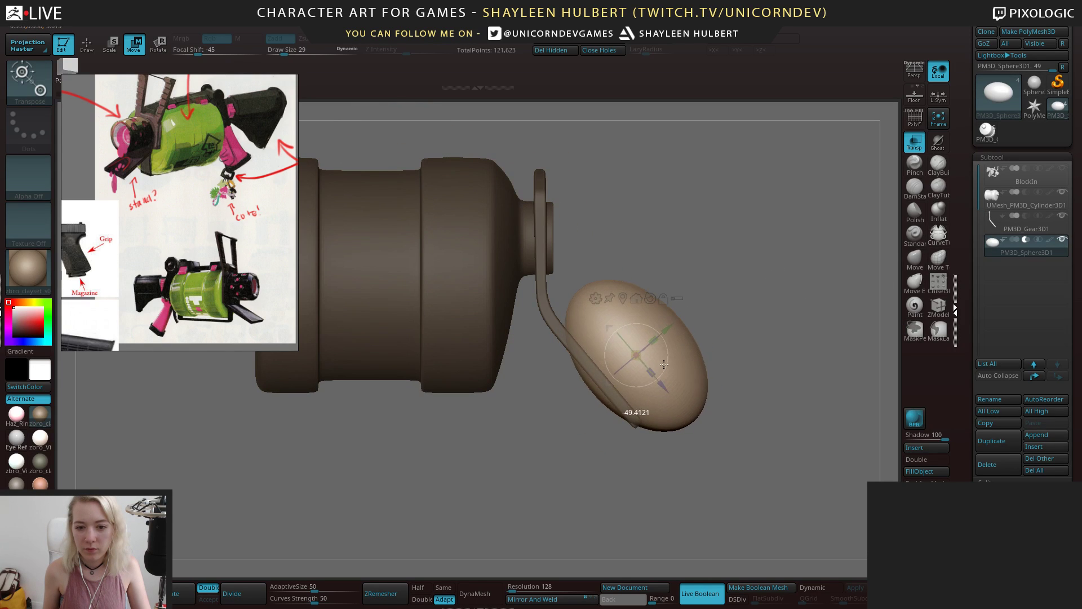
mouse_move(781, 324)
mouse_down()
mouse_move(699, 322)
mouse_move(761, 329)
mouse_up()
Hide the cylinder subtool and turn off transparency to isolate the plate with its subtractive cutter
mouse_move(1038, 243)
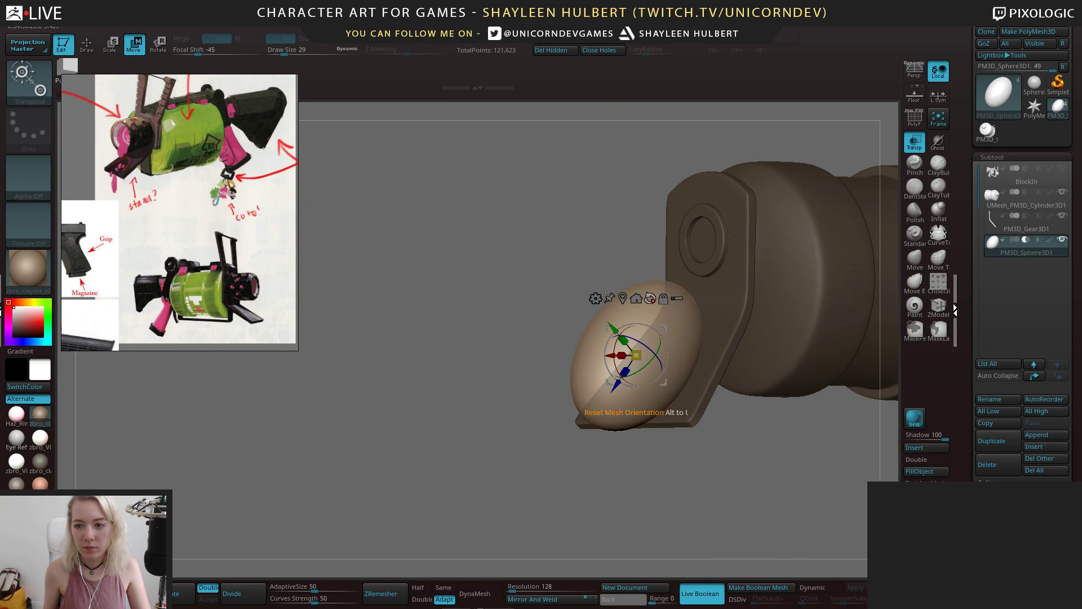
drag(541, 316, 806, 304)
click(1062, 192)
click(908, 148)
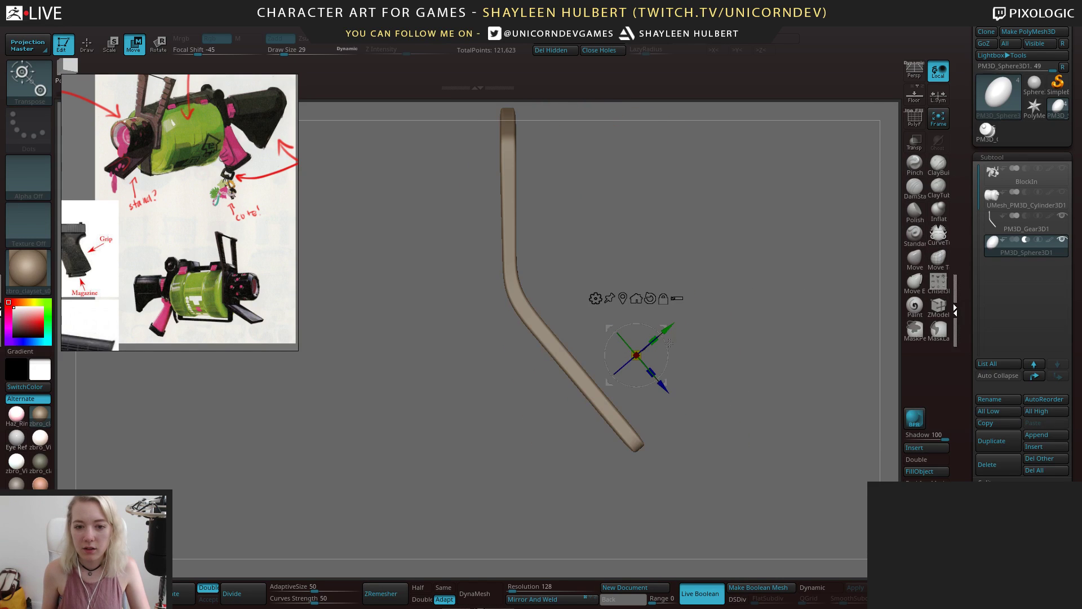
Sink the cutter into the flap and narrow it across the plate to carve an oval recess
drag(668, 331, 676, 323)
drag(772, 299, 704, 324)
drag(627, 359, 682, 404)
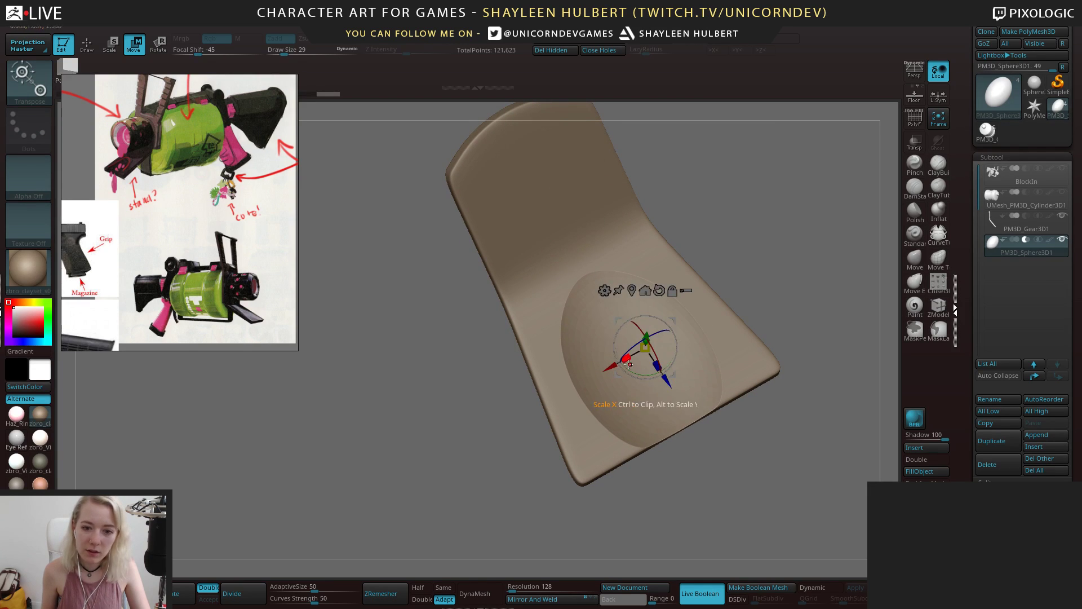
drag(627, 359, 636, 354)
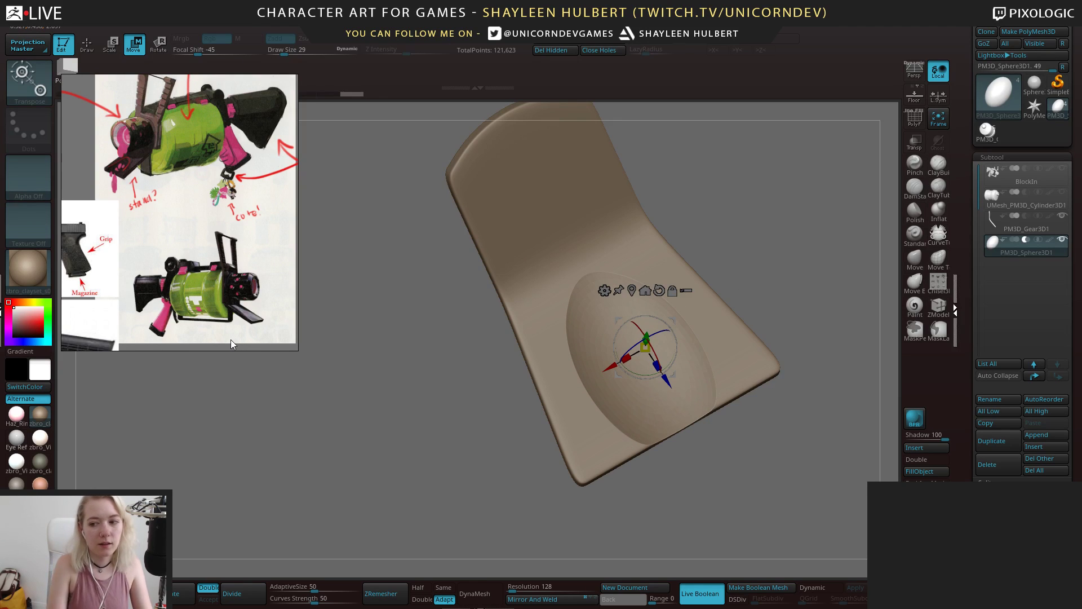
Enlarge the reference image around the marked stand recess and adjust how deep the cutter sits in the flap
scroll(144, 198, up, 4)
scroll(184, 203, up, 4)
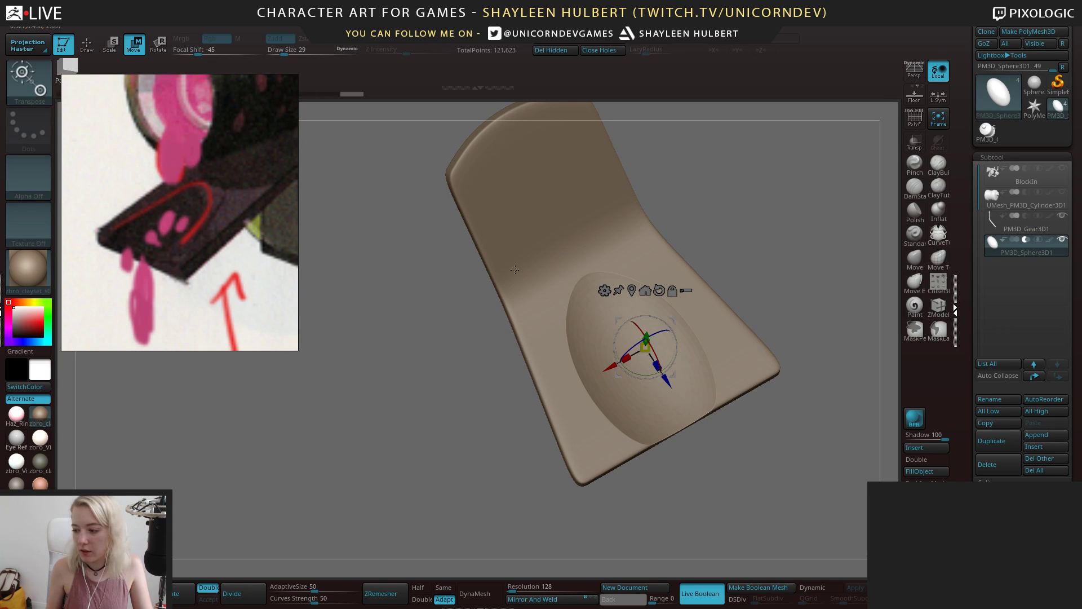
drag(515, 269, 560, 353)
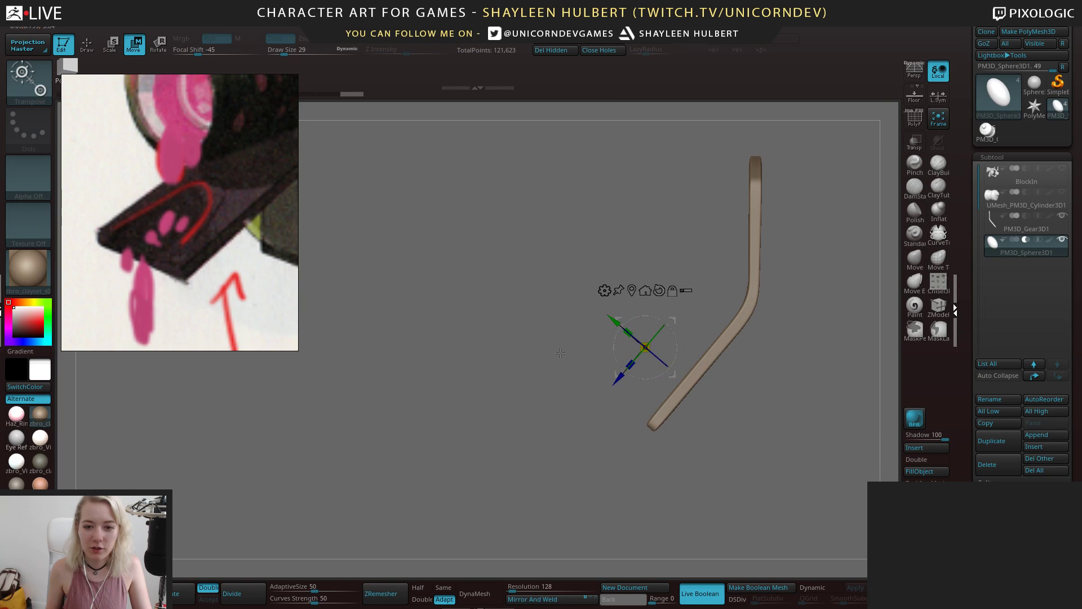
drag(628, 333, 633, 338)
drag(558, 342, 630, 334)
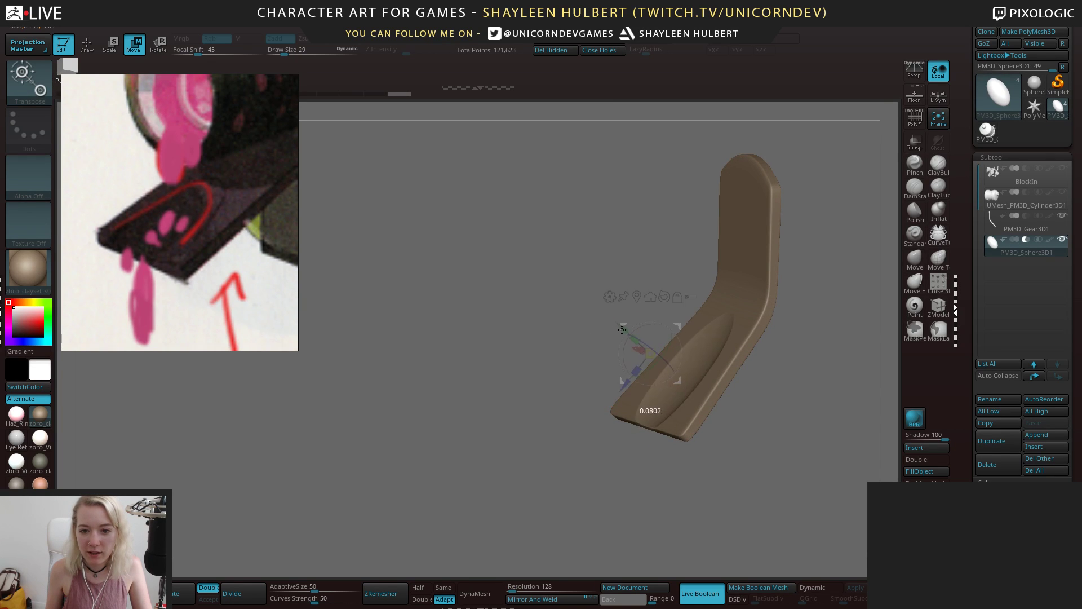
Adjust the cutter's proportions and depth to refine the oval recess in the flap
drag(553, 301, 788, 331)
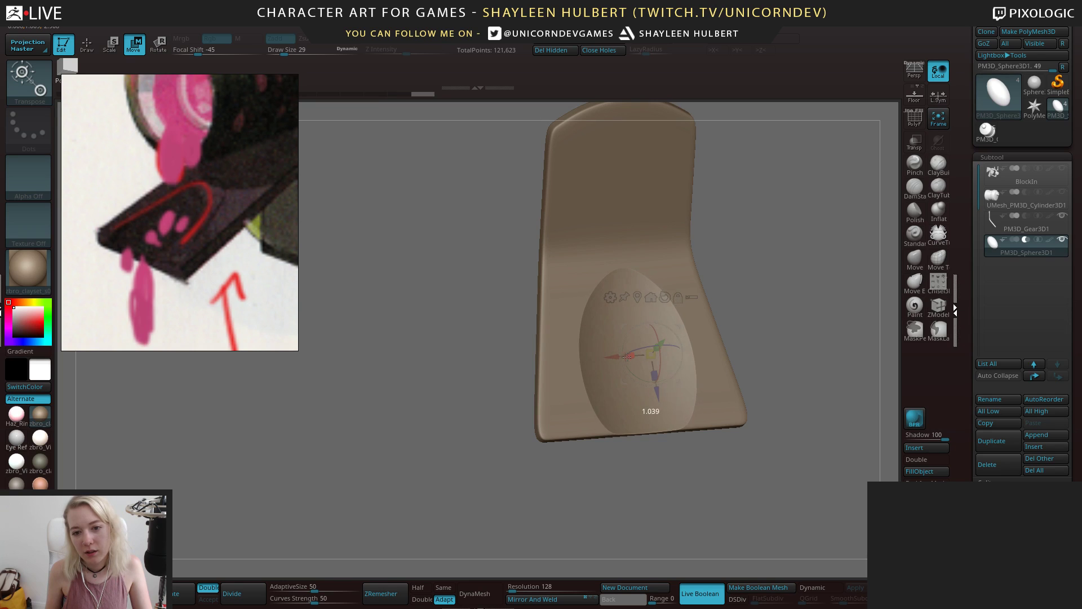
drag(776, 308, 662, 364)
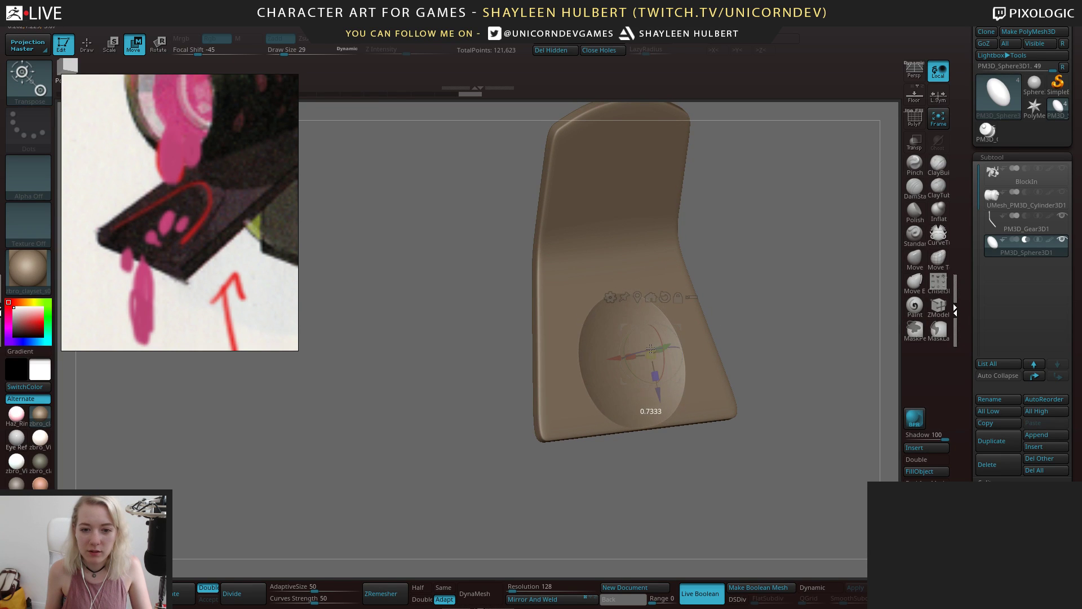
drag(644, 352, 645, 353)
drag(783, 322, 701, 317)
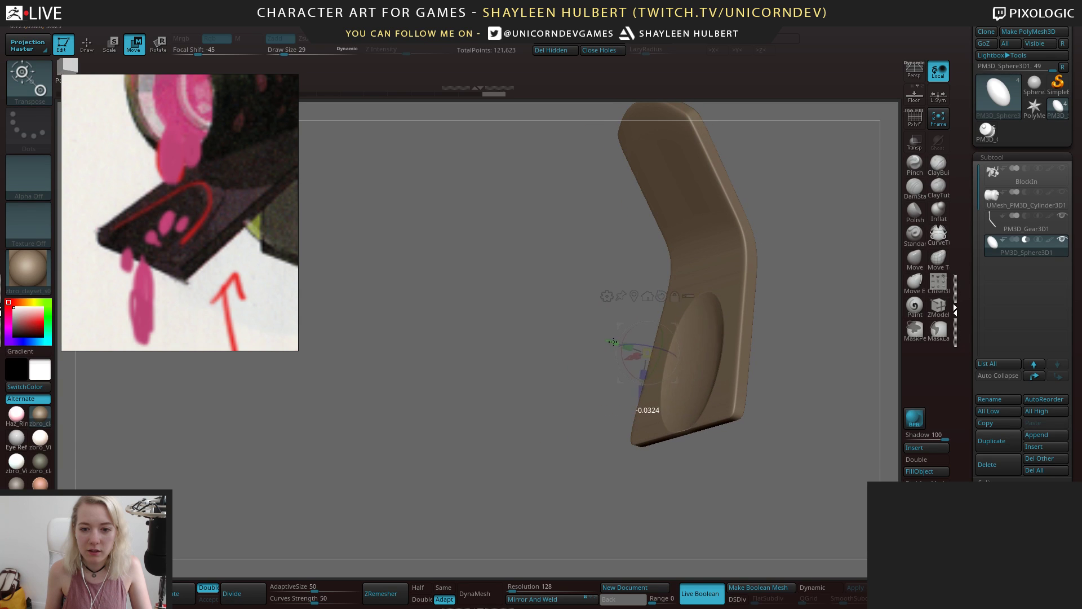
drag(613, 342, 613, 343)
Slide the cutter down the flap so the recess runs out through the plate's lower edge
drag(575, 345, 658, 361)
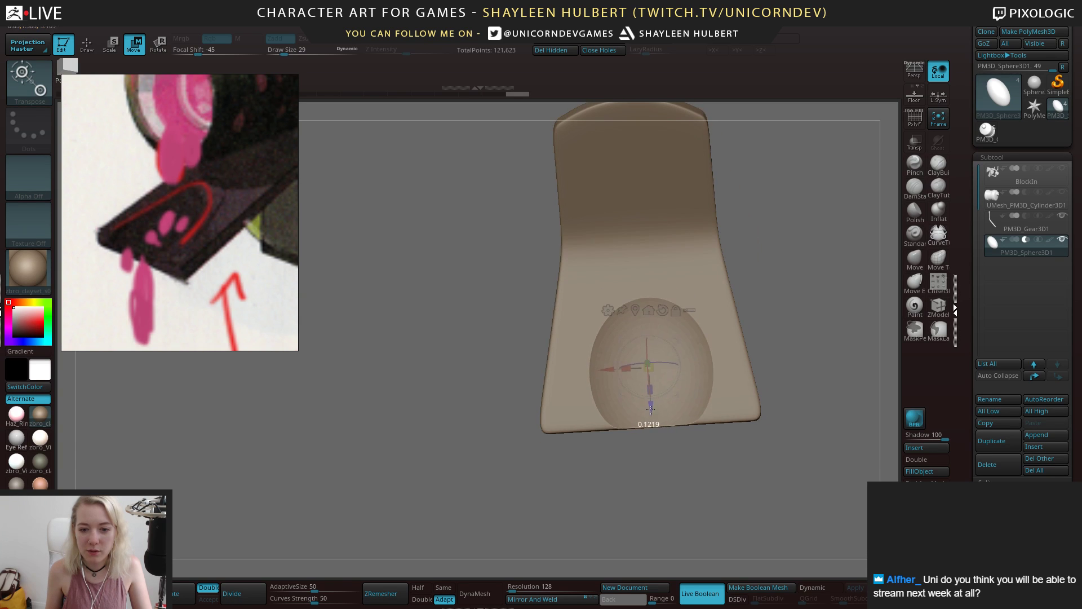
drag(651, 410, 549, 420)
drag(597, 387, 575, 410)
drag(603, 315, 769, 298)
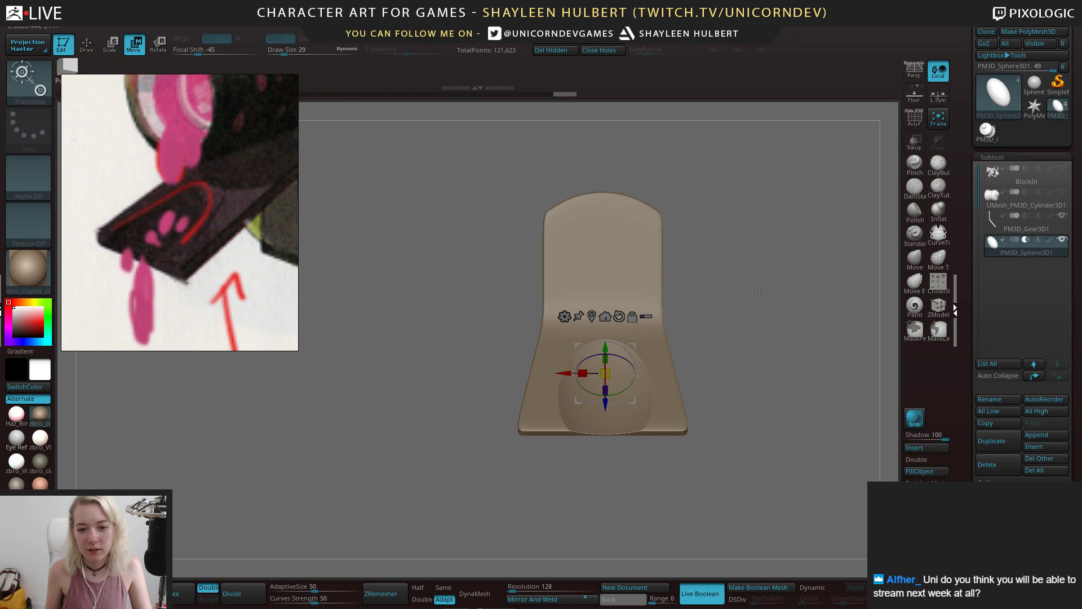
Turn on X symmetry and apply Mirror And Weld to the sphere cutter
click(714, 50)
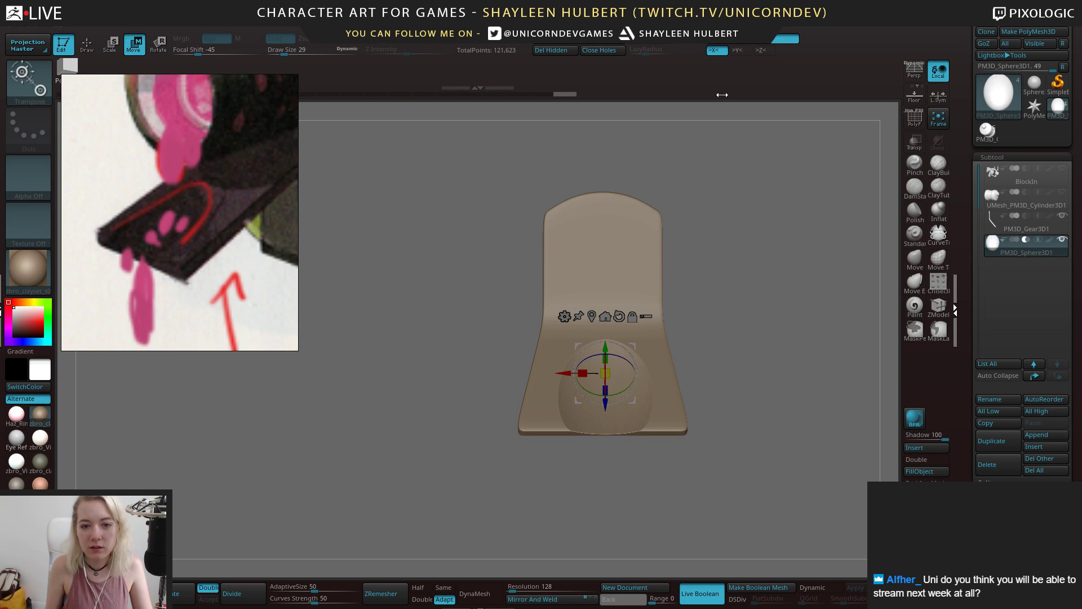
click(553, 605)
drag(747, 361, 756, 401)
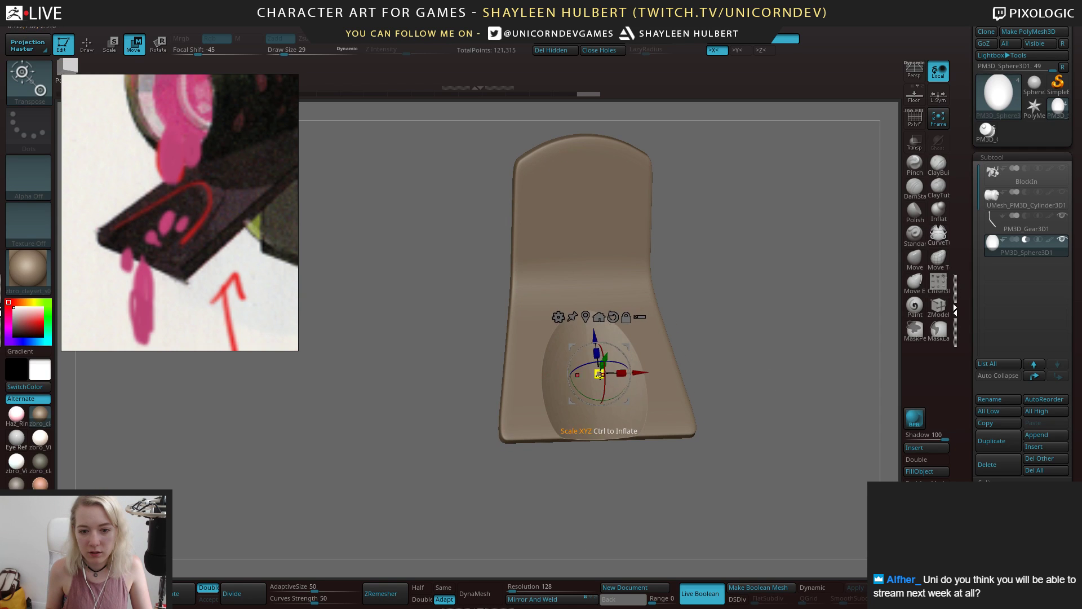
Scale the cutter slightly wider across the plate
alt+click(604, 373)
right_drag(593, 377, 592, 399)
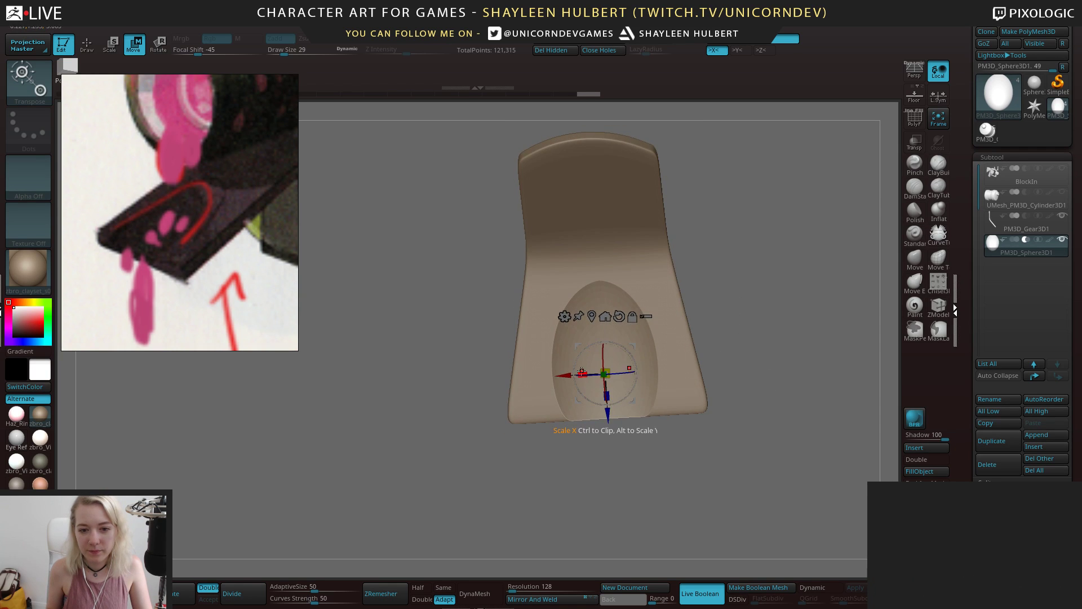
drag(576, 372, 576, 373)
key(ctrl)
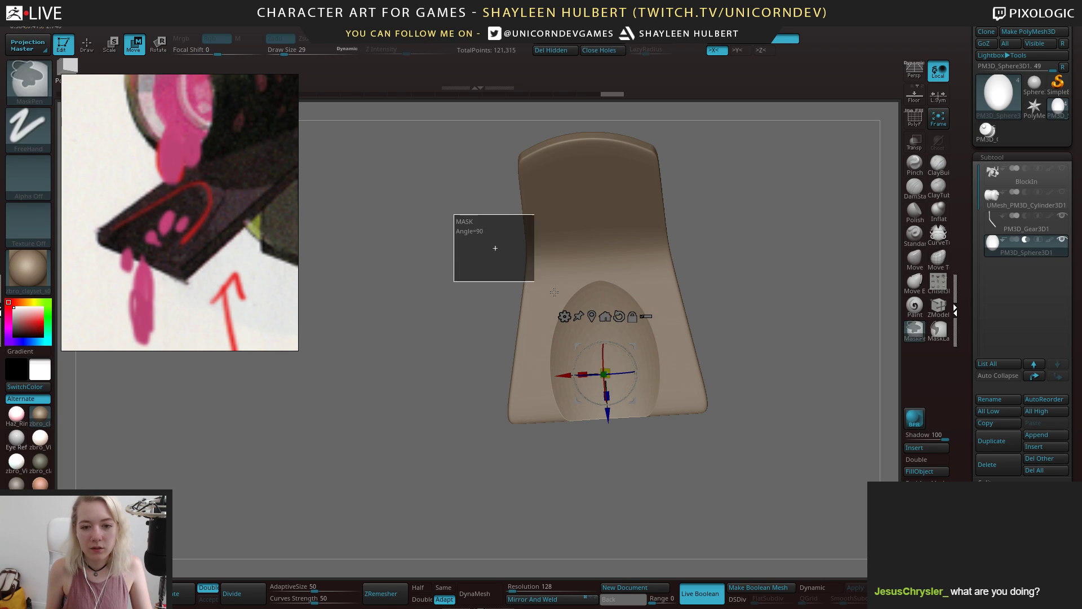
key(ctrl+z)
key(ctrl+z)
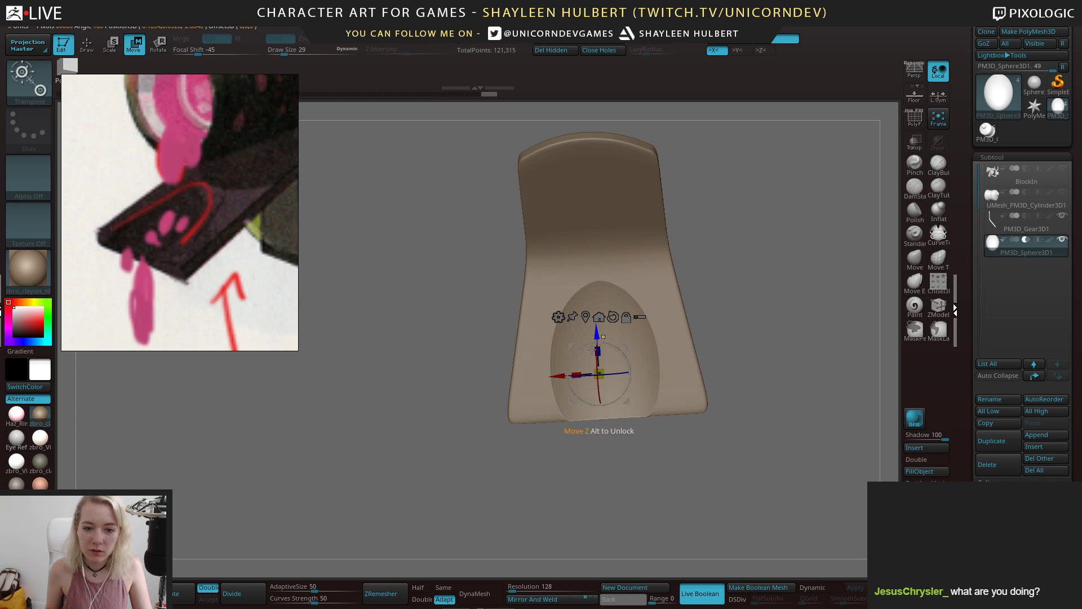
Reposition the cutter's transform gizmo nearer the flap's lower edge and check the recess from an angle
drag(574, 374, 571, 373)
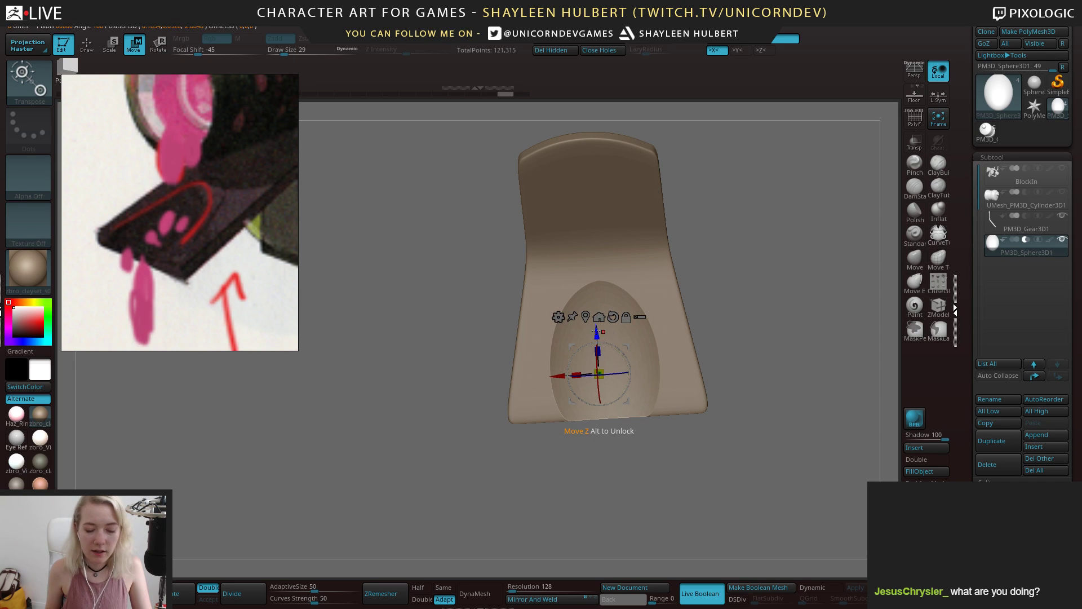
drag(597, 333, 598, 359)
drag(574, 399, 570, 401)
drag(569, 467, 637, 470)
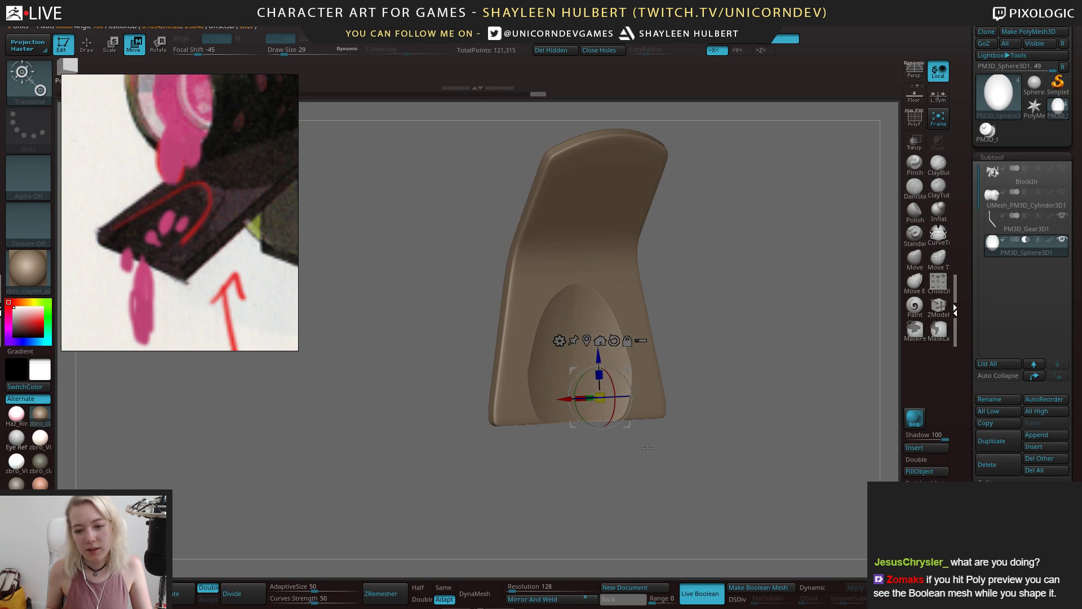
Turn on Dynamic Subdivision for the cutter with a smooth subdivision level of 3
click(814, 588)
drag(857, 603, 771, 398)
drag(851, 600, 848, 601)
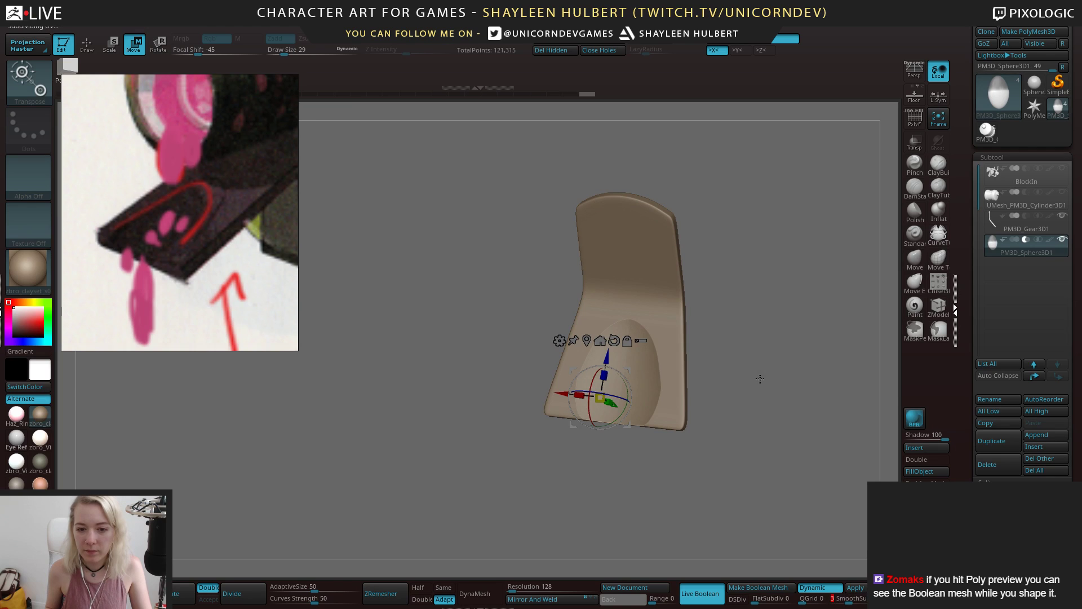
mouse_move(757, 380)
alt+mouse_down()
mouse_move(776, 399)
mouse_move(753, 397)
alt+mouse_up()
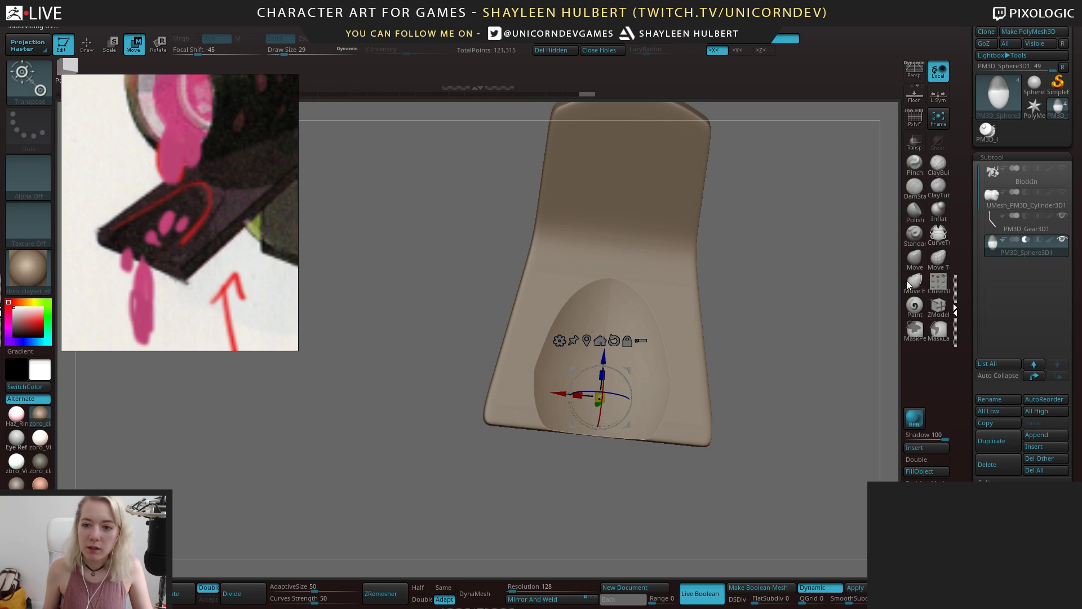
Reshape the cutter with the Move brush at draw size 209, pulling the recess's lower sides outward symmetrically
click(915, 261)
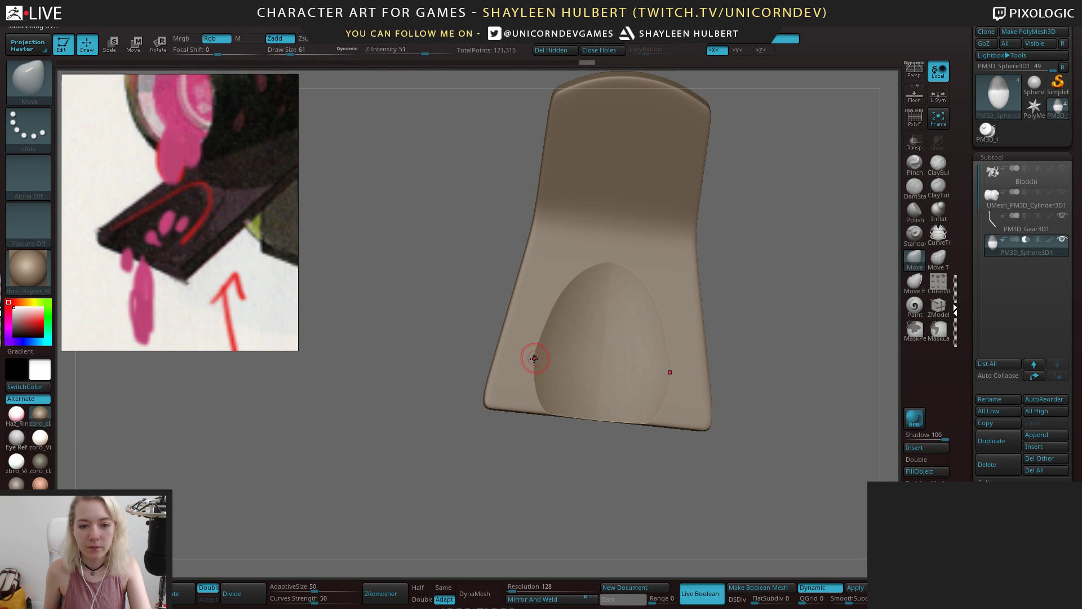
key(])
key(])
key(])
key(])
key(])
drag(542, 358, 549, 360)
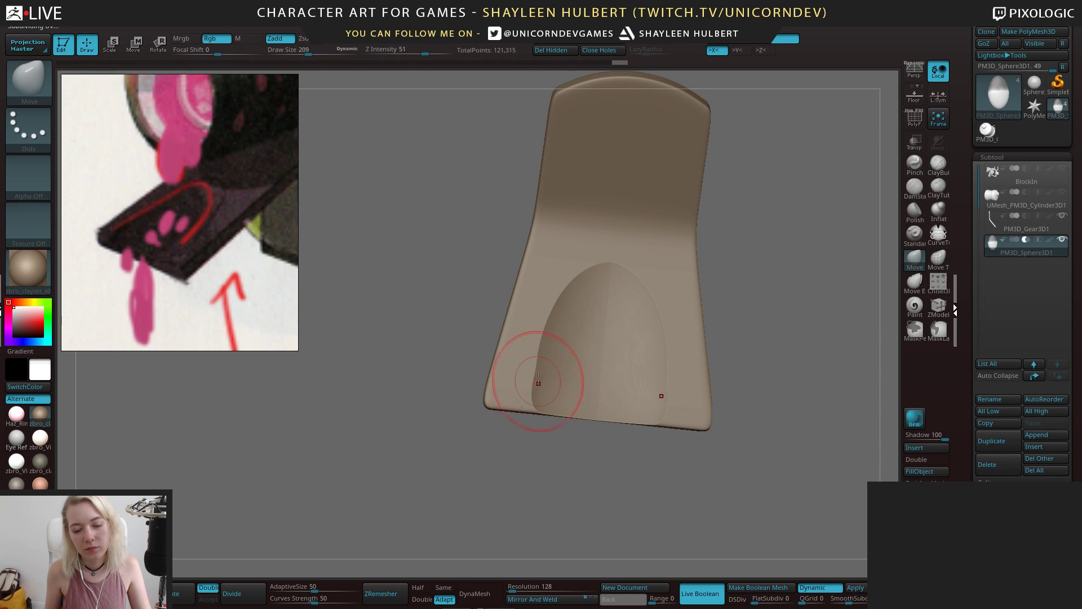
Smooth both sides of the recess cutter symmetrically and nudge its upper sides slightly outward with the Move brush
key(shift)
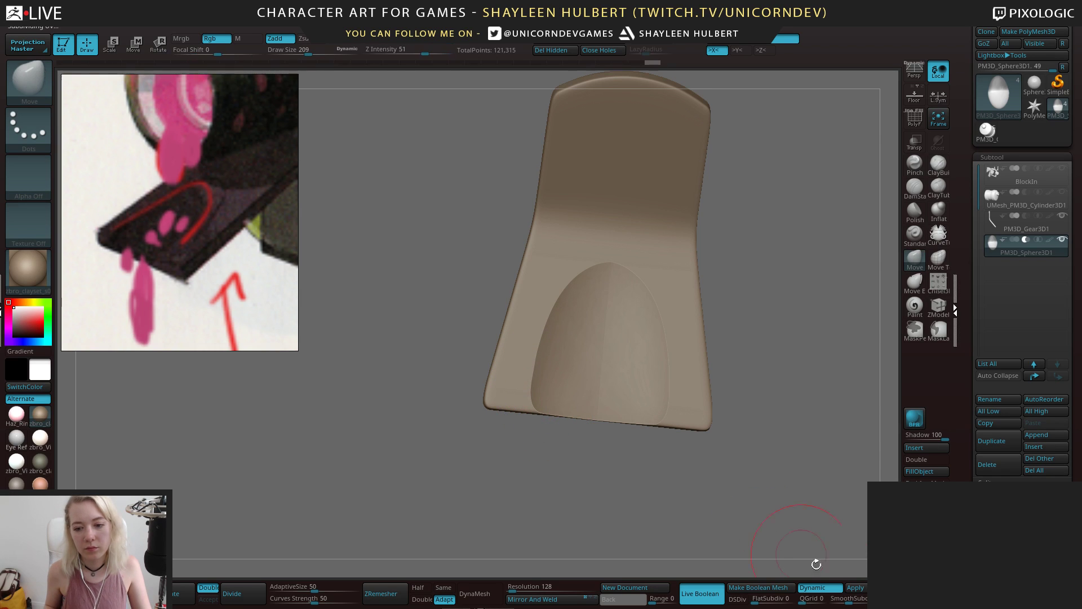
drag(771, 336, 738, 337)
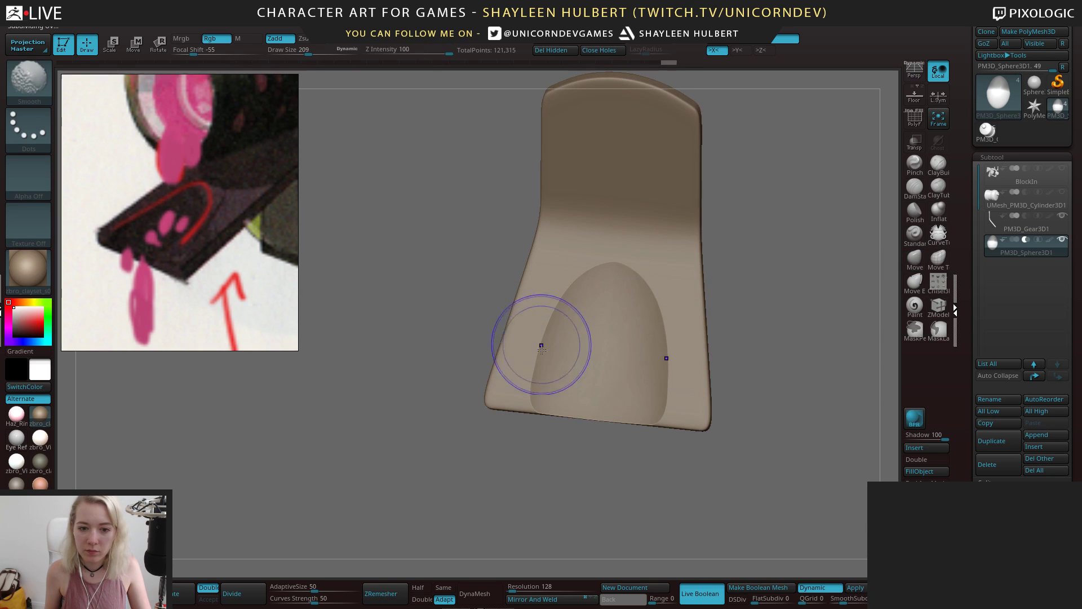
shift+drag(541, 377, 527, 380)
shift+drag(552, 316, 555, 307)
drag(755, 333, 792, 334)
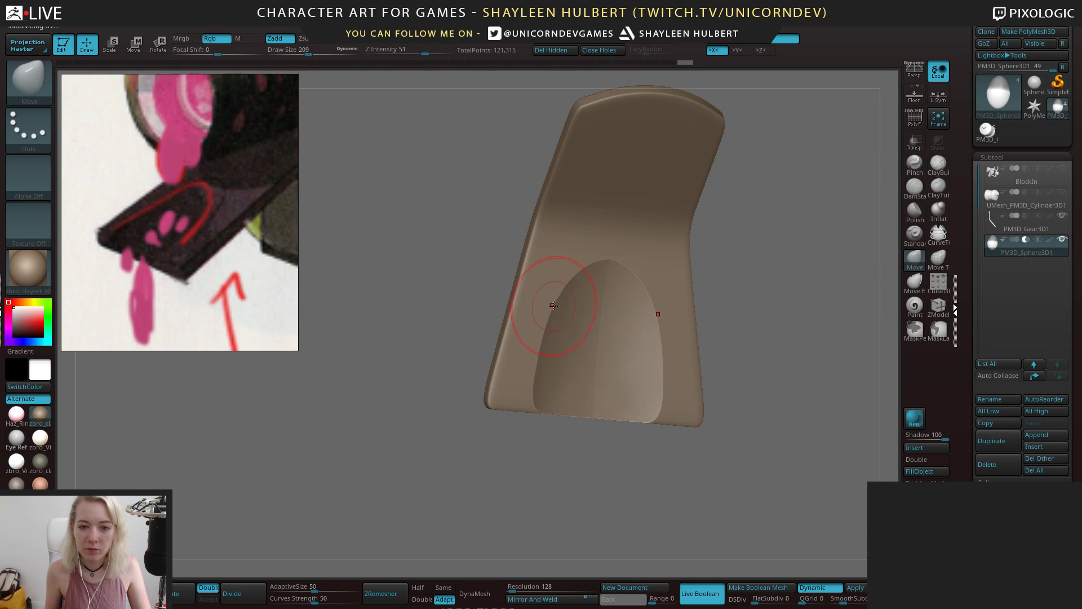
drag(557, 304, 552, 306)
Smooth the cutter's surface along the middle of the recess with symmetry on
mouse_move(794, 253)
mouse_down()
mouse_move(763, 254)
mouse_move(744, 282)
mouse_move(756, 293)
mouse_up()
mouse_move(596, 367)
shift+mouse_down()
mouse_move(612, 322)
mouse_move(643, 335)
shift+mouse_up()
drag(755, 331, 775, 327)
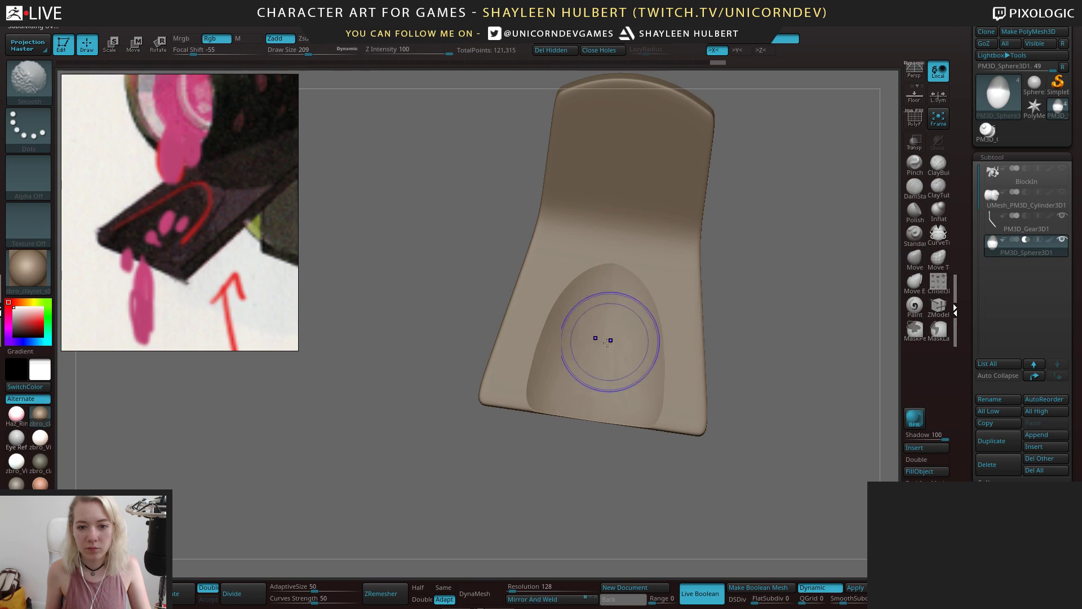
shift+drag(611, 341, 603, 326)
mouse_move(567, 473)
mouse_down()
mouse_move(507, 451)
mouse_move(516, 316)
mouse_up()
Reselect the Move brush and smooth the cutter further from the recess's centre toward its rounded upper end
key(b)
key(m)
key(v)
mouse_move(524, 270)
shift+mouse_down()
mouse_move(648, 242)
mouse_move(720, 332)
mouse_move(786, 360)
mouse_move(769, 314)
mouse_move(758, 323)
mouse_move(756, 293)
mouse_move(736, 331)
mouse_move(740, 289)
shift+mouse_up()
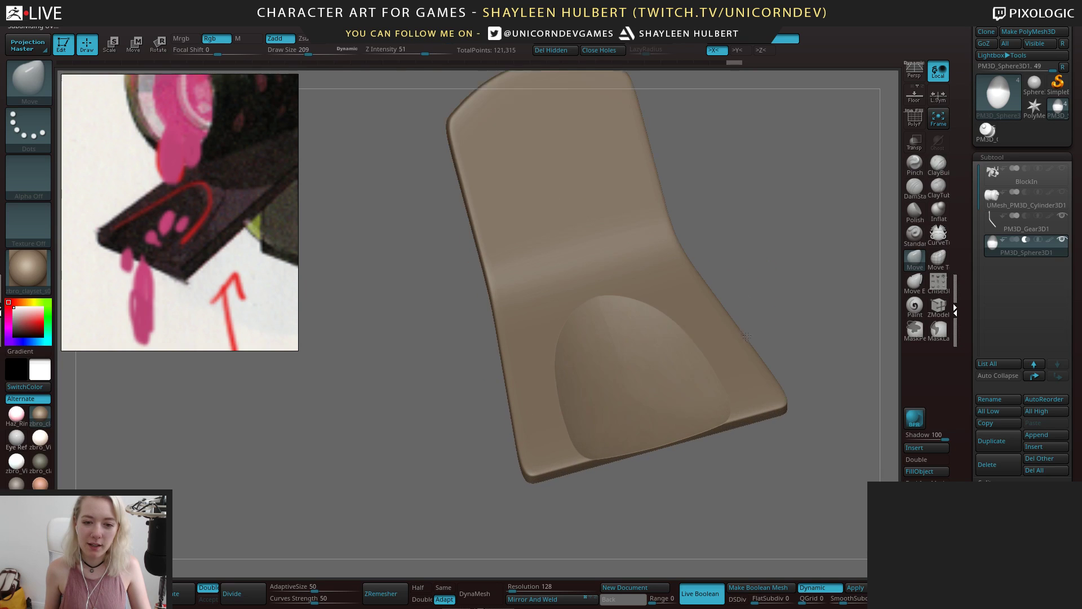
shift+drag(645, 355, 607, 325)
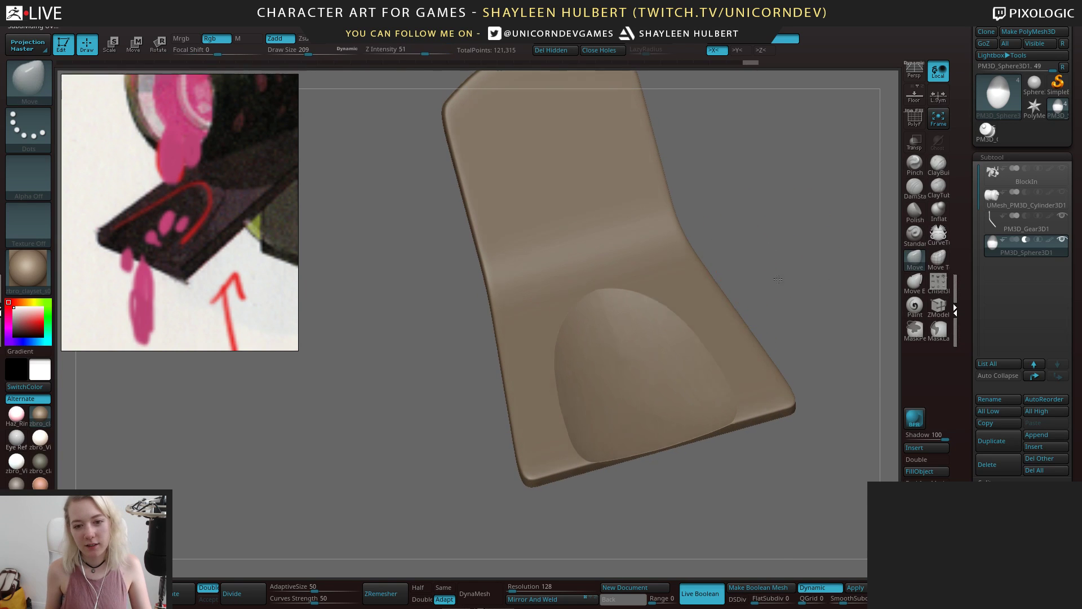
drag(778, 280, 786, 298)
shift+drag(638, 357, 600, 300)
mouse_move(776, 282)
mouse_down()
mouse_move(733, 248)
mouse_move(770, 276)
mouse_move(765, 261)
mouse_move(717, 260)
mouse_up()
mouse_move(717, 260)
mouse_down()
mouse_move(765, 261)
mouse_move(734, 273)
mouse_move(768, 268)
mouse_move(758, 258)
mouse_move(733, 284)
mouse_move(755, 274)
mouse_up()
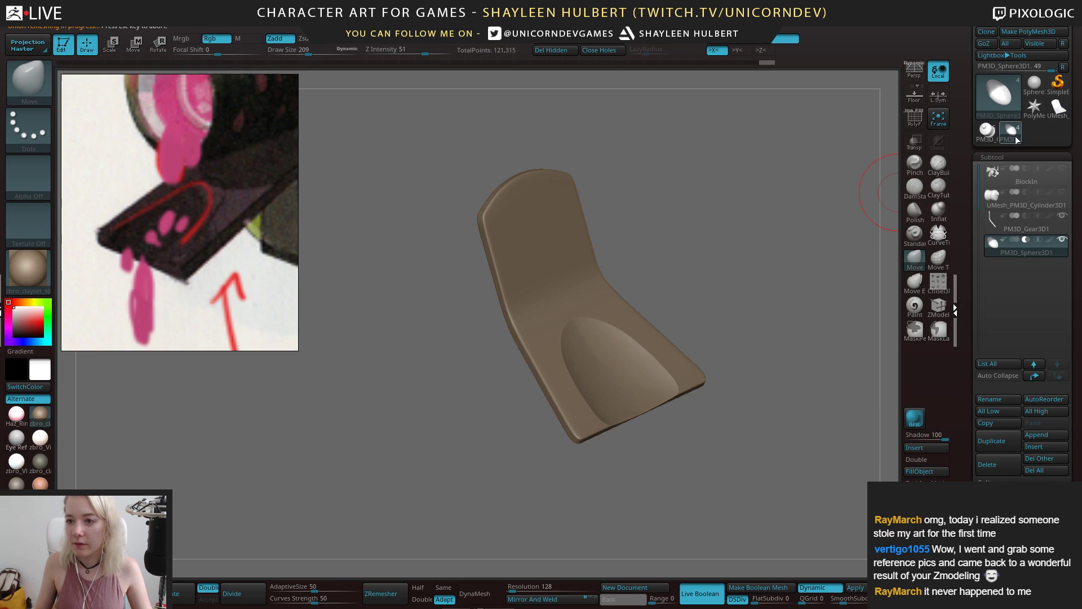
Check the generated Boolean mesh's preview and turn off Live Boolean
mouse_move(1058, 111)
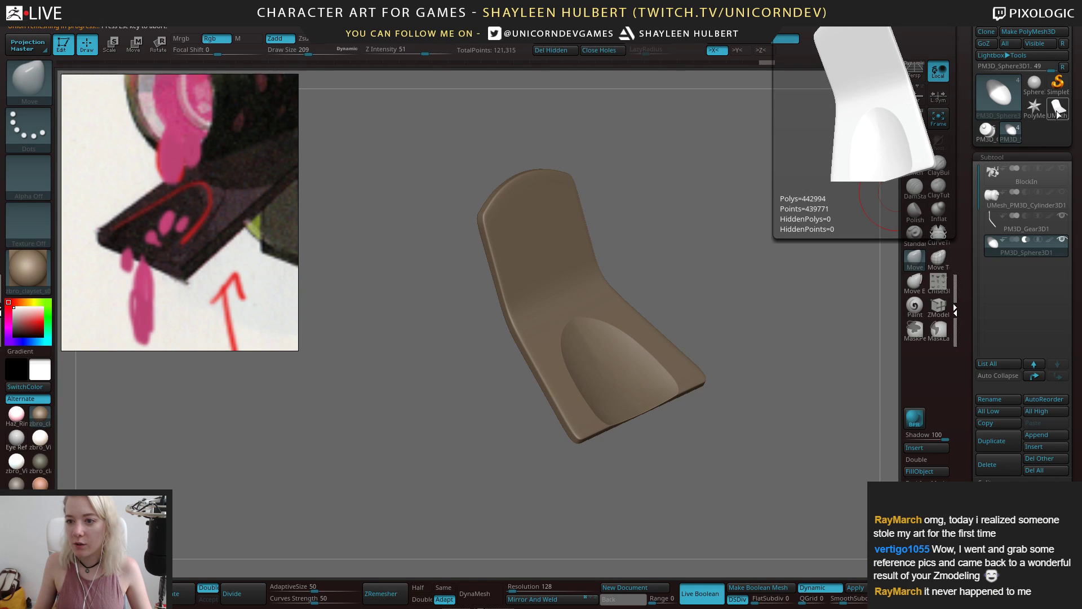
alt+drag(765, 286, 739, 288)
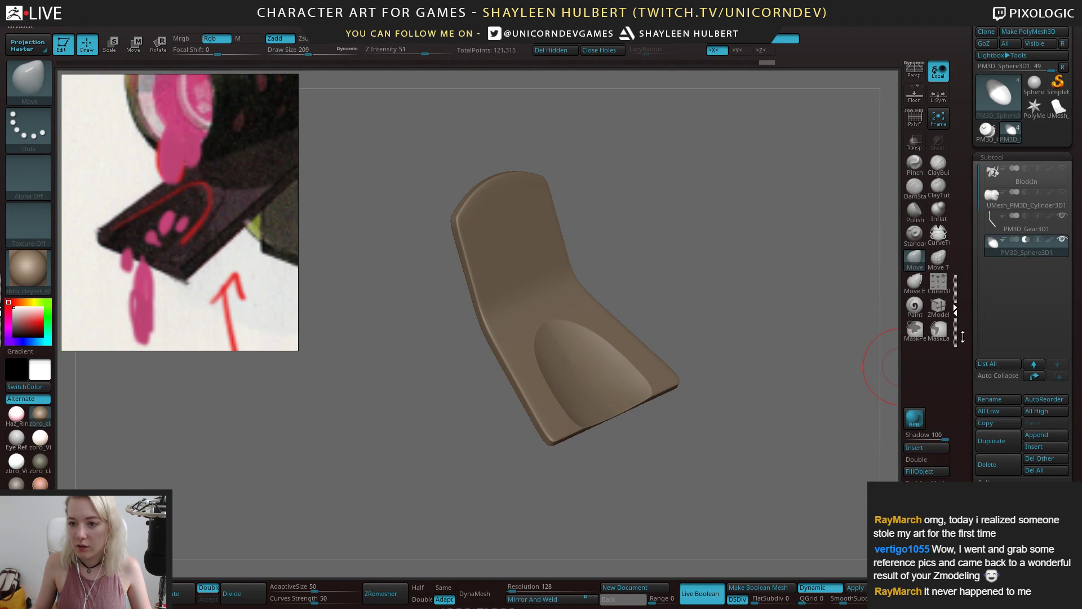
click(712, 599)
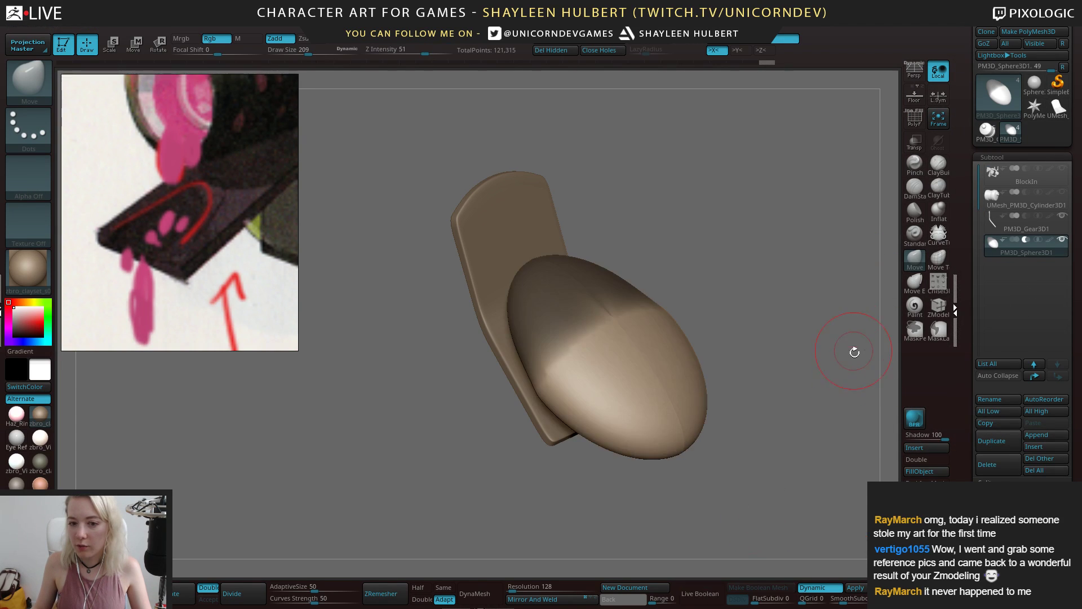
alt+drag(748, 327, 734, 303)
ctrl+drag(733, 302, 756, 316)
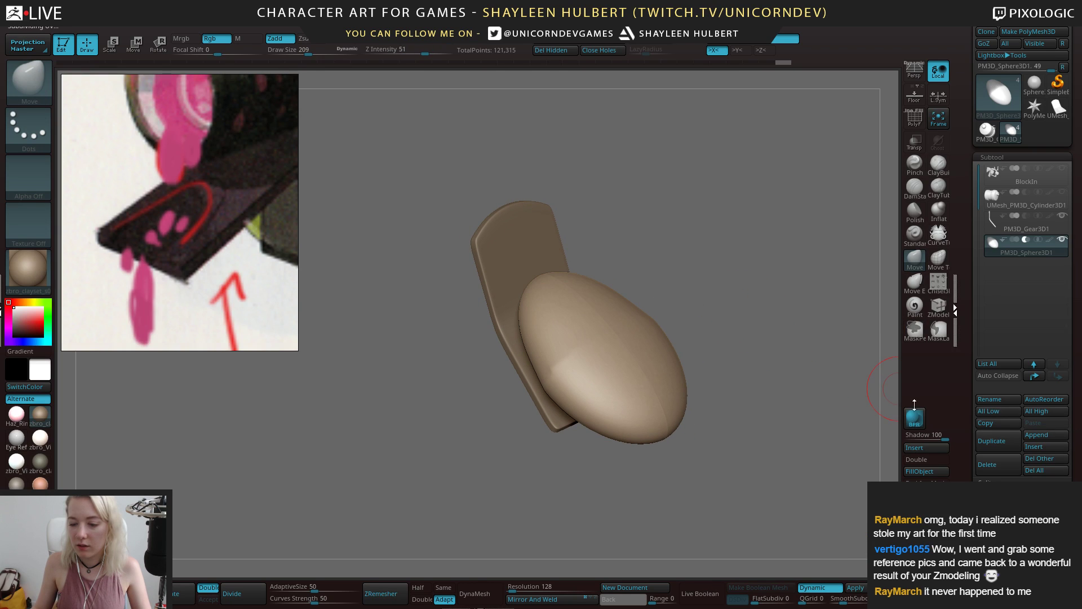
Insert the generated Boolean mesh of the recessed plate below the sphere cutter as a subtool and select it
click(996, 444)
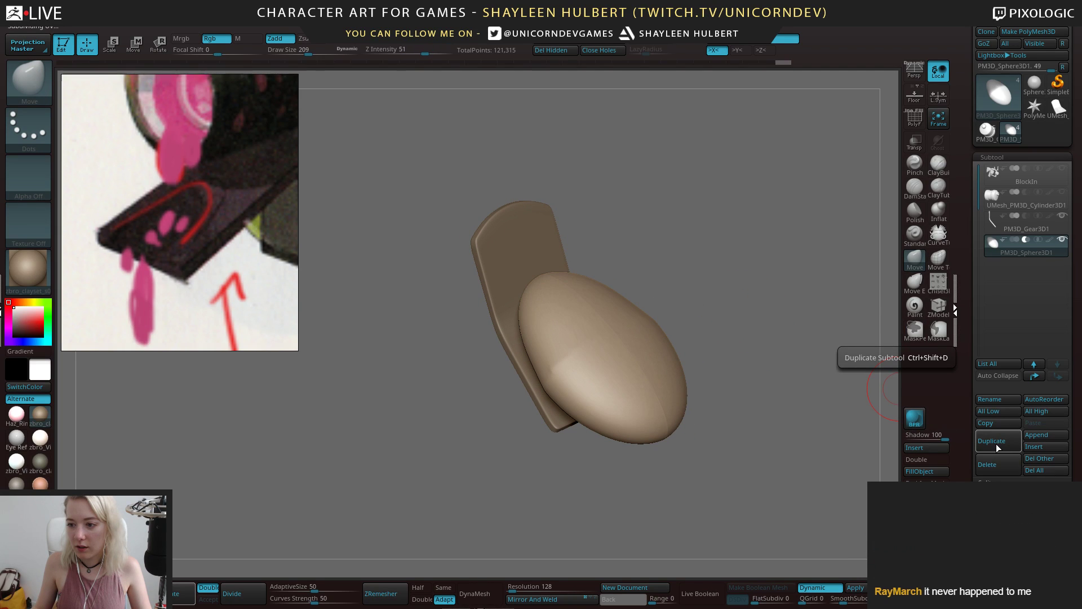
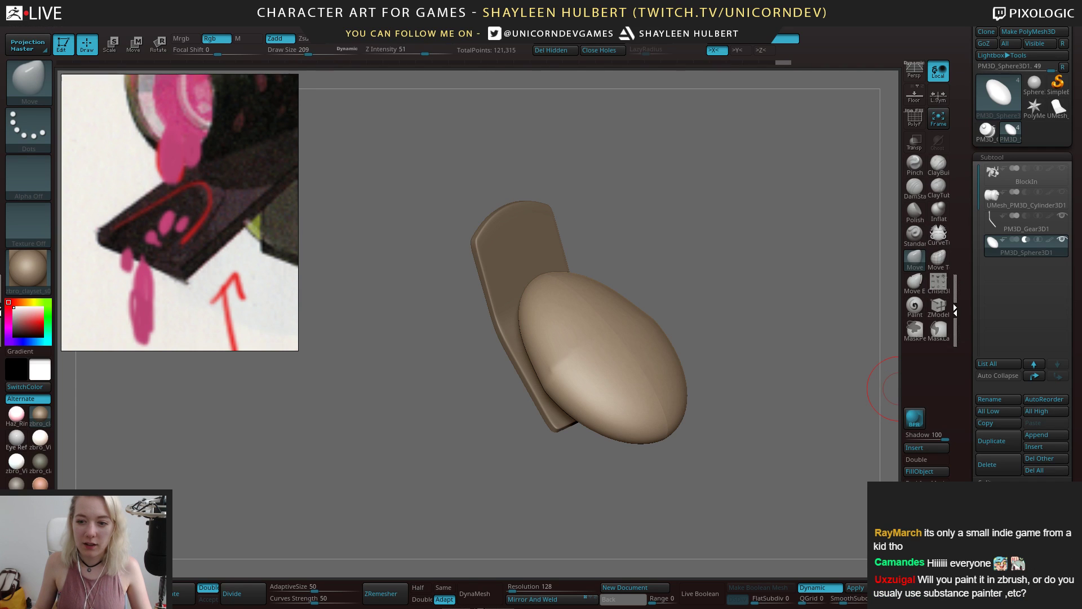
click(1035, 444)
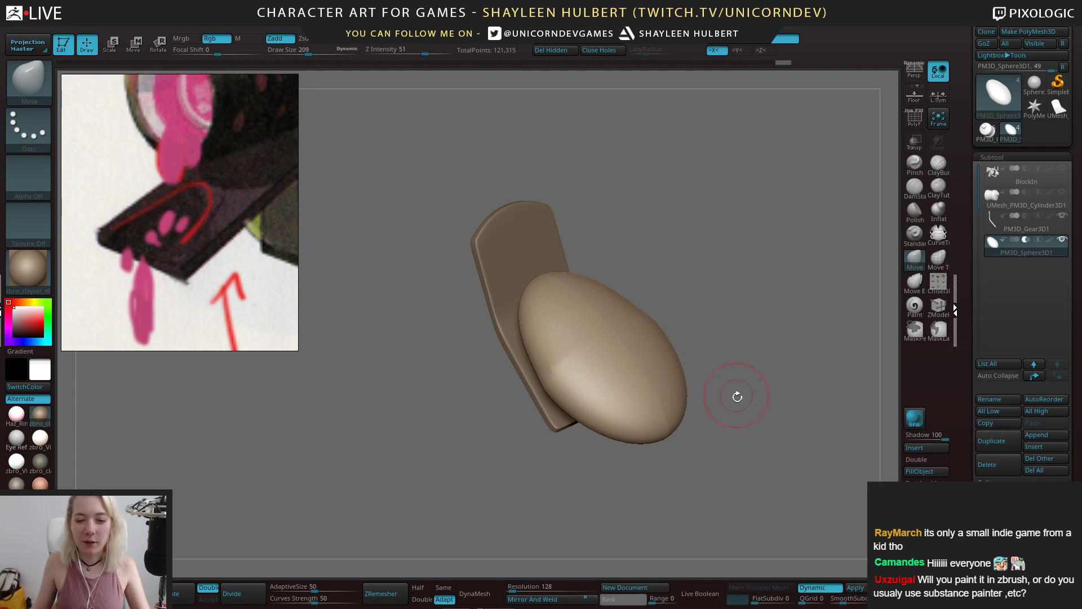
click(1036, 446)
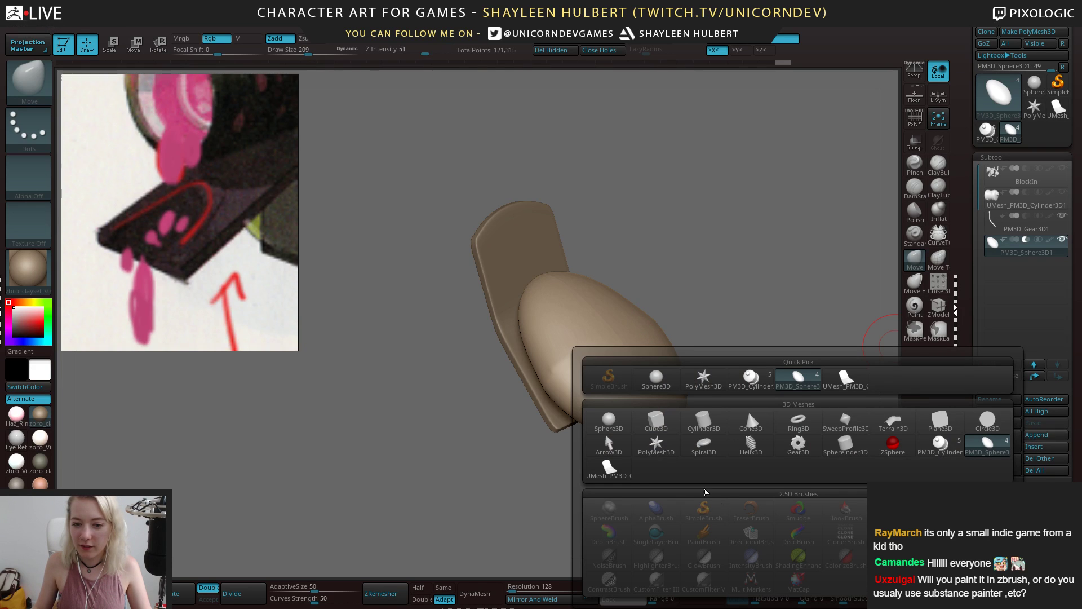
click(610, 472)
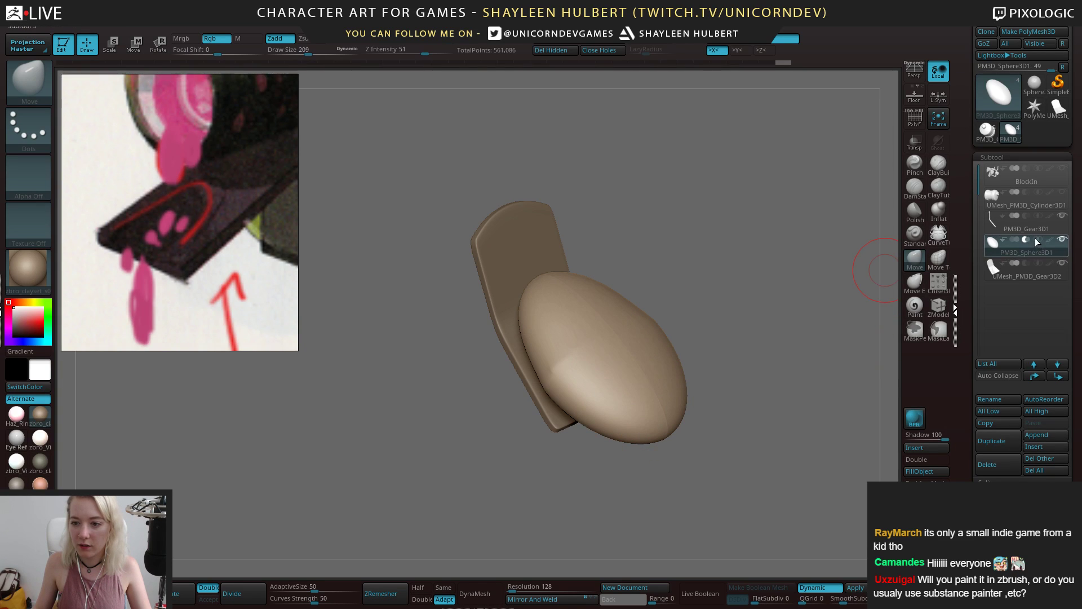
click(1026, 276)
Hide the original plate and the sphere cutter, and show the cylindrical body around the new recessed plate
drag(760, 286, 768, 281)
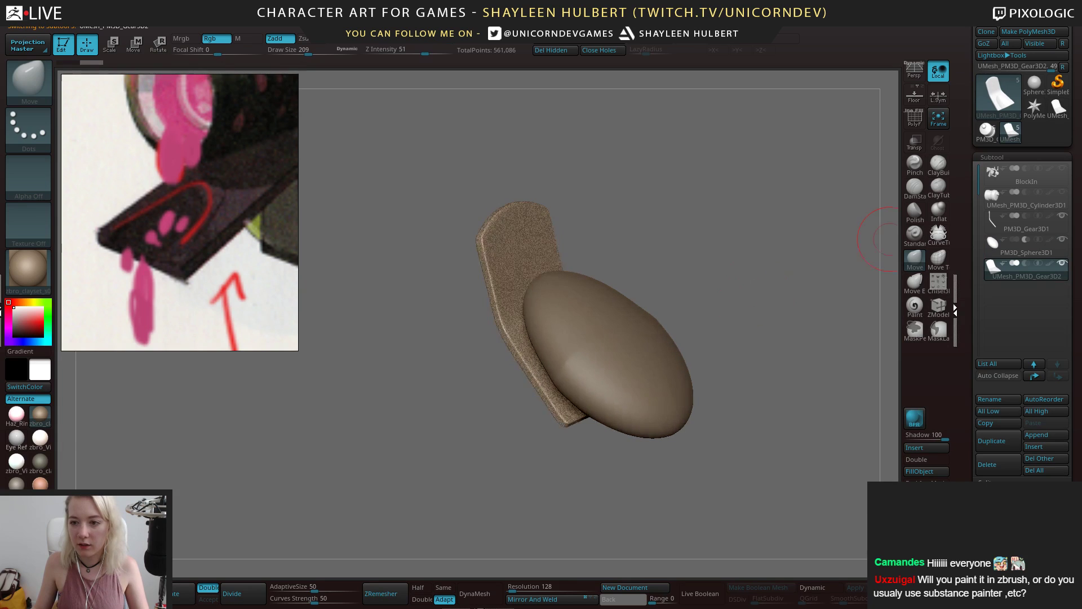
alt+drag(682, 259, 738, 232)
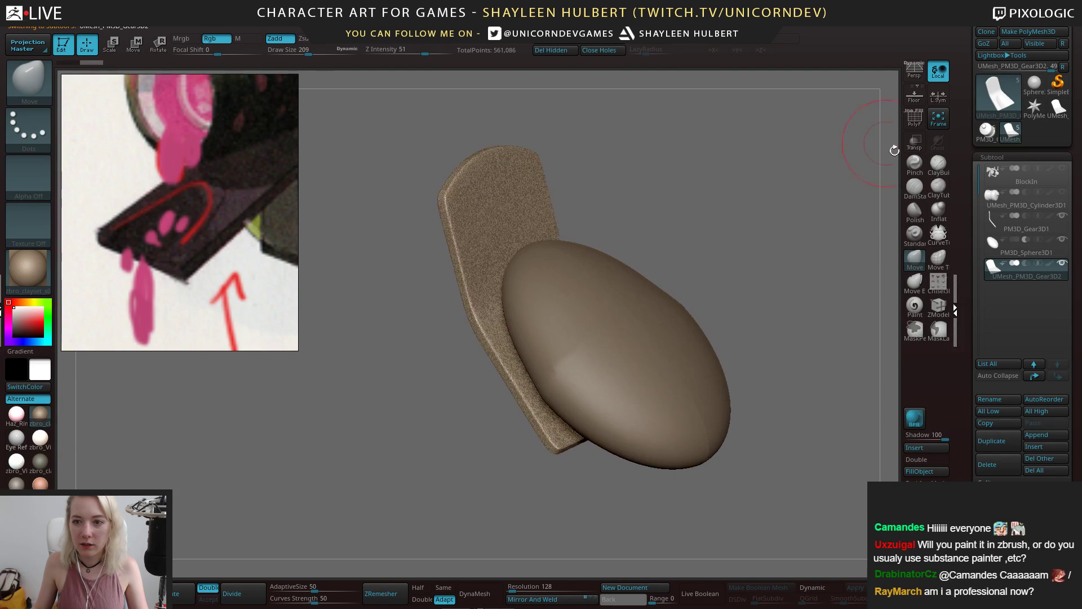
click(1062, 215)
click(1062, 239)
click(1063, 192)
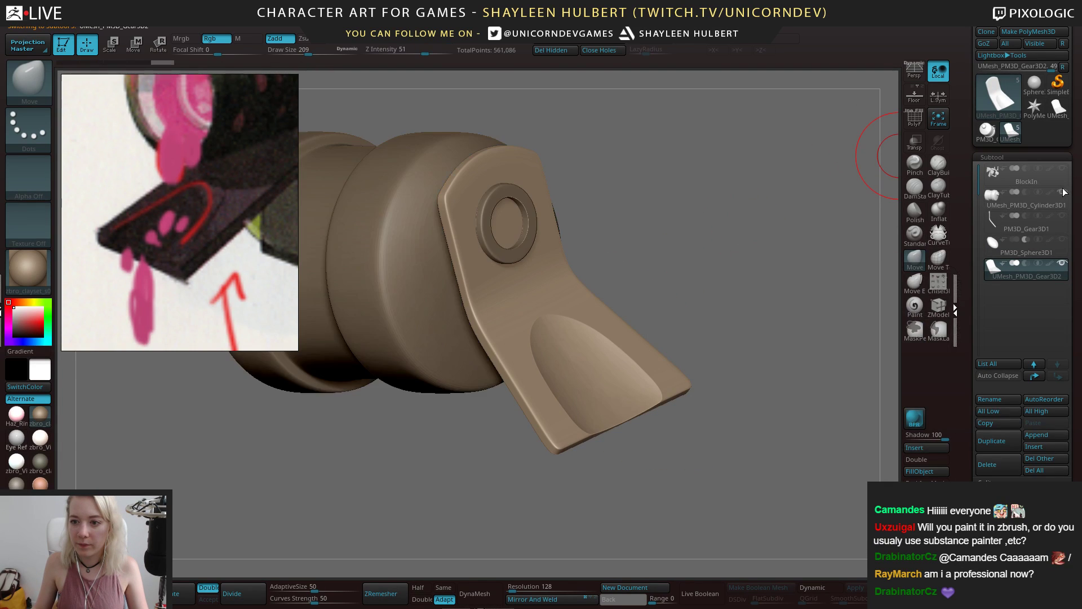
Inspect the recessed plate against the cylindrical body, including its polyframe, and show the BlockIn subtool again
shift+drag(716, 264, 696, 262)
mouse_move(753, 233)
alt+mouse_down()
mouse_move(735, 251)
mouse_move(733, 278)
mouse_move(800, 379)
mouse_move(695, 381)
alt+mouse_up()
shift+drag(612, 387, 551, 377)
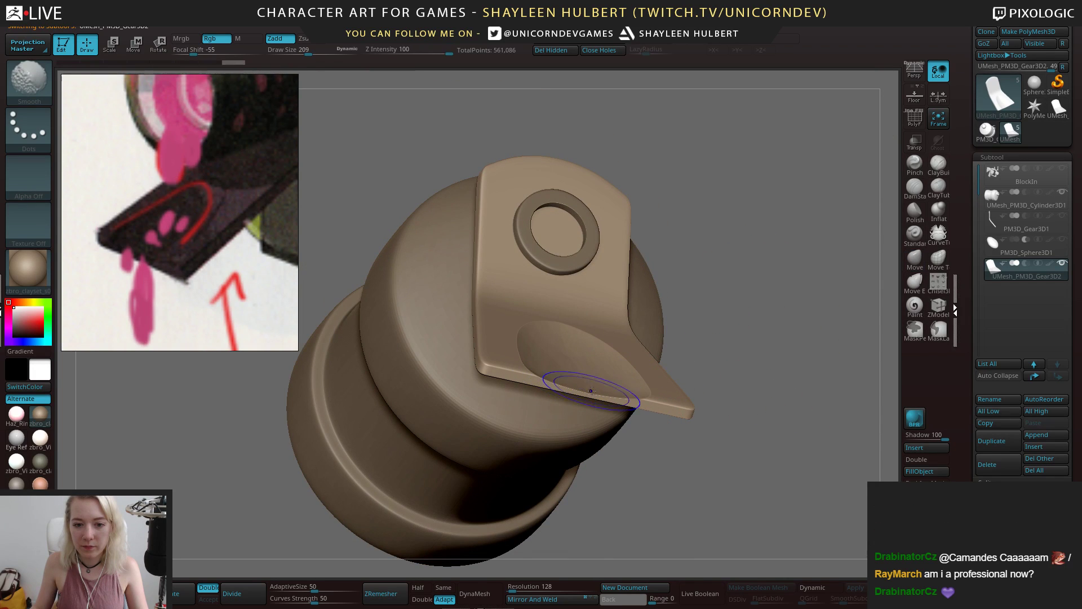
mouse_move(791, 343)
mouse_down()
mouse_move(778, 394)
mouse_move(753, 333)
mouse_up()
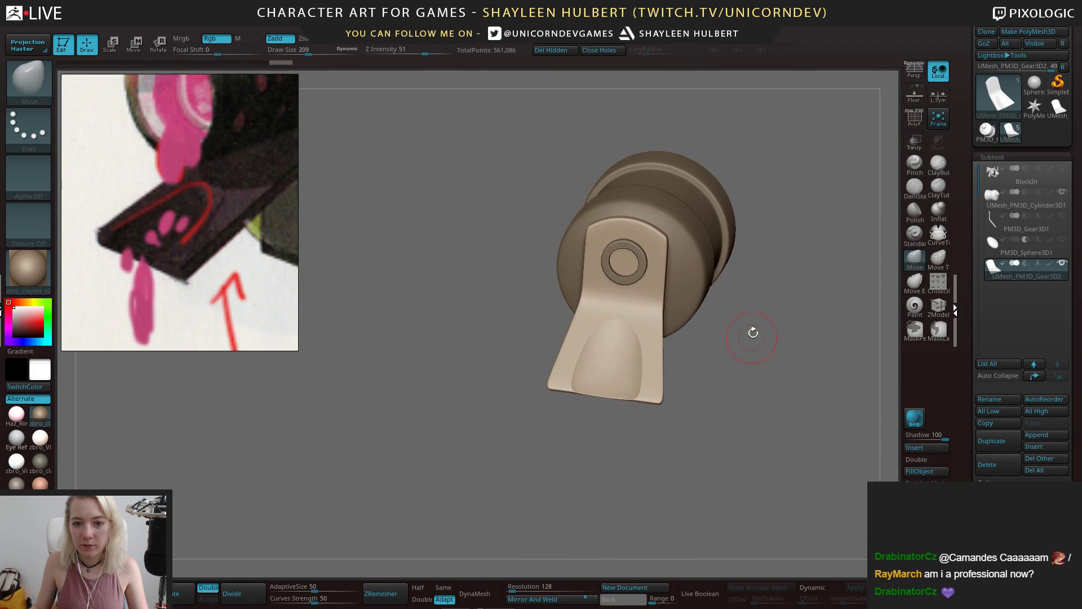
key(shift+f)
drag(768, 396, 801, 389)
click(914, 119)
alt+drag(772, 305, 736, 242)
click(1062, 168)
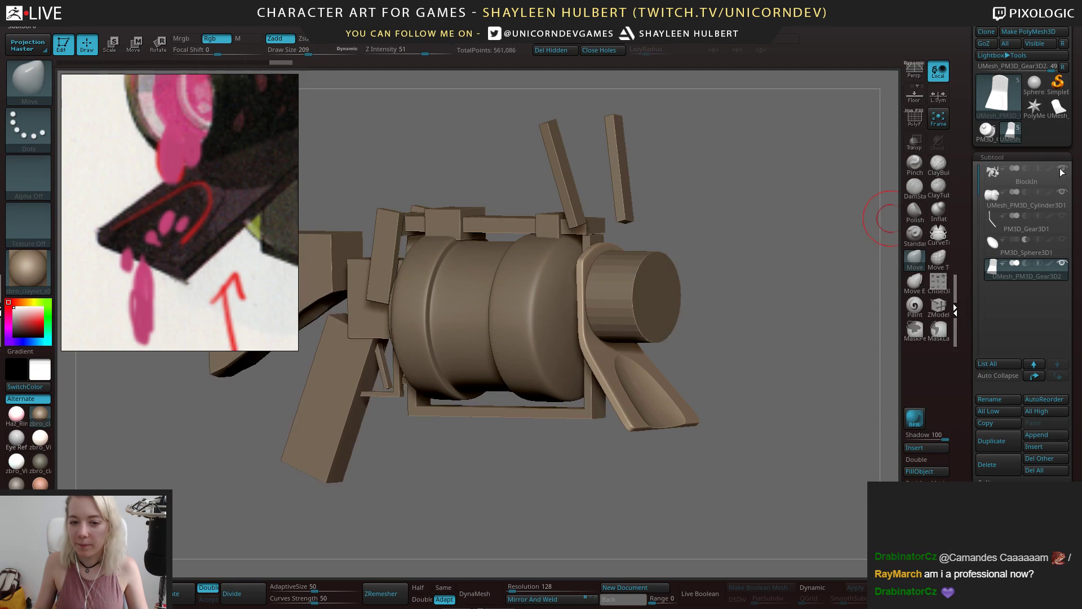
Examine the assembled gun from the front and both sides to judge how the recessed plate fits the barrel and body
mouse_move(766, 304)
mouse_down()
mouse_move(754, 314)
mouse_move(758, 296)
mouse_move(752, 316)
mouse_up()
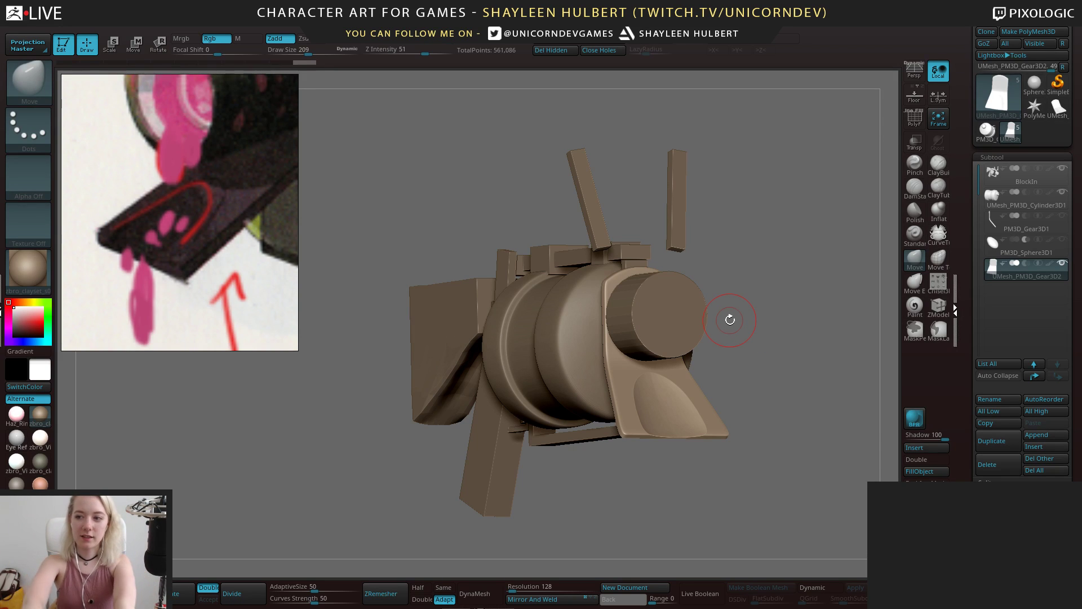
drag(732, 491, 609, 479)
mouse_move(738, 462)
alt+mouse_down()
mouse_move(653, 457)
mouse_move(712, 512)
mouse_move(563, 362)
alt+mouse_up()
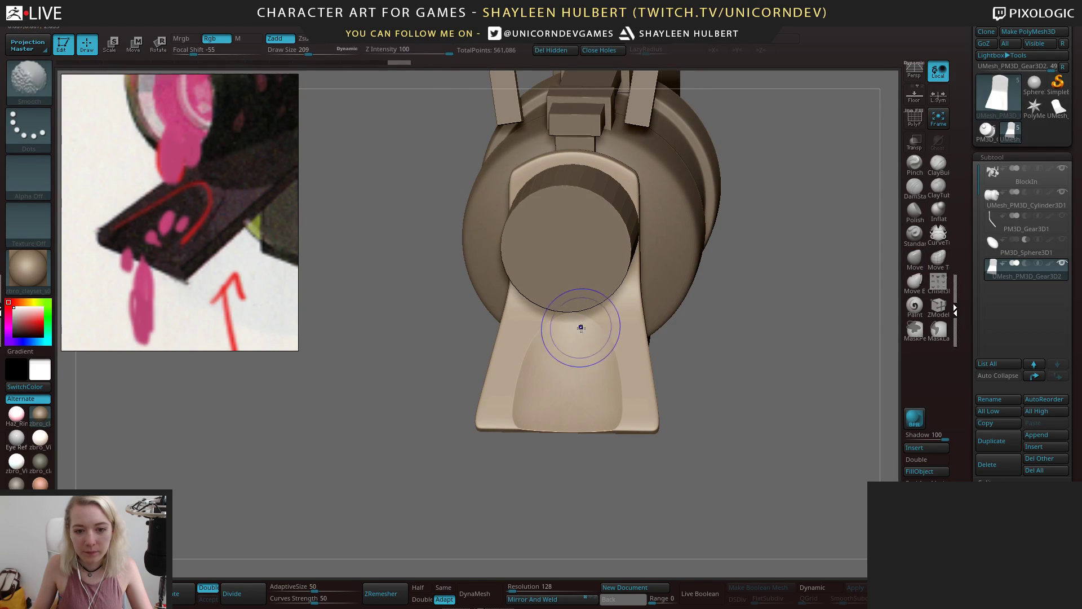
mouse_move(599, 490)
mouse_down()
mouse_move(675, 499)
mouse_move(701, 447)
mouse_move(597, 394)
mouse_move(574, 367)
mouse_up()
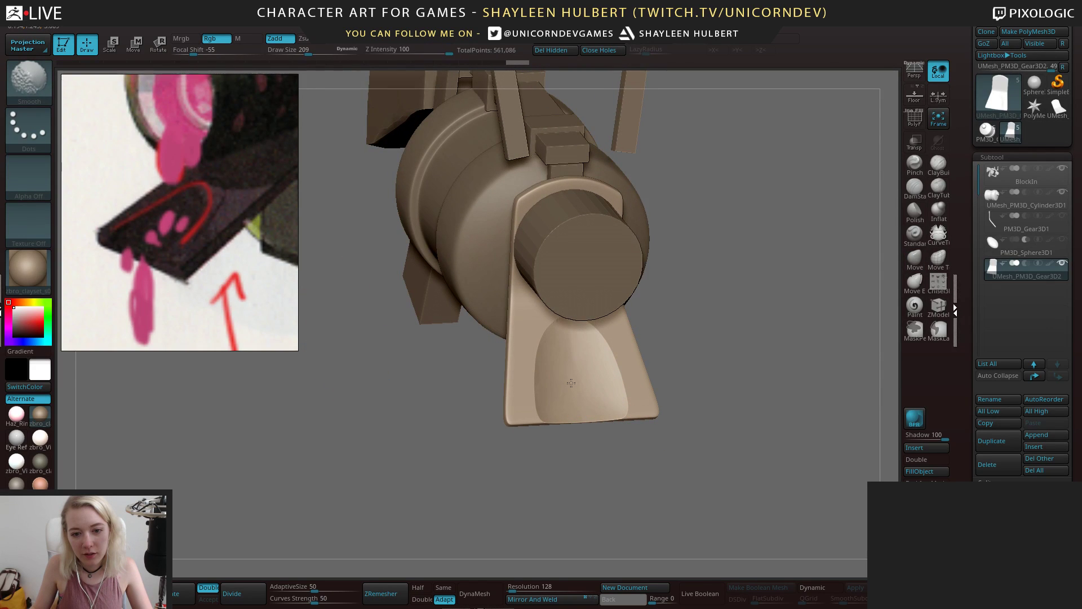
mouse_move(699, 468)
mouse_down()
mouse_move(625, 476)
mouse_move(679, 454)
mouse_move(614, 470)
mouse_move(662, 406)
mouse_move(669, 338)
mouse_up()
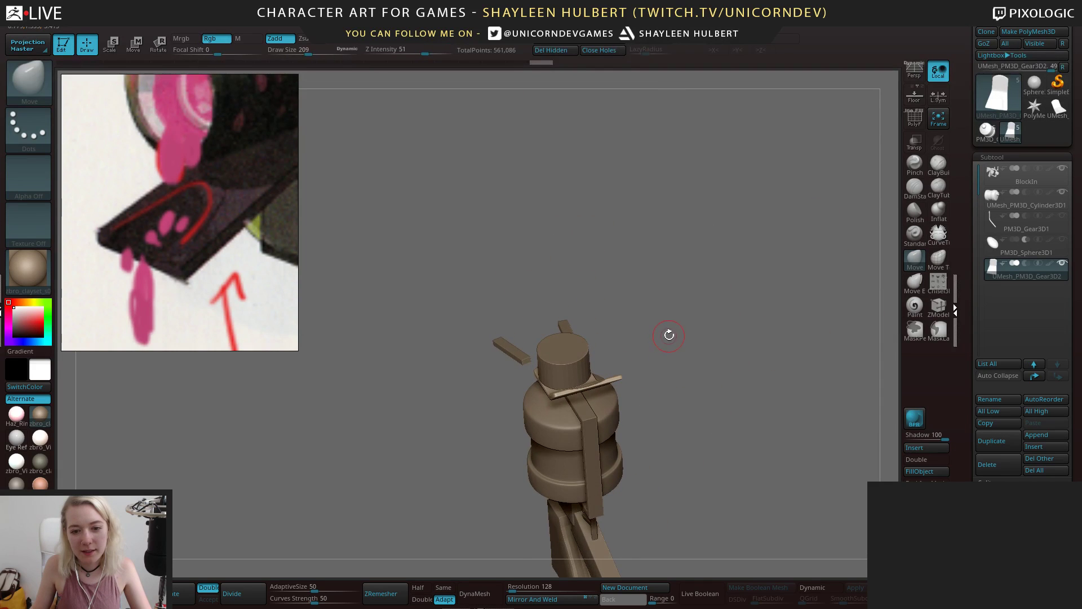
mouse_move(725, 372)
alt+mouse_down()
mouse_move(751, 473)
mouse_move(734, 428)
mouse_move(698, 452)
mouse_move(725, 411)
mouse_move(699, 439)
mouse_move(661, 453)
mouse_move(581, 451)
alt+mouse_up()
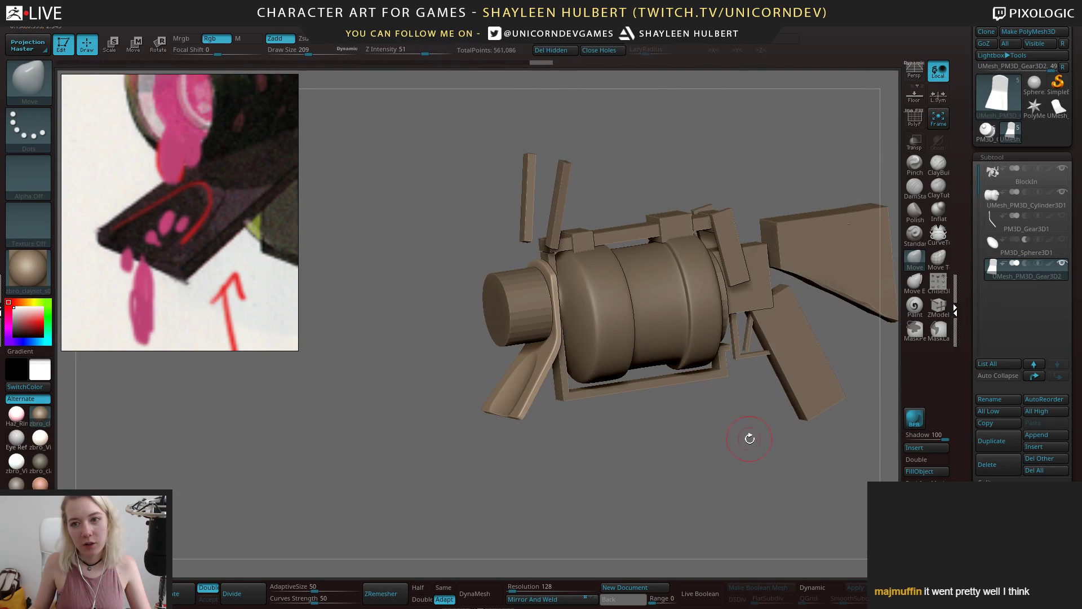
alt+drag(749, 438, 701, 461)
Turn on perspective and zoom the reference image out to the whole gun to compare it with the model
key(p)
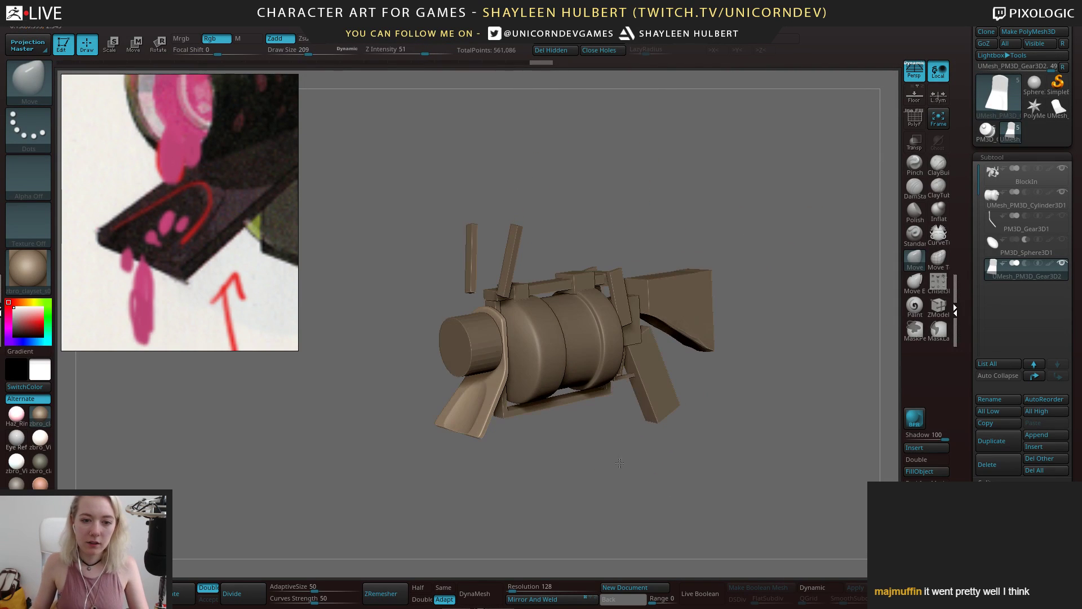
middle_drag(224, 245, 194, 246)
scroll(186, 235, down, 6)
scroll(185, 234, down, 5)
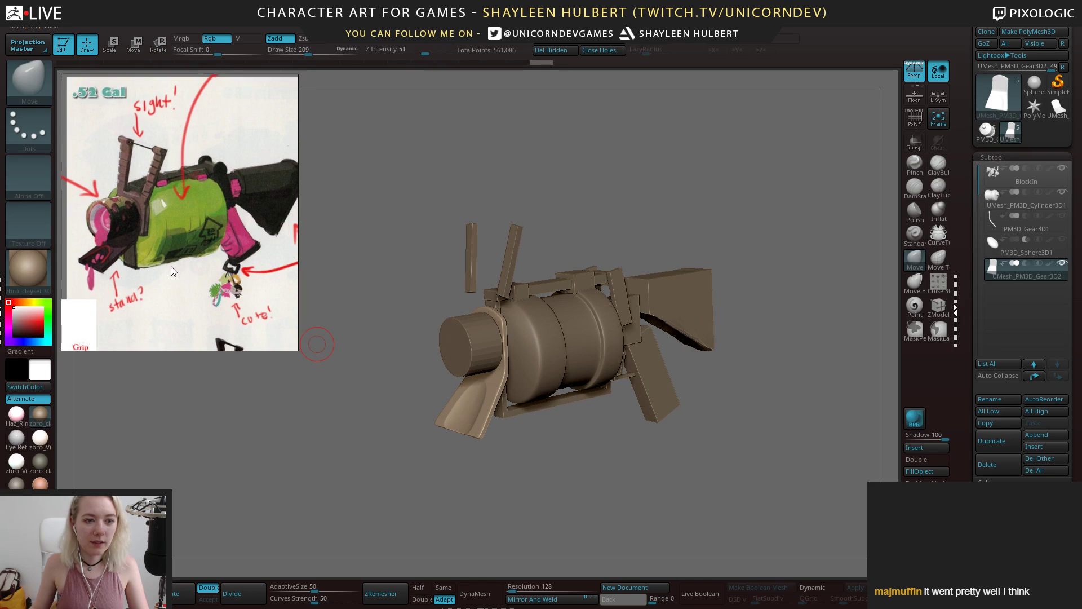
drag(592, 513, 762, 403)
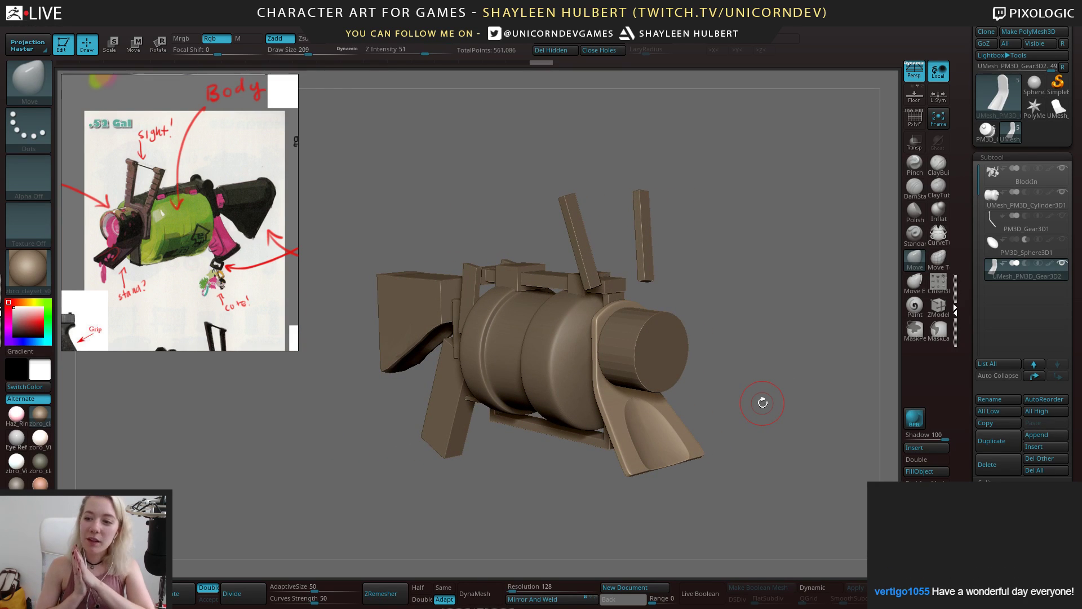